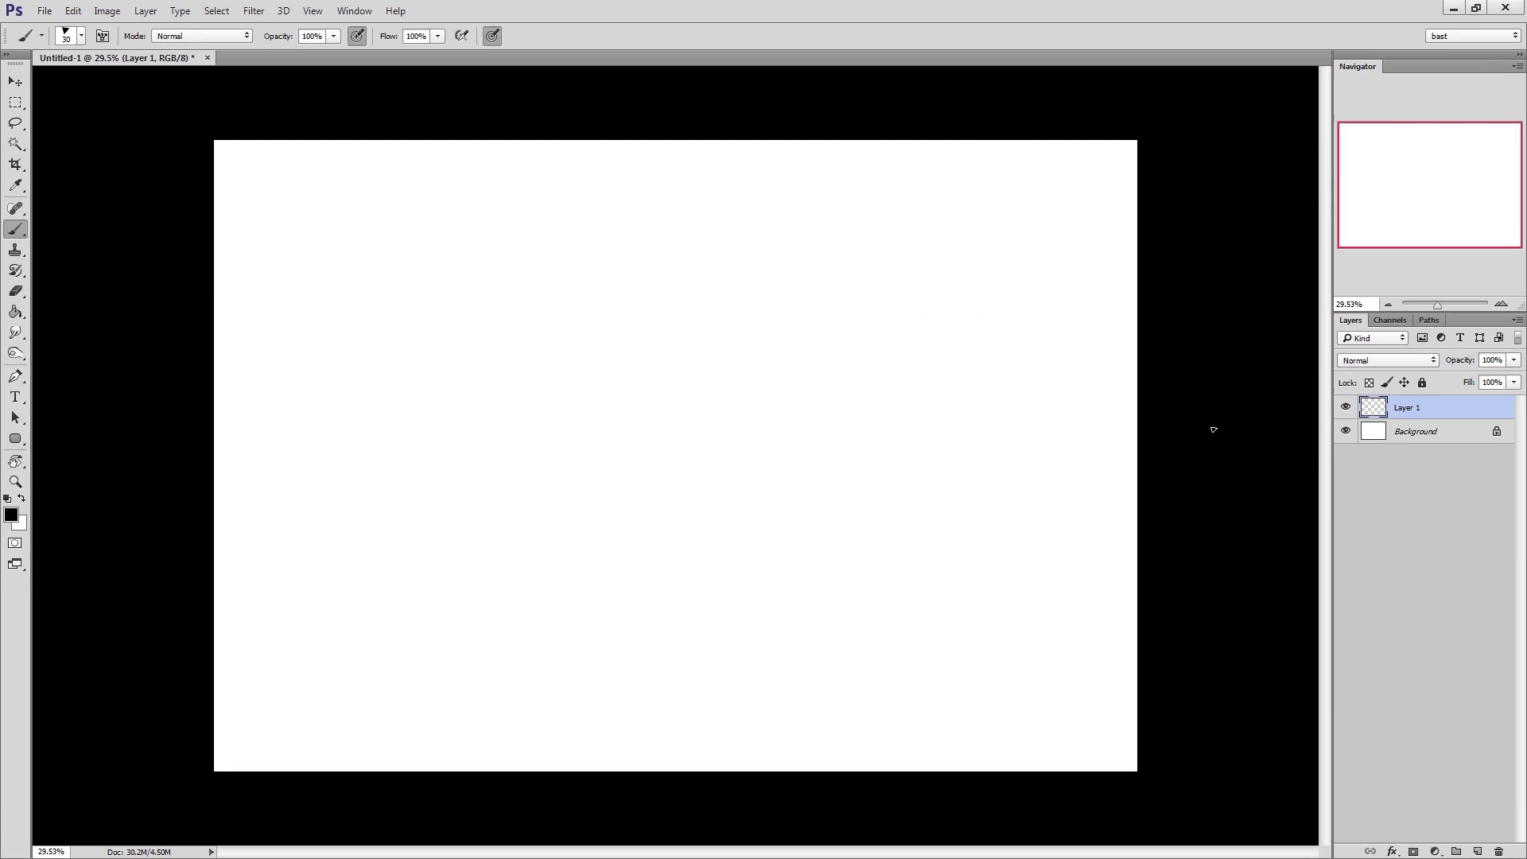
Sketch a wide rectangle on the canvas and divide it into thirds with two vertical and two horizontal lines
mouse_move(796, 259)
shift+mouse_down()
mouse_move(796, 380)
mouse_move(1007, 256)
shift+mouse_up()
shift+drag(799, 384, 1007, 384)
shift+drag(1008, 255, 1008, 360)
drag(944, 240, 944, 406)
drag(865, 241, 866, 404)
drag(784, 296, 1021, 296)
mouse_move(790, 345)
mouse_down()
mouse_move(1005, 345)
mouse_move(949, 348)
mouse_up()
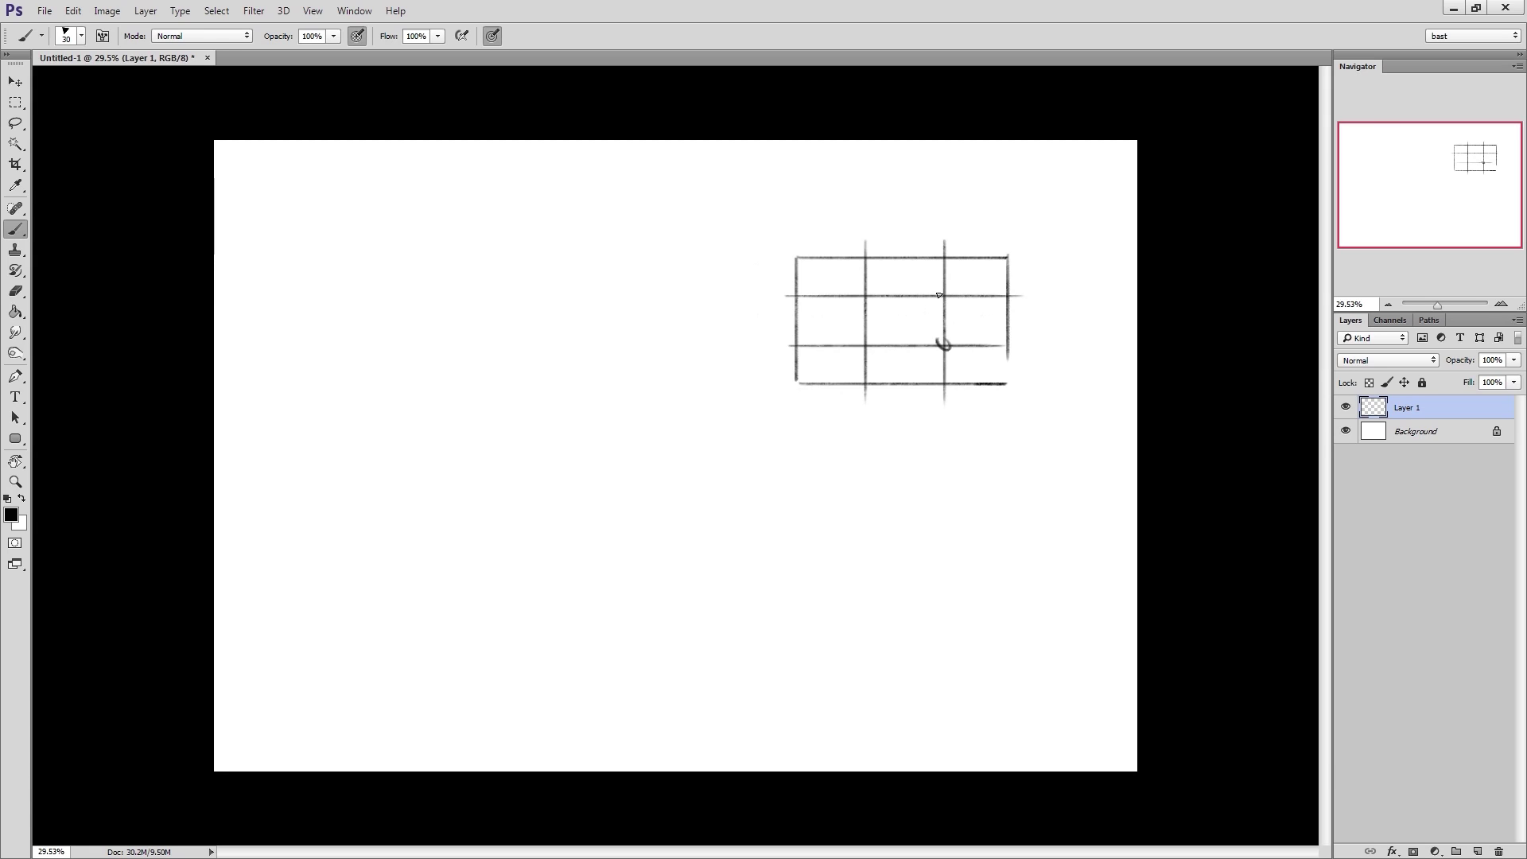
Circle the grid's four inner intersections and move the grid to the canvas's upper-left corner
mouse_move(942, 293)
mouse_down()
mouse_move(865, 302)
mouse_move(863, 352)
mouse_up()
ctrl+drag(1046, 402, 518, 334)
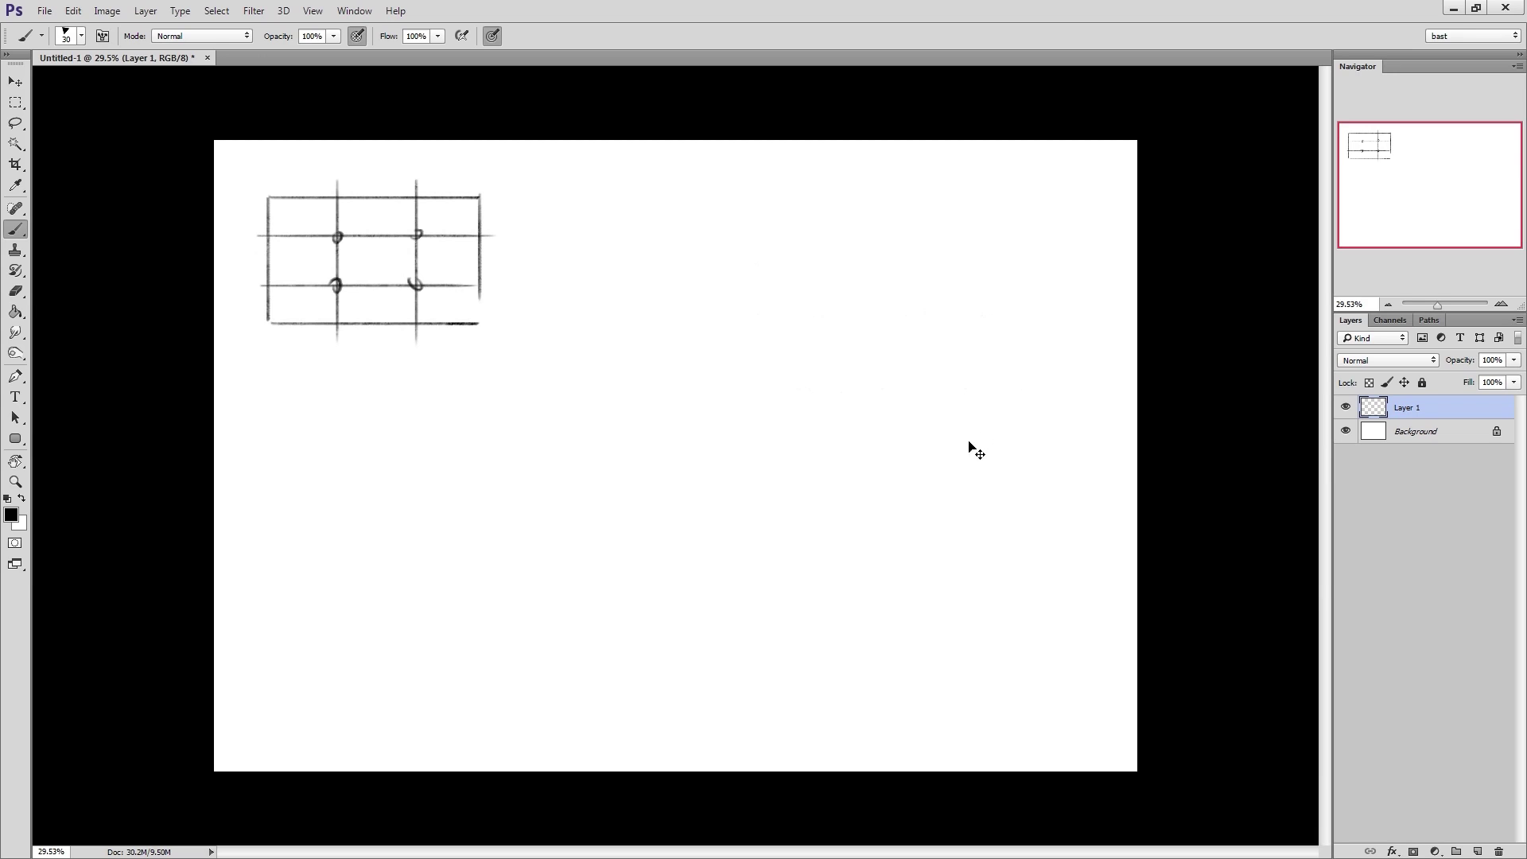
On a new layer, sketch a tall and a small rectangle above a long flat bar, and place them beside the grid
key(ctrl+shift+n)
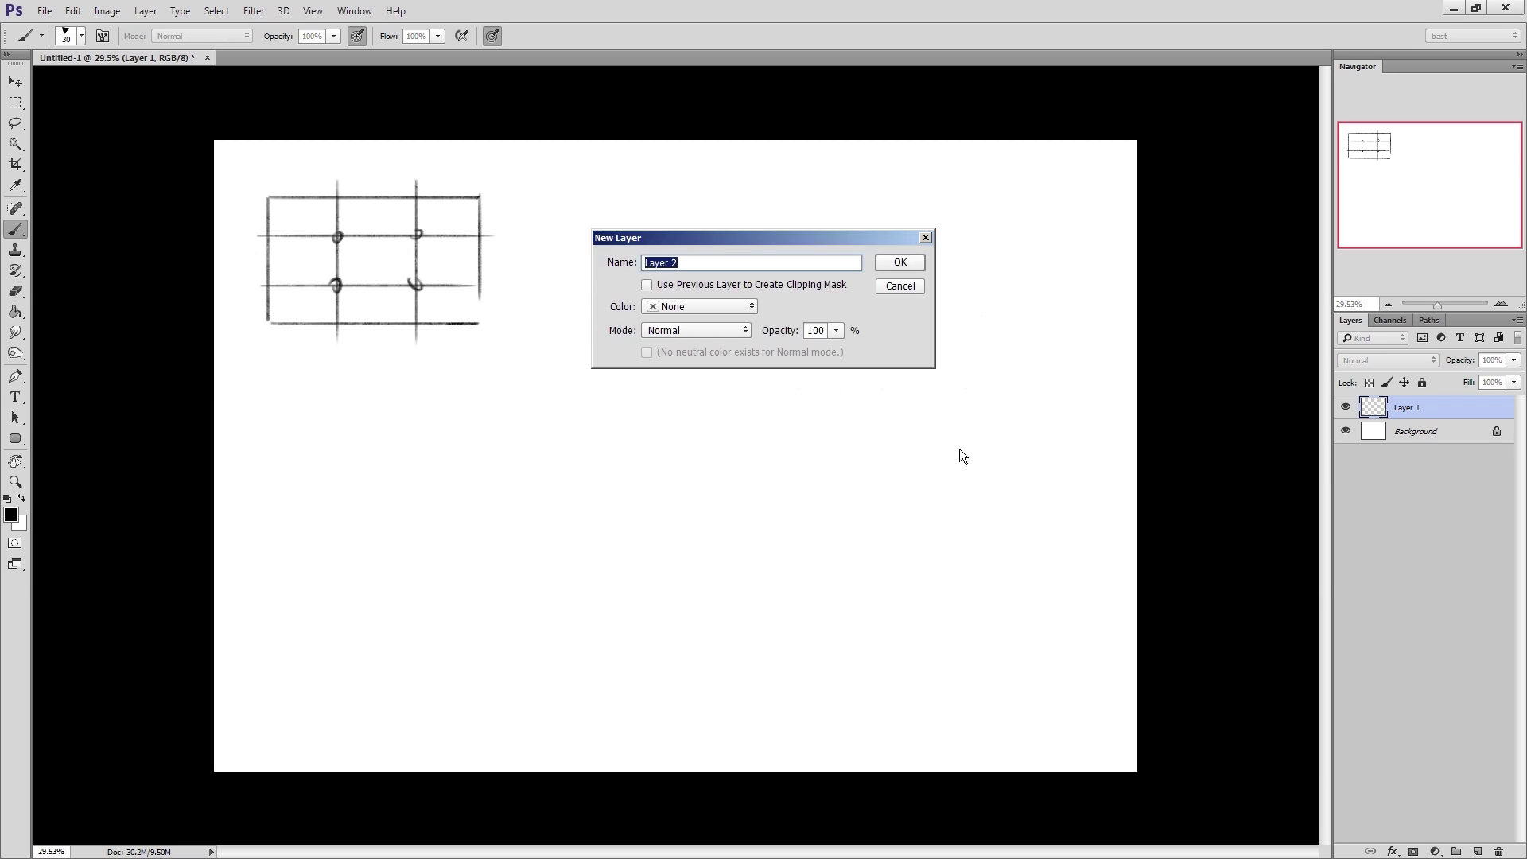
key(Return)
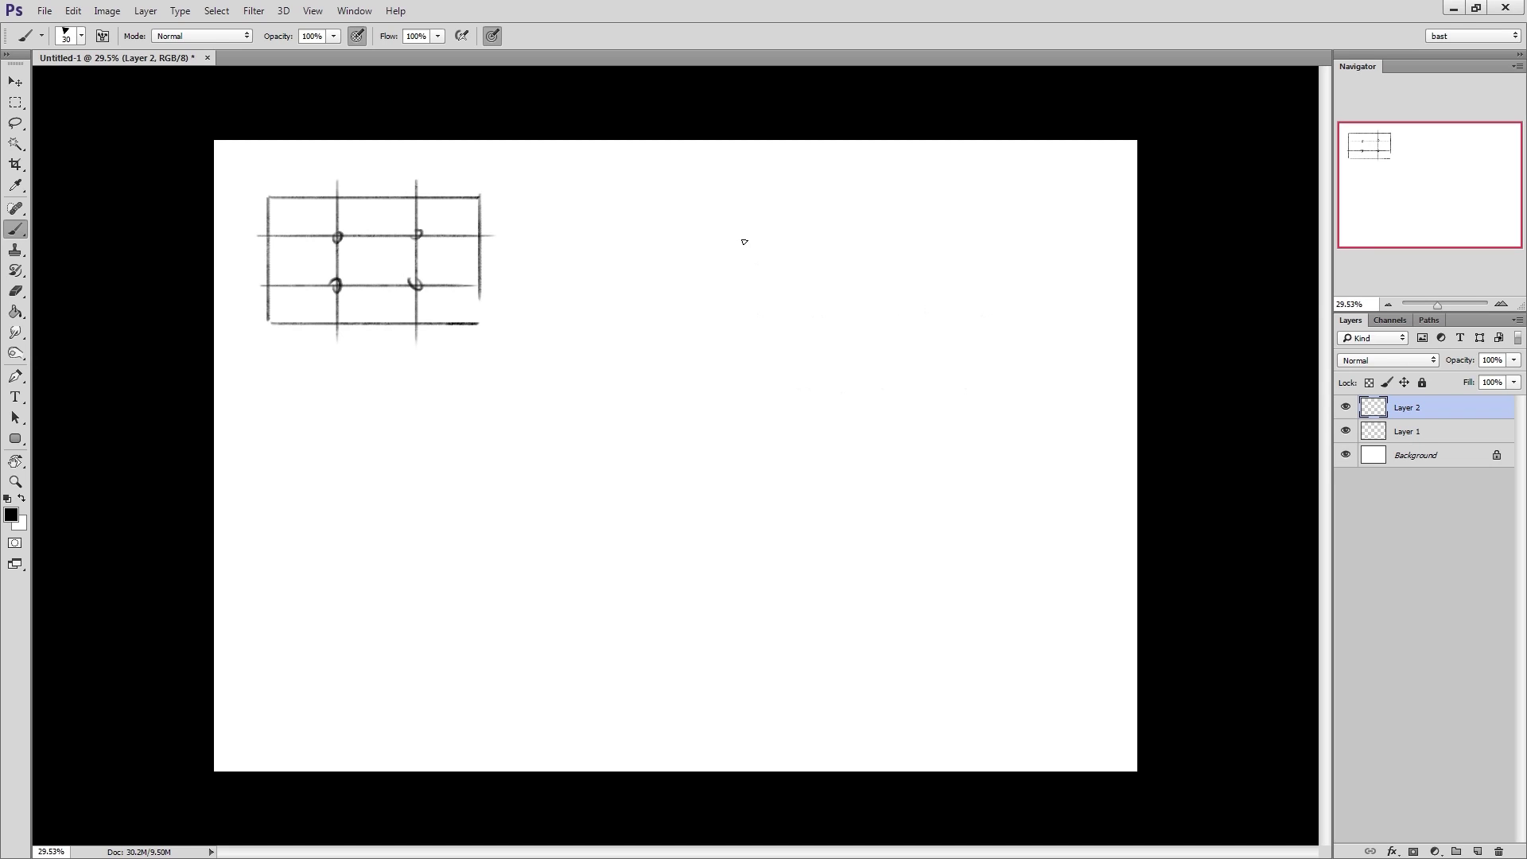
mouse_move(743, 241)
mouse_down()
mouse_move(745, 382)
mouse_move(767, 240)
mouse_move(822, 239)
mouse_move(821, 382)
mouse_move(803, 387)
mouse_move(822, 386)
mouse_up()
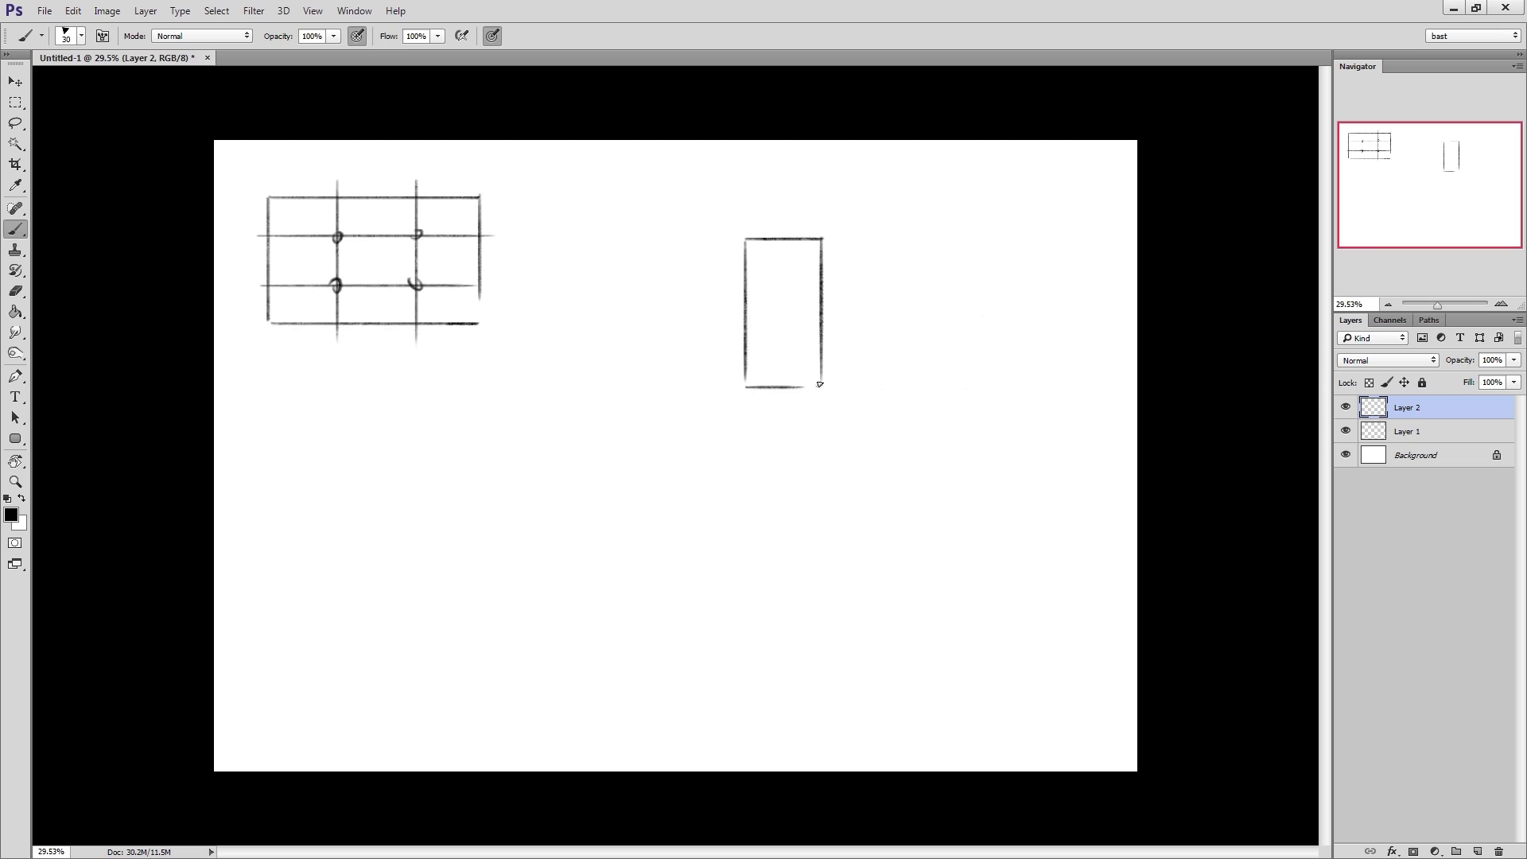
mouse_move(853, 319)
mouse_down()
mouse_move(853, 382)
mouse_move(893, 315)
mouse_move(907, 386)
mouse_up()
drag(689, 399, 959, 398)
mouse_move(685, 395)
mouse_down()
mouse_move(686, 413)
mouse_move(963, 414)
mouse_up()
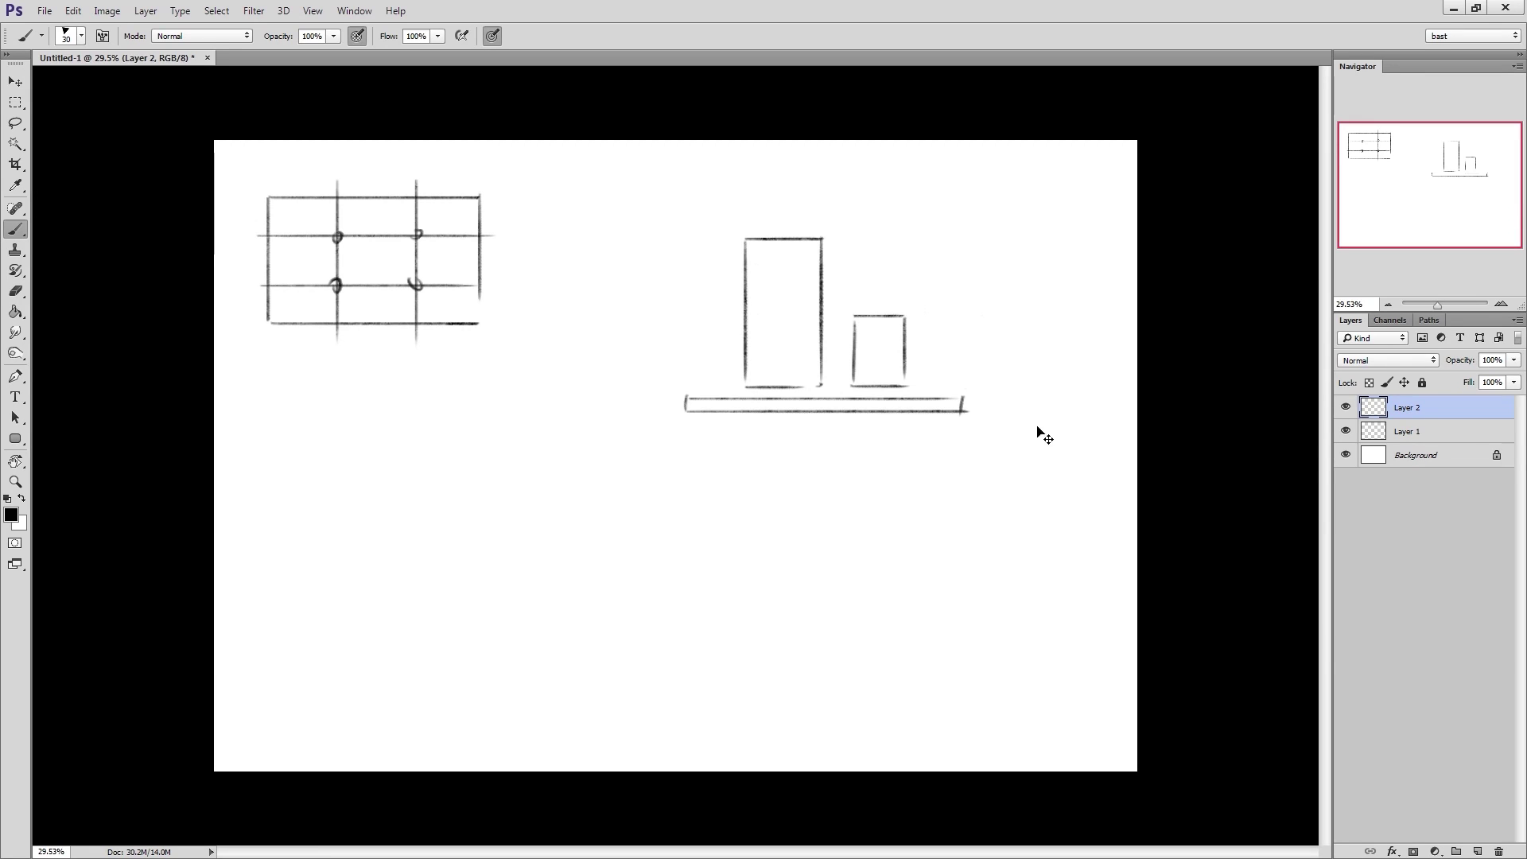
mouse_move(1038, 431)
ctrl+mouse_down()
mouse_move(928, 351)
mouse_move(886, 345)
ctrl+mouse_up()
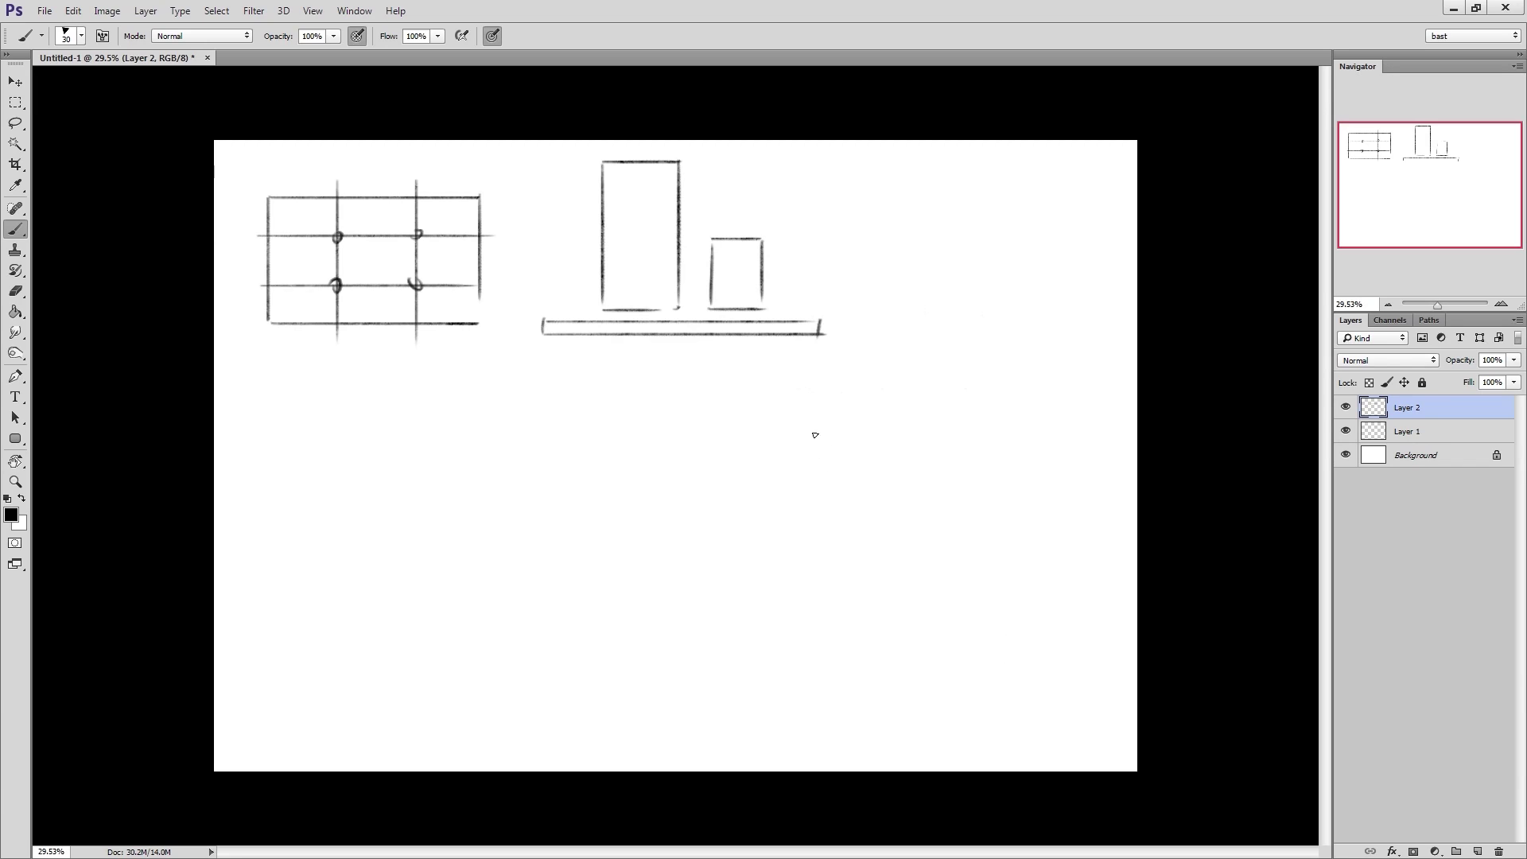
Sketch a rounded rectangular frame in the lower right of the canvas with a right triangle in its upper-right corner
mouse_move(813, 433)
mouse_down()
mouse_move(815, 557)
mouse_move(823, 427)
mouse_move(1009, 427)
mouse_move(1015, 561)
mouse_up()
mouse_move(818, 564)
mouse_down()
mouse_move(986, 578)
mouse_move(1016, 561)
mouse_up()
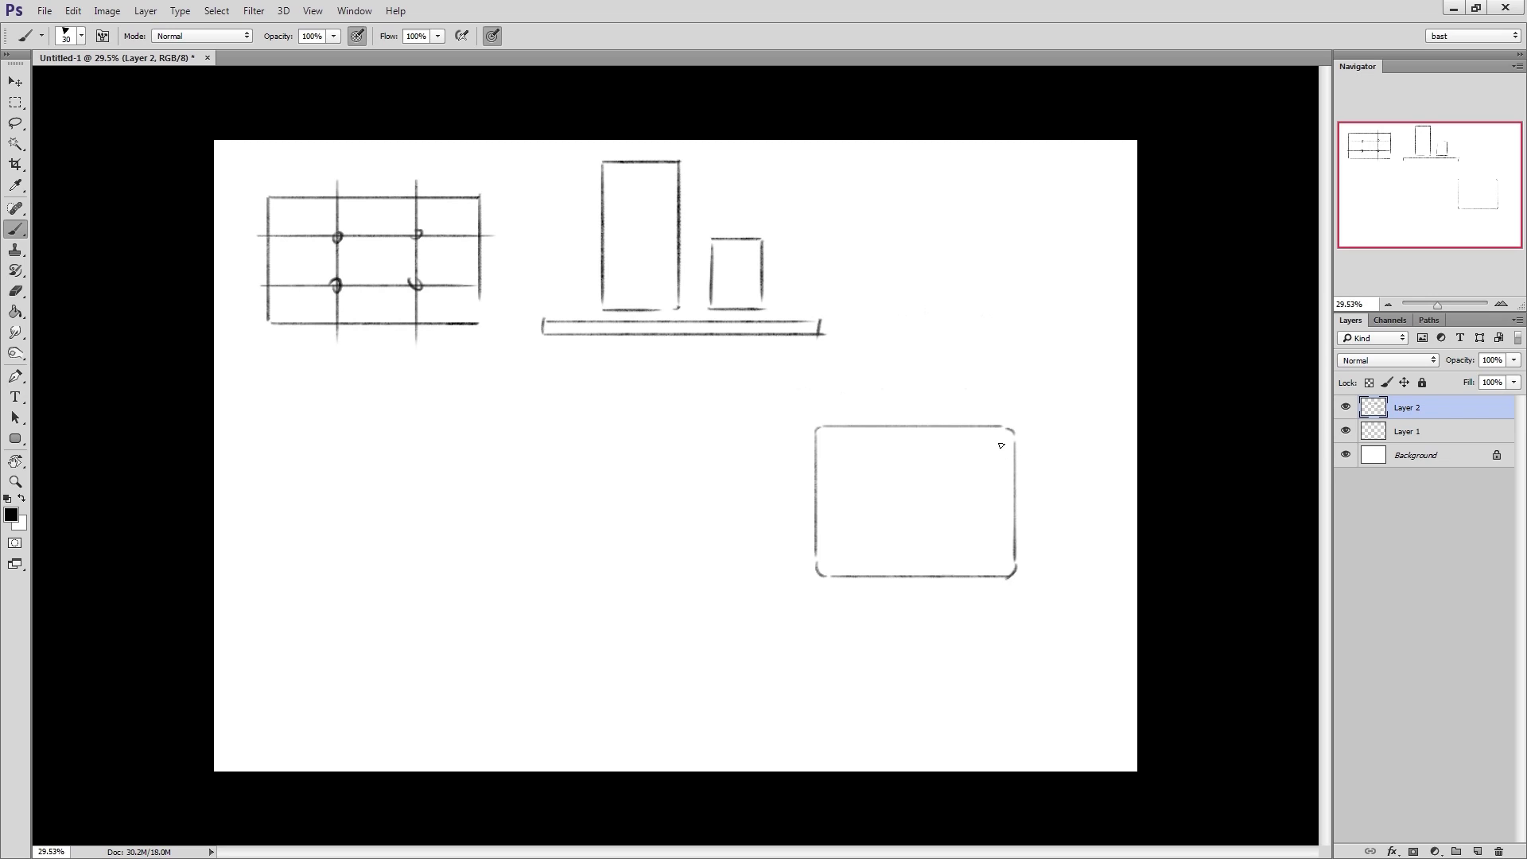
drag(1001, 445, 1001, 557)
click(910, 447)
drag(910, 452, 1000, 555)
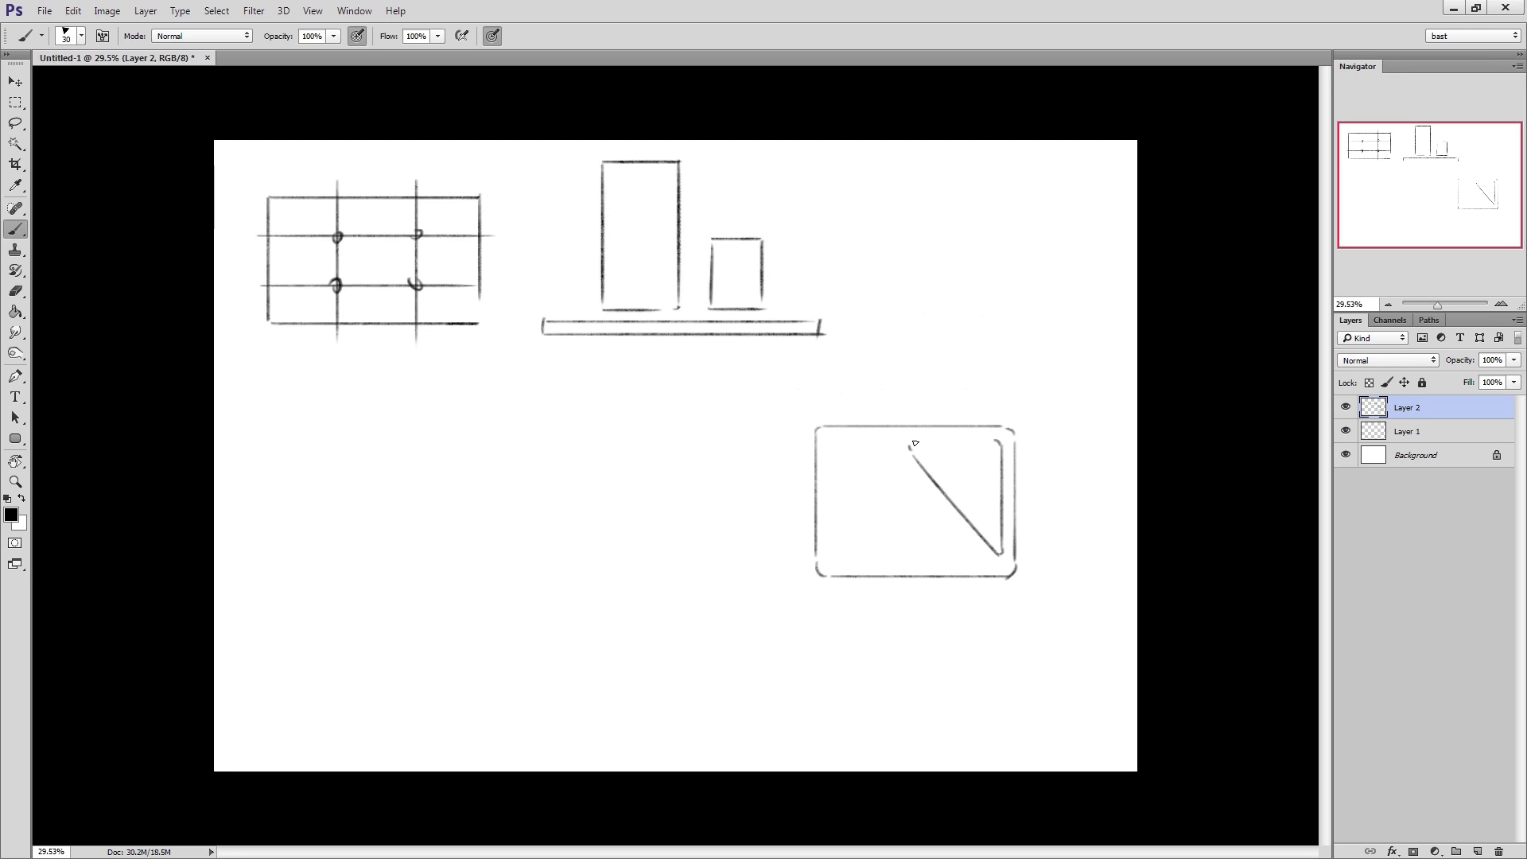
drag(912, 444, 1002, 443)
Sketch triangles along the frame's left side and bottom edge, and a small cross in its centre
mouse_move(827, 444)
mouse_down()
mouse_move(874, 453)
mouse_move(834, 532)
mouse_up()
mouse_move(826, 458)
mouse_down()
mouse_move(833, 536)
mouse_move(993, 565)
mouse_up()
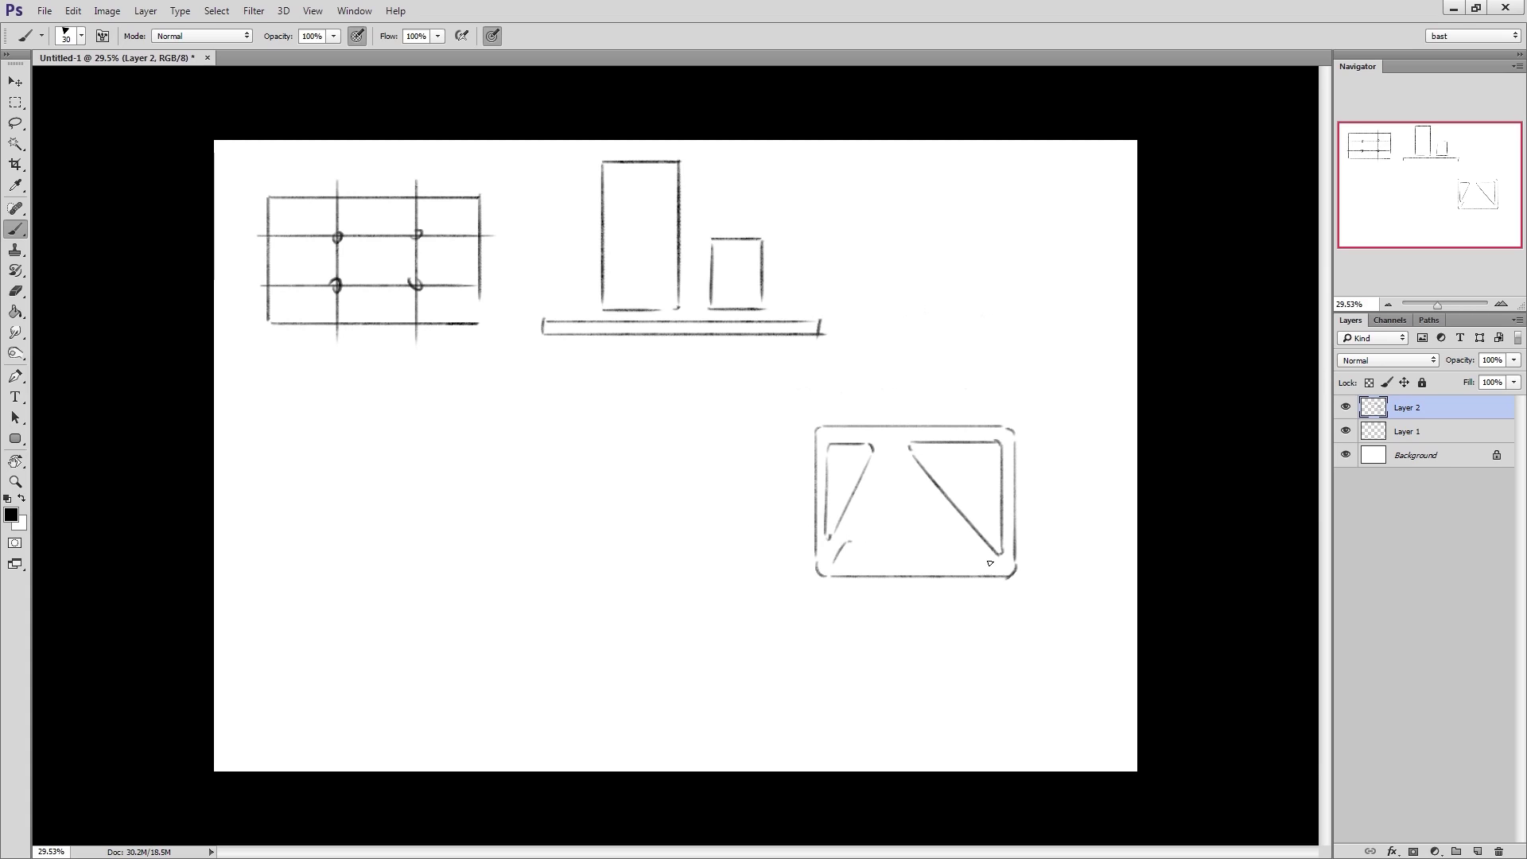
drag(843, 554, 991, 567)
drag(839, 566, 972, 569)
mouse_move(912, 488)
mouse_down()
mouse_move(913, 519)
mouse_move(926, 502)
mouse_up()
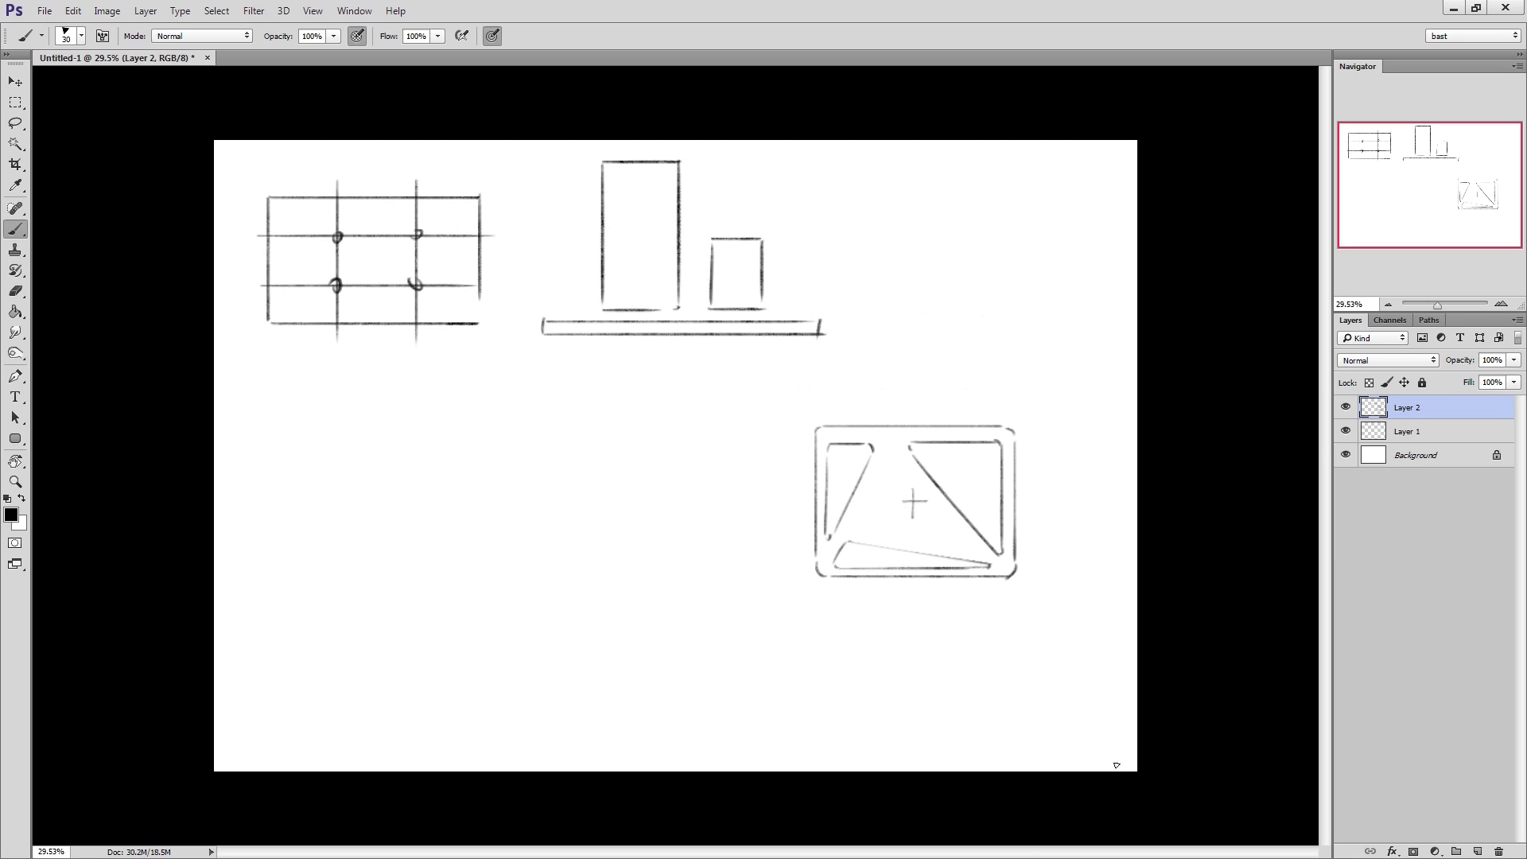
Lasso the framed triangle sketch and move it to the canvas's upper right, beside the rectangles
key(l)
mouse_move(1016, 416)
mouse_down()
mouse_move(1016, 637)
mouse_move(1026, 402)
mouse_up()
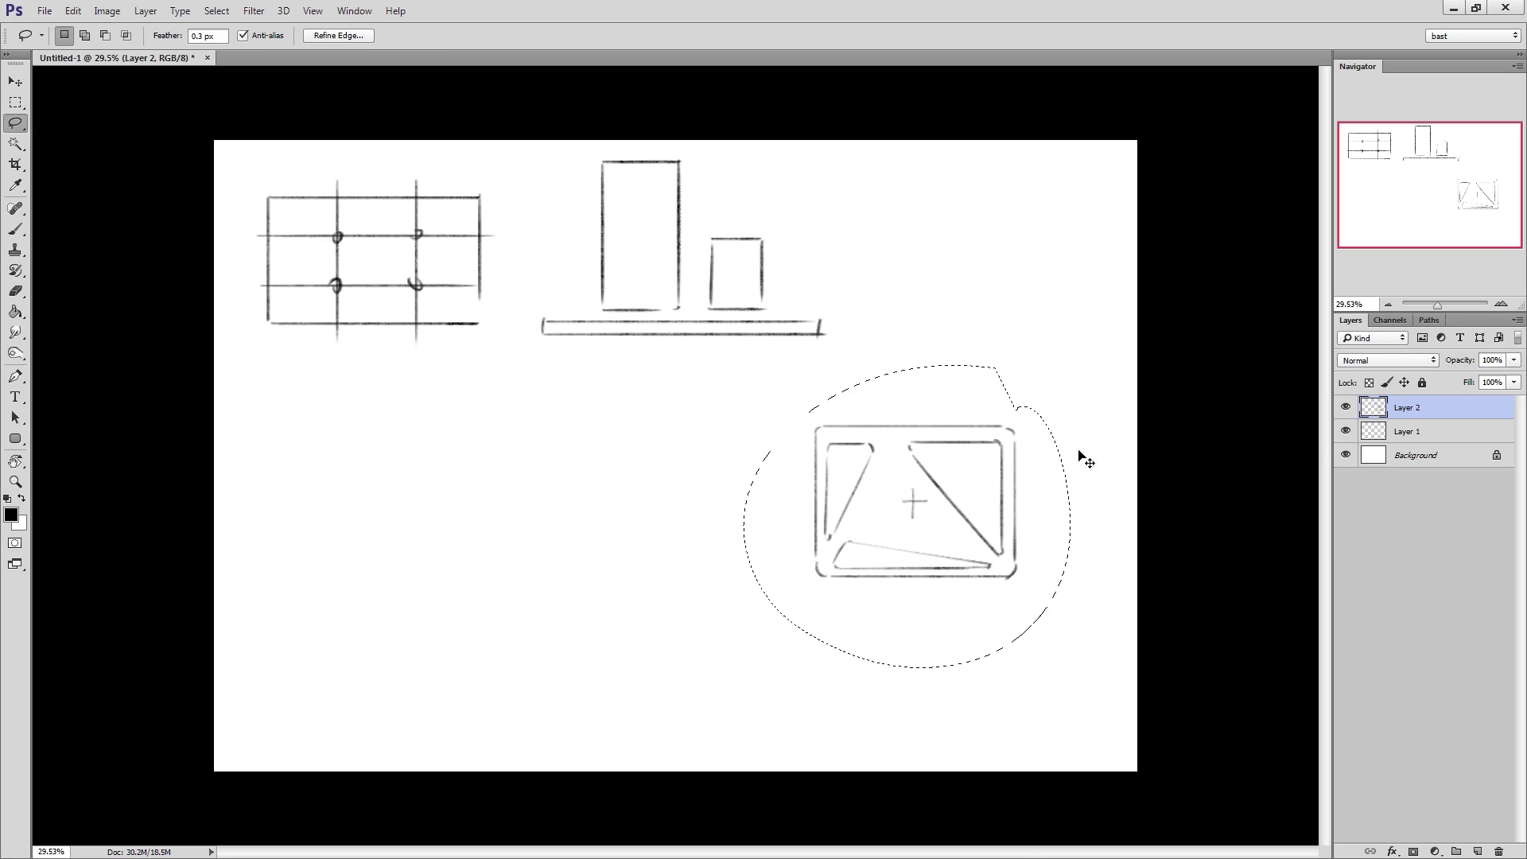
mouse_move(964, 576)
ctrl+mouse_down()
mouse_move(1042, 435)
mouse_move(1005, 345)
mouse_move(982, 361)
ctrl+mouse_up()
key(ctrl+d)
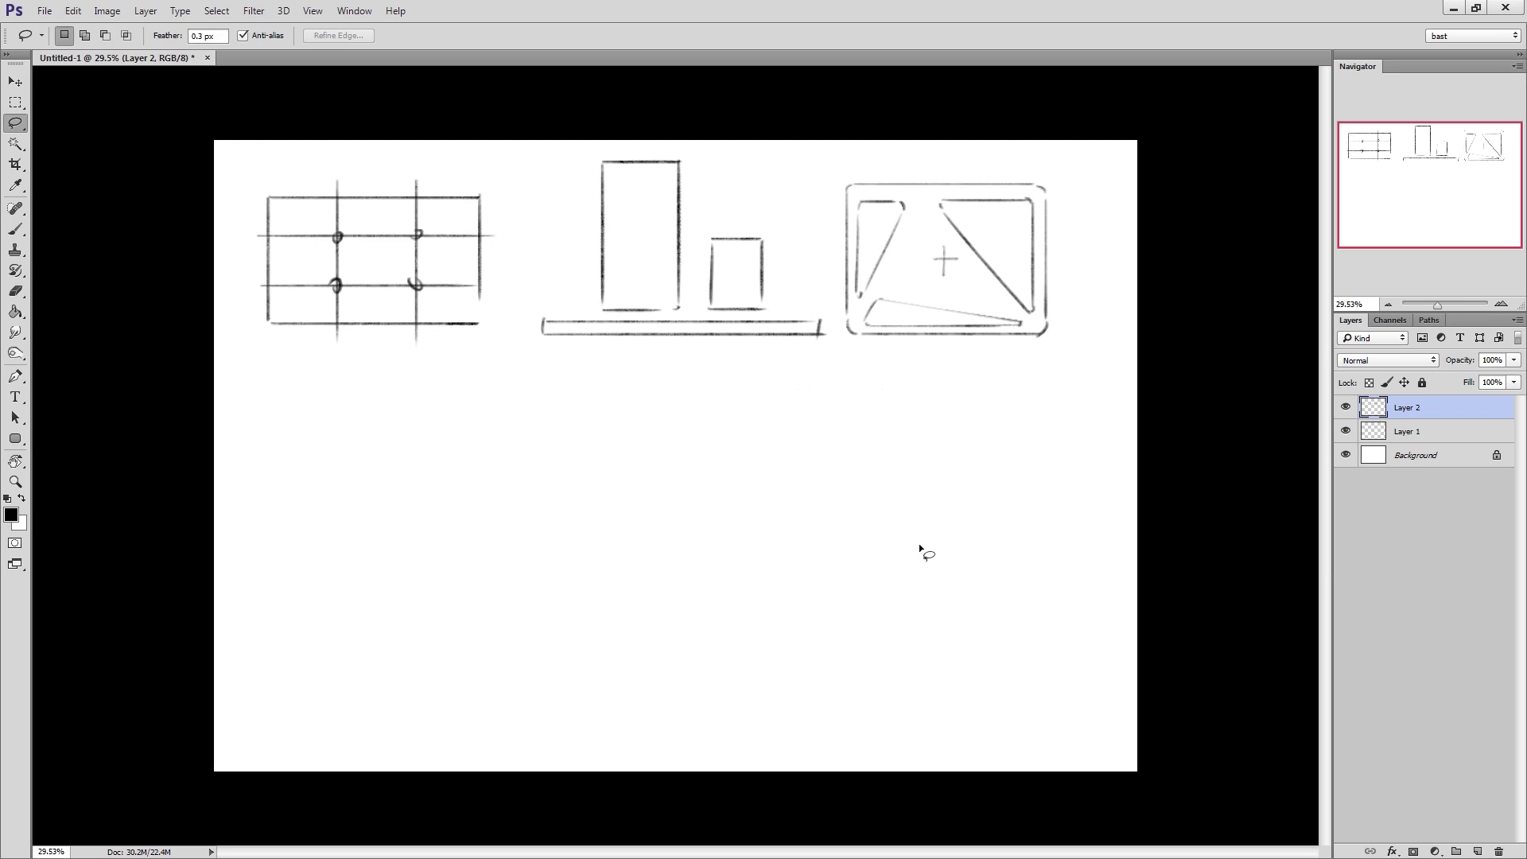
Sketch a large flat-topped half-circle bowl with a smaller one overlapping its right side
key(b)
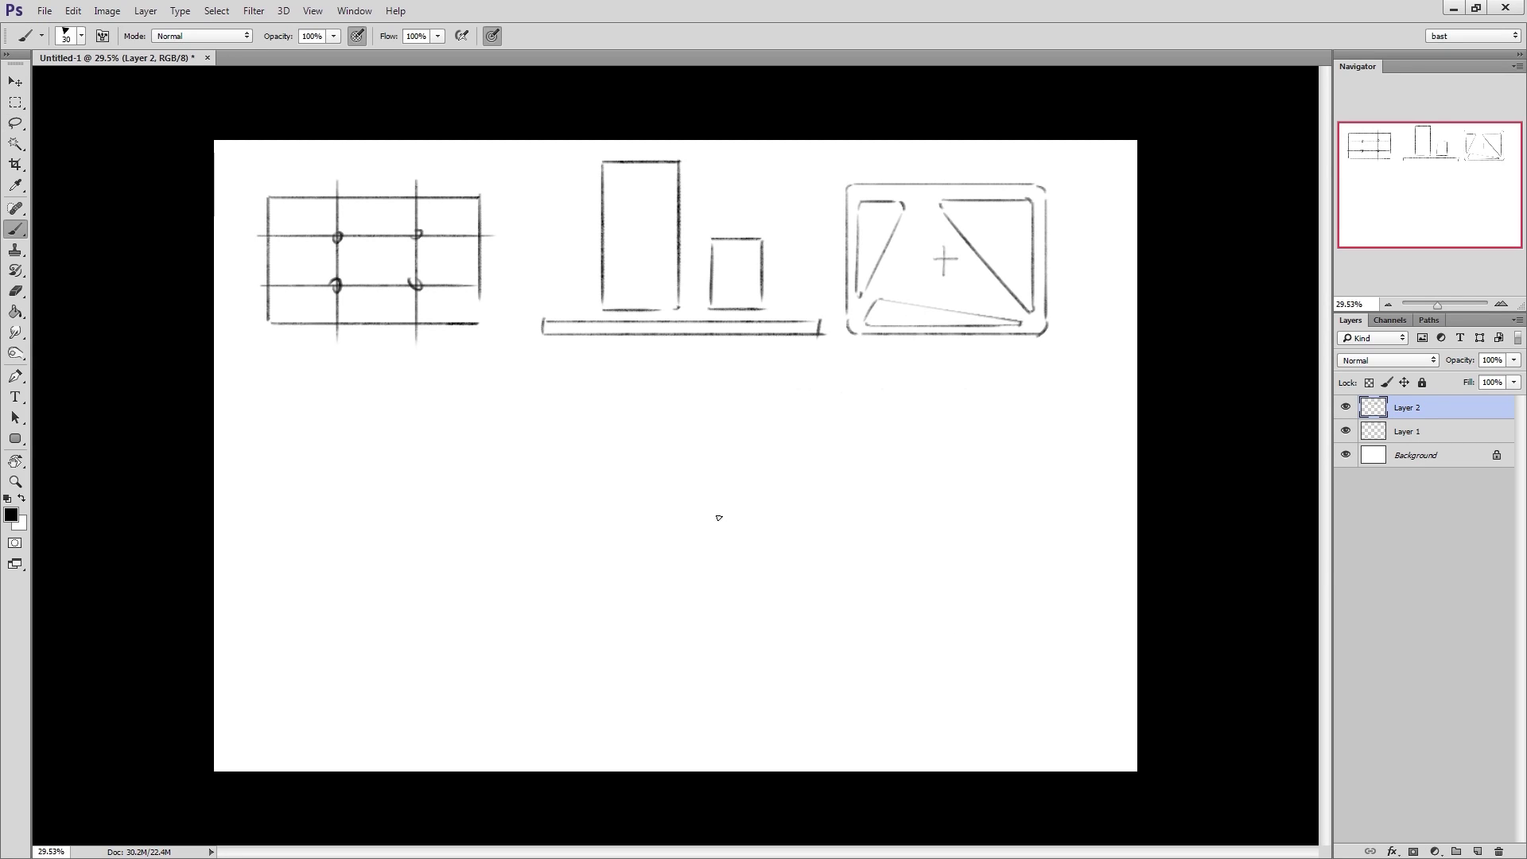
shift+drag(667, 528, 864, 528)
drag(665, 535, 854, 553)
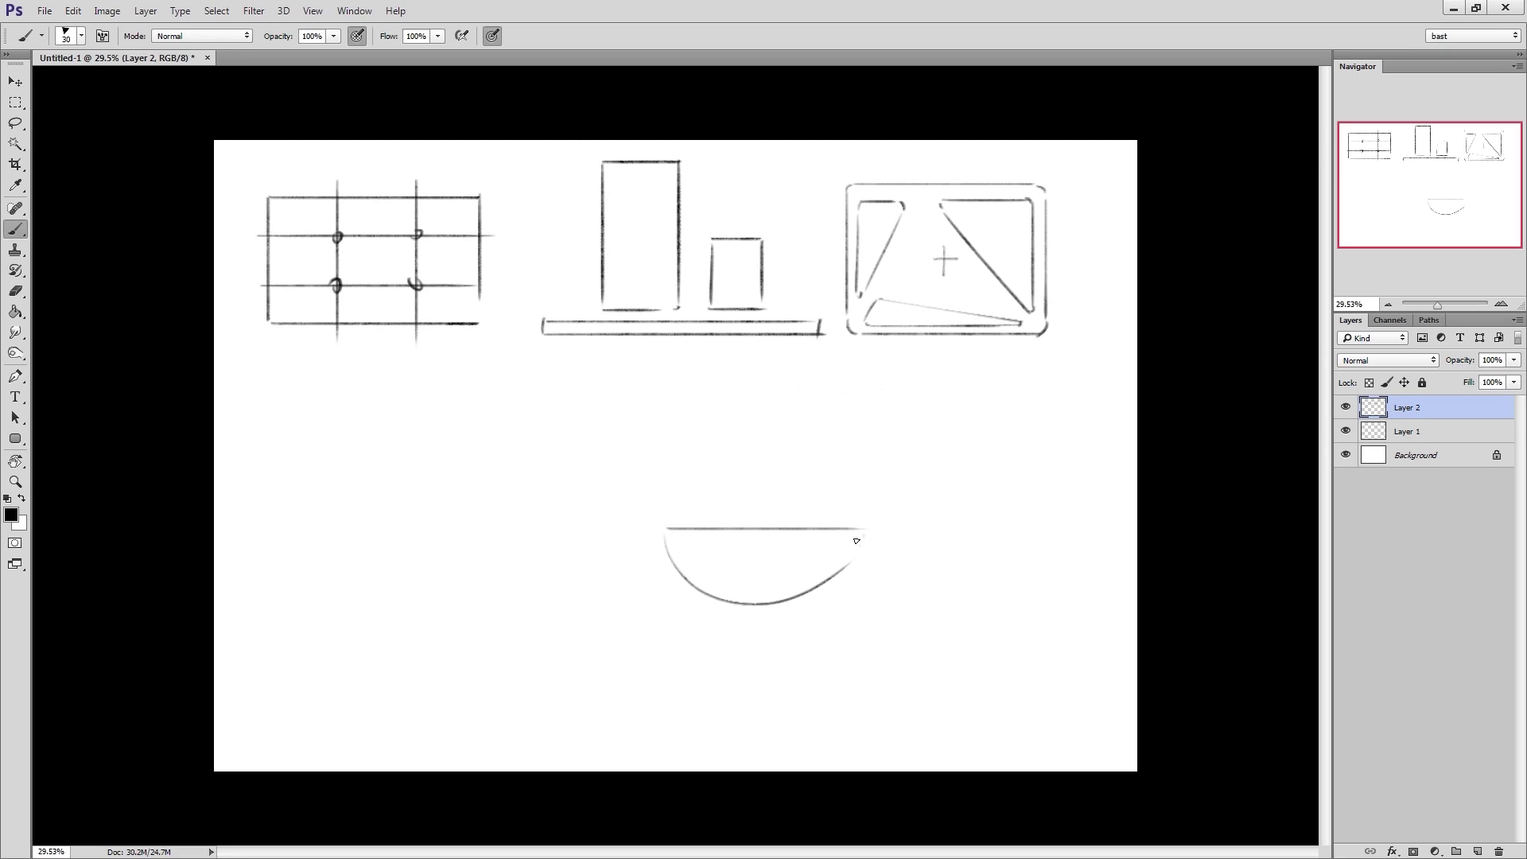
drag(758, 530, 920, 555)
key(ctrl+z)
mouse_move(776, 531)
mouse_down()
mouse_move(833, 568)
mouse_move(909, 529)
mouse_up()
drag(780, 525, 907, 530)
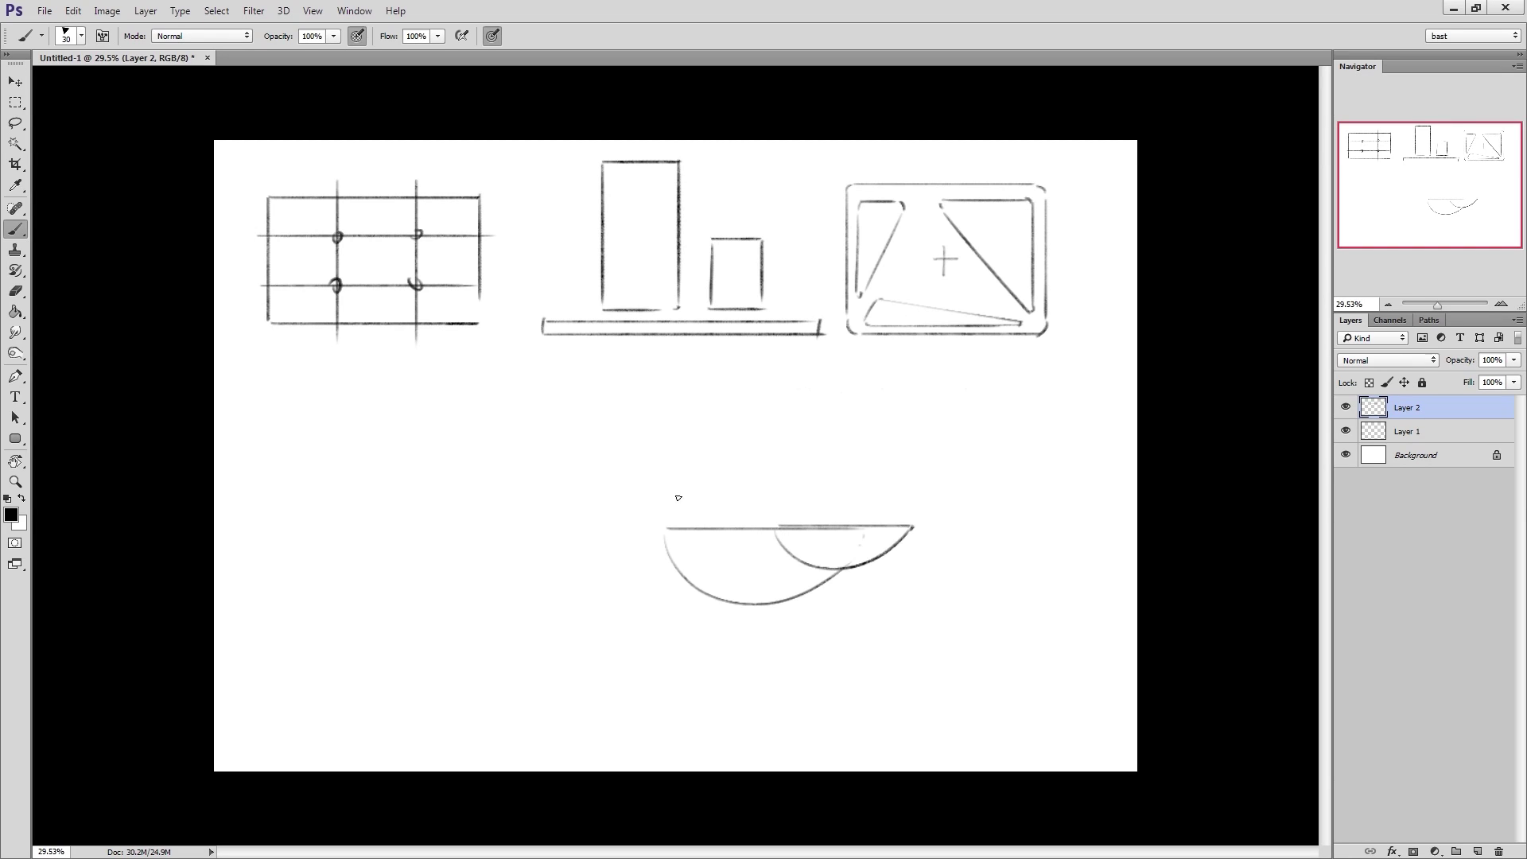
Add a small dome and a flat slab above the two bowls and darken the shapes' left edges
mouse_move(666, 501)
mouse_down()
mouse_move(748, 509)
mouse_move(682, 527)
mouse_move(918, 512)
mouse_up()
key(ctrl+z)
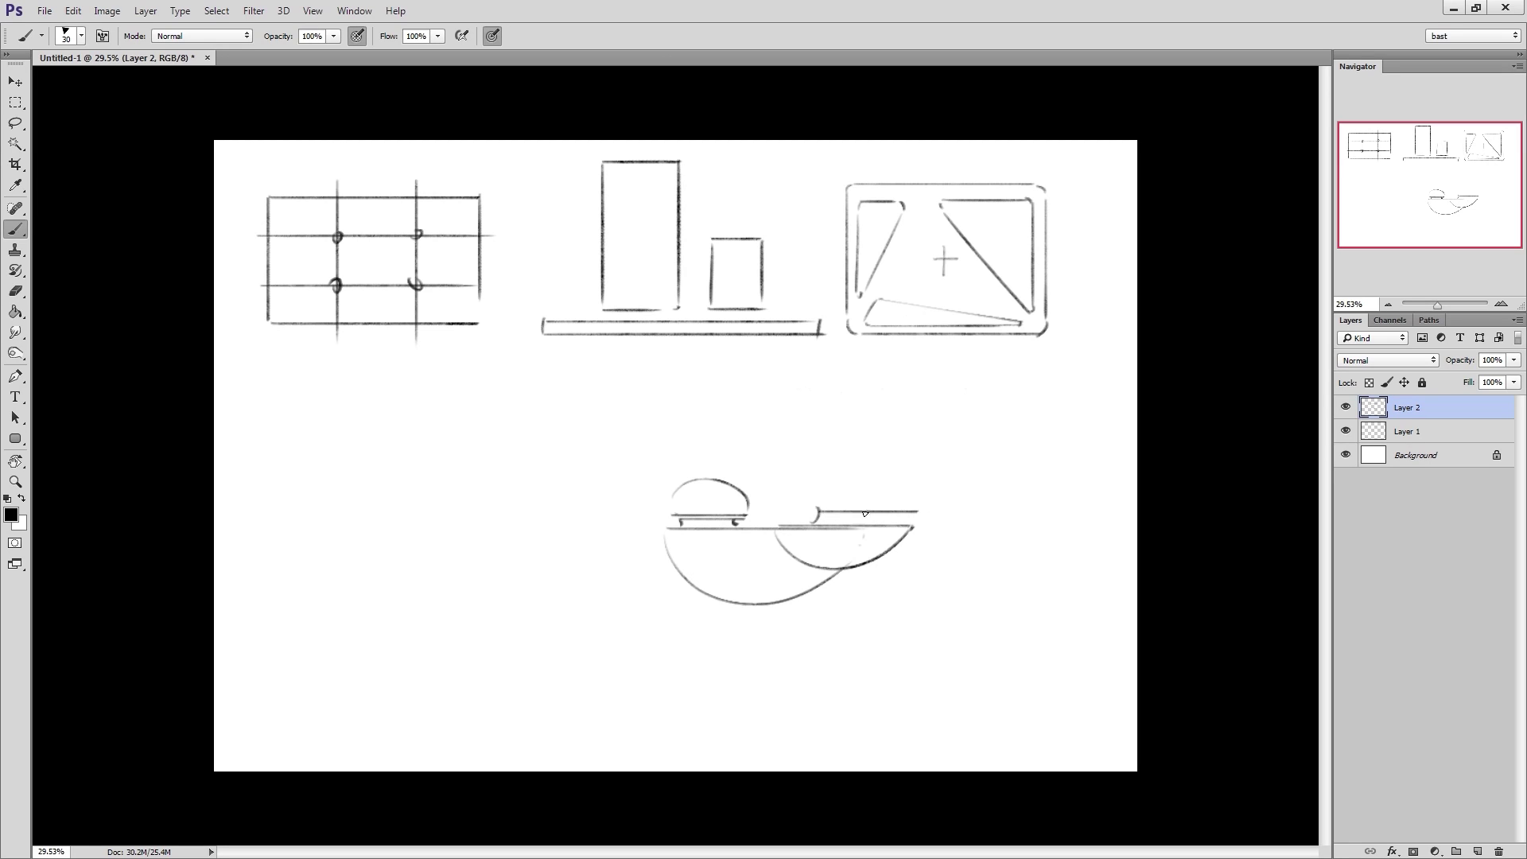
drag(821, 514, 906, 519)
mouse_move(776, 539)
mouse_down()
mouse_move(826, 579)
mouse_move(813, 569)
mouse_up()
mouse_move(666, 534)
mouse_down()
mouse_move(670, 516)
mouse_move(746, 493)
mouse_move(749, 509)
mouse_up()
Lasso the bowl sketch and move it to the left side of the canvas, below the grid
key(l)
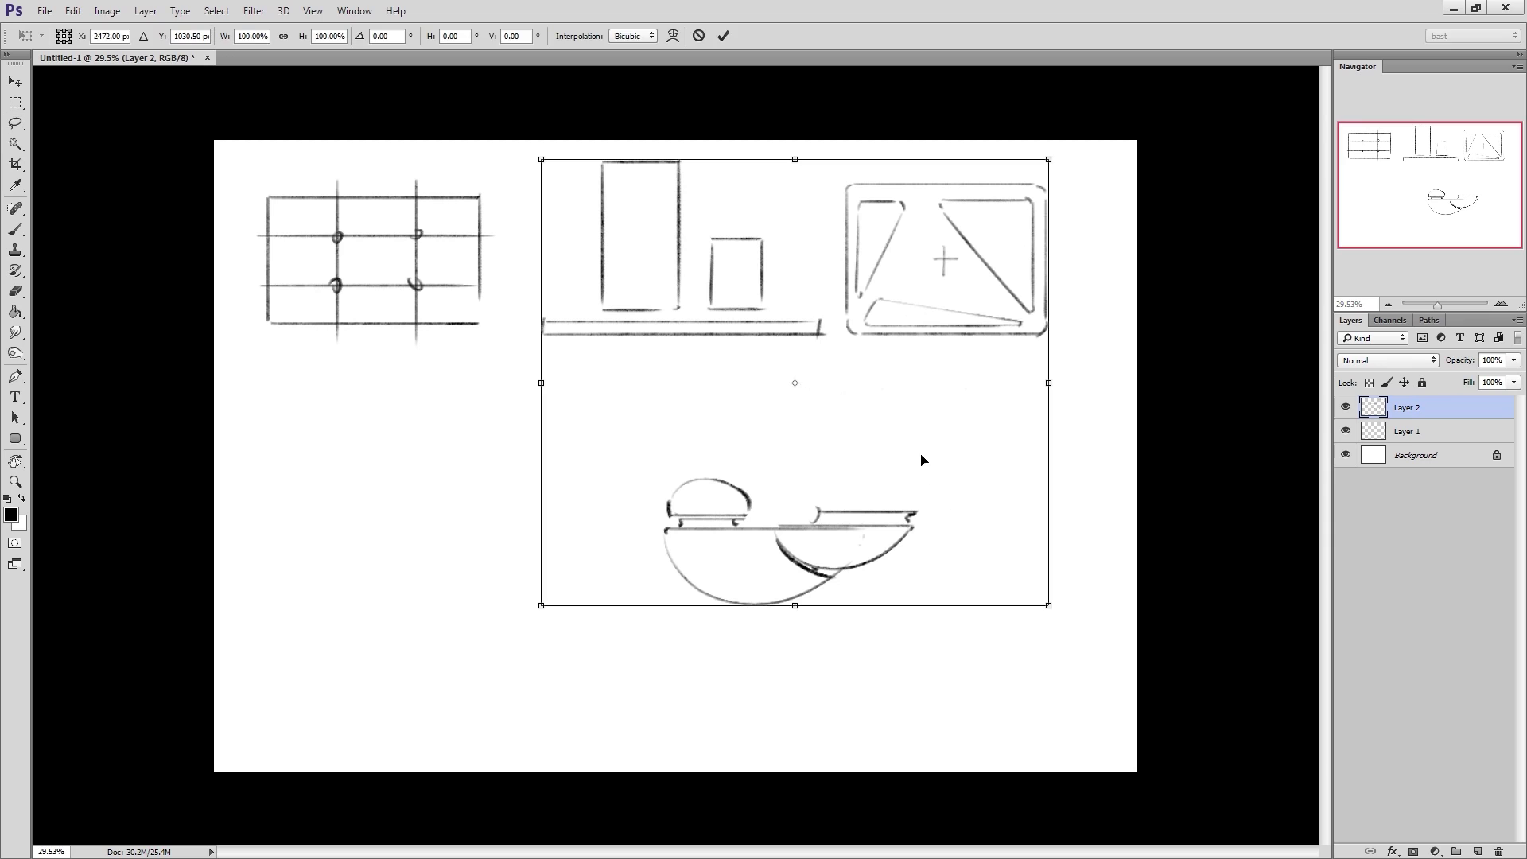
mouse_move(945, 489)
mouse_down()
mouse_move(605, 589)
mouse_move(903, 569)
mouse_move(511, 437)
mouse_move(522, 477)
mouse_up()
key(ctrl+d)
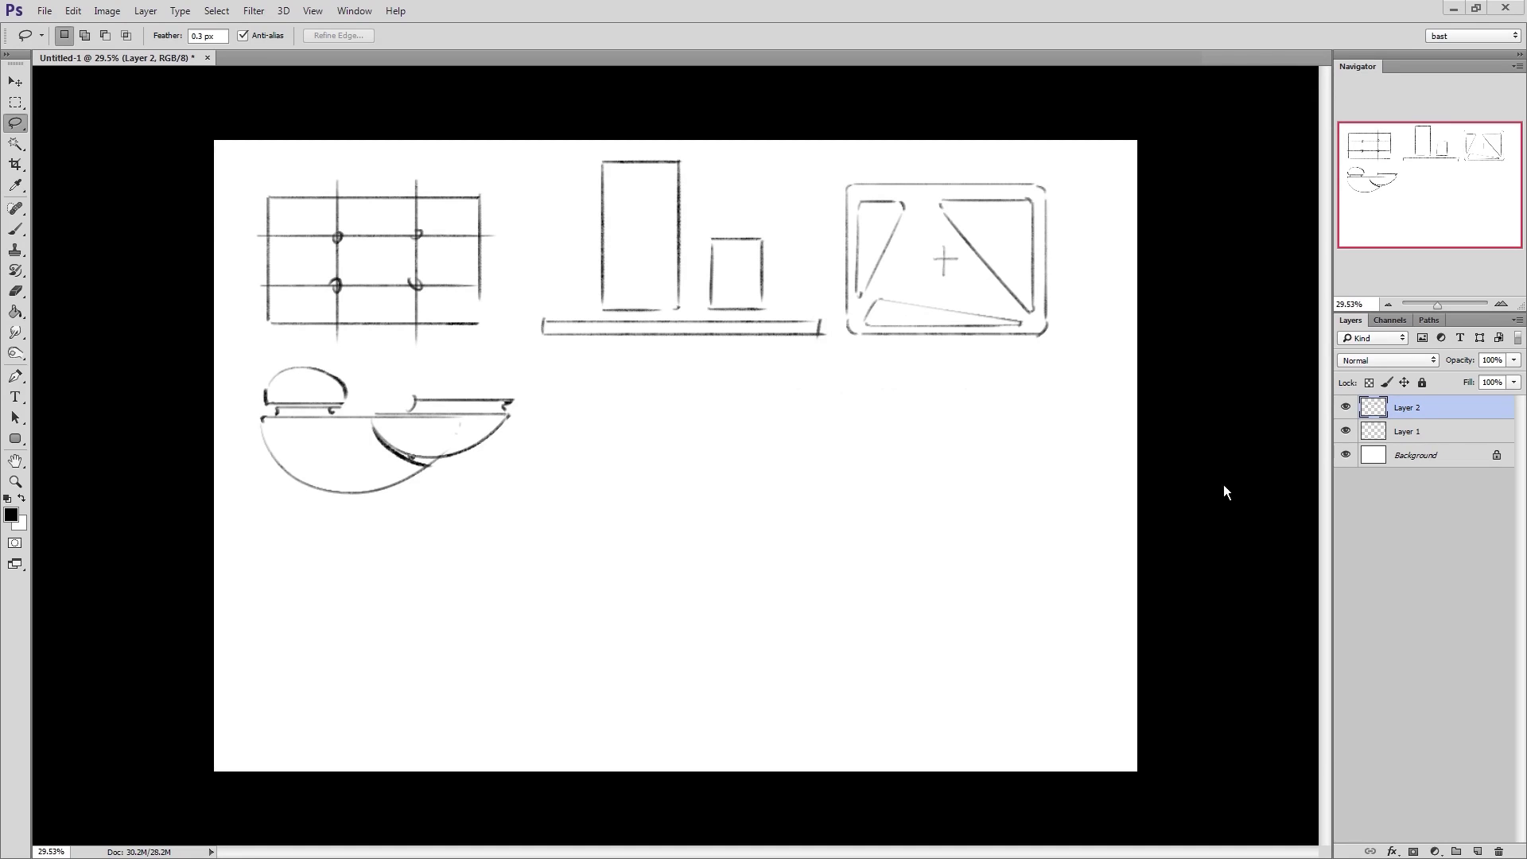
Sketch a stocky figure's torso and legs with a front seam line, and give it bulky boots
key(b)
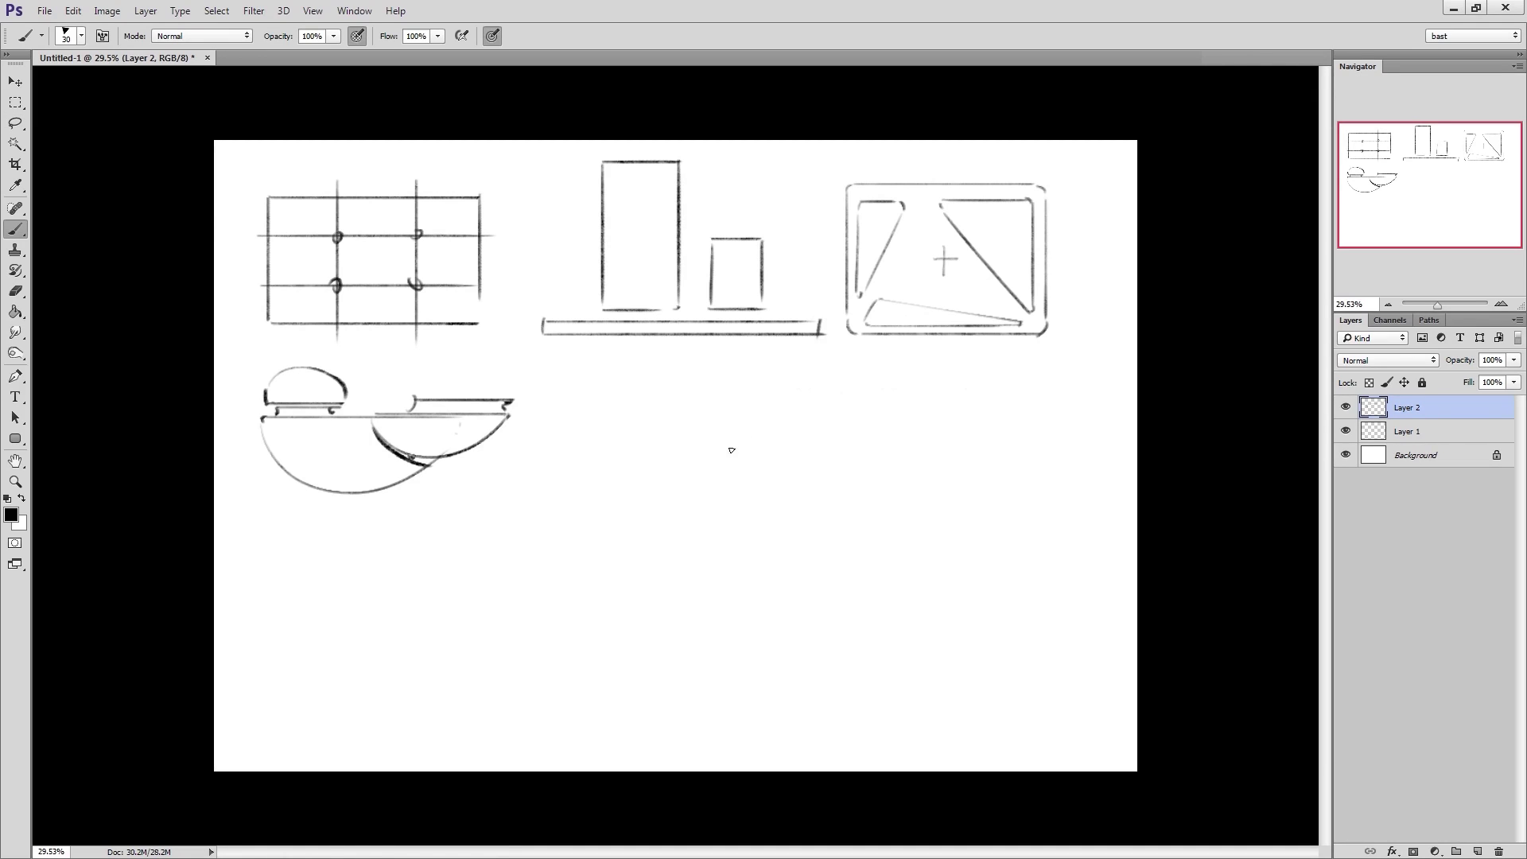
mouse_move(683, 484)
mouse_down()
mouse_move(808, 475)
mouse_move(770, 482)
mouse_move(811, 504)
mouse_move(685, 485)
mouse_move(695, 668)
mouse_move(745, 678)
mouse_move(777, 657)
mouse_move(783, 677)
mouse_up()
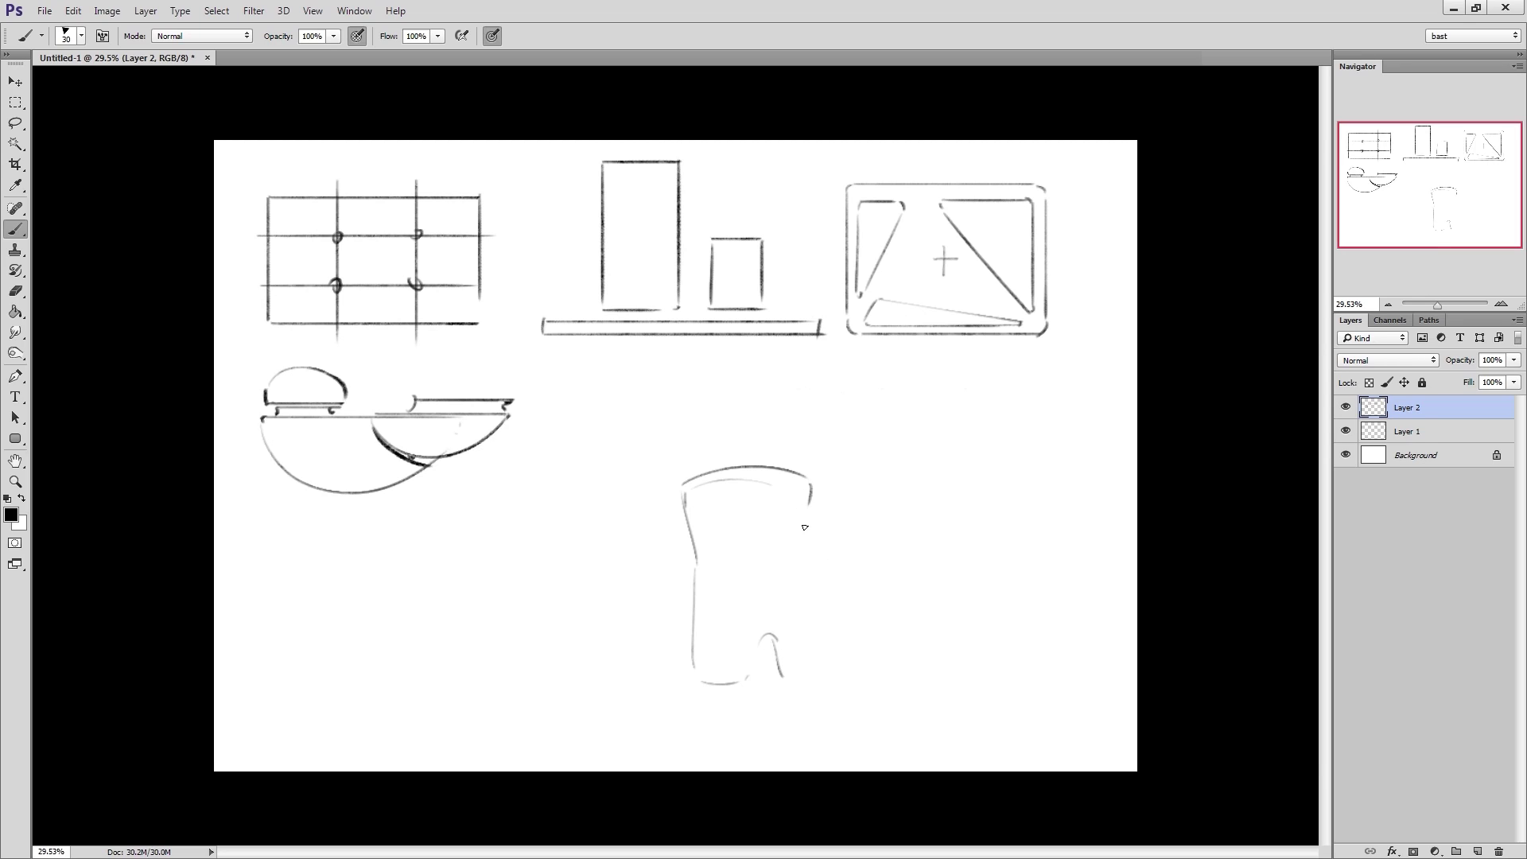
mouse_move(809, 508)
mouse_down()
mouse_move(799, 584)
mouse_move(829, 691)
mouse_move(791, 694)
mouse_up()
drag(734, 487, 734, 667)
drag(820, 658, 823, 680)
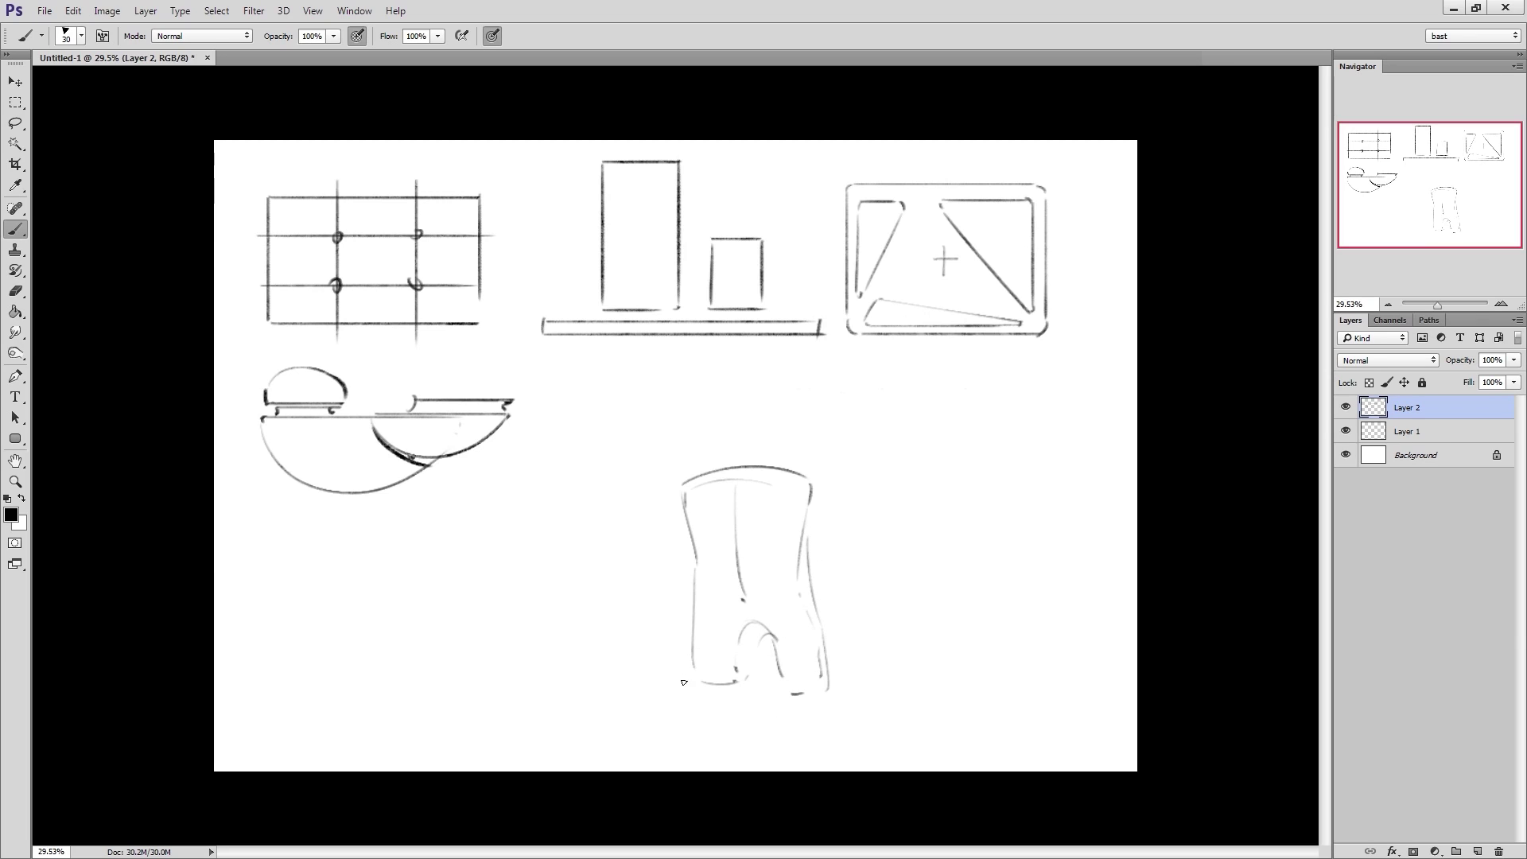
mouse_move(683, 688)
mouse_down()
mouse_move(711, 679)
mouse_move(737, 697)
mouse_move(685, 722)
mouse_move(842, 686)
mouse_move(800, 693)
mouse_move(835, 724)
mouse_up()
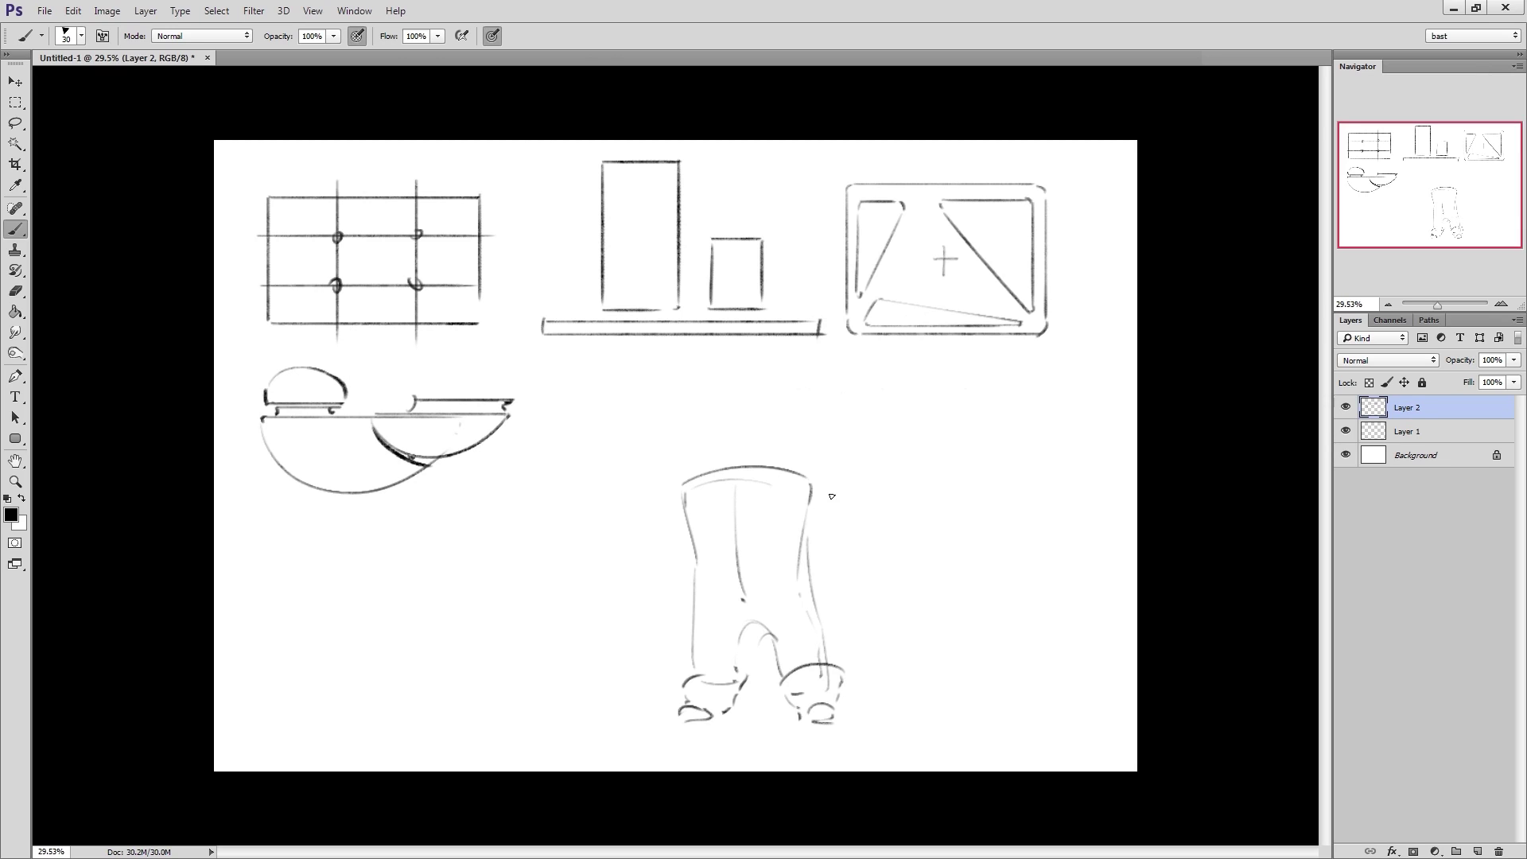
Draw the figure's two arms hanging at its sides with cuffs and hands
drag(812, 483, 856, 544)
drag(821, 591, 845, 592)
mouse_move(855, 555)
mouse_down()
mouse_move(844, 629)
mouse_move(840, 610)
mouse_move(875, 583)
mouse_move(873, 621)
mouse_up()
drag(875, 588, 881, 638)
mouse_move(843, 625)
mouse_down()
mouse_move(864, 666)
mouse_move(876, 649)
mouse_up()
drag(880, 638, 871, 681)
mouse_move(682, 484)
mouse_down()
mouse_move(646, 592)
mouse_move(659, 616)
mouse_move(683, 614)
mouse_up()
drag(638, 596, 677, 619)
mouse_move(643, 620)
mouse_down()
mouse_move(684, 633)
mouse_move(641, 673)
mouse_move(660, 670)
mouse_up()
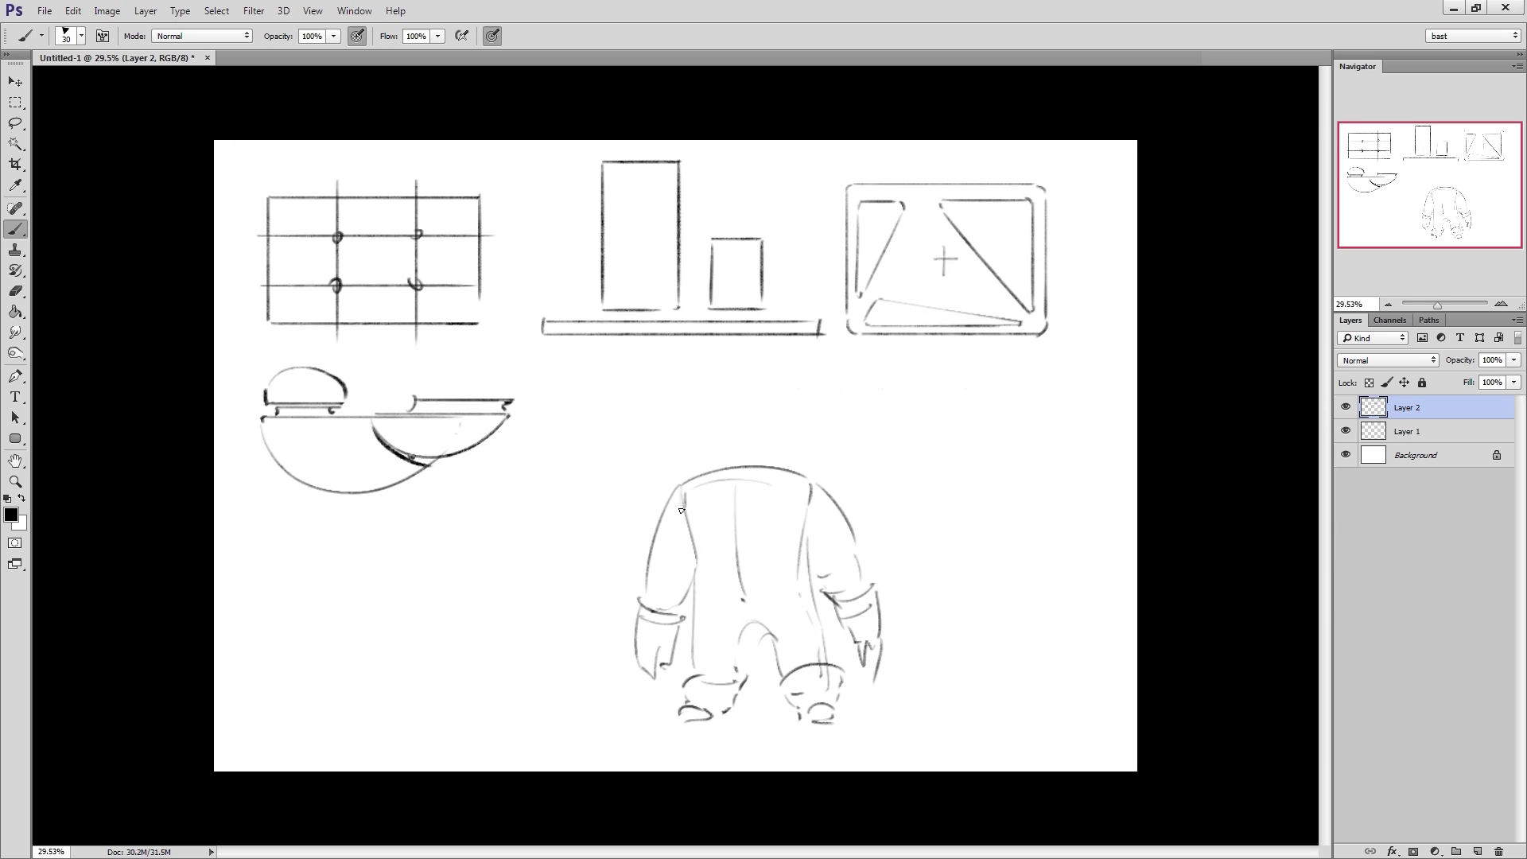
Add a curved line across the figure's torso and sketch a boxy helmet head above the shoulders
mouse_move(681, 510)
mouse_down()
mouse_move(703, 571)
mouse_move(804, 580)
mouse_up()
mouse_move(699, 475)
mouse_down()
mouse_move(686, 395)
mouse_move(813, 371)
mouse_move(798, 469)
mouse_up()
drag(783, 376, 786, 465)
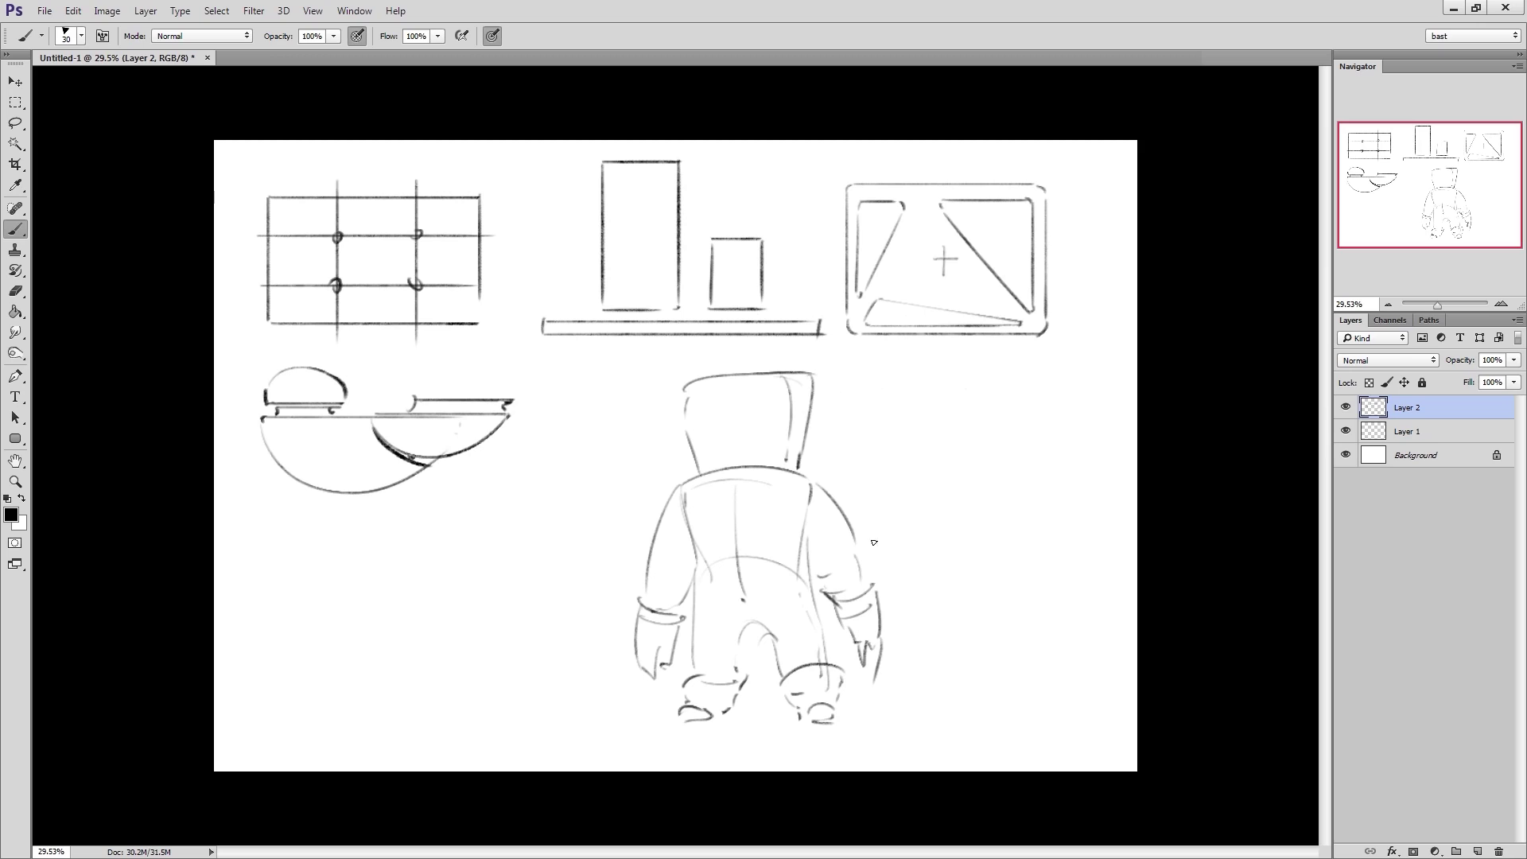
Add a shoulder pad, a square thigh pouch and visor marks to the figure, and clean up the helmet's outline
mouse_move(802, 483)
mouse_down()
mouse_move(835, 472)
mouse_move(869, 531)
mouse_move(829, 525)
mouse_up()
mouse_move(870, 531)
mouse_down()
mouse_move(834, 546)
mouse_move(840, 509)
mouse_up()
drag(731, 415, 725, 425)
drag(734, 420, 809, 385)
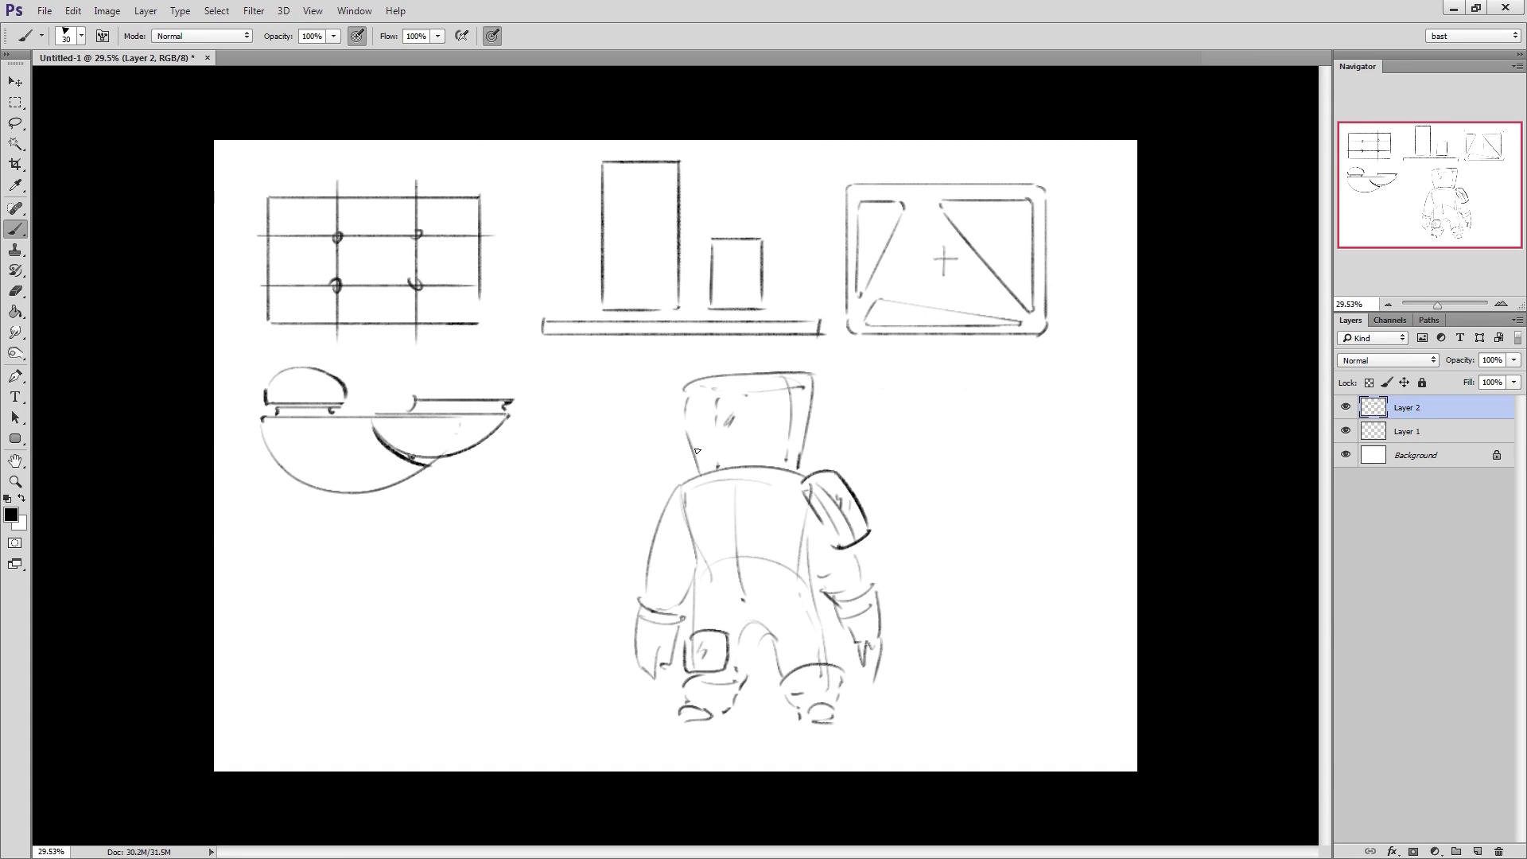
drag(681, 392, 701, 473)
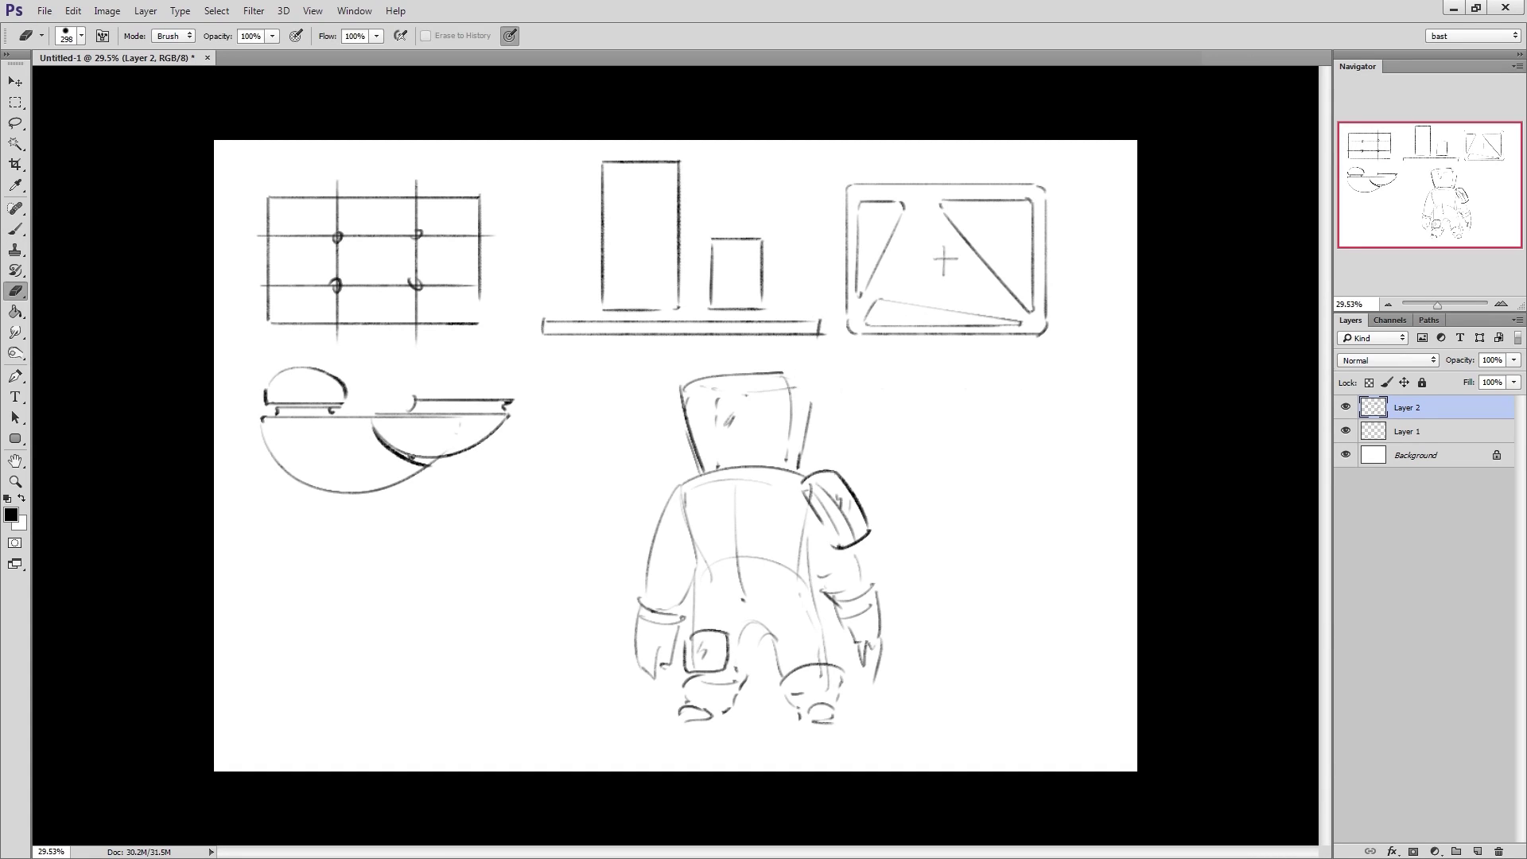
drag(789, 372, 812, 398)
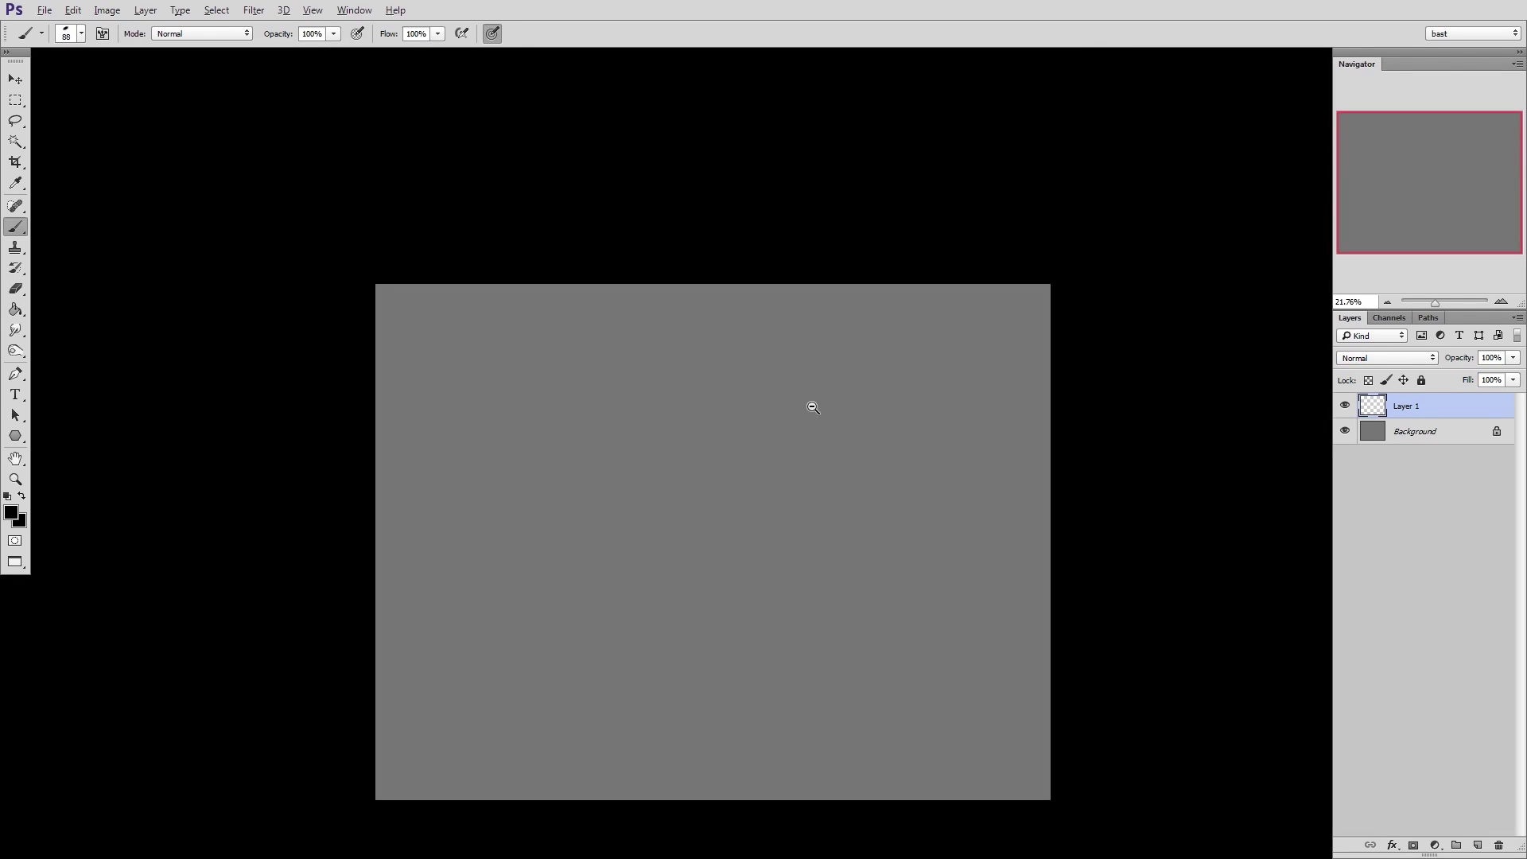
Paint a tall, tapering black half-silhouette in the upper middle of the grey canvas
alt+scroll(813, 407, up, 2)
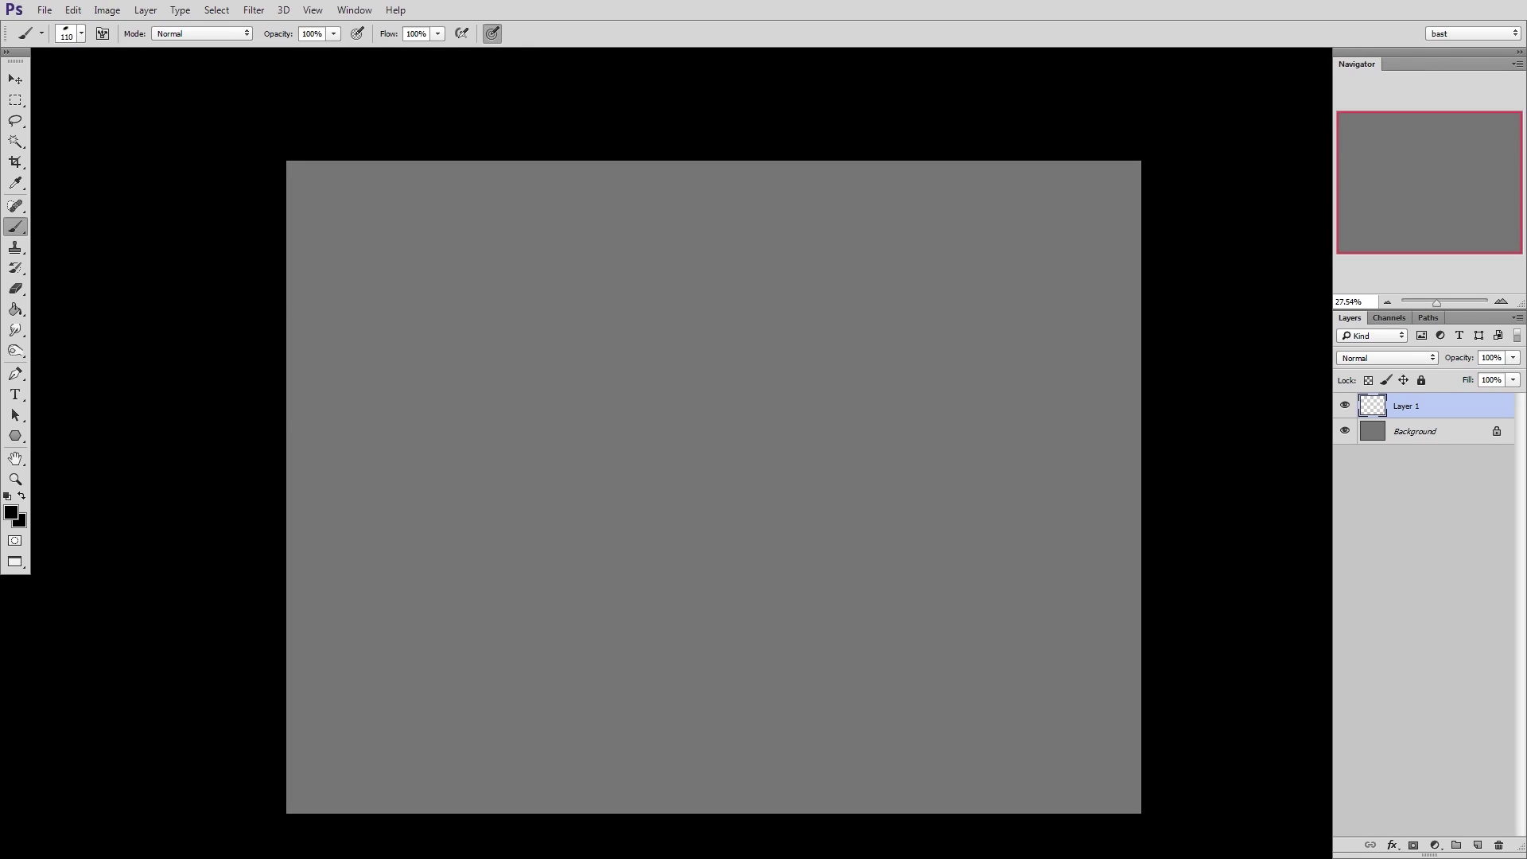
mouse_move(706, 390)
mouse_down()
mouse_move(719, 323)
mouse_move(717, 375)
mouse_up()
drag(719, 393, 720, 432)
drag(722, 295, 724, 387)
mouse_move(725, 301)
mouse_down()
mouse_move(724, 442)
mouse_move(722, 322)
mouse_move(700, 392)
mouse_move(723, 296)
mouse_move(731, 455)
mouse_up()
Carve the silhouette's lower left edge with the eraser and paint a thin horizontal ledge across it
key(e)
key(b)
key(e)
key(b)
key(e)
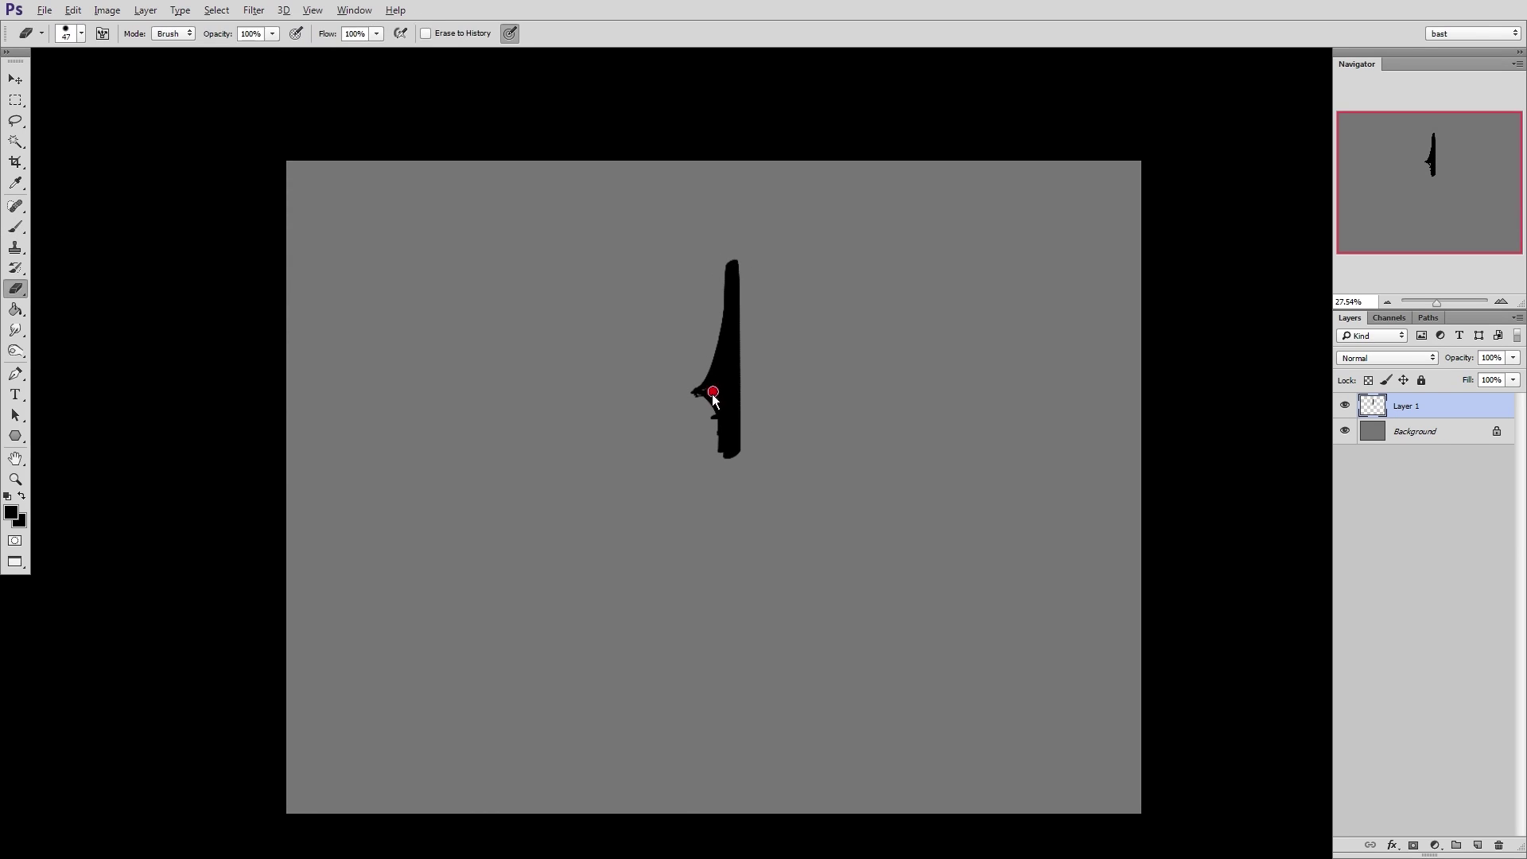
key(b)
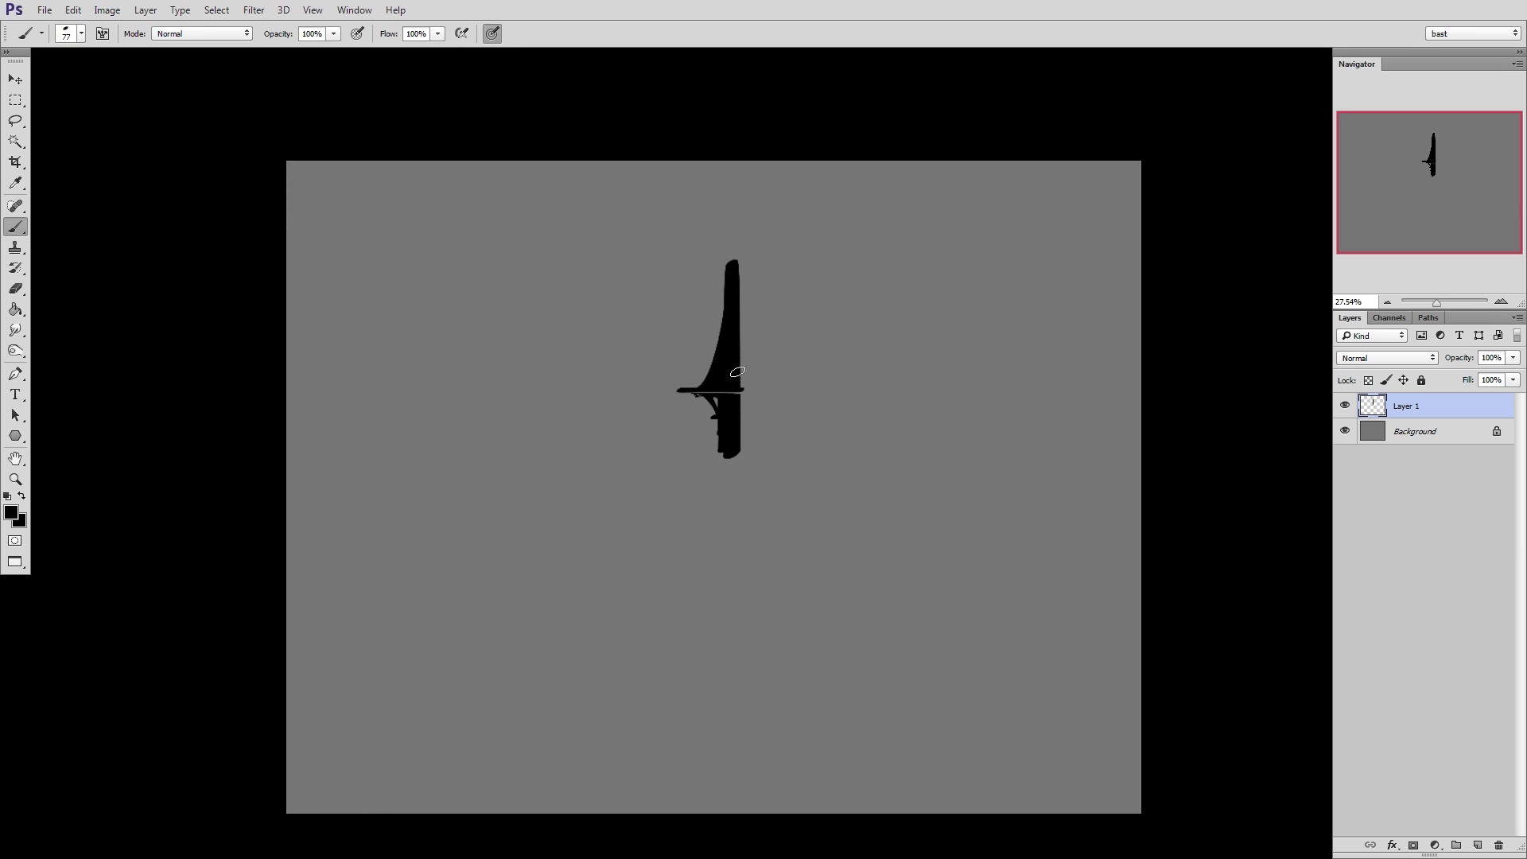
Lasso the silhouette, scale it down and move it to the canvas's upper-left corner
key(l)
mouse_move(720, 251)
mouse_down()
mouse_move(558, 247)
mouse_move(571, 255)
mouse_up()
key(ctrl+t)
drag(549, 319, 381, 251)
key(Return)
key(ctrl+d)
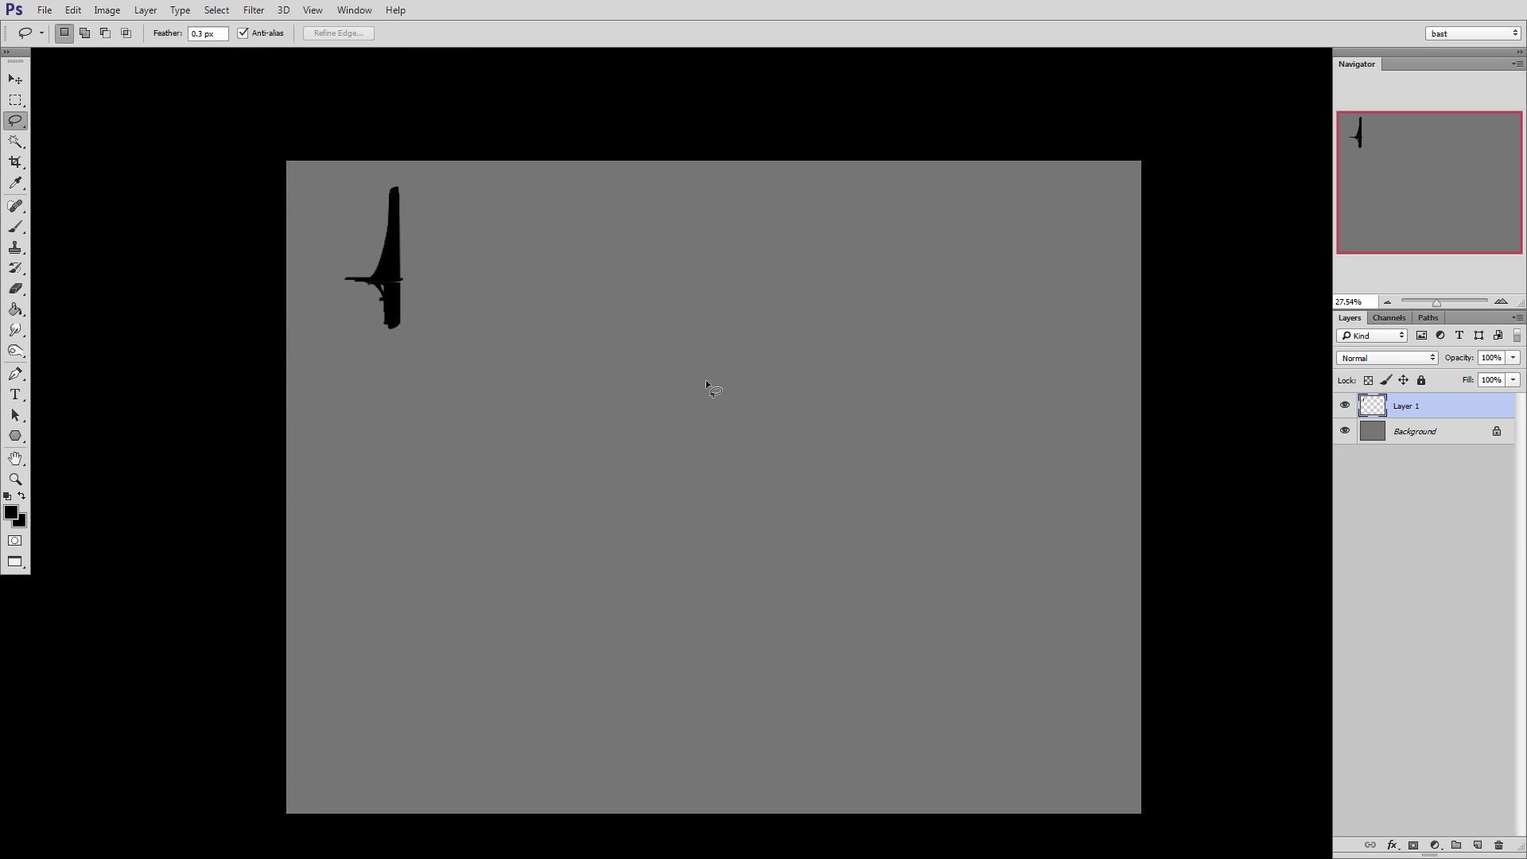
Duplicate the half-silhouette to its right and flip the copy horizontally
drag(361, 208, 358, 226)
ctrl+alt+shift+drag(390, 271, 472, 285)
key(ctrl+t)
right_click(438, 269)
click(506, 474)
key(Return)
key(ctrl+d)
Lasso the silhouette artwork and move it down and to the right on the canvas
drag(482, 183, 479, 188)
mouse_move(418, 240)
ctrl+mouse_down()
mouse_move(513, 392)
mouse_move(510, 415)
mouse_move(512, 280)
mouse_move(510, 526)
ctrl+mouse_up()
key(ctrl+d)
Paint a thick black vertical column through the middle of the mirrored silhouette, extending above and below it
key(b)
key(ctrl+z)
alt+right_drag(503, 426, 494, 424)
drag(503, 353, 496, 424)
drag(532, 358, 527, 429)
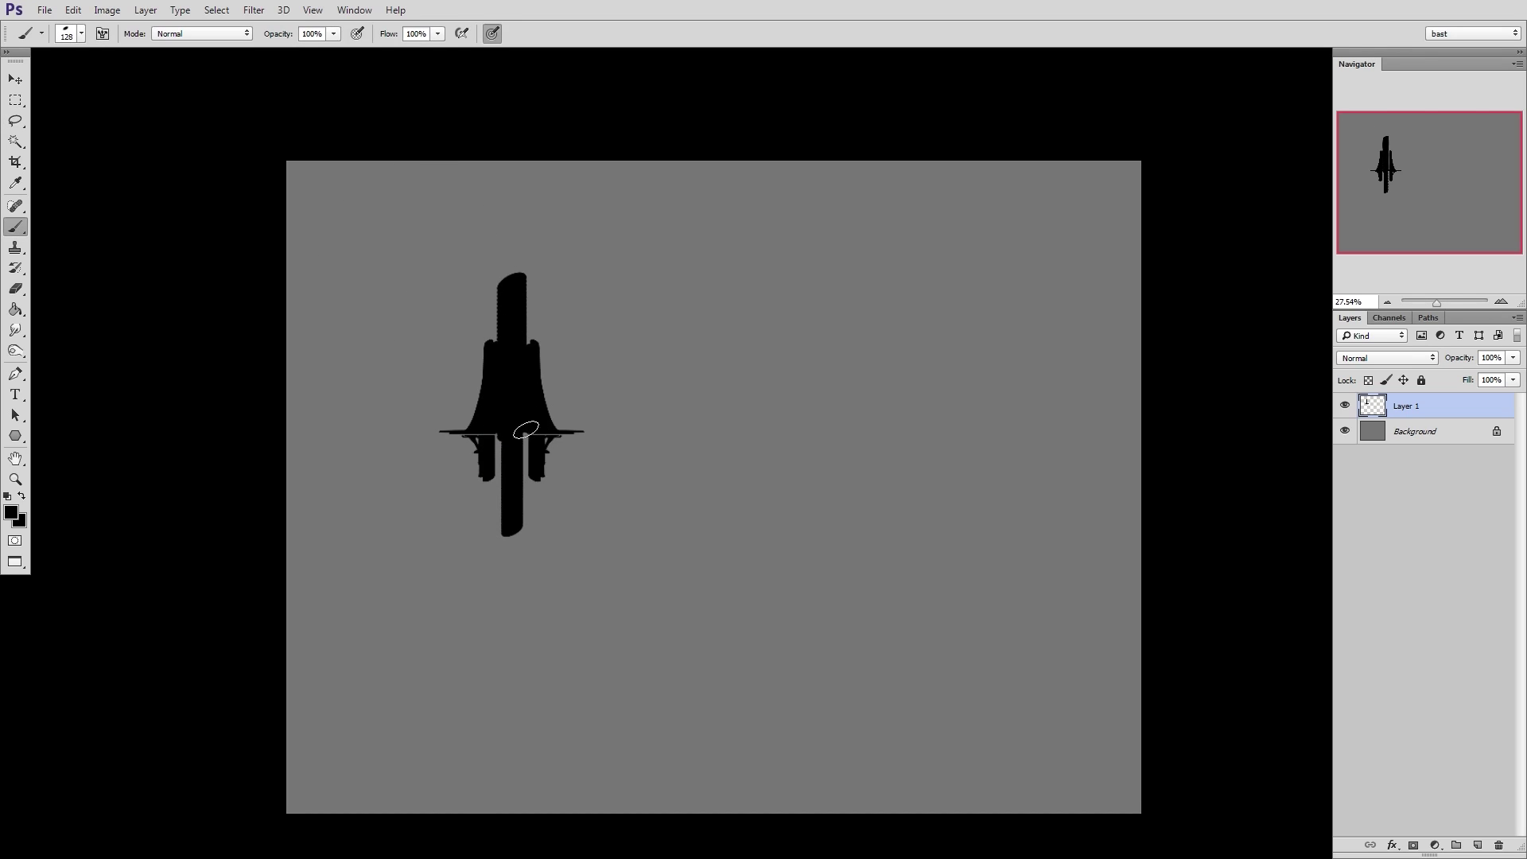
Add a thin ledge with narrow spires at the silhouette's shoulders and trim the column's upper edges with the eraser
alt+right_drag(506, 347, 498, 349)
drag(486, 341, 509, 343)
key(e)
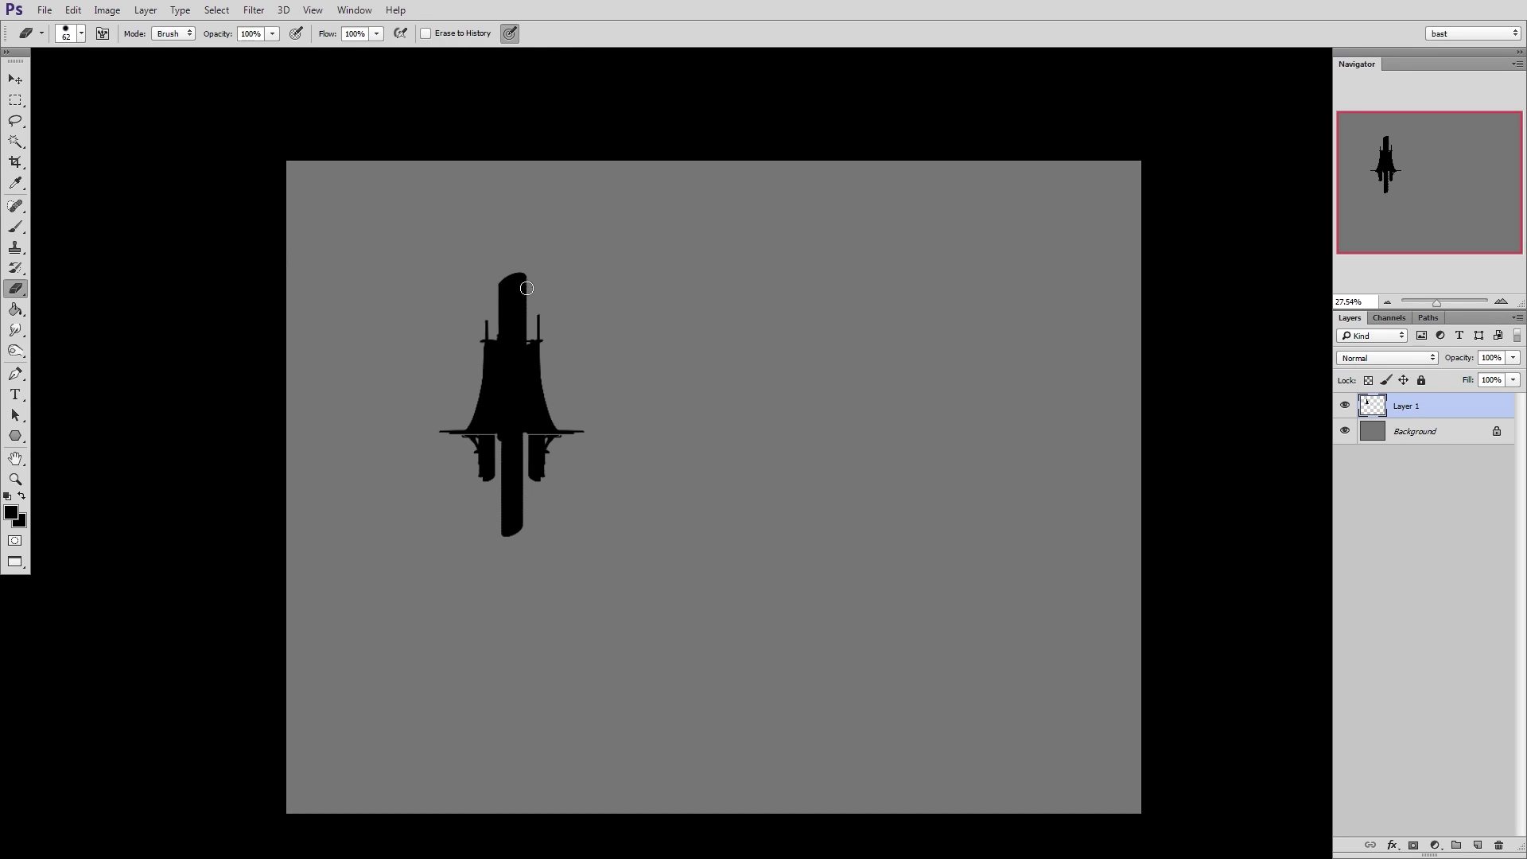
key(b)
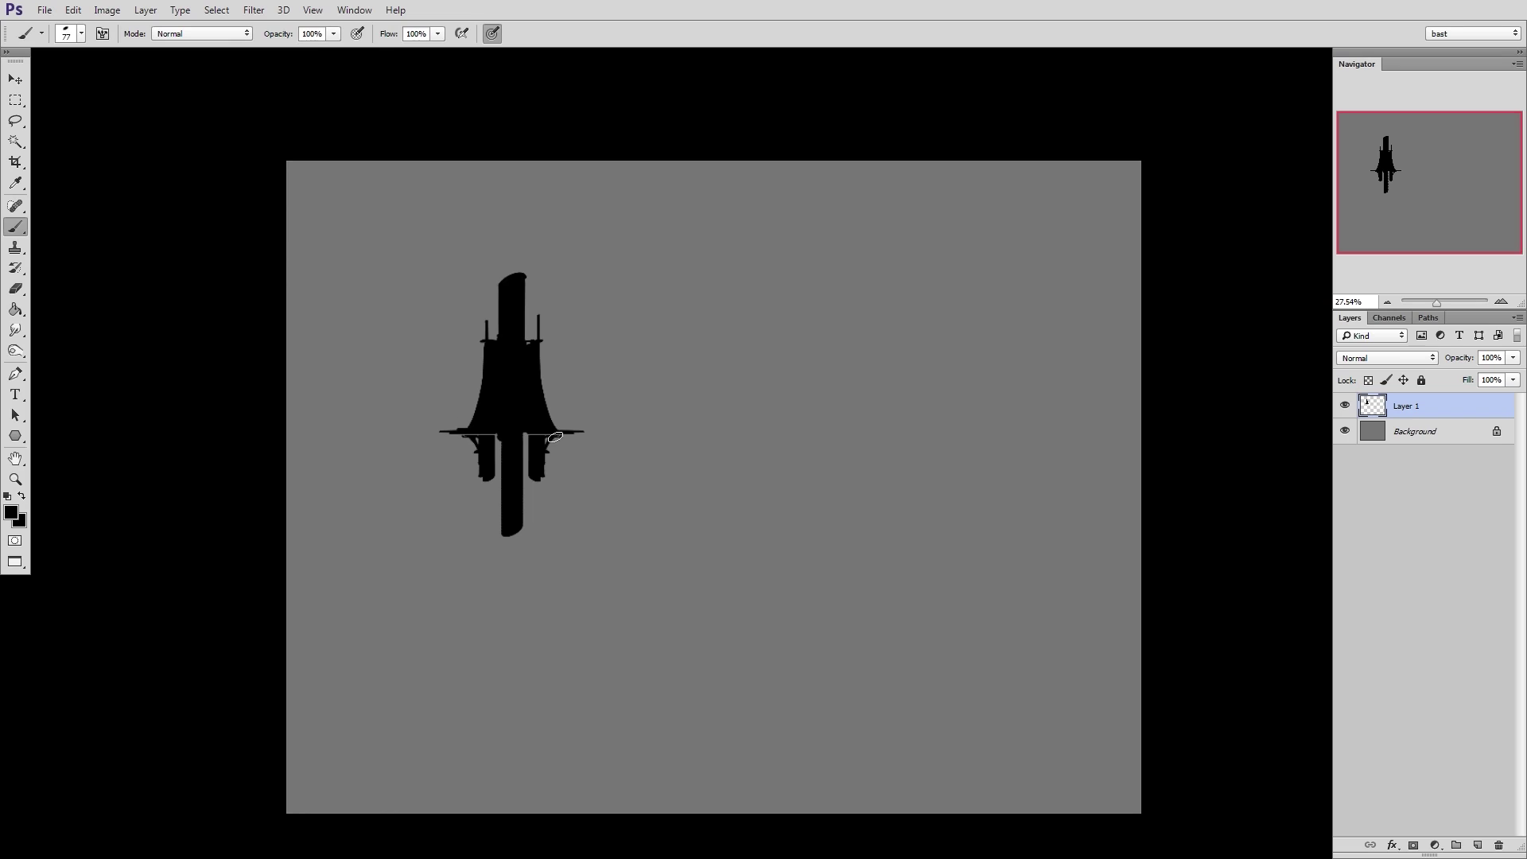
Fill in the silhouette's lower section, then lasso the upper tower above the wide ledge and stretch it to about 158% height
mouse_move(523, 437)
mouse_down()
mouse_move(523, 484)
mouse_move(499, 475)
mouse_move(559, 435)
mouse_move(517, 437)
mouse_move(561, 436)
mouse_move(455, 334)
mouse_move(561, 277)
mouse_move(514, 163)
mouse_up()
key(e)
key(b)
key(e)
key(b)
key(l)
key(ctrl+t)
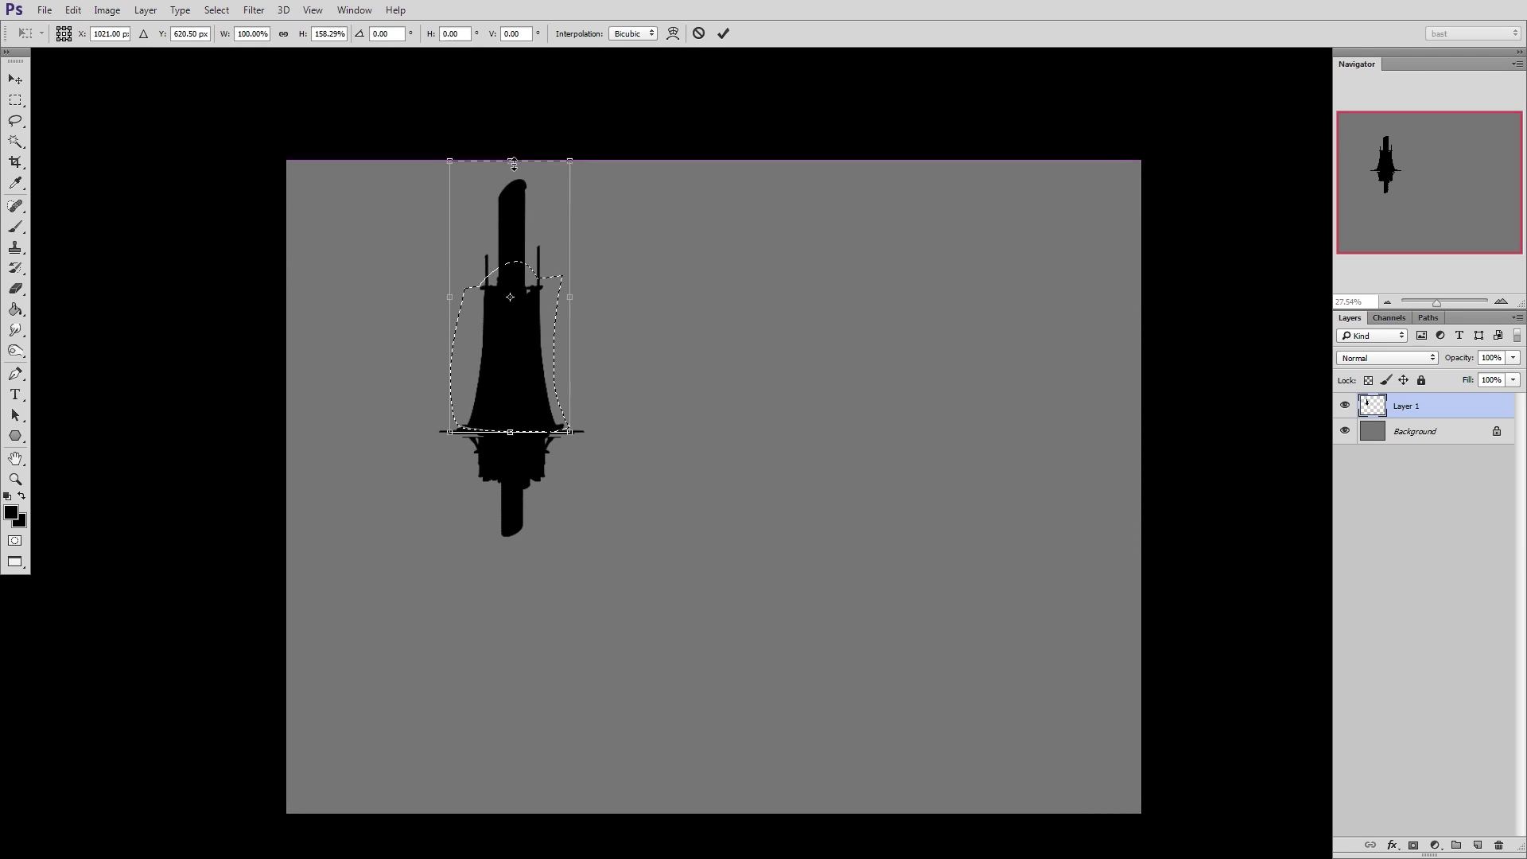
key(Return)
key(ctrl+d)
key(b)
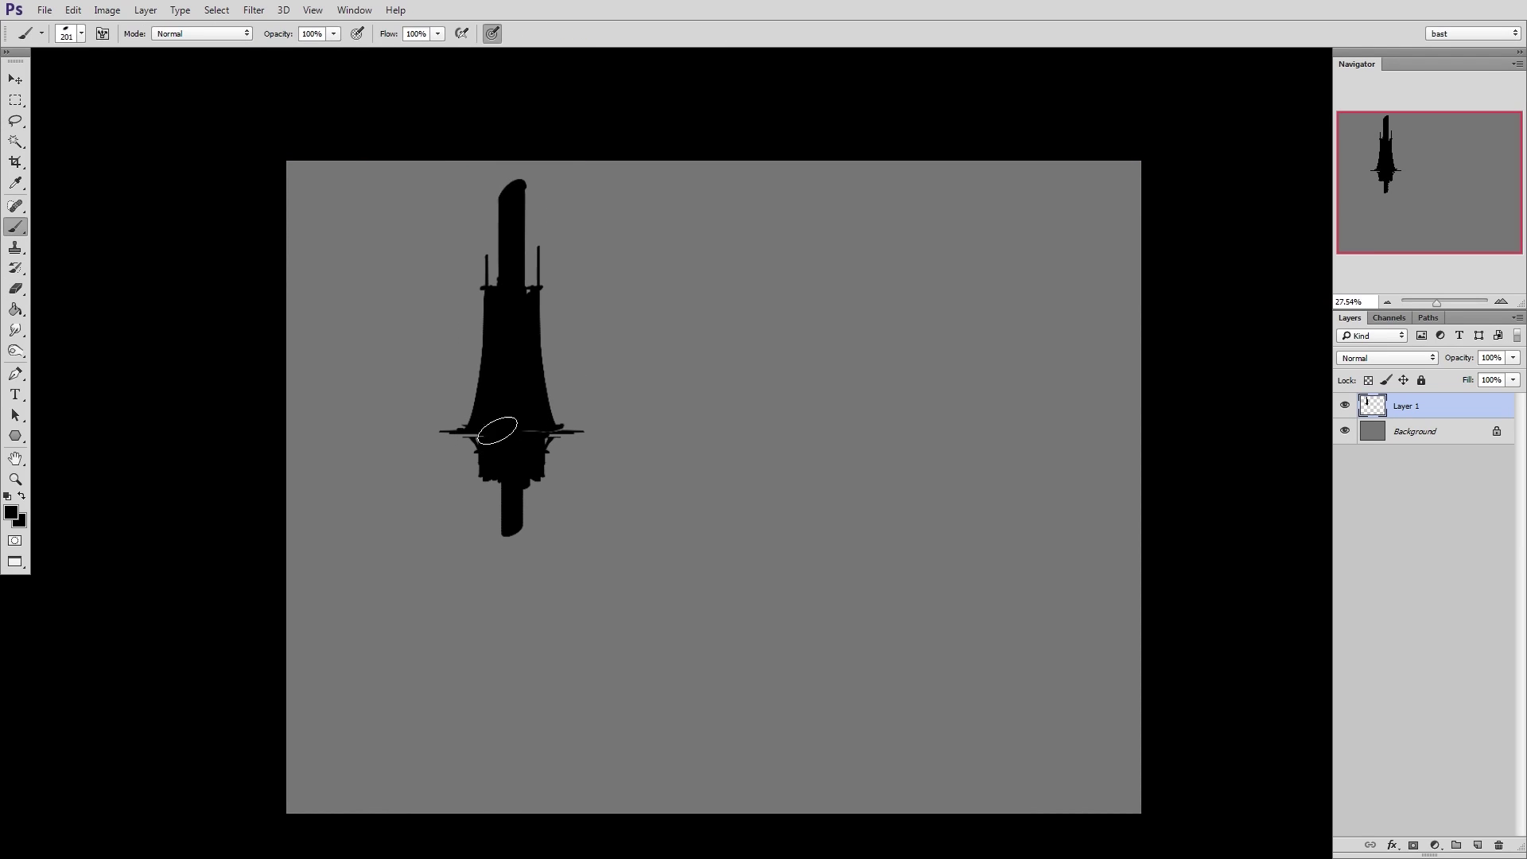
Erase two thin curved lines meeting in a pointed arch at the tower's centre, just above the wide ledge
key(e)
mouse_move(480, 434)
mouse_down()
mouse_move(512, 360)
mouse_move(533, 426)
mouse_up()
key(ctrl+z)
drag(516, 359, 540, 435)
key(ctrl+z)
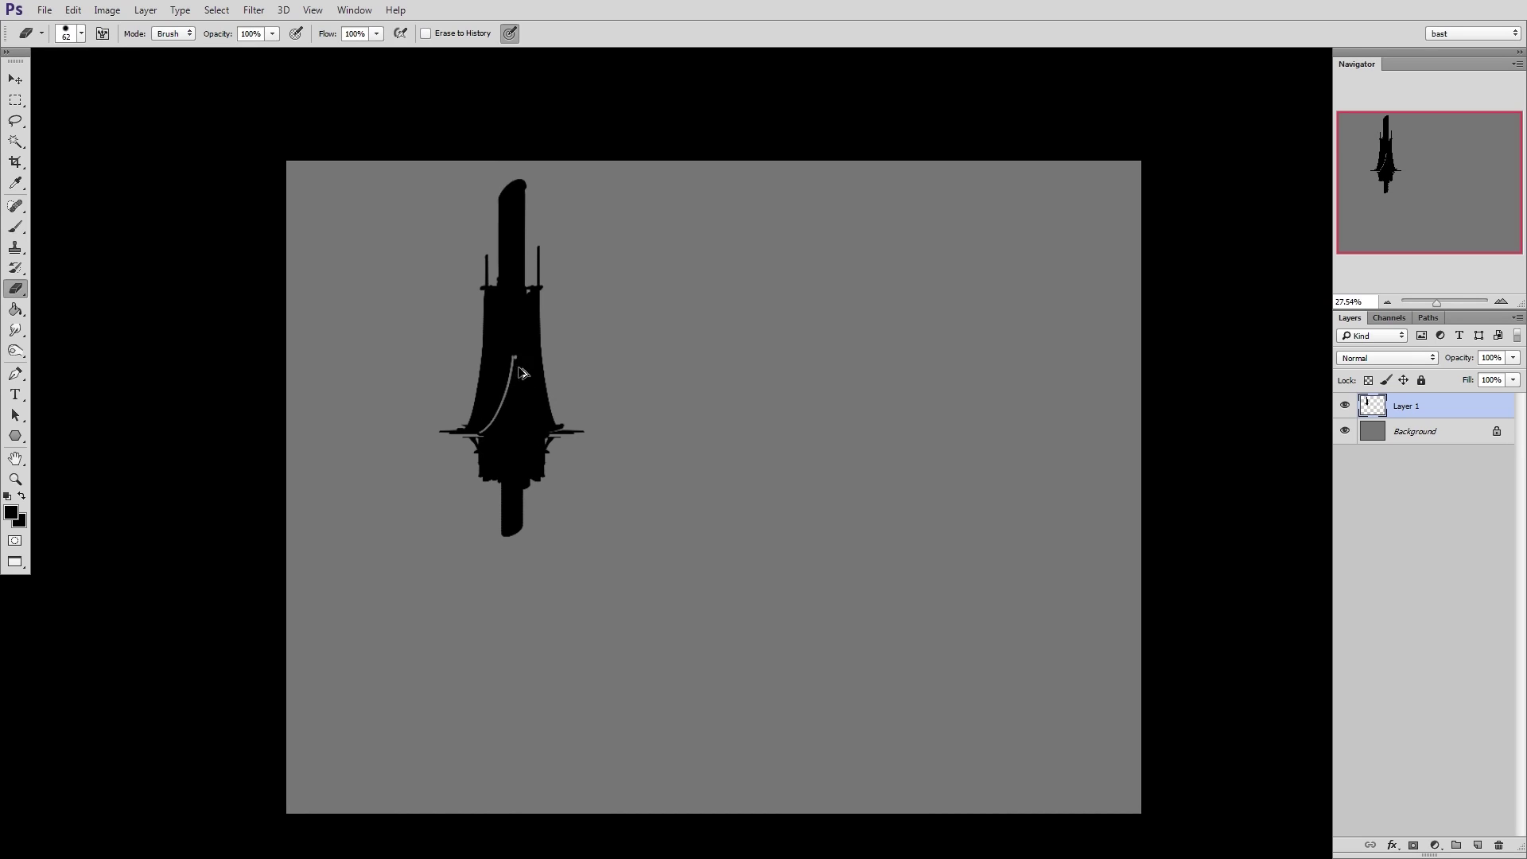
mouse_move(515, 358)
mouse_down()
mouse_move(532, 431)
mouse_move(523, 419)
mouse_up()
key(ctrl+z)
Refine the arch's peak and its lower ends by alternating between black brush touch-ups and the eraser
key(b)
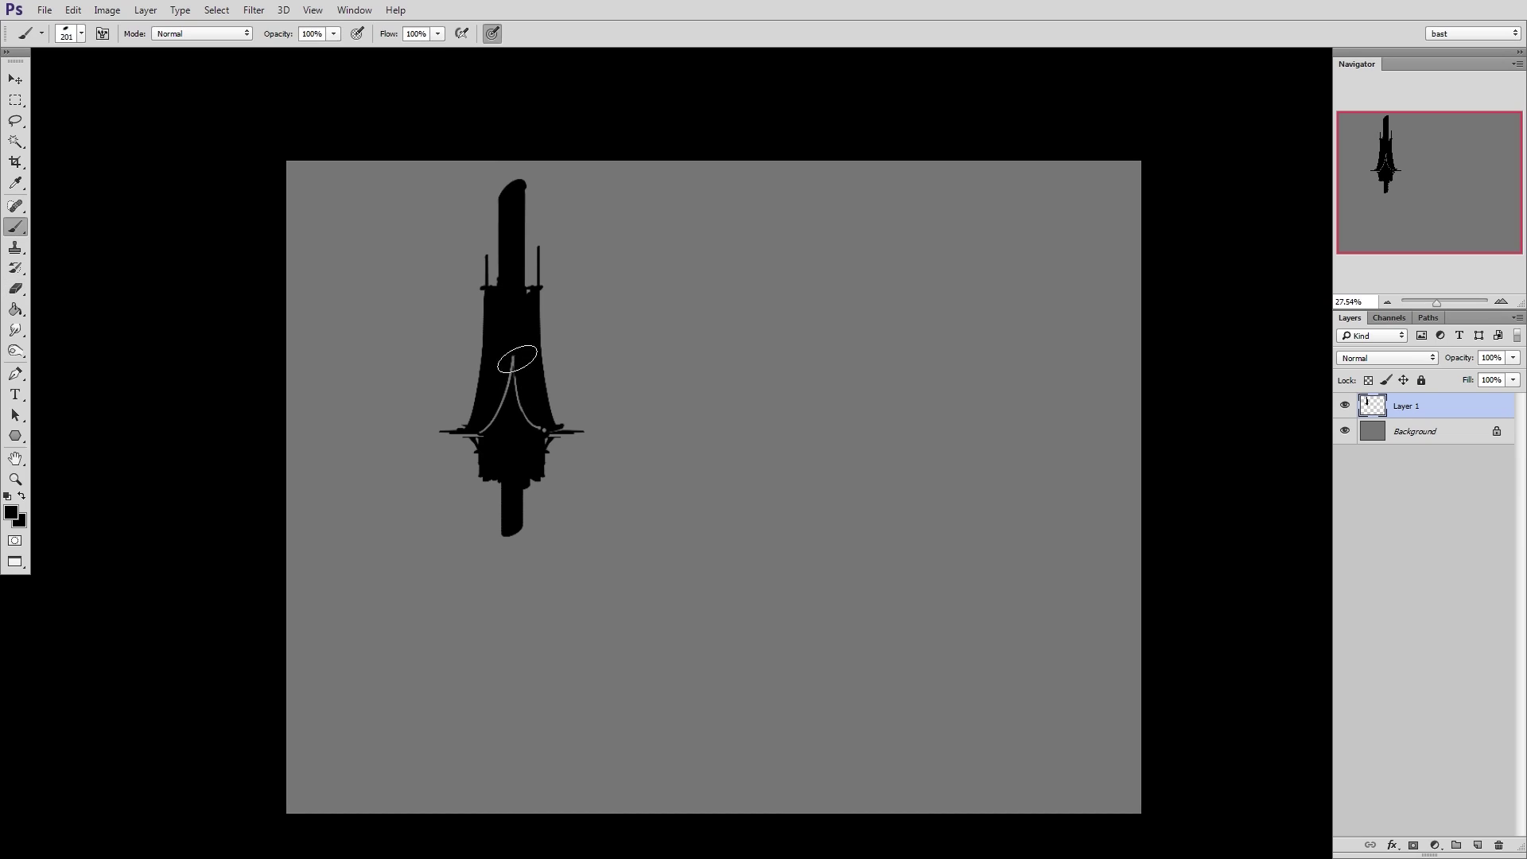
drag(518, 359, 513, 393)
key(e)
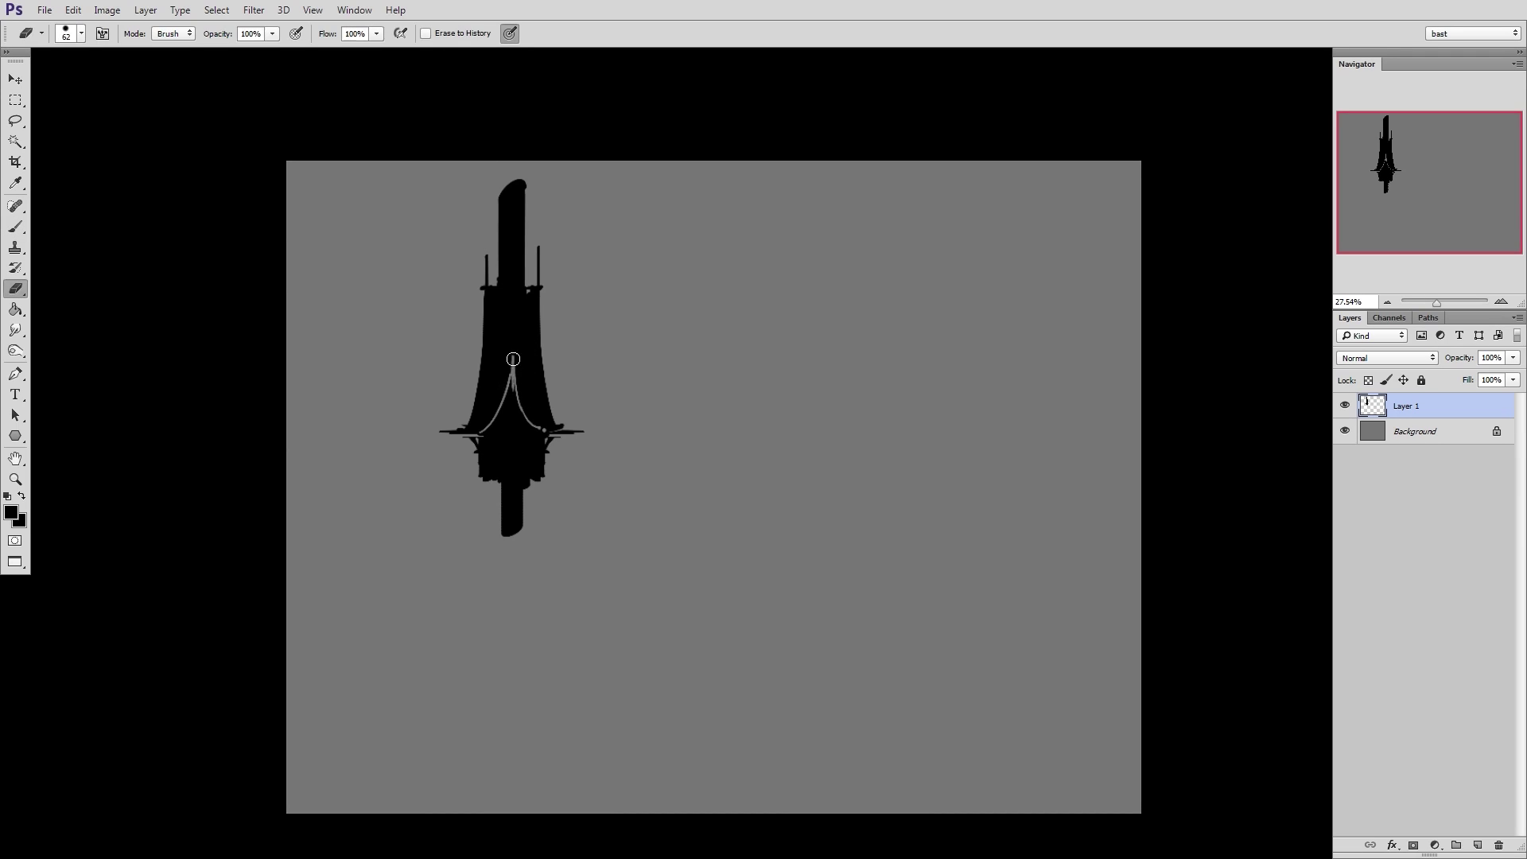
key(b)
key(e)
key(b)
key(e)
key(b)
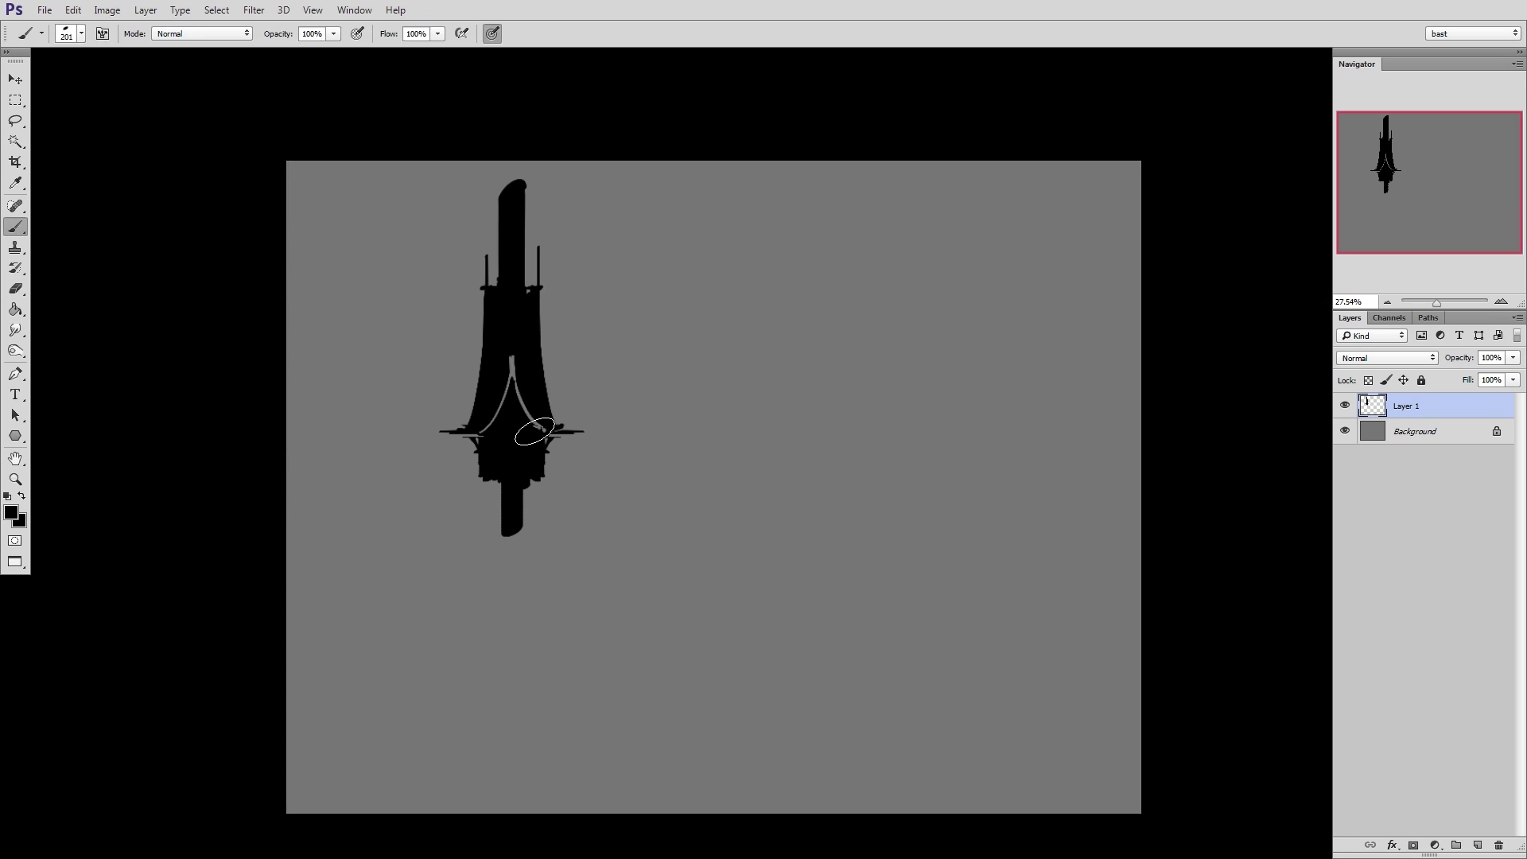
key(e)
Reduce the brush size and dab small black bracket details beneath the wide ledge
key(b)
key(bracketleft)
key(bracketleft)
key(bracketleft)
key(bracketleft)
key(bracketleft)
key(bracketleft)
key(bracketleft)
key(bracketleft)
key(bracketleft)
key(bracketleft)
click(466, 439)
Paint a wide solid black block across the tower's base, extending well to the right of the tower
key(e)
mouse_move(544, 487)
mouse_down()
mouse_move(474, 487)
mouse_move(505, 515)
mouse_move(540, 469)
mouse_move(640, 474)
mouse_up()
key(b)
alt+right_drag(511, 470, 522, 476)
mouse_move(478, 479)
shift+mouse_down()
mouse_move(639, 476)
mouse_move(463, 488)
mouse_move(494, 478)
mouse_move(511, 494)
mouse_move(478, 528)
mouse_move(657, 527)
shift+mouse_up()
shift+drag(472, 534, 658, 532)
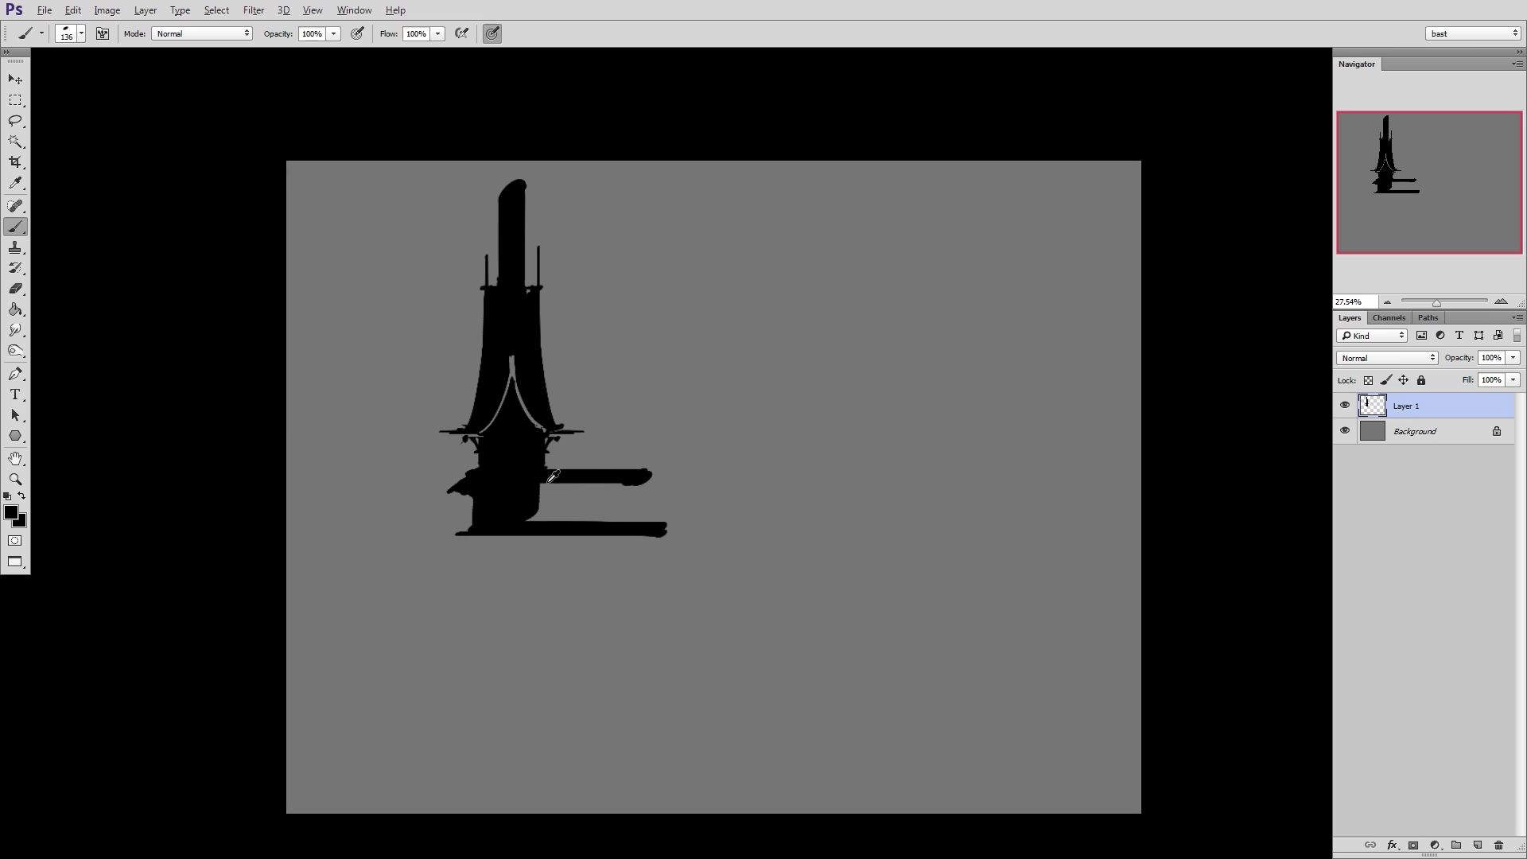
alt+right_drag(538, 487, 549, 488)
mouse_move(542, 499)
mouse_down()
mouse_move(658, 494)
mouse_move(661, 517)
mouse_up()
Shape the base block's left shoulder into a sloping roof and erase a thin horizontal line across the block
key(e)
alt+right_drag(494, 477, 470, 474)
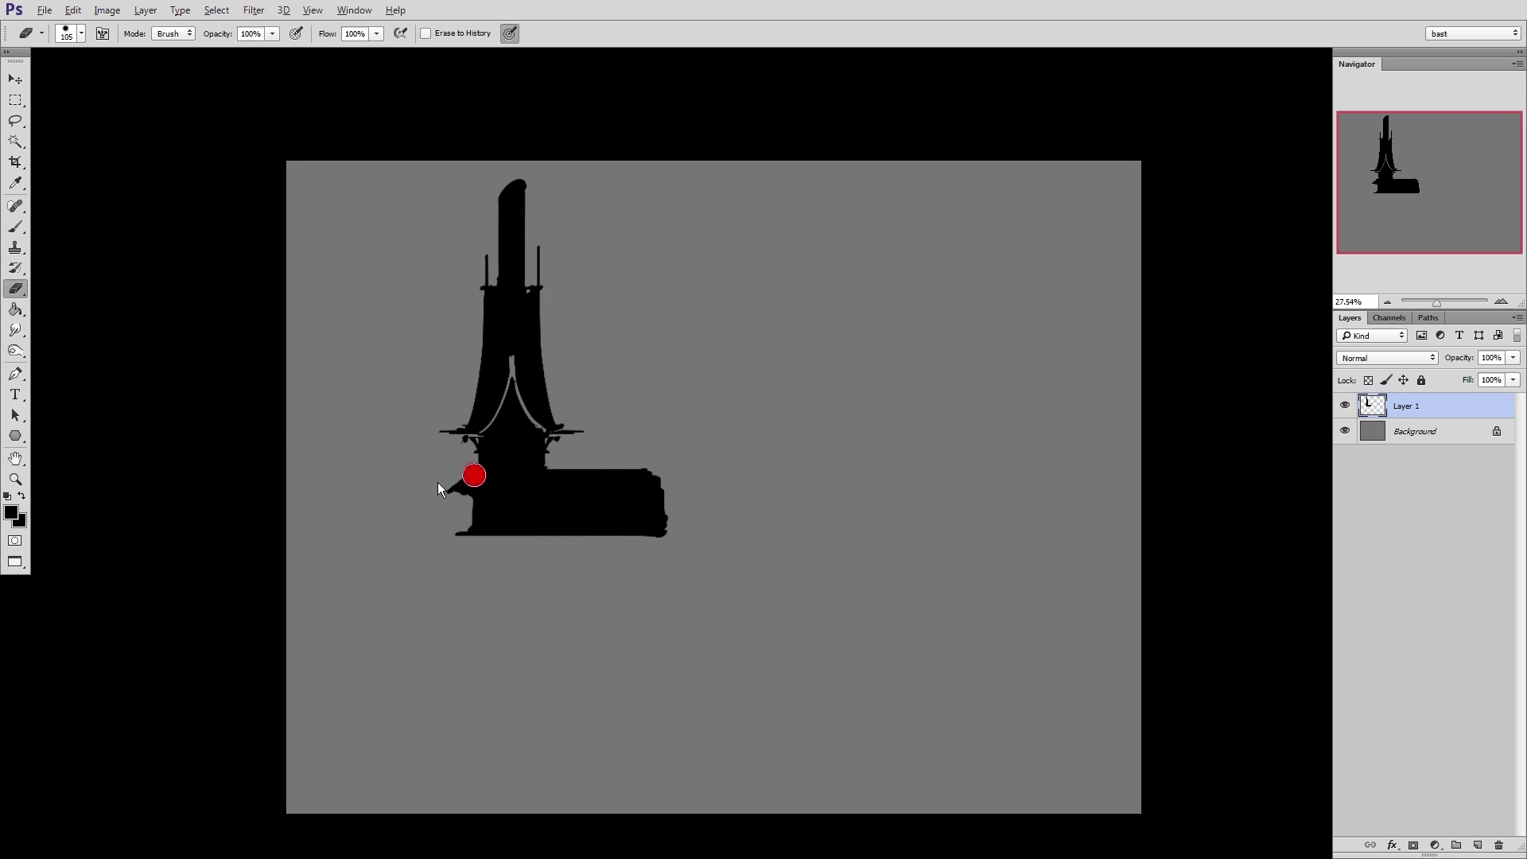
drag(470, 472, 440, 490)
key(b)
alt+right_drag(479, 479, 458, 498)
key(e)
shift+drag(457, 493, 665, 491)
Paint a small flared tower on the base's right end, with short corner posts and thin eaves on both sides of the base
key(b)
alt+right_drag(648, 457, 665, 457)
mouse_move(646, 457)
mouse_down()
mouse_move(655, 479)
mouse_move(648, 437)
mouse_move(675, 420)
mouse_up()
key(e)
key(b)
alt+right_drag(630, 442, 608, 452)
mouse_move(623, 437)
mouse_down()
mouse_move(614, 461)
mouse_move(688, 469)
mouse_move(671, 472)
mouse_up()
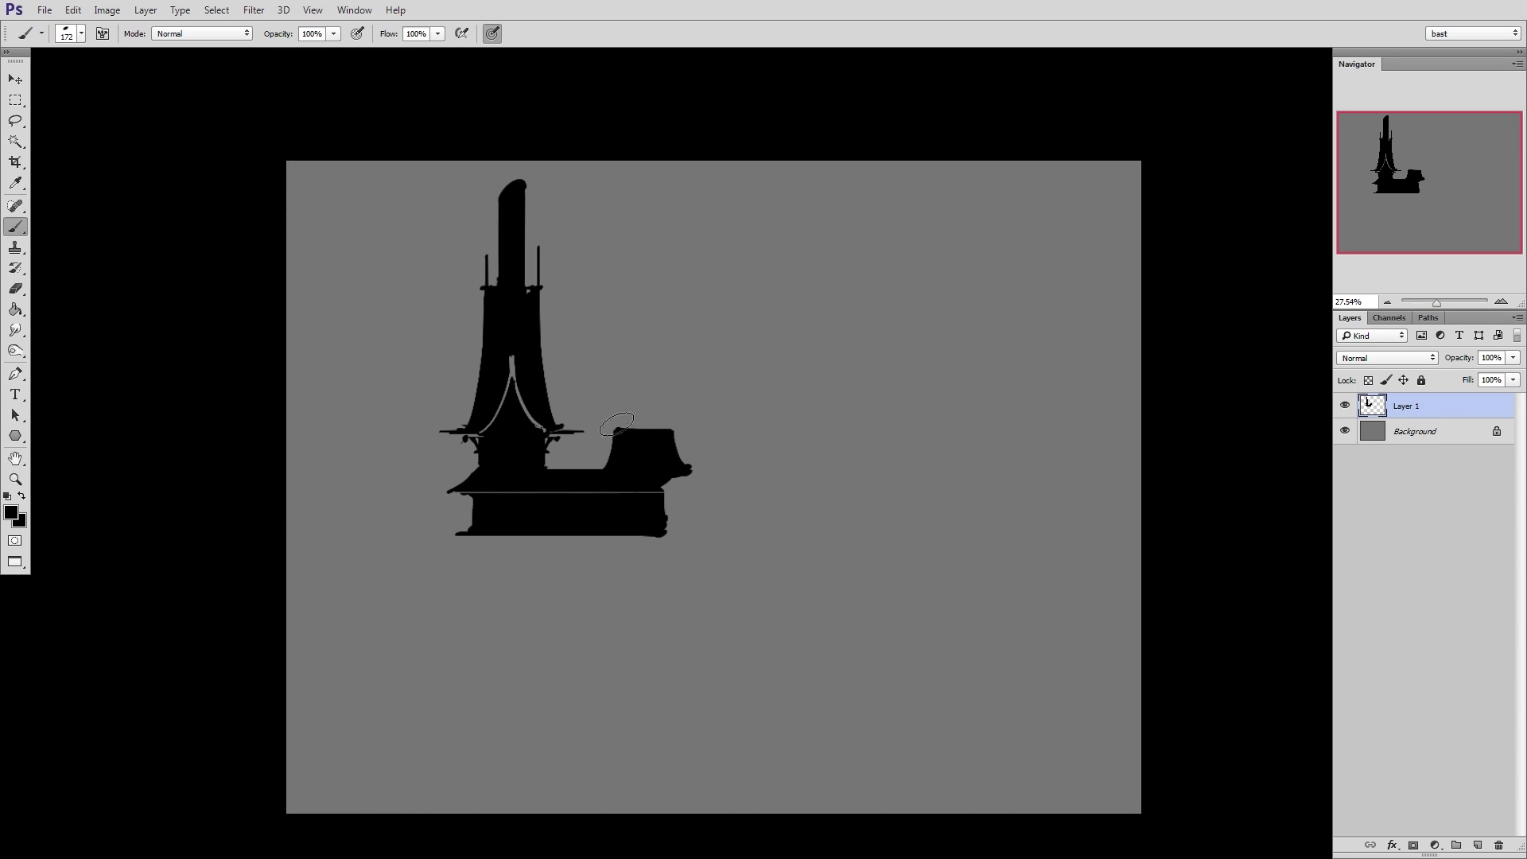
mouse_move(618, 422)
mouse_down()
mouse_move(672, 416)
mouse_move(641, 433)
mouse_move(660, 430)
mouse_move(669, 482)
mouse_move(720, 476)
mouse_move(684, 476)
mouse_move(668, 495)
mouse_move(437, 493)
mouse_up()
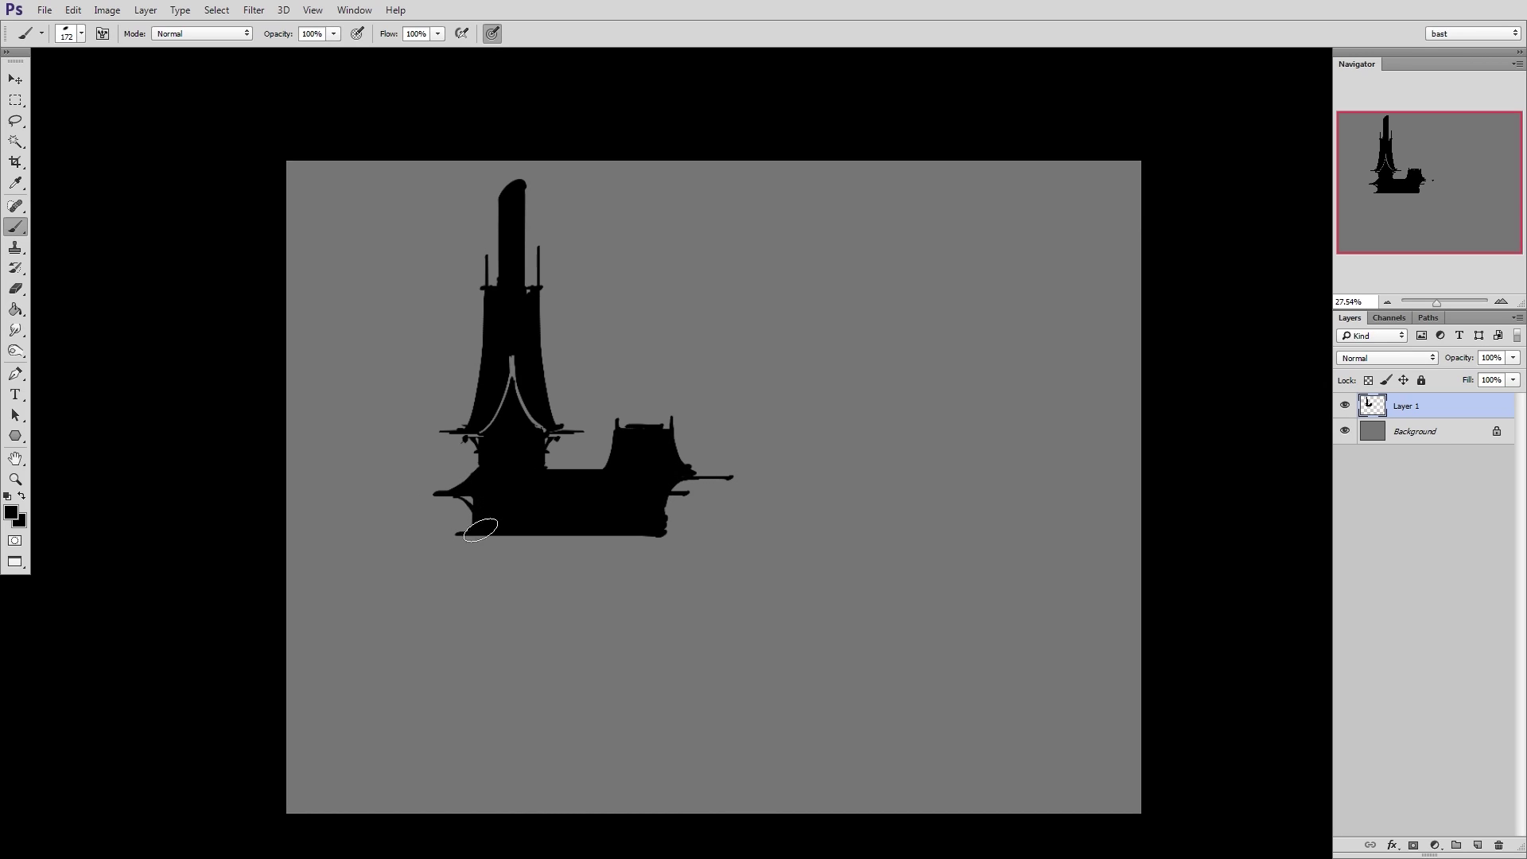
Erase a thin peaked roof line across the small tower and notch out the gap beneath its left eave
key(e)
mouse_move(614, 472)
mouse_down()
mouse_move(646, 457)
mouse_move(675, 483)
mouse_up()
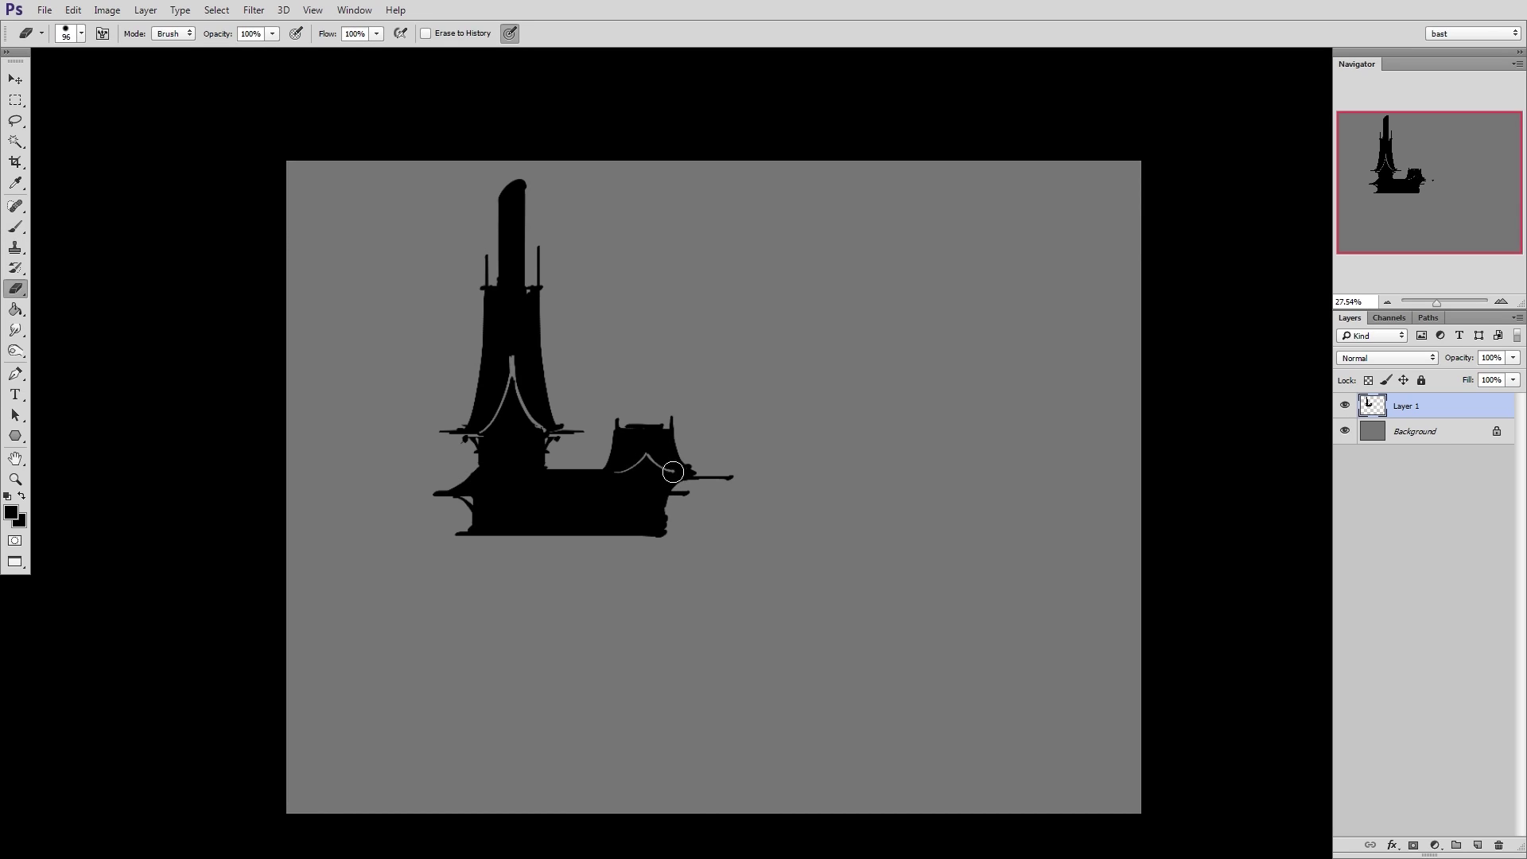
alt+right_drag(675, 483, 685, 476)
key(b)
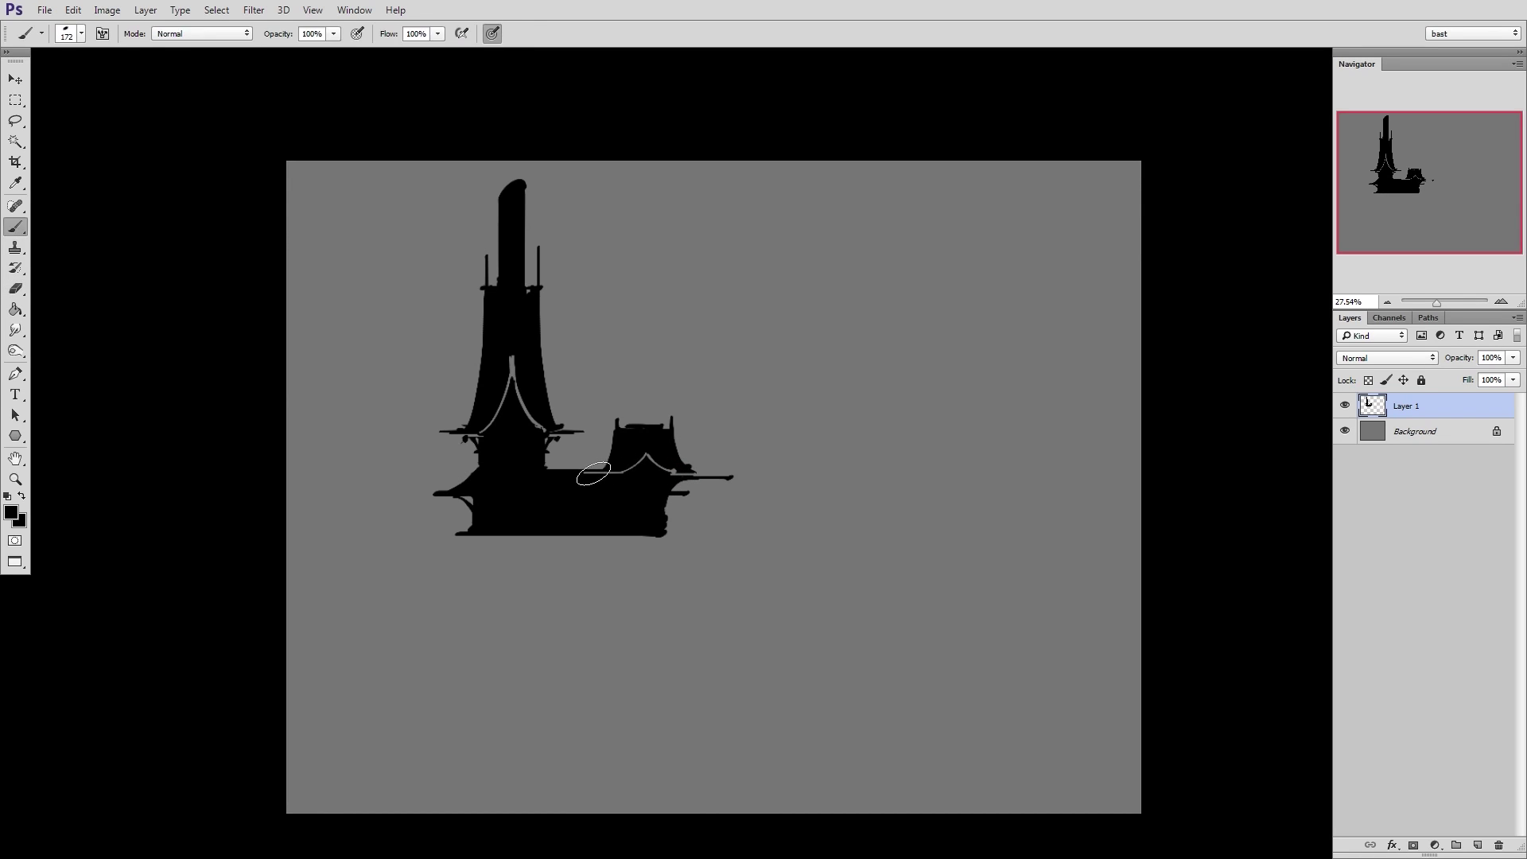
drag(587, 474, 602, 471)
key(e)
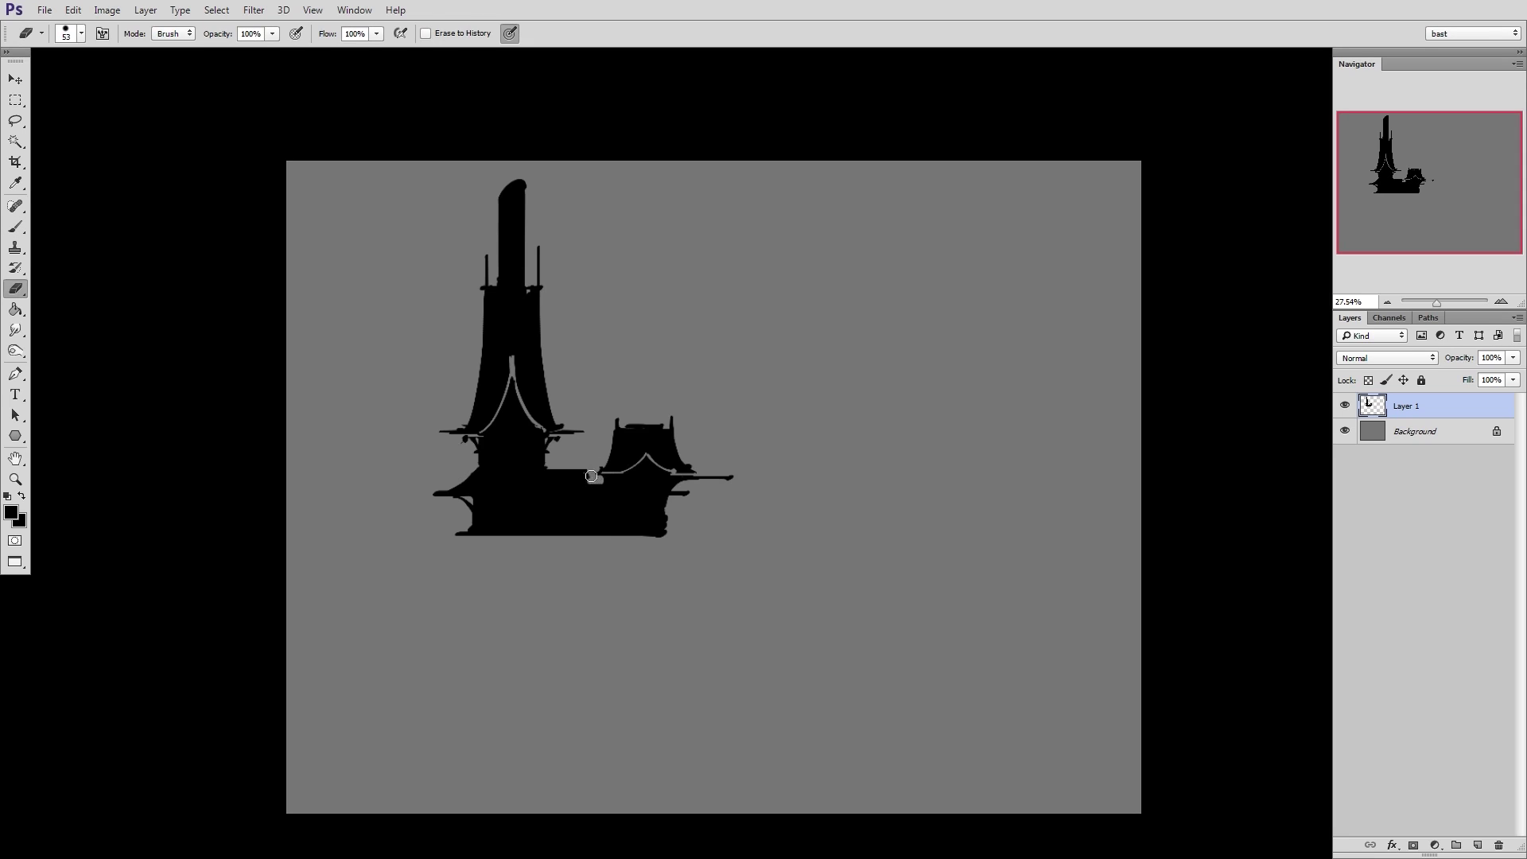
key(b)
mouse_move(587, 479)
alt+right_down()
mouse_move(614, 482)
mouse_move(593, 476)
alt+right_up()
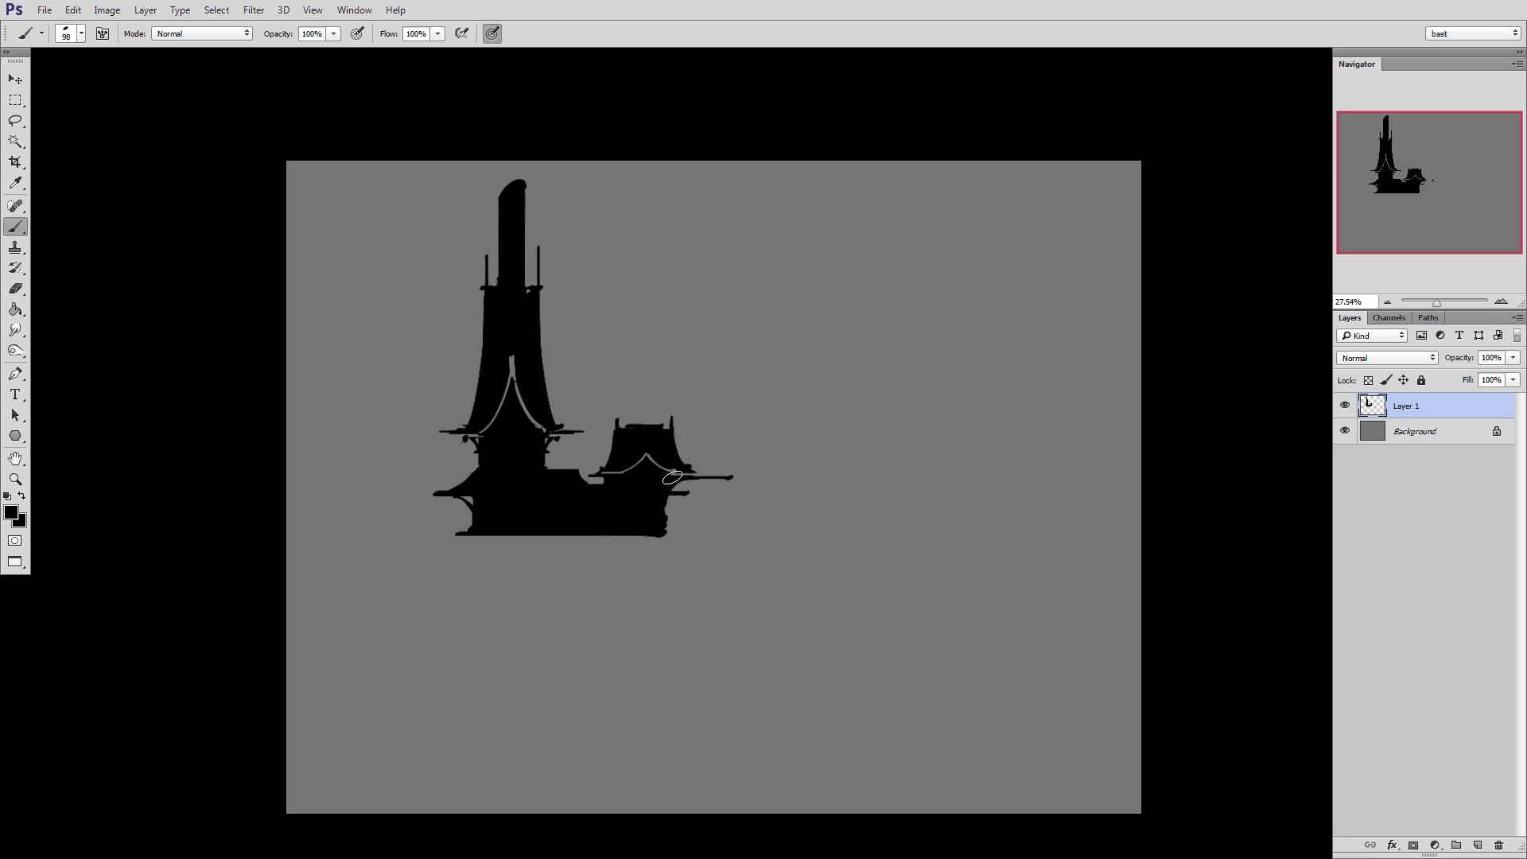
Tidy the small tower's right eave and wall, and paint a long thin ledge along the building's bottom edge
key(e)
key(b)
mouse_move(714, 477)
mouse_down()
mouse_move(737, 477)
mouse_move(674, 529)
mouse_move(426, 538)
mouse_up()
drag(680, 538, 712, 539)
Erase a thin line beneath the left roof and cut narrow rounded windows into the main tower, small tower and base
key(e)
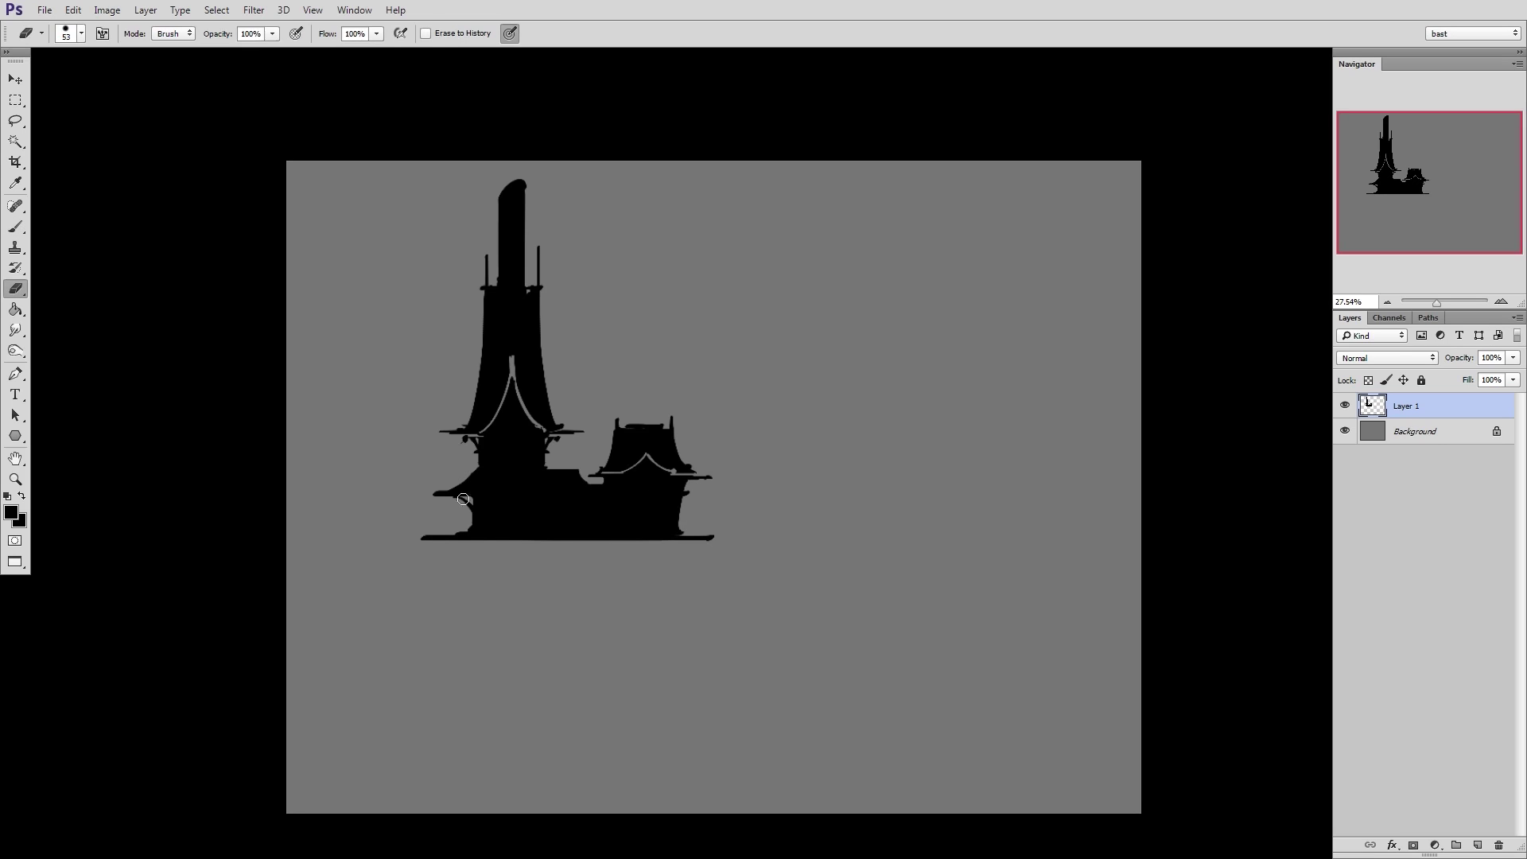
drag(469, 497, 599, 494)
drag(645, 519, 644, 490)
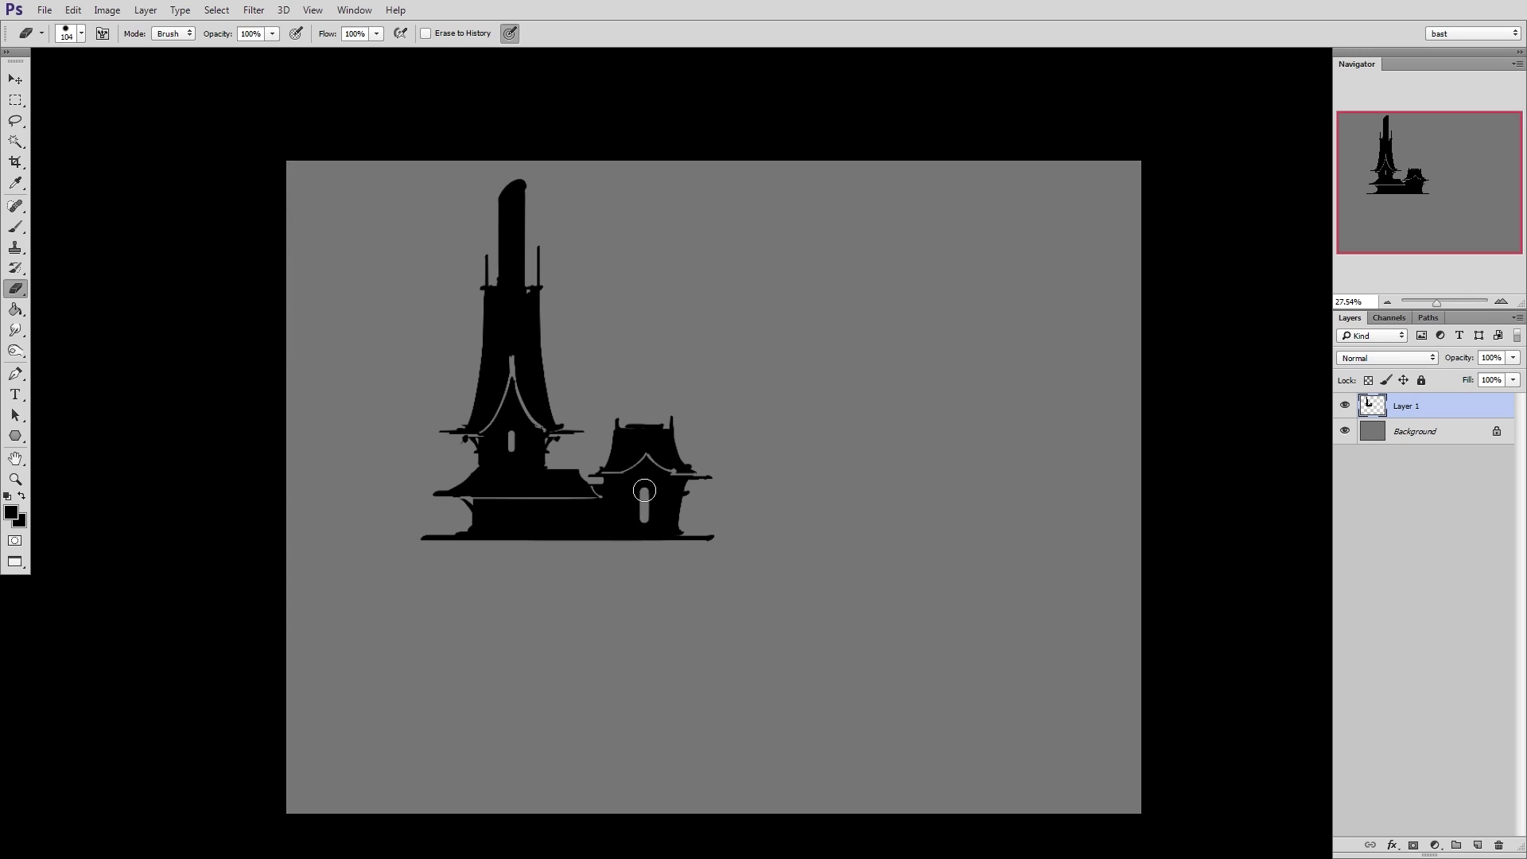
key(b)
alt+right_drag(535, 518, 540, 517)
key(e)
Paint a foundation strip under the building and erase the overhanging ends of the ledge above it
key(b)
drag(445, 541, 704, 541)
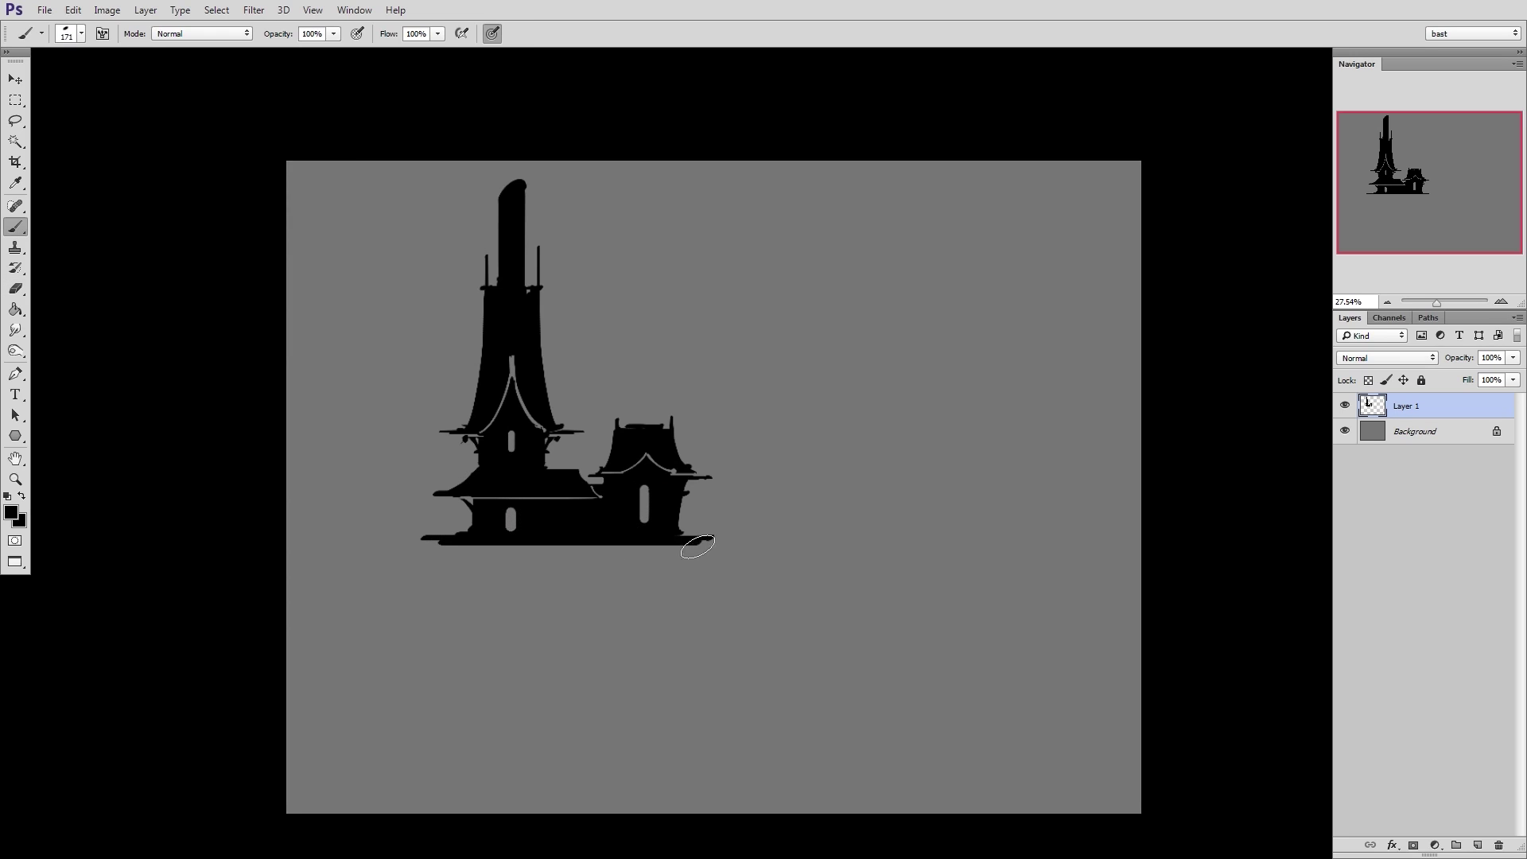
key(e)
drag(470, 531, 410, 541)
mouse_move(682, 533)
mouse_down()
mouse_move(709, 536)
mouse_move(675, 538)
mouse_up()
key(b)
key(e)
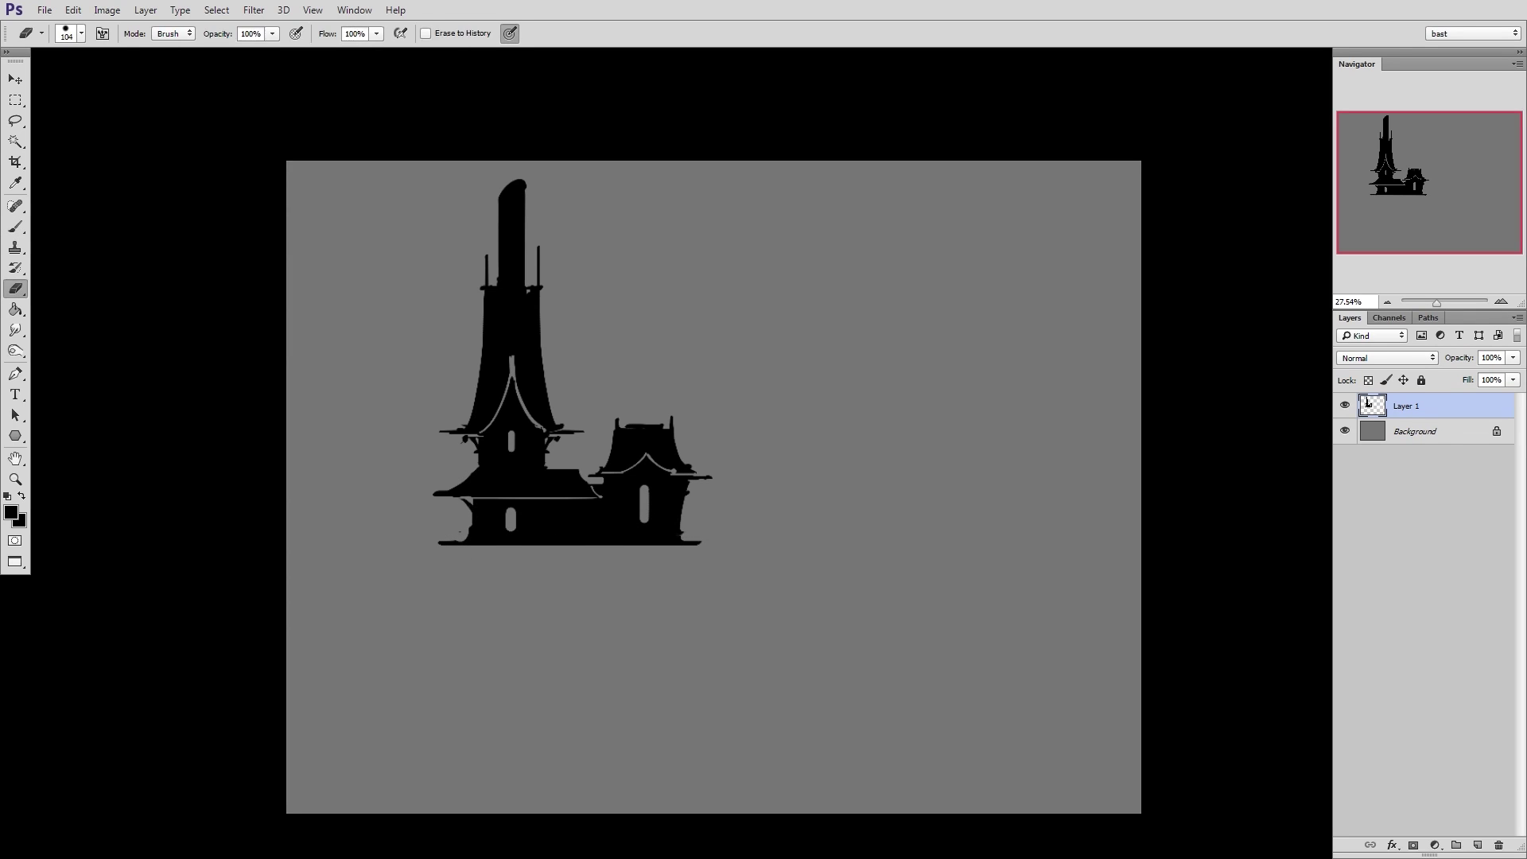
Reshape the base's left wall into a slant without the foundation overhang and extend the left eave outward
mouse_move(470, 516)
mouse_down()
mouse_move(474, 536)
mouse_move(417, 498)
mouse_move(486, 541)
mouse_move(444, 543)
mouse_up()
key(b)
key(ctrl+z)
key(e)
key(b)
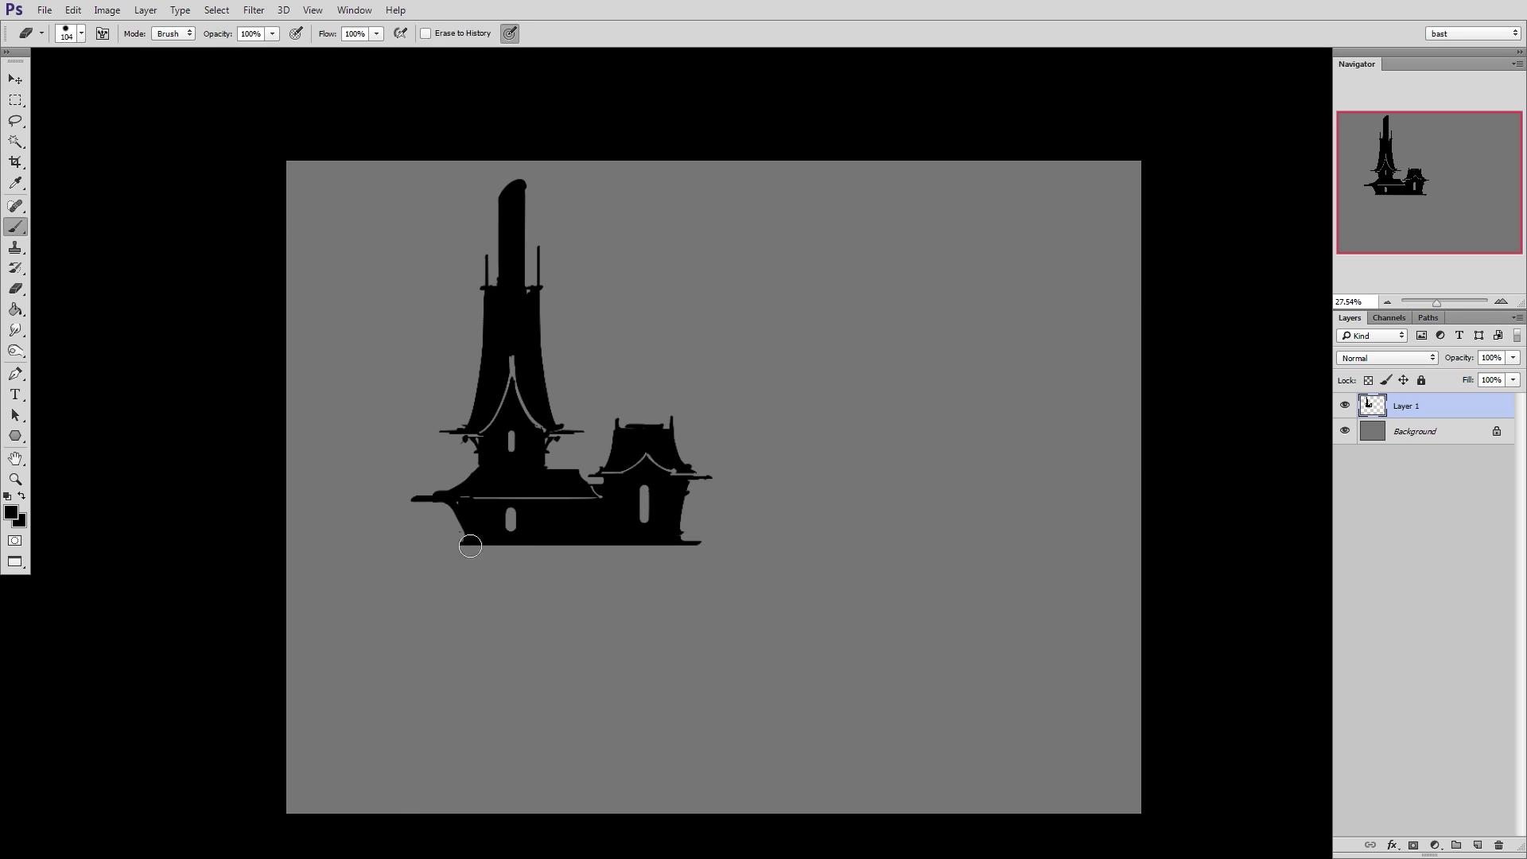
Lasso the whole building, scale it down proportionally and move it to the canvas's upper-left area
key(l)
mouse_move(691, 386)
mouse_down()
mouse_move(740, 526)
mouse_move(699, 374)
mouse_up()
key(ctrl+t)
alt+shift+drag(748, 163, 656, 261)
drag(610, 341, 473, 266)
key(Return)
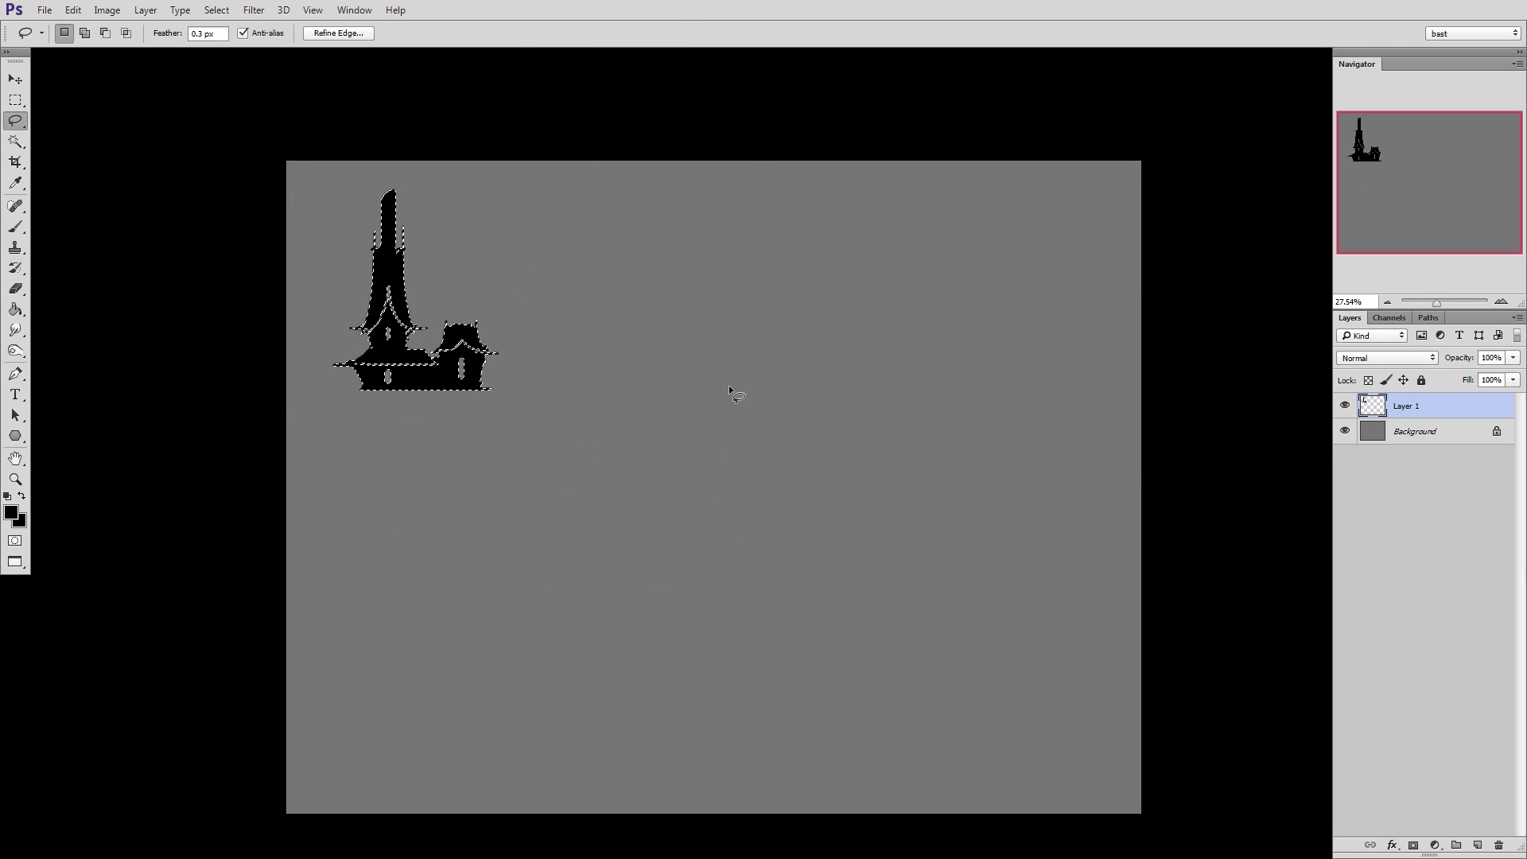
key(ctrl+d)
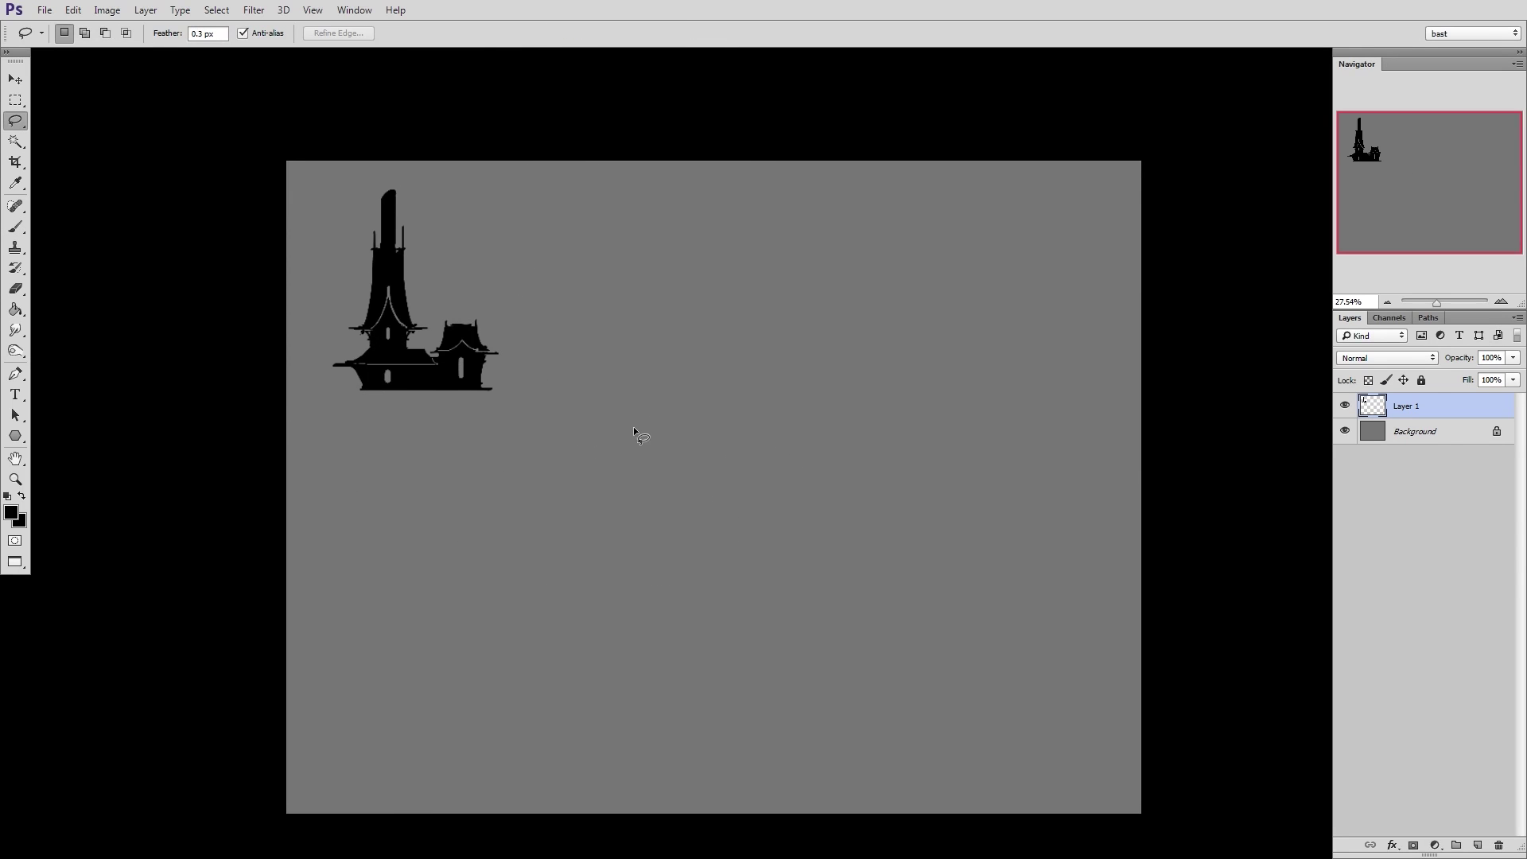
Lasso a curved half-roof shape with a short wall to the right of the building and fill it with black
mouse_move(630, 392)
mouse_down()
mouse_move(658, 416)
mouse_move(643, 410)
mouse_move(646, 346)
mouse_up()
key(alt+BackSpace)
key(ctrl+d)
key(e)
key(b)
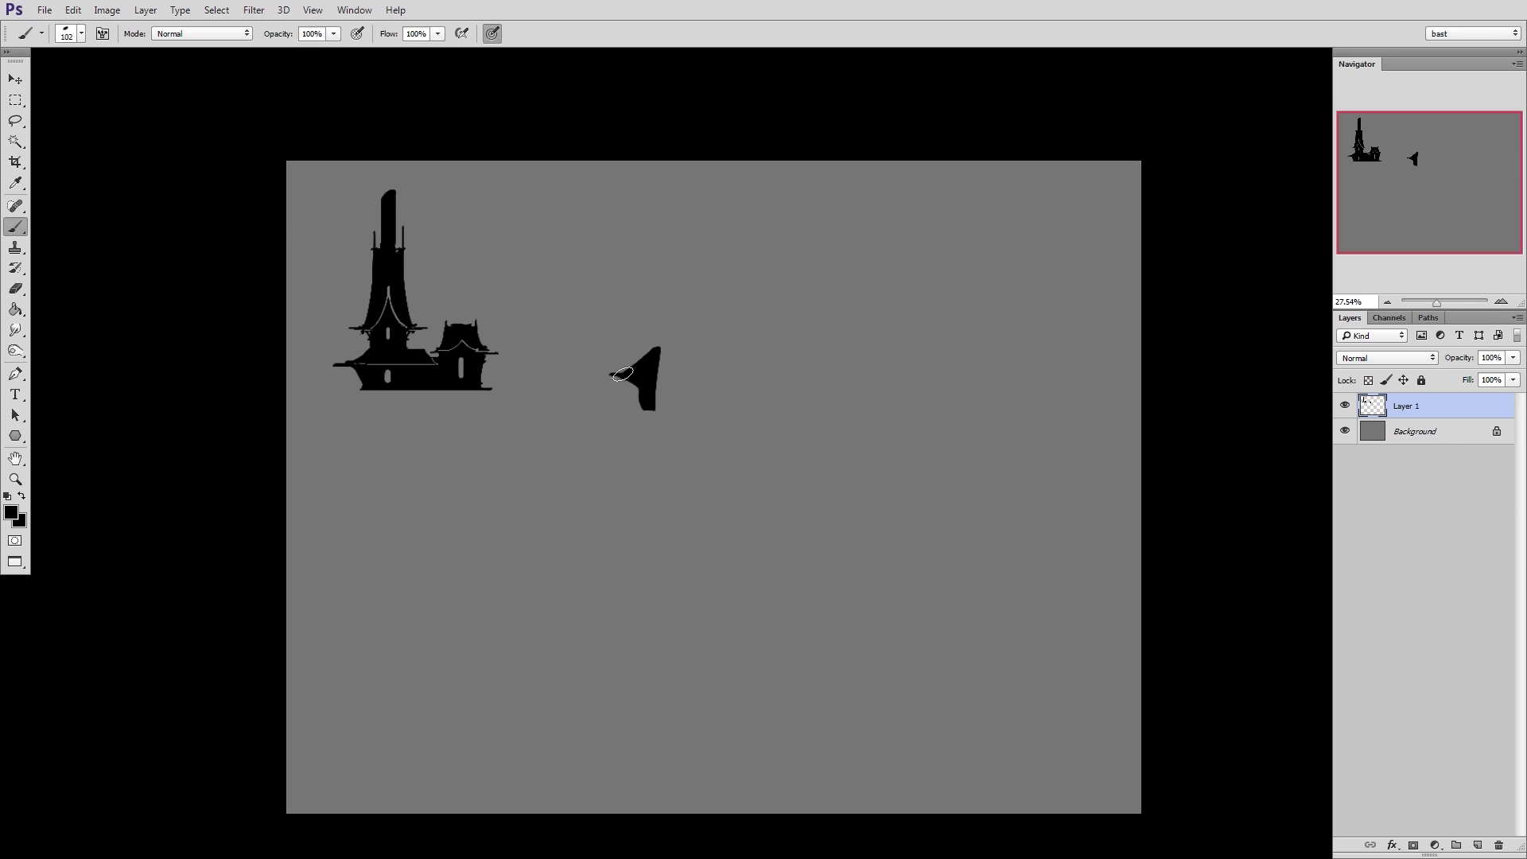
Add a small spike to the half-roof, straighten its inner edge, thicken the wall and erase a thin line beneath the roof
key(e)
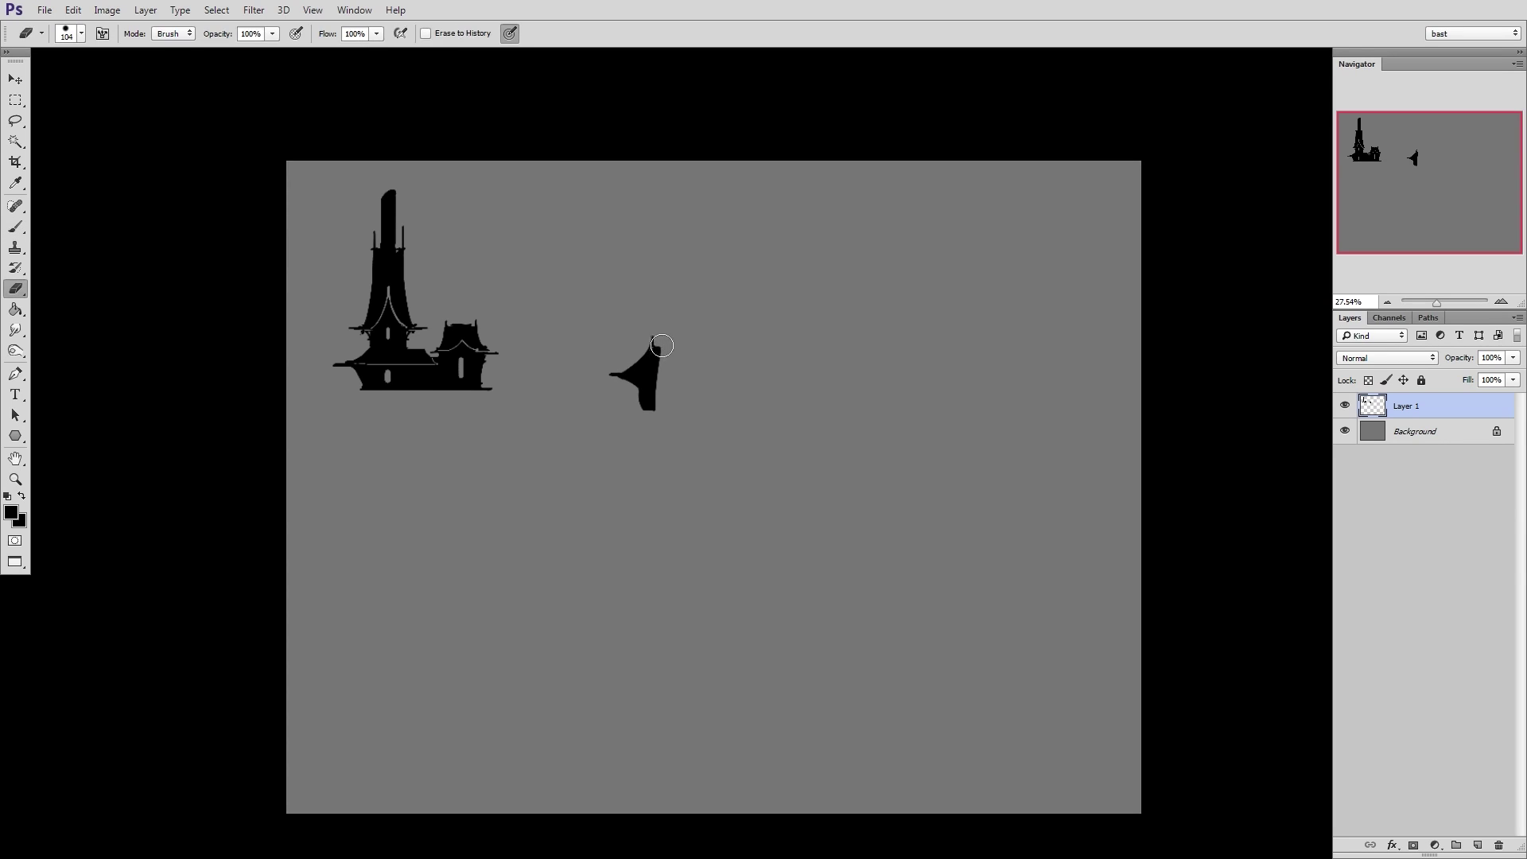
key(b)
drag(657, 344, 655, 415)
alt+right_drag(637, 386, 641, 387)
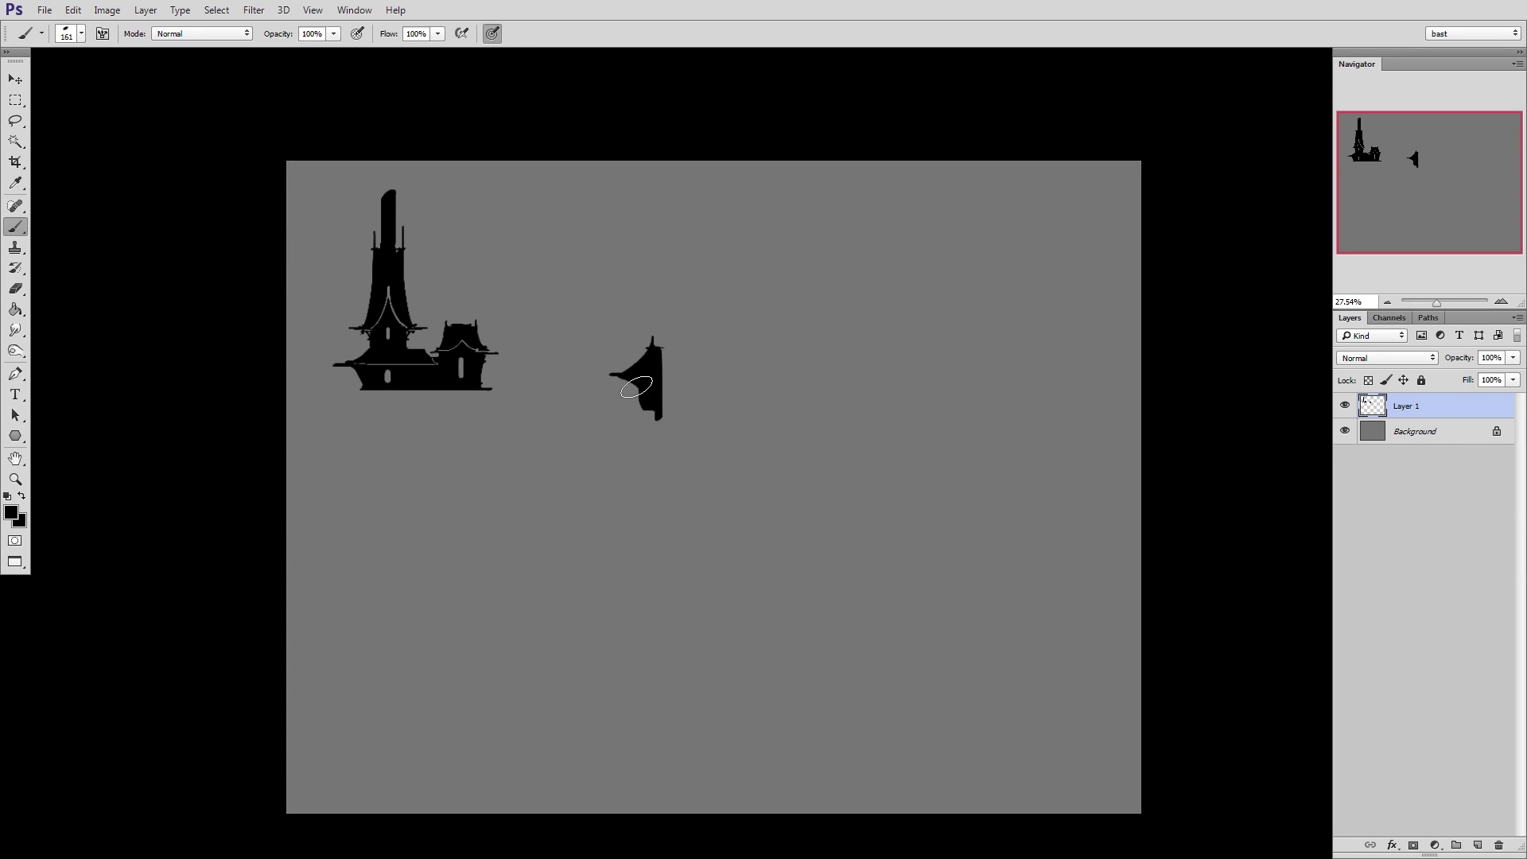
drag(644, 386, 645, 410)
key(e)
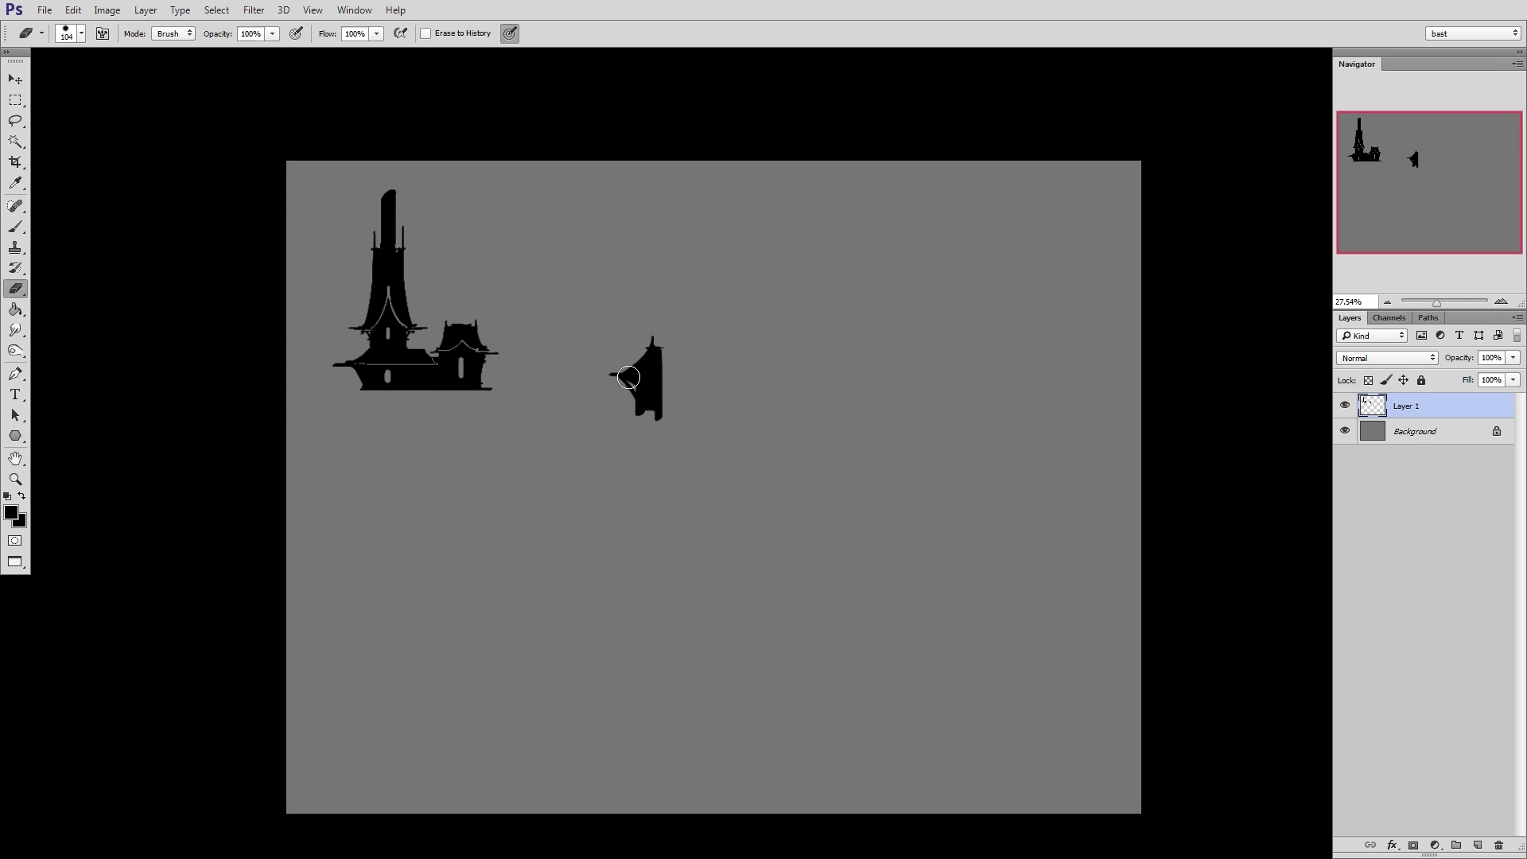
key(b)
key(e)
key(b)
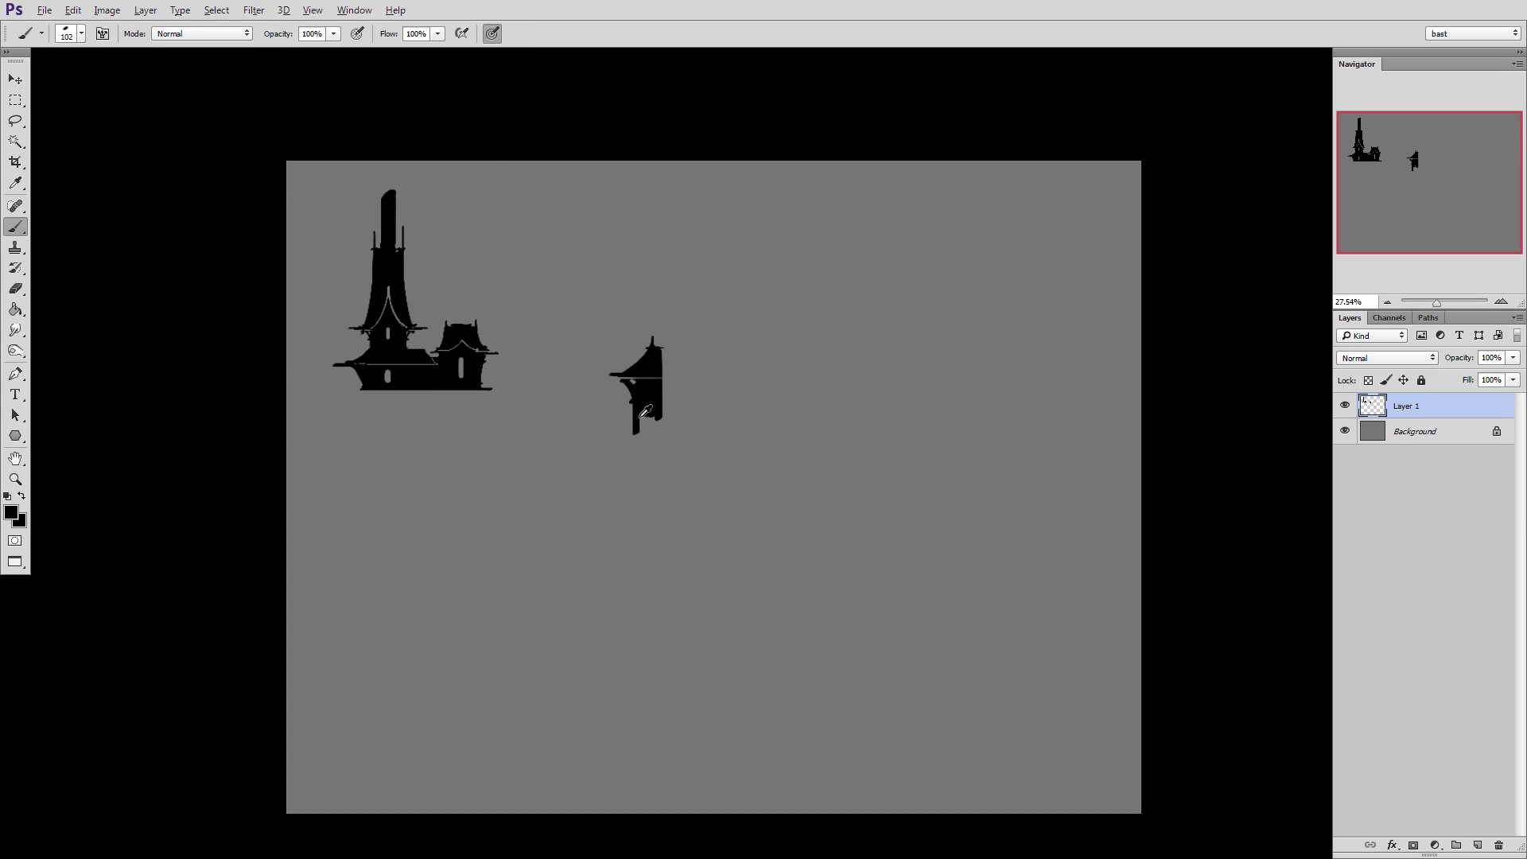
Fill in the half-building's lower wall, paint a thin ledge under it and carve details below the eave
drag(644, 424, 648, 428)
alt+right_drag(651, 430, 647, 429)
drag(623, 434, 681, 435)
key(e)
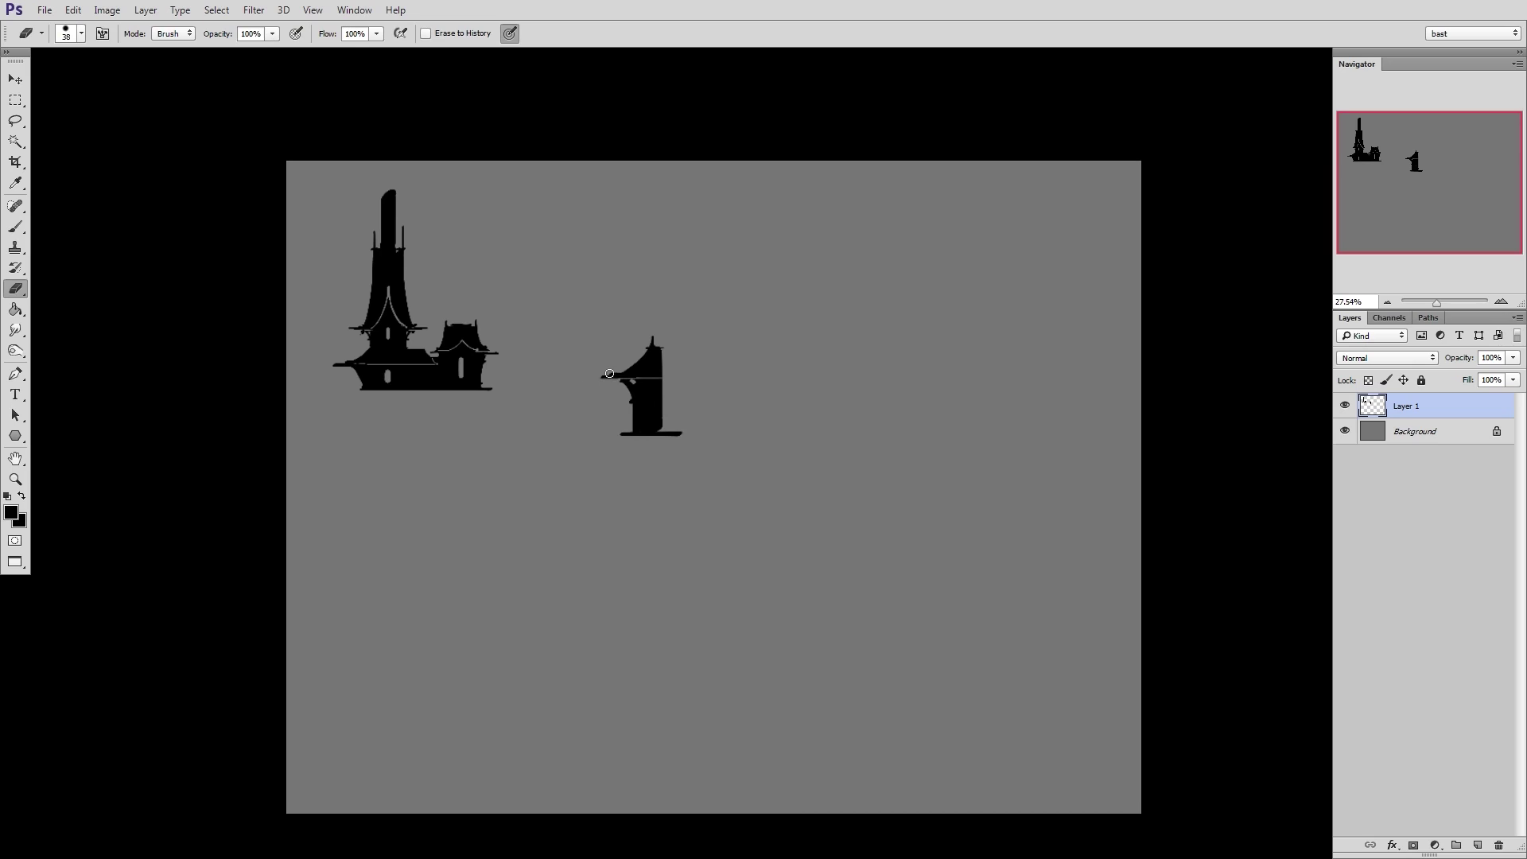
drag(639, 360, 634, 396)
Lasso the half-building, duplicate it and flip the copy horizontally to form a symmetrical pavilion higher on the canvas
key(l)
drag(666, 333, 643, 274)
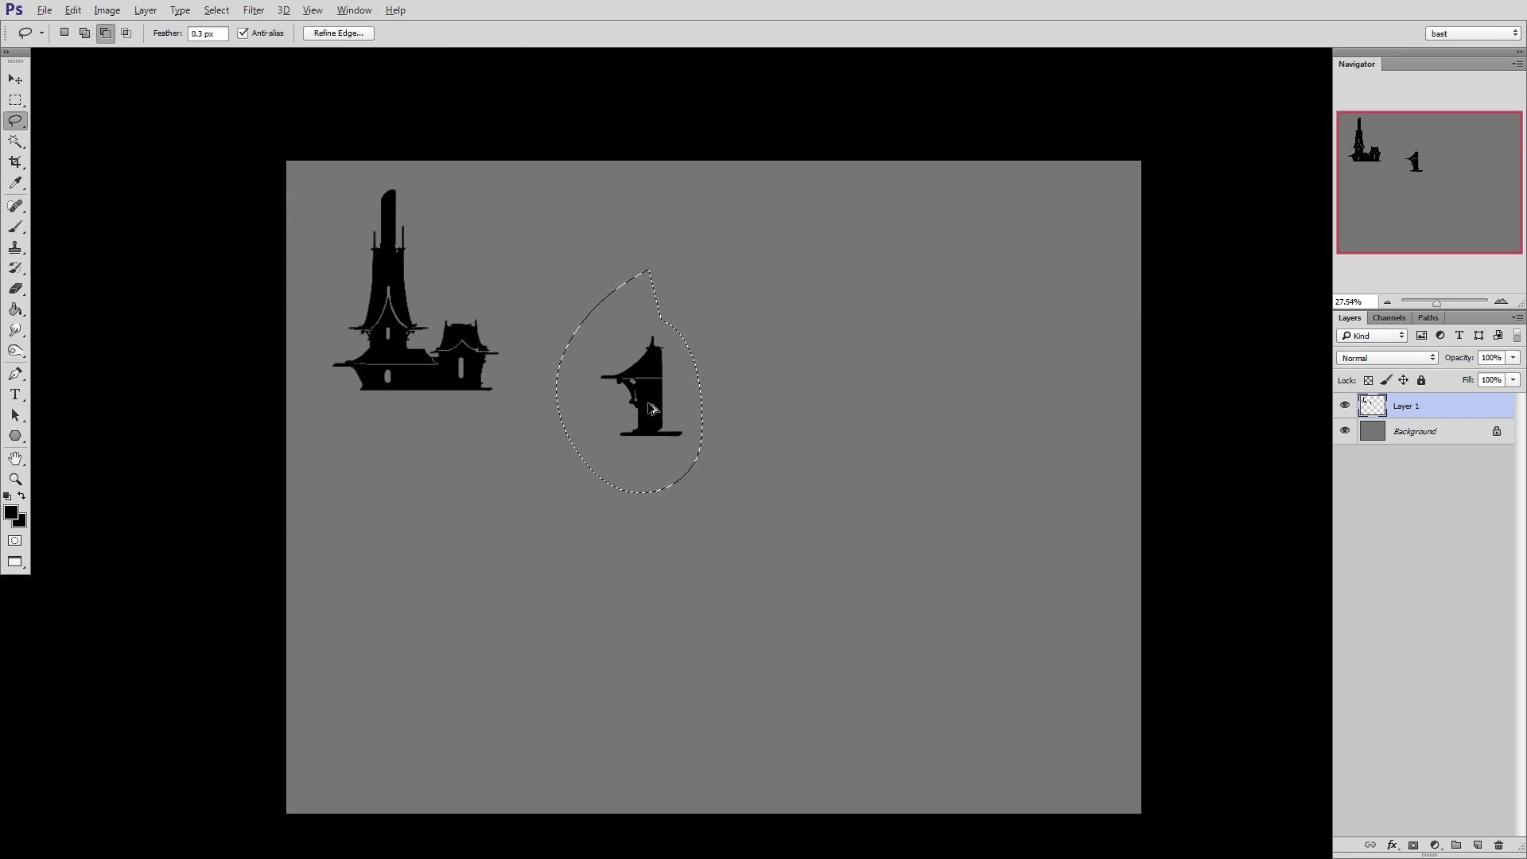
key(ctrl+t)
mouse_move(655, 409)
ctrl+alt+shift+mouse_down()
mouse_move(703, 409)
mouse_move(722, 344)
mouse_move(651, 250)
ctrl+alt+shift+mouse_up()
right_click(693, 400)
click(751, 602)
key(Return)
key(ctrl+d)
key(ctrl+d)
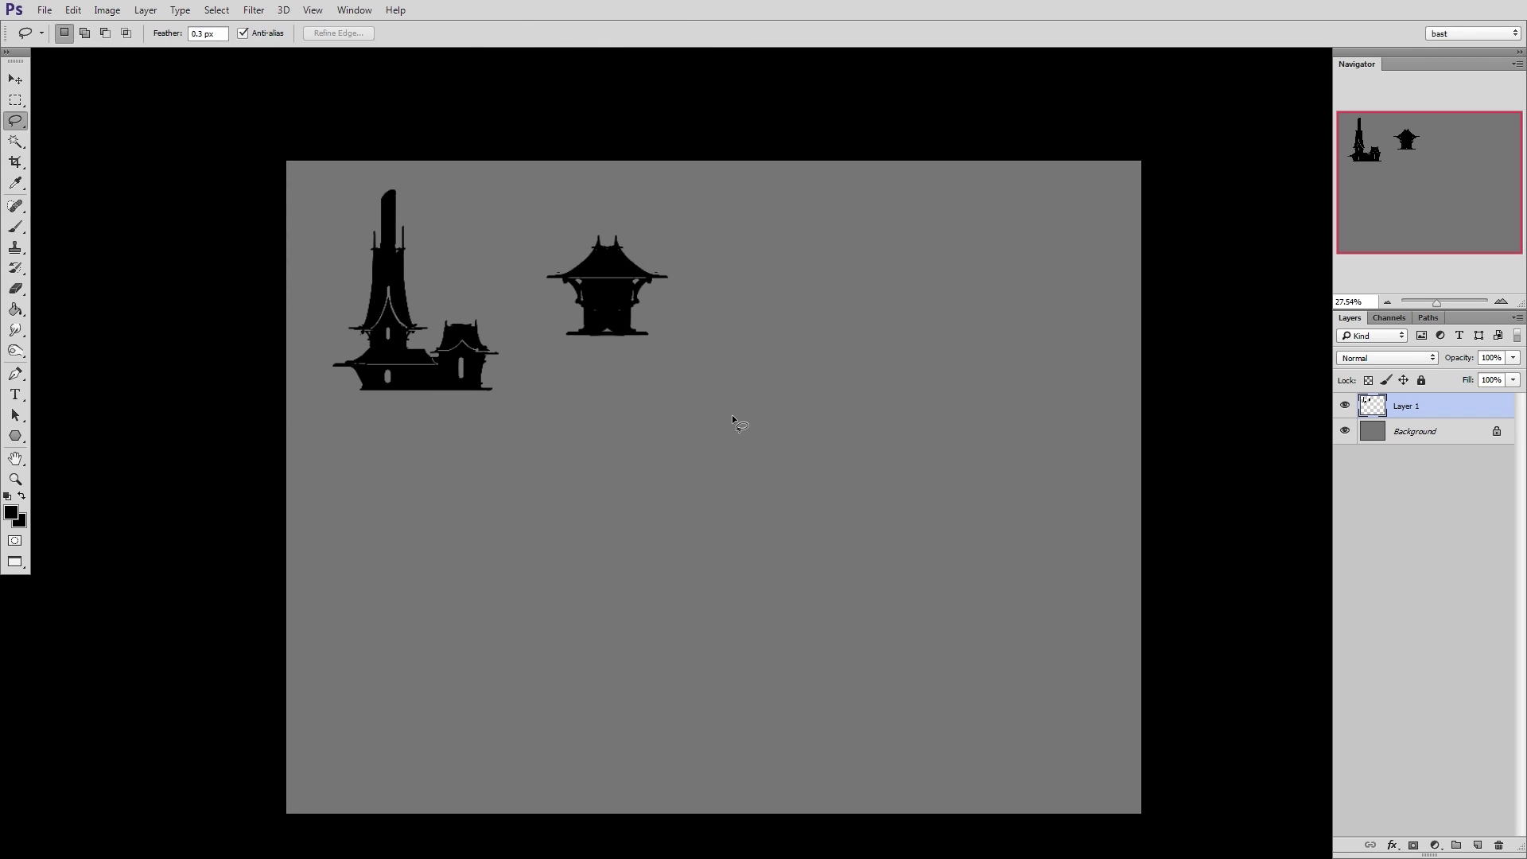
Paint the left half of a third building below and right of the pavilion, with thin horizontal eaves
key(b)
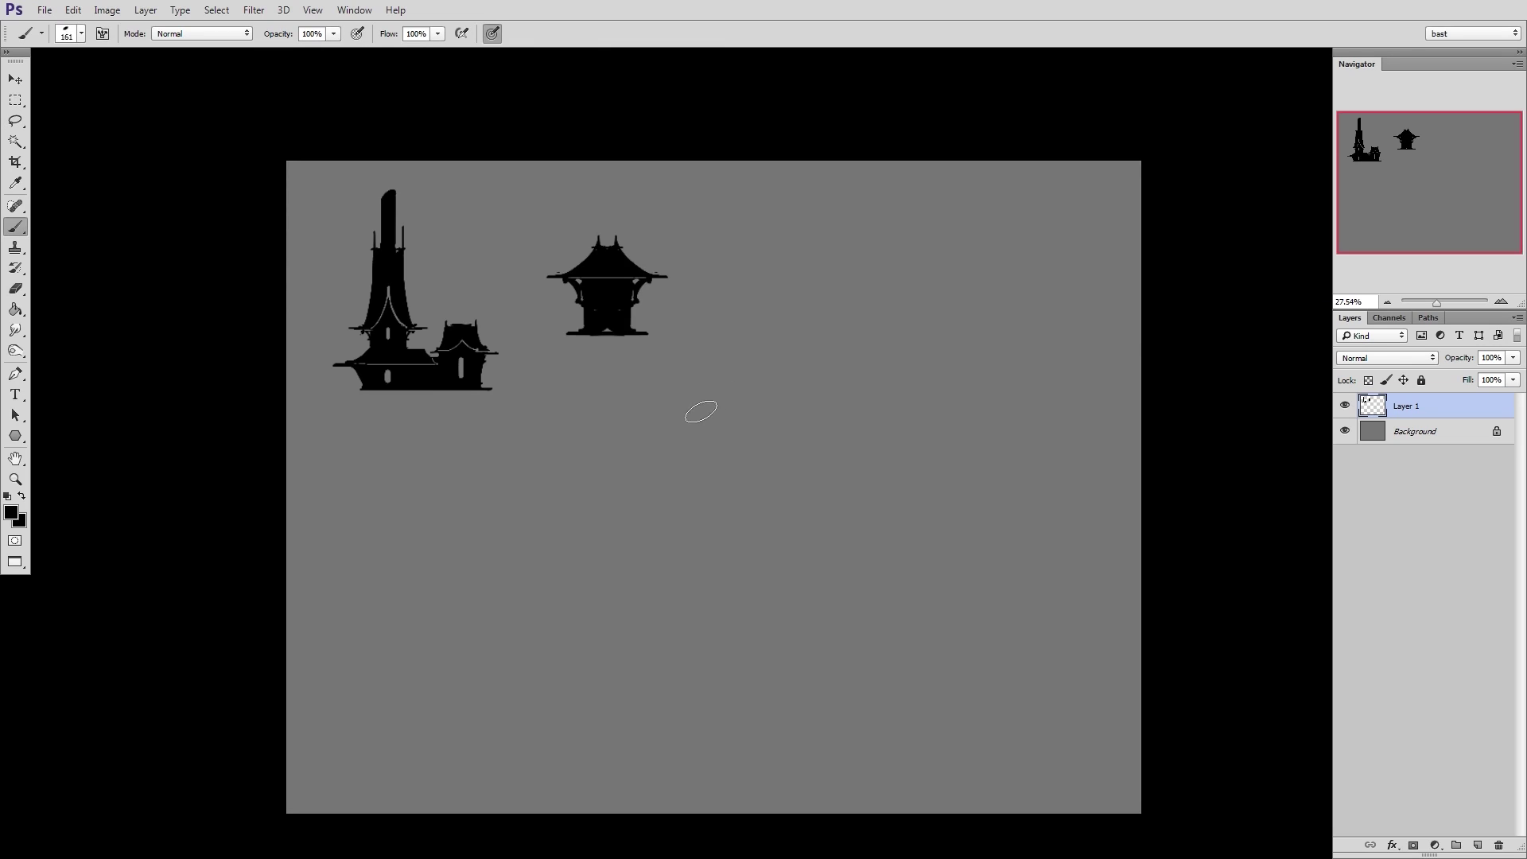
mouse_move(701, 412)
mouse_down()
mouse_move(708, 429)
mouse_move(684, 412)
mouse_move(710, 442)
mouse_move(705, 408)
mouse_move(768, 409)
mouse_move(699, 380)
mouse_move(700, 408)
mouse_move(697, 344)
mouse_move(701, 379)
mouse_move(767, 376)
mouse_up()
key(ctrl+alt+z)
drag(714, 384, 702, 455)
key(ctrl+z)
Carve the third half-building's outer wall details with the eraser and paint a thick leg beneath it
key(e)
alt+right_drag(685, 420, 696, 424)
mouse_move(695, 428)
mouse_down()
mouse_move(714, 463)
mouse_move(722, 383)
mouse_move(729, 460)
mouse_move(706, 525)
mouse_move(706, 490)
mouse_up()
key(b)
key(ctrl+z)
drag(712, 495, 700, 555)
key(bracketleft)
key(bracketleft)
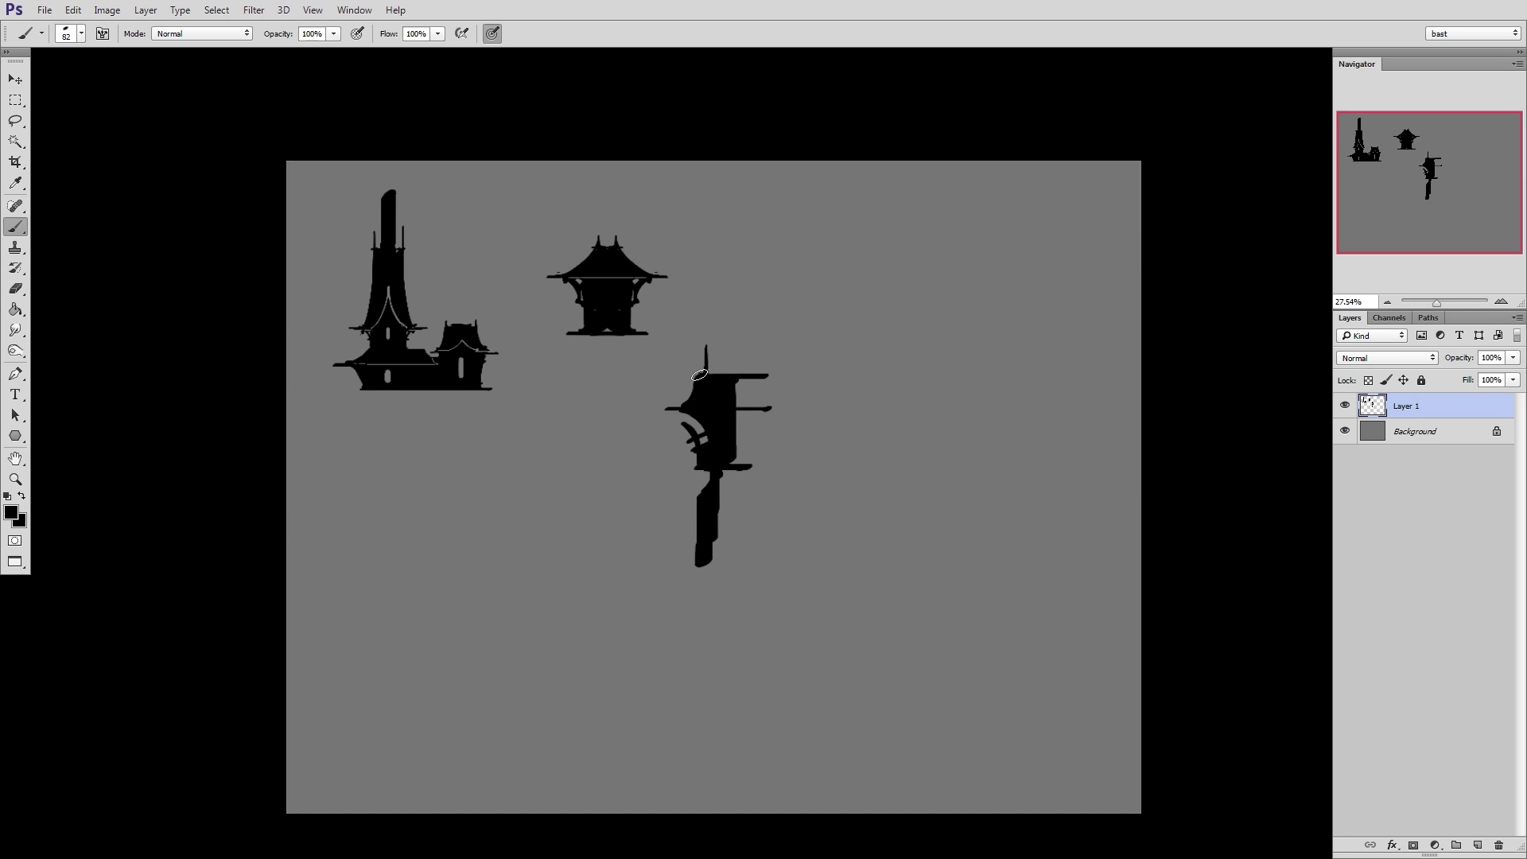
Paint a thick vertical column along the third half-building's inner edge and add a narrow spire on top
key(e)
key(b)
drag(731, 350, 730, 496)
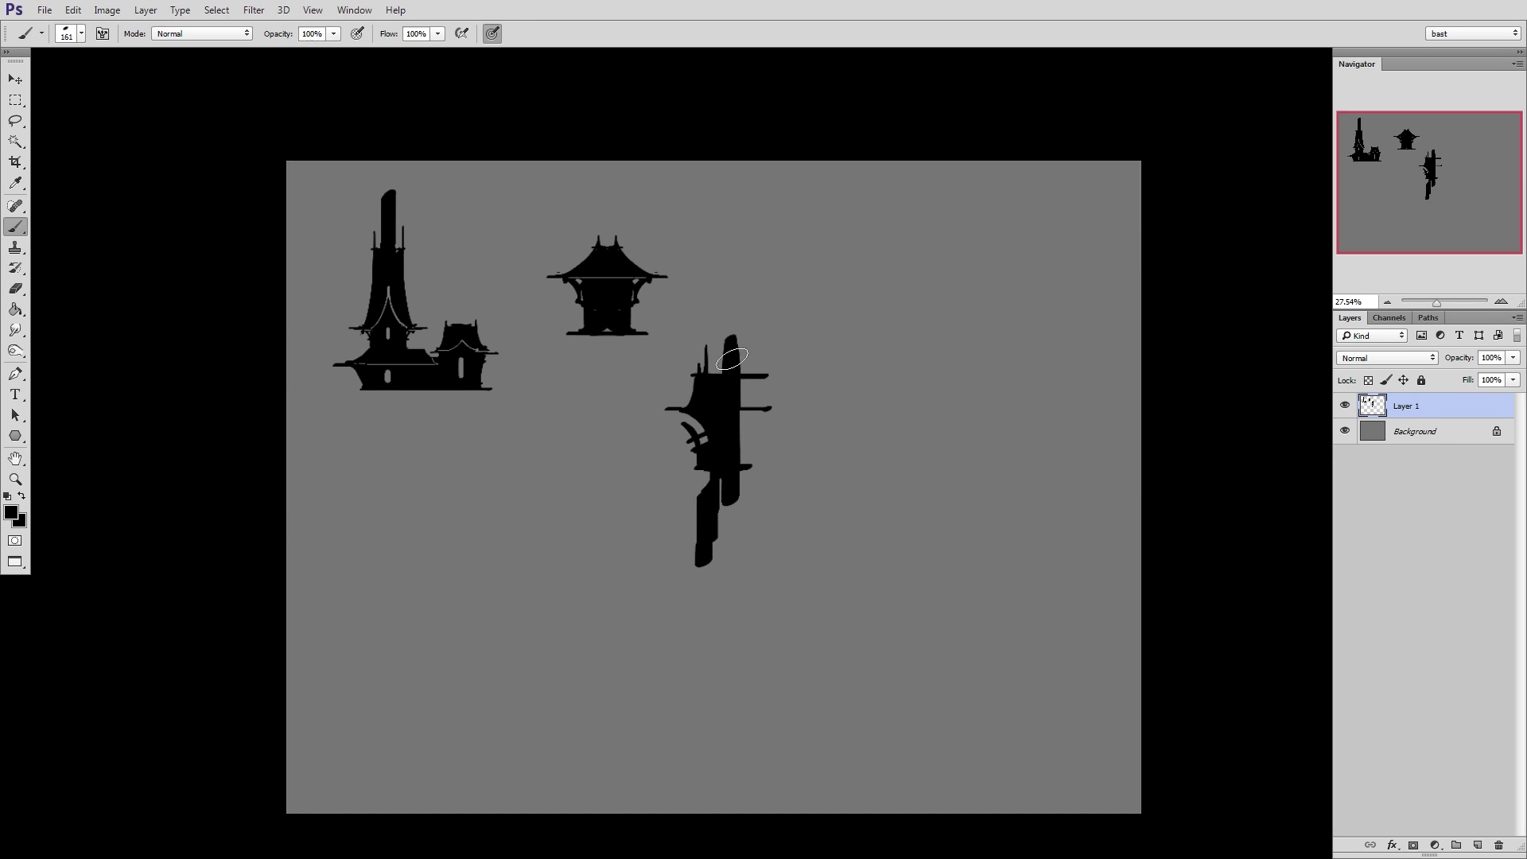
drag(723, 325, 722, 393)
alt+right_drag(718, 344, 699, 343)
Lasso the third half-building, duplicate it to the right and flip the copy horizontally to complete the symmetrical silhouette
key(l)
drag(735, 298, 706, 288)
key(ctrl+t)
right_click(778, 446)
mouse_move(724, 461)
ctrl+alt+shift+mouse_down()
mouse_move(779, 461)
mouse_move(773, 430)
ctrl+alt+shift+mouse_up()
click(823, 649)
key(Return)
key(ctrl+d)
Fill the gap between the third building's two legs with black to form a solid base
key(b)
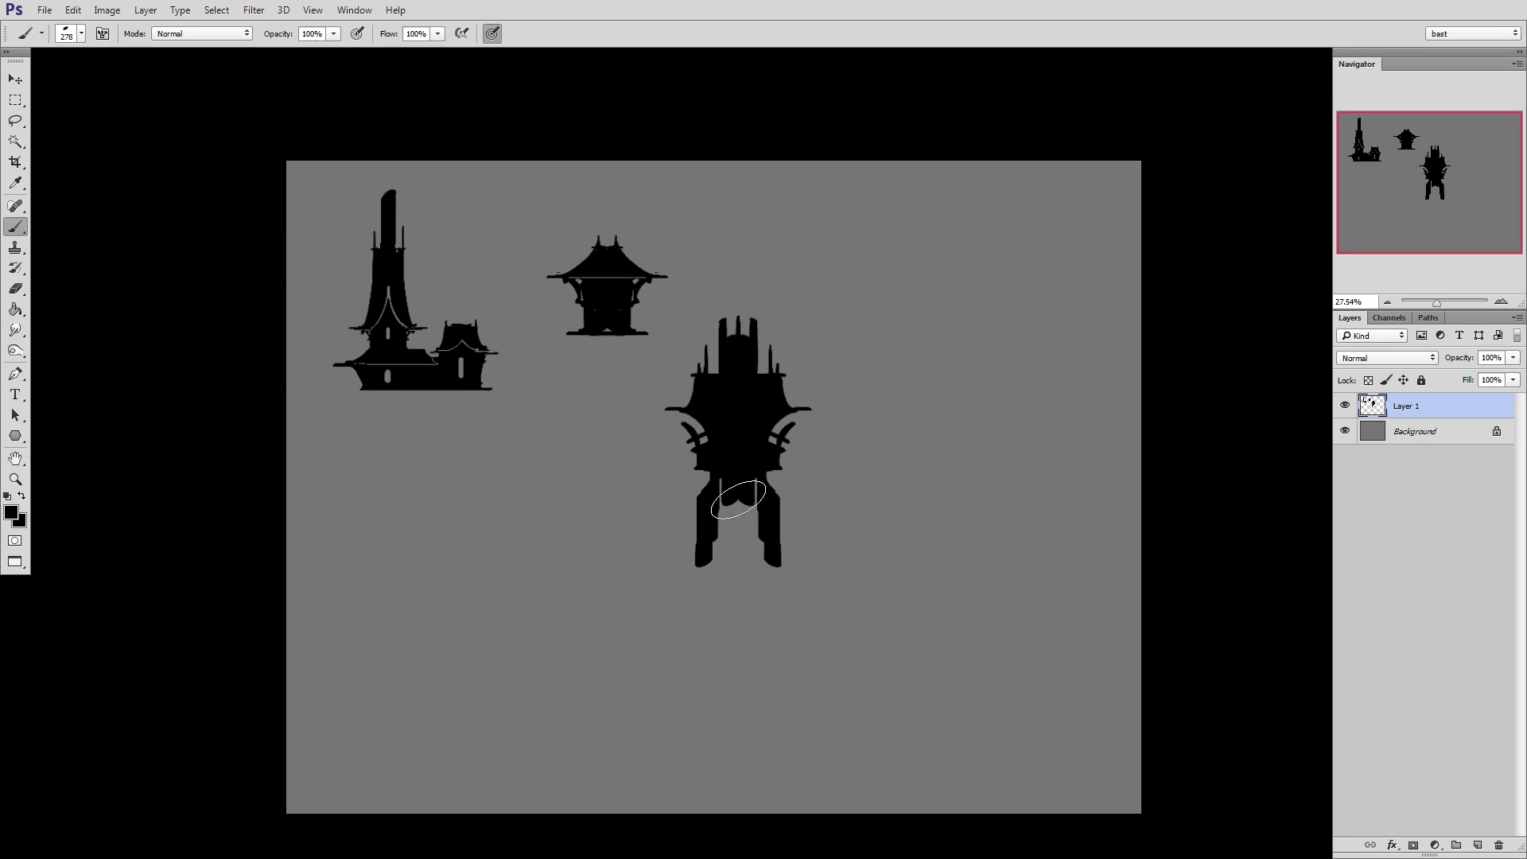
mouse_move(729, 508)
mouse_down()
mouse_move(750, 513)
mouse_move(716, 529)
mouse_move(727, 549)
mouse_move(750, 547)
mouse_up()
key(l)
mouse_move(773, 260)
mouse_down()
mouse_move(833, 386)
mouse_move(772, 262)
mouse_up()
key(ctrl+d)
Erase a thin peaked roof line at the third building's centre and touch it up with the black brush
key(e)
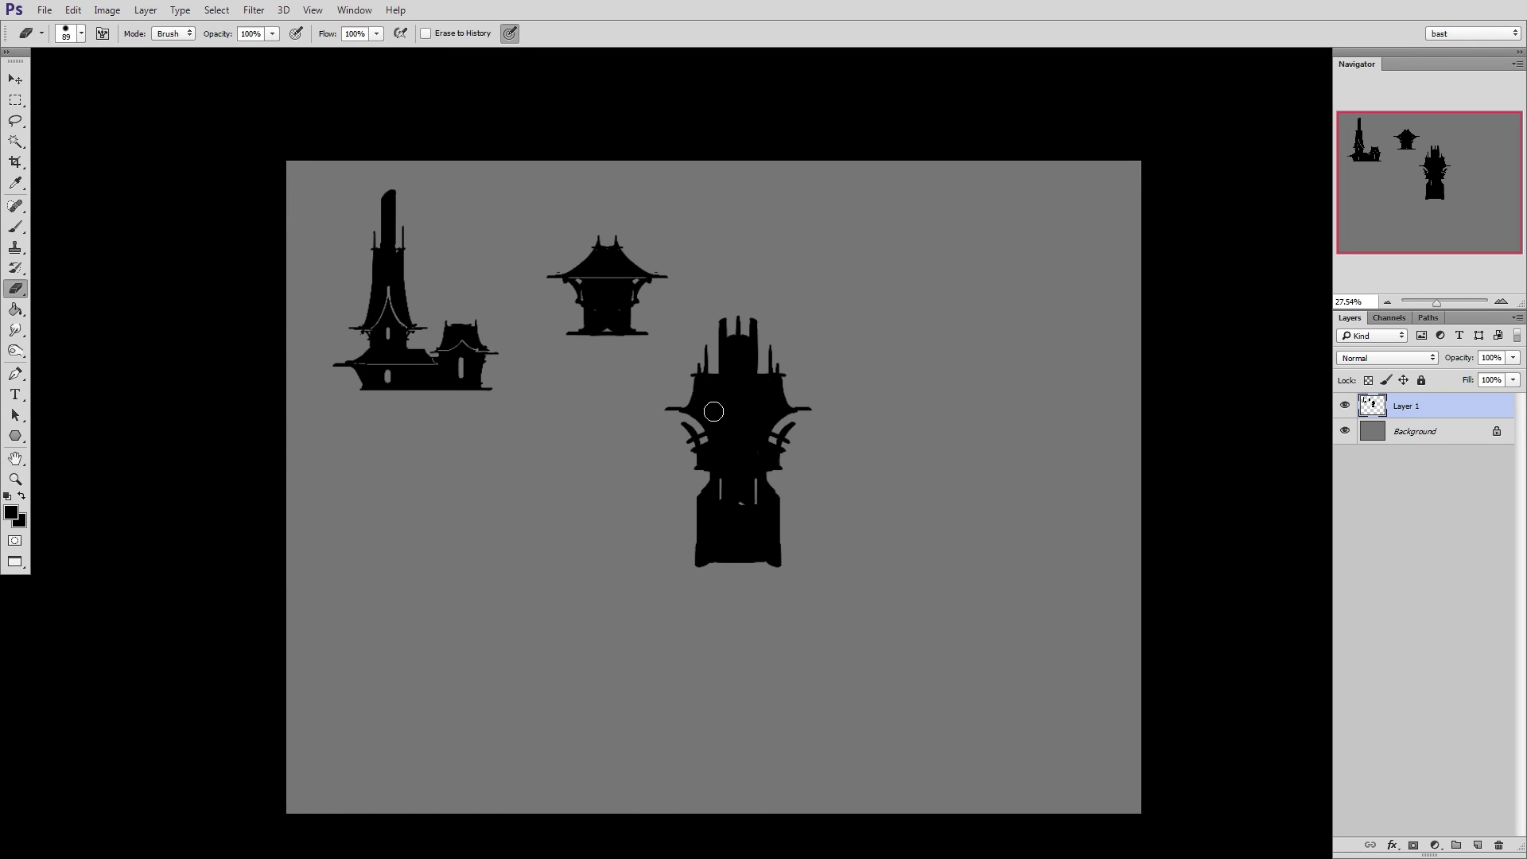
key(b)
drag(745, 387, 747, 397)
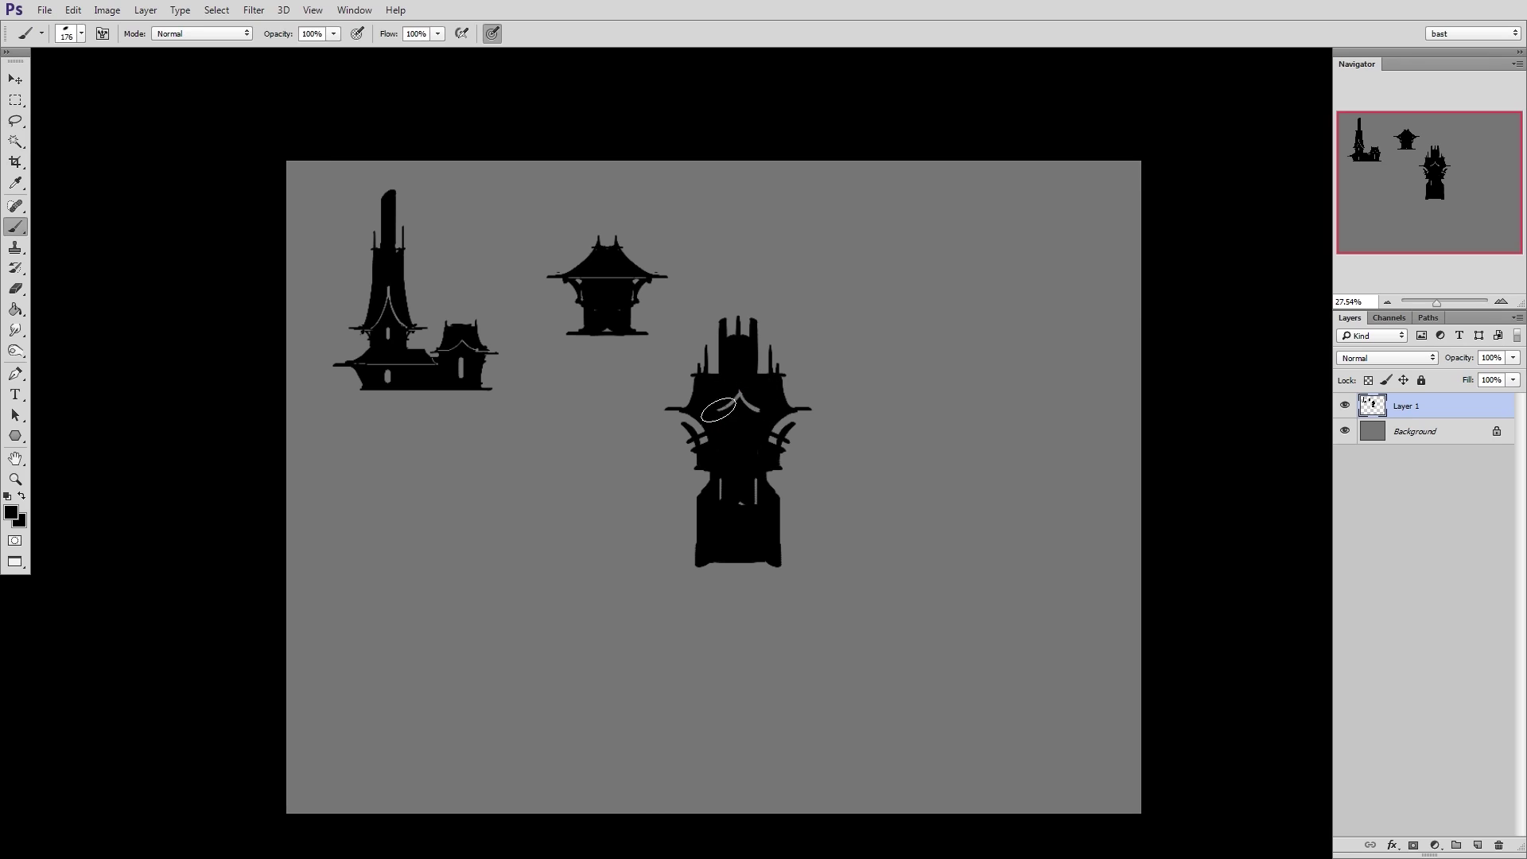
Extend the third building's erased roof line out along both eaves and erase a narrow vertical window beneath its peak
key(e)
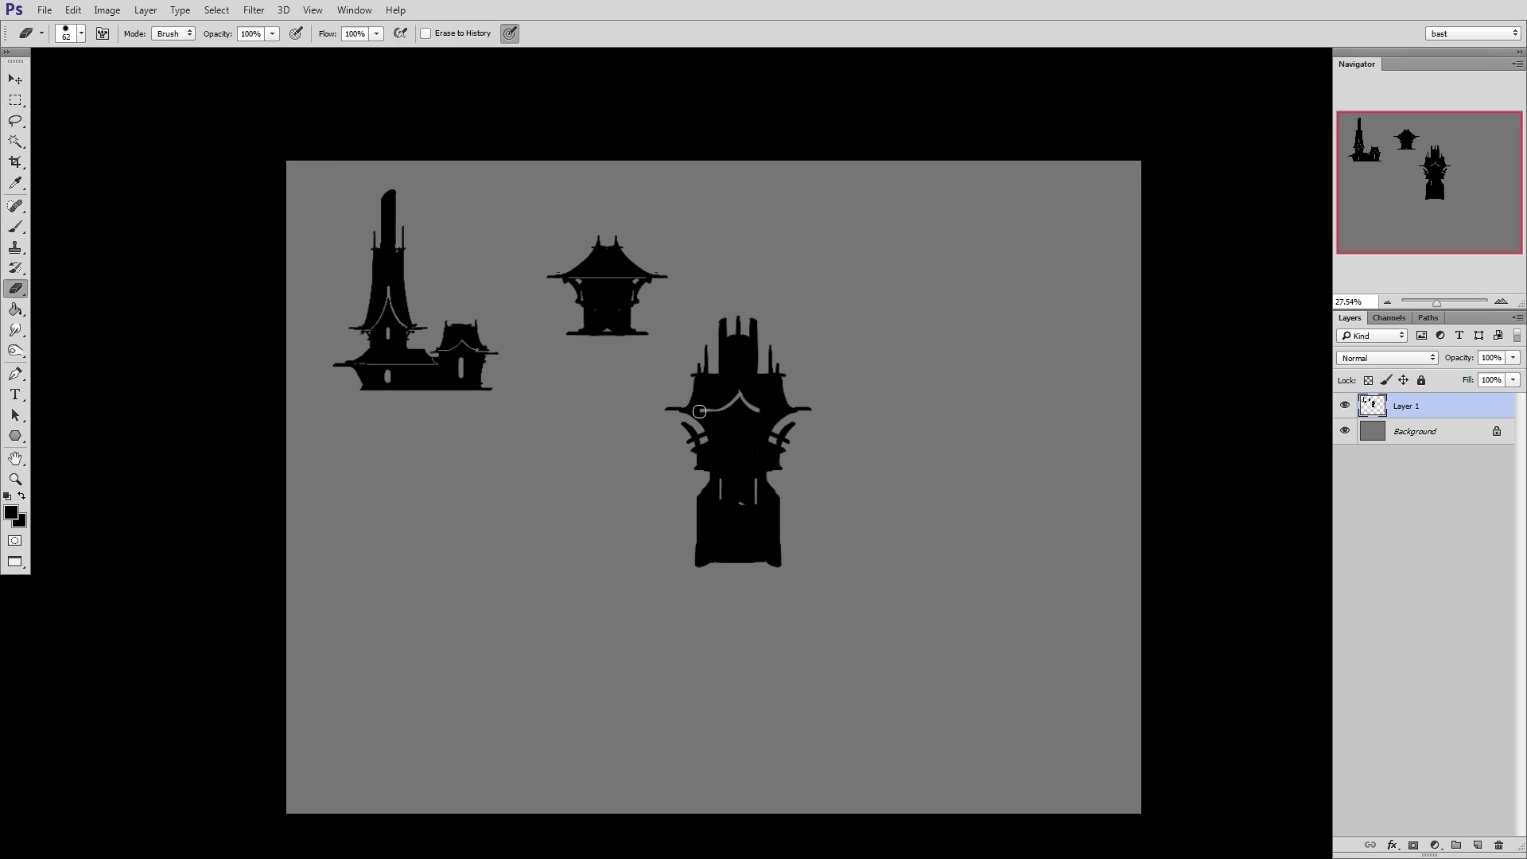
drag(753, 410, 788, 410)
key(b)
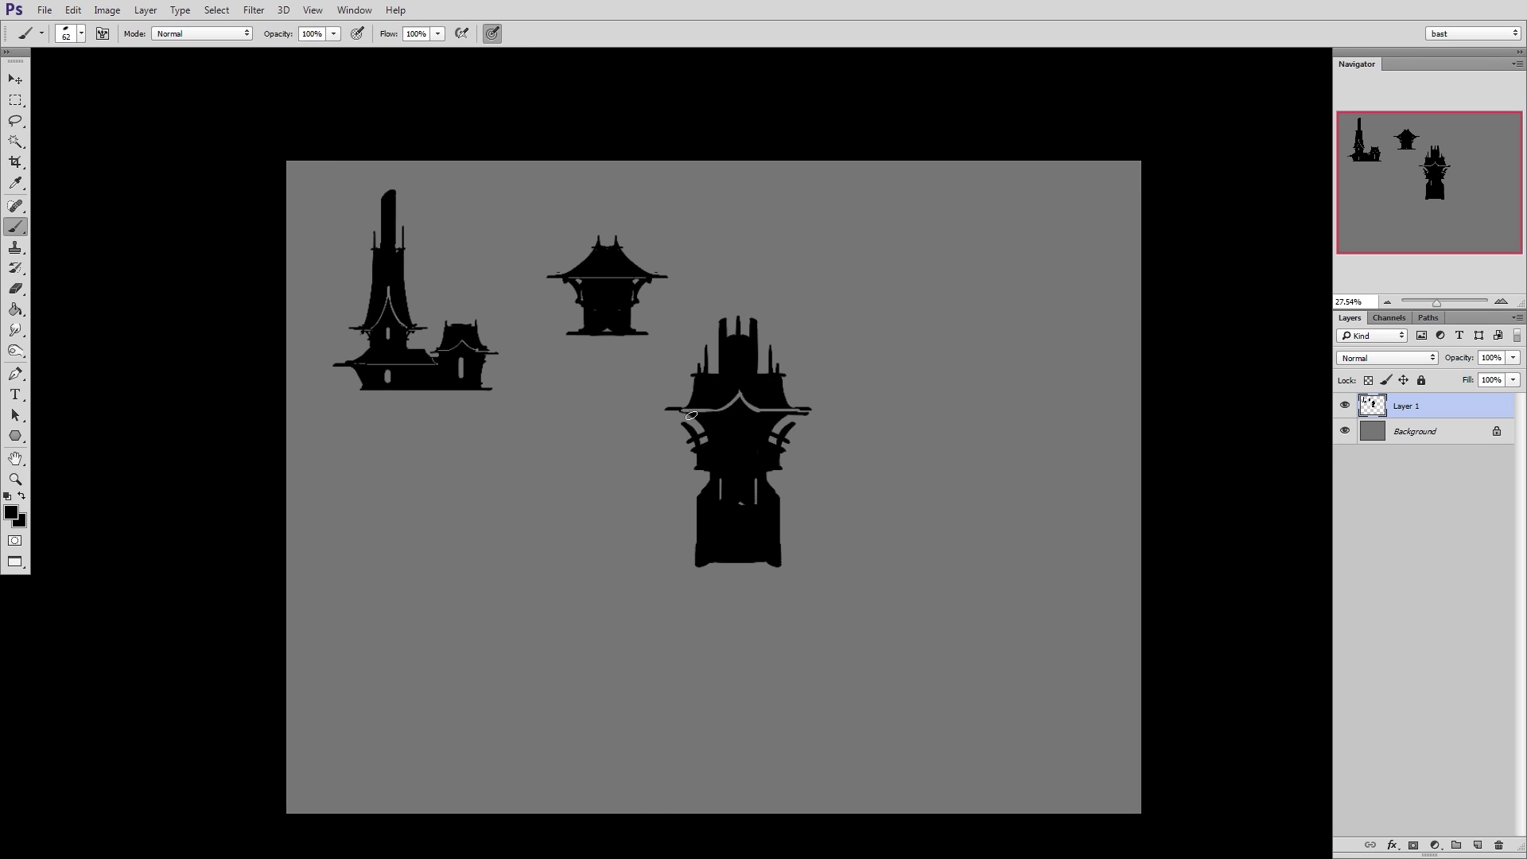
key(e)
drag(737, 421, 737, 445)
Lasso the third building, scale it down proportionally and move it up beside the second building
key(l)
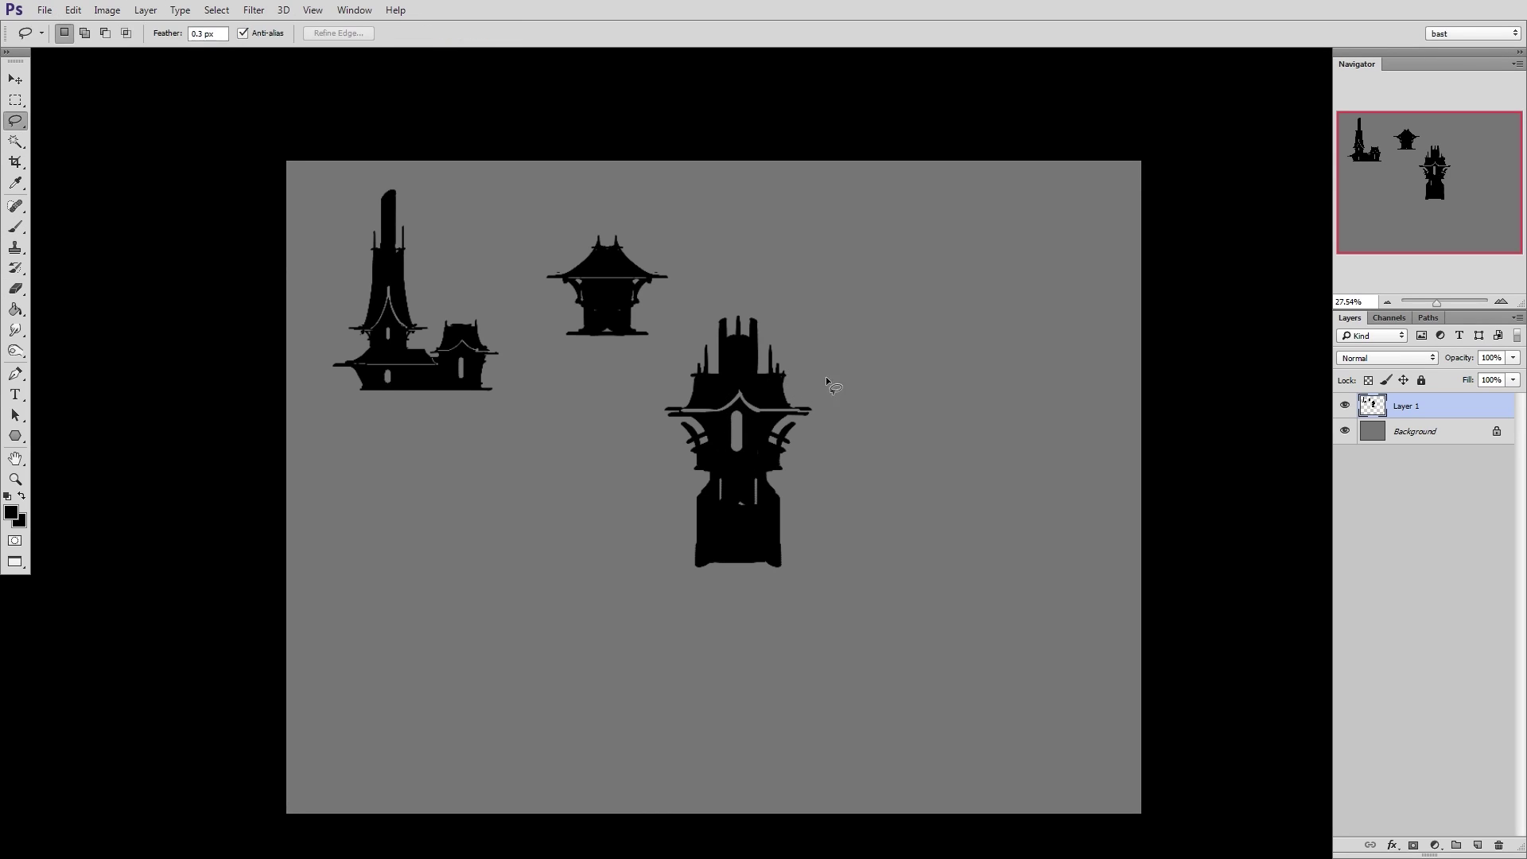
mouse_move(657, 589)
mouse_down()
mouse_move(794, 276)
mouse_move(653, 580)
mouse_up()
key(ctrl+t)
alt+shift+drag(862, 266, 812, 341)
drag(752, 494, 767, 328)
key(Return)
key(e)
key(ctrl+d)
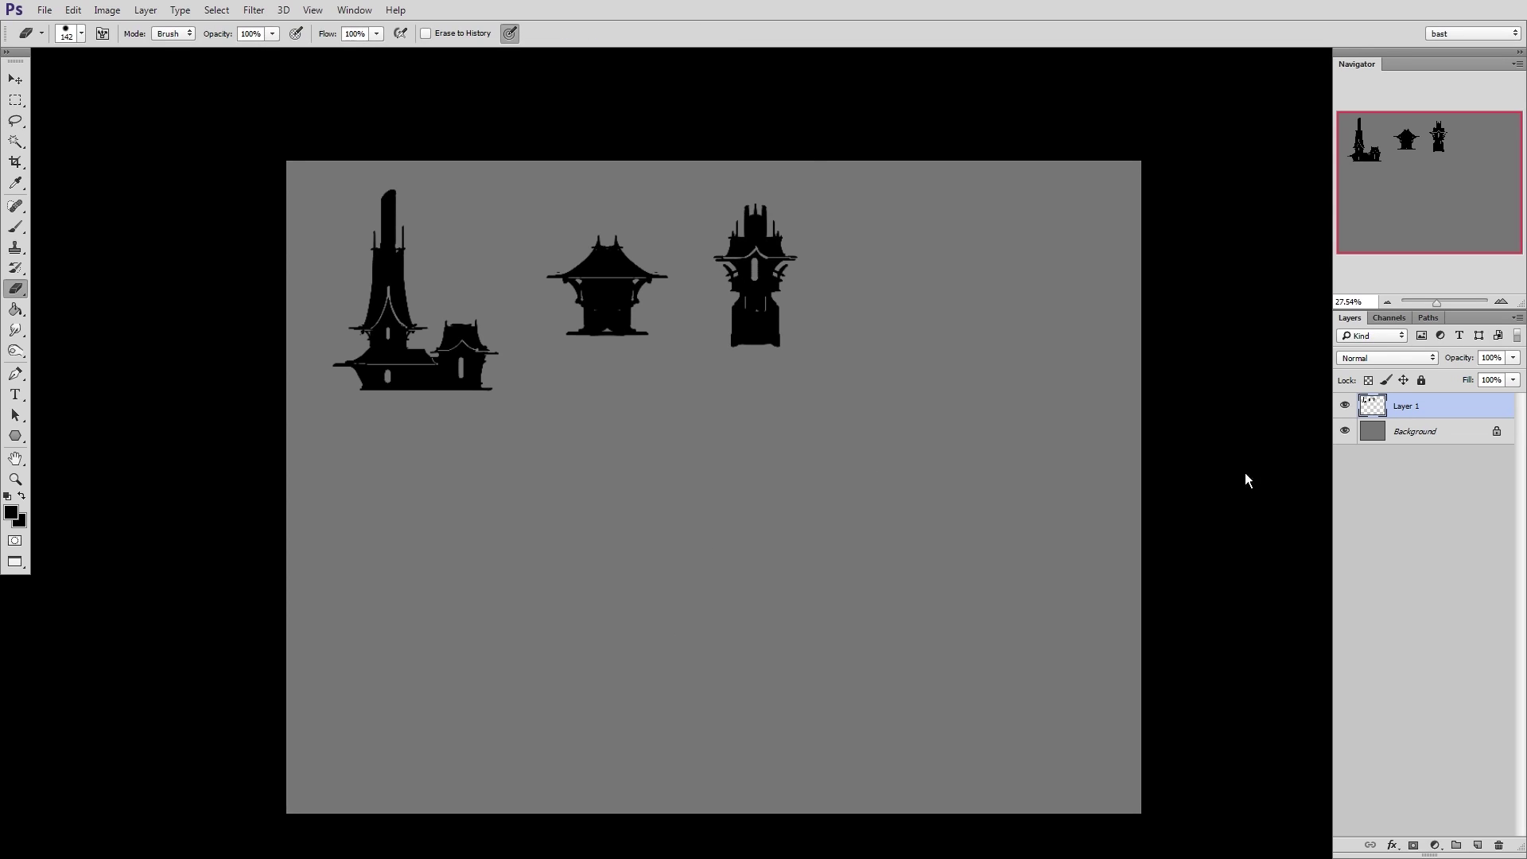
Make an upright elliptical selection below the third building, fill it with black and erase a doorway at its base
key(l)
right_click(17, 102)
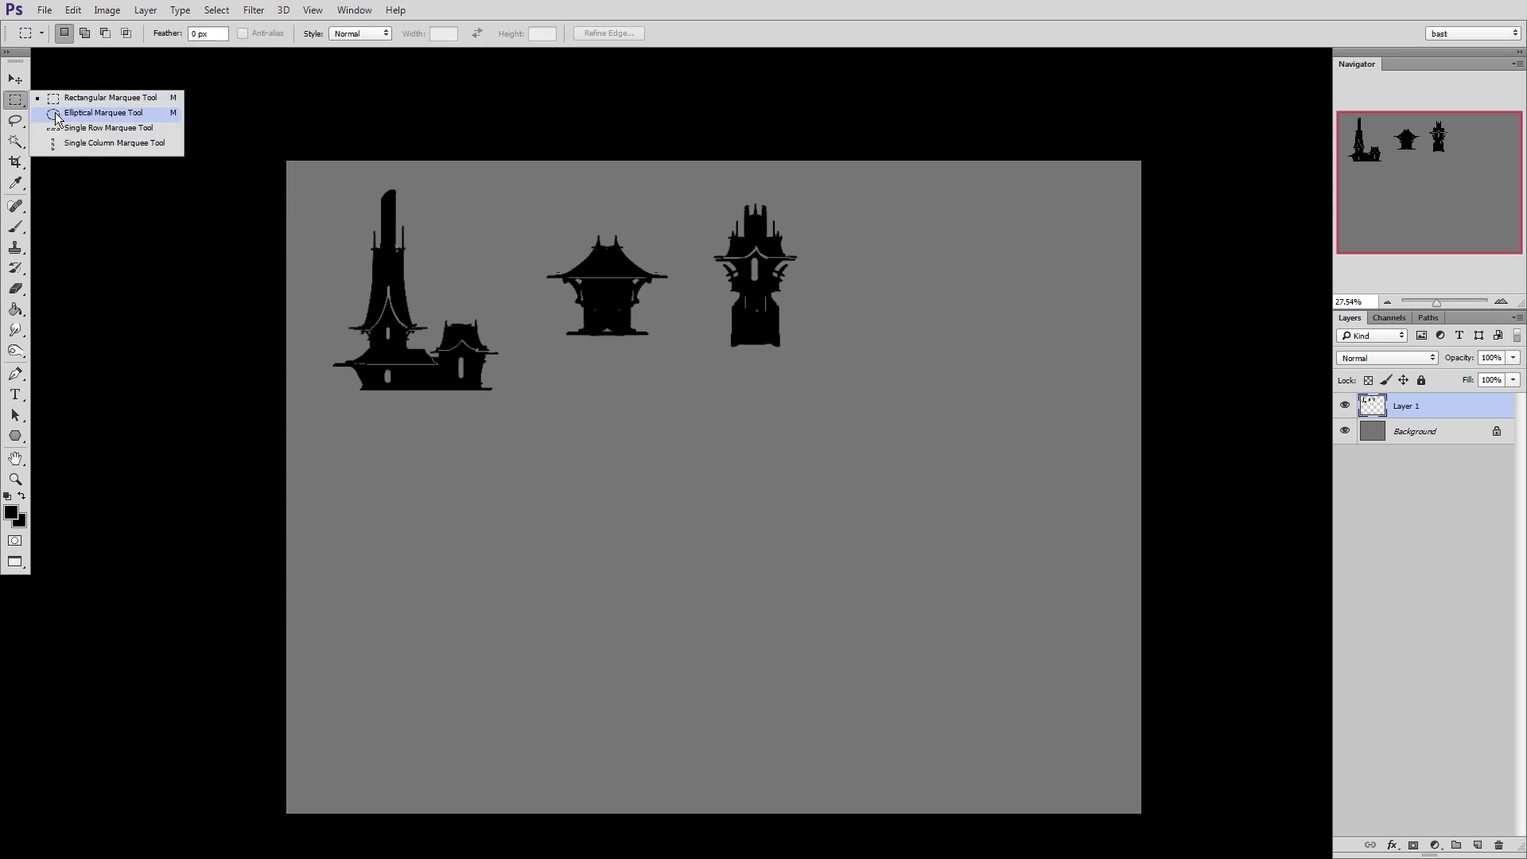
click(57, 114)
mouse_move(768, 476)
mouse_down()
mouse_move(852, 582)
mouse_move(811, 587)
mouse_up()
key(alt+BackSpace)
key(ctrl+d)
key(e)
key(ctrl+z)
Lasso the second building and place a copy of it on top of the black ellipse
key(l)
drag(676, 232, 681, 322)
ctrl+alt+drag(647, 295, 854, 483)
key(ctrl+d)
key(ctrl+z)
key(ctrl+d)
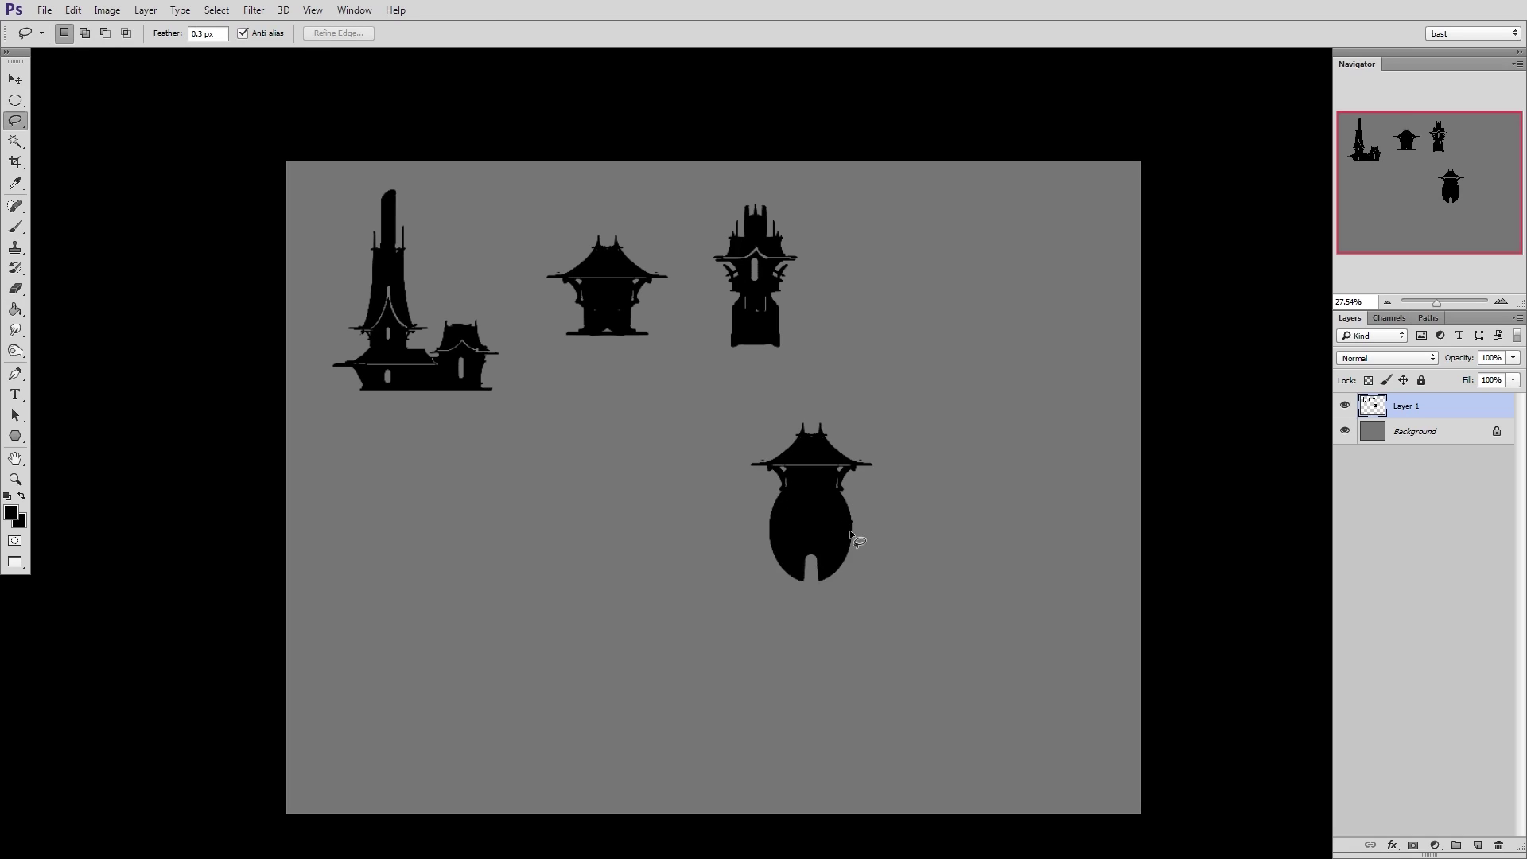
Paint over the egg-shaped tower's doorway, add a flat ground line and erase narrow window slits on both sides
key(b)
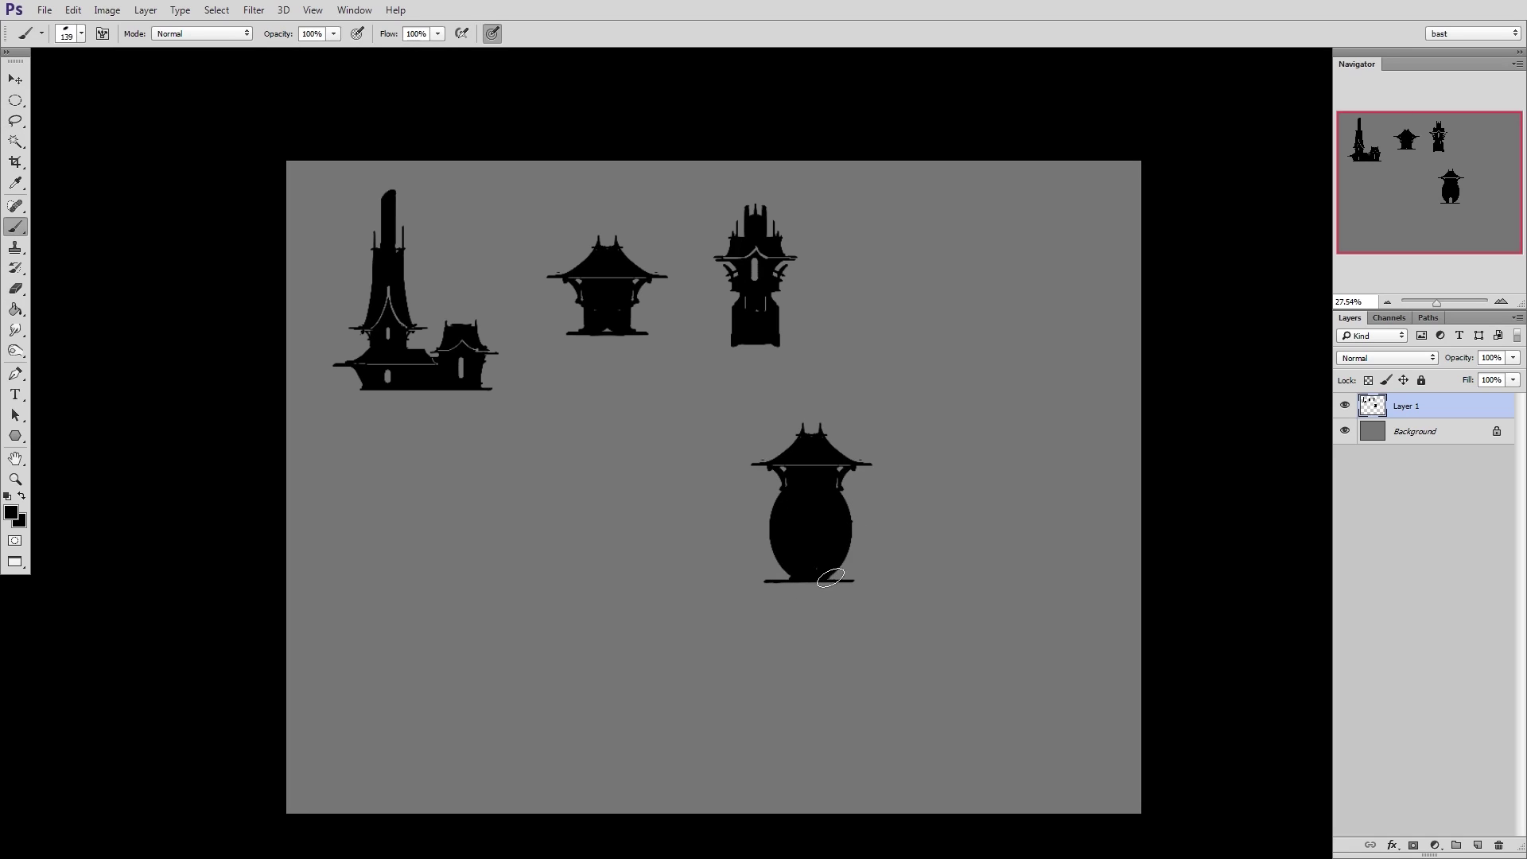
key(e)
key(b)
key(e)
click(841, 530)
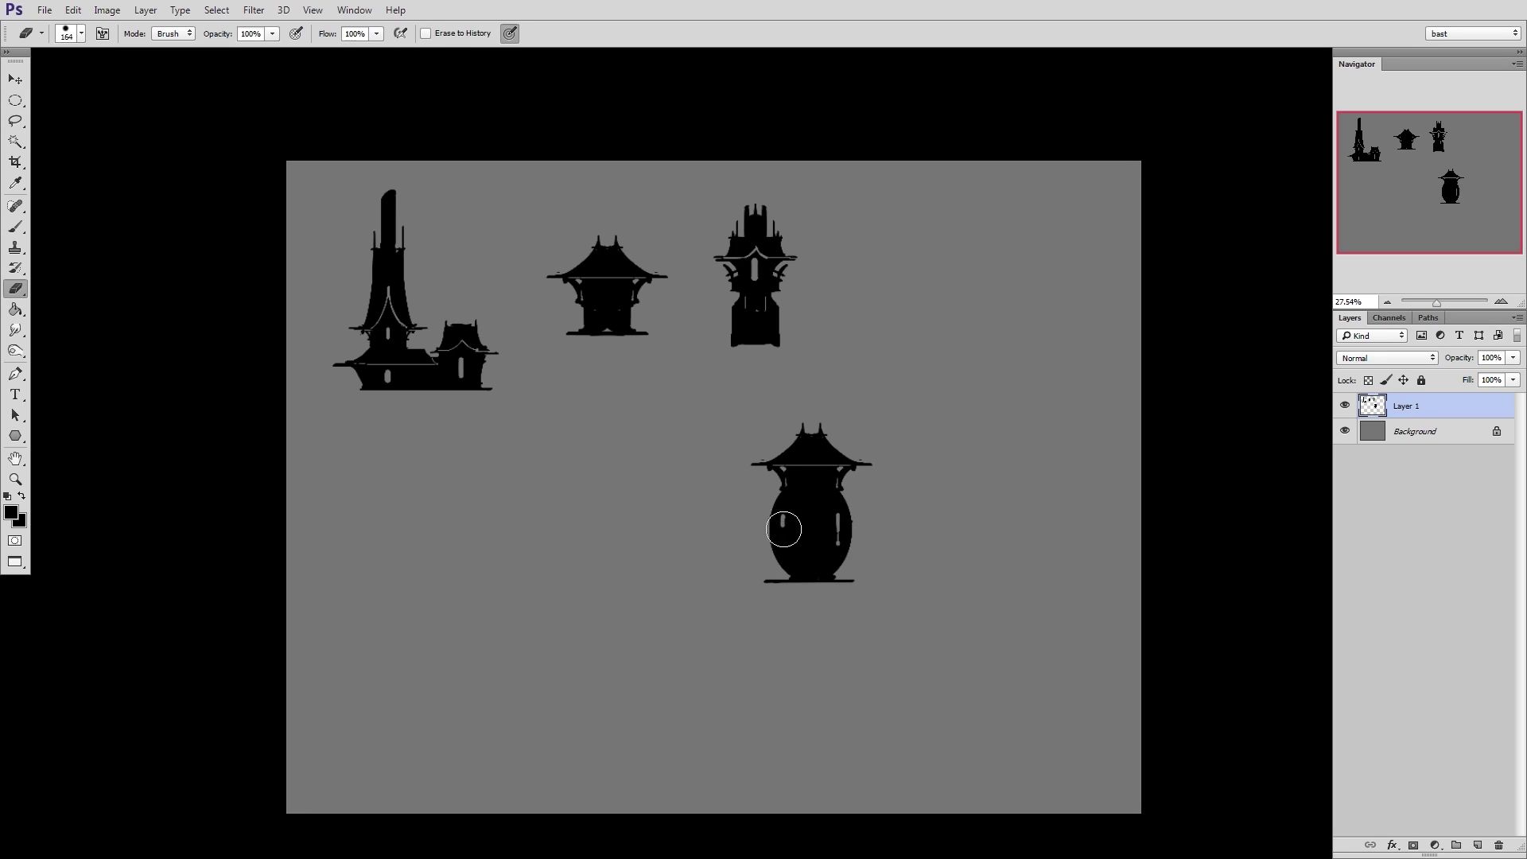
Paint a layered platform under the egg-shaped tower and erase a narrow doorway at its centre
key(b)
key(e)
key(b)
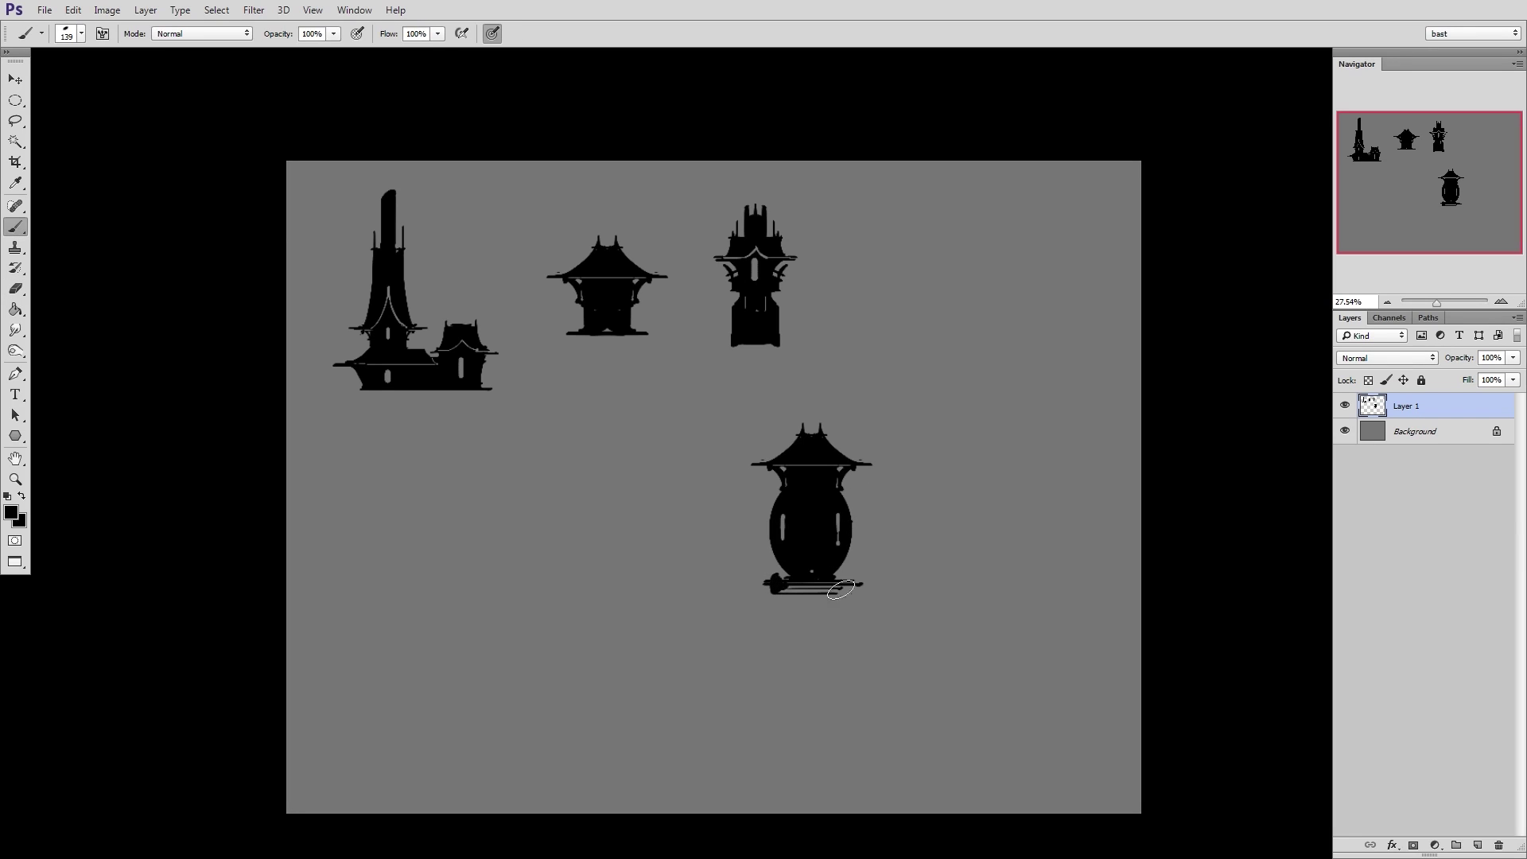
key(e)
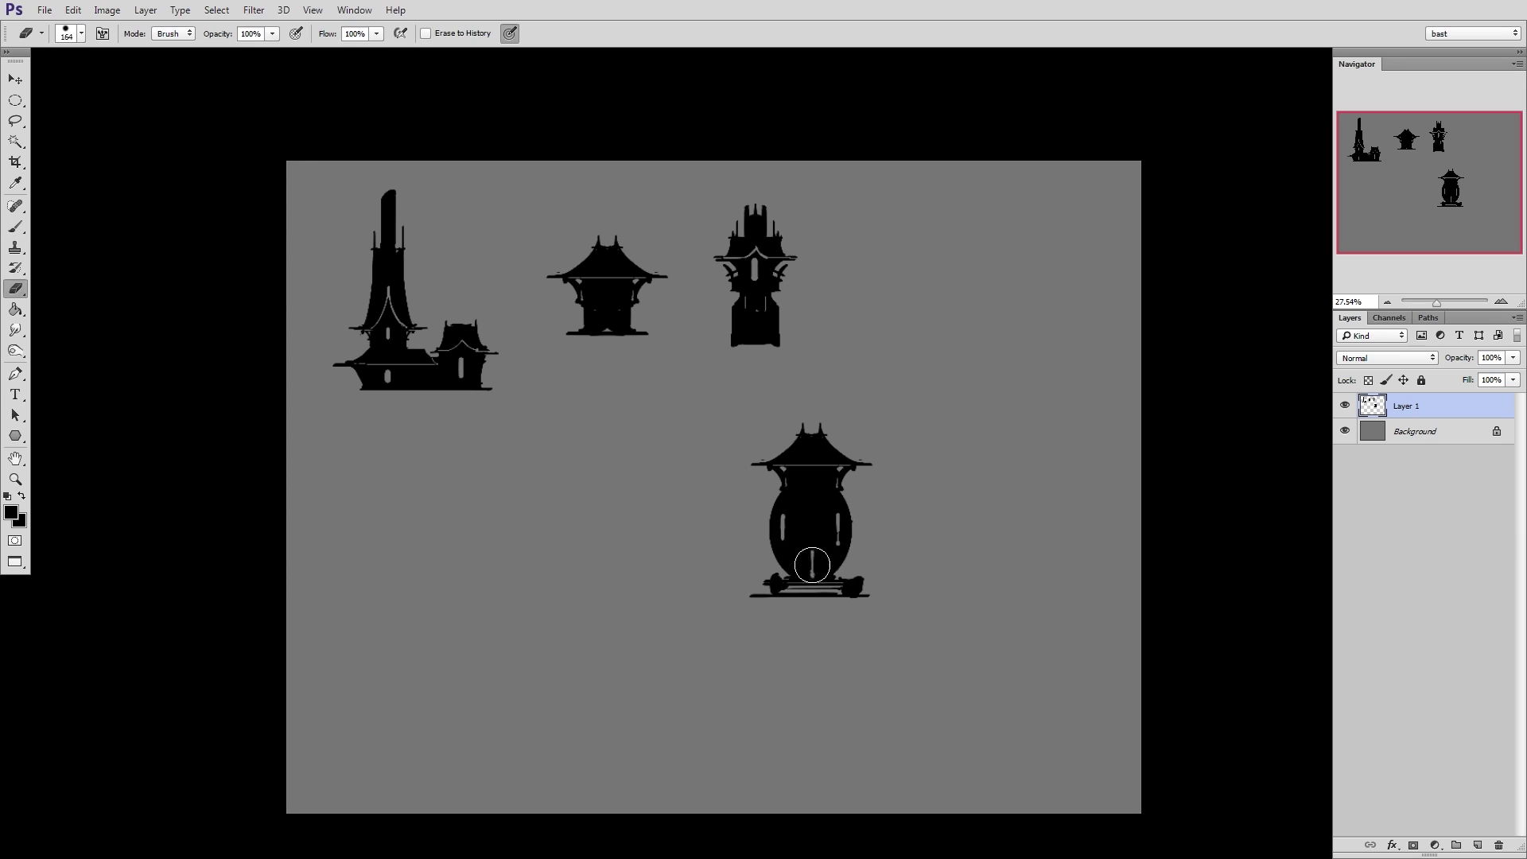
Fill a small circular selection with black beside the egg-shaped tower and paint a ground line beneath it
key(m)
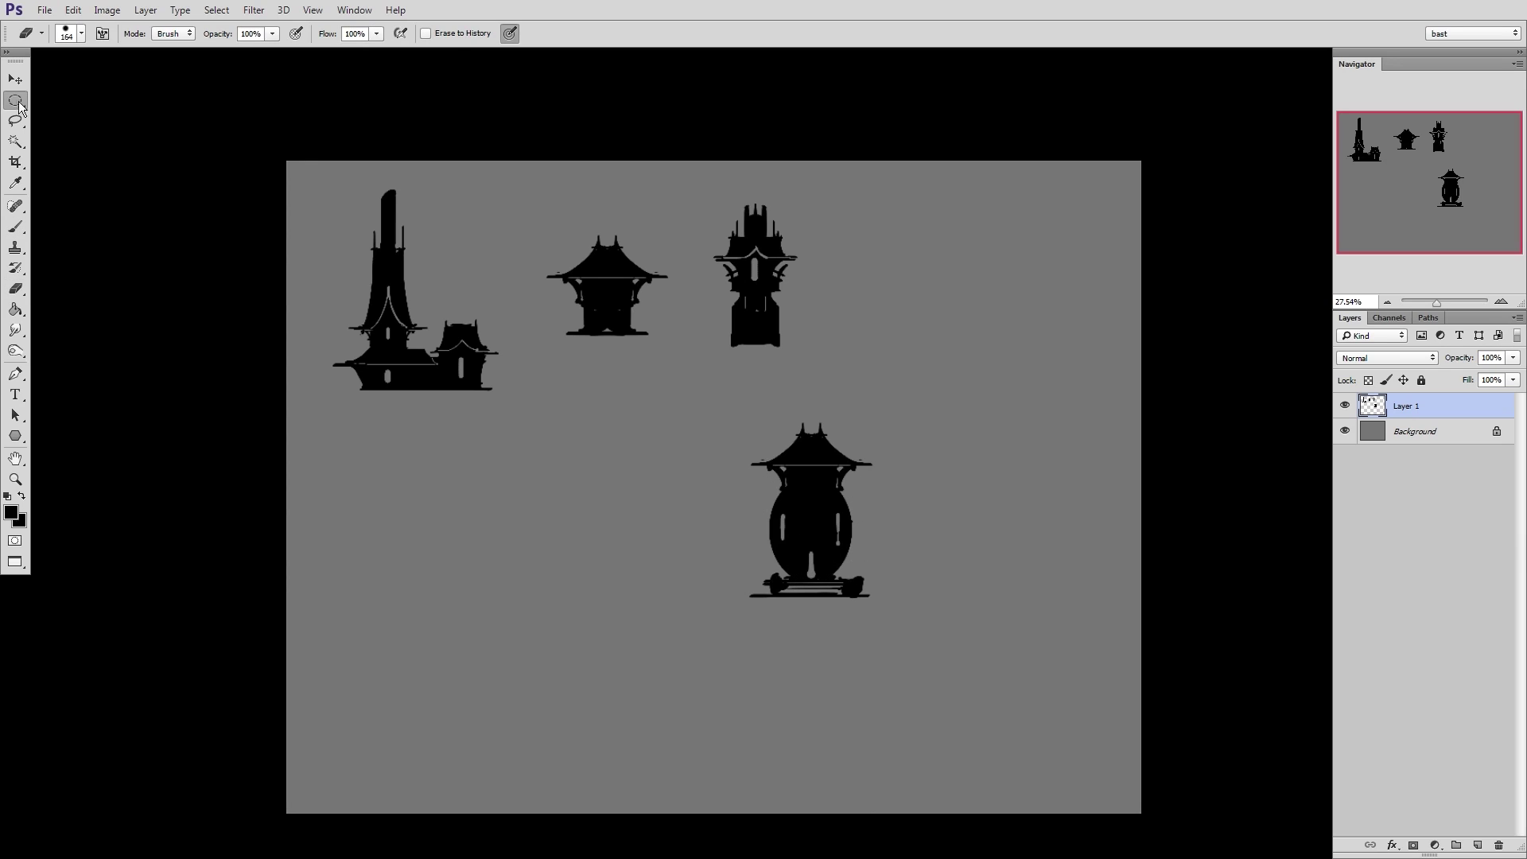
drag(932, 599, 932, 595)
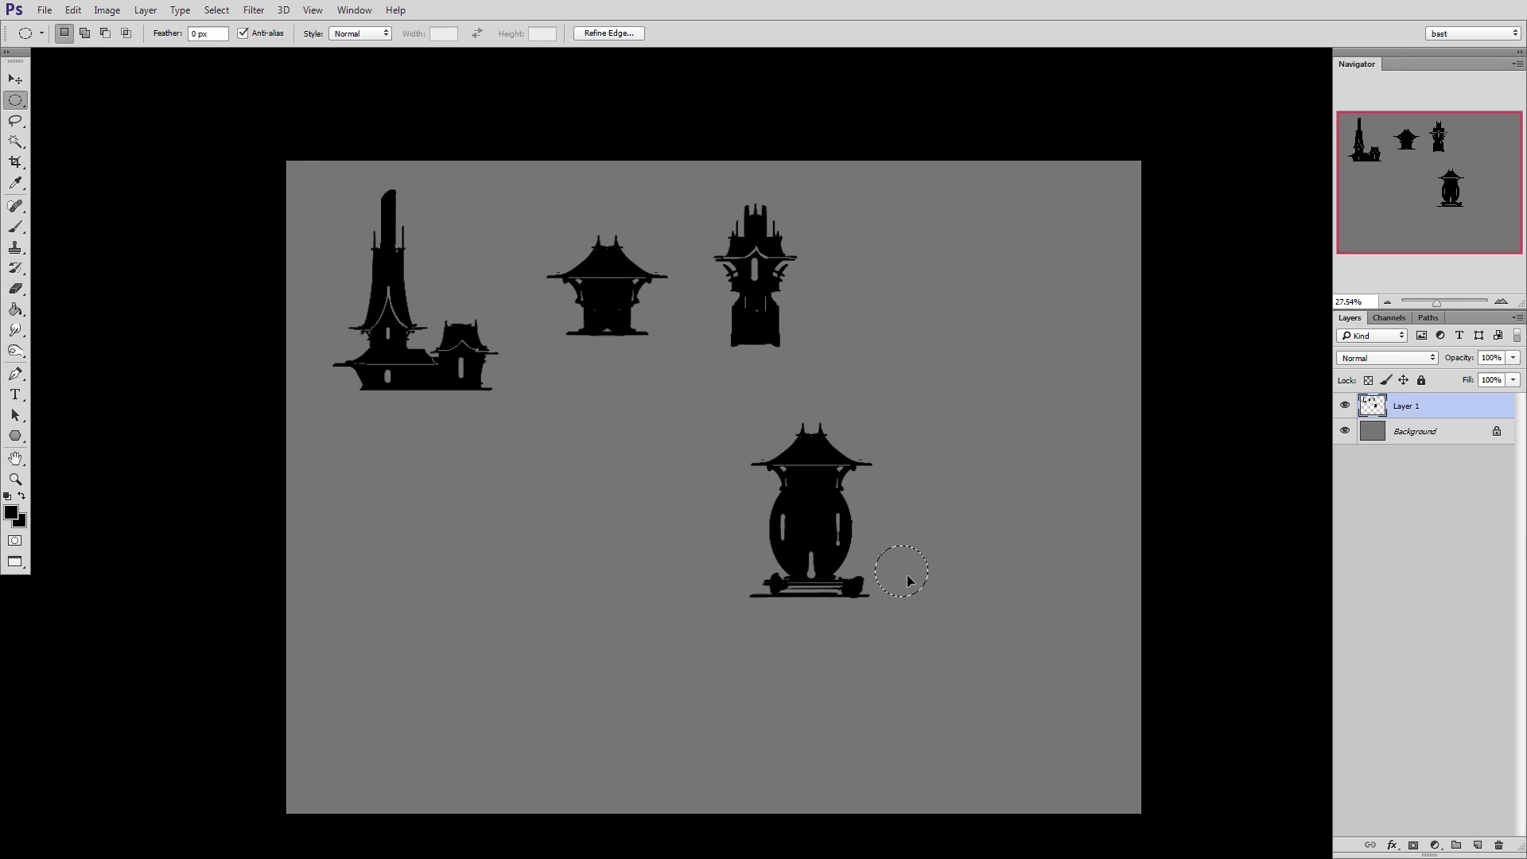
key(alt+BackSpace)
key(ctrl+d)
key(b)
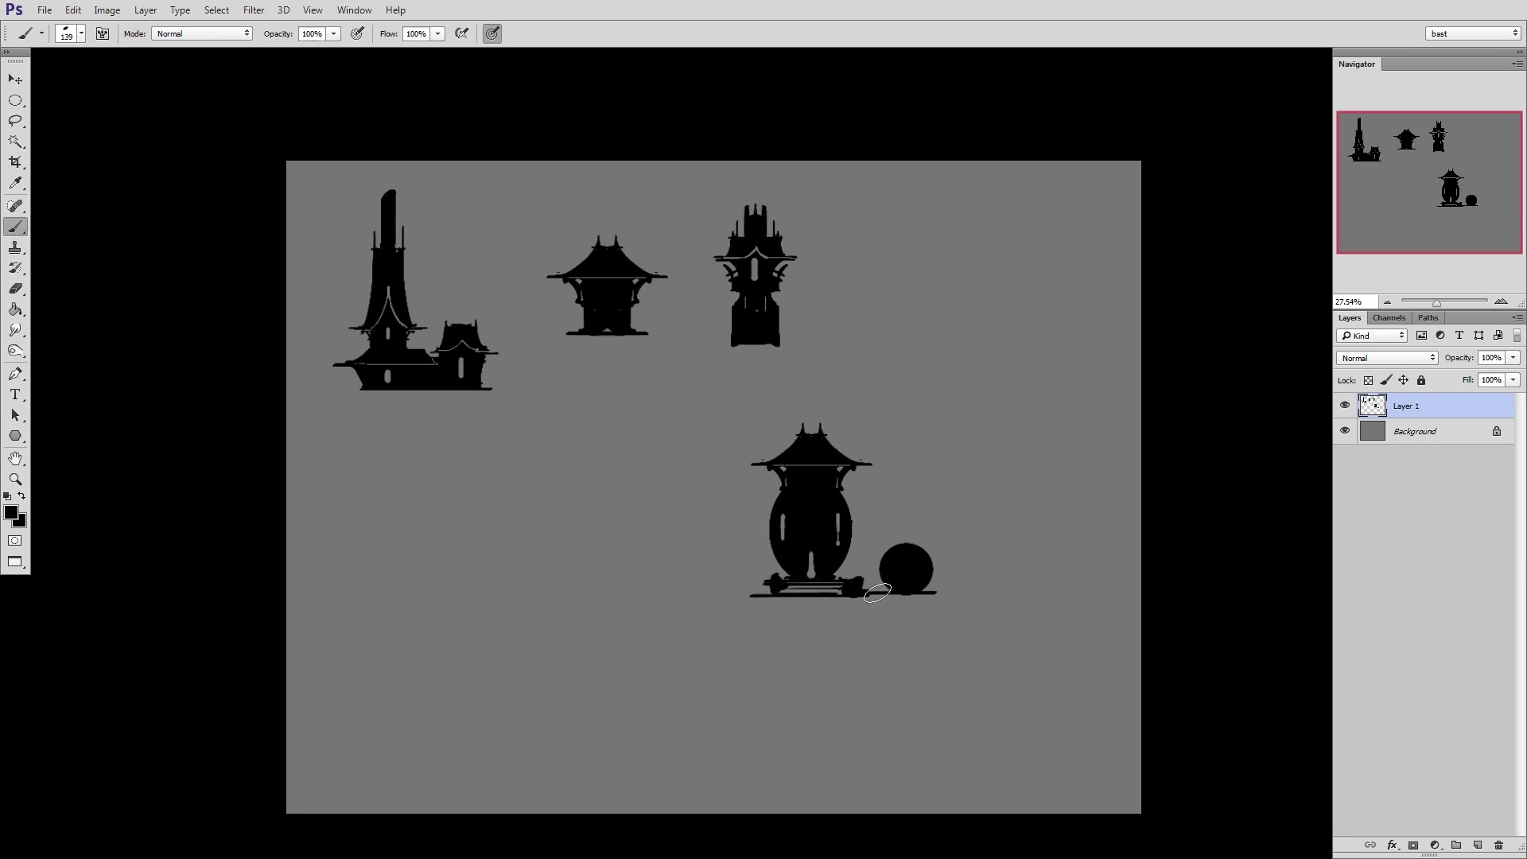
drag(877, 592, 955, 594)
Select the black circle and stretch it into a wide dome adjoining the egg-shaped tower
key(m)
mouse_move(879, 546)
mouse_down()
mouse_move(935, 592)
mouse_move(975, 514)
mouse_up()
key(ctrl+t)
drag(923, 566, 938, 540)
mouse_move(922, 488)
mouse_down()
mouse_move(922, 527)
mouse_move(950, 555)
mouse_up()
key(Return)
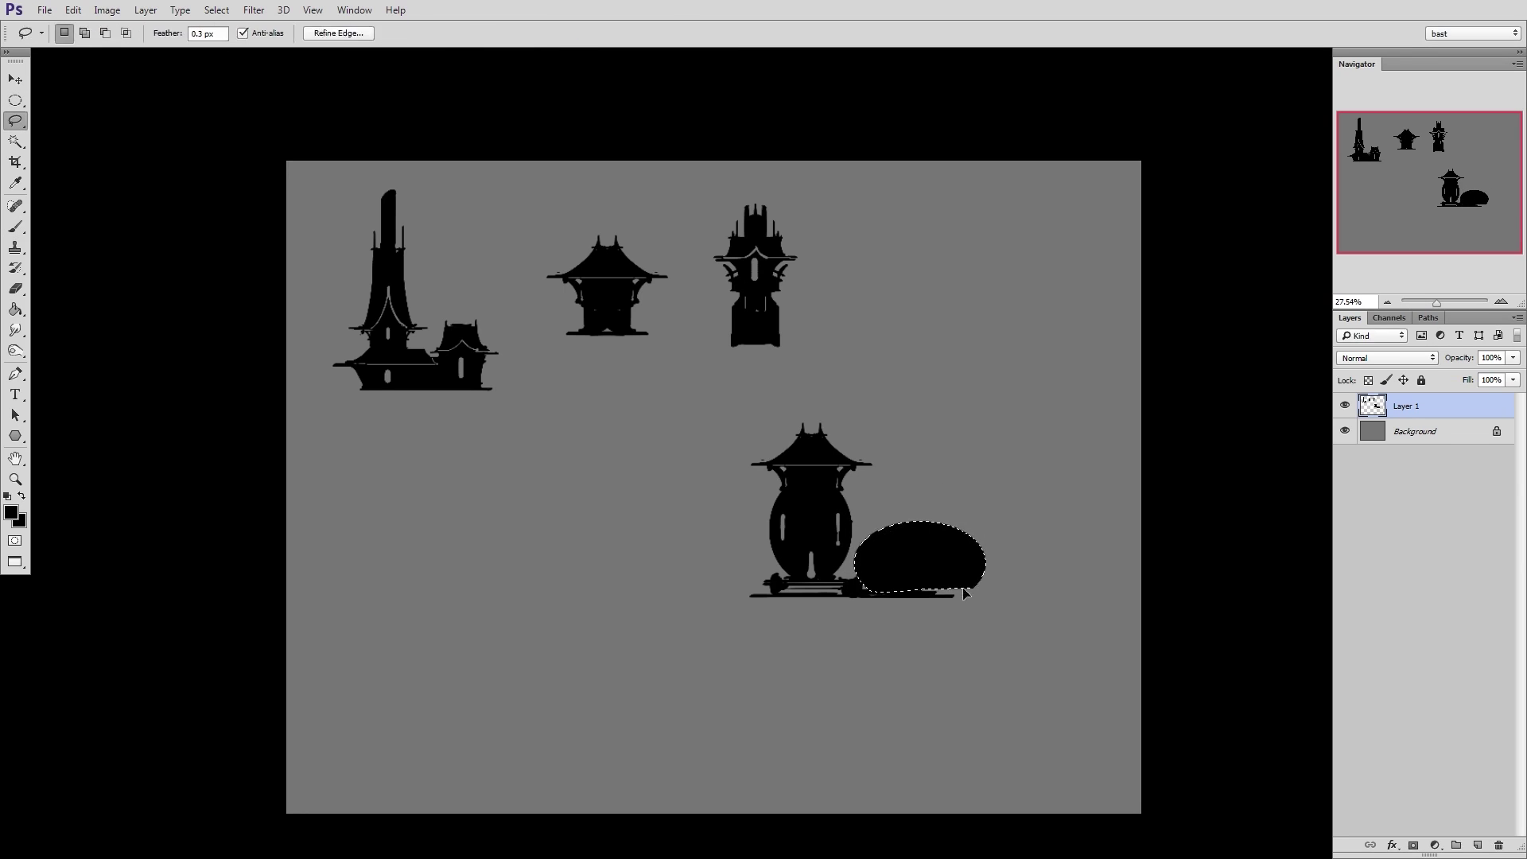
key(ctrl+d)
Paint a base under the dome, lasso dome and base together, enlarge them proportionally and realign them beside the tower
key(b)
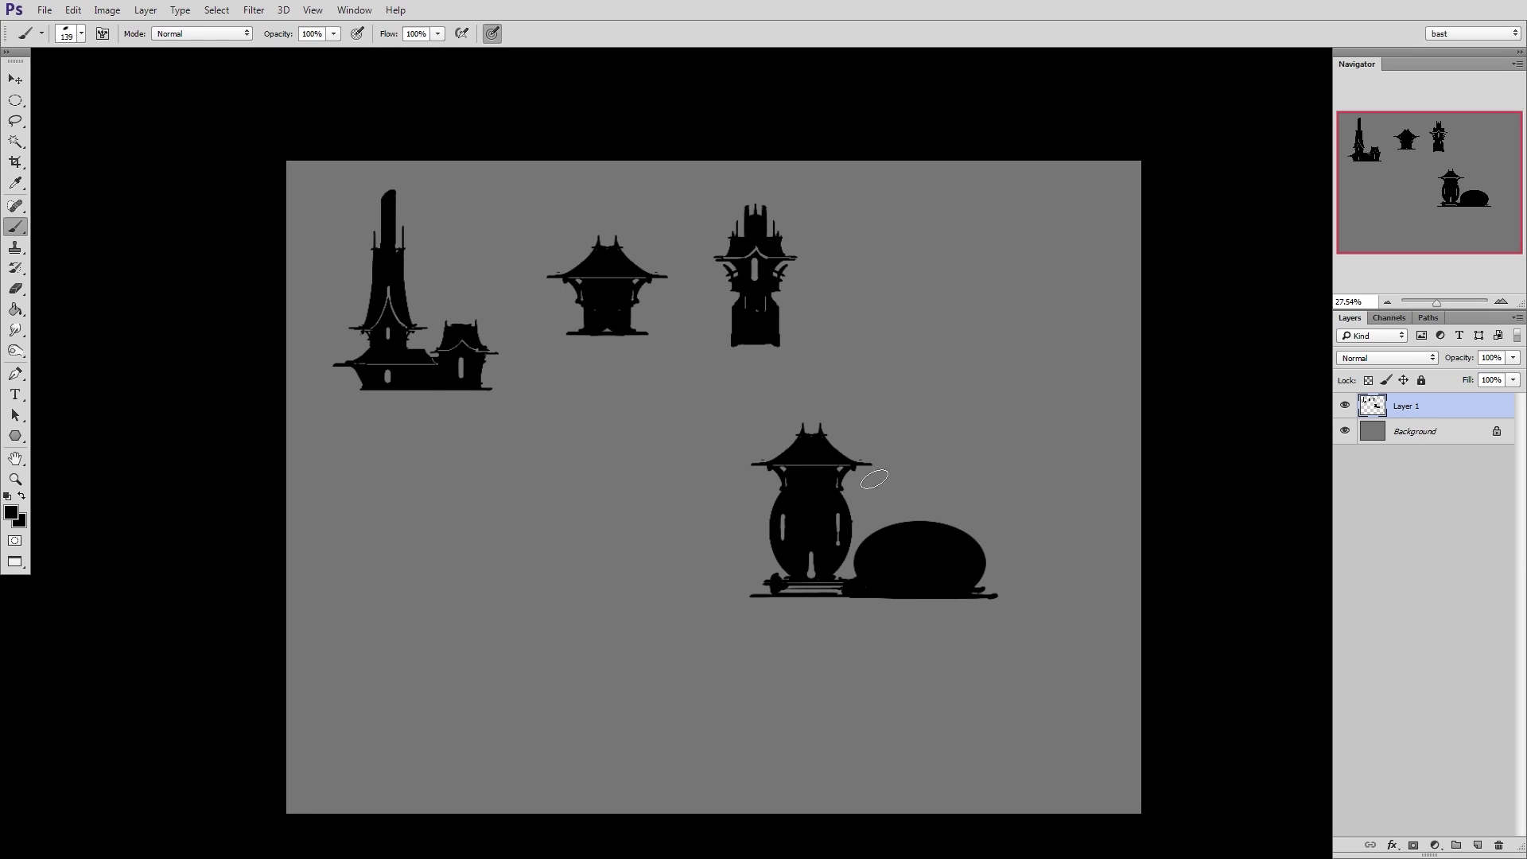
key(l)
drag(859, 545, 966, 479)
key(ctrl+t)
alt+shift+drag(1069, 476, 1115, 462)
drag(980, 558, 1028, 540)
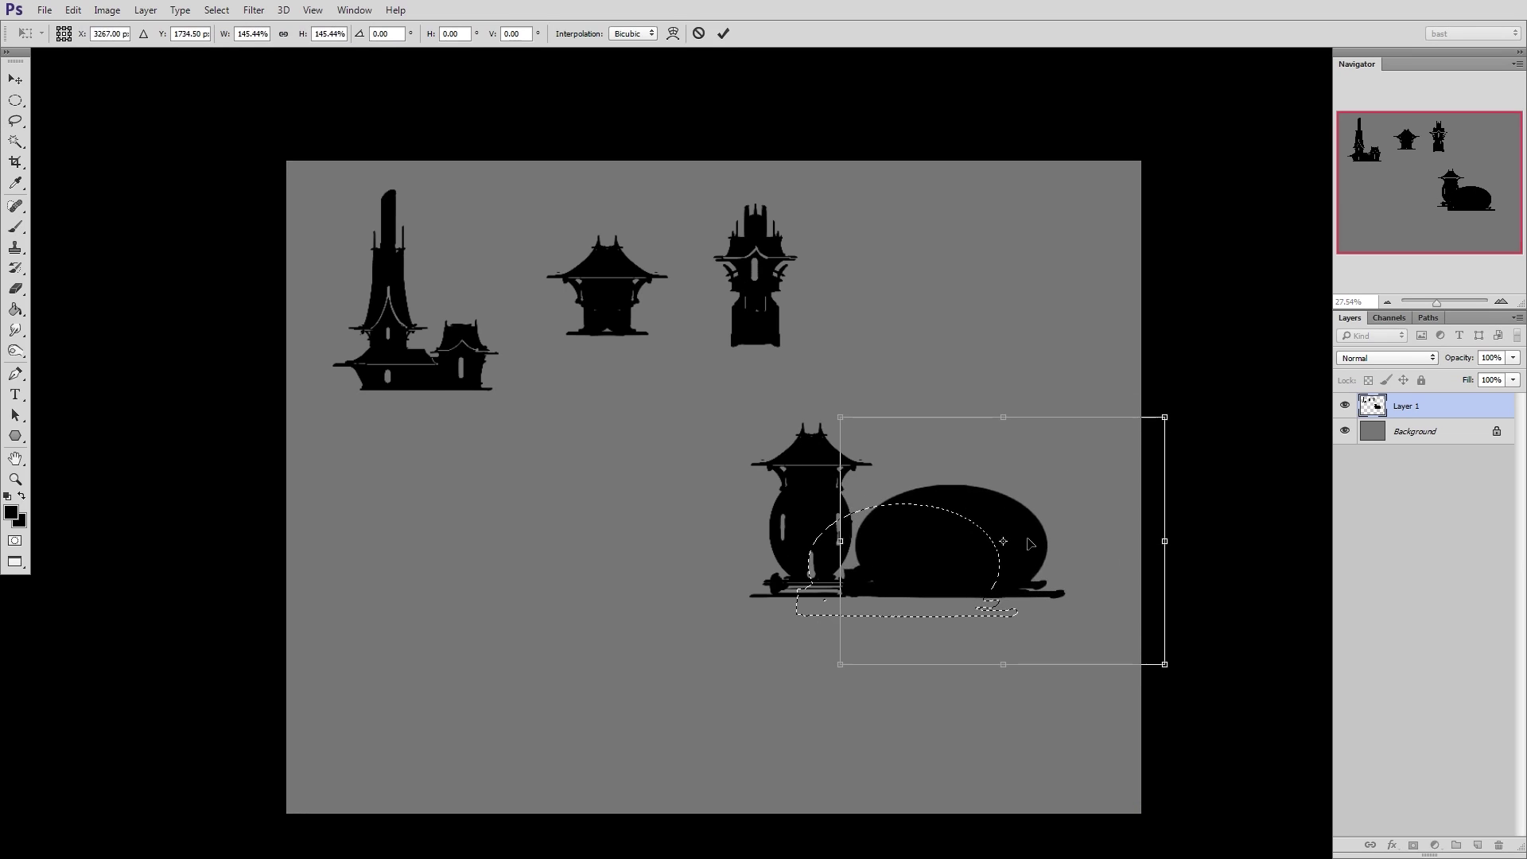
alt+shift+drag(1164, 417, 1175, 410)
drag(1022, 551, 1032, 552)
key(Return)
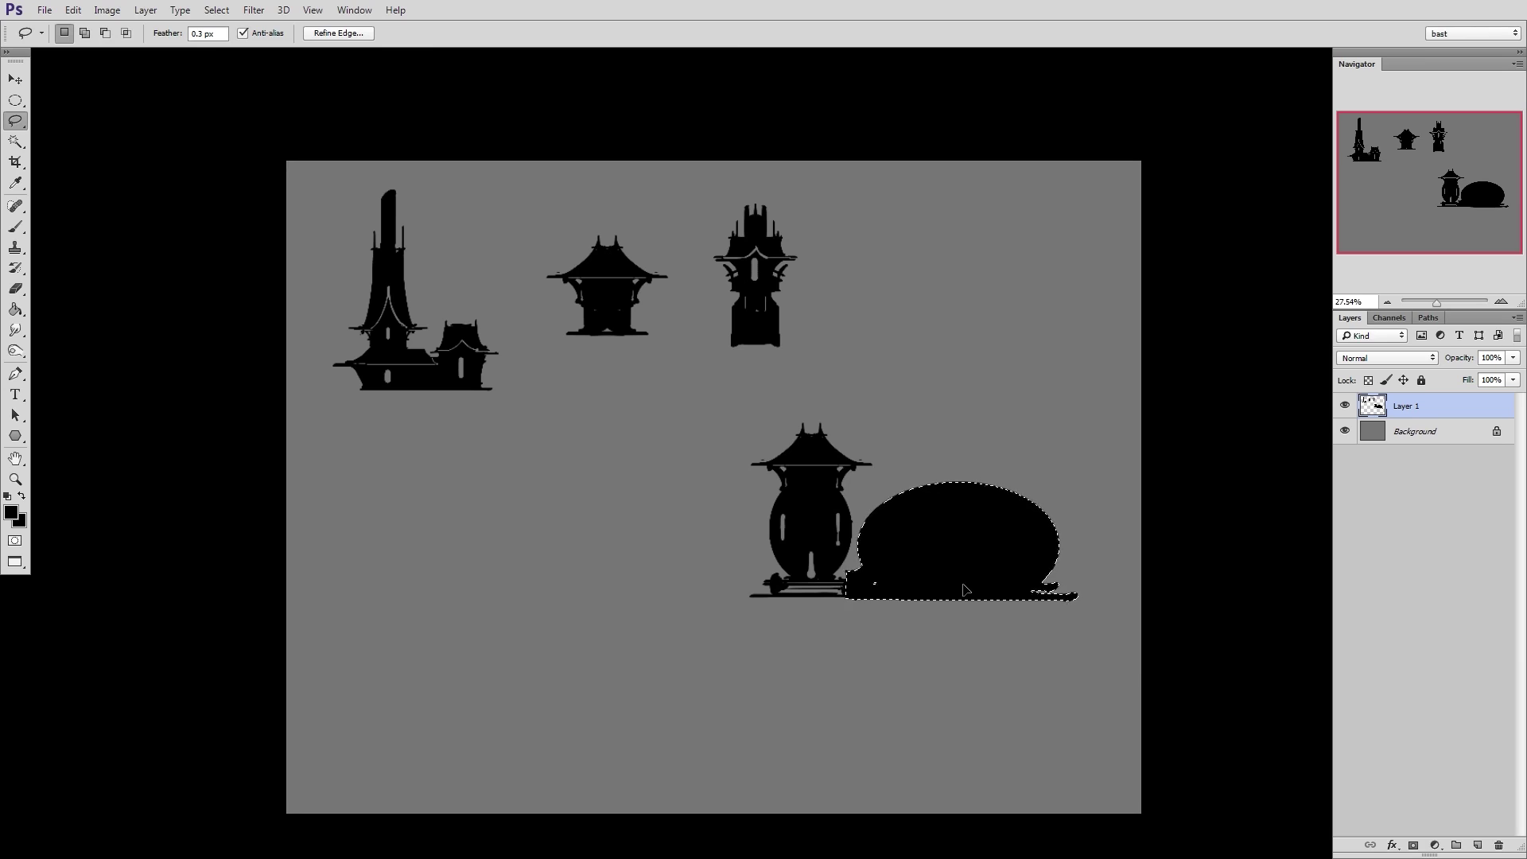
key(ctrl+d)
Copy the first building's small side roof to a new layer, enlarge it over the dome and flatten its height
drag(480, 360, 496, 327)
right_click(481, 330)
click(529, 459)
ctrl+drag(563, 394, 1056, 536)
key(ctrl+t)
alt+shift+drag(994, 460, 1091, 409)
drag(1013, 479, 1011, 434)
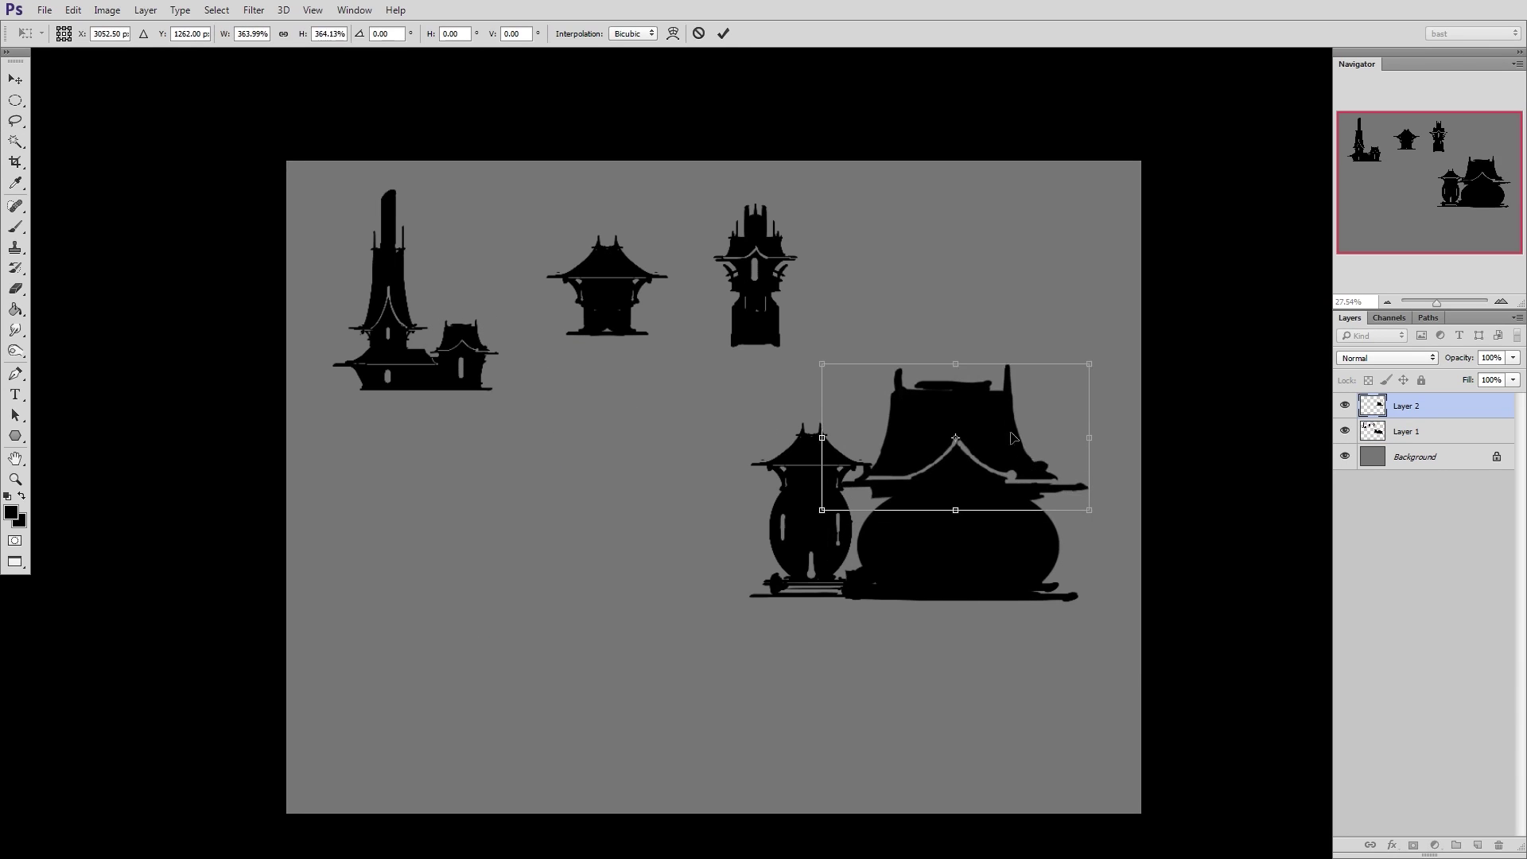
drag(956, 363, 956, 434)
key(Return)
Nudge the copied roof into place and paint supports between its eaves and the dome
key(b)
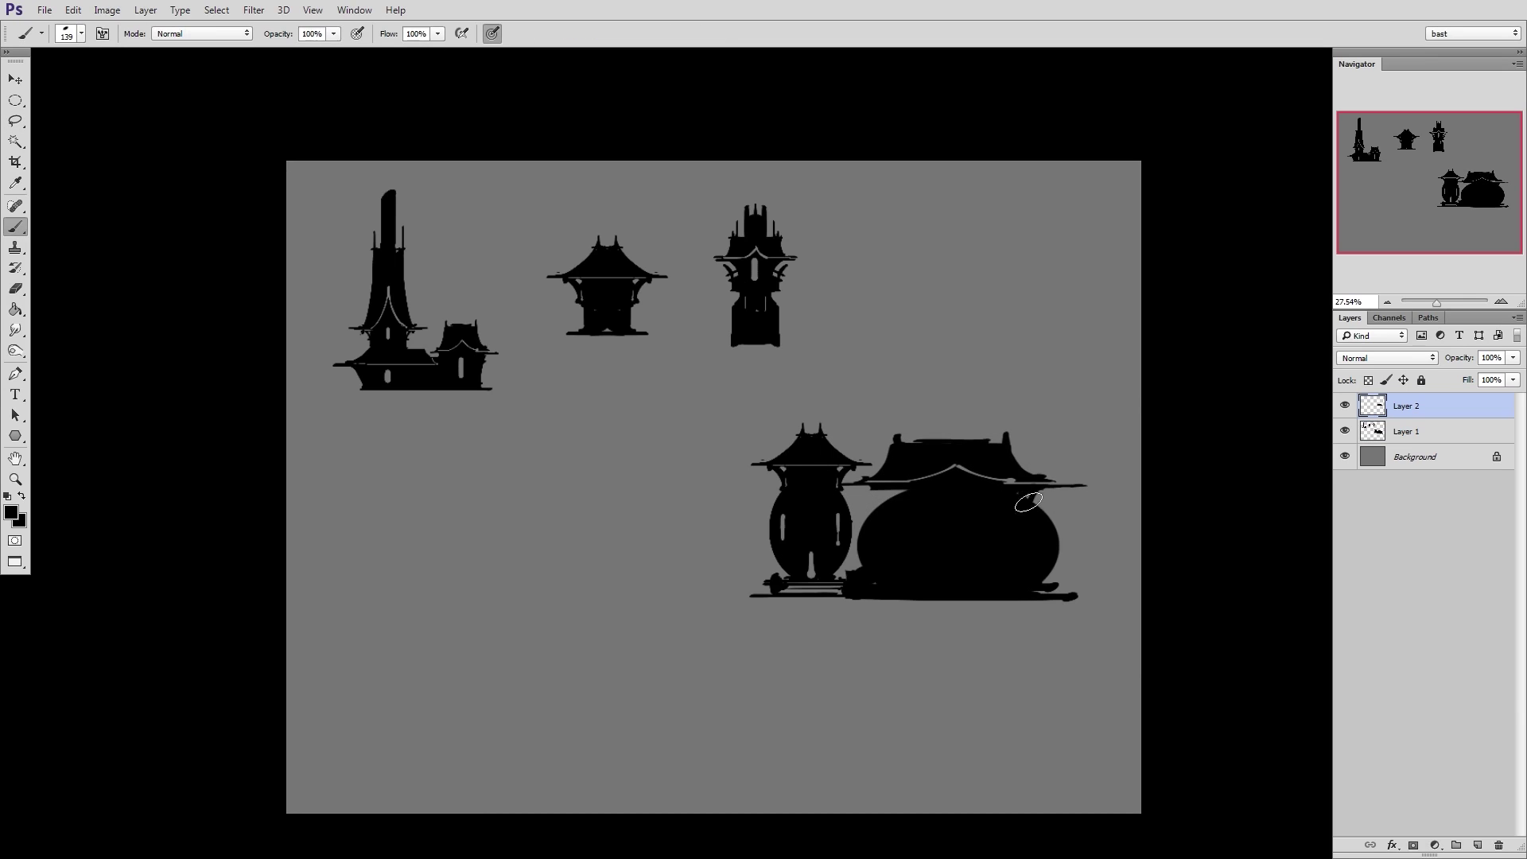
ctrl+drag(1050, 486, 1056, 485)
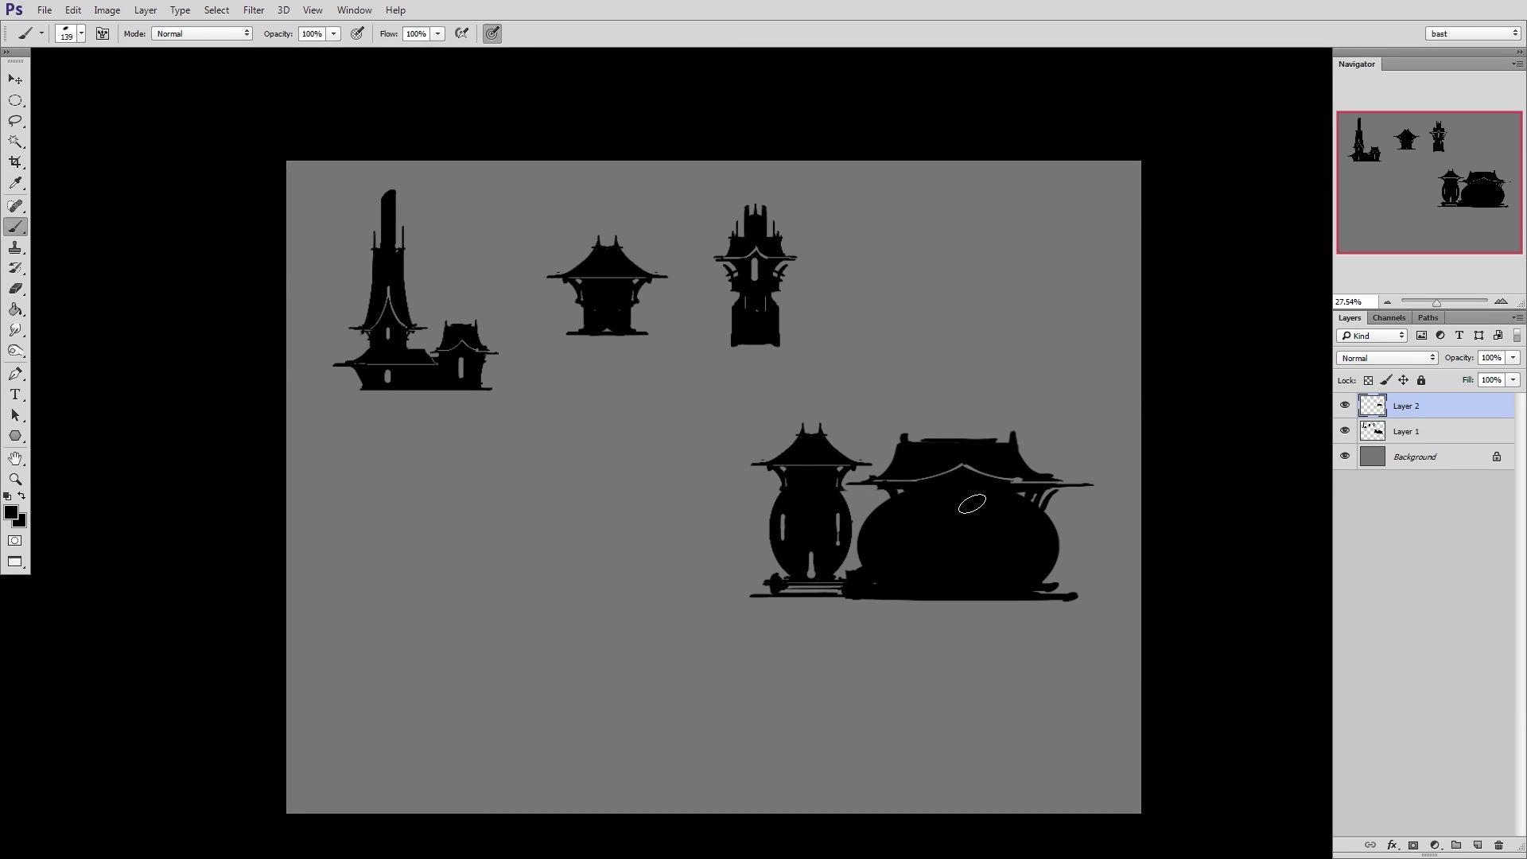
ctrl+drag(987, 504, 1050, 506)
key(e)
key(b)
Trim the tip of the dome roof's outer eave and paint spikes along the roof ridge
key(e)
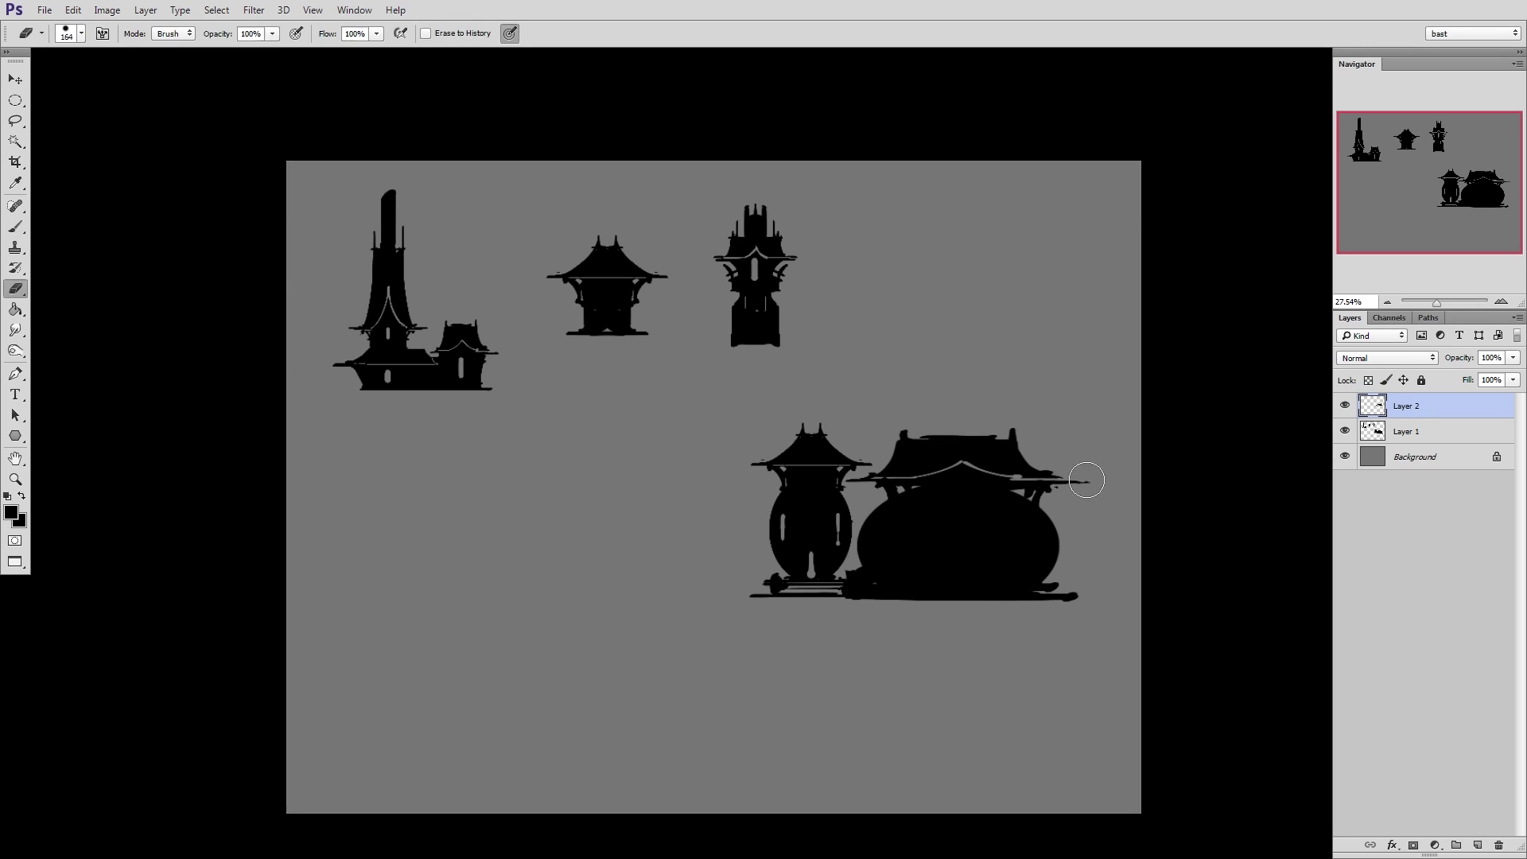
click(1090, 481)
key(b)
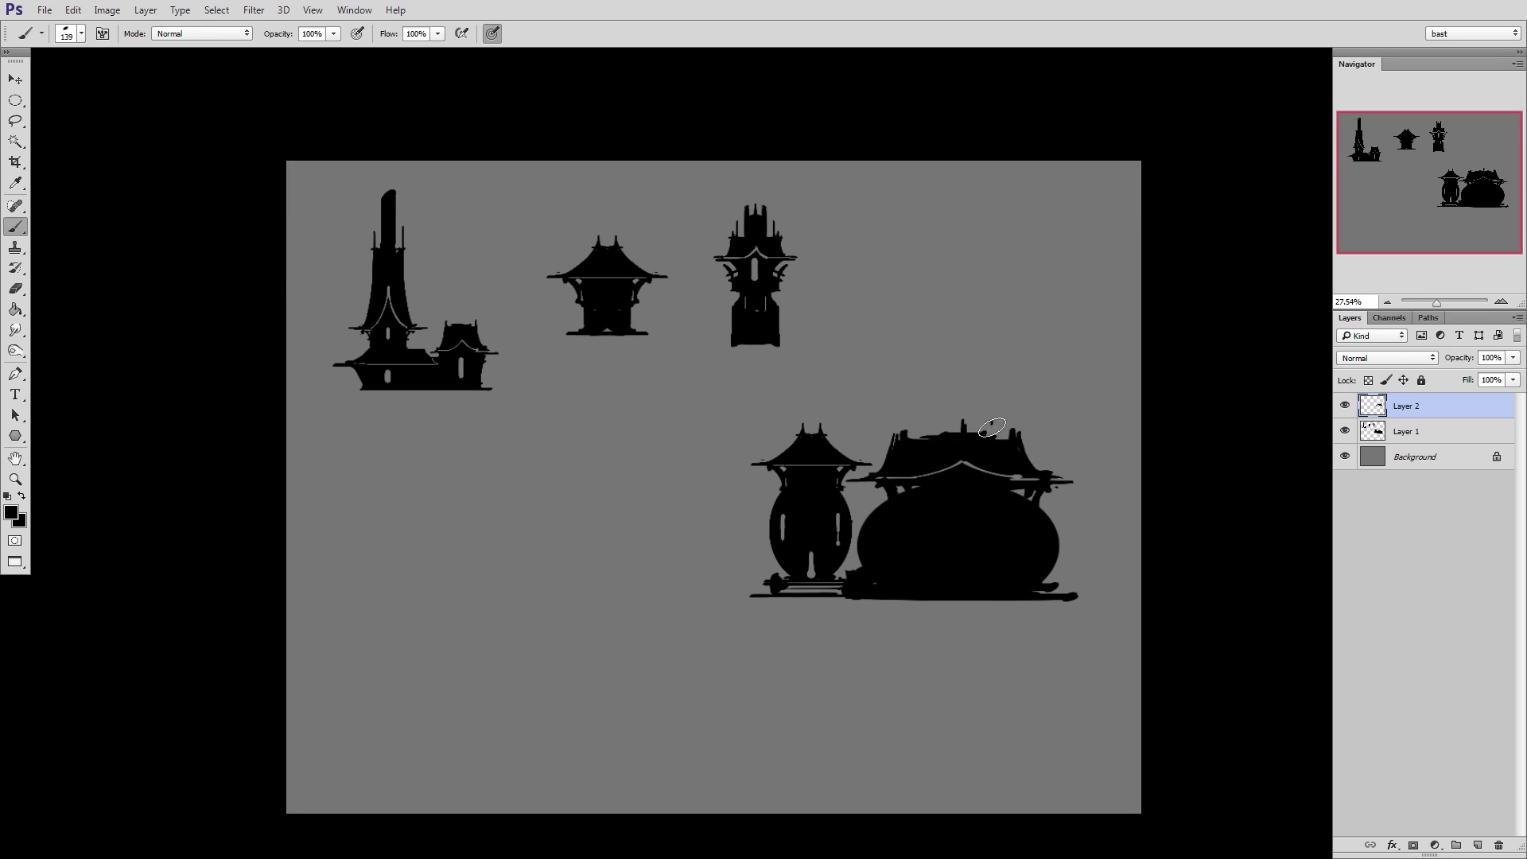
key(e)
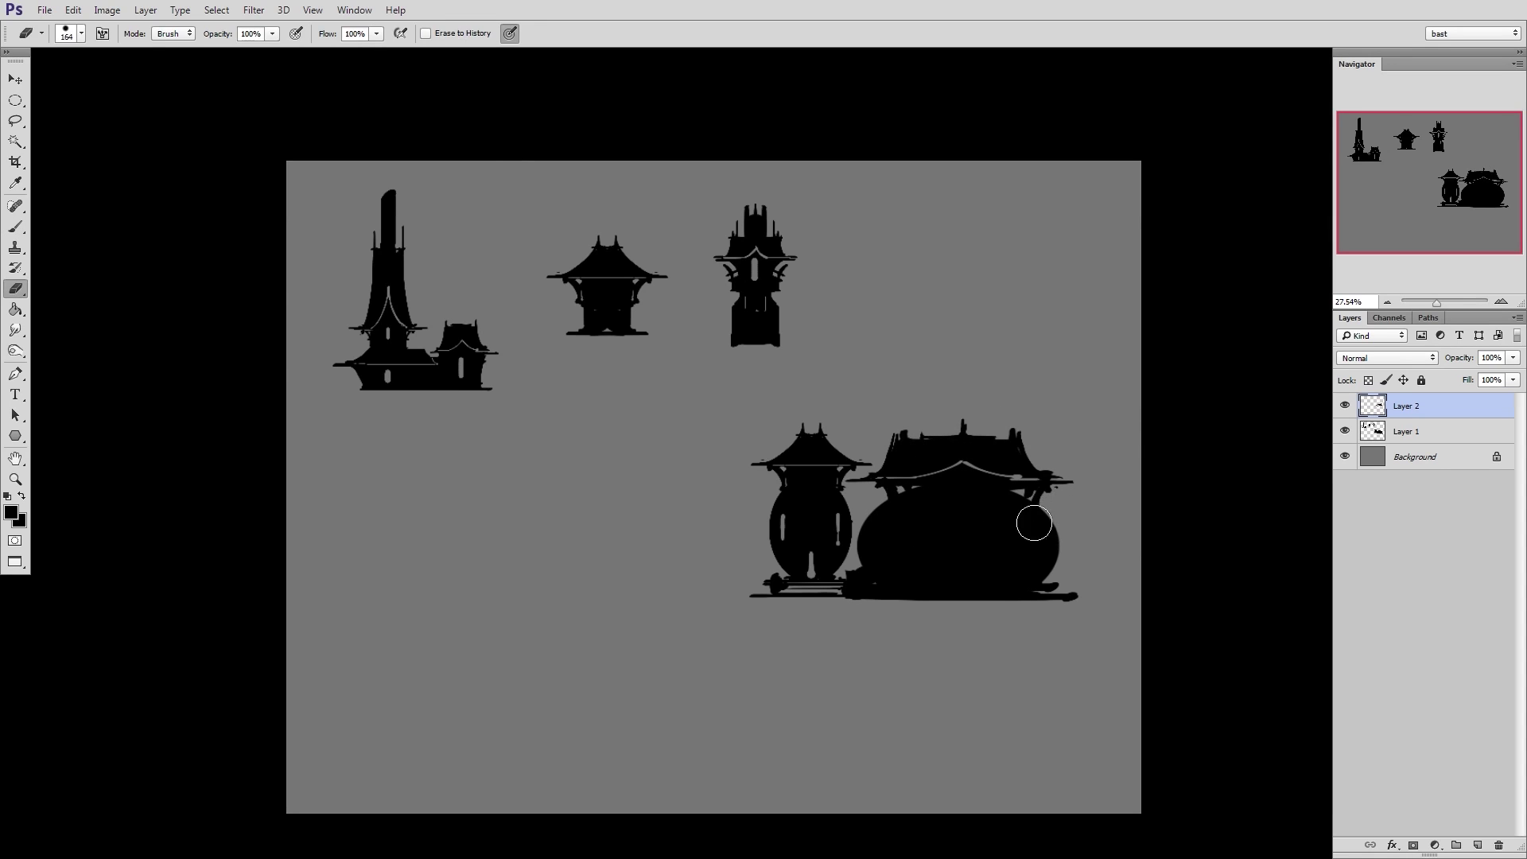
Merge Layer 1 and Layer 2 into one layer
shift+click(1395, 425)
right_click(1394, 425)
click(1130, 712)
Square off the dome building's base into a platform, erase a thin line above it and cut a window in the dome
alt+right_drag(881, 583, 856, 572)
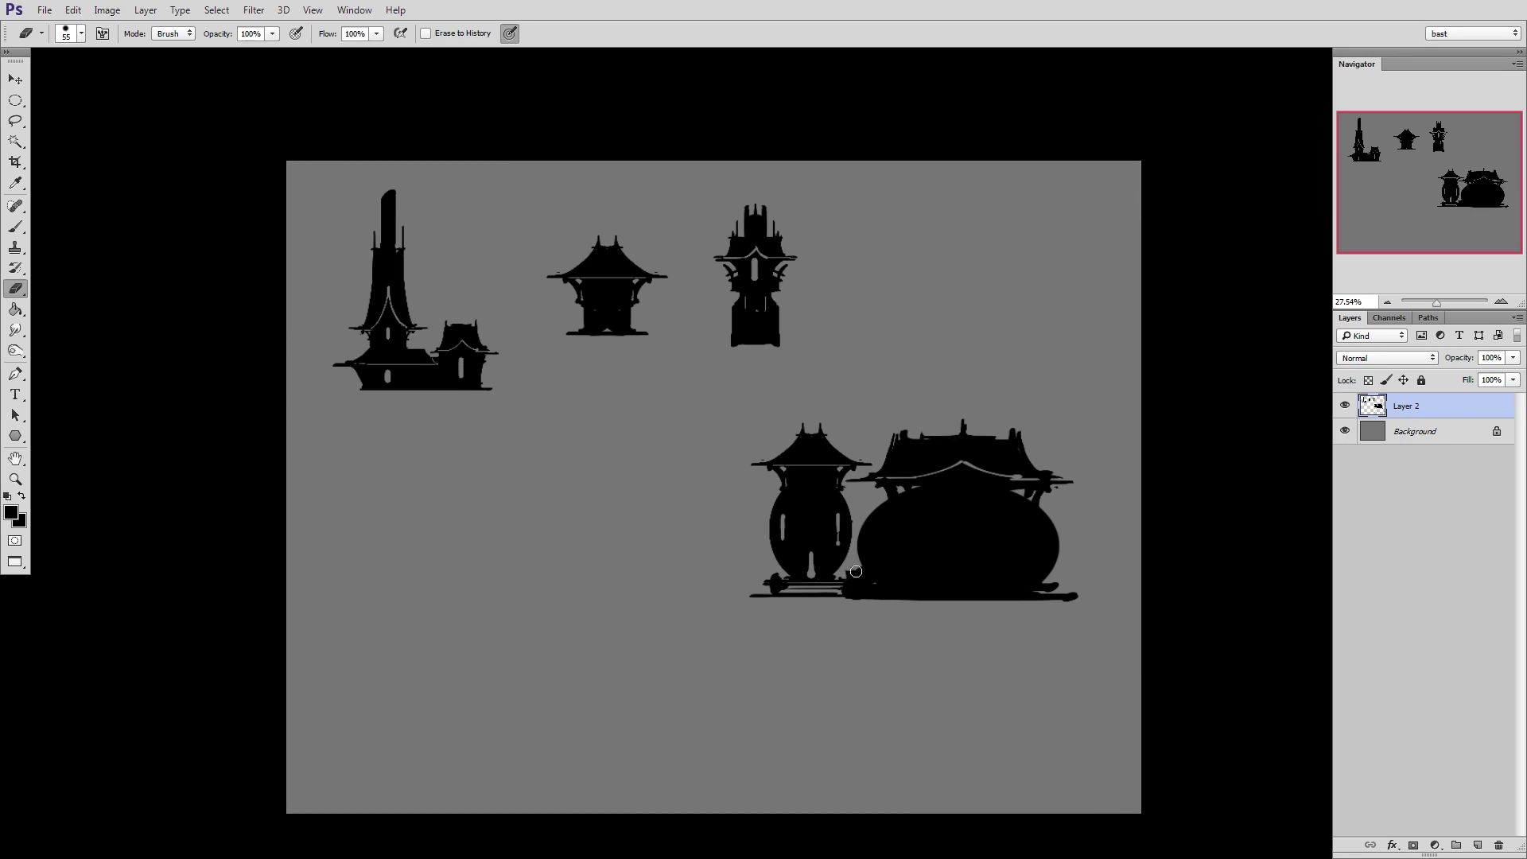
mouse_move(894, 579)
mouse_down()
mouse_move(1049, 578)
mouse_move(1035, 584)
mouse_move(1073, 600)
mouse_up()
key(b)
key(e)
key(b)
mouse_move(1067, 574)
mouse_down()
mouse_move(1066, 594)
mouse_move(762, 611)
mouse_up()
key(e)
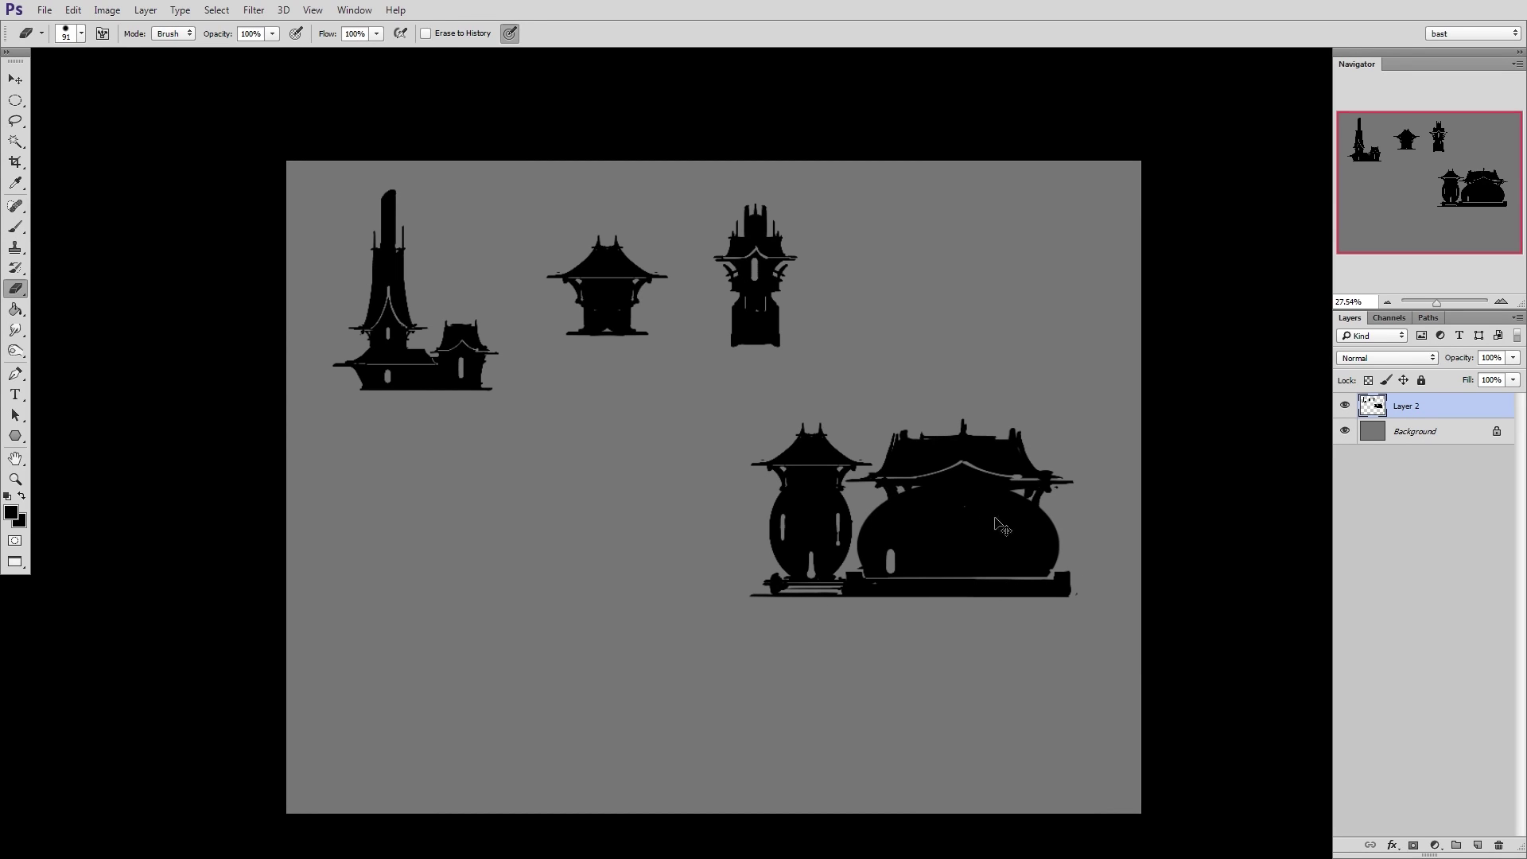
Add a new layer and fill a tall, narrow elliptical selection with black above the dome building
click(22, 102)
key(ctrl+shift+n)
key(Return)
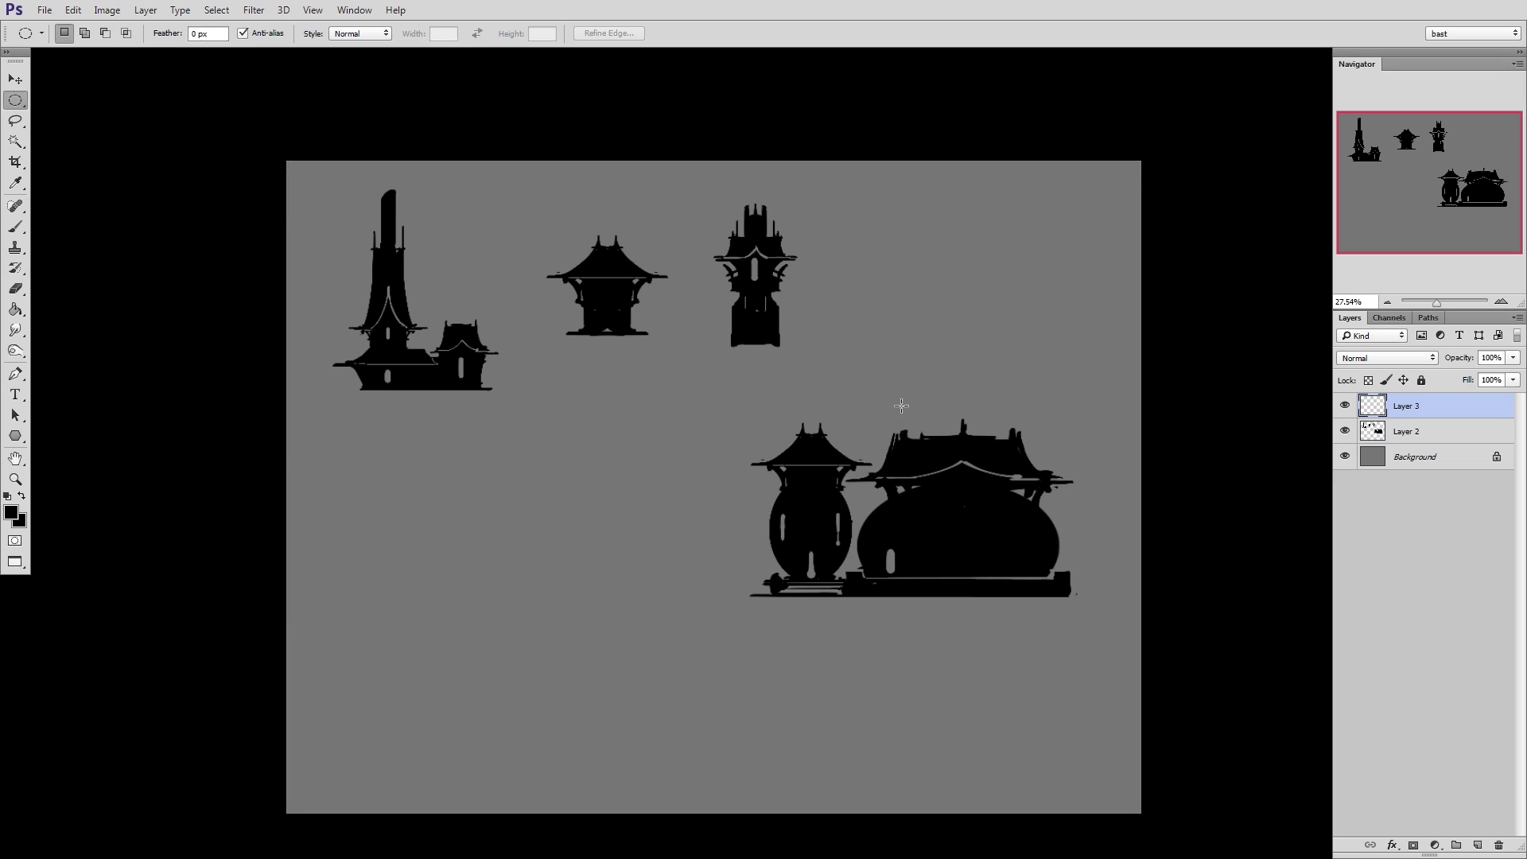
drag(949, 640, 943, 694)
drag(937, 570, 993, 480)
key(alt+BackSpace)
key(ctrl+d)
Move the tall ellipse between the egg-shaped tower and the dome, and erase its lower sides along their contours
key(e)
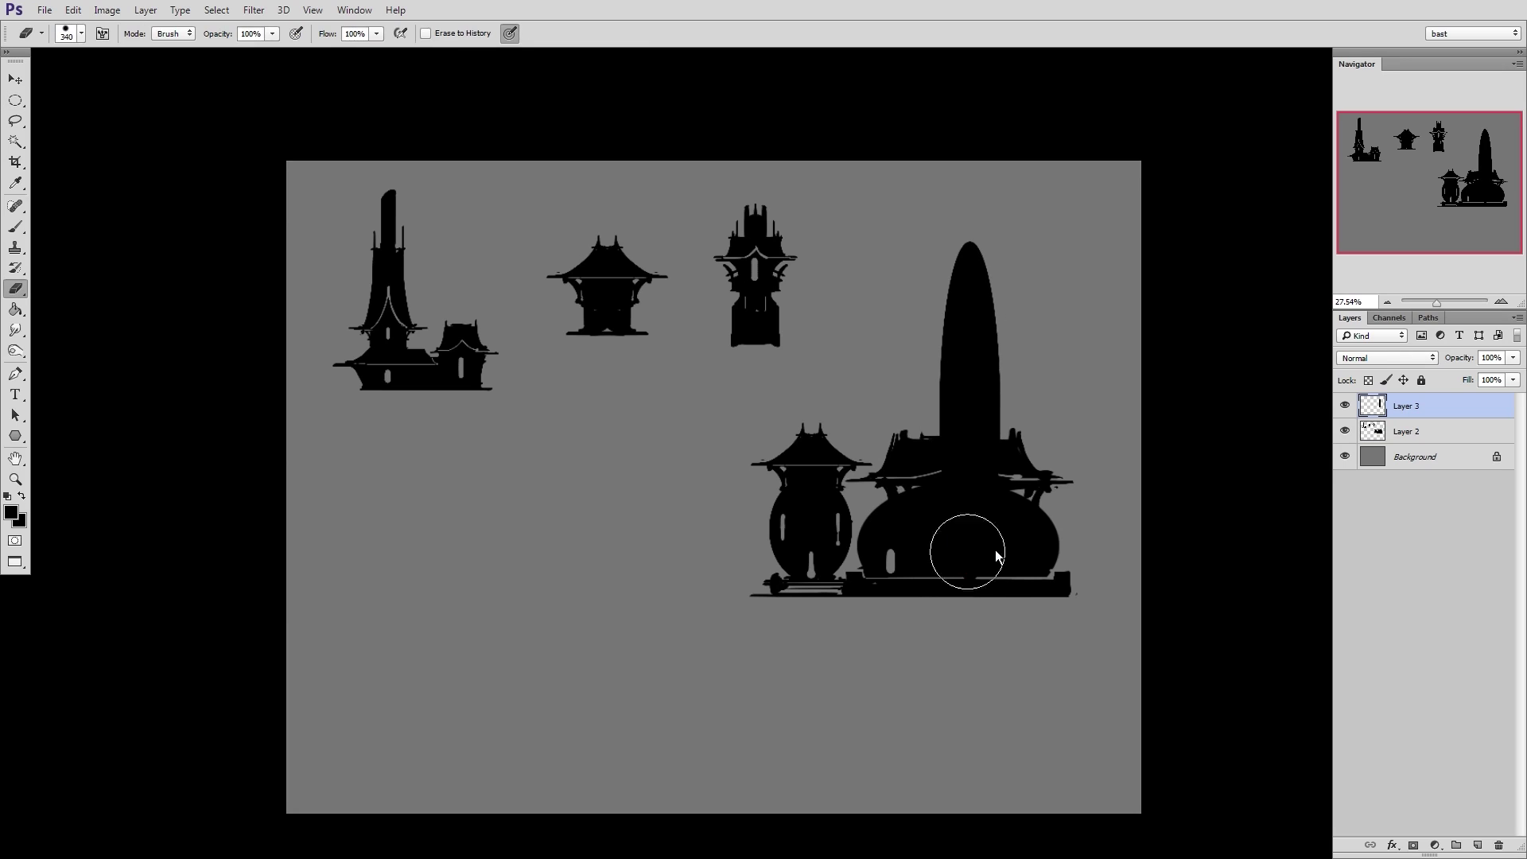
ctrl+drag(979, 546, 873, 541)
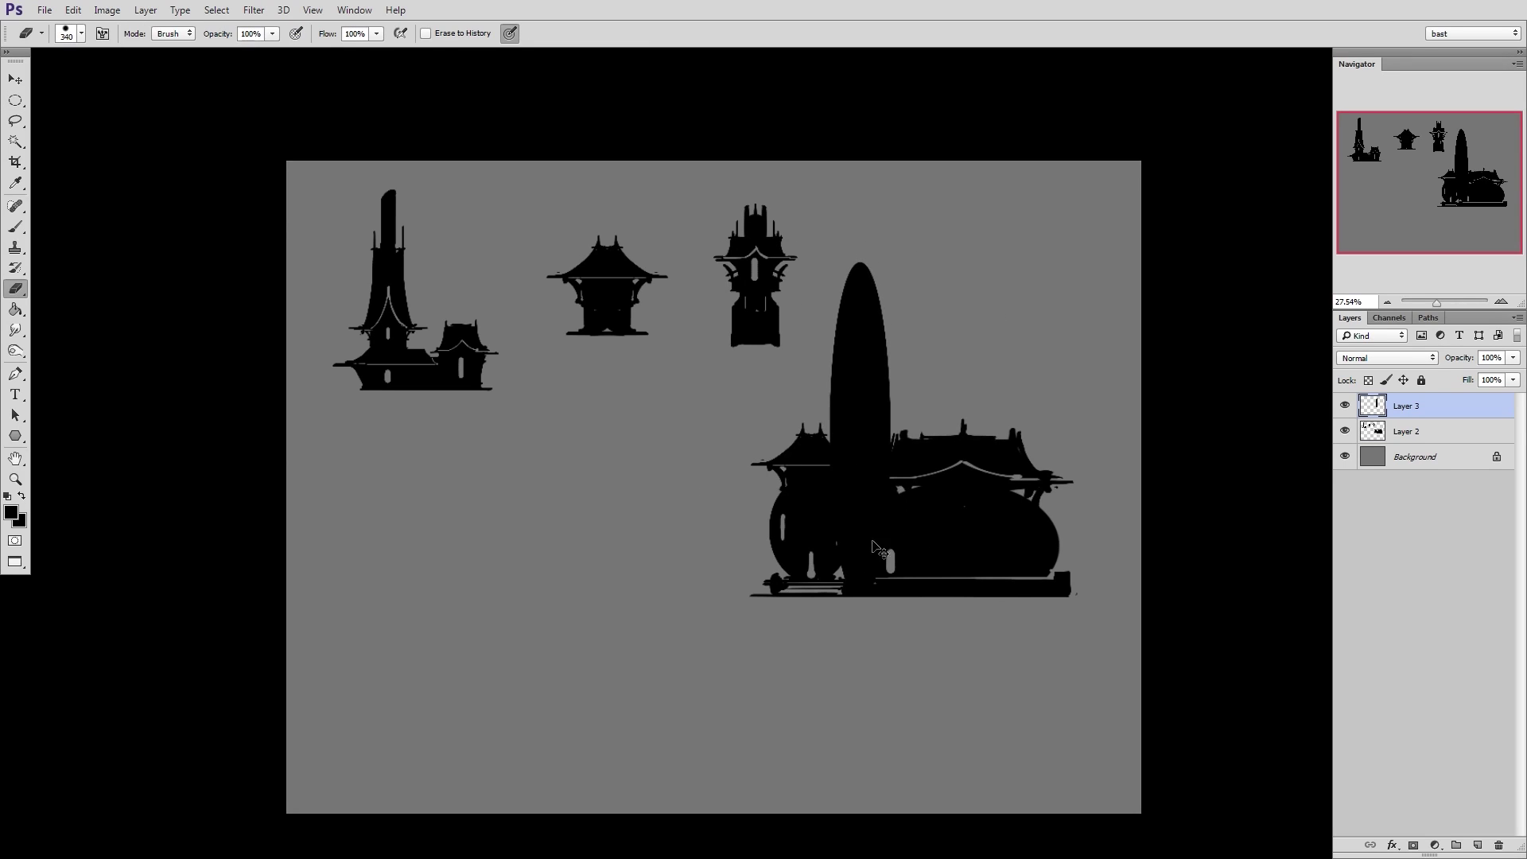
drag(835, 451, 852, 467)
alt+right_drag(904, 457, 890, 457)
mouse_move(890, 454)
mouse_down()
mouse_move(874, 477)
mouse_move(886, 498)
mouse_move(835, 509)
mouse_move(894, 526)
mouse_move(869, 529)
mouse_move(866, 594)
mouse_up()
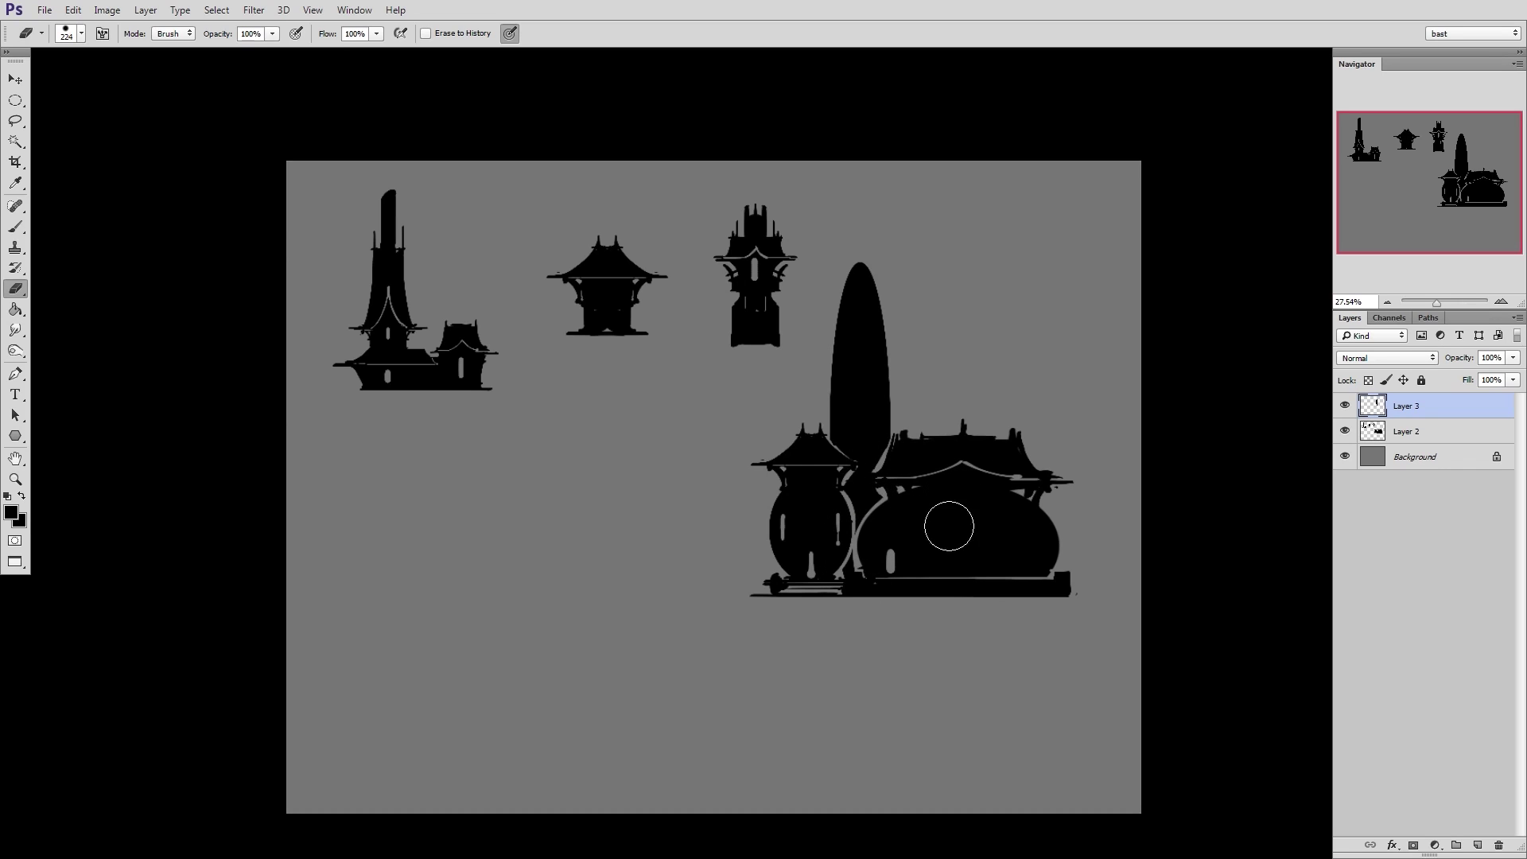
Move the tall ellipse behind the dome building's roof line and erase its lower end to leave a flat bottom
mouse_move(857, 477)
ctrl+mouse_down()
mouse_move(930, 474)
mouse_move(955, 568)
ctrl+mouse_up()
alt+right_drag(917, 450, 912, 449)
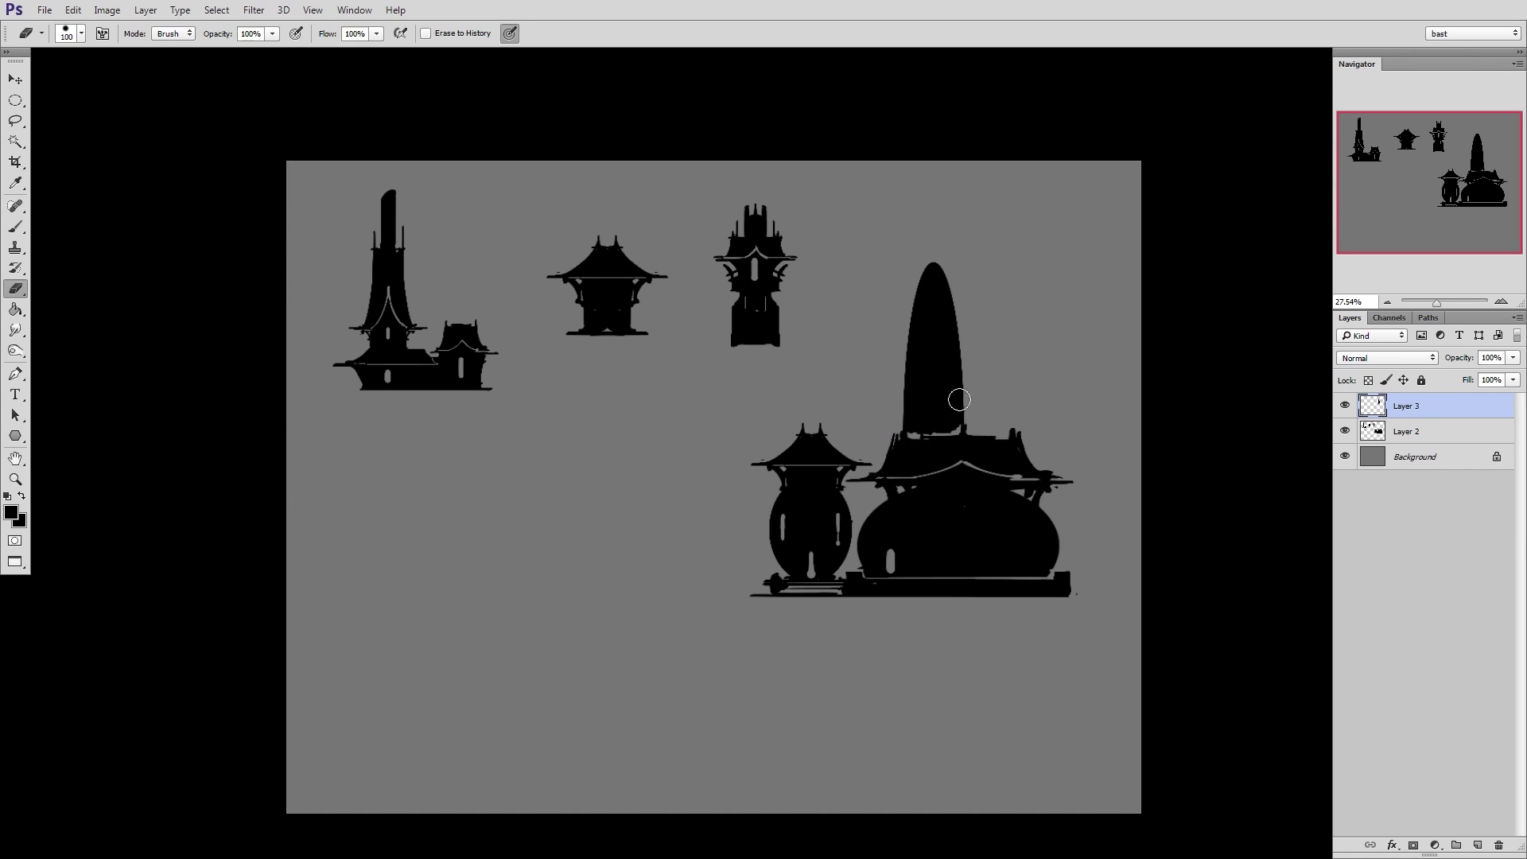
ctrl+drag(959, 399, 950, 401)
Lasso the third building, duplicate it to a new layer and place the copy on top of the tall ellipse
key(alt+bracketleft)
key(l)
mouse_move(710, 204)
mouse_down()
mouse_move(694, 305)
mouse_move(704, 213)
mouse_up()
key(ctrl+j)
mouse_move(817, 312)
ctrl+mouse_down()
mouse_move(982, 324)
mouse_move(989, 298)
ctrl+mouse_up()
key(e)
alt+right_drag(924, 315, 937, 314)
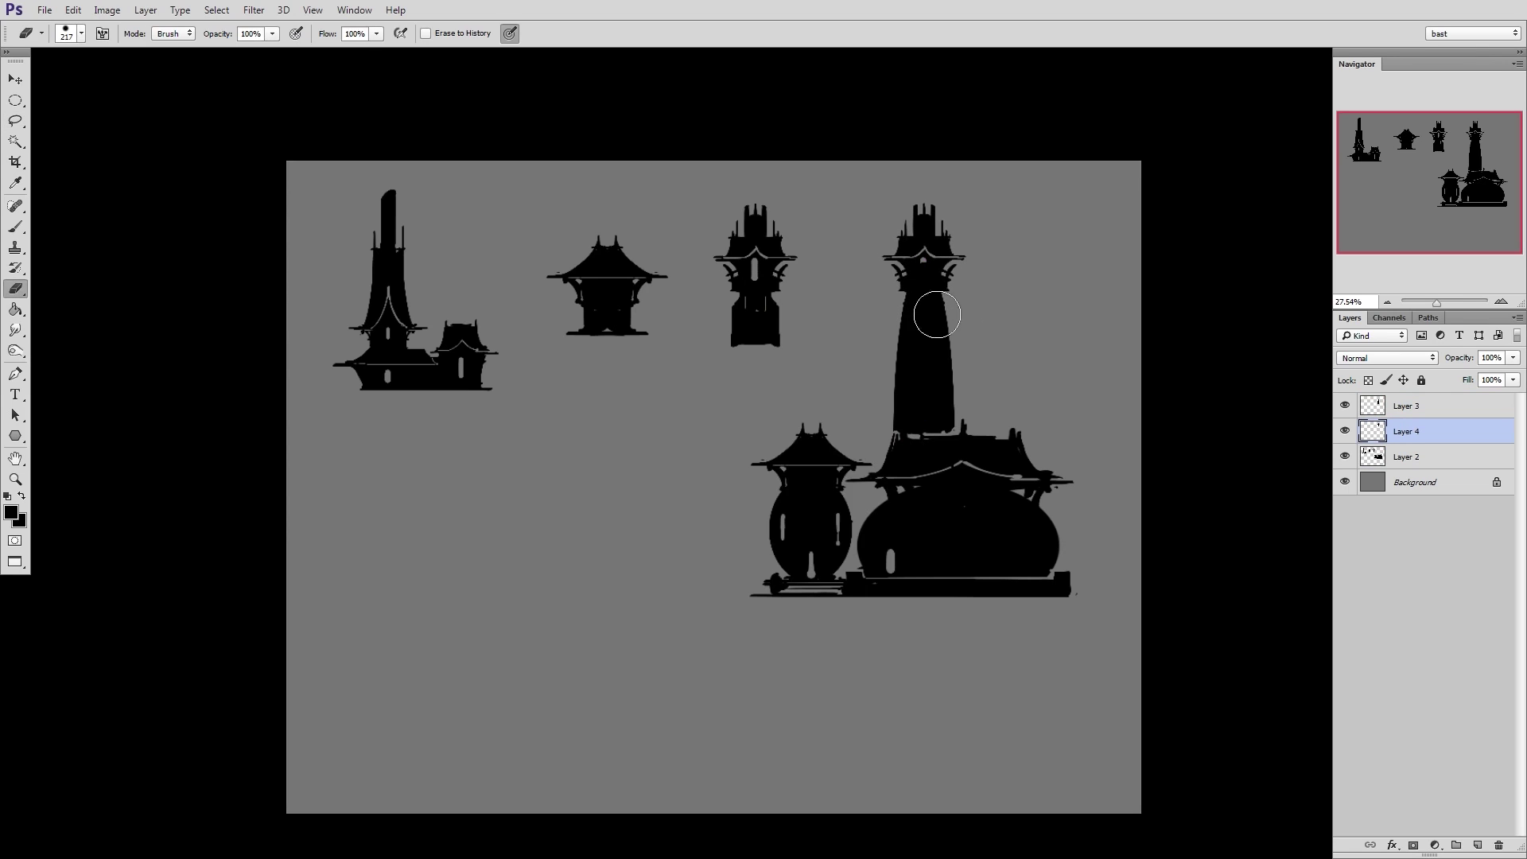
Enlarge the copied tower top proportionally and shift it straight down over the tall ellipse
key(ctrl+t)
alt+shift+drag(967, 204, 997, 195)
key(Return)
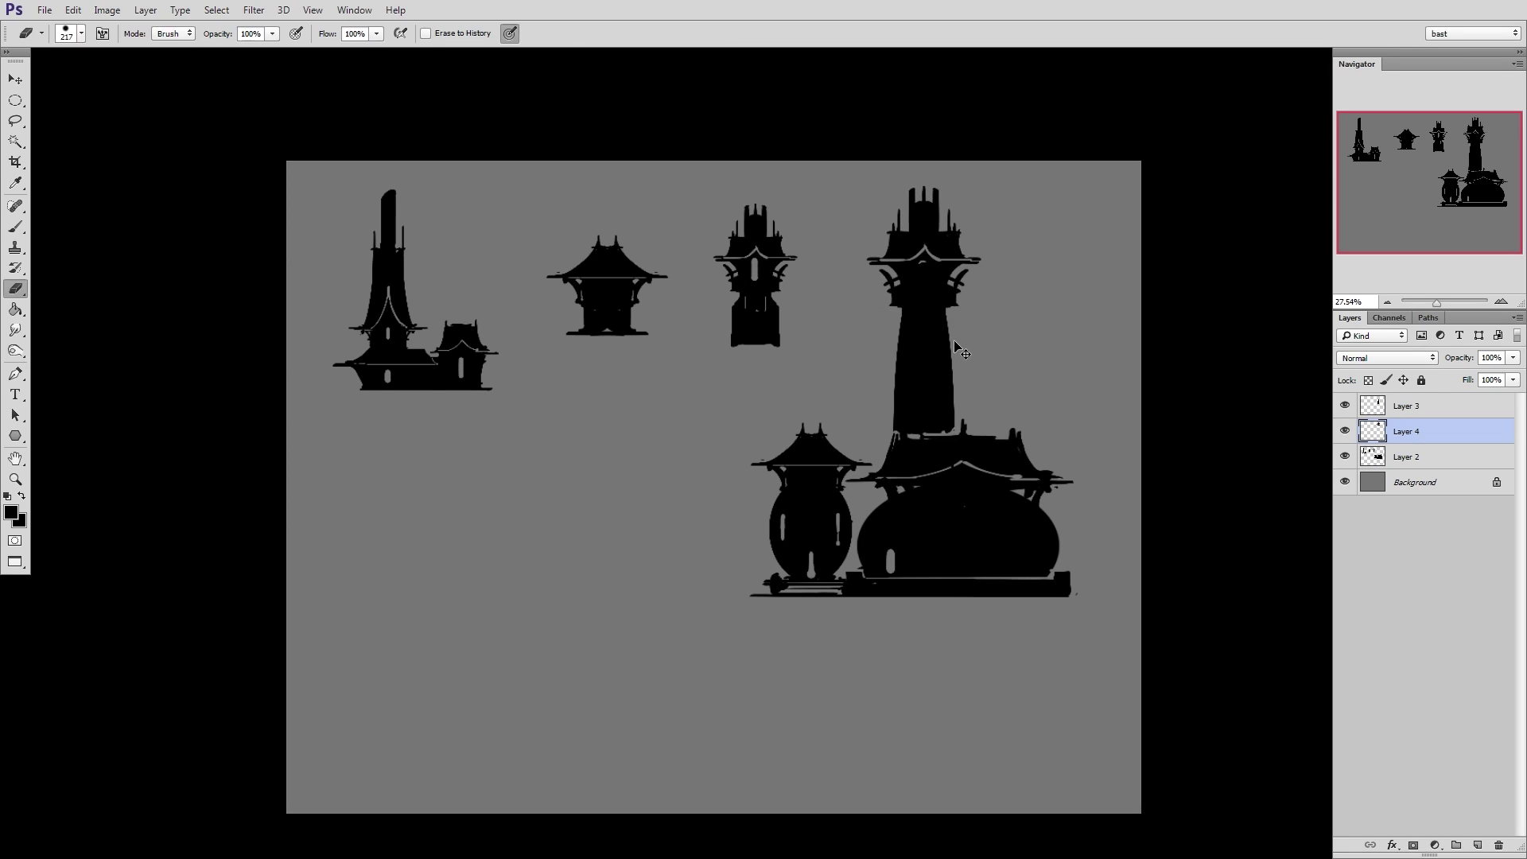
ctrl+shift+drag(980, 311, 981, 343)
Squash the tall ellipse on Layer 3 below the tower top and widen it into a stout tower body
click(1389, 407)
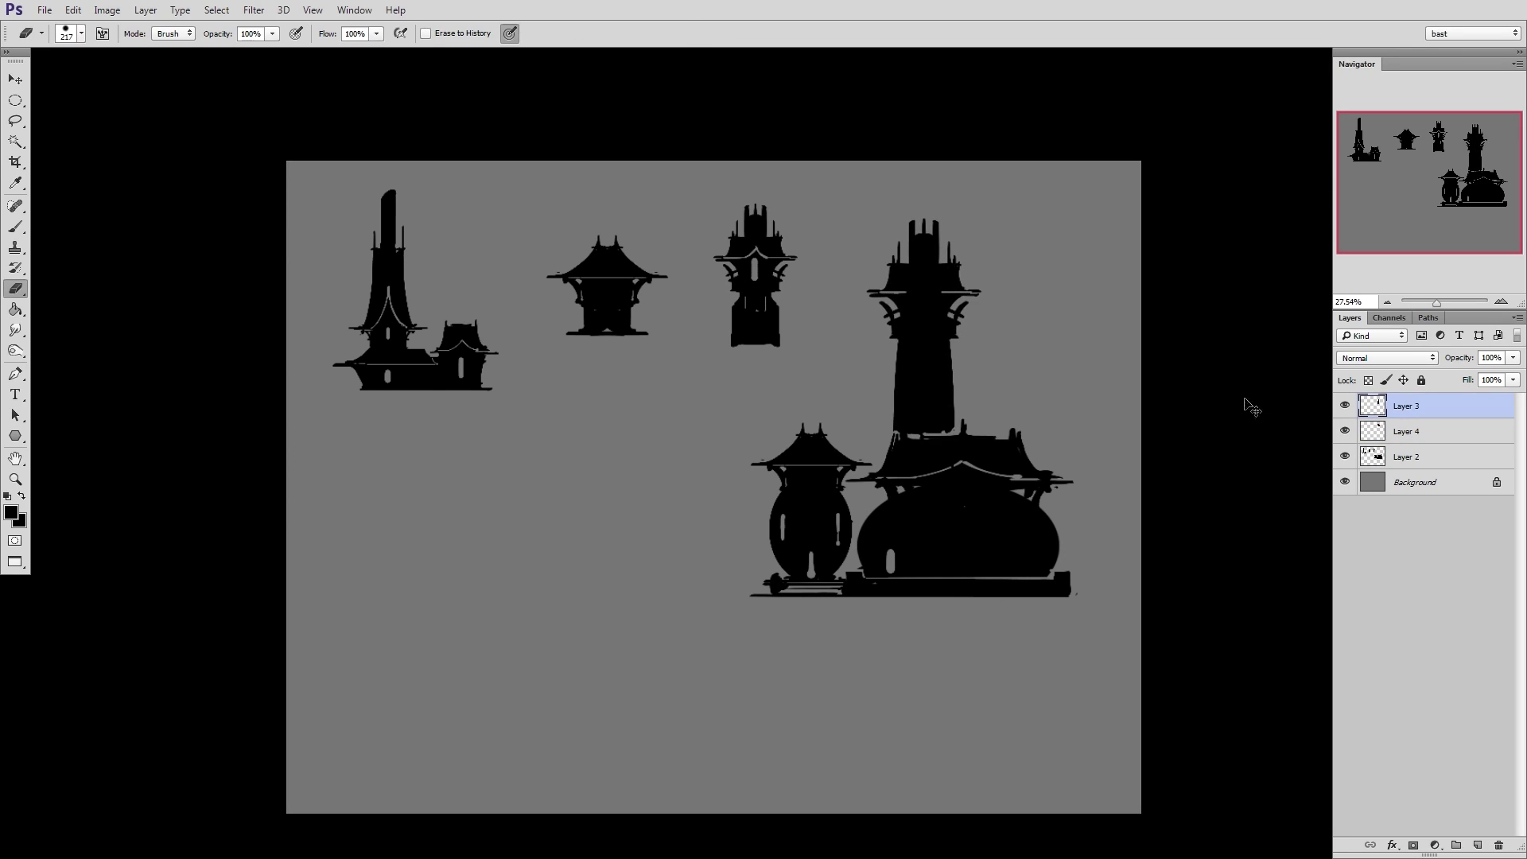
key(ctrl+t)
drag(924, 248, 929, 346)
alt+drag(958, 447, 972, 447)
key(Return)
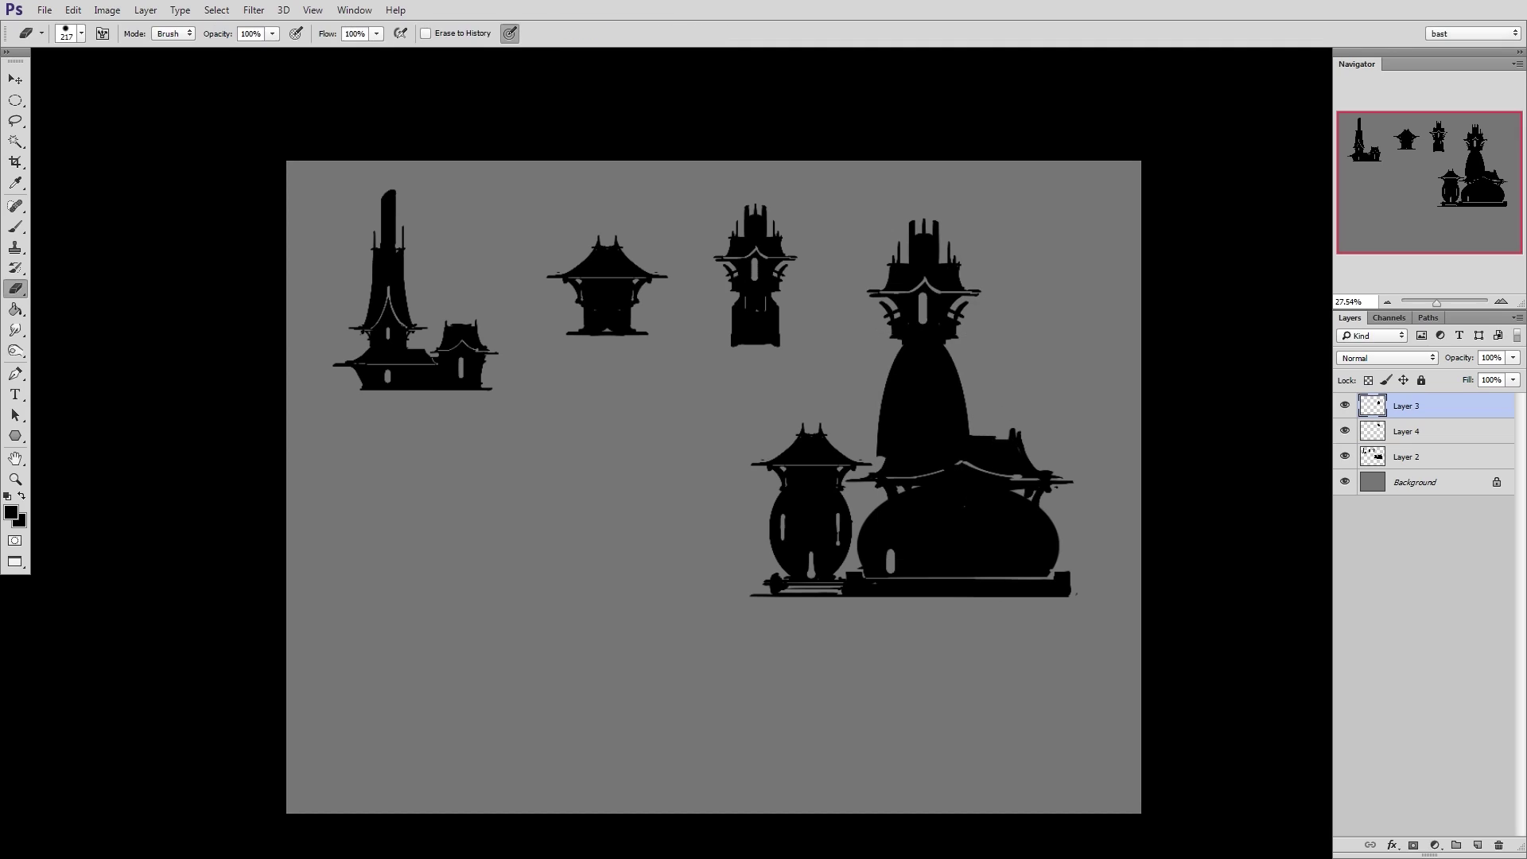
Touch up the tower body's lower edge and erase its overlap with the dome building's roof
key(b)
drag(880, 488, 886, 505)
key(e)
alt+right_drag(890, 500, 894, 503)
Lower the tower top on Layer 4 onto the body and erase a narrow vertical window in the Layer 3 body
click(1366, 435)
ctrl+shift+drag(1042, 391, 1043, 425)
click(1362, 408)
key(bracketleft)
key(bracketleft)
drag(923, 392, 929, 445)
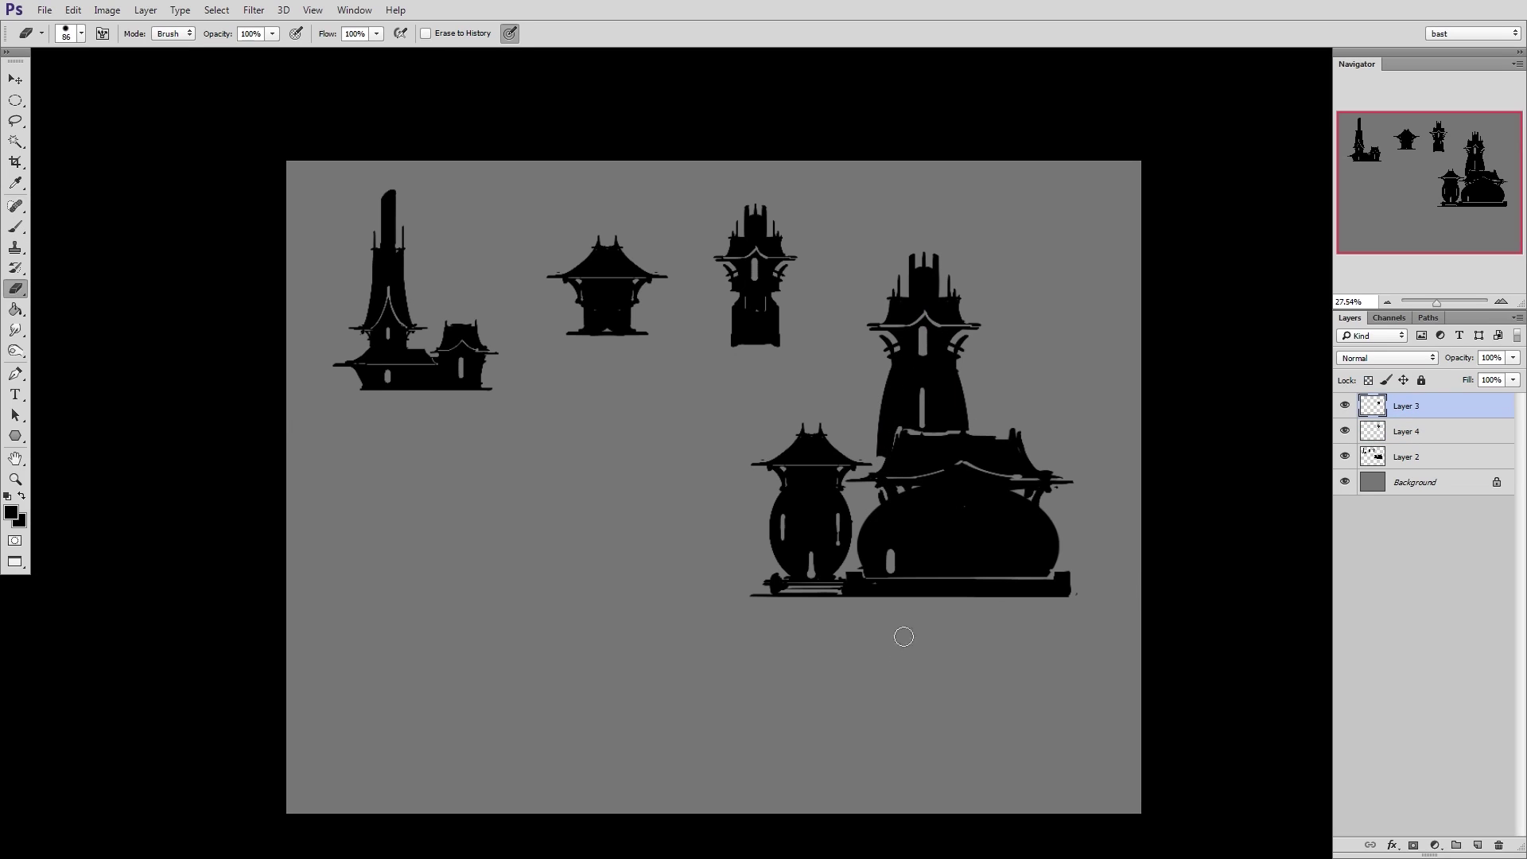
Merge Layer 3, Layer 4 and Layer 2 into one layer
key(b)
shift+click(1412, 456)
right_click(1409, 451)
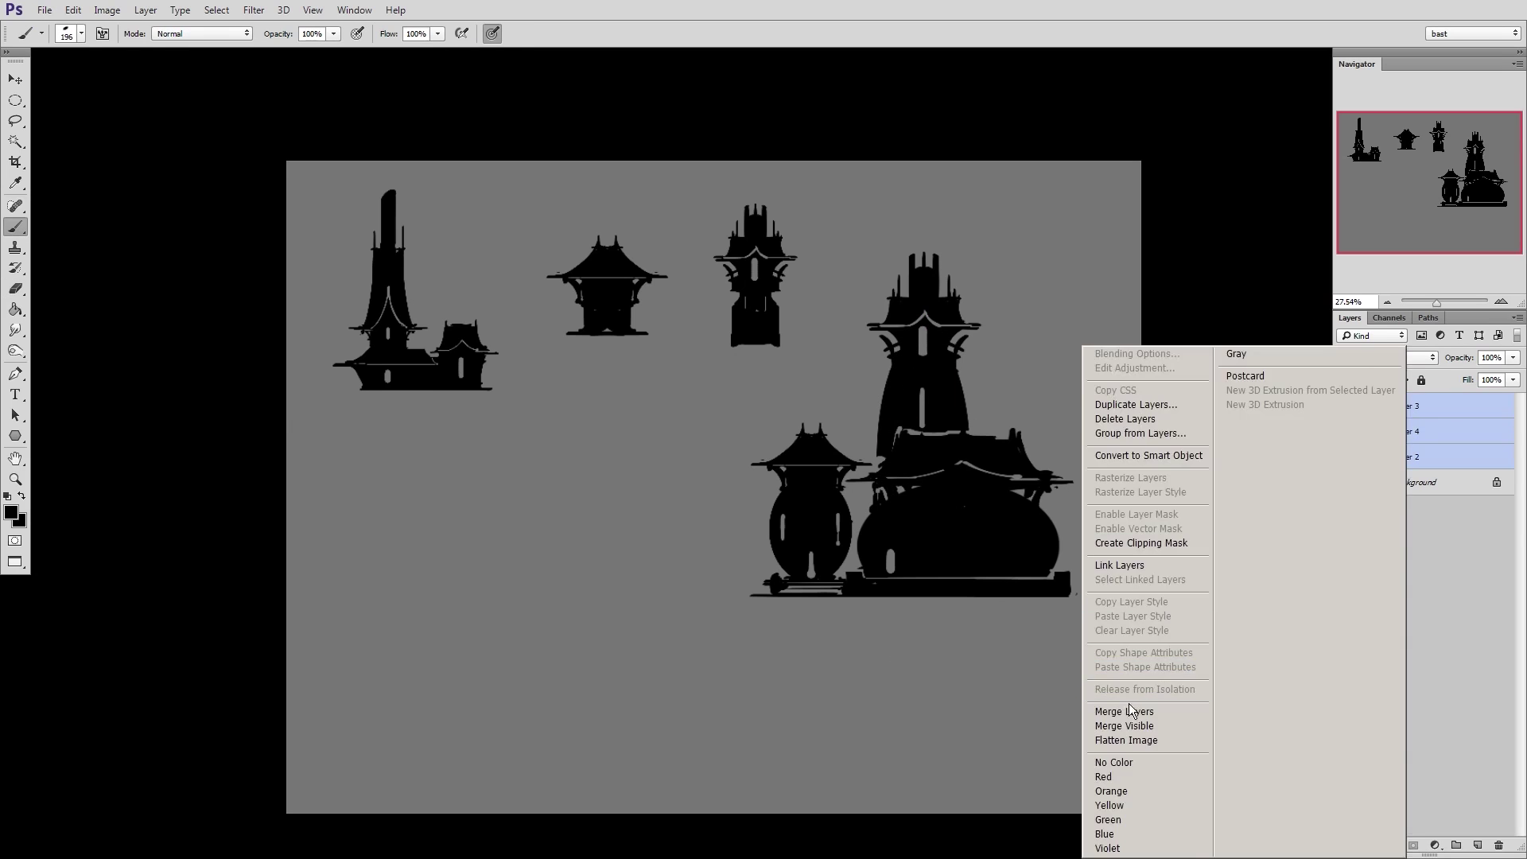
click(1129, 712)
Select the dome building complex, scale it down proportionally and move it beneath the spired building in the canvas's first column
key(l)
mouse_move(1073, 413)
mouse_down()
mouse_move(914, 216)
mouse_move(1015, 241)
mouse_up()
key(ctrl+t)
alt+shift+drag(1101, 204, 1041, 281)
mouse_move(938, 390)
mouse_down()
mouse_move(814, 454)
mouse_move(454, 488)
mouse_up()
key(Return)
key(ctrl+d)
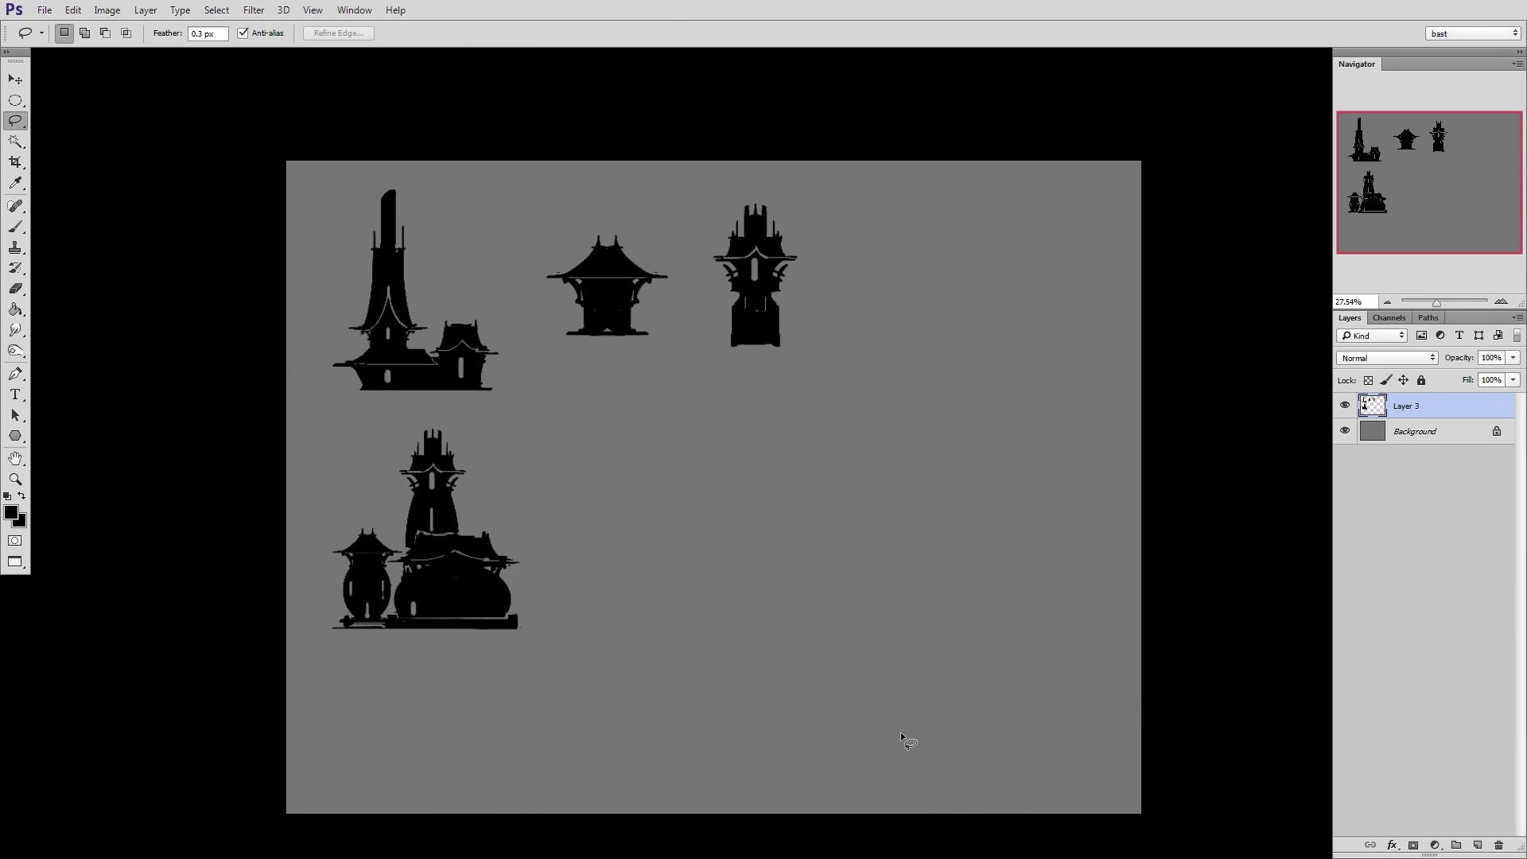
Create a new layer and paint a thick black horizontal bar with a rounded end on the empty canvas area
key(b)
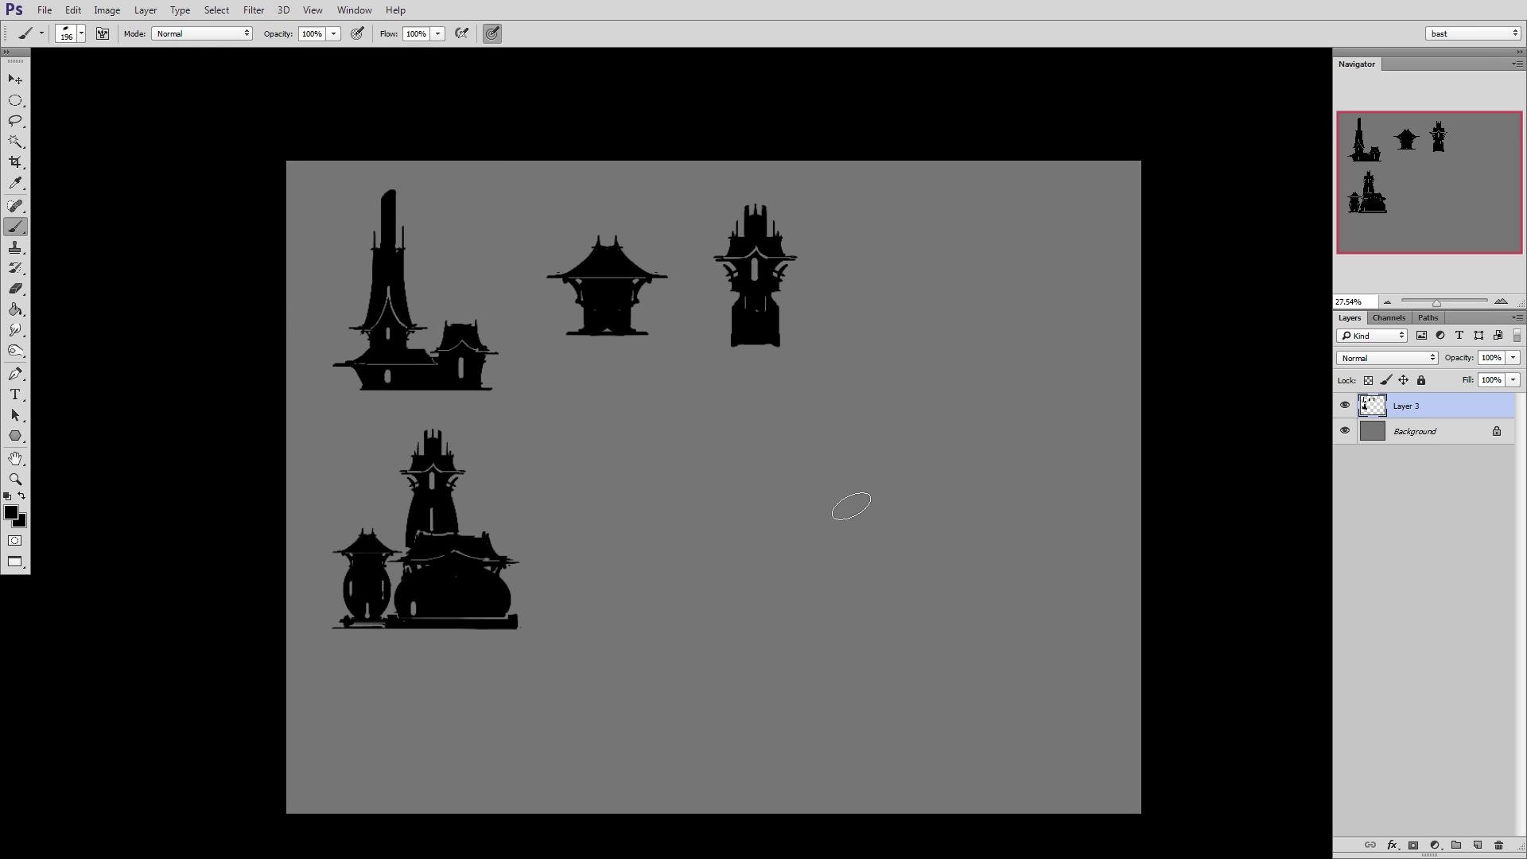
key(ctrl+shift+n)
key(Return)
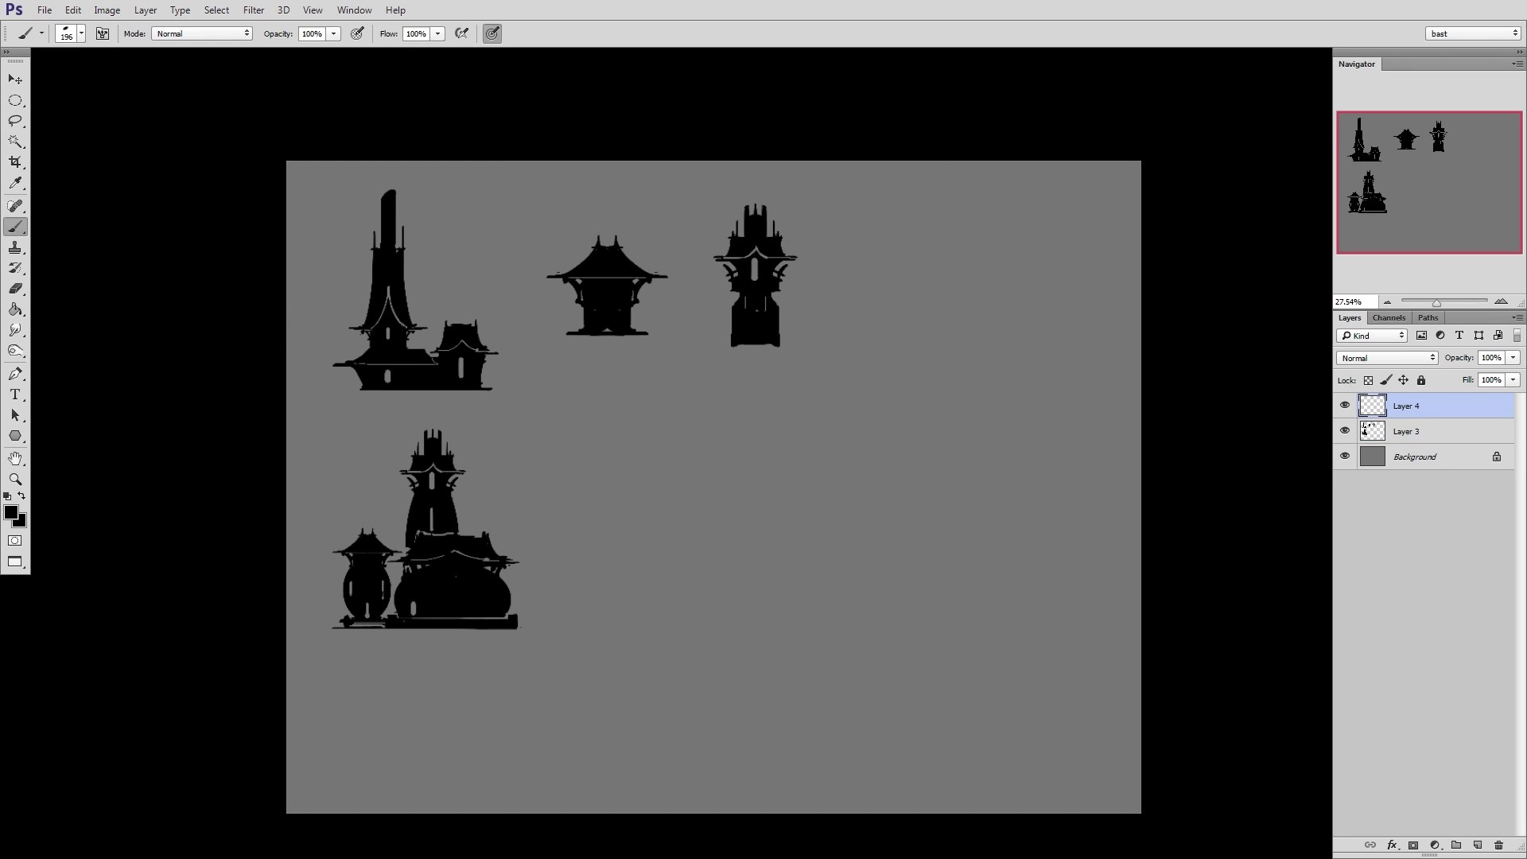
key(bracketright)
key(bracketright)
mouse_move(817, 514)
shift+mouse_down()
mouse_move(901, 527)
mouse_move(763, 514)
mouse_move(826, 514)
mouse_move(762, 490)
shift+mouse_up()
key(e)
key(bracketright)
Select half of the bar and mirror a copy of it to form a symmetrical bowl shape
key(l)
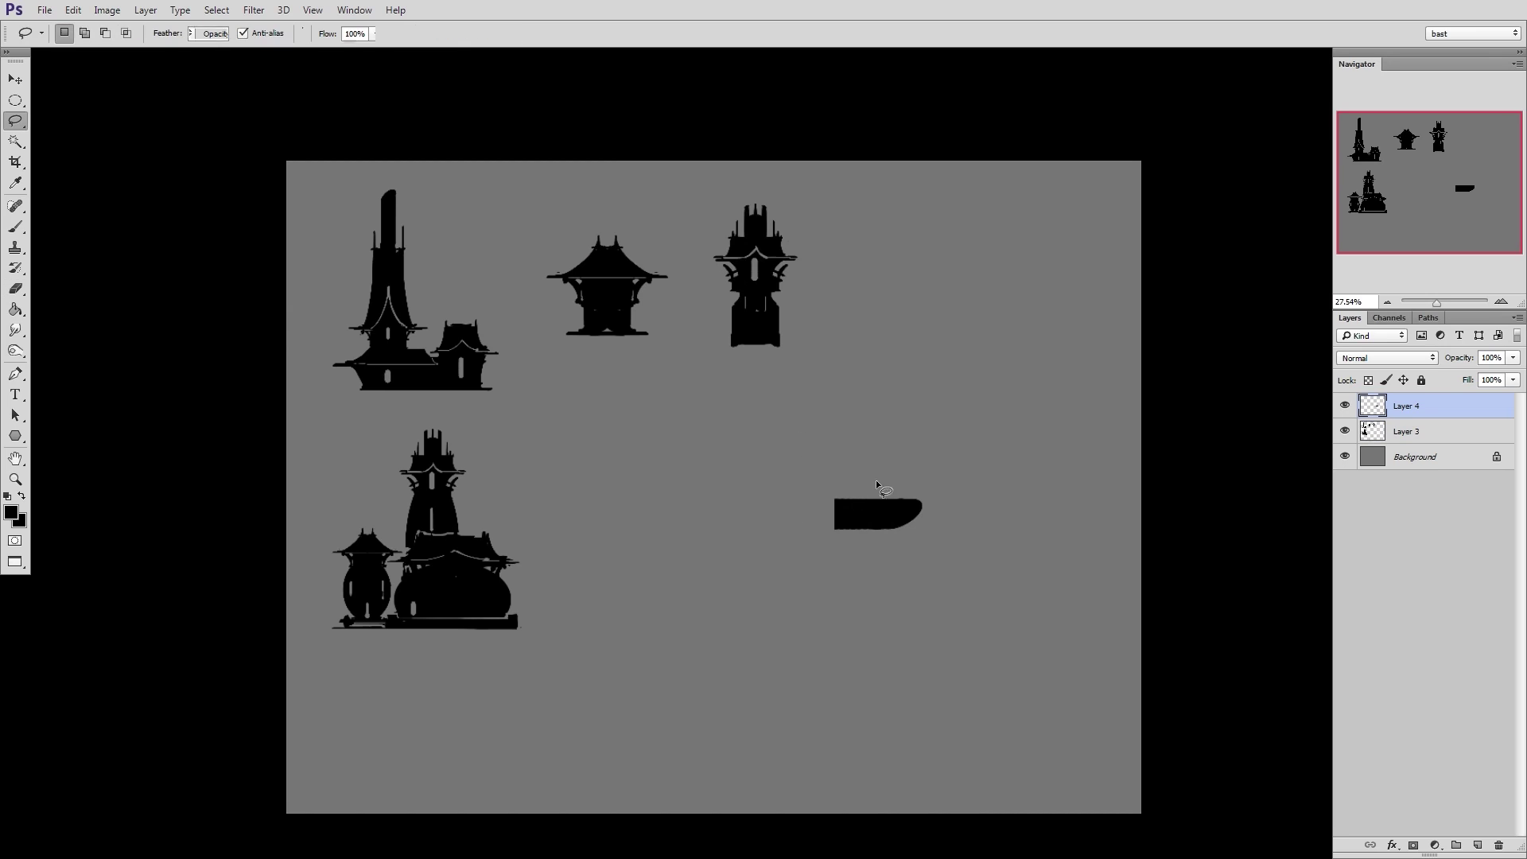
drag(915, 450, 810, 478)
key(ctrl+t)
right_click(833, 518)
mouse_move(902, 516)
ctrl+alt+shift+mouse_down()
mouse_move(828, 516)
mouse_move(890, 464)
mouse_move(894, 480)
mouse_move(842, 464)
ctrl+alt+shift+mouse_up()
click(875, 724)
key(Return)
key(ctrl+d)
Widen the bowl shape symmetrically about its centre
key(ctrl+t)
key(Escape)
key(ctrl+t)
mouse_move(922, 498)
alt+mouse_down()
mouse_move(934, 500)
mouse_move(907, 503)
mouse_move(944, 503)
alt+mouse_up()
key(Return)
Paint a thin rim along the bowl's upper edge and a tall column rising near its right end
key(b)
mouse_move(734, 463)
mouse_down()
mouse_move(947, 461)
mouse_move(997, 429)
mouse_up()
key(ctrl+z)
mouse_move(907, 418)
shift+mouse_down()
mouse_move(907, 433)
mouse_move(907, 363)
shift+mouse_up()
alt+right_drag(882, 468, 845, 470)
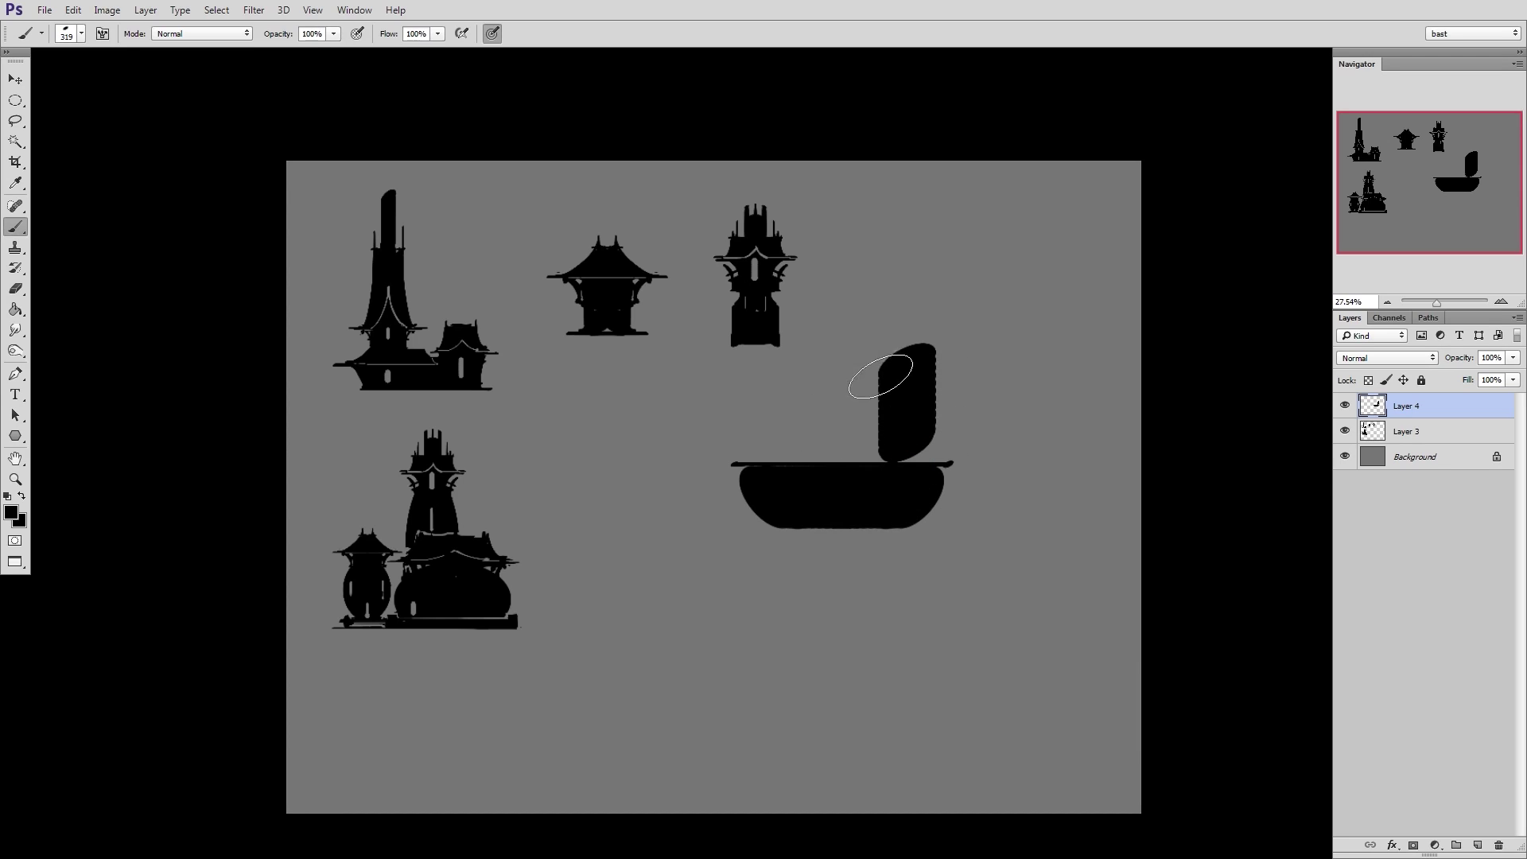
mouse_move(879, 382)
mouse_down()
mouse_move(920, 443)
mouse_move(892, 462)
mouse_up()
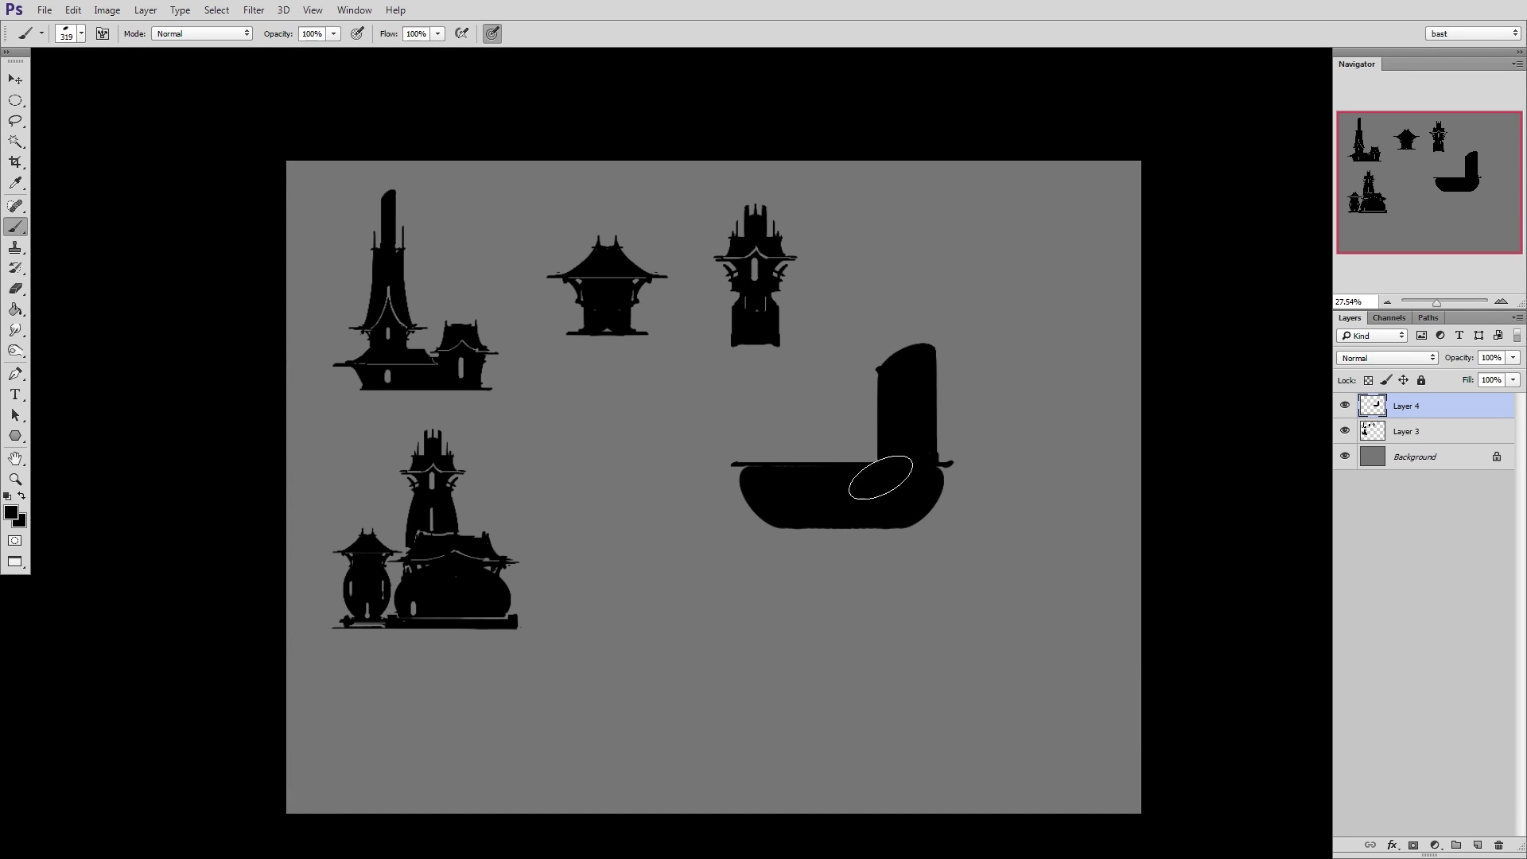
drag(701, 515, 704, 401)
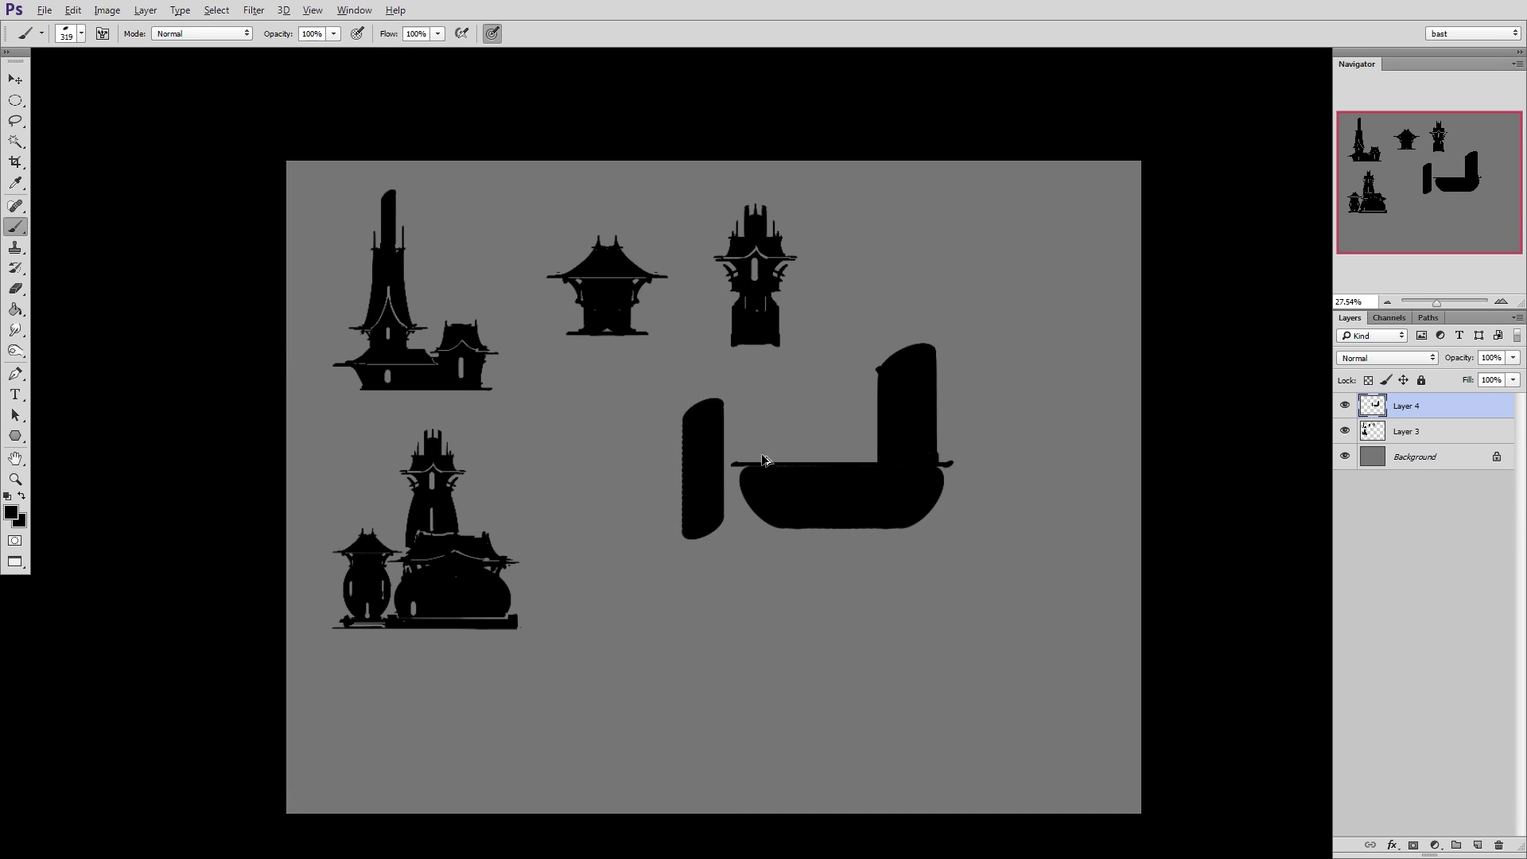
key(ctrl+z)
Erase along the column's right edge to trim it and cut a thin horizontal gap beneath the bowl's rim
key(e)
drag(938, 365, 937, 457)
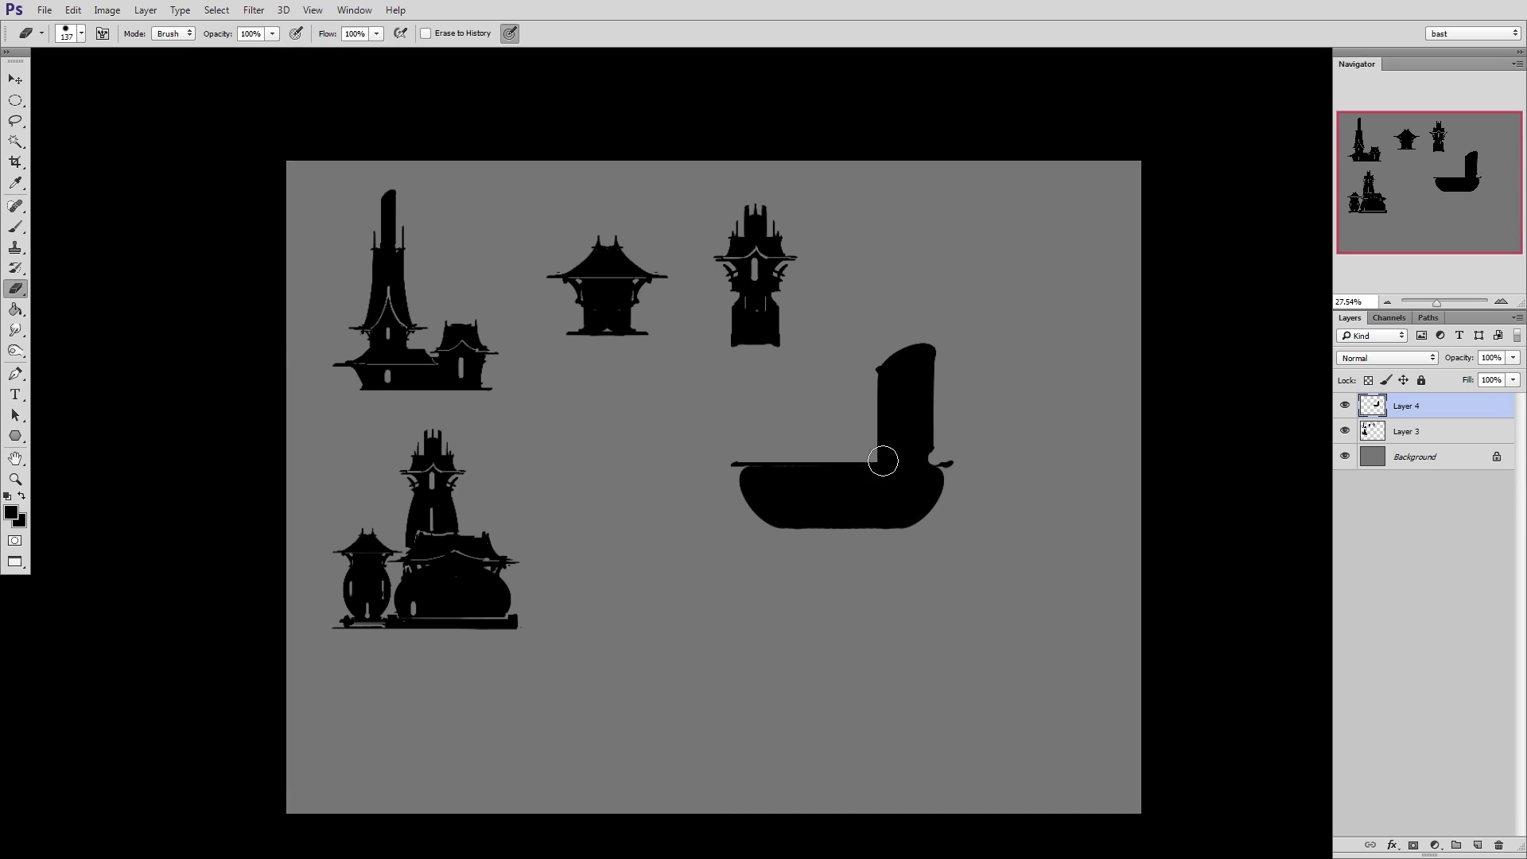
alt+right_drag(913, 477, 912, 477)
shift+drag(952, 471, 714, 483)
Paint a straight ground line under the bowl and erase it down to a thin line extending past both sides
key(b)
shift+drag(925, 527, 773, 529)
key(ctrl+z)
alt+right_drag(757, 528, 739, 530)
mouse_move(734, 530)
shift+mouse_down()
mouse_move(951, 530)
mouse_move(717, 530)
shift+mouse_up()
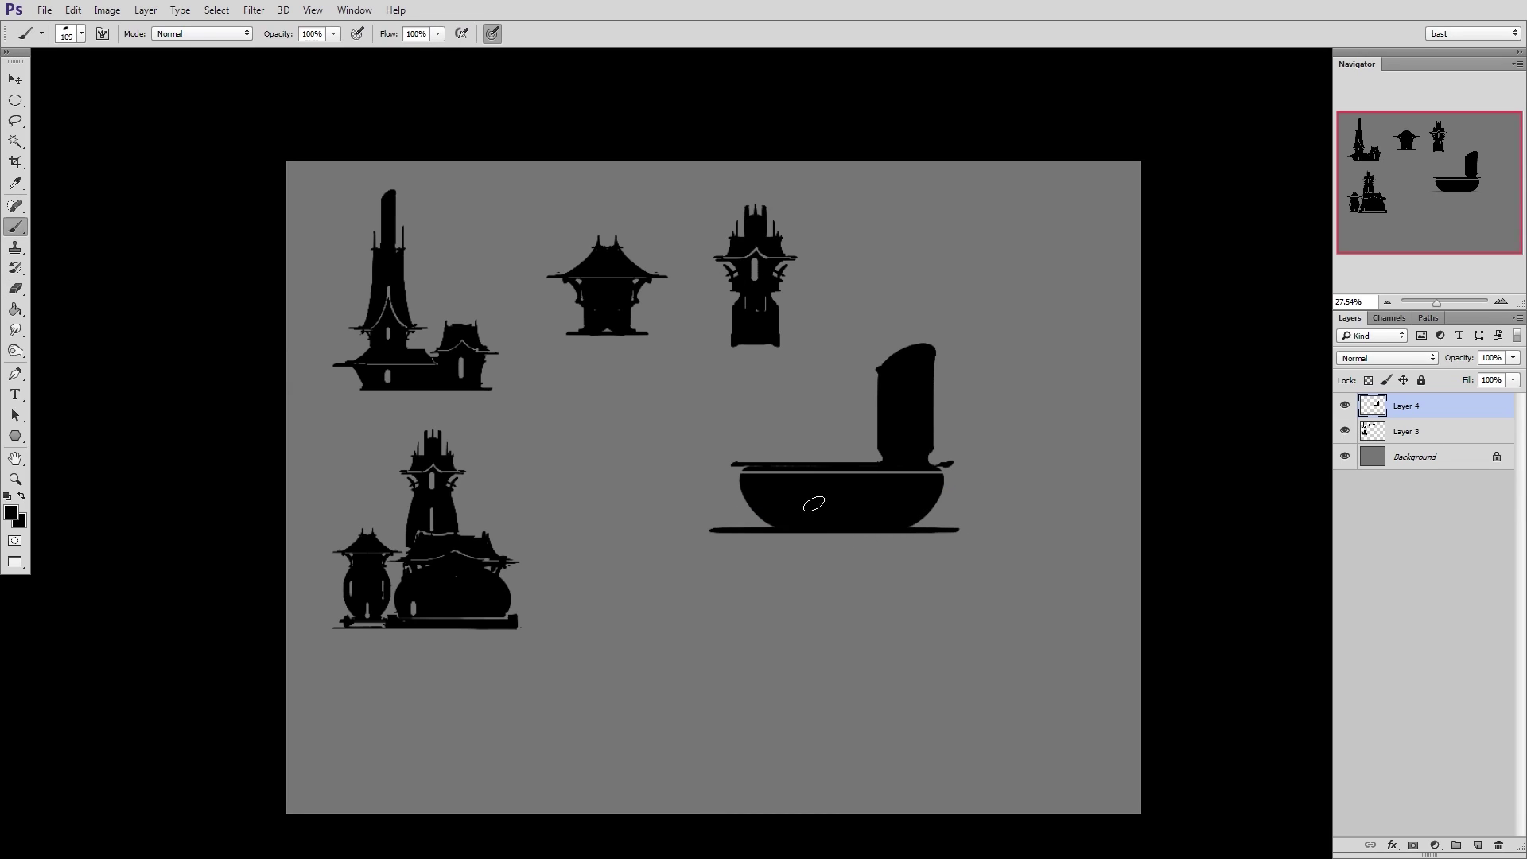
key(e)
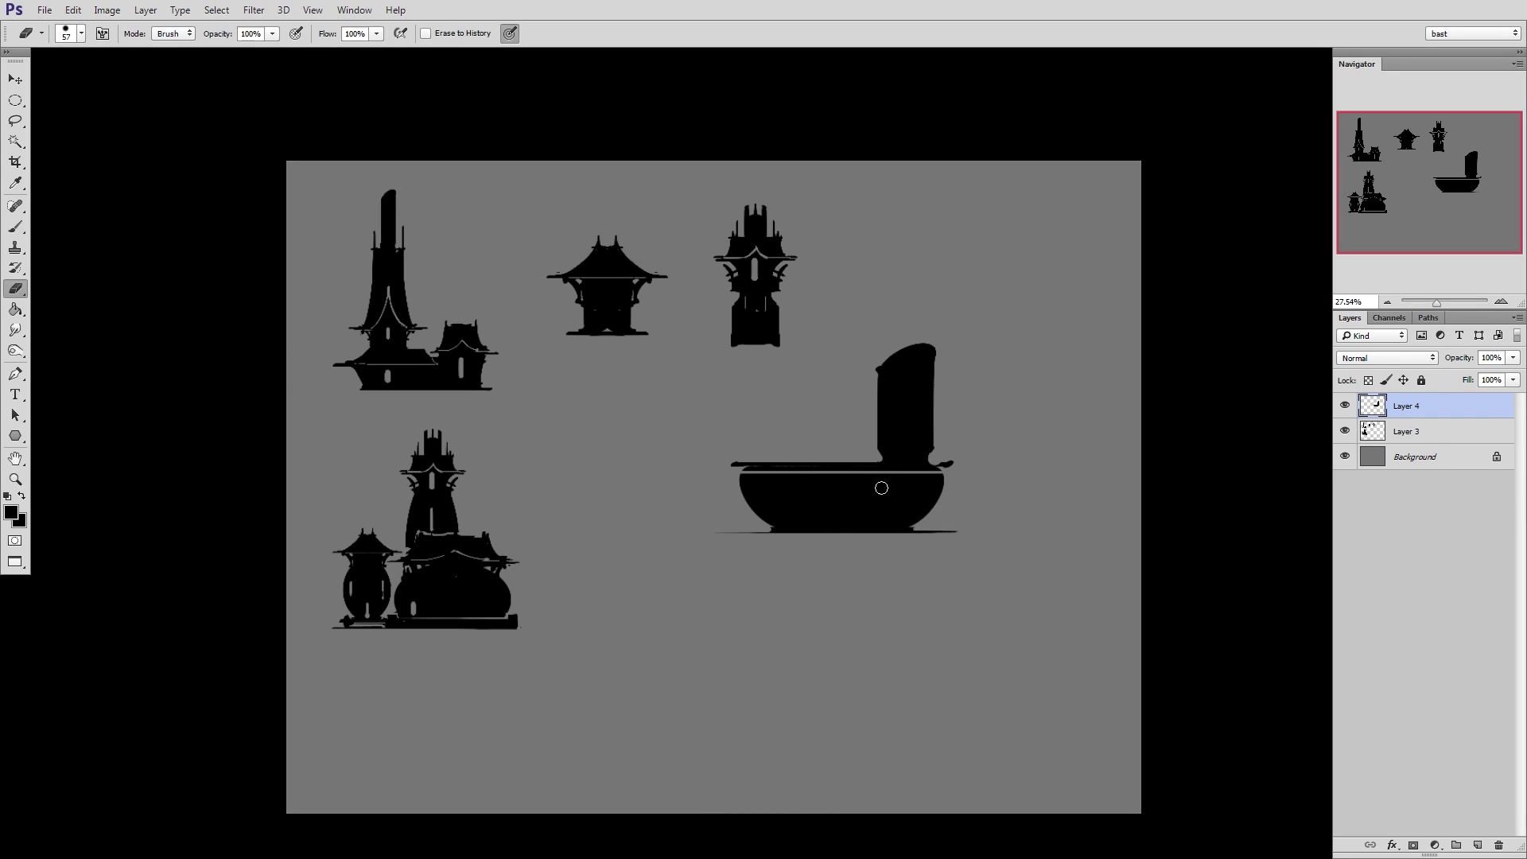
Erase a row of narrow windows in the column and a doorway in the bowl
key(ctrl+z)
mouse_move(904, 450)
mouse_down()
mouse_move(907, 394)
mouse_move(908, 498)
mouse_up()
key(b)
Copy the small pagoda's roof from Layer 3 to a new layer and move it over the bowl
key(l)
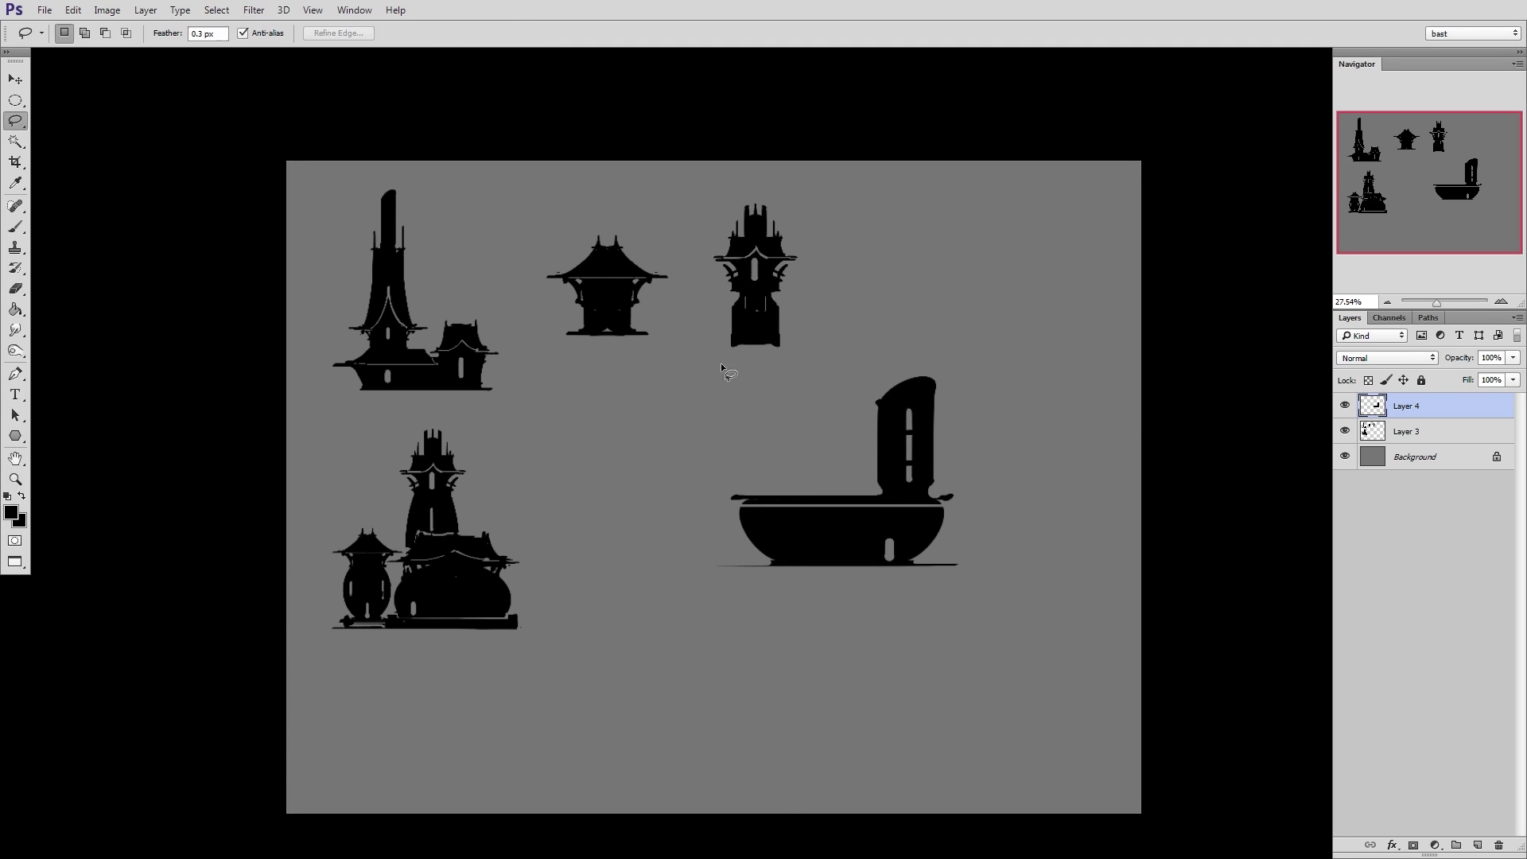
drag(643, 280, 611, 212)
click(1391, 432)
key(ctrl+j)
mouse_move(653, 272)
ctrl+mouse_down()
mouse_move(821, 482)
mouse_move(876, 513)
ctrl+mouse_up()
Resize the copied roof and seat it on the bowl's rim beside the column
key(ctrl+t)
mouse_move(851, 477)
mouse_down()
mouse_move(869, 466)
mouse_move(884, 498)
mouse_up()
key(Return)
key(ctrl+t)
drag(872, 449, 859, 452)
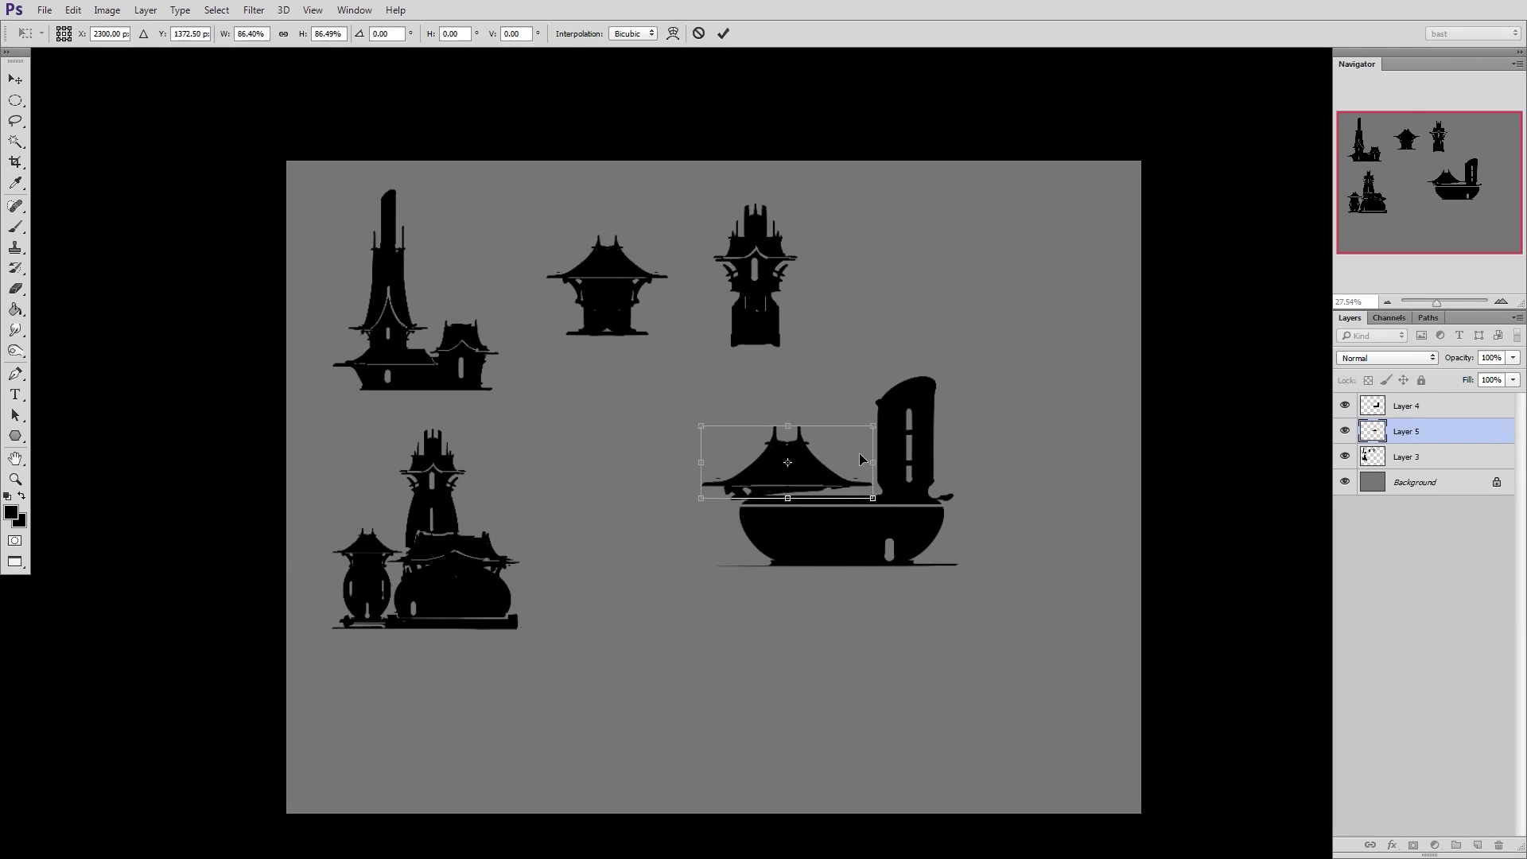
key(Return)
key(b)
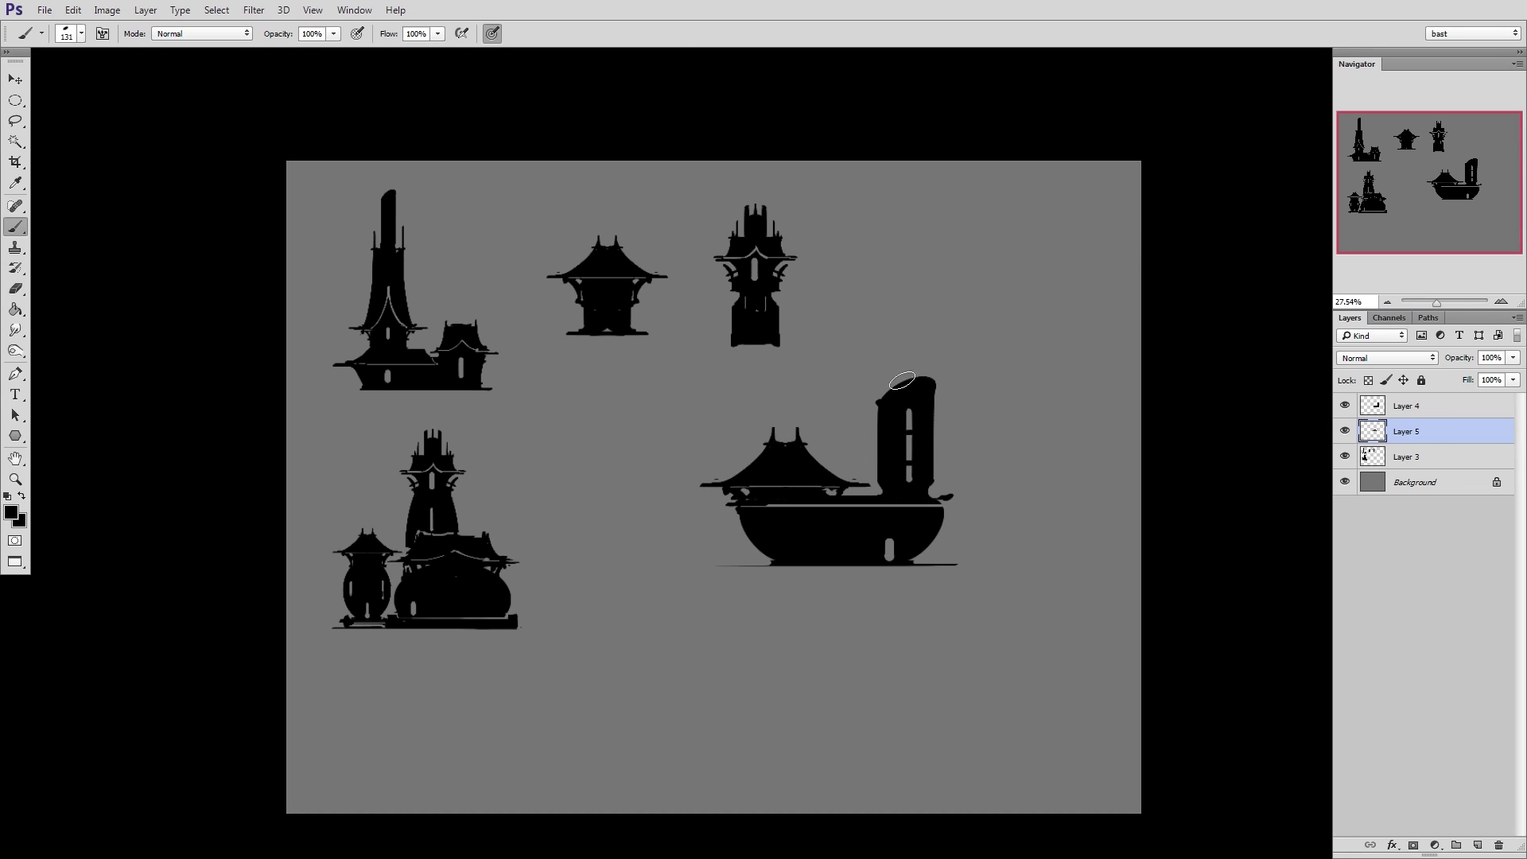
Duplicate the roof, reshape the copy into a narrow pointed cap and place it on top of the column
ctrl+alt+drag(832, 445, 965, 327)
key(ctrl+t)
alt+shift+drag(1004, 396, 922, 280)
key(Return)
key(ctrl+t)
key(Return)
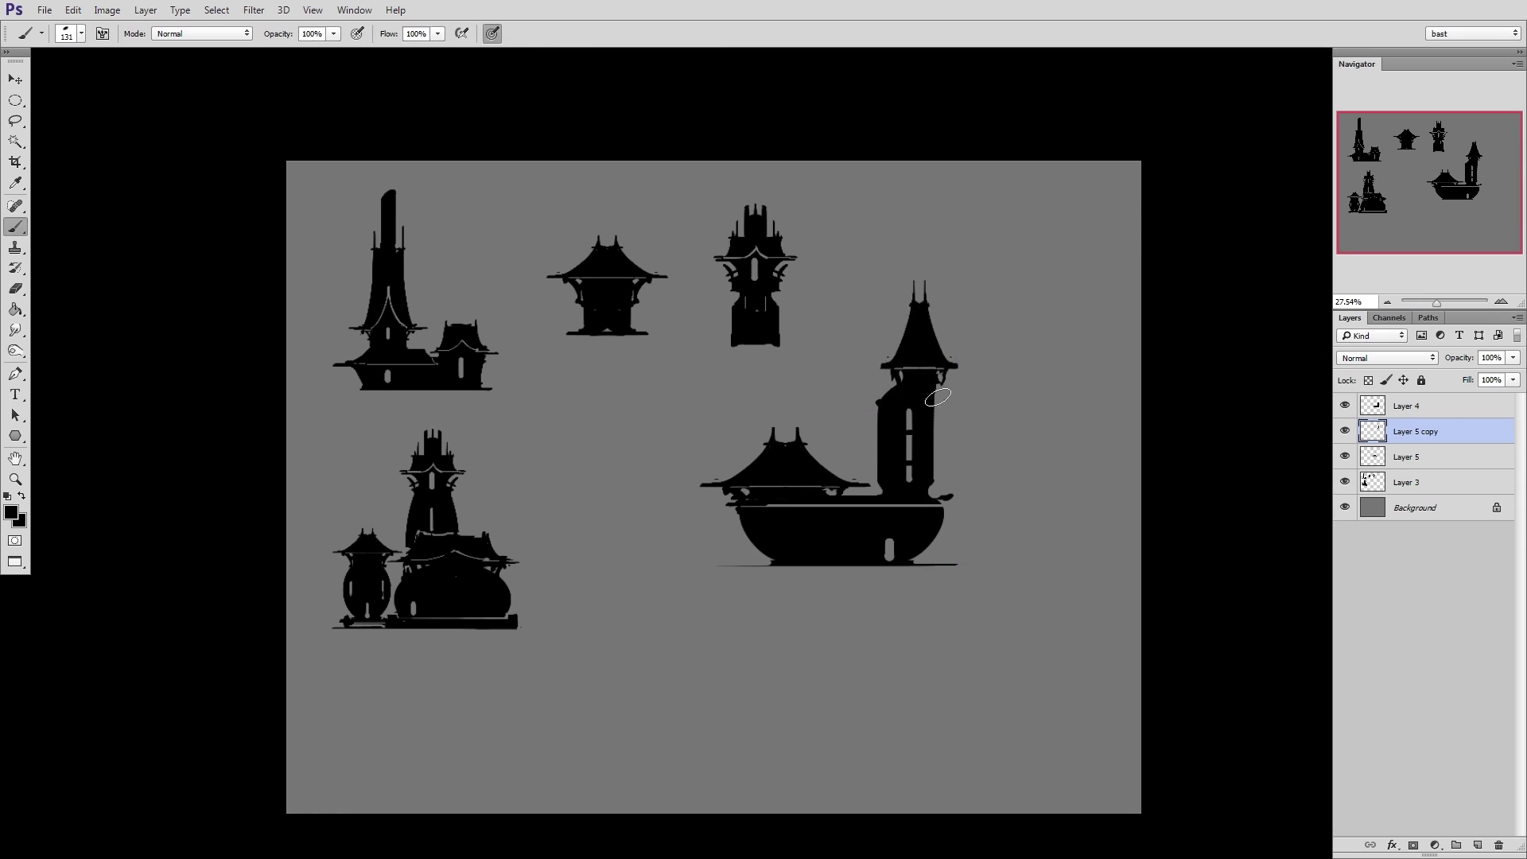
mouse_move(938, 397)
ctrl+mouse_down()
mouse_move(921, 402)
mouse_move(948, 354)
ctrl+mouse_up()
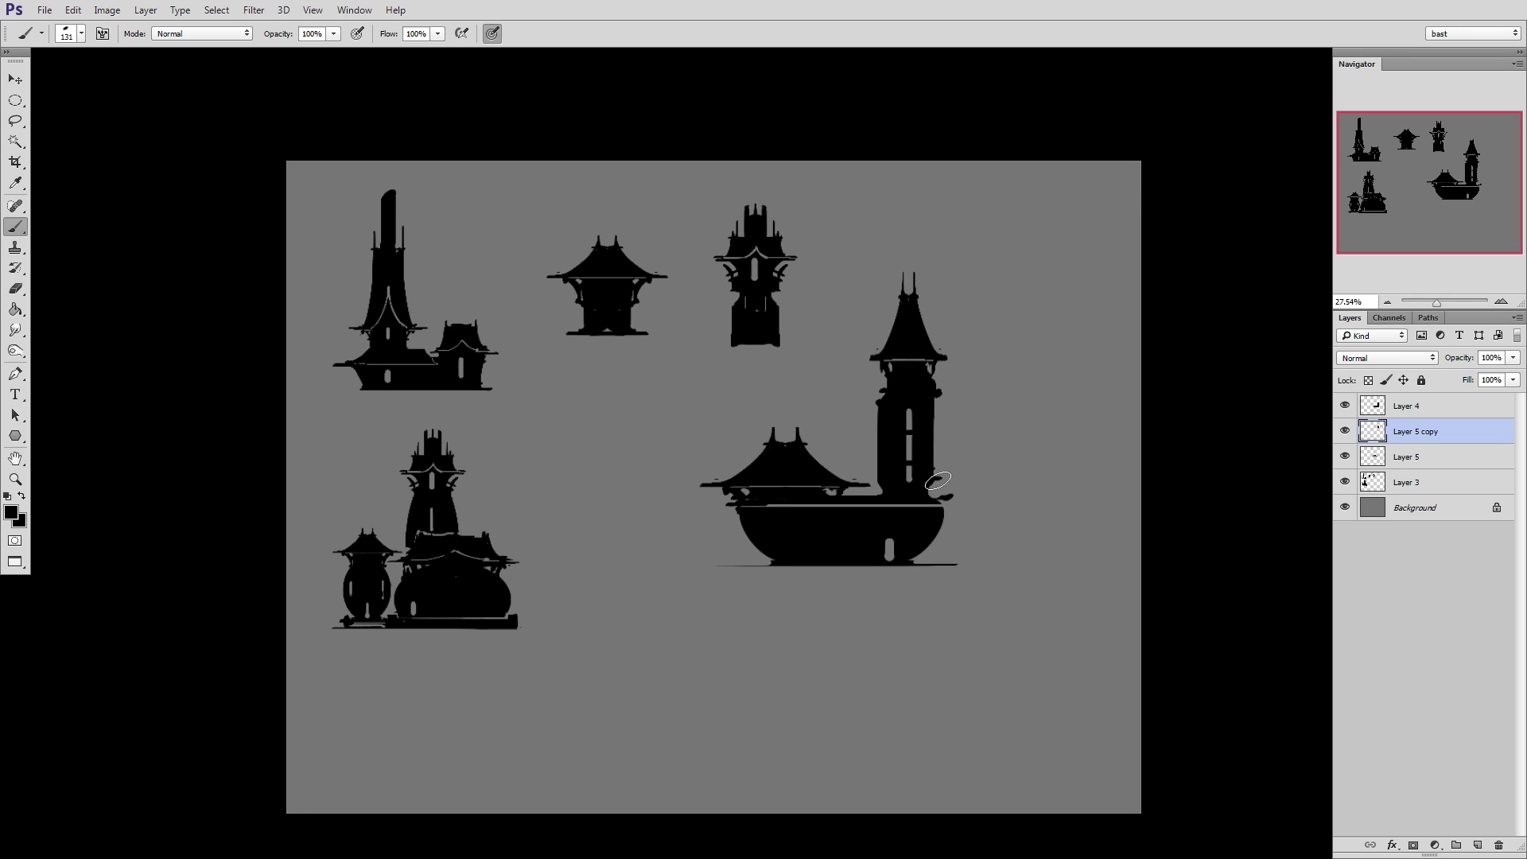
Paint a curved support against the bowl's right side and merge Layer 4 through Layer 3 into one layer
mouse_move(943, 537)
mouse_down()
mouse_move(956, 518)
mouse_move(892, 541)
mouse_move(957, 568)
mouse_up()
click(1395, 407)
shift+click(1393, 483)
right_click(1391, 482)
click(1108, 710)
Paint a wide ground base with a low rounded mound beside the bowl building and erase details around its doorway
key(e)
key(b)
key(])
mouse_move(744, 575)
mouse_down()
mouse_move(999, 574)
mouse_move(1034, 552)
mouse_move(964, 554)
mouse_move(1045, 549)
mouse_move(1049, 572)
mouse_move(942, 573)
mouse_up()
key(e)
key(b)
key(e)
mouse_move(1015, 539)
mouse_down()
mouse_move(1062, 571)
mouse_move(744, 578)
mouse_move(856, 574)
mouse_move(713, 565)
mouse_up()
key(b)
key(e)
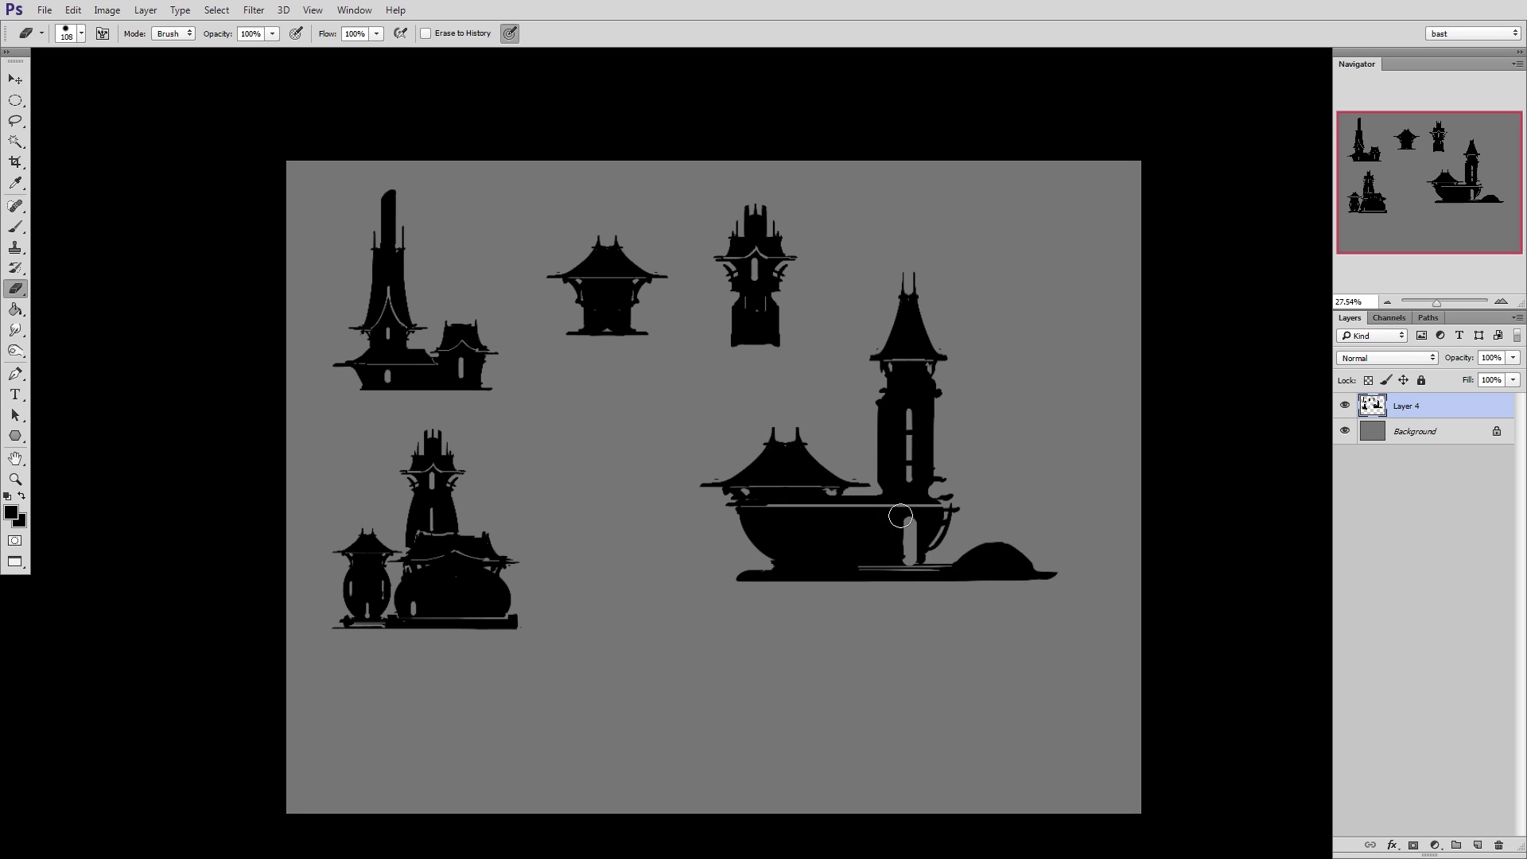
Paint a small block on the ground base between the doorway and the rounded mound
key(b)
key(e)
drag(964, 570, 1015, 570)
key(ctrl+z)
key(b)
alt+right_drag(946, 566, 934, 571)
drag(951, 559, 941, 563)
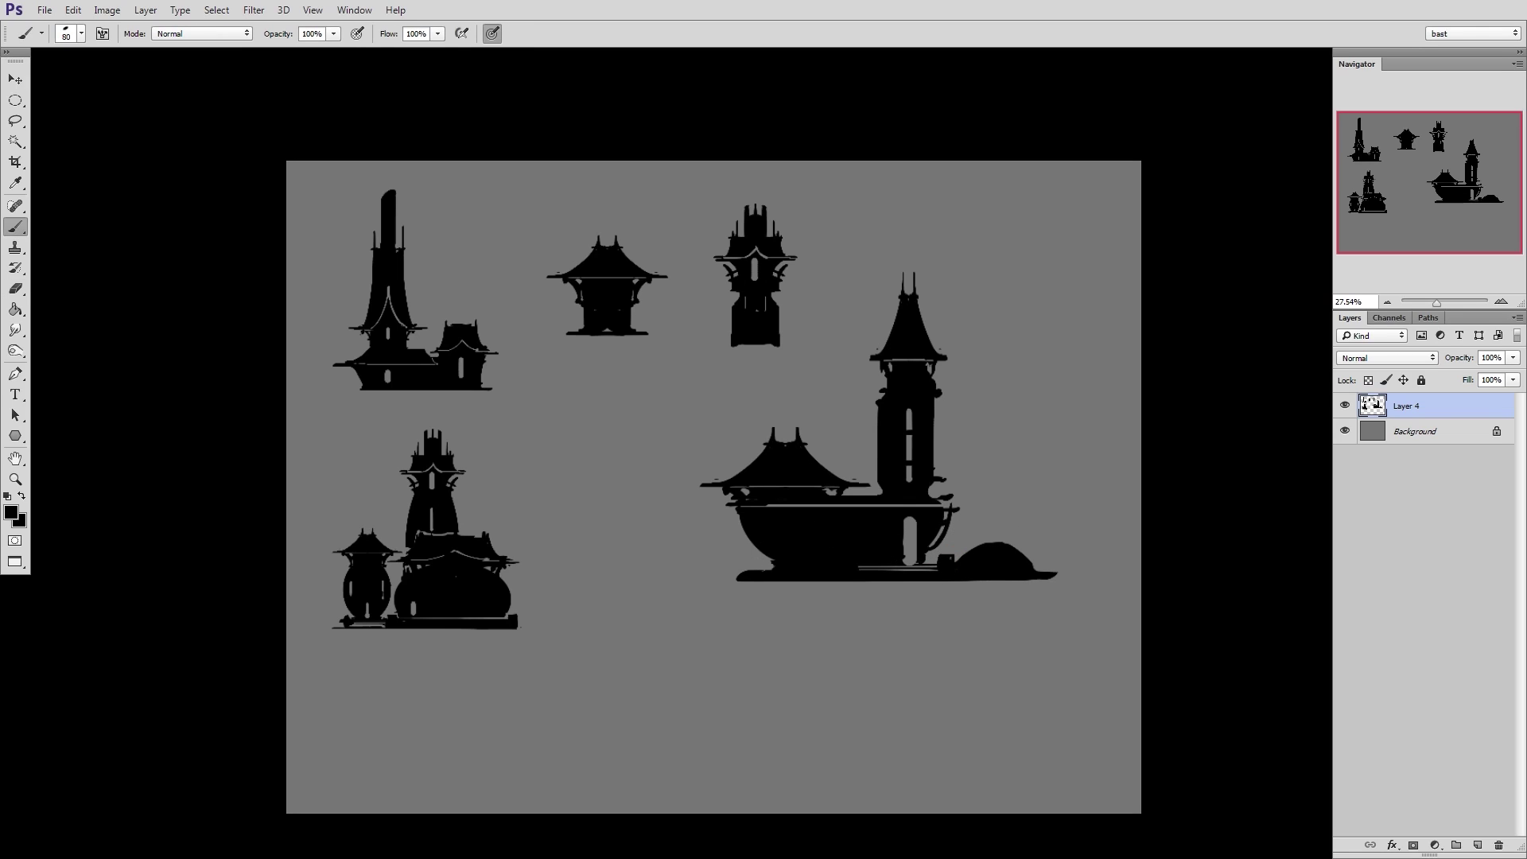
Paint a slim vertical column at the outer end of the mound
key(e)
key(b)
drag(1042, 535, 1042, 487)
Copy the small annex roof of the first spired building onto the slim column, scaled to about 64% width and 200% height
key(l)
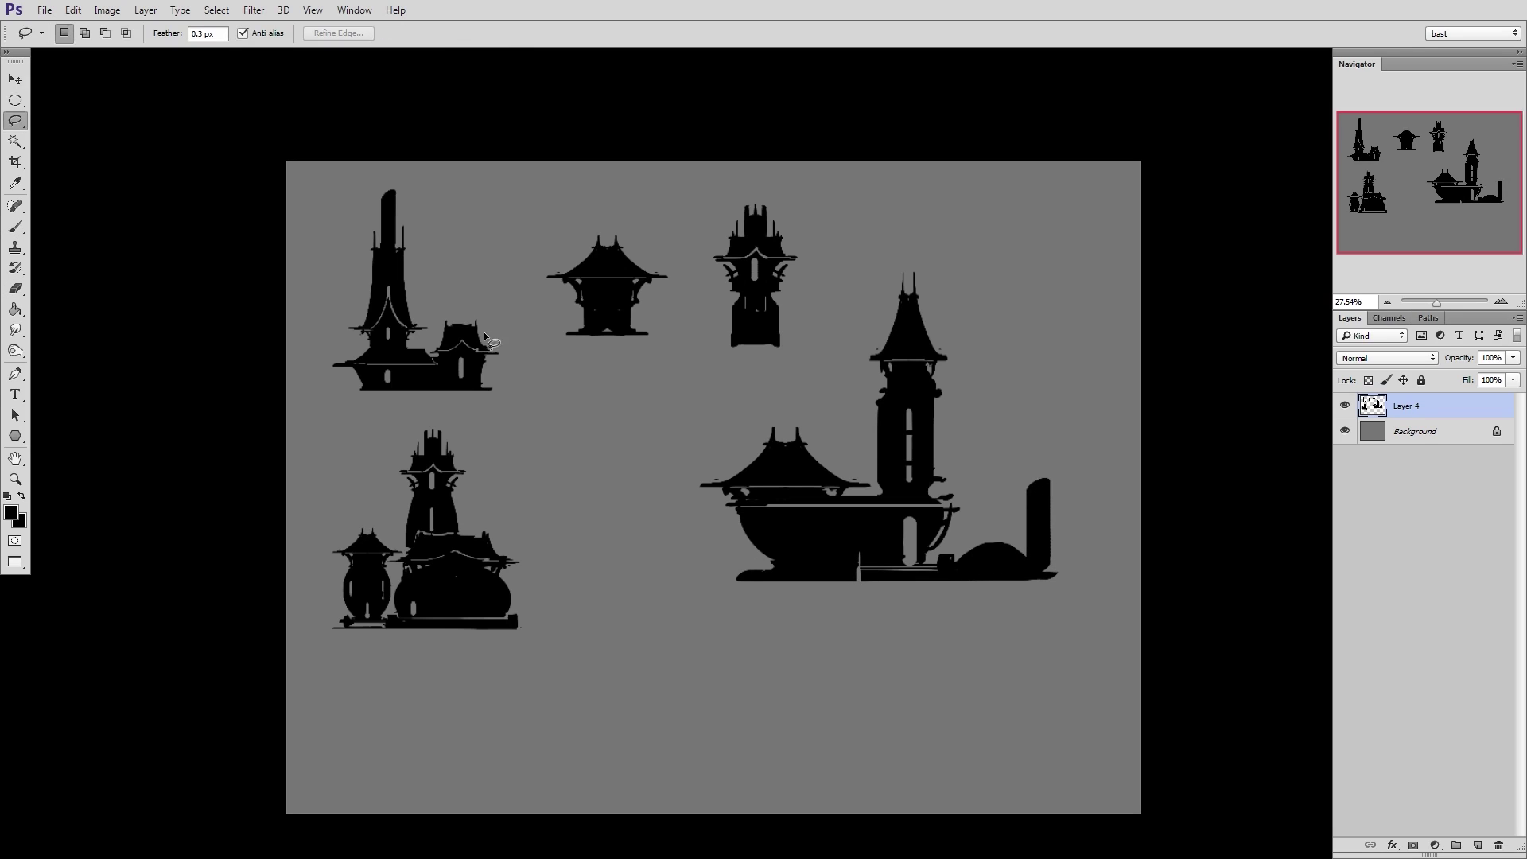
mouse_move(486, 333)
mouse_down()
mouse_move(1074, 474)
mouse_move(1041, 412)
mouse_up()
key(ctrl+t)
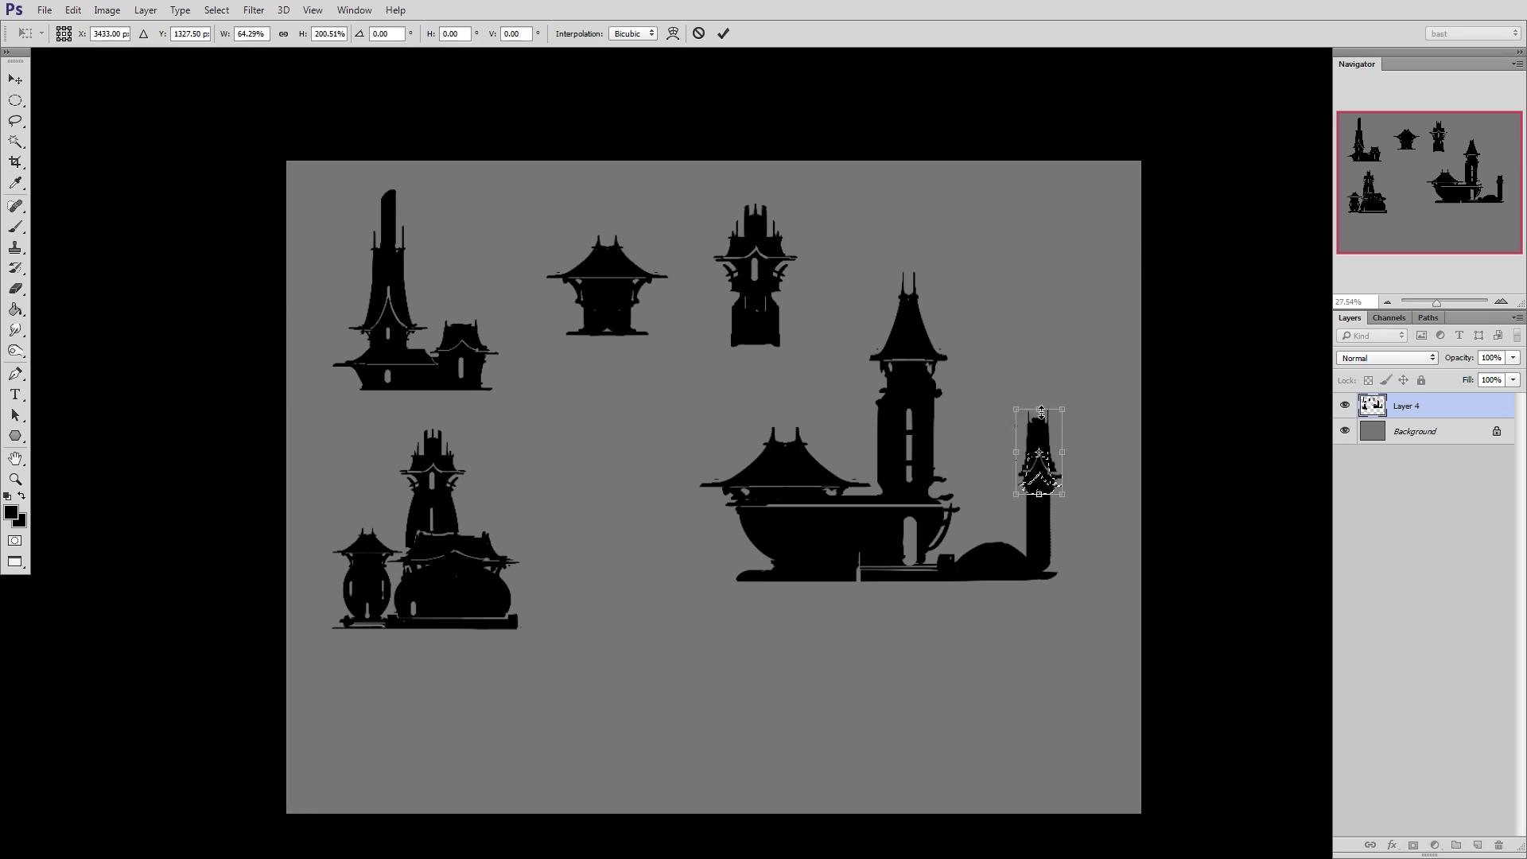
key(Return)
Paint wide eaves and a base ledge on the slim tower and erase an arched window in its shaft
key(b)
drag(1042, 476, 1024, 494)
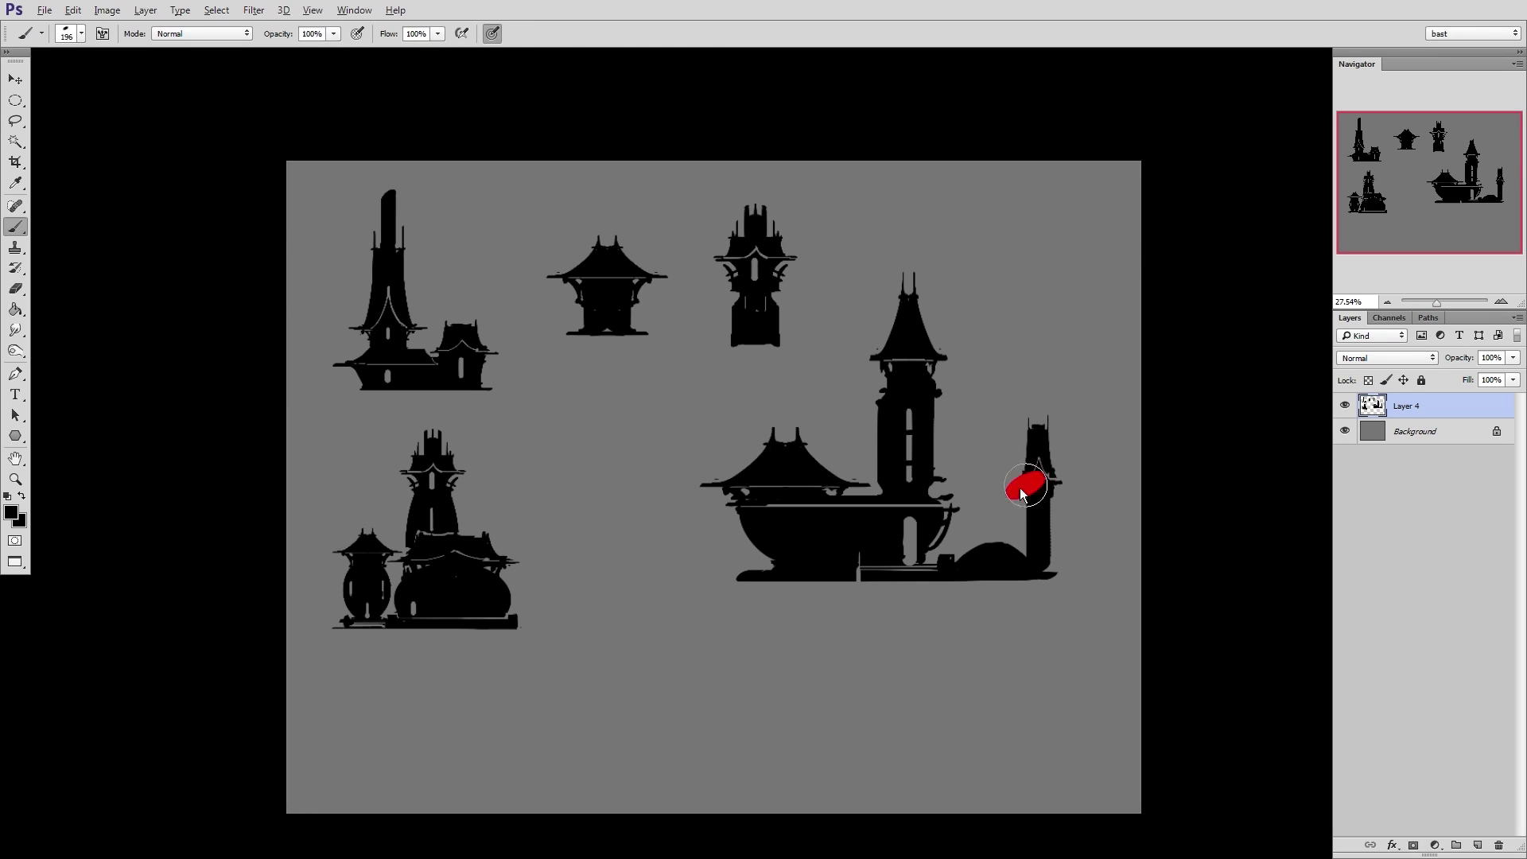
alt+right_drag(1021, 489, 1012, 489)
mouse_move(1007, 481)
mouse_down()
mouse_move(1071, 480)
mouse_move(1040, 518)
mouse_move(1053, 498)
mouse_move(1040, 558)
mouse_up()
key(e)
key(b)
key(e)
key(b)
key(e)
key(b)
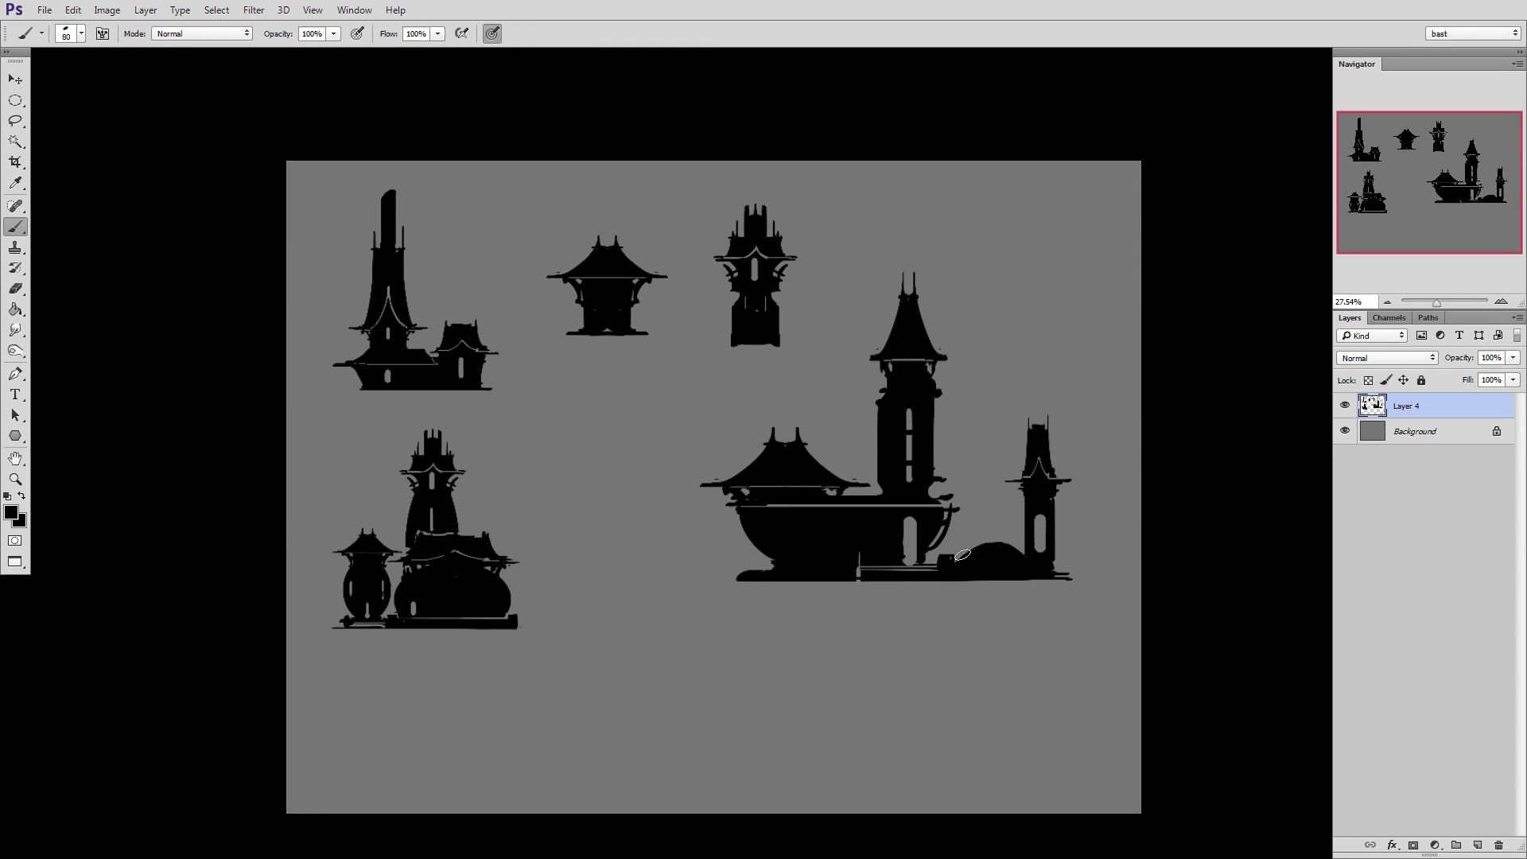
Select the whole bowl building, scale it down proportionally and move it next to the dome complex in the second row
key(l)
mouse_move(1084, 413)
mouse_down()
mouse_move(654, 498)
mouse_move(939, 231)
mouse_up()
key(ctrl+t)
alt+shift+drag(1095, 224, 1004, 305)
drag(954, 454, 751, 550)
key(Return)
key(ctrl+d)
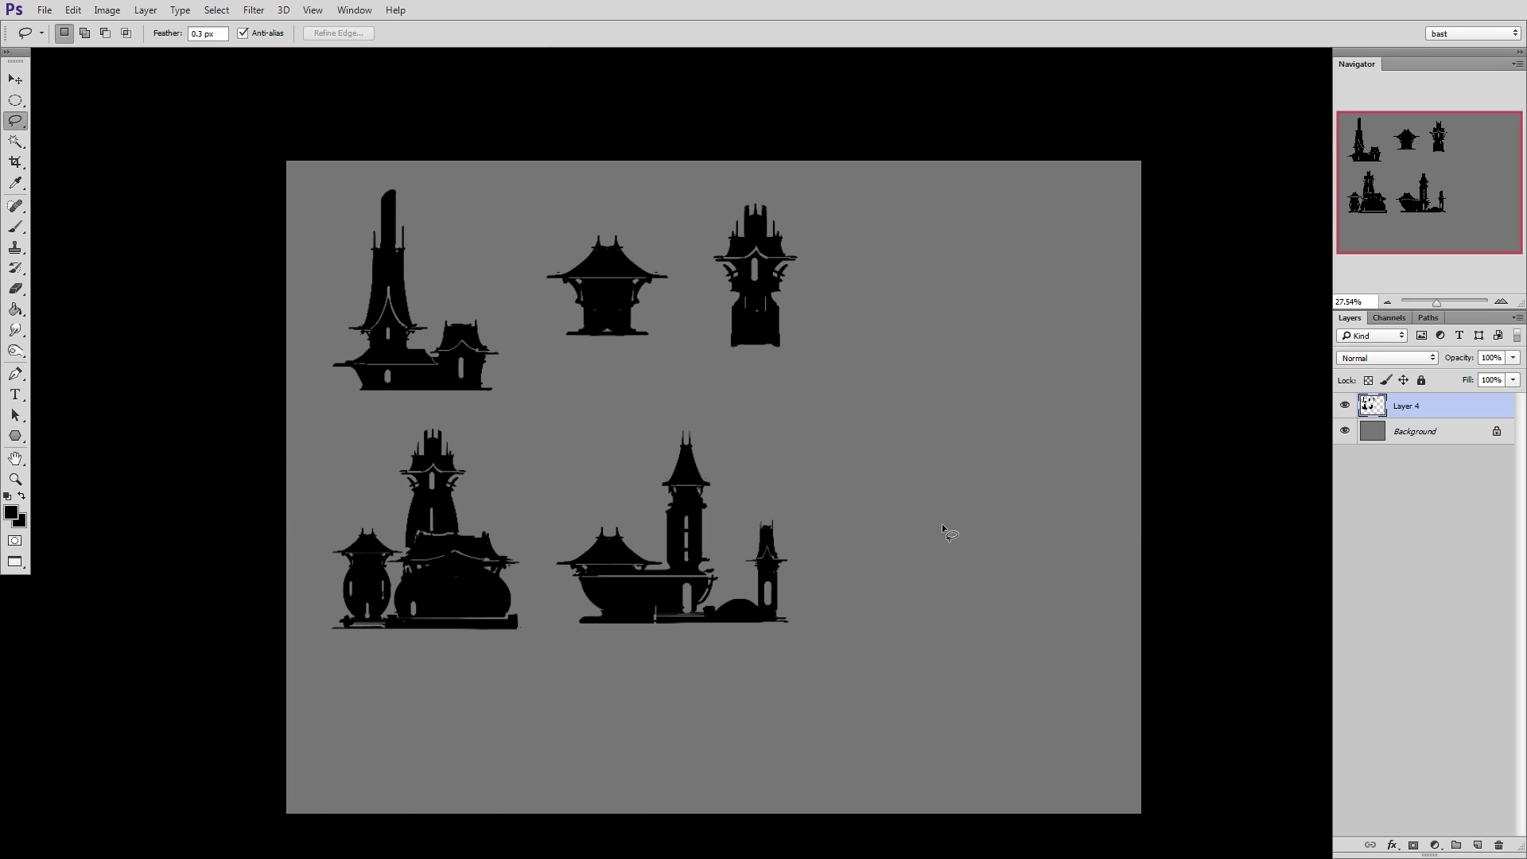
Outline a freehand vase-like body profile on the empty canvas area and fill it with black
mouse_move(940, 574)
mouse_down()
mouse_move(910, 430)
mouse_move(971, 556)
mouse_move(942, 571)
mouse_up()
key(alt+BackSpace)
key(ctrl+d)
Select half of the filled profile and mirror a copy of it to form a symmetrical vase-shaped body
drag(1011, 404, 1019, 461)
mouse_move(976, 504)
ctrl+alt+shift+mouse_down()
mouse_move(1047, 505)
mouse_move(975, 537)
mouse_move(986, 568)
ctrl+alt+shift+mouse_up()
key(ctrl+t)
right_click(1047, 505)
click(1067, 705)
key(Return)
key(ctrl+d)
Paint a flat base line under the vase body, a rim across its upper edge and small ledges at its neck
key(b)
alt+right_drag(921, 563, 934, 565)
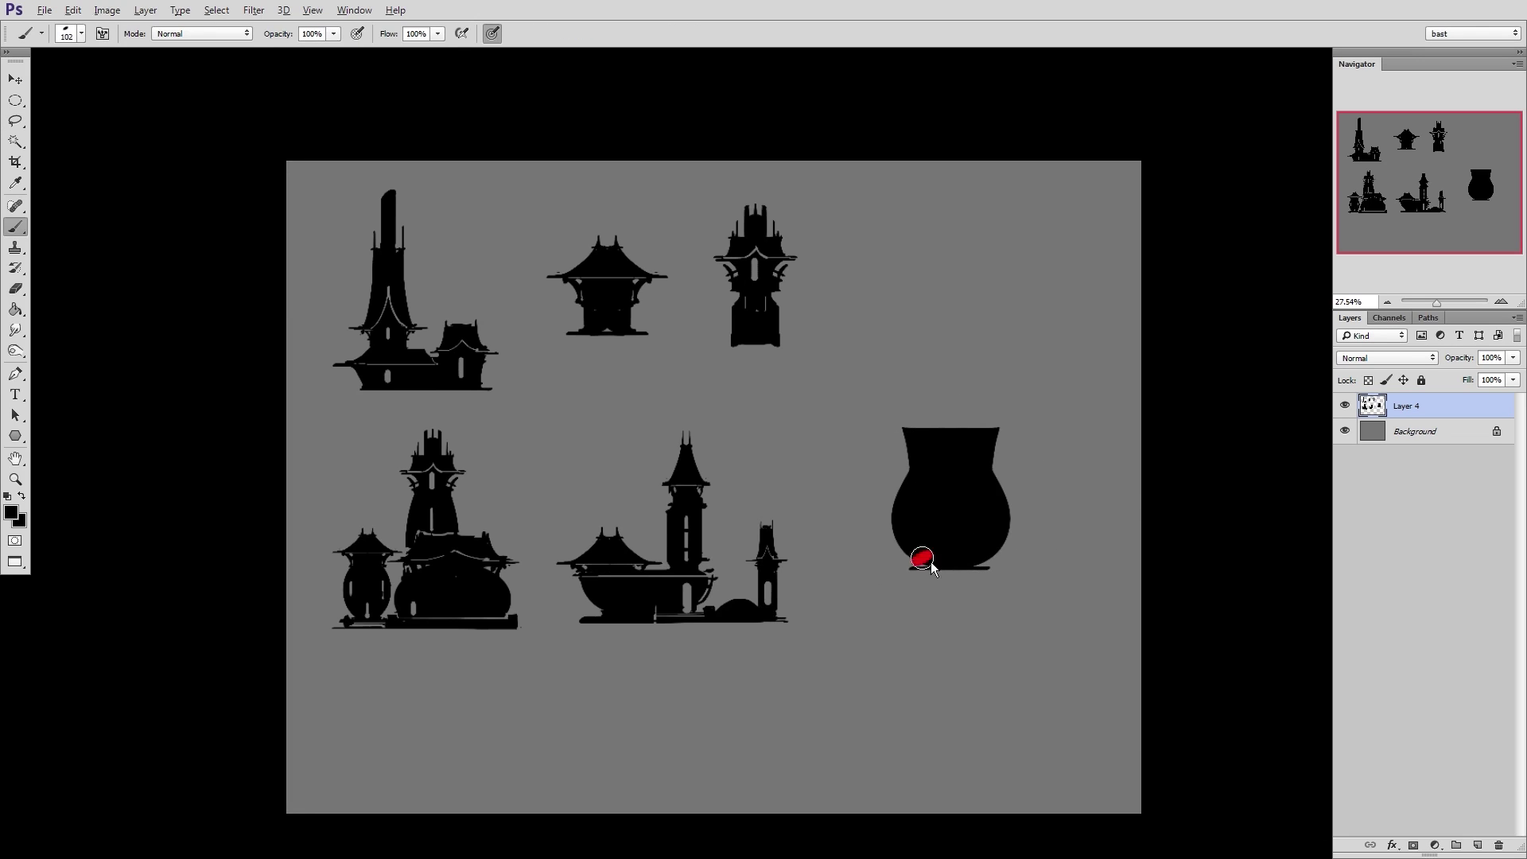
mouse_move(923, 563)
mouse_down()
mouse_move(952, 567)
mouse_move(873, 570)
mouse_up()
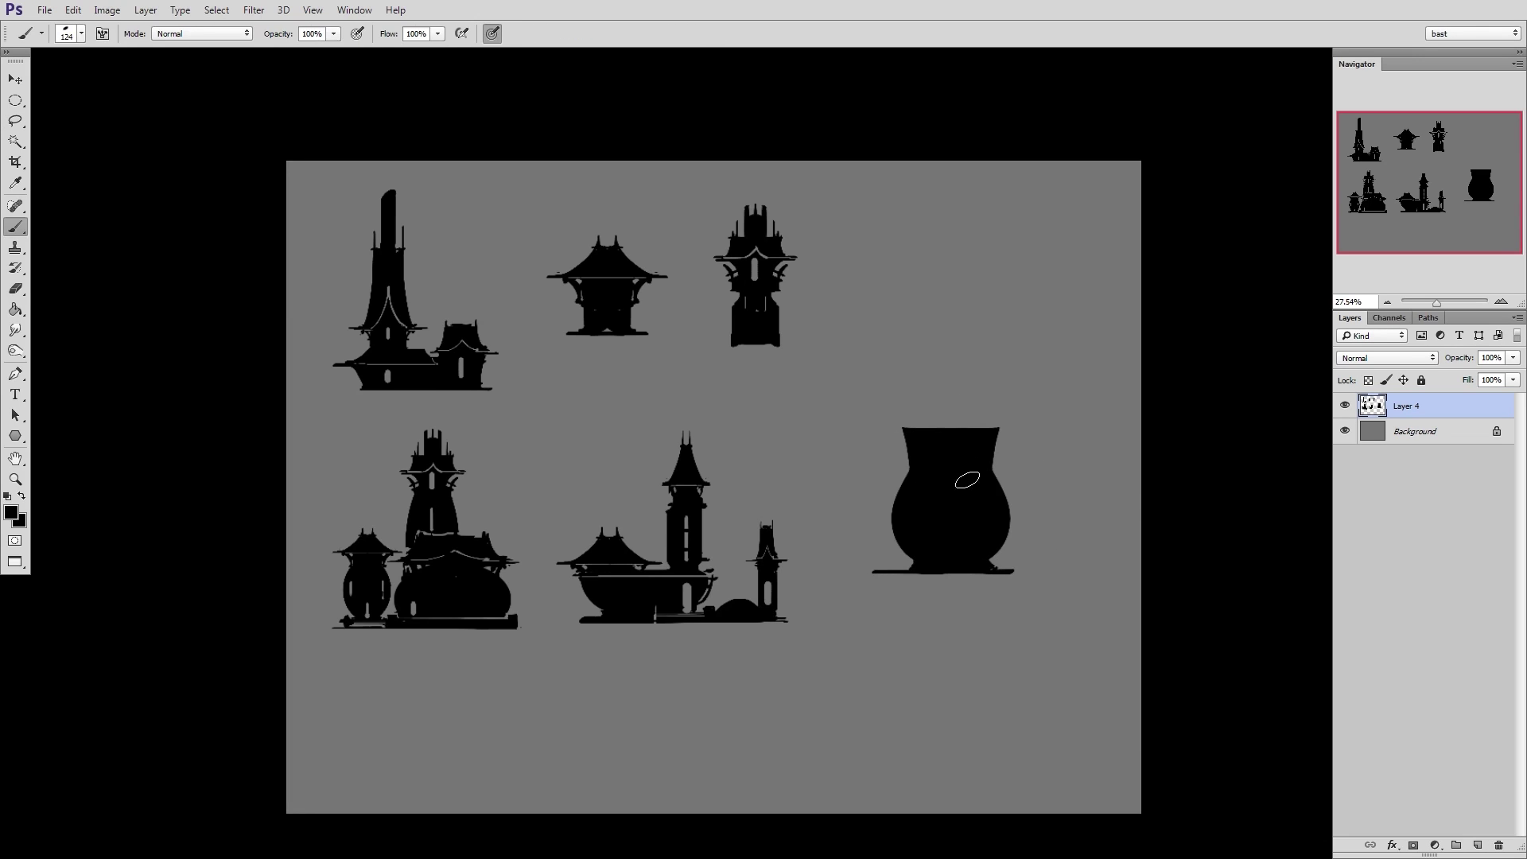
mouse_move(889, 430)
mouse_down()
mouse_move(1009, 430)
mouse_move(990, 458)
mouse_up()
key(e)
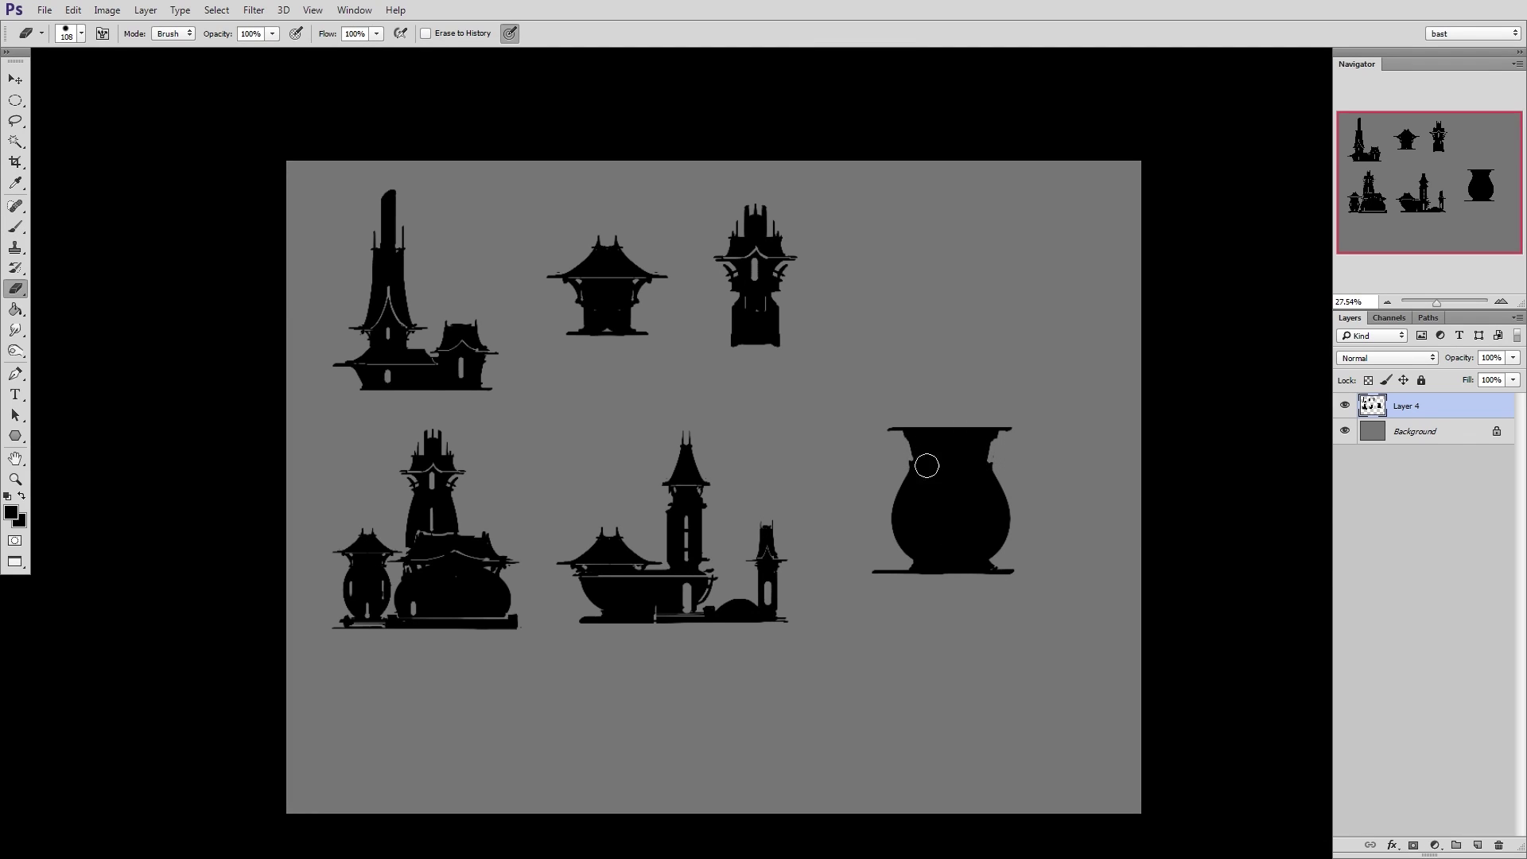
key(b)
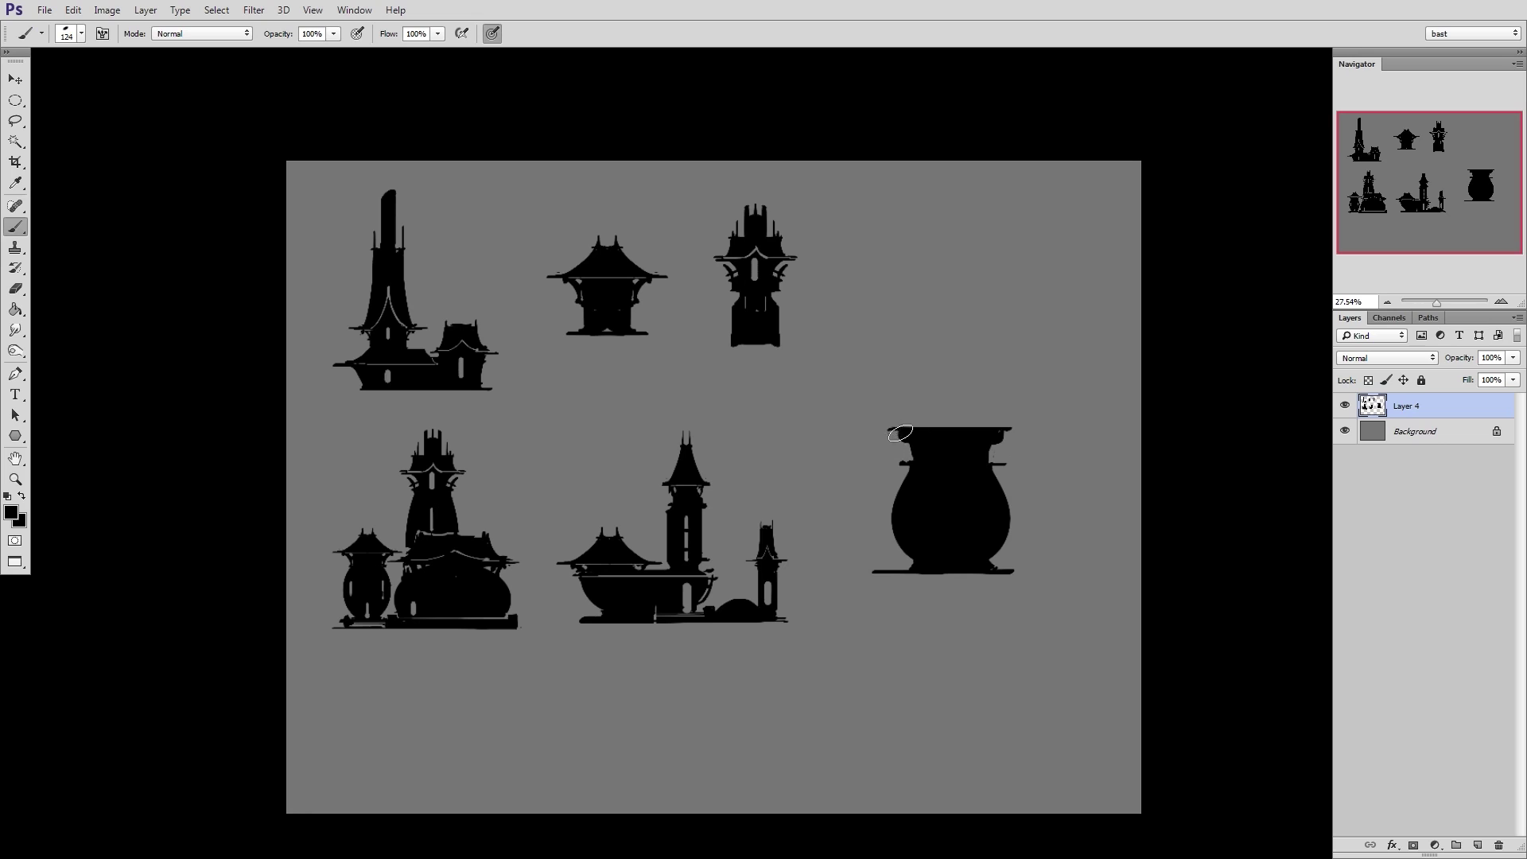
drag(886, 429, 1017, 428)
Copy the small pagoda's roof onto the vase body and enlarge it proportionally to cover the rim
key(l)
mouse_move(684, 280)
mouse_down()
mouse_move(835, 372)
mouse_move(1008, 443)
mouse_up()
key(ctrl+t)
mouse_move(1012, 386)
alt+shift+mouse_down()
mouse_move(1040, 361)
mouse_move(1018, 372)
alt+shift+mouse_up()
key(Return)
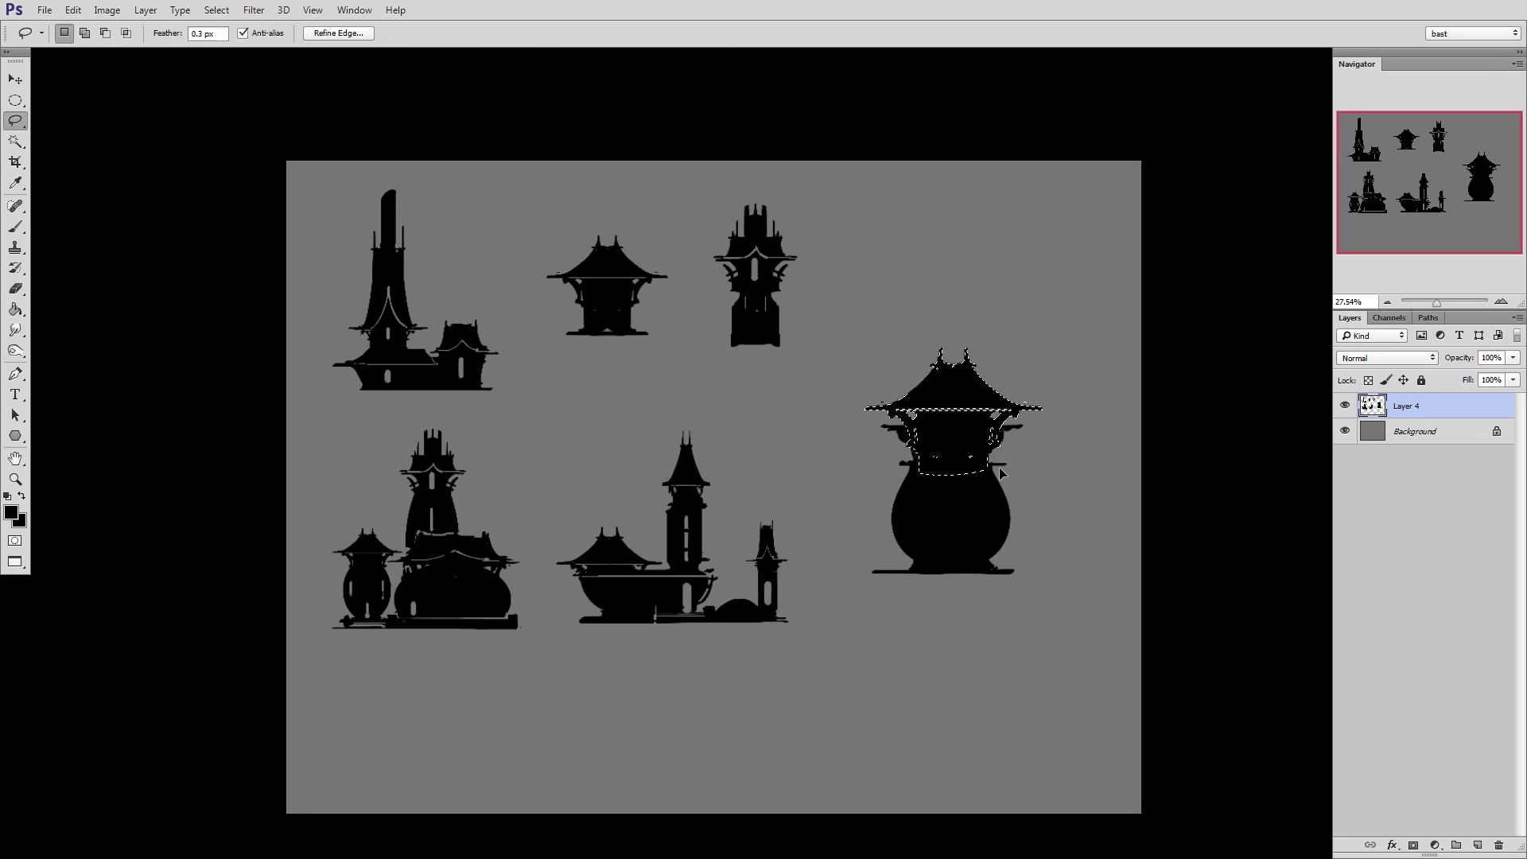
key(ctrl+d)
Erase the underside of the vase building's base line and repaint it as a thicker flat platform
key(e)
key(b)
key(e)
drag(869, 584, 1039, 587)
key(b)
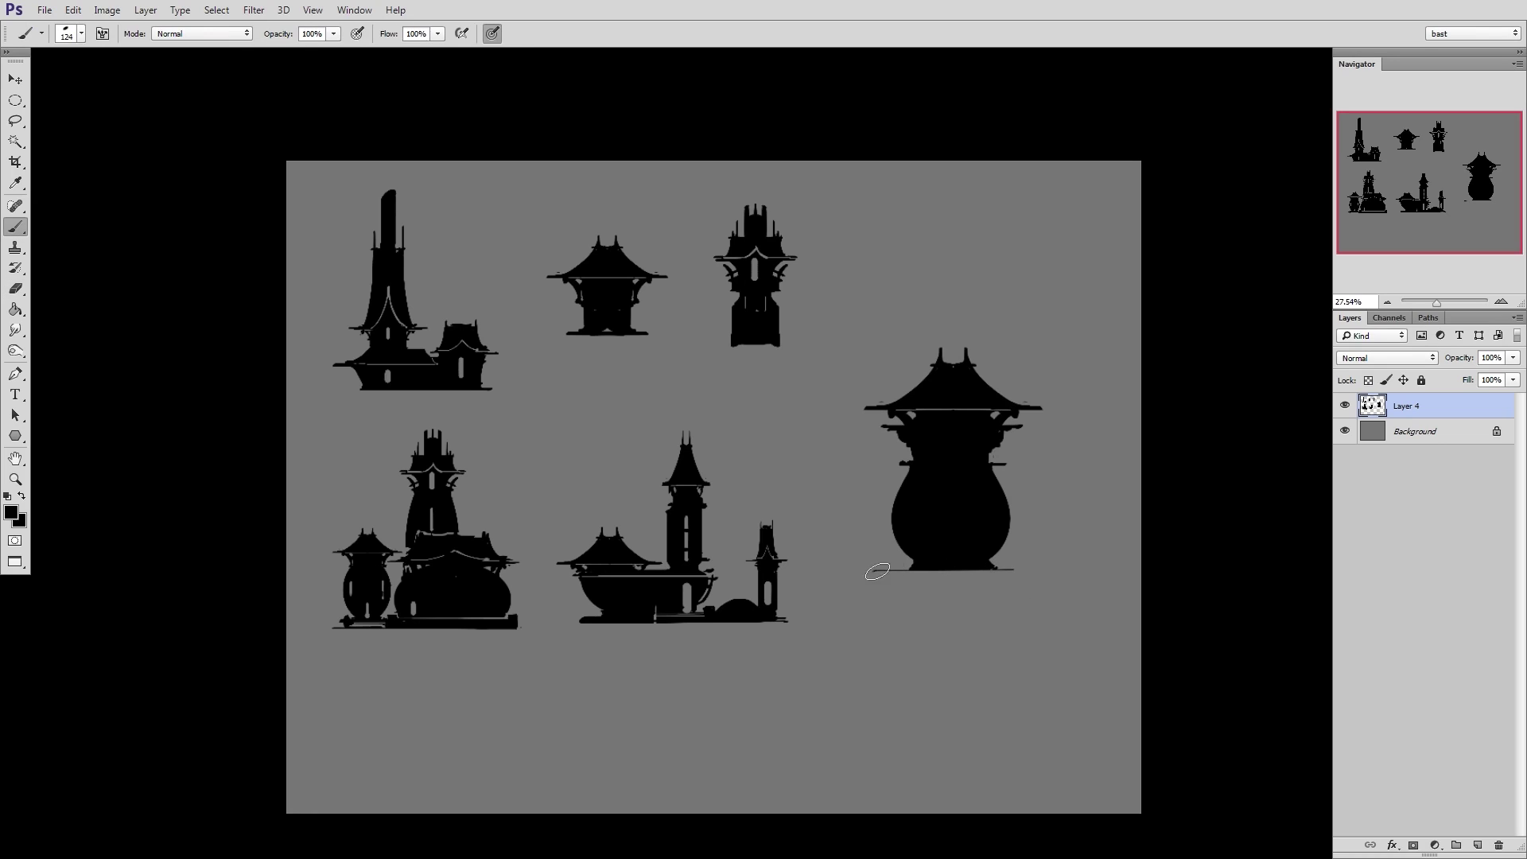
drag(877, 571, 1022, 571)
Select the vase building, scale it down proportionally and move it to the end of the upper row of buildings
key(l)
mouse_move(1052, 492)
mouse_down()
mouse_move(823, 400)
mouse_move(1049, 484)
mouse_up()
key(ctrl+t)
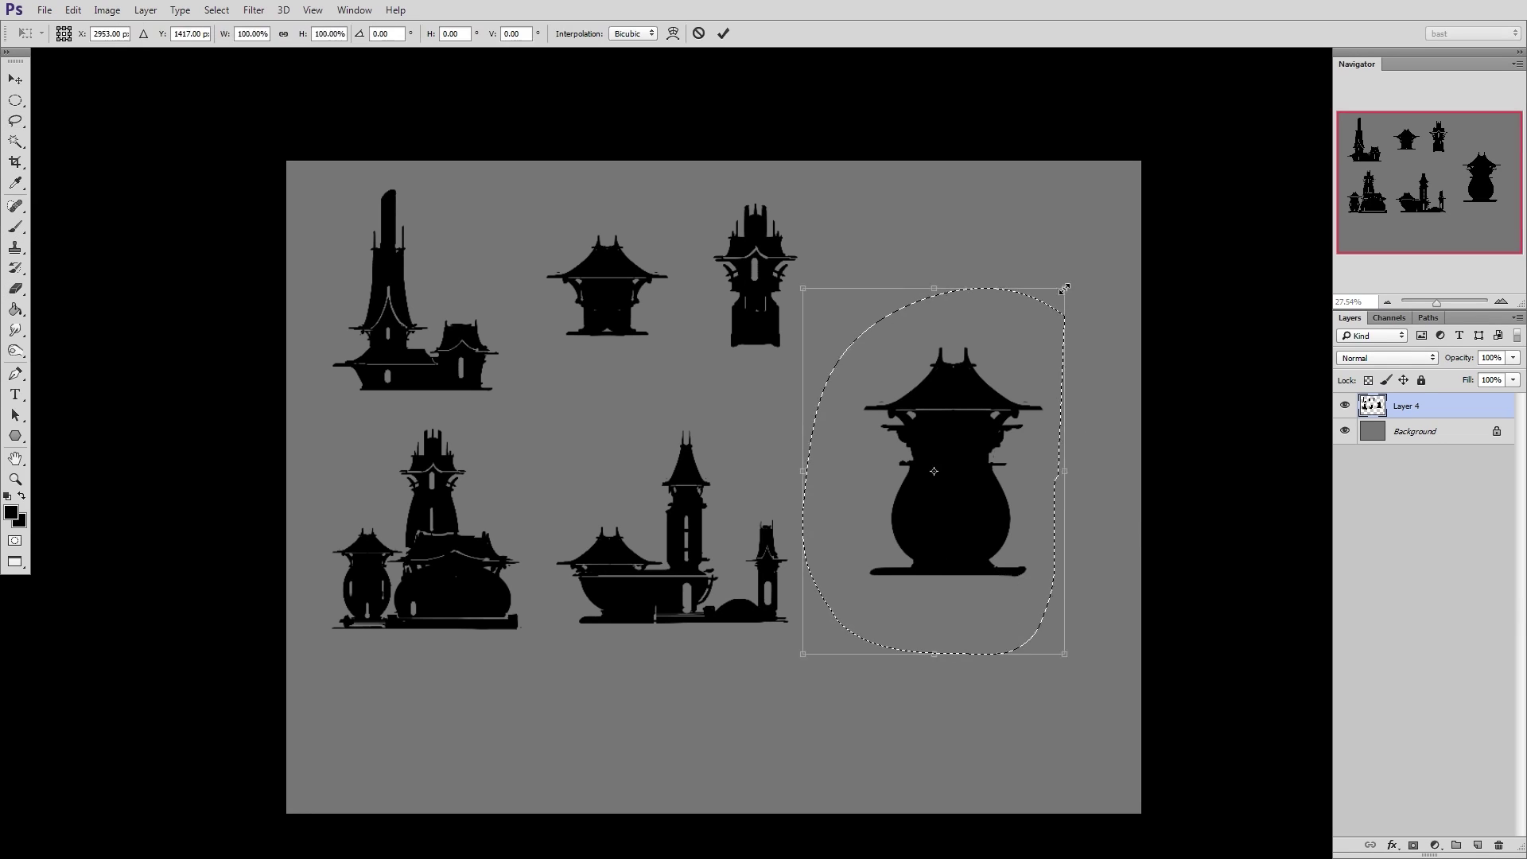
alt+shift+drag(1064, 288, 1010, 365)
mouse_move(950, 453)
mouse_down()
mouse_move(907, 270)
mouse_move(896, 281)
mouse_up()
key(Return)
key(ctrl+d)
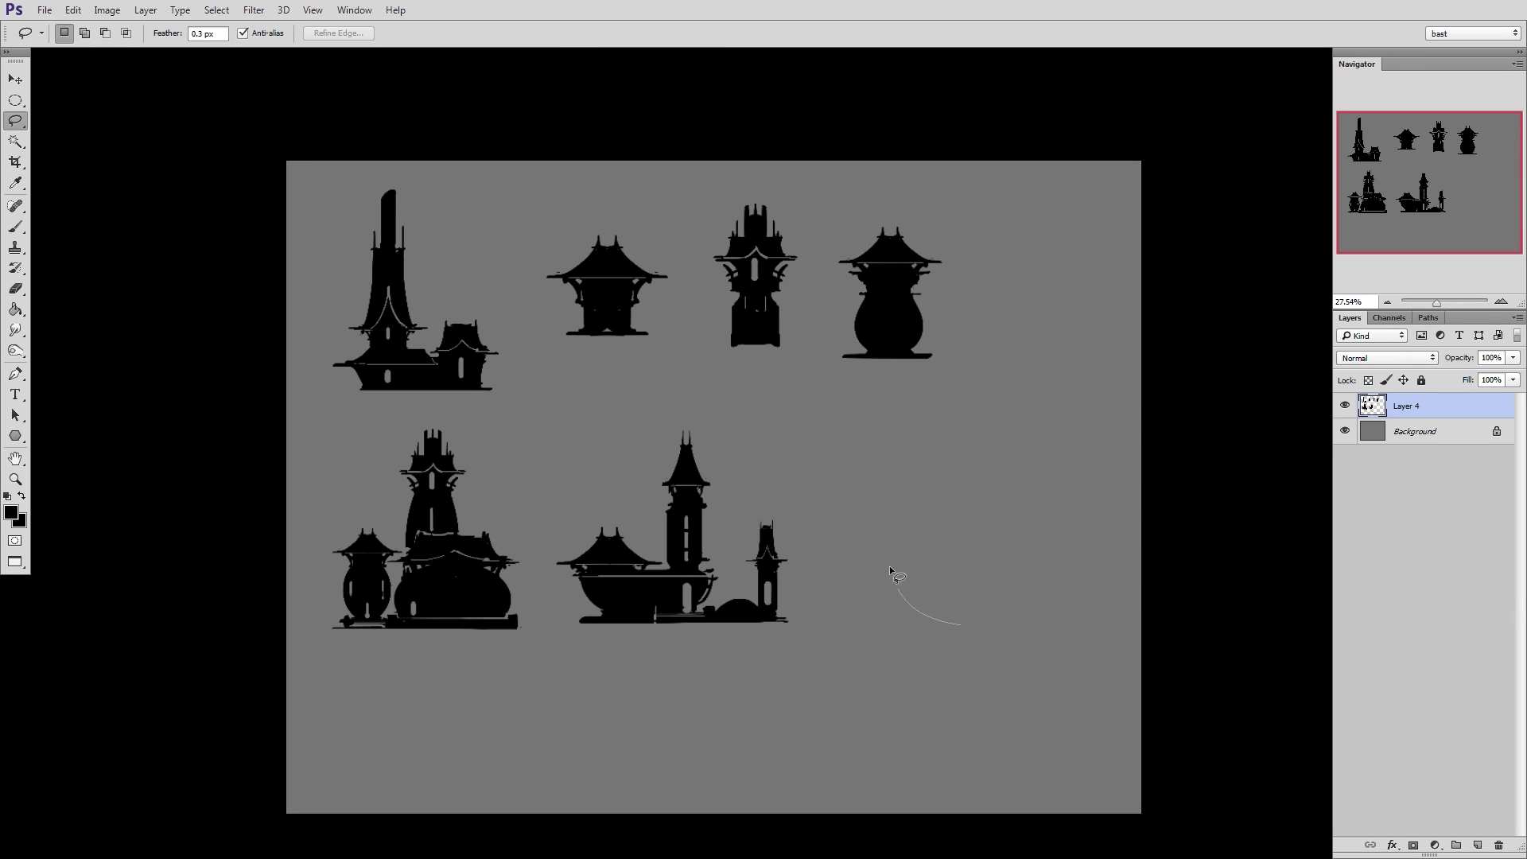
Outline a wide rounded body with a short neck on the empty canvas area and fill it with black
drag(1063, 531, 965, 626)
key(alt+BackSpace)
key(ctrl+d)
Duplicate the rounded body and shift the mirrored copy sideways to form a wide symmetrical body with a short neck
drag(959, 454, 990, 459)
key(ctrl+alt+t)
drag(981, 547, 1010, 547)
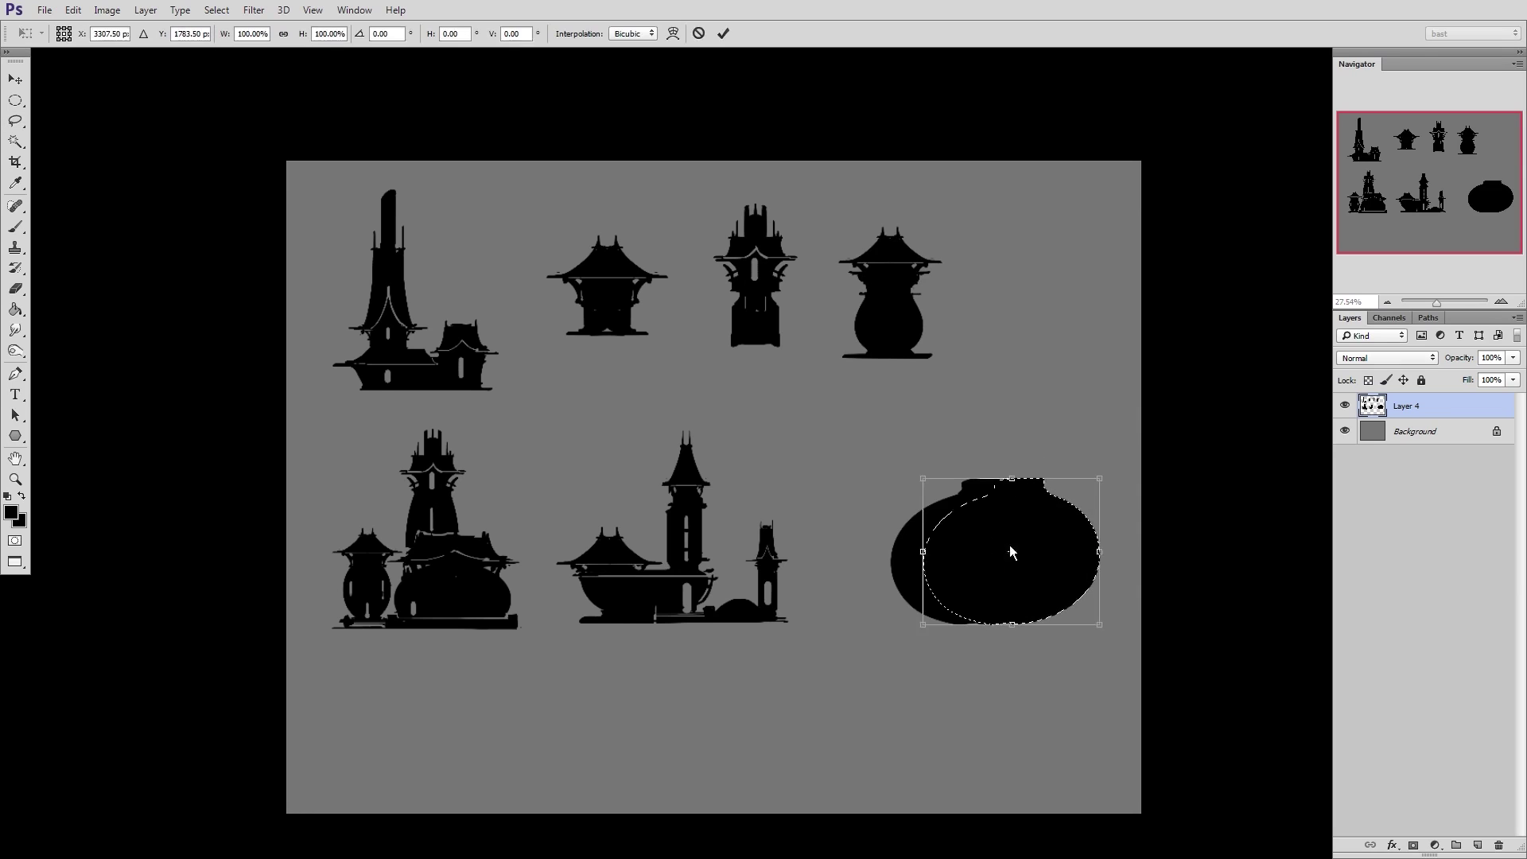
key(Return)
key(ctrl+d)
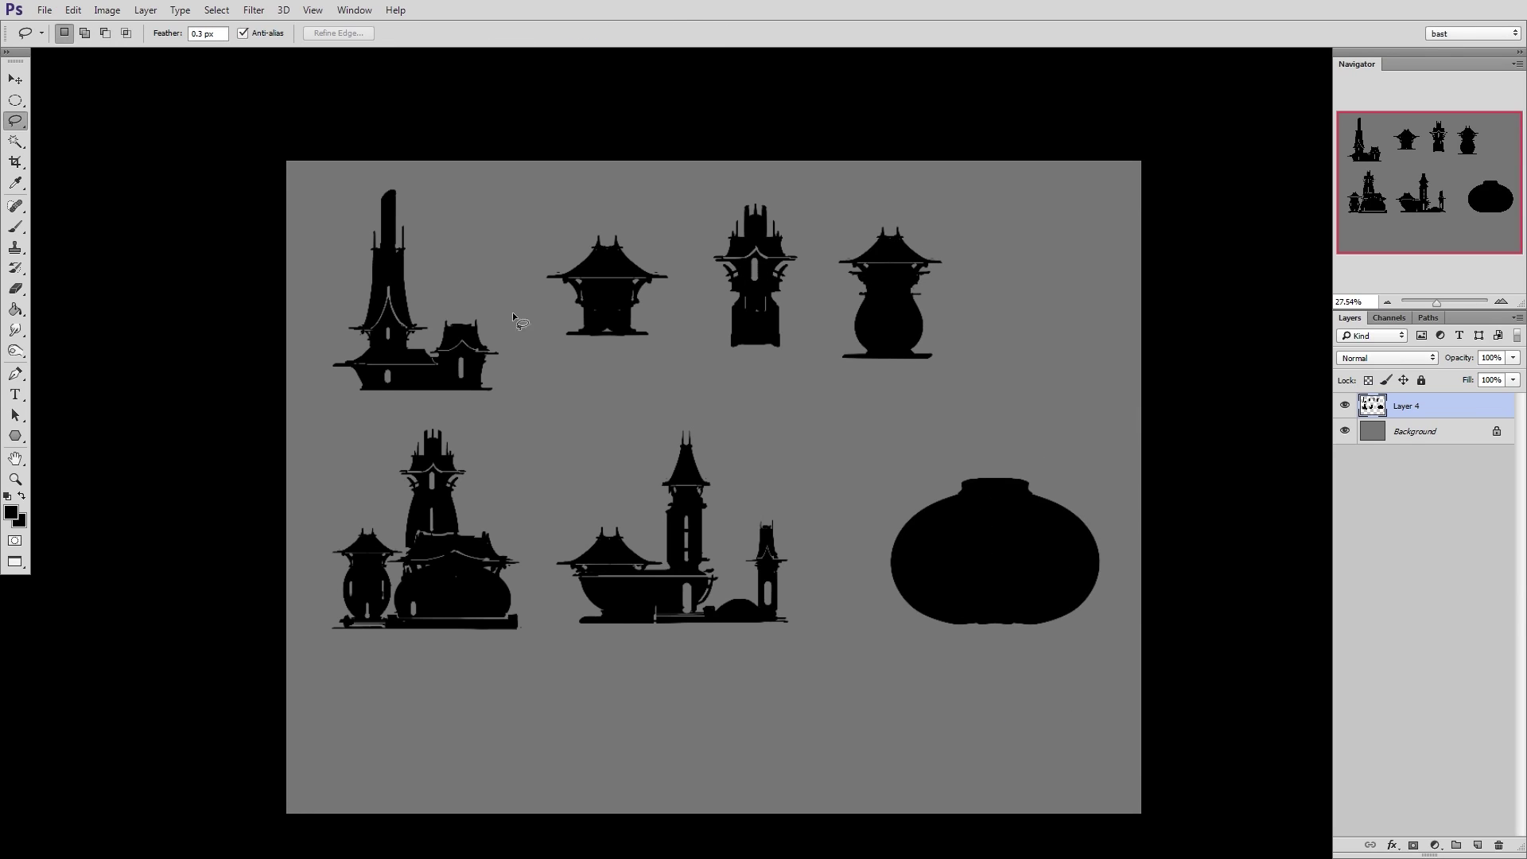
Copy the roof of the small house beside the tall tower onto the rounded body's neck and enlarge it
drag(448, 307, 457, 309)
mouse_move(509, 360)
ctrl+alt+mouse_down()
mouse_move(590, 409)
mouse_move(1021, 478)
ctrl+alt+mouse_up()
key(ctrl+t)
mouse_move(1012, 487)
alt+mouse_down()
mouse_move(1074, 494)
mouse_move(948, 501)
alt+mouse_up()
key(Return)
key(ctrl+d)
key(b)
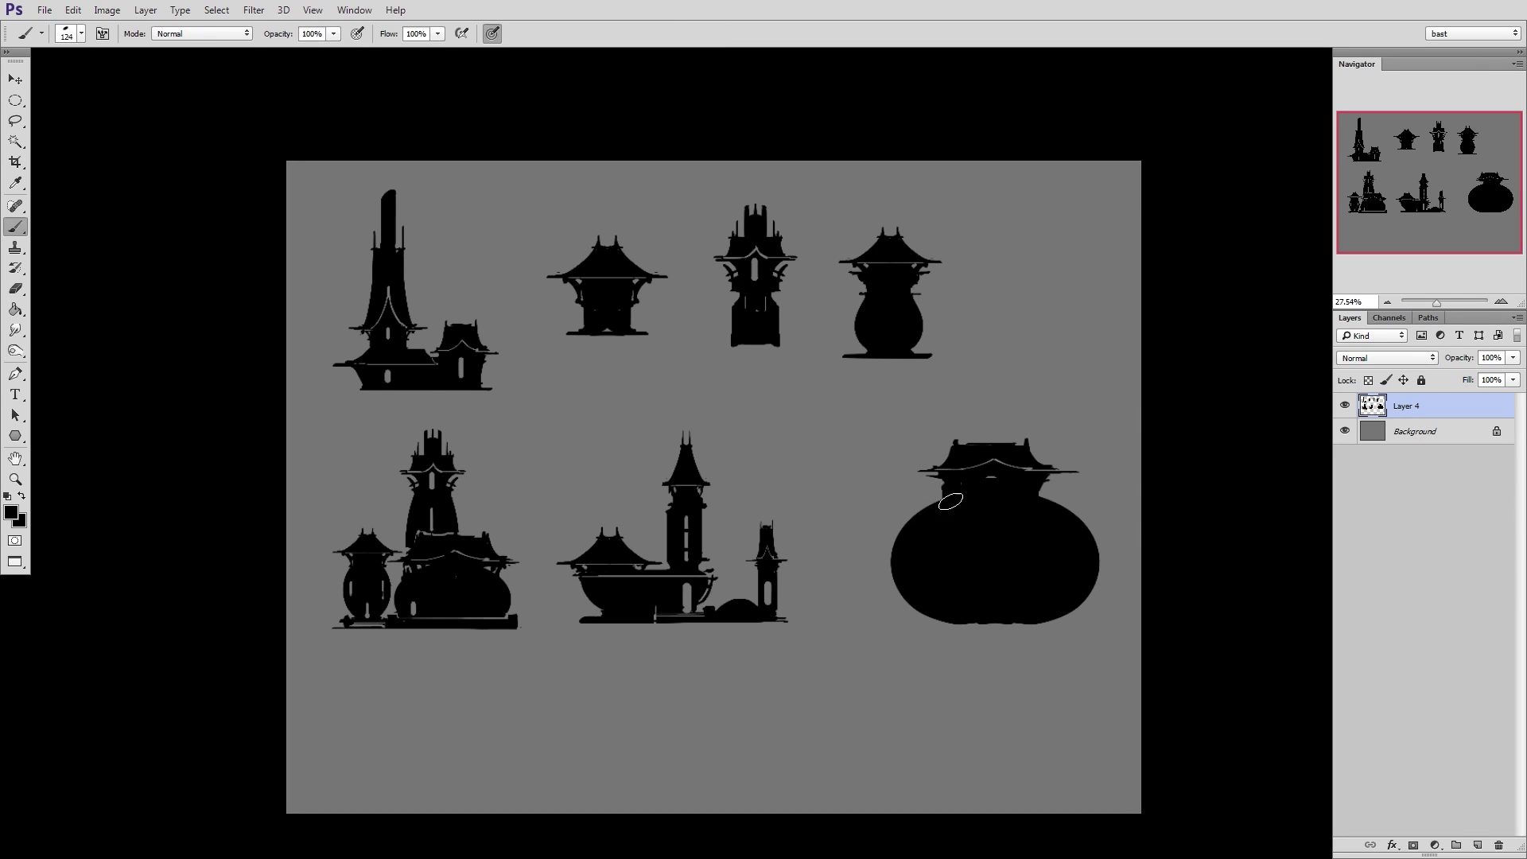
Undo the roof enlargement and rescale the copied roof to about 275% width and 151% height over the body's top
key(e)
key(ctrl+alt+z)
key(ctrl+alt+z)
key(ctrl+alt+z)
key(ctrl+alt+z)
key(ctrl+alt+z)
key(ctrl+t)
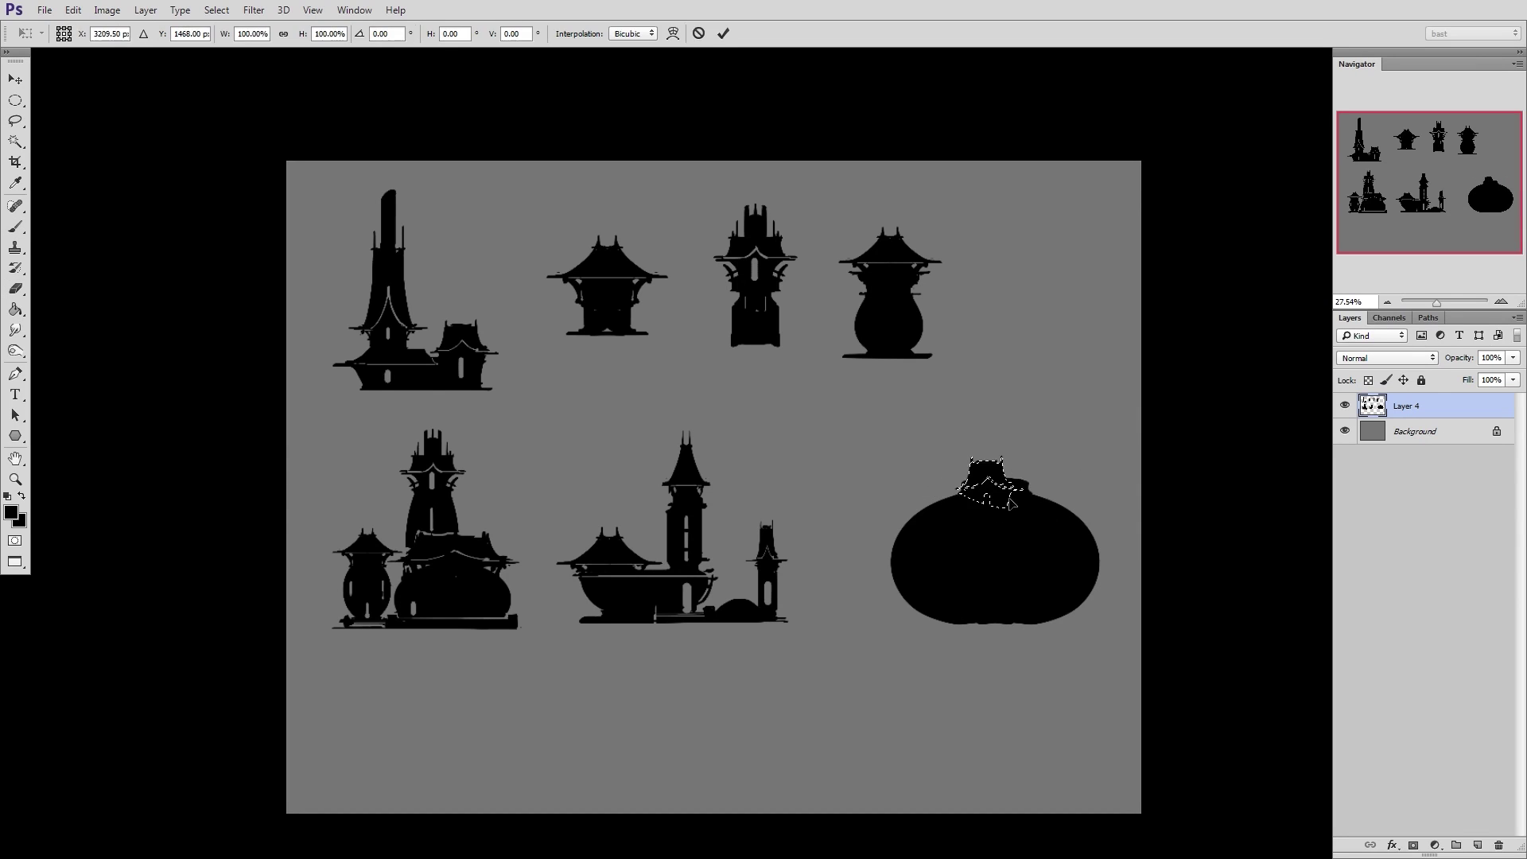
mouse_move(1024, 456)
alt+shift+mouse_down()
mouse_move(1077, 450)
mouse_move(1047, 474)
alt+shift+mouse_up()
mouse_move(1006, 429)
mouse_down()
mouse_move(1009, 479)
mouse_move(1008, 444)
mouse_up()
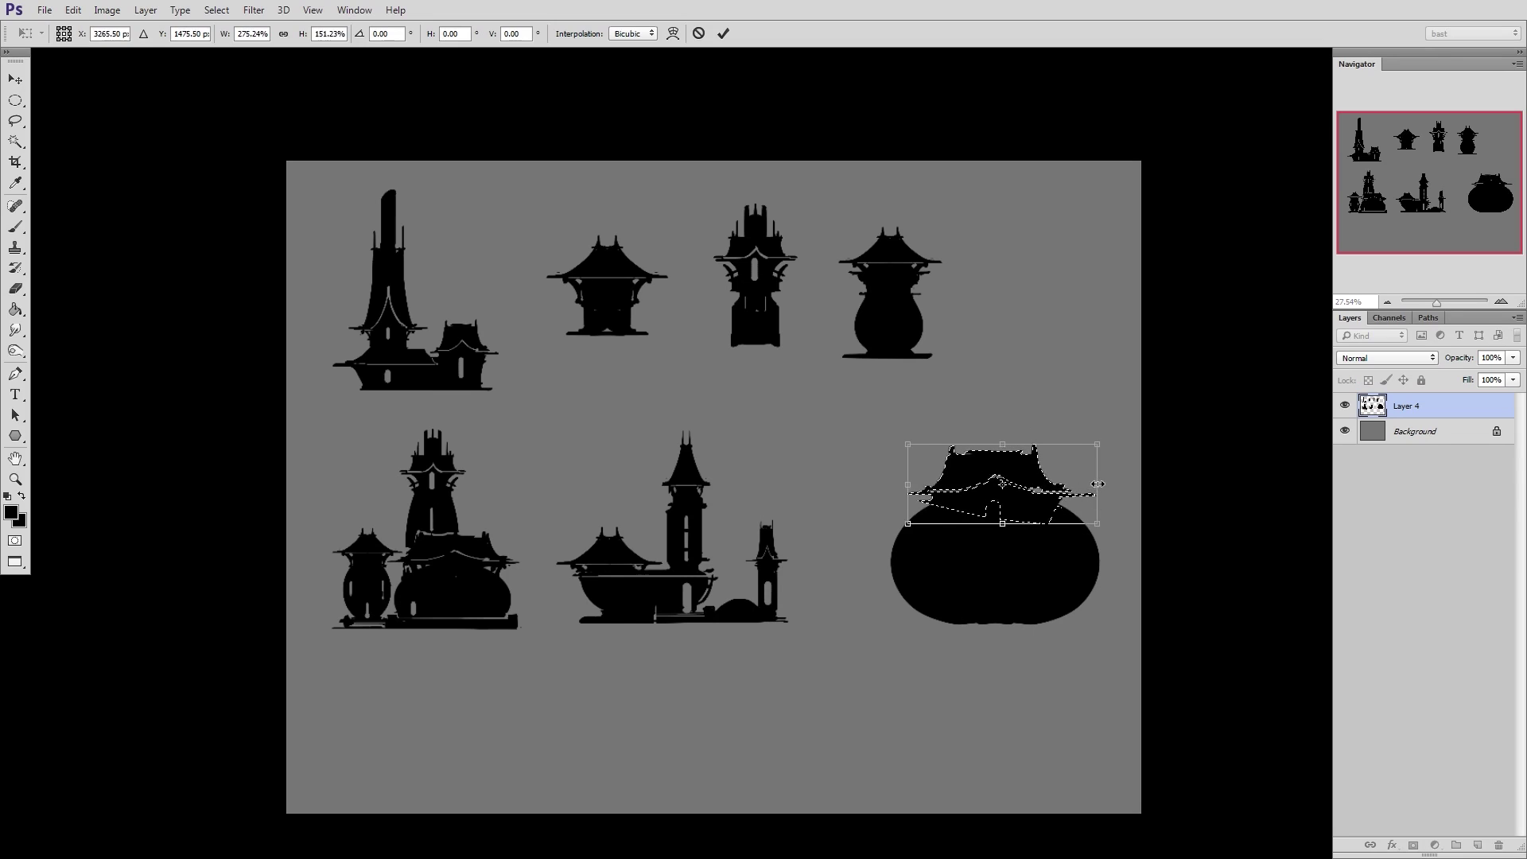
key(Return)
key(ctrl+d)
Paint raised curved edges along both sides of the wide roof
key(b)
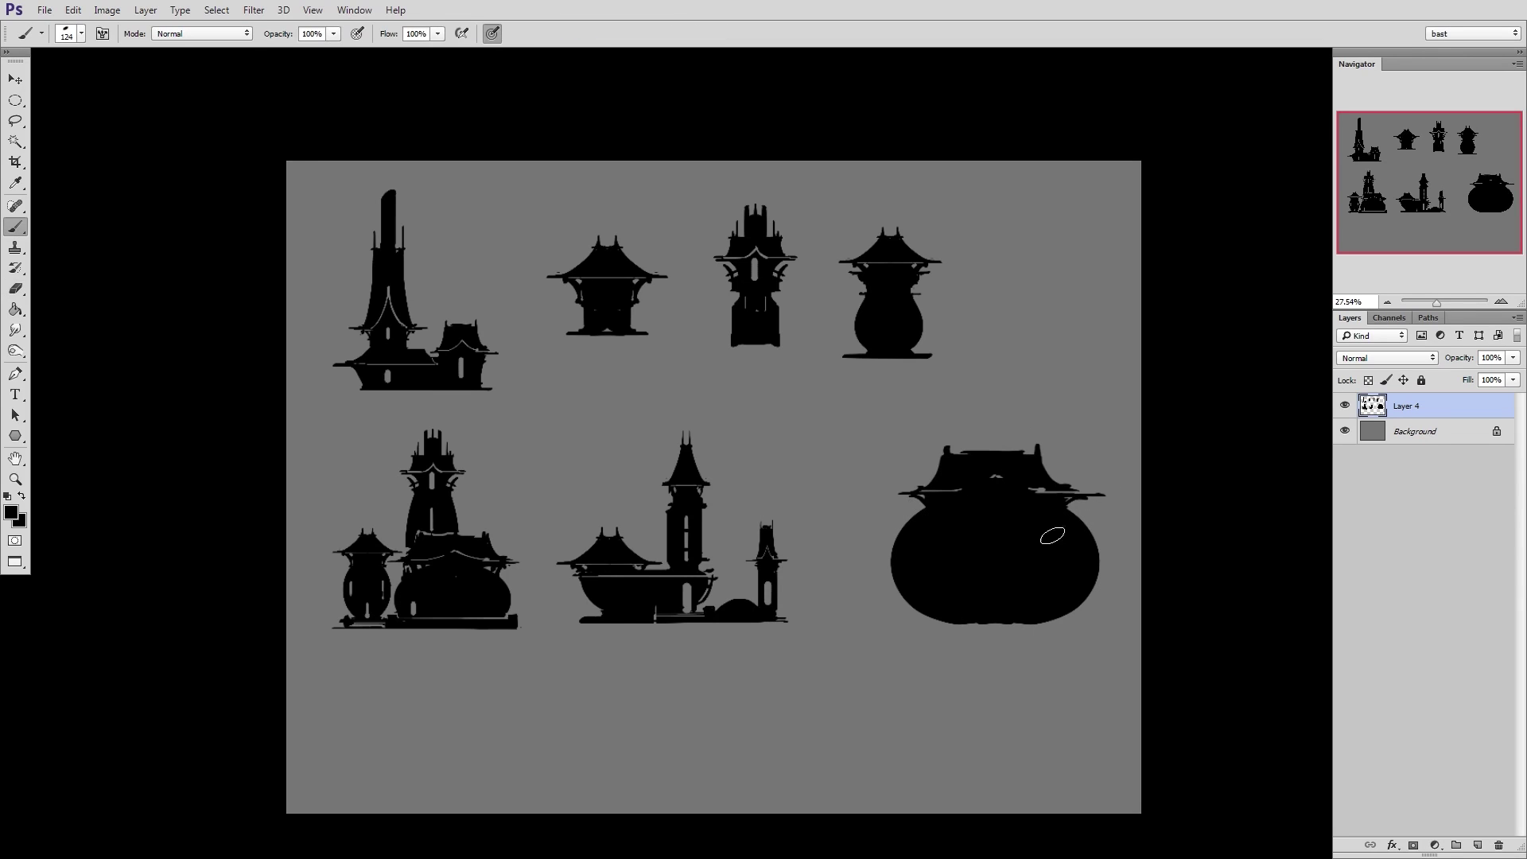
mouse_move(924, 496)
mouse_down()
mouse_move(930, 532)
mouse_move(942, 451)
mouse_up()
drag(1040, 455, 1082, 490)
Erase a large round archway from the lower middle of the body and paint a flat base line beneath it
key(e)
key(bracketright)
key(bracketright)
key(bracketright)
key(bracketright)
key(bracketright)
key(bracketright)
key(bracketright)
key(bracketright)
key(bracketright)
key(bracketright)
click(1001, 598)
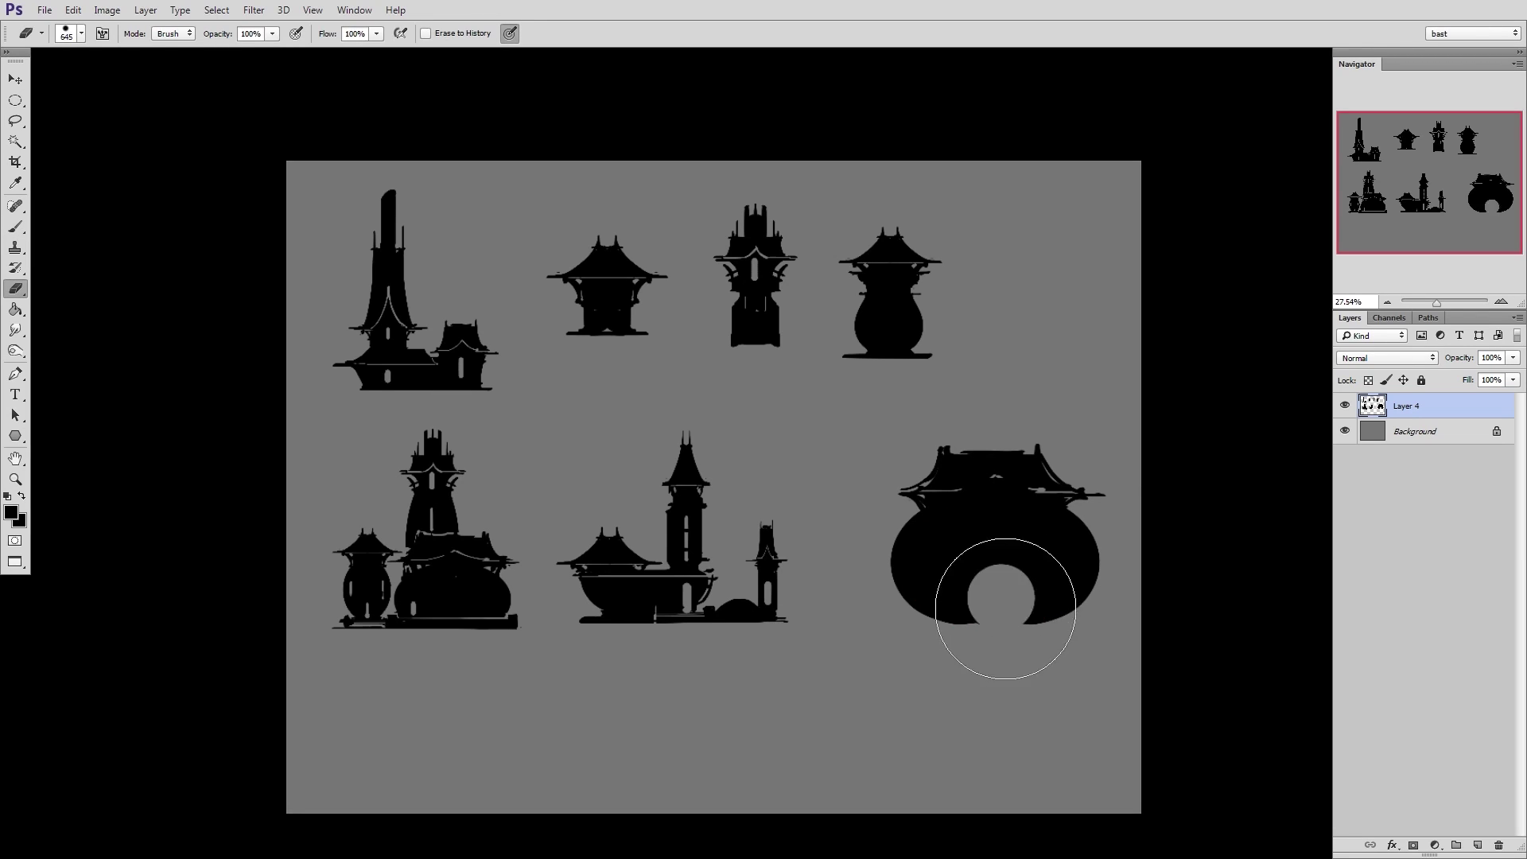
key(ctrl+z)
key(bracketright)
click(1000, 595)
key(ctrl+z)
click(1000, 590)
key(b)
mouse_move(897, 625)
mouse_down()
mouse_move(1071, 626)
mouse_move(934, 620)
mouse_up()
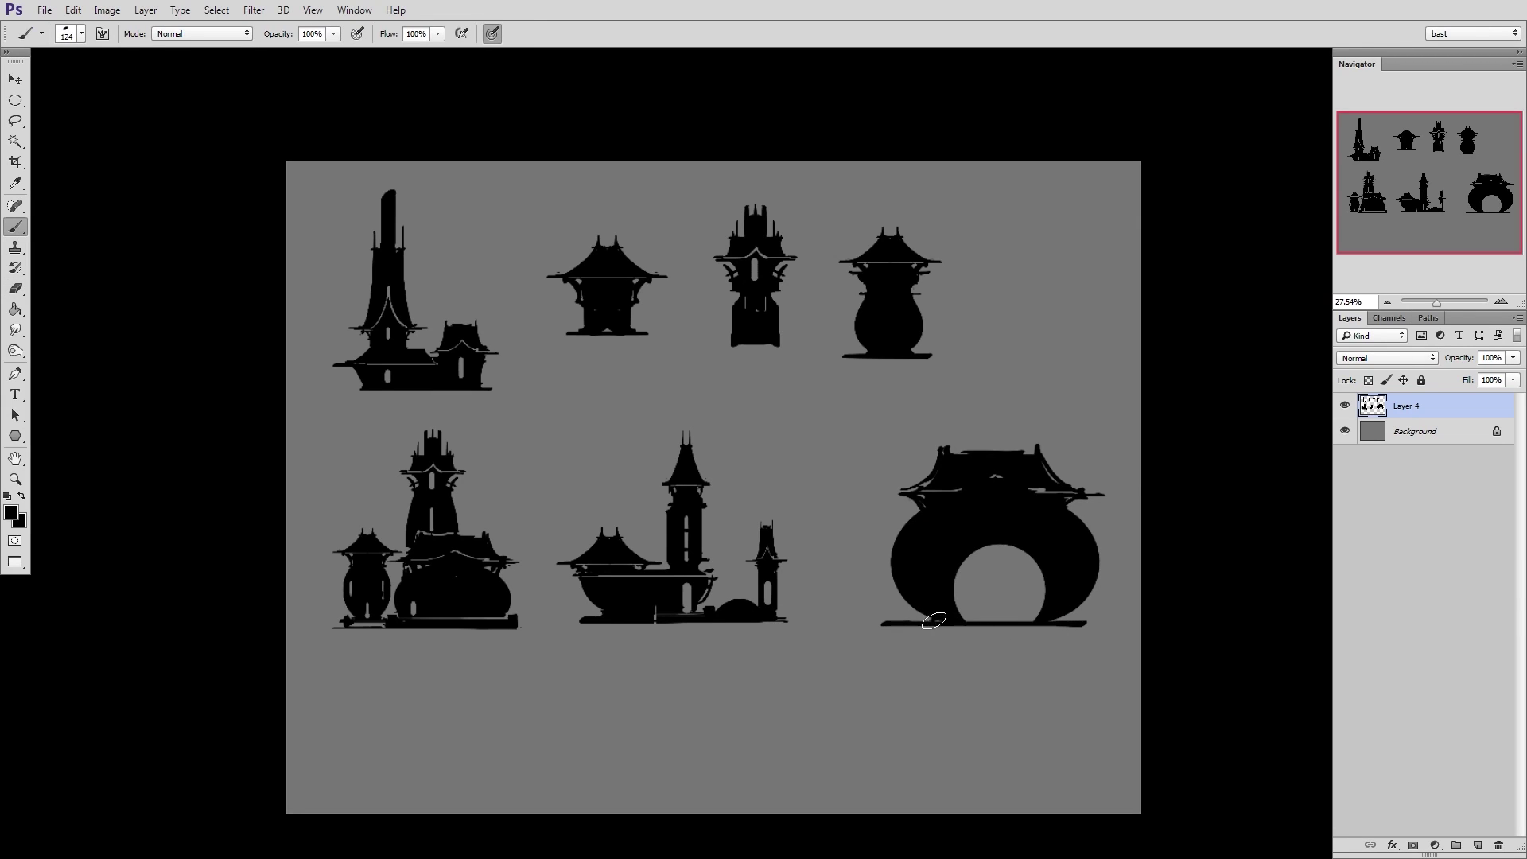
Try erasing a round opening beside the archway, and undo it together with the base line and the archway
key(e)
key(bracketleft)
key(bracketleft)
key(bracketleft)
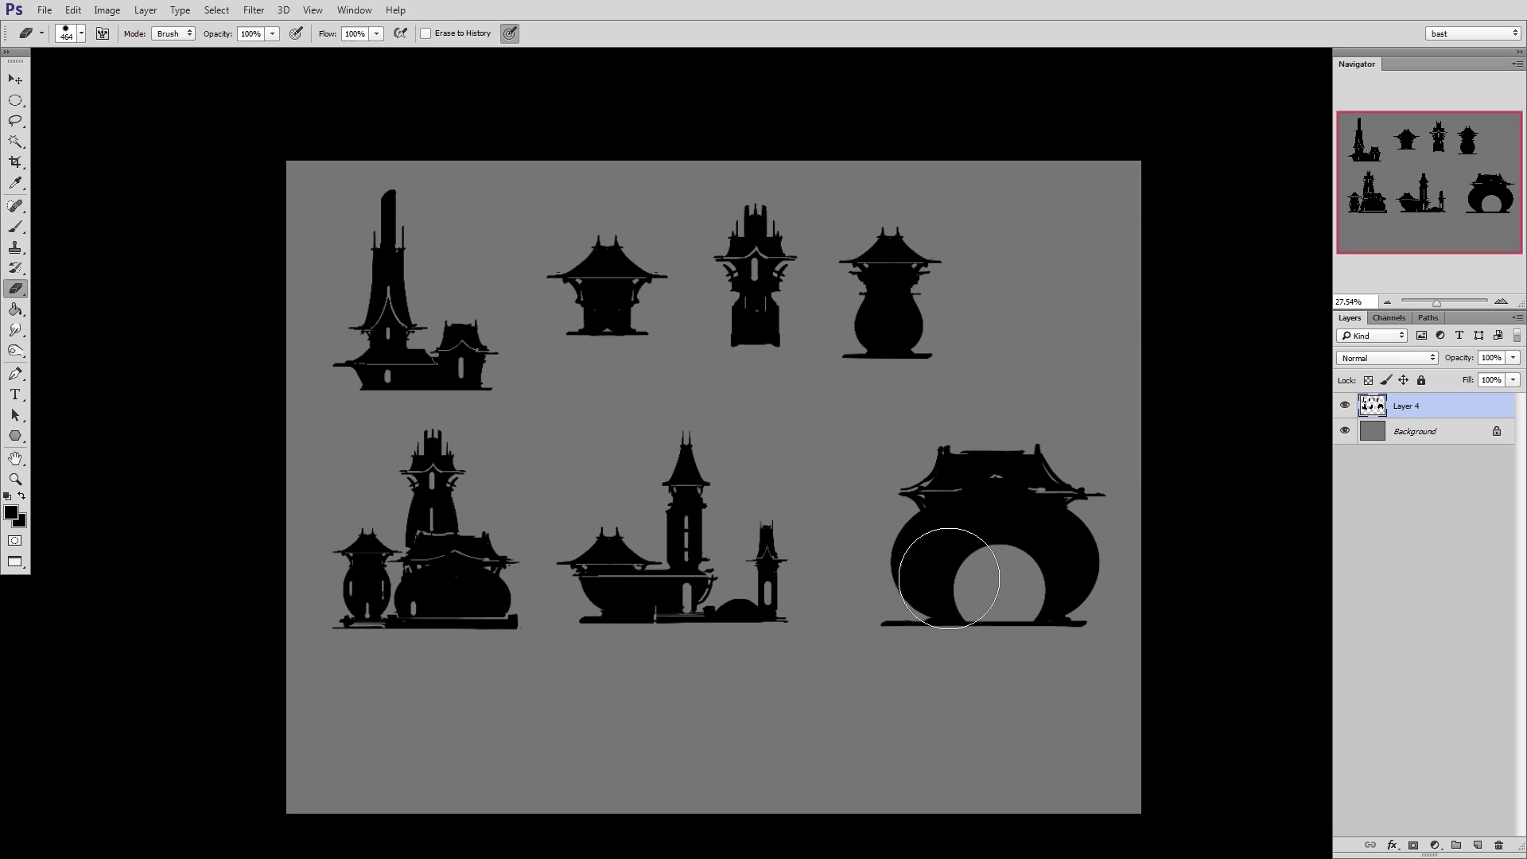
click(929, 548)
key(ctrl+z)
key(ctrl+alt+z)
key(ctrl+alt+z)
key(ctrl+alt+z)
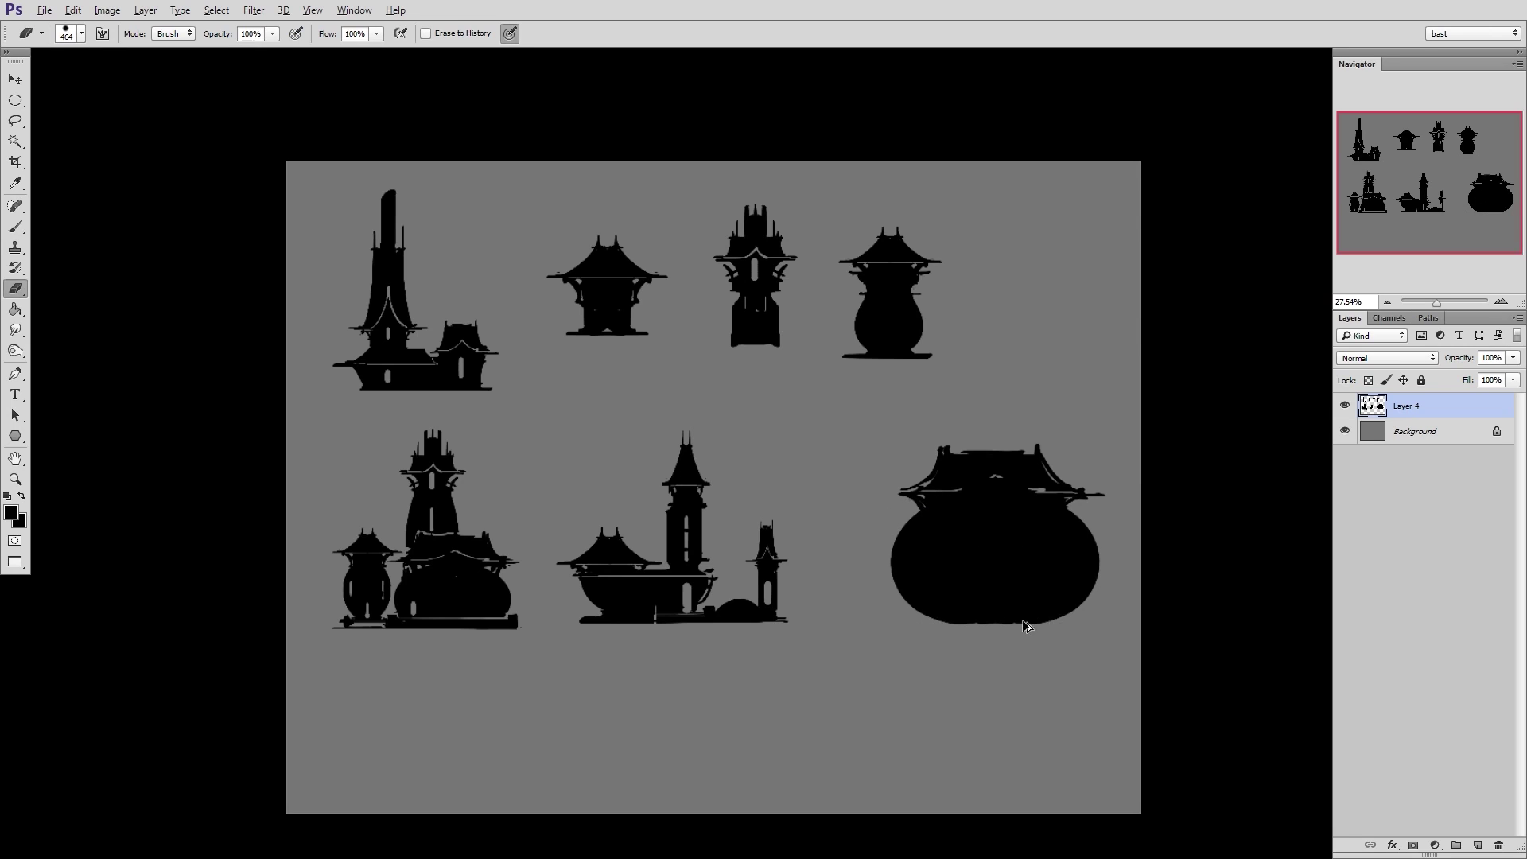
Erase a large and a small round window in the upper sides of the body and paint a flat base line
alt+right_drag(1024, 544, 1045, 544)
click(1046, 544)
alt+right_drag(1006, 624, 965, 625)
key(b)
drag(895, 623, 1071, 622)
key(e)
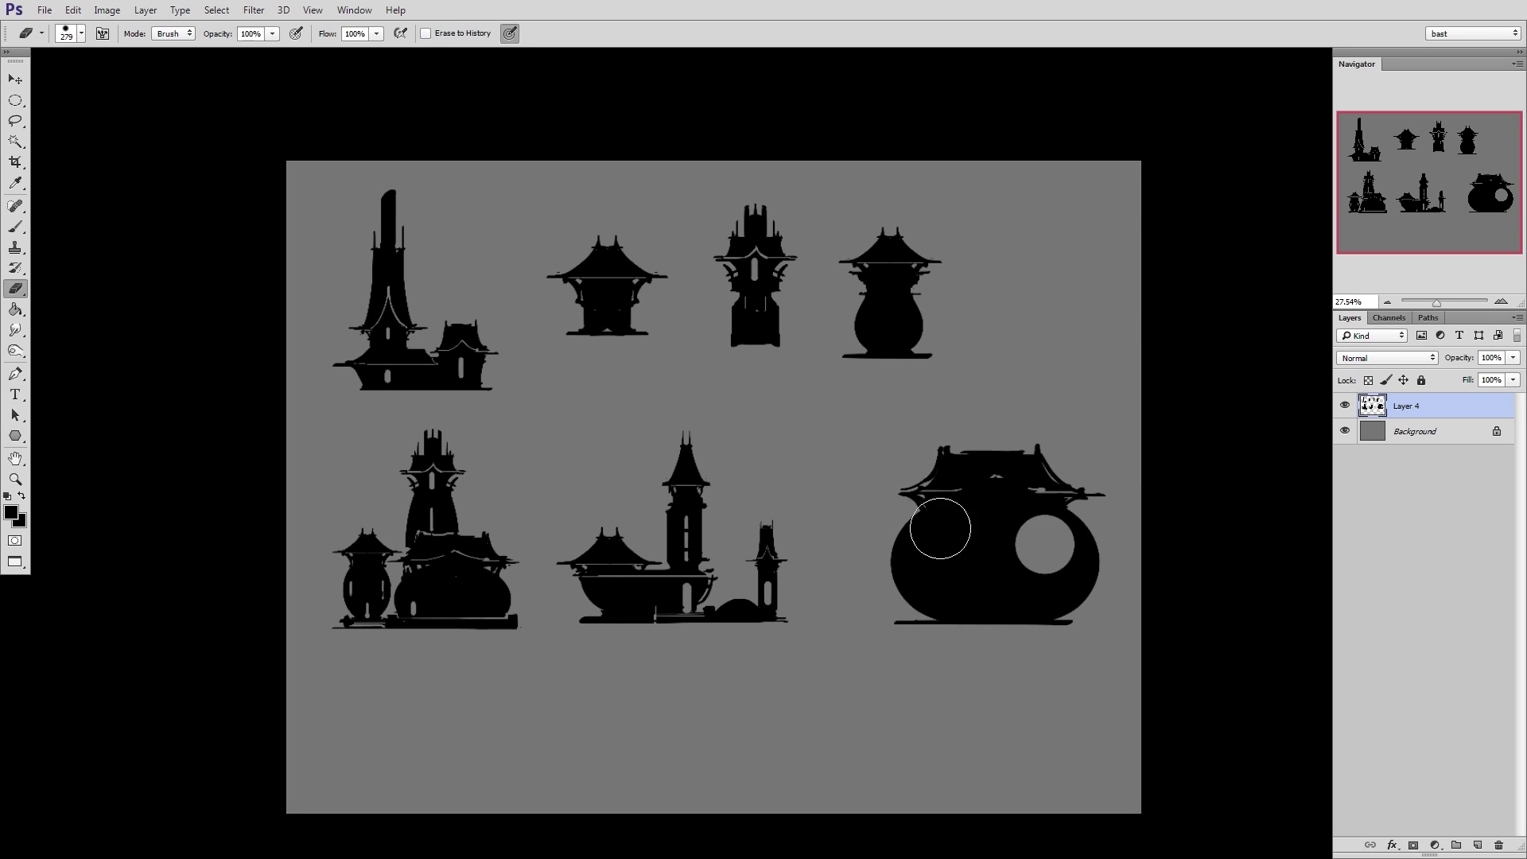
click(940, 529)
Erase a large off-centre archway from the lower part of the body, trying several eraser sizes
alt+right_drag(975, 605, 999, 607)
key(bracketright)
key(bracketright)
key(bracketright)
key(bracketright)
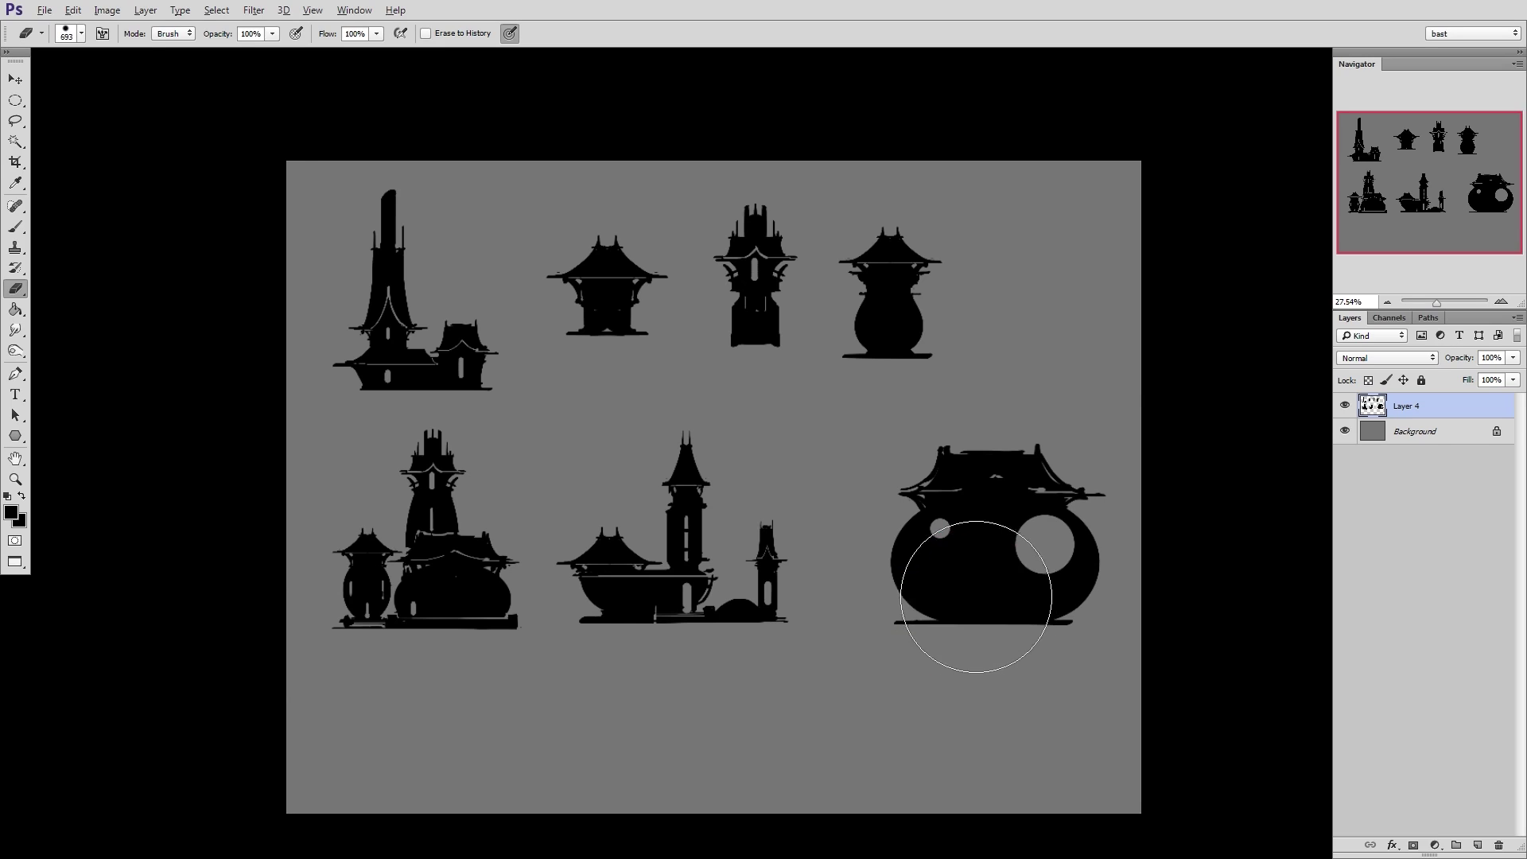
click(971, 597)
key(ctrl+alt+z)
key(bracketright)
key(bracketright)
key(bracketright)
click(961, 595)
key(ctrl+alt+z)
key(bracketright)
key(bracketright)
click(960, 600)
Repaint the base line across the archway and paint a supporting leg with ragged details along its thin side
key(b)
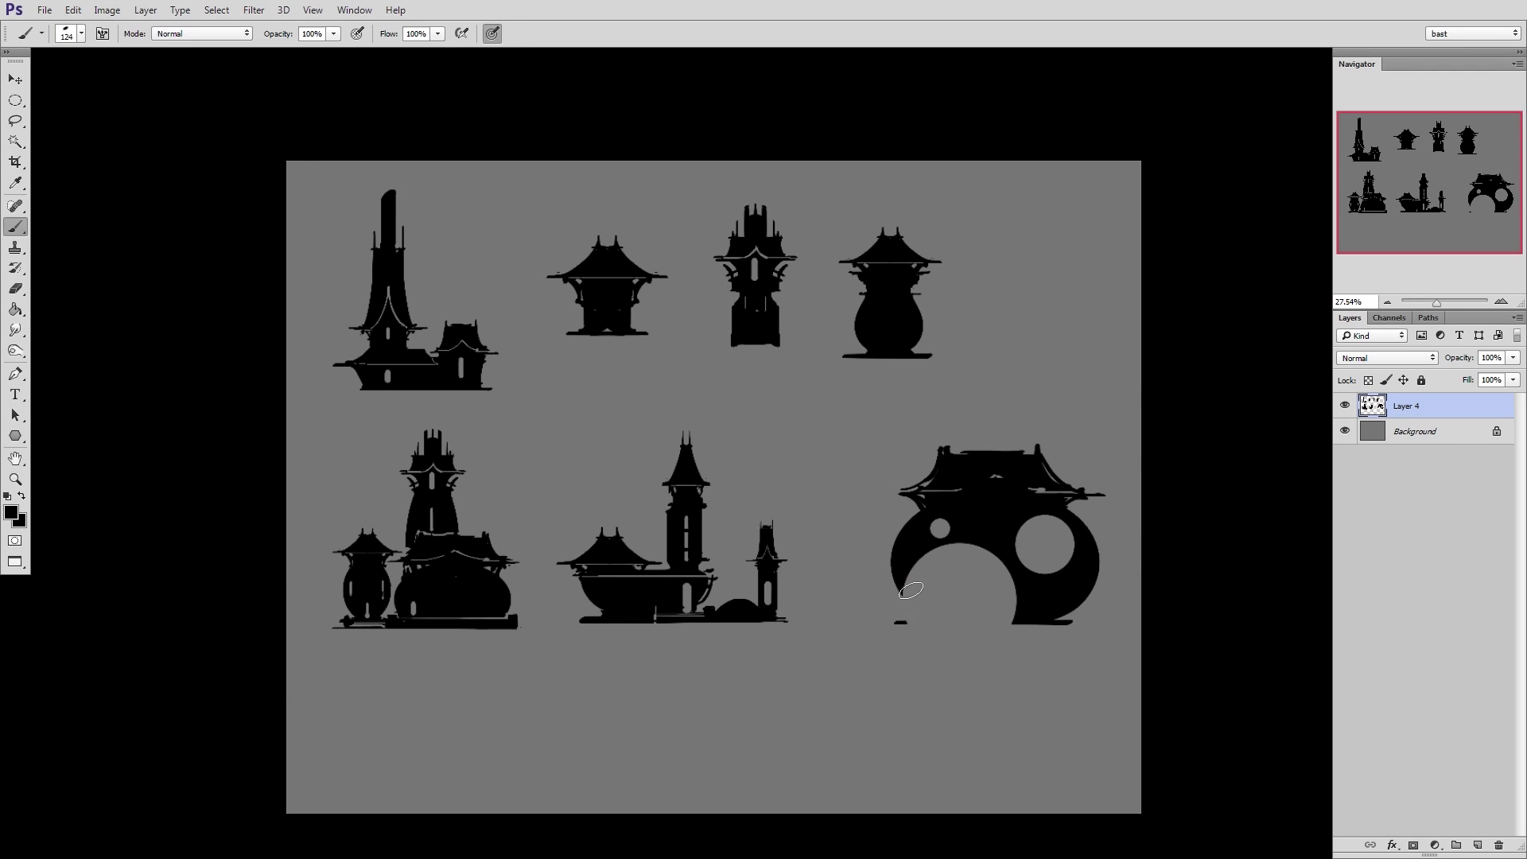
drag(891, 623, 1074, 622)
drag(940, 551, 913, 610)
drag(937, 552, 910, 612)
drag(920, 574, 901, 614)
Try erasing a round opening in the roof of the arched building and undo it
key(e)
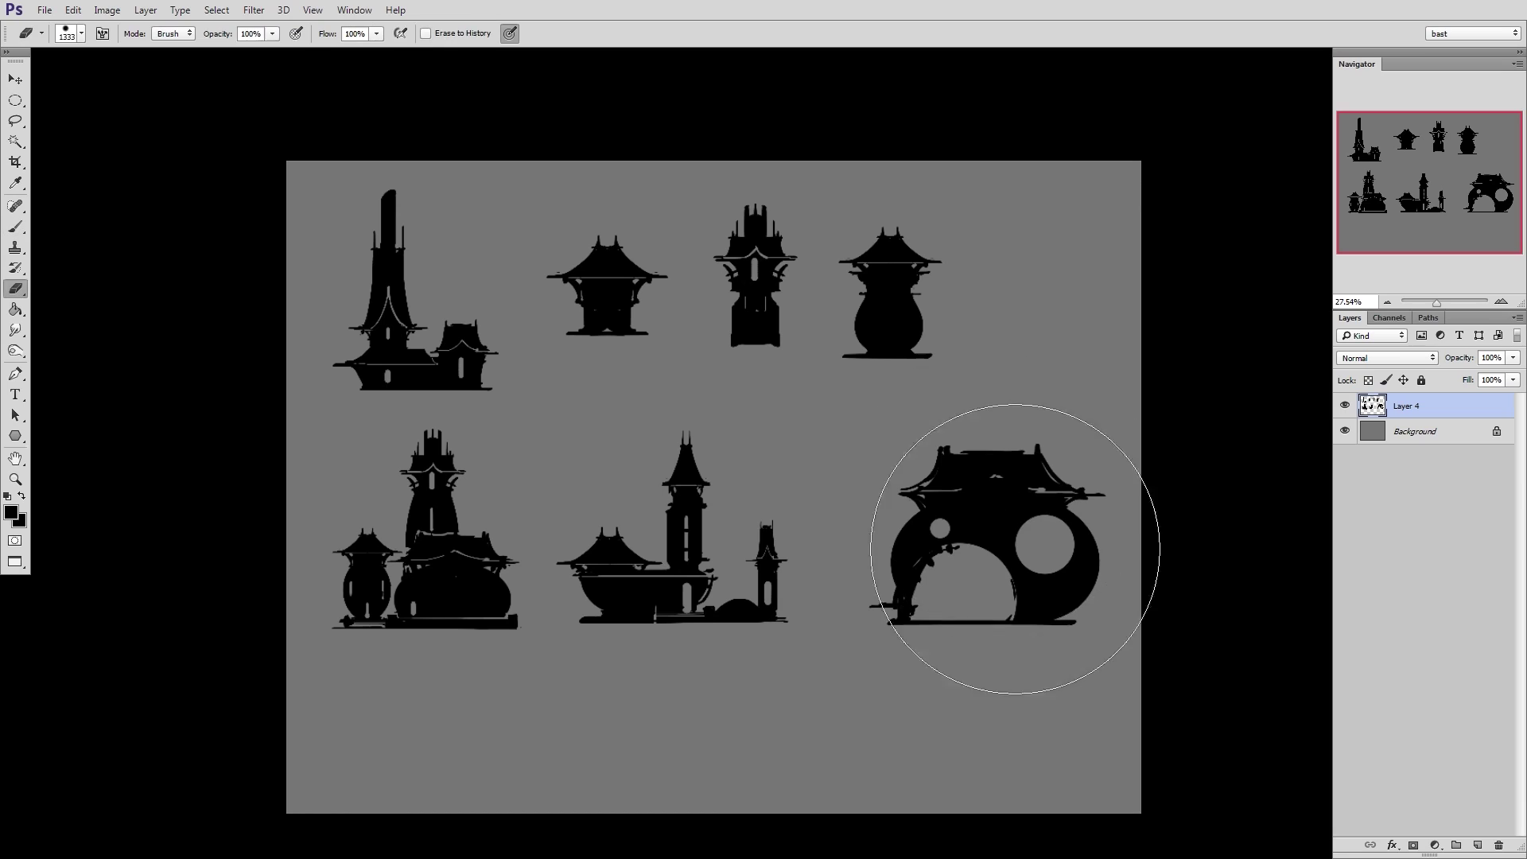
alt+right_drag(1015, 550, 935, 537)
click(992, 476)
key(ctrl+z)
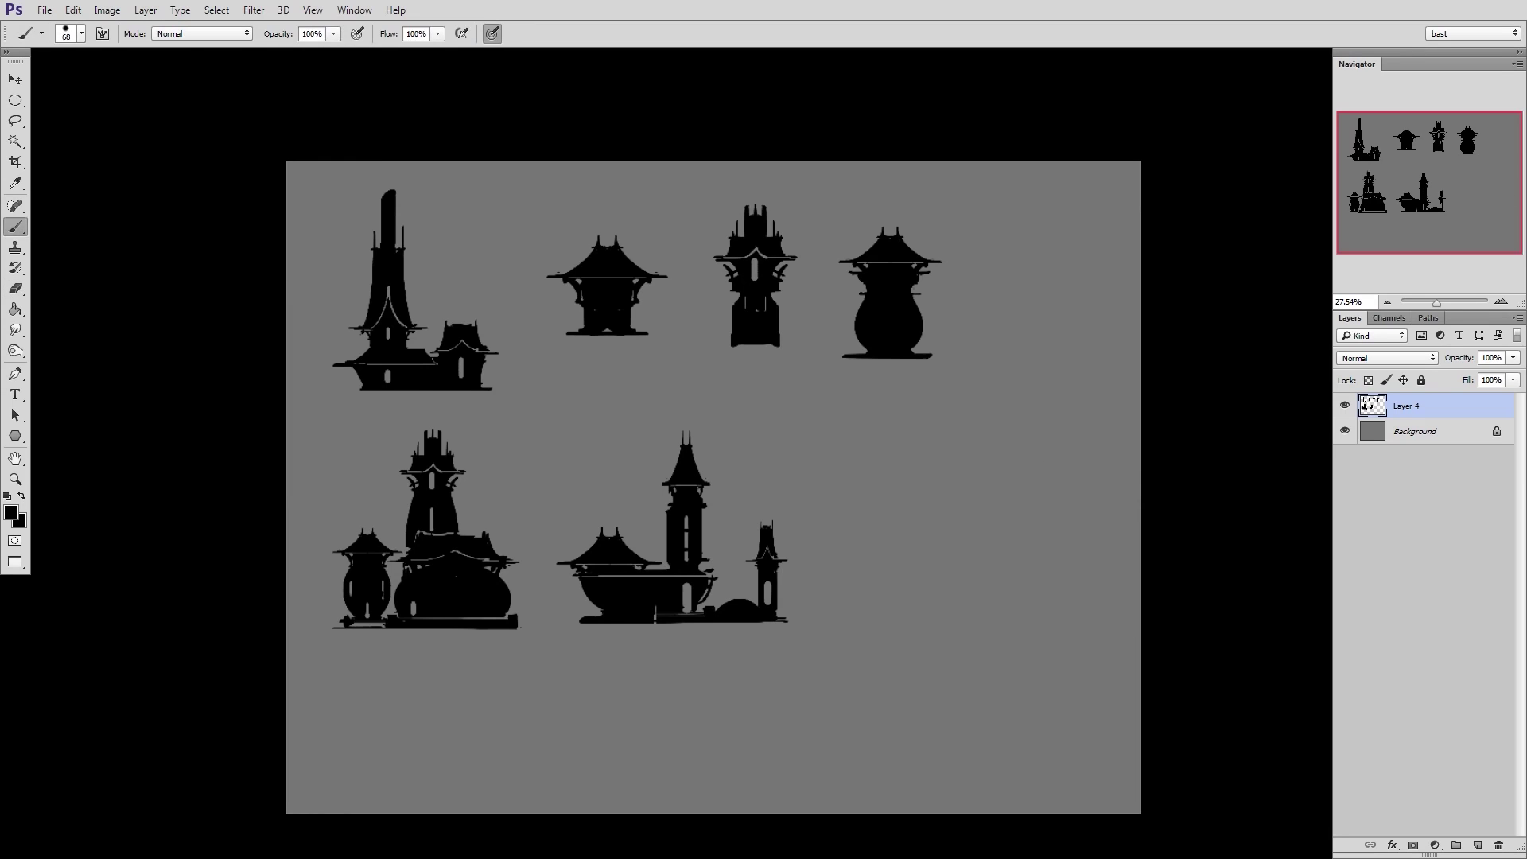
Paint three separate black discs, one large, one medium and one small, on the empty lower canvas area
alt+right_drag(972, 518, 1024, 521)
alt+right_drag(941, 584, 967, 571)
click(971, 571)
mouse_move(914, 506)
alt+right_down()
mouse_move(955, 526)
mouse_move(915, 501)
mouse_move(985, 480)
alt+right_up()
click(911, 506)
key(ctrl+z)
click(913, 510)
key(ctrl+z)
click(913, 513)
key(ctrl+z)
click(911, 511)
key(ctrl+z)
click(908, 504)
click(984, 479)
Scale the medium disc down slightly and move the medium and small discs closer to the large one
key(l)
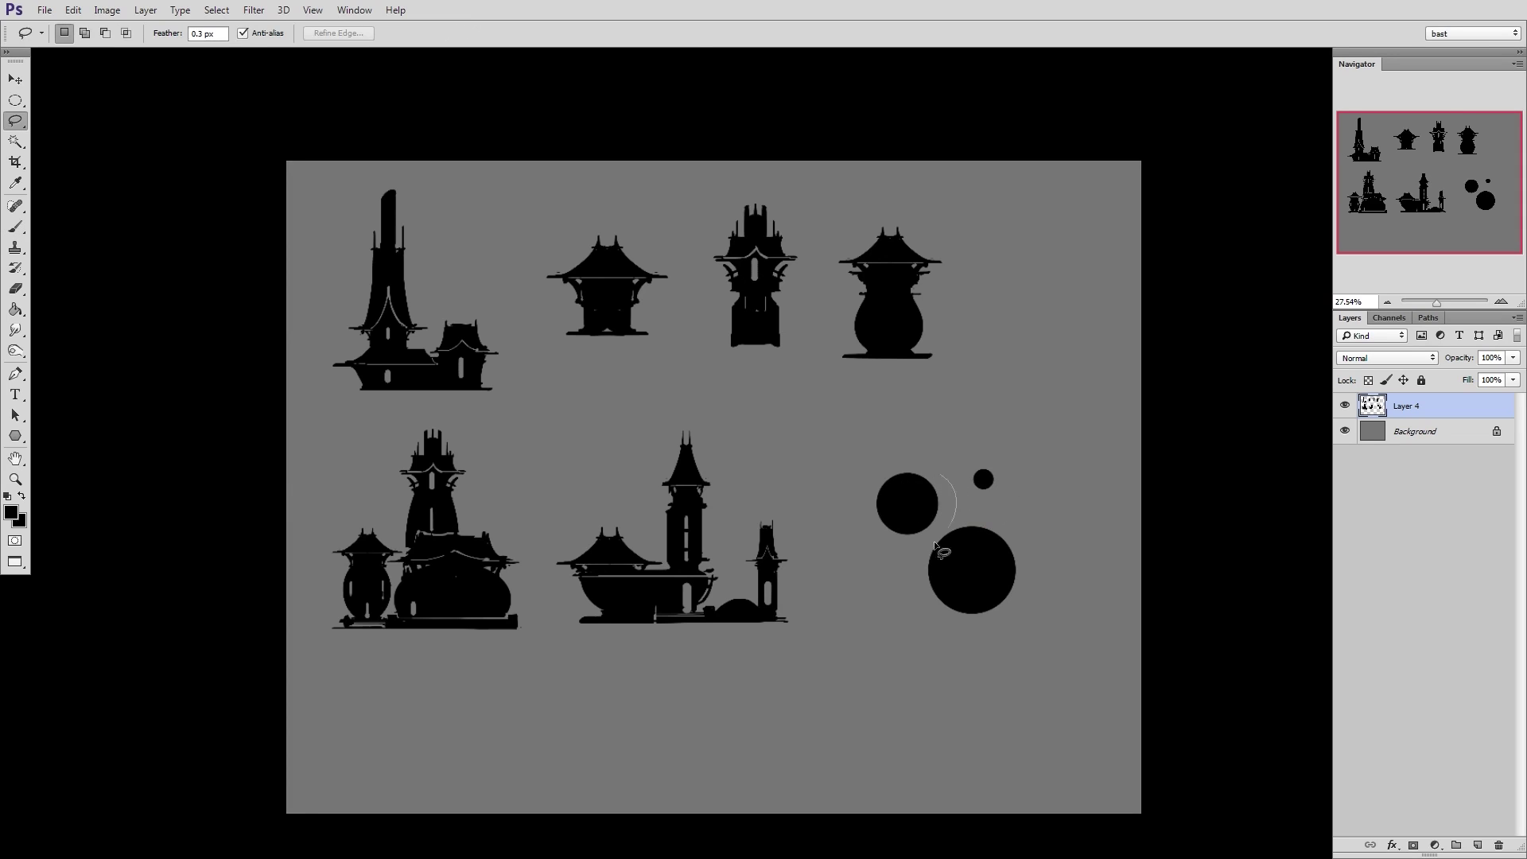
mouse_move(949, 540)
mouse_down()
mouse_move(949, 450)
mouse_move(932, 508)
mouse_up()
key(ctrl+t)
key(Return)
mouse_move(985, 450)
mouse_down()
mouse_move(983, 509)
mouse_move(998, 483)
mouse_up()
mouse_move(990, 487)
ctrl+mouse_down()
mouse_move(970, 518)
mouse_move(1021, 490)
mouse_move(980, 460)
mouse_move(1095, 550)
mouse_move(1080, 486)
ctrl+mouse_up()
key(ctrl+t)
key(Escape)
key(ctrl+d)
mouse_move(910, 546)
mouse_down()
mouse_move(926, 559)
mouse_move(1006, 506)
mouse_up()
key(ctrl+d)
Paint a flat base line under the large disc and thin struts connecting it to the two smaller discs
key(b)
alt+right_drag(918, 621, 921, 618)
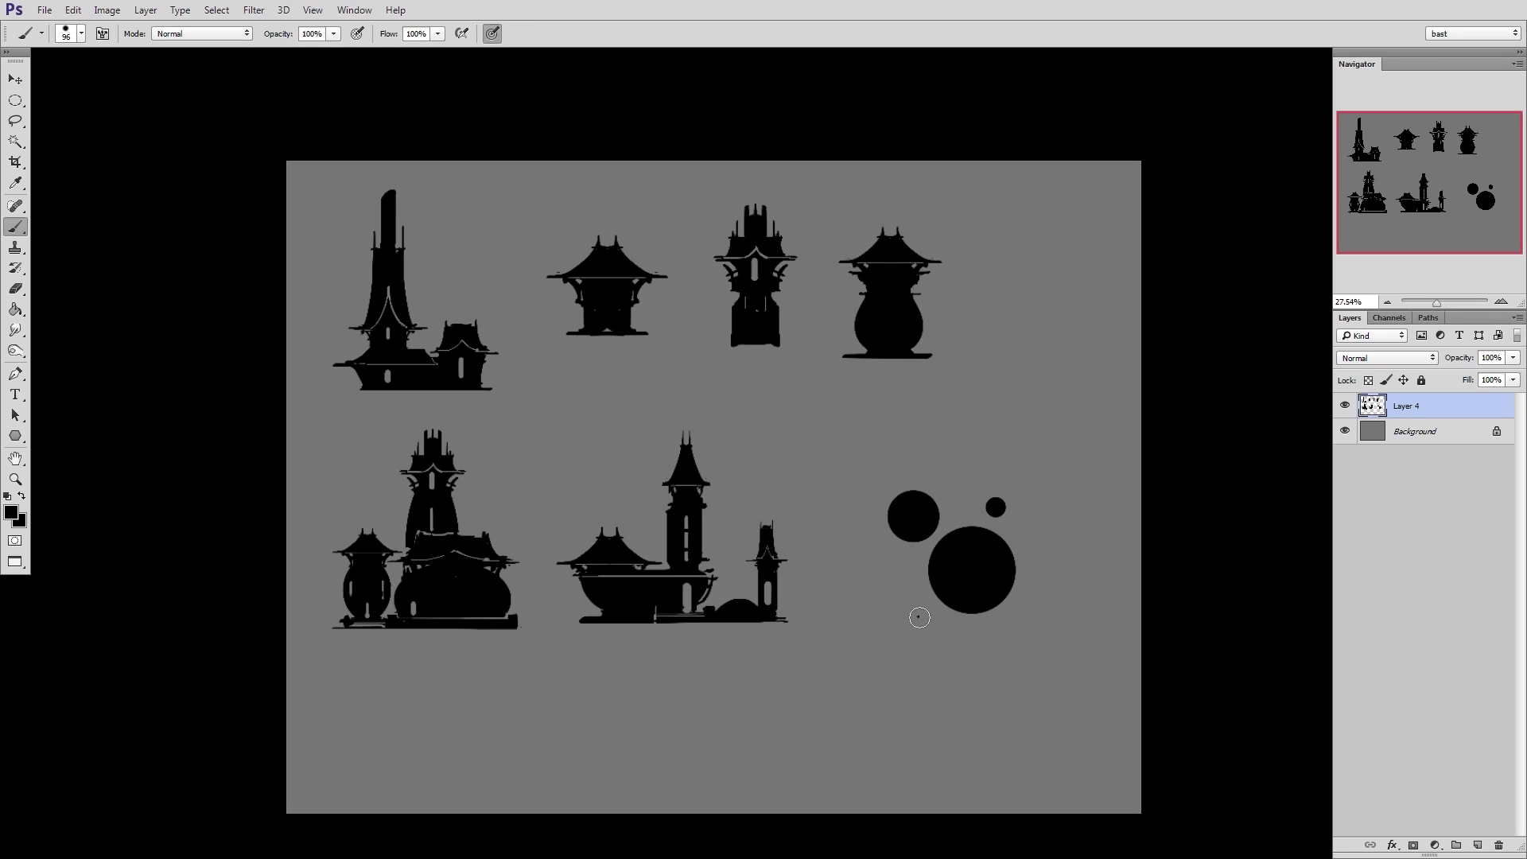
drag(919, 616, 1019, 616)
mouse_move(959, 586)
alt+right_down()
mouse_move(943, 611)
mouse_move(1002, 606)
alt+right_up()
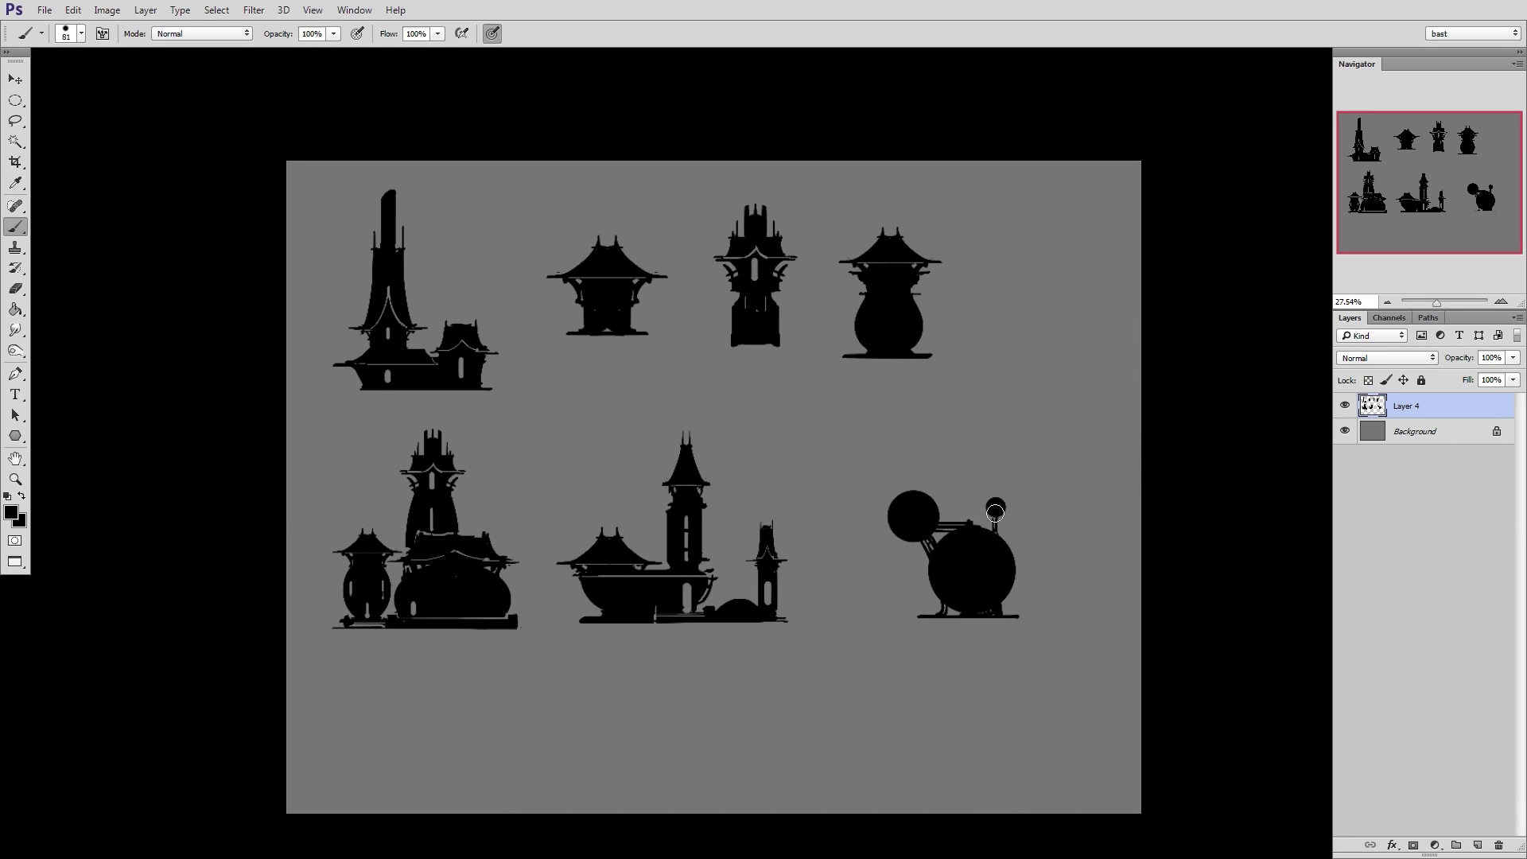
Copy the tall spire roof onto the medium disc and scale it to about 130% width and 67% height
key(l)
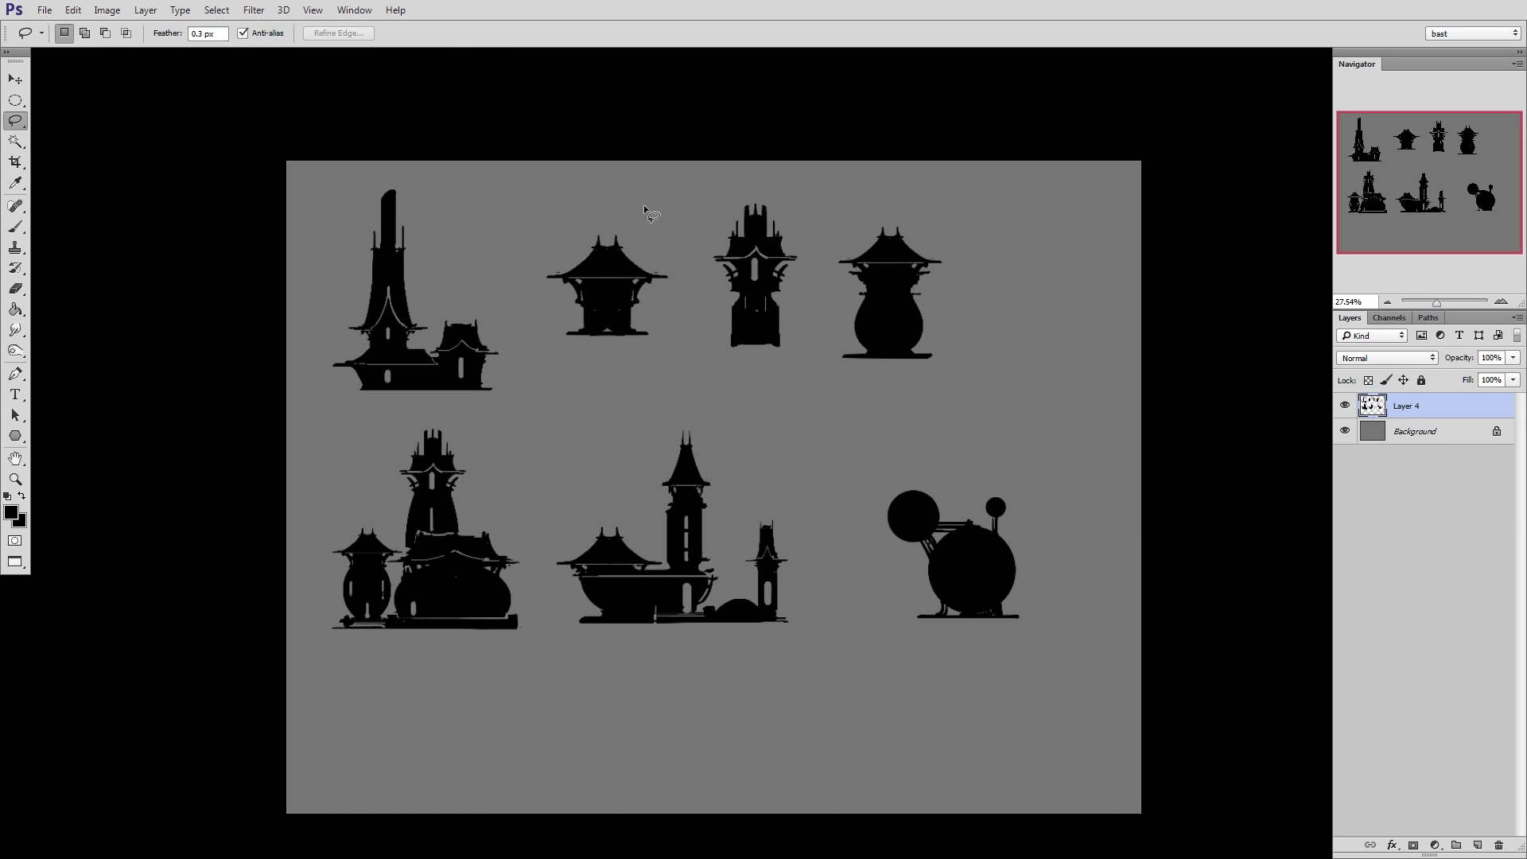
mouse_move(700, 416)
mouse_down()
mouse_move(754, 453)
mouse_move(738, 430)
mouse_up()
mouse_move(719, 479)
ctrl+alt+mouse_down()
mouse_move(938, 490)
mouse_move(946, 470)
ctrl+alt+mouse_up()
key(ctrl+t)
key(Return)
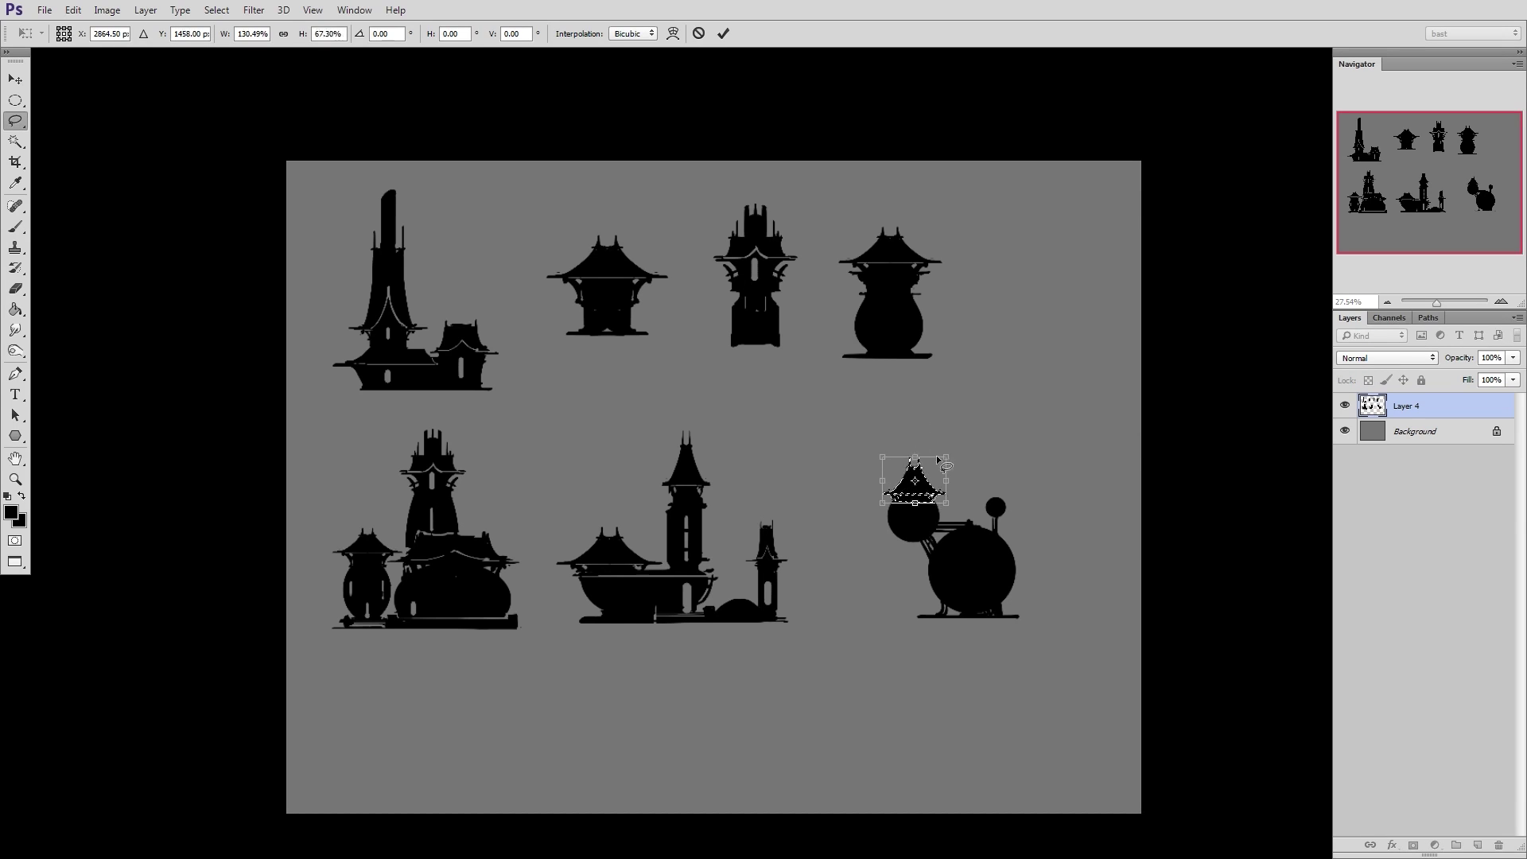
key(ctrl+d)
Copy the narrow tower's roof onto the small disc and thicken the post beneath it
mouse_move(775, 523)
mouse_down()
mouse_move(739, 564)
mouse_move(800, 534)
mouse_up()
ctrl+alt+drag(791, 556, 1021, 495)
key(ctrl+d)
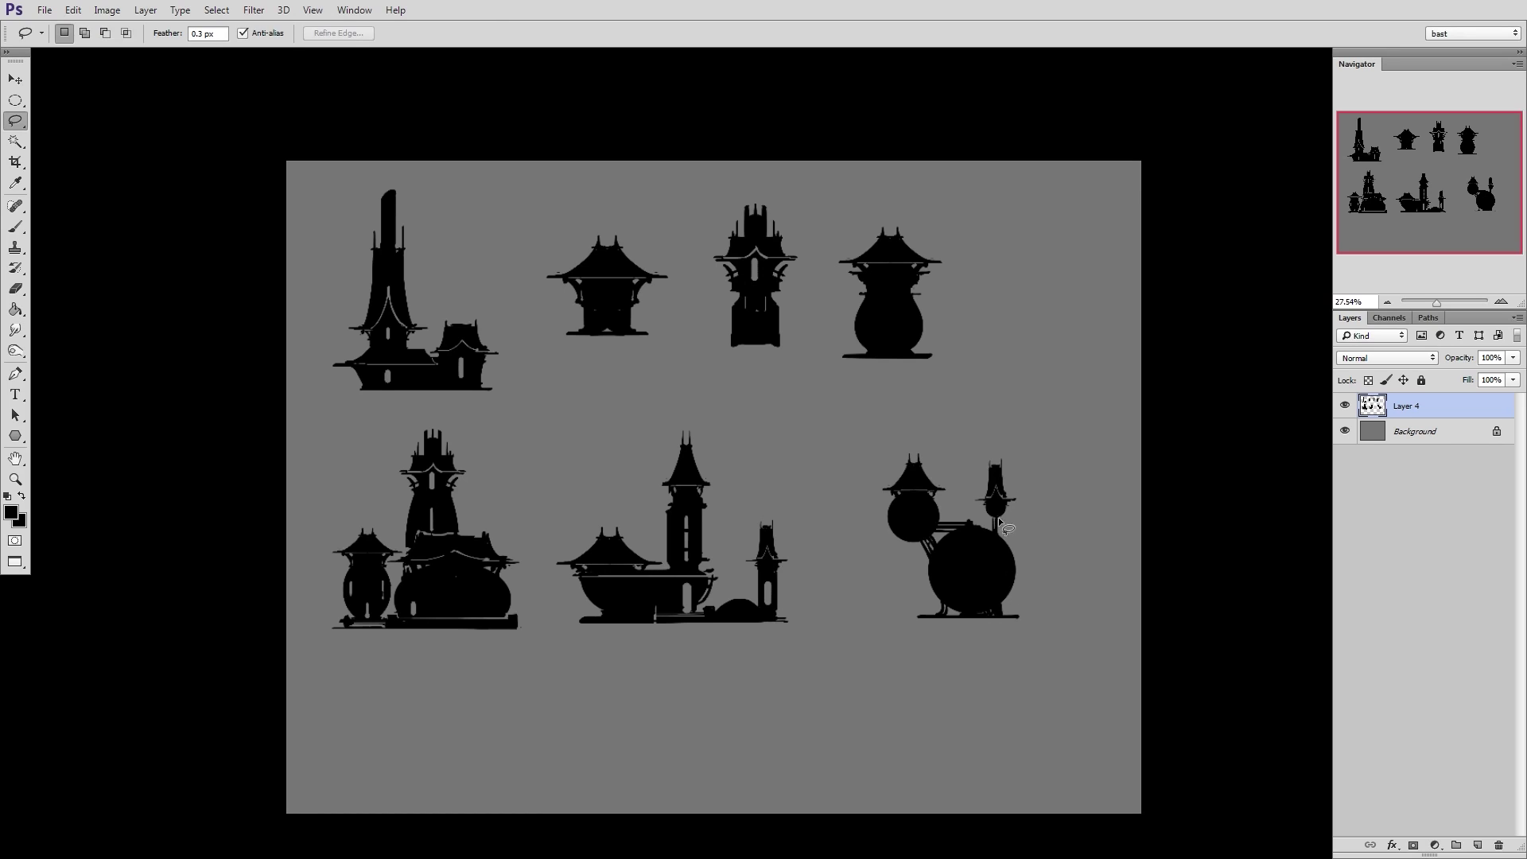
key(b)
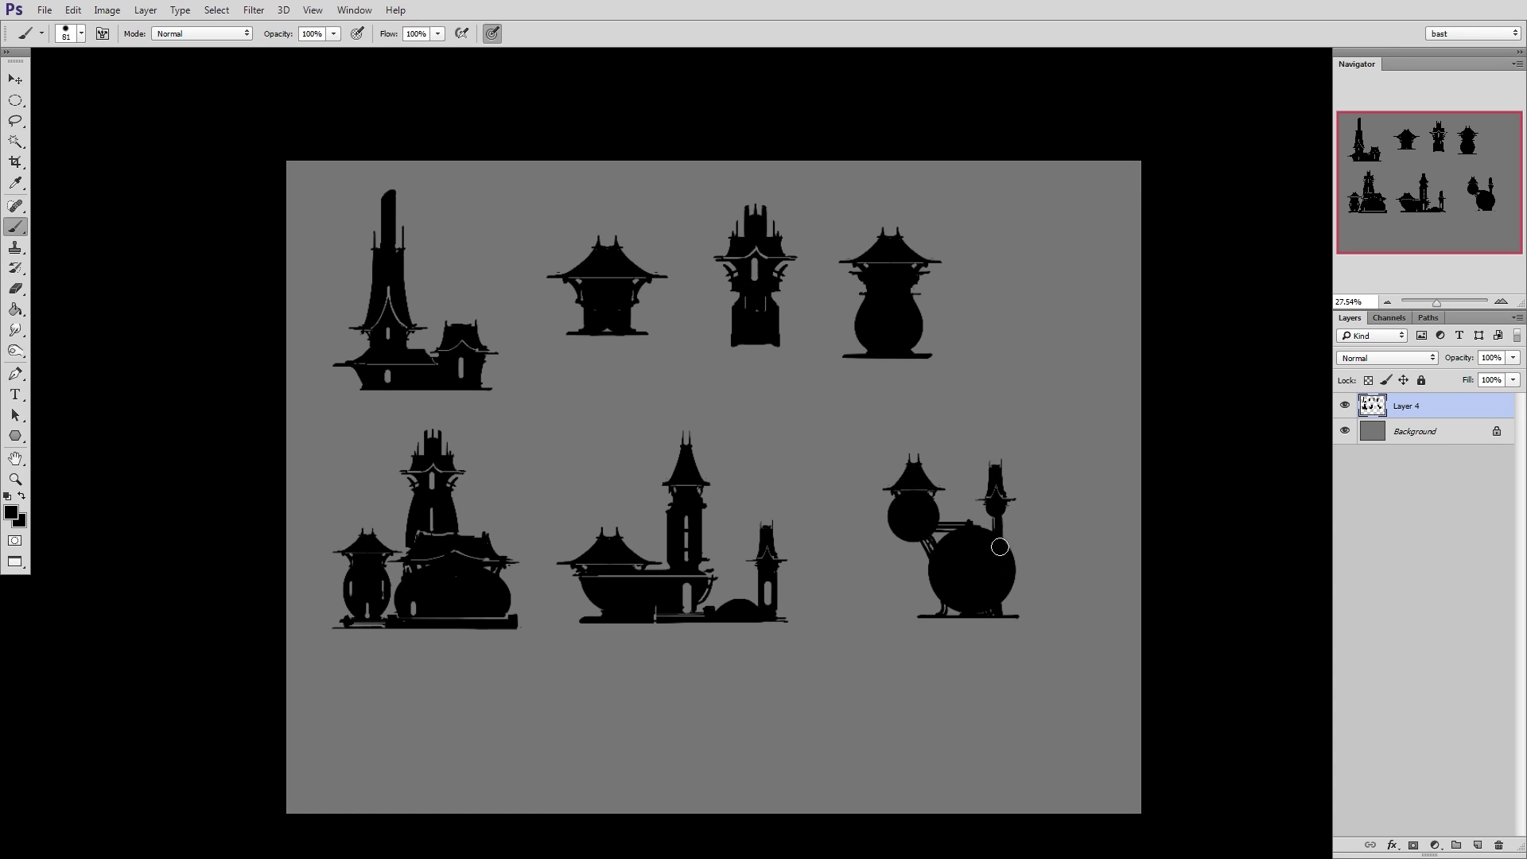
Copy the wide pagoda roof of the bowl-shaped house onto the large disc and enlarge it to overhang both sides
click(15, 120)
mouse_move(650, 541)
mouse_down()
mouse_move(551, 561)
mouse_move(637, 518)
mouse_move(657, 553)
mouse_up()
mouse_move(613, 548)
ctrl+alt+mouse_down()
mouse_move(974, 542)
mouse_move(1055, 595)
mouse_move(1009, 580)
mouse_move(1035, 565)
ctrl+alt+mouse_up()
key(ctrl+t)
key(Return)
key(ctrl+d)
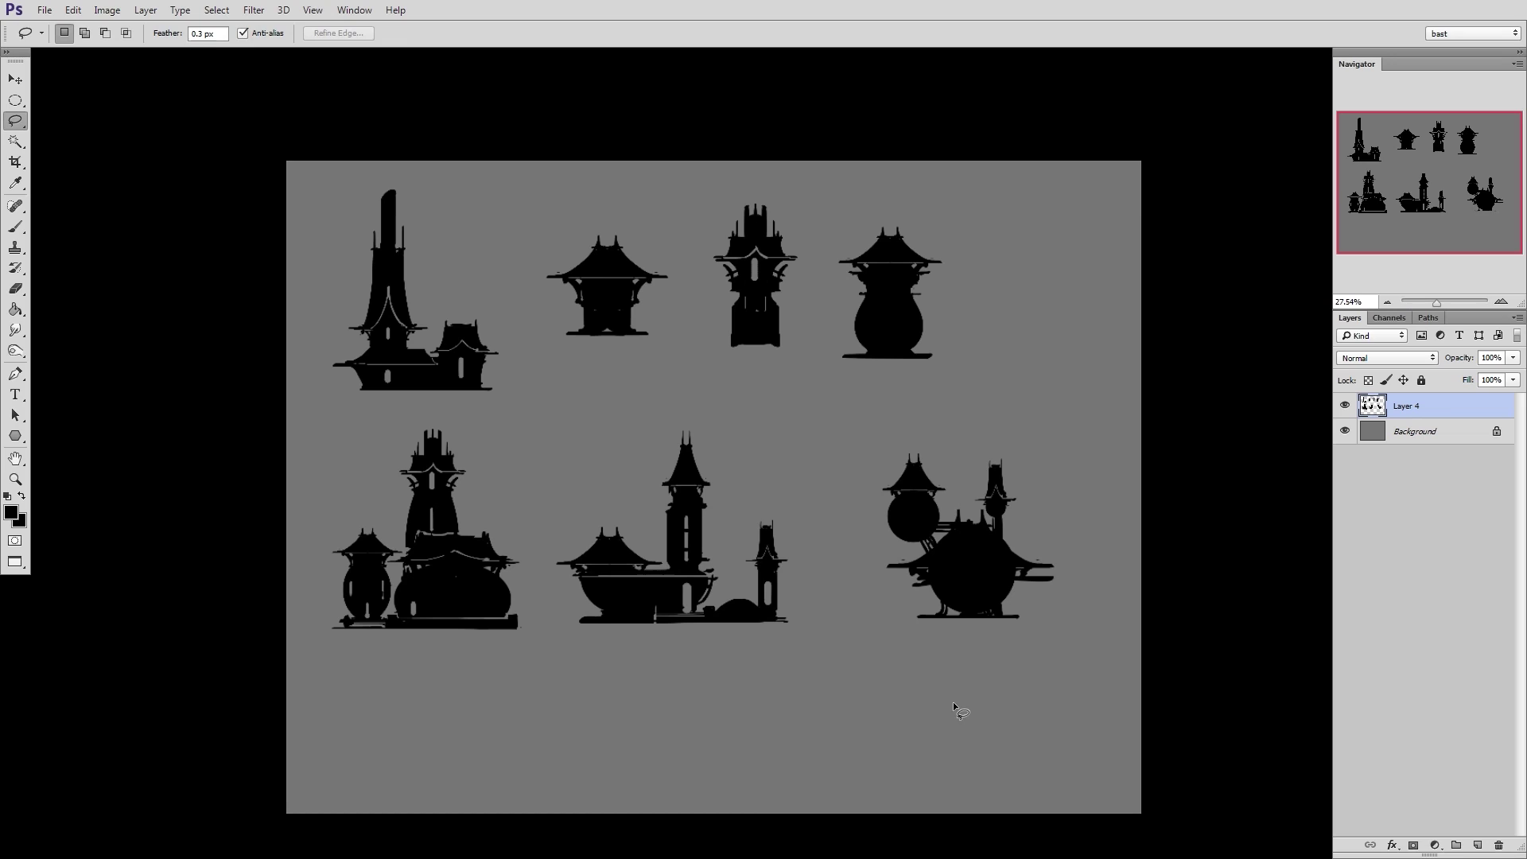
Erase small window openings in the medium disc and a small doorway opening low in the large disc
key(e)
alt+right_drag(915, 511, 900, 509)
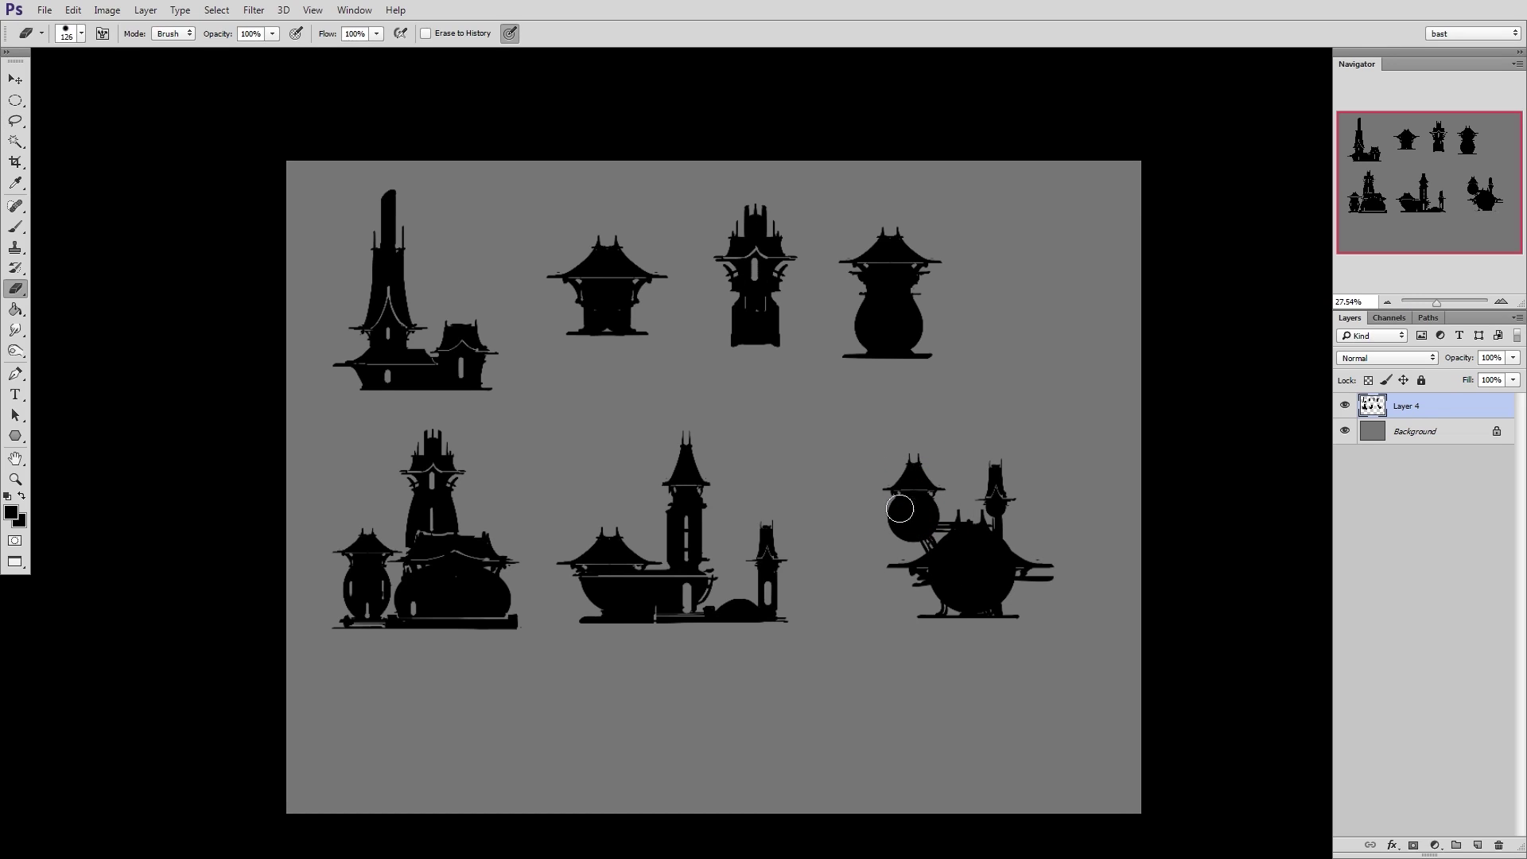
drag(914, 505, 914, 512)
key(ctrl+z)
click(914, 529)
key(l)
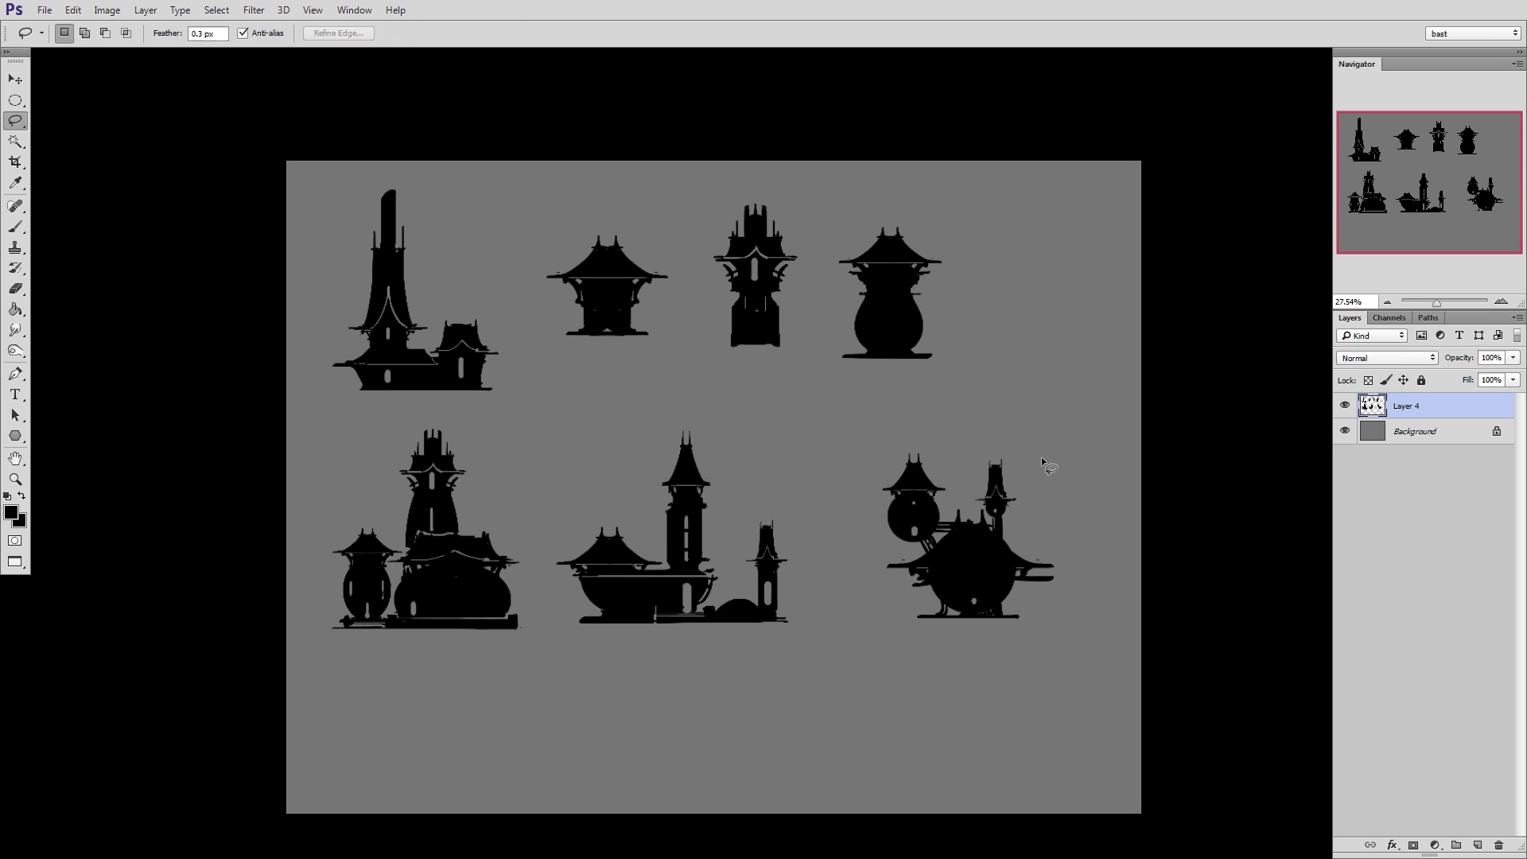
Paint support details under the medium disc and erase the surplus bar beneath the large roof's eave
key(b)
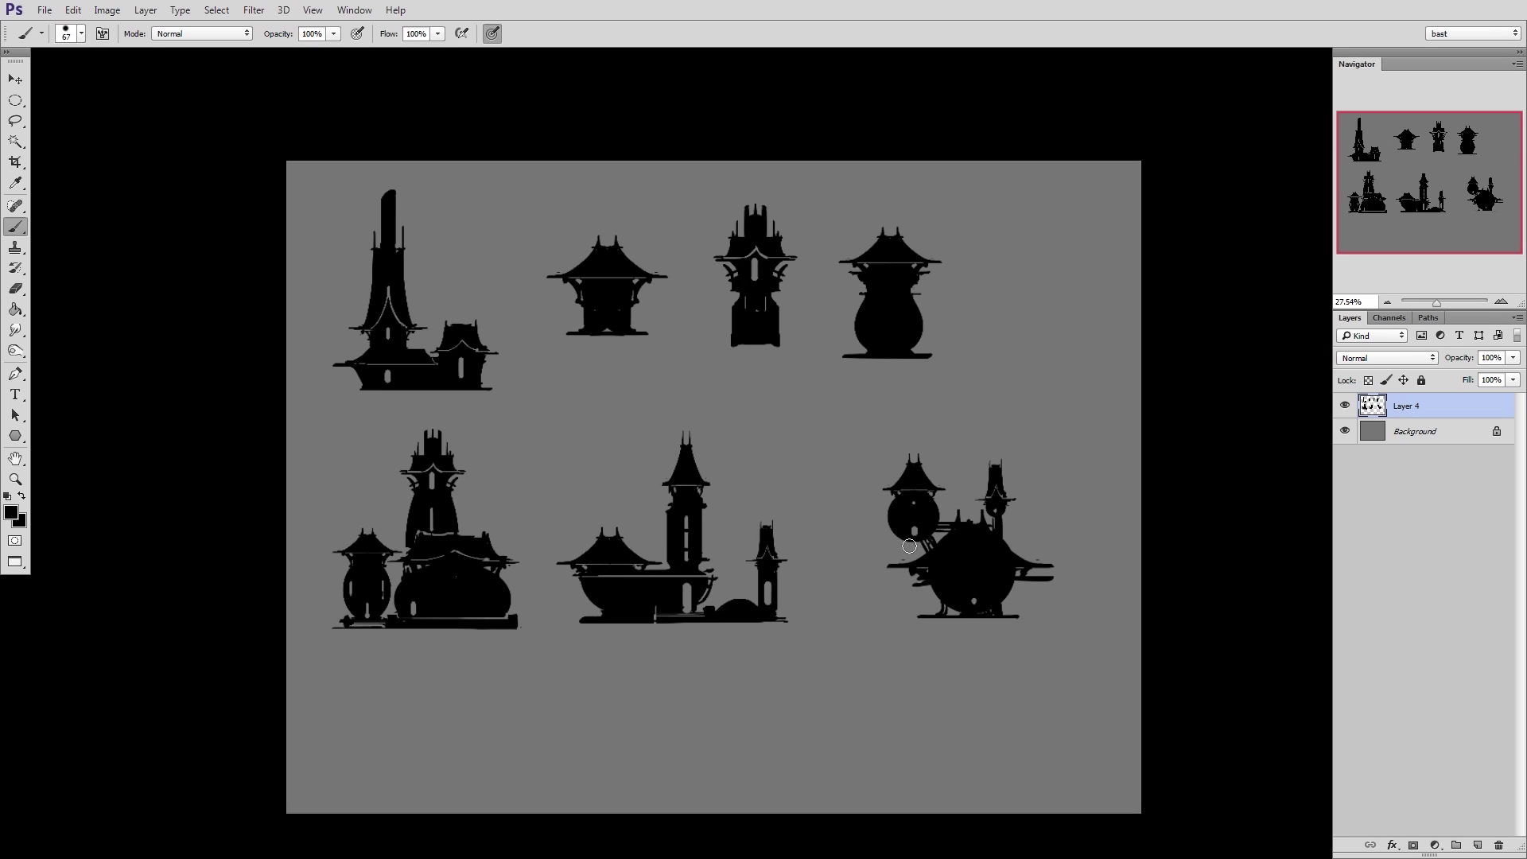
click(915, 544)
key(e)
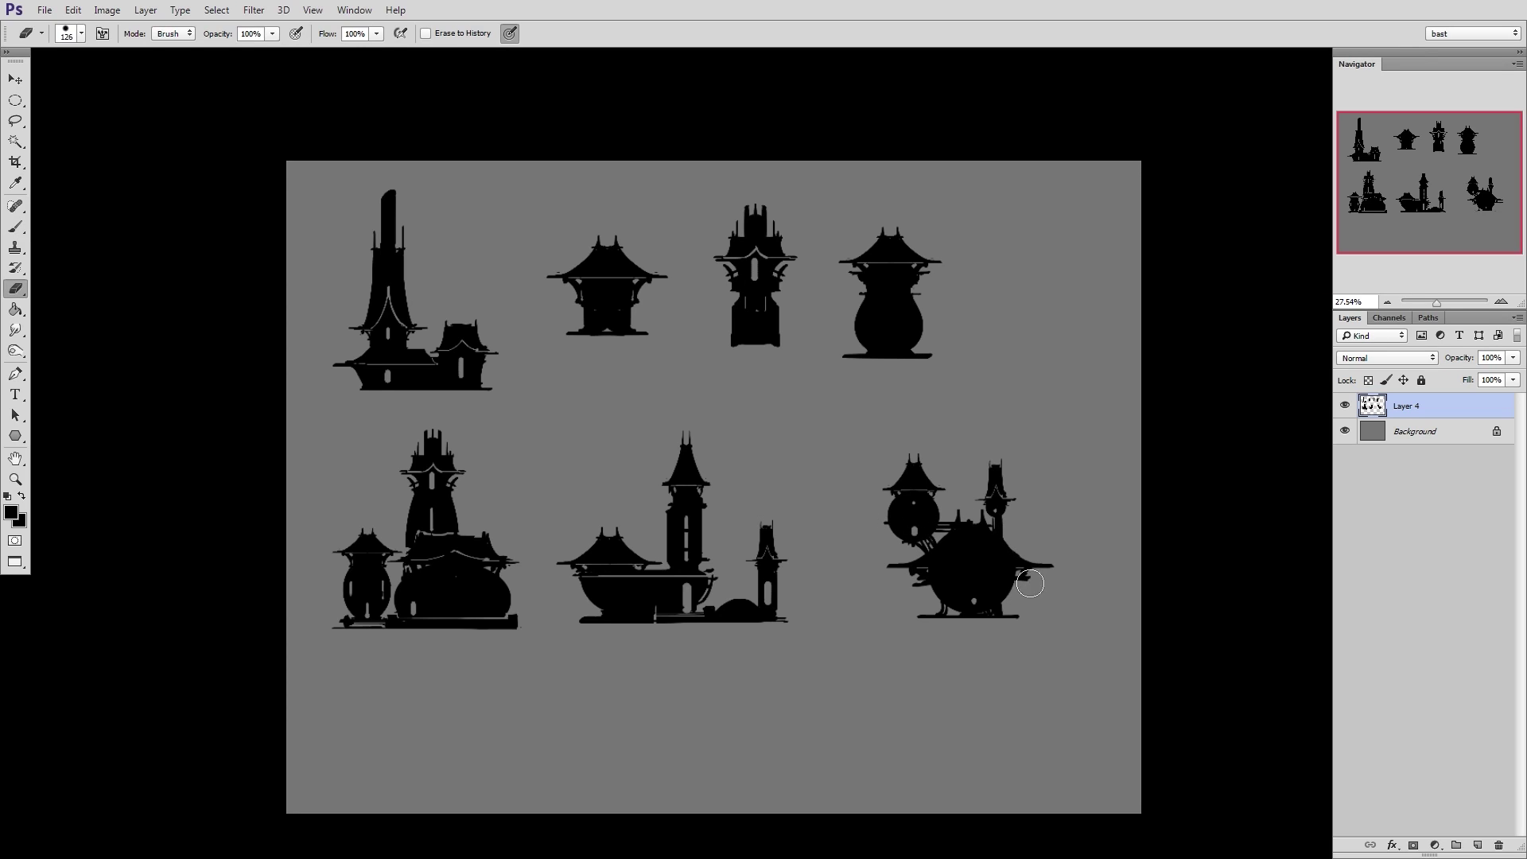
Refine the large disc's base with painted supports and erase a taller doorway in its centre
key(b)
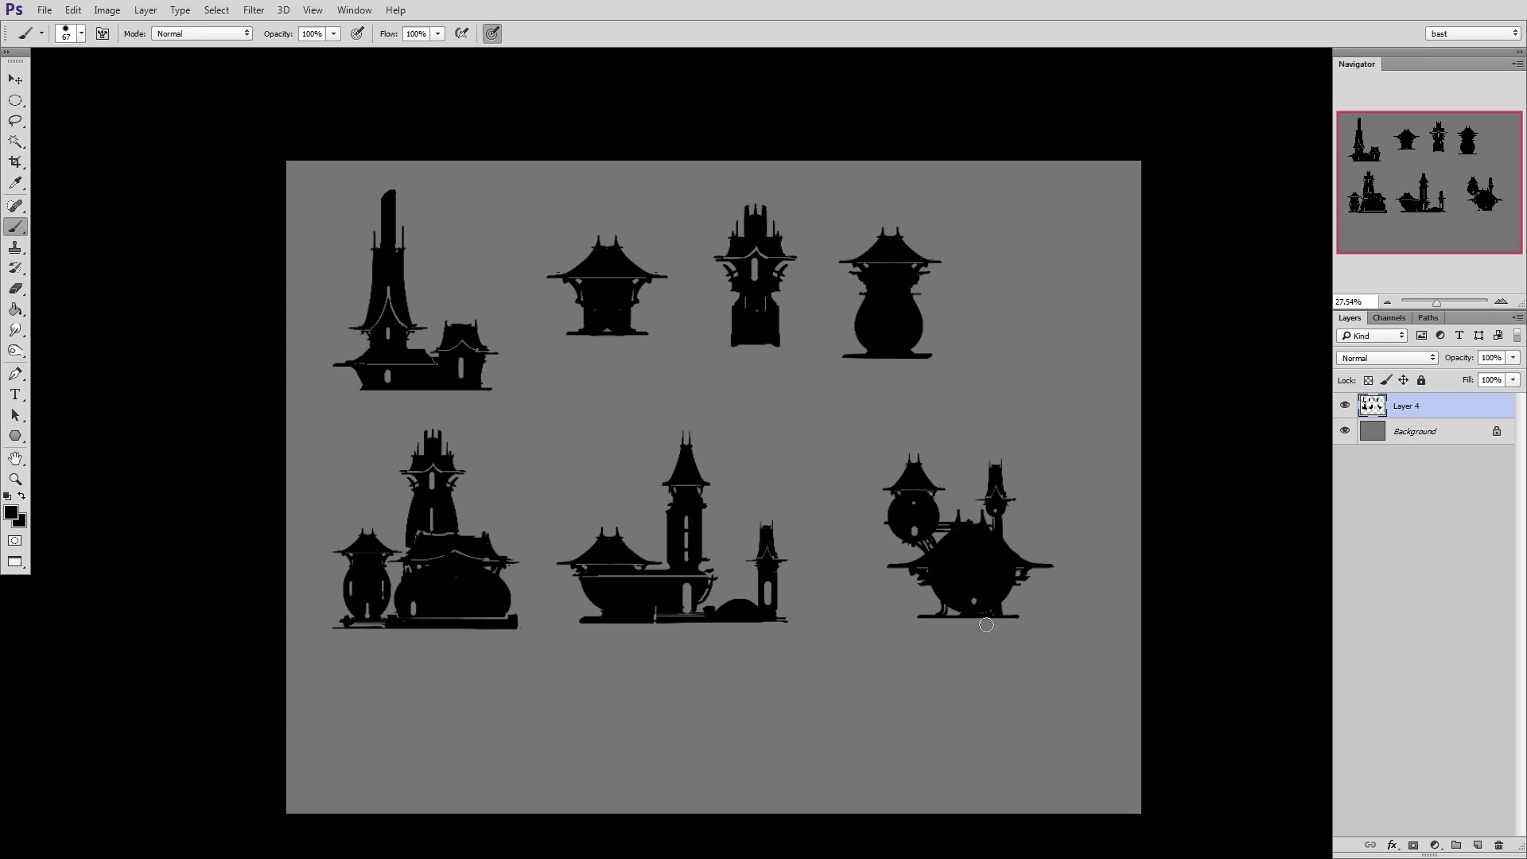
key(e)
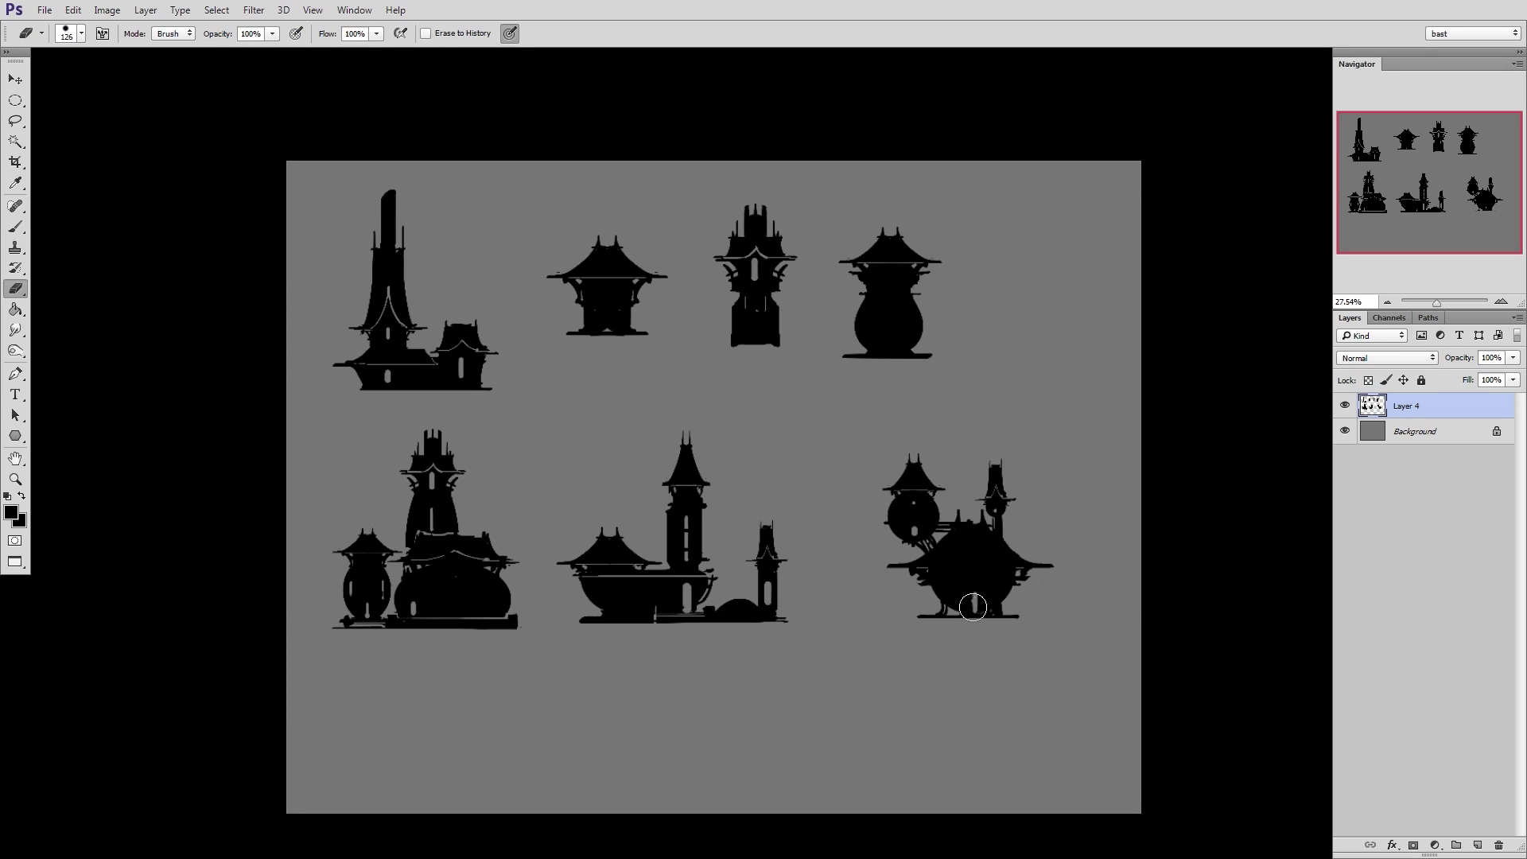
key(b)
key(e)
key(b)
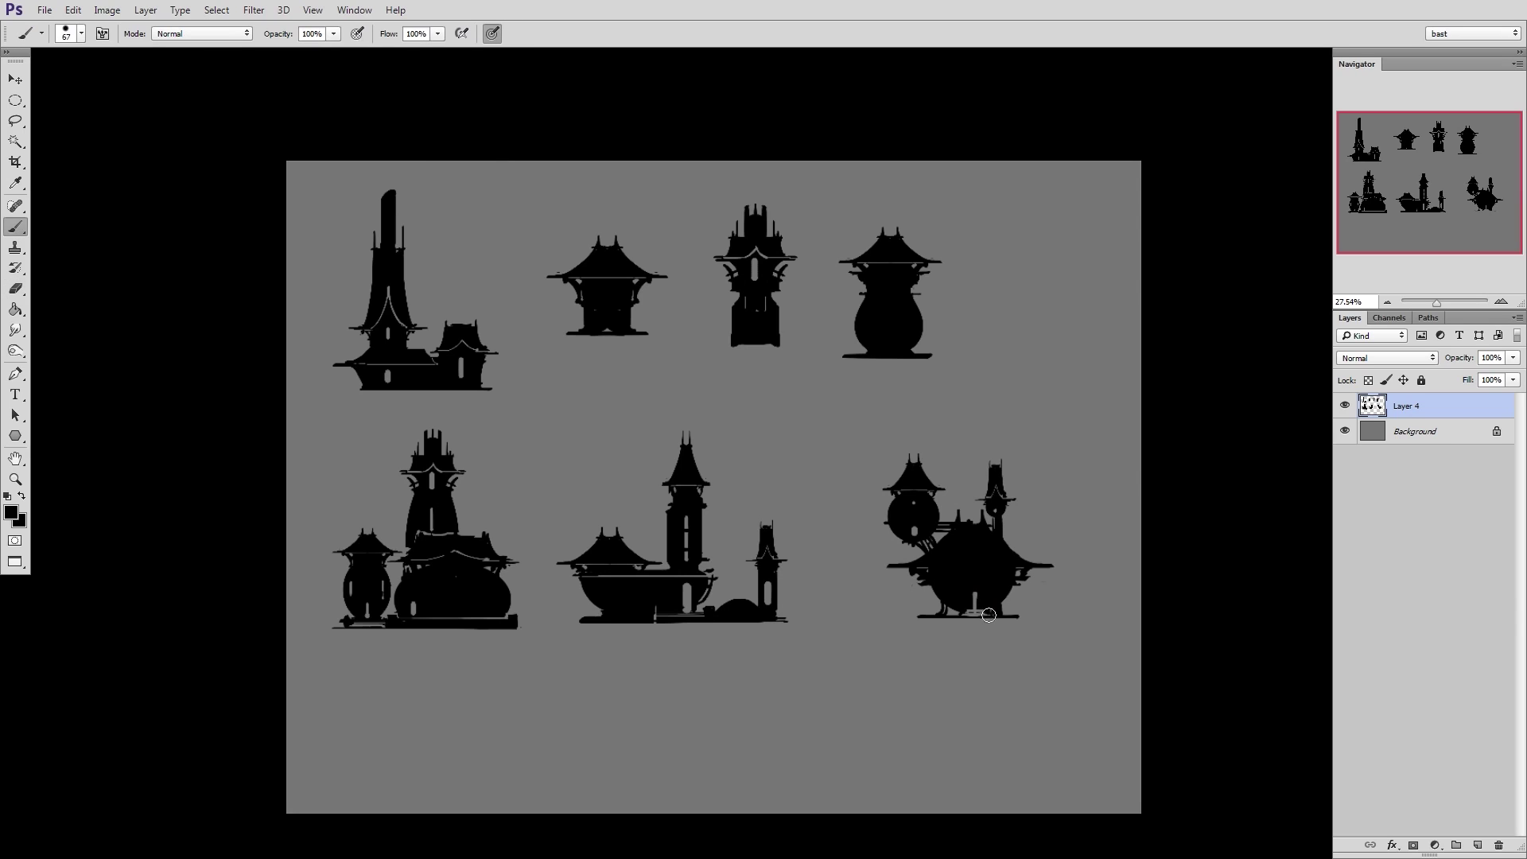
key(e)
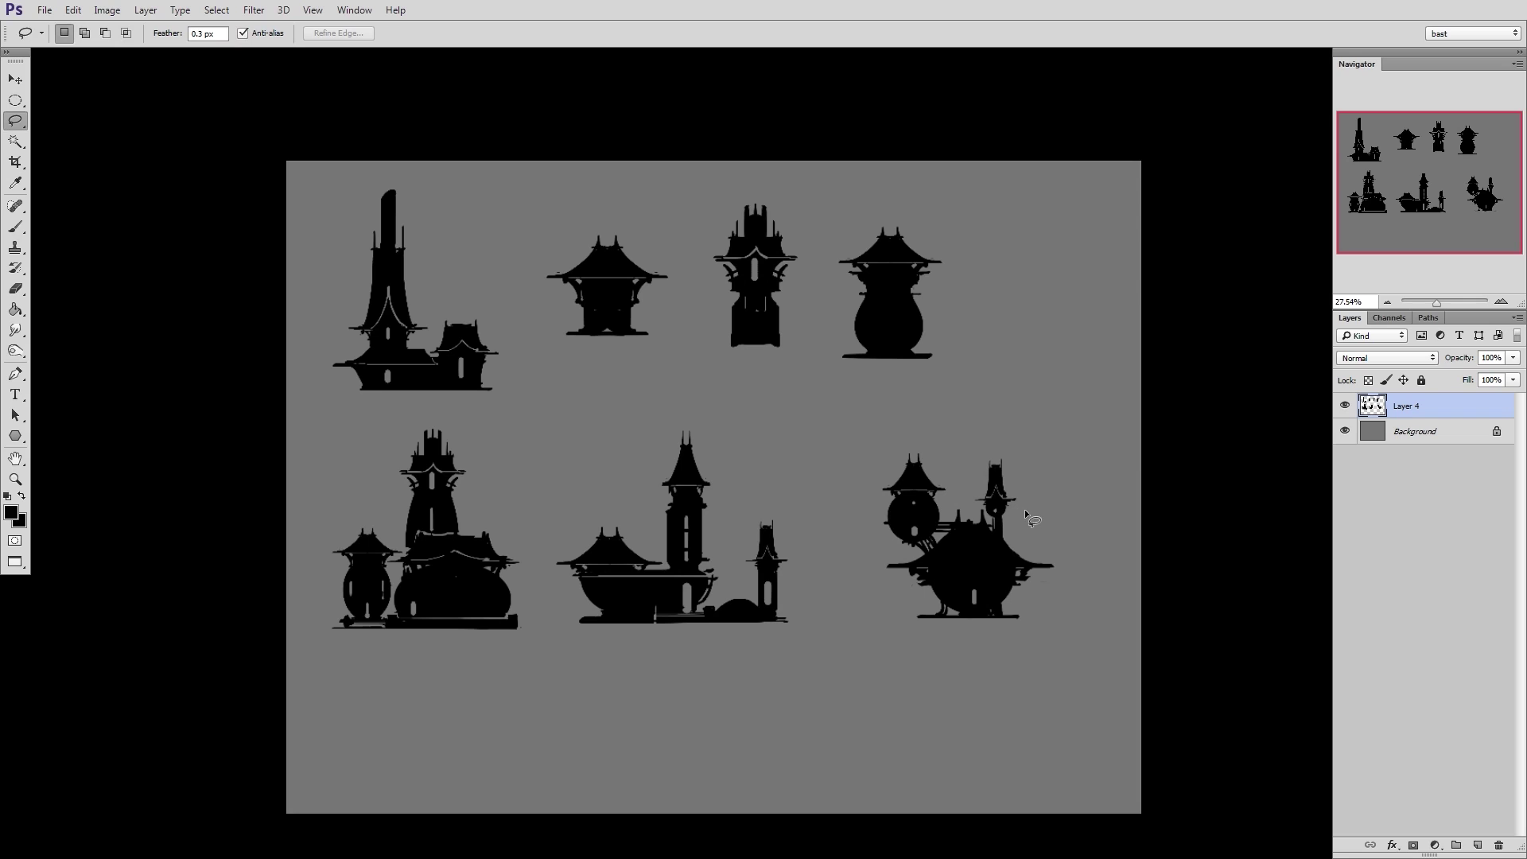
Select the whole three-disc building and move it to the end of the upper row of buildings
drag(1010, 419, 1006, 426)
ctrl+drag(951, 597, 1026, 342)
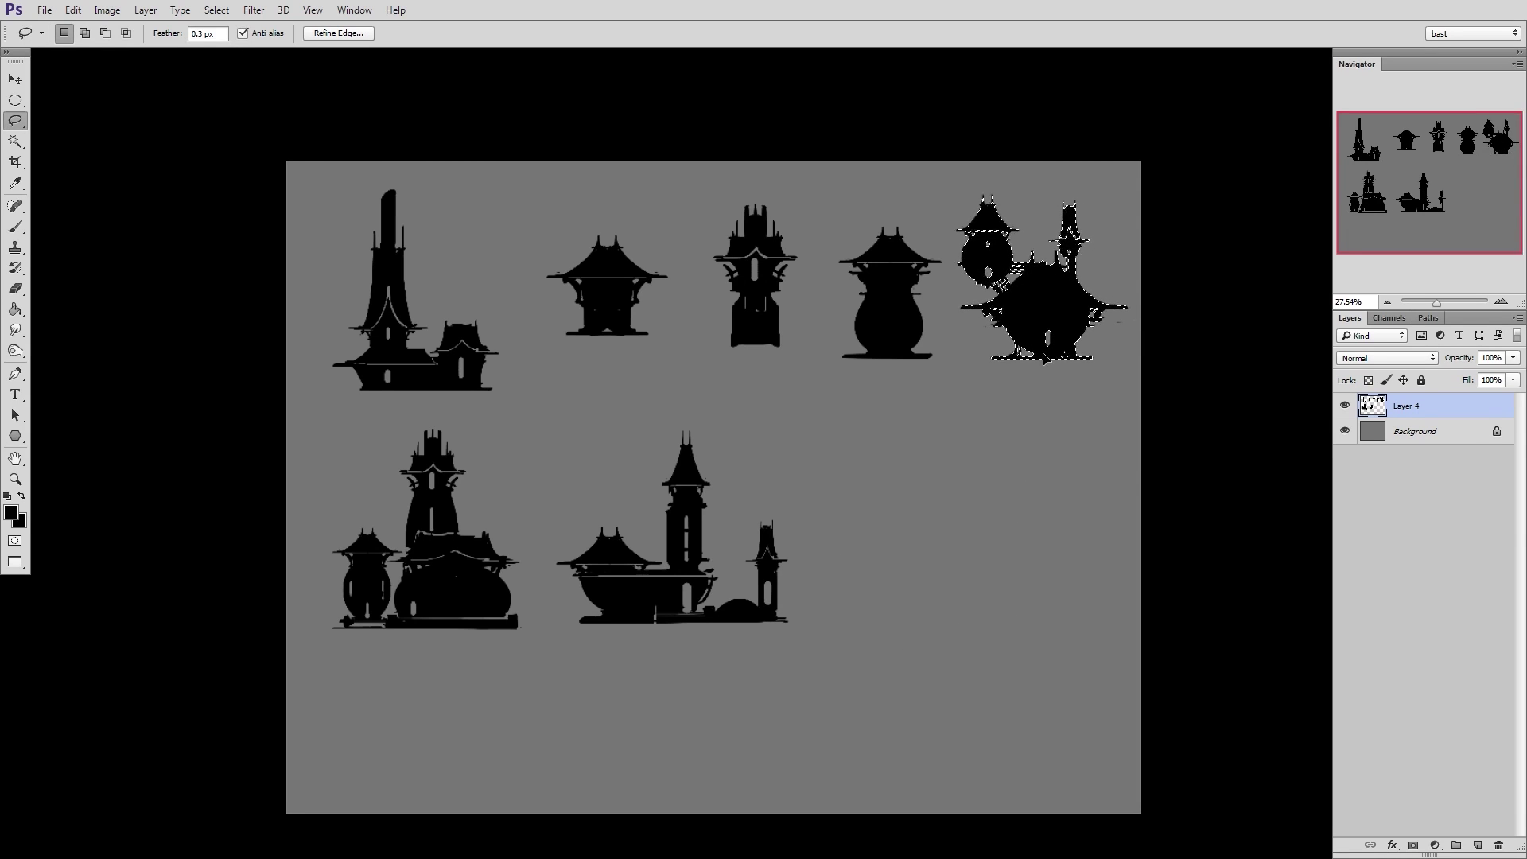
key(ctrl+d)
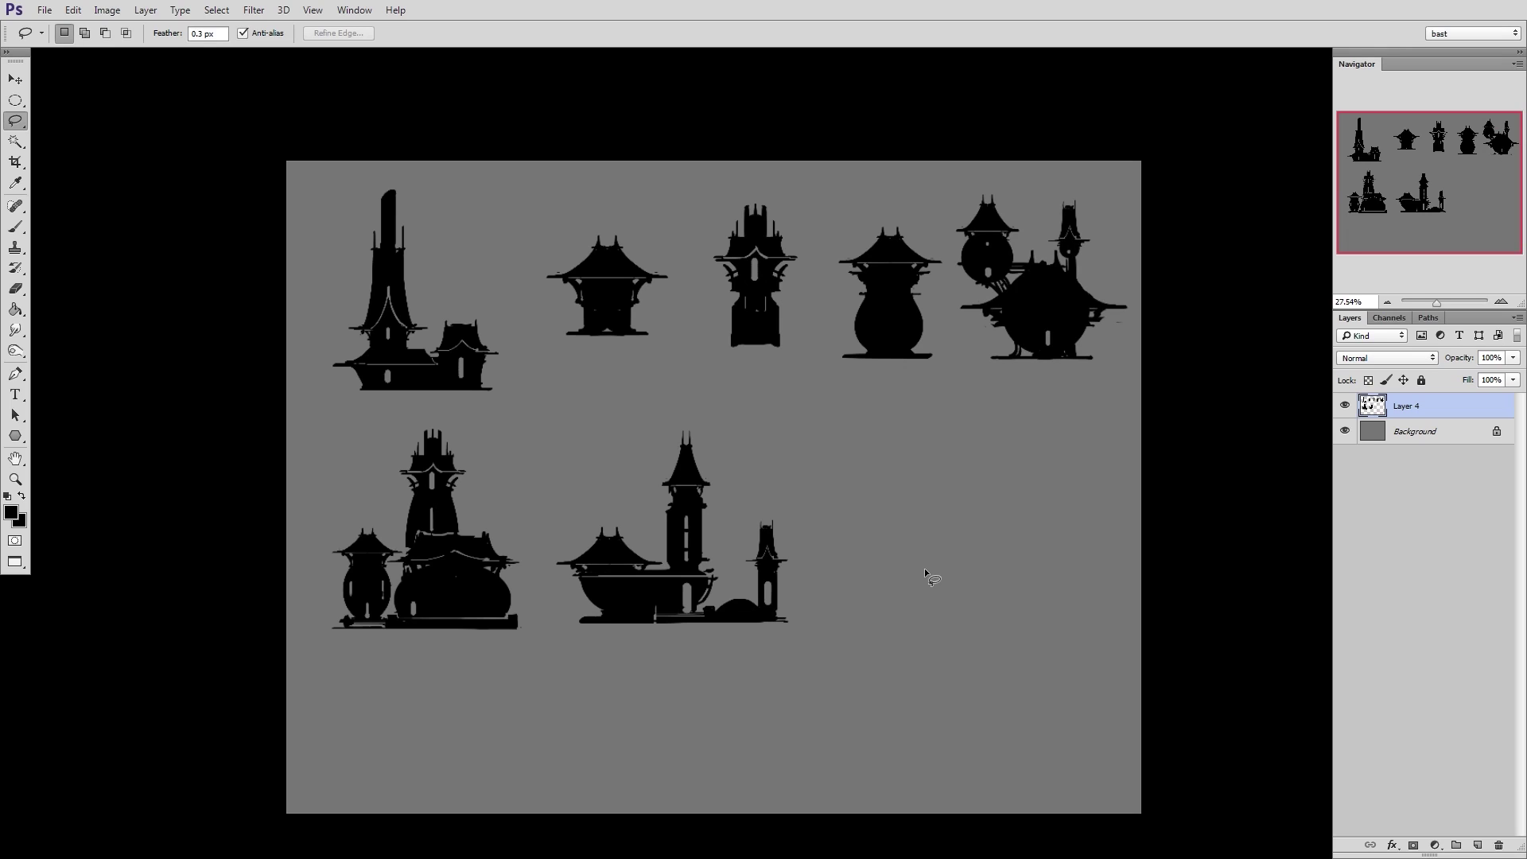
Fill a tall narrow rectangle and a wide rectangle beside it with black in the empty end of the second row
mouse_move(16, 121)
mouse_down()
mouse_move(87, 131)
mouse_move(15, 121)
mouse_move(67, 104)
mouse_up()
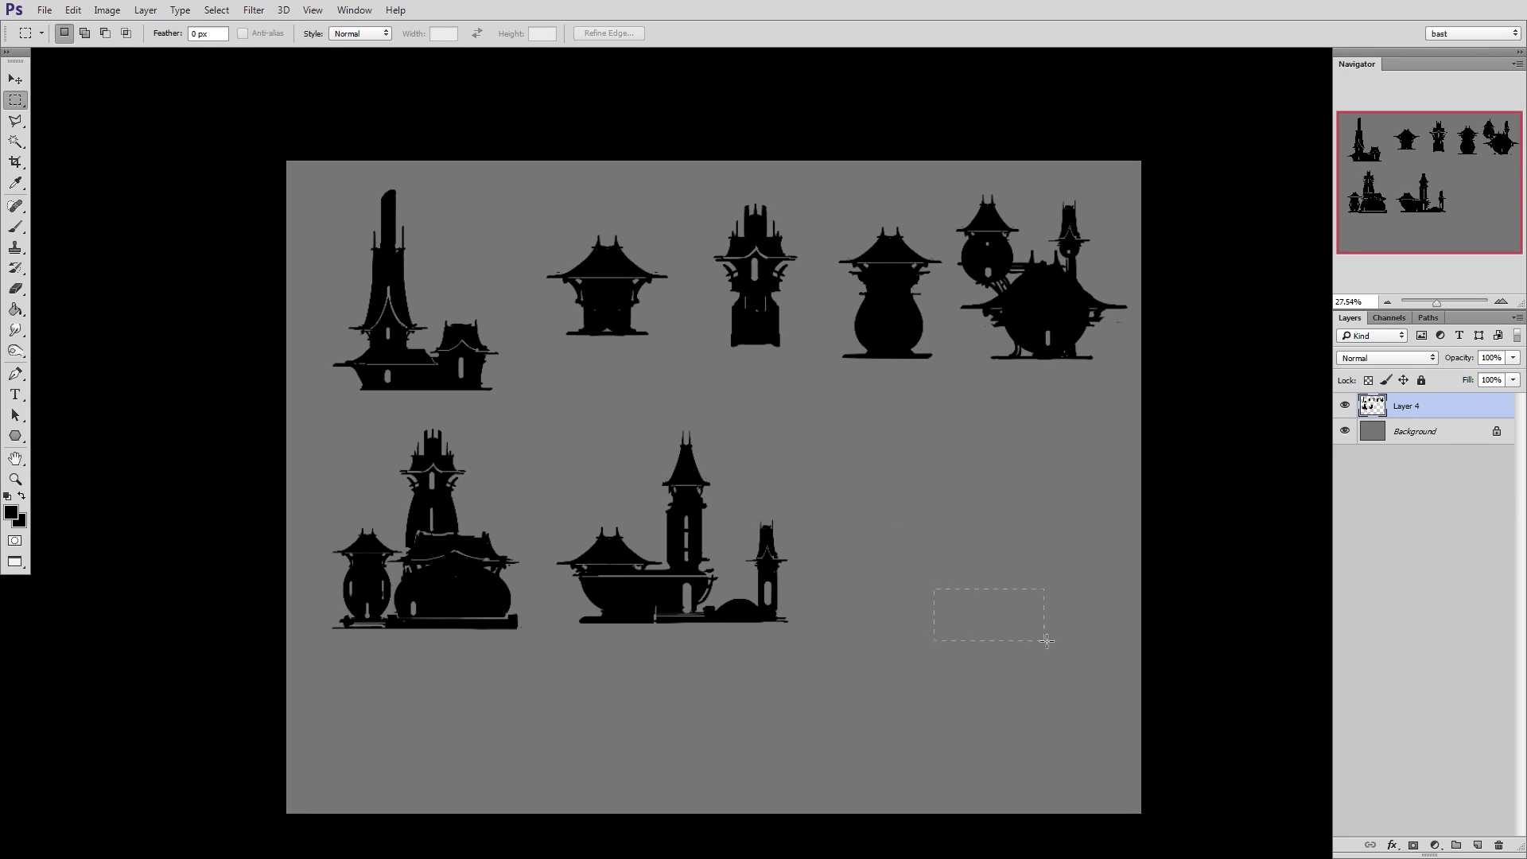
drag(947, 654, 896, 475)
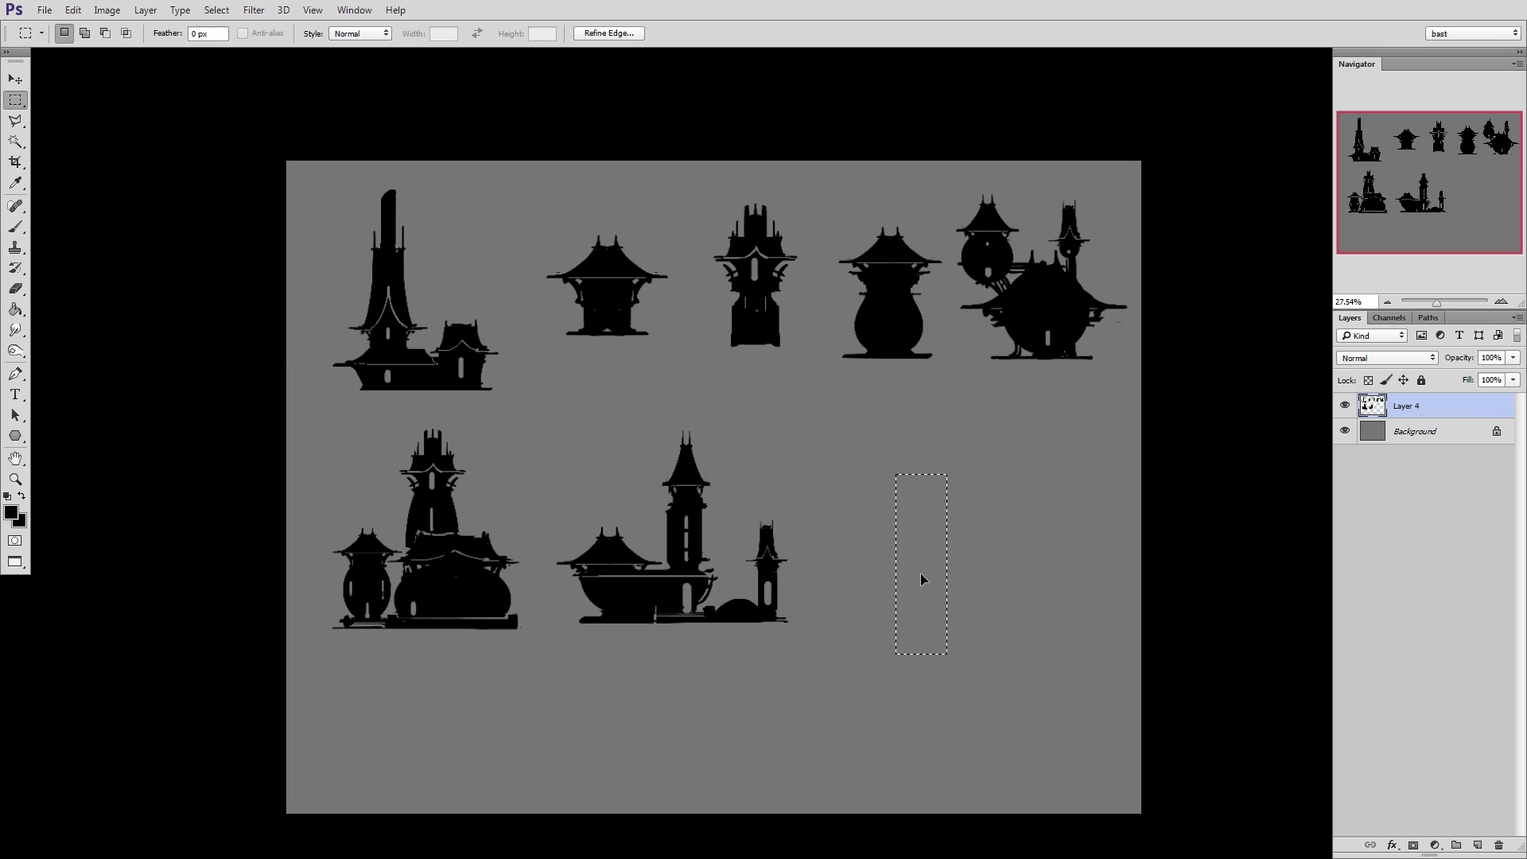
key(alt+BackSpace)
key(ctrl+d)
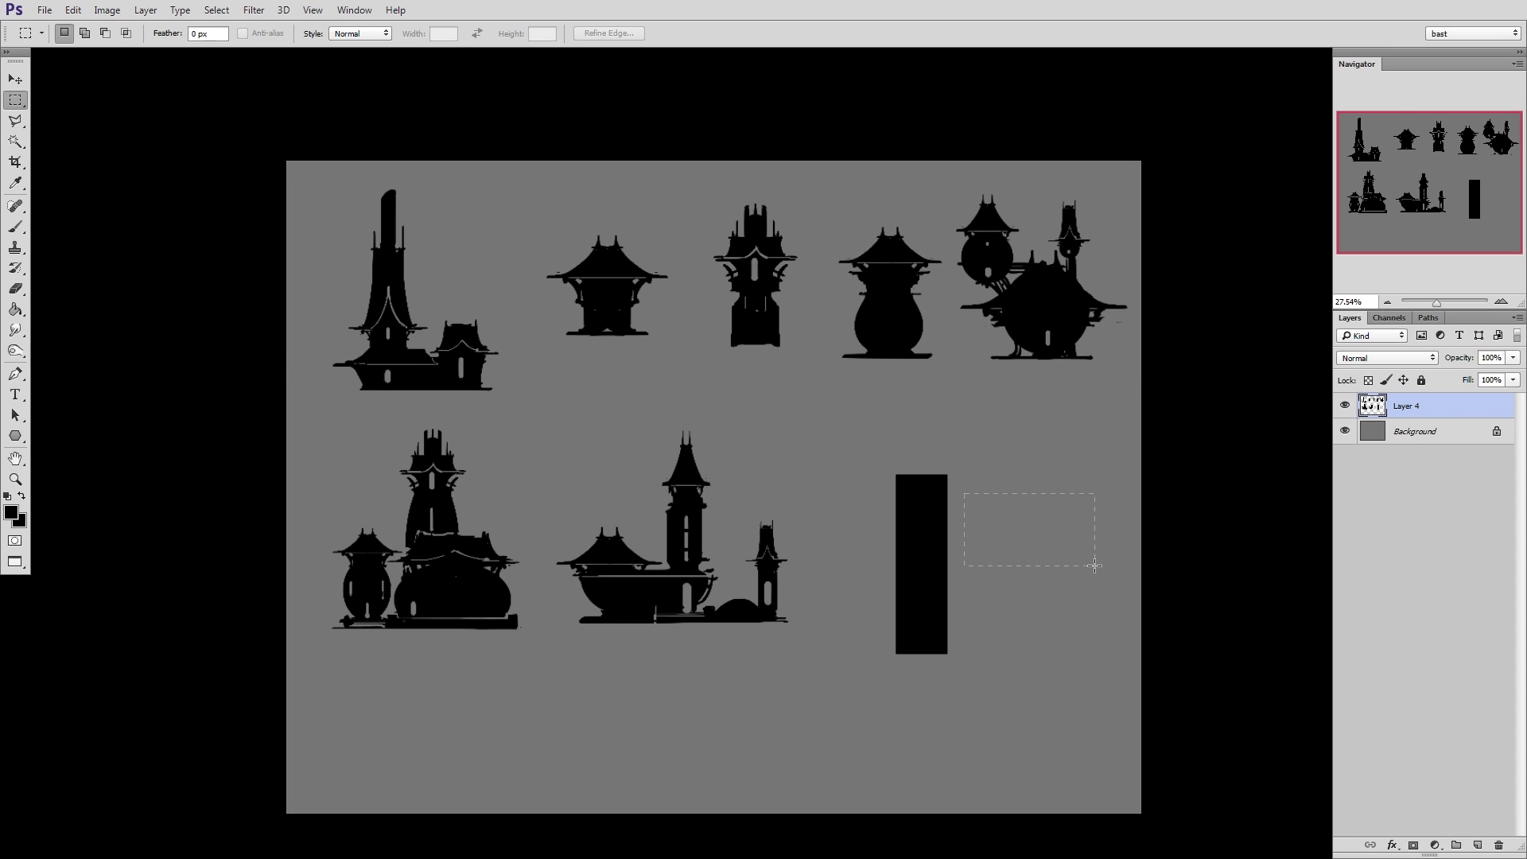
drag(1094, 565, 1043, 546)
key(alt+BackSpace)
key(ctrl+d)
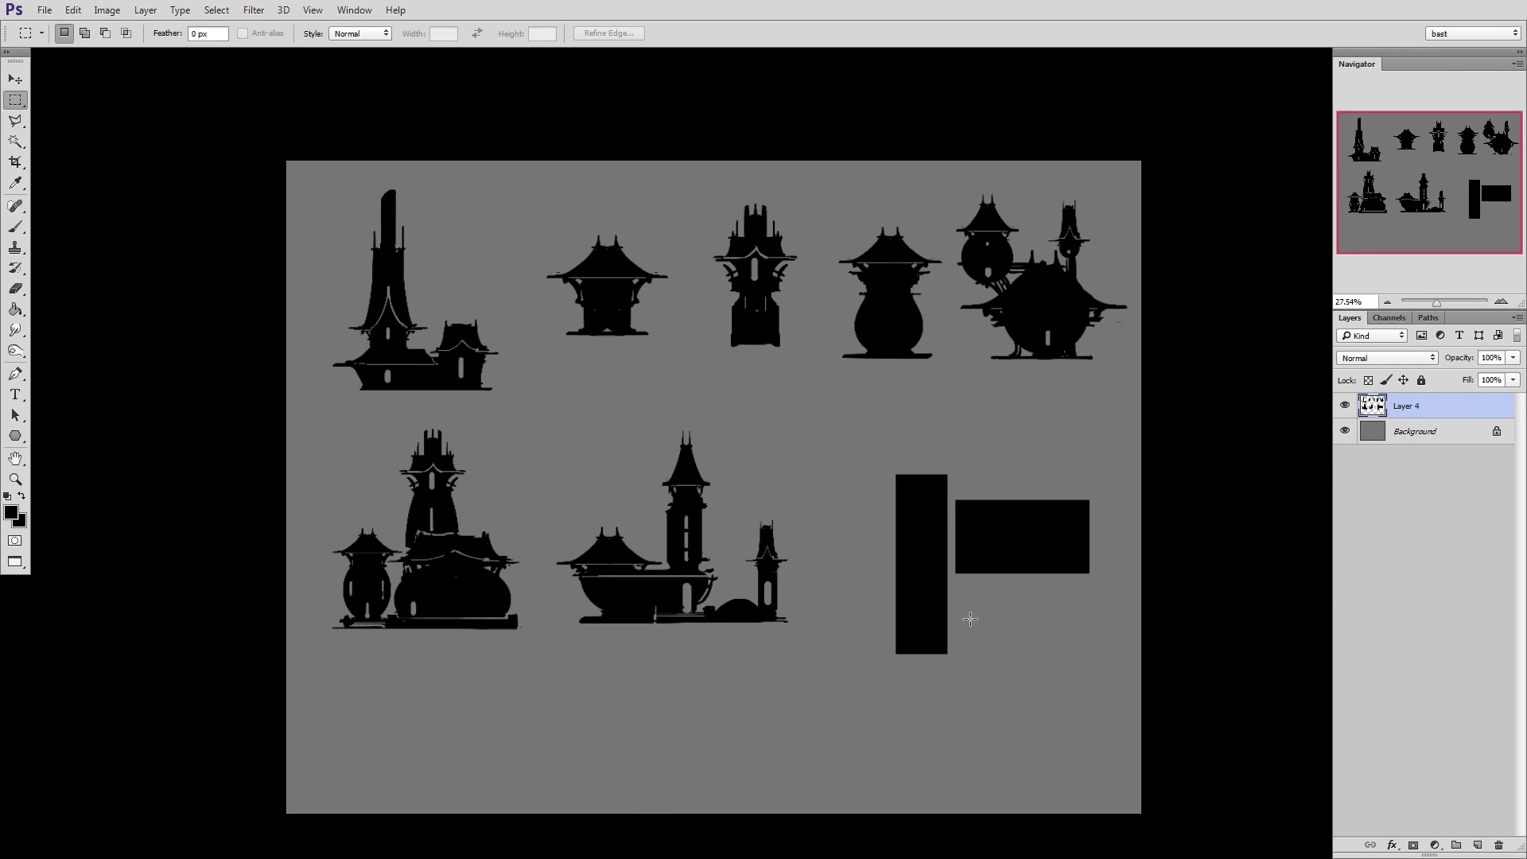
Cut away one side of the tall block to make a slimmer column and move the column upward
drag(874, 476, 913, 682)
key(Delete)
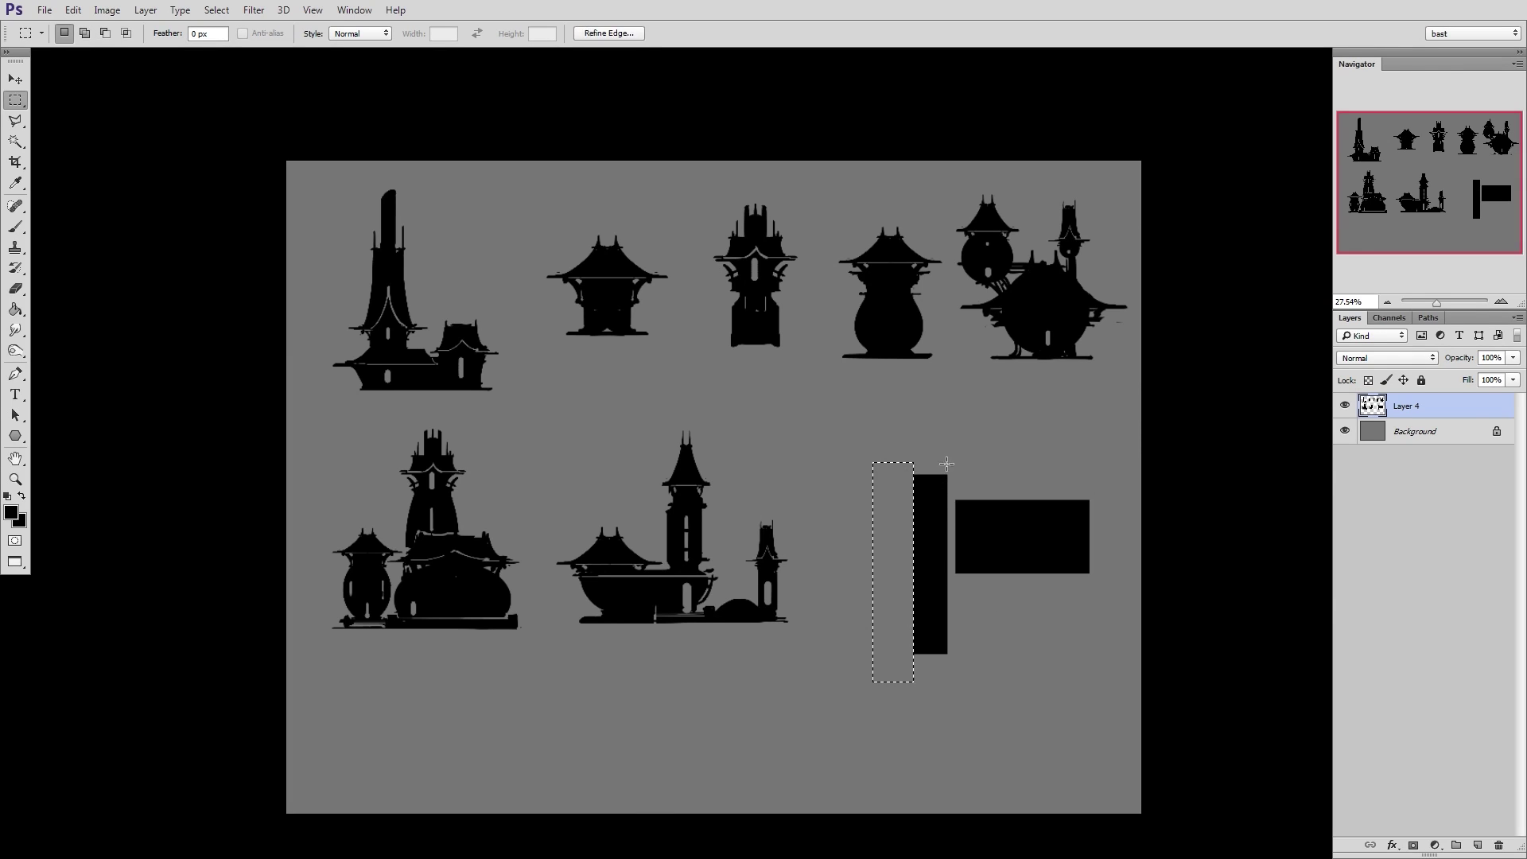
mouse_move(951, 461)
mouse_down()
mouse_move(881, 700)
mouse_move(920, 608)
mouse_up()
key(ctrl+d)
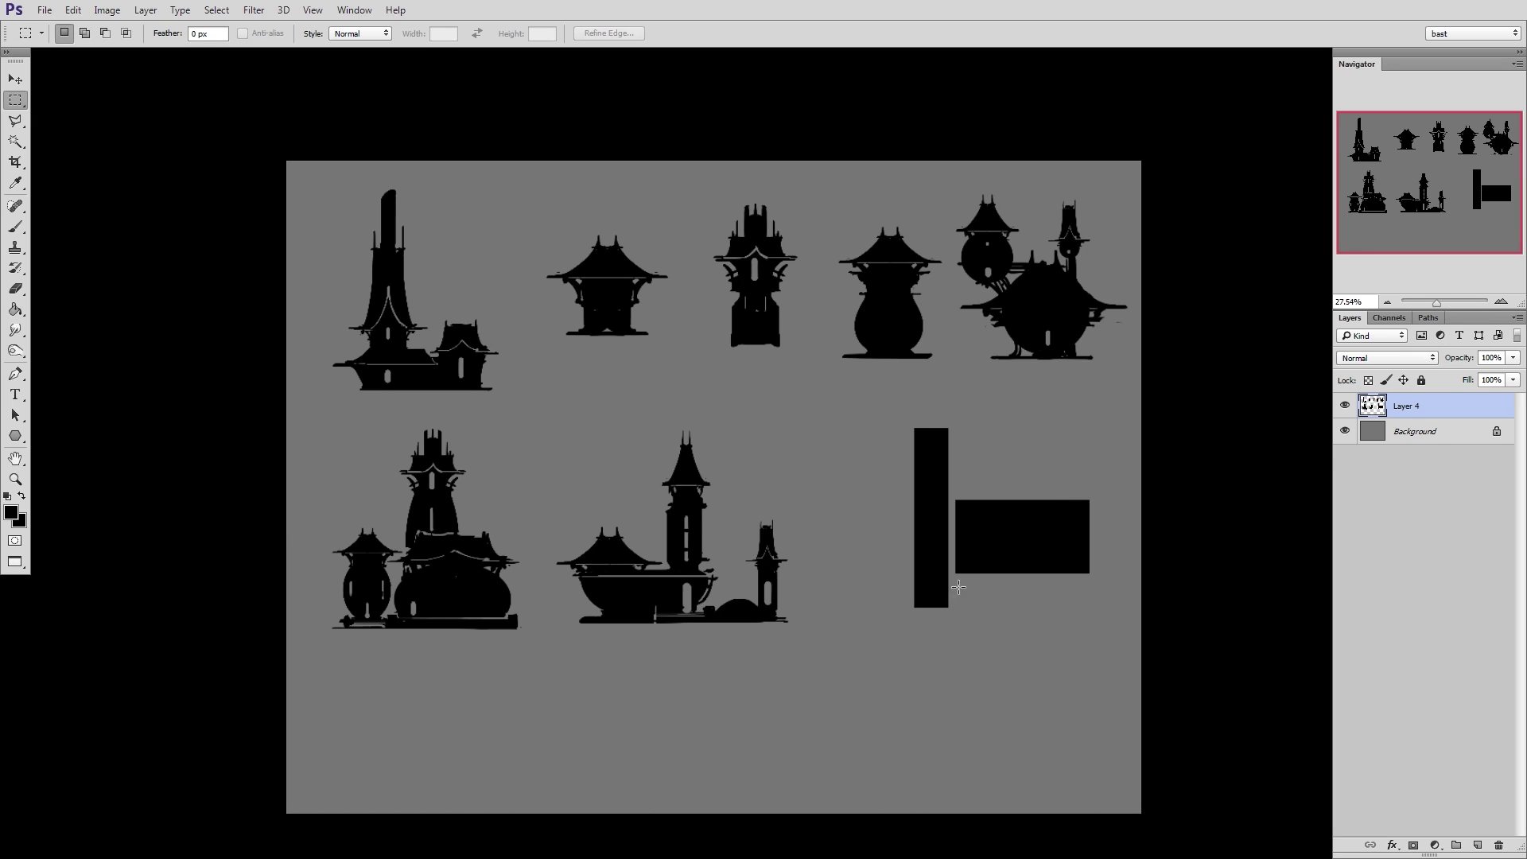
Fill a long flat base beneath the column and wide block, and shift the whole group left and down
drag(1107, 609, 1095, 607)
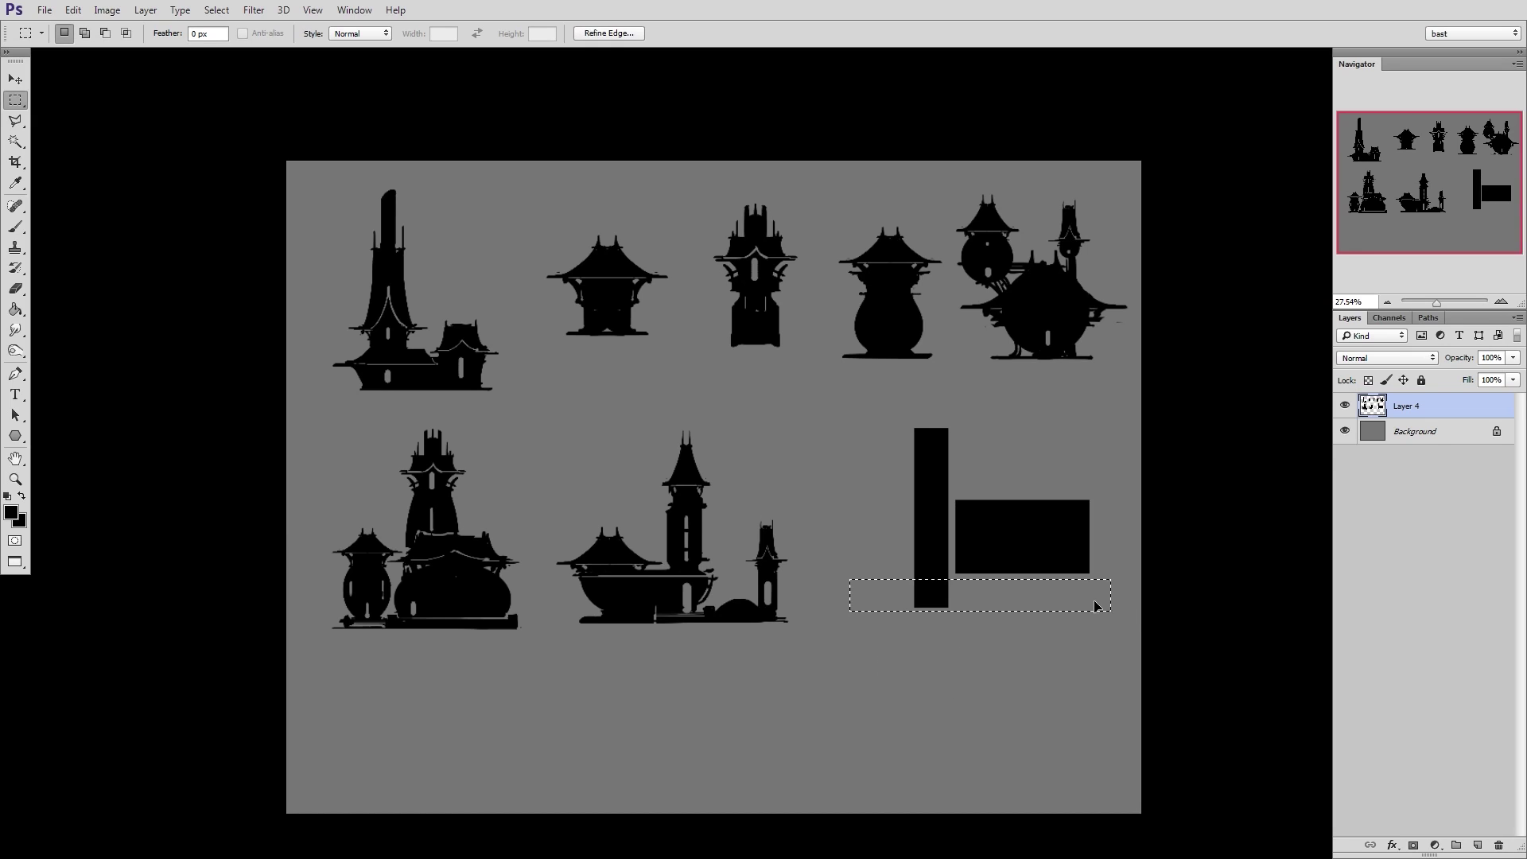
key(alt+BackSpace)
key(ctrl+d)
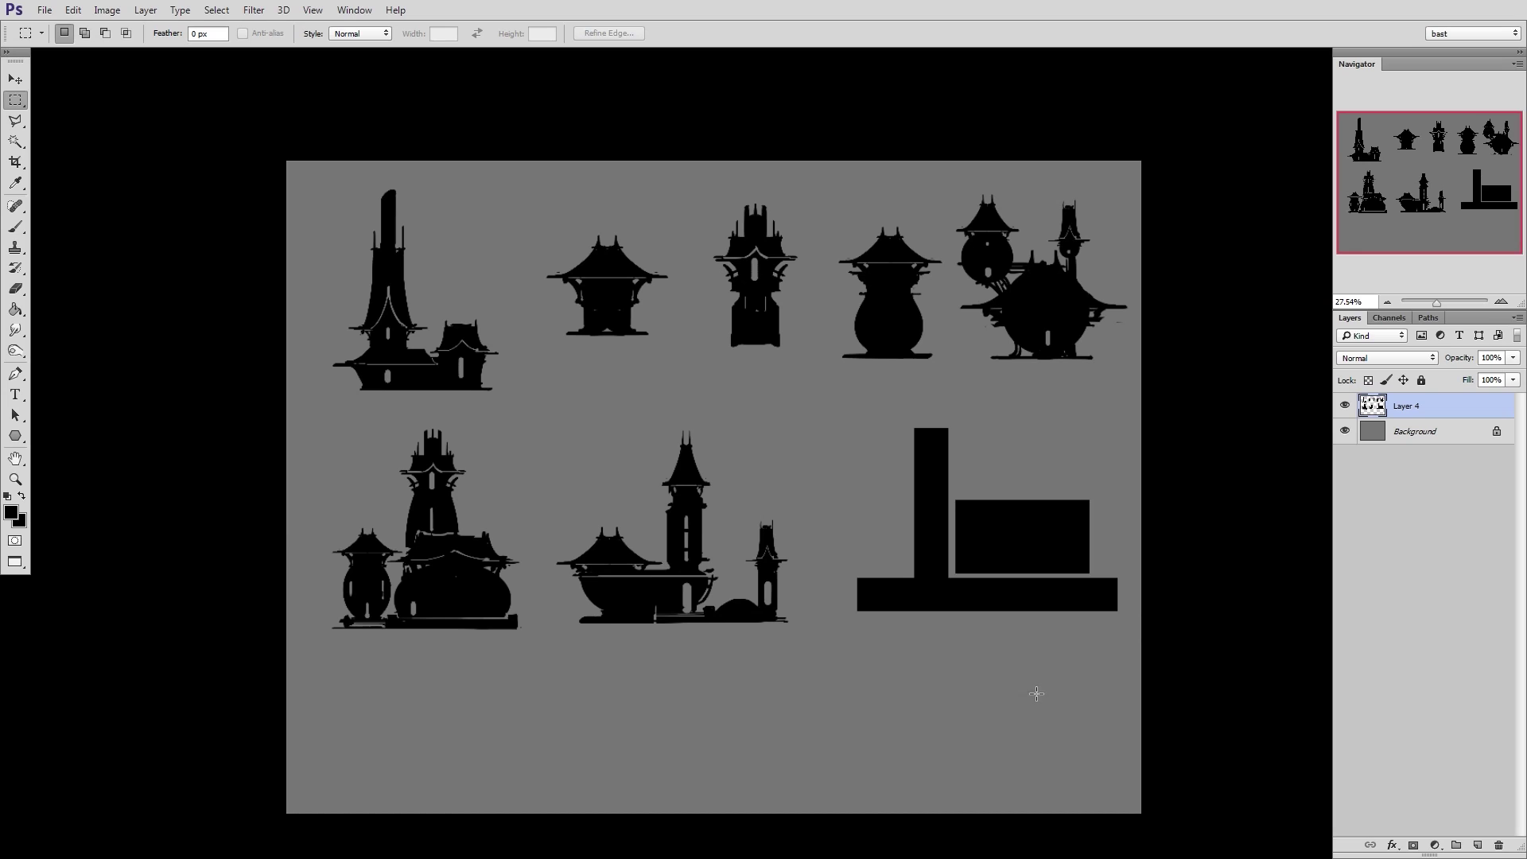
key(ctrl+d)
ctrl+drag(904, 431, 883, 452)
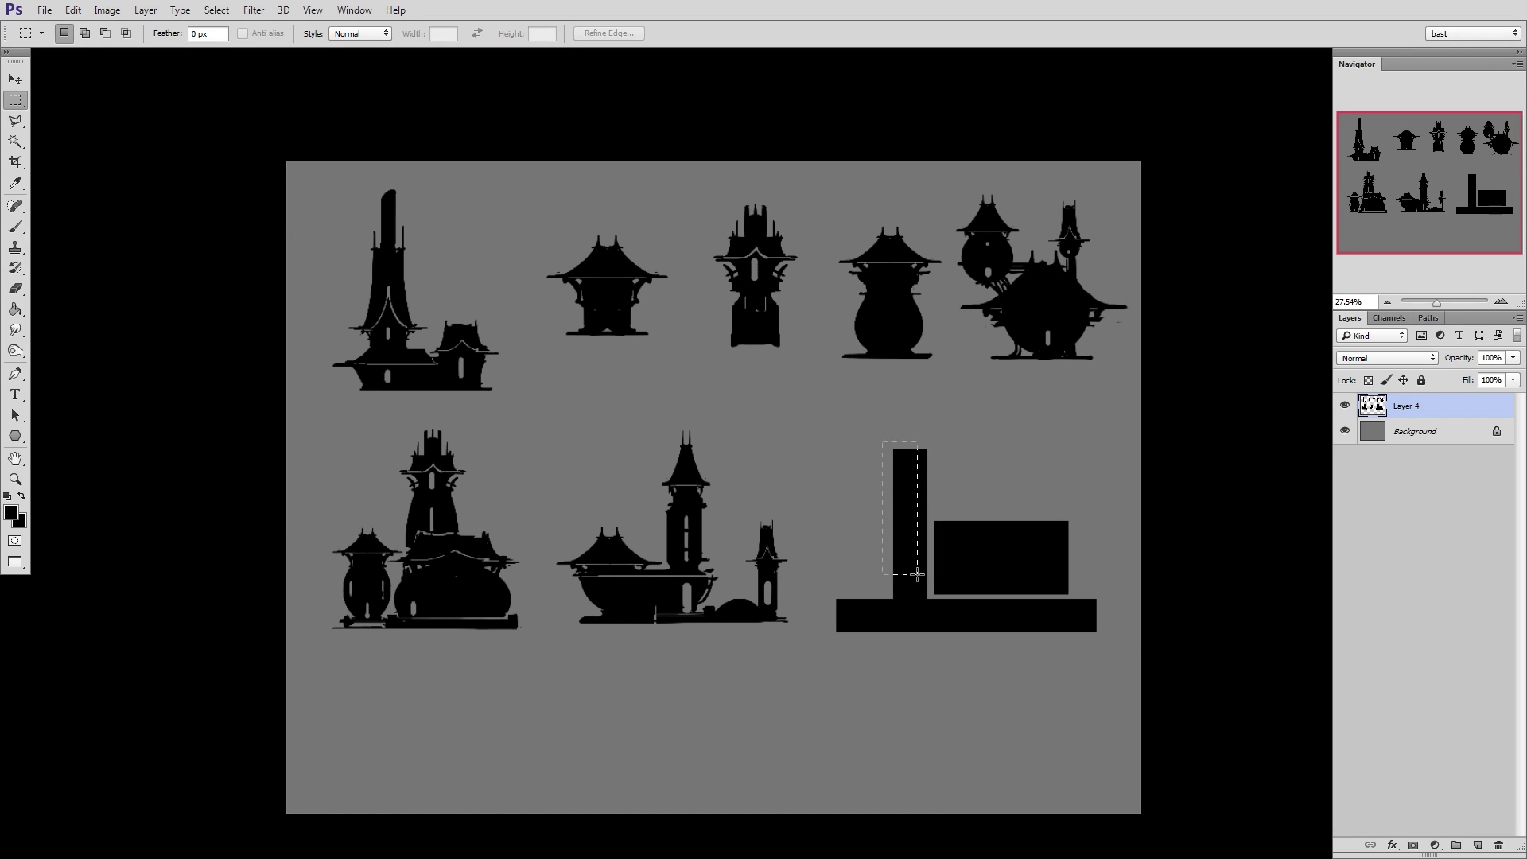
Fill a black square over the column's upper part and a small square at the base's outer end, separated by thin gaps
drag(917, 574, 925, 557)
drag(852, 450, 917, 506)
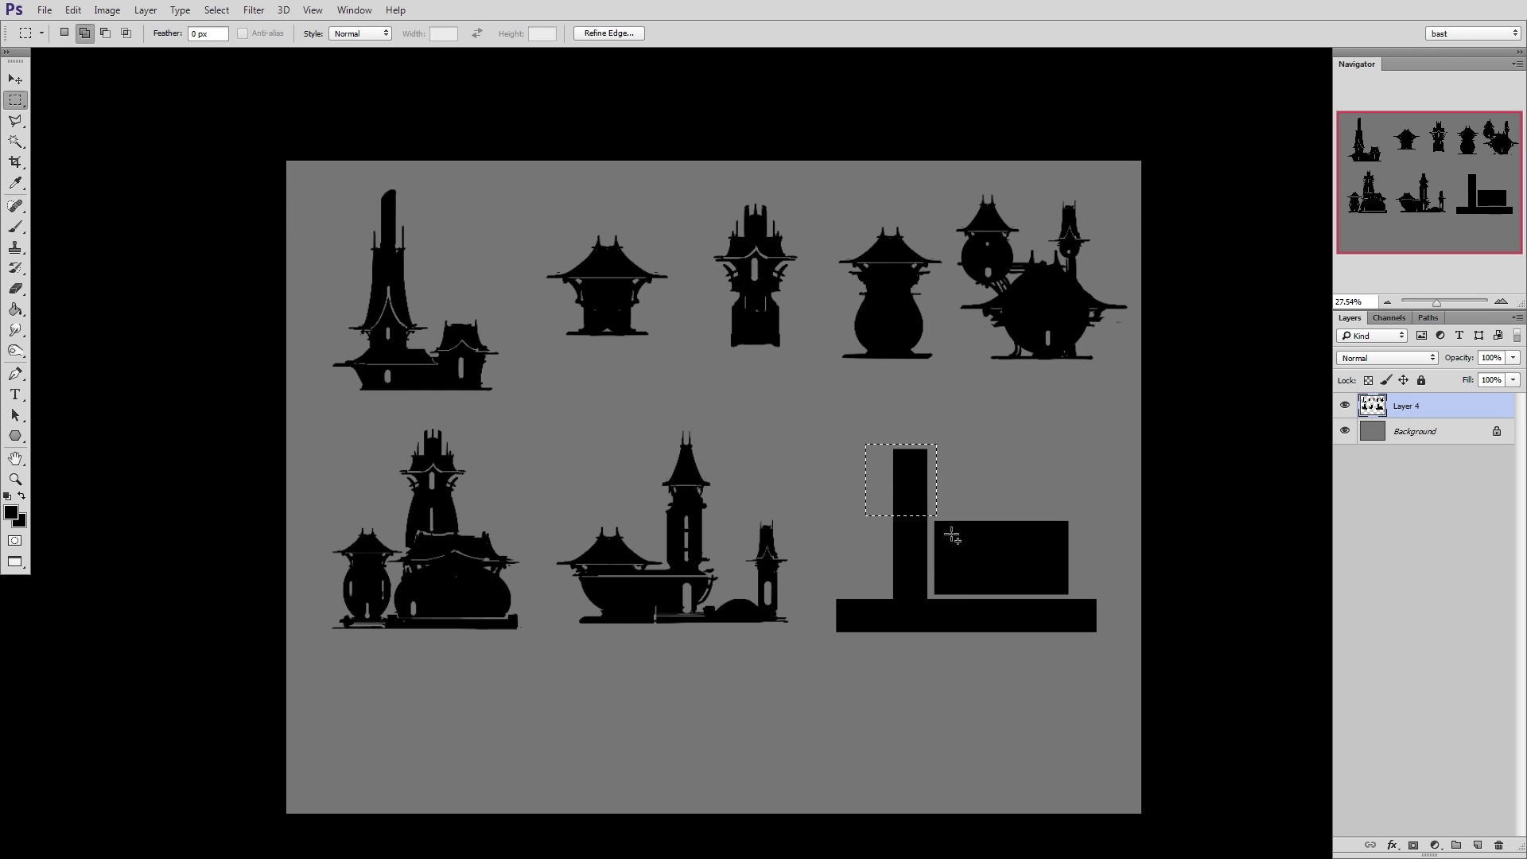
key(alt+BackSpace)
key(ctrl+d)
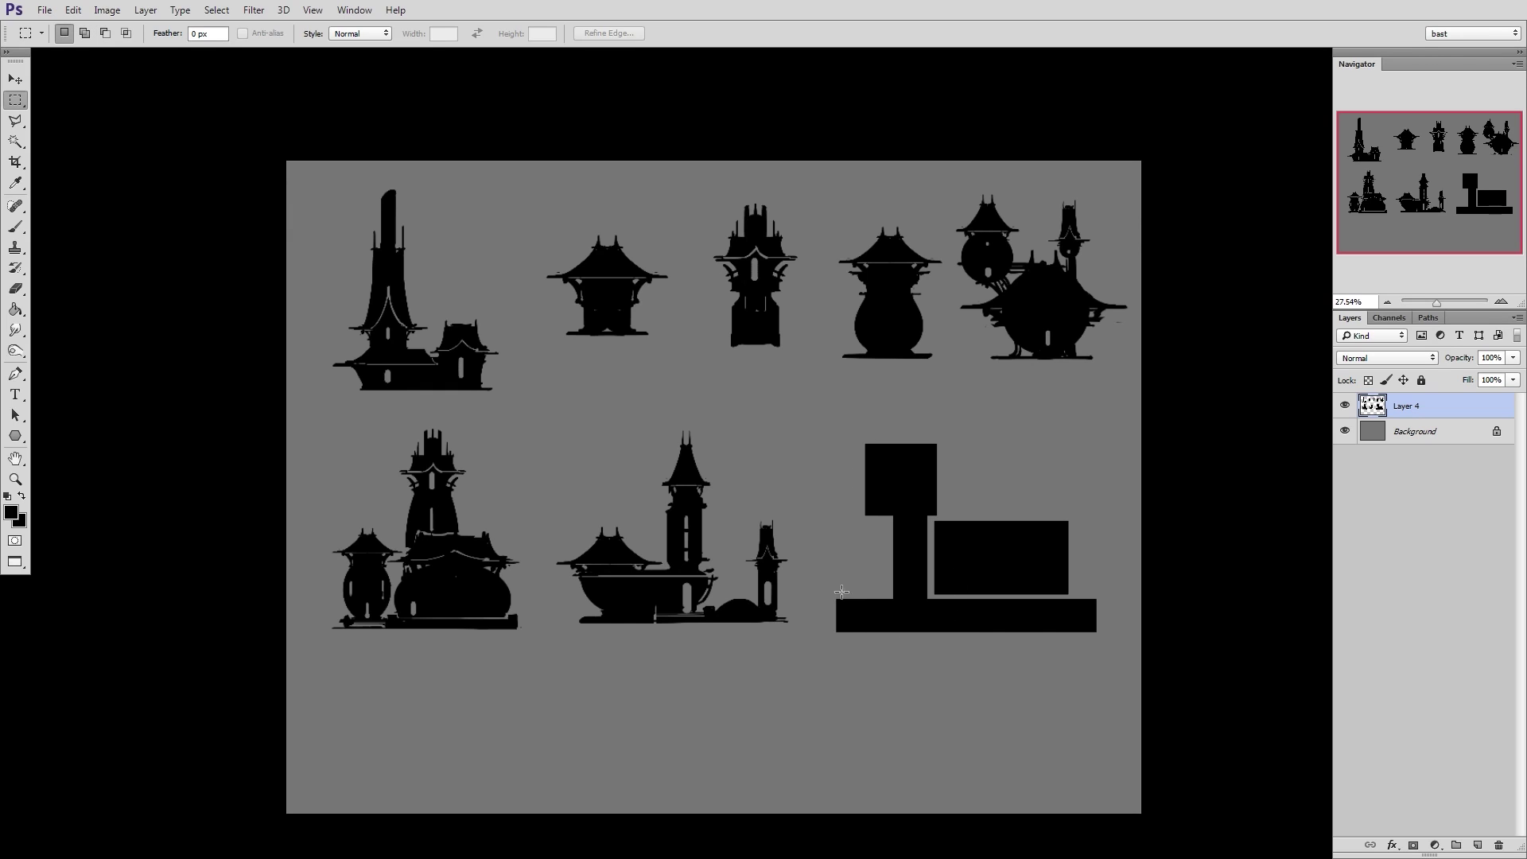
key(alt+BackSpace)
key(ctrl+d)
key(e)
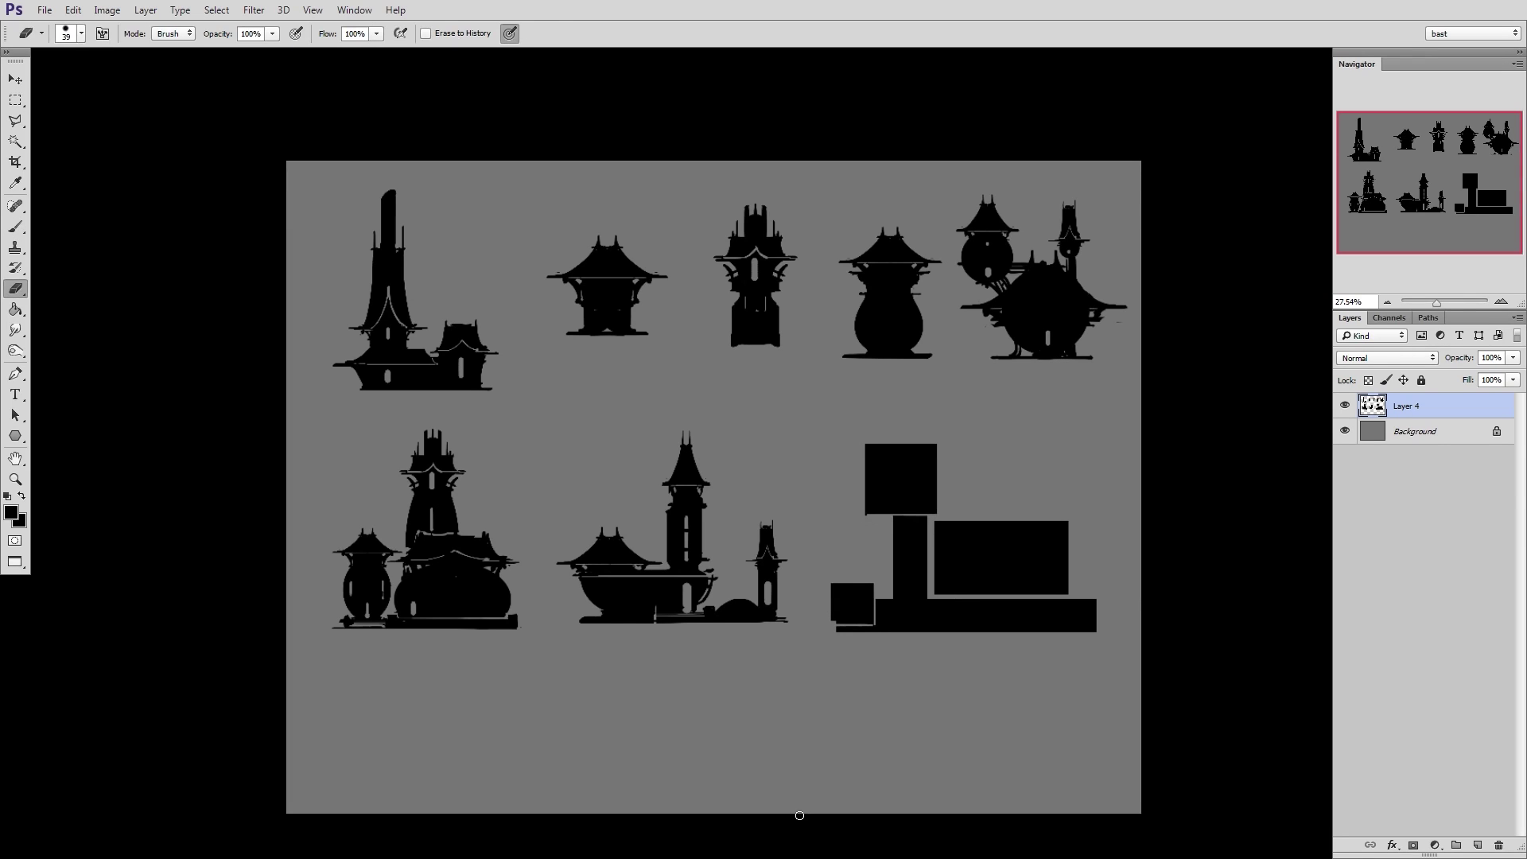
Paint brackets beneath the upper square, and add small supports and thin ground lines under the lower blocks
key(b)
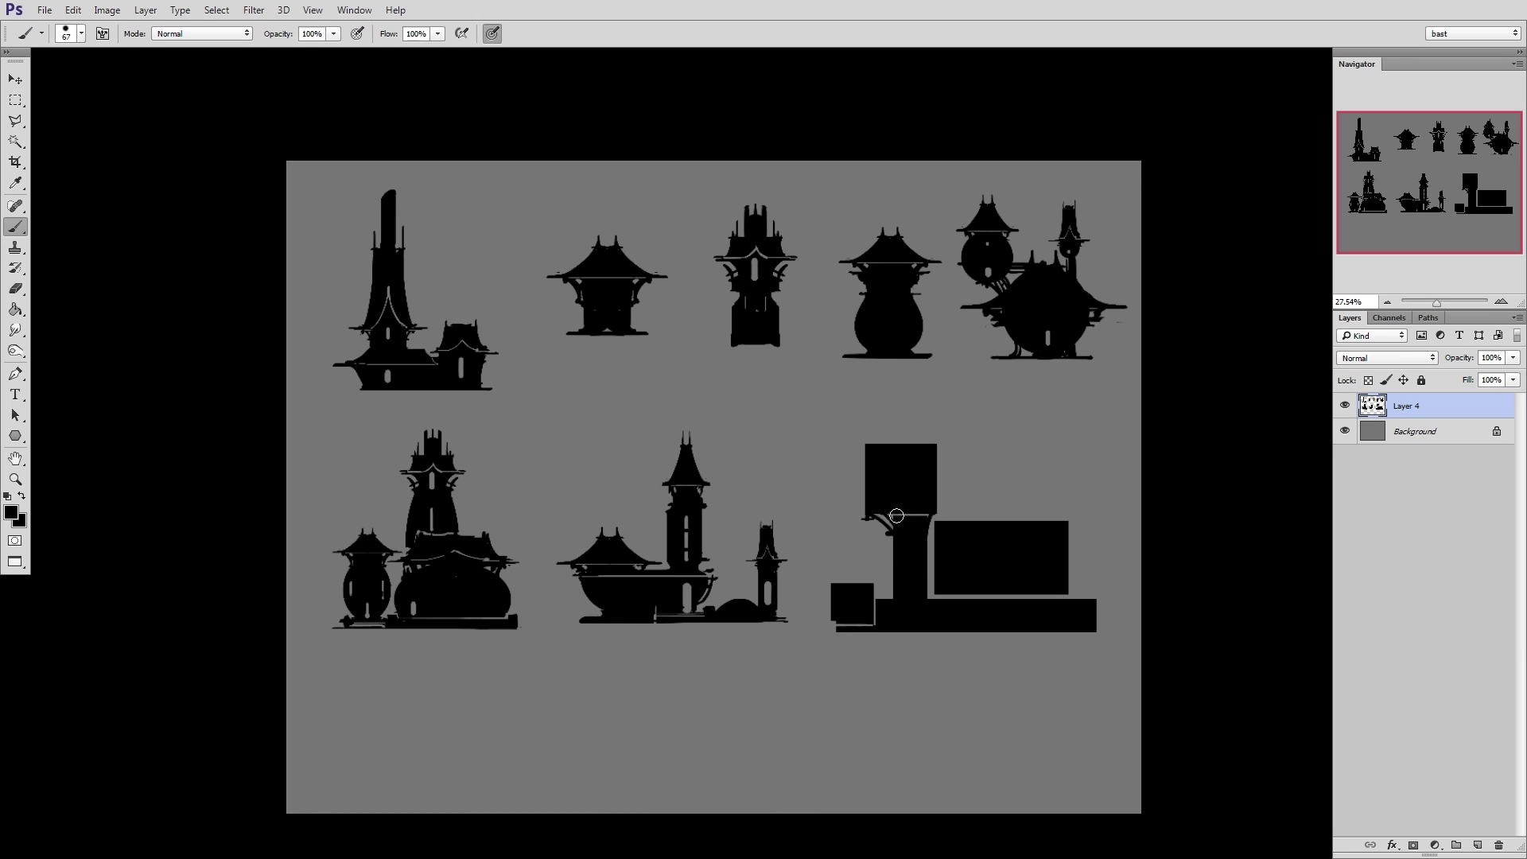
key(e)
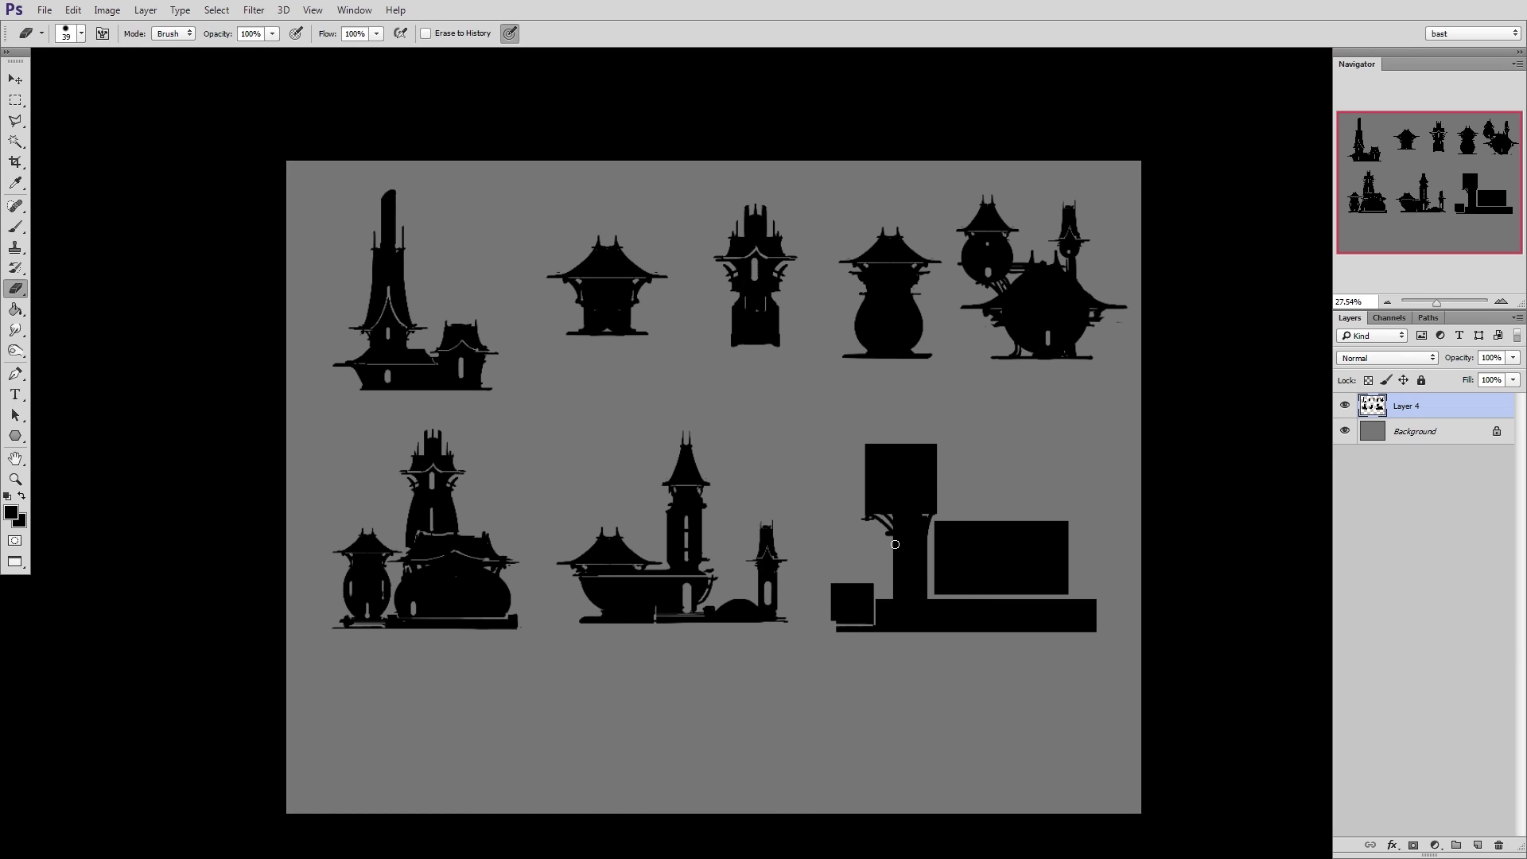
key(b)
mouse_move(926, 571)
mouse_down()
mouse_move(930, 595)
mouse_move(1017, 601)
mouse_up()
key(e)
key(b)
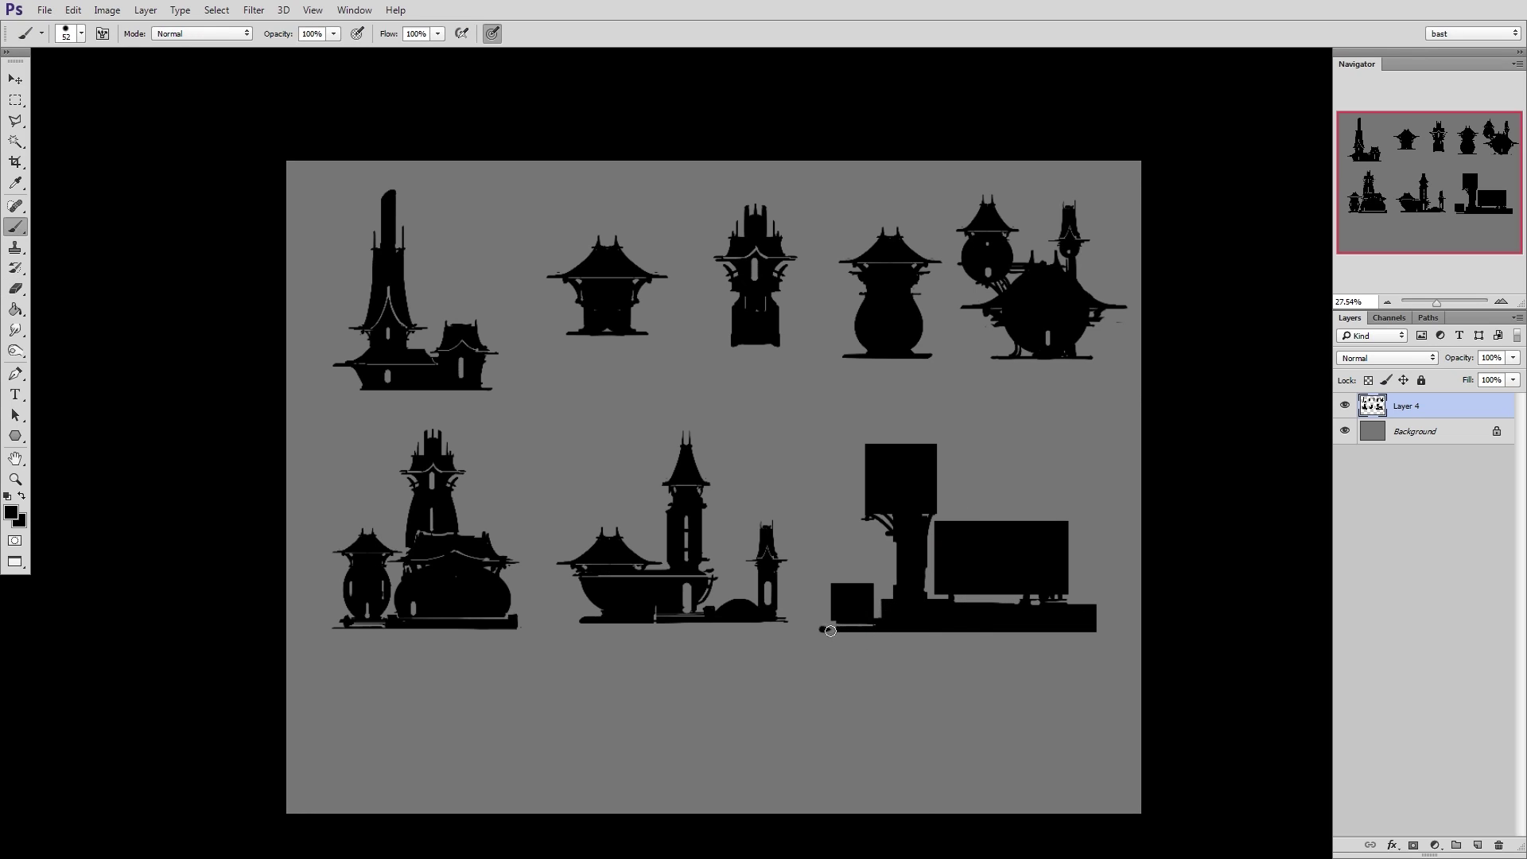
drag(1113, 635, 826, 635)
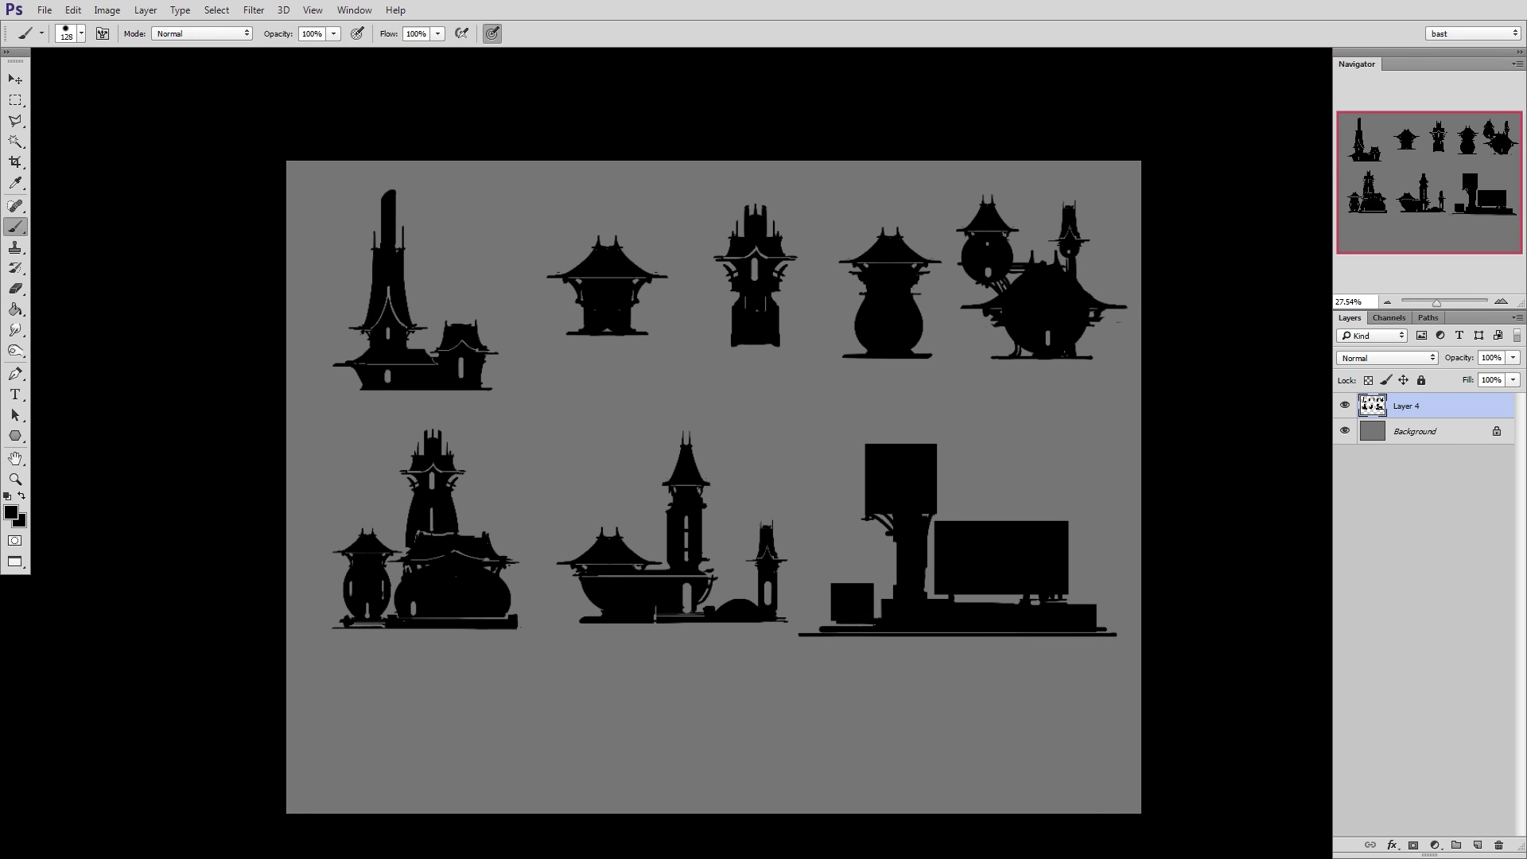
Copy the bowl-shaped building's roof onto the upper square and scale it to overhang the block
key(l)
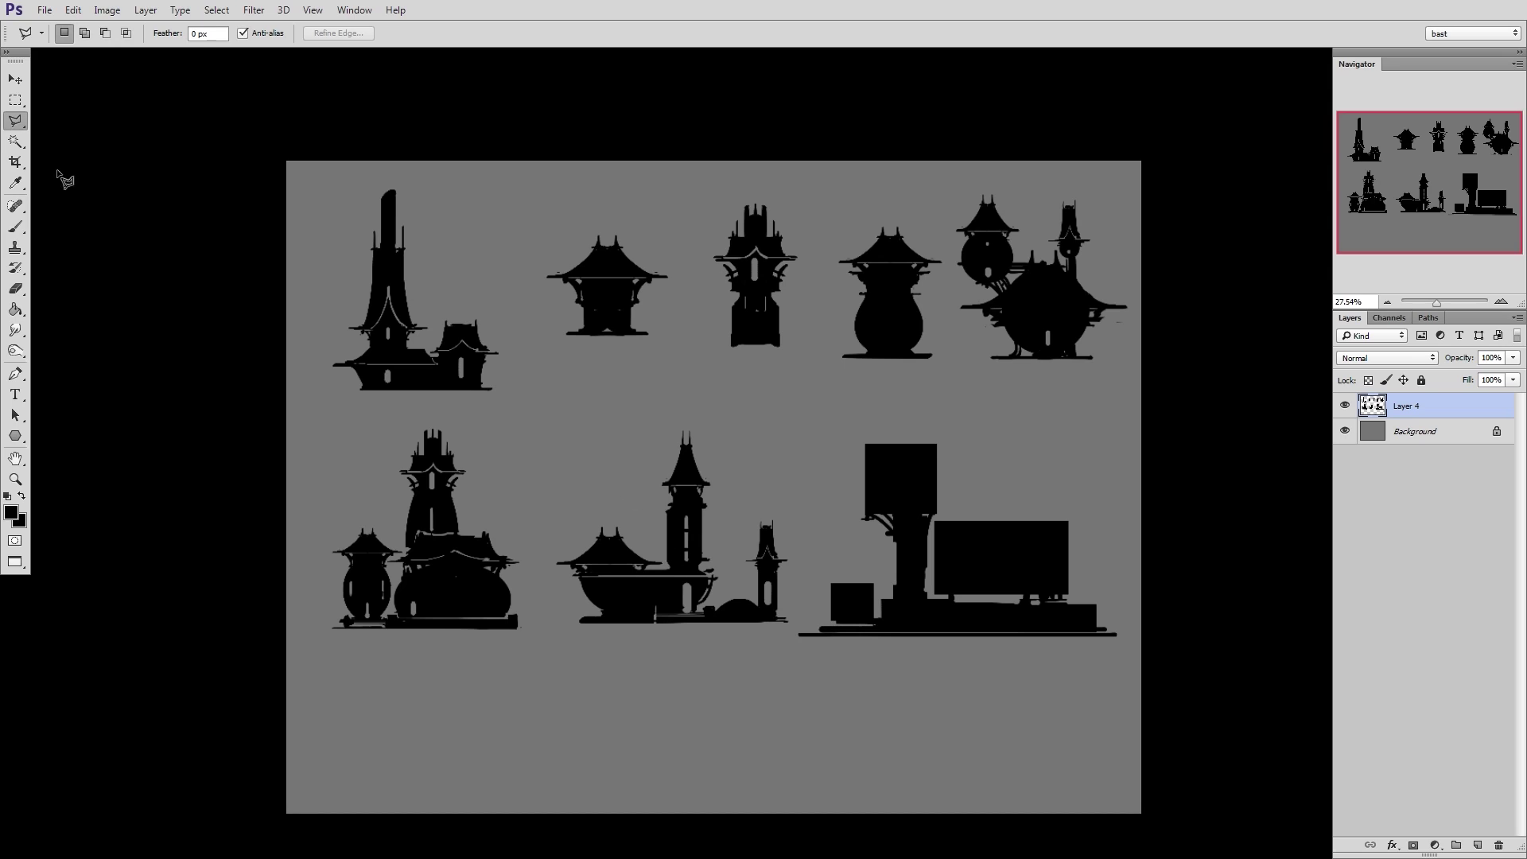
right_click(15, 120)
click(64, 120)
mouse_move(653, 545)
mouse_down()
mouse_move(555, 568)
mouse_move(641, 521)
mouse_up()
ctrl+alt+drag(619, 551, 979, 405)
key(ctrl+t)
mouse_move(946, 437)
mouse_down()
mouse_move(1054, 516)
mouse_move(950, 427)
mouse_move(968, 425)
mouse_move(953, 458)
mouse_up()
key(Return)
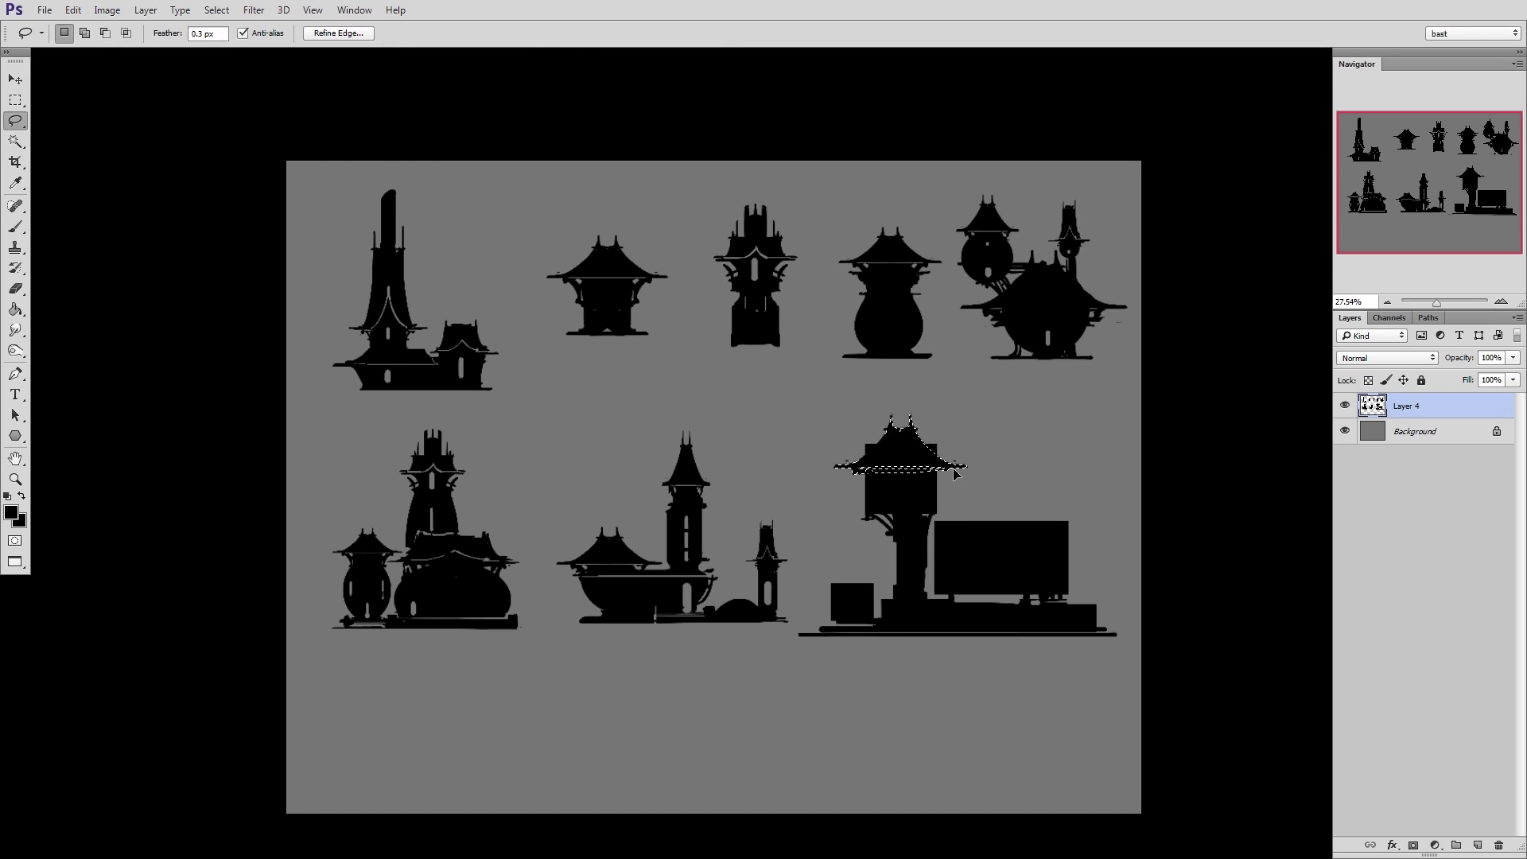
key(ctrl+d)
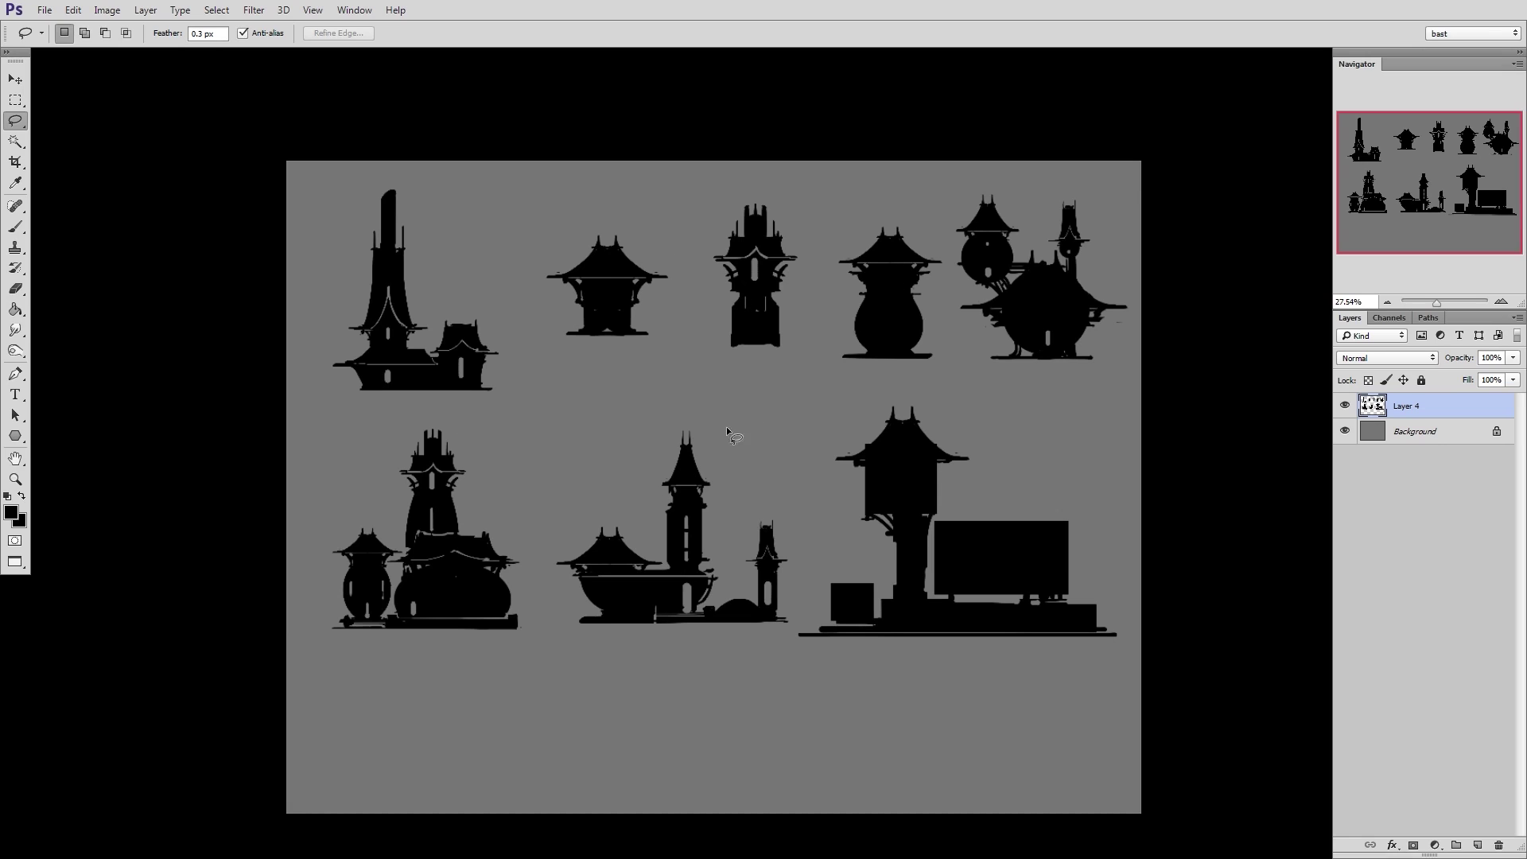
Copy the bowl-shaped building's roof to the empty area below and rework it into a wide roof with a spire at each end
mouse_move(611, 510)
mouse_down()
mouse_move(665, 547)
mouse_move(796, 712)
mouse_move(810, 700)
mouse_move(677, 706)
mouse_move(767, 697)
mouse_move(730, 718)
mouse_move(759, 708)
mouse_move(688, 708)
mouse_move(764, 705)
mouse_move(708, 703)
mouse_move(762, 700)
mouse_move(787, 677)
mouse_up()
key(ctrl+t)
key(Return)
key(ctrl+t)
right_click(668, 706)
click(736, 685)
key(Return)
key(ctrl+d)
key(b)
key(e)
key(l)
Move the wide roof onto the wide block and scale it to 117.46% width and 126.18% height
mouse_move(792, 697)
ctrl+mouse_down()
mouse_move(845, 676)
mouse_move(1064, 496)
mouse_move(1090, 498)
mouse_move(1039, 521)
mouse_move(1000, 479)
ctrl+mouse_up()
key(ctrl+t)
drag(1038, 505, 1040, 516)
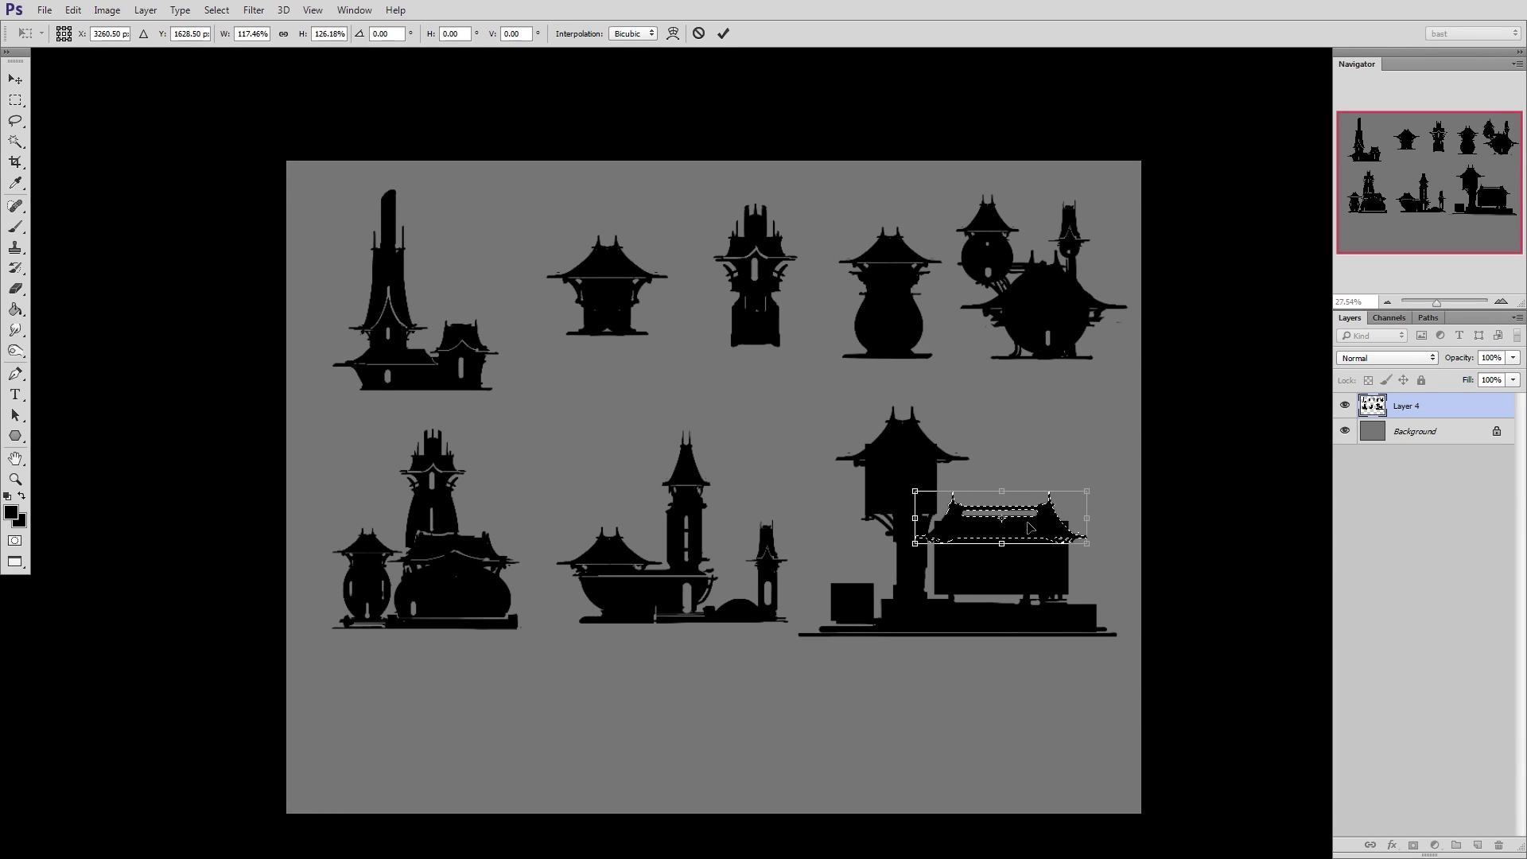
key(Return)
key(l)
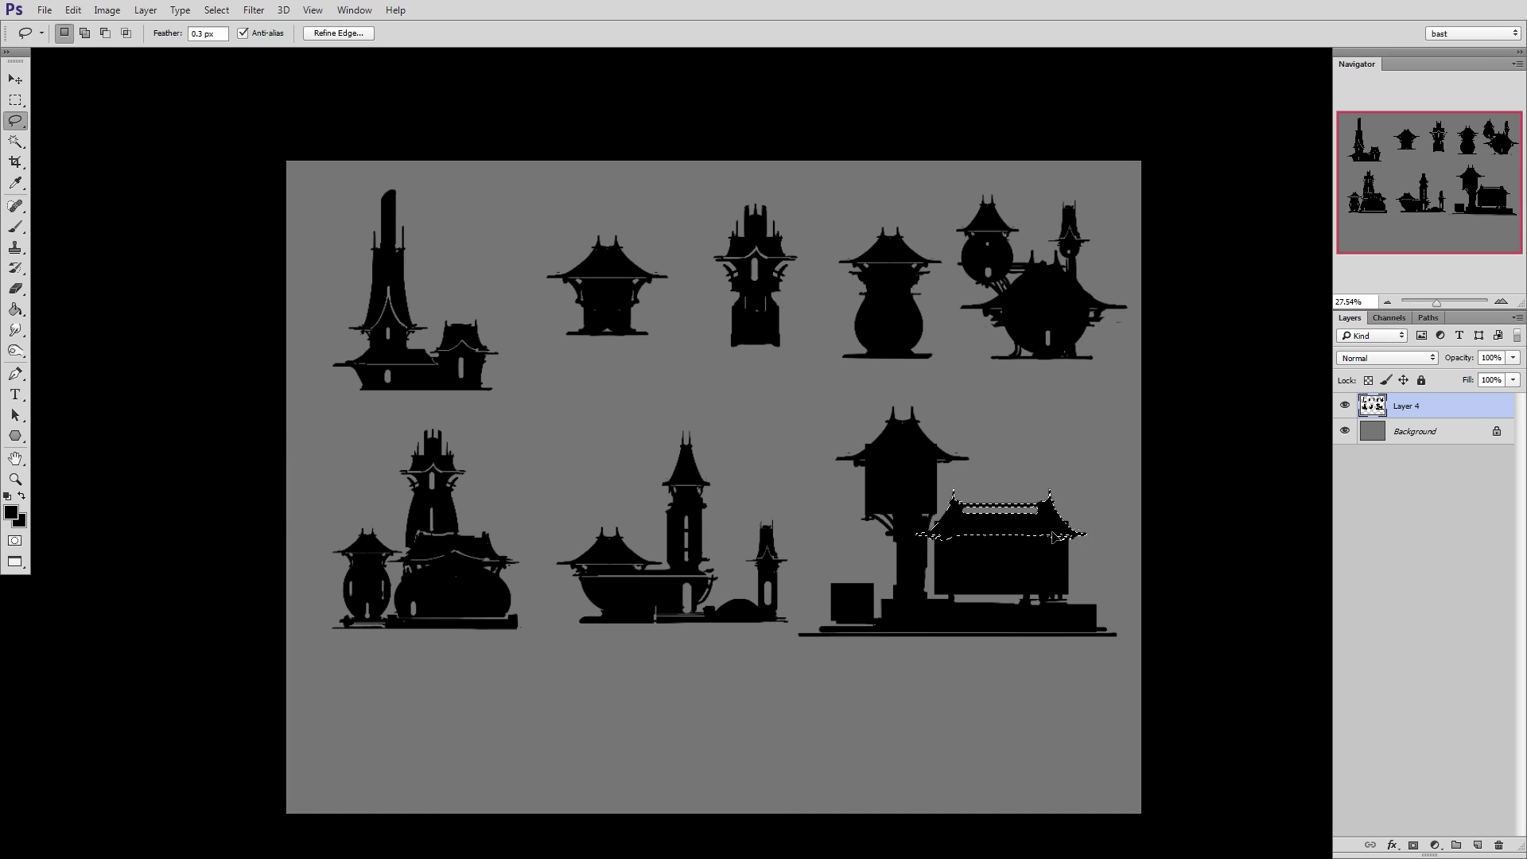
key(ctrl+d)
Clean up the wide roof's eave tip with the Eraser and paint curved brackets beneath the eaves
key(e)
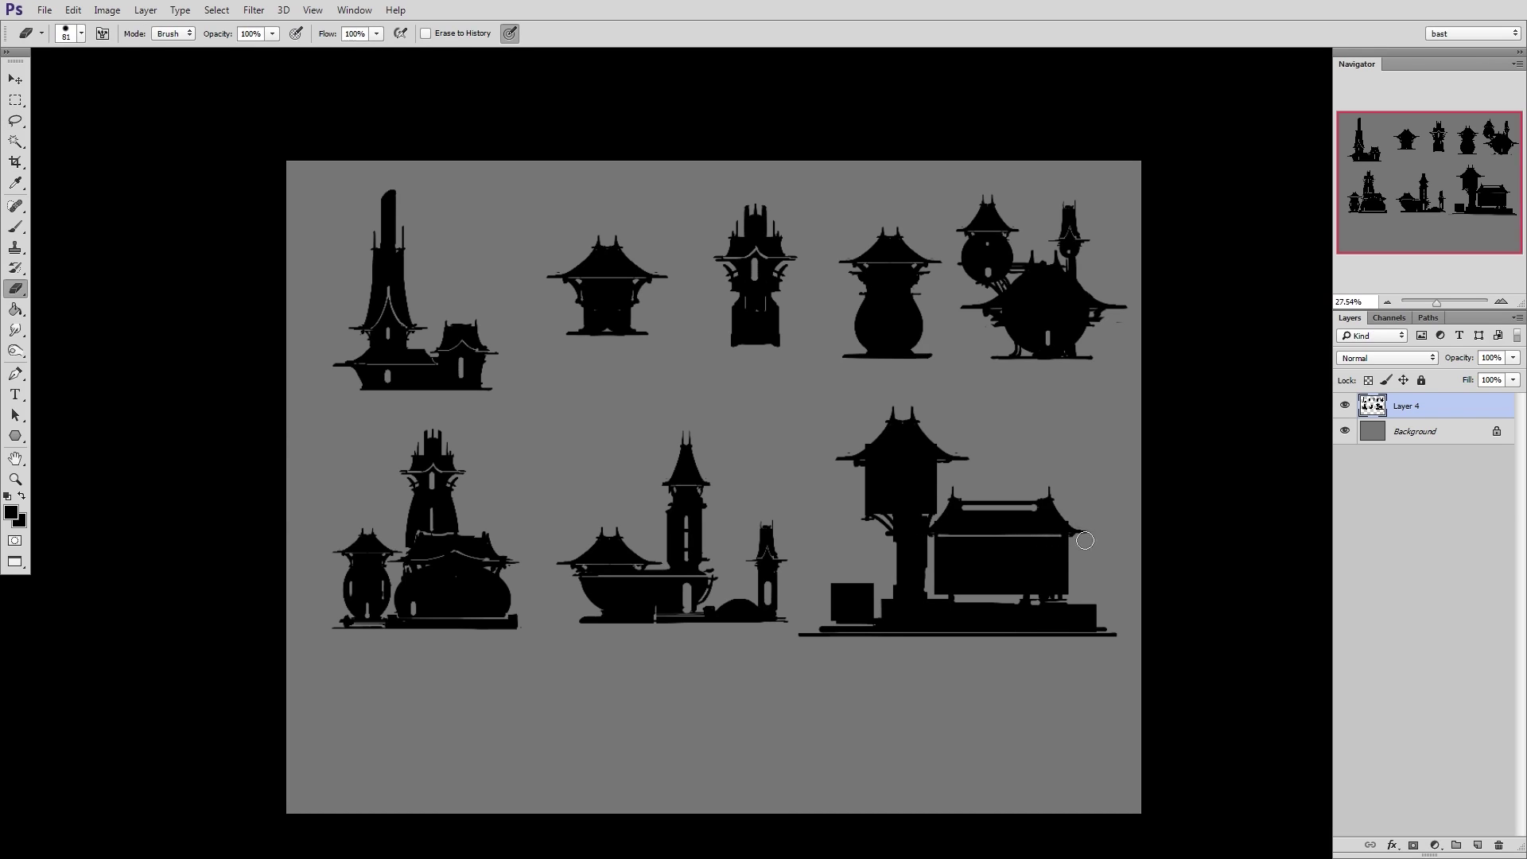
key(b)
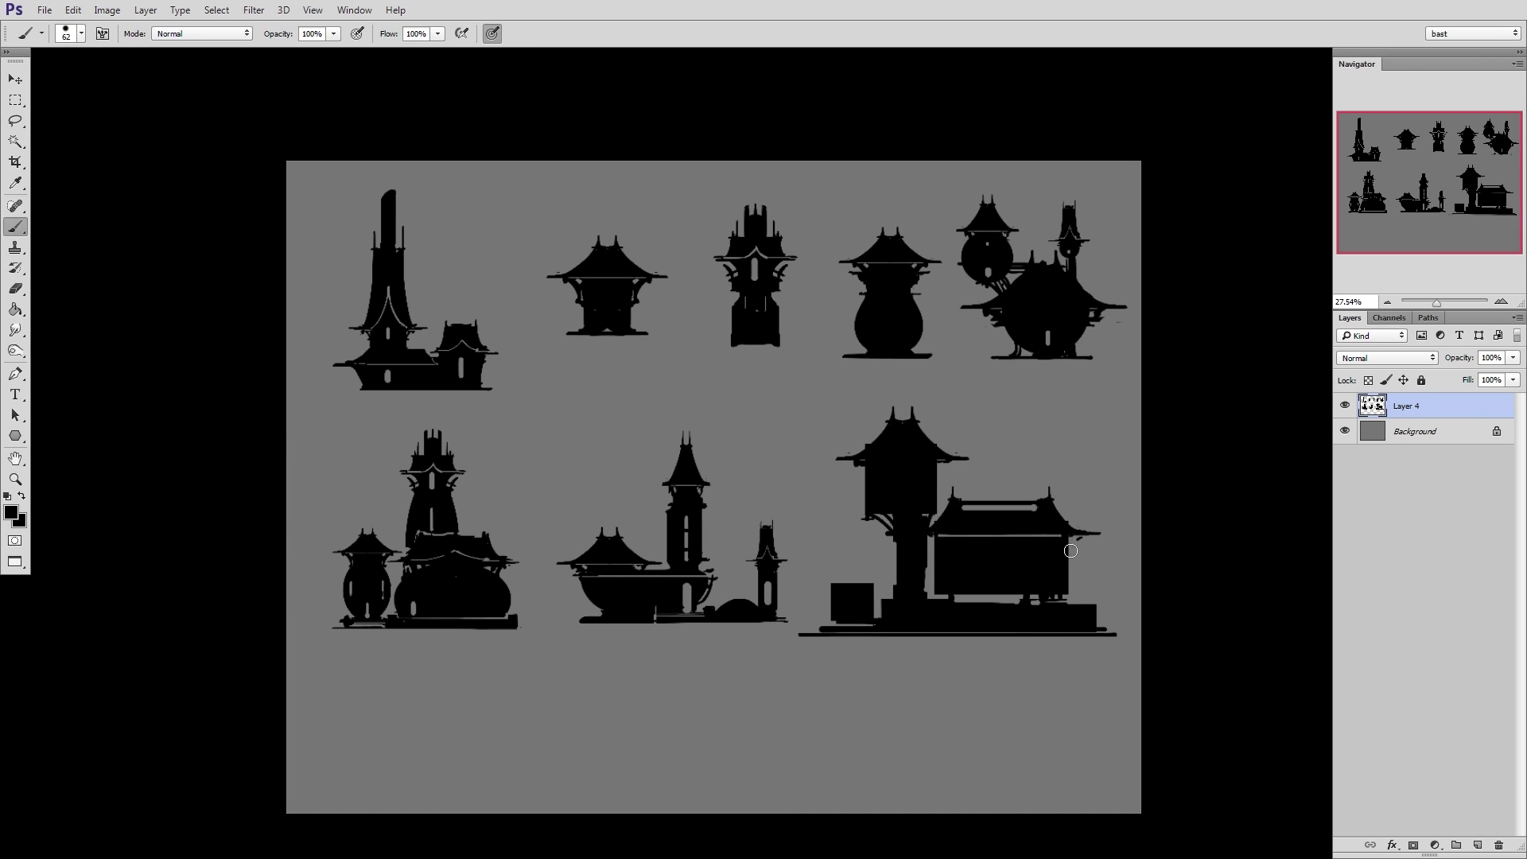
key(e)
key(b)
key(l)
key(e)
Erase an opening in the base beneath the wide hall and paint small supports along the hall's underside
drag(962, 608, 1012, 608)
key(b)
key(e)
key(alt)
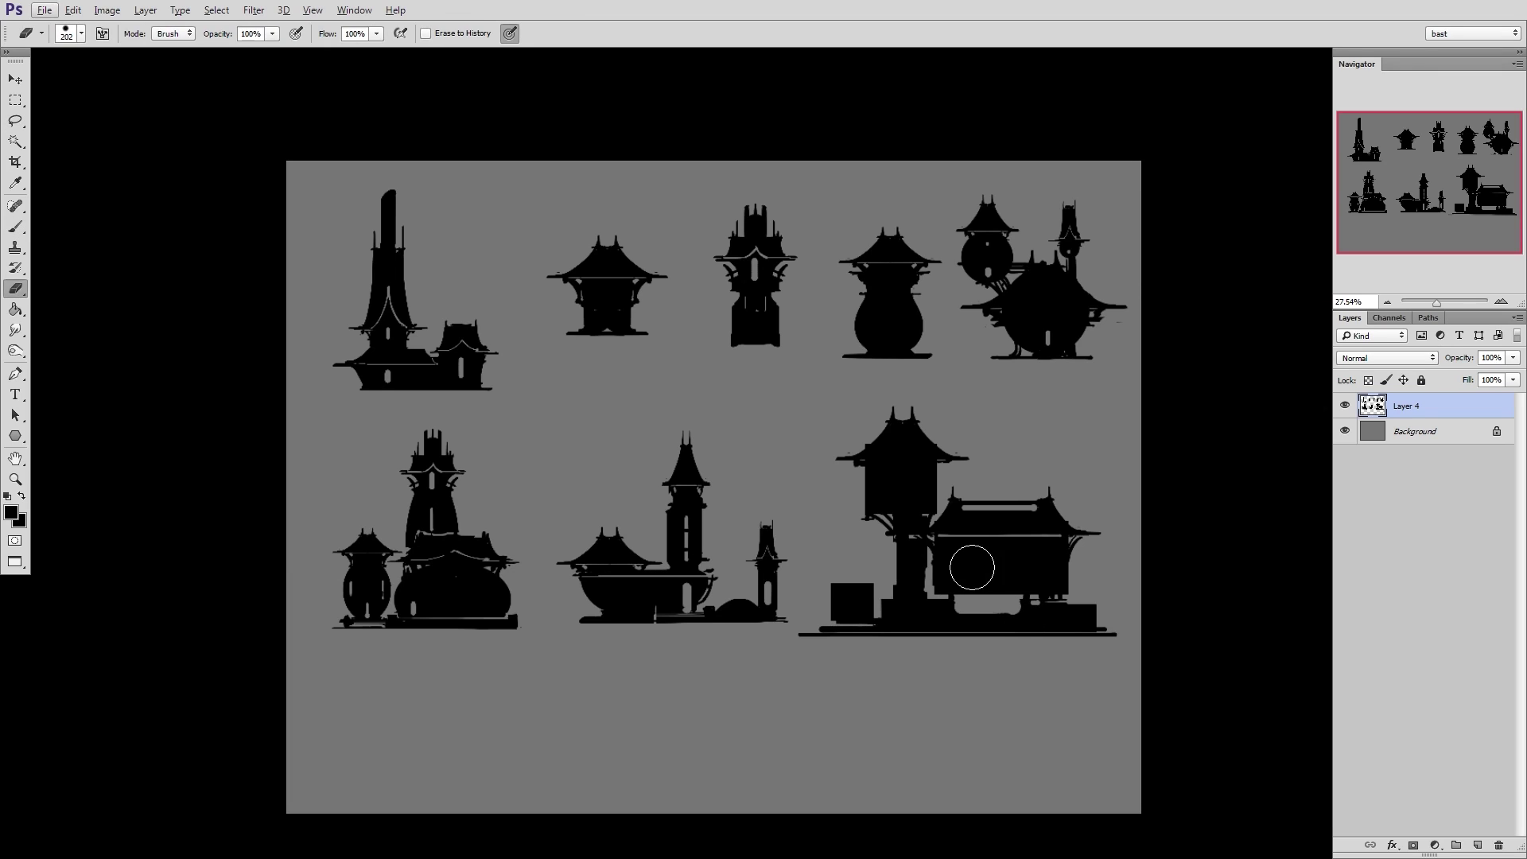
key(b)
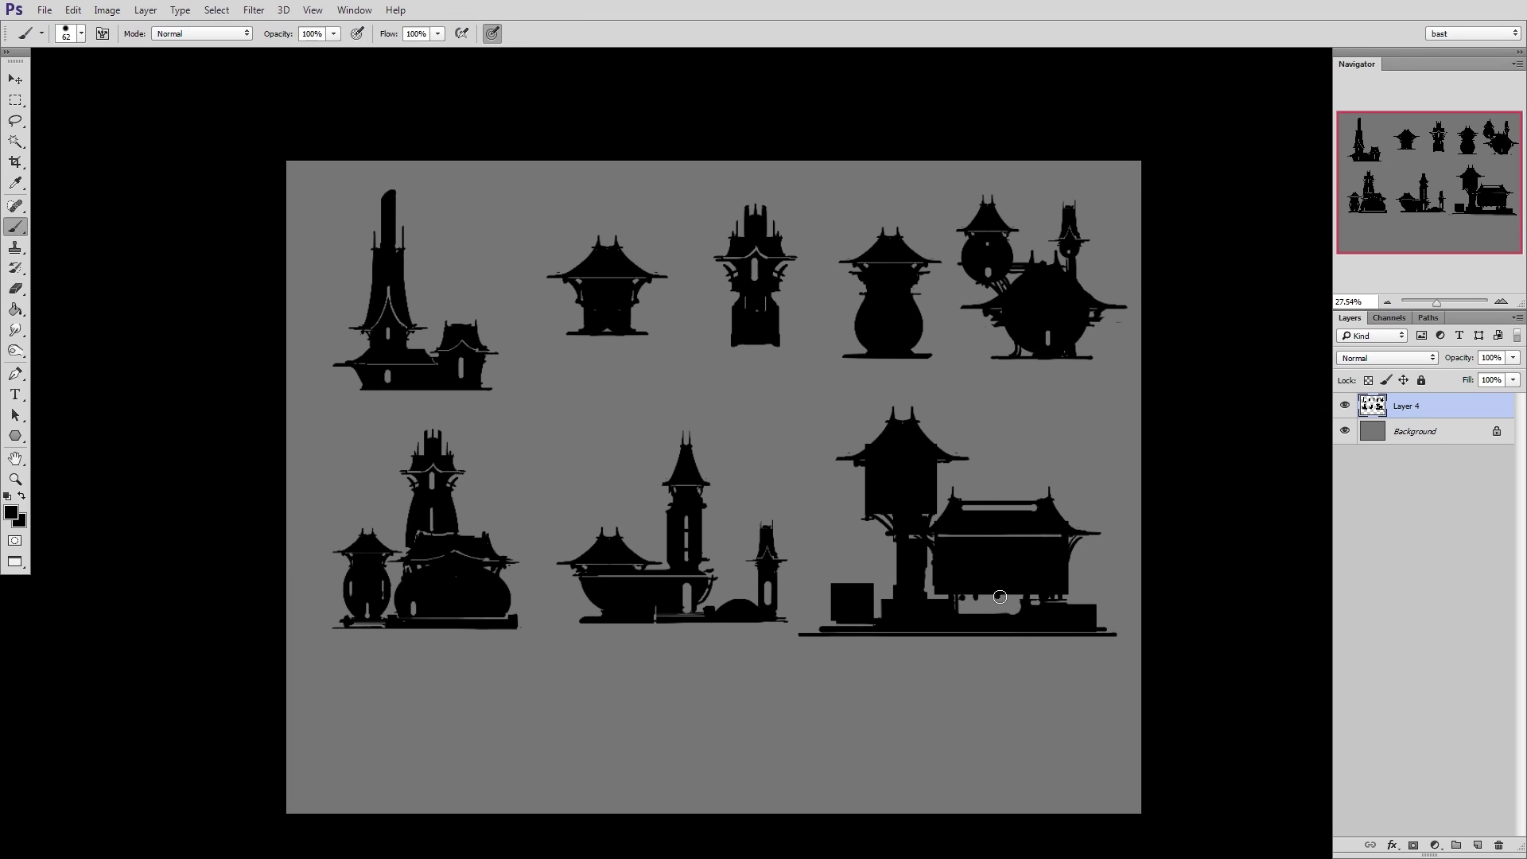
Taper the hall's outer lower corner and refine the supports and opening beneath it
key(e)
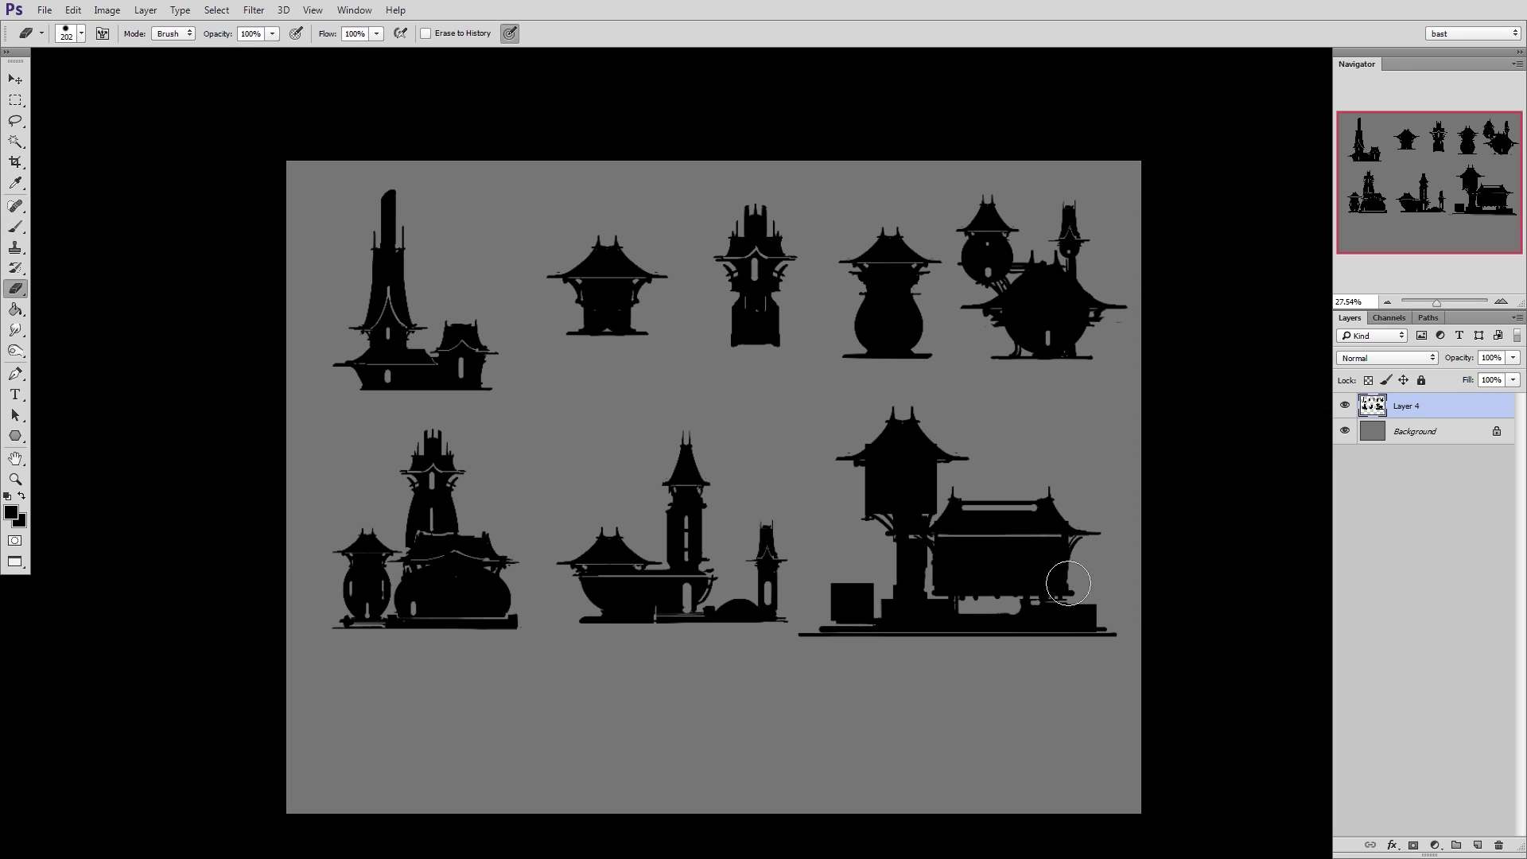
key(b)
key(e)
mouse_move(1020, 621)
mouse_down()
mouse_move(968, 616)
mouse_move(1026, 620)
mouse_up()
key(b)
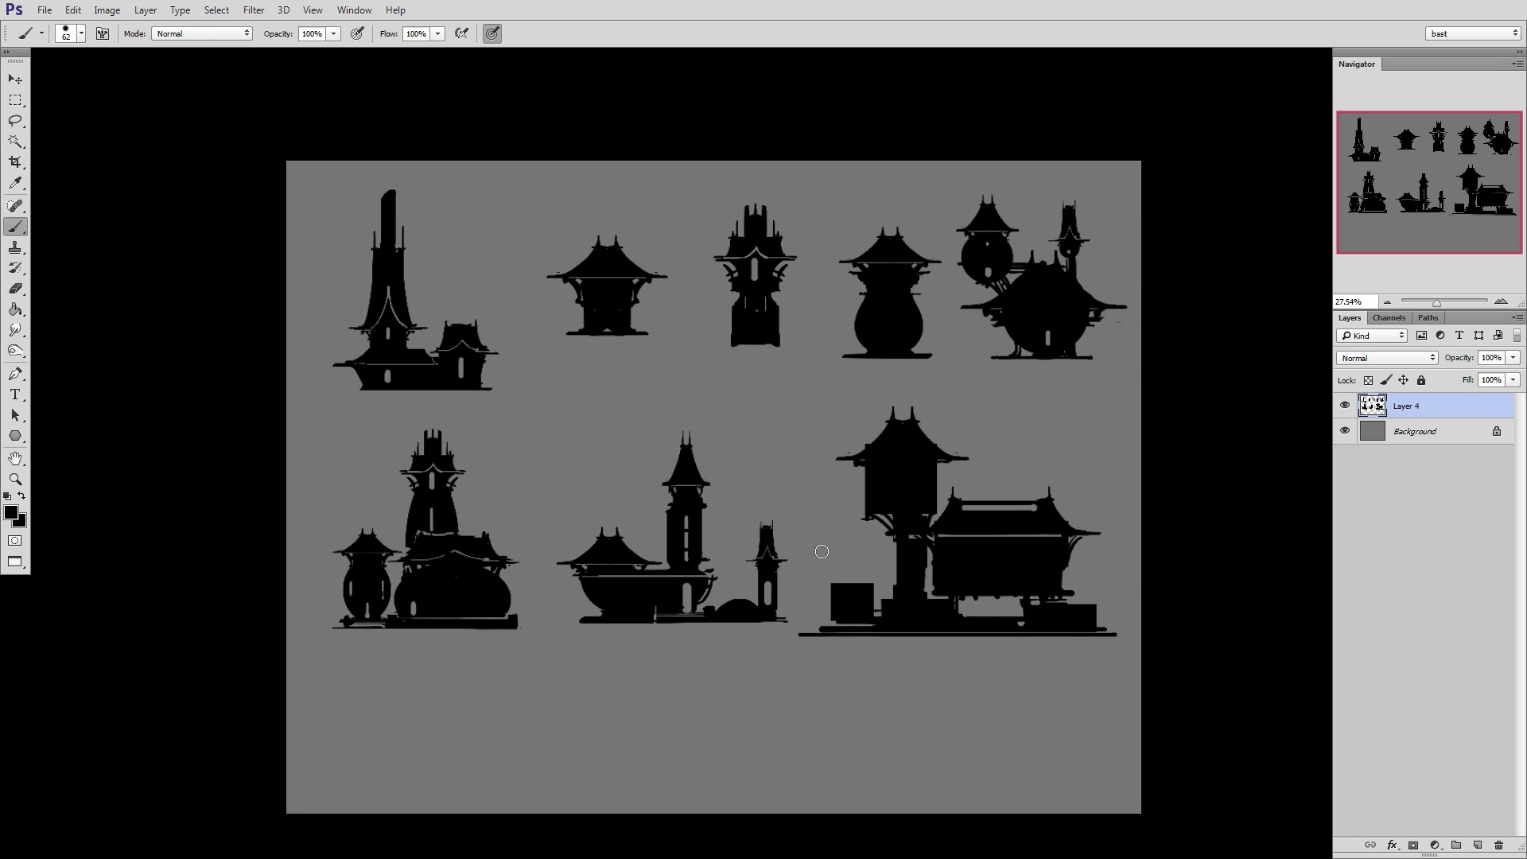
Copy the small tower roof from the neighbouring building onto the small square and enlarge it to about 131%
key(l)
drag(787, 519, 795, 522)
ctrl+alt+drag(769, 553, 855, 567)
key(ctrl+t)
alt+shift+drag(876, 534, 883, 526)
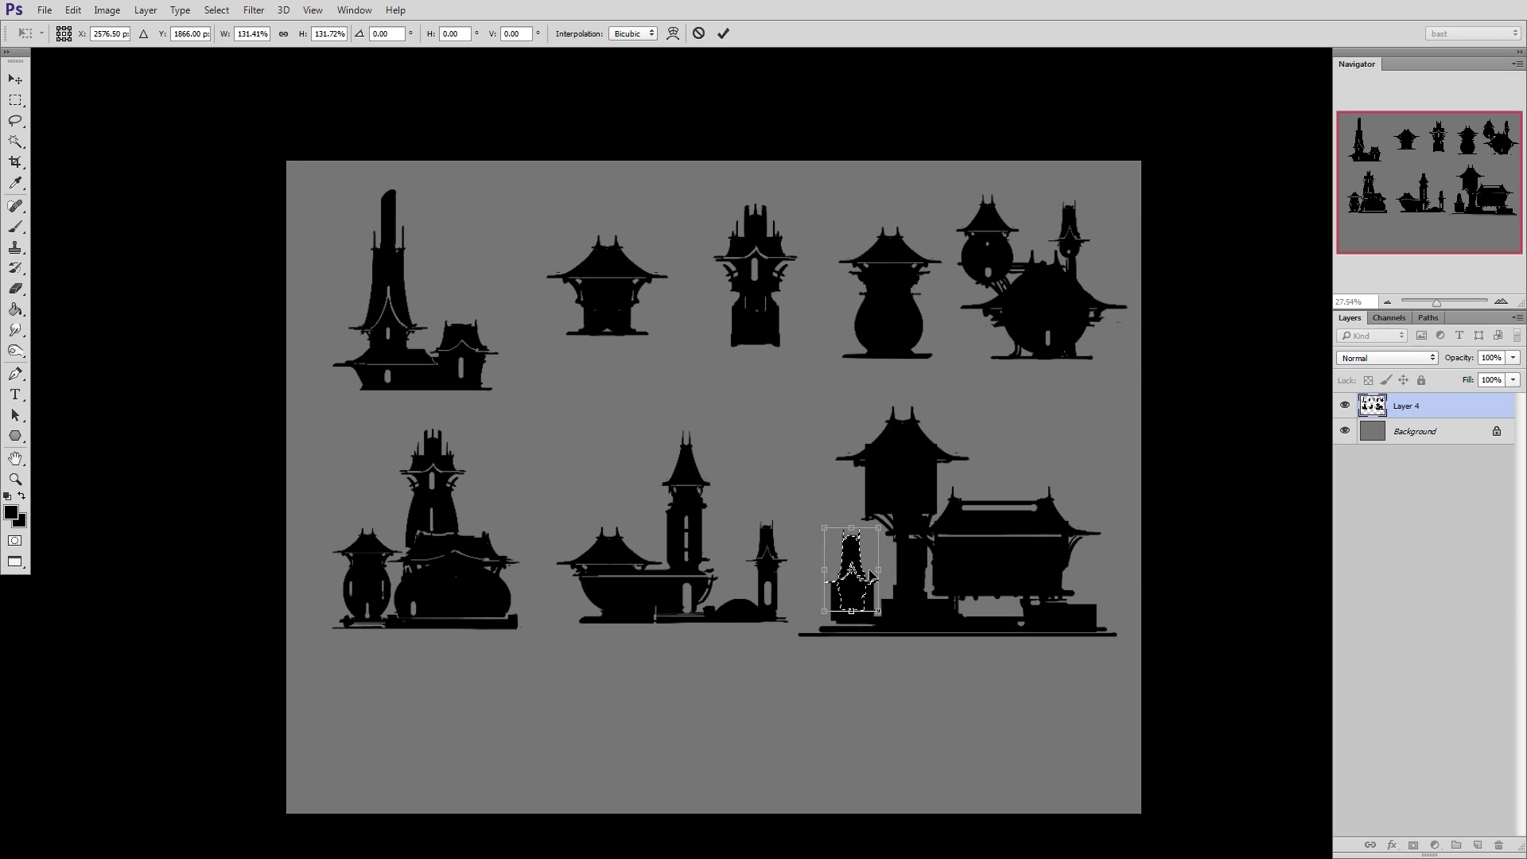
key(Return)
key(ctrl+d)
Paint short supports under the small roofed block and erase window openings in the tall tower and the hall
key(b)
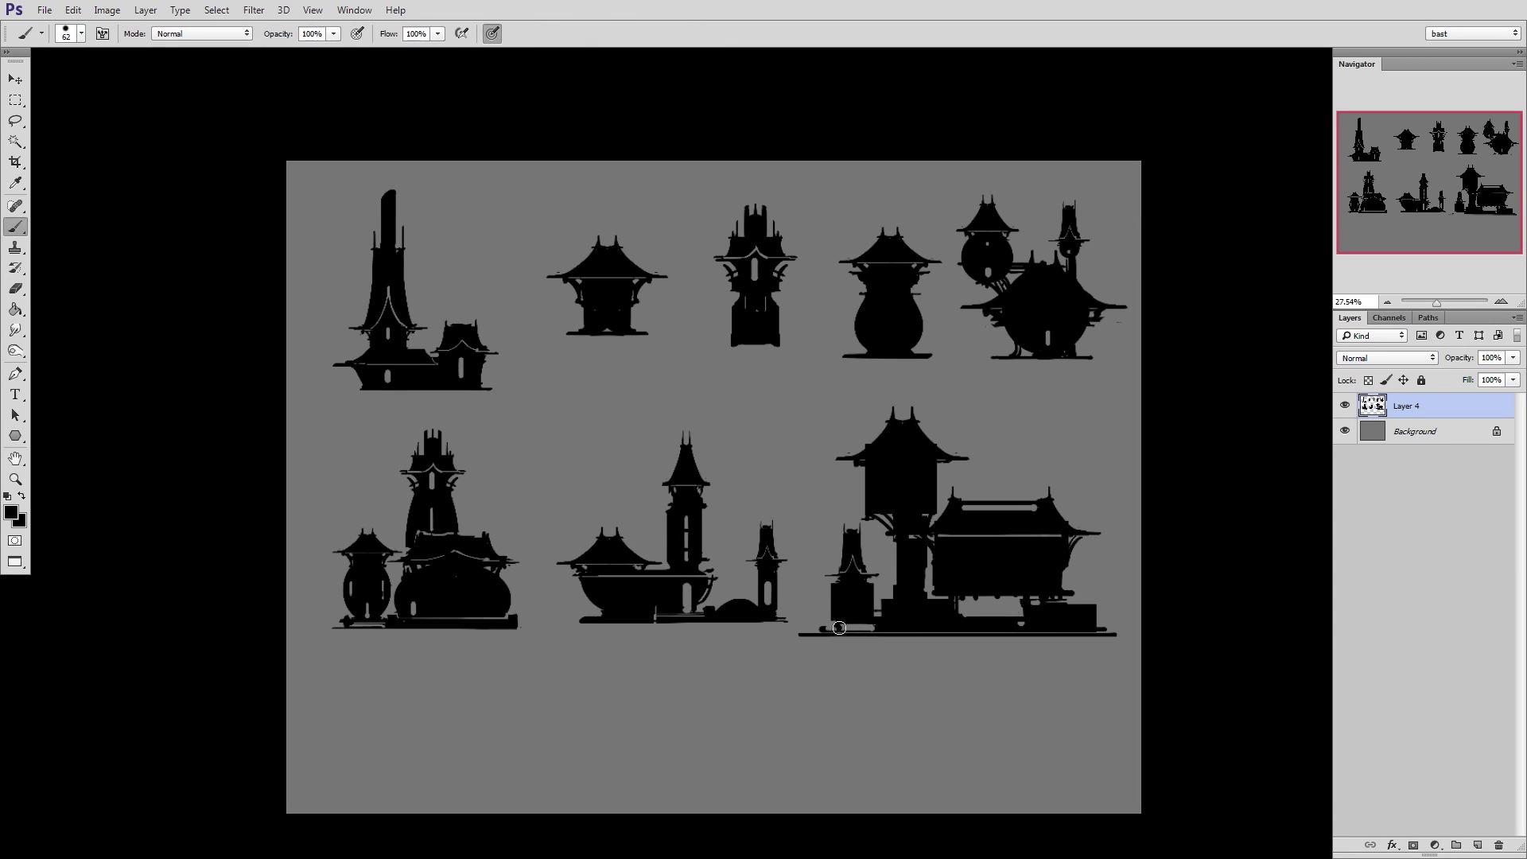
key(e)
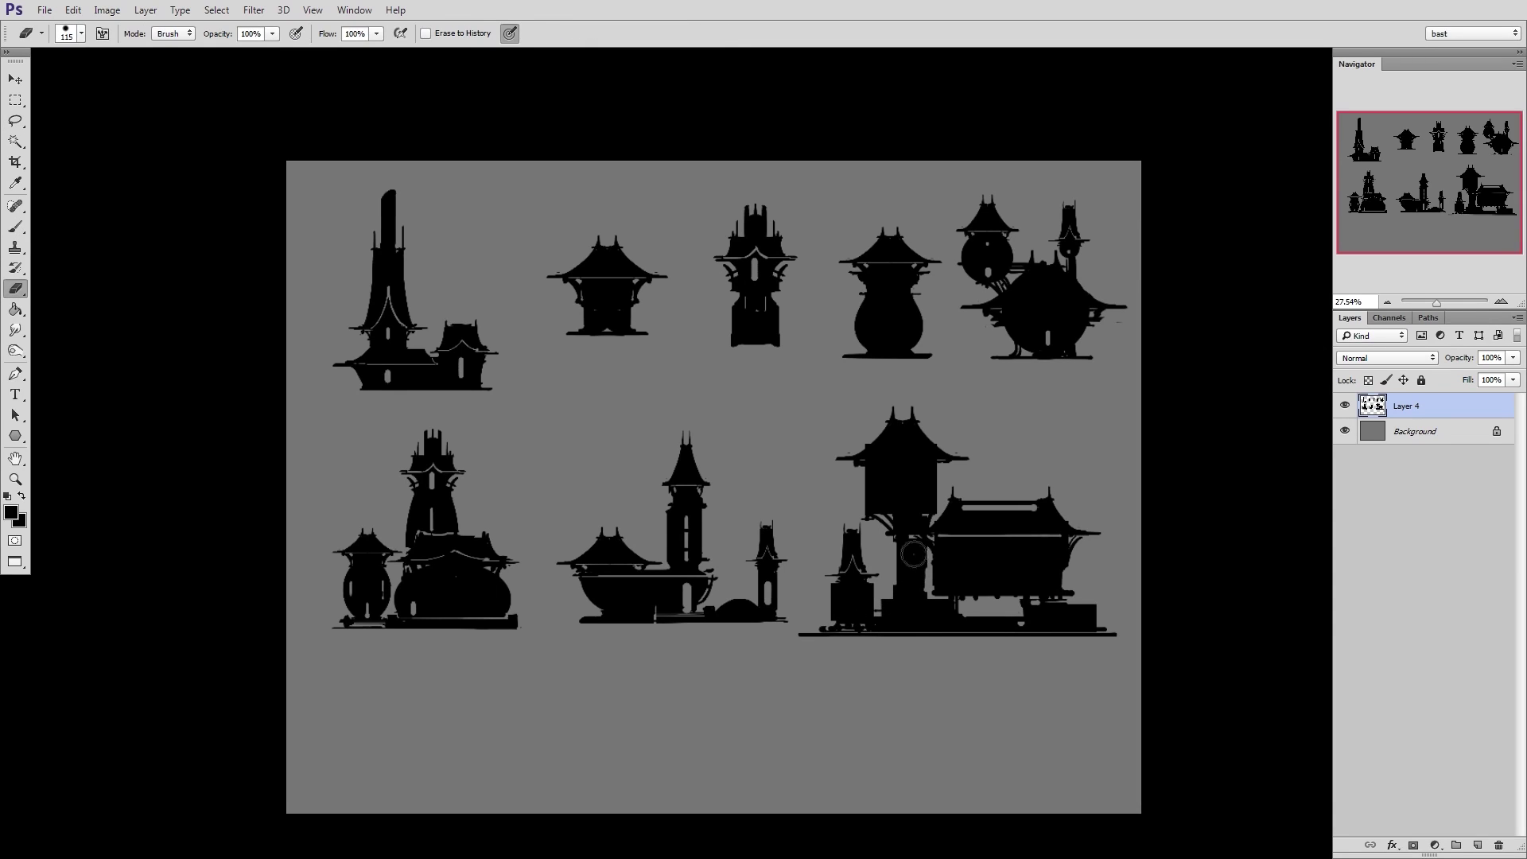
drag(912, 488, 912, 476)
drag(1043, 556, 1043, 571)
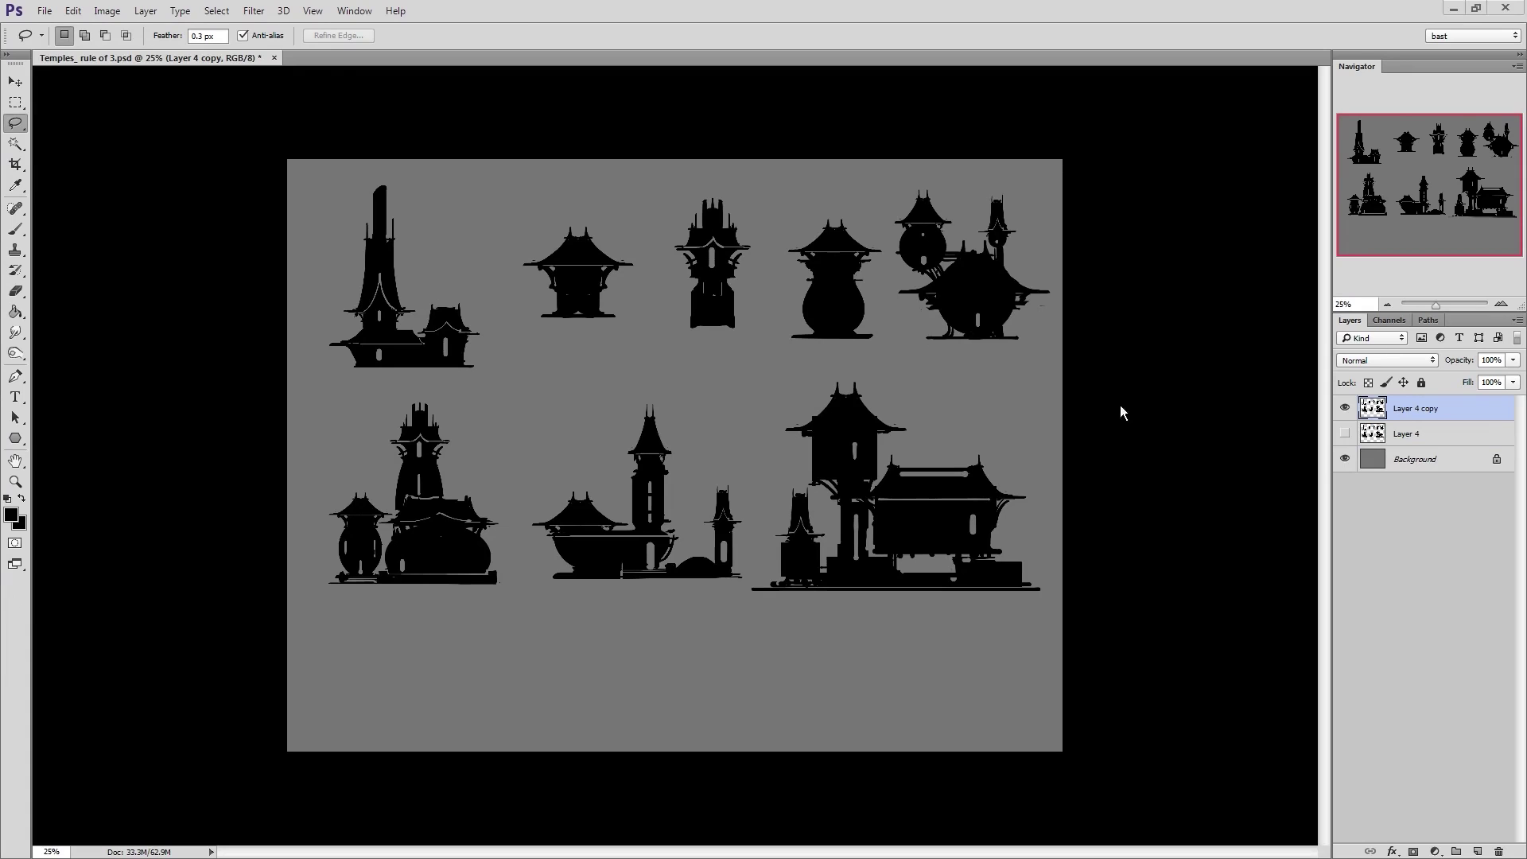
Select the whole new block-based building and scale it down proportionally
mouse_move(780, 398)
mouse_down()
mouse_move(948, 671)
mouse_move(775, 398)
mouse_up()
key(ctrl+t)
alt+shift+drag(1042, 387, 1012, 416)
key(Return)
Select the bowl-shaped building with its towers, scale it down and move it up and to the left
mouse_move(761, 478)
mouse_down()
mouse_move(522, 566)
mouse_move(720, 377)
mouse_move(741, 396)
mouse_up()
key(ctrl+t)
drag(700, 469, 670, 435)
key(Return)
Select the block-based building, enlarge it to 109.41% and place it beneath the bowl-shaped building
mouse_move(828, 394)
mouse_down()
mouse_move(780, 455)
mouse_move(982, 414)
mouse_up()
mouse_move(963, 446)
ctrl+mouse_down()
mouse_move(927, 459)
mouse_move(972, 426)
ctrl+mouse_up()
key(ctrl+t)
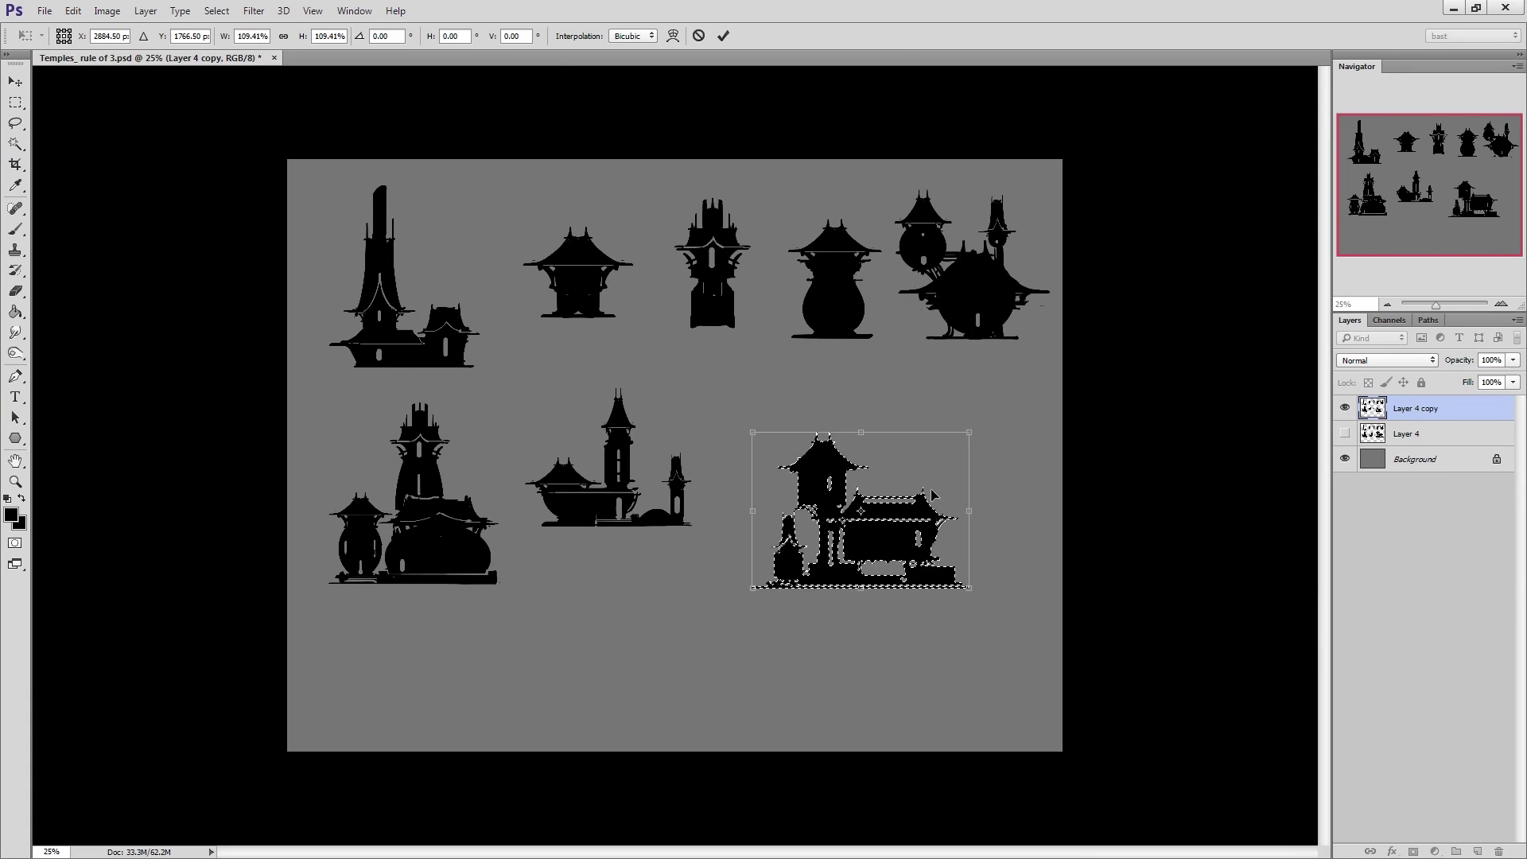
drag(863, 517, 647, 612)
key(Return)
key(ctrl+d)
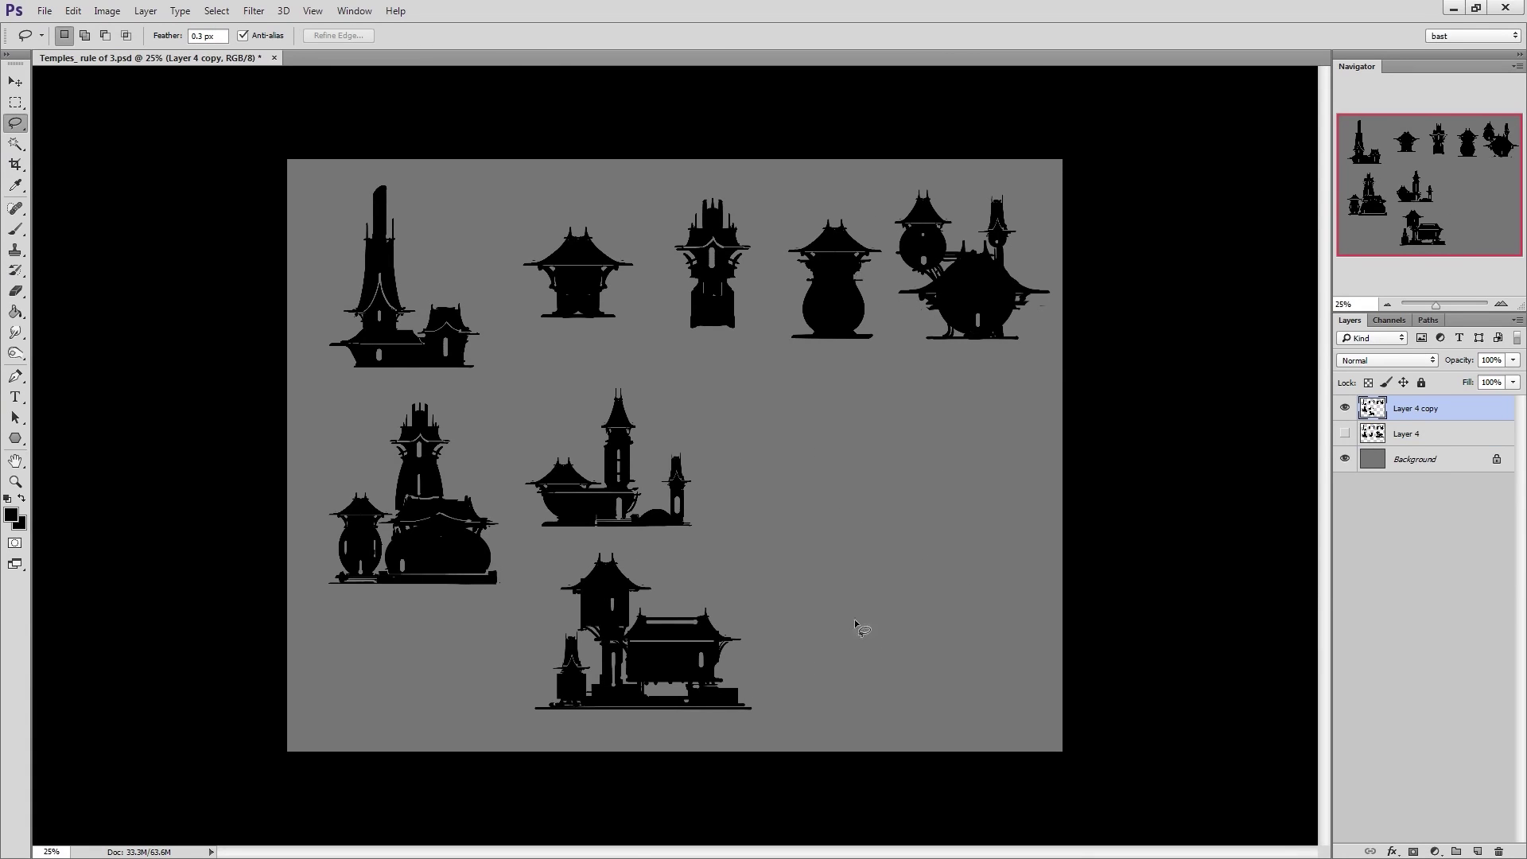
Select the small roofed tower of the block-based building and move it left, away from the main column
mouse_move(594, 658)
mouse_down()
mouse_move(510, 647)
mouse_move(563, 627)
mouse_up()
mouse_move(571, 685)
ctrl+shift+mouse_down()
mouse_move(544, 684)
mouse_move(593, 700)
mouse_move(545, 705)
mouse_move(720, 709)
mouse_move(500, 710)
mouse_move(587, 694)
ctrl+shift+mouse_up()
key(ctrl+d)
Paint an arched bridge linking the small tower to the main column and extend the ground line under the small tower
key(b)
key(e)
key(b)
key(e)
key(b)
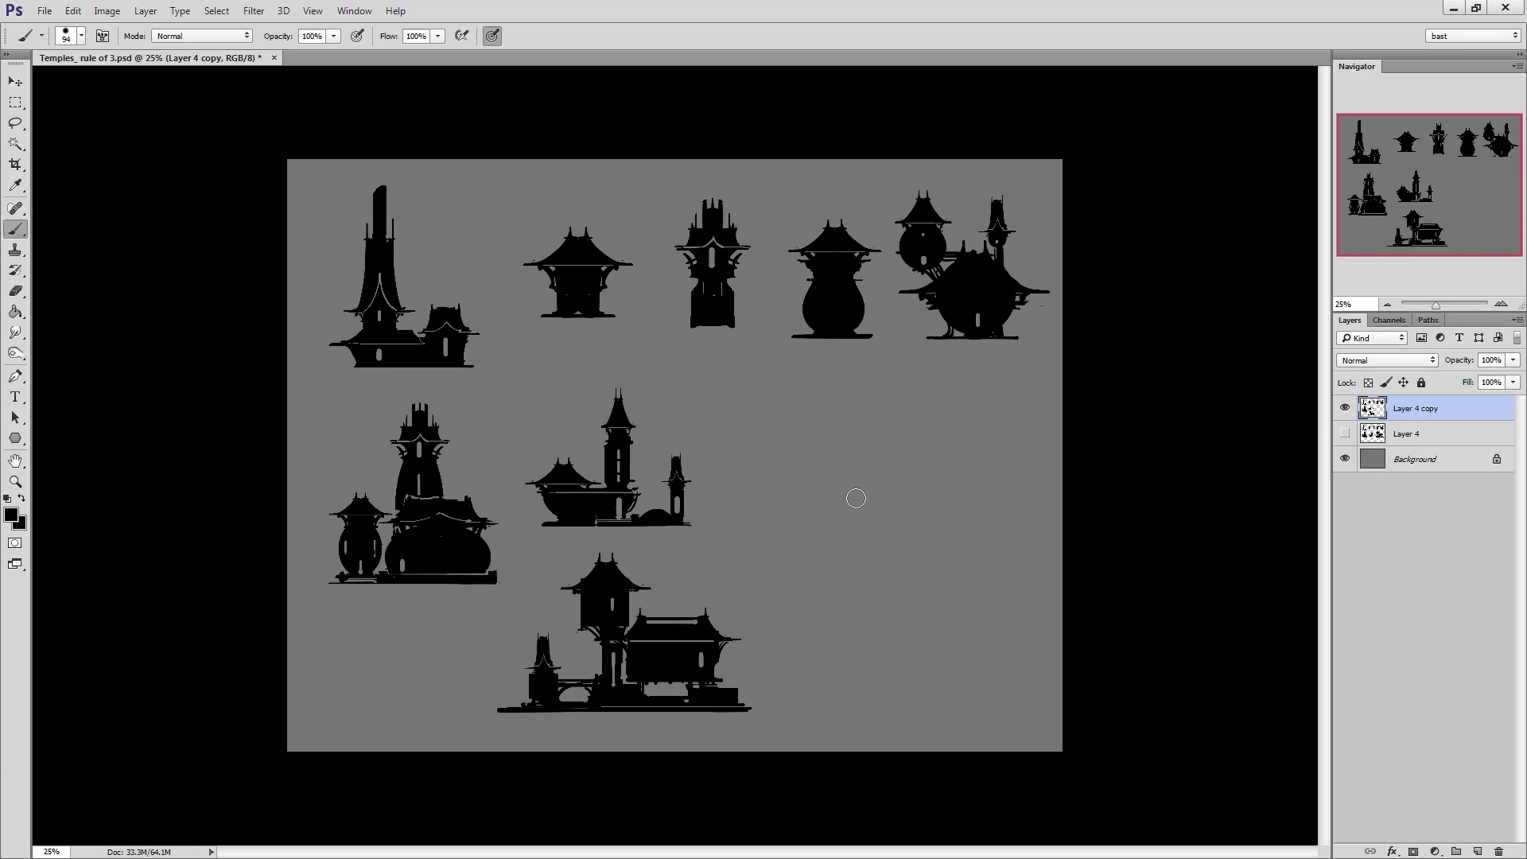
key(l)
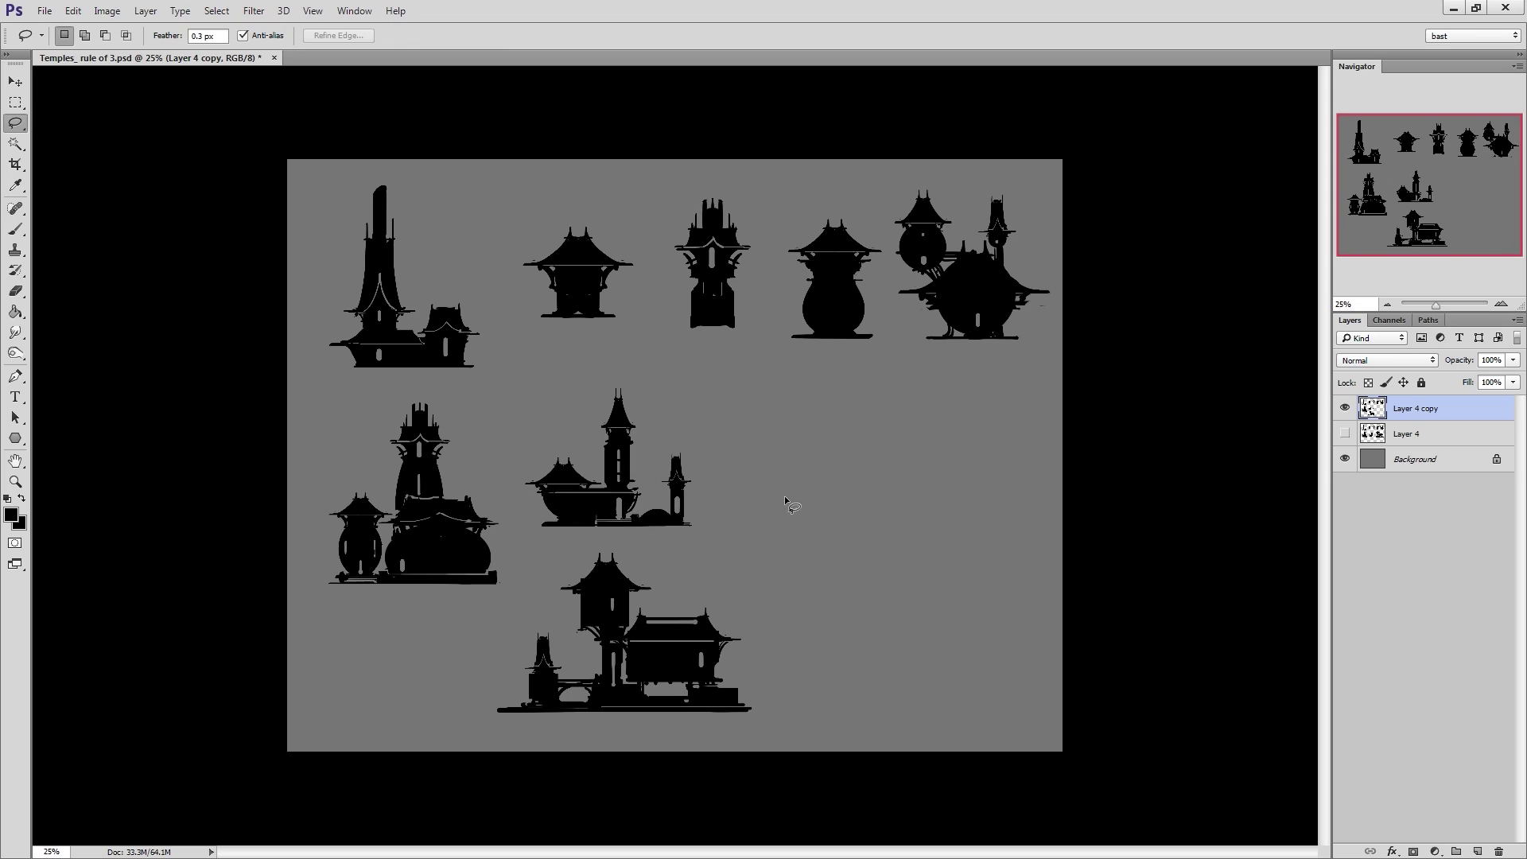
Fill a wide black dome with a base line in the empty area, then paint a small disc beside it and erase its lower half
mouse_move(774, 477)
mouse_down()
mouse_move(863, 483)
mouse_move(848, 487)
mouse_up()
key(alt+BackSpace)
key(b)
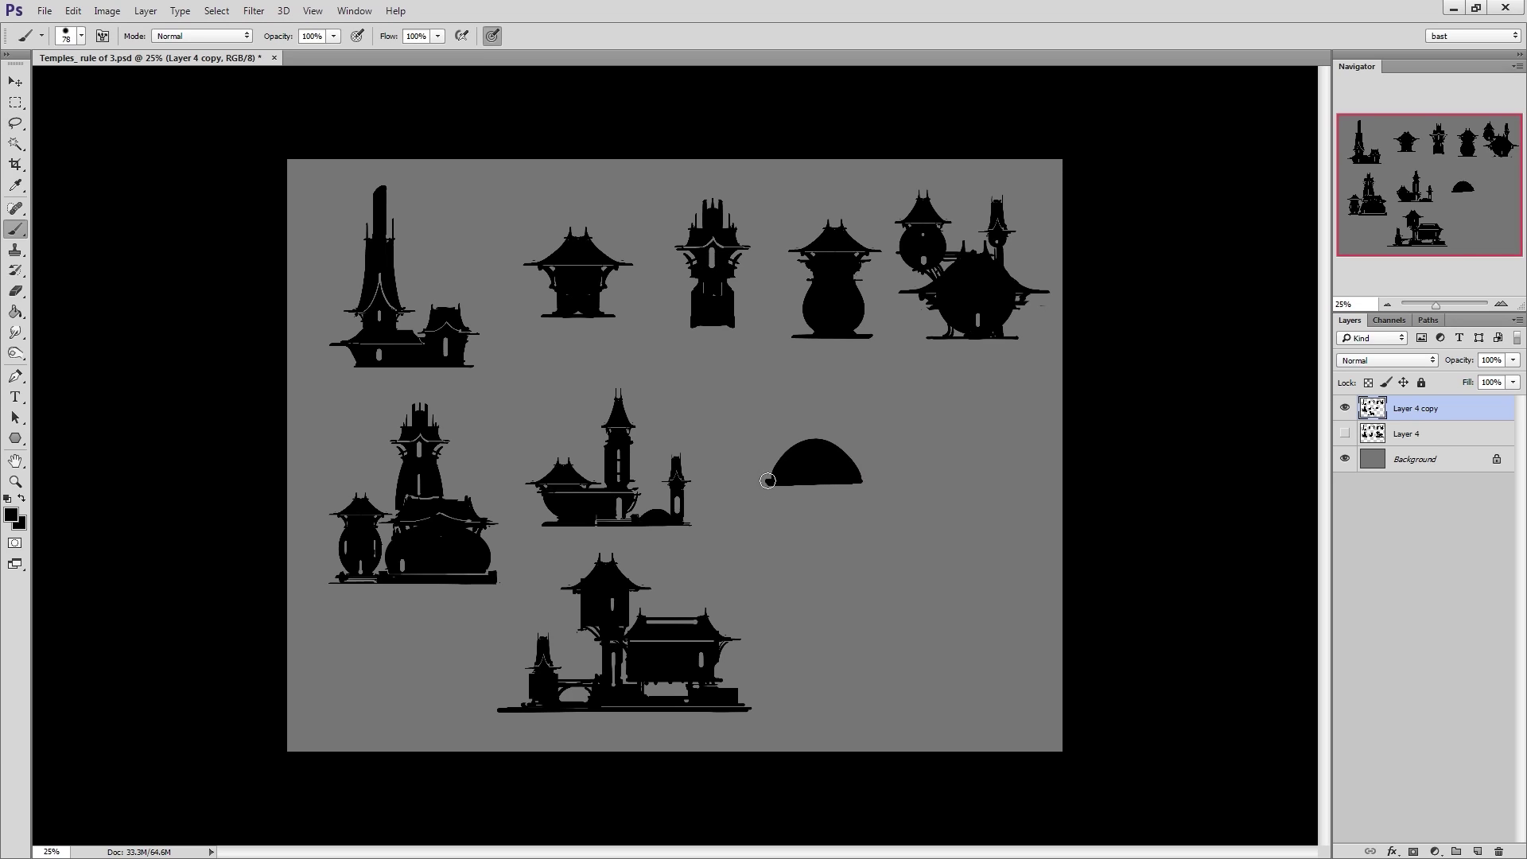
alt+right_drag(920, 496, 960, 496)
click(915, 488)
click(921, 485)
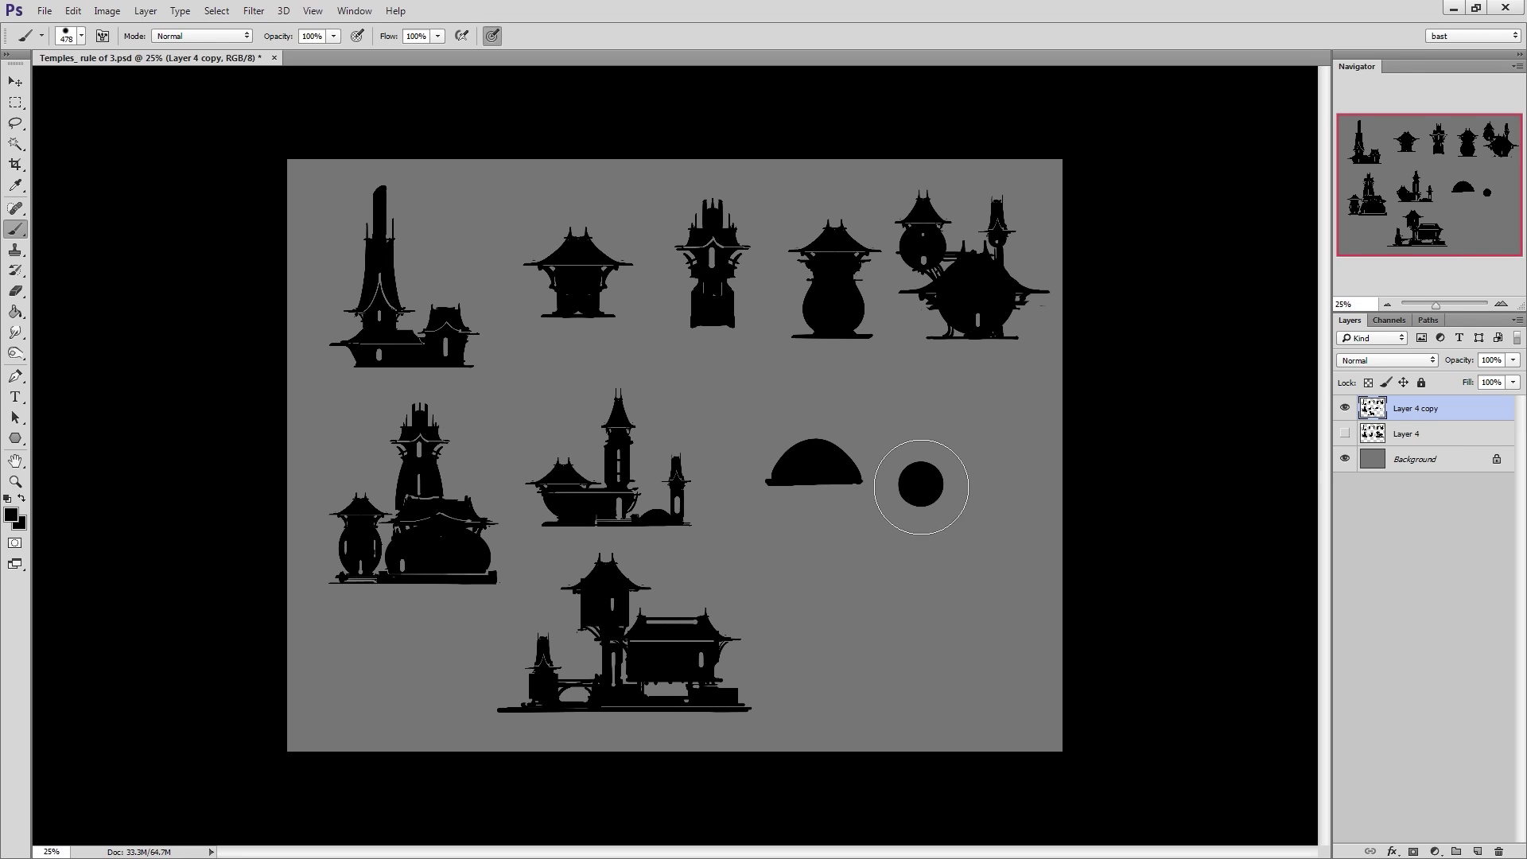
key(e)
mouse_move(901, 499)
mouse_down()
mouse_move(938, 501)
mouse_move(914, 502)
mouse_up()
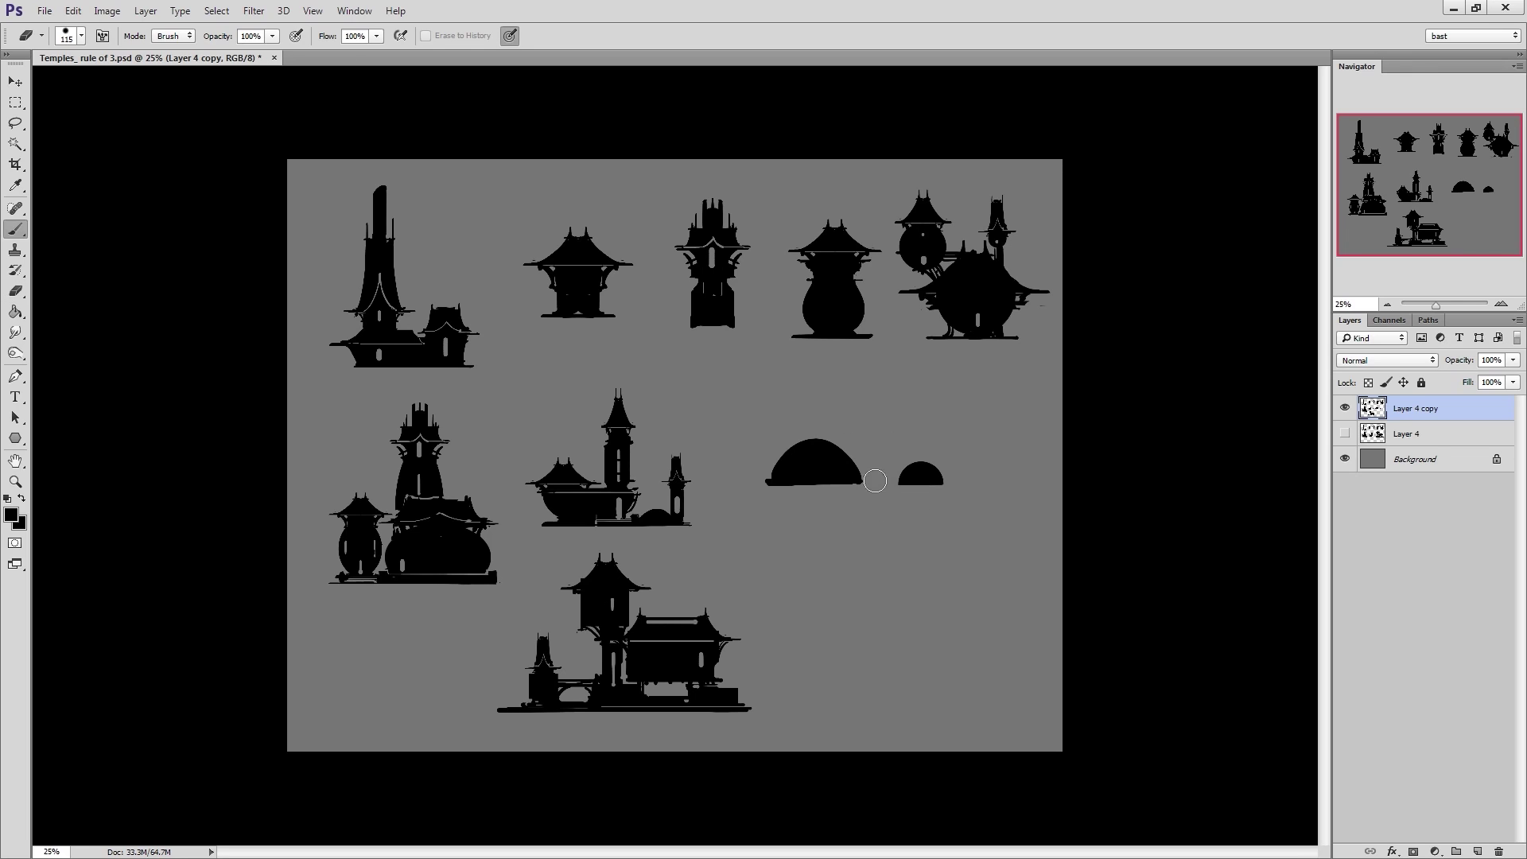
Paint a large black disc, place it beneath the two domes and erase its upper half to leave a bowl
key(b)
mouse_move(872, 428)
alt+right_down()
mouse_move(855, 429)
mouse_move(876, 395)
mouse_move(885, 416)
alt+right_up()
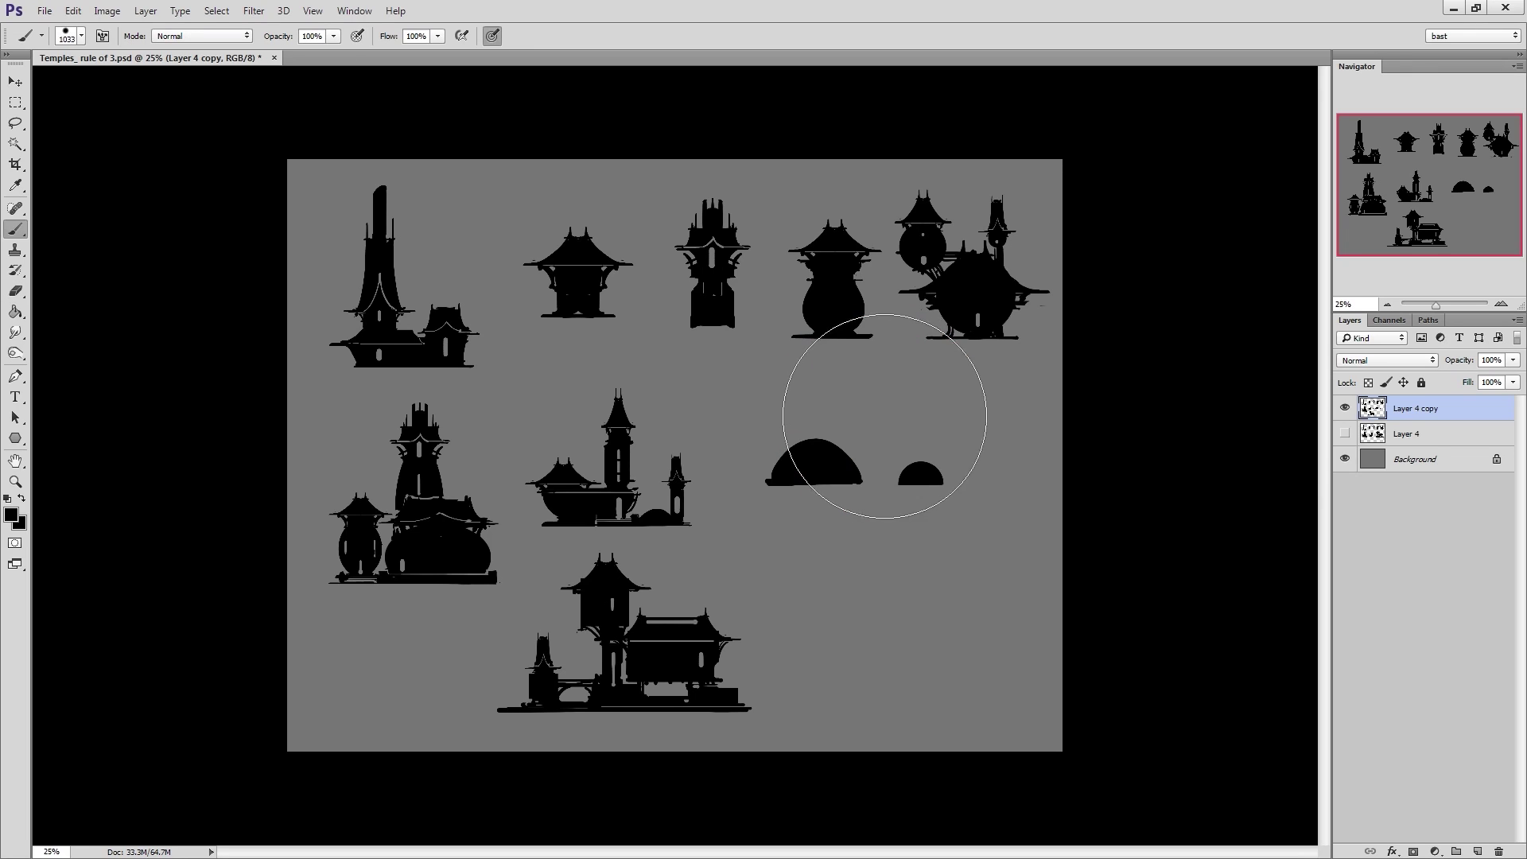
click(885, 414)
key(l)
mouse_move(917, 380)
mouse_down()
mouse_move(958, 356)
mouse_move(886, 478)
mouse_move(874, 547)
mouse_move(899, 544)
mouse_up()
key(ctrl+t)
key(Return)
key(ctrl+d)
key(e)
alt+right_drag(894, 538, 902, 541)
drag(898, 532, 817, 527)
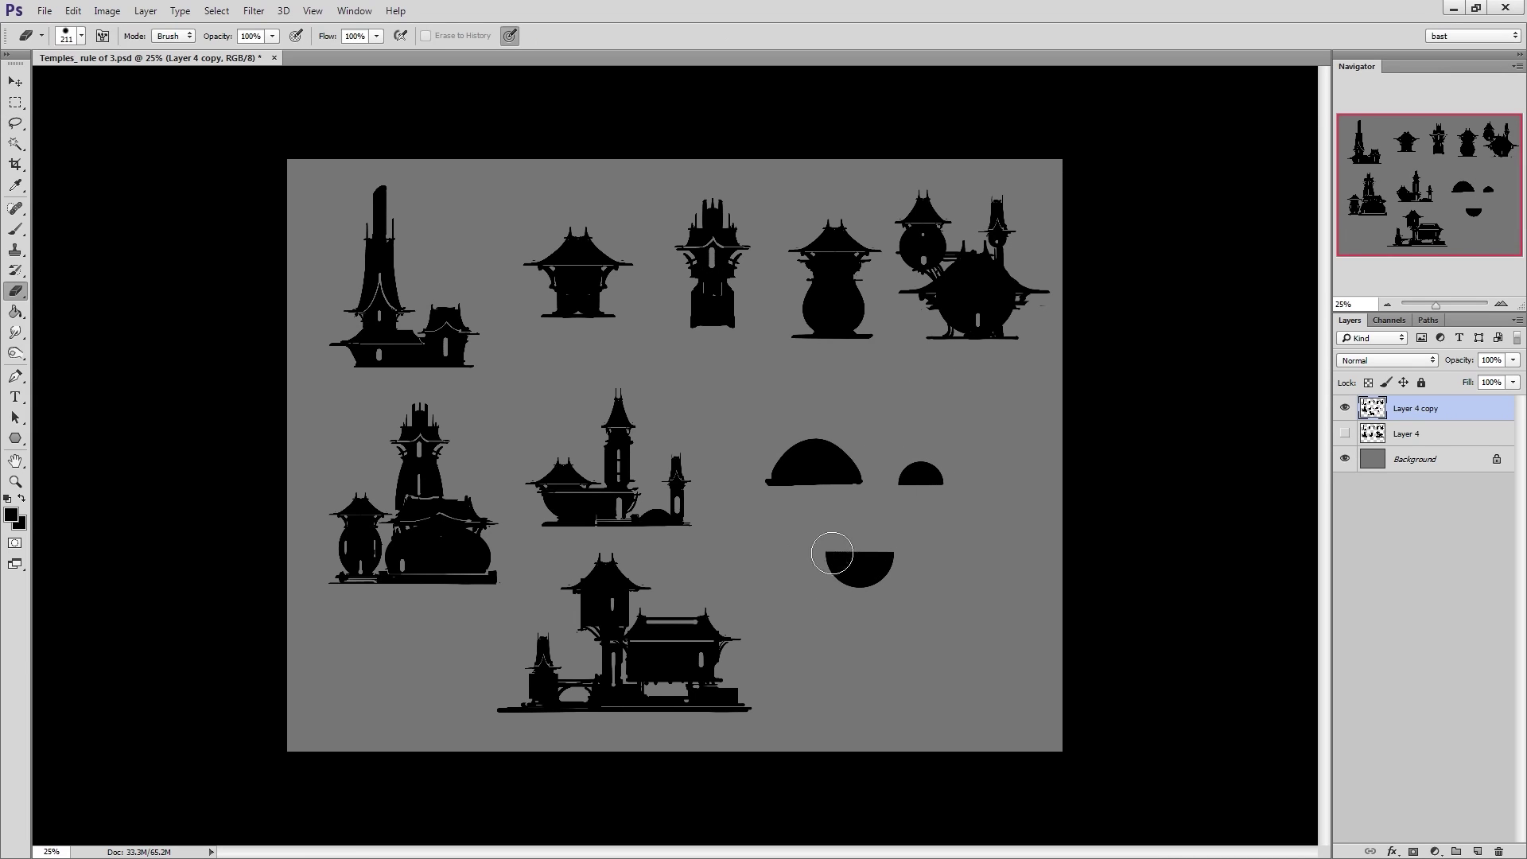
Enlarge the bowl to about 345% wide and flatten it into a shallow hull directly beneath both domes
key(l)
drag(902, 559, 792, 559)
key(ctrl+t)
mouse_move(859, 573)
mouse_down()
mouse_move(859, 556)
mouse_move(977, 505)
mouse_up()
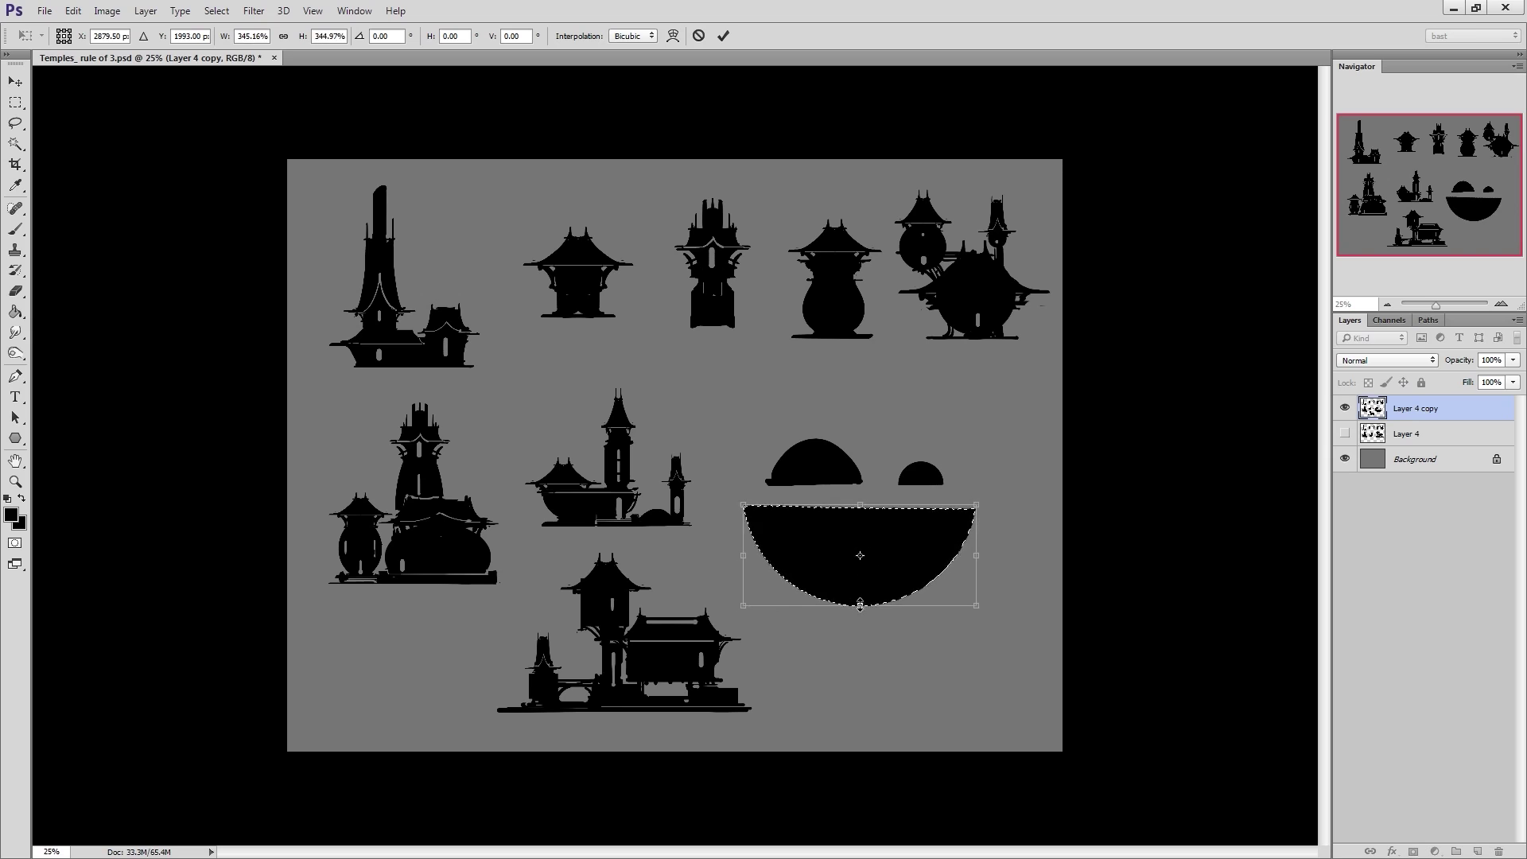
mouse_move(860, 606)
mouse_down()
mouse_move(860, 562)
mouse_move(915, 522)
mouse_up()
key(Return)
key(ctrl+d)
Paint a narrow foot under the shallow bowl and a ground line beneath it
key(b)
mouse_move(789, 483)
alt+right_down()
mouse_move(763, 490)
mouse_move(785, 490)
alt+right_up()
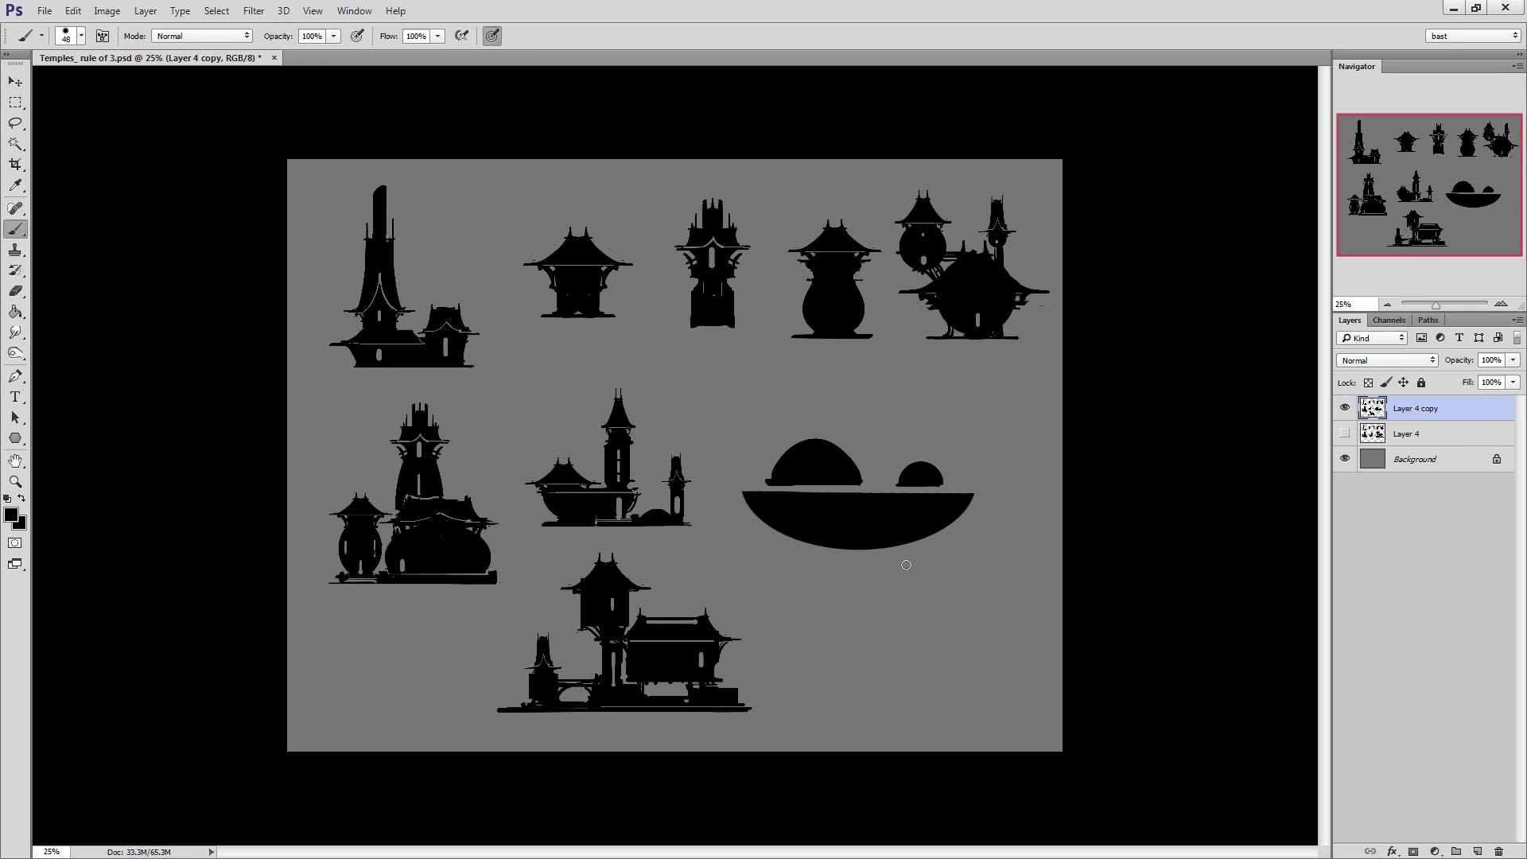
key(e)
key(b)
mouse_move(832, 551)
mouse_down()
mouse_move(923, 550)
mouse_move(816, 547)
mouse_up()
mouse_move(921, 549)
mouse_down()
mouse_move(773, 559)
mouse_move(937, 565)
mouse_up()
Copy the pointed spire roof of the small bowl building onto the small dome, enlarged to about 135%
key(l)
mouse_move(646, 429)
mouse_down()
mouse_move(619, 375)
mouse_move(921, 449)
mouse_move(944, 409)
mouse_up()
key(ctrl+t)
drag(940, 425, 941, 431)
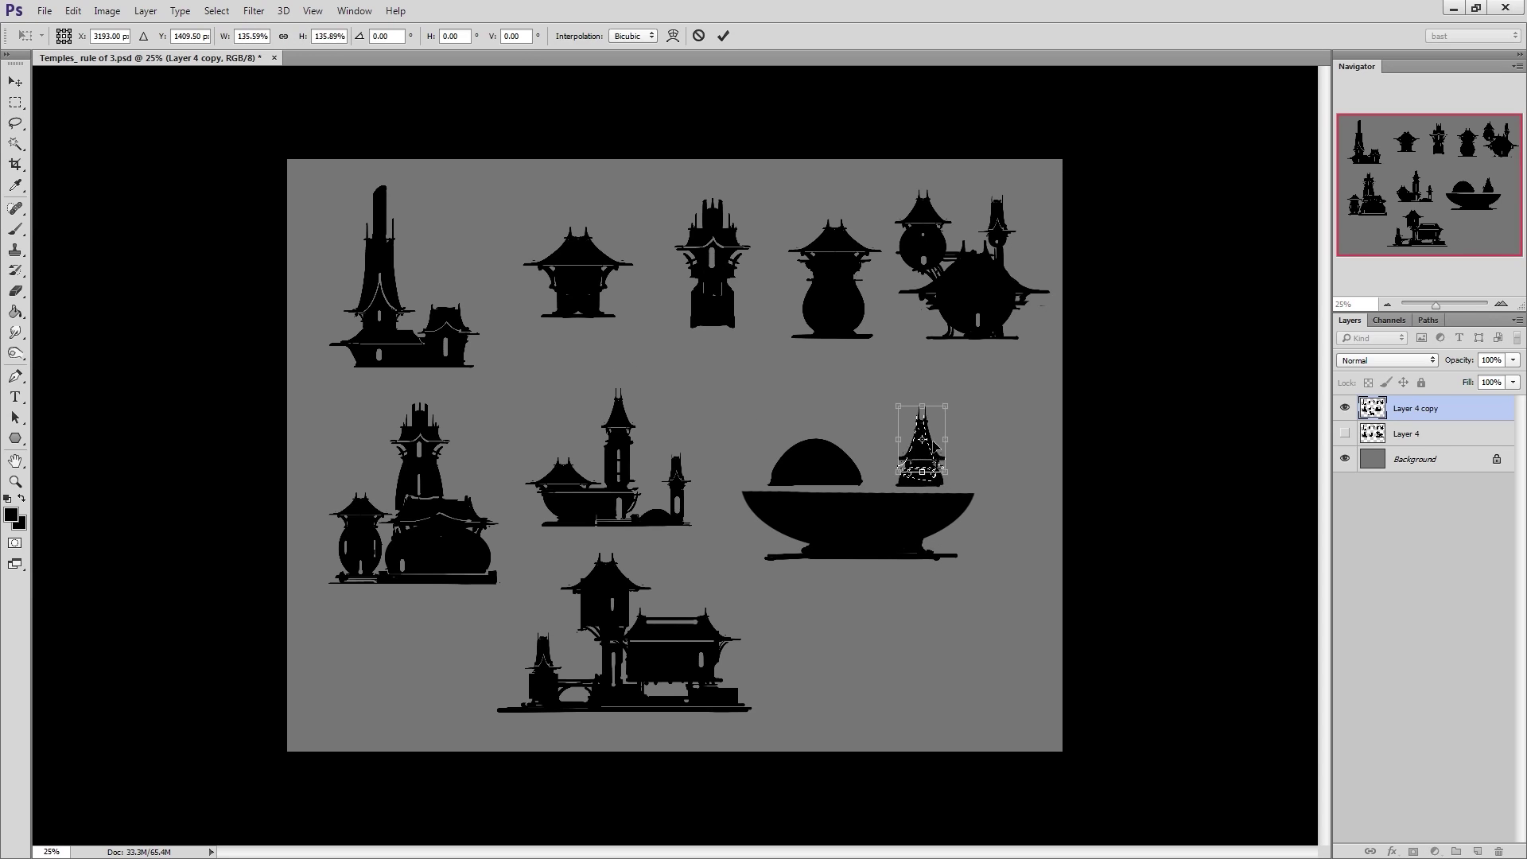
key(Return)
Copy the spiked tower top onto the large dome, enlarge it to fit and touch up the base of both domes
key(l)
mouse_move(746, 179)
mouse_down()
mouse_move(748, 272)
mouse_move(664, 211)
mouse_up()
mouse_move(718, 237)
ctrl+alt+mouse_down()
mouse_move(748, 342)
mouse_move(831, 436)
mouse_move(882, 382)
ctrl+alt+mouse_up()
key(ctrl+t)
drag(860, 439, 849, 422)
key(Return)
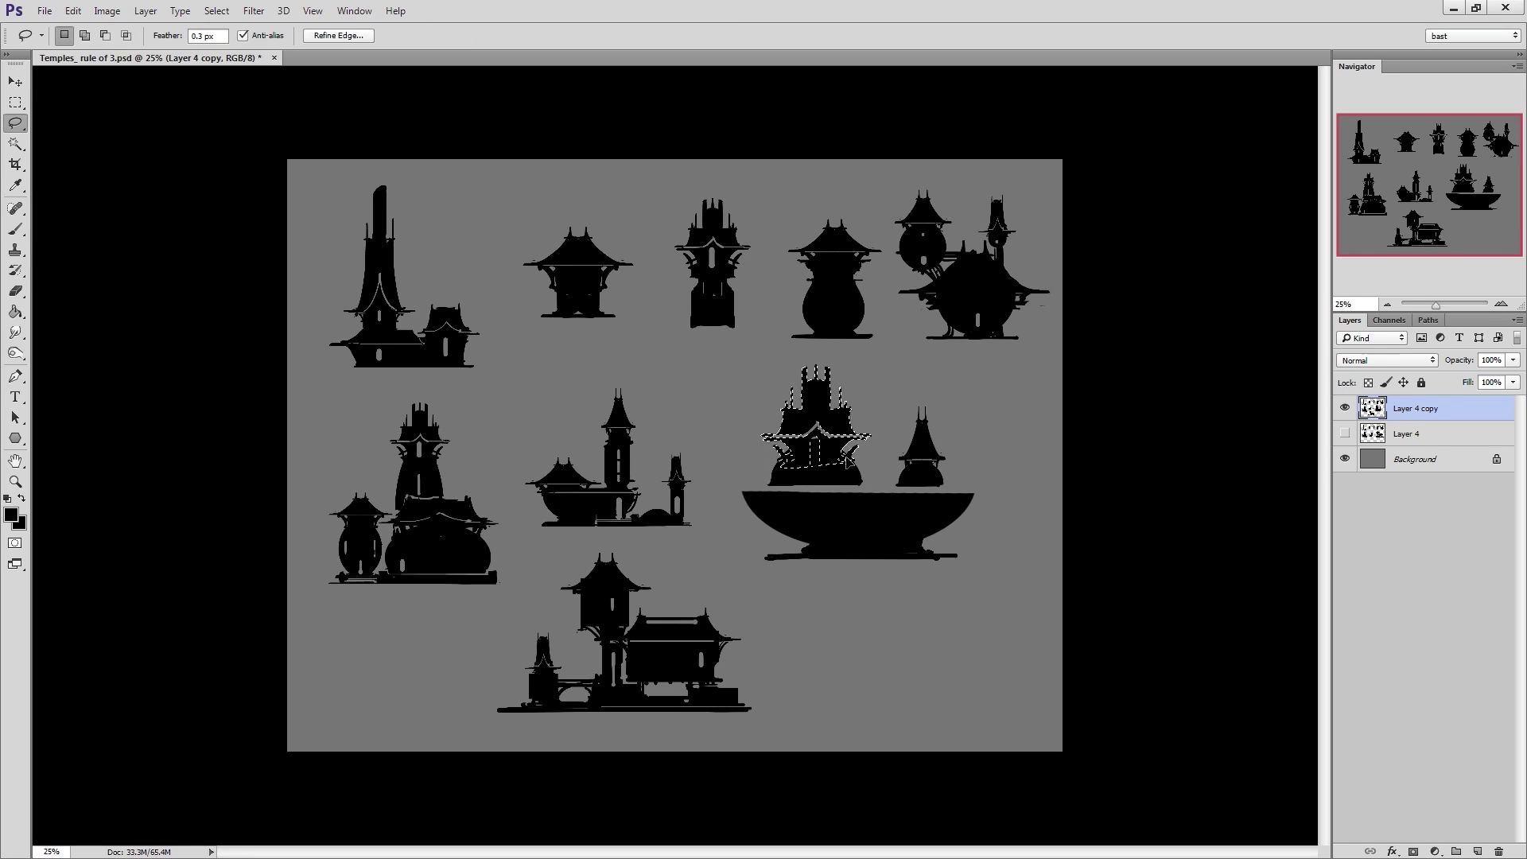
key(ctrl+d)
key(b)
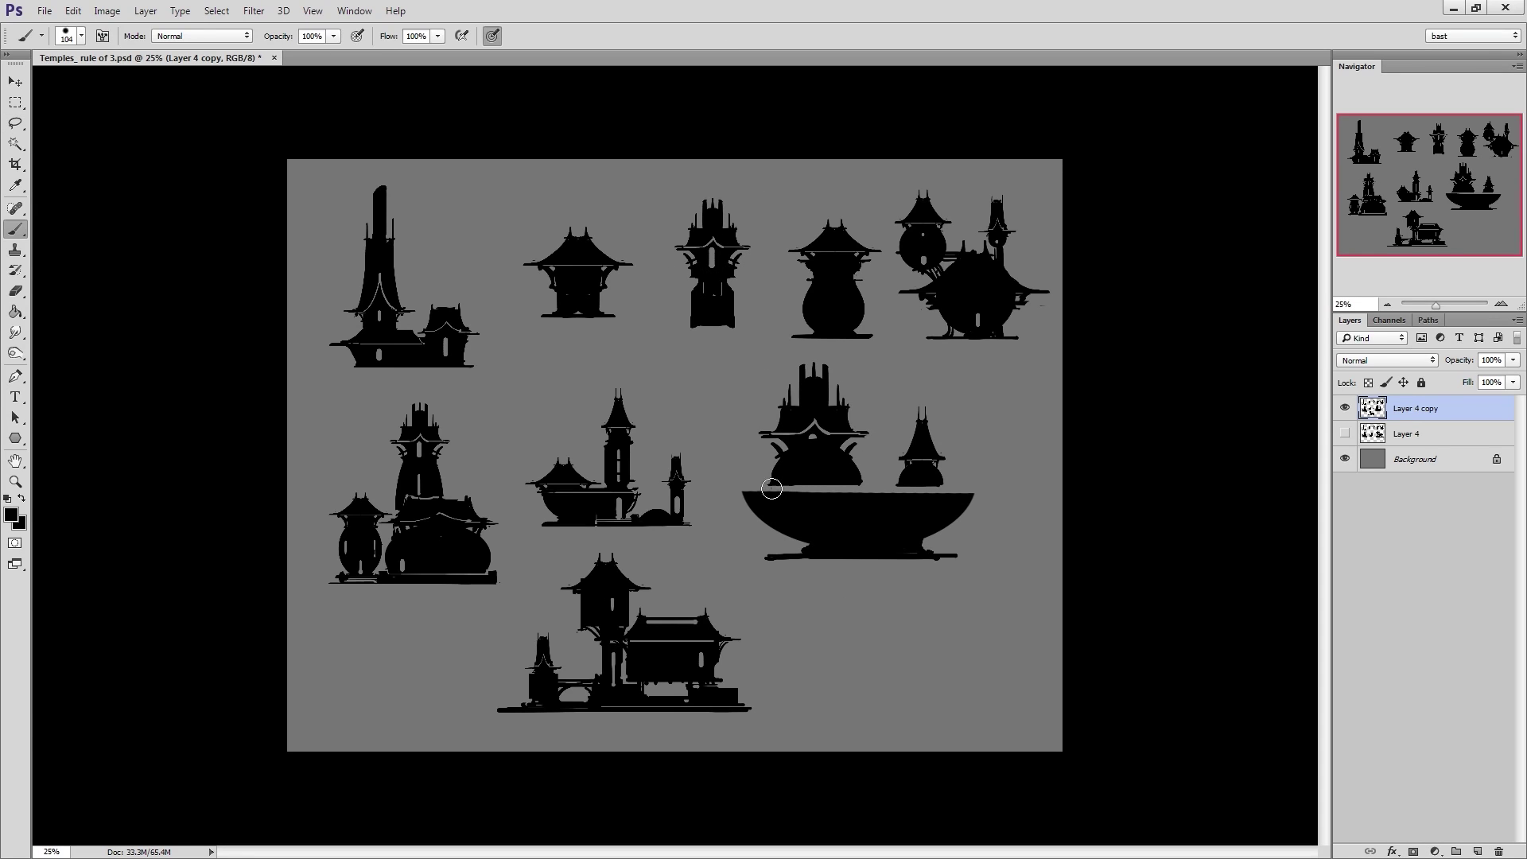
drag(771, 486, 922, 490)
Copy the long roof of the block-based building below the new bowl and widen it to the bowl's span
key(l)
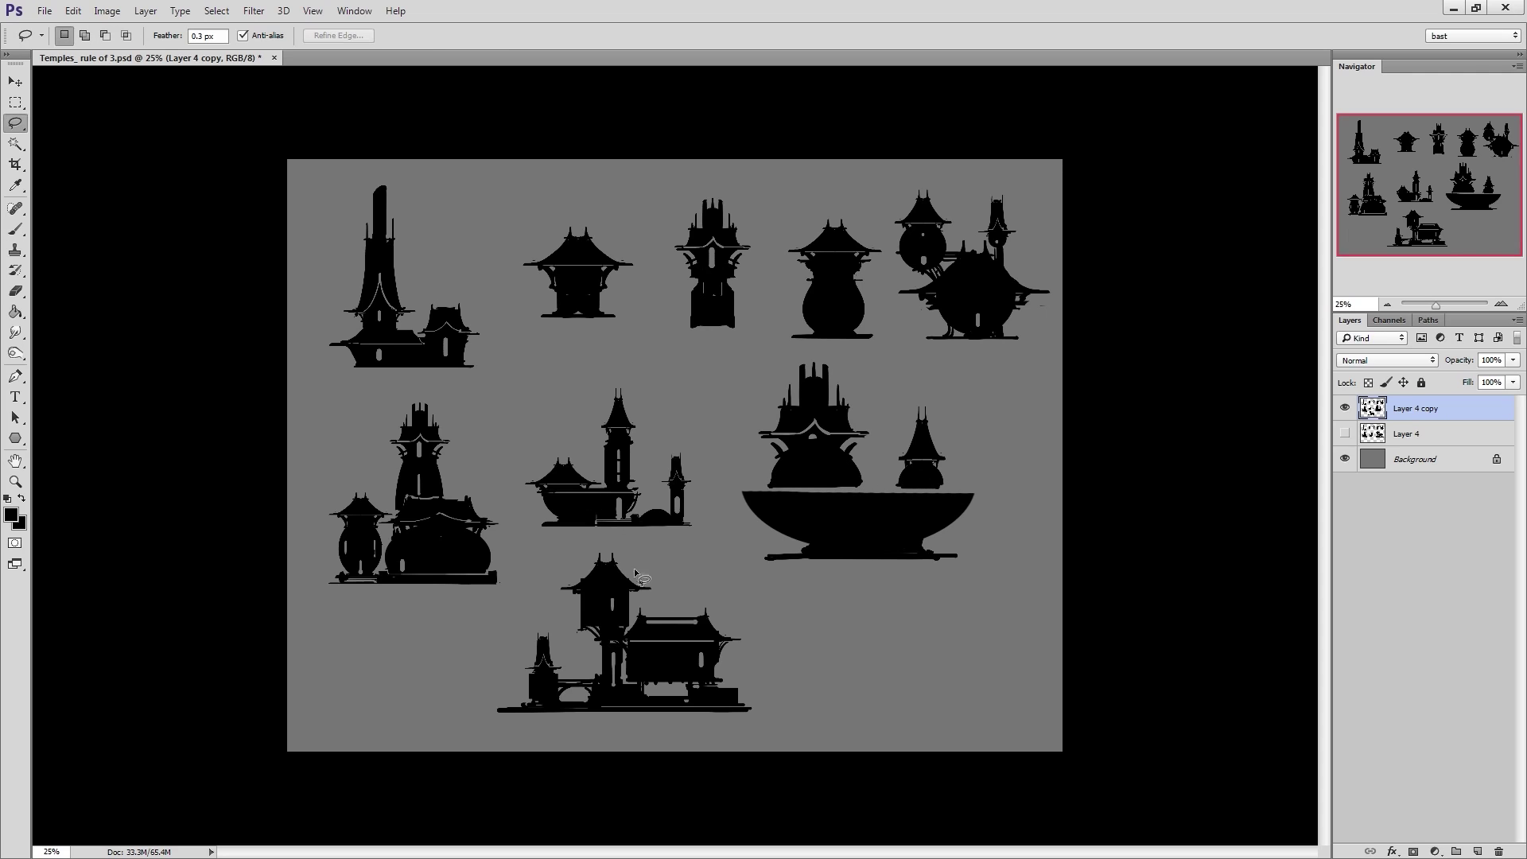
mouse_move(657, 610)
mouse_down()
mouse_move(692, 658)
mouse_move(657, 601)
mouse_up()
mouse_move(685, 617)
ctrl+alt+mouse_down()
mouse_move(963, 584)
mouse_move(893, 584)
mouse_move(897, 523)
mouse_move(983, 496)
mouse_move(952, 504)
mouse_move(948, 627)
ctrl+alt+mouse_up()
key(ctrl+t)
right_click(907, 613)
click(957, 702)
key(Escape)
key(ctrl+t)
key(Return)
key(ctrl+d)
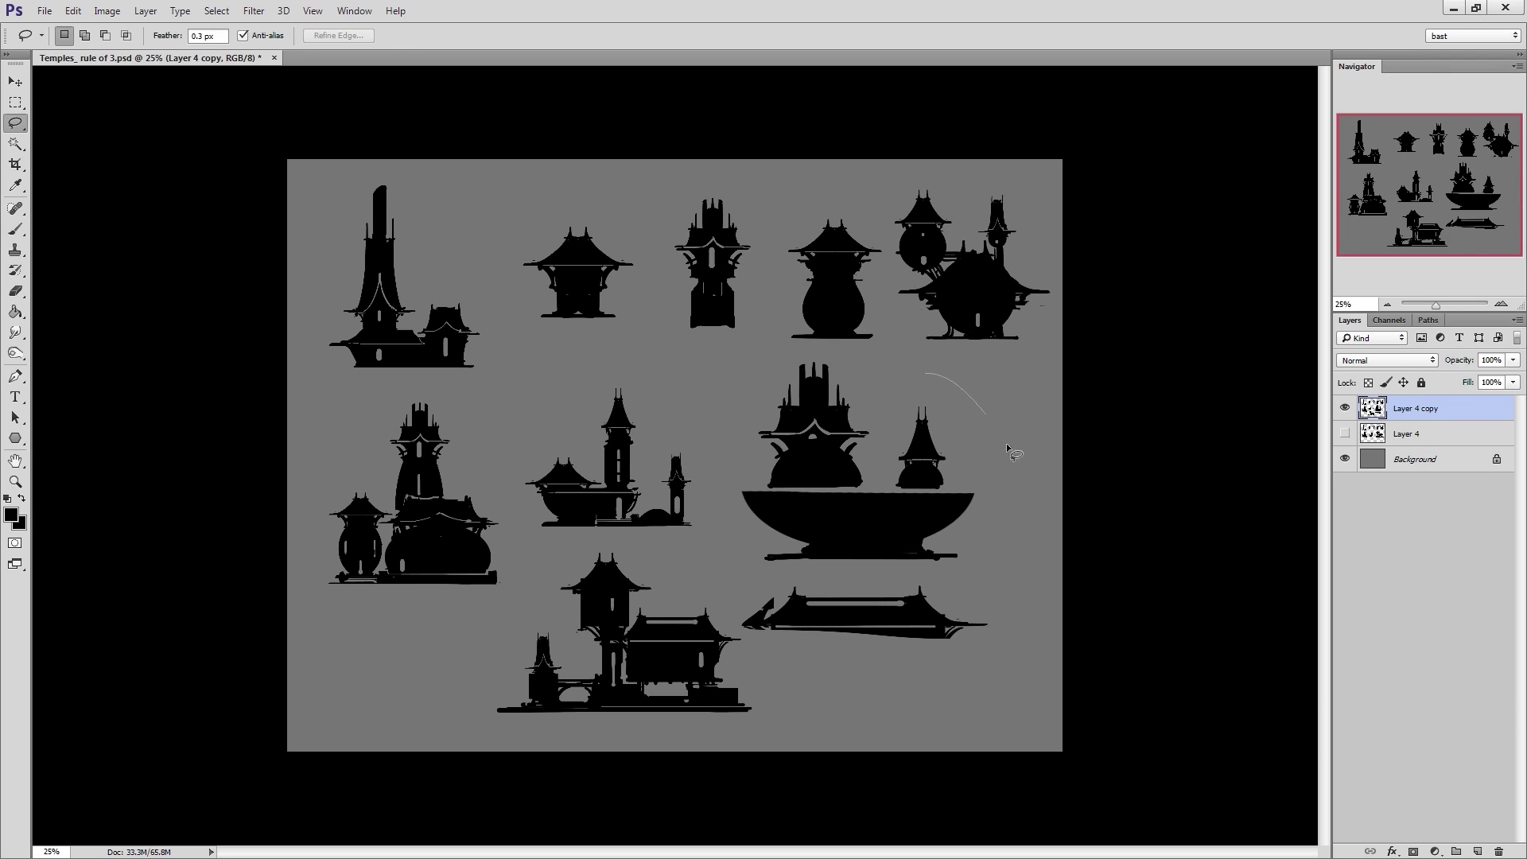
Scale down the new bowl building together with the loose roof, and raise its two domed towers slightly
mouse_move(1010, 452)
mouse_down()
mouse_move(745, 632)
mouse_move(754, 375)
mouse_up()
key(ctrl+t)
alt+shift+drag(1038, 343, 937, 474)
key(Return)
drag(804, 500, 909, 410)
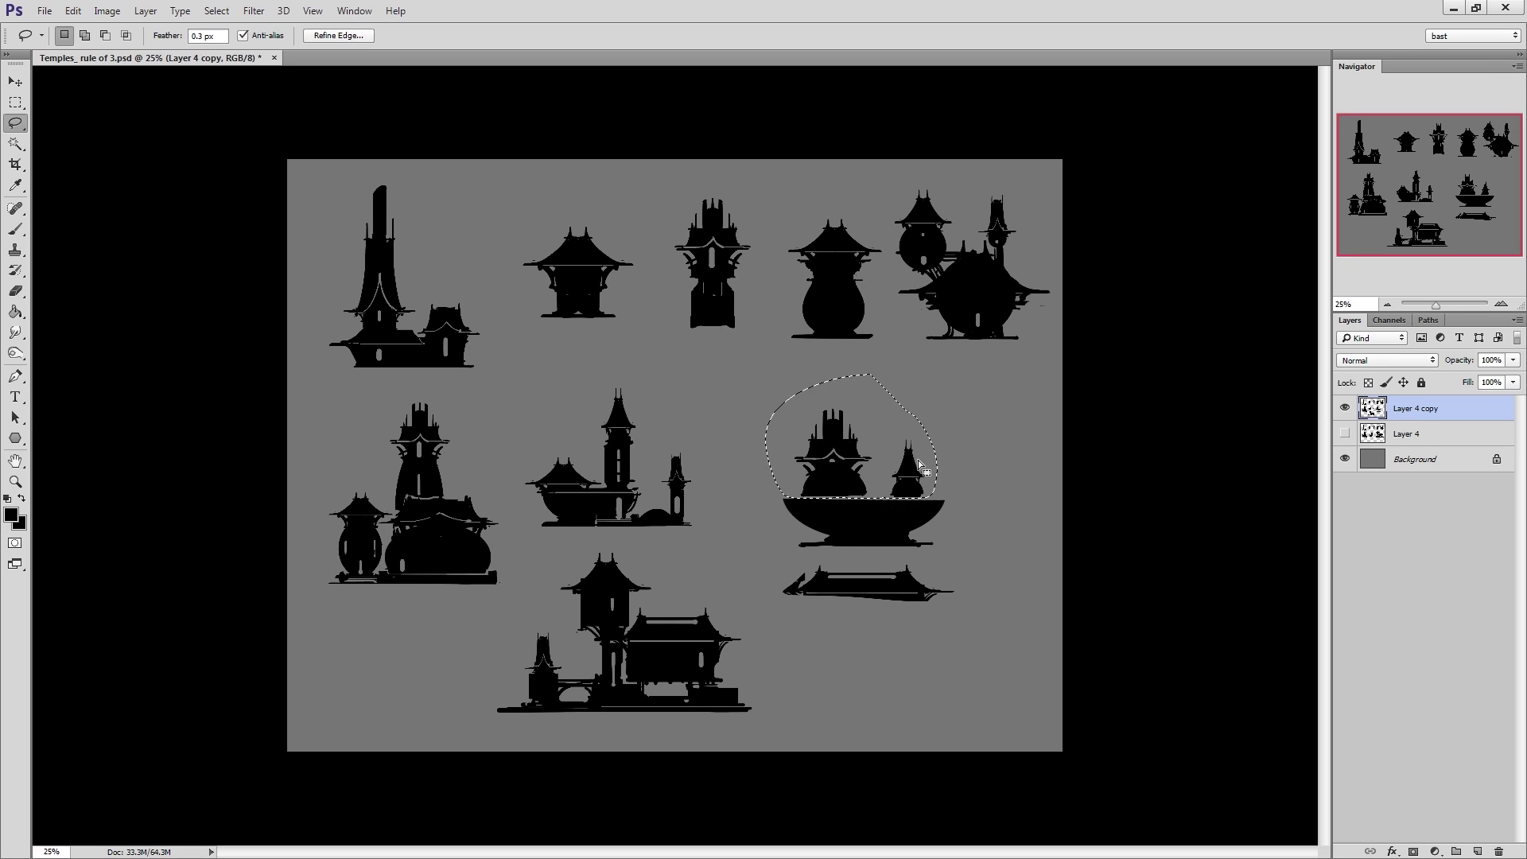
mouse_move(909, 492)
ctrl+mouse_down()
mouse_move(908, 476)
mouse_move(900, 486)
ctrl+mouse_up()
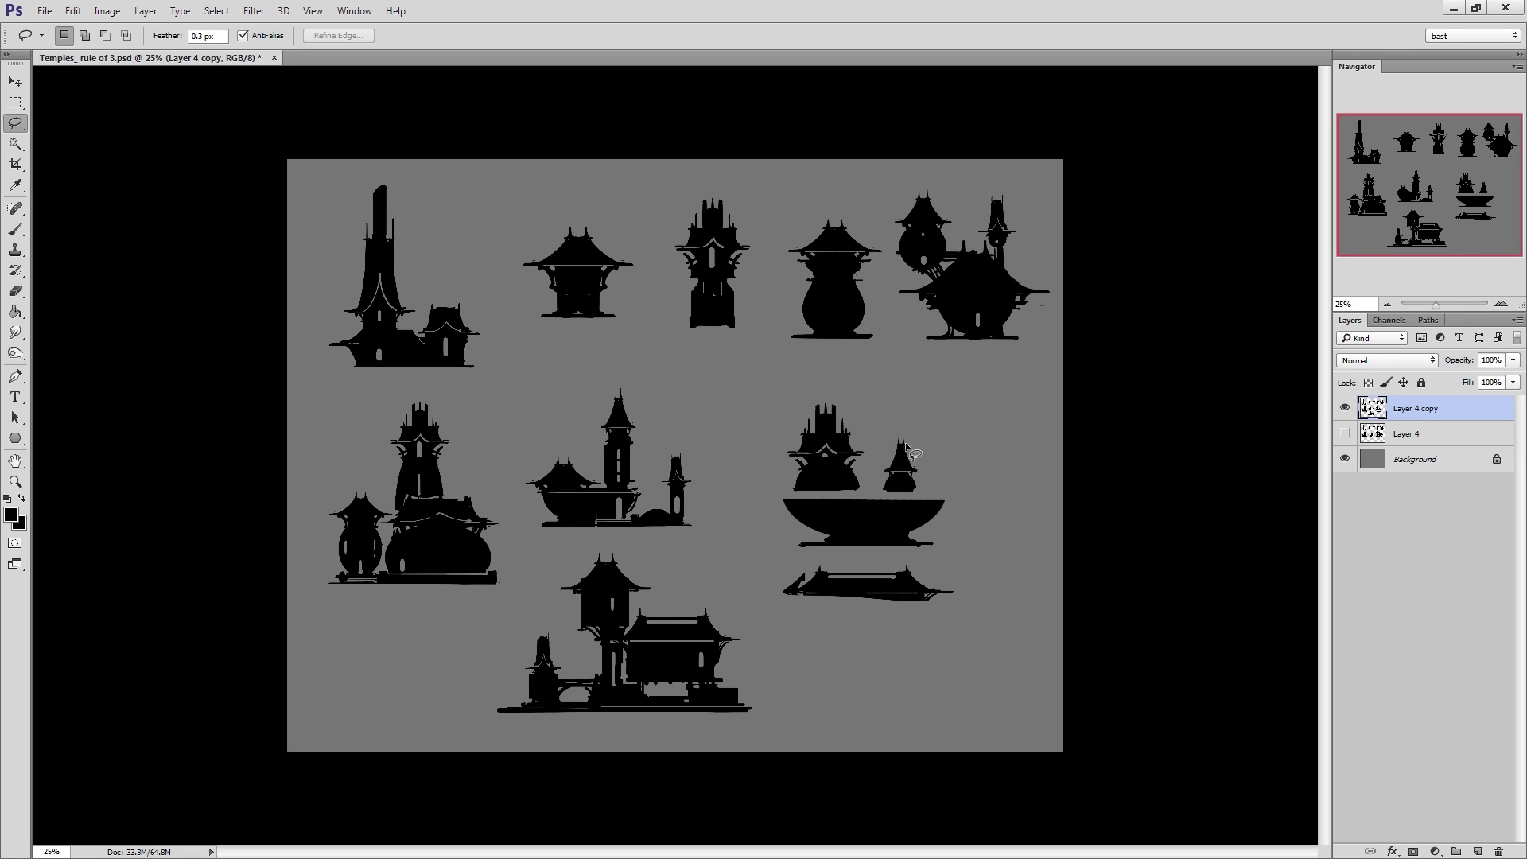
drag(907, 416, 931, 436)
key(ctrl+d)
key(ctrl+alt+z)
key(ctrl+alt+z)
key(ctrl+alt+z)
key(ctrl+alt+z)
key(ctrl+alt+z)
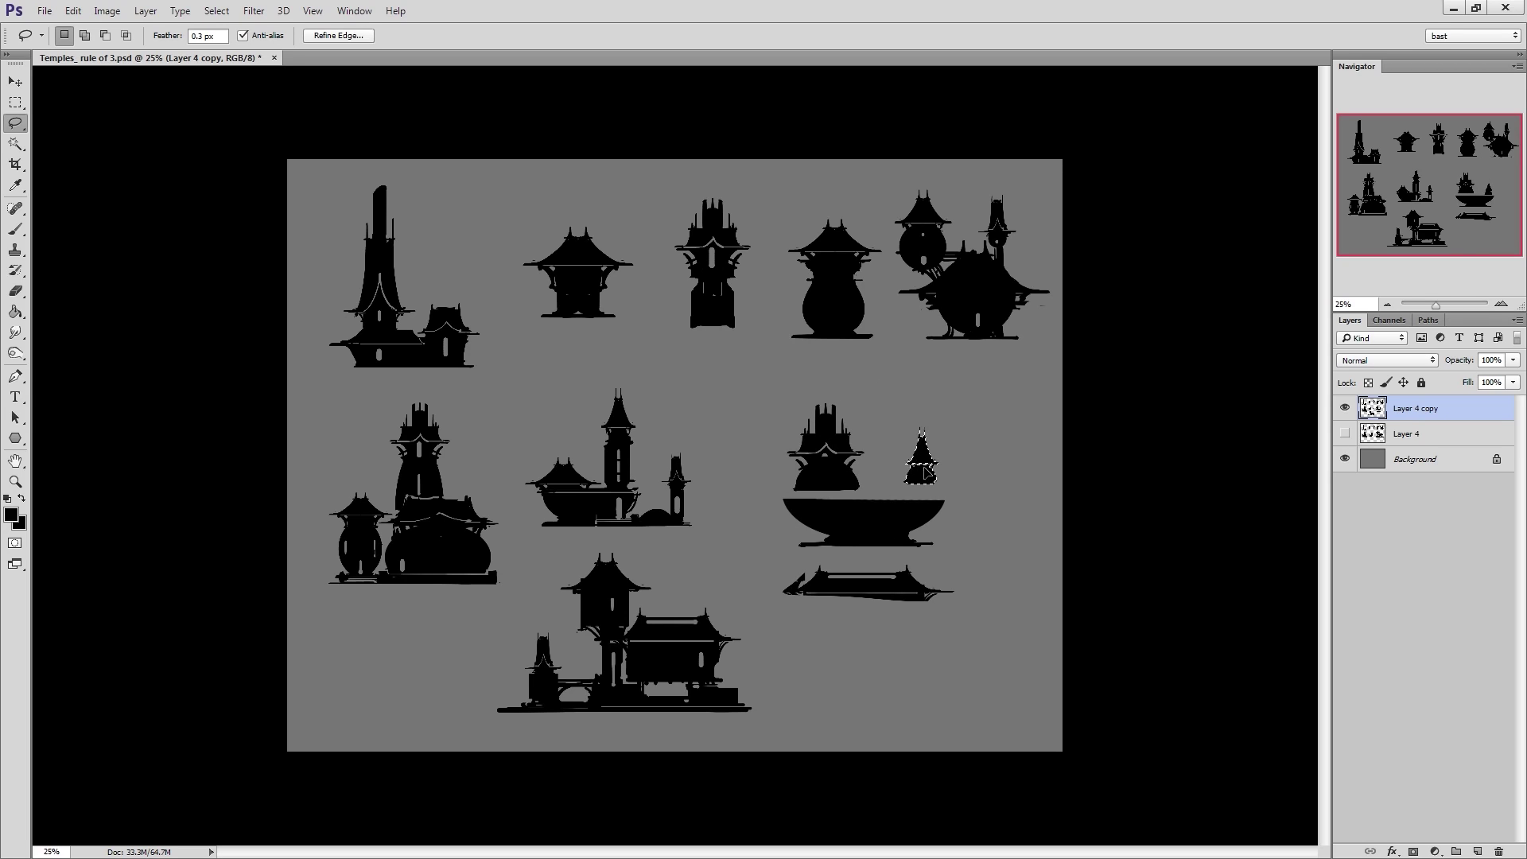
Raise the two domed towers and move the long roof up onto the bowl beneath them
ctrl+drag(931, 488, 930, 467)
key(ctrl+d)
mouse_move(915, 561)
mouse_down()
mouse_move(745, 587)
mouse_move(757, 568)
mouse_up()
ctrl+drag(922, 609, 925, 513)
key(ctrl+d)
Erase the stray fragment at the long roof's left end and paint the large tower's body down to the roof
key(b)
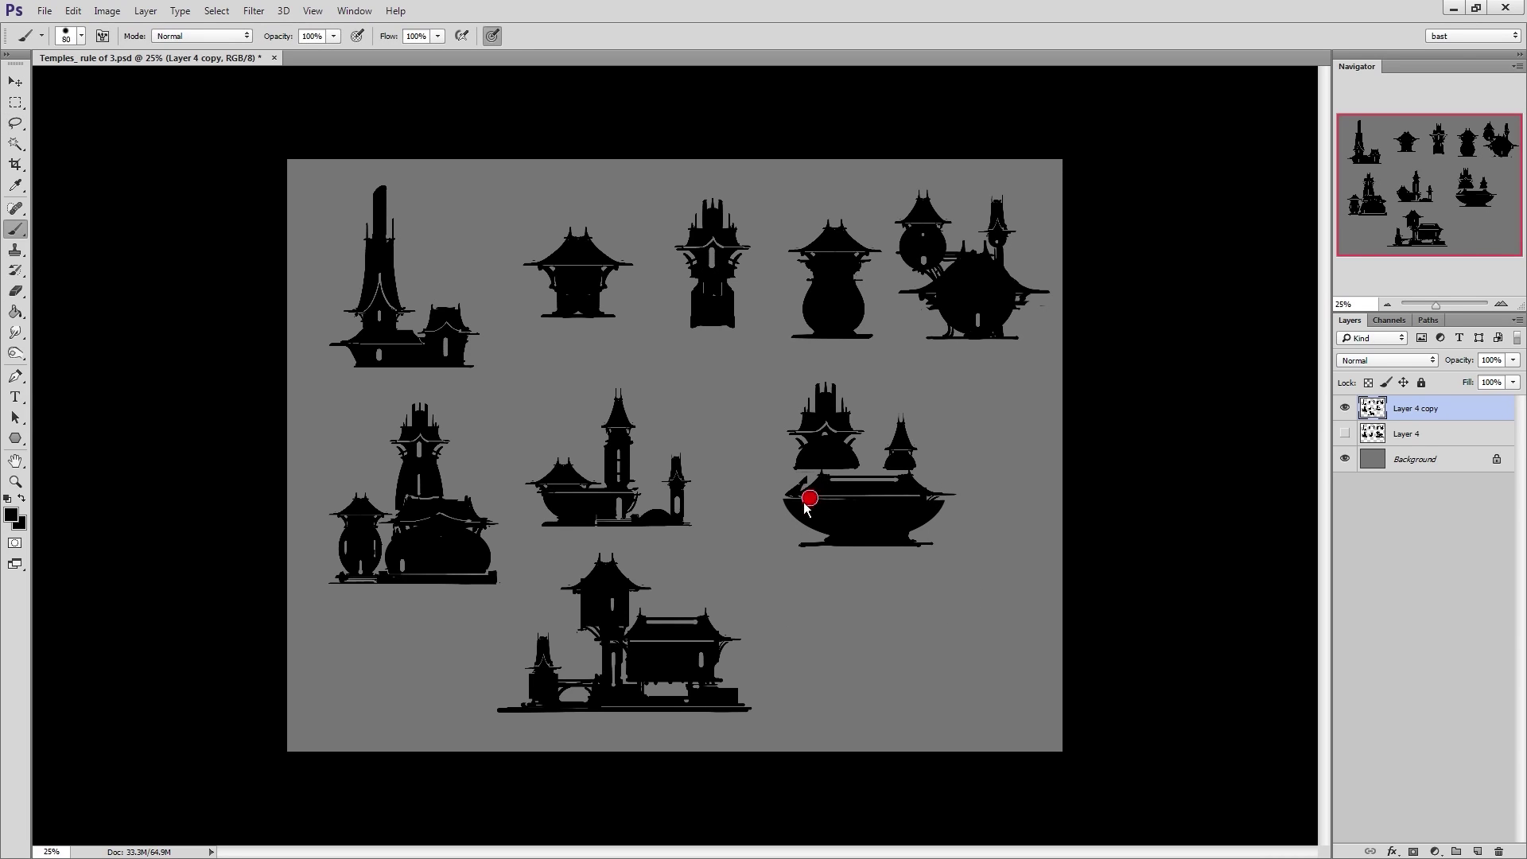
key(e)
drag(804, 481, 789, 489)
key(b)
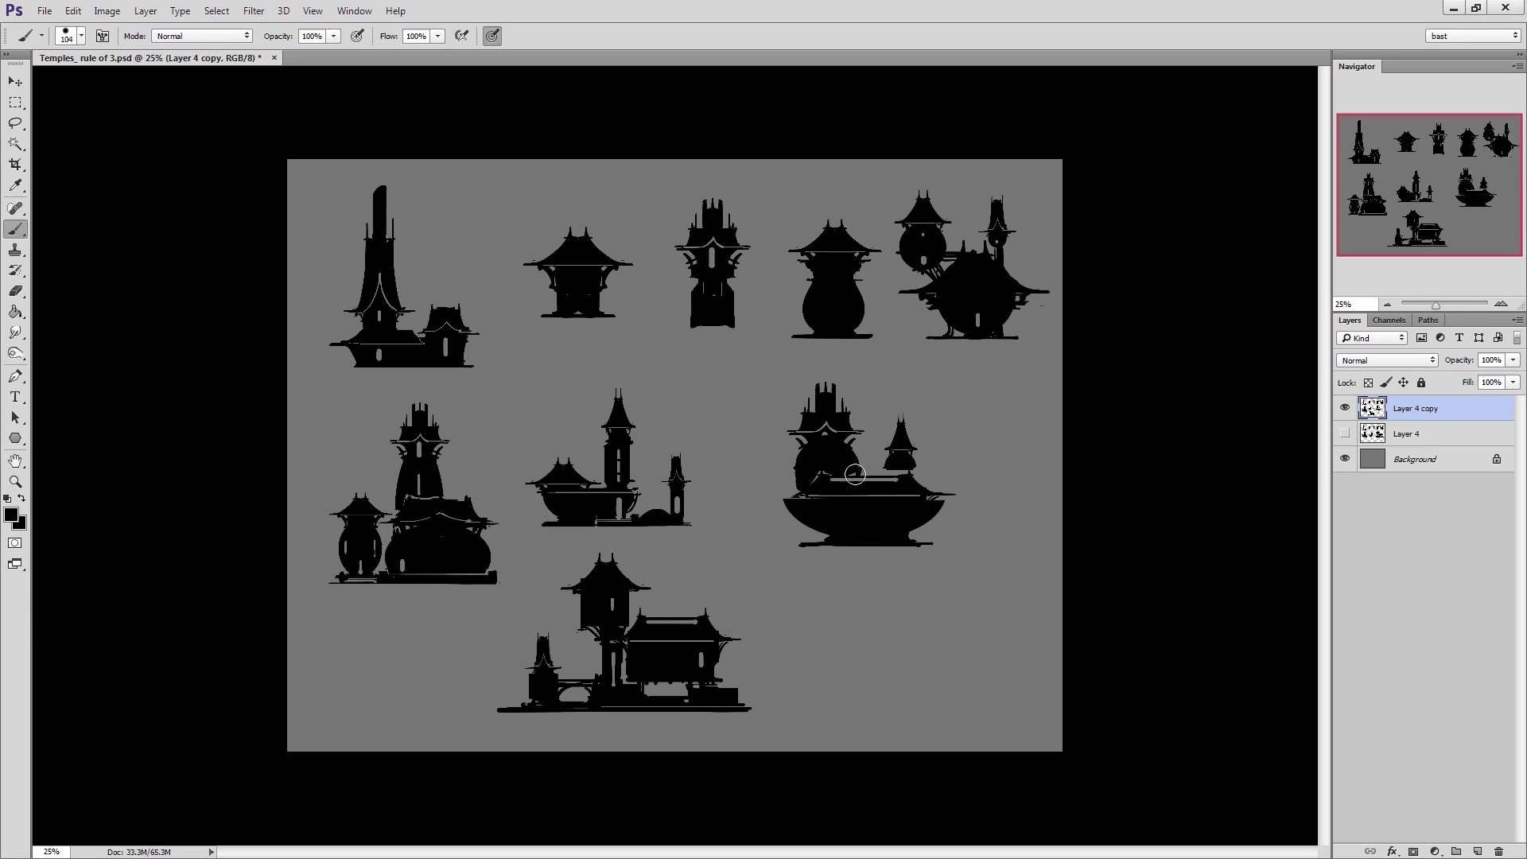
Redefine the long roof's ridge against the towers, extend the small tower's body and reshape the bowl's sides under the eaves
key(e)
alt+right_drag(840, 477, 826, 477)
drag(831, 476, 861, 474)
key(b)
key(e)
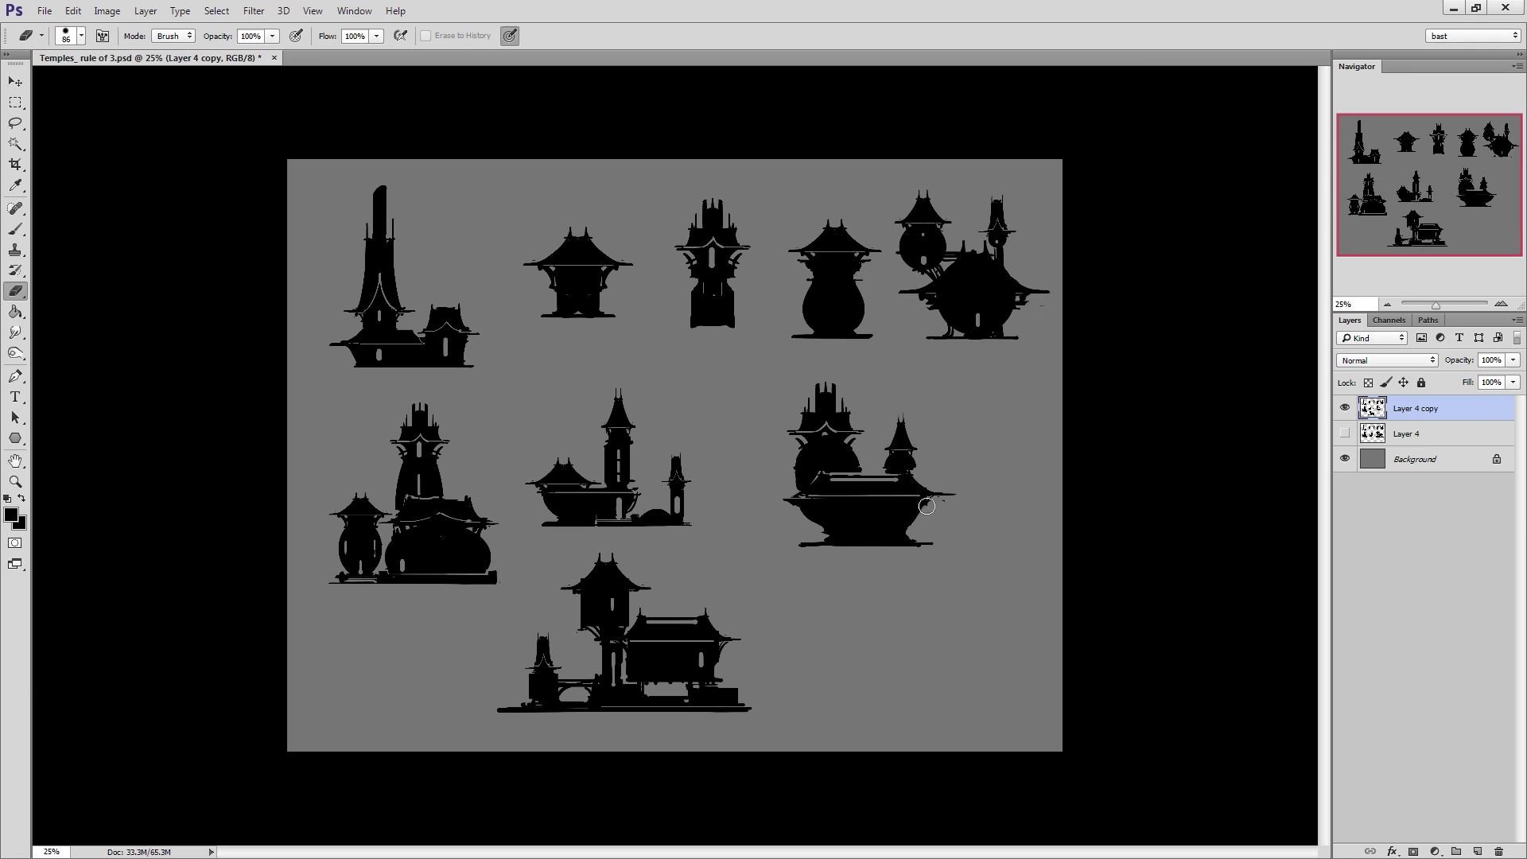
Cut a thin horizontal line under the bowl's roof and an arched doorway in its base
key(b)
key(e)
drag(802, 506, 894, 504)
key(b)
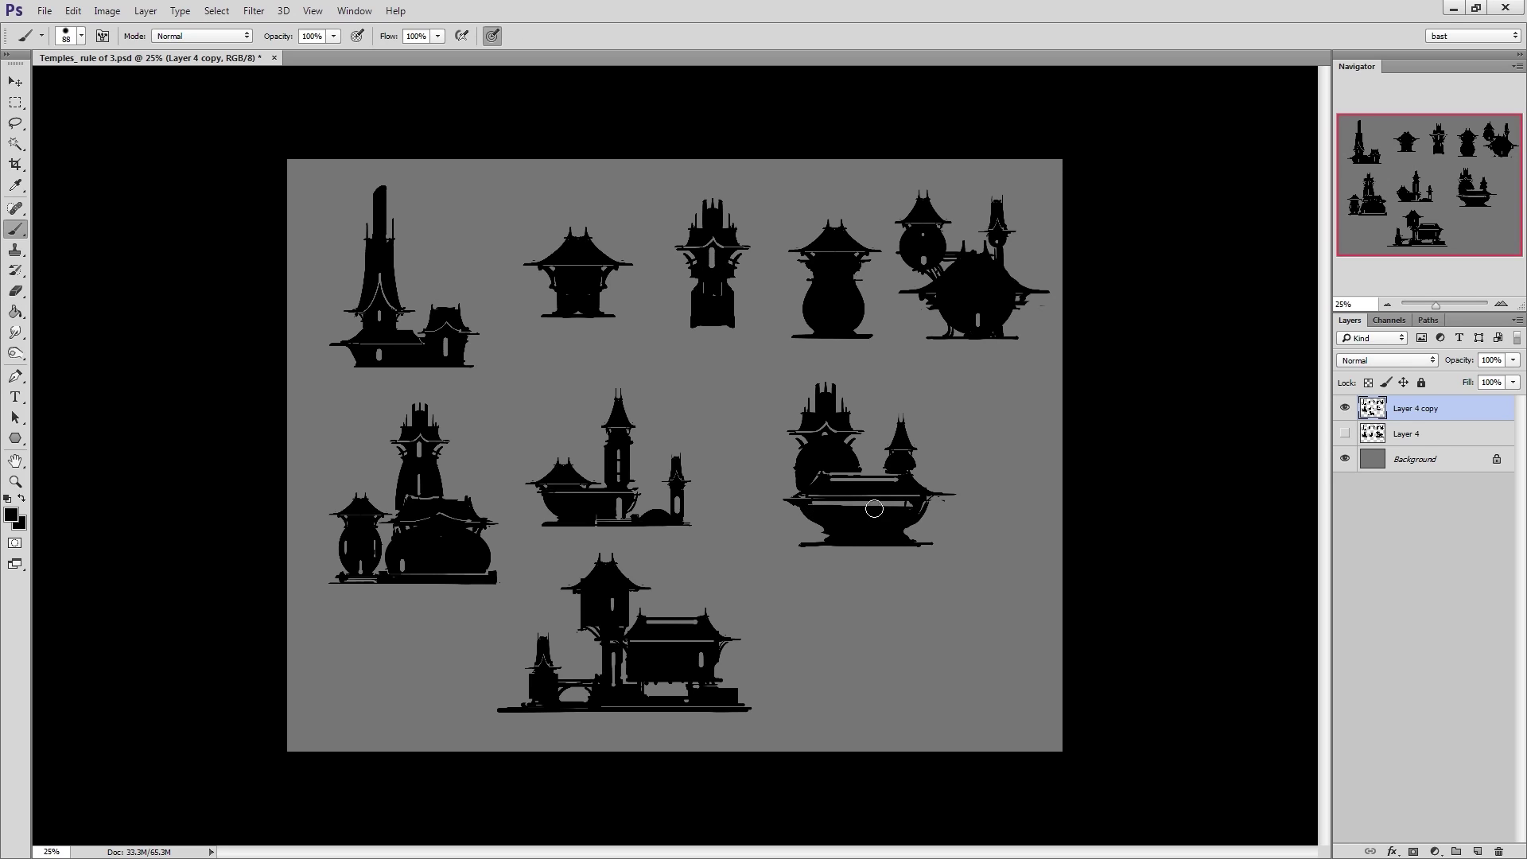
key(e)
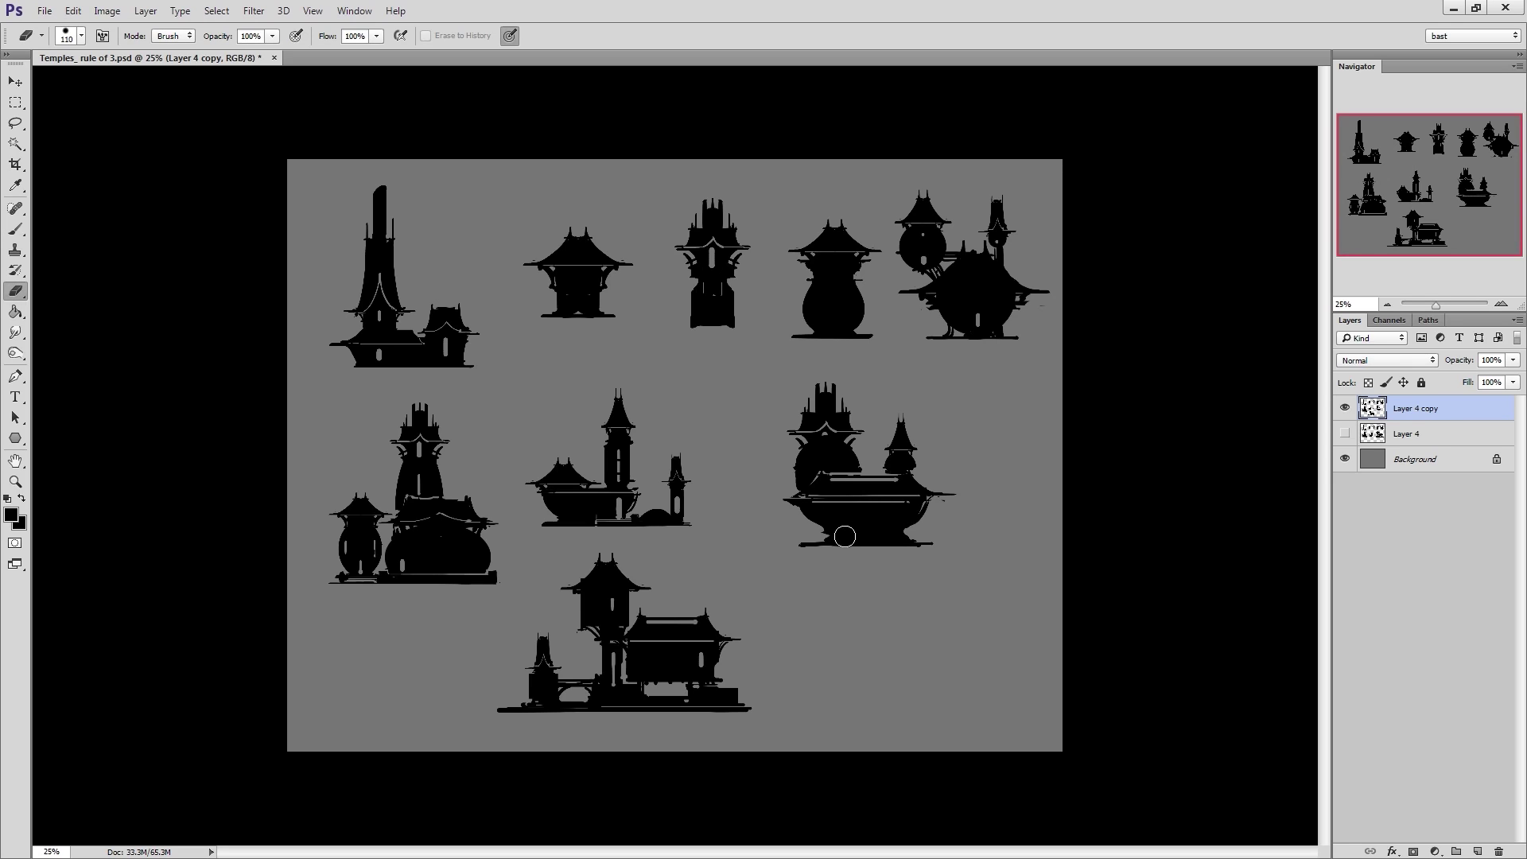
key(b)
click(898, 516)
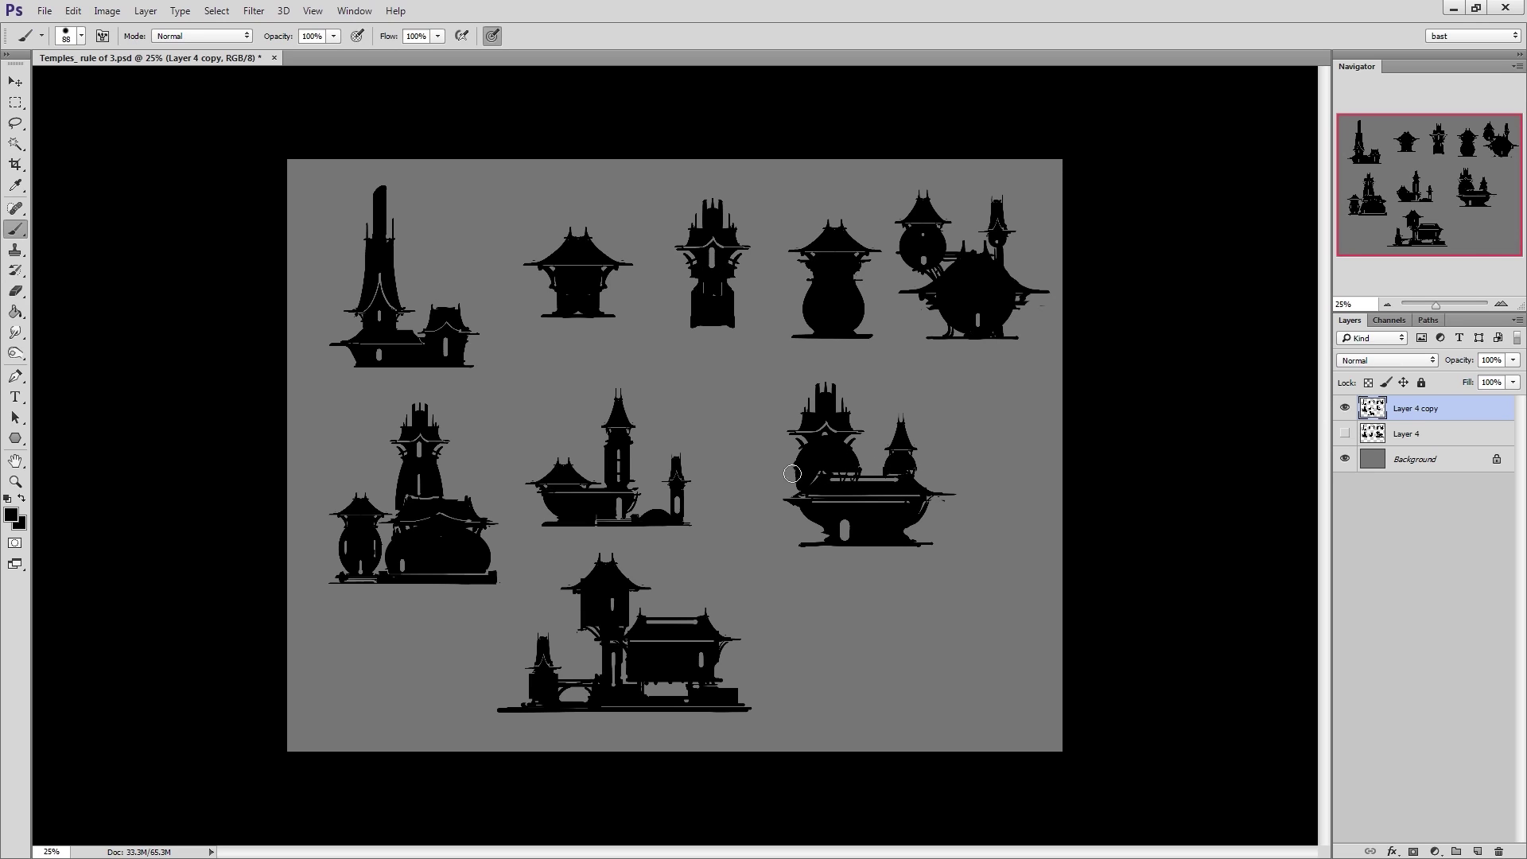
Refine the large tower's lower edge and the long roof's ridge with small erased and painted details
key(e)
mouse_move(790, 487)
mouse_down()
mouse_move(790, 456)
mouse_move(800, 480)
mouse_move(857, 471)
mouse_up()
key(b)
key(e)
key(b)
key(l)
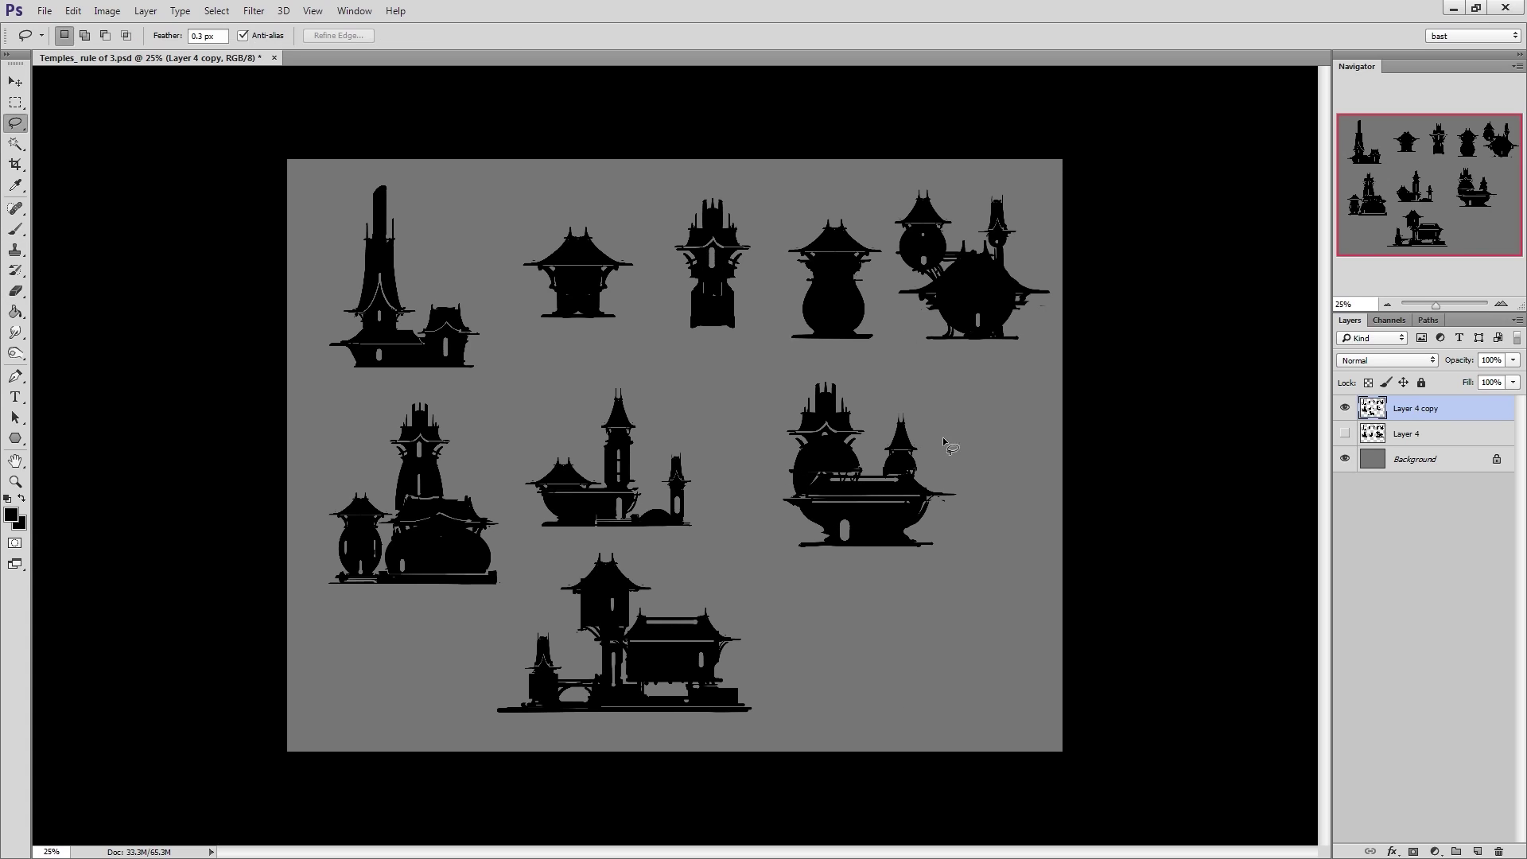
Move the new bowl building down beside the block-based building and cut extra narrow openings in its base
drag(952, 443, 821, 371)
mouse_move(920, 514)
ctrl+mouse_down()
mouse_move(902, 659)
mouse_move(913, 641)
ctrl+mouse_up()
key(ctrl+d)
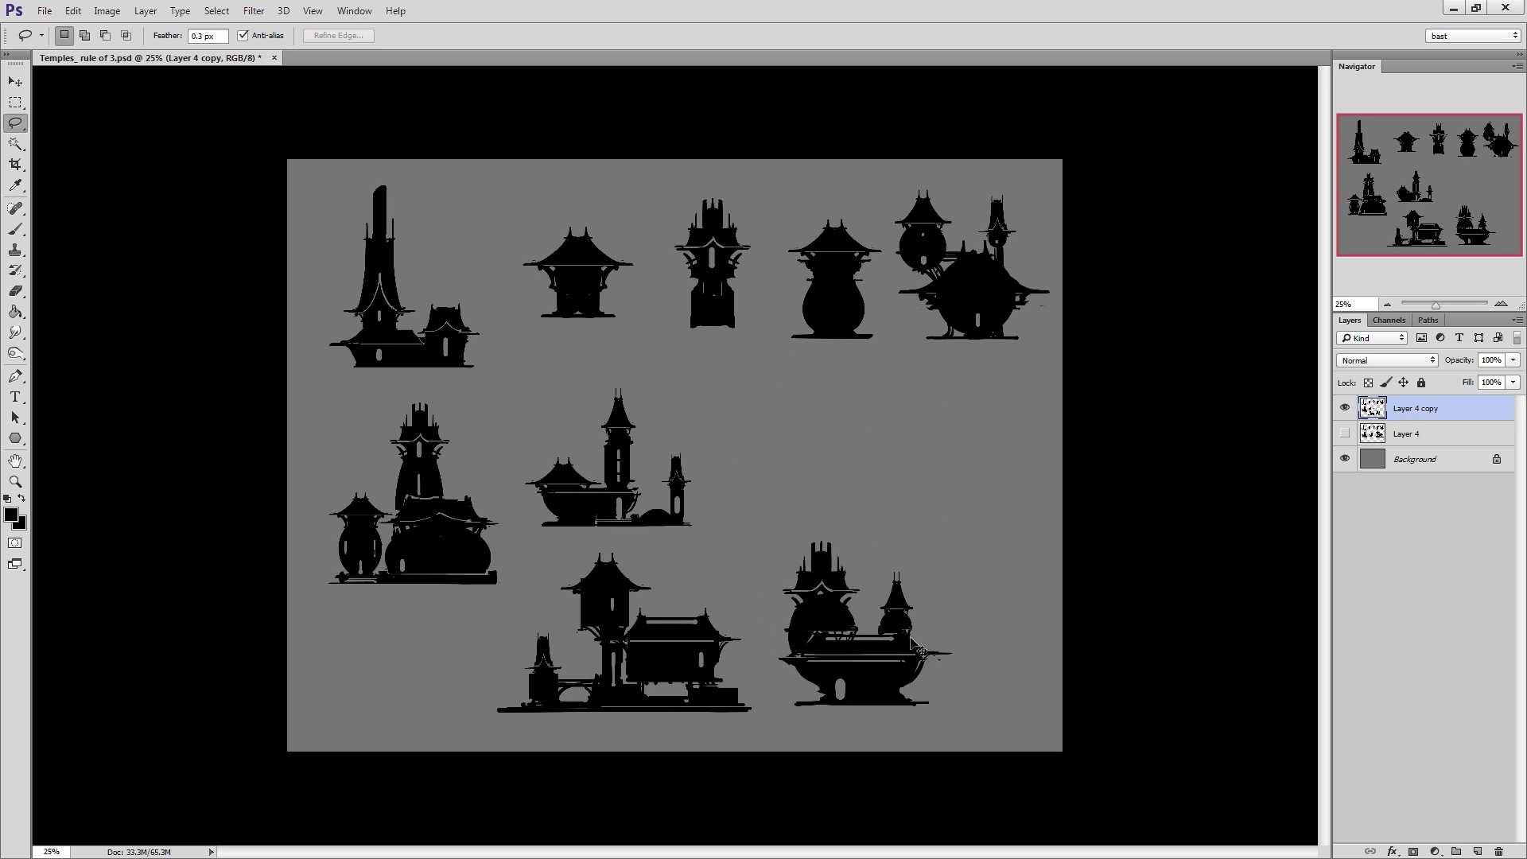
key(b)
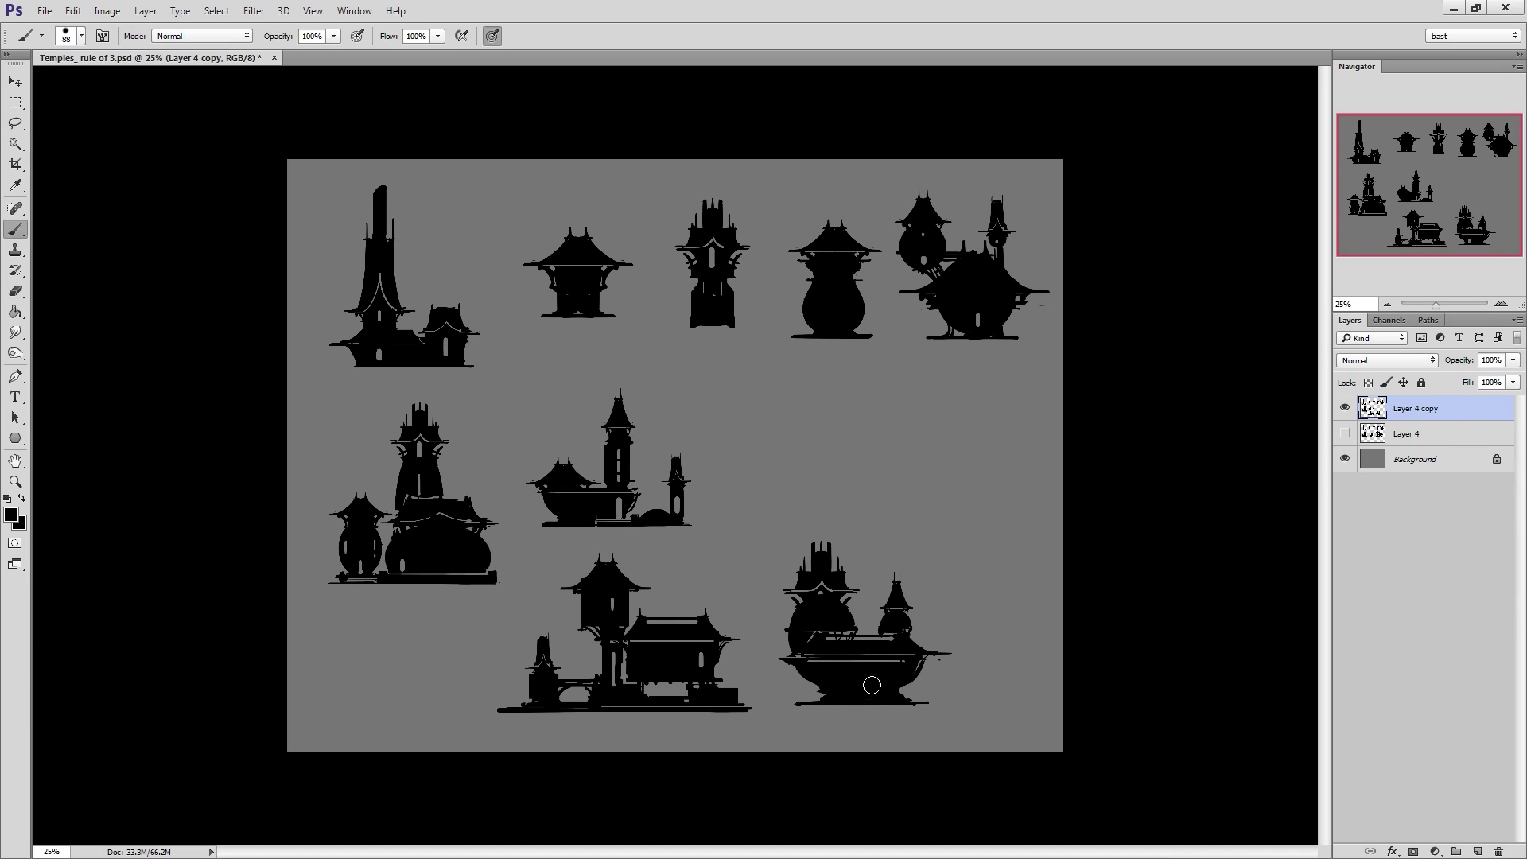
key(e)
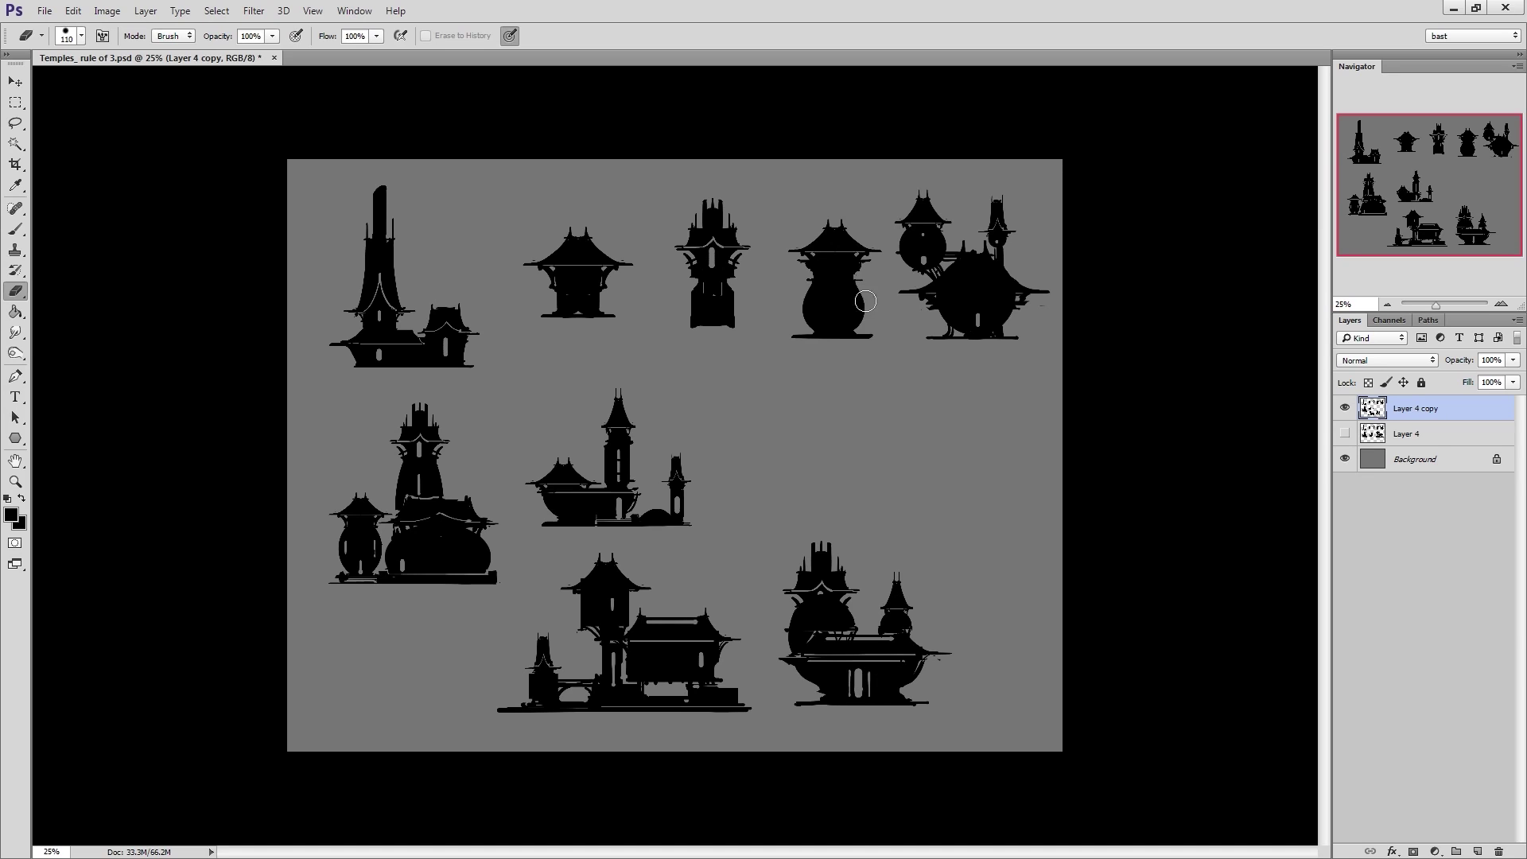
Move the vase-shaped building from the top row into the empty space above the new bowl building and enlarge it
key(l)
mouse_move(880, 208)
mouse_down()
mouse_move(770, 308)
mouse_move(848, 191)
mouse_up()
ctrl+drag(846, 275, 820, 418)
key(ctrl+t)
mouse_move(857, 359)
alt+shift+mouse_down()
mouse_move(811, 410)
mouse_move(864, 339)
alt+shift+mouse_up()
drag(802, 432, 834, 429)
key(Return)
key(ctrl+d)
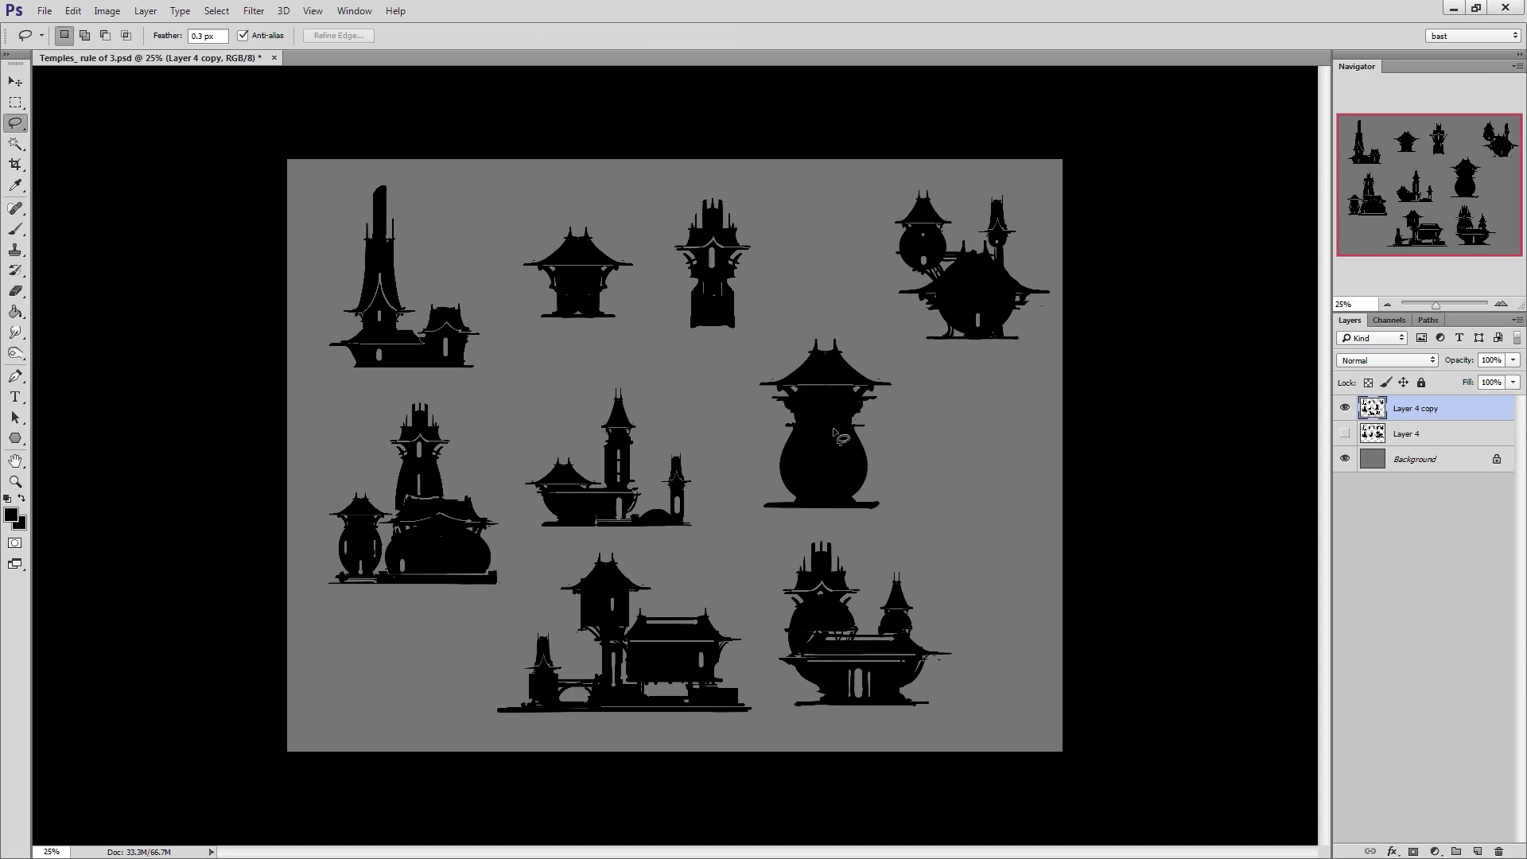
Paint two black discs flanking the vase-shaped building, a larger one on the right and a smaller one on the left
key(b)
click(928, 410)
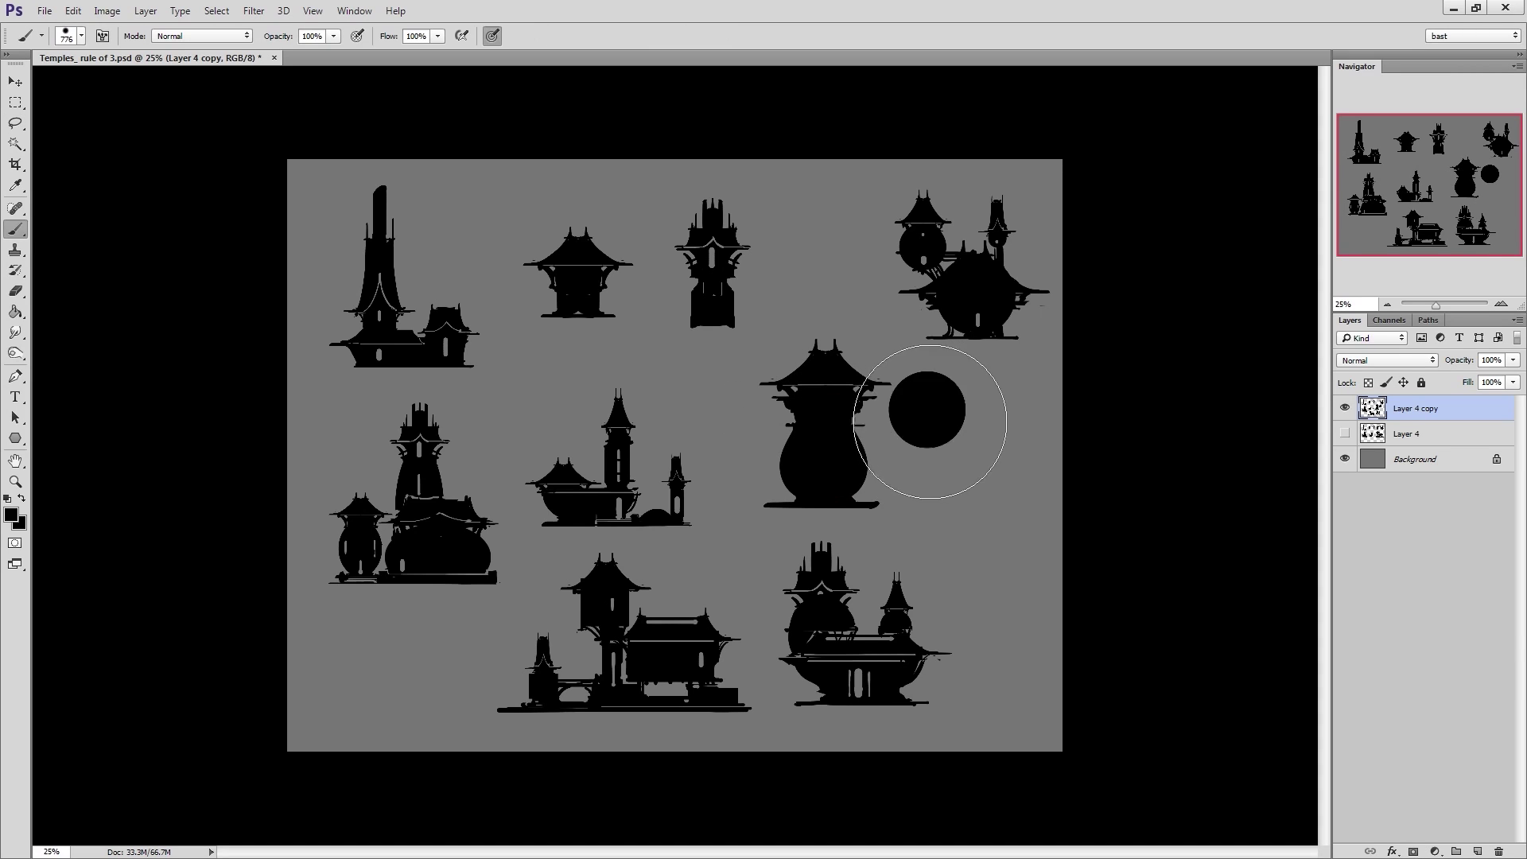
click(743, 432)
alt+right_drag(865, 488, 810, 487)
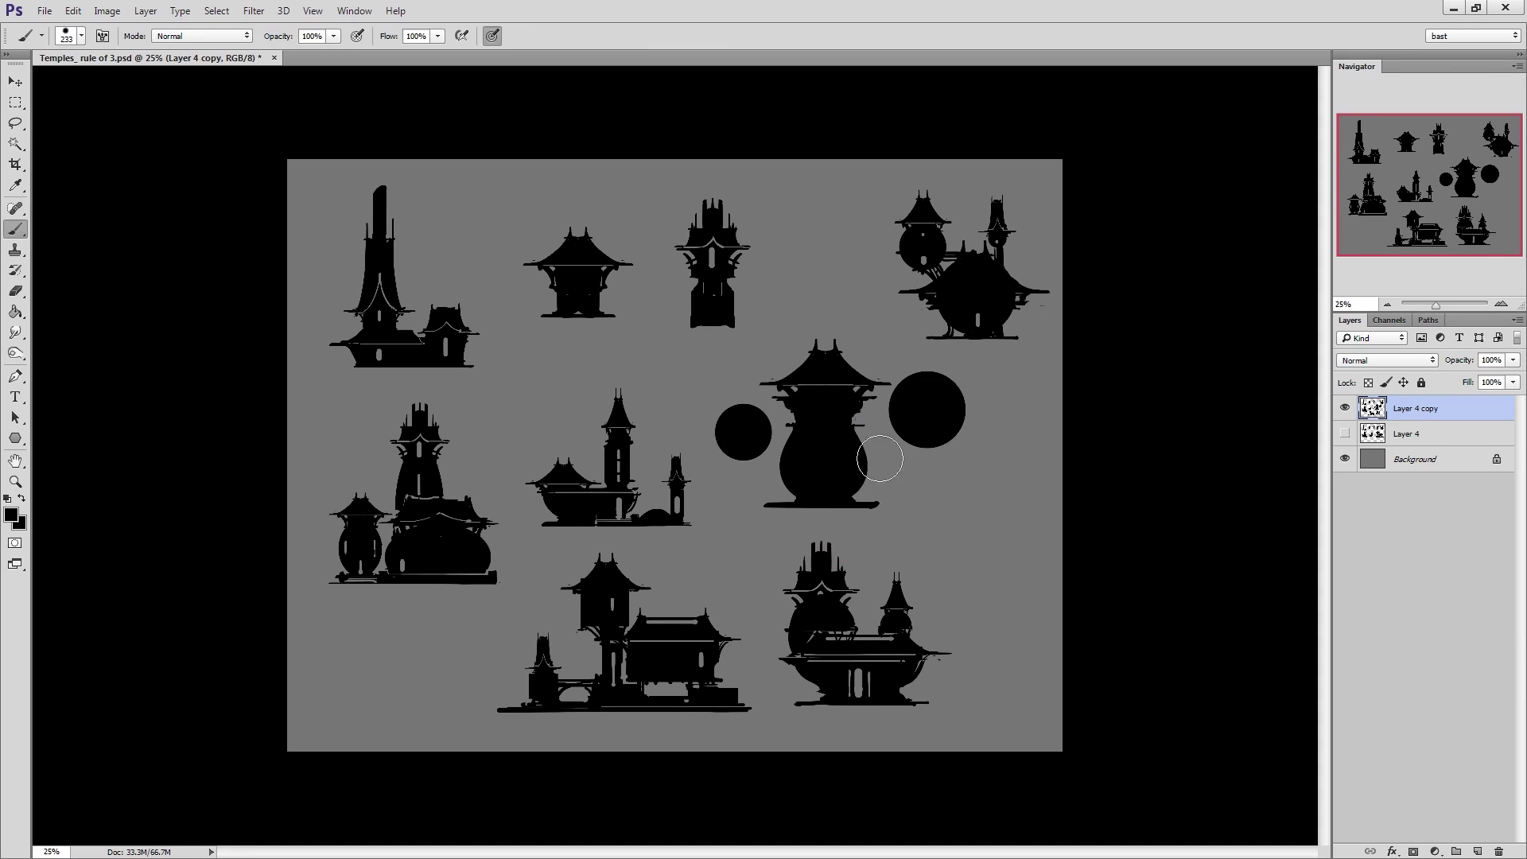
Scale down the vase-shaped building with its two side discs and squash the discs into ovals
key(l)
mouse_move(981, 470)
mouse_down()
mouse_move(716, 350)
mouse_move(983, 446)
mouse_up()
key(ctrl+t)
mouse_move(966, 341)
mouse_down()
mouse_move(946, 379)
mouse_move(907, 388)
mouse_move(969, 408)
mouse_up()
key(Return)
shift+drag(756, 406, 787, 428)
key(ctrl+t)
mouse_move(964, 469)
mouse_down()
mouse_move(915, 457)
mouse_move(933, 446)
mouse_up()
key(Return)
key(ctrl+t)
key(Return)
key(ctrl+d)
key(b)
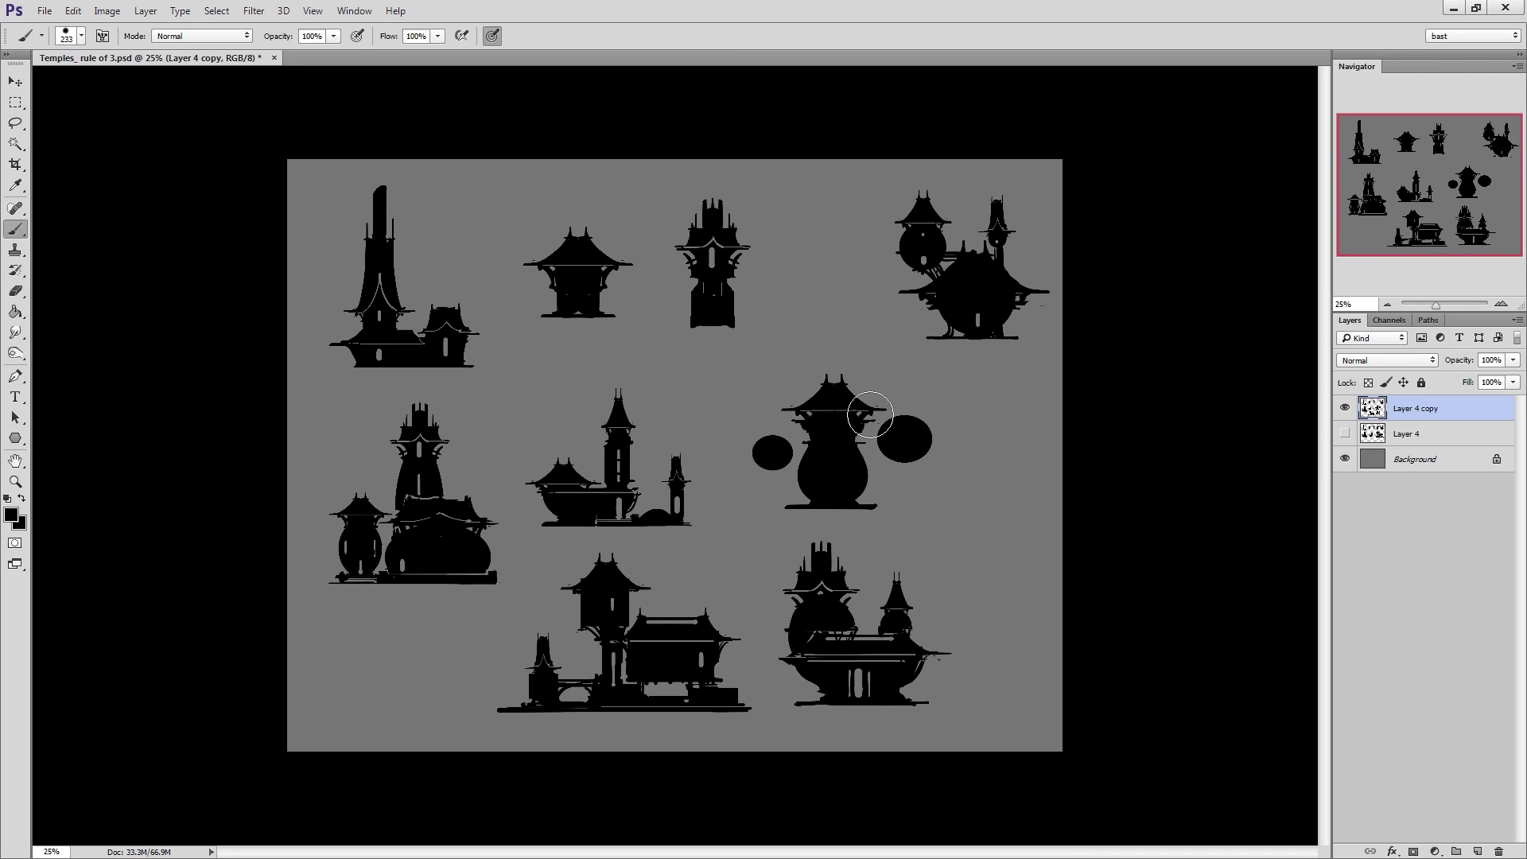
key(l)
mouse_move(603, 195)
mouse_down()
mouse_move(579, 337)
mouse_move(590, 190)
mouse_up()
ctrl+drag(626, 276, 648, 358)
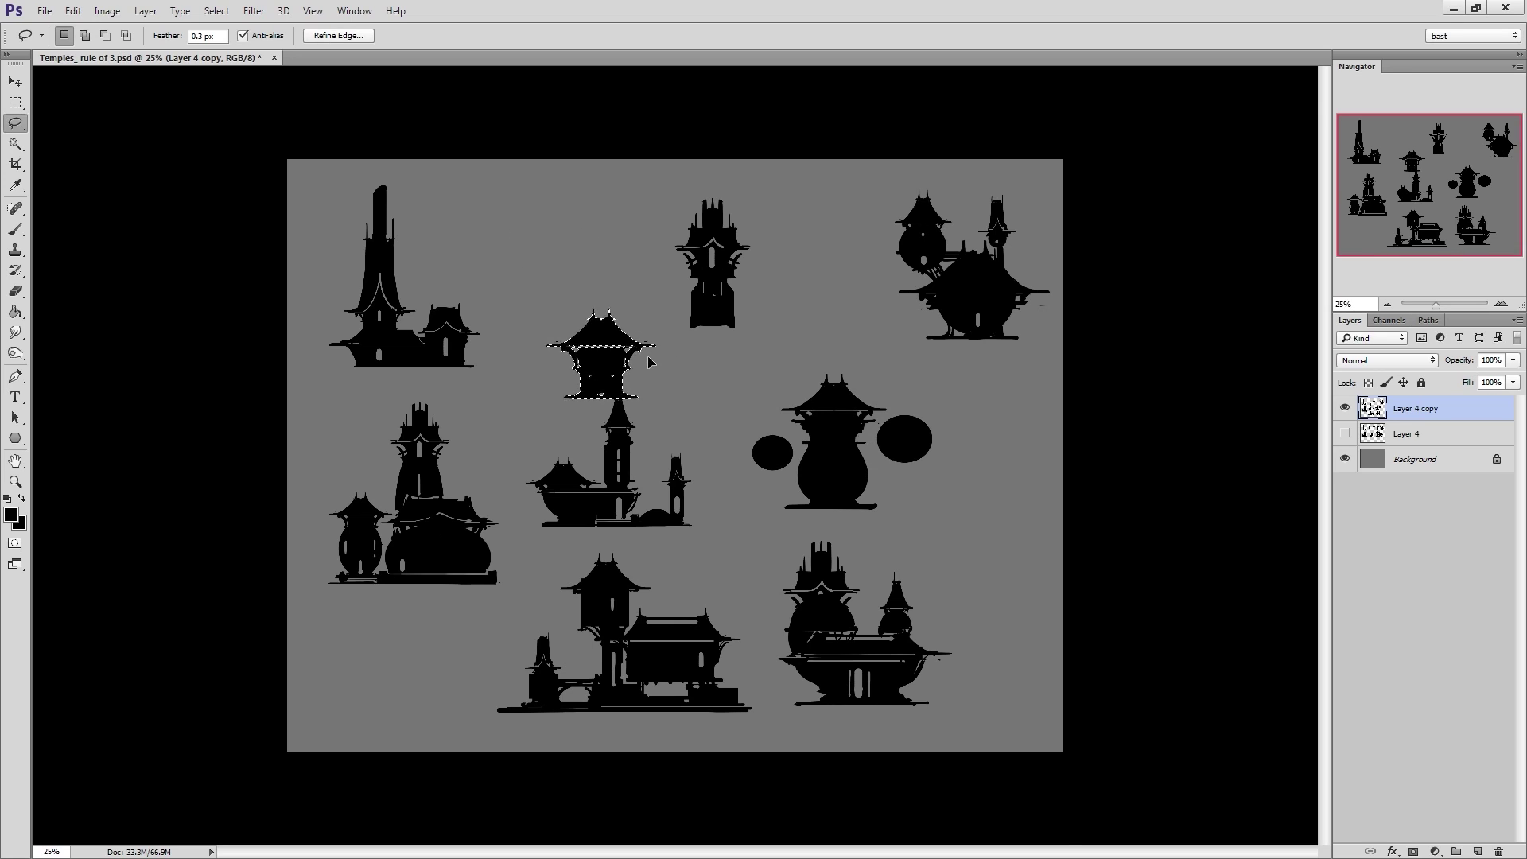
key(ctrl+z)
Move the spiked tower top from the top row onto the vase-shaped building's left oval, scaled down to fit
mouse_move(685, 289)
mouse_down()
mouse_move(747, 274)
mouse_move(676, 274)
mouse_up()
ctrl+drag(712, 256, 751, 359)
key(ctrl+t)
alt+shift+drag(790, 300, 773, 322)
drag(757, 344, 775, 450)
key(Return)
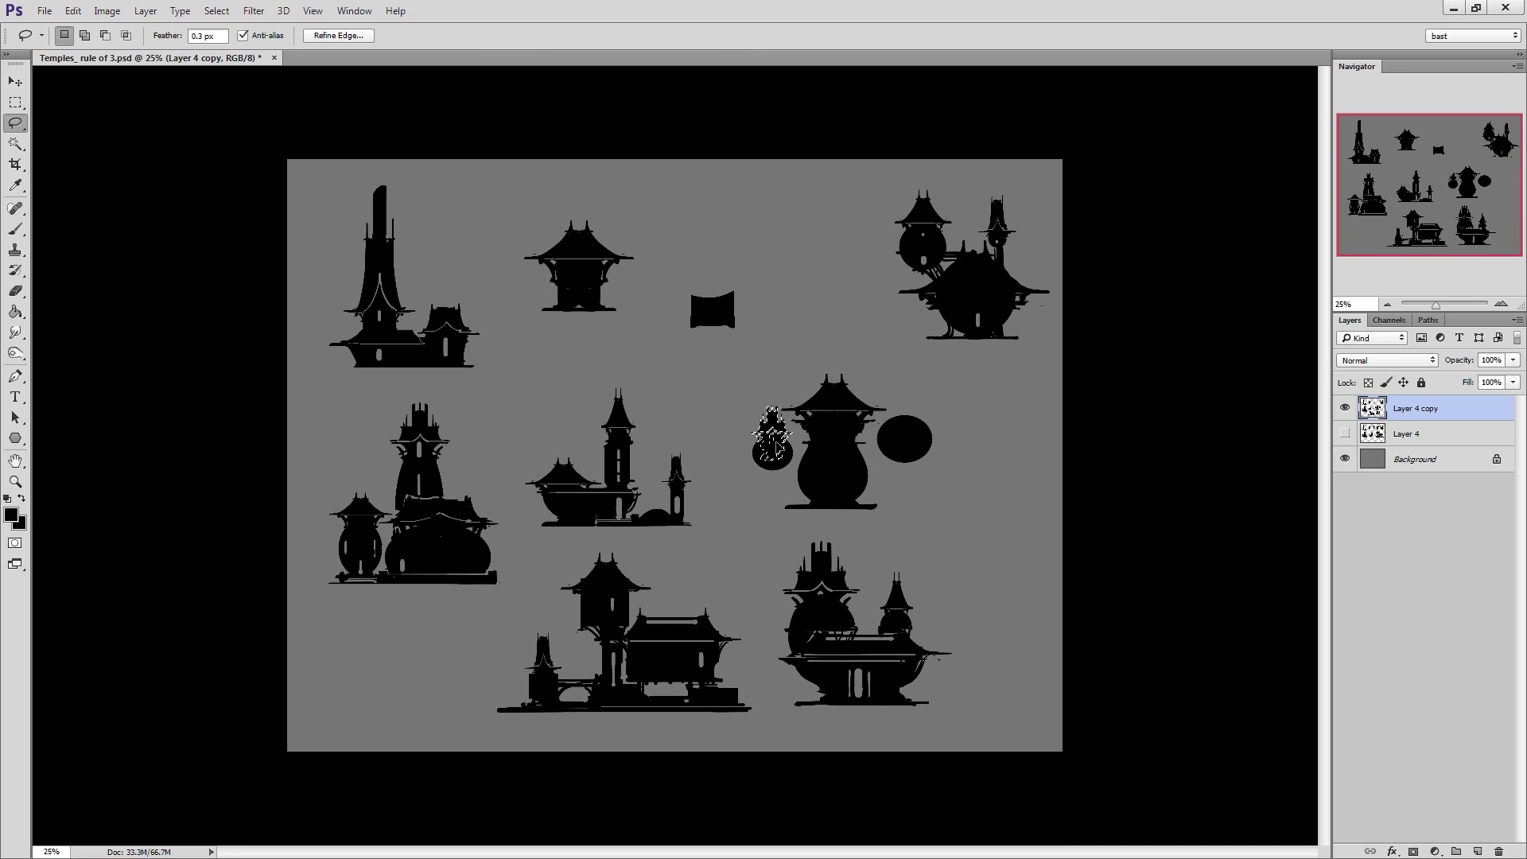
key(ctrl+d)
Cut a tall slit down the vase-shaped building's centre and paint curved supports linking both side ovals to it
key(e)
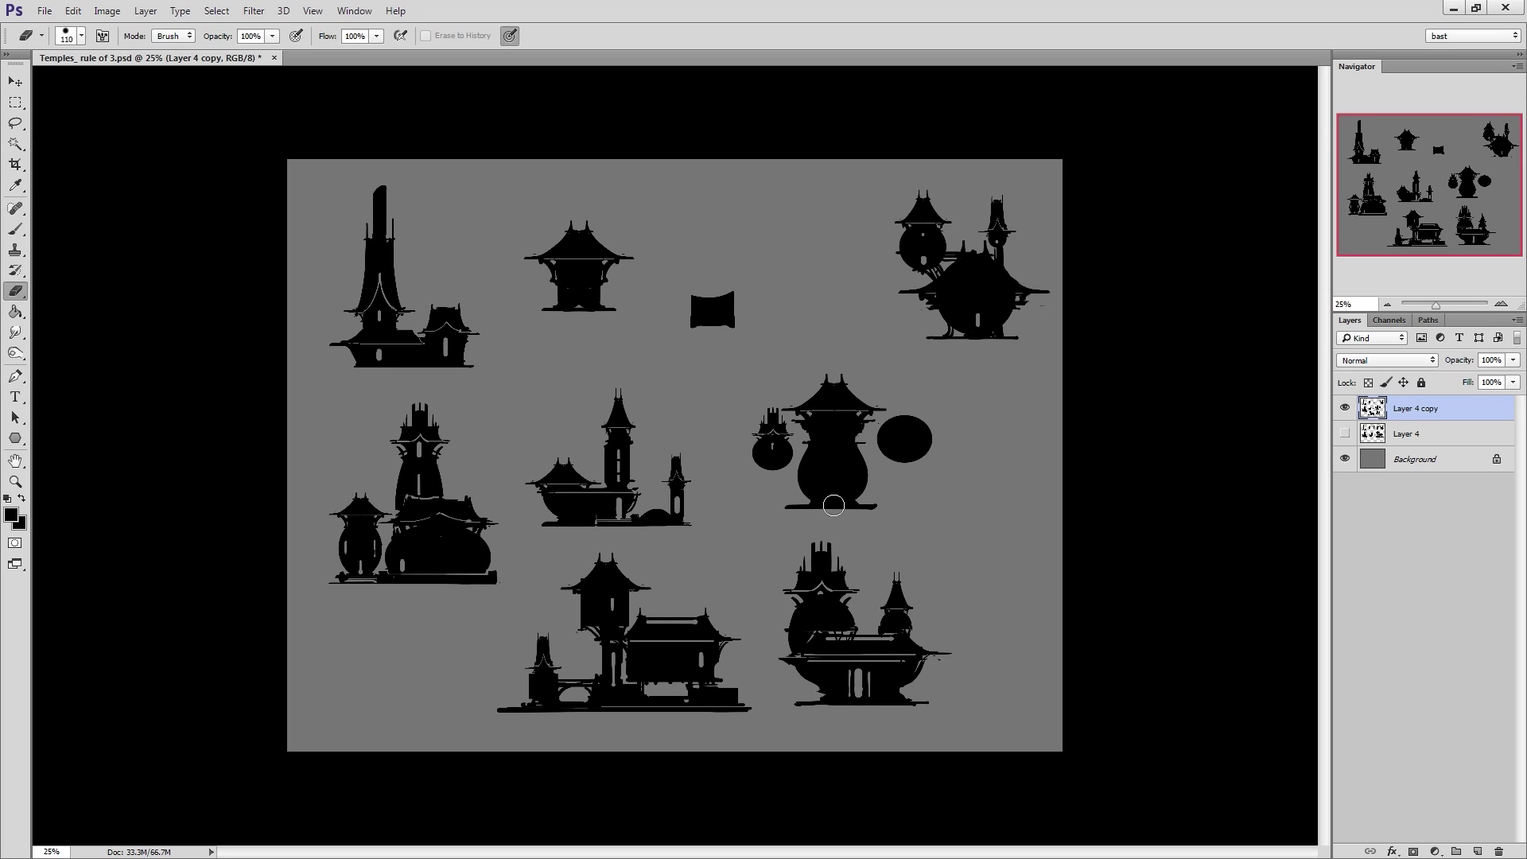
mouse_move(834, 505)
mouse_down()
mouse_move(834, 455)
mouse_move(836, 503)
mouse_move(806, 500)
mouse_up()
key(b)
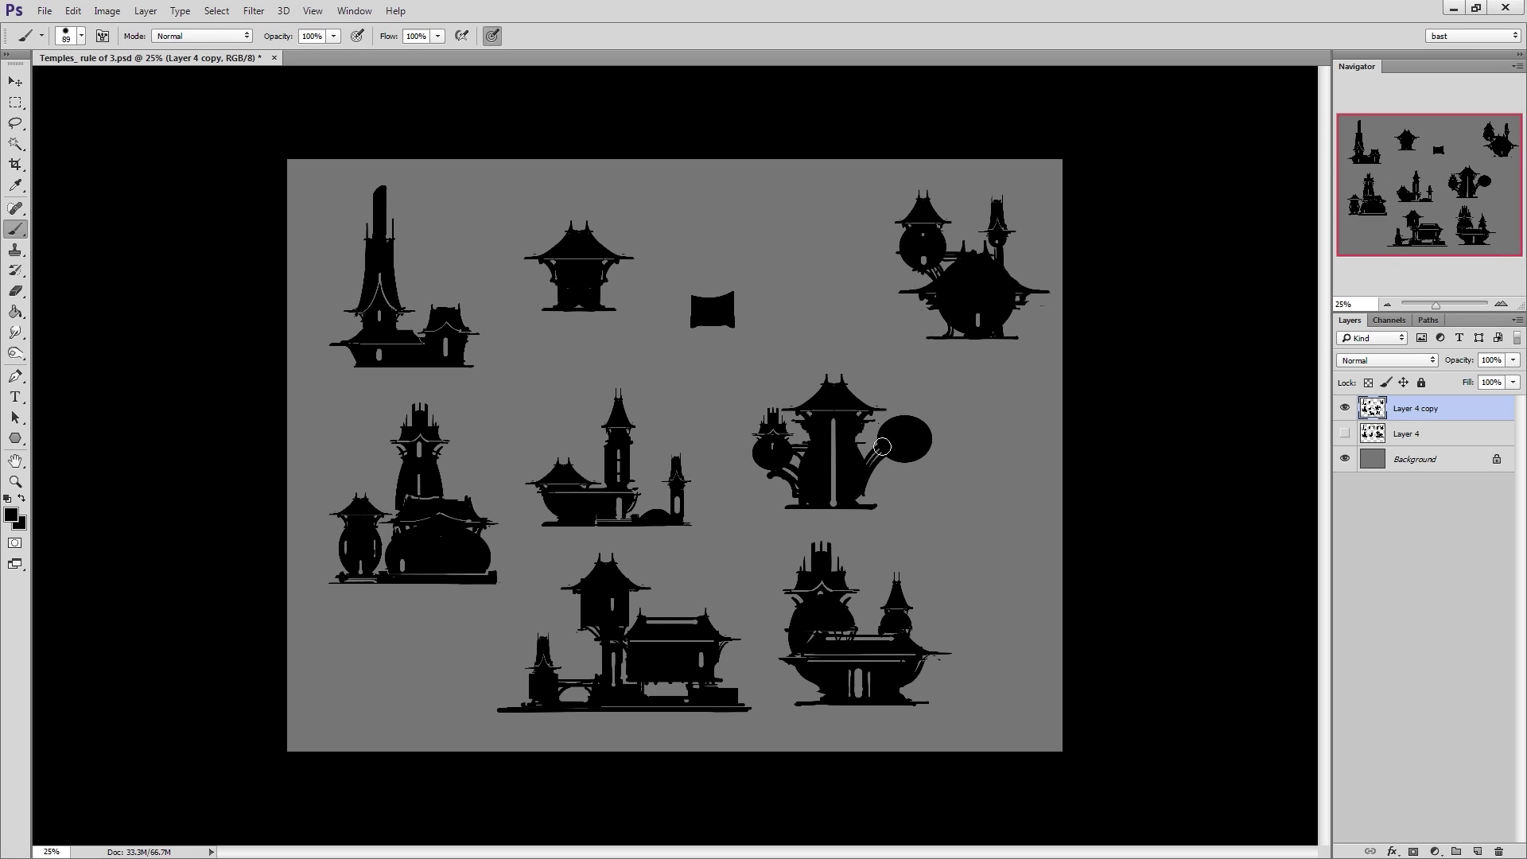
key(e)
key(b)
key(l)
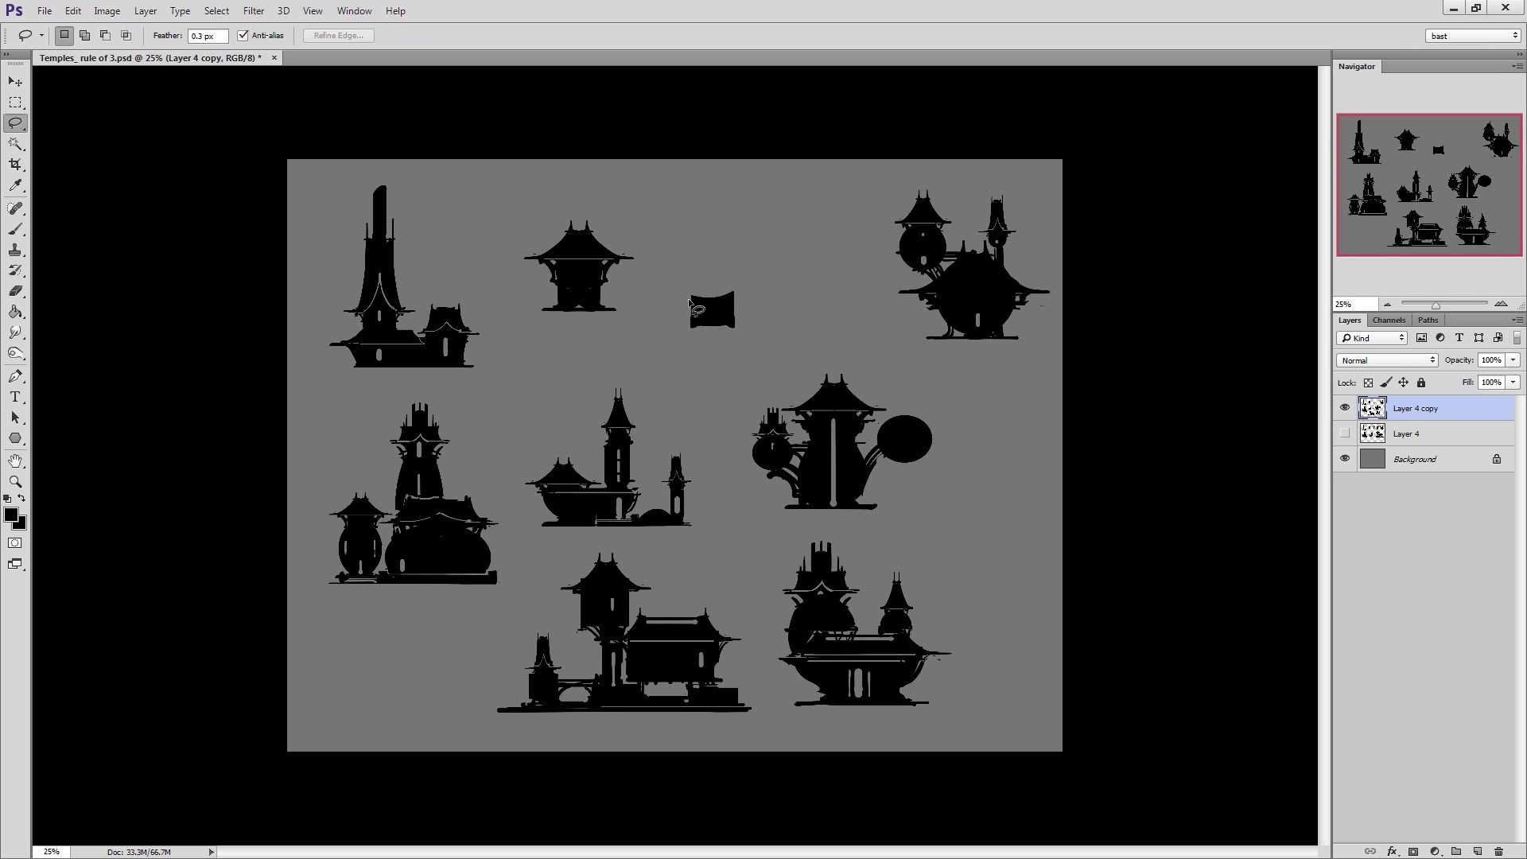
Select the vase-shaped building's side parts, including the plain right oval, and place them on a new layer
mouse_move(806, 504)
mouse_down()
mouse_move(776, 404)
mouse_move(806, 439)
mouse_up()
mouse_move(897, 416)
shift+mouse_down()
mouse_move(866, 461)
mouse_move(899, 413)
shift+mouse_up()
right_click(903, 431)
click(942, 561)
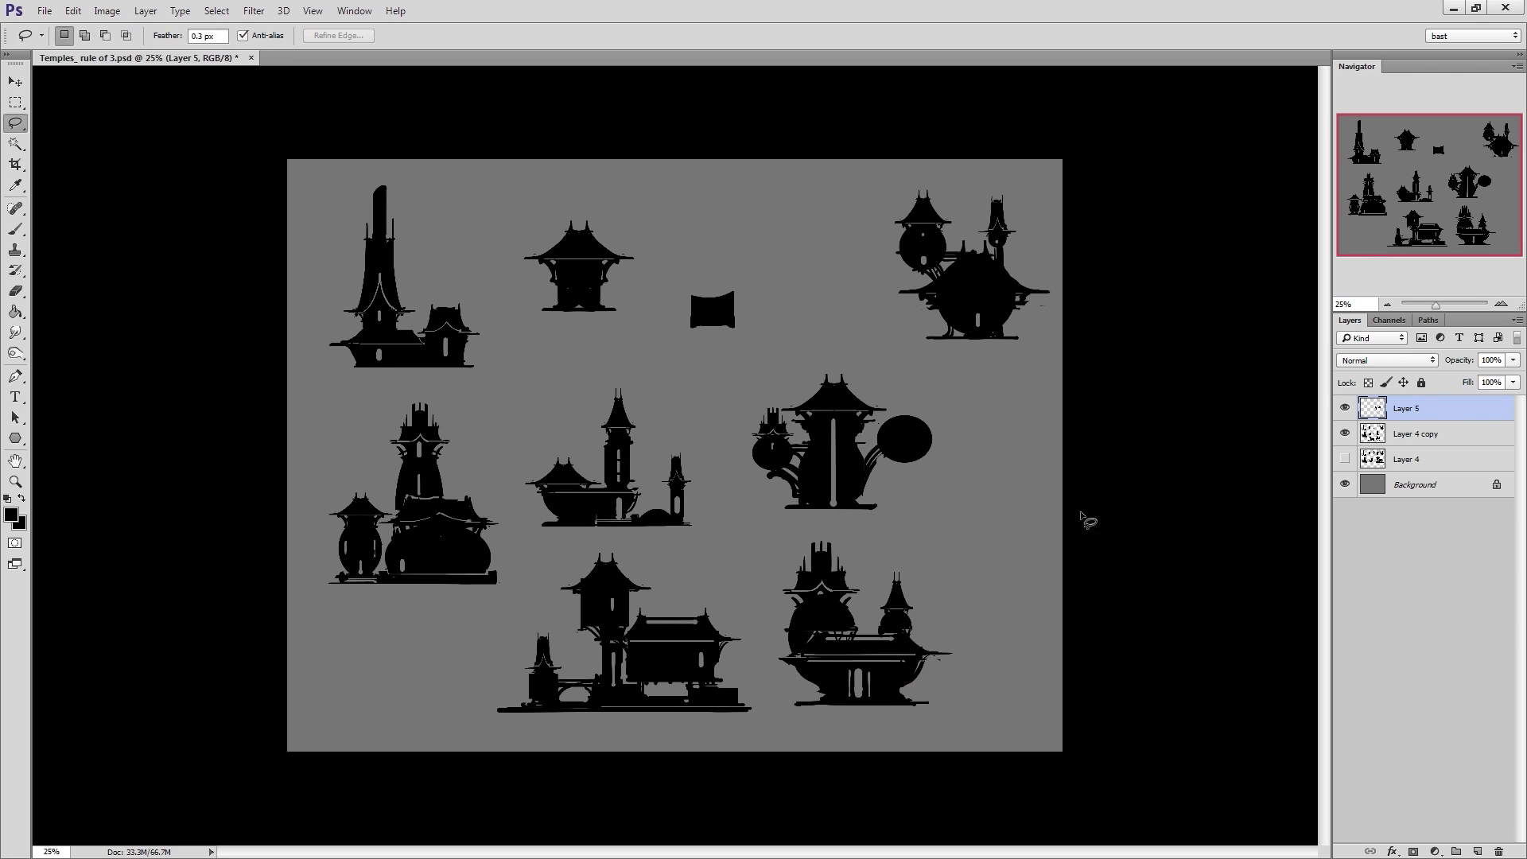
Enlarge the vase-shaped building's central body on the Layer 4 copy layer, leaving the side parts at their size
click(1381, 434)
key(ctrl+t)
drag(859, 342, 939, 320)
drag(907, 393, 910, 378)
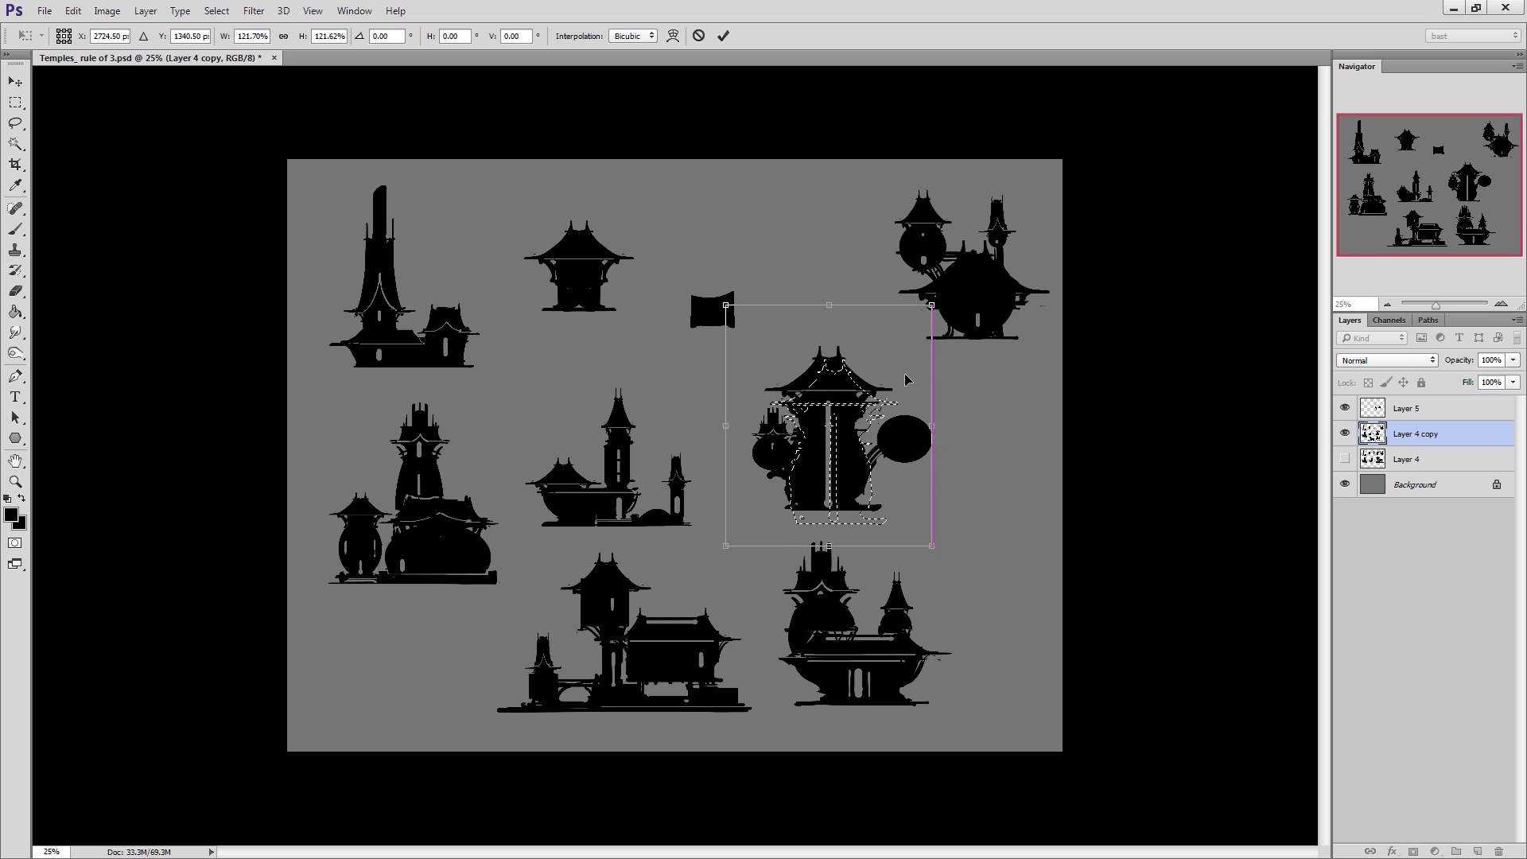
key(Return)
key(ctrl+shift+Up)
key(ctrl+shift+Up)
key(ctrl+d)
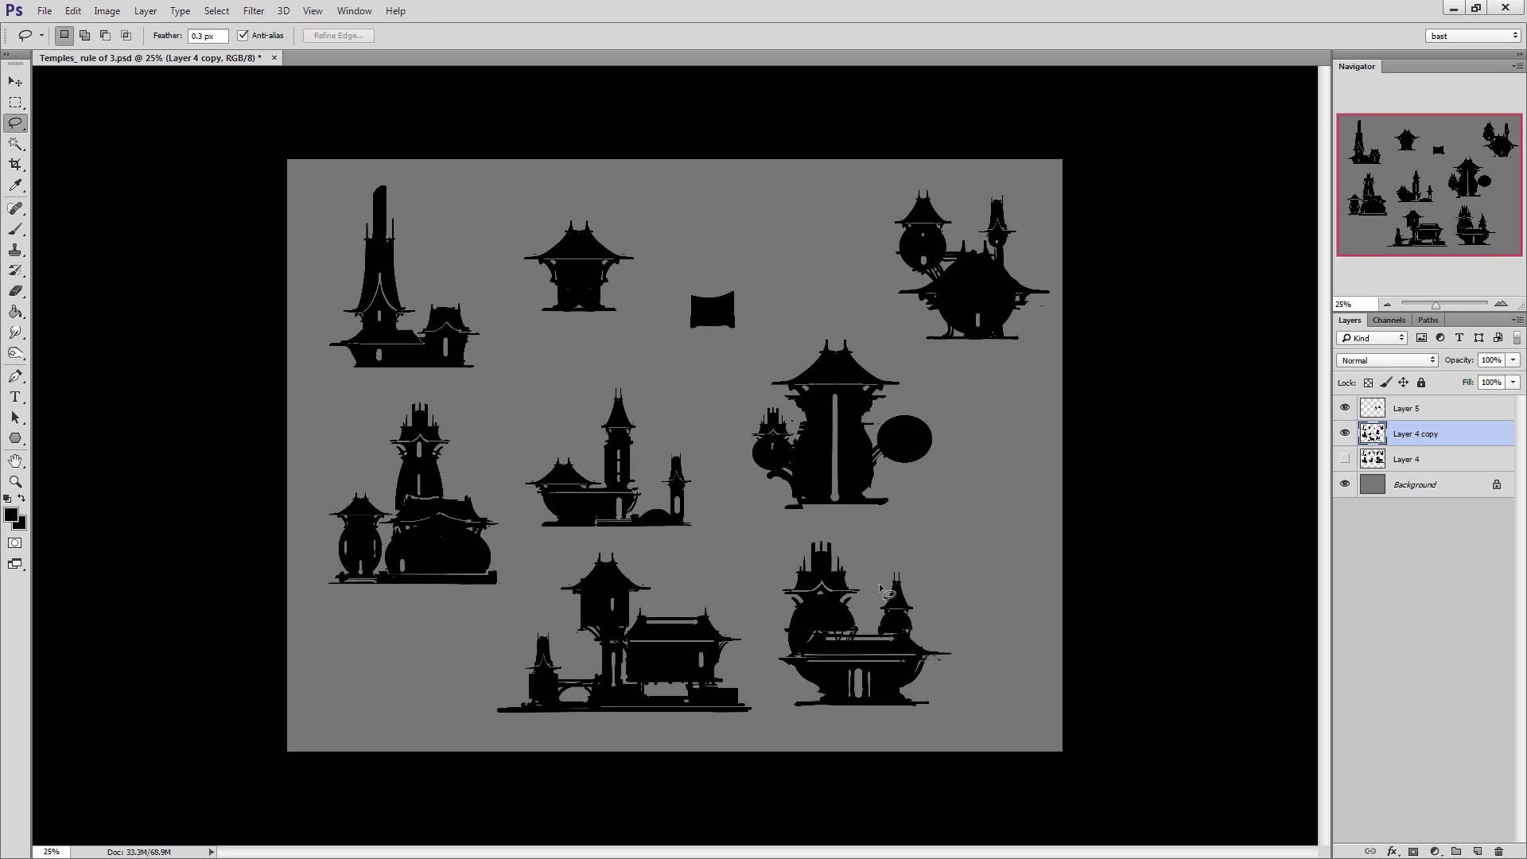
Merge Layer 5 with Layer 4 copy and repaint the vase-shaped building's base as a clean flat ground line
key(e)
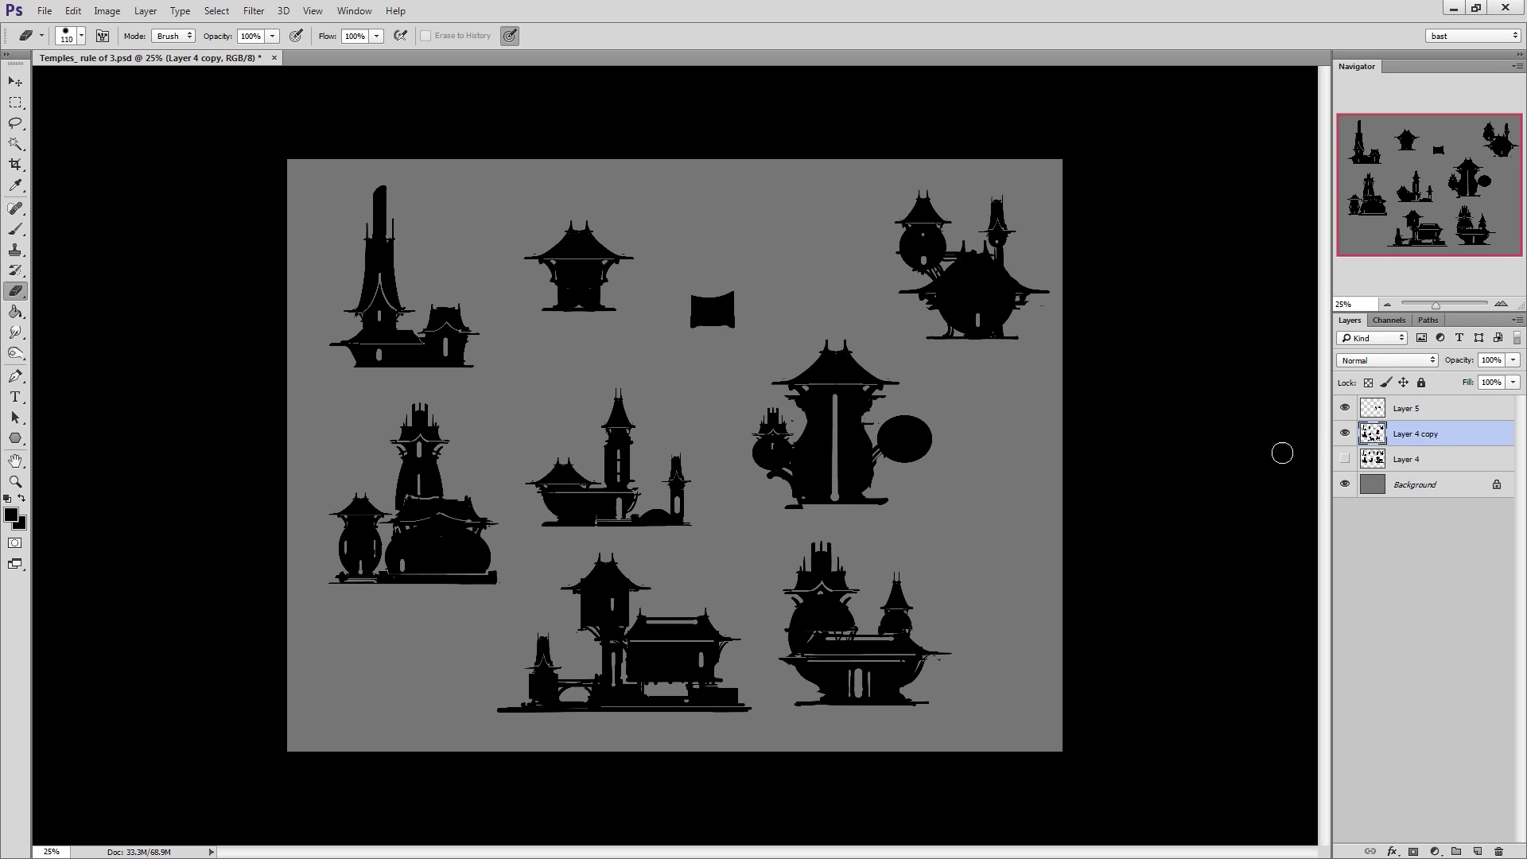
ctrl+click(1401, 413)
right_click(1402, 414)
click(1149, 711)
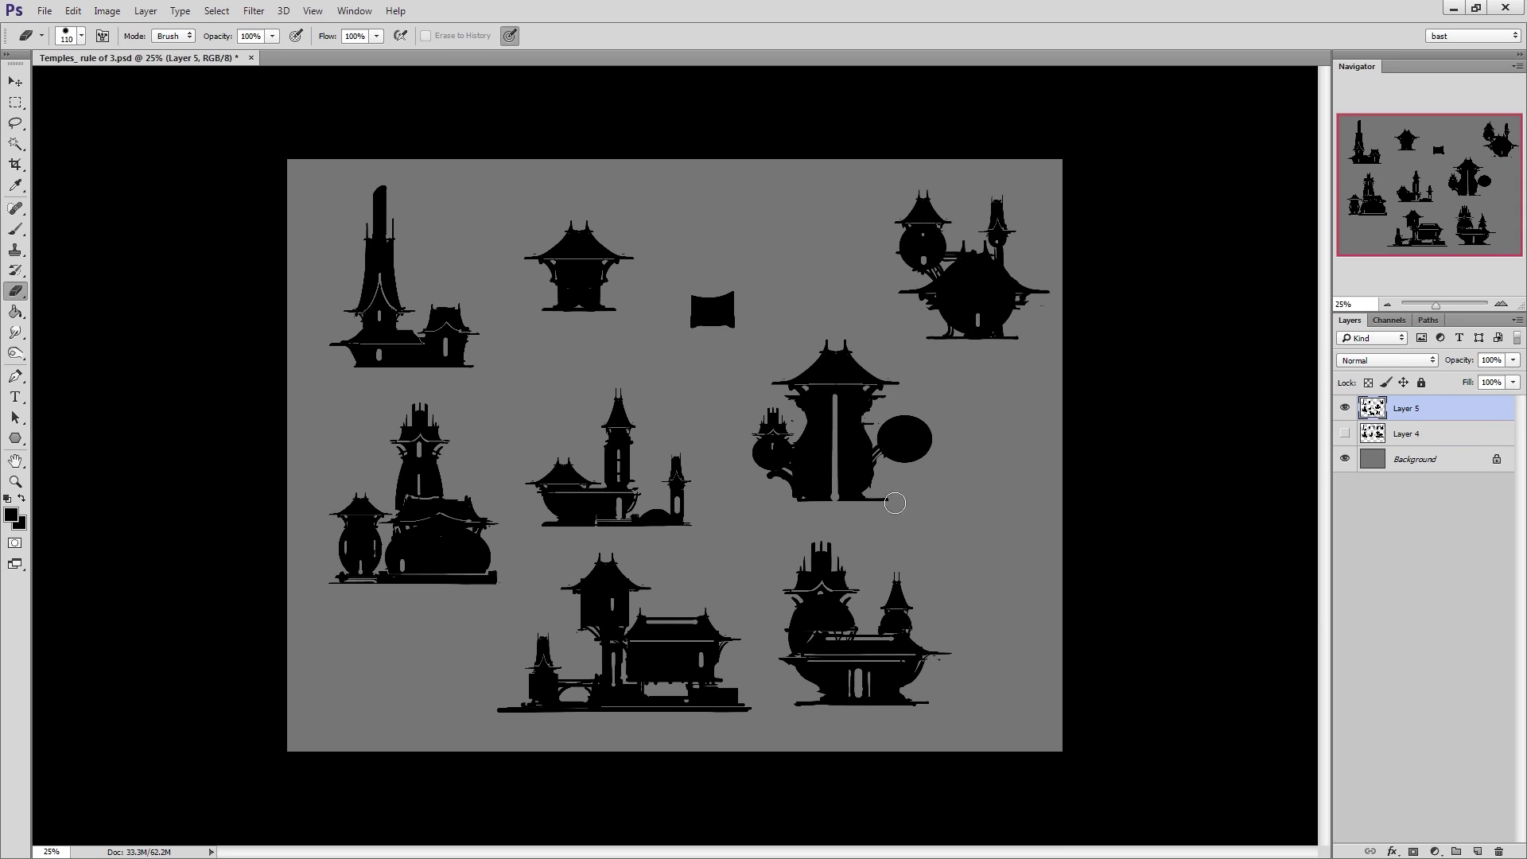
key(b)
key(e)
key(b)
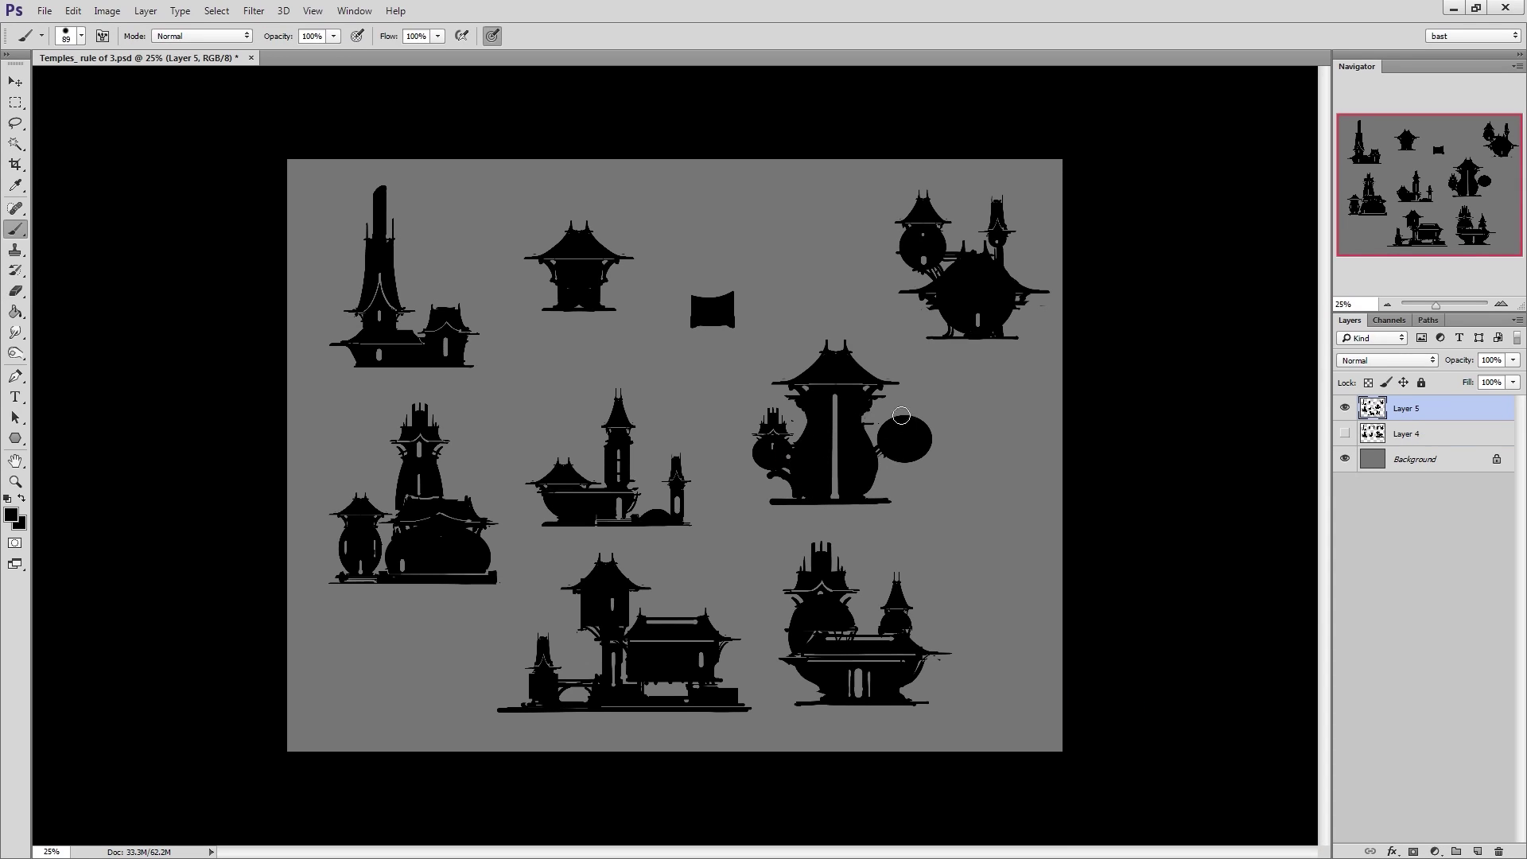
Copy the top-row pagoda's roof onto the vase-shaped building's plain right oval, scaled down to fit
key(l)
mouse_move(660, 288)
mouse_down()
mouse_move(518, 293)
mouse_move(646, 293)
mouse_up()
mouse_move(614, 255)
ctrl+alt+mouse_down()
mouse_move(978, 414)
mouse_move(962, 386)
mouse_move(923, 438)
ctrl+alt+mouse_up()
key(ctrl+t)
key(Return)
key(ctrl+d)
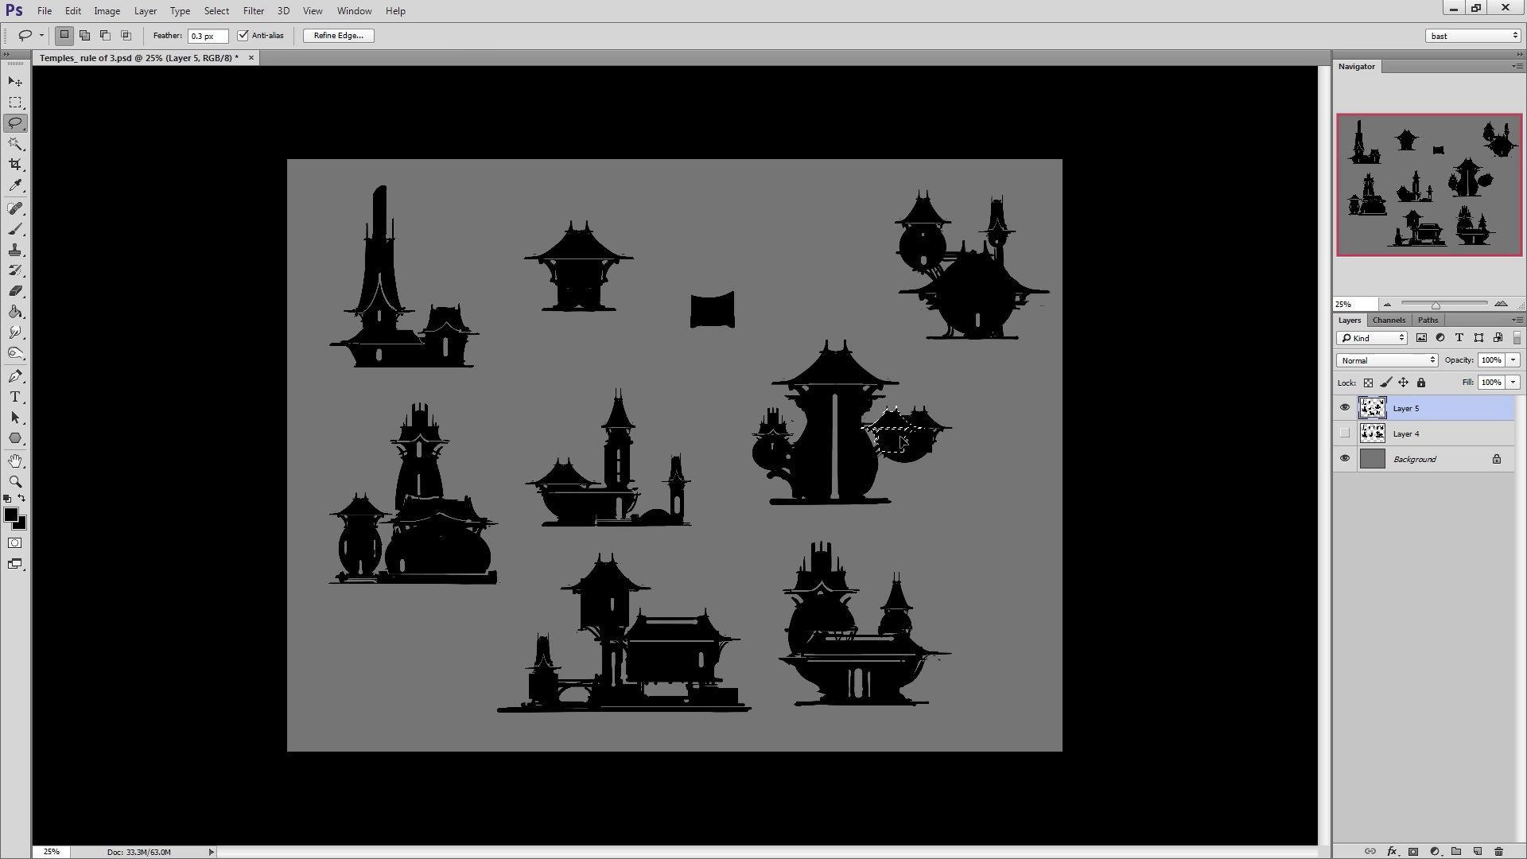
Reshape the right oval into a roofed bowl with a small window and paint curved supports linking it to the vase-shaped body
key(b)
key(e)
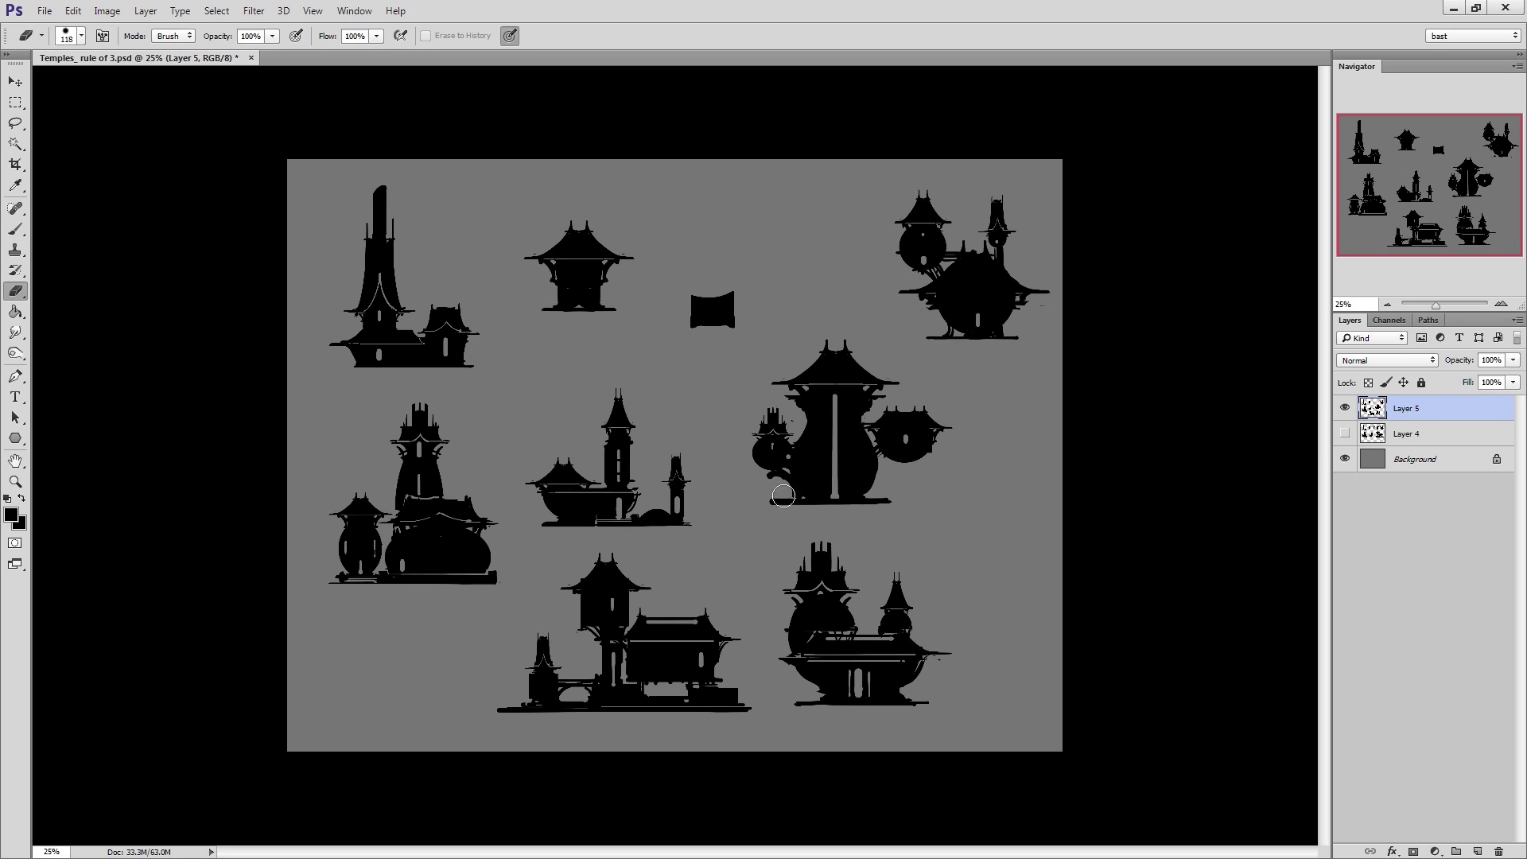
key(b)
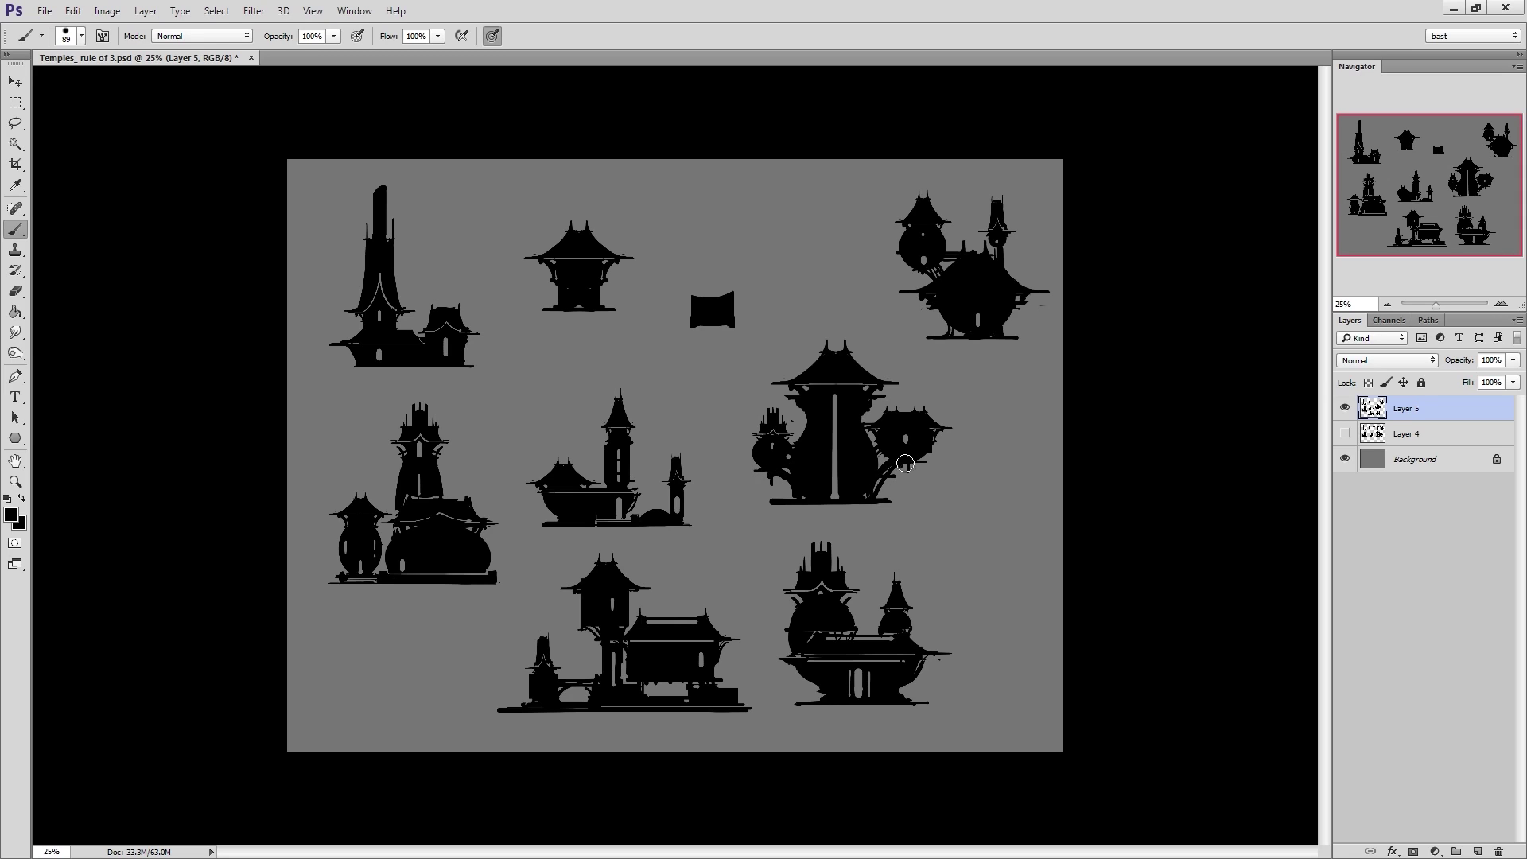
key(e)
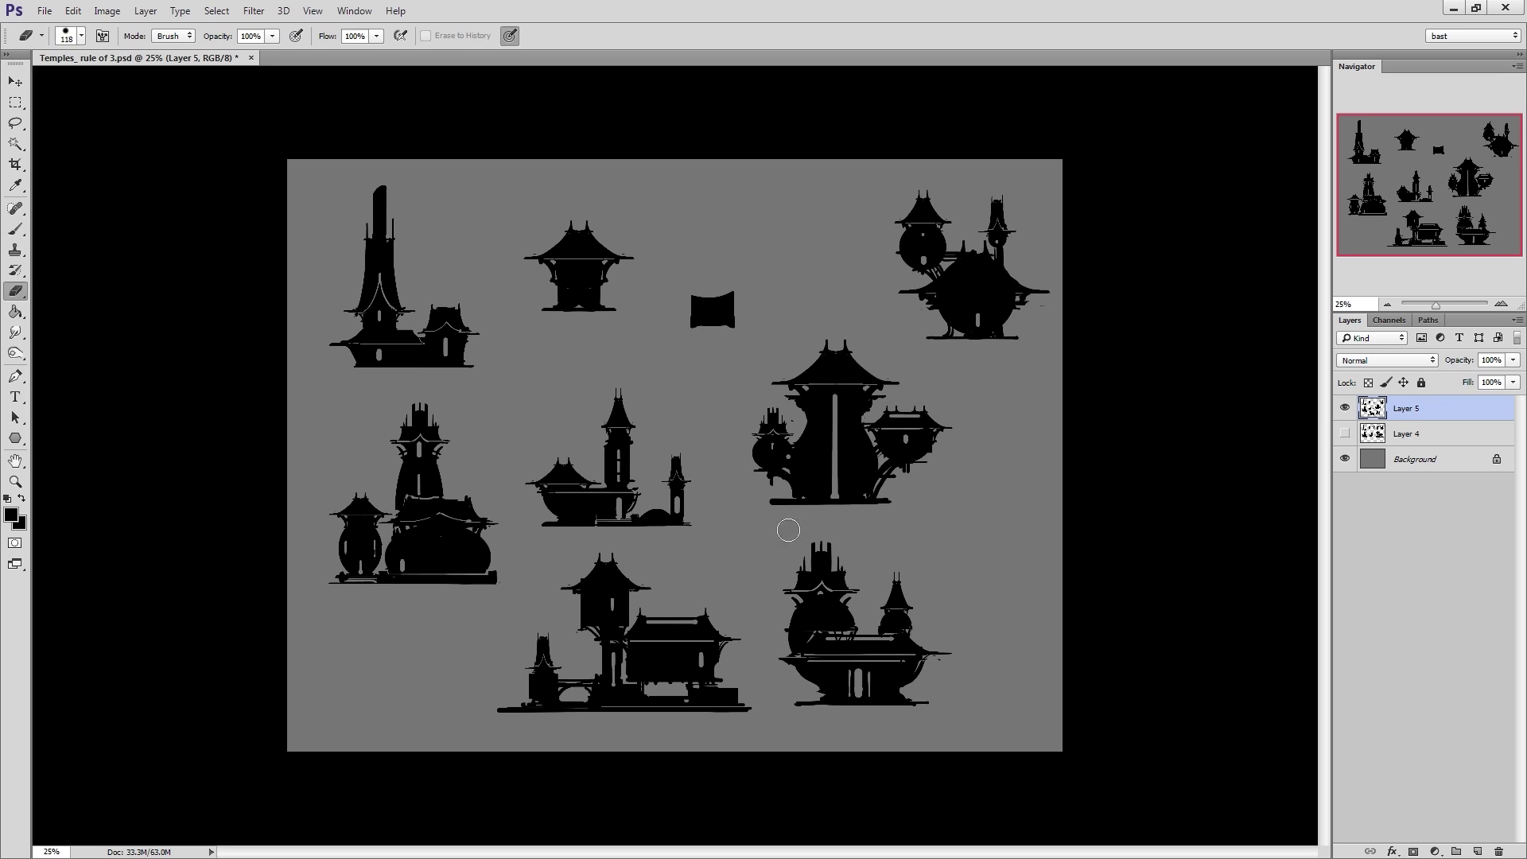
Erase the small leftover block to the right of the top-row pagoda
drag(750, 300, 708, 318)
key(bracketright)
key(bracketright)
key(bracketright)
key(bracketright)
key(bracketright)
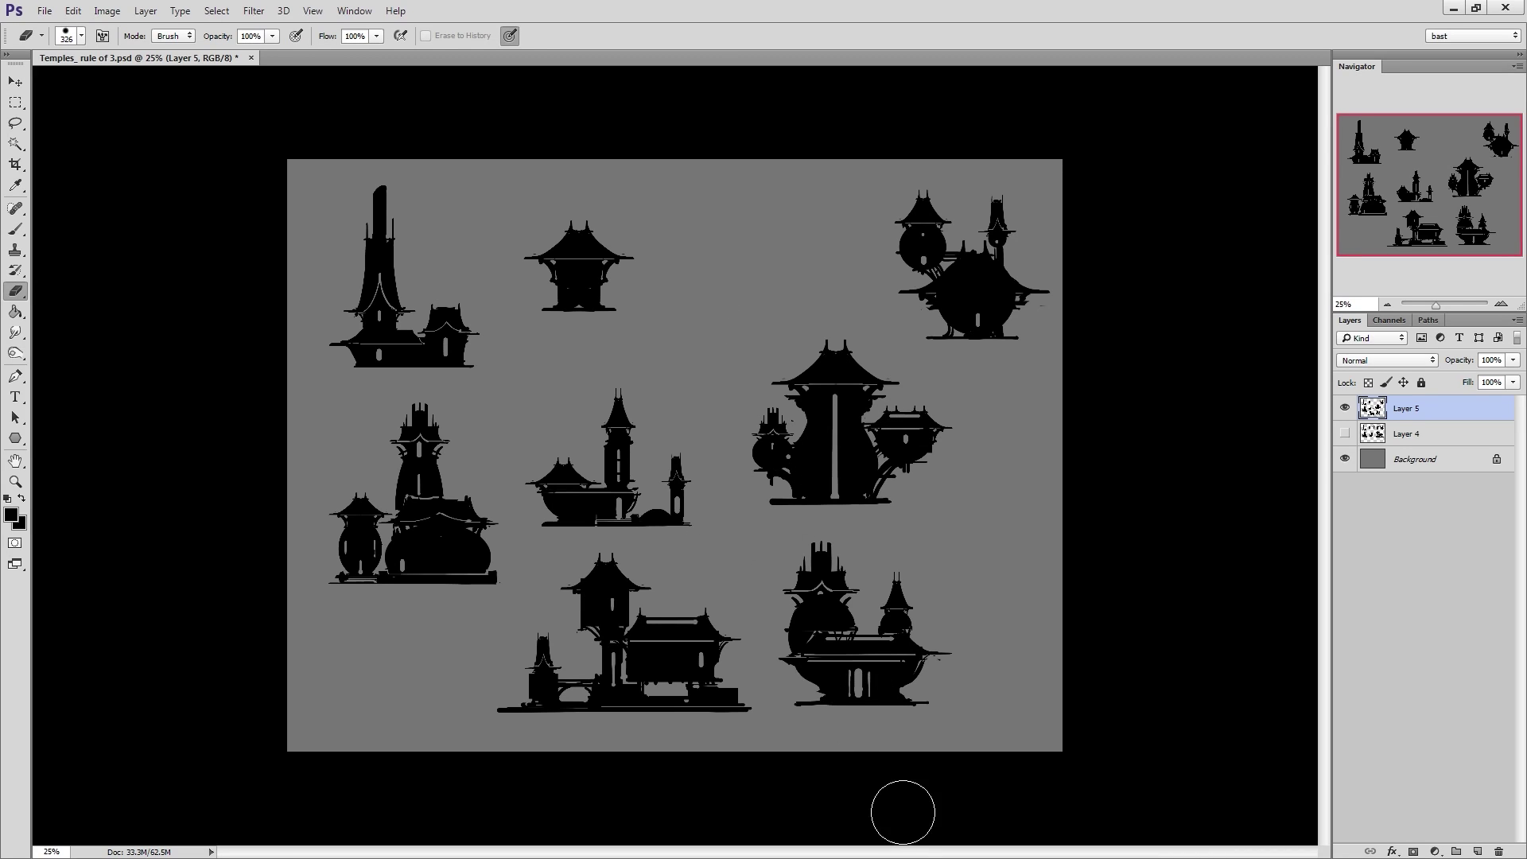
Paint a low block to the right of the top-row pagoda with a tall round-topped tower rising from it
key(b)
drag(631, 288, 667, 300)
key(e)
click(621, 295)
click(672, 299)
key(b)
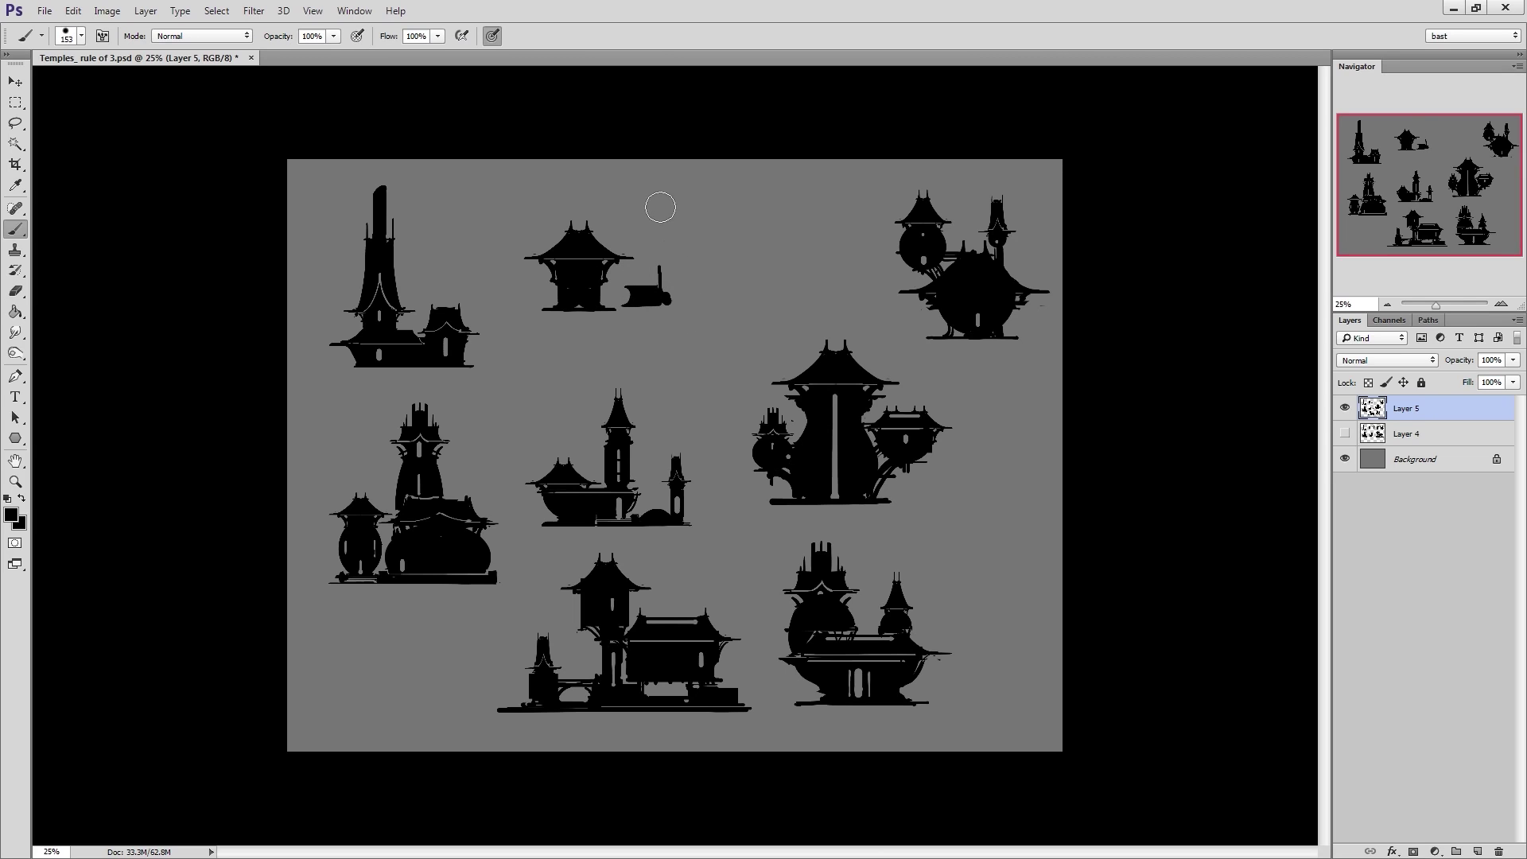
mouse_move(658, 205)
mouse_down()
mouse_move(661, 296)
mouse_move(656, 210)
mouse_up()
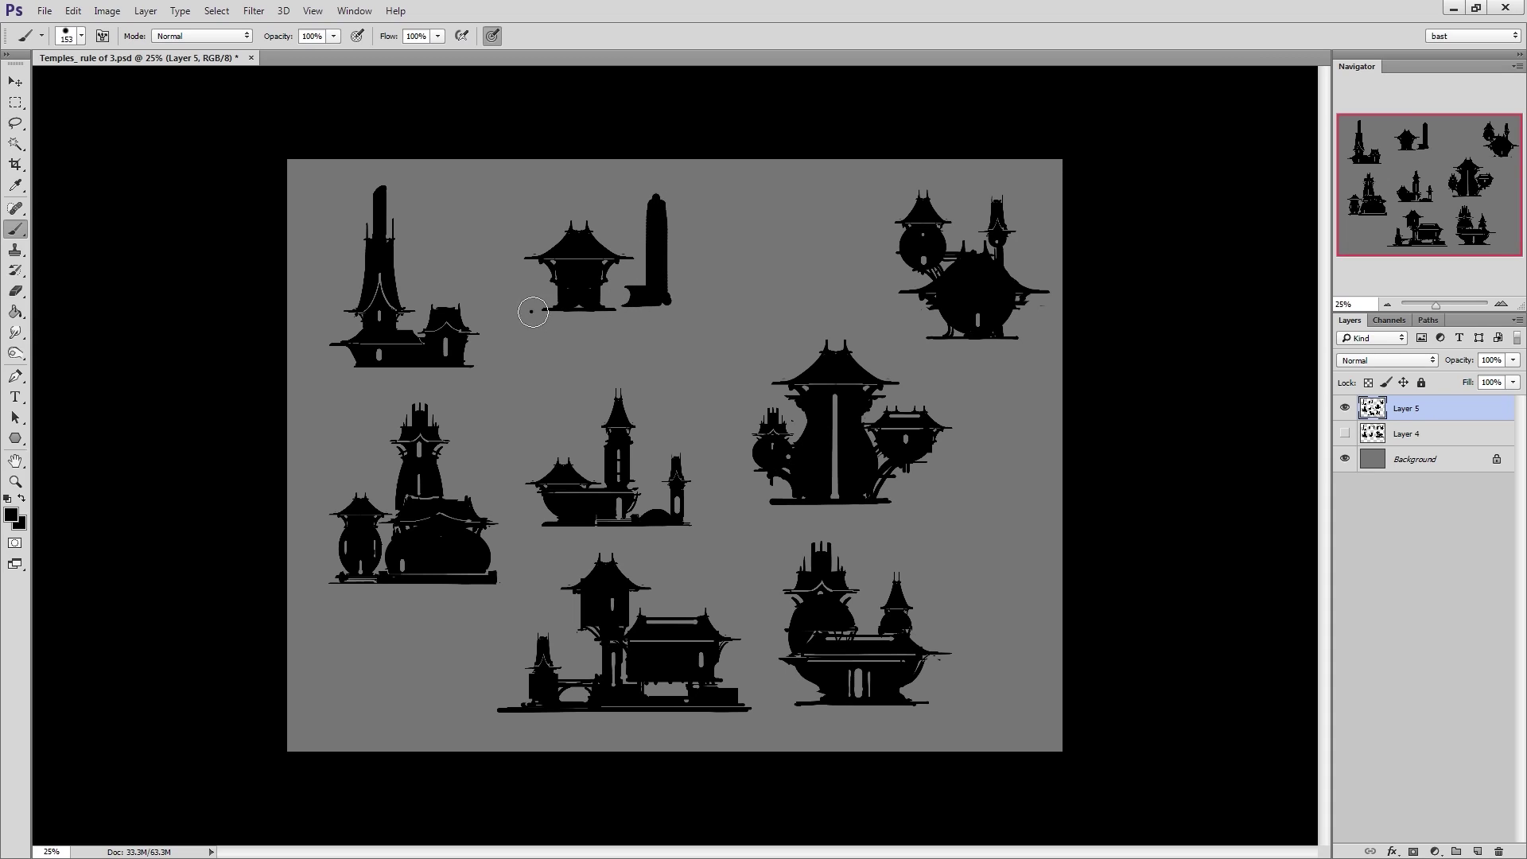
Paint a ground line joining the pagoda to the tower and build the low block up into a small roofed hall
drag(532, 311, 703, 312)
alt+right_drag(639, 311, 635, 311)
mouse_move(627, 302)
mouse_down()
mouse_move(693, 286)
mouse_move(620, 282)
mouse_move(704, 283)
mouse_up()
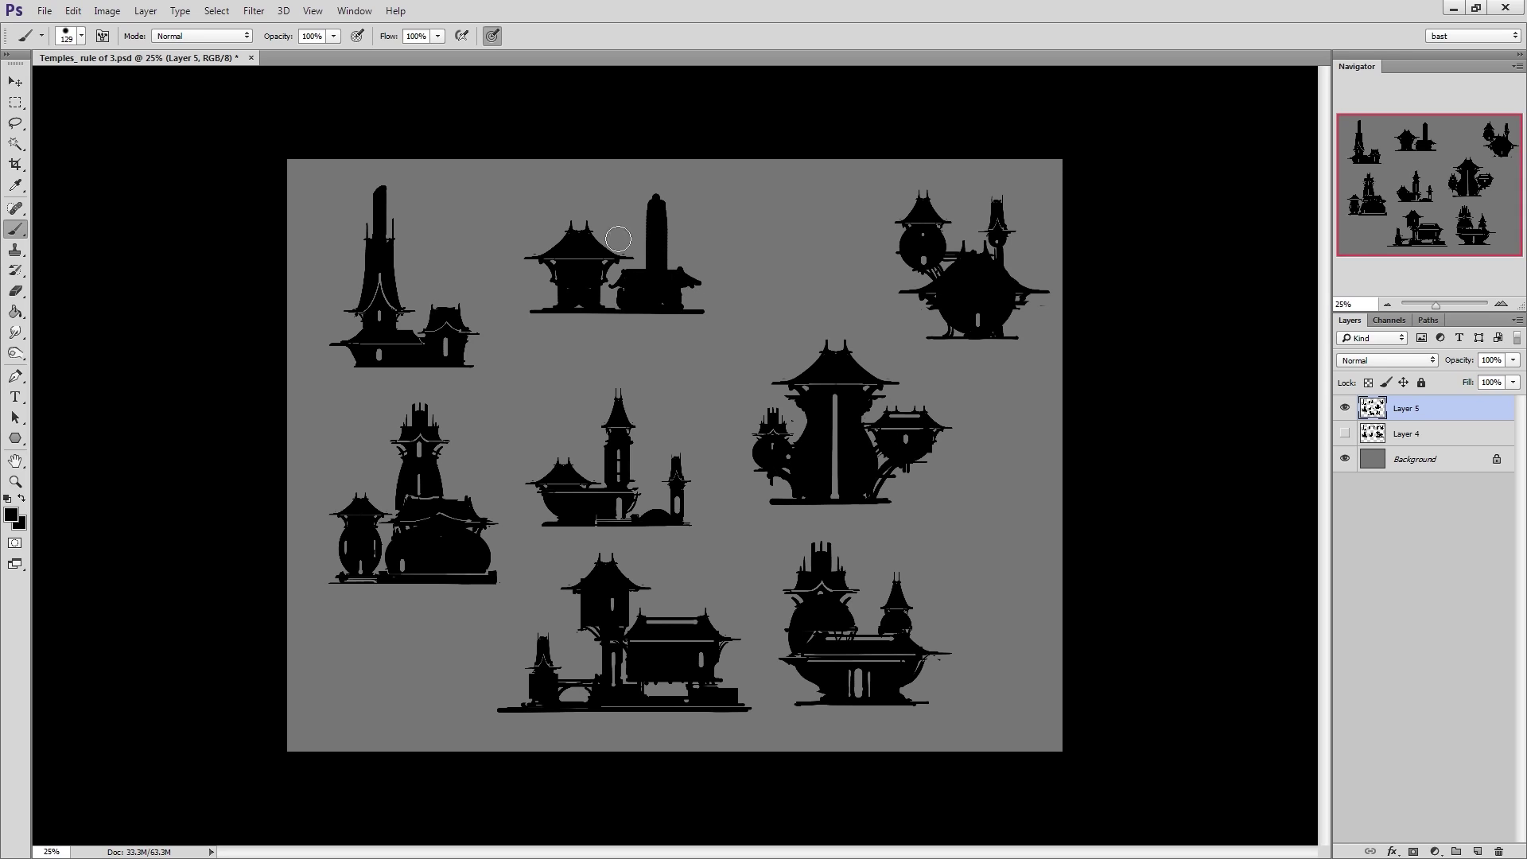
Copy the right half of the pagoda's roof and place it to the right of the new tower
key(l)
drag(595, 199, 621, 268)
mouse_move(598, 276)
ctrl+alt+mouse_down()
mouse_move(717, 298)
mouse_move(785, 271)
ctrl+alt+mouse_up()
key(ctrl+t)
key(Return)
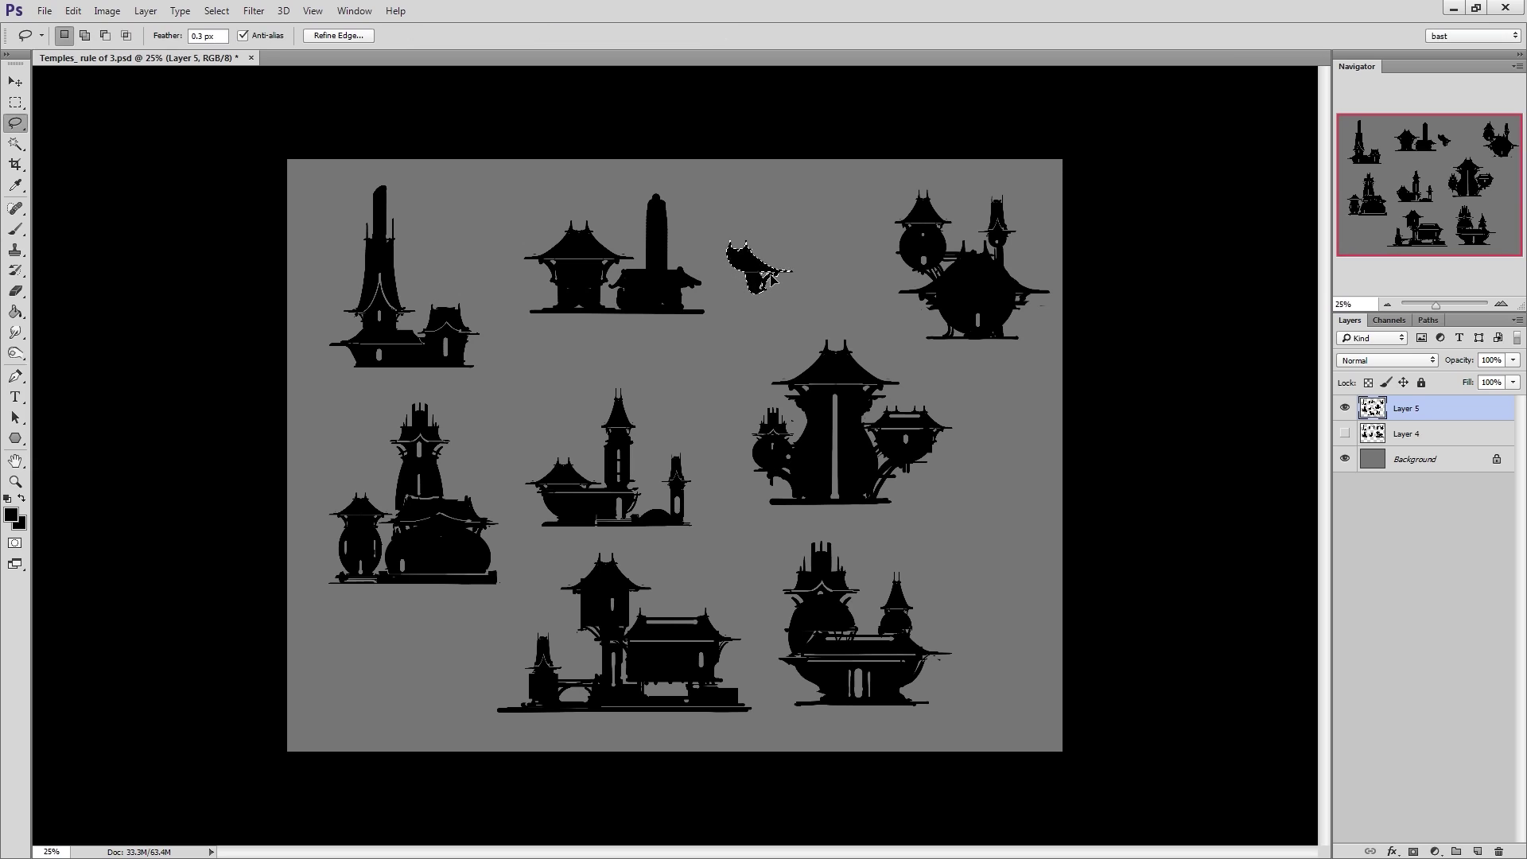
Add a horizontally flipped copy of the roof piece to form the new hall's left eave
mouse_move(668, 239)
mouse_down()
mouse_move(685, 282)
mouse_move(655, 278)
mouse_move(672, 256)
mouse_move(751, 269)
mouse_move(668, 263)
mouse_move(732, 262)
mouse_up()
key(ctrl+t)
right_click(654, 257)
click(689, 462)
key(Return)
key(ctrl+d)
Paint a long hall body and roof between the two eaves and cut a thin line beneath the roof
key(b)
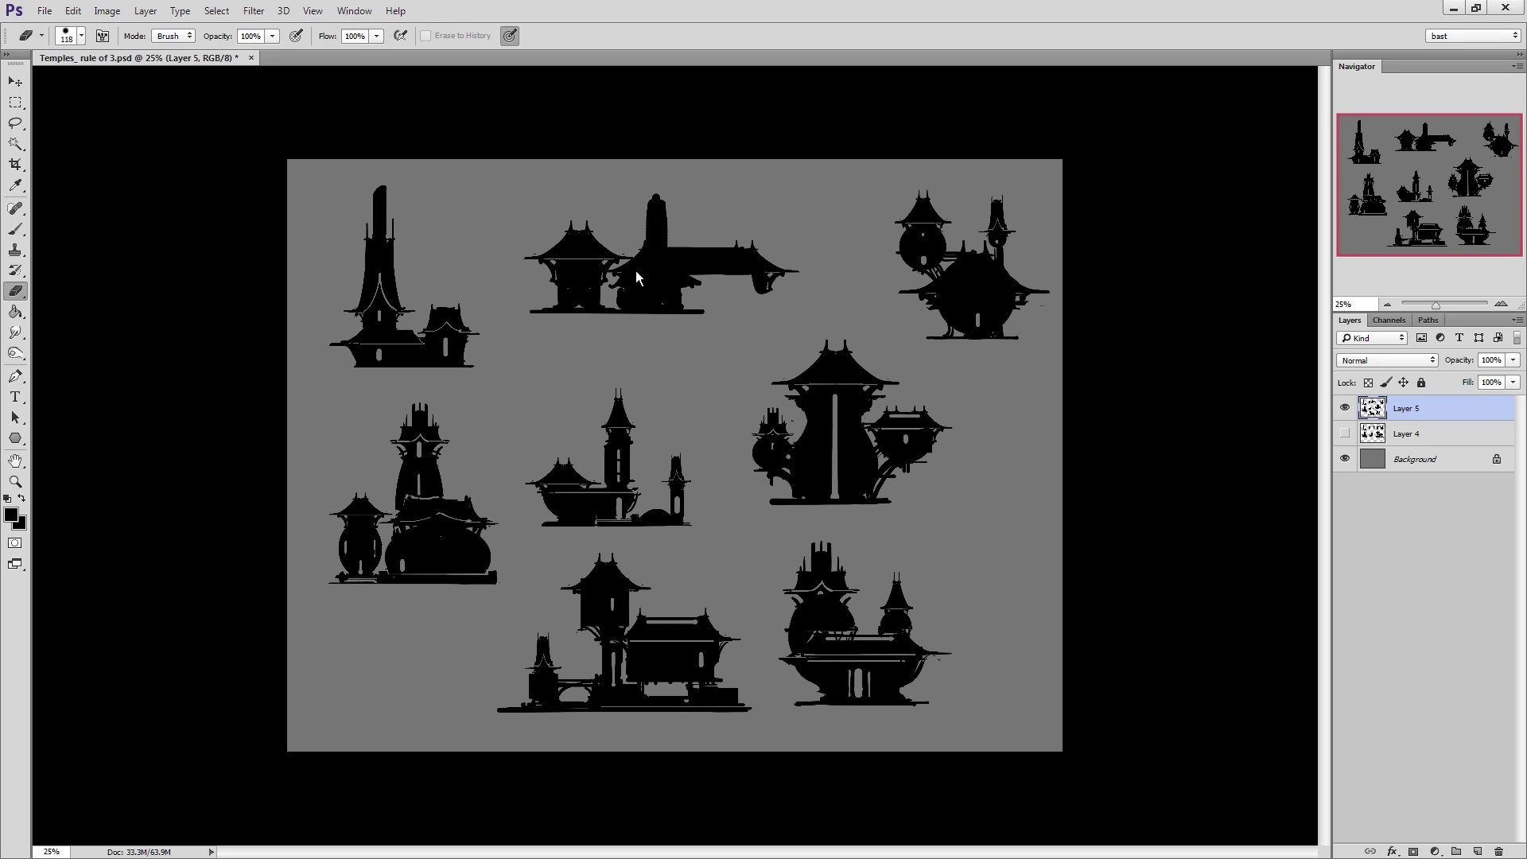
alt+right_drag(665, 279, 674, 285)
mouse_move(752, 278)
mouse_down()
mouse_move(700, 299)
mouse_move(737, 300)
mouse_move(565, 307)
mouse_up()
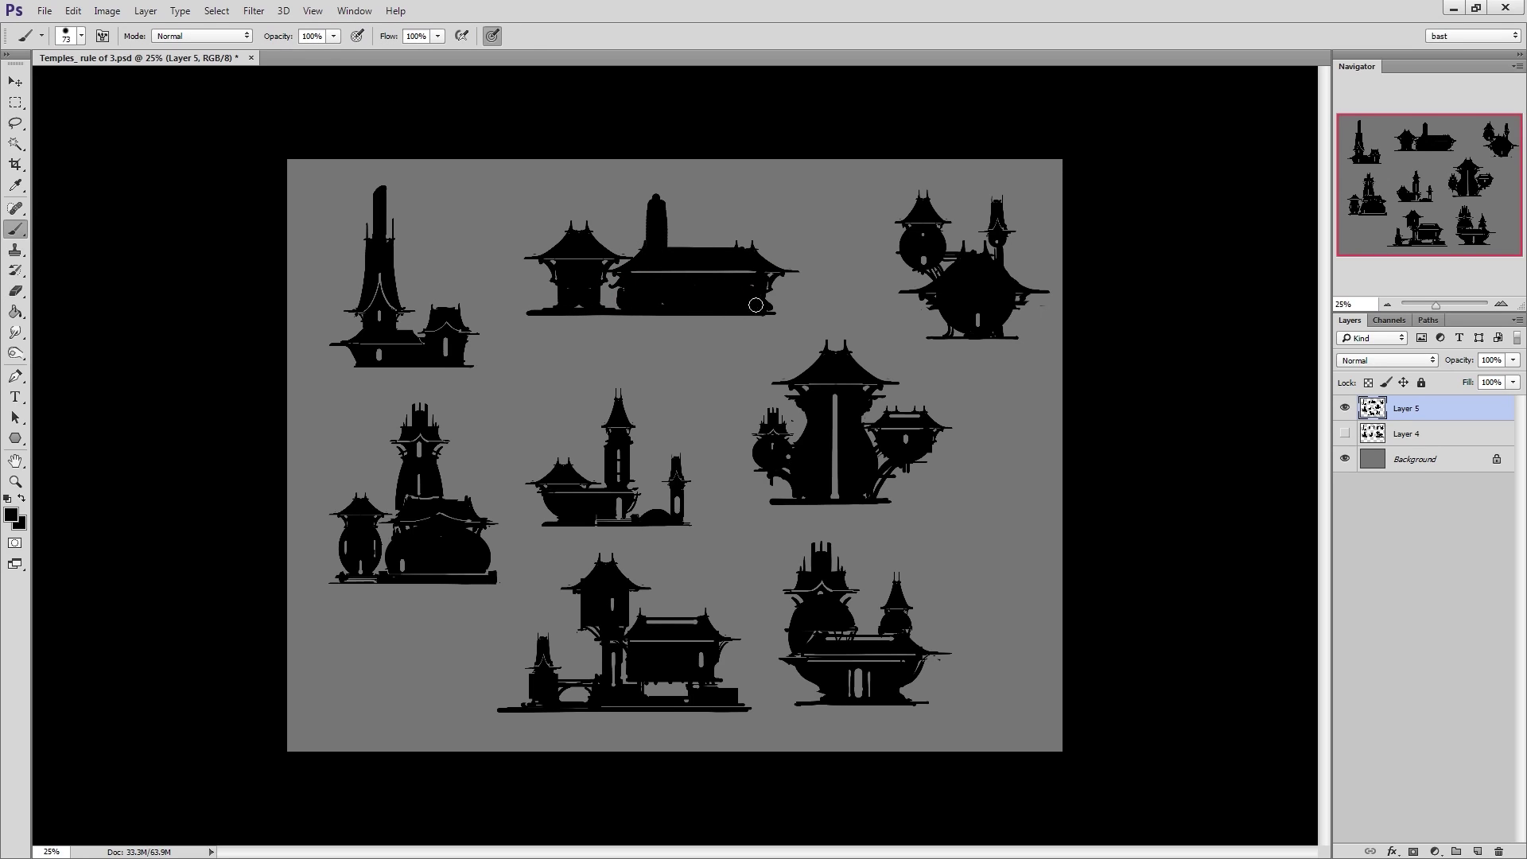
key(e)
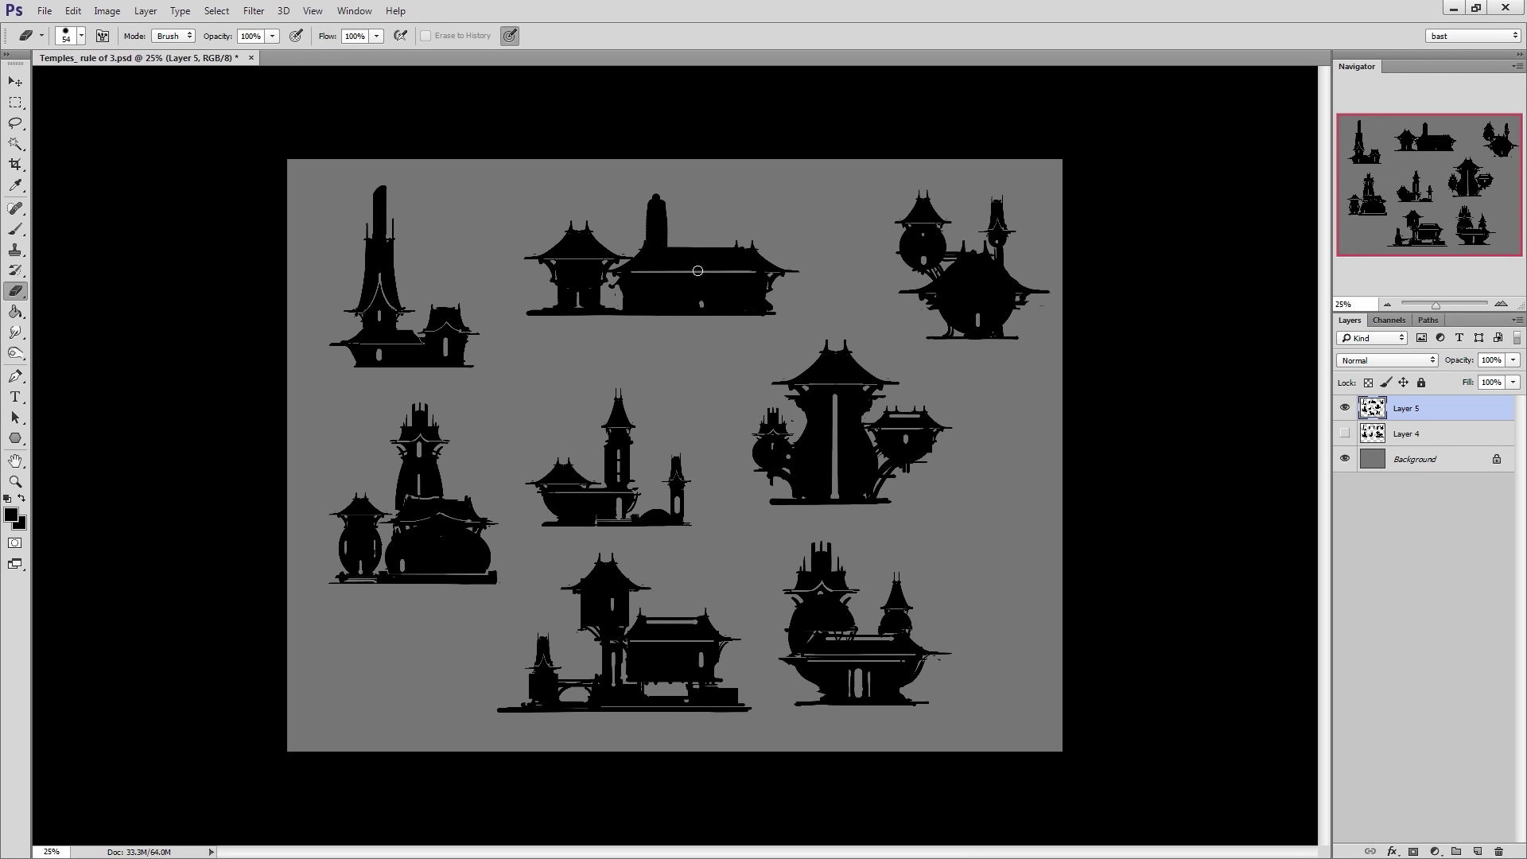
Copy the spired tower top from the middle-row temple onto the new tower and shift the whole building down slightly
key(l)
drag(646, 414, 618, 377)
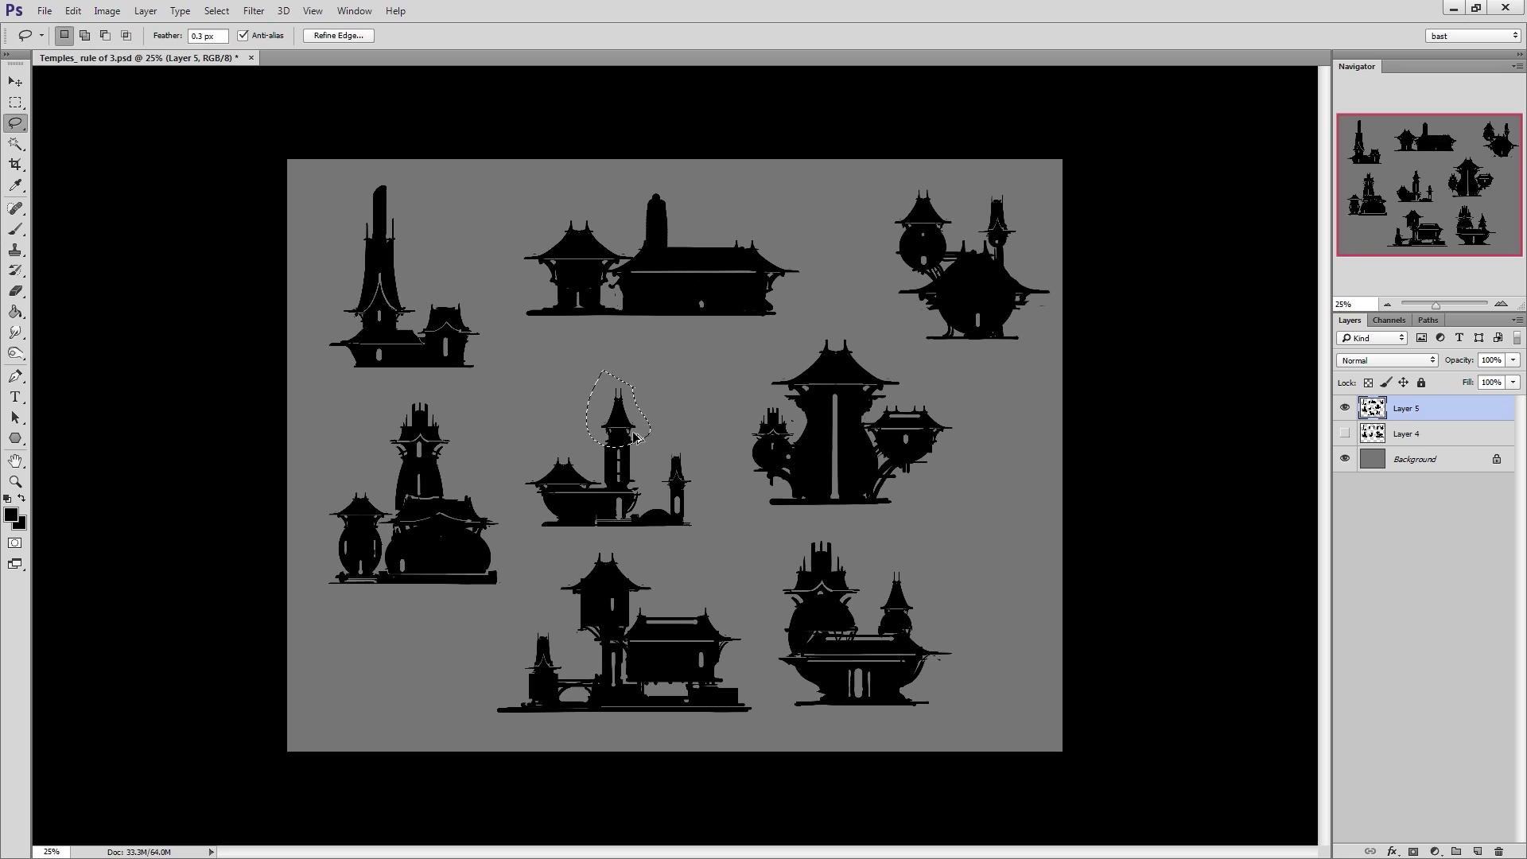
ctrl+alt+drag(630, 436, 667, 207)
key(ctrl+d)
mouse_move(767, 215)
mouse_down()
mouse_move(563, 164)
mouse_move(765, 210)
mouse_up()
ctrl+drag(780, 268, 780, 291)
Paint a ridge beam along the long hall's roof and extend a thin ground line beneath the whole building
key(b)
drag(679, 271, 747, 267)
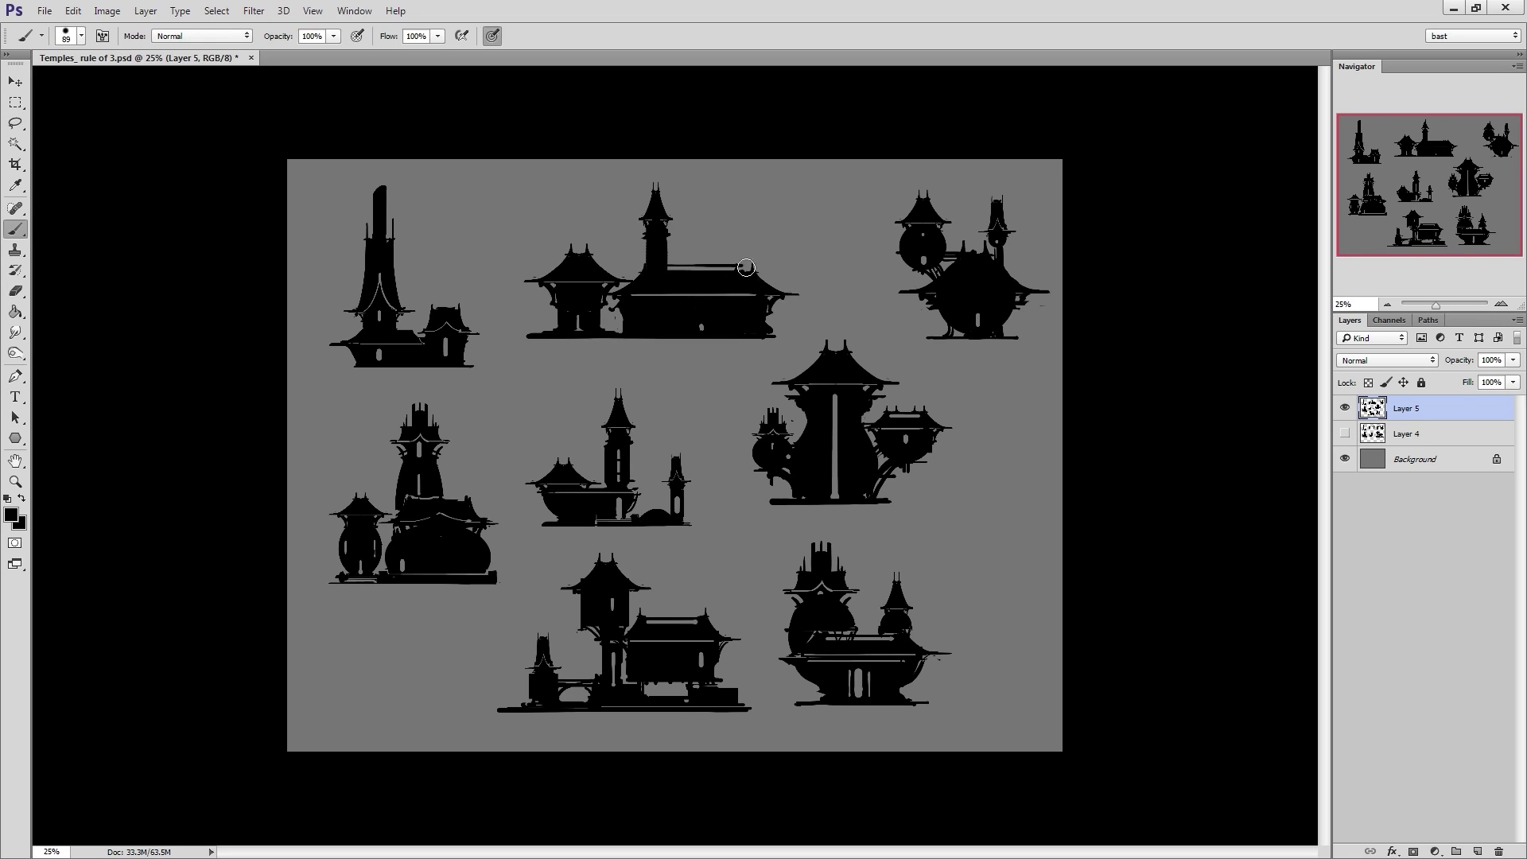
alt+right_drag(774, 336, 771, 338)
drag(750, 342, 509, 343)
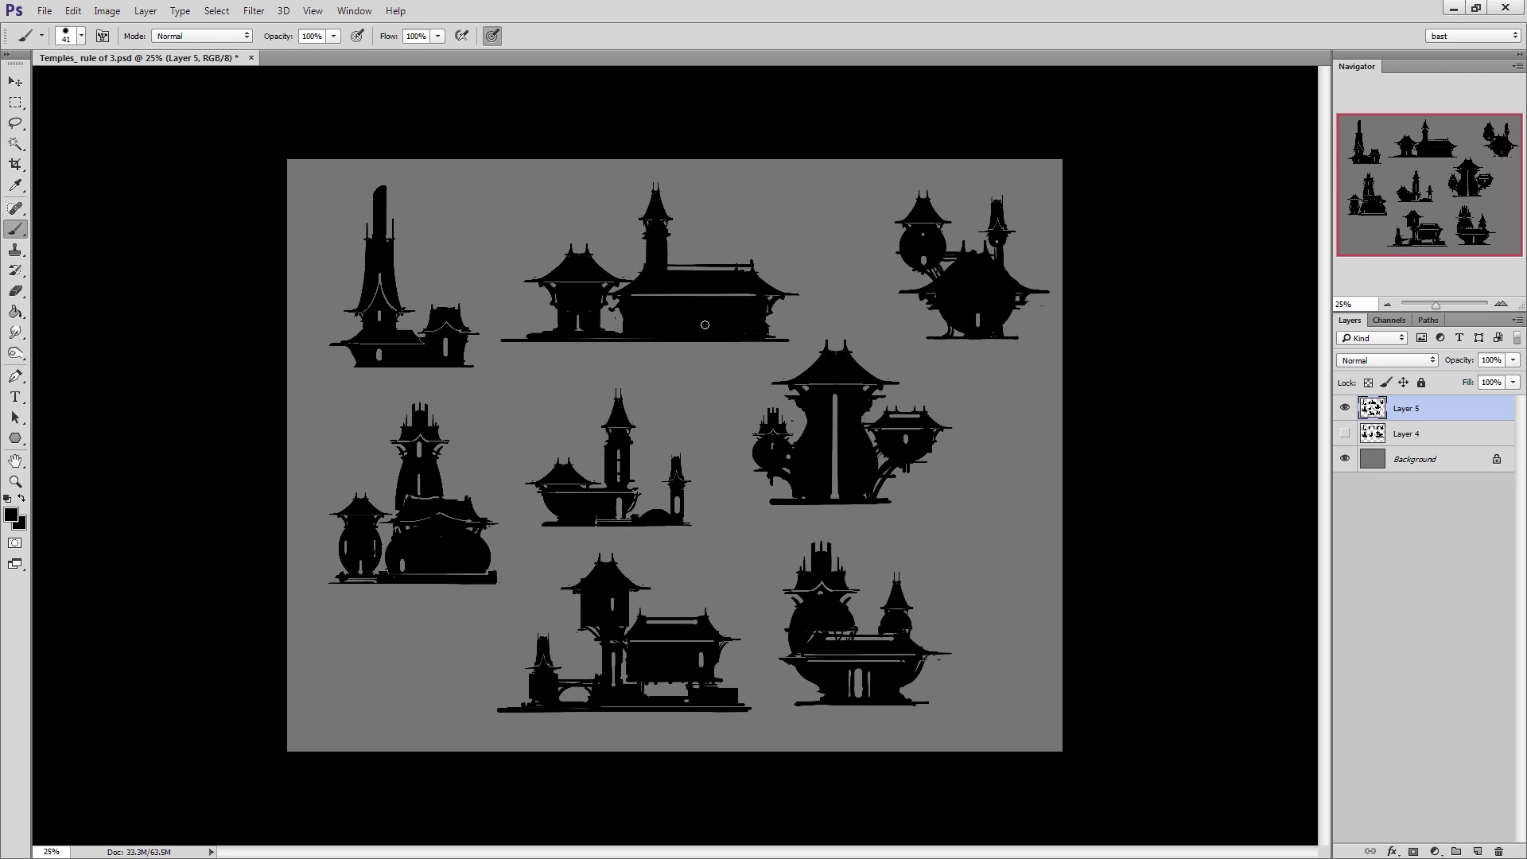
Cut a tall doorway into the long hall's right end and a low arch between the pagoda and the hall
key(e)
drag(742, 307, 743, 330)
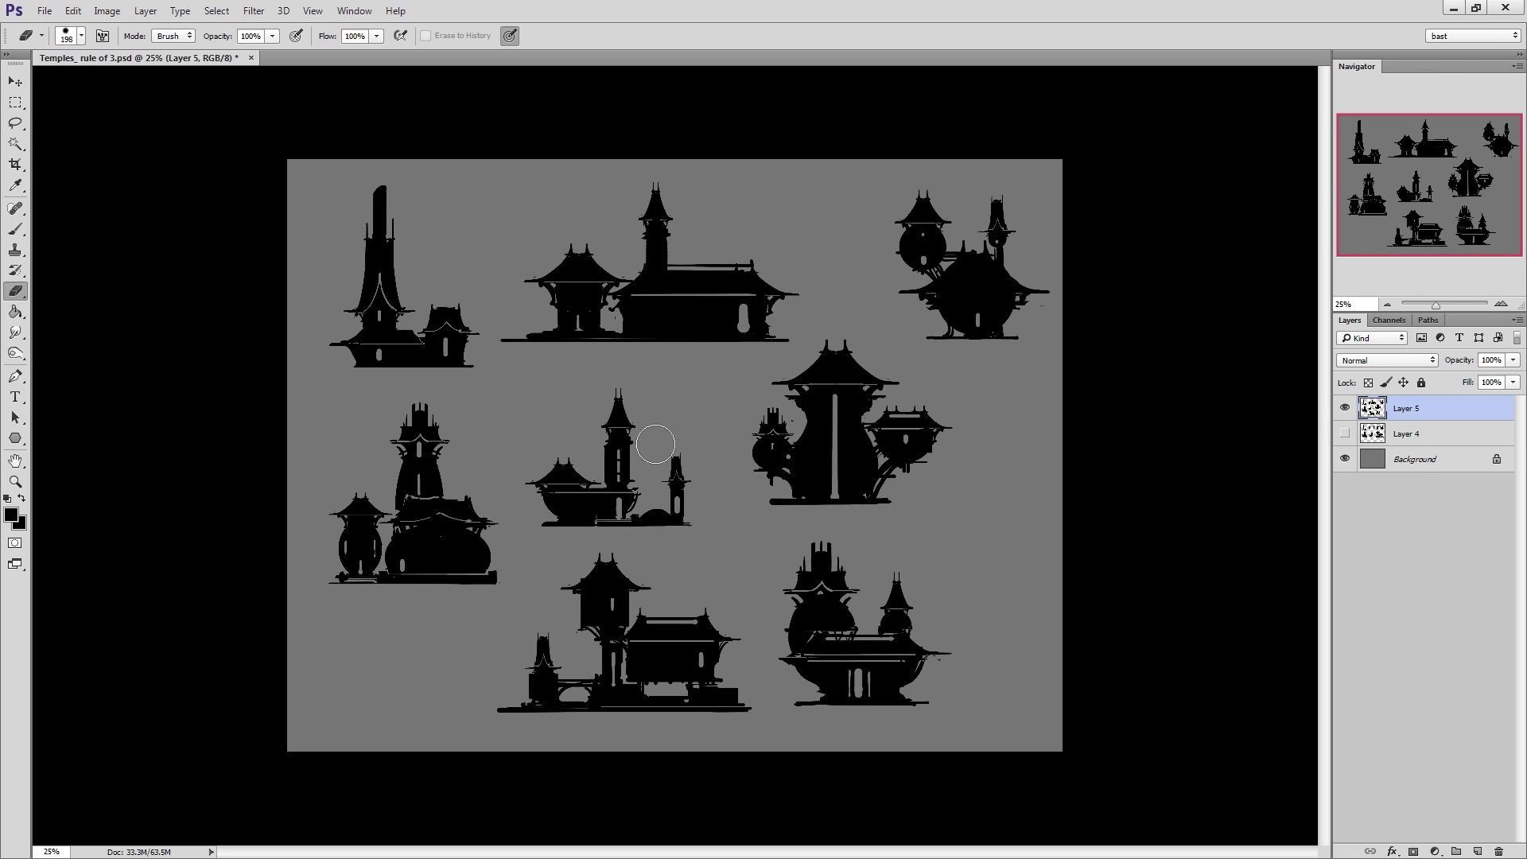
key(b)
alt+right_drag(600, 331, 609, 329)
key(e)
drag(619, 334, 607, 334)
key(b)
alt+right_drag(622, 331, 616, 330)
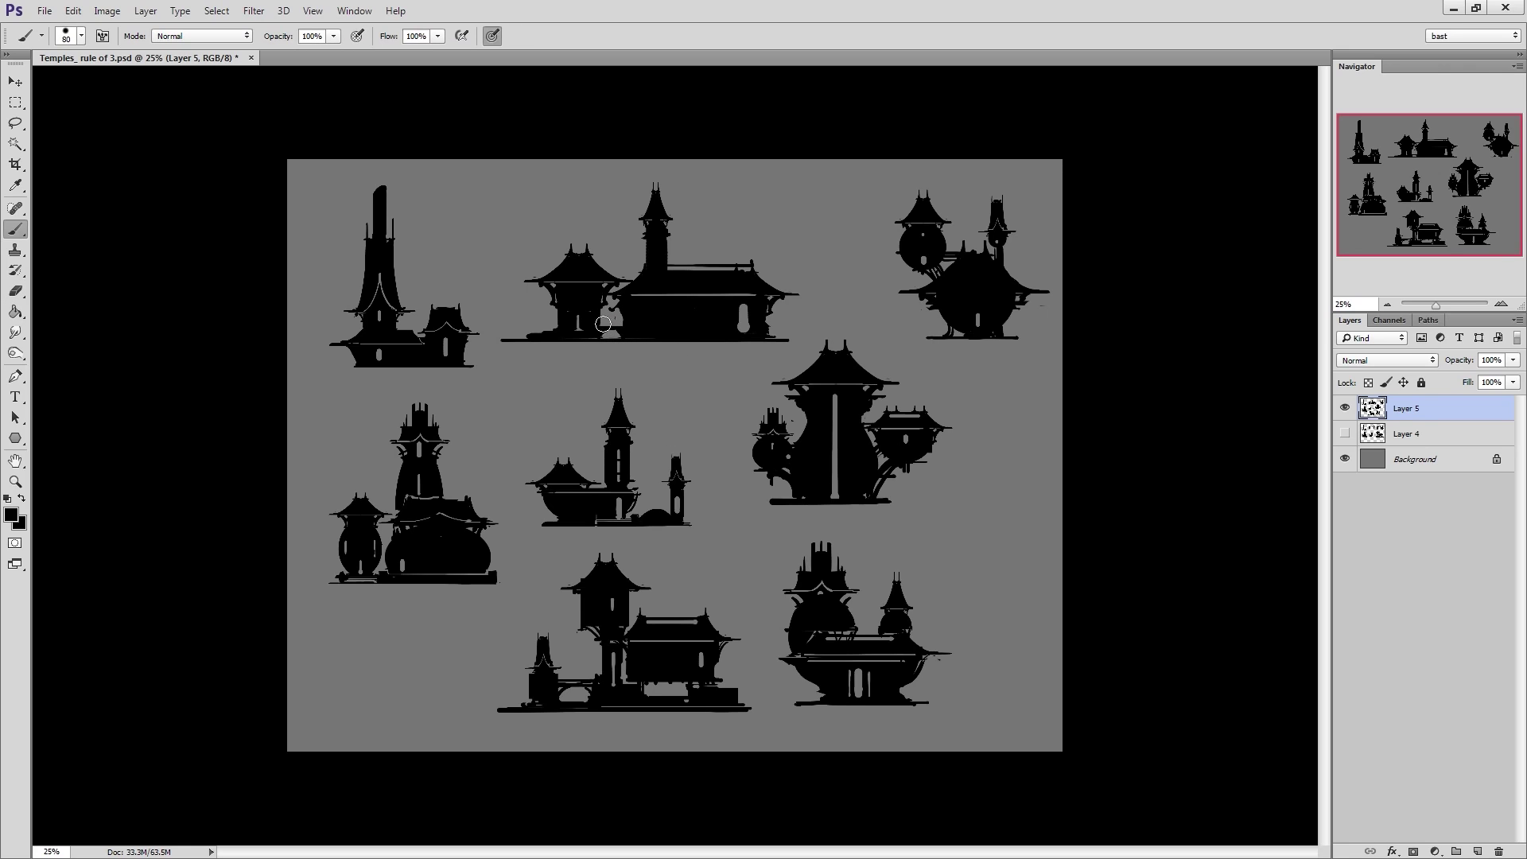
Select the whole pagoda-and-hall building in the top row and scale it down proportionally
key(l)
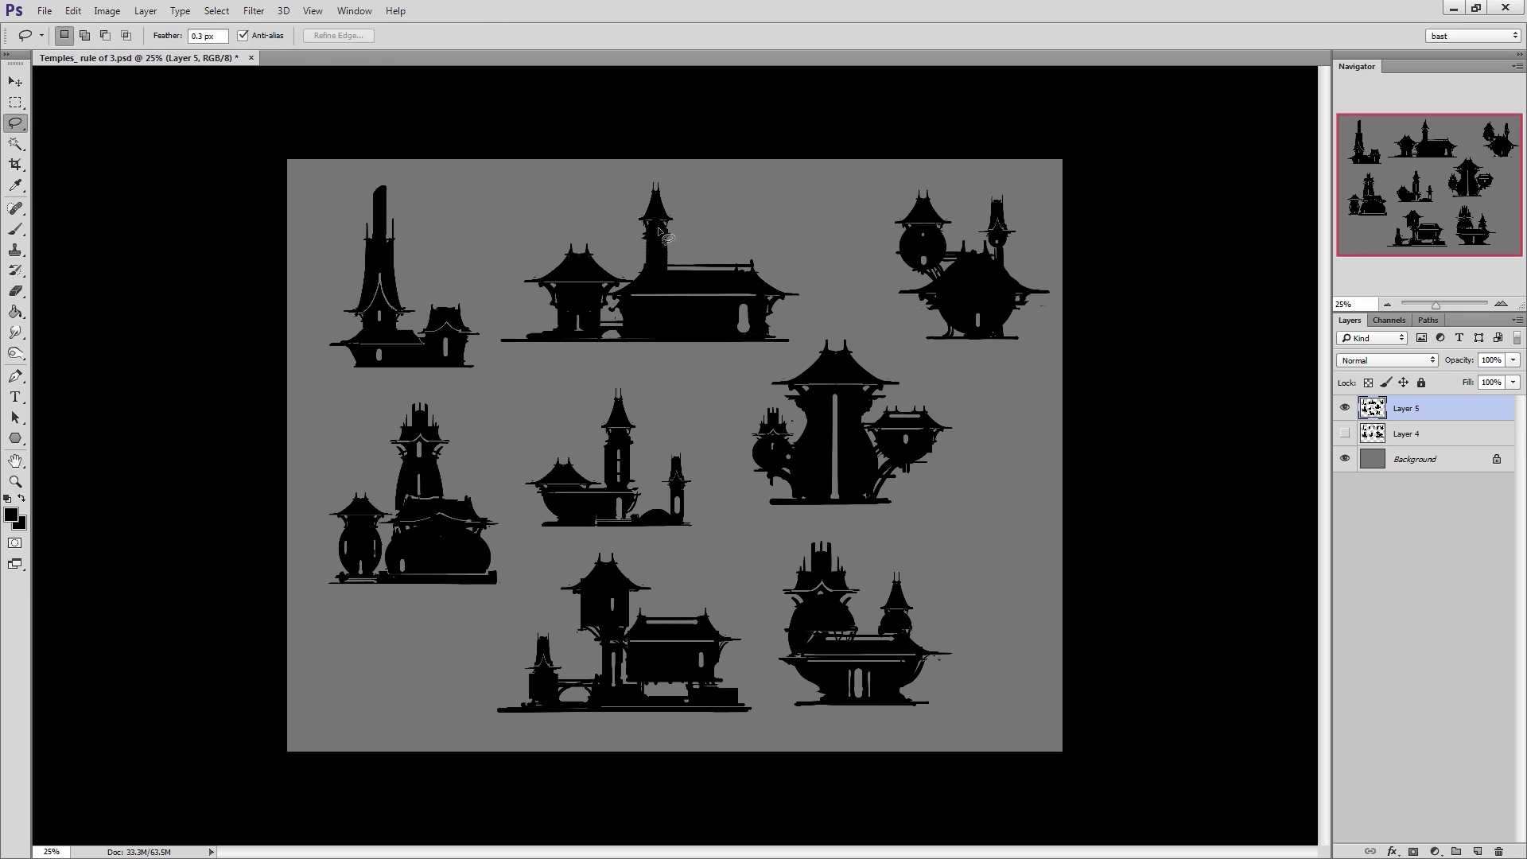
mouse_move(798, 348)
mouse_down()
mouse_move(782, 194)
mouse_move(800, 235)
mouse_up()
key(ctrl+t)
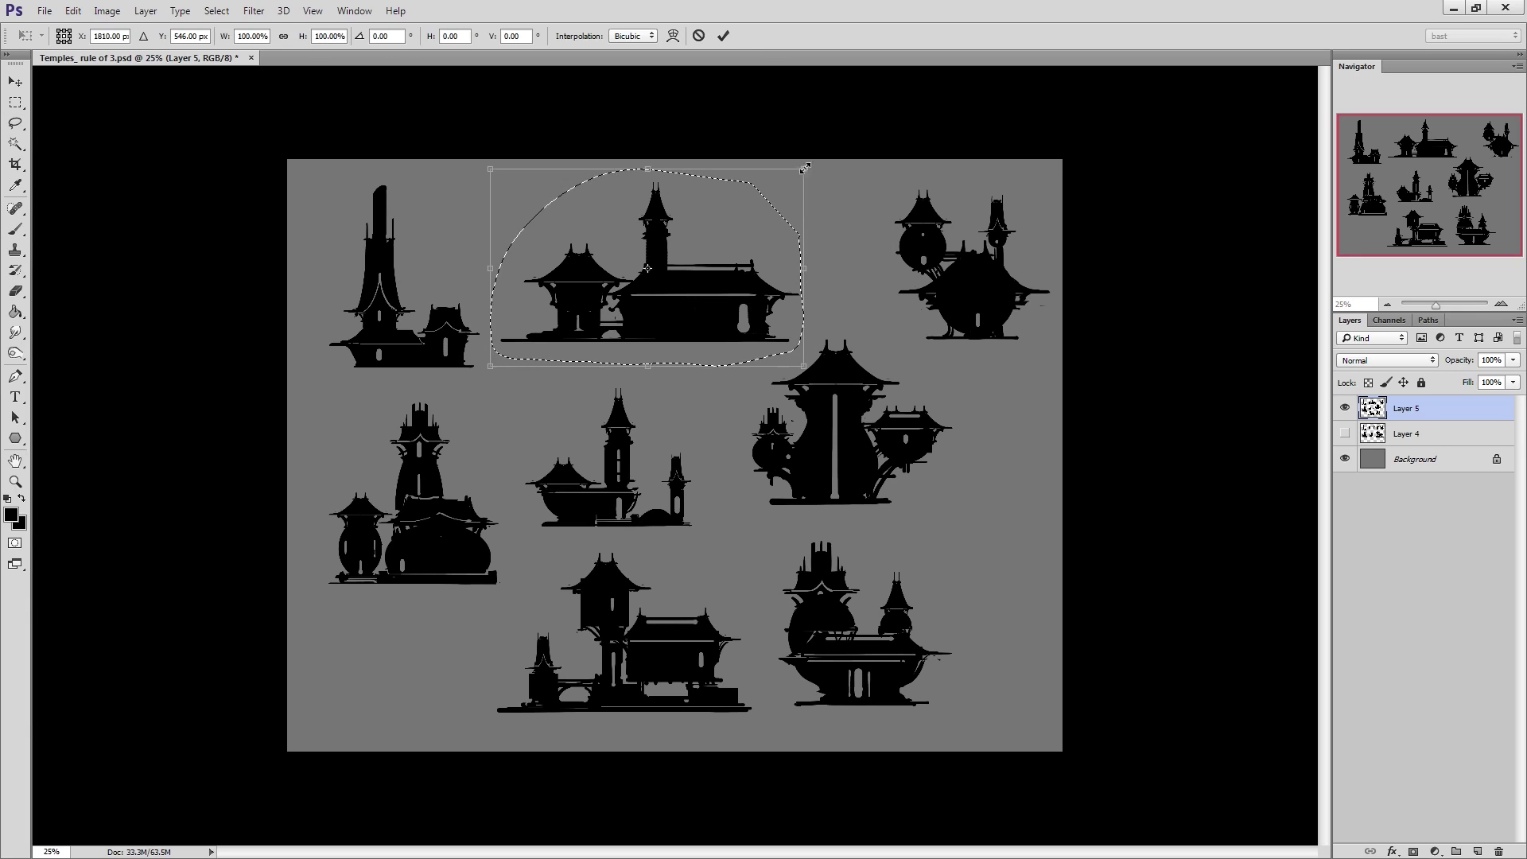
alt+shift+drag(804, 167, 778, 183)
mouse_move(738, 233)
mouse_down()
mouse_move(654, 276)
mouse_move(673, 213)
mouse_up()
key(Return)
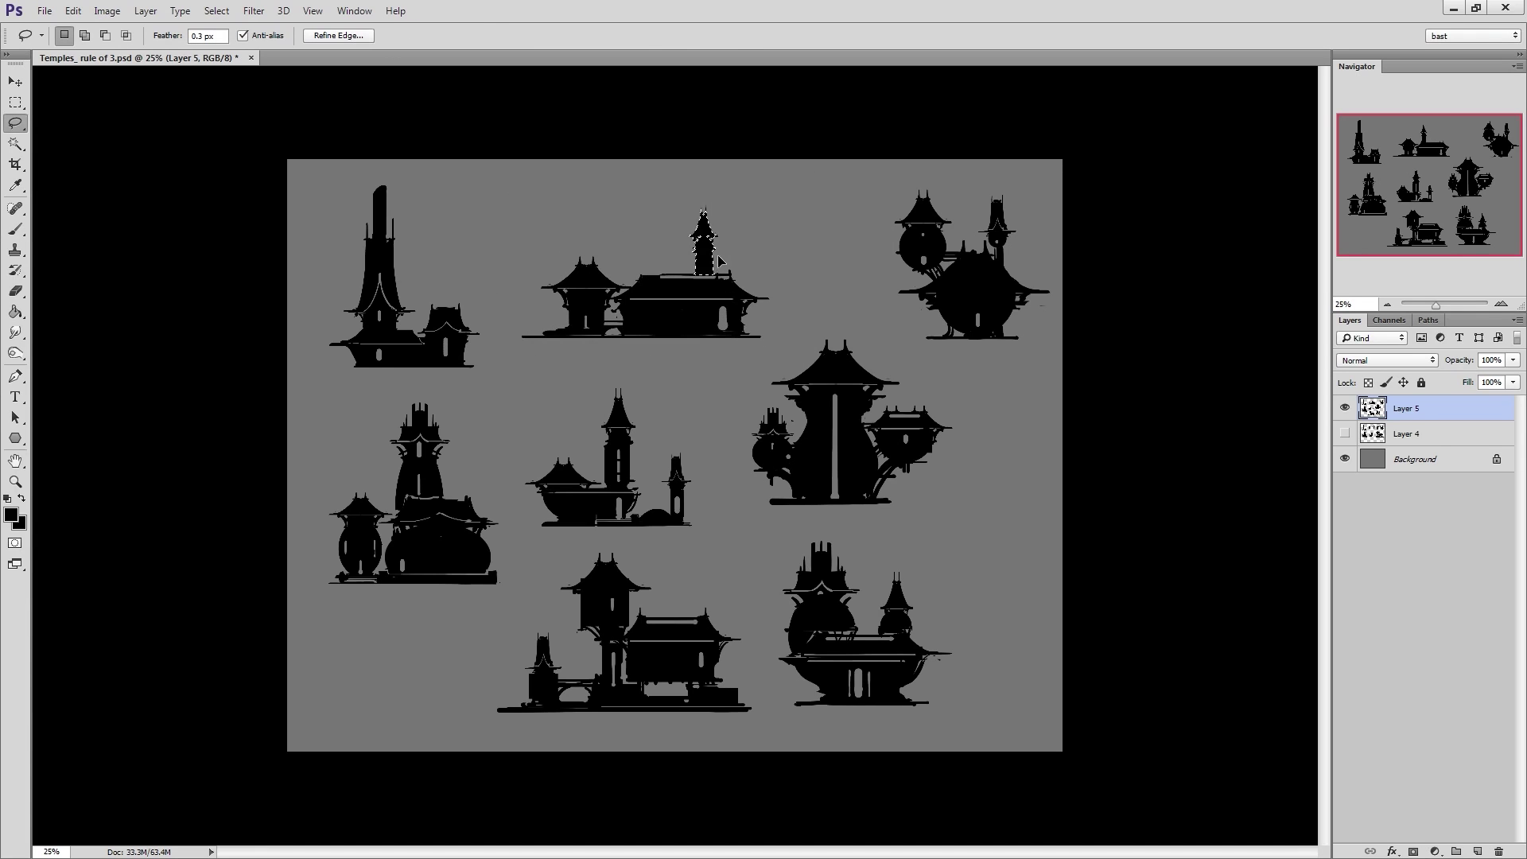
click(726, 278)
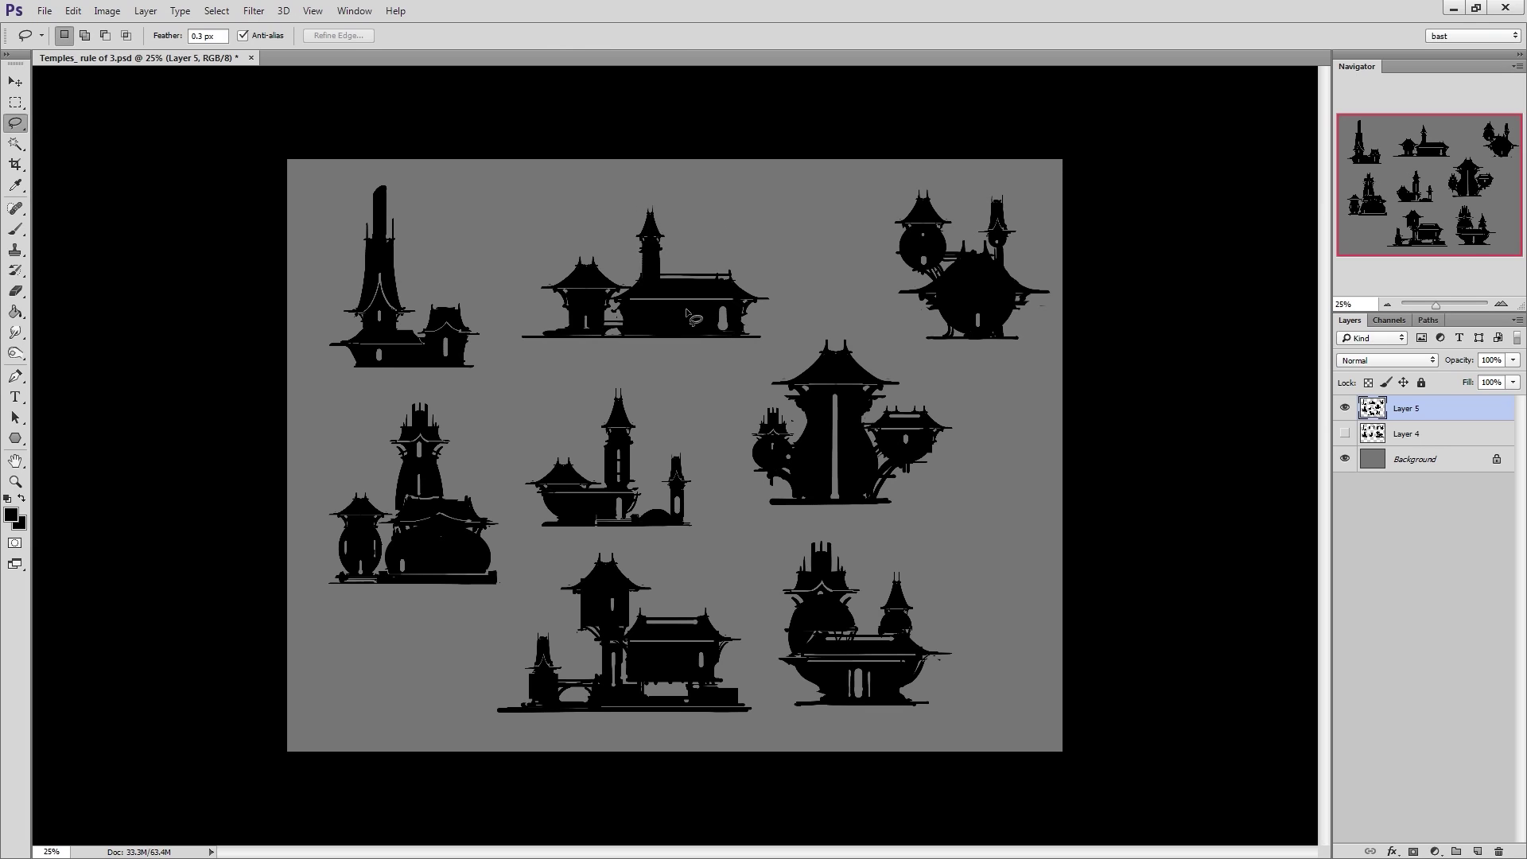
Raise the upper part of the pagoda and enlarge the hall's spired tower, stretching it mainly in height
mouse_move(613, 316)
mouse_down()
mouse_move(546, 246)
mouse_move(589, 264)
mouse_move(630, 201)
mouse_move(634, 268)
mouse_up()
key(ctrl+d)
key(ctrl+t)
drag(662, 183, 662, 118)
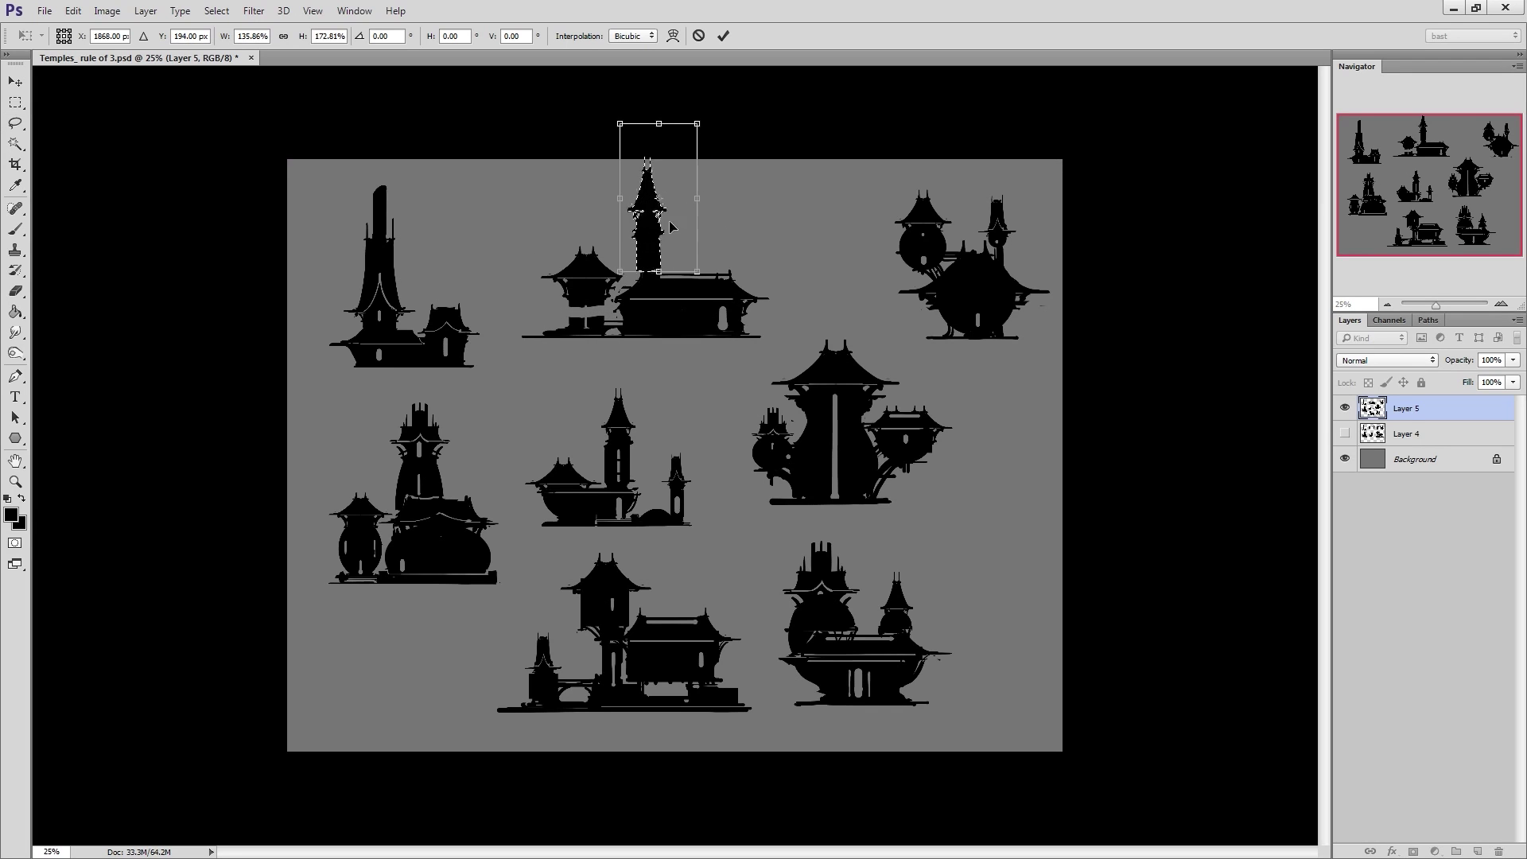
key(Return)
key(ctrl+d)
Widen the pagoda by shifting its left half outward and fill the resulting gaps with black
key(b)
key(l)
mouse_move(587, 239)
mouse_down()
mouse_move(585, 334)
mouse_move(565, 234)
mouse_up()
ctrl+shift+drag(576, 308, 562, 309)
key(ctrl+d)
key(b)
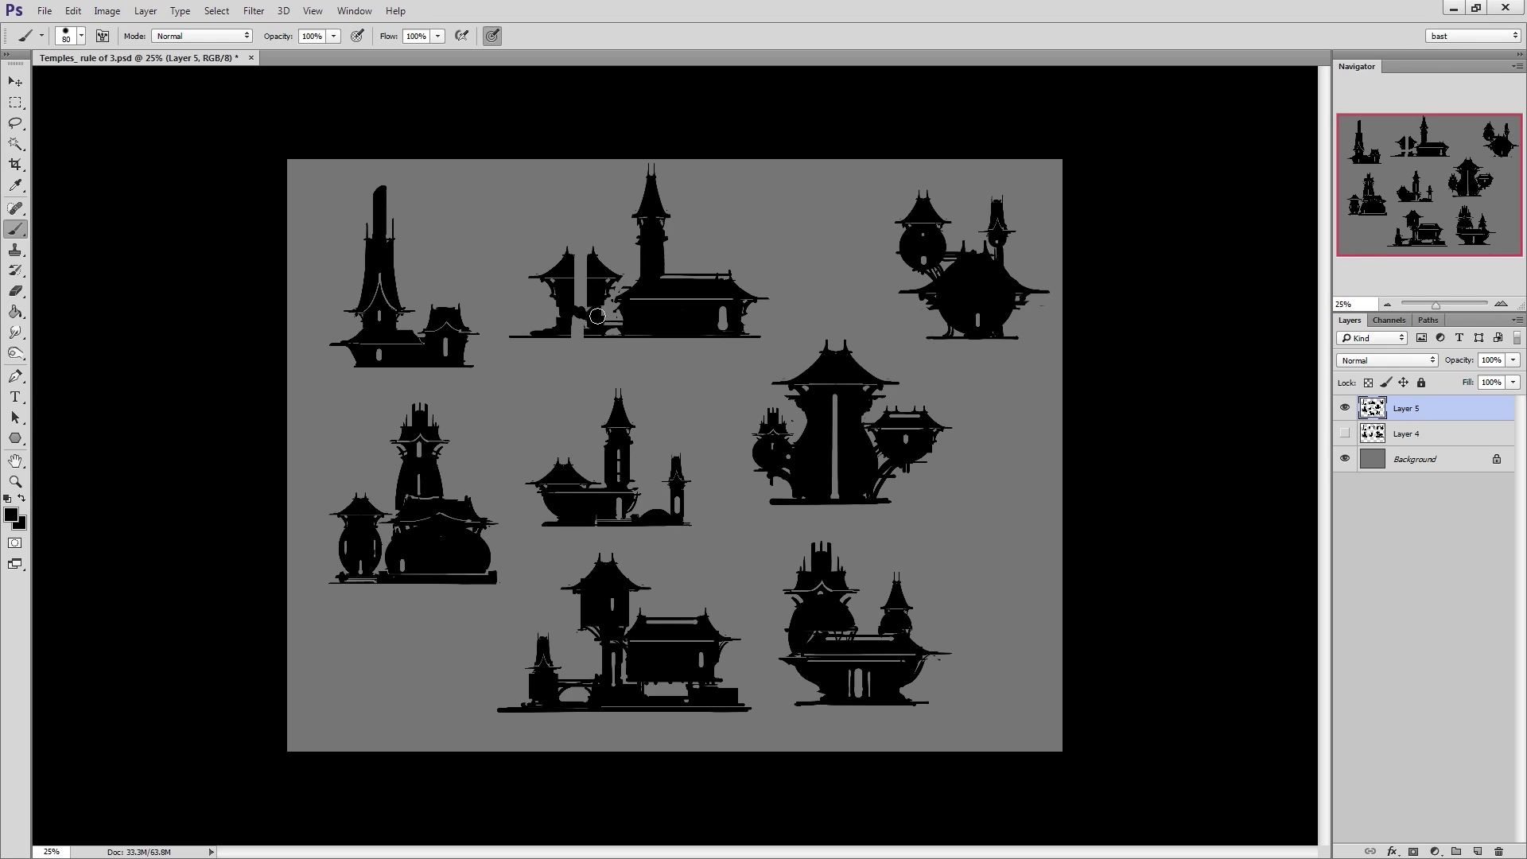
alt+right_drag(583, 275, 593, 275)
drag(581, 272, 580, 318)
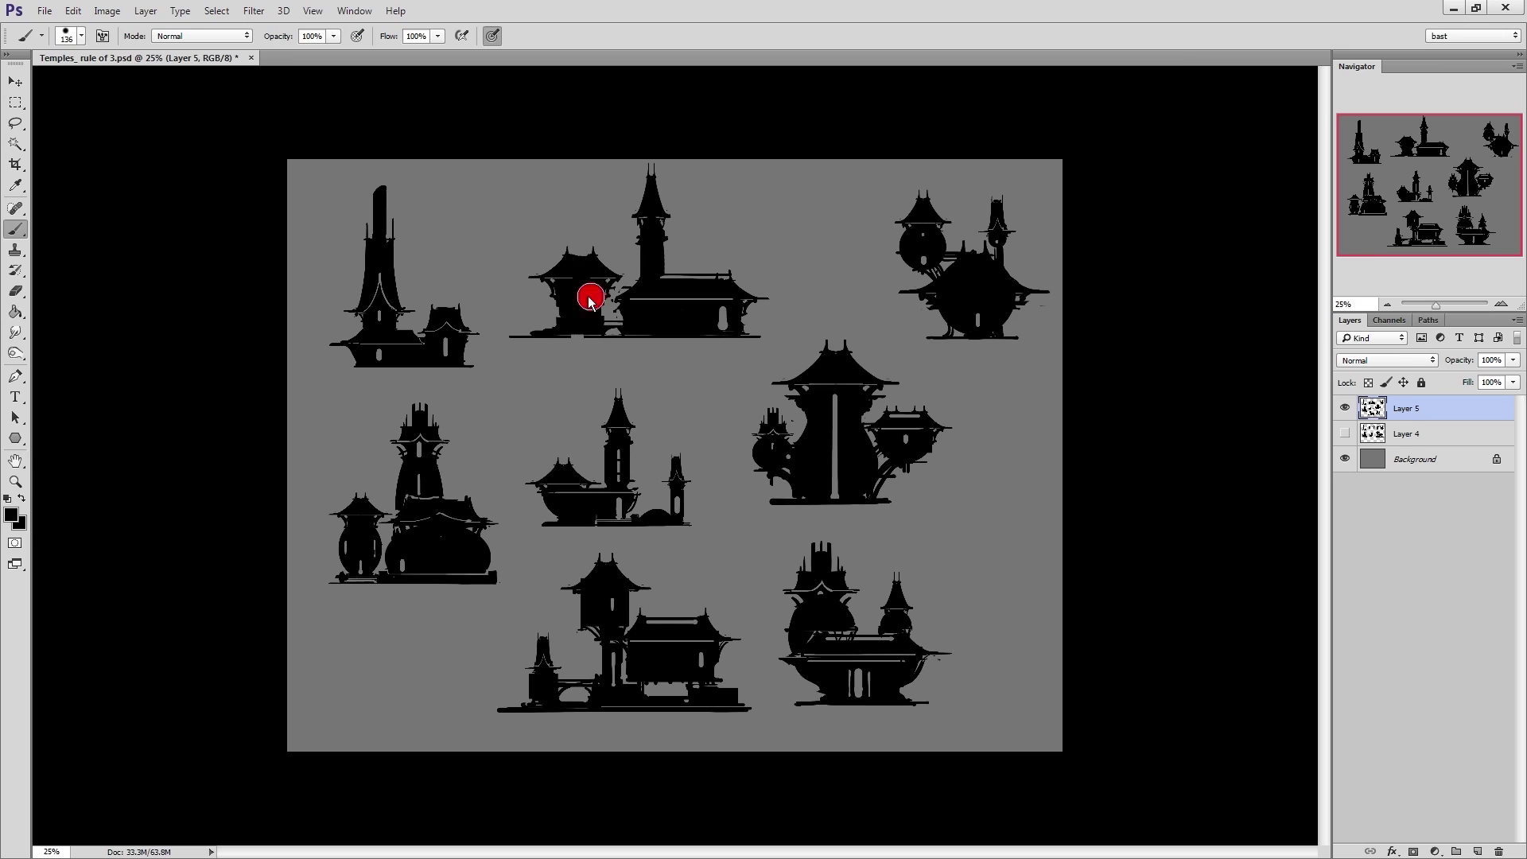
Cut a thin line under the widened pagoda's roof and a small window into its body
key(e)
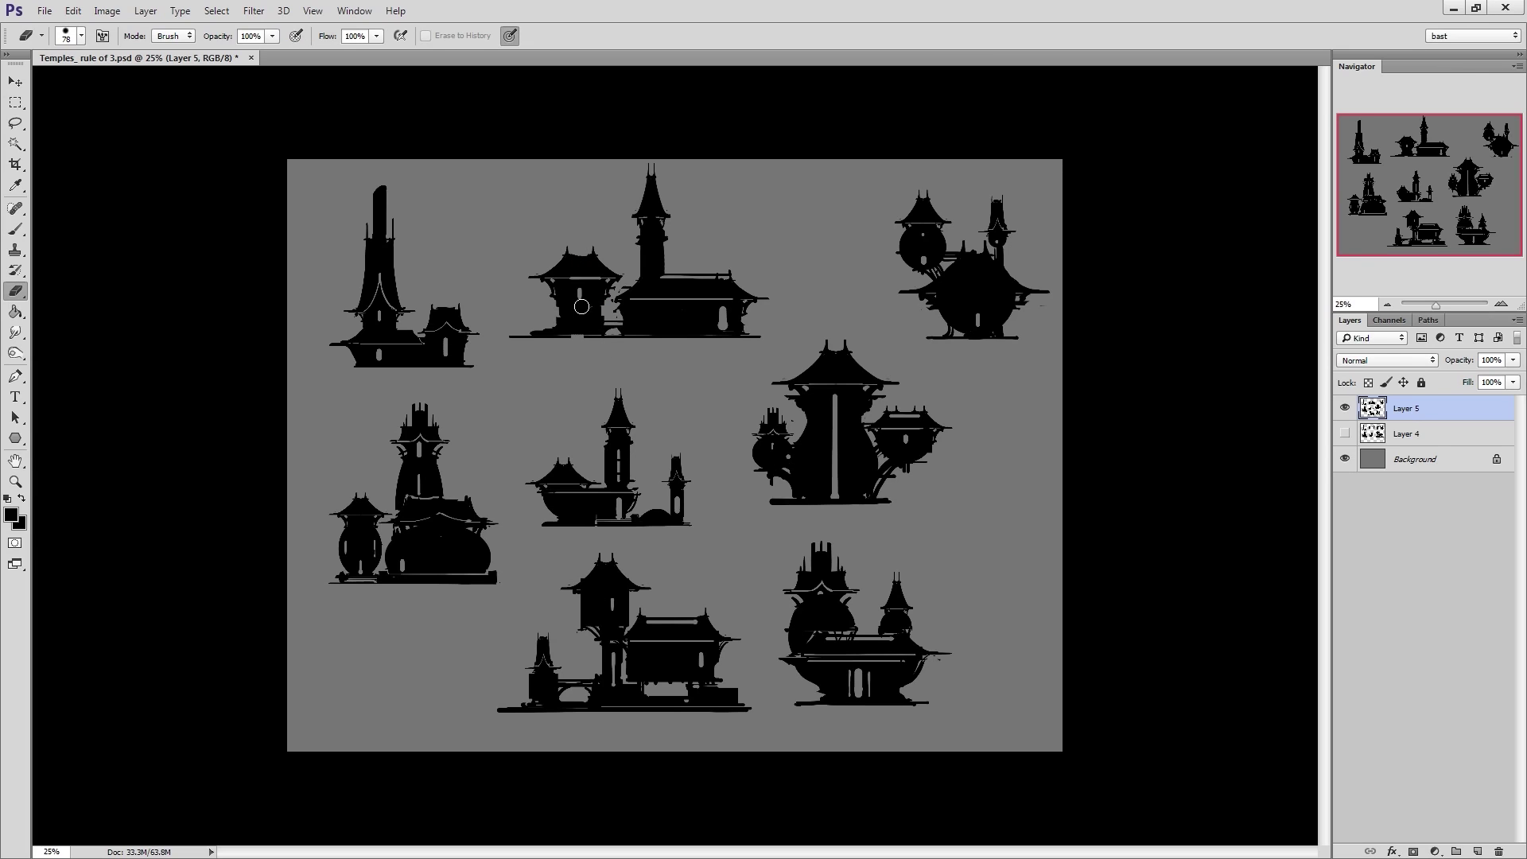
key(b)
key(e)
Delete the hidden Layer 4
key(l)
click(1407, 434)
key(Delete)
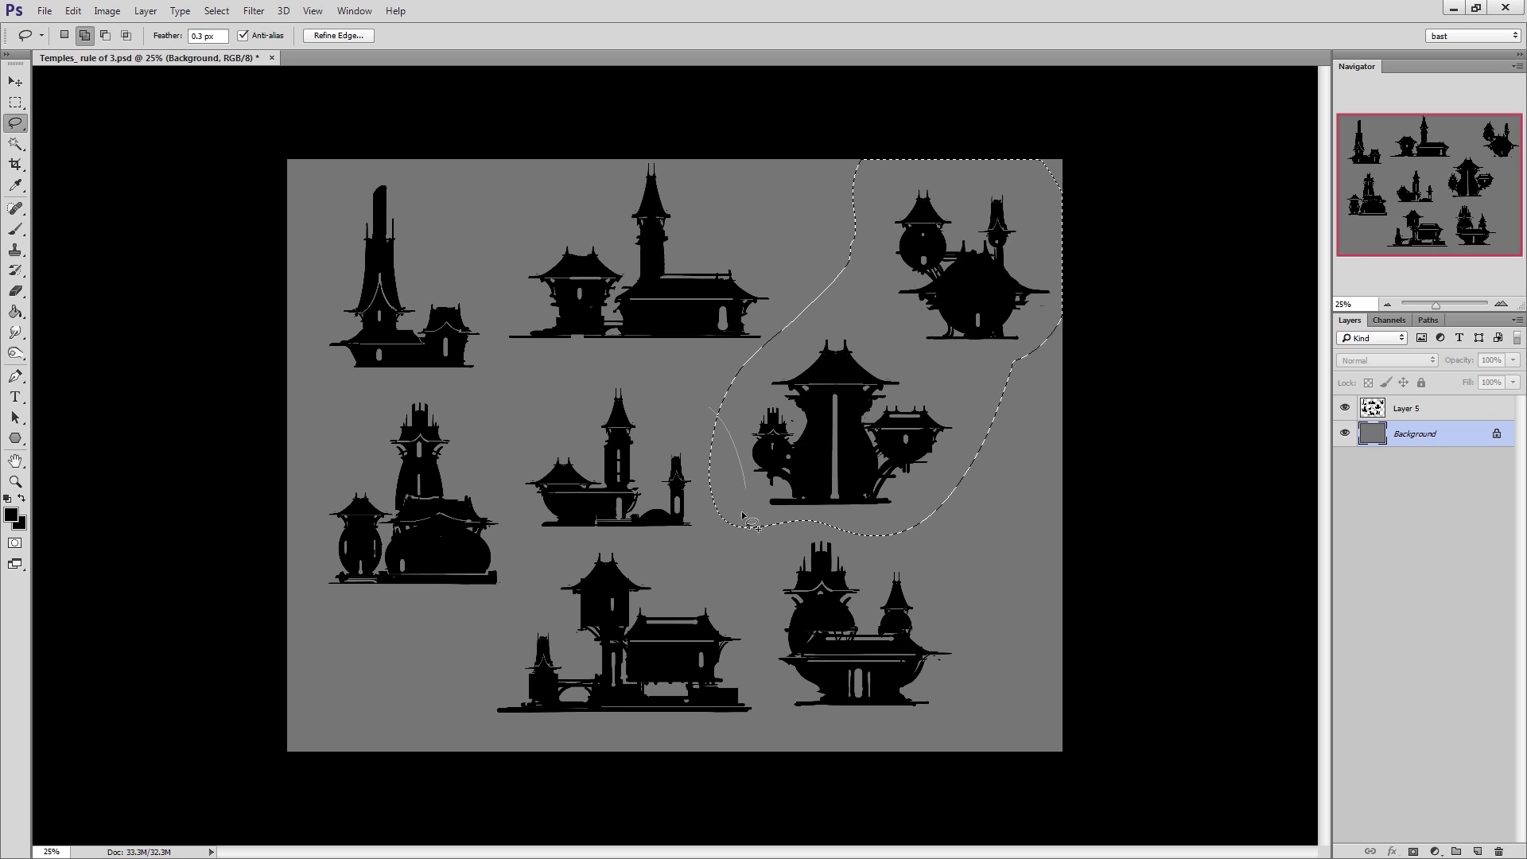
Add the left, middle and lower-right temples to the selection and cut the five selected silhouettes from Layer 5 onto a new layer
drag(338, 415, 722, 390)
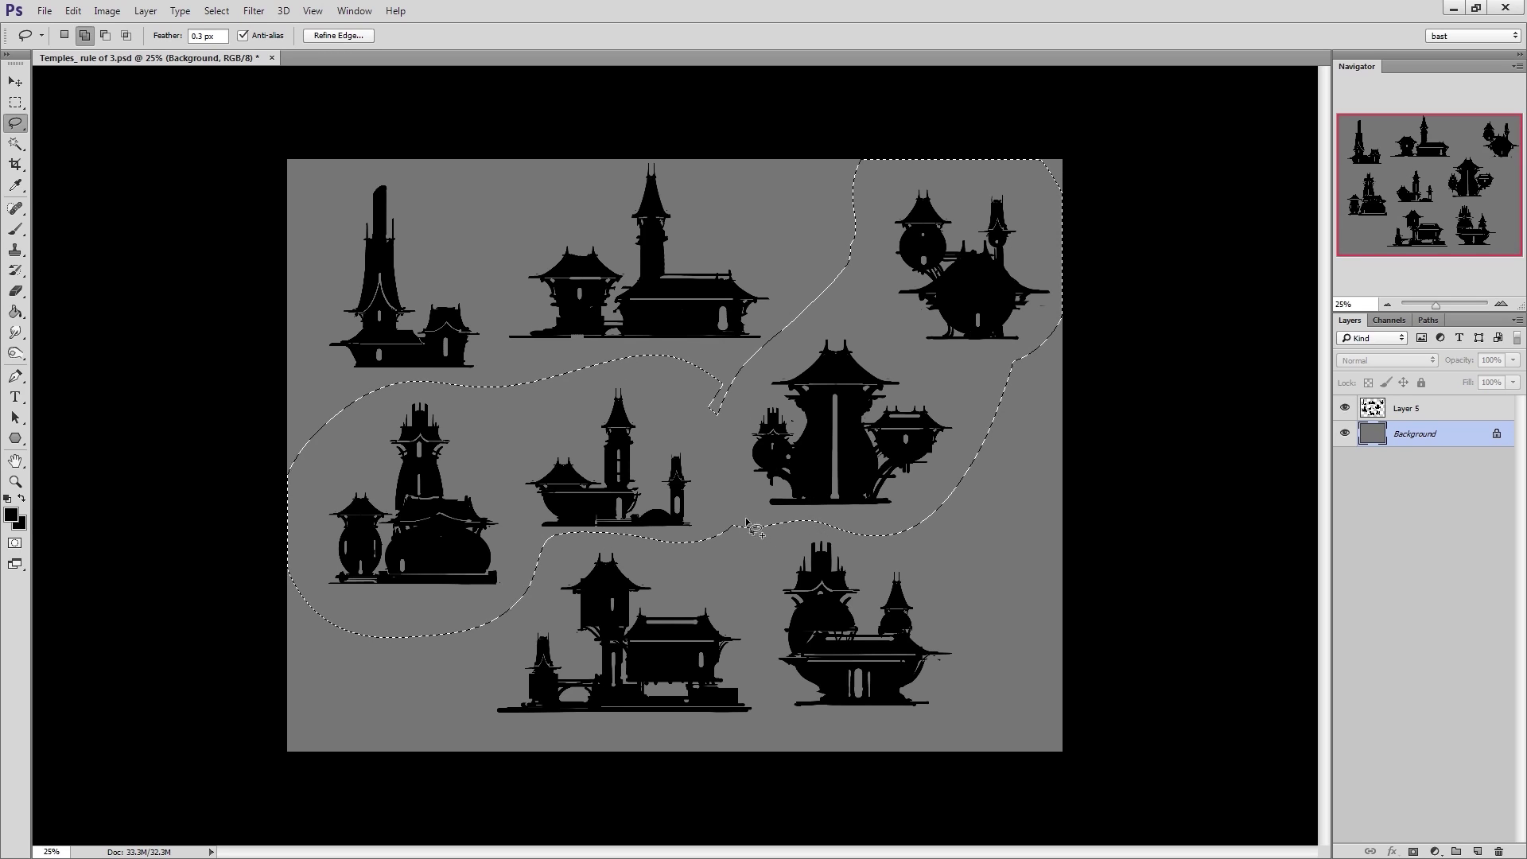
drag(759, 498, 728, 572)
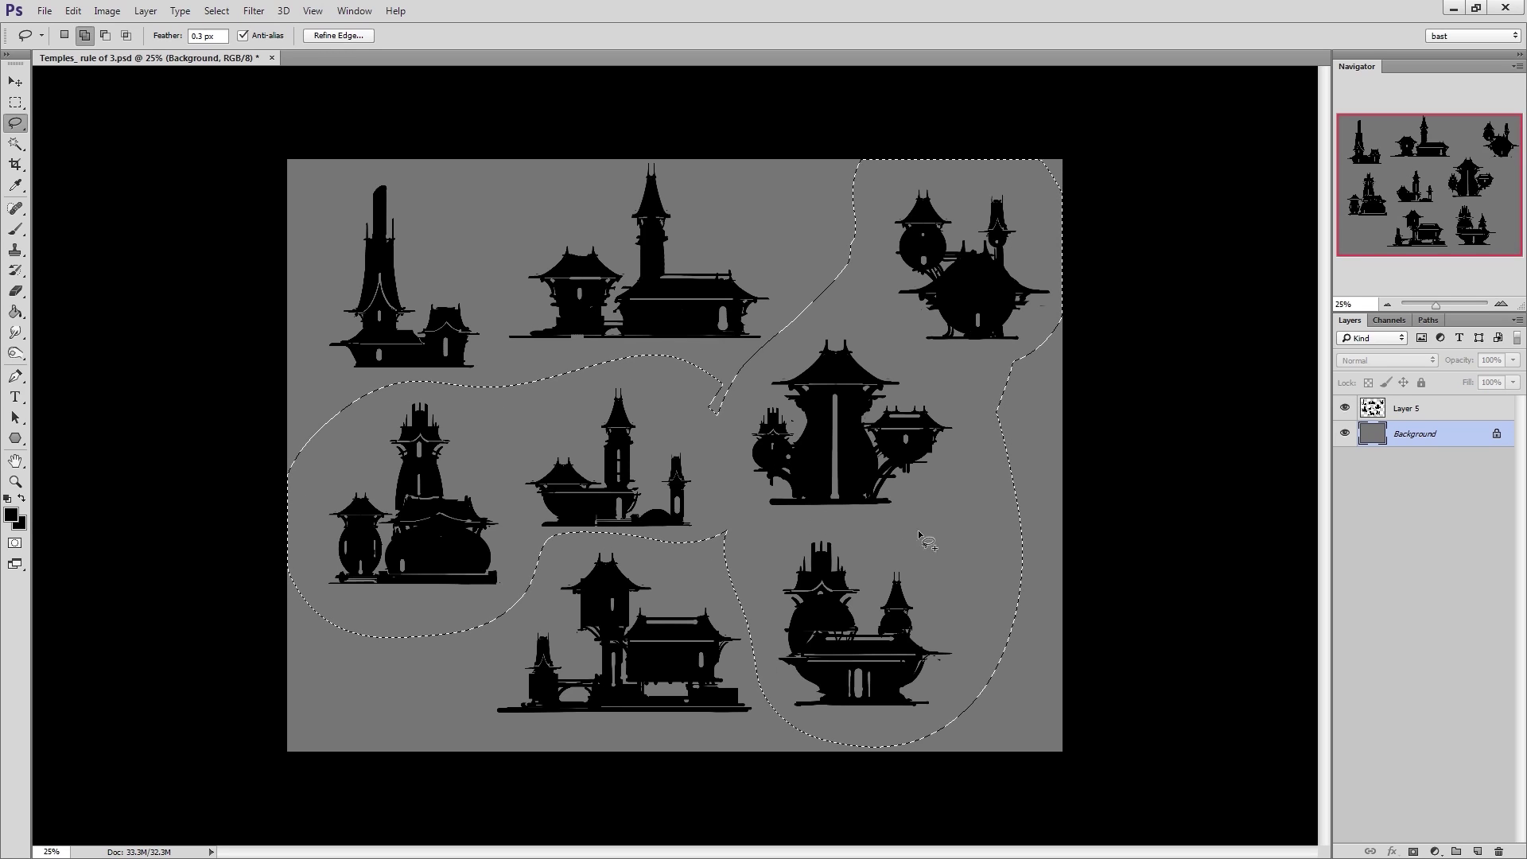
right_click(867, 440)
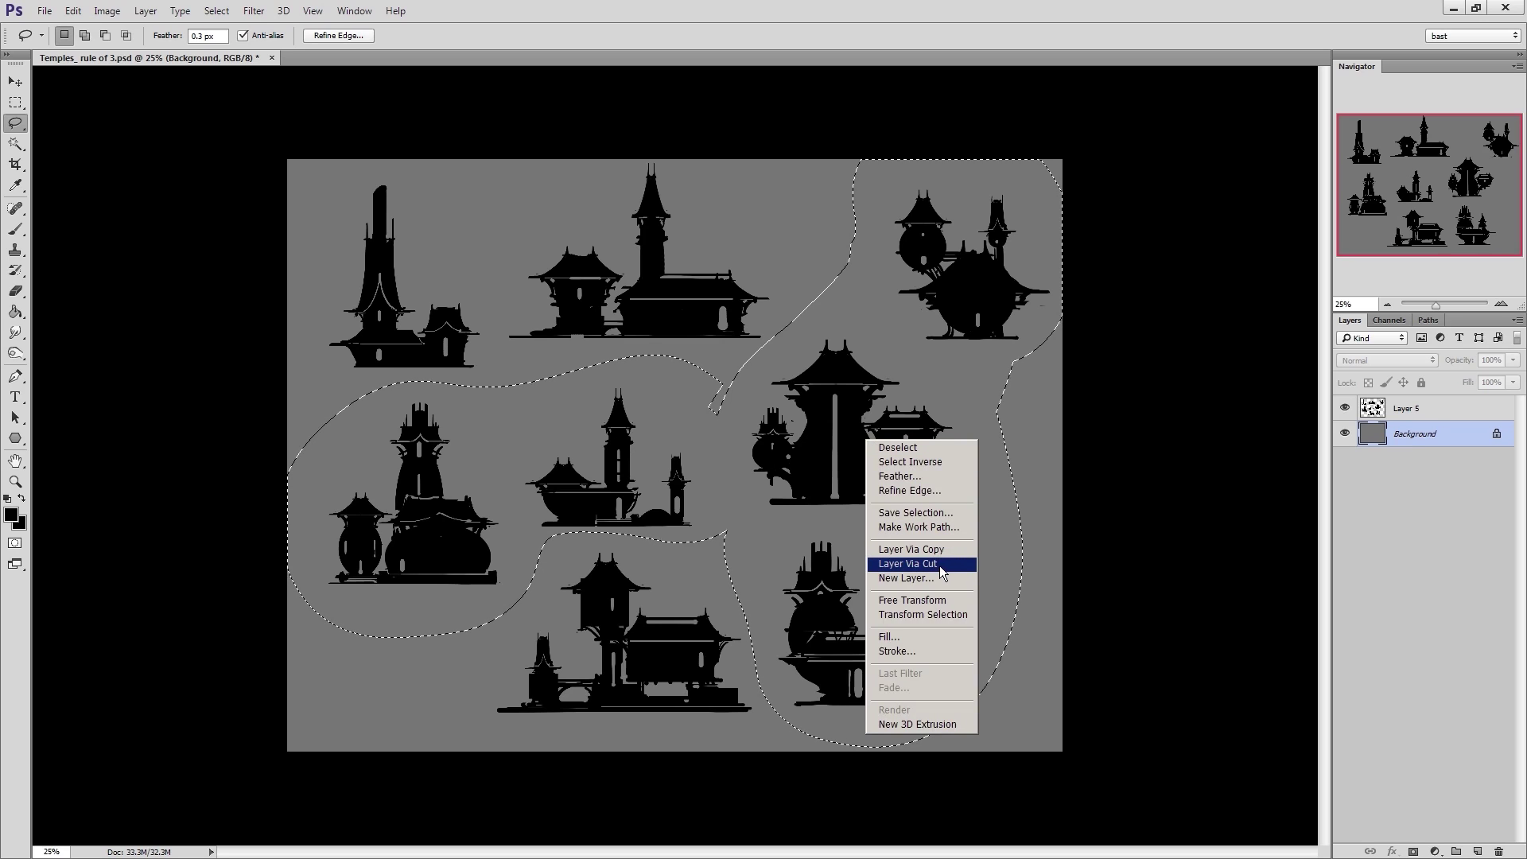
click(1409, 415)
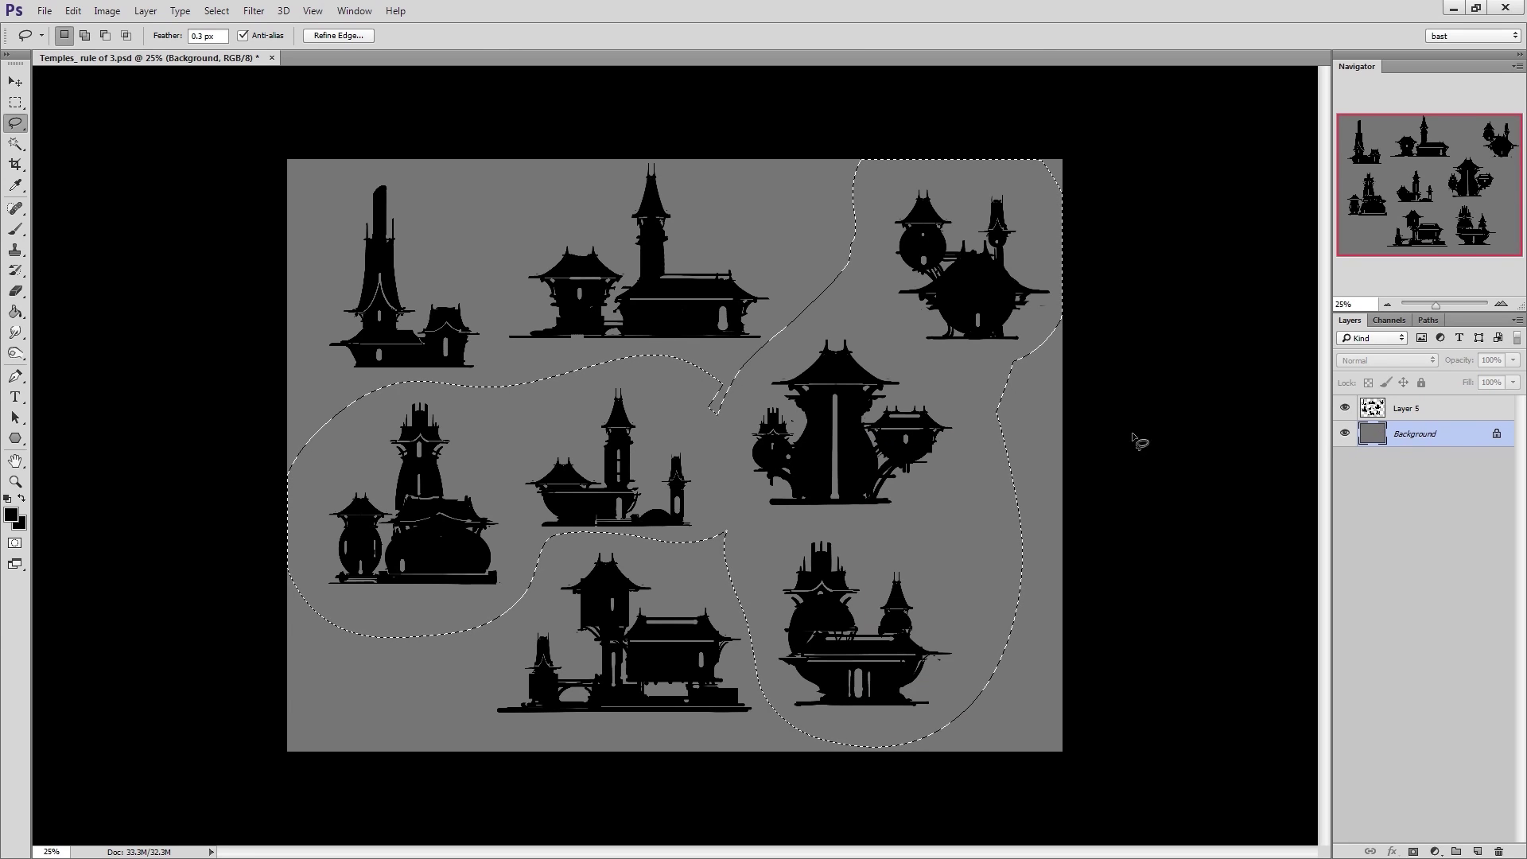
click(1420, 404)
right_click(856, 494)
click(875, 620)
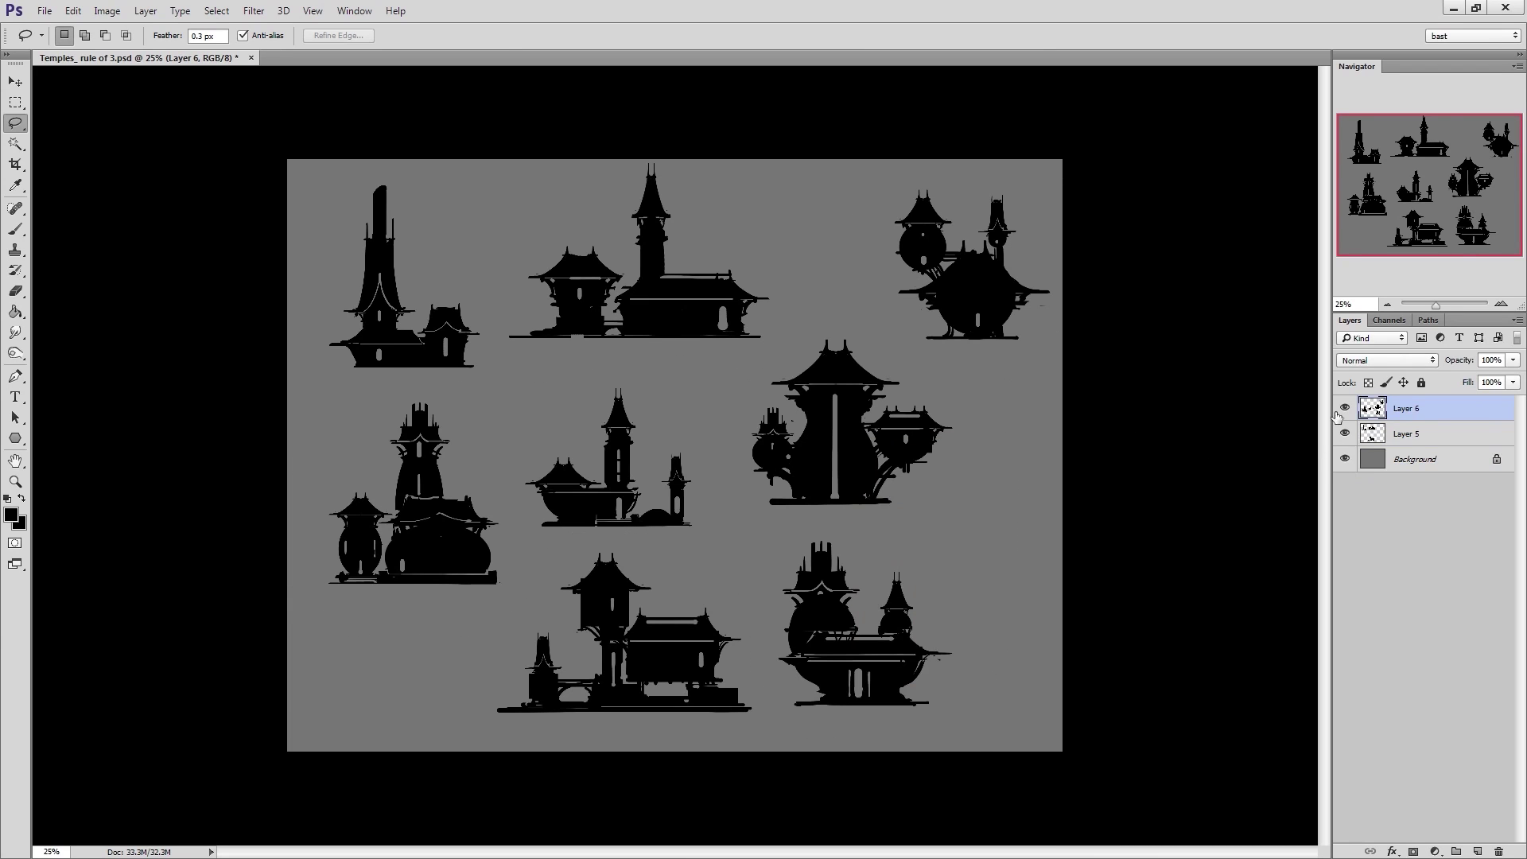
Hide Layer 5, cut the leftmost temple from Layer 6 onto its own layer and hide that new layer
click(1345, 408)
click(1343, 433)
click(1344, 408)
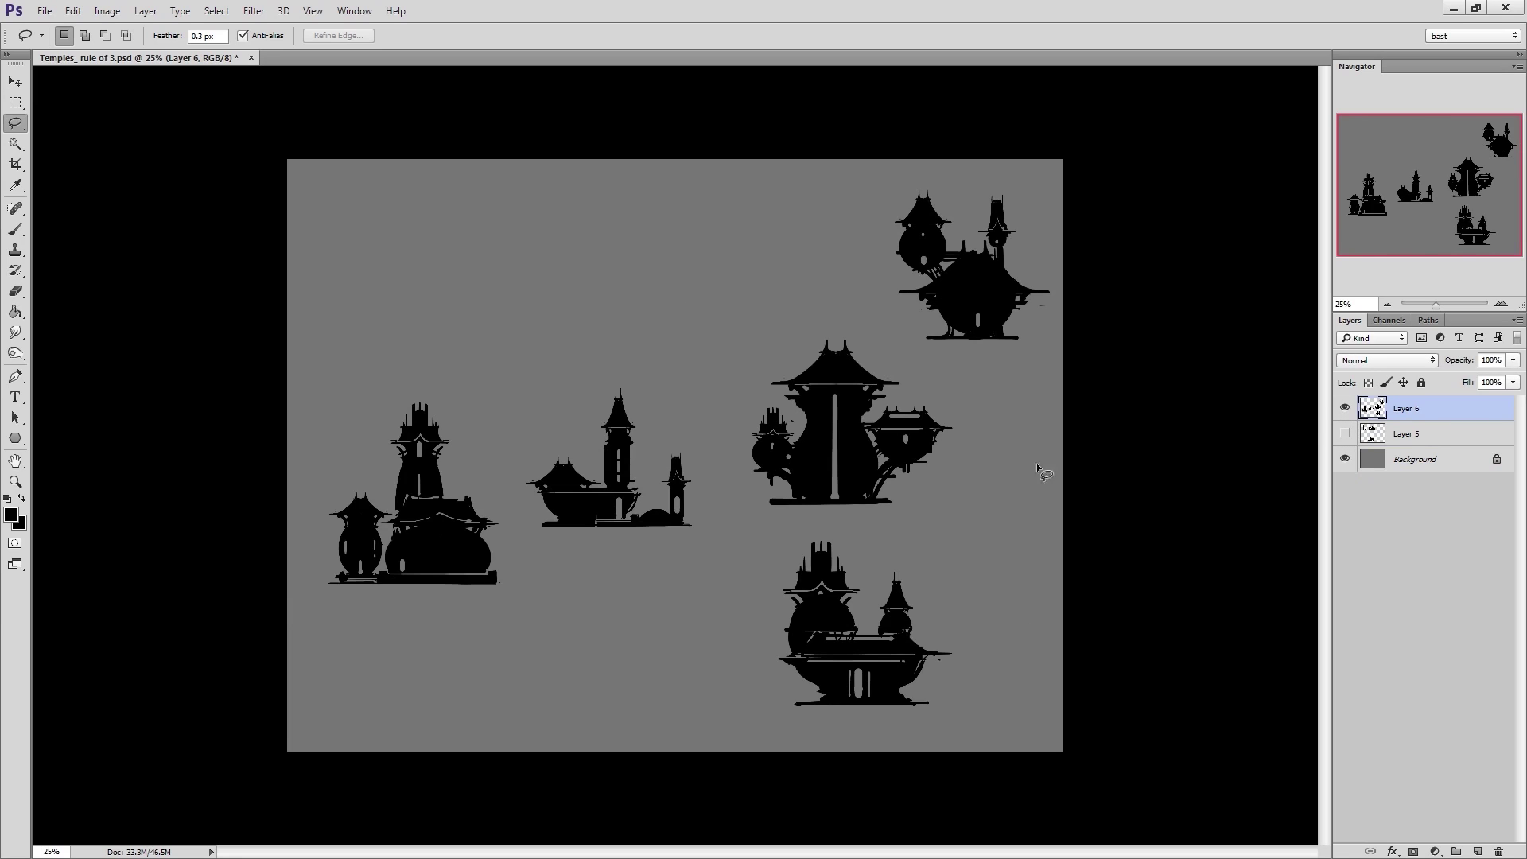
right_click(477, 538)
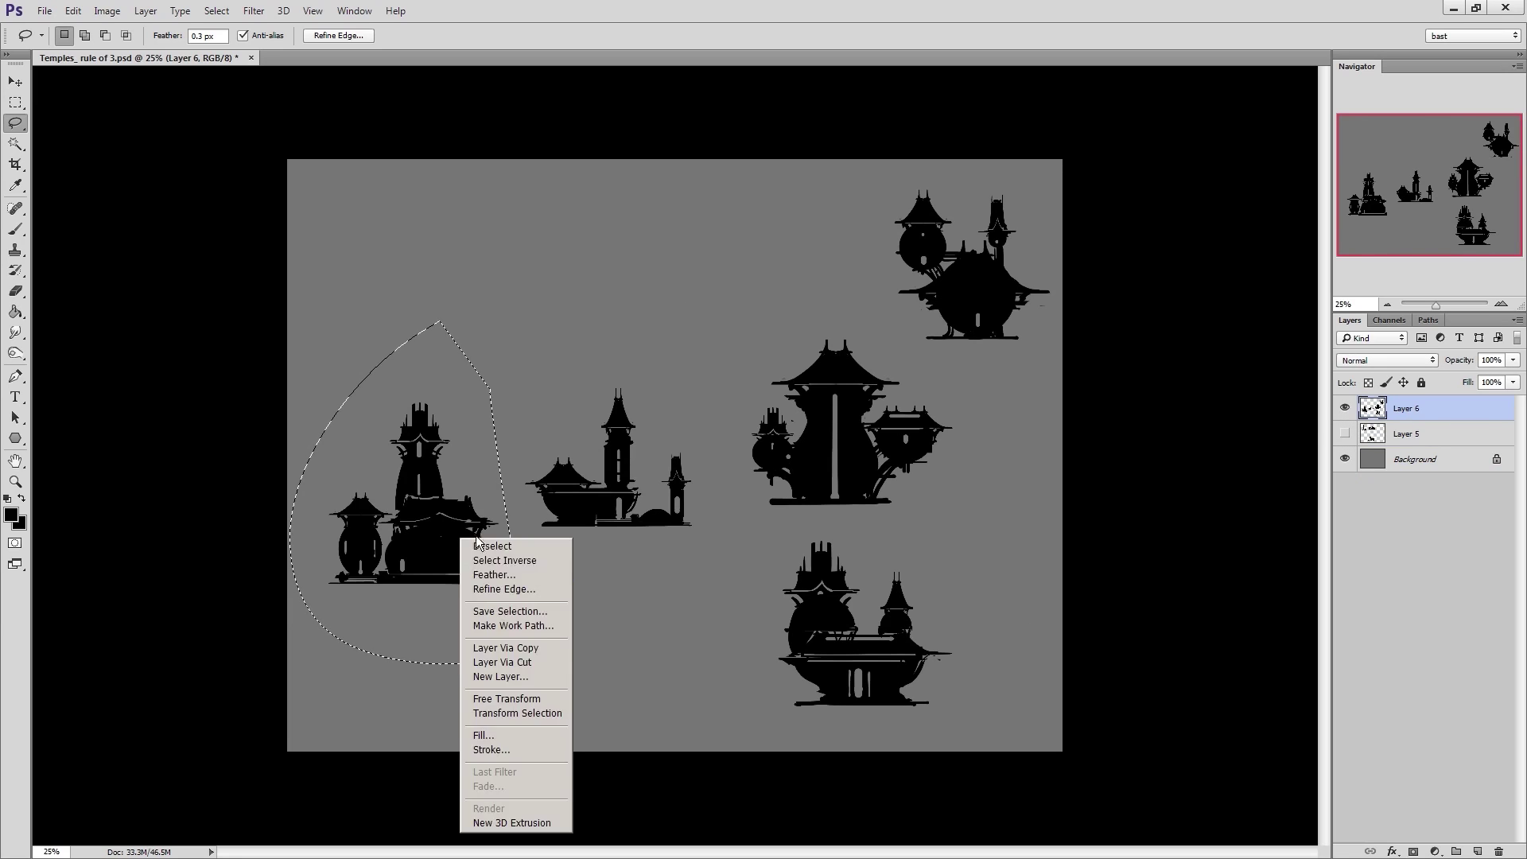
click(528, 663)
click(1344, 408)
click(1360, 433)
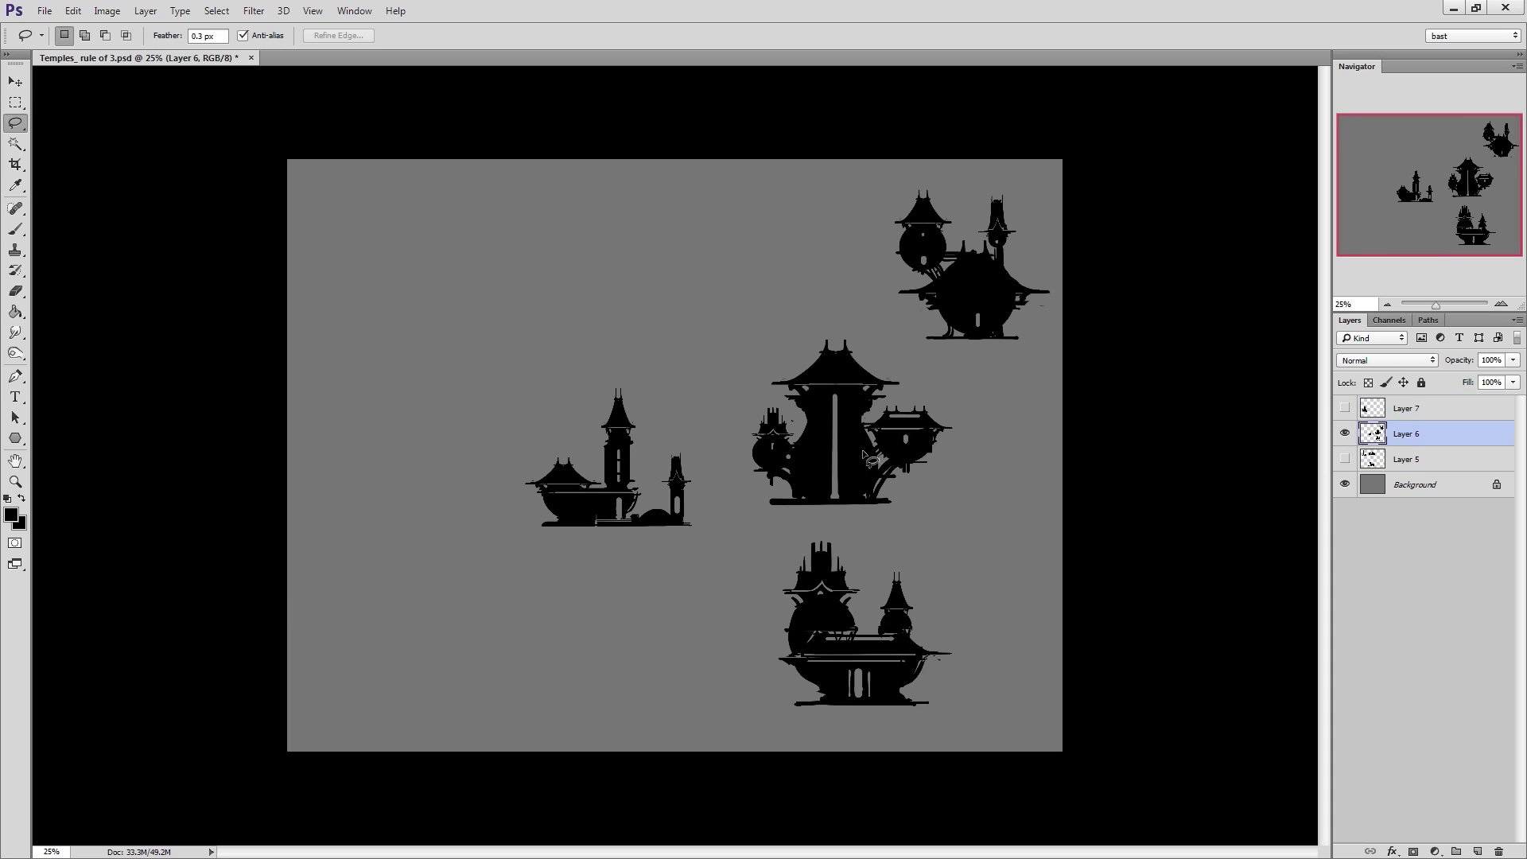
Cut the small middle temple from Layer 6 onto its own layer, hiding that layer and the Background
right_click(674, 450)
click(726, 575)
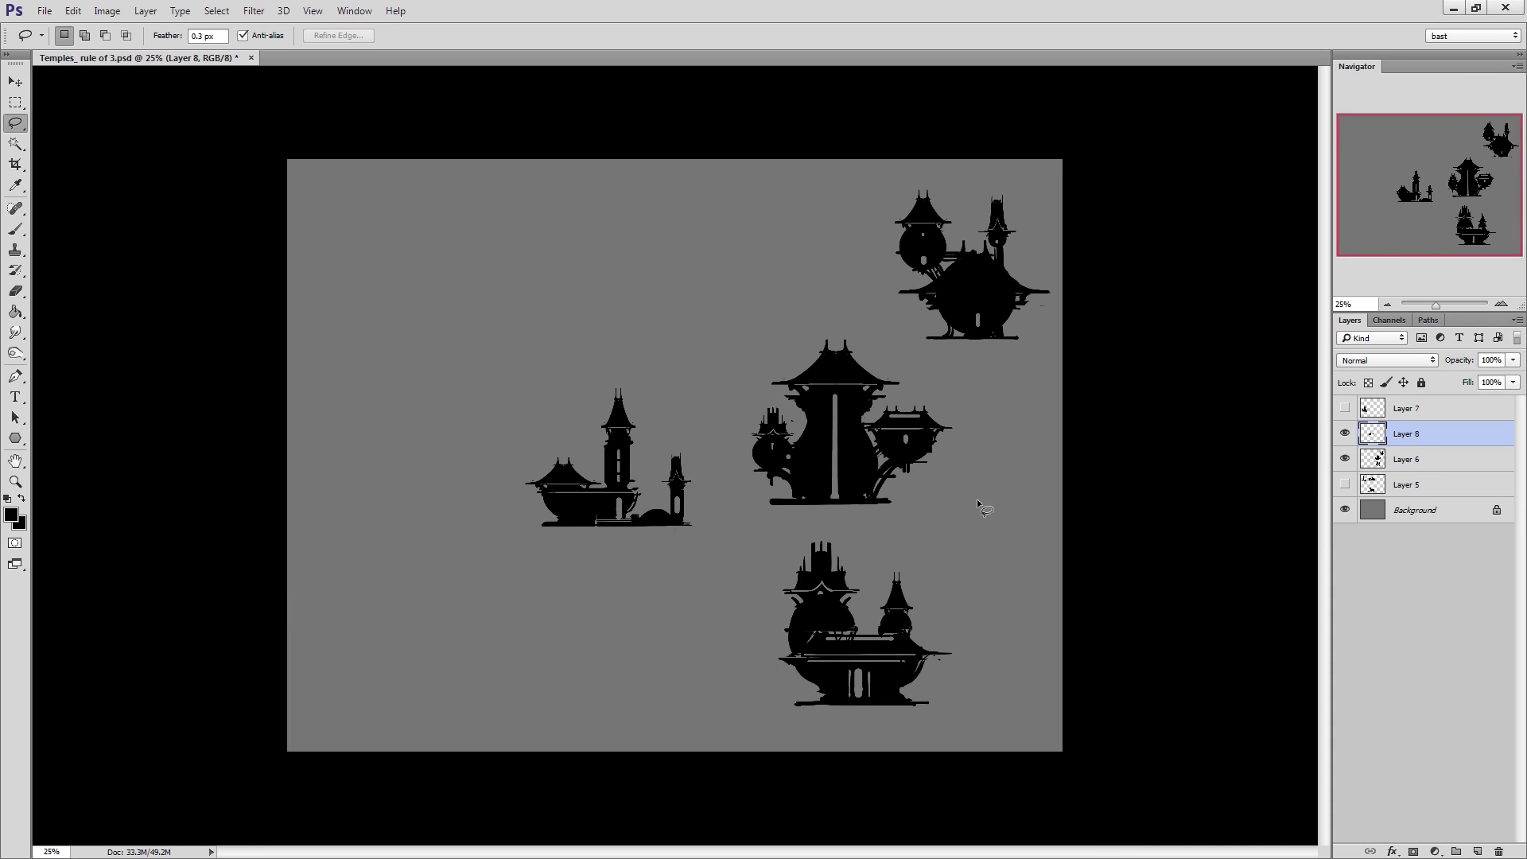
click(1344, 511)
click(1378, 461)
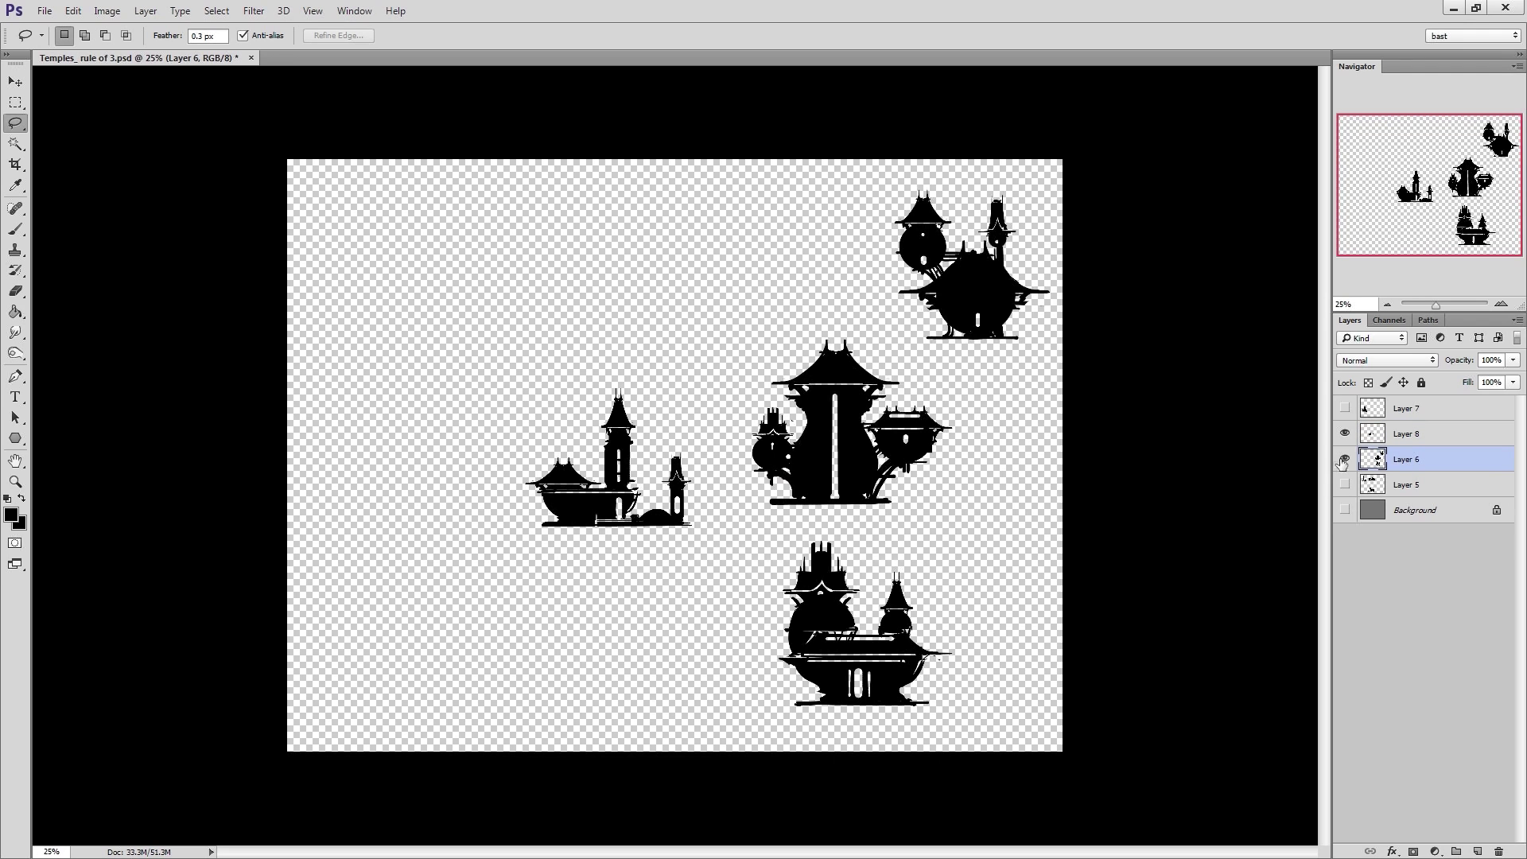
click(1344, 459)
click(1345, 433)
click(1344, 459)
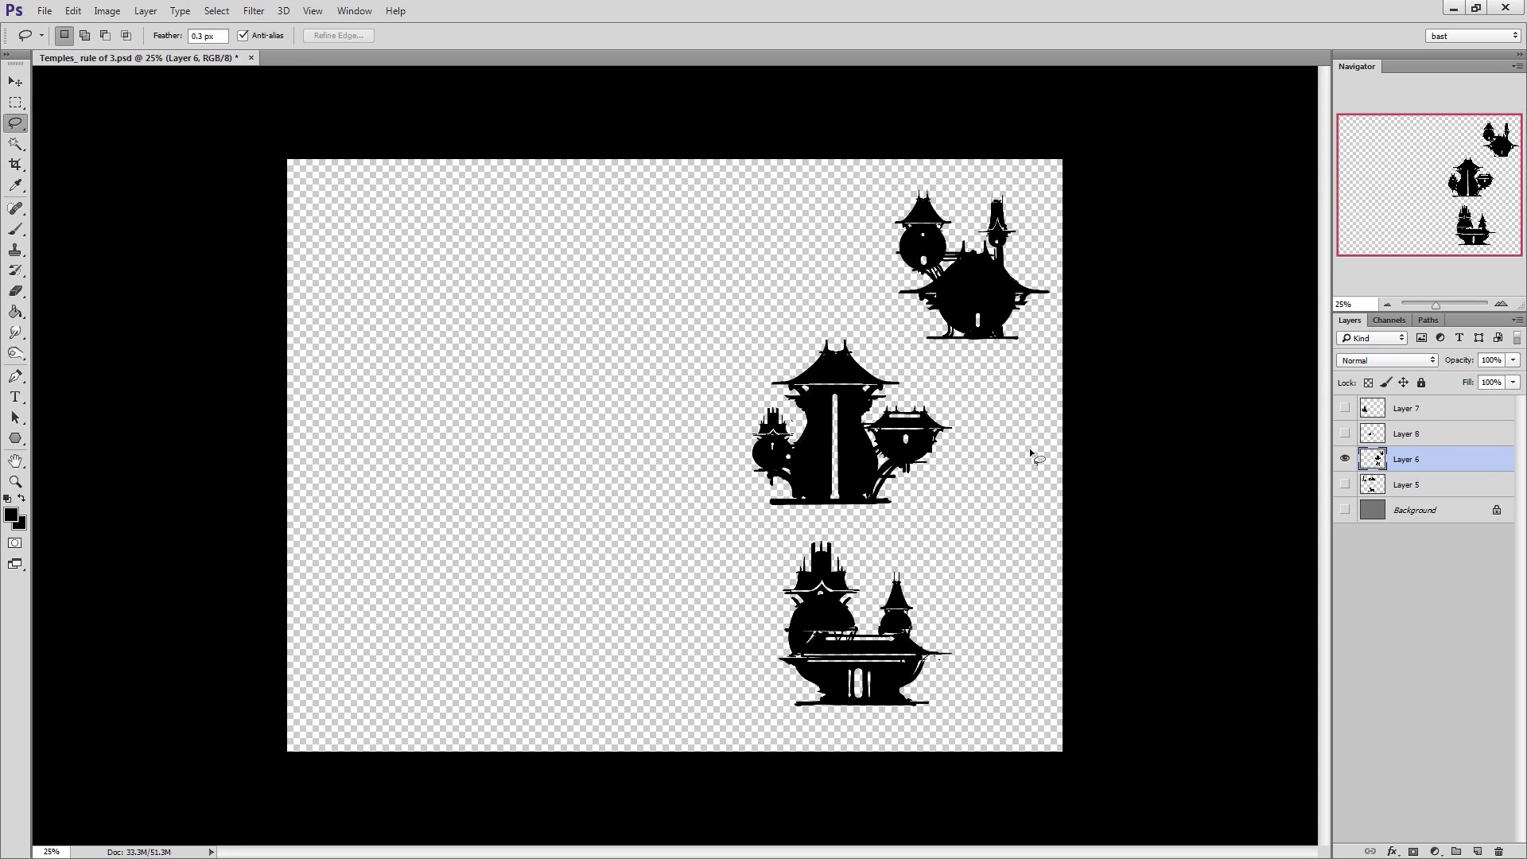
Cut the pagoda and the upper-right temple onto separate layers, hiding the pagoda's layer
right_click(907, 415)
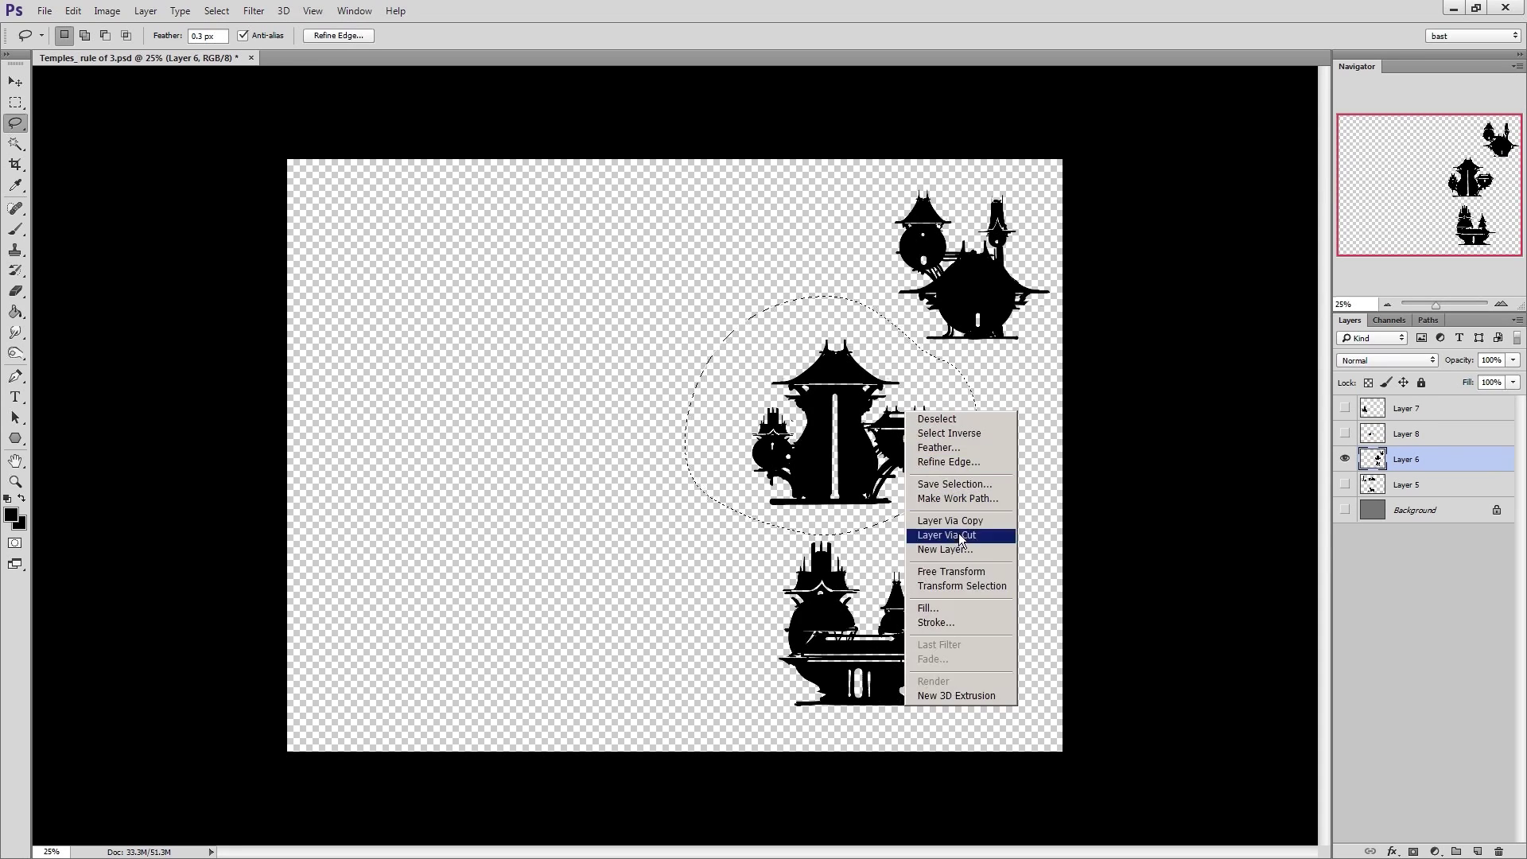
click(941, 536)
click(1345, 459)
click(1379, 485)
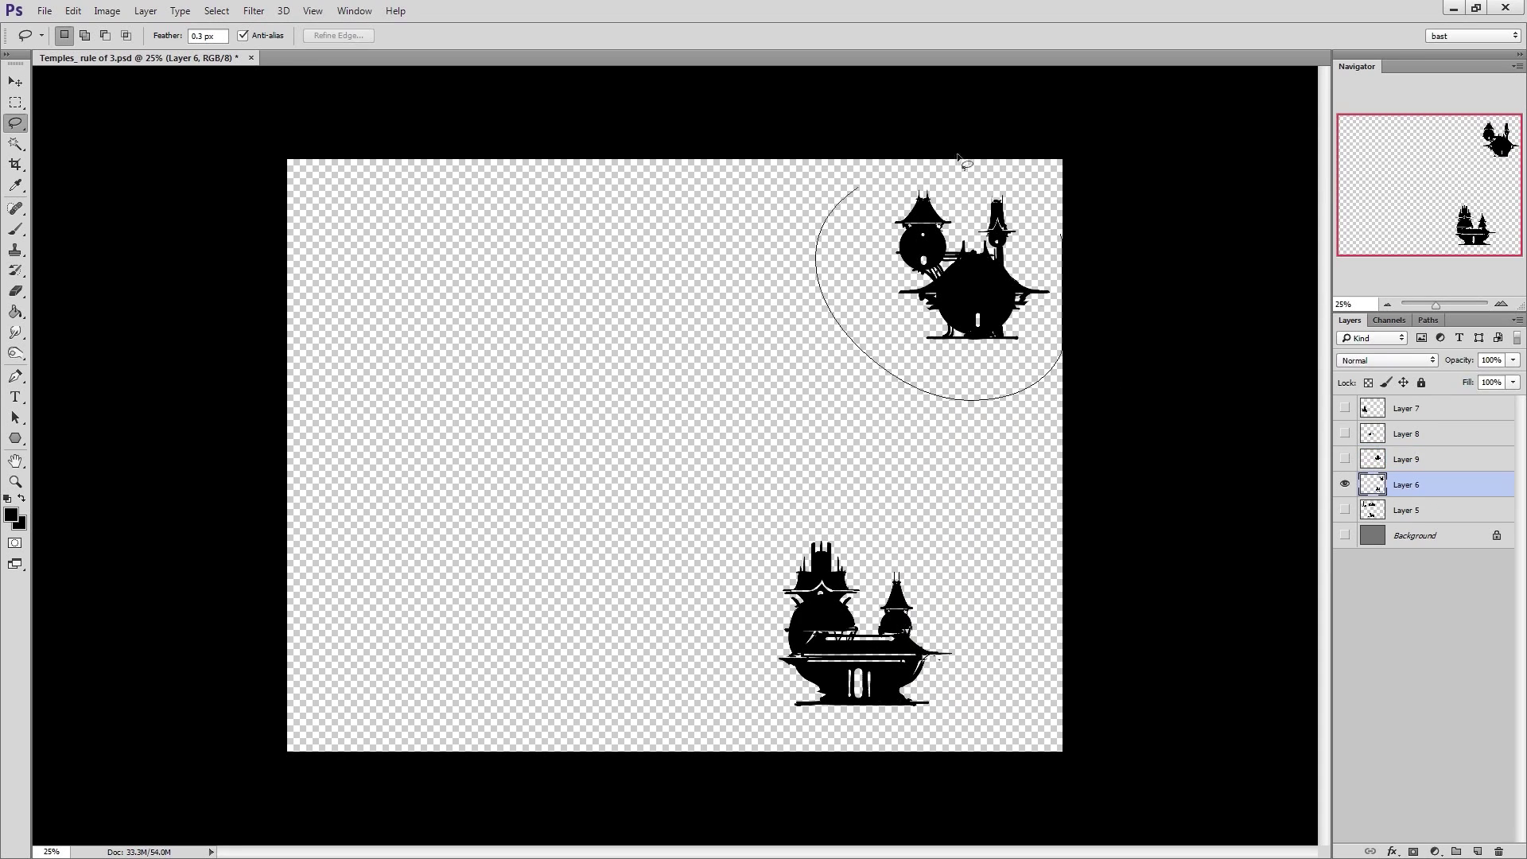
right_click(990, 306)
click(1051, 431)
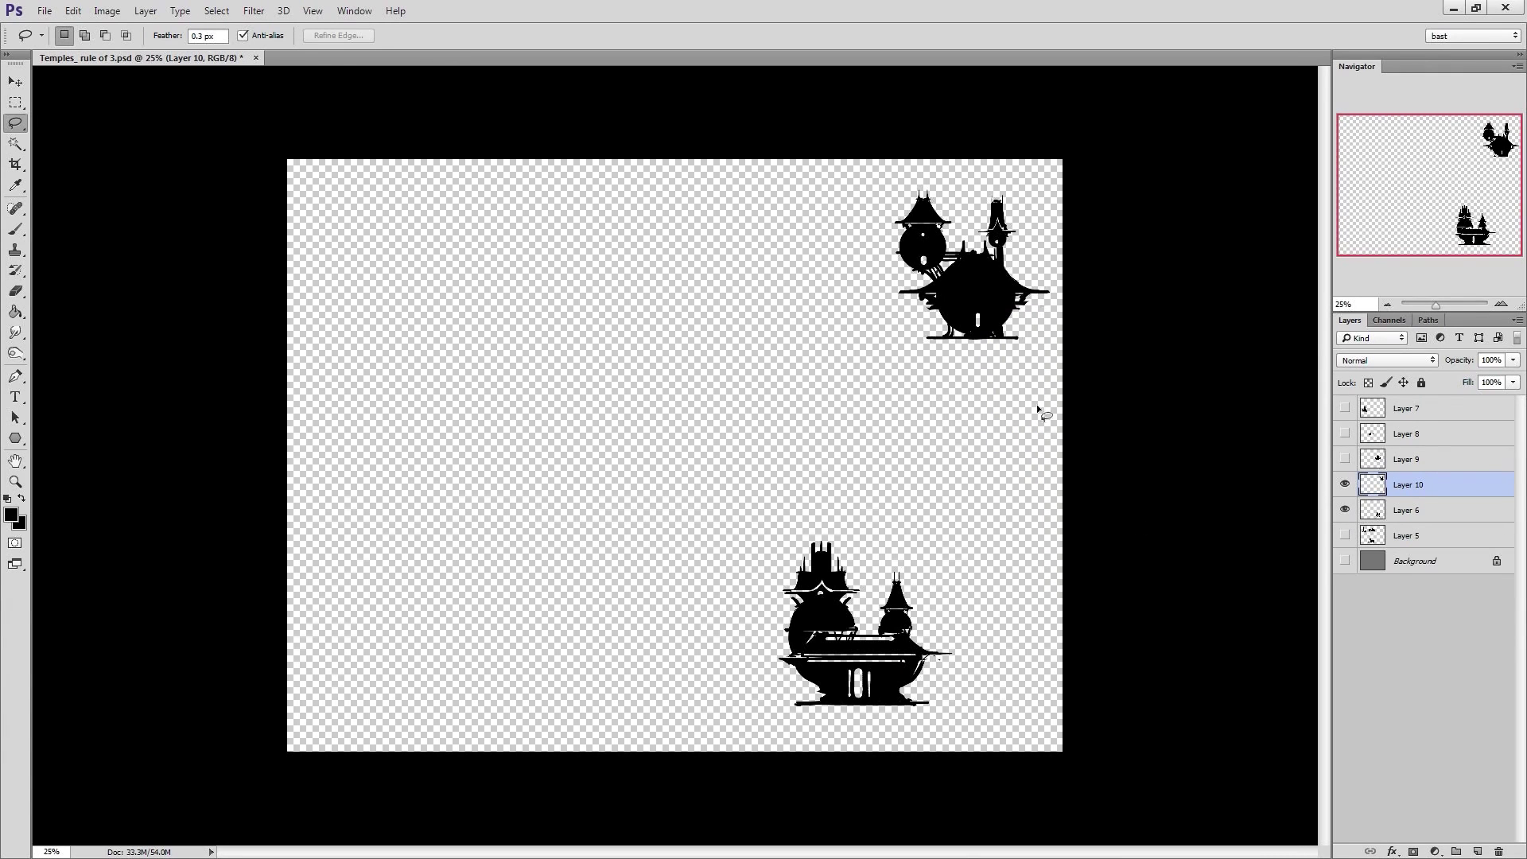
Export all layers to trimmed, transparent PNG-24 files with the prefix PNG_Temples
click(44, 11)
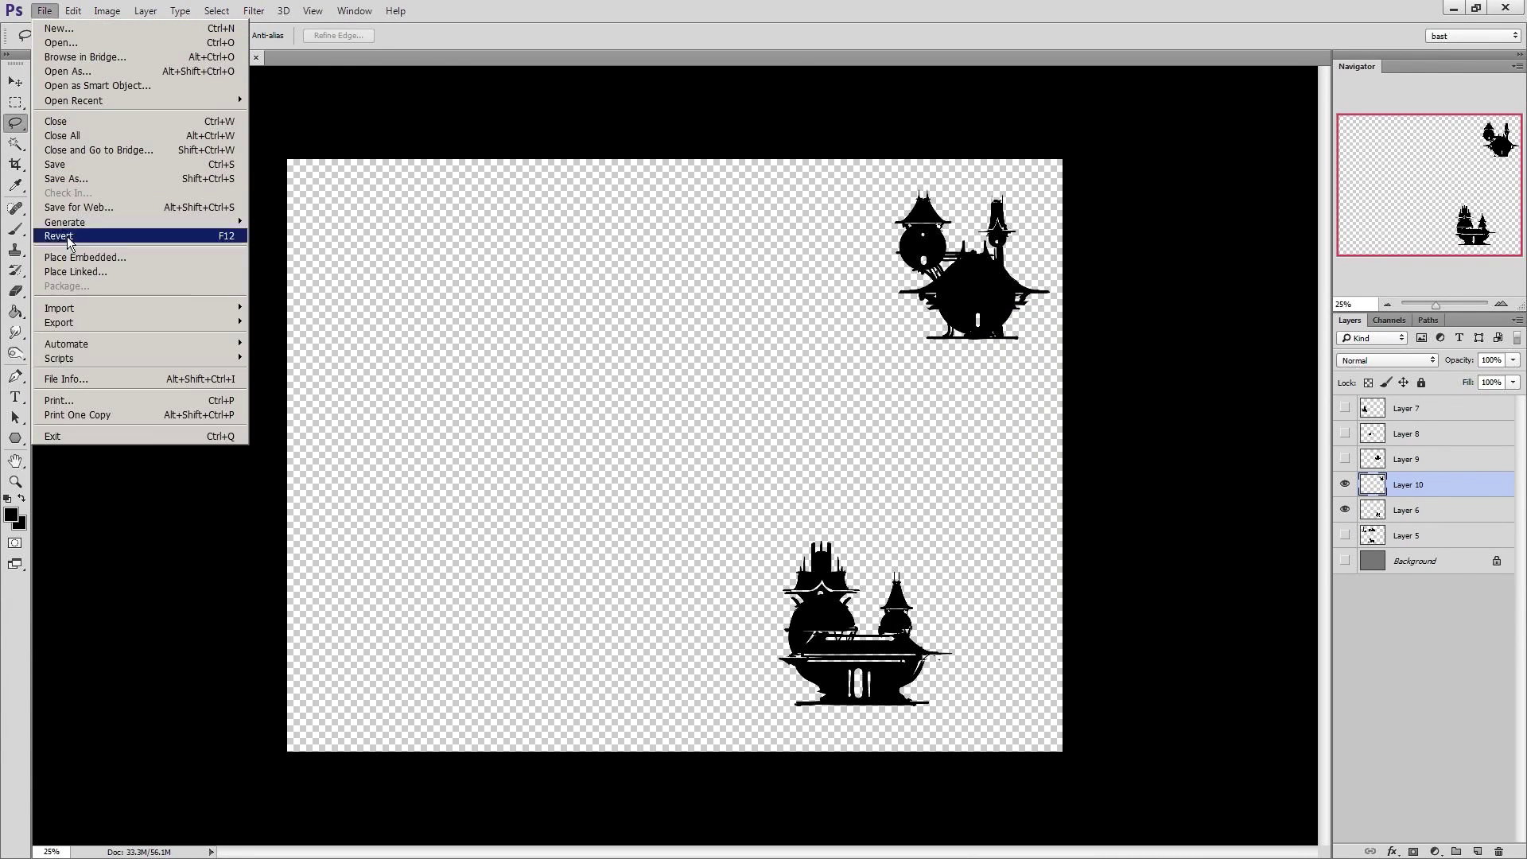
mouse_move(104, 357)
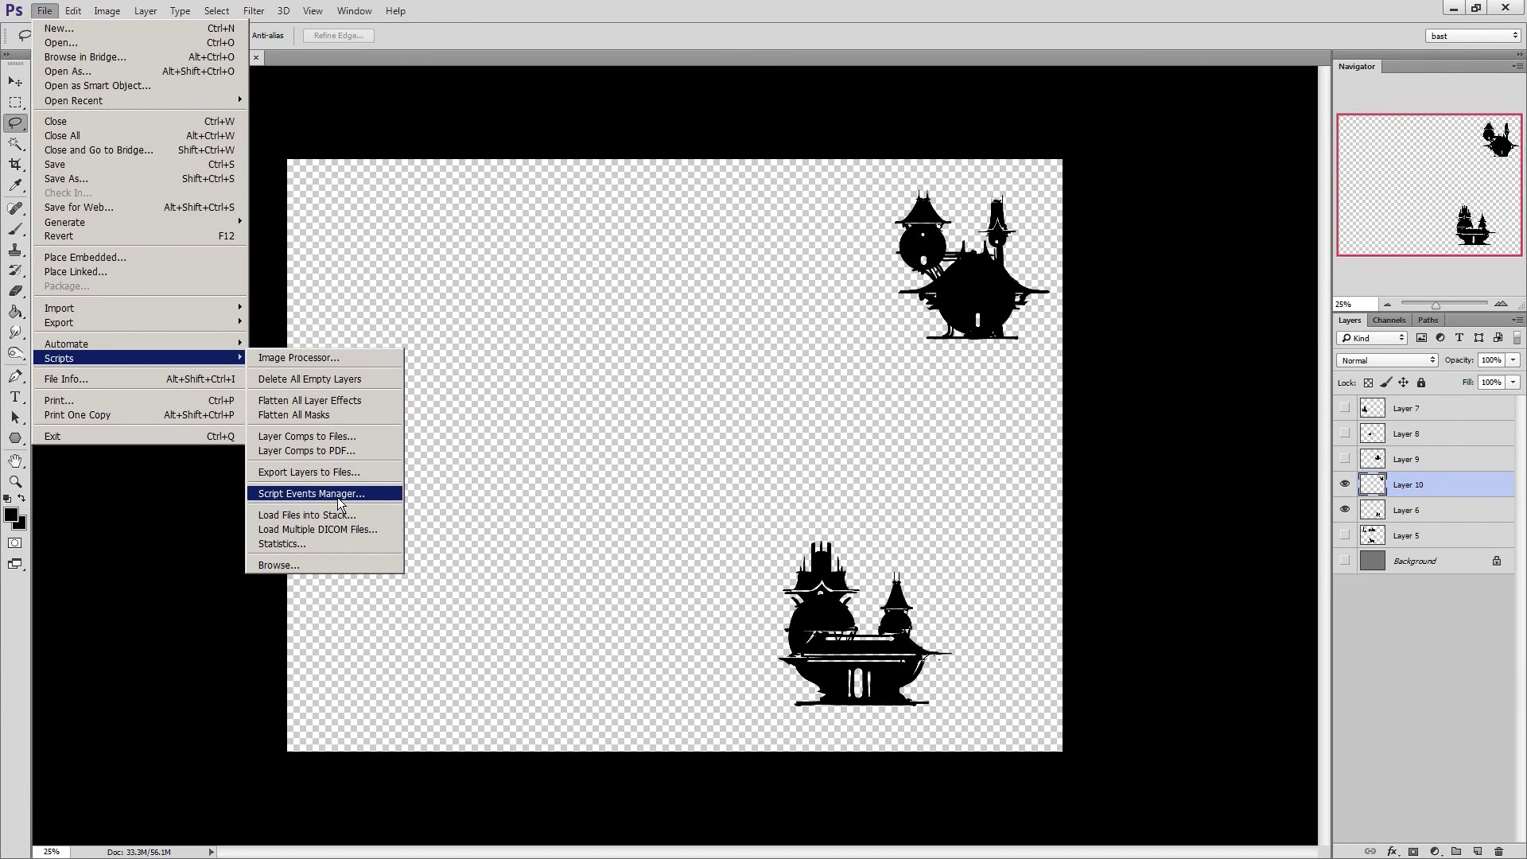
click(350, 471)
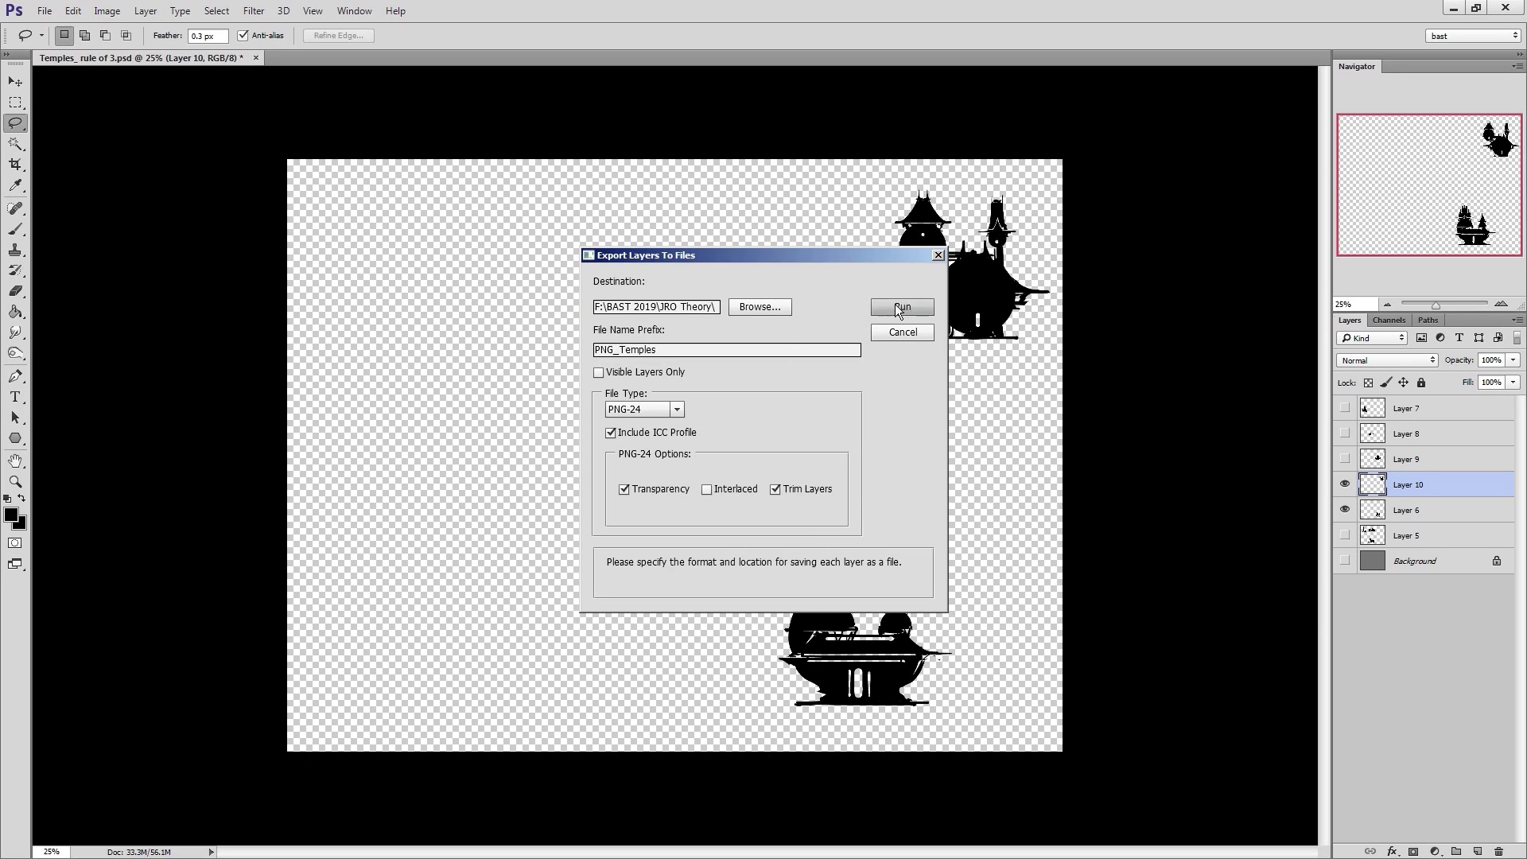
click(901, 307)
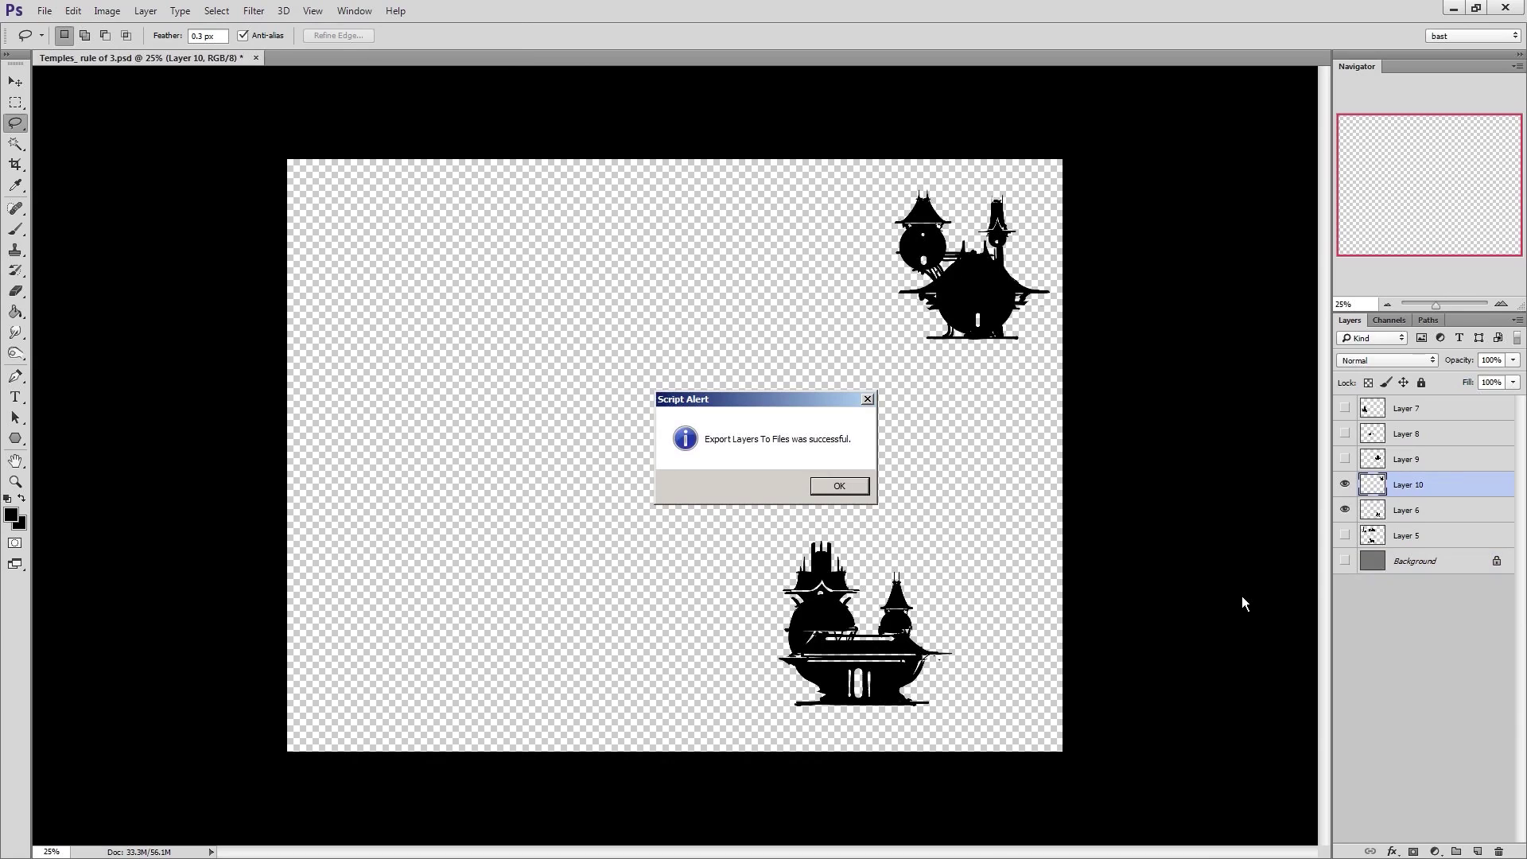
click(839, 486)
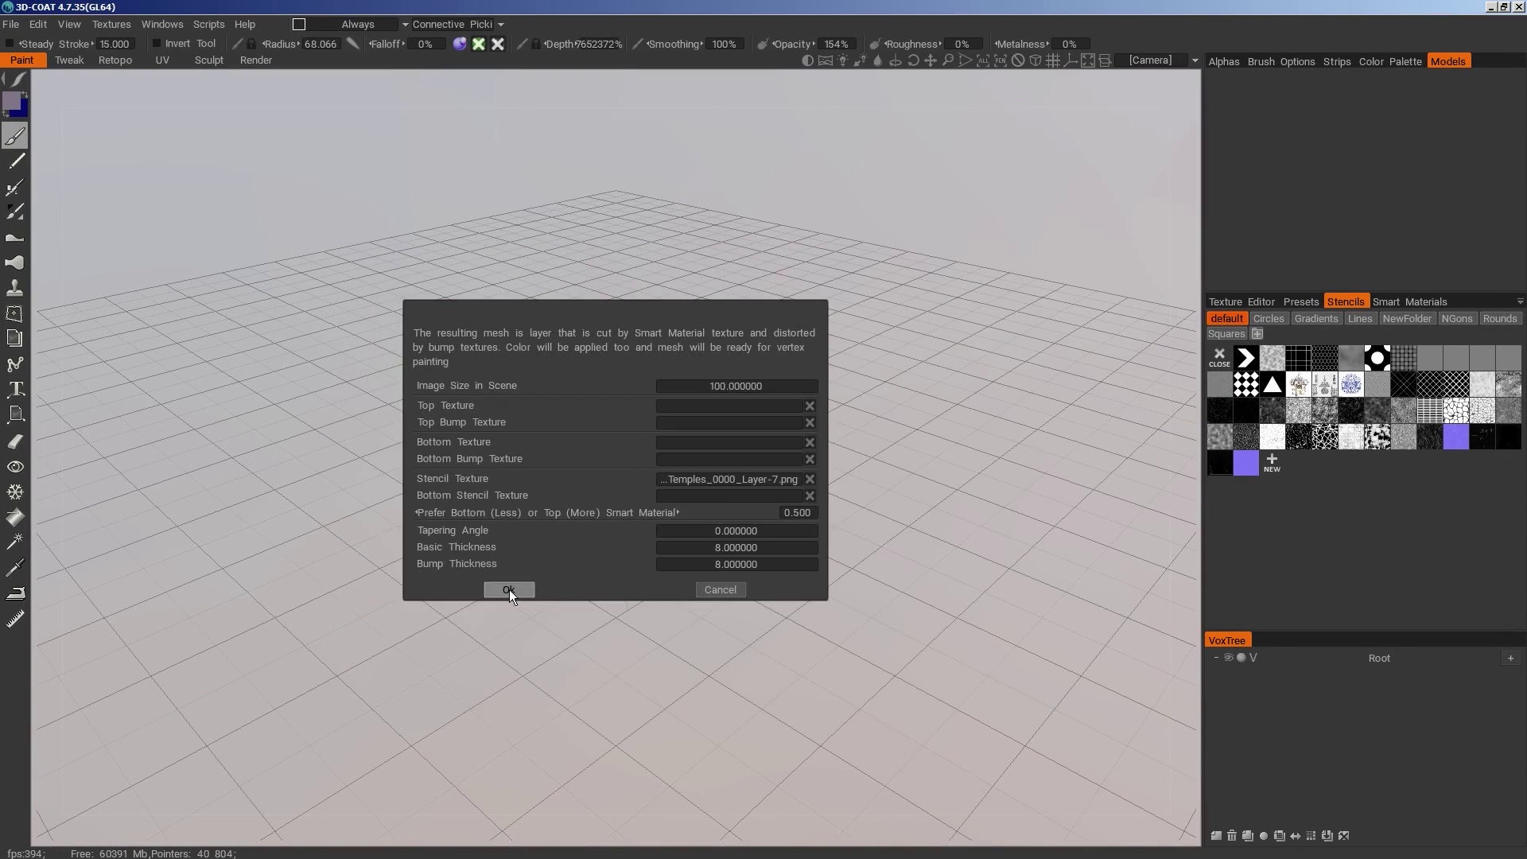
Switch to 3D-Coat, build a mesh from the Layer-7 temple stencil at size 100 and thickness 8, and convert it to voxels
click(509, 589)
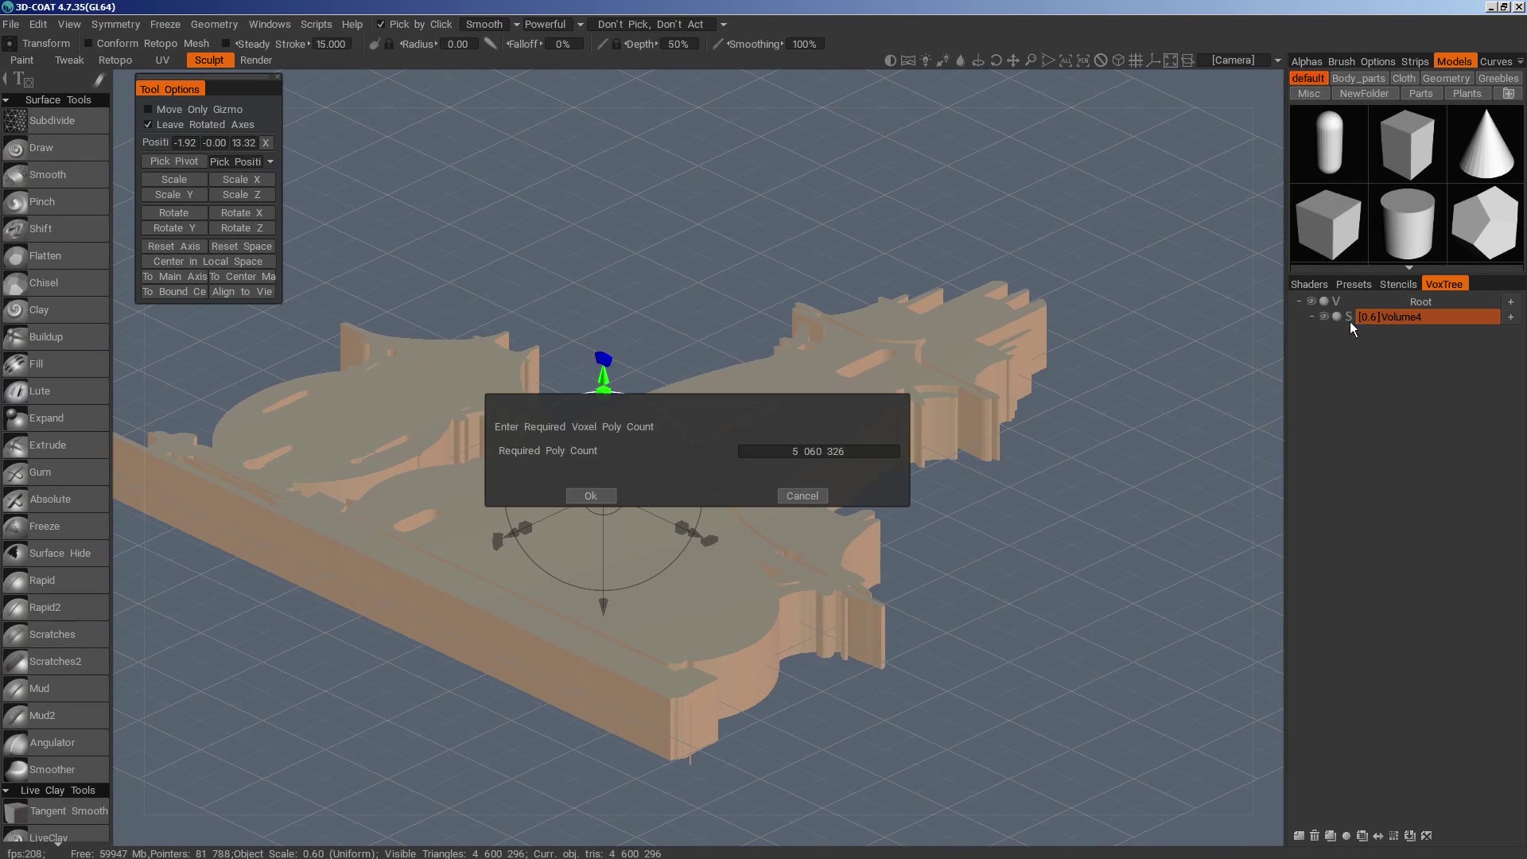
click(802, 497)
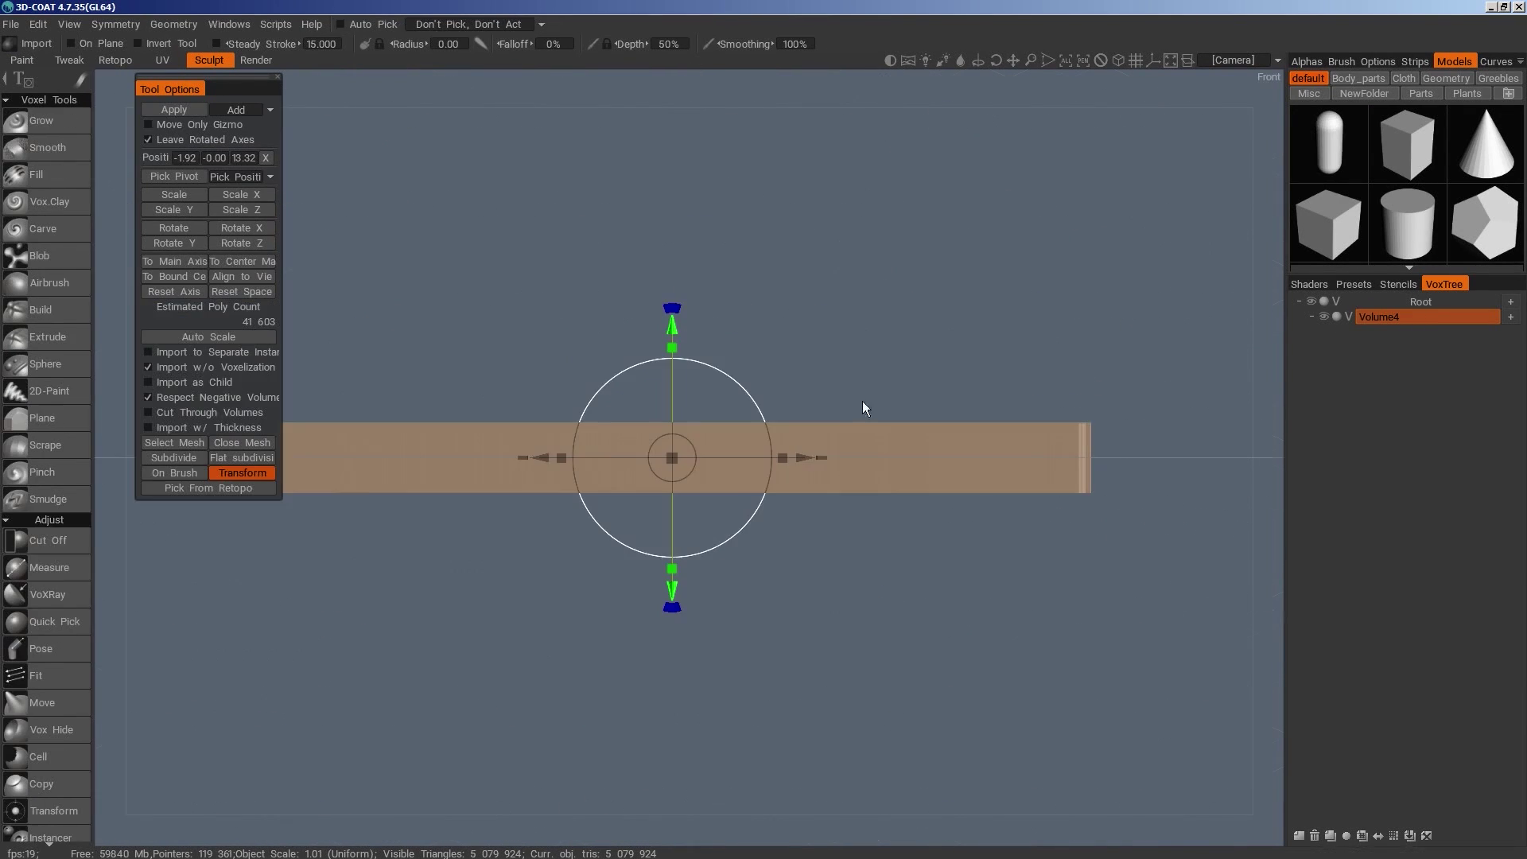
key(KP_7)
scroll(872, 575, down, 3)
middle_drag(1032, 581, 1075, 565)
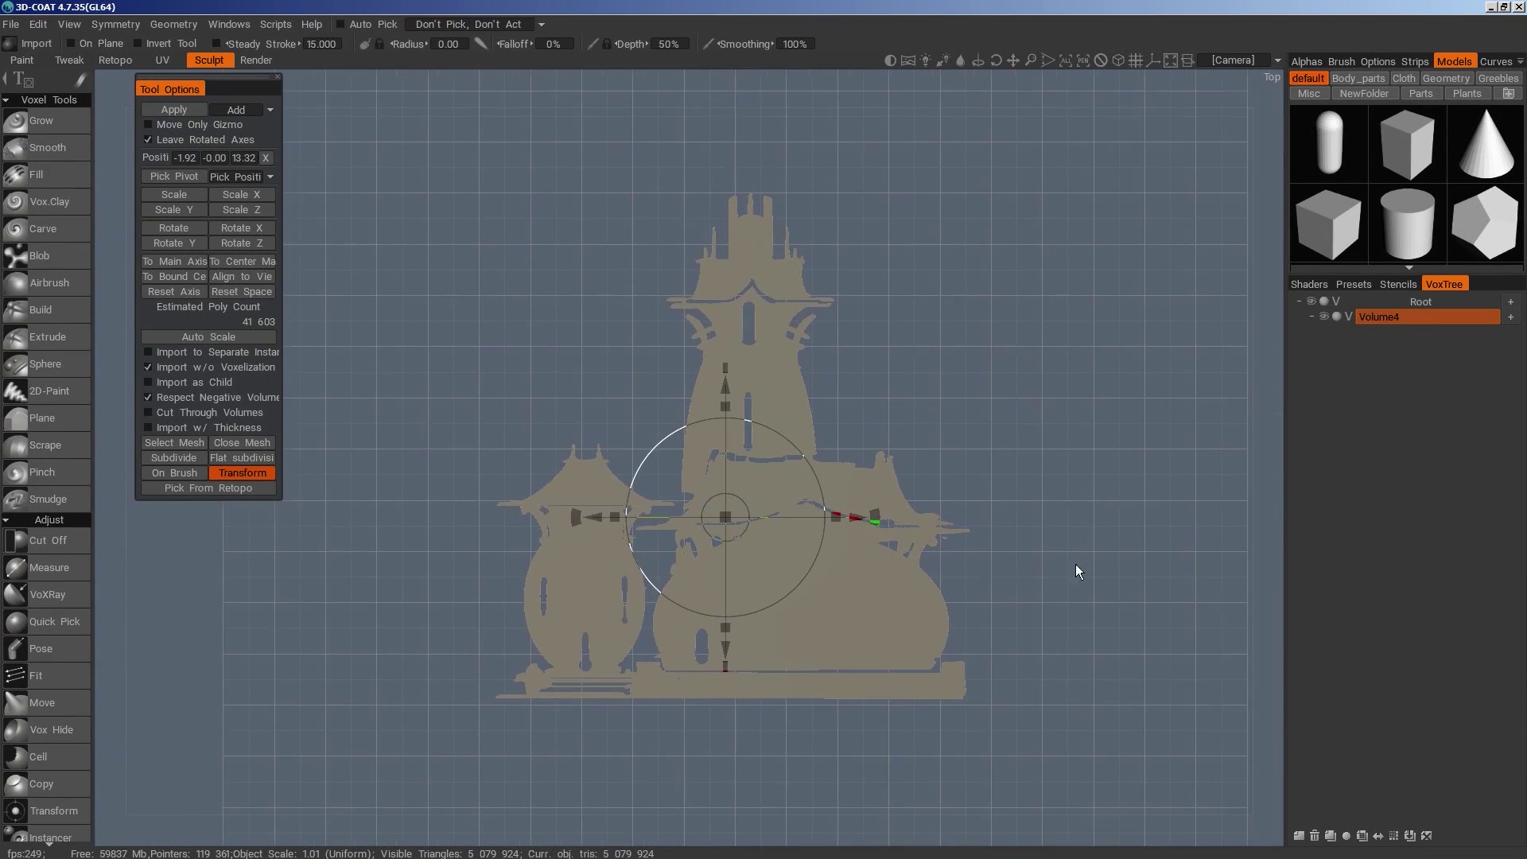
Rotate the temple slab 90 degrees about X so it stands upright
scroll(1075, 565, down, 5)
key(space)
click(1204, 380)
drag(708, 466, 710, 509)
drag(897, 595, 835, 529)
key(space)
click(1001, 404)
click(242, 213)
text(90)
key(Return)
key(KP_2)
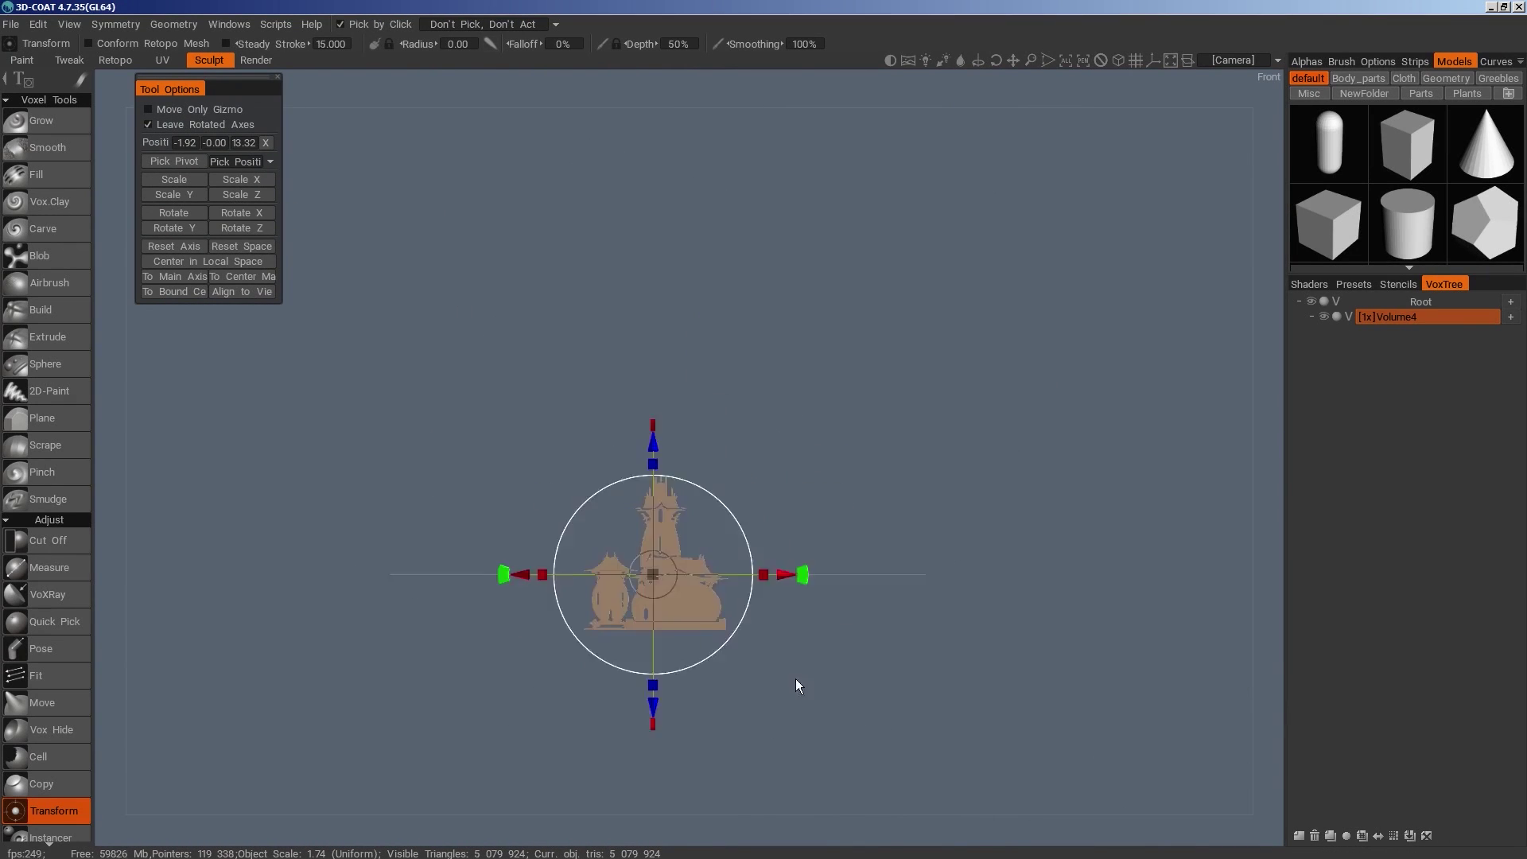
Raise the temple slab to a height position of about 20.25 and move it toward the back of the grid
scroll(795, 681, up, 3)
drag(642, 494, 642, 417)
drag(879, 577, 819, 629)
drag(551, 560, 527, 574)
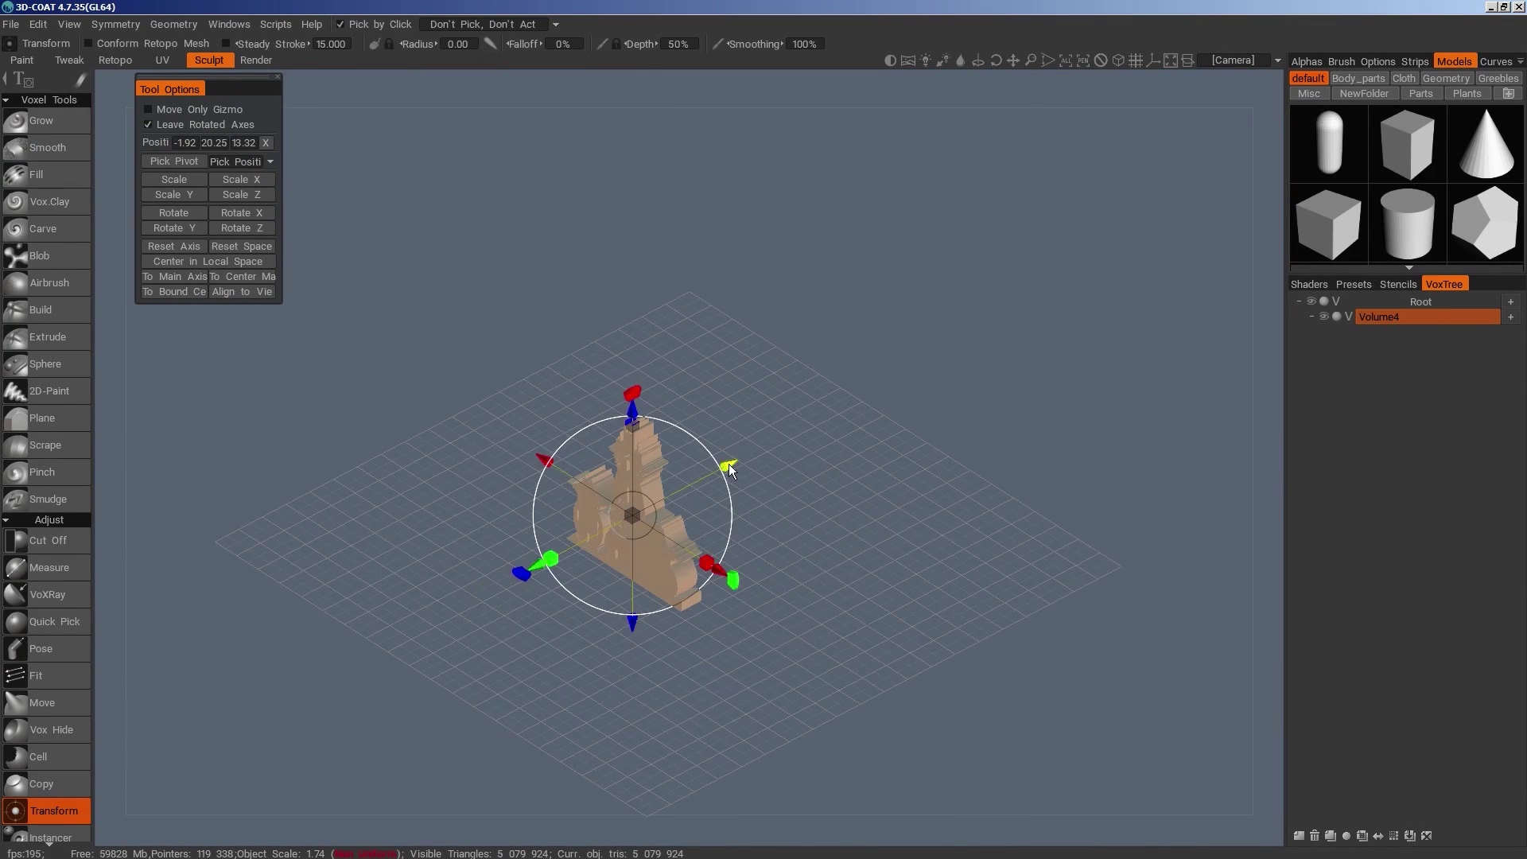
drag(727, 468, 815, 420)
key(KP_2)
scroll(1037, 710, up, 4)
middle_drag(1037, 709, 1139, 550)
right_drag(1121, 551, 994, 547)
drag(994, 547, 935, 598)
drag(915, 410, 966, 396)
Create a new volume and place an ellipsoid primitive about 15.65 × 10.45 × 7.09 over the main hall's body
click(1298, 835)
key(space)
click(197, 94)
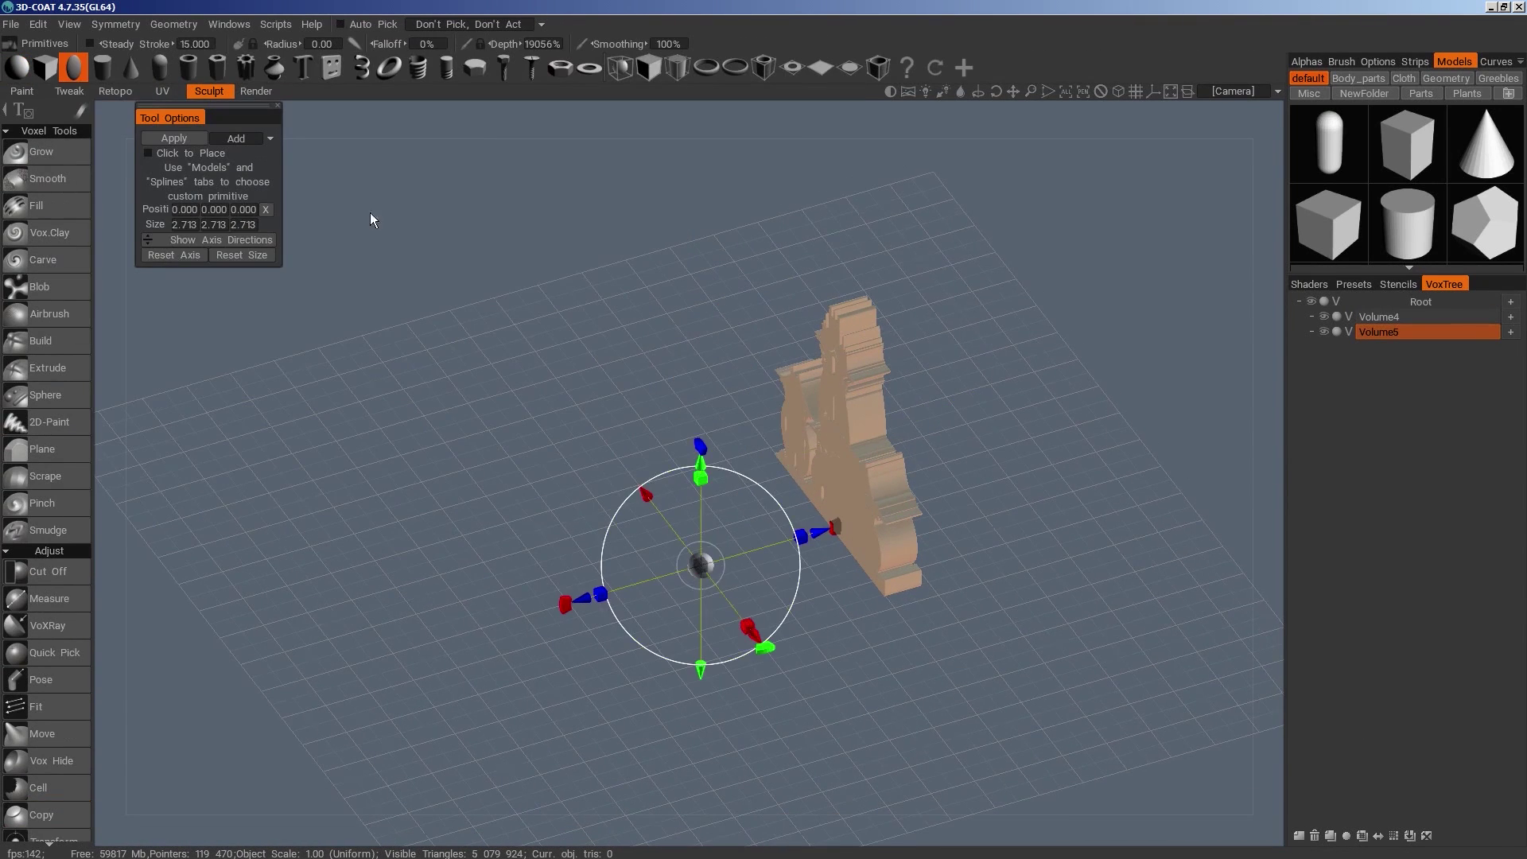
key(KP_2)
drag(700, 567, 856, 587)
drag(726, 456, 726, 407)
drag(835, 537, 968, 537)
drag(725, 427, 726, 374)
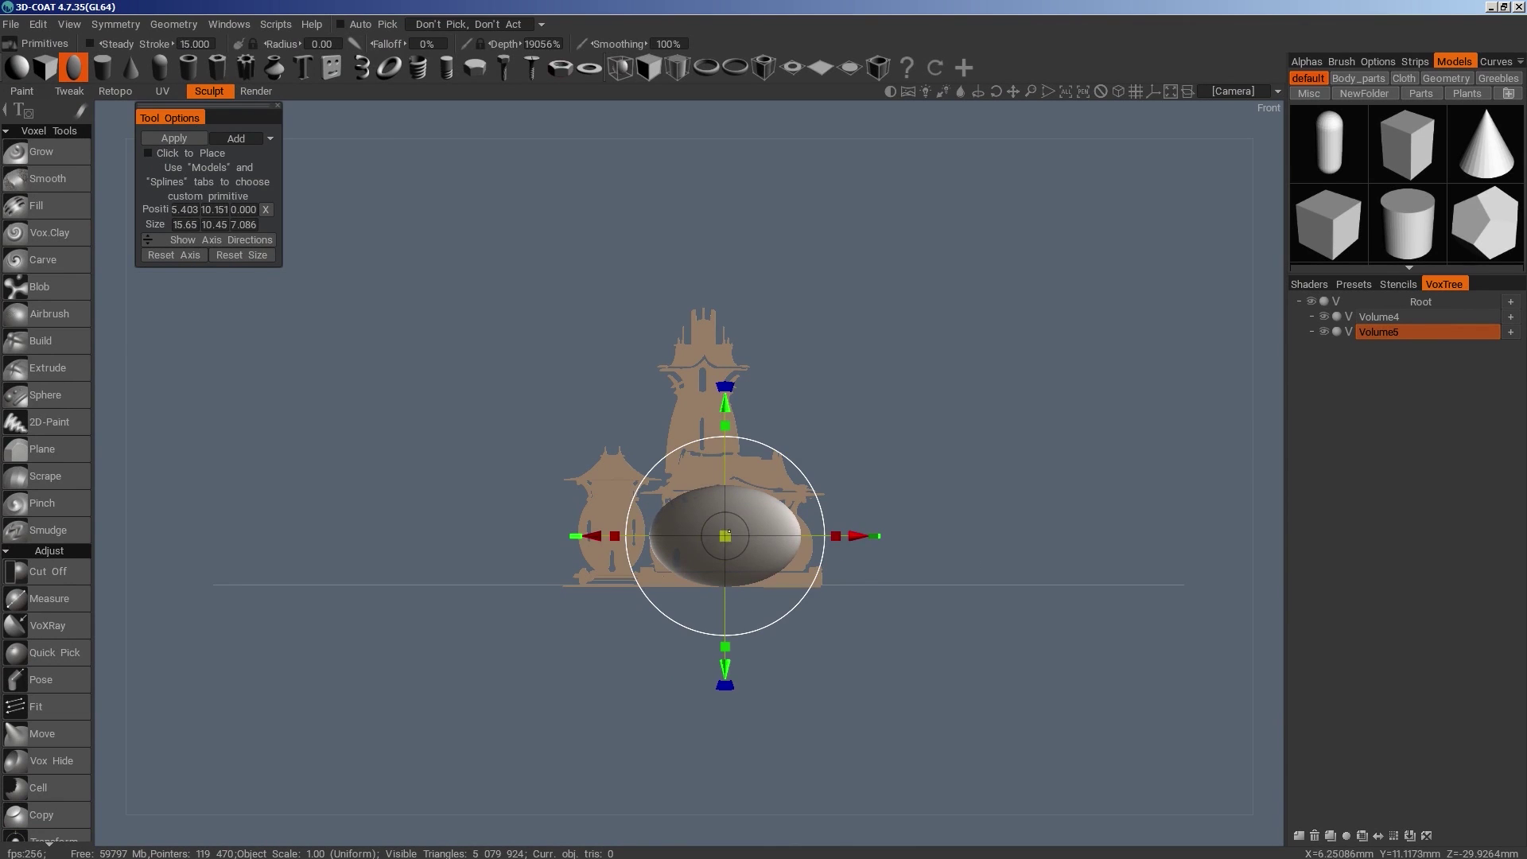
Resize the hall ellipsoid to about 17.18 × 11.9 × 15.37, fit it to the silhouette and apply it to the volume
drag(725, 536, 730, 416)
drag(859, 552, 837, 553)
drag(730, 422, 729, 415)
alt+drag(931, 446, 902, 548)
alt+drag(954, 669, 995, 684)
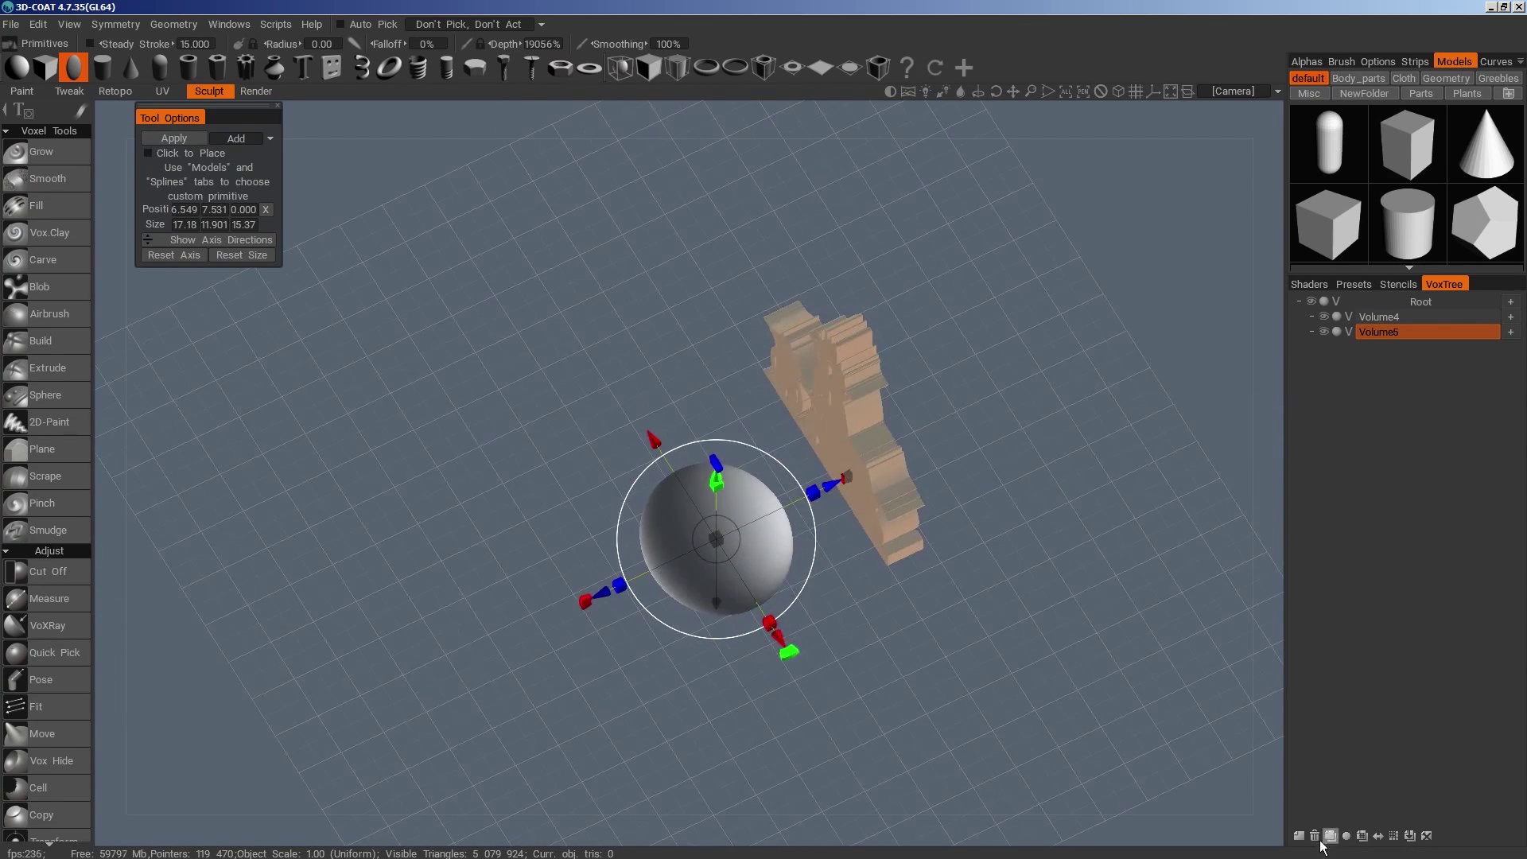
key(Return)
alt+drag(1071, 733, 958, 601)
Add another volume with an ellipsoid about 7.48 × 9.93 × 8.67 fitted to the small left tower's body, set off in depth
click(1303, 834)
alt+drag(903, 551, 910, 568)
drag(695, 565, 698, 565)
drag(651, 438, 650, 421)
alt+drag(907, 509, 830, 638)
drag(764, 384, 712, 430)
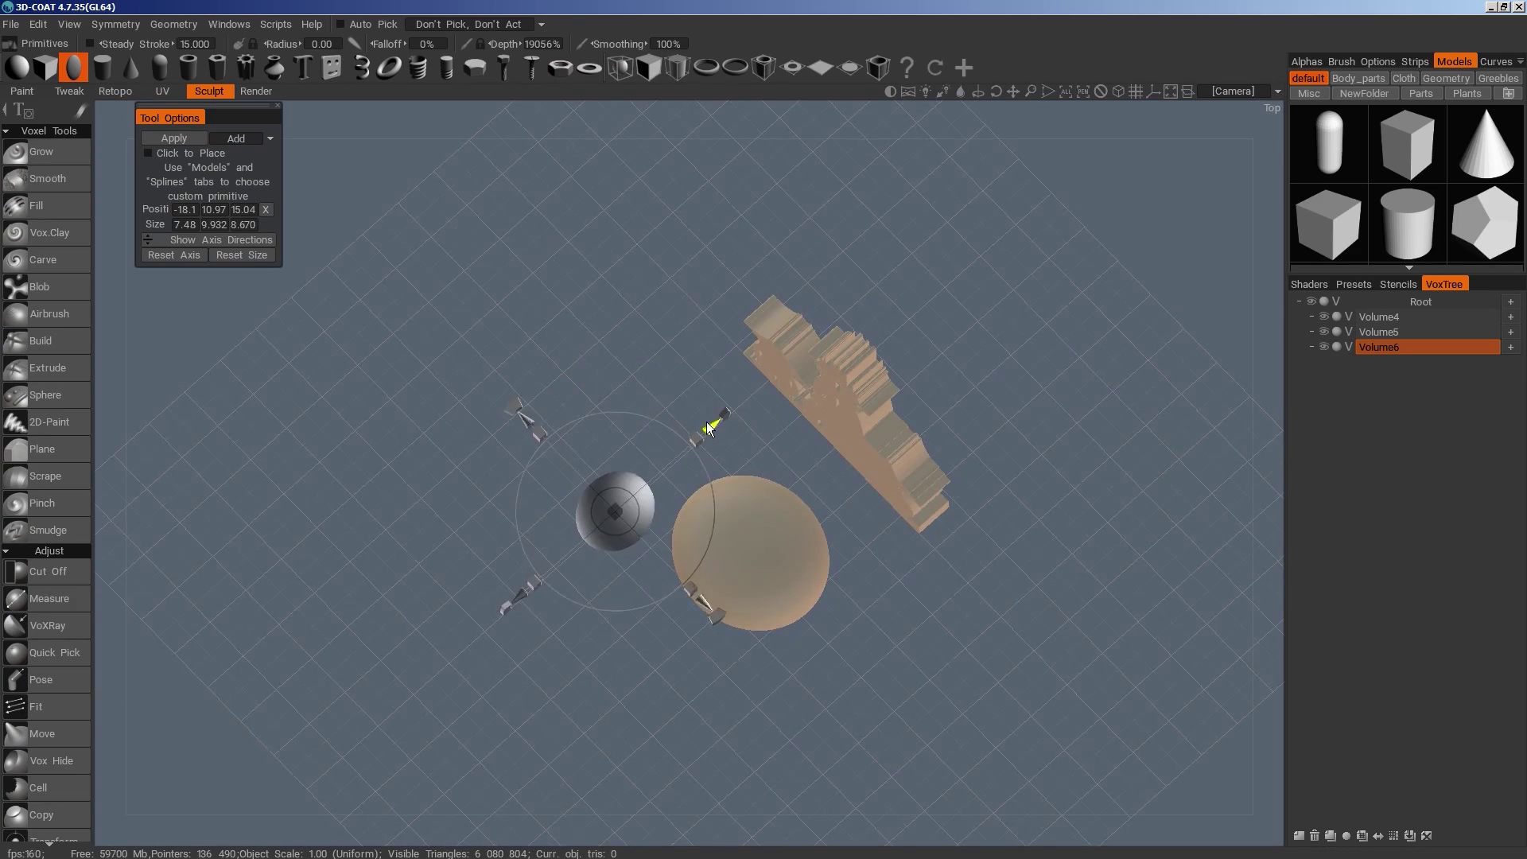
alt+drag(931, 584, 907, 680)
key(Return)
Create a volume for the central tower, stretch its ellipsoid to about 9.55 × 29.83 × 8.84 and move it behind the hall ellipsoid
click(1300, 836)
drag(769, 574, 865, 584)
alt+drag(939, 620, 1006, 454)
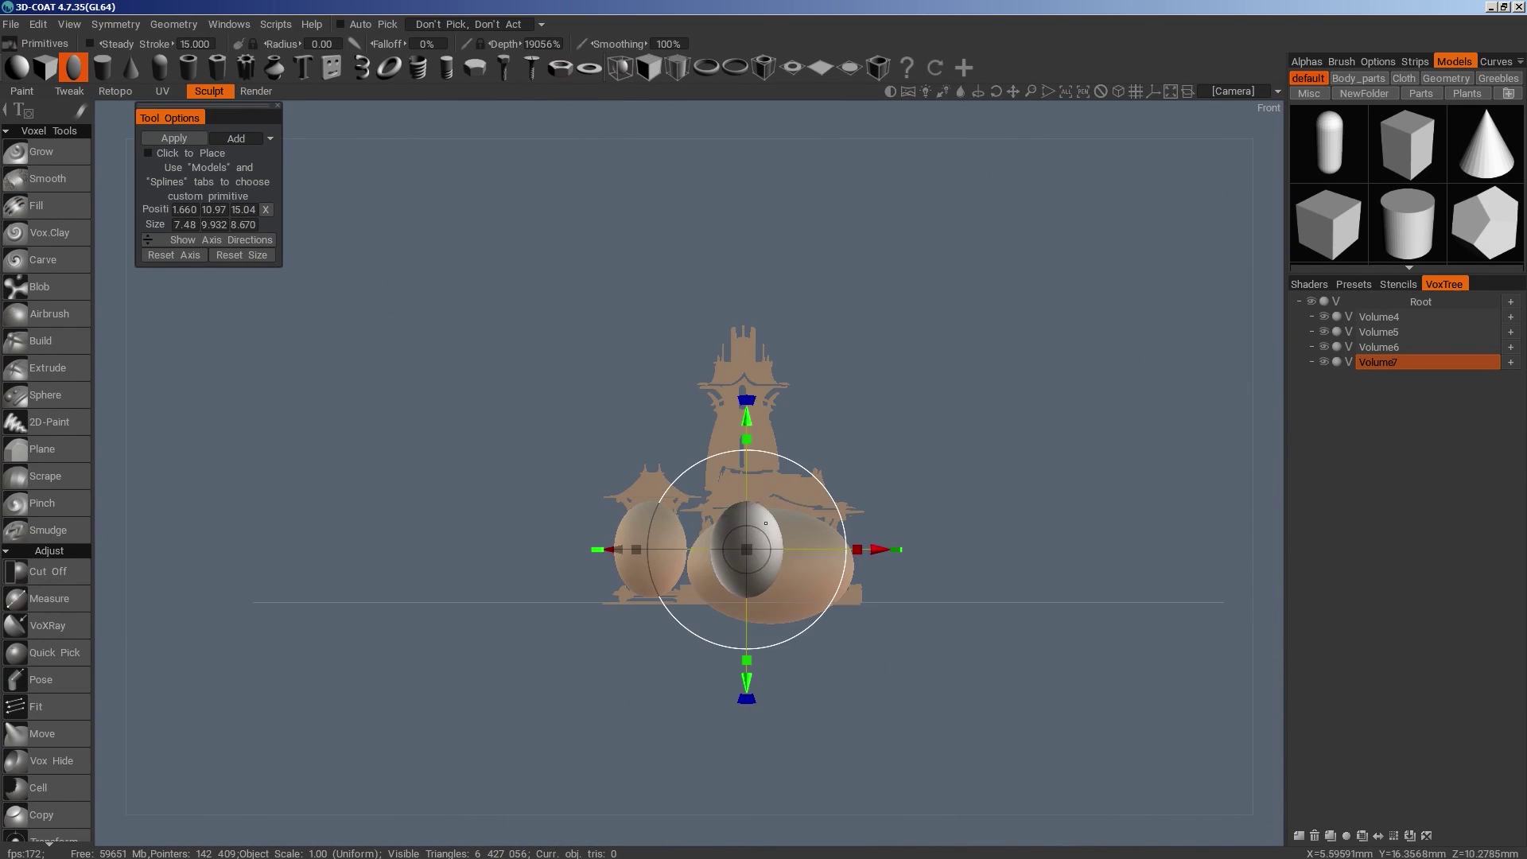
drag(746, 549, 832, 641)
drag(859, 552, 783, 700)
drag(560, 627, 632, 613)
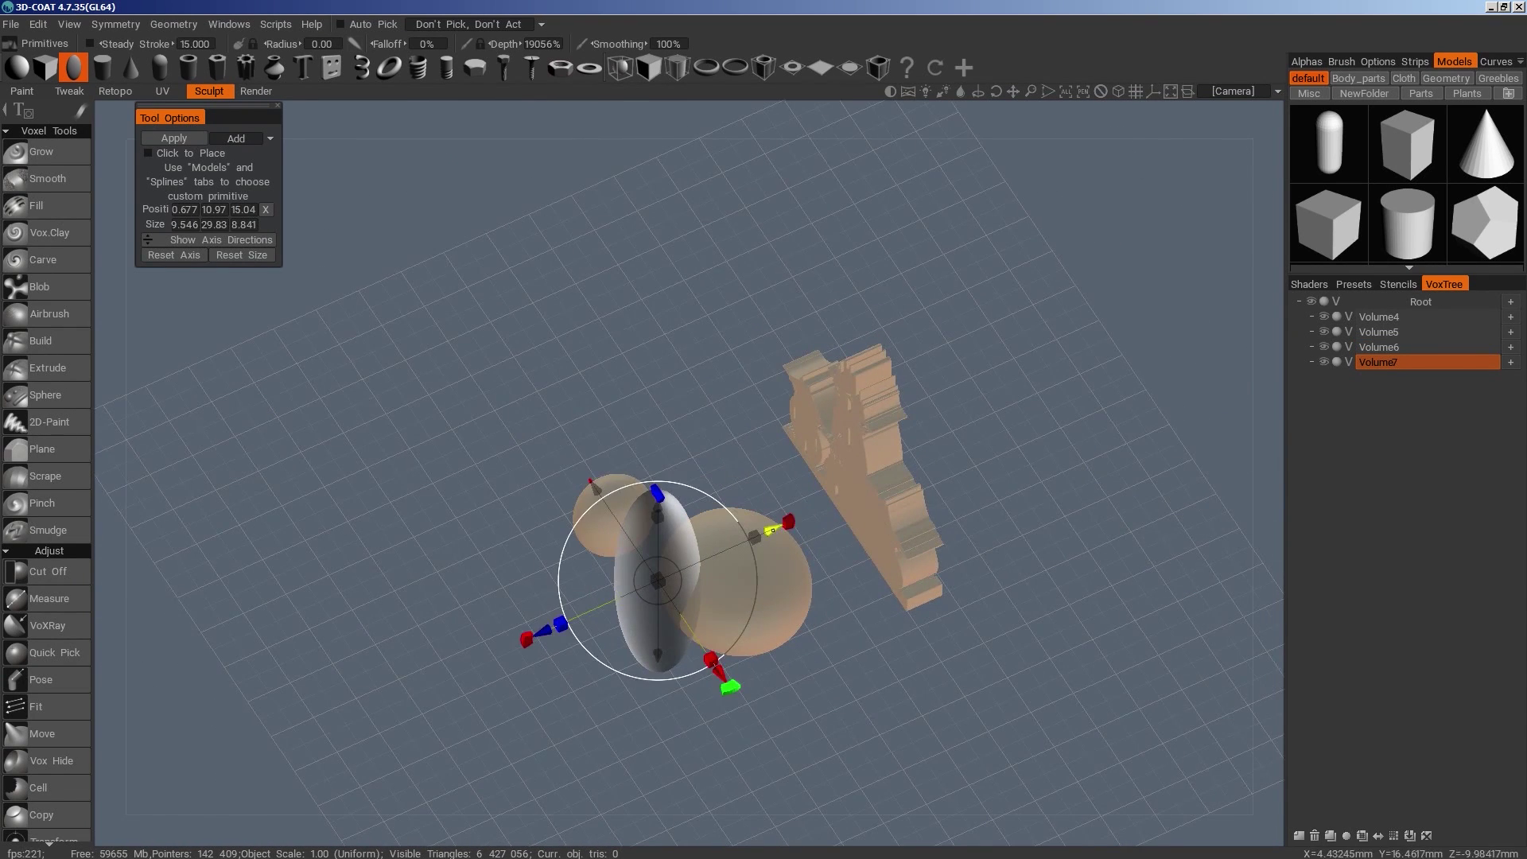
drag(771, 531, 889, 479)
Raise the central tower's ellipsoid to about 19.51, resize it to about 8.23 × 25.92 × 8.75 and apply it
alt+drag(964, 727, 1034, 589)
drag(742, 421, 742, 411)
scroll(745, 430, up, 4)
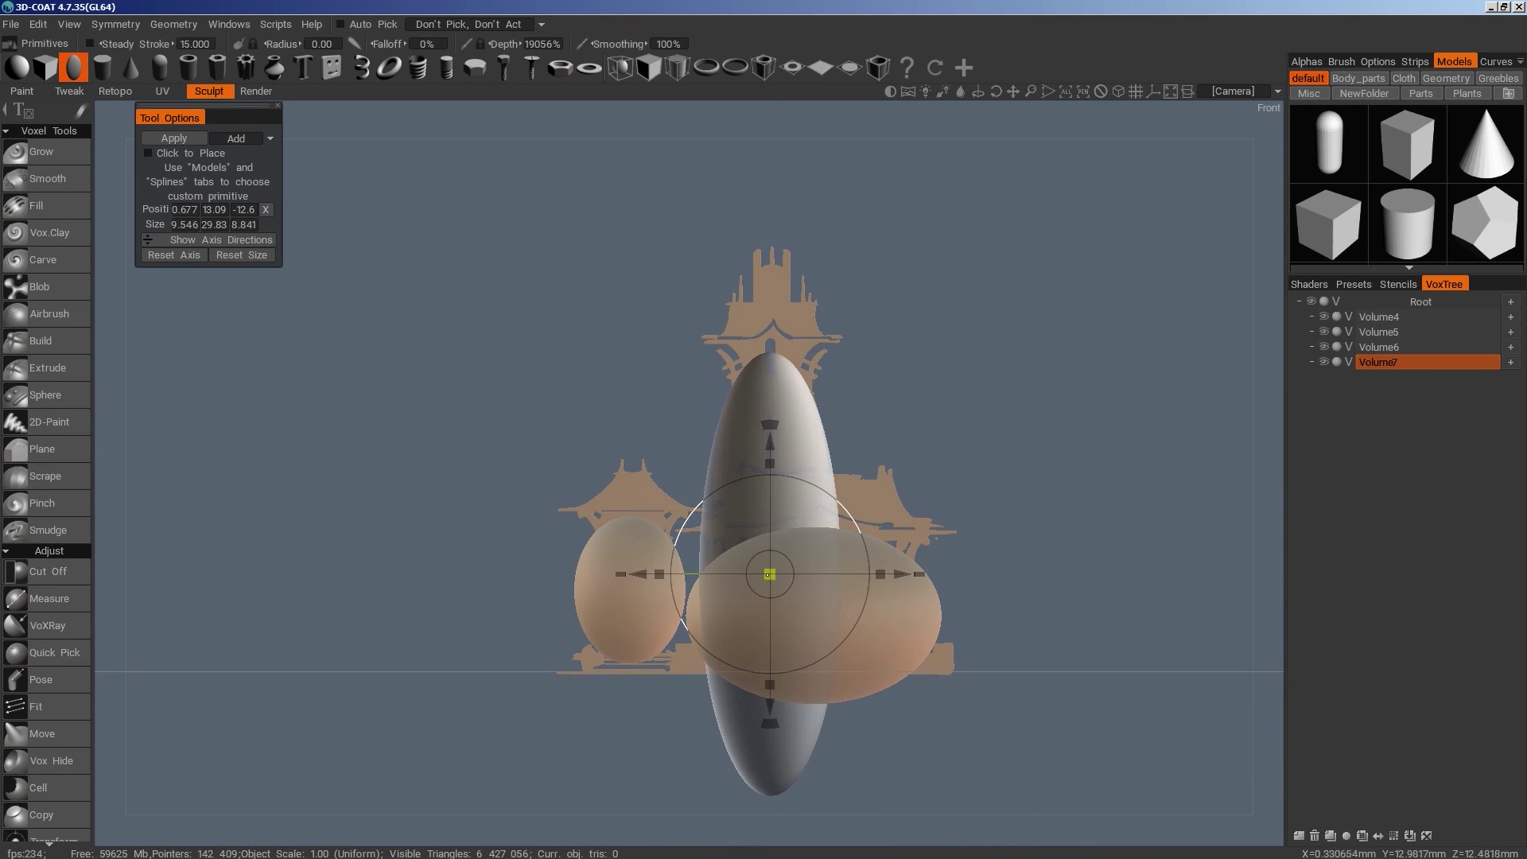
drag(770, 573, 769, 579)
drag(770, 441, 770, 392)
drag(880, 525, 871, 525)
alt+drag(1066, 612, 827, 497)
drag(774, 395, 776, 414)
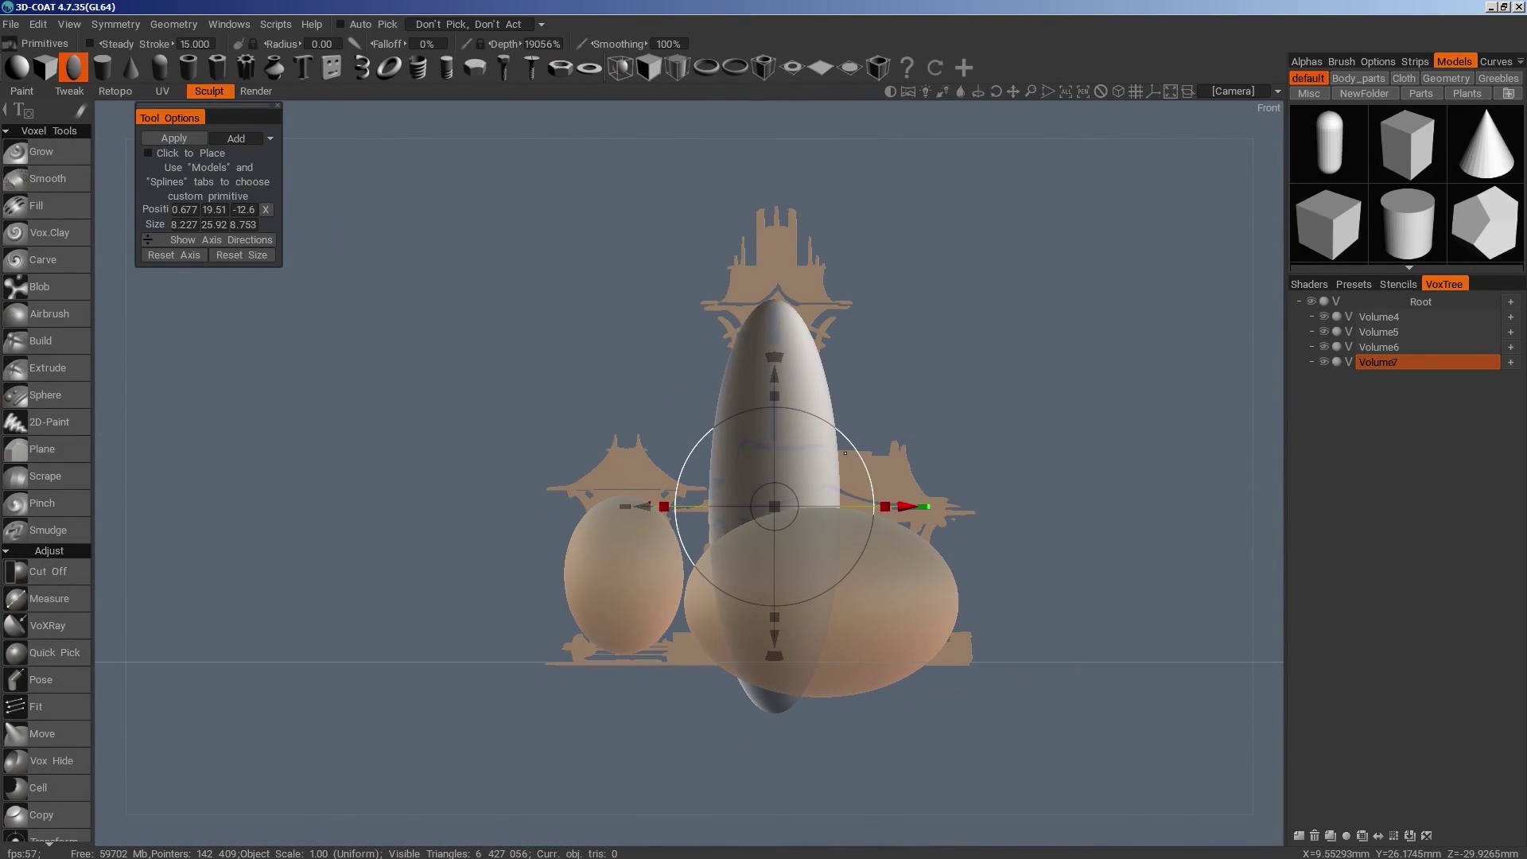
key(Return)
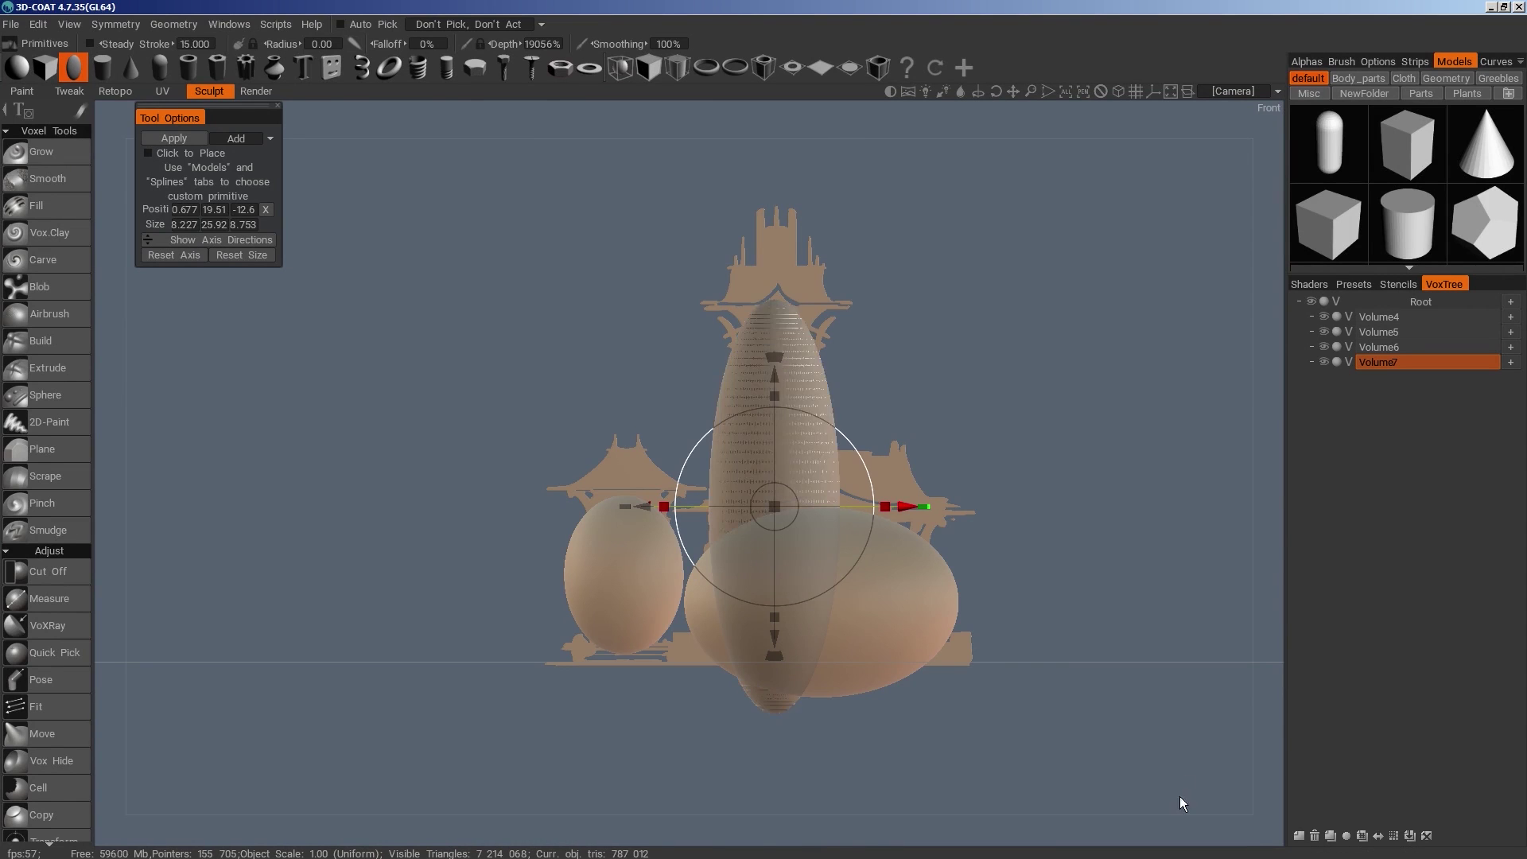
drag(1183, 805, 1034, 692)
Add a new volume with a box primitive and flatten it to about 57.86 × 4.16 × 57.86 as the temple base
key(space)
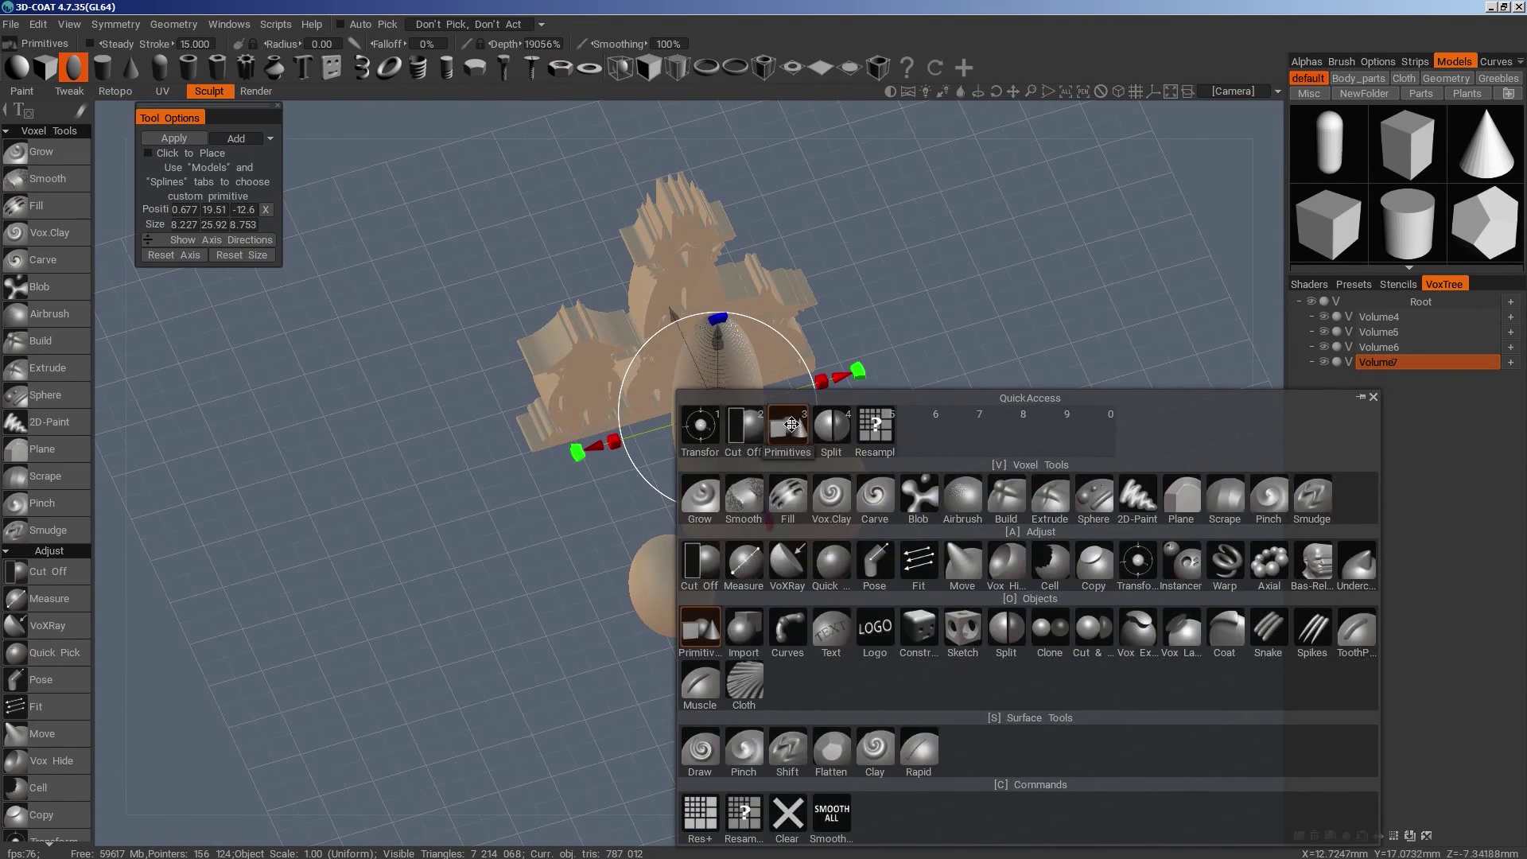
click(791, 424)
click(45, 68)
click(1299, 836)
key(KP_2)
key(space)
click(712, 426)
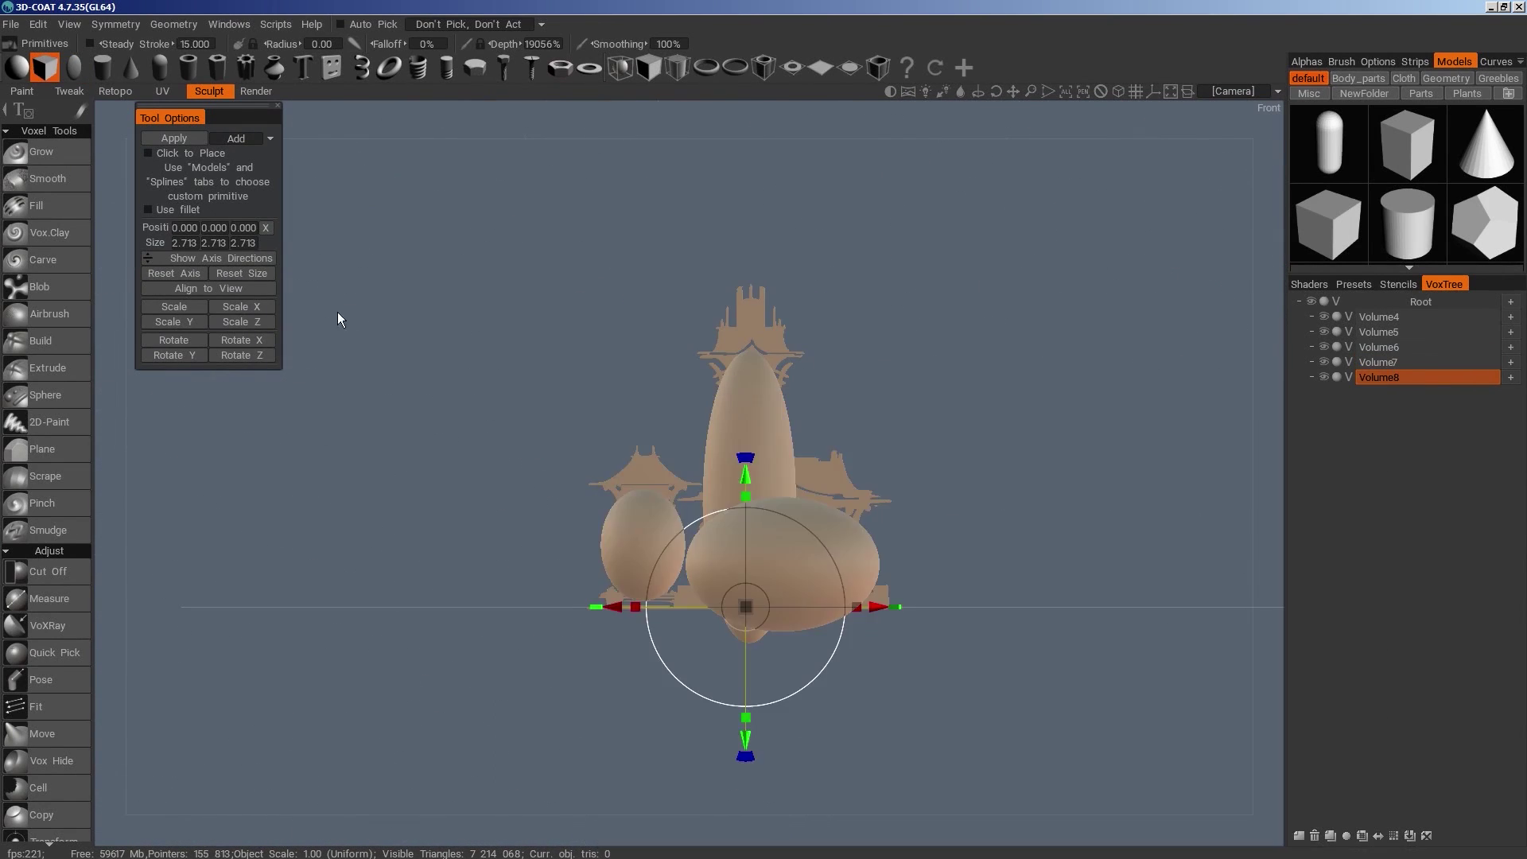
drag(746, 610, 989, 651)
drag(746, 496, 746, 600)
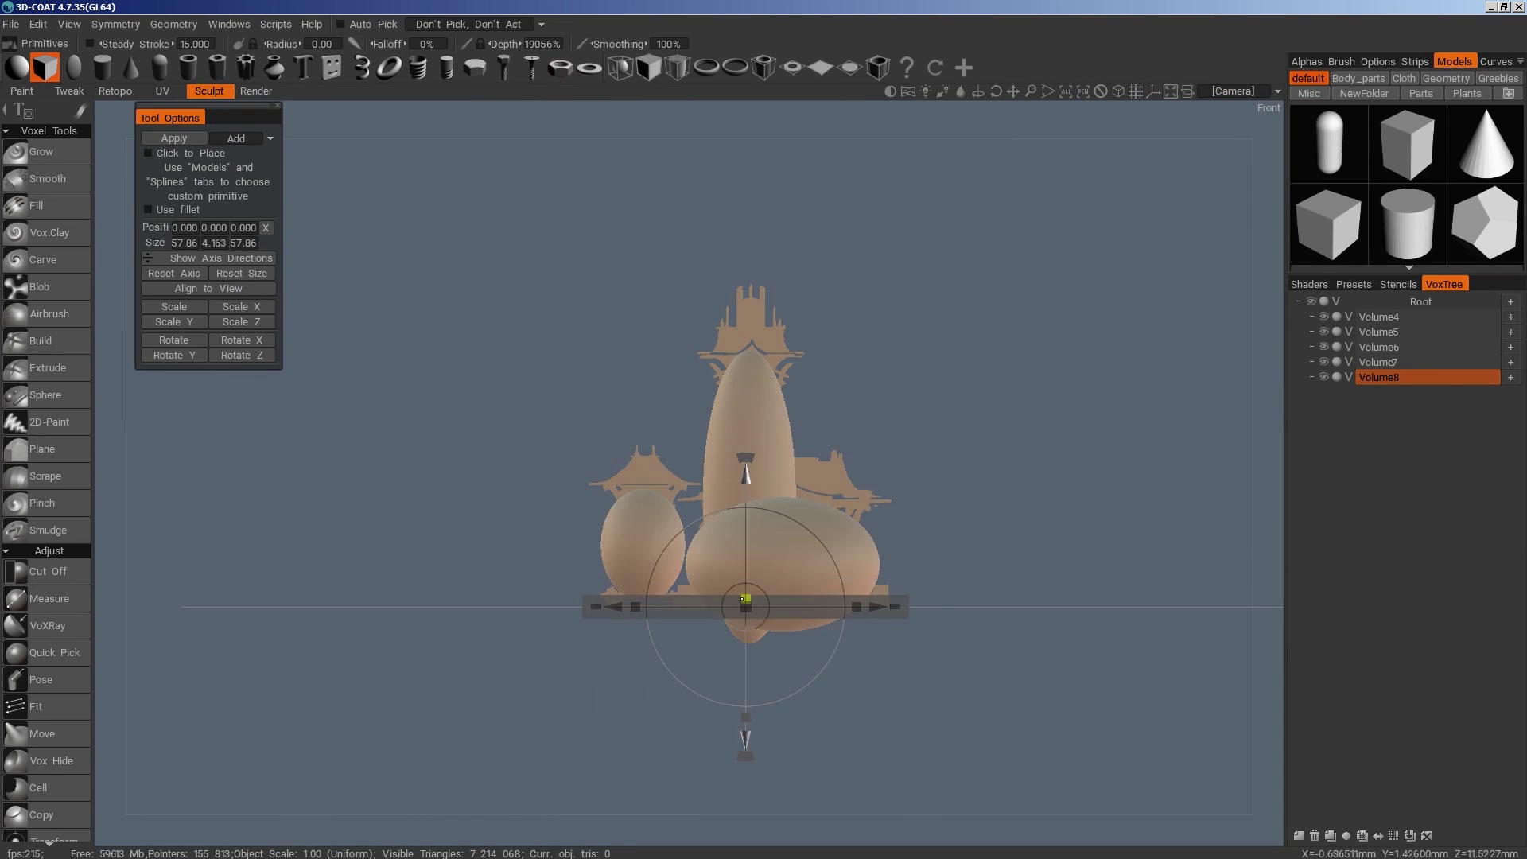
Resize the base box to about 50.78 × 4.58 × 44.02 to fit under the ellipsoids and apply it
drag(923, 517, 1077, 618)
key(KP_2)
drag(856, 608, 842, 609)
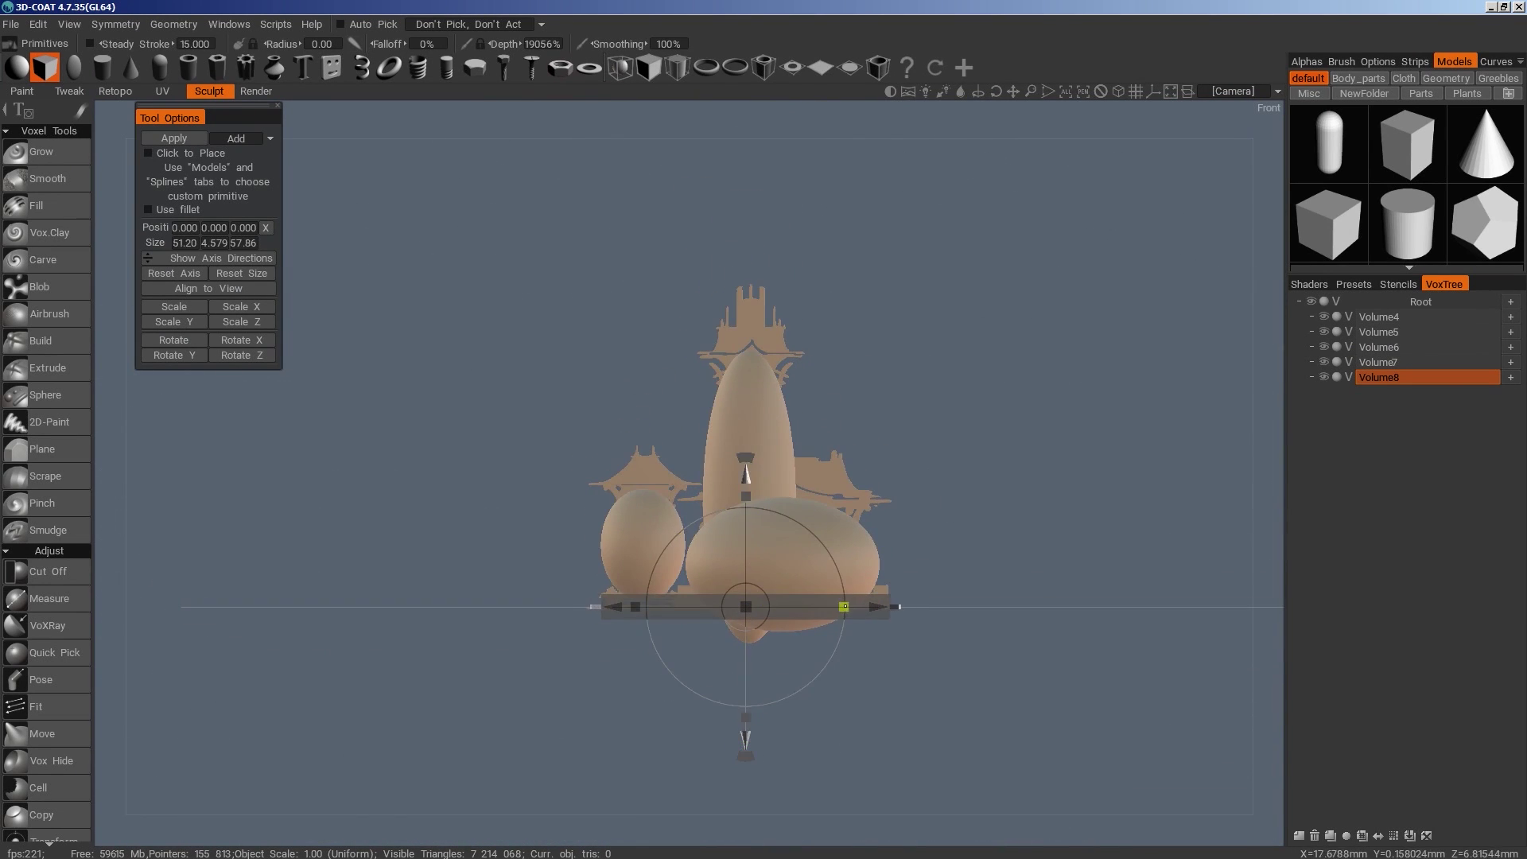
drag(987, 509, 1118, 642)
drag(806, 543, 788, 535)
mouse_move(863, 649)
mouse_down()
mouse_move(979, 576)
mouse_move(713, 664)
mouse_move(1023, 624)
mouse_move(1010, 573)
mouse_up()
Split the left half of the small left tower's roof off the silhouette volume with a rectangular selection
scroll(620, 465, up, 3)
middle_drag(614, 468, 739, 459)
key(h)
key(space)
click(537, 264)
key(e)
click(961, 309)
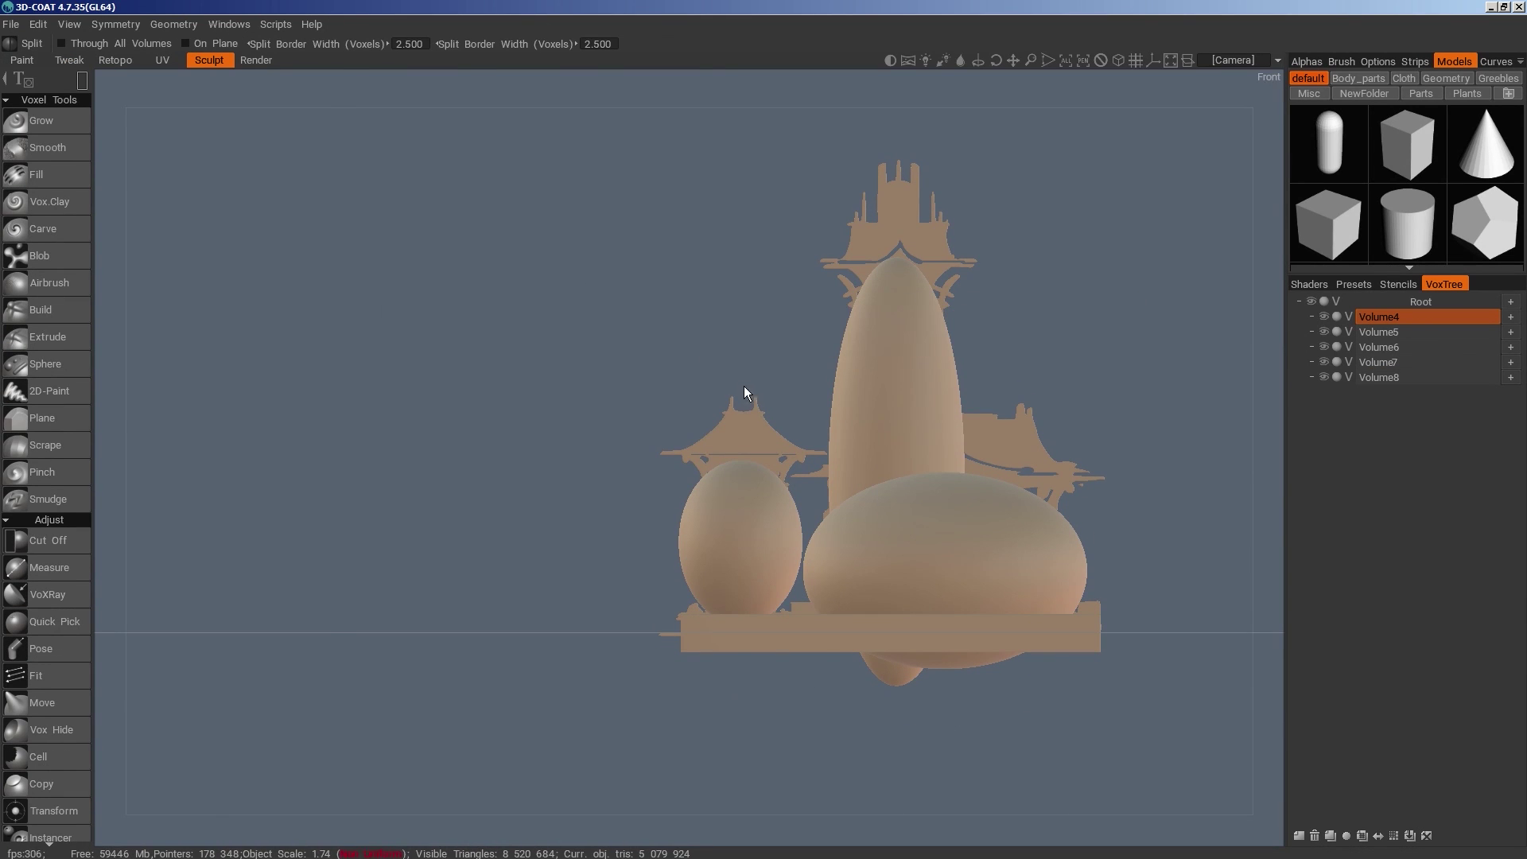
drag(740, 382, 627, 484)
Move the split roof half out beside the temple and forward to about -42.6, 22.02, 46.01
key(space)
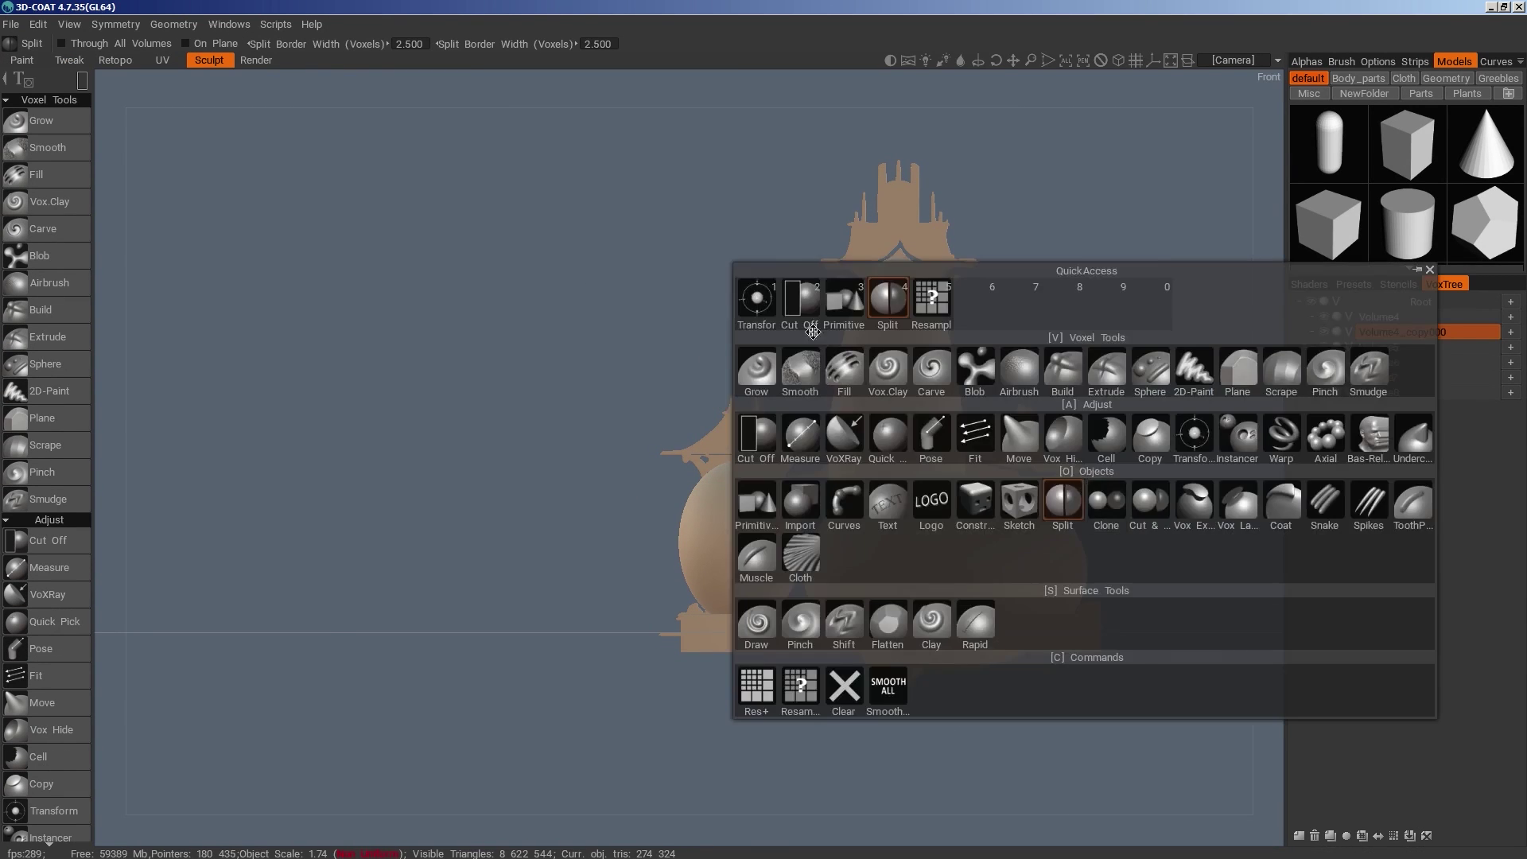
click(756, 300)
drag(846, 453, 670, 453)
drag(661, 625, 784, 696)
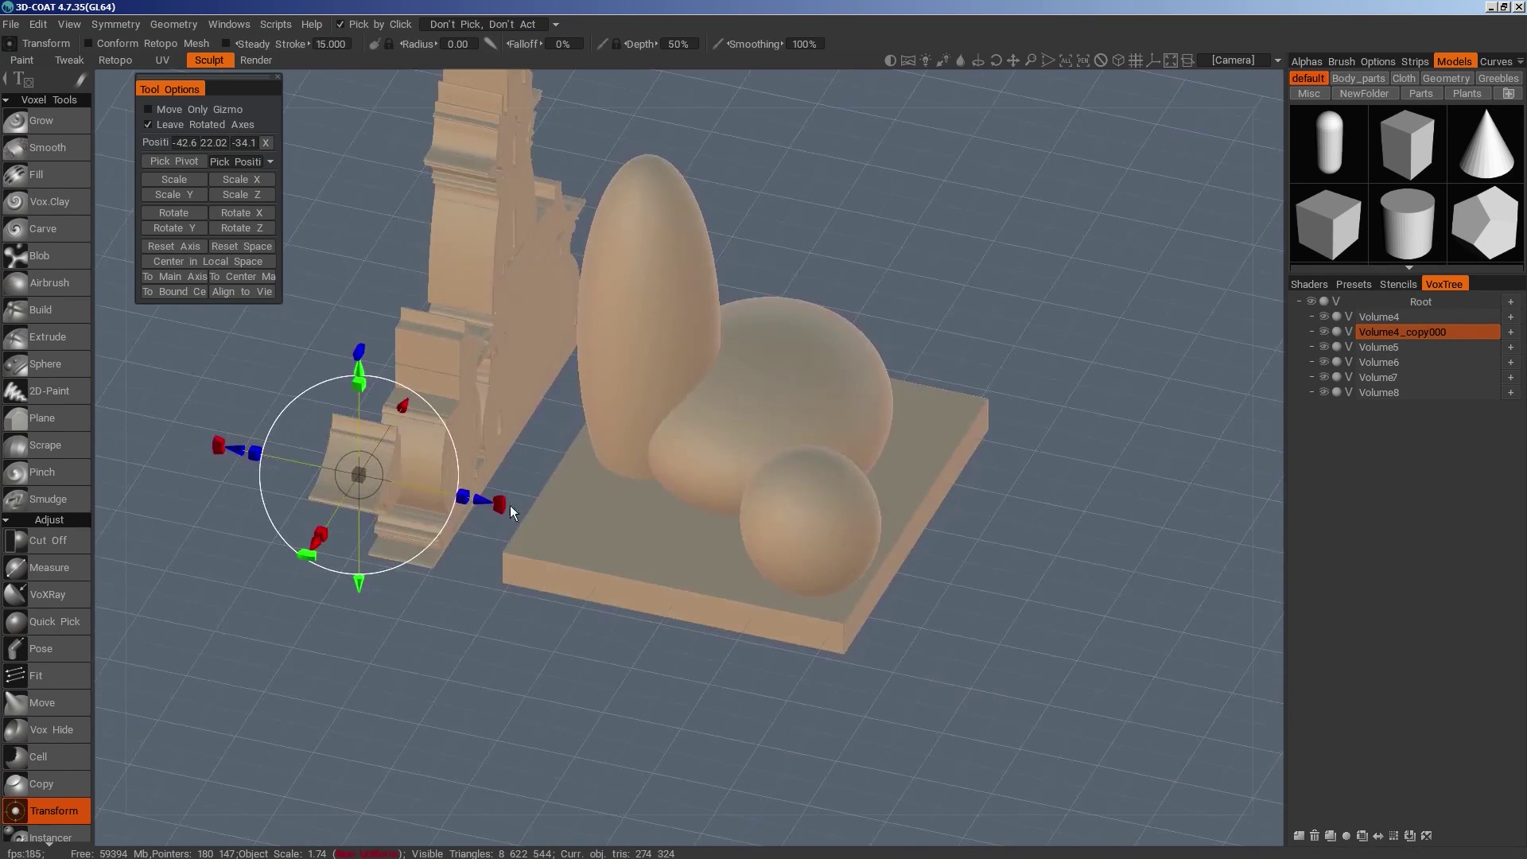
mouse_move(493, 502)
mouse_down()
mouse_move(1114, 563)
mouse_move(876, 631)
mouse_up()
Set up rectangular Cut Off in side view with Z-axis mirror symmetry centred on the roof half's bounding box
key(space)
click(643, 431)
key(e)
click(961, 427)
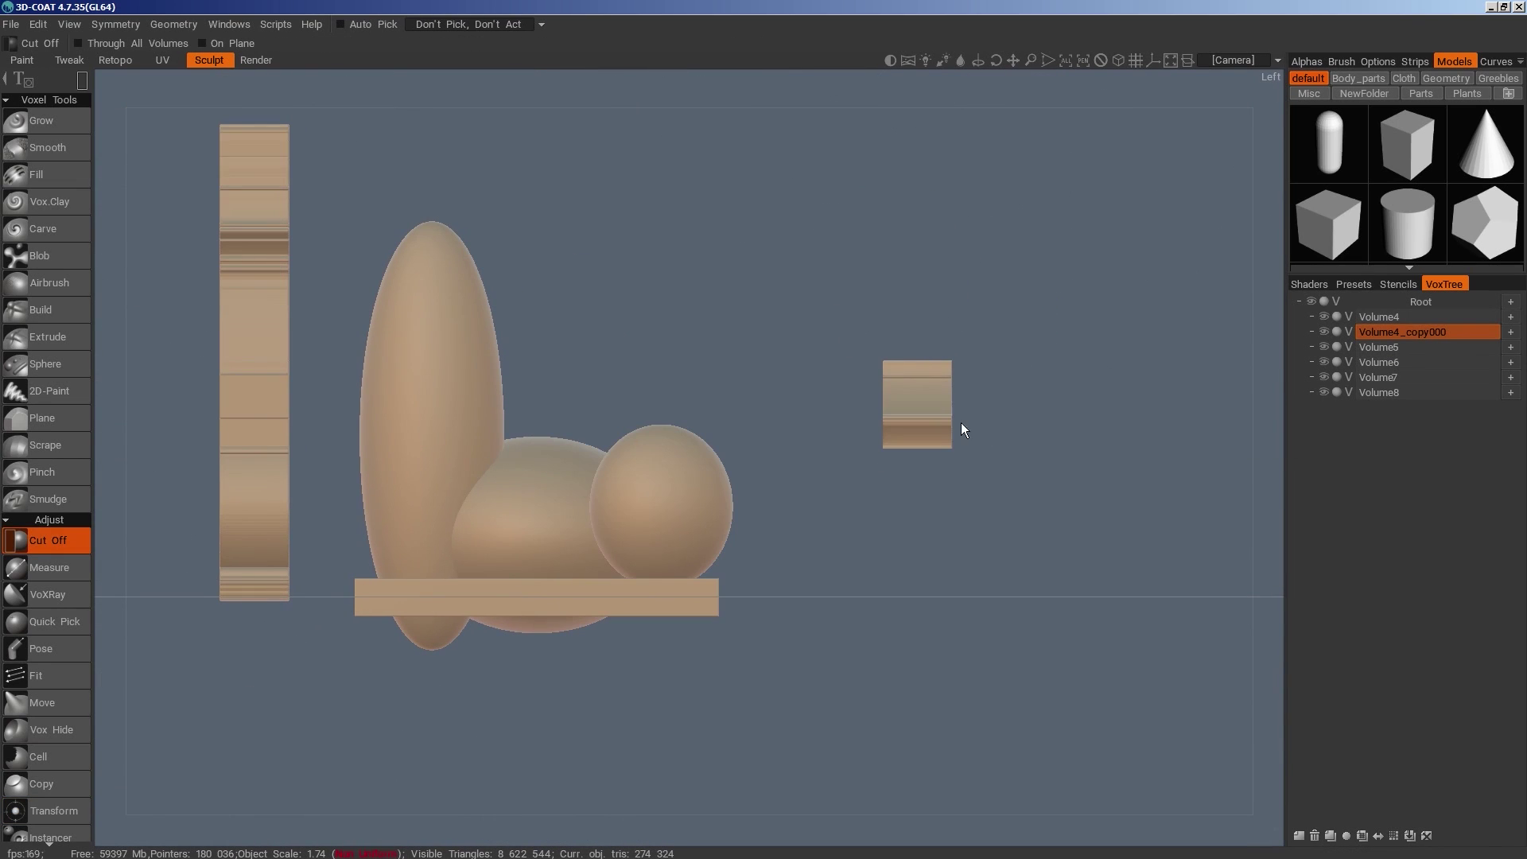
key(s)
click(867, 442)
click(918, 508)
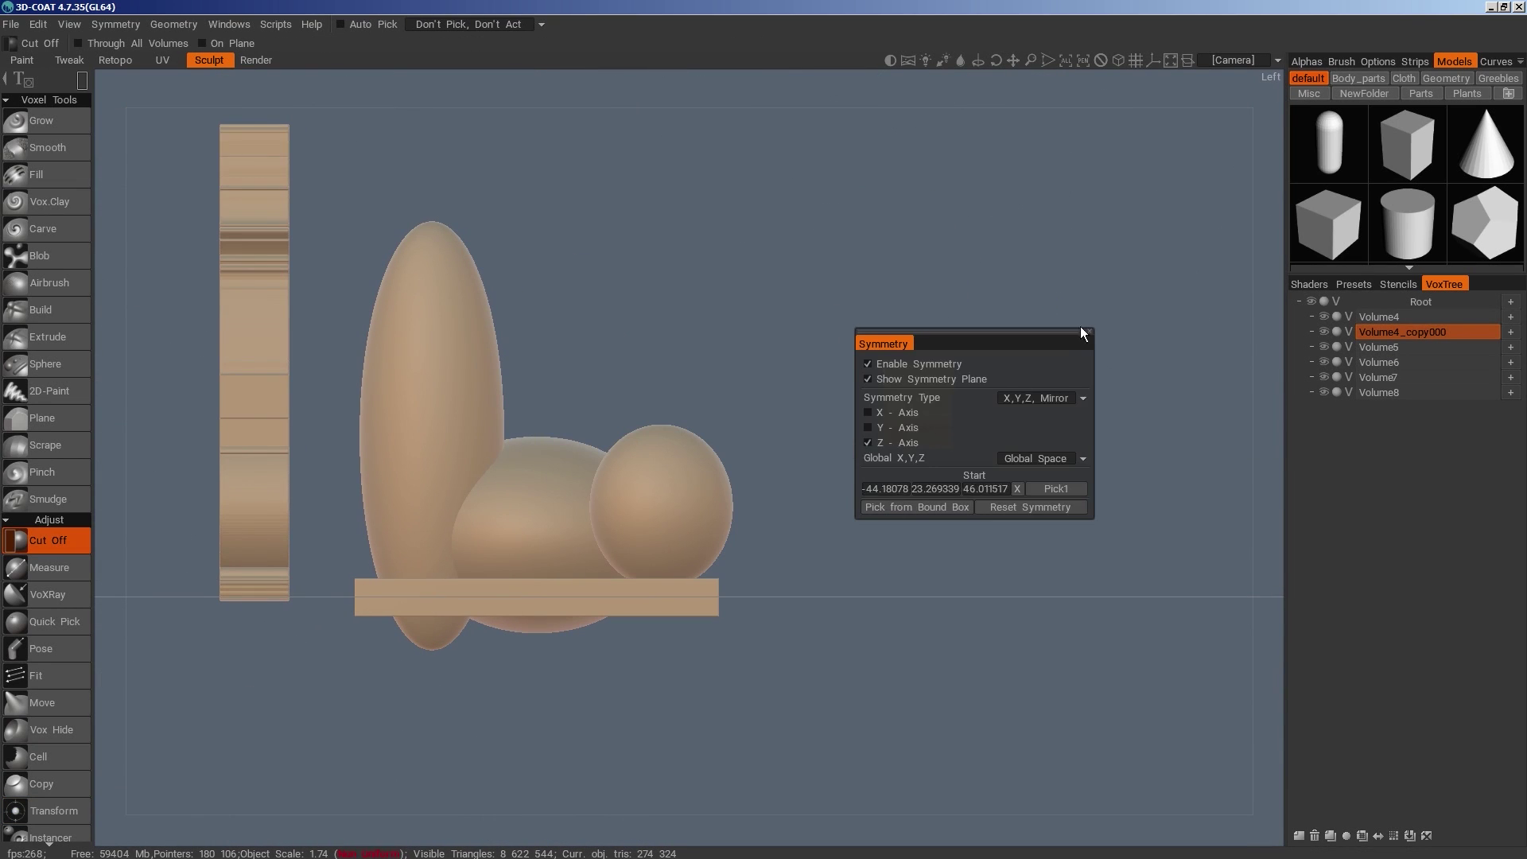
click(1087, 331)
Cut the roof half with mirrored rectangles to leave legs below, end posts on top and recessed side faces
drag(947, 427, 927, 461)
mouse_move(1026, 518)
alt+mouse_down()
mouse_move(894, 537)
mouse_move(1032, 512)
alt+mouse_up()
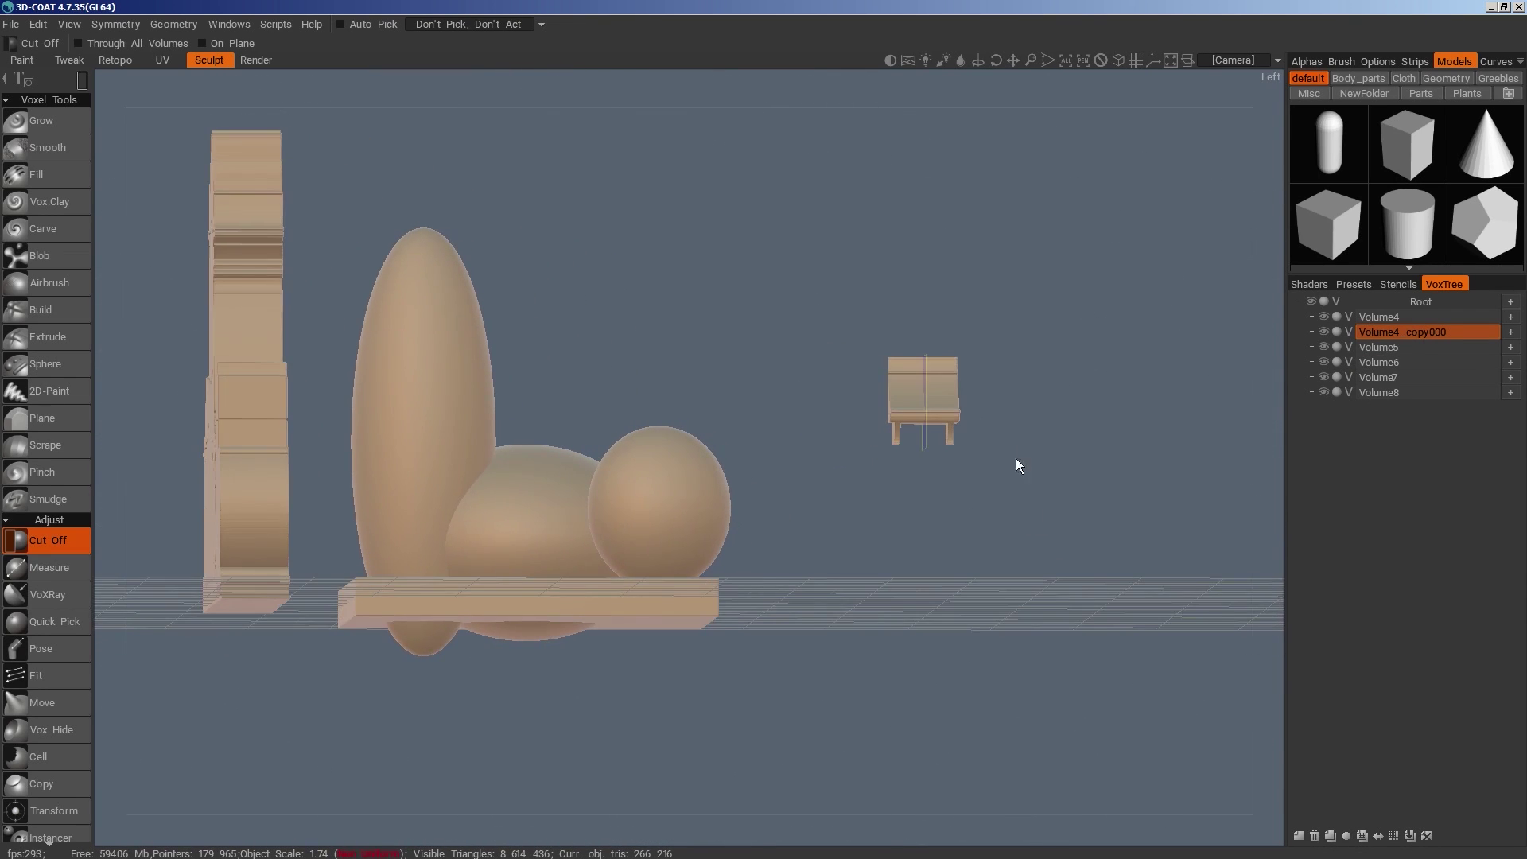
drag(888, 344, 947, 376)
drag(950, 381, 974, 414)
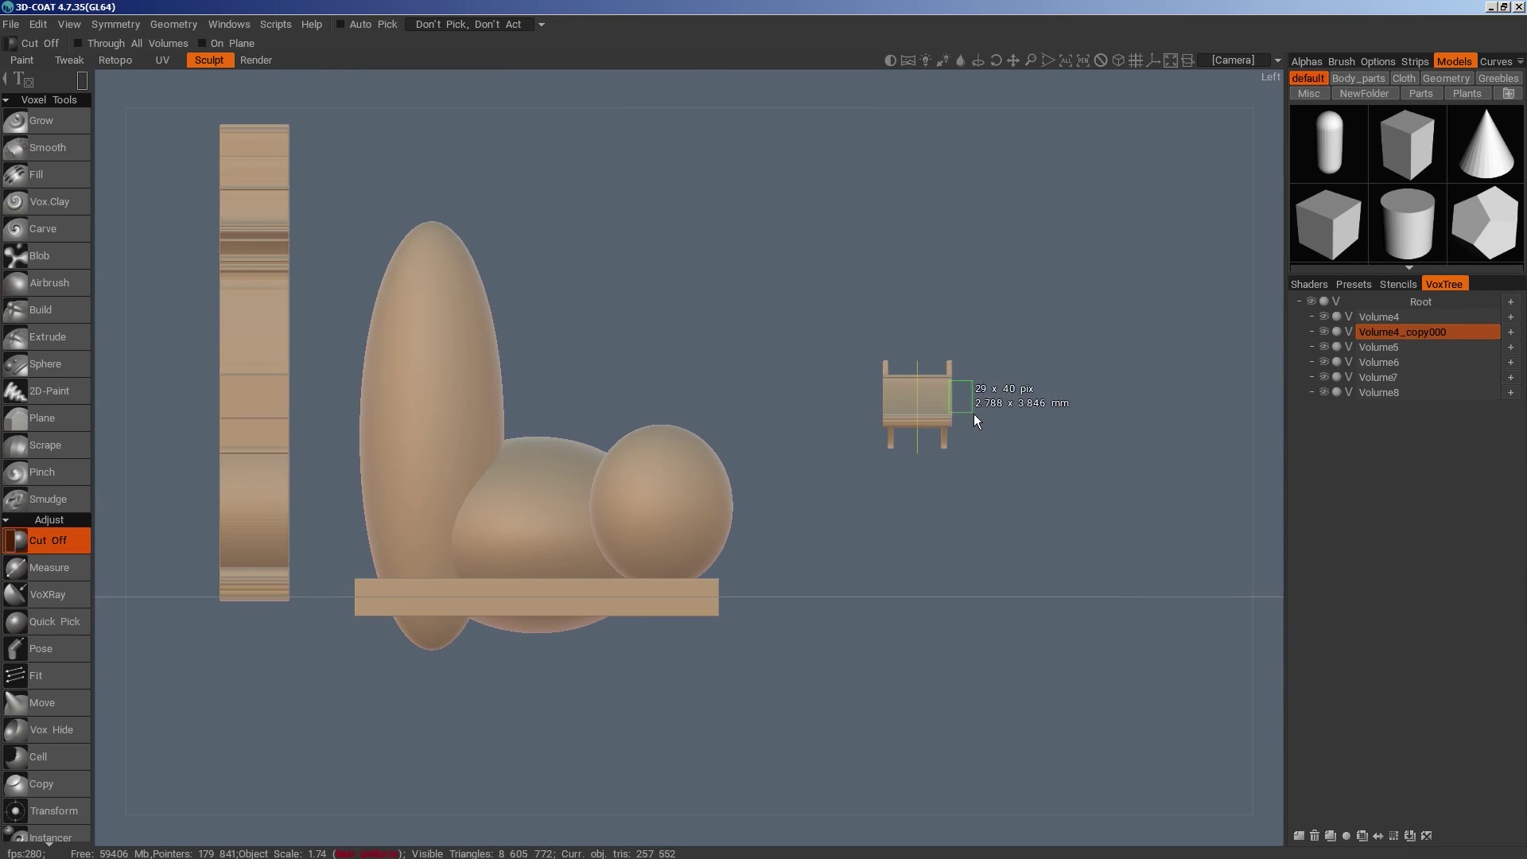
right_drag(1021, 467, 915, 445)
alt+drag(835, 503, 800, 460)
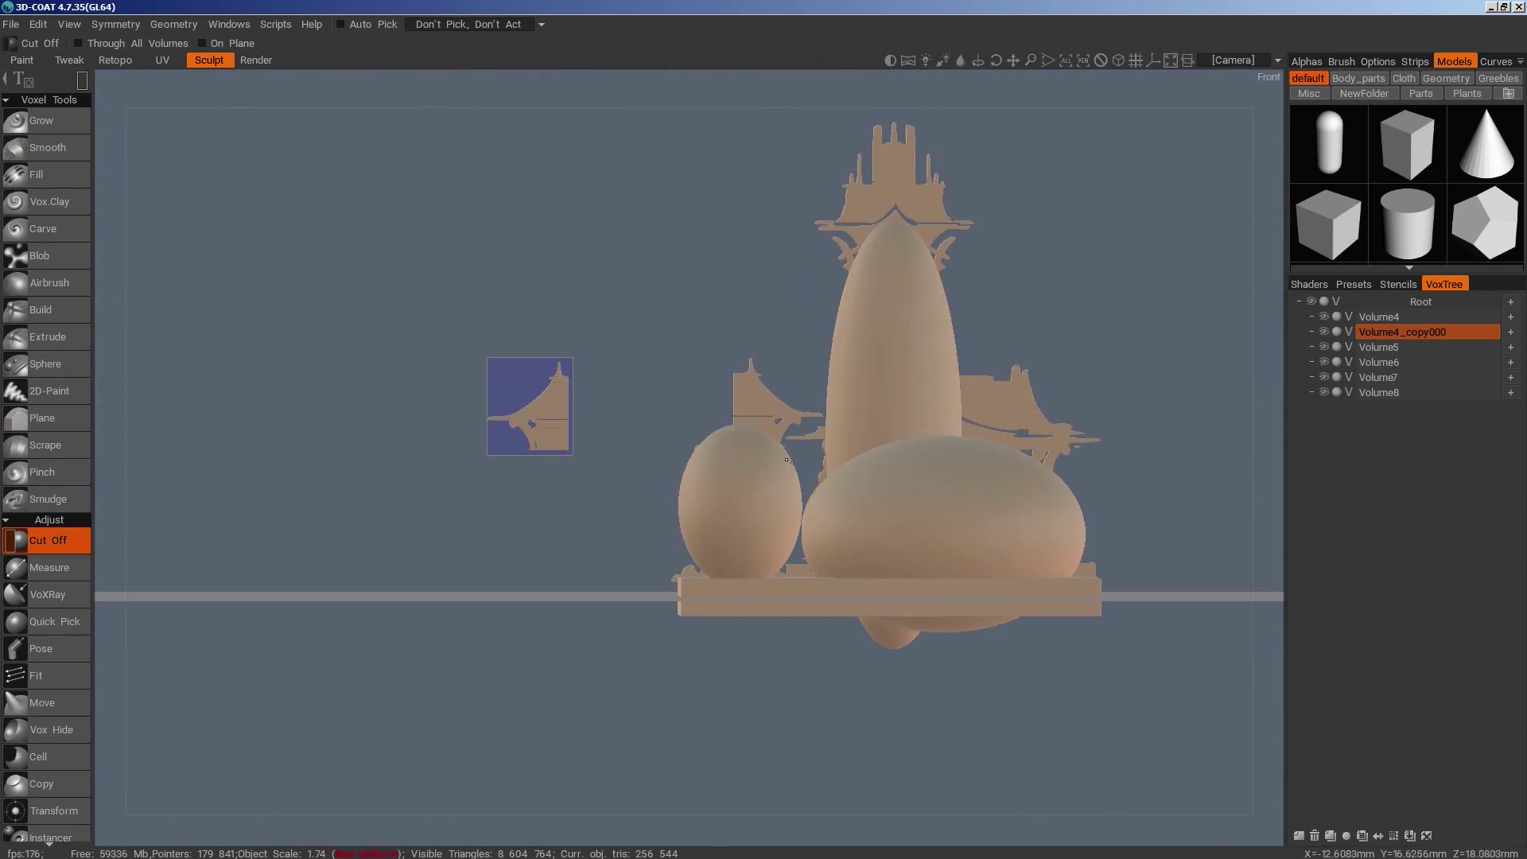
alt+middle_drag(539, 429, 707, 419)
mouse_move(703, 418)
mouse_down()
mouse_move(915, 588)
mouse_move(902, 601)
mouse_move(955, 587)
mouse_up()
Move the roof half on top of the small left tower's ellipsoid, to about -21.67, 22.02, 15.02
key(space)
key(1)
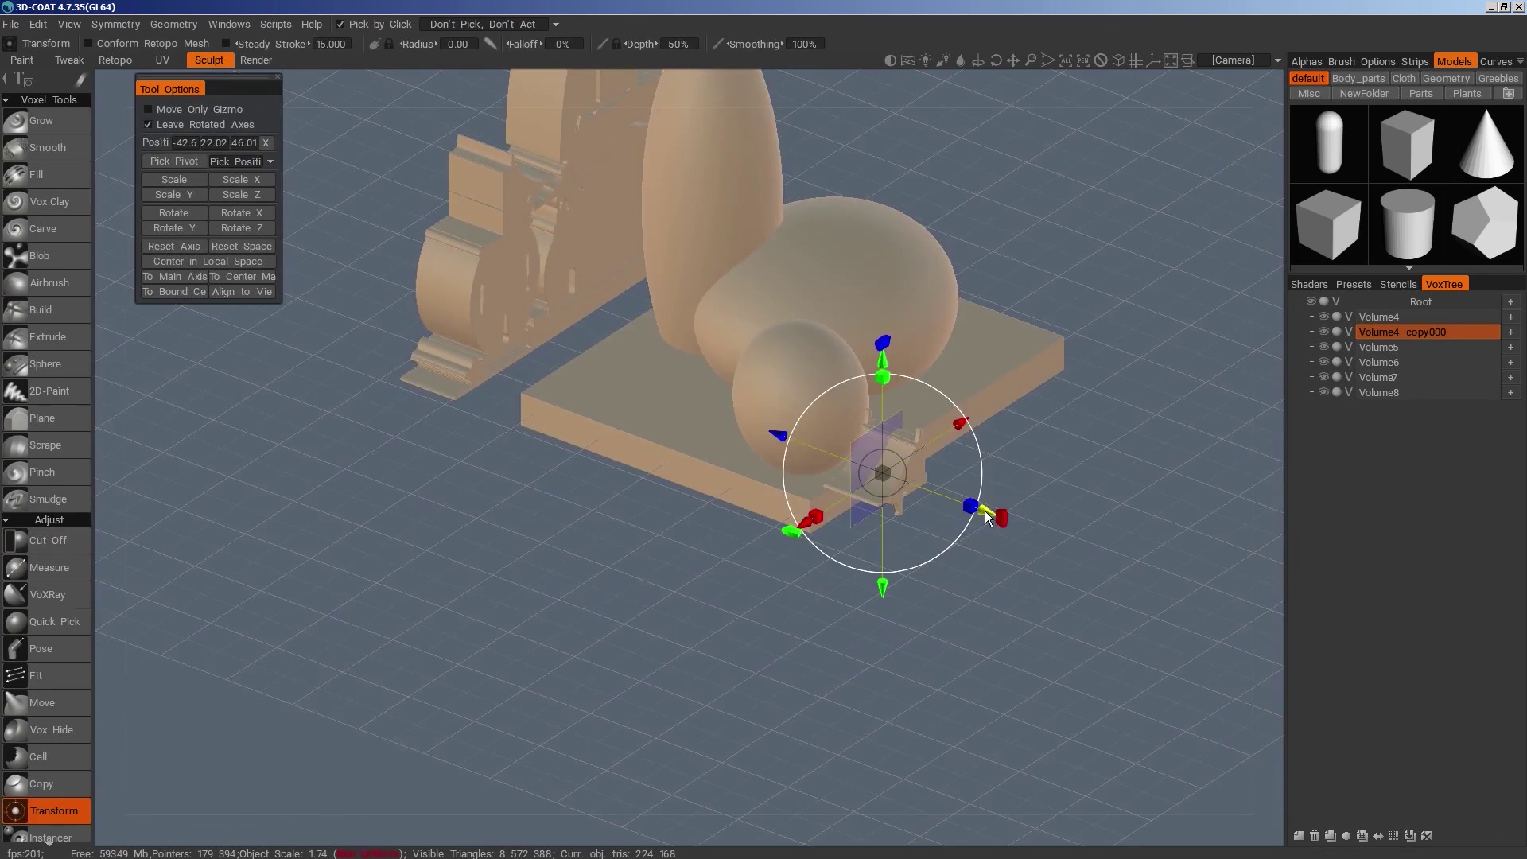
key(KP_2)
drag(985, 512, 995, 456)
right_drag(998, 462, 805, 515)
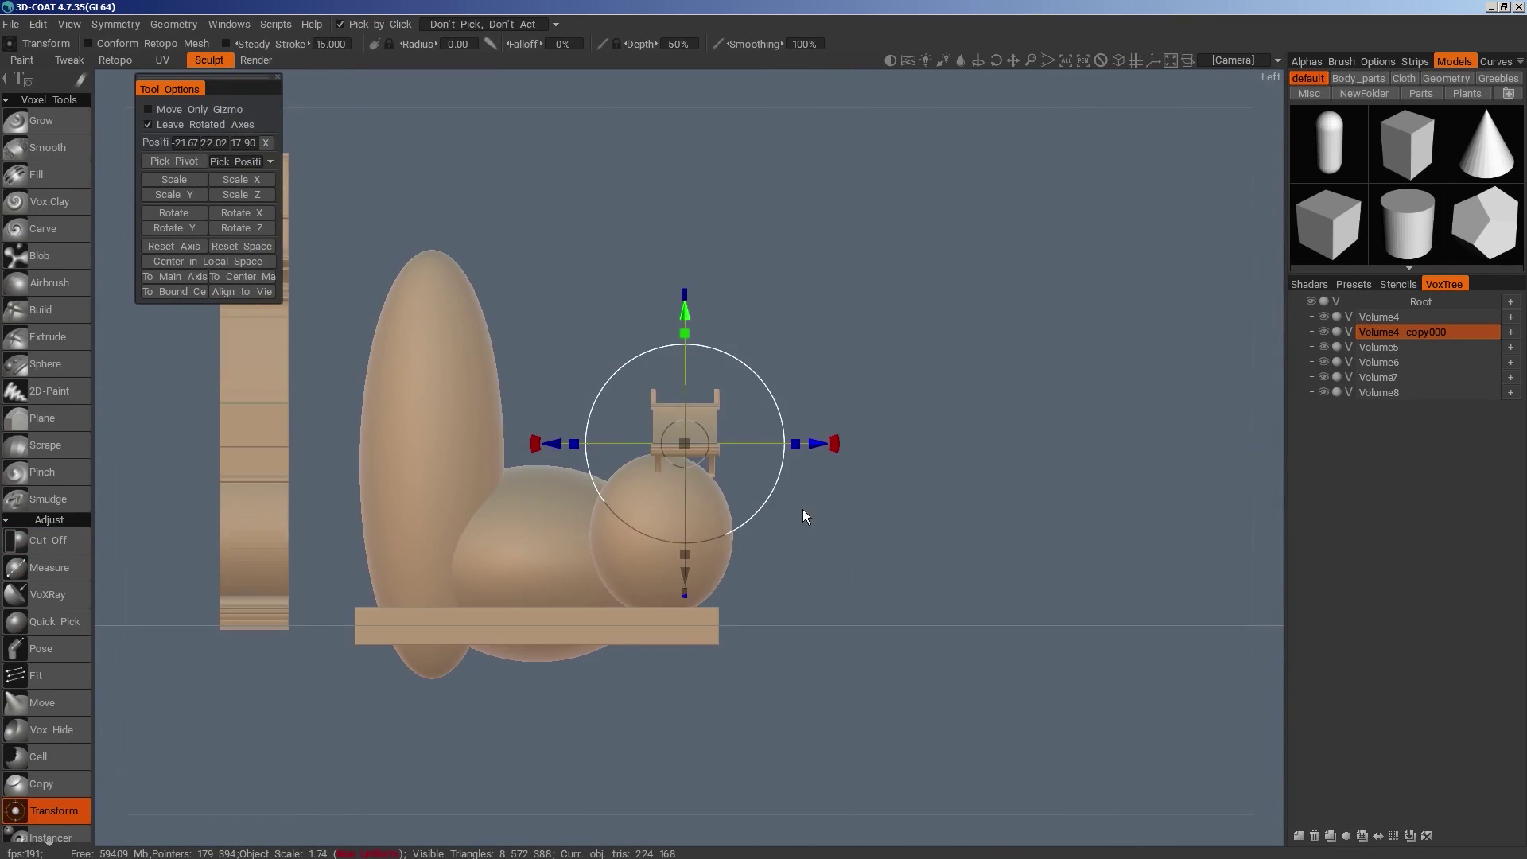
click(724, 550)
drag(1066, 644, 1026, 700)
click(810, 358)
drag(1010, 643, 942, 600)
Duplicate the roof half and place the mirrored copy at about X -13.91 to complete the small tower's roof
click(1328, 839)
drag(992, 401, 1074, 392)
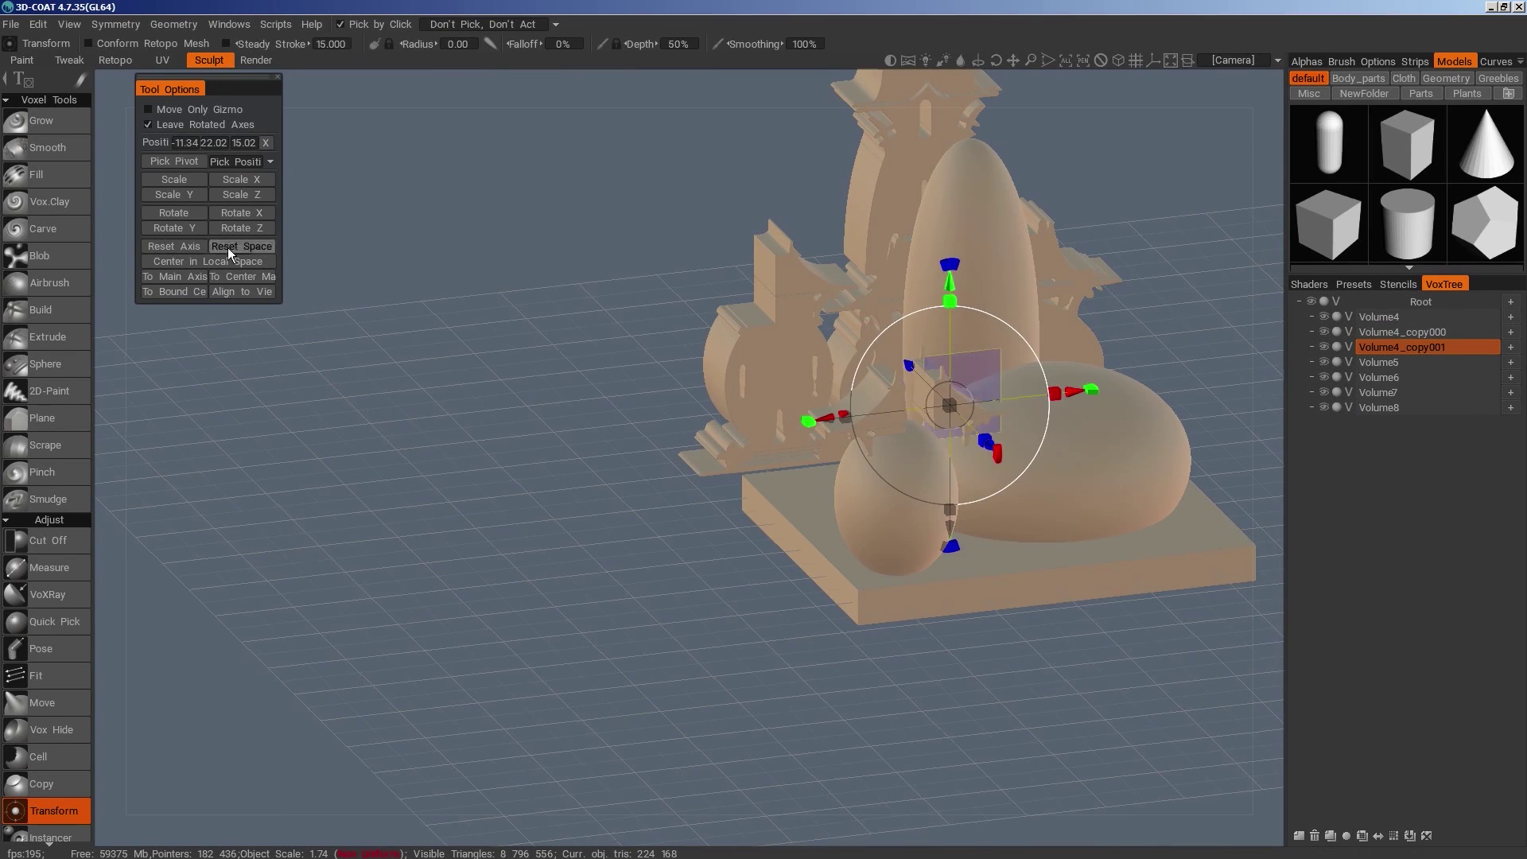
key(KP_2)
drag(1104, 443, 1049, 443)
right_drag(1048, 443, 1006, 416)
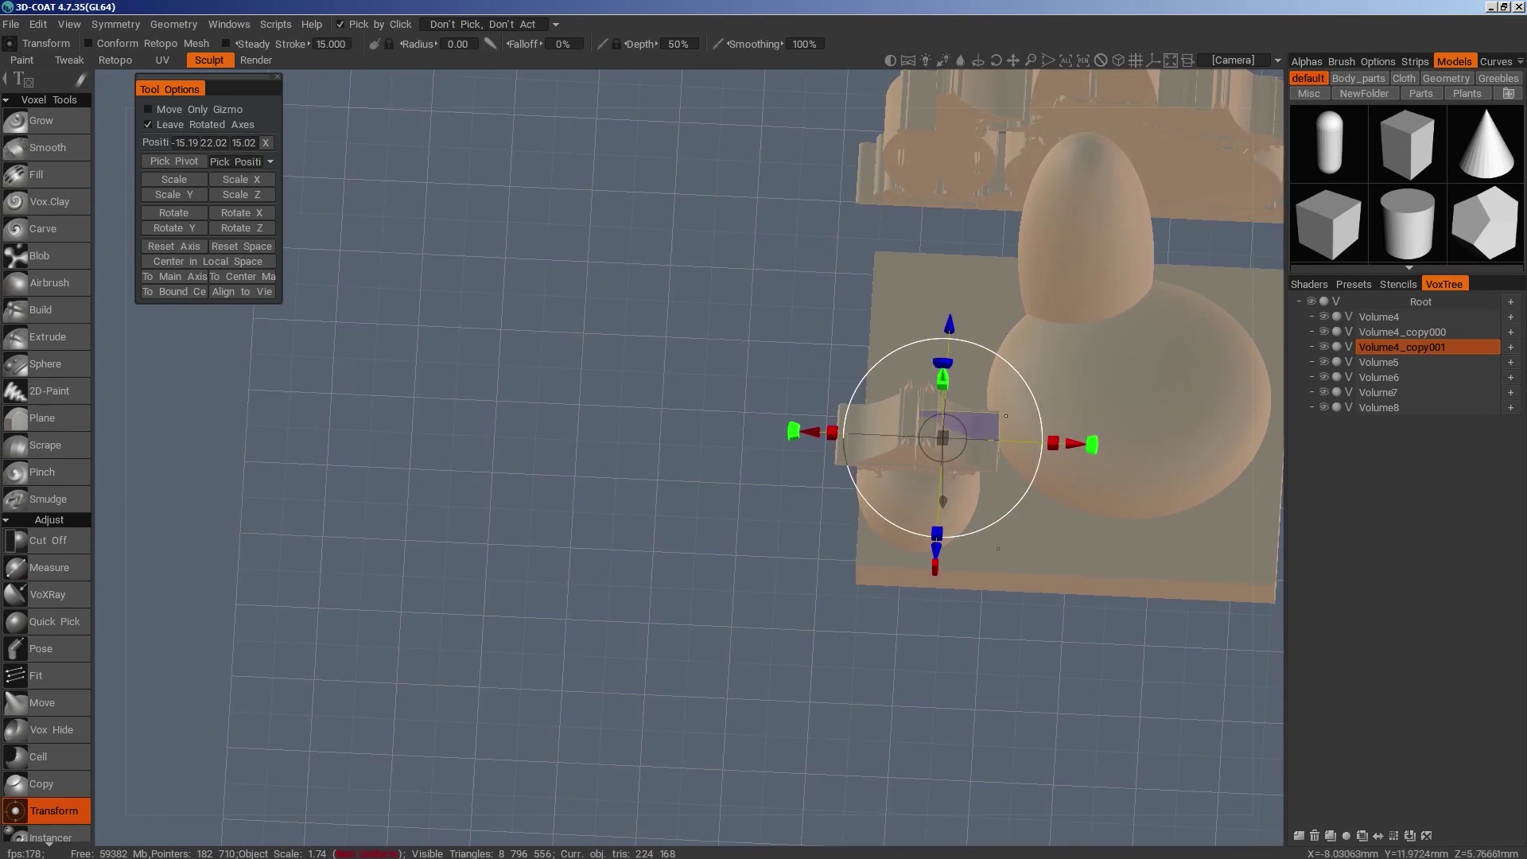
drag(1071, 443, 1088, 443)
key(KP_2)
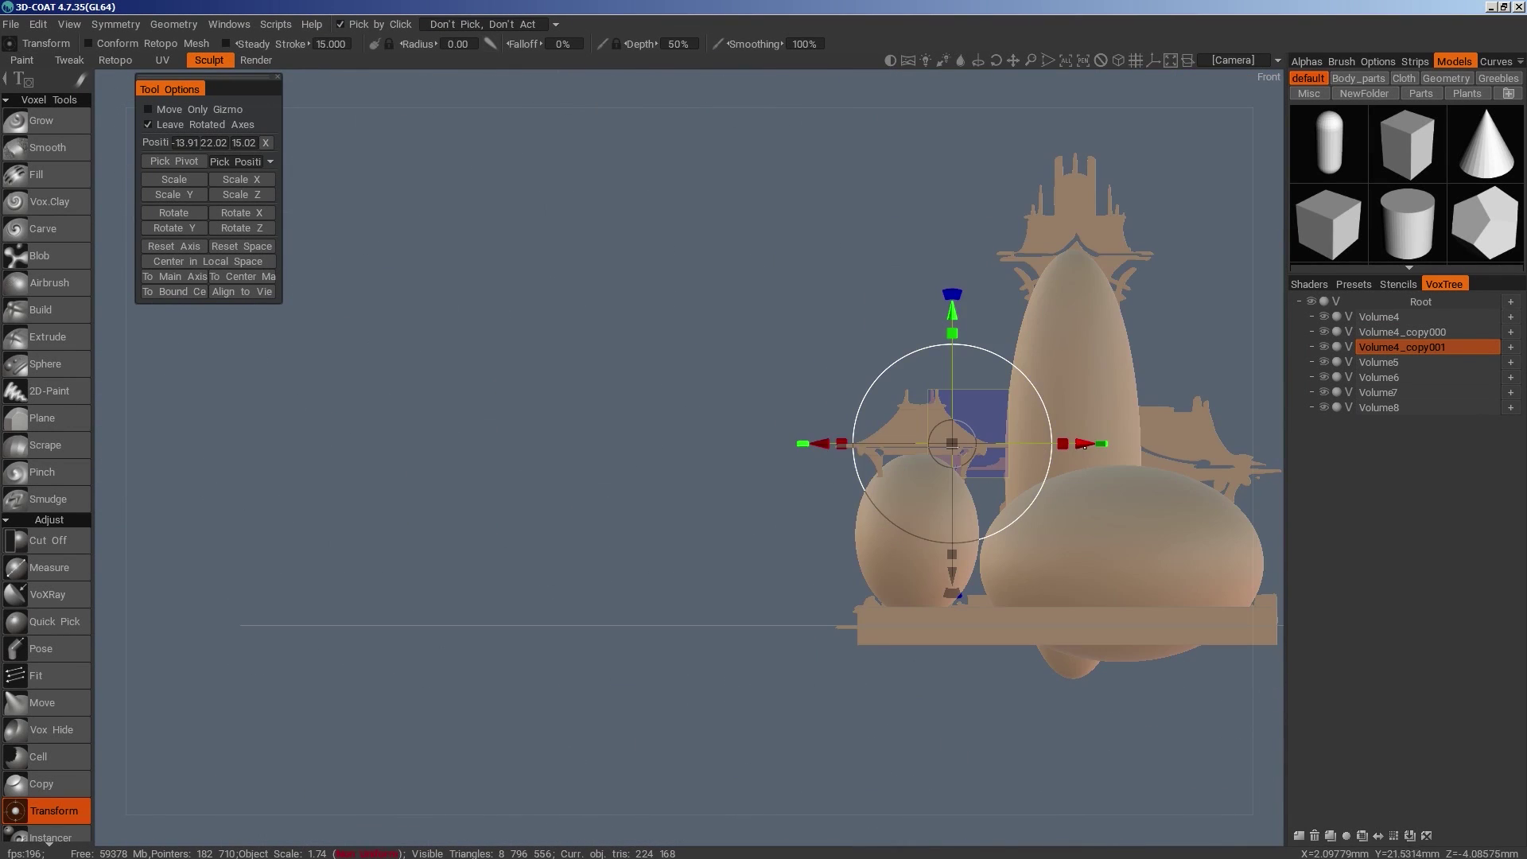
Nest the mirrored copy under the first roof half and merge them into one volume
click(1425, 332)
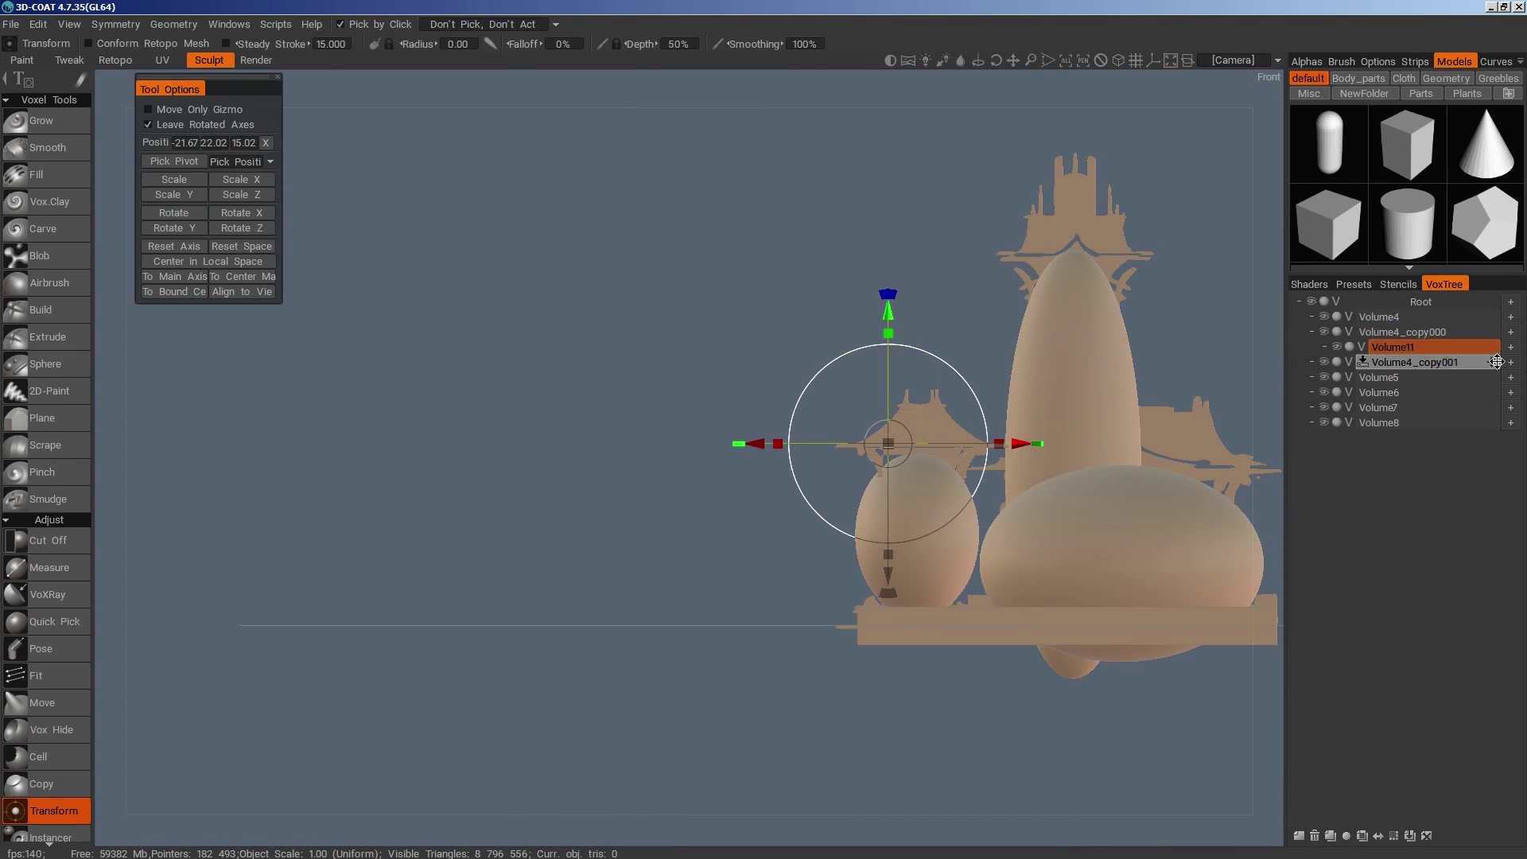
right_click(1466, 336)
drag(1098, 604, 1009, 682)
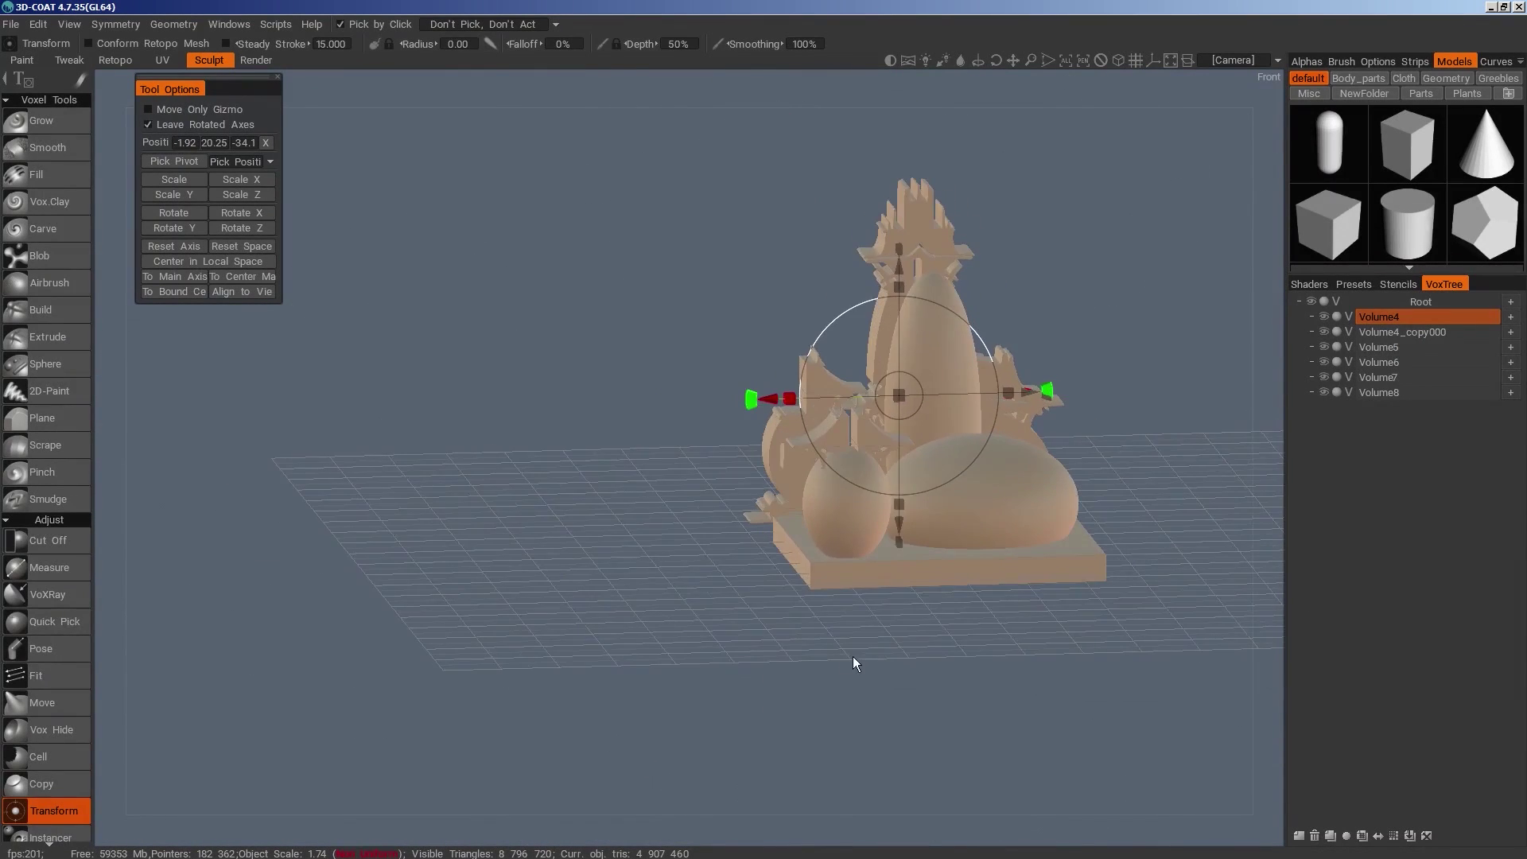
Start a box primitive with reset size and move it to the small tower's roof centre, at about -17.7, 21.89, 15.02
key(KP_2)
key(space)
click(665, 358)
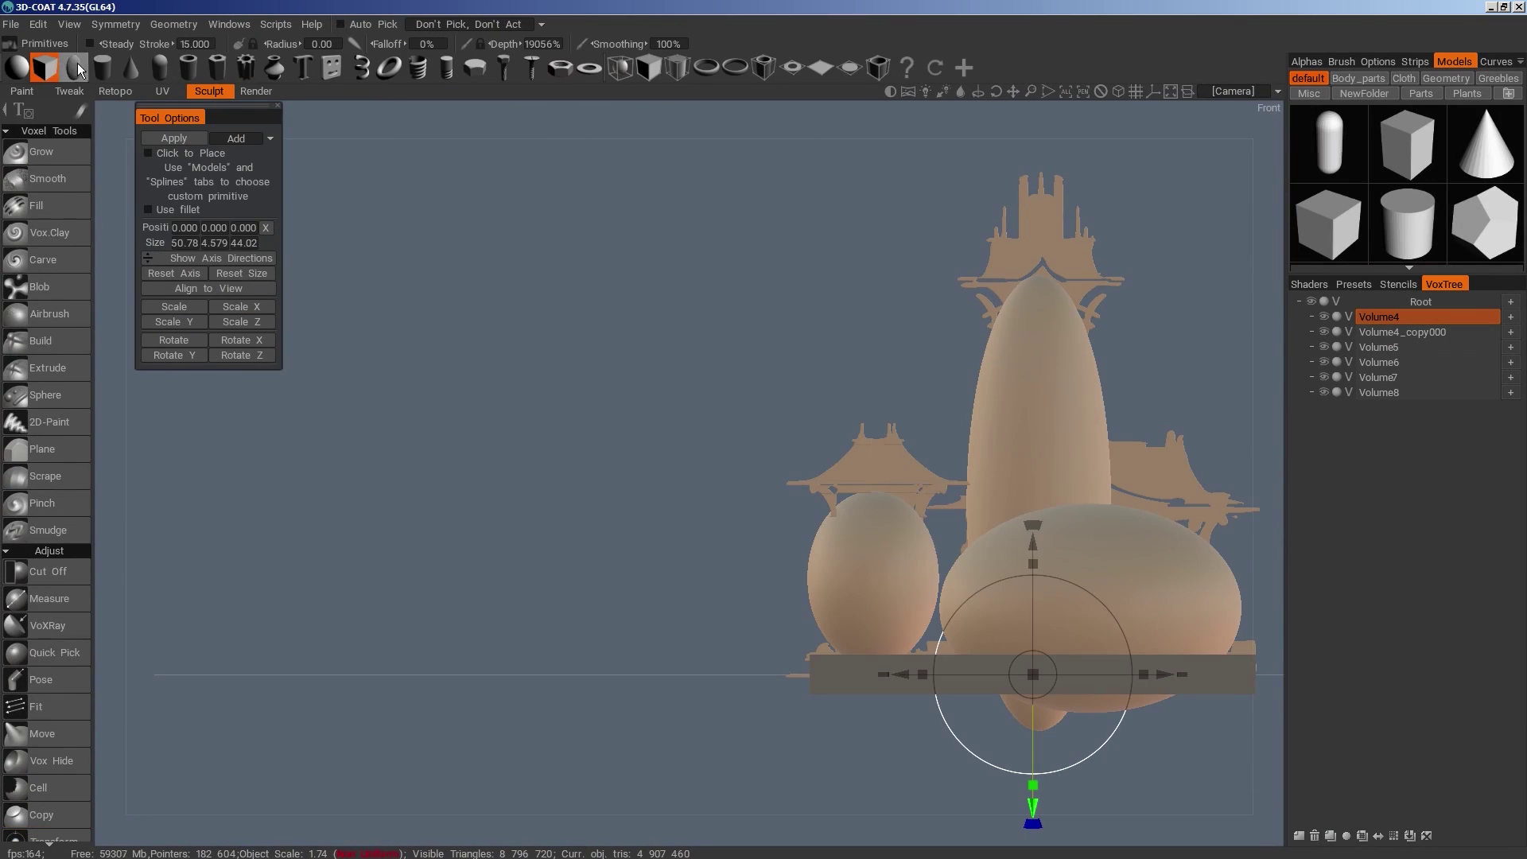
click(227, 274)
drag(1033, 675, 876, 482)
drag(778, 716, 915, 783)
drag(731, 371, 854, 398)
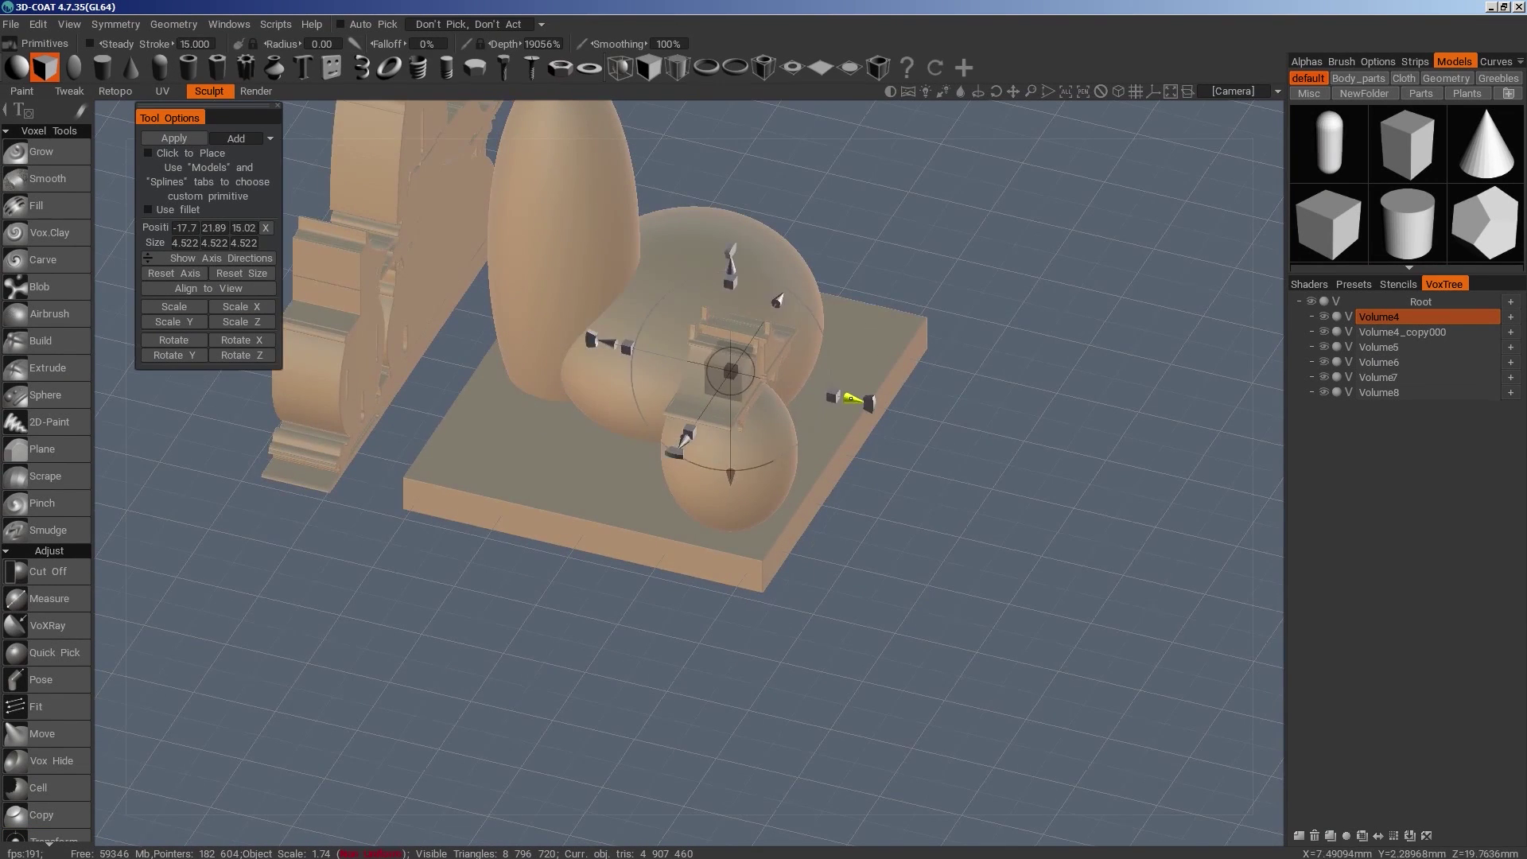
Fit the box inside the roof in side view, sized about 7.38 × 14.62 × 6.83 and raised to about 23.16
drag(836, 573, 942, 491)
key(KP_4)
middle_drag(946, 558, 952, 550)
drag(682, 481, 696, 487)
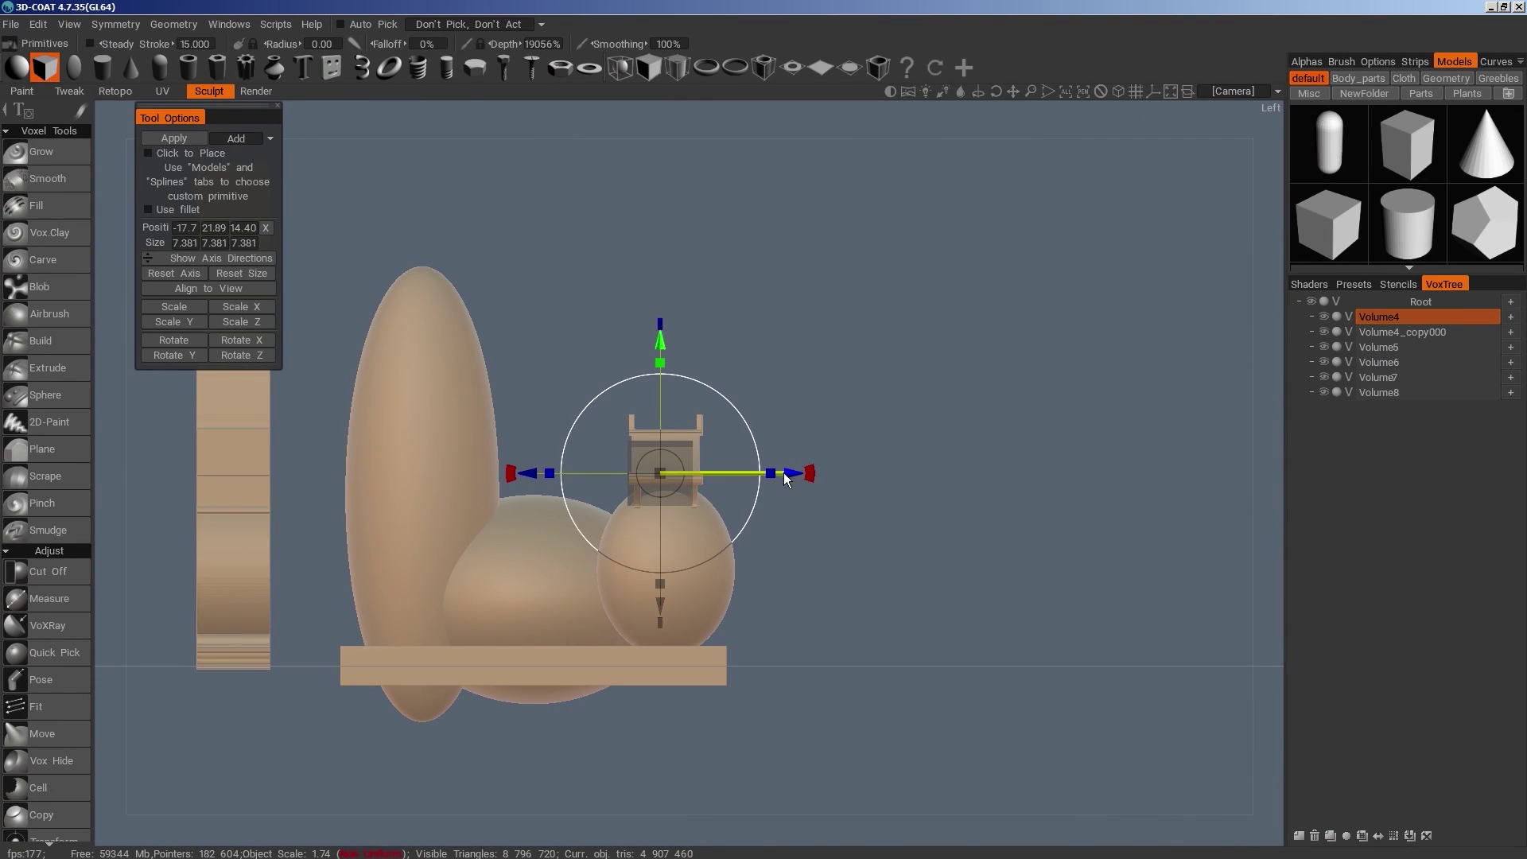
drag(789, 479, 796, 480)
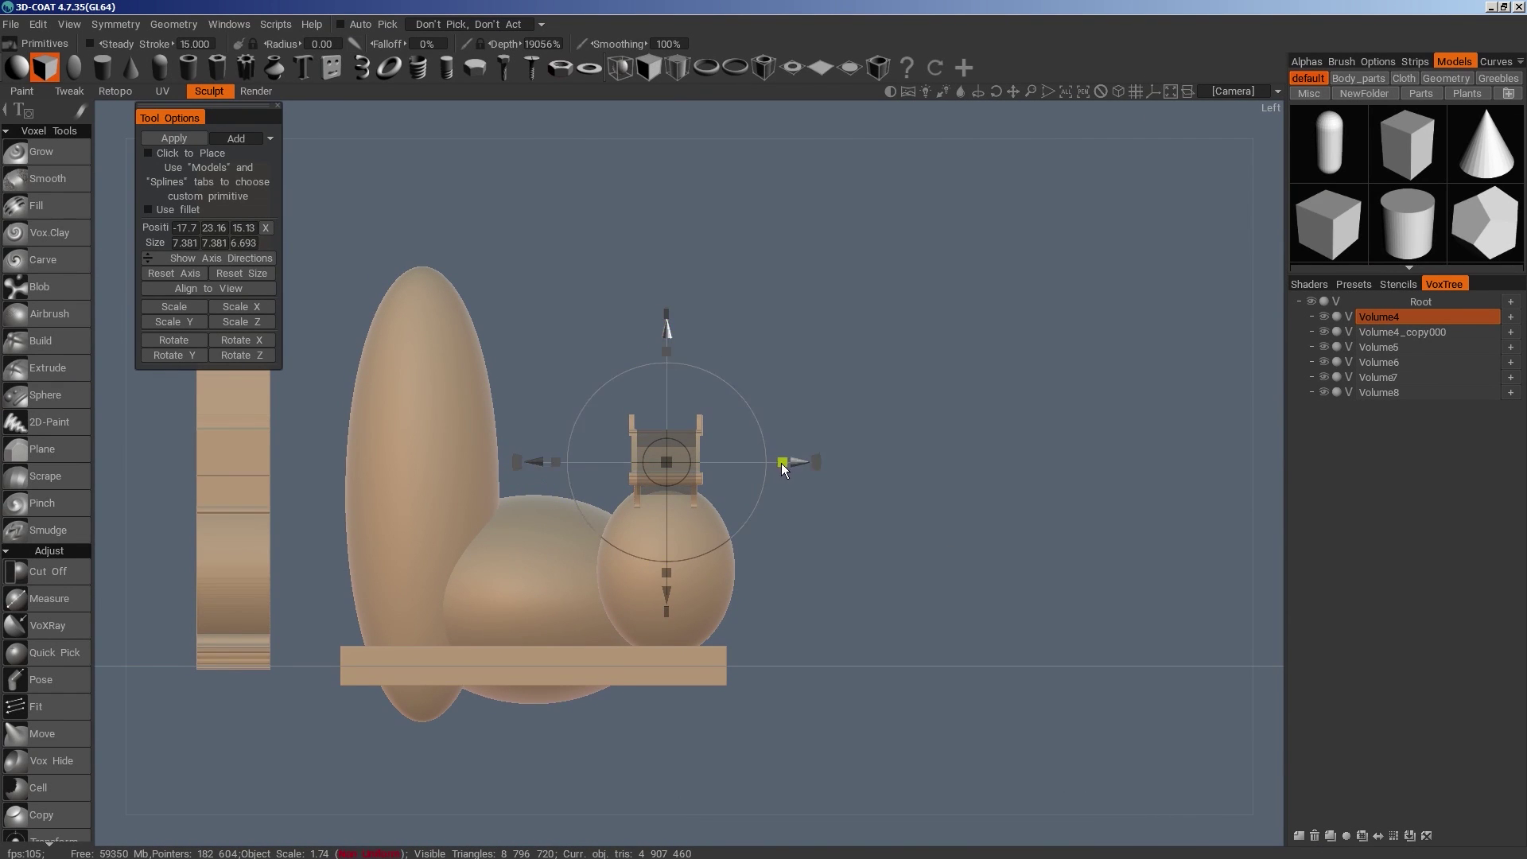
drag(778, 463, 797, 462)
drag(1026, 557, 878, 612)
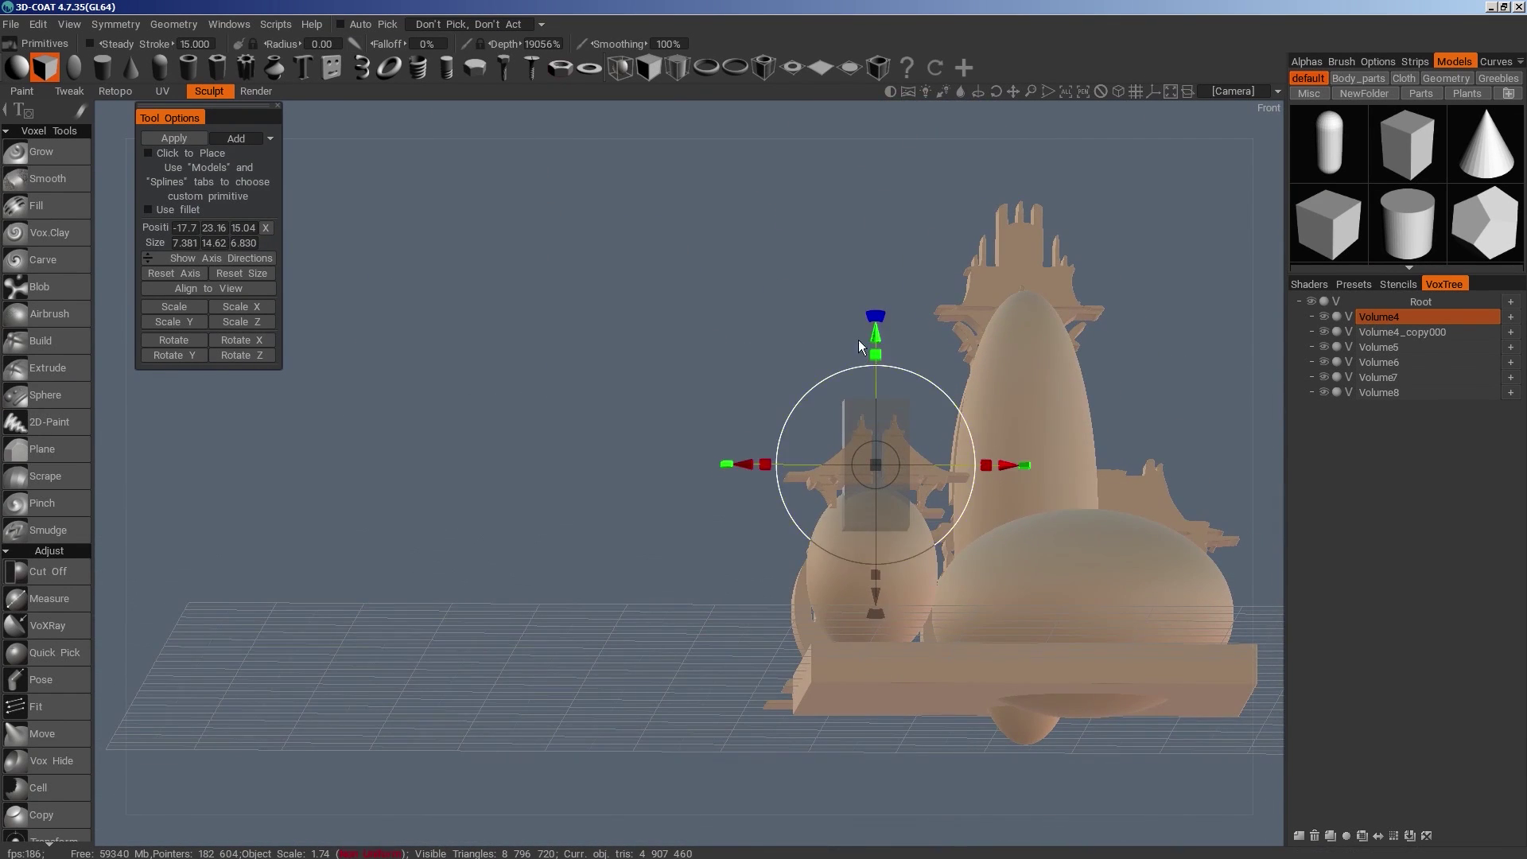
Lower the box to about 19.79, resize it to about 2.59 × 14.62 × 7.87 and apply it to fill the roof's core
drag(876, 334, 876, 388)
drag(759, 332, 791, 406)
drag(790, 409, 802, 416)
drag(827, 541, 629, 535)
drag(978, 441, 909, 450)
drag(869, 367, 870, 353)
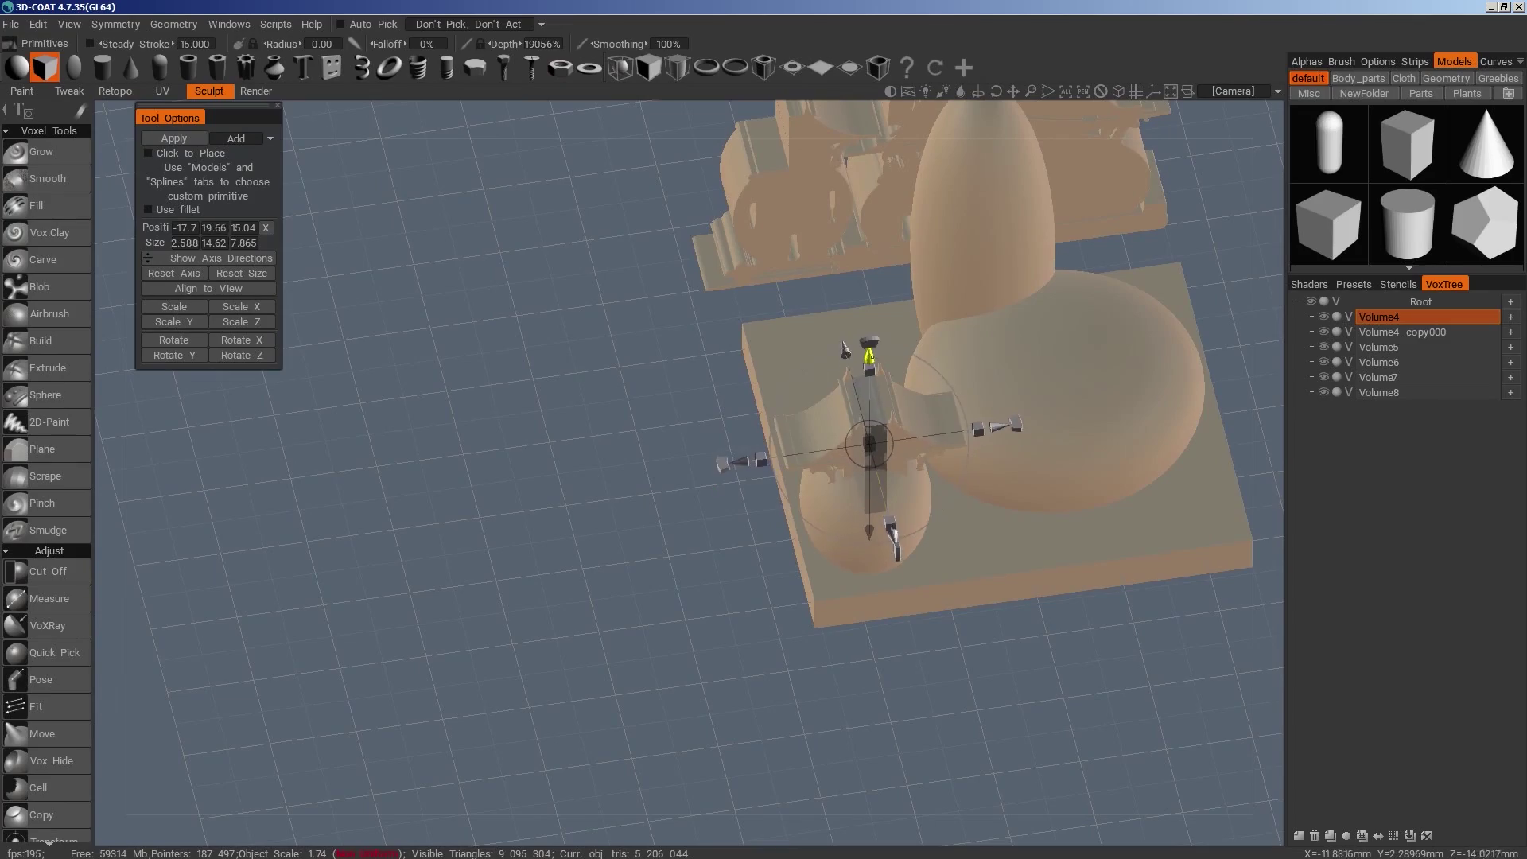
drag(741, 666, 908, 493)
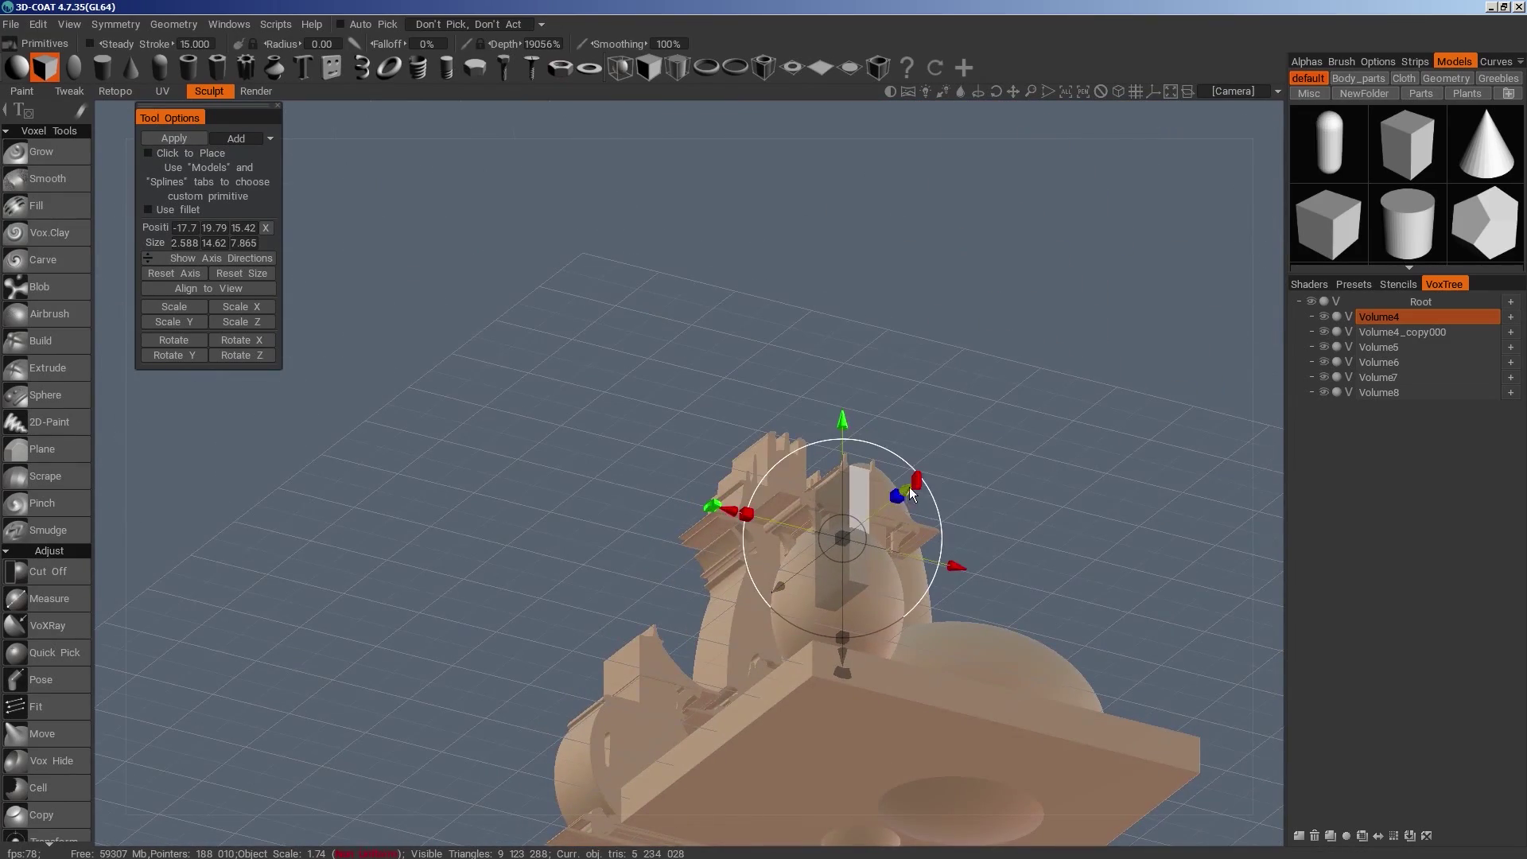
mouse_move(986, 398)
mouse_down()
mouse_move(1044, 513)
mouse_move(971, 414)
mouse_up()
drag(761, 434, 1160, 743)
Split the added box geometry off the silhouette volume with a rectangle around the small tower in top view
key(space)
click(547, 285)
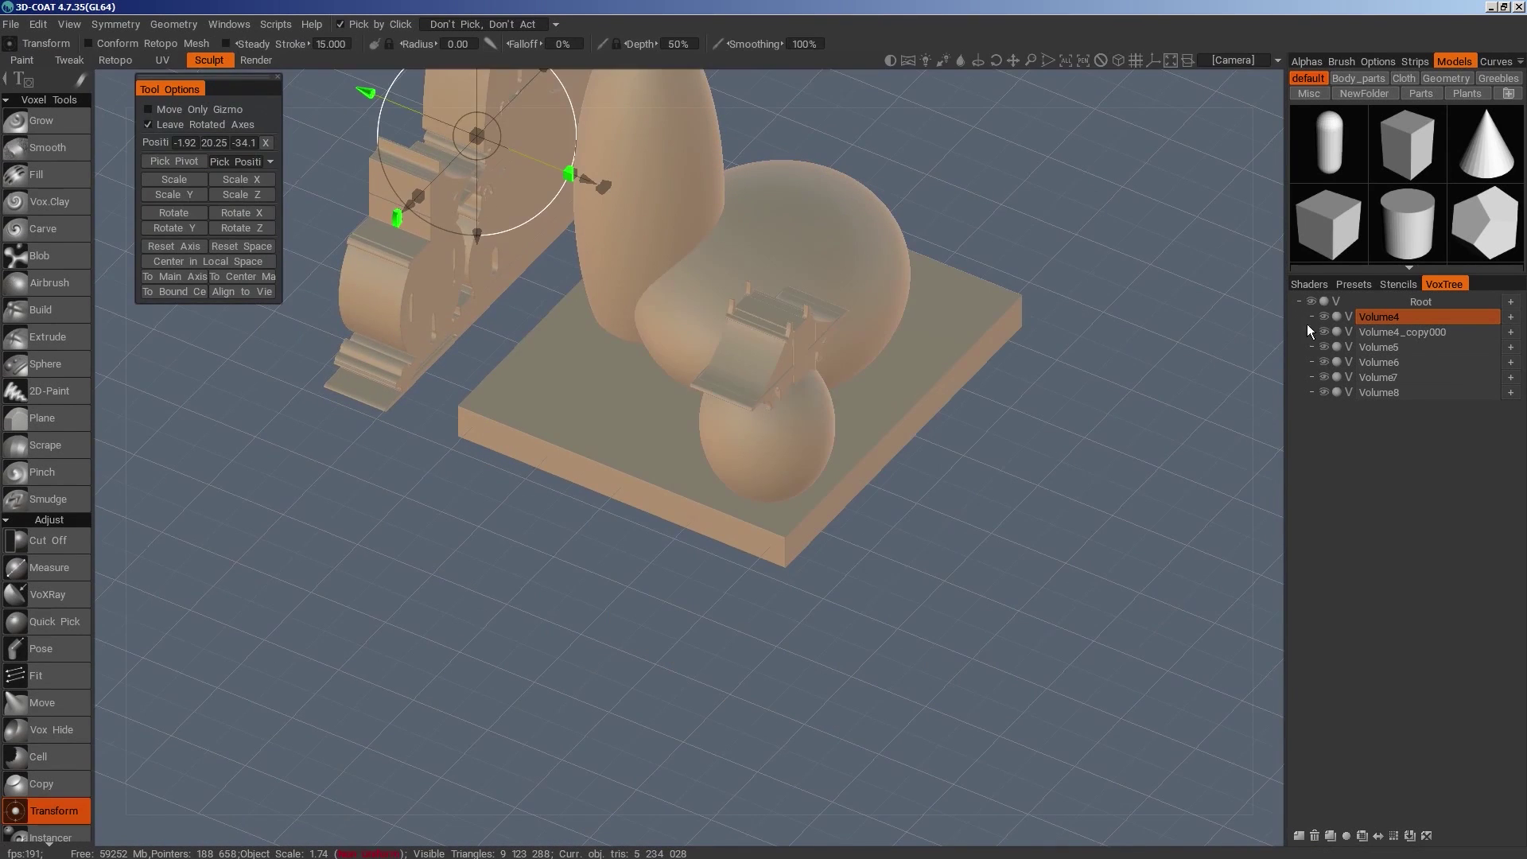
click(1324, 318)
click(1324, 319)
drag(1086, 519, 938, 555)
key(space)
click(712, 358)
key(e)
drag(617, 365, 1021, 570)
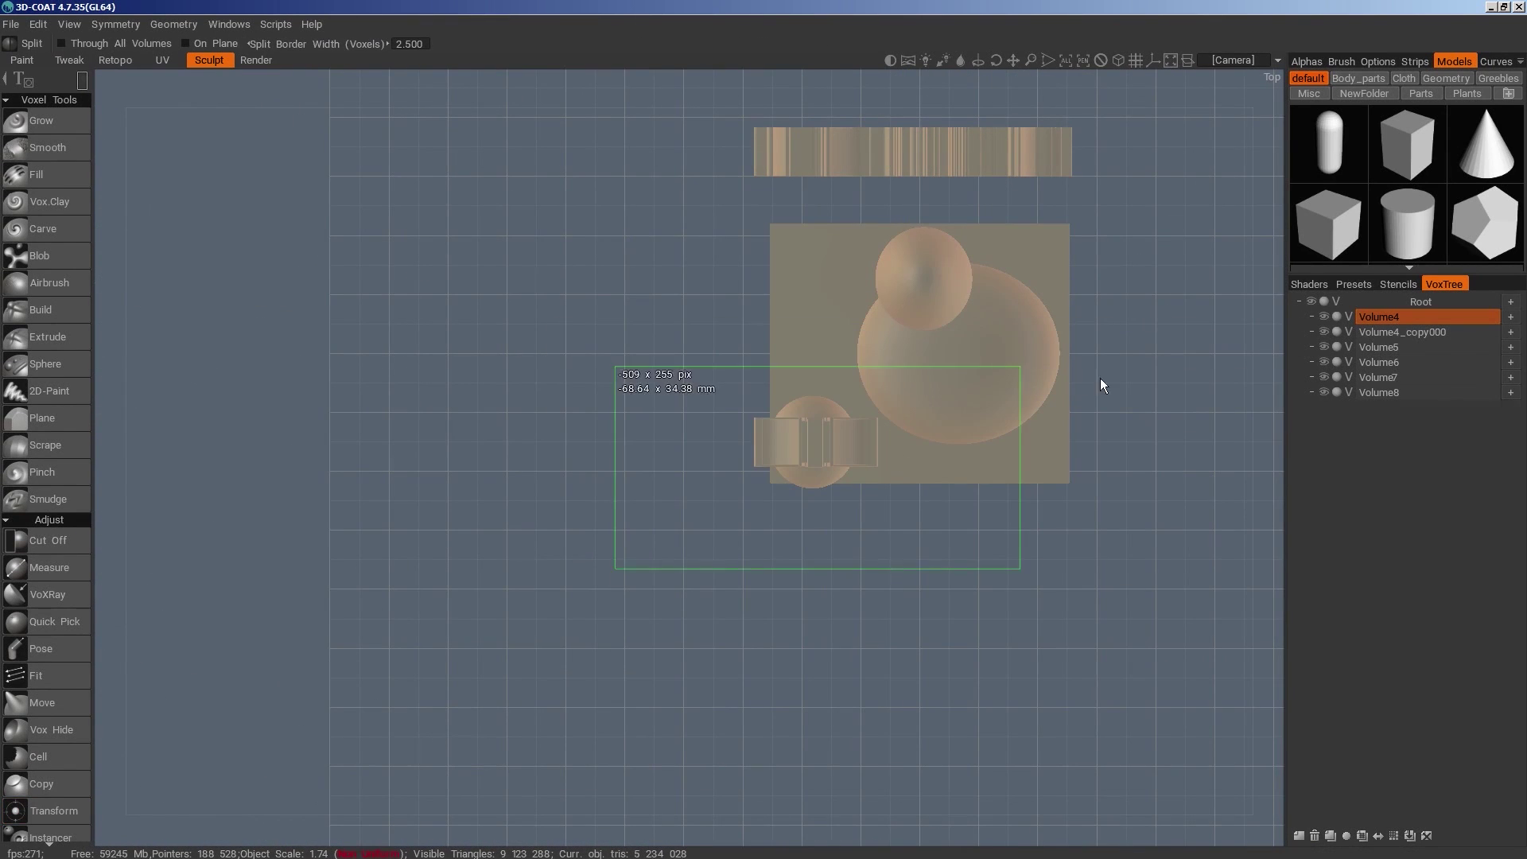
Nest the split box geometry under the roof volume, merge the sub-tree and check it by toggling its visibility
click(1513, 347)
drag(1424, 332, 1424, 347)
click(1424, 328)
right_click(1424, 332)
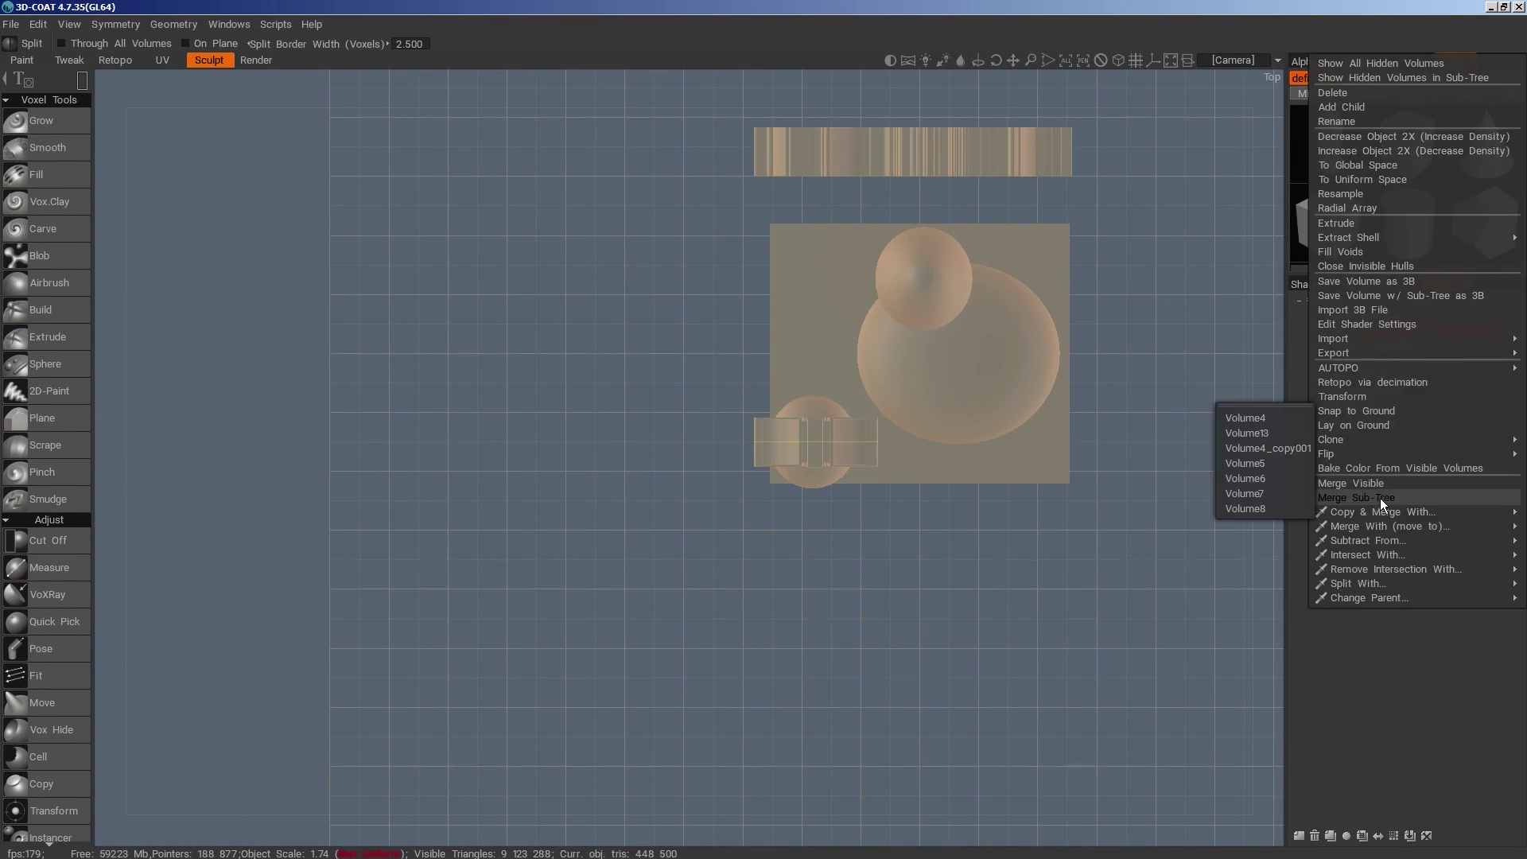
click(1381, 499)
click(1325, 332)
click(1325, 332)
Centre the transform on the merged roof's bounding box and stretch the roof in depth over the small tower's ellipsoid
click(1389, 331)
key(space)
click(366, 86)
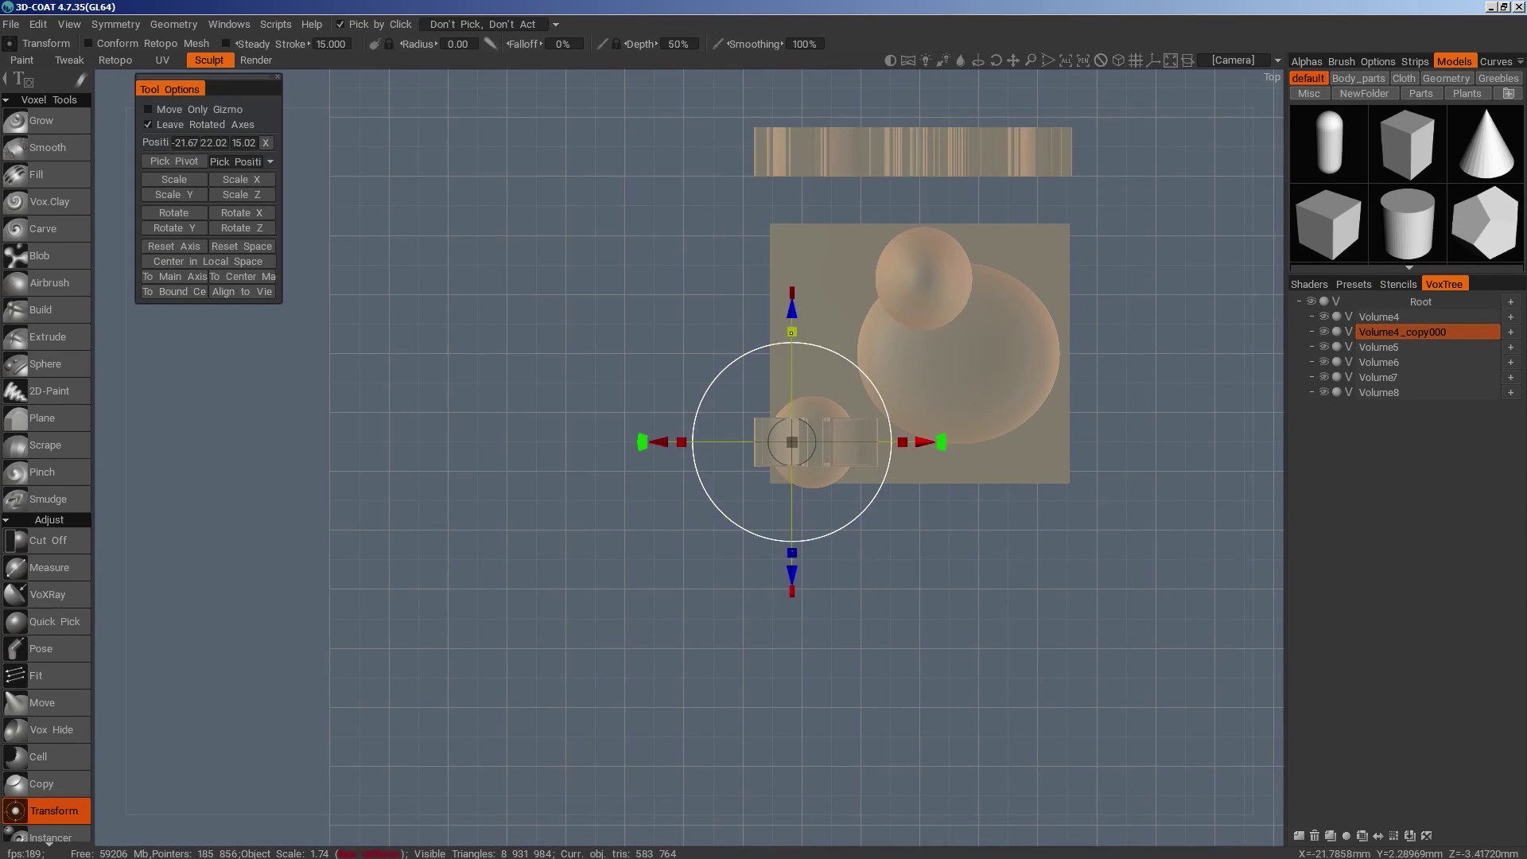
click(174, 292)
drag(816, 306, 817, 313)
drag(990, 569, 1177, 508)
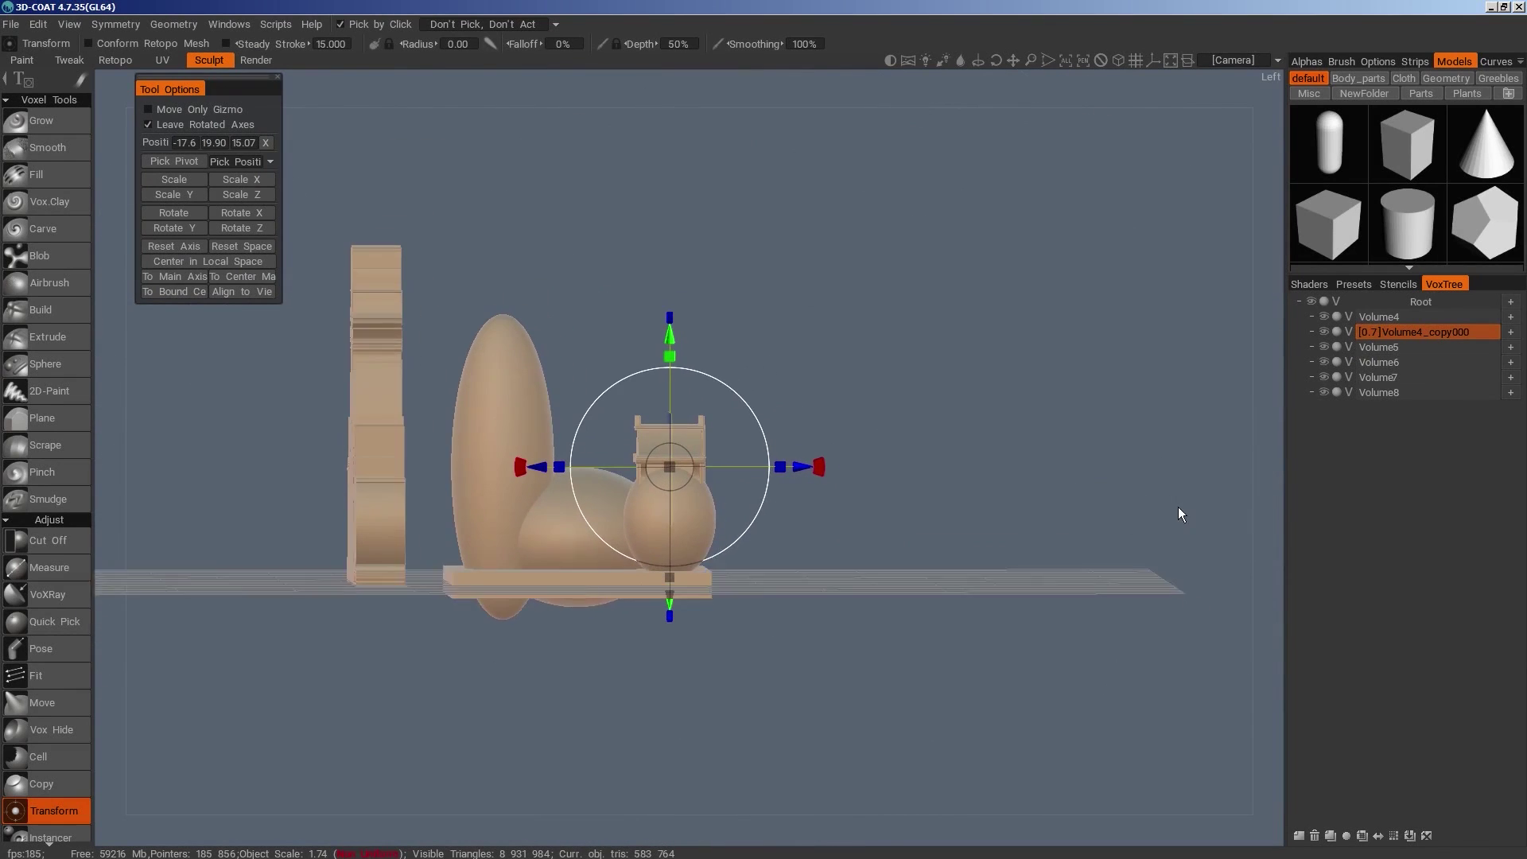
right_drag(961, 613, 980, 624)
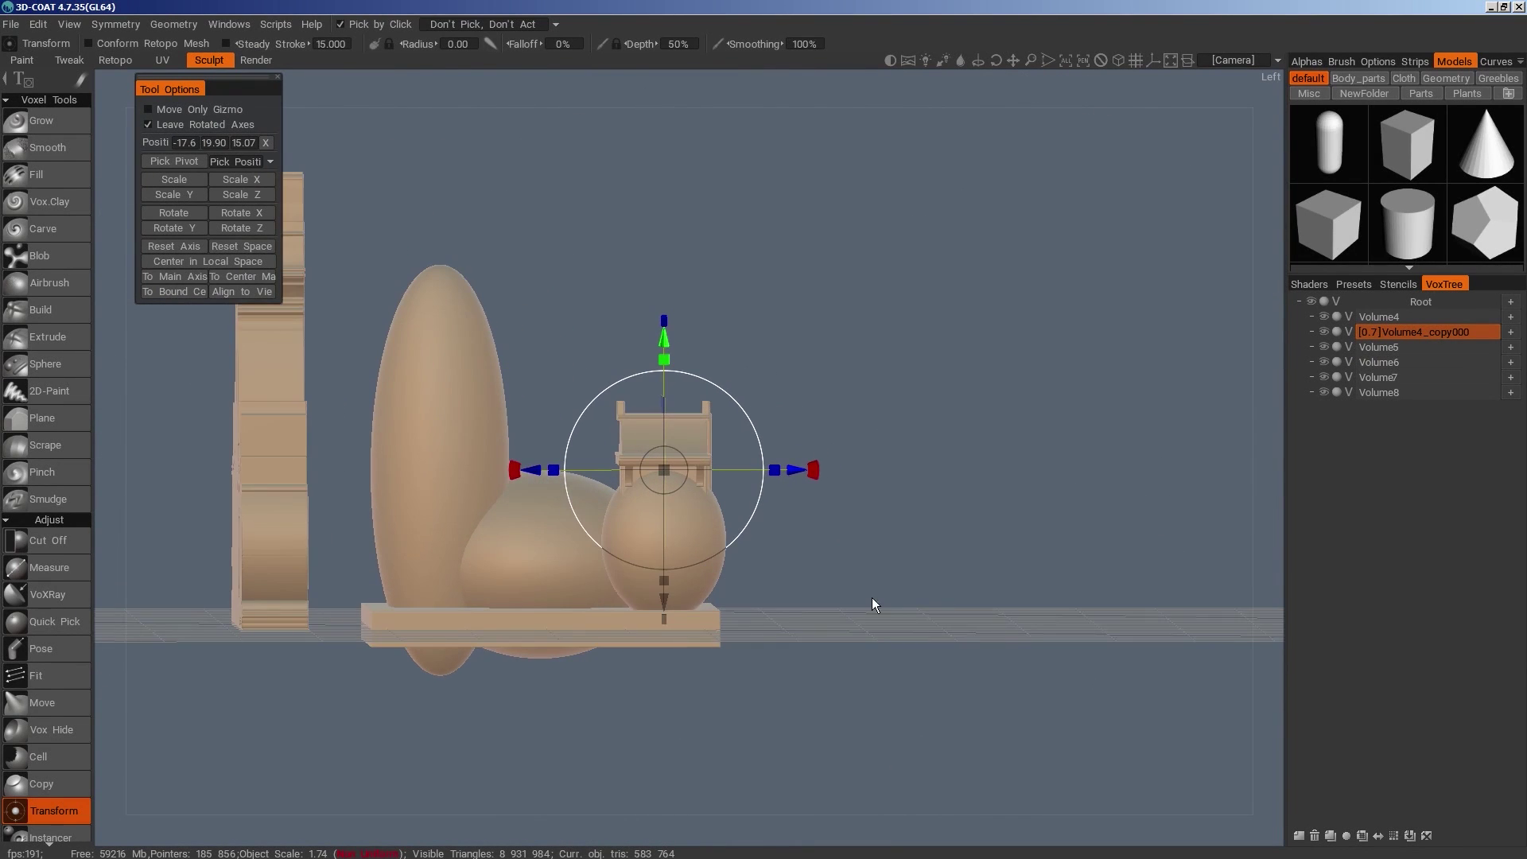
right_drag(872, 598, 868, 484)
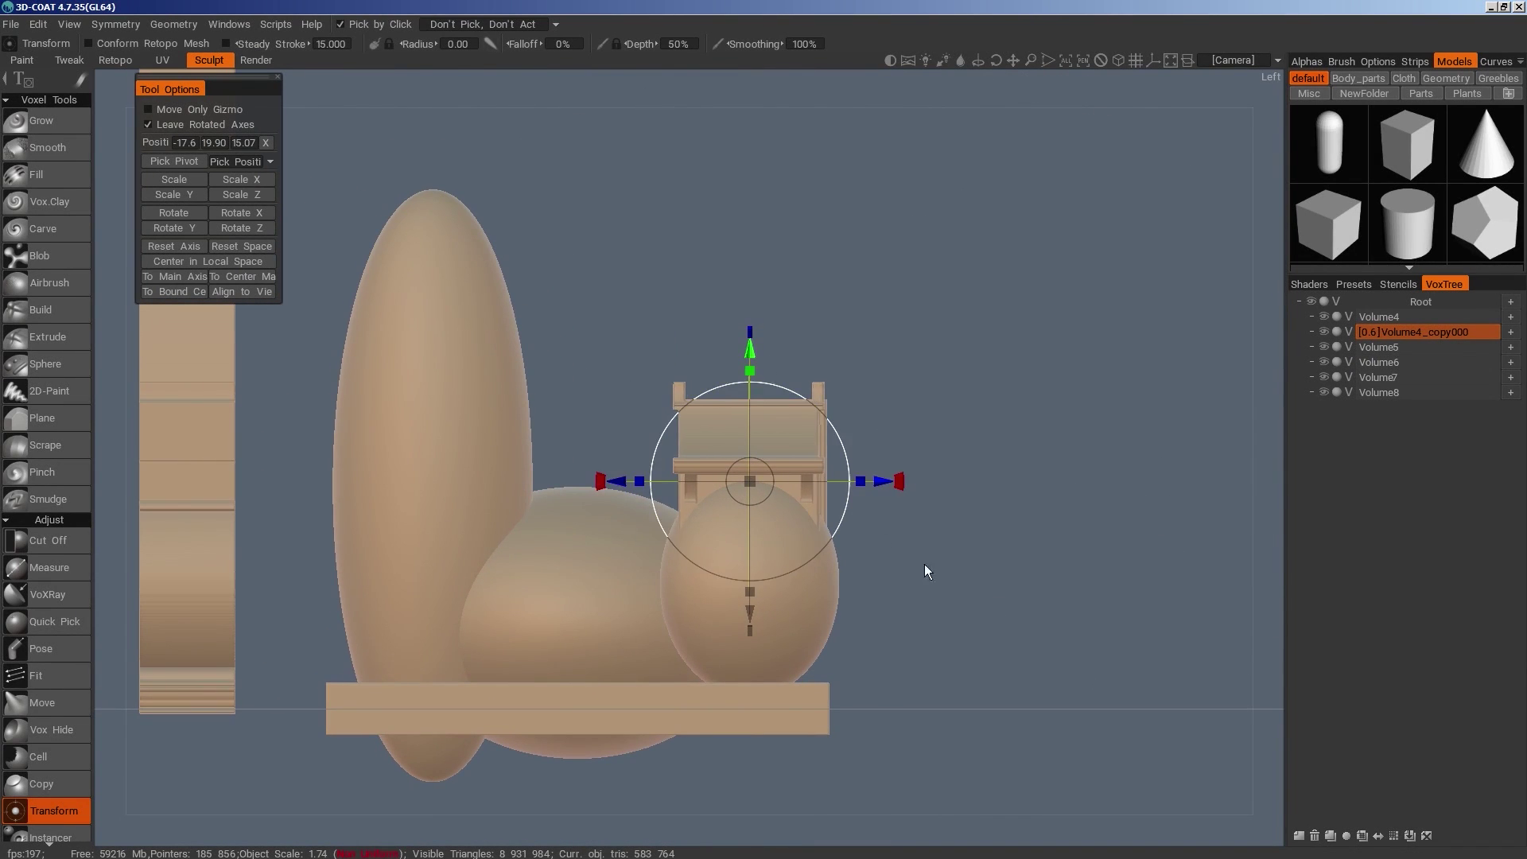
Cut the roof's end posts and upper corners in side view with mirrored curved outlines to form sweeping slopes
key(space)
key(s)
key(space)
key(2)
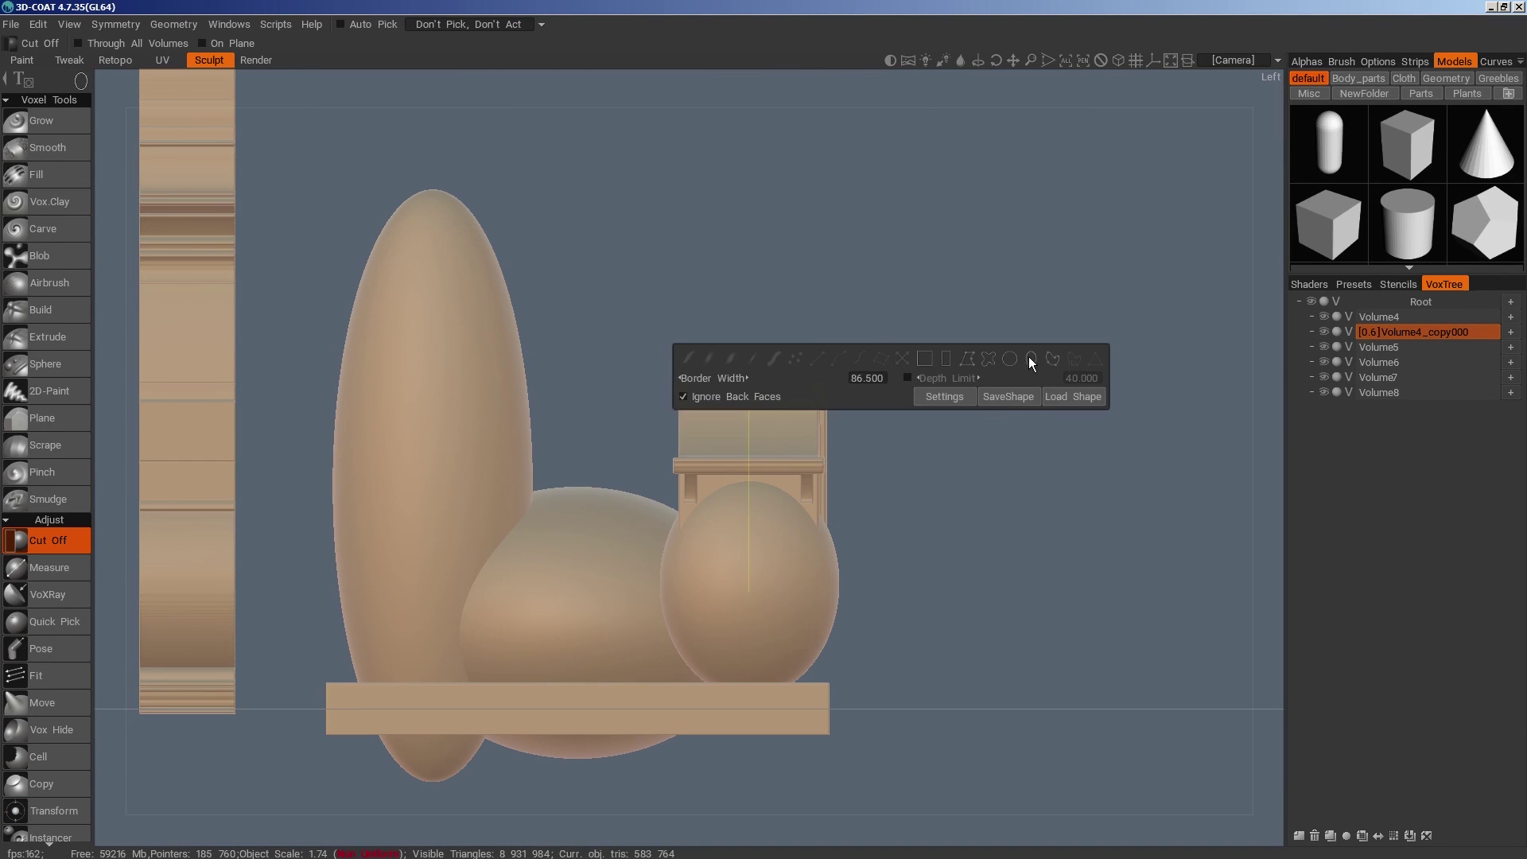
click(1029, 356)
mouse_move(847, 383)
mouse_down()
mouse_move(894, 463)
mouse_move(899, 446)
mouse_move(888, 467)
mouse_up()
alt+drag(990, 490, 813, 499)
drag(733, 377, 837, 469)
alt+drag(912, 518, 880, 528)
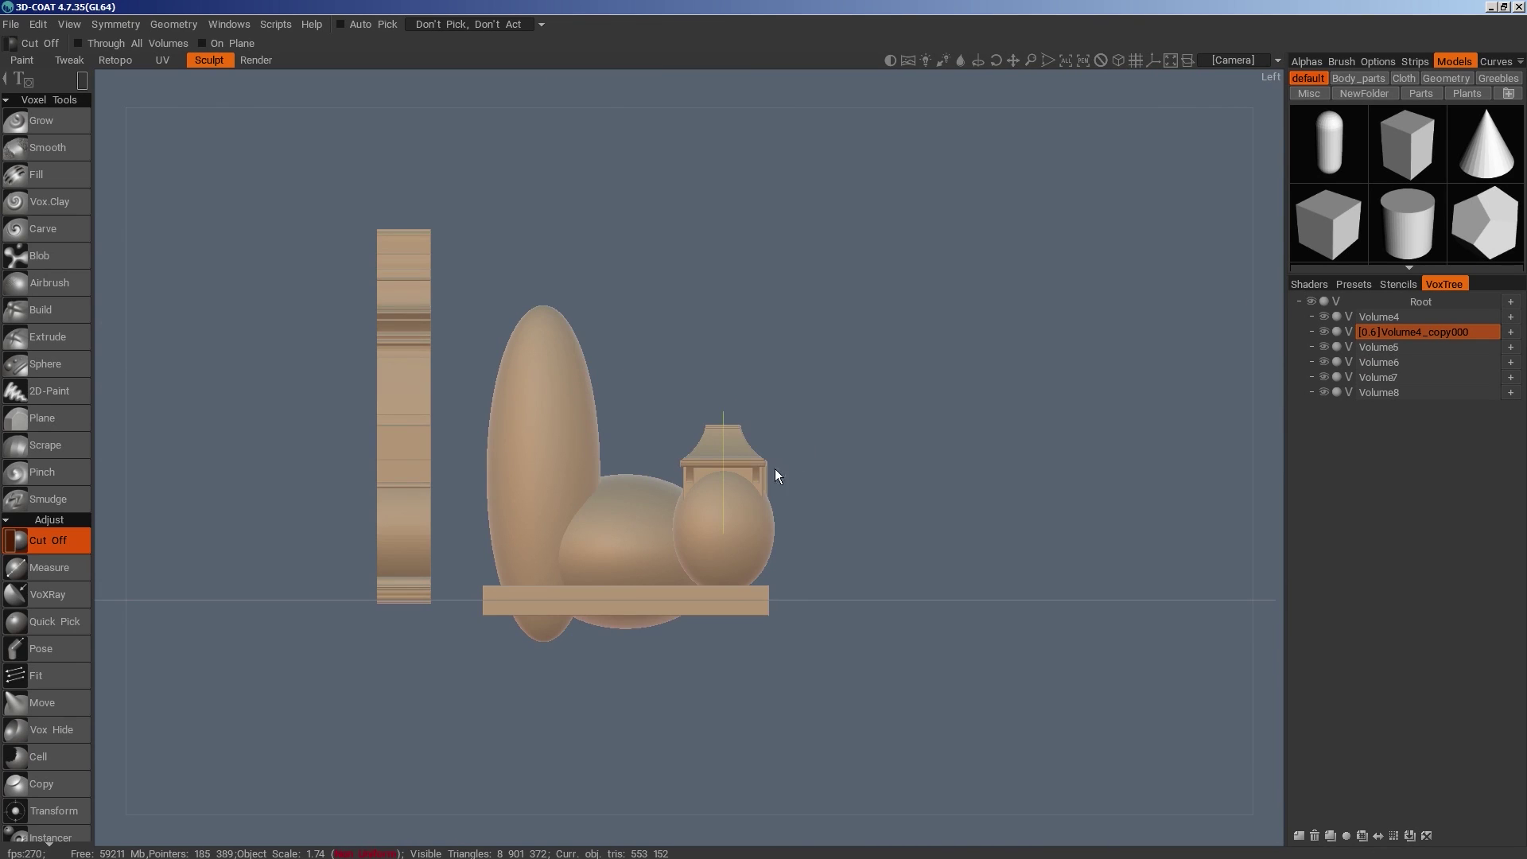
Cut the small roof's lower sides back beneath the eaves and add a 6.055 × 14.62 × 0.726 box through its centre
drag(759, 467, 945, 515)
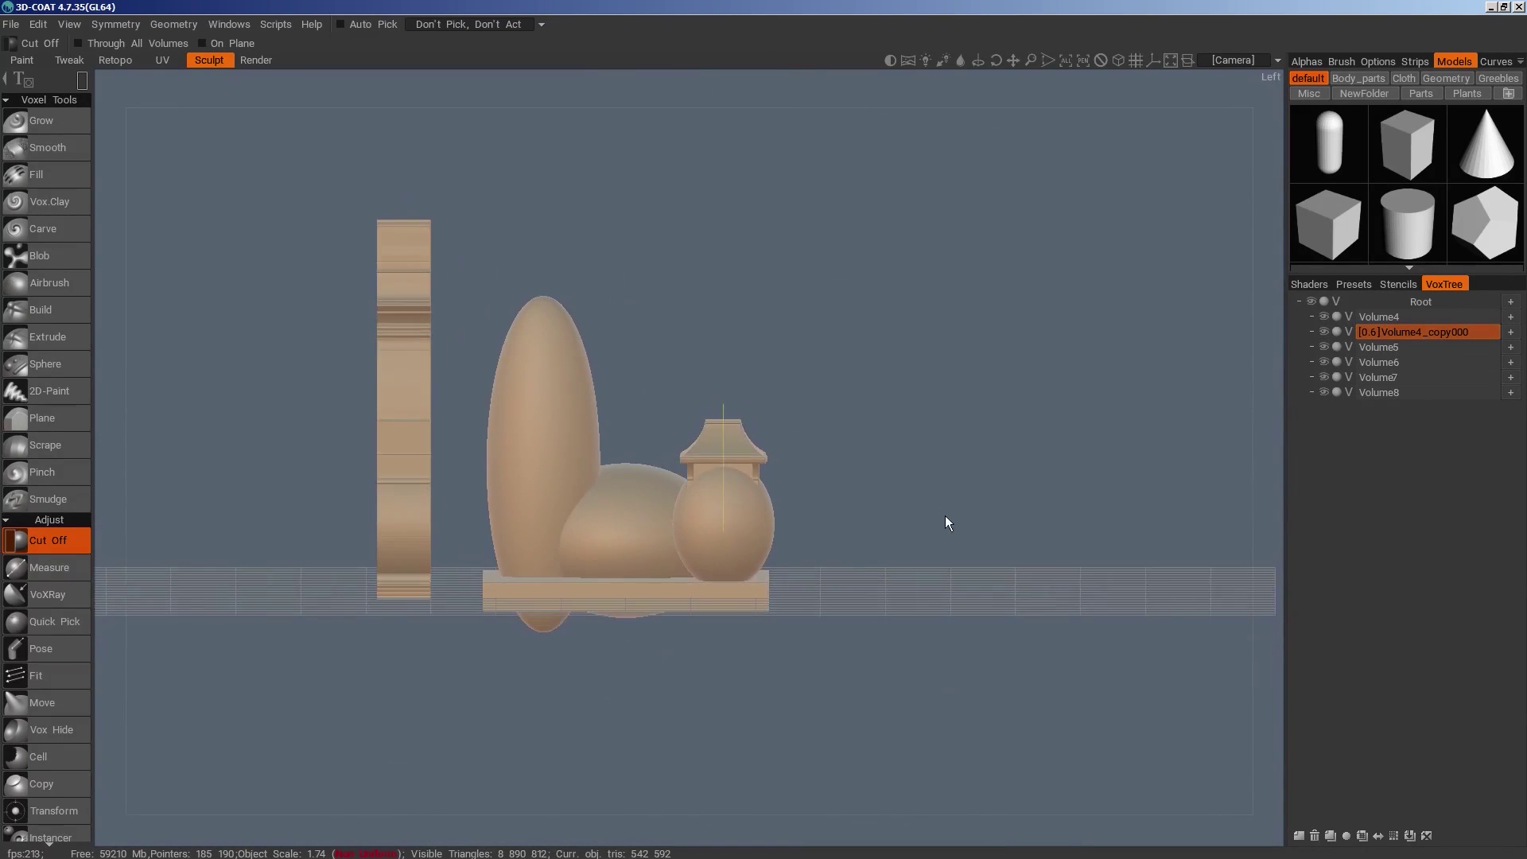
key(space)
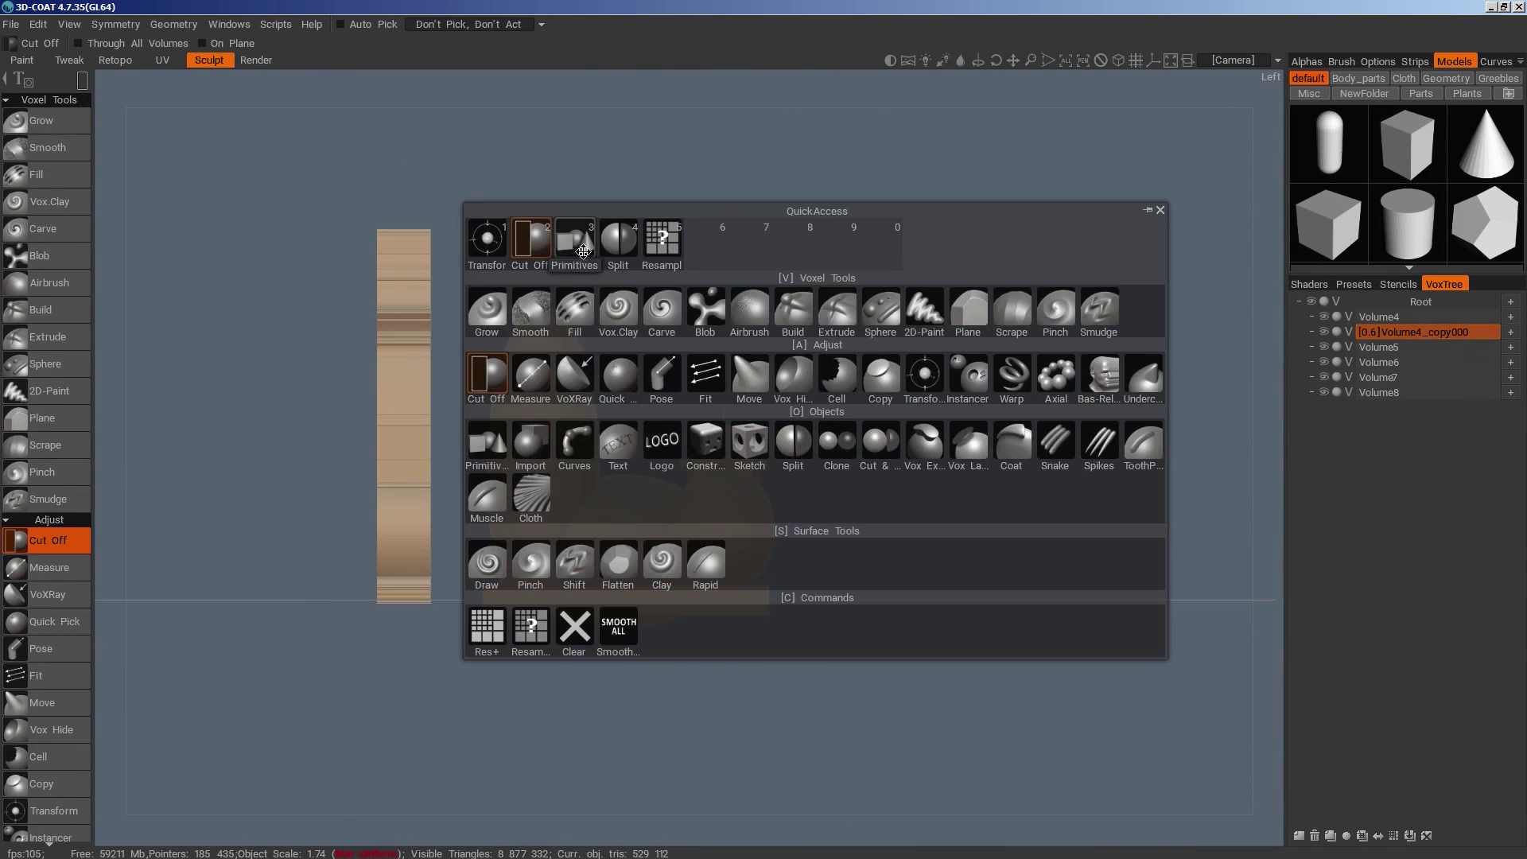
click(583, 251)
alt+drag(967, 486, 897, 540)
drag(834, 377, 835, 369)
drag(740, 501, 618, 554)
alt+drag(968, 561, 938, 470)
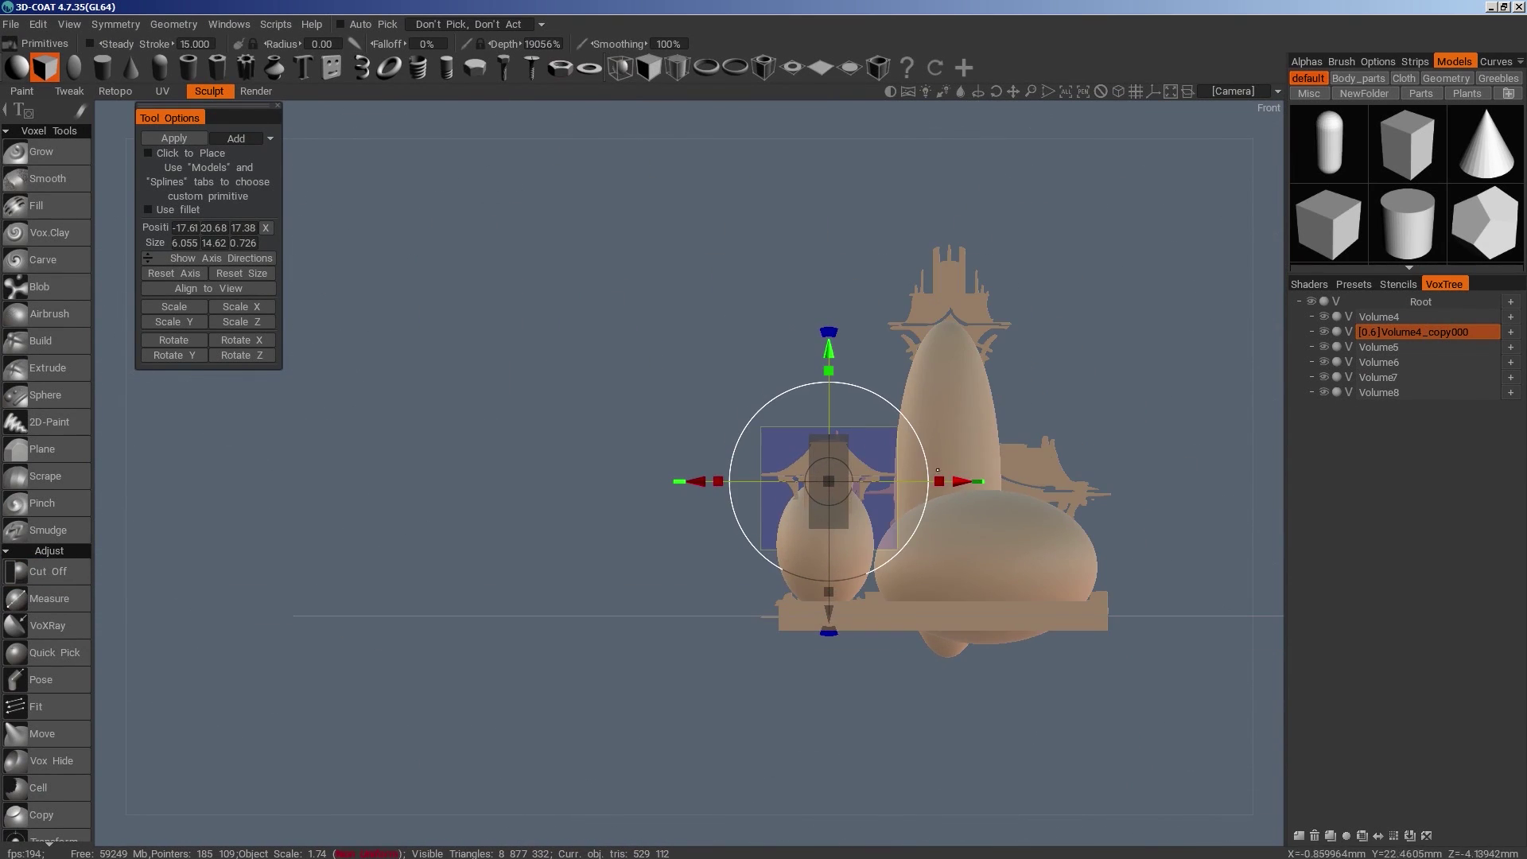
key(Return)
Cut out the middle of the added box's top in front view, leaving a ridge post at each end
key(space)
click(652, 282)
drag(816, 412, 844, 427)
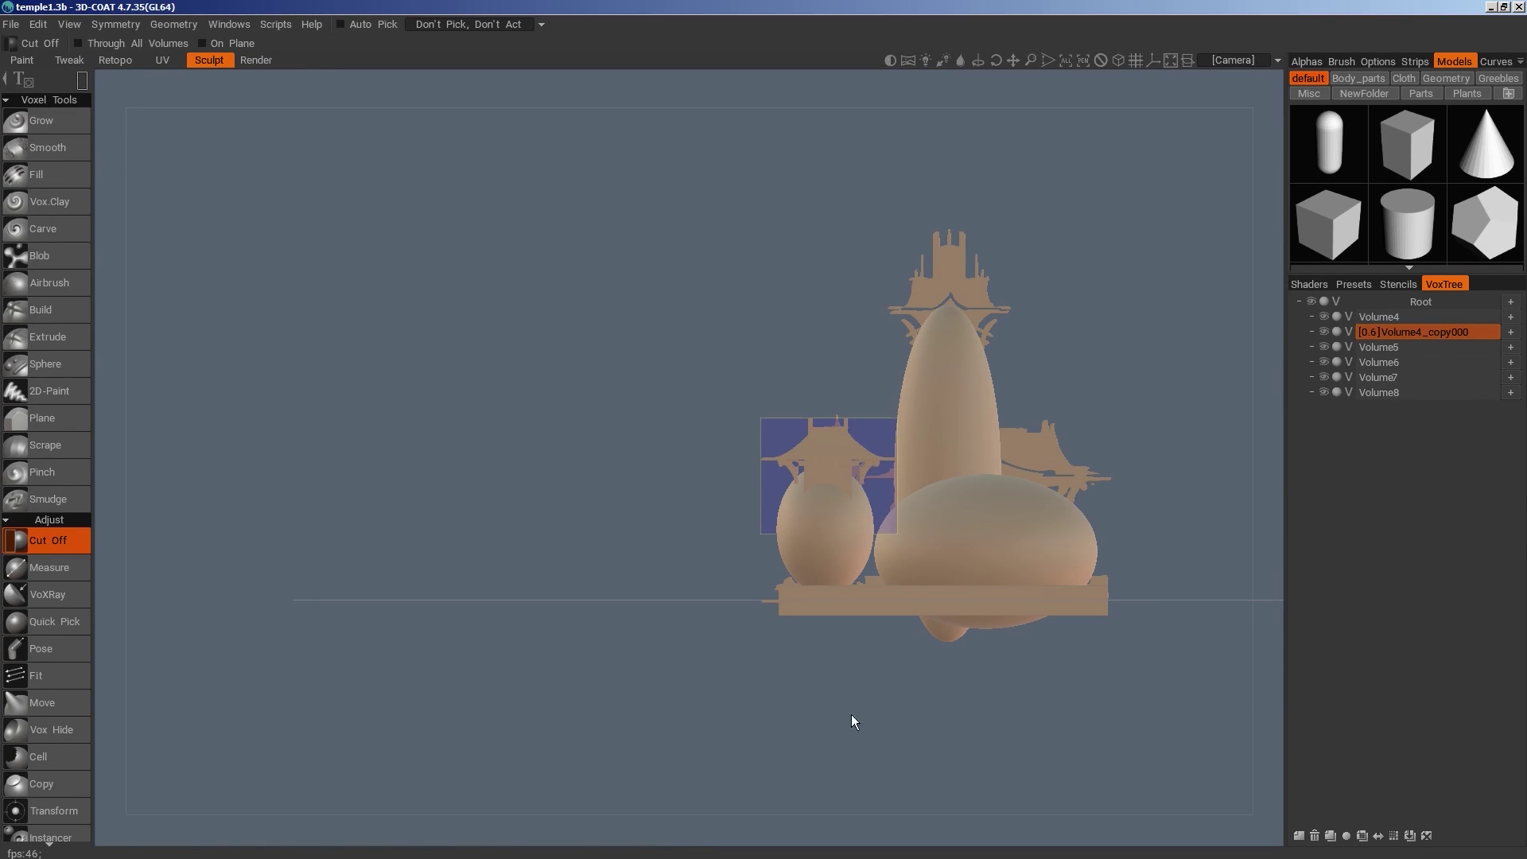
Duplicate the small roof volume and move the copy across toward the wide ellipsoid
alt+drag(852, 719, 1083, 660)
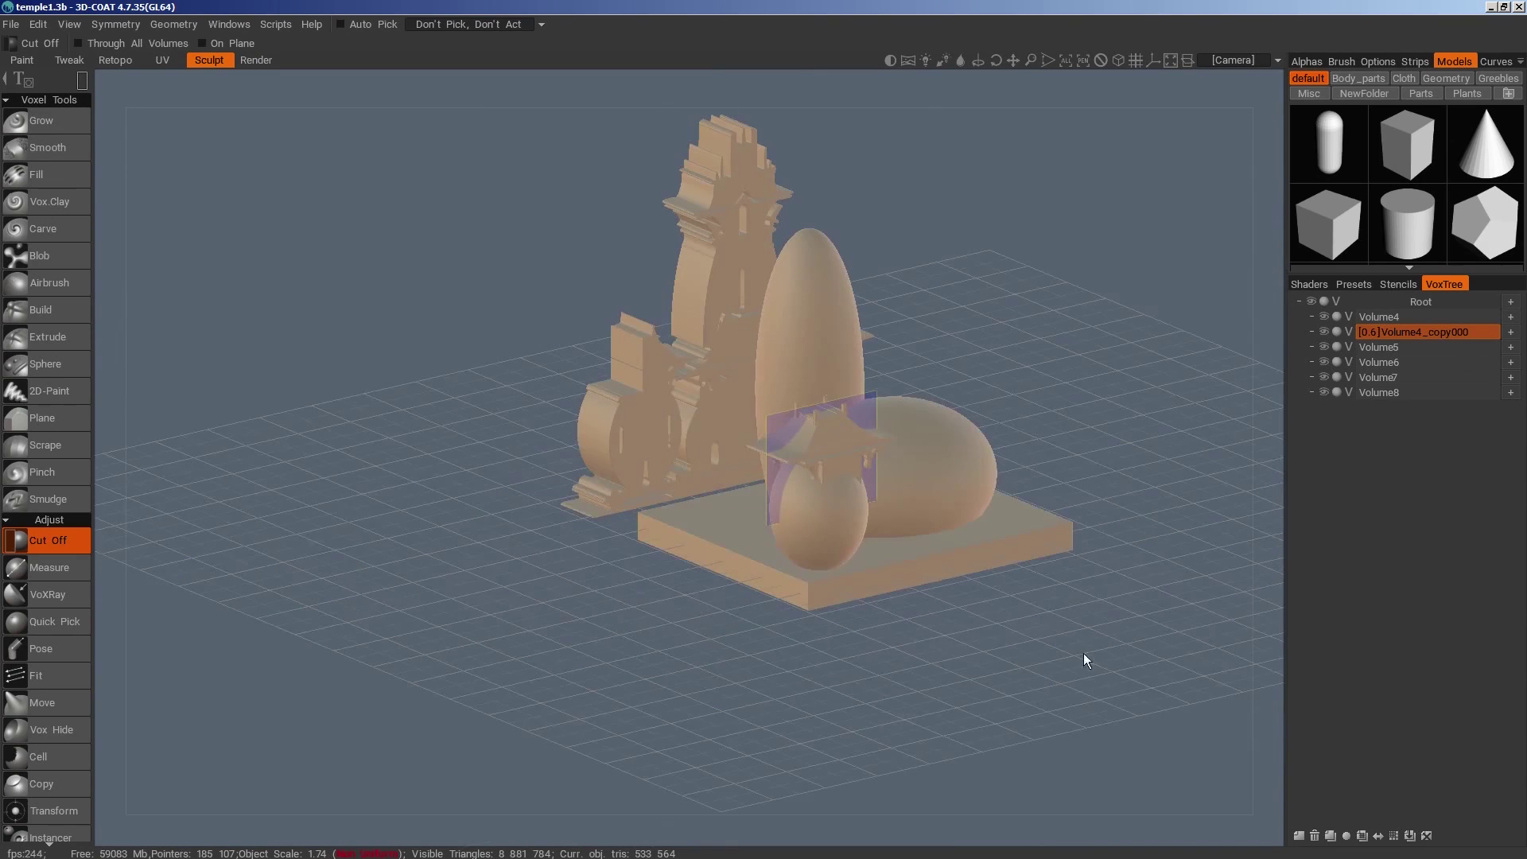
click(1333, 840)
alt+drag(994, 728, 740, 752)
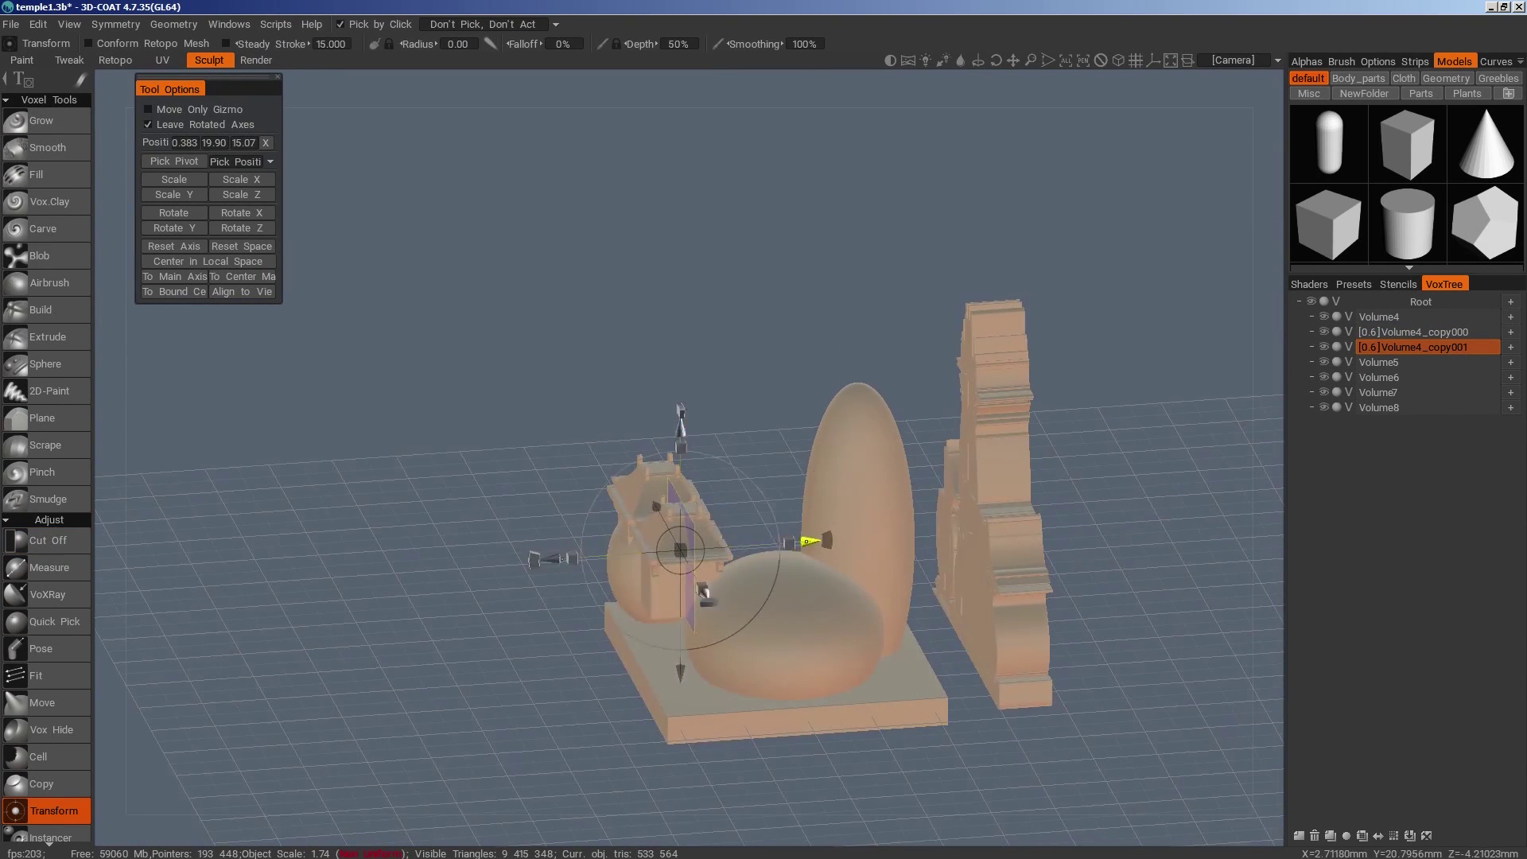
drag(806, 542, 902, 536)
alt+shift+drag(788, 732, 847, 700)
drag(957, 506, 999, 506)
Enlarge the copied roof and position it over the wide ellipsoid so its eaves overhang both sides
drag(866, 504, 916, 530)
drag(863, 374, 864, 407)
alt+drag(1177, 566, 915, 732)
drag(871, 640, 895, 639)
alt+shift+drag(978, 791, 1139, 757)
alt+middle_drag(1139, 757, 955, 670)
alt+right_drag(955, 670, 1047, 675)
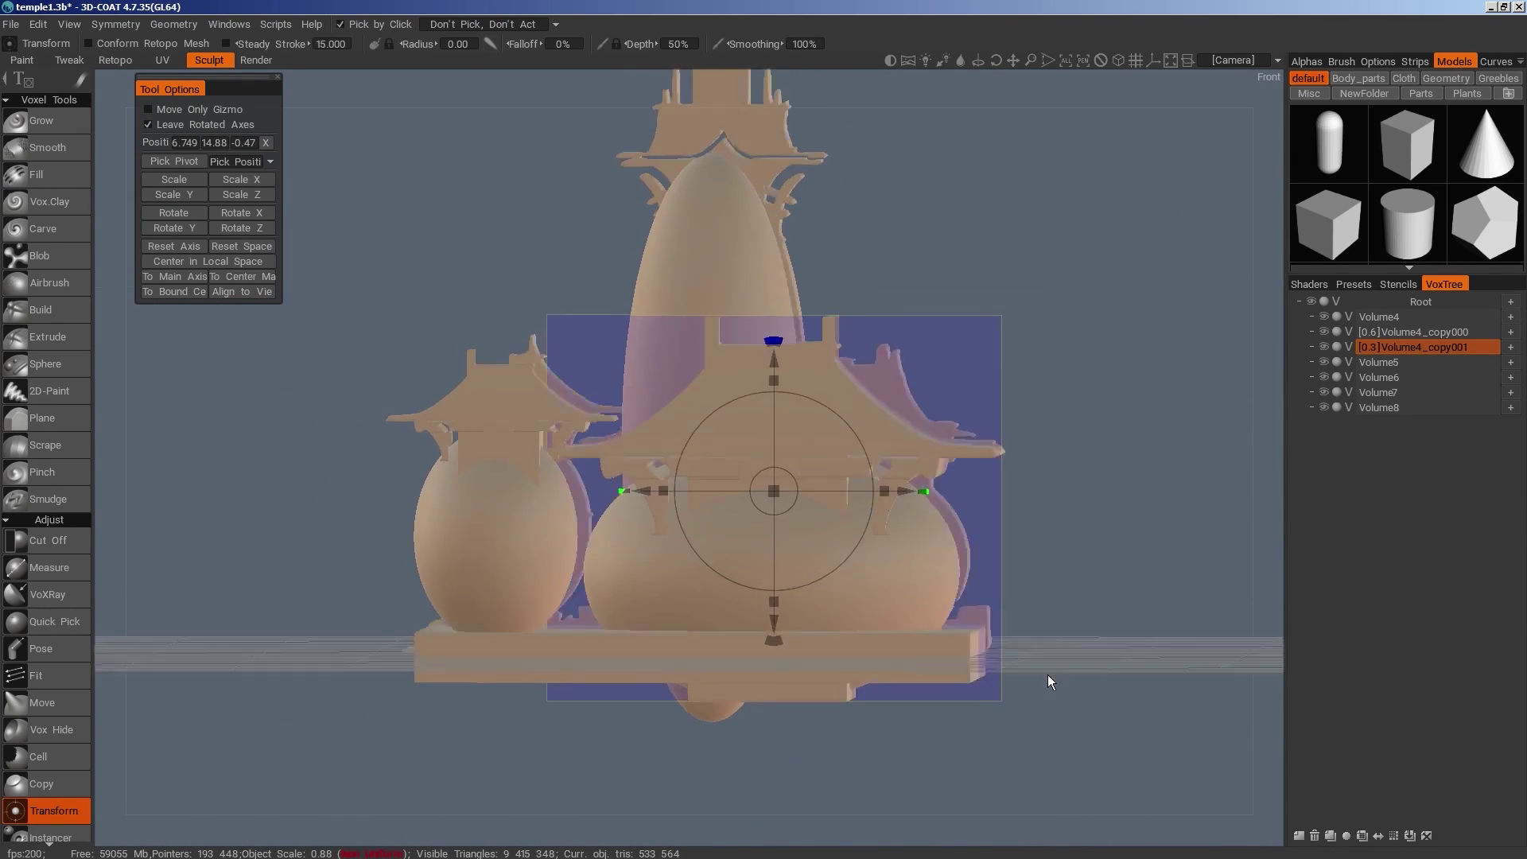
mouse_move(1048, 674)
alt+mouse_down()
mouse_move(1087, 691)
mouse_move(809, 665)
mouse_move(1045, 685)
alt+mouse_up()
alt+middle_drag(1045, 686, 1097, 733)
alt+right_drag(1098, 734, 1010, 692)
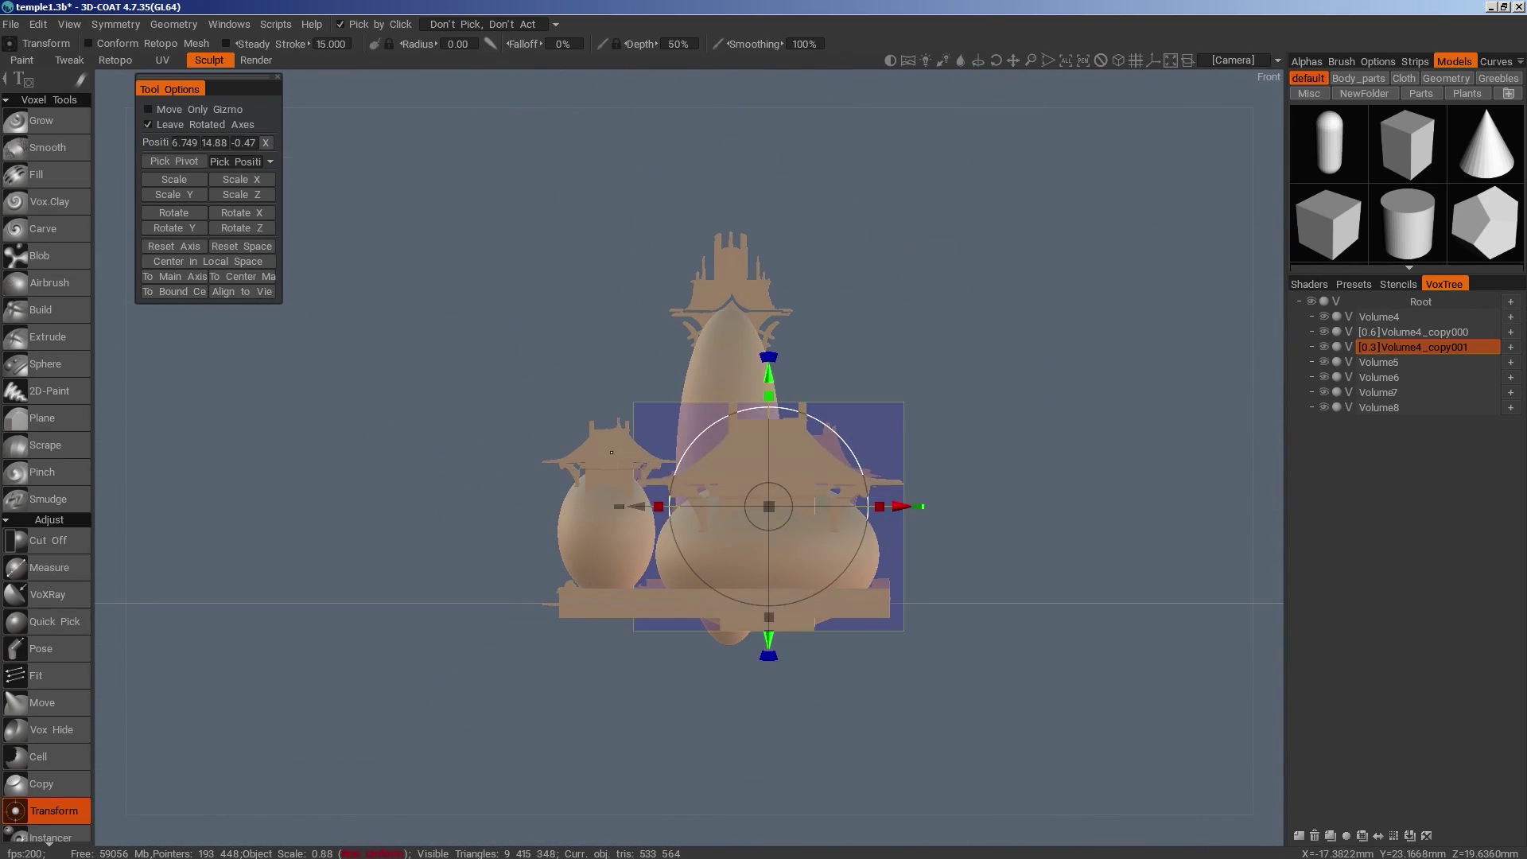
key(h)
click(1345, 840)
drag(742, 475, 862, 475)
mouse_move(734, 343)
mouse_down()
mouse_move(735, 165)
mouse_move(735, 186)
mouse_up()
mouse_move(841, 317)
mouse_down()
mouse_move(794, 320)
mouse_move(859, 320)
mouse_up()
alt+drag(907, 398, 914, 437)
click(1317, 837)
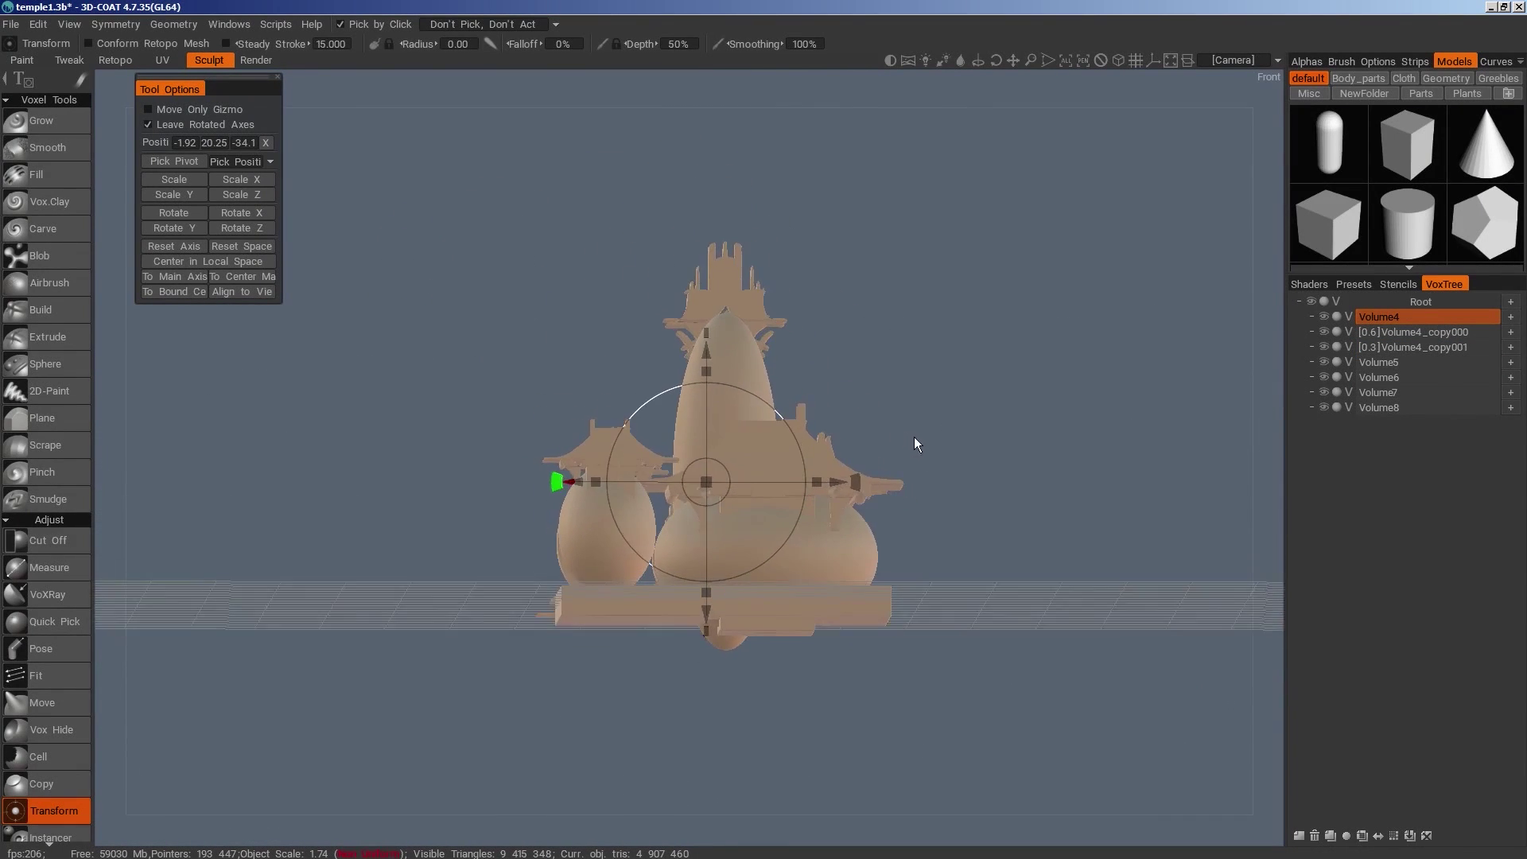
Split the tall tower's top off the silhouette volume with a rectangle and check the new piece by toggling its visibility
key(KP_5)
key(space)
click(824, 177)
drag(903, 145, 711, 330)
drag(1415, 332, 1490, 344)
click(1325, 331)
click(1324, 331)
Move the split tower top forward onto the tall ellipsoid and delete the remaining silhouette volume
alt+drag(1058, 334, 883, 336)
key(space)
click(194, 102)
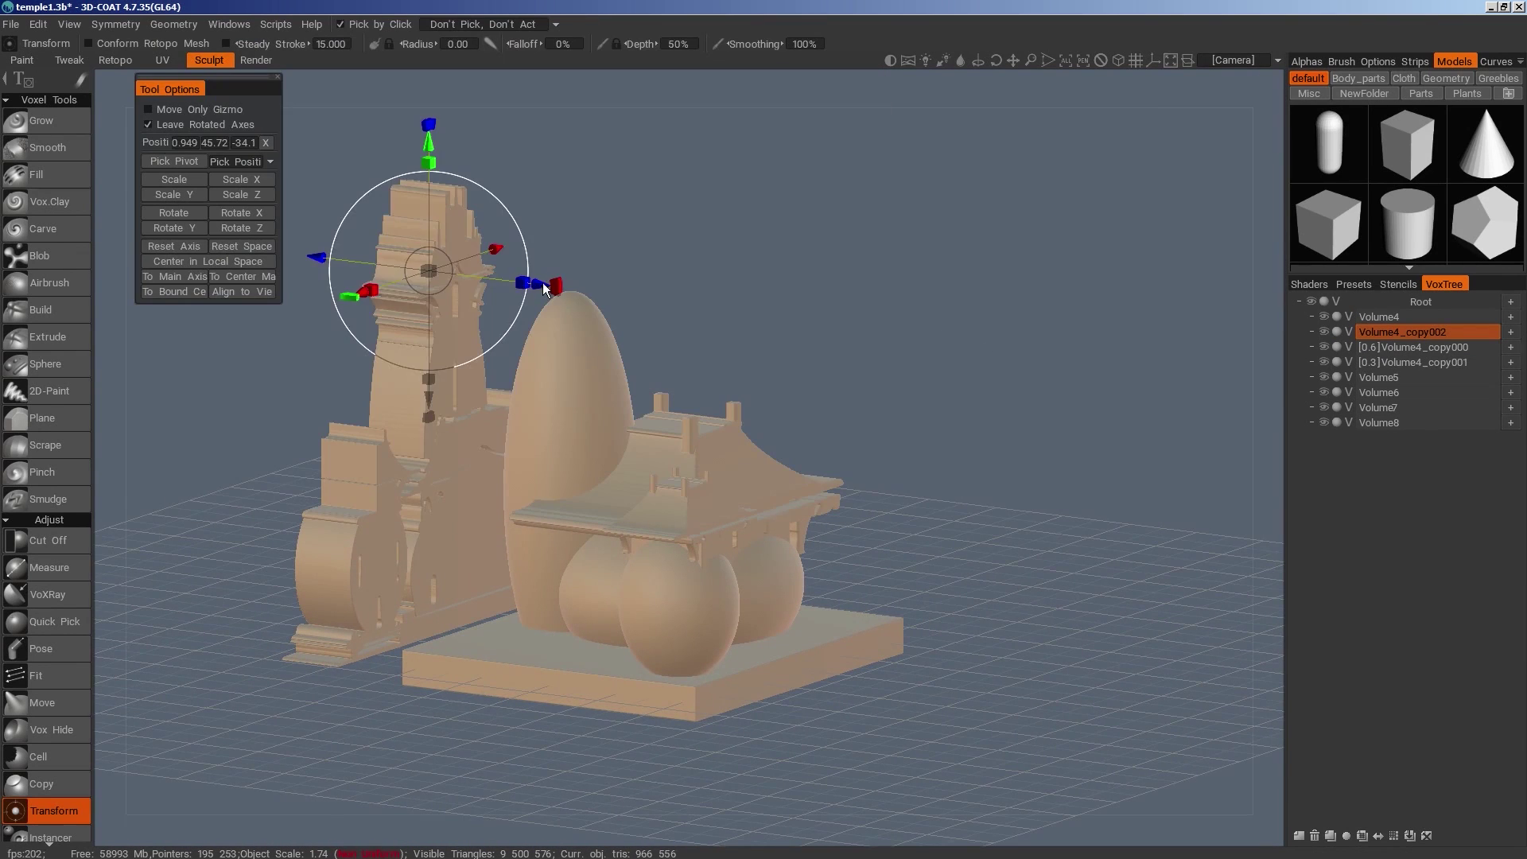
drag(543, 284, 686, 325)
key(h)
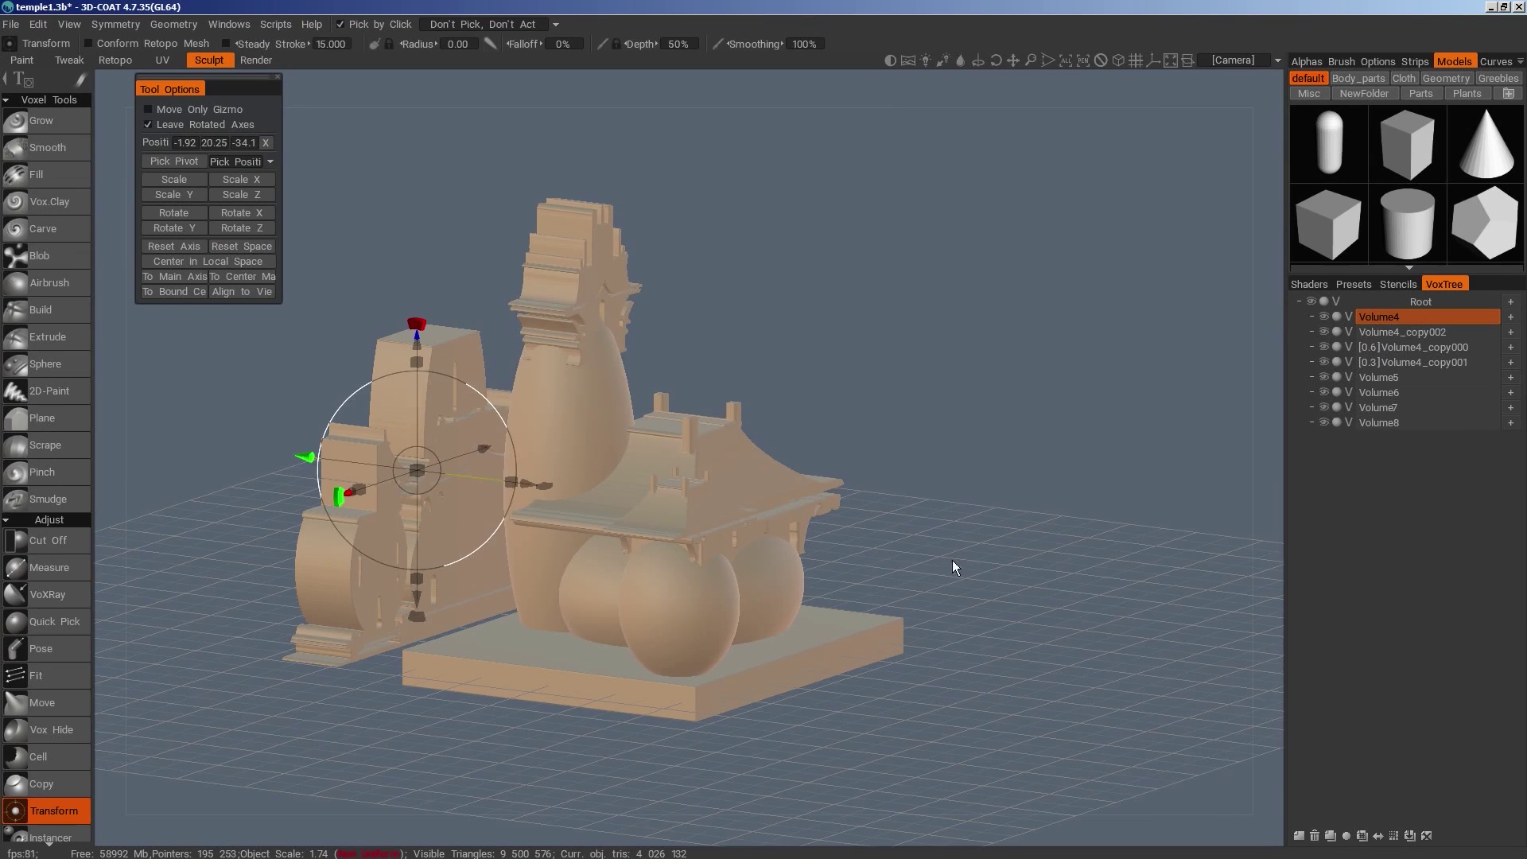
click(1316, 836)
Cut off the parts of the ellipsoids and the wide roof that project below the base slab in front view
alt+drag(1178, 557, 740, 455)
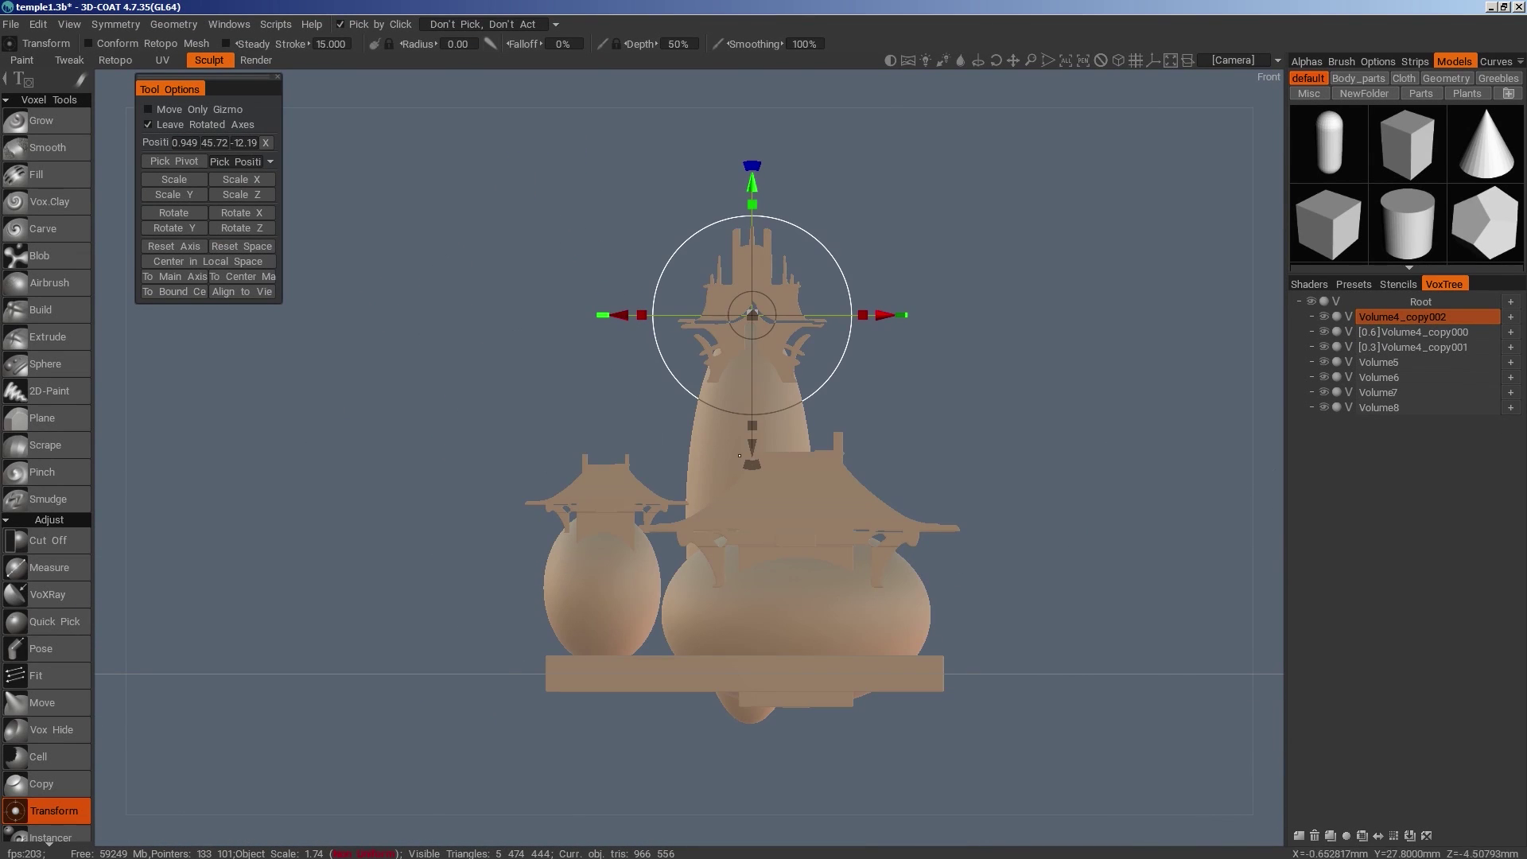
key(h)
key(space)
click(433, 269)
drag(1015, 746, 500, 691)
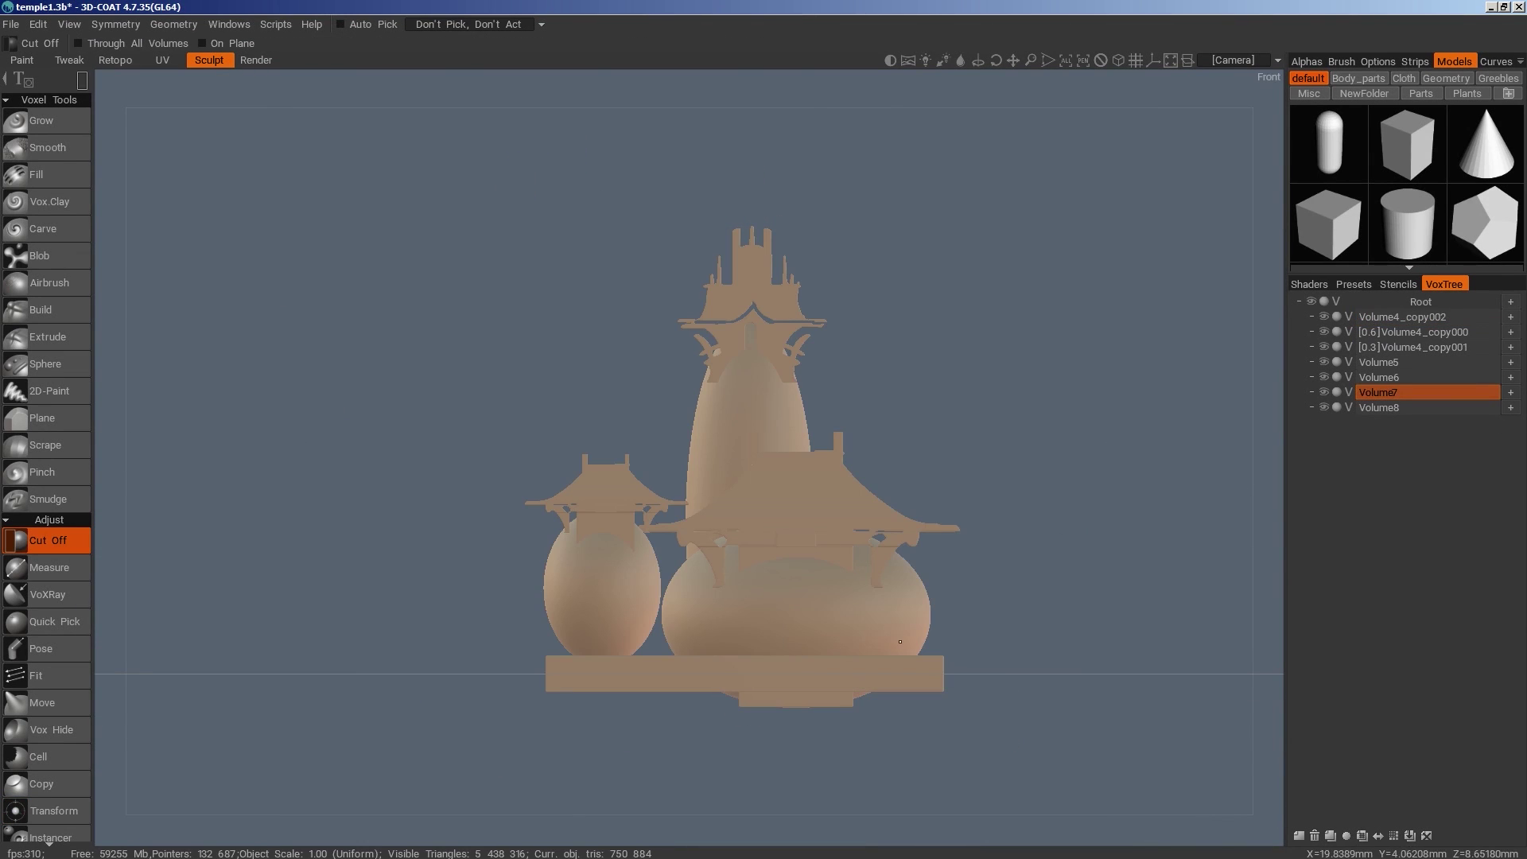
key(h)
mouse_move(1043, 818)
alt+mouse_down()
mouse_move(810, 772)
mouse_move(958, 795)
mouse_move(517, 673)
alt+mouse_up()
key(h)
drag(958, 773, 466, 678)
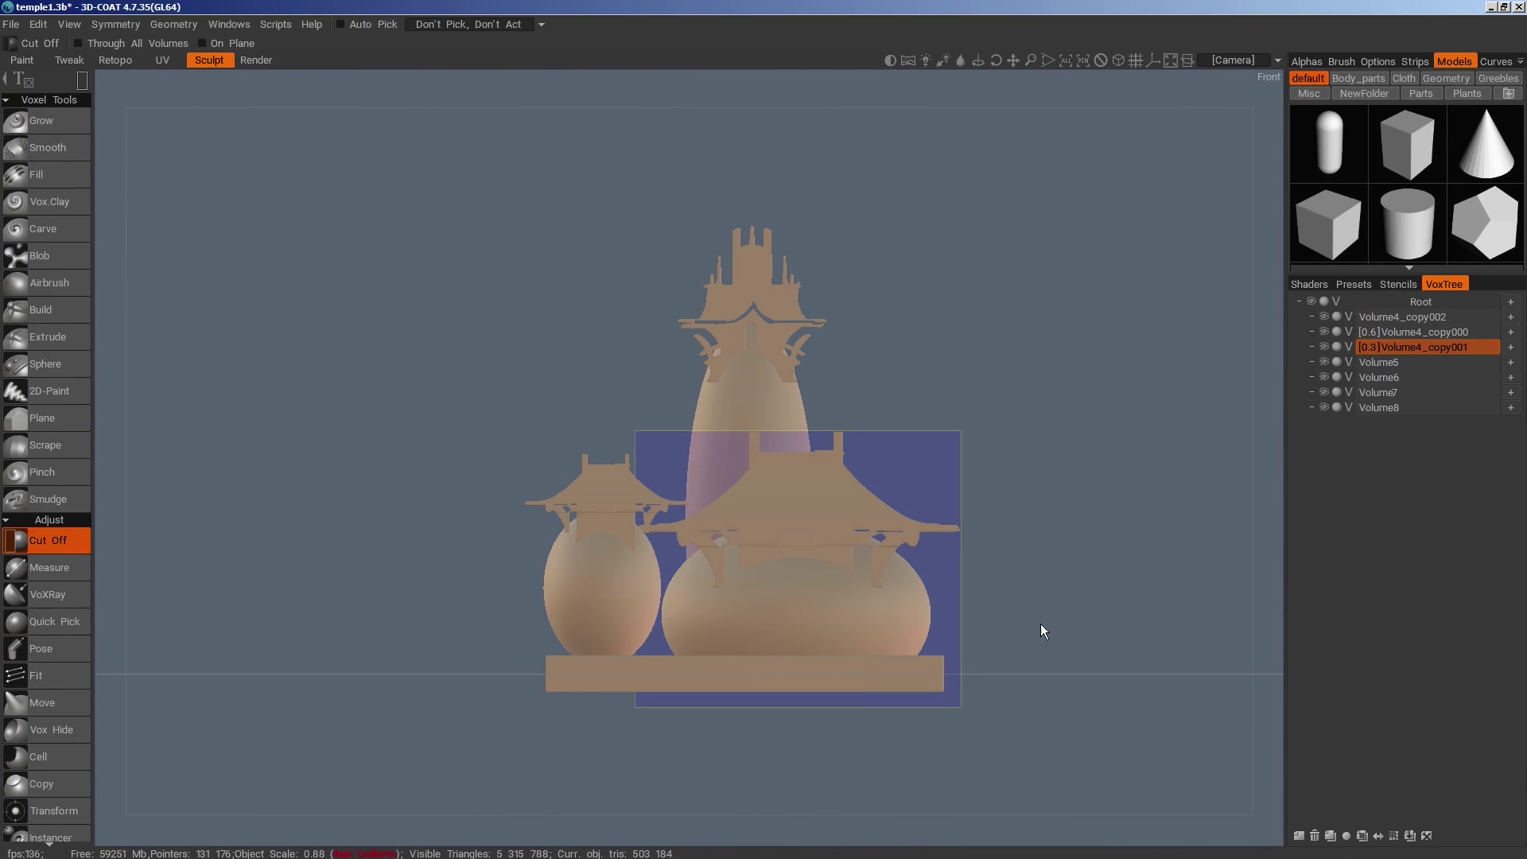
Stretch the tall tower's top in depth until it covers the width of the tall ellipsoid in side view
alt+drag(1040, 623, 978, 700)
key(space)
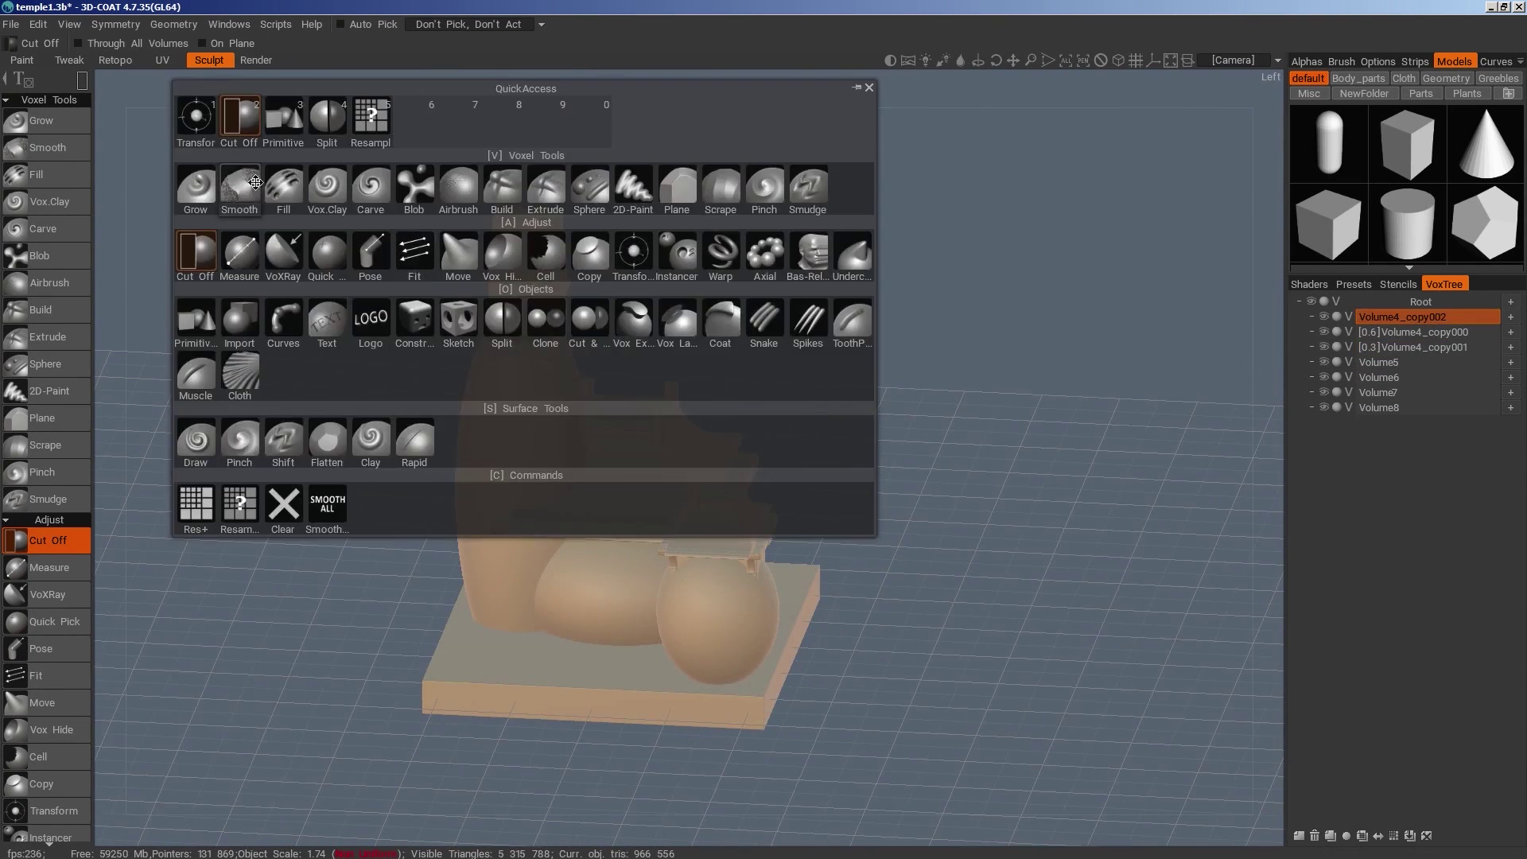
click(633, 251)
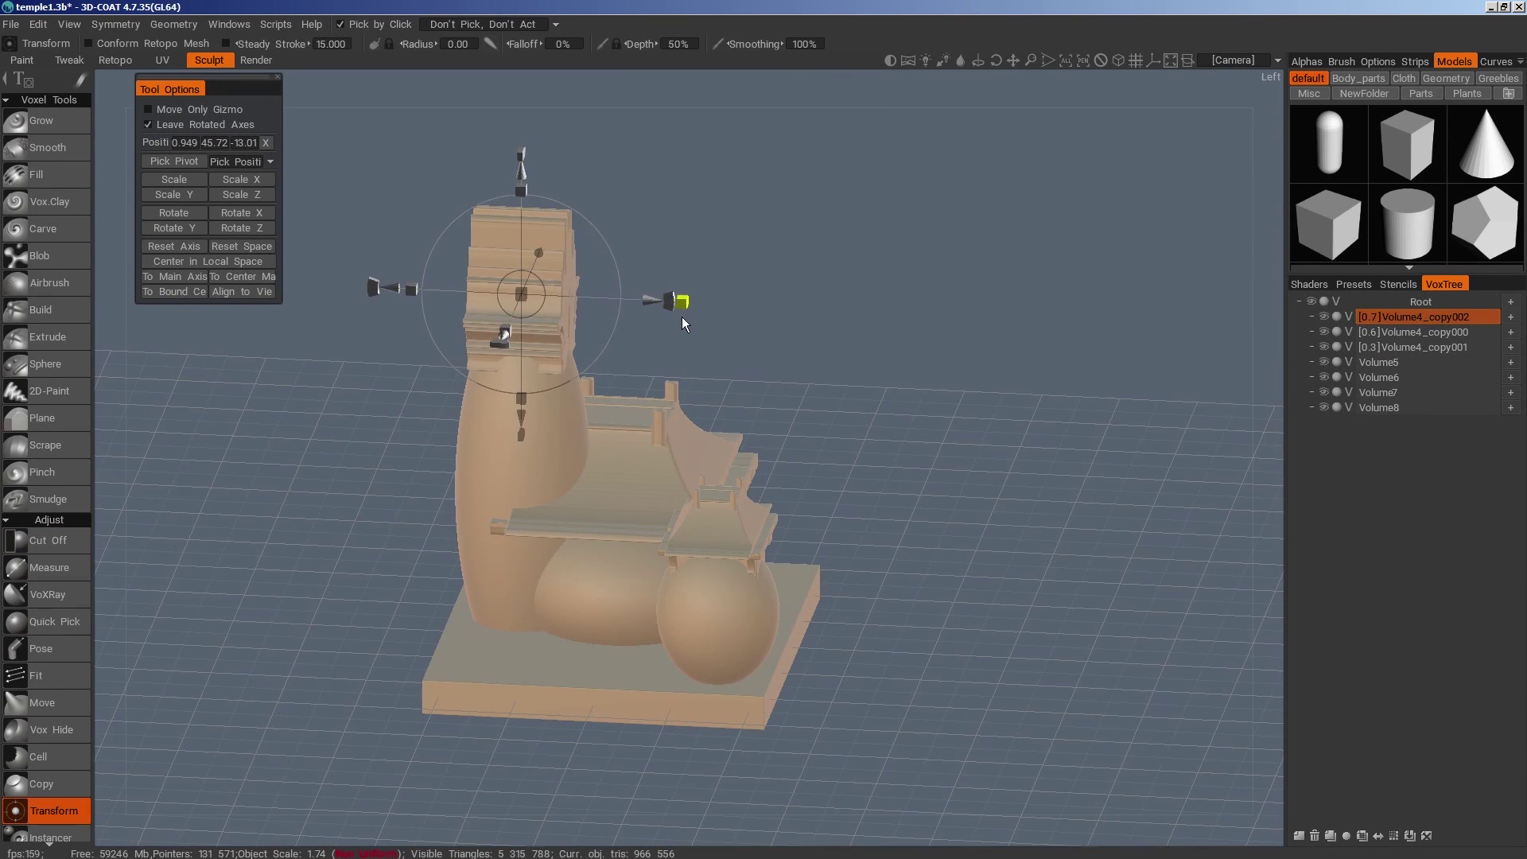
drag(681, 316, 682, 317)
alt+drag(906, 470, 929, 388)
drag(627, 320, 651, 324)
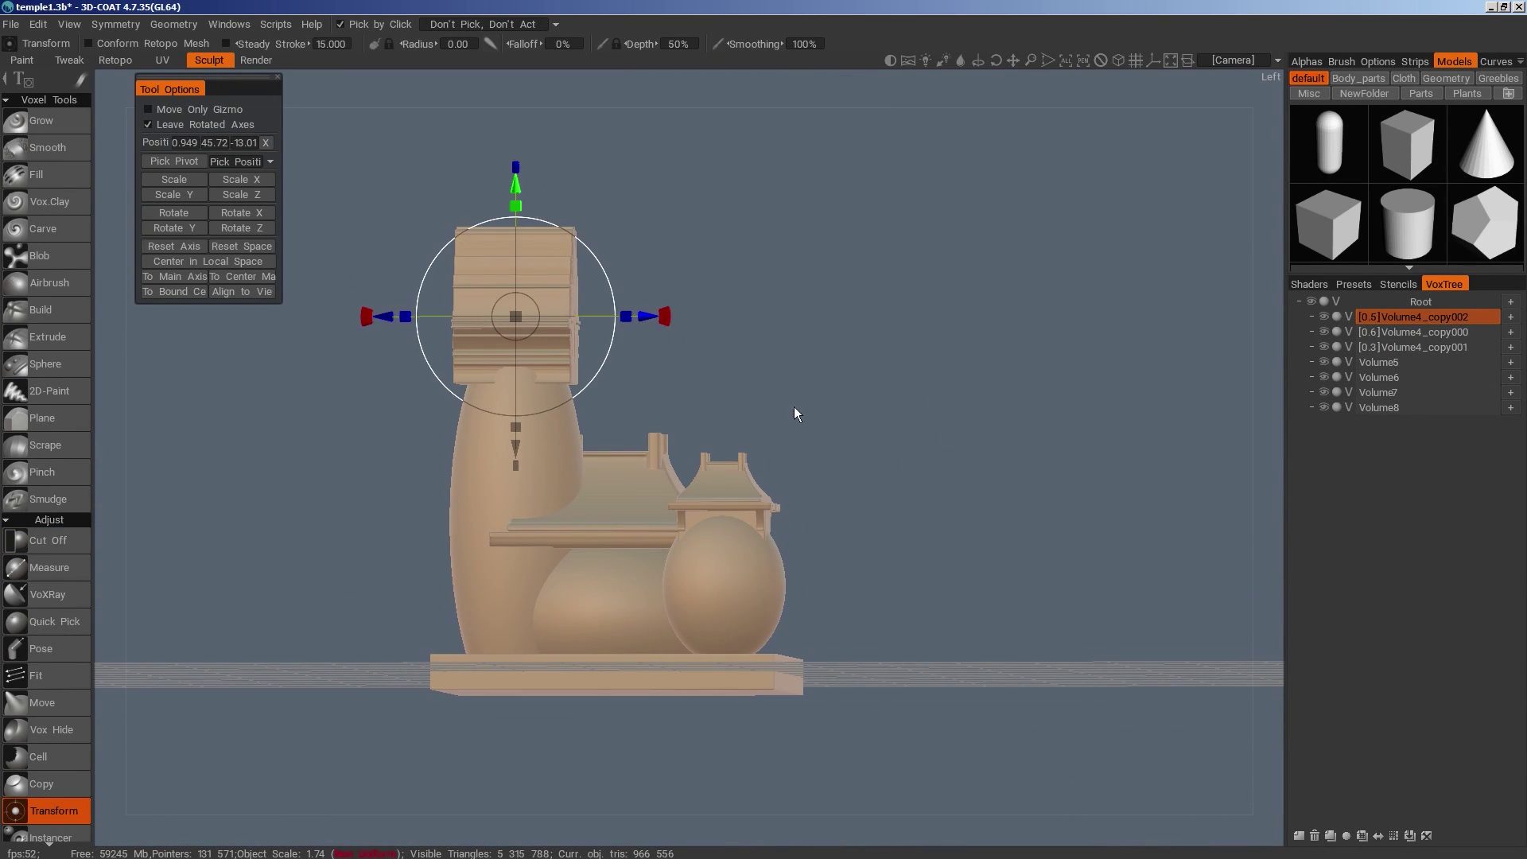
Set mirror symmetry on the X and Z axes in global space, centred on the tower top's bounding box
key(s)
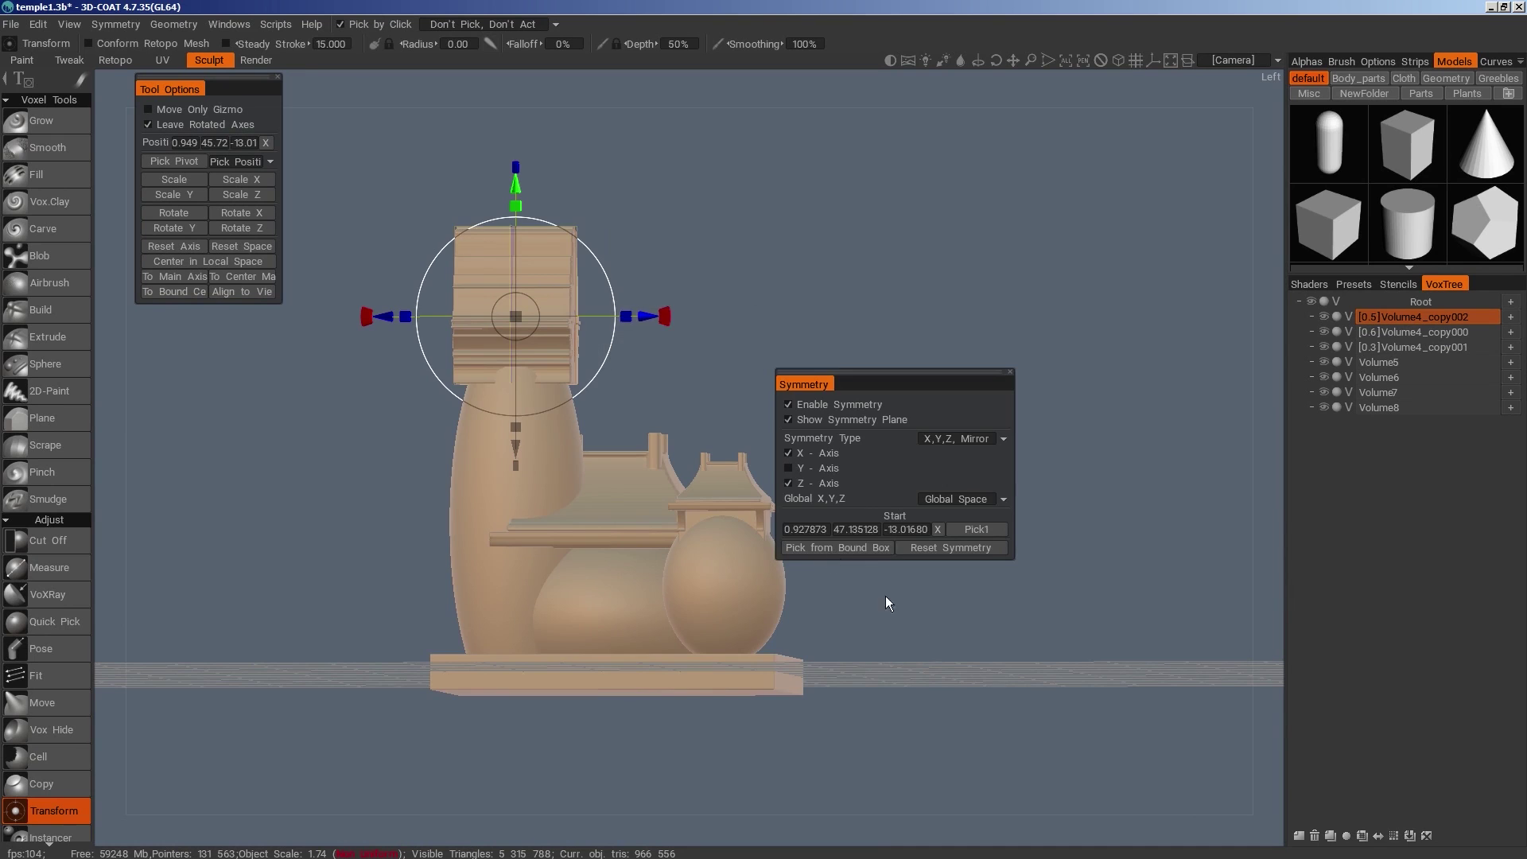
alt+drag(885, 596, 982, 656)
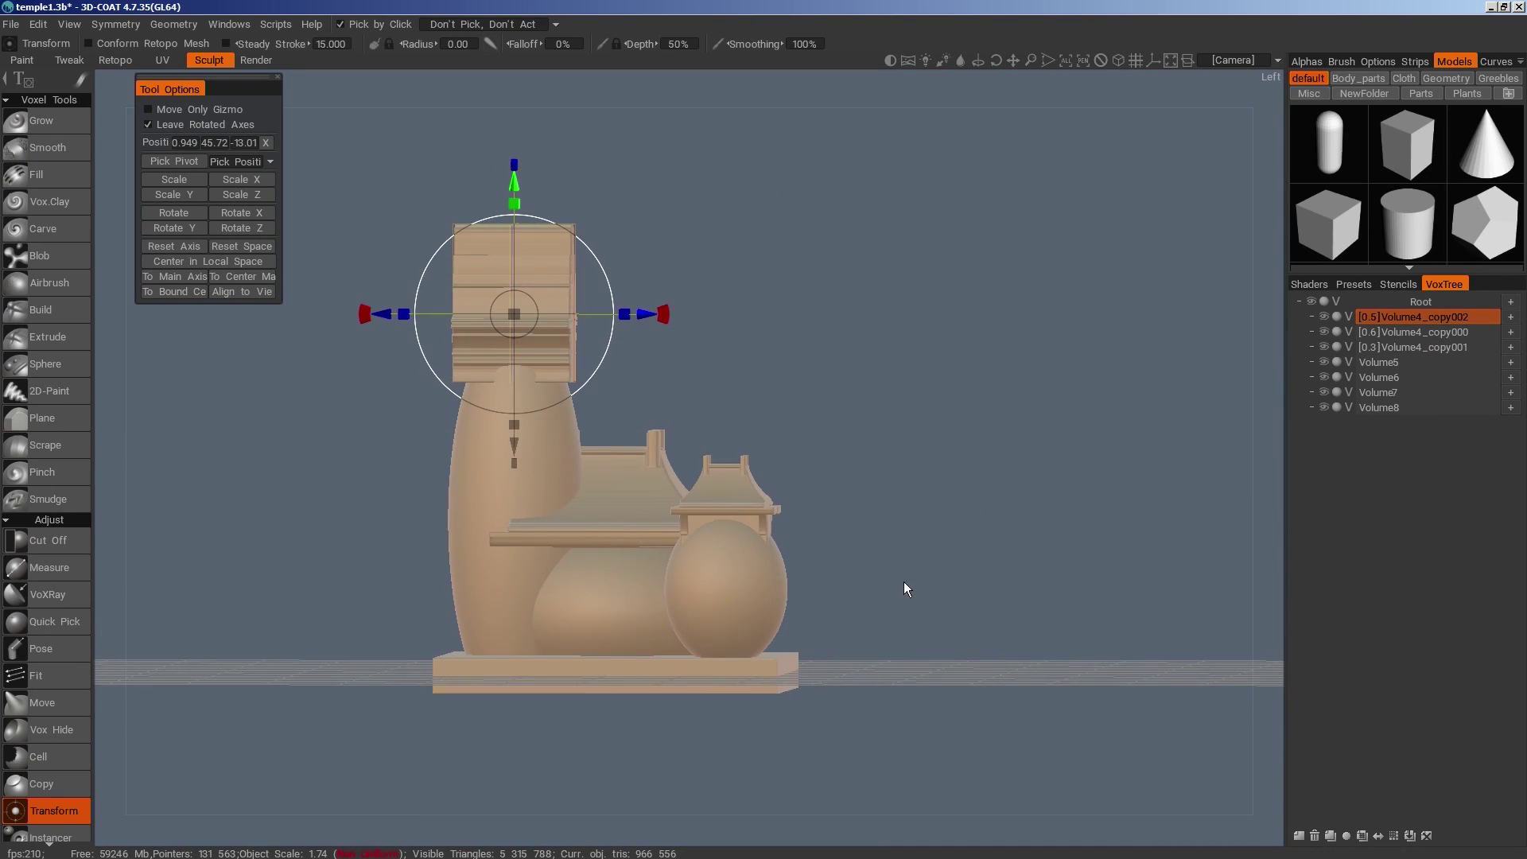
drag(871, 521, 863, 473)
key(KP_5)
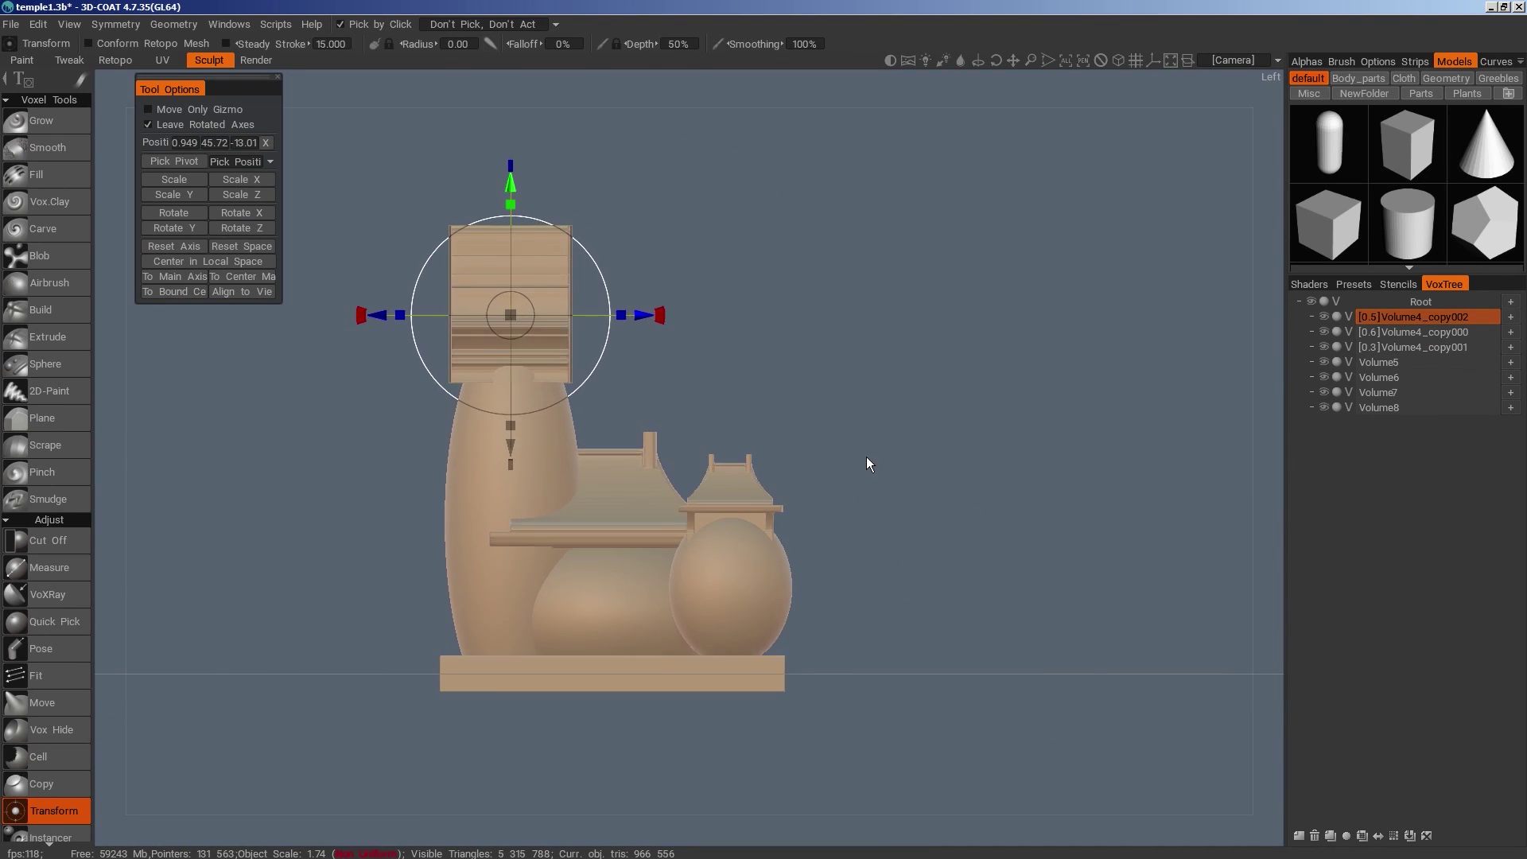
Cut the tower top's lower sides inward beneath the eaves with a mirrored outline in side view
key(space)
click(589, 273)
key(e)
click(587, 293)
drag(581, 382, 647, 417)
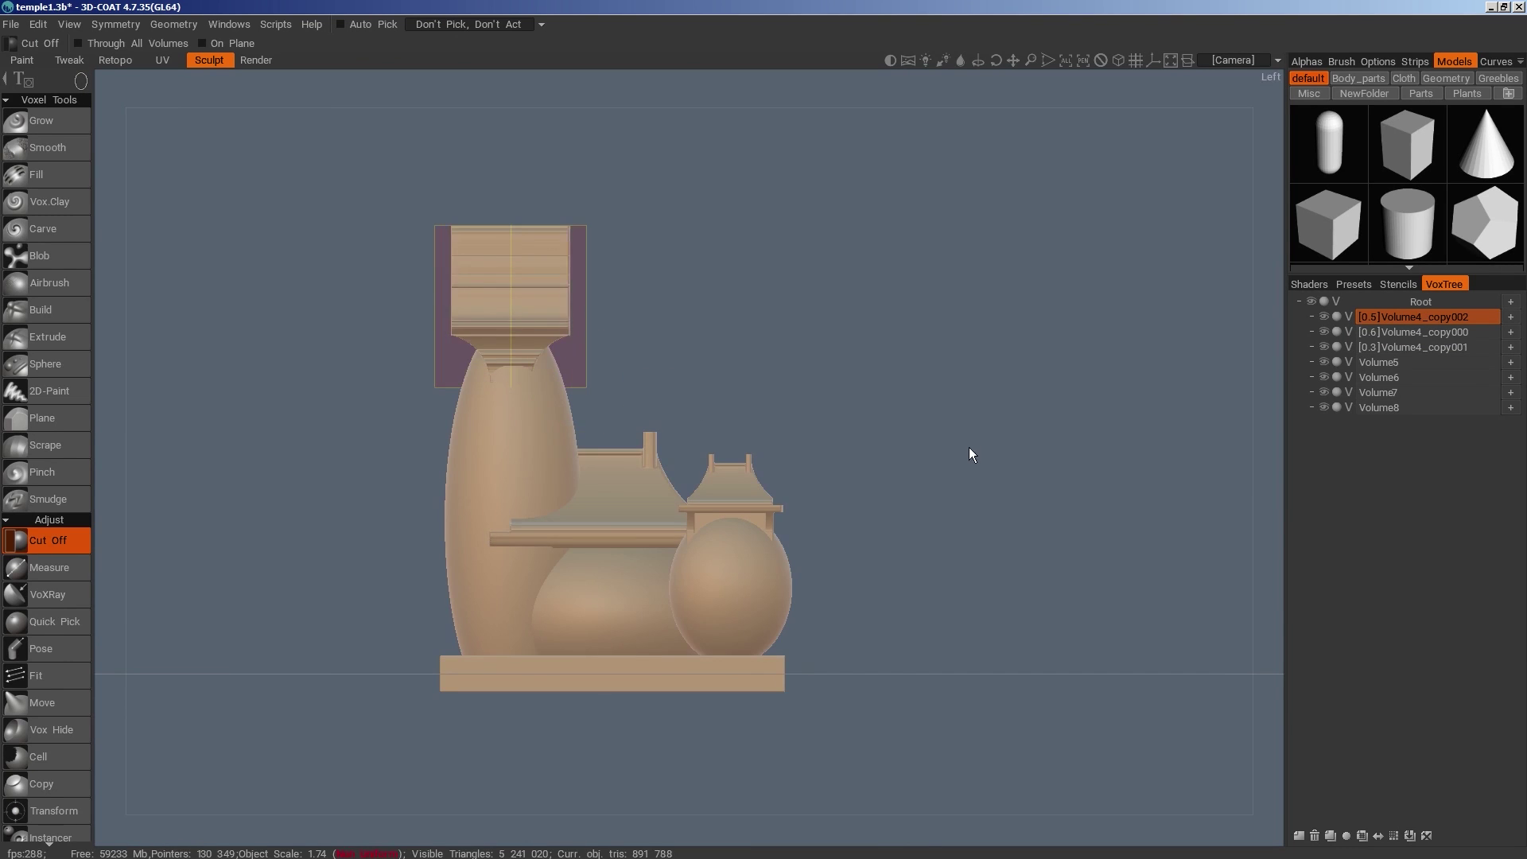
Cut the tower top's upper sides with a mirrored curved outline to form a sweeping roof with a narrow neck
mouse_move(927, 453)
alt+mouse_down()
mouse_move(688, 458)
mouse_move(946, 446)
mouse_move(929, 451)
alt+mouse_up()
drag(532, 157, 666, 331)
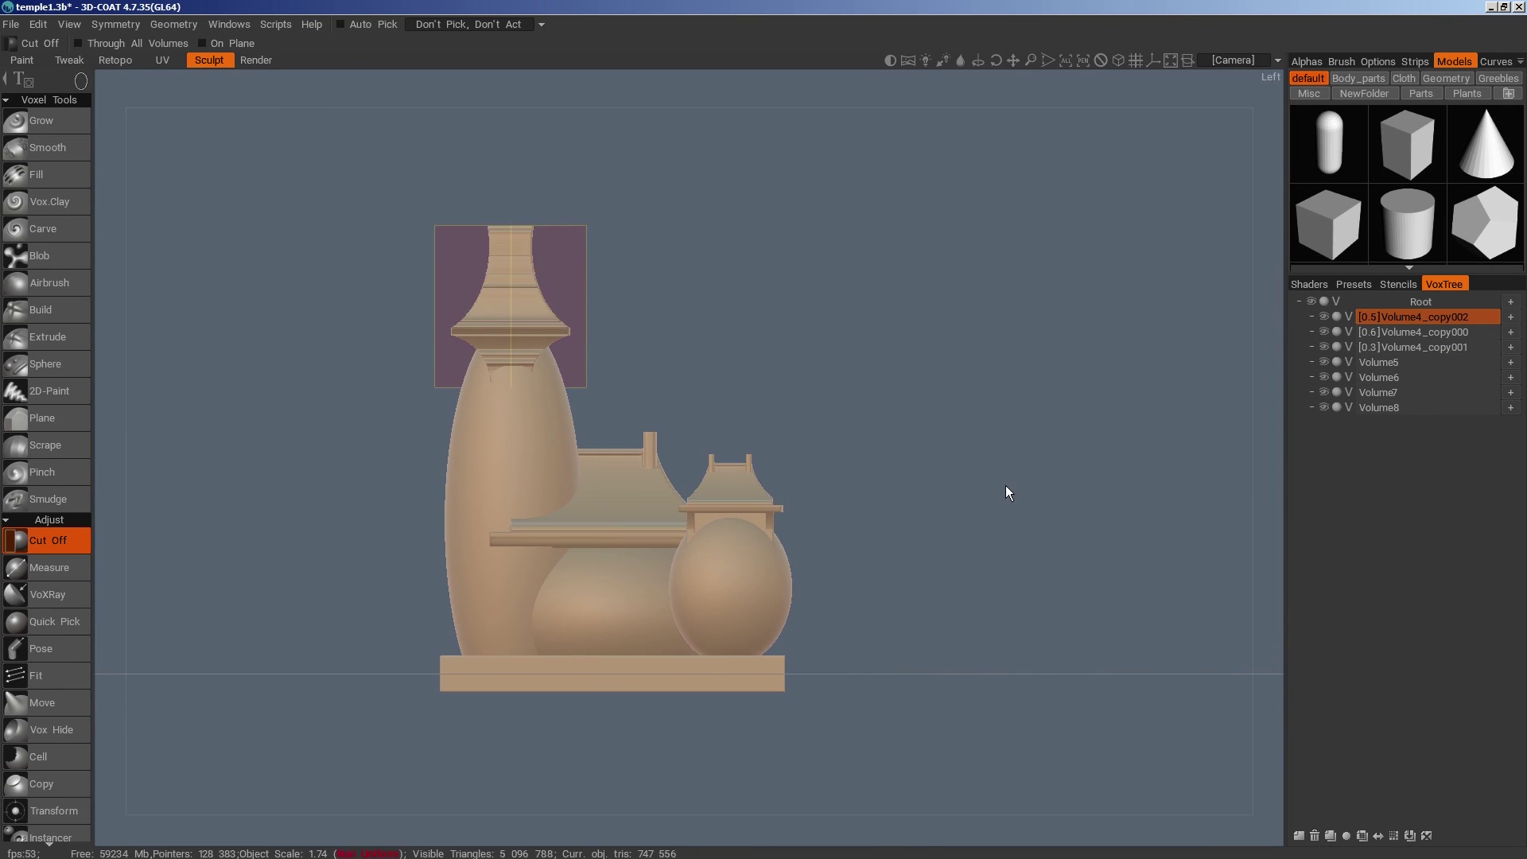
mouse_move(1005, 485)
mouse_down()
mouse_move(621, 501)
mouse_move(894, 480)
mouse_move(808, 505)
mouse_move(972, 477)
mouse_move(922, 516)
mouse_move(947, 521)
mouse_up()
Carve the roof's neck into a tall central spire flanked by shorter ones and trim the slopes back above the eaves
key(space)
key(e)
click(468, 136)
mouse_move(476, 213)
mouse_down()
mouse_move(505, 279)
mouse_move(529, 253)
mouse_up()
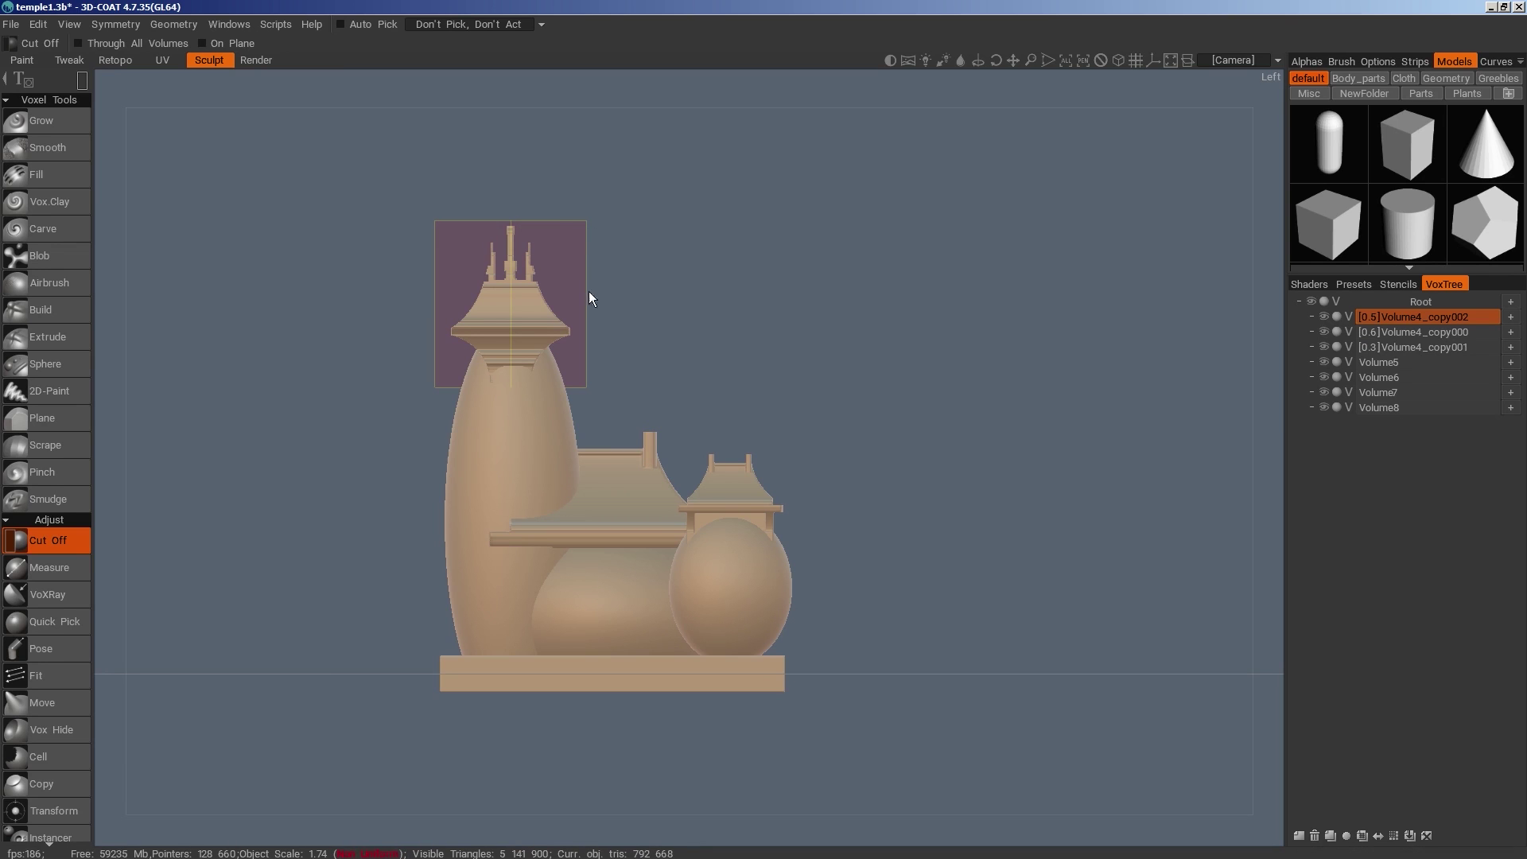
drag(560, 329, 646, 334)
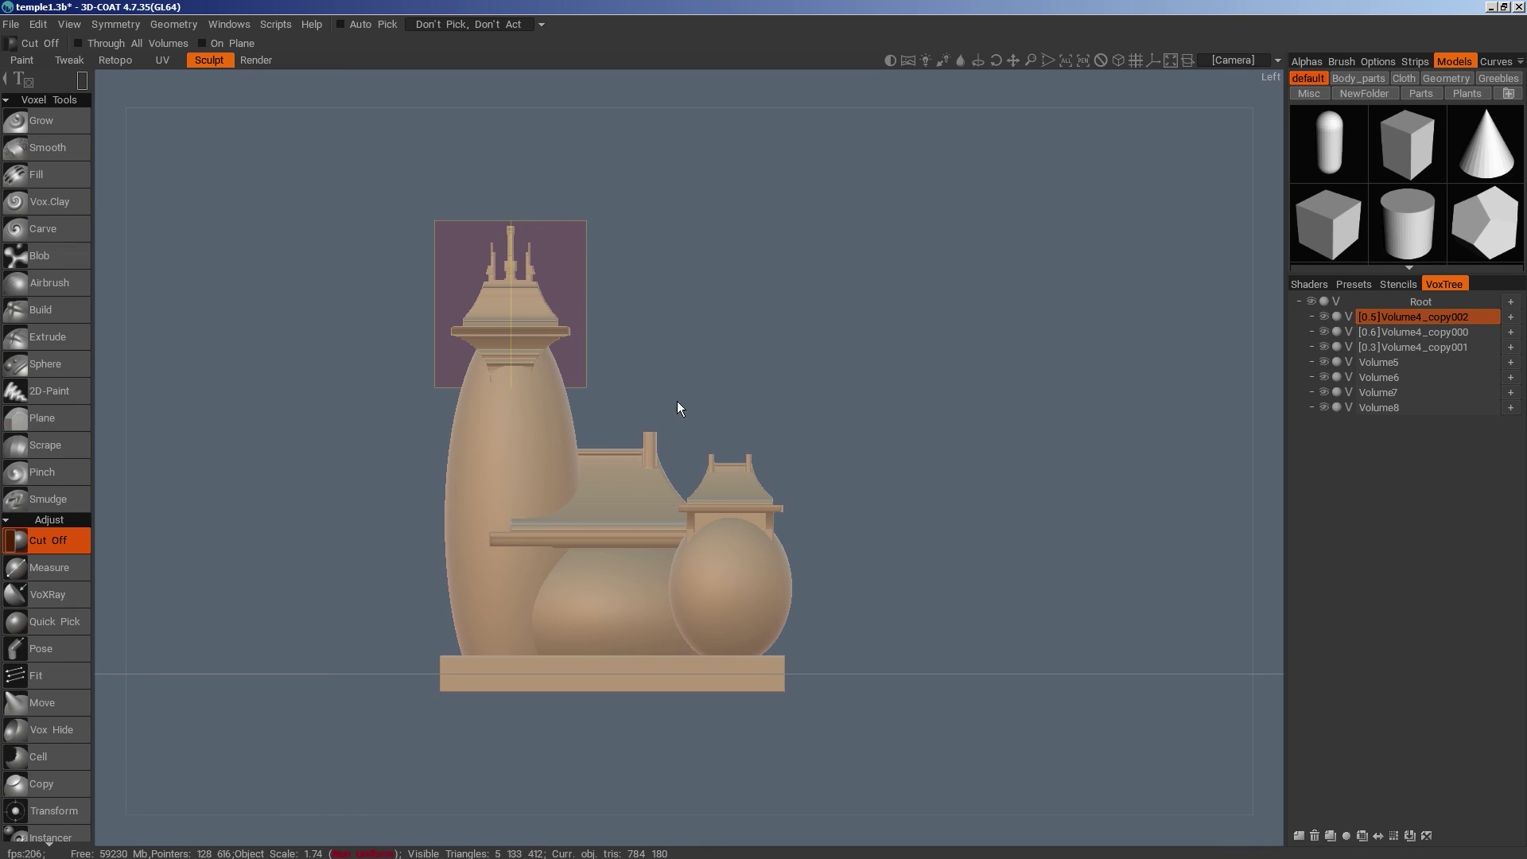
Switch to the box primitive and turn off symmetry on the X and Z axes
alt+drag(884, 428, 852, 423)
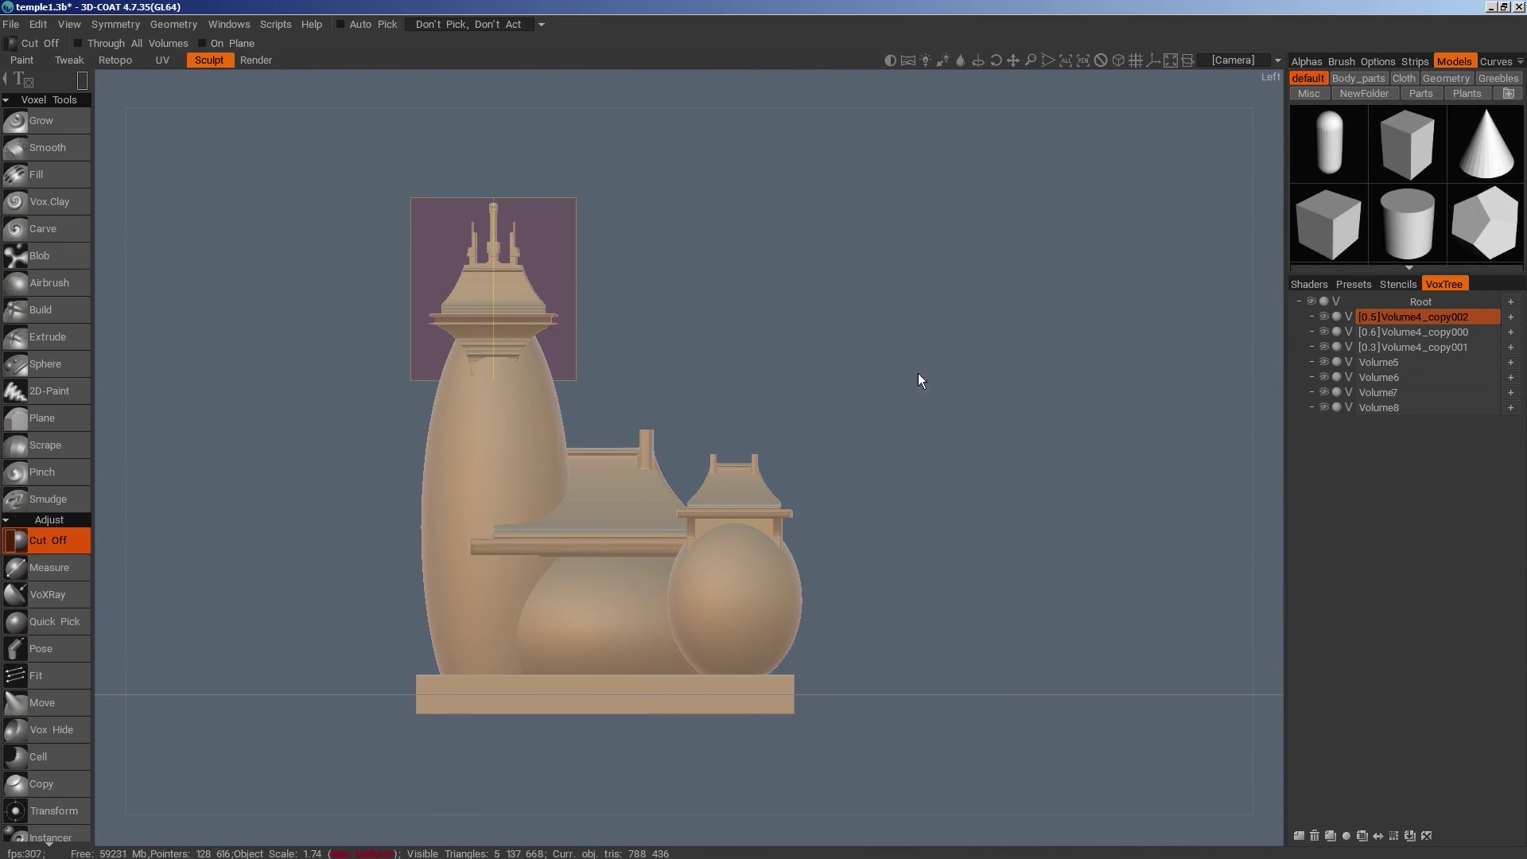
drag(918, 374, 764, 576)
key(space)
click(546, 436)
key(s)
click(849, 488)
click(848, 520)
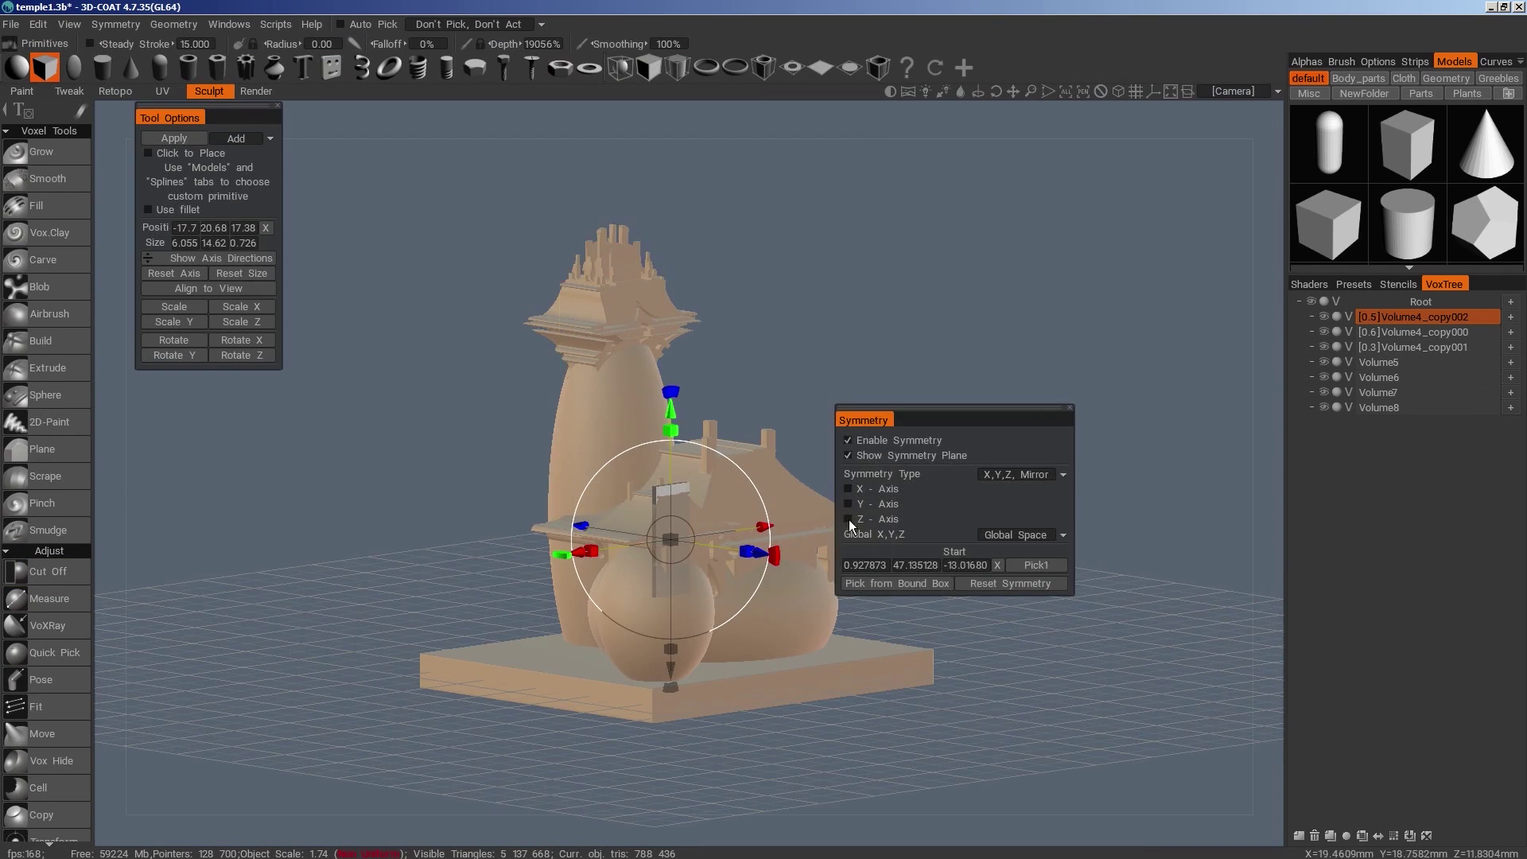
Select Volume8, reset the box primitive's size, and lower it over the small egg-shaped building to about Y 14.9
drag(1113, 478, 1354, 532)
click(1380, 407)
click(241, 273)
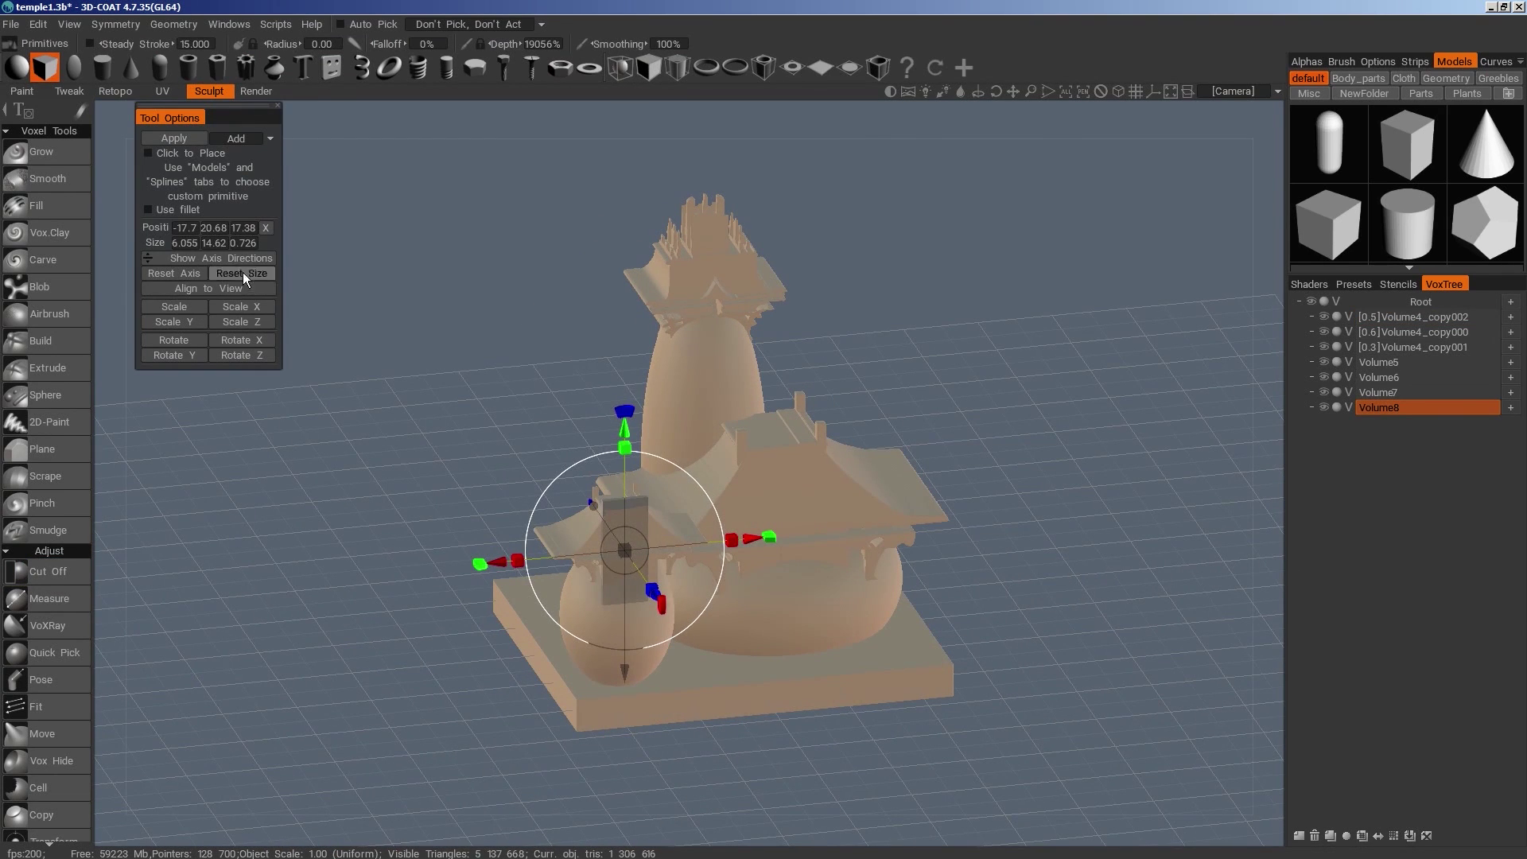
drag(644, 556, 667, 542)
mouse_move(625, 448)
mouse_down()
mouse_move(625, 398)
mouse_move(624, 474)
mouse_up()
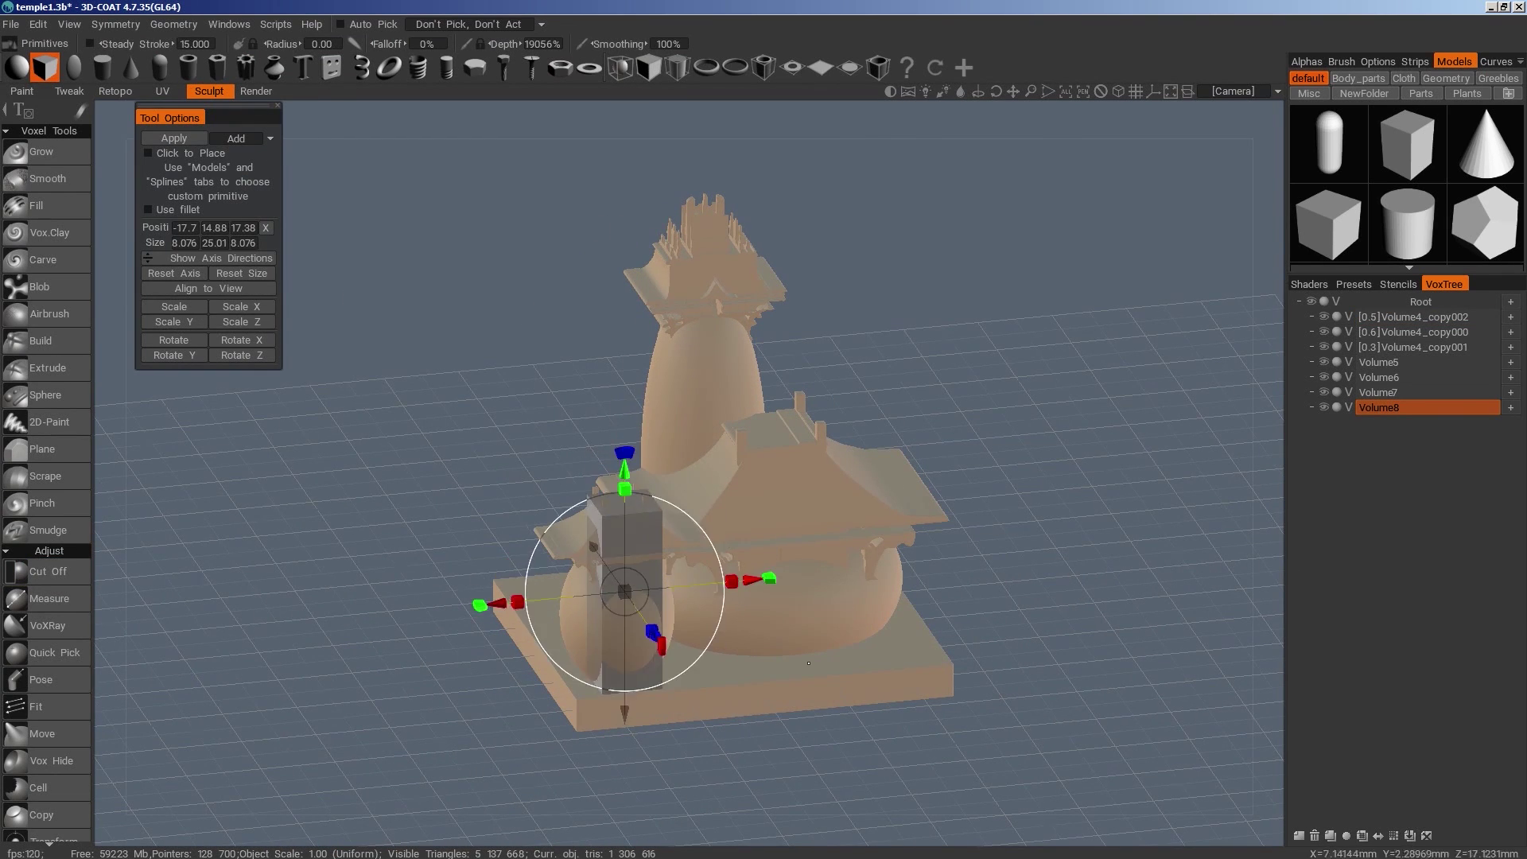
Fit the box inside the small building at about 8.5 × 19.8 × 10.3 and add it to Volume8
drag(795, 764, 995, 713)
drag(884, 576, 866, 577)
drag(938, 668, 939, 637)
drag(731, 461, 731, 483)
drag(731, 440, 730, 463)
drag(979, 533, 788, 583)
mouse_move(698, 688)
mouse_down()
mouse_move(713, 701)
mouse_move(704, 690)
mouse_up()
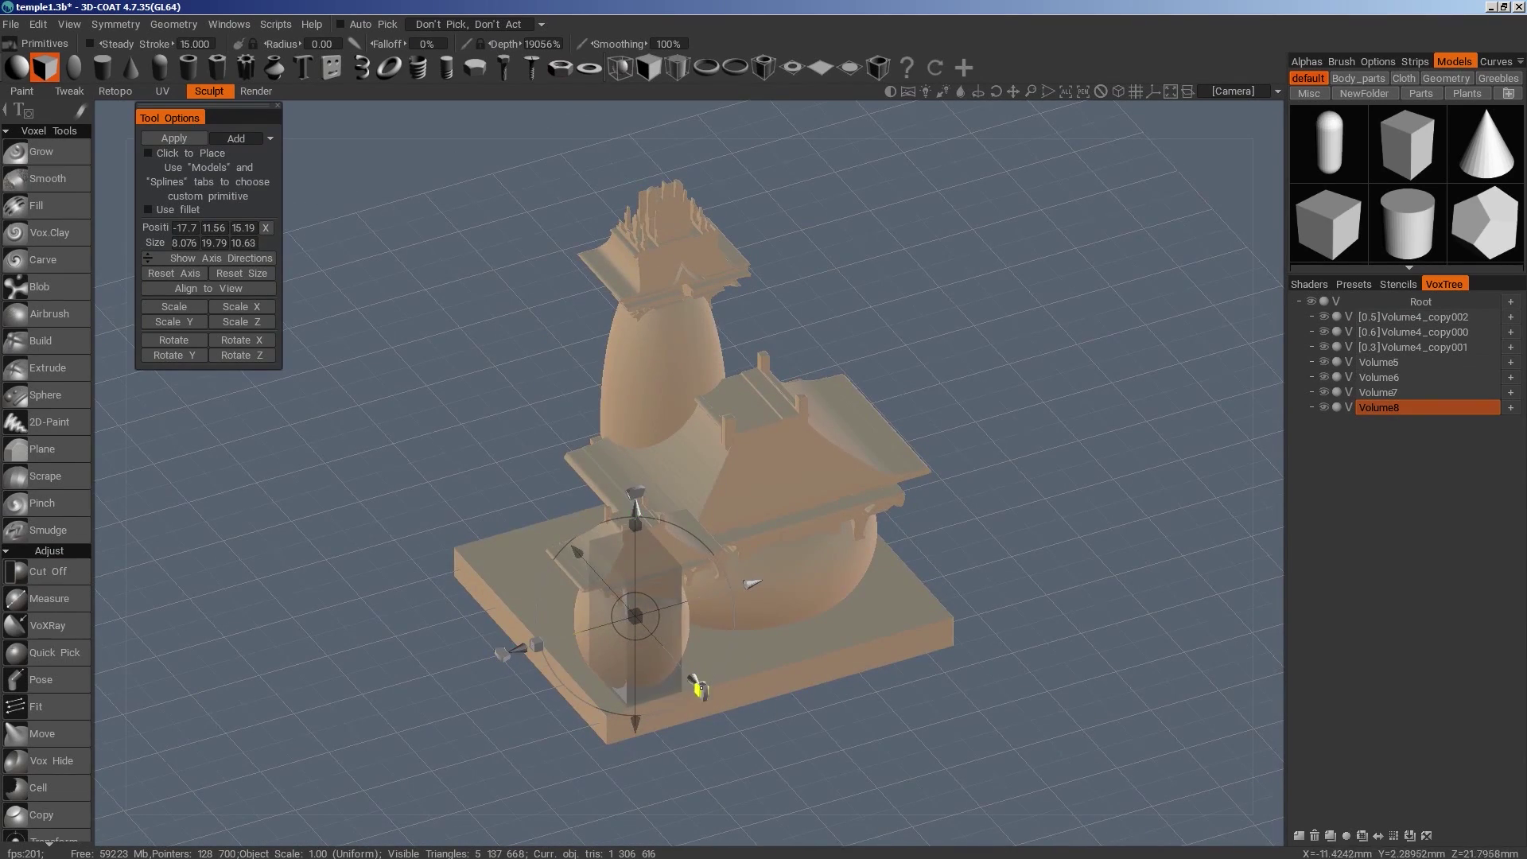
drag(867, 684, 834, 599)
drag(861, 597, 728, 596)
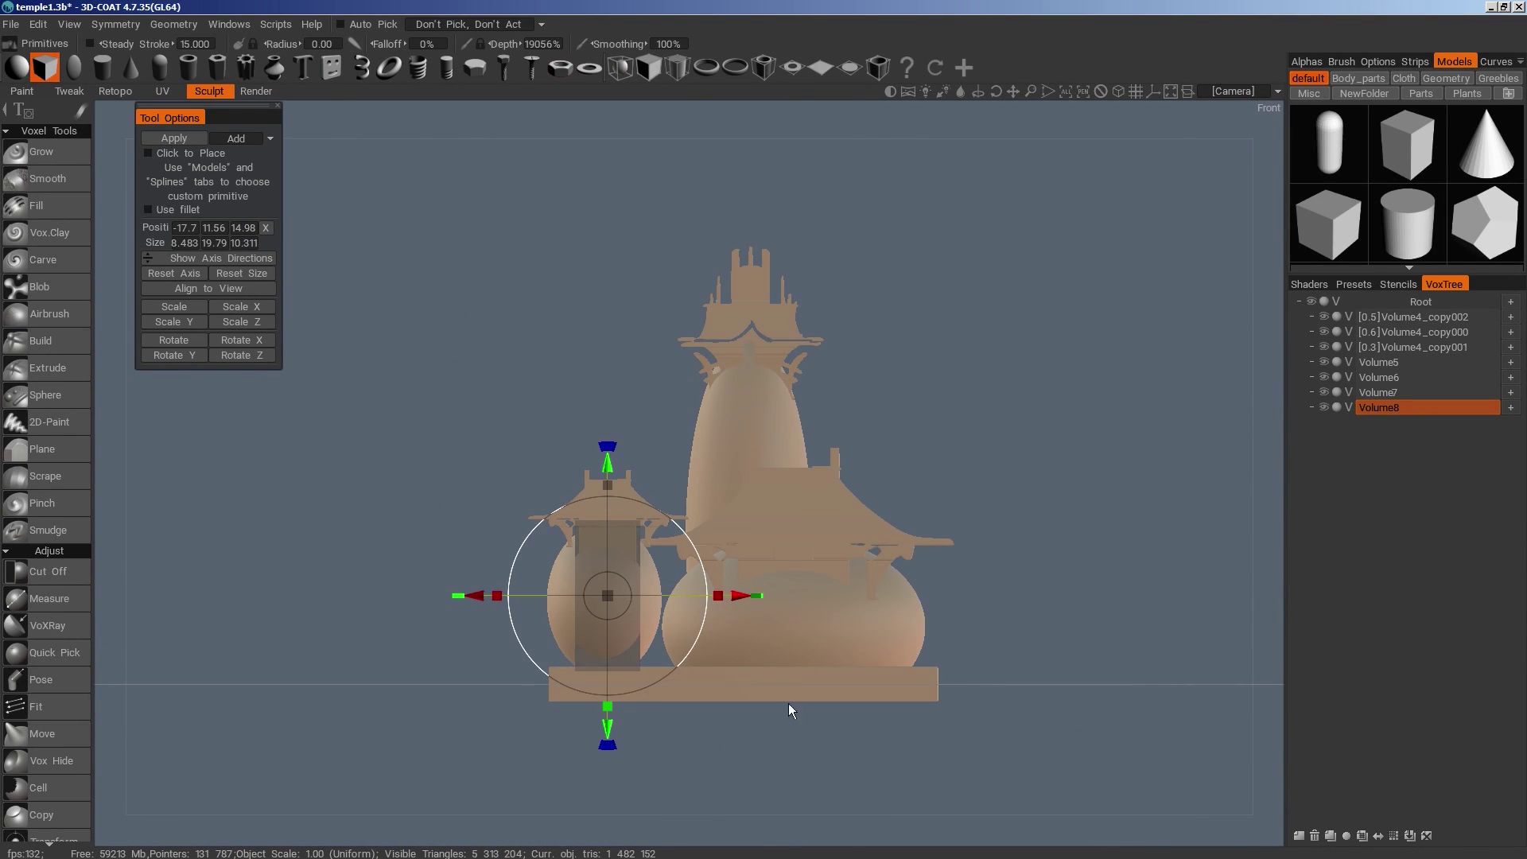
Move the box primitive to the tall tower at about X 1.4, Z -13.0, and enlarge it to about 25.2 high and 16.5 deep
mouse_move(789, 703)
mouse_down()
mouse_move(921, 798)
mouse_move(804, 700)
mouse_up()
drag(753, 570, 892, 503)
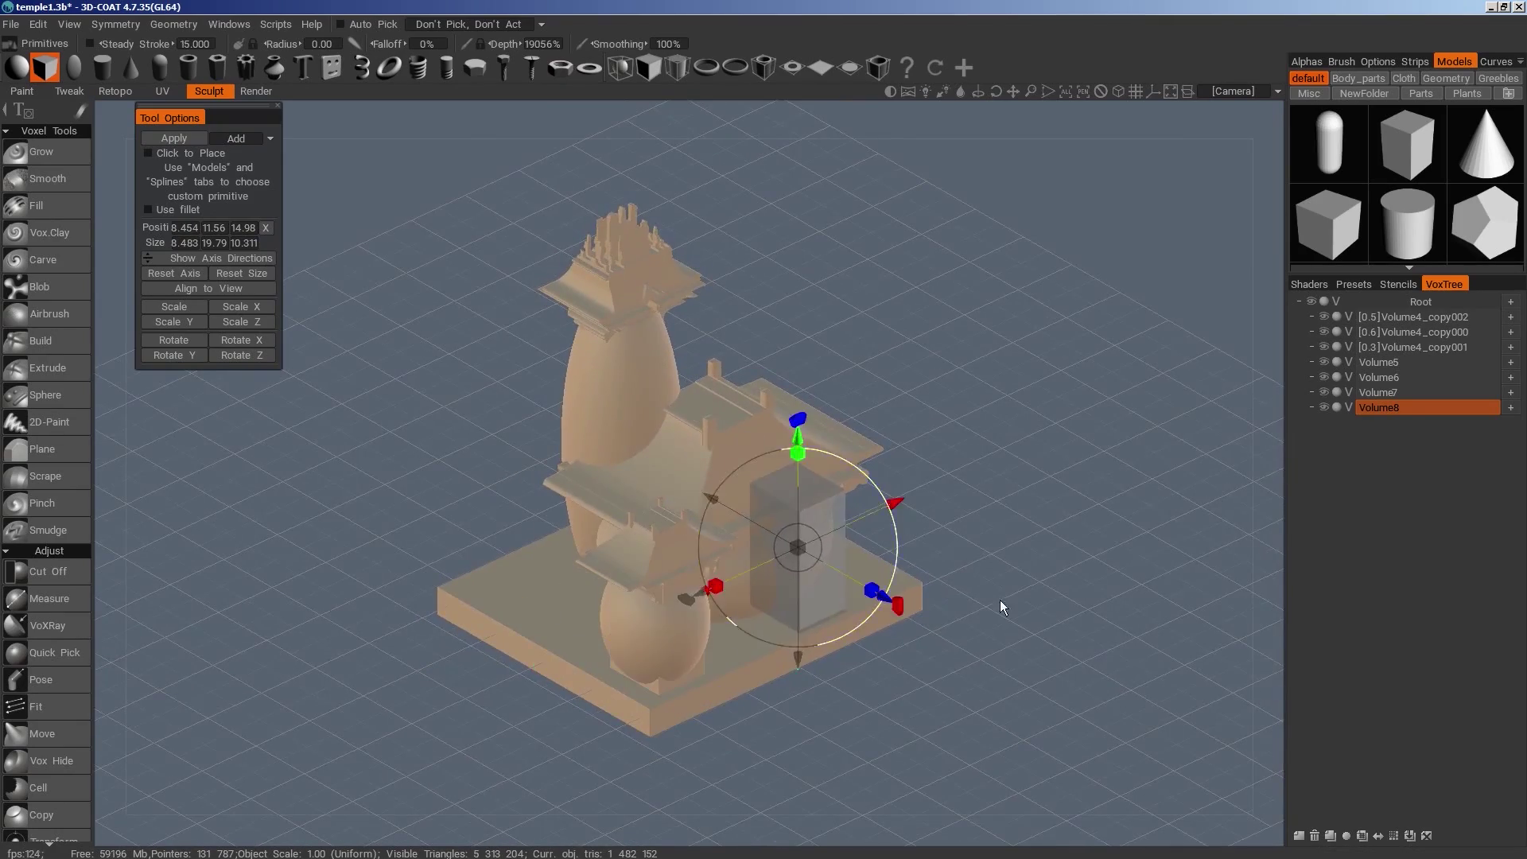
drag(1000, 600, 918, 601)
drag(801, 379, 801, 177)
drag(934, 308, 883, 309)
drag(750, 458, 751, 490)
drag(947, 557, 846, 465)
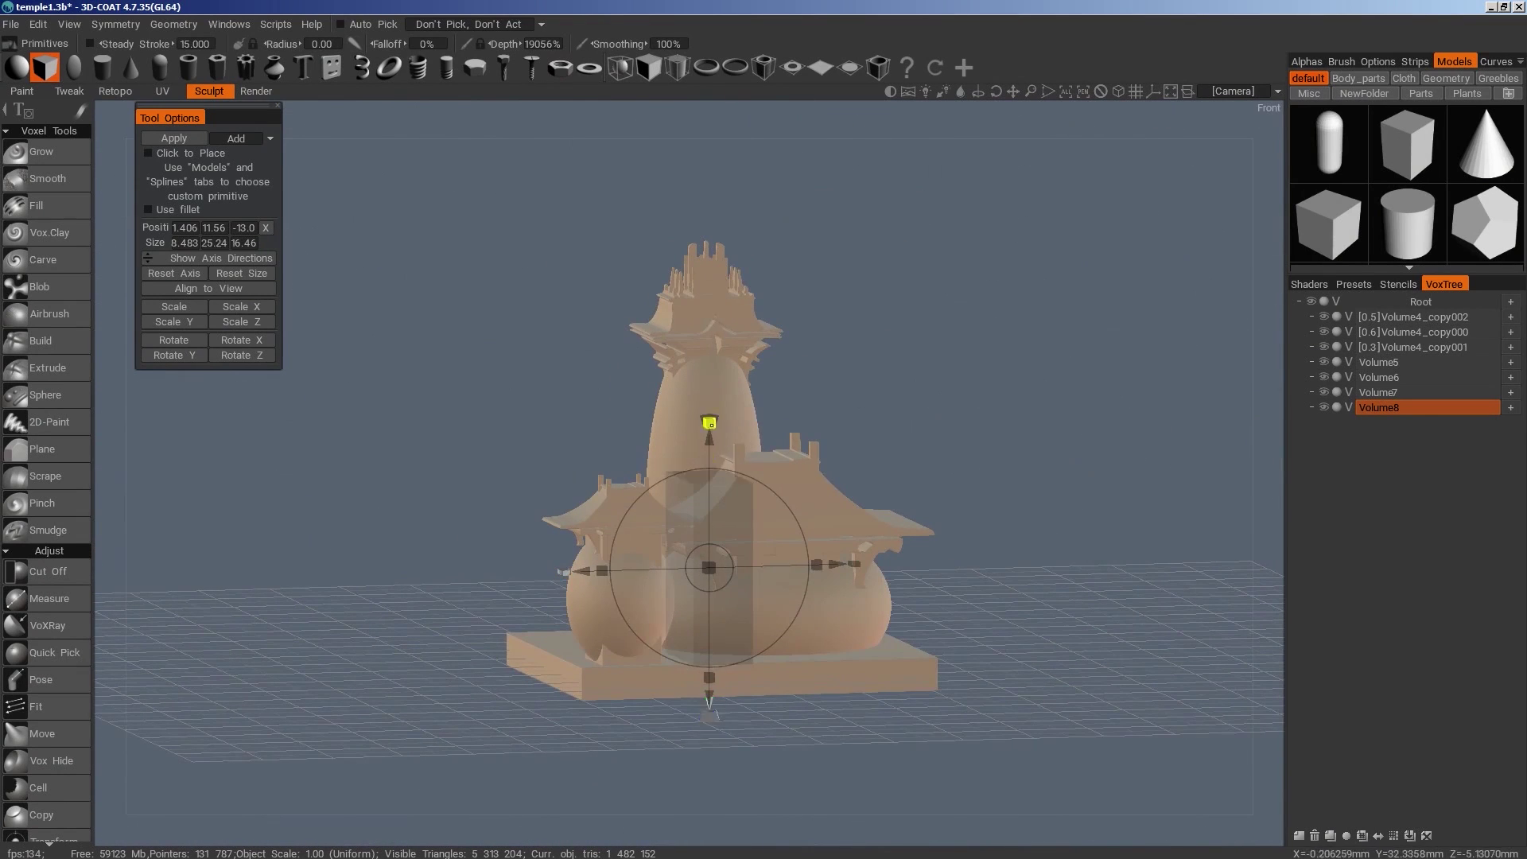
Stretch the box inside the tall tower to about 8.5 × 41.5 × 11.5 and add it to Volume8
drag(708, 422, 708, 349)
drag(852, 399, 926, 390)
drag(645, 505, 615, 505)
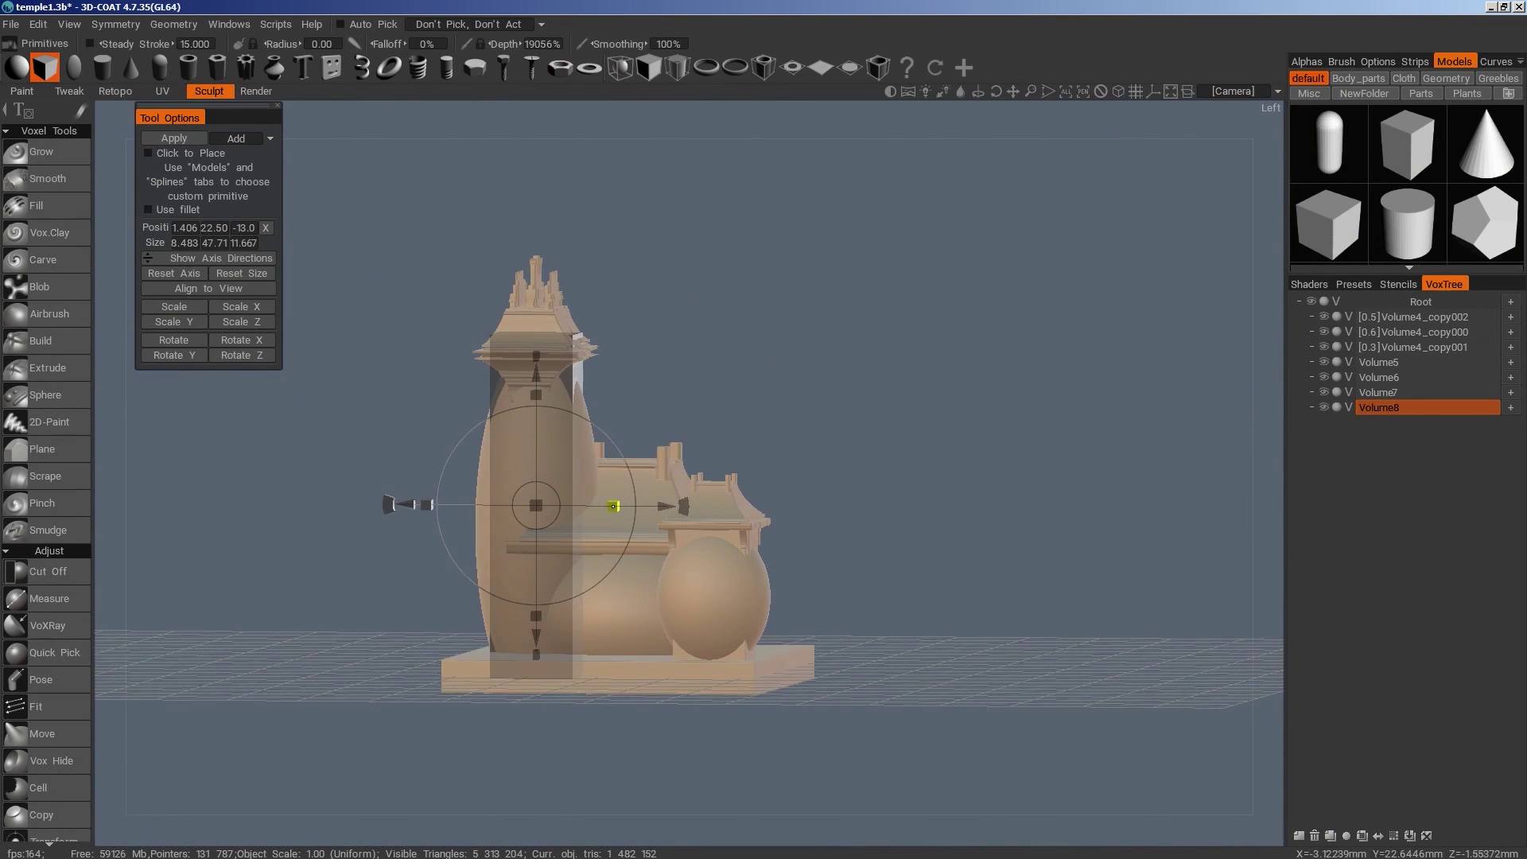
drag(535, 396, 535, 410)
drag(1000, 461, 872, 508)
key(Return)
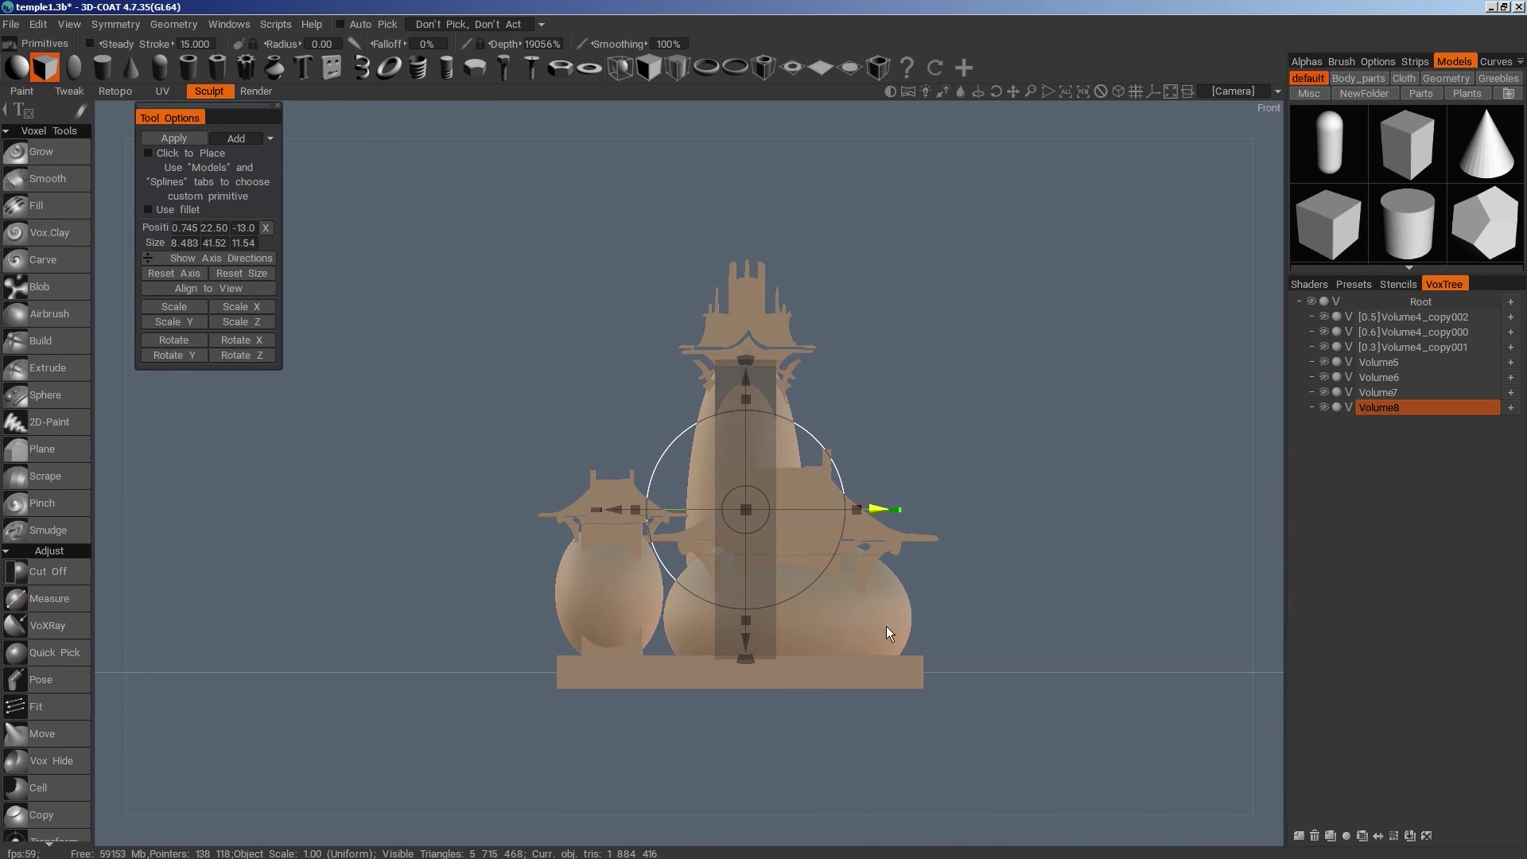
Shrink the box primitive to a small post of about 1.3 × 6.6 × 1.8 and position it at about Y 3.5, Z -16.5
drag(893, 832, 975, 628)
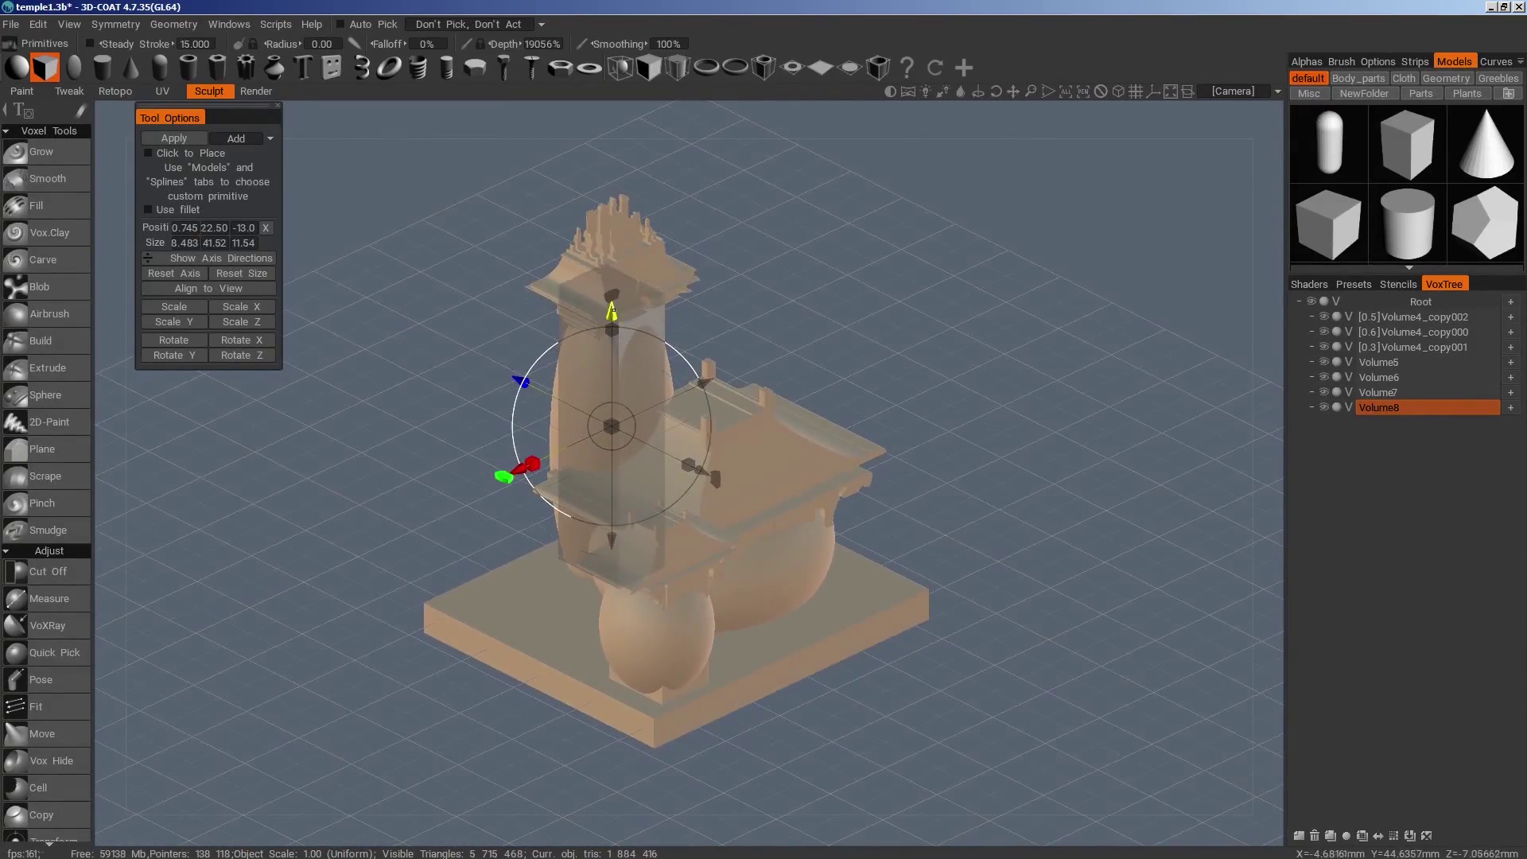
drag(613, 313, 612, 550)
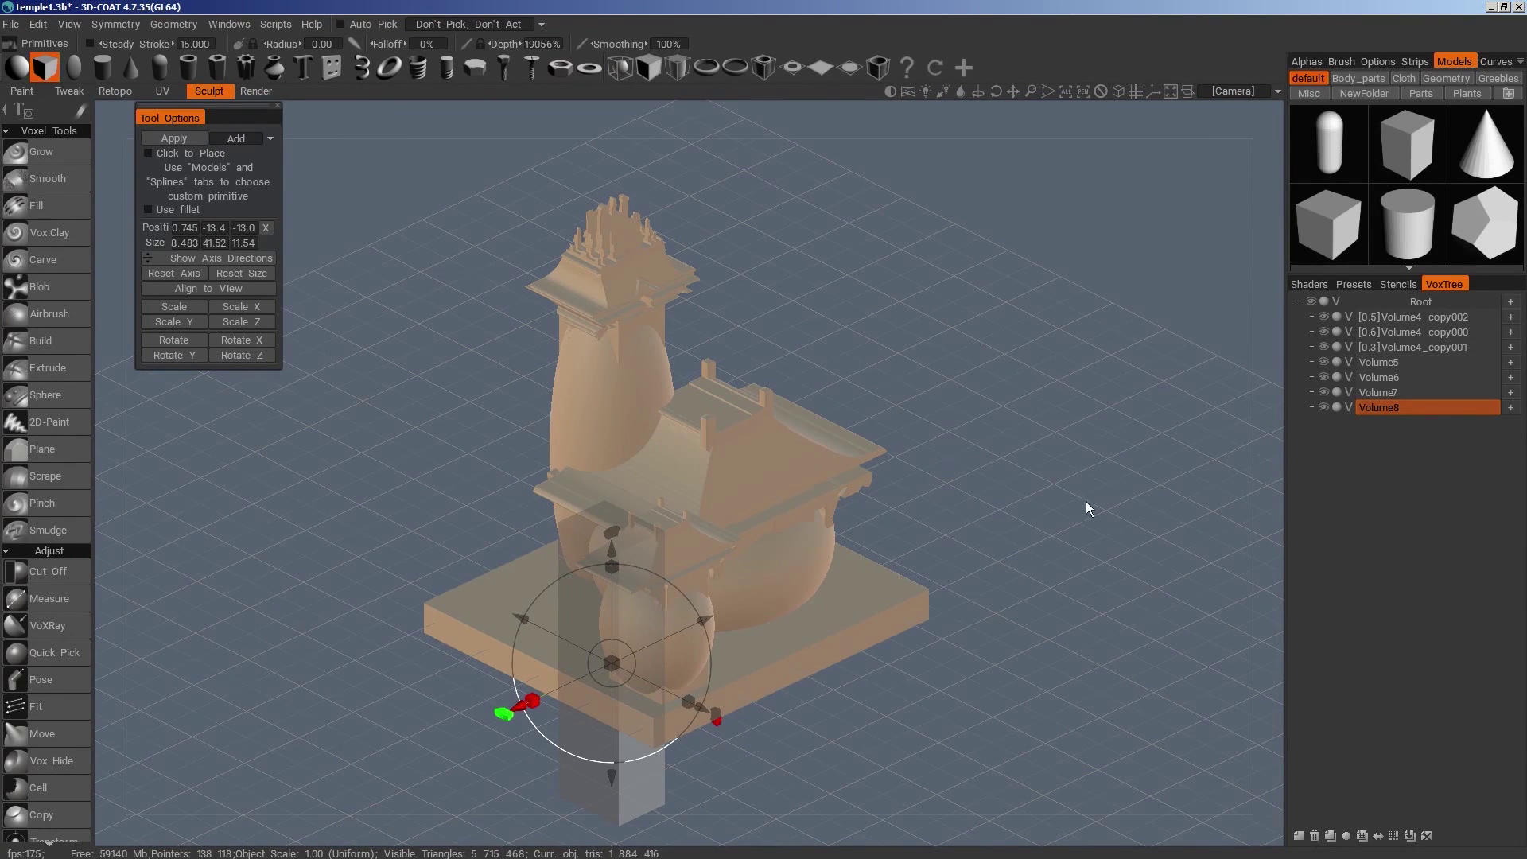
click(1323, 409)
click(1323, 409)
drag(700, 708, 681, 698)
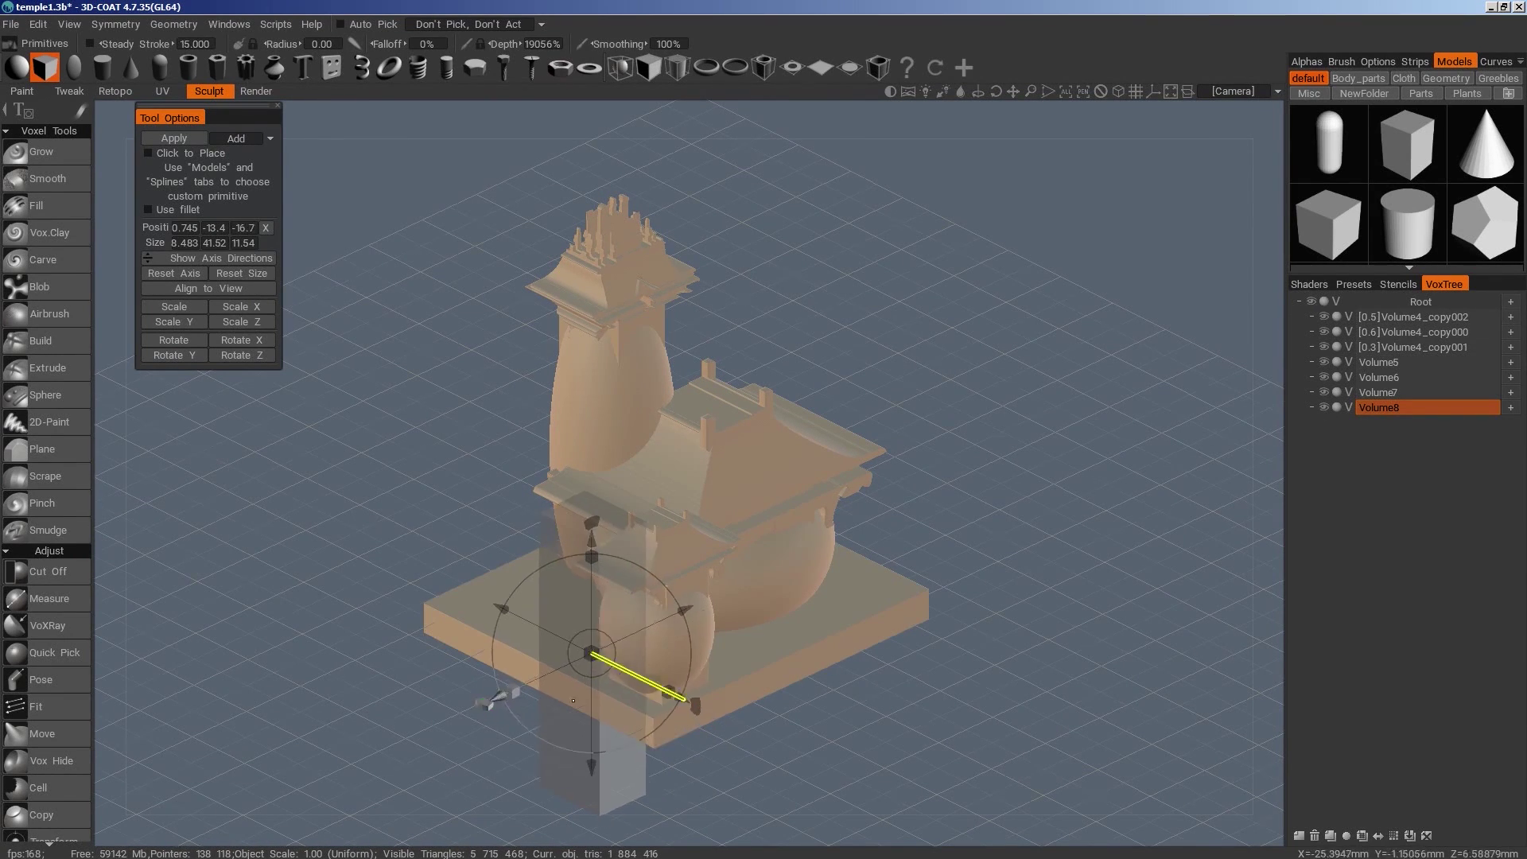
key(KP_2)
drag(665, 836, 720, 800)
drag(749, 646, 750, 519)
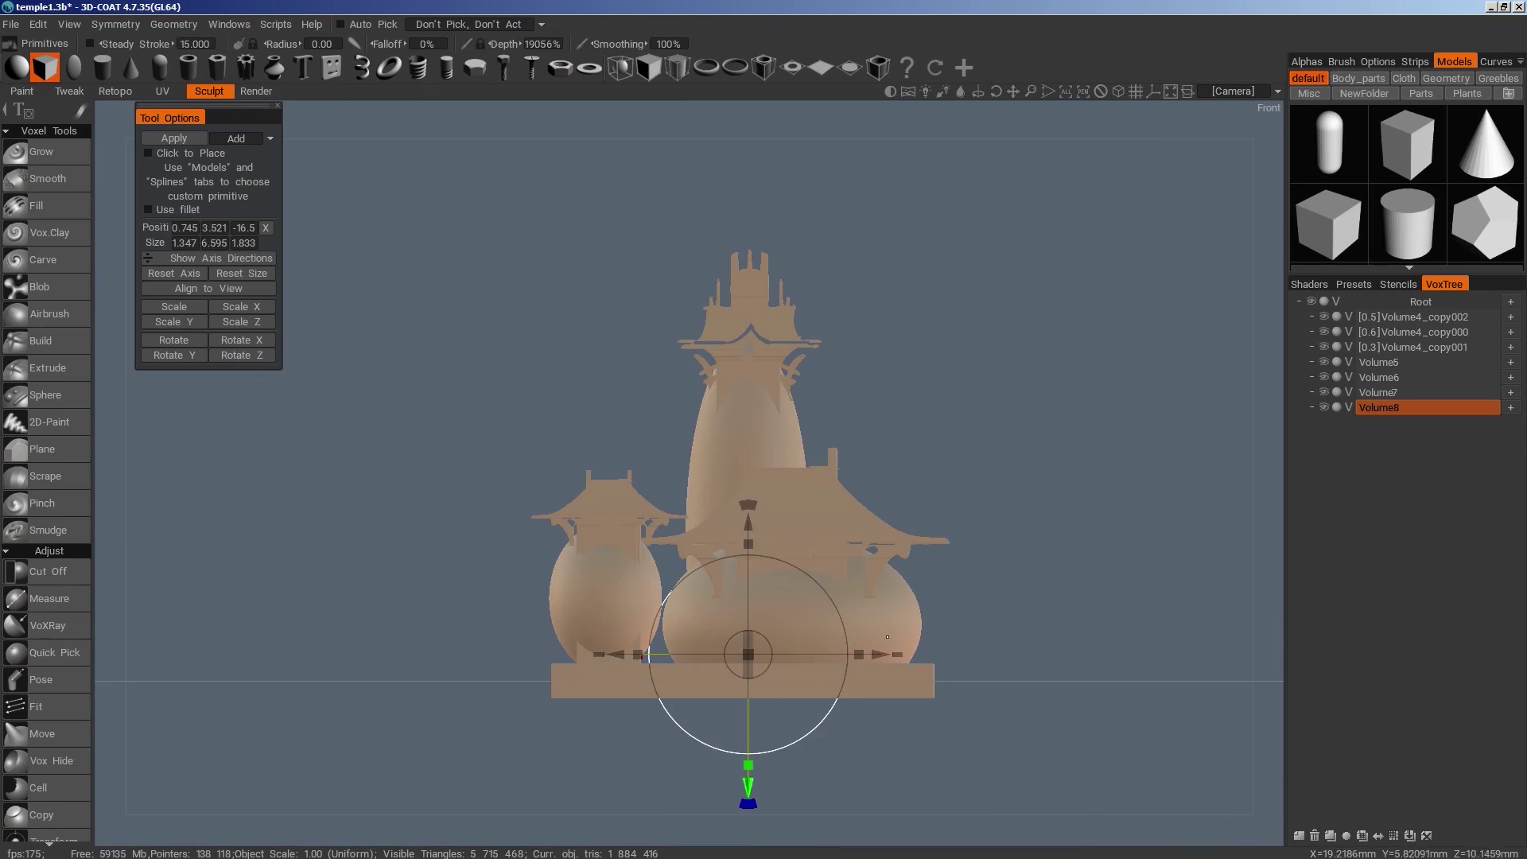
Move the small post to the platform's front corner at about X 25.2, Z 21.3
drag(880, 648, 1062, 643)
drag(1058, 541, 1111, 609)
drag(907, 554, 999, 700)
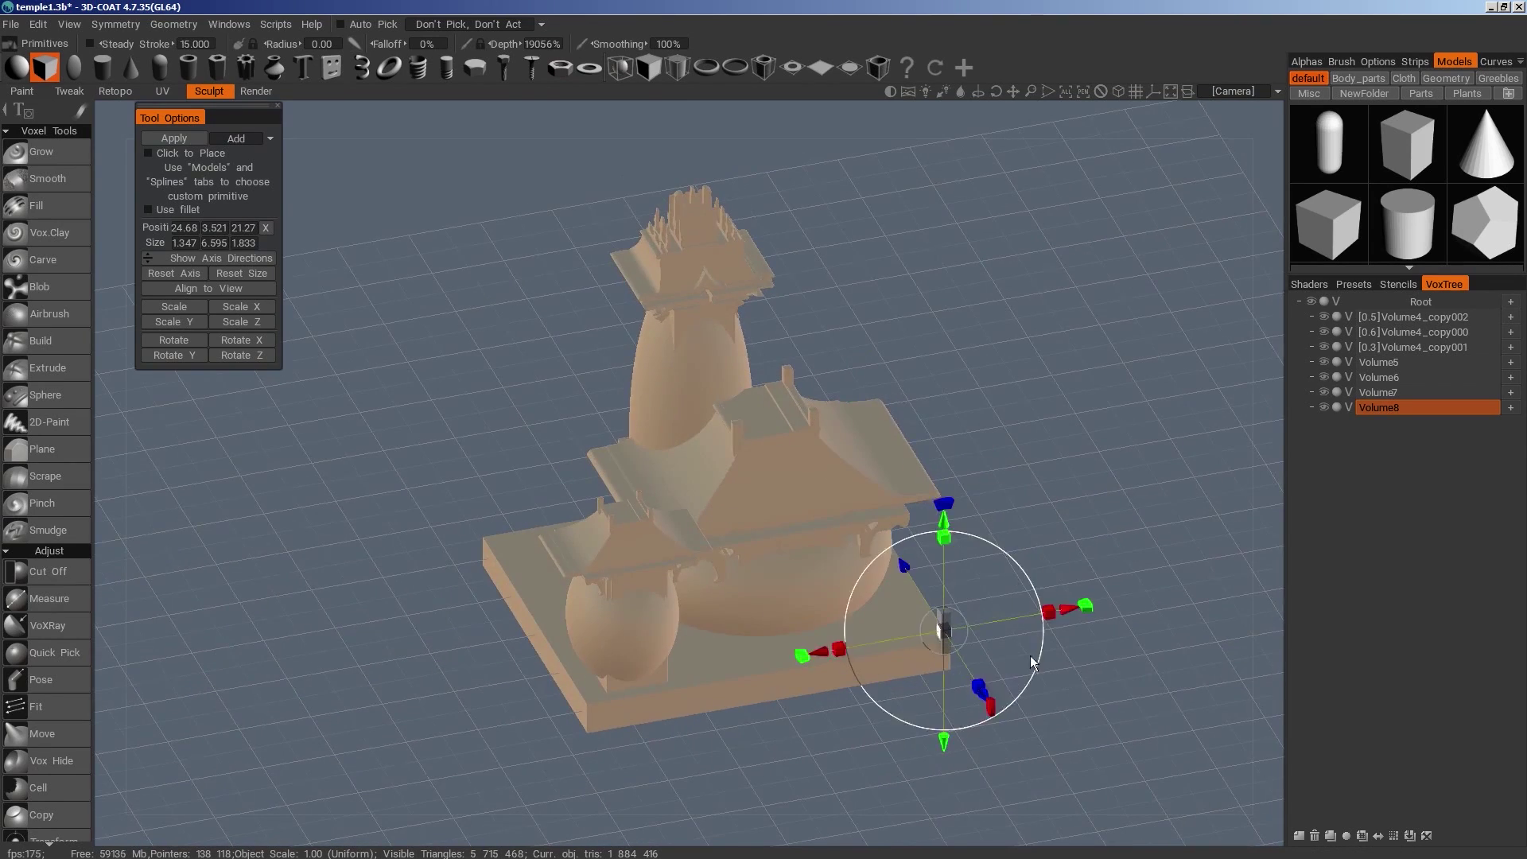
drag(1070, 656, 966, 721)
drag(958, 779, 963, 781)
drag(1042, 740, 1139, 637)
key(KP_2)
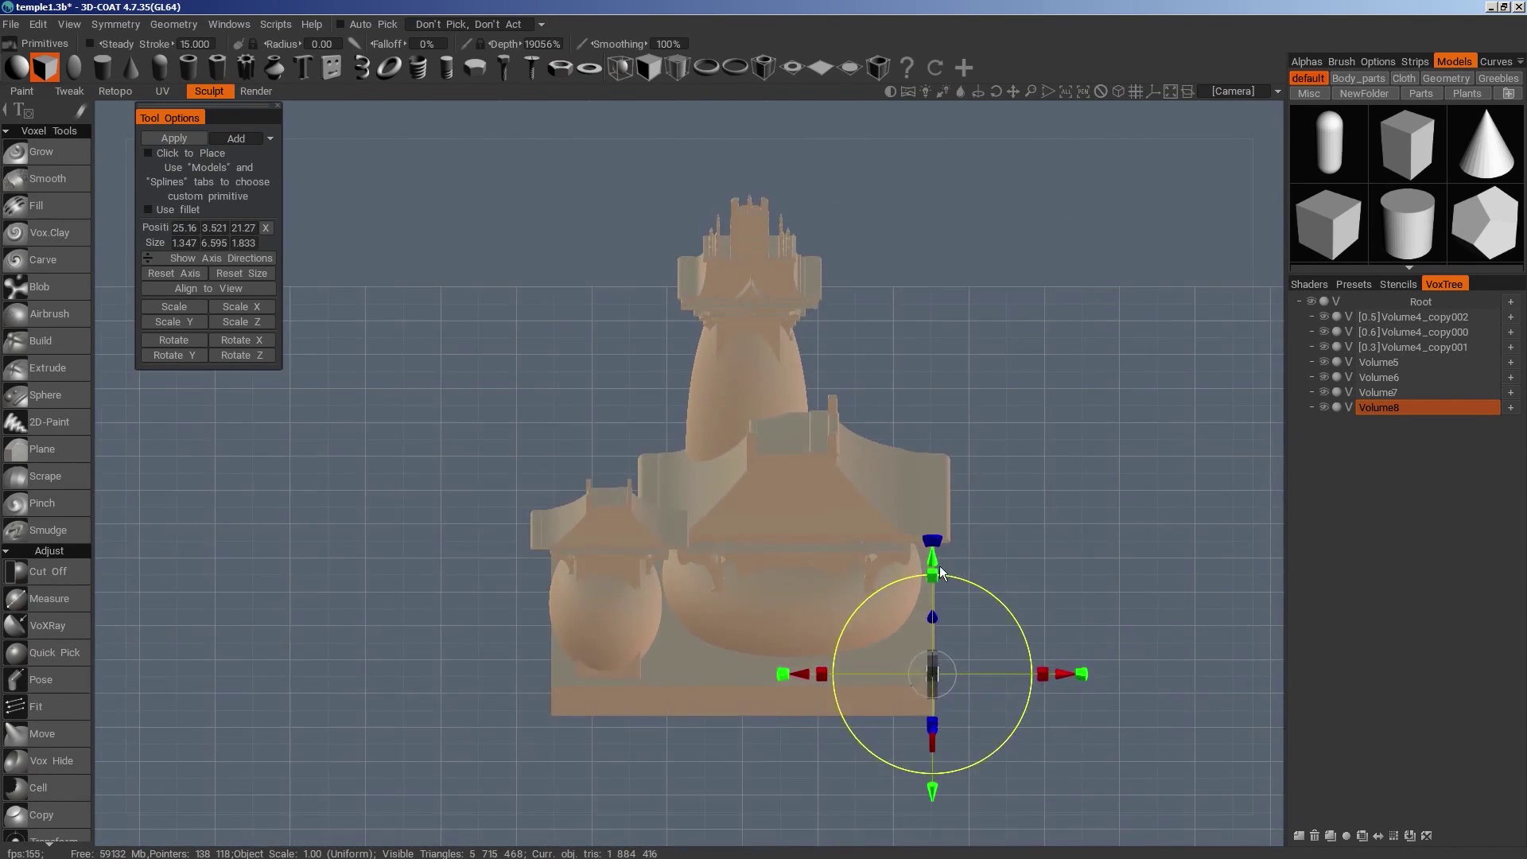
Shorten the post to about 5.0 high and lower it to about Y 2.05
drag(935, 565, 936, 590)
drag(1026, 529, 1040, 494)
drag(936, 524, 936, 535)
drag(1042, 541, 686, 701)
Create a new voxel layer and add copies of the post along the platform's front edge
click(1299, 836)
key(Return)
key(Return)
key(KP_2)
key(Return)
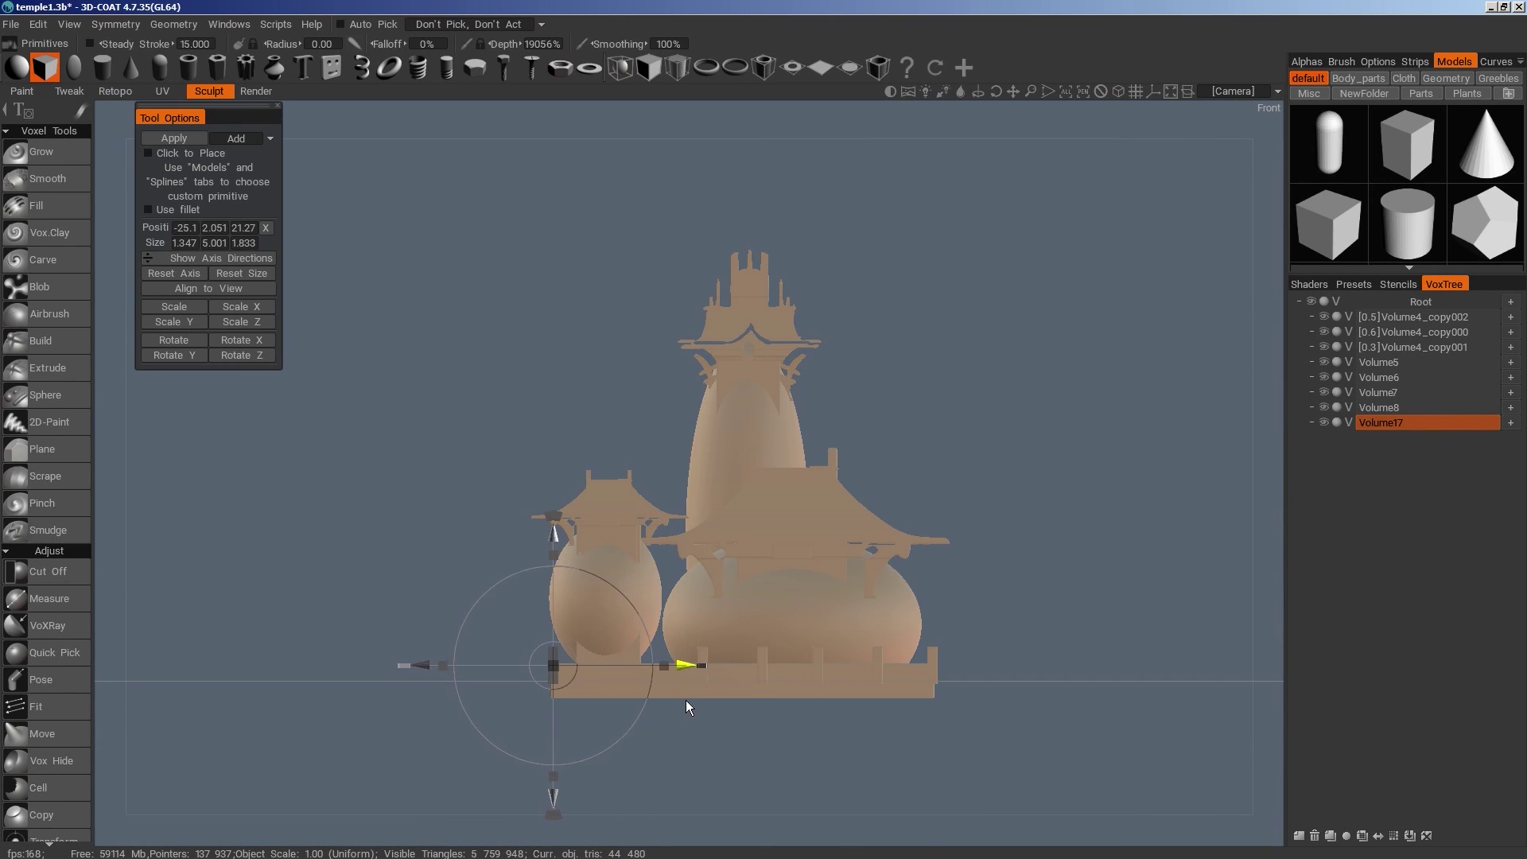
key(Return)
Add further post copies along the platform's side edge and move the primitive around the corner to the rear edge
drag(843, 708, 1017, 756)
drag(939, 612, 770, 666)
key(Return)
drag(711, 683, 637, 706)
drag(1193, 692, 1098, 557)
click(1322, 422)
click(1322, 422)
drag(1241, 541, 1011, 652)
drag(957, 724, 898, 700)
key(KP_7)
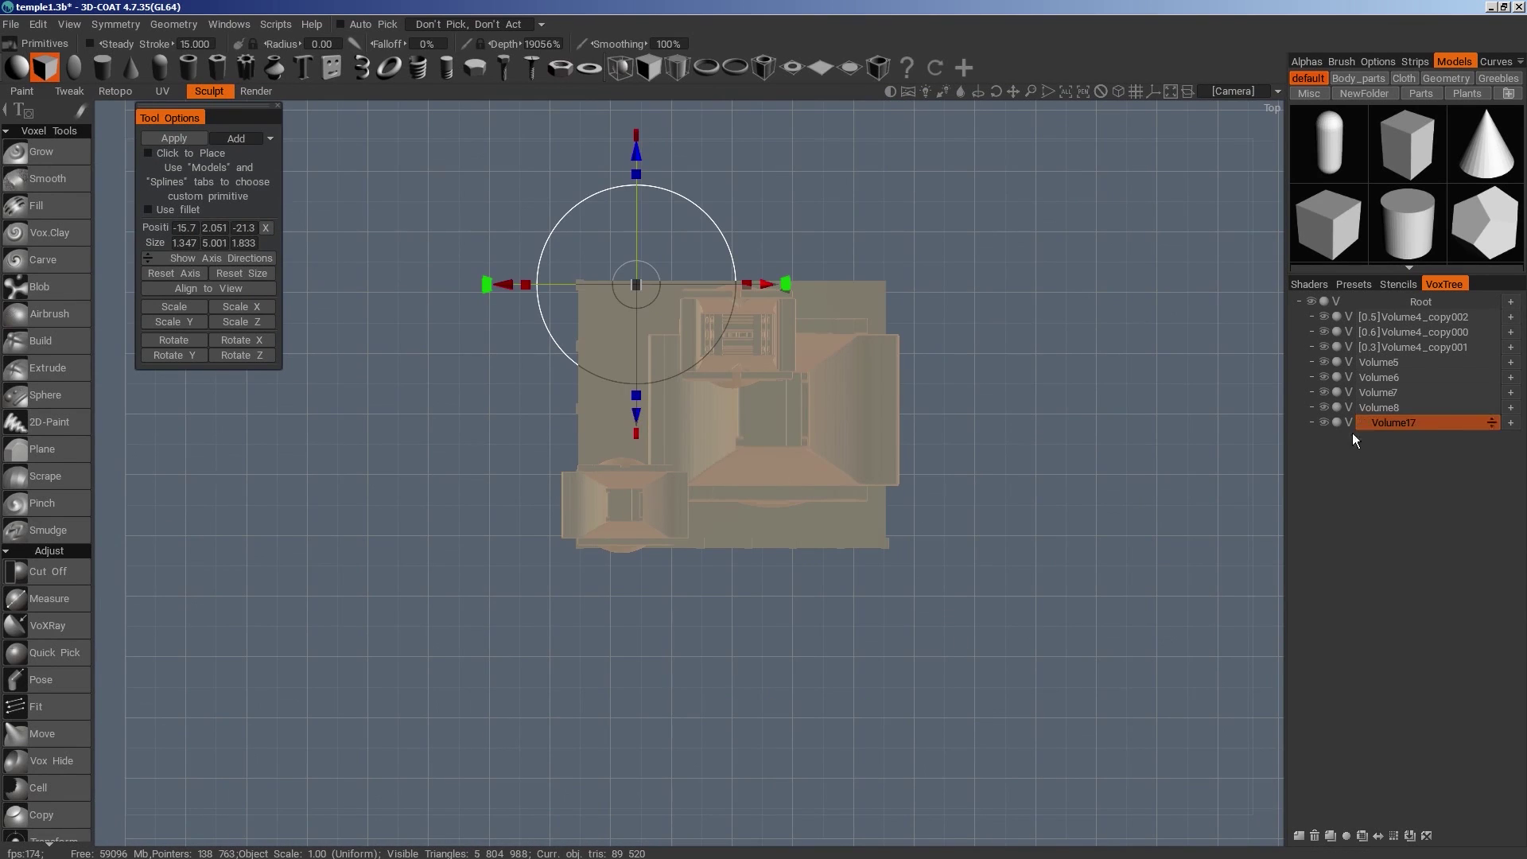
Duplicate the post layer, rotate the copy 180 degrees about Y, and move it to the platform's opposite edges
click(1331, 836)
key(space)
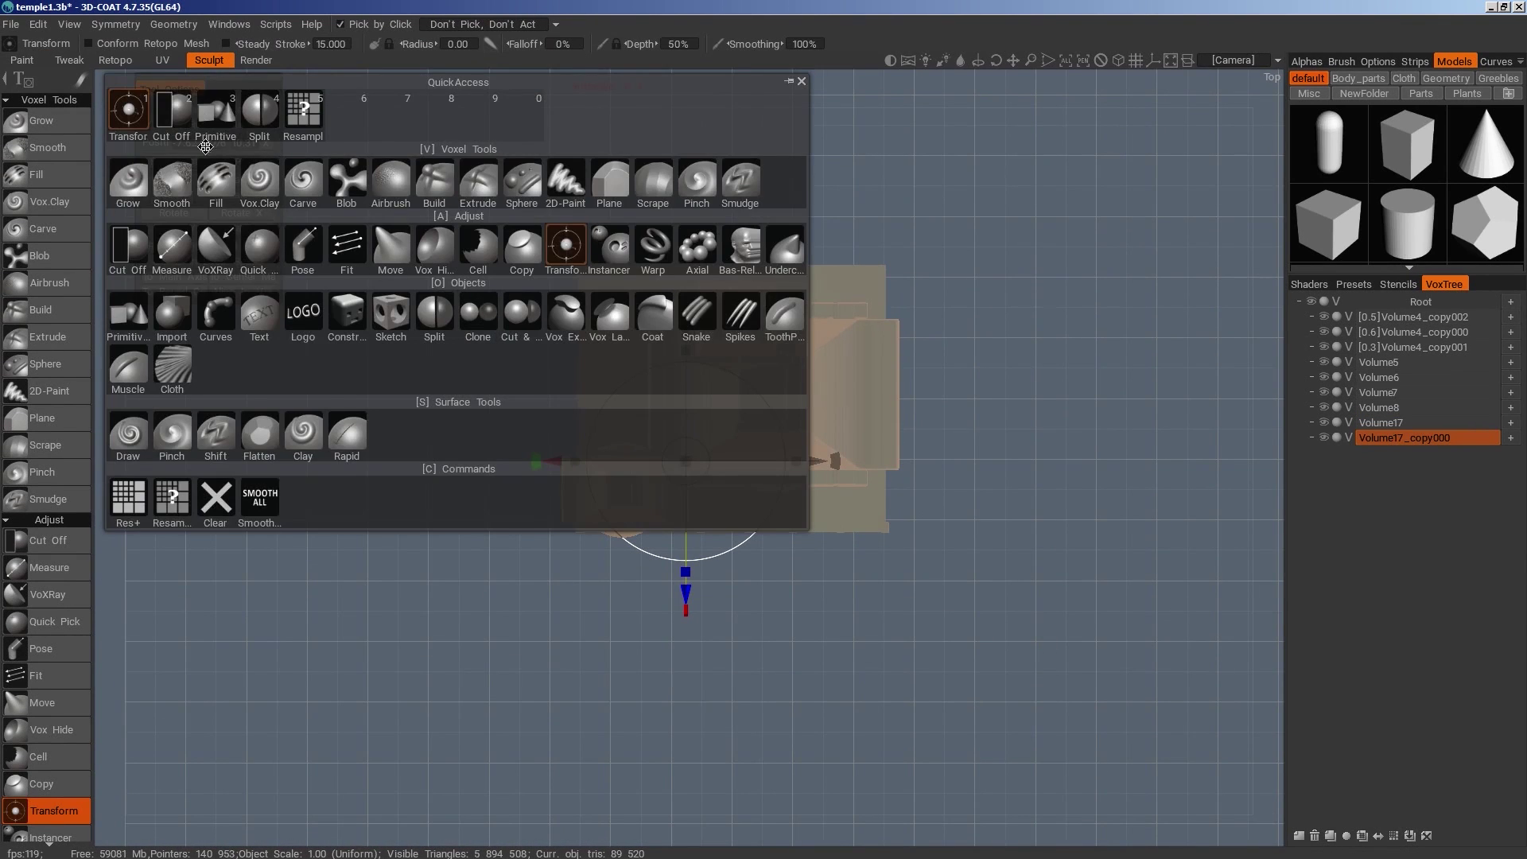
click(193, 227)
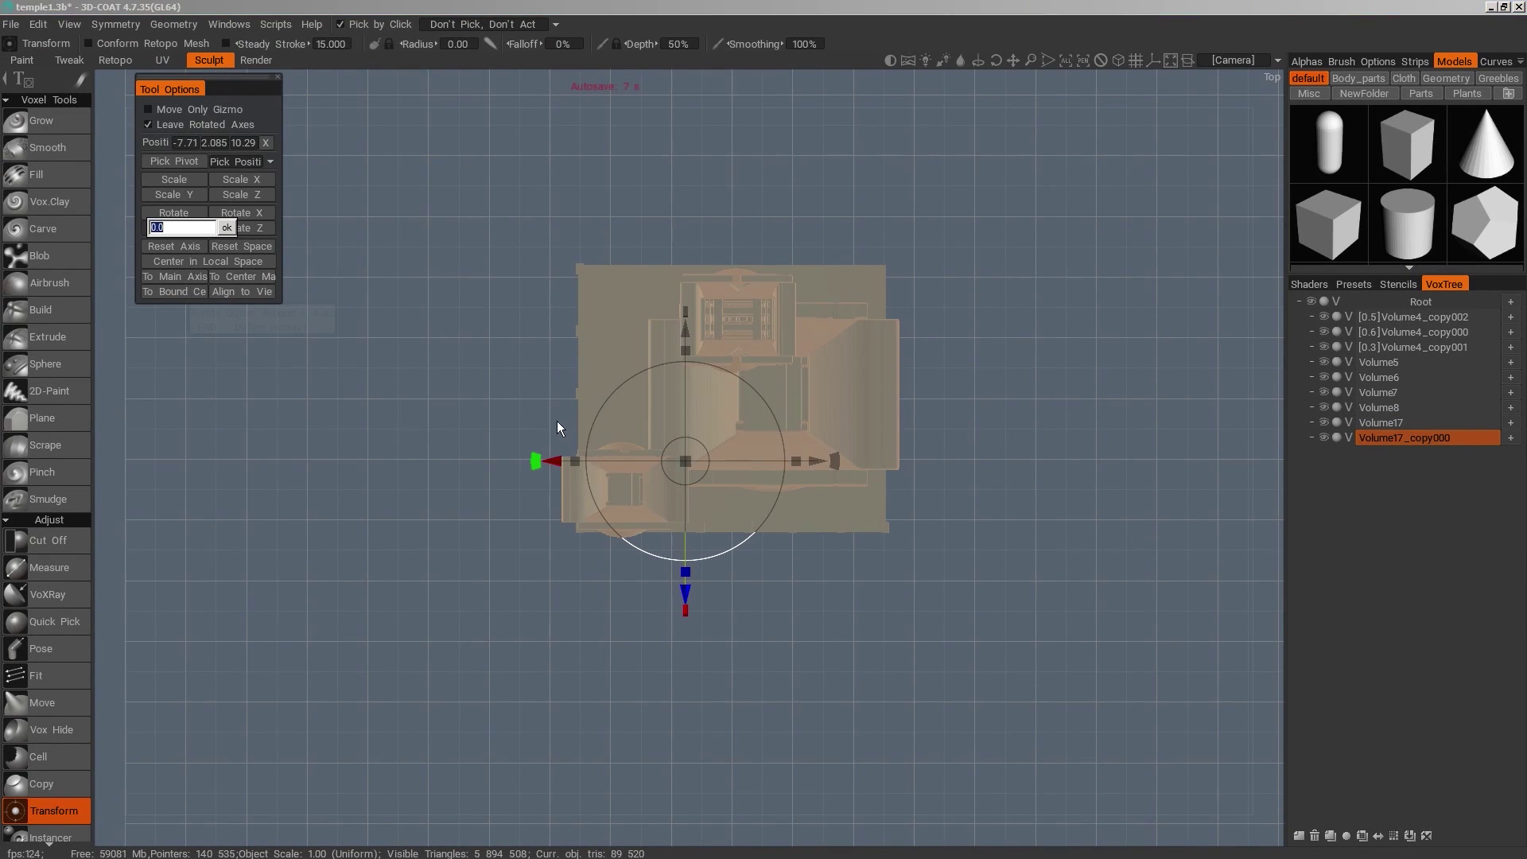
text(180)
key(Return)
drag(687, 331, 705, 201)
click(894, 337)
click(915, 341)
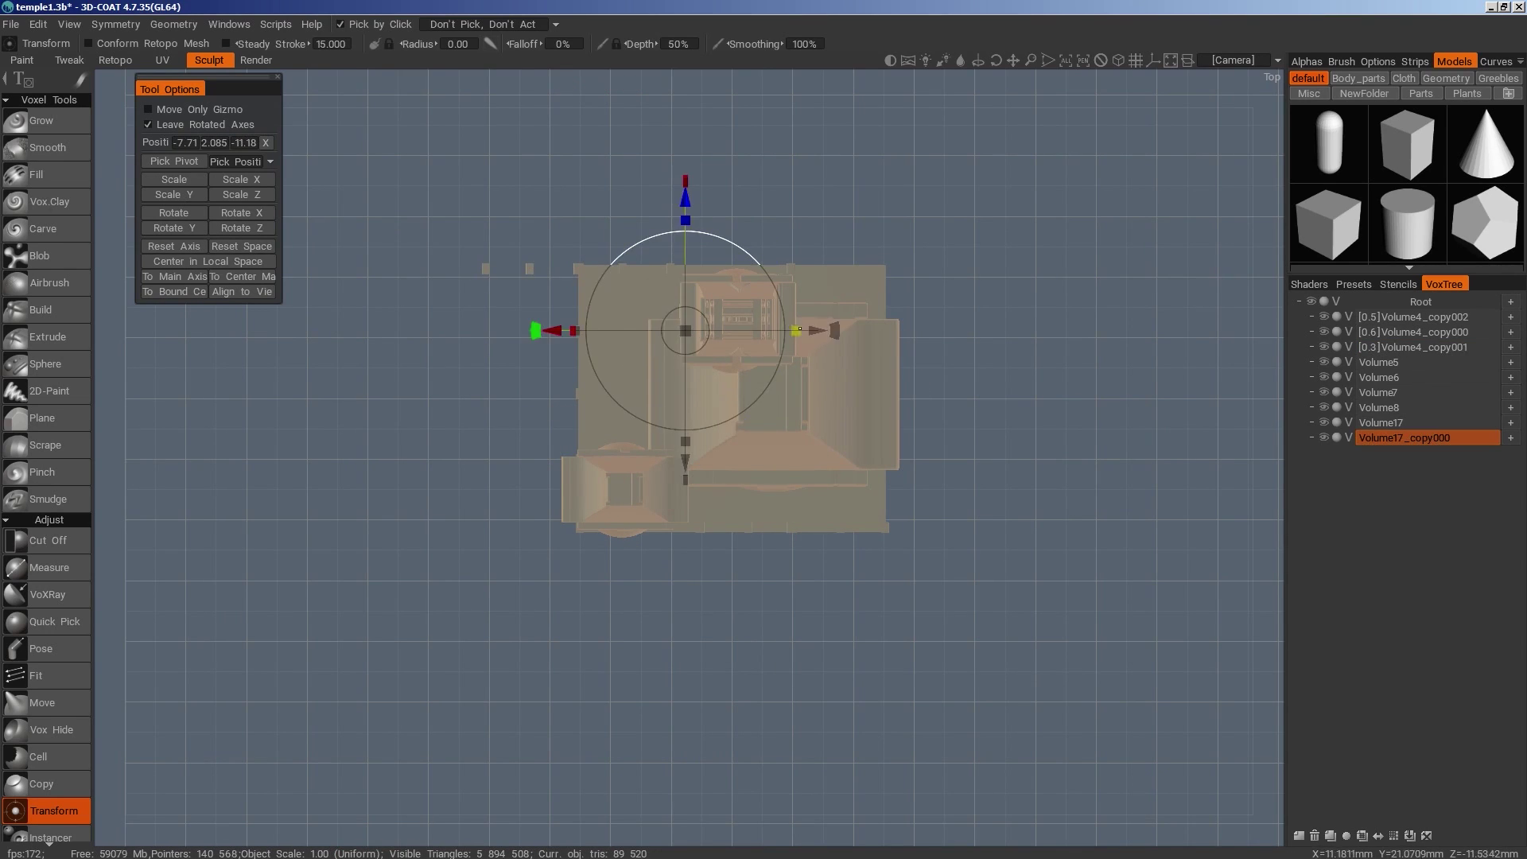
drag(975, 483, 1077, 479)
Merge the child post layers into Volume17
click(1492, 428)
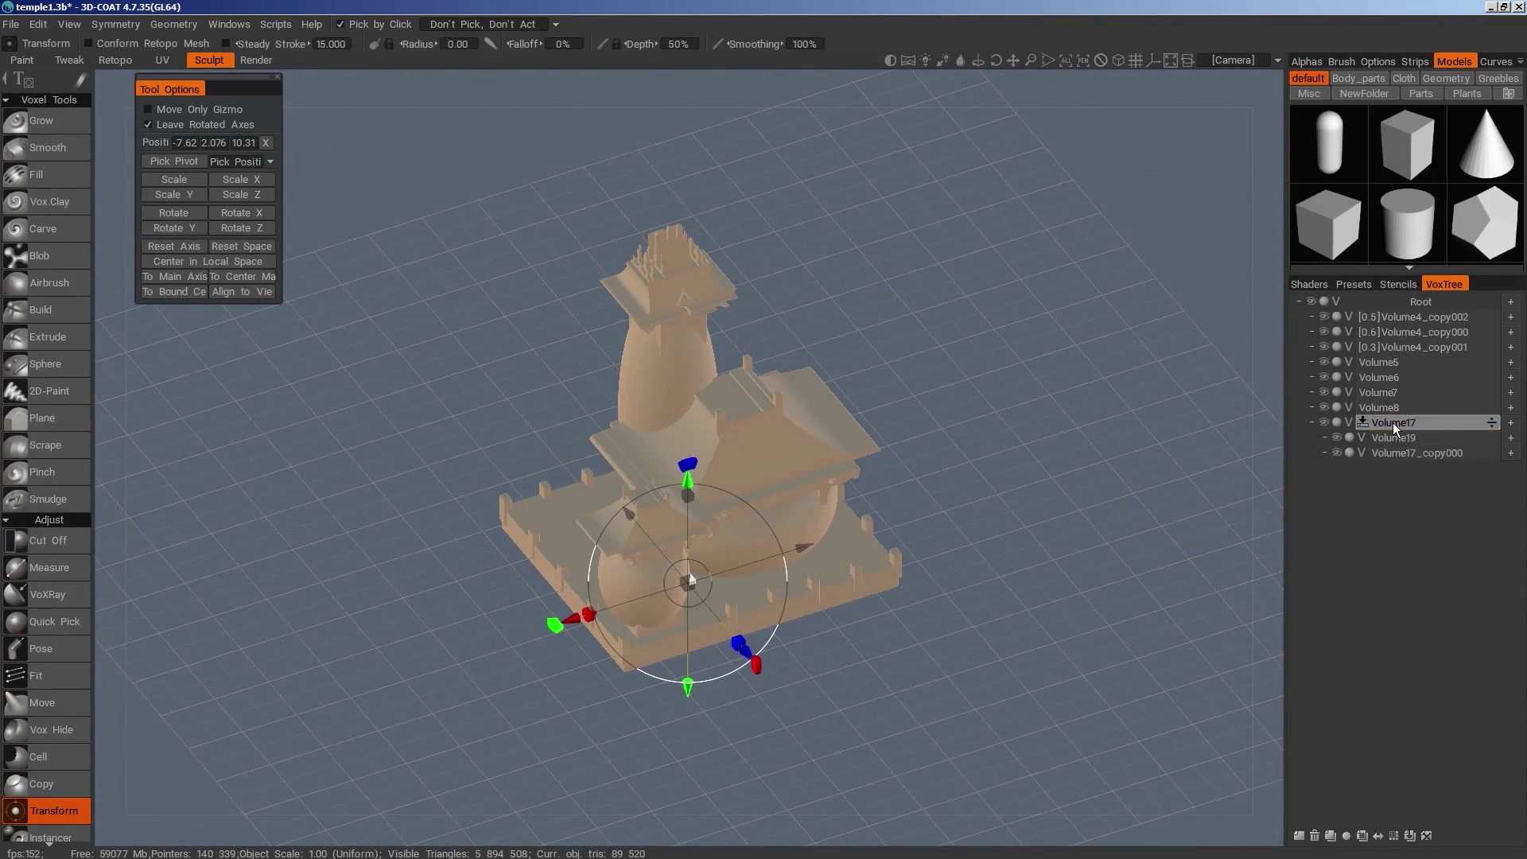
right_click(1393, 423)
click(1347, 593)
drag(1026, 569, 989, 557)
Split the part of [0.3]Volume4_copy001 below the large roof's eaves into its own layer and select that layer
key(KP_2)
key(h)
key(space)
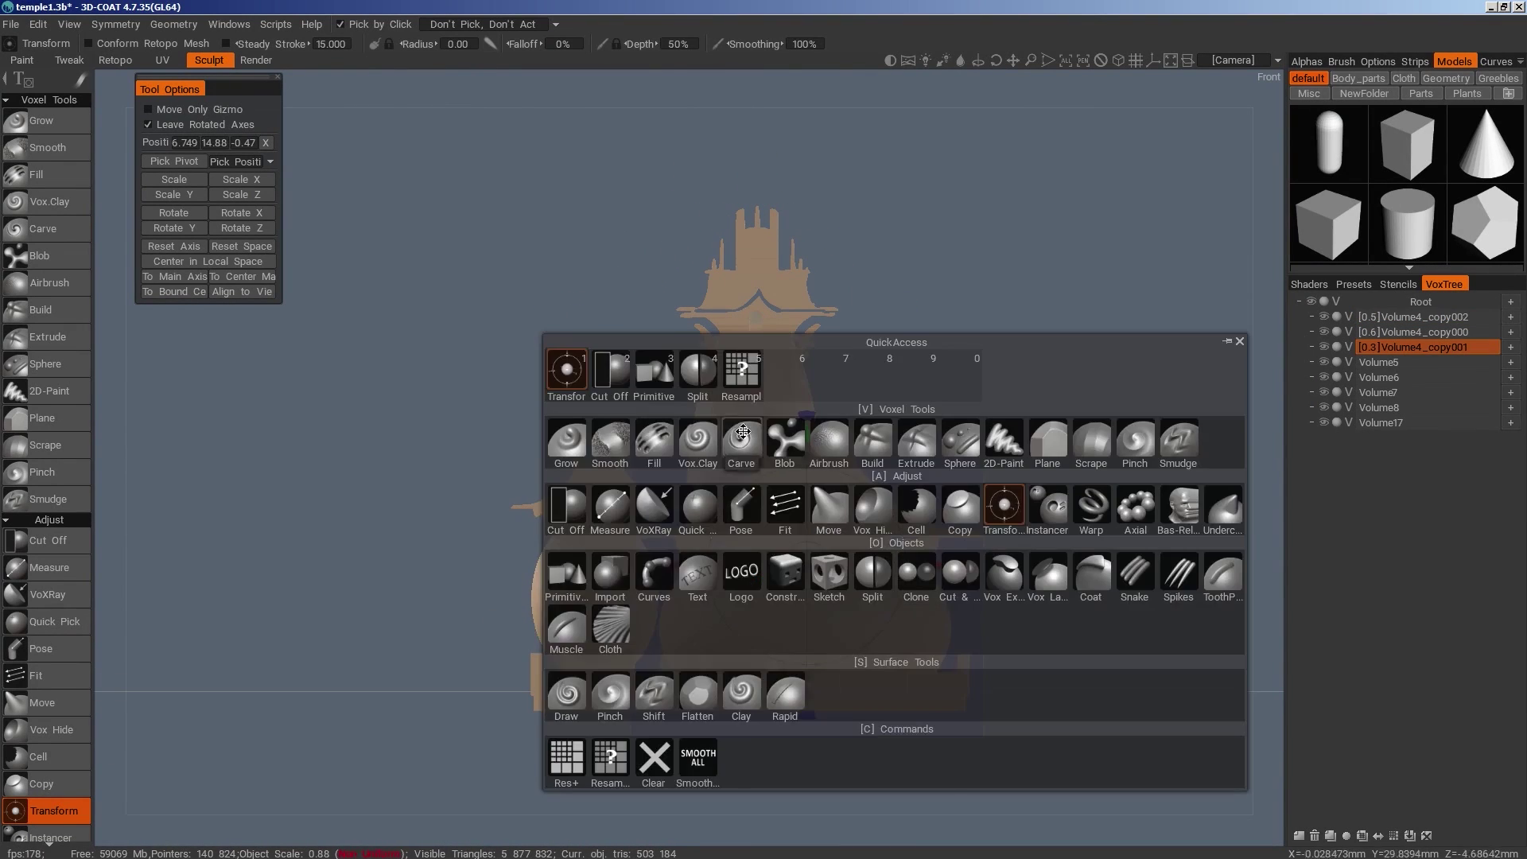
click(698, 370)
key(z)
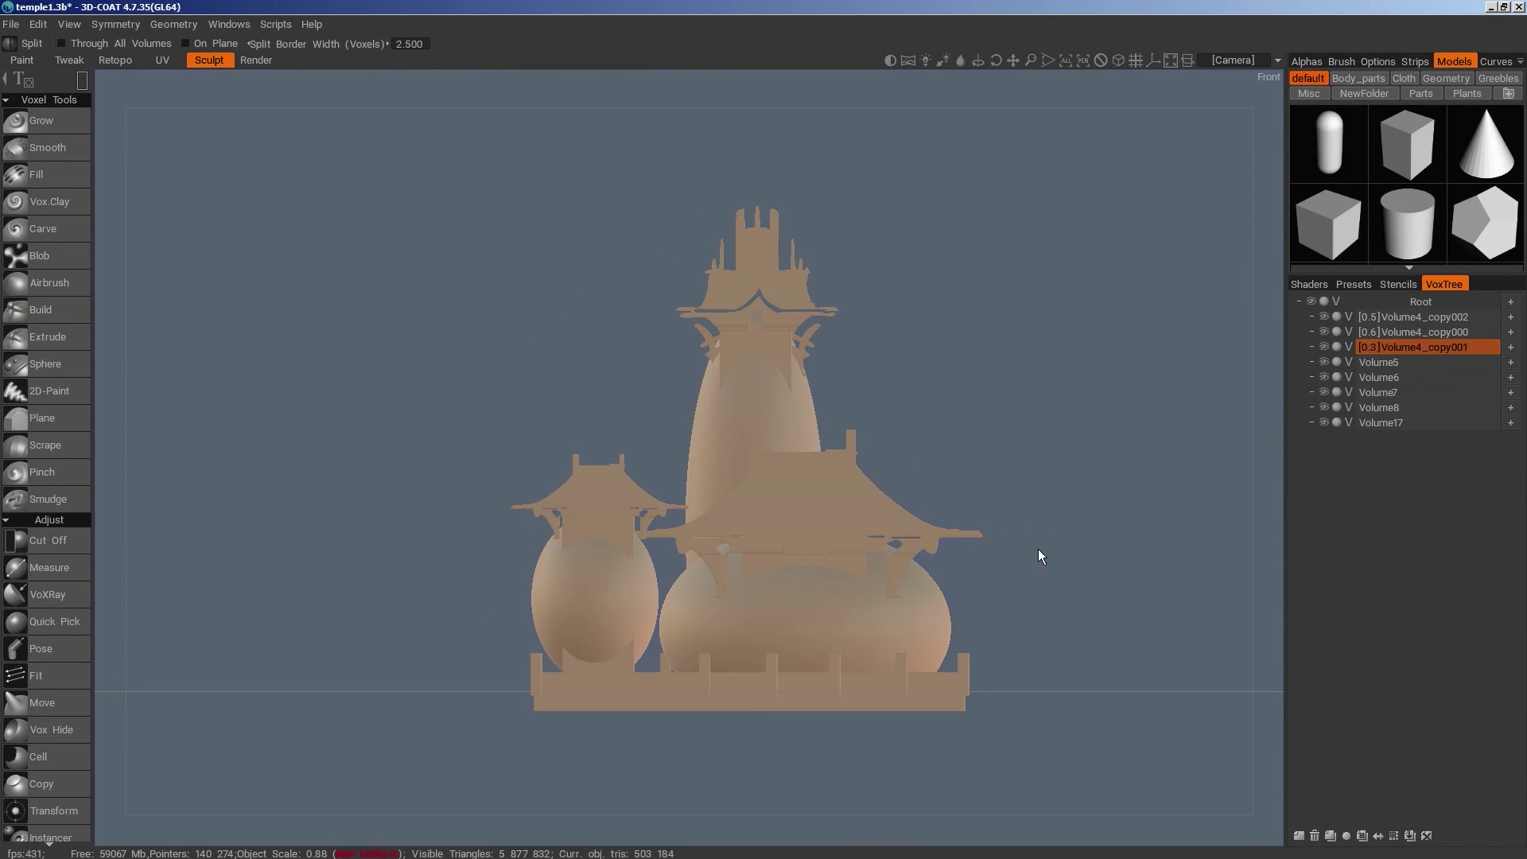
key(s)
key(s)
drag(989, 533, 509, 714)
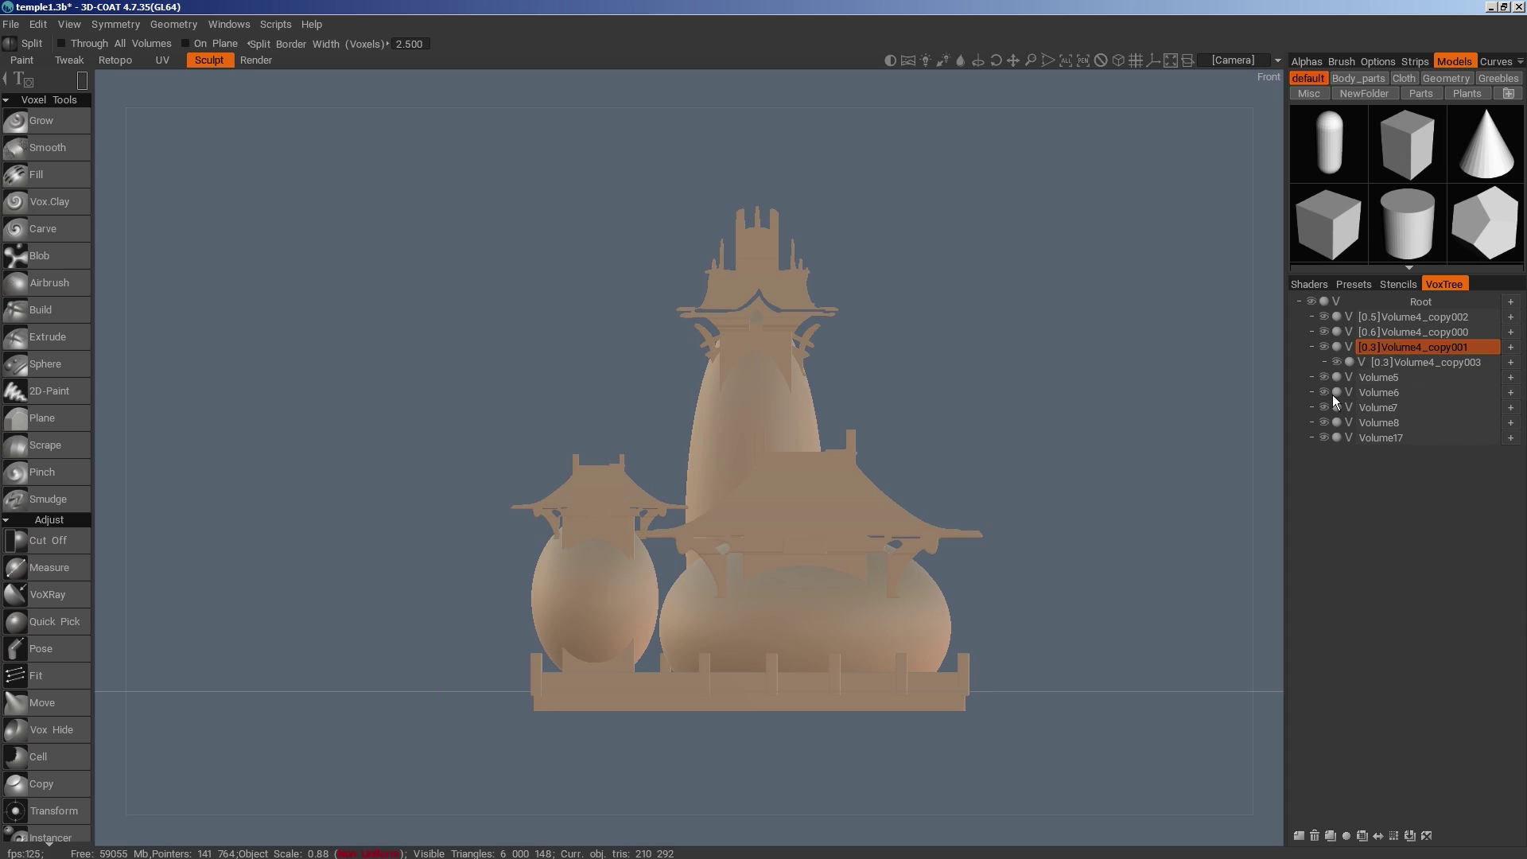
click(1477, 362)
click(1338, 362)
click(1338, 362)
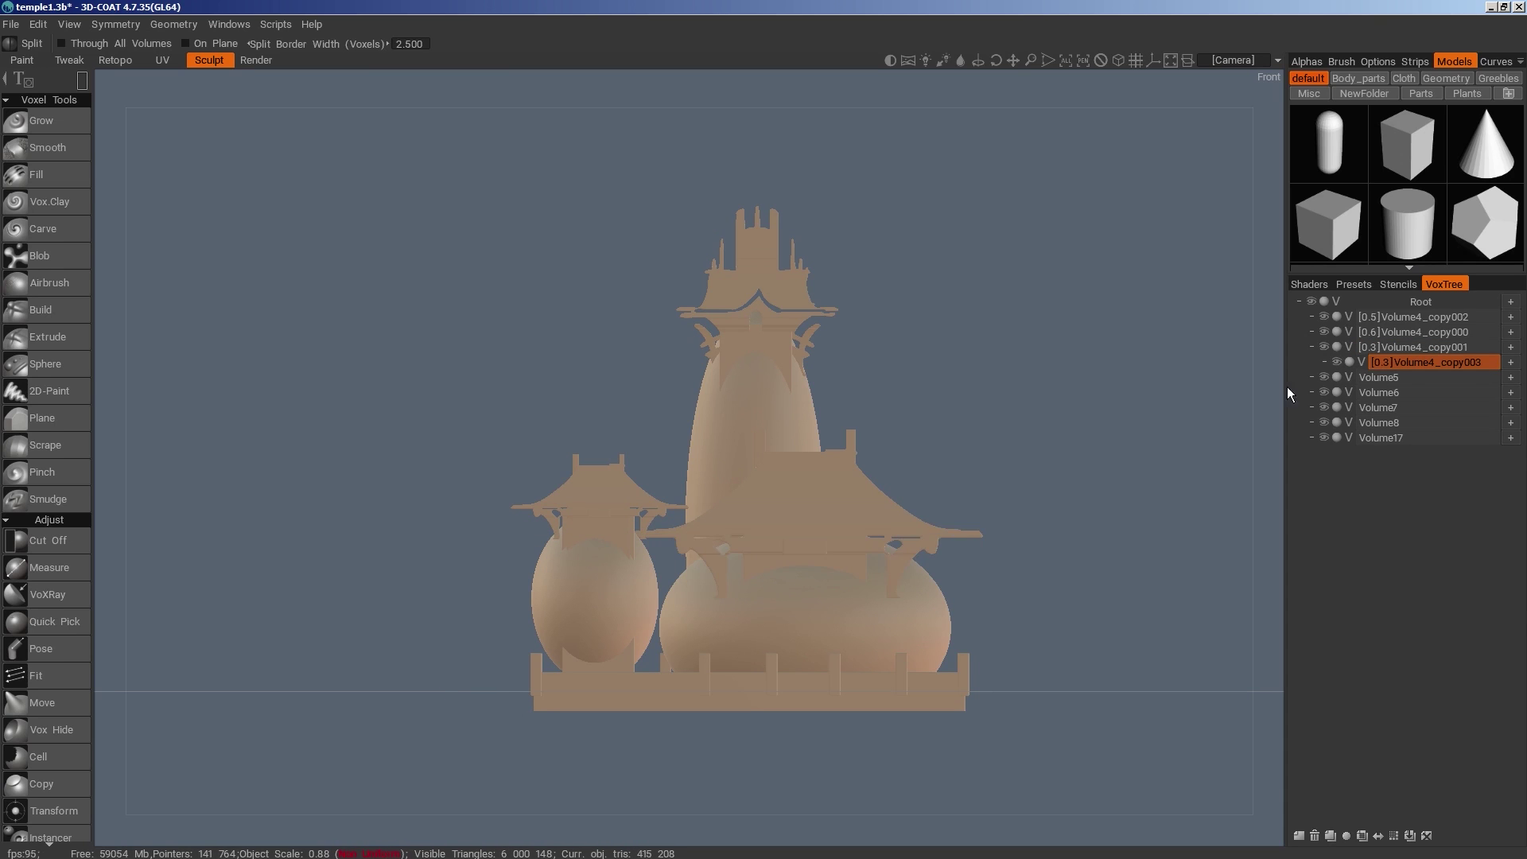
Center the symmetry on the split-off layer and enable mirroring on the X and Z axes
alt+drag(1169, 481, 949, 515)
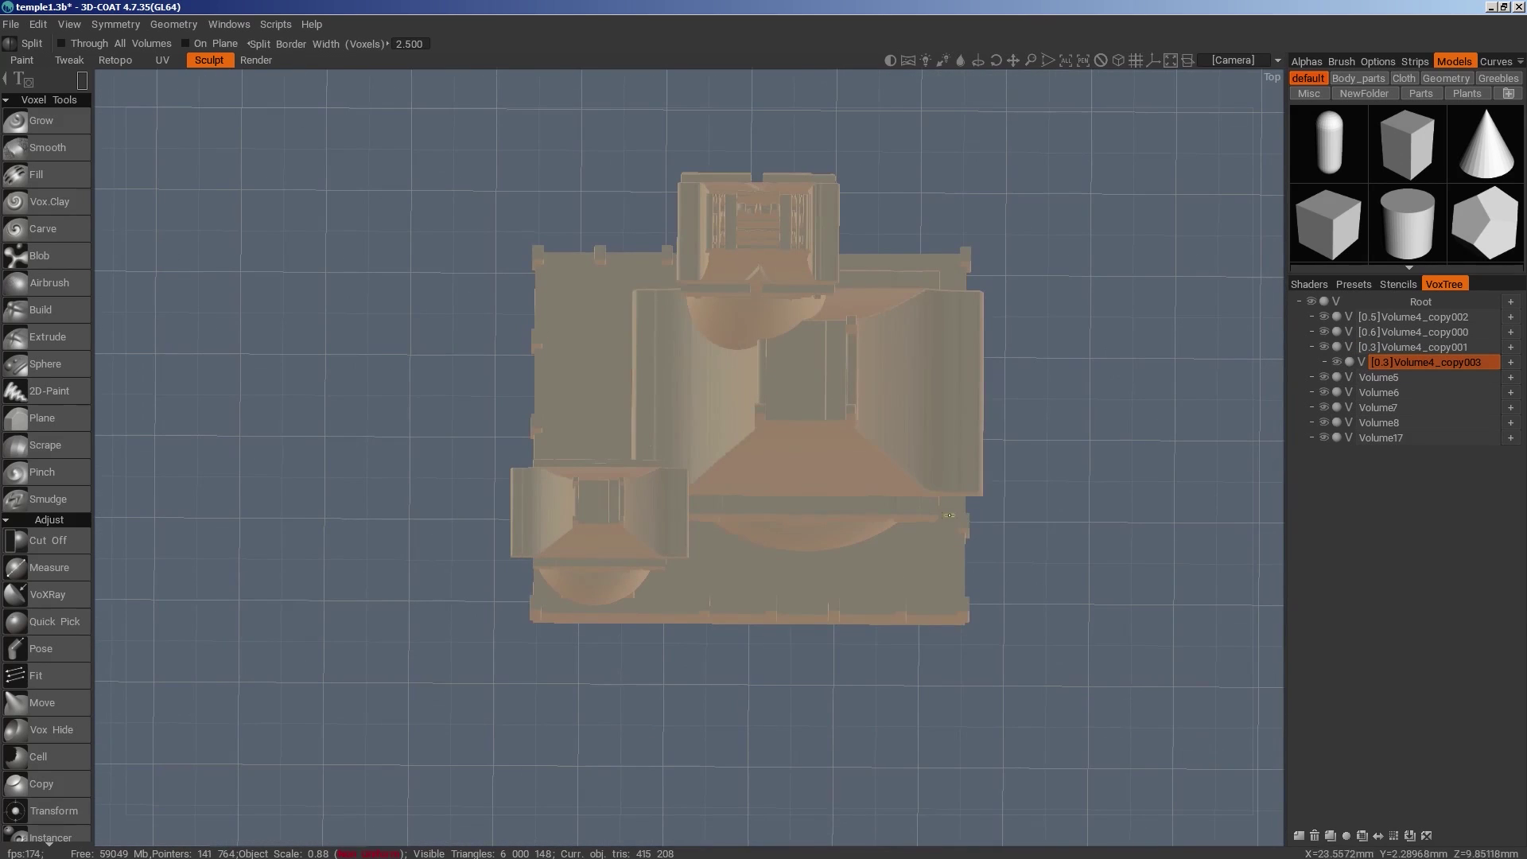
key(s)
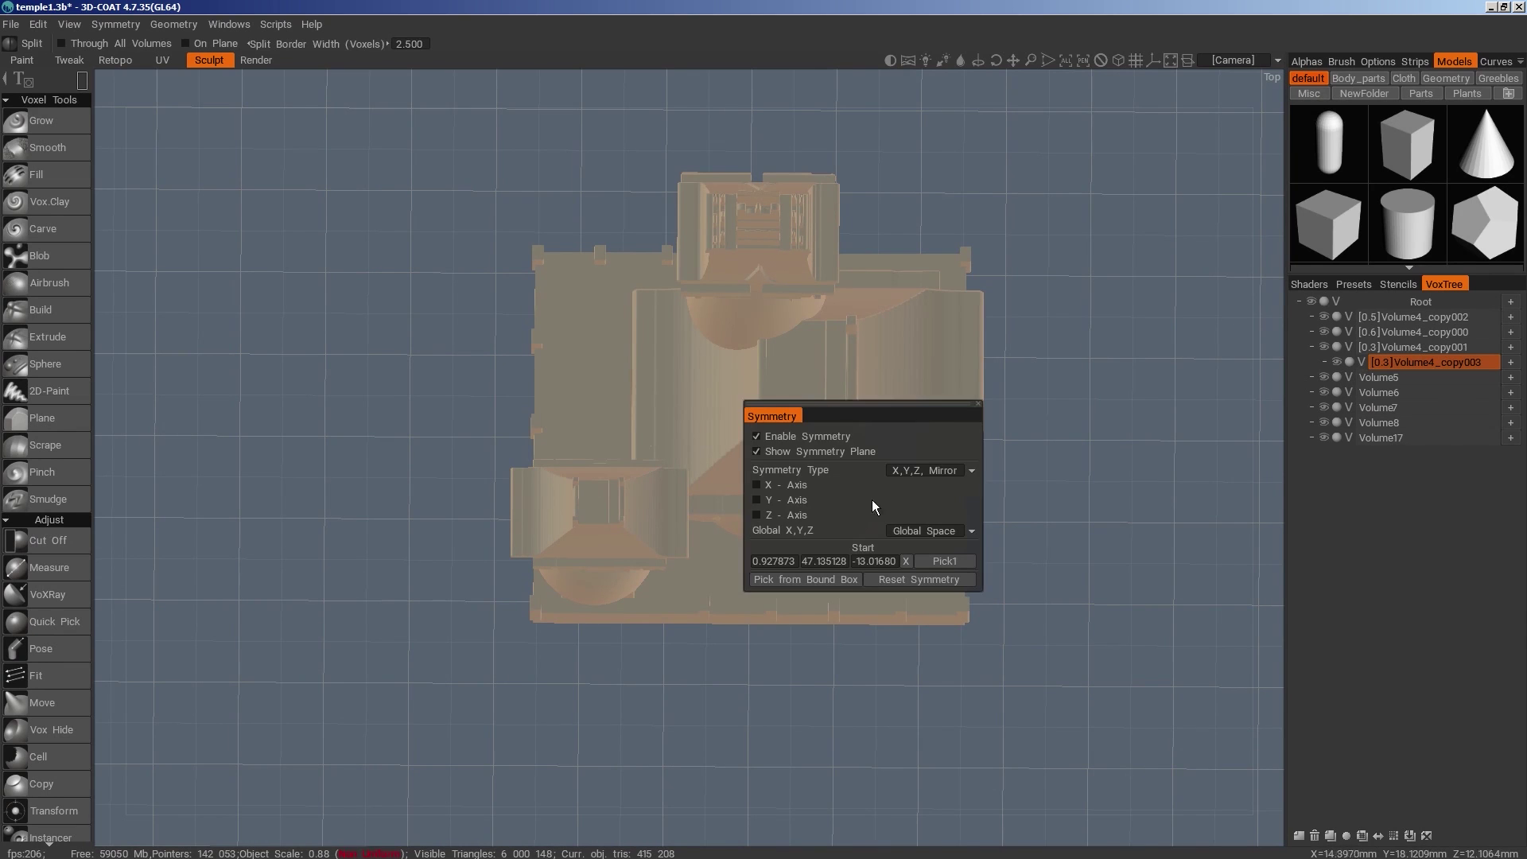
click(756, 496)
click(756, 496)
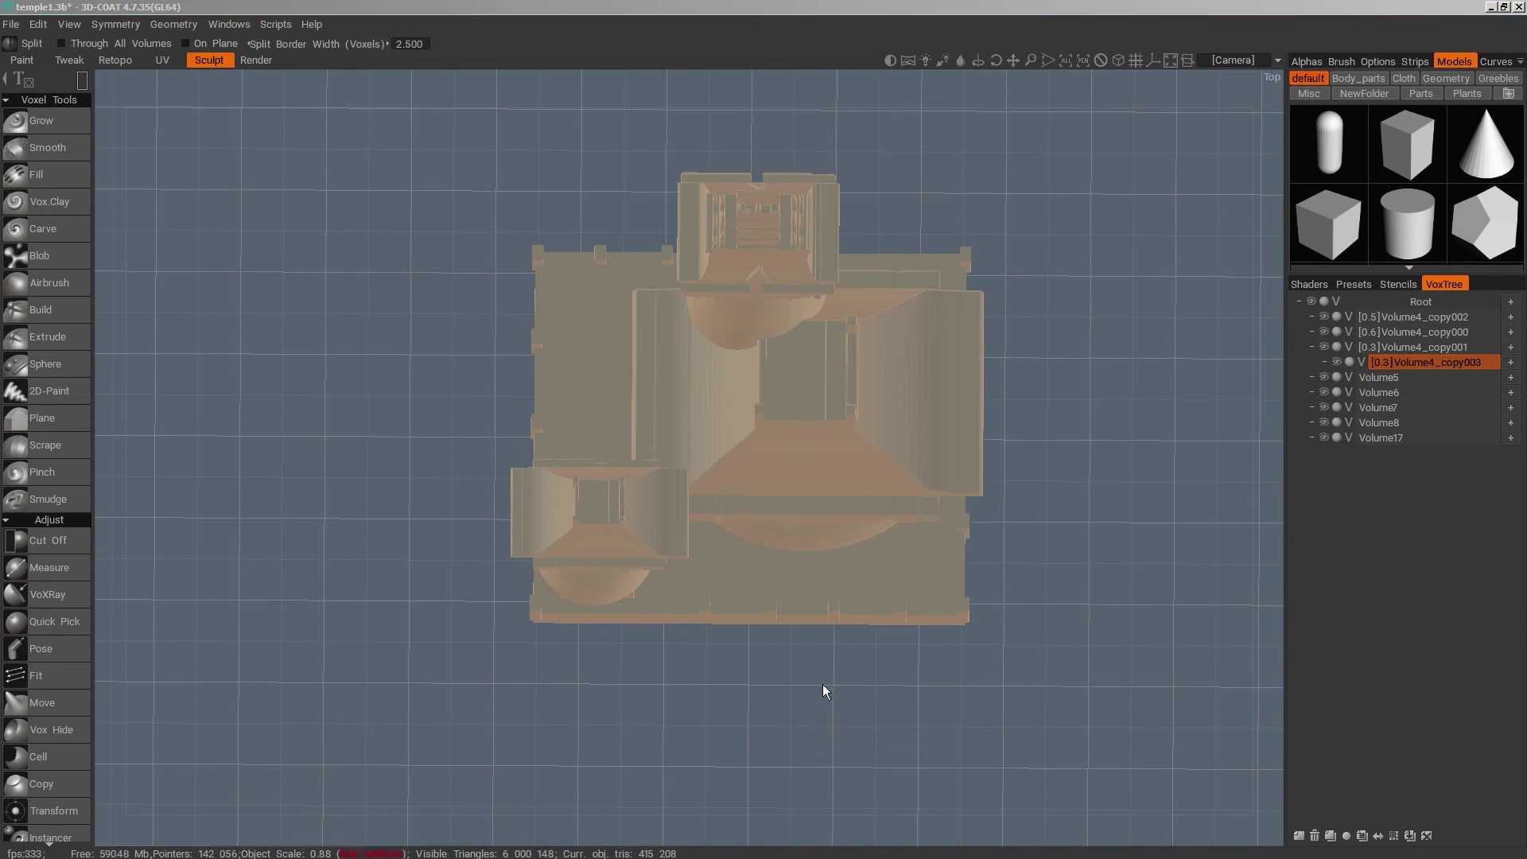
drag(825, 692, 915, 618)
key(s)
click(810, 634)
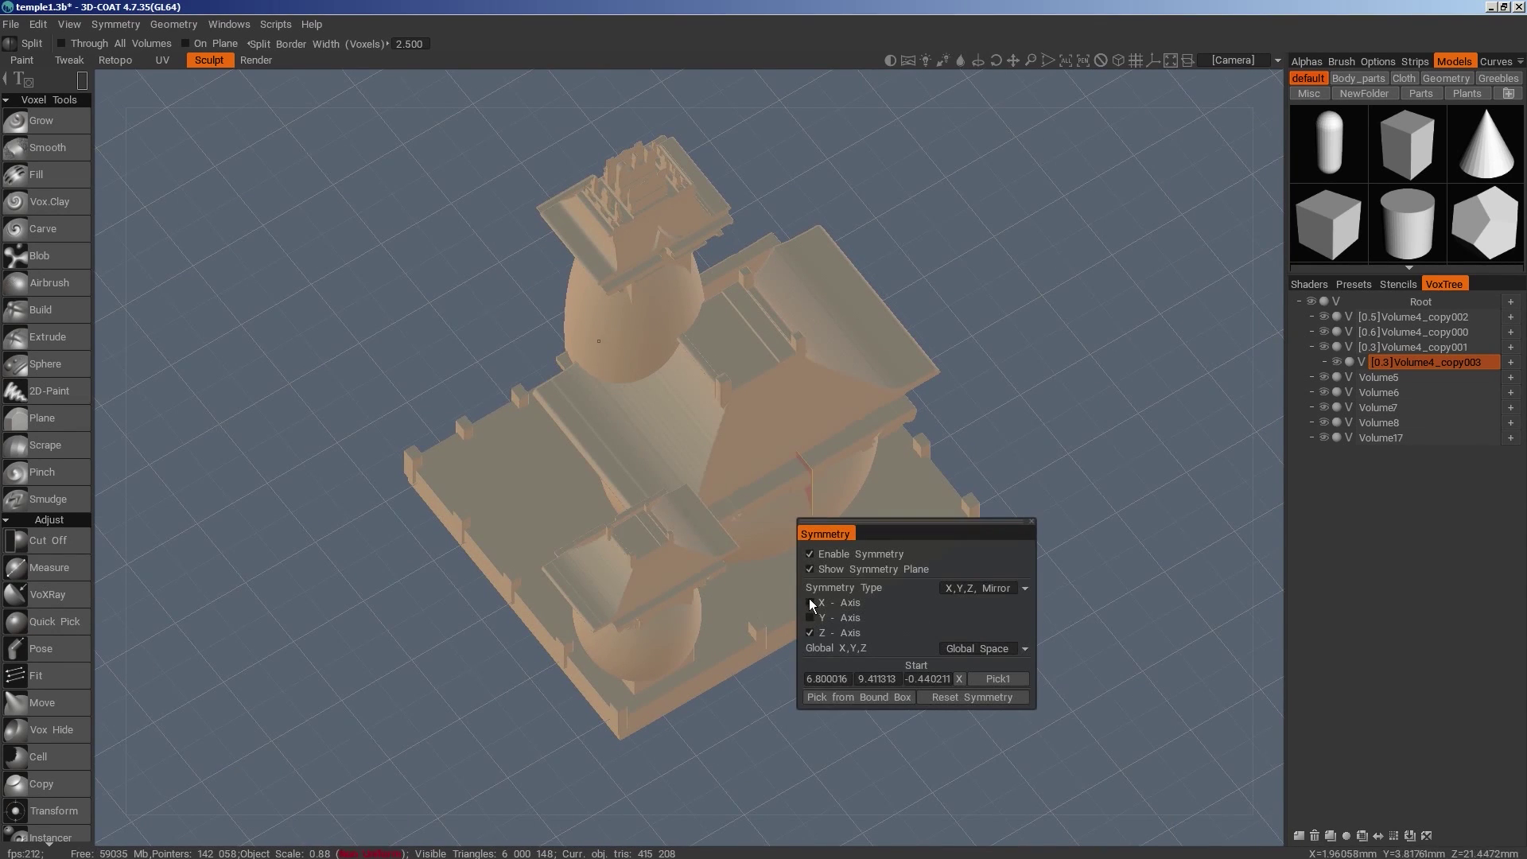
click(810, 602)
Switch to the Cut Off tool, choose its stroke shape, and pick the symmetry center from the layer's bounding box
mouse_move(1038, 669)
mouse_down()
mouse_move(884, 784)
mouse_move(980, 574)
mouse_move(911, 497)
mouse_up()
key(space)
click(724, 304)
key(e)
click(967, 469)
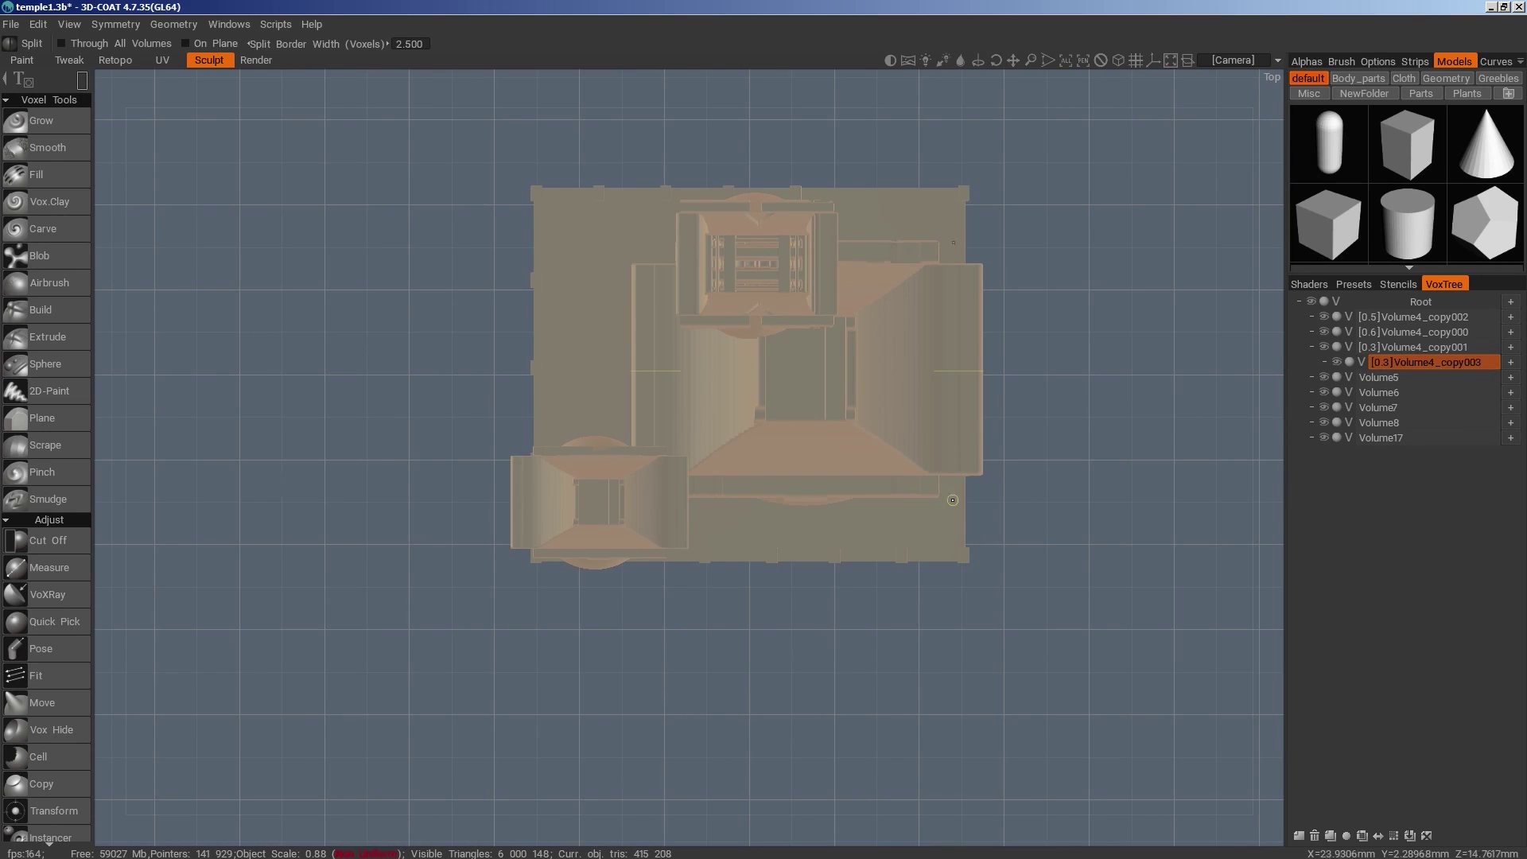
key(space)
click(847, 386)
key(e)
click(881, 401)
key(s)
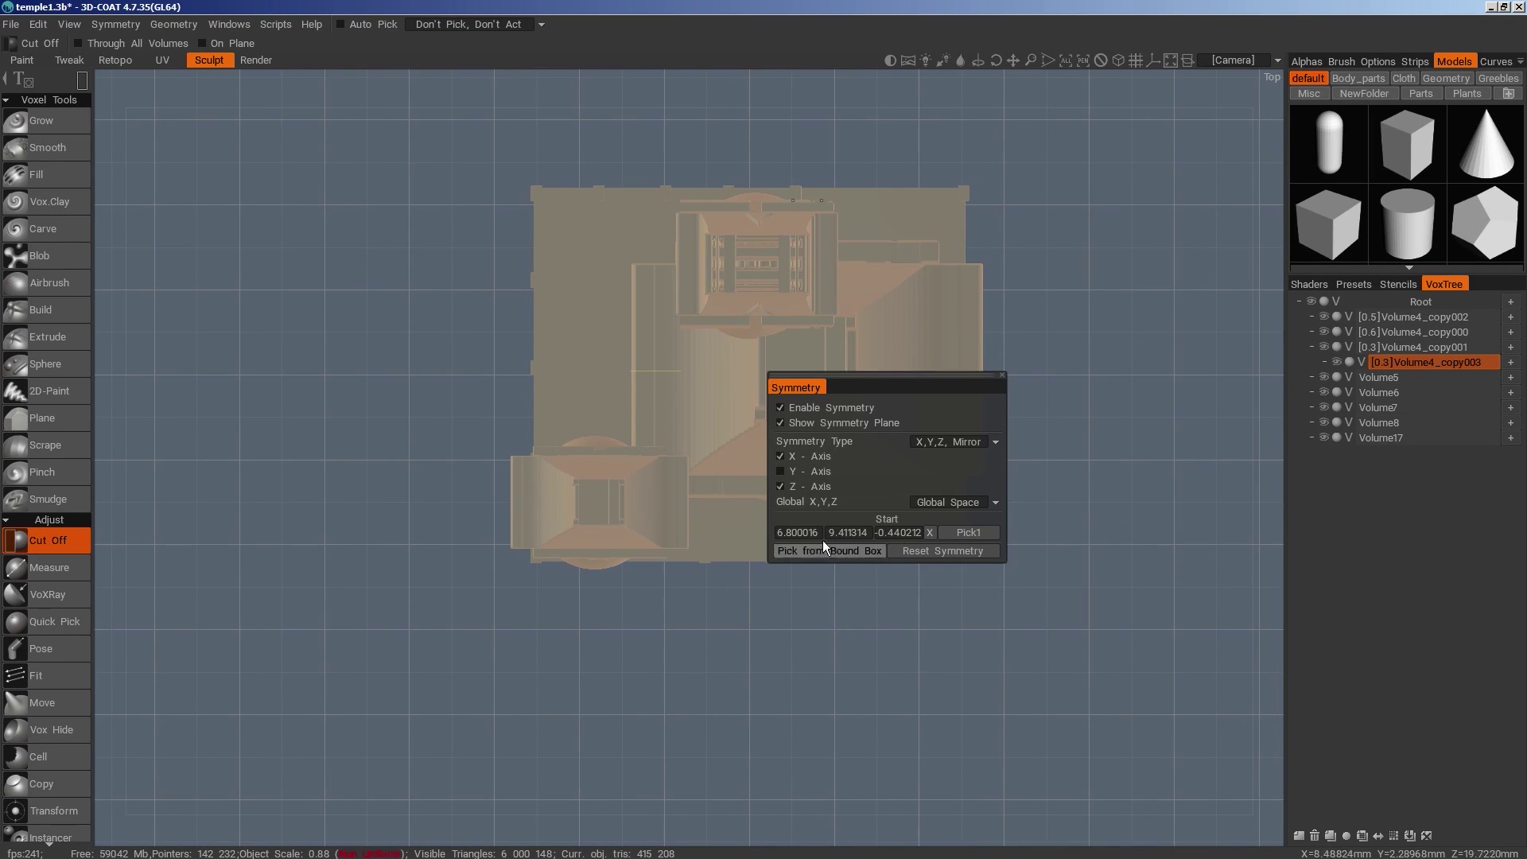
click(824, 548)
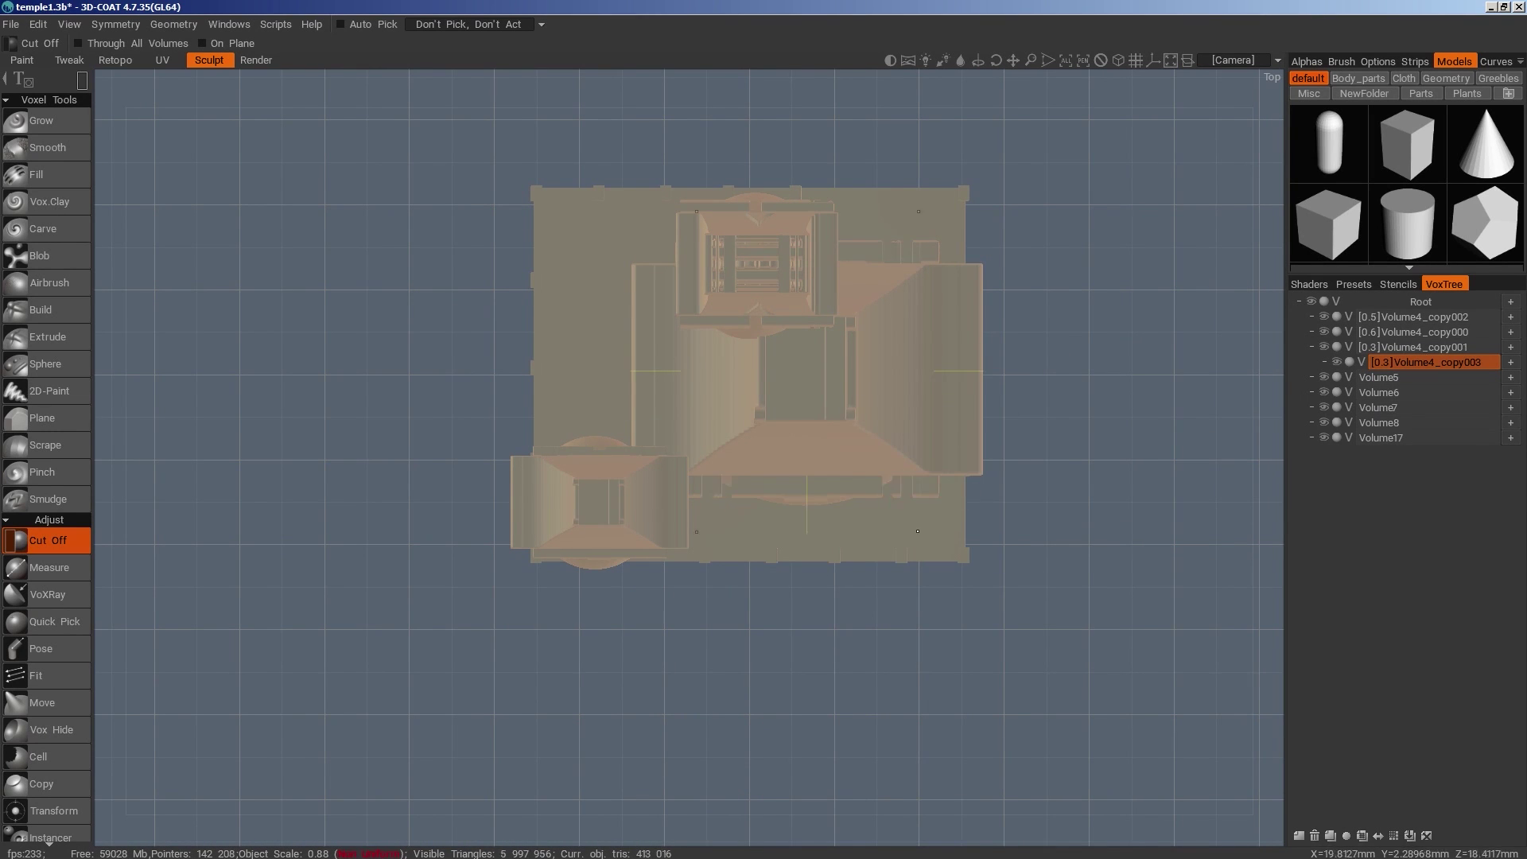
Cut mirrored gaps into the strip beneath the large roof's eaves to leave narrow, spaced rafters
alt+drag(918, 531, 929, 477)
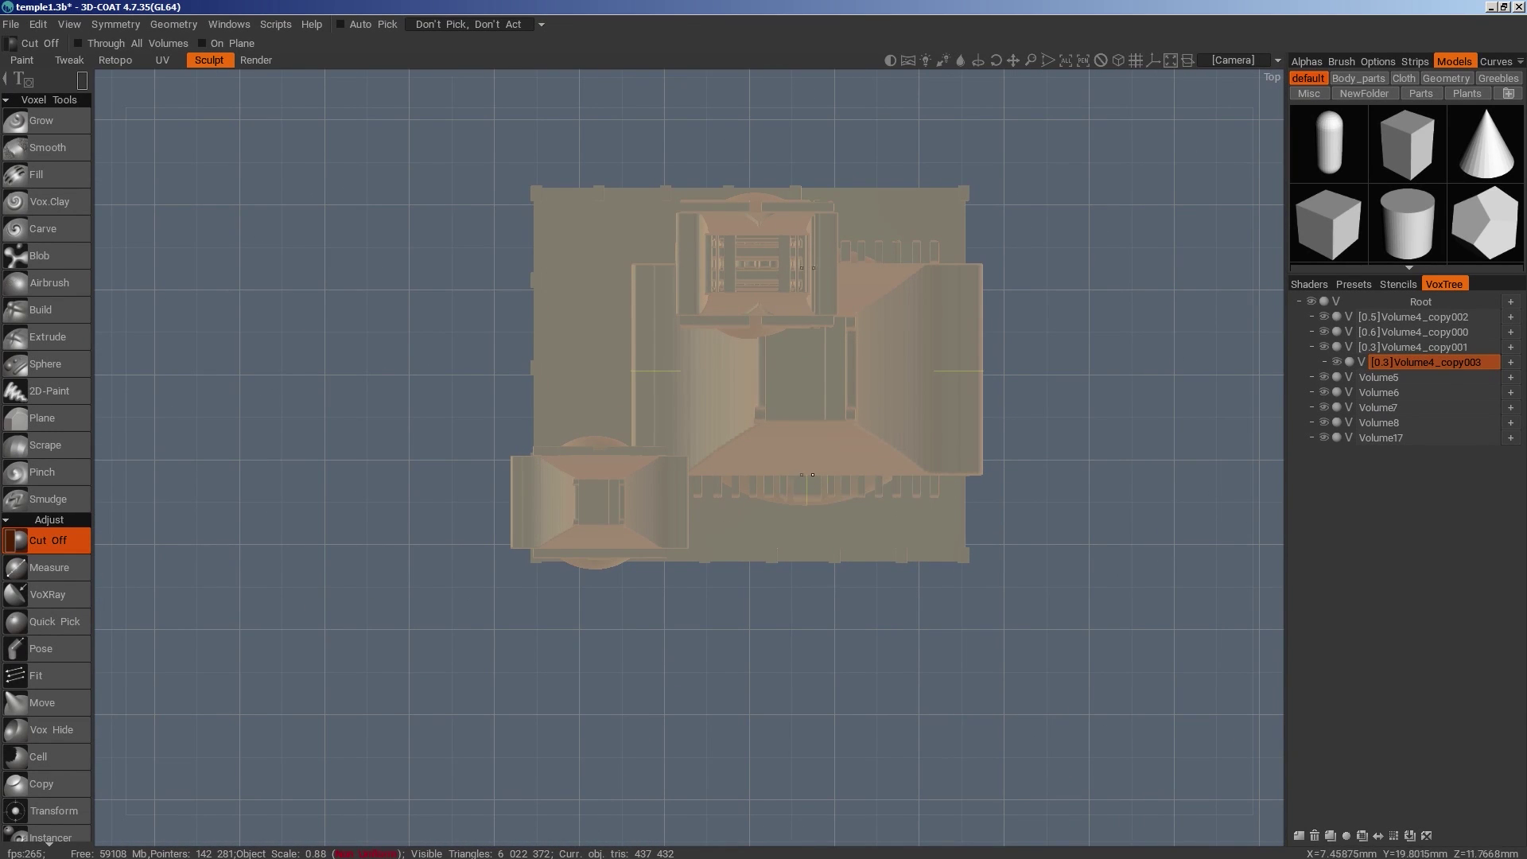
drag(810, 499, 809, 499)
alt+drag(983, 677, 951, 668)
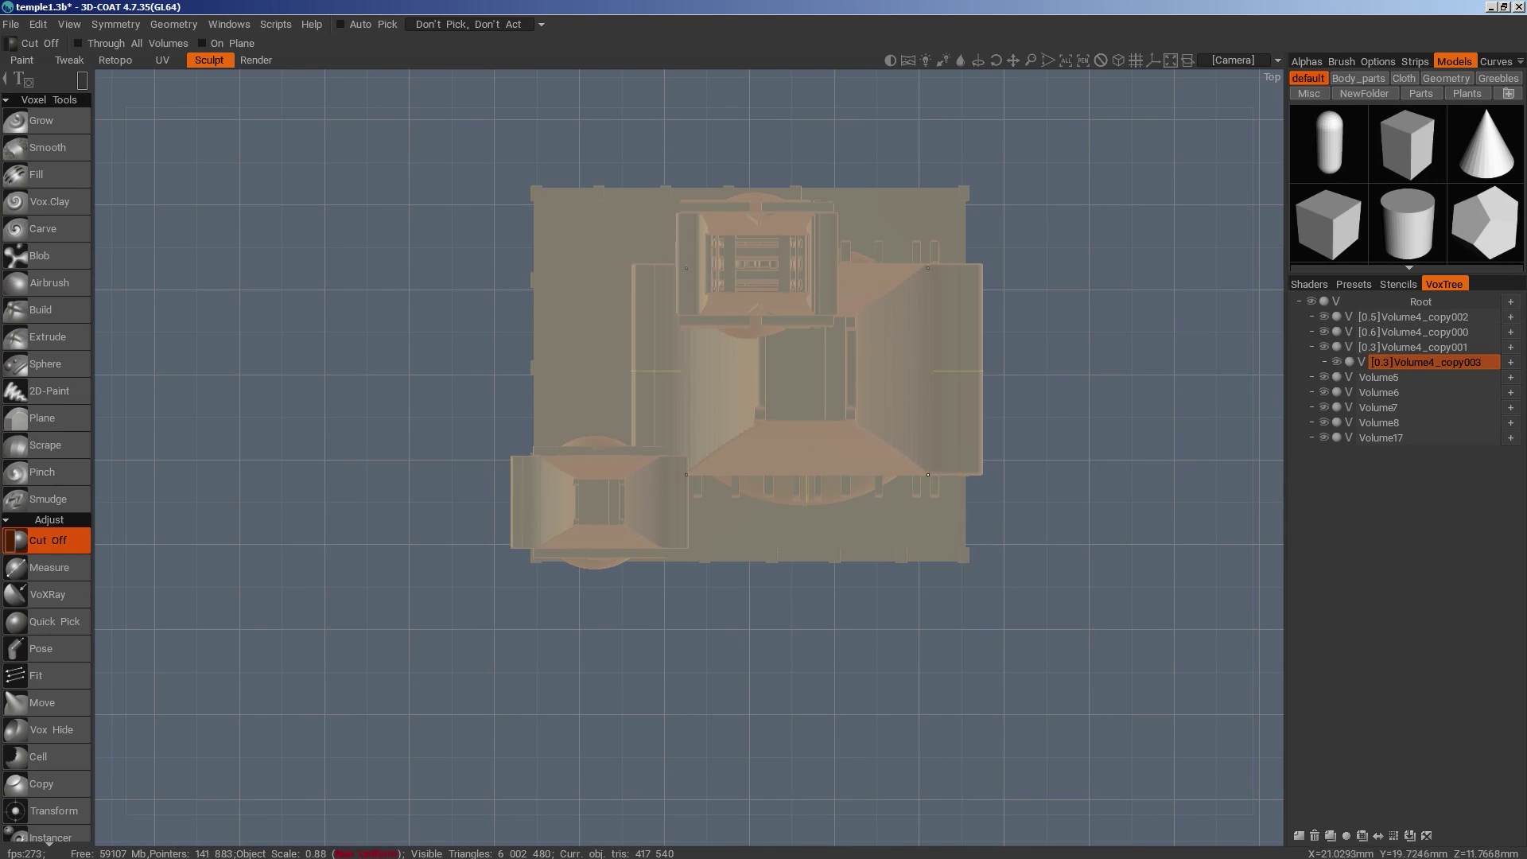
Cut the remaining mirrored gaps into the rafter strip beneath the large roof's eaves, working from the side
alt+drag(1026, 541, 912, 446)
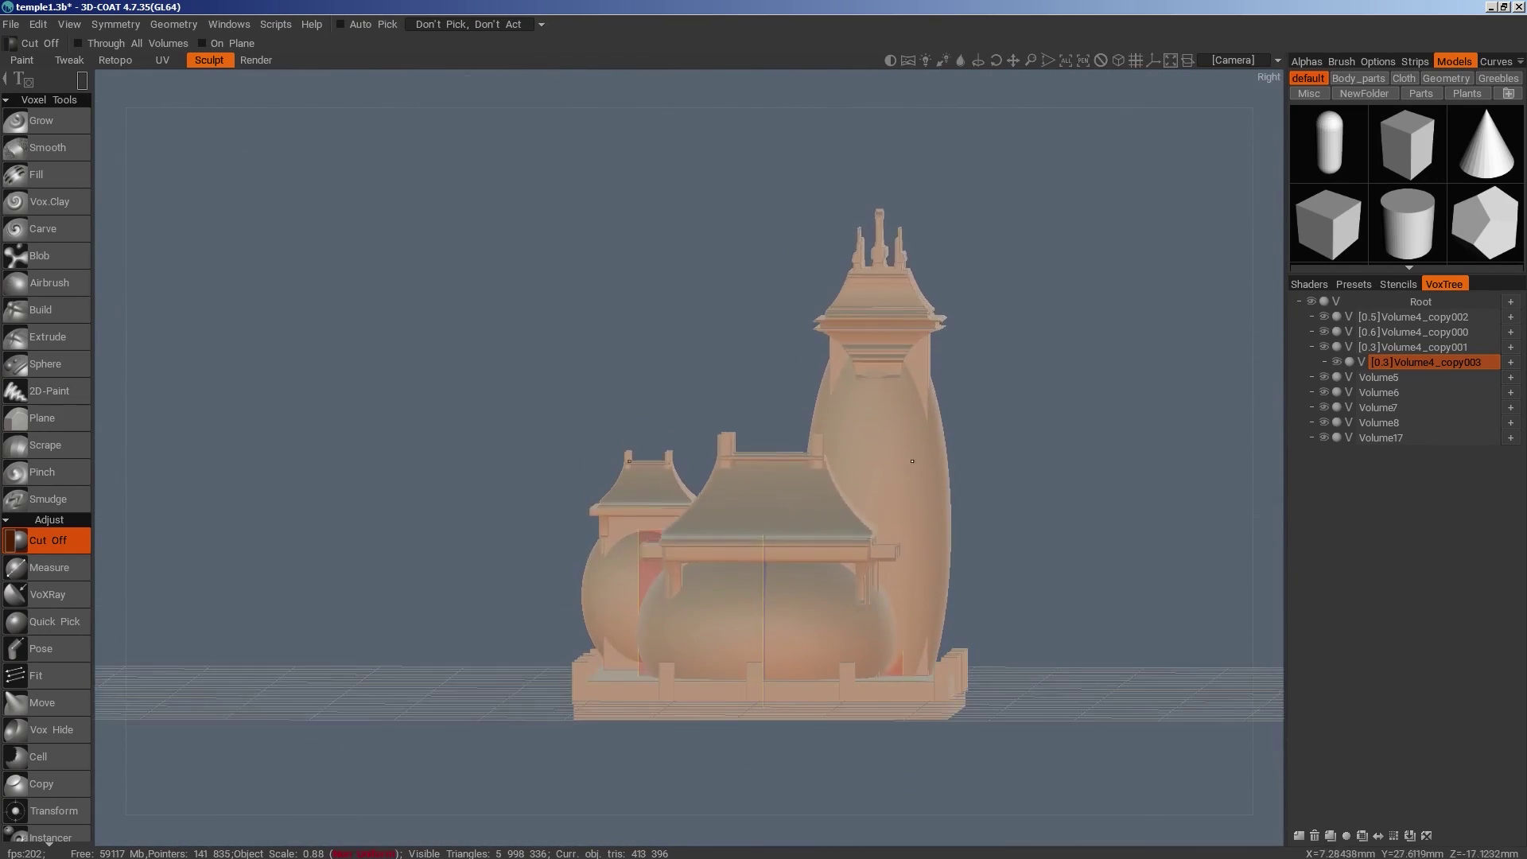
middle_drag(913, 461, 985, 517)
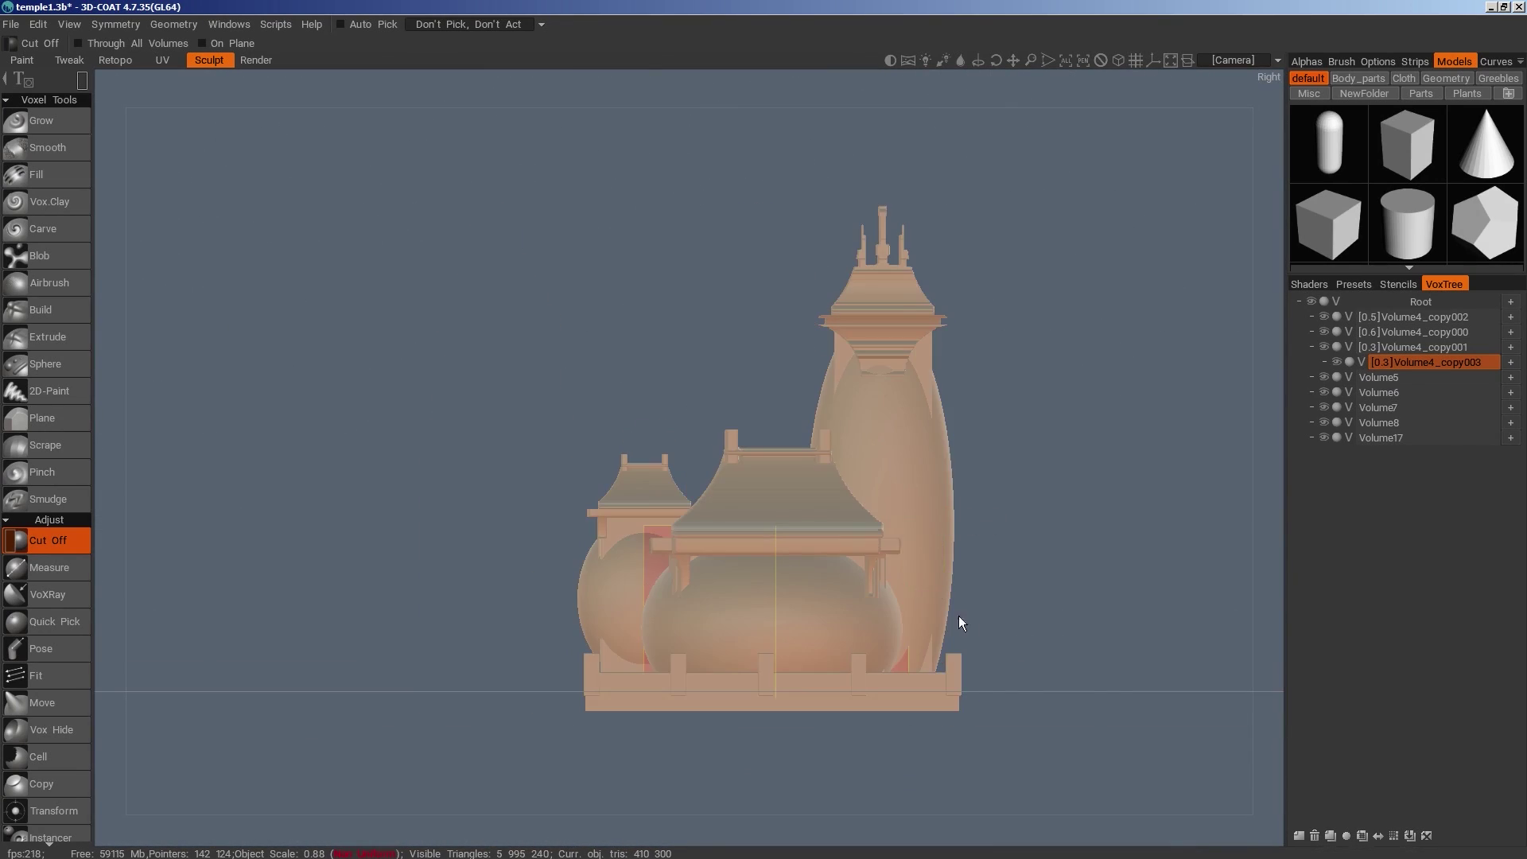
middle_drag(959, 617, 646, 652)
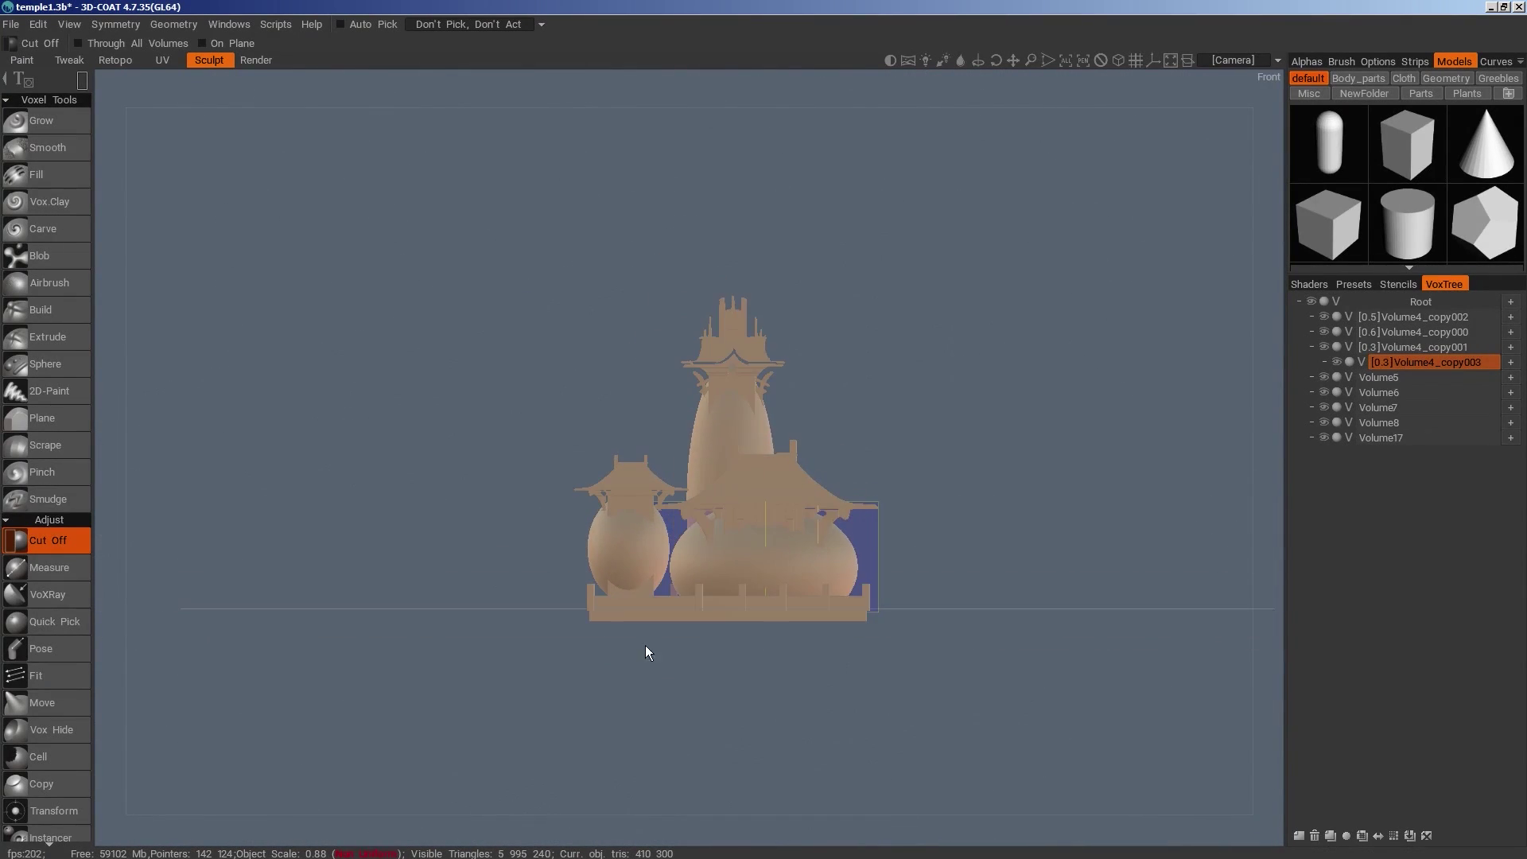
Cut a doorway about 2.3 mm wide and 7.8 mm high into the front of the small building's rounded body, Volume6
right_drag(646, 646, 757, 698)
middle_drag(824, 717, 999, 656)
key(h)
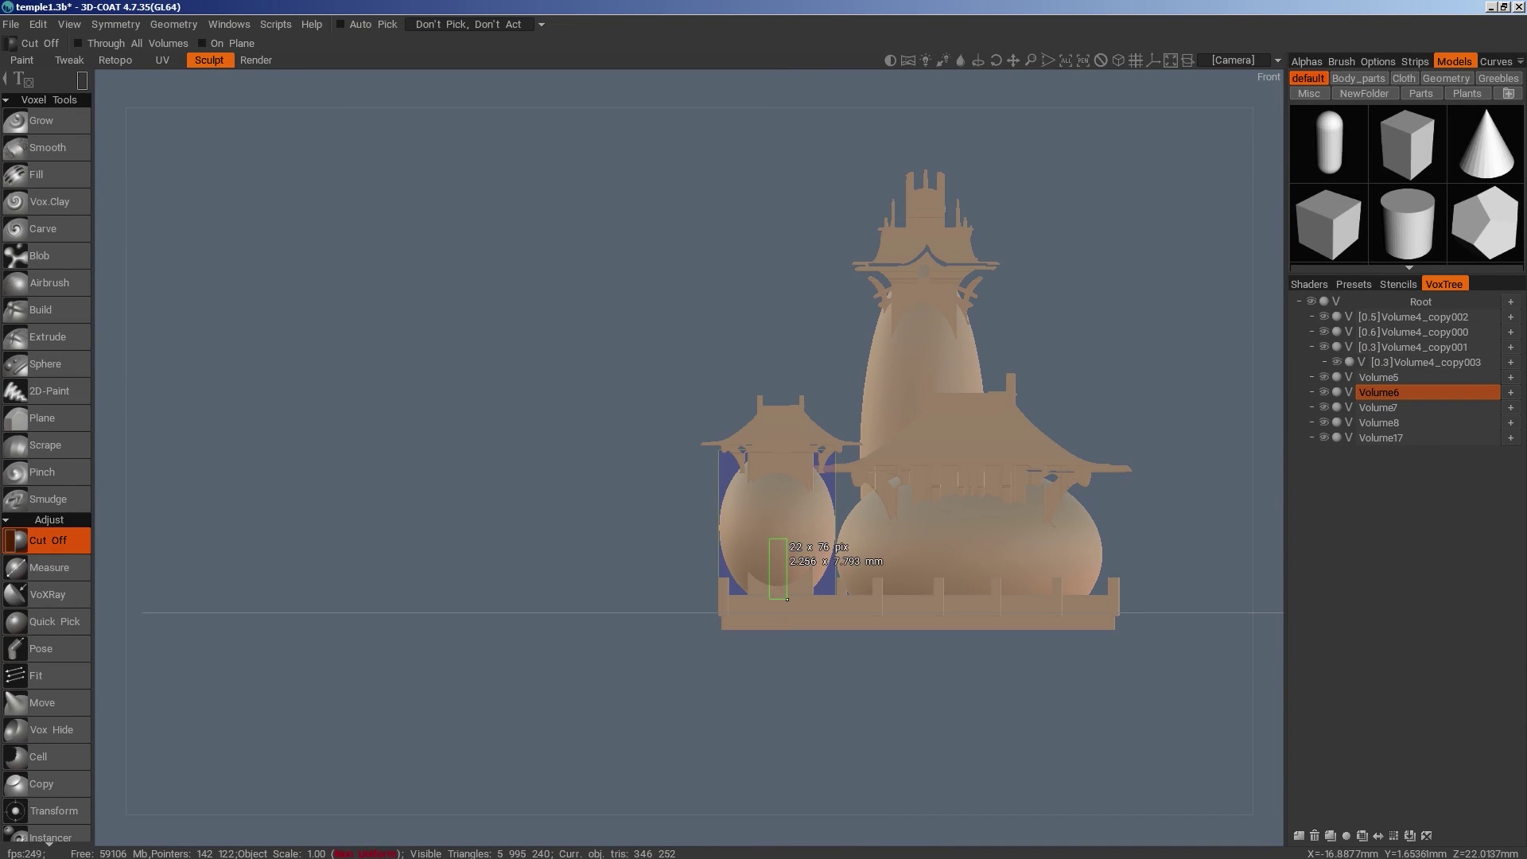
ctrl+drag(788, 599, 786, 600)
mouse_move(827, 636)
alt+mouse_down()
mouse_move(928, 716)
mouse_move(924, 738)
mouse_move(811, 636)
alt+mouse_up()
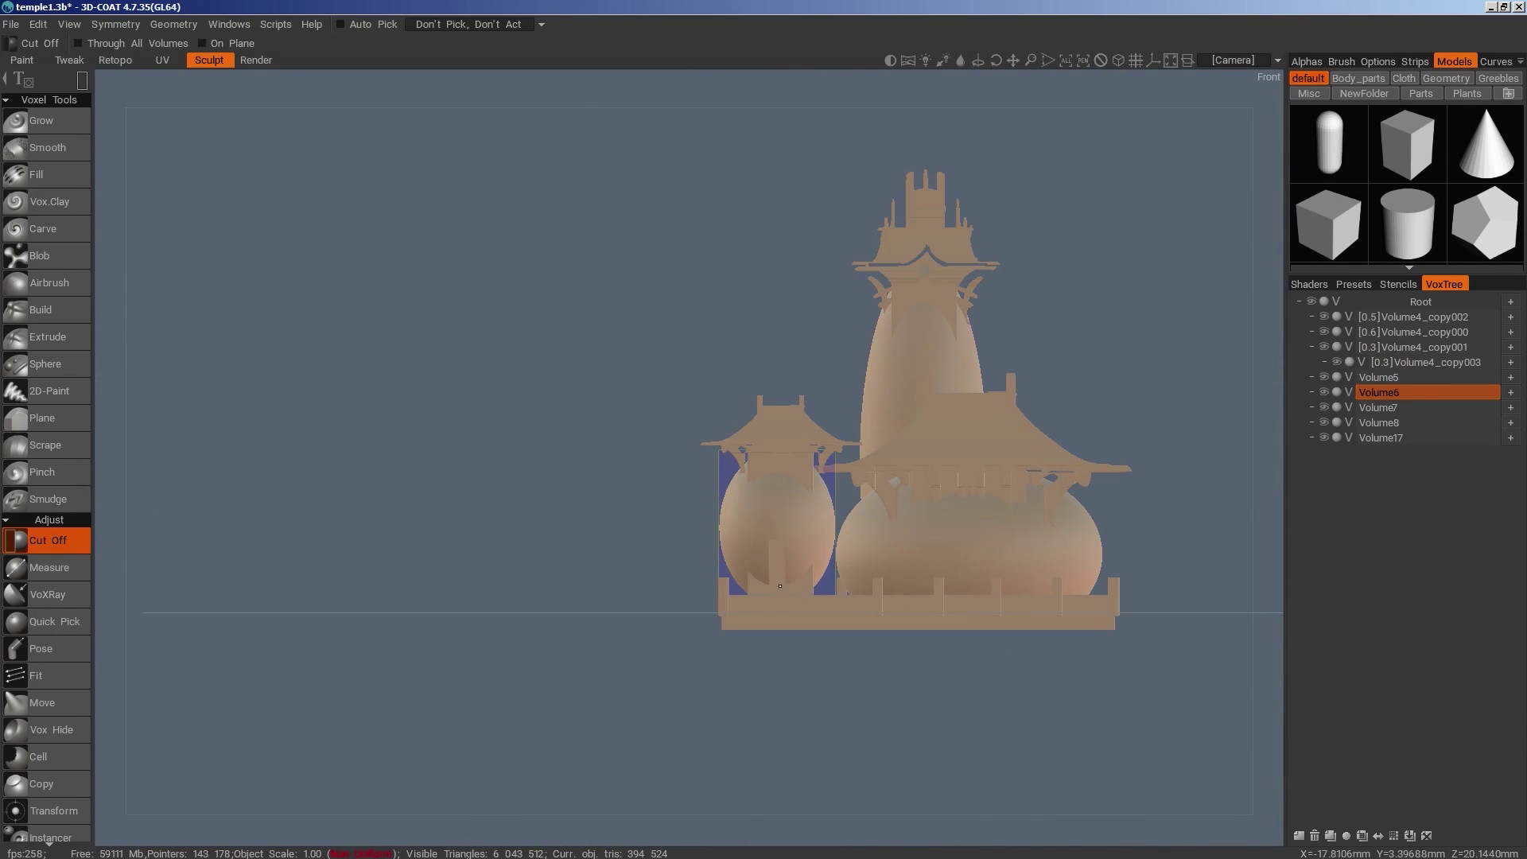
Cut doorways through the inner supports in Volume5, at the small building's front and about 3.9 by 6.9 mm on the large building's left side
key(h)
middle_drag(794, 600, 762, 617)
key(h)
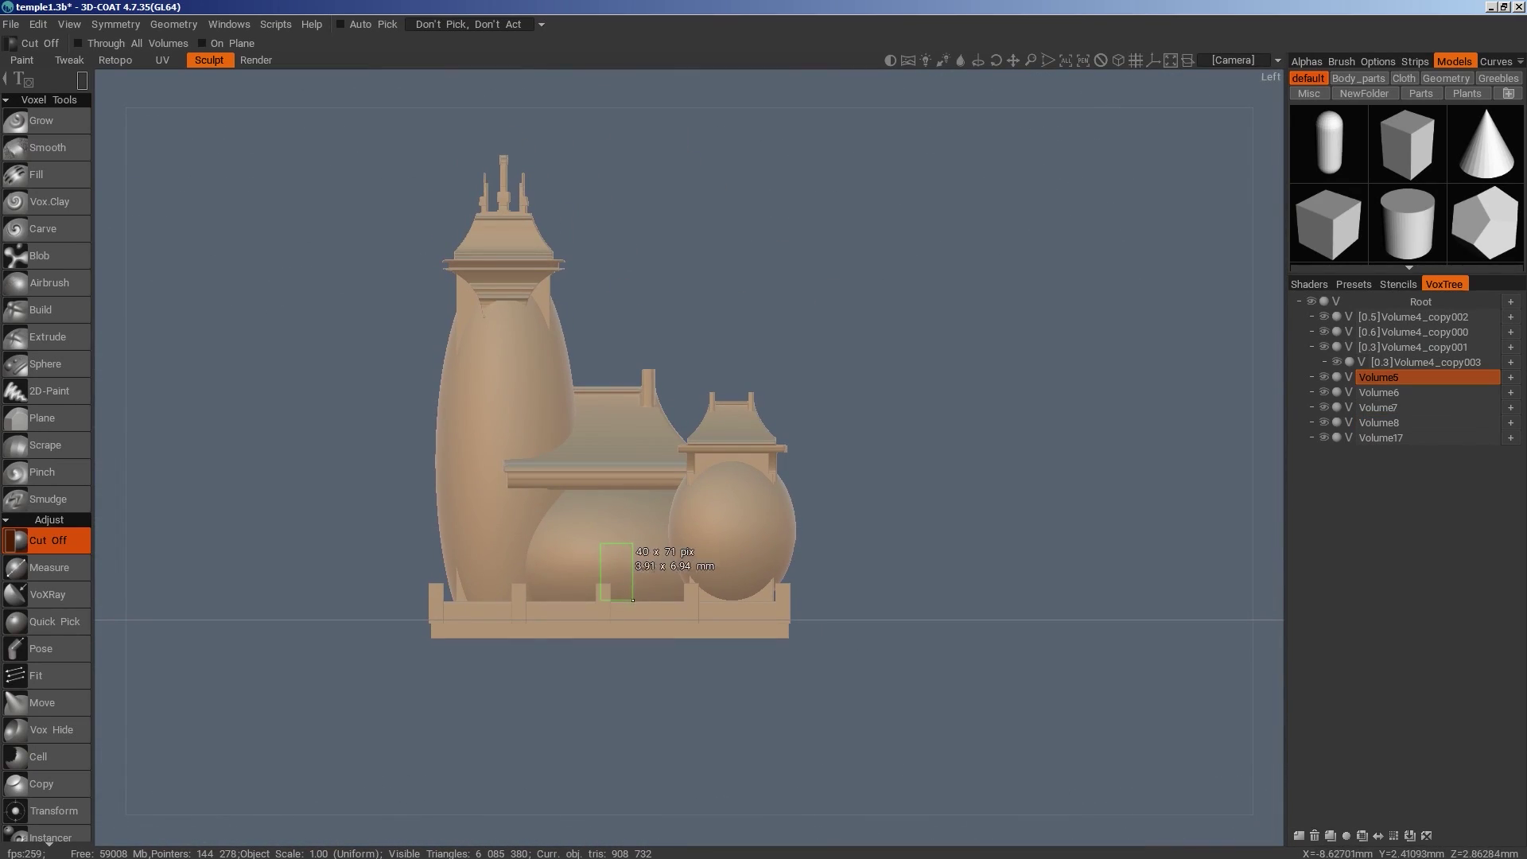
middle_drag(886, 598, 704, 654)
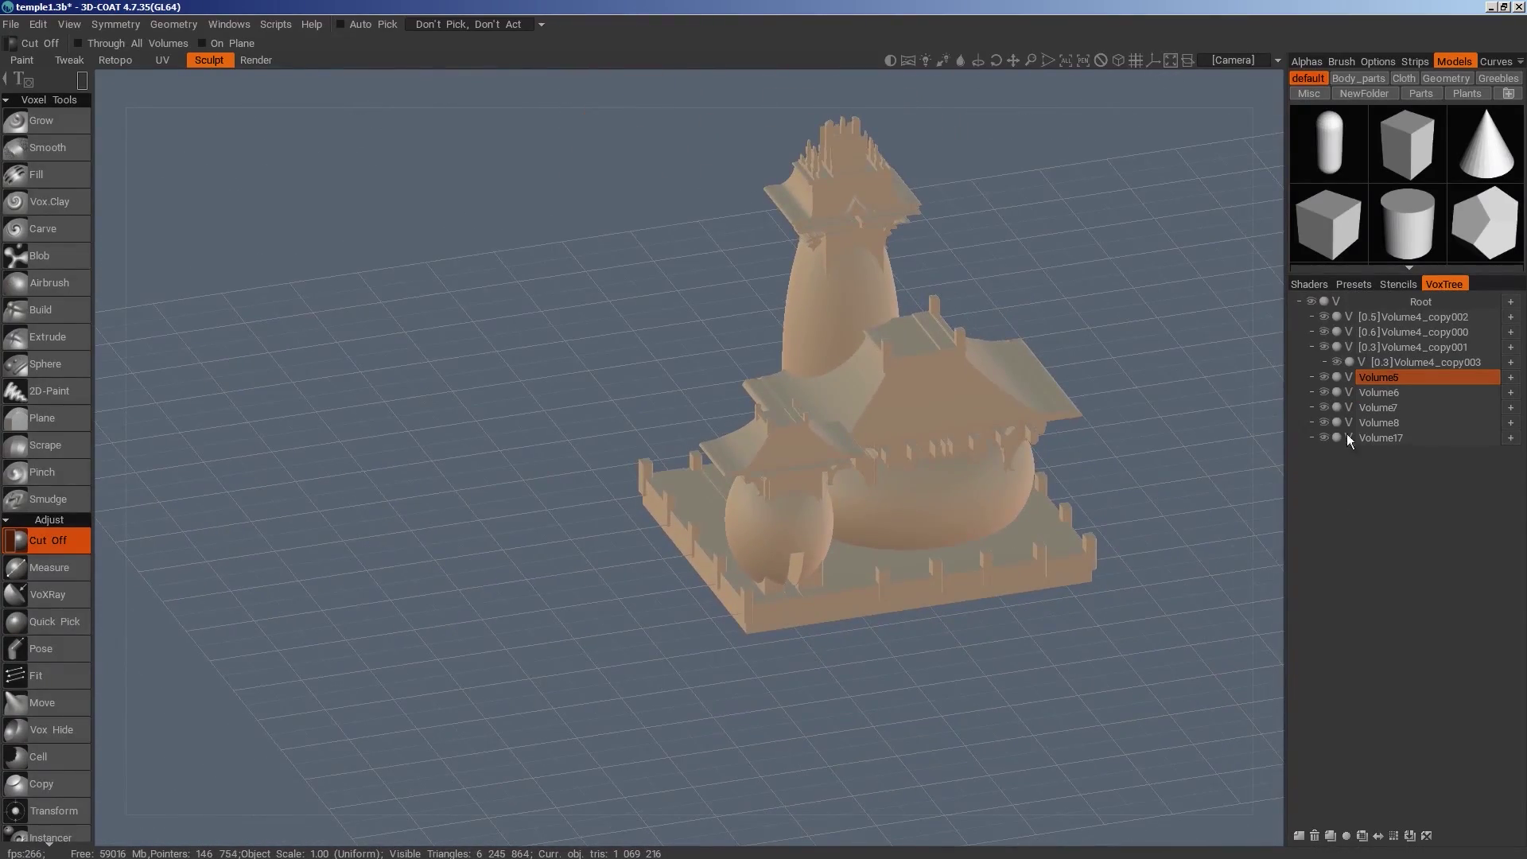
middle_drag(1108, 562, 1114, 613)
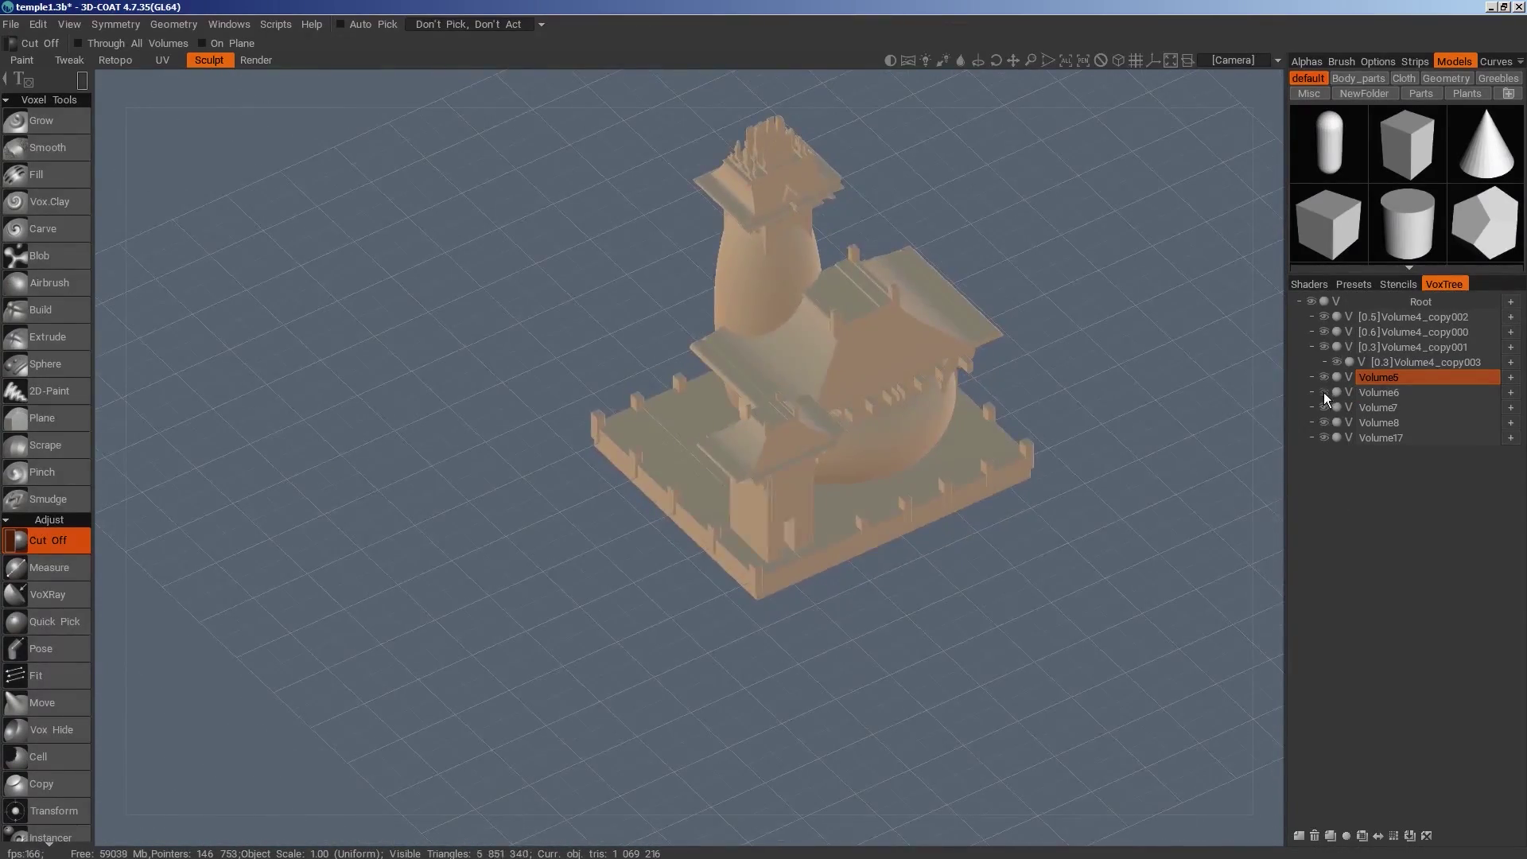
middle_drag(985, 616, 843, 513)
middle_drag(883, 612, 845, 549)
key(KP_5)
middle_drag(1026, 569, 1010, 367)
Cut tall, narrow window openings into the front of the tower beneath its roof, in both Volume8 and Volume7
key(h)
key(space)
key(h)
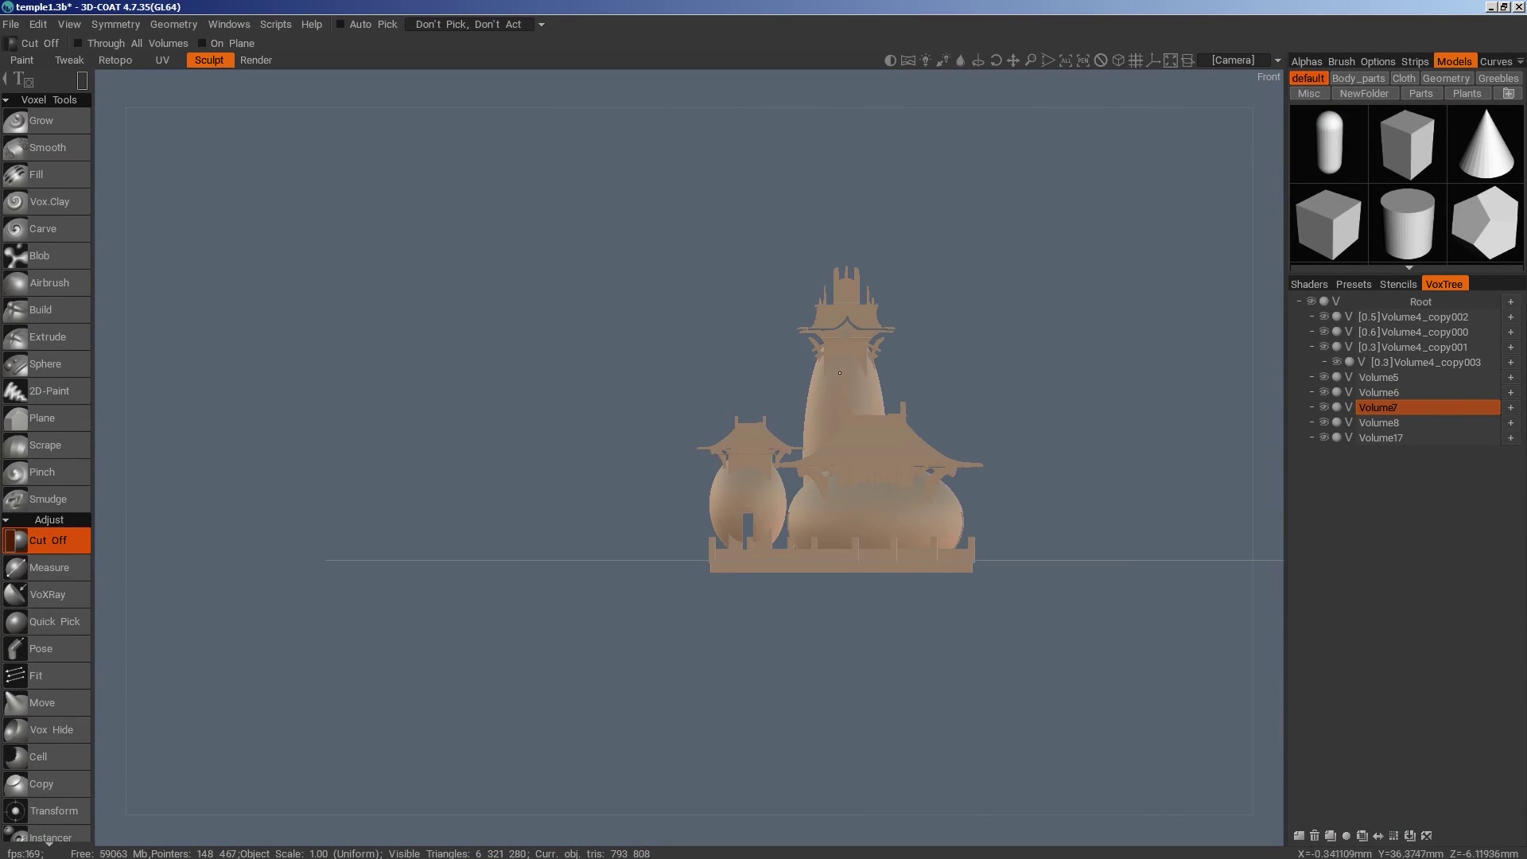
scroll(1064, 369, up, 4)
key(Down)
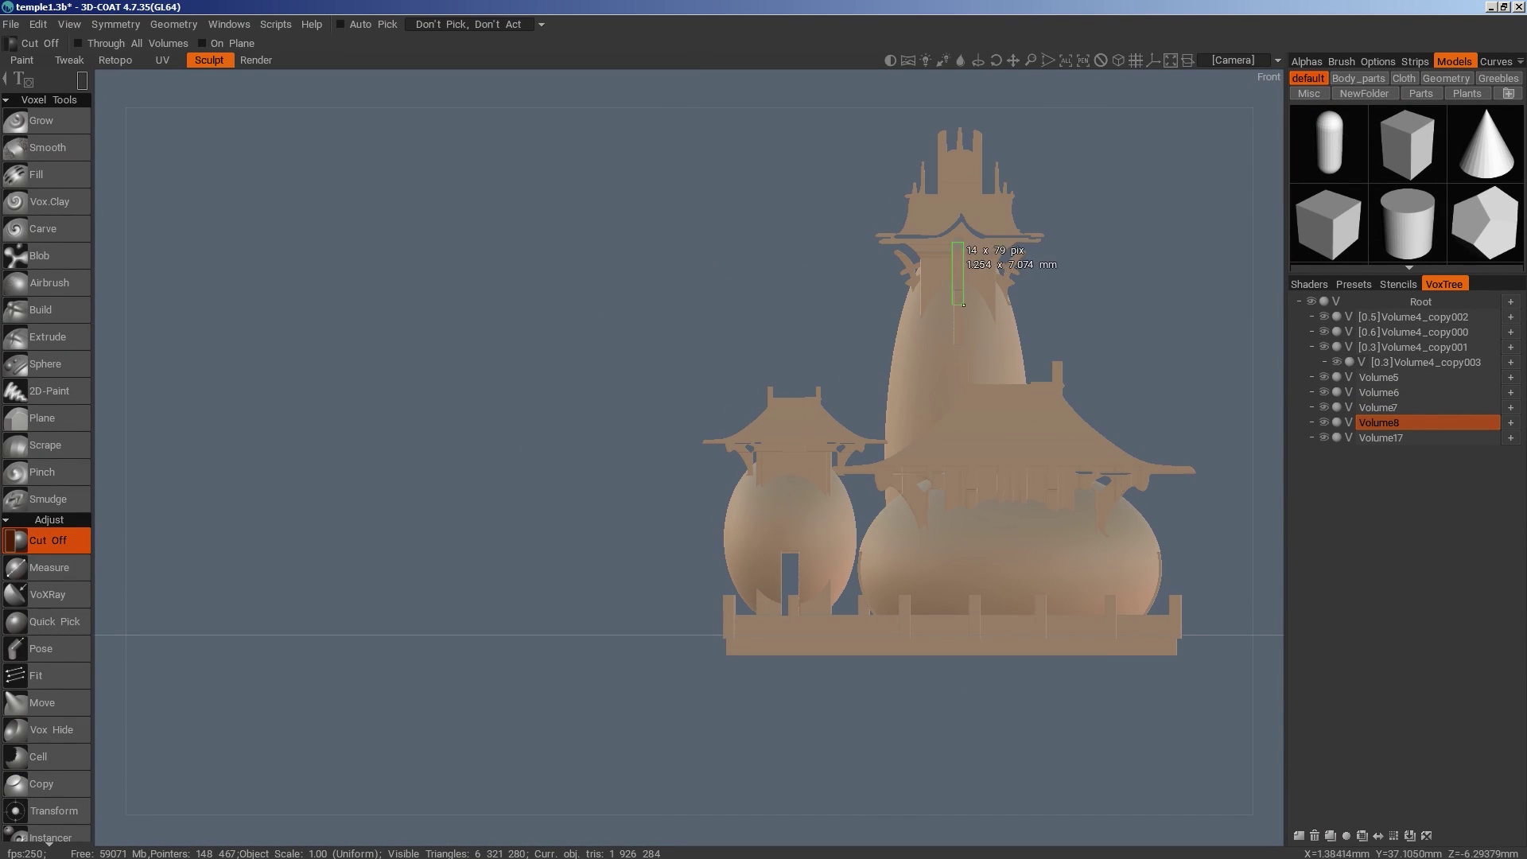
key(Up)
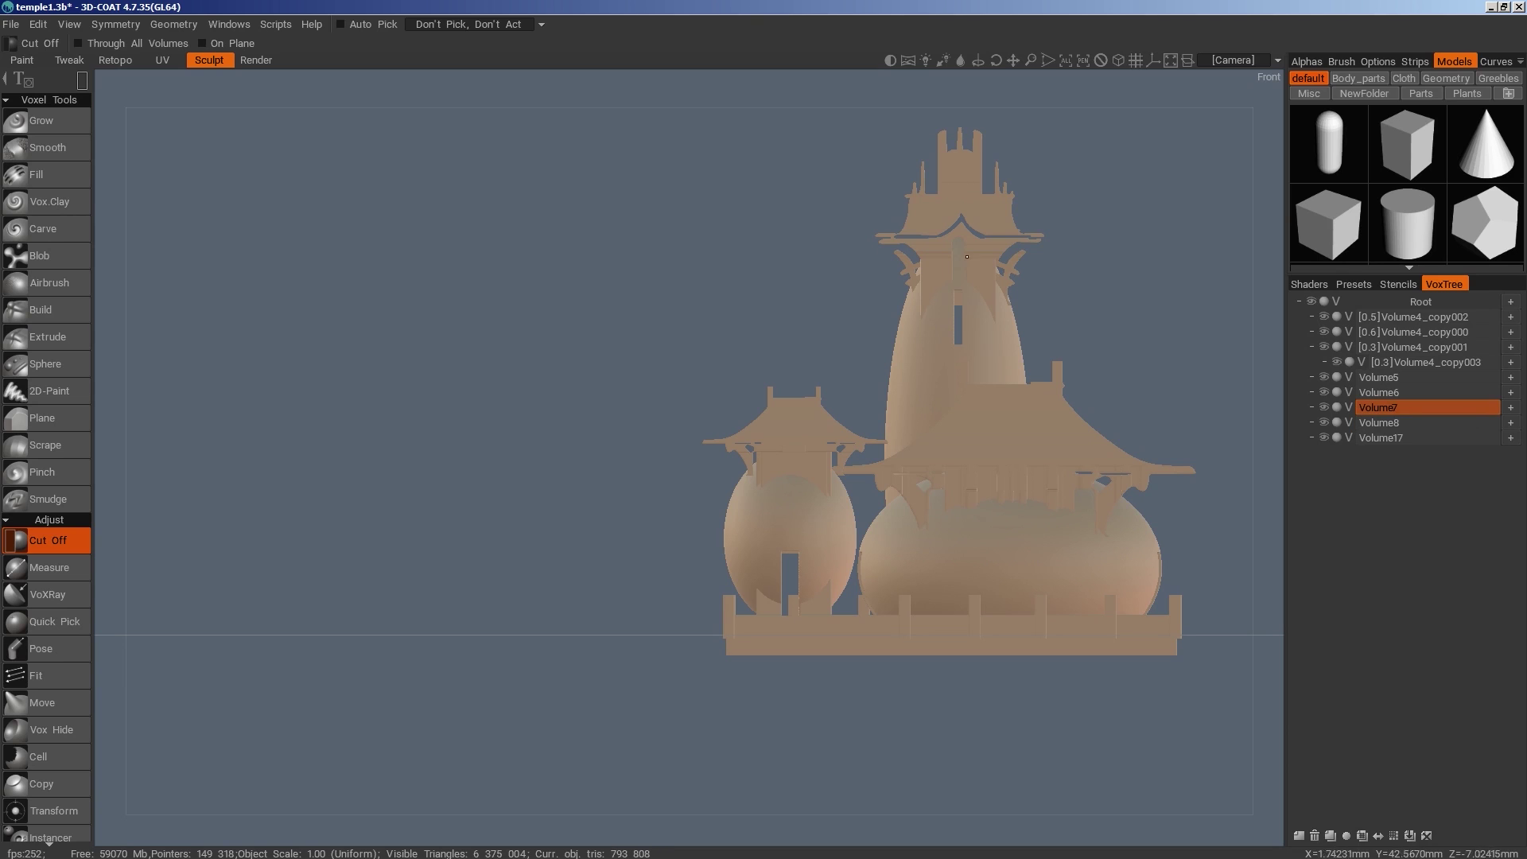
drag(966, 255, 952, 346)
middle_drag(987, 389, 911, 452)
scroll(1066, 544, down, 3)
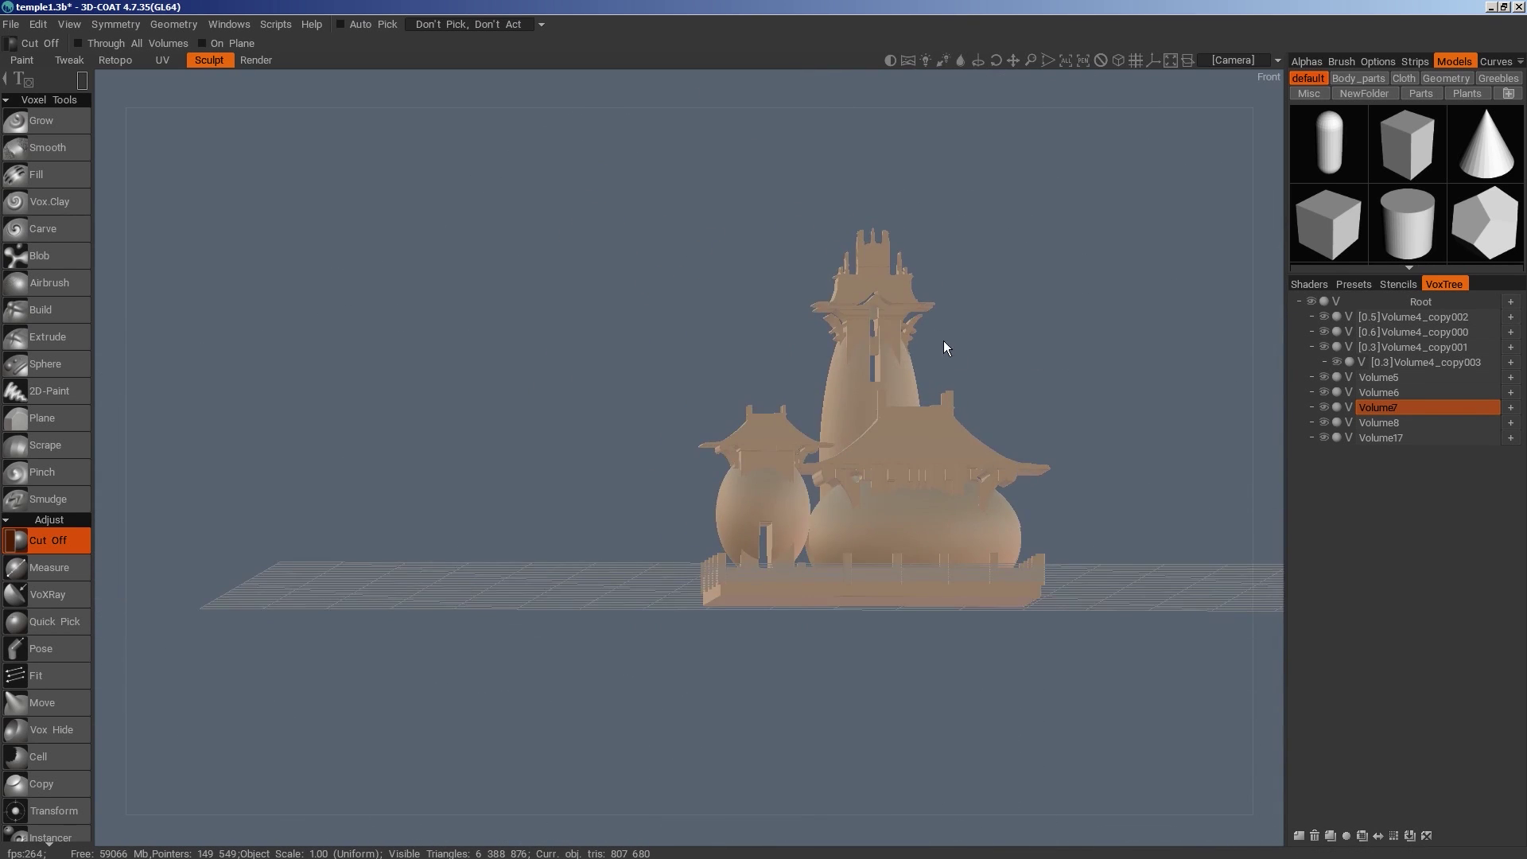
Split the section below the eaves and the top ornaments of the tower roof, [0.5]Volume4_copy002, into their own layers
middle_drag(945, 341, 934, 339)
key(space)
click(804, 196)
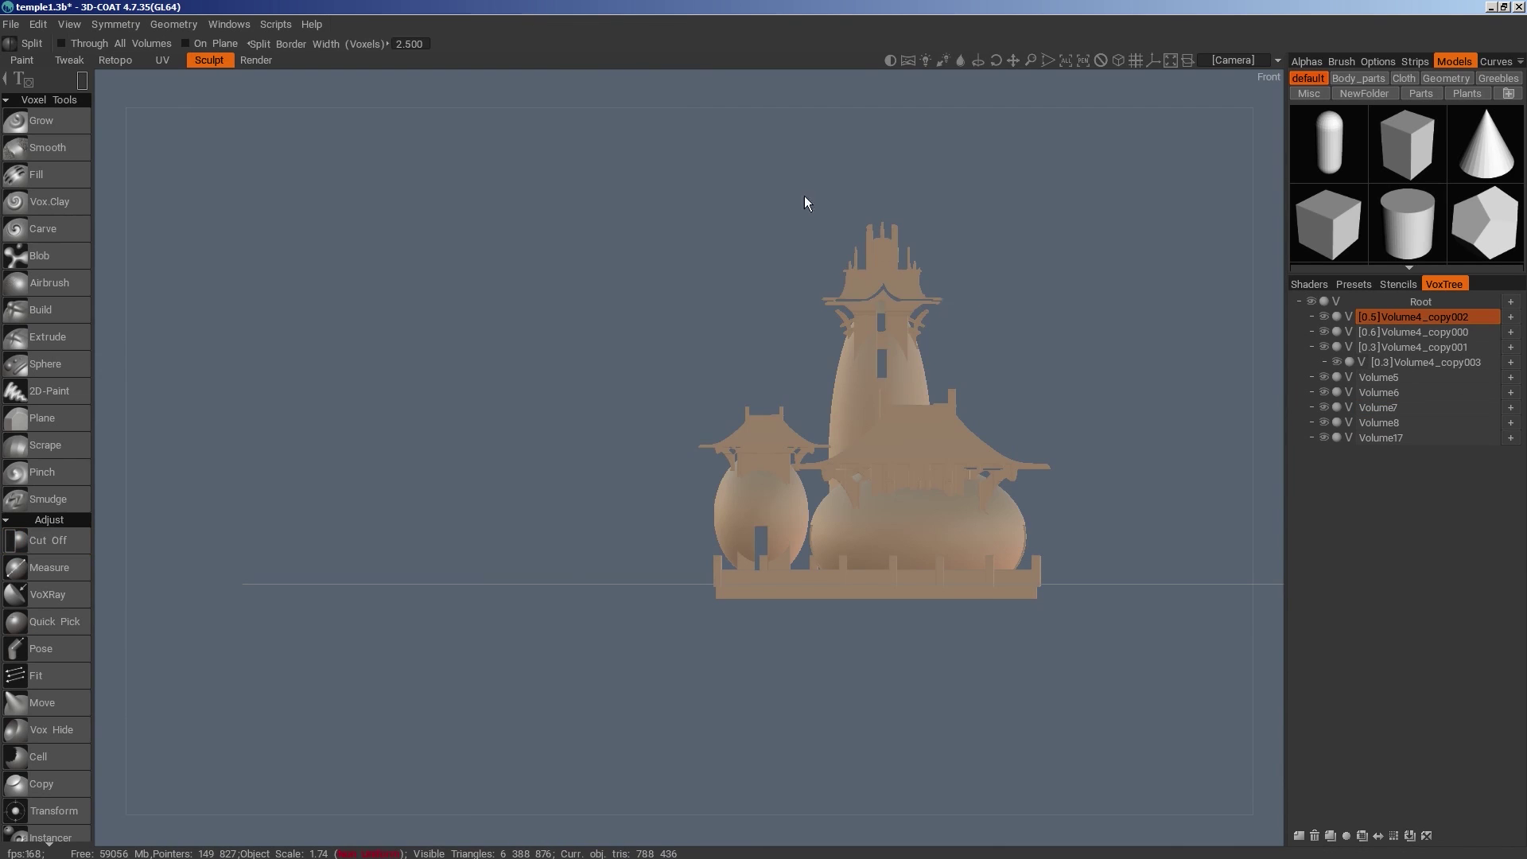
drag(948, 302, 802, 378)
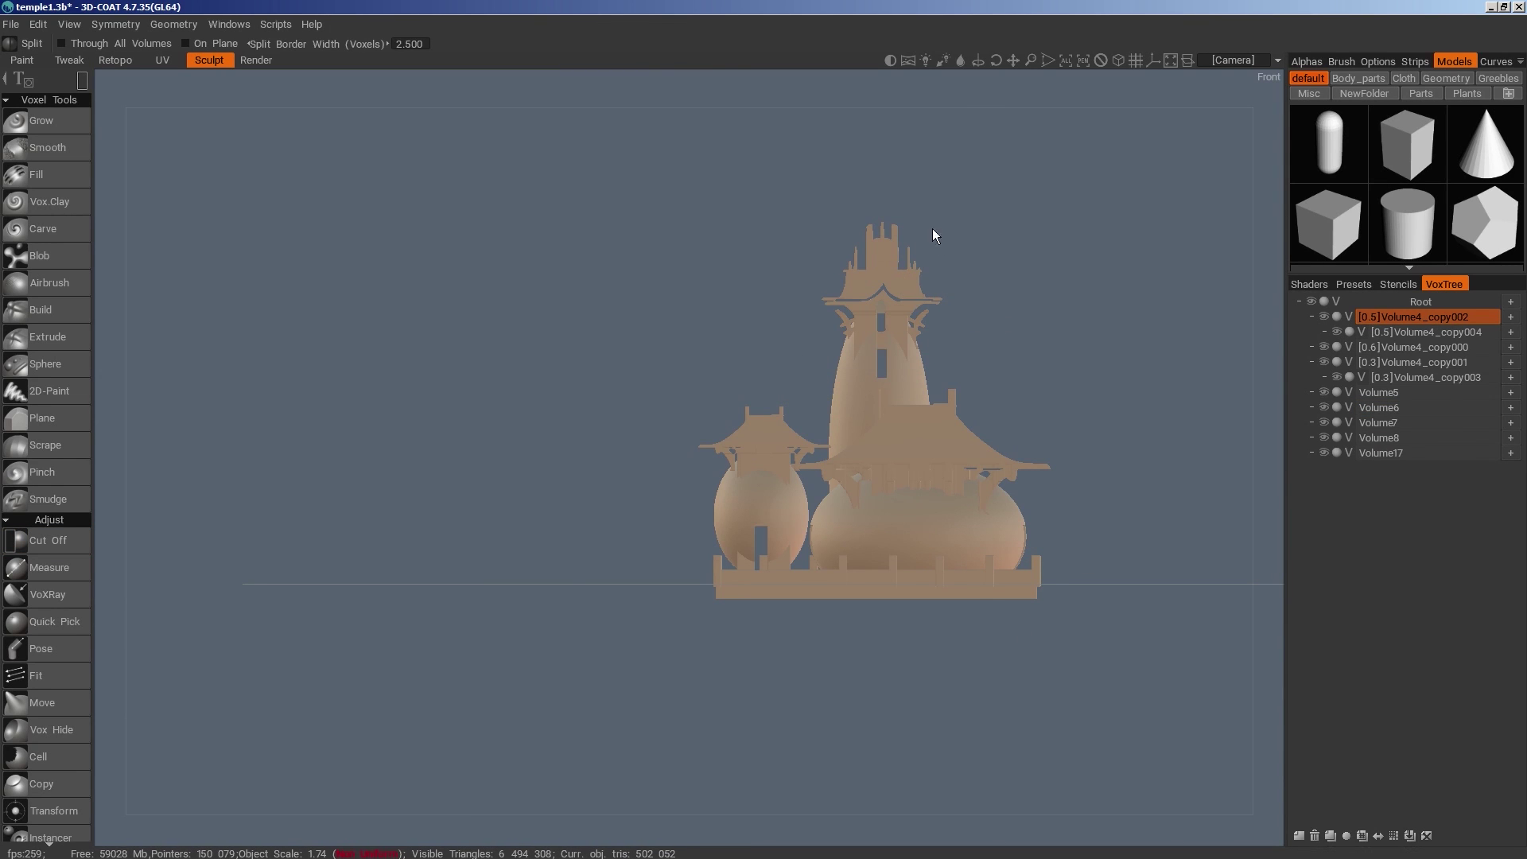
key(space)
click(804, 195)
drag(960, 171, 781, 275)
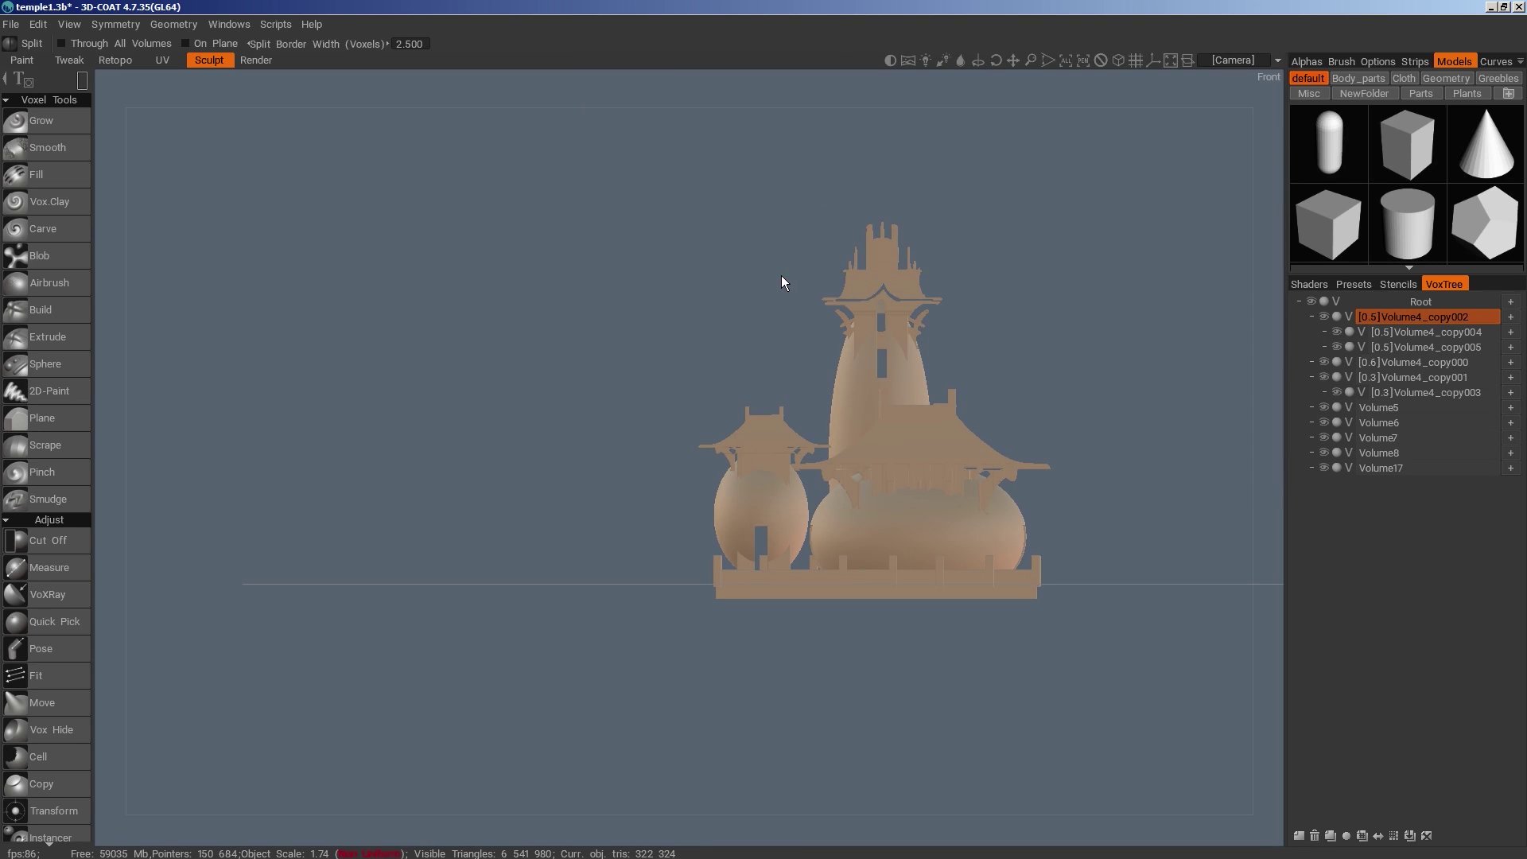
Scale the split-off ornaments on top of the tower roof slightly wider sideways with Transform
click(1393, 348)
key(space)
click(846, 150)
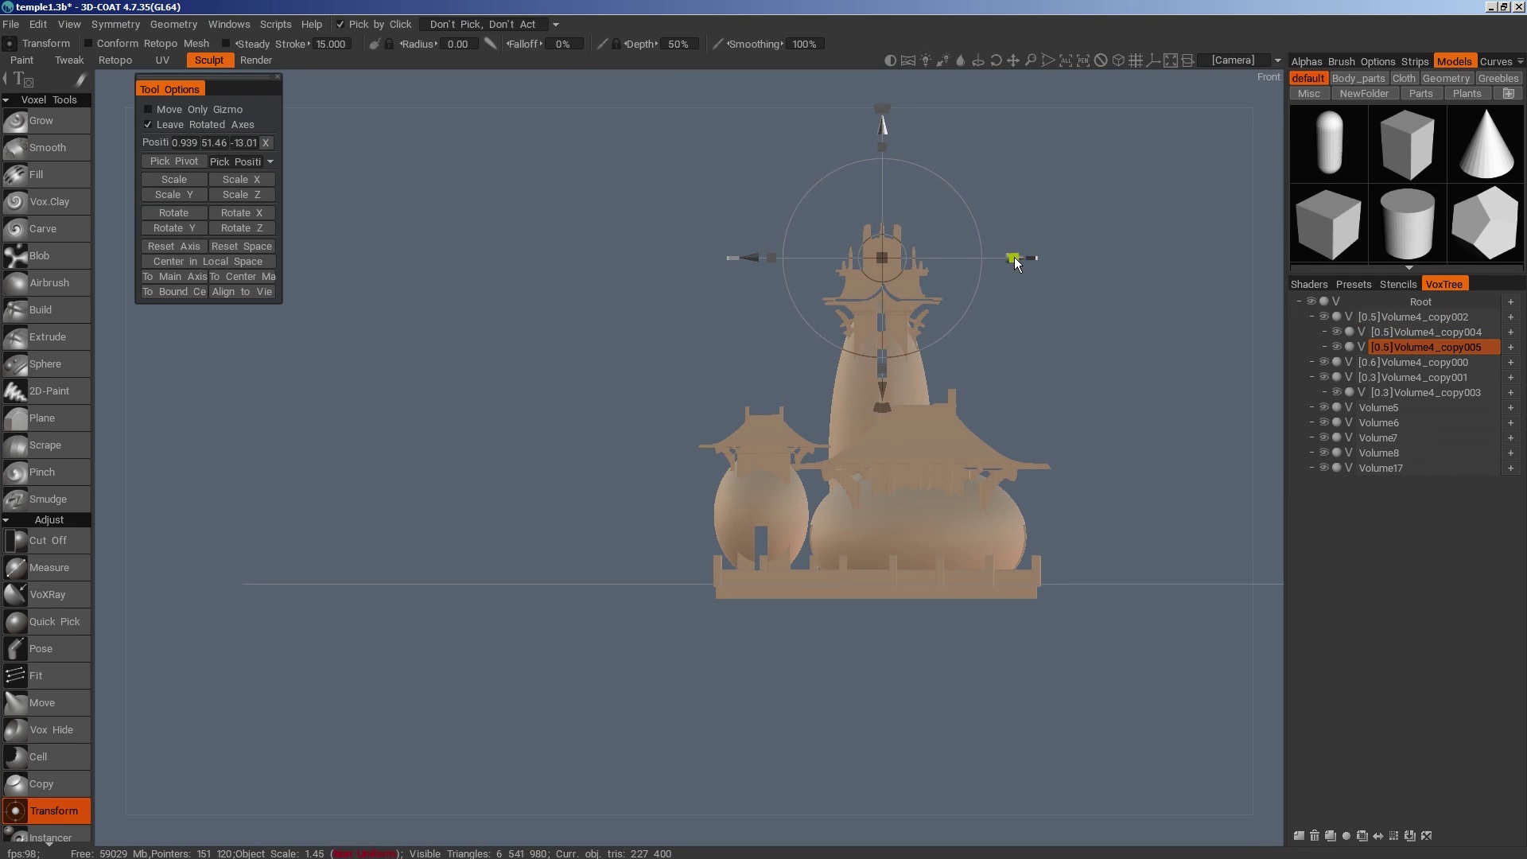
drag(1067, 502, 1021, 590)
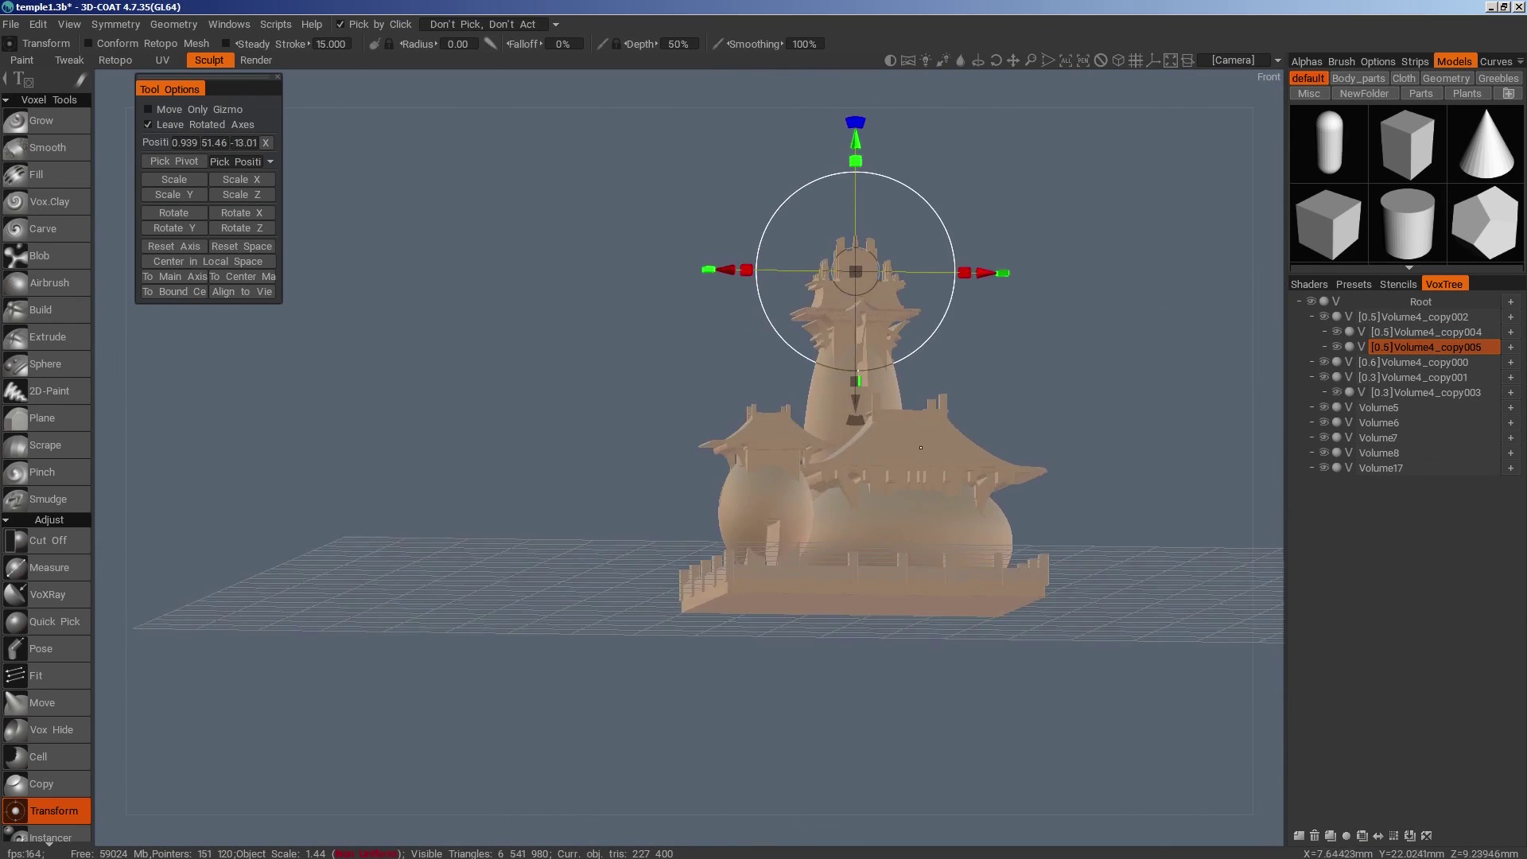
Split the top ridge of the large roof, [0.3]Volume4_copy001, into its own layer and select that layer
key(KP_2)
click(920, 436)
key(space)
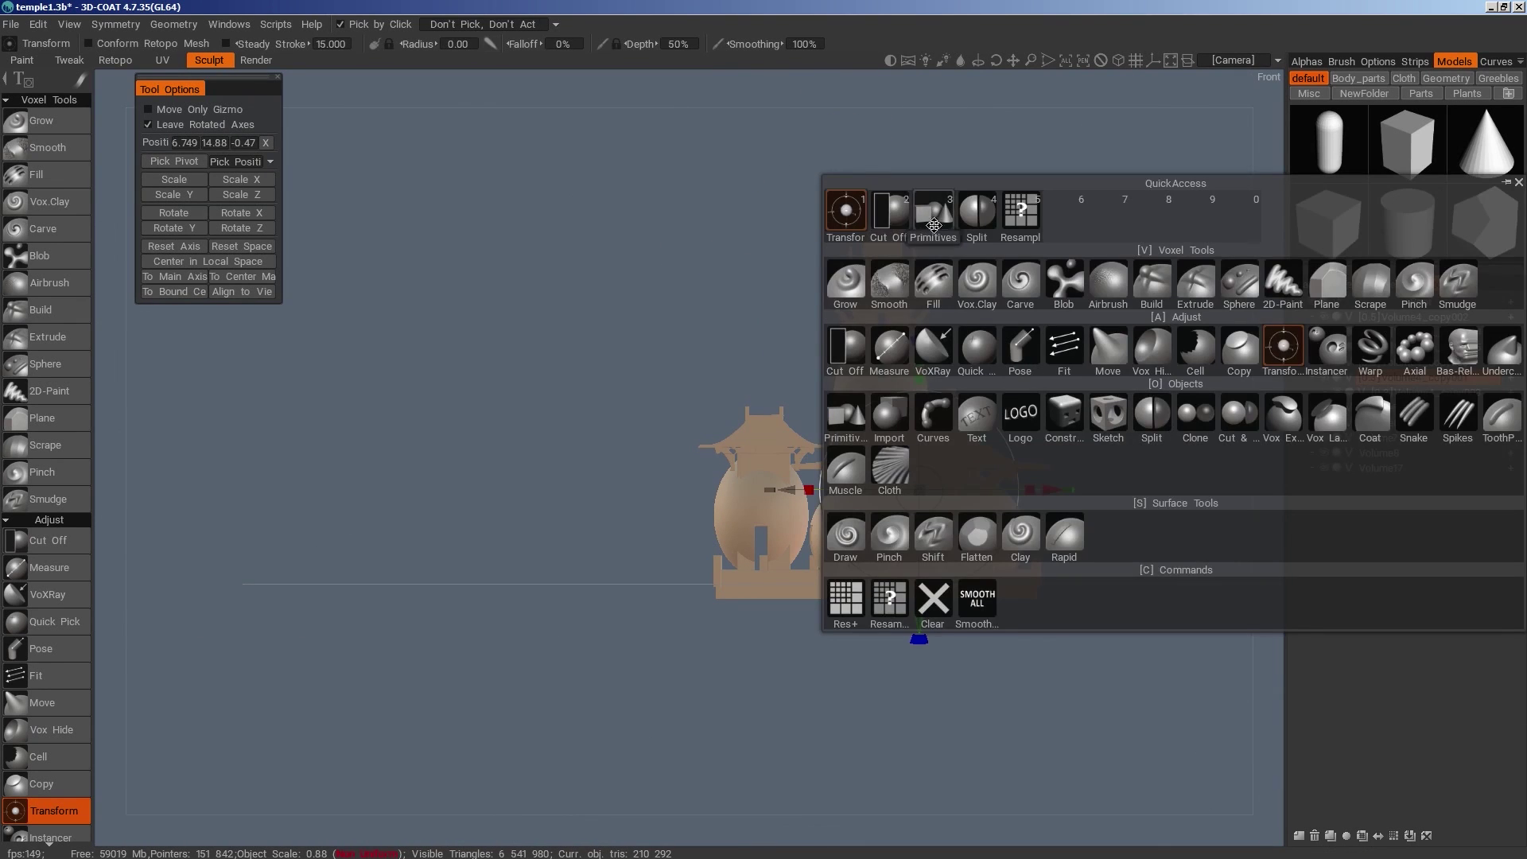
click(976, 213)
drag(999, 362, 831, 422)
click(1375, 409)
Cut a rectangular area out of the middle of the large roof's split-off ridge from the top view
key(KP_7)
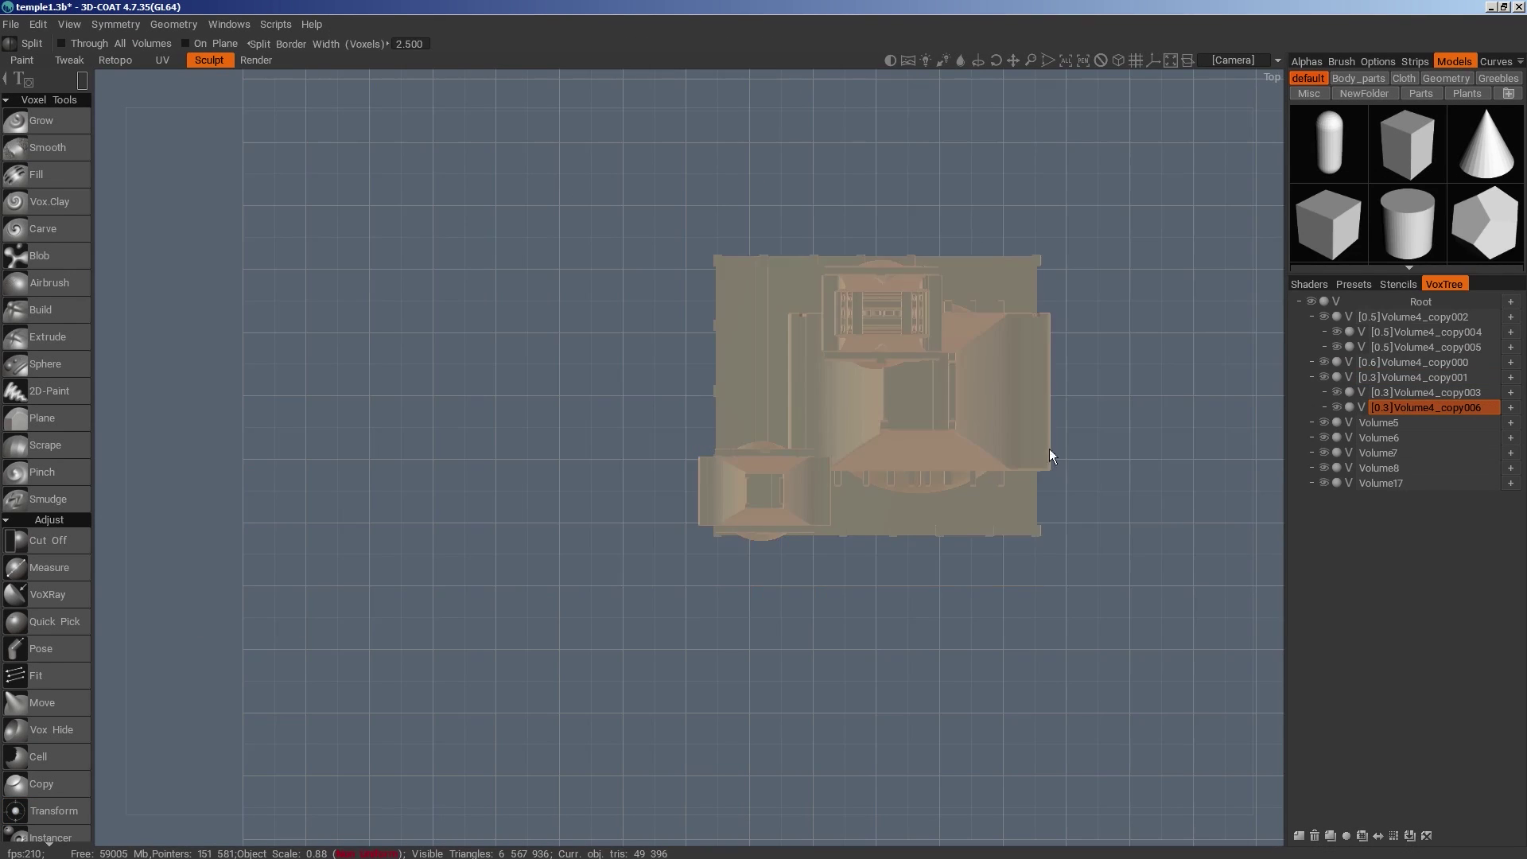
key(space)
click(677, 210)
drag(888, 363, 952, 425)
alt+drag(953, 541, 956, 383)
key(KP_4)
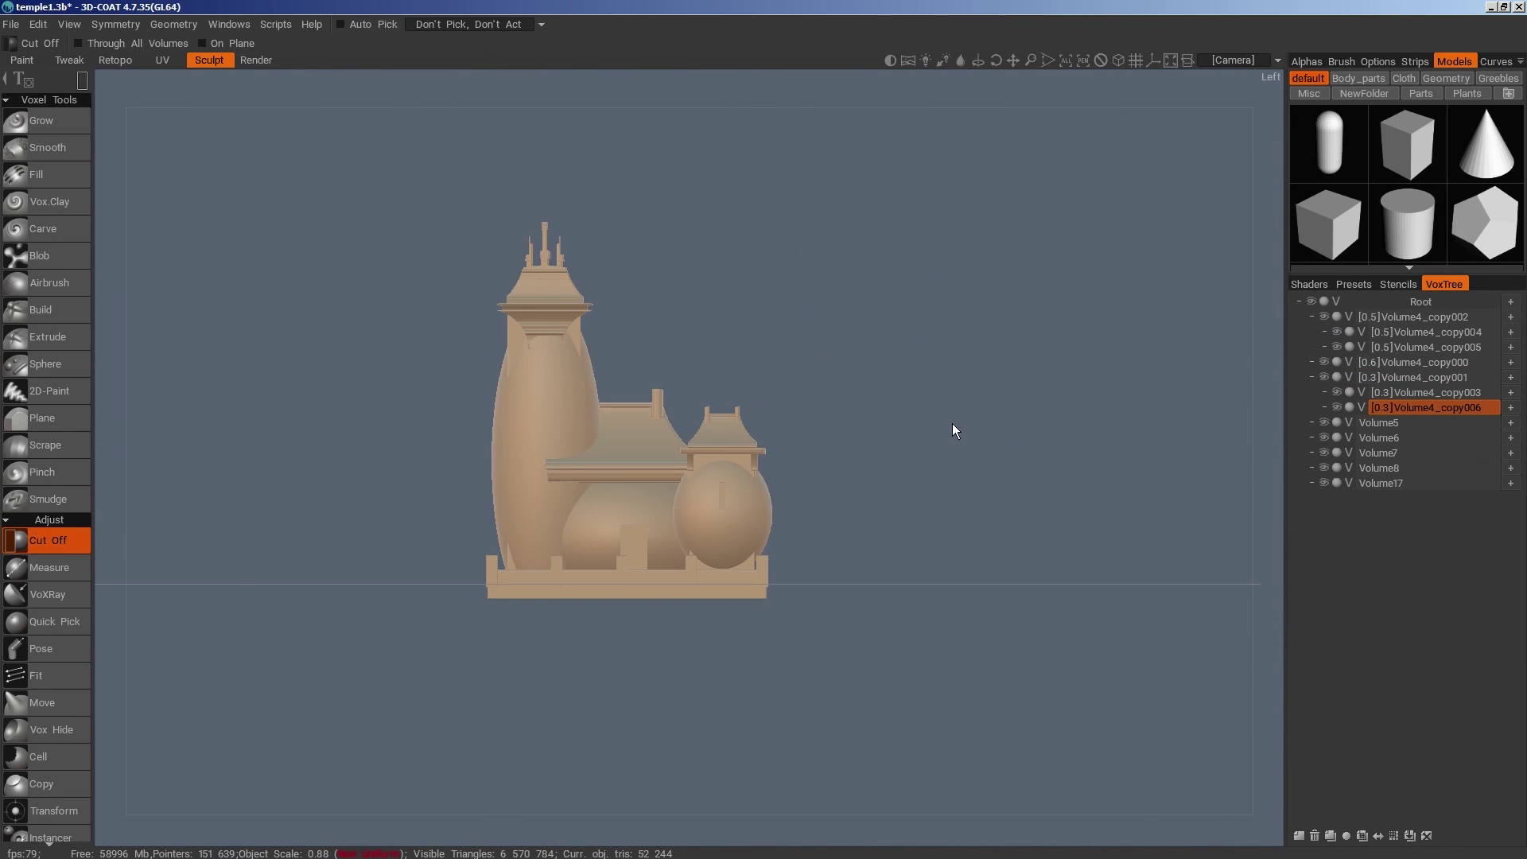
Cut openings into the large roof's ridge from the front and left views to leave slim rails and posts
key(KP_5)
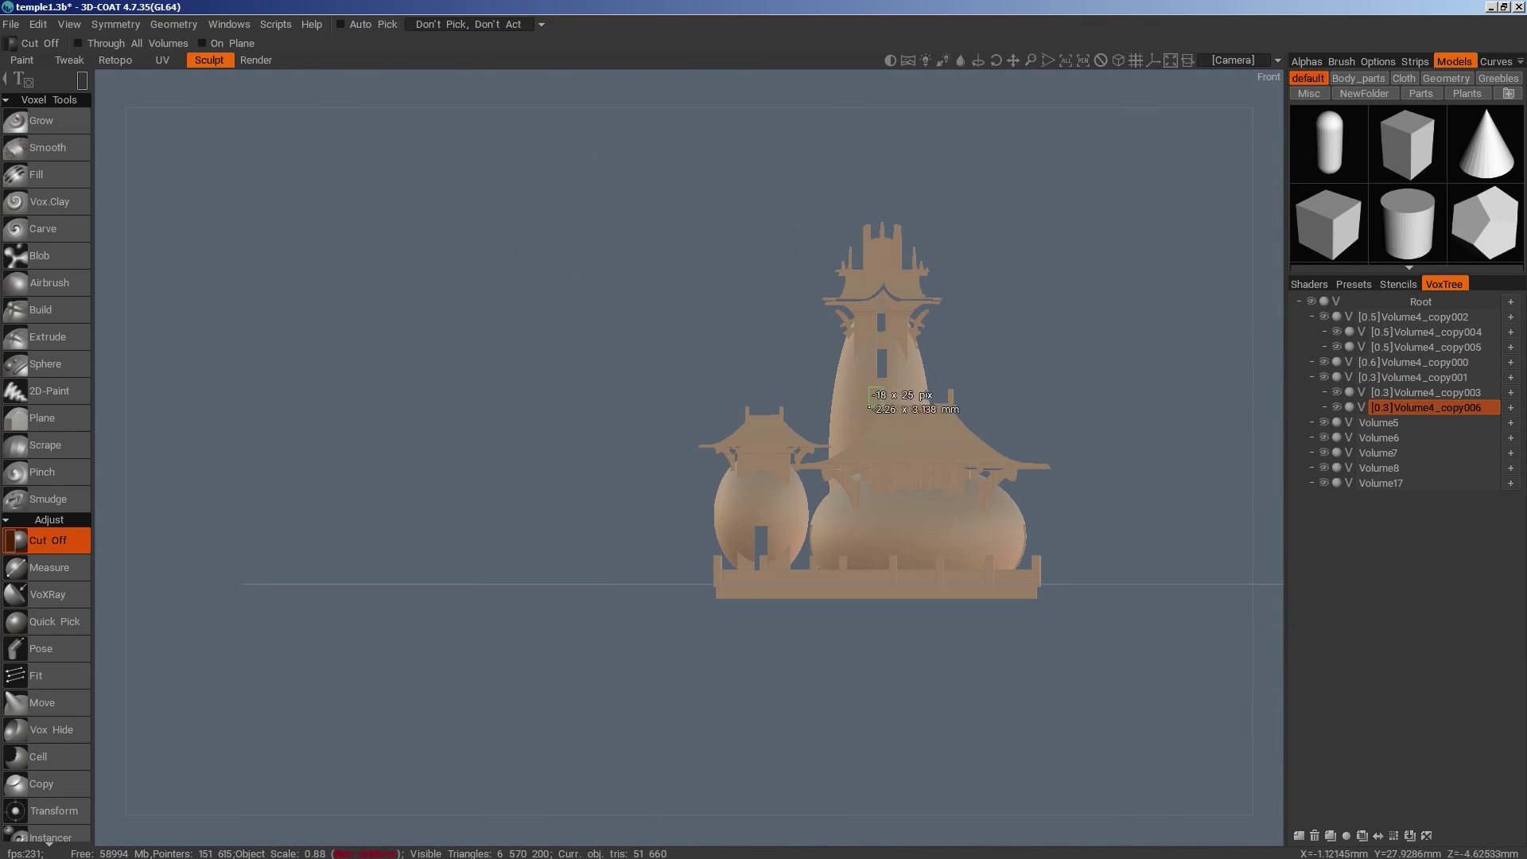
drag(869, 407, 868, 408)
alt+drag(883, 422, 999, 430)
key(KP_2)
key(KP_4)
key(KP_2)
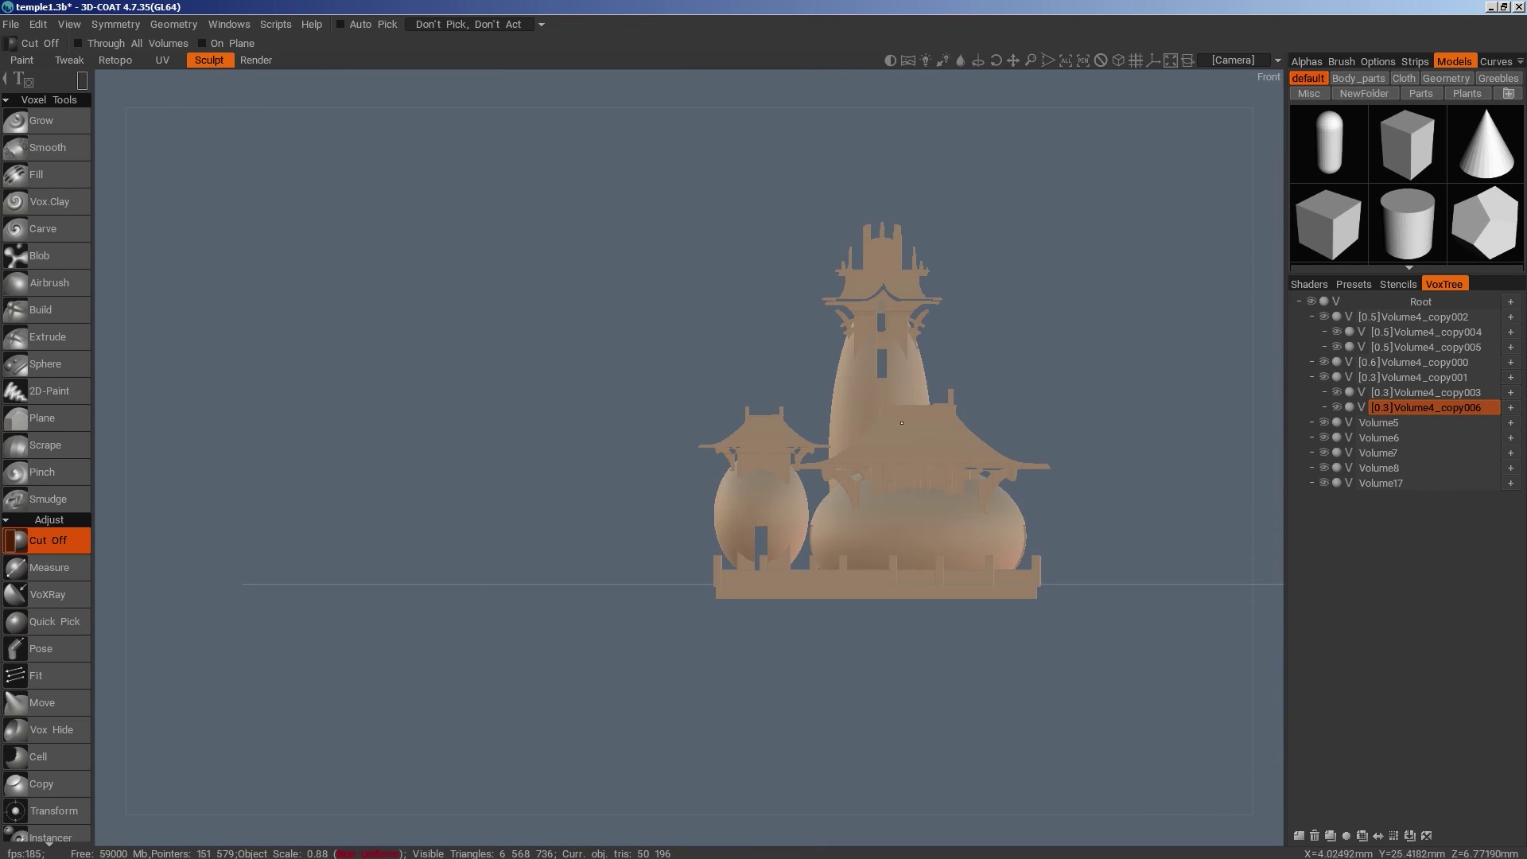
right_drag(1051, 442, 951, 446)
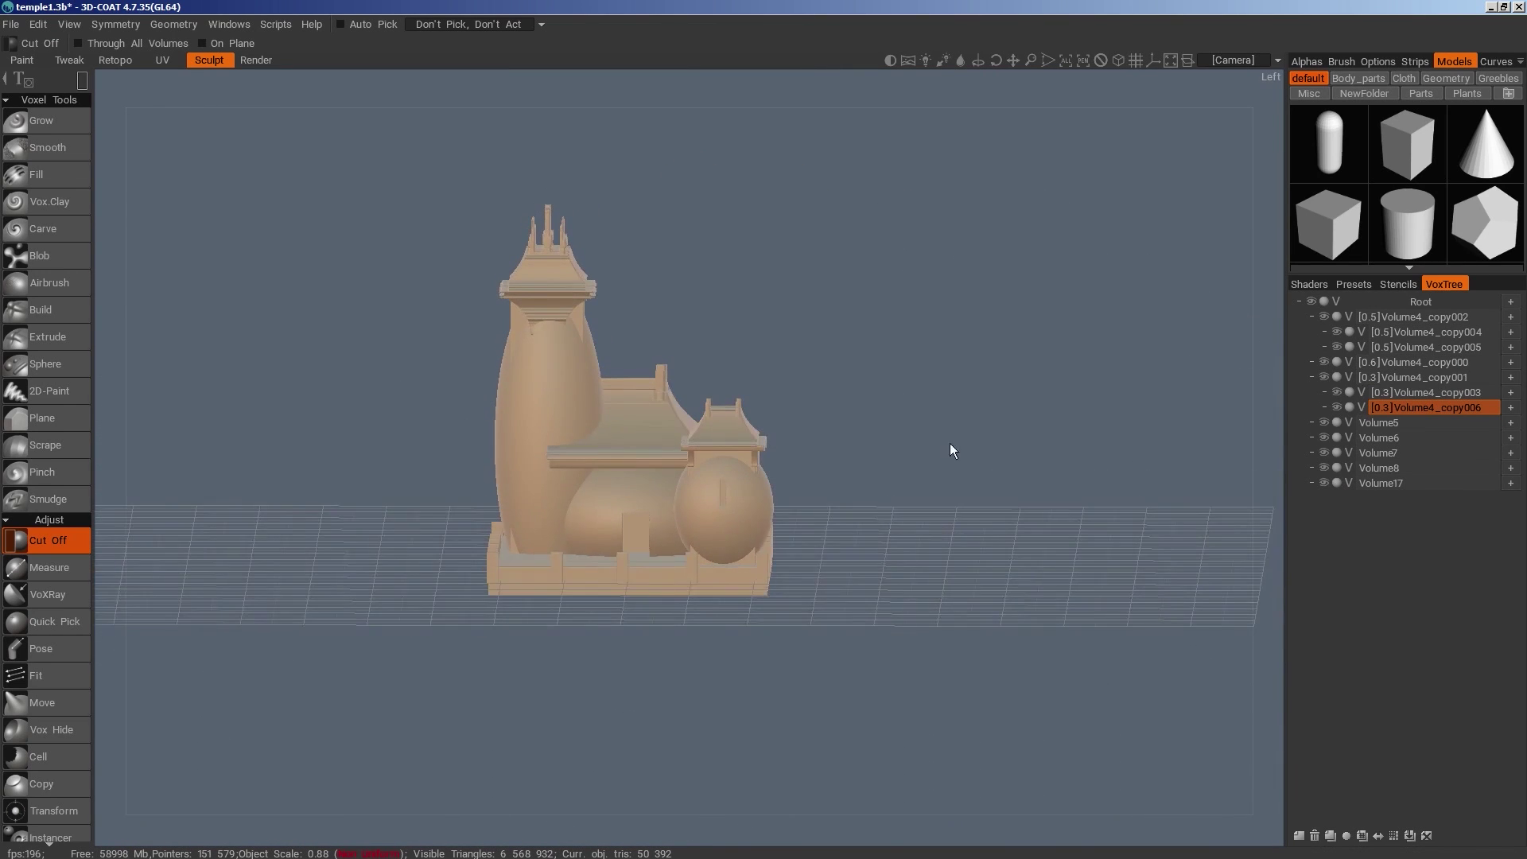
key(KP_4)
alt+drag(1050, 479, 793, 455)
key(KP_4)
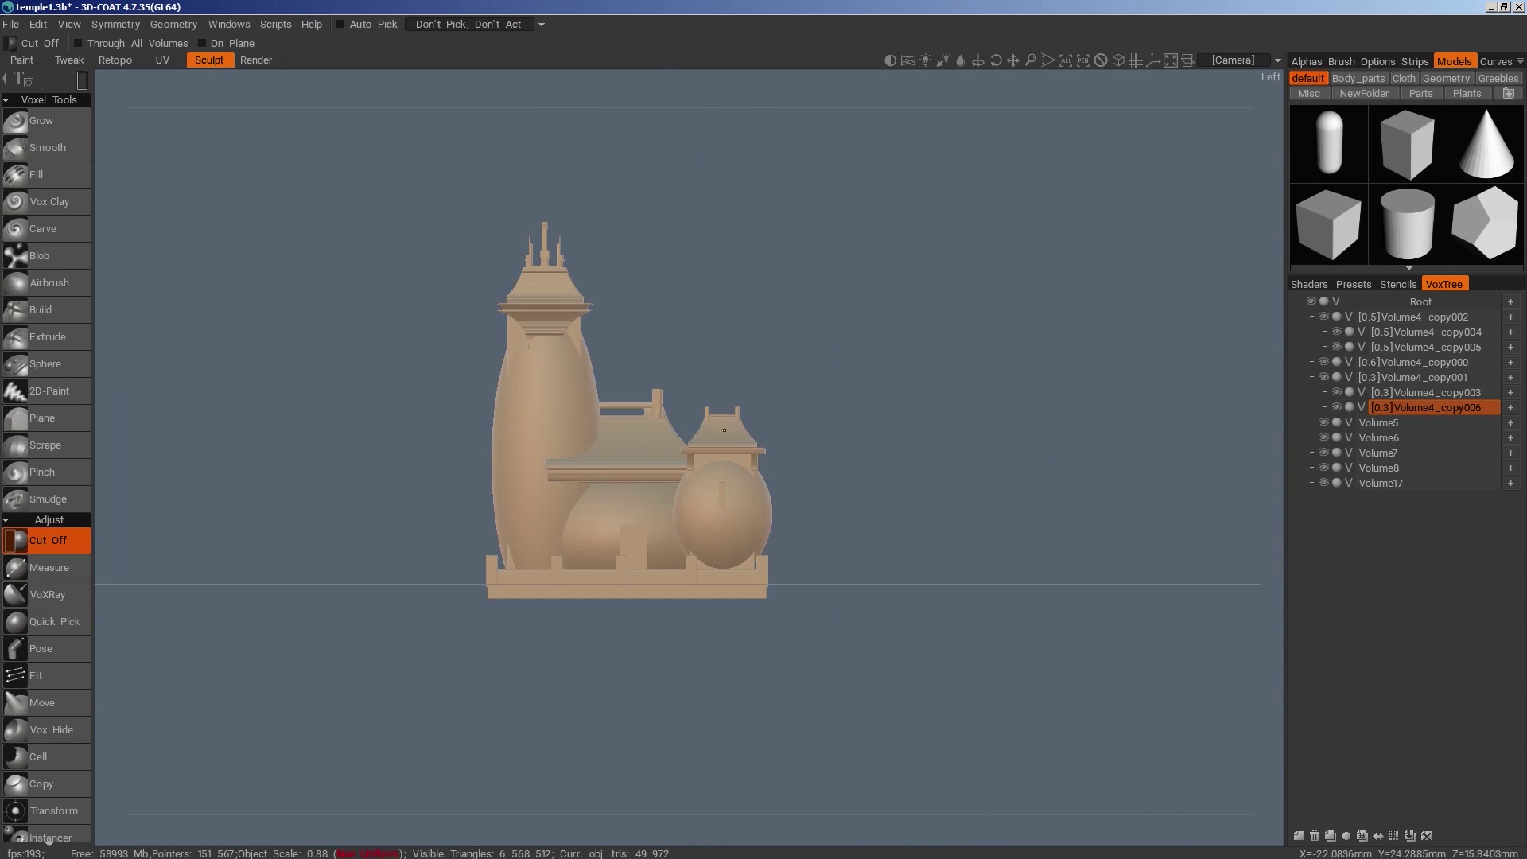
Split the top of the small roof, [0.6]Volume4_copy000, into its own layer with a different stroke shape
key(h)
key(space)
click(659, 275)
key(e)
click(728, 303)
drag(774, 378, 691, 426)
Cut out the inner area of the small roof's split-off top with Cut Off from the top view
key(KP_8)
key(space)
click(525, 296)
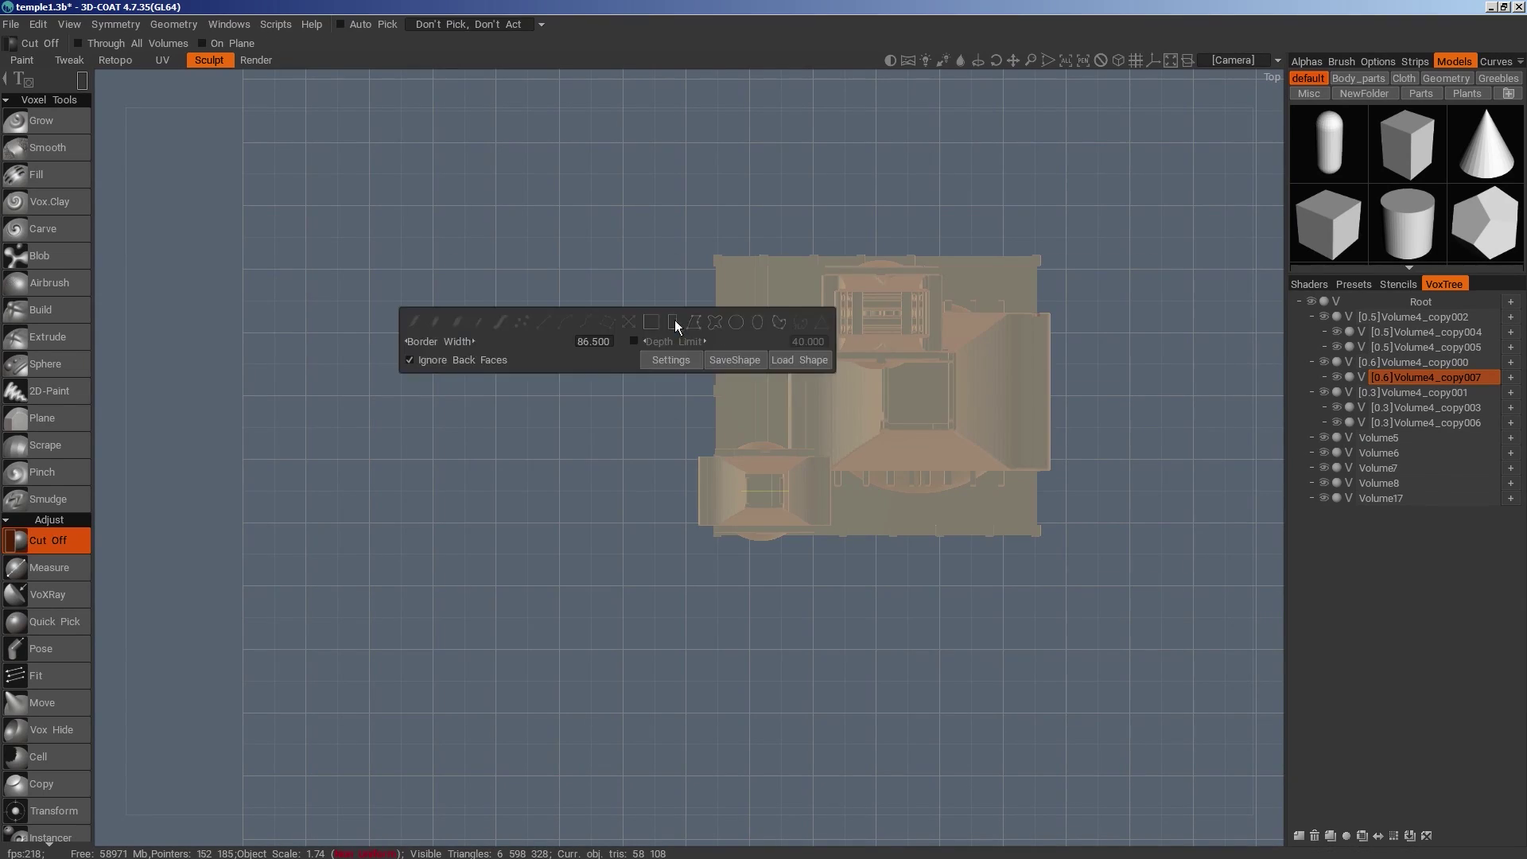
drag(751, 477, 915, 488)
Switch to the box primitive and add a new layer after Volume17 to hold it
key(space)
click(674, 338)
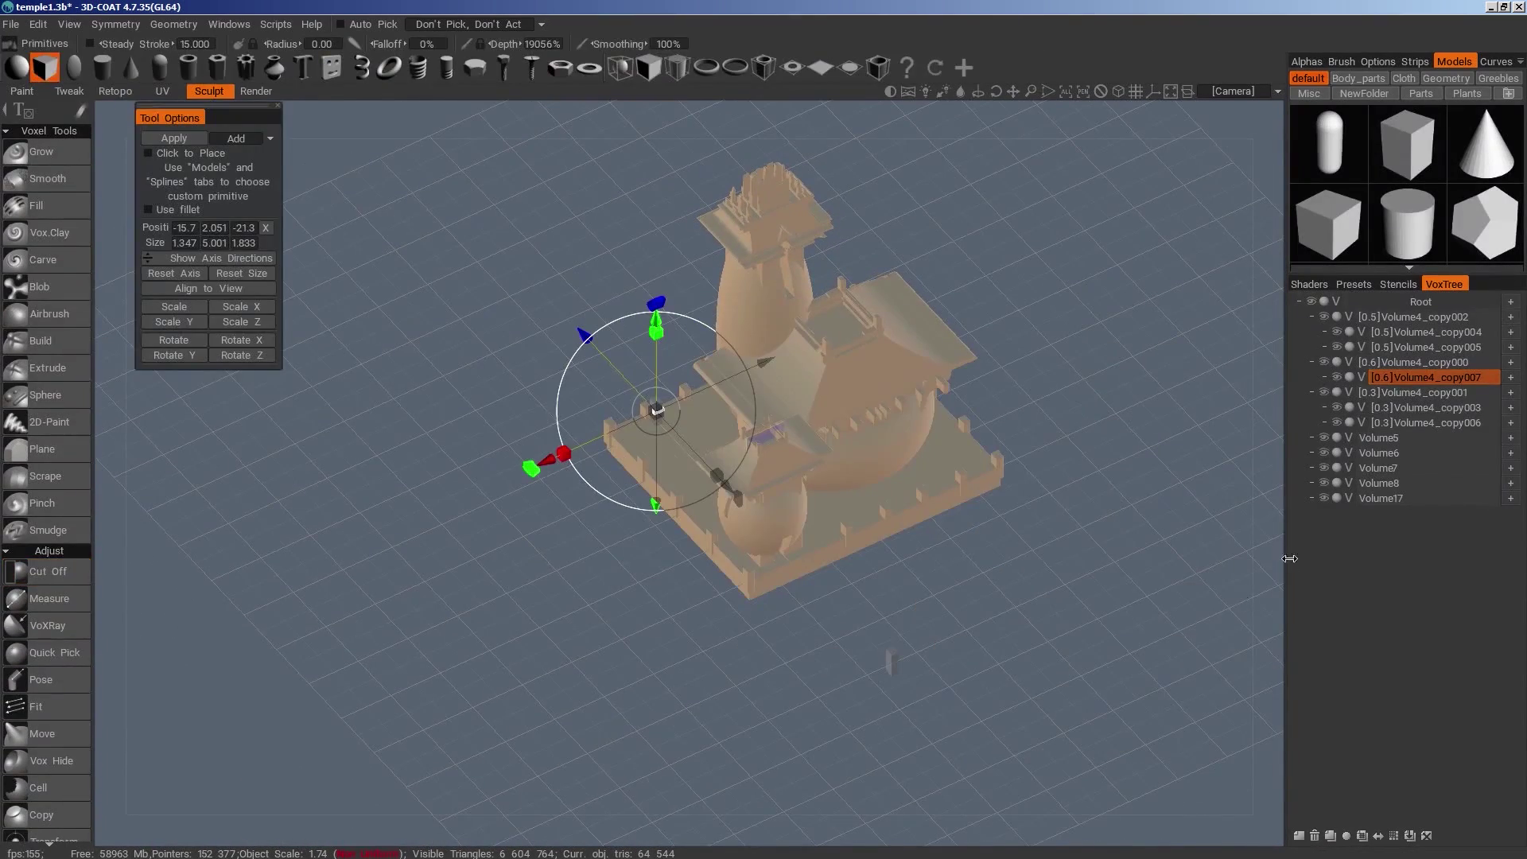
click(1398, 501)
click(1299, 836)
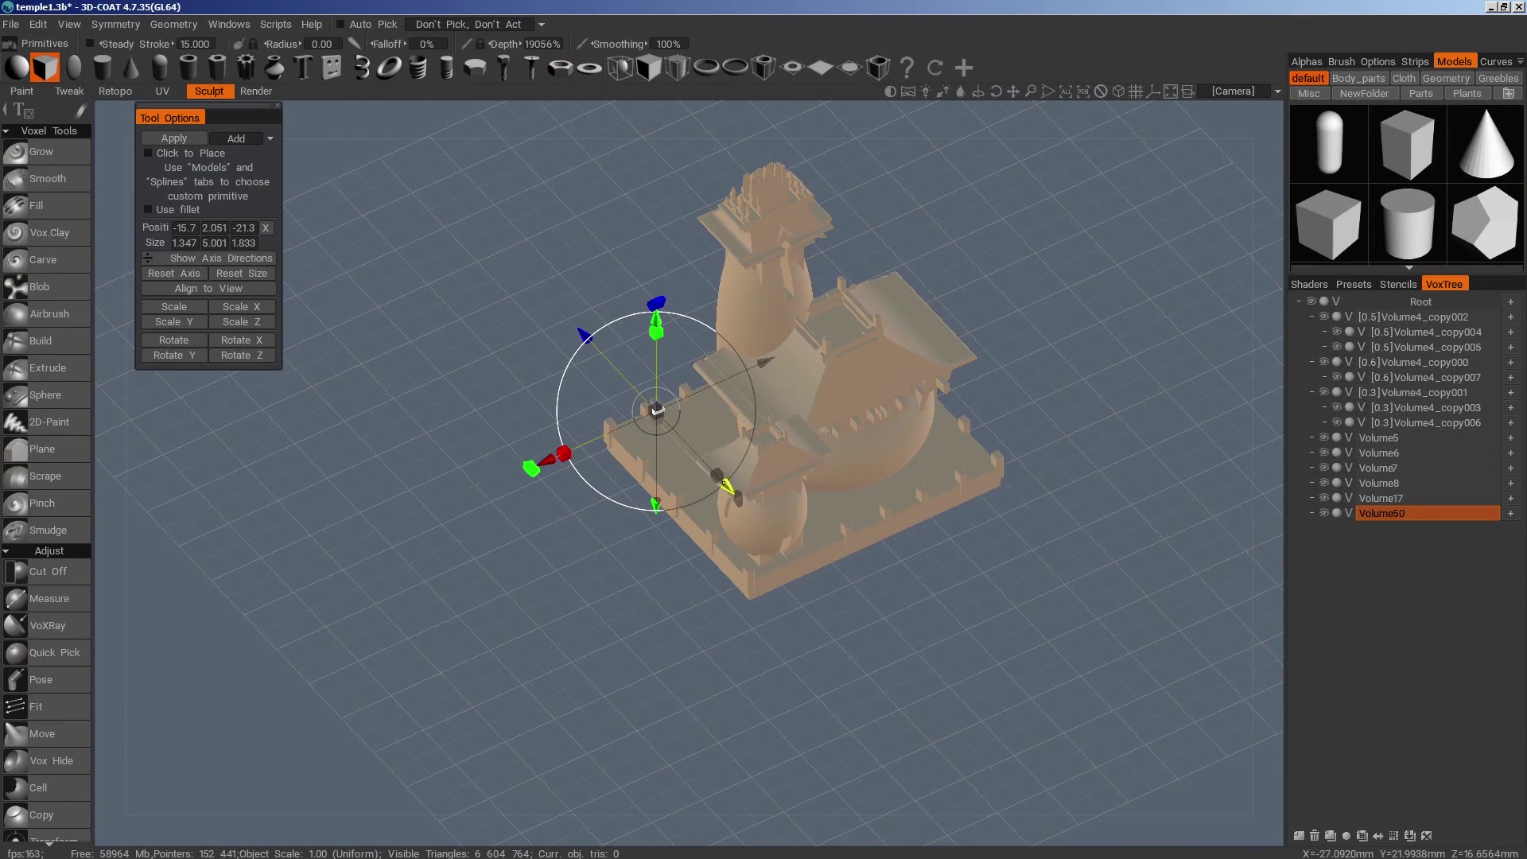
Place a flat box about 19 by 1.1 by 12 mm at the platform's base in front of the small building
drag(725, 484, 758, 605)
drag(912, 549, 817, 513)
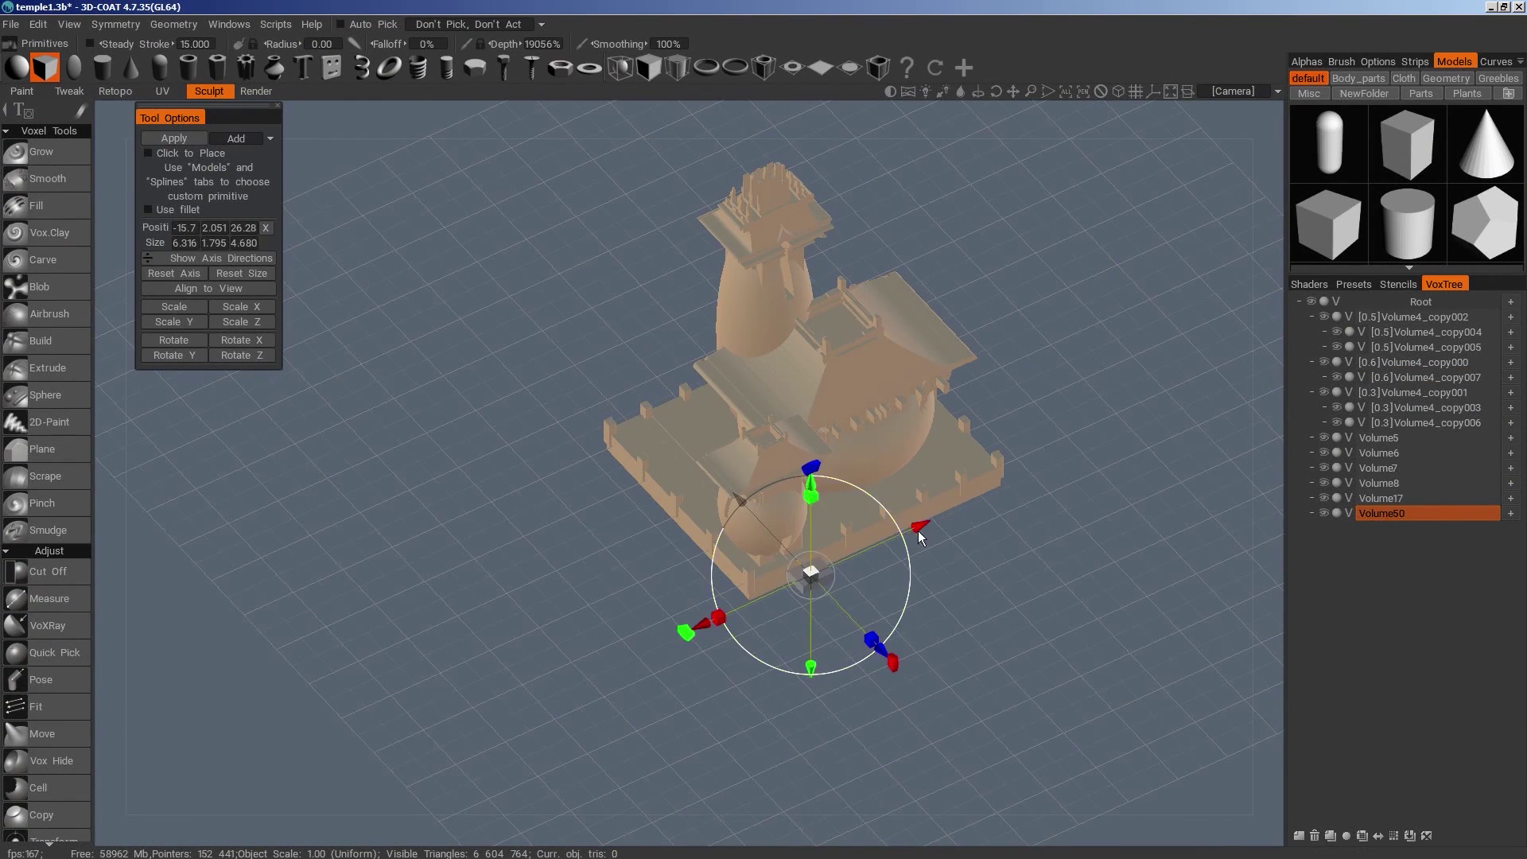
key(KP_2)
drag(770, 450, 771, 471)
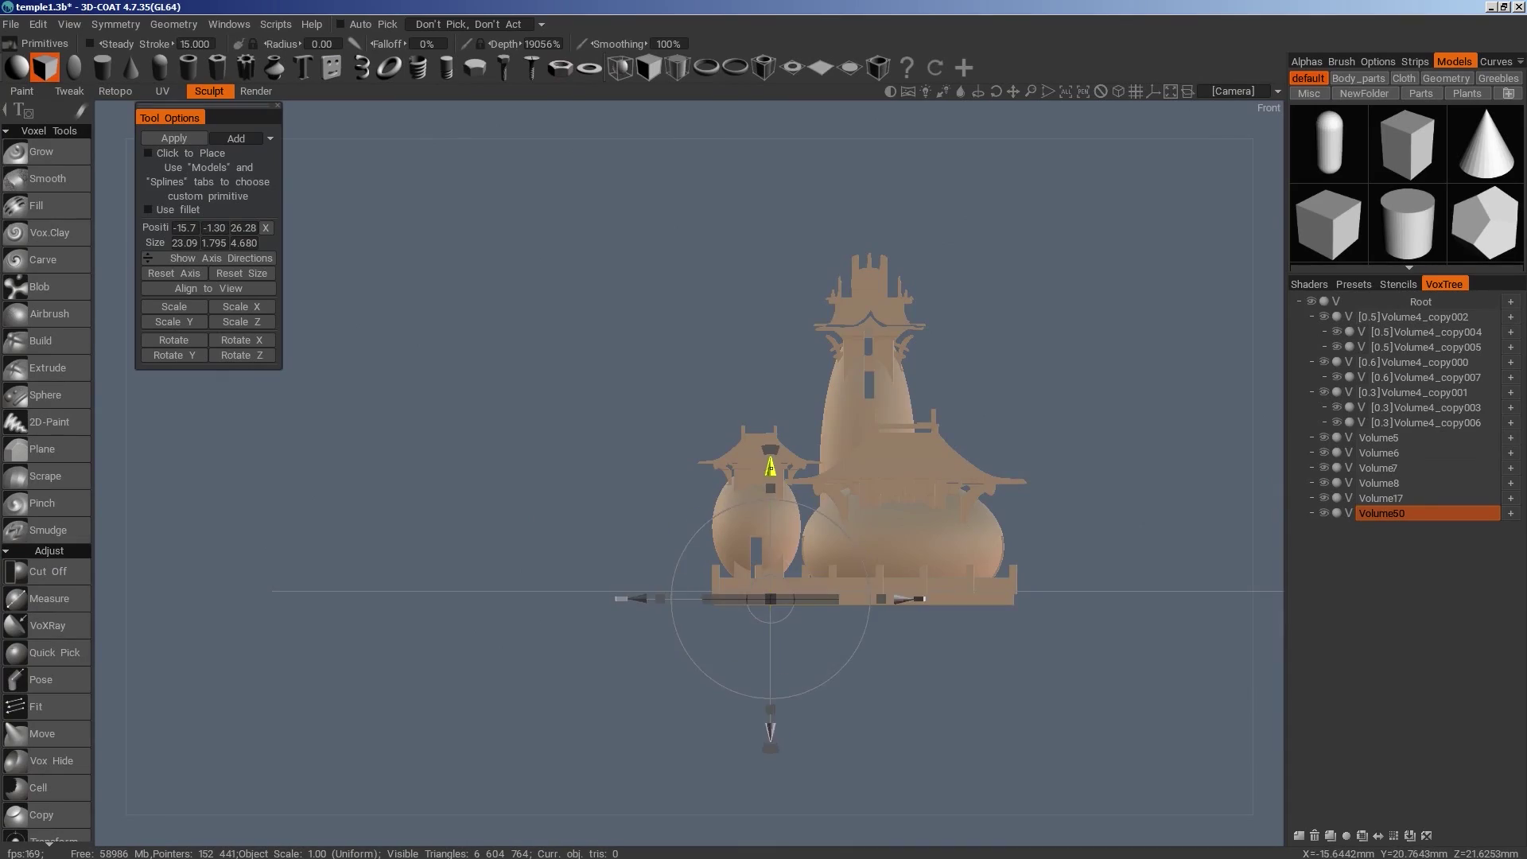
drag(1058, 402, 882, 498)
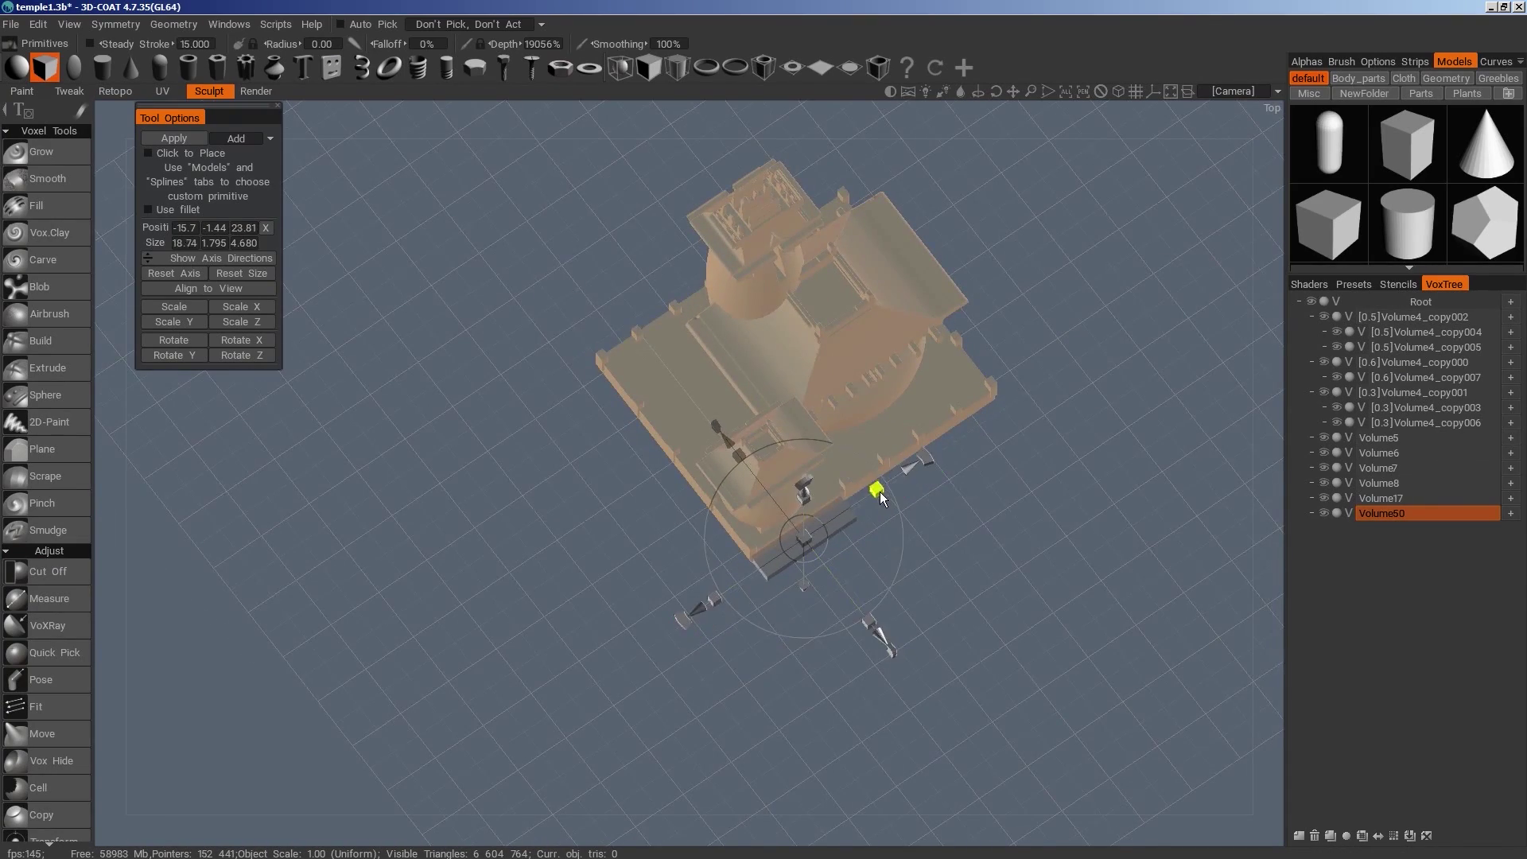
drag(1010, 567, 921, 591)
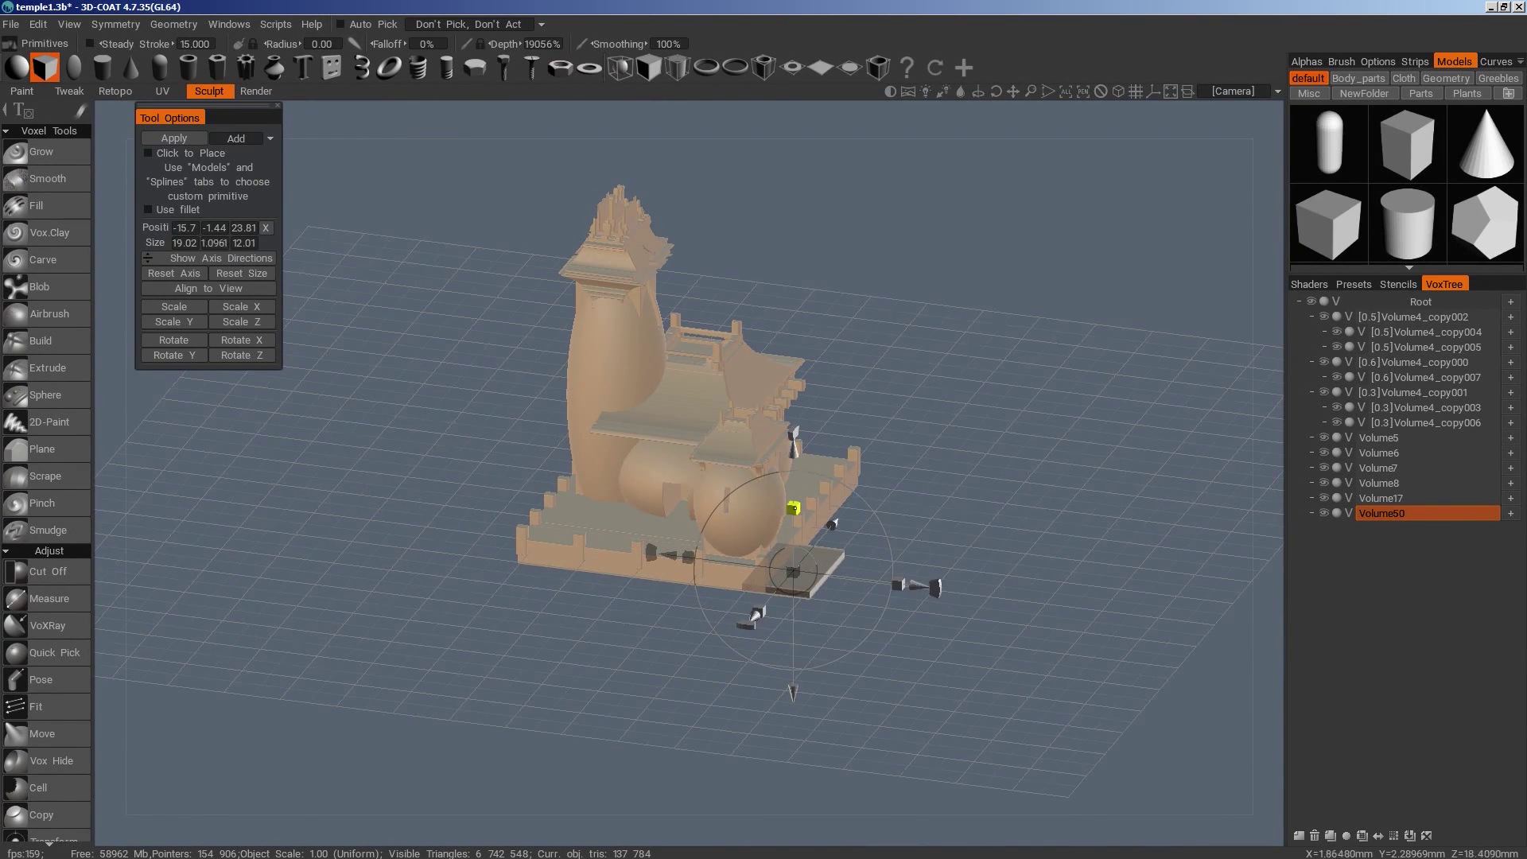
Thin the box to about 0.74 mm high and add overlapping slabs, each higher than the last, as the lower steps
drag(794, 508, 794, 527)
drag(803, 652, 915, 605)
drag(772, 470, 772, 477)
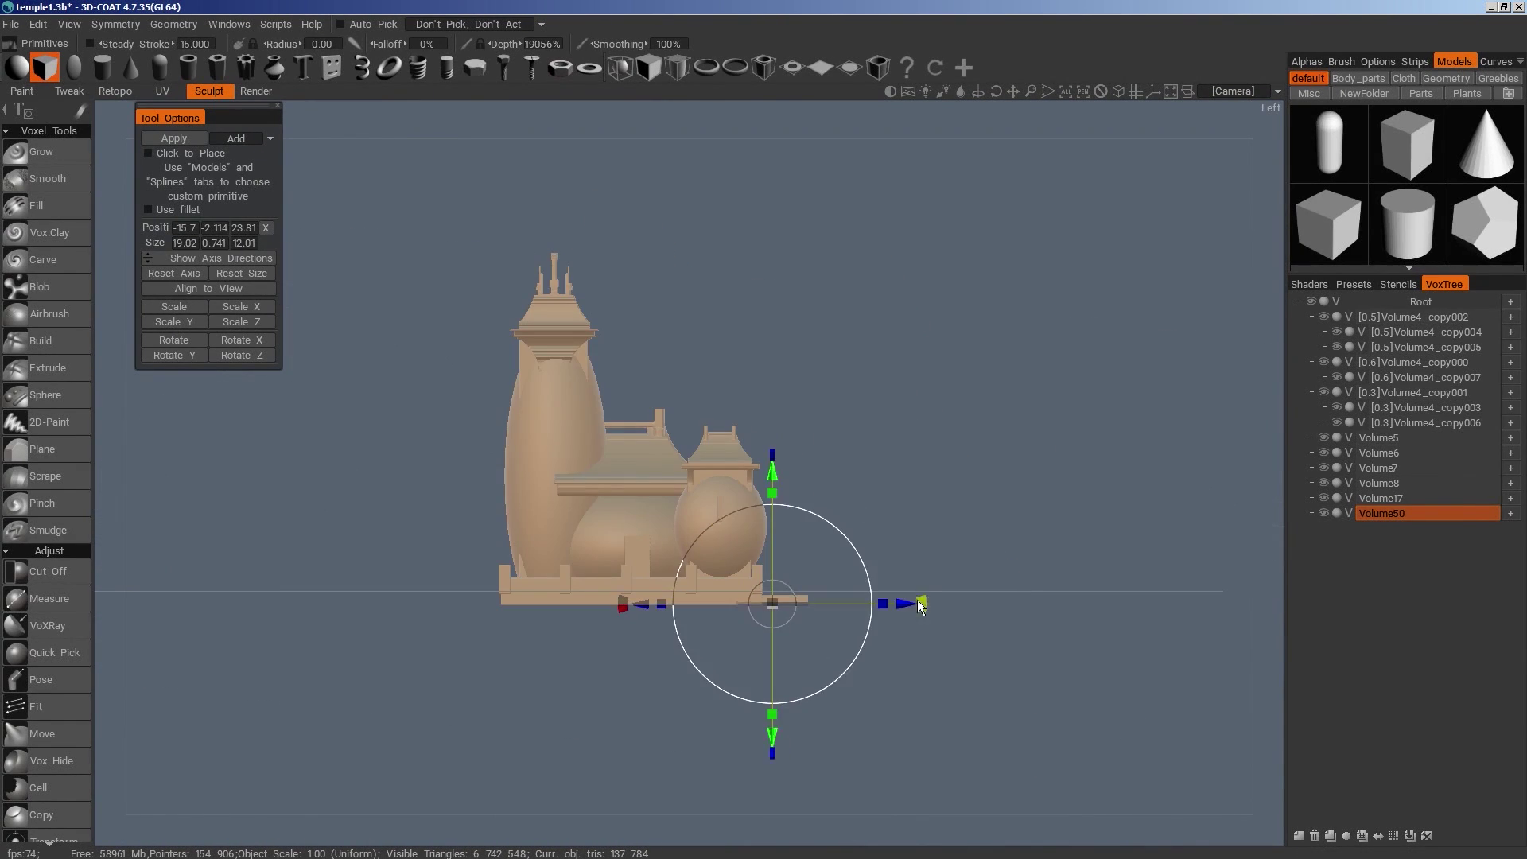
drag(921, 604, 934, 605)
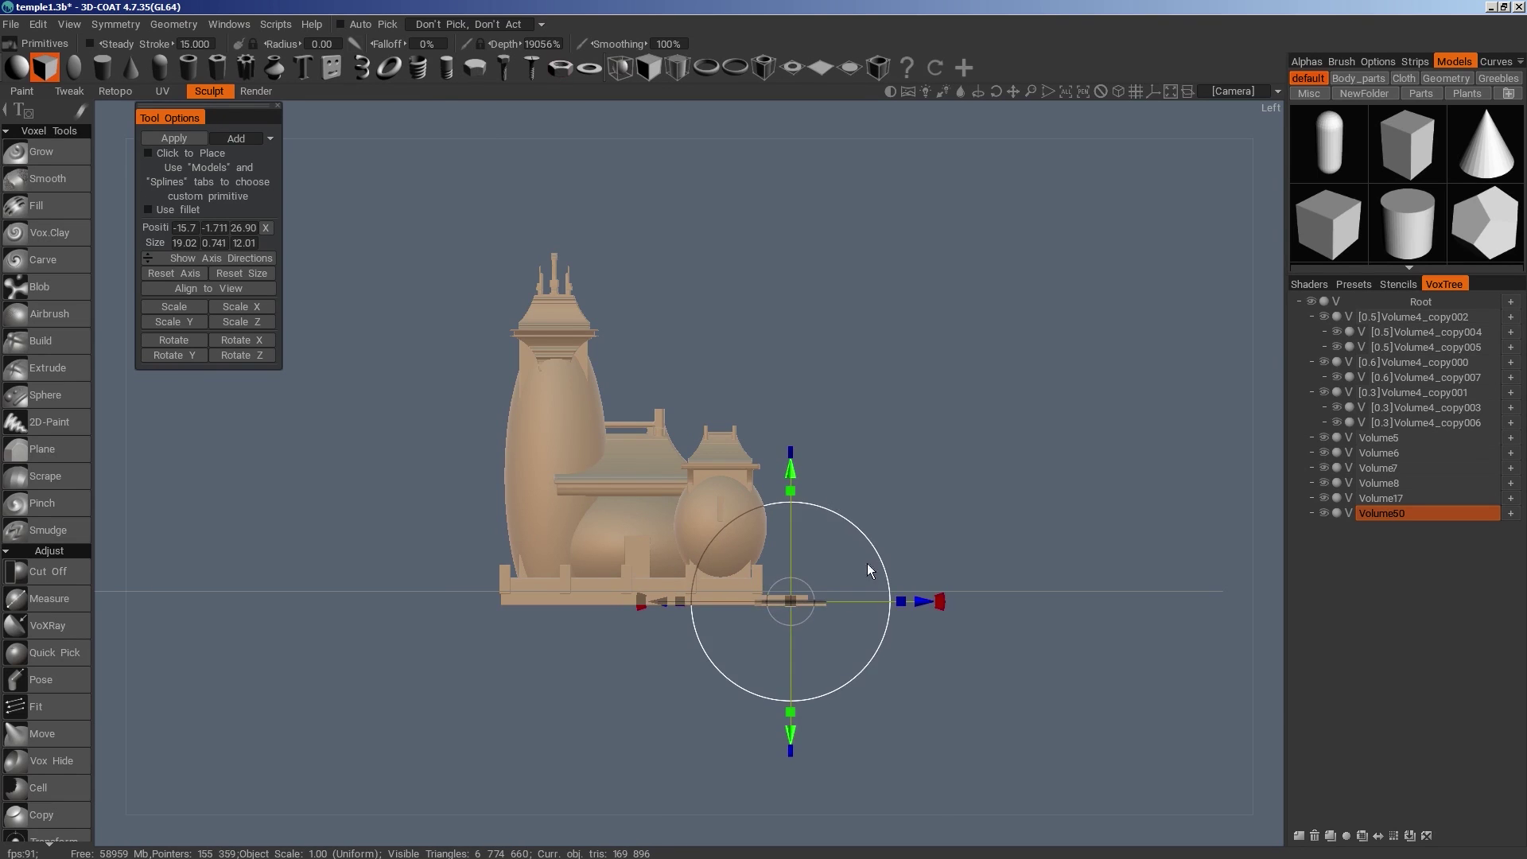
scroll(873, 572, up, 3)
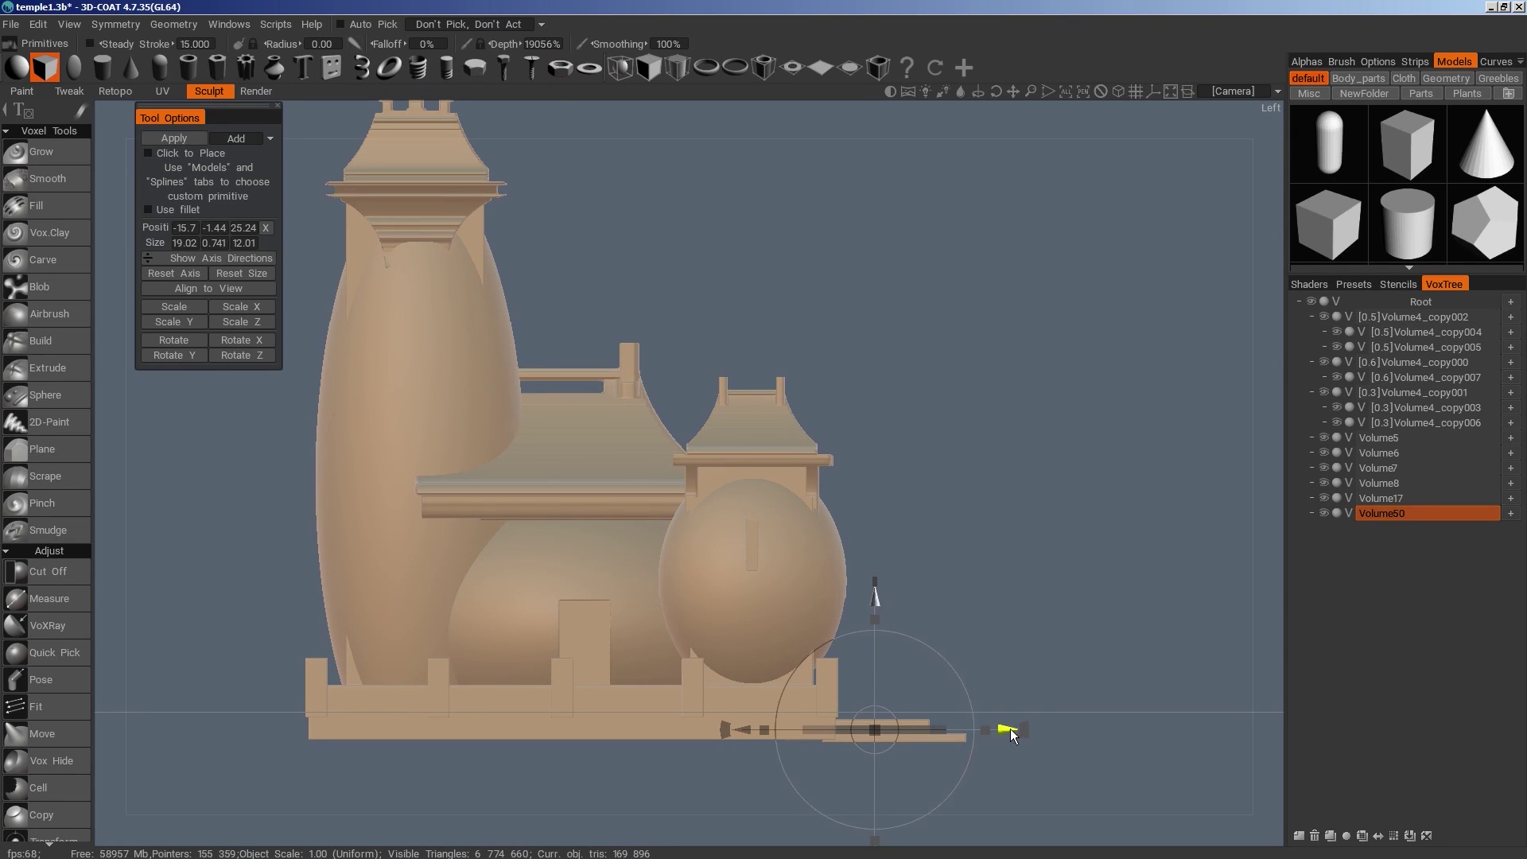
drag(878, 603, 880, 593)
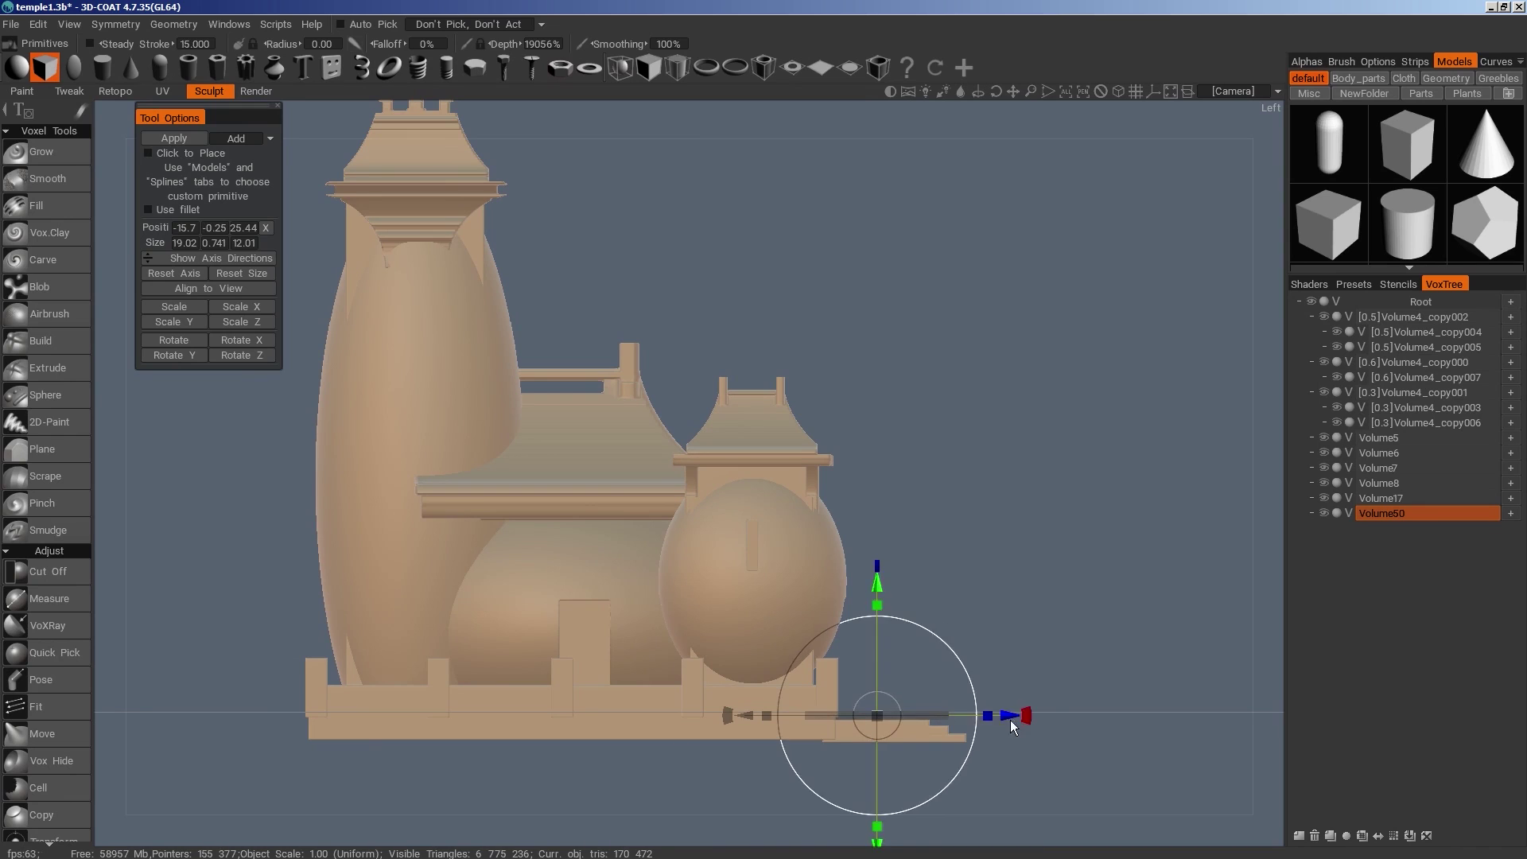
drag(1011, 721, 973, 718)
key(Return)
Add further 0.74 mm slabs, each raised and set back, continuing the steps up to about Y 1.67 at the platform edge
drag(838, 585, 839, 577)
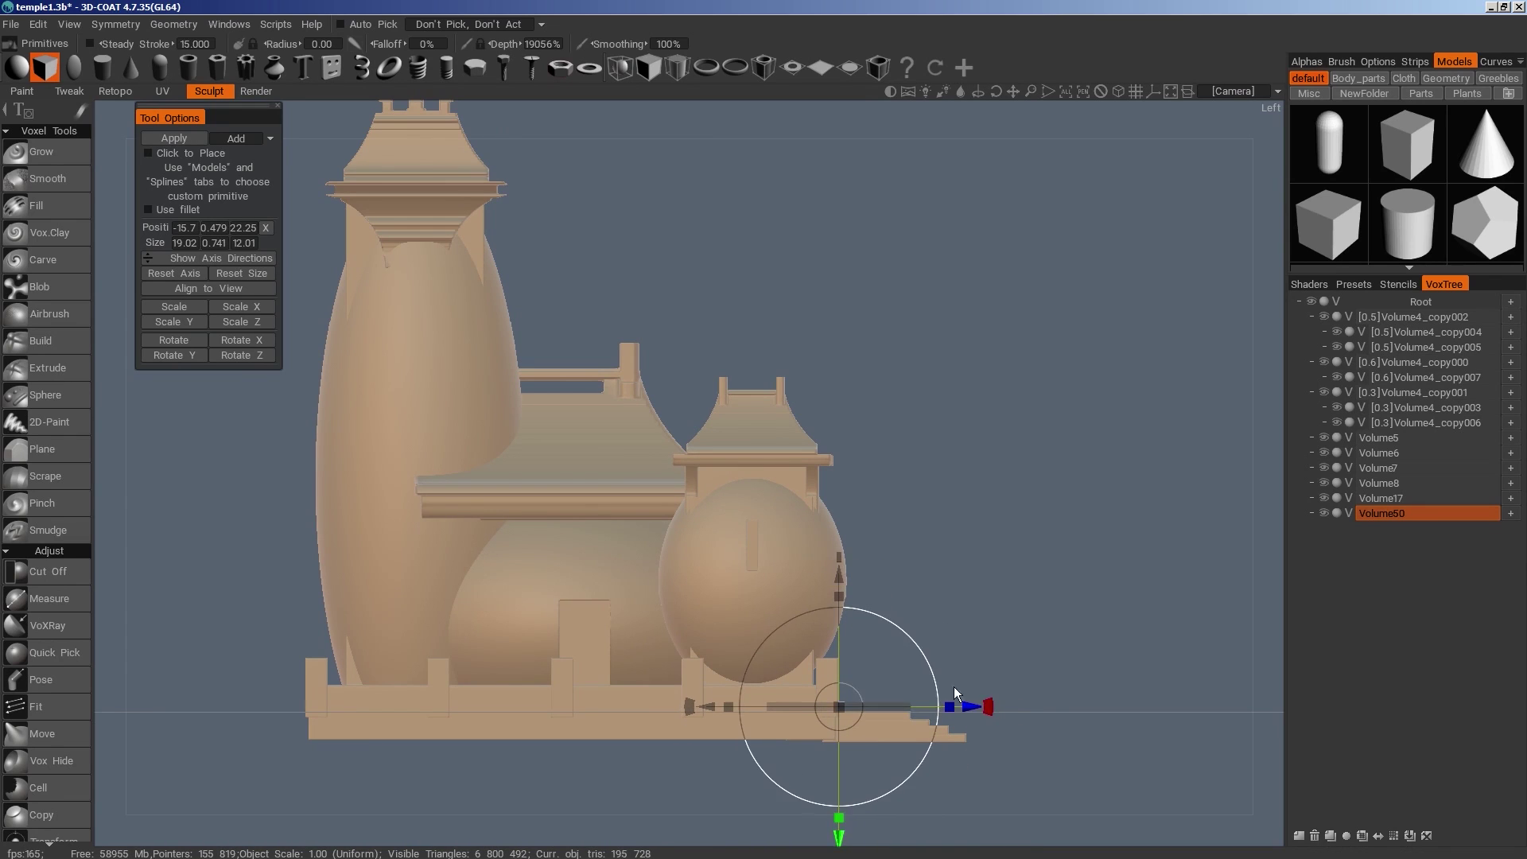
drag(975, 707, 959, 707)
drag(821, 574, 820, 567)
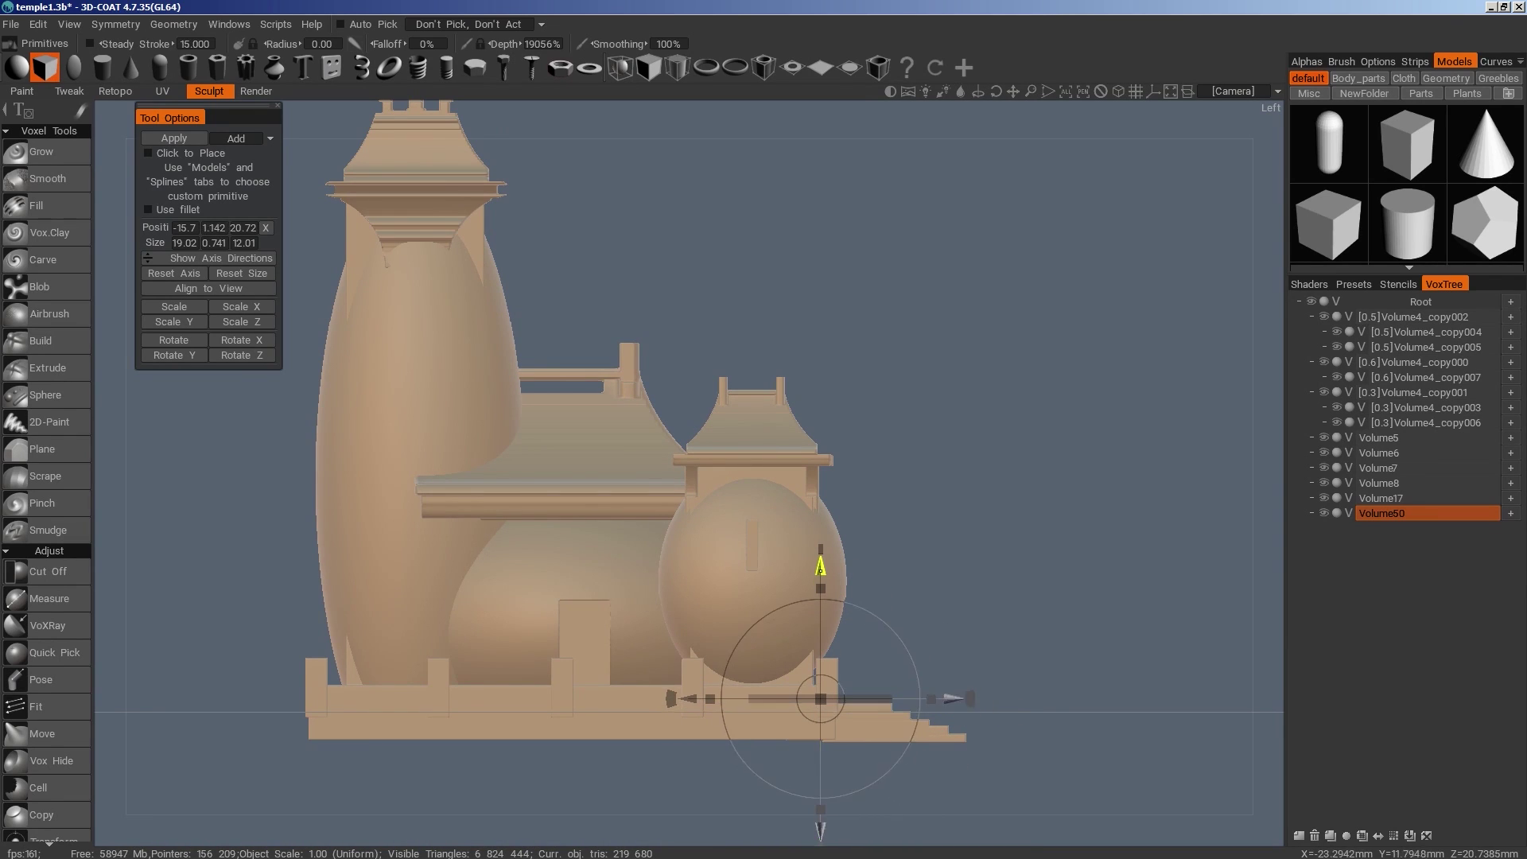
drag(953, 701, 936, 707)
drag(800, 578, 800, 570)
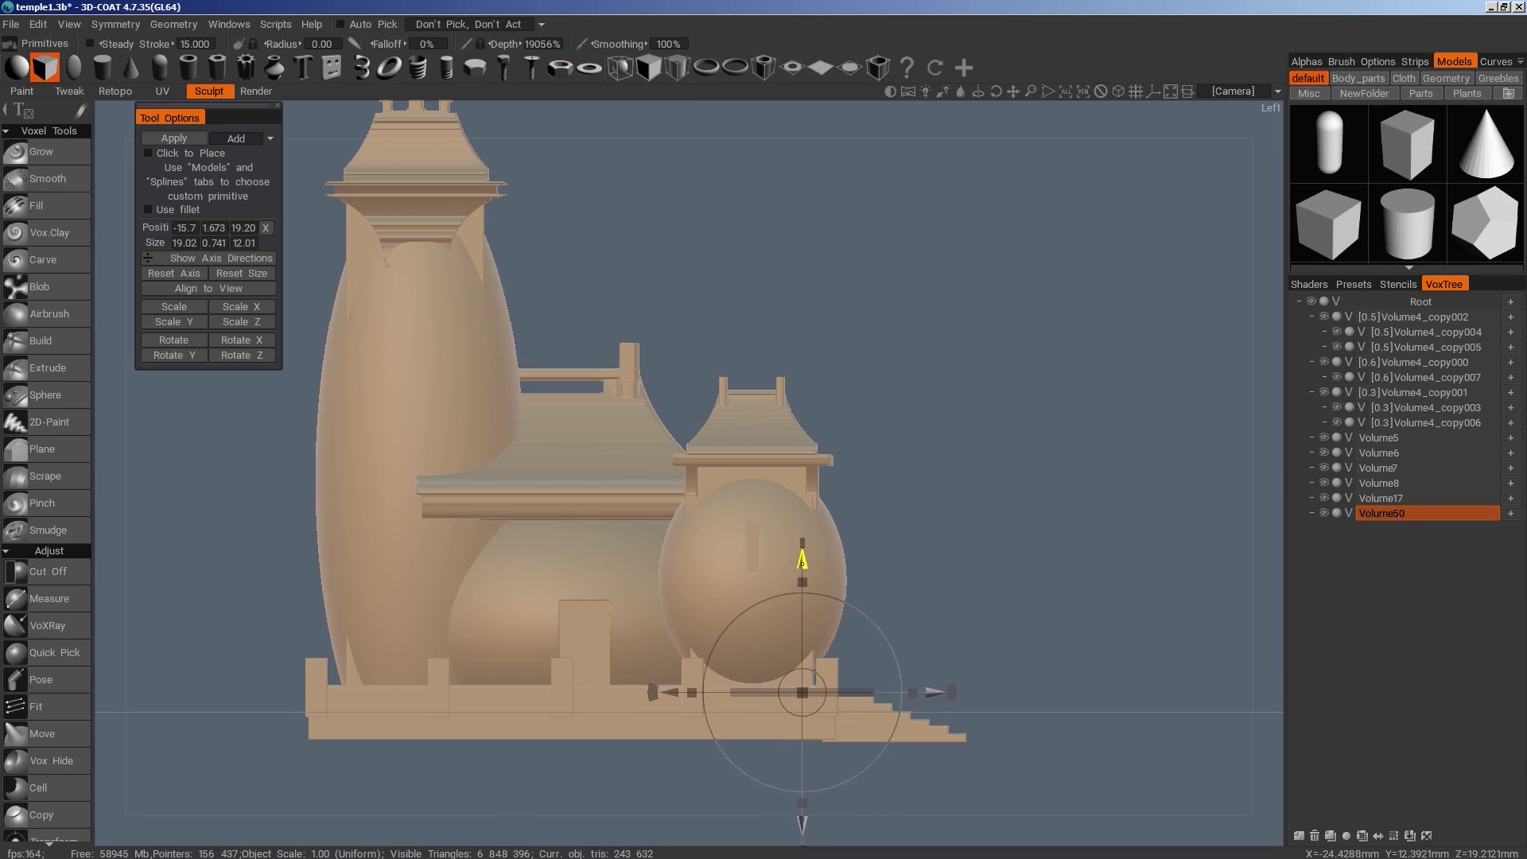
drag(934, 696, 915, 696)
drag(1078, 607, 939, 698)
scroll(958, 587, down, 5)
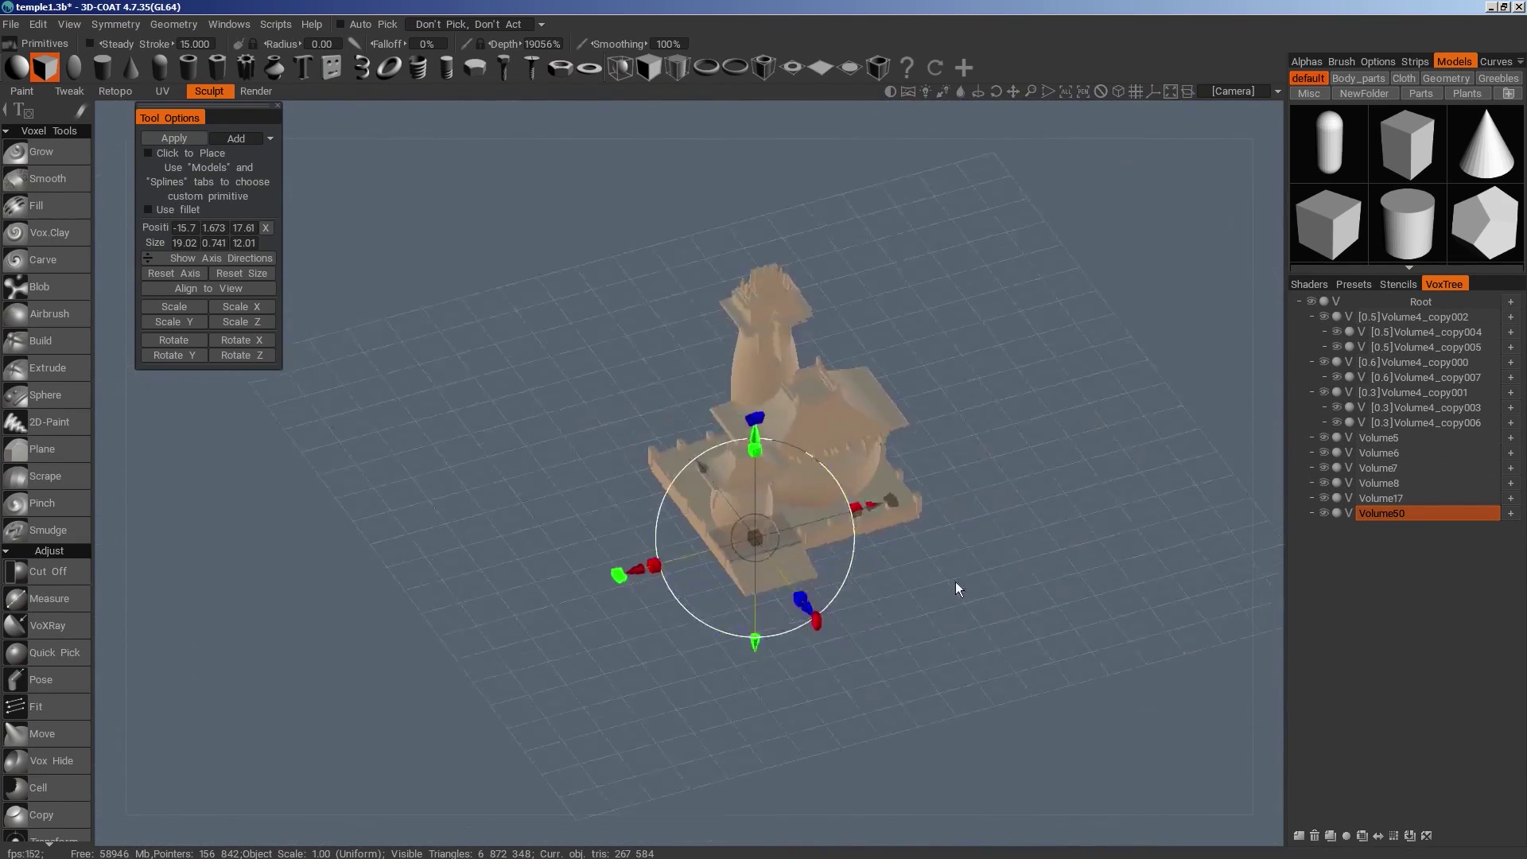
Move the stairs layer Volume50 down and outward from the platform to about Y -0.78, Z 27.16 with Transform
drag(958, 586, 999, 603)
key(space)
click(849, 549)
scroll(848, 549, up, 2)
drag(807, 560, 763, 568)
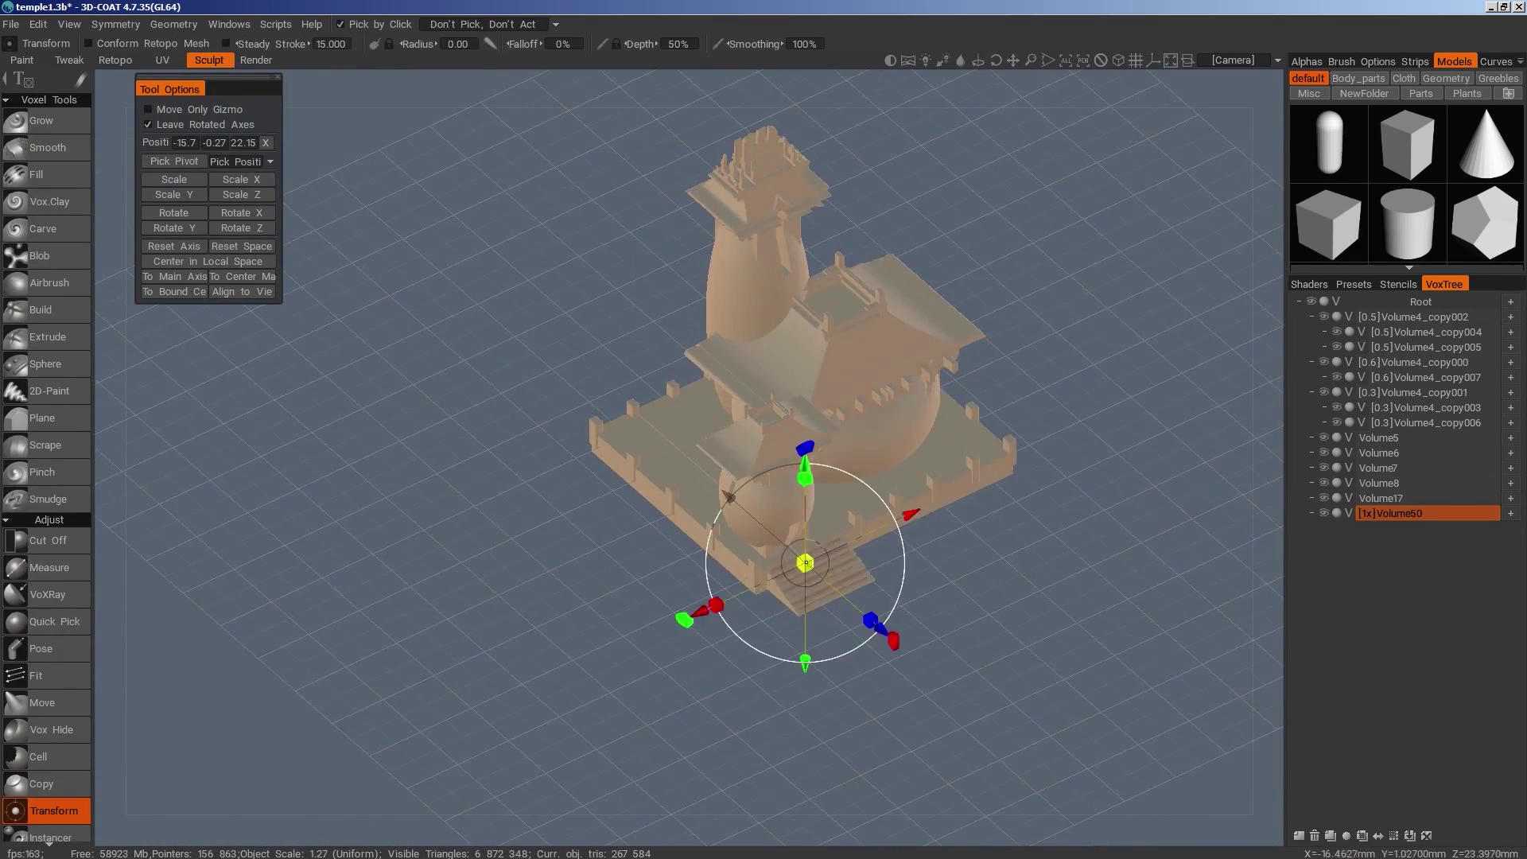
drag(1058, 692, 991, 670)
scroll(991, 670, up, 3)
key(KP_4)
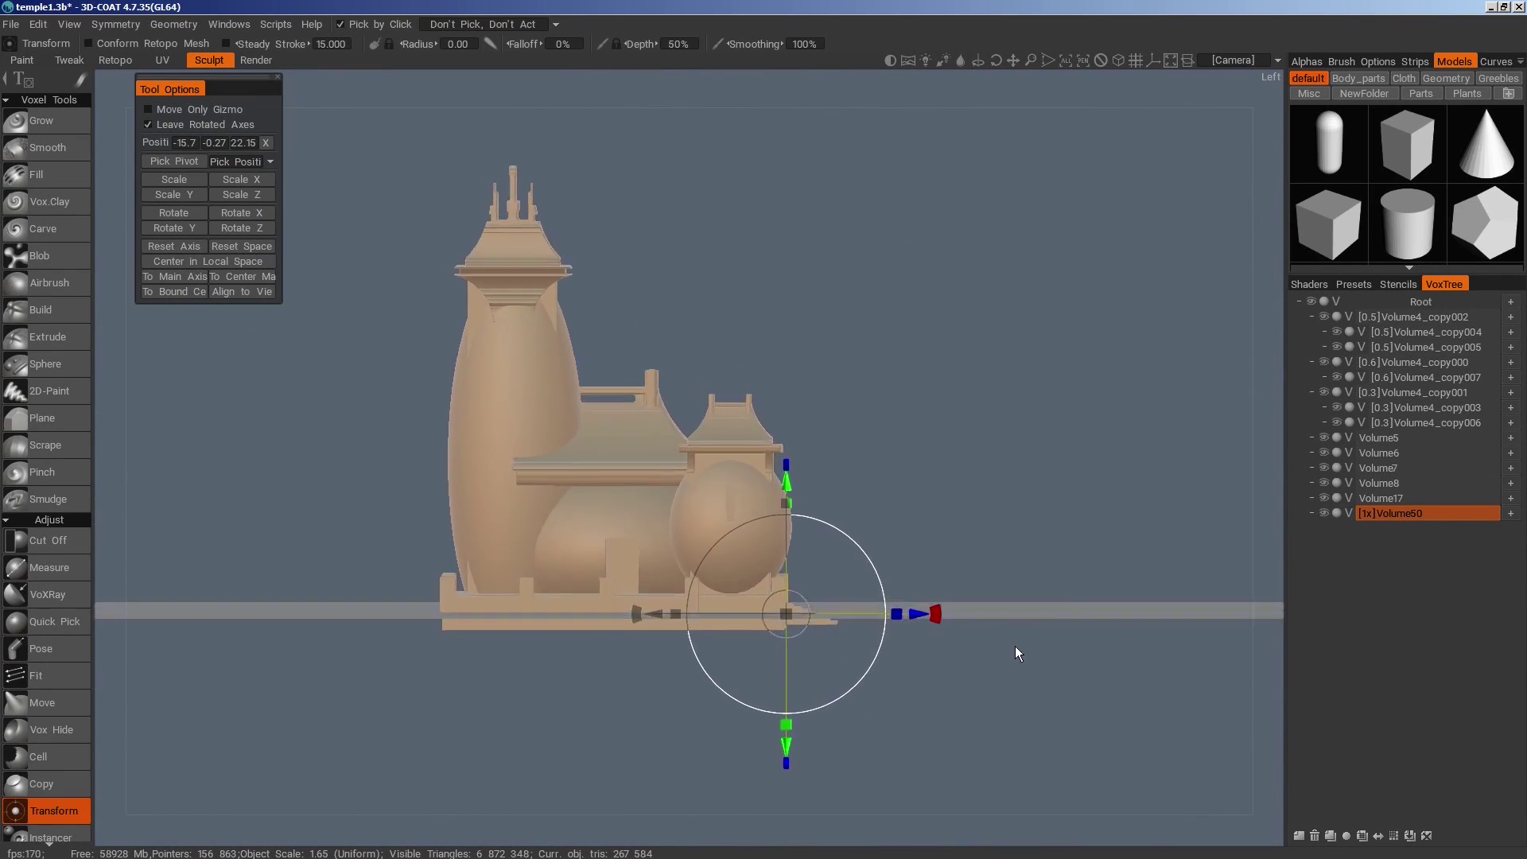
key(KP_5)
drag(786, 484, 788, 488)
drag(921, 619, 959, 619)
Duplicate the stairs and move the copy up and back to about Y 1.84, Z 20.53 so the steps reach the platform
drag(1005, 535, 972, 609)
click(1330, 836)
drag(857, 461, 857, 449)
drag(984, 598, 928, 559)
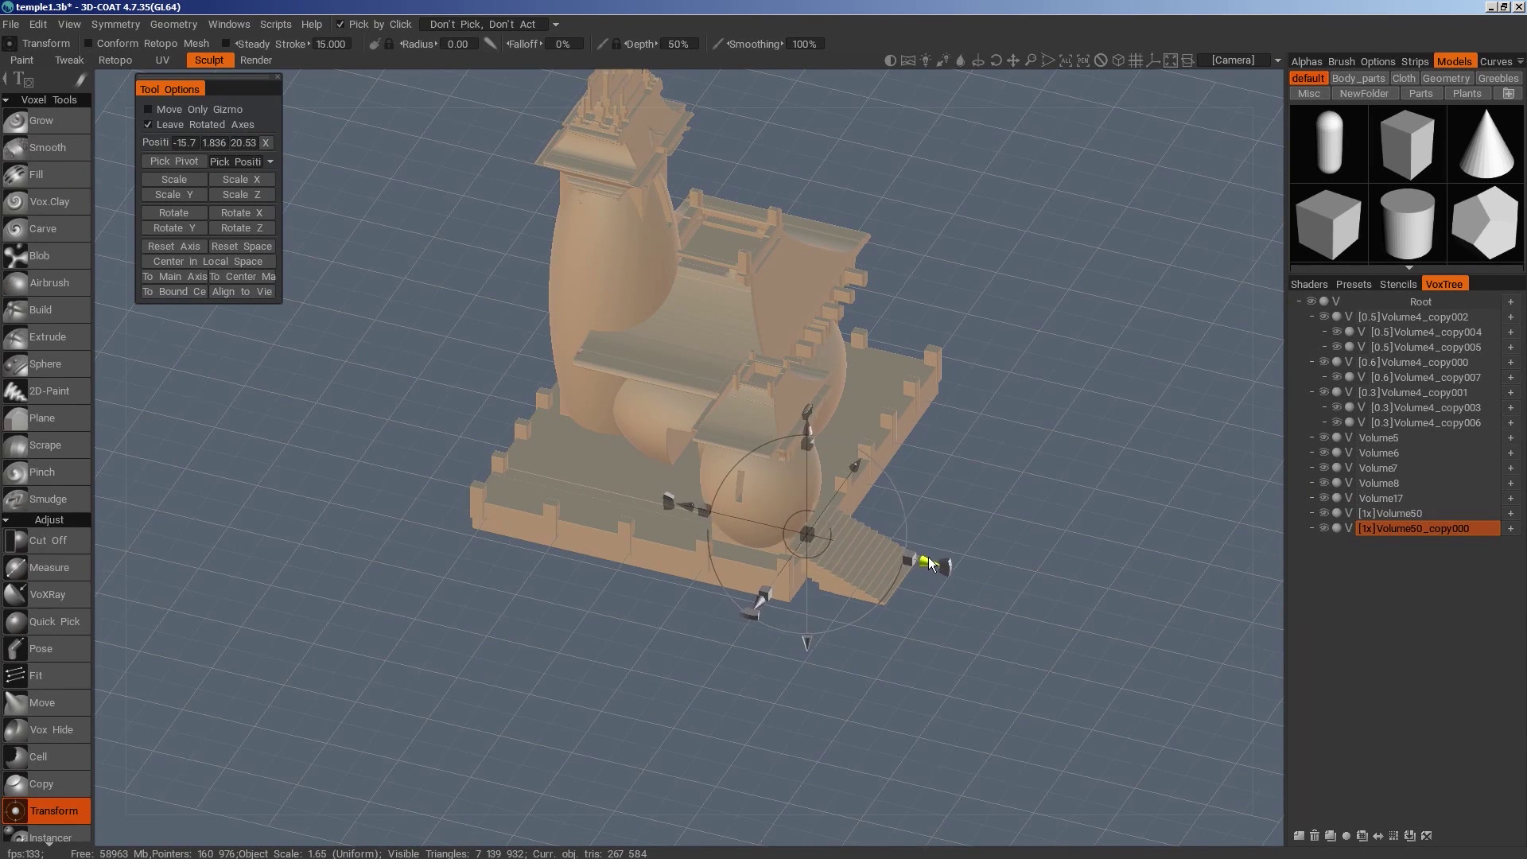
Nest the stairs copy under Volume50 and merge the sub-tree into one layer
click(1414, 515)
click(1509, 515)
right_click(1420, 516)
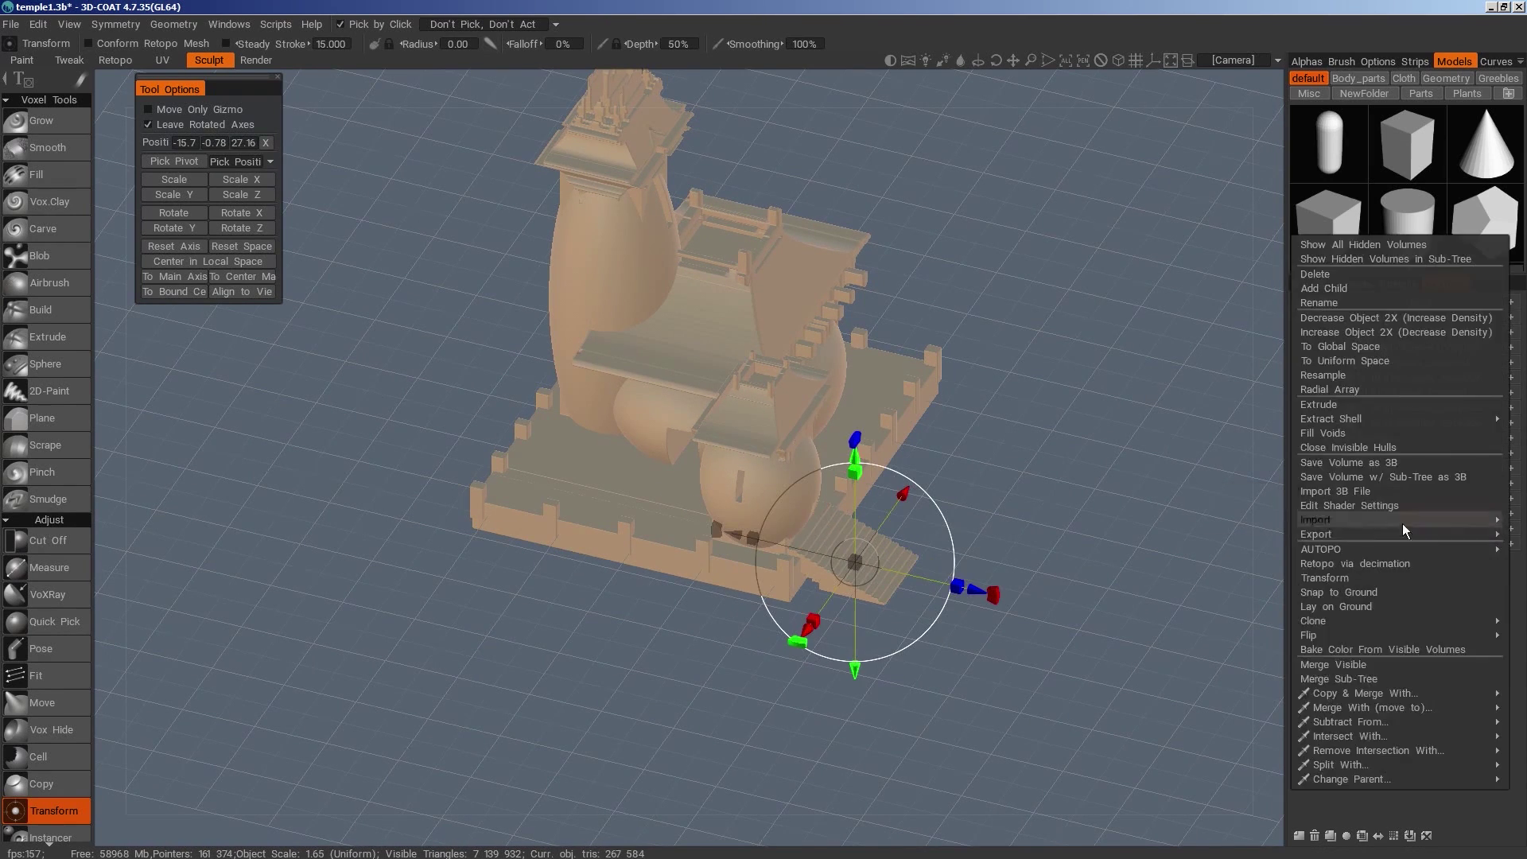
click(1362, 680)
Reposition the merged stairs against the platform front at about Y -1.18, Z 28.16 in the left view
key(h)
key(KP_4)
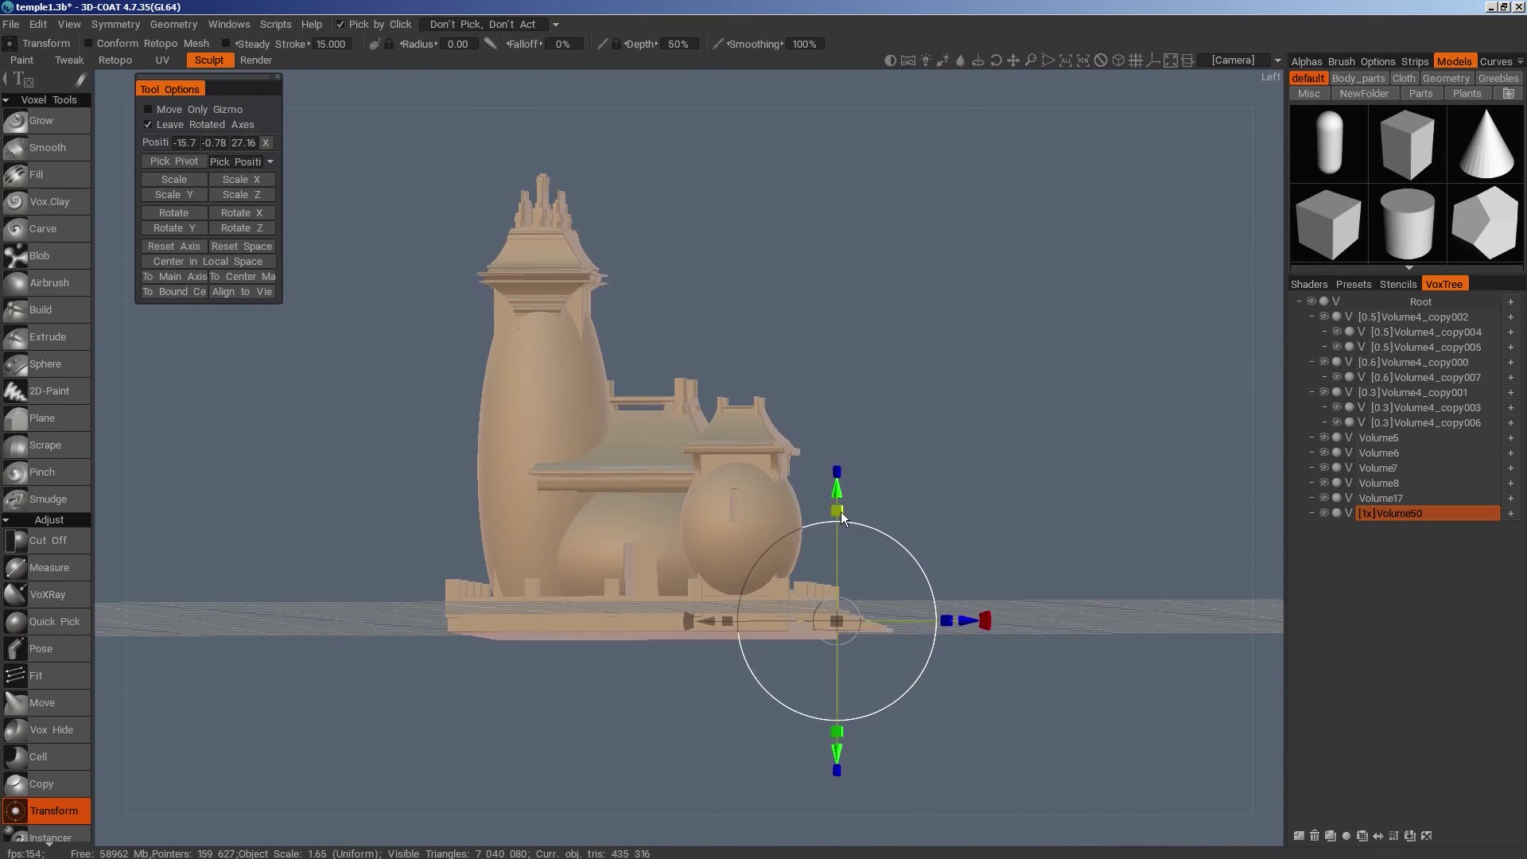
key(KP_2)
key(KP_4)
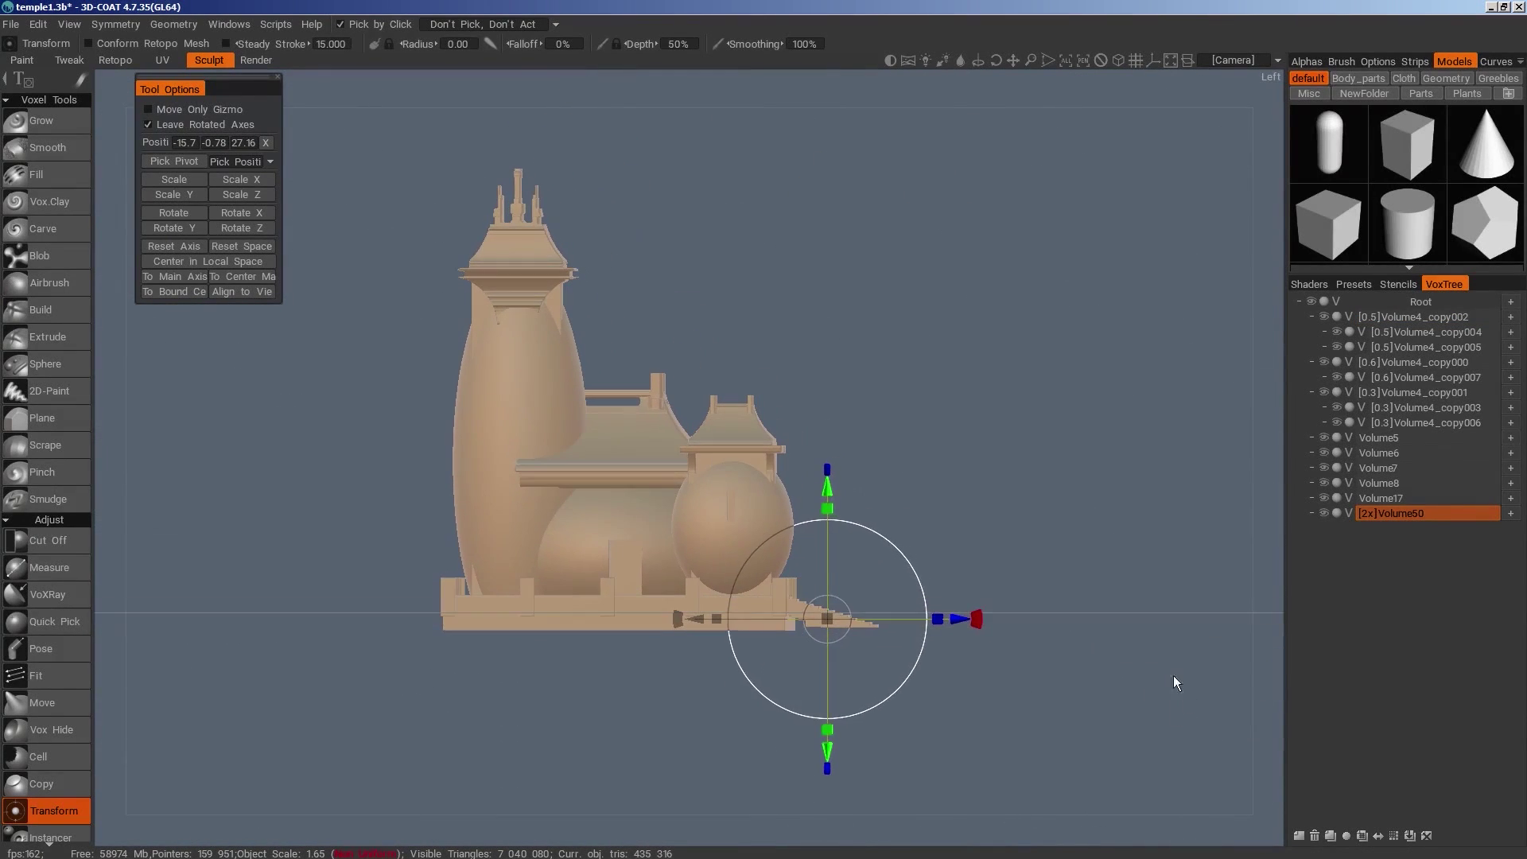
drag(828, 487, 827, 490)
right_drag(1015, 656, 1113, 682)
scroll(1106, 676, up, 1)
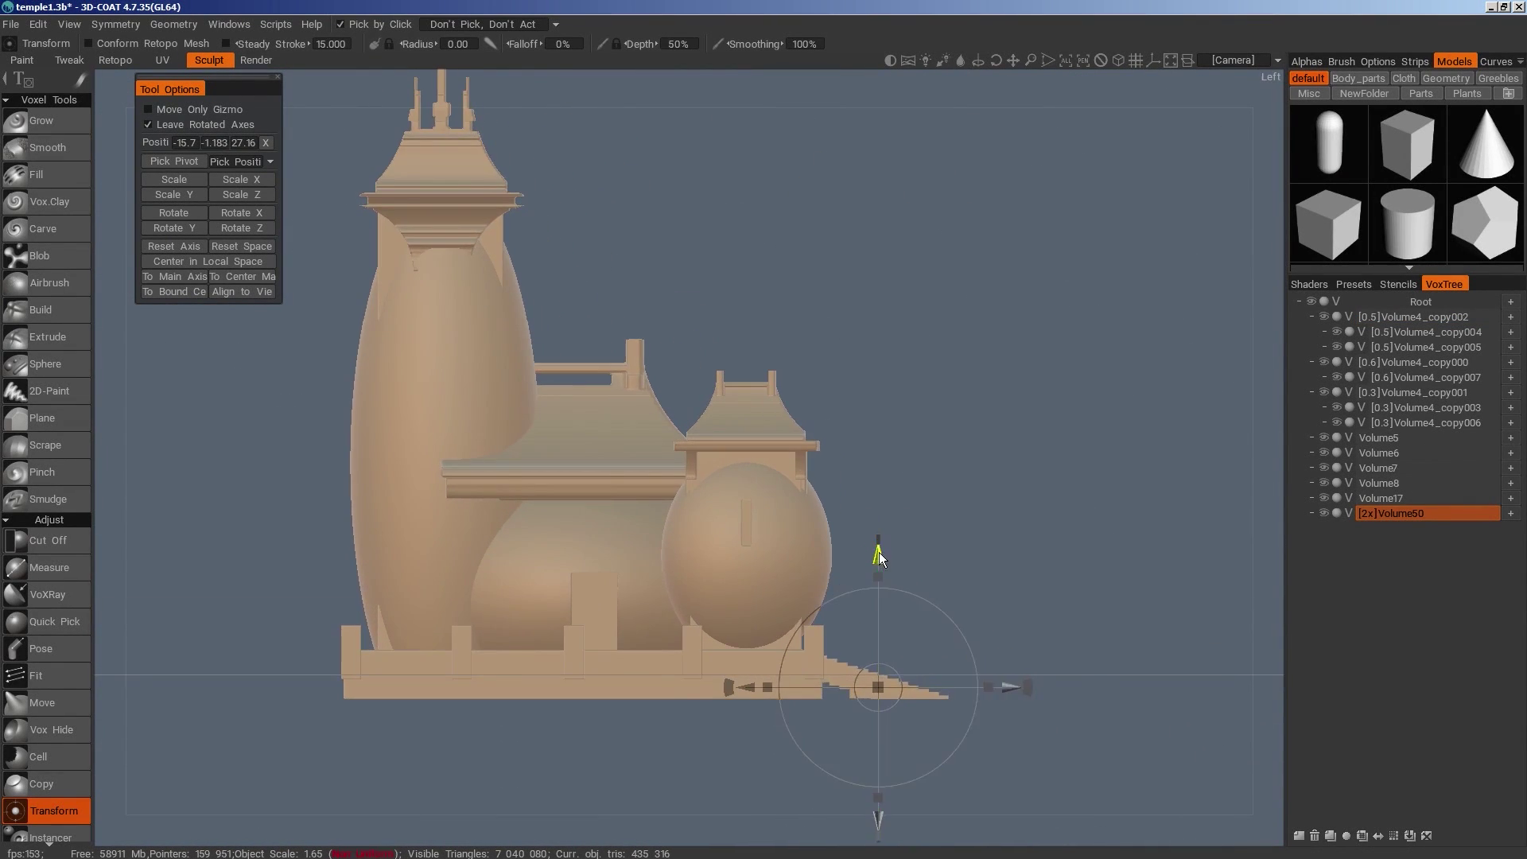
drag(878, 552, 878, 557)
drag(1009, 687, 970, 687)
drag(839, 555, 839, 551)
Shift the stairs sideways to about X -18.1 so they line up with the platform's corner
drag(965, 667, 813, 788)
drag(977, 710, 1010, 734)
drag(1139, 668, 1009, 770)
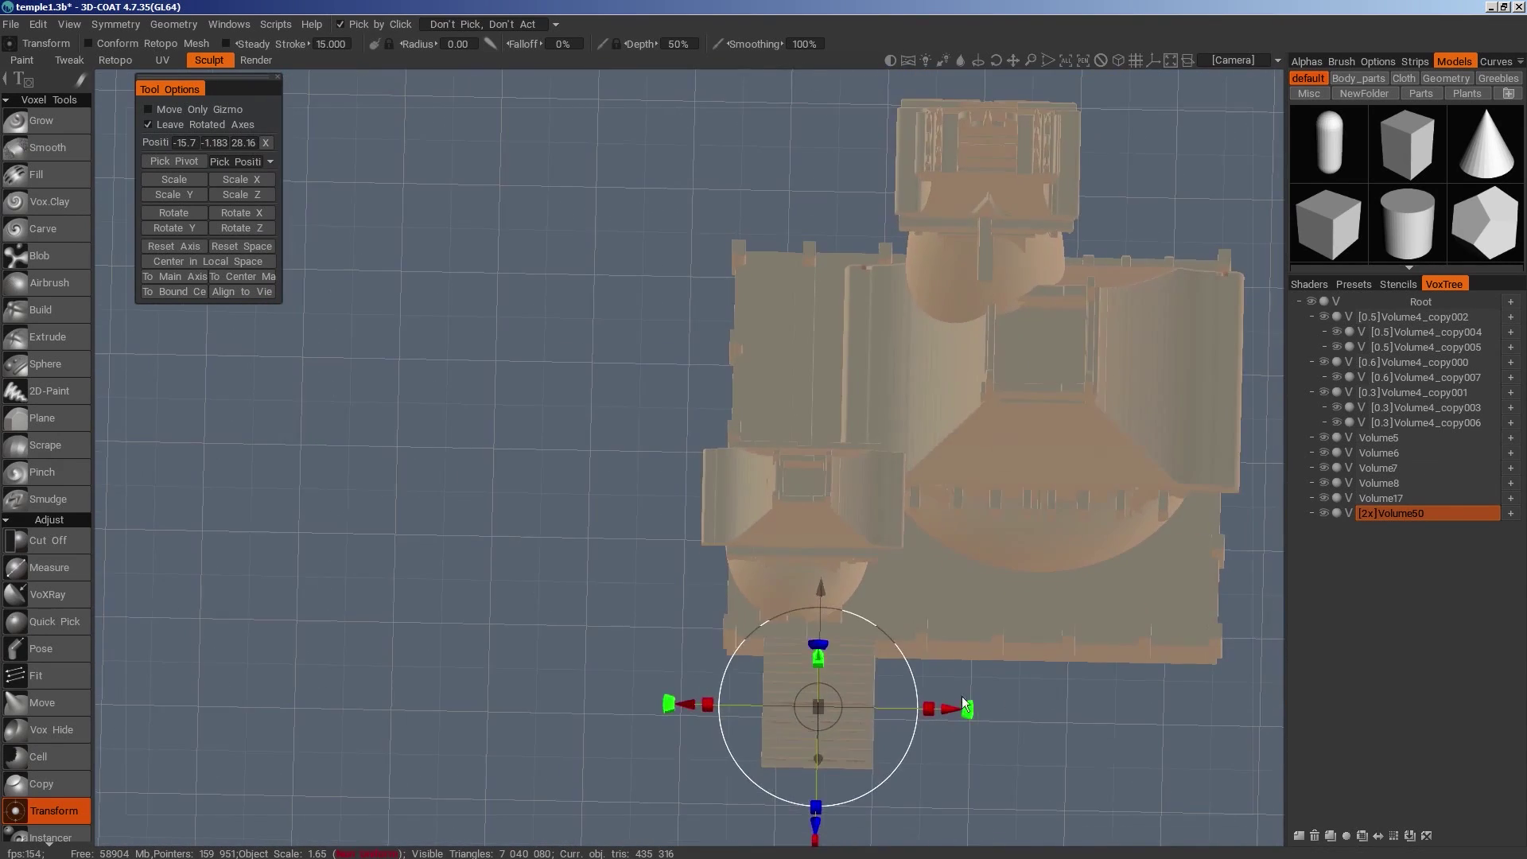
drag(950, 708, 929, 709)
right_drag(927, 709, 805, 675)
drag(891, 735, 1026, 640)
Duplicate the stairs and offset the copy sideways along the platform front to widen the flight
click(1331, 836)
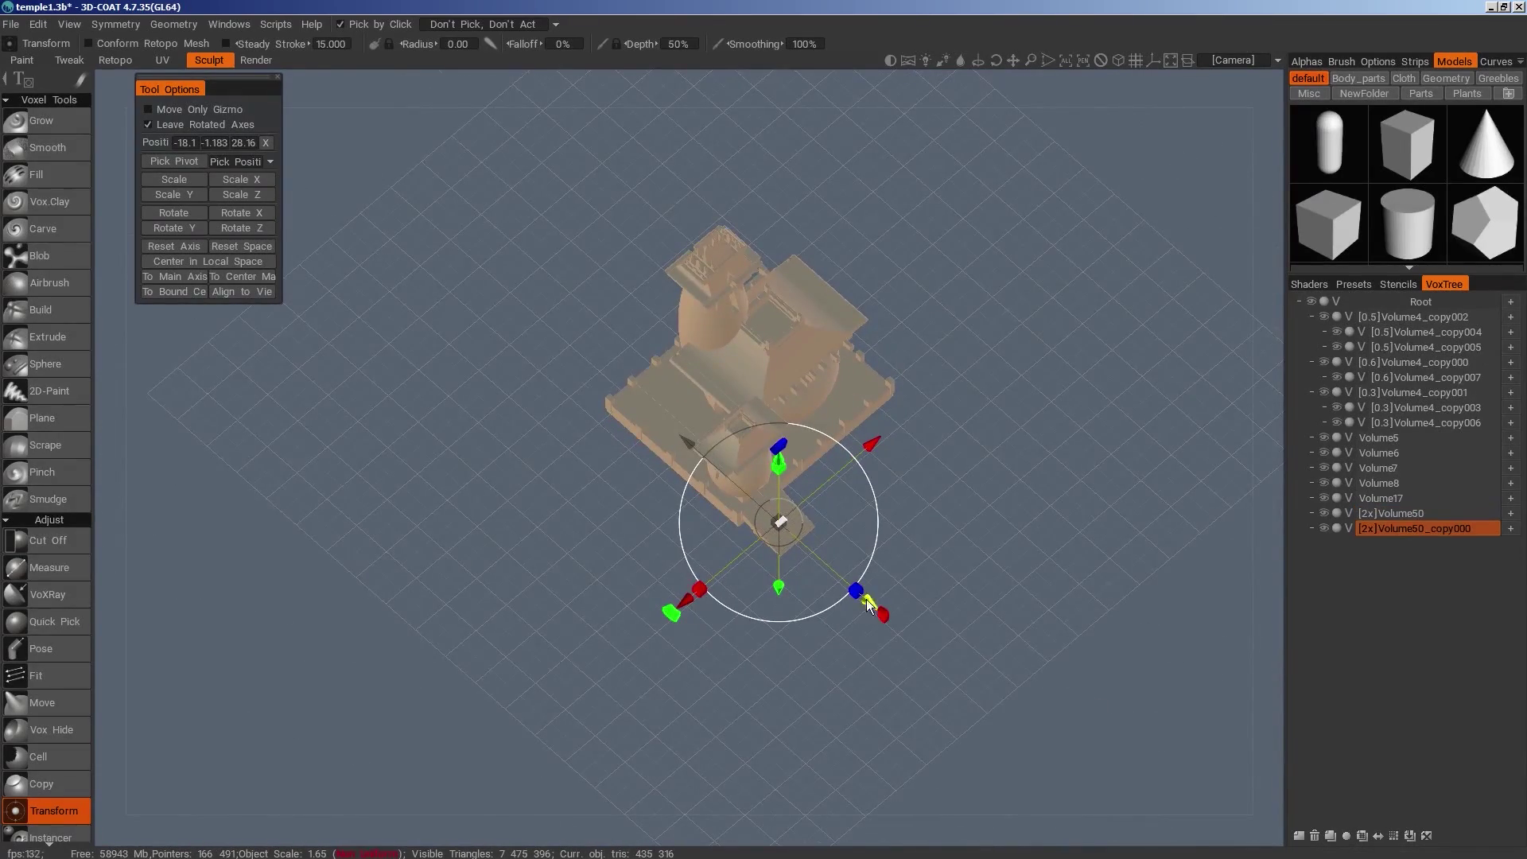
key(KP_7)
drag(873, 435, 936, 585)
Nest the offset stairs copy under Volume50 and merge them into a single wide flight
click(1513, 516)
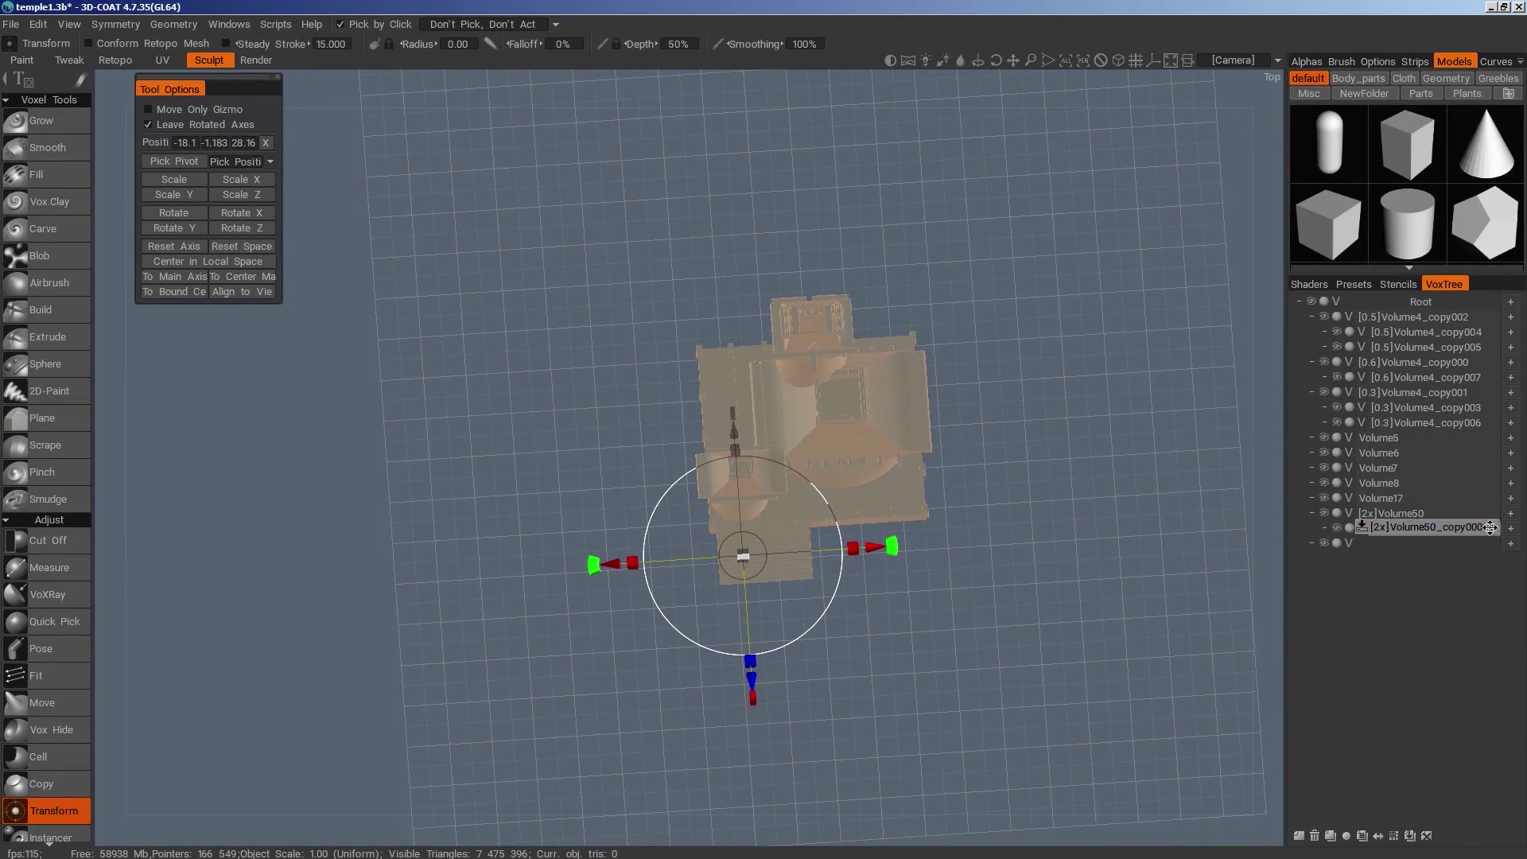
right_click(1400, 528)
click(1387, 566)
drag(930, 633, 958, 586)
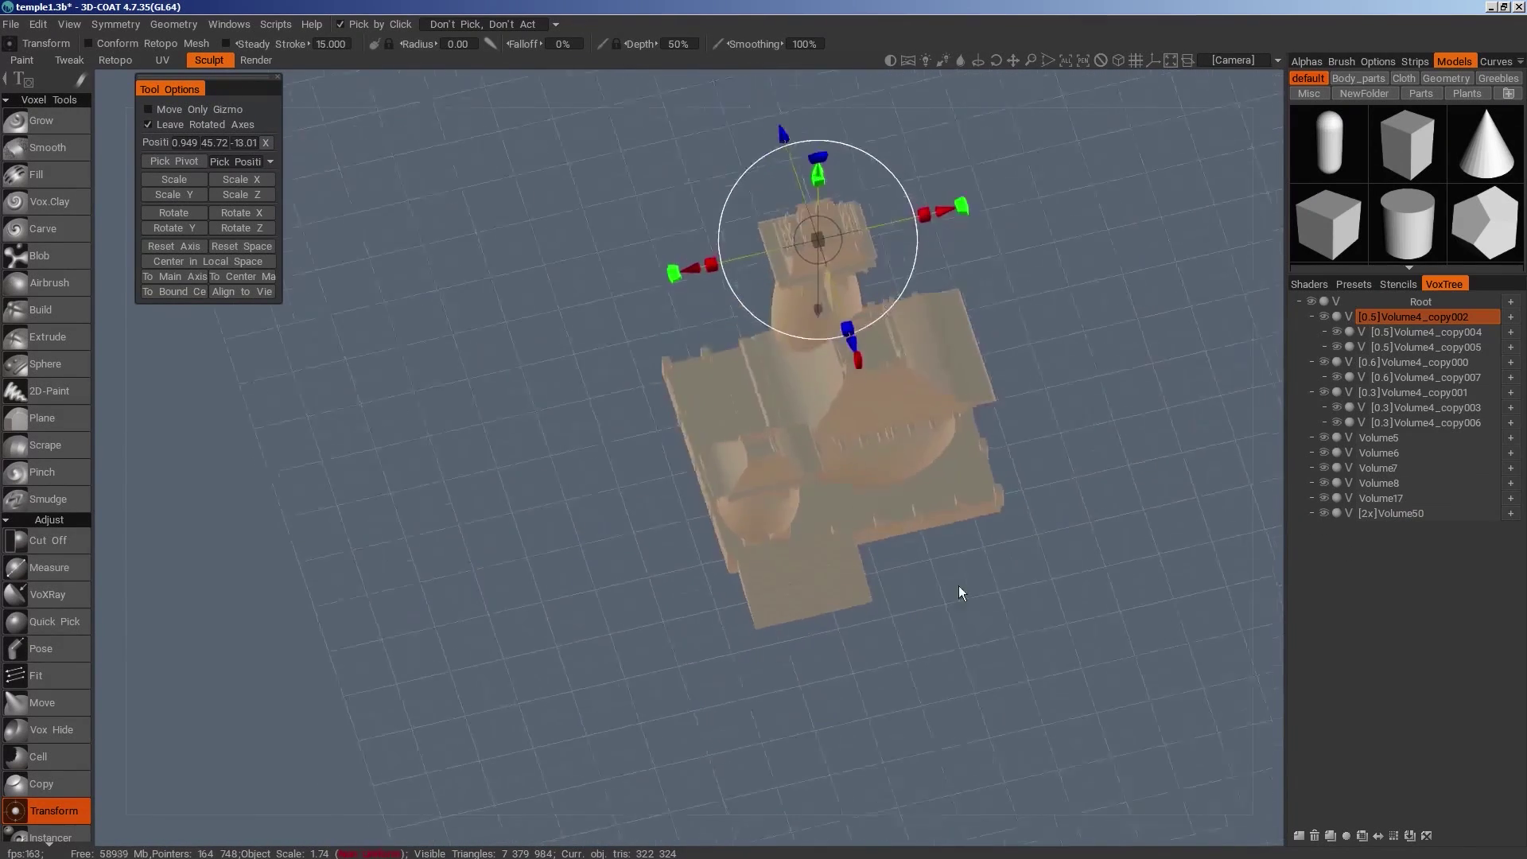
Switch to the box primitive, reset its size to about 4.5 mm, and lower it at the outer end of the stairs
key(space)
click(666, 354)
click(226, 274)
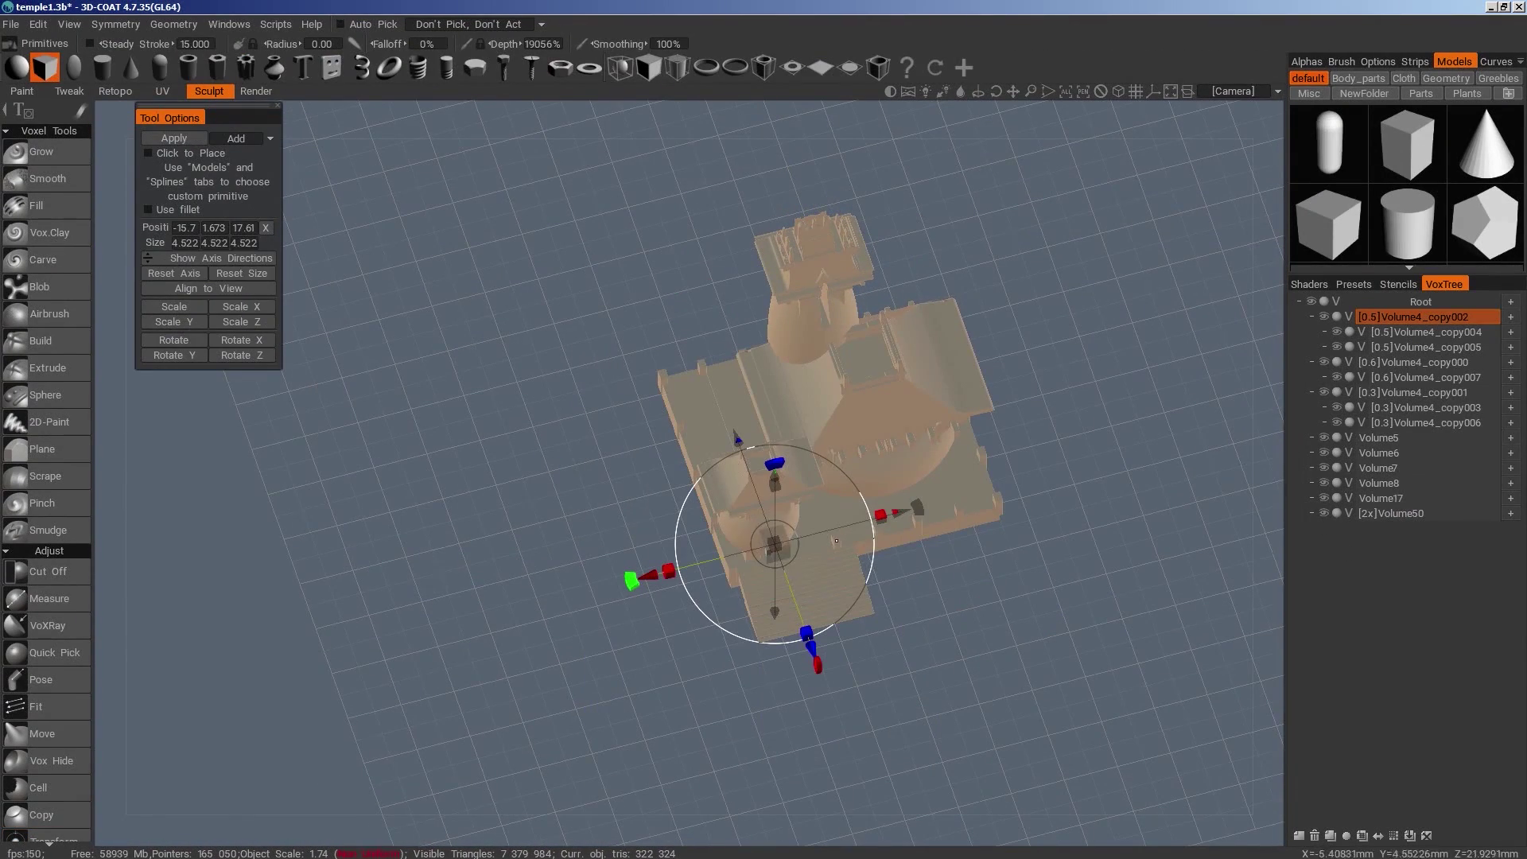
drag(813, 646, 833, 704)
drag(1058, 694, 971, 588)
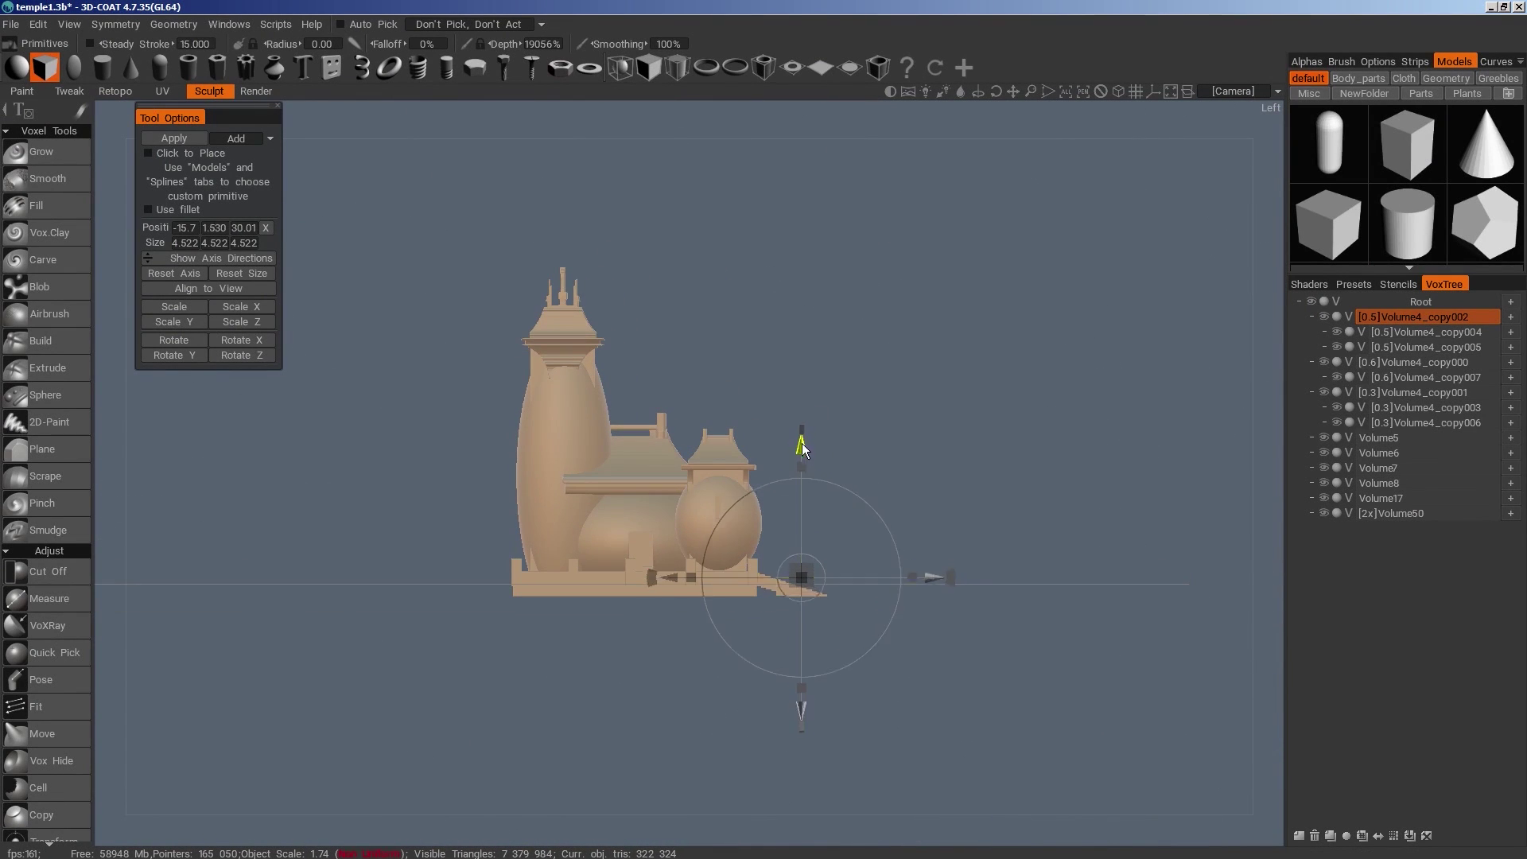
drag(802, 447, 803, 456)
mouse_move(913, 583)
mouse_down()
mouse_move(1120, 602)
mouse_move(919, 584)
mouse_up()
Lengthen the box to about 14.5 mm and add it as a side wall along the stairs at about X -25, Z 29.4
drag(993, 585, 906, 668)
drag(919, 514, 873, 535)
shift+drag(1005, 504, 946, 742)
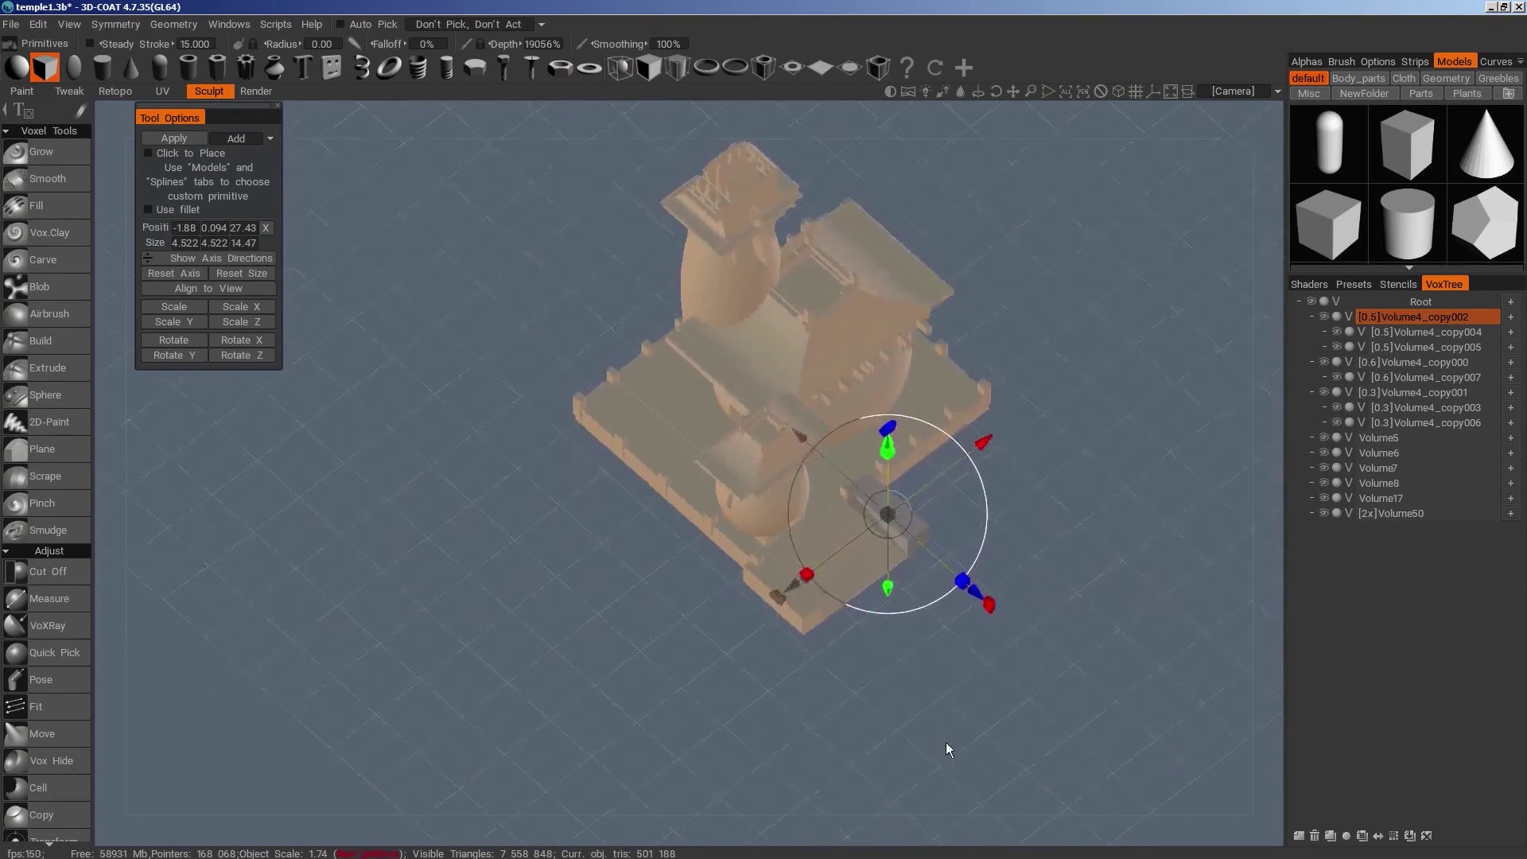
key(ctrl+z)
drag(867, 668, 879, 677)
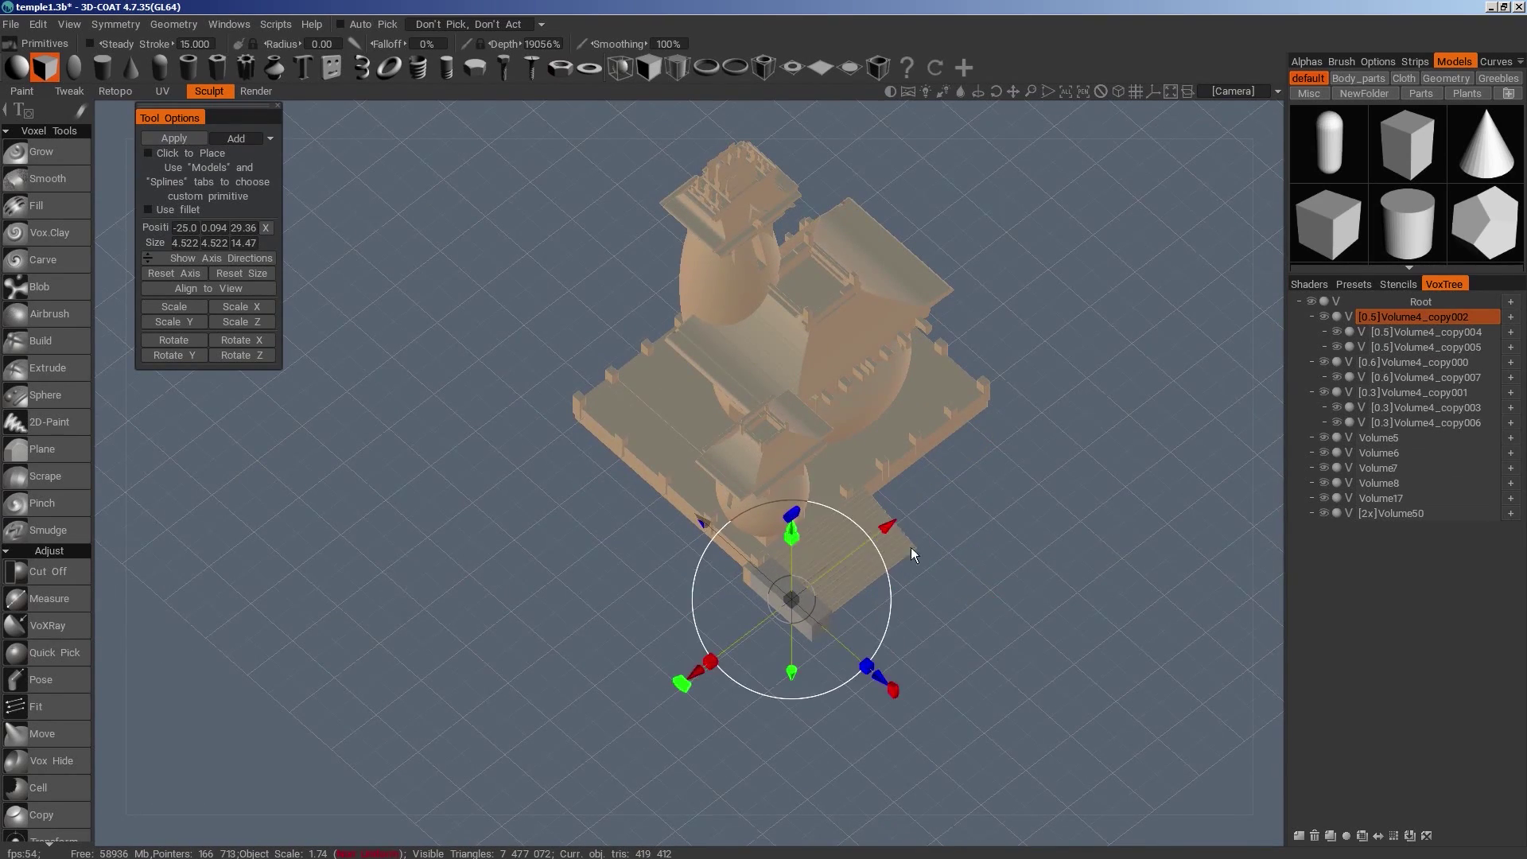
Add a matching side wall along the opposite edge of the stairs at about X -1.8, Z 29.4
drag(891, 532, 1004, 460)
drag(1069, 453, 989, 539)
drag(1014, 612, 989, 613)
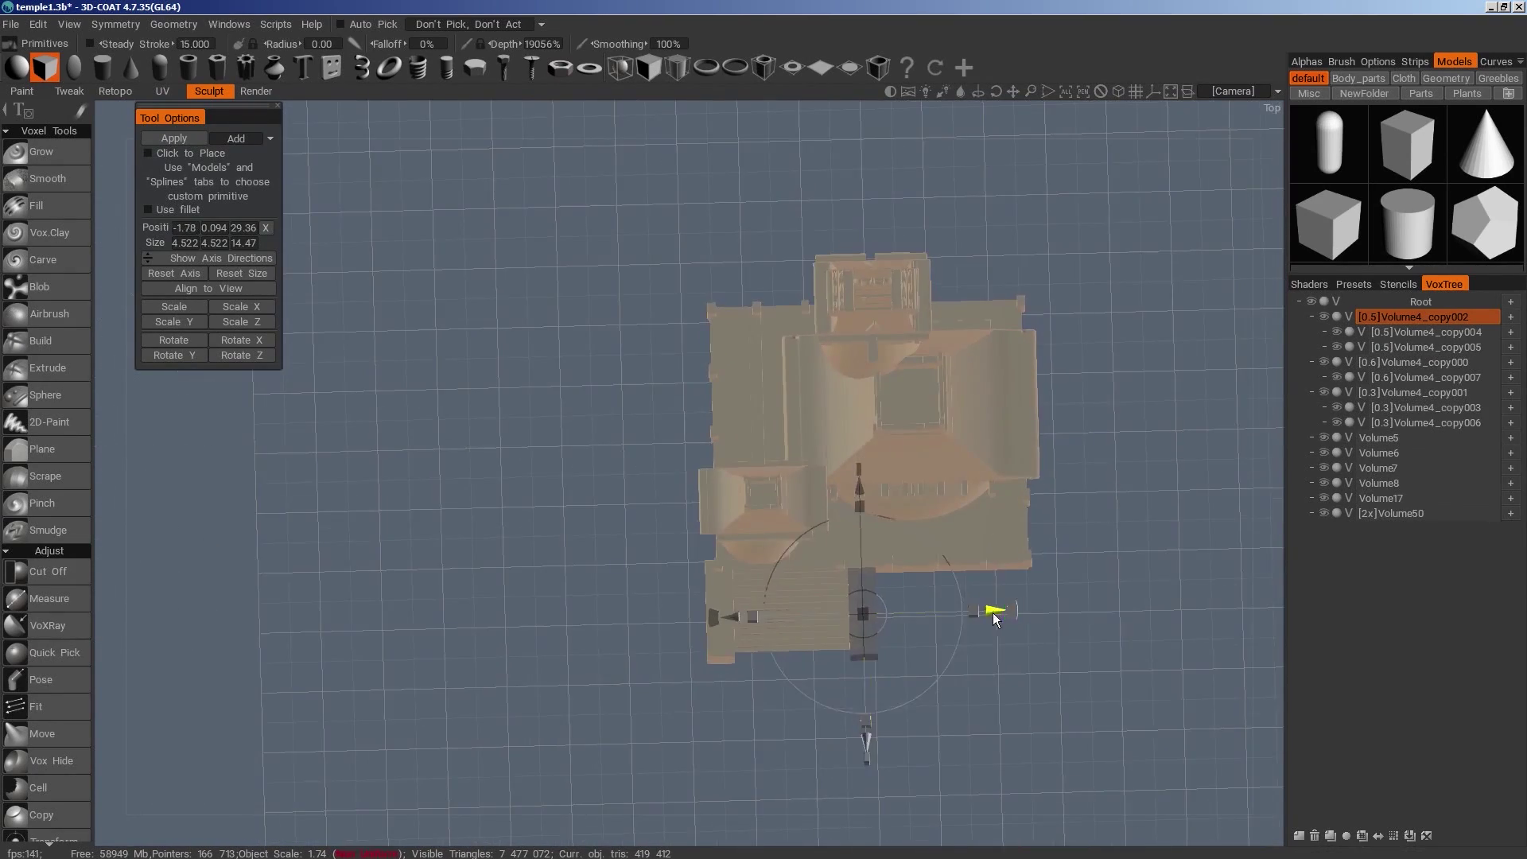
drag(1006, 726, 1046, 702)
Split the stair side walls off [0.5]Volume4_copy002 into their own layer with a rectangular Split from the top view
key(space)
key(1)
key(space)
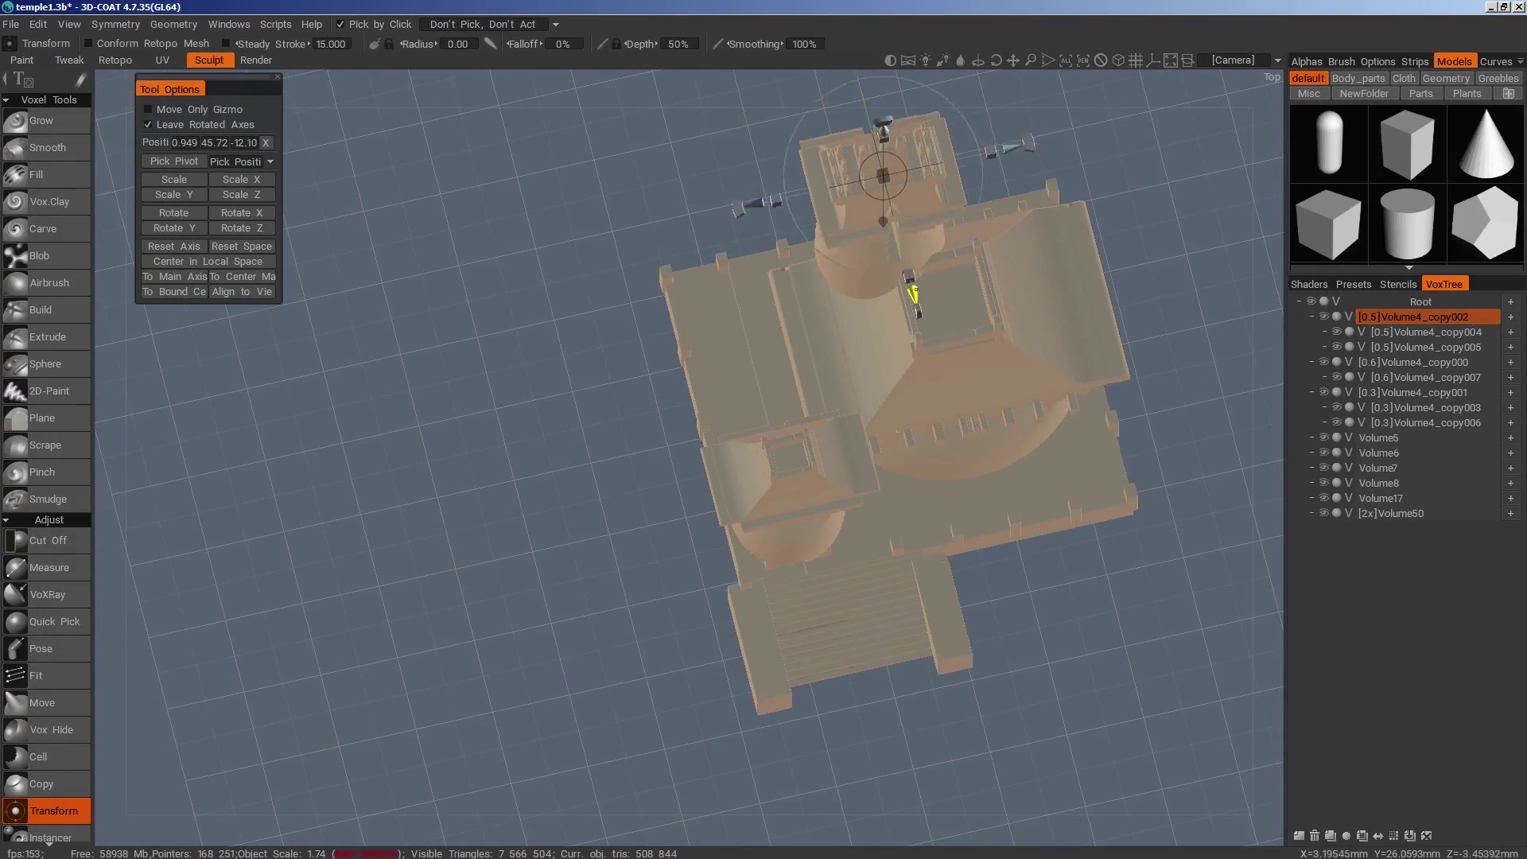
drag(1016, 574, 934, 566)
key(space)
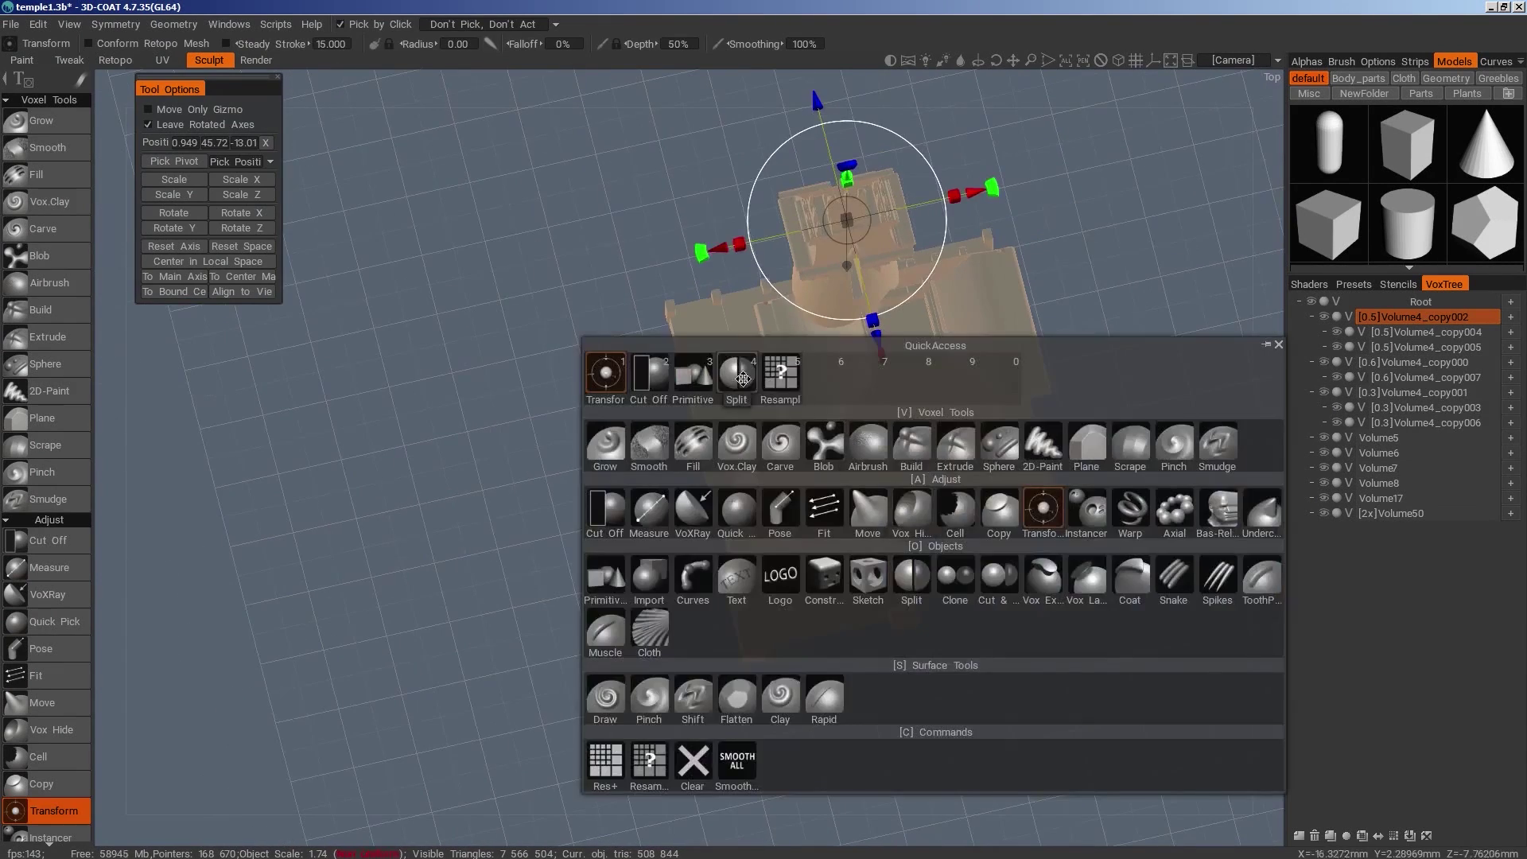
key(4)
key(KP_7)
drag(648, 477, 1088, 685)
click(1337, 363)
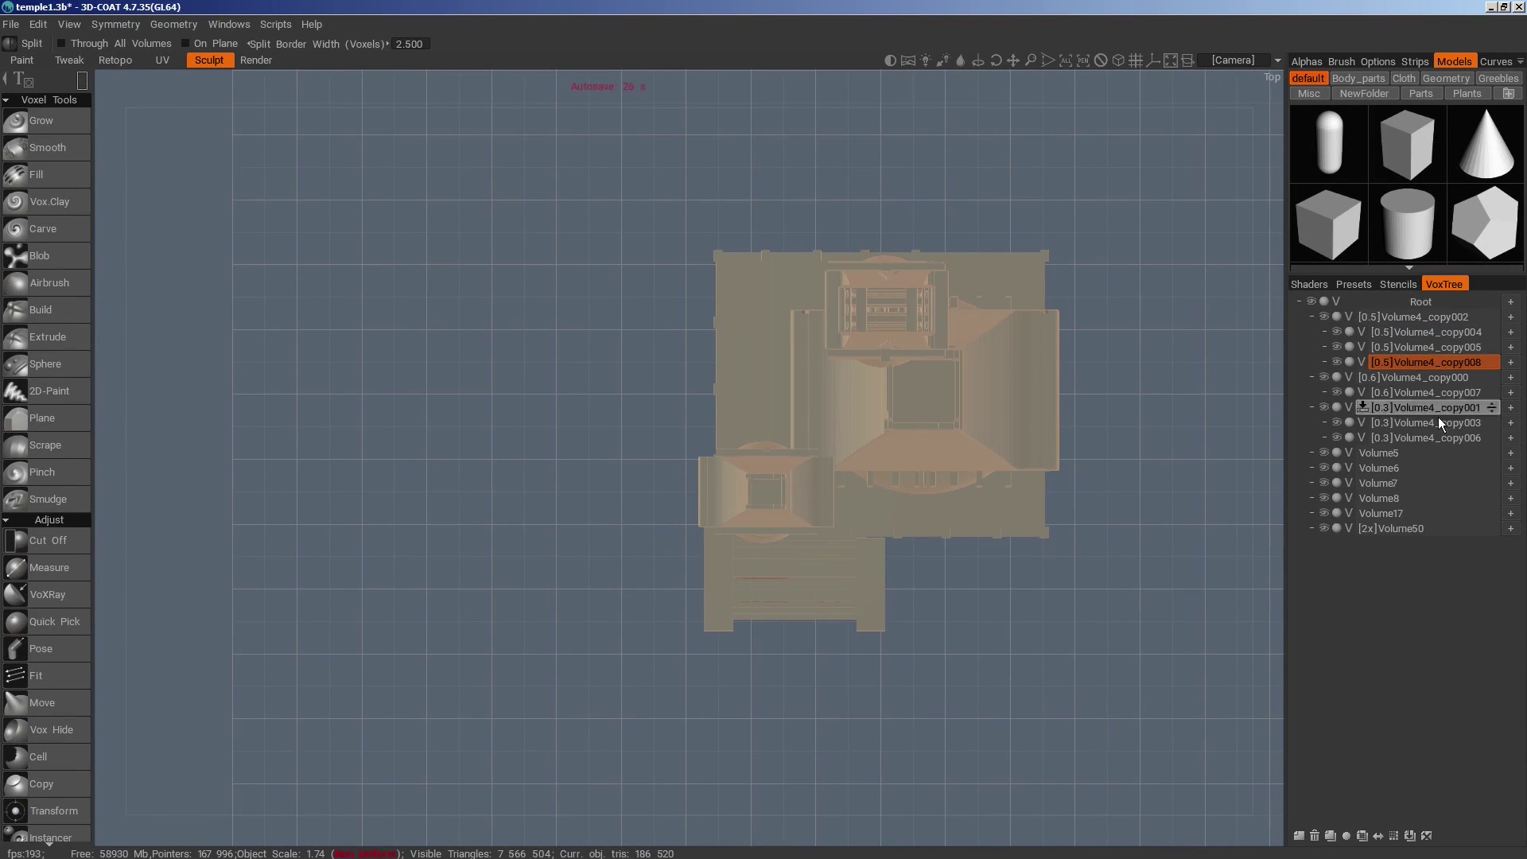
Move the split-off side walls layer next to Volume50 in the layer tree and merge it with the stairs
drag(1430, 366, 1432, 528)
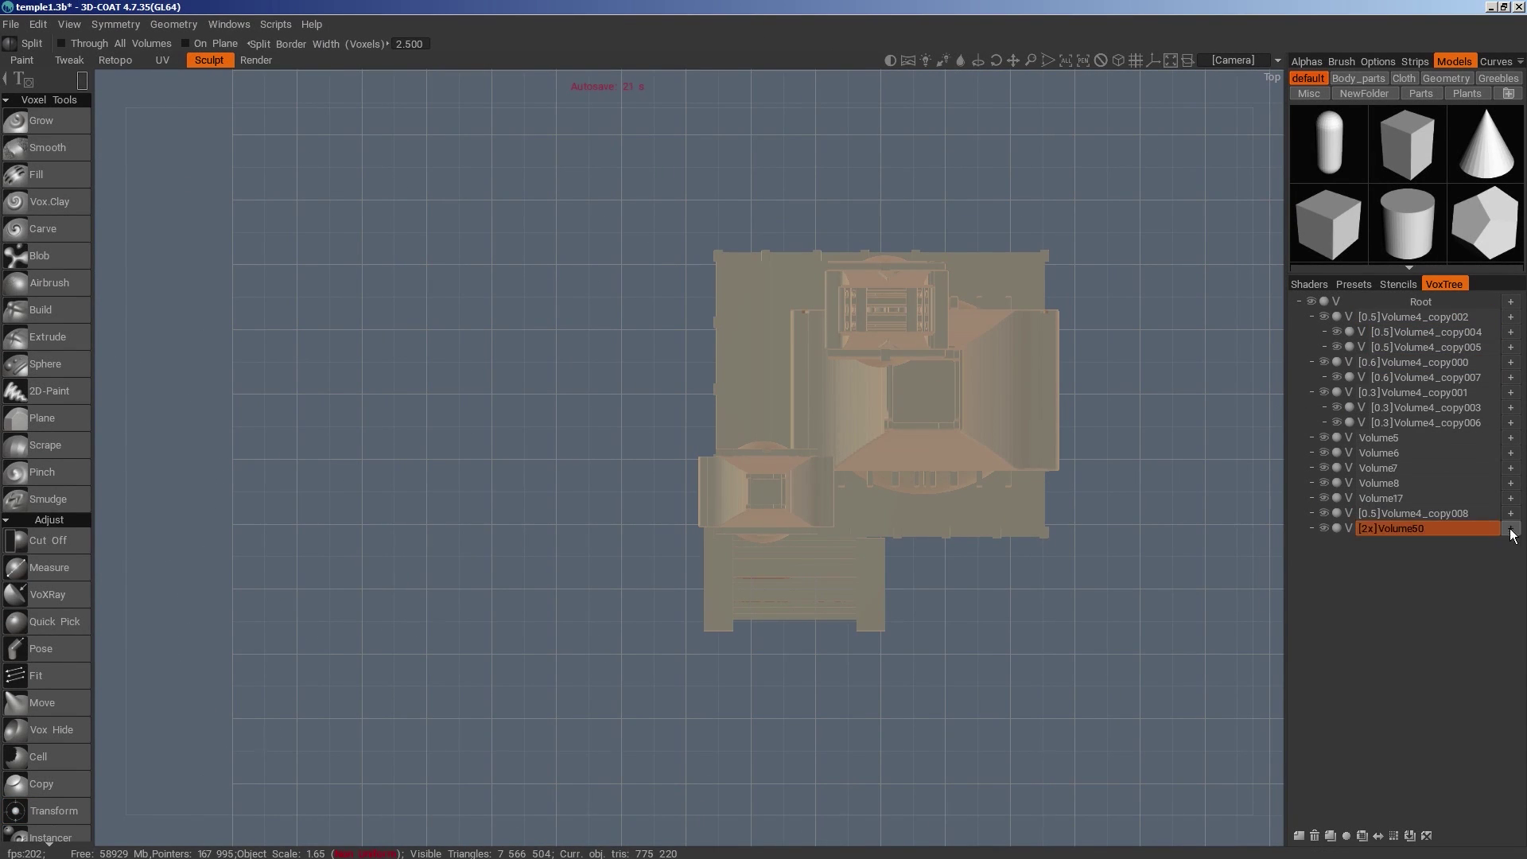
click(1401, 513)
right_click(1401, 513)
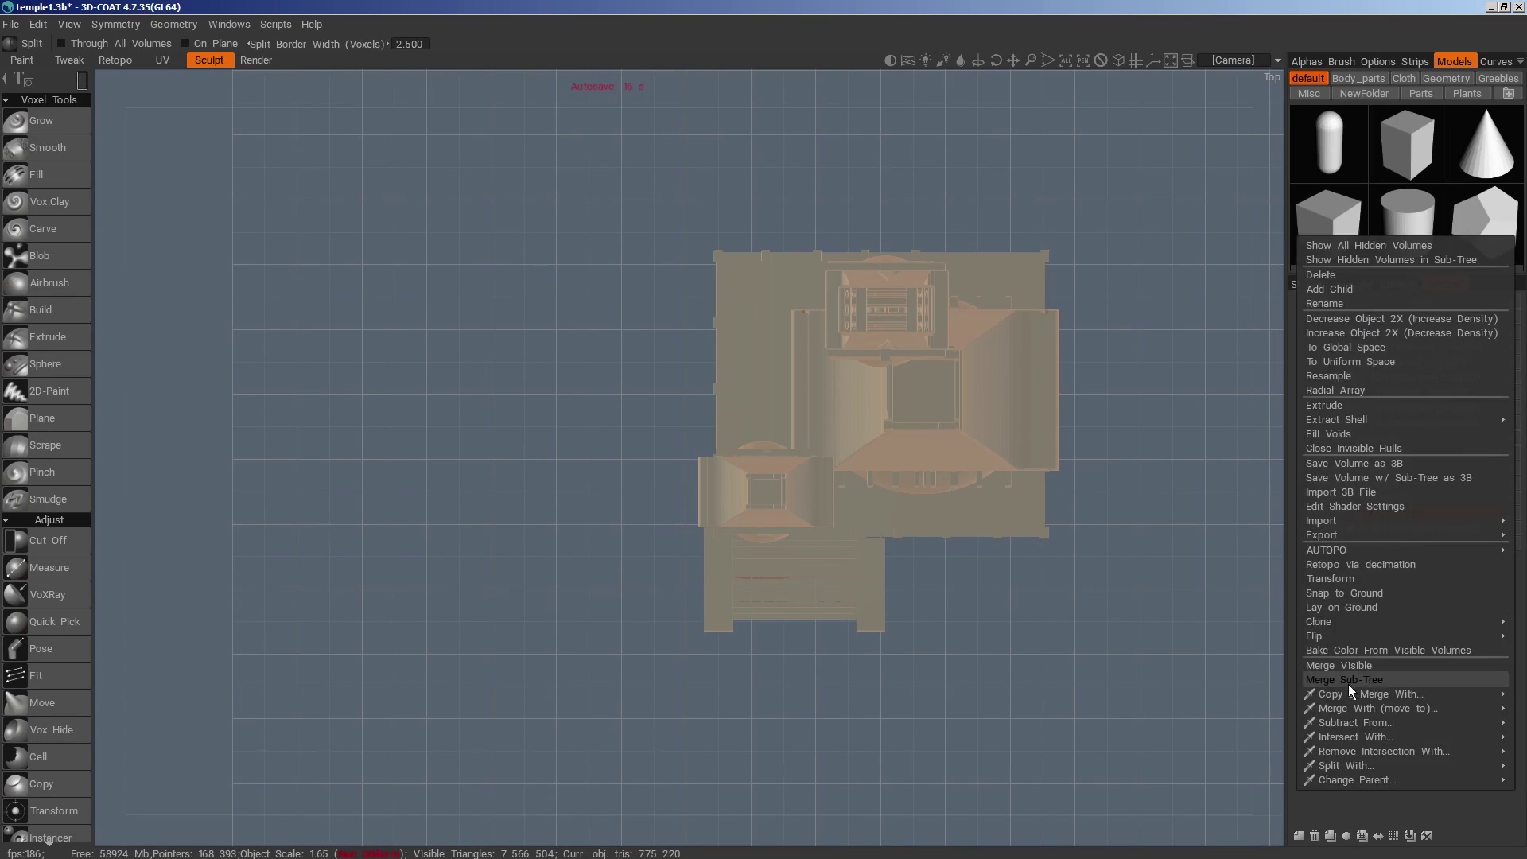
click(1348, 684)
drag(1063, 609, 951, 581)
Select the merged stairs with side walls and shift them sideways to about X -23.7 with Transform
click(52, 811)
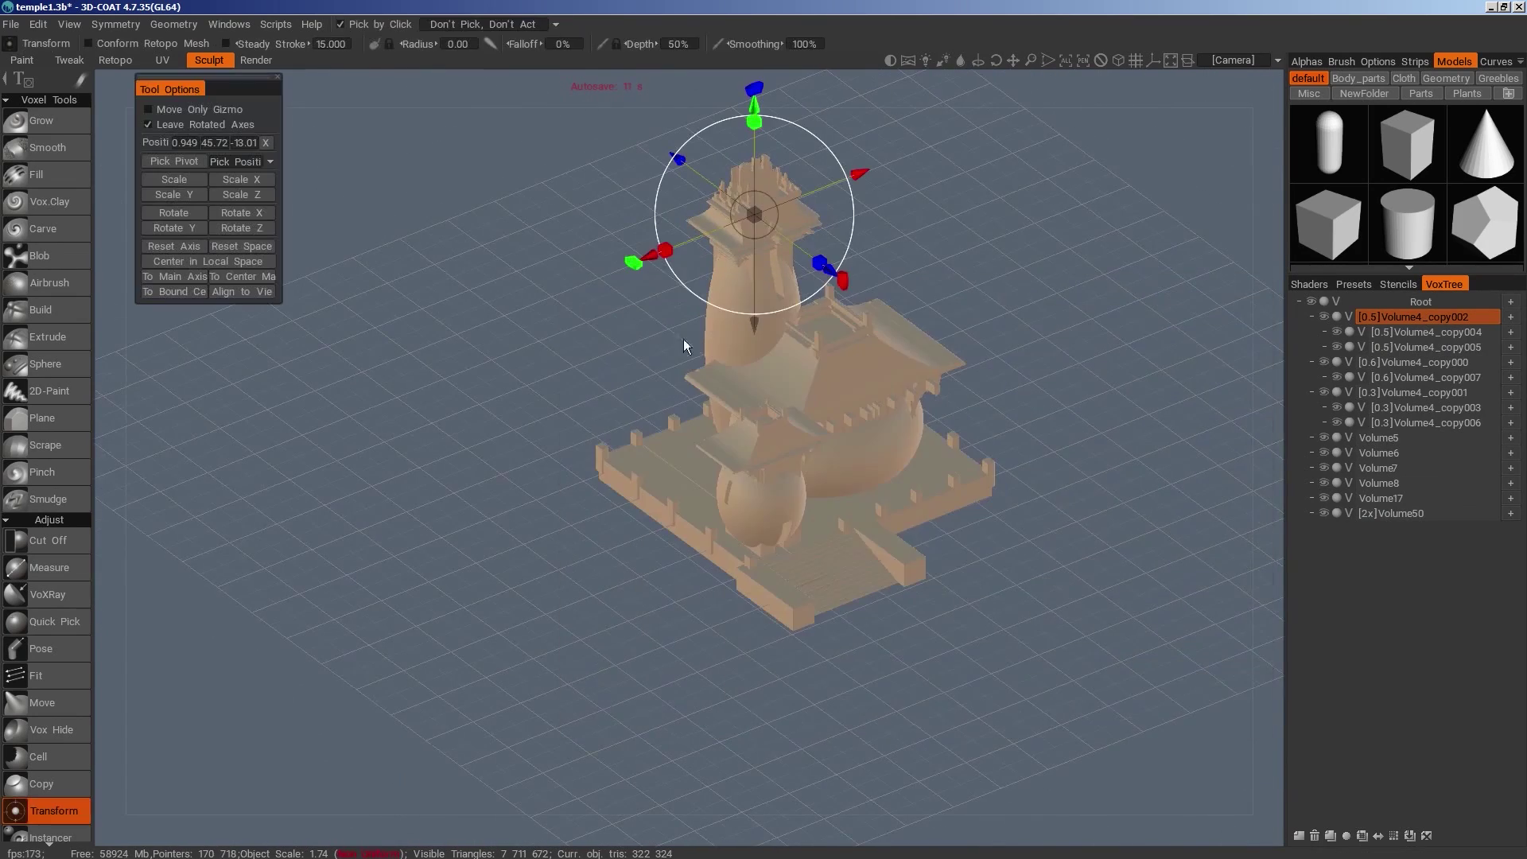
click(1397, 514)
drag(1101, 493, 1014, 660)
mouse_move(881, 592)
mouse_down()
mouse_move(905, 589)
mouse_move(872, 596)
mouse_up()
drag(1067, 661, 1062, 727)
Duplicate the complete stairs and move the copy to the rear of the platform at about Z -25.2
click(1331, 836)
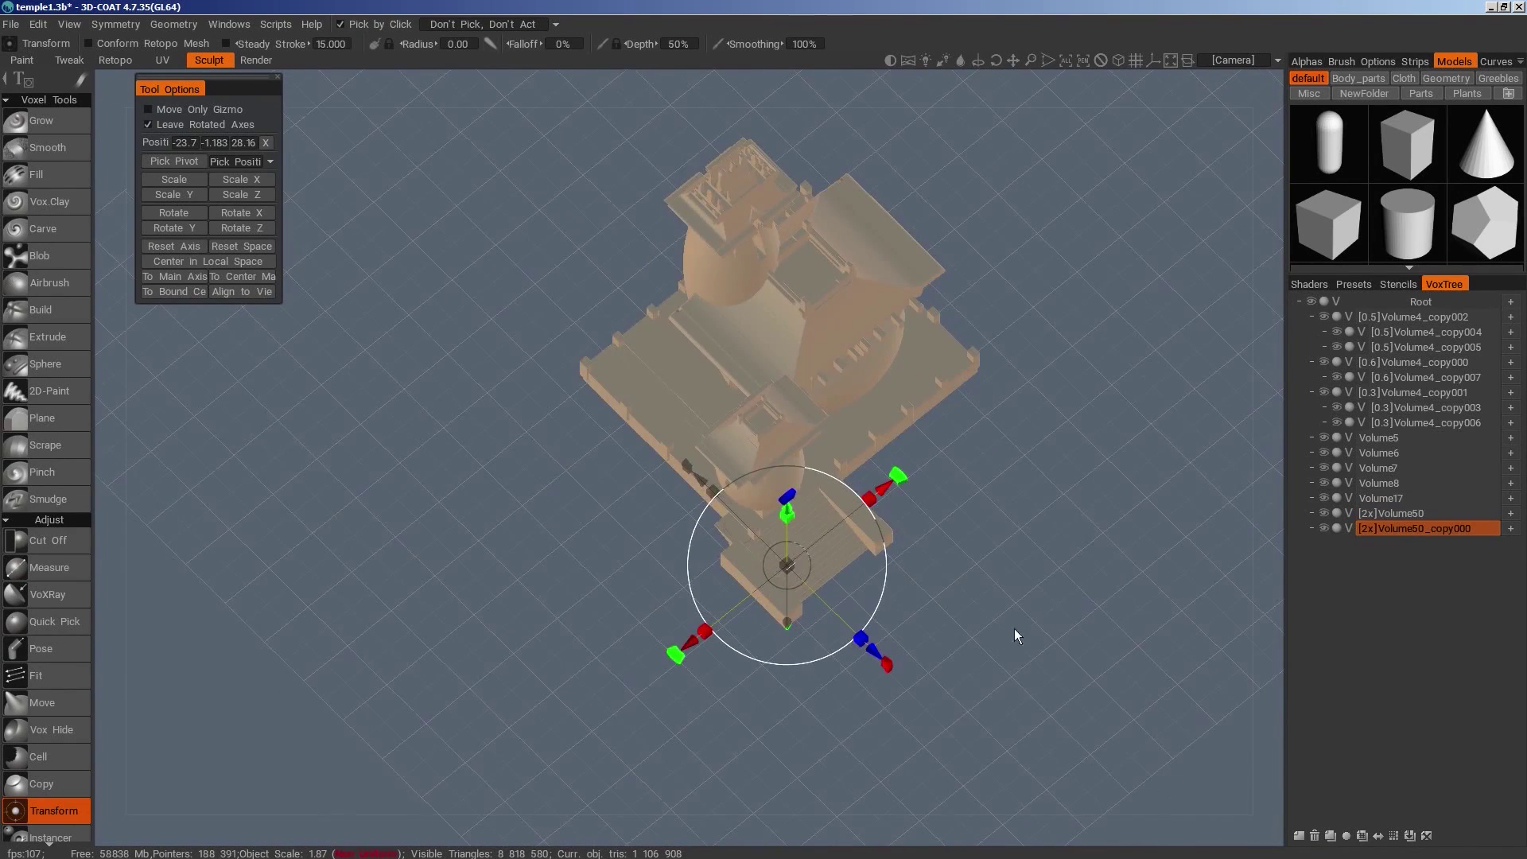
drag(699, 480, 493, 284)
drag(921, 589, 1026, 579)
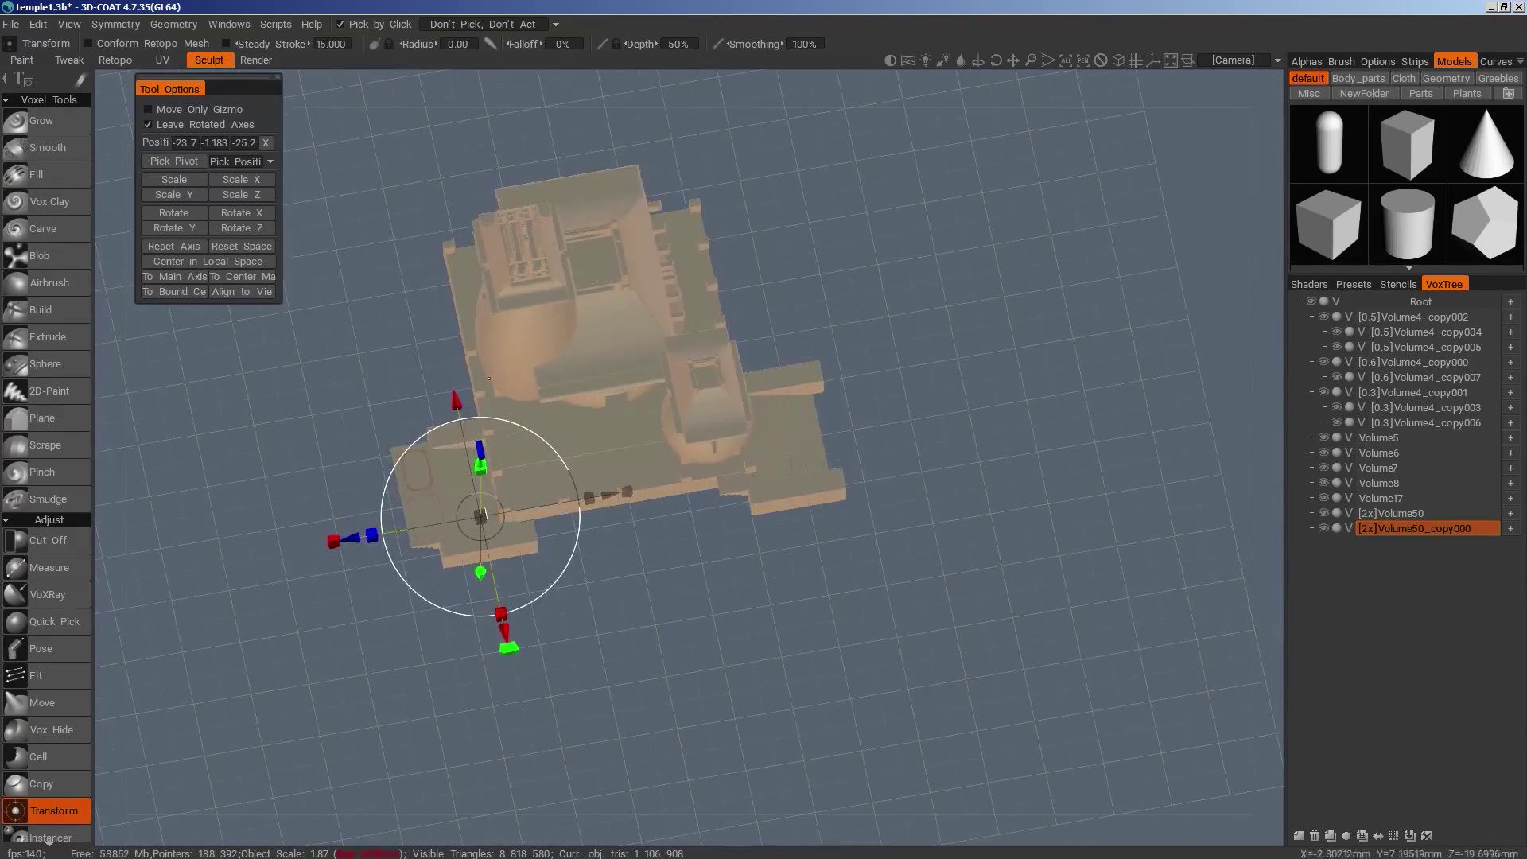
Centre the rear stairs' gizmo on its mass and rotate the copy about the Y axis to face away from the temple
click(239, 278)
click(187, 230)
drag(754, 527, 468, 529)
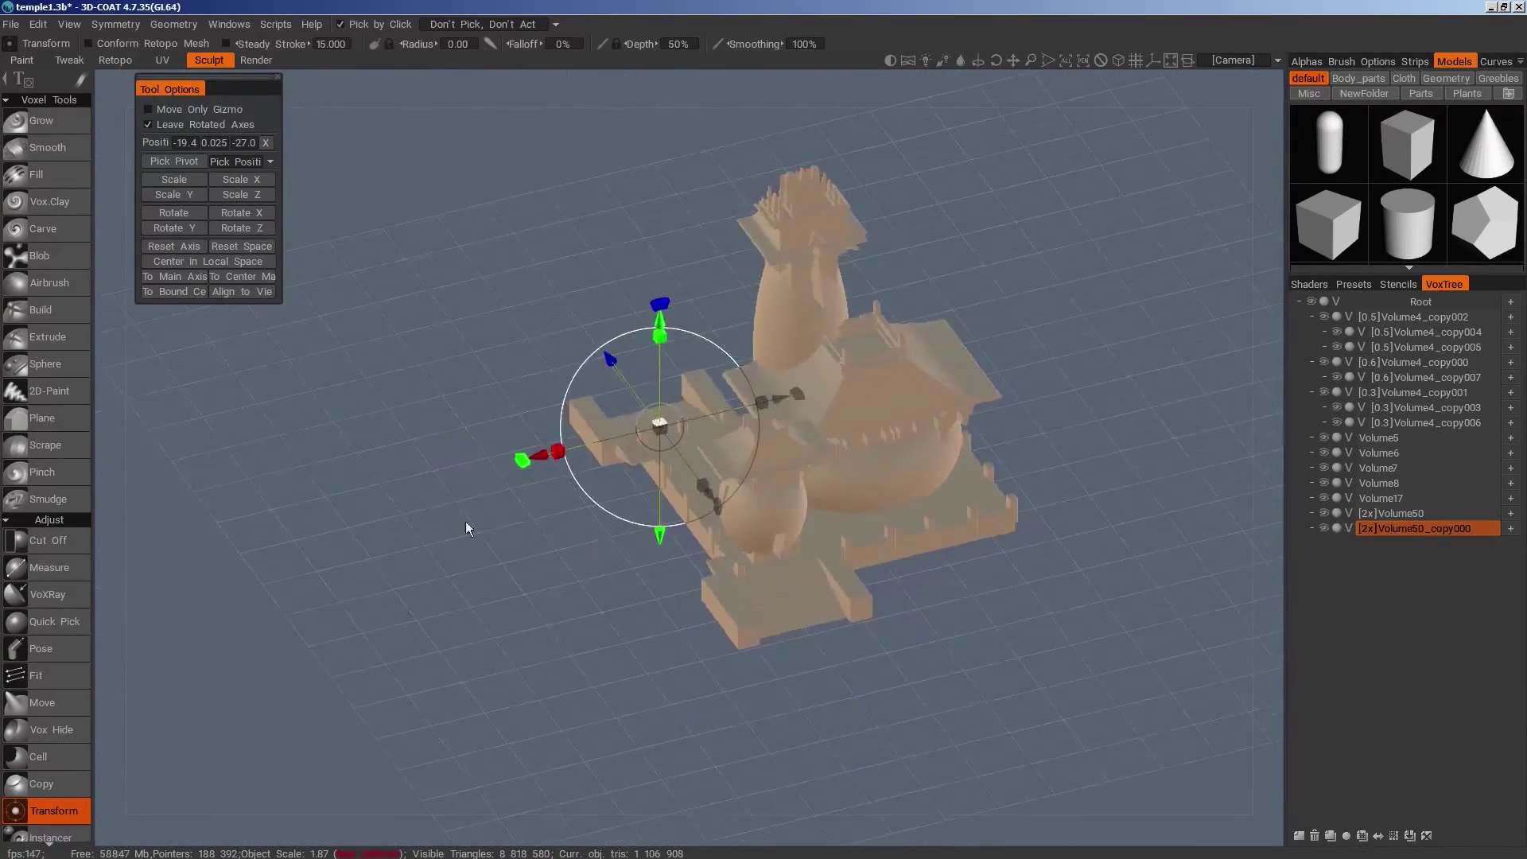
Duplicate the rear stairs and move the new copy beyond the platform's other side to about X 45.3
click(1331, 837)
drag(786, 396, 1114, 320)
drag(1090, 509, 946, 656)
scroll(954, 624, down, 2)
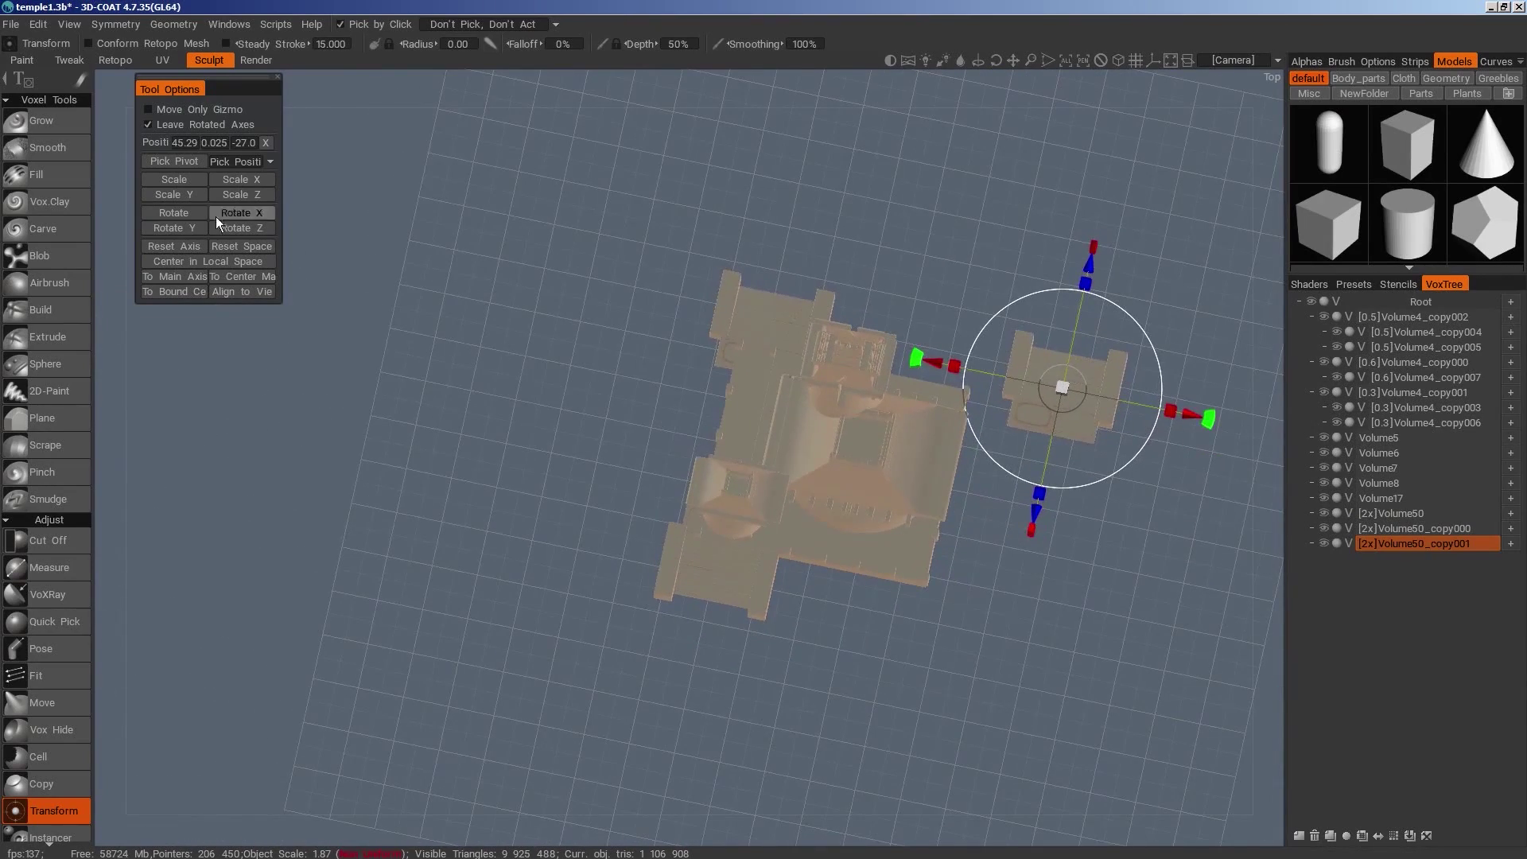
Rotate the new stairs copy 90 degrees about the Y axis
click(191, 228)
text(90)
key(Return)
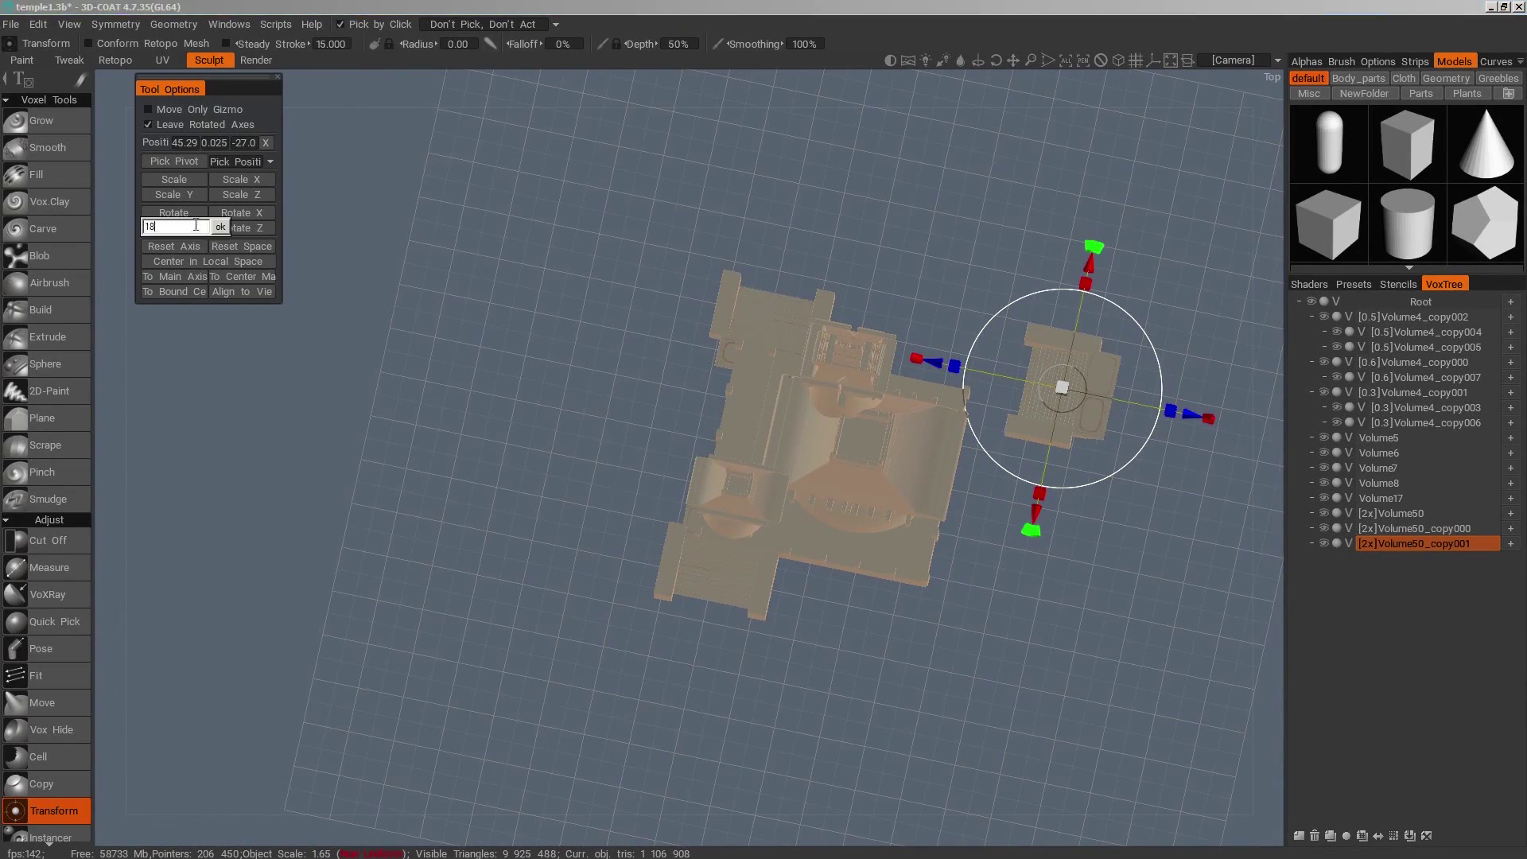
Move the rotated stairs copy against the platform's side, to about X 29.7 and Z 0.8
drag(1088, 267, 903, 557)
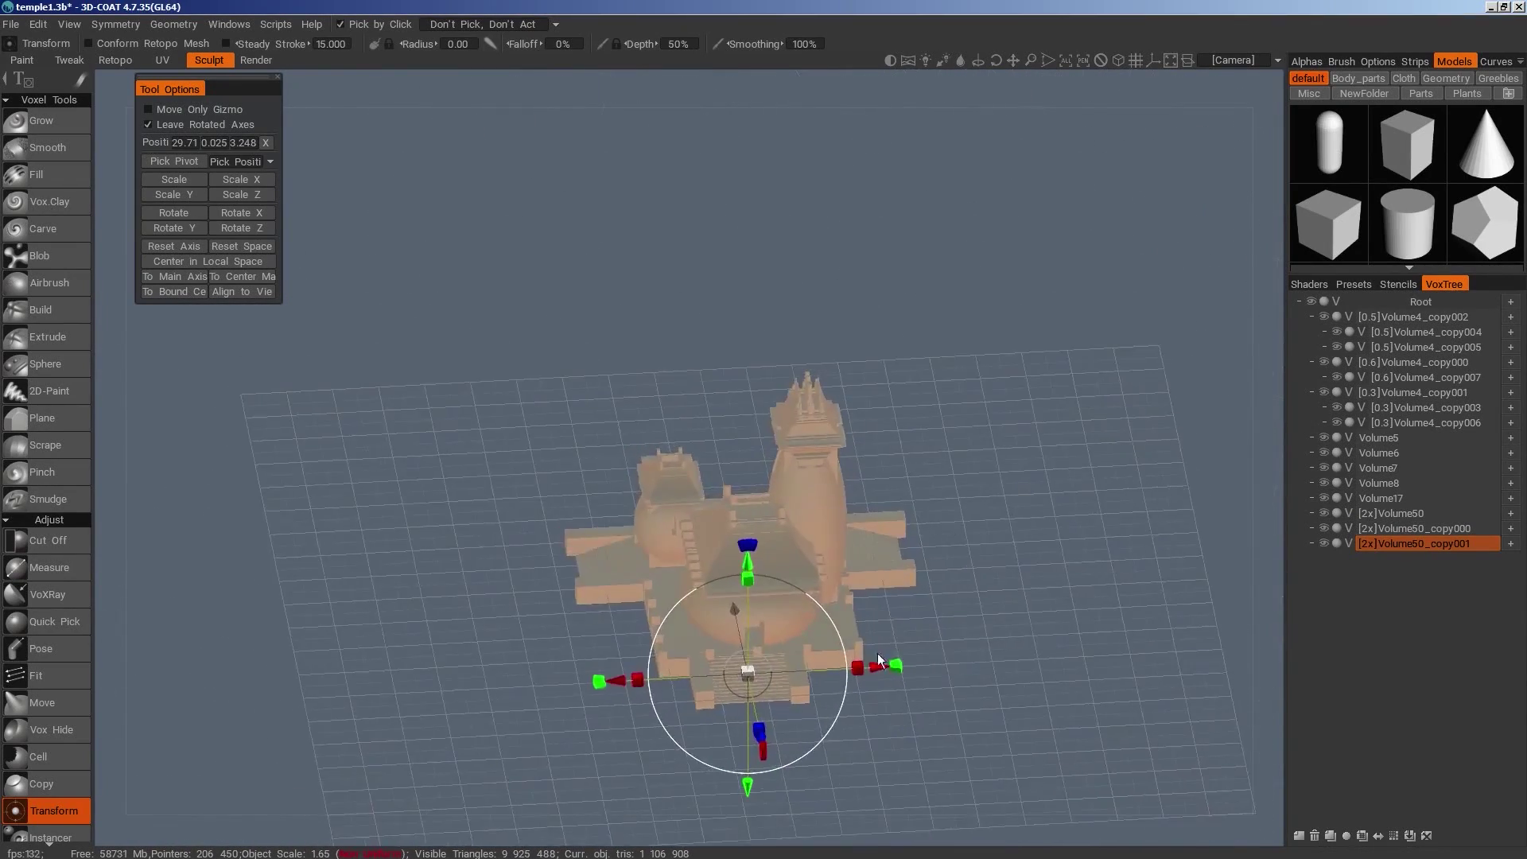
drag(876, 668, 894, 672)
drag(919, 636, 889, 719)
drag(951, 733, 1032, 727)
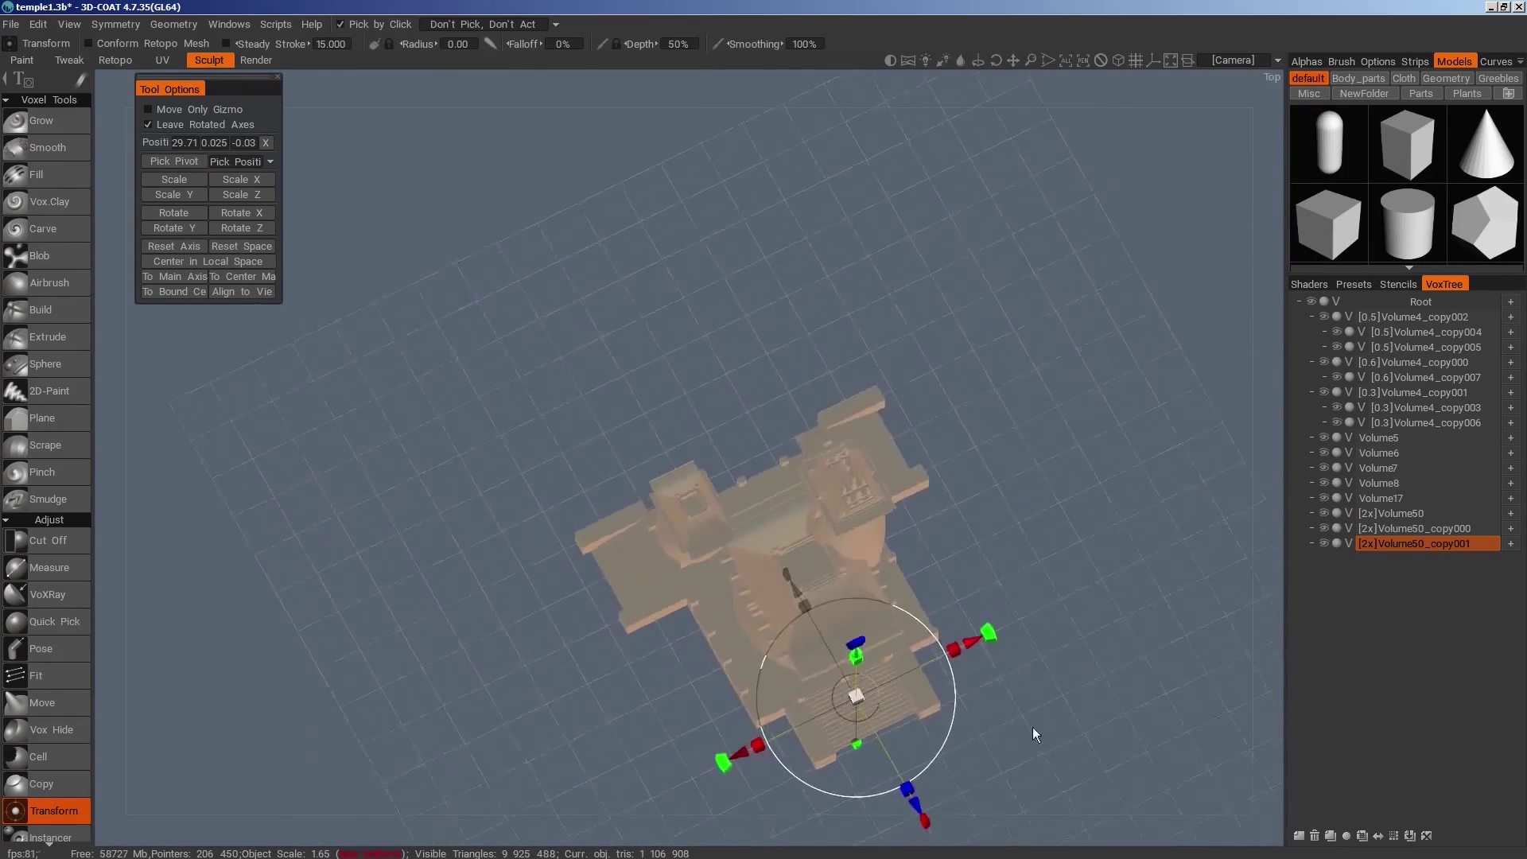
drag(980, 652, 889, 722)
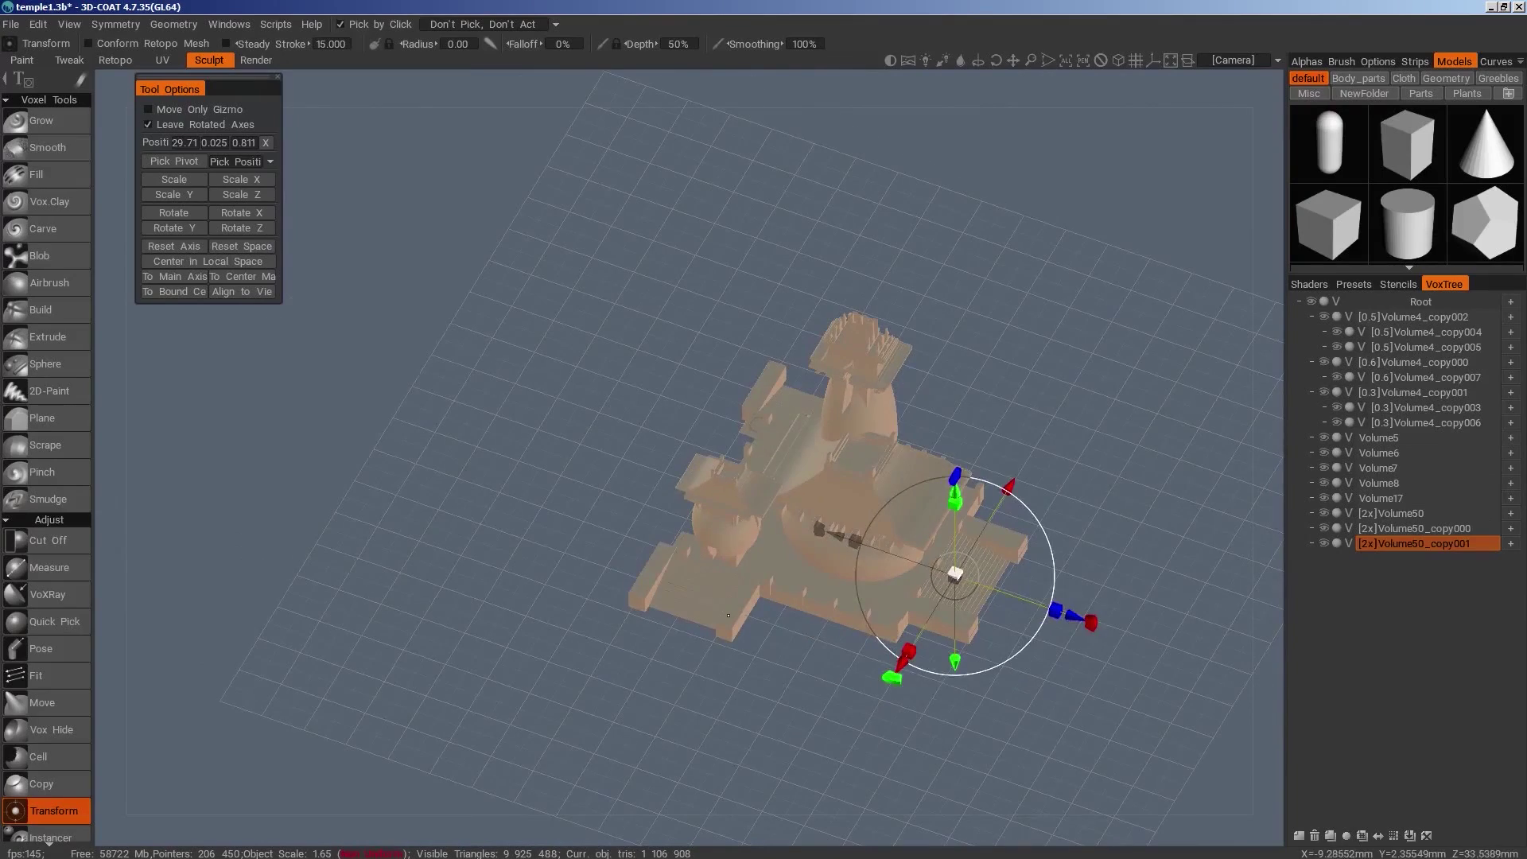
Shift the front stairs to about X -22.2 and the rear stairs to about X -17.8
key(h)
drag(805, 635, 796, 632)
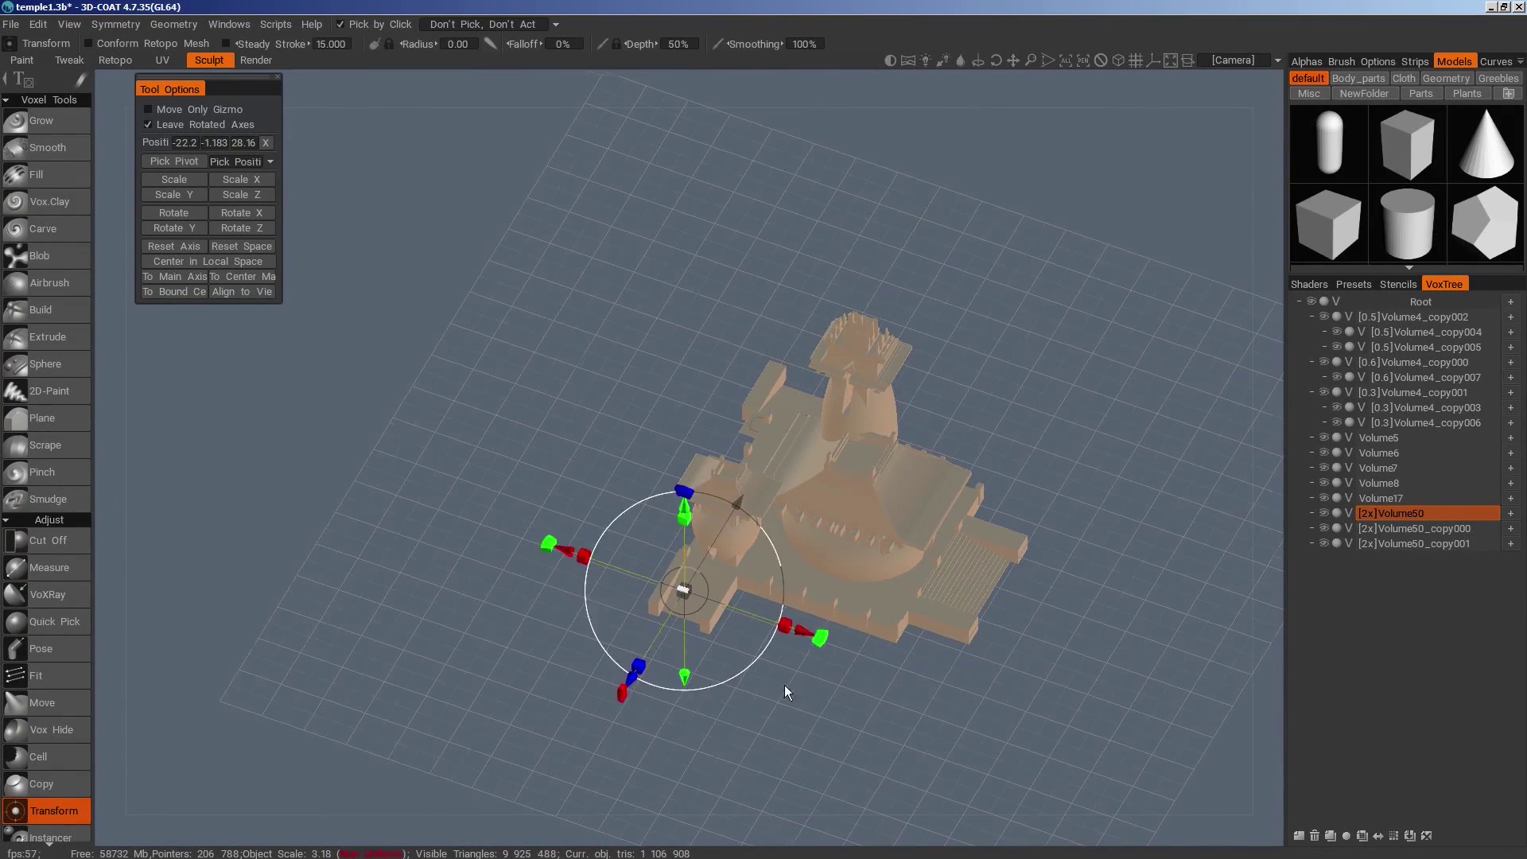
drag(784, 685, 885, 691)
key(h)
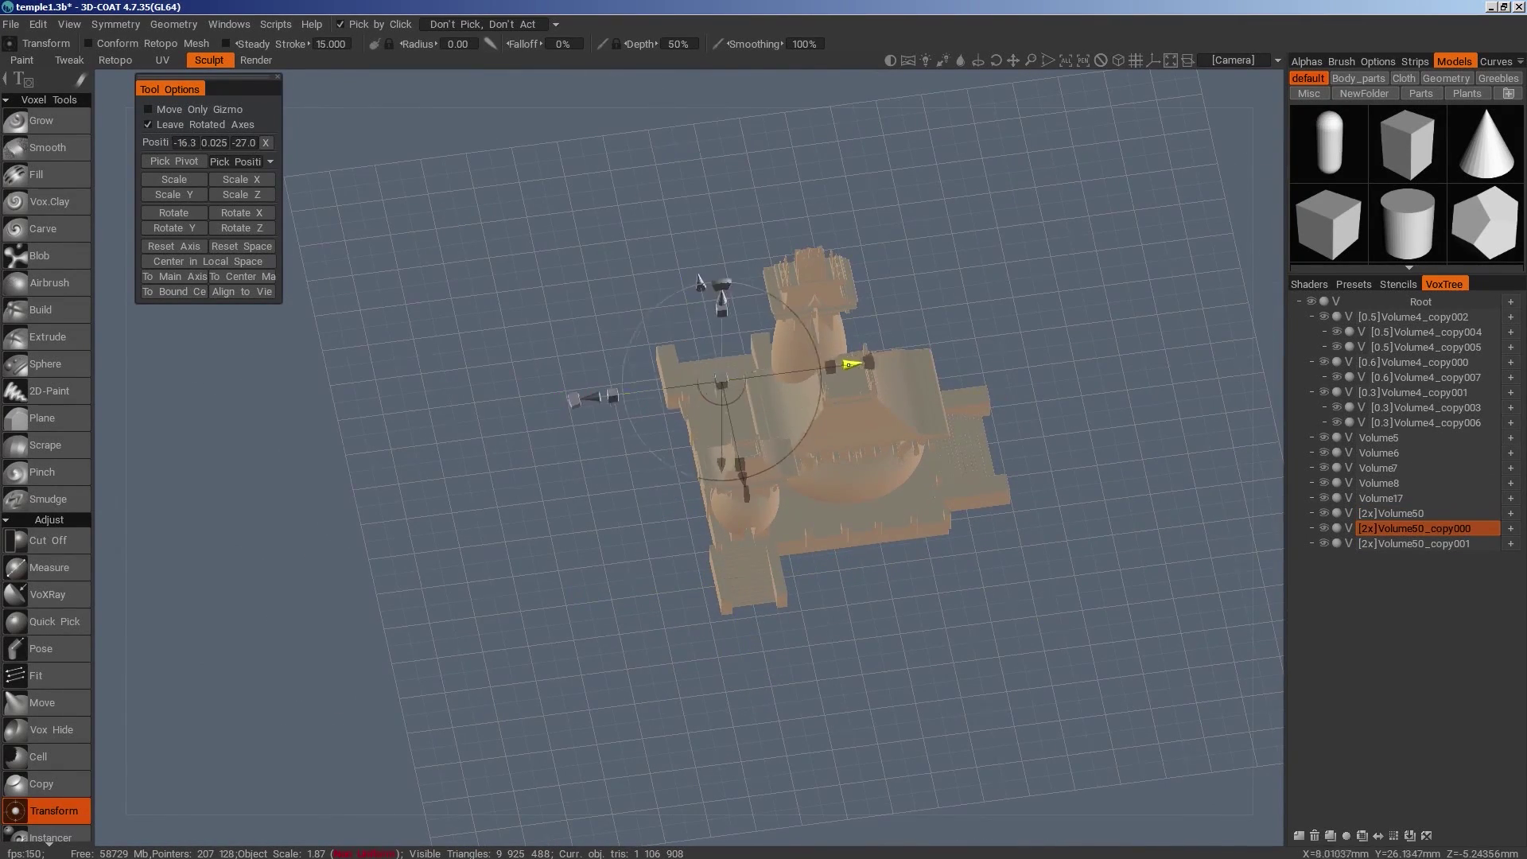
drag(850, 361, 843, 364)
drag(915, 676, 891, 584)
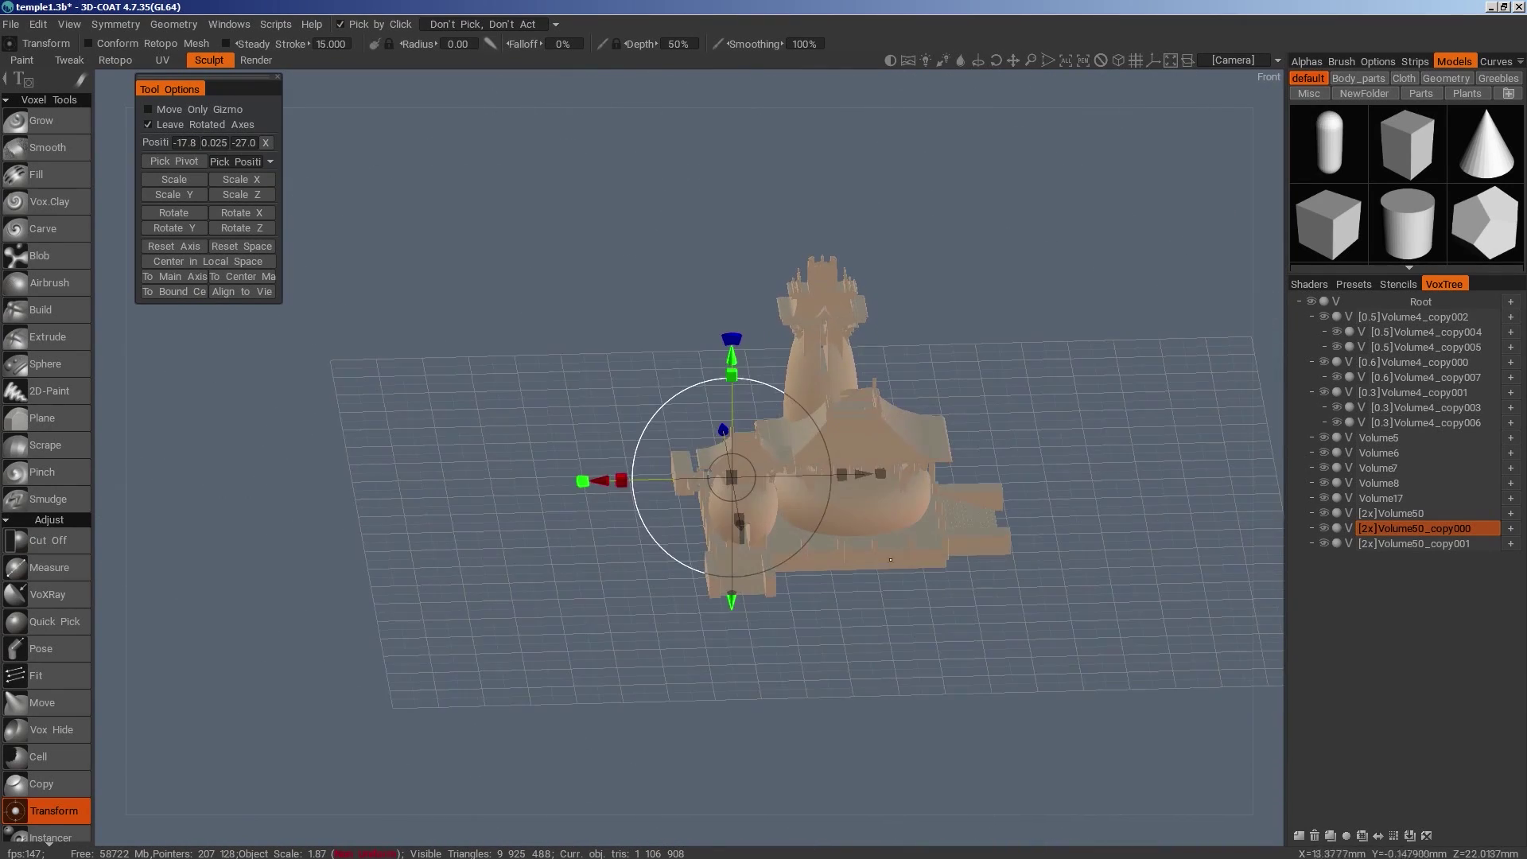
Duplicate Volume8 and shift the copy slightly along the X axis
key(h)
click(1331, 836)
drag(948, 486, 939, 487)
mouse_move(939, 668)
mouse_down()
mouse_move(944, 584)
mouse_move(1089, 678)
mouse_move(940, 602)
mouse_move(964, 723)
mouse_move(943, 688)
mouse_move(943, 587)
mouse_move(1054, 596)
mouse_up()
Rescale the Volume8 copy slightly with the Transform tool
key(space)
click(843, 366)
key(e)
mouse_move(1090, 213)
mouse_down()
mouse_move(604, 525)
mouse_move(570, 564)
mouse_up()
alt+drag(938, 616, 732, 424)
key(space)
click(639, 366)
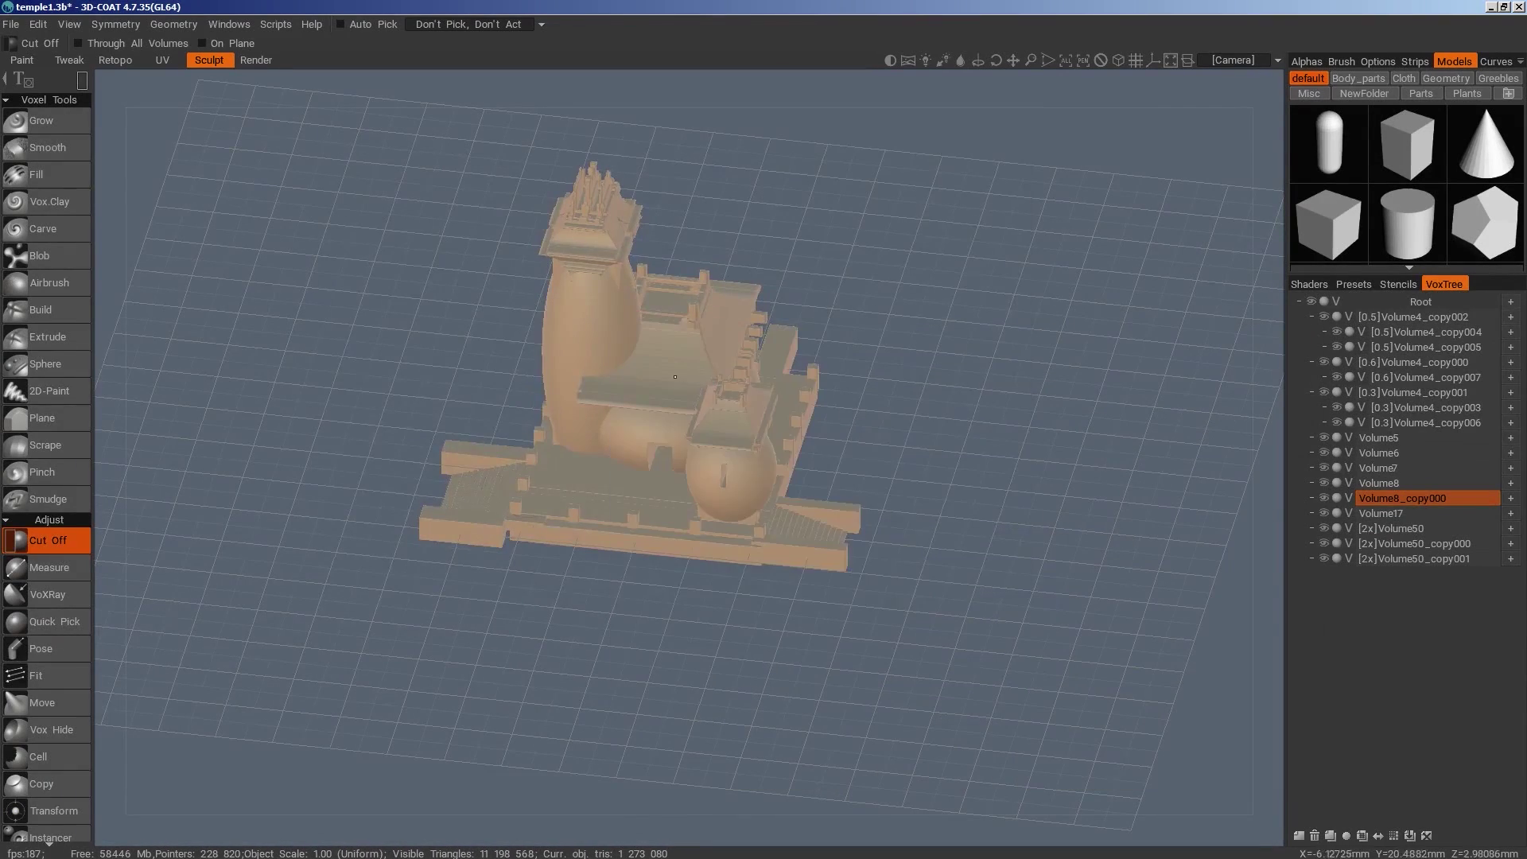
drag(652, 335, 653, 312)
alt+drag(856, 489, 1137, 594)
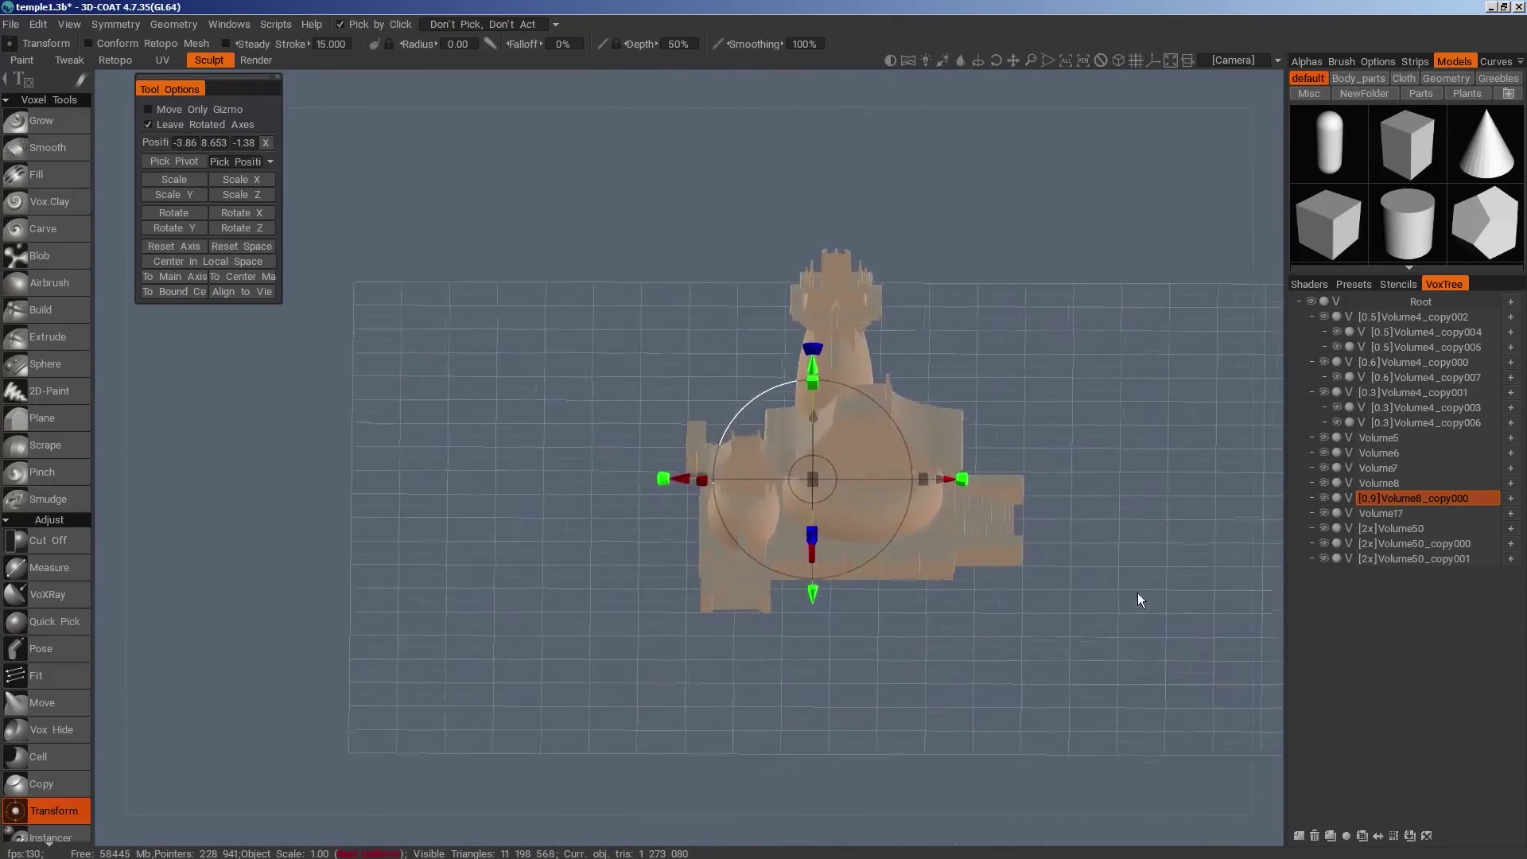
scroll(1113, 597, up, 2)
Shift the front stairs along the X axis to about -20.8
key(h)
alt+drag(851, 692, 888, 609)
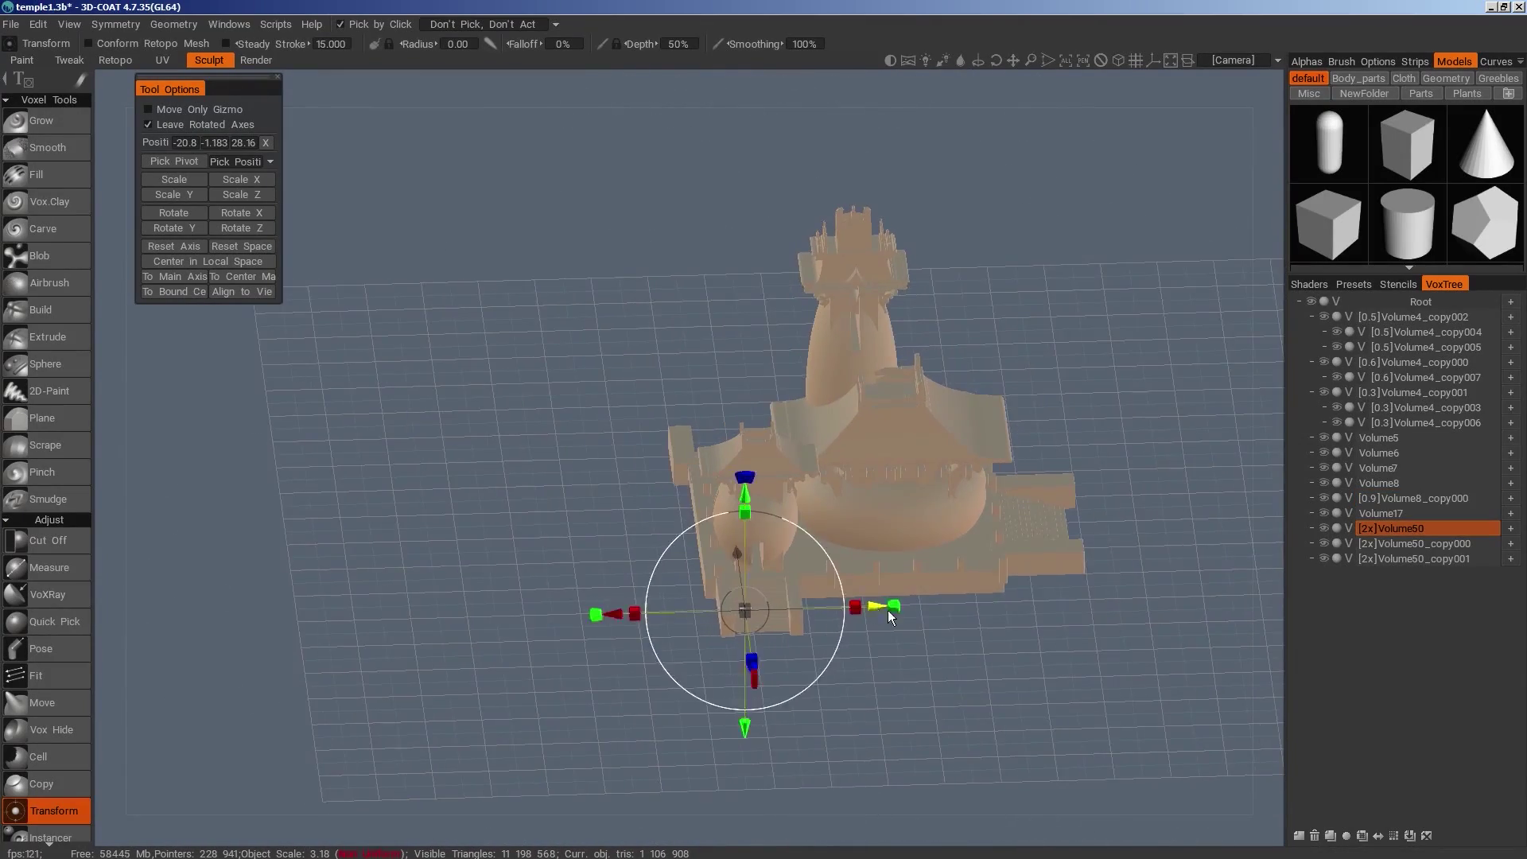
alt+drag(923, 673, 1095, 669)
Cut off the parts of Volume17 on the platform edge where the stairs meet the platform
key(h)
key(space)
click(390, 425)
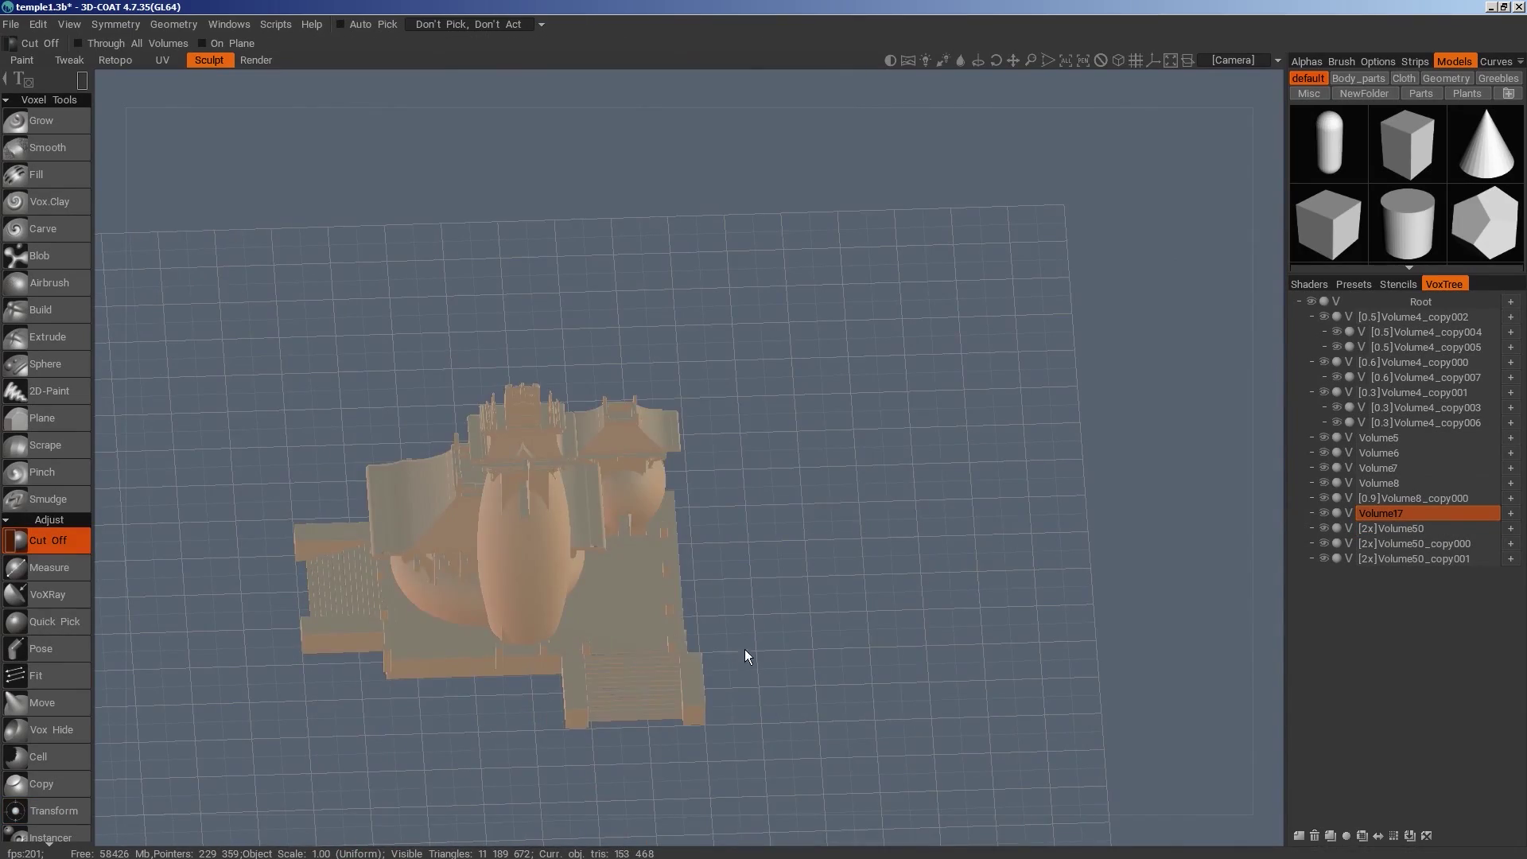
drag(744, 649, 875, 761)
drag(739, 682, 879, 517)
Start an ellipsoid primitive in a new volume near the front stairs, sized about 2.4 × 7.6 × 2.6
key(space)
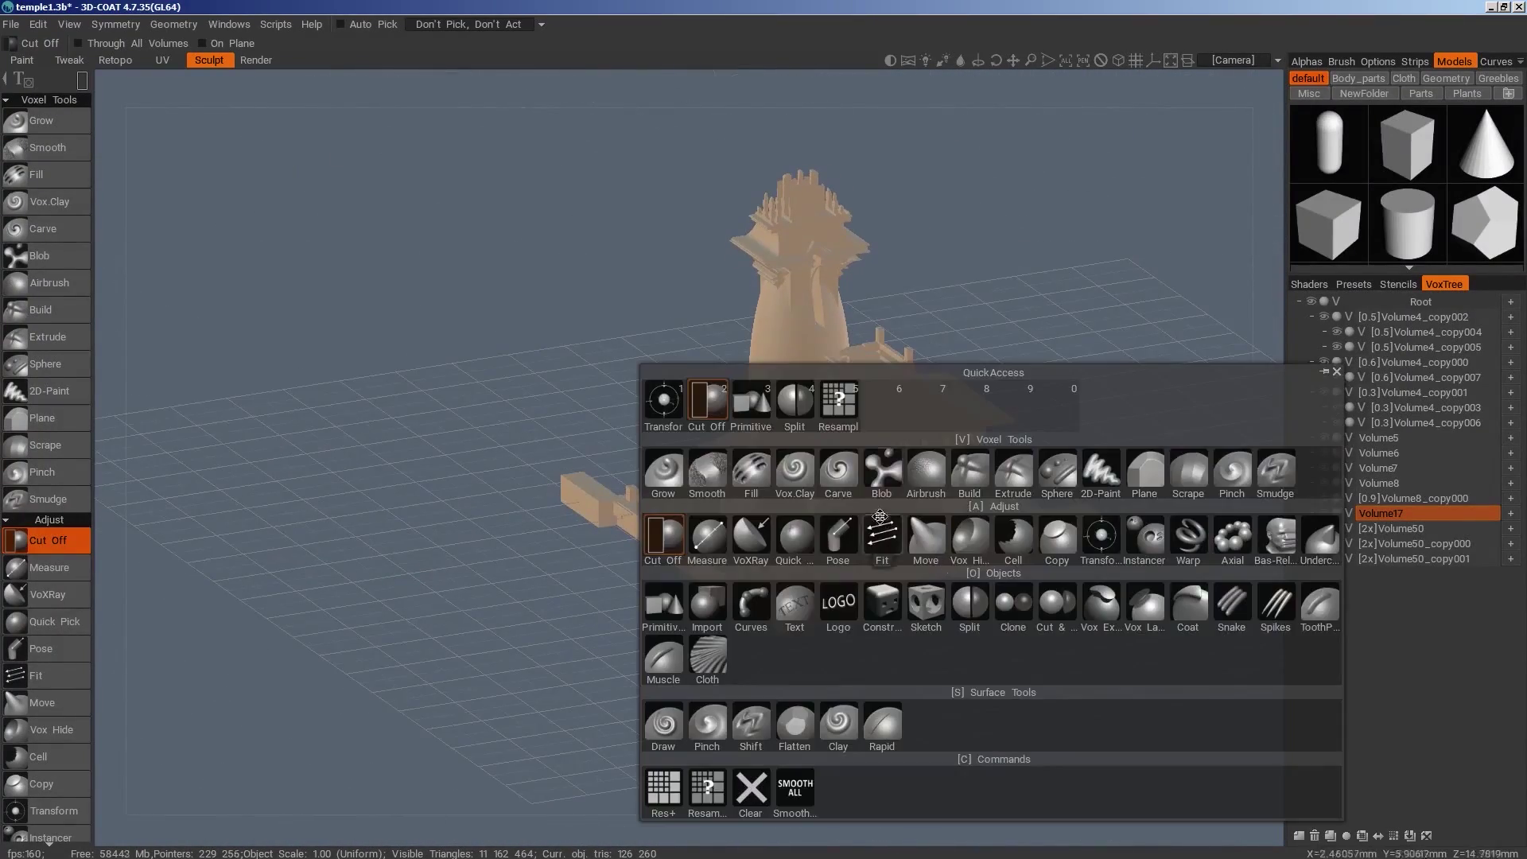
click(751, 403)
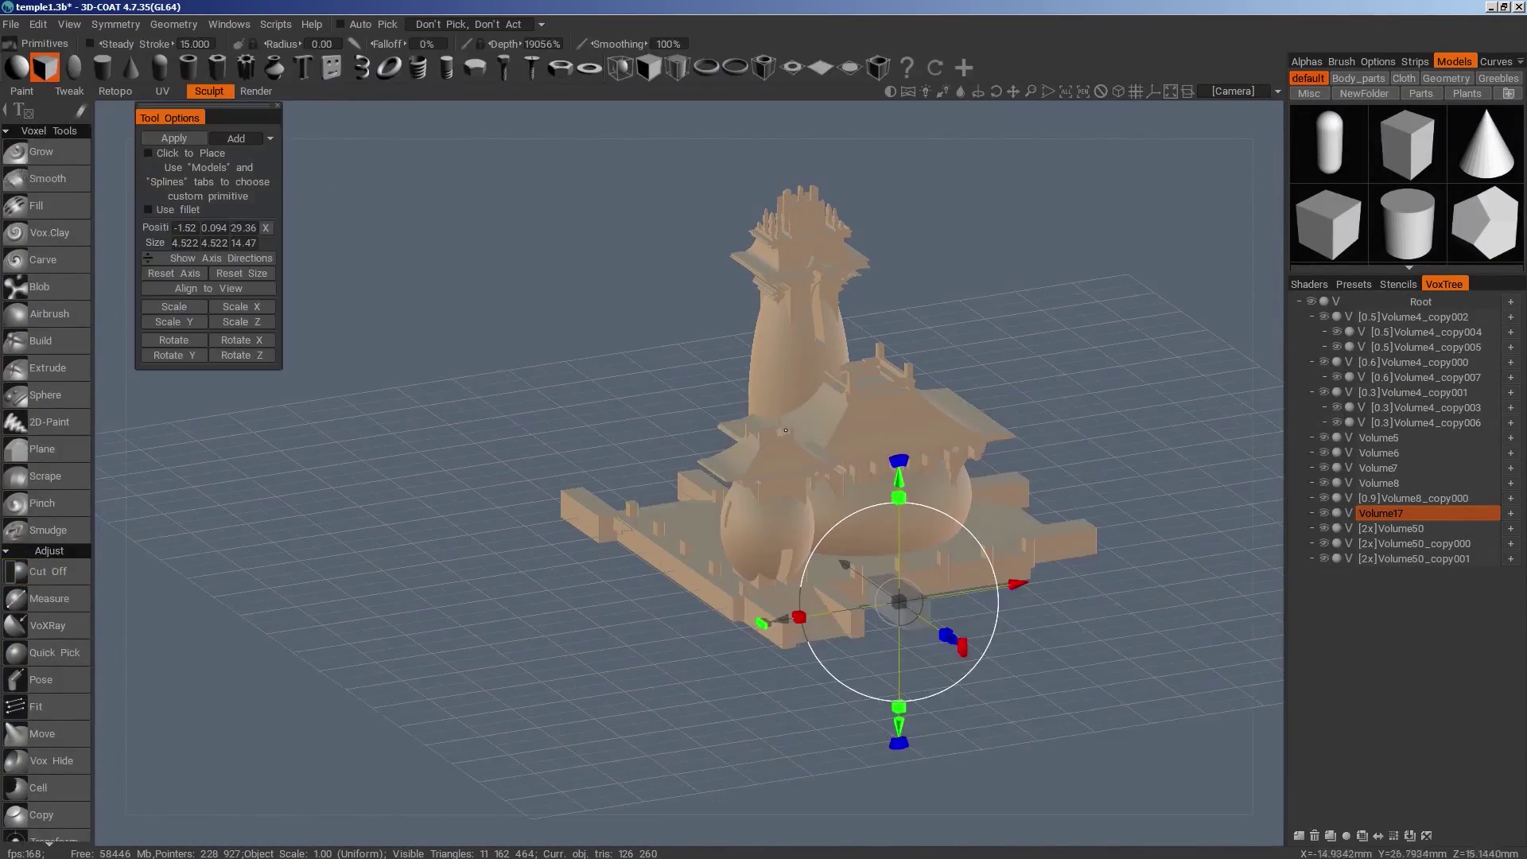
click(71, 66)
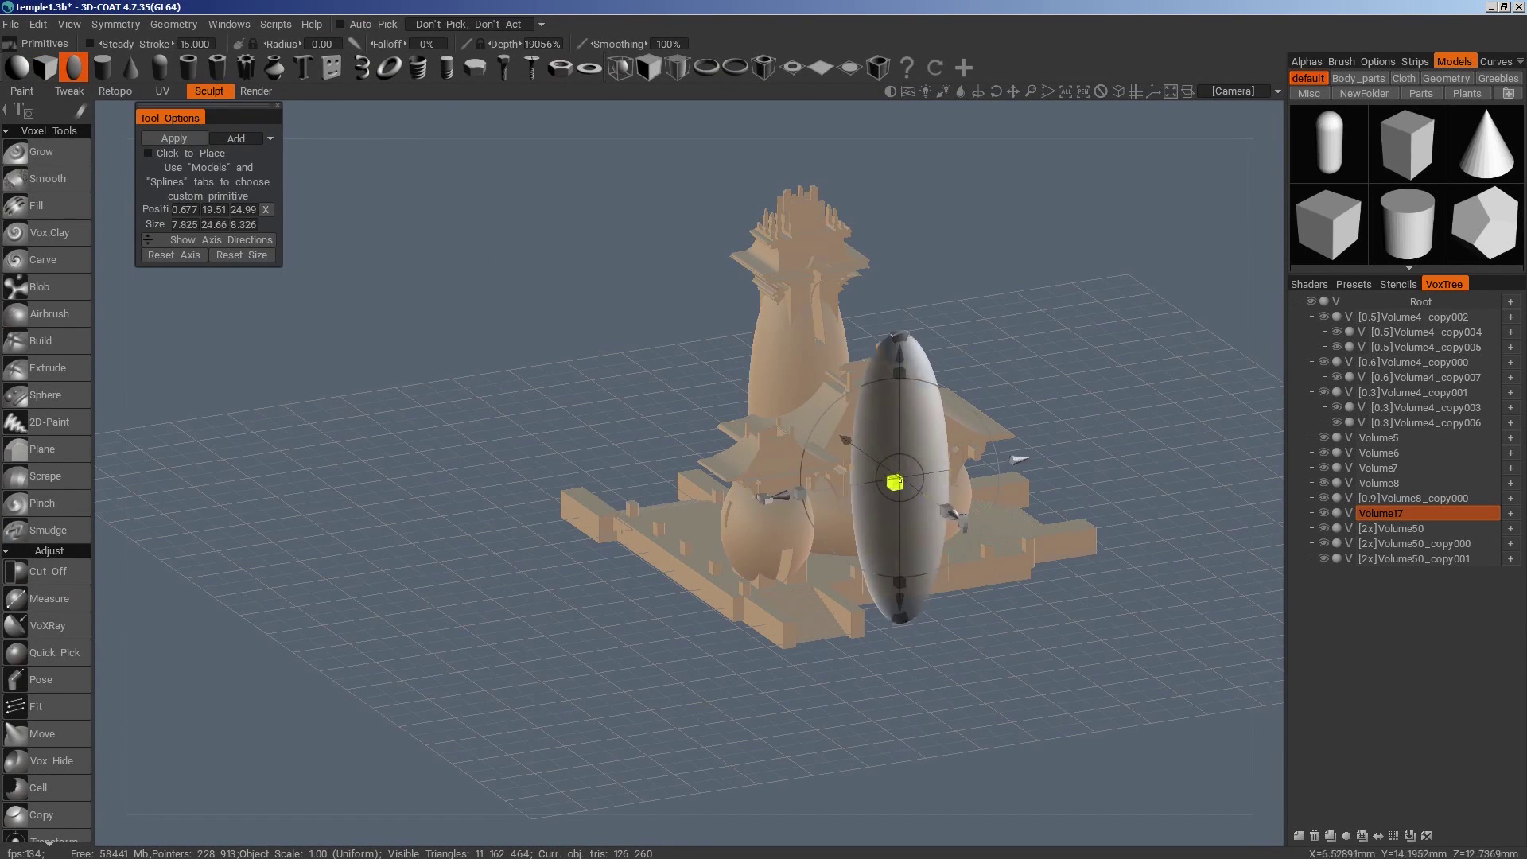
drag(899, 481, 900, 696)
click(1299, 836)
drag(1022, 560, 1000, 746)
drag(906, 639, 928, 684)
drag(983, 548, 961, 556)
drag(1000, 646, 1050, 422)
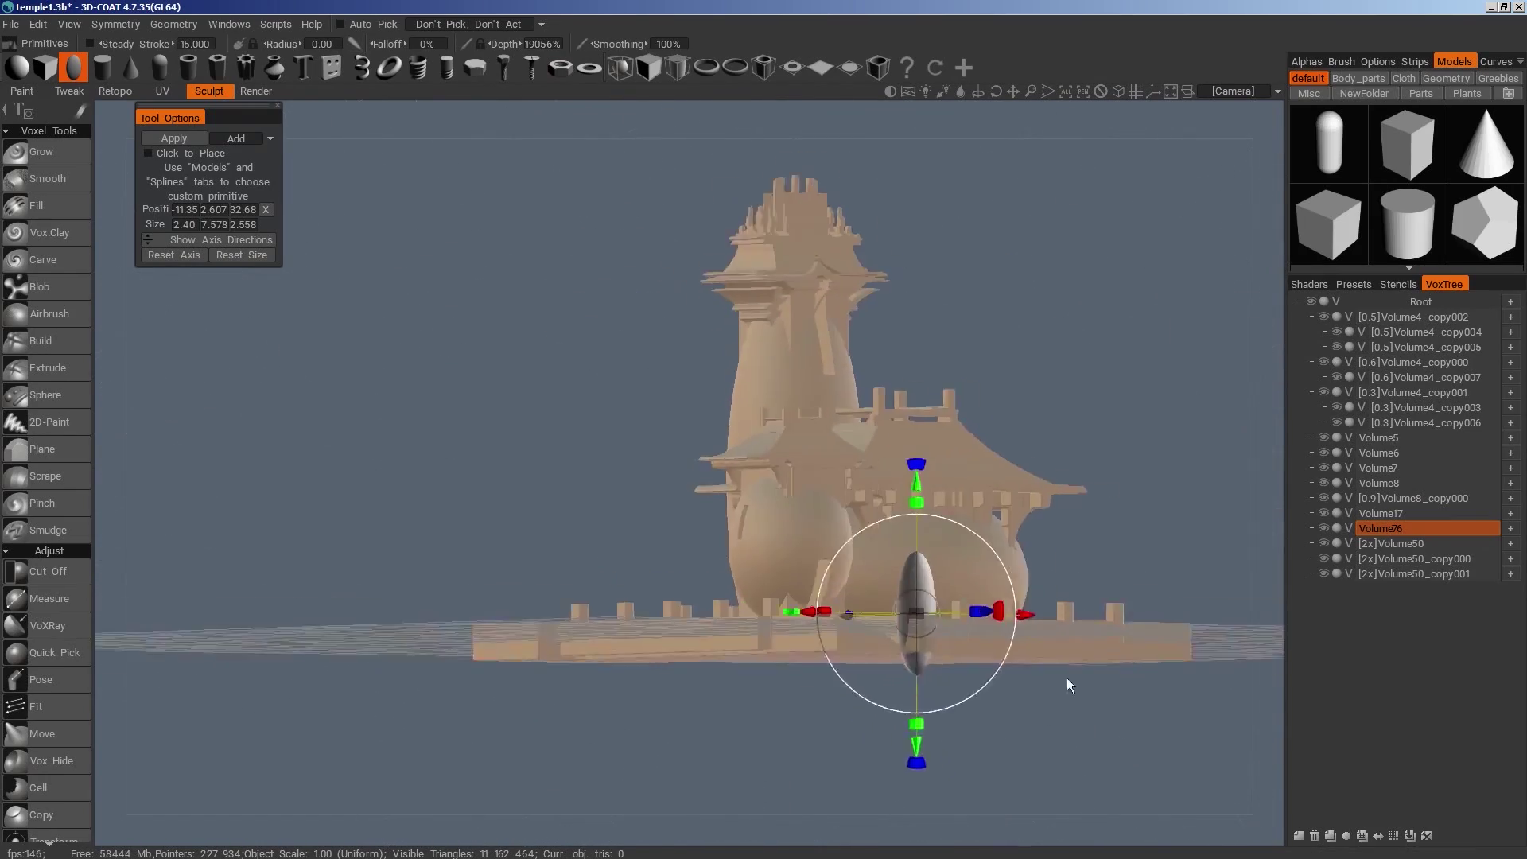
Move the ellipsoid to the front stairs' outer wall end near X -24.6, Z 35.6 and shrink it to about 2.1 × 6.7 × 2.3
drag(1067, 678, 826, 648)
drag(682, 747, 680, 754)
drag(783, 704, 844, 579)
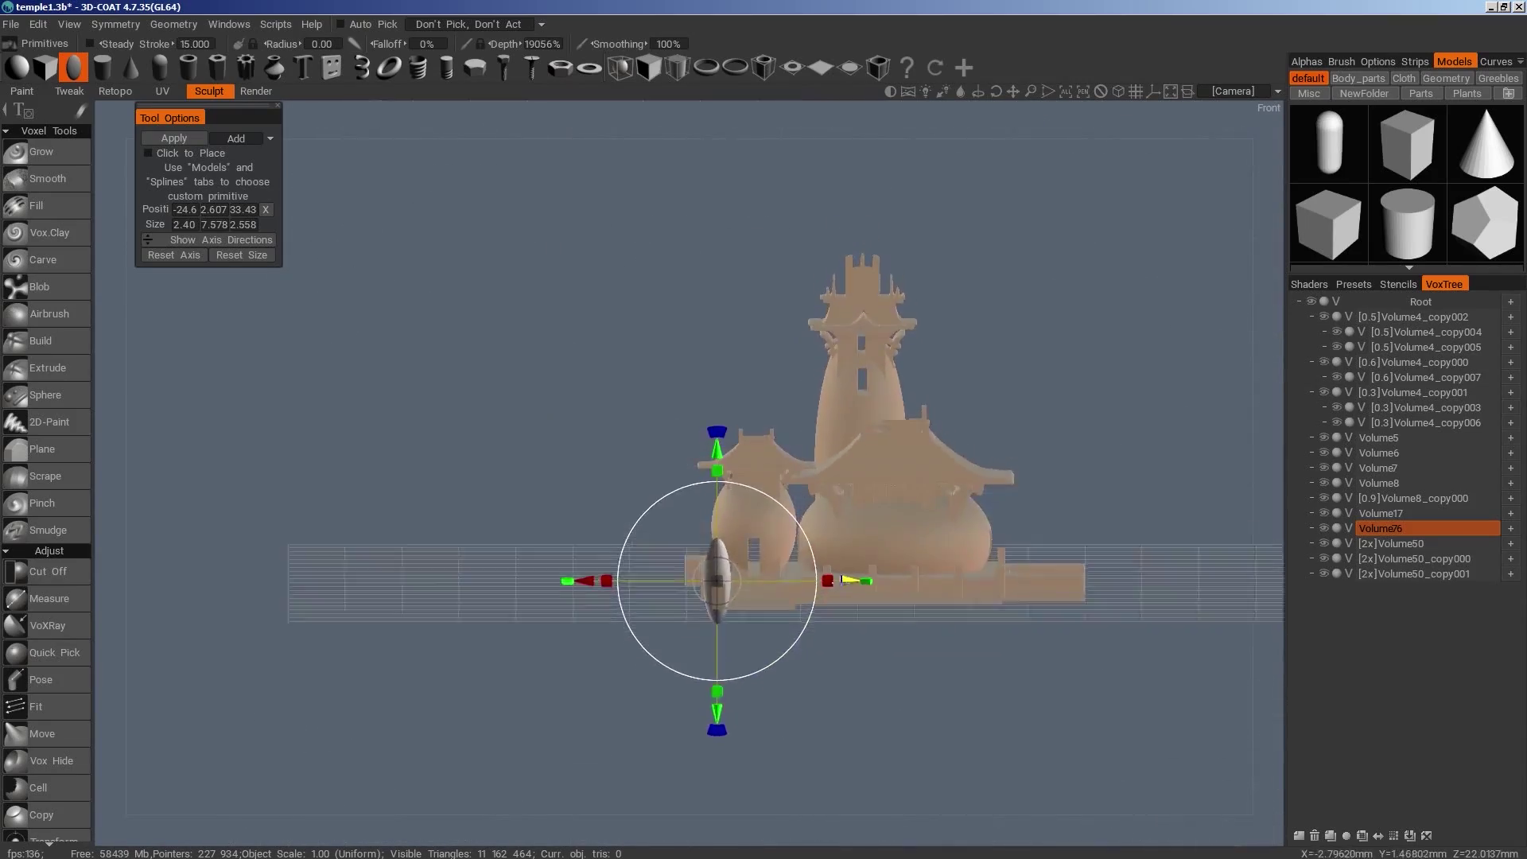
scroll(845, 581, up, 4)
drag(740, 801, 740, 783)
drag(914, 637, 1070, 686)
drag(981, 643, 1000, 648)
drag(1004, 684, 945, 555)
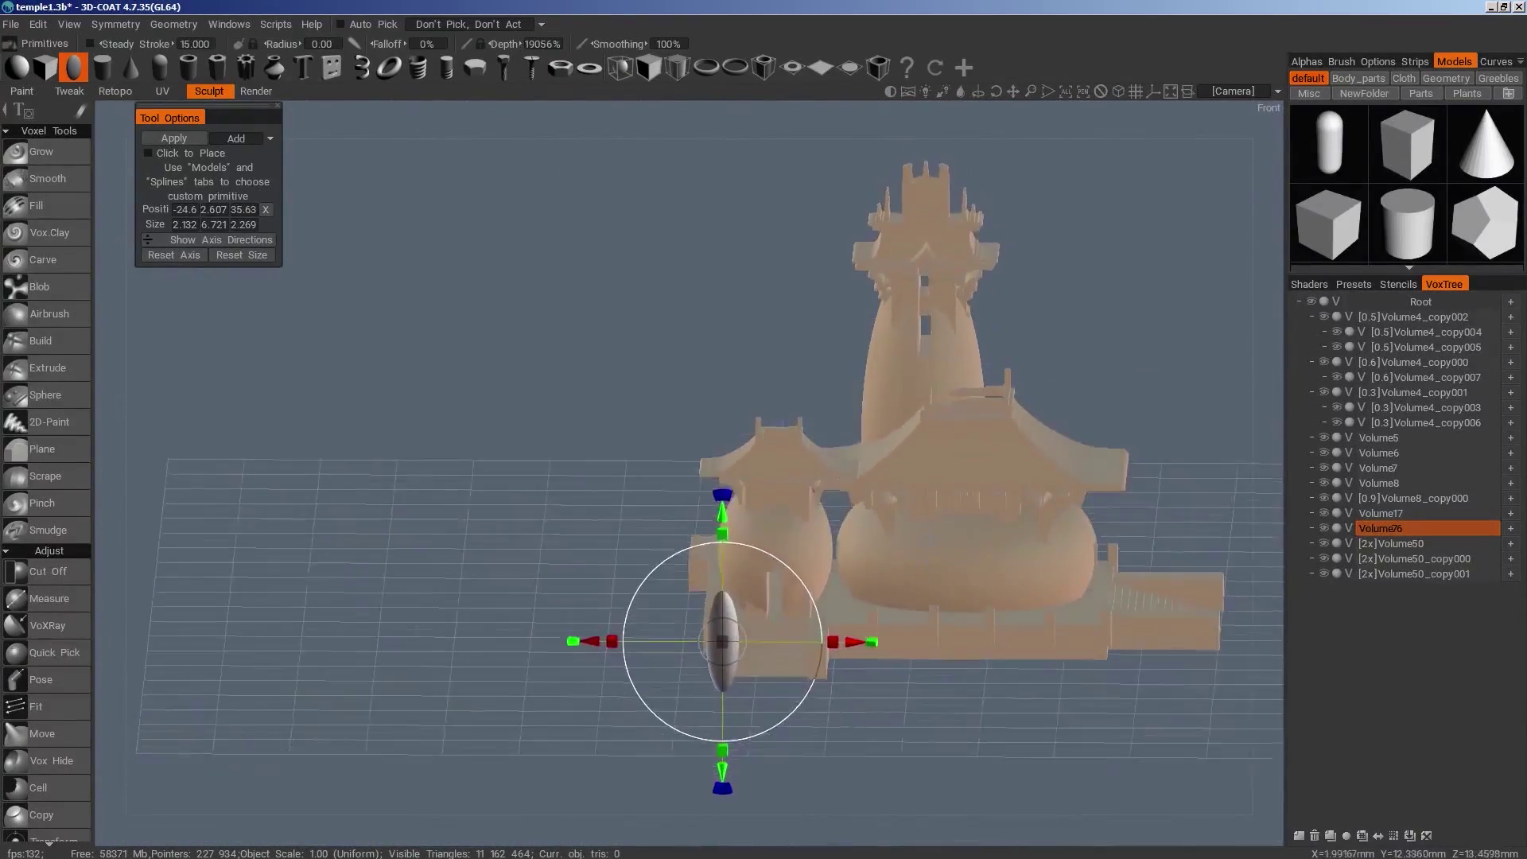
Add the ellipsoid to the front stairs' outer wall and a smaller one, about 1.2 × 3.7 × 1.2, to the opposite wall end
drag(931, 676, 692, 815)
drag(855, 782, 1108, 808)
key(Return)
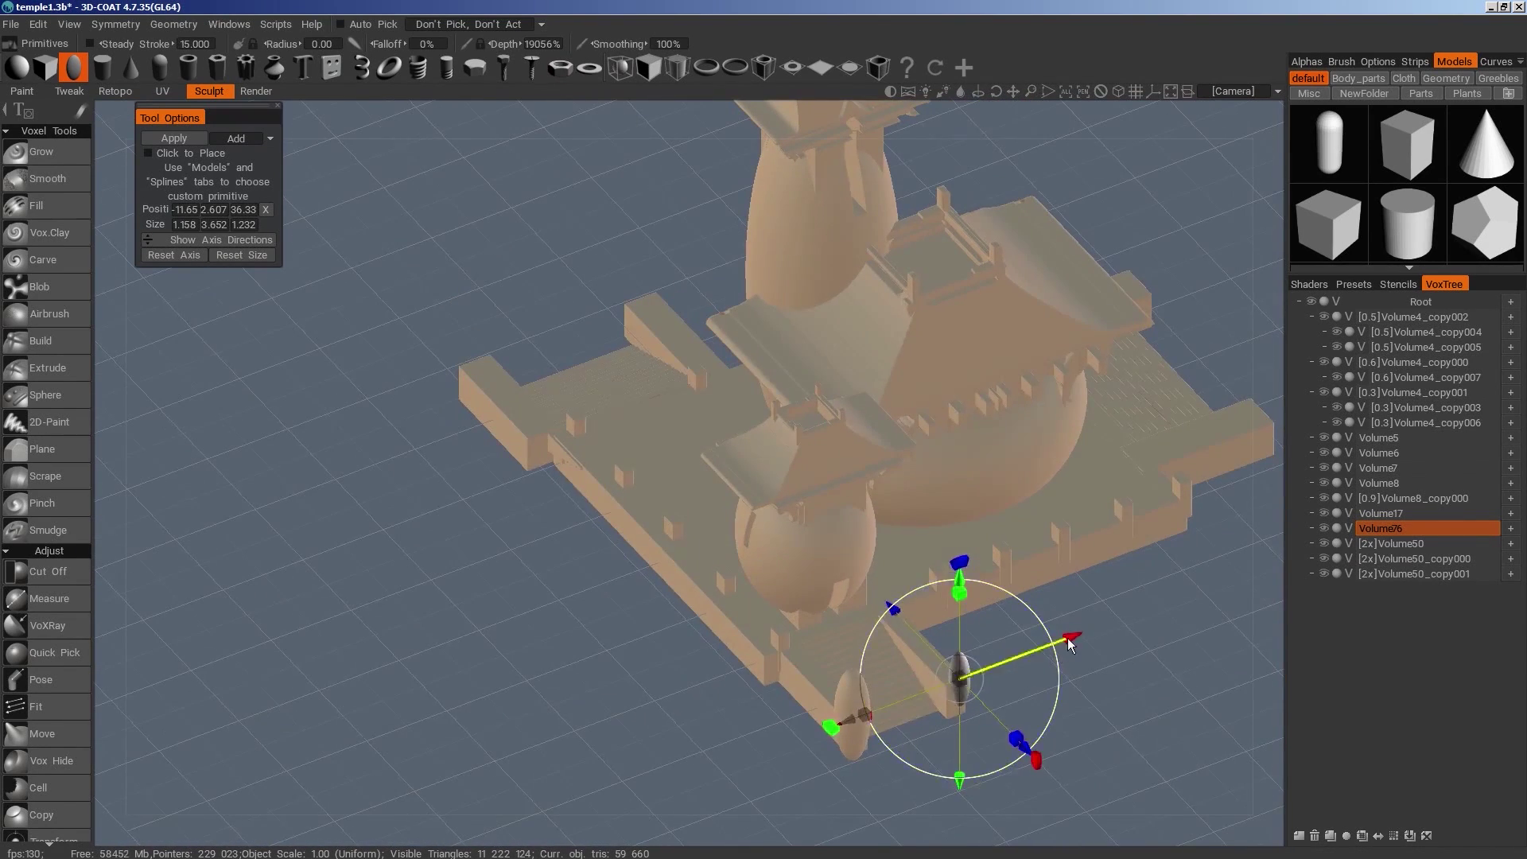
Move the ellipsoid back across the front stairs towards the platform corner and flatten it into a rounder shape
drag(1067, 638, 852, 710)
drag(676, 681, 641, 695)
drag(754, 567, 754, 602)
drag(754, 652, 840, 674)
drag(755, 568, 754, 609)
drag(1114, 646, 1130, 784)
Place the rounded ellipsoid on the platform corner at about X -26.3, Y 4.1, Z 21.2, sized about 2.7 × 3.2 × 2.9
drag(652, 673, 667, 666)
drag(807, 717, 800, 706)
drag(750, 560, 750, 546)
drag(1042, 784, 915, 636)
drag(800, 654, 814, 661)
drag(855, 753, 1104, 832)
drag(905, 606, 891, 605)
drag(994, 677, 795, 795)
drag(641, 624, 652, 621)
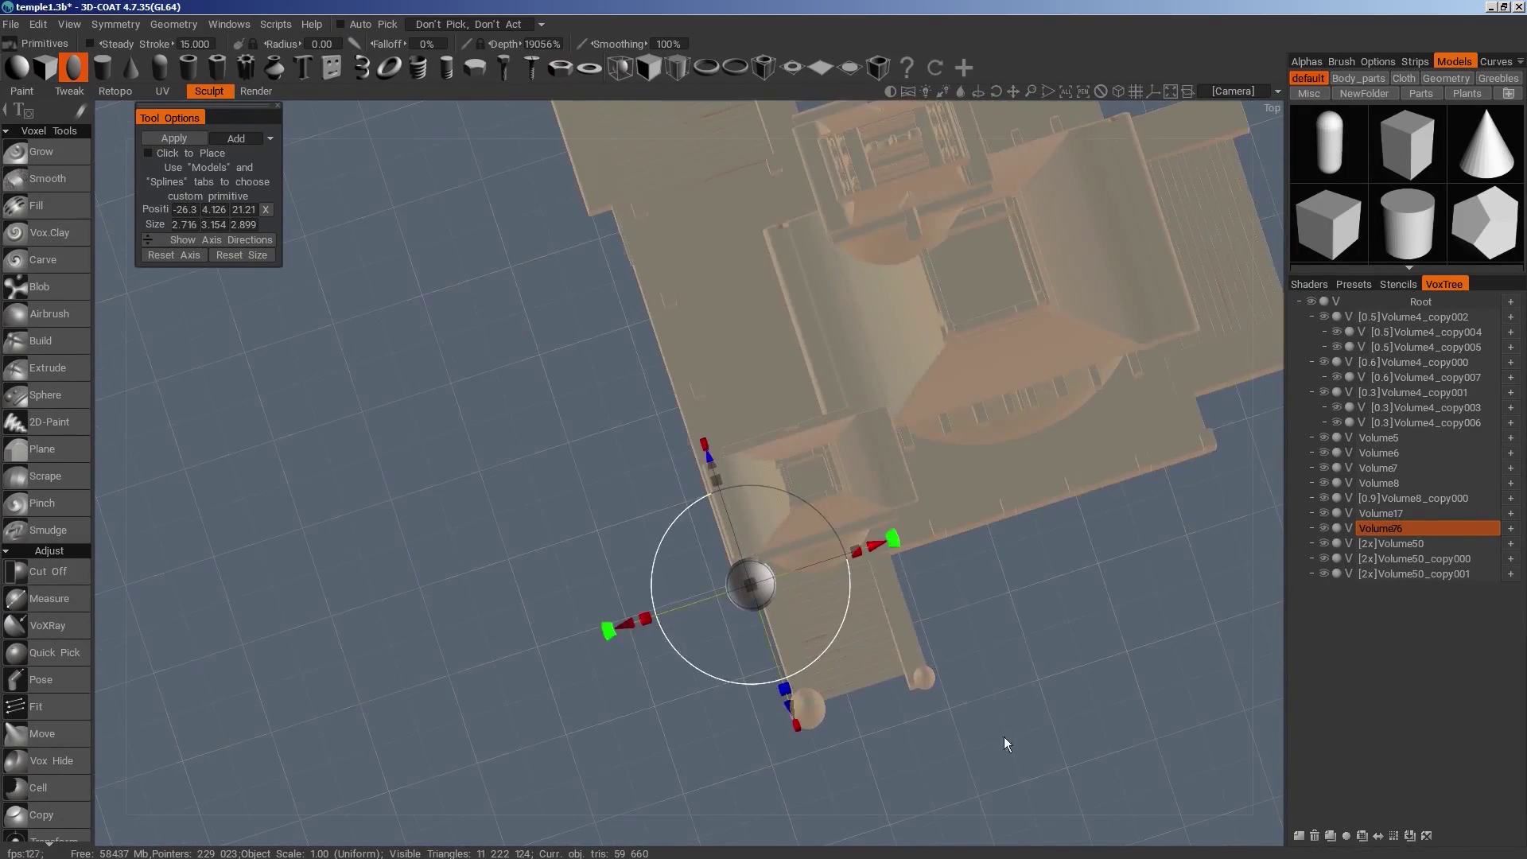
Lower the corner ellipsoid to about Y 1.7 and resize it to about 3.4 × 2.8 × 3.6
drag(1004, 736, 1042, 549)
drag(772, 517, 772, 547)
drag(772, 627, 786, 623)
drag(774, 496, 775, 520)
drag(1106, 572, 1022, 777)
Try adding the corner ellipsoid and moving the primitive along the platform's front to about X 5.9
key(Return)
drag(829, 686, 1116, 719)
scroll(779, 742, down, 2)
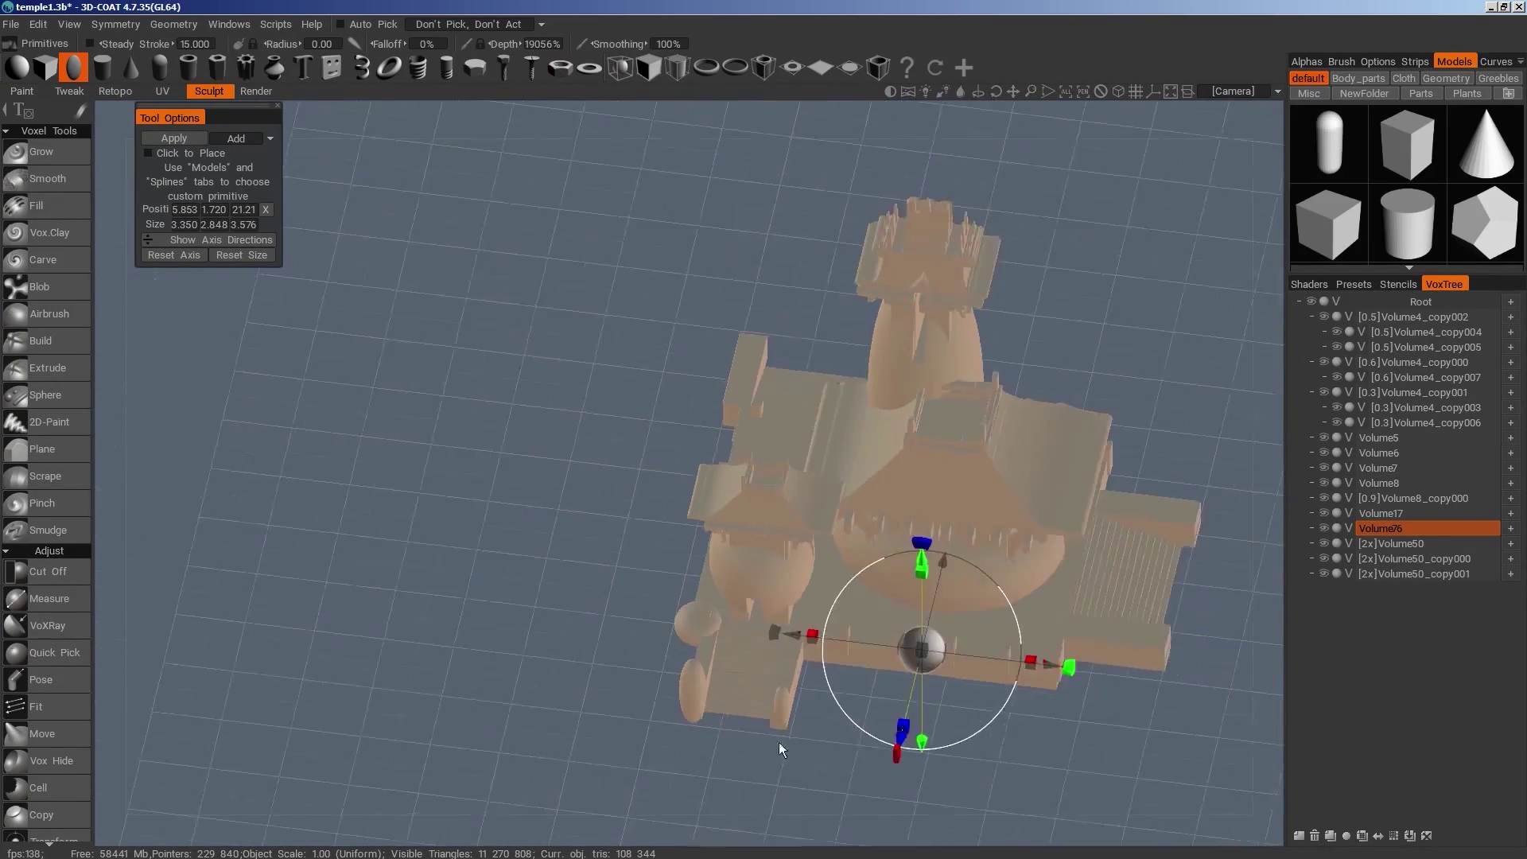
drag(780, 743, 843, 722)
key(ctrl+z)
key(ctrl+z)
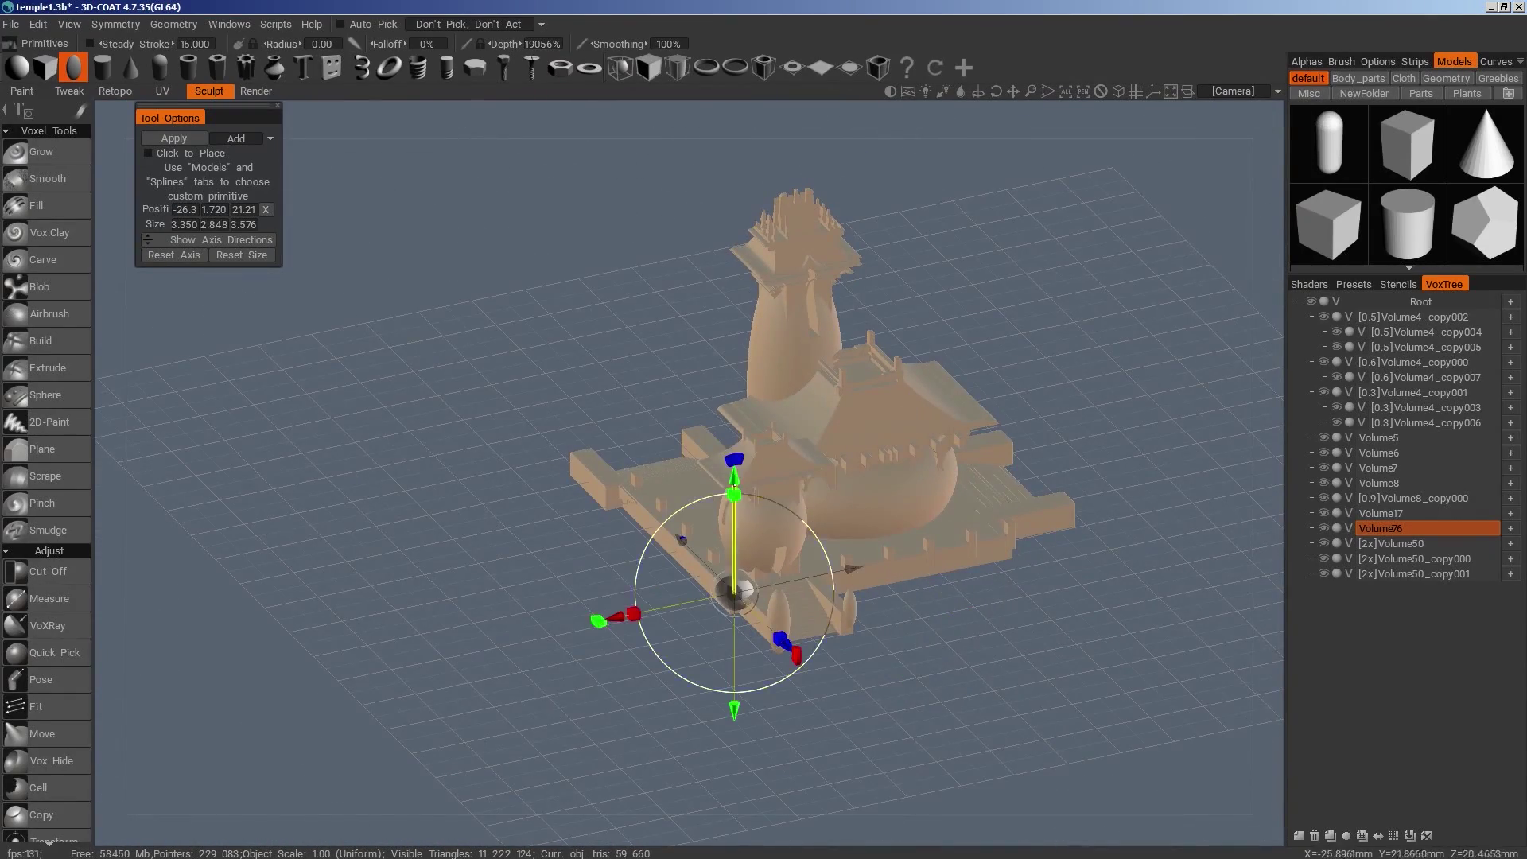
Adjust the corner ellipsoid vertically and add it to the volume
drag(735, 486, 733, 464)
drag(923, 686, 819, 673)
drag(694, 460, 695, 466)
key(Return)
Move the rounded ellipsoid along the platform's front edge to the corner beside the side stairs
drag(823, 595, 1113, 627)
drag(1139, 673, 1054, 752)
drag(1054, 557, 1022, 604)
drag(875, 647, 897, 635)
drag(995, 700, 1074, 651)
drag(888, 633, 893, 646)
Fine-tune the rounded ellipsoid on the corner beside the side stairs and add it to the volume
drag(924, 584, 938, 590)
mouse_move(984, 700)
mouse_down()
mouse_move(991, 622)
mouse_move(961, 704)
mouse_up()
drag(1038, 604, 1024, 603)
drag(904, 498, 905, 509)
mouse_move(987, 693)
mouse_down()
mouse_move(840, 614)
mouse_move(1031, 700)
mouse_move(981, 705)
mouse_up()
key(Return)
Move the ellipsoid to the side stairs' rear wall near X 37.2, Z -11.5 and stretch it to about 8.9 high
drag(915, 580, 999, 489)
drag(971, 689, 909, 689)
drag(858, 748, 879, 803)
drag(952, 695, 910, 703)
drag(845, 629, 845, 569)
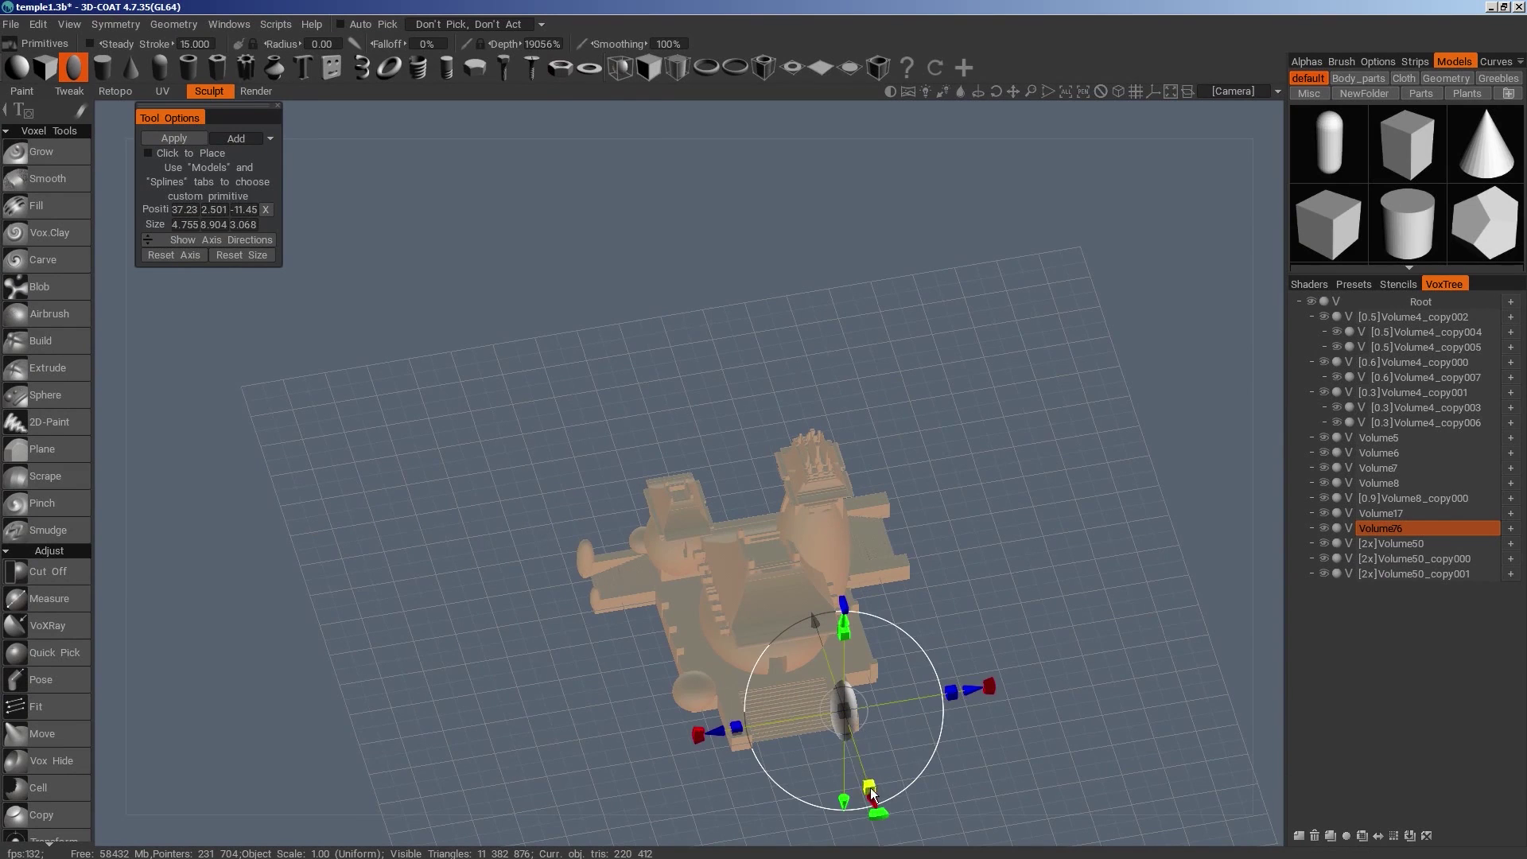
Narrow the ellipsoid to about 2.1 × 7.6 × 2.0 and add it at about X 39.1, Y 5.5, Z -13.7
drag(872, 794, 861, 751)
drag(738, 727, 815, 720)
drag(845, 634, 845, 607)
drag(972, 673, 981, 671)
drag(883, 782, 886, 790)
drag(982, 765, 1108, 687)
mouse_move(988, 435)
mouse_down()
mouse_move(988, 458)
mouse_move(988, 435)
mouse_up()
drag(1101, 590, 1036, 695)
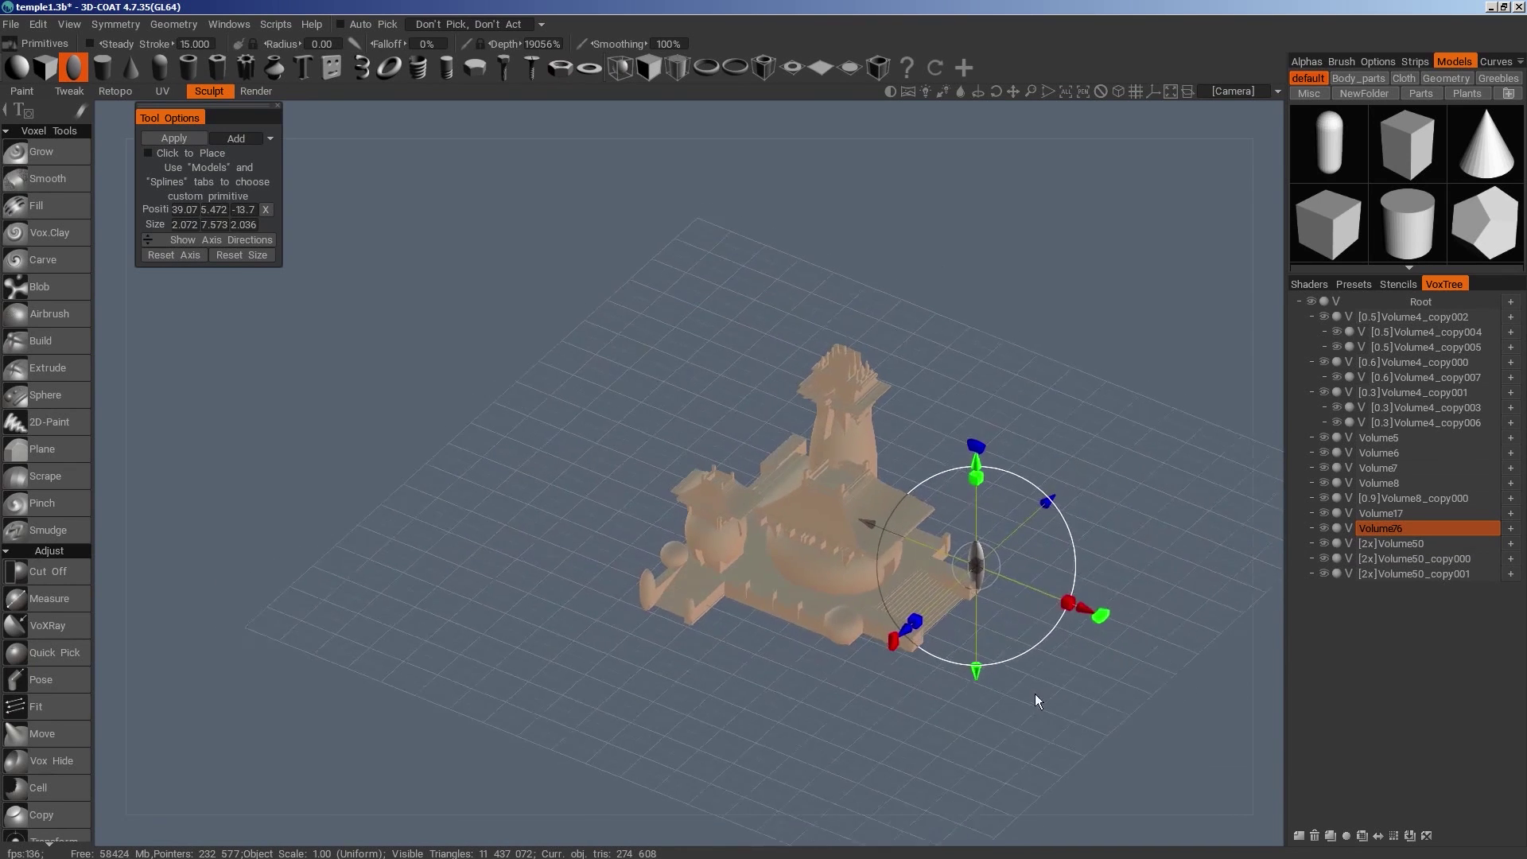
Move the ellipsoid to the side stairs' opposite wall end at about Z 13.0 and undo the extra adjustments
drag(911, 624, 933, 660)
mouse_move(1023, 676)
mouse_down()
mouse_move(986, 659)
mouse_move(1019, 676)
mouse_move(993, 689)
mouse_move(1016, 677)
mouse_up()
key(ctrl+z)
key(ctrl+z)
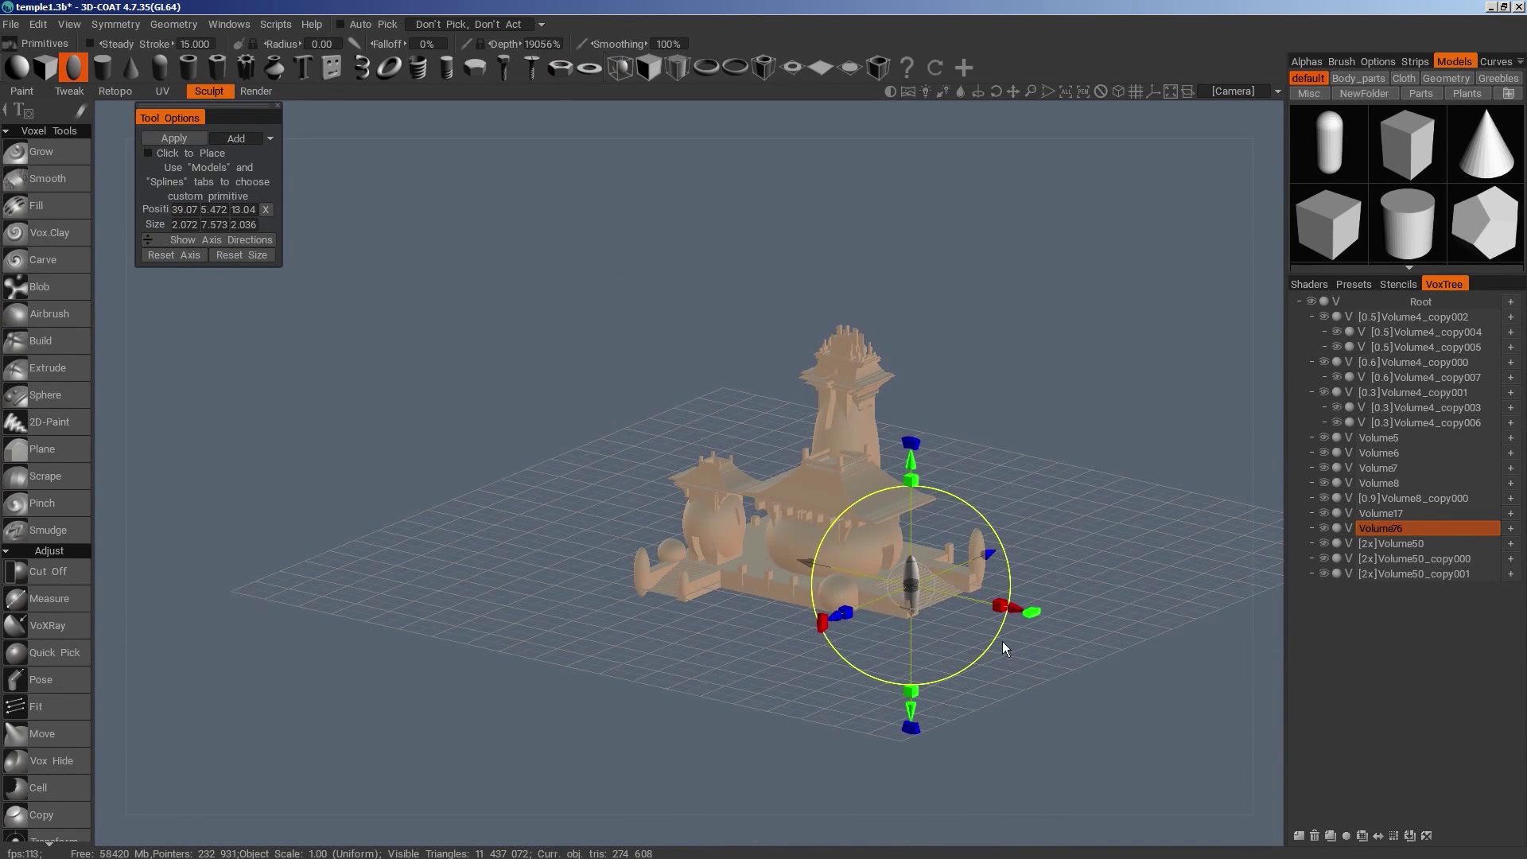
key(ctrl+z)
key(ctrl+z)
Reshape the ellipsoid on the side stairs' front wall to about 1.9 × 8.4 × 1.9 at Y 6.0 and add it
mouse_move(904, 589)
mouse_down()
mouse_move(829, 620)
mouse_move(899, 590)
mouse_up()
drag(907, 463, 908, 475)
drag(1056, 480, 1056, 533)
drag(1004, 736, 992, 673)
drag(963, 418, 963, 460)
drag(963, 398, 963, 417)
drag(1076, 442, 1062, 574)
Add an ellipsoid where the rear stairs' wall meets the platform, near X -26.8, Y 3.5, Z -22.1, about 2.5 × 7.5 × 2.5
drag(963, 763, 852, 616)
drag(1009, 788, 727, 618)
drag(548, 638, 529, 659)
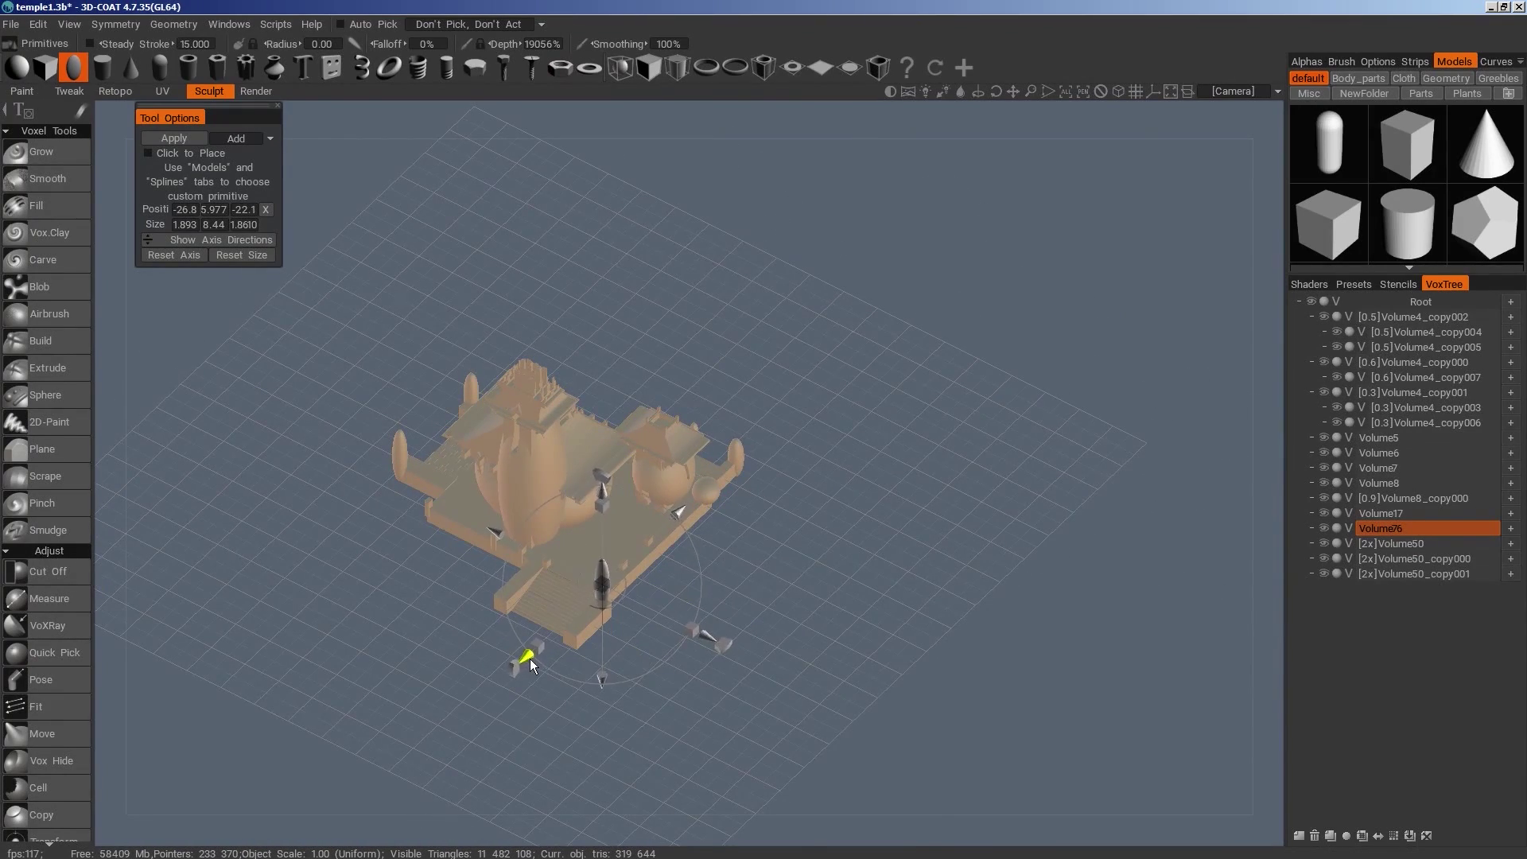
drag(603, 585, 727, 723)
drag(784, 613, 795, 623)
mouse_move(648, 433)
mouse_down()
mouse_move(650, 463)
mouse_move(648, 426)
mouse_up()
mouse_move(835, 628)
mouse_down()
mouse_move(803, 640)
mouse_move(880, 665)
mouse_move(853, 625)
mouse_up()
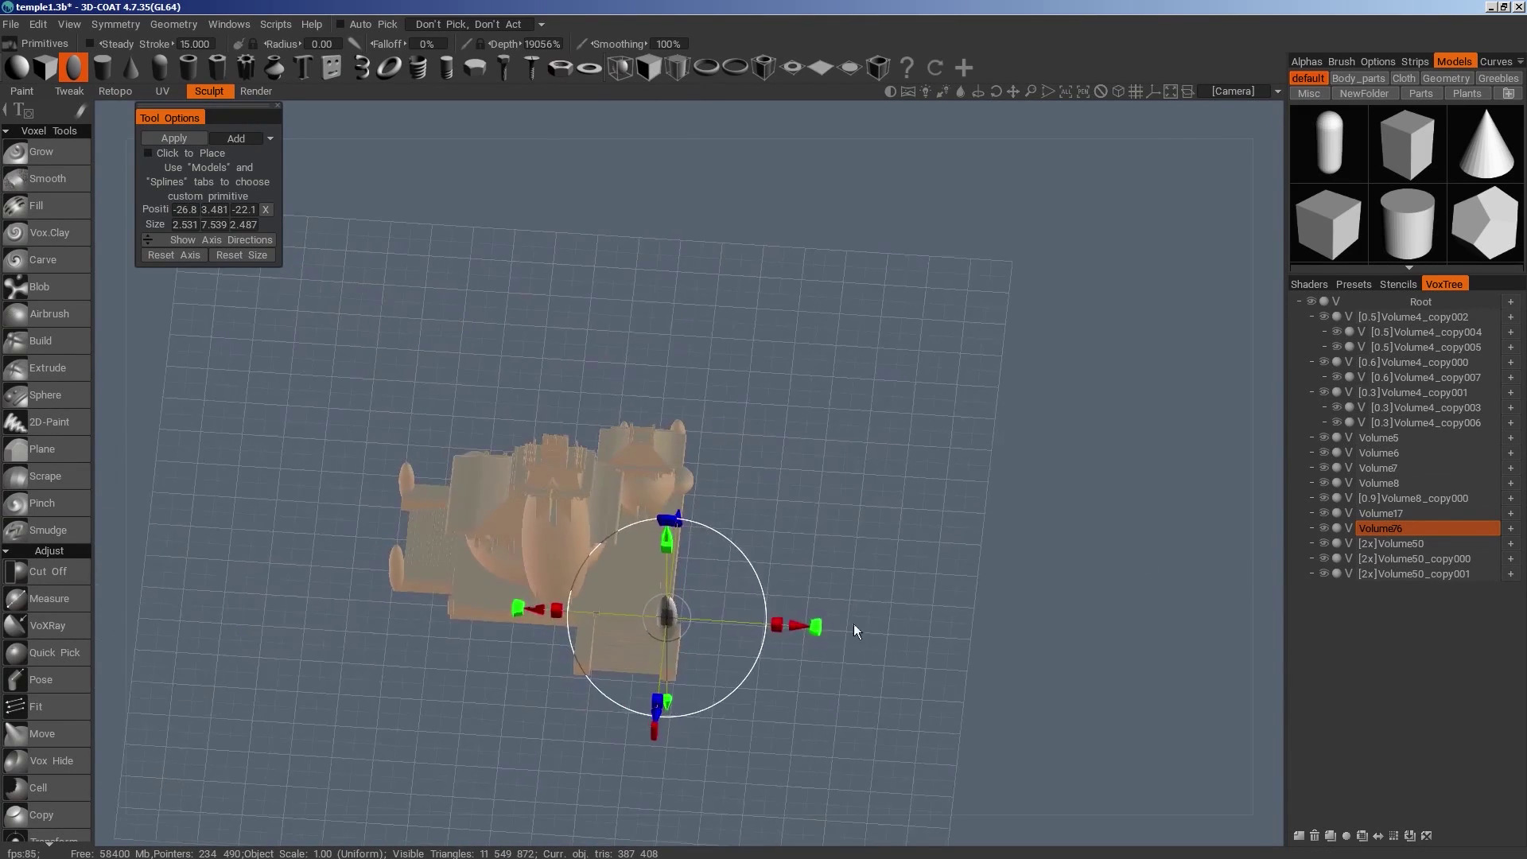
Add another ellipsoid to the outer end of the rear stairs' opposite wall
drag(565, 754, 565, 761)
drag(728, 752, 851, 804)
drag(794, 651, 808, 643)
drag(716, 695, 718, 694)
drag(841, 664, 800, 490)
drag(608, 420, 608, 422)
drag(776, 429, 883, 689)
Add an ellipsoid of about 1.6 × 5.5 × 1.6 to the rear stairs' remaining wall end at about X -29.8, Z -36.8
drag(762, 732, 788, 712)
drag(567, 707, 597, 681)
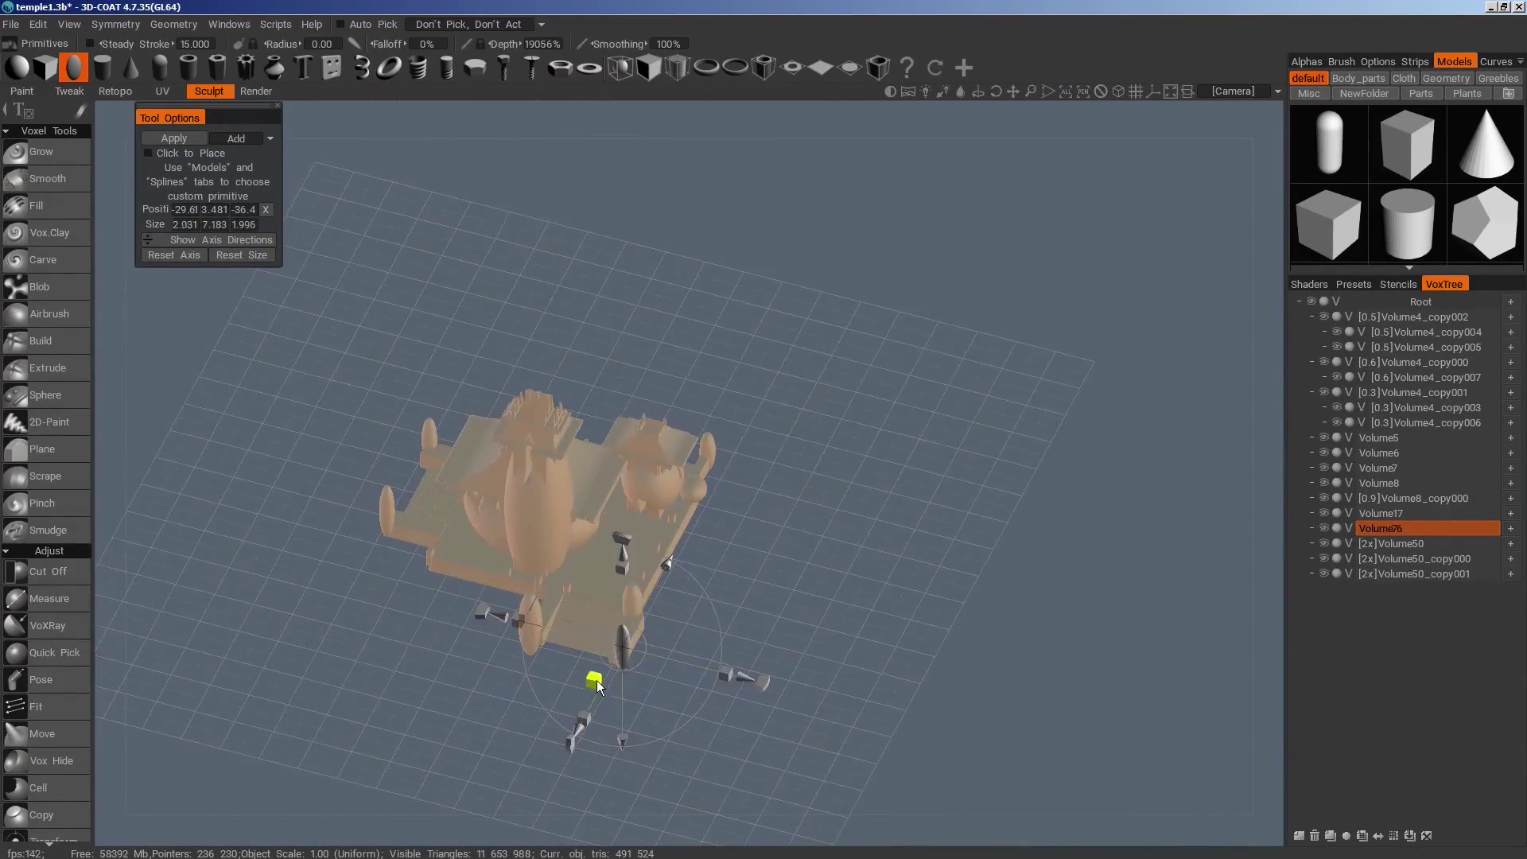
drag(692, 732, 836, 709)
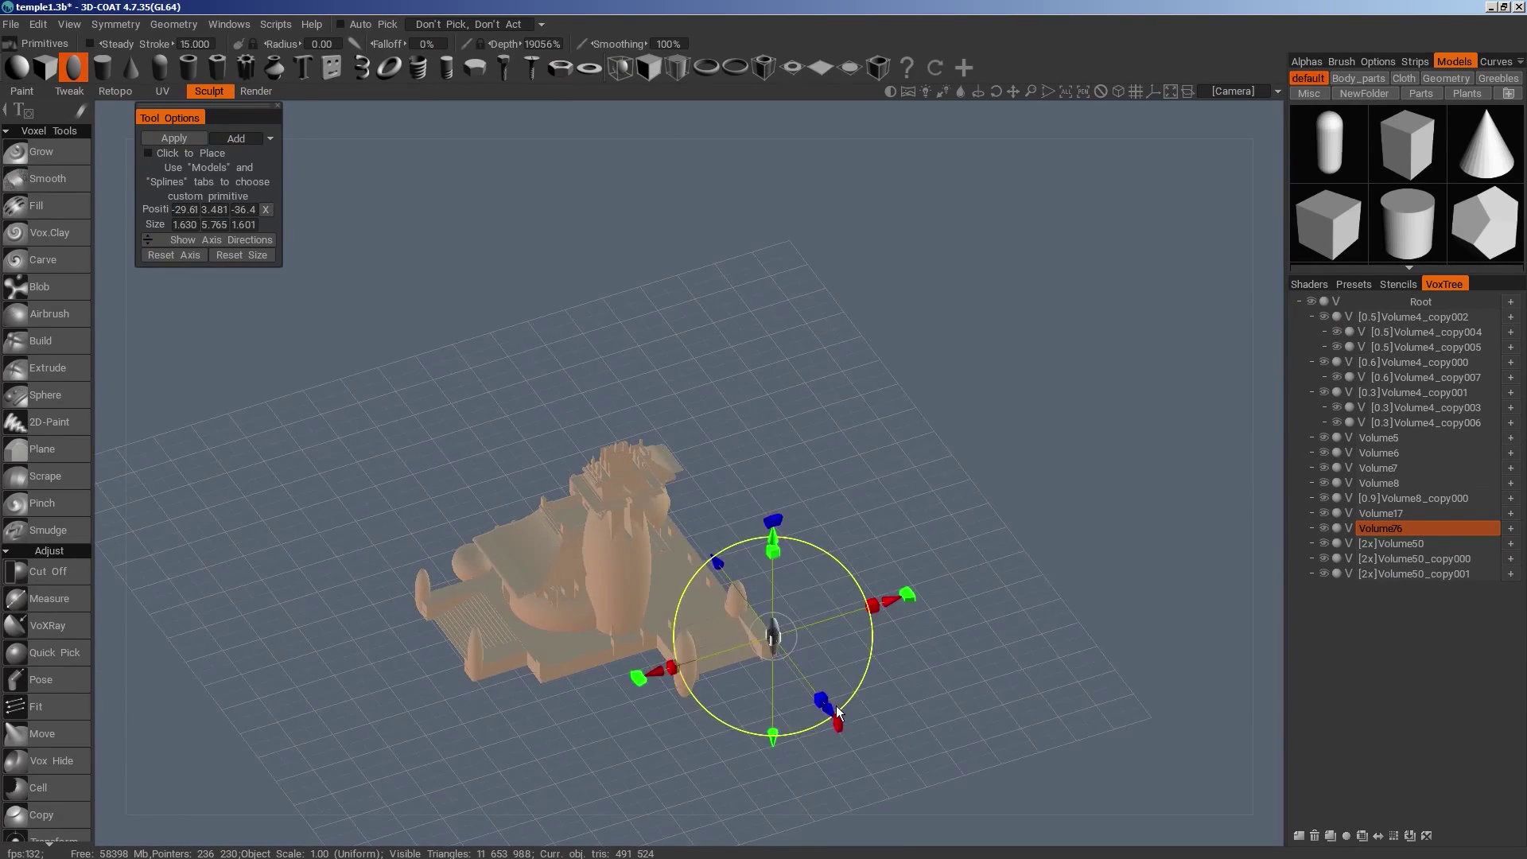
drag(900, 598, 894, 603)
drag(894, 604, 835, 566)
drag(864, 648, 715, 519)
Cut off the lower ends of the ellipsoids below the platform in the left side view
right_click(714, 519)
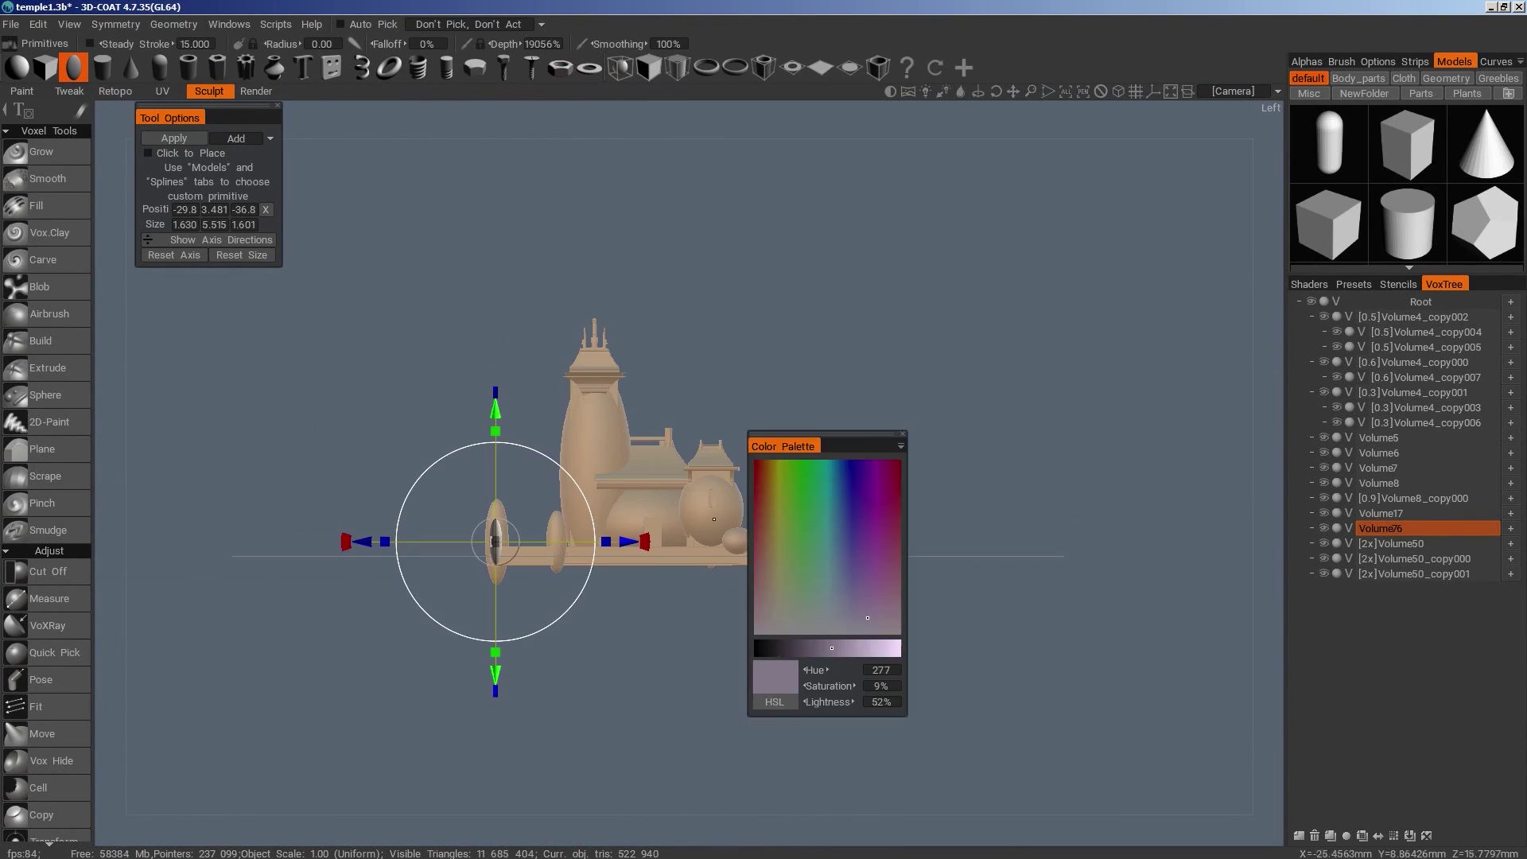
click(904, 433)
key(space)
click(618, 269)
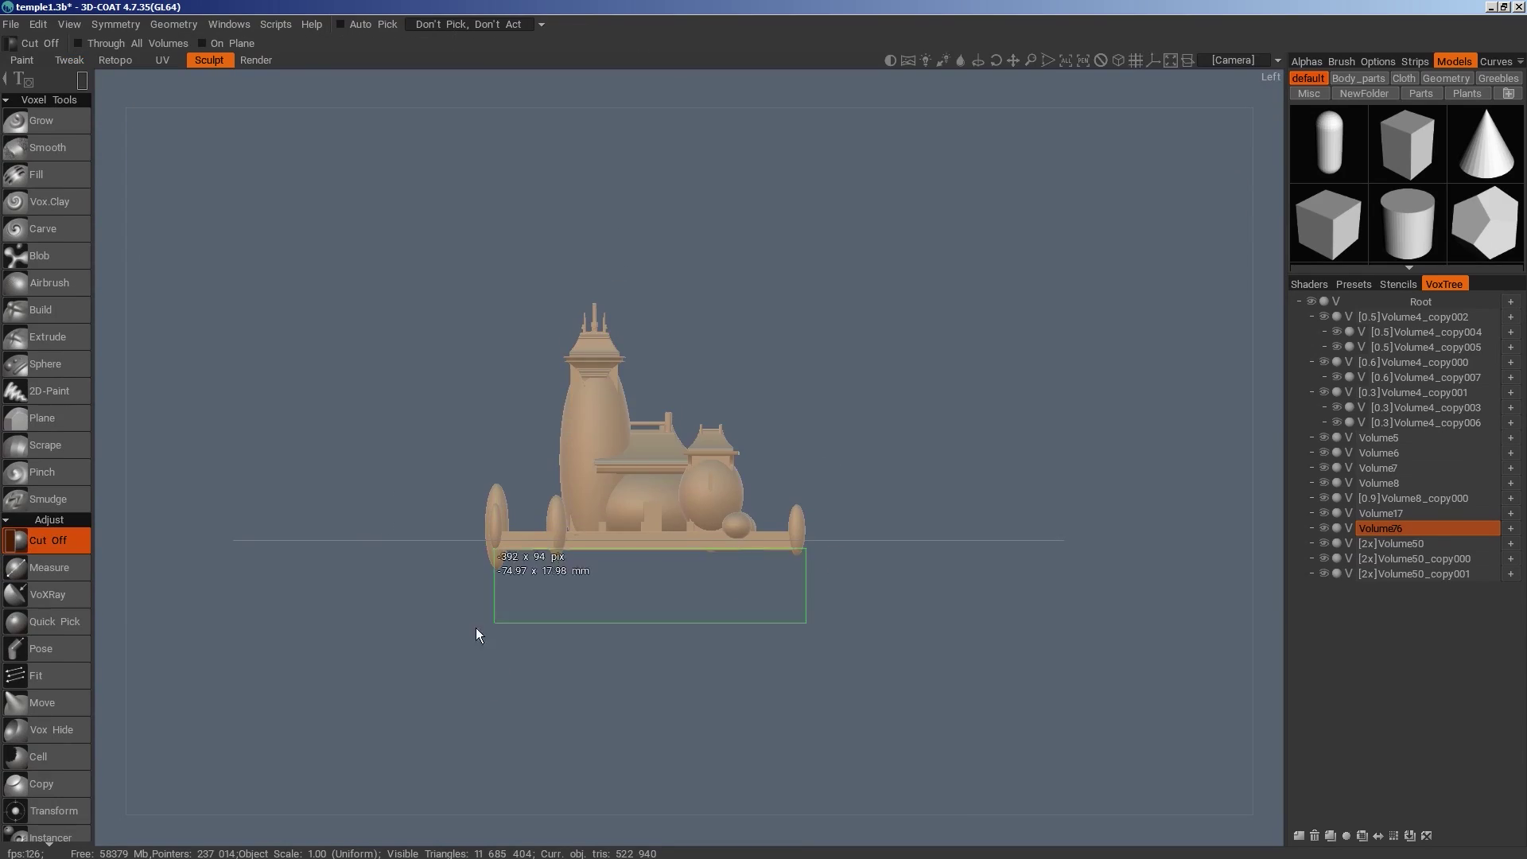
drag(476, 627, 474, 629)
drag(779, 605, 914, 664)
scroll(768, 458, up, 2)
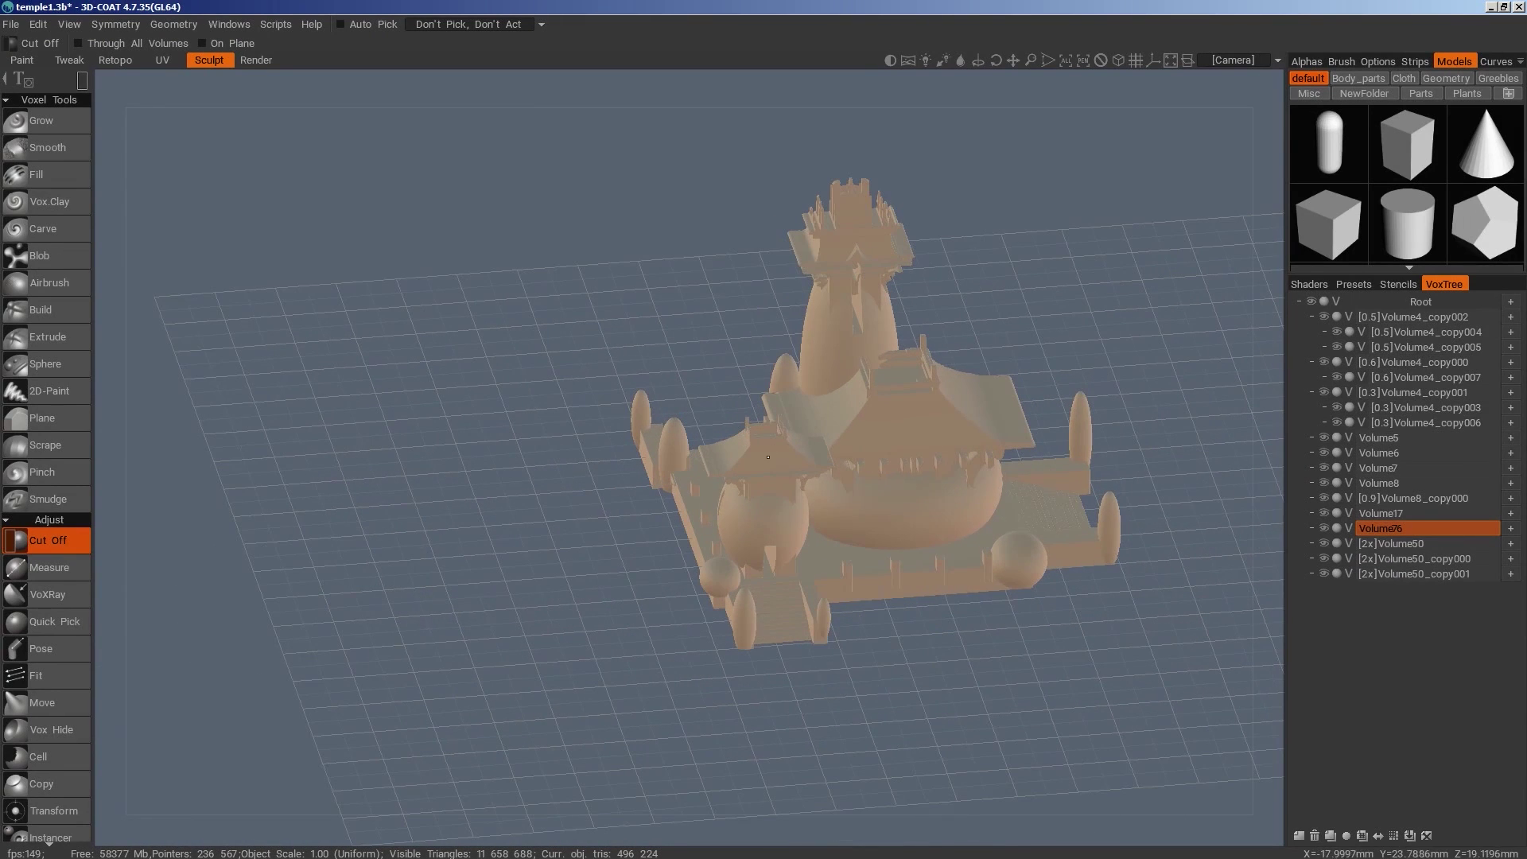
Duplicate the small tower's roof volume together with its child volume
right_click(1322, 360)
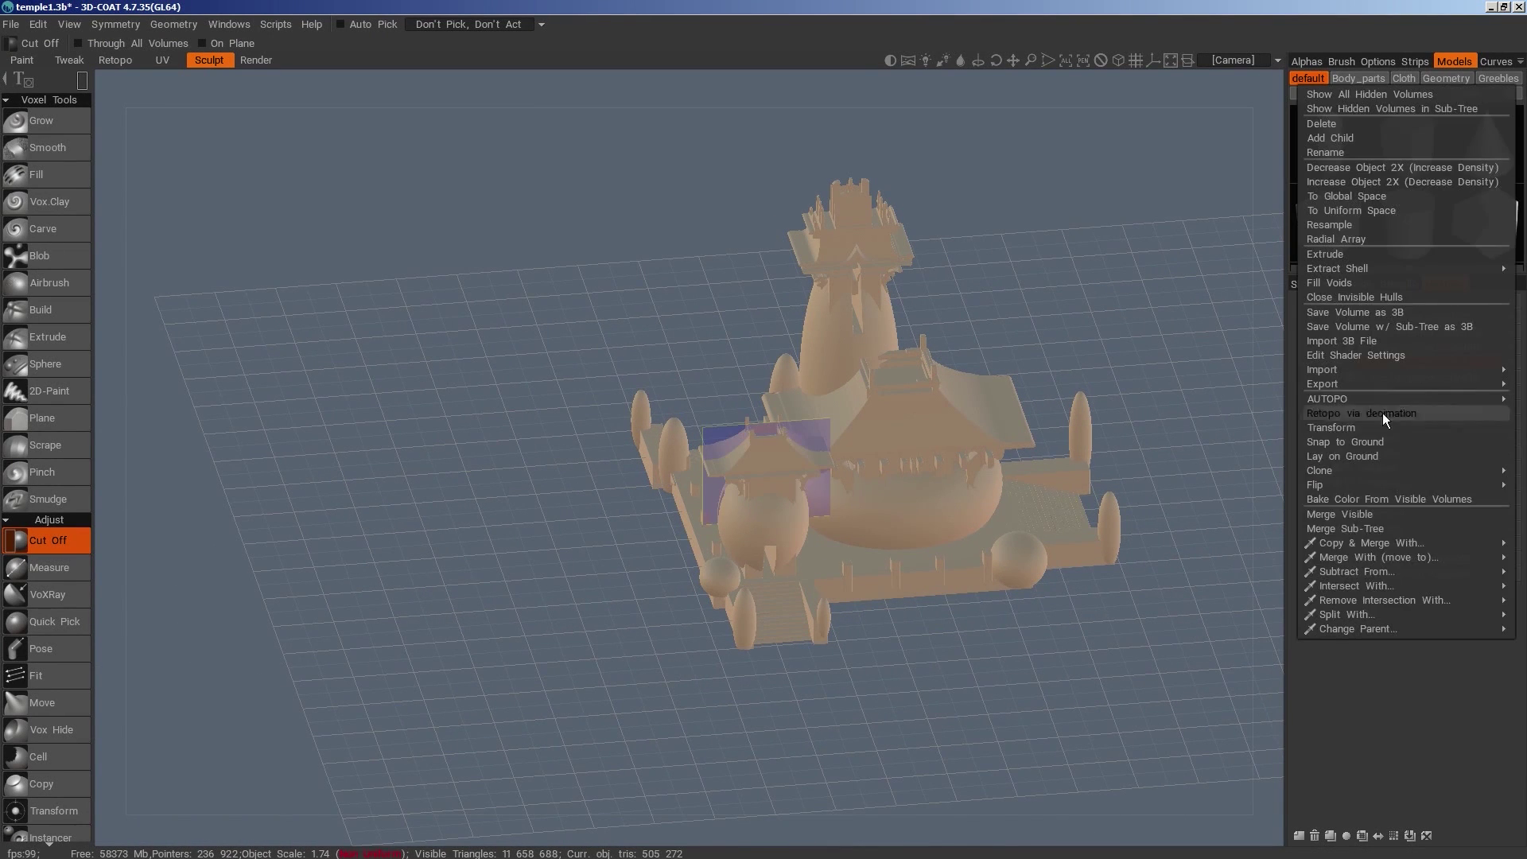
right_click(1388, 364)
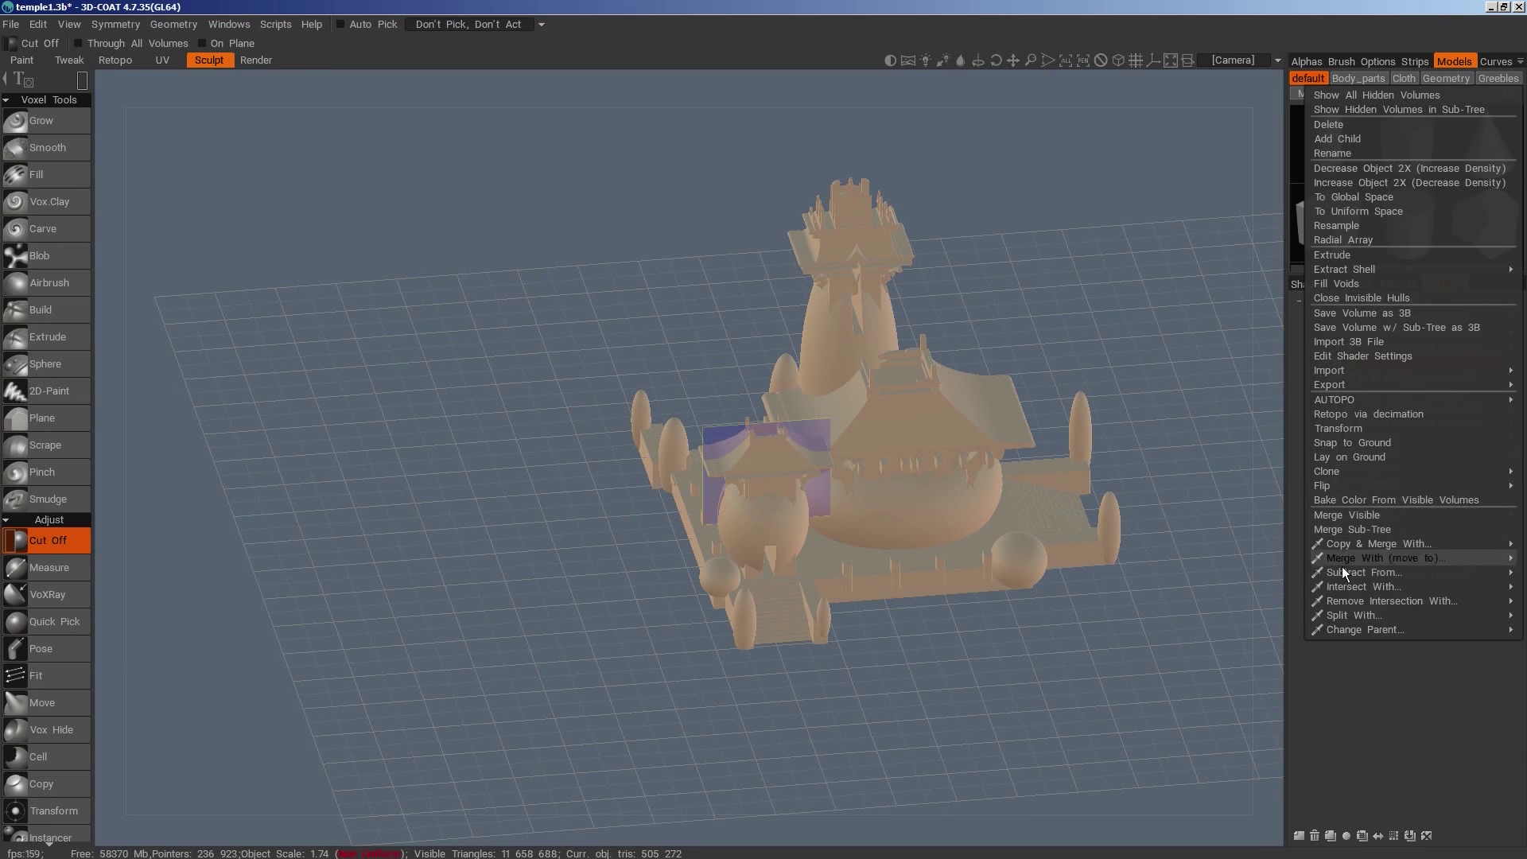
click(1331, 836)
click(1388, 378)
click(1492, 411)
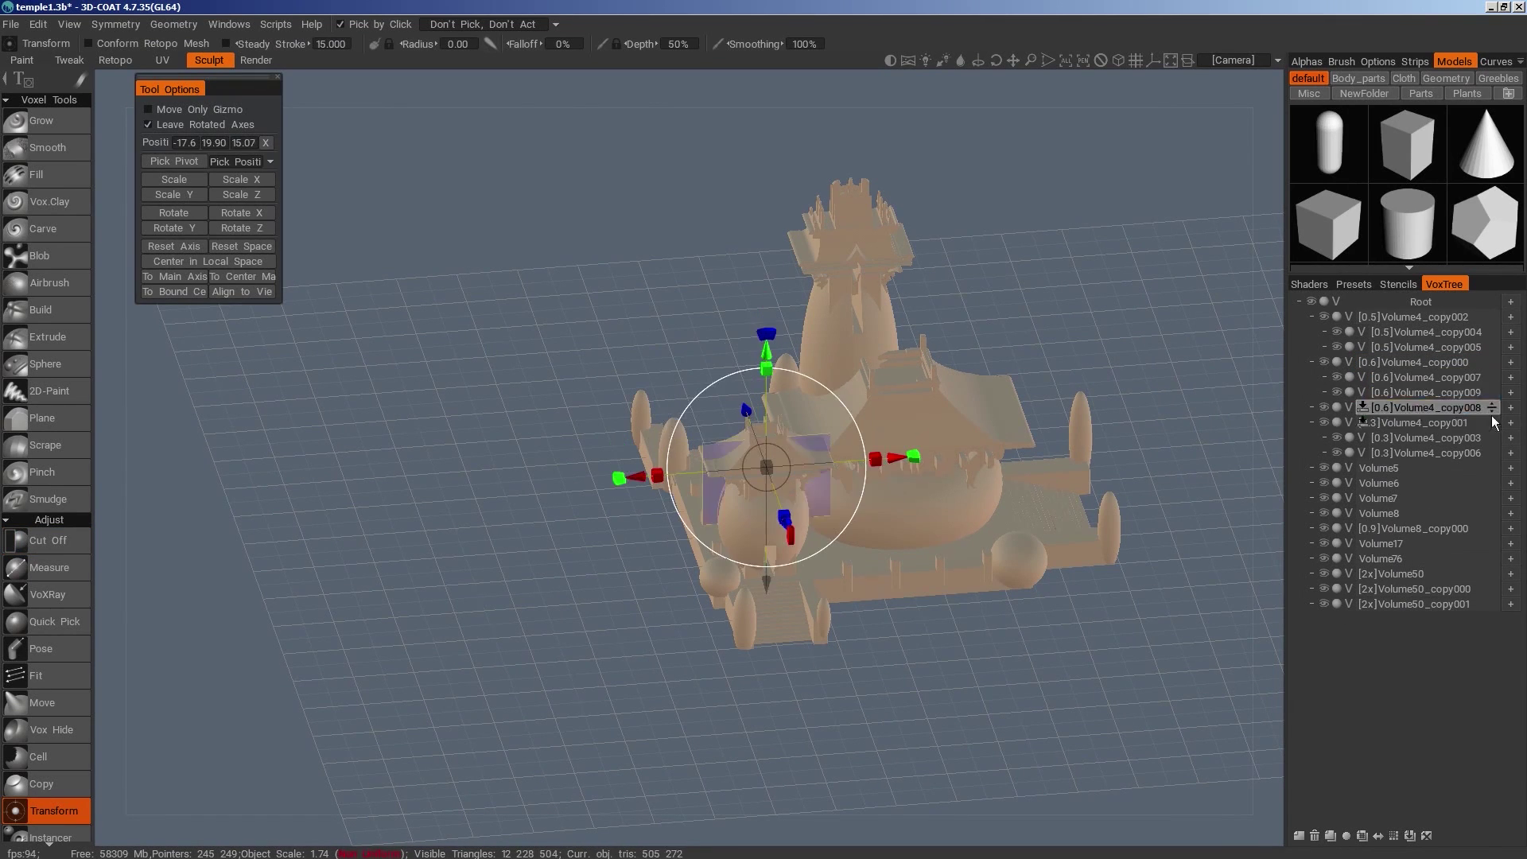
Merge the duplicated child volume into the small tower's roof copy
click(1511, 407)
click(1492, 392)
right_click(1413, 394)
click(1373, 565)
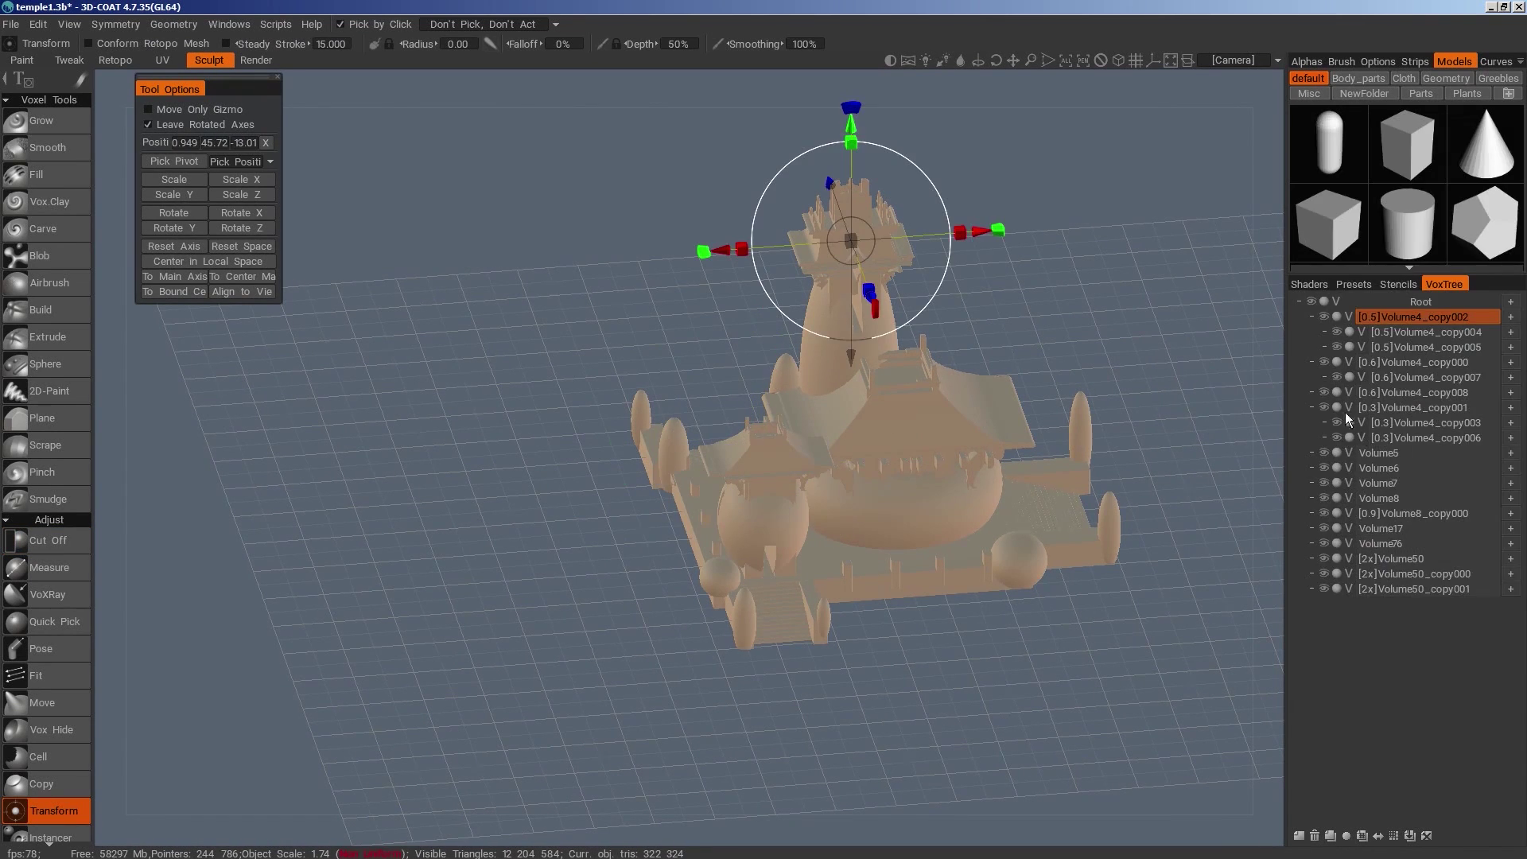
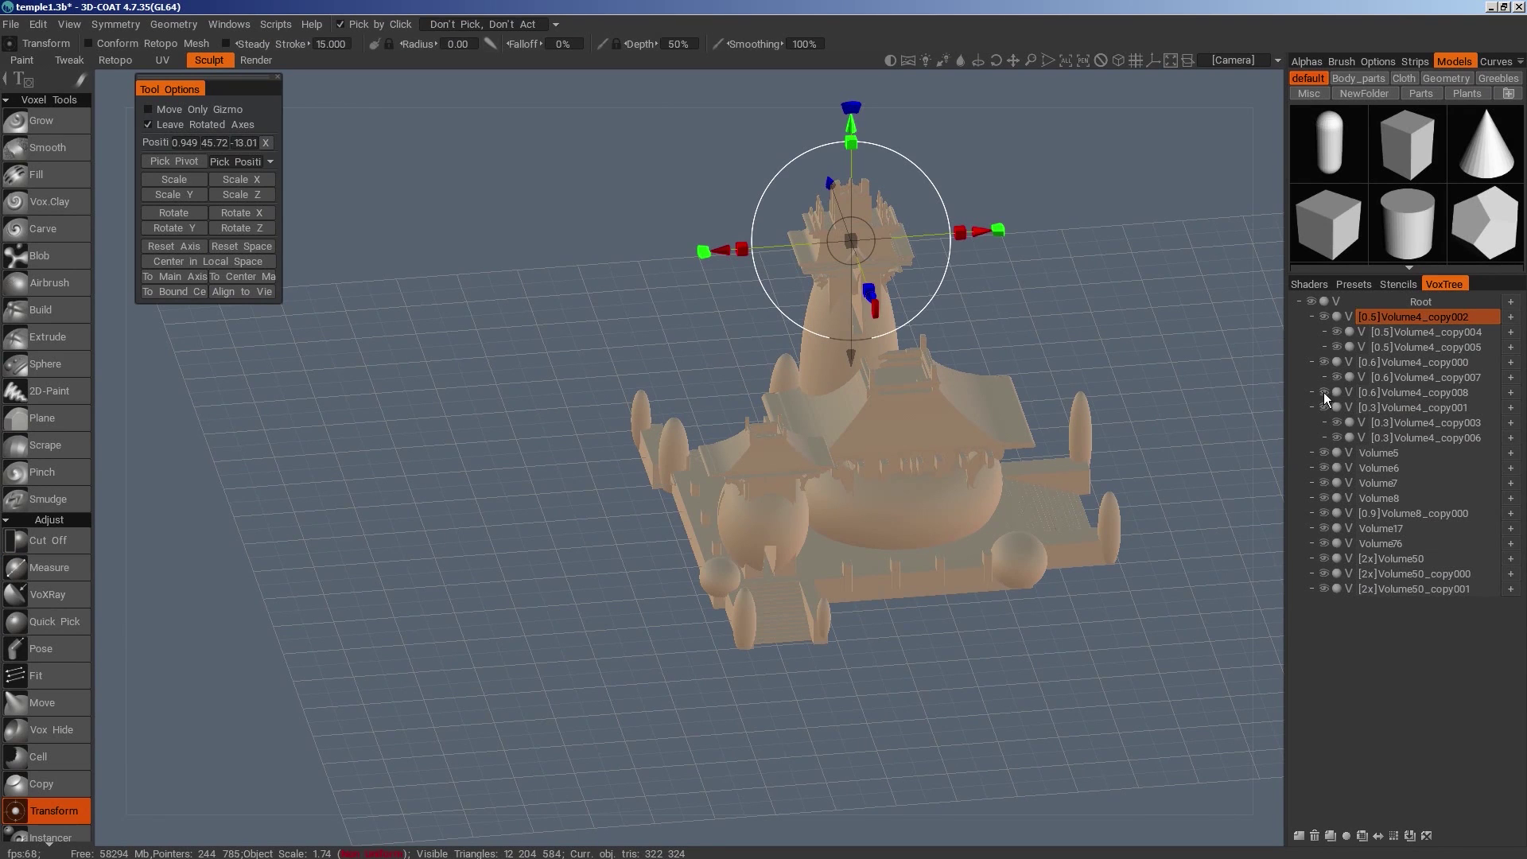
Select the merged roof copy of the small tower, scale it down and move it forward to about Z 61.2
click(1324, 392)
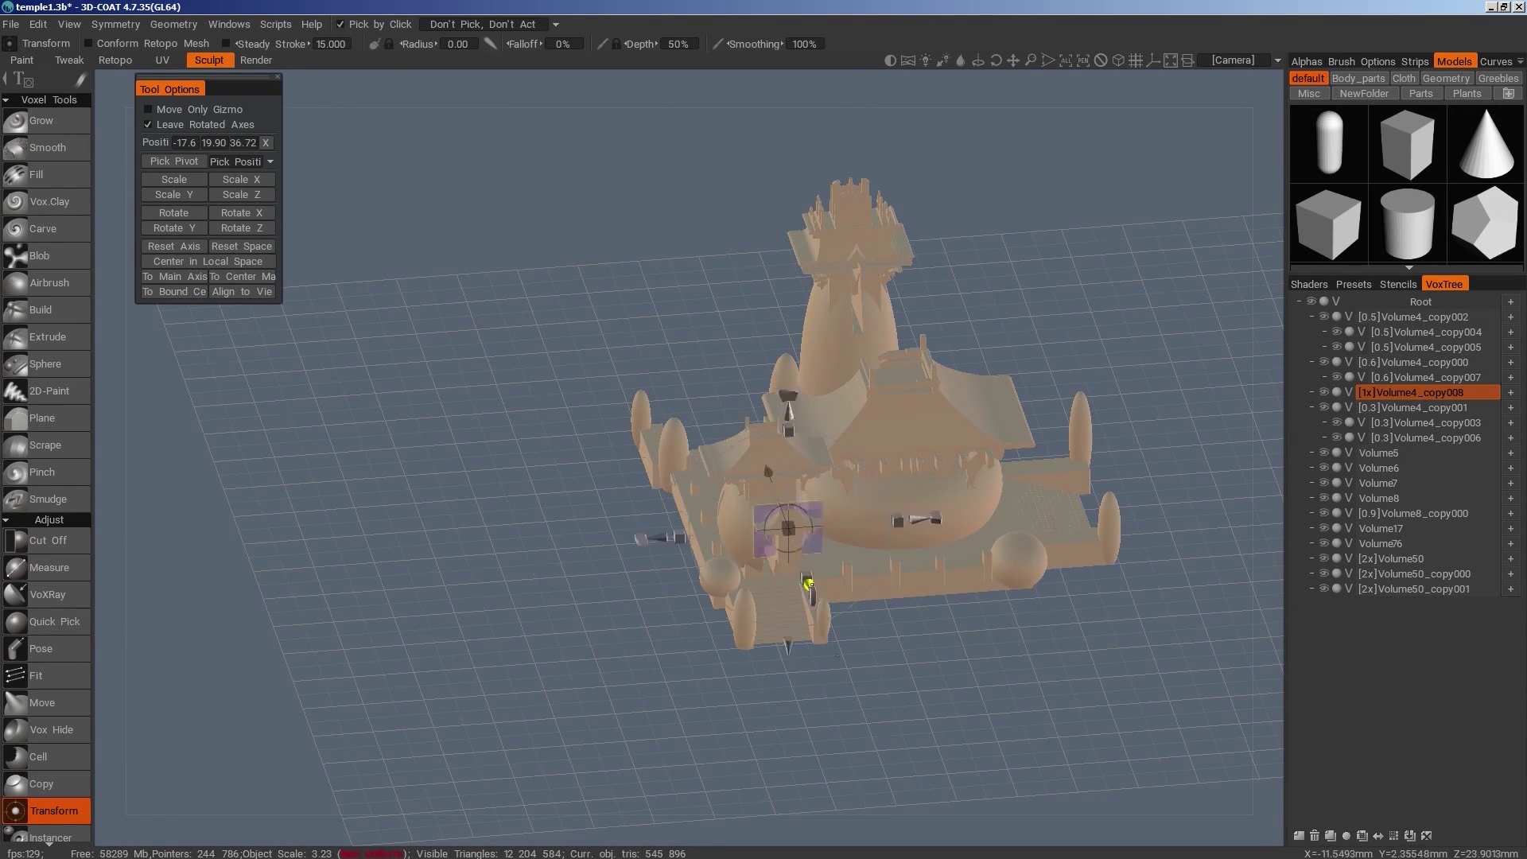
drag(811, 584, 837, 655)
drag(883, 652, 963, 725)
drag(1026, 772, 1085, 668)
scroll(1085, 669, up, 3)
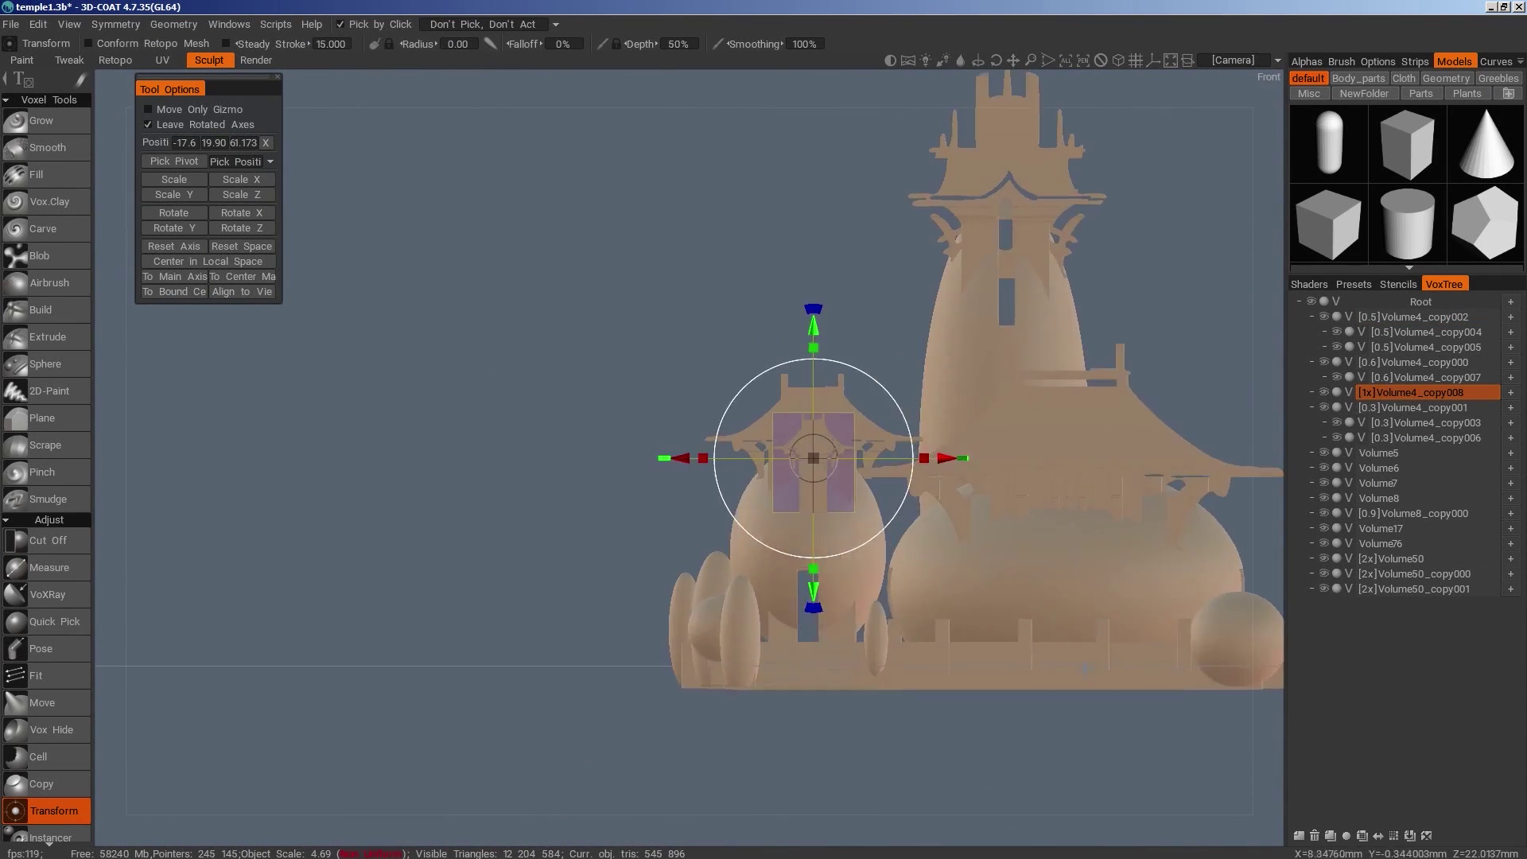
Move the scaled-down roof beside the temple to about X -36.4, Y 14.2, Z 38.8
key(space)
click(622, 312)
alt+drag(828, 350, 1008, 552)
key(space)
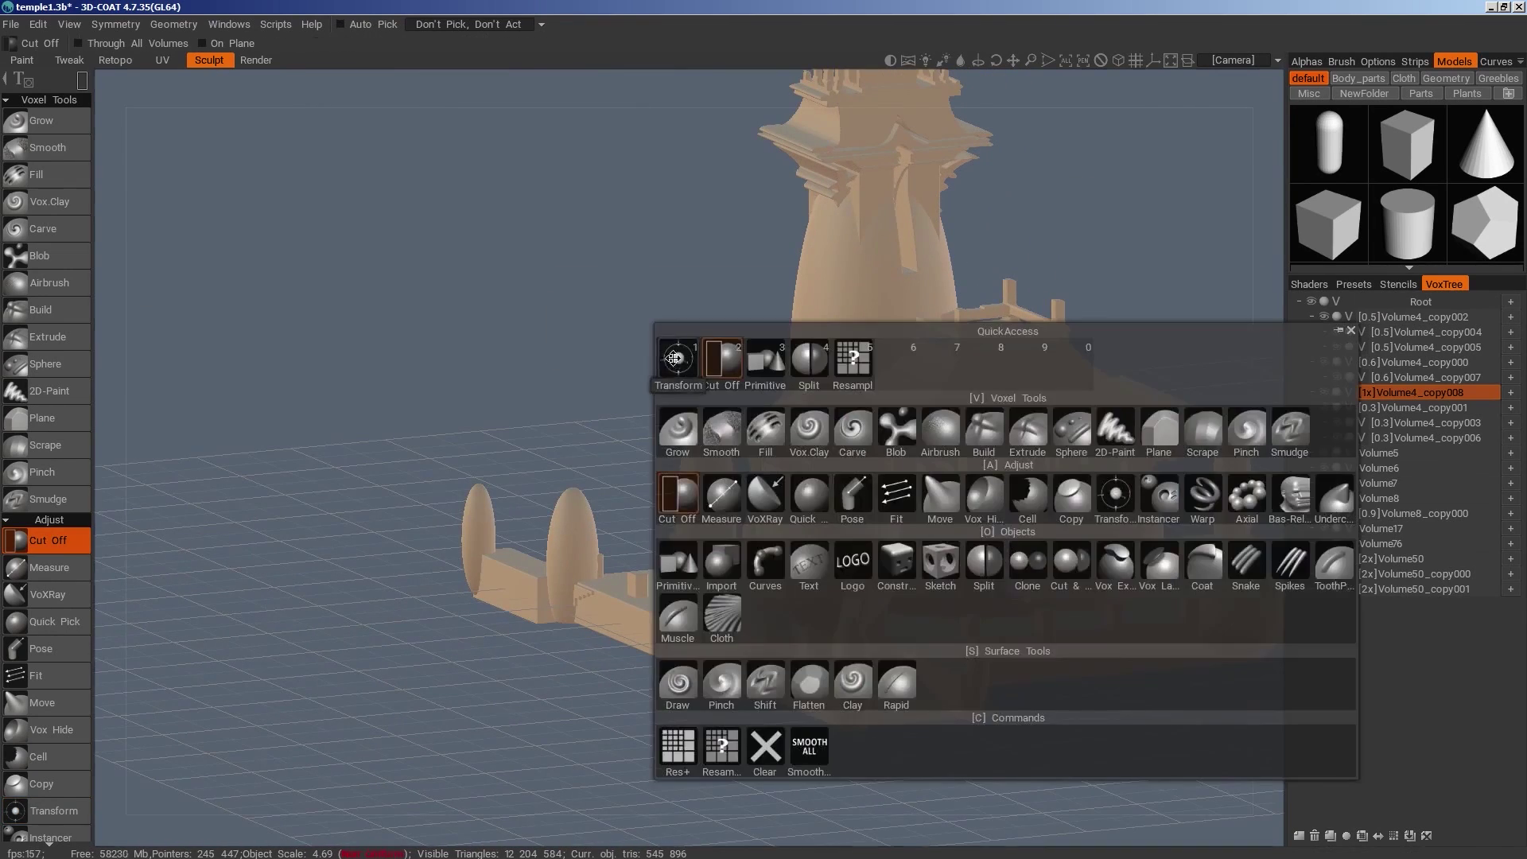
click(674, 359)
drag(852, 433, 854, 499)
alt+drag(915, 636, 1099, 784)
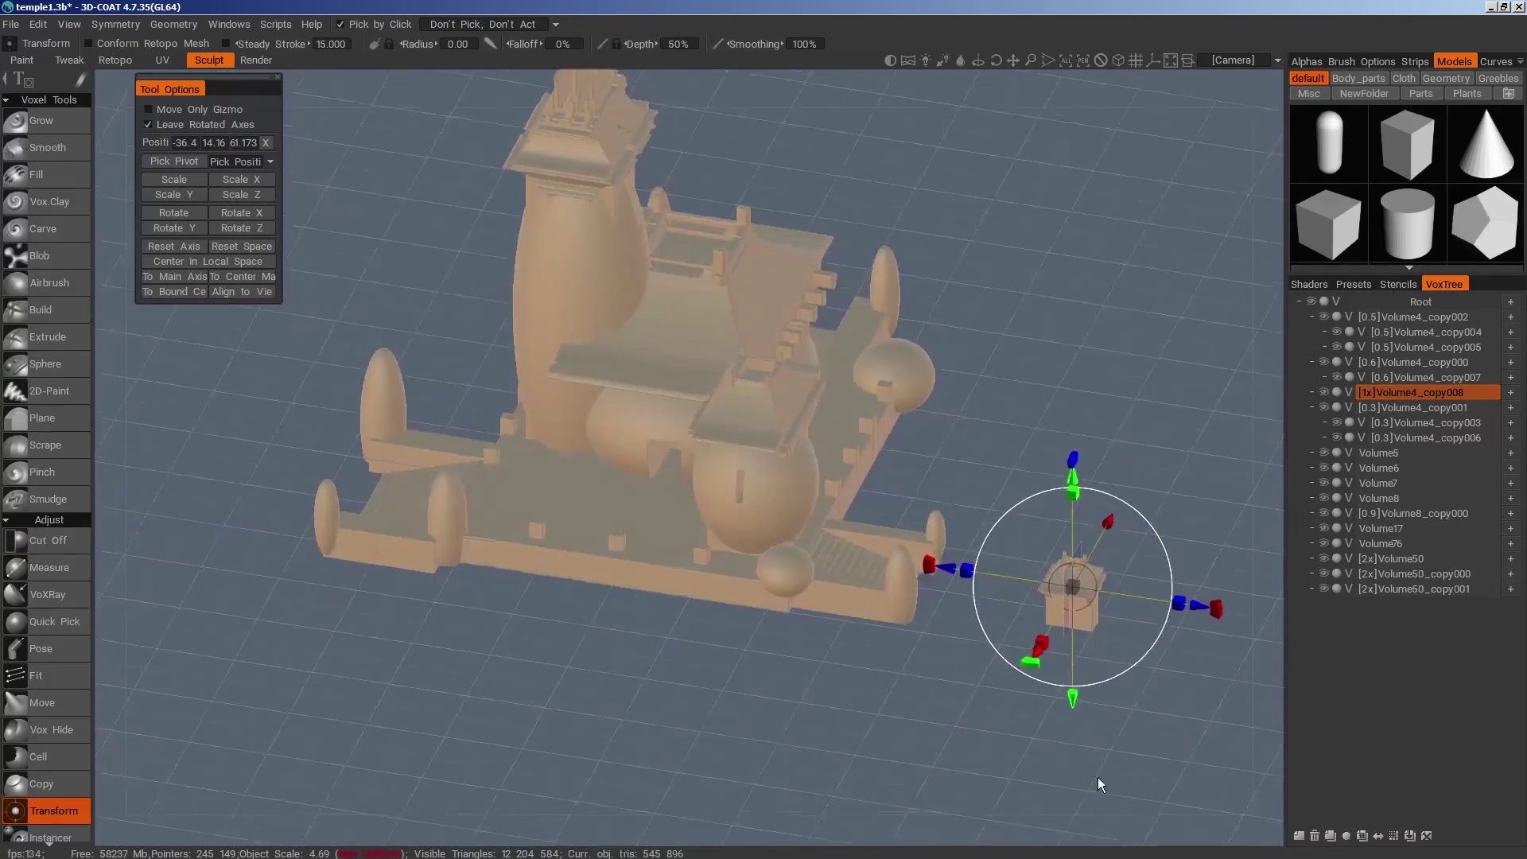
drag(1197, 608, 1036, 670)
Position the miniature roof over the front stairs' wall-end ellipsoid at about X -24.6, Y 7.7, Z 35.8
key(KP_2)
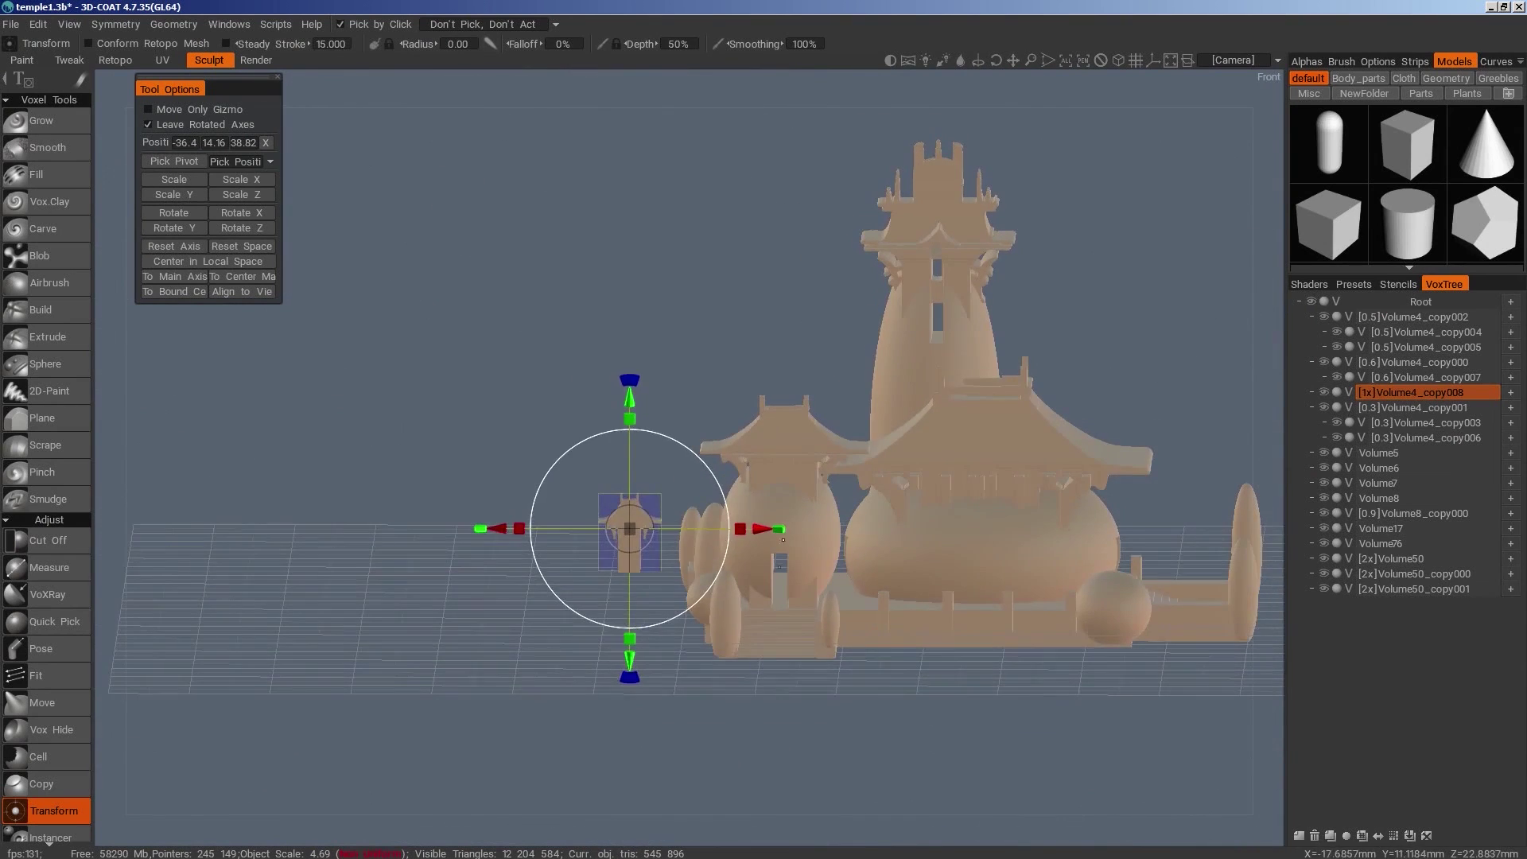
drag(764, 528, 857, 528)
key(KP_7)
drag(727, 564, 727, 561)
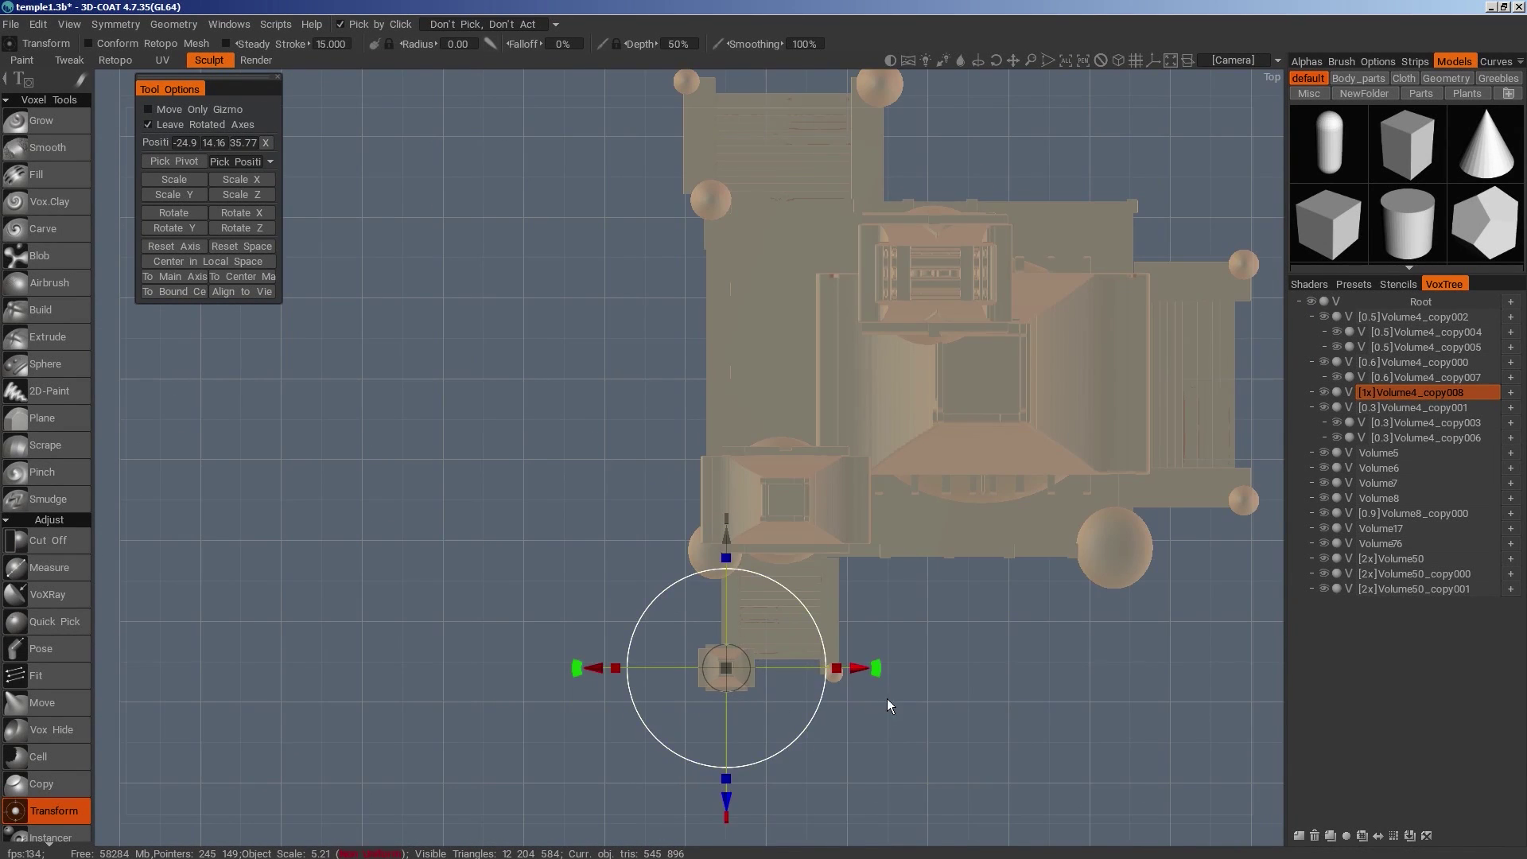
key(KP_2)
drag(763, 421, 764, 458)
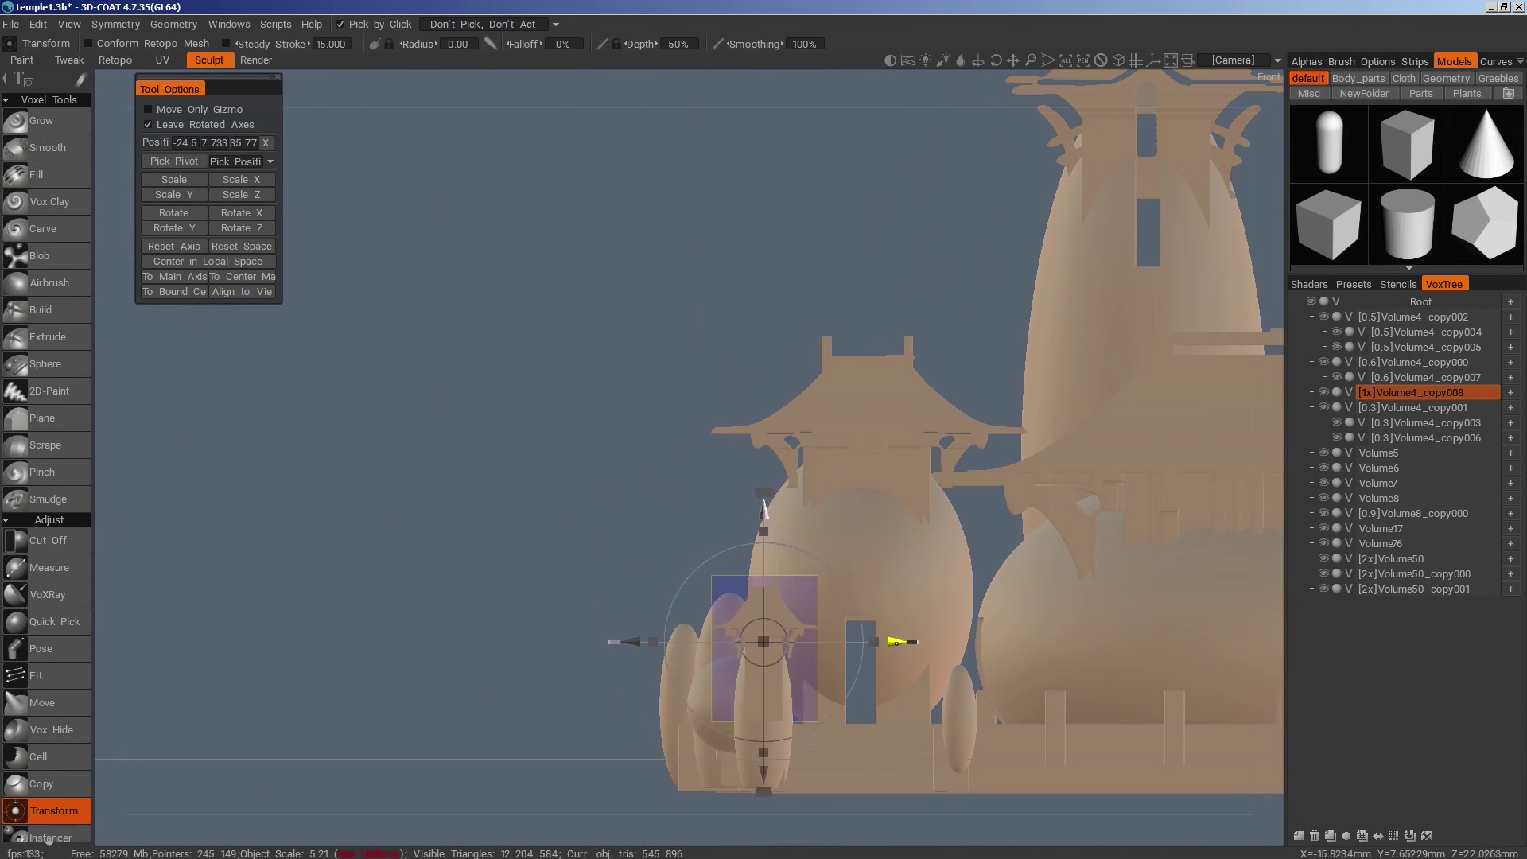
Cut off surplus geometry beneath the miniature roof in the front view using Cut Off
key(space)
click(738, 667)
drag(789, 778, 792, 780)
alt+drag(803, 740, 1090, 715)
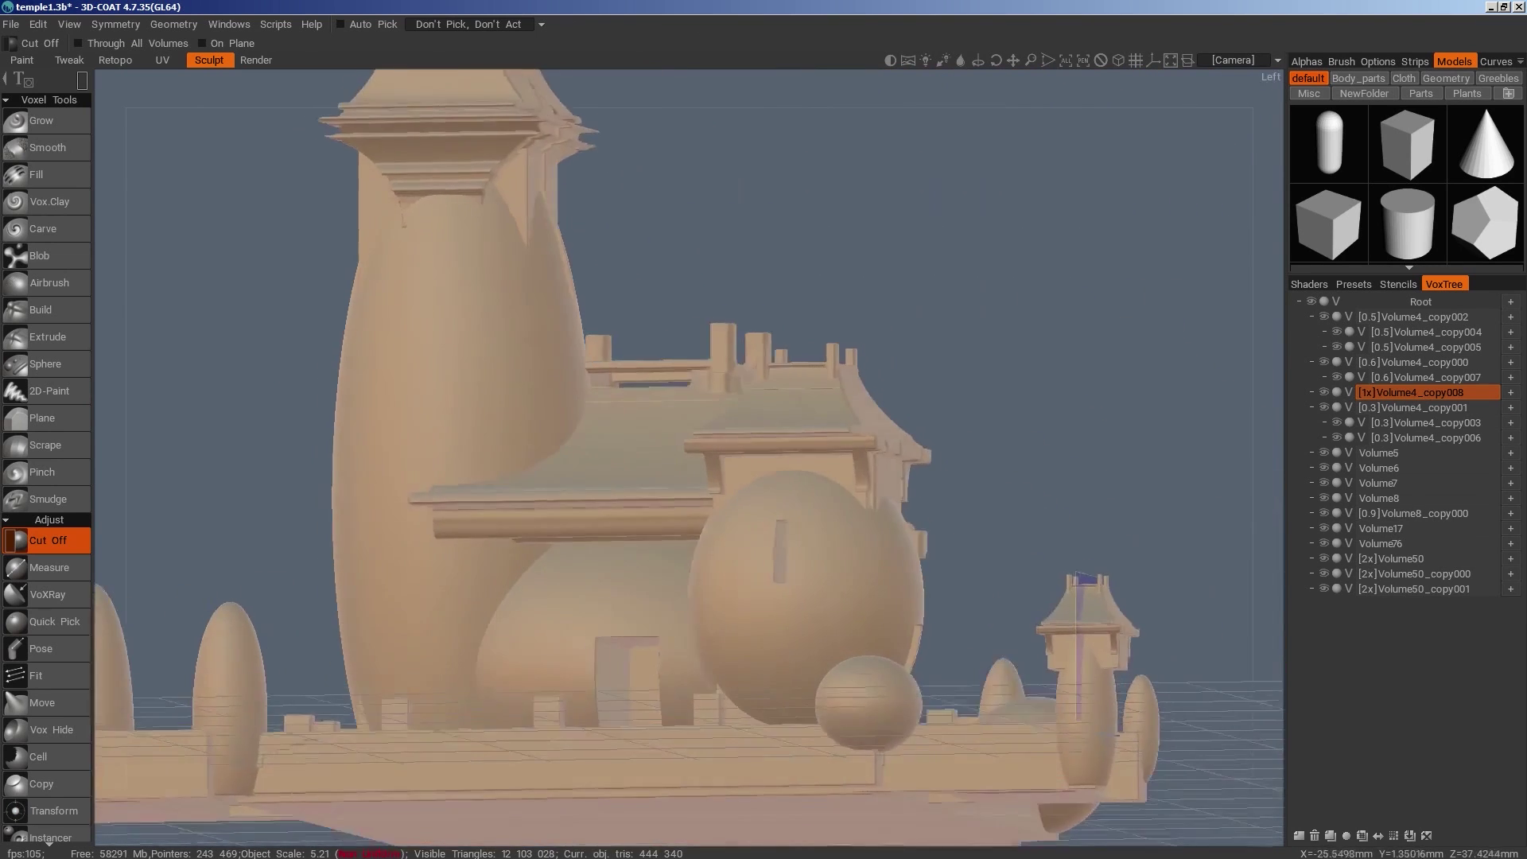
key(KP_4)
key(space)
click(805, 431)
scroll(1176, 689, up, 1)
Trim the remaining body beneath the miniature roof in the left side view using Cut Off
key(space)
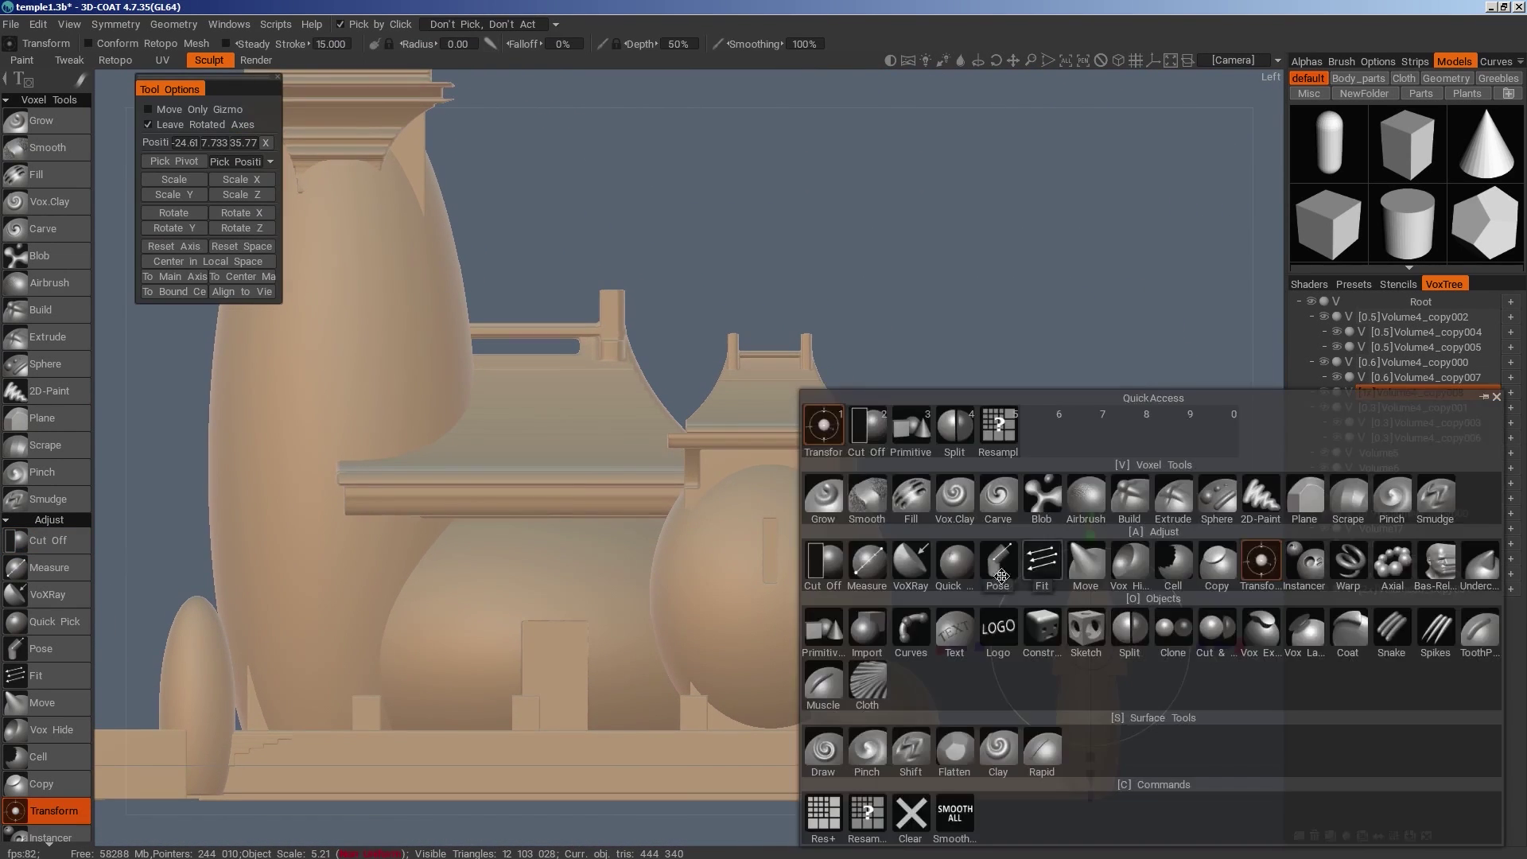
click(868, 433)
key(space)
key(e)
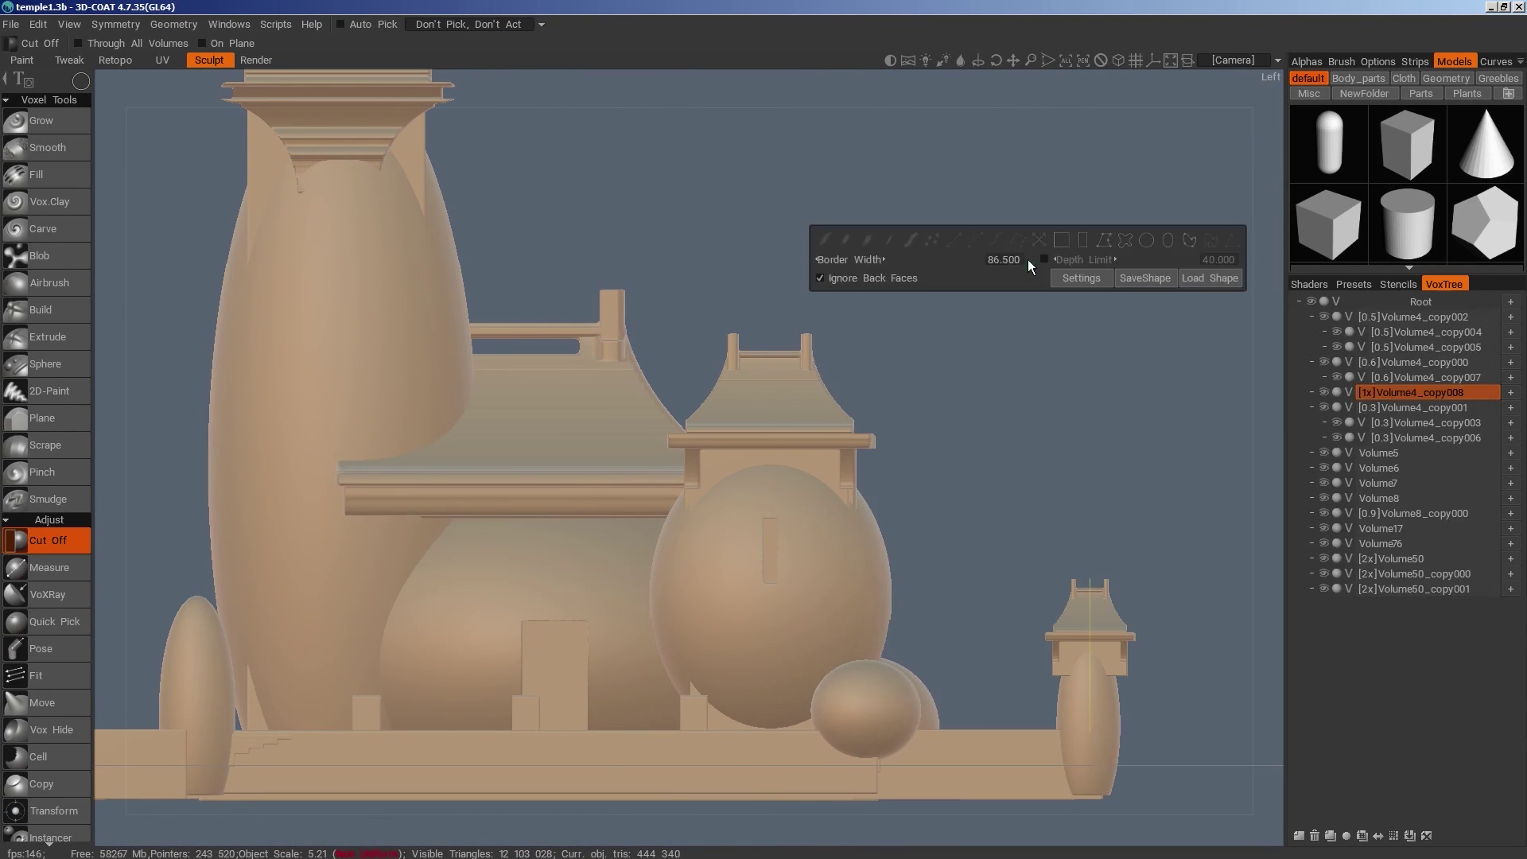
click(1142, 244)
drag(1122, 658, 1045, 692)
Lower the trimmed miniature roof to about Y 6.4 so that it caps the front stairs' ellipsoid
key(space)
click(1172, 546)
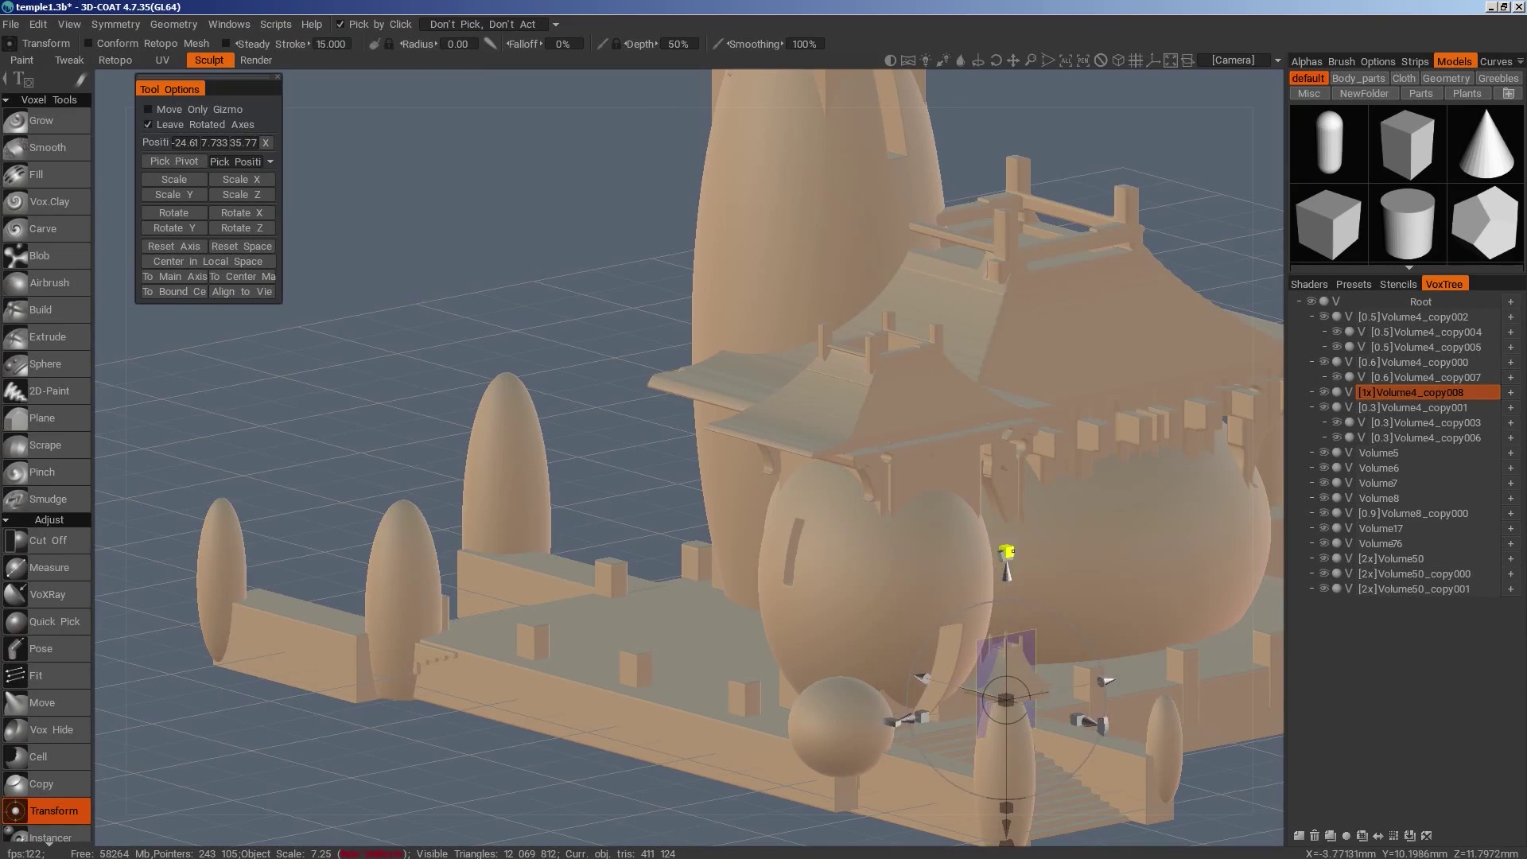
drag(1008, 593, 1008, 596)
Duplicate the miniature roof and move the copy to the temple's rear at about X 21.4, Z -35.4
alt+right_drag(987, 600, 635, 655)
alt+drag(635, 655, 1180, 713)
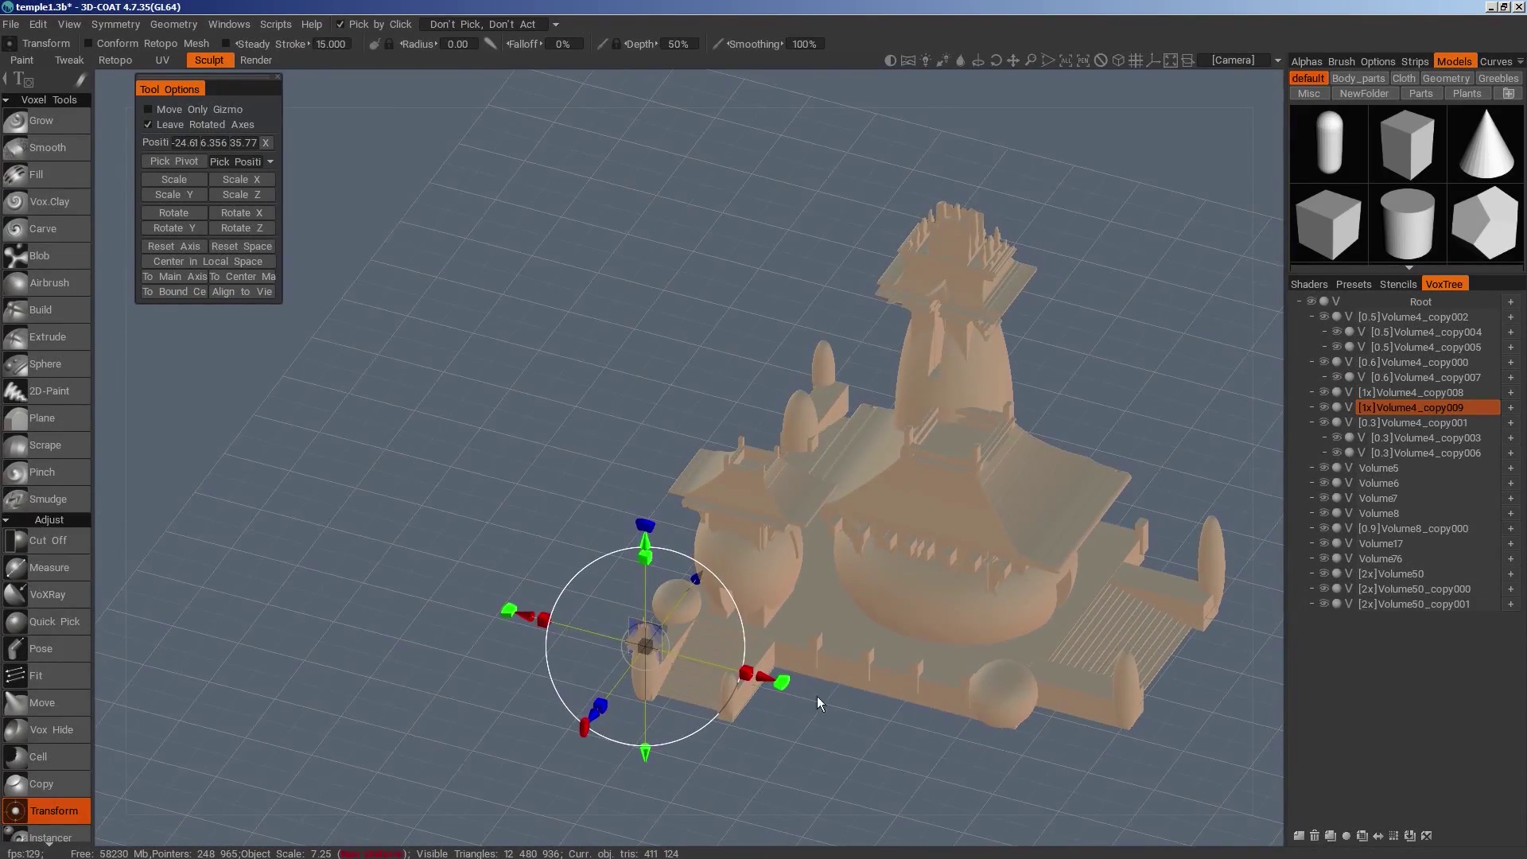
alt+drag(1069, 773, 1069, 622)
alt+drag(1070, 622, 1136, 724)
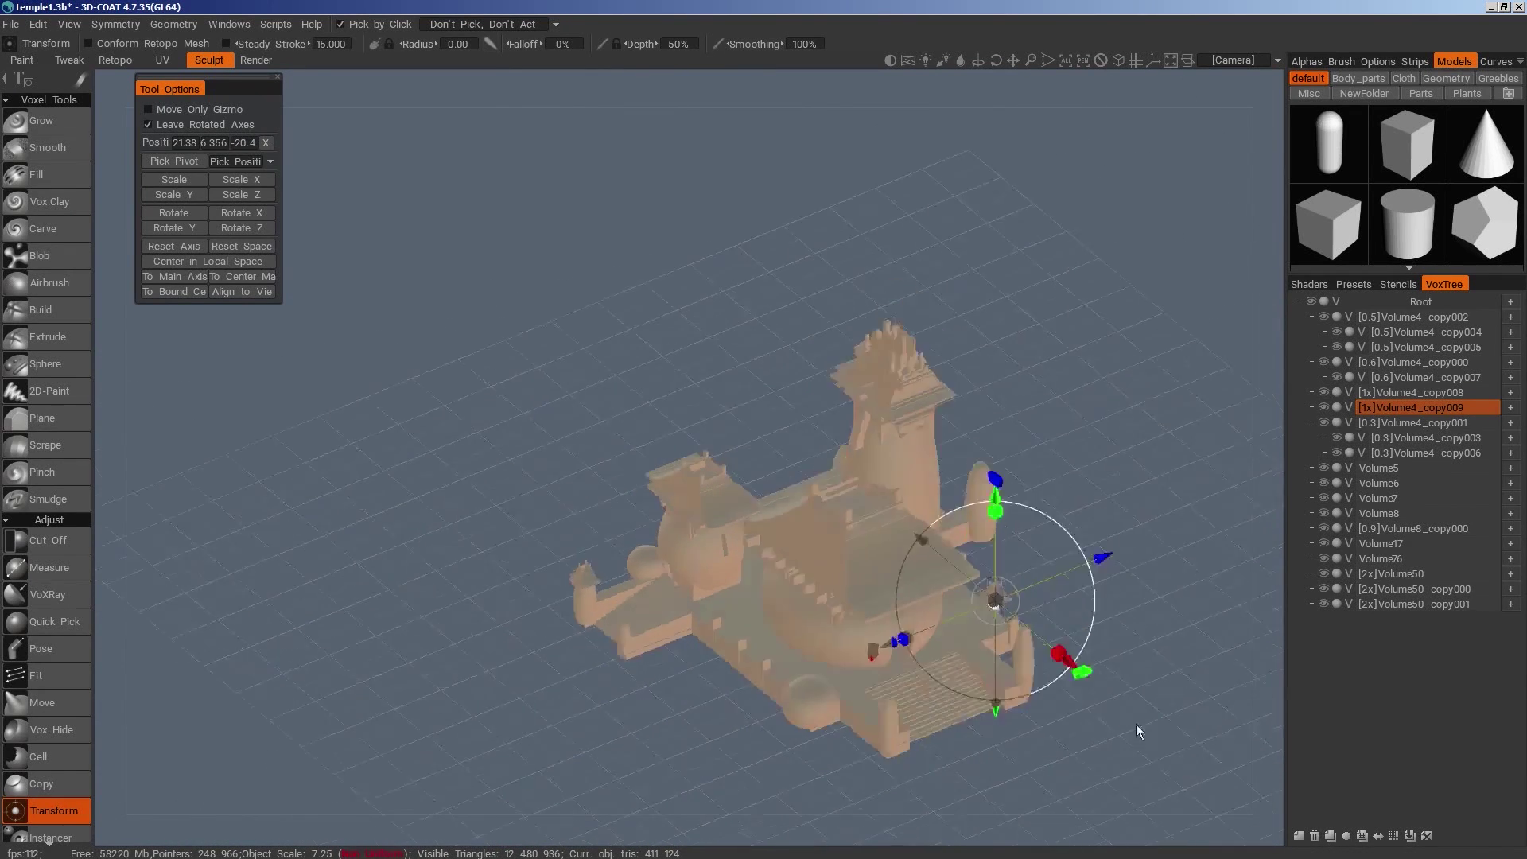
key(KP_2)
key(KP_4)
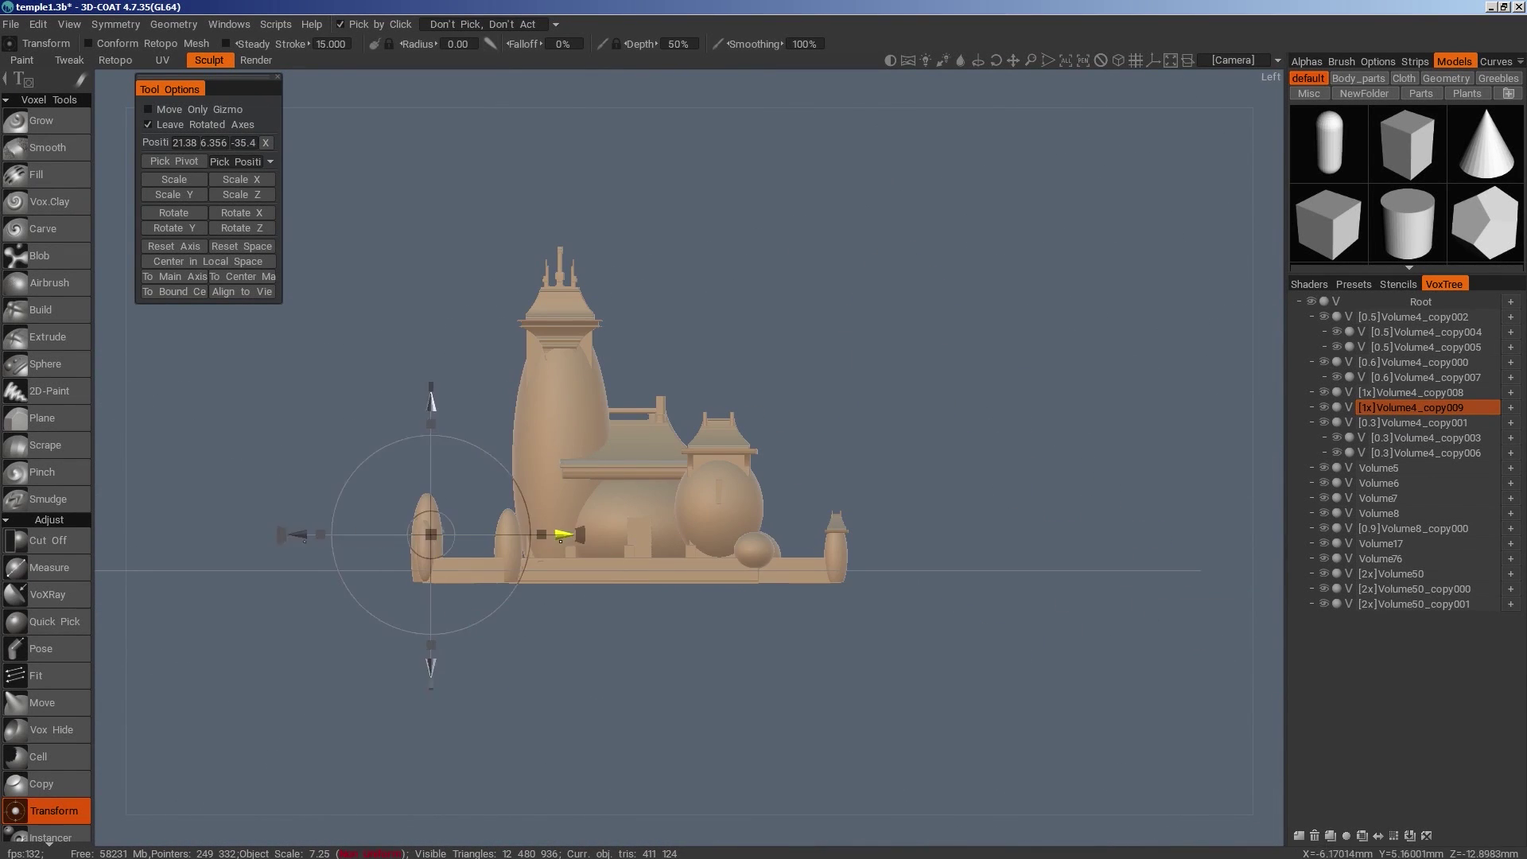
Enlarge and raise the duplicated miniature roof, moving it to about X -5.7, Y 14.8, Z -35.7
drag(430, 371, 430, 357)
drag(431, 486, 477, 492)
drag(549, 659, 875, 708)
key(KP_4)
drag(501, 566, 652, 571)
alt+drag(704, 641, 633, 606)
key(KP_4)
drag(565, 482, 565, 482)
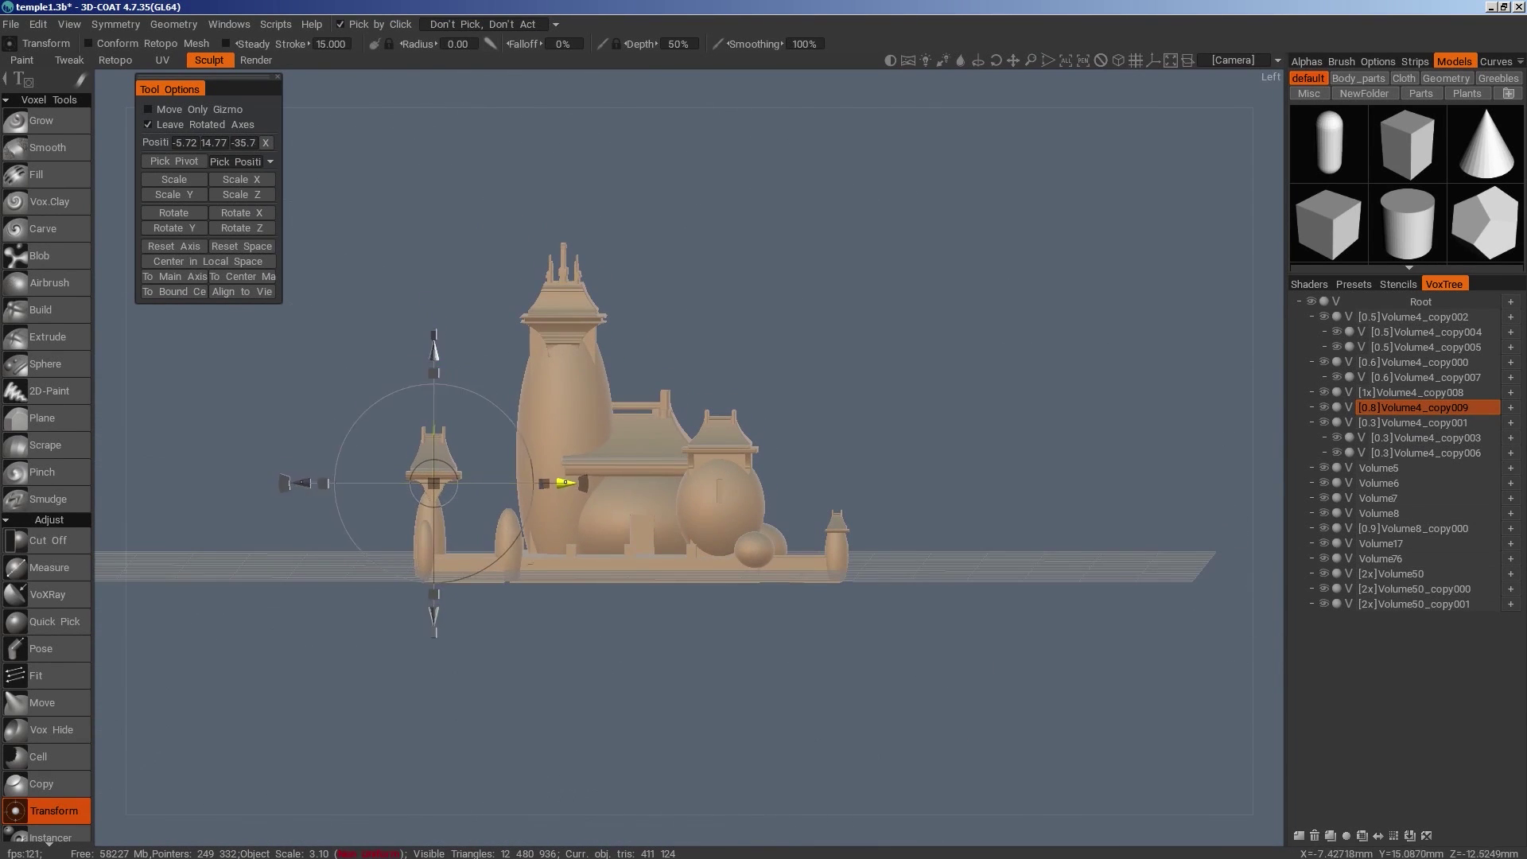
Scale the duplicated roof down and seat it on the rear stairs' wall-end ellipsoid at about X -5.9, Y 7.2, Z -36.4
alt+drag(407, 530, 867, 723)
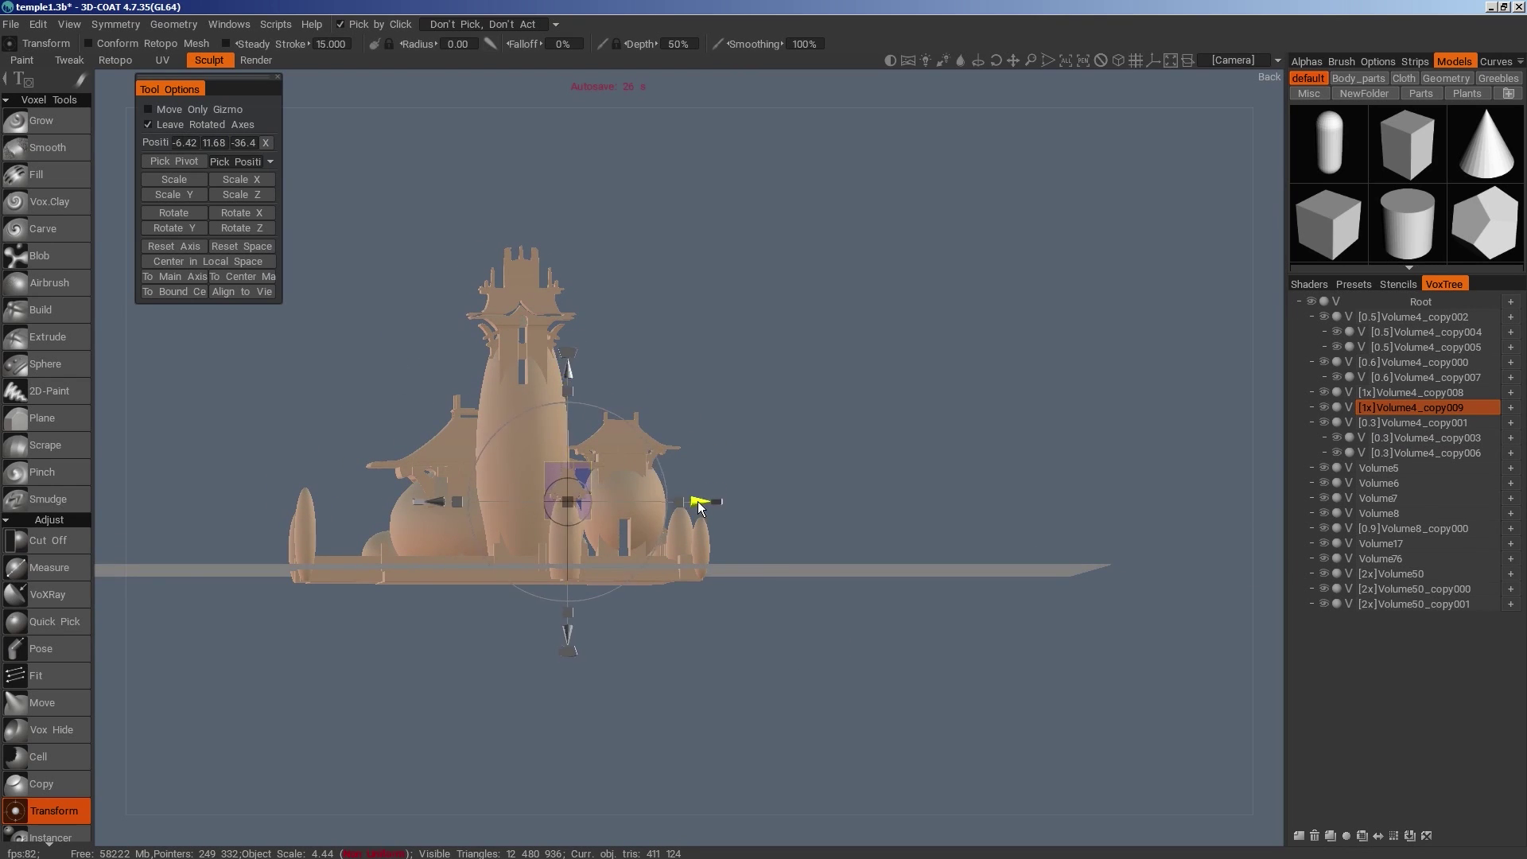
mouse_move(811, 579)
alt+mouse_down()
mouse_move(622, 593)
mouse_move(838, 587)
alt+mouse_up()
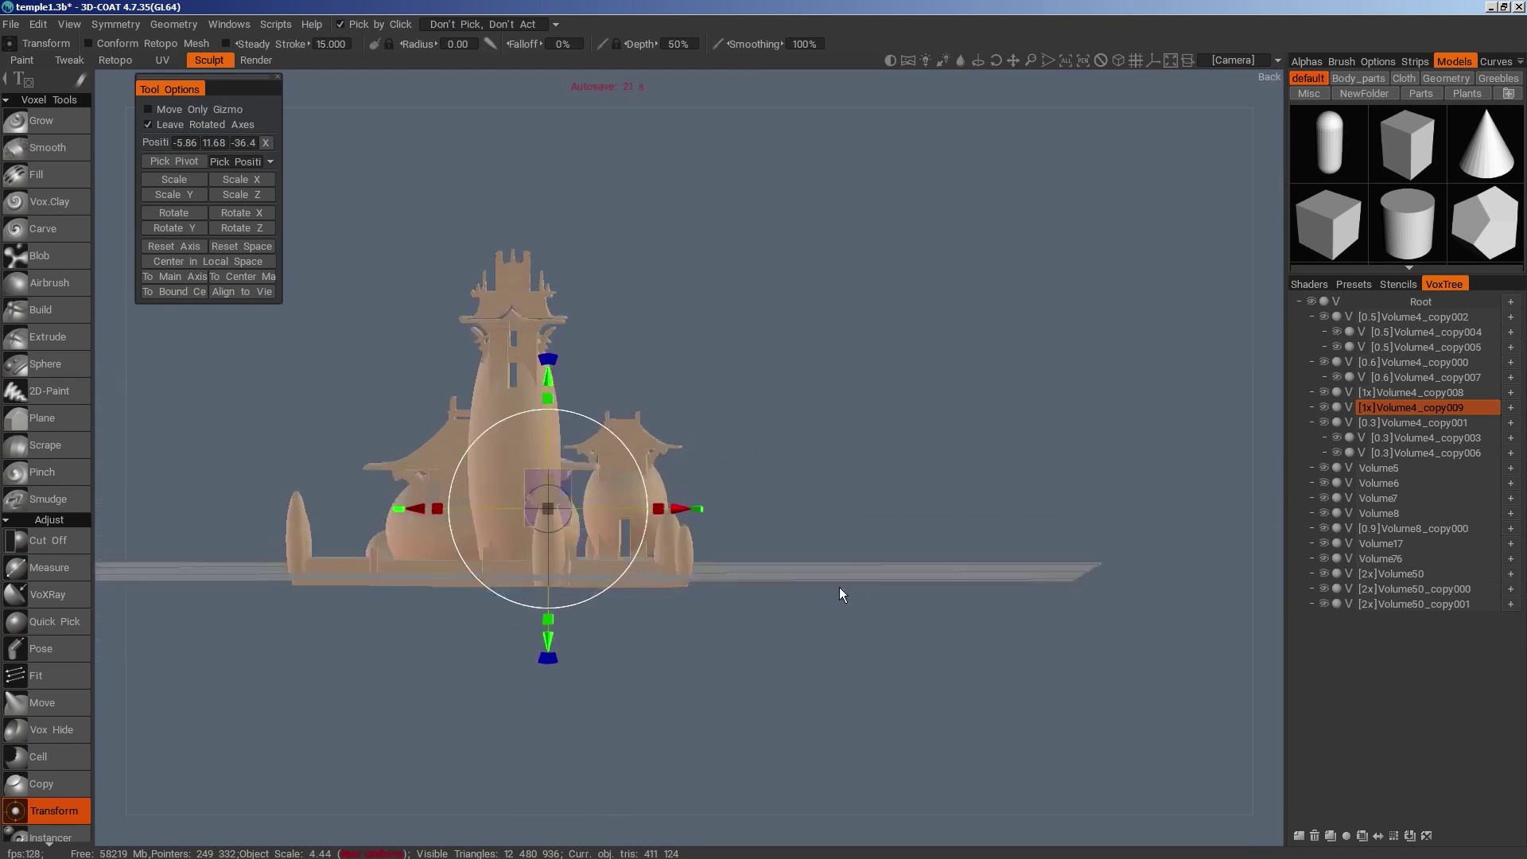
drag(552, 380, 556, 355)
alt+drag(883, 535, 764, 535)
drag(399, 368, 403, 405)
Duplicate the rear miniature roof and move the copy to the wide stairs' wall end at about X 38.2, Z -14.8
alt+drag(502, 549, 1301, 717)
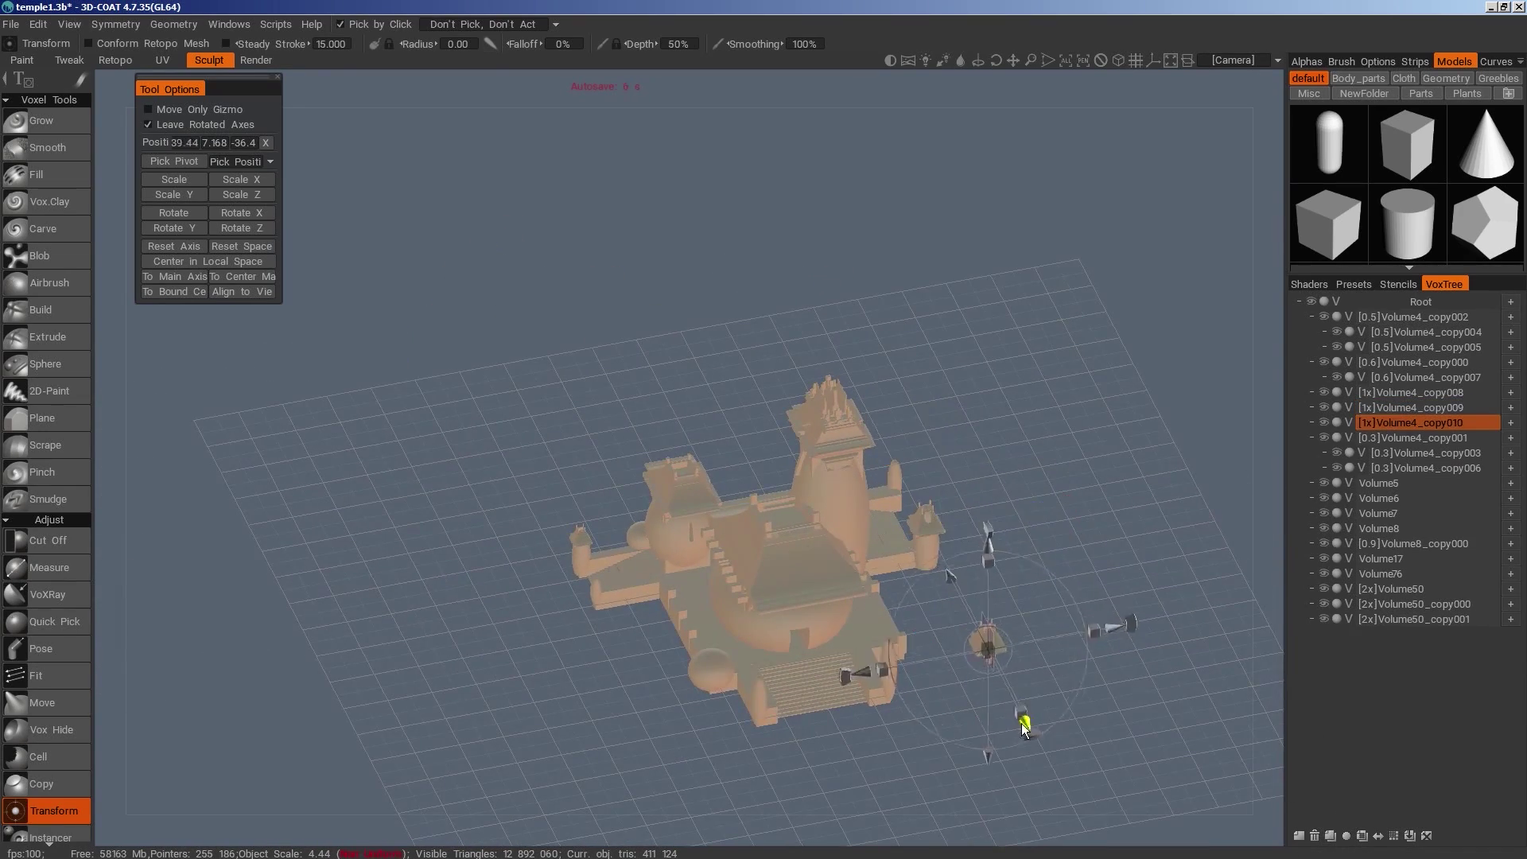
alt+drag(1067, 747, 1175, 636)
drag(1152, 565, 1130, 560)
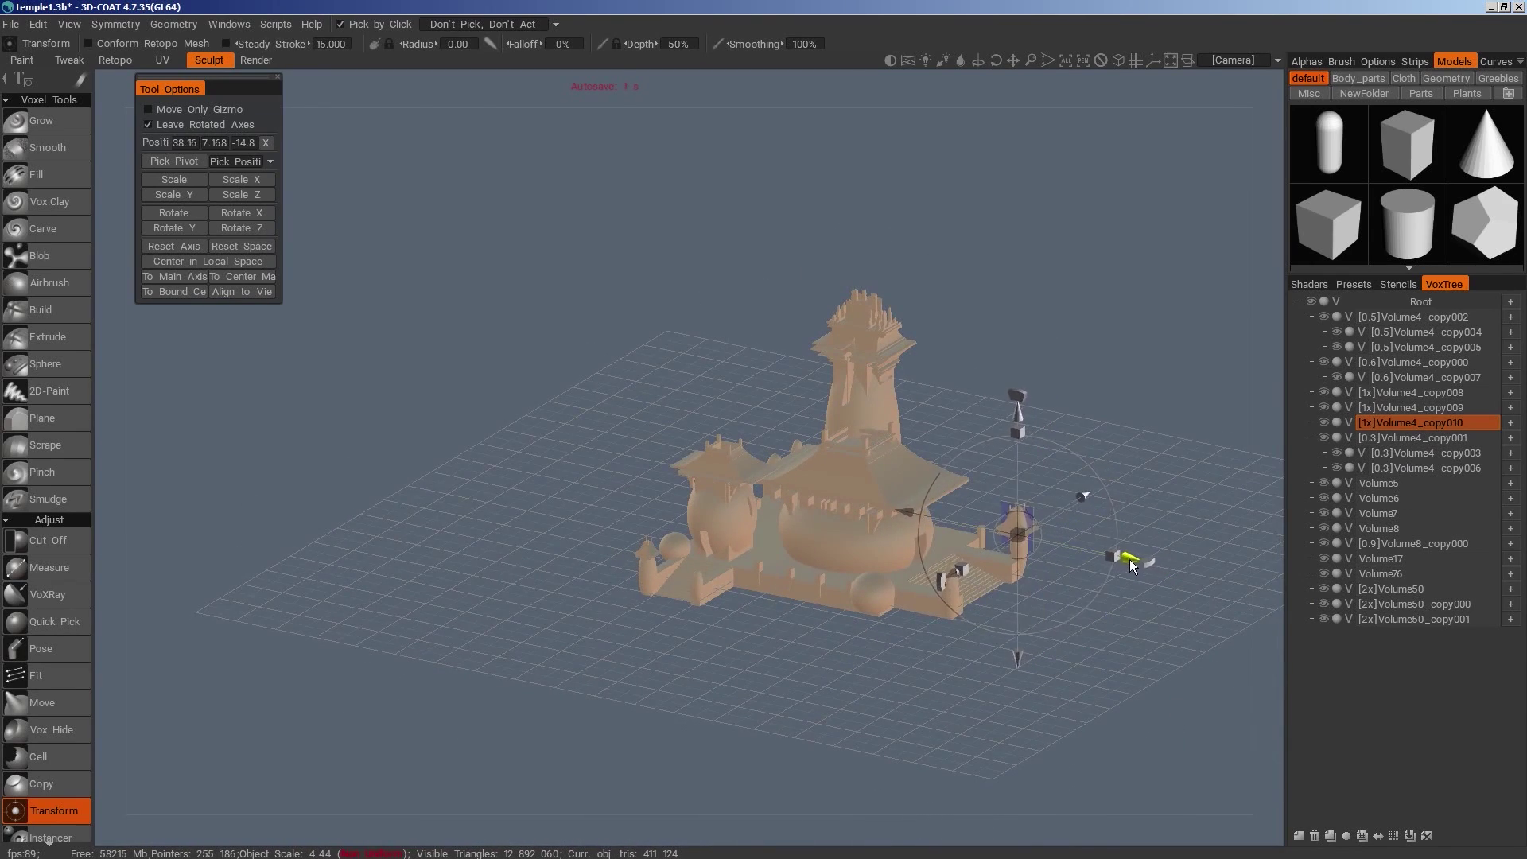
Enlarge the wide stairs' miniature roof and adjust its position to about X 39.0, Y 9.5, Z -14.1
drag(1017, 410, 1017, 404)
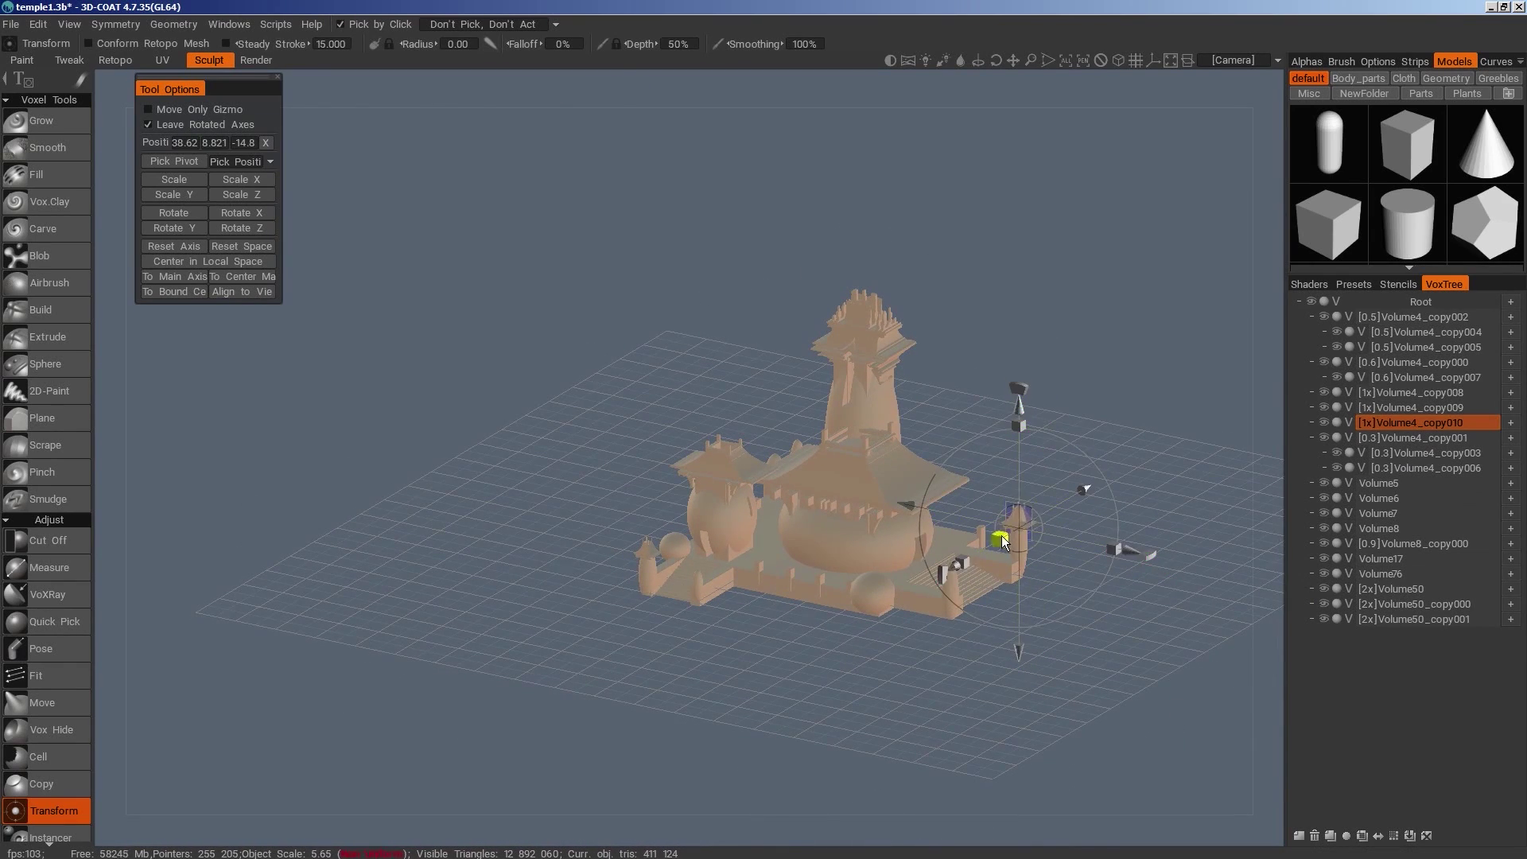
mouse_move(1001, 536)
alt+mouse_down()
mouse_move(1019, 713)
mouse_move(995, 624)
mouse_move(1004, 526)
alt+mouse_up()
alt+drag(1016, 574, 1057, 618)
alt+right_drag(1056, 618, 1081, 633)
drag(954, 507, 1062, 715)
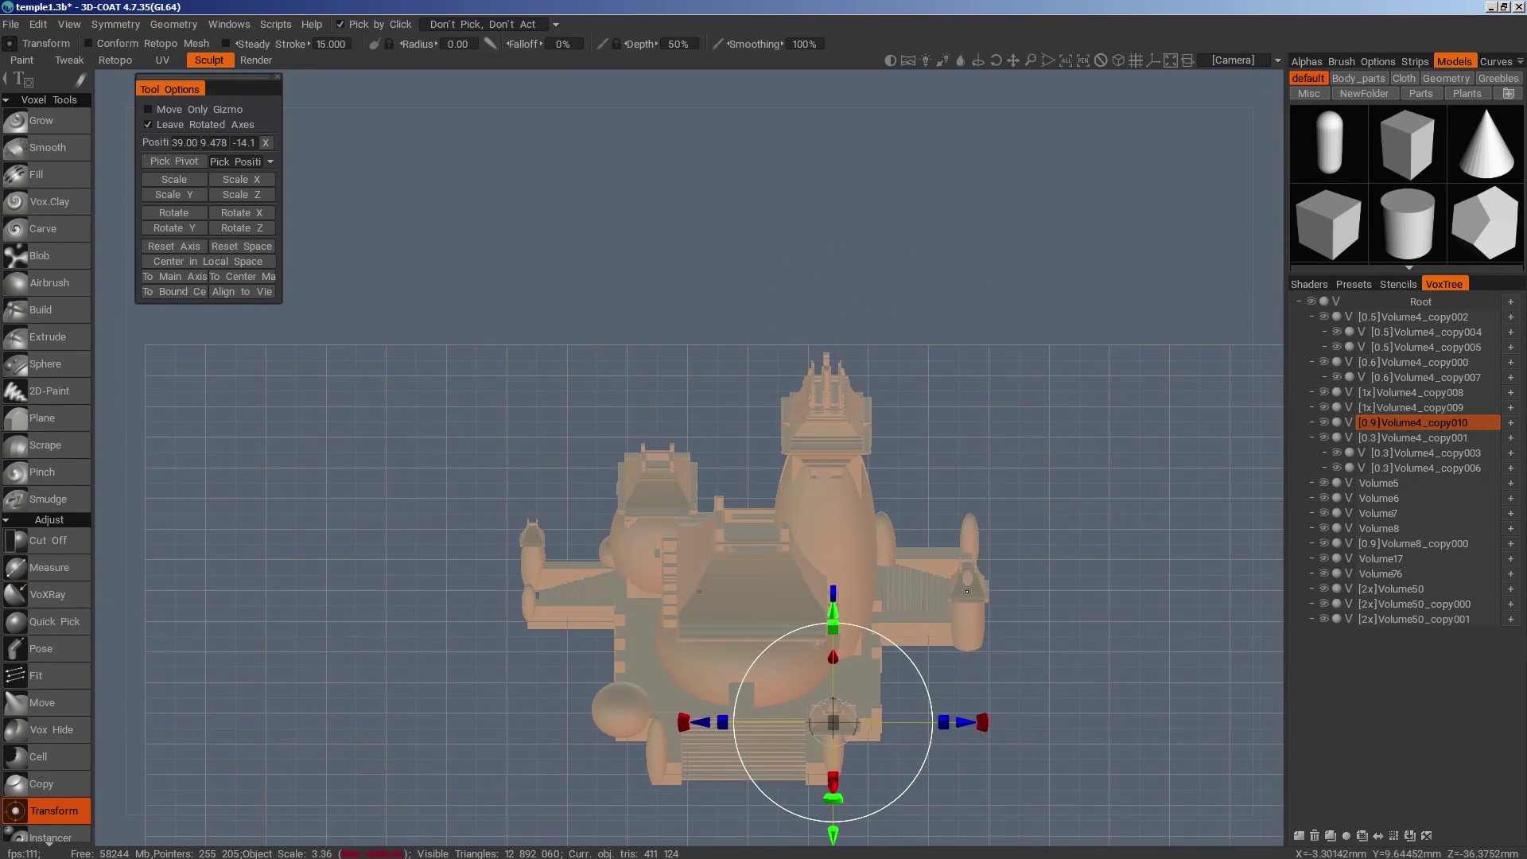
Select the miniature roof at the rear stairs and enlarge it
click(966, 513)
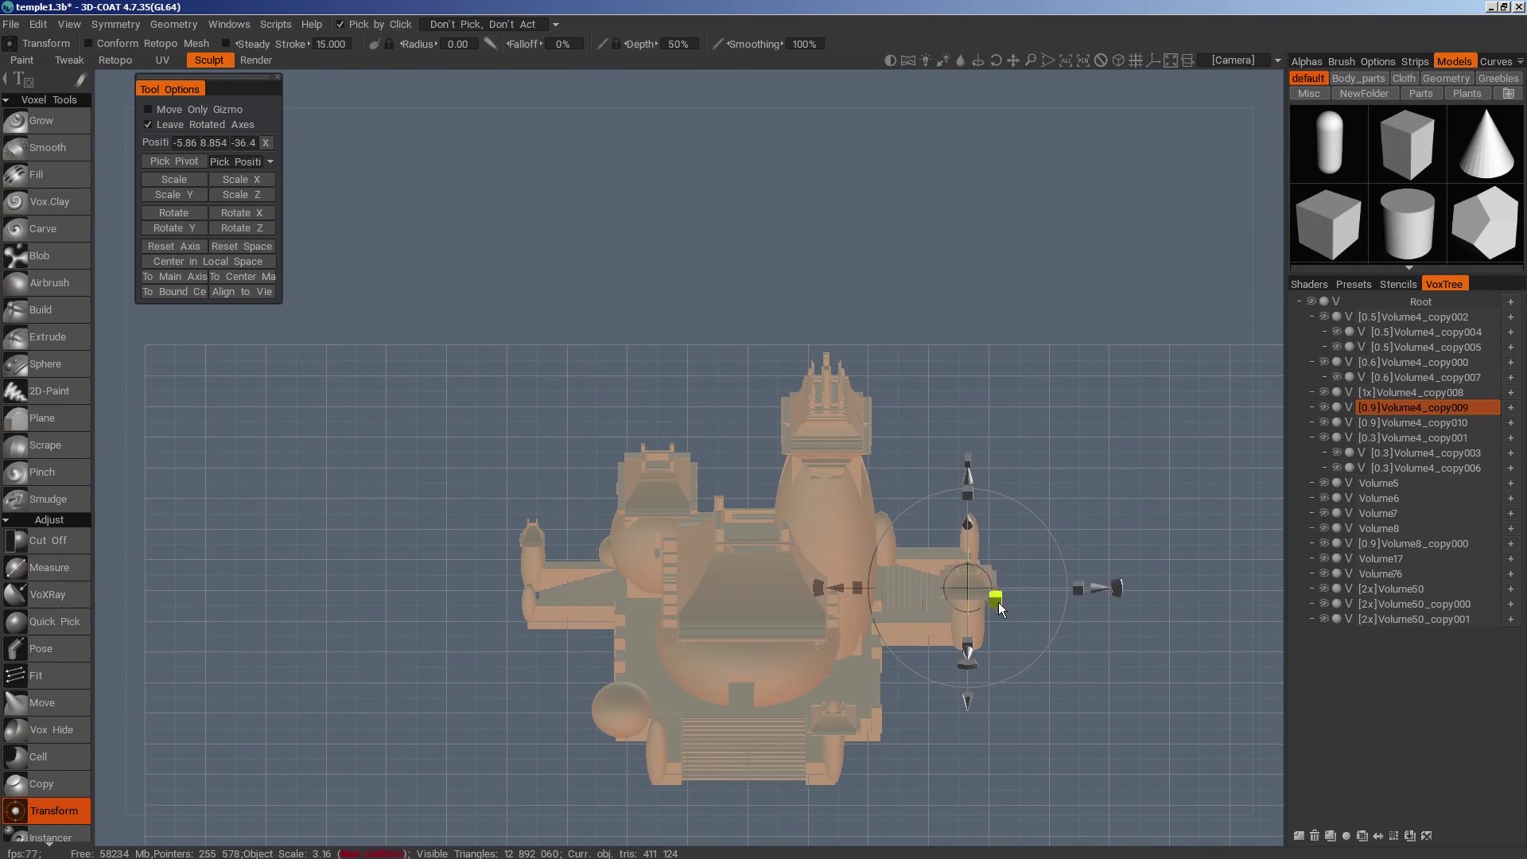
alt+drag(1000, 608, 809, 445)
alt+drag(943, 716, 1146, 772)
click(770, 585)
alt+drag(779, 568, 1209, 556)
Enlarge the small tower's roof together with its child volume and shift it to about X -18.2
click(721, 426)
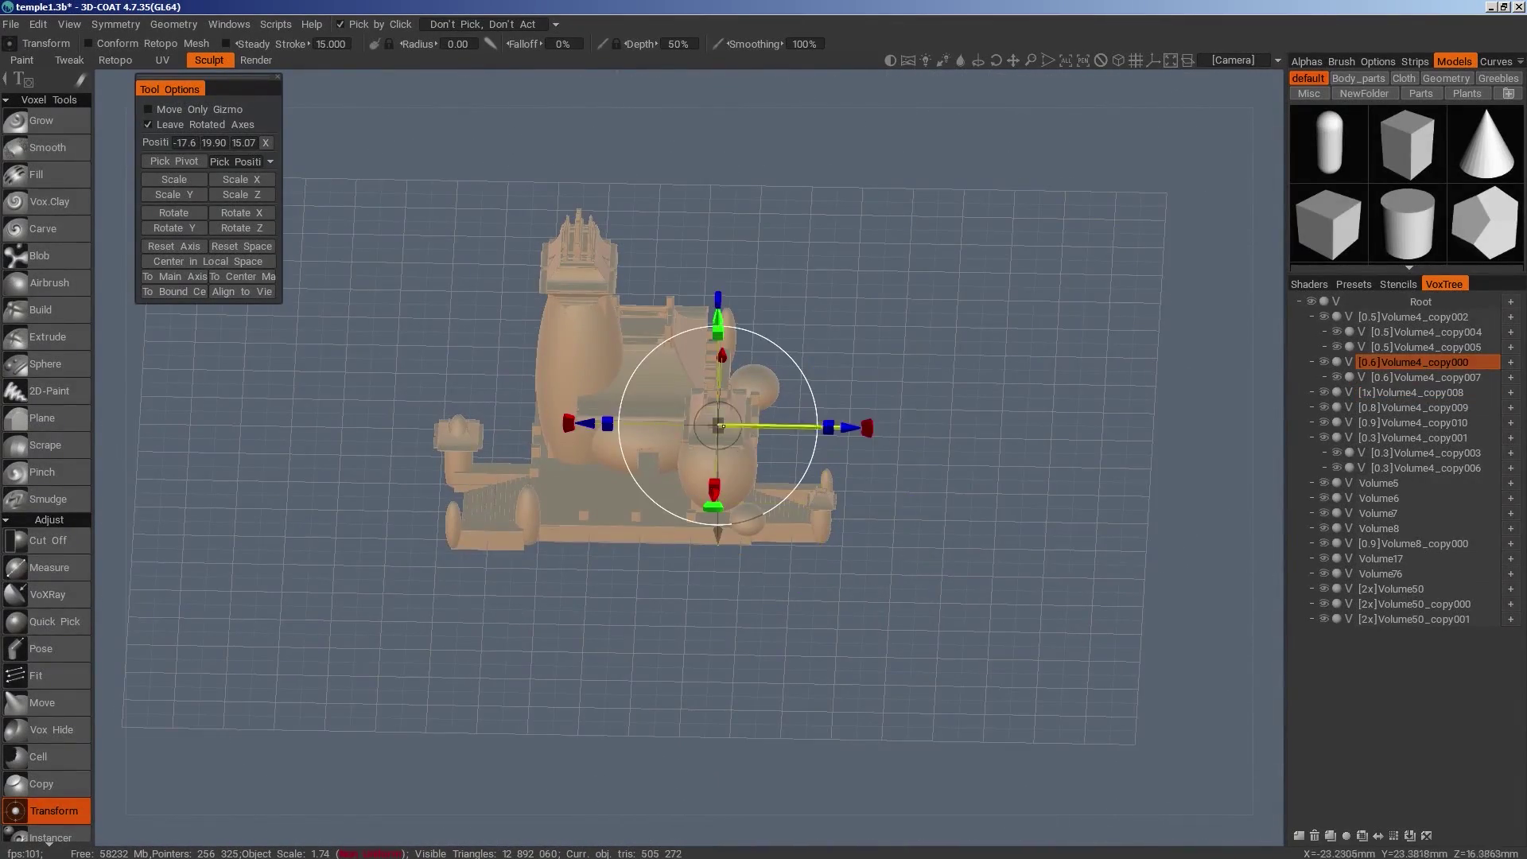
drag(828, 429, 842, 430)
alt+drag(1062, 565, 876, 458)
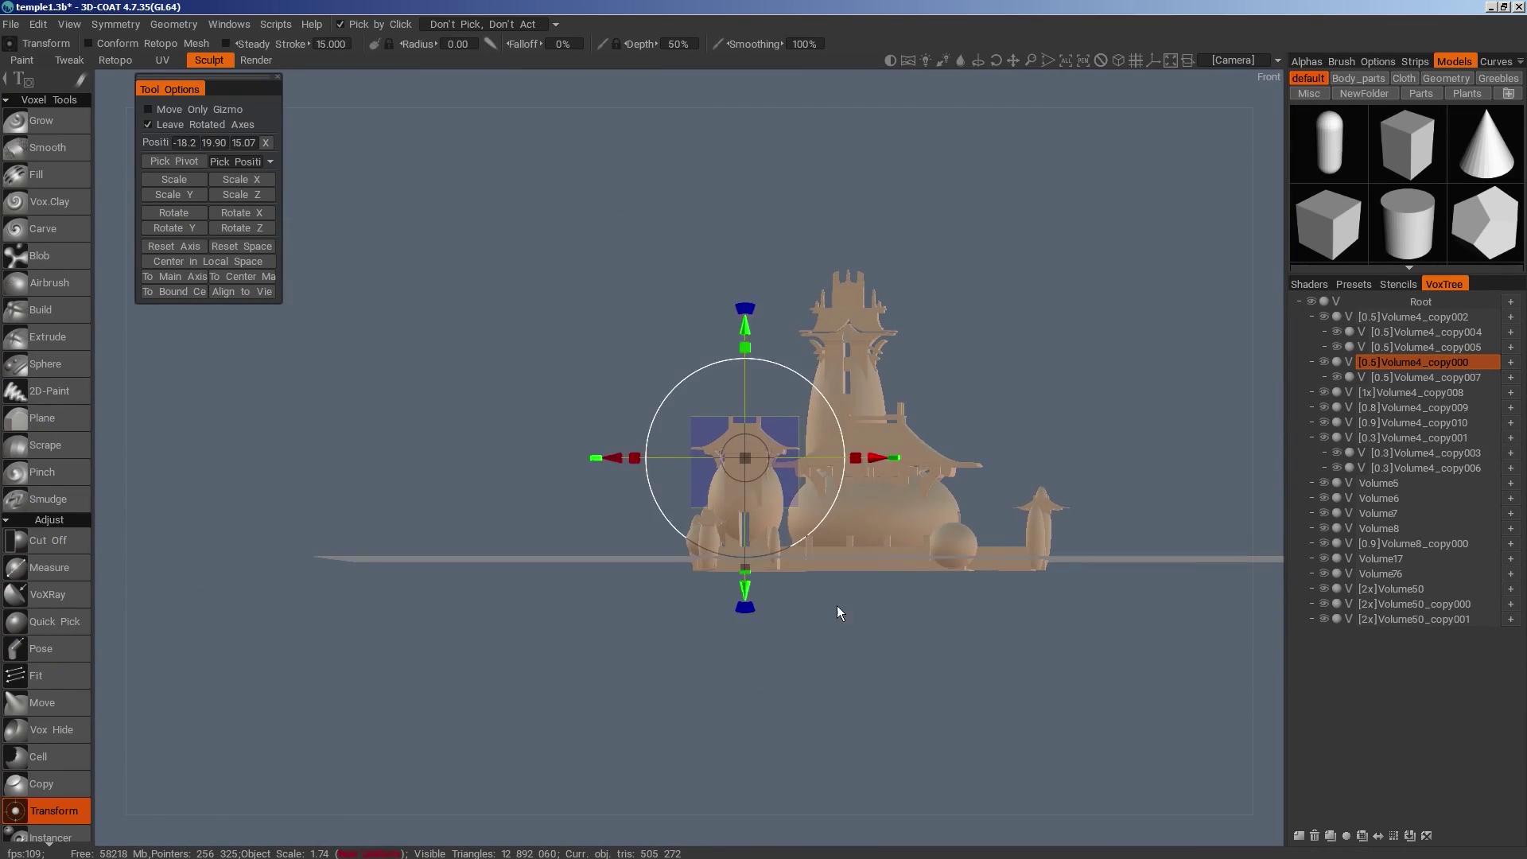
alt+drag(837, 606, 1009, 634)
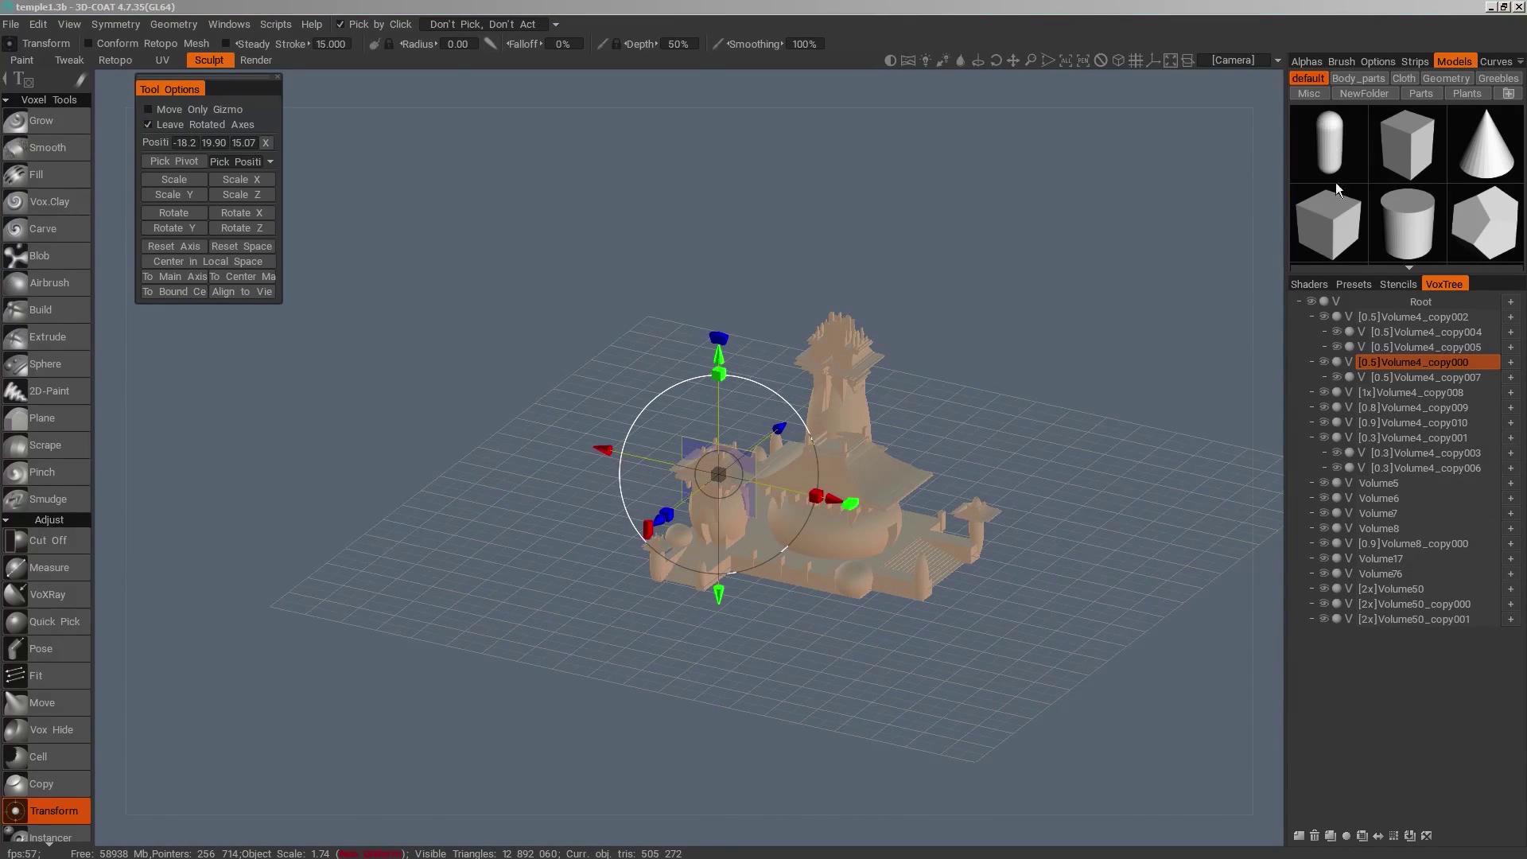
alt+drag(998, 727, 1052, 708)
Create a new volume after the last volume and choose the cylinder primitive for it
click(1418, 621)
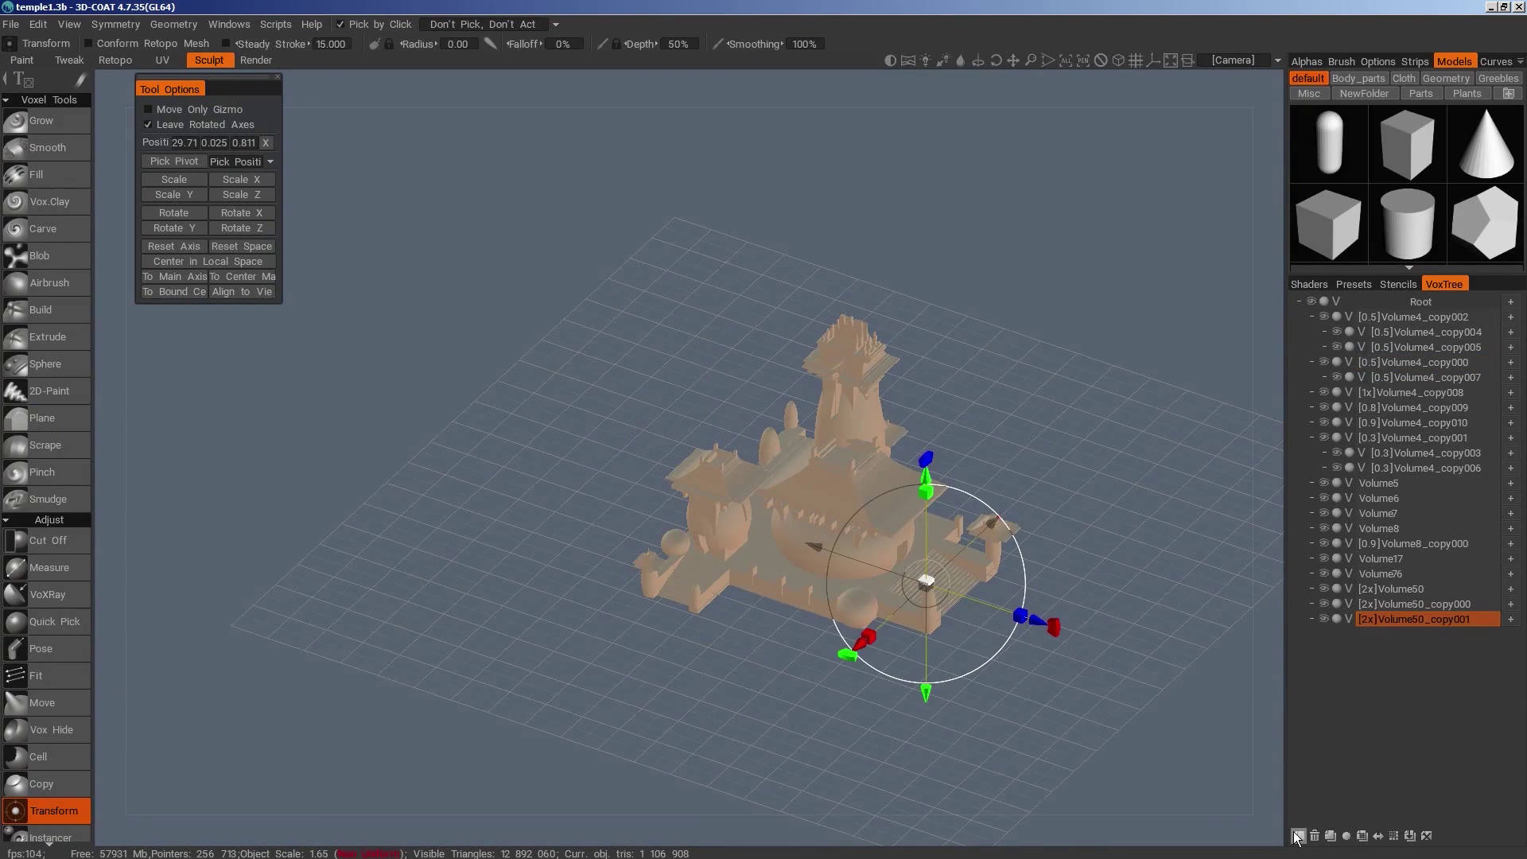
click(1299, 836)
key(space)
click(764, 429)
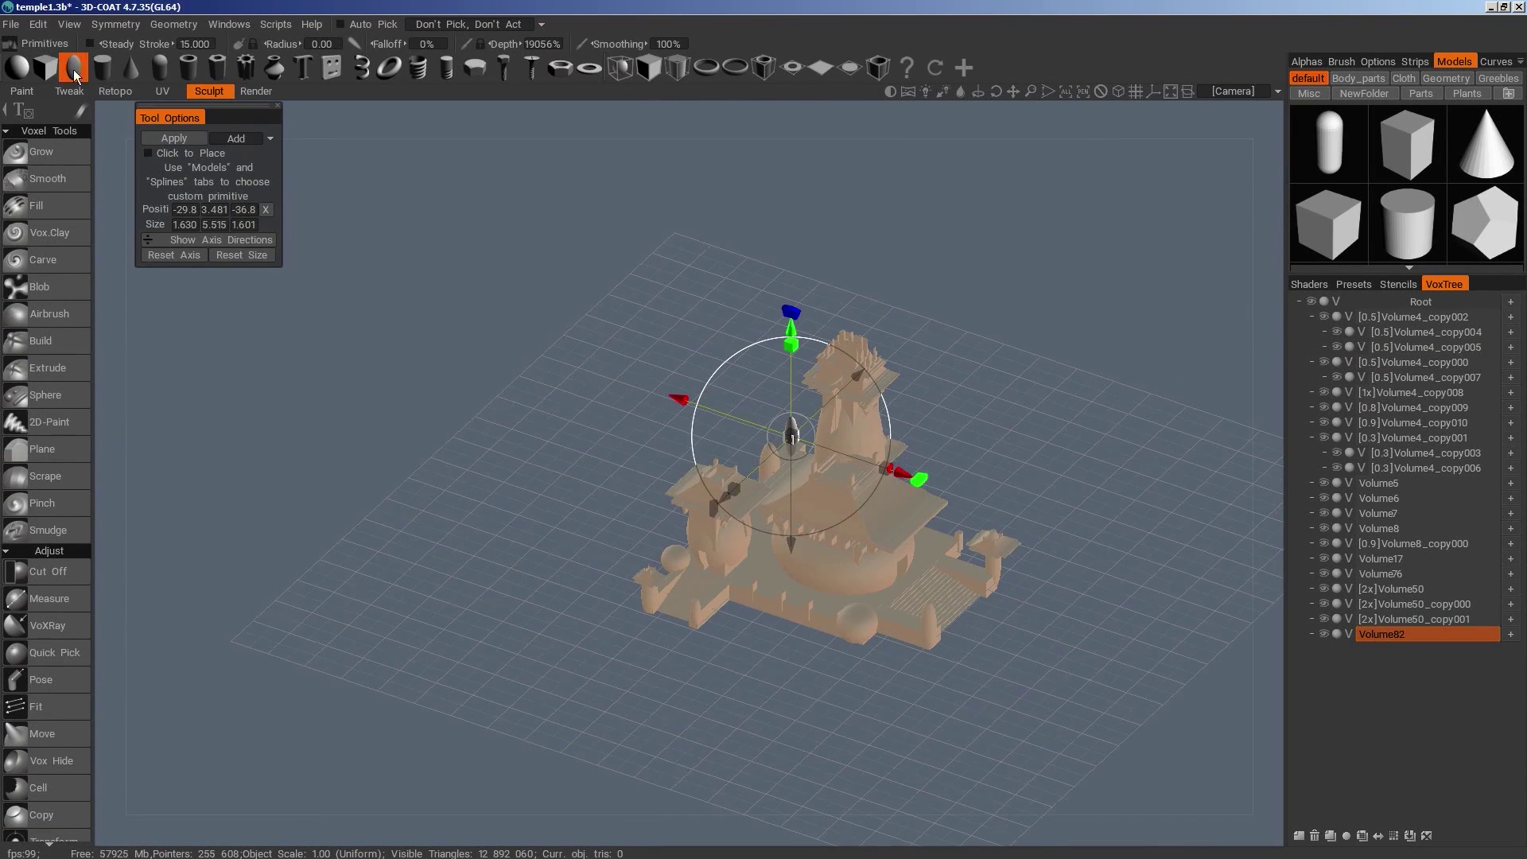
click(102, 67)
Shape the cylinder into a flat disc about 1.36 high with a radius of about 16.2, just below the platform
scroll(811, 495, up, 4)
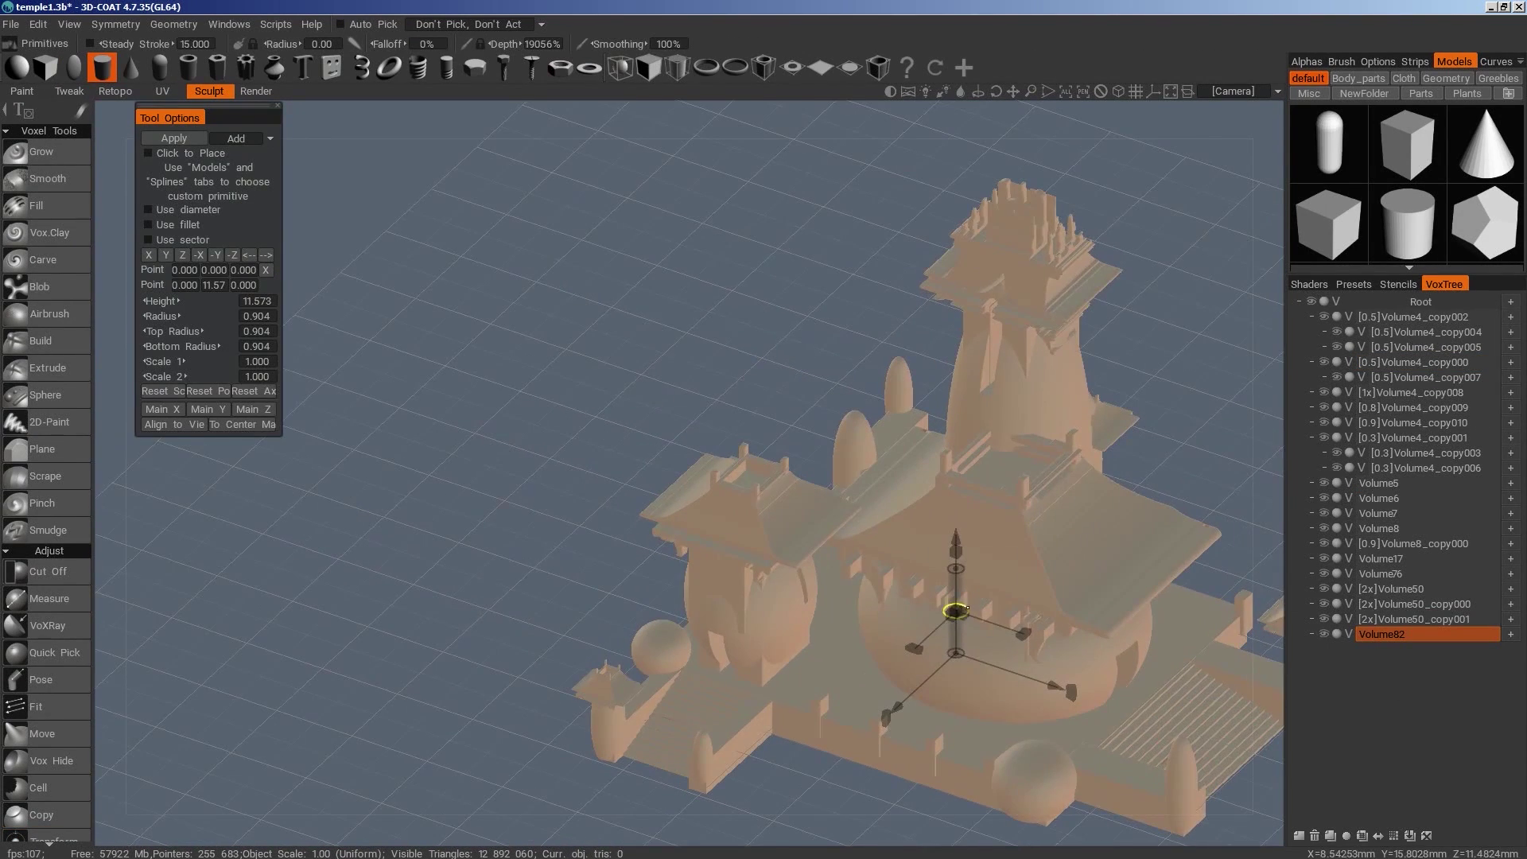
mouse_move(961, 607)
mouse_down()
mouse_move(1058, 529)
mouse_move(957, 627)
mouse_move(958, 600)
mouse_up()
right_drag(771, 811, 769, 817)
key(KP_2)
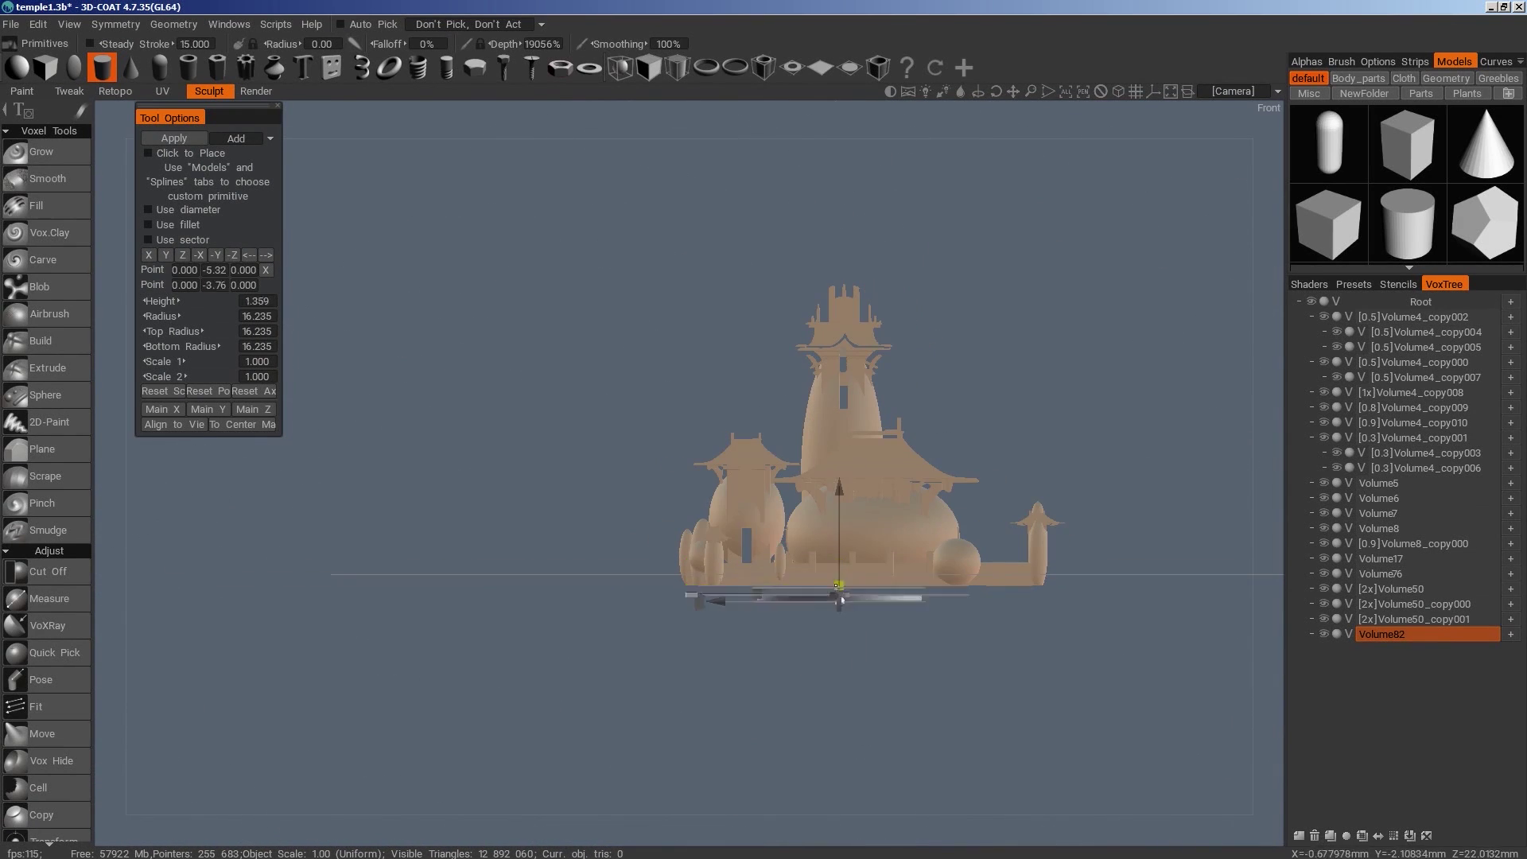
Add a cylinder disc under the wide stairs at about X 34.8, Y -3.0, with radius about 26.6 and height about 1.17
drag(1104, 373, 1072, 715)
drag(947, 330, 935, 402)
right_drag(935, 401, 930, 435)
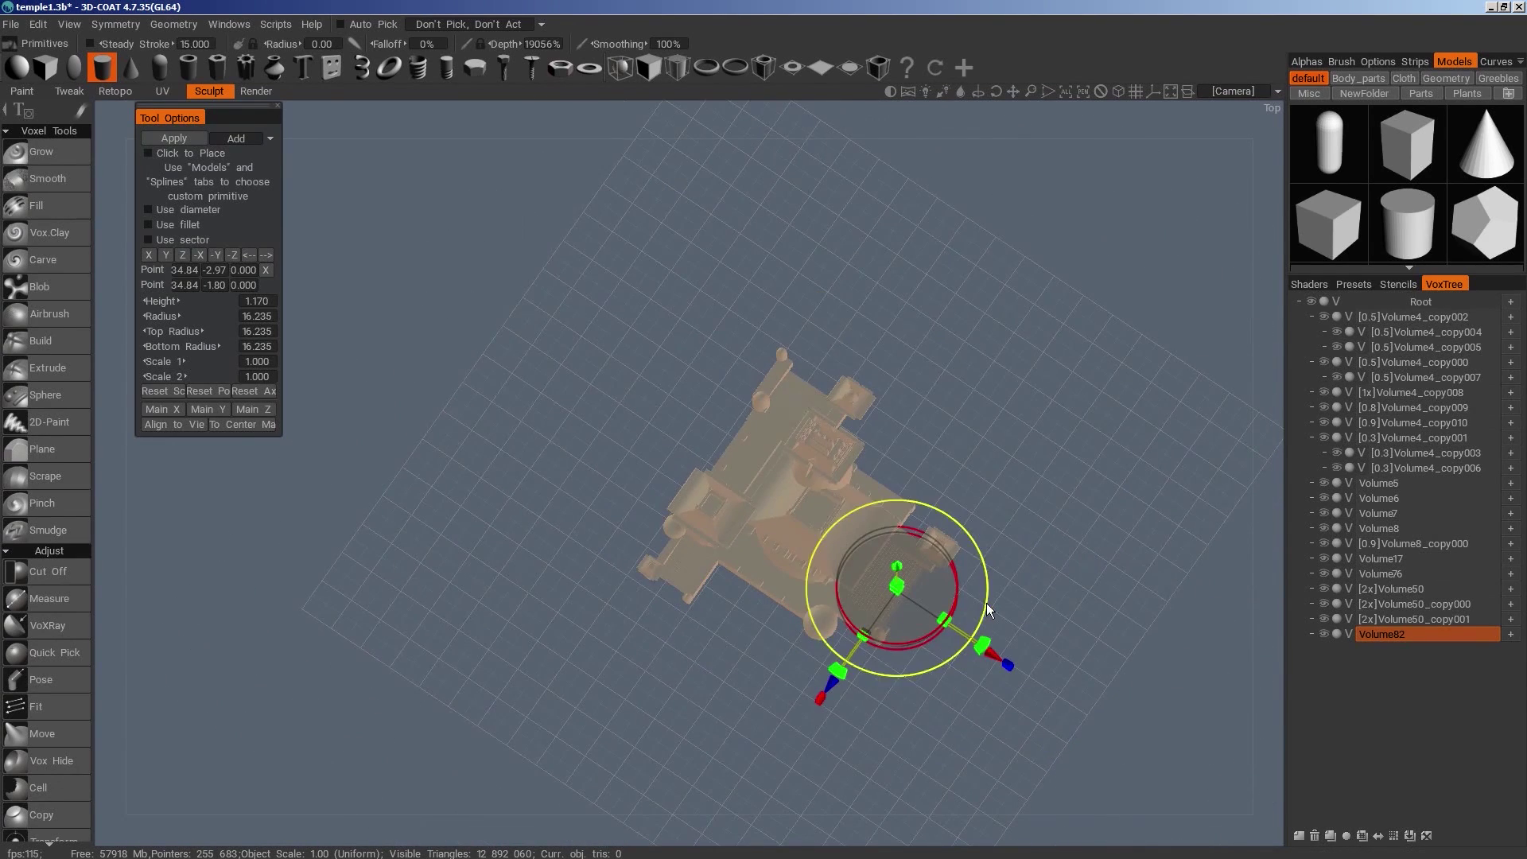
drag(990, 590, 1046, 591)
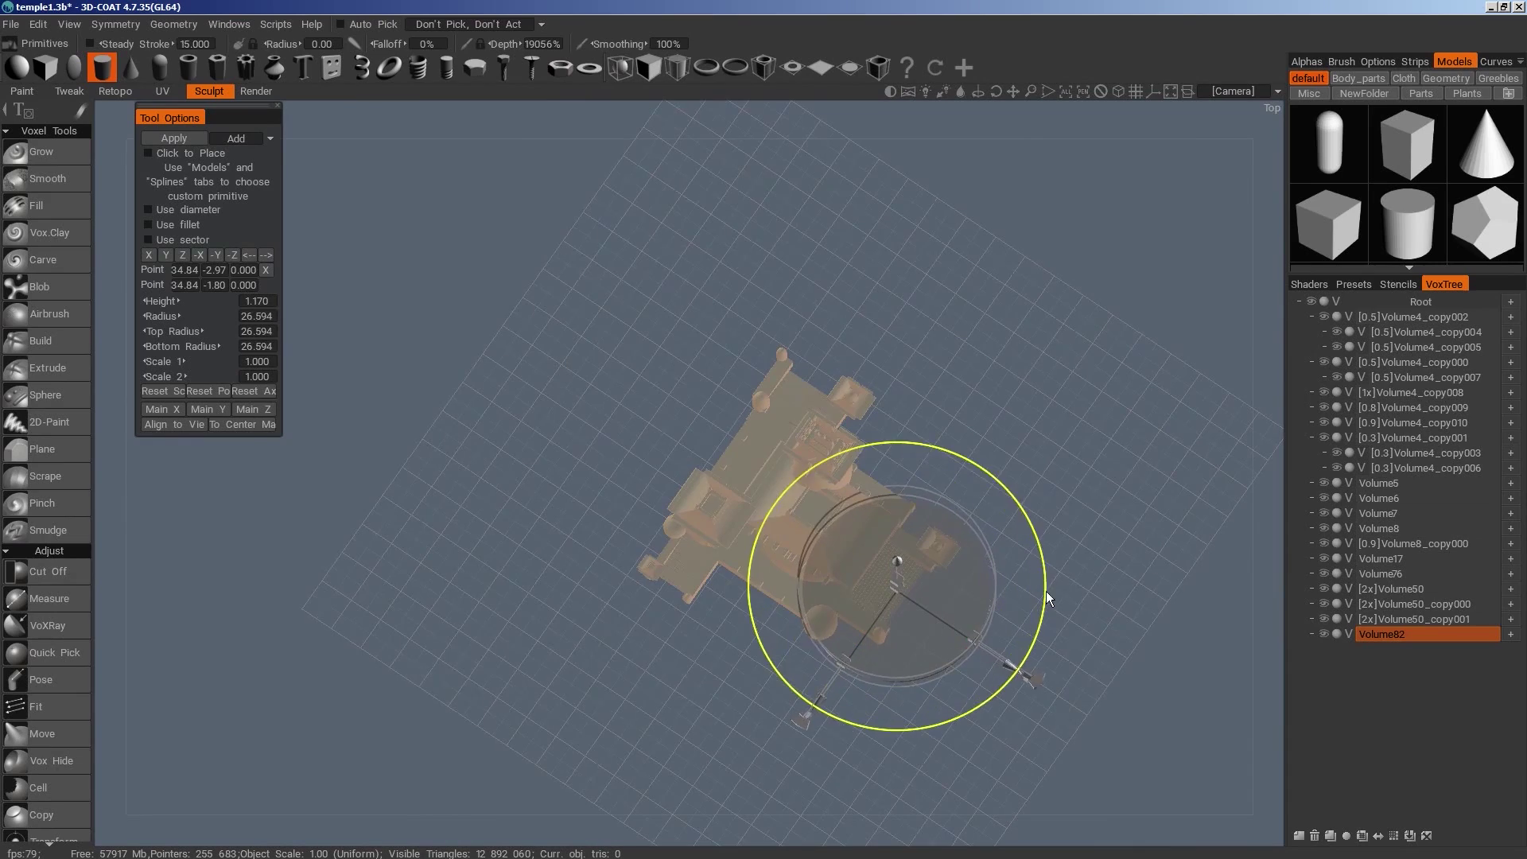
mouse_move(966, 736)
mouse_down()
mouse_move(1083, 559)
mouse_move(890, 699)
mouse_move(964, 752)
mouse_up()
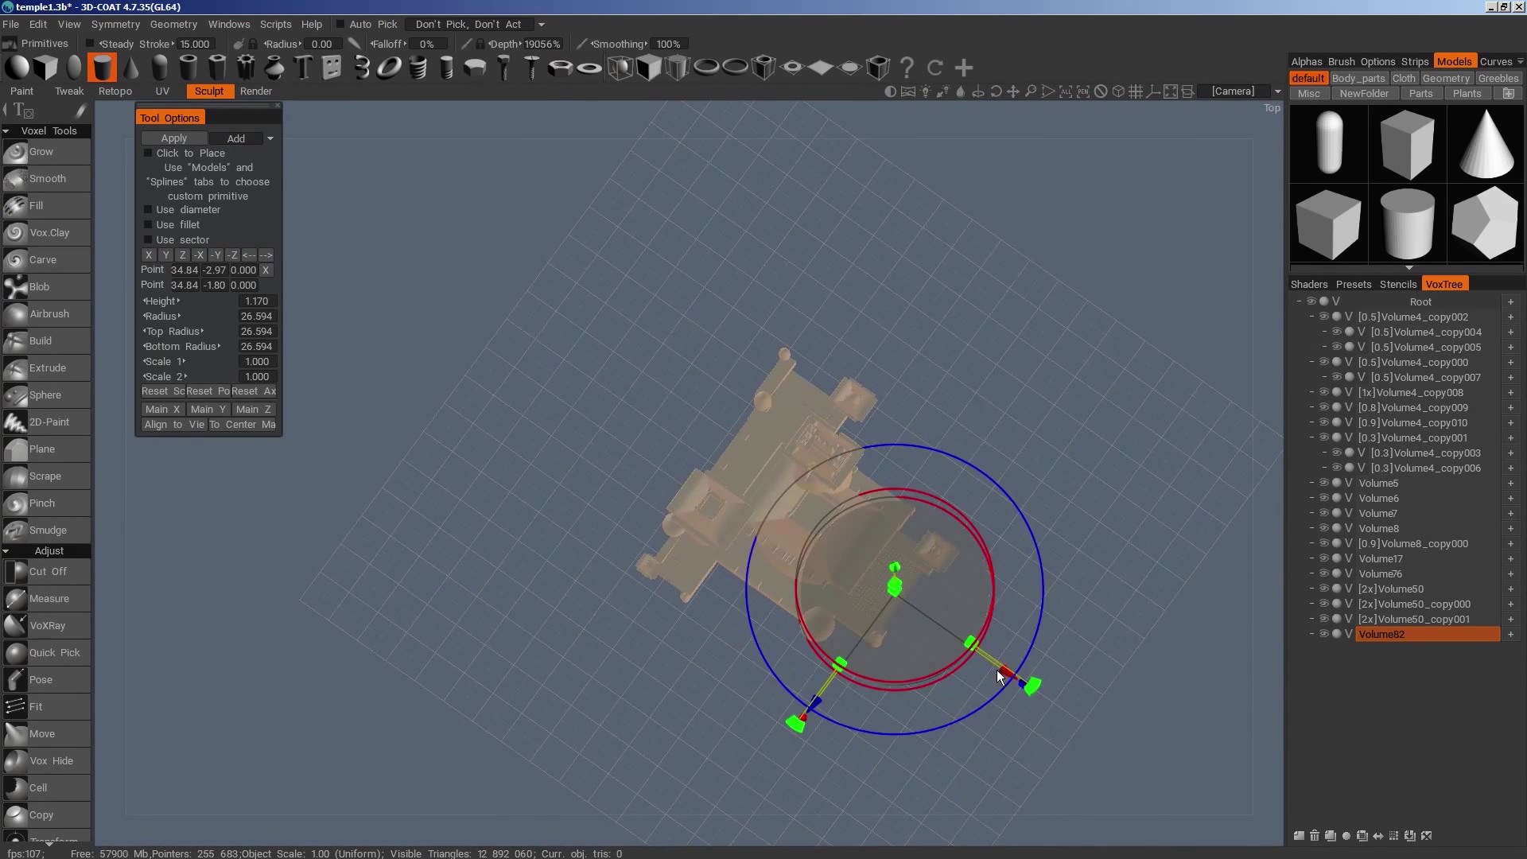
Move the cylinder primitive to the front stairs at about X -14.9, Z 29.4 and reduce its radius to about 18.9
drag(1006, 675, 861, 574)
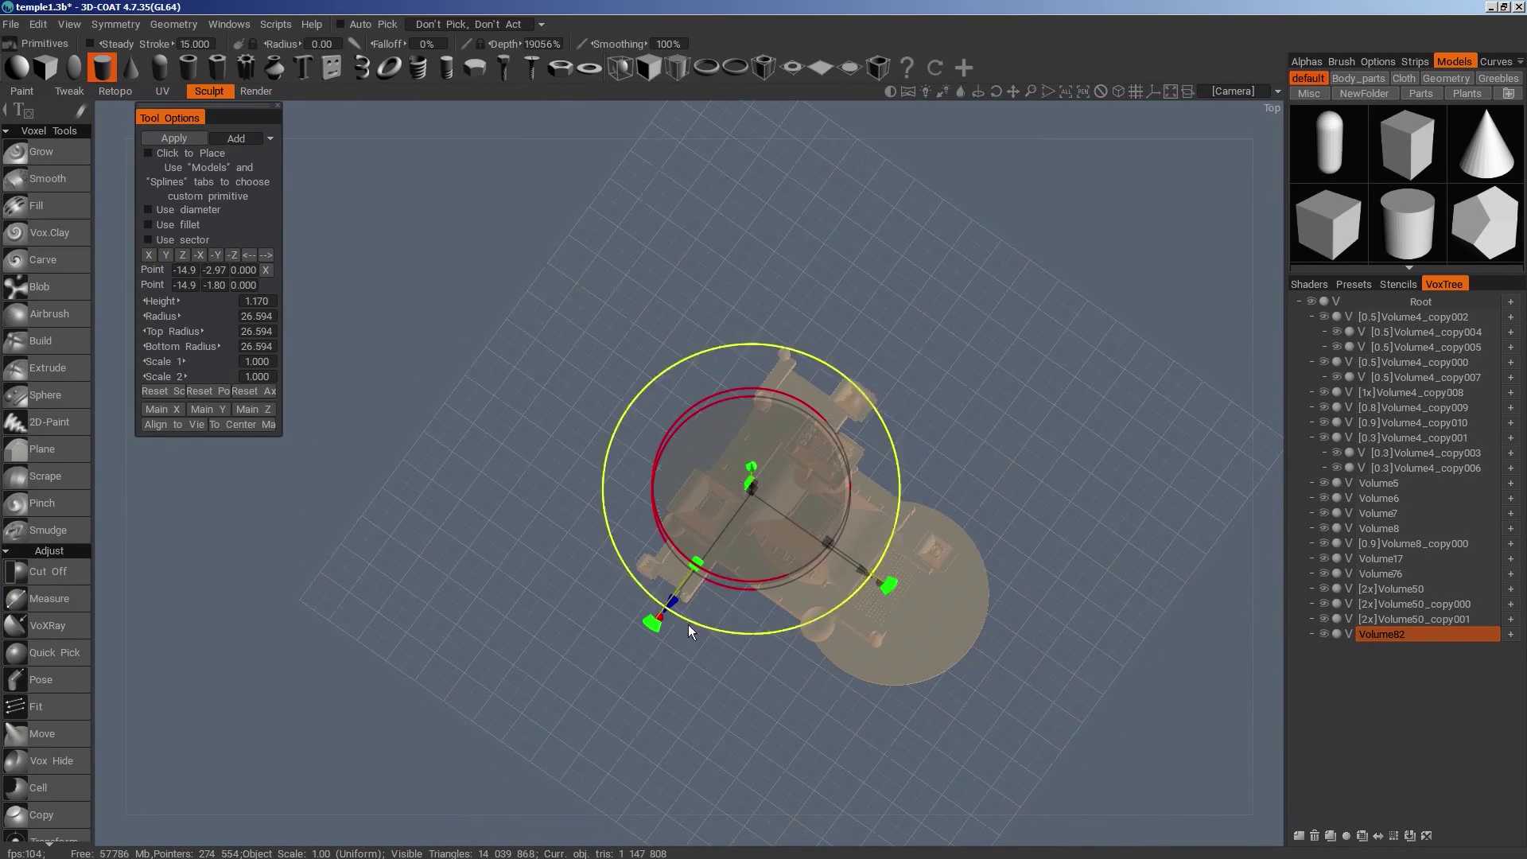
drag(665, 609, 728, 670)
drag(1034, 764, 853, 612)
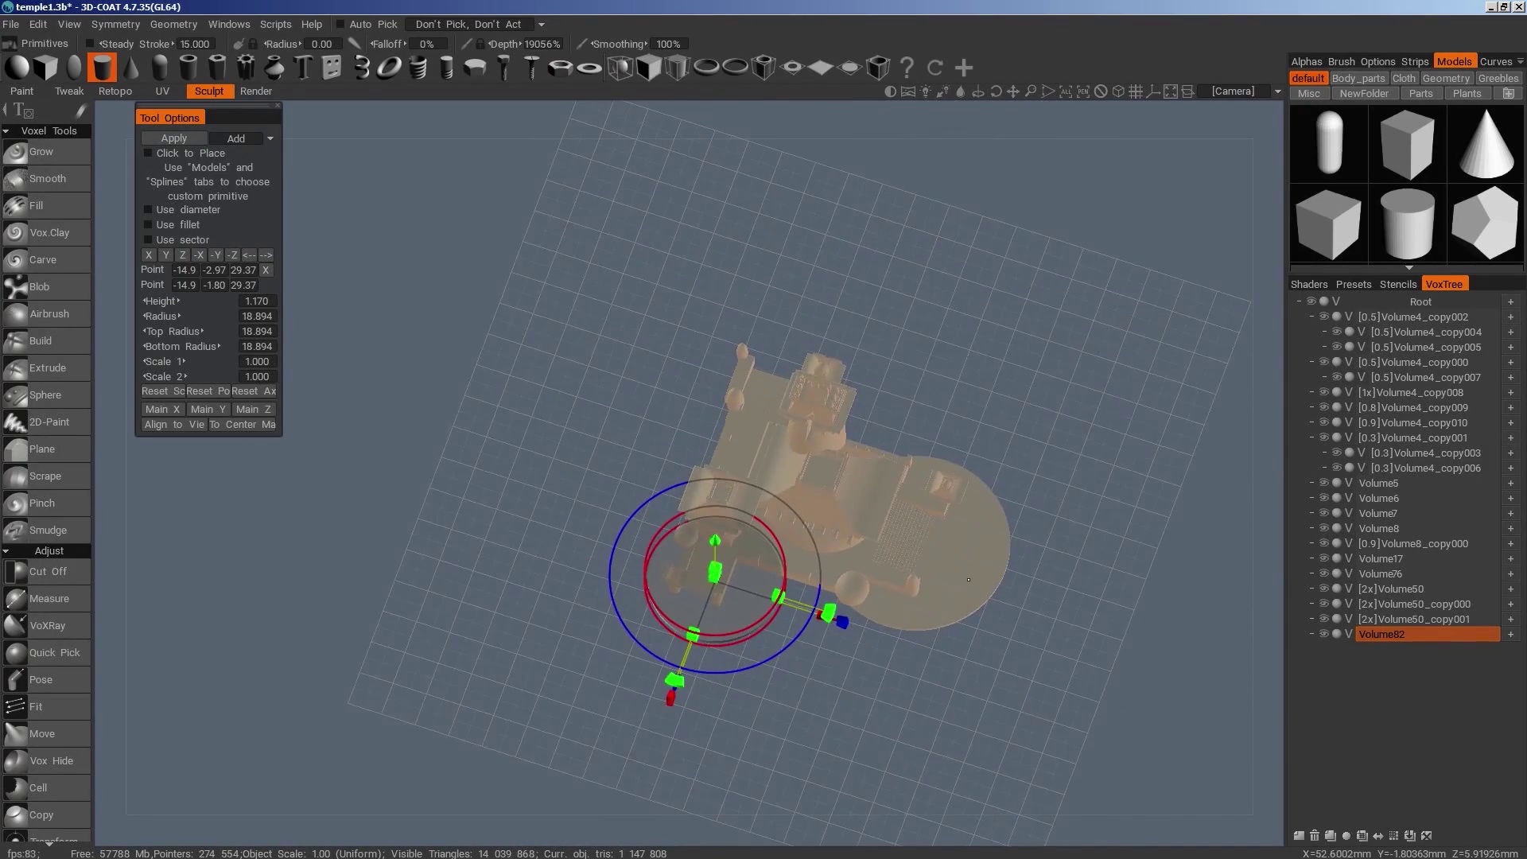
Enlarge the added ground disc with Transform and return to the cylinder primitive
key(space)
click(899, 530)
drag(898, 531, 948, 619)
key(space)
click(726, 417)
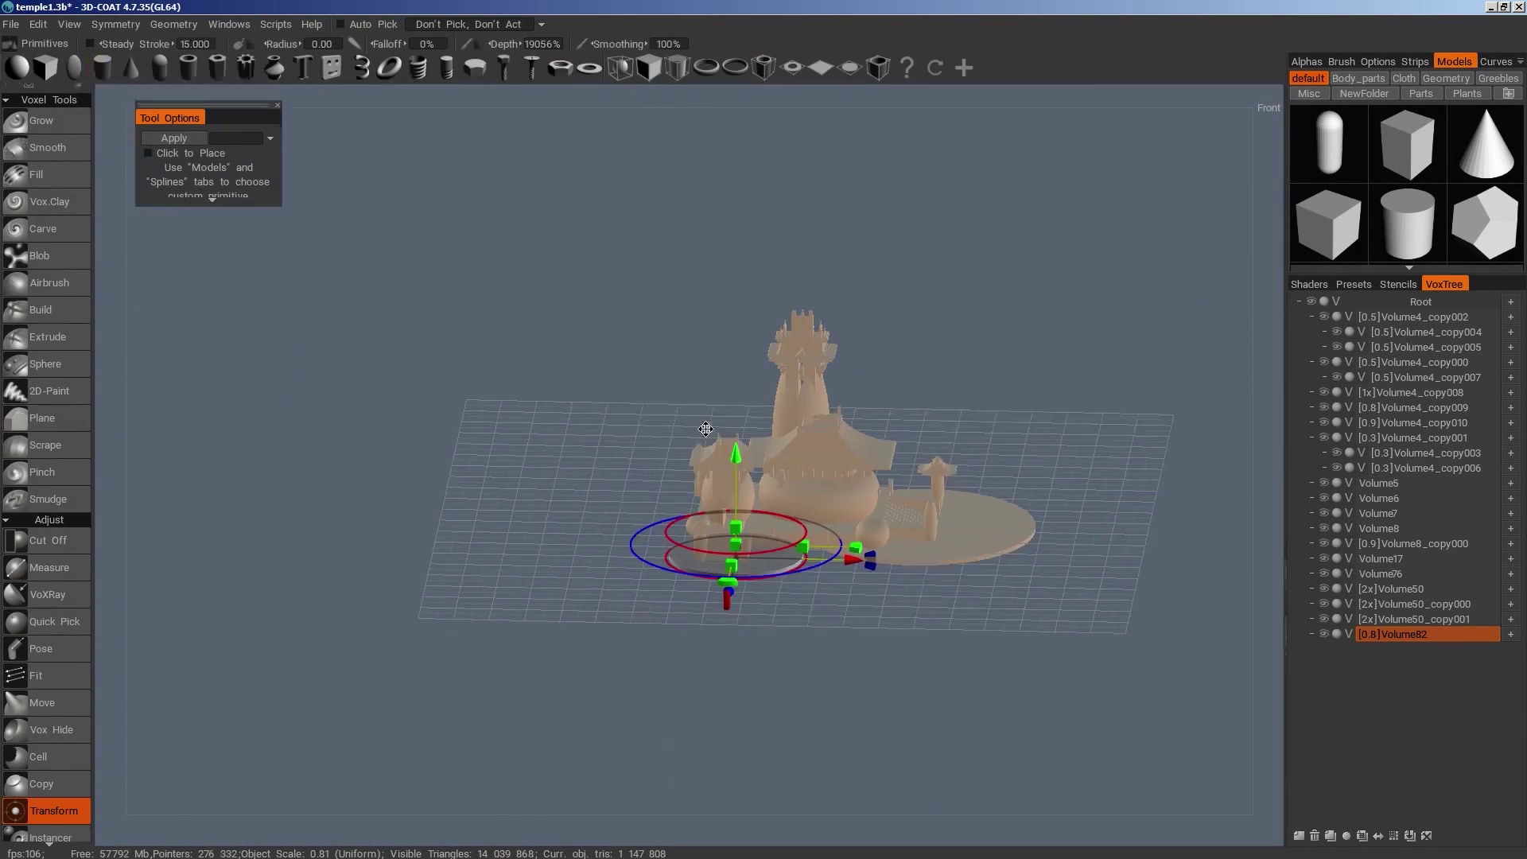
Move the cylinder primitive to the rear of the temple at about Z -27.6 and increase its radius to about 22.0
drag(845, 676, 884, 649)
right_drag(885, 649, 877, 616)
drag(876, 615, 1062, 788)
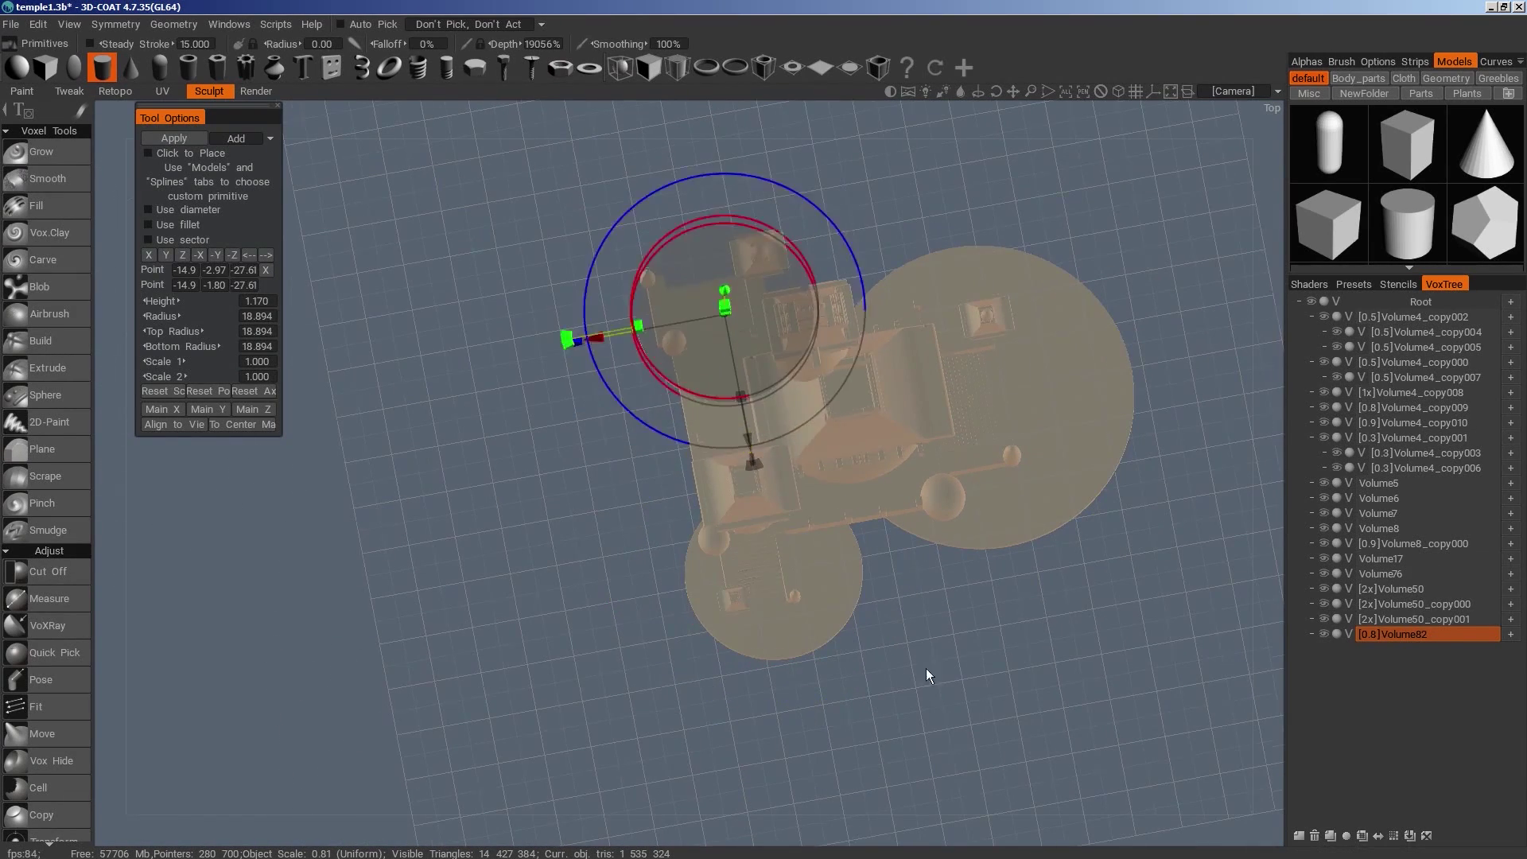
right_drag(929, 676, 971, 777)
drag(972, 777, 939, 740)
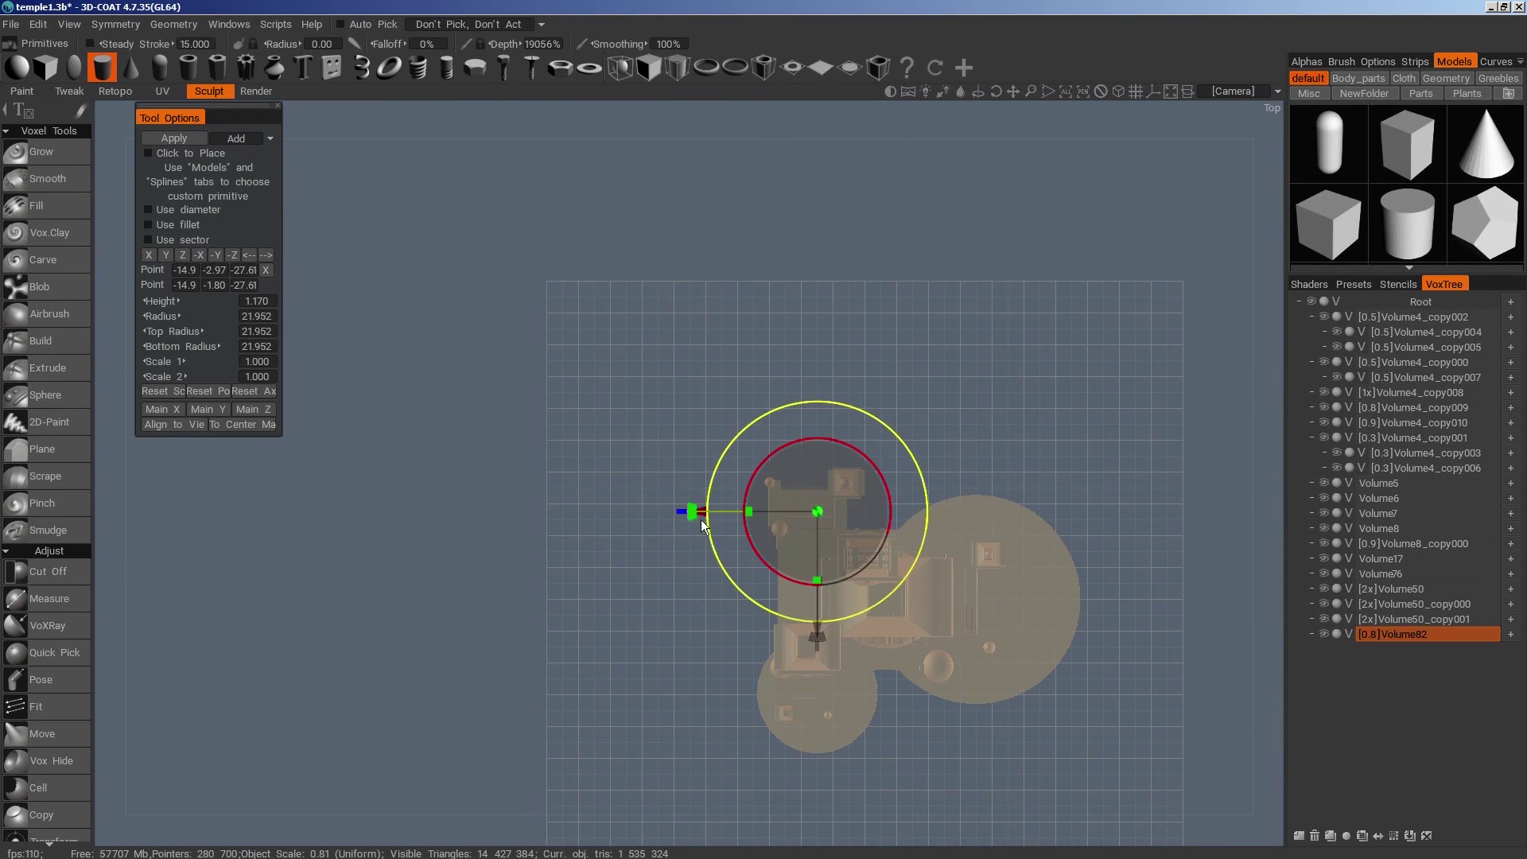
Shift the cylinder primitive sideways to about X -17.6 and add it as the rear ground disc
drag(703, 515, 738, 776)
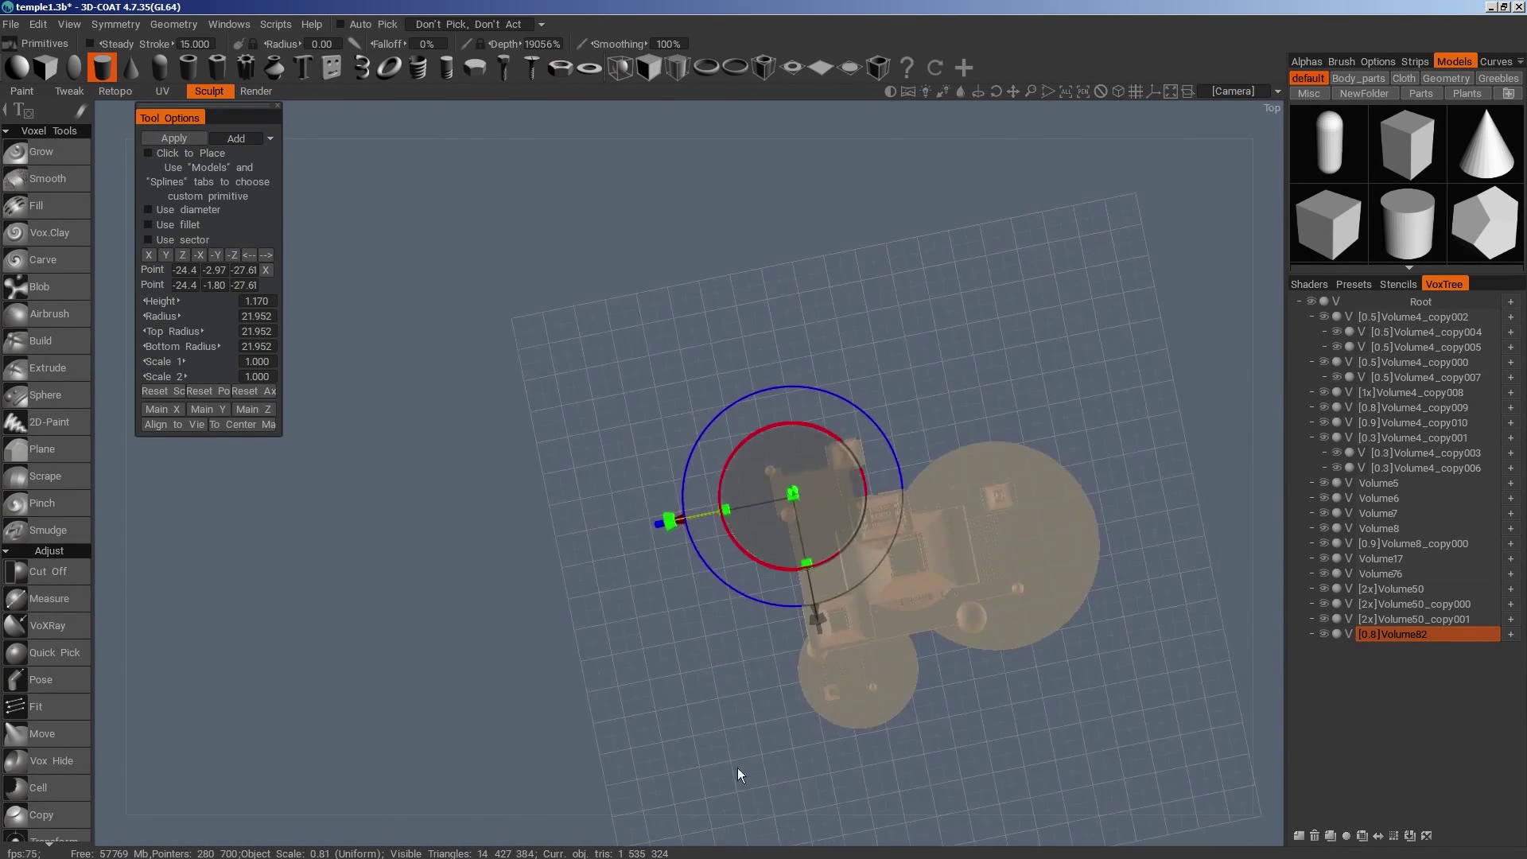
scroll(739, 692, up, 5)
drag(694, 571, 743, 571)
scroll(636, 684, down, 5)
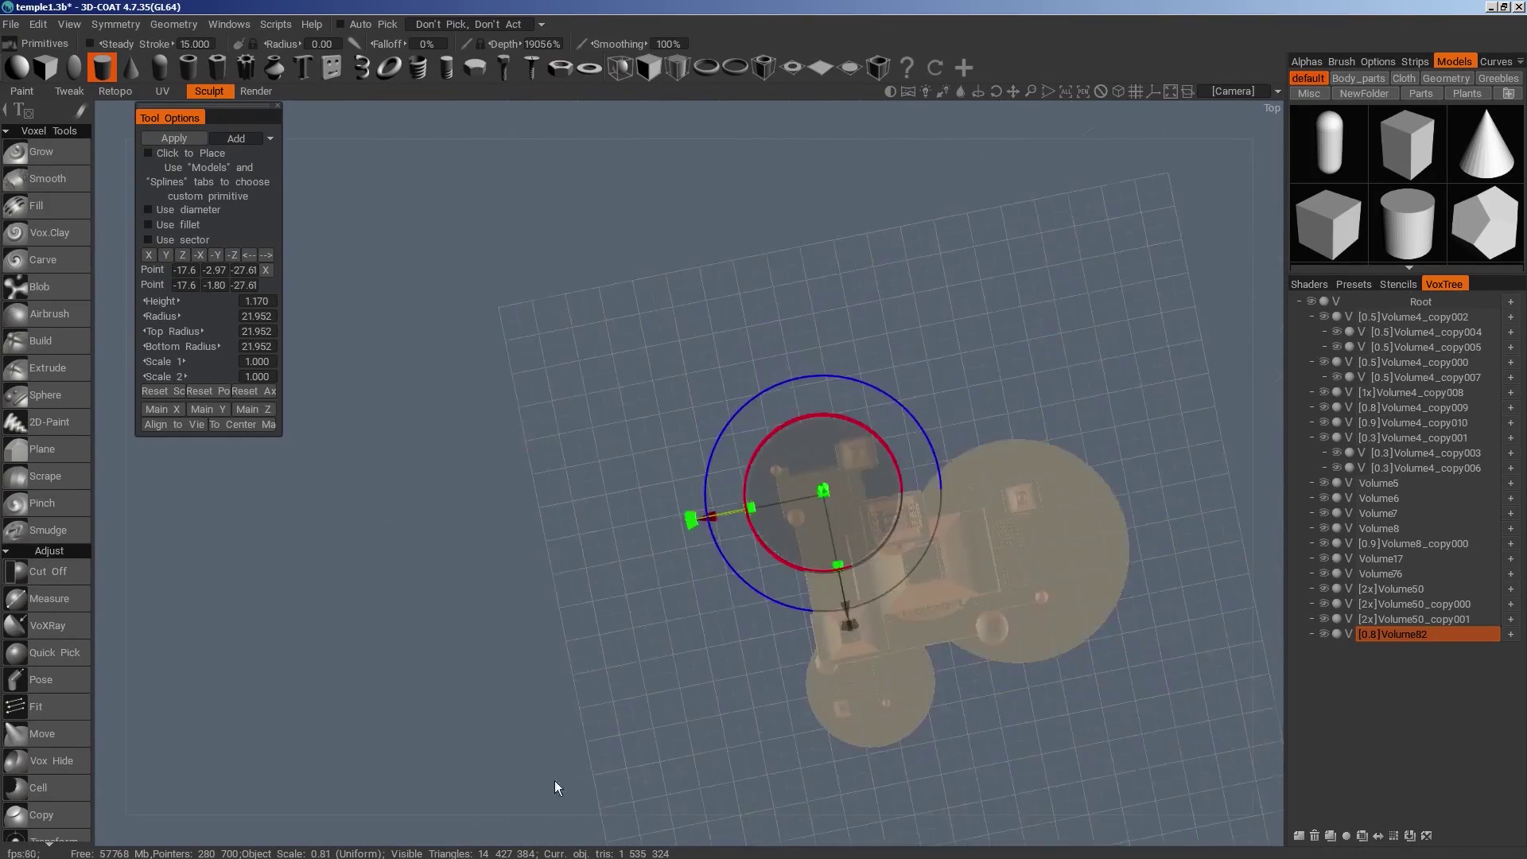
drag(555, 780, 728, 704)
scroll(740, 643, up, 4)
scroll(739, 643, down, 3)
With the Transform tool, duplicate the ground disc layer and lower the copy to about Y -7.2
key(space)
key(1)
drag(1193, 746, 748, 688)
drag(882, 469, 1106, 399)
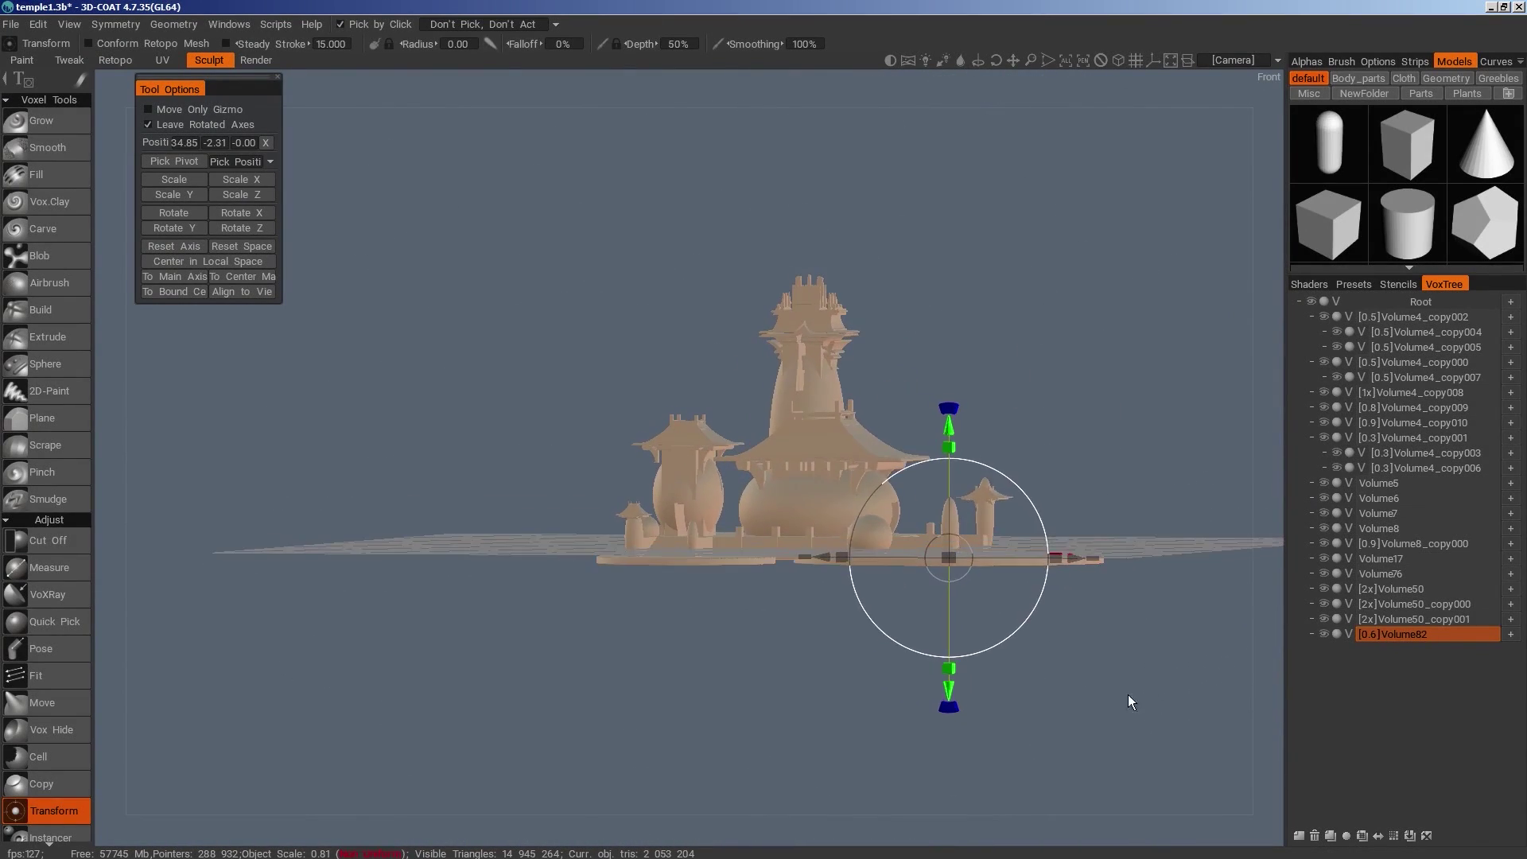
drag(1128, 694, 1130, 752)
drag(935, 406, 935, 385)
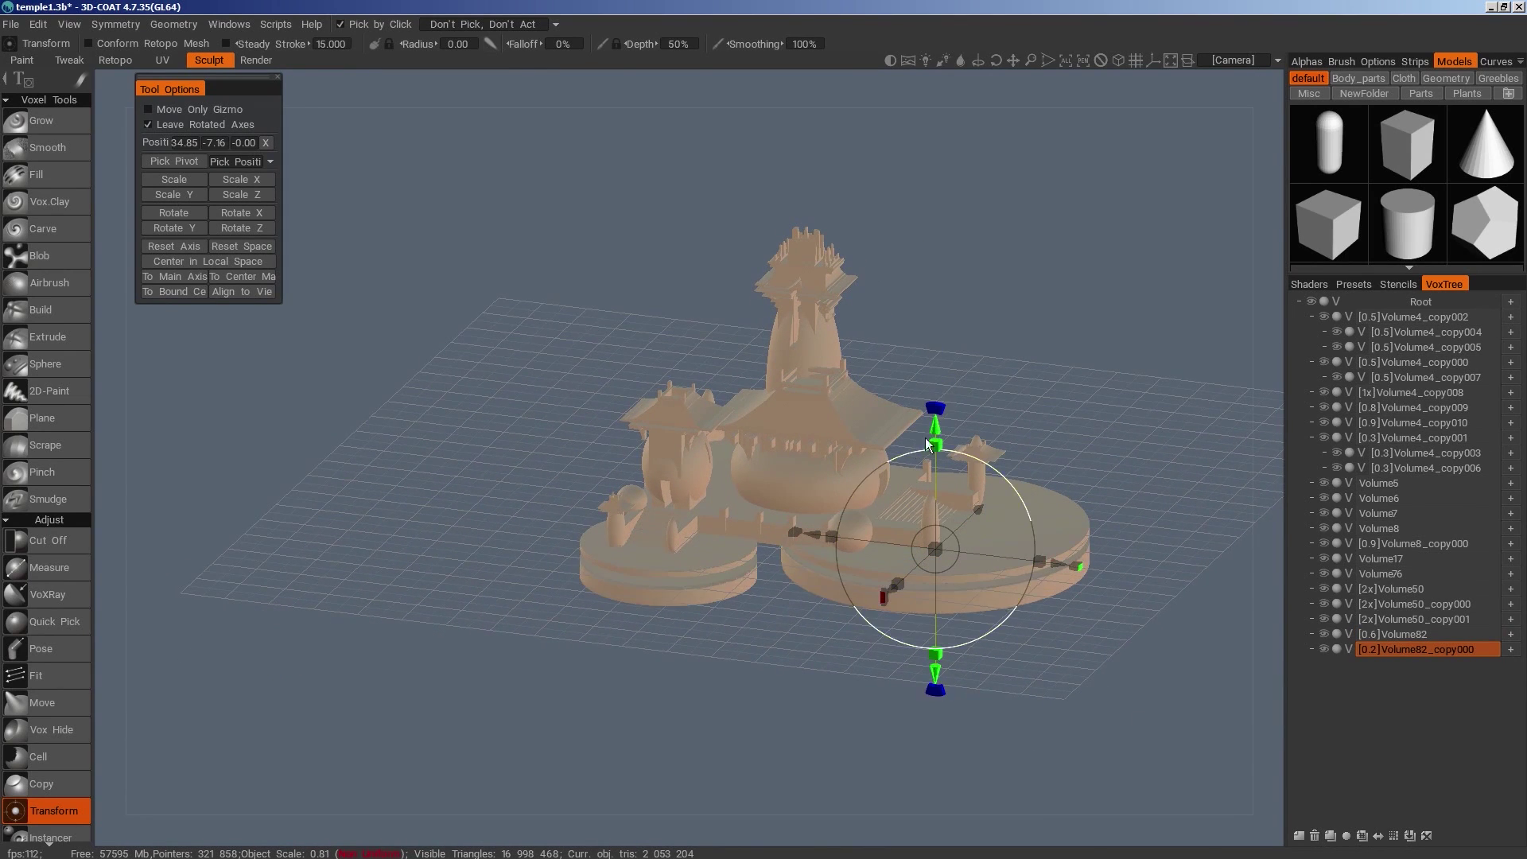
Shrink the copied discs and place them directly under the originals at about X 32.2, Y -3.0
drag(928, 441, 940, 408)
drag(954, 667, 1003, 694)
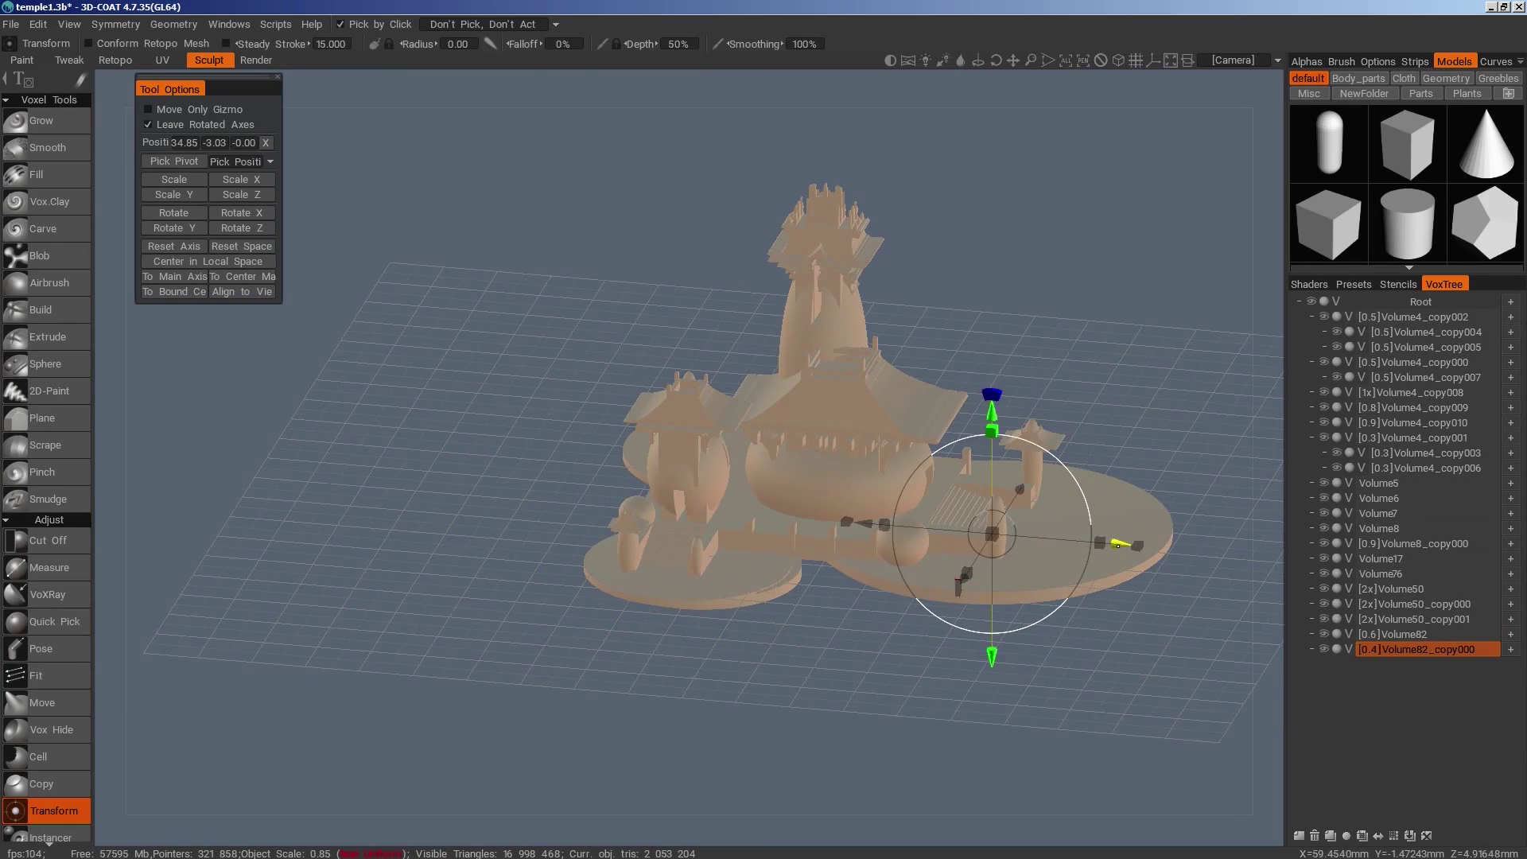
mouse_move(1150, 686)
mouse_down()
mouse_move(1166, 527)
mouse_move(1187, 514)
mouse_move(1146, 686)
mouse_up()
right_drag(1146, 685, 918, 713)
mouse_move(918, 714)
mouse_down()
mouse_move(968, 579)
mouse_move(994, 593)
mouse_move(939, 722)
mouse_up()
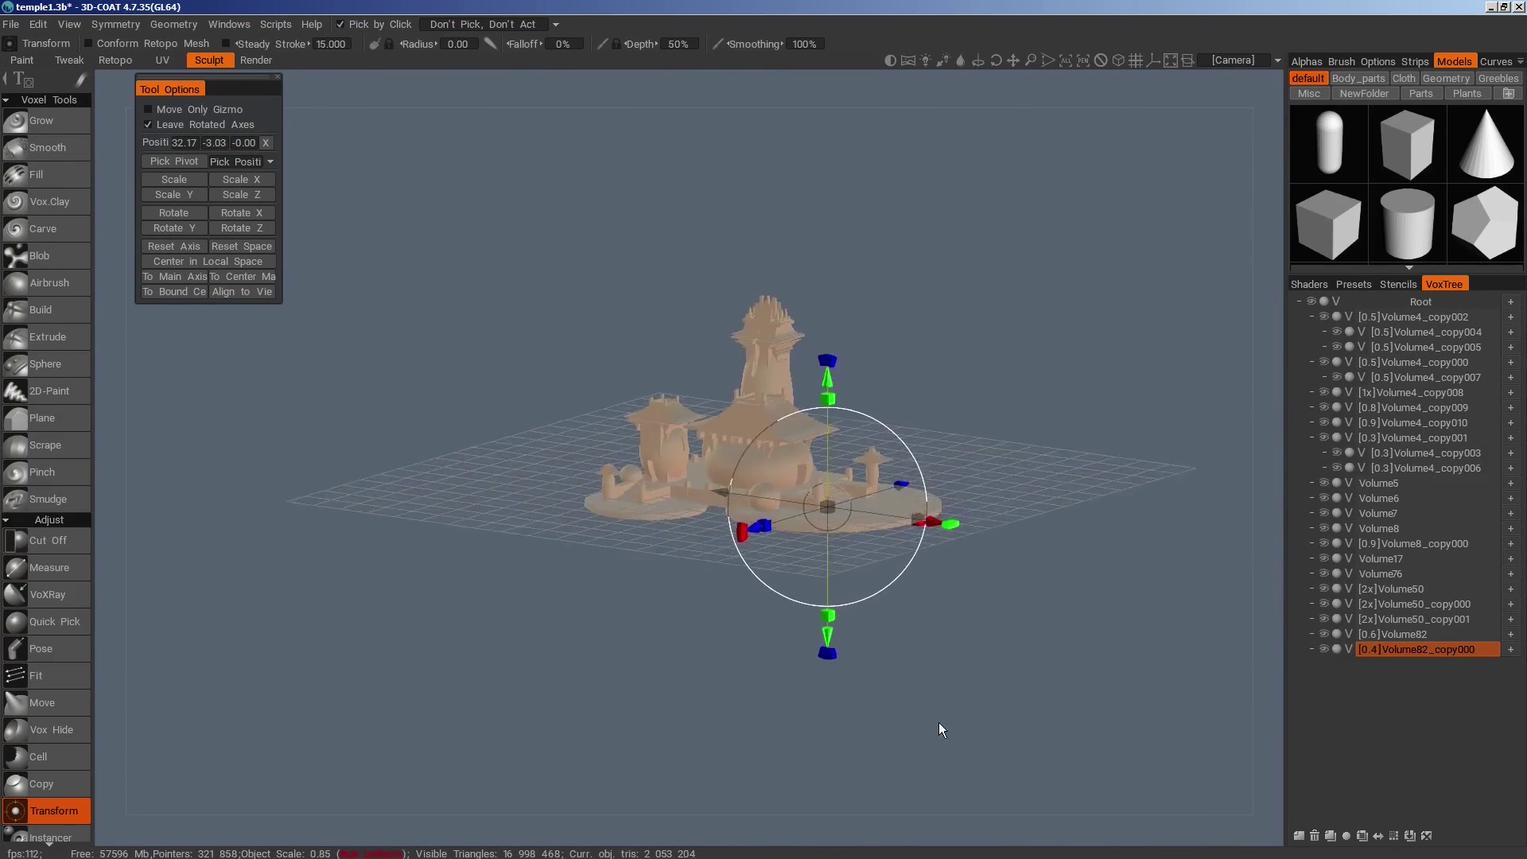
right_drag(939, 723, 963, 756)
drag(963, 756, 958, 632)
Add a new voxel layer and enlarge an ellipsoid primitive to about 20.3 by 17.8 by 19.9
click(1299, 835)
key(space)
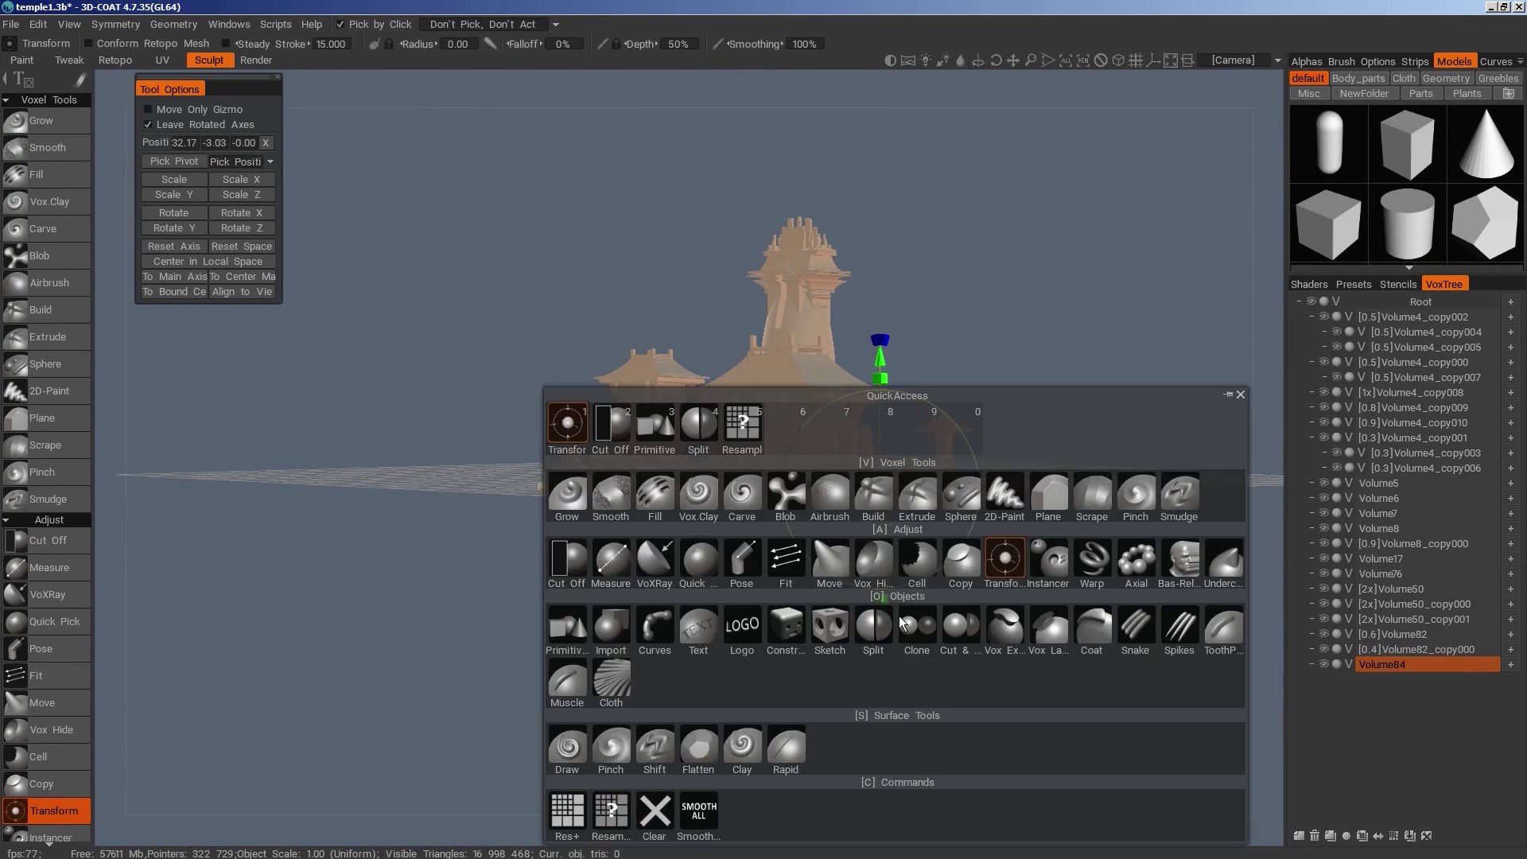
click(737, 495)
click(75, 70)
key(KP_2)
key(KP_5)
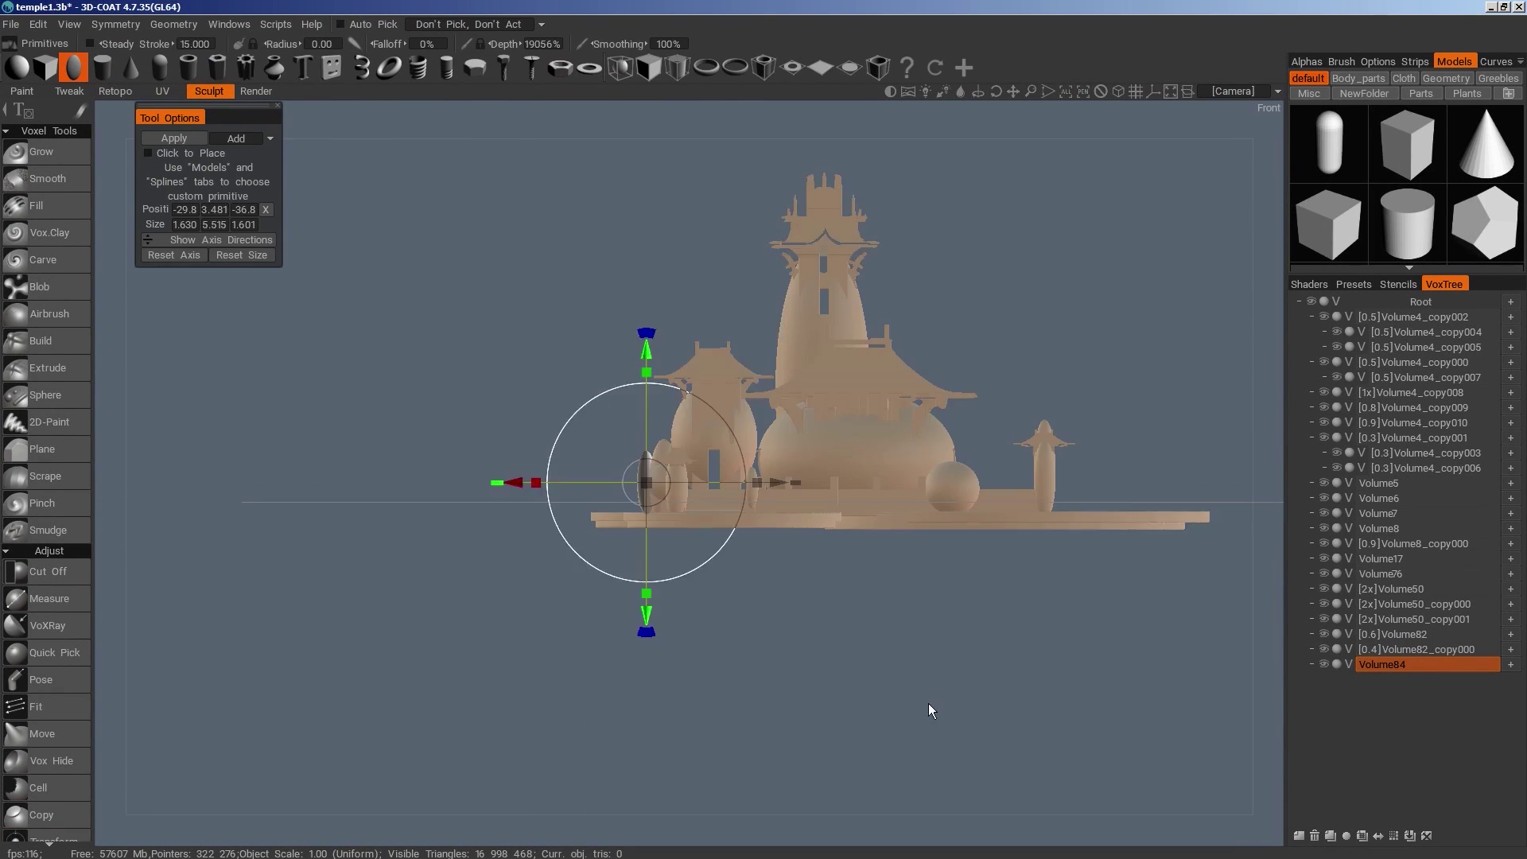
middle_drag(928, 703, 963, 712)
drag(768, 486, 847, 484)
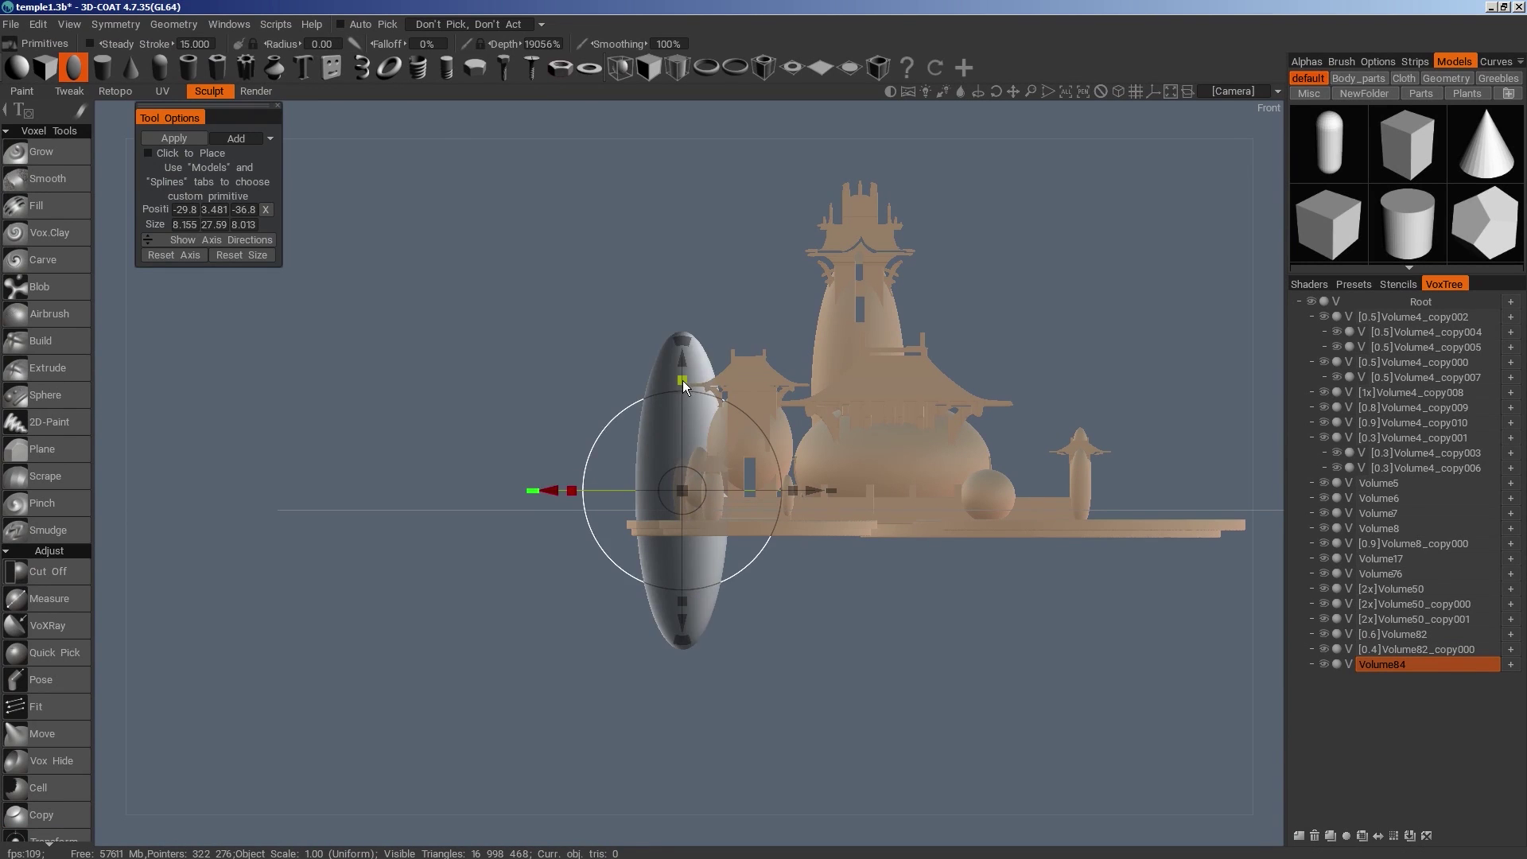
drag(763, 516, 747, 511)
drag(934, 636, 887, 764)
Move the ellipsoid primitive over the large disc by the wide stairs, at about X 27.2, Z 0.8
drag(860, 396, 1147, 451)
key(KP_2)
shift+drag(1145, 679, 1258, 679)
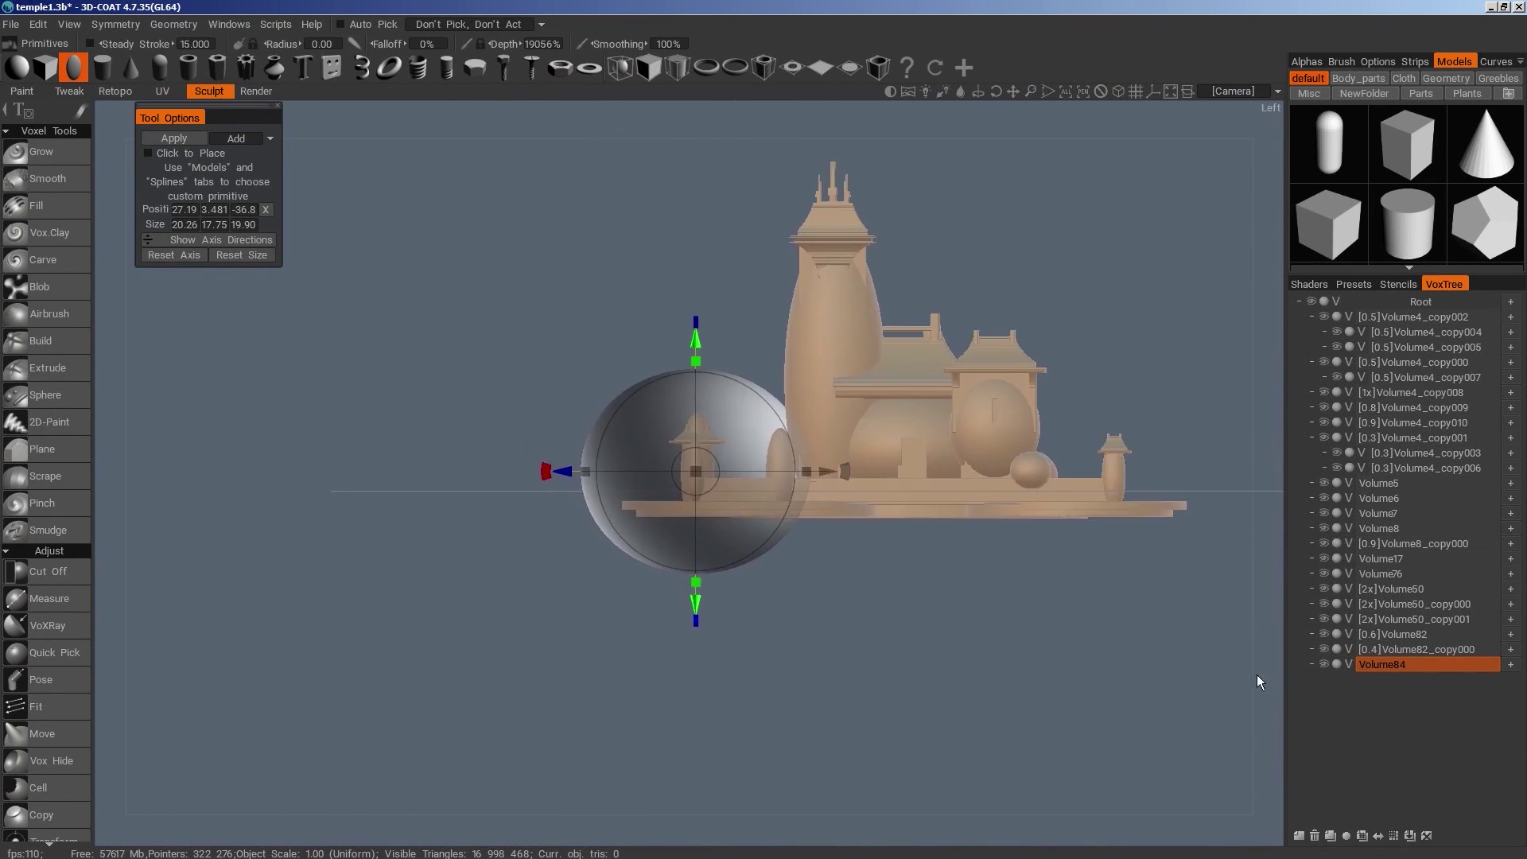
drag(827, 470, 1174, 471)
drag(1023, 692, 910, 850)
middle_drag(1156, 498, 1208, 350)
drag(867, 517, 867, 397)
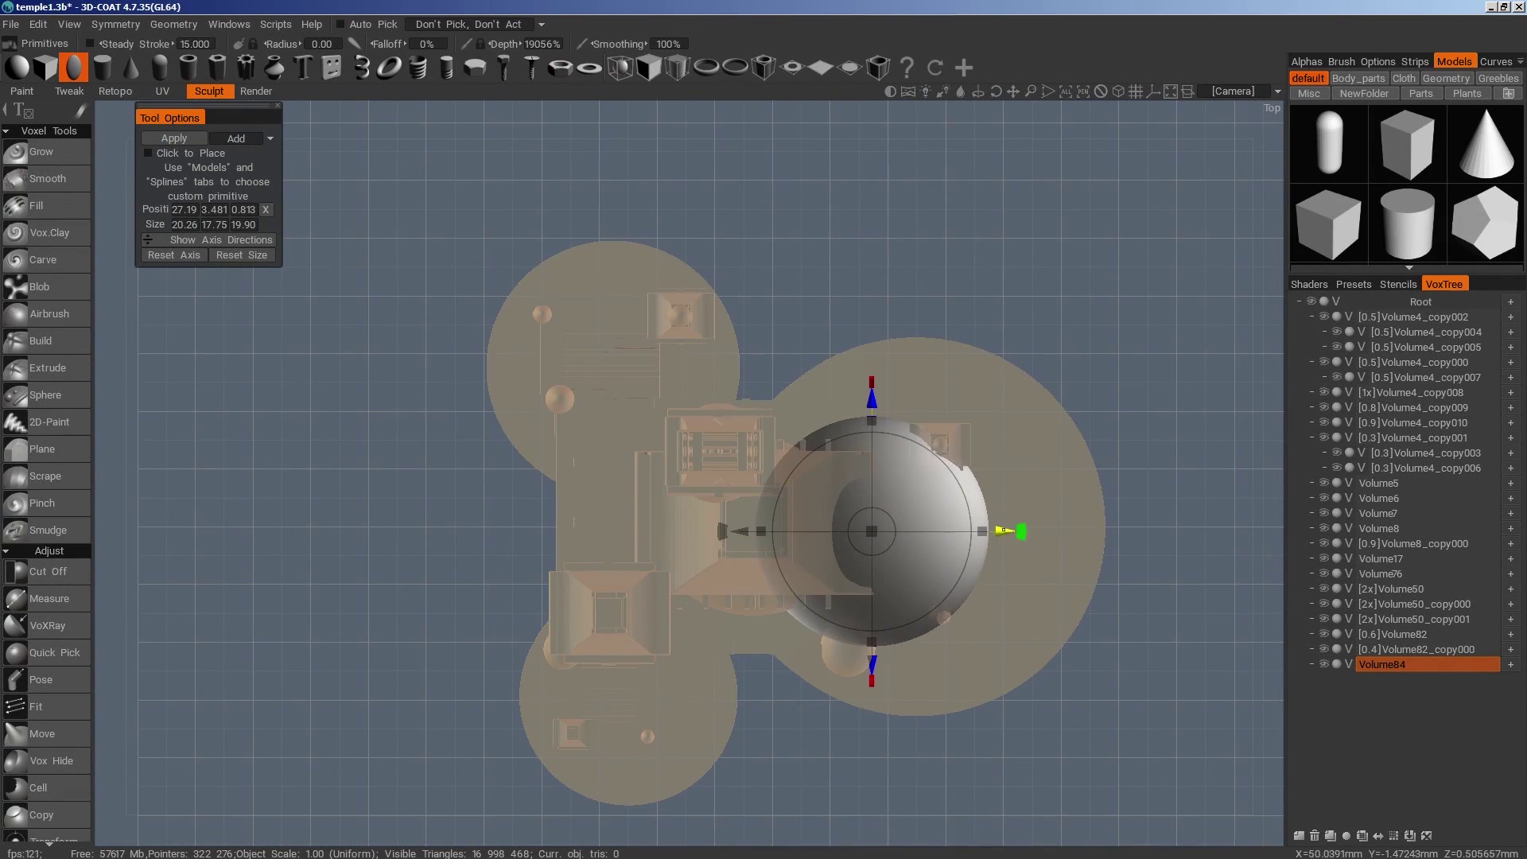
Center the ellipsoid at about X 32.8, enlarge it to about 28.5 by 24.9 by 28.0, and add it to the layer
drag(1004, 530, 1036, 530)
drag(905, 532, 929, 538)
key(KP_2)
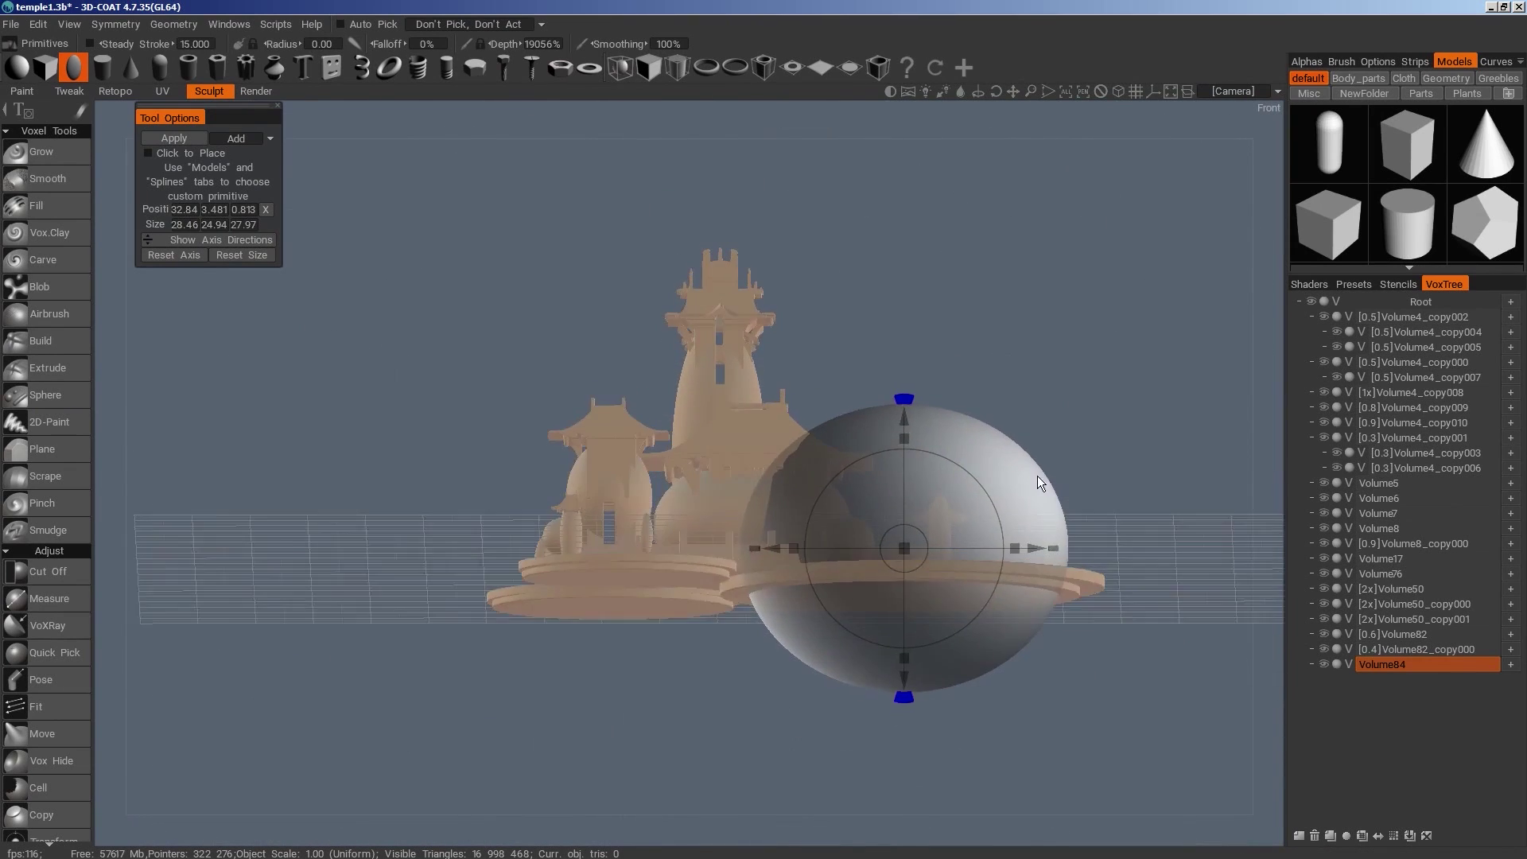
drag(1037, 476, 1048, 504)
right_drag(1048, 503, 1062, 539)
drag(1062, 539, 1057, 547)
middle_drag(1038, 632, 1035, 603)
right_drag(1036, 603, 1041, 577)
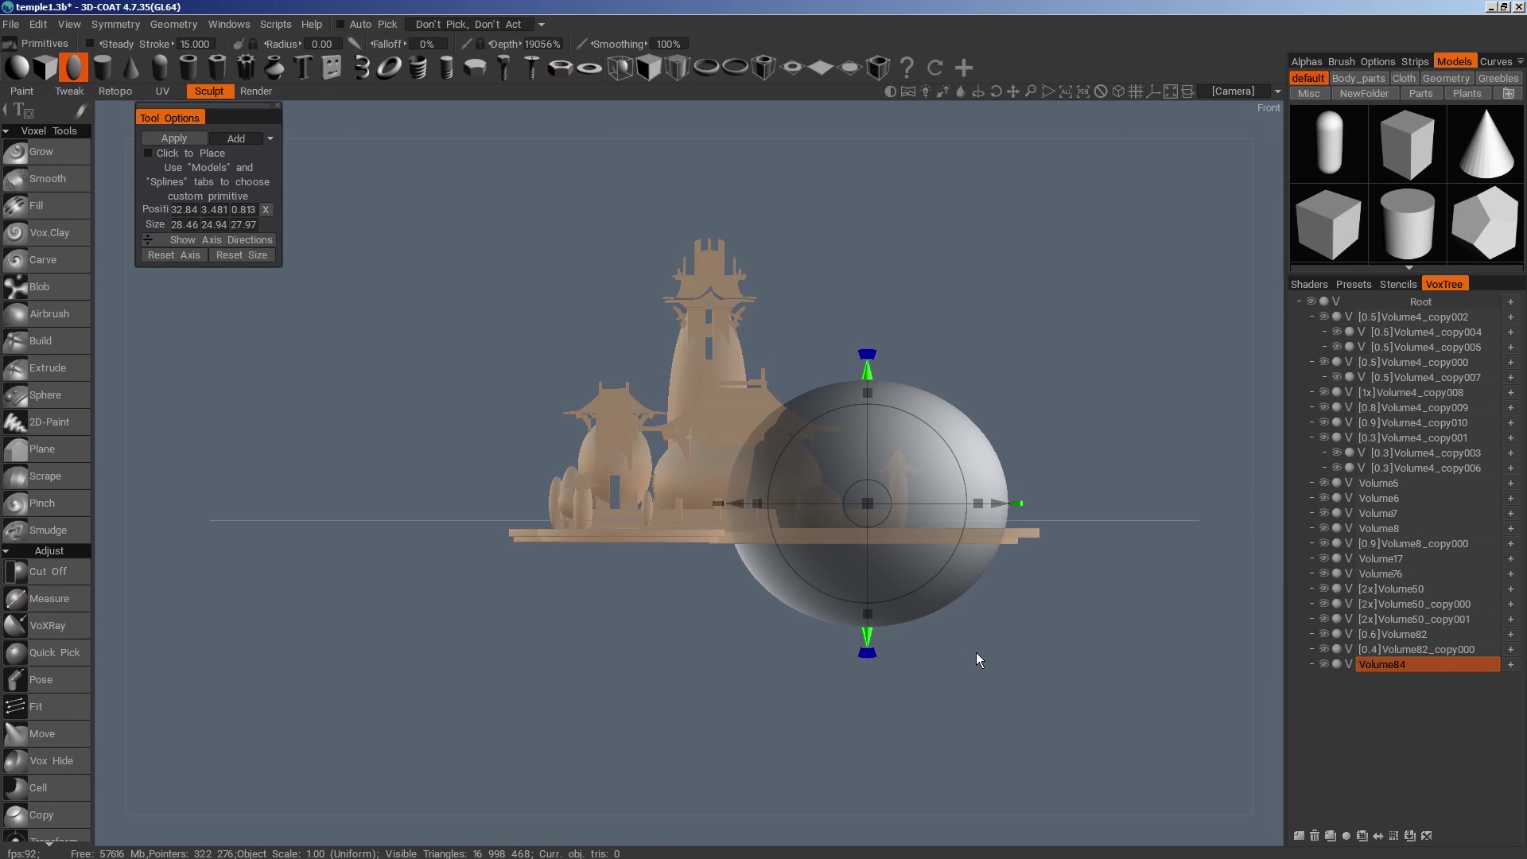
key(Return)
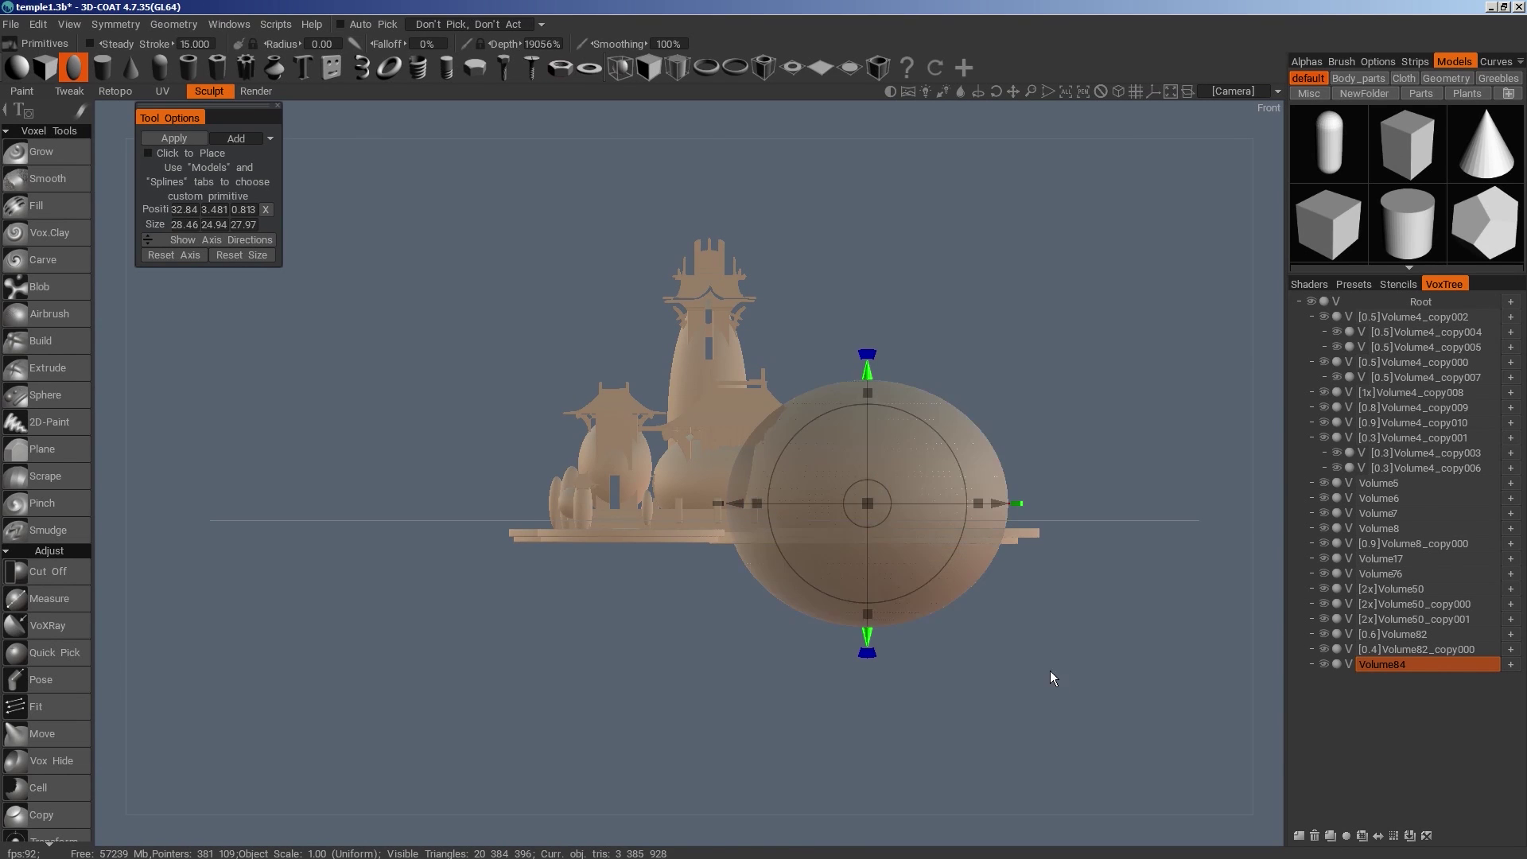
Cut off the part of the ellipsoid above the ground discs to form a bowl beneath the large disc
key(space)
click(775, 428)
key(e)
click(1118, 303)
drag(1113, 234, 647, 517)
alt+drag(1089, 590, 891, 622)
scroll(966, 628, down, 3)
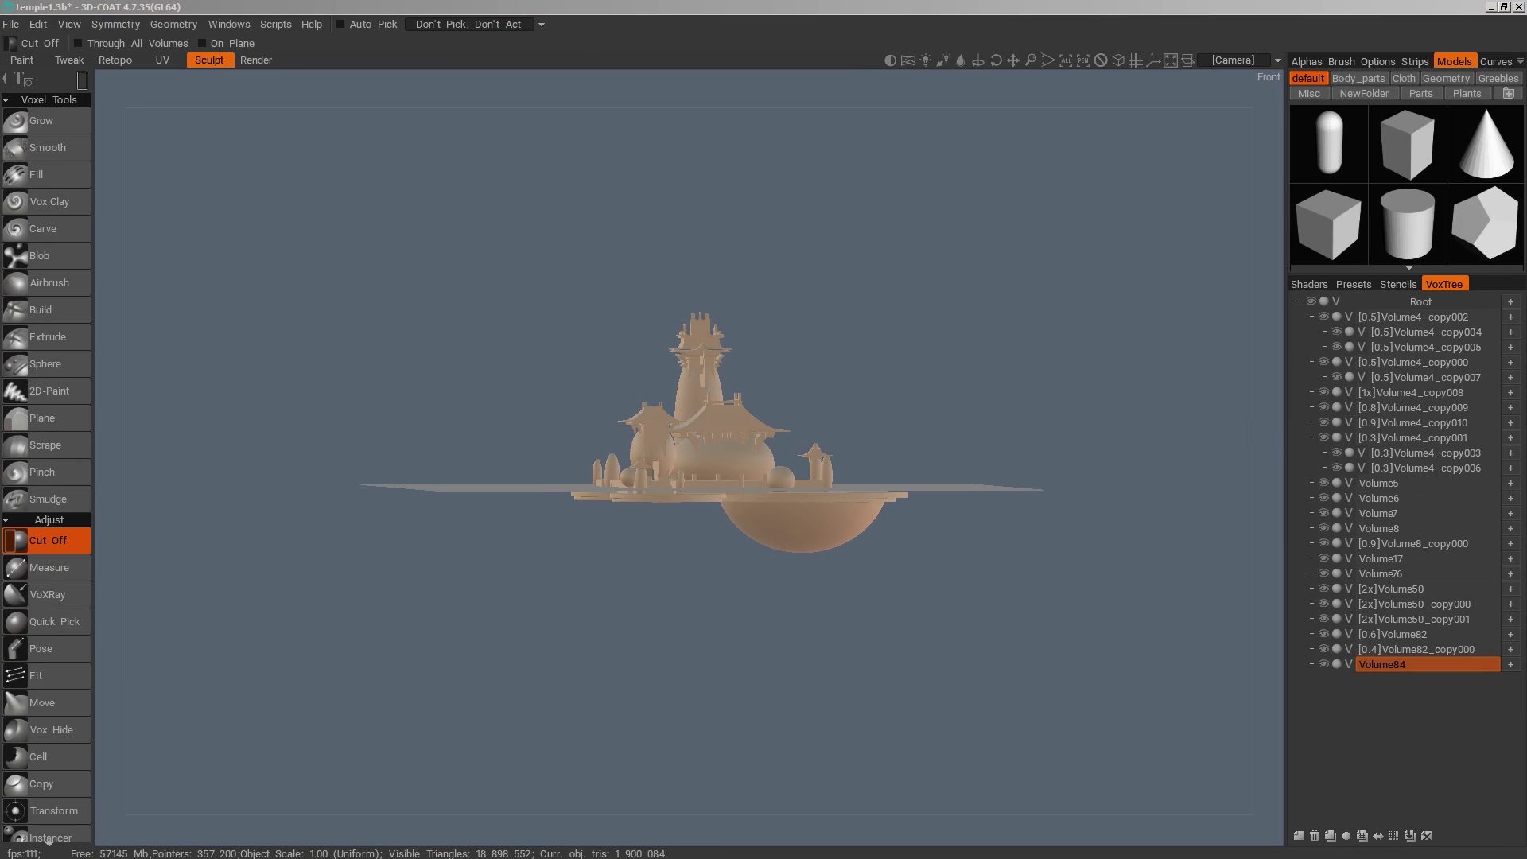
Duplicate the large bowl, shrink the copy and move it toward the front disc at about X -9.8, Z 26.2
drag(398, 623, 896, 591)
click(1330, 835)
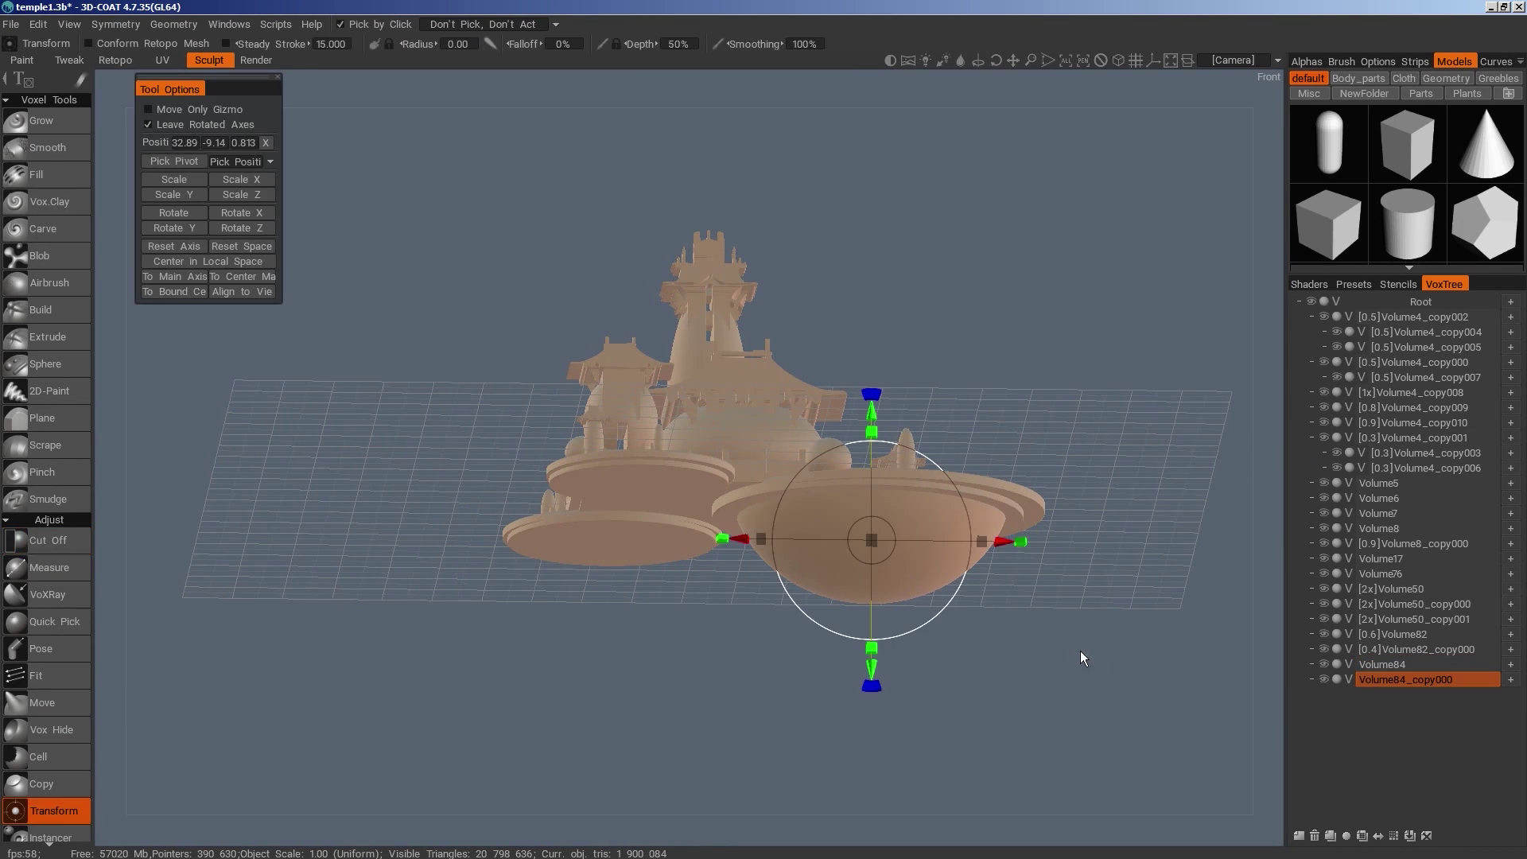
drag(1002, 541, 788, 538)
drag(803, 740, 990, 724)
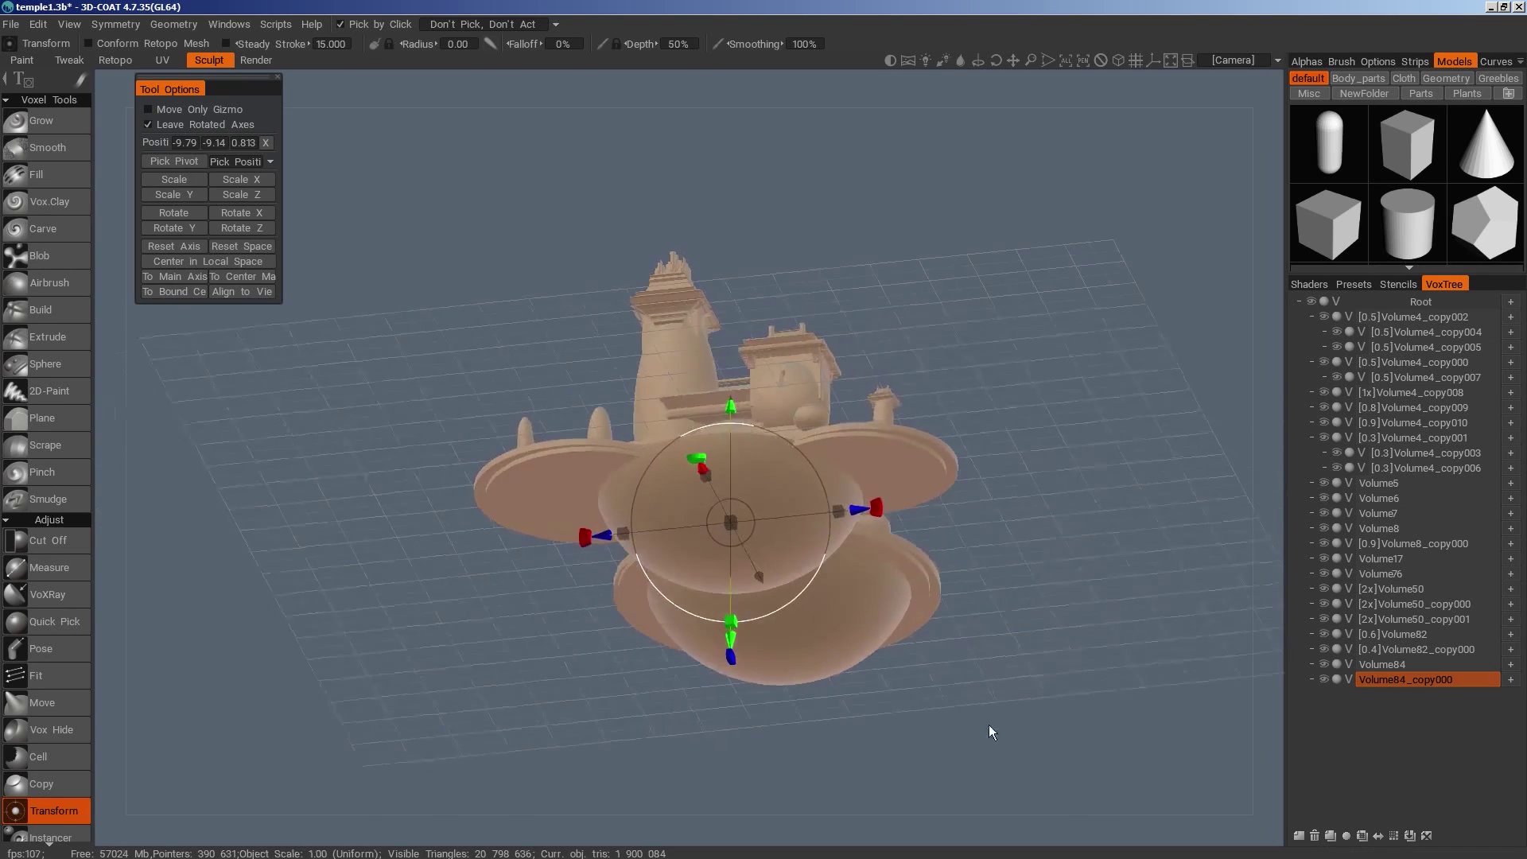
drag(733, 519, 684, 532)
drag(859, 510, 980, 505)
drag(1010, 629, 835, 720)
drag(659, 447, 660, 396)
drag(915, 780, 866, 623)
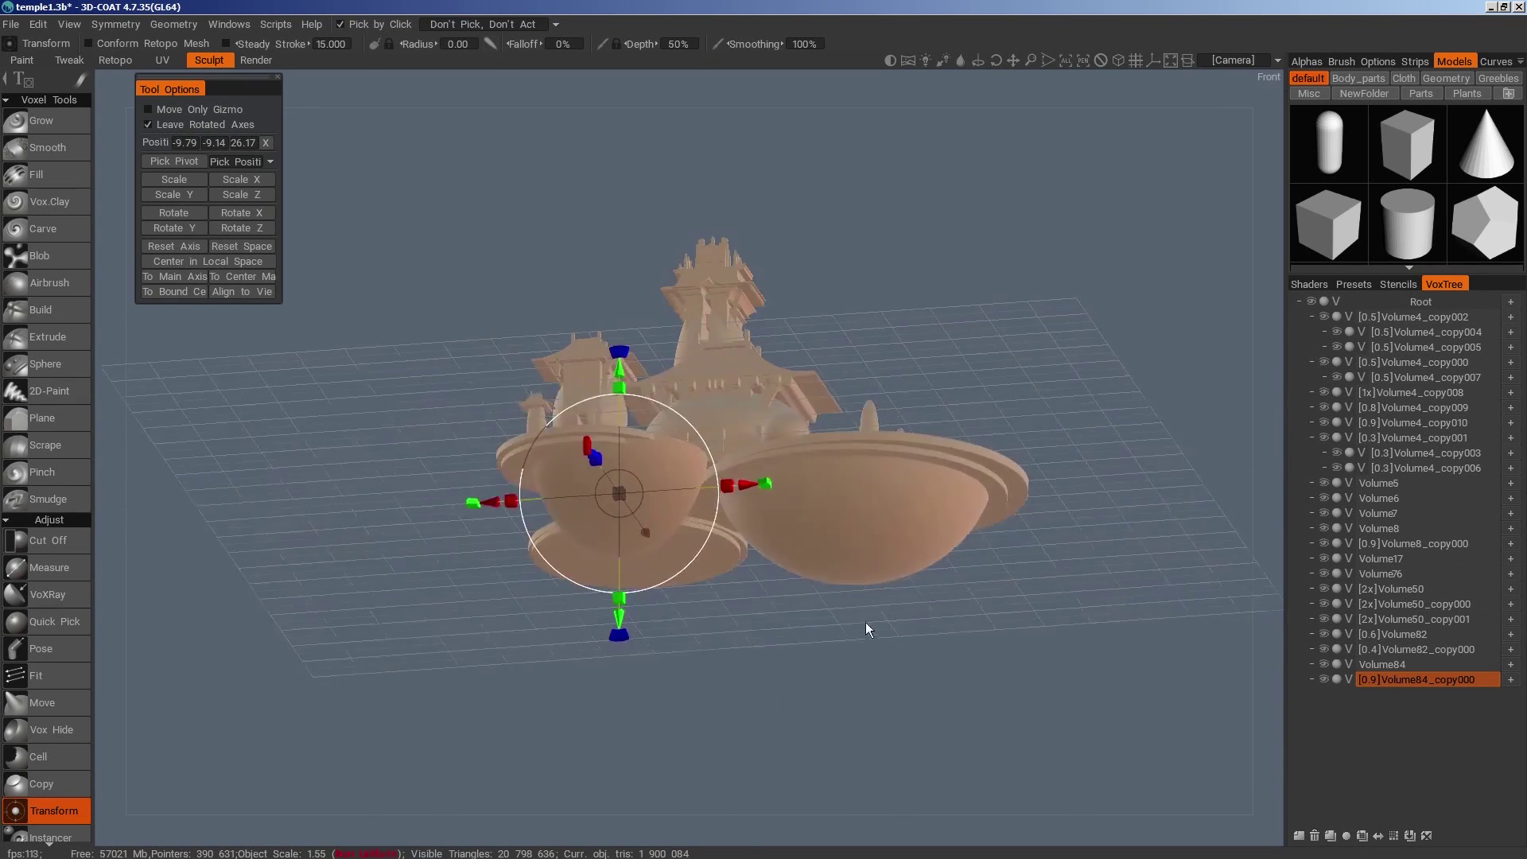
Center the smaller bowl under the front disc at about X -15.4, Z 27.5 and enlarge it slightly
drag(748, 484, 719, 487)
drag(767, 700, 969, 555)
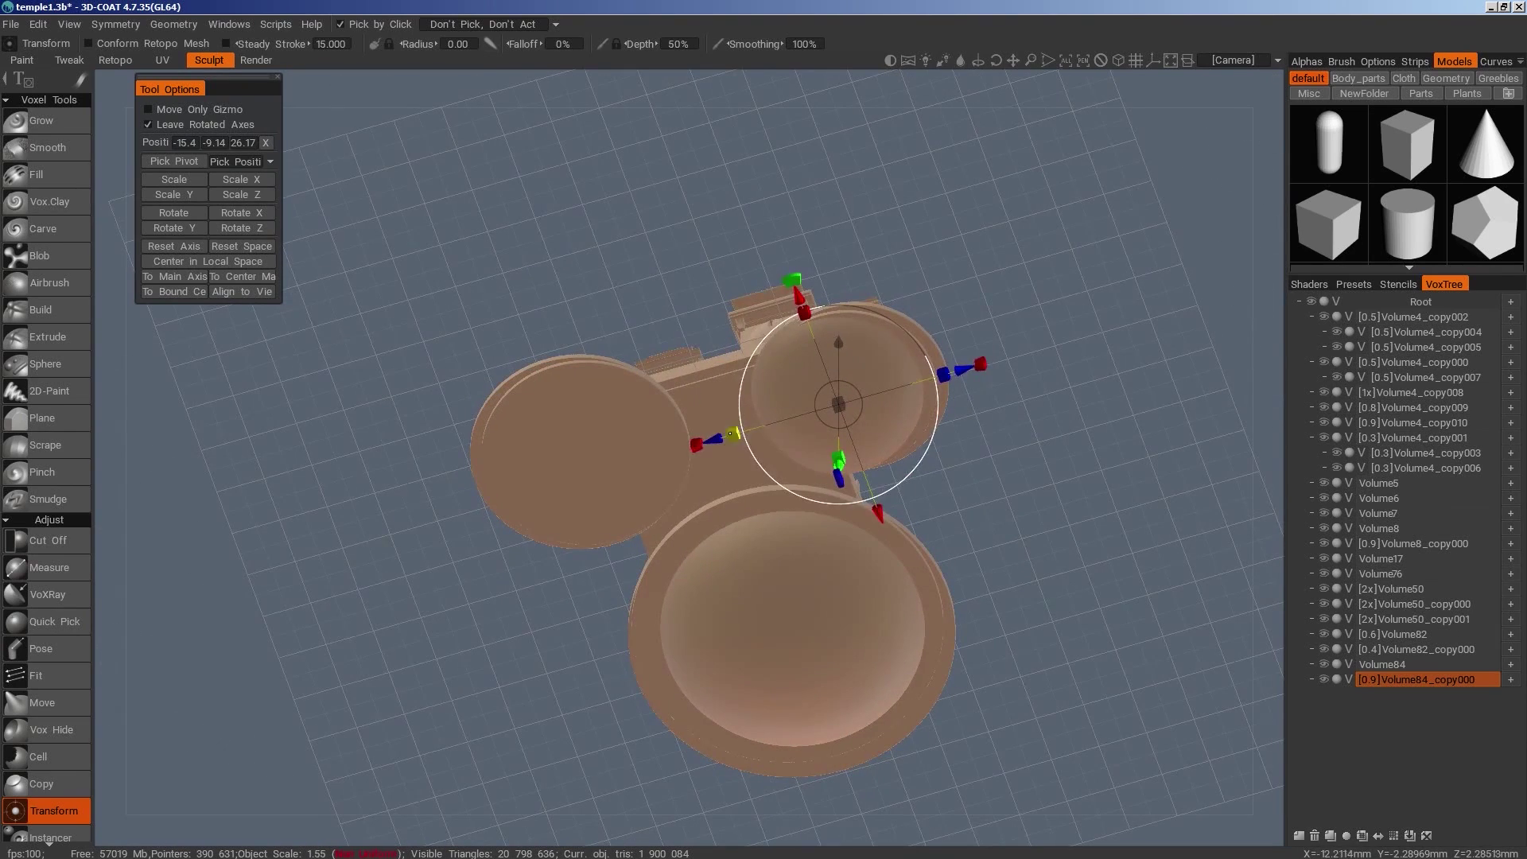
drag(840, 403, 863, 399)
drag(960, 370, 974, 366)
Duplicate the front bowl, move the copy under the rear disc at about X -16.2, Z -26.0, and resize it to fit
drag(1070, 406, 1350, 809)
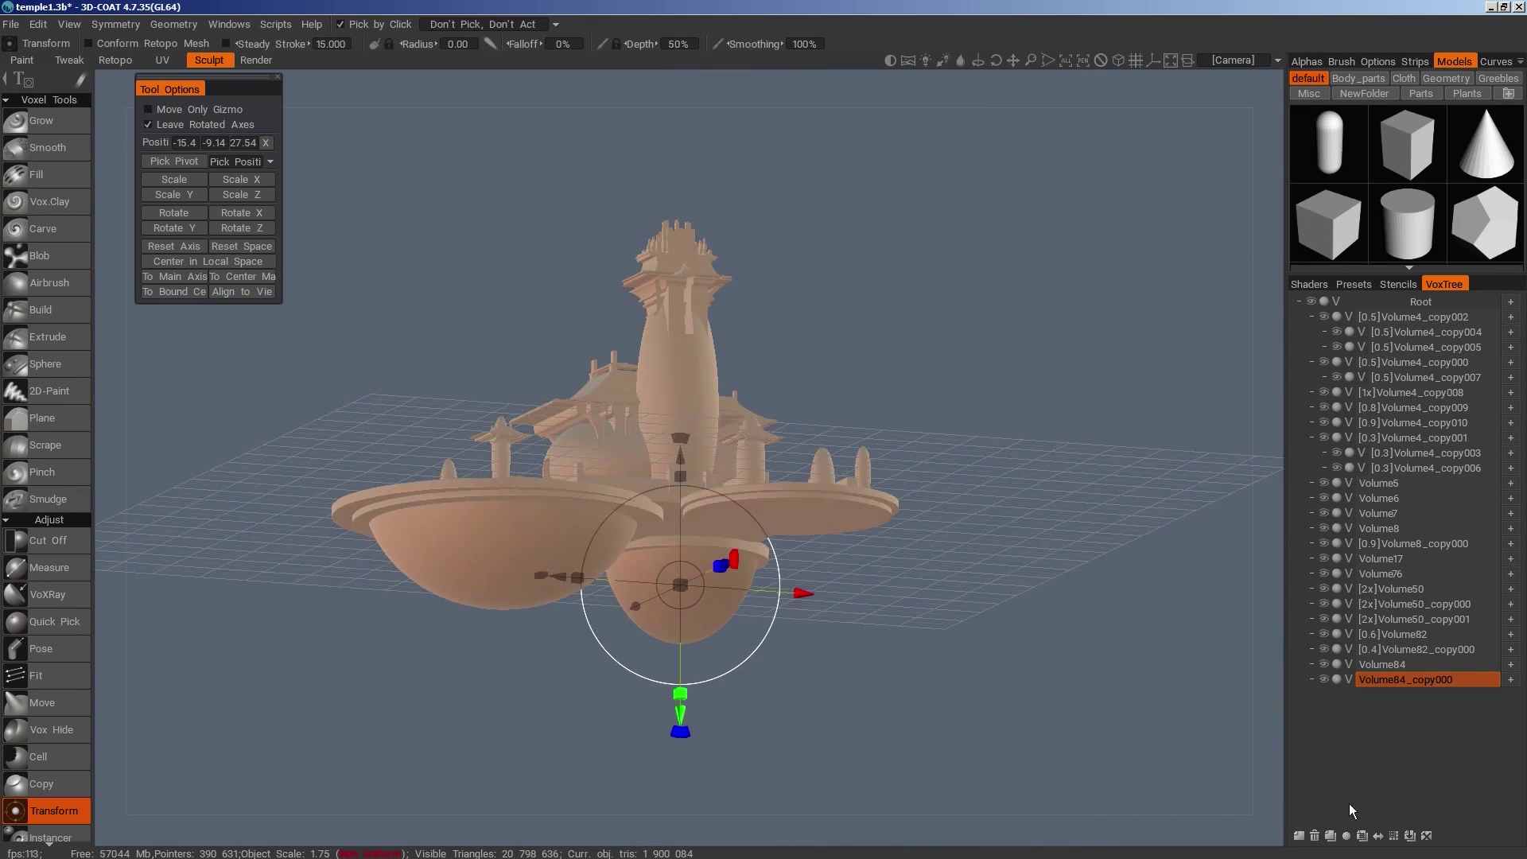
drag(723, 565, 819, 519)
drag(863, 662, 829, 525)
drag(747, 421, 768, 424)
drag(920, 510, 905, 648)
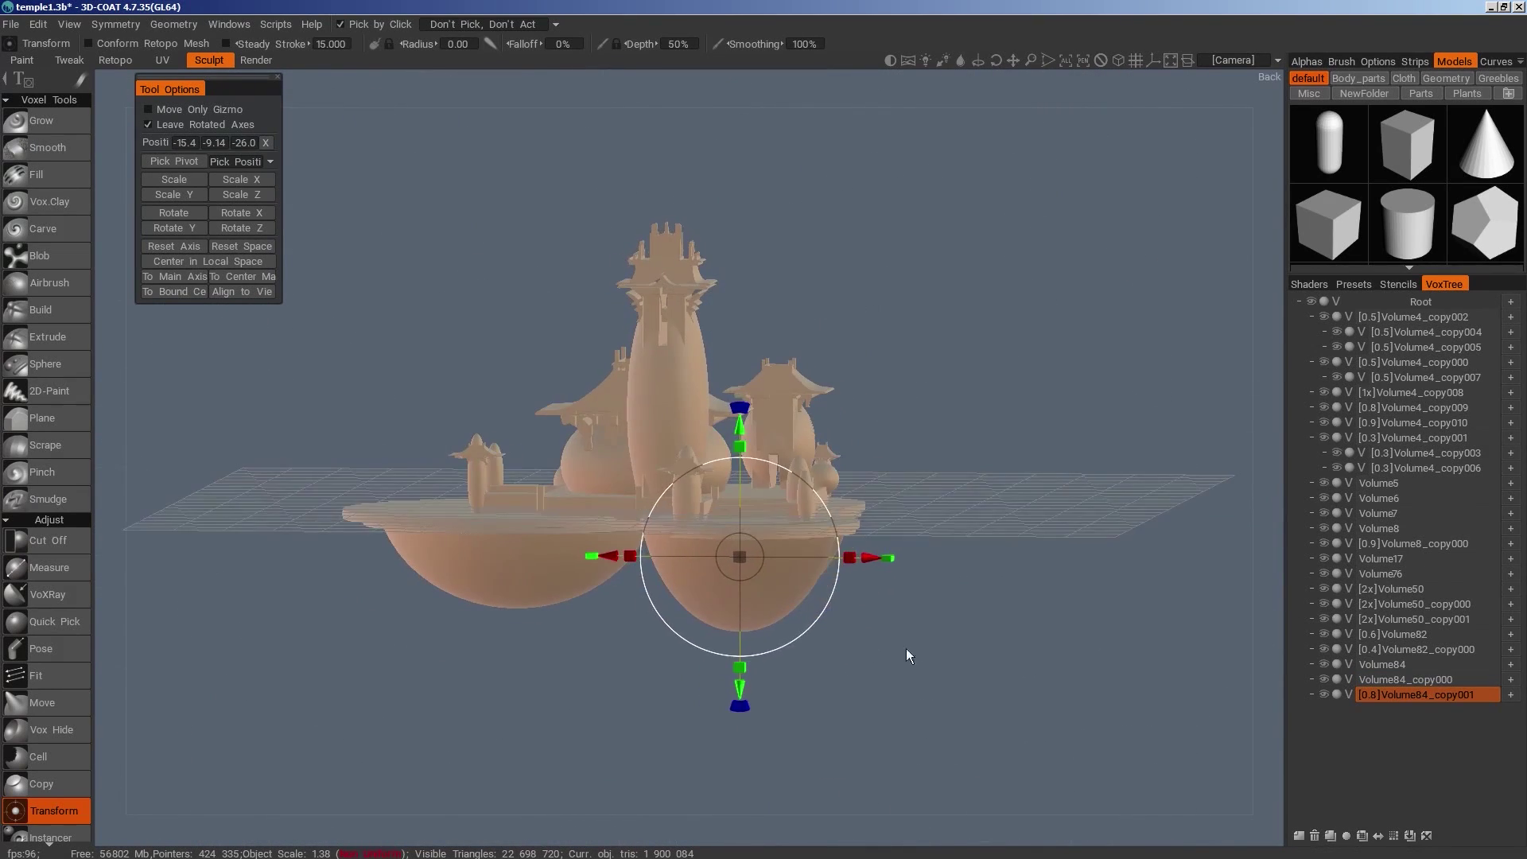
drag(868, 560, 875, 560)
Duplicate the rear bowl, stretch the copy downward, and place it beneath the main building at about X 6.8, Y -21.0, Z -0.4
drag(1112, 524, 801, 786)
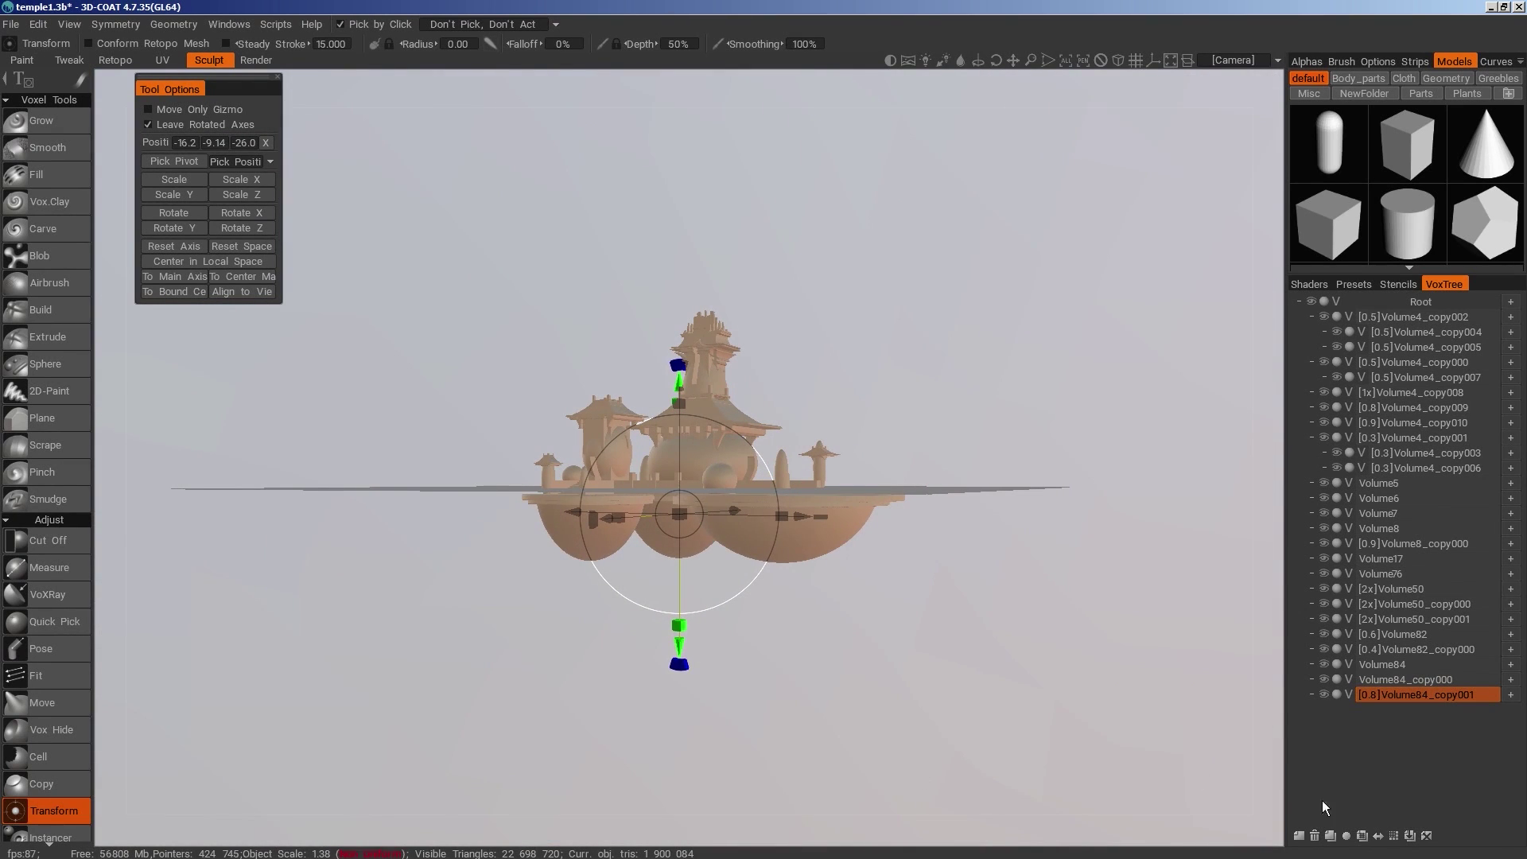
drag(687, 703, 688, 704)
drag(680, 646, 680, 681)
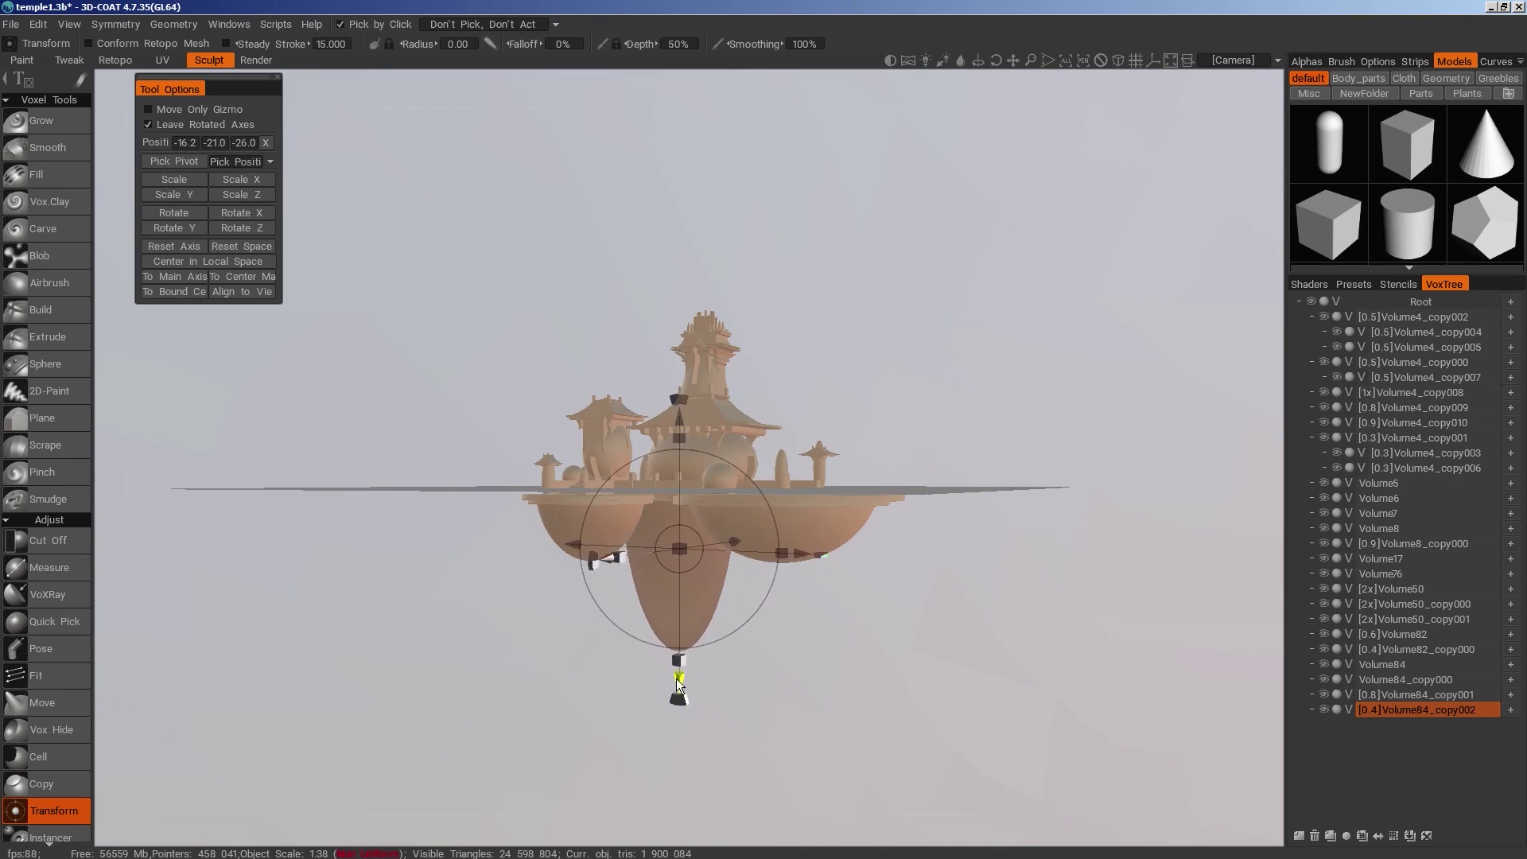
drag(748, 724, 1120, 747)
drag(909, 551, 836, 554)
drag(899, 677, 1114, 652)
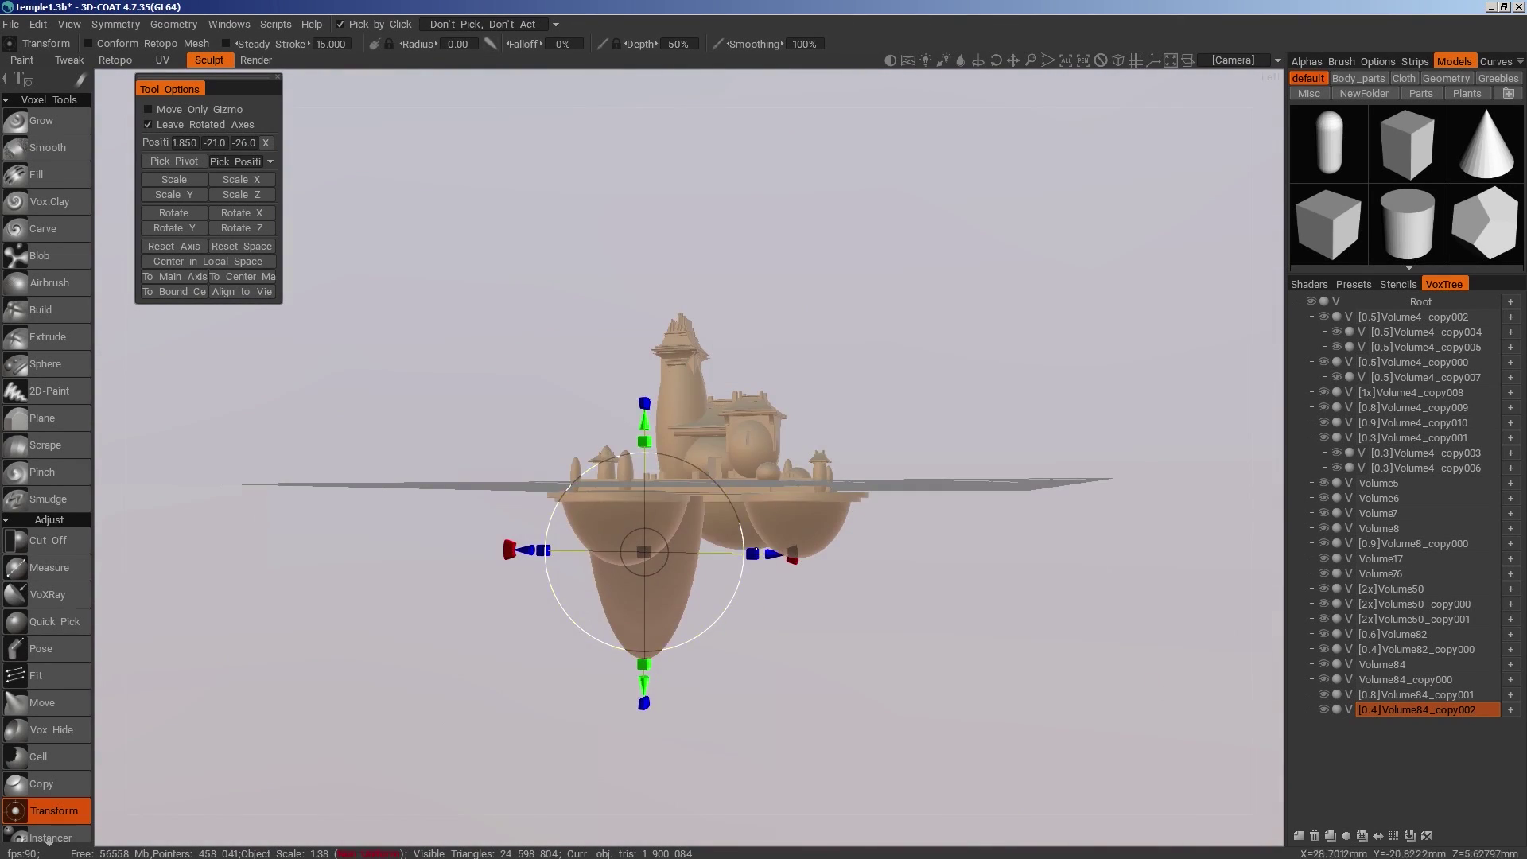
drag(770, 554, 833, 561)
drag(939, 621, 845, 569)
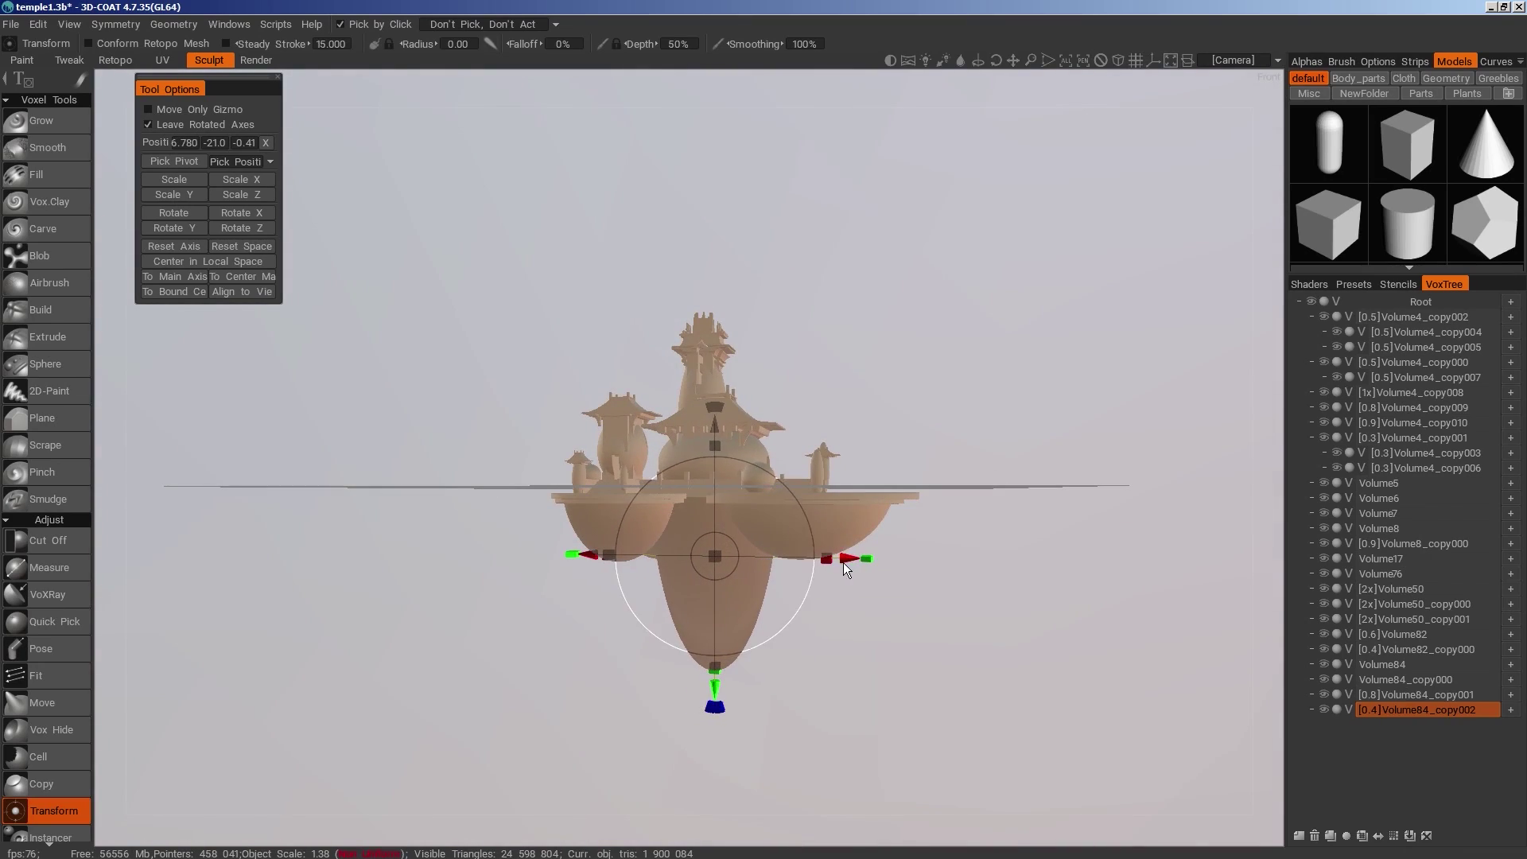
Raise the stretched central bowl to about Y -14.5 and shift it to about Z 0.6
drag(713, 433, 713, 394)
drag(939, 509, 778, 542)
drag(883, 676, 1023, 629)
drag(715, 390, 716, 408)
drag(927, 418, 1055, 756)
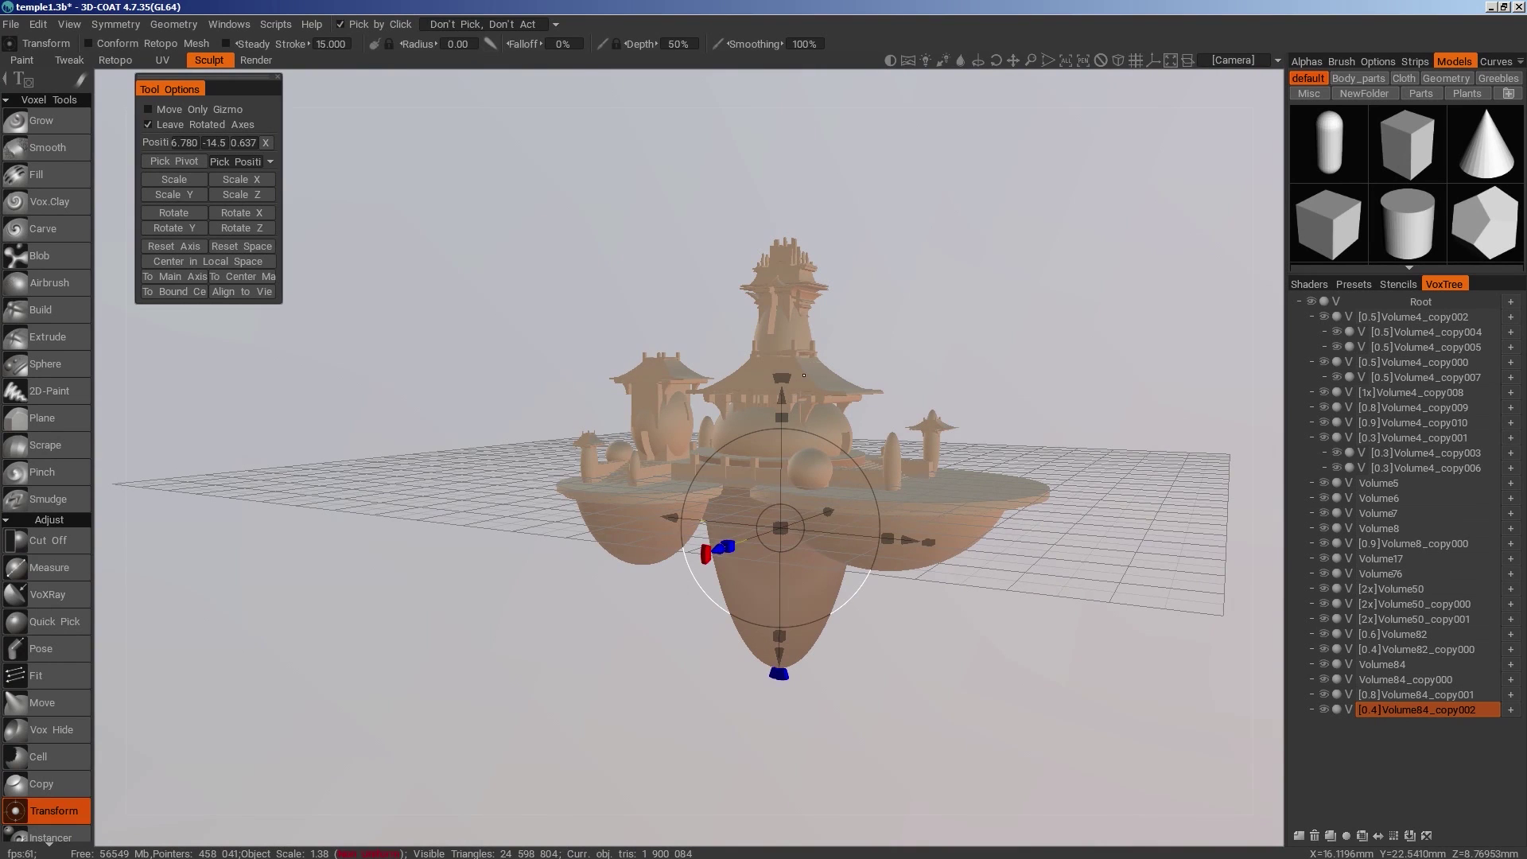
Duplicate the main building's roof and lower the copy around the central bowl to about Y -34.2
click(804, 375)
click(1316, 835)
drag(785, 271, 783, 478)
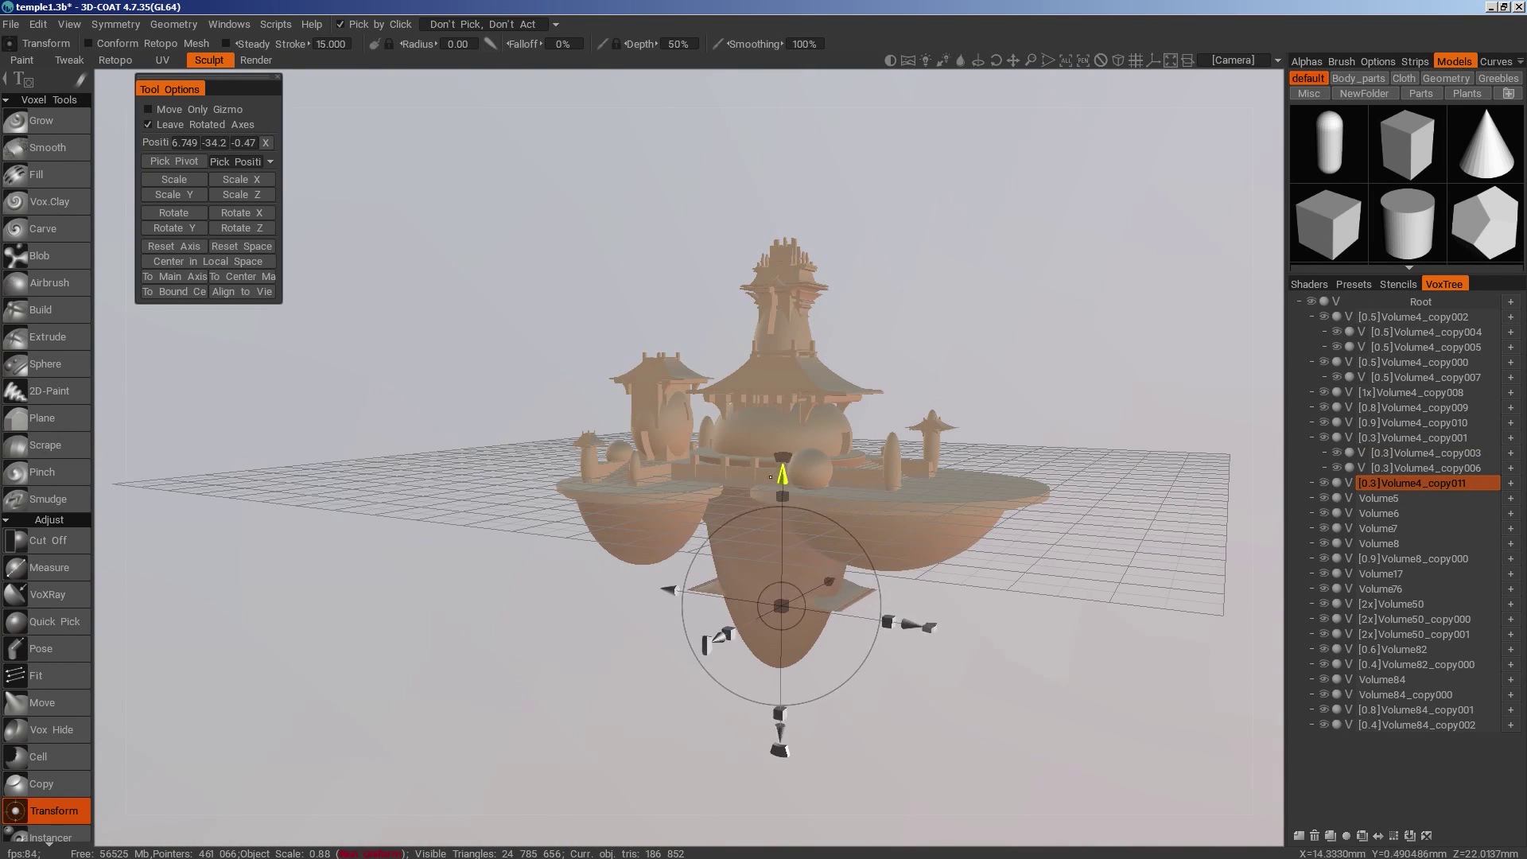
Enlarge the lowered roof copy so it extends well beyond the sides of the central bowl
drag(1042, 658, 914, 643)
drag(714, 606, 779, 620)
drag(947, 690, 1103, 688)
drag(929, 603, 924, 603)
drag(1013, 649, 1109, 673)
Duplicate the layer Volume4_copy003 below the main roof and lower the copy to about Y -52.8
click(850, 411)
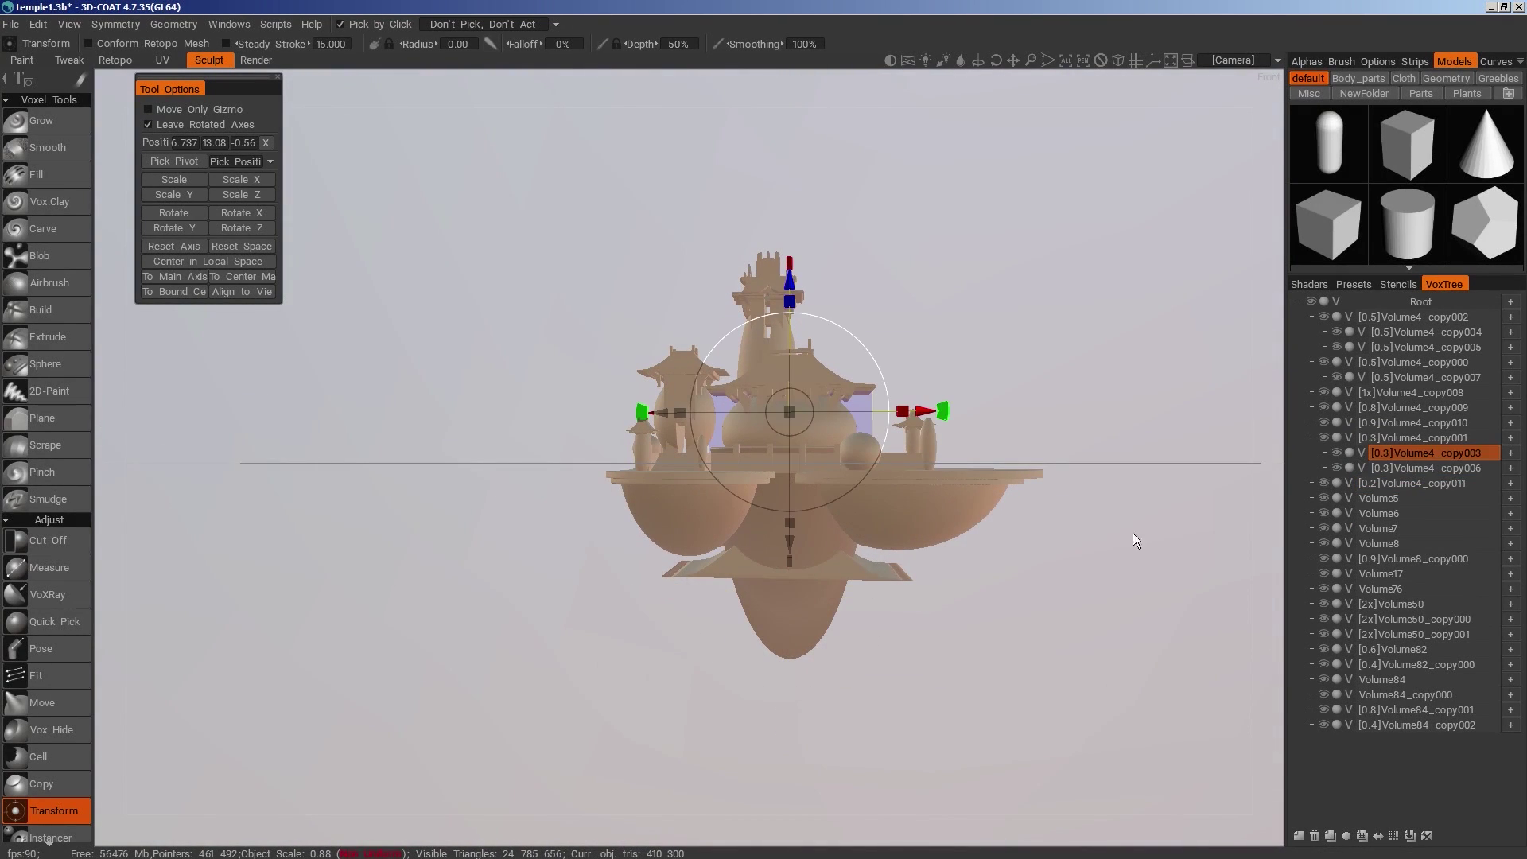
click(1331, 836)
click(809, 362)
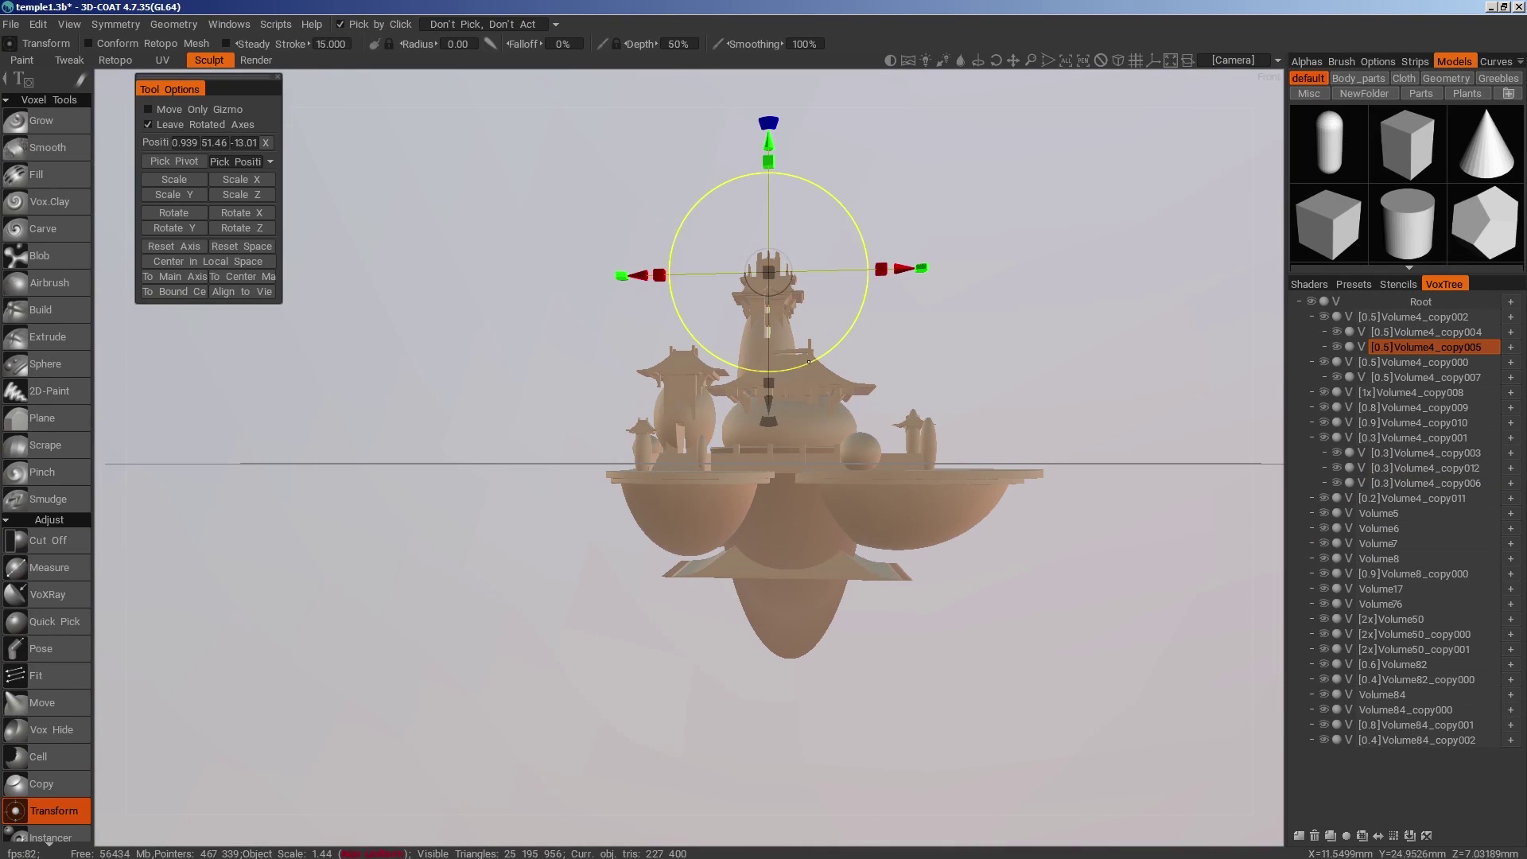
click(1406, 471)
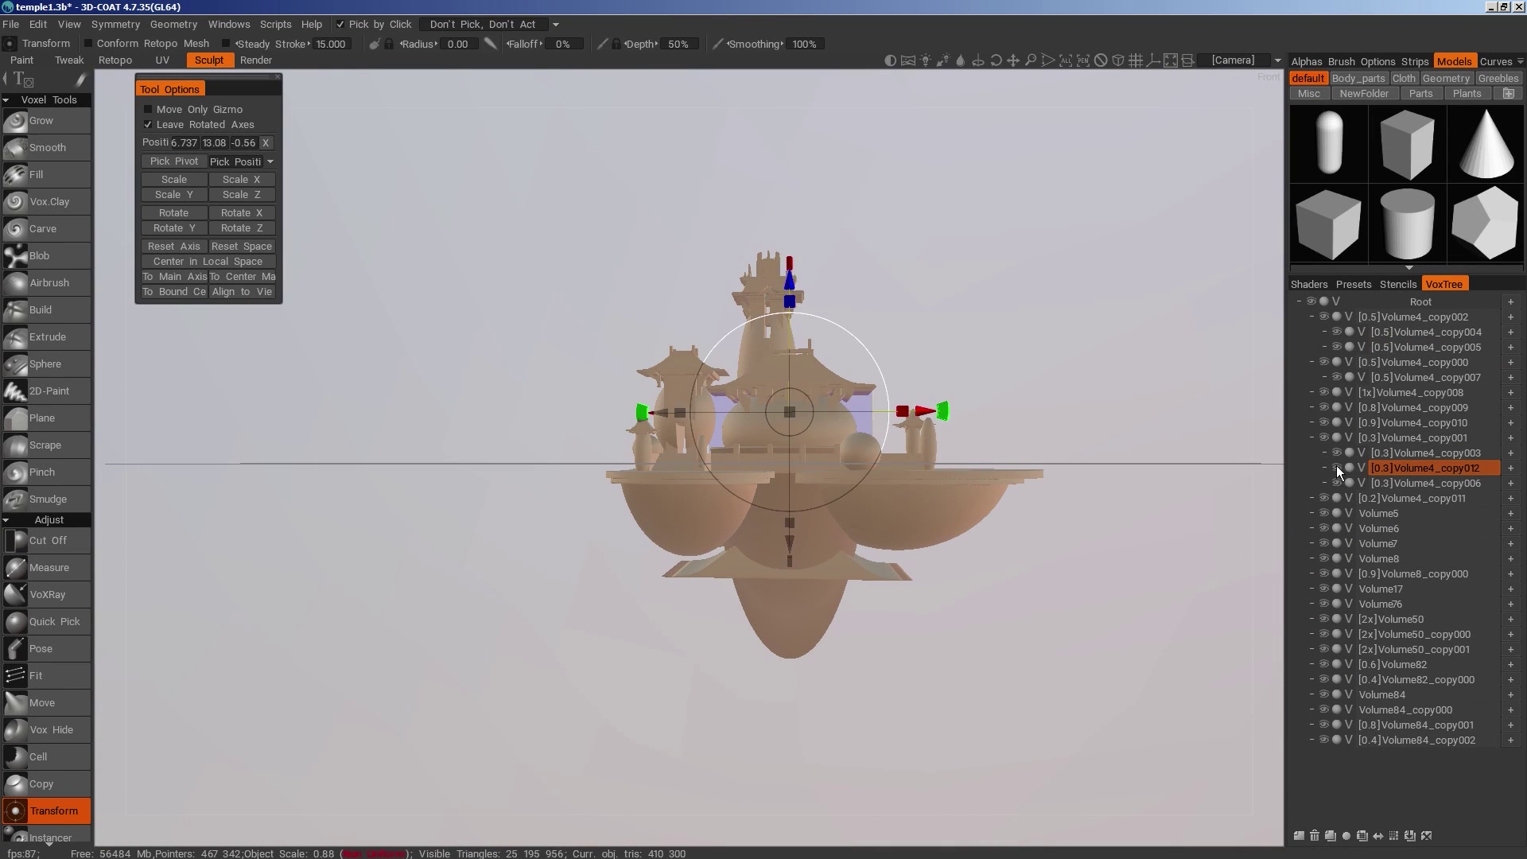
click(788, 283)
click(1393, 468)
drag(1095, 661, 974, 696)
drag(779, 296, 780, 571)
drag(1015, 696, 1106, 561)
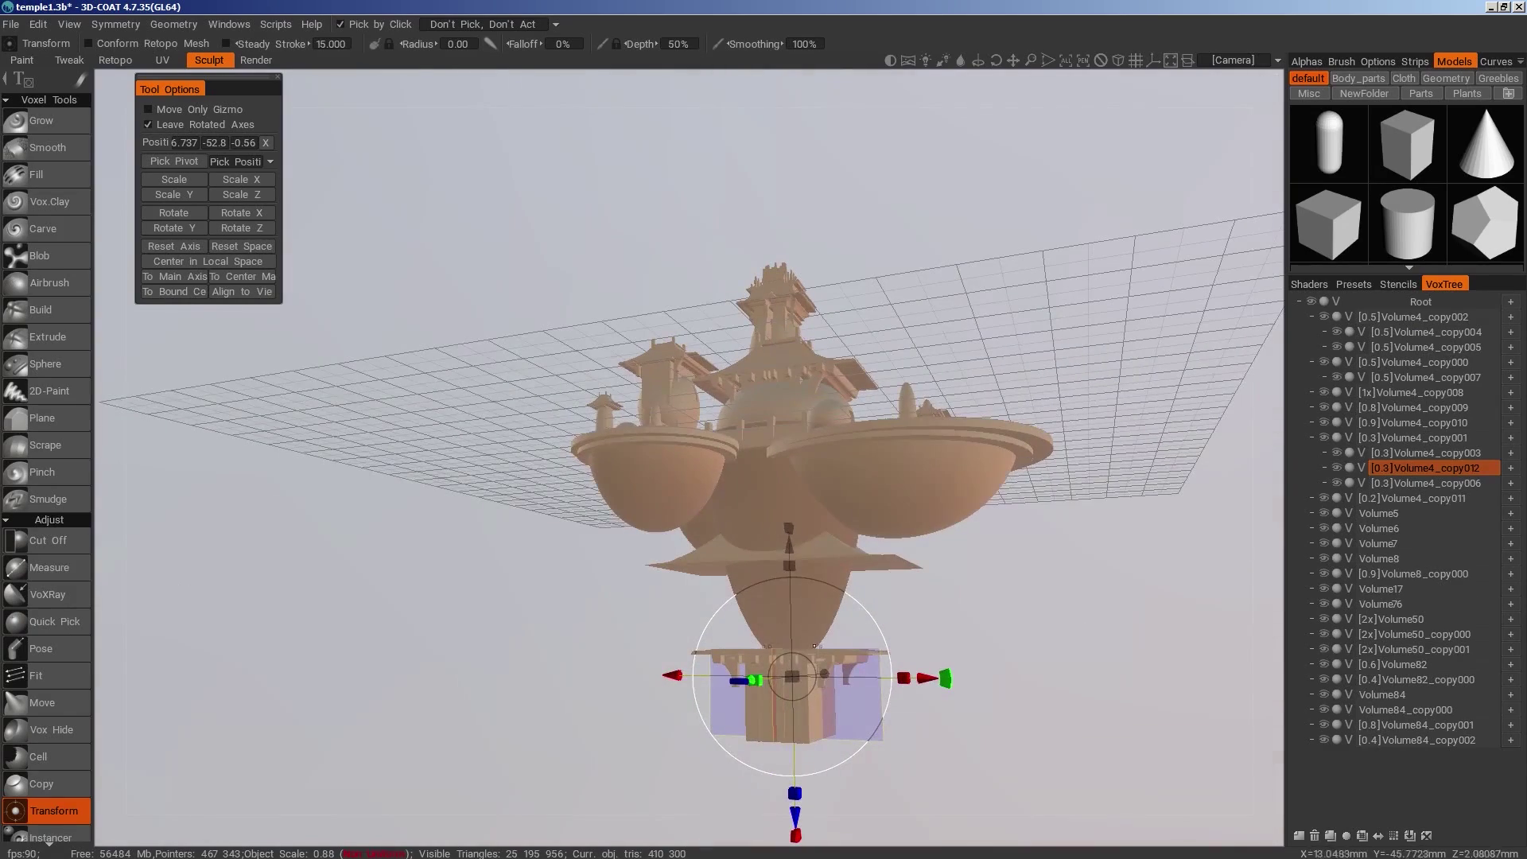
Raise the copied section to about Y -32.4, directly beneath the lower roof, and enlarge it
drag(788, 546, 785, 455)
drag(1026, 690, 854, 534)
drag(1026, 581, 1130, 694)
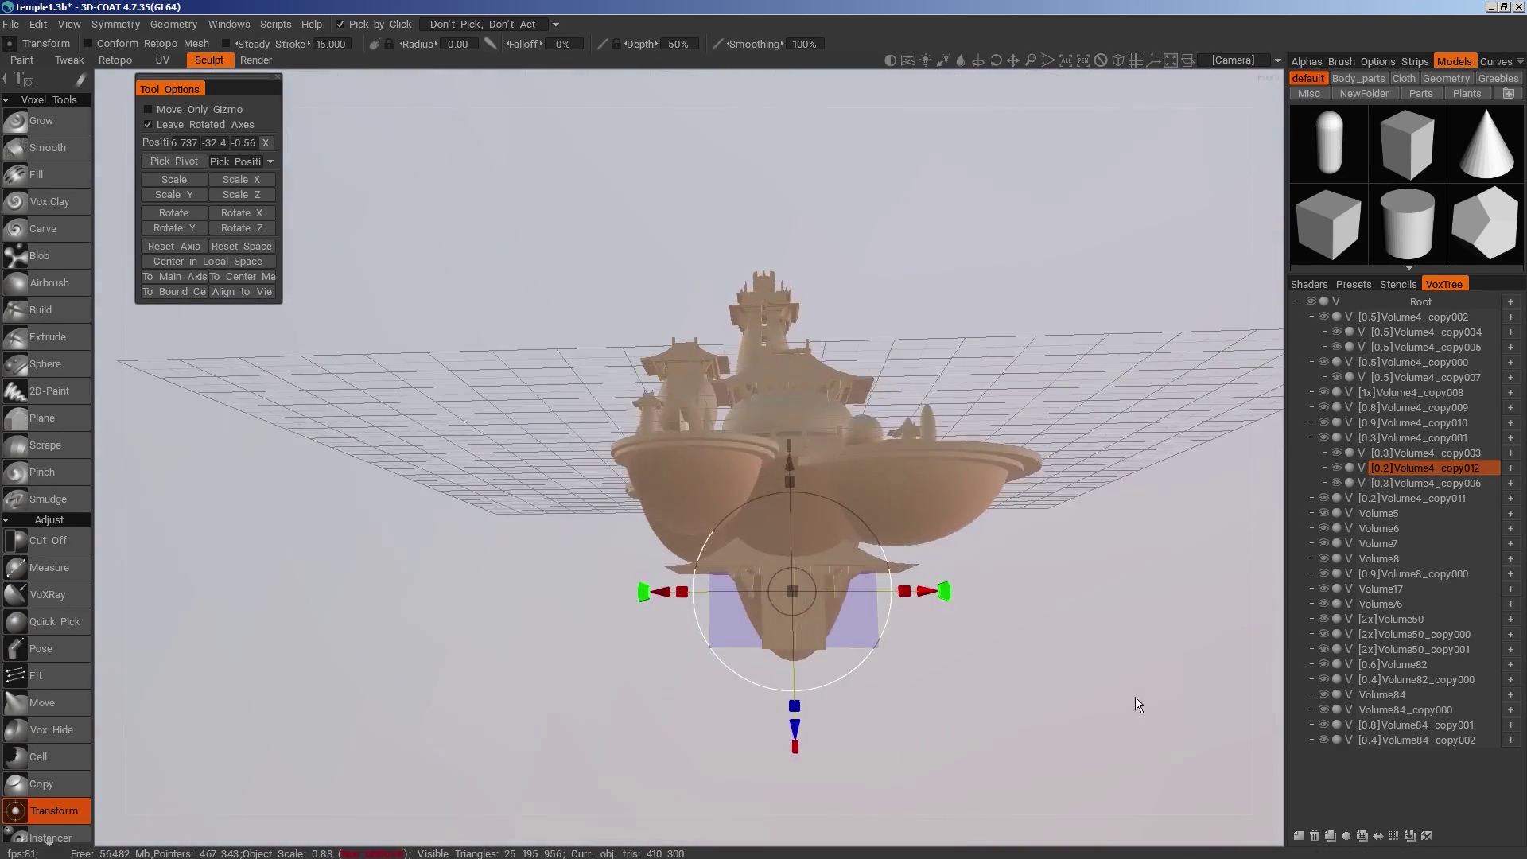
Flatten the side bowls Volume84 and Volume84_copy000 vertically, bringing their centres to about Y -4.88 and Y -4.85
drag(1018, 652, 954, 682)
click(954, 517)
drag(1048, 585, 1067, 617)
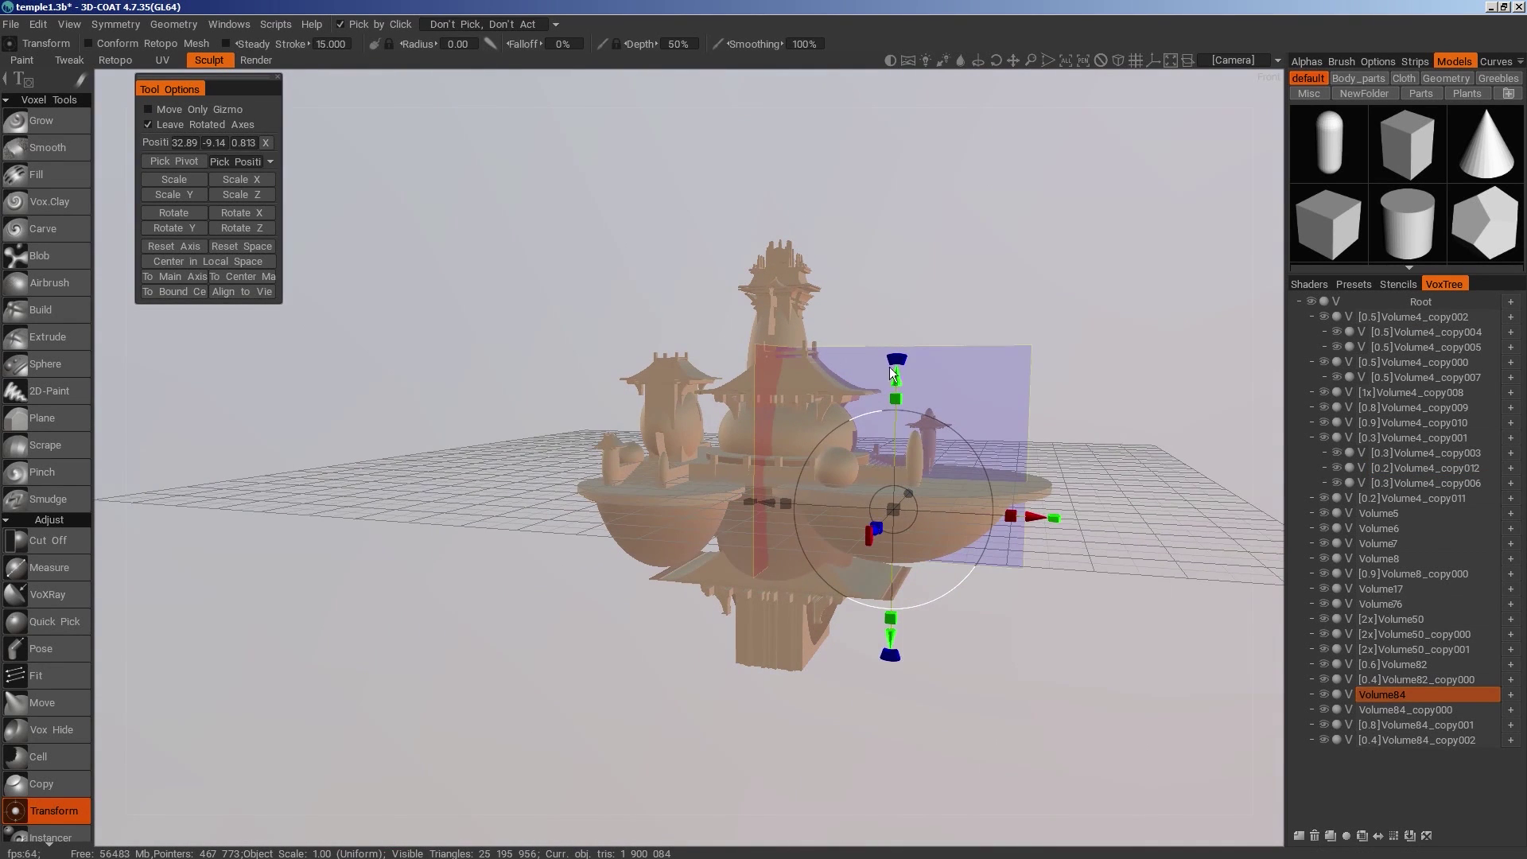
mouse_move(899, 379)
mouse_down()
mouse_move(900, 431)
mouse_move(899, 358)
mouse_up()
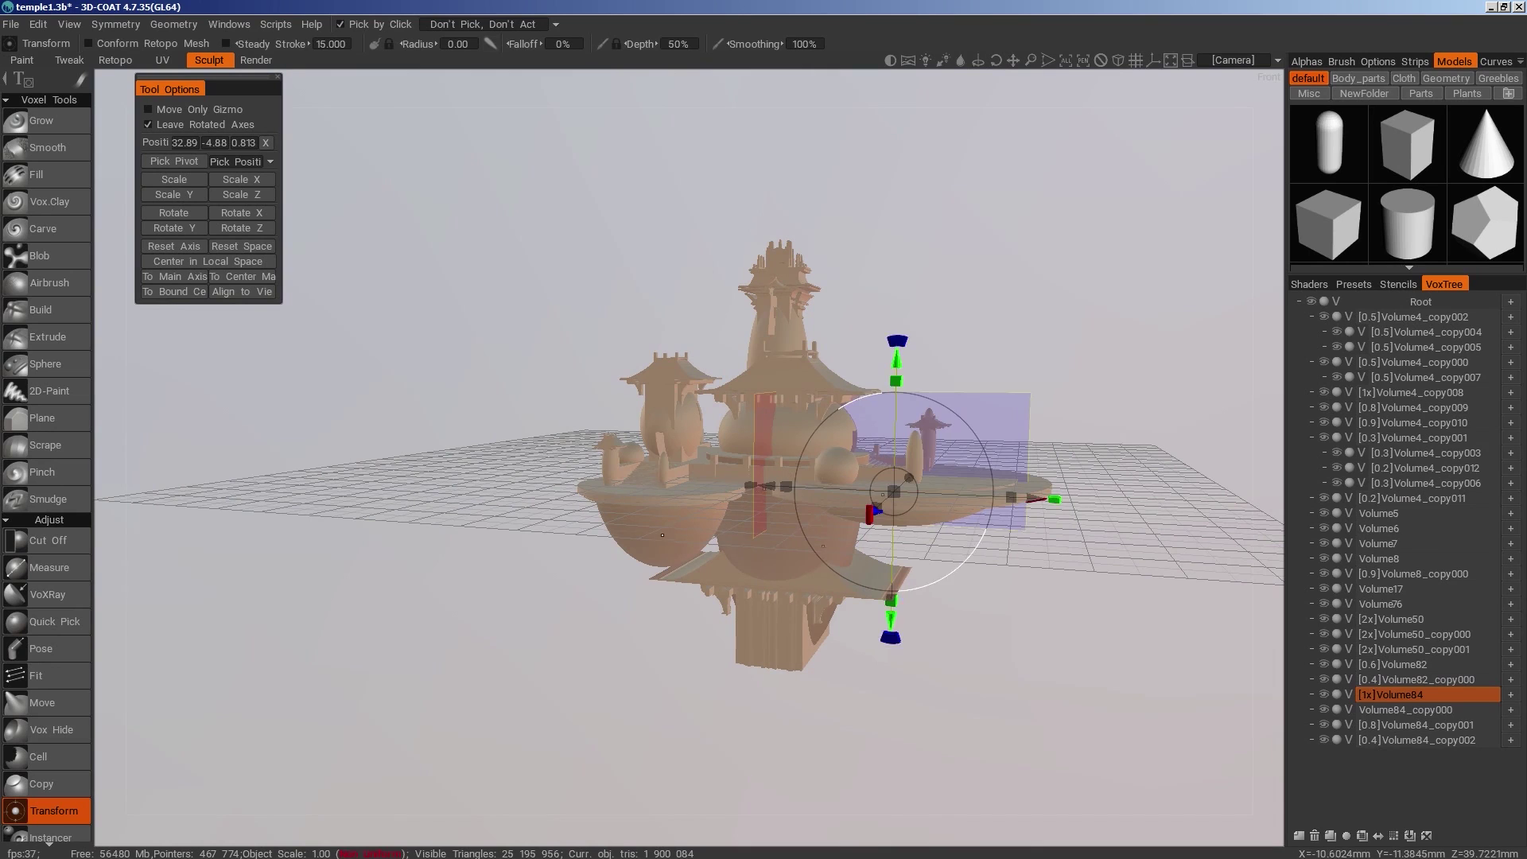
click(664, 380)
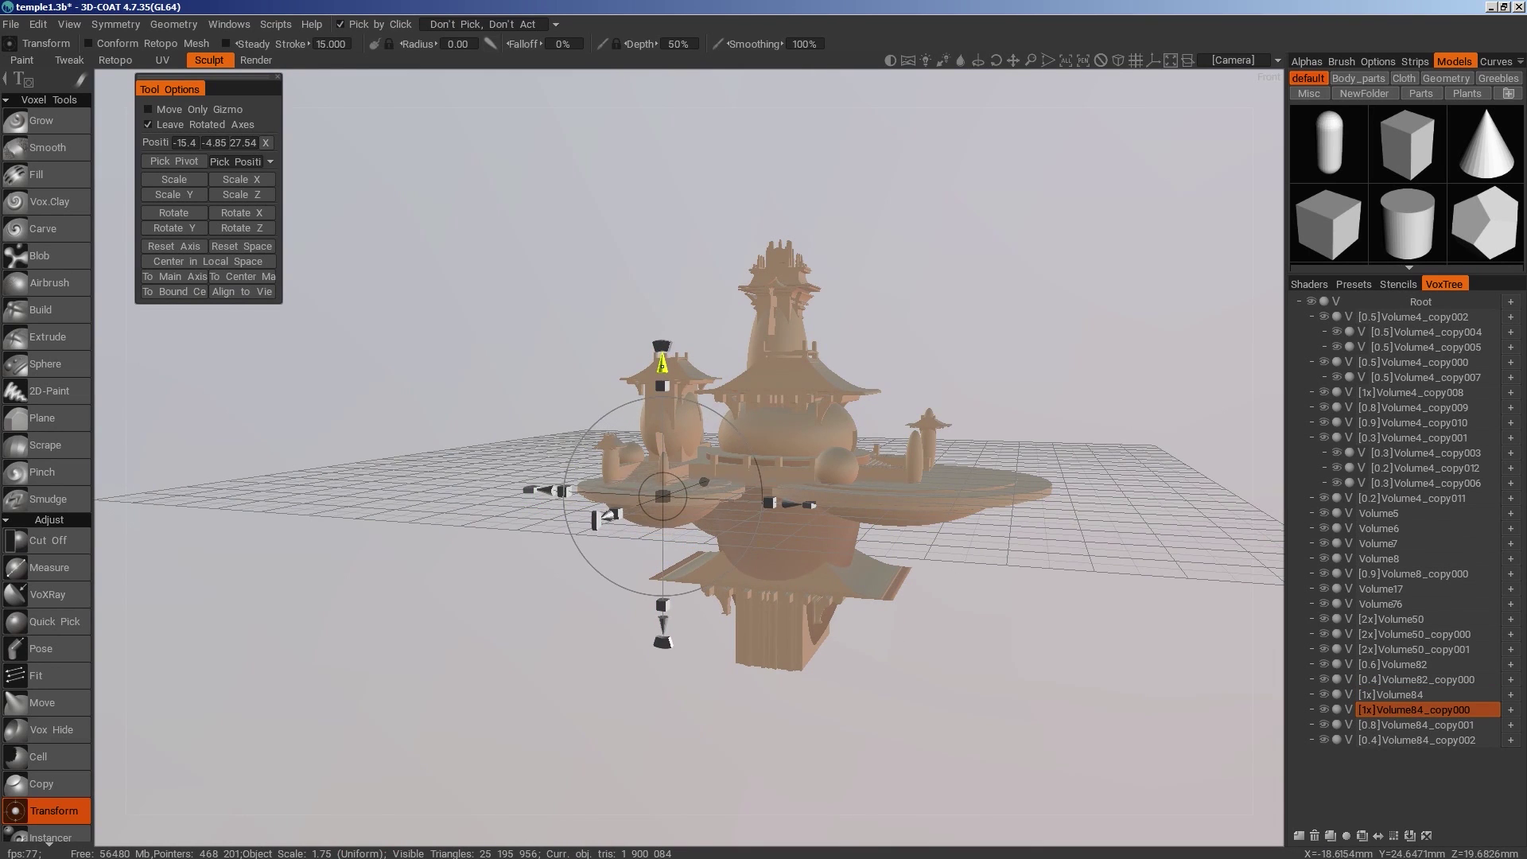
mouse_move(588, 730)
mouse_down()
mouse_move(1019, 757)
mouse_move(1130, 835)
mouse_move(574, 711)
mouse_move(608, 709)
mouse_up()
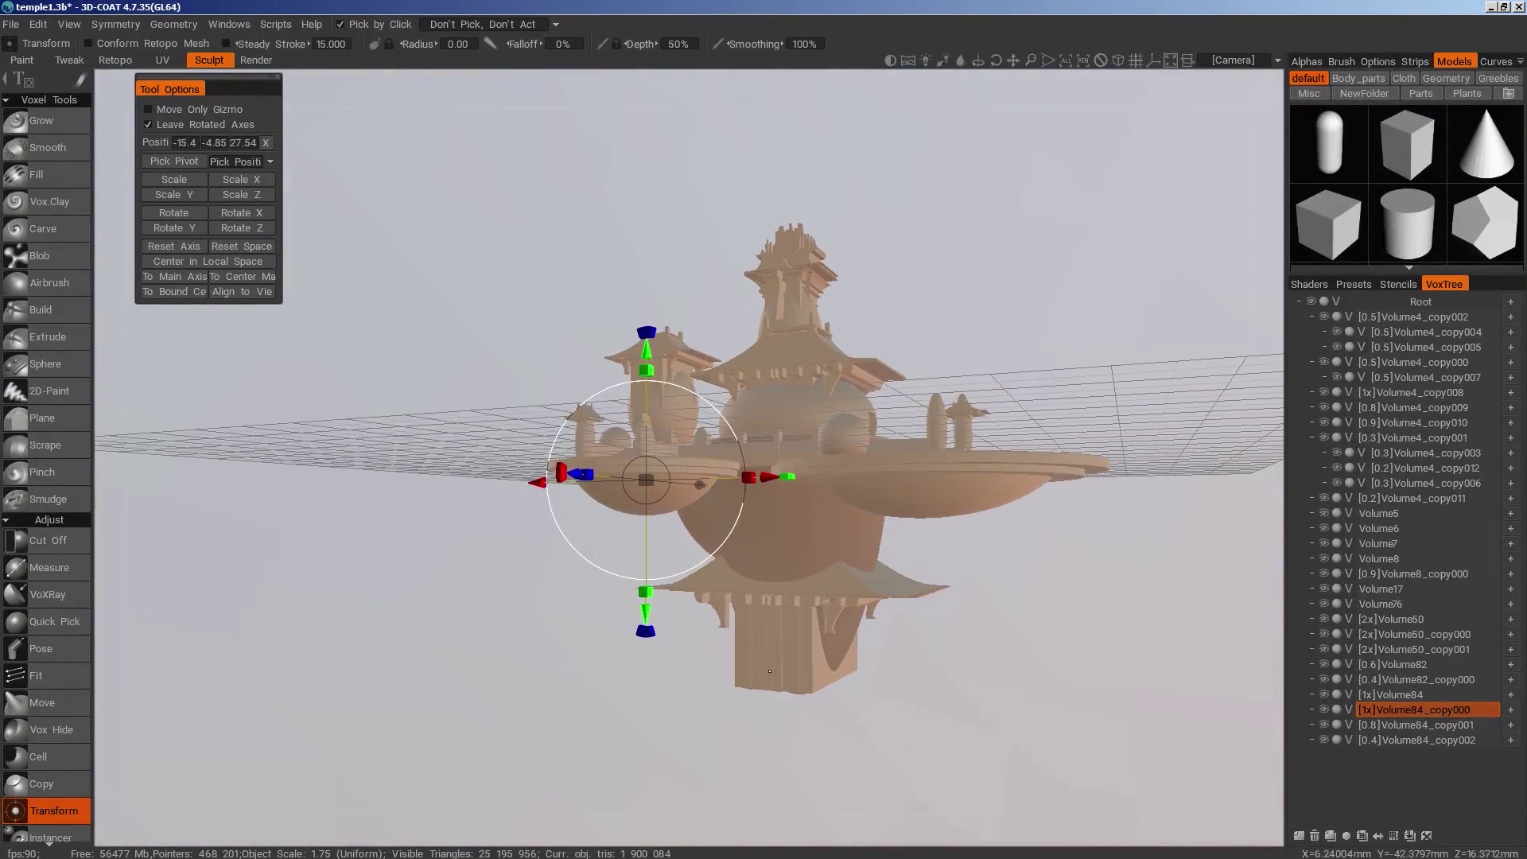
Cut away the lower part of wall section Volume4_copy012 beneath the lower roof, using Cut Off in the front view
click(787, 616)
drag(978, 763, 947, 705)
scroll(738, 468, up, 4)
key(space)
key(2)
key(e)
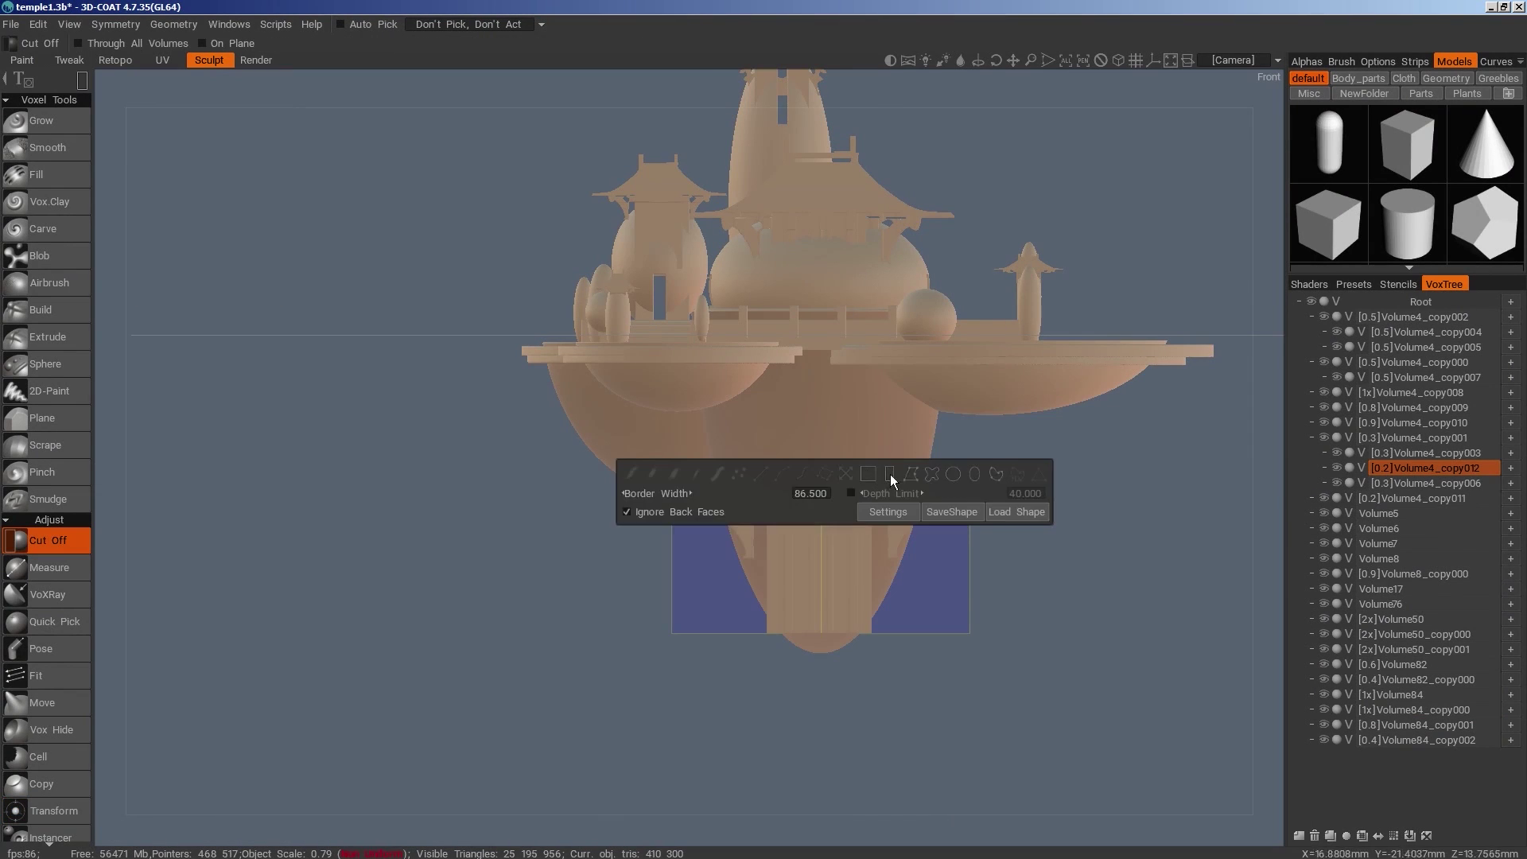
click(890, 476)
drag(943, 805, 944, 805)
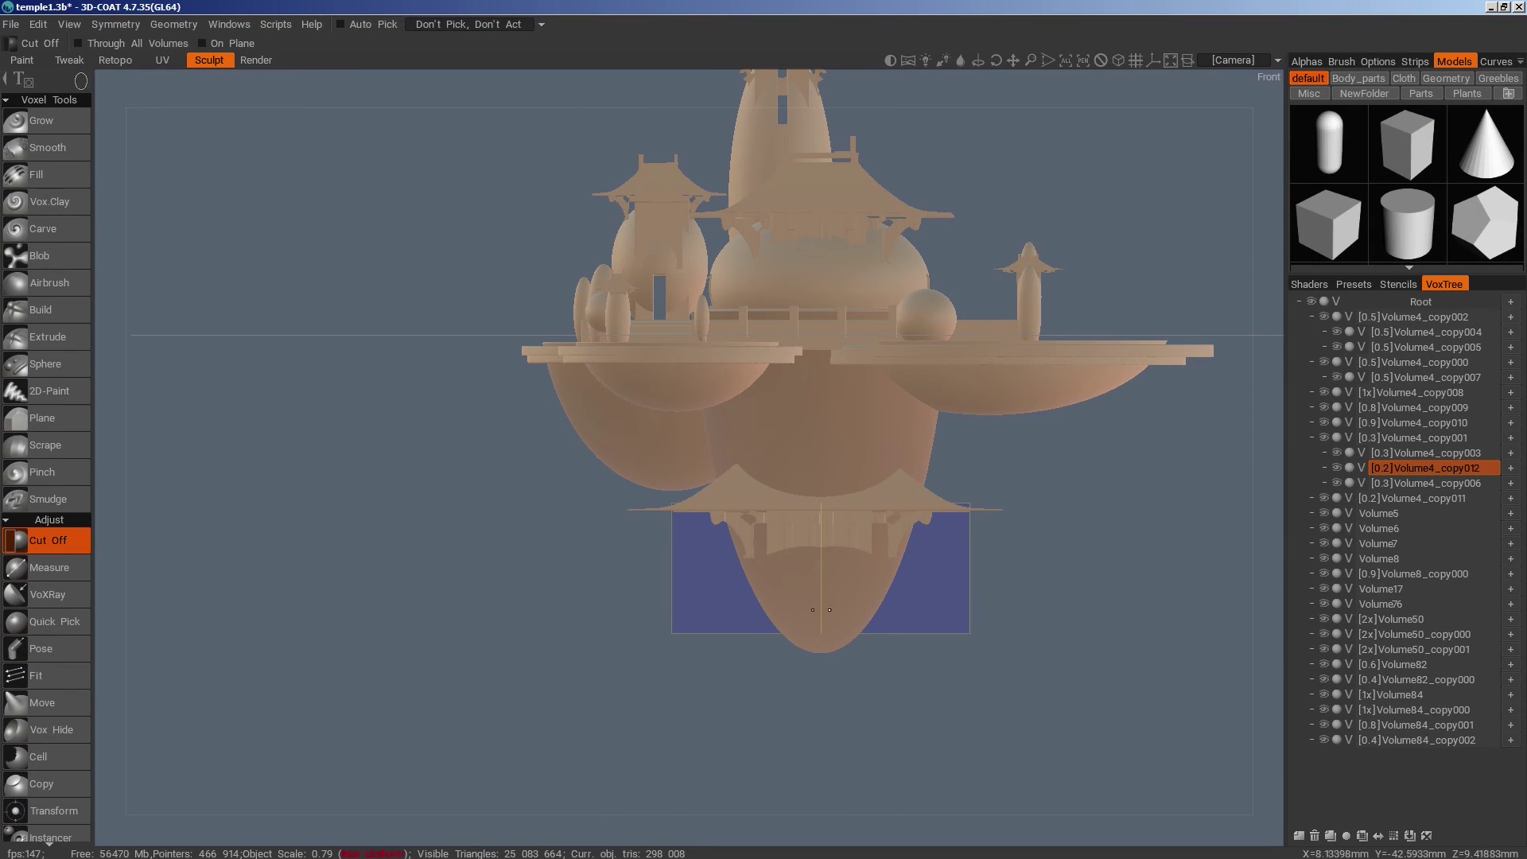
drag(894, 660, 894, 653)
alt+drag(927, 716, 988, 705)
Shift the lower roof Volume4_copy011 in depth to about Z 1.79 around the central bowl
key(space)
click(603, 446)
key(h)
drag(802, 498, 814, 499)
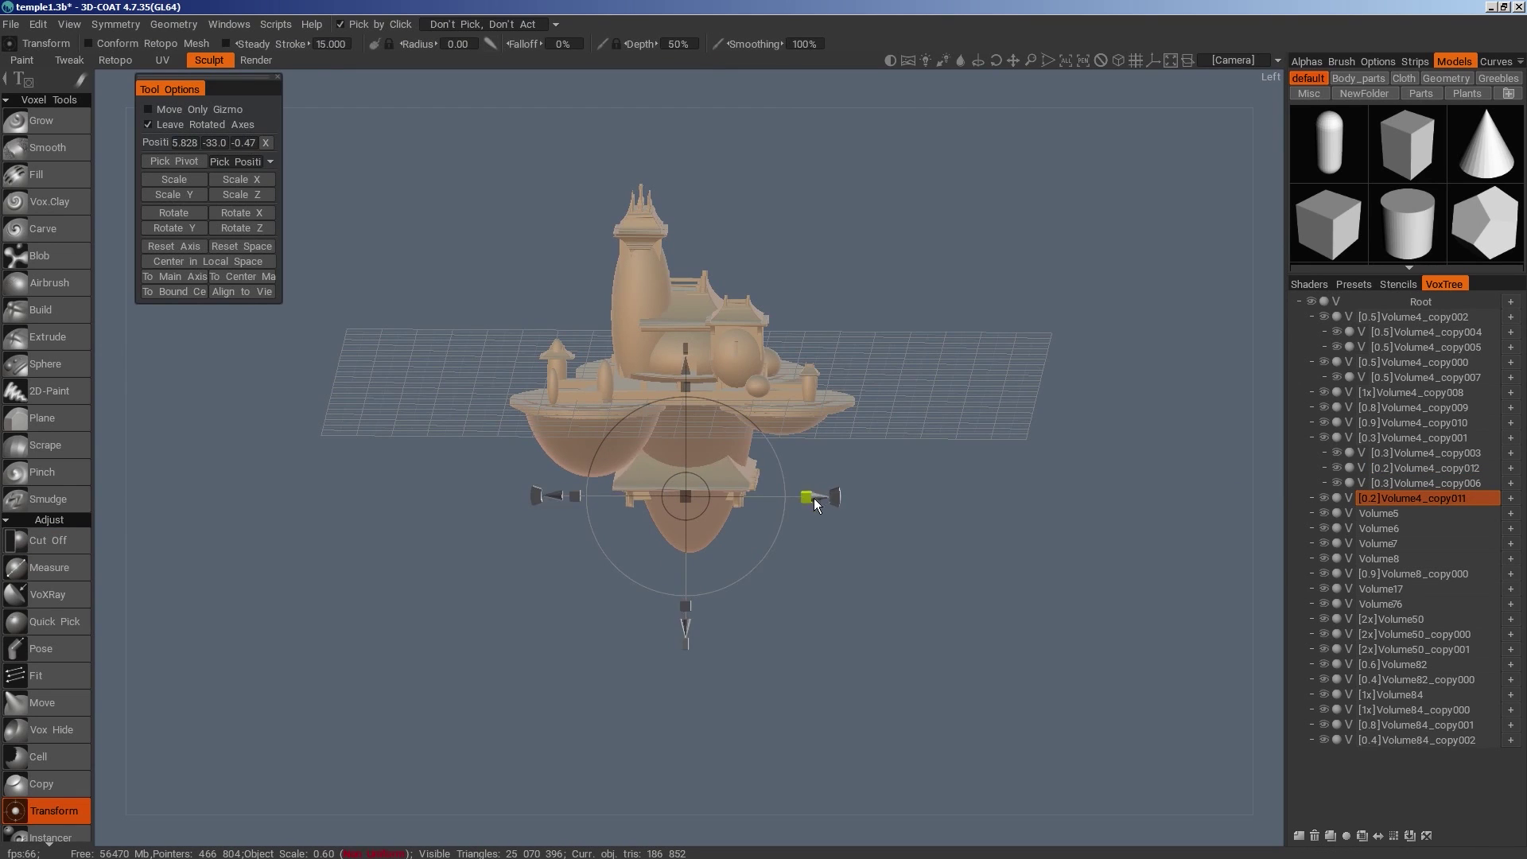
drag(810, 590, 695, 638)
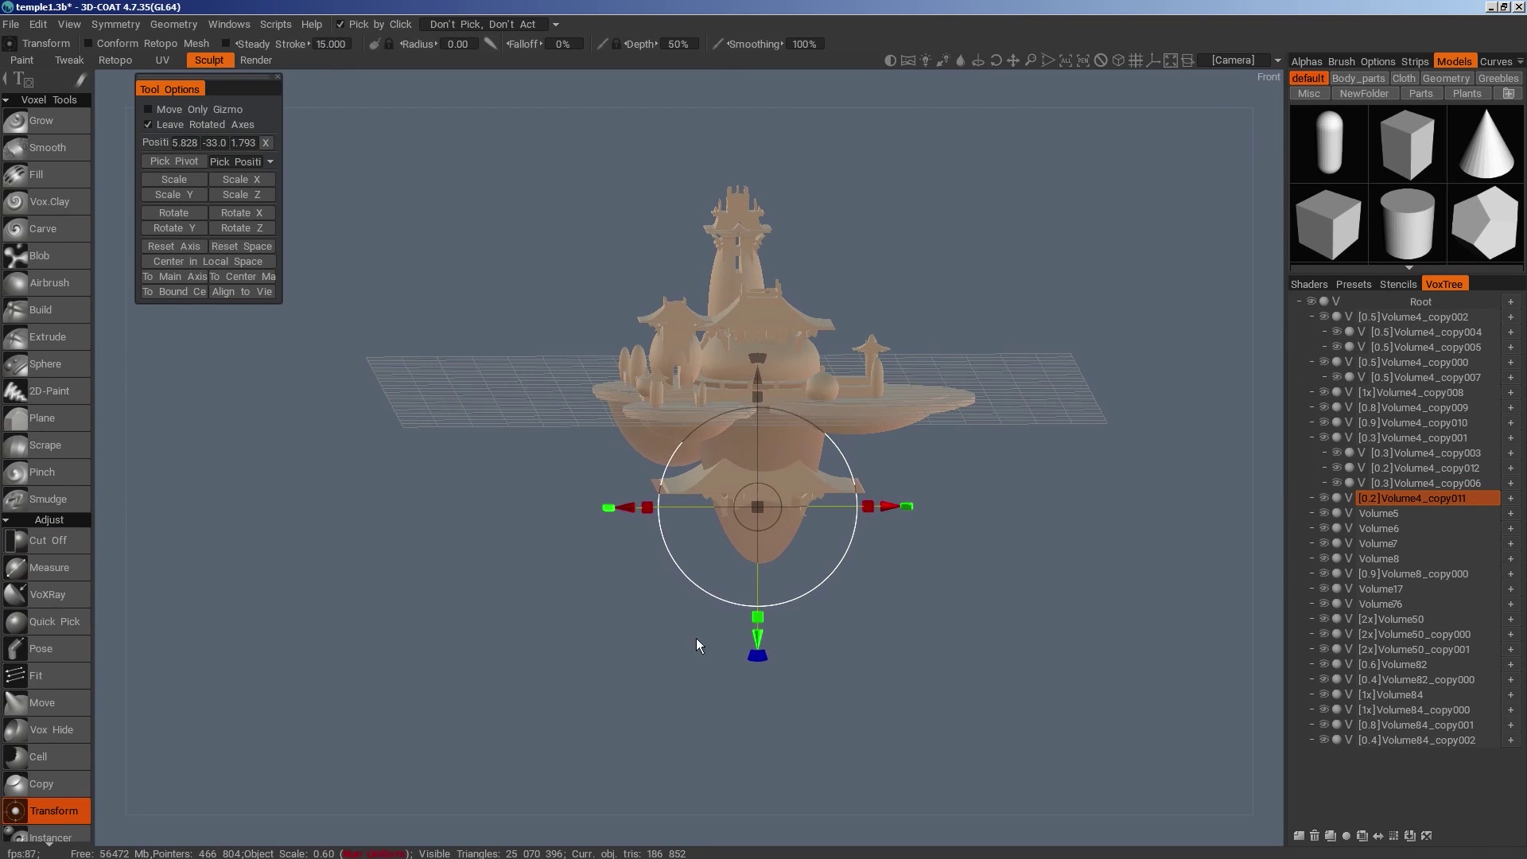
Rotate the lower roof about Y and X around its centre of mass, and raise it to about Y -15.5
click(239, 274)
click(178, 228)
key(Return)
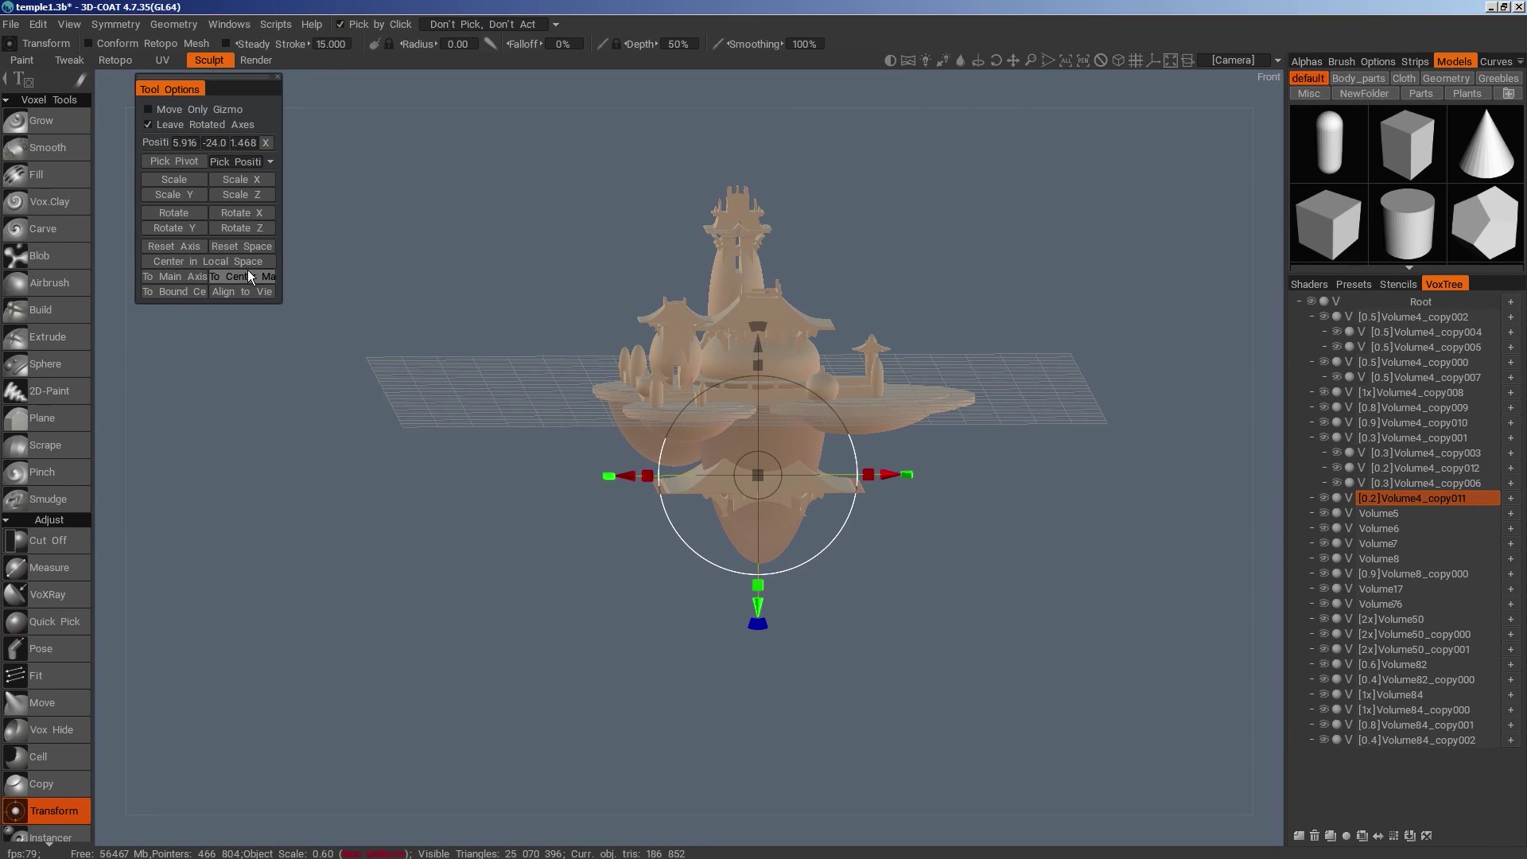
click(252, 208)
key(Return)
drag(792, 604, 709, 489)
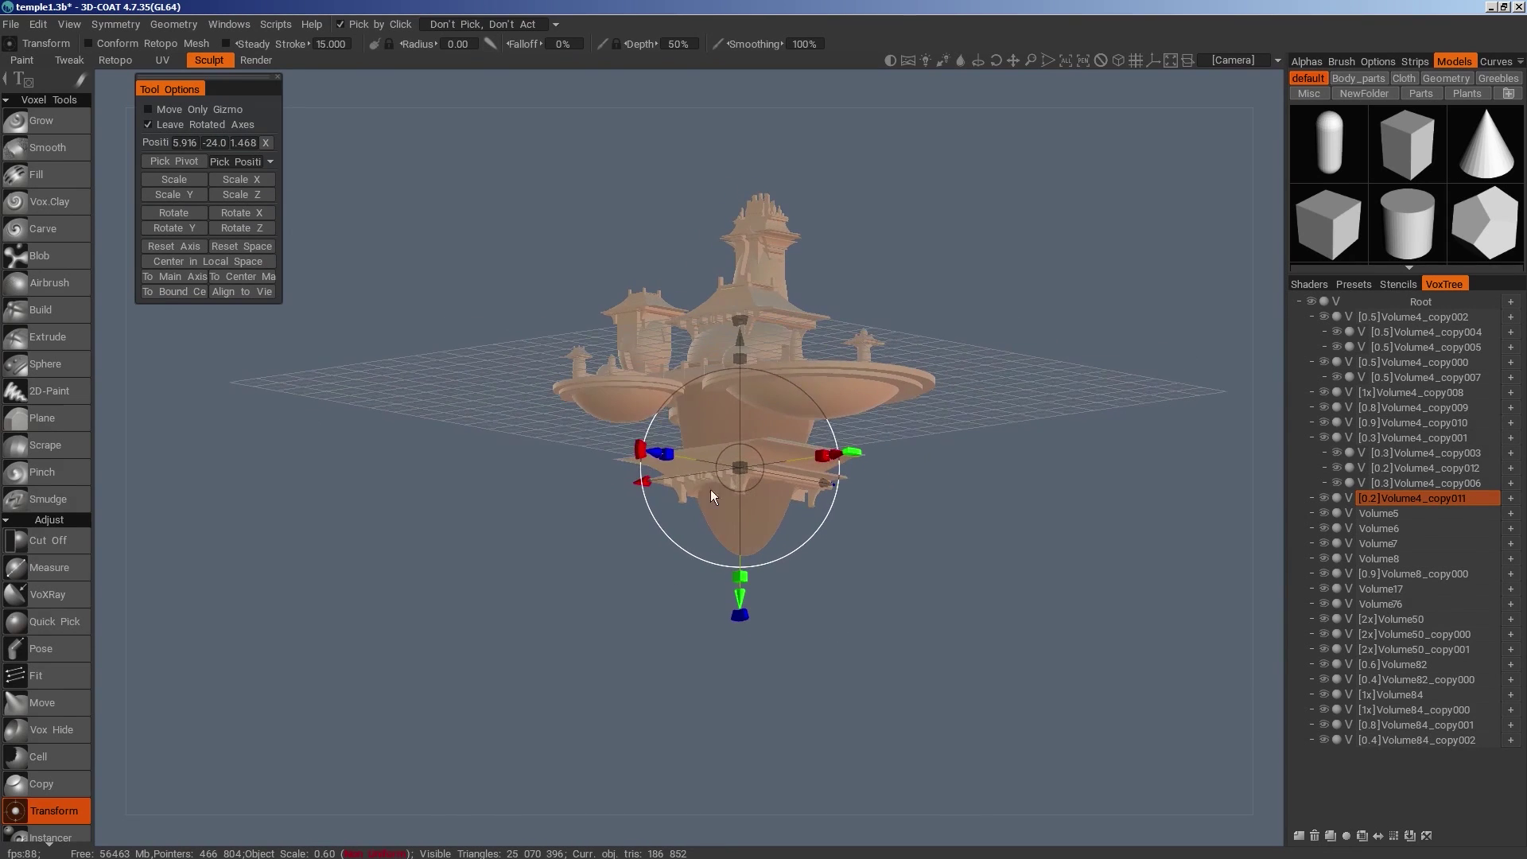
mouse_move(740, 344)
mouse_down()
mouse_move(739, 302)
mouse_move(740, 316)
mouse_up()
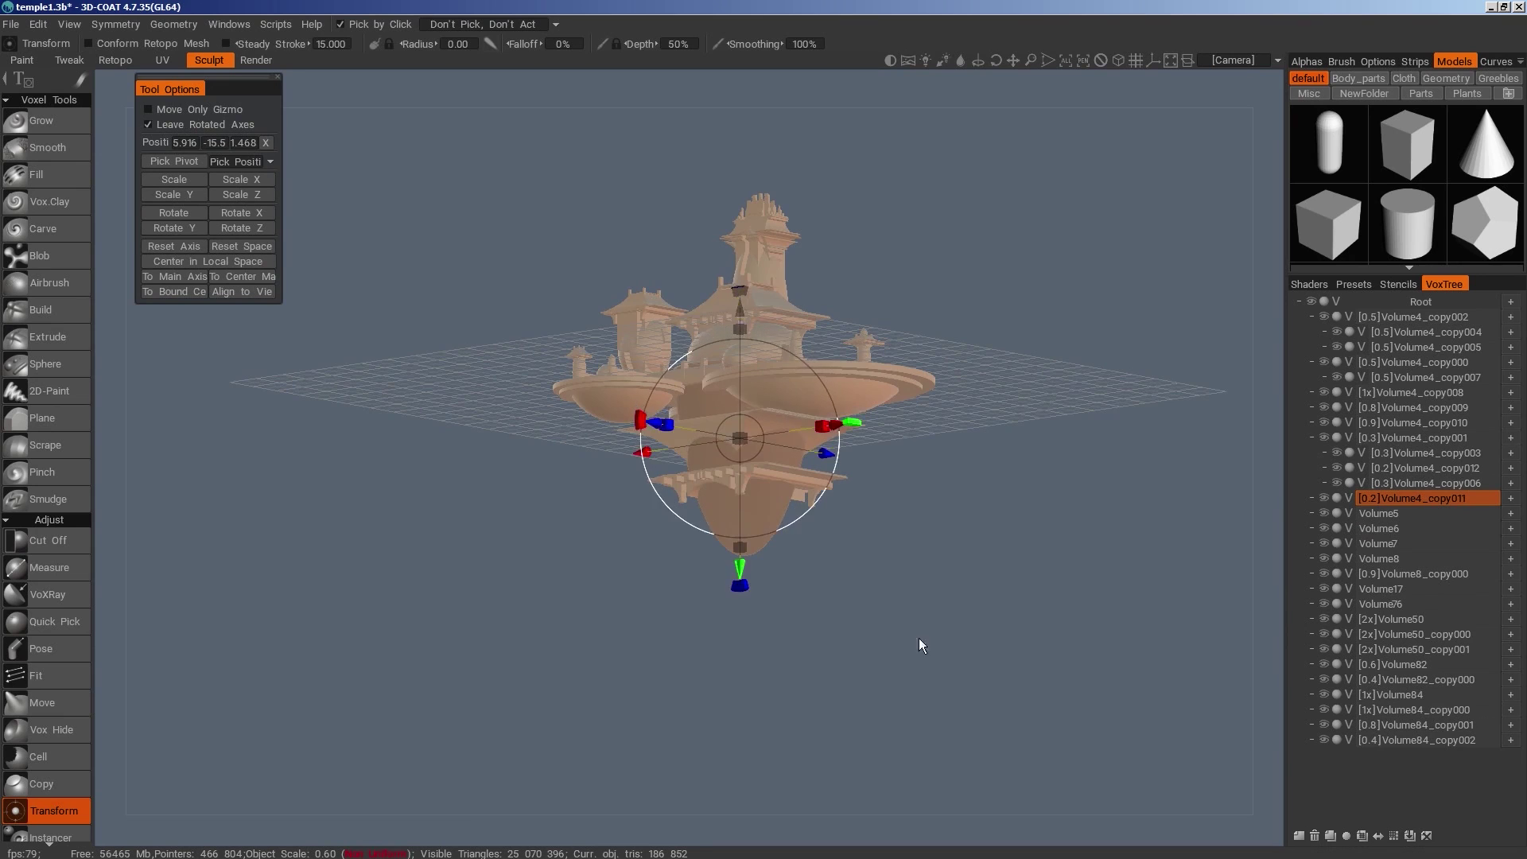
Raise the trimmed wall section Volume4_copy012 to about Y -18.4 and shift it to about Z 0.33
drag(919, 638, 820, 586)
key(h)
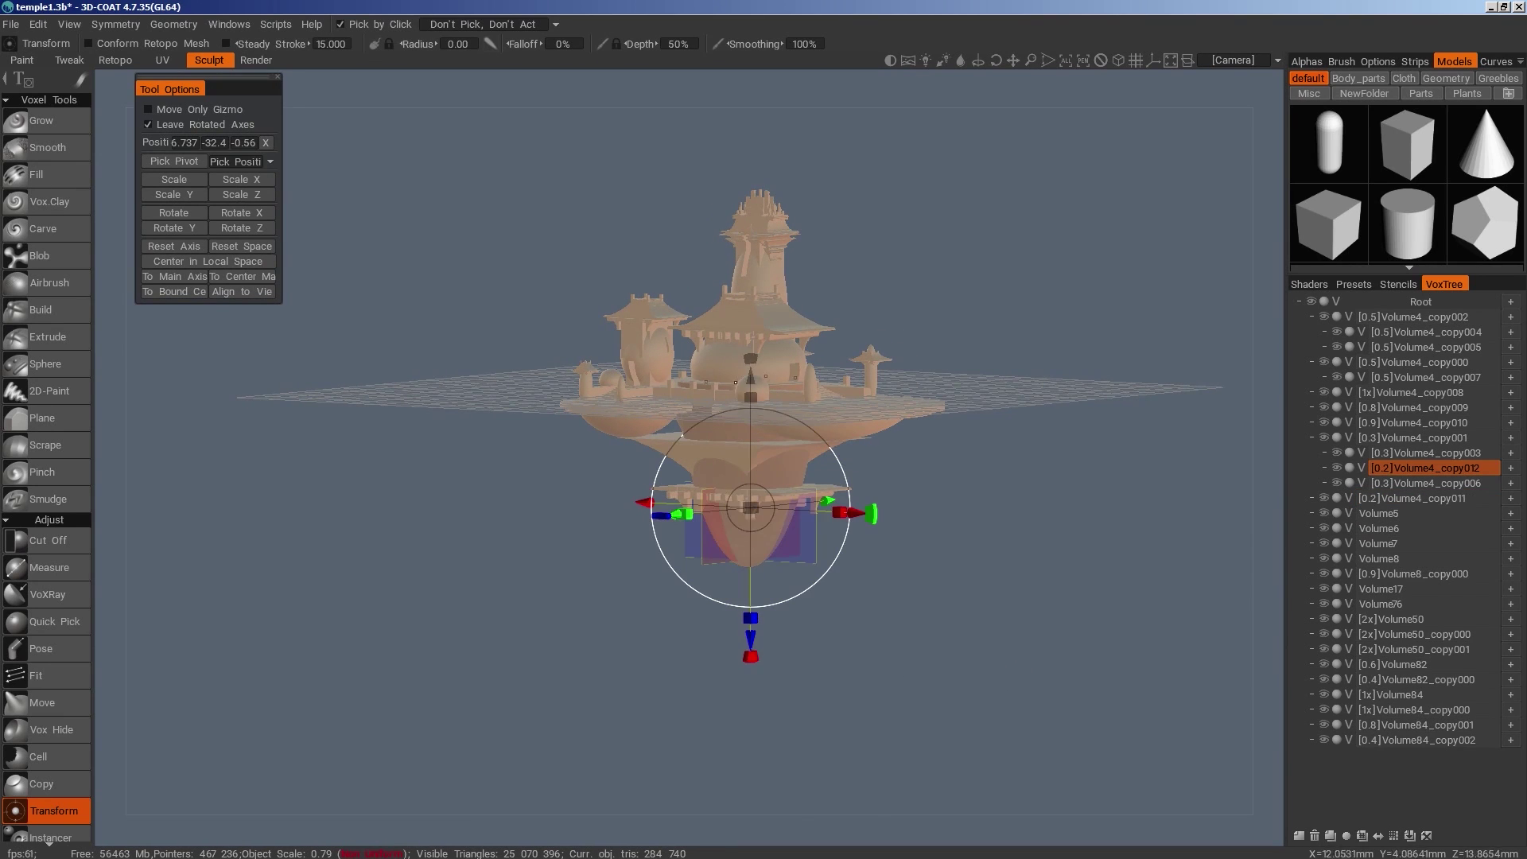
drag(753, 378, 752, 326)
drag(1031, 670, 1034, 549)
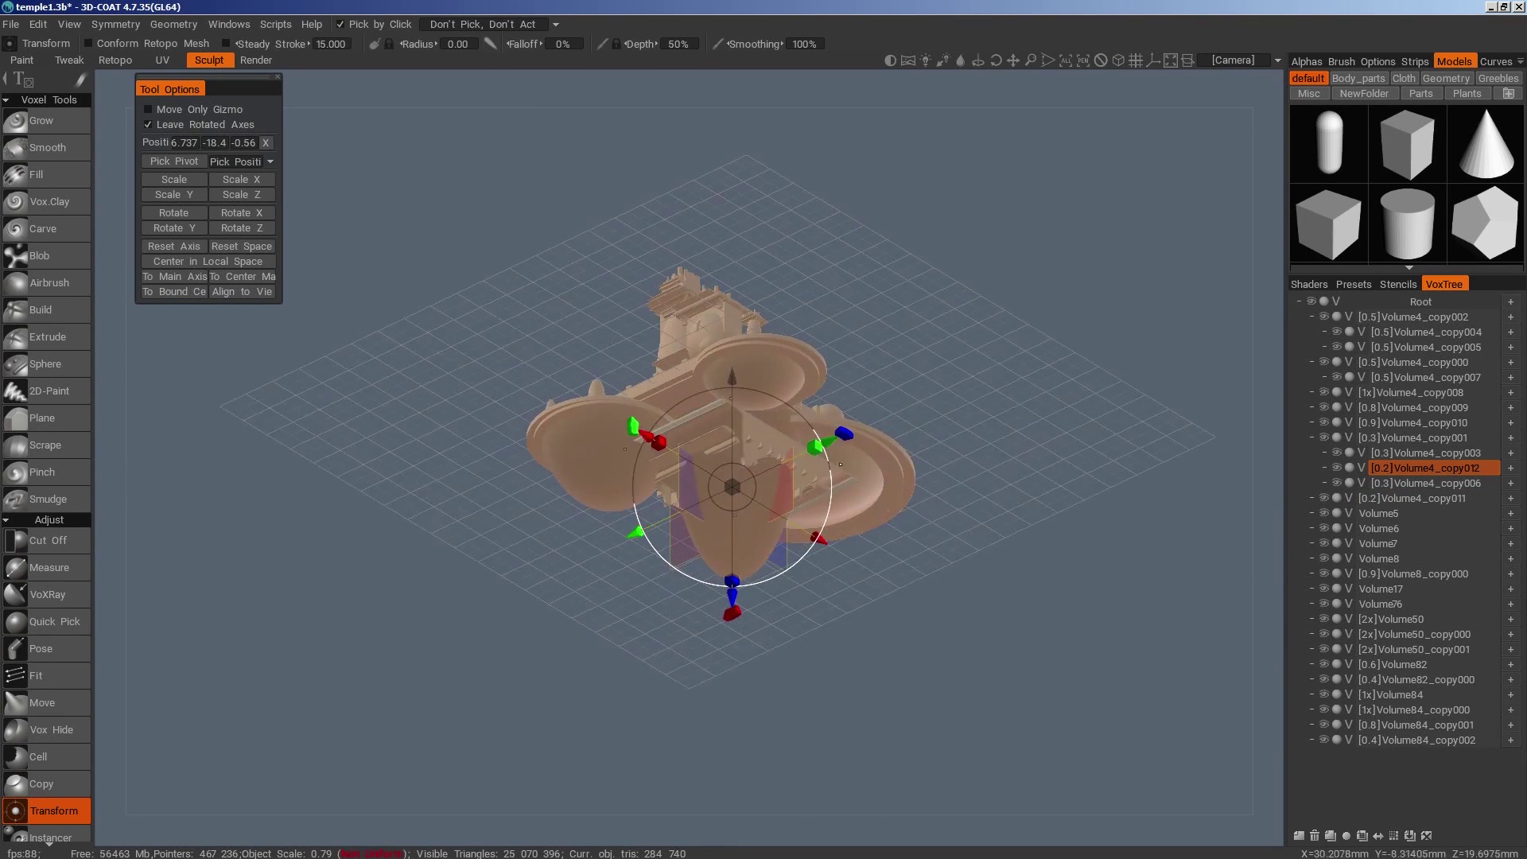
drag(819, 445, 829, 440)
key(ctrl+z)
drag(928, 666, 860, 585)
drag(813, 479, 819, 475)
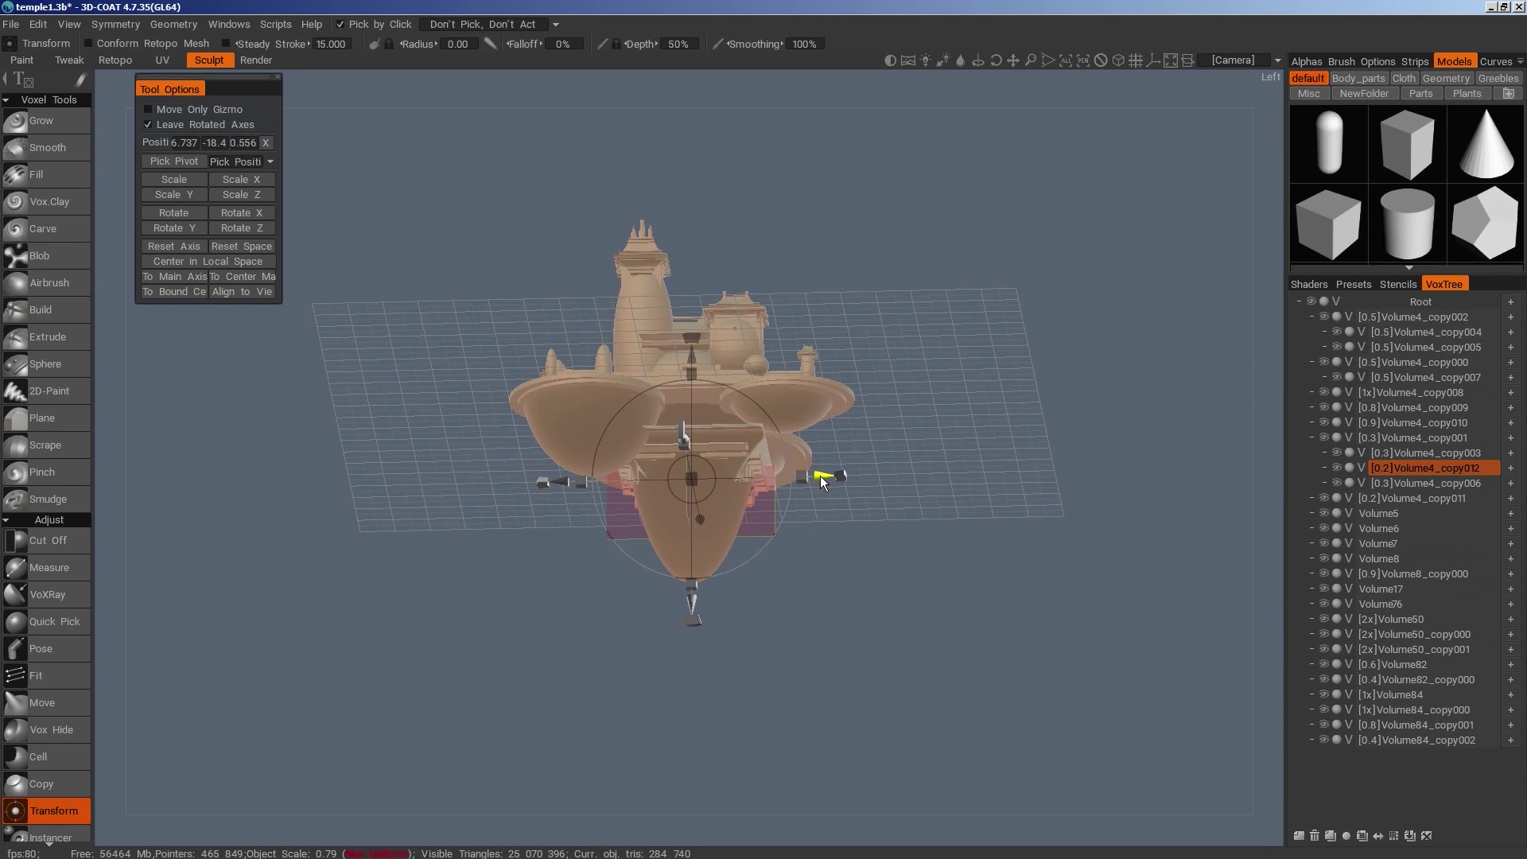
Rotate the lower roof Volume4_copy011 by 180 degrees about X and raise it to about Y -12.5
drag(863, 557, 914, 513)
key(h)
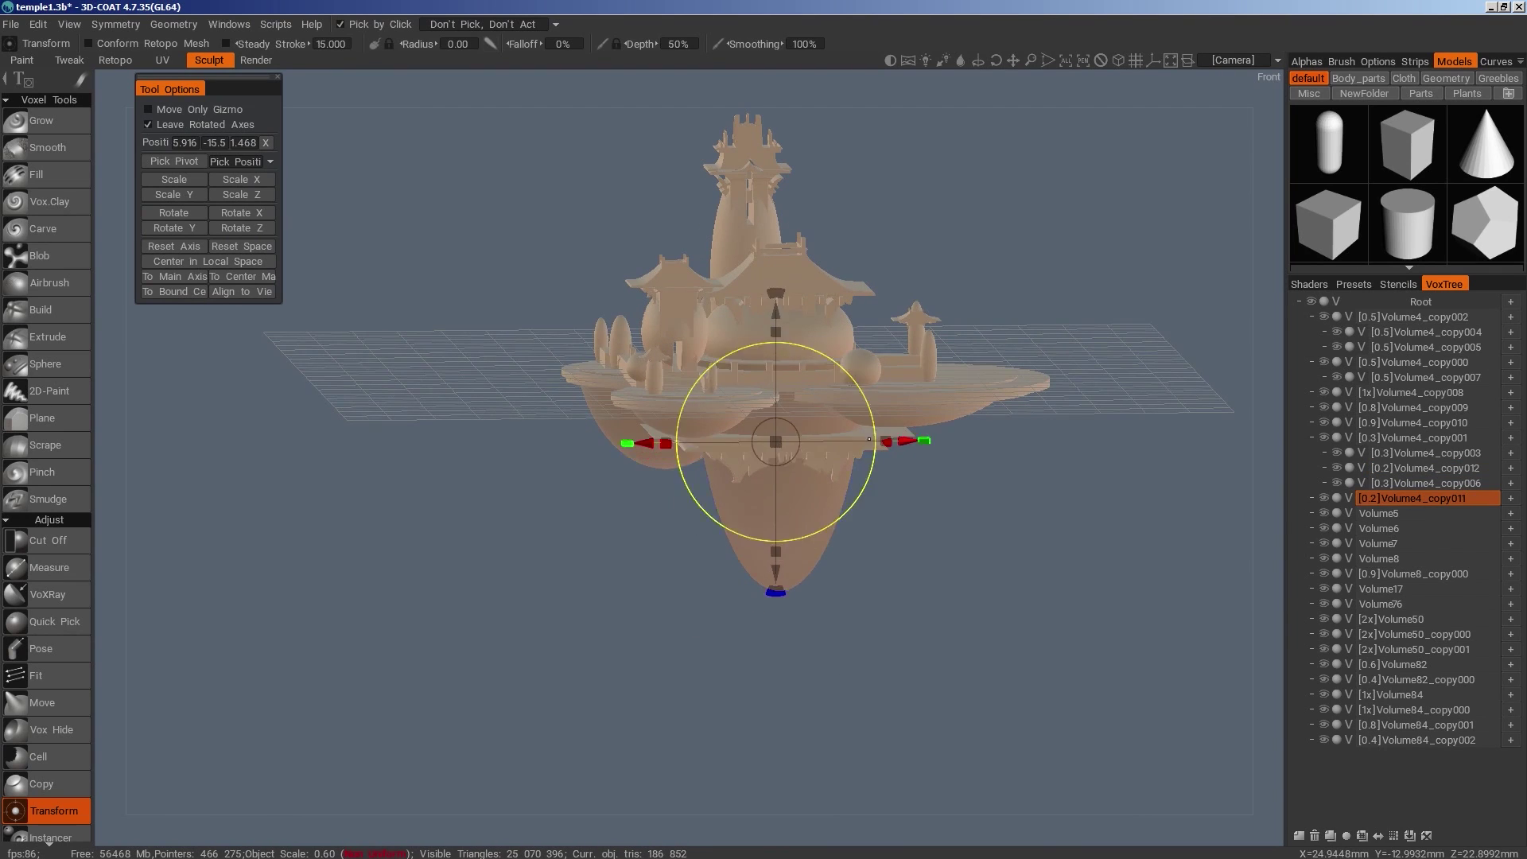
key(space)
click(239, 213)
text(180)
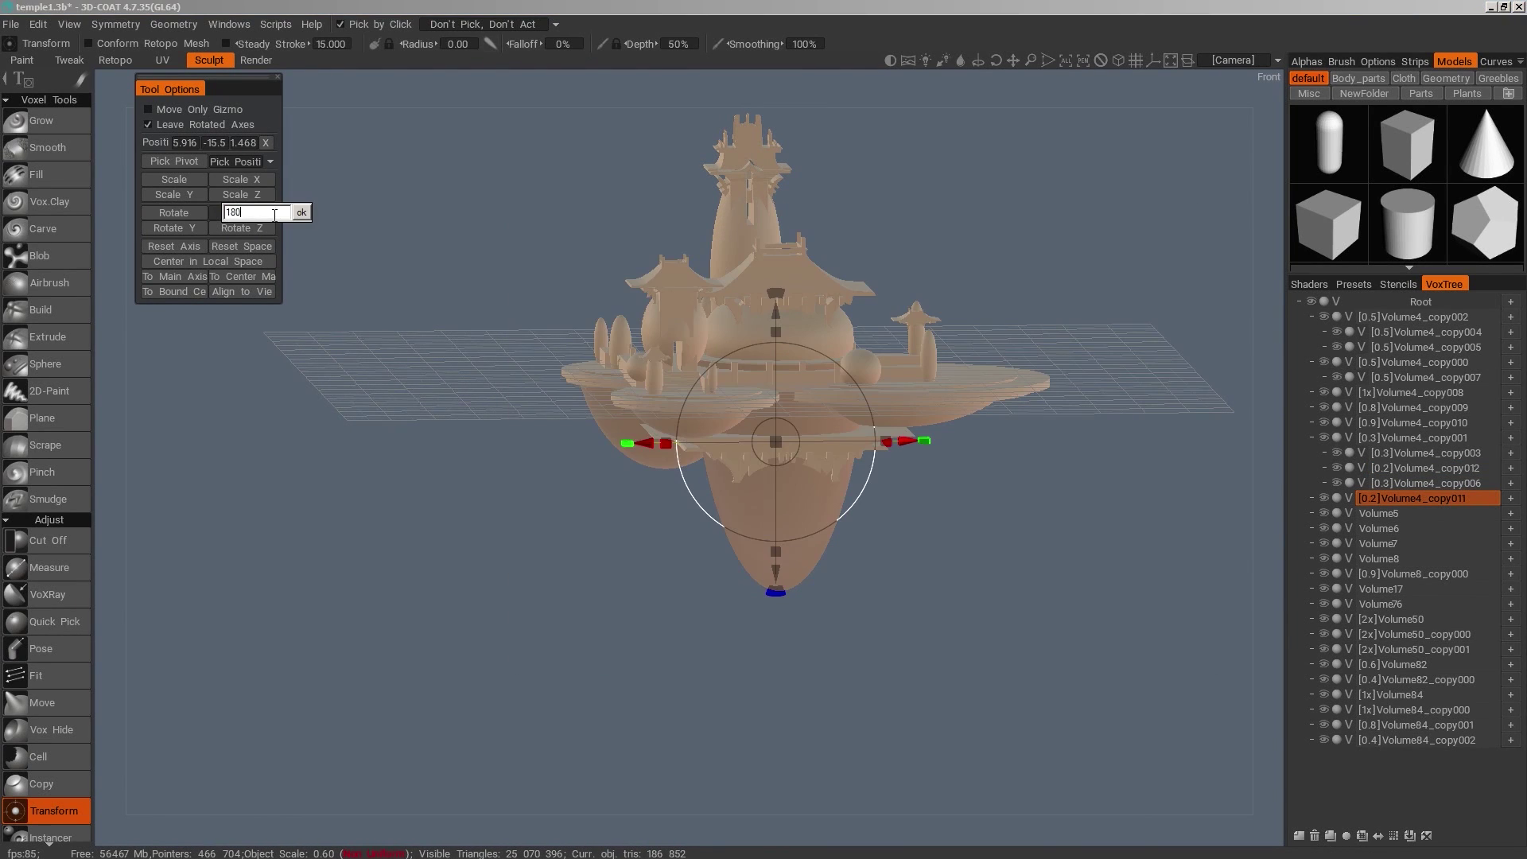
key(Return)
drag(1034, 700, 998, 674)
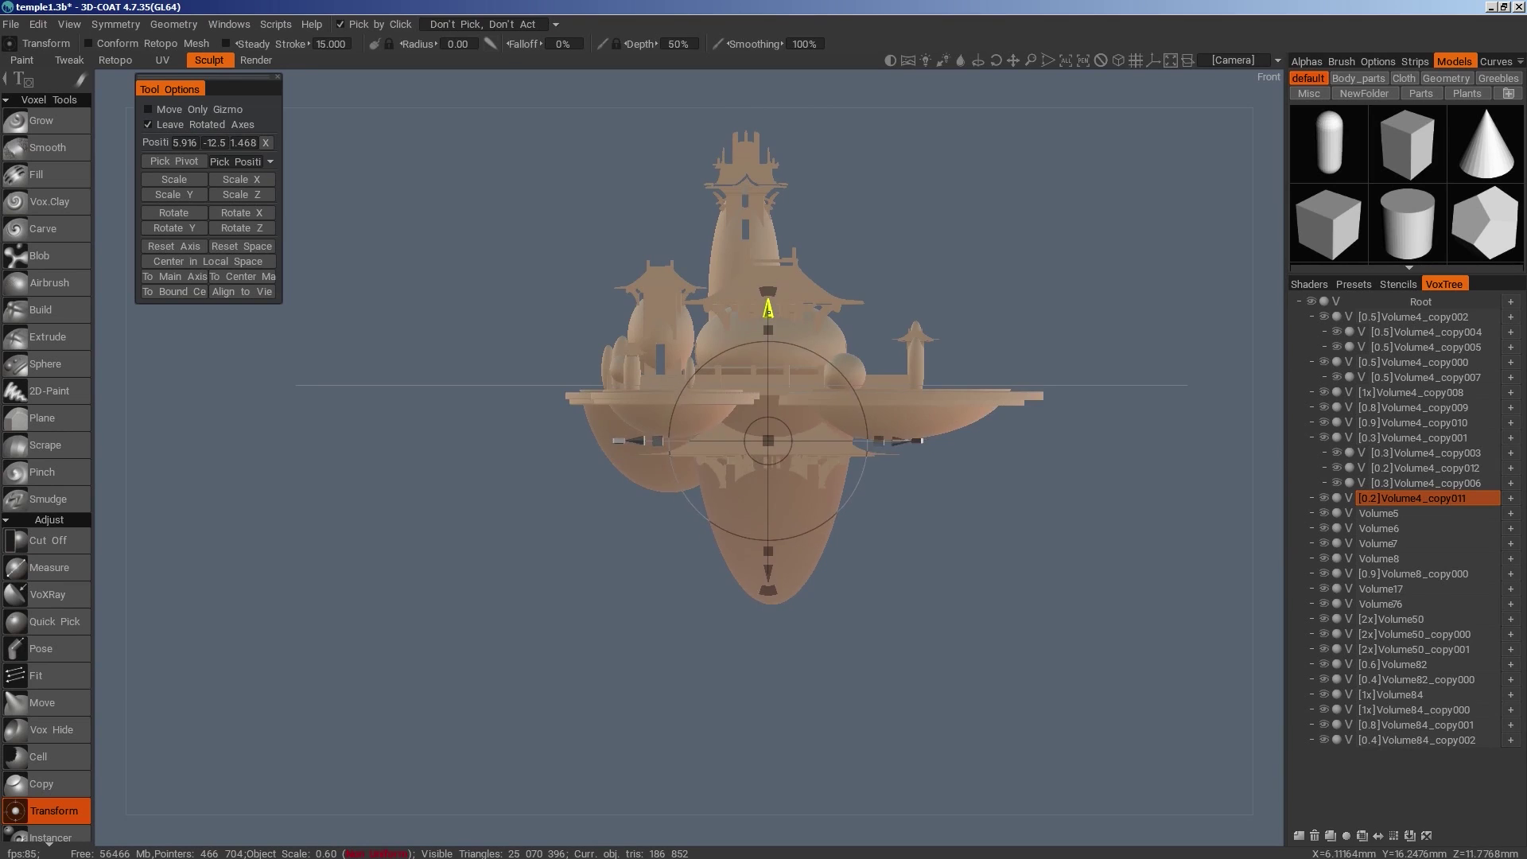
Duplicate the trimmed wall section Volume4_copy012 under the lower roof and rotate the copy about Y around its centre of mass
drag(955, 601, 869, 597)
scroll(755, 523, up, 3)
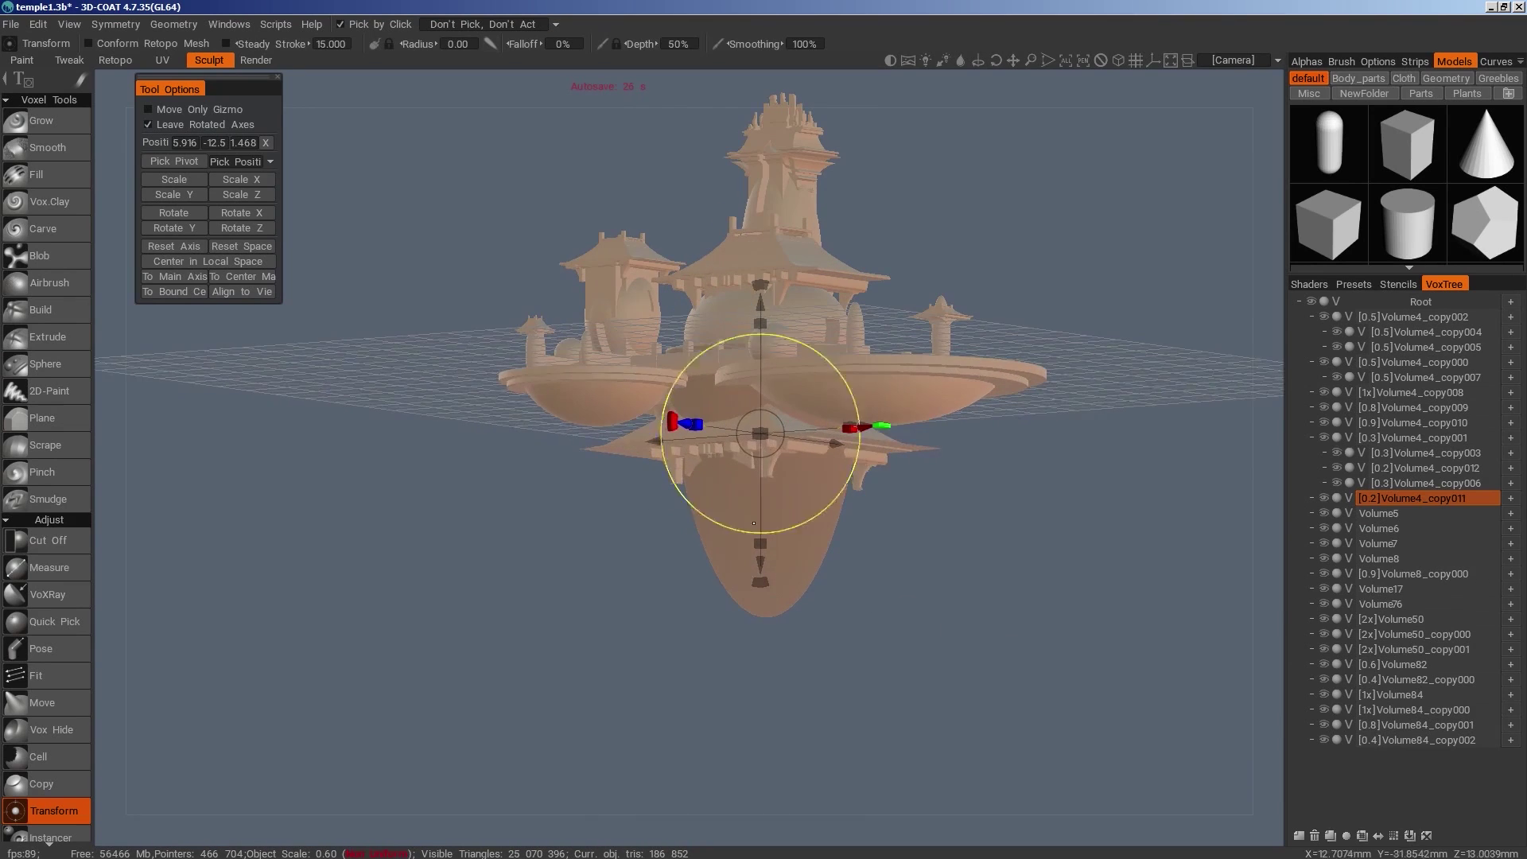
click(770, 468)
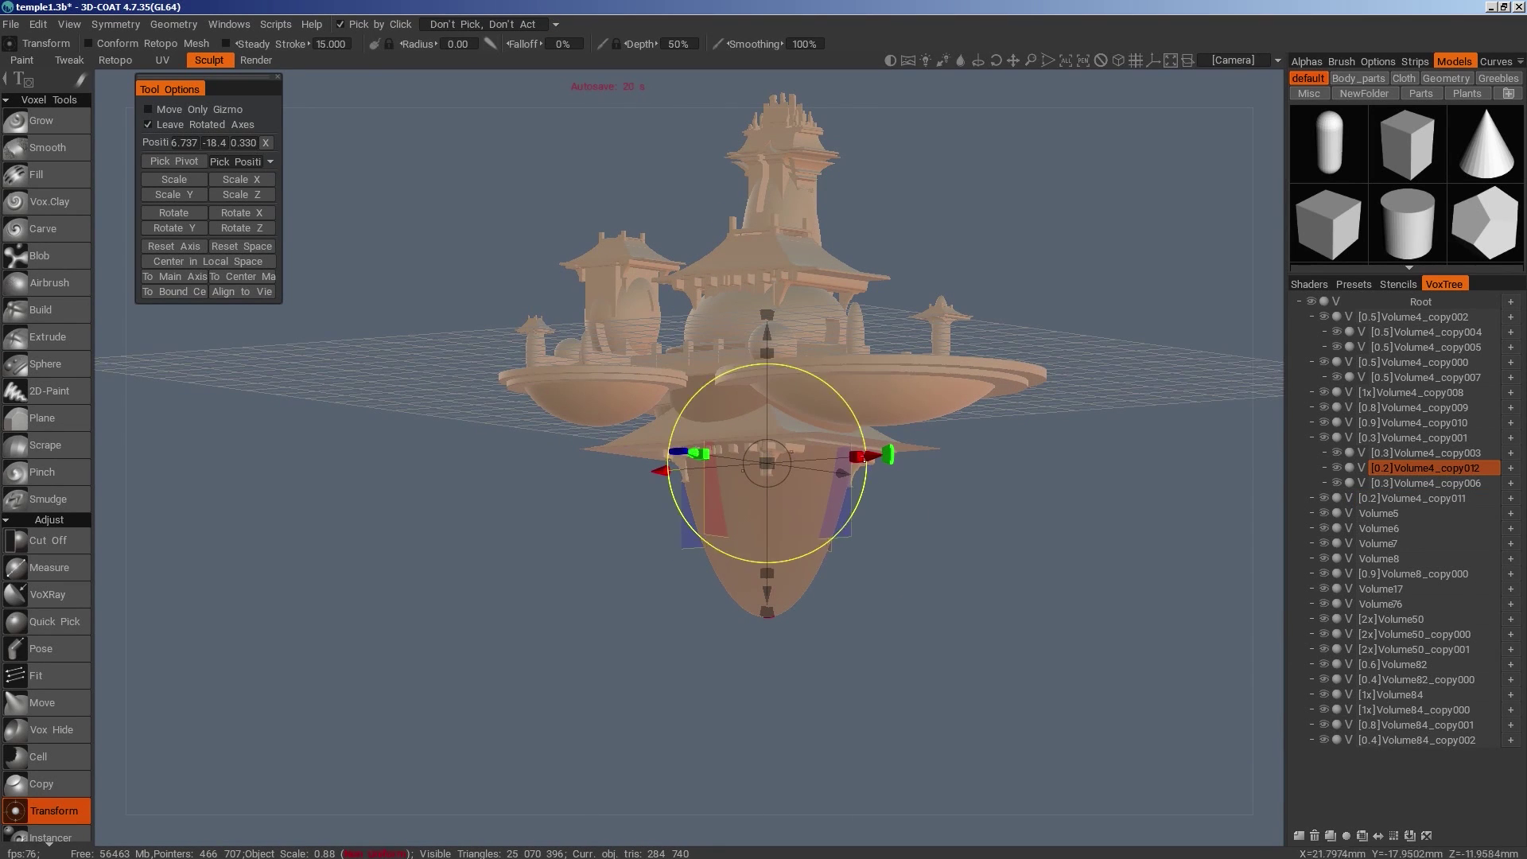
click(1331, 835)
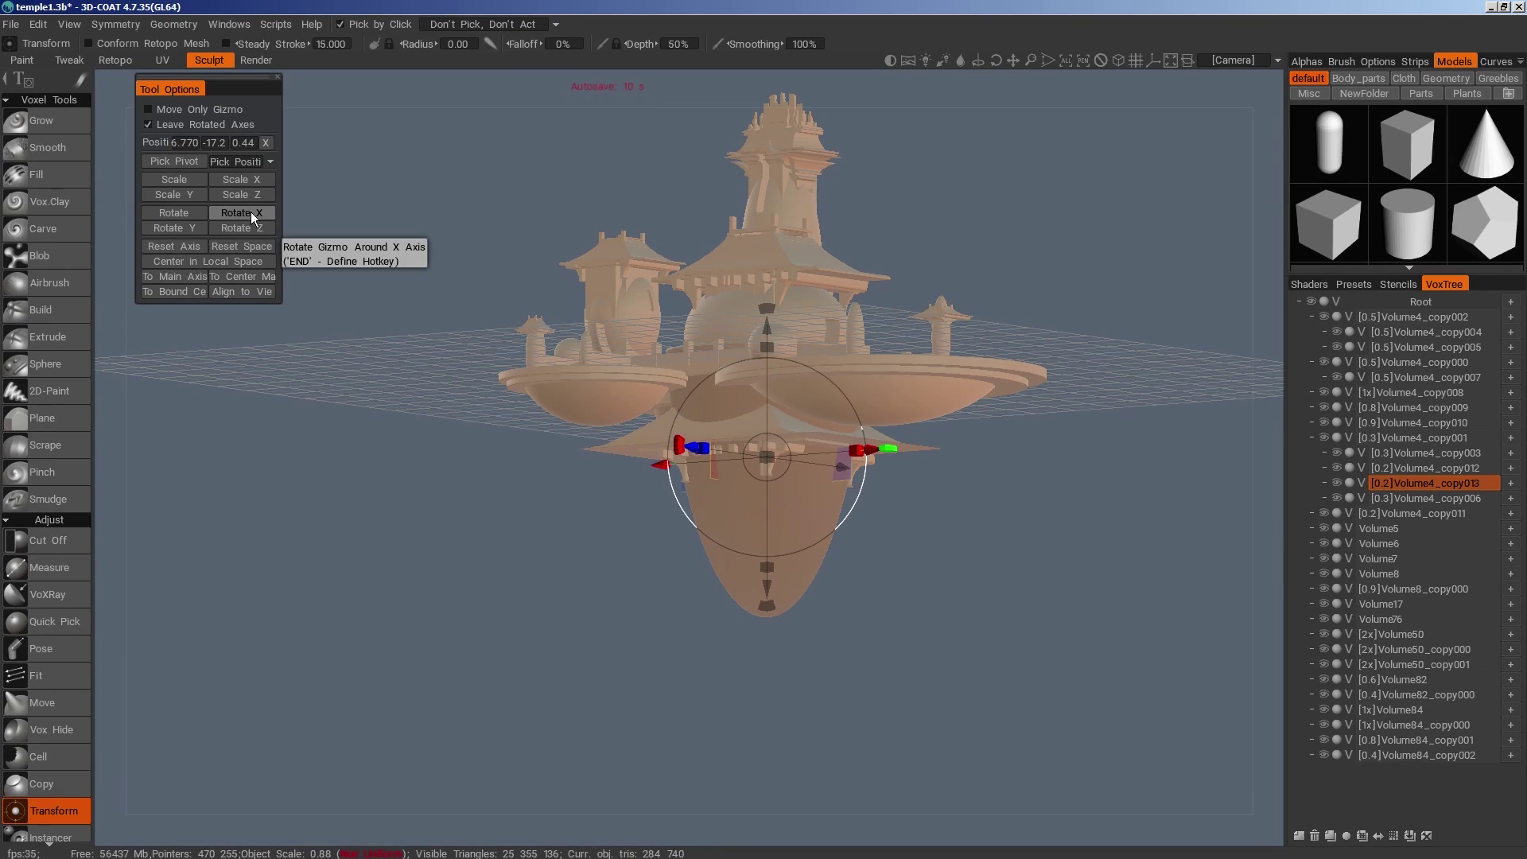
click(177, 228)
text(45)
key(Return)
Trim the lower roof Volume4_copy011 with Cut Off in the front view
drag(816, 667, 871, 511)
middle_drag(871, 509, 875, 670)
click(863, 453)
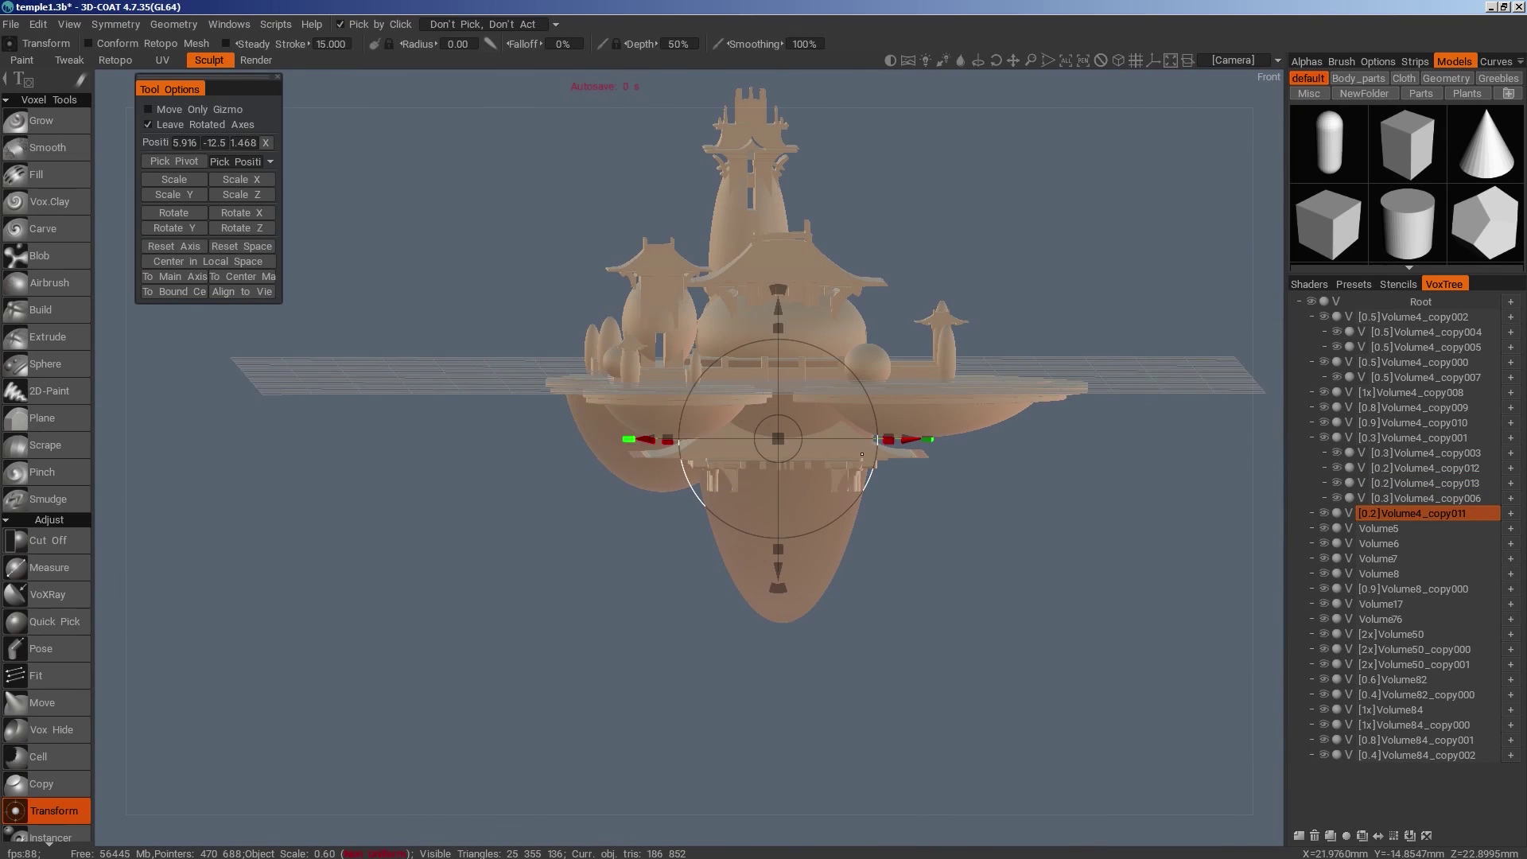
middle_drag(1056, 619, 969, 623)
key(KP_2)
key(KP_6)
key(KP_4)
key(KP_2)
key(space)
click(858, 408)
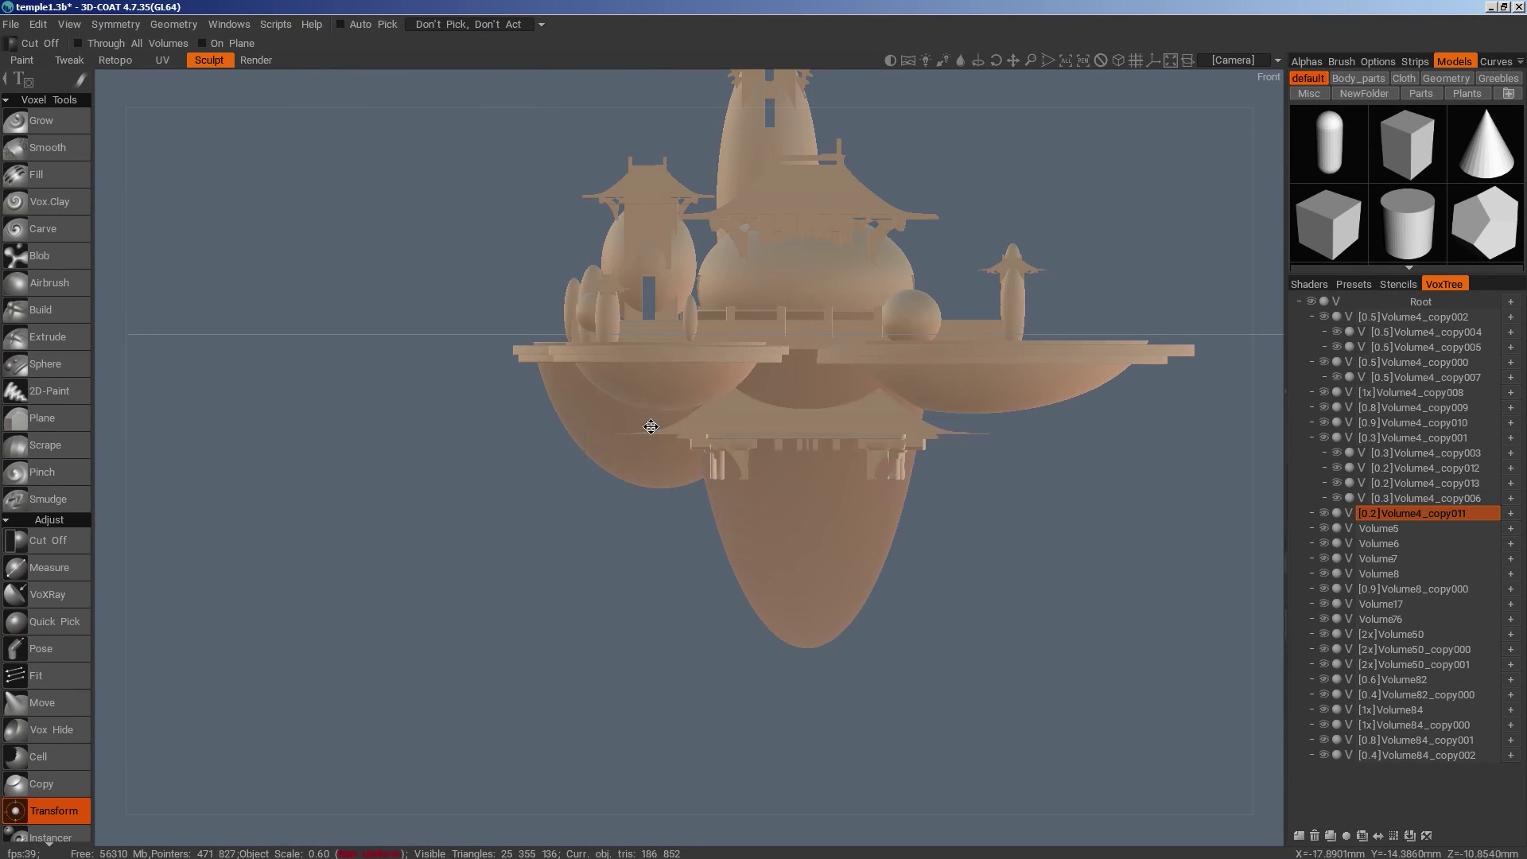
middle_drag(671, 414, 952, 765)
scroll(959, 676, up, 3)
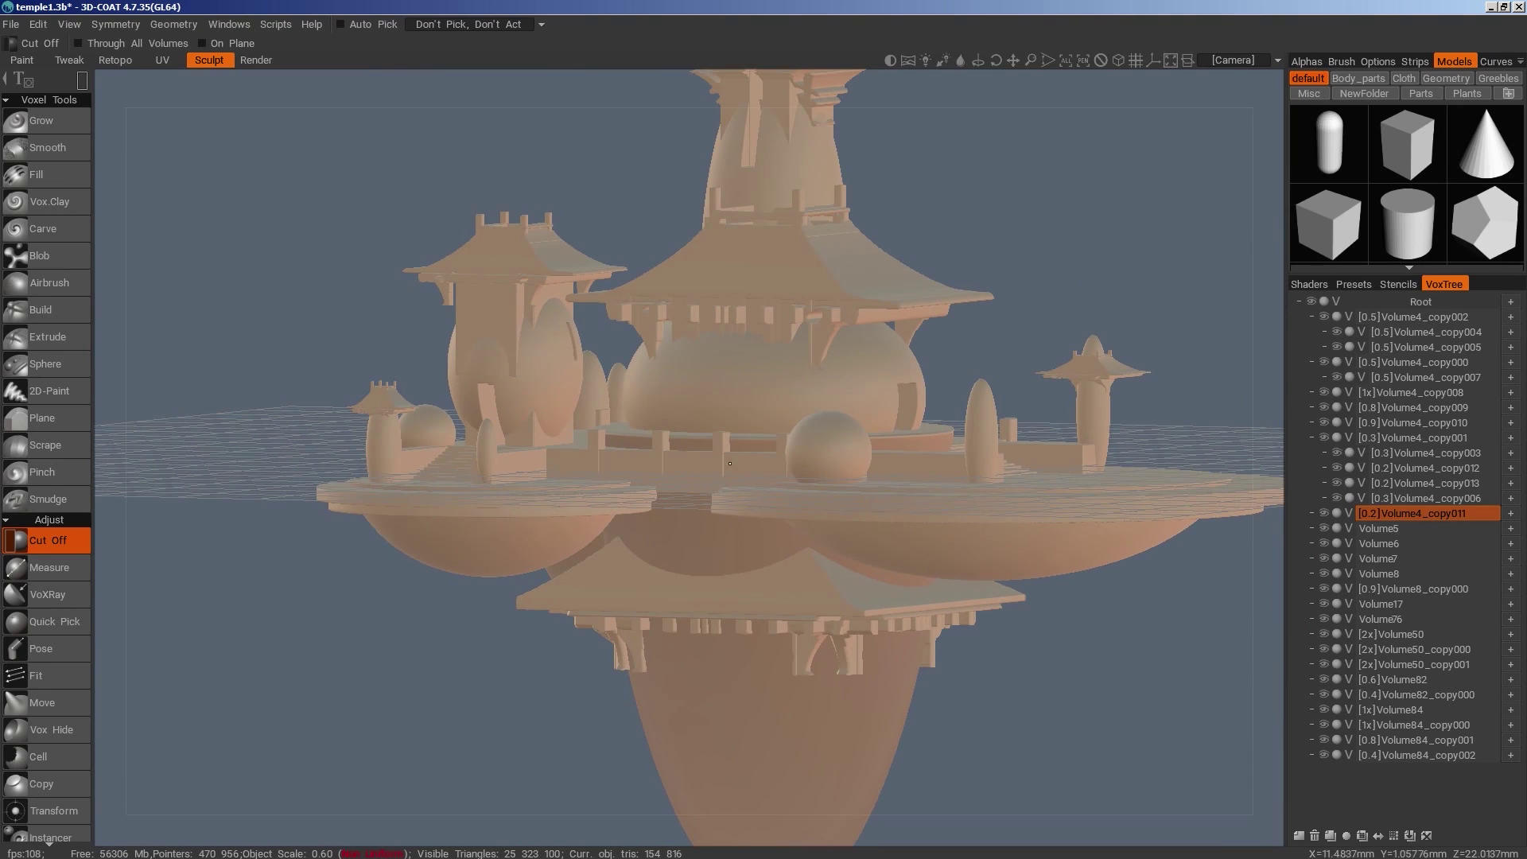
Duplicate the main building's wall section Volume4_copy003 and rotate the copy 90 degrees about Y around its centre of mass
key(h)
click(1333, 840)
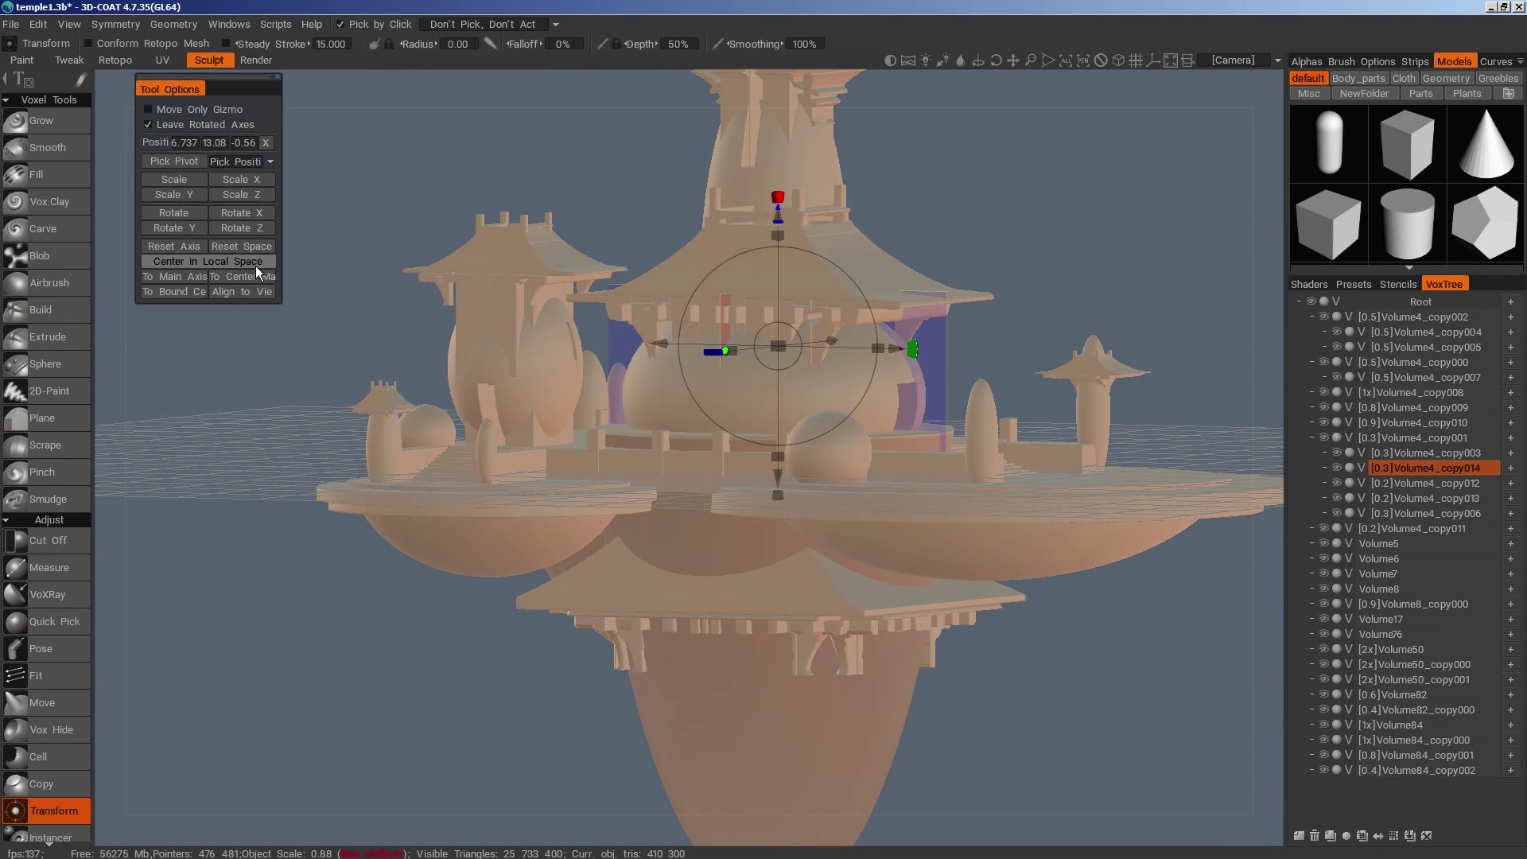
click(255, 275)
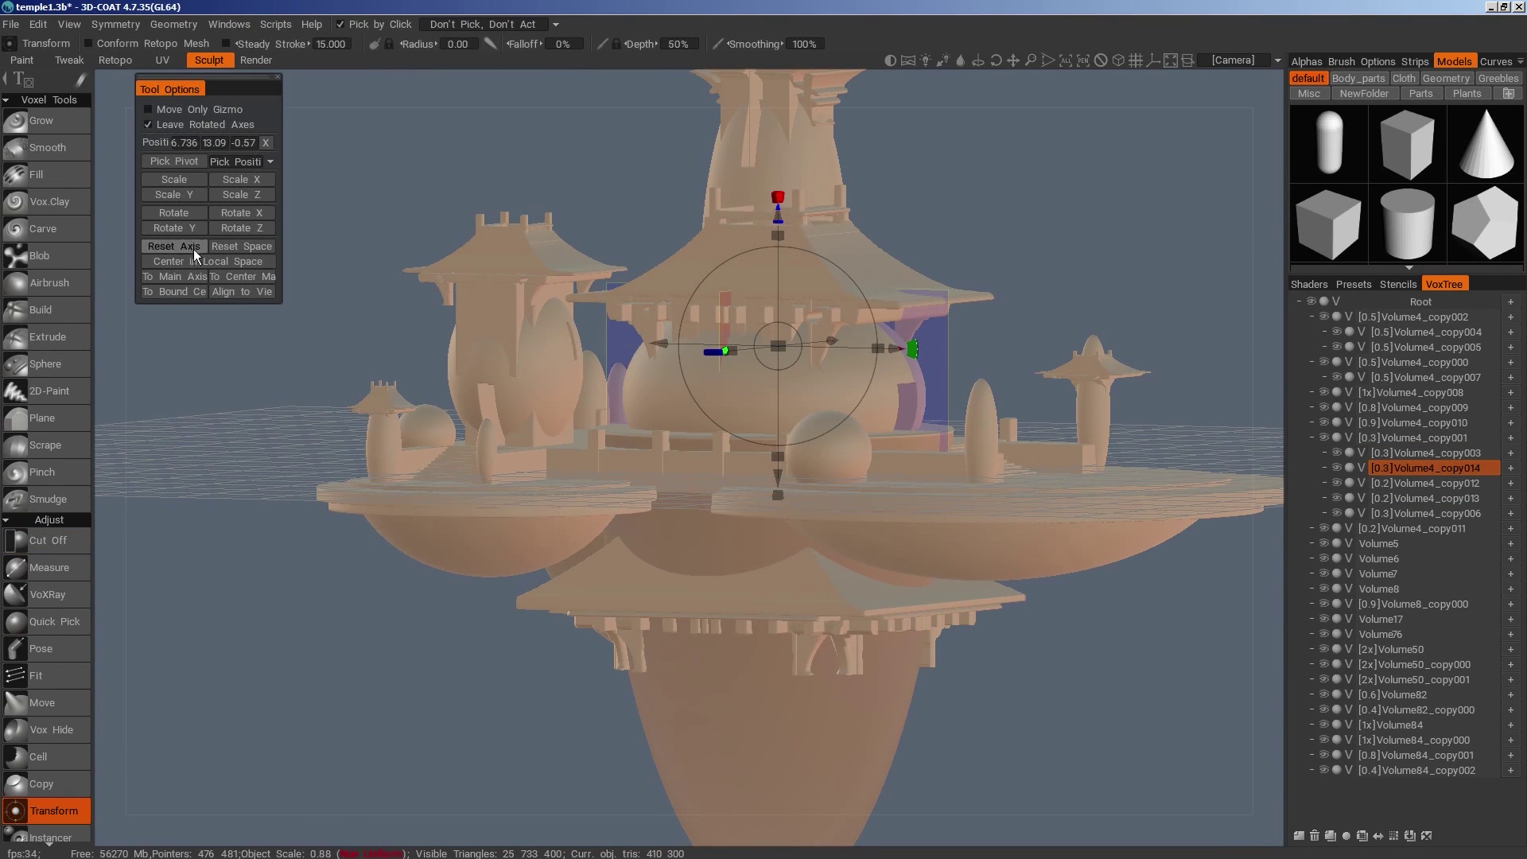
click(179, 227)
text(9)
key(Return)
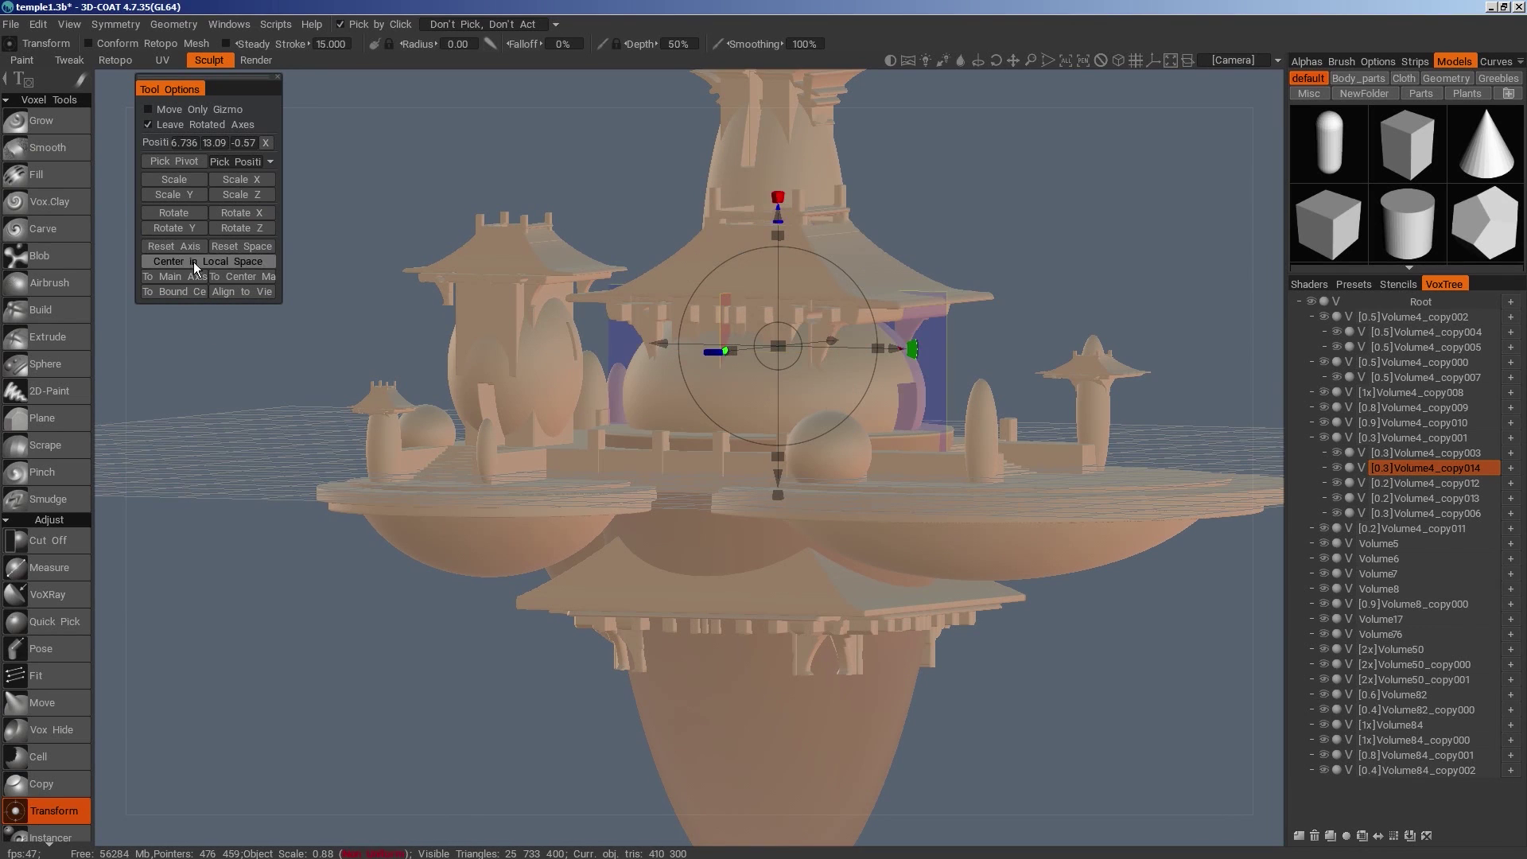
click(191, 231)
text(90)
key(Return)
drag(1114, 816, 959, 791)
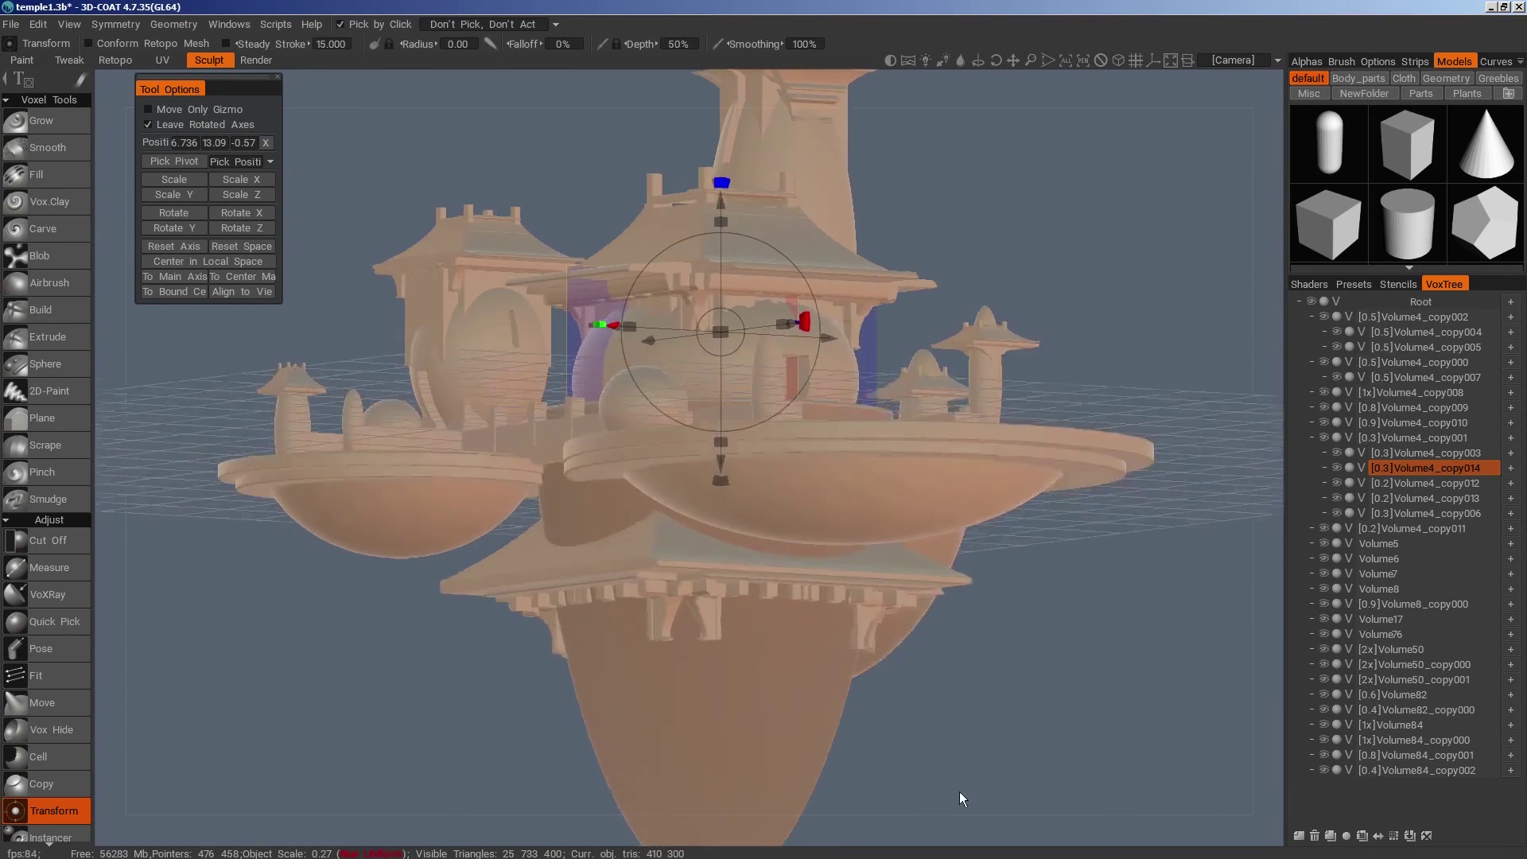
Trim the rotated wall copy Volume4_copy014 of the main building with Cut Off in the left side view
drag(1070, 696, 980, 695)
key(KP_4)
middle_drag(972, 708, 997, 761)
key(space)
click(716, 427)
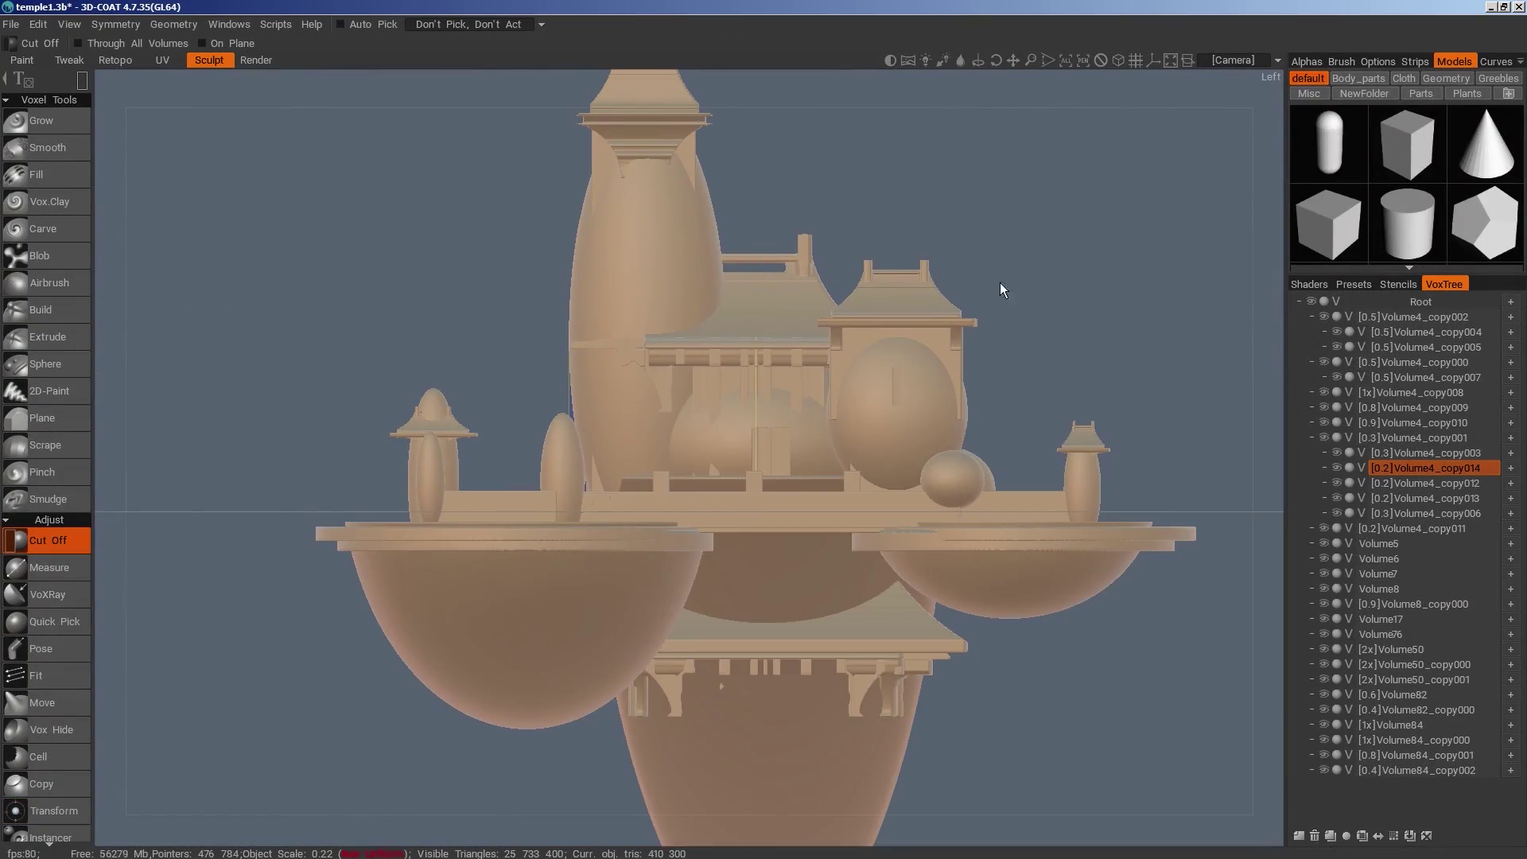
drag(1037, 231, 840, 436)
drag(1194, 350, 1145, 446)
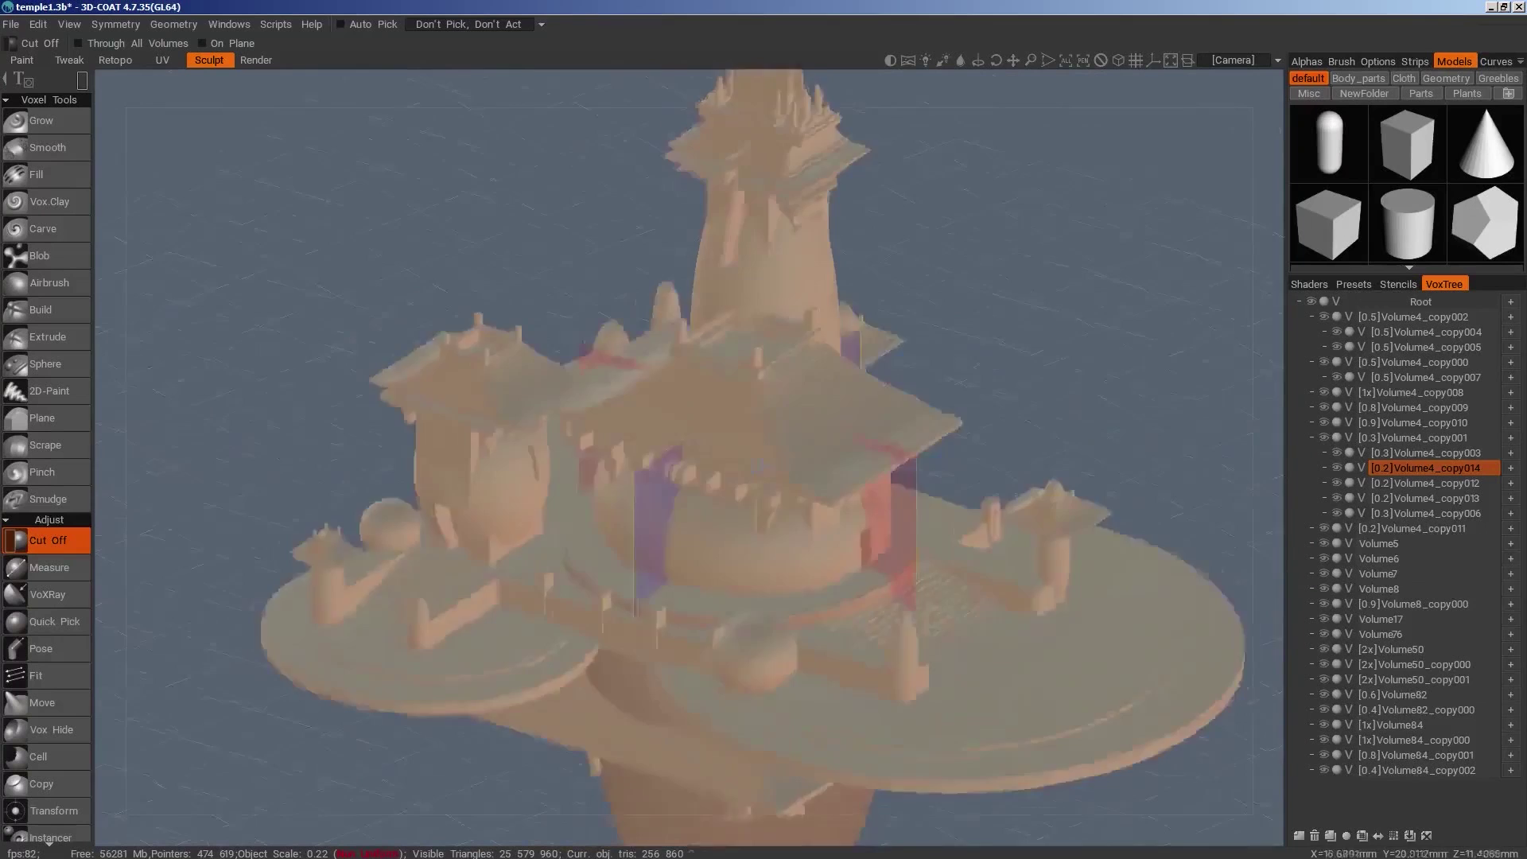
alt+drag(716, 414, 843, 350)
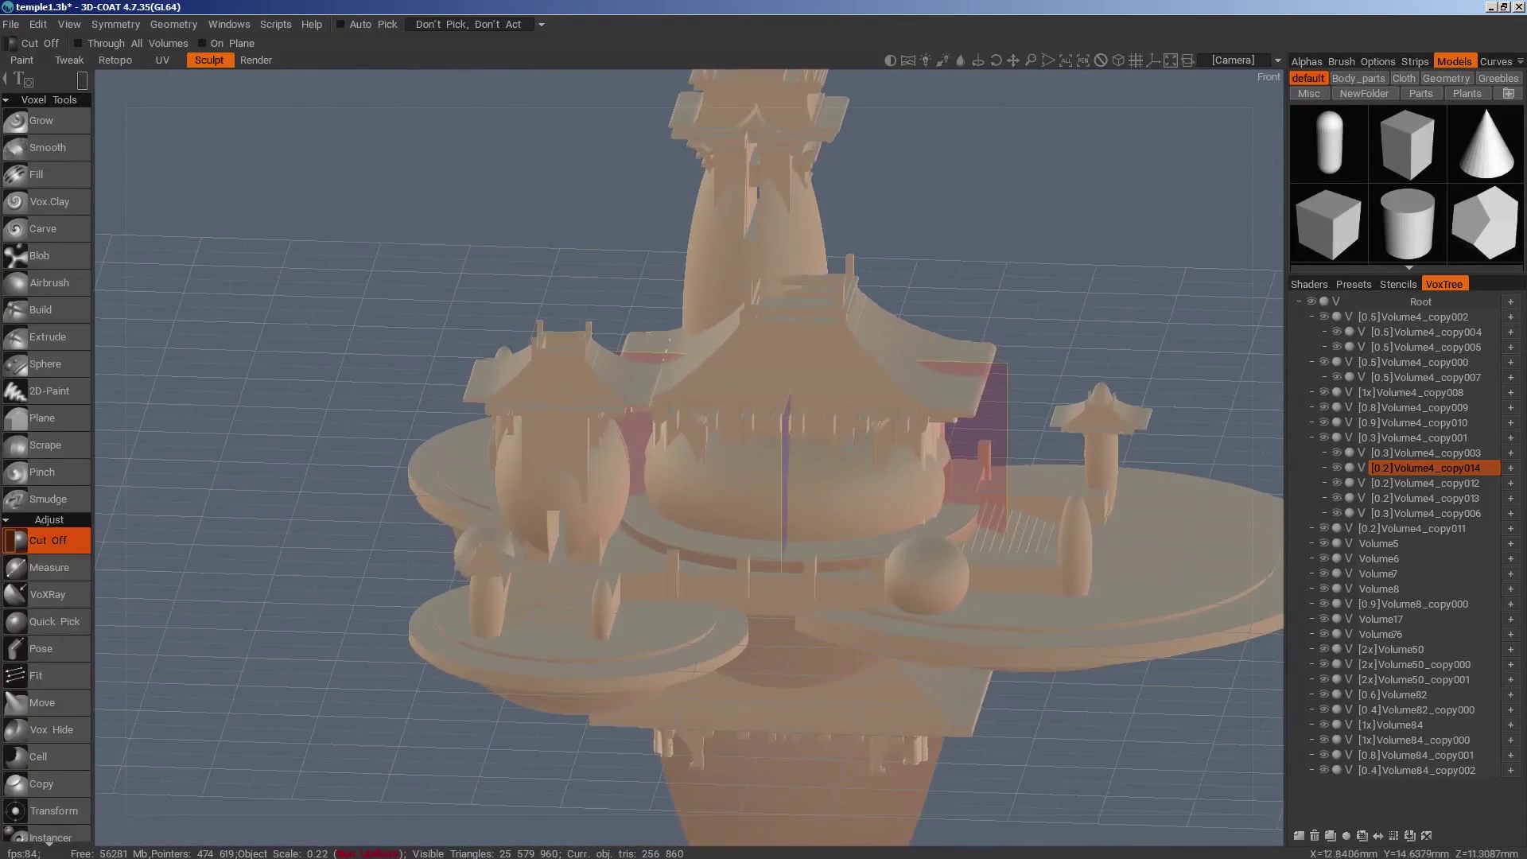
alt+right_drag(843, 350, 808, 380)
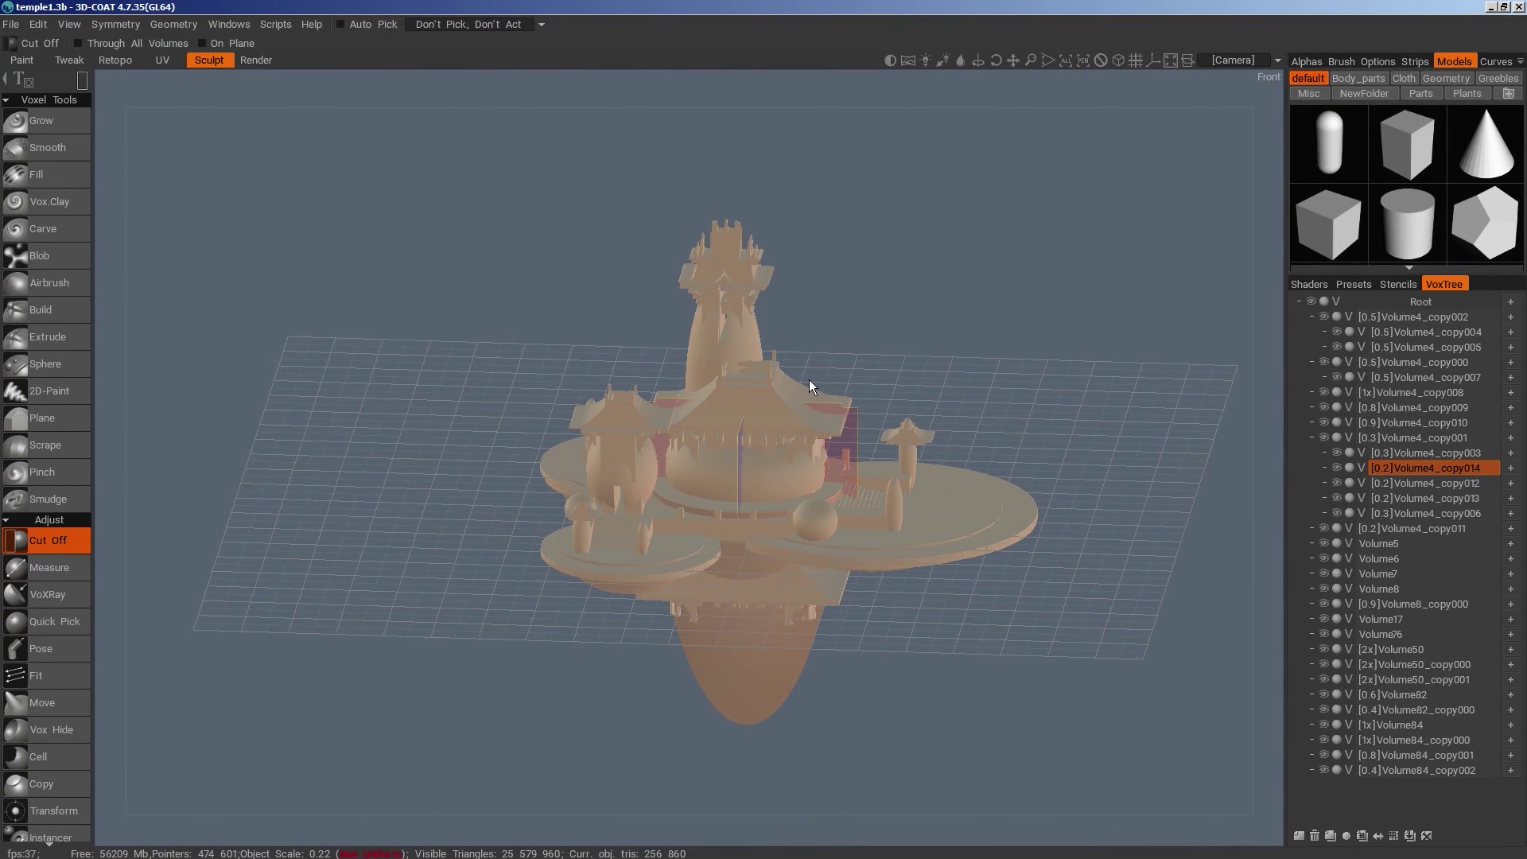
Make a rectangular Cut Off of about 19 by 14 mm on the bowl layer Volume84_copy002, viewed from below
drag(1015, 637, 1053, 384)
key(space)
key(h)
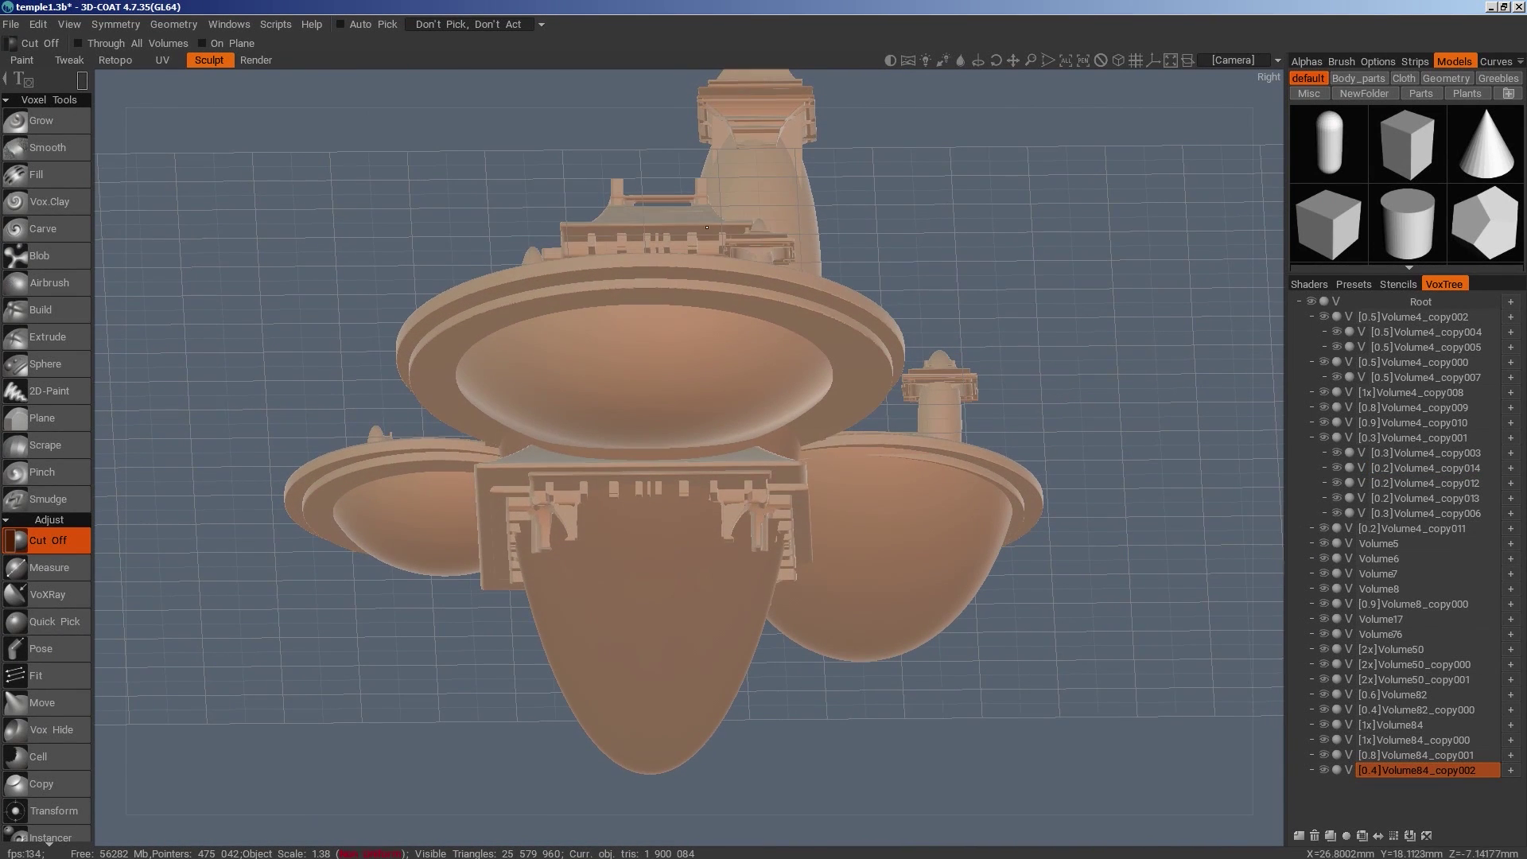
mouse_move(873, 318)
alt+mouse_down()
mouse_move(873, 388)
mouse_move(873, 313)
alt+mouse_up()
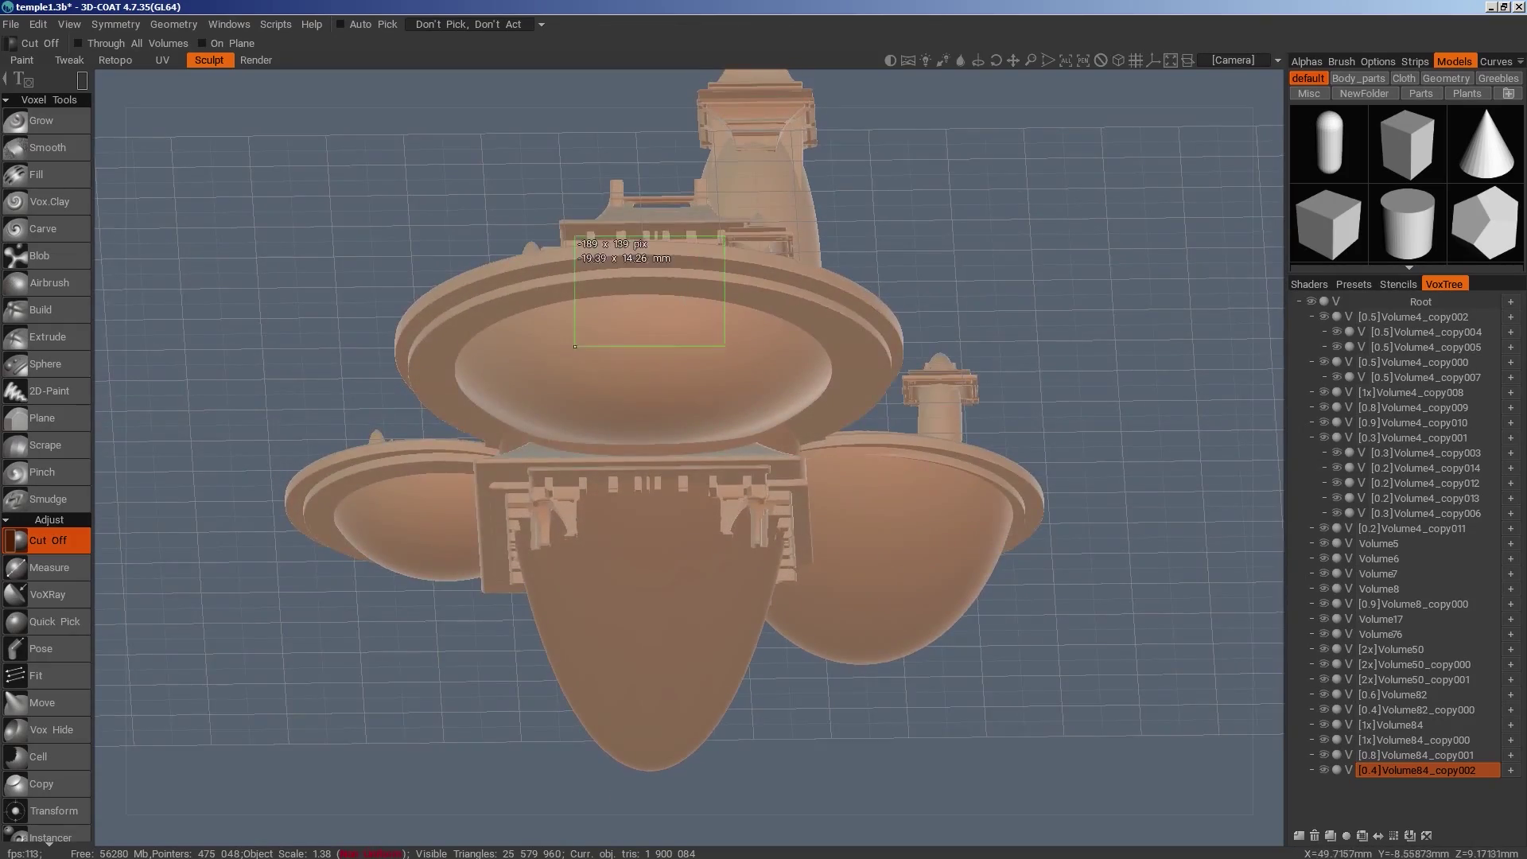
drag(575, 347, 573, 350)
alt+drag(684, 358, 753, 512)
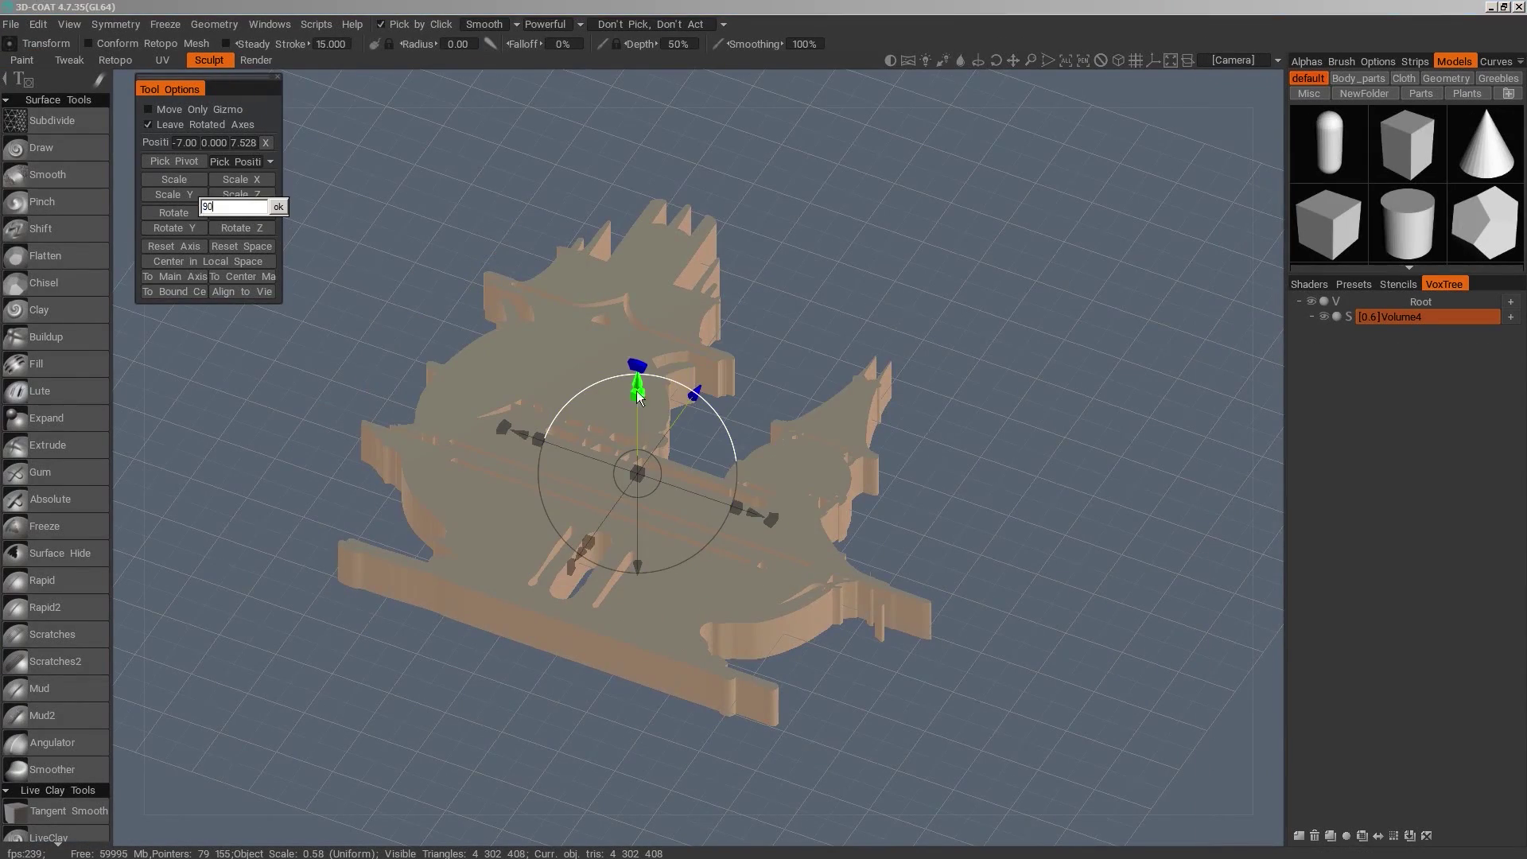
In the new scene, rotate the flat temple silhouette Volume4 by 90 degrees to stand upright and move it to about Y 20.22, Z -38.6
scroll(803, 431, down, 5)
drag(689, 450, 677, 457)
drag(675, 326, 675, 260)
drag(875, 293, 967, 286)
drag(954, 469, 873, 564)
key(KP_2)
scroll(829, 565, up, 5)
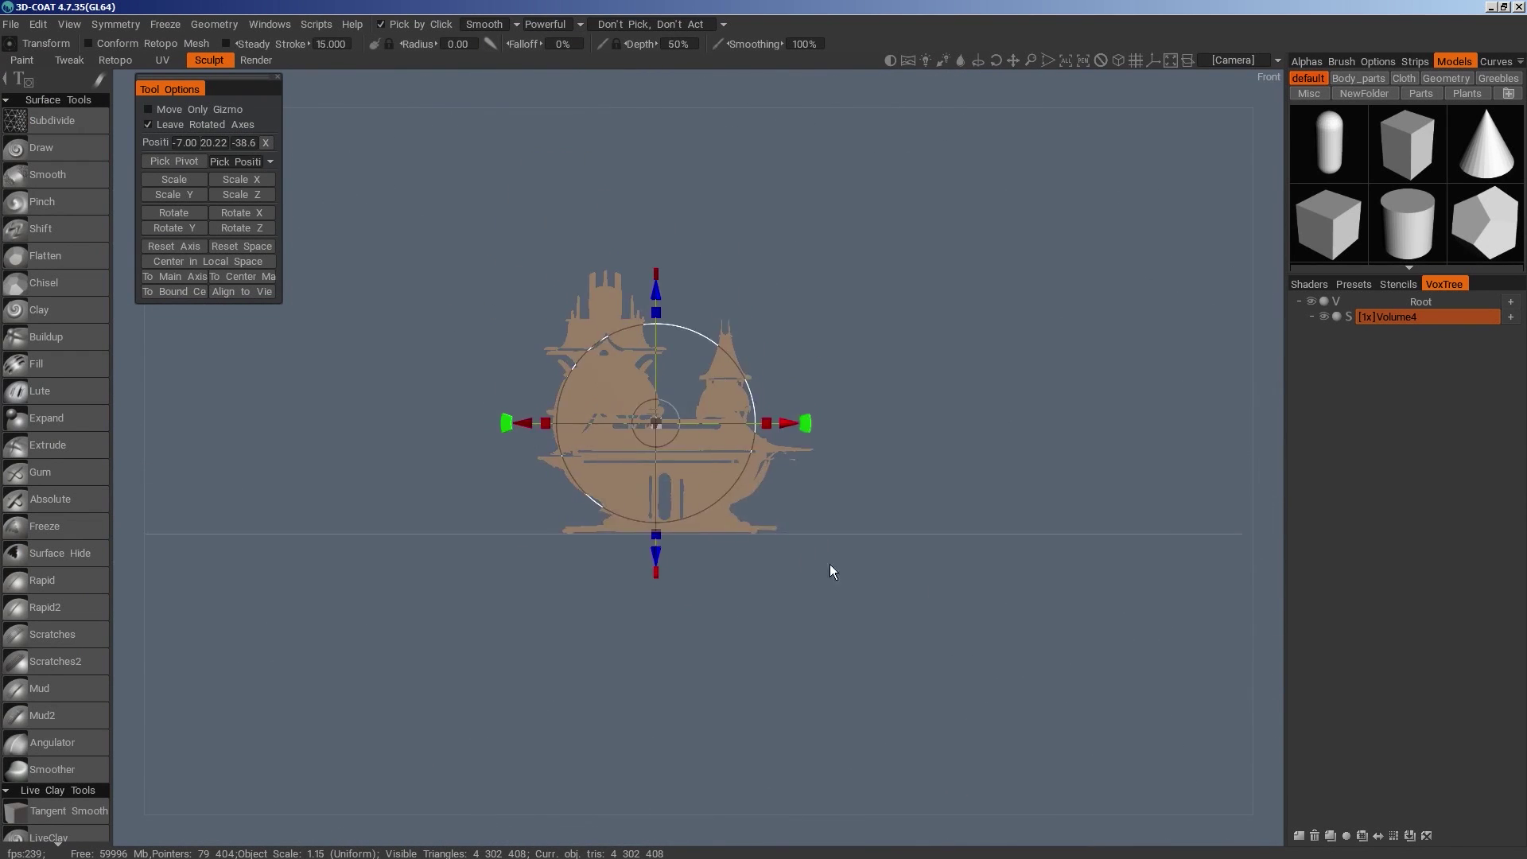
Add a new layer with a sphere primitive of radius about 22.57 at X -6.02, Y 23.27, Z 0 over the silhouette
click(1299, 836)
key(space)
click(866, 485)
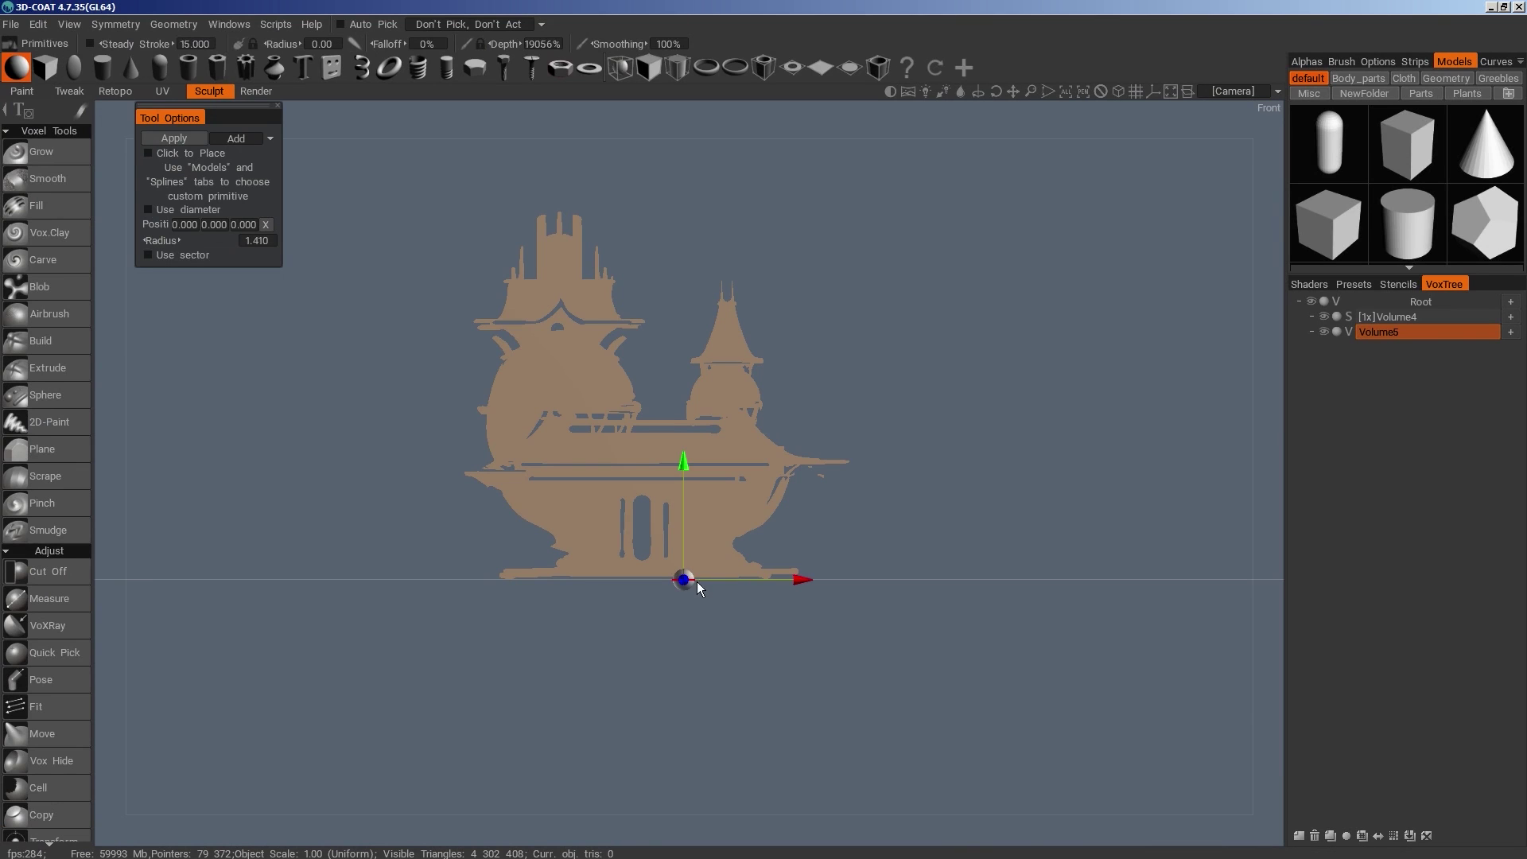
drag(693, 586, 658, 397)
drag(686, 313, 707, 139)
drag(961, 408, 915, 408)
scroll(939, 508, down, 2)
middle_drag(939, 508, 970, 625)
drag(815, 536, 805, 534)
drag(676, 327, 676, 322)
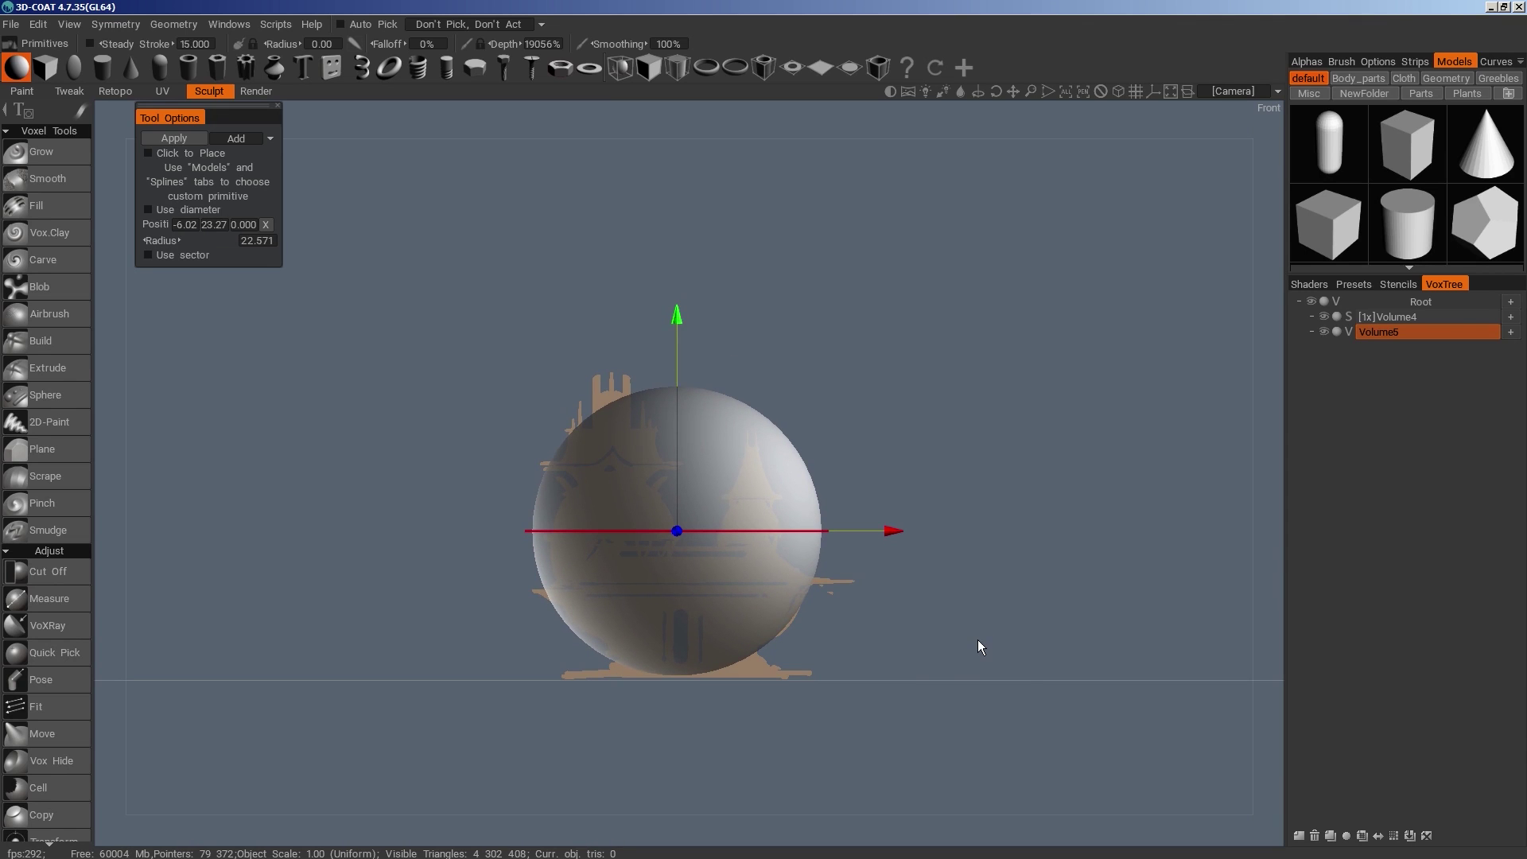
key(Return)
Cut off the upper part of the sphere in the front view, leaving a bowl at the silhouette's hull line
key(space)
click(931, 252)
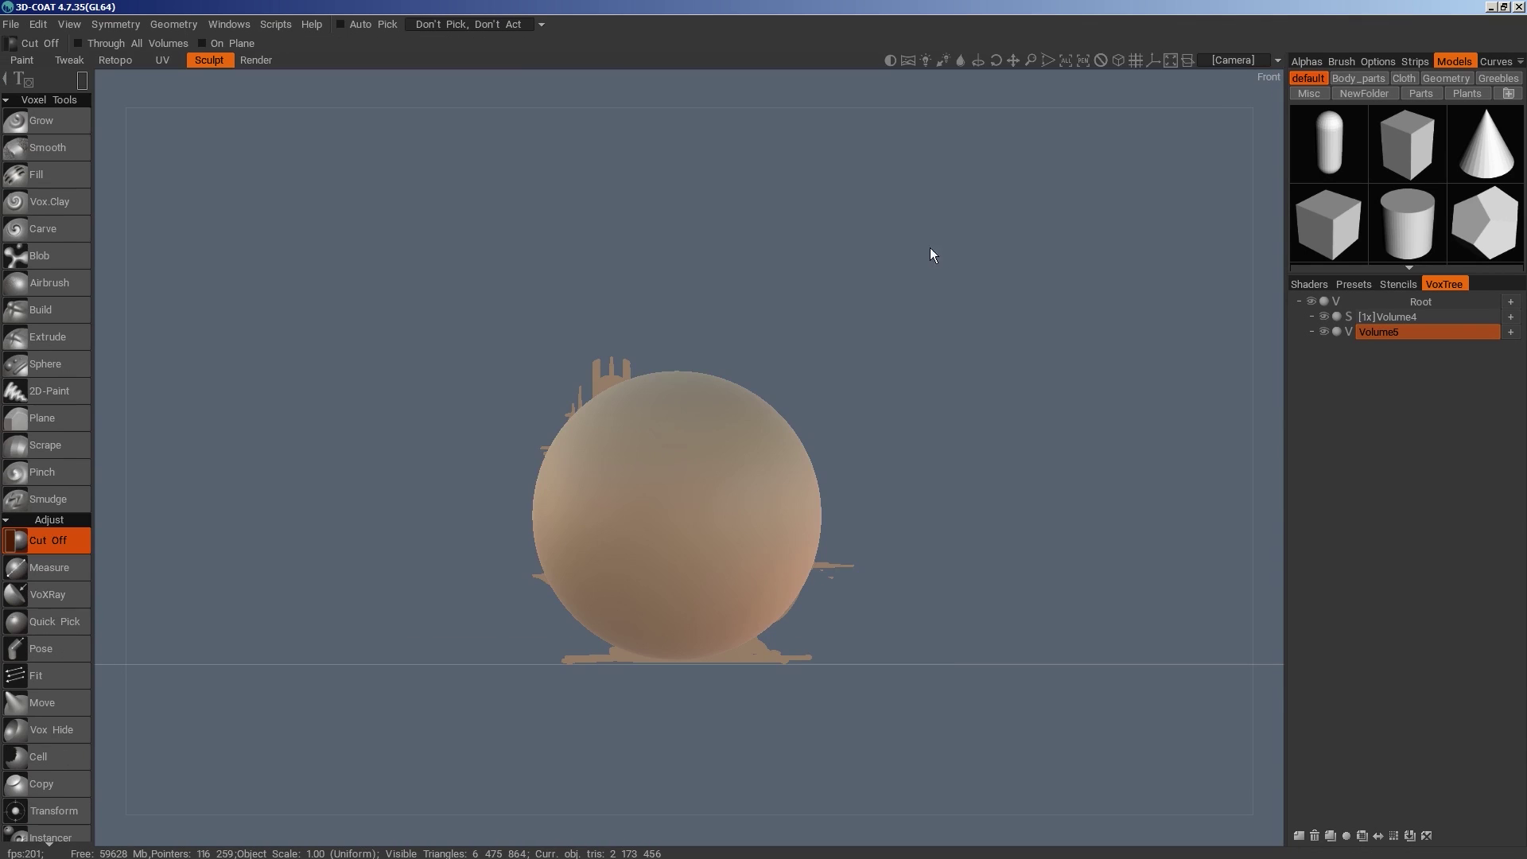
drag(929, 249, 445, 571)
alt+drag(924, 709, 895, 737)
Add a new layer with an ellipsoid of size about 10.24 at X -15.8, Y 21.72, Z -13.5 above the bowl
click(1300, 836)
key(space)
click(711, 446)
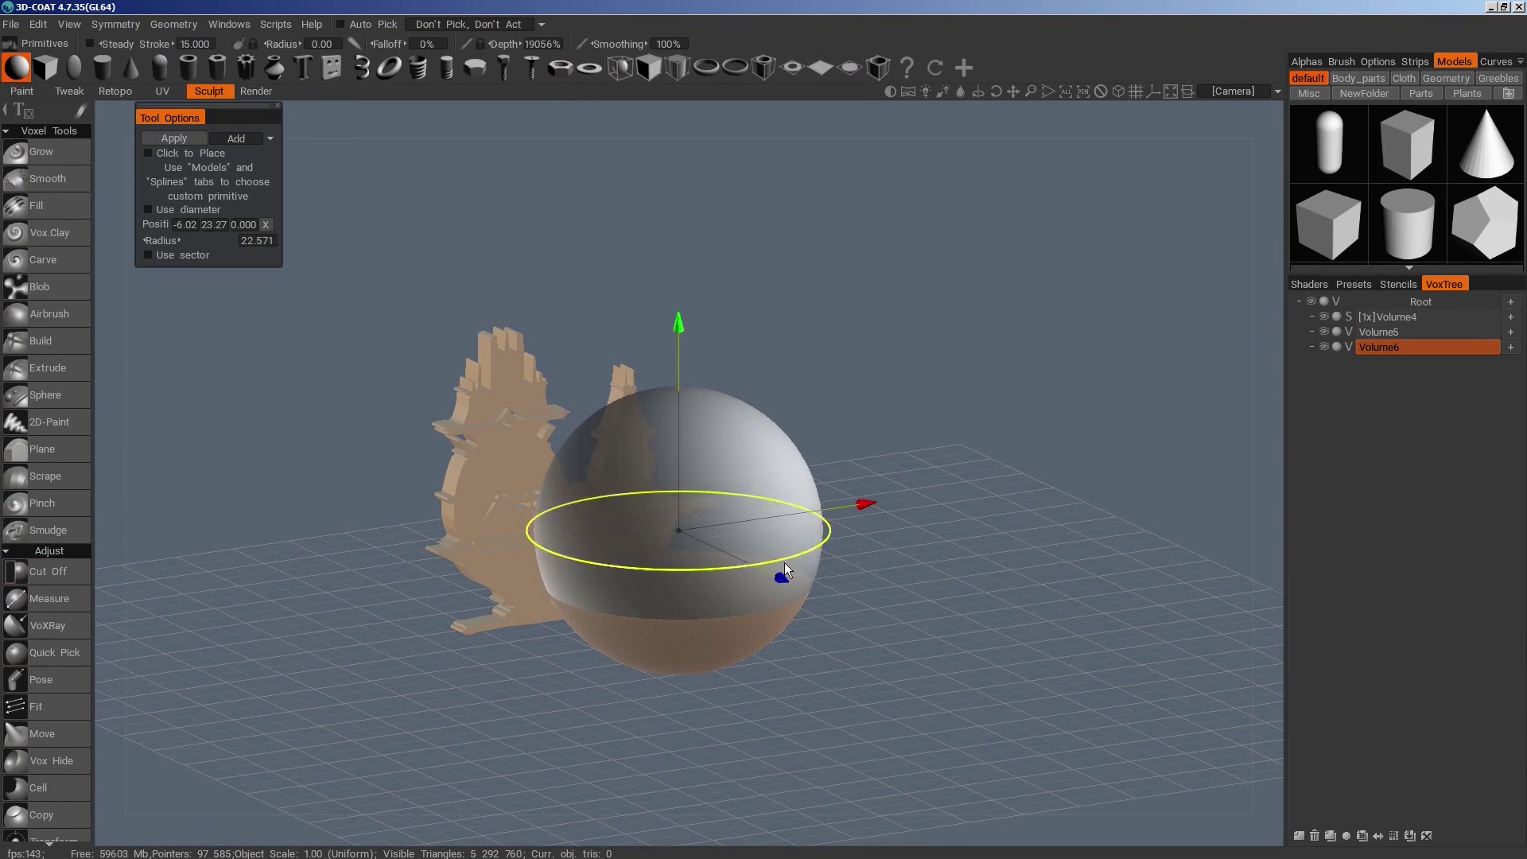
key(KP_2)
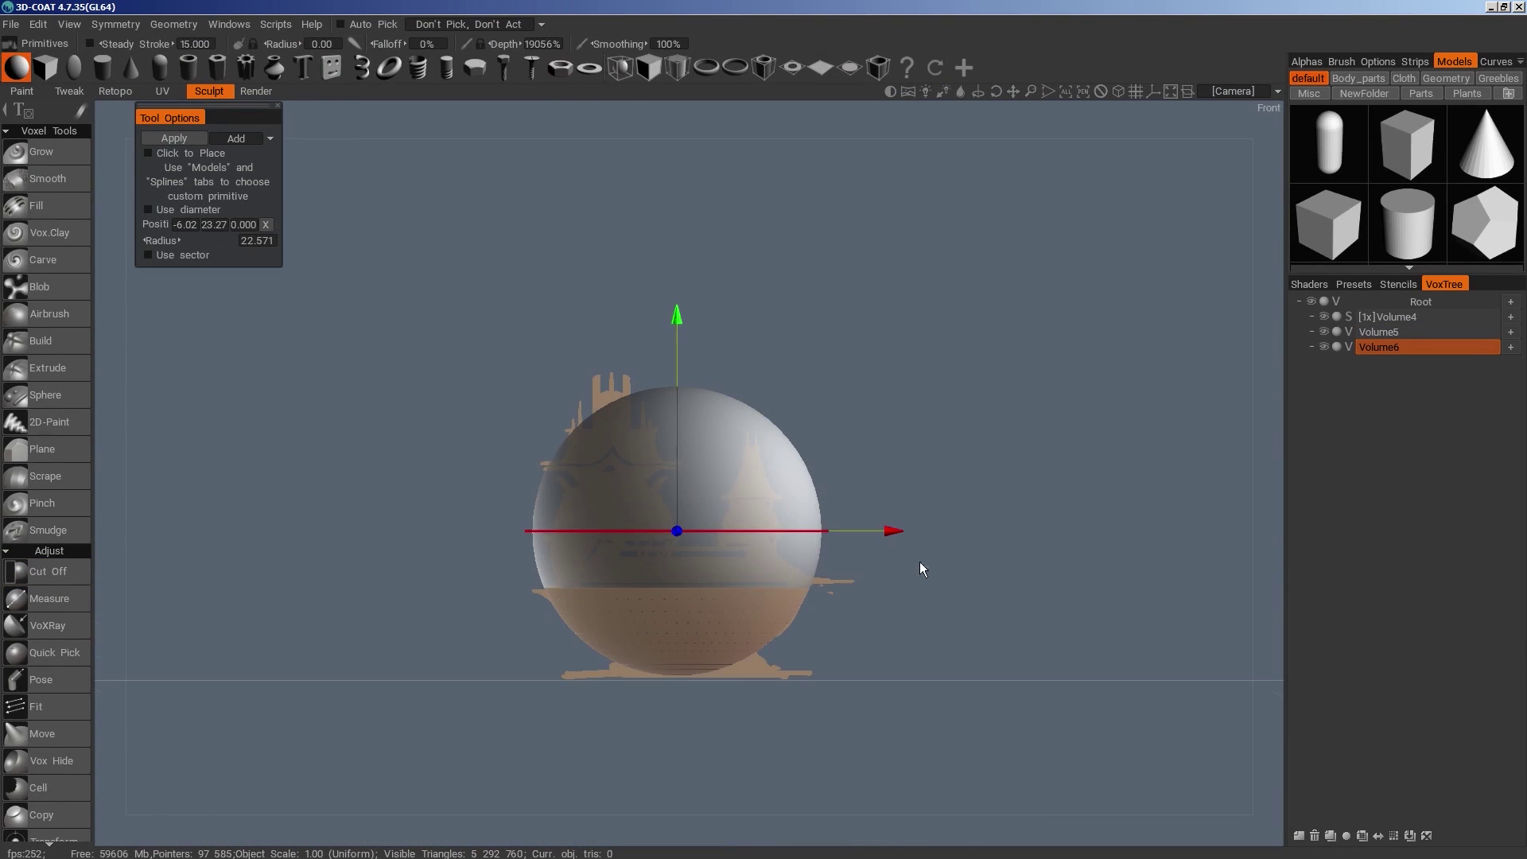
click(73, 68)
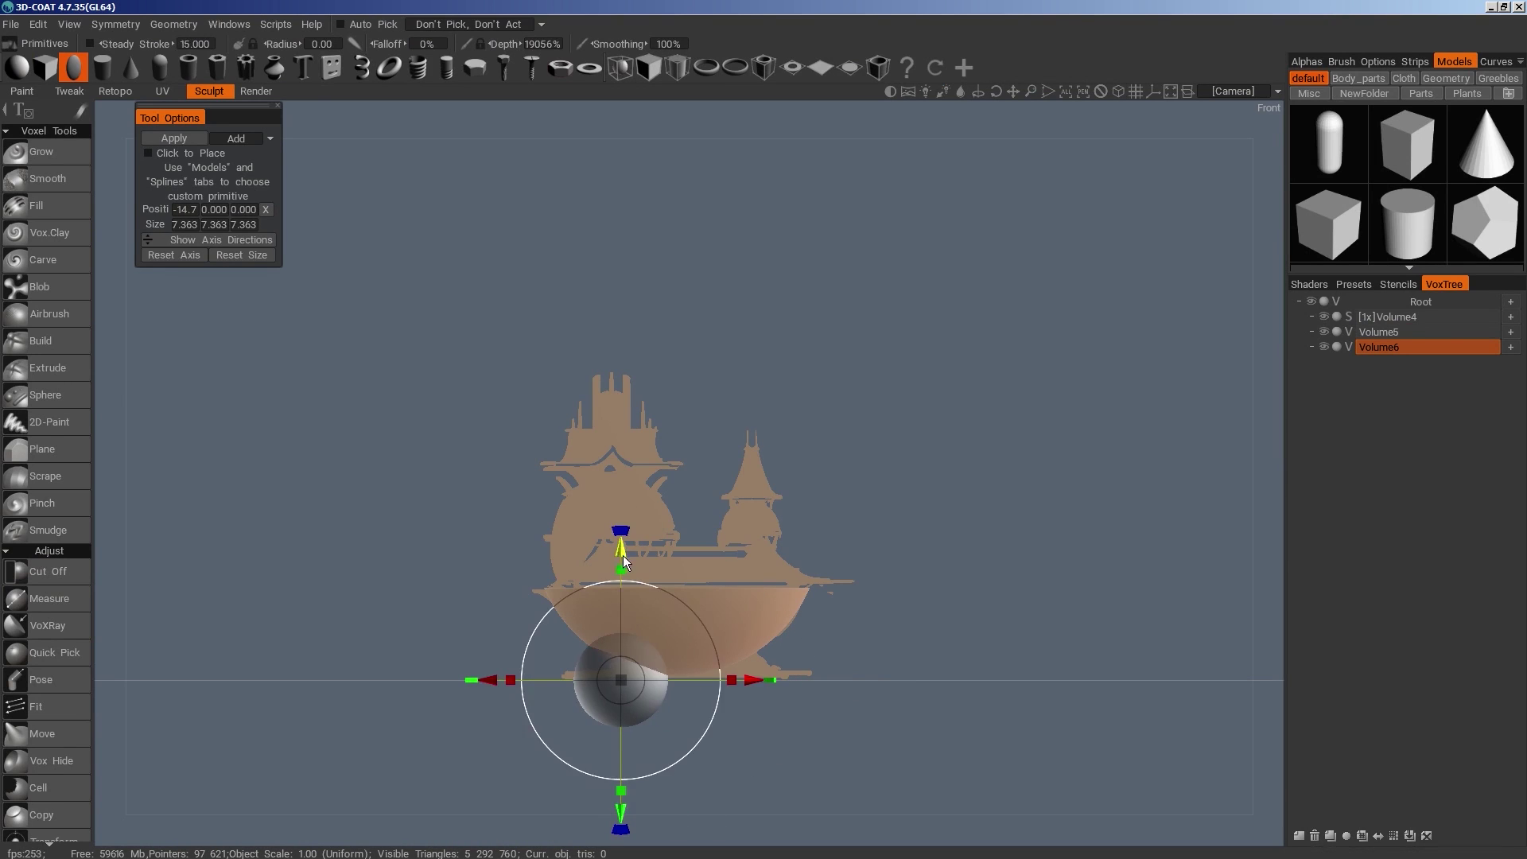
drag(623, 557, 623, 418)
drag(622, 541, 748, 543)
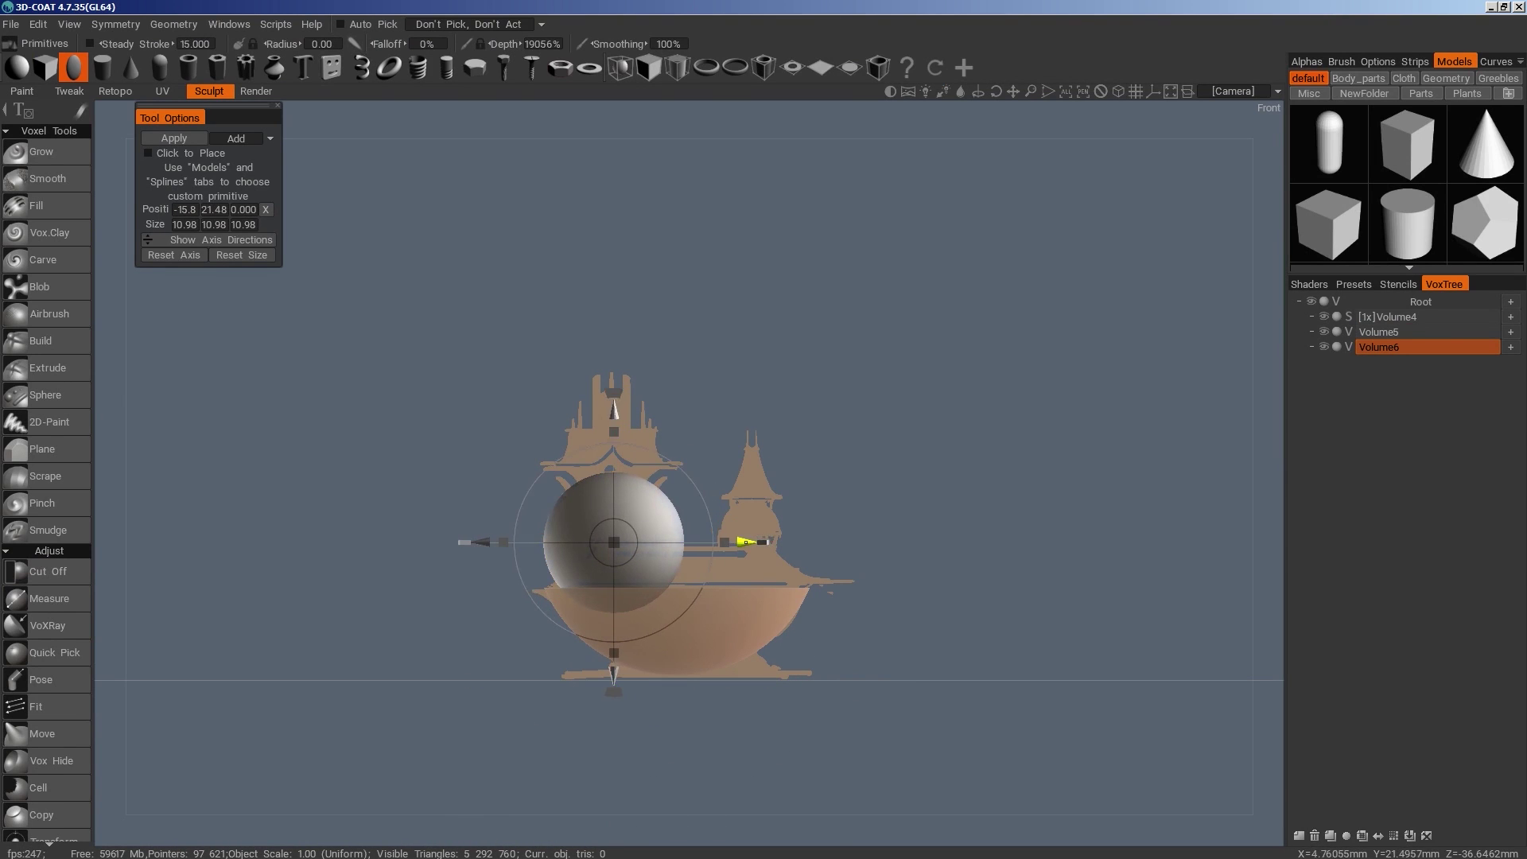
drag(910, 513, 1007, 609)
drag(722, 626, 661, 581)
drag(838, 699, 841, 648)
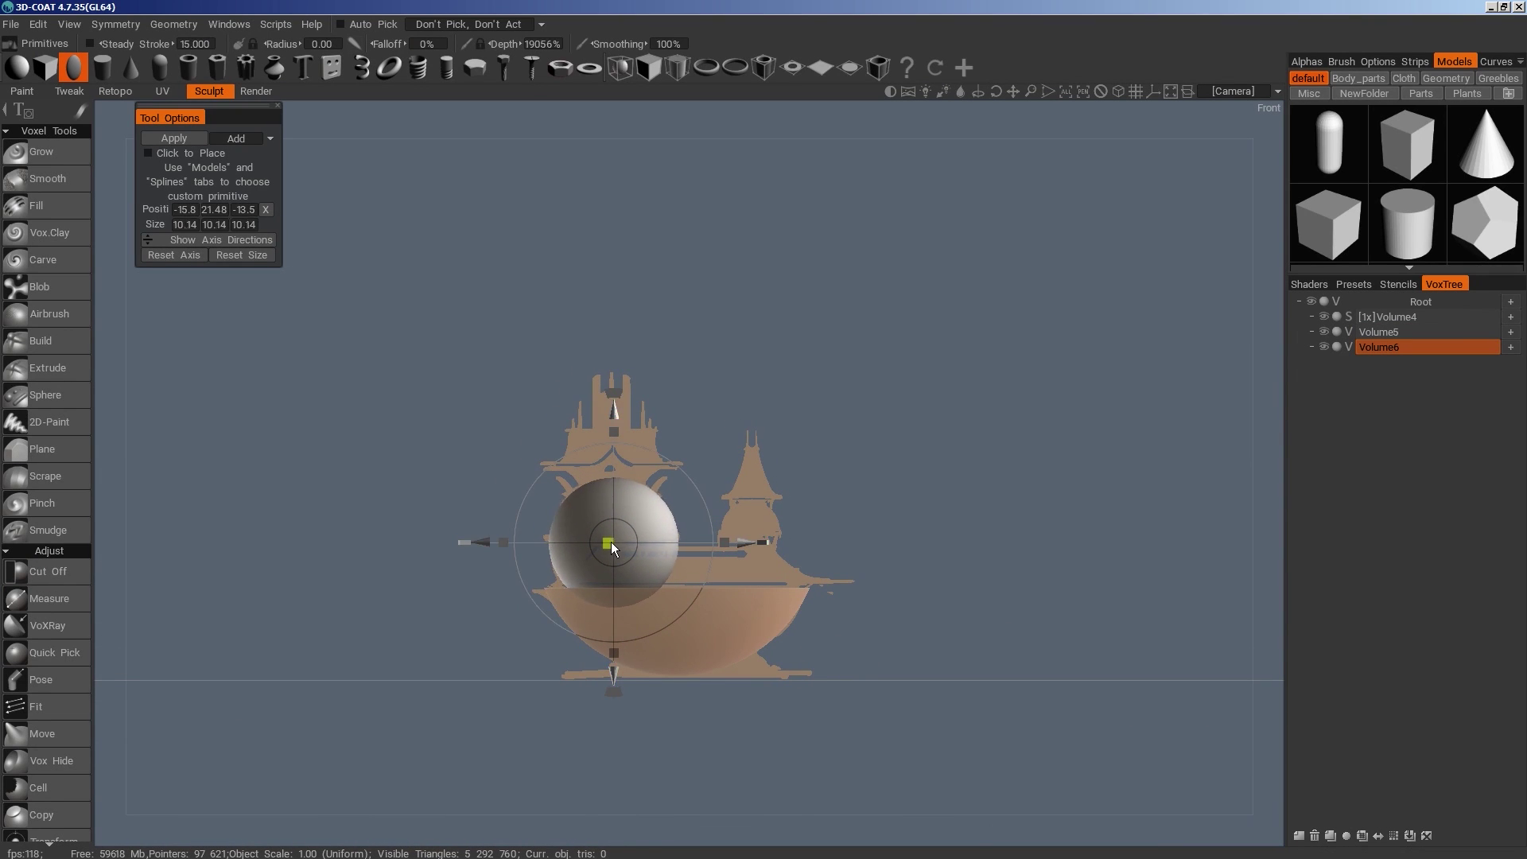
key(Return)
Place a smaller ellipsoid on a new layer under the silhouette's small tower, sized 5.4 at X 5.419, Y 23.09, Z 13.71
drag(1052, 475, 959, 547)
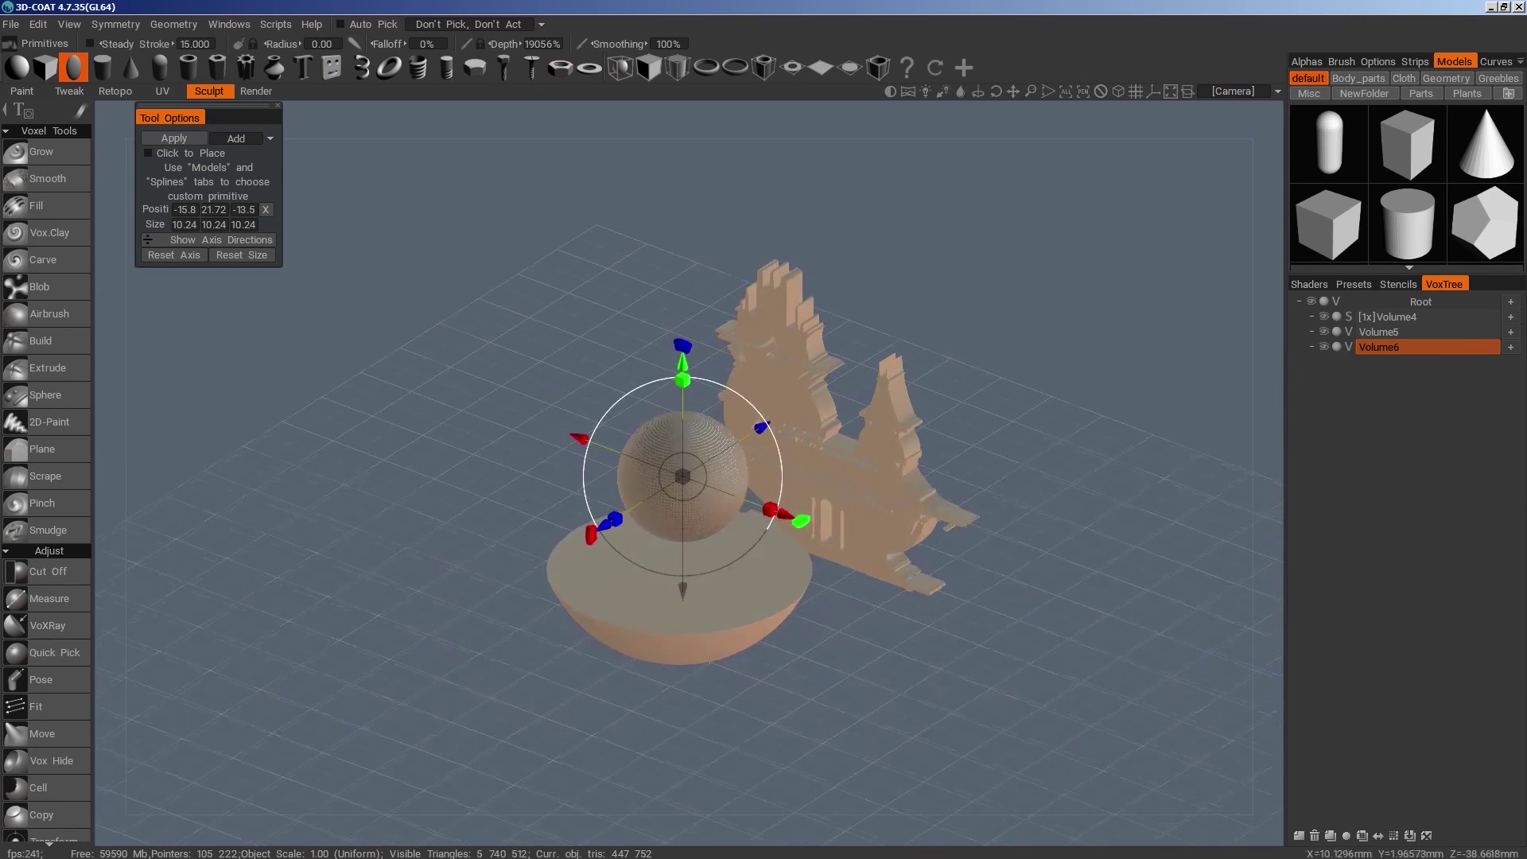
drag(788, 516, 927, 567)
key(Insert)
key(KP_2)
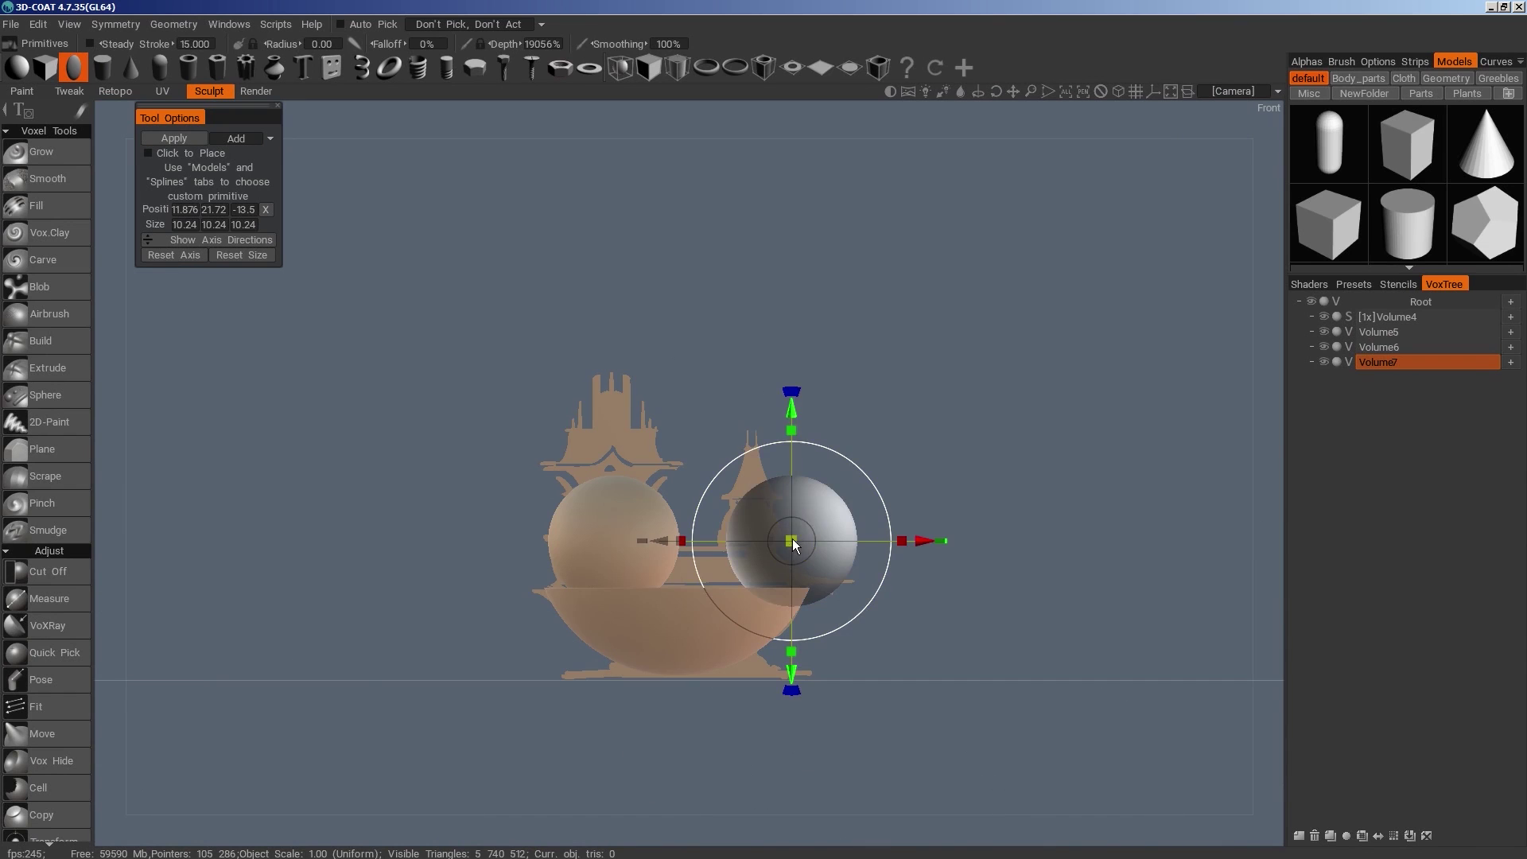
drag(794, 543, 742, 542)
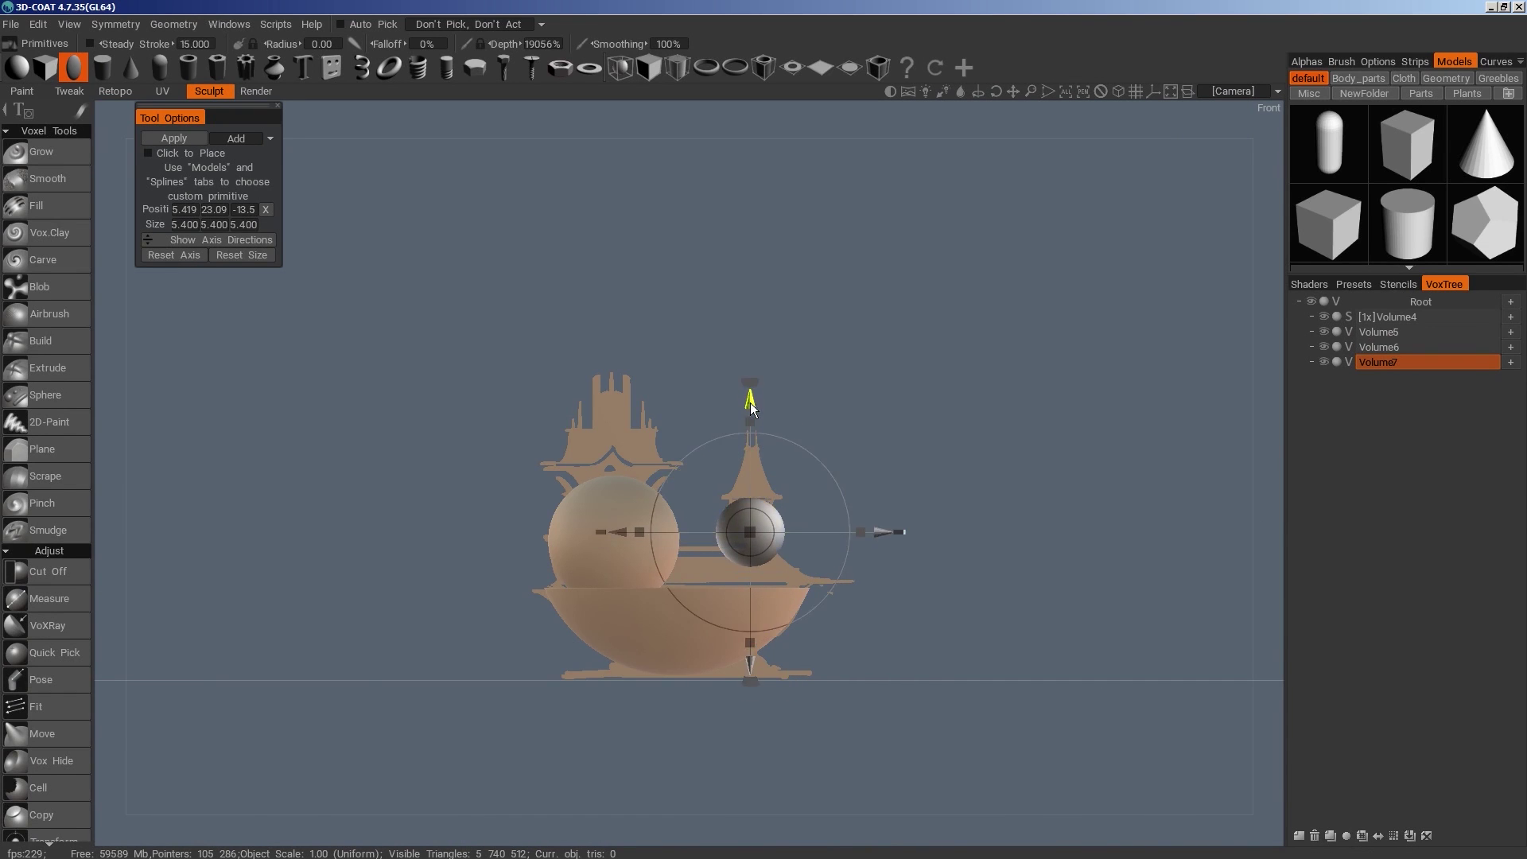
drag(939, 357, 899, 694)
key(KP_2)
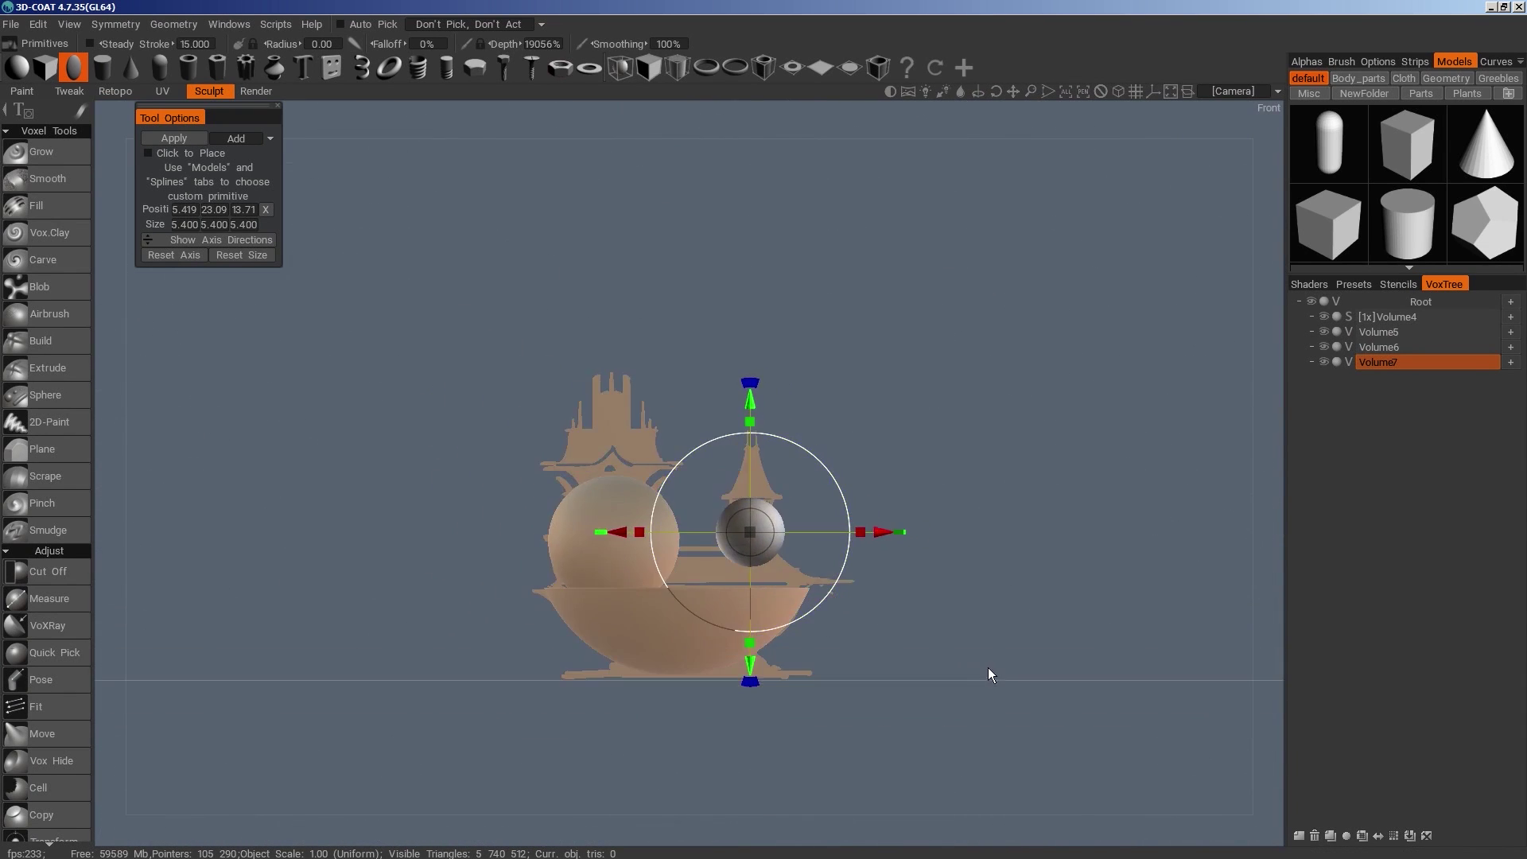
drag(1026, 659, 1027, 664)
key(KP_2)
right_drag(1000, 672, 959, 679)
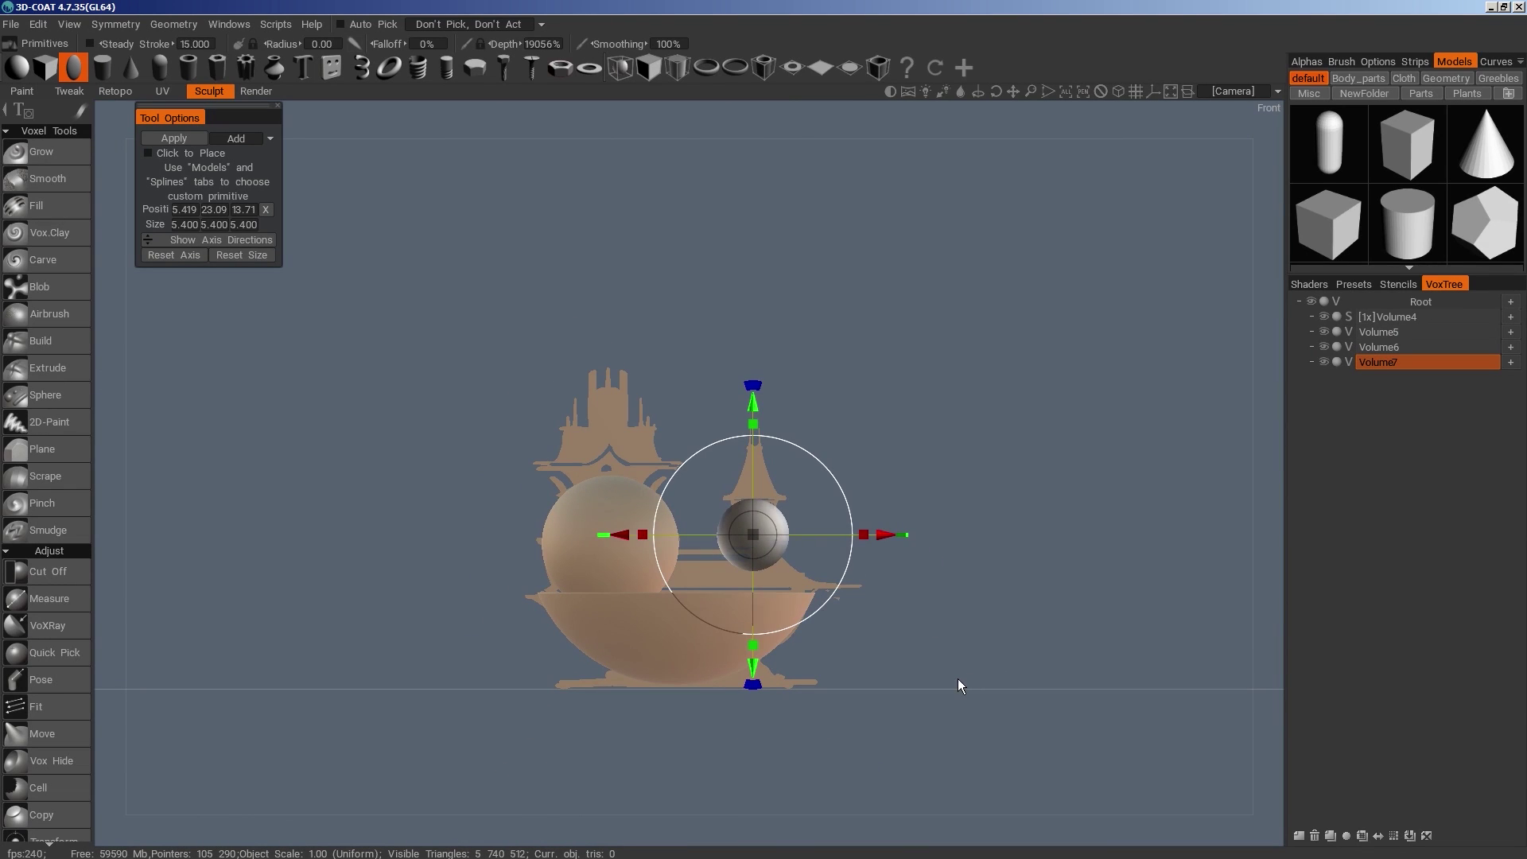
Stretch the small tower's ellipsoid to about 6.089 by 11.871 by 6.089, lower it to Y 16.44 and apply it
drag(754, 644, 773, 751)
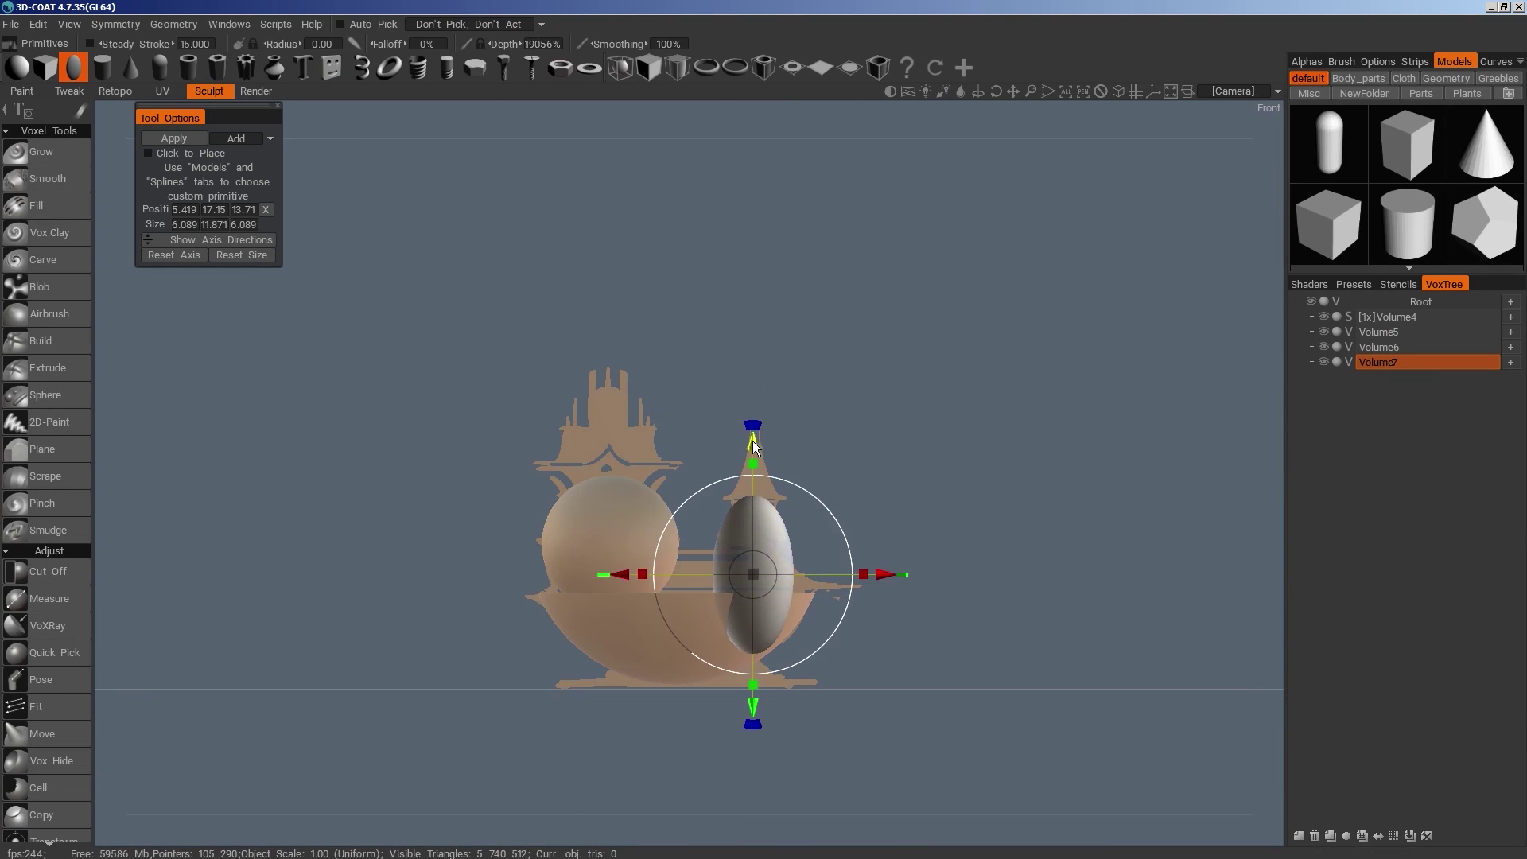
drag(753, 448, 753, 446)
drag(967, 517, 845, 581)
key(Return)
key(KP_2)
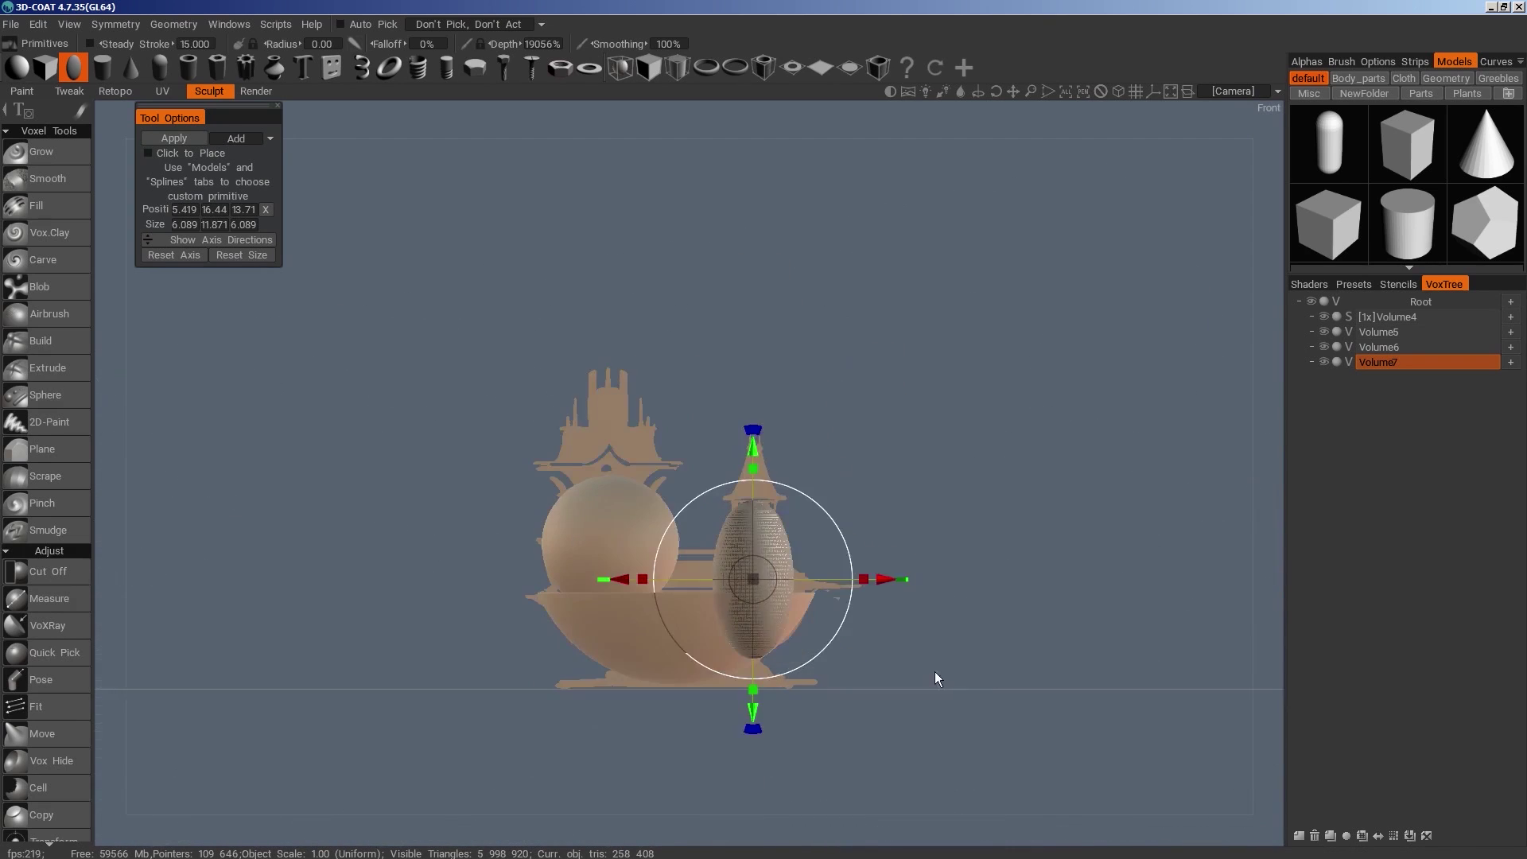
middle_drag(991, 719, 992, 668)
Add a new layer with a flat box slab about 45.38 mm wide, widened in depth, as the base under the bowl
key(space)
click(706, 430)
click(1299, 836)
key(space)
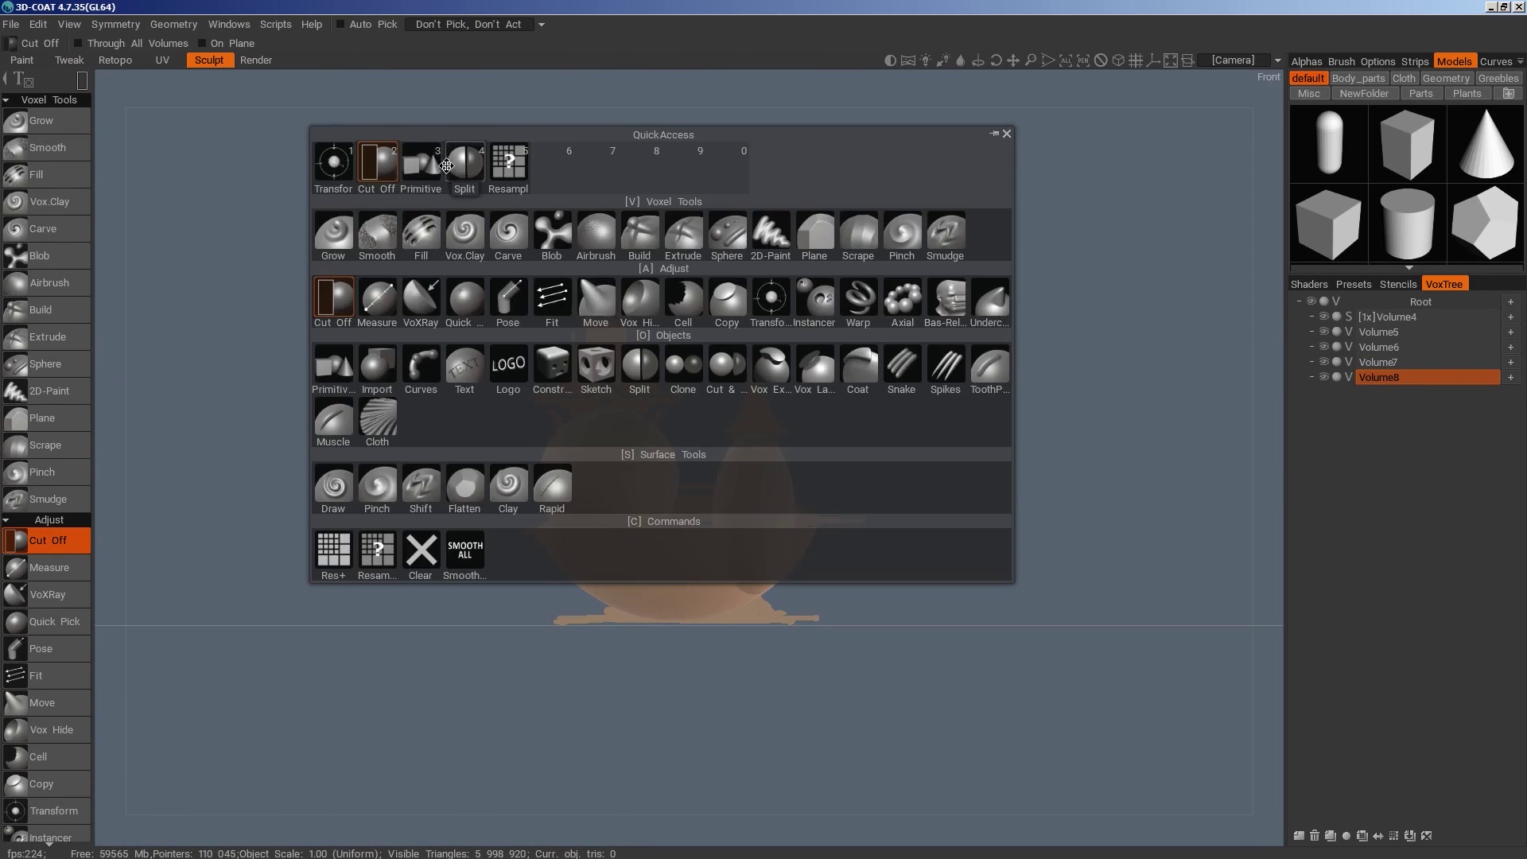
click(422, 162)
click(44, 67)
drag(716, 639, 1321, 658)
drag(717, 531, 720, 499)
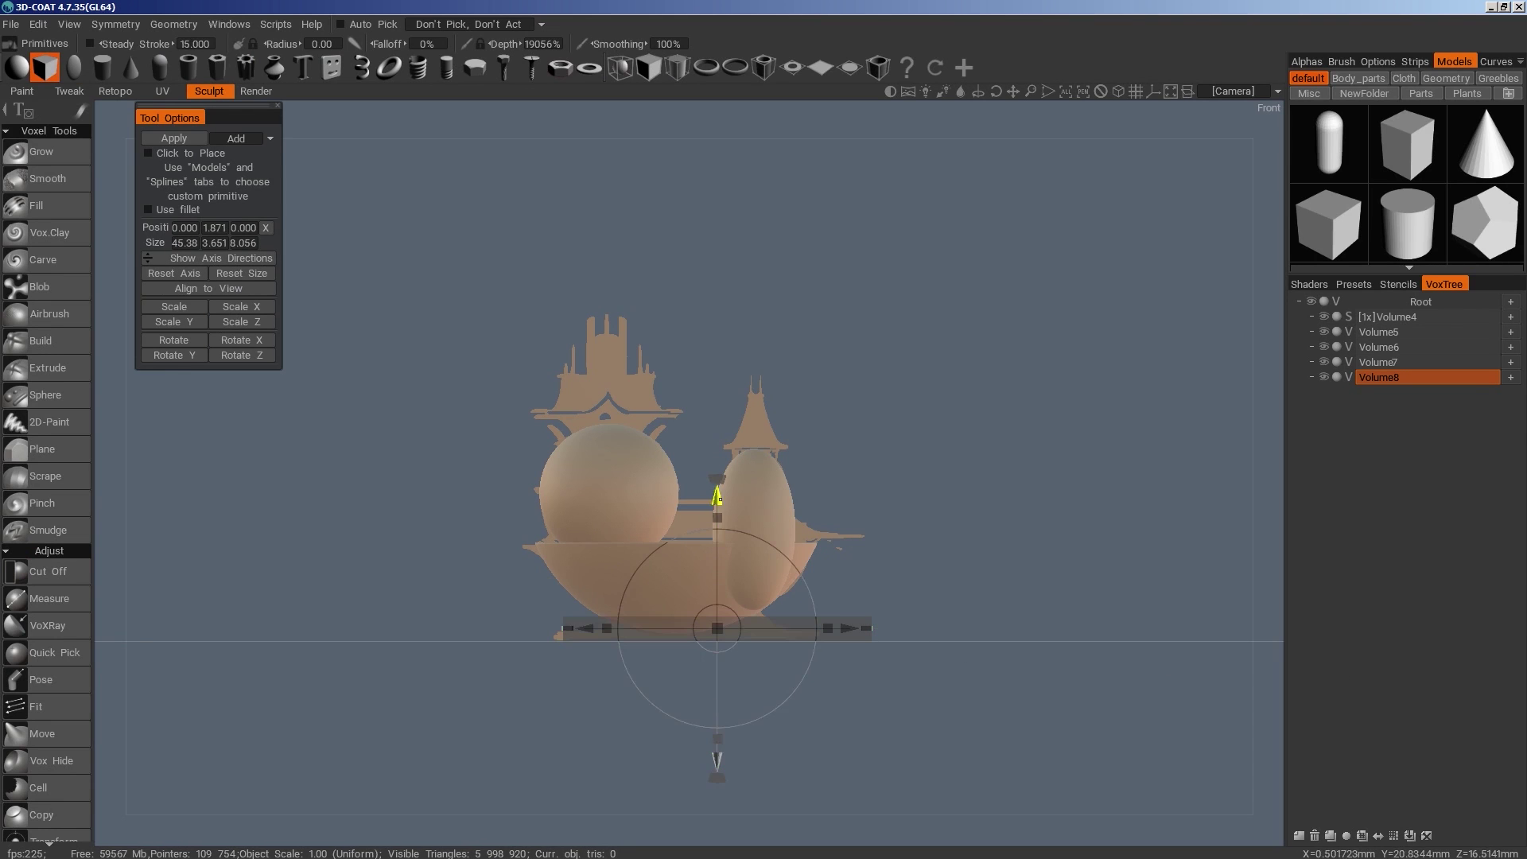
drag(845, 631, 815, 633)
alt+drag(816, 632, 760, 676)
drag(791, 575, 1249, 545)
key(KP_2)
drag(688, 518, 895, 641)
key(Return)
alt+drag(830, 737, 853, 758)
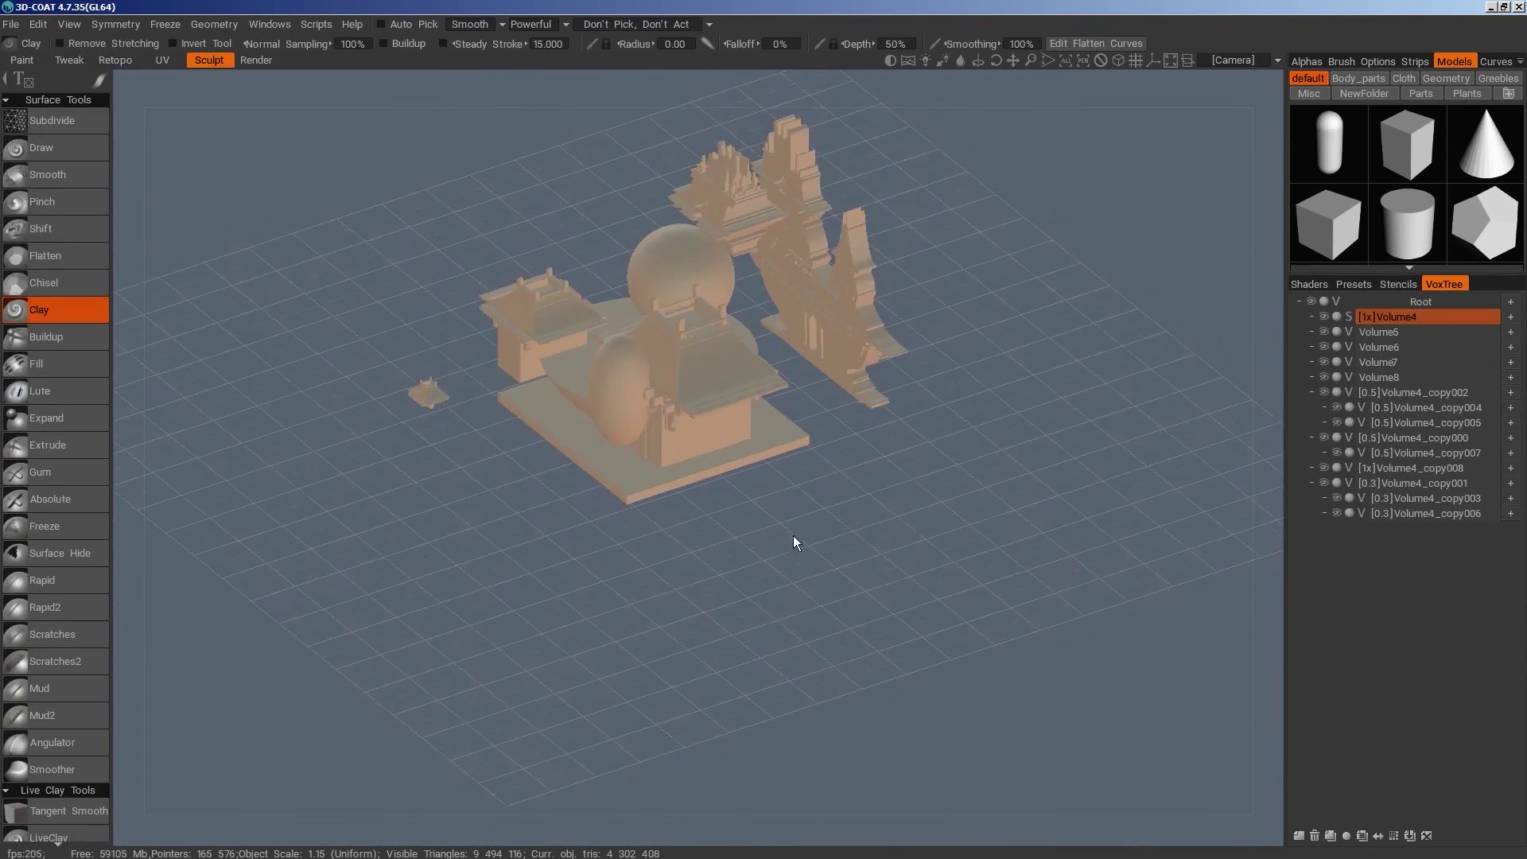
Move the tower roof Volume4_copy002 on top of the large sphere, at about X -16.16, Y 34.70, Z -14.11
drag(794, 536, 891, 527)
key(h)
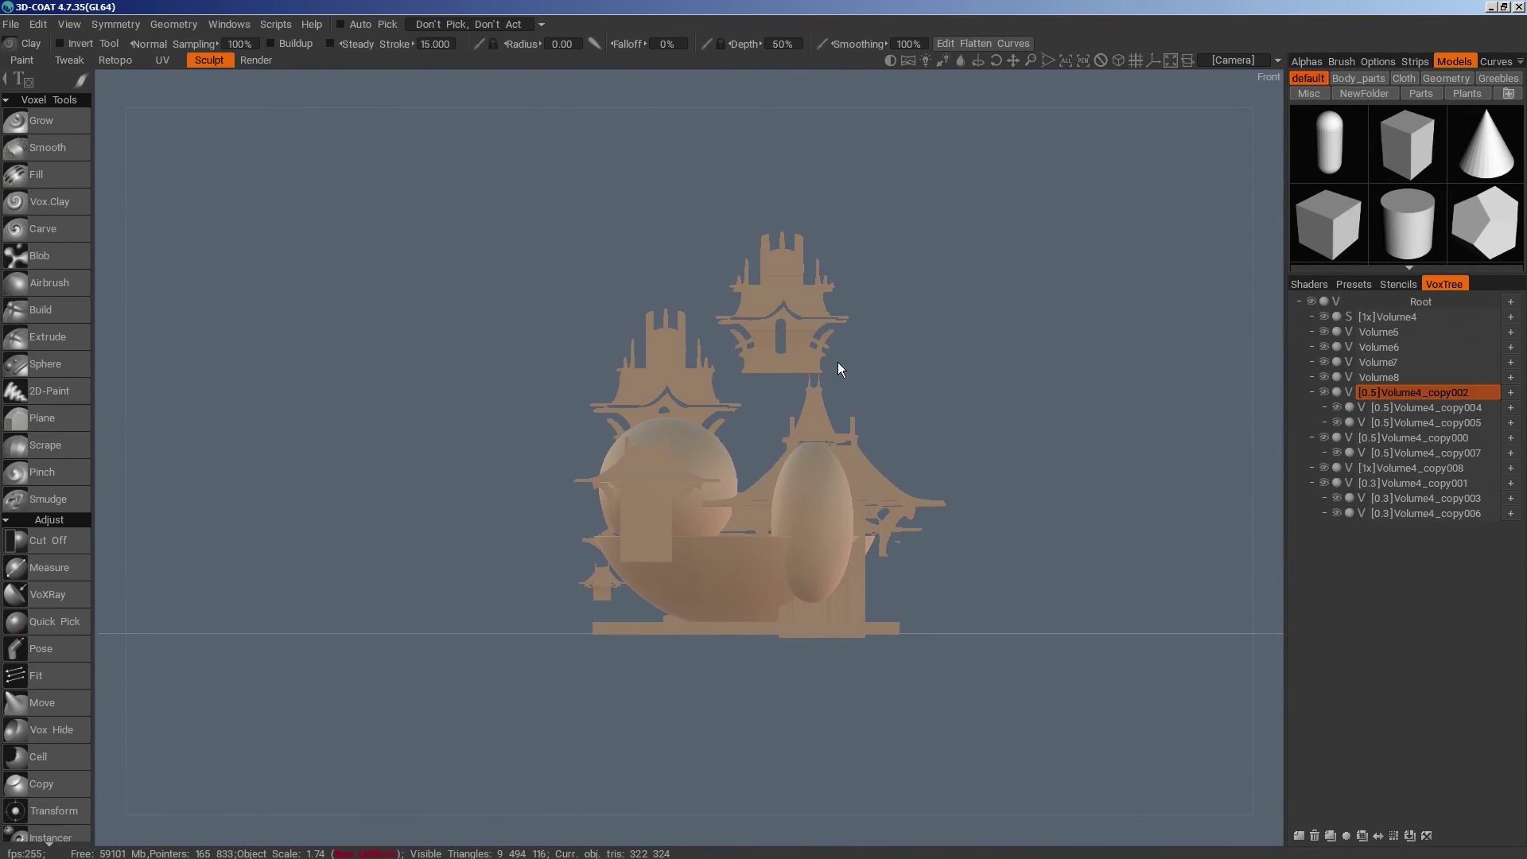
key(space)
click(934, 391)
drag(909, 313, 793, 312)
drag(666, 183, 665, 273)
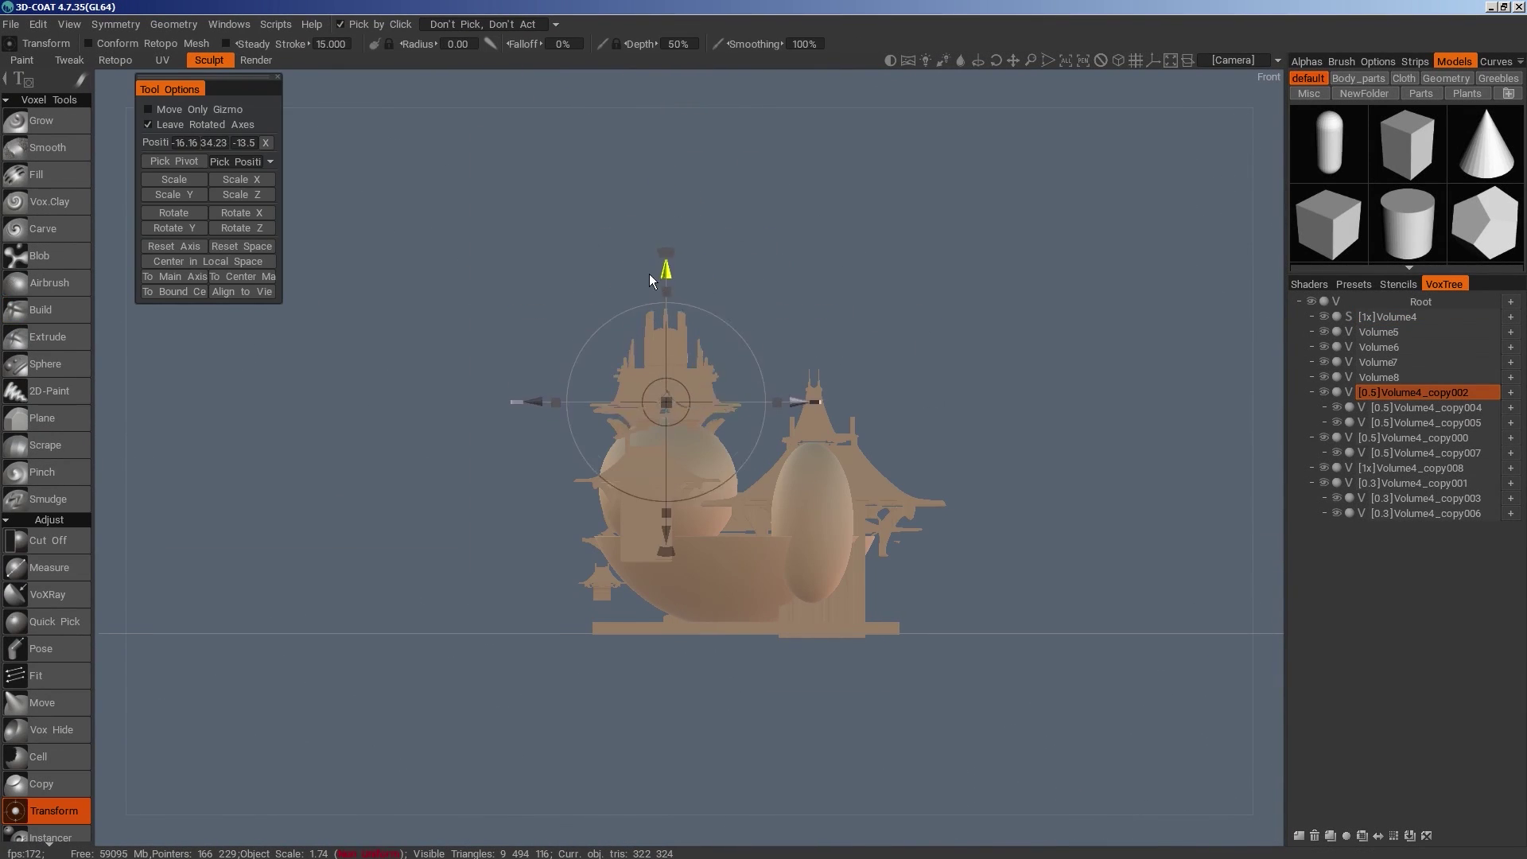
drag(860, 366, 866, 399)
drag(979, 342, 870, 318)
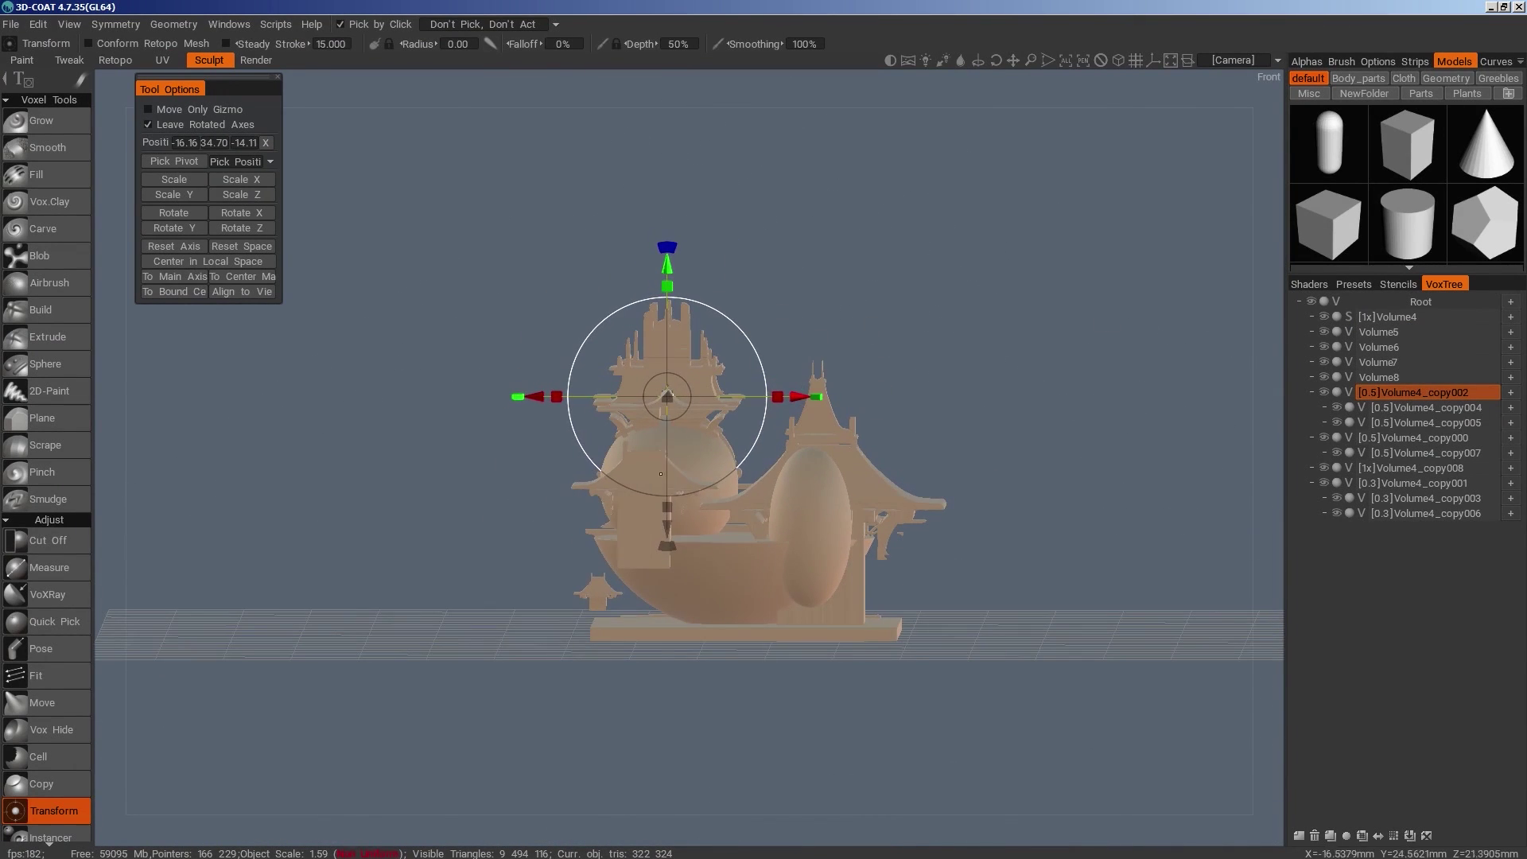
Move the roof piece Volume4_copy000 over the small tower ellipsoid, at about X 6.175, Y 20.68, Z 12.42
click(649, 479)
drag(772, 496, 943, 494)
drag(1039, 500, 970, 590)
drag(807, 589, 822, 577)
shift+drag(951, 796, 1012, 723)
scroll(1013, 722, up, 2)
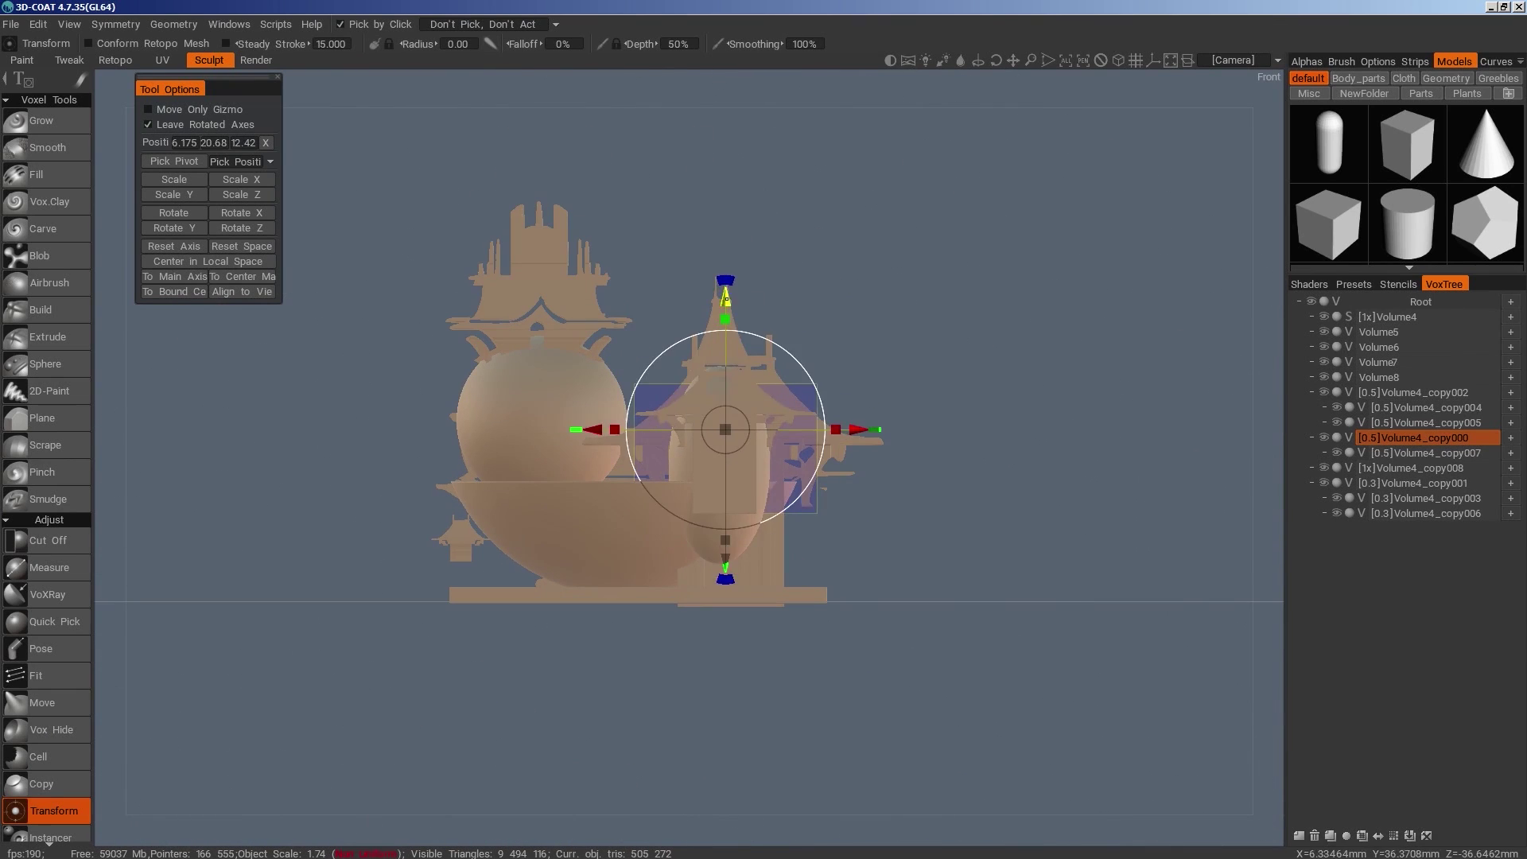
Resize Volume4_copy000 into a narrow, tall tower roof and position it at about X 6.175, Y 24.48, Z 13.95
drag(725, 300, 726, 277)
drag(823, 412, 787, 408)
mouse_move(725, 280)
mouse_down()
mouse_move(727, 371)
mouse_move(727, 264)
mouse_up()
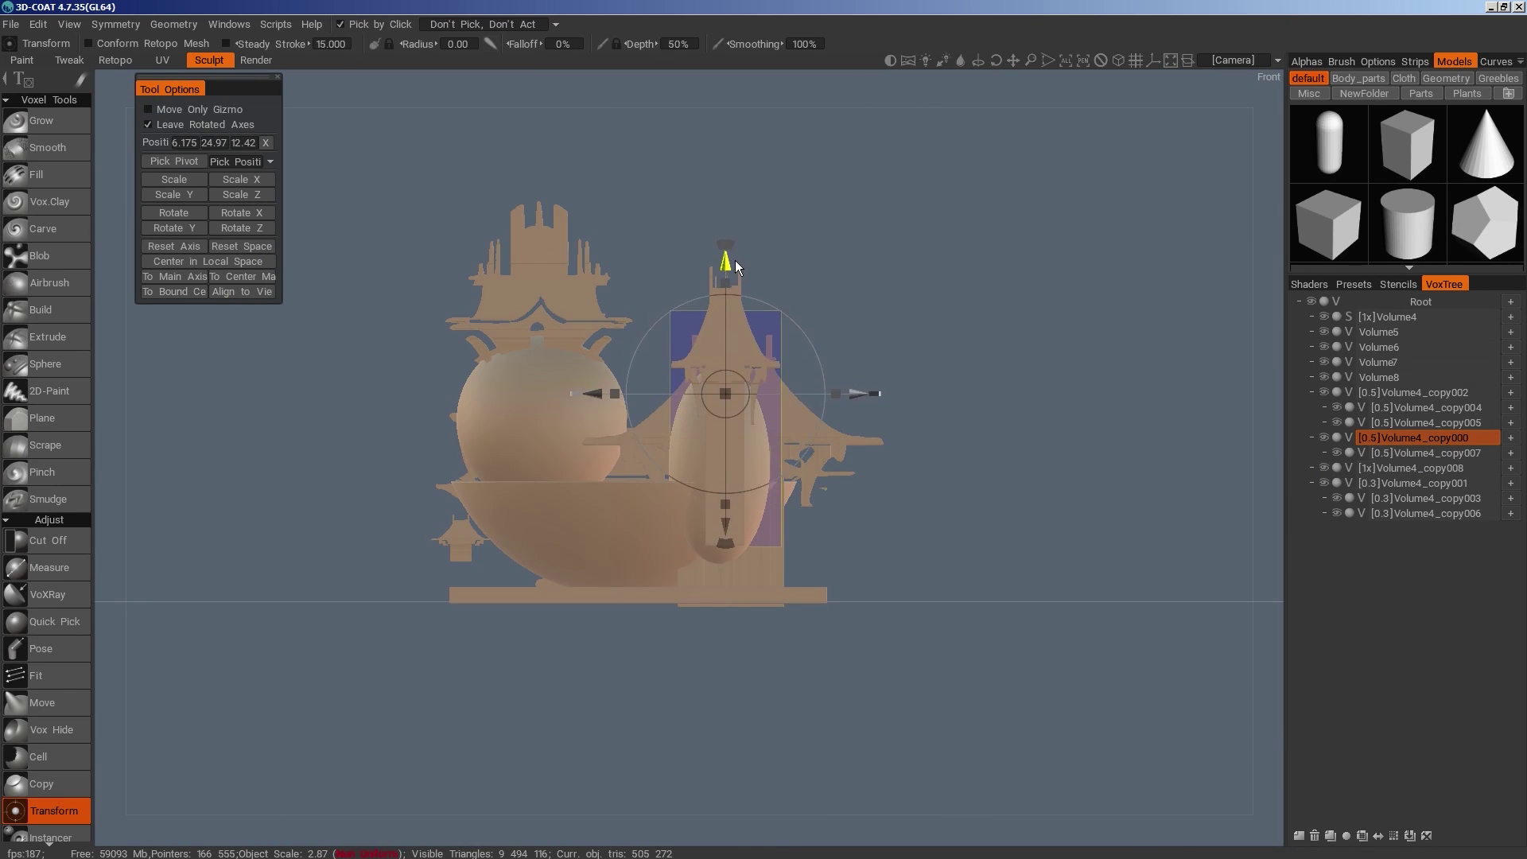
drag(1022, 454, 851, 457)
mouse_move(679, 395)
mouse_down()
mouse_move(645, 395)
mouse_move(690, 394)
mouse_up()
shift+drag(683, 637, 885, 781)
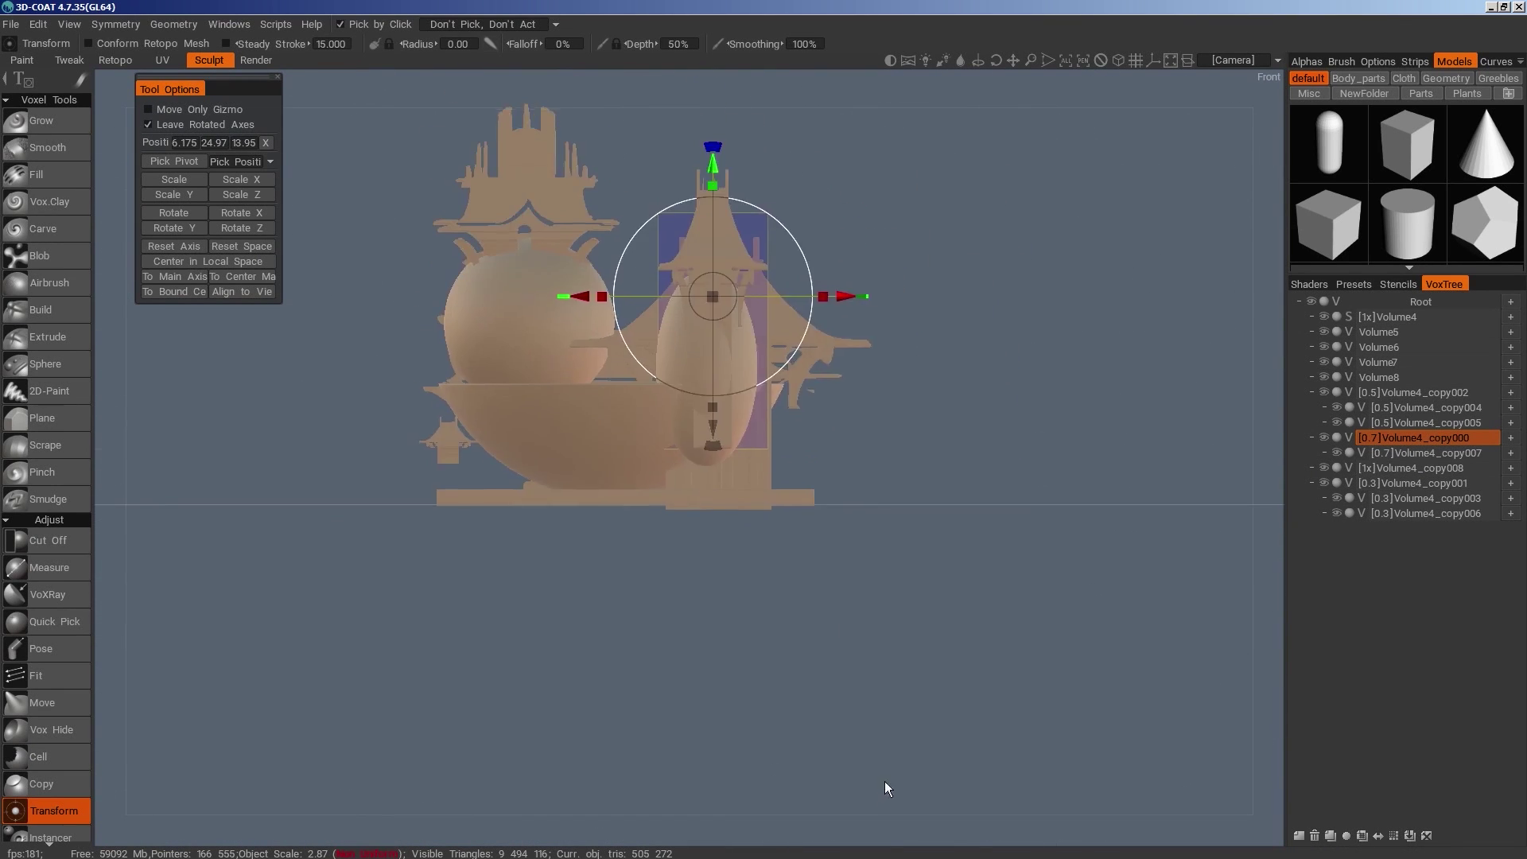
scroll(926, 446, up, 1)
middle_drag(932, 427, 944, 575)
drag(728, 291, 728, 296)
Cut off the lower part of the small tower roof piece Volume4_copy000 in the front view with a rectangle
key(space)
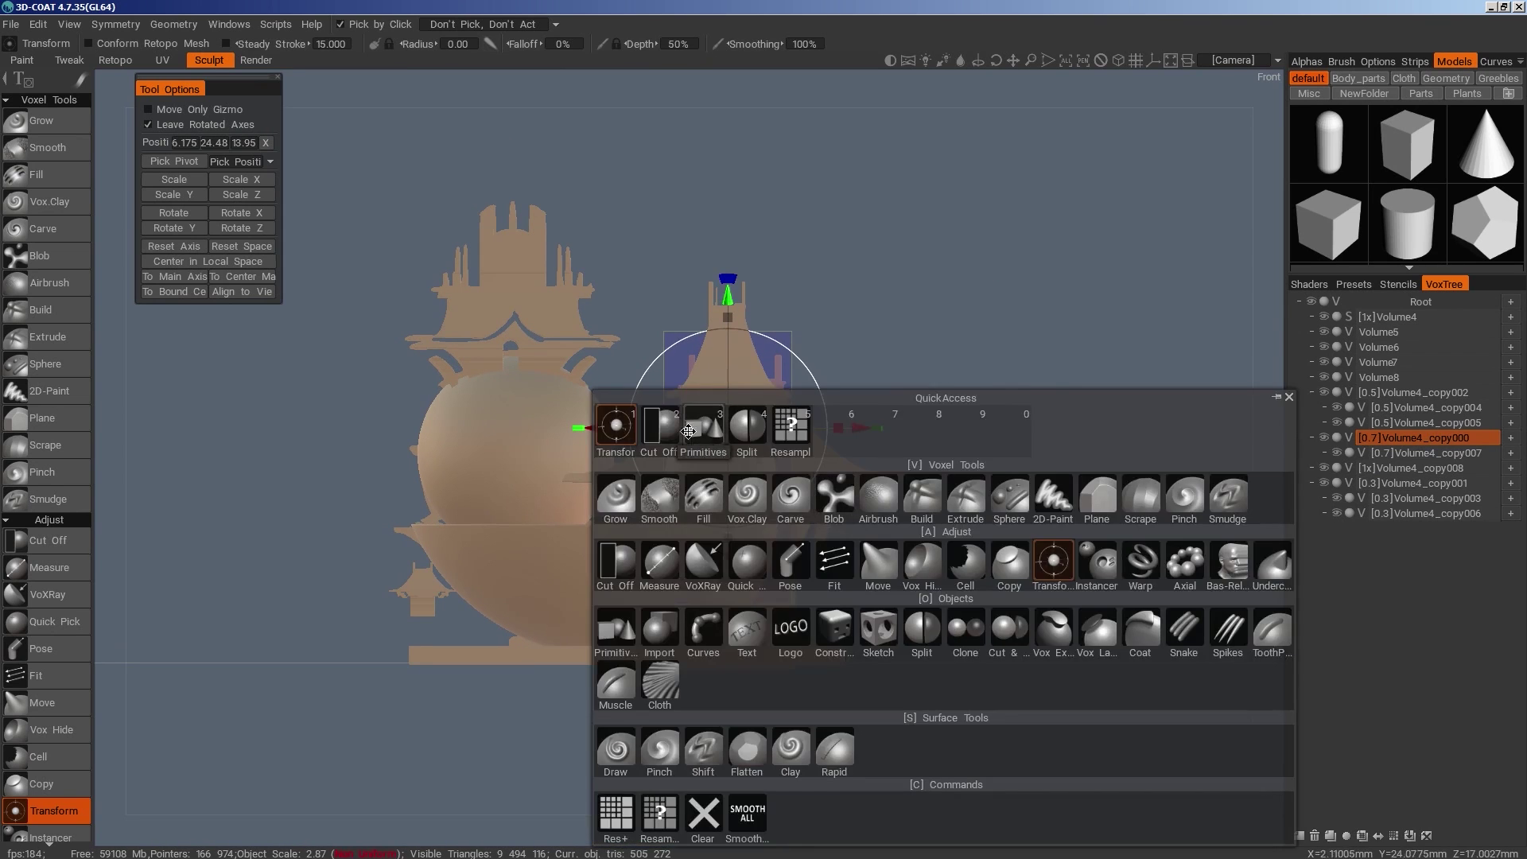
click(662, 430)
key(e)
drag(925, 794, 609, 517)
mouse_move(934, 614)
alt+mouse_down()
mouse_move(869, 630)
mouse_move(904, 677)
alt+mouse_up()
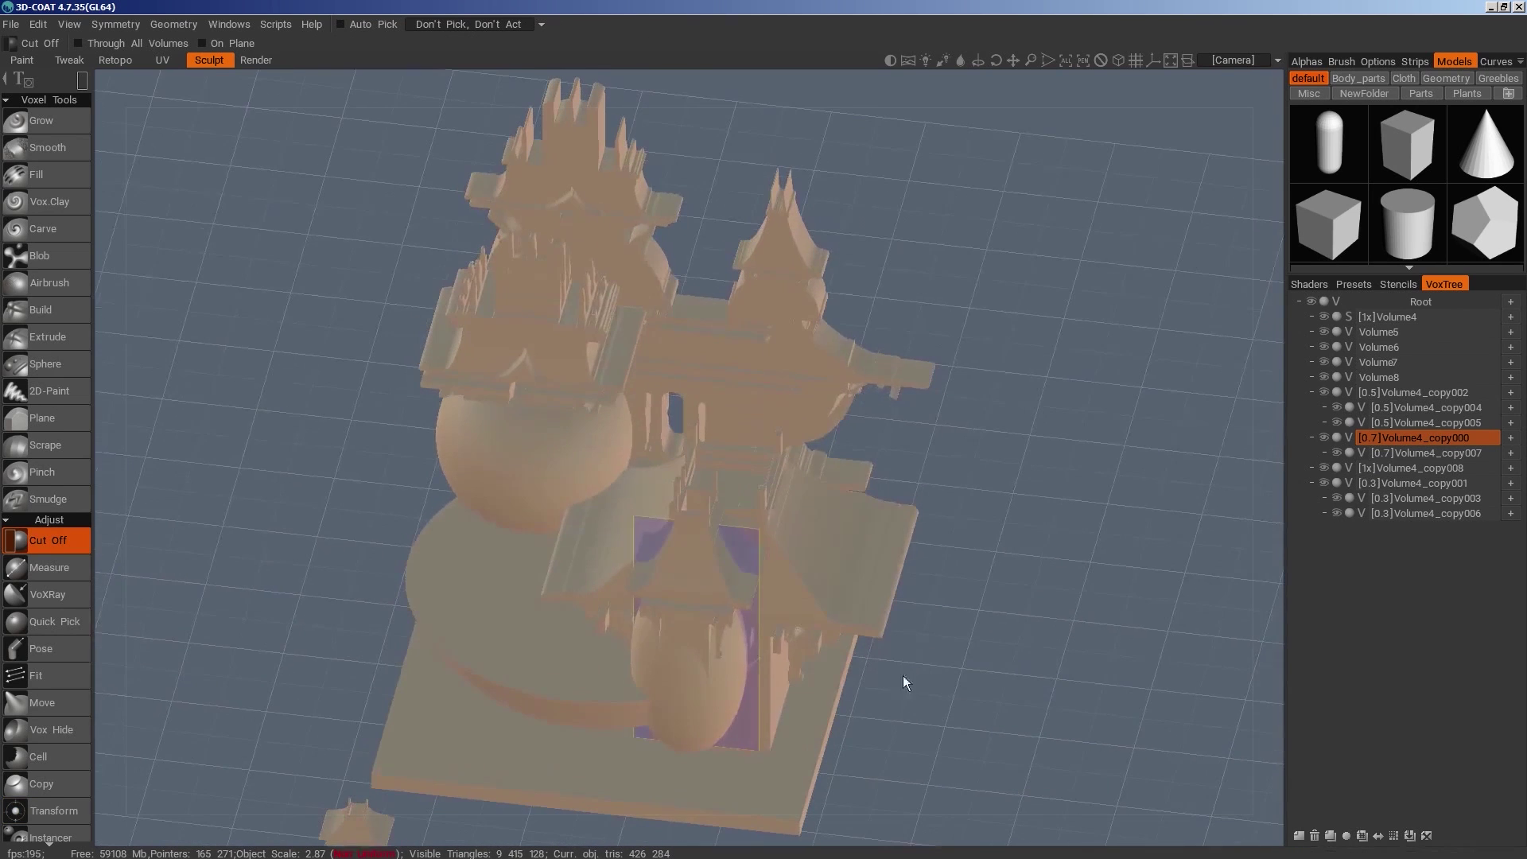
Pick the wide roof building Volume4_copy001 and transform it to about X -6.34, Y 15.46, Z -0.49 over the bowl
key(h)
click(1324, 484)
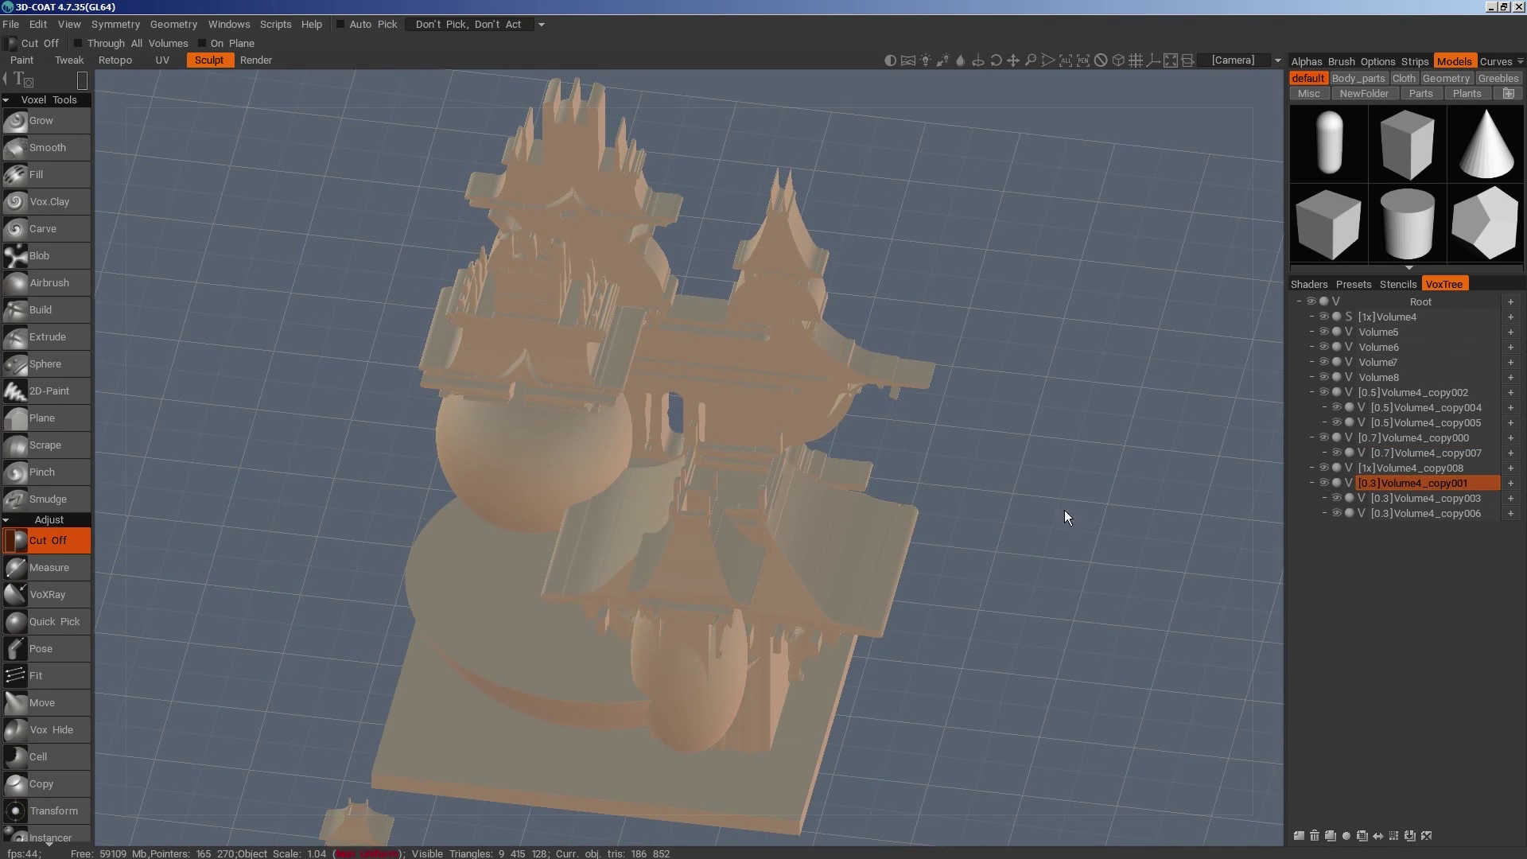
key(space)
click(740, 348)
drag(860, 597, 725, 580)
drag(1014, 625, 1040, 560)
middle_drag(1042, 560, 1076, 460)
drag(639, 302, 627, 351)
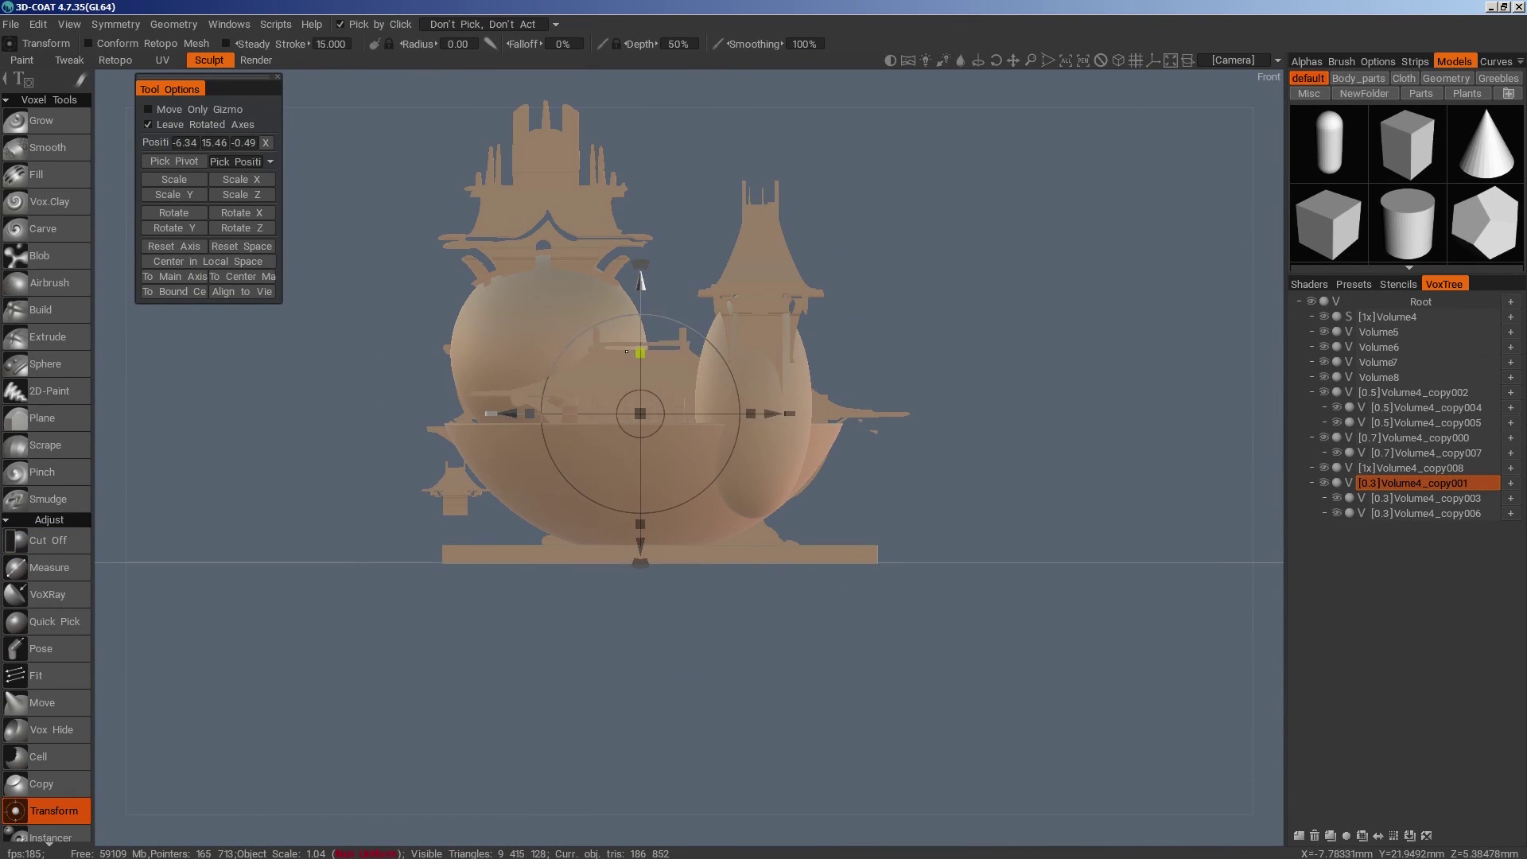
Resize the wide roof building Volume4_copy001 and shift it to about X 3.753, Y 12.98, Z -0.49 beside the small tower
drag(771, 414, 853, 418)
mouse_move(895, 452)
mouse_down()
mouse_move(934, 472)
mouse_move(904, 454)
mouse_up()
drag(724, 275, 723, 286)
mouse_move(939, 310)
mouse_down()
mouse_move(827, 378)
mouse_move(788, 447)
mouse_move(909, 420)
mouse_move(952, 312)
mouse_up()
key(KP_2)
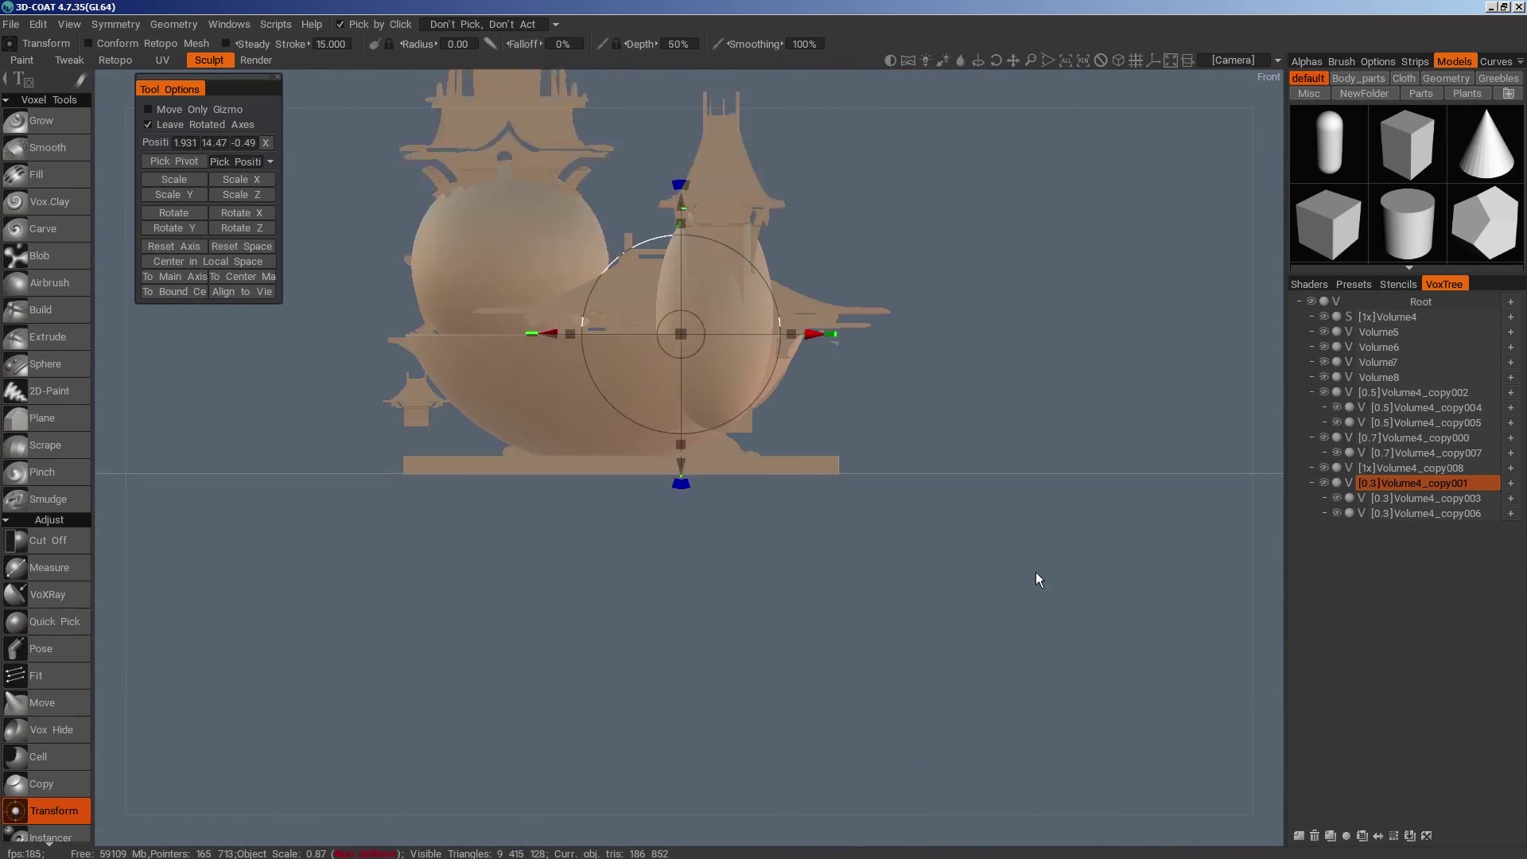
middle_drag(1036, 571, 1049, 675)
drag(697, 307, 694, 321)
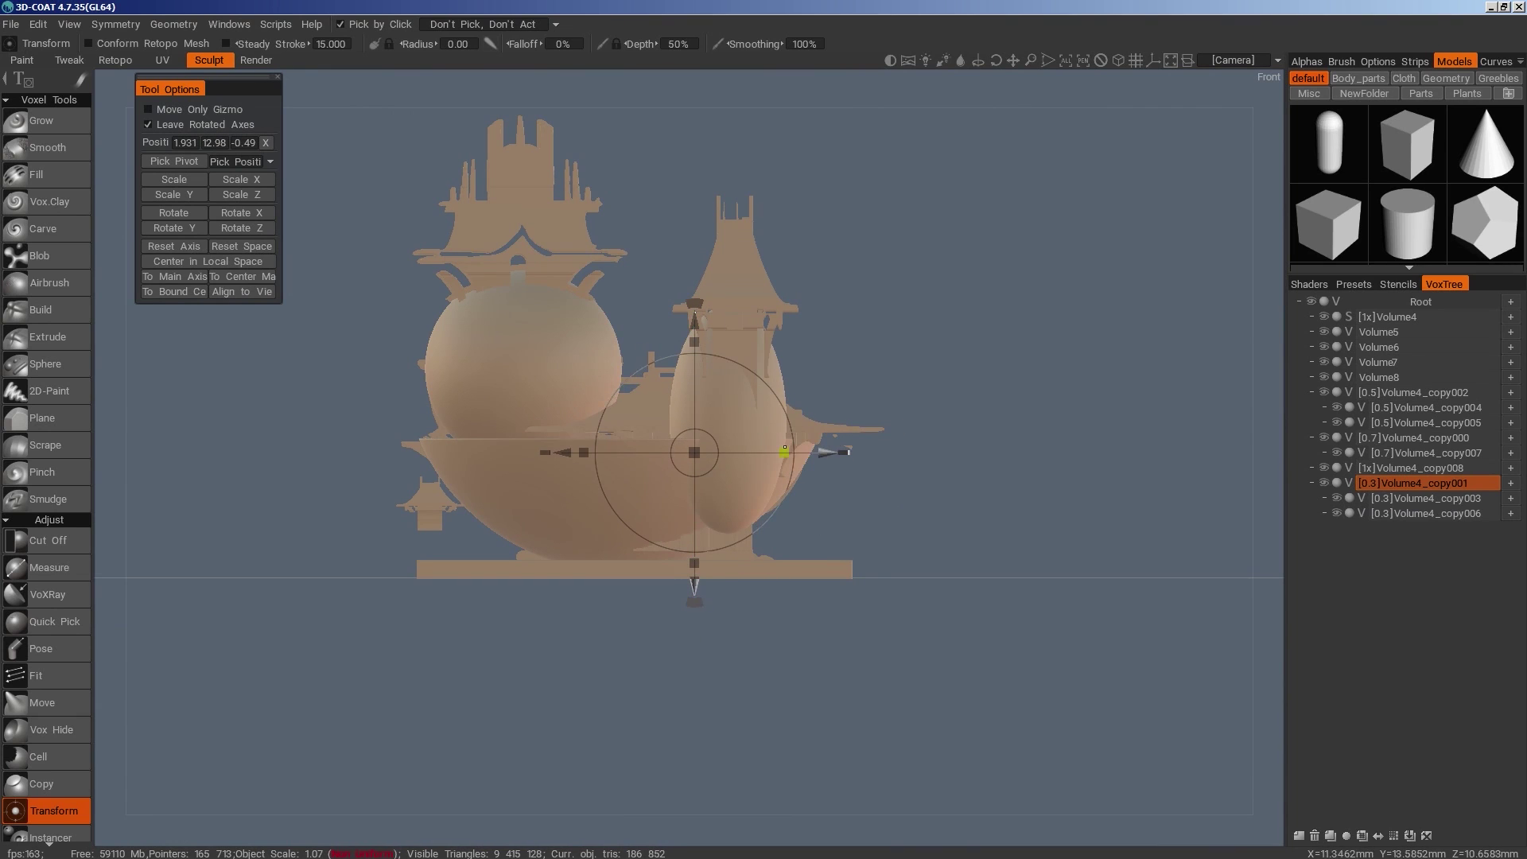
drag(827, 454, 845, 455)
Merge the sub-tree of Volume4_copy001 and make a rectangular Cut Off of about 37 by 16 mm on the silhouette Volume4
right_click(1432, 483)
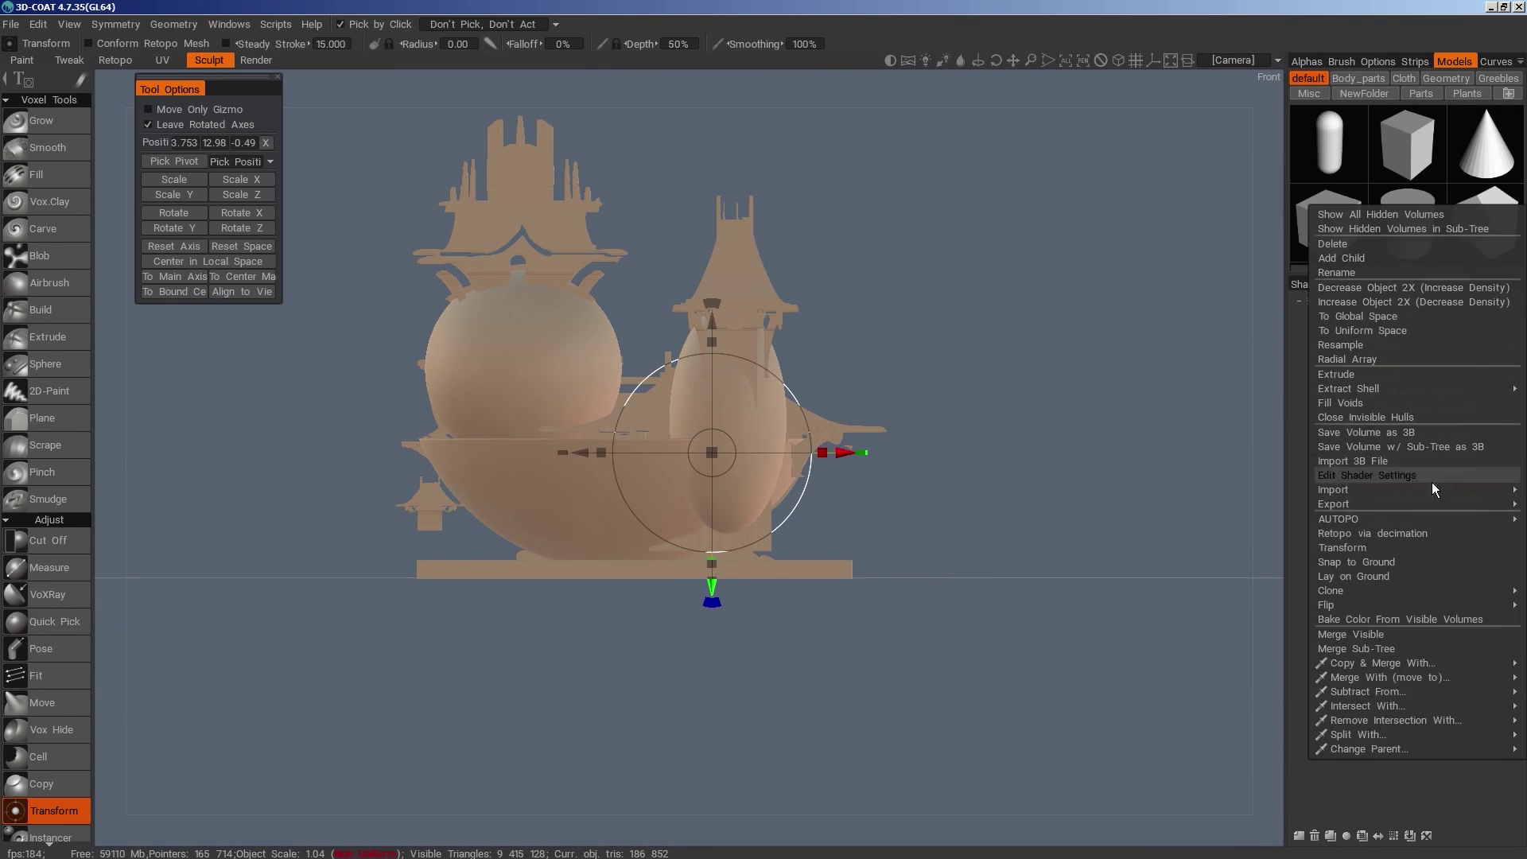
key(space)
click(622, 610)
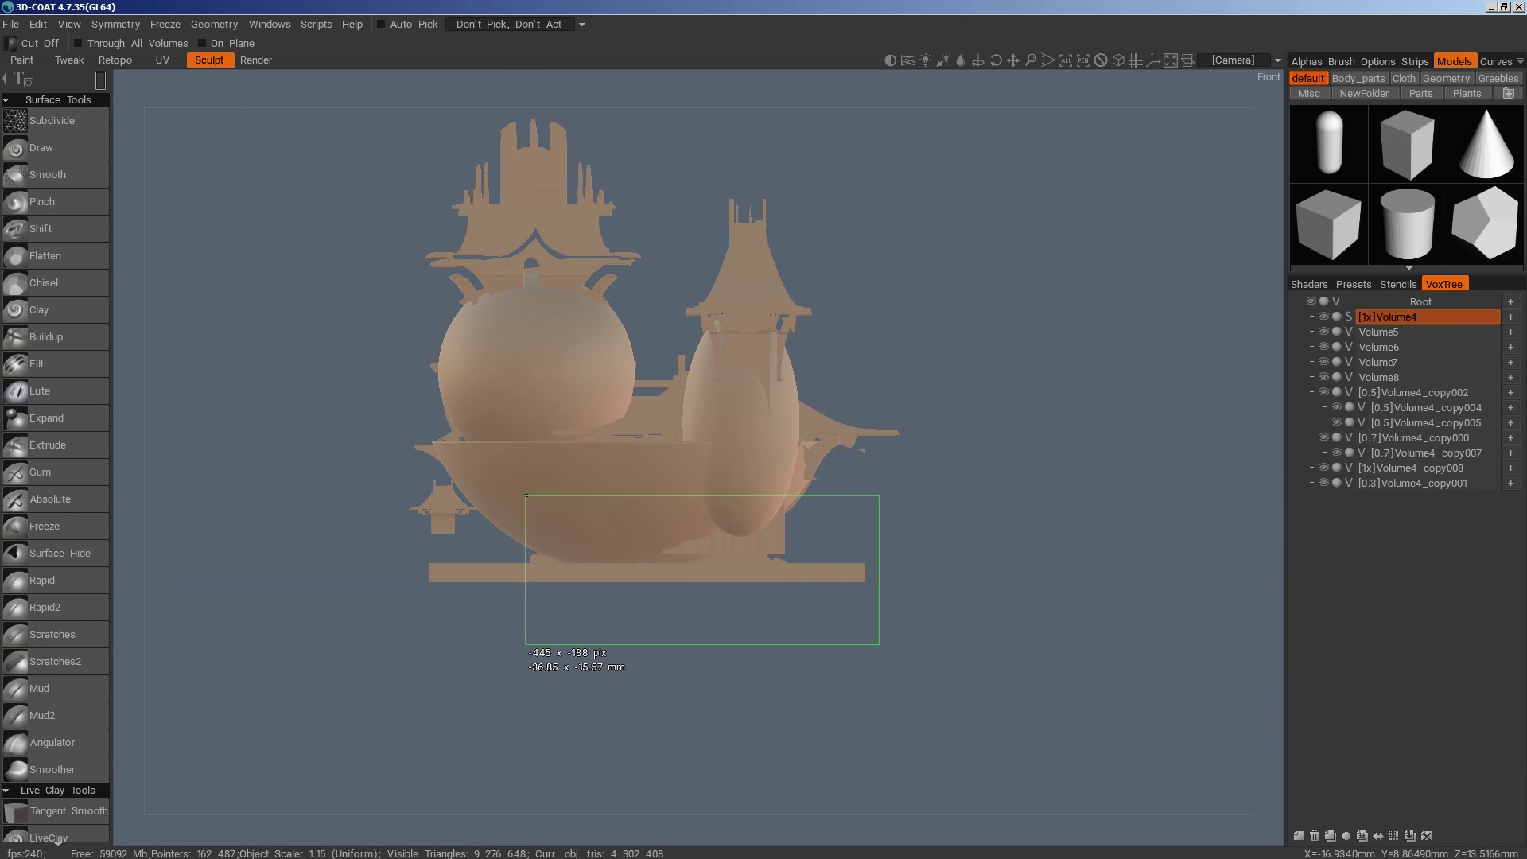
drag(525, 495, 525, 494)
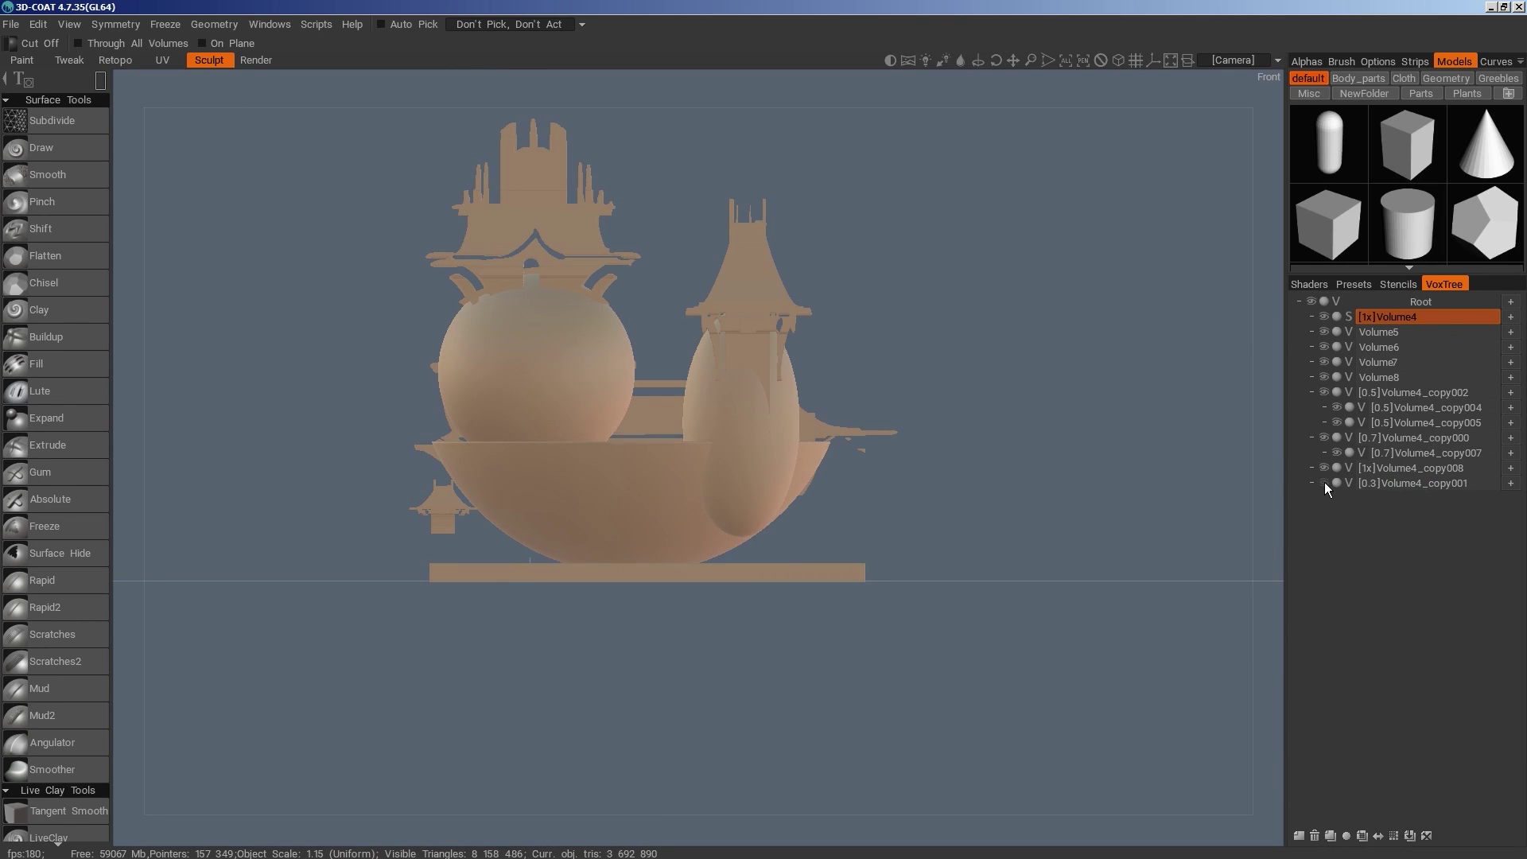
Select the merged building Volume4_copy001 and cut off its lower part with a rectangle of about 60 by 23 mm
click(1363, 483)
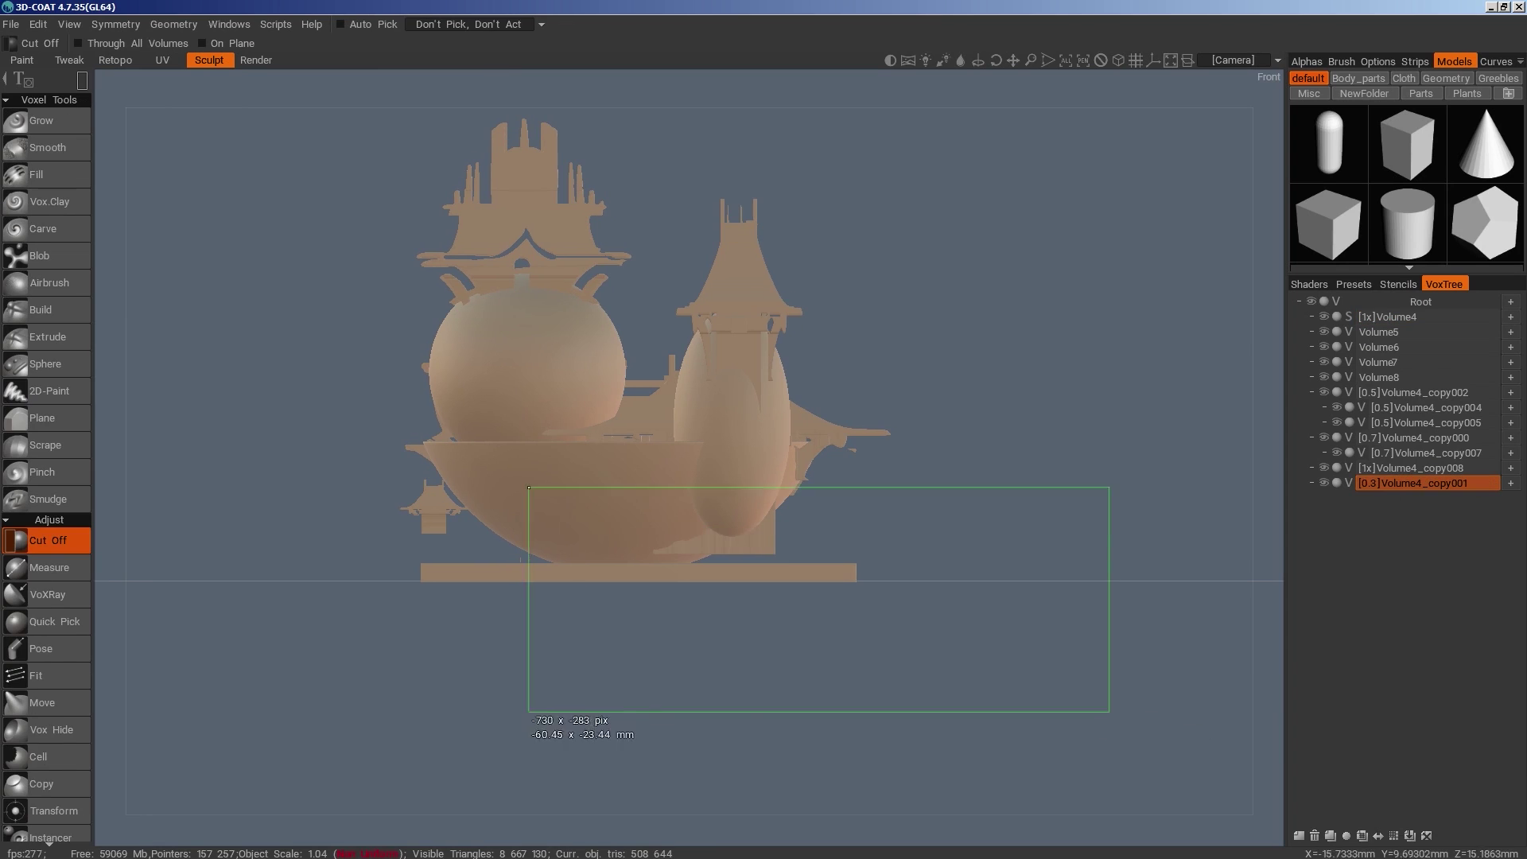
mouse_move(673, 608)
mouse_down()
mouse_move(740, 677)
mouse_move(712, 684)
mouse_move(700, 665)
mouse_move(902, 689)
mouse_up()
Cut off both sides of the merged building Volume4_copy001 along diagonal lines in top view, leaving a triangular wedge
key(space)
key(e)
click(791, 411)
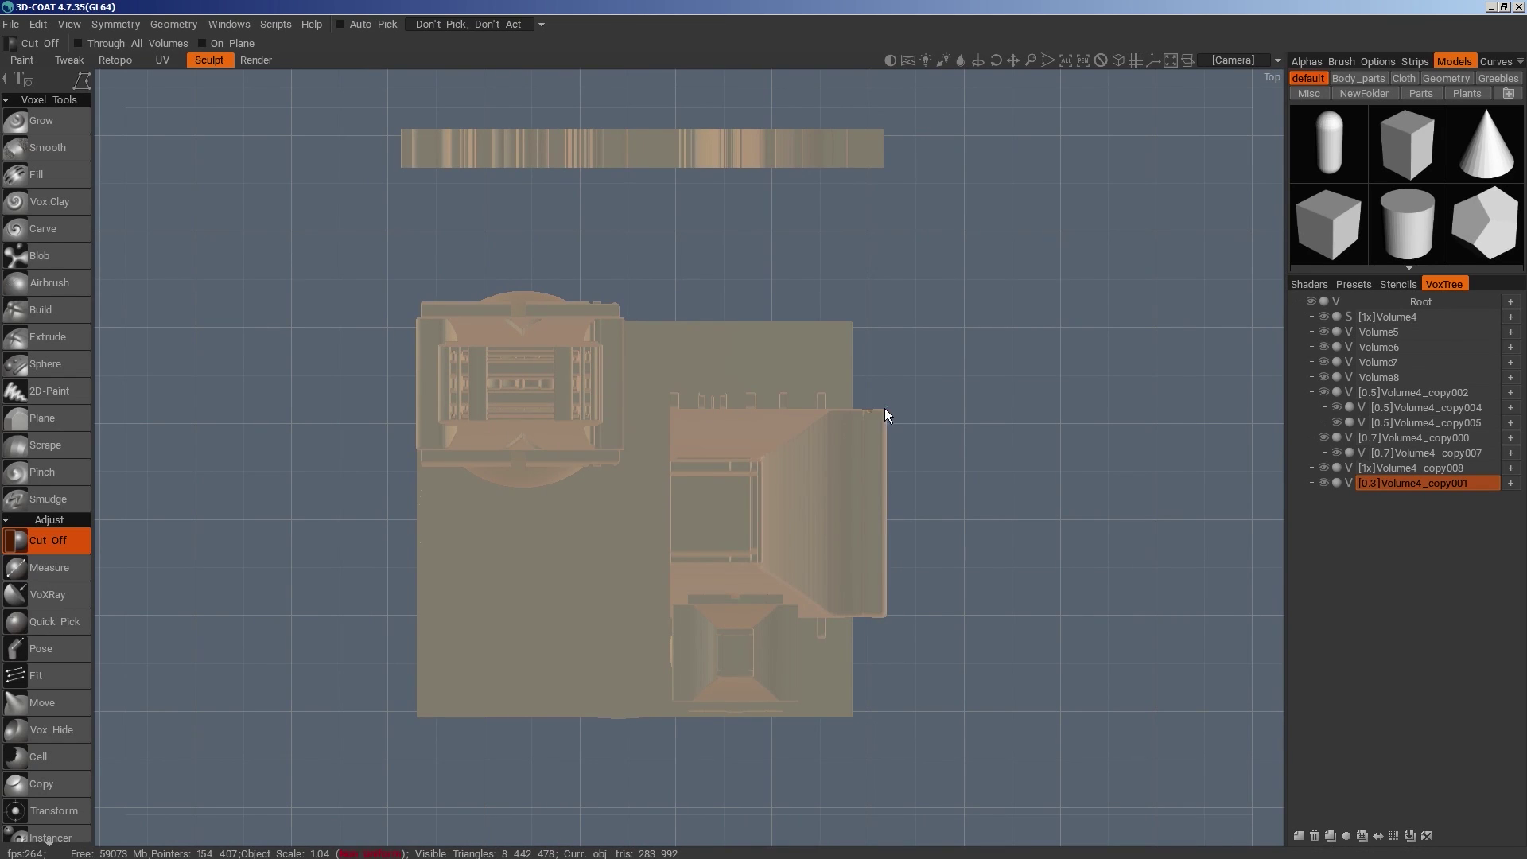
click(885, 408)
key(Escape)
key(s)
click(773, 432)
click(887, 404)
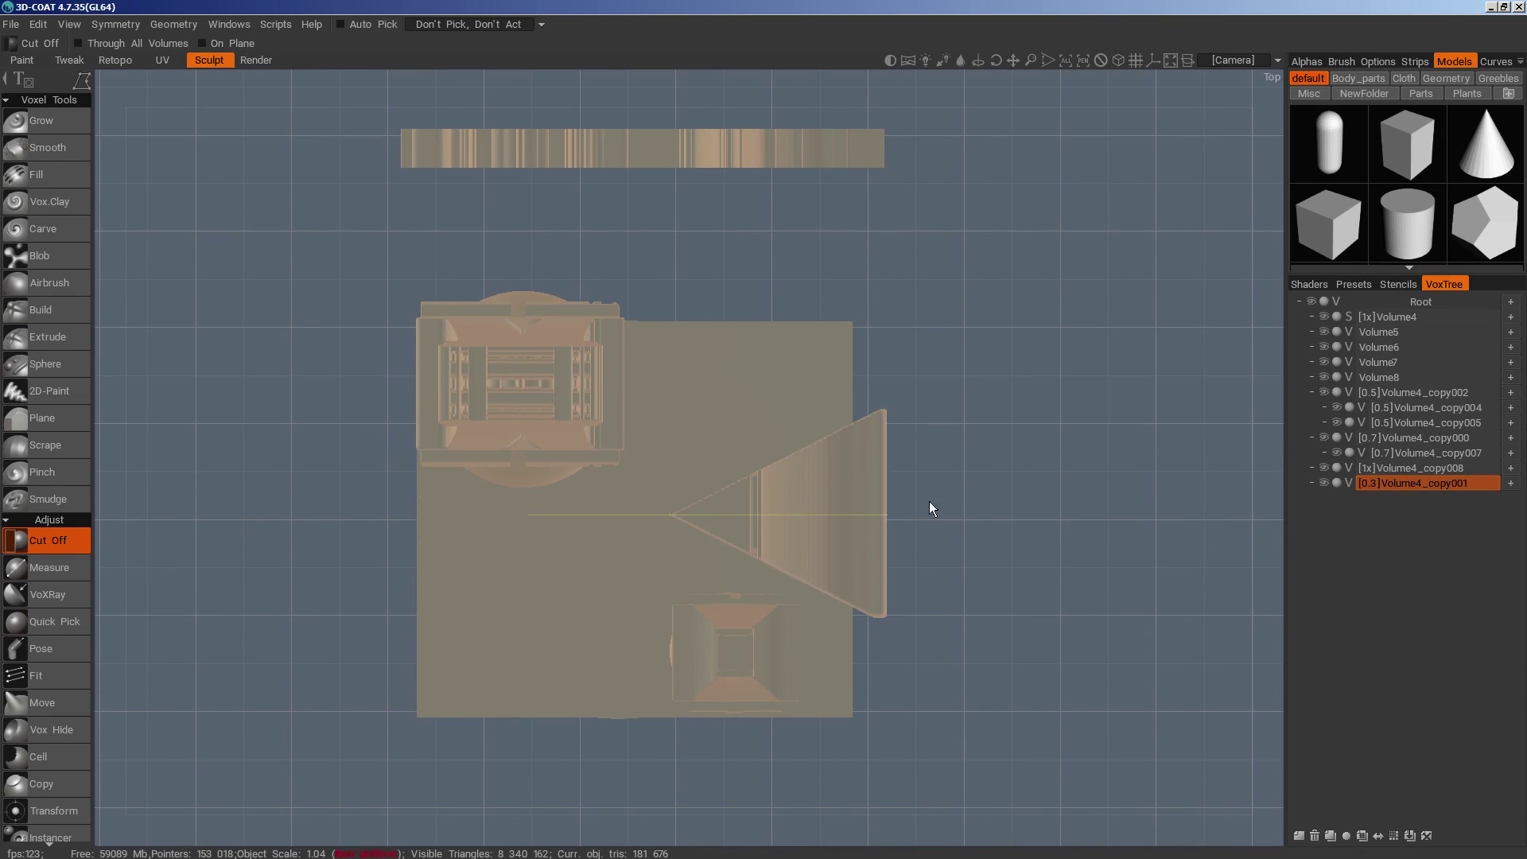
Start an Axial array of the wedge Volume4_copy001 with 4 copies around a vertical axis
alt+drag(929, 501, 833, 390)
middle_drag(835, 396, 818, 392)
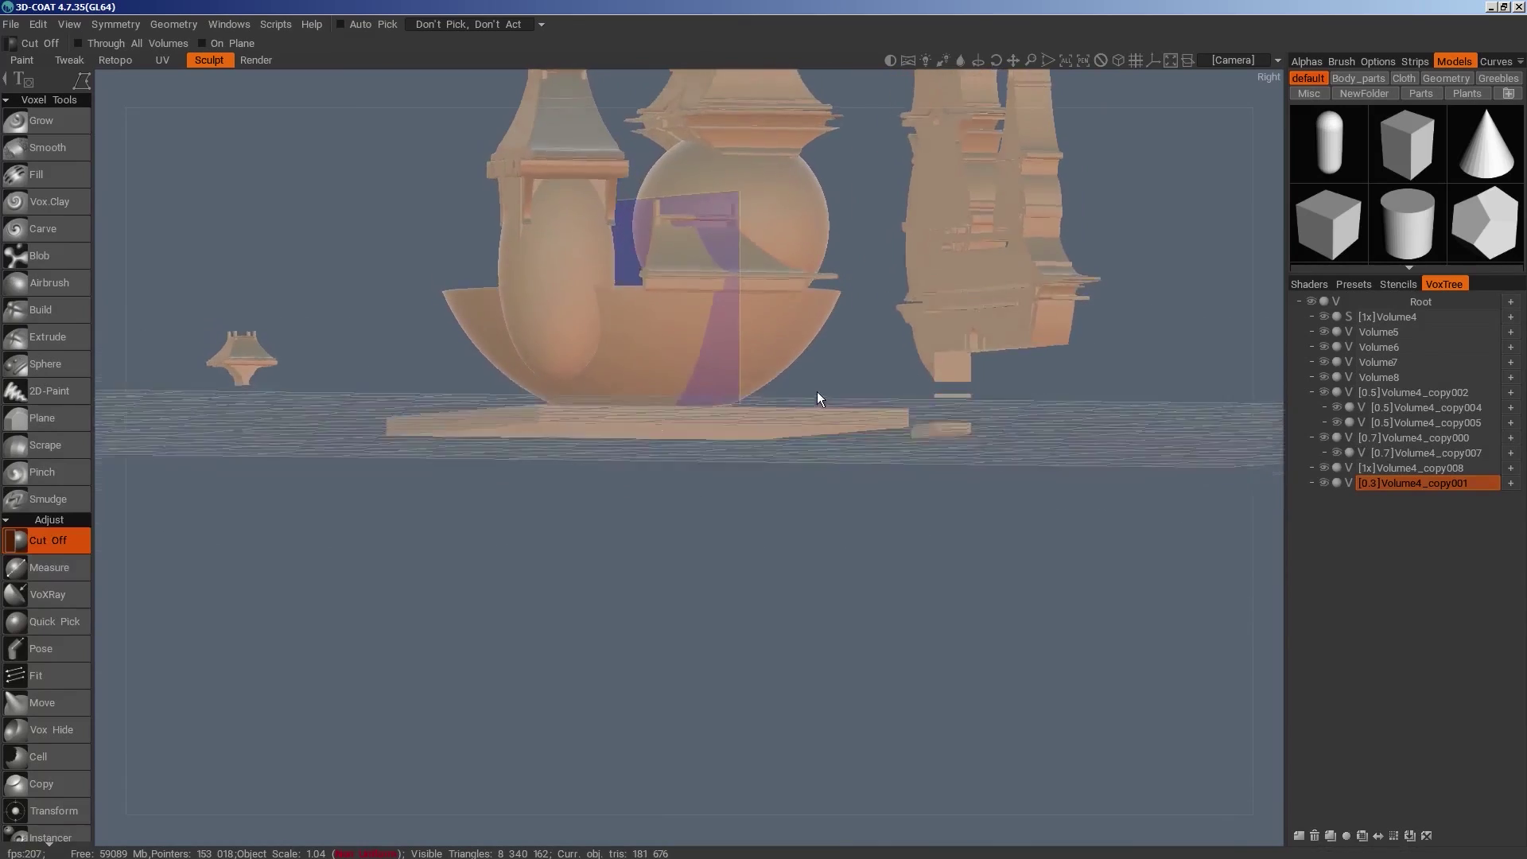
key(space)
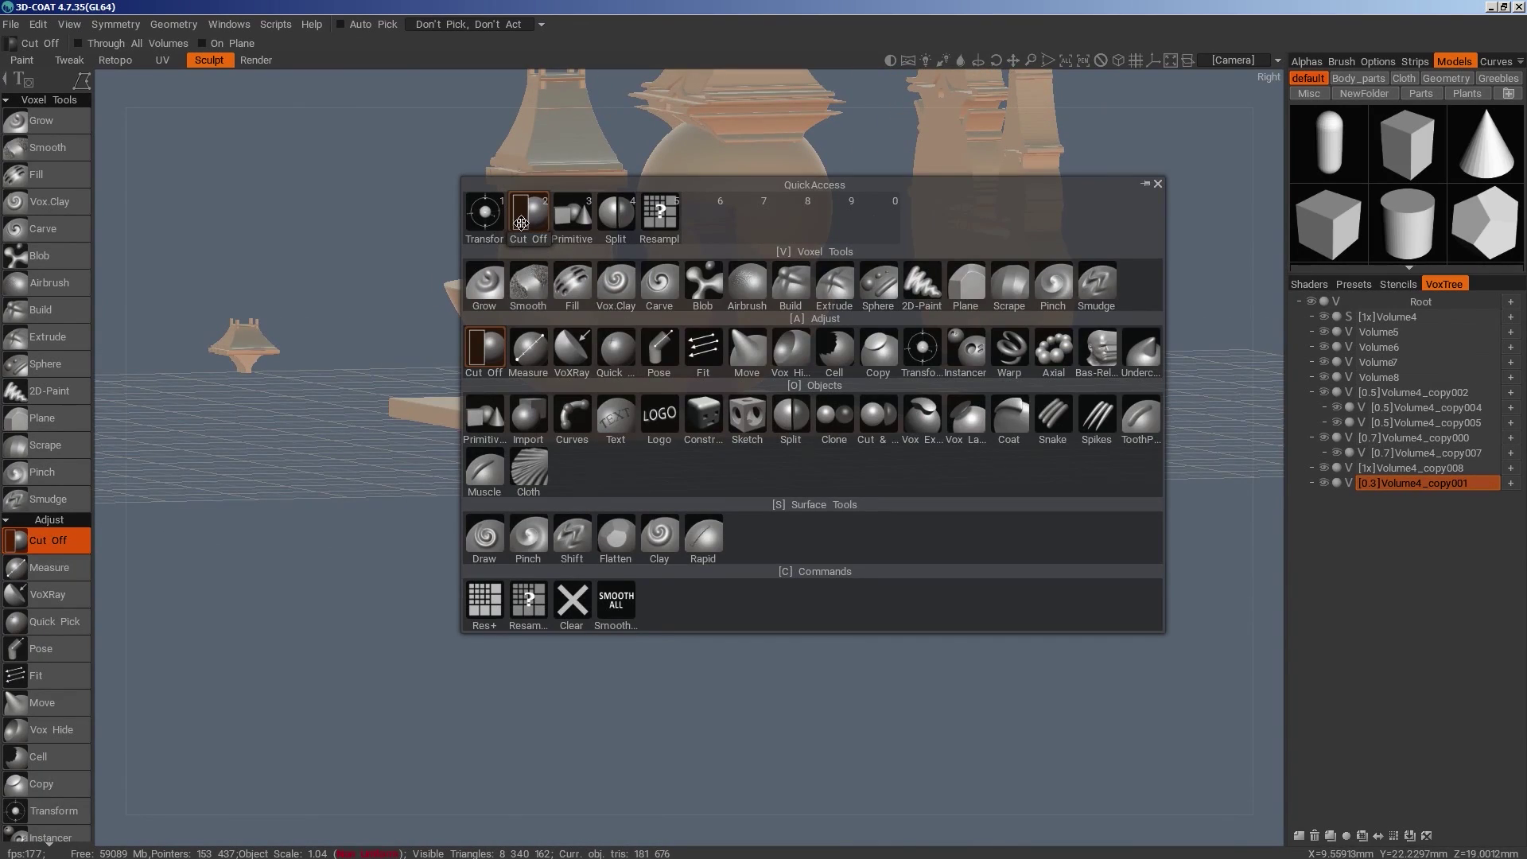
middle_drag(865, 628, 835, 676)
key(space)
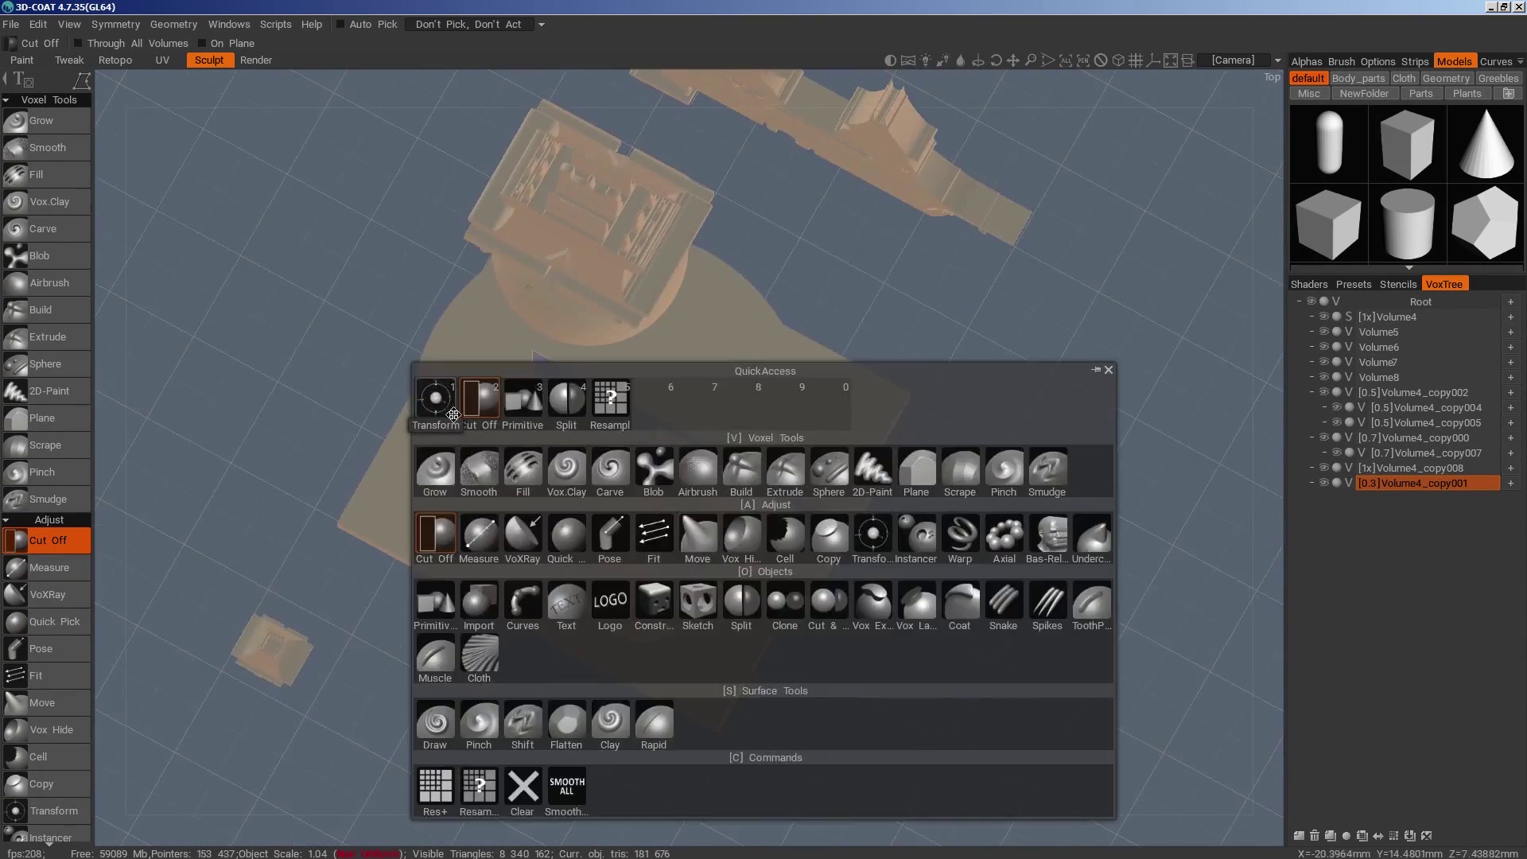
click(454, 415)
key(space)
click(1049, 417)
click(686, 526)
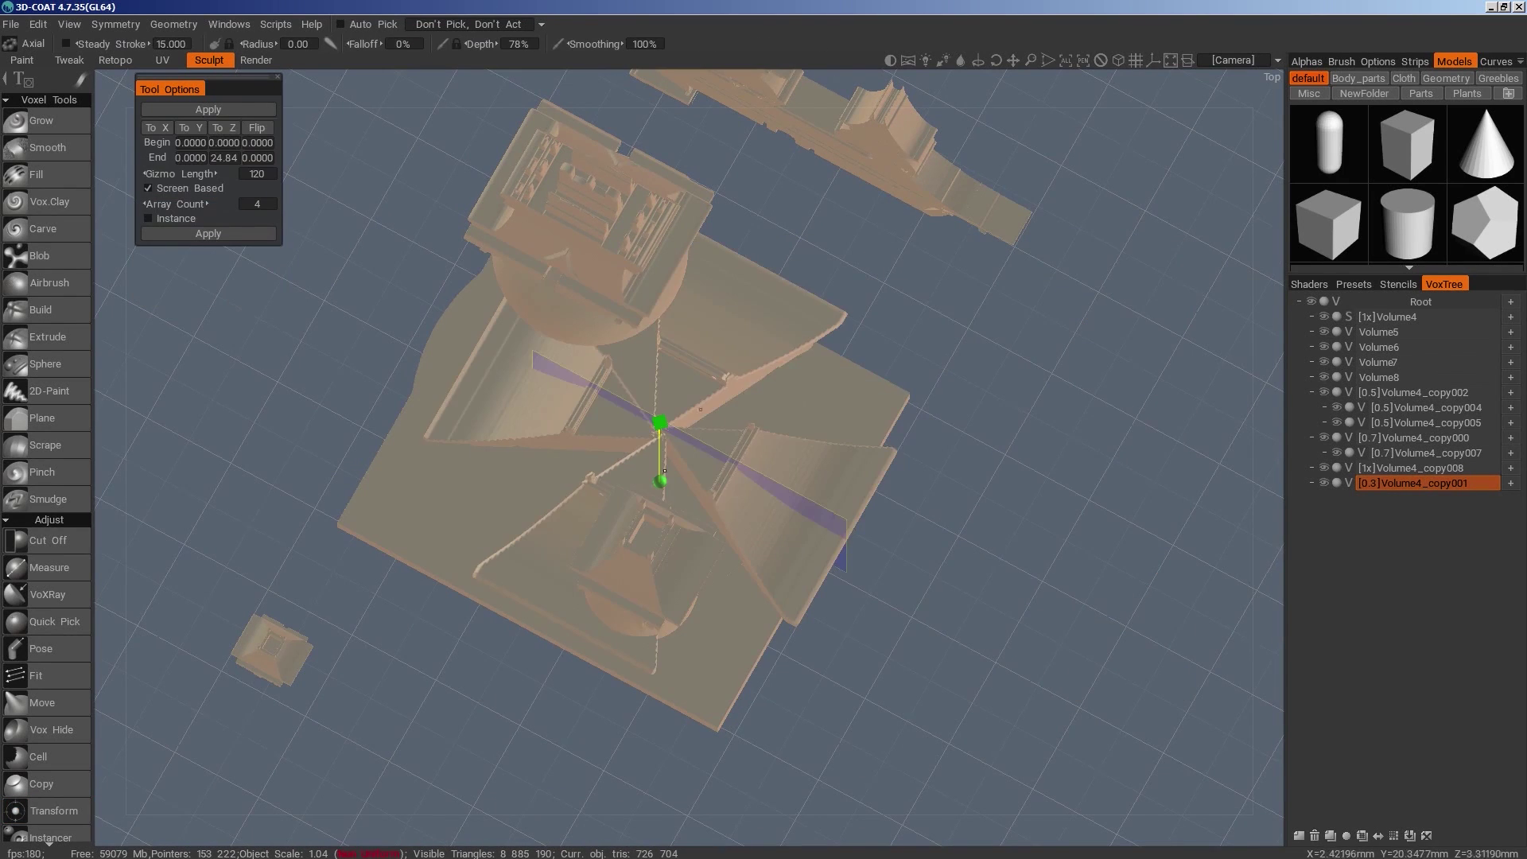
Move the array axis to about X -5.63, Y -0.08, Z -0.50 at the centre of the bowl
middle_drag(686, 526, 734, 474)
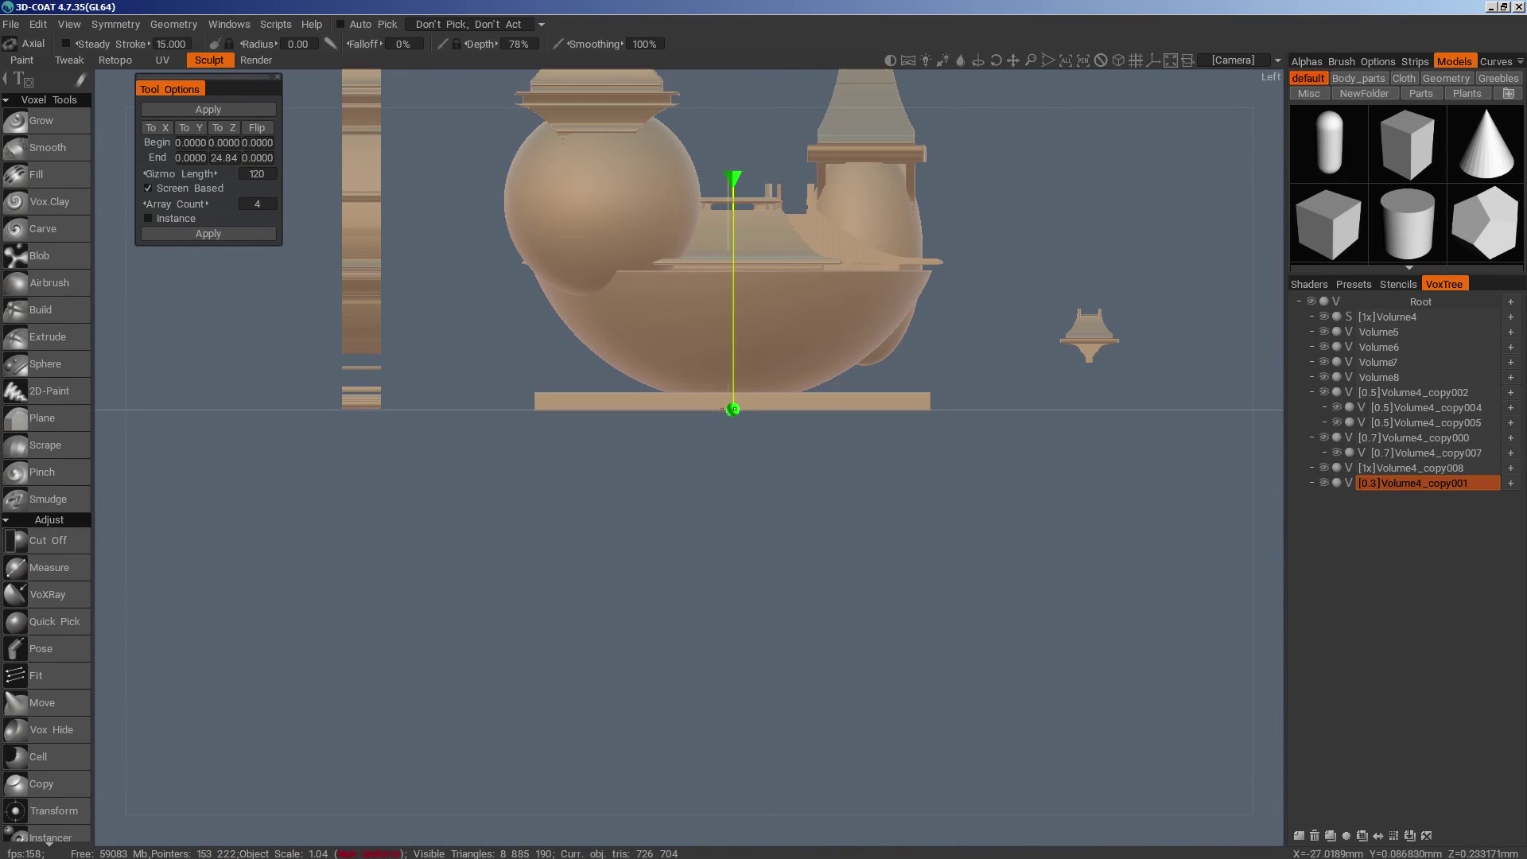
drag(722, 409, 735, 411)
key(KP_6)
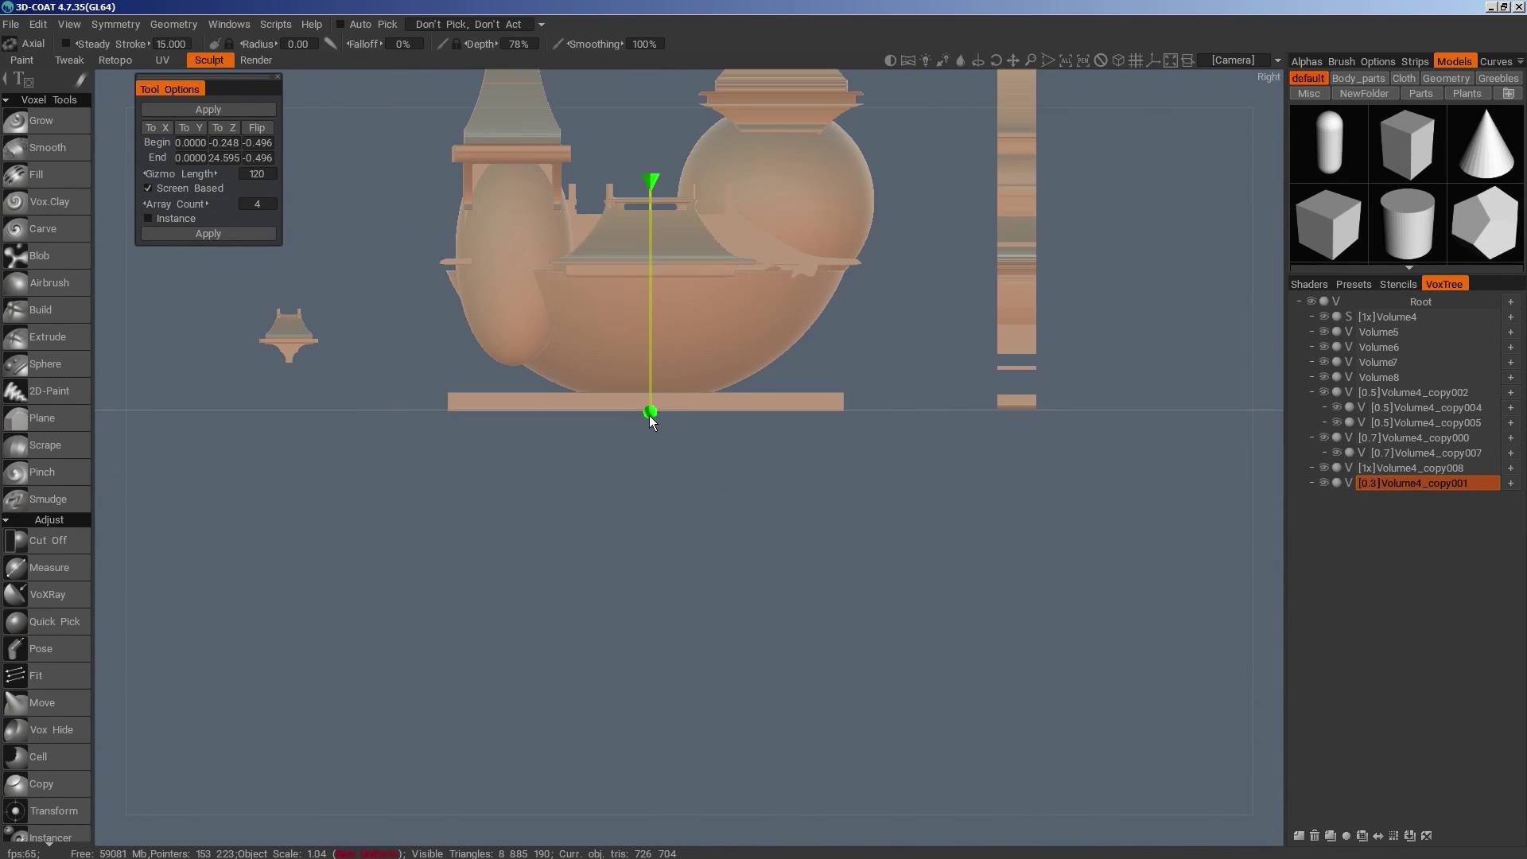
middle_drag(651, 422, 751, 437)
drag(652, 414, 594, 409)
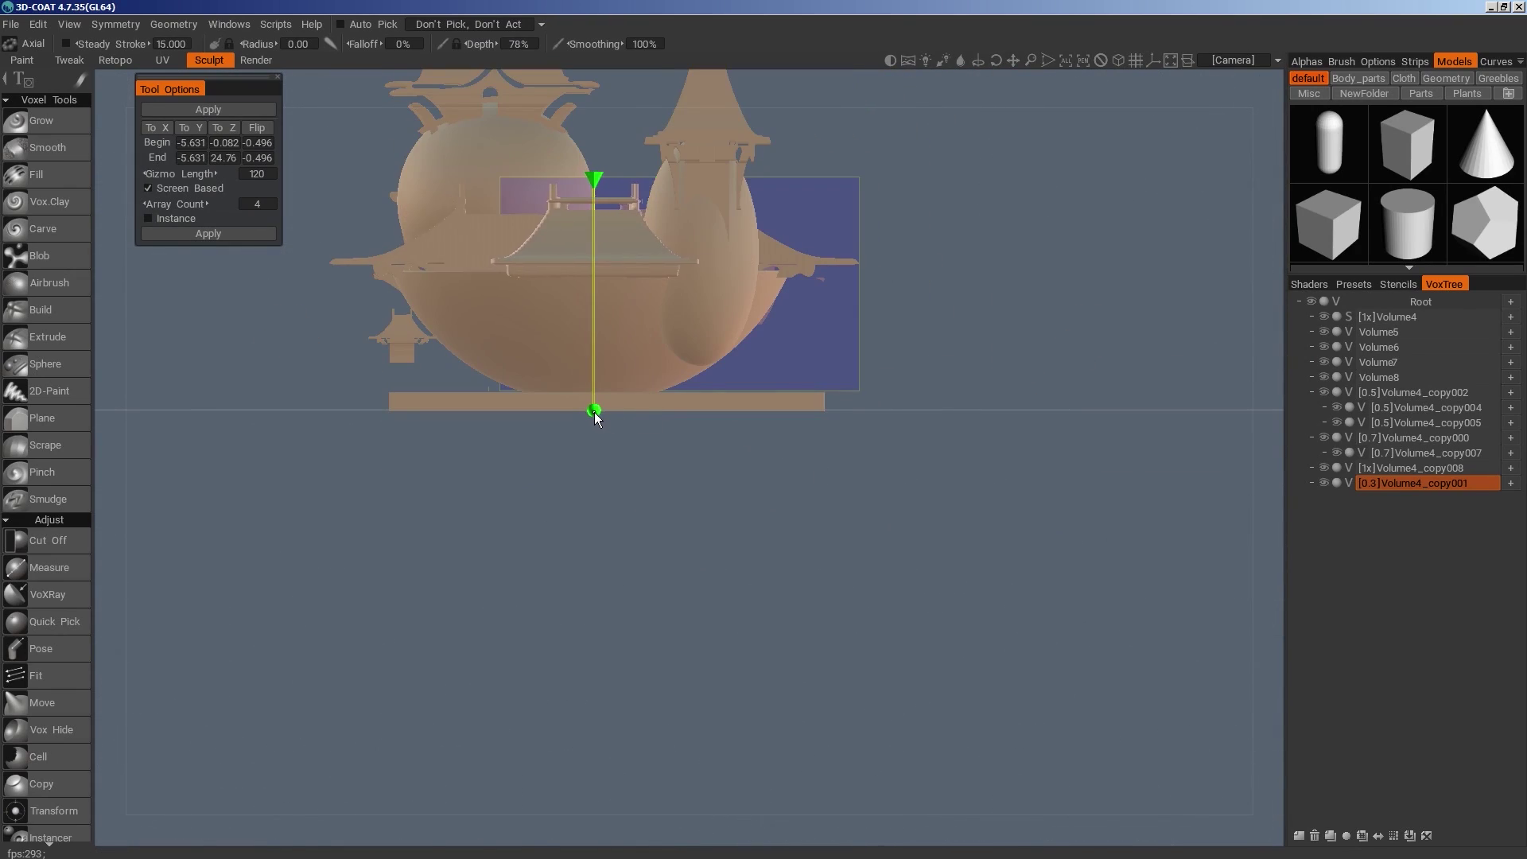
middle_drag(594, 409, 392, 354)
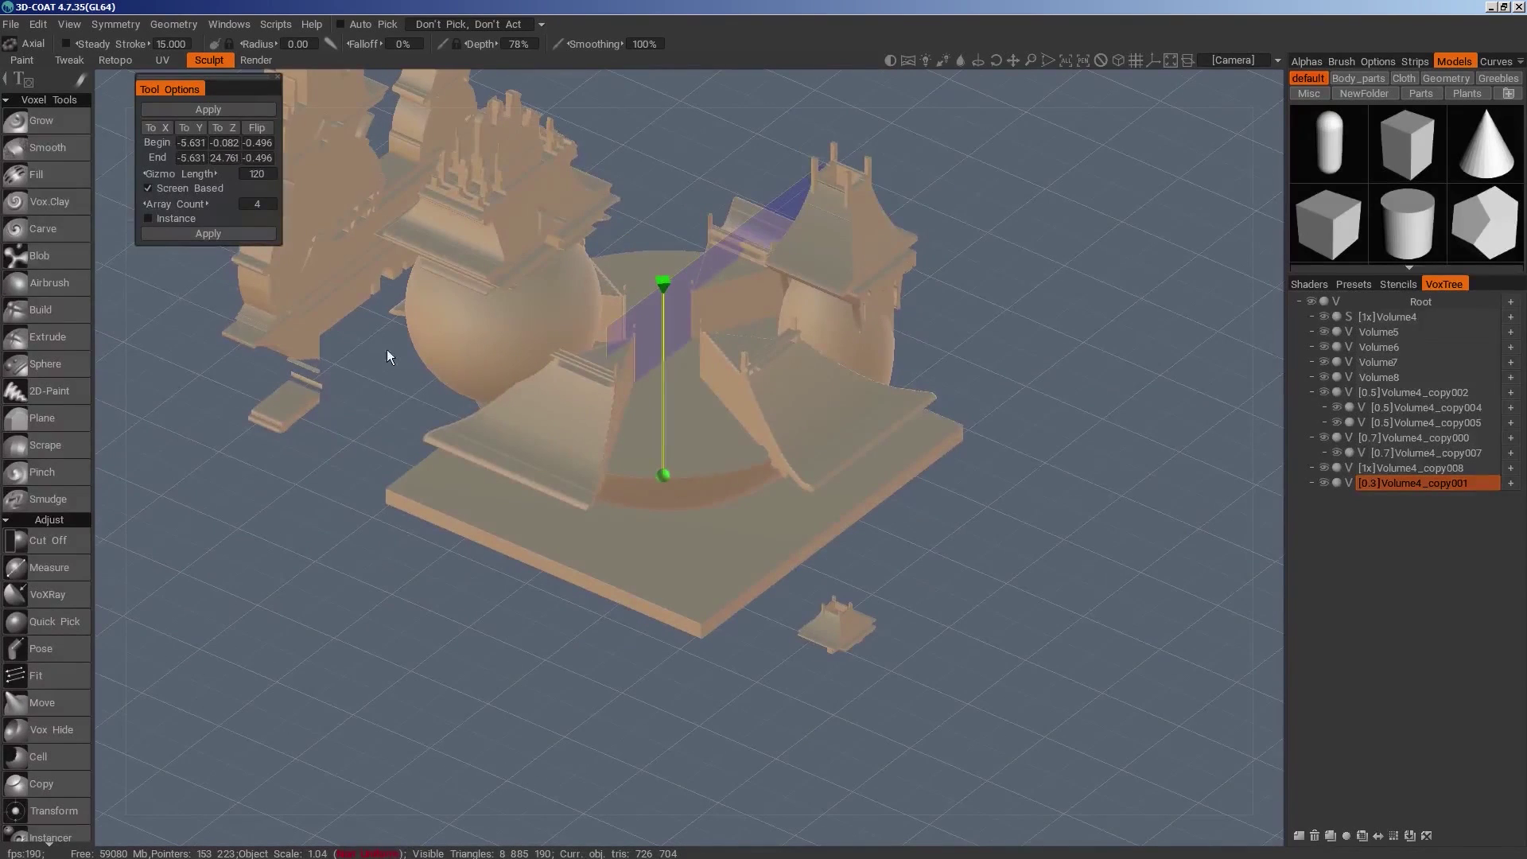
Set the axial array count to 10 and apply it to form a roof ring around the bowl
click(257, 204)
click(291, 204)
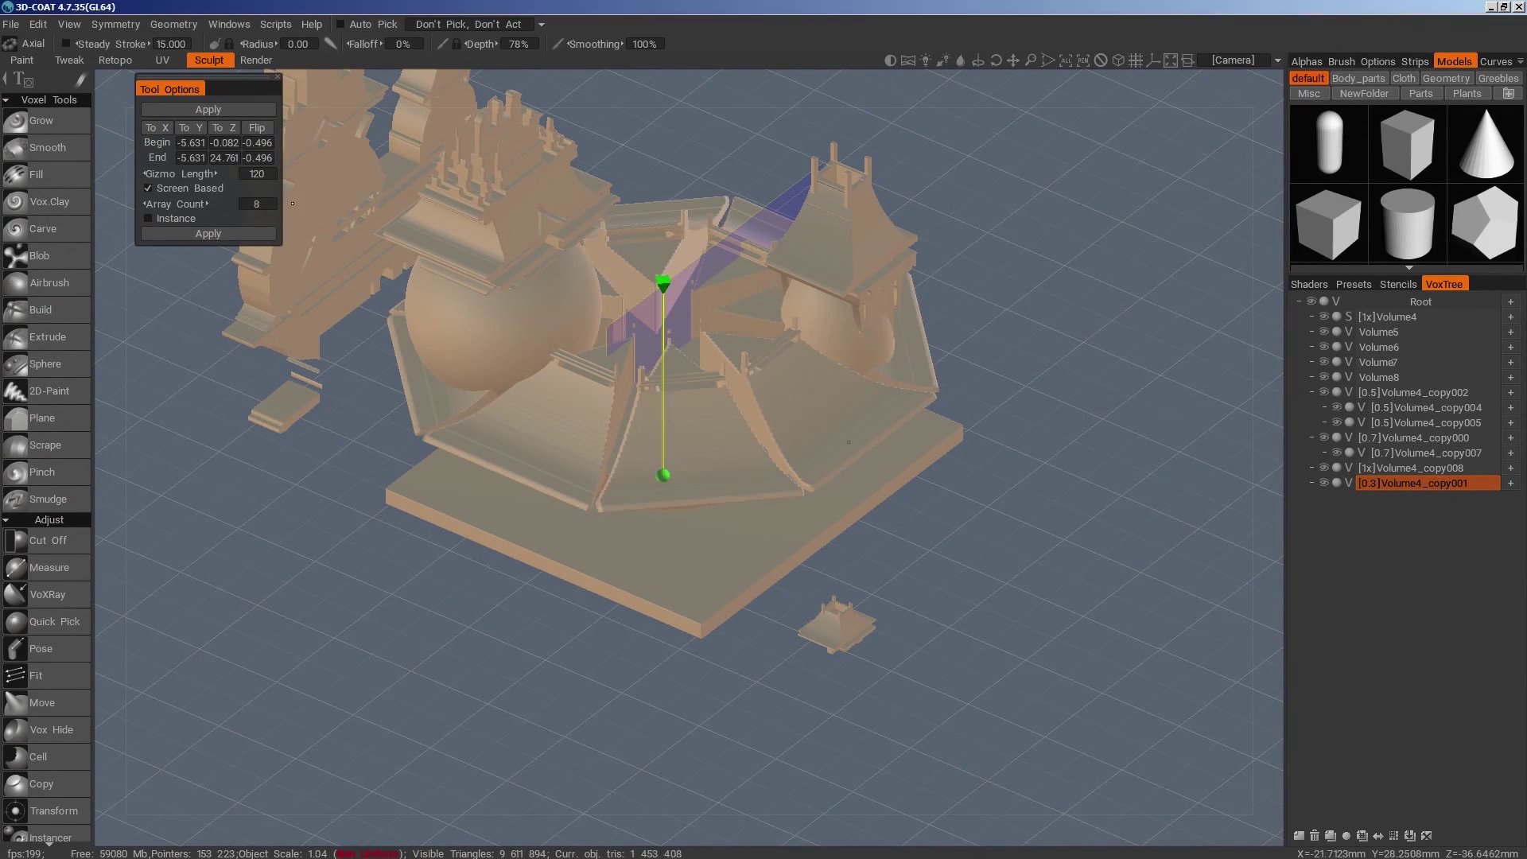
click(247, 203)
text(10)
click(293, 205)
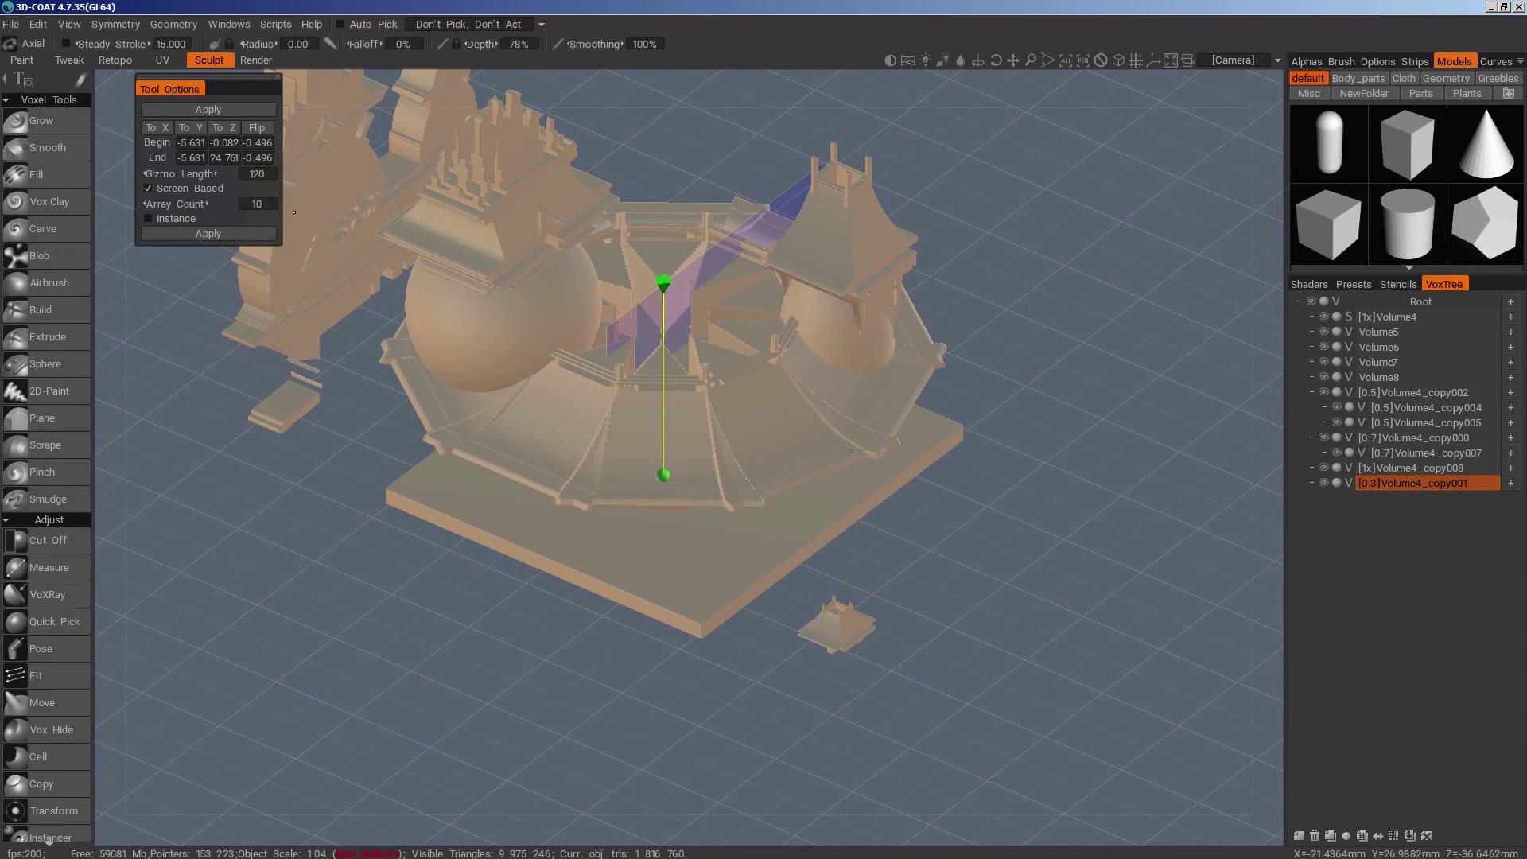
drag(954, 557, 828, 505)
key(KP_2)
right_drag(828, 506, 728, 644)
key(Return)
Cut Off the pointed inner ends of the roof ring with a centred circle in top view
drag(725, 638, 933, 695)
right_drag(932, 695, 840, 603)
key(space)
click(563, 410)
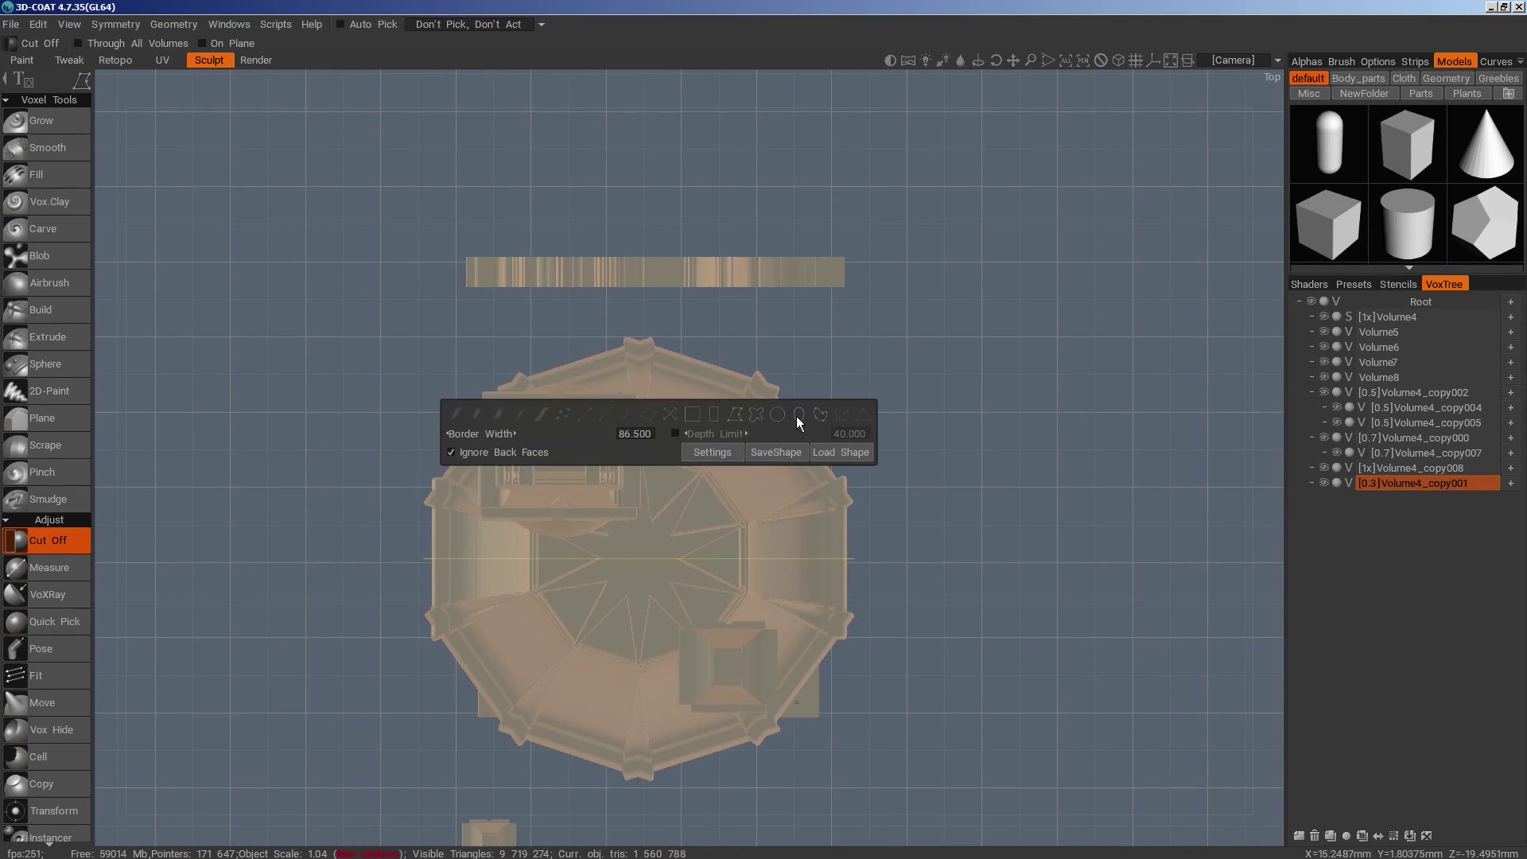
click(799, 414)
drag(637, 559, 736, 656)
scroll(786, 708, down, 2)
alt+drag(786, 708, 772, 514)
Pick the bowl Volume5, duplicate it, and transform the copy to about X -6.02, Y 17.98, Z 0 inside the roof ring
key(h)
key(space)
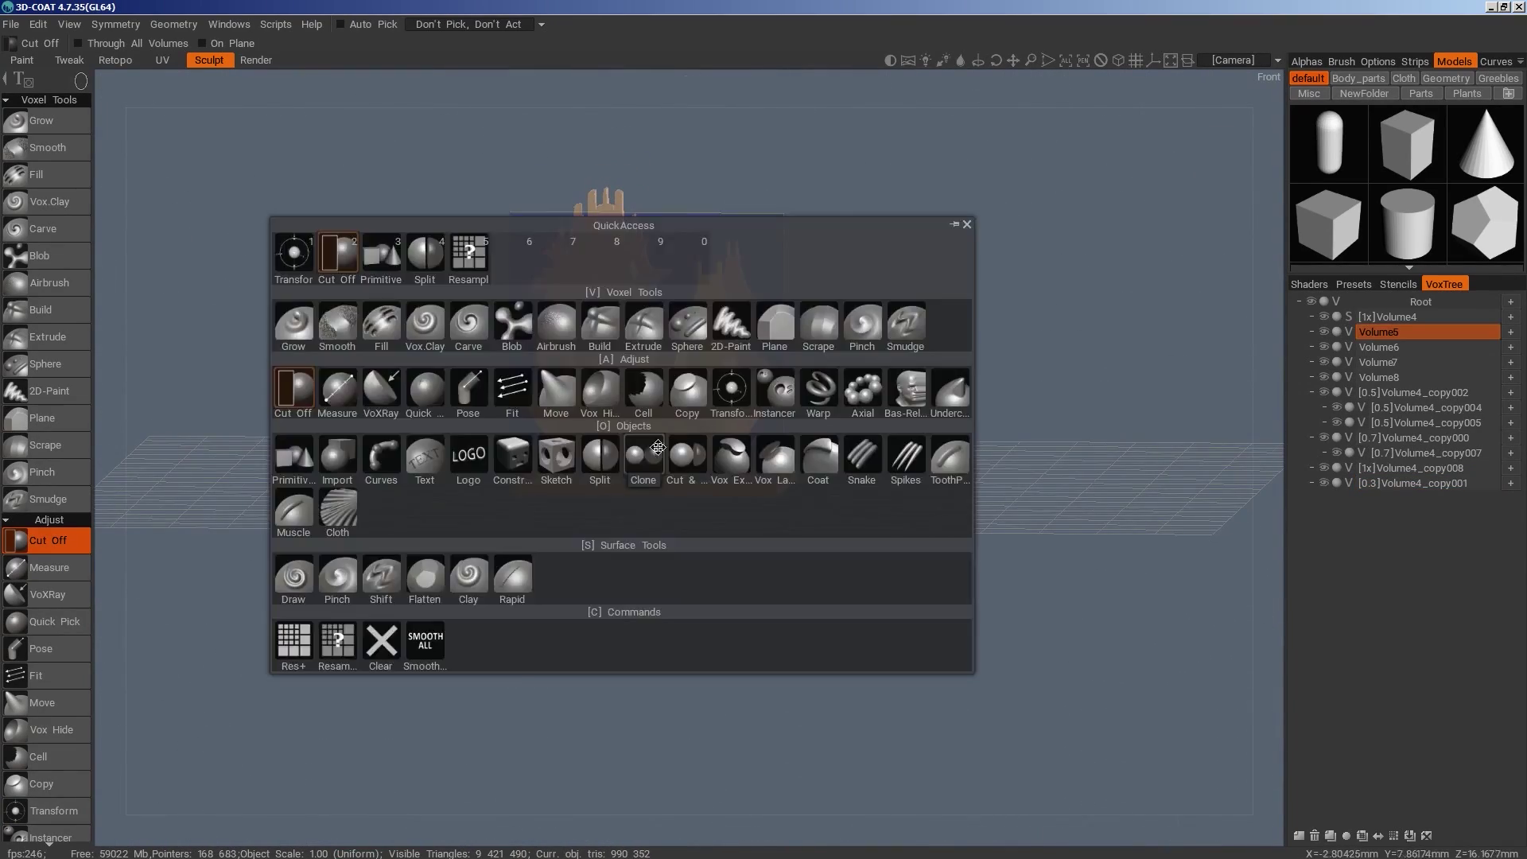
click(1330, 836)
drag(646, 292, 646, 245)
drag(787, 274, 816, 350)
drag(670, 370, 649, 382)
drag(923, 585, 809, 600)
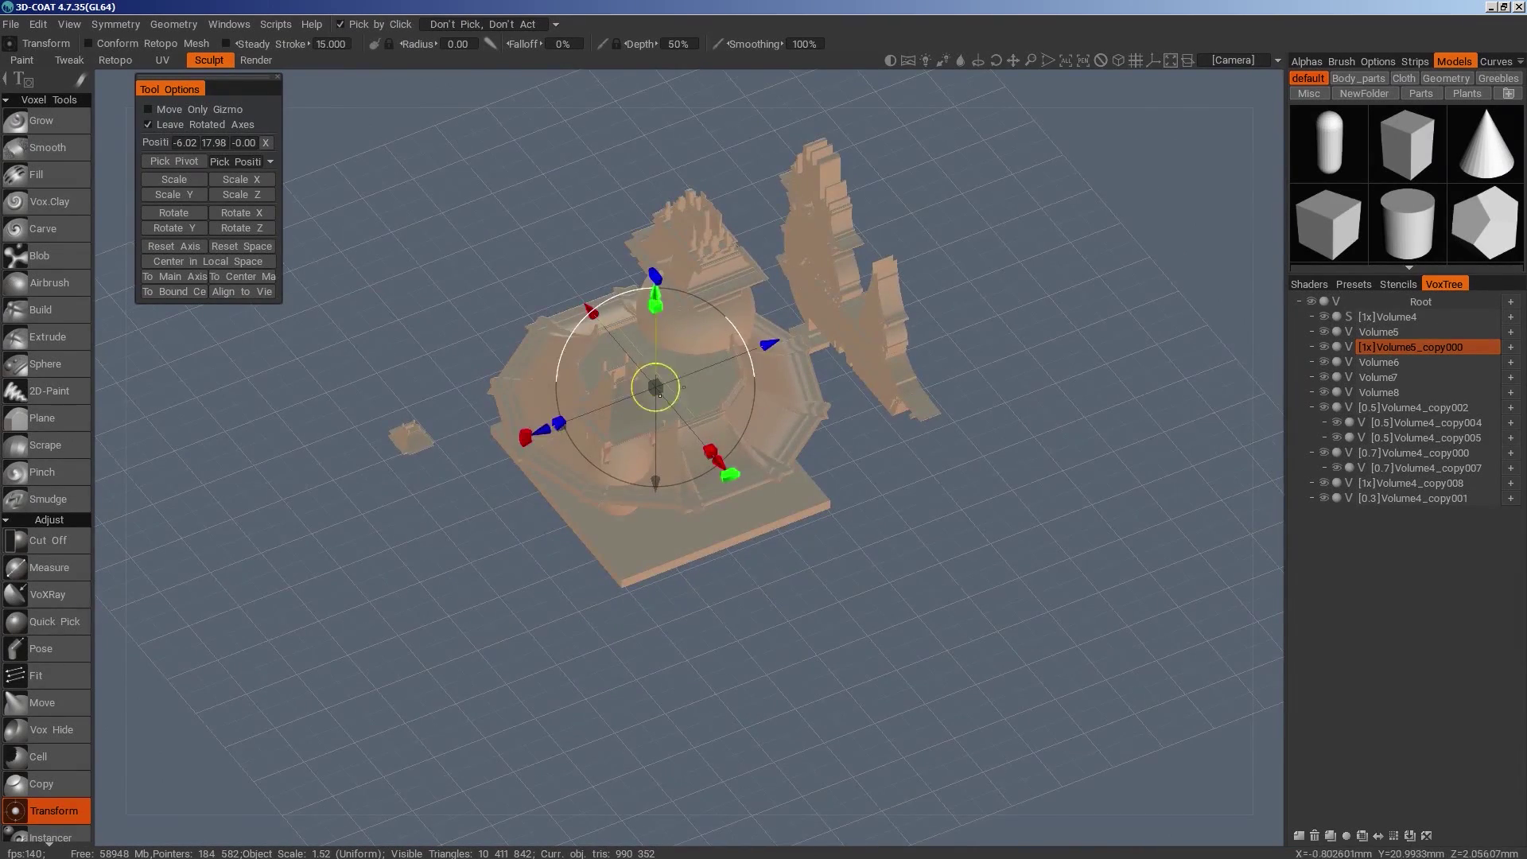
drag(899, 625, 1021, 548)
Duplicate the bowl copy again and lower and reshape the new copy at about Y 1.03 in the base slab
click(1331, 836)
drag(635, 255, 633, 352)
drag(642, 479, 668, 488)
drag(646, 370, 646, 425)
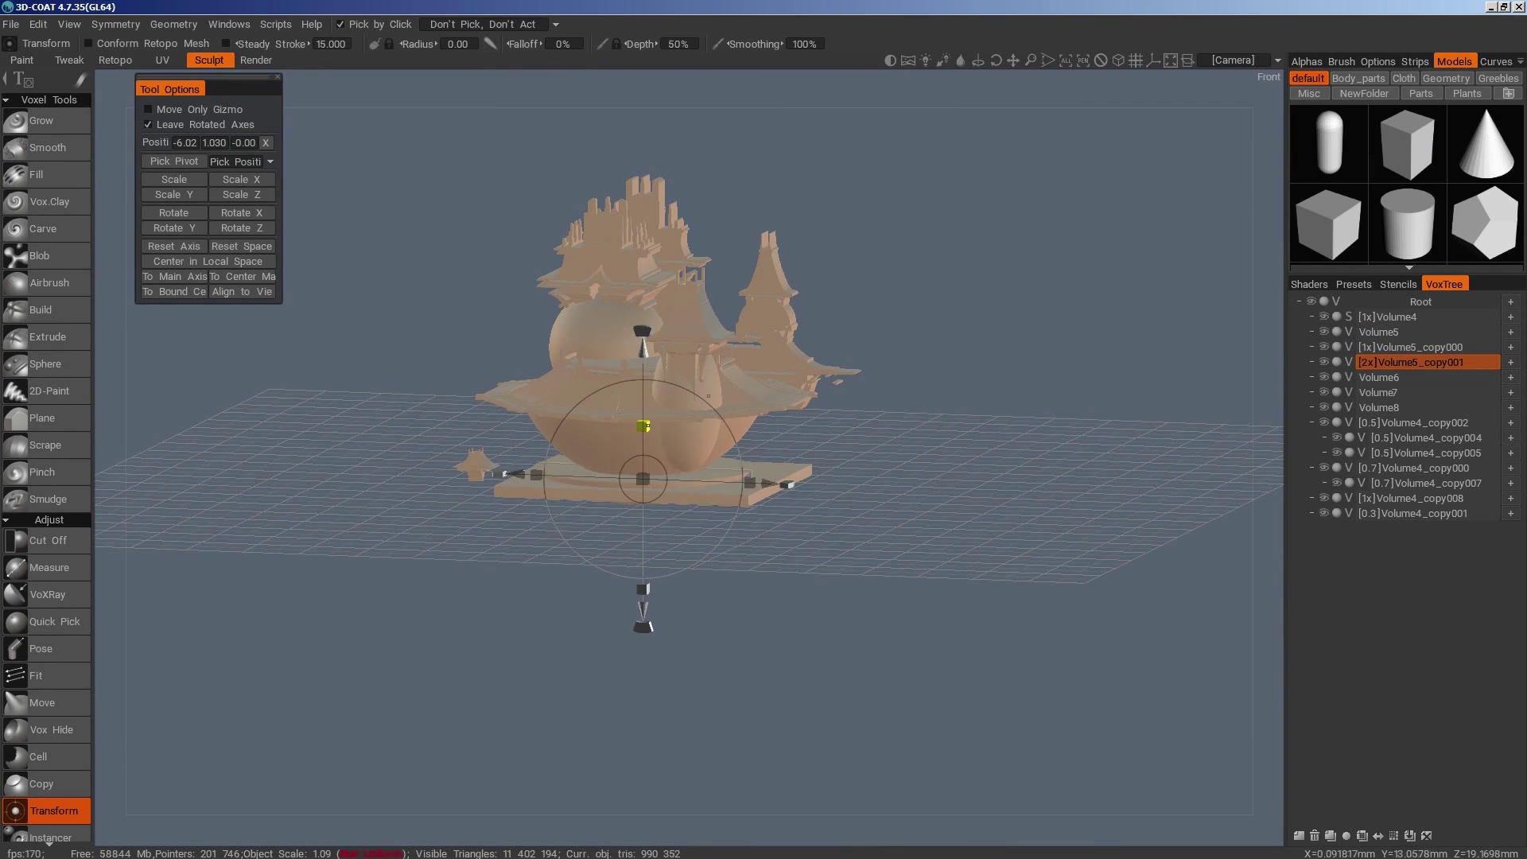
Cut off the part of Volume5_copy001 below the base slab with a rectangle of about 58 by 24 mm in front view
key(KP_2)
middle_drag(896, 559, 881, 509)
scroll(881, 507, up, 3)
key(space)
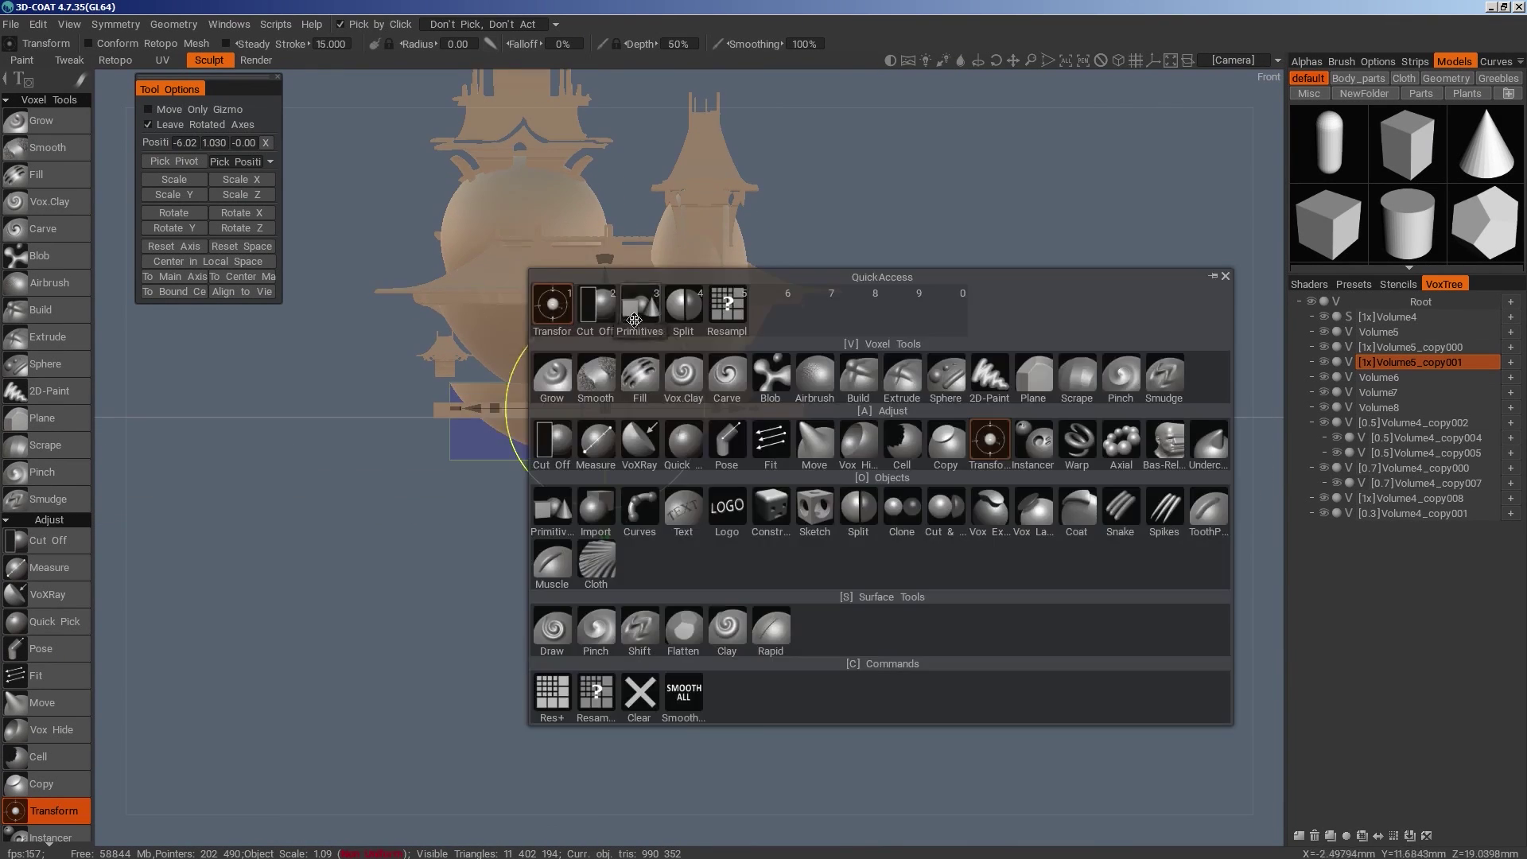
click(727, 306)
key(e)
click(809, 261)
drag(911, 264, 322, 396)
drag(839, 615, 566, 545)
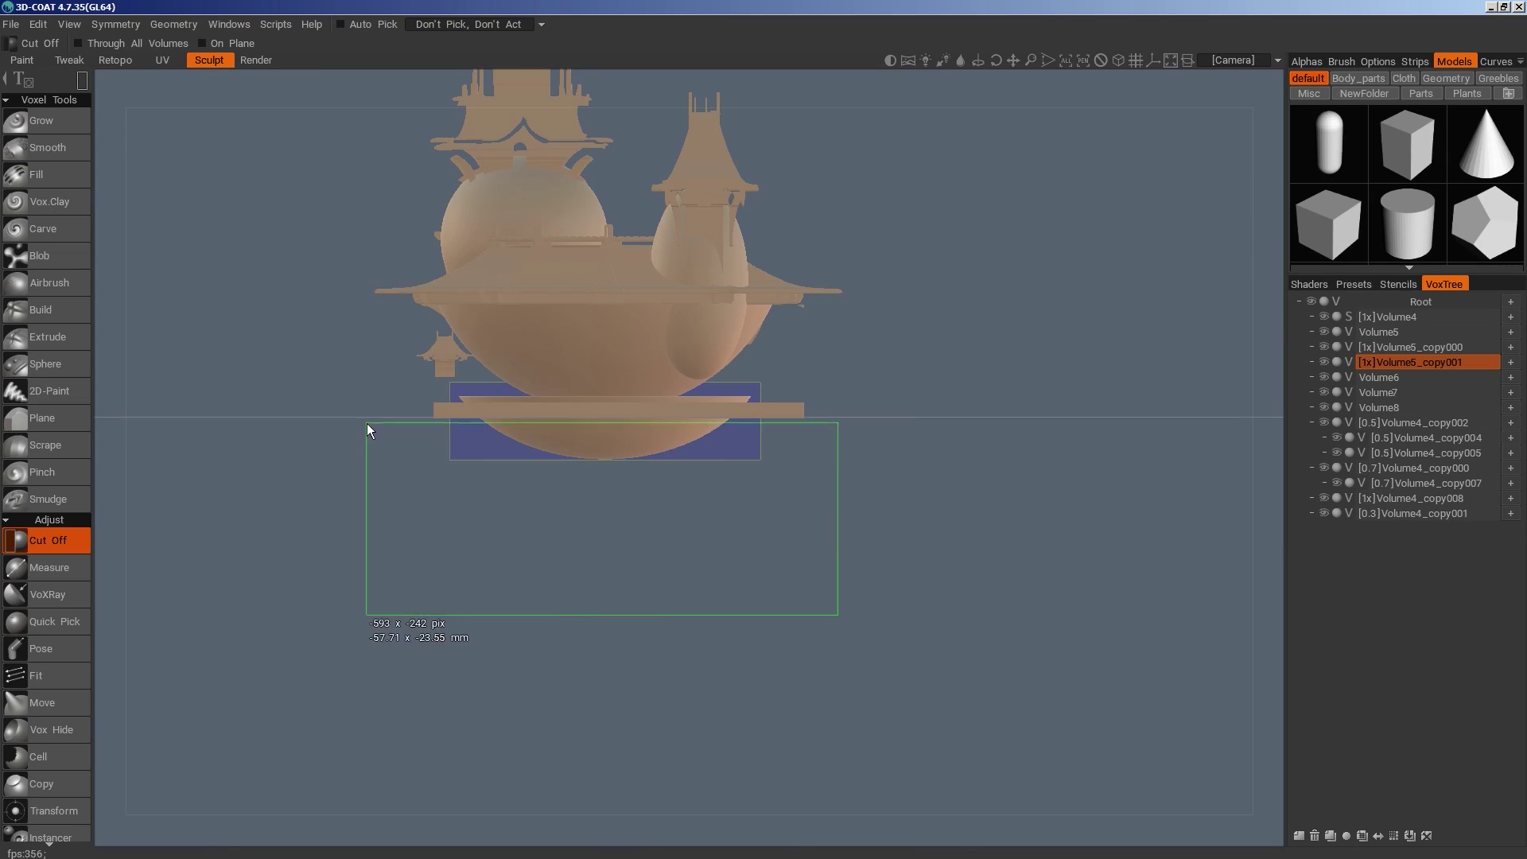
drag(366, 430, 367, 430)
Delete the reference silhouette Volume4 and hide the small roof piece Volume4_copy008
alt+drag(838, 570, 596, 585)
click(1388, 316)
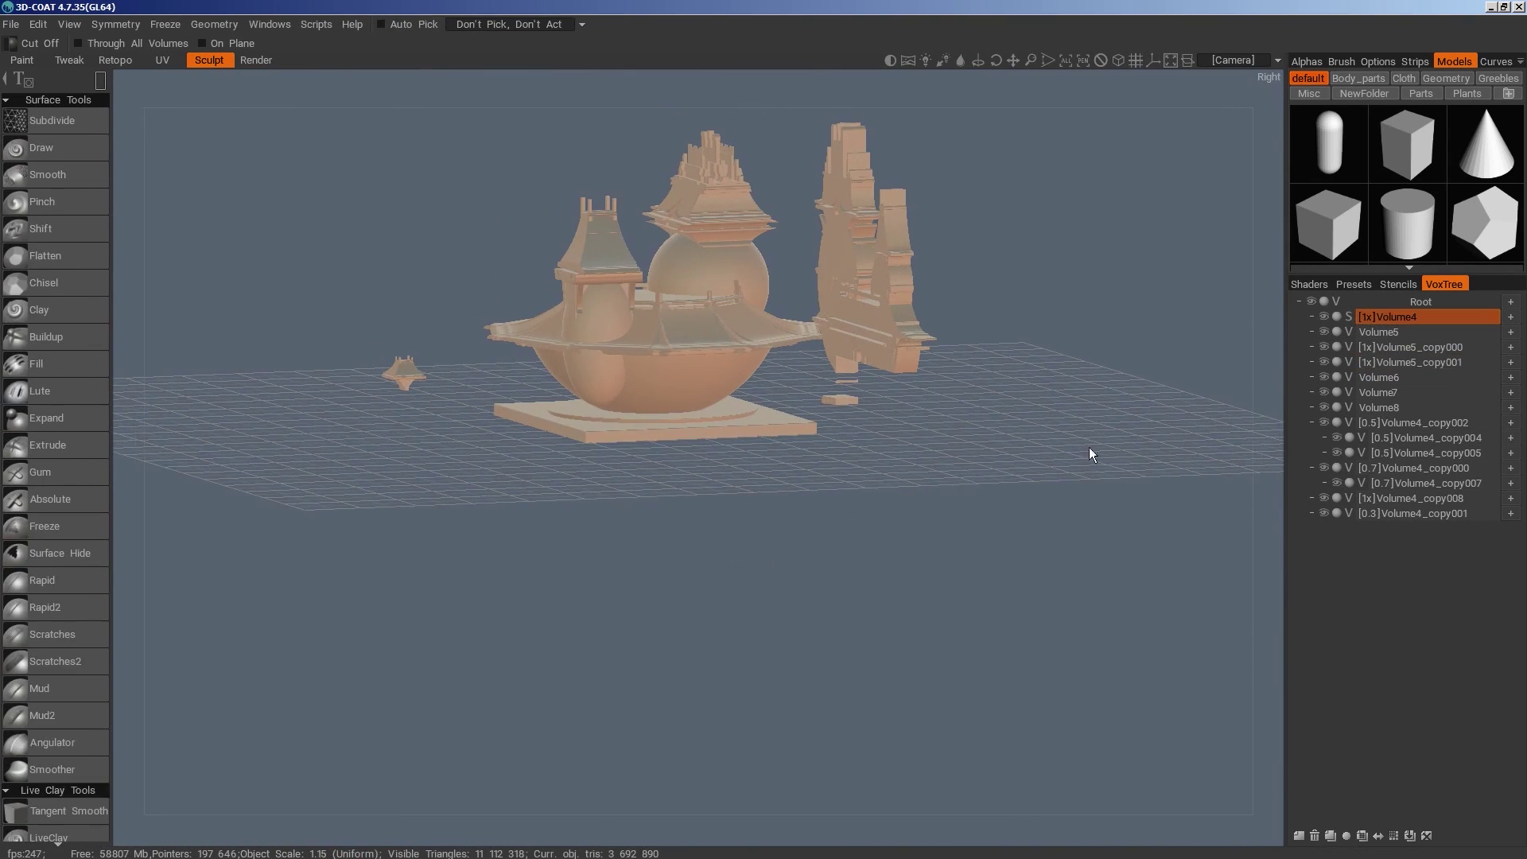
click(1314, 835)
alt+drag(954, 755, 718, 530)
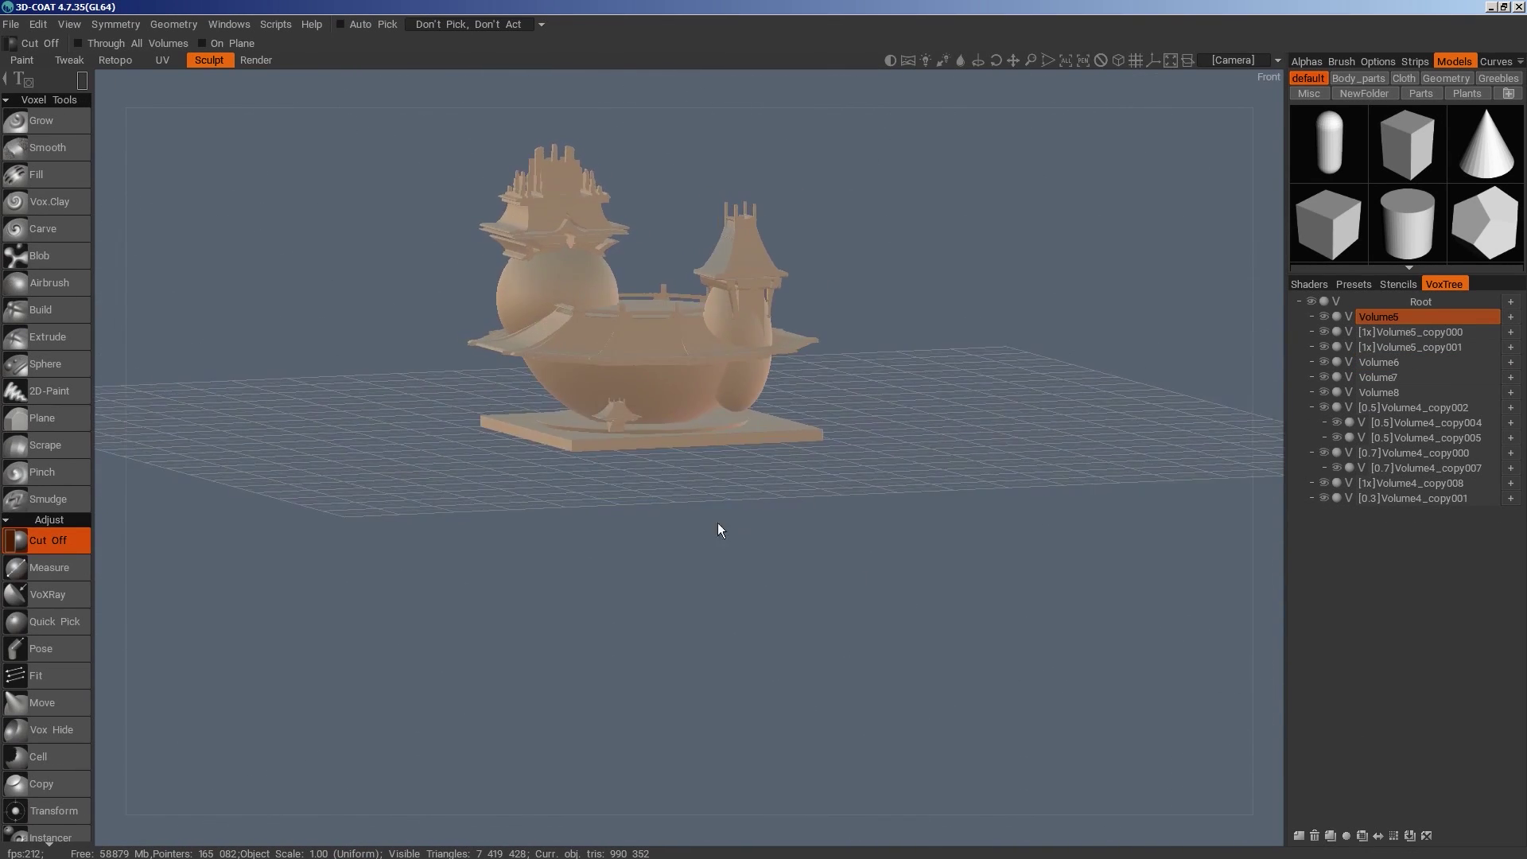
key(h)
click(1324, 483)
Switch the view to perspective, pick the base slab Volume8, and scale it down with Transform
alt+drag(915, 572, 886, 560)
key(KP_5)
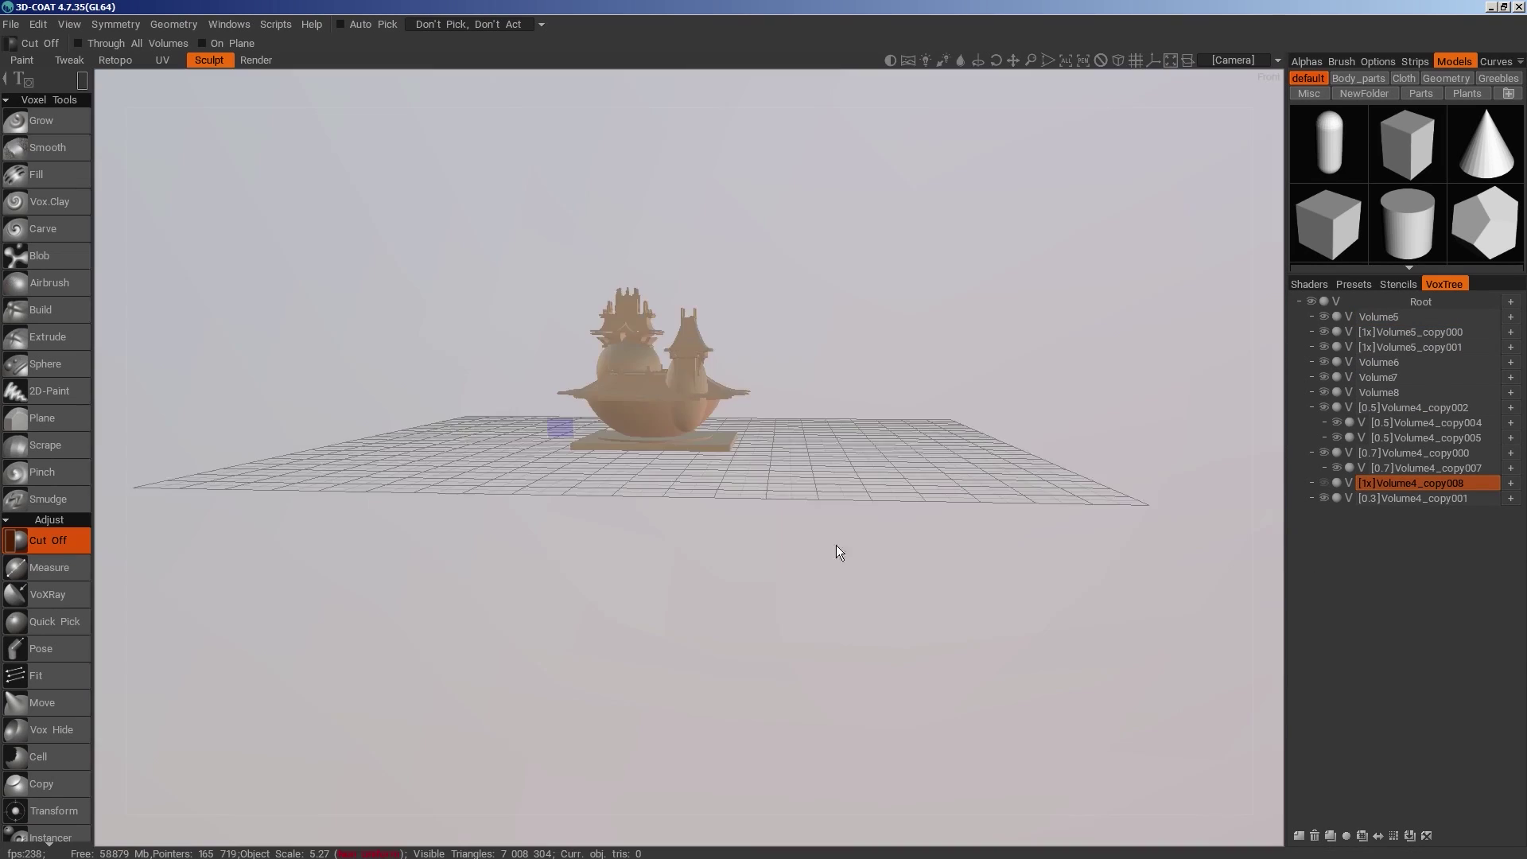
alt+right_drag(837, 547, 886, 607)
alt+drag(783, 565, 738, 462)
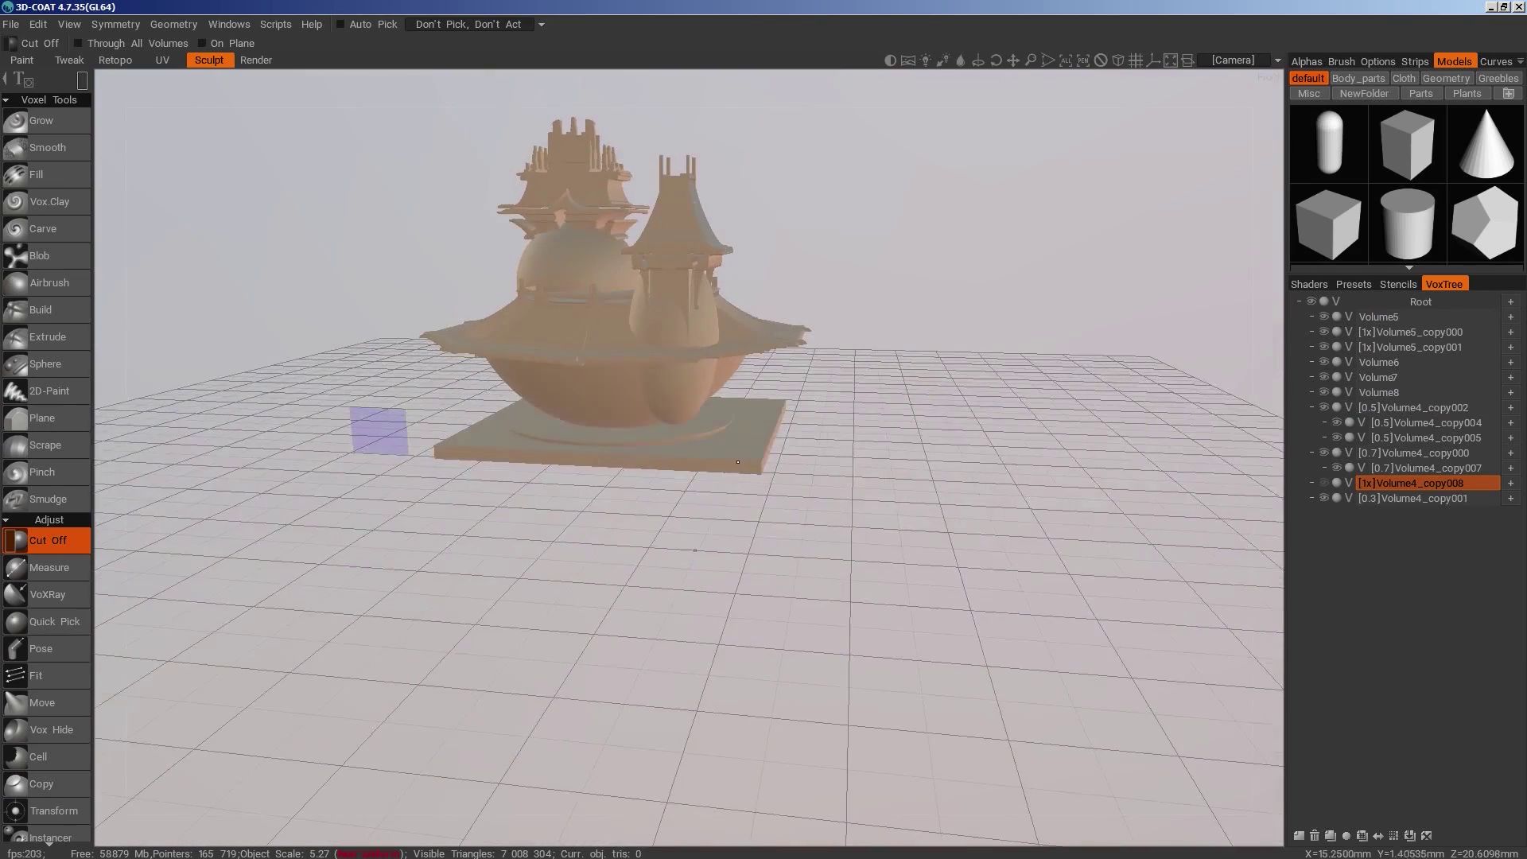
key(h)
key(space)
key(1)
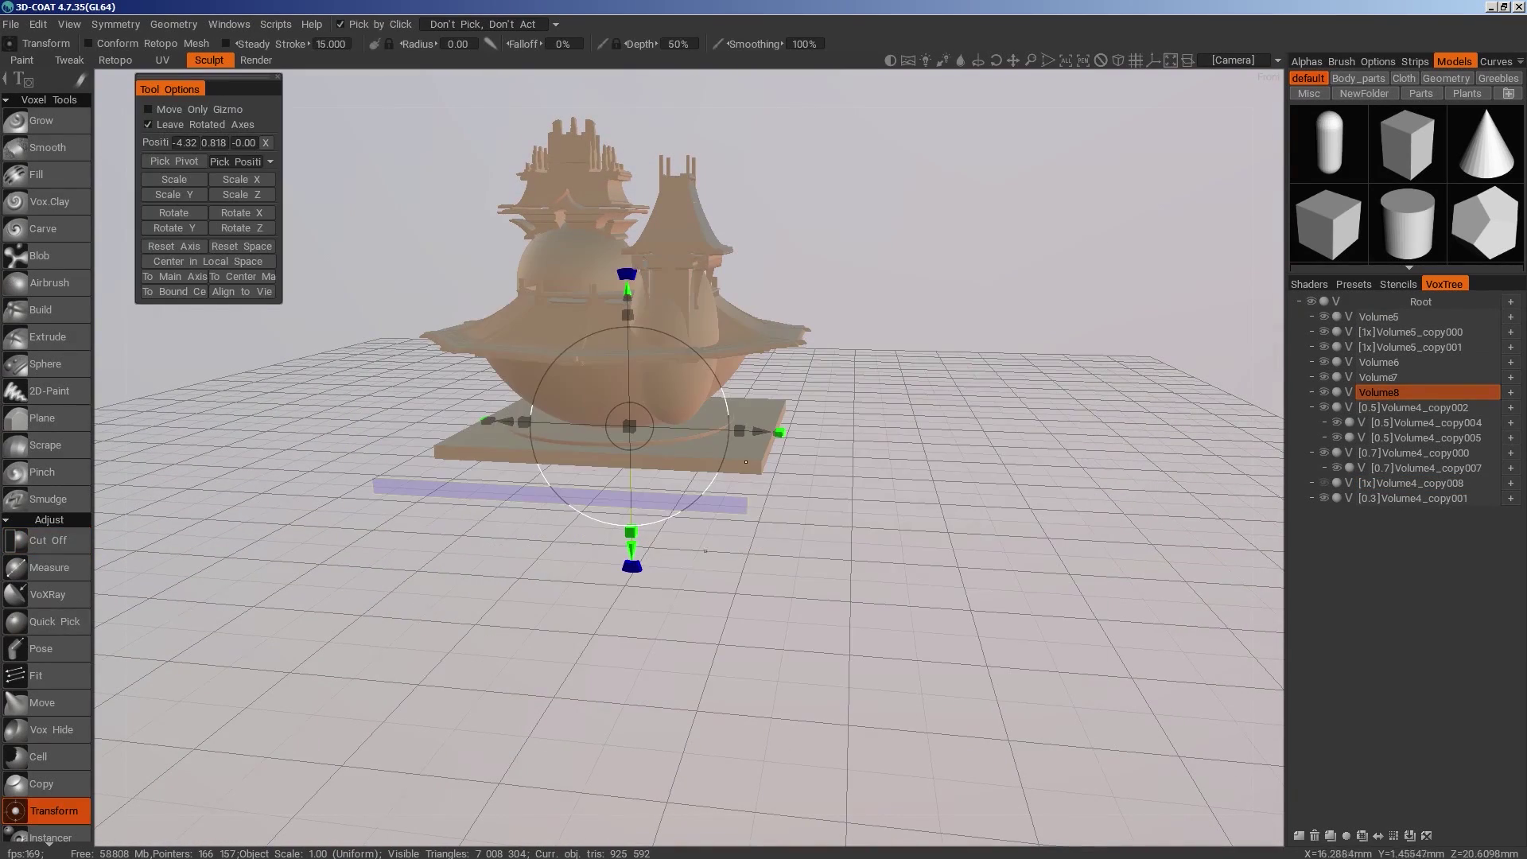
alt+drag(999, 560, 825, 529)
key(s)
click(714, 472)
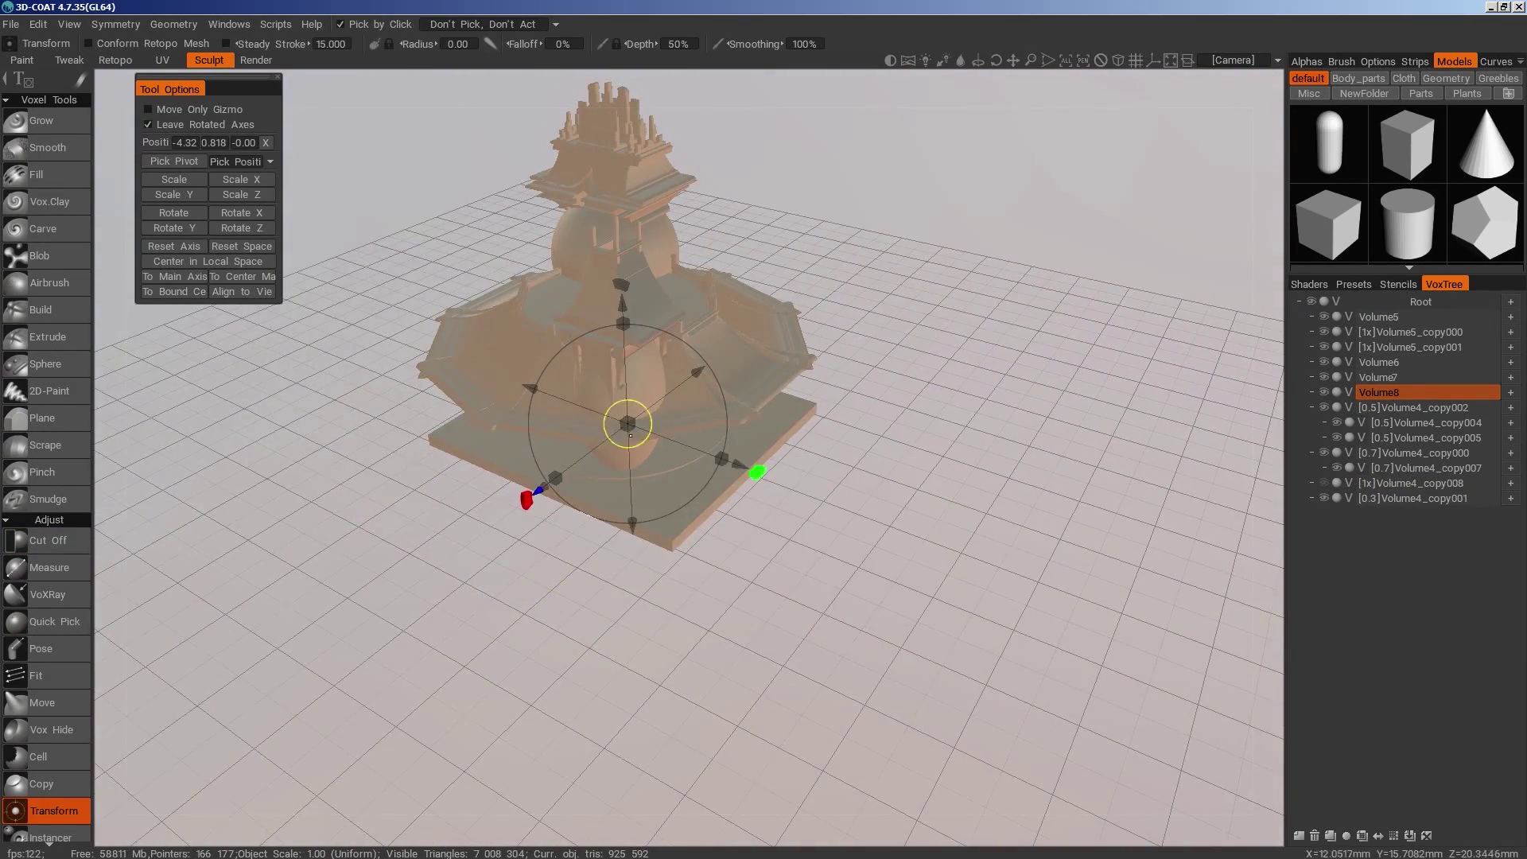
drag(628, 423, 602, 436)
alt+drag(677, 533, 683, 402)
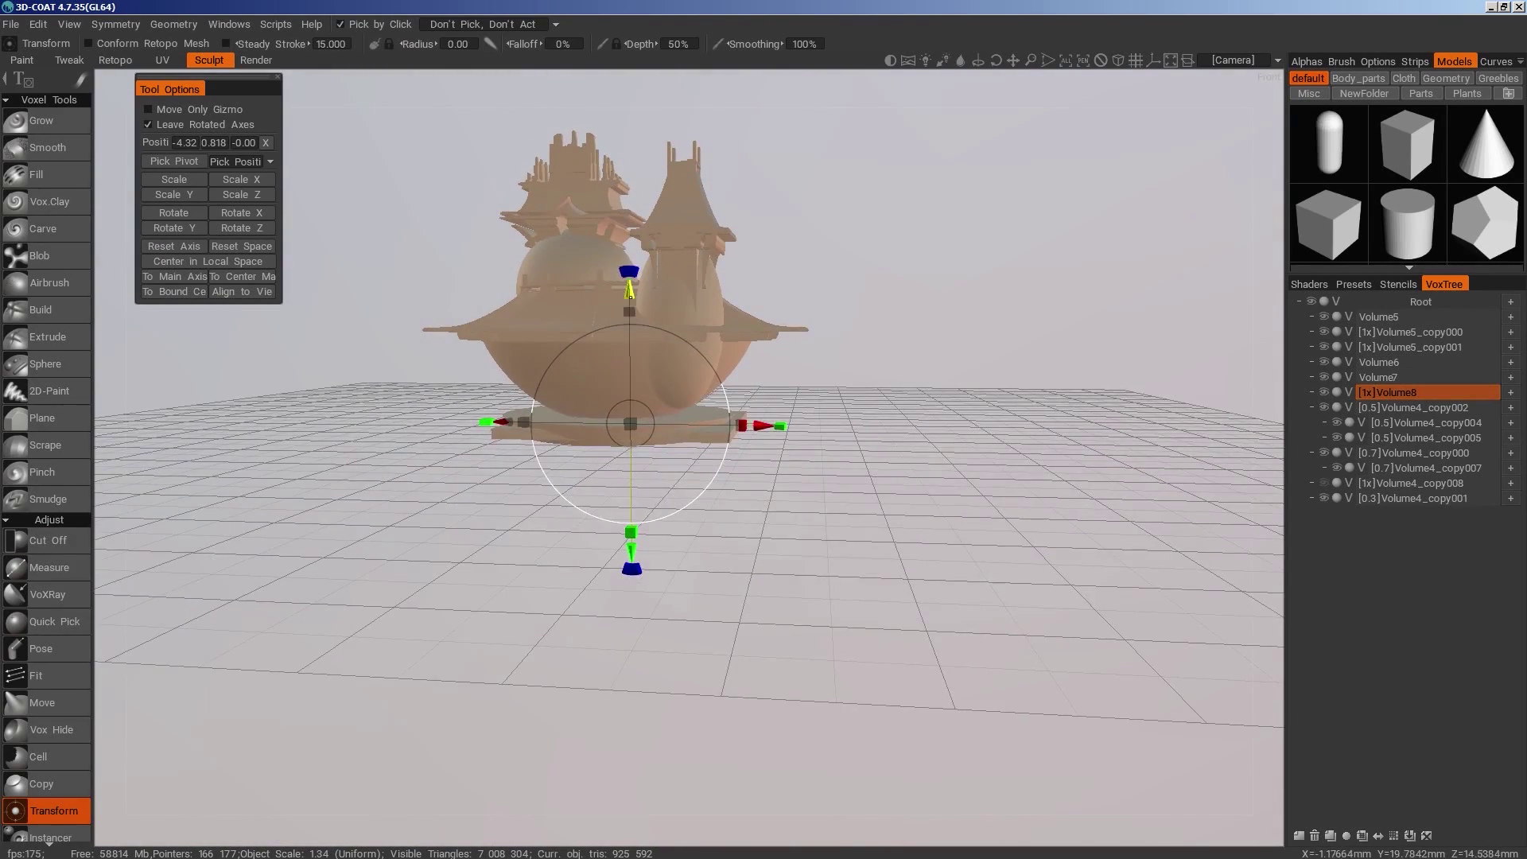
Lower the base slab Volume8 to about Y -0.62 and enlarge it under the bowl
drag(631, 297, 630, 306)
alt+drag(766, 469, 736, 436)
drag(635, 360, 635, 361)
alt+drag(764, 521, 839, 565)
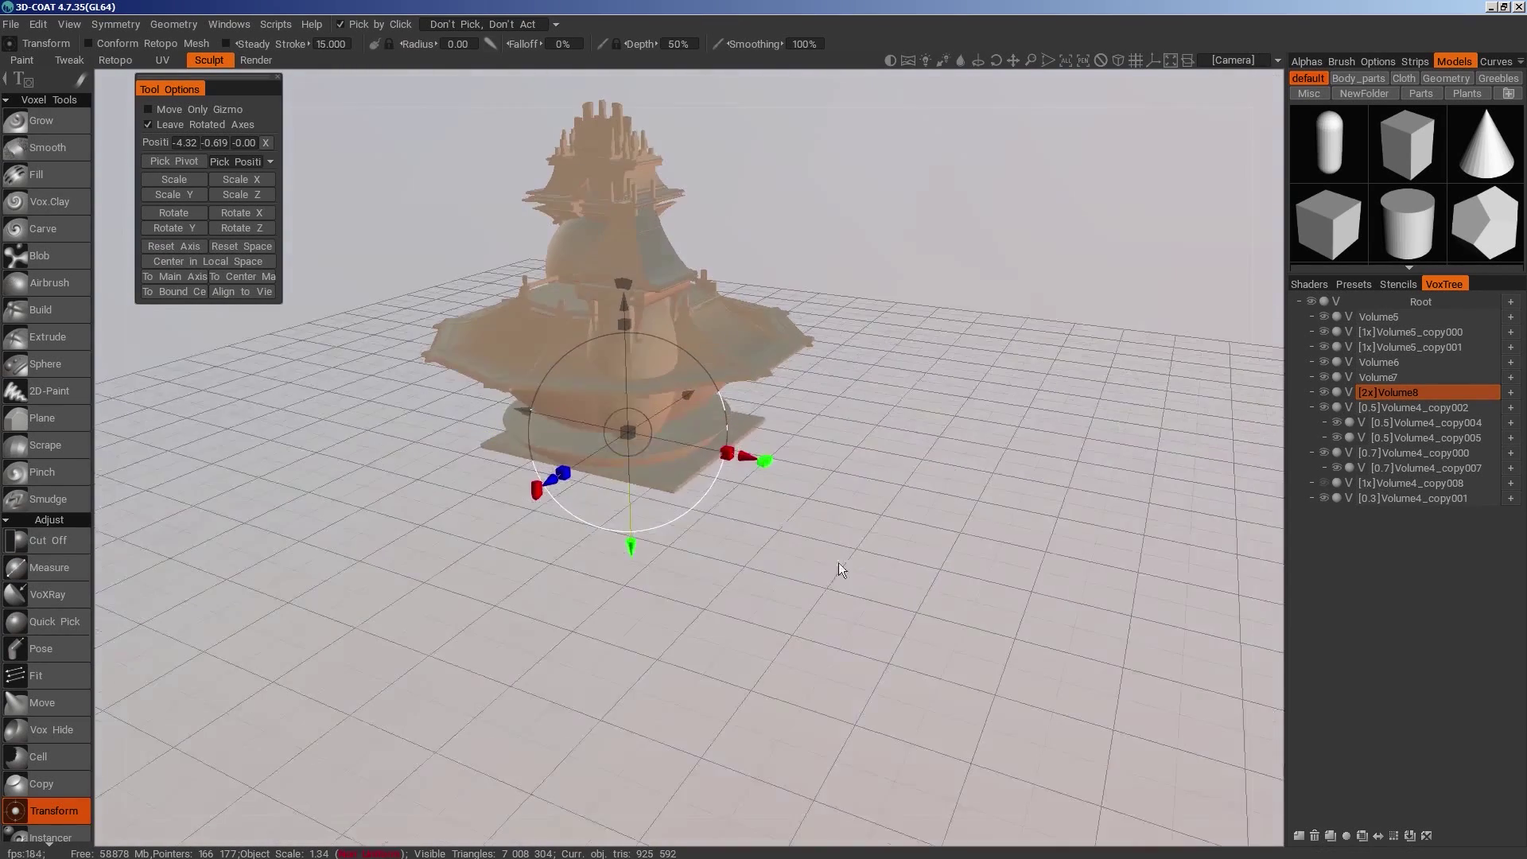
drag(630, 432, 667, 446)
alt+drag(891, 584, 971, 642)
Duplicate the flat disc Volume5_copy001, lower the copy to about Y 0.37, and widen it over the base slab
key(h)
click(1332, 836)
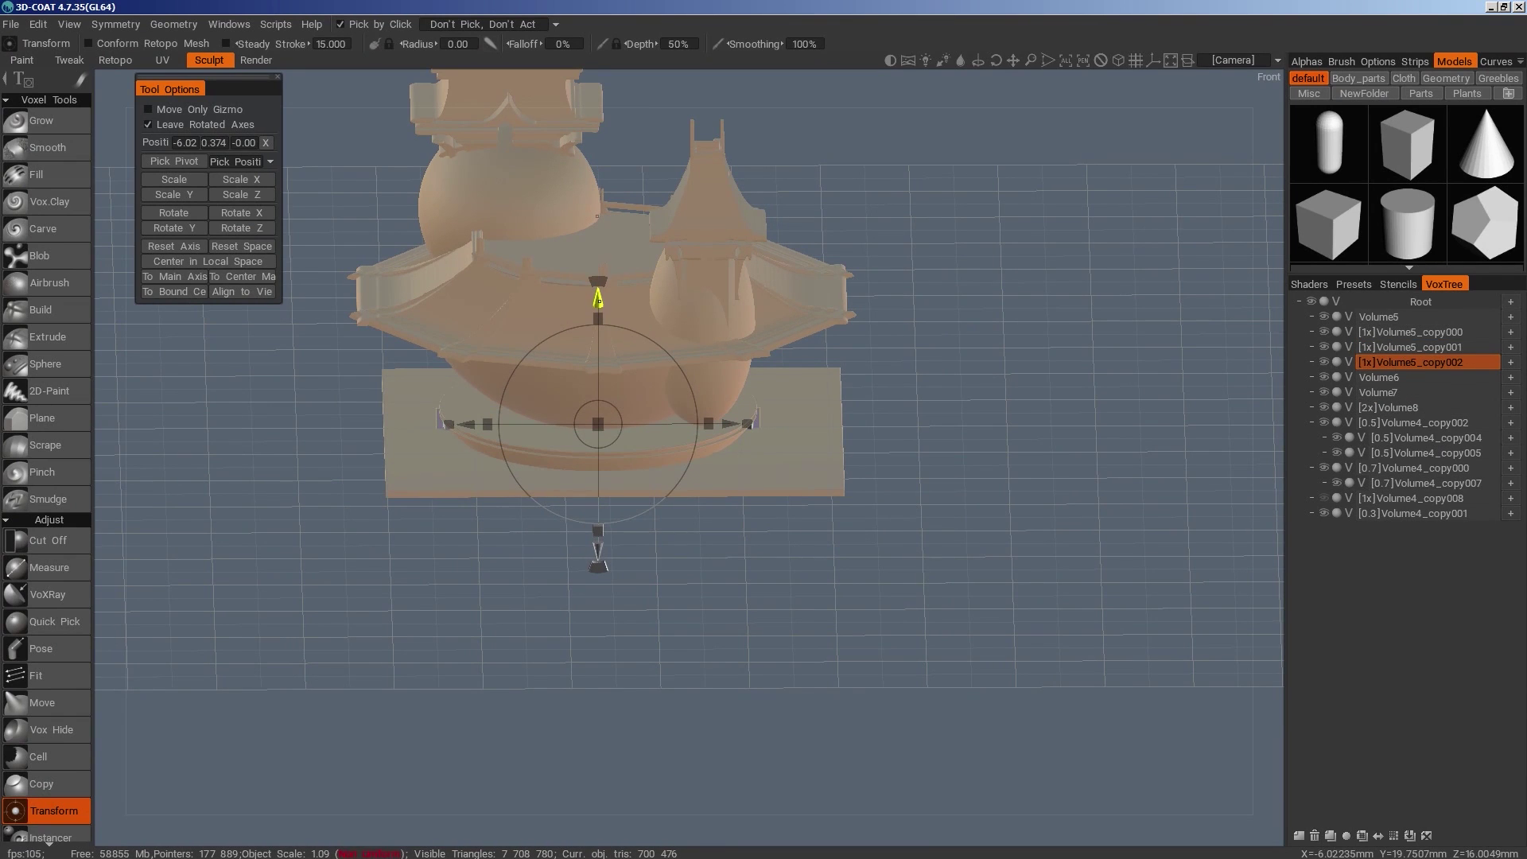
alt+drag(704, 585, 668, 425)
alt+drag(612, 305, 888, 551)
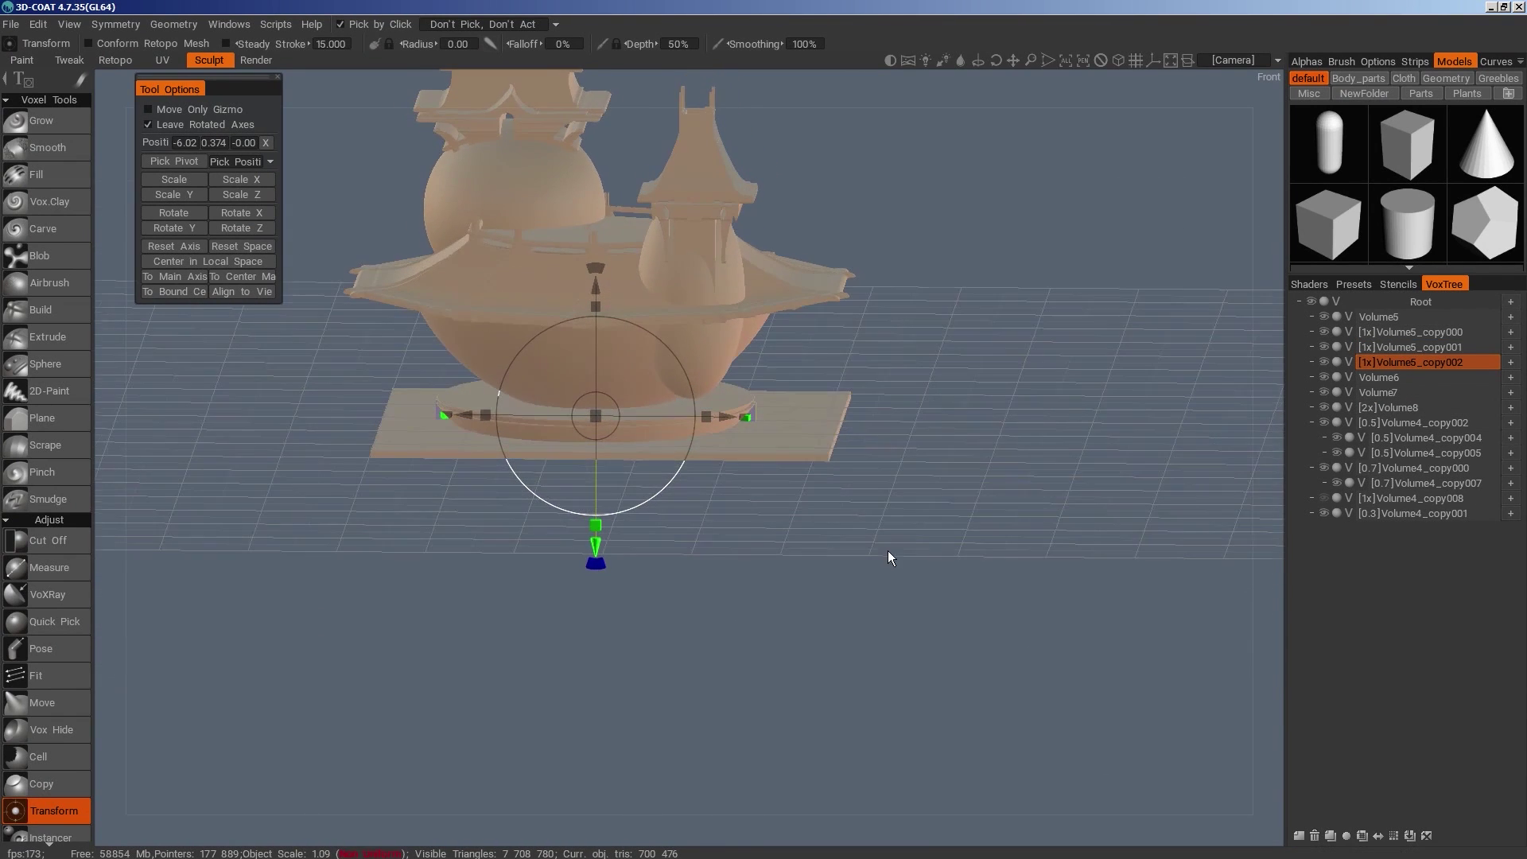
alt+drag(883, 652, 947, 676)
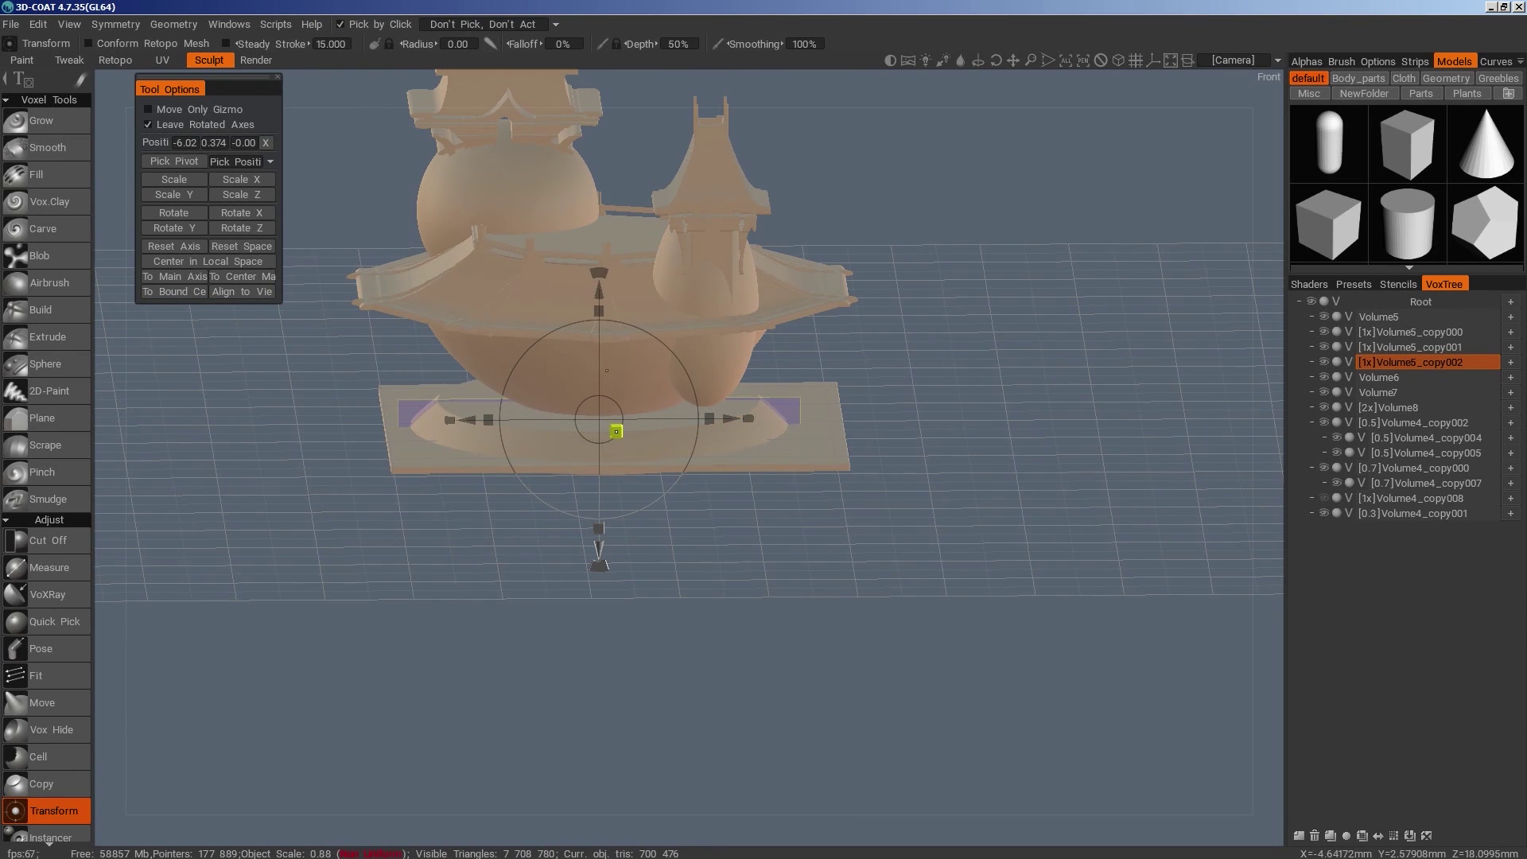
alt+drag(594, 341, 721, 465)
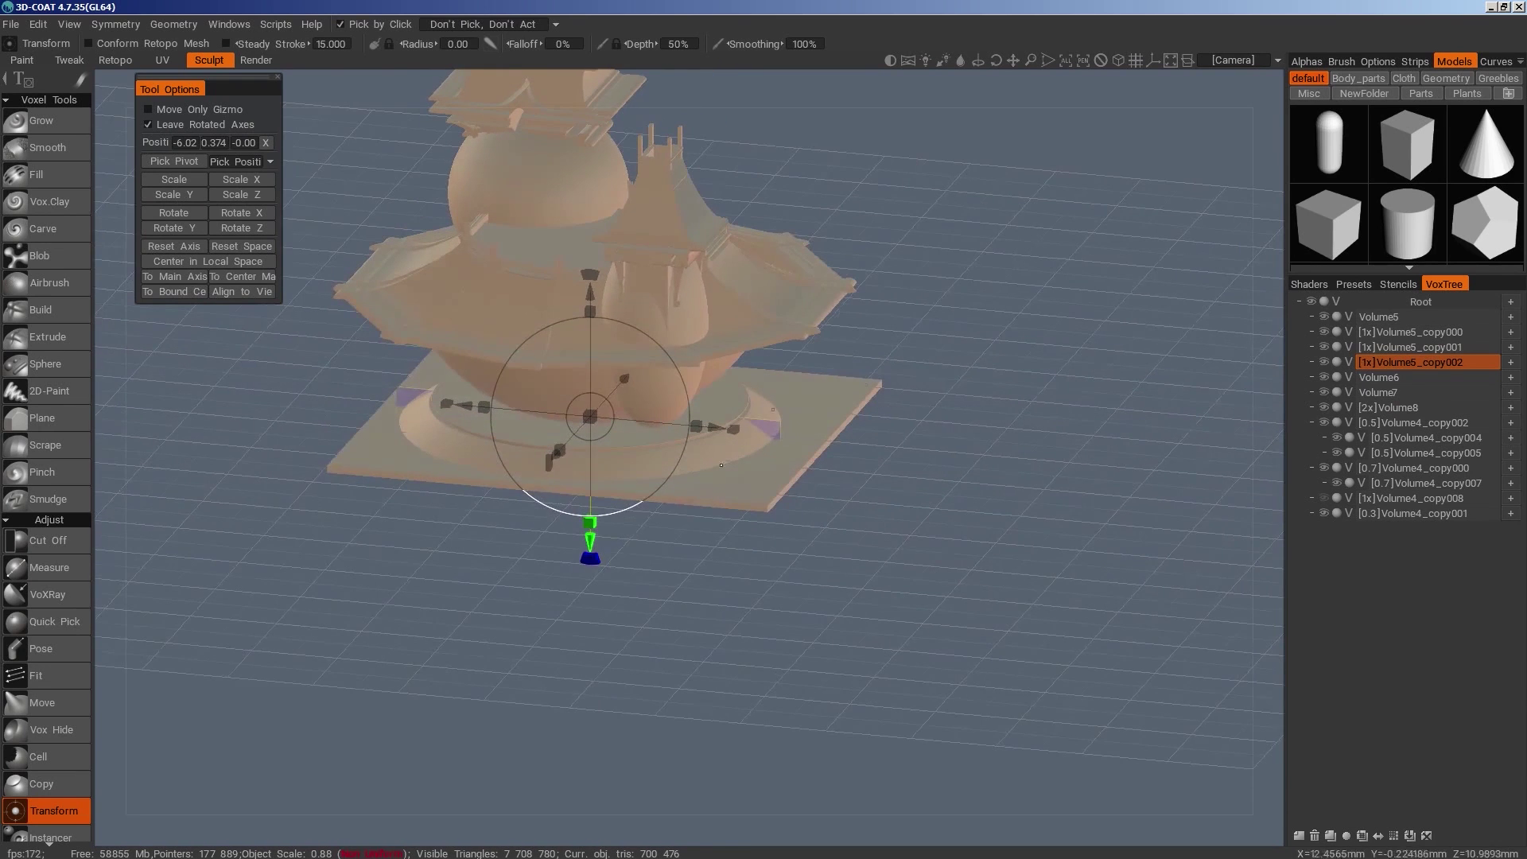
Pick the inner disc Volume5_copy001, adjust its vertical scale, and select the base slab Volume8
key(h)
alt+drag(835, 685, 875, 616)
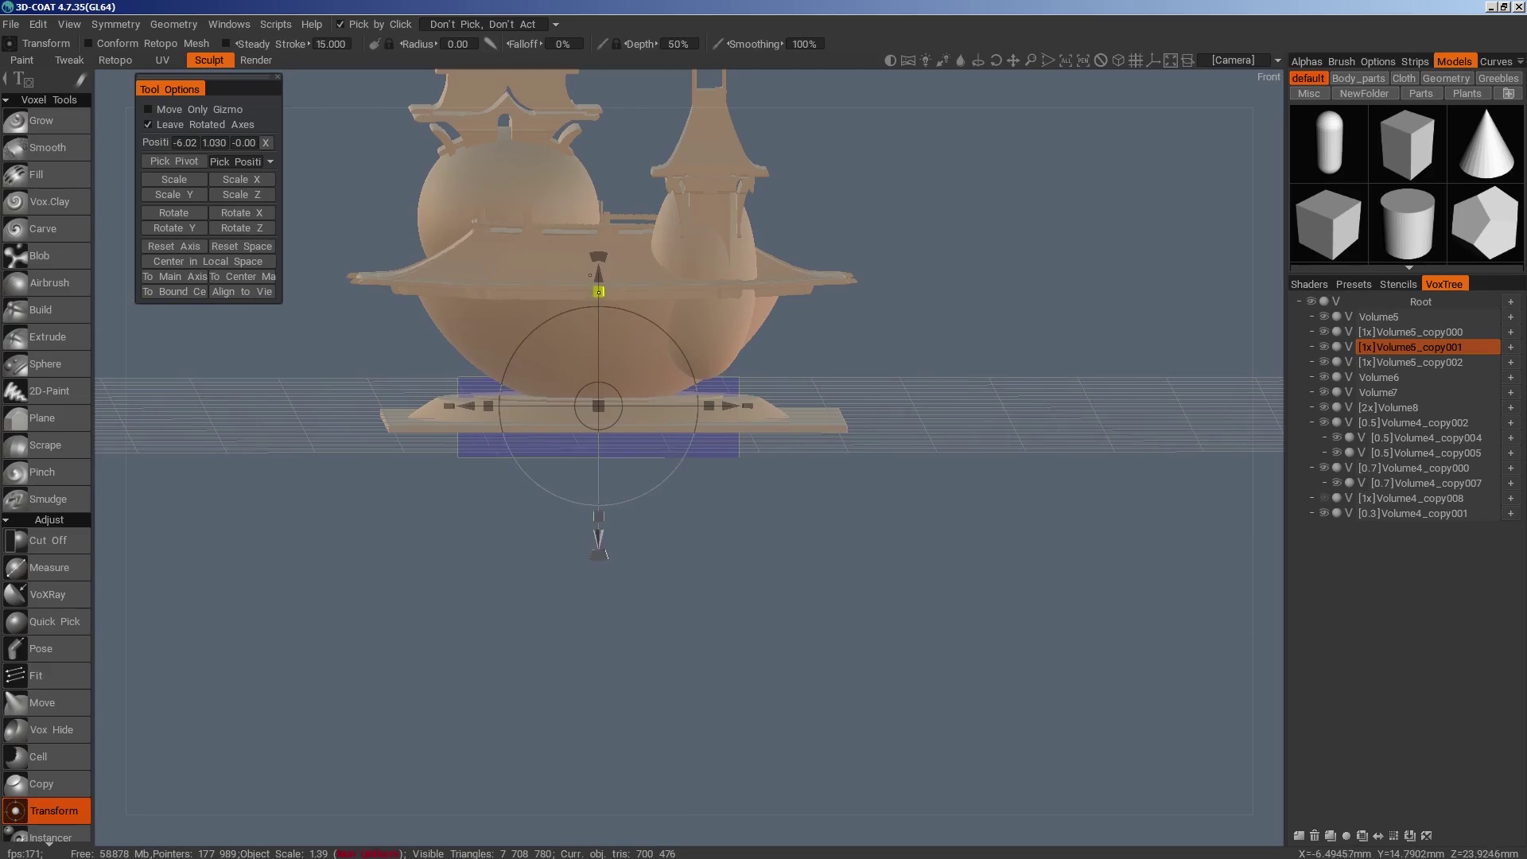
alt+drag(599, 292, 740, 509)
alt+right_drag(915, 637, 845, 624)
alt+drag(845, 623, 765, 617)
alt+right_drag(766, 617, 804, 643)
alt+drag(804, 642, 772, 479)
key(h)
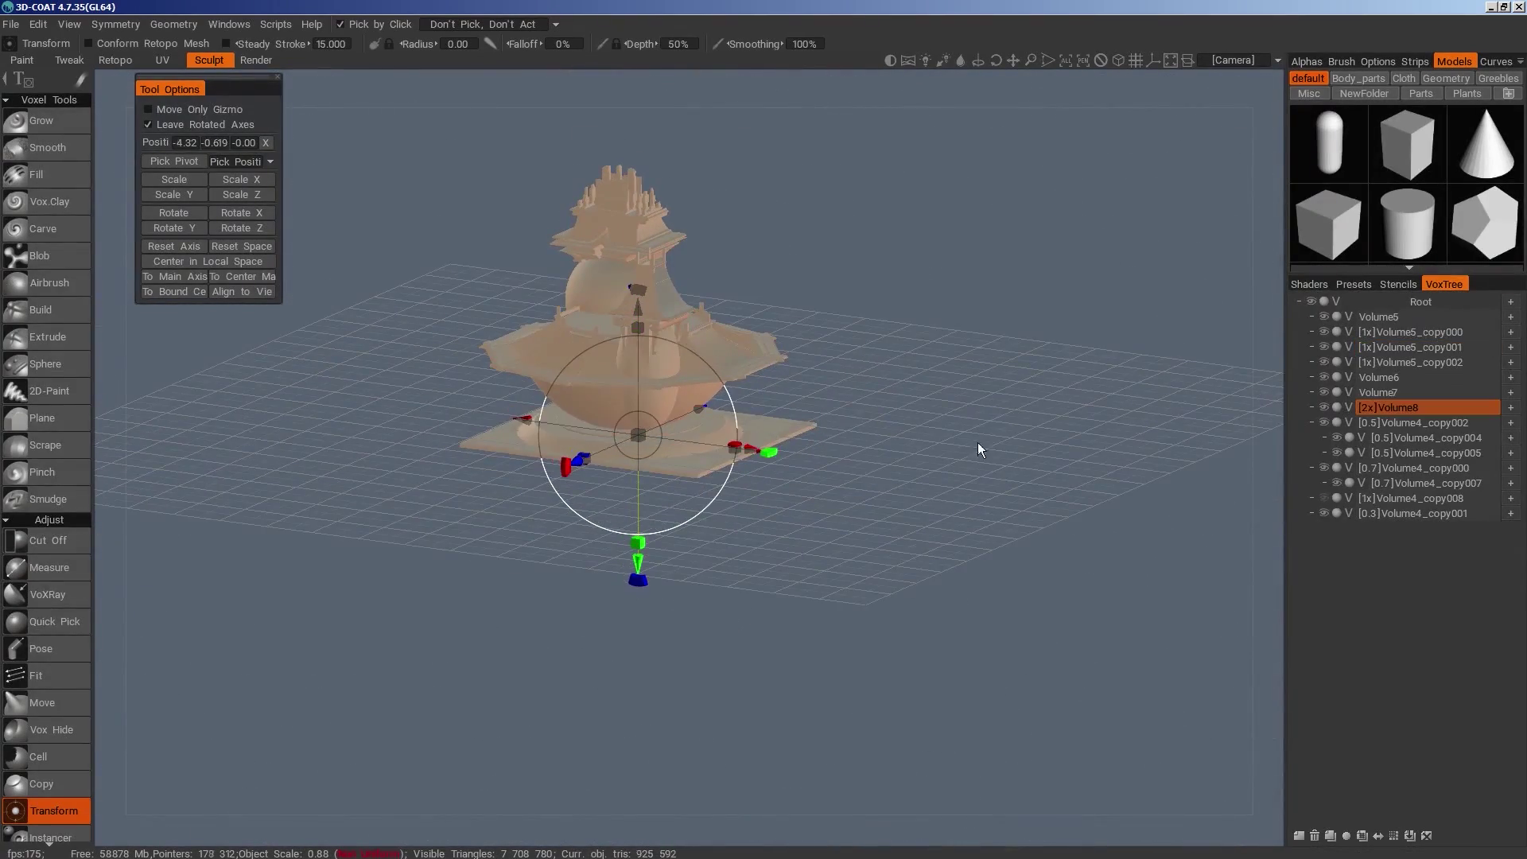
mouse_move(1052, 617)
alt+mouse_down()
mouse_move(920, 655)
mouse_move(1112, 617)
alt+mouse_up()
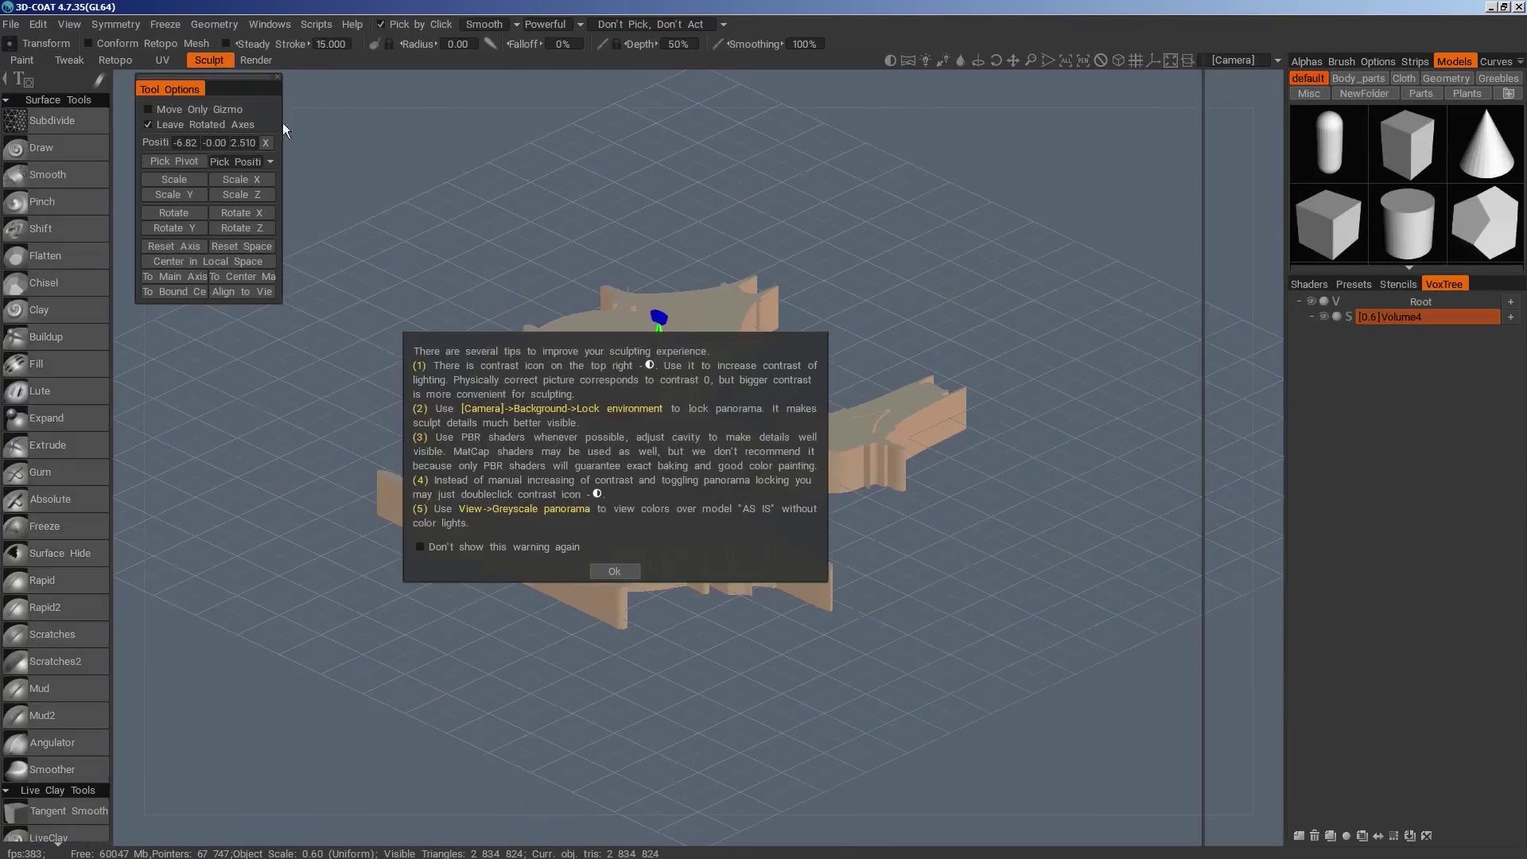
Raise the upright silhouette Volume4 in the new scene to about Y 26.93 so that its base rests on the grid
key(KP_2)
alt+right_drag(1097, 593, 1026, 593)
alt+drag(1026, 592, 961, 619)
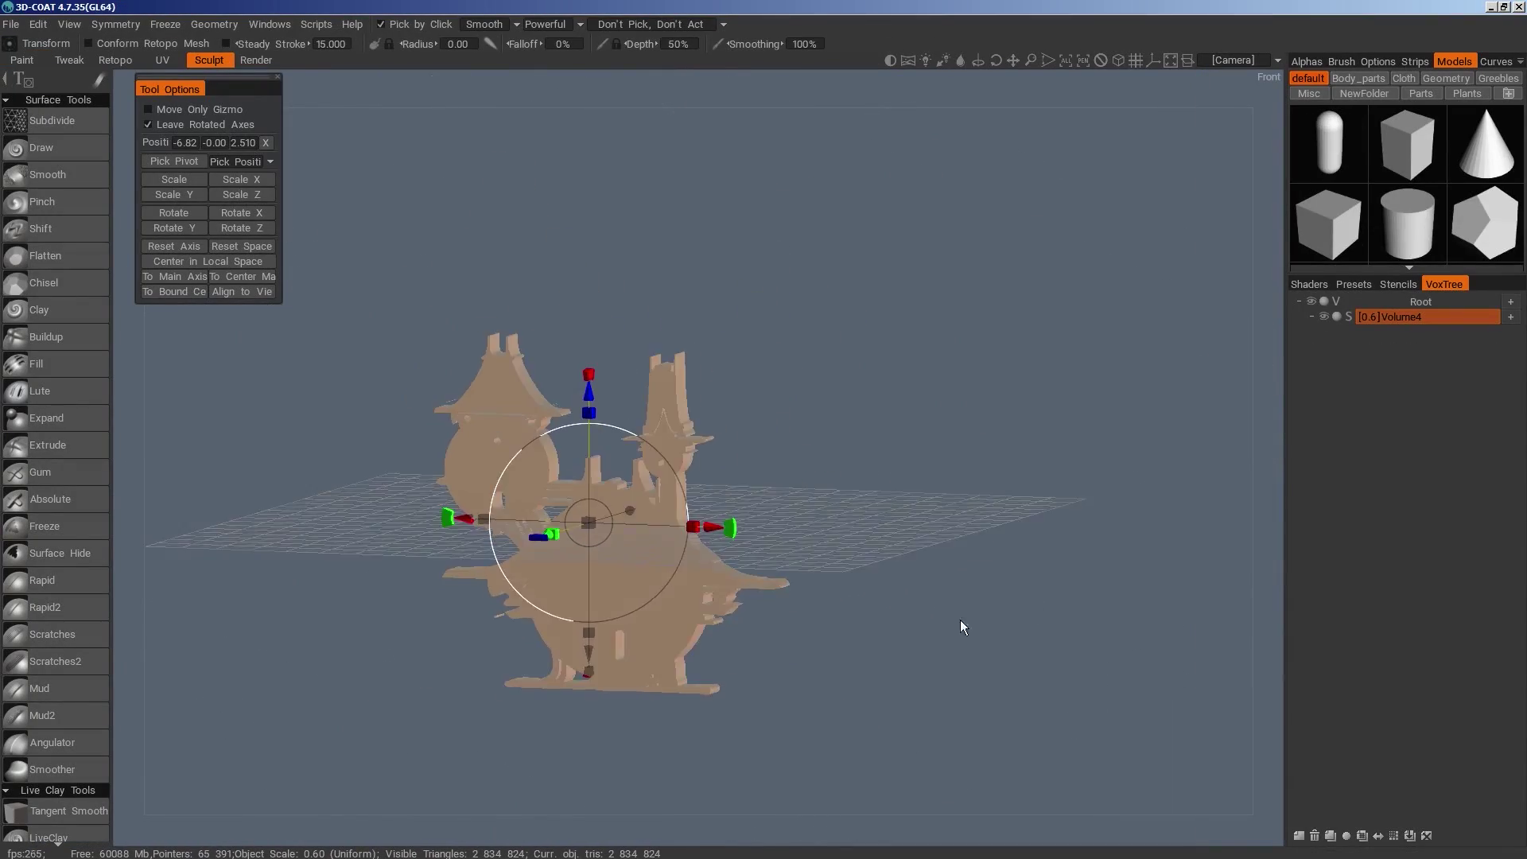
drag(569, 529, 556, 538)
key(KP_2)
drag(587, 400, 589, 302)
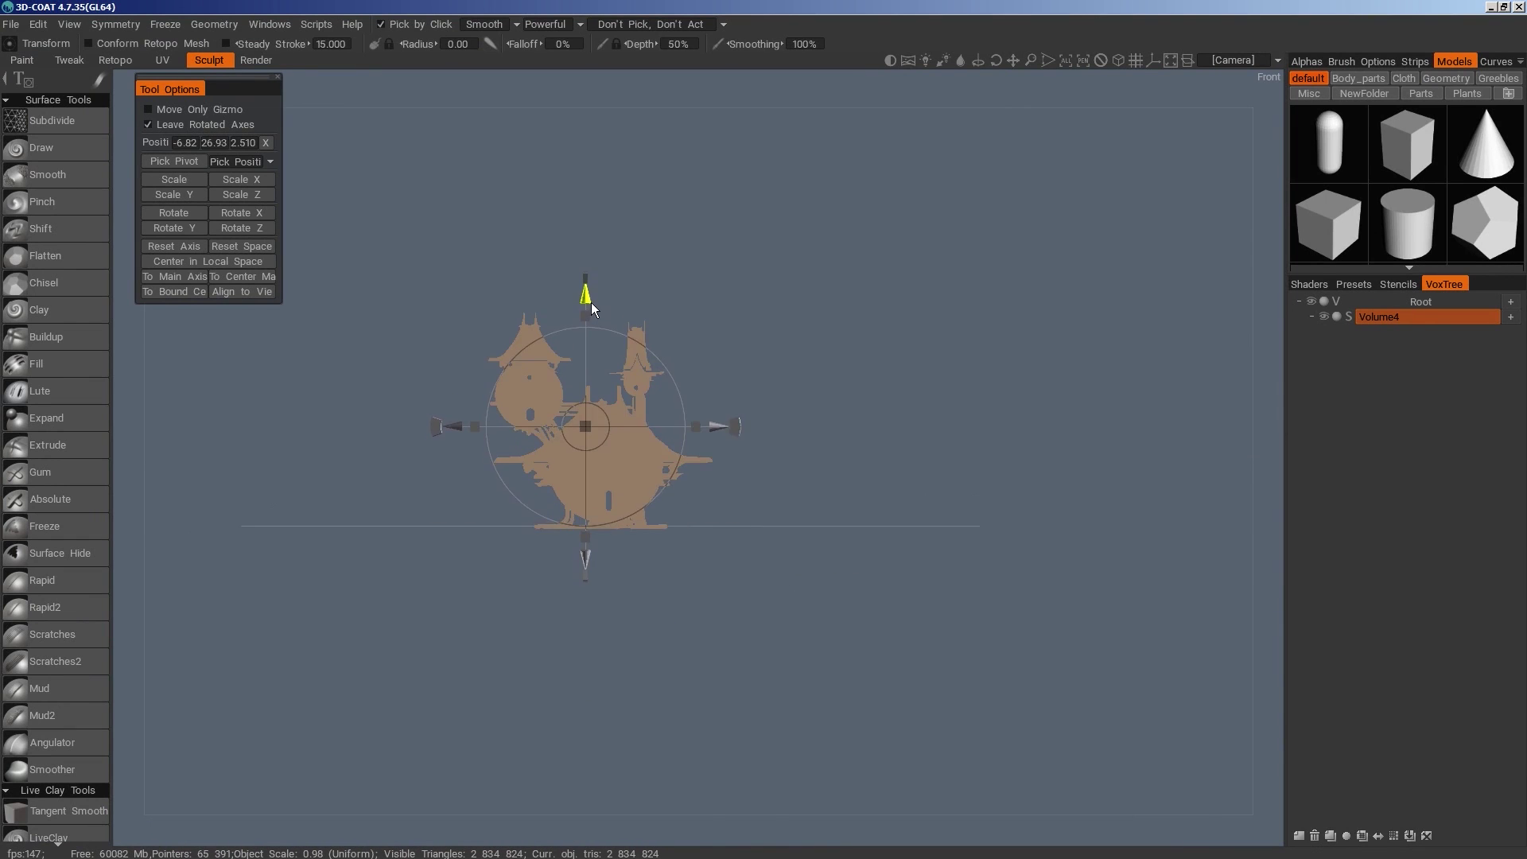
Start a sphere primitive at about Y 16.81 with a radius of about 18.98 over the main body of the silhouette
alt+drag(859, 255, 726, 365)
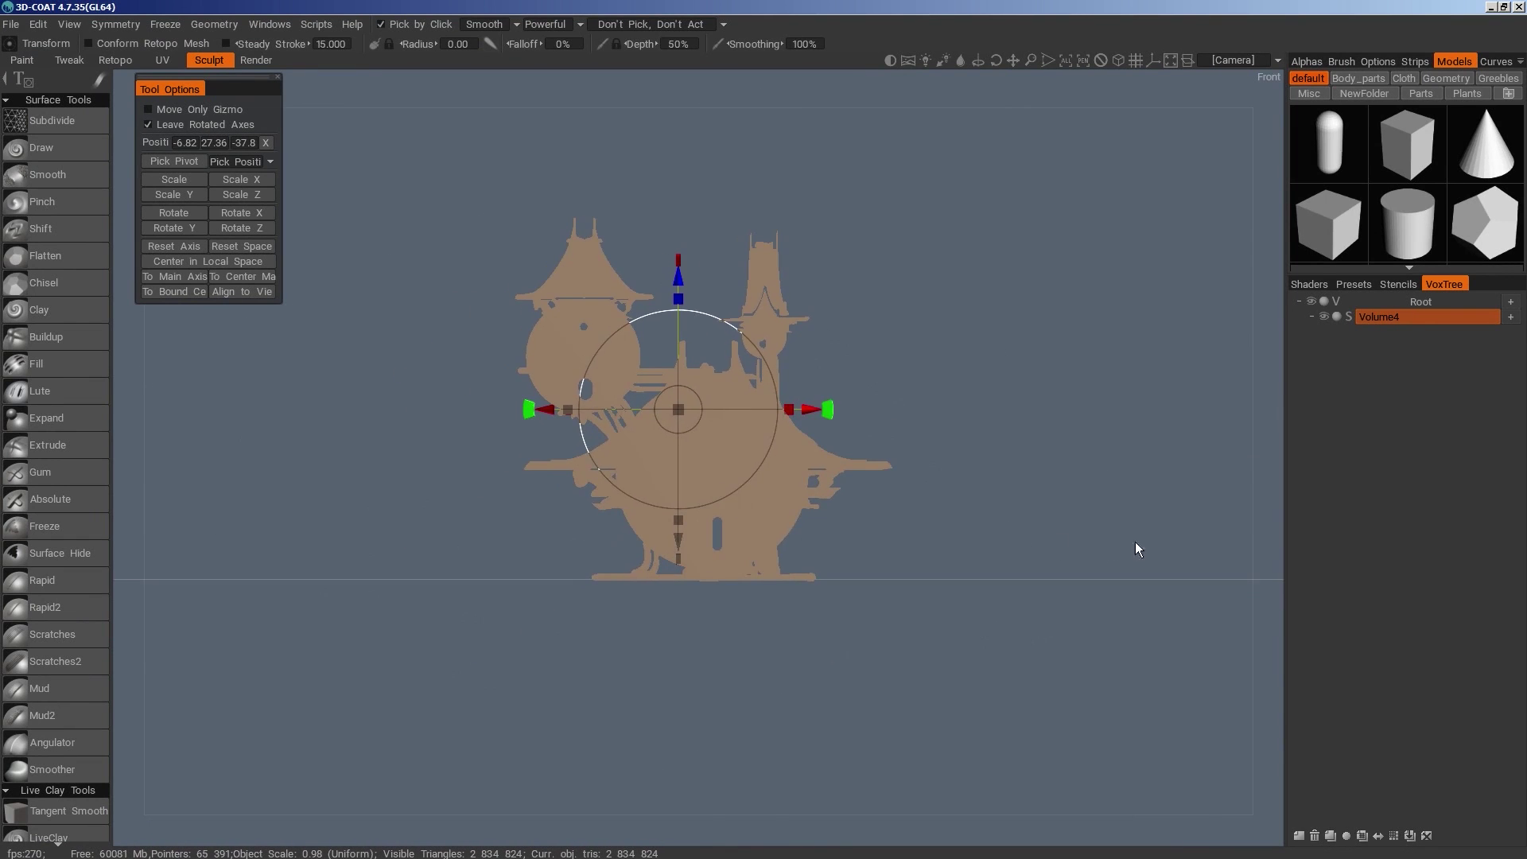
key(space)
click(700, 411)
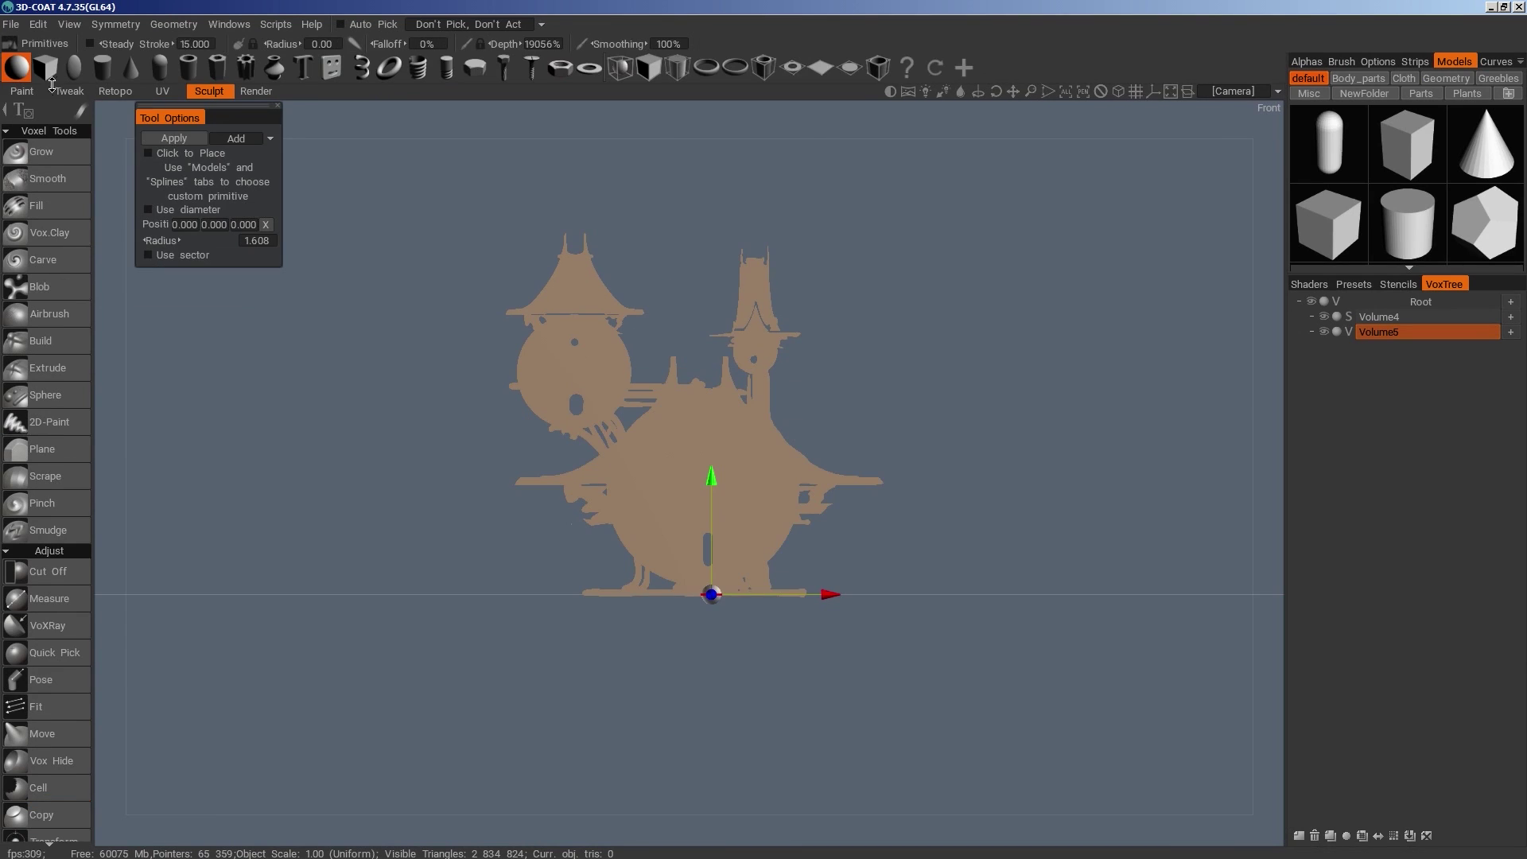
drag(781, 665, 776, 700)
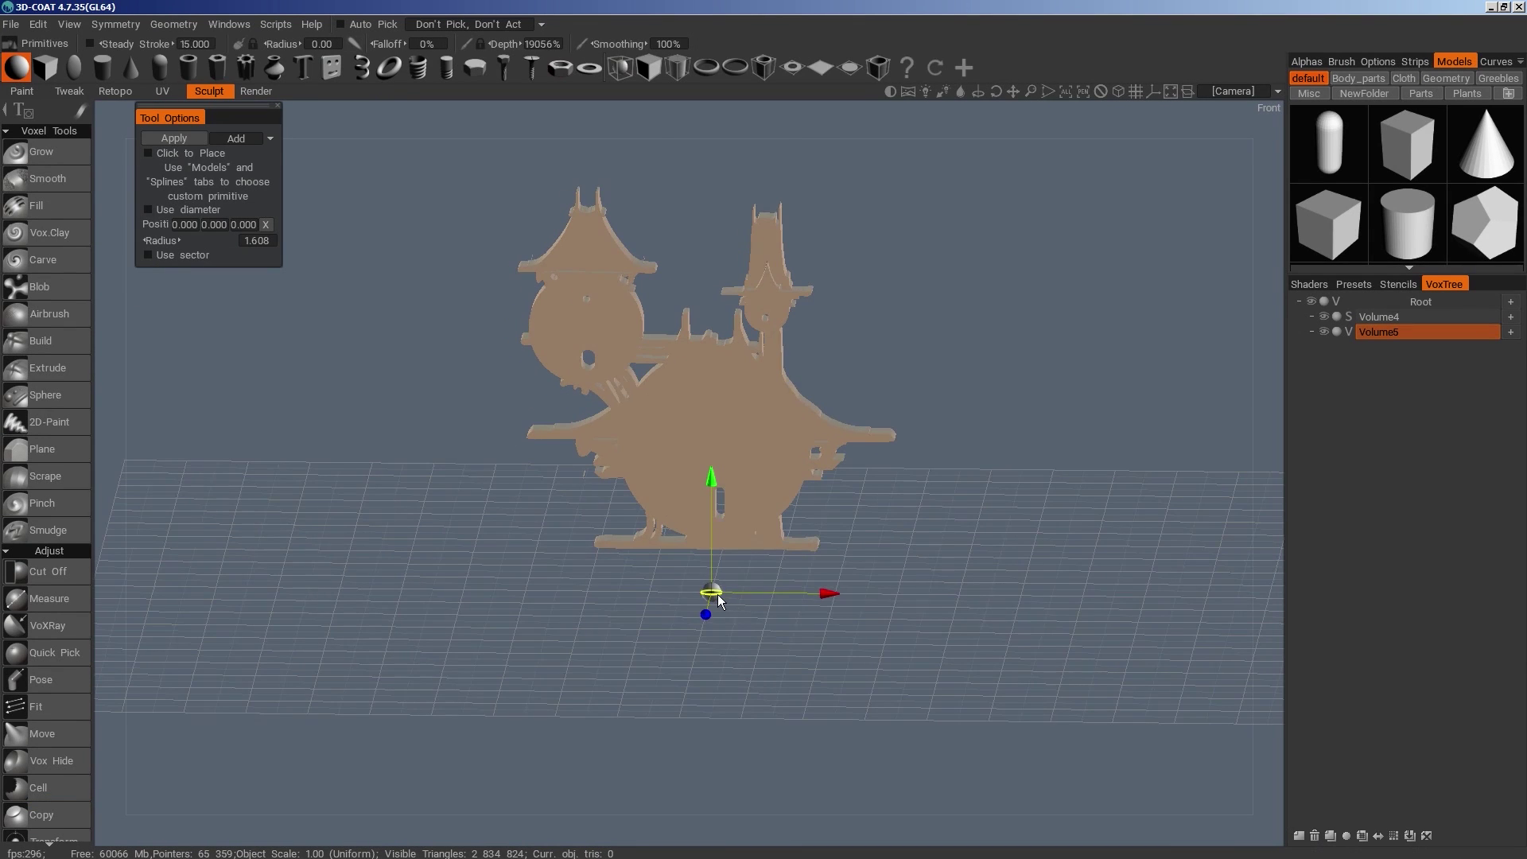
drag(718, 599, 780, 628)
shift+drag(876, 676, 958, 726)
scroll(959, 725, up, 2)
drag(727, 420, 726, 291)
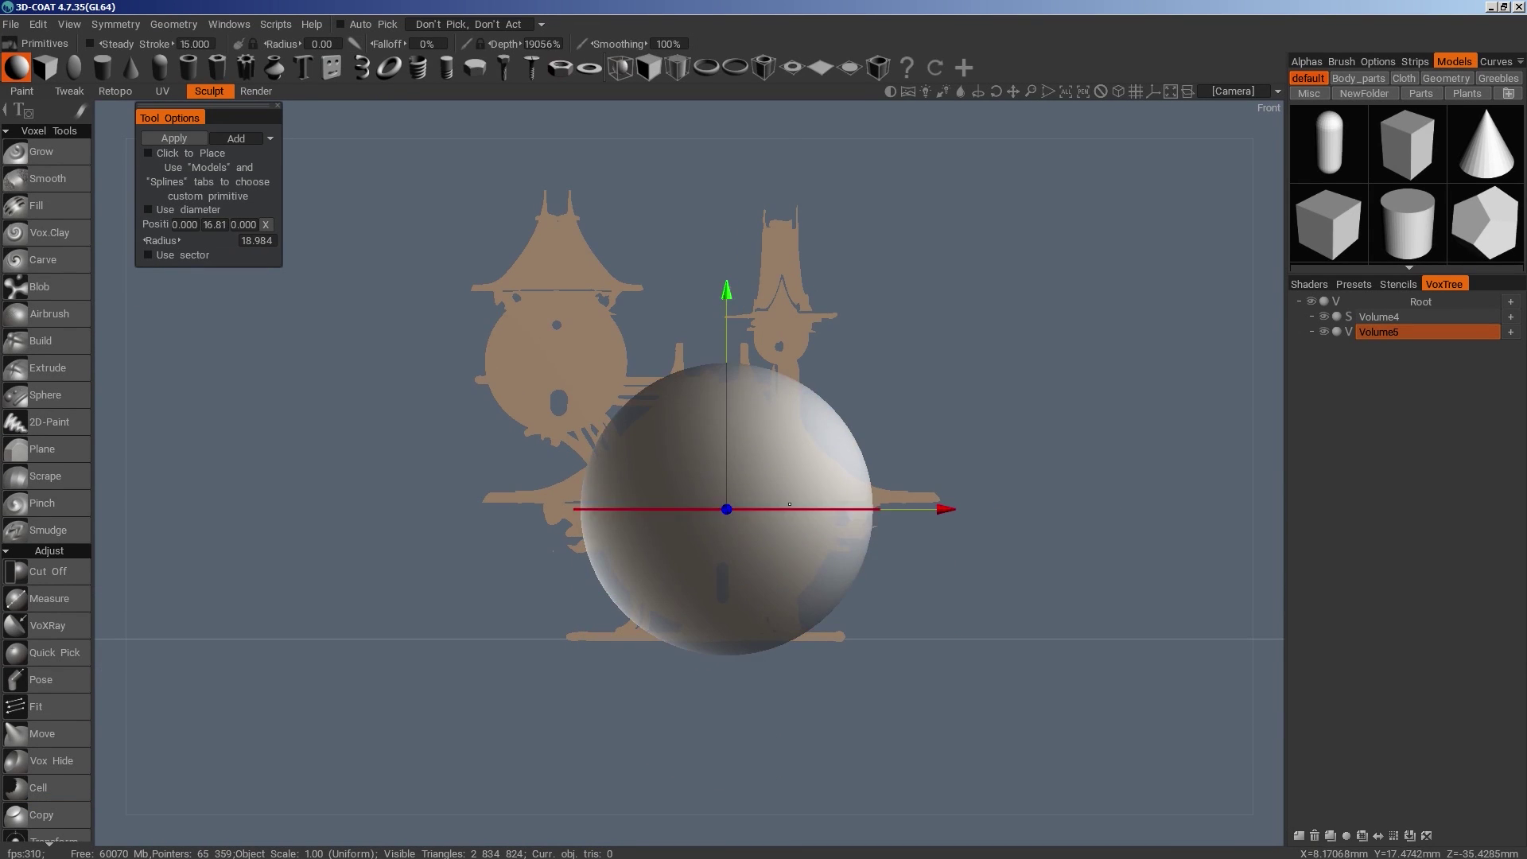
Set the sphere's radius to about 15.43, shift it to about X -1.135, and apply it to Volume5
mouse_move(800, 510)
mouse_down()
mouse_move(761, 514)
mouse_move(776, 516)
mouse_up()
drag(909, 516, 893, 509)
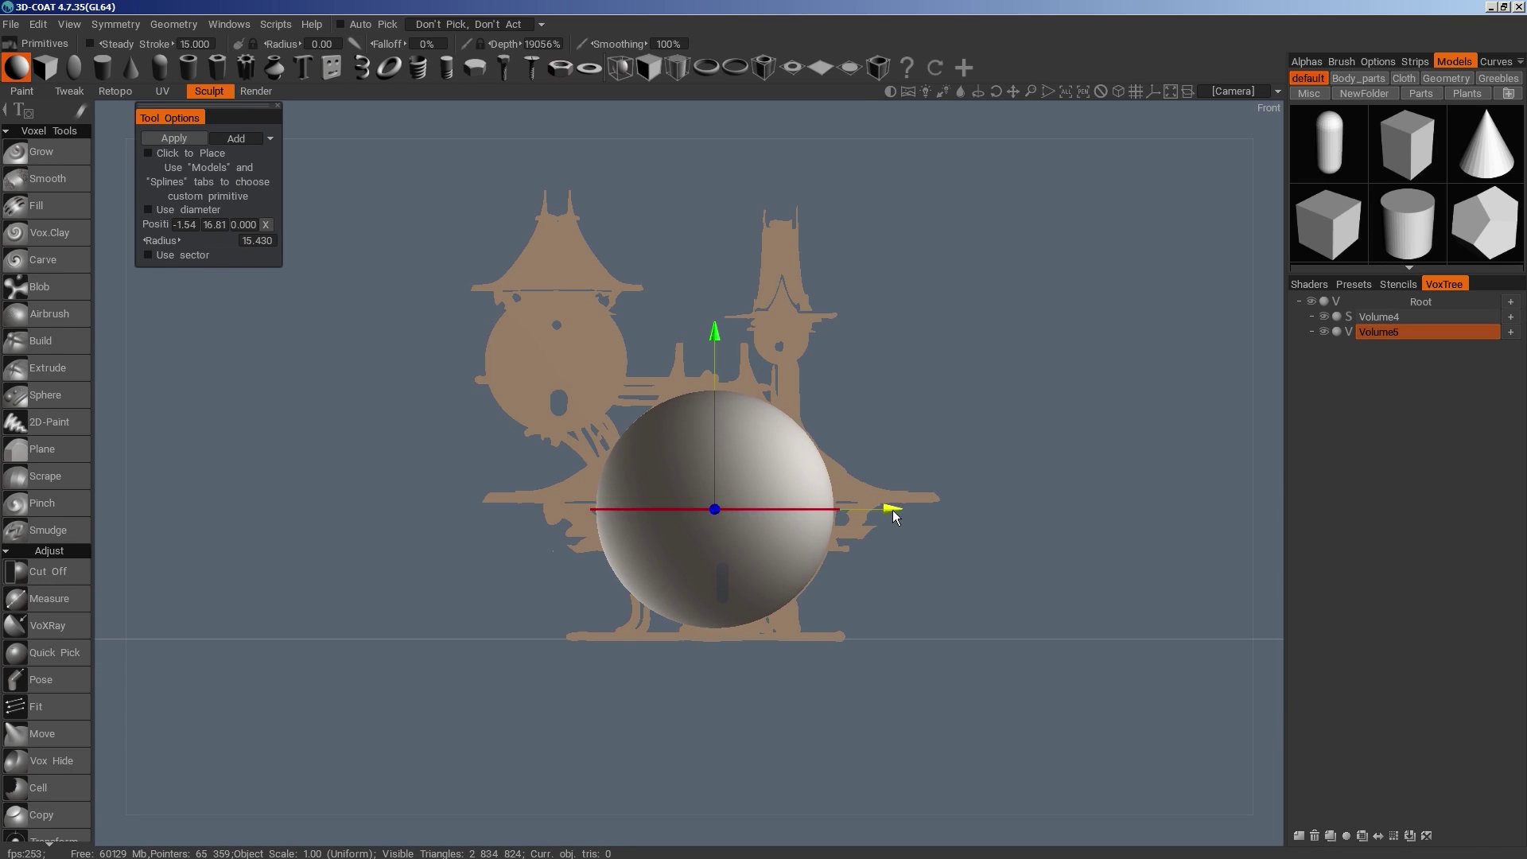
drag(919, 605, 996, 617)
key(Return)
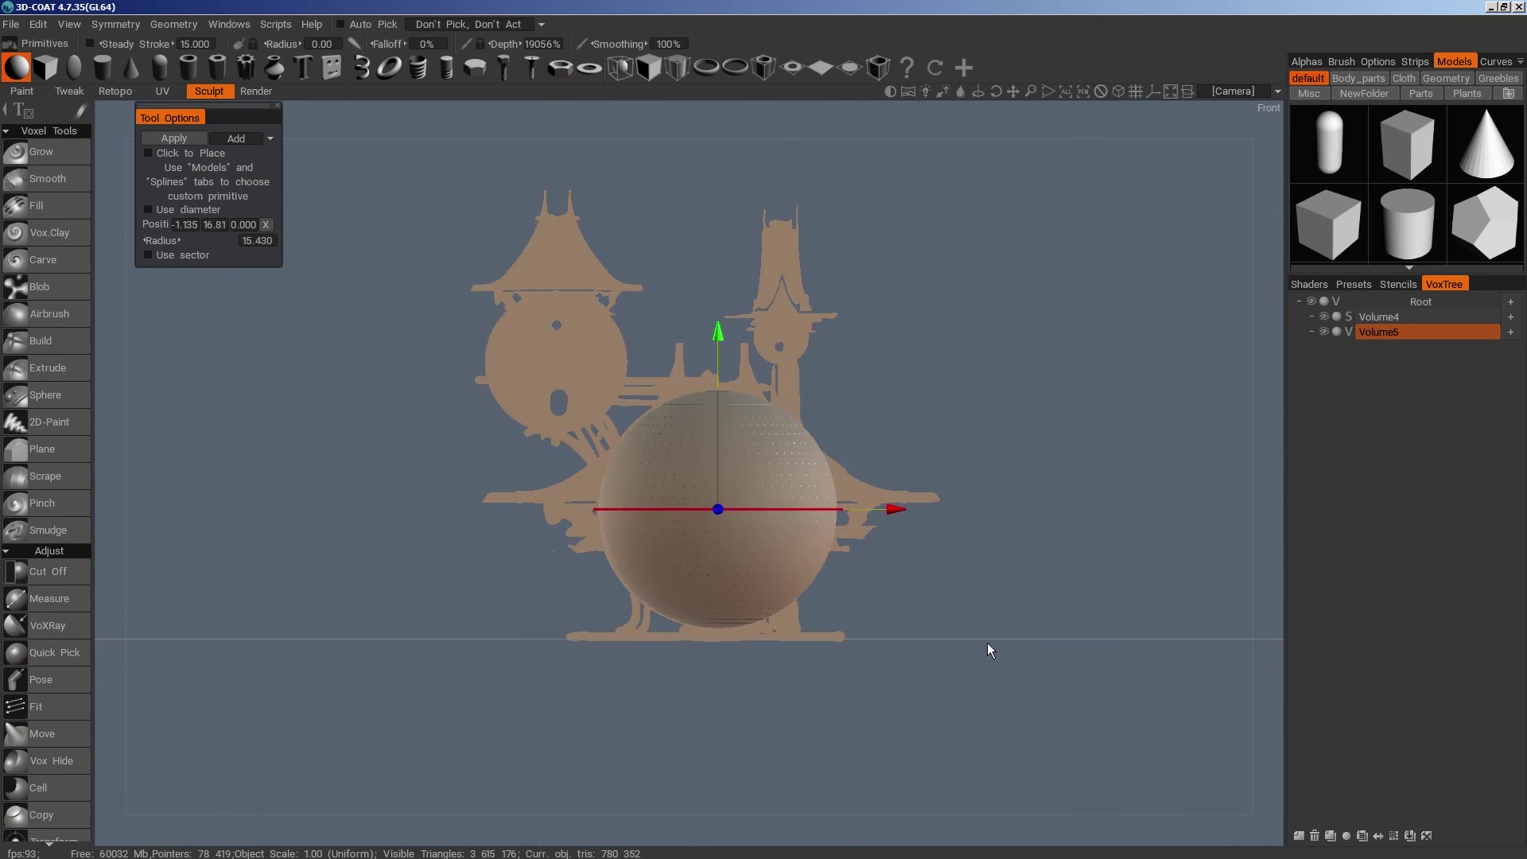
right_drag(968, 646, 1109, 660)
scroll(1111, 666, down, 2)
Add a new volume and fit a sphere of radius about 9.5 over the silhouette's left tower, at about X -21.81, Y 36
click(1299, 836)
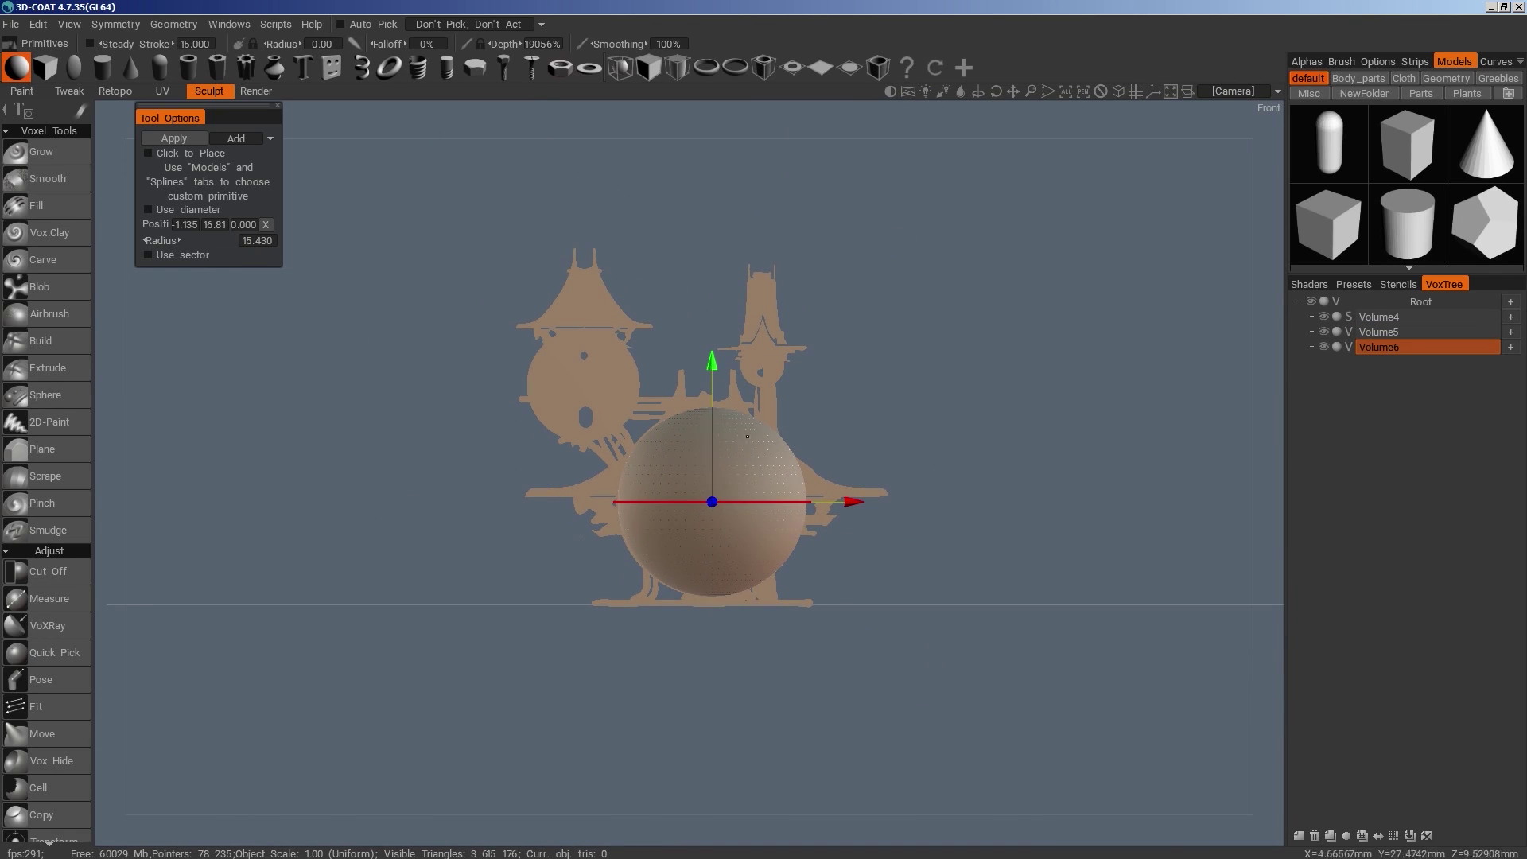
middle_drag(1002, 541, 1010, 600)
key(space)
drag(711, 367, 711, 203)
shift+drag(859, 510, 876, 542)
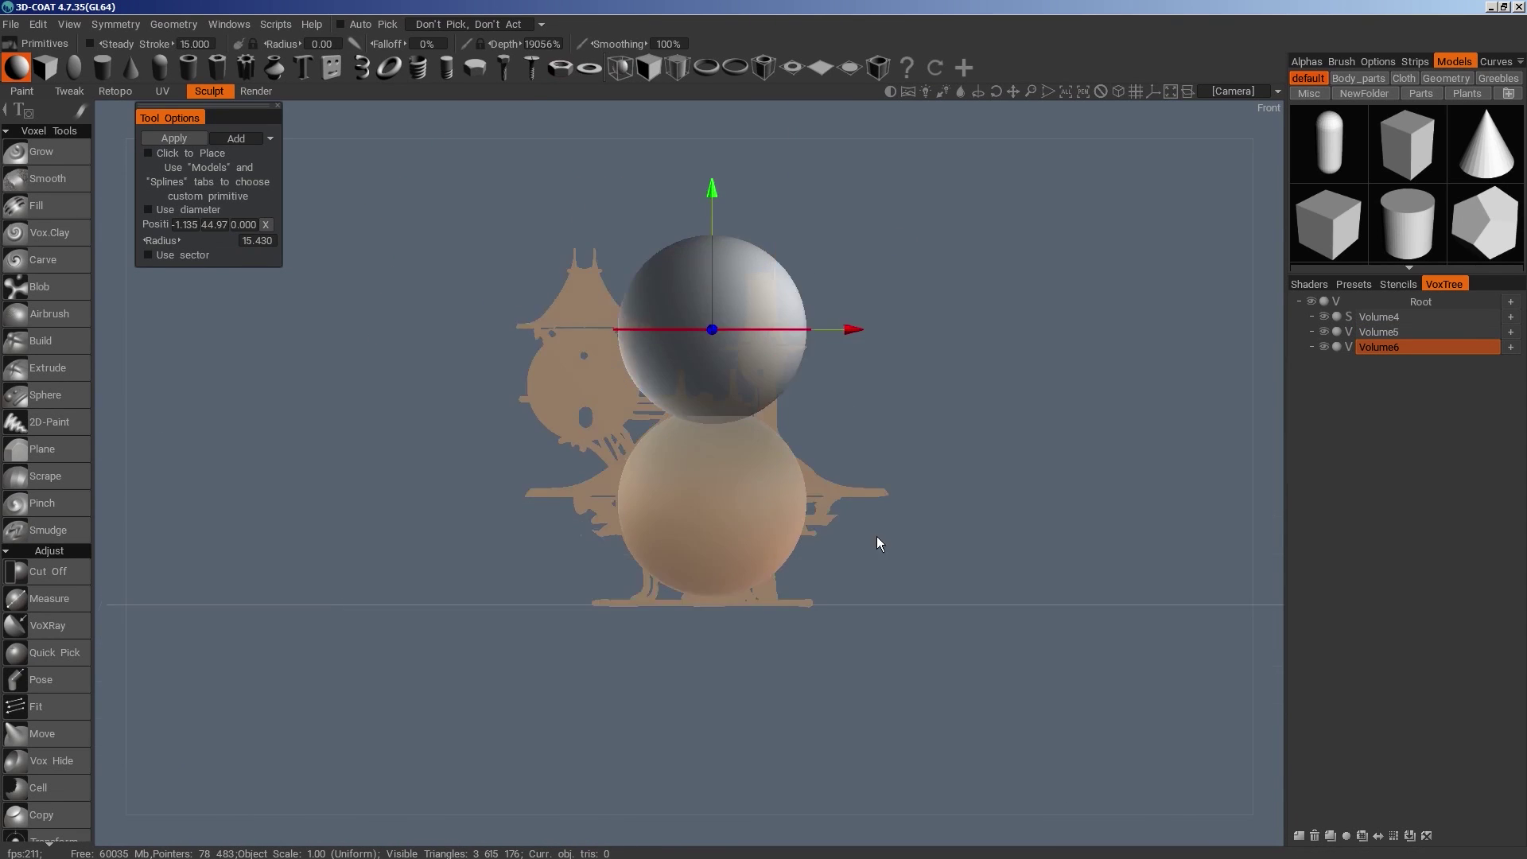
right_drag(876, 541, 929, 517)
middle_drag(928, 485, 997, 626)
drag(991, 410, 812, 410)
drag(613, 214, 613, 291)
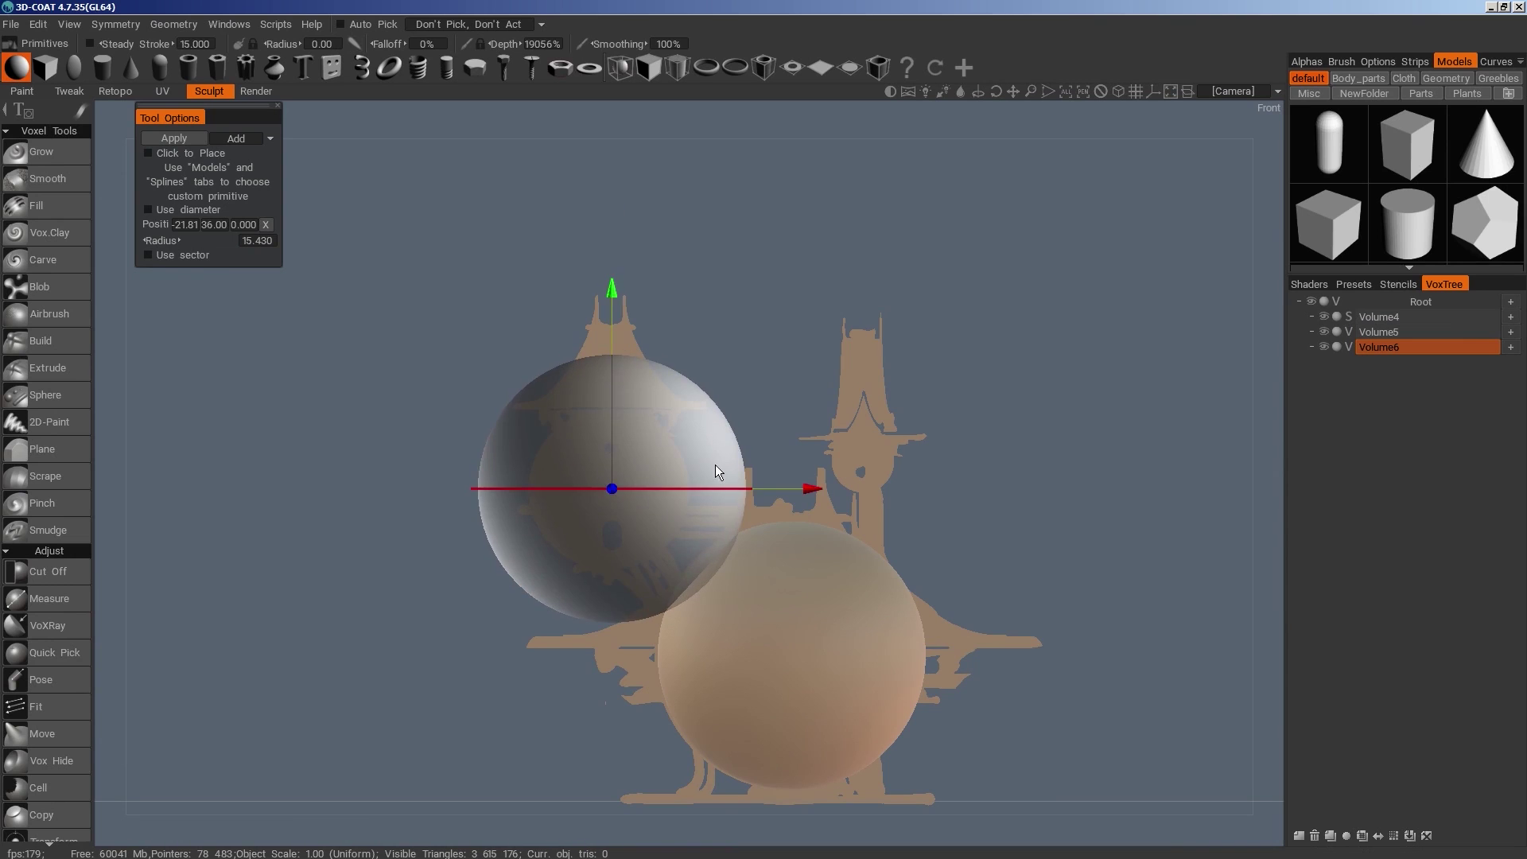
drag(736, 497, 693, 503)
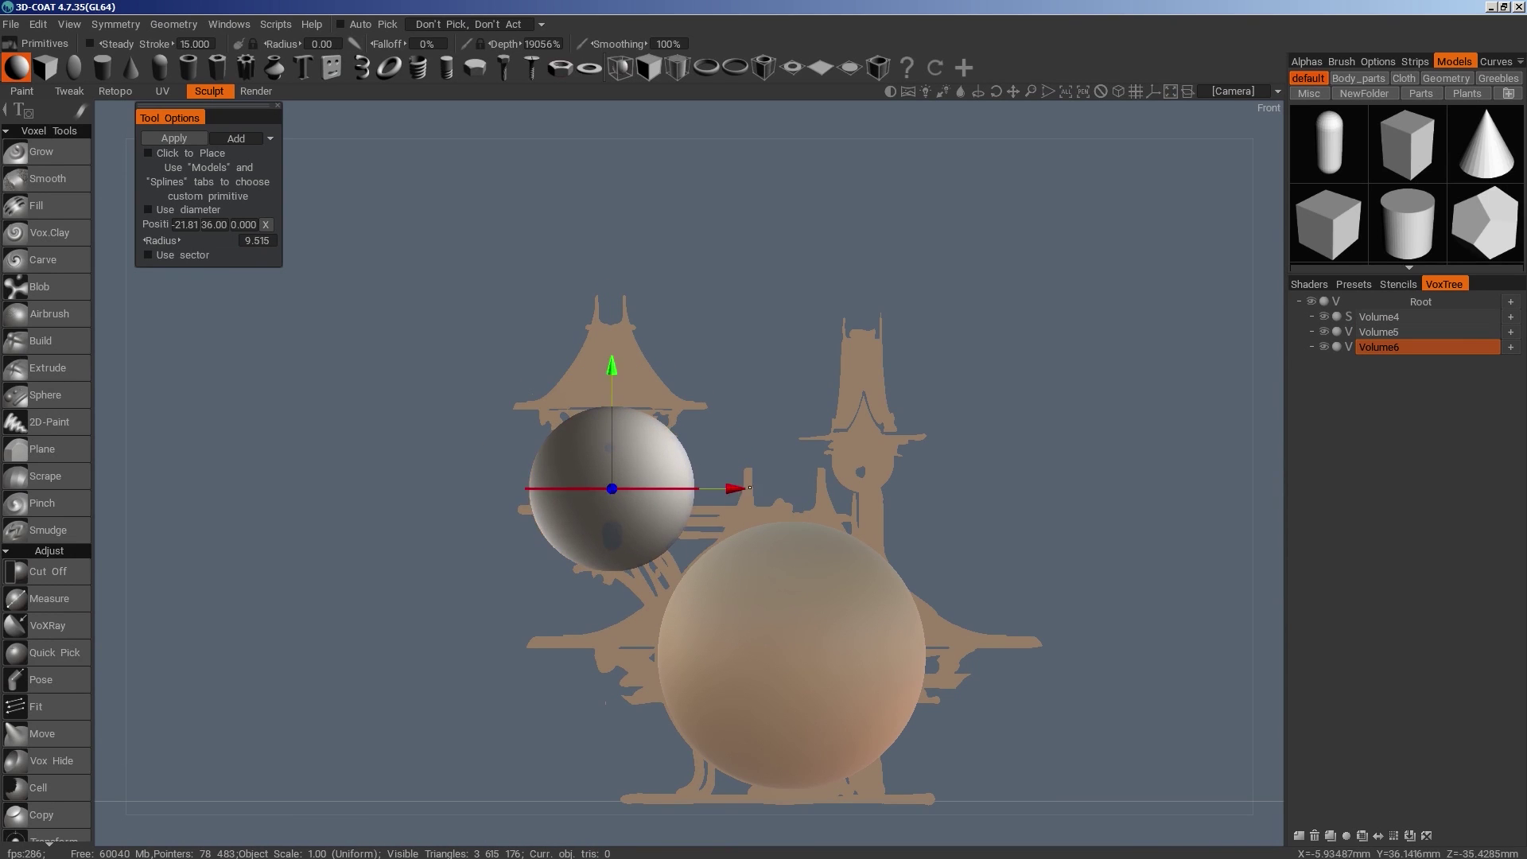
Bring the left tower sphere forward to about X -22.4, Z 16.91 and apply it to Volume6
middle_drag(733, 493, 755, 628)
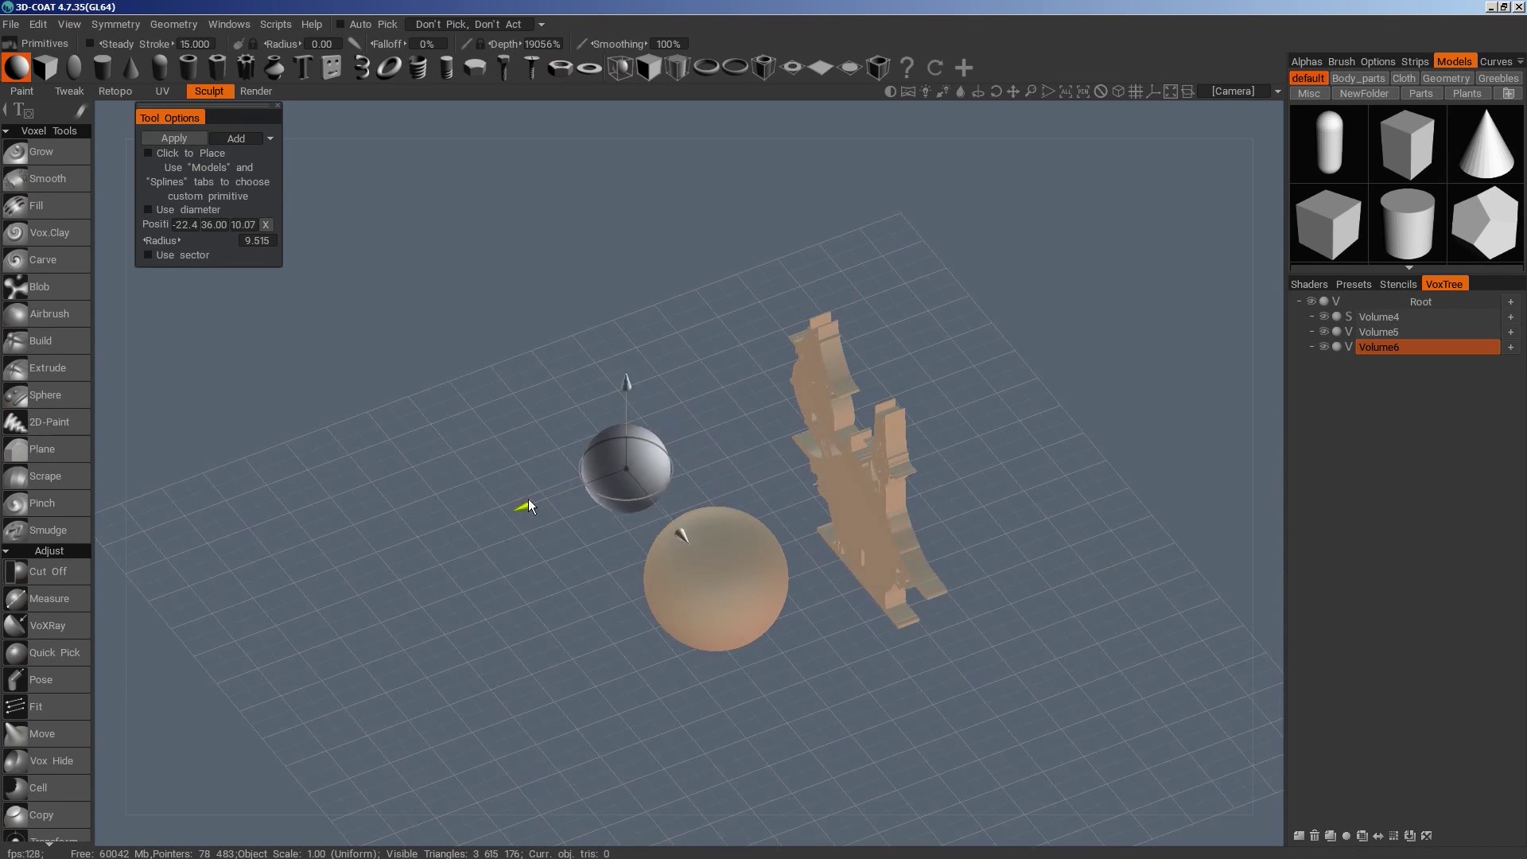
middle_drag(530, 525, 952, 647)
key(Return)
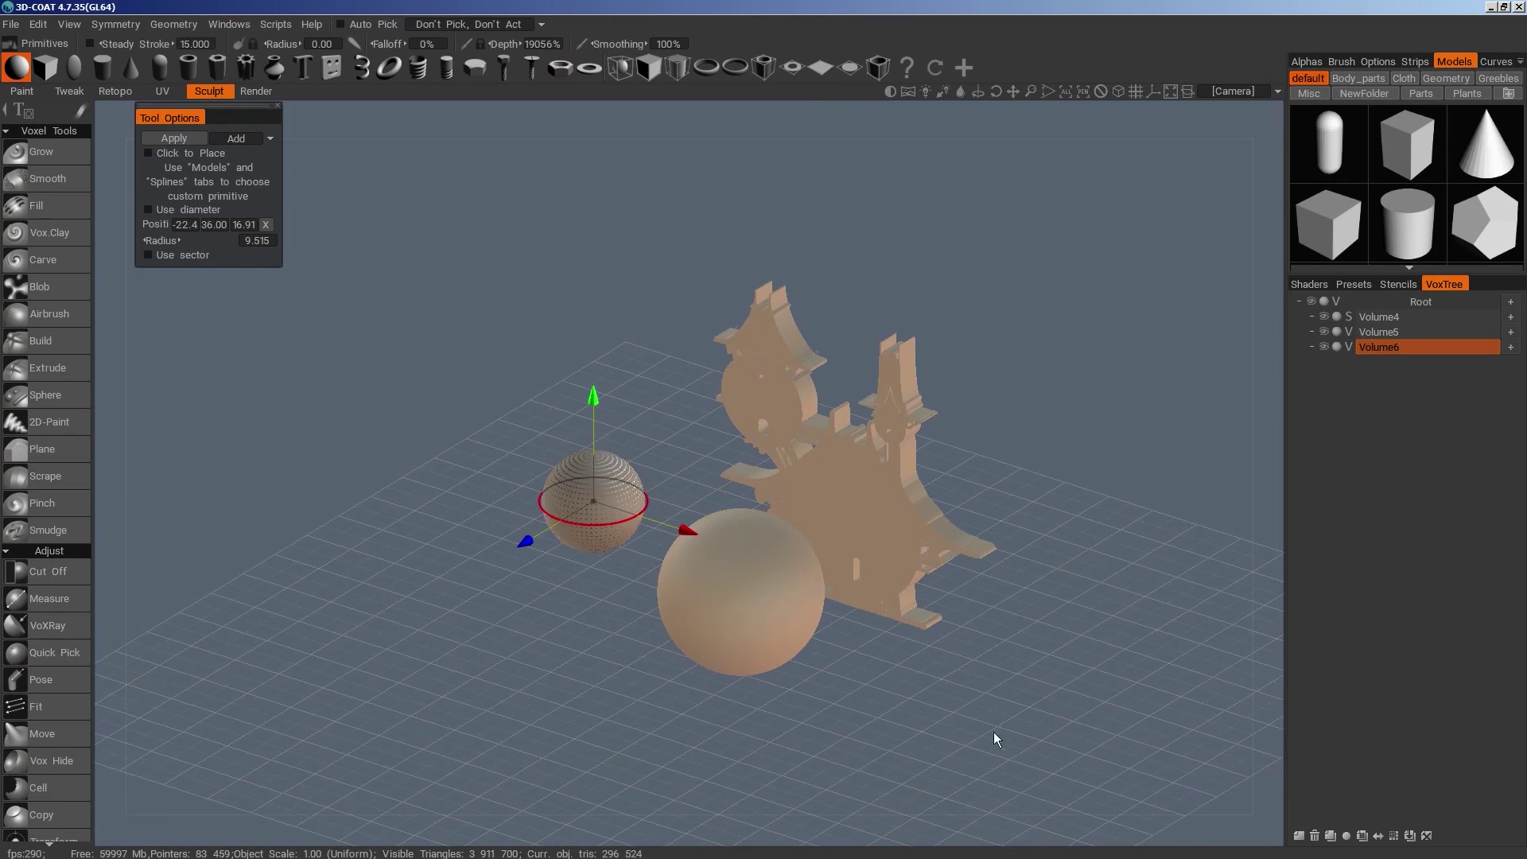
Add another volume and move the sphere primitive over the silhouette's narrow right tower, at about X 6.99, Z -4.15
click(1300, 836)
middle_drag(671, 529, 747, 490)
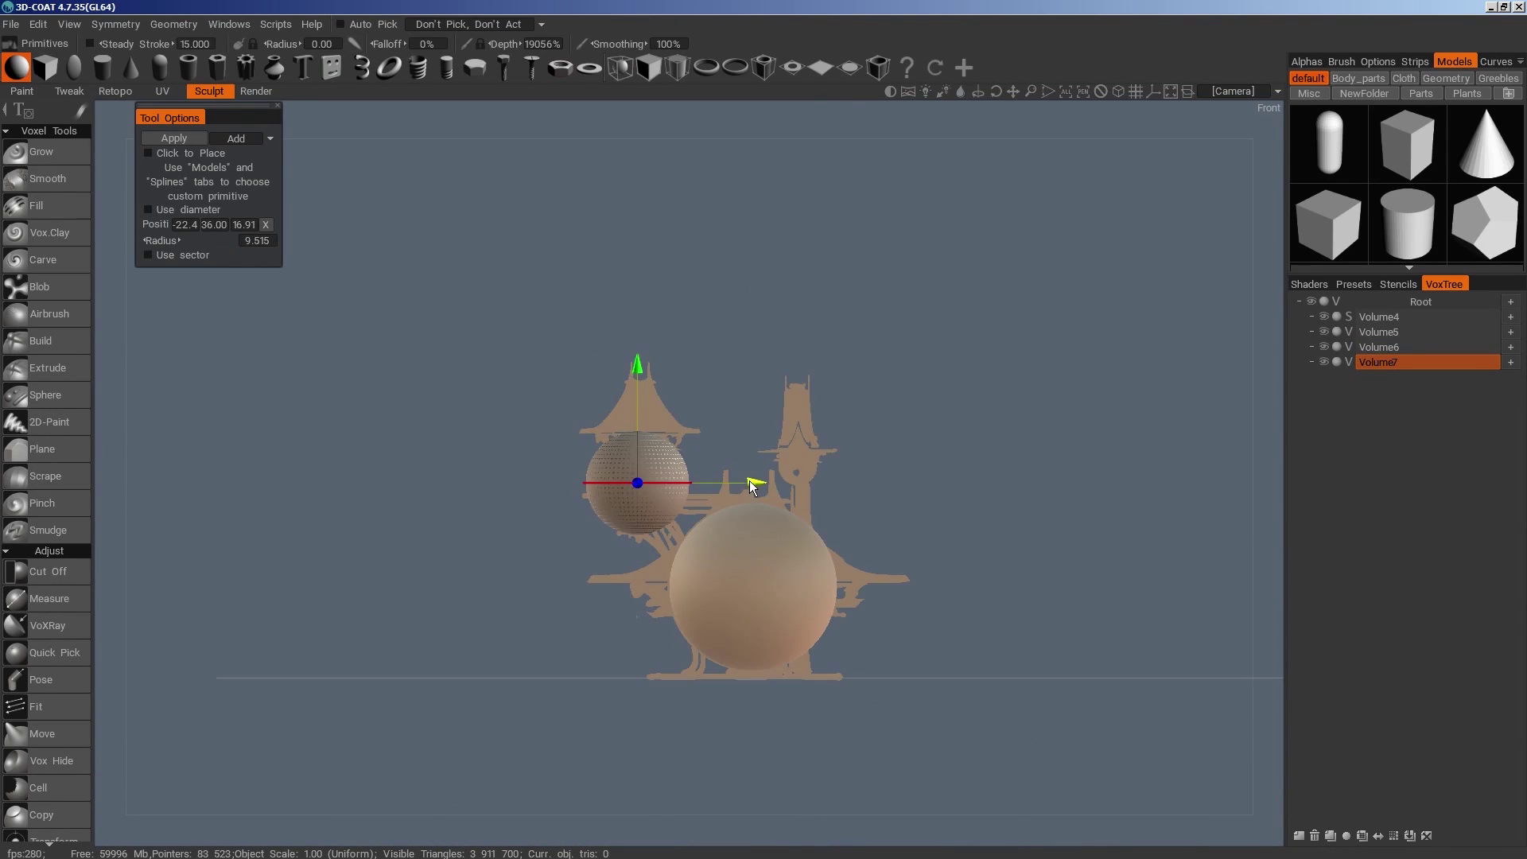
drag(747, 490, 912, 494)
middle_drag(913, 493, 686, 709)
drag(636, 688, 712, 607)
middle_drag(712, 607, 869, 555)
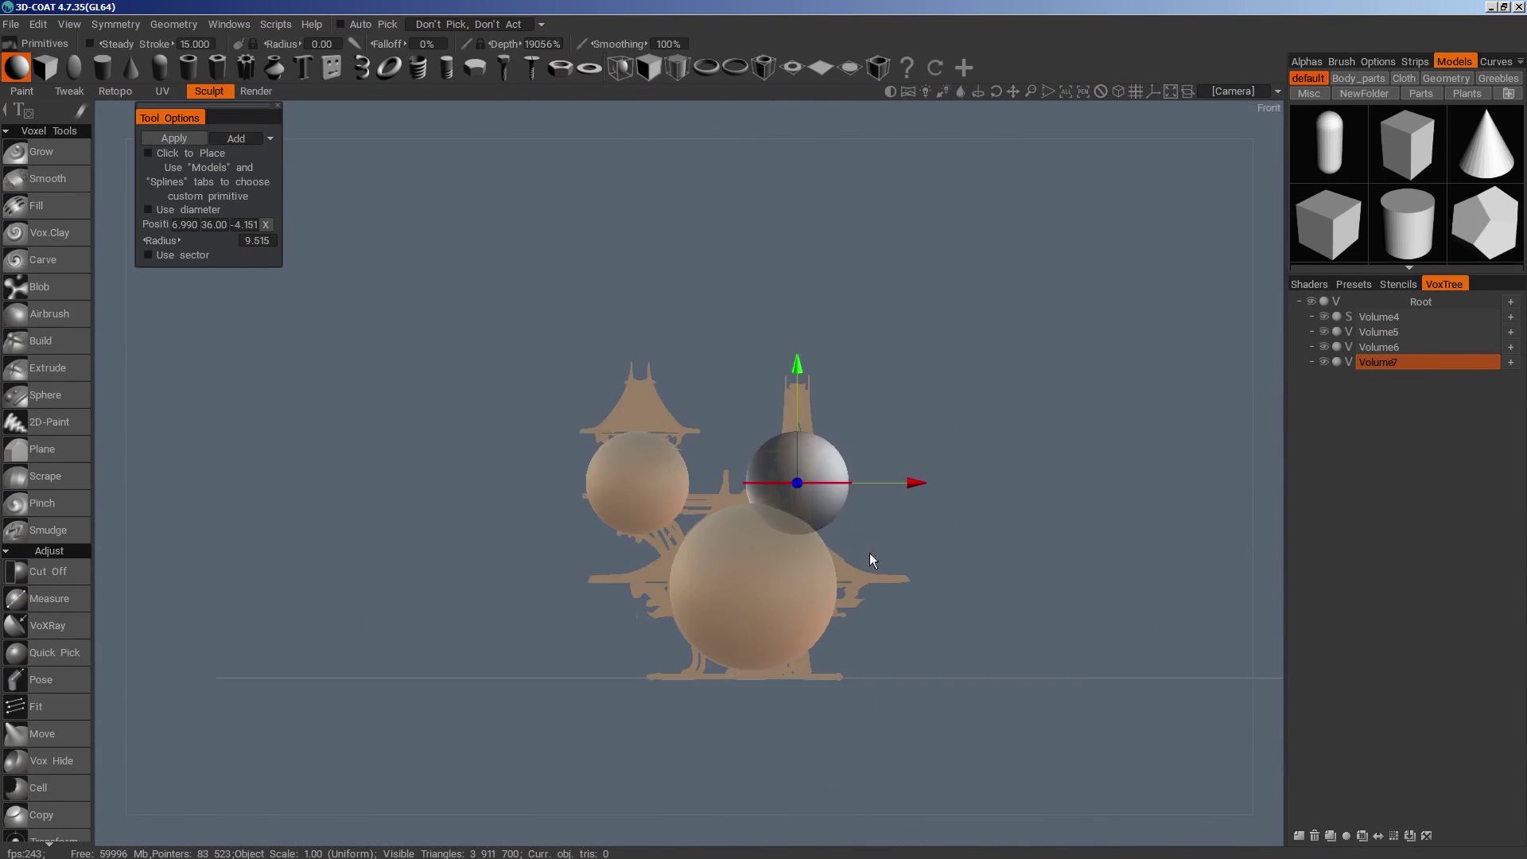
Shrink the right tower sphere to a radius of about 3.78, raise it to about Y 39.37, and apply it
drag(869, 488, 837, 490)
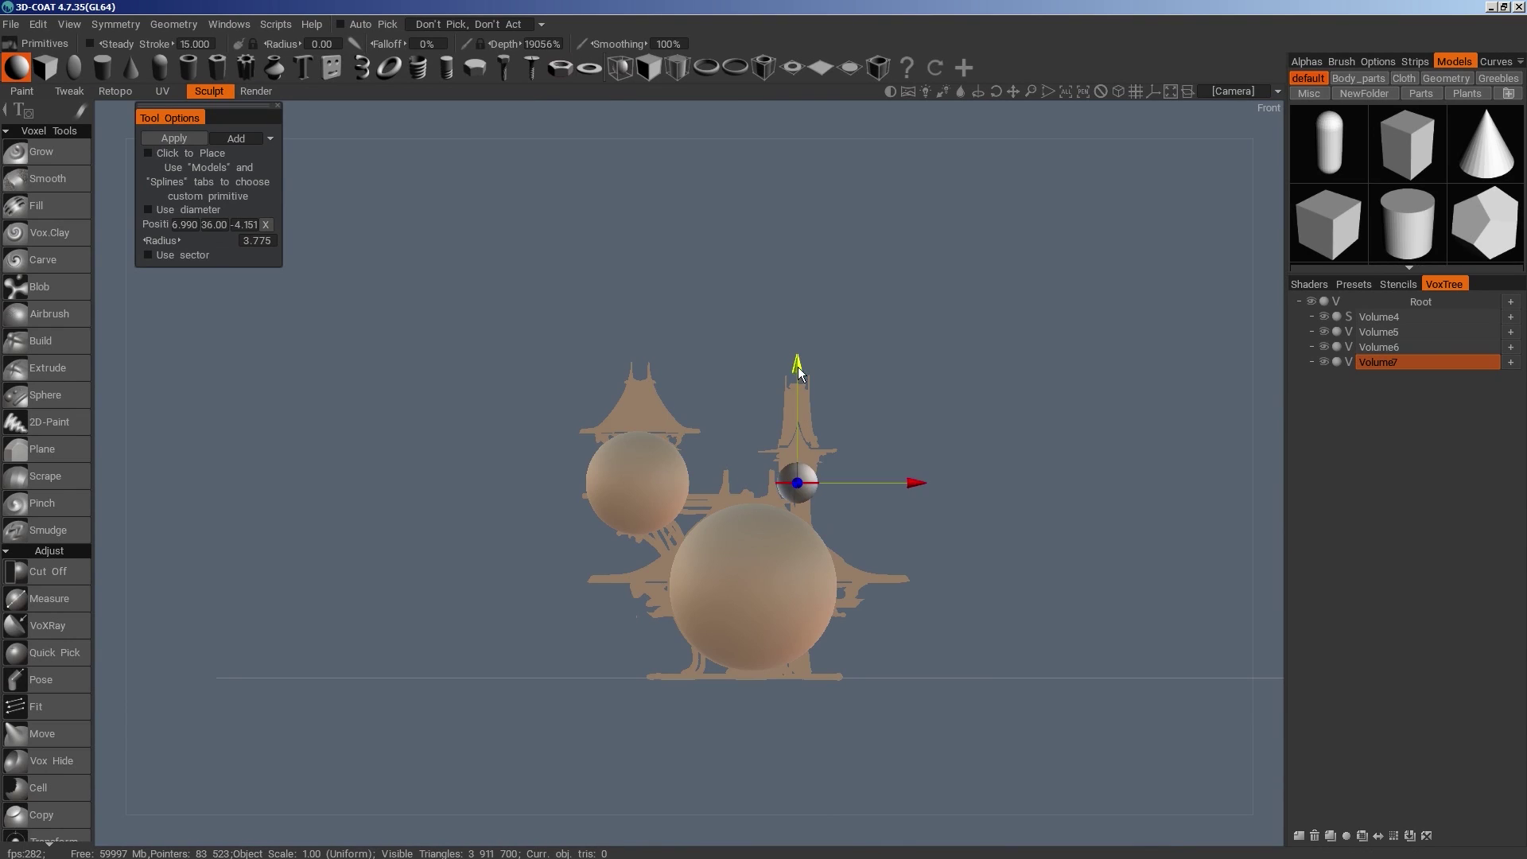
drag(795, 348, 796, 349)
middle_drag(944, 389, 992, 685)
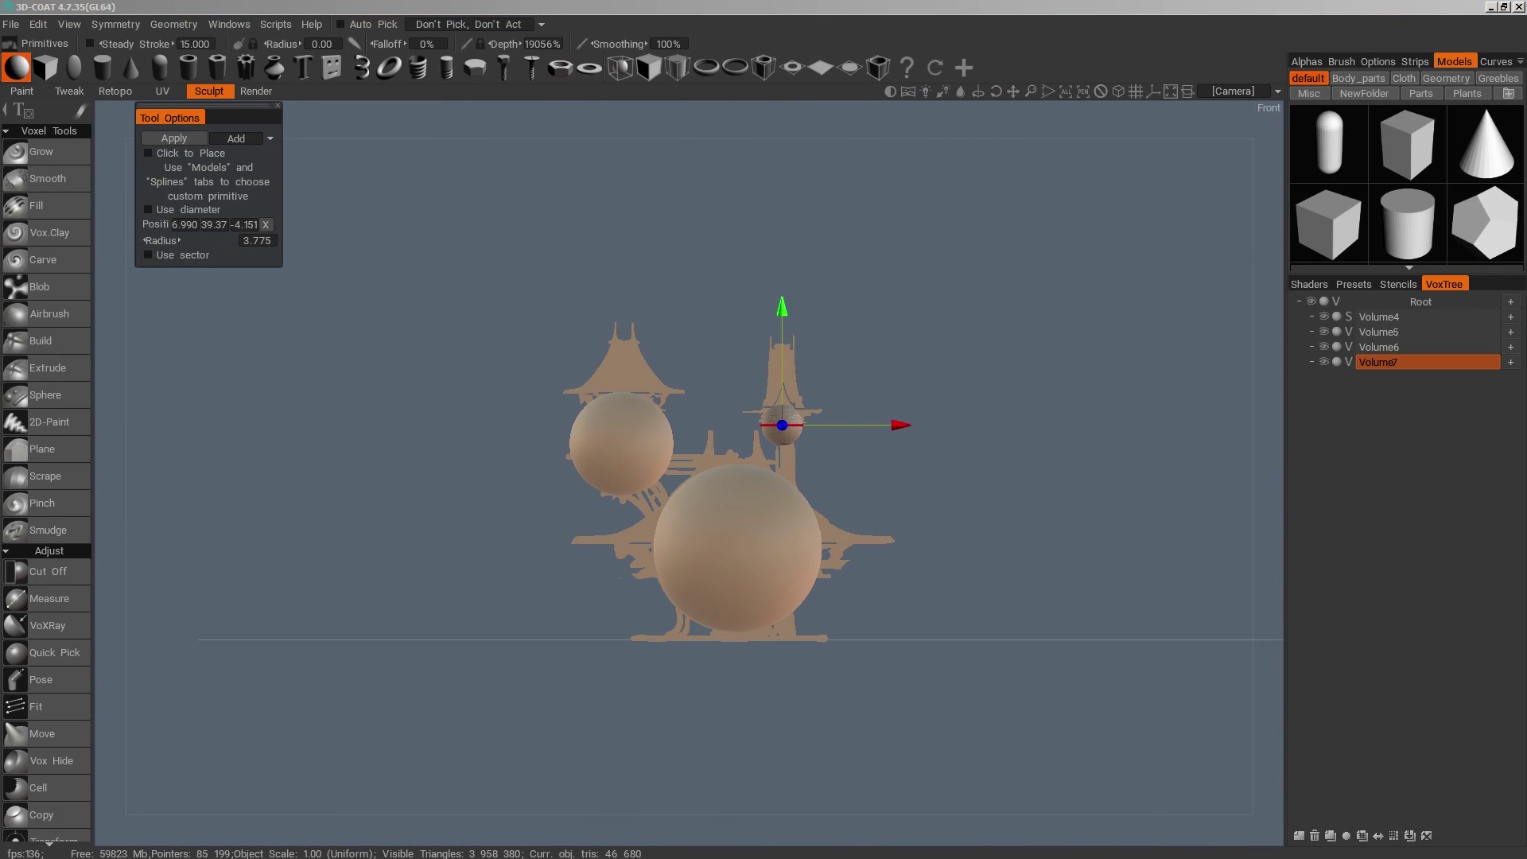
Move the large roof piece Volume4_copy001 to about X -1.55, Y 11.22 over the main sphere and scale it to about 0.80
click(780, 440)
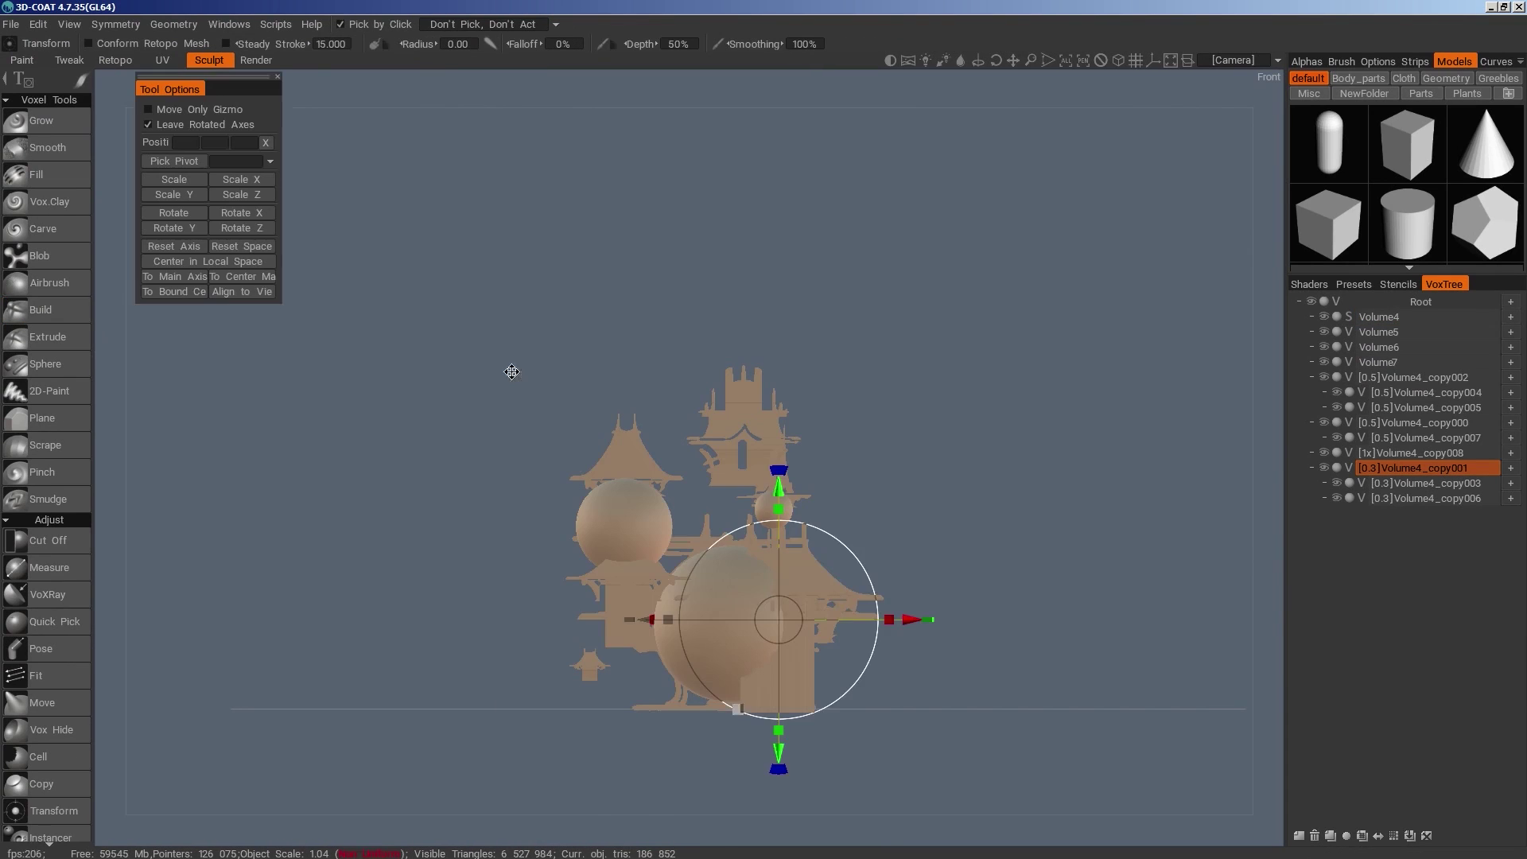
drag(911, 625, 860, 625)
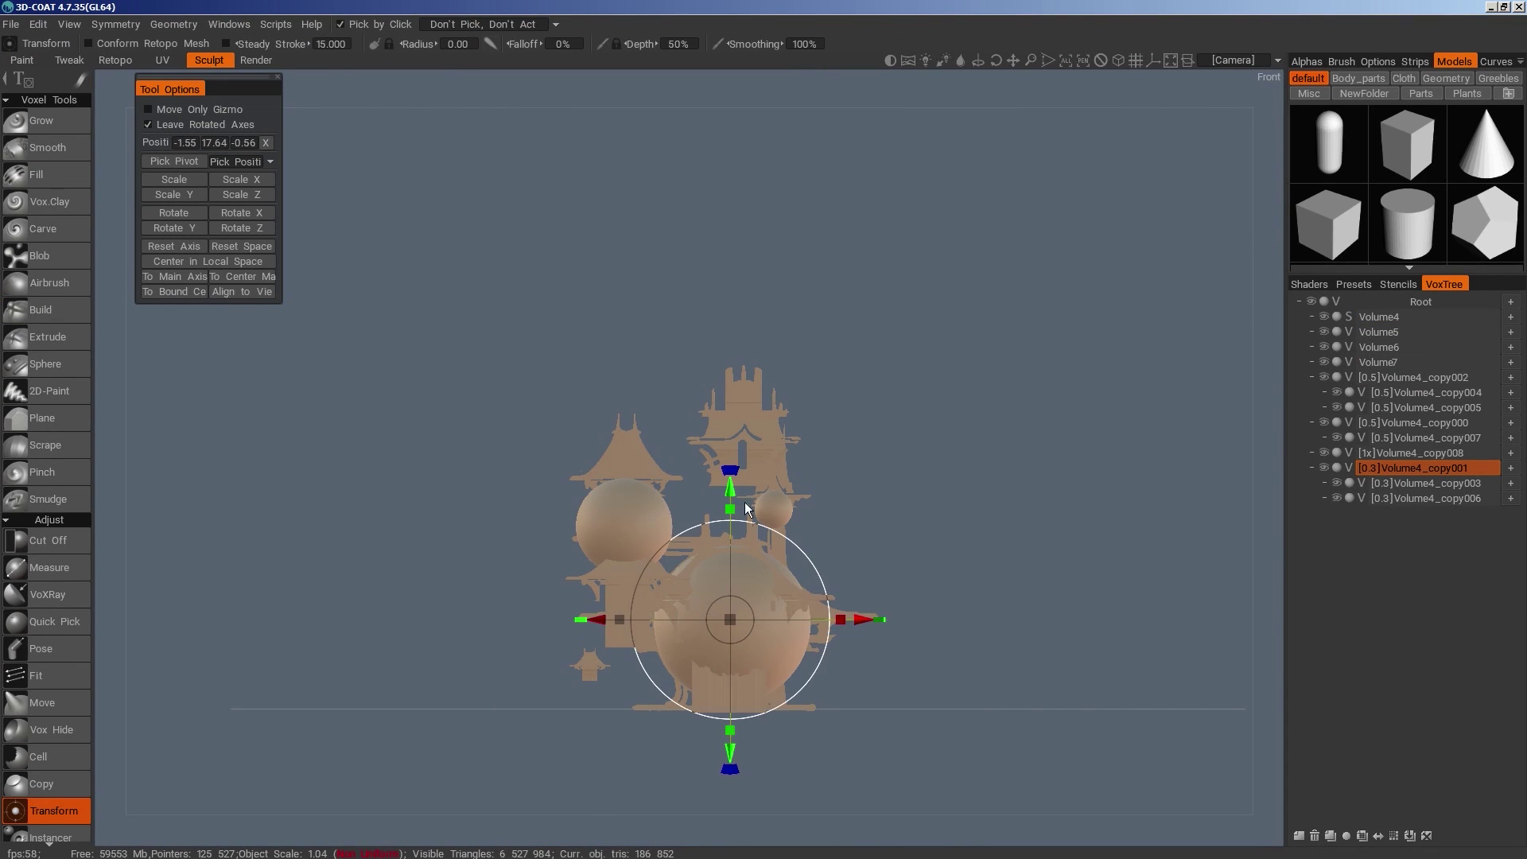
drag(730, 618, 752, 619)
drag(732, 489, 732, 522)
drag(732, 650, 775, 716)
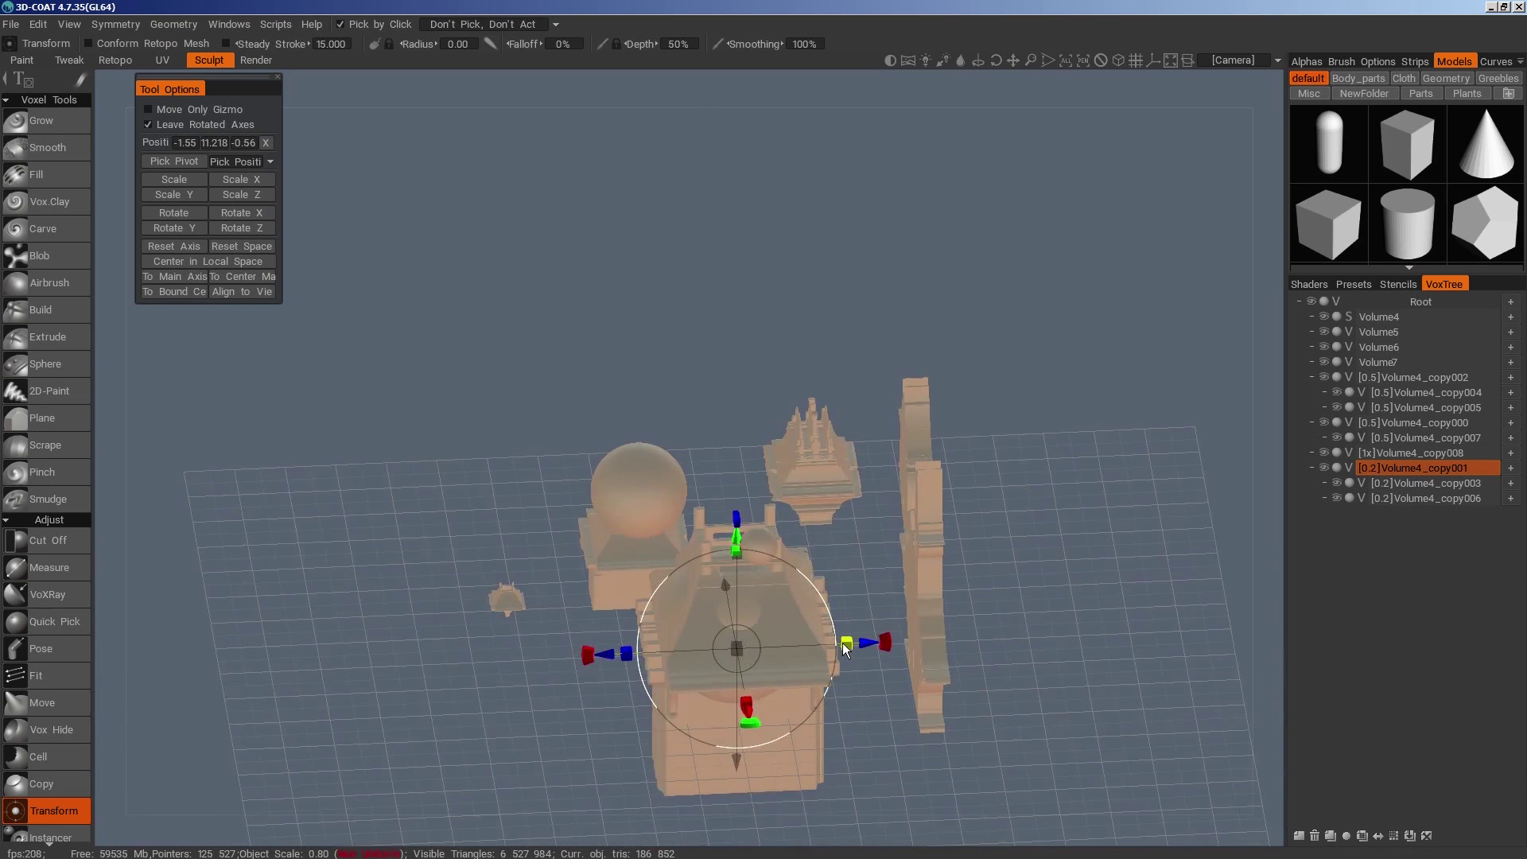
Cut off everything below the eaves of the large roof piece Volume4_copy001
alt+middle_drag(893, 690, 893, 469)
key(KP_2)
key(space)
click(912, 651)
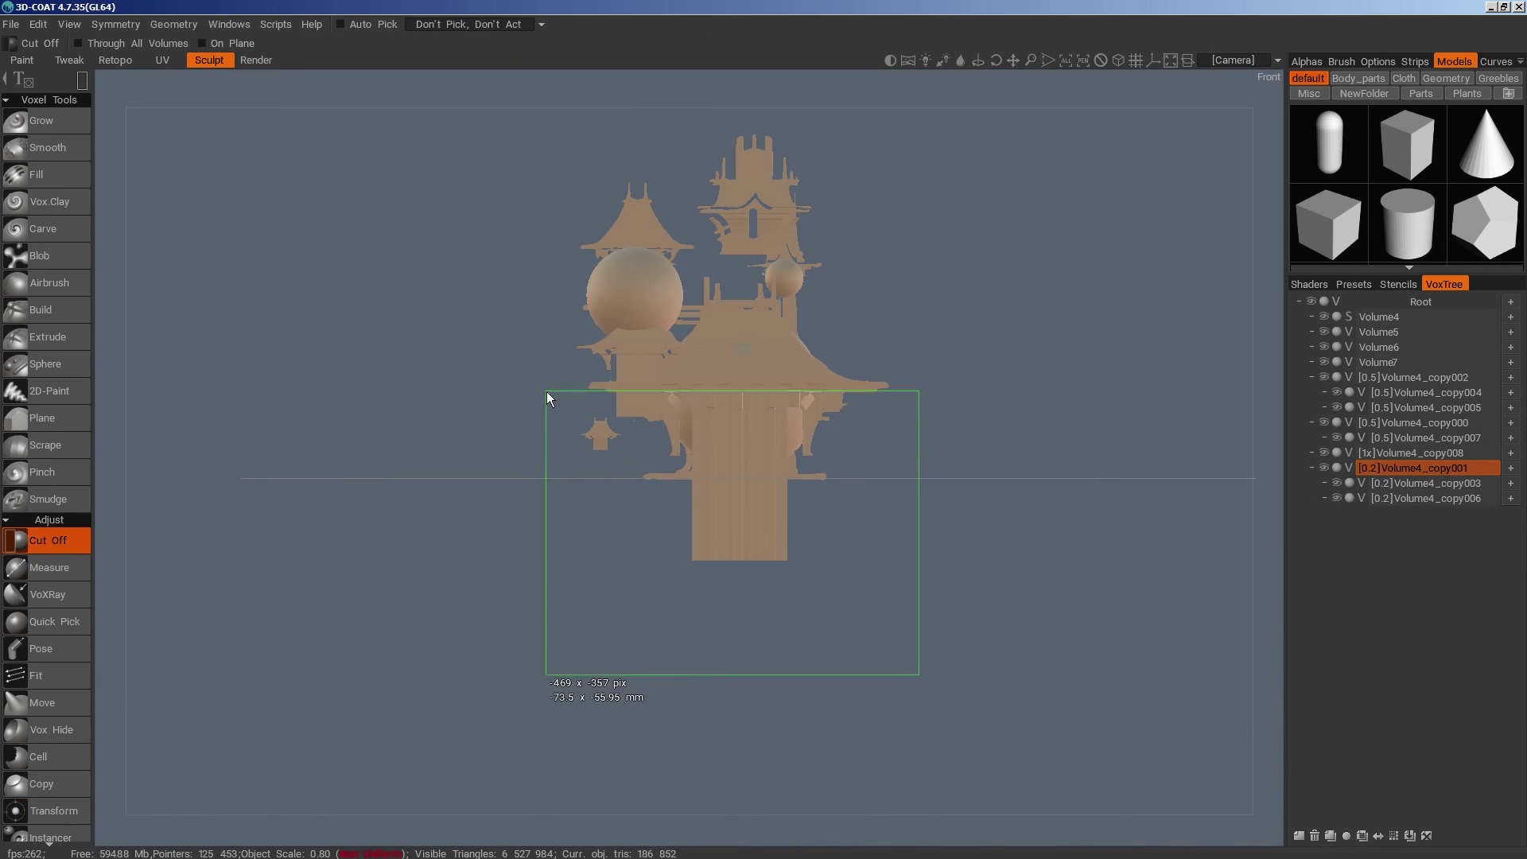
key(h)
drag(965, 658, 479, 394)
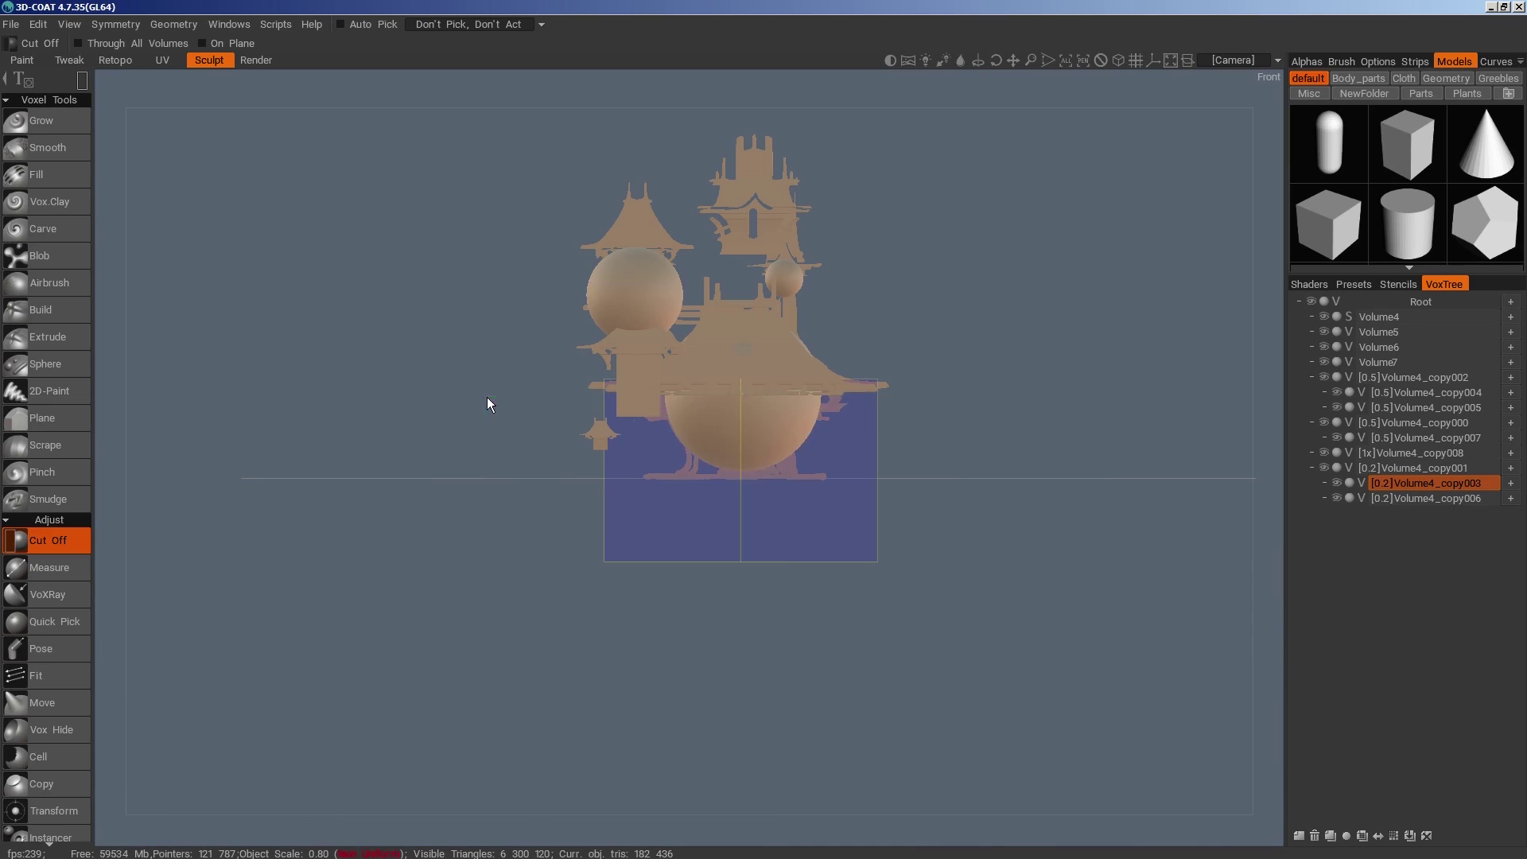
Pick the roof piece Volume4_copy000, enlarge it, and place it on the left tower sphere at about X -22.0, Y 42.87, Z 16.93
alt+drag(676, 525, 987, 493)
key(KP_2)
key(h)
key(space)
click(697, 328)
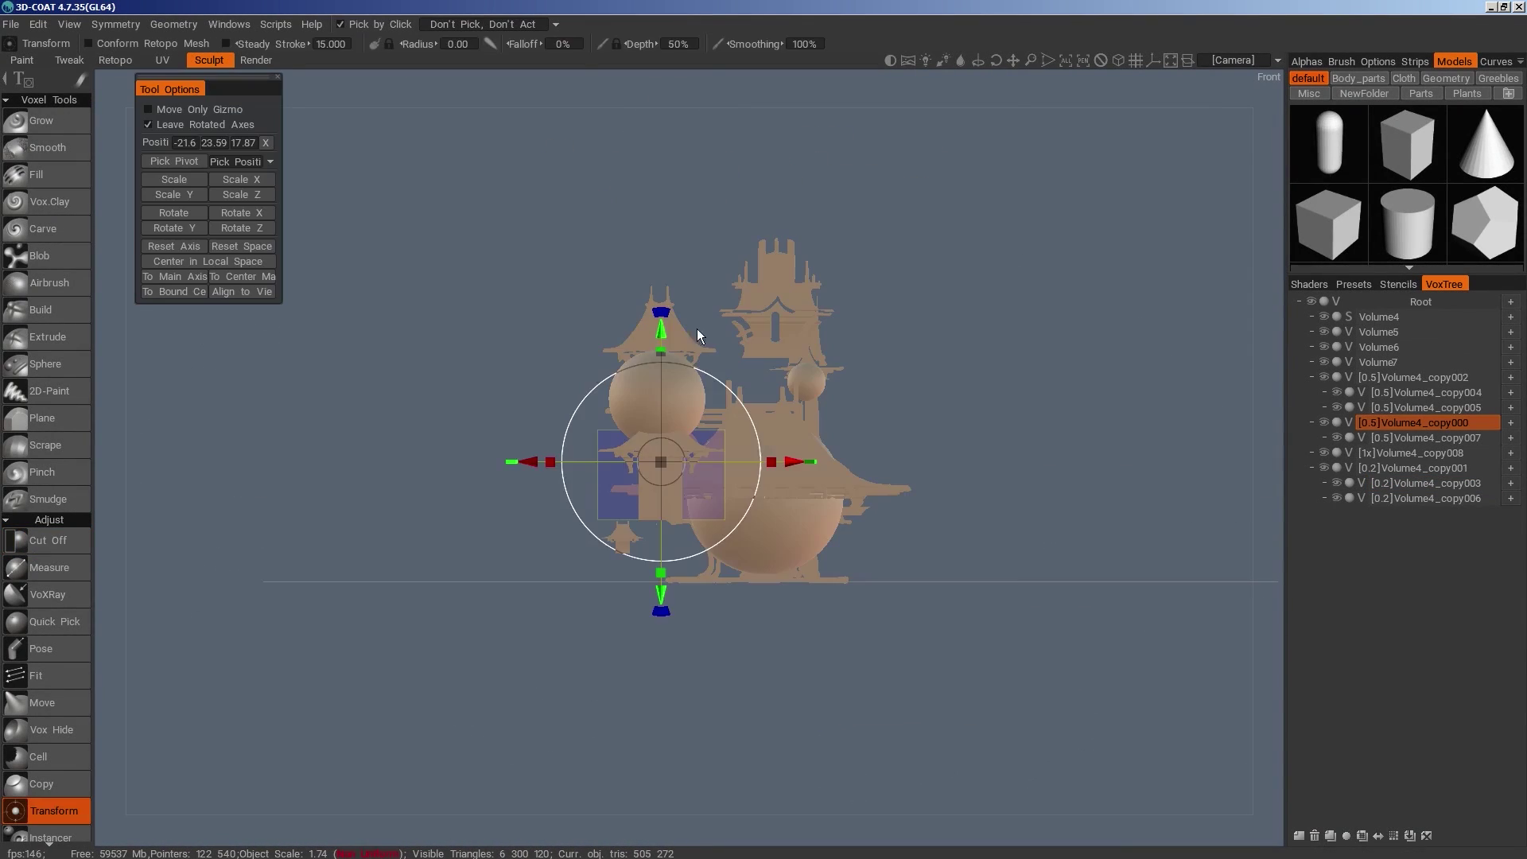
drag(662, 334, 748, 418)
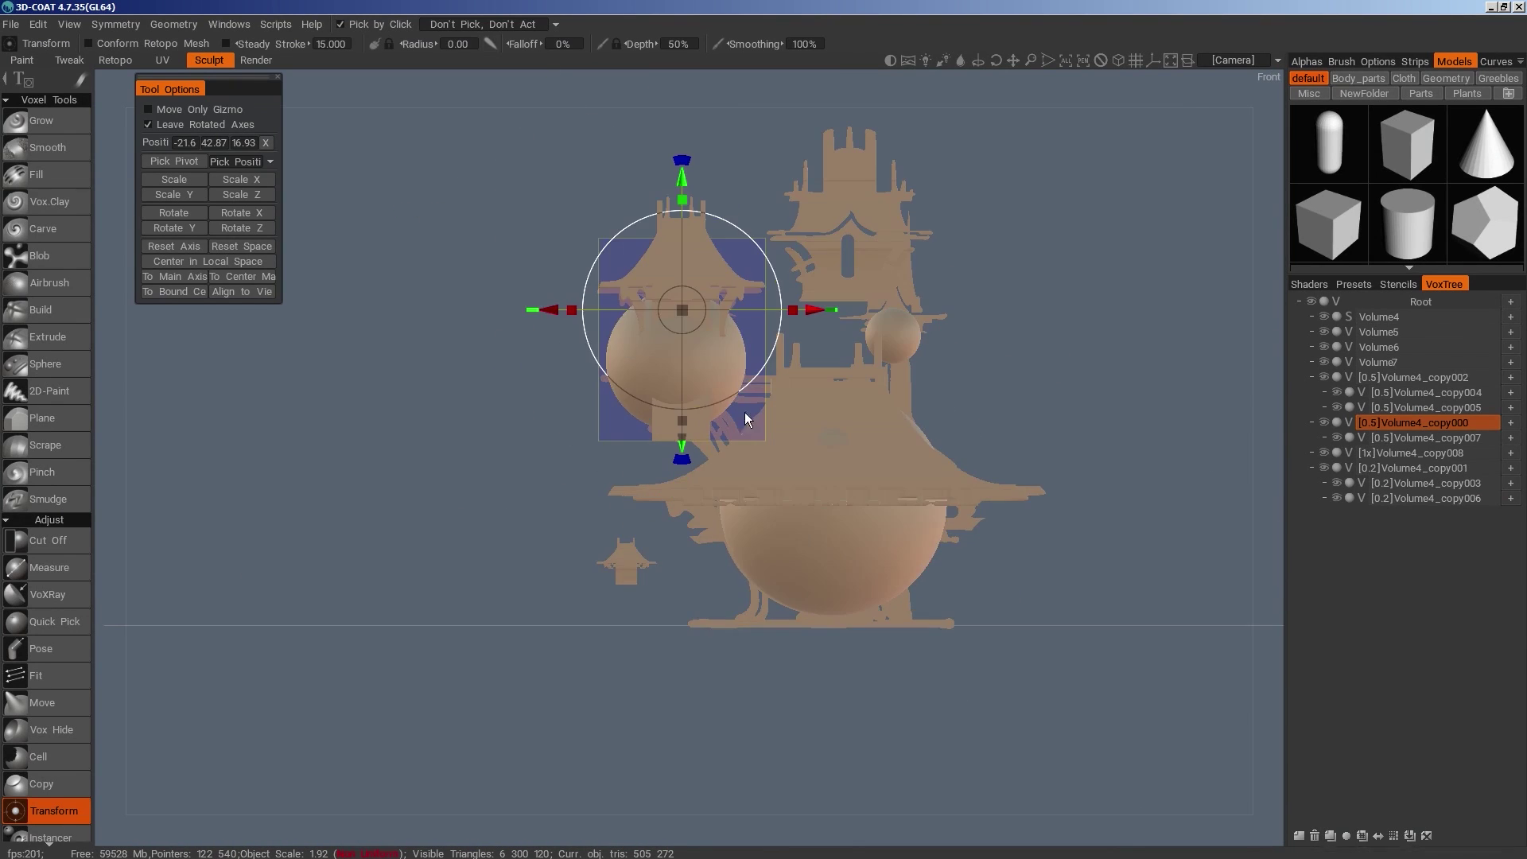
drag(814, 313, 811, 312)
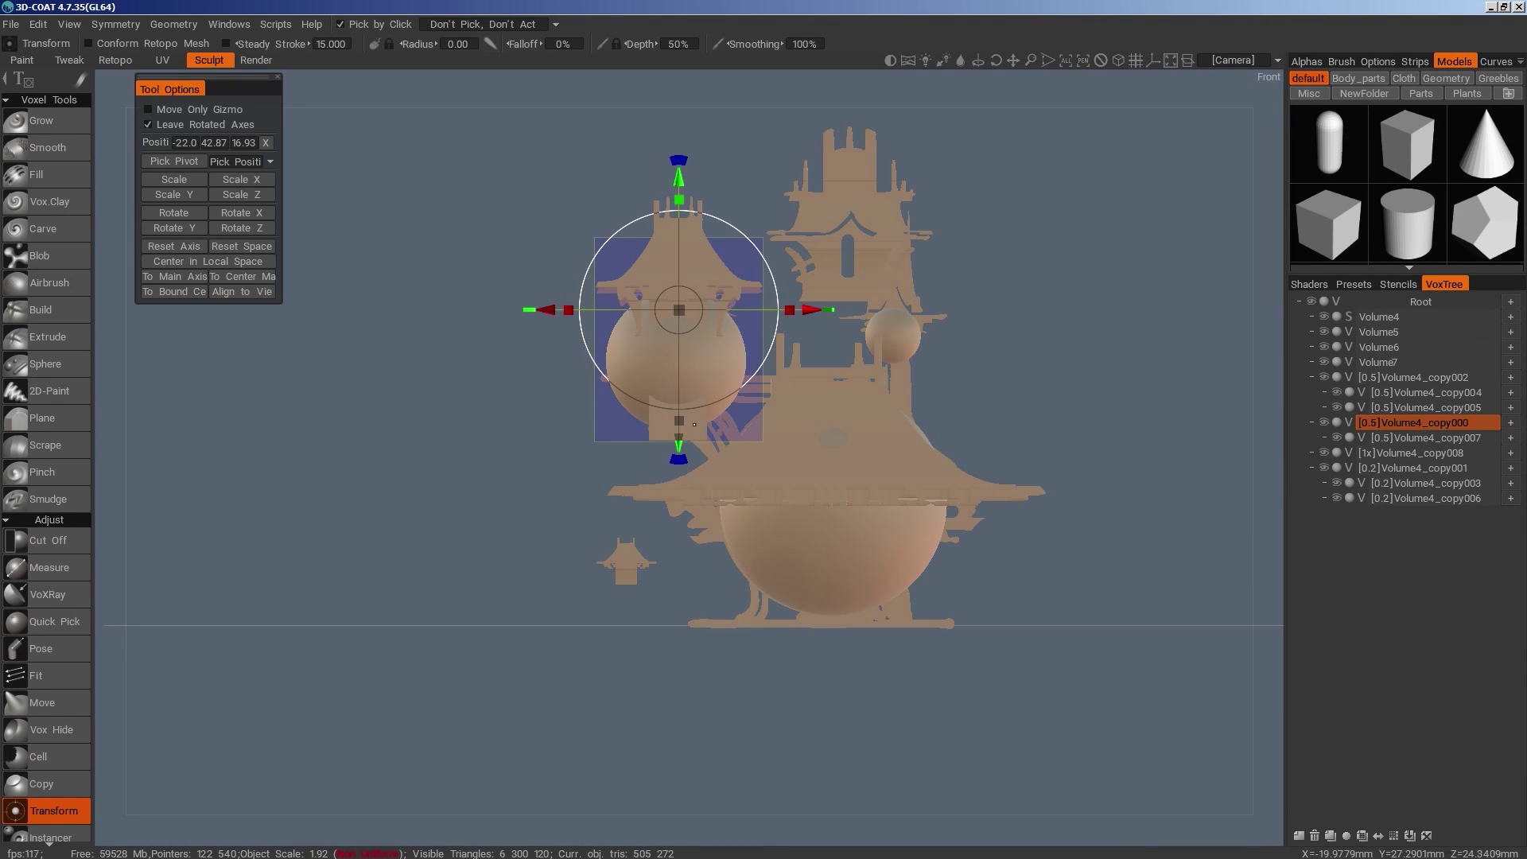
Cut away the walls below the roof on the left tower sphere
key(space)
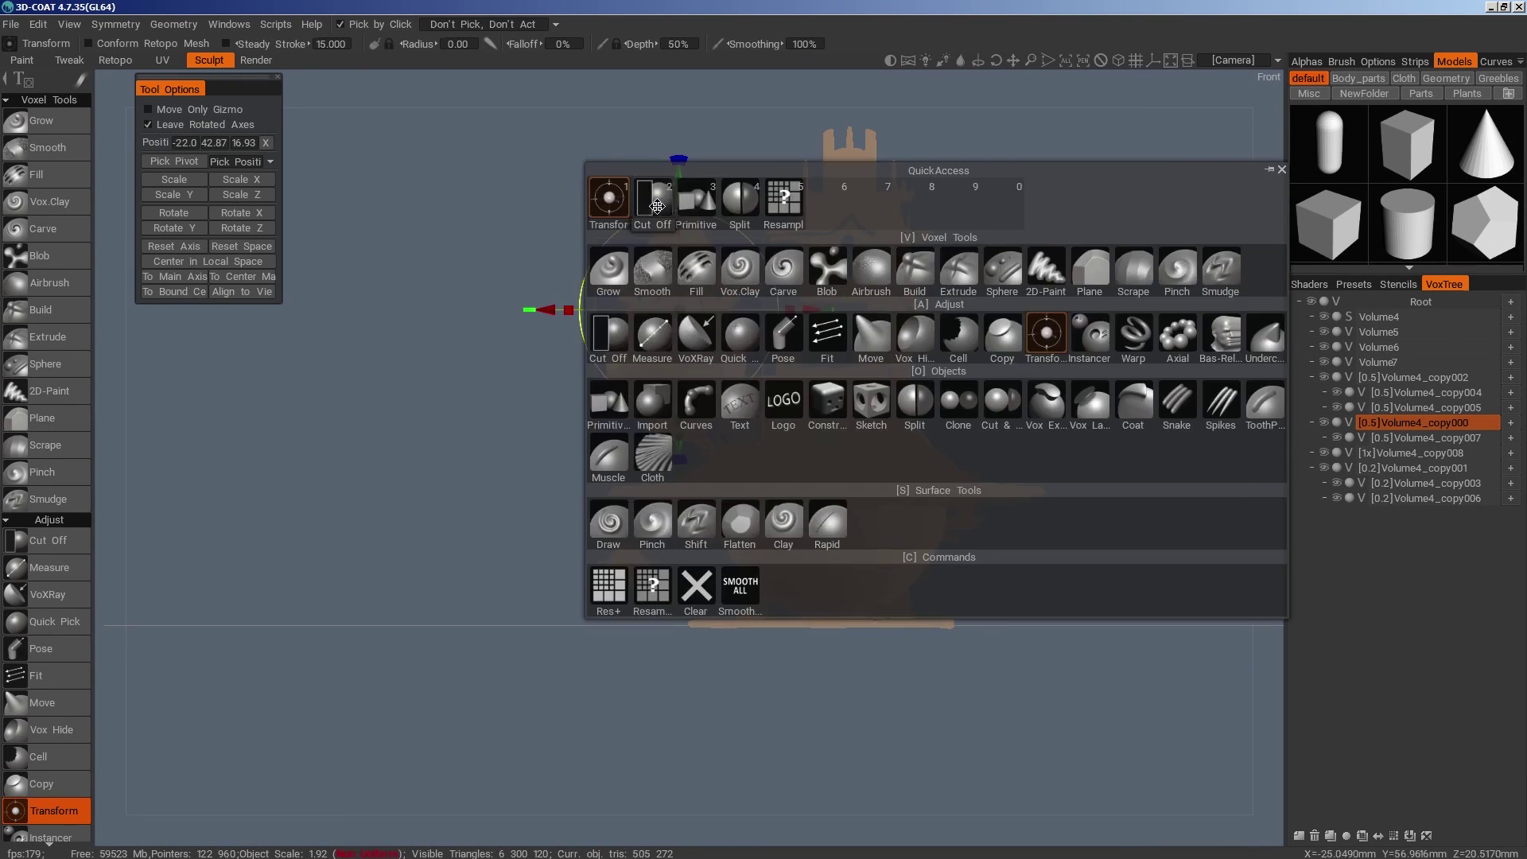
click(653, 201)
drag(852, 631, 627, 335)
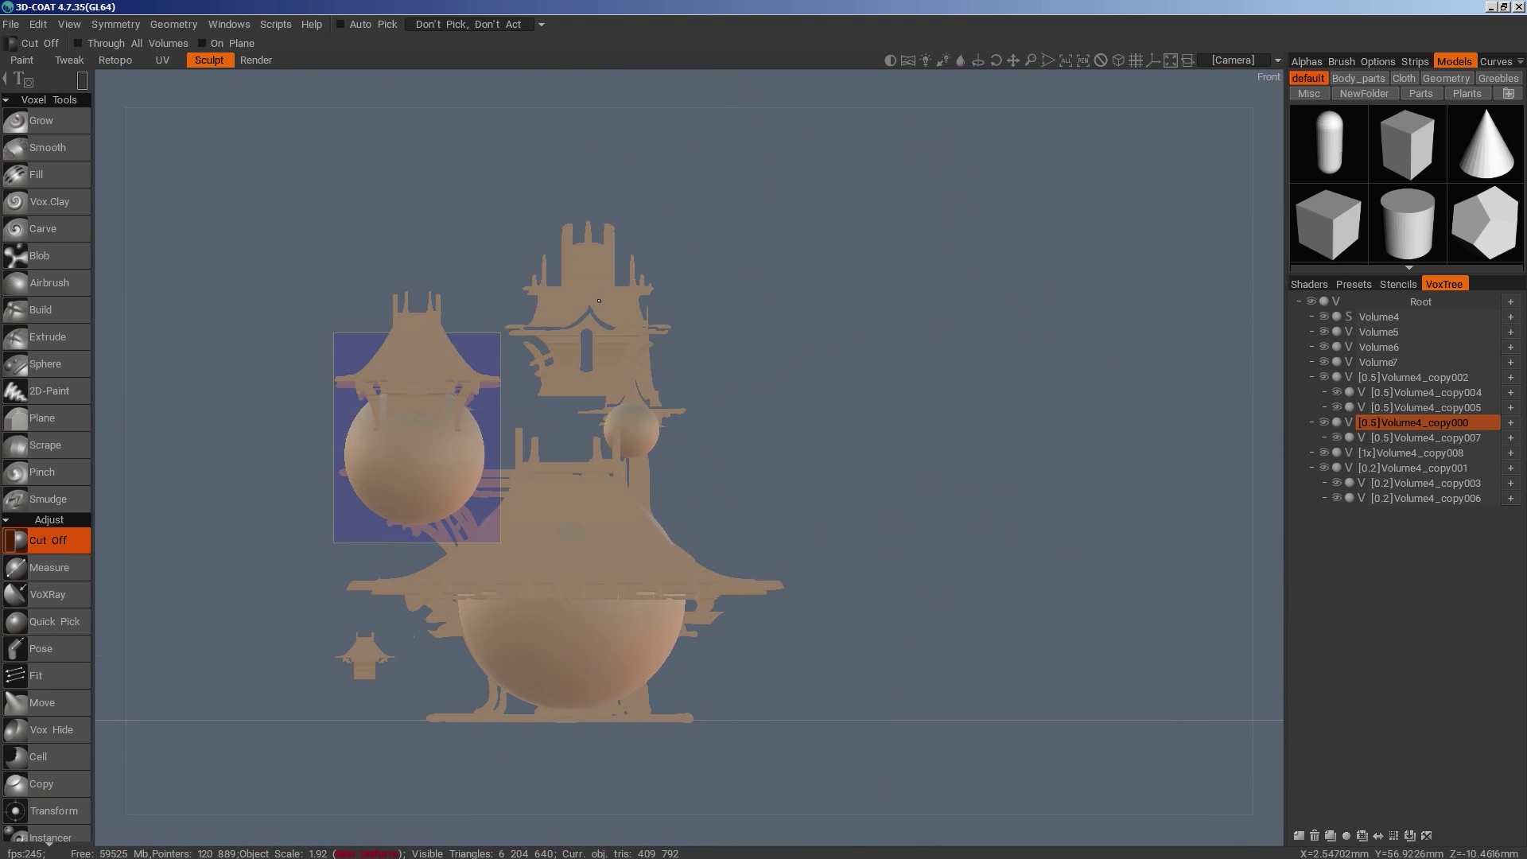
Move the ornate tower piece Volume4_copy002 high above the right tower sphere and stretch it vertically
key(space)
click(863, 557)
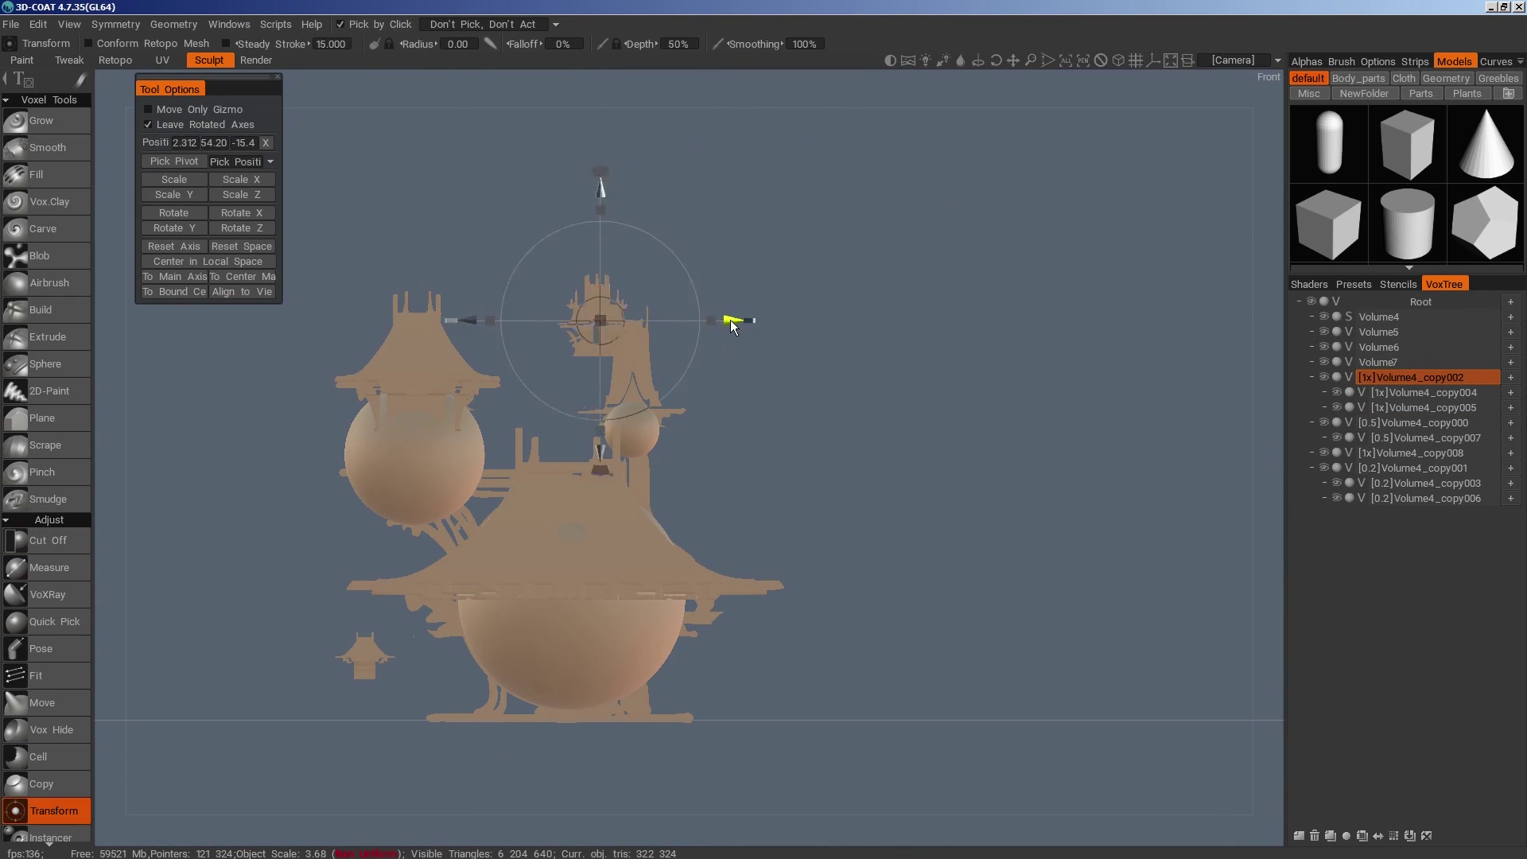
drag(734, 326, 767, 326)
mouse_move(634, 203)
mouse_down()
mouse_move(639, 297)
mouse_move(654, 194)
mouse_up()
Pick the small roof piece Volume4_copy008 and shift it to about X 8.12
click(366, 657)
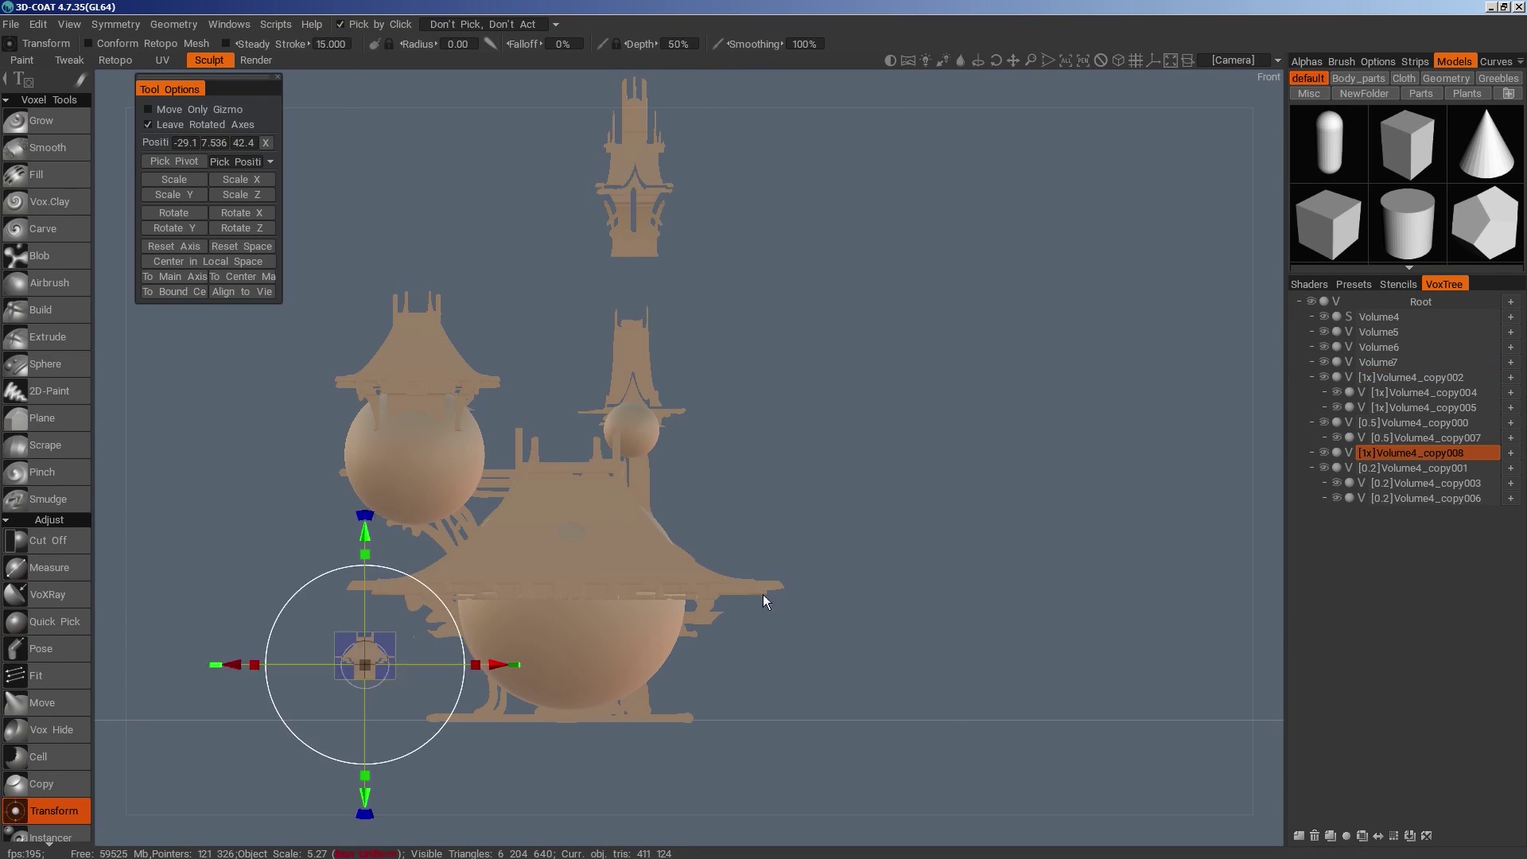
drag(762, 594, 661, 648)
drag(357, 757, 593, 781)
key(KP_2)
drag(815, 361, 844, 362)
key(KP_7)
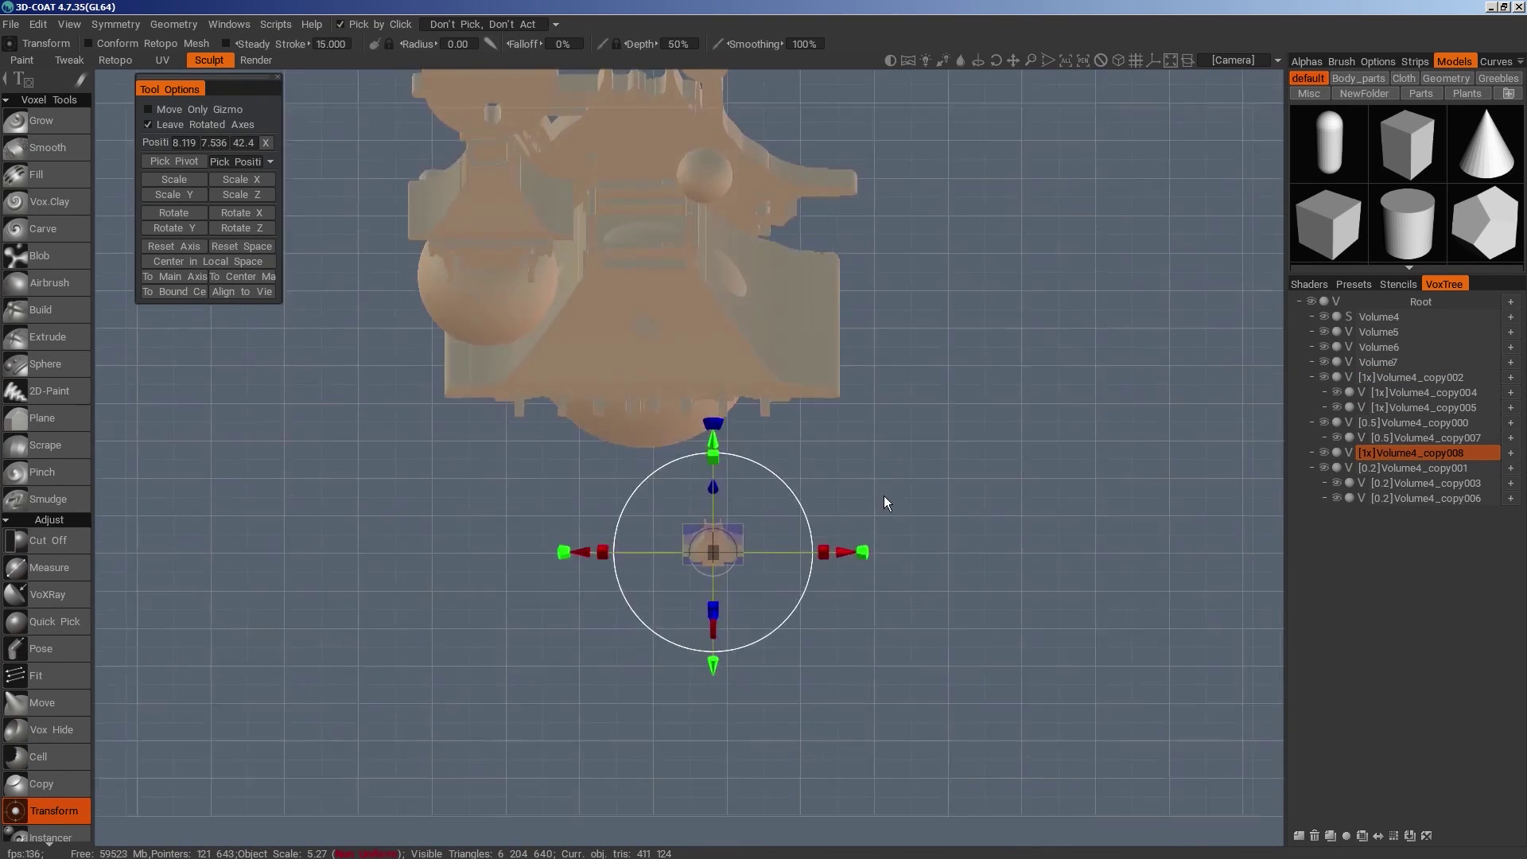
Raise the small roof piece to about Y 44.11 and line it up with the right tower at about X 7.04
key(KP_2)
middle_drag(752, 288, 695, 546)
drag(662, 488, 673, 219)
drag(787, 347, 780, 351)
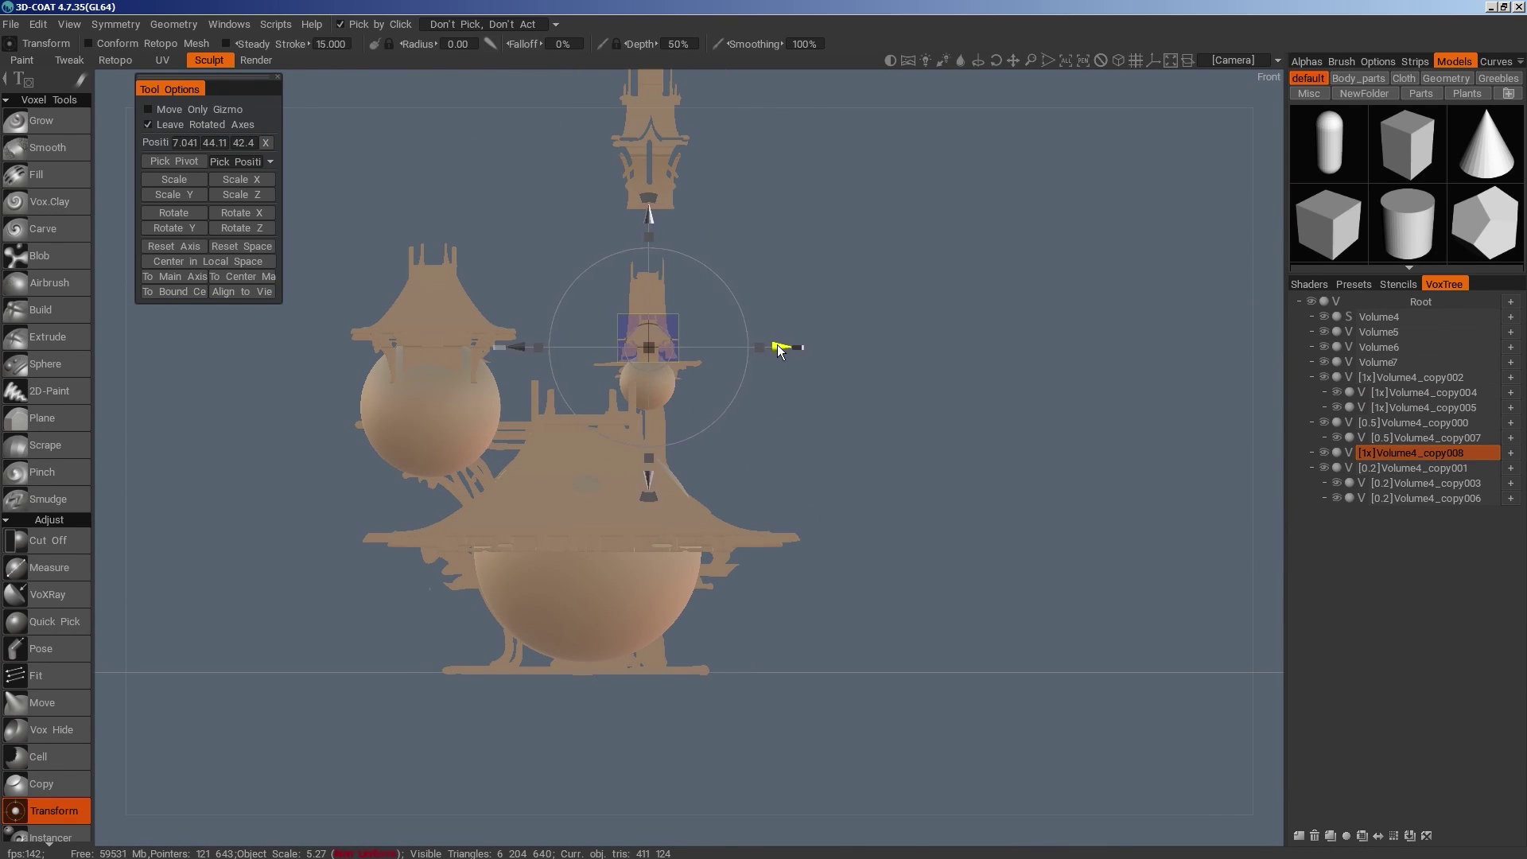
Stretch the small roof piece vertically and place it on the right tower sphere at about X 7.26, Y 36.88, Z -3.97
drag(651, 243, 640, 30)
drag(650, 241, 650, 273)
drag(720, 274, 753, 463)
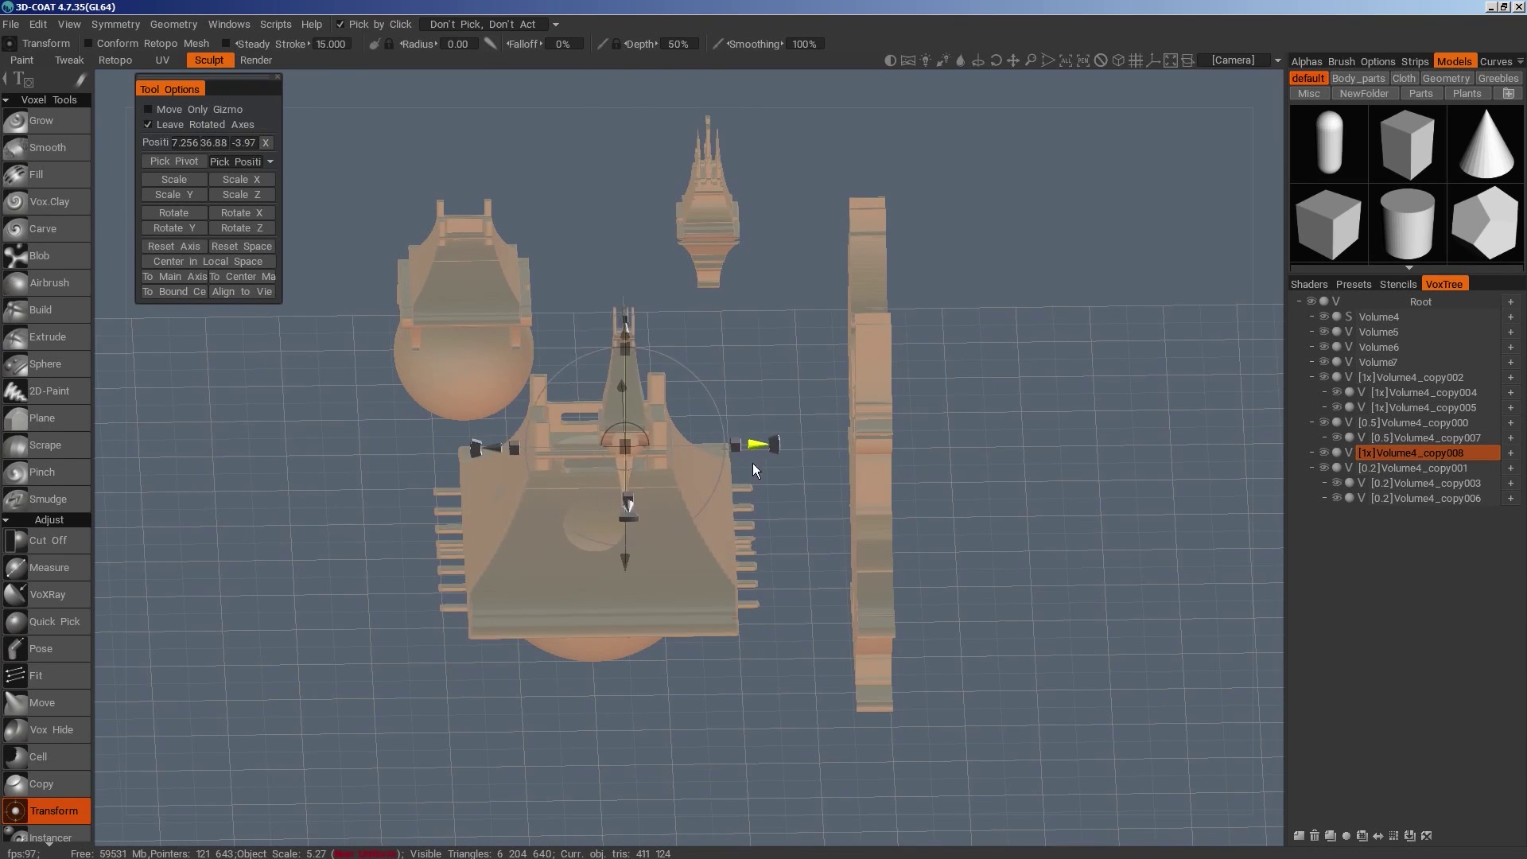
Widen the roof piece on the right tower along X to match the silhouette's tower roof
right_drag(573, 795, 929, 519)
middle_drag(929, 519, 843, 603)
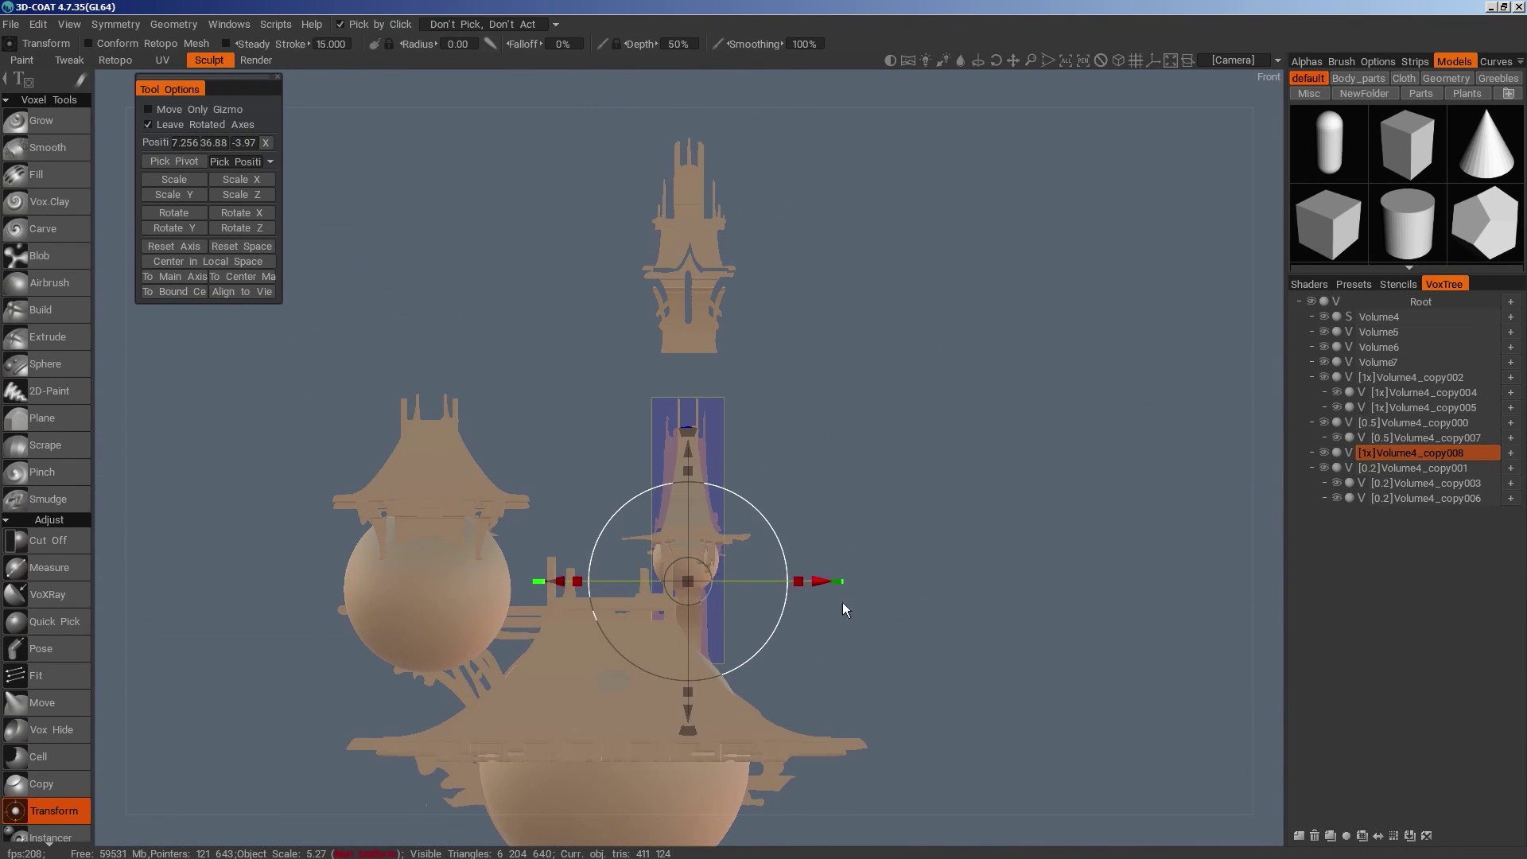
drag(804, 581, 833, 590)
right_drag(832, 590, 844, 540)
middle_drag(843, 541, 940, 752)
Add a new volume and start a box primitive in it, raised to about Y 37.73 above the main roof
key(space)
click(752, 426)
click(1299, 836)
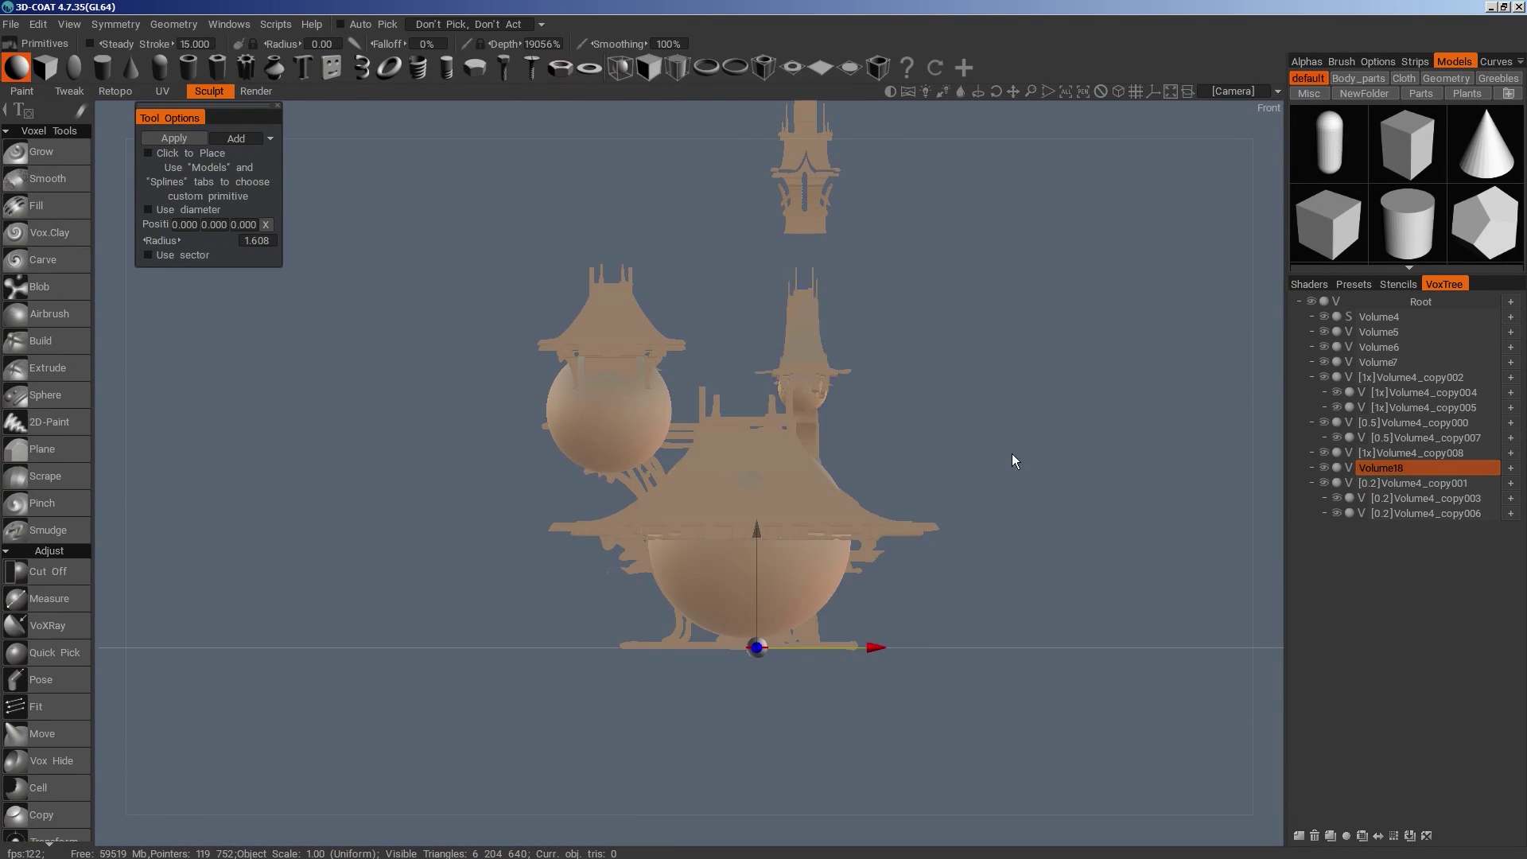
drag(1013, 457, 907, 509)
click(45, 68)
drag(746, 547, 746, 325)
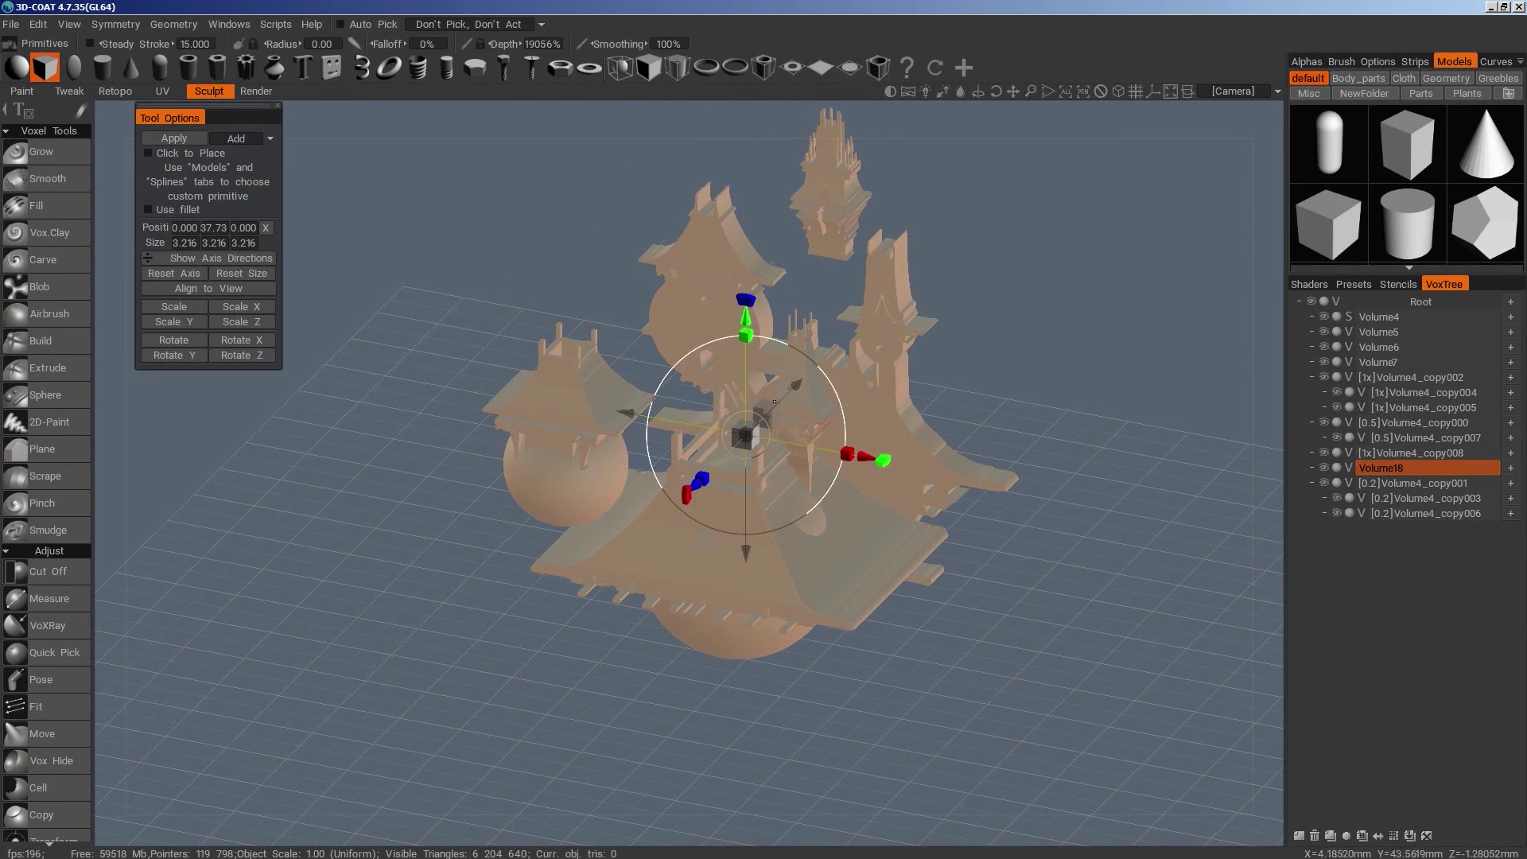
Stretch the box to about 16.13 along X, flatten it to about 1.249 along Y, and lower it to about Y 33.58
key(s)
click(804, 508)
drag(1152, 382, 1241, 418)
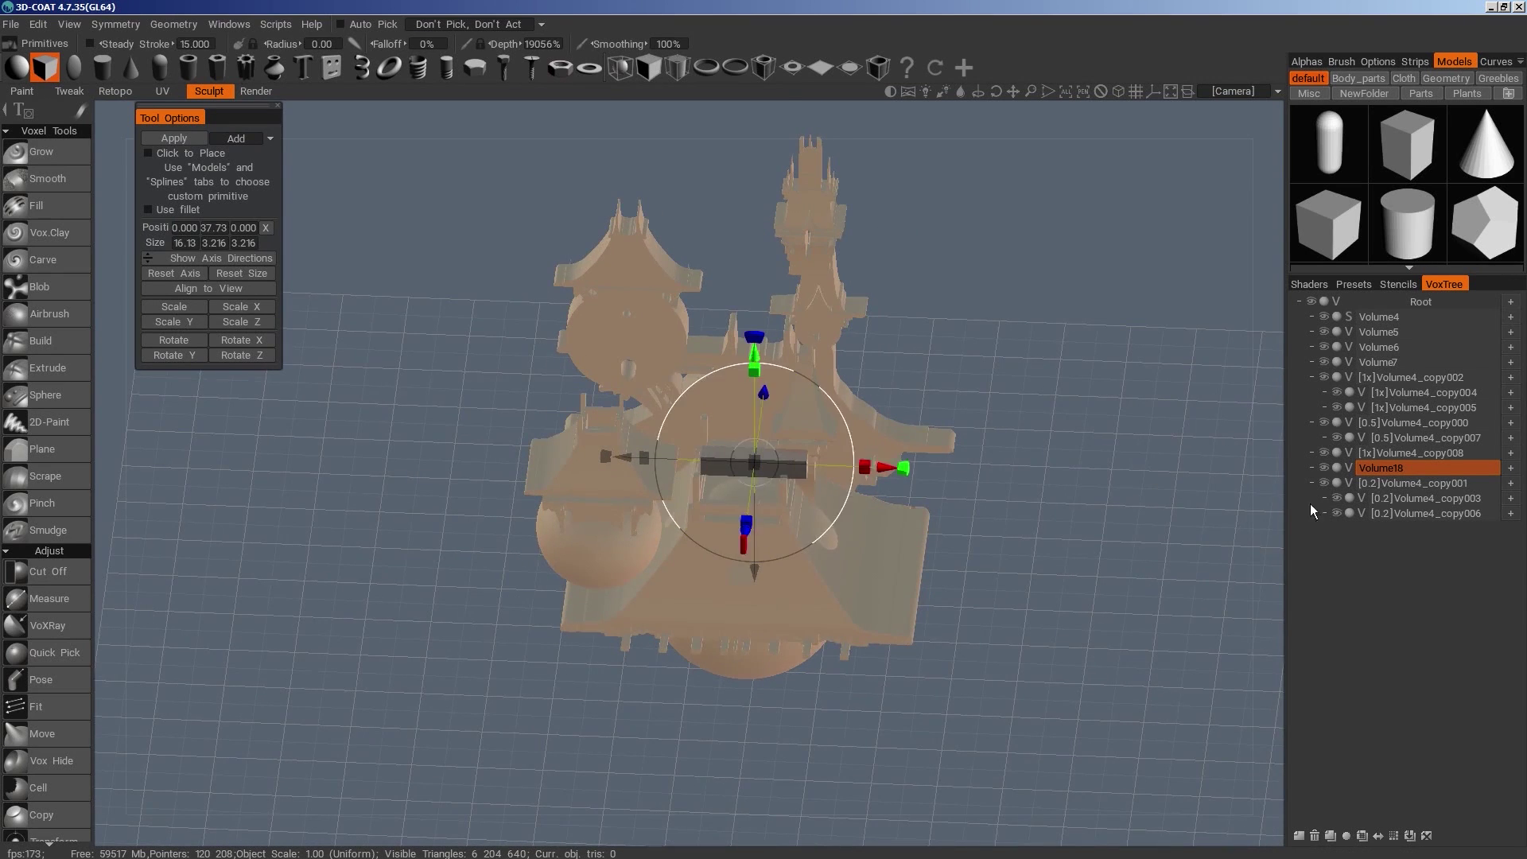
key(KP_2)
right_drag(1033, 525, 1097, 430)
middle_drag(1097, 429, 1184, 637)
drag(836, 368, 834, 408)
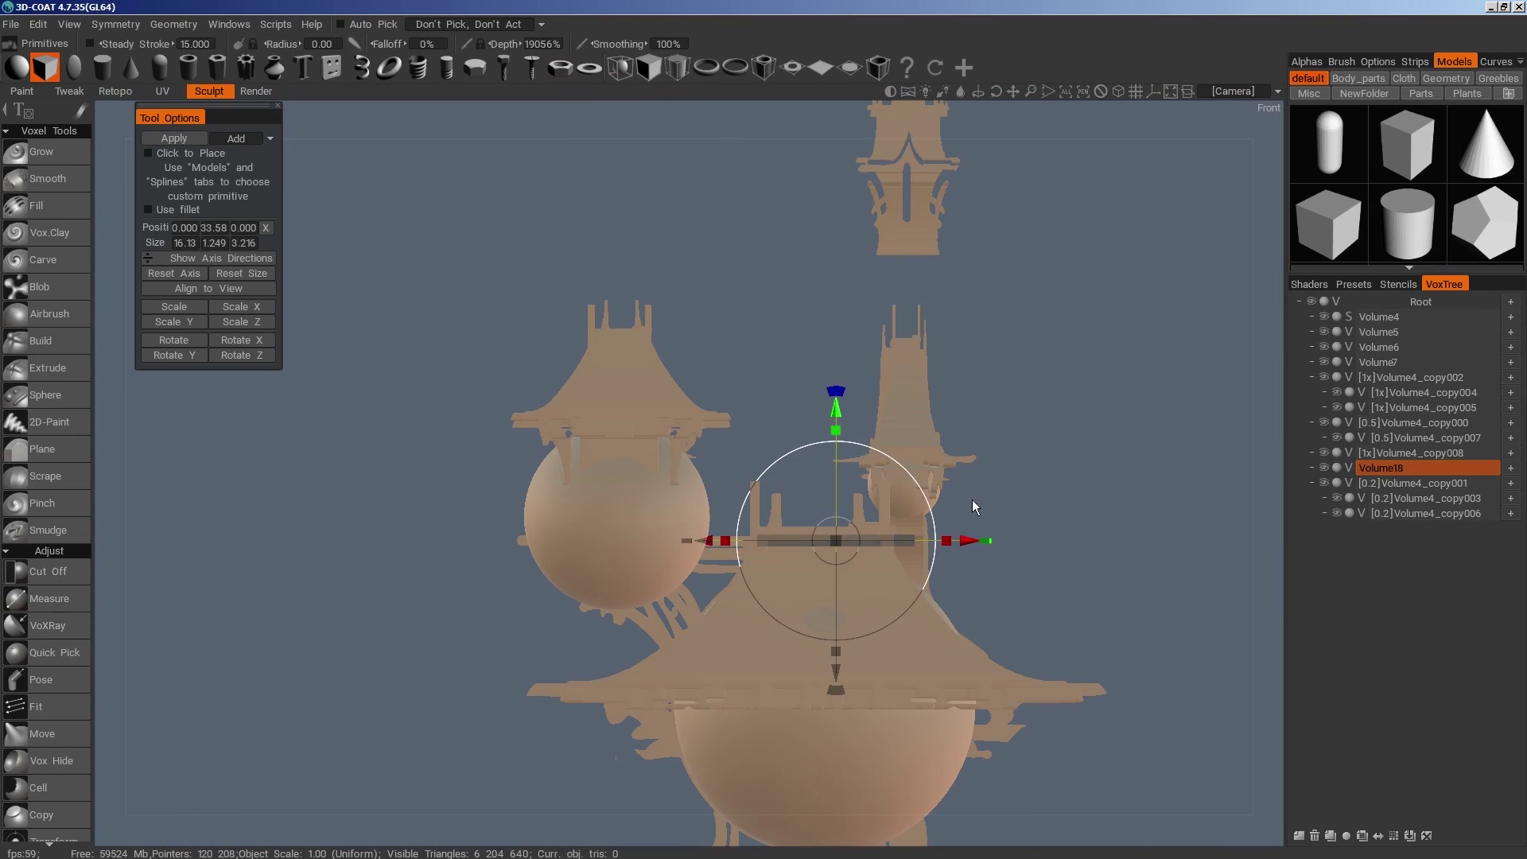
Place the flat box beside the left tower sphere at about X -9.25, Z 7.71 and widen it to about 6.877 along Z
drag(1158, 537, 977, 621)
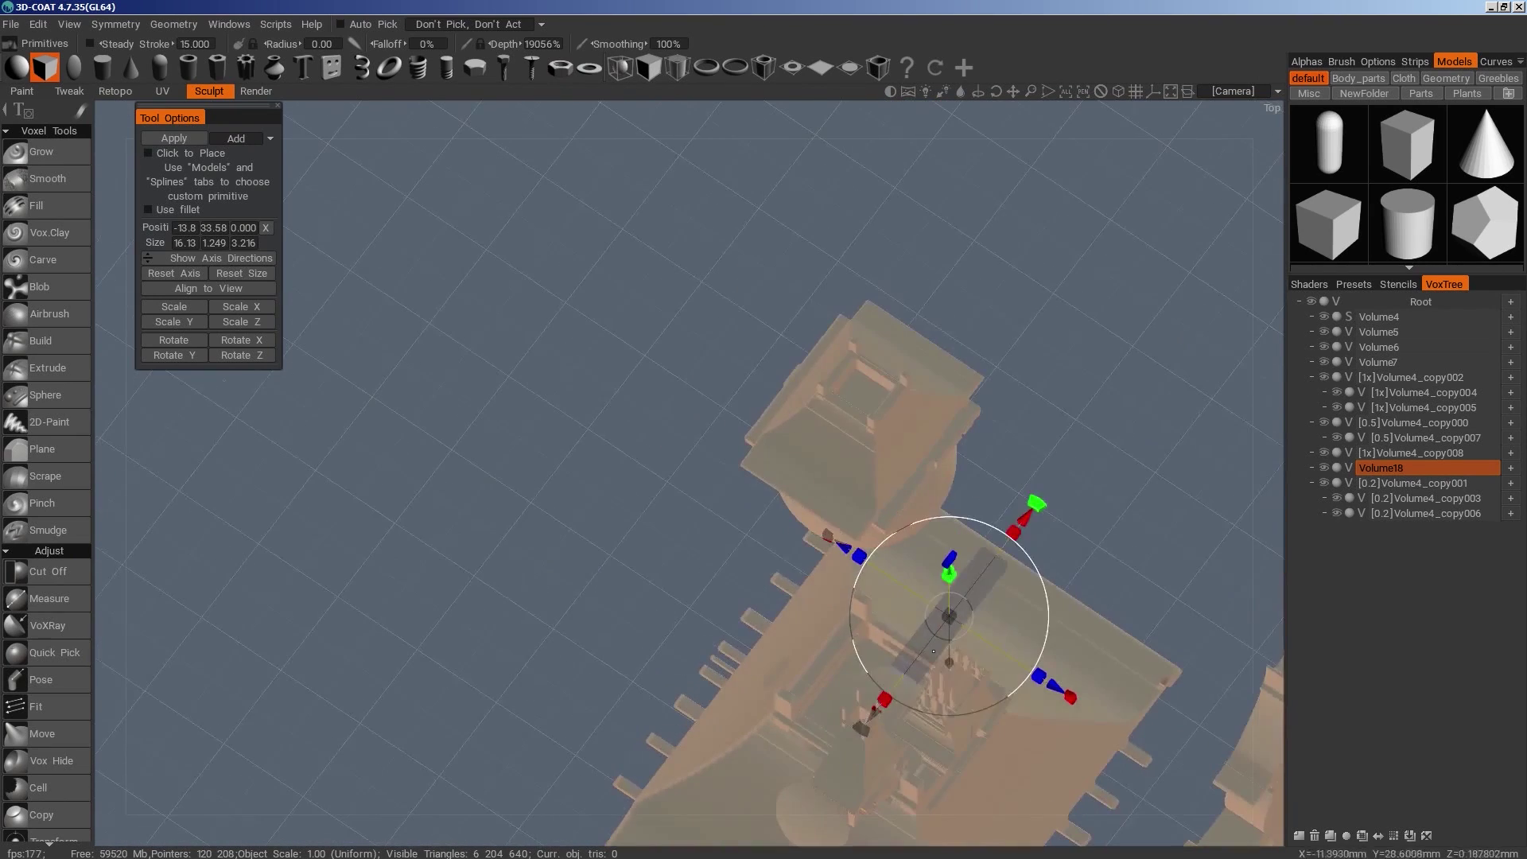
drag(1037, 512, 962, 480)
drag(1080, 626, 988, 620)
drag(1193, 454, 1225, 298)
key(KP_2)
middle_drag(954, 471, 999, 724)
right_drag(998, 724, 827, 559)
drag(923, 489, 1037, 467)
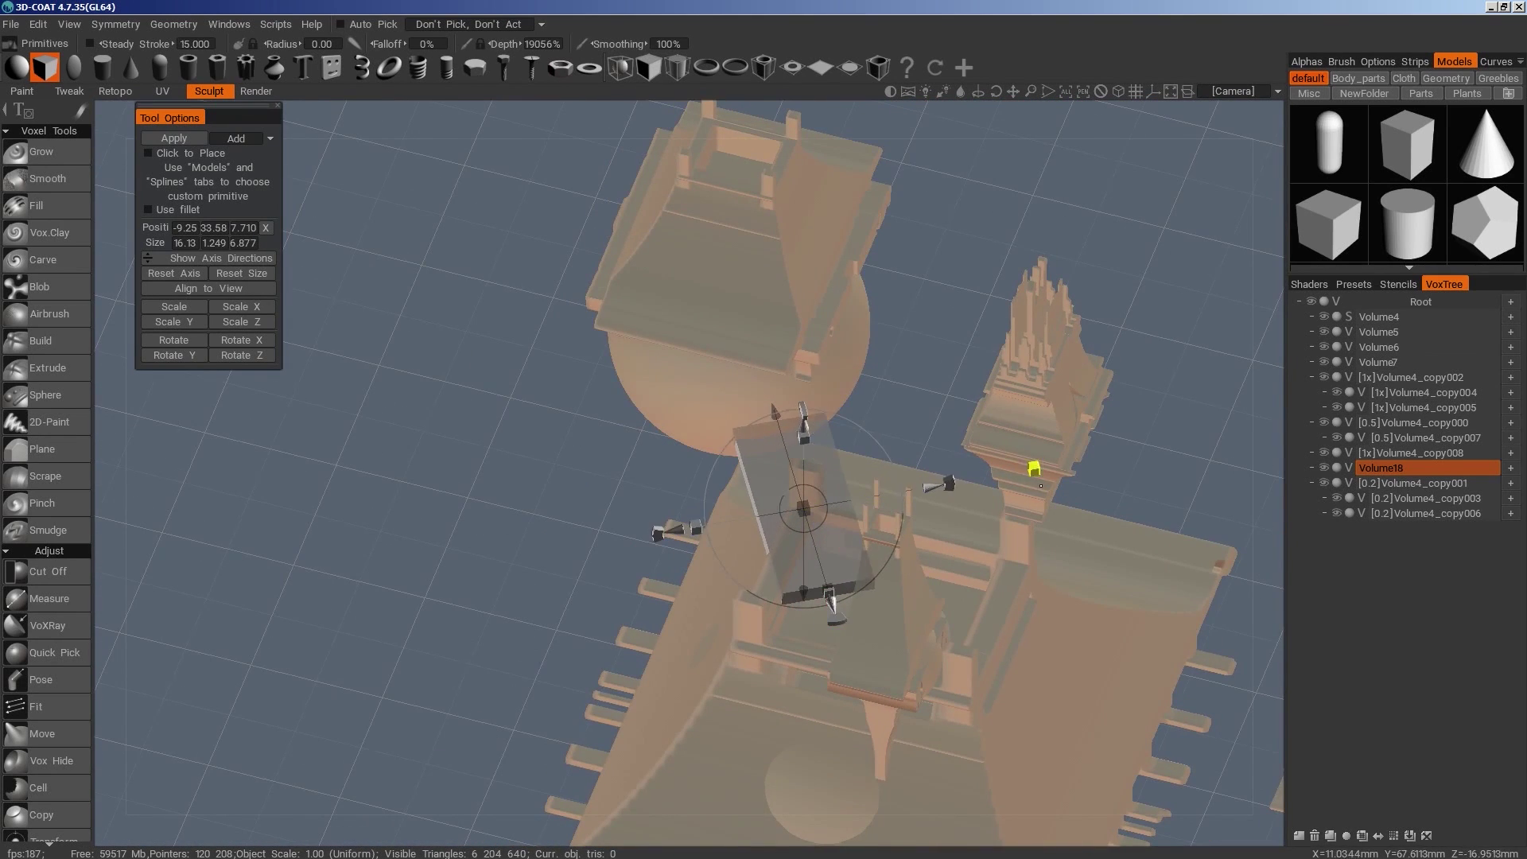
Add the flat box to the volume, and add a second one about 0.943 thick just below it at about Y 32.16
key(KP_2)
right_drag(692, 794, 772, 708)
middle_drag(772, 708, 922, 794)
right_drag(923, 794, 819, 361)
drag(818, 342, 843, 362)
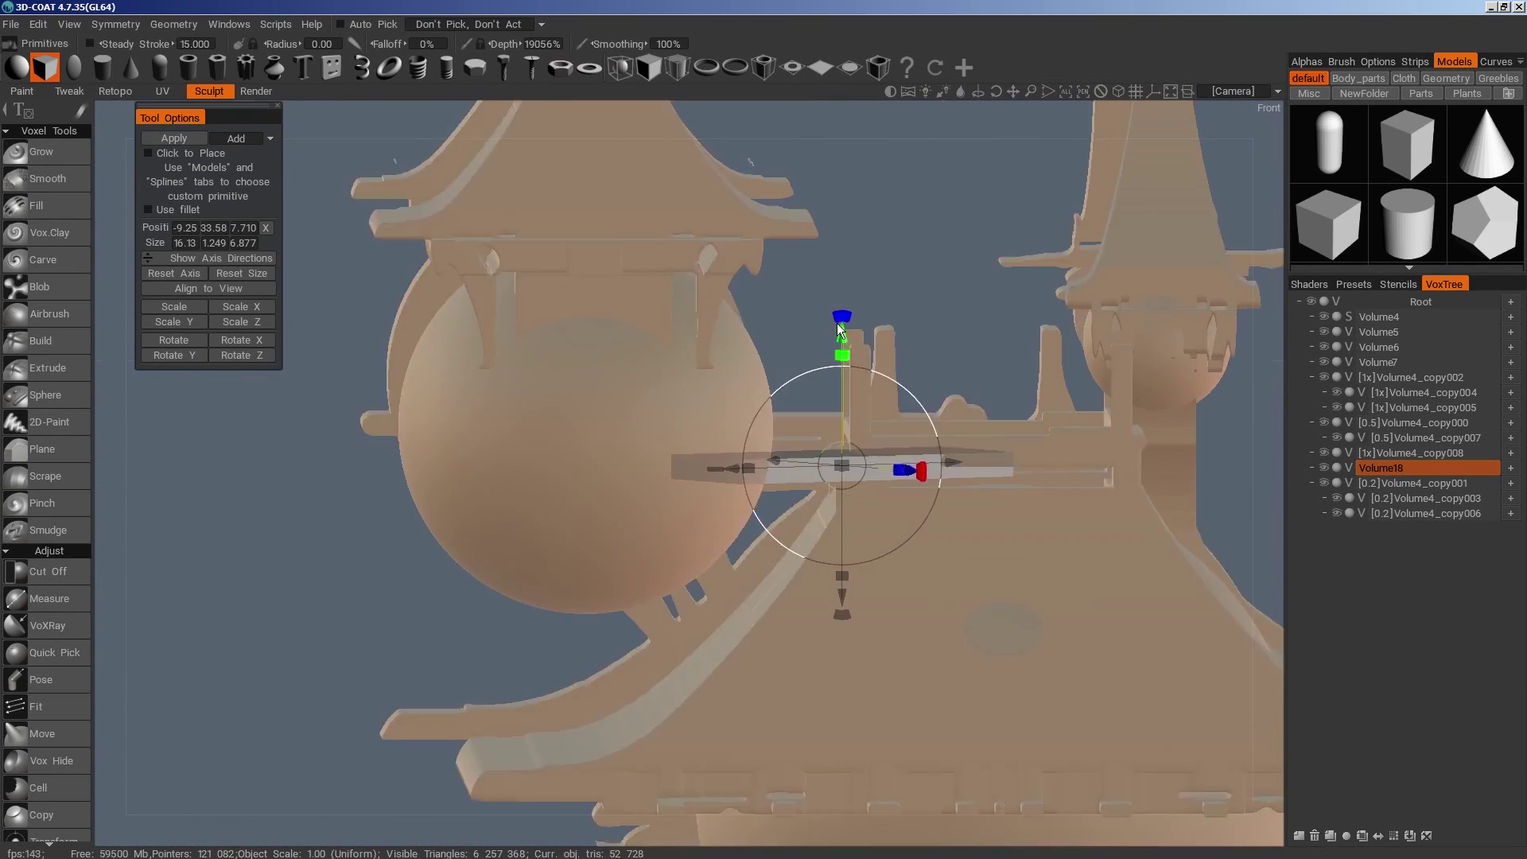
key(KP_2)
middle_drag(1193, 604, 1082, 491)
drag(639, 217, 639, 250)
key(Return)
alt+drag(986, 470, 920, 485)
key(KP_2)
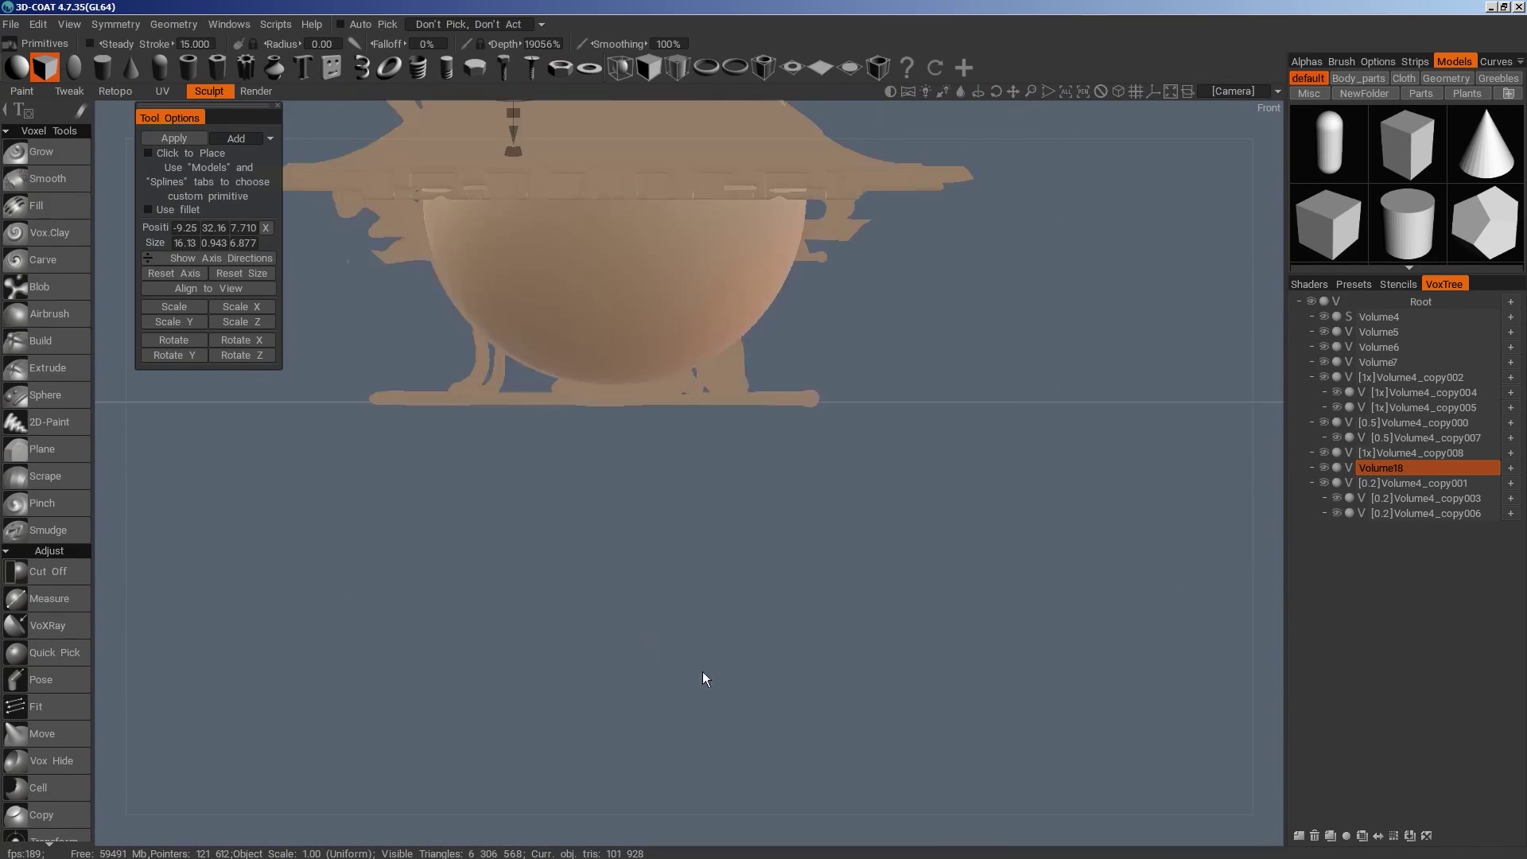
Add a tube primitive with radius about 11.905 and height about 1.035 at the origin in a new volume
middle_drag(702, 675, 971, 849)
right_drag(971, 849, 1191, 673)
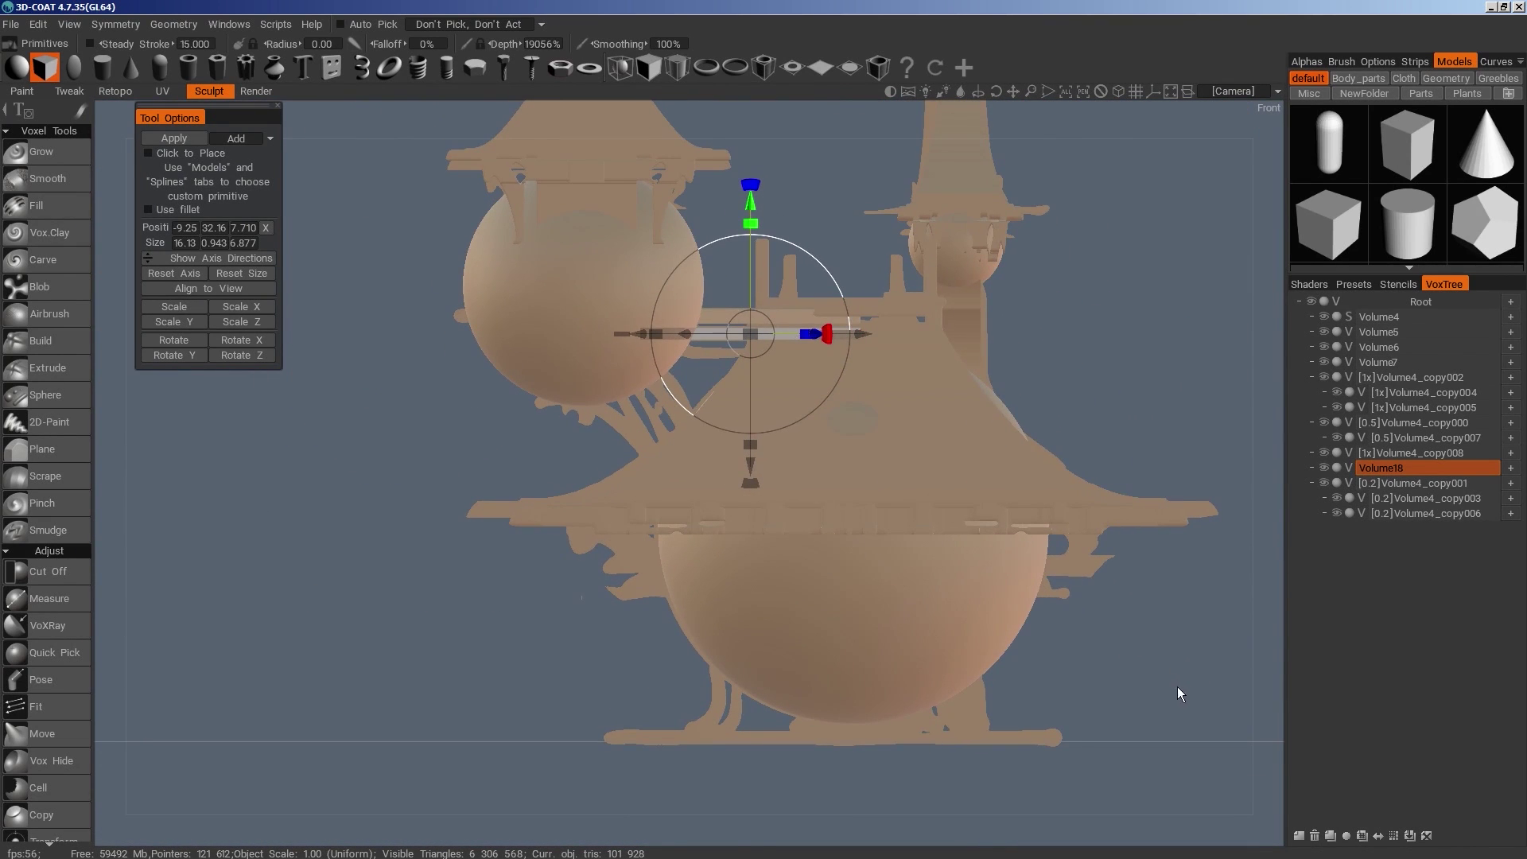
key(space)
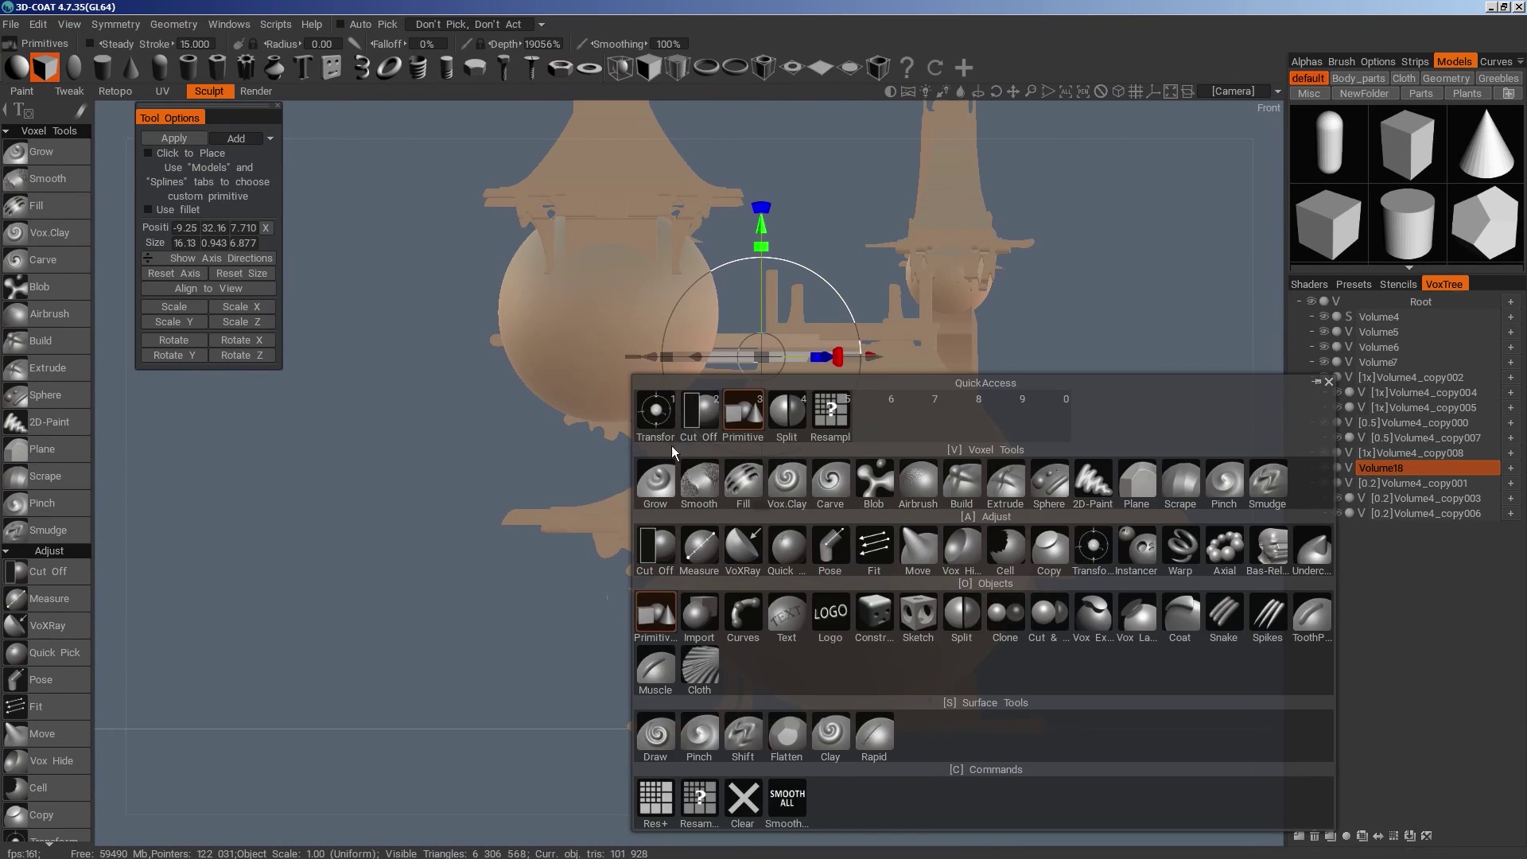
click(736, 416)
click(189, 68)
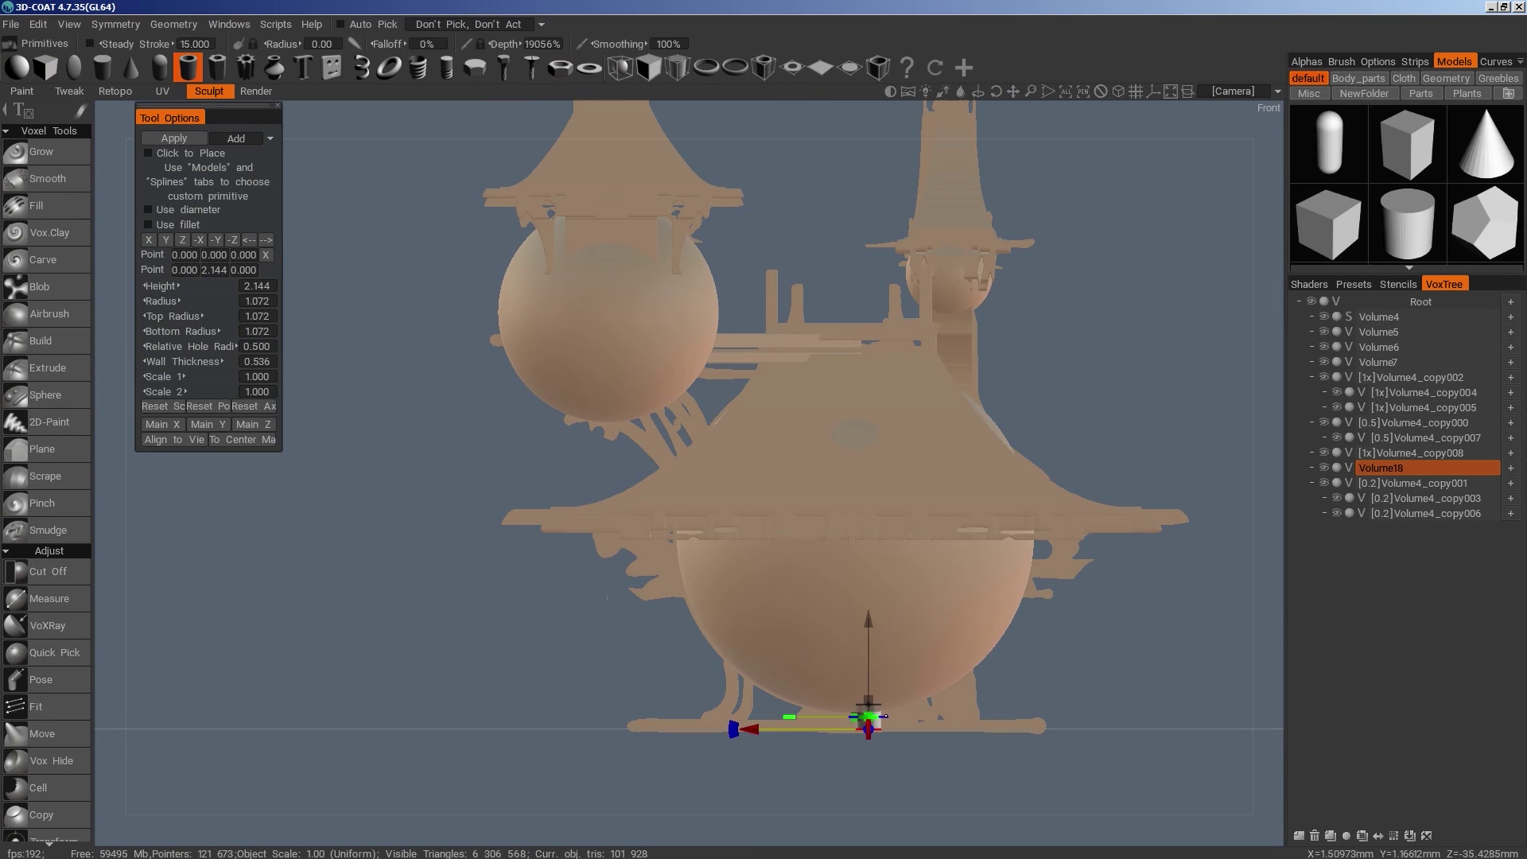
drag(885, 715, 1082, 714)
drag(1114, 700, 836, 579)
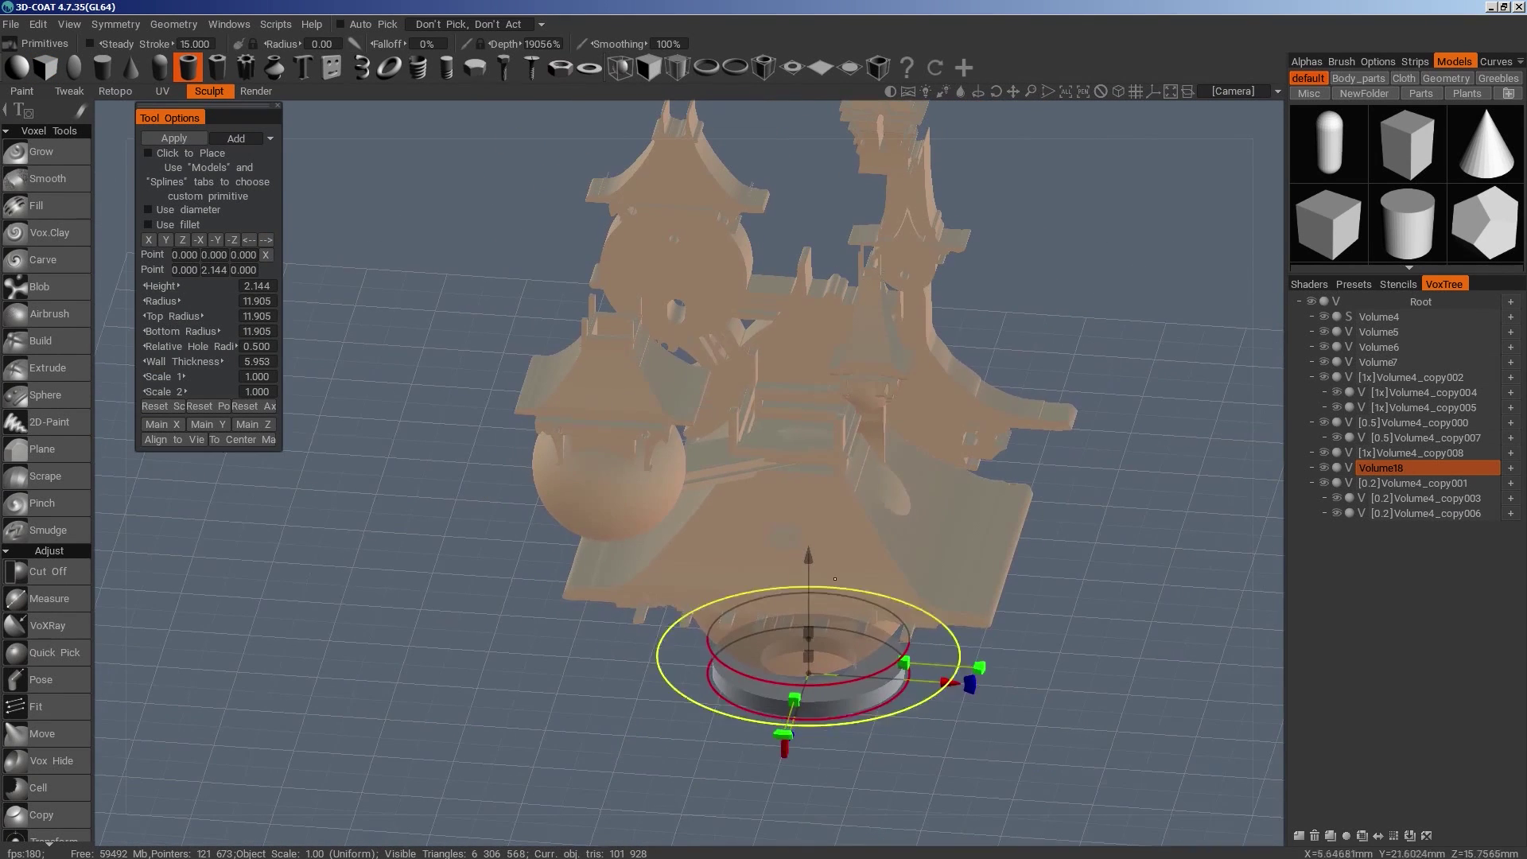
drag(812, 636, 811, 653)
click(1299, 837)
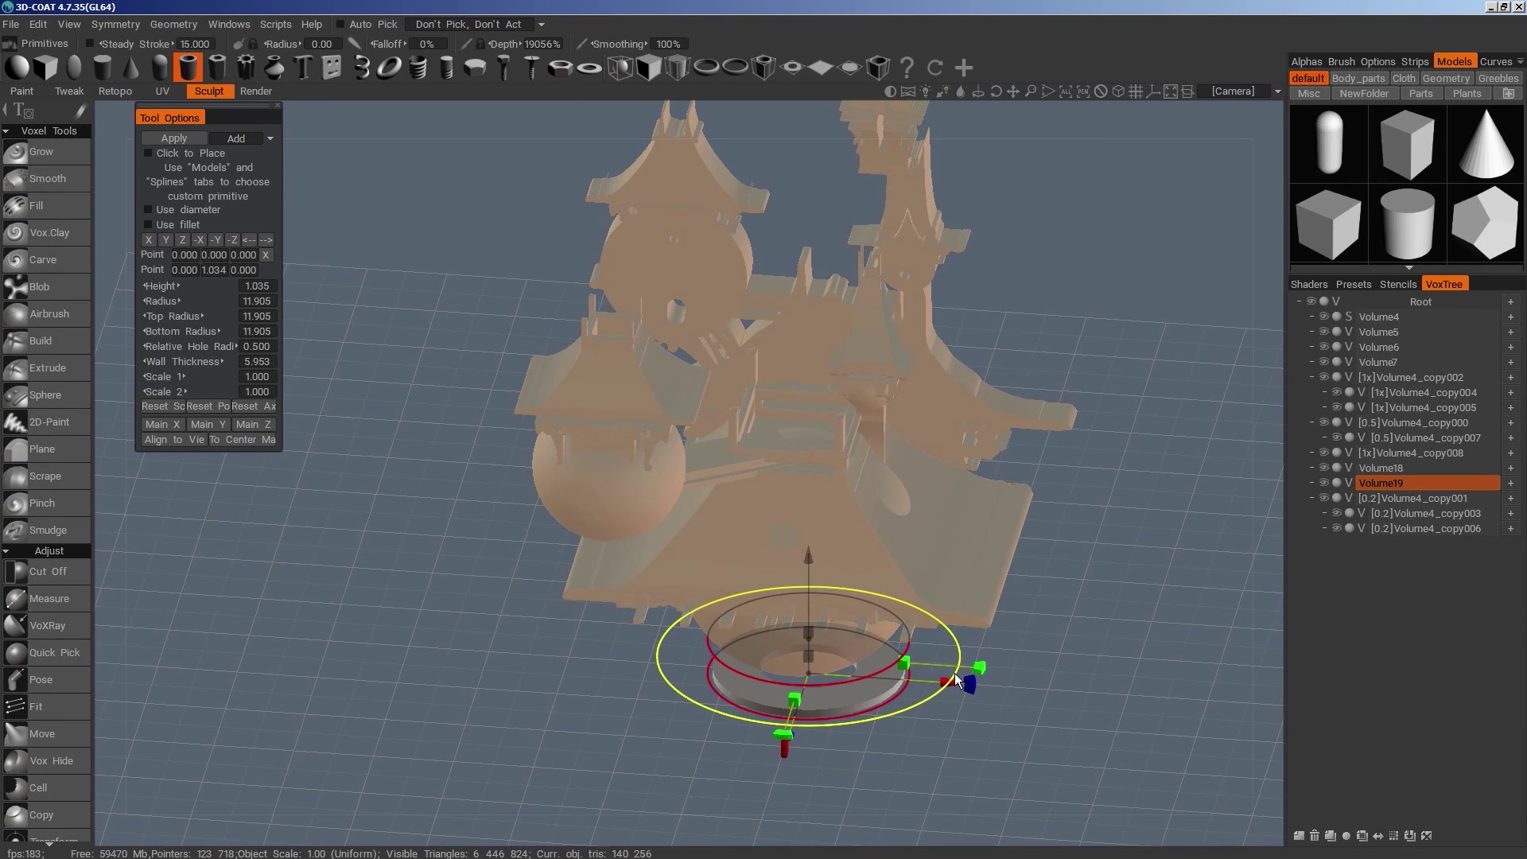
Resize the tube primitive to radius about 10.839 and height about 2.793 and subtract it from the tube, leaving a thin ring
drag(955, 680, 929, 686)
shift+drag(966, 736, 971, 668)
right_drag(971, 668, 840, 378)
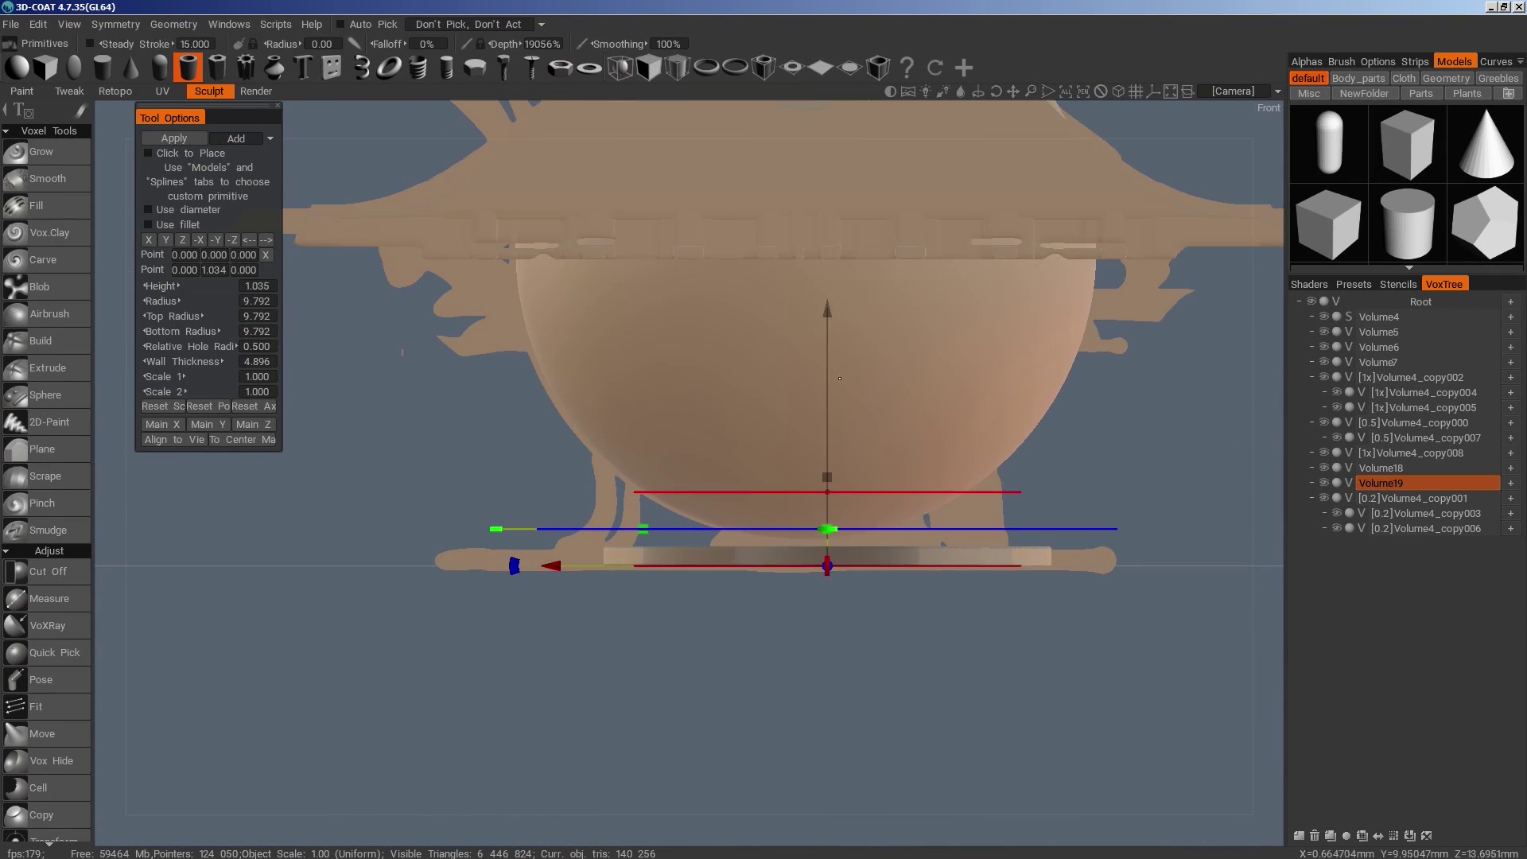
drag(828, 374, 828, 311)
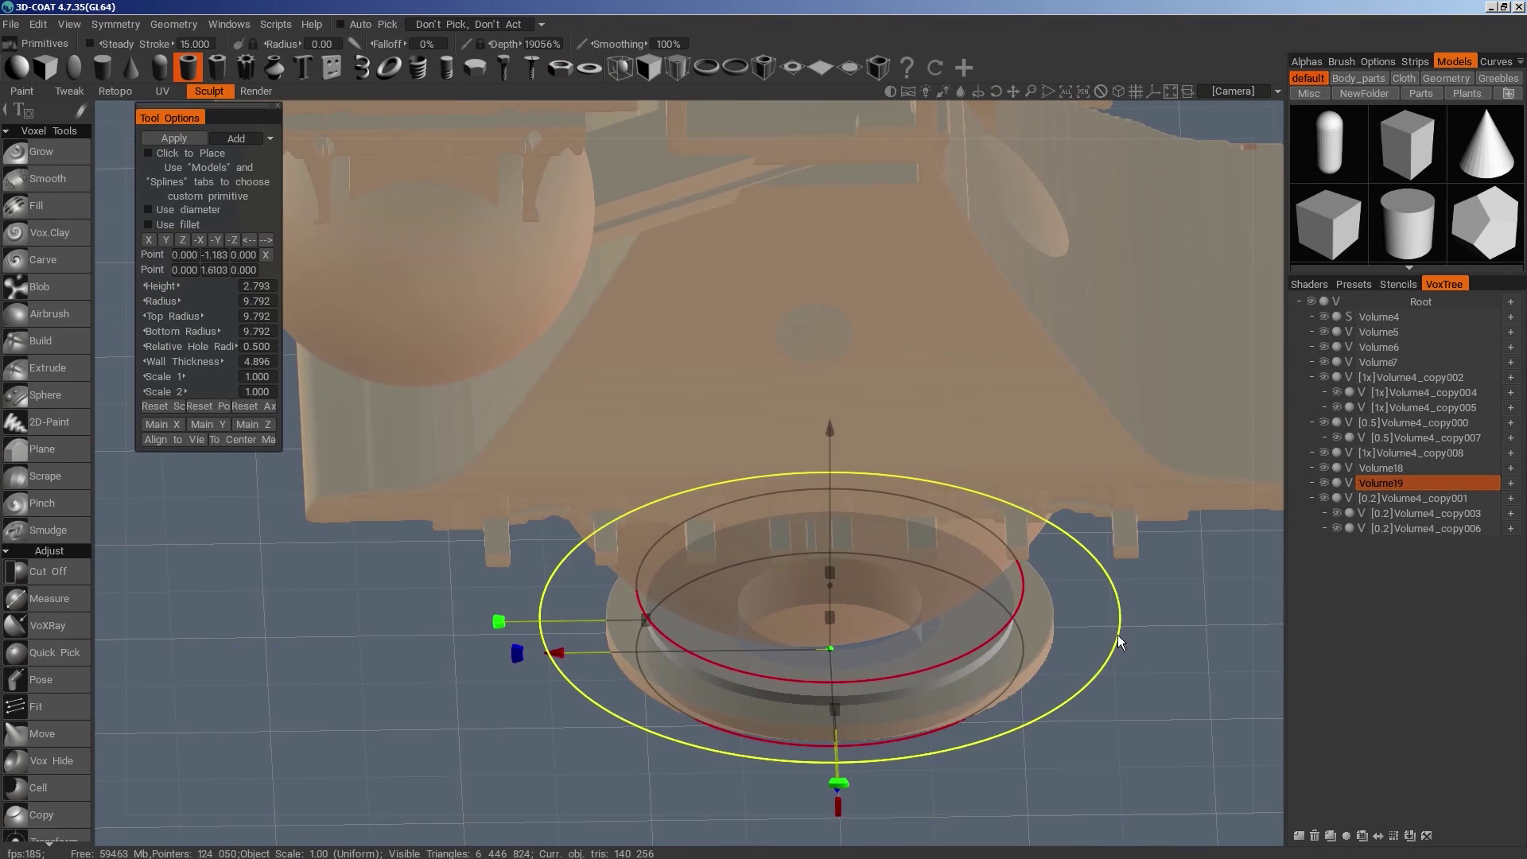
drag(1116, 646, 1155, 642)
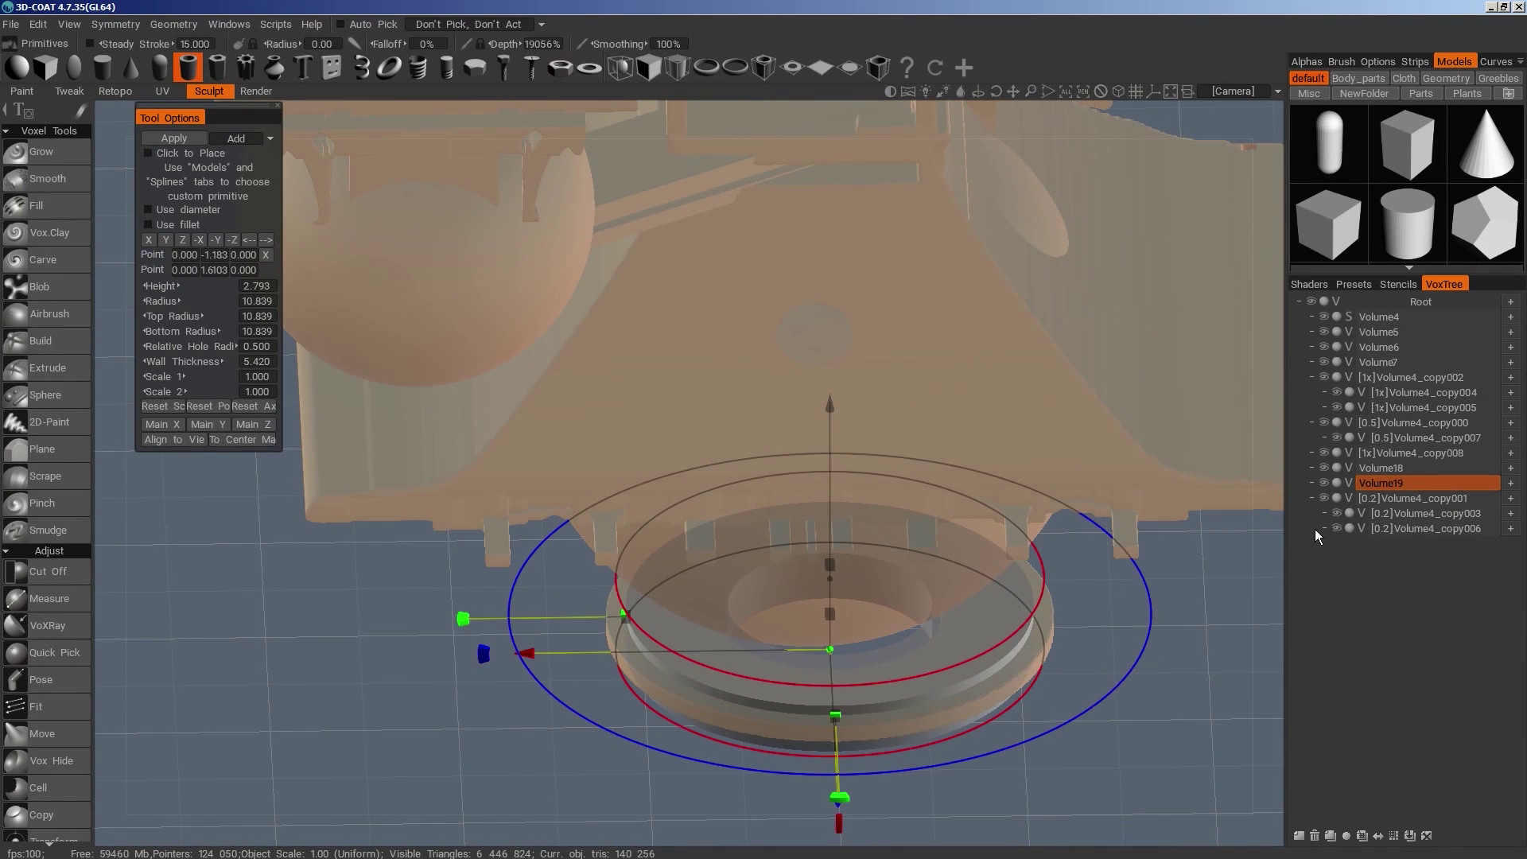
Stand the ring upright with the Transform tool and rotate it about Y to face the front
key(space)
click(1007, 668)
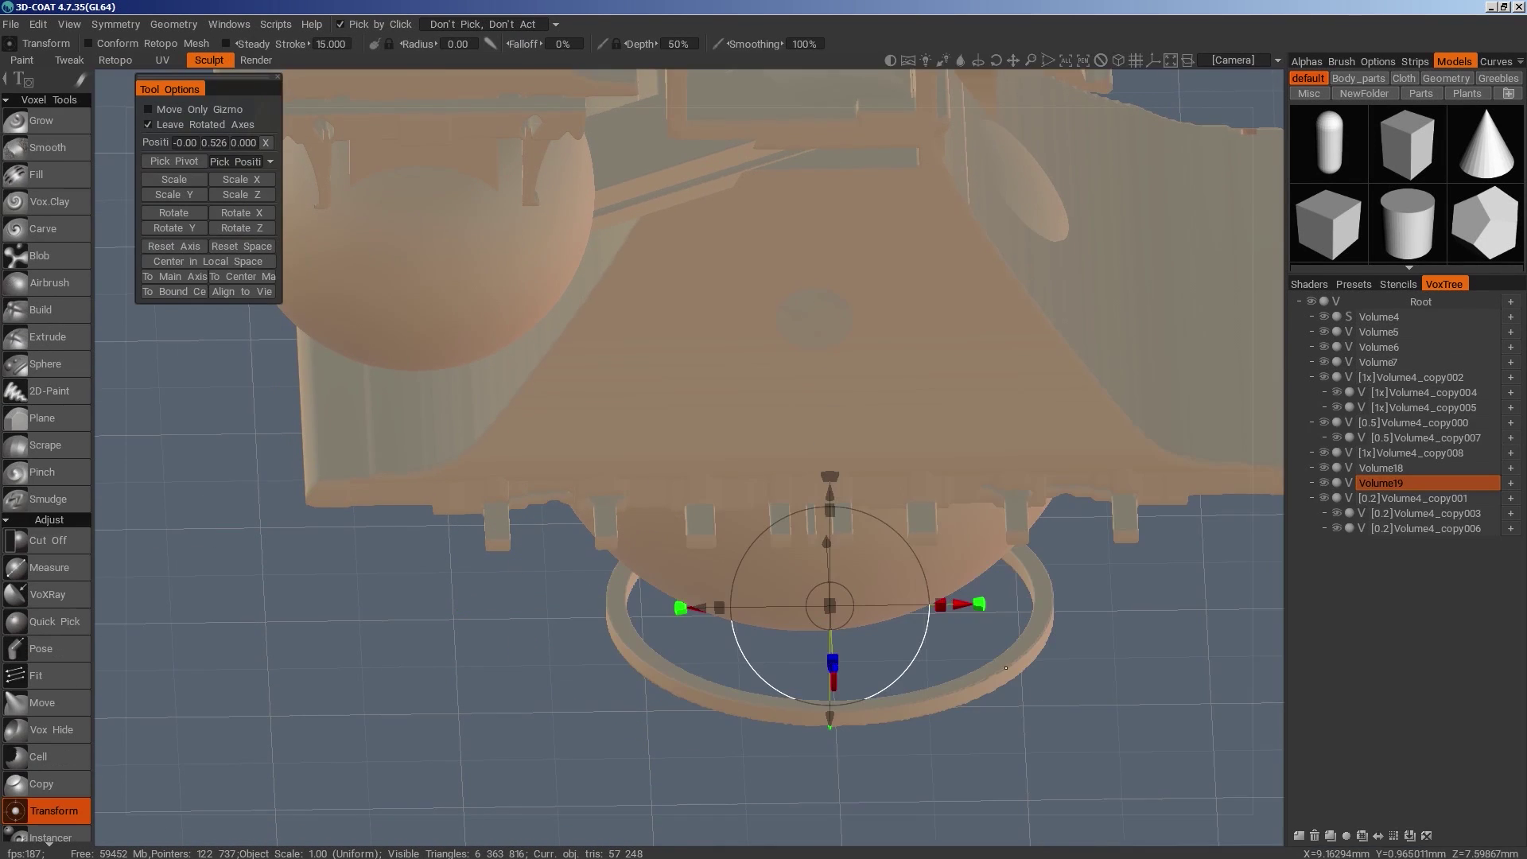
key(KP_2)
click(263, 277)
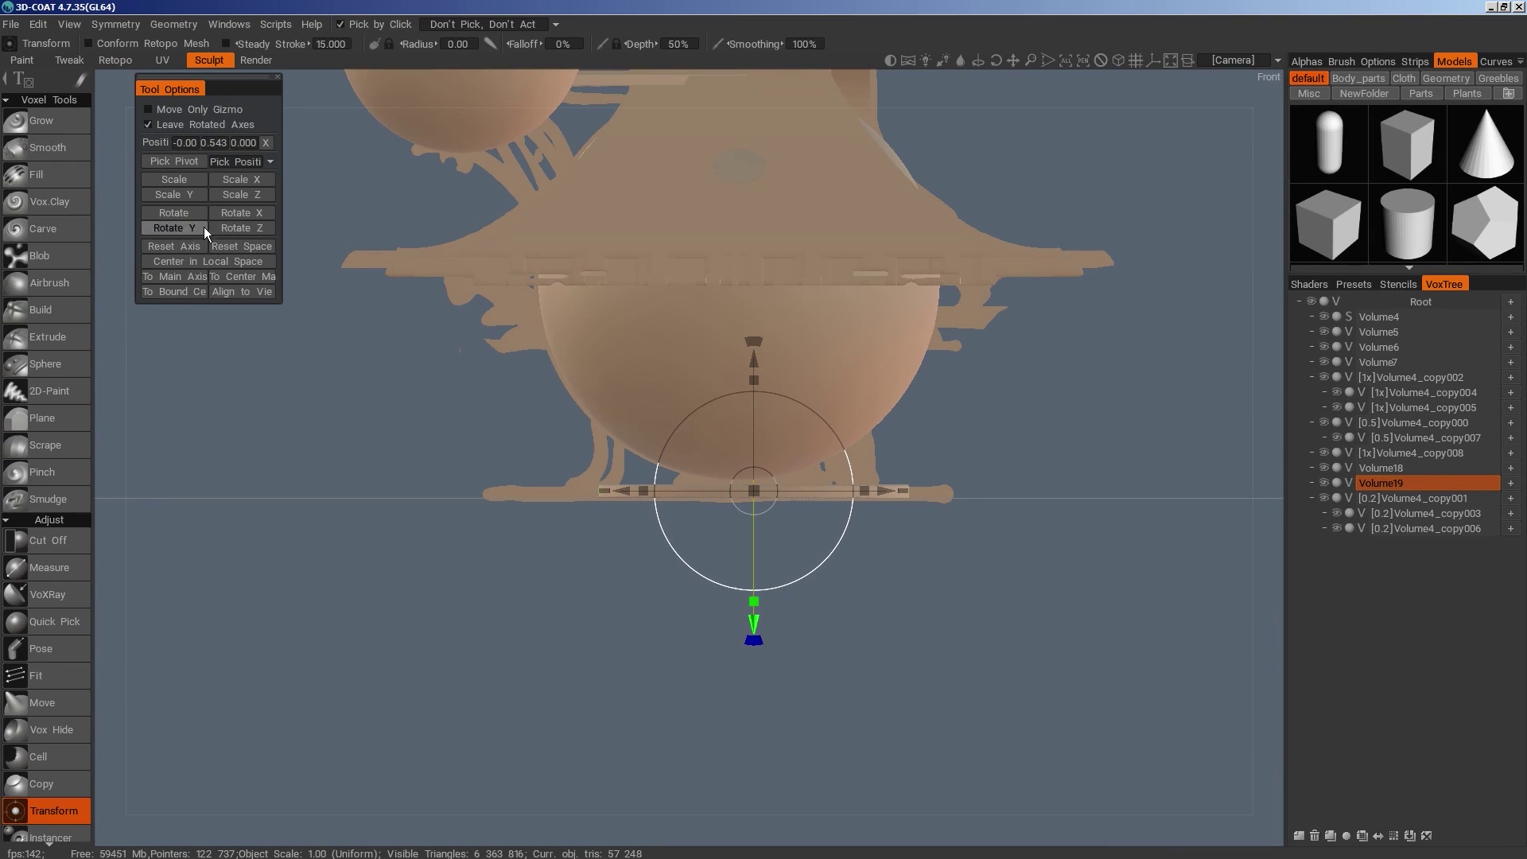
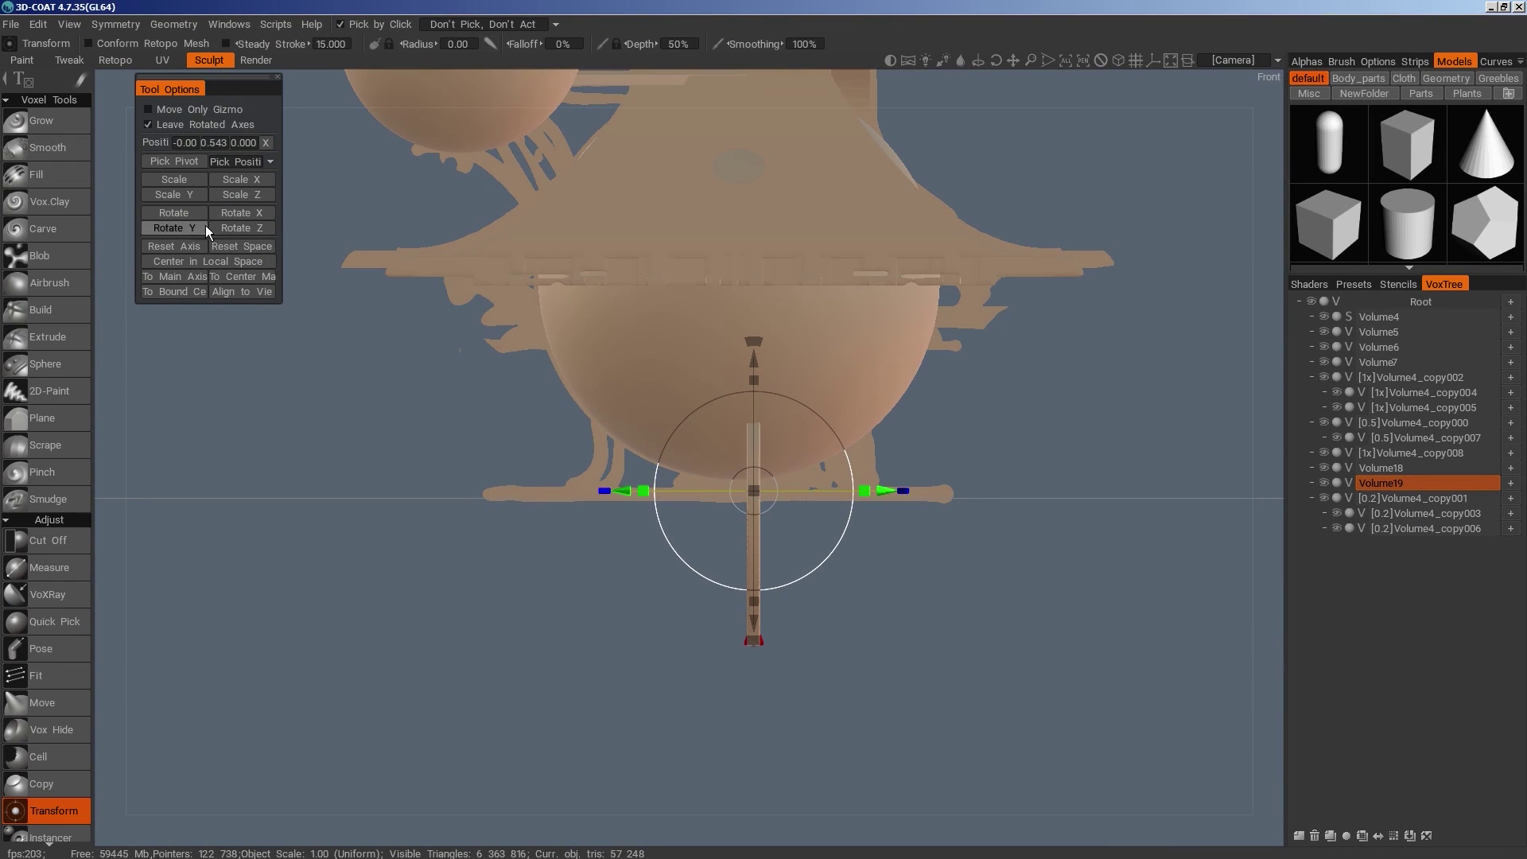
click(173, 228)
scroll(866, 554, down, 3)
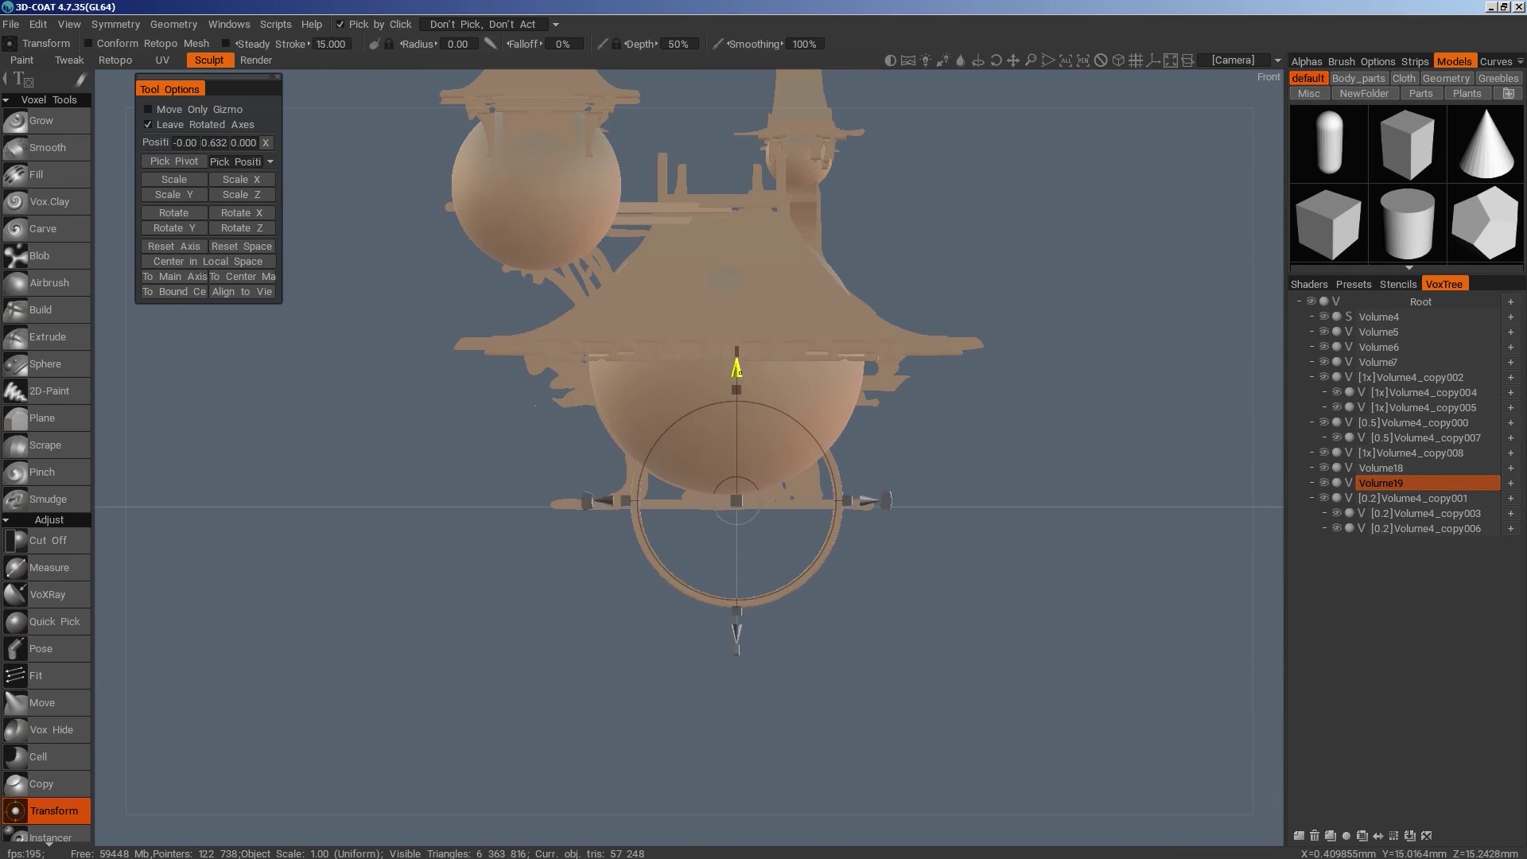
Raise the upright ring and move it out to the left side of the temple at about X -22.3, Y 10.96
drag(738, 367, 737, 276)
drag(871, 411, 690, 411)
drag(716, 612, 642, 784)
middle_drag(641, 782, 355, 352)
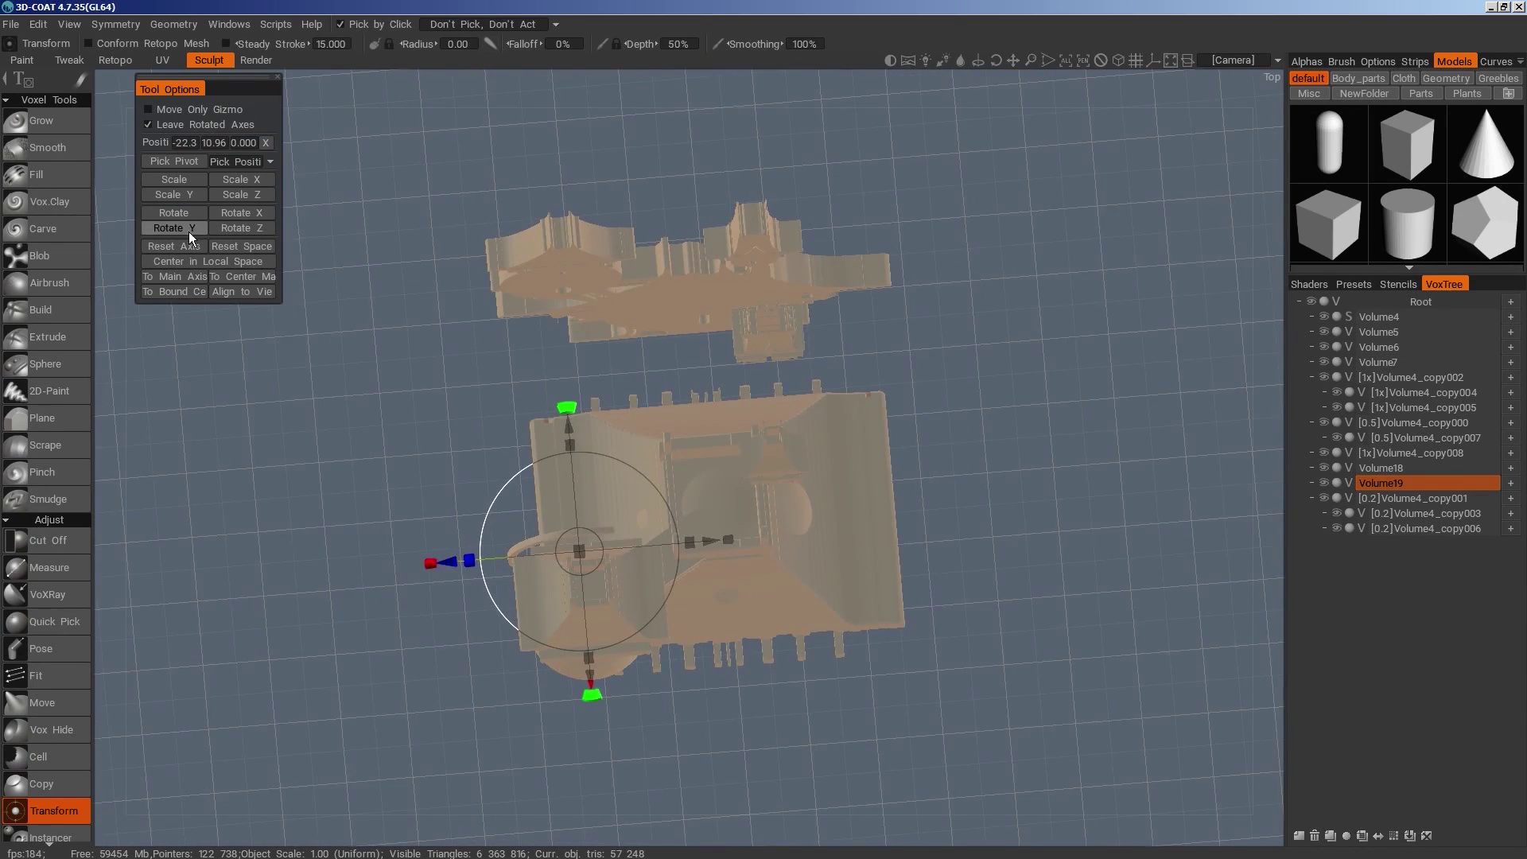
Turn the Volume19 ring about its vertical axis and move it to about X -23.2, Y 18.49, Z 11.55 below the small sphere
click(268, 247)
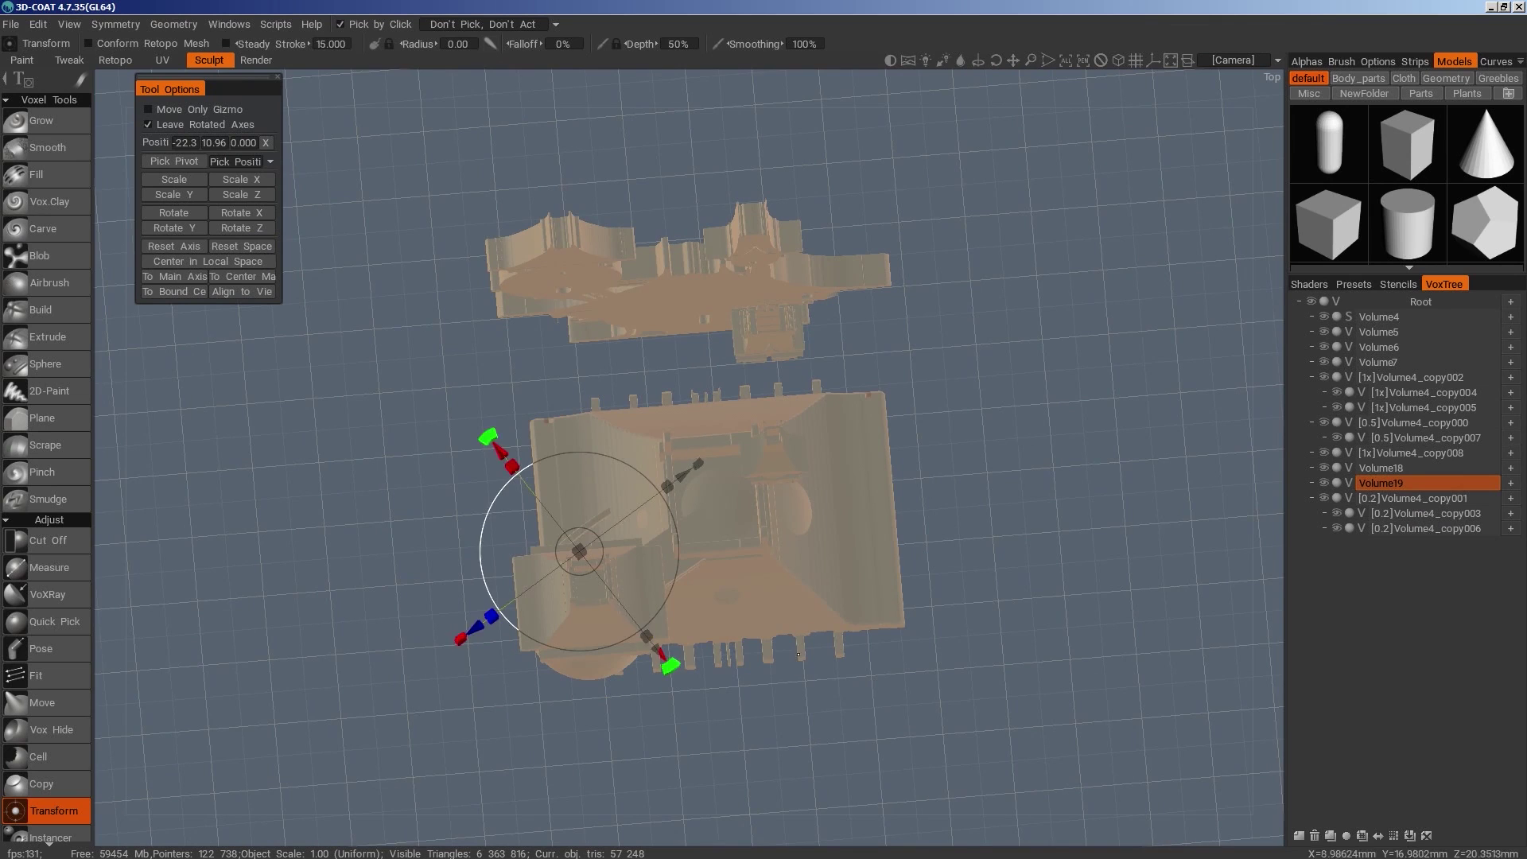
middle_drag(799, 654, 1238, 542)
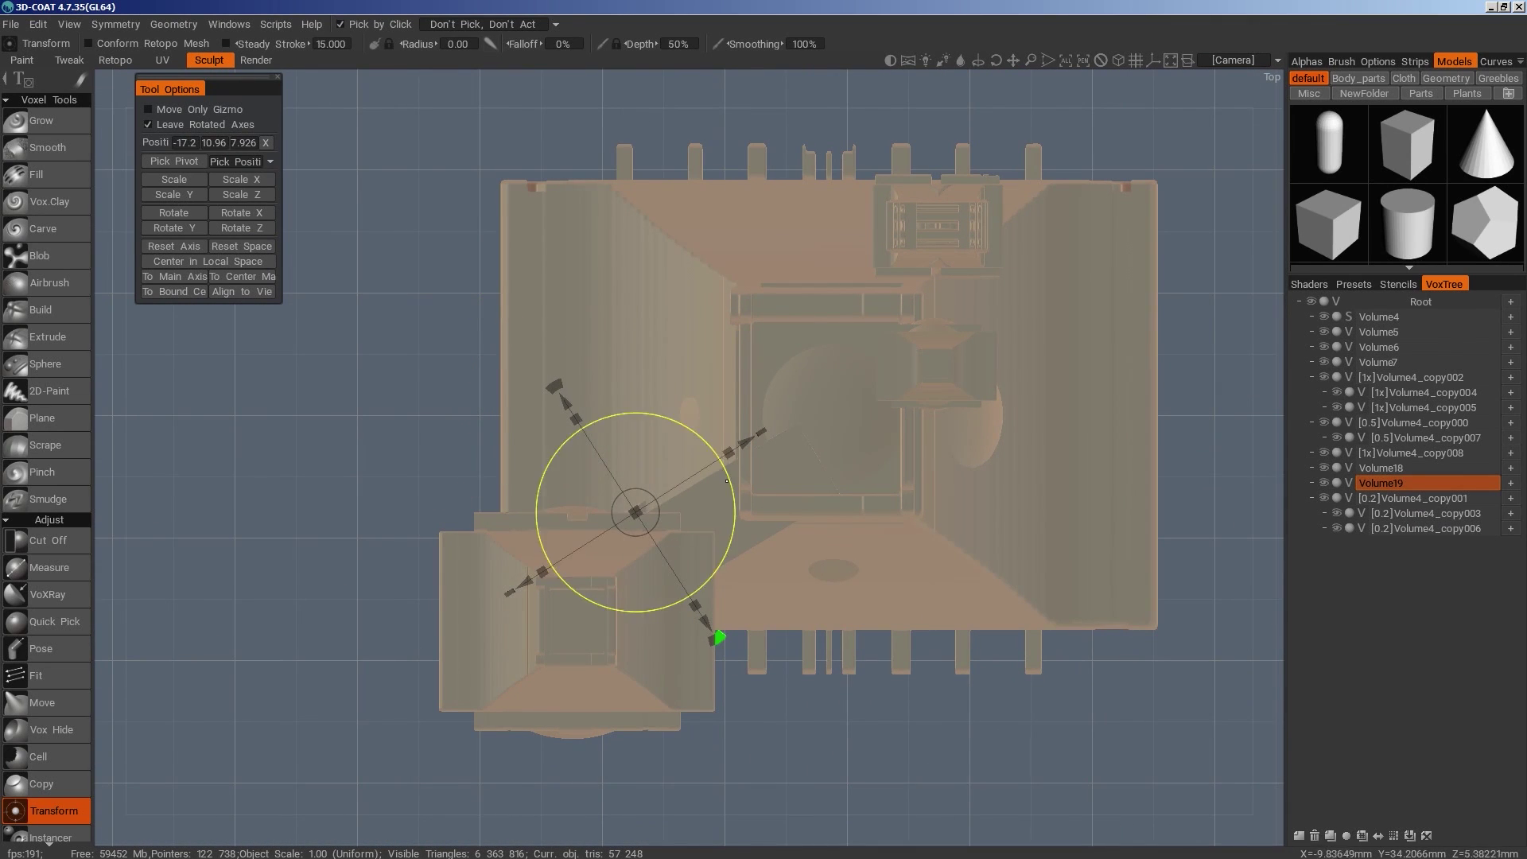
middle_drag(736, 607, 694, 314)
drag(588, 219, 588, 128)
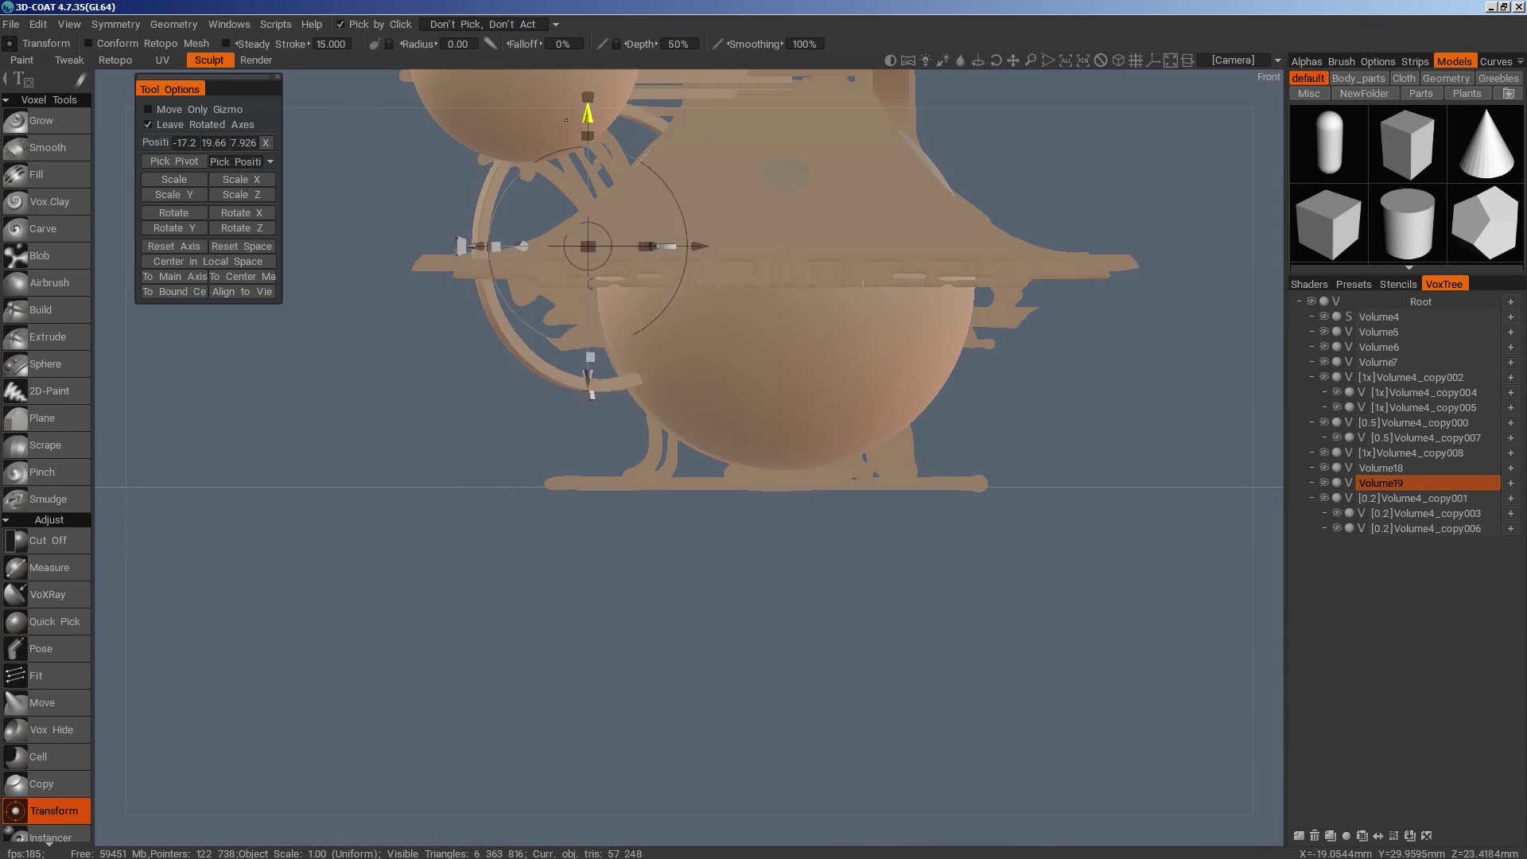
drag(704, 266, 626, 263)
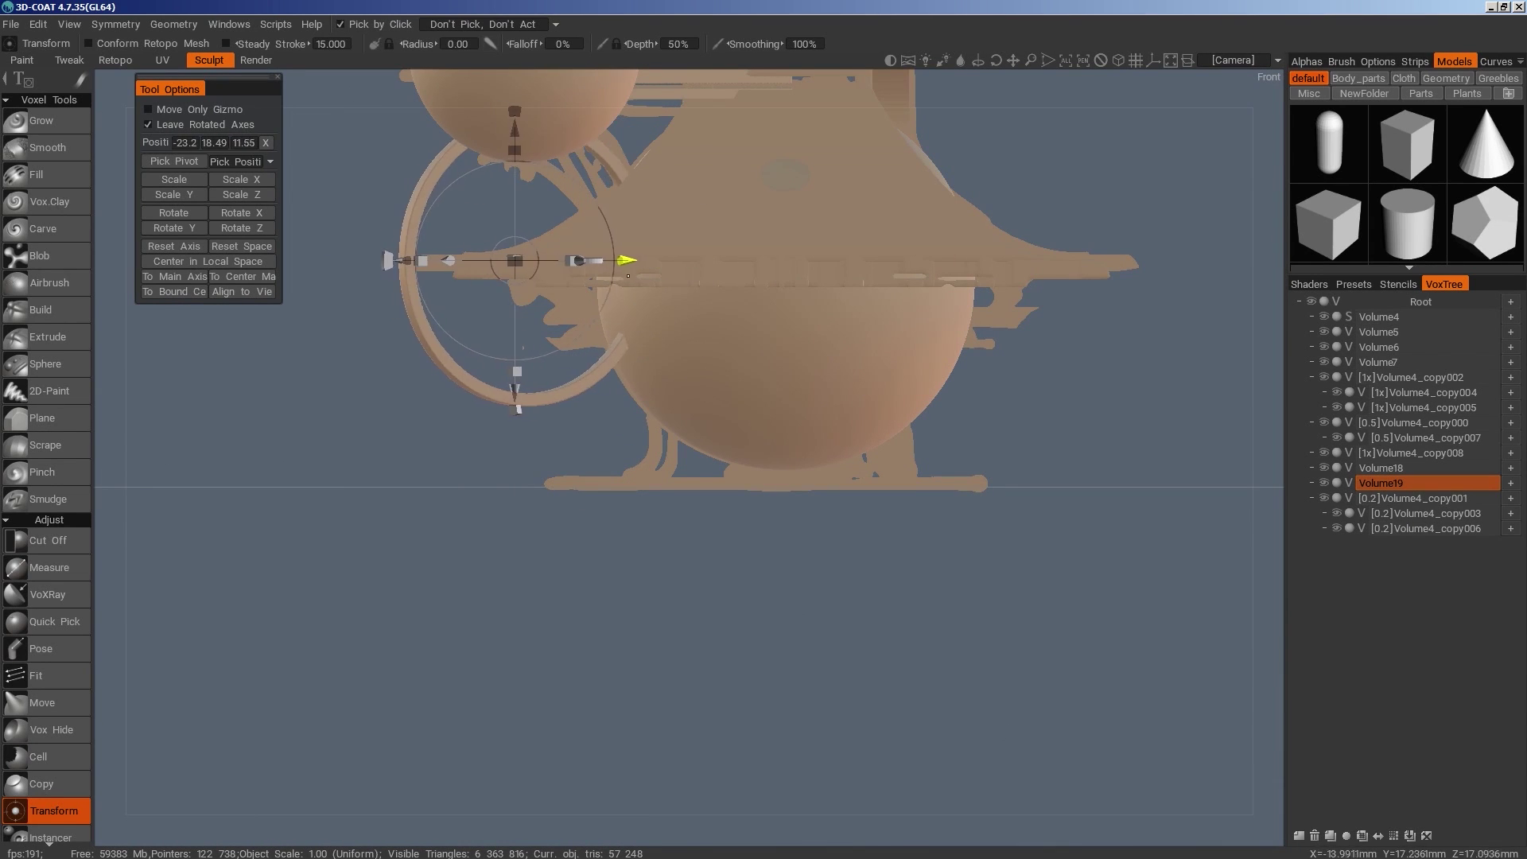
Enlarge the ring to scale 1.31, raise it to about Y 23.75 and shift it horizontally beneath the small sphere
scroll(582, 504, down, 3)
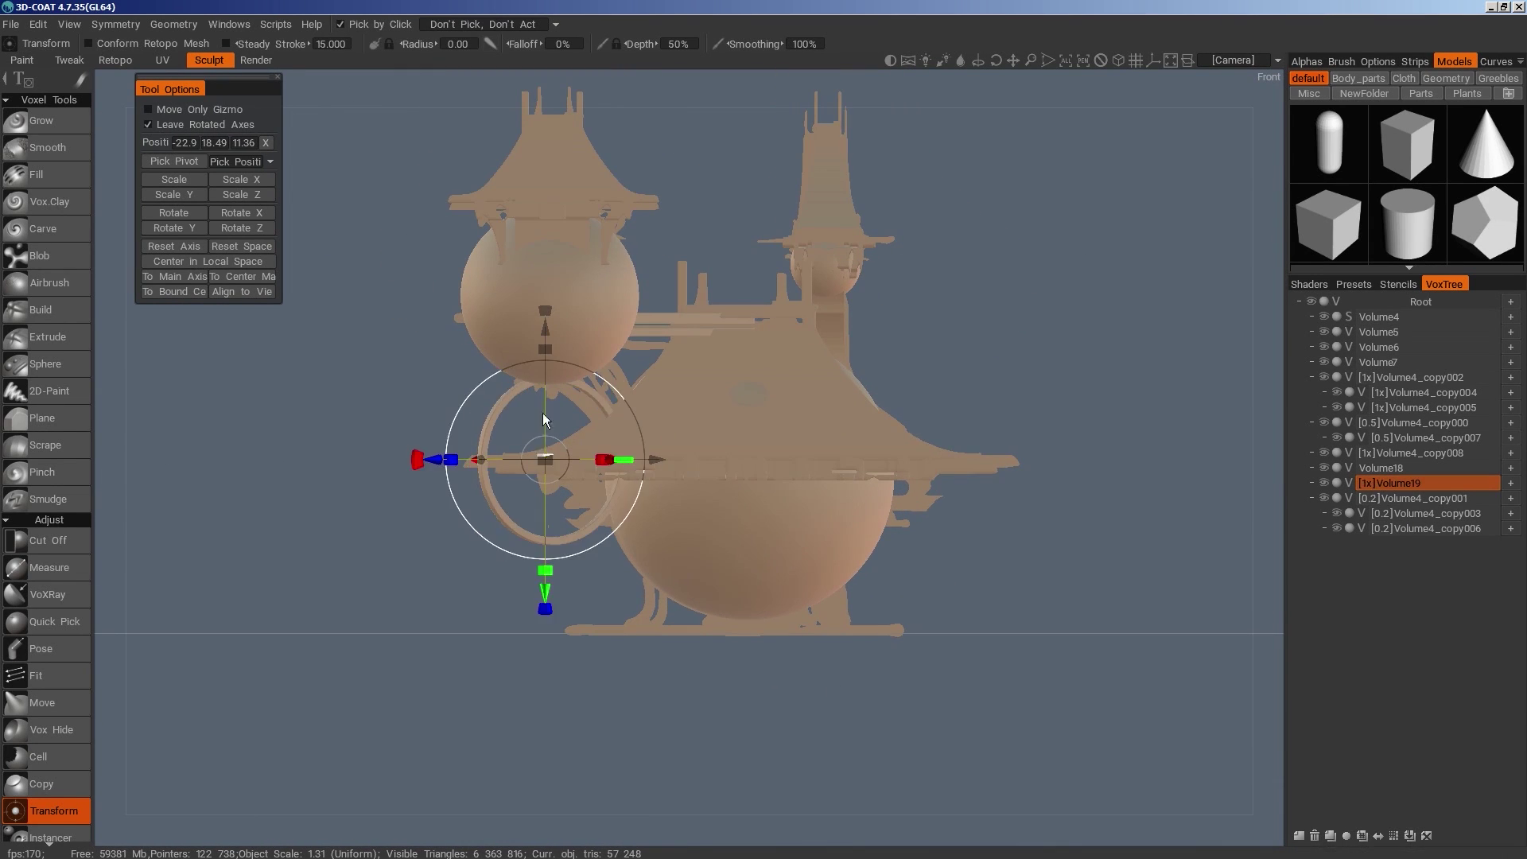
drag(546, 333, 553, 285)
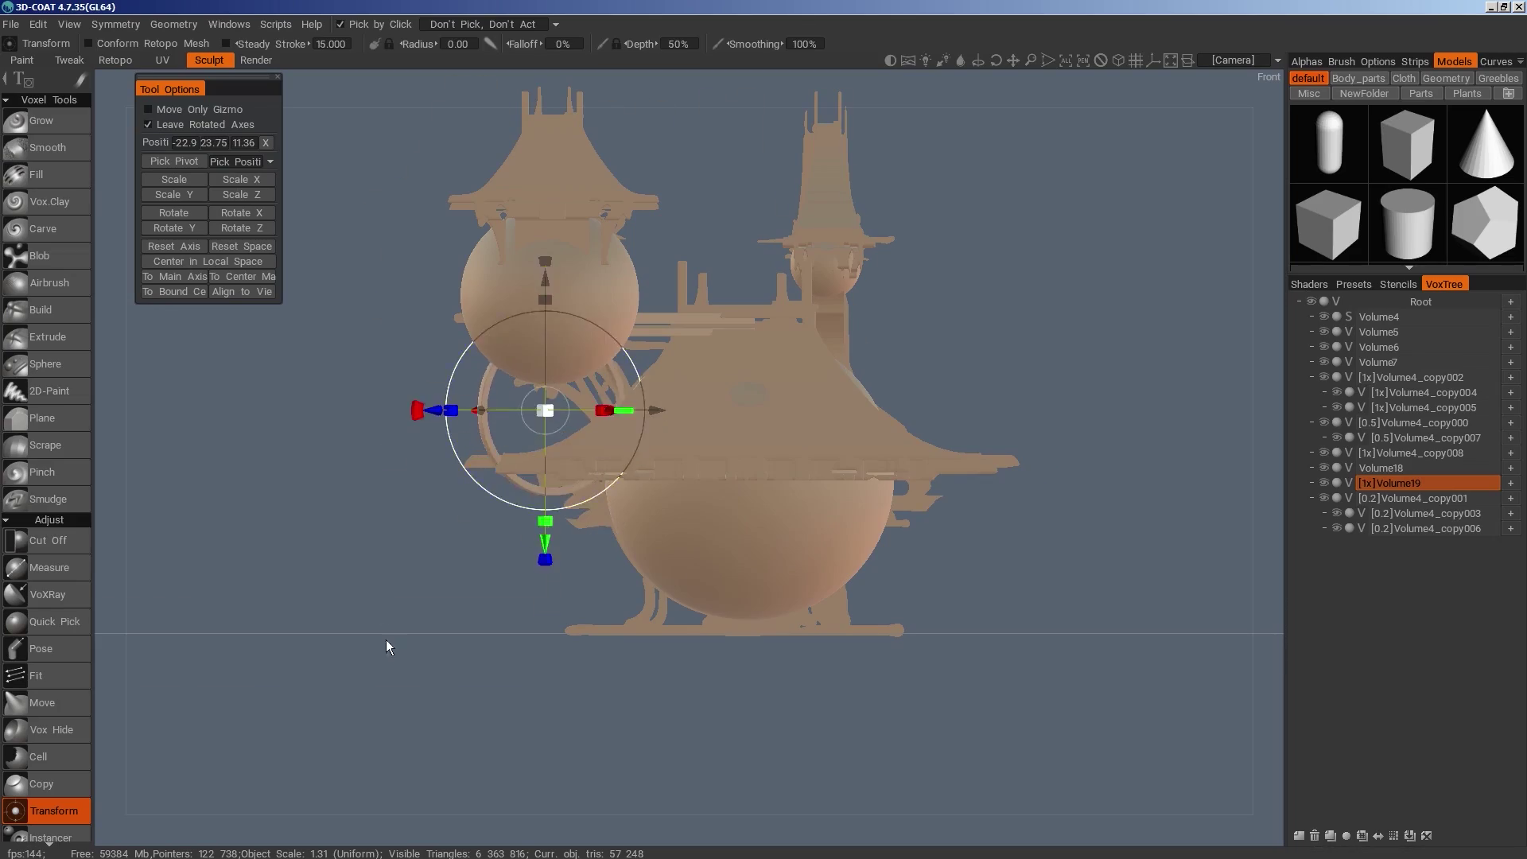
drag(388, 647, 605, 760)
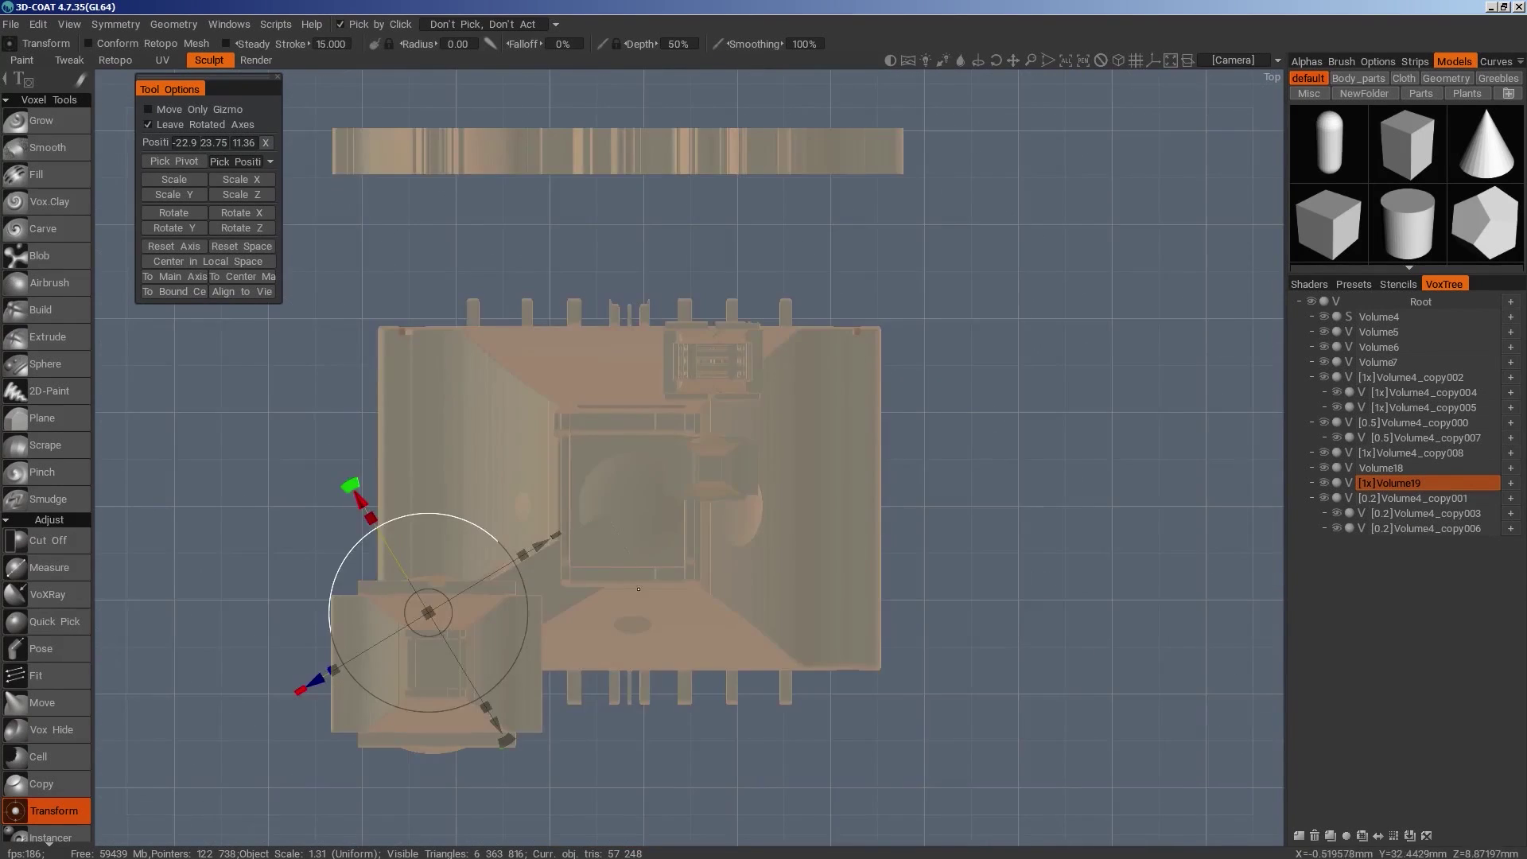
middle_drag(605, 760, 761, 723)
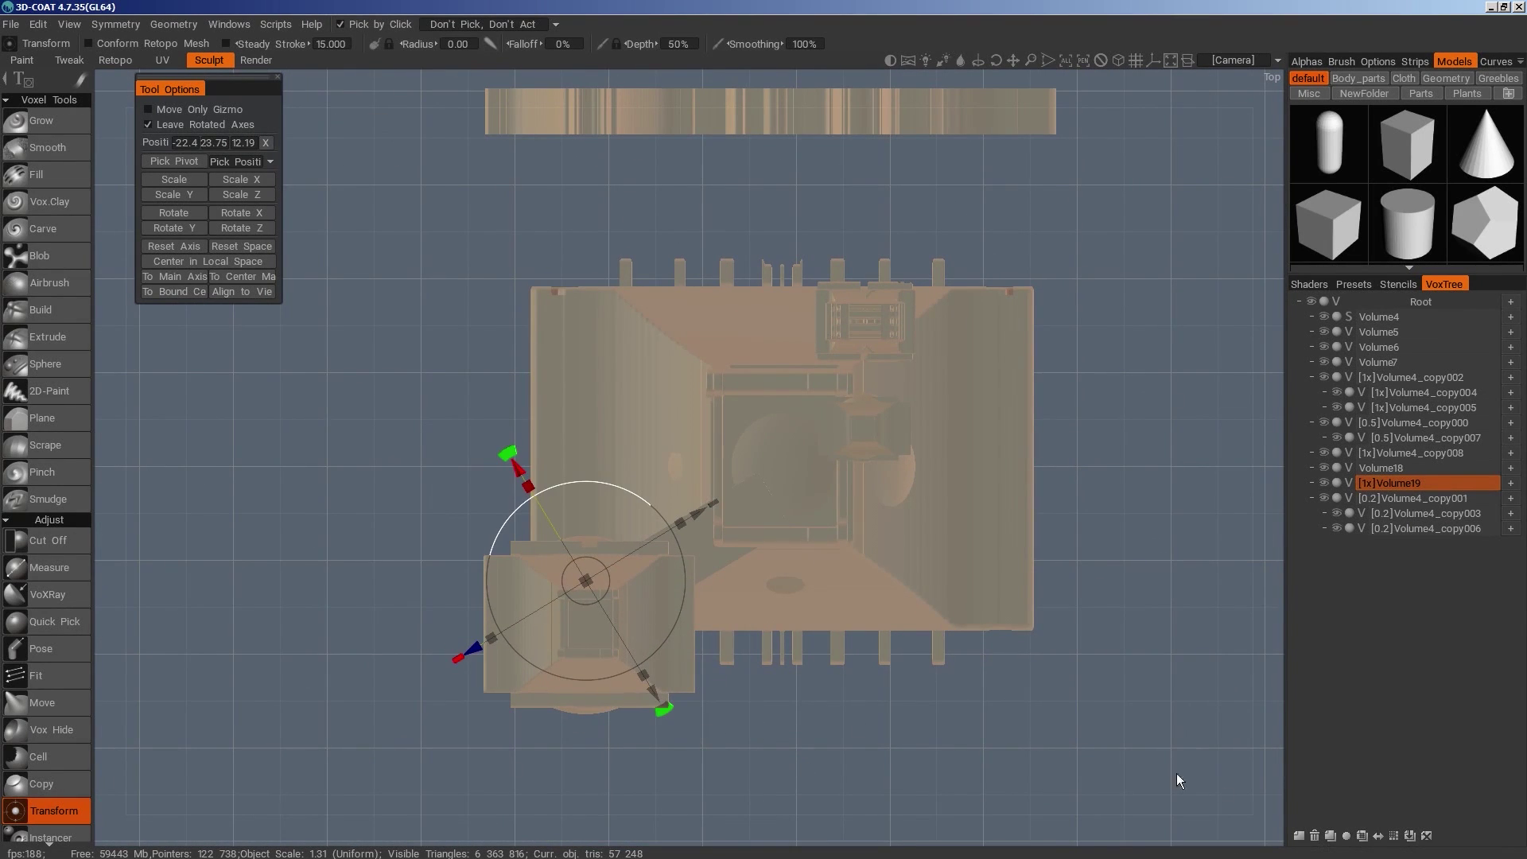
Duplicate the Volume19 ring and merge the copy's sub-tree into a single volume
click(1330, 836)
click(1510, 498)
drag(1487, 514, 1445, 499)
right_click(1444, 500)
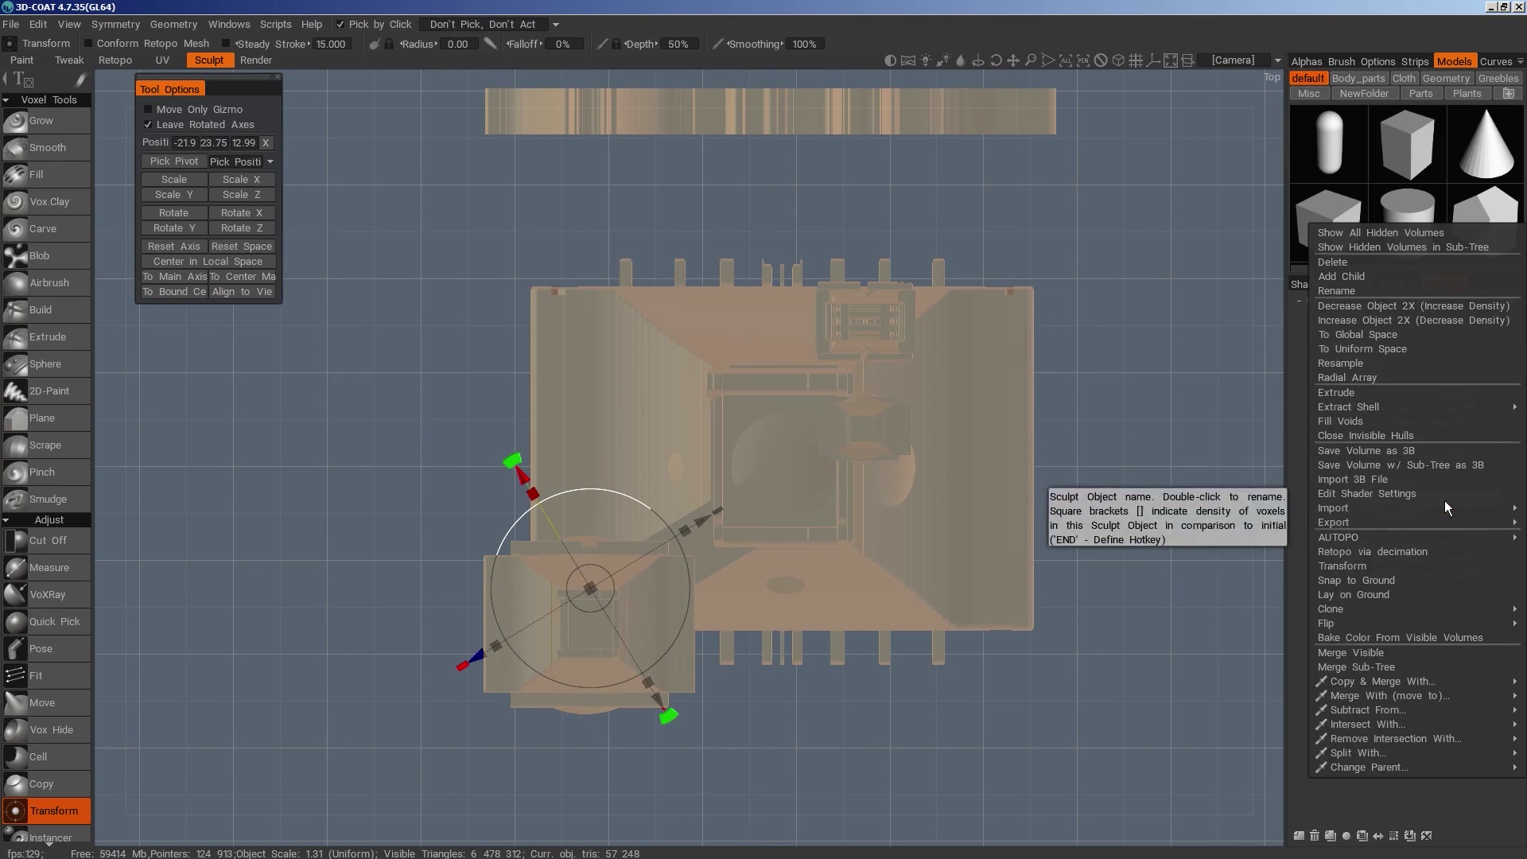
click(1376, 666)
Hide the original Volume19 ring, keeping its merged copy visible
drag(1273, 505, 1205, 539)
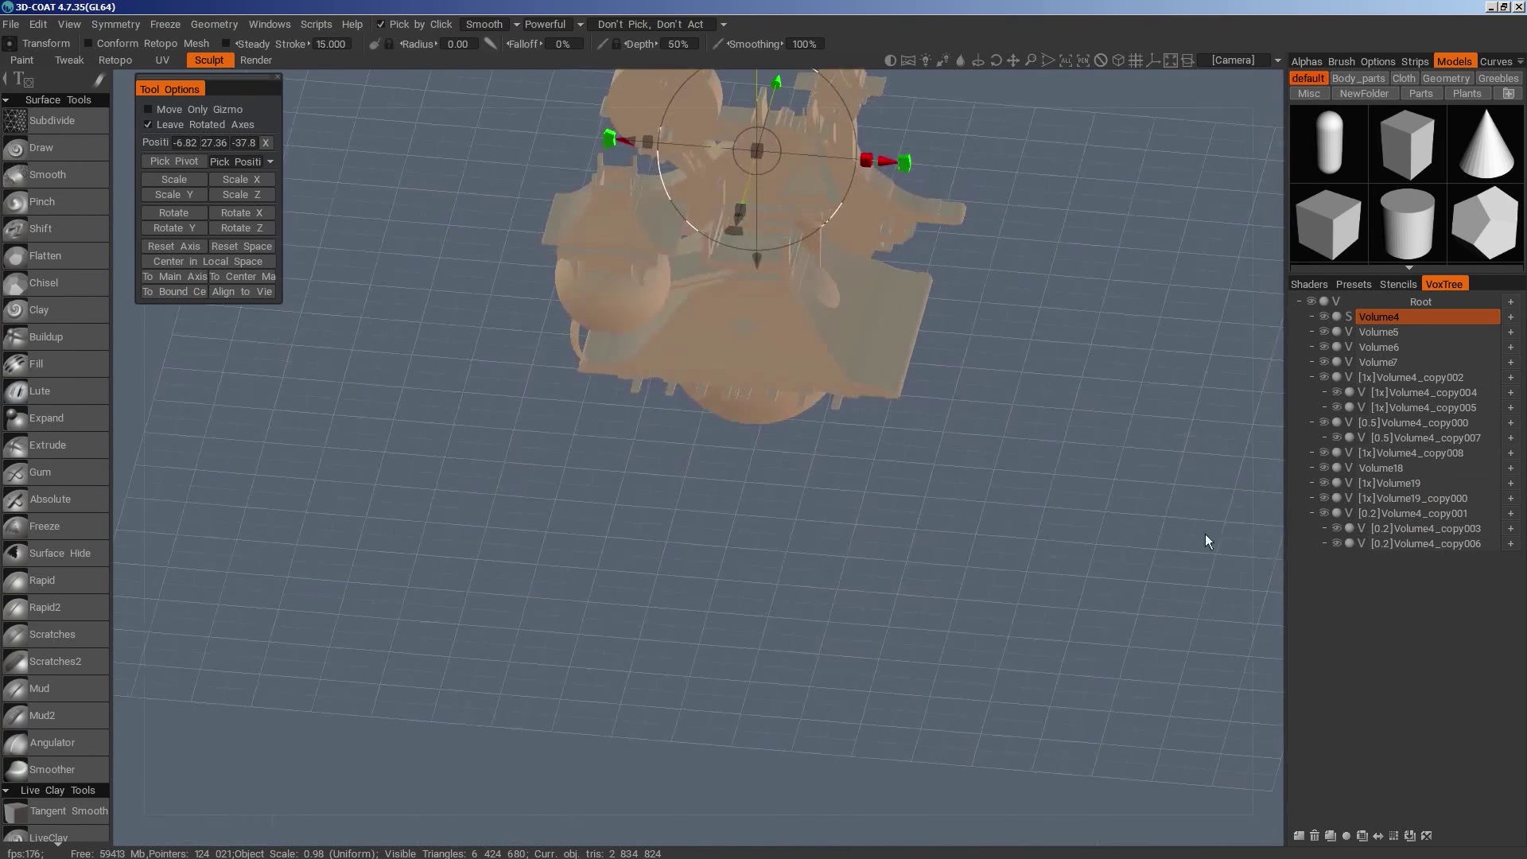
click(1326, 484)
click(1325, 498)
click(1324, 498)
Add two more duplicates of the merged ring, spacing them side by side beneath the small tower's sphere
click(1400, 498)
drag(803, 636, 985, 515)
middle_drag(984, 515, 955, 665)
right_drag(955, 665, 1280, 788)
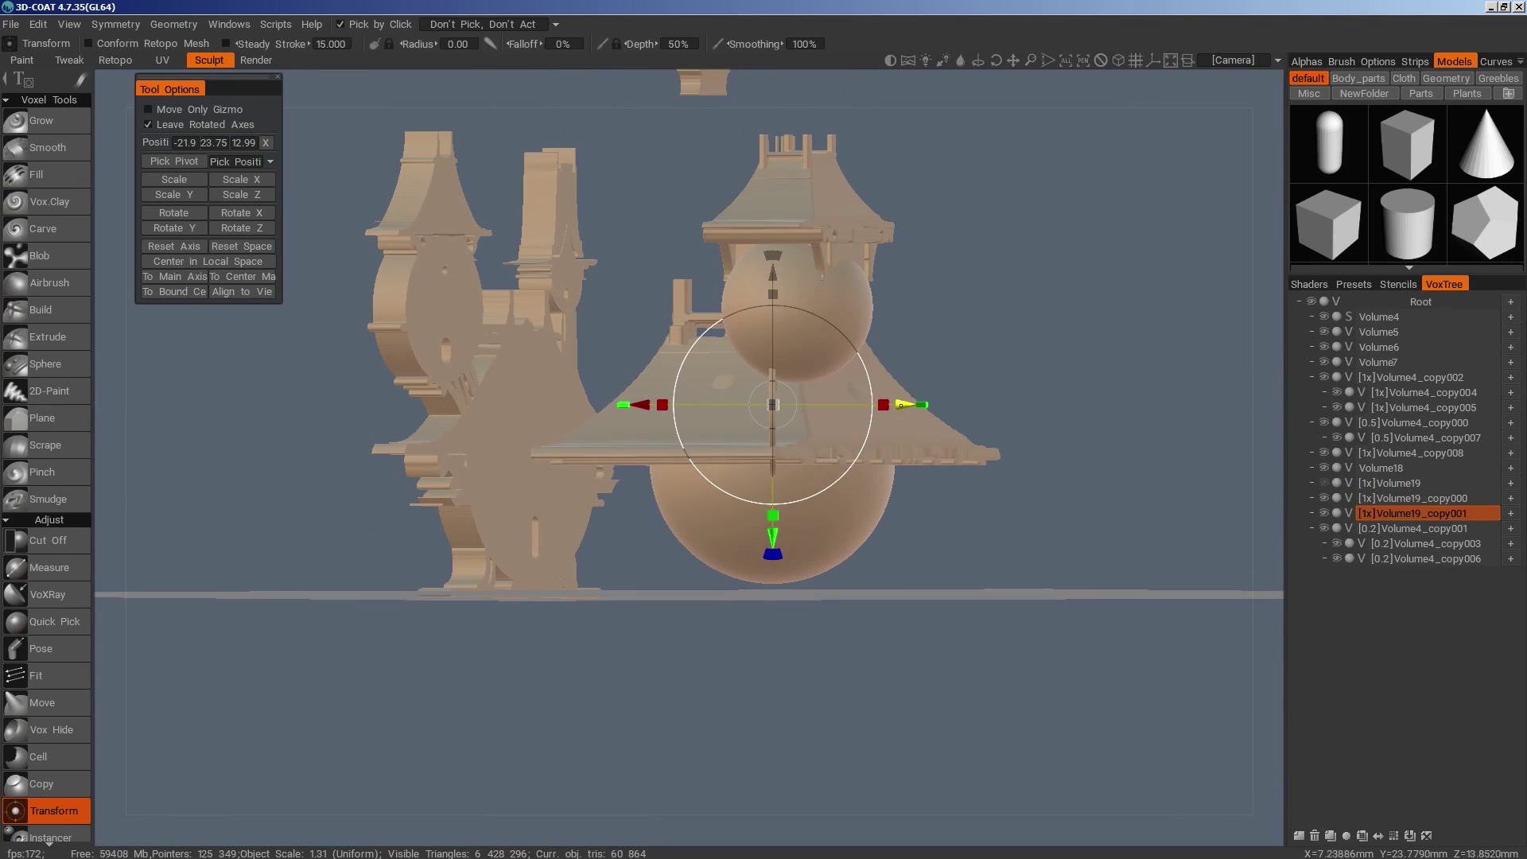
drag(901, 406, 961, 410)
drag(974, 489, 609, 621)
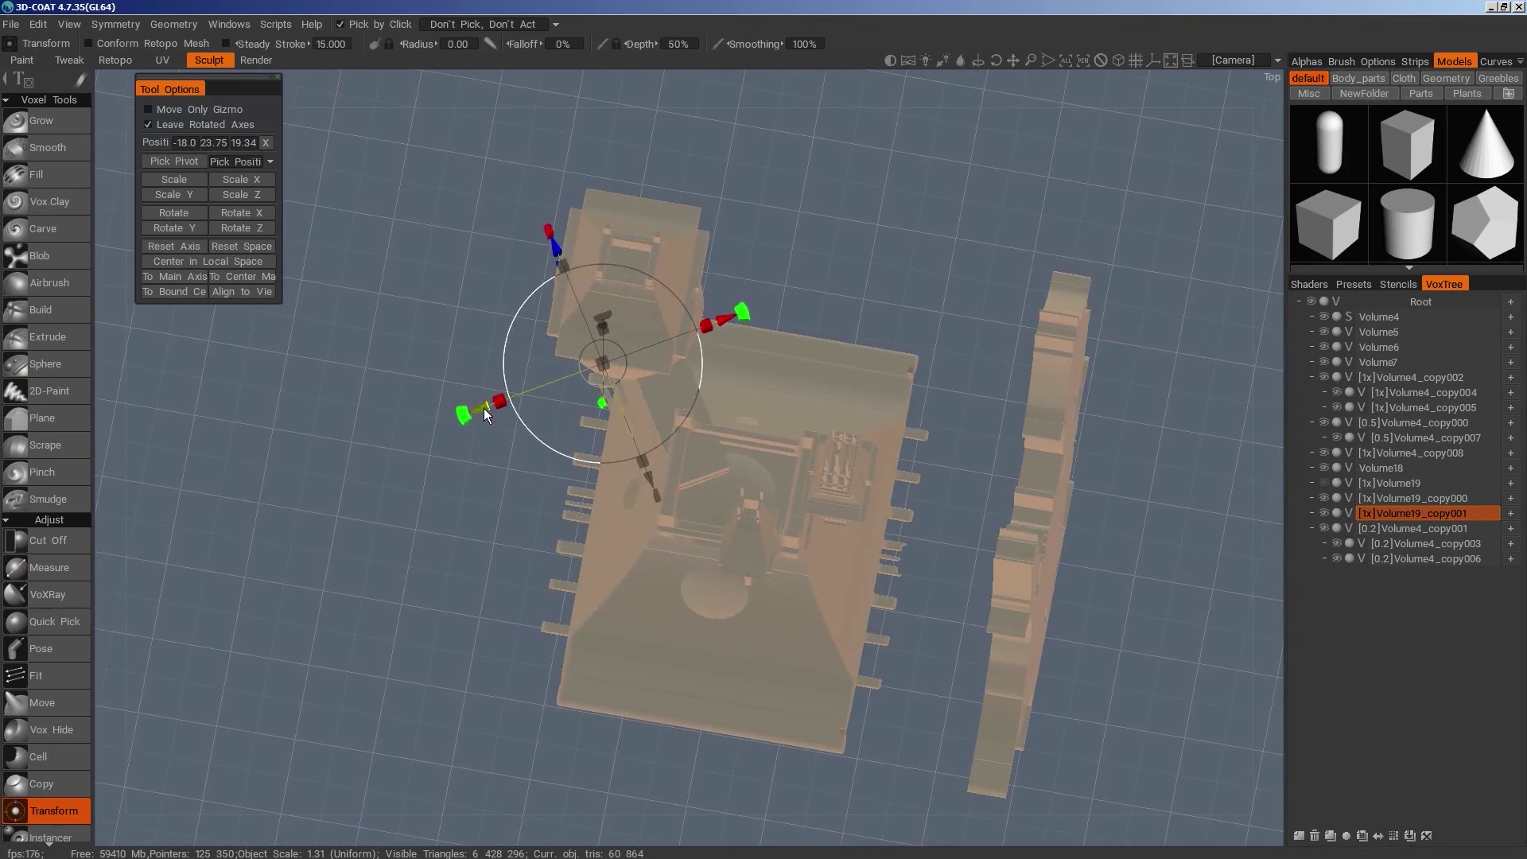
drag(513, 469, 843, 362)
click(1333, 839)
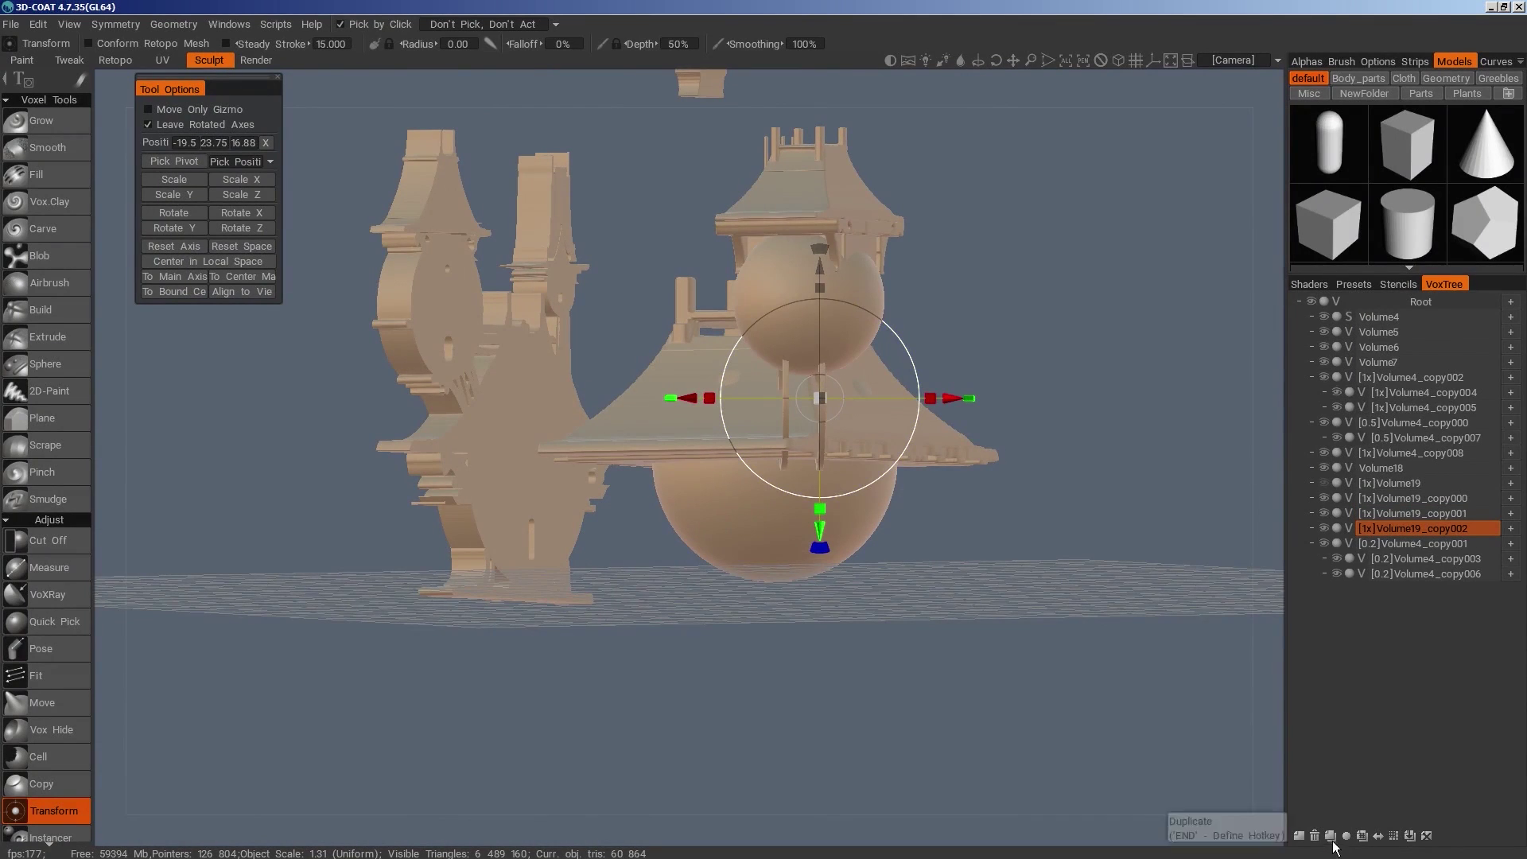
drag(963, 541, 747, 553)
Nest the two added rings under Volume19_copy000 and merge that sub-tree into one ring set
click(1511, 498)
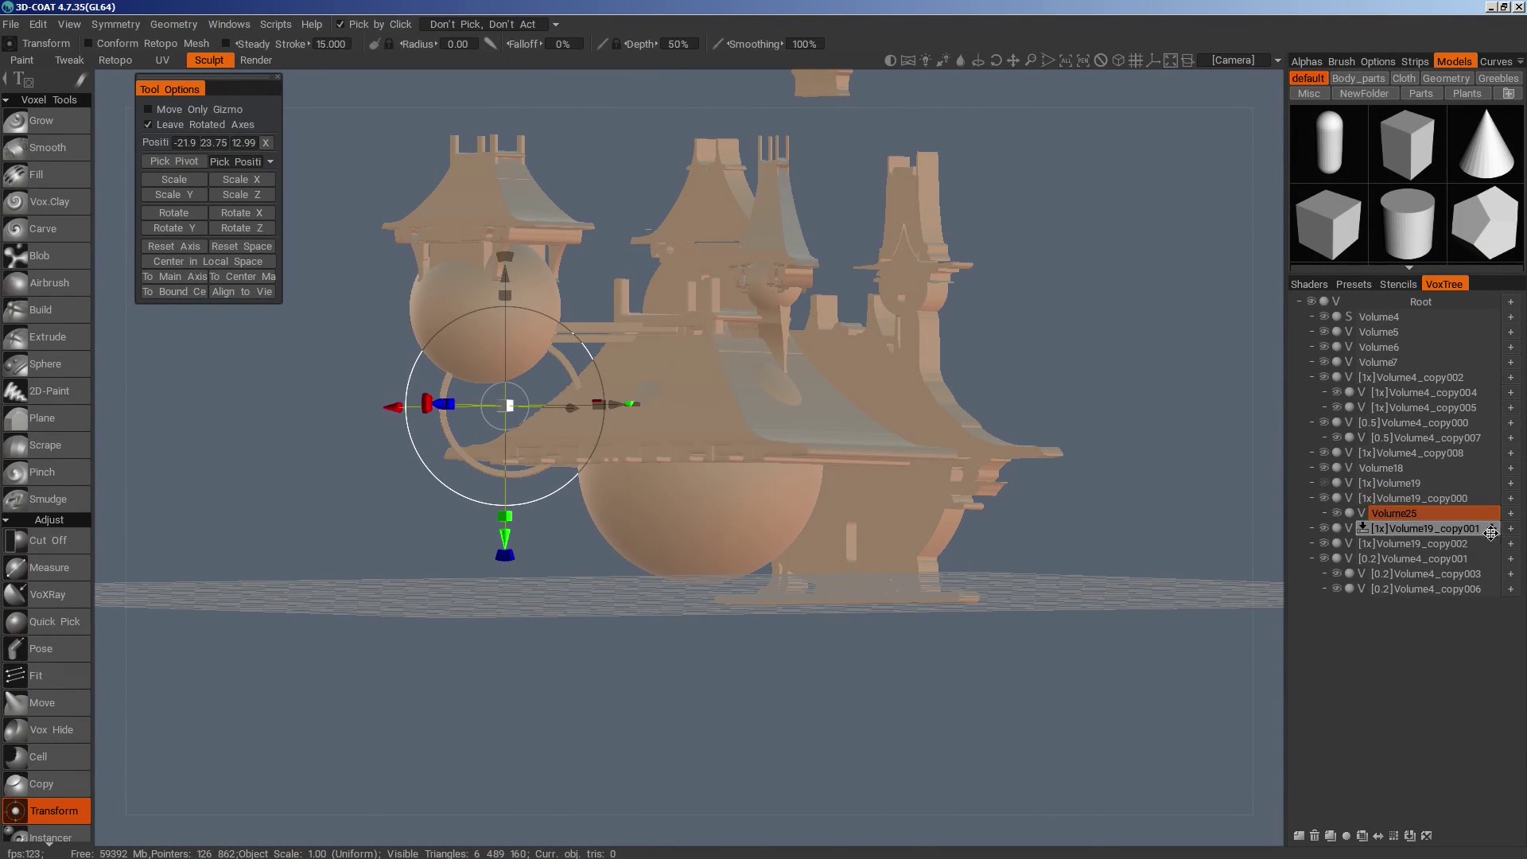
drag(1485, 531, 1481, 525)
right_click(1430, 498)
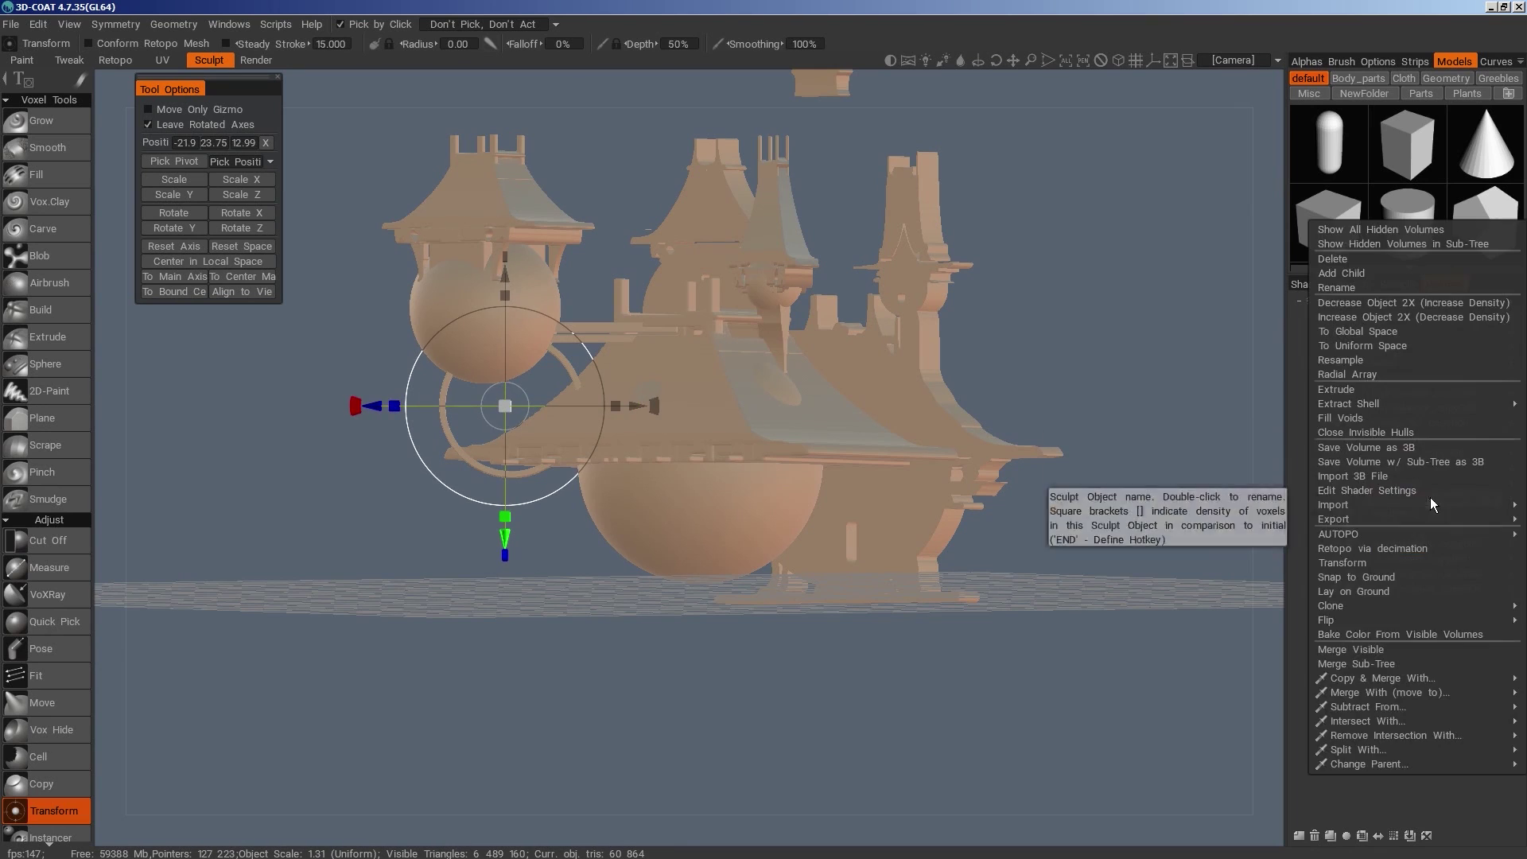
click(1357, 667)
Duplicate the merged ring set and hide the duplicate as a spare
middle_drag(972, 662, 1068, 703)
scroll(664, 402, up, 3)
key(h)
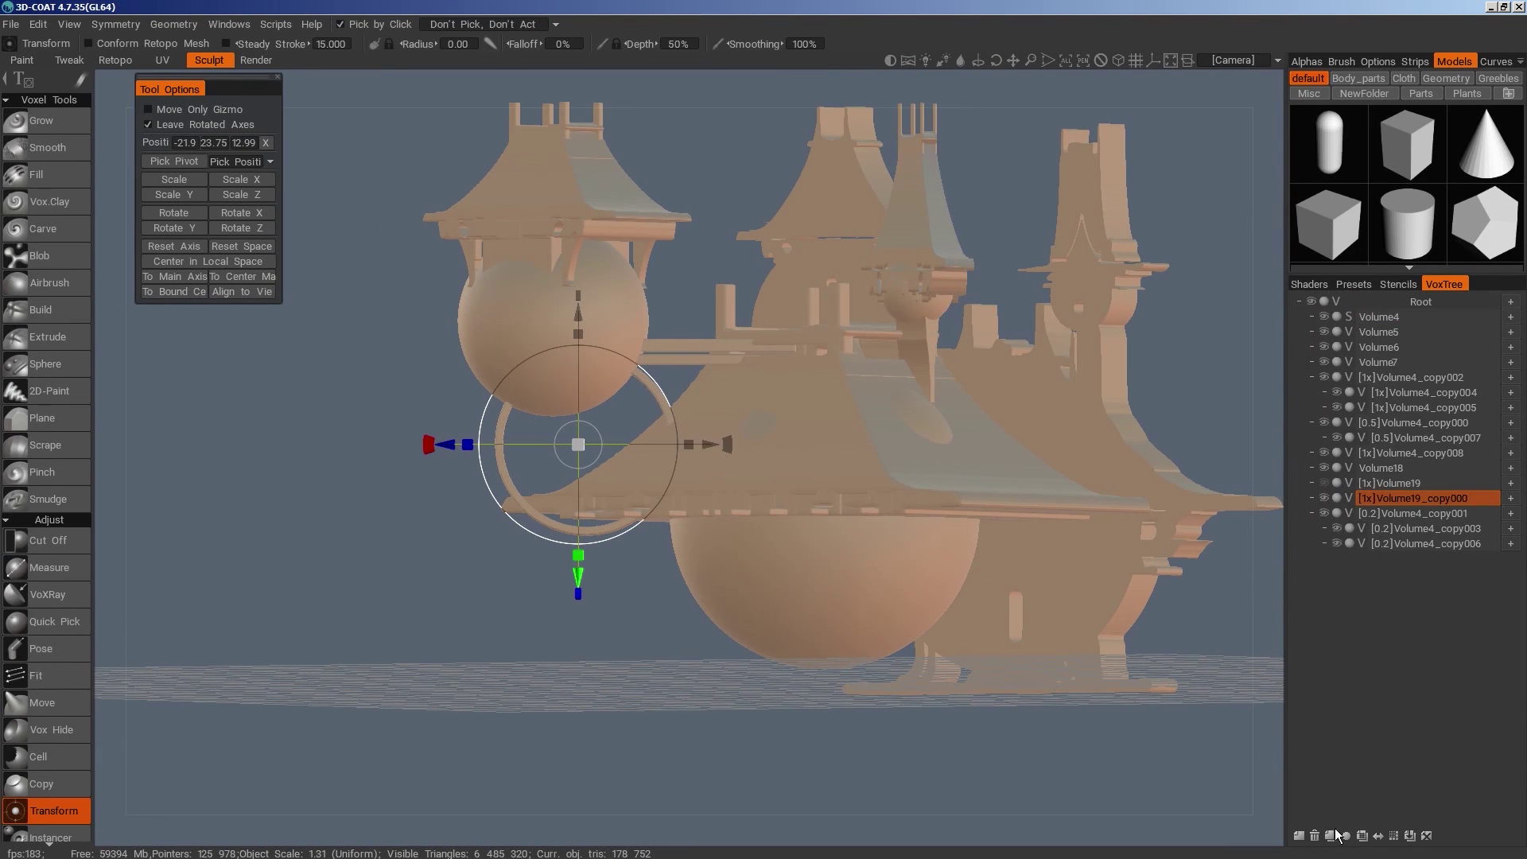
click(1332, 836)
click(1325, 513)
drag(765, 713, 973, 699)
middle_drag(974, 699, 1010, 761)
Duplicate the ring set again and move the copy down beside the large sphere, to about X -16.0, Y 8.945
click(1332, 836)
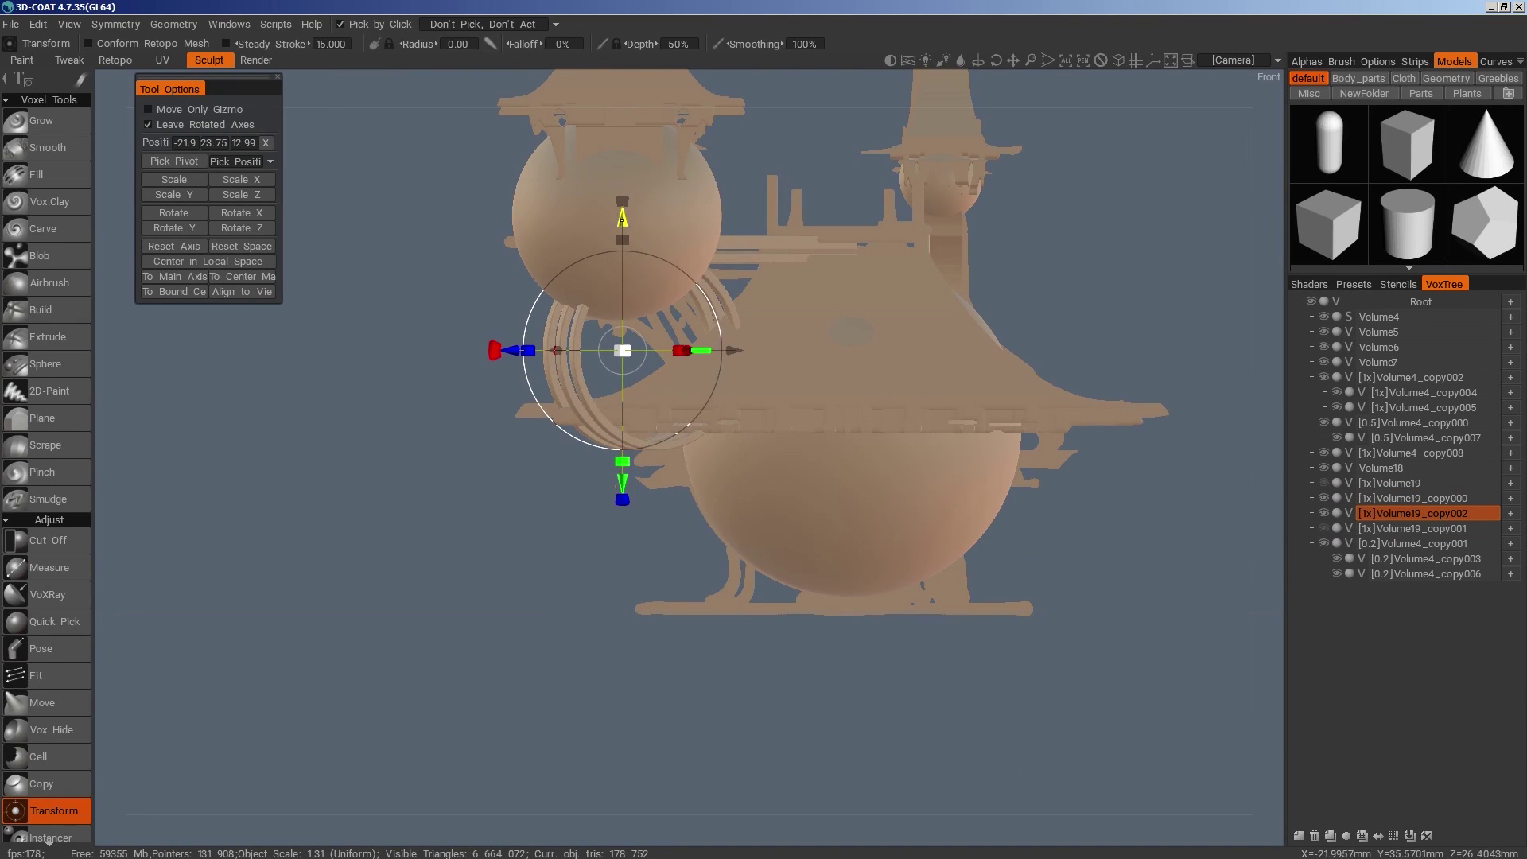
drag(622, 221, 623, 424)
drag(797, 661, 781, 718)
drag(732, 574, 800, 571)
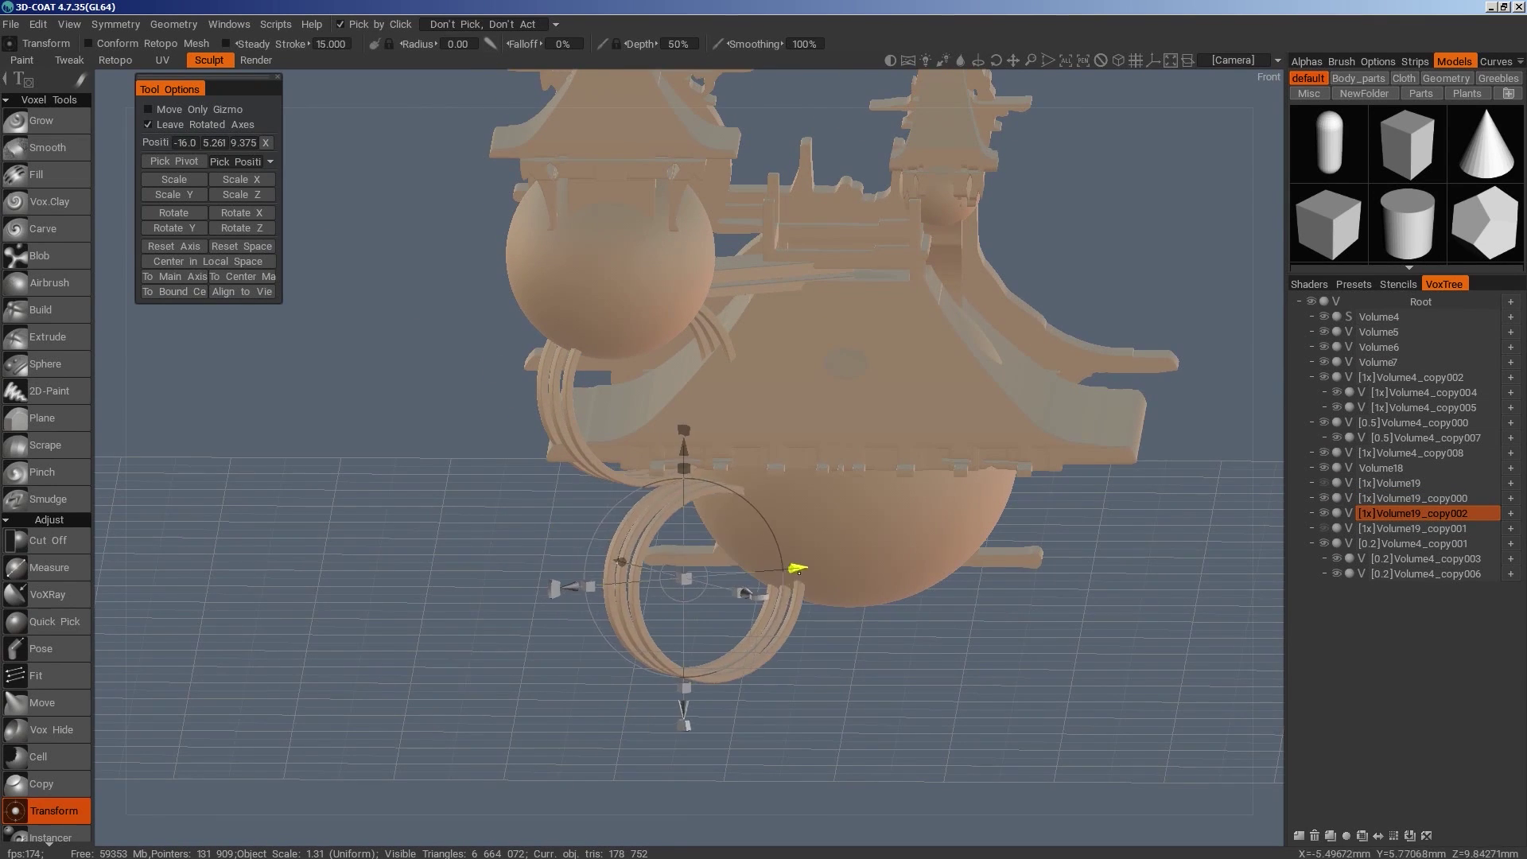
shift+drag(899, 748, 1012, 814)
middle_drag(1013, 814, 1130, 854)
drag(648, 436, 648, 397)
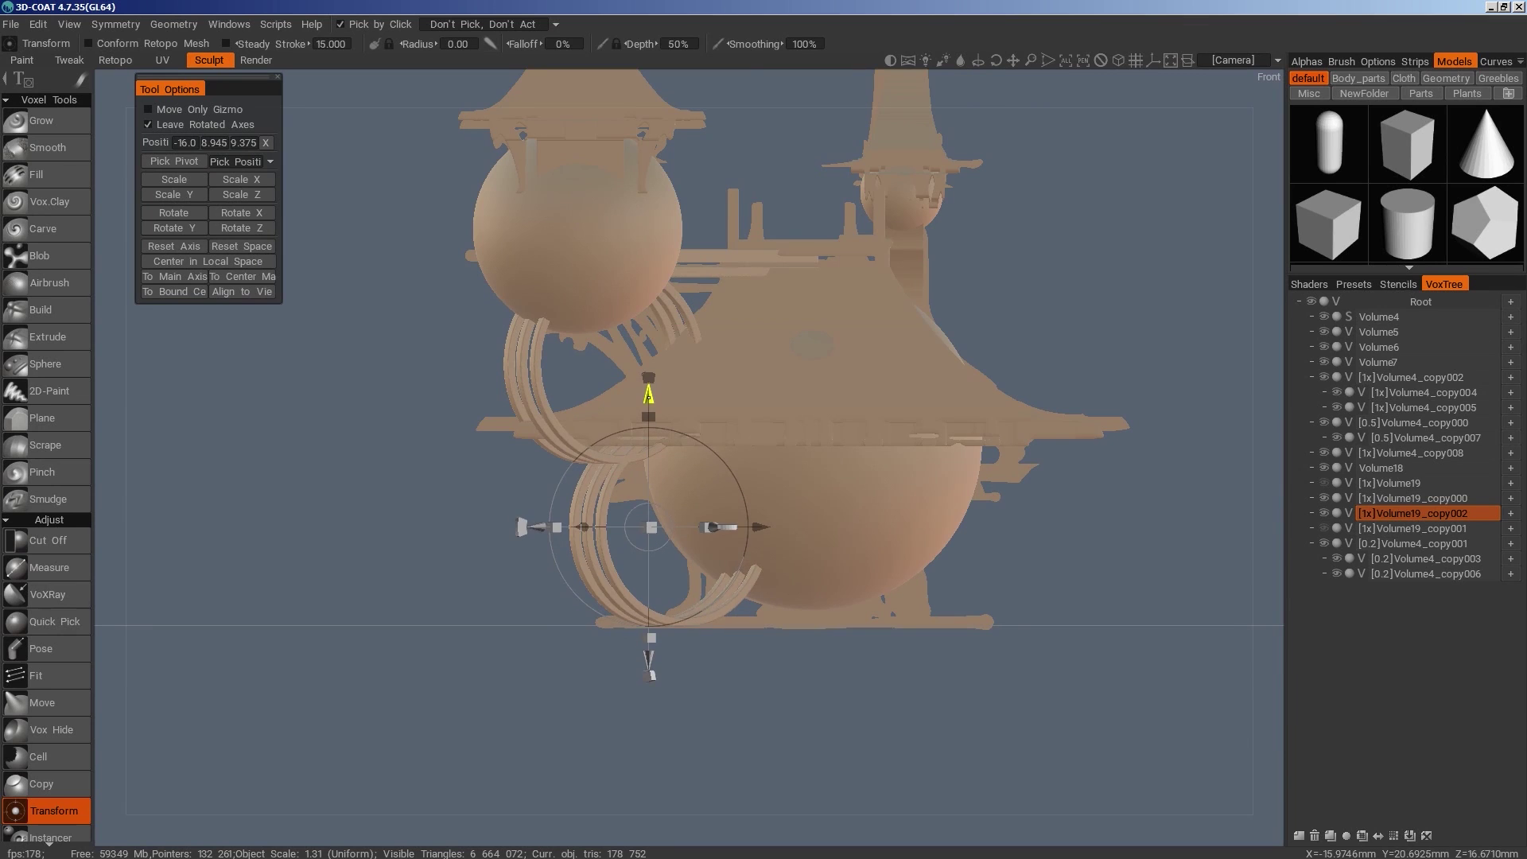
Enlarge the lower ring set to scale 1.39 and turn it about its vertical axis
mouse_move(651, 527)
mouse_down()
mouse_move(631, 536)
mouse_move(641, 542)
mouse_up()
drag(803, 704, 1009, 784)
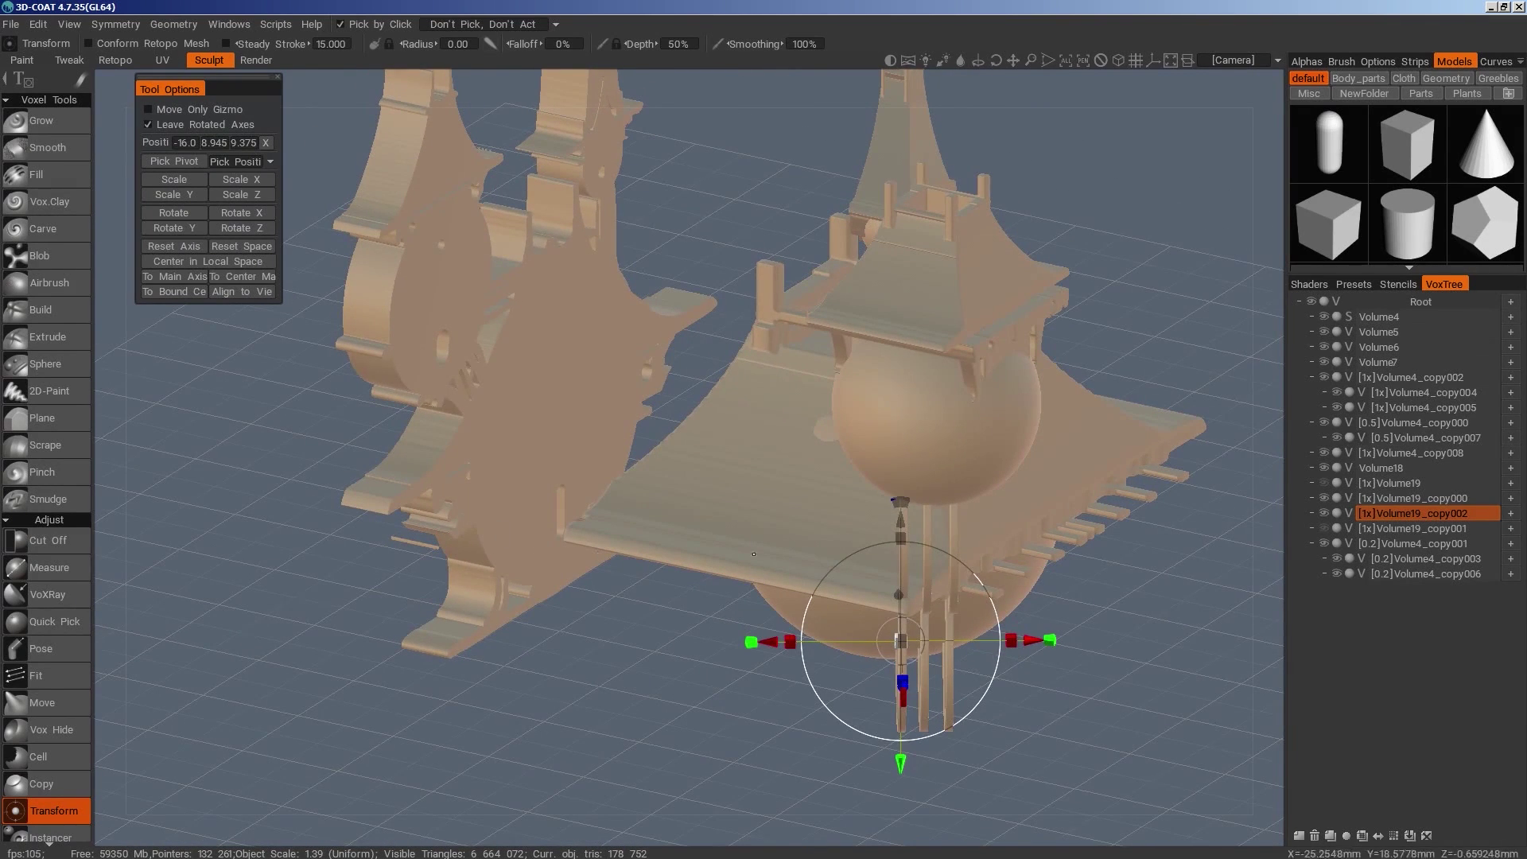
shift+drag(863, 716, 1001, 580)
middle_drag(1000, 580, 1219, 525)
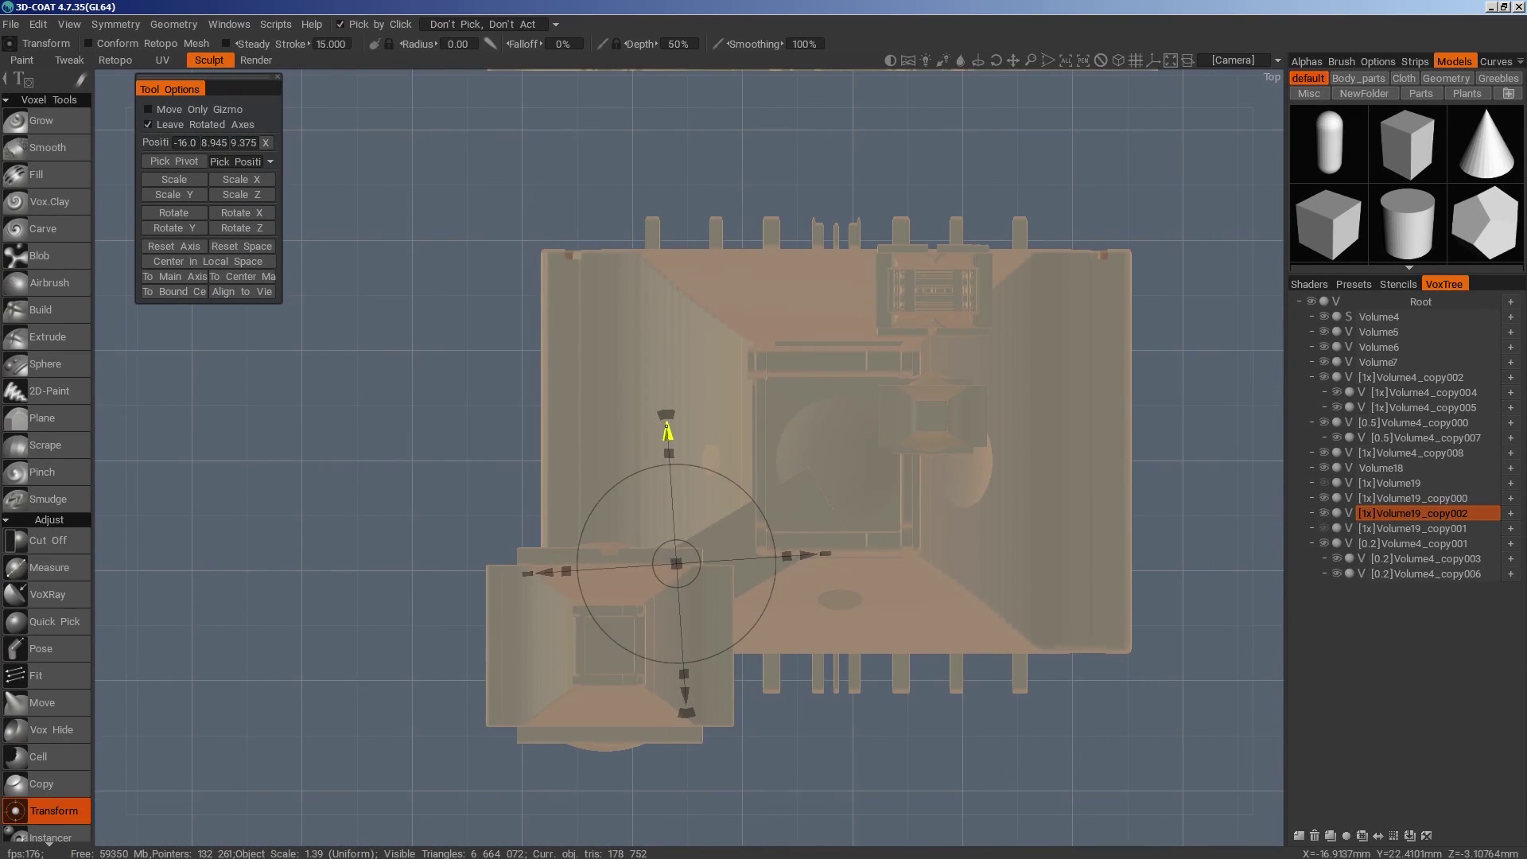
Shift the lower ring set along the side of the main roof to about X -19.0, Z -3.02
drag(667, 432, 644, 77)
drag(661, 358, 652, 556)
scroll(637, 733, down, 4)
shift+drag(637, 732, 748, 486)
right_drag(747, 486, 890, 622)
middle_drag(890, 622, 1081, 790)
mouse_move(790, 494)
mouse_down()
mouse_move(760, 495)
mouse_move(782, 495)
mouse_up()
scroll(770, 656, down, 3)
mouse_move(770, 655)
mouse_down()
mouse_move(914, 696)
mouse_move(920, 714)
mouse_up()
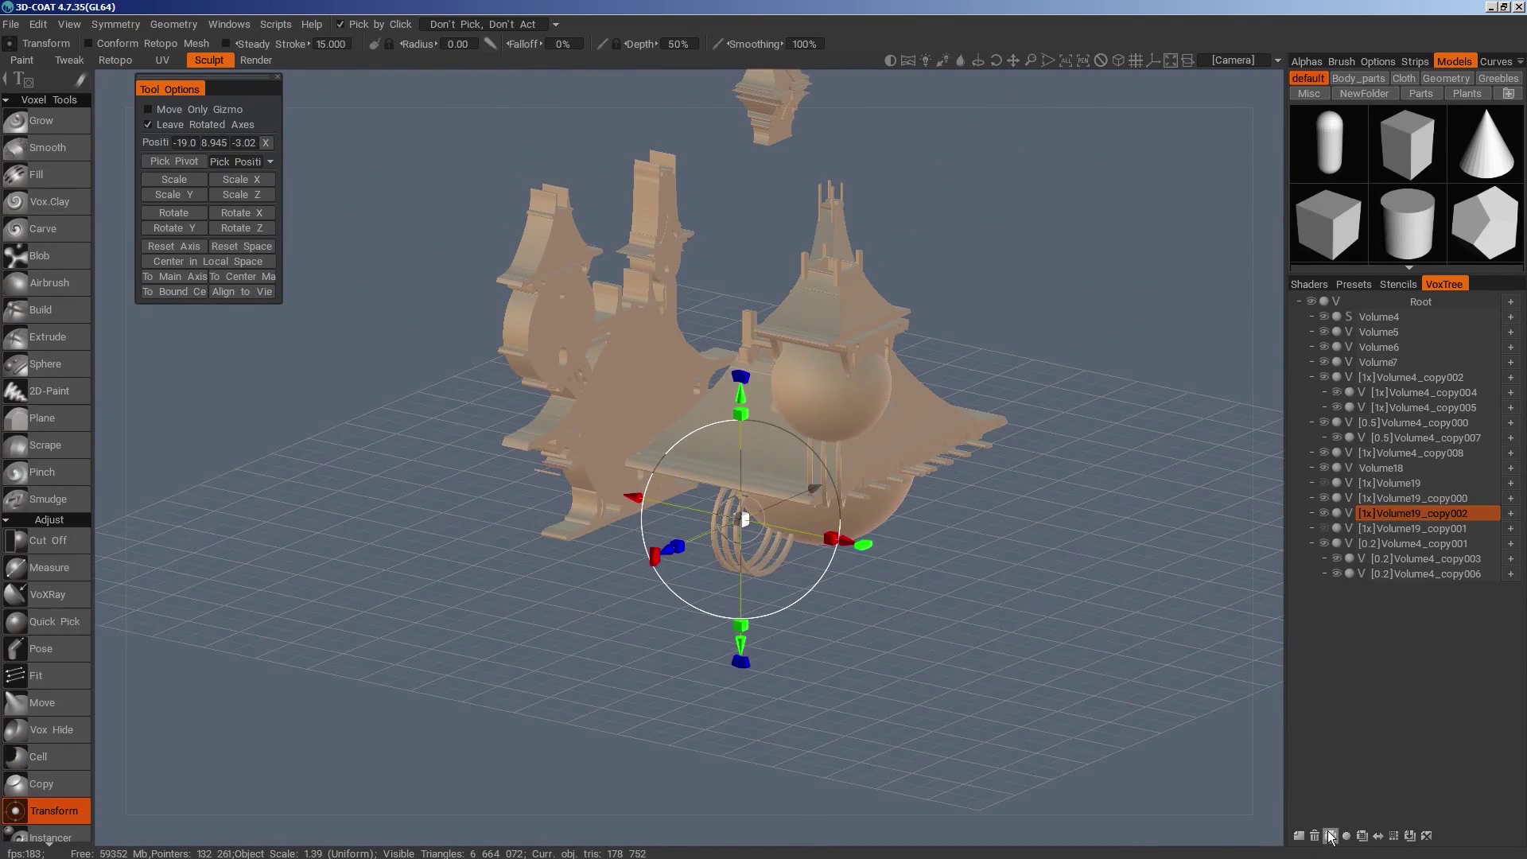
Duplicate the lower ring set, nest the copy under Volume19_copy002 and merge that sub-tree
click(1330, 836)
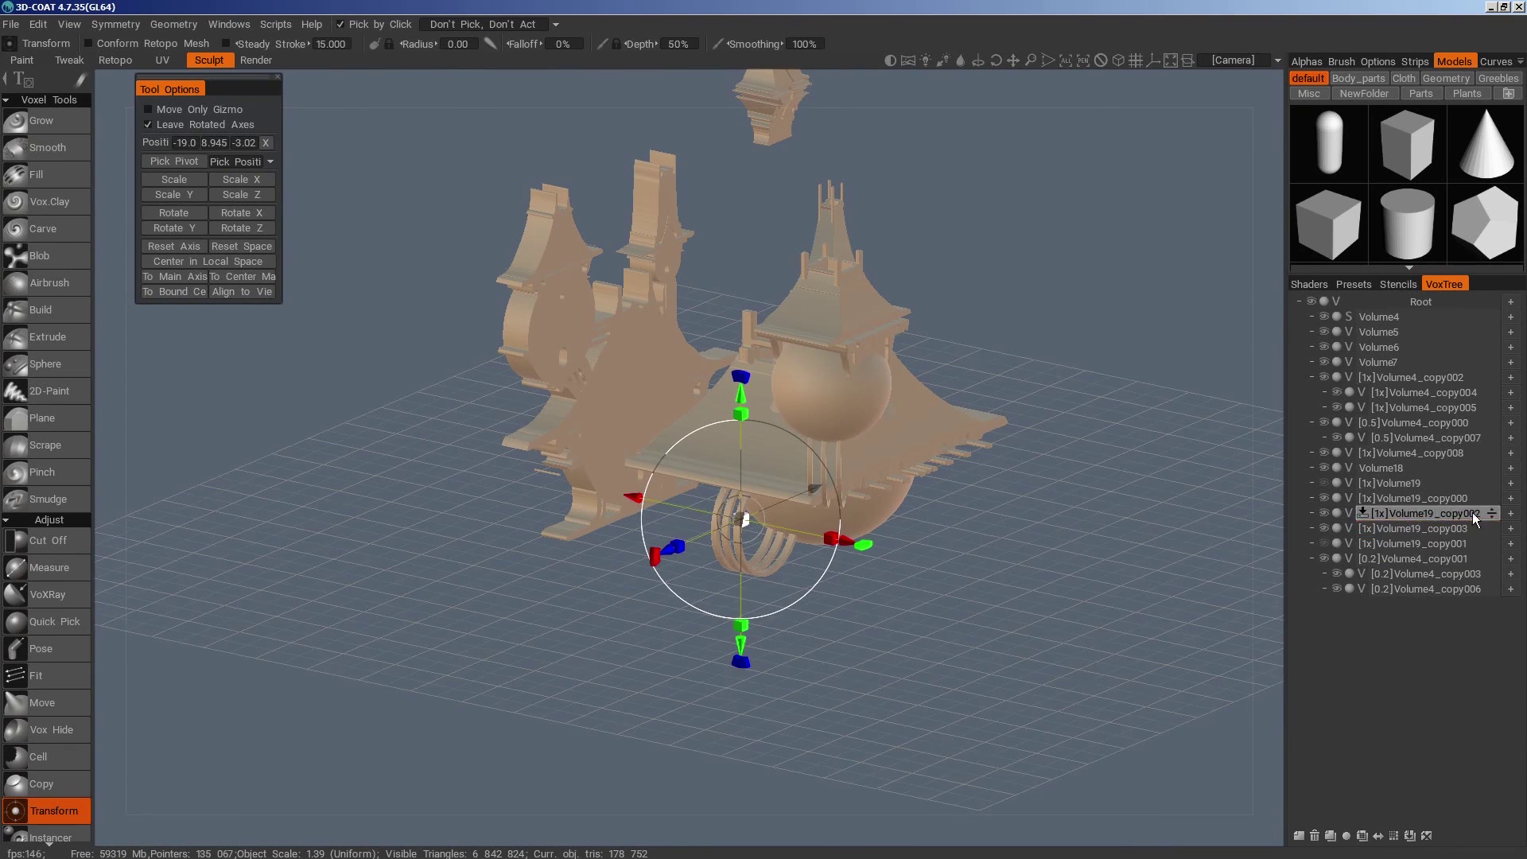
click(1511, 513)
right_click(1428, 512)
click(1367, 670)
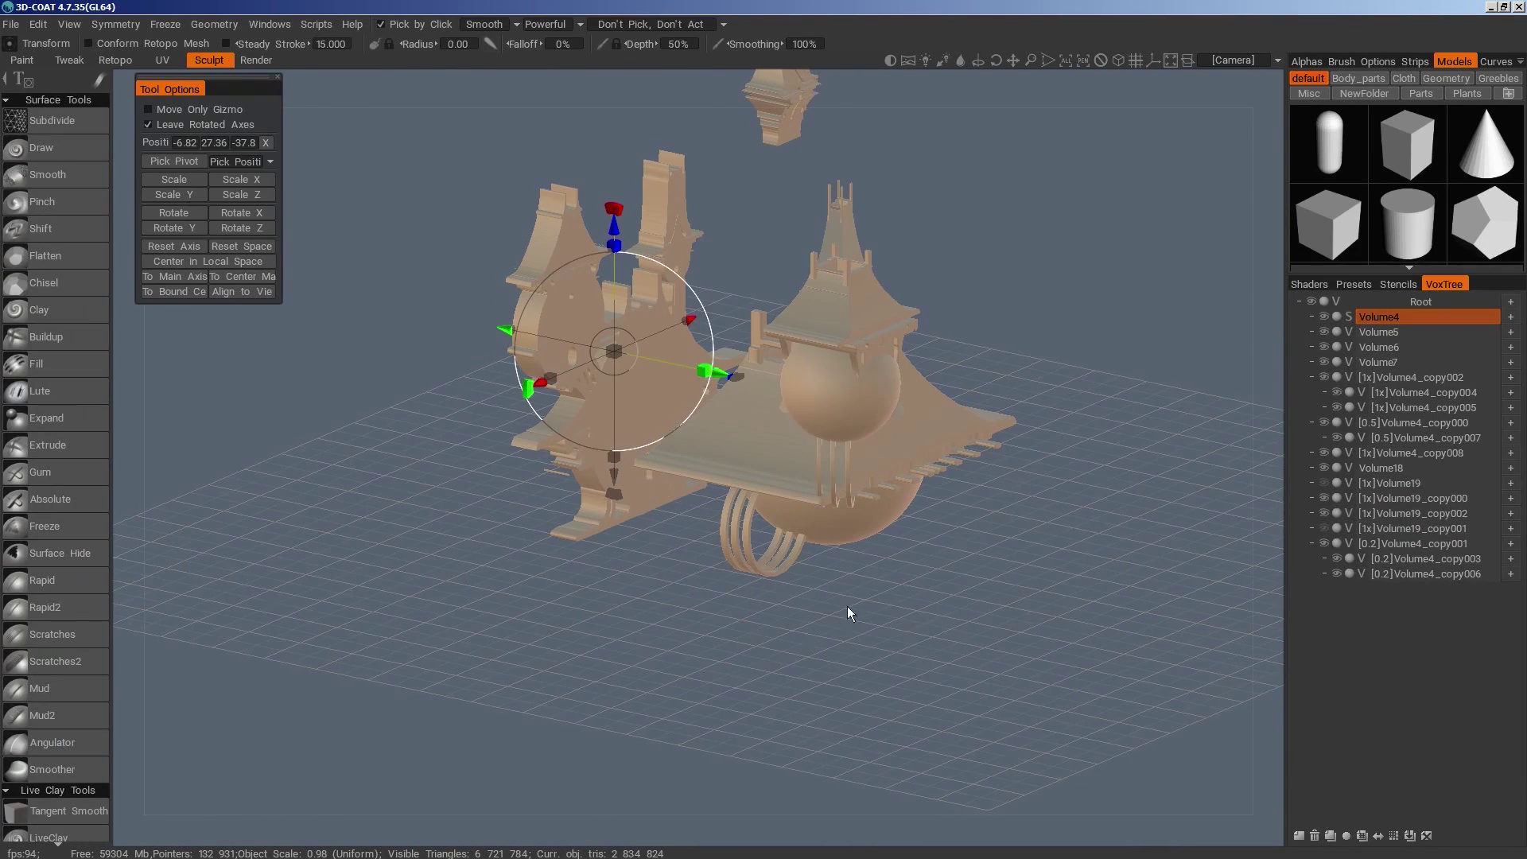
Cut off the upper and outer part of the lower ring set beside the large sphere
click(749, 559)
drag(749, 558, 1050, 631)
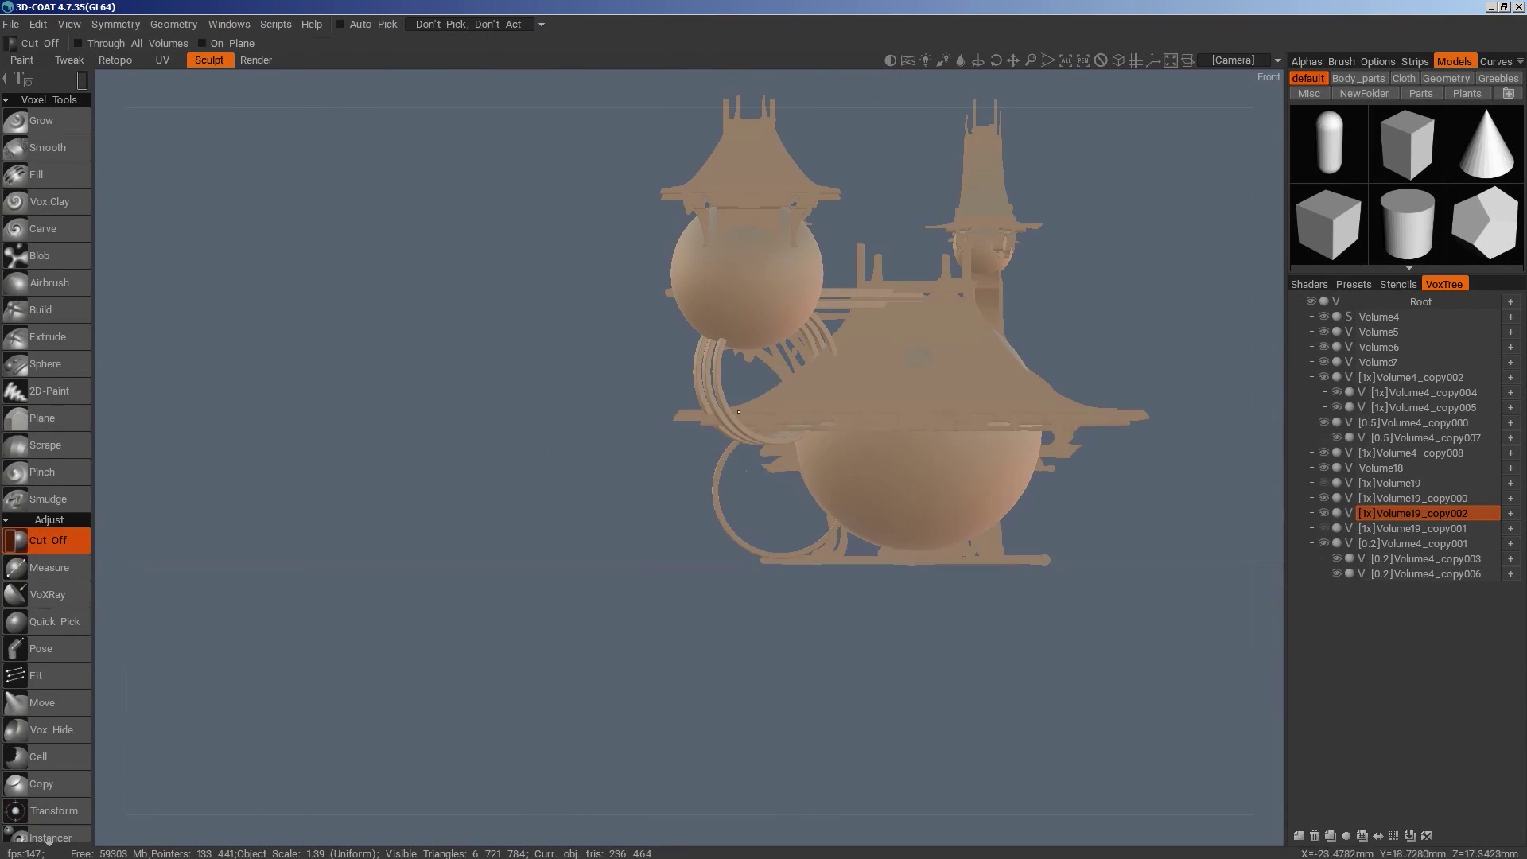
drag(722, 503, 651, 427)
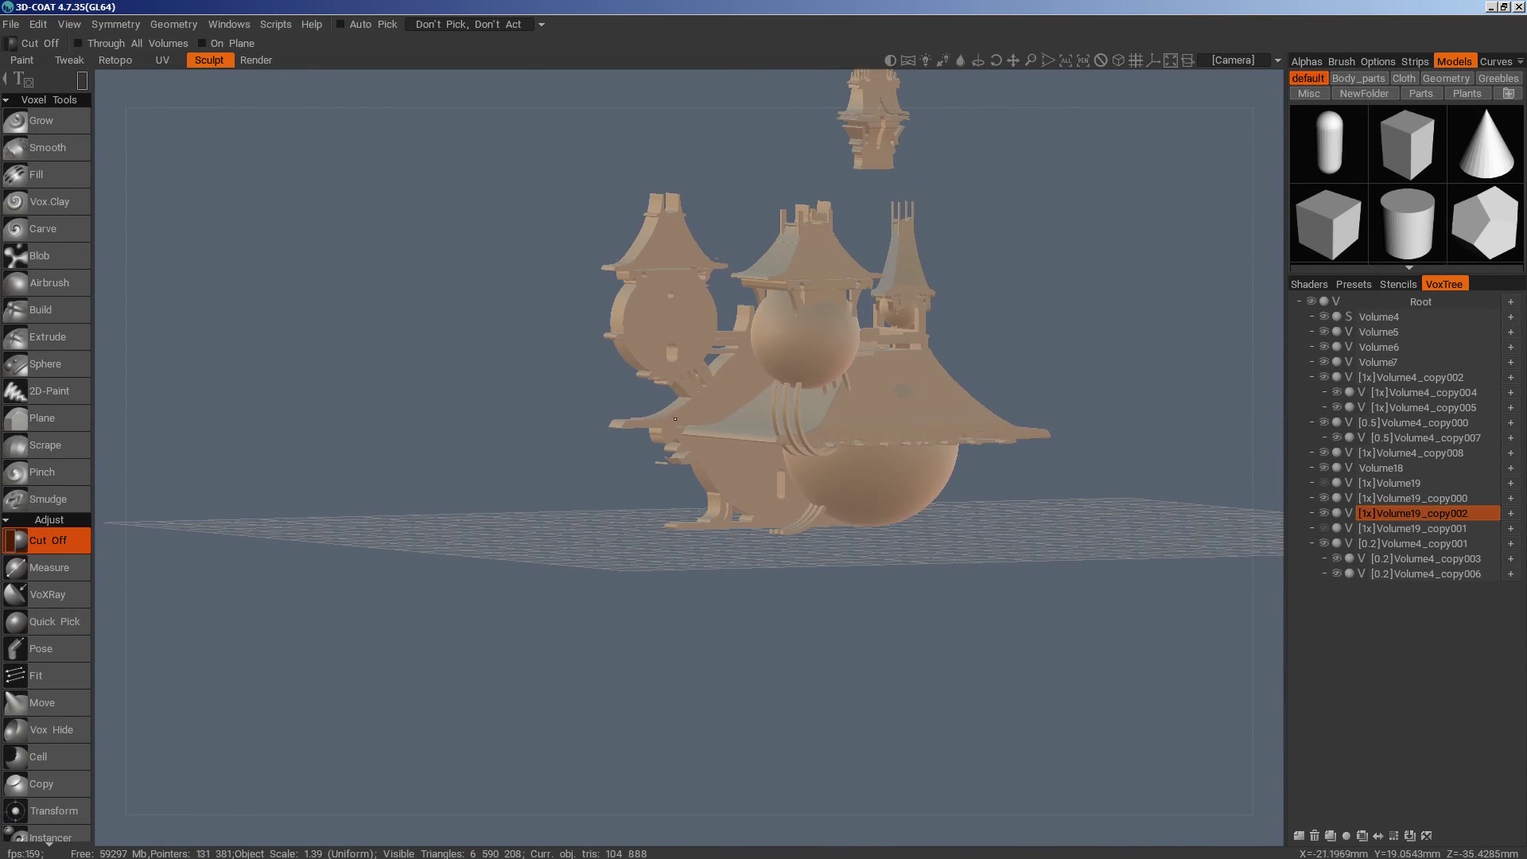
Delete the flat building silhouette Volume4 behind the model
key(h)
click(1314, 836)
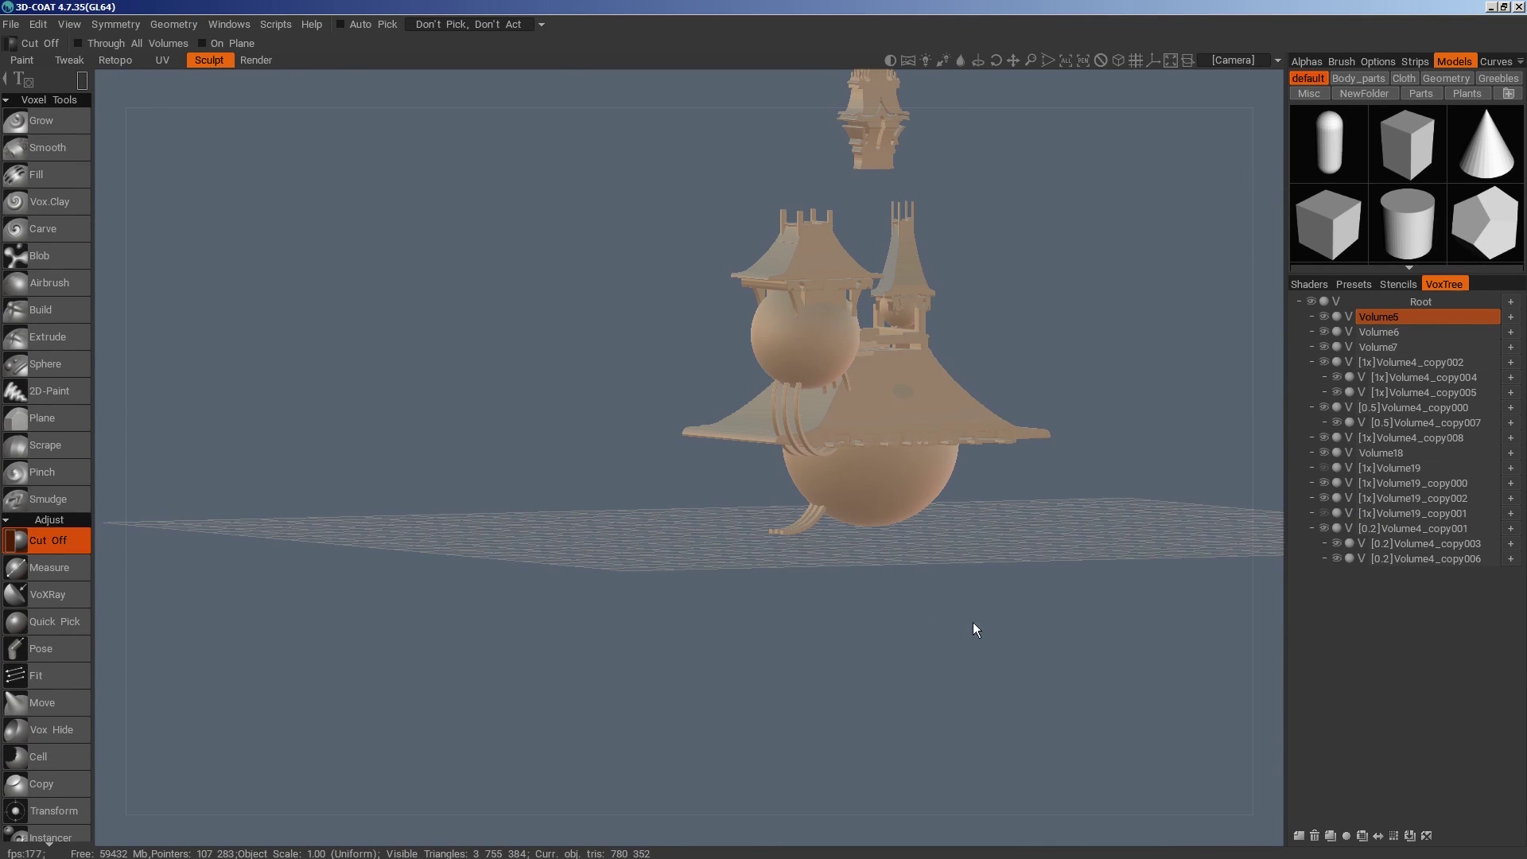
Cut off the outer arcs of the upper ring set beneath the small tower's sphere
drag(973, 624, 849, 612)
drag(972, 619, 845, 576)
key(space)
click(546, 376)
drag(710, 373, 636, 484)
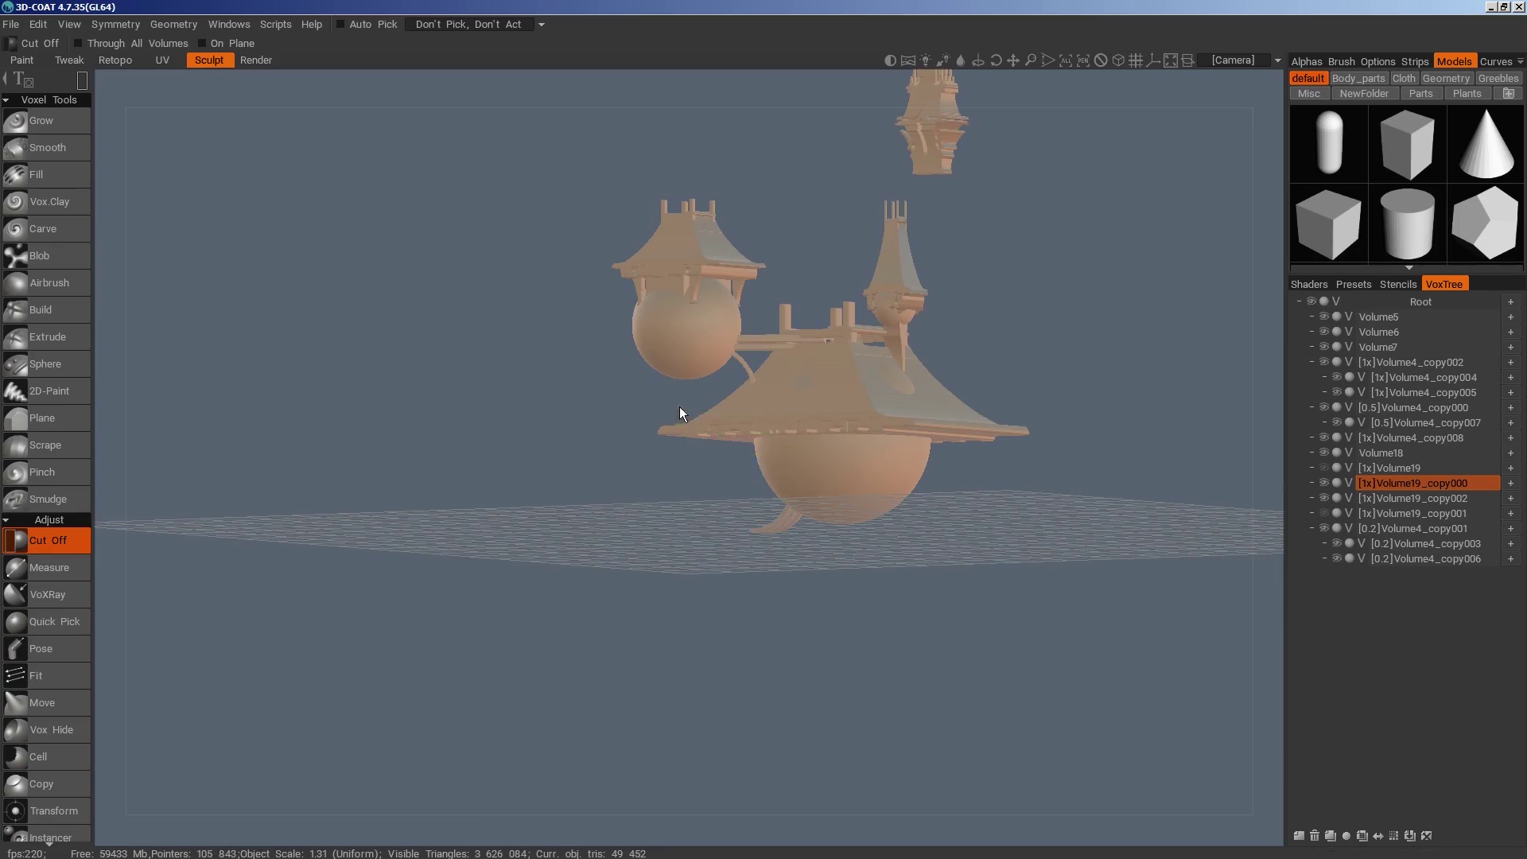
Duplicate the connecting beams Volume18 and lower the copy to about Y 25.34
drag(679, 407, 875, 694)
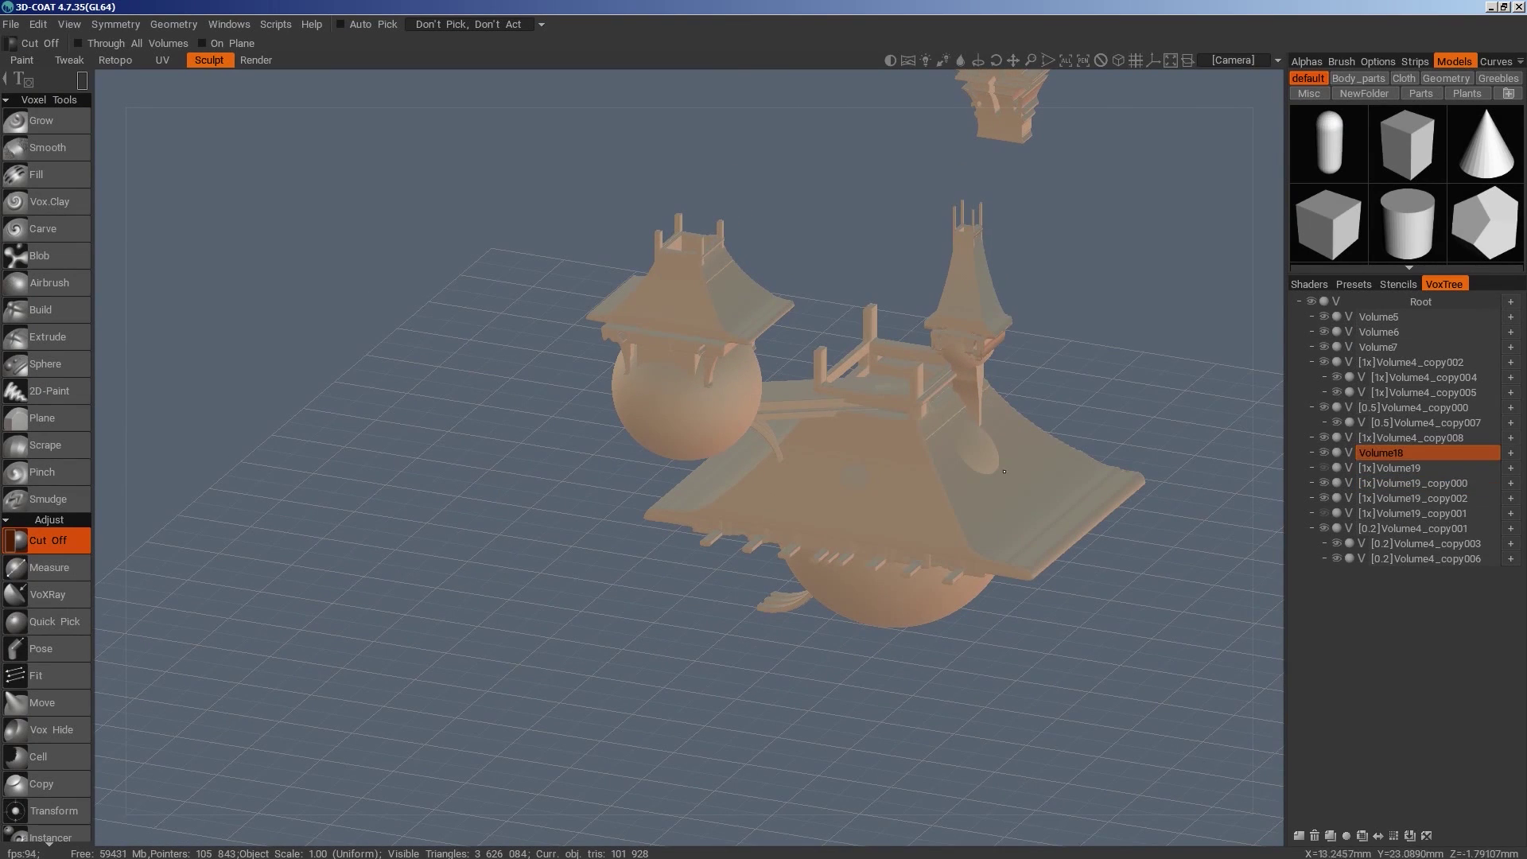
click(1330, 836)
drag(814, 281, 828, 345)
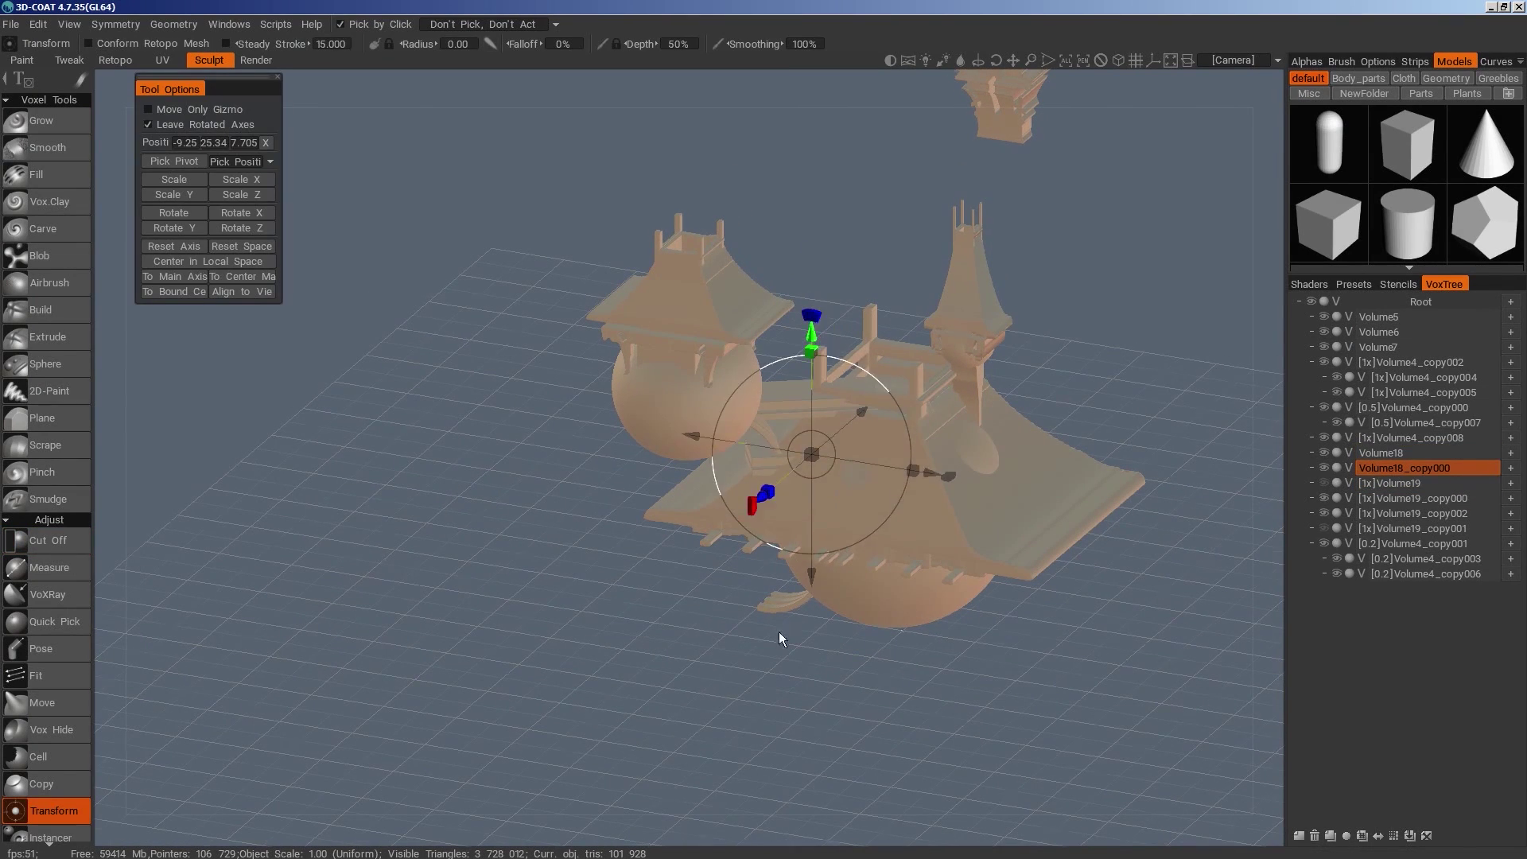
Cut off the unwanted portion of the copied beams below the small tower's sphere
drag(779, 632, 998, 545)
middle_drag(1225, 705, 1044, 771)
scroll(1045, 771, up, 6)
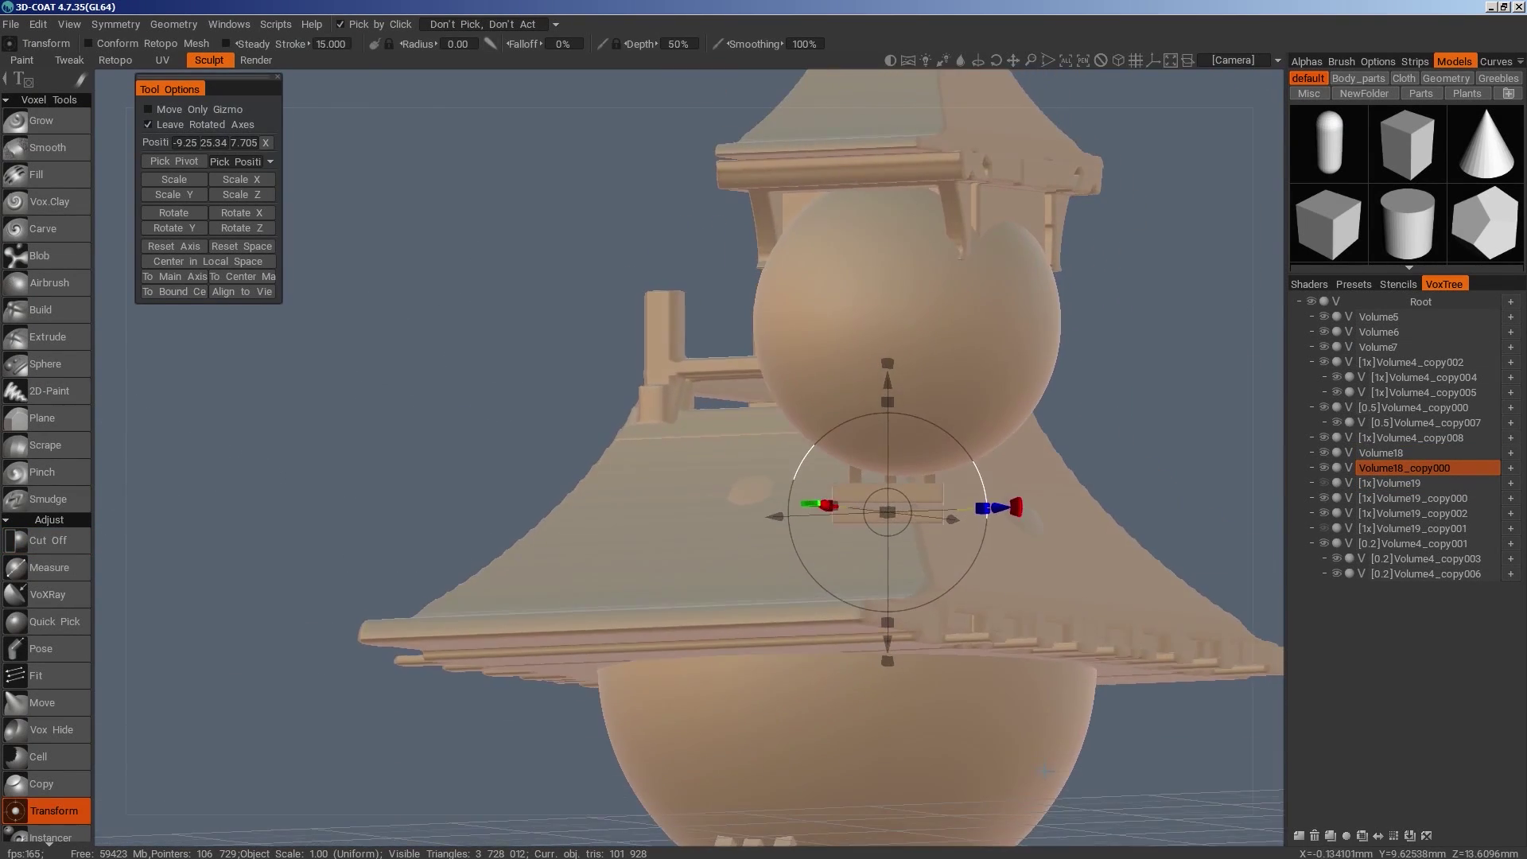
key(space)
click(883, 487)
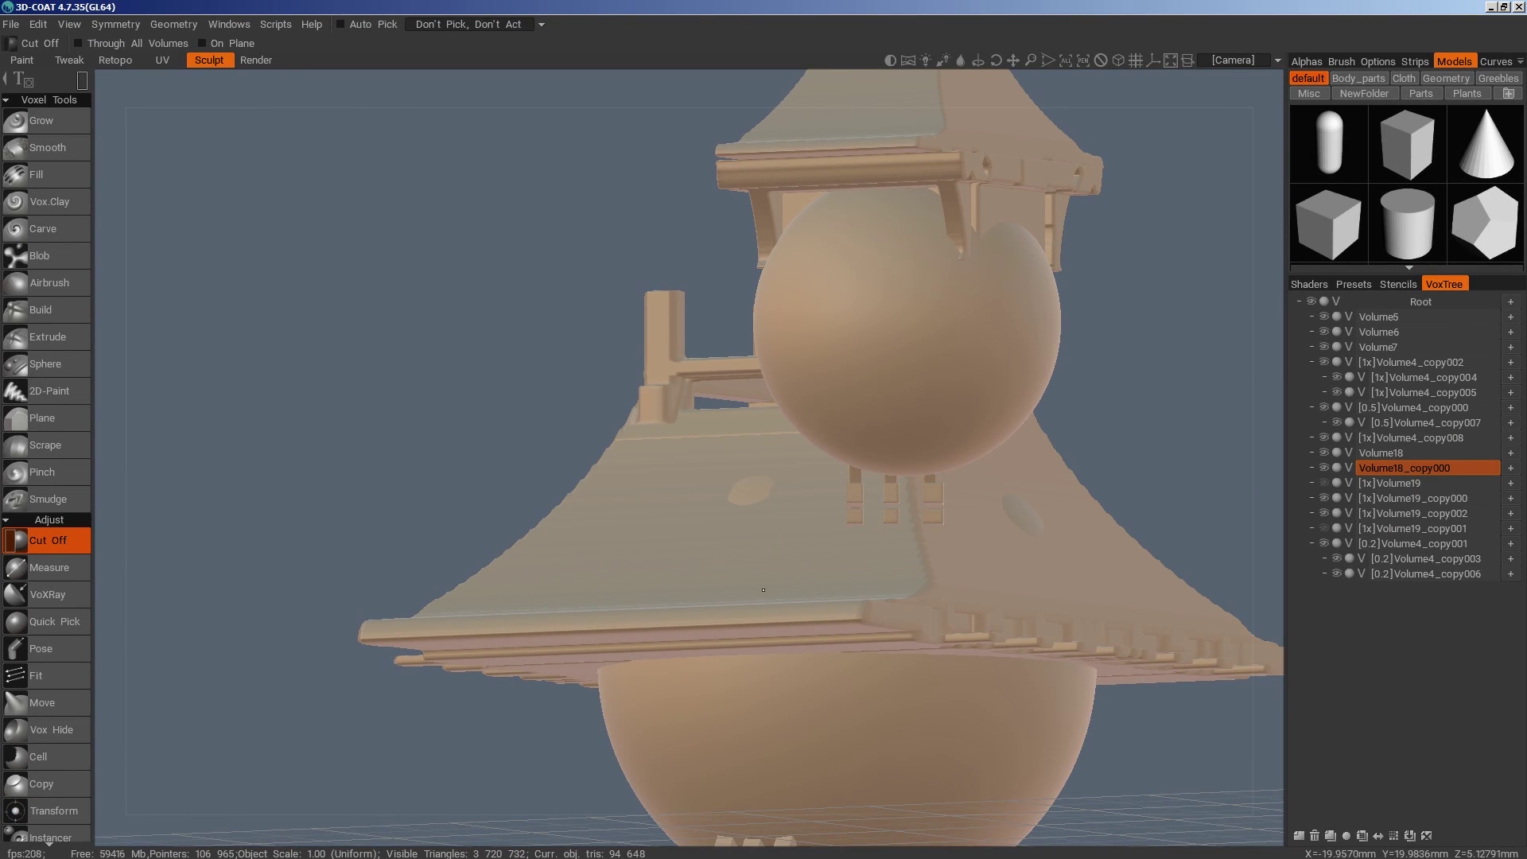
Set up an axial array of 6 for the trimmed beams Volume18_copy000, with its vertical axis at about X -1.73
alt+drag(968, 579, 851, 793)
scroll(863, 703, down, 5)
key(space)
click(1093, 555)
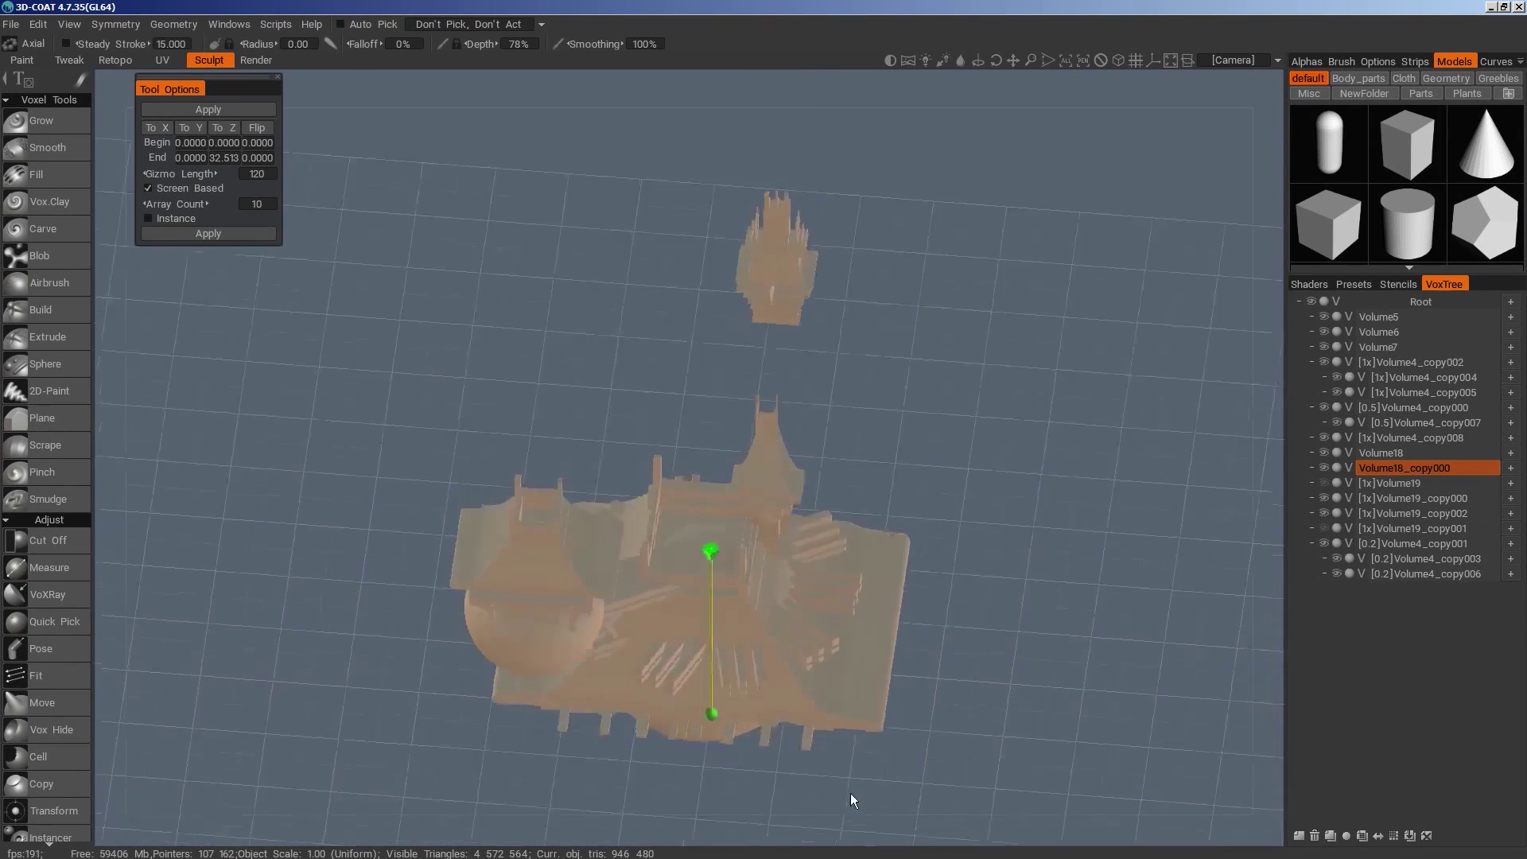
click(259, 204)
text(4)
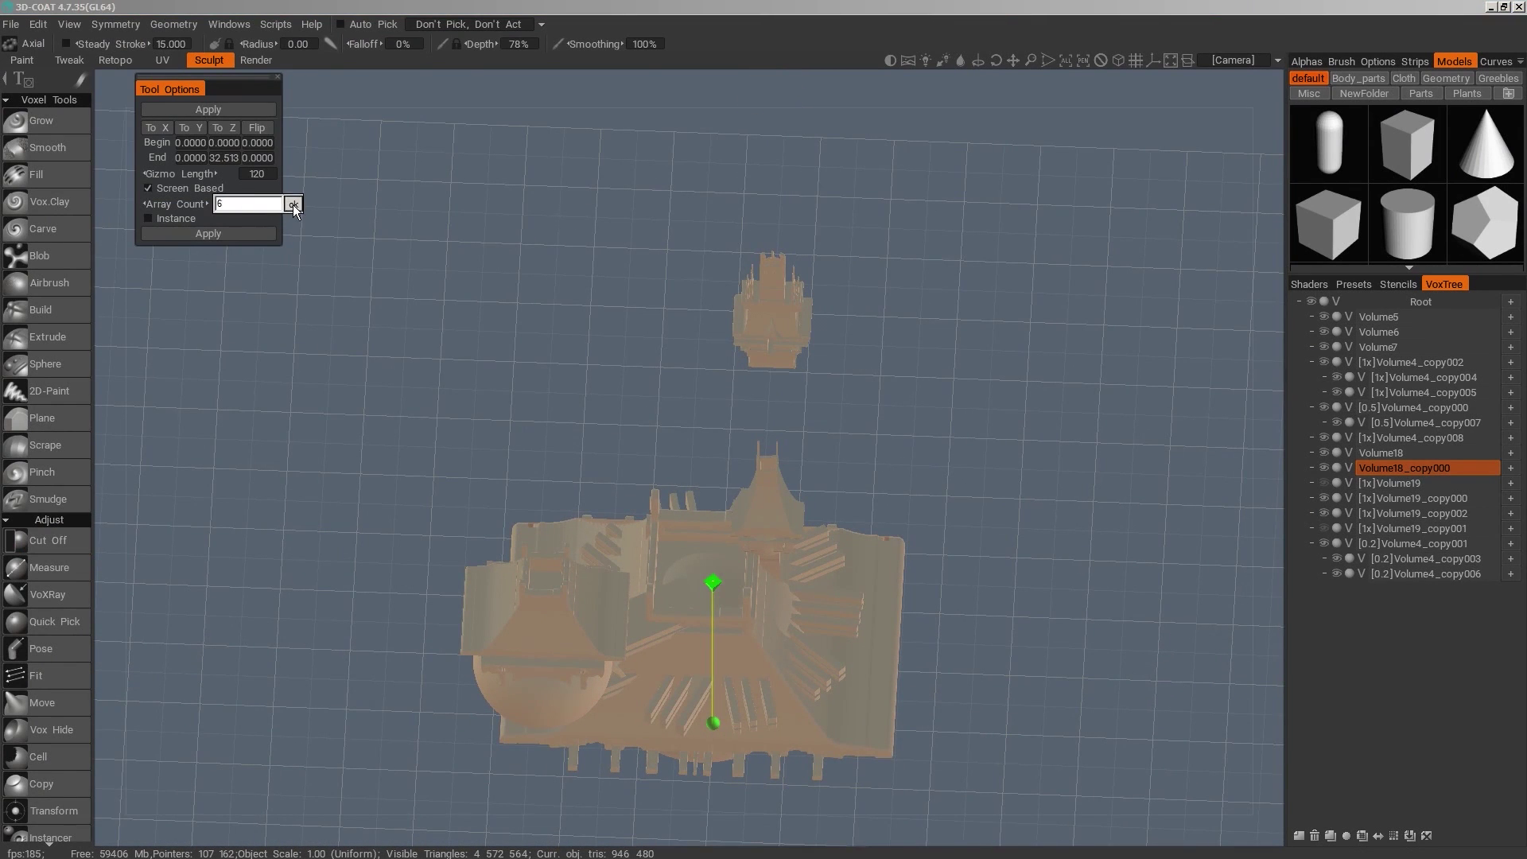
click(292, 205)
drag(1097, 744, 965, 704)
middle_drag(965, 704, 1005, 750)
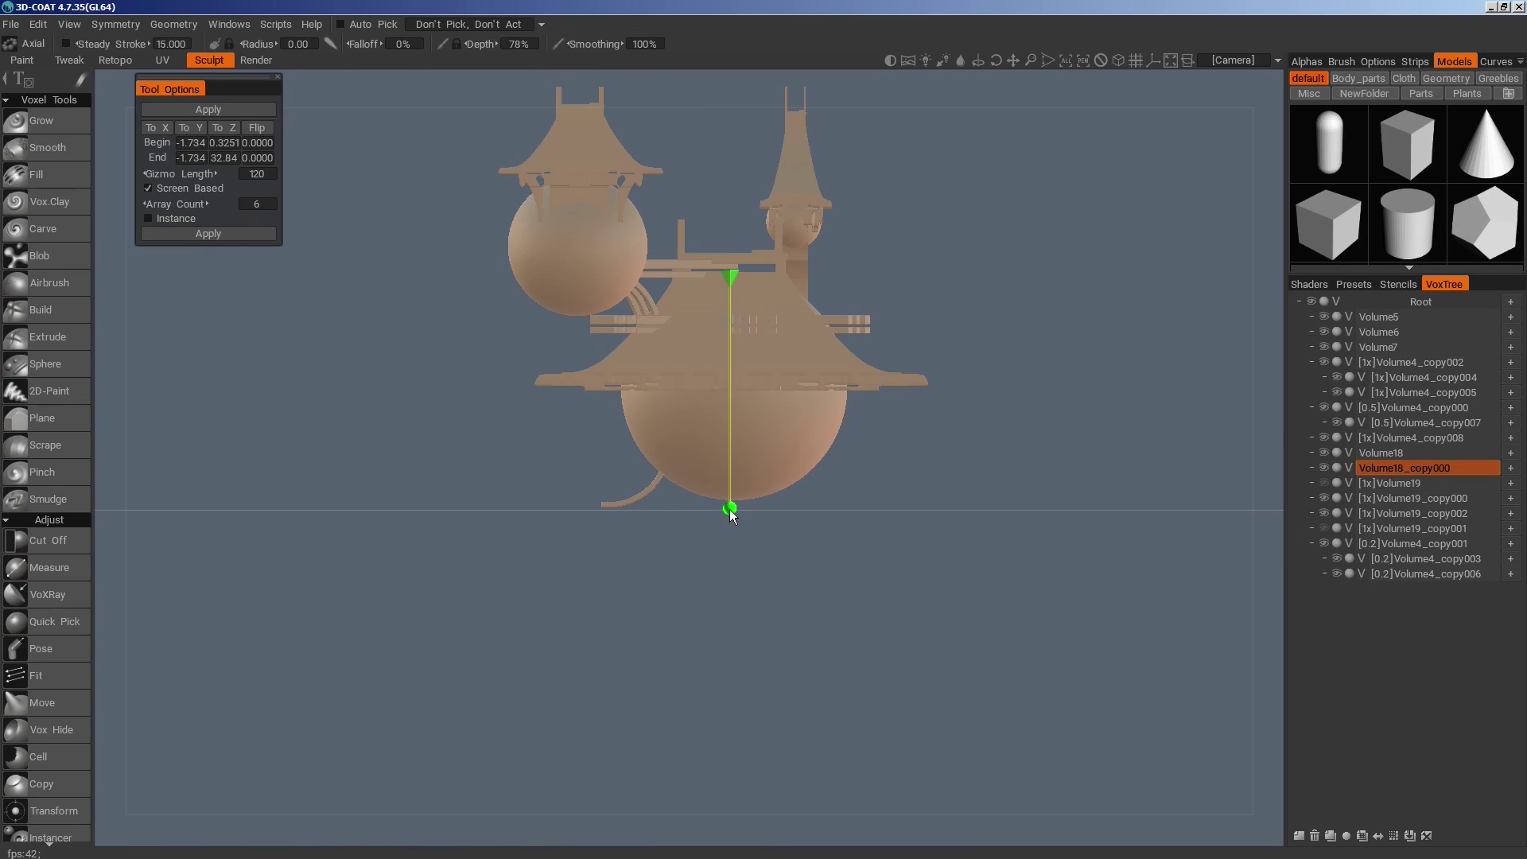
drag(730, 515, 1076, 827)
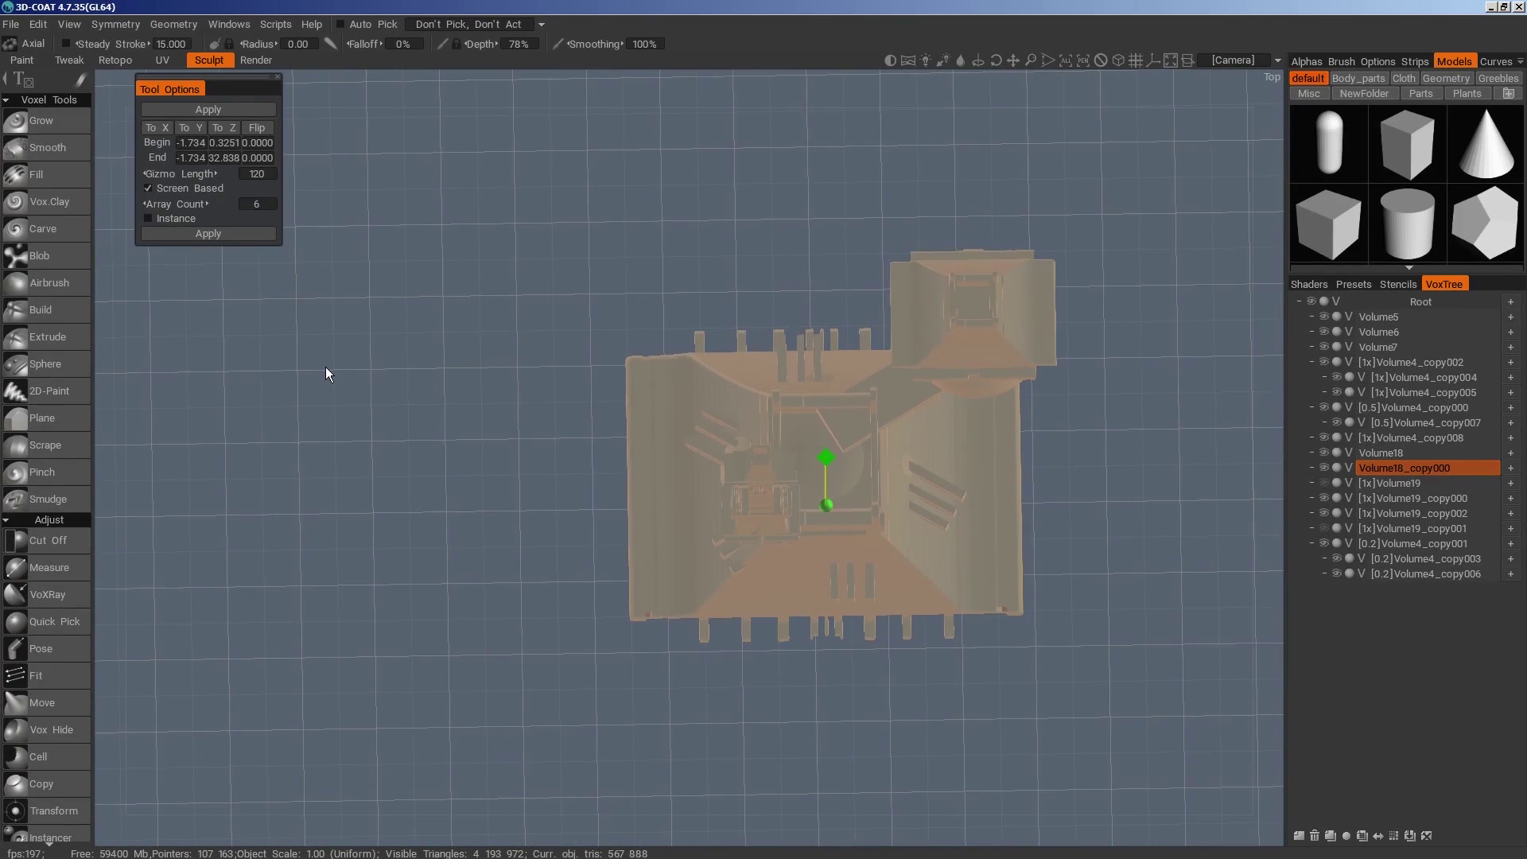
Set the beams' axial array count to 4 and apply the array around the main roof
click(256, 204)
text(4)
click(292, 204)
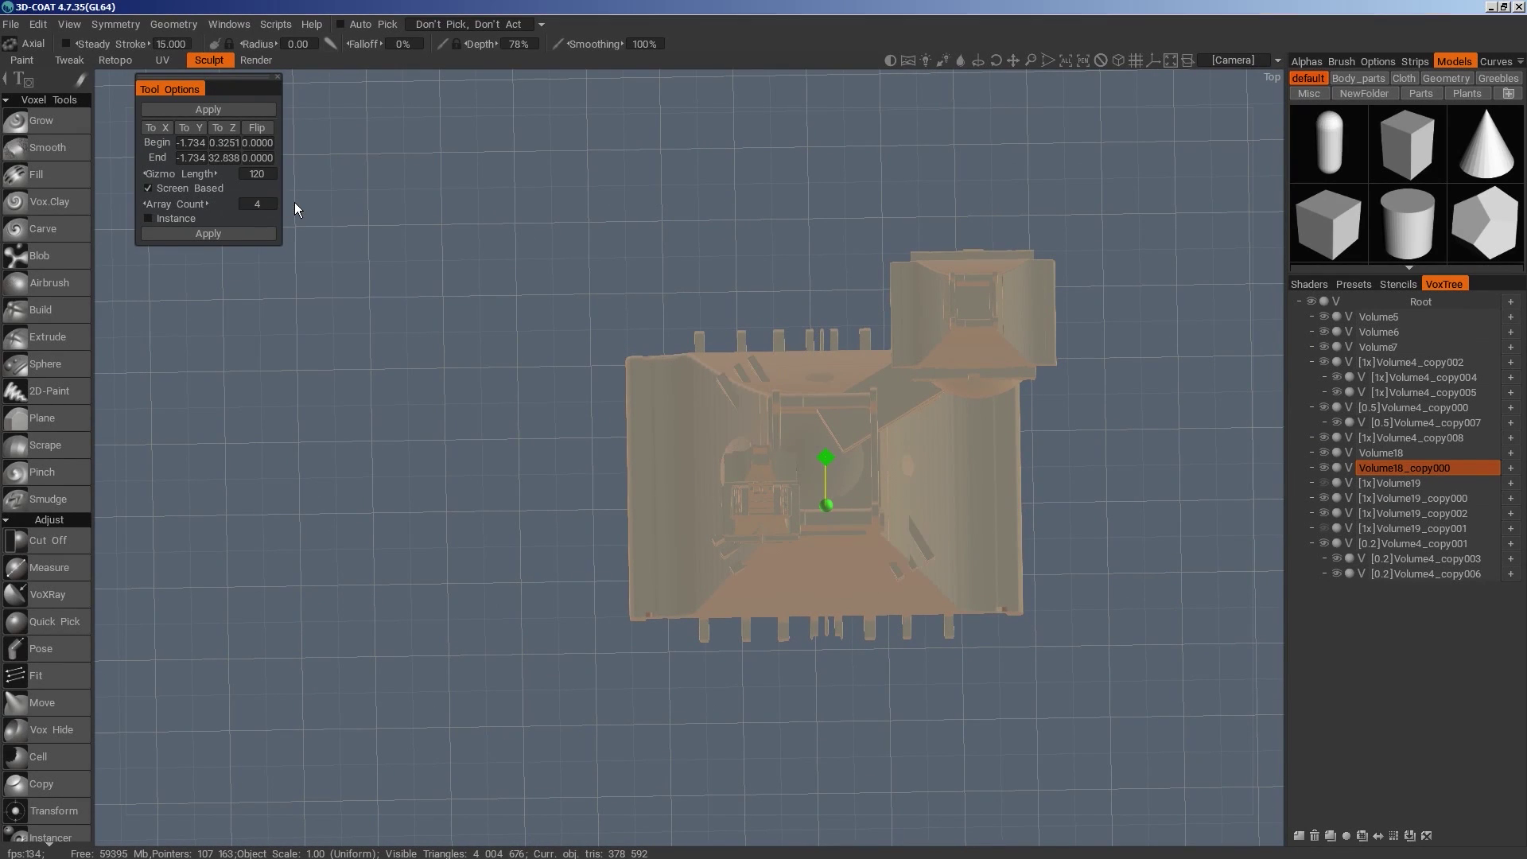
drag(296, 205, 922, 679)
key(KP_1)
middle_drag(650, 469, 680, 507)
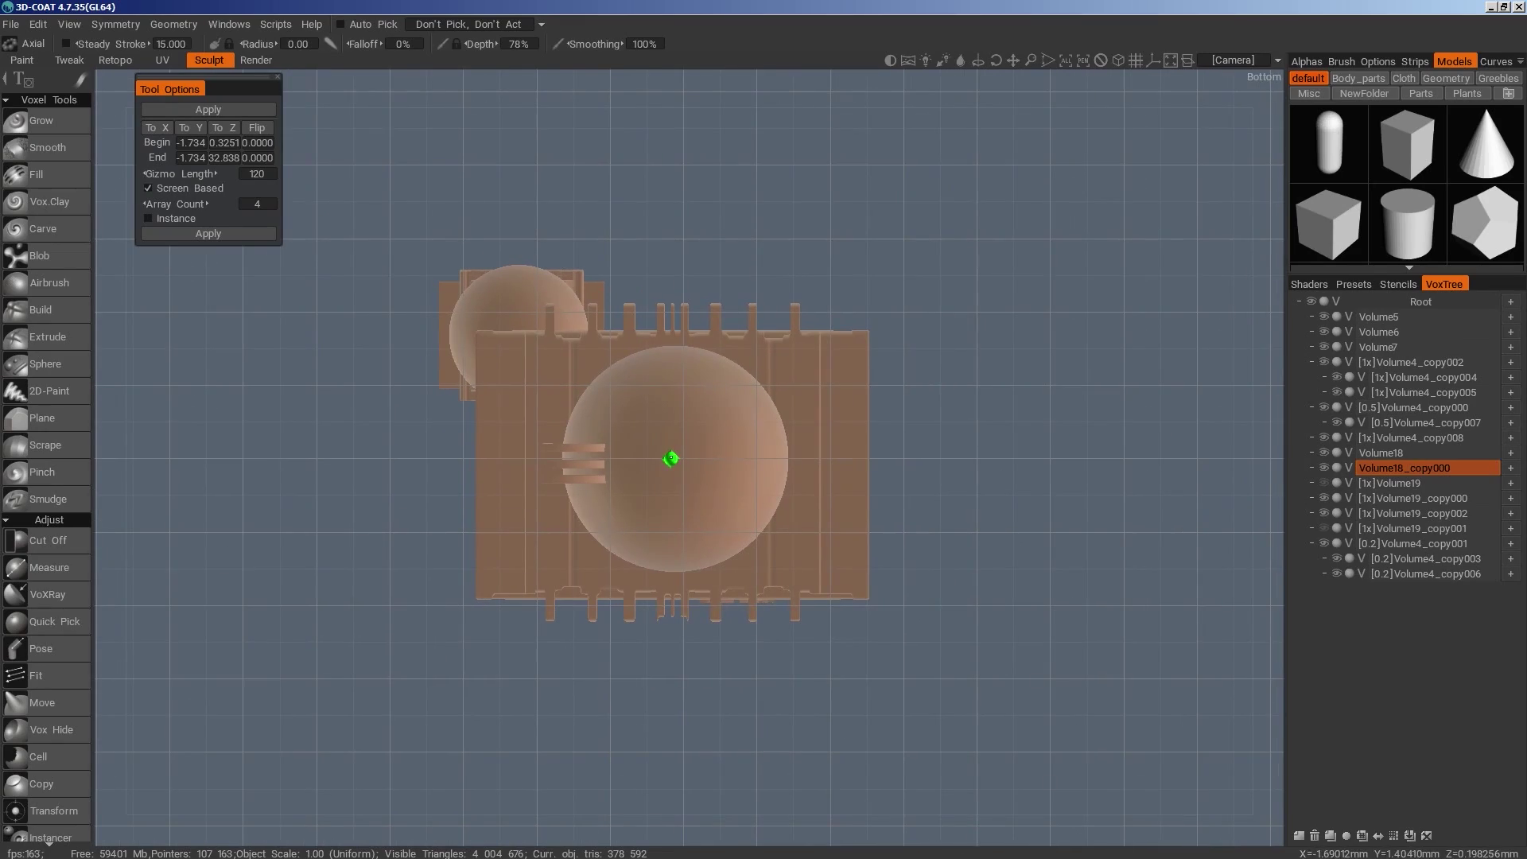
drag(961, 420, 633, 714)
key(ctrl+z)
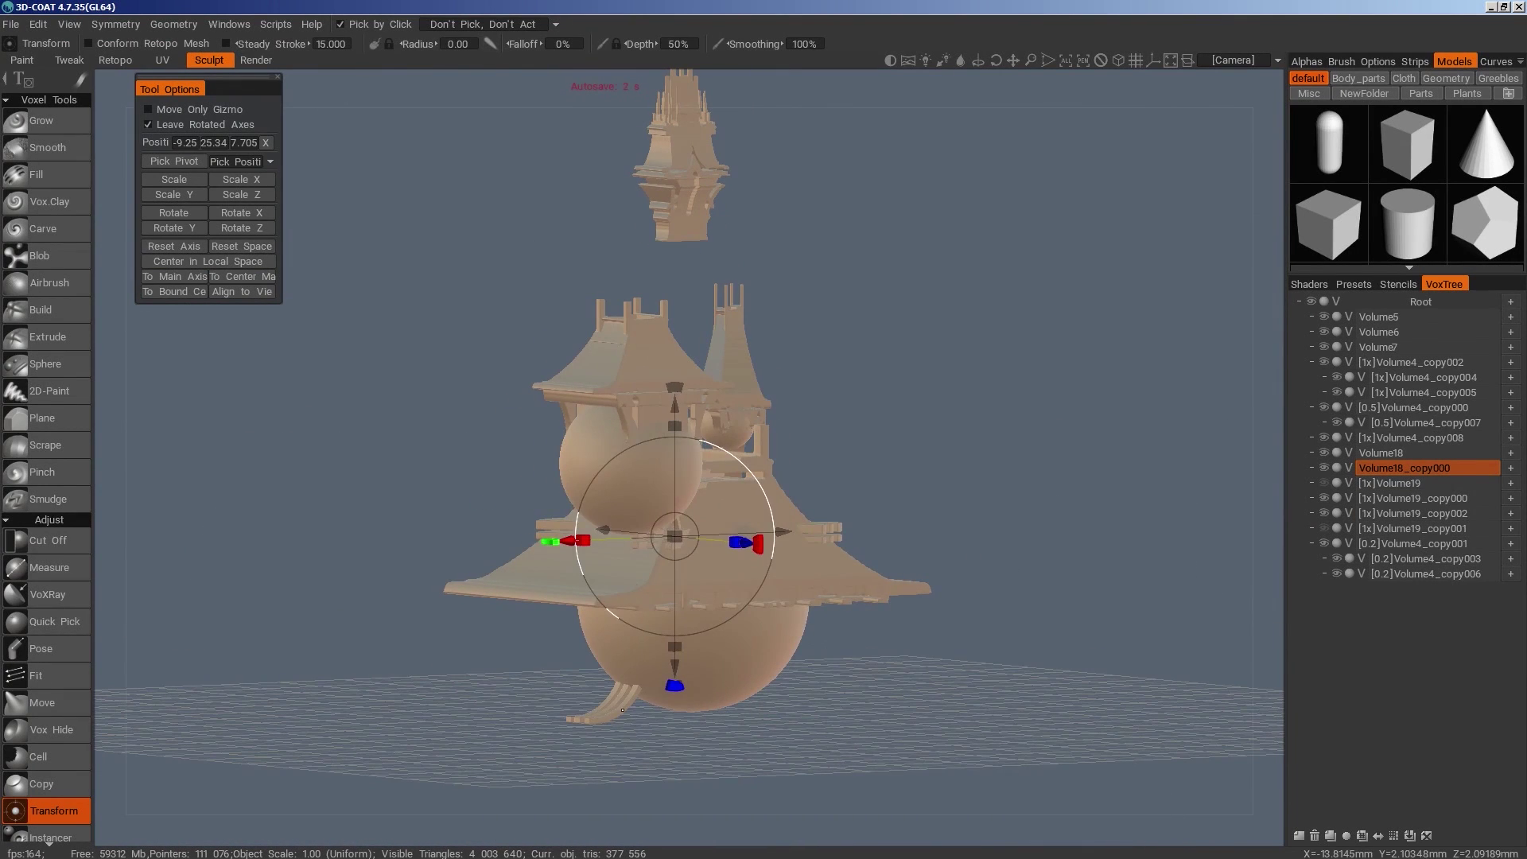
Apply an axial array to the curved legs Volume19_copy002 so they surround the base of the main sphere
click(622, 709)
key(space)
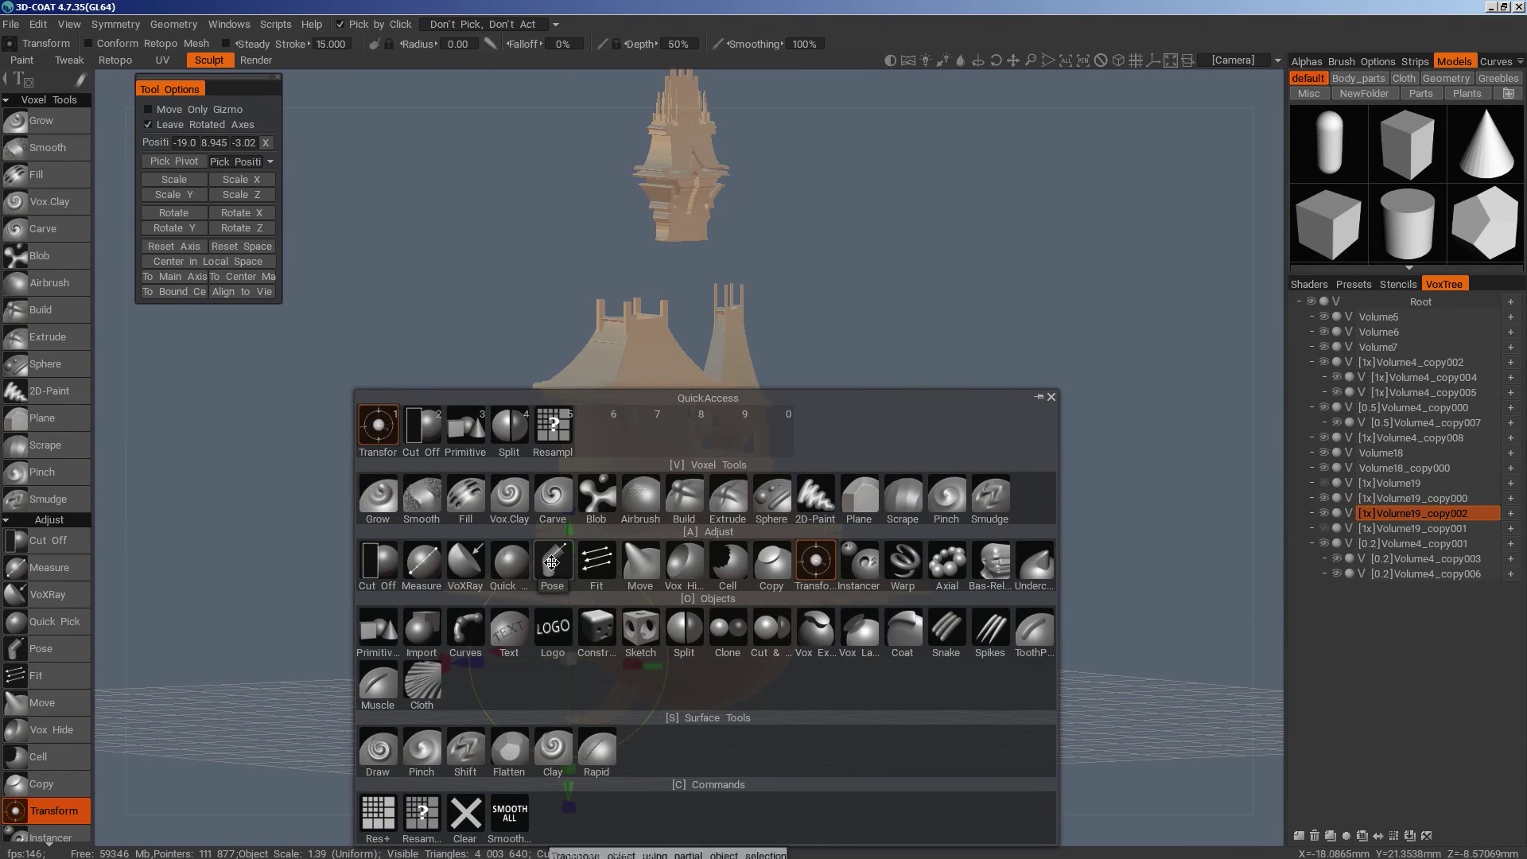
click(849, 560)
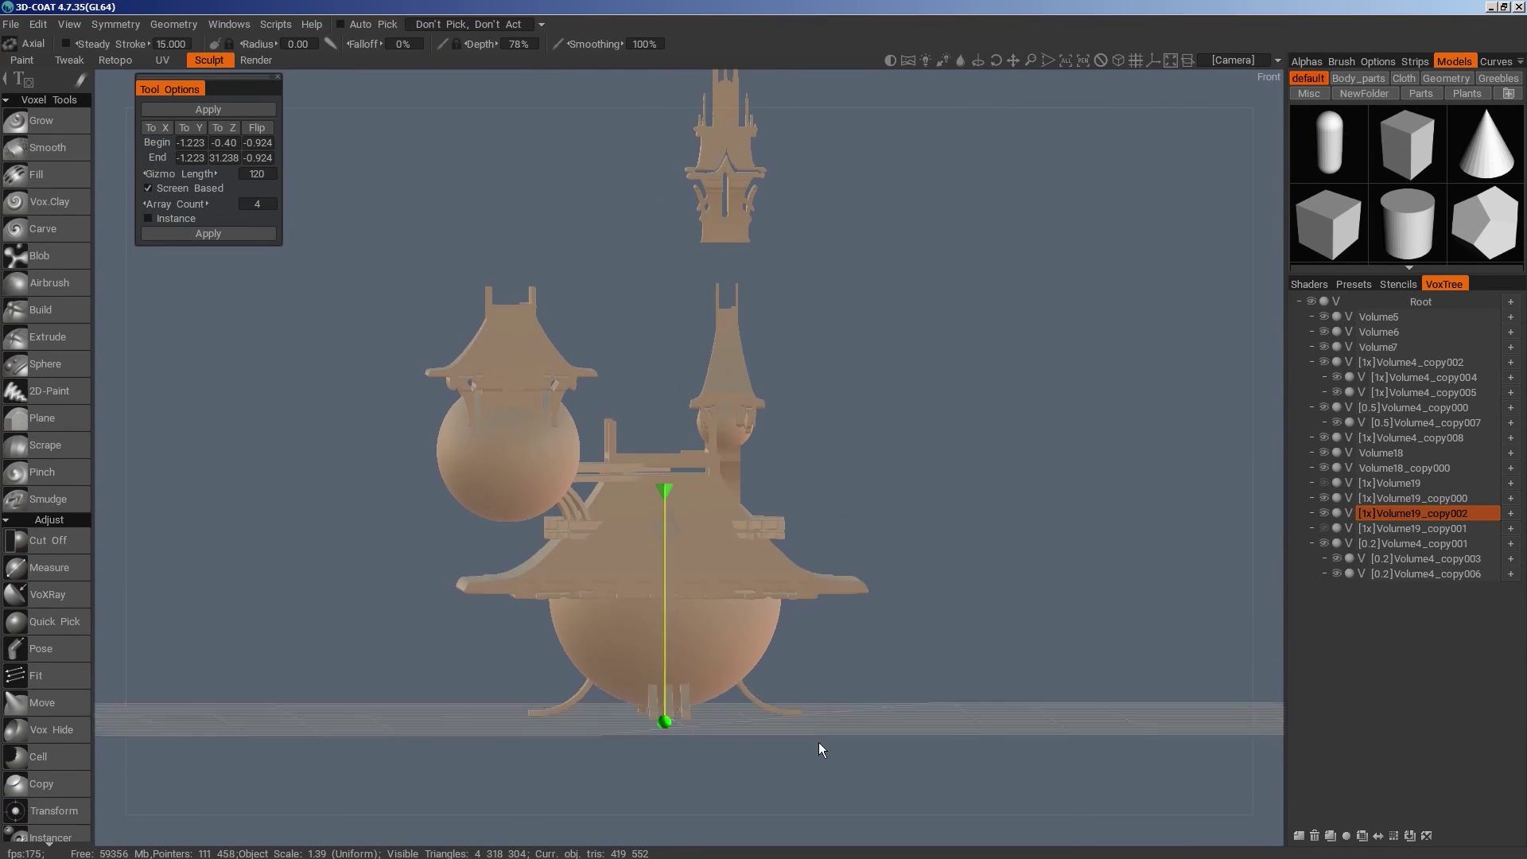
click(245, 205)
click(293, 203)
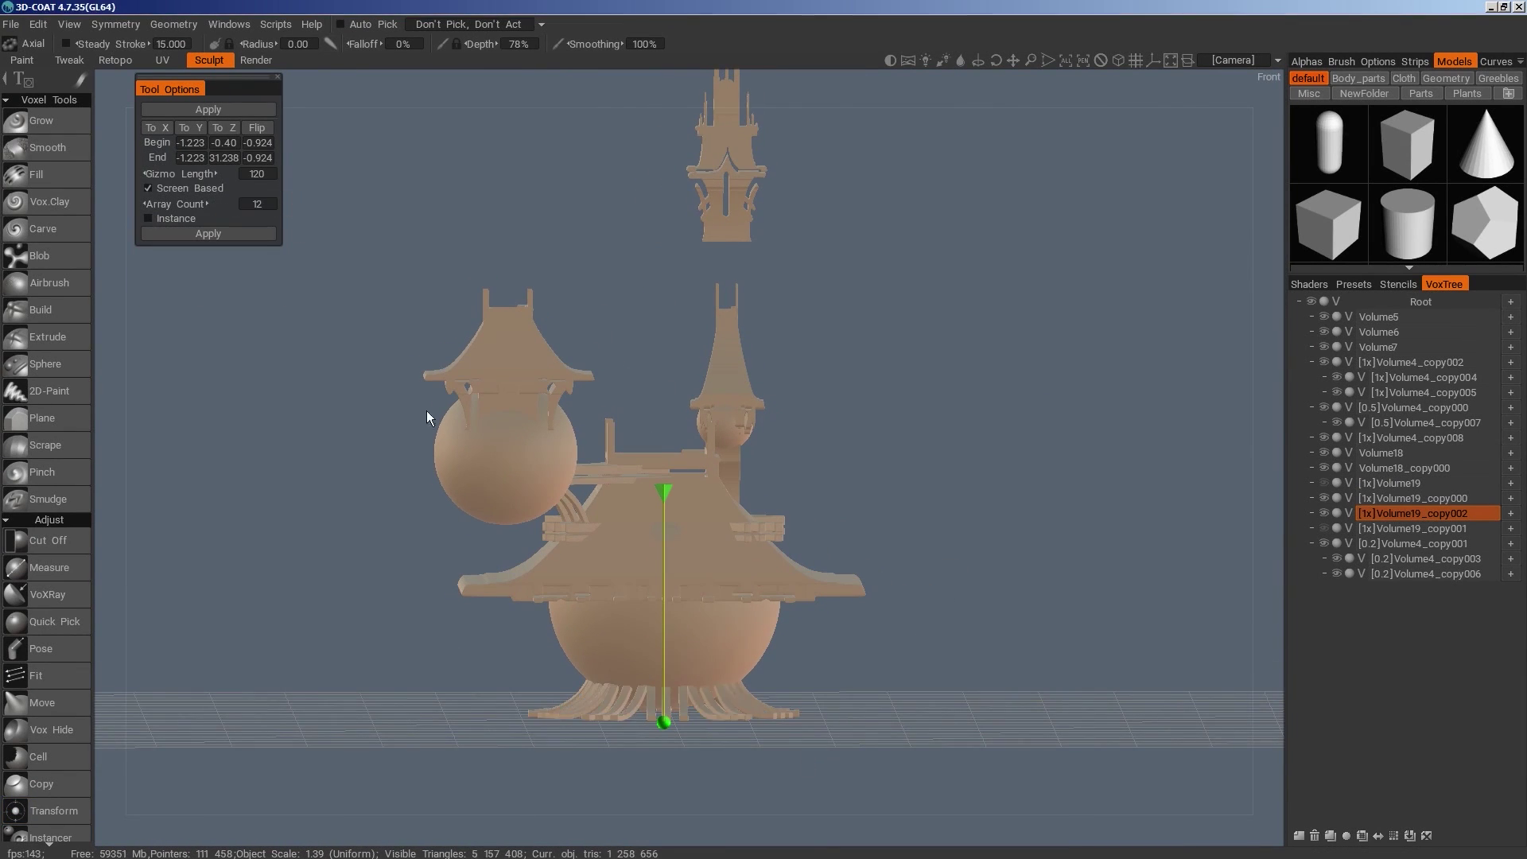
drag(827, 644, 796, 637)
click(264, 204)
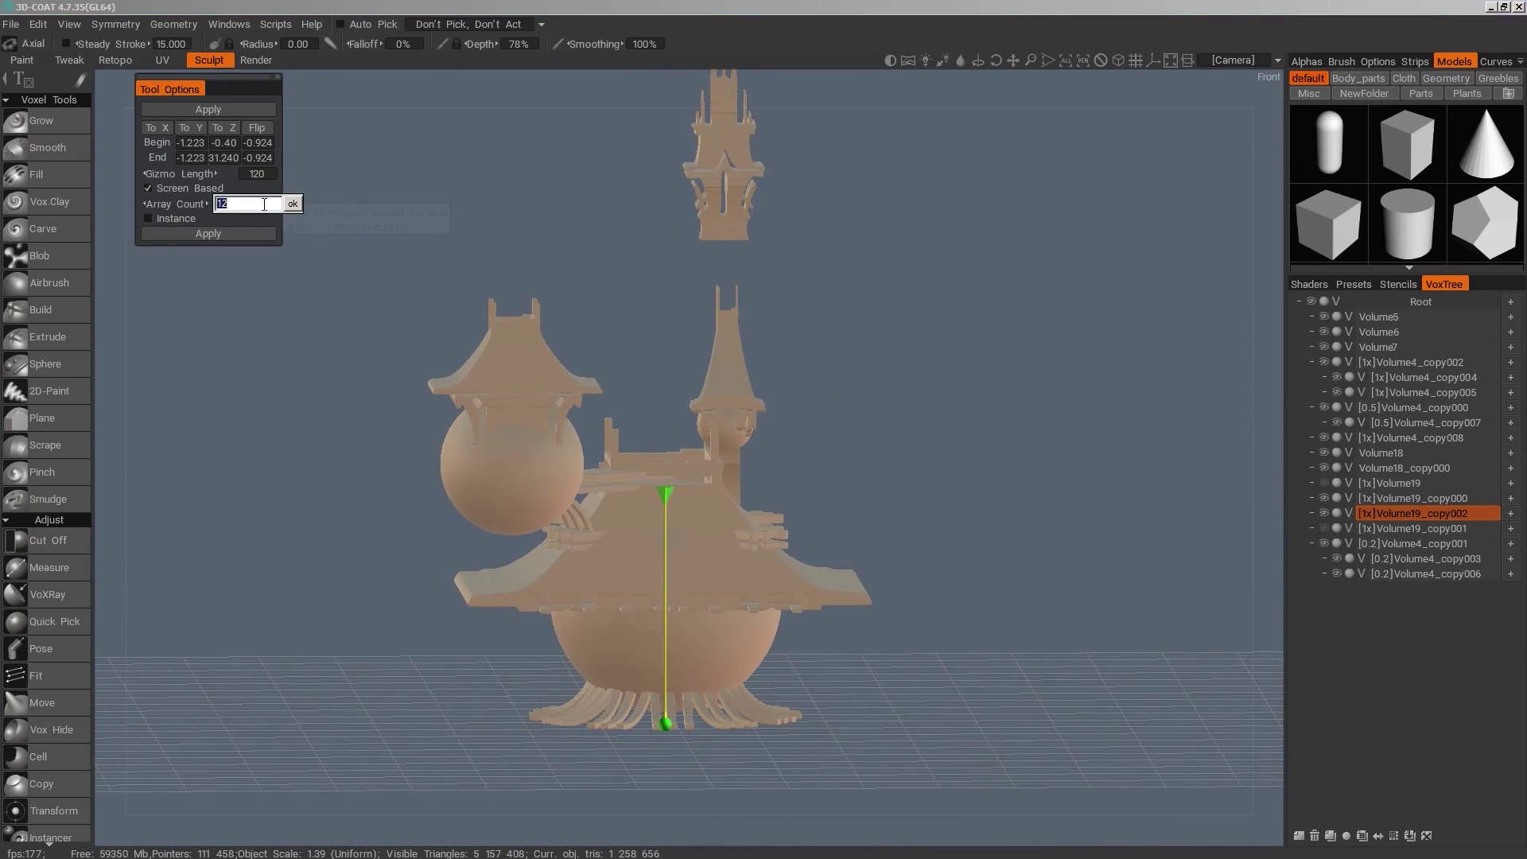
click(293, 205)
mouse_move(934, 662)
mouse_down()
mouse_move(929, 688)
mouse_move(819, 622)
mouse_move(930, 643)
mouse_up()
key(1)
Add a flat tube about 1.09 high with a radius of about 20.73 beneath the curved legs
key(KP_2)
scroll(857, 652, down, 3)
middle_drag(851, 585, 860, 698)
key(space)
click(661, 429)
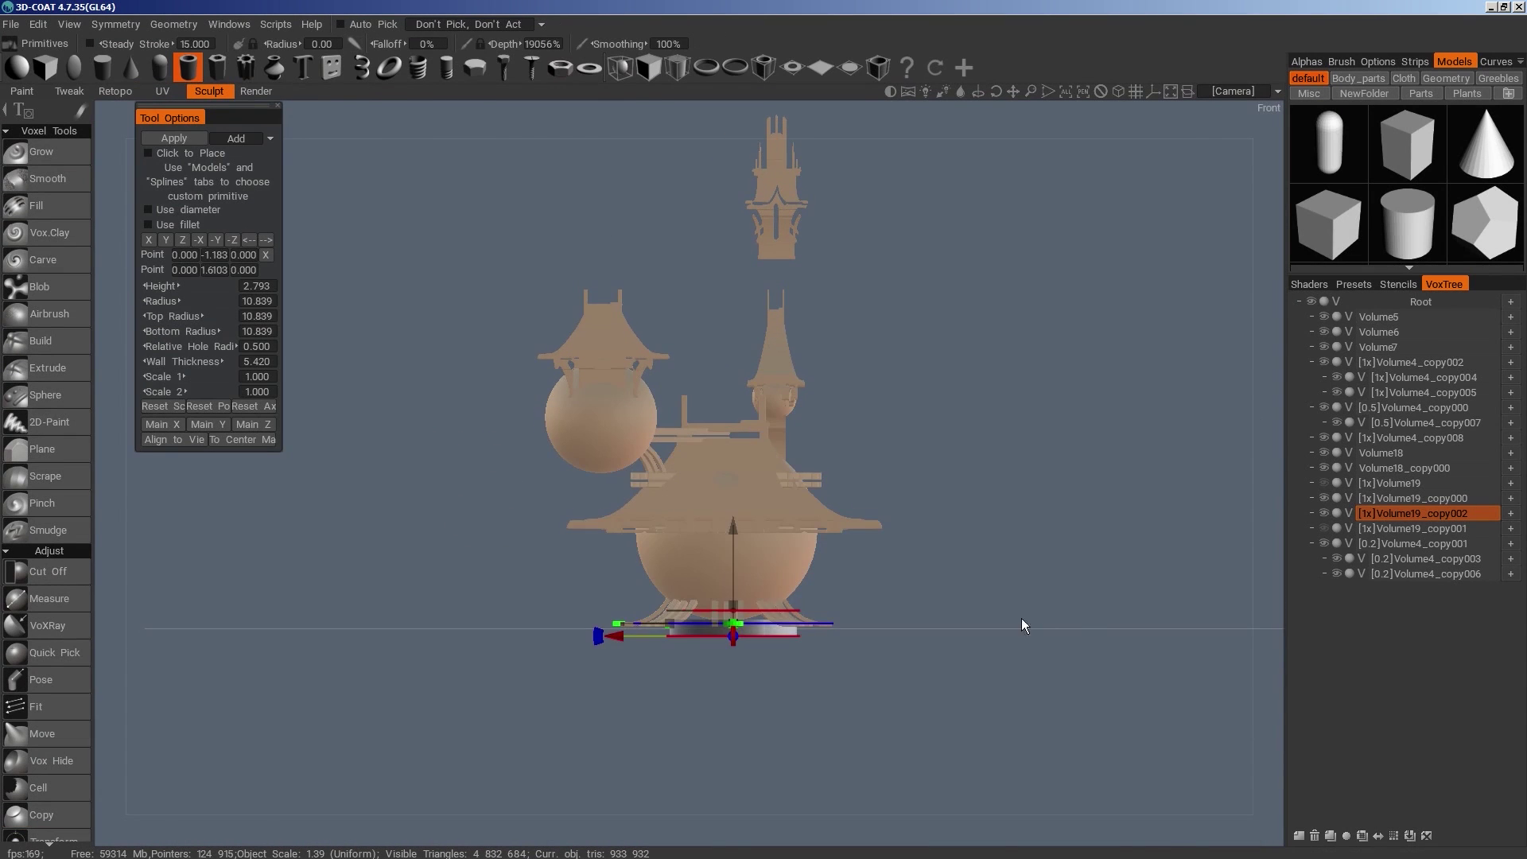
drag(1023, 620, 1082, 700)
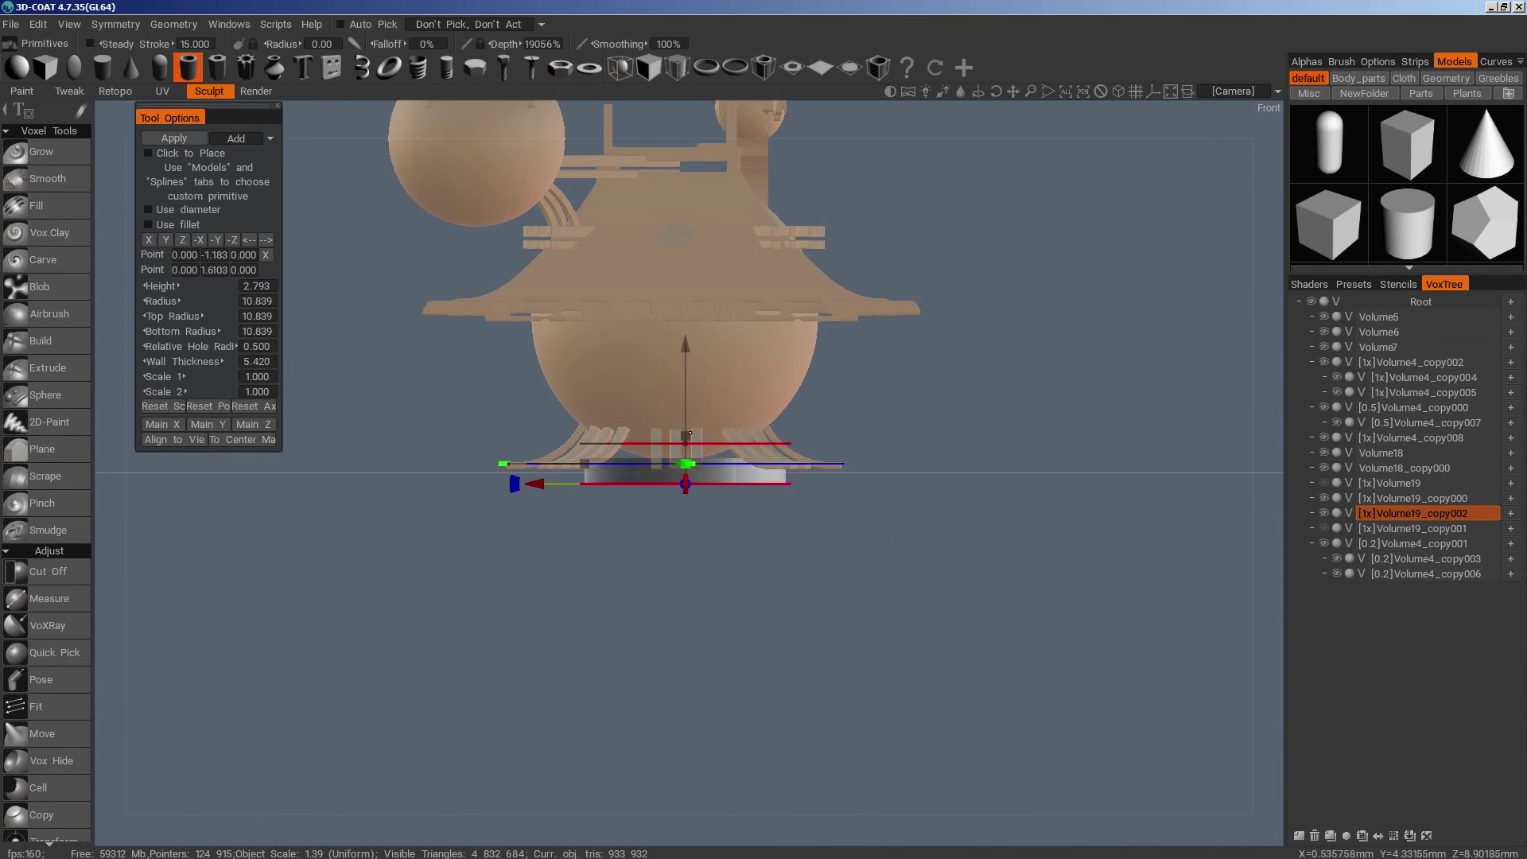
drag(937, 545, 930, 501)
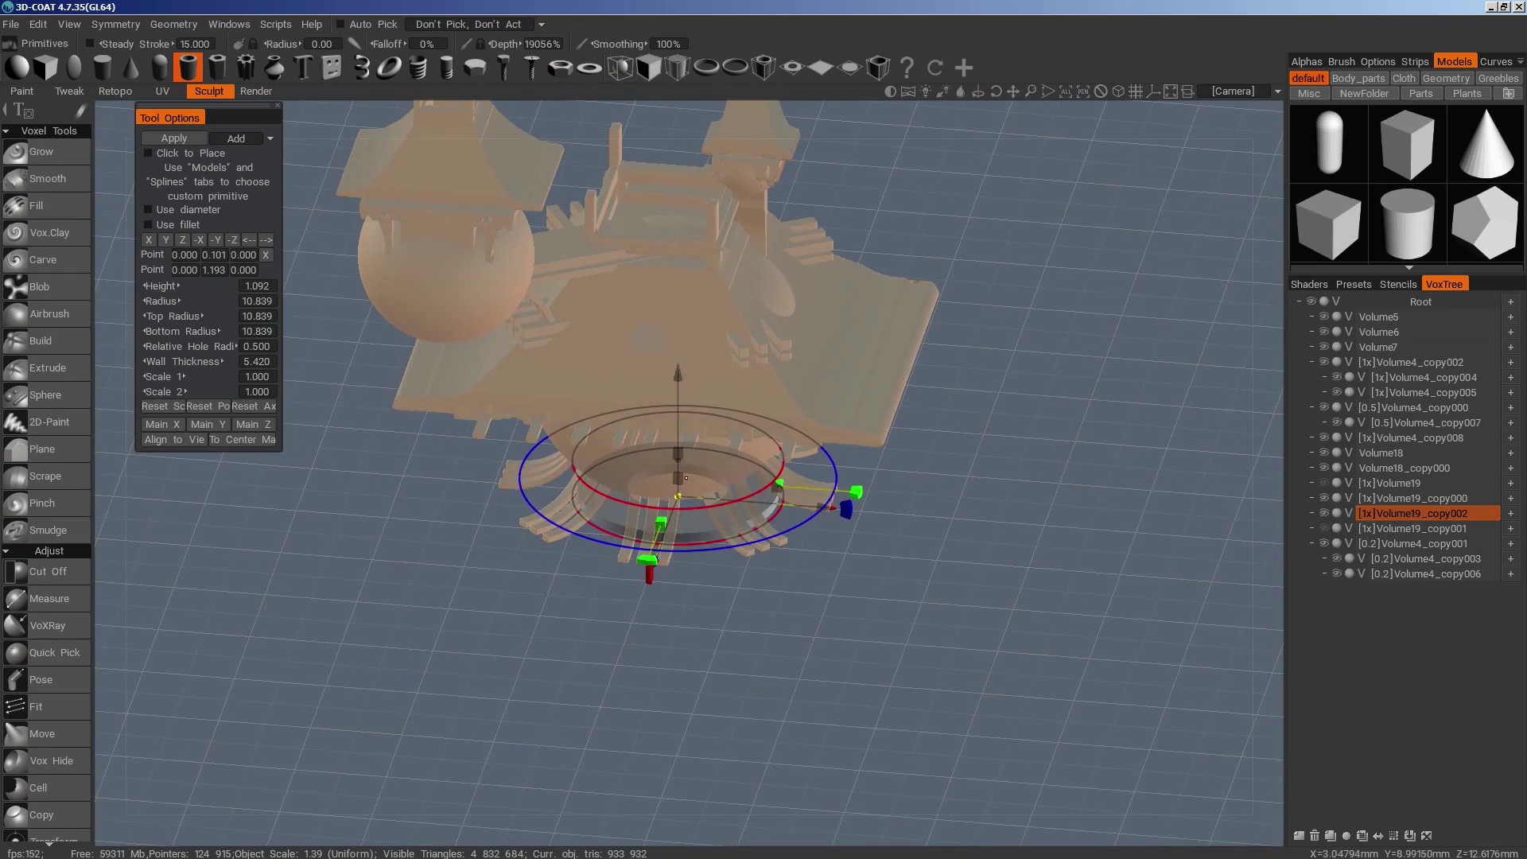
drag(826, 505, 998, 676)
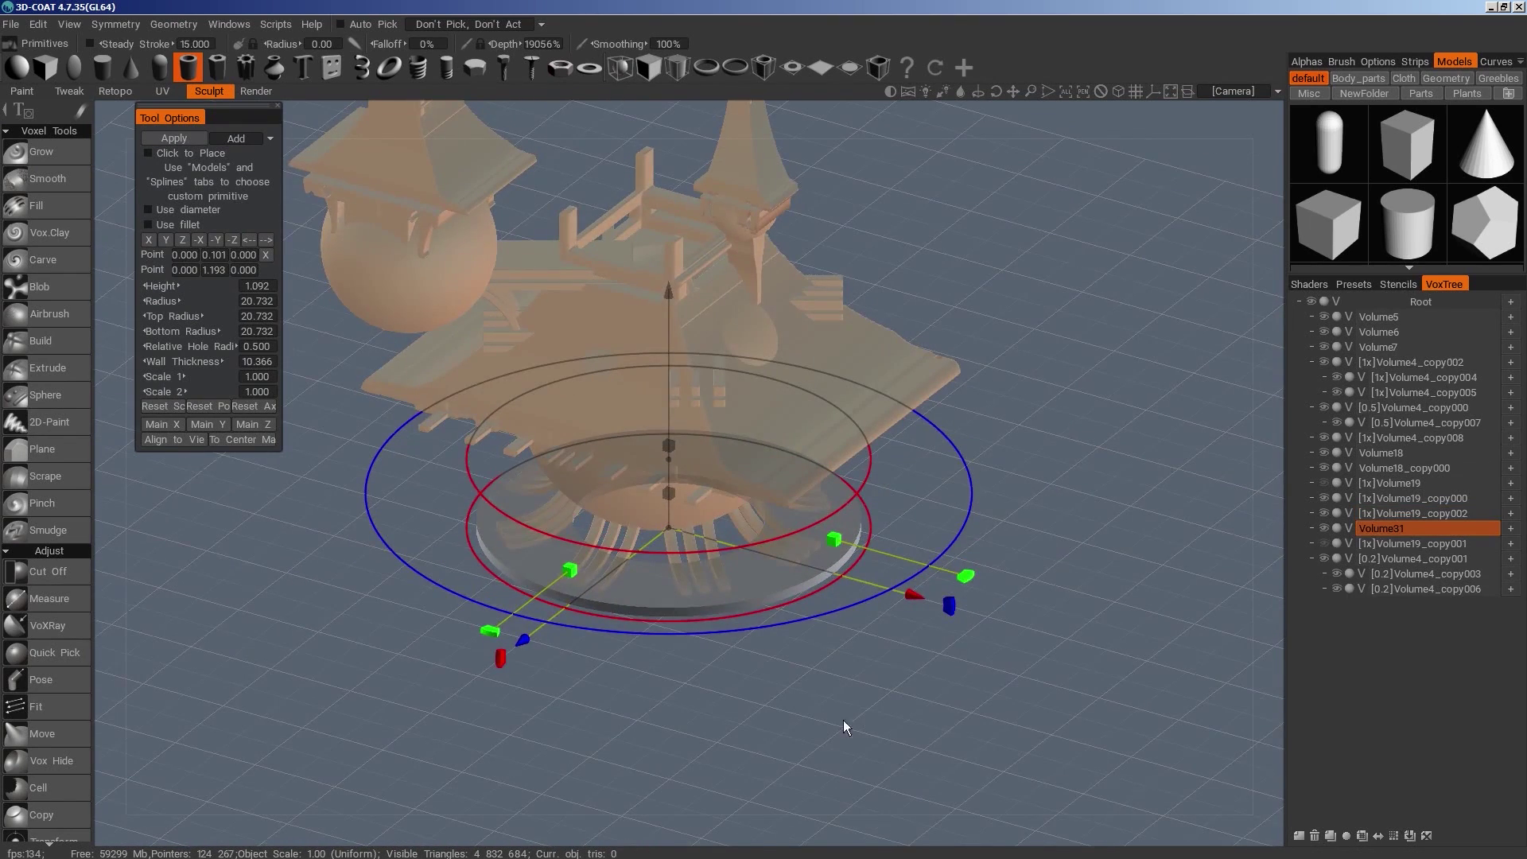
drag(958, 550, 932, 612)
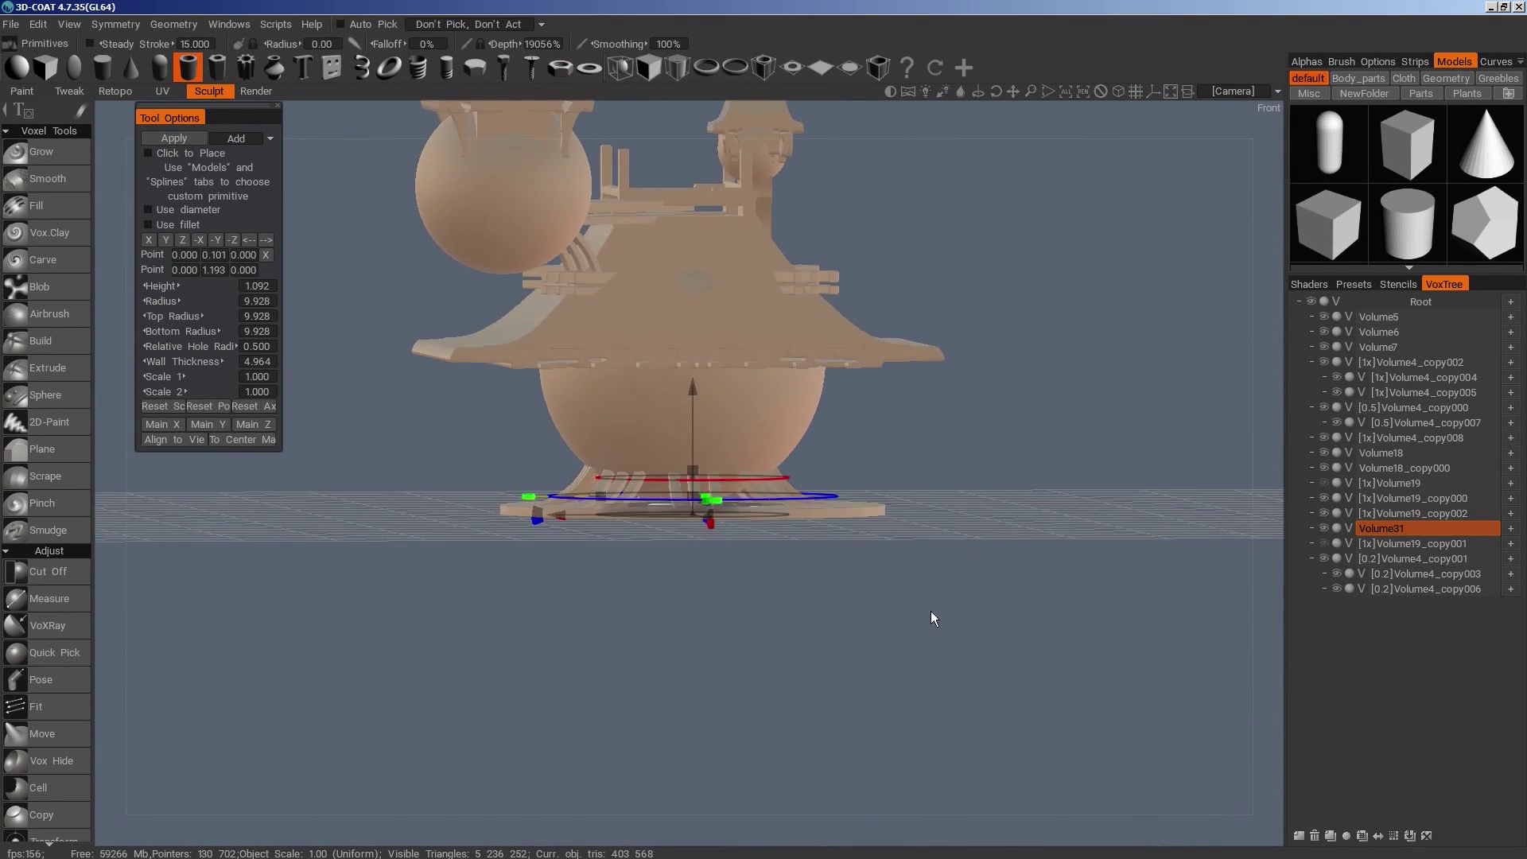
drag(875, 525, 970, 625)
right_drag(945, 590, 896, 573)
middle_drag(896, 573, 1085, 717)
drag(599, 534, 1007, 534)
drag(988, 637, 796, 748)
scroll(535, 716, down, 5)
drag(535, 716, 716, 655)
scroll(715, 655, up, 4)
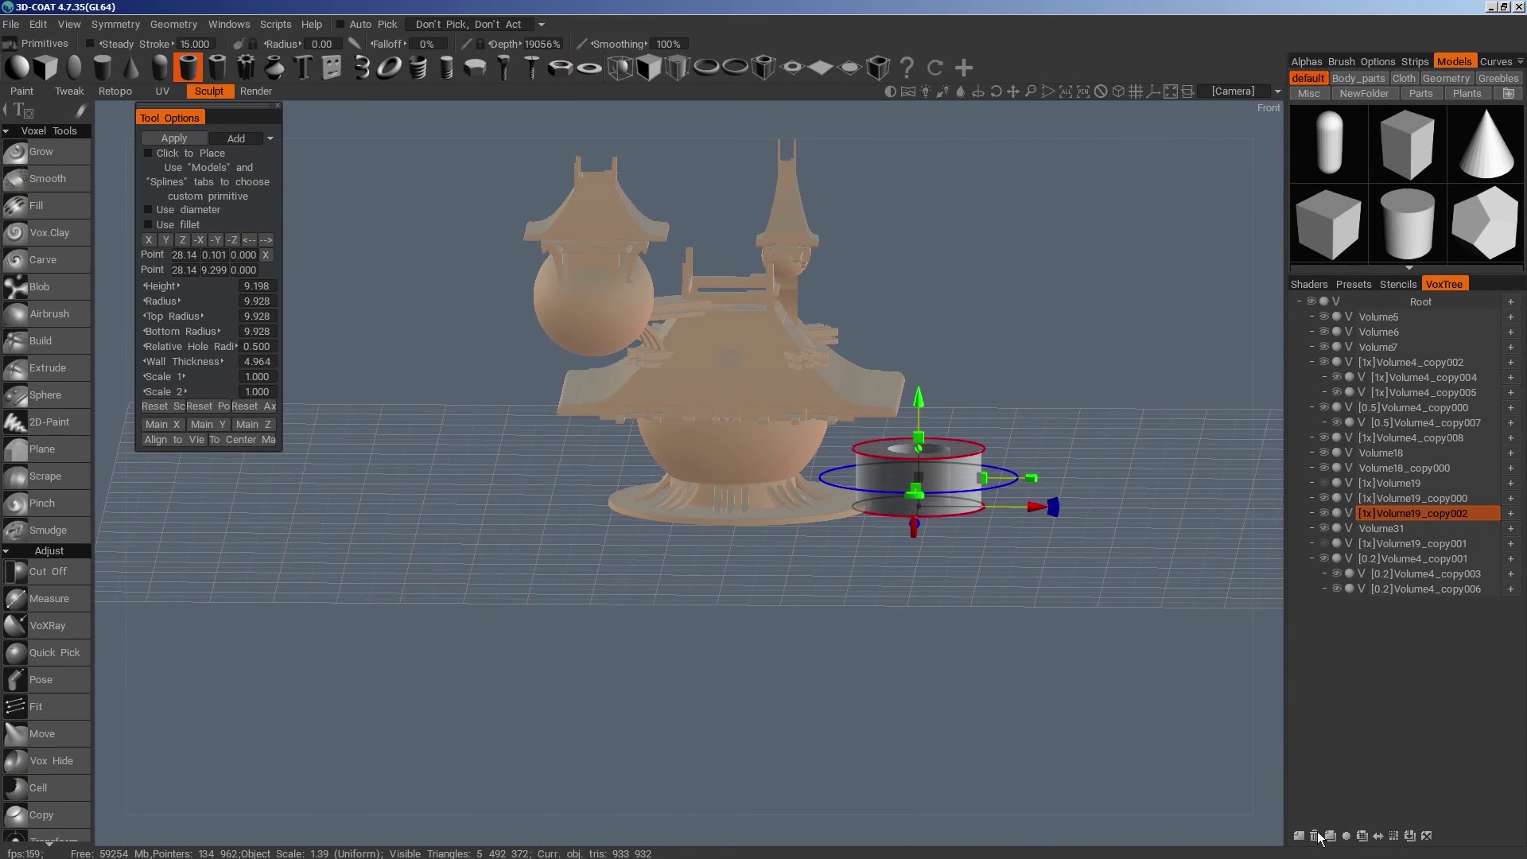
Duplicate the arrayed legs Volume19_copy002, then raise and enlarge the copy until its arcs reach the main roof's underside
click(1316, 835)
click(254, 276)
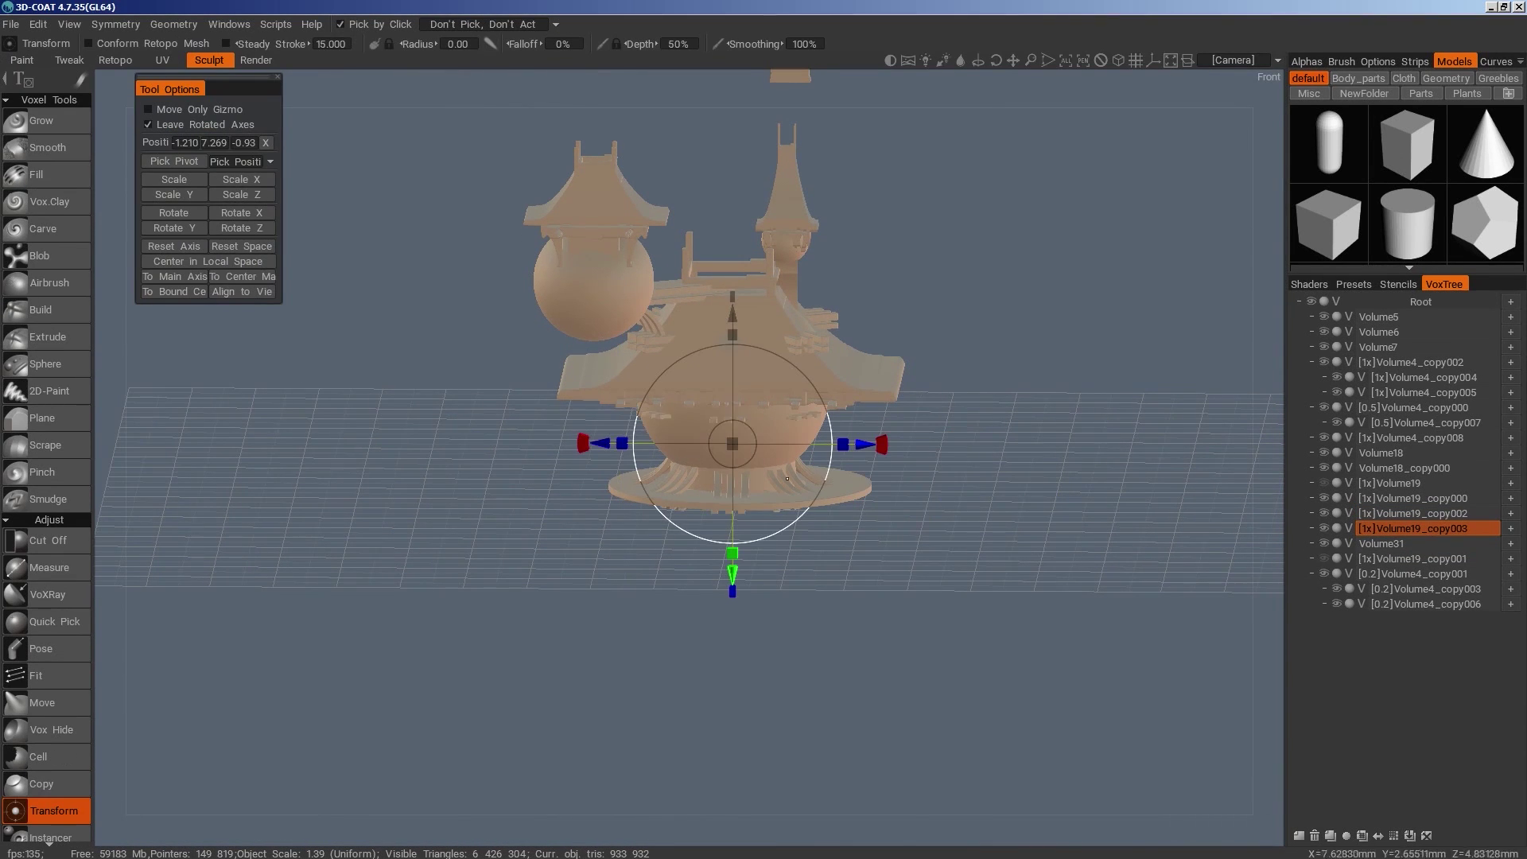
mouse_move(731, 326)
mouse_down()
mouse_move(726, 296)
mouse_move(732, 326)
mouse_up()
drag(1043, 445, 1053, 558)
middle_drag(1053, 559, 982, 508)
right_drag(982, 508, 897, 451)
middle_drag(897, 451, 968, 520)
Cut off the enlarged arcs below the main sphere and beyond the roof edges, leaving only the brackets under the roof
key(space)
click(685, 333)
drag(1017, 607, 551, 528)
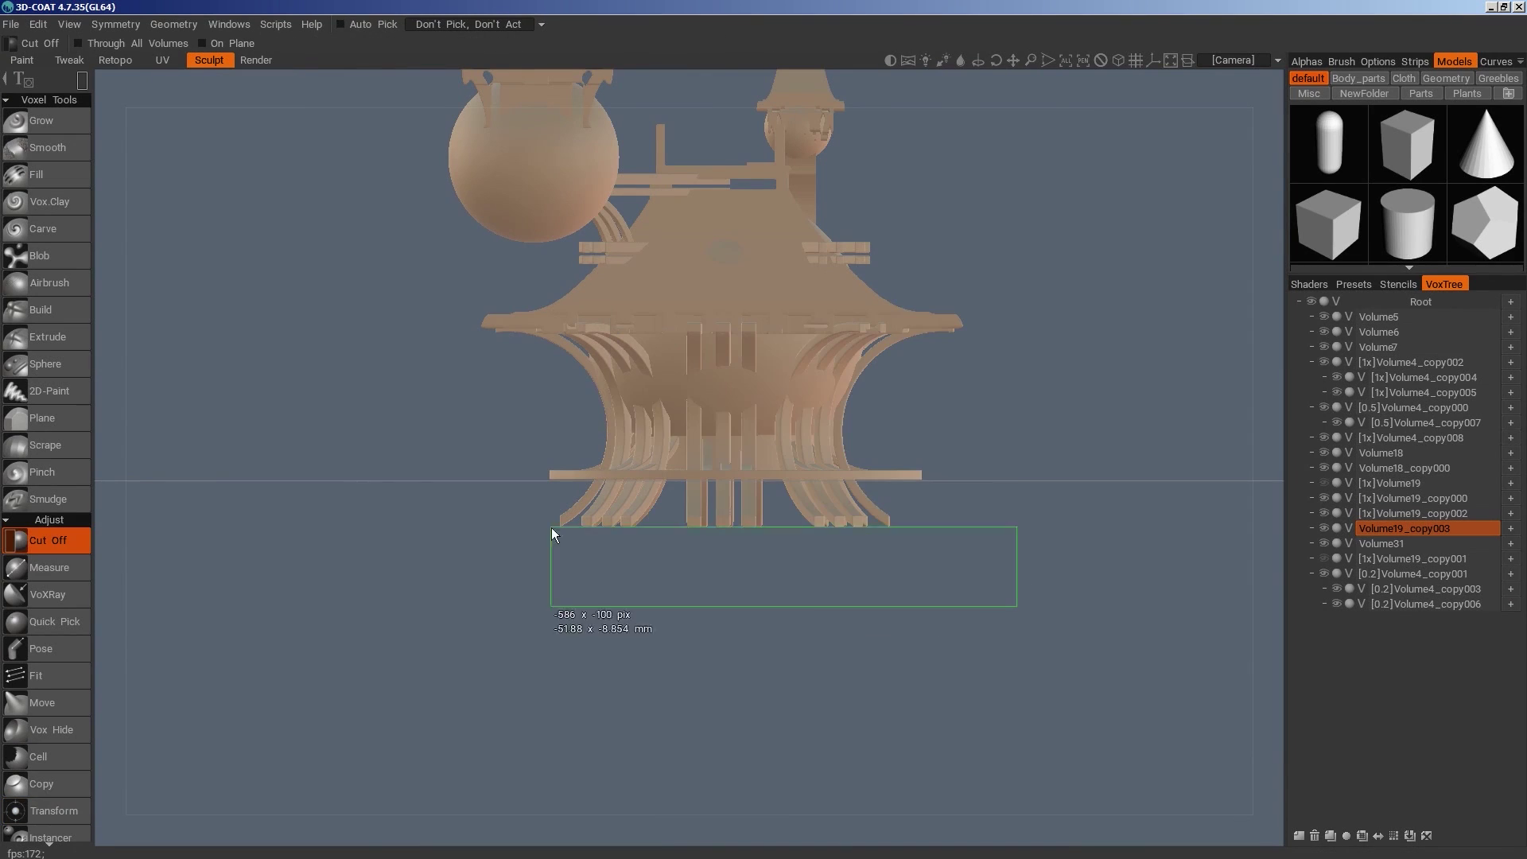
drag(360, 393, 359, 394)
drag(360, 394, 1025, 283)
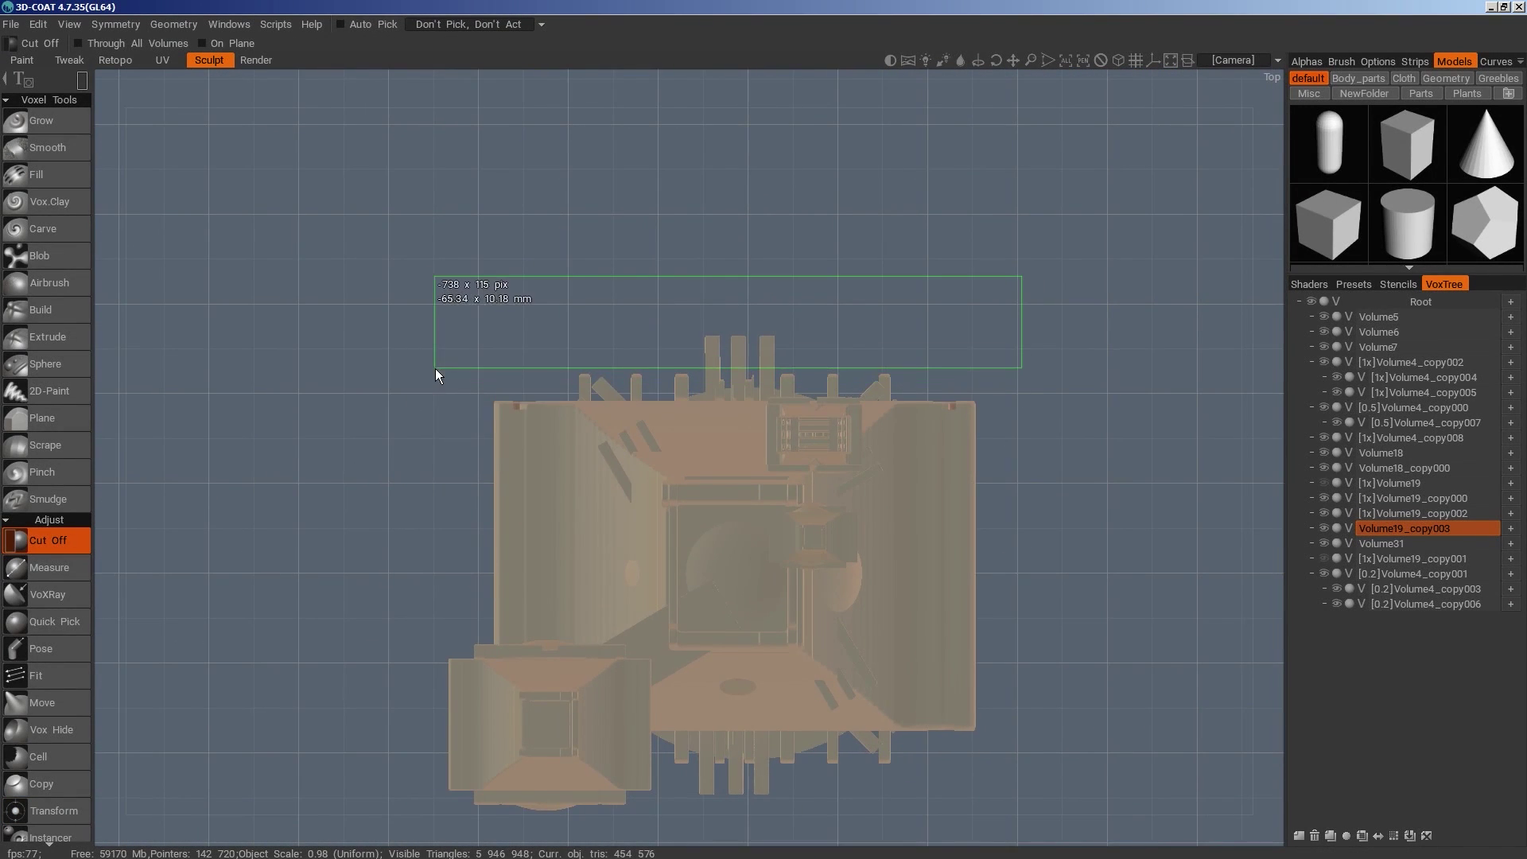
drag(436, 369, 436, 370)
drag(461, 624, 460, 624)
drag(842, 660, 364, 409)
Delete the flat disc Volume31 beneath the curved legs
alt+drag(343, 417, 700, 398)
alt+right_drag(700, 398, 922, 484)
alt+drag(923, 483, 944, 475)
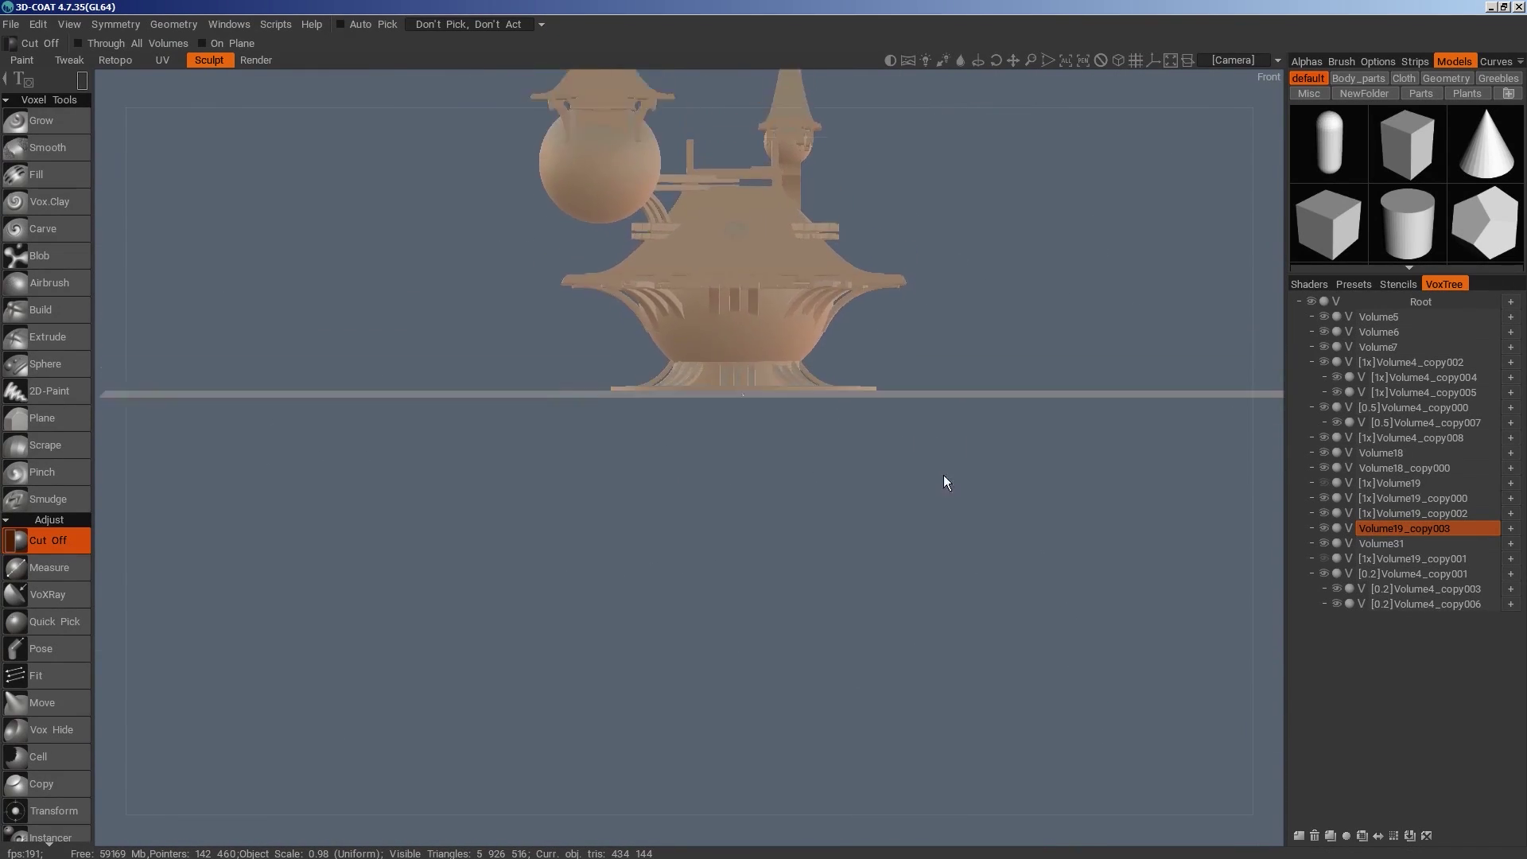
alt+middle_drag(943, 475, 867, 573)
alt+drag(867, 573, 802, 642)
key(h)
click(1316, 835)
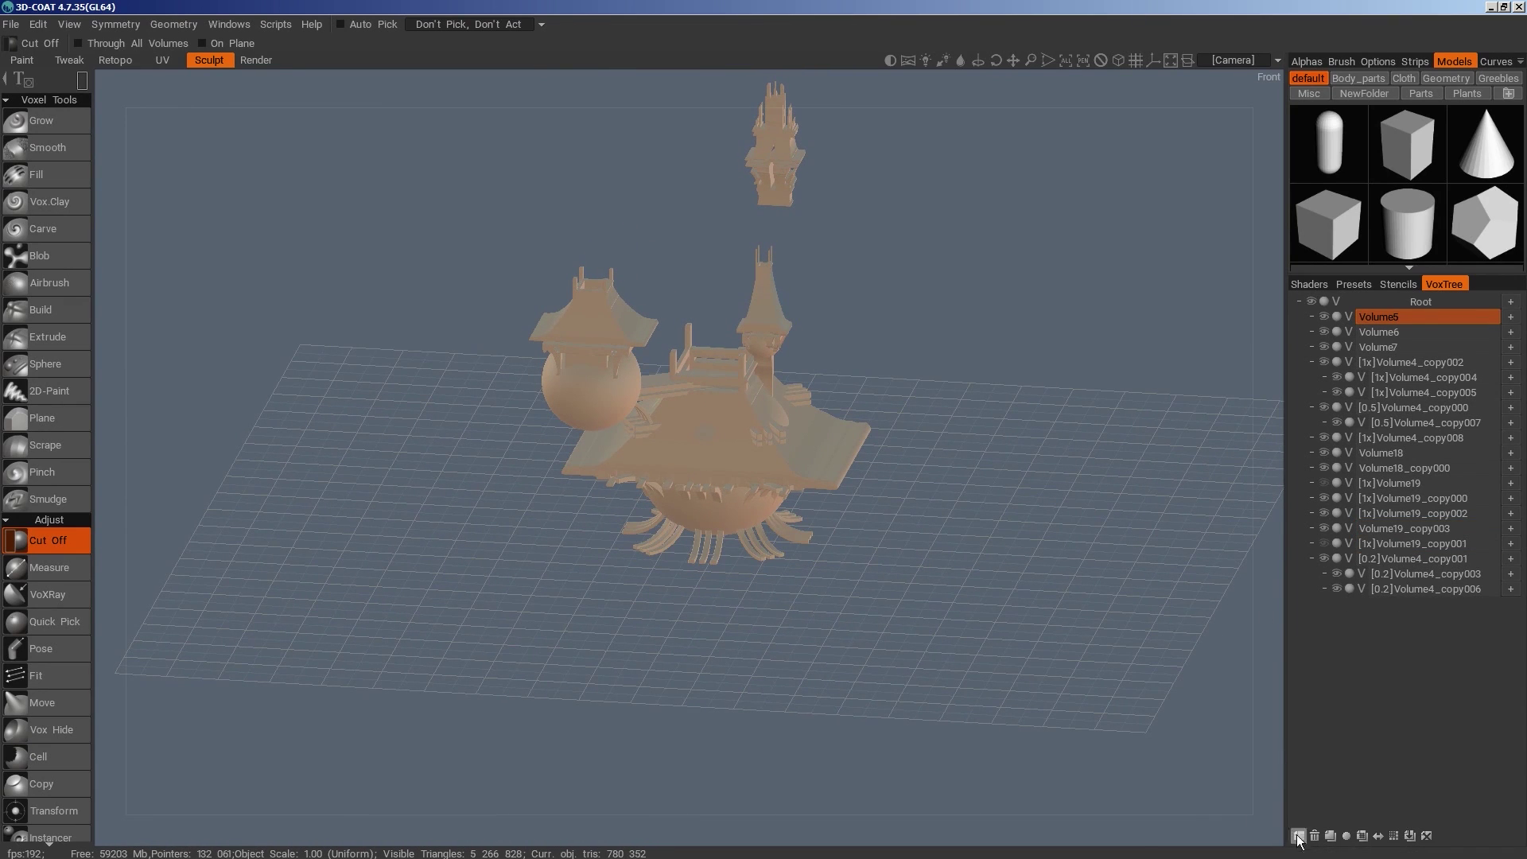
Duplicate the main sphere Volume5, lower the copy to about Y -8.33 and enlarge it
click(1332, 837)
drag(722, 582, 730, 705)
alt+drag(886, 709, 923, 652)
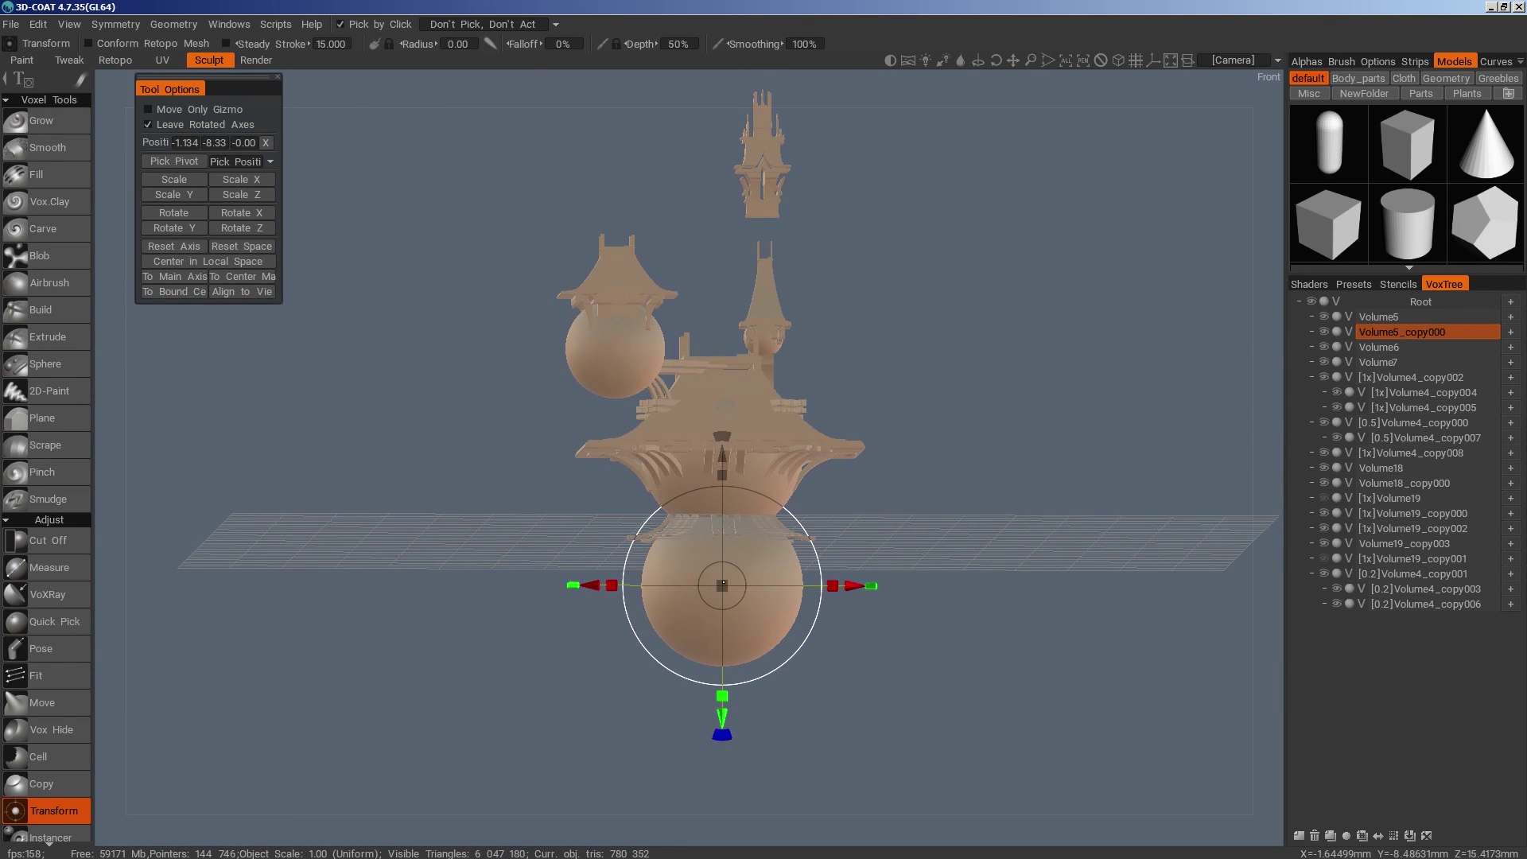
drag(726, 586, 749, 598)
alt+drag(951, 661, 947, 589)
Cut off the bottom and the top of the enlarged sphere copy to leave a low base slice
key(space)
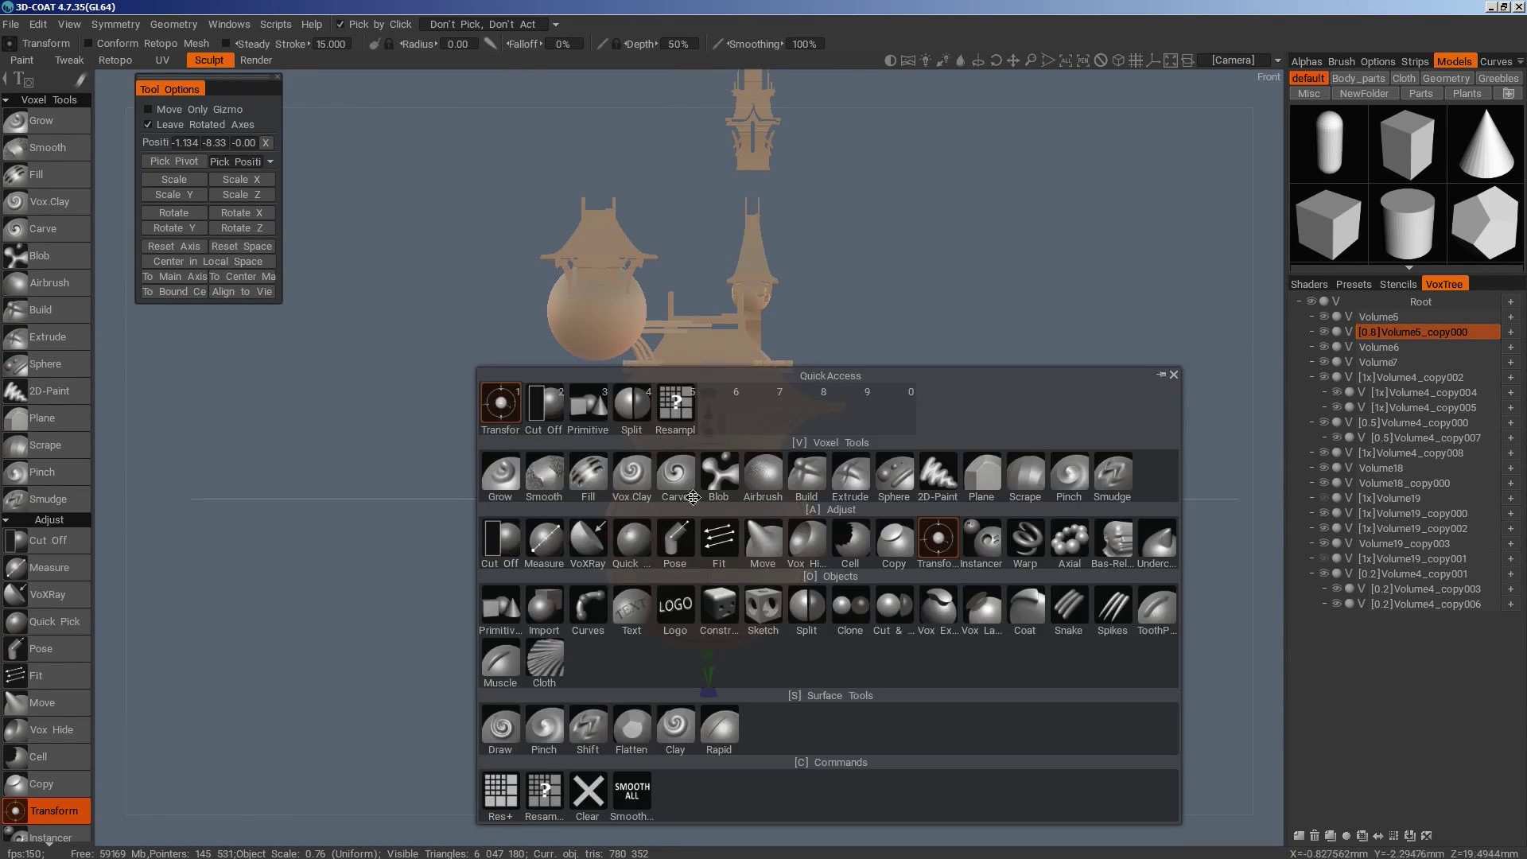
key(2)
key(e)
drag(963, 653, 432, 499)
drag(950, 375, 562, 474)
Reposition the base slice beneath the legs at about Y -4.69, Z 0.34 and adjust its scale
alt+drag(879, 511, 835, 576)
key(space)
key(1)
drag(702, 441, 703, 486)
alt+drag(891, 598, 905, 542)
alt+middle_drag(906, 541, 934, 614)
drag(687, 411, 688, 388)
alt+drag(955, 454, 920, 513)
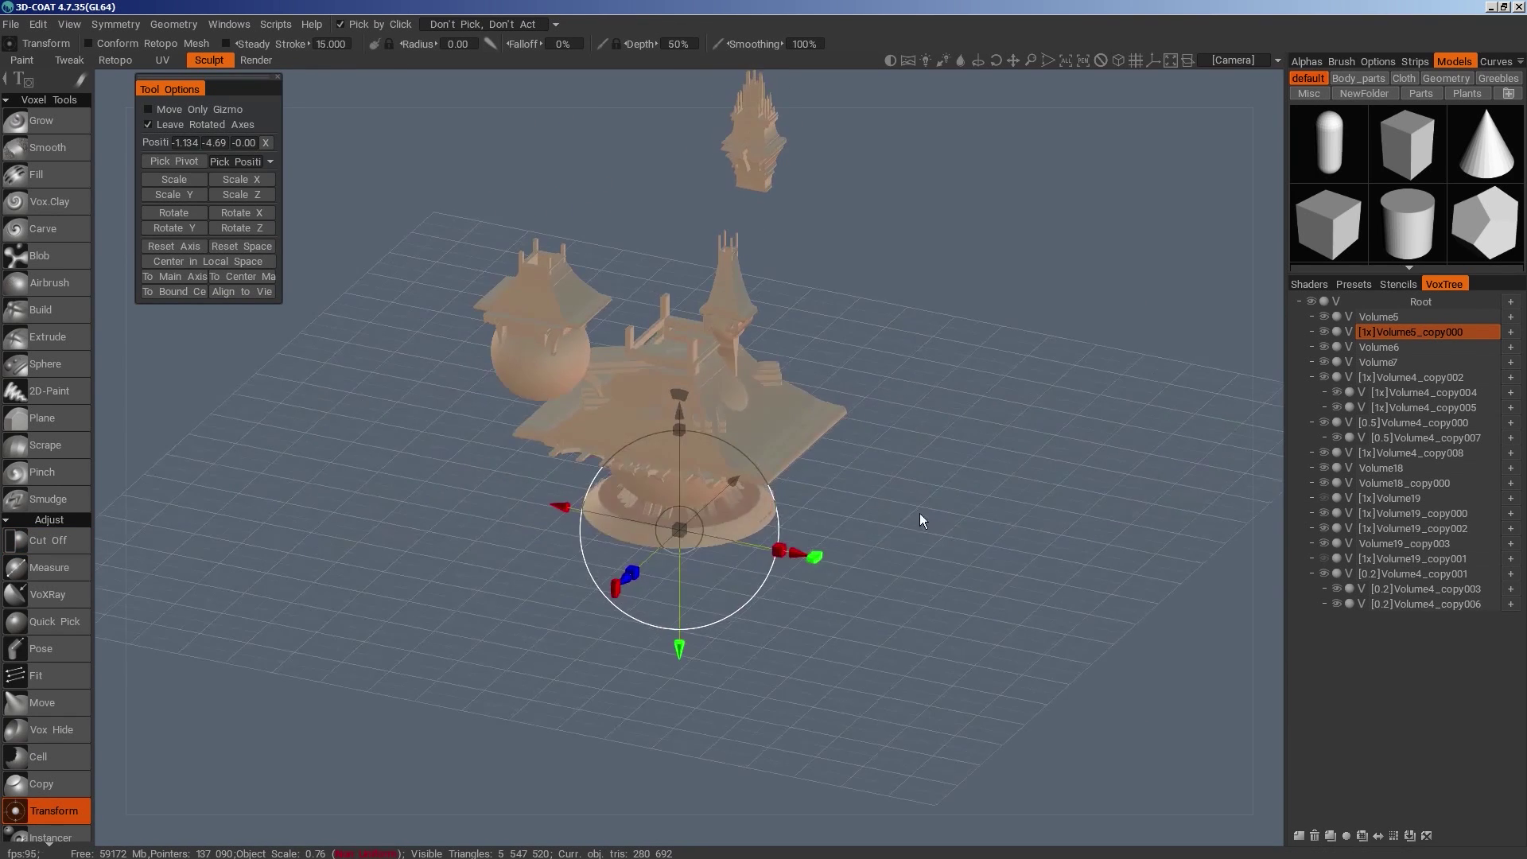
drag(678, 527, 682, 529)
alt+drag(918, 648, 953, 606)
Duplicate the base slice, widen and flatten the copy into an outer rim, and place it at about Y 0.24
click(1331, 835)
drag(687, 533, 696, 531)
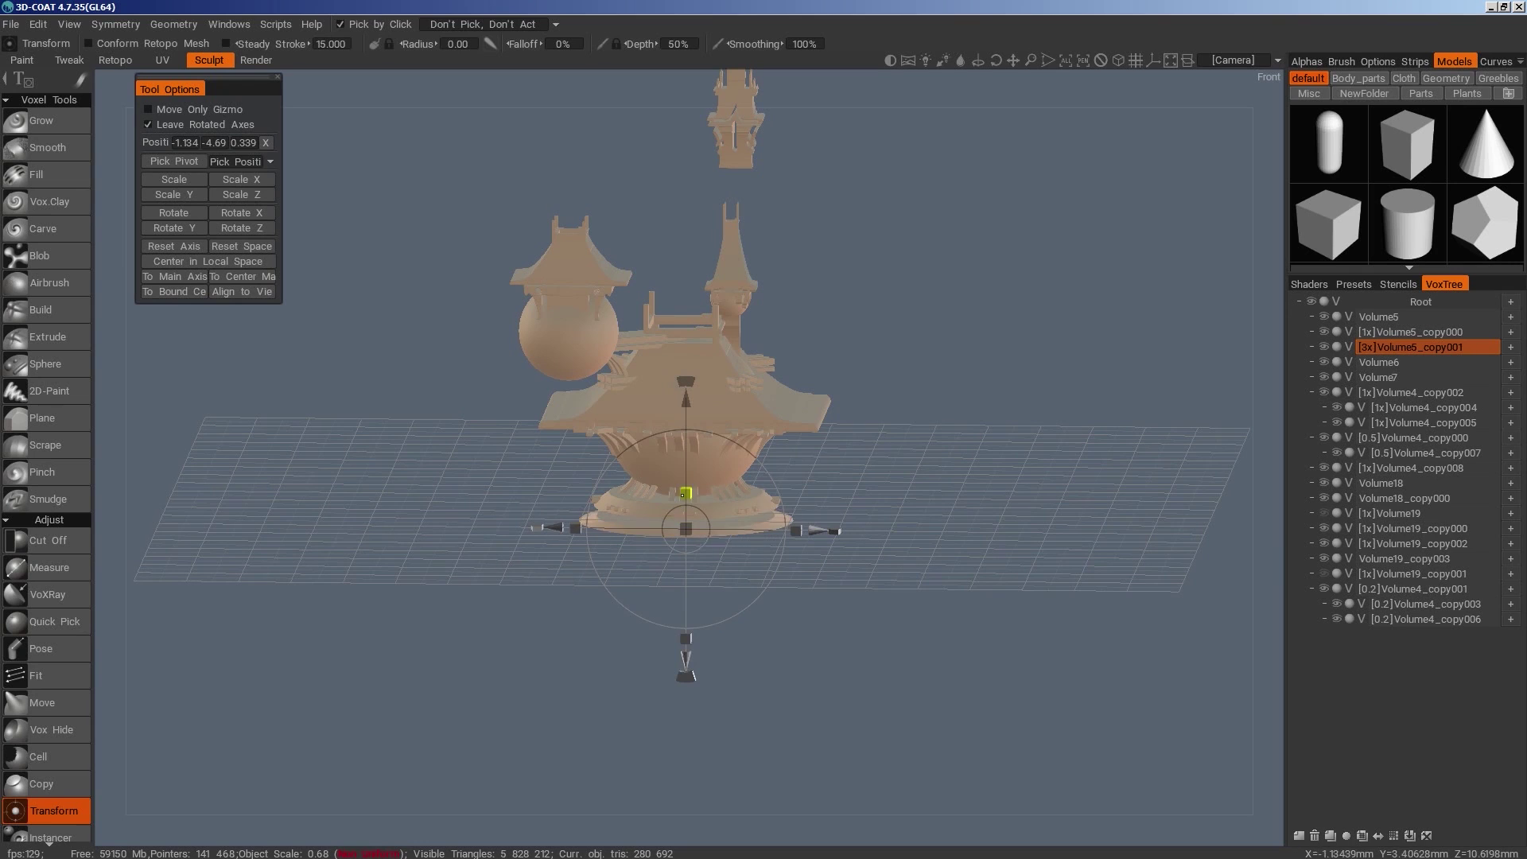
drag(686, 402, 686, 394)
alt+drag(944, 628, 947, 601)
alt+right_drag(954, 620, 1085, 726)
click(241, 247)
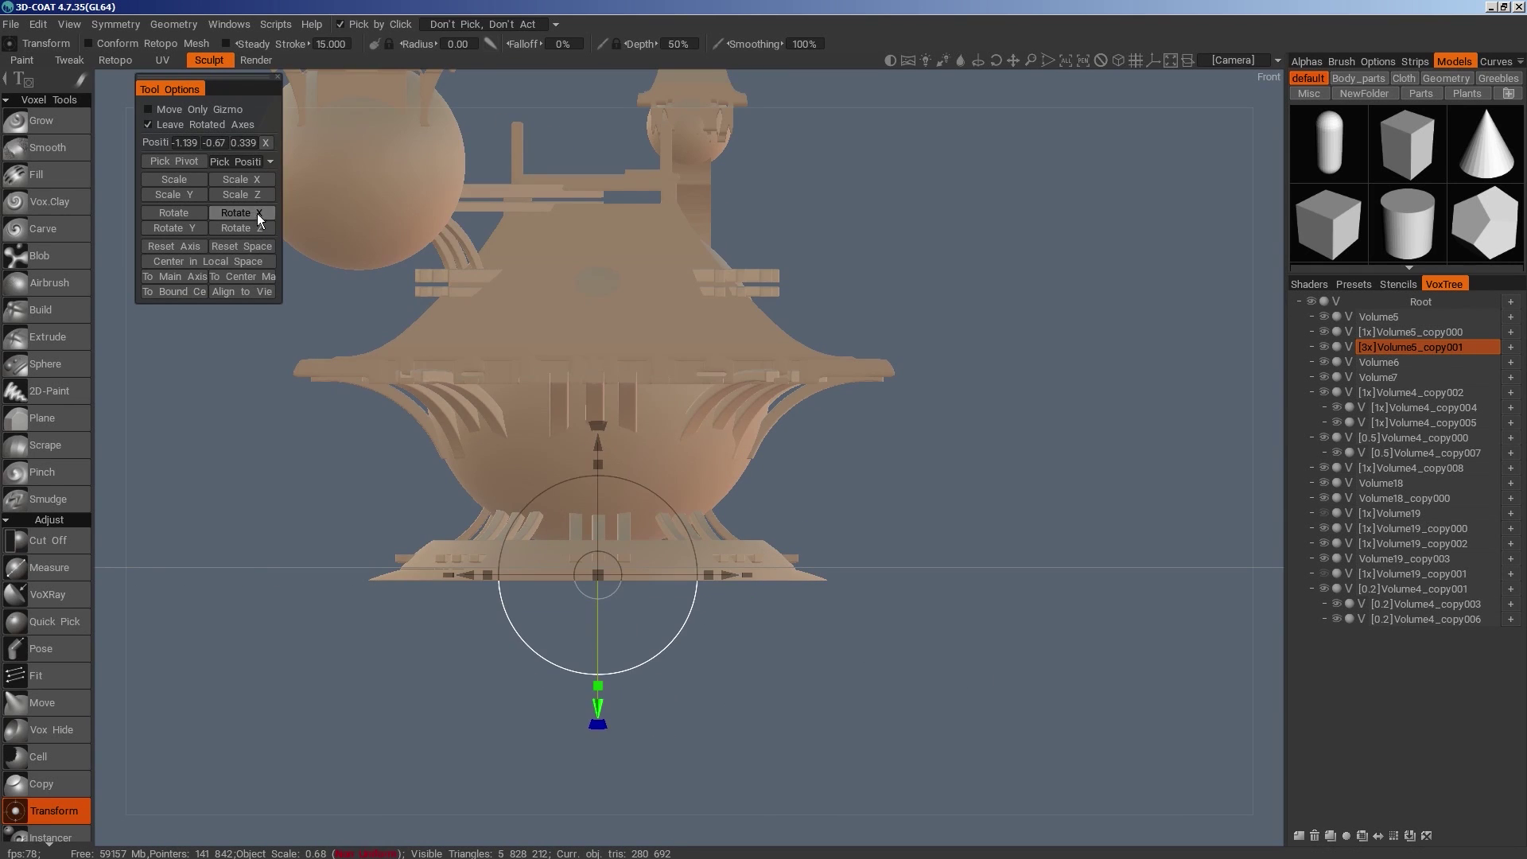
drag(597, 443, 599, 432)
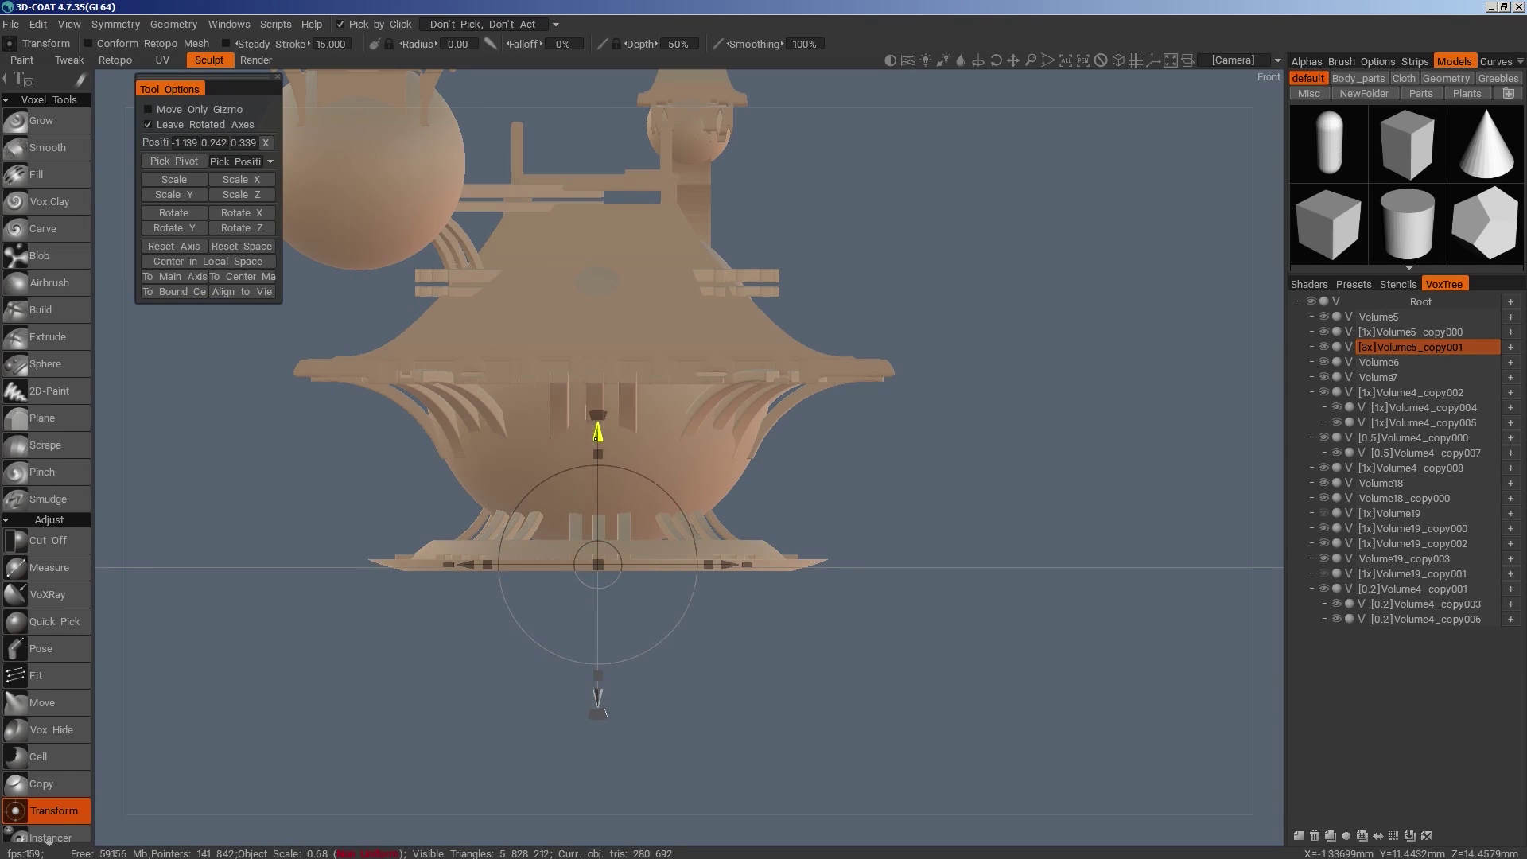
drag(1034, 561, 998, 639)
drag(591, 587, 584, 592)
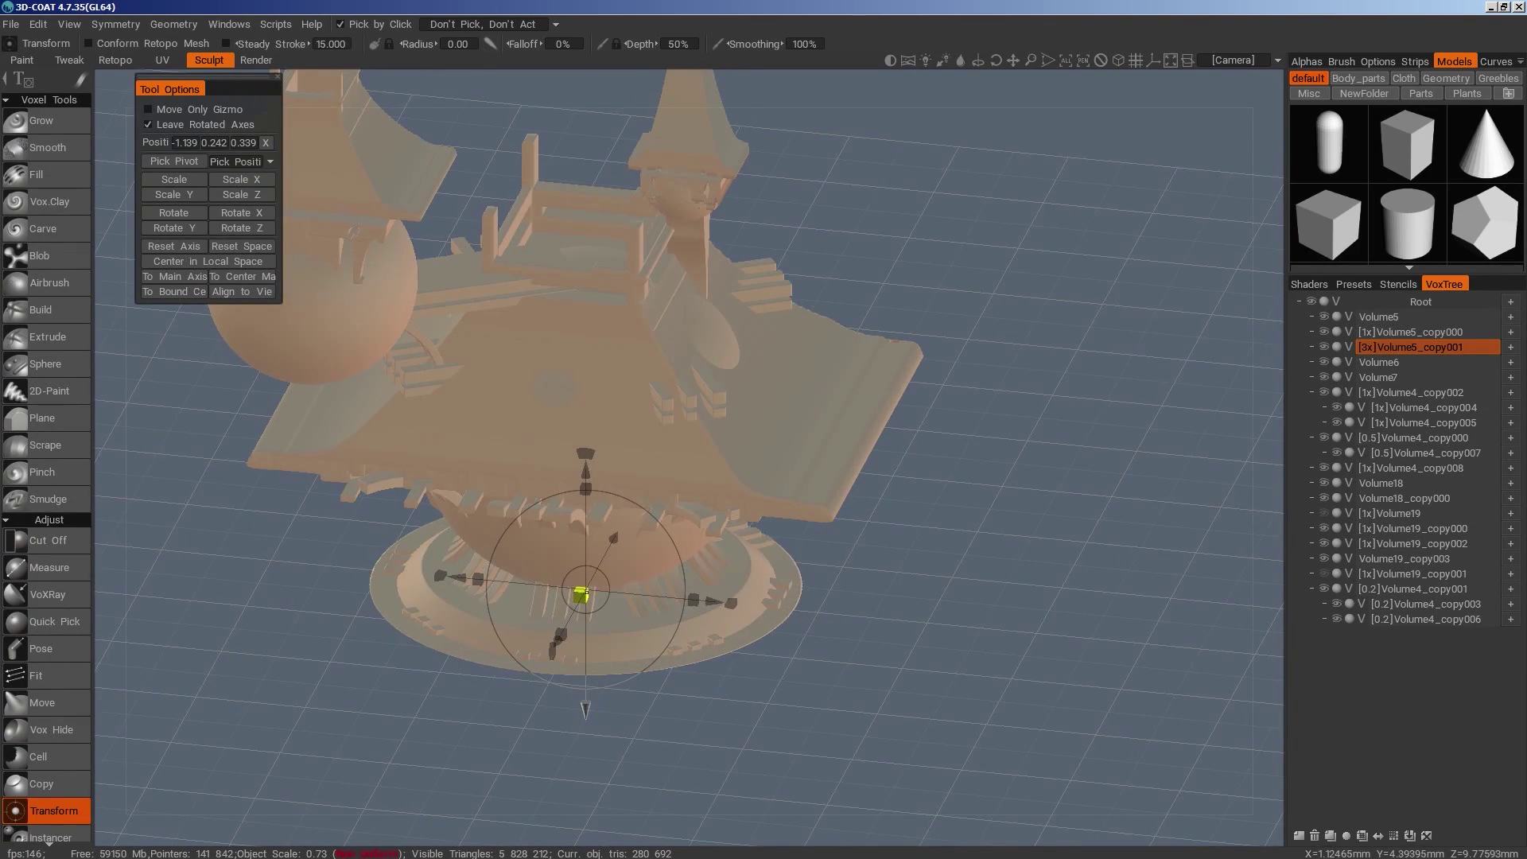
Move the floating tower Volume4_copy002 down to the front of the main sphere, at about X 0.29, Y 10.18, Z 11.86
scroll(587, 593, down, 5)
drag(799, 718, 819, 660)
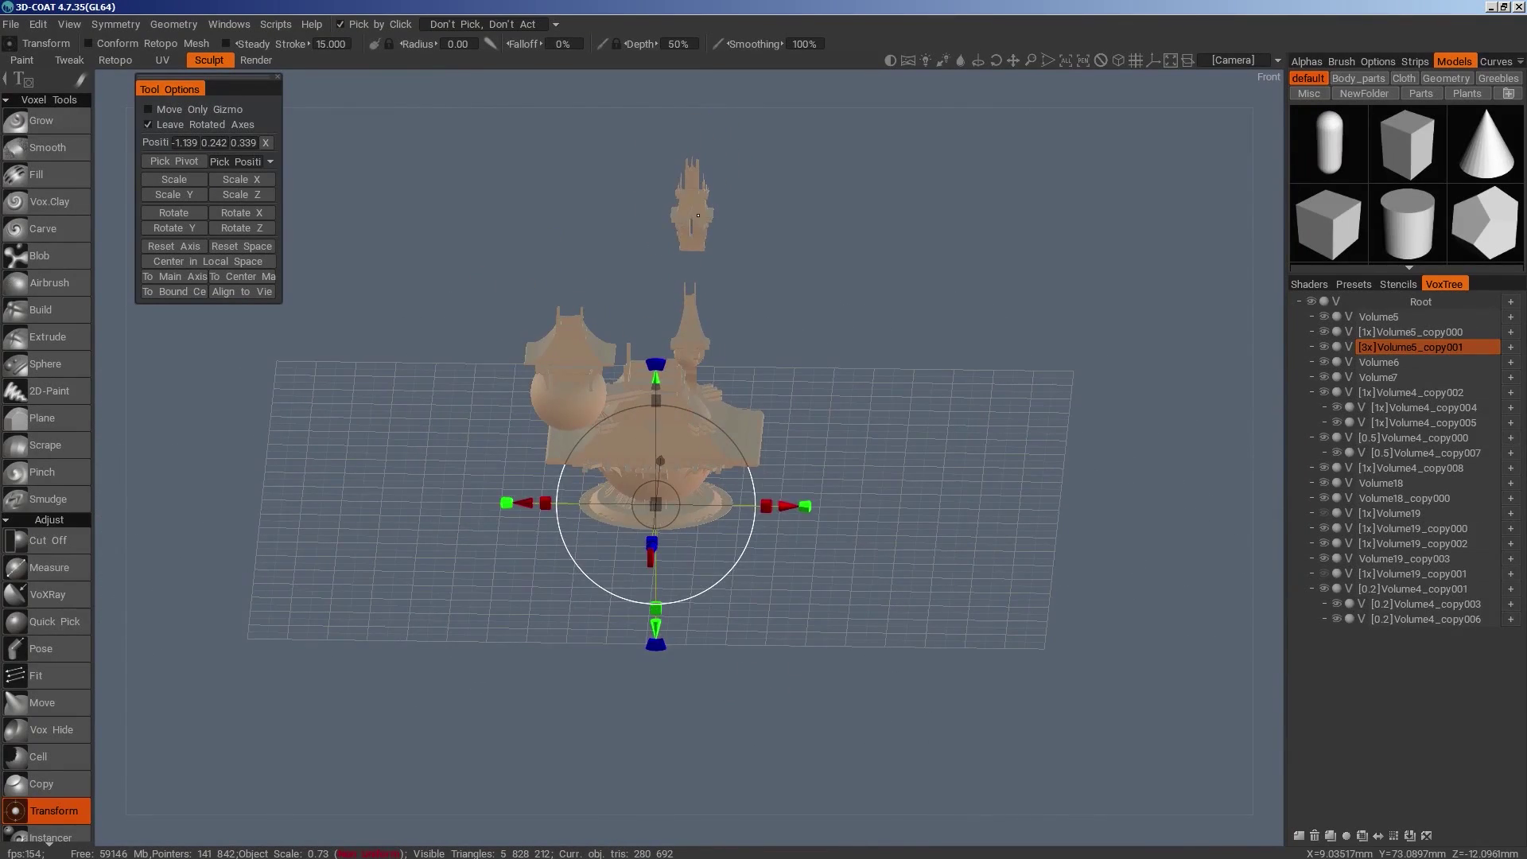
key(h)
key(2)
drag(700, 274, 764, 593)
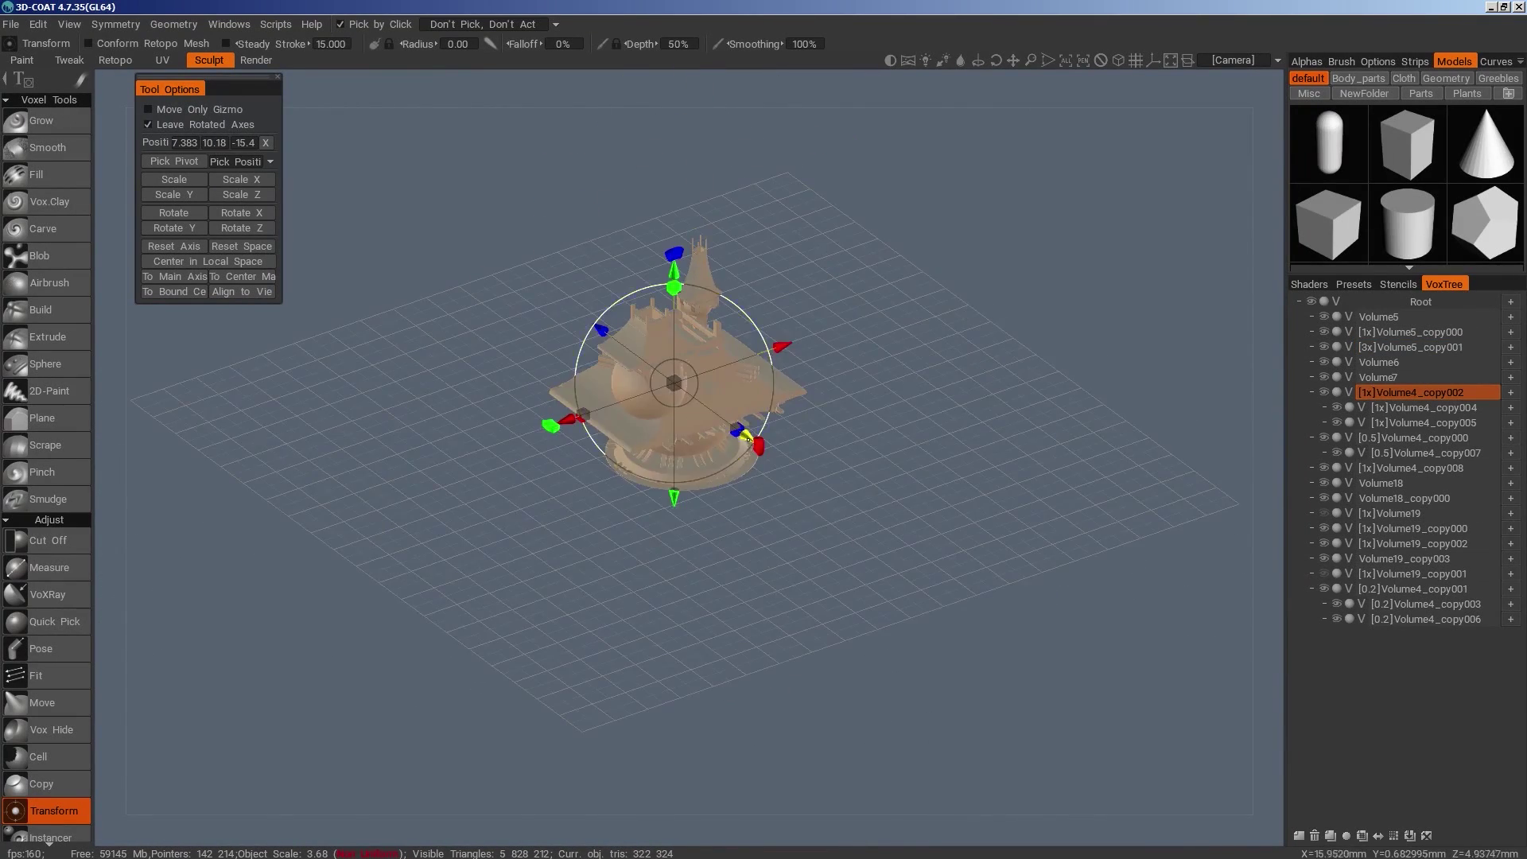
drag(749, 439, 827, 498)
drag(981, 505, 922, 629)
drag(851, 500, 825, 506)
drag(861, 613, 947, 470)
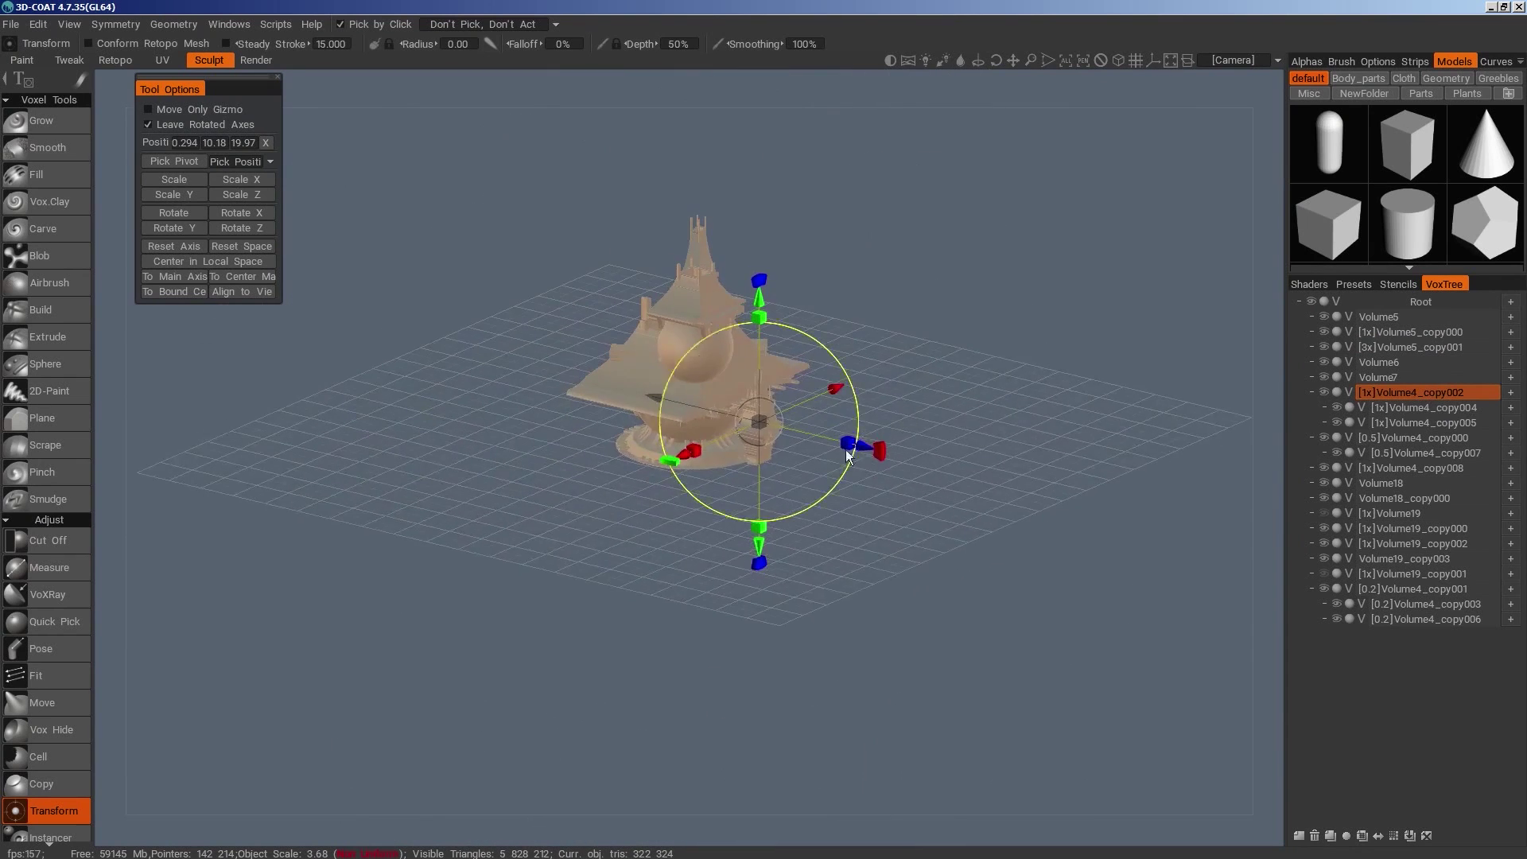
drag(862, 447, 836, 440)
Enlarge the relocated tower Volume4_copy002 and shift it to about X -1.69, Y 18.46, Z 15.14
drag(954, 645, 867, 614)
scroll(867, 613, up, 5)
middle_drag(868, 613, 974, 787)
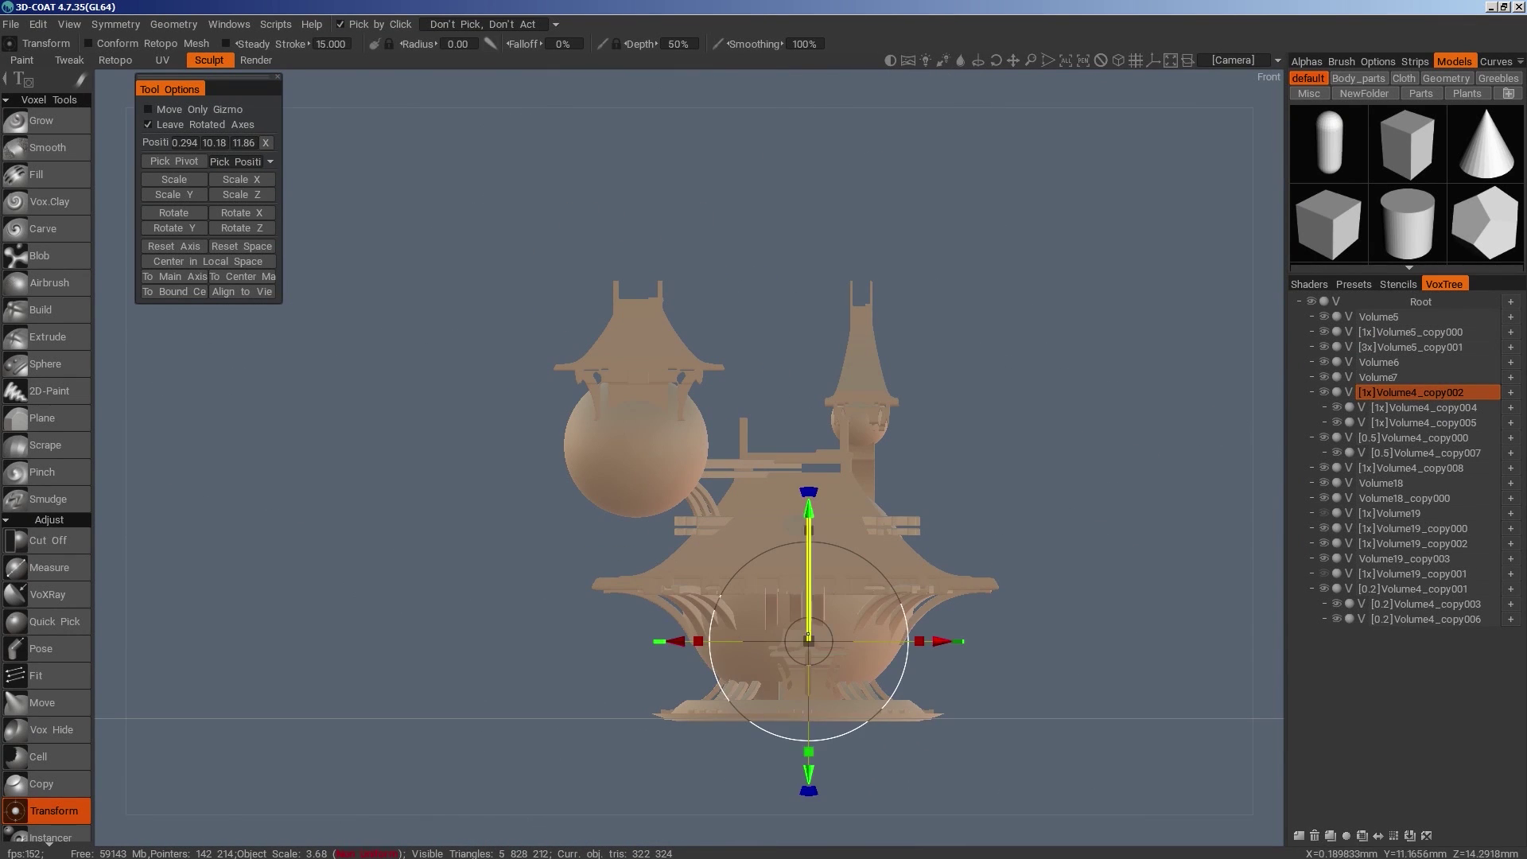
drag(809, 641, 848, 644)
drag(814, 513, 819, 454)
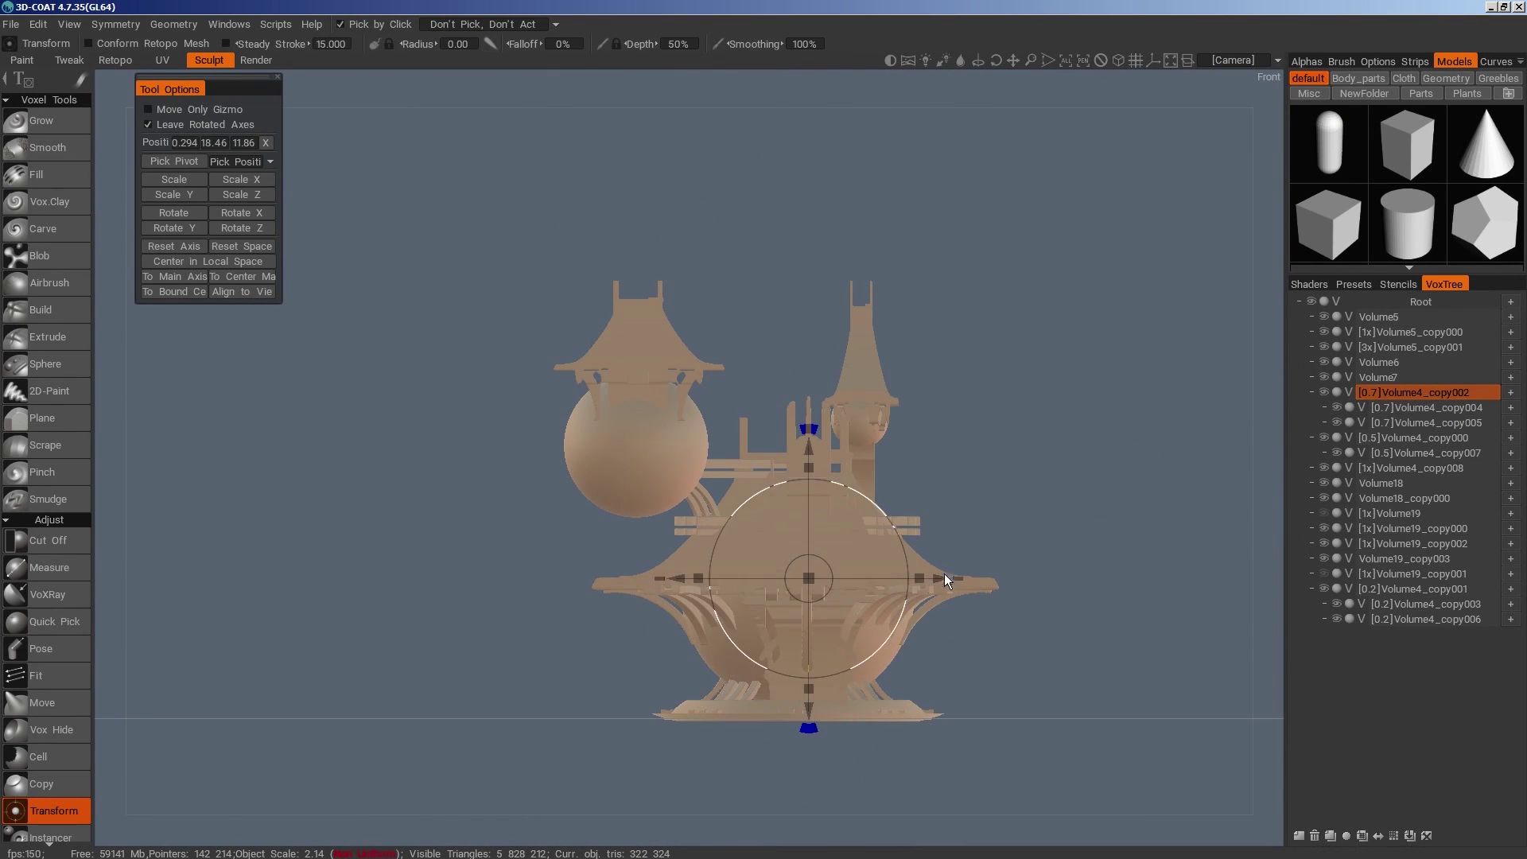
drag(945, 577, 958, 713)
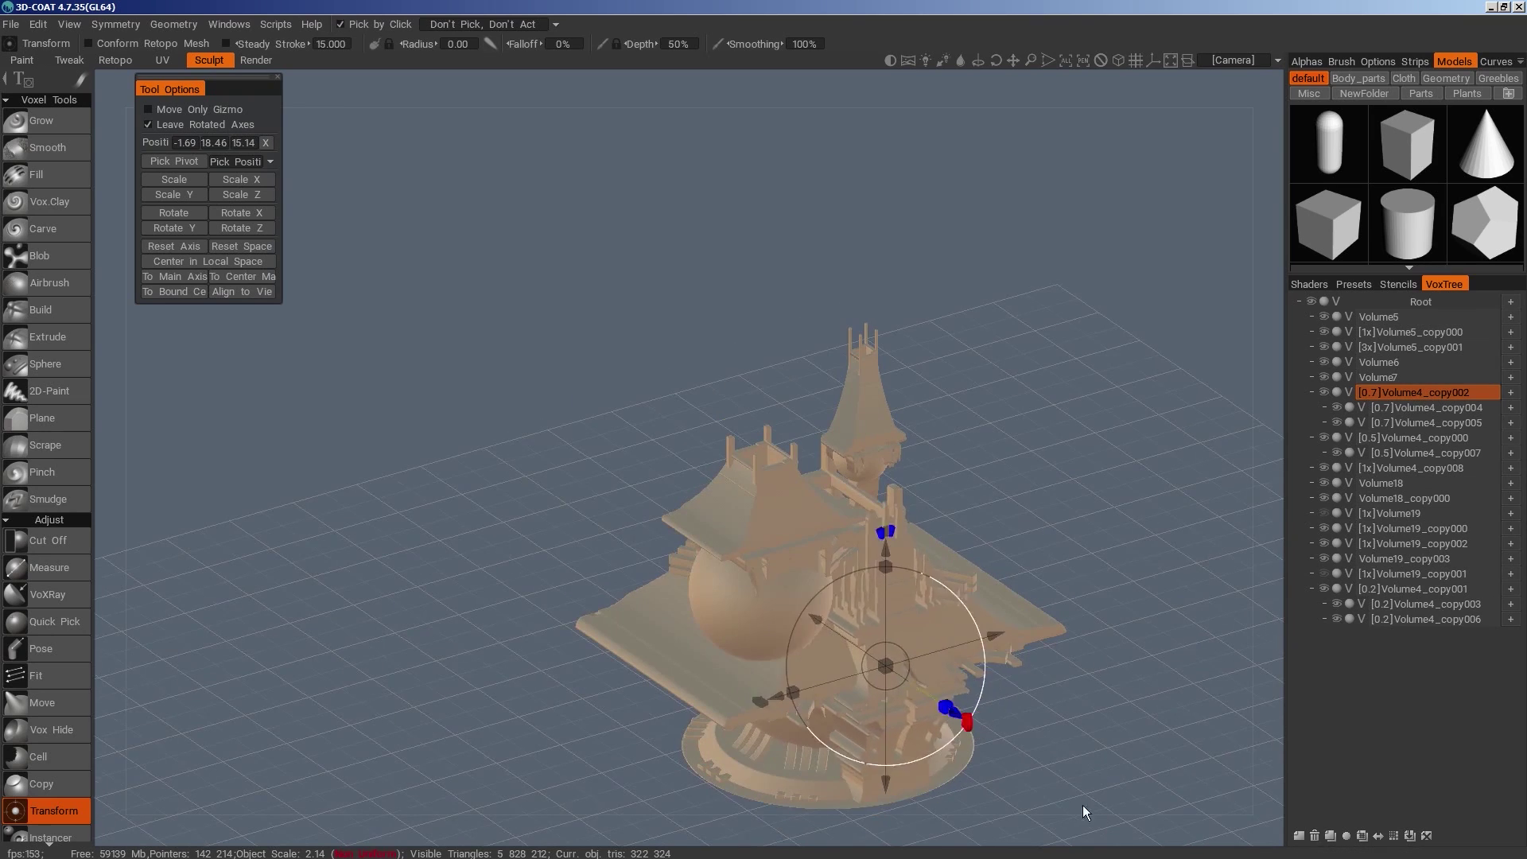
Try to cut a vertical rectangle of about 3.1 by 17.3 mm out of the front tower section Volume4_copy002
drag(1082, 805, 928, 675)
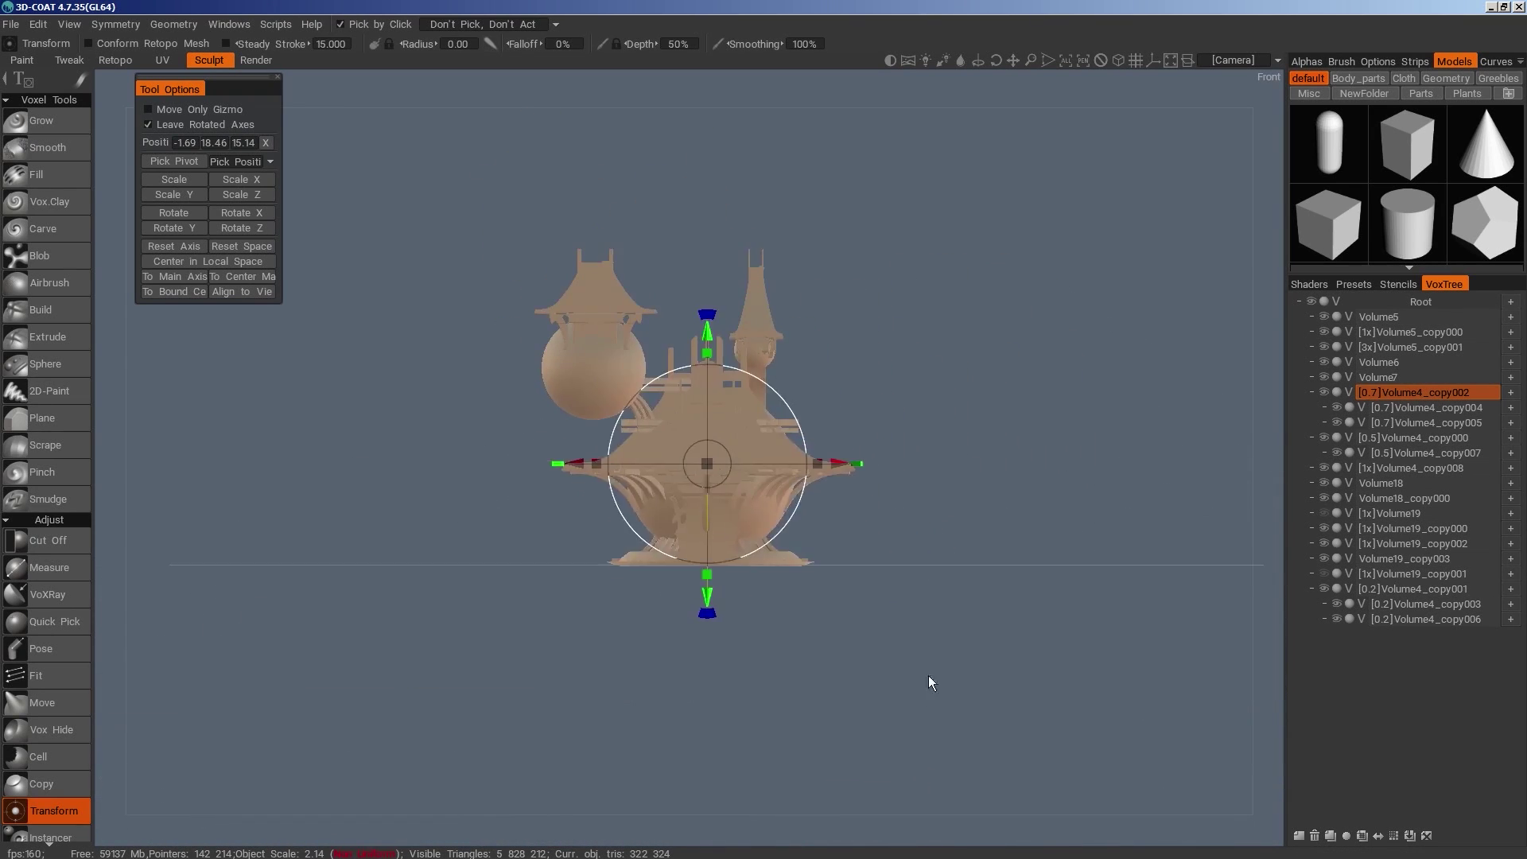
scroll(929, 676, up, 2)
key(space)
click(720, 403)
key(e)
click(769, 386)
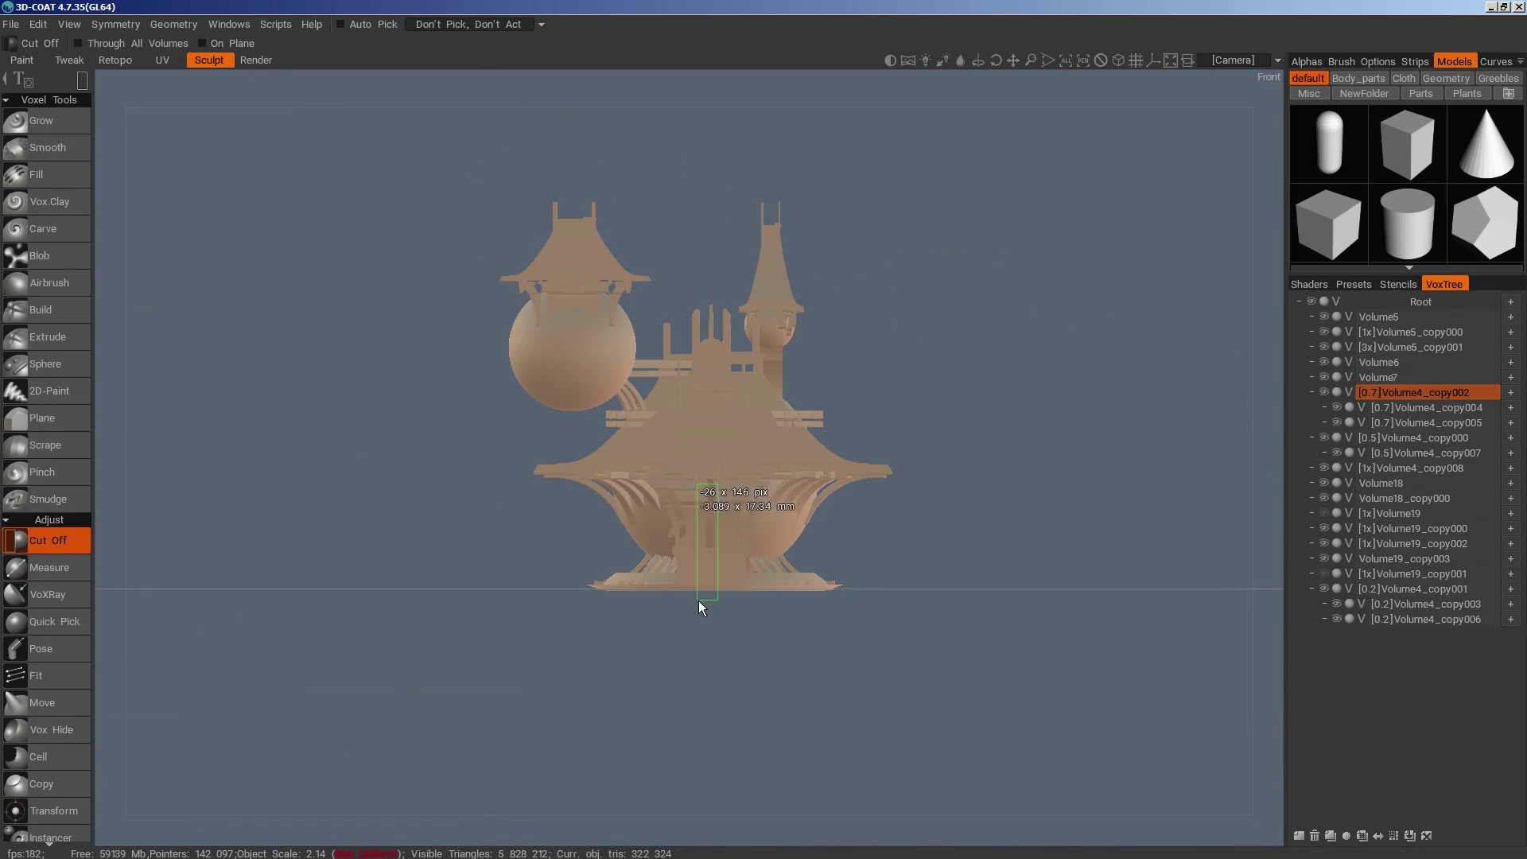
drag(698, 600, 794, 648)
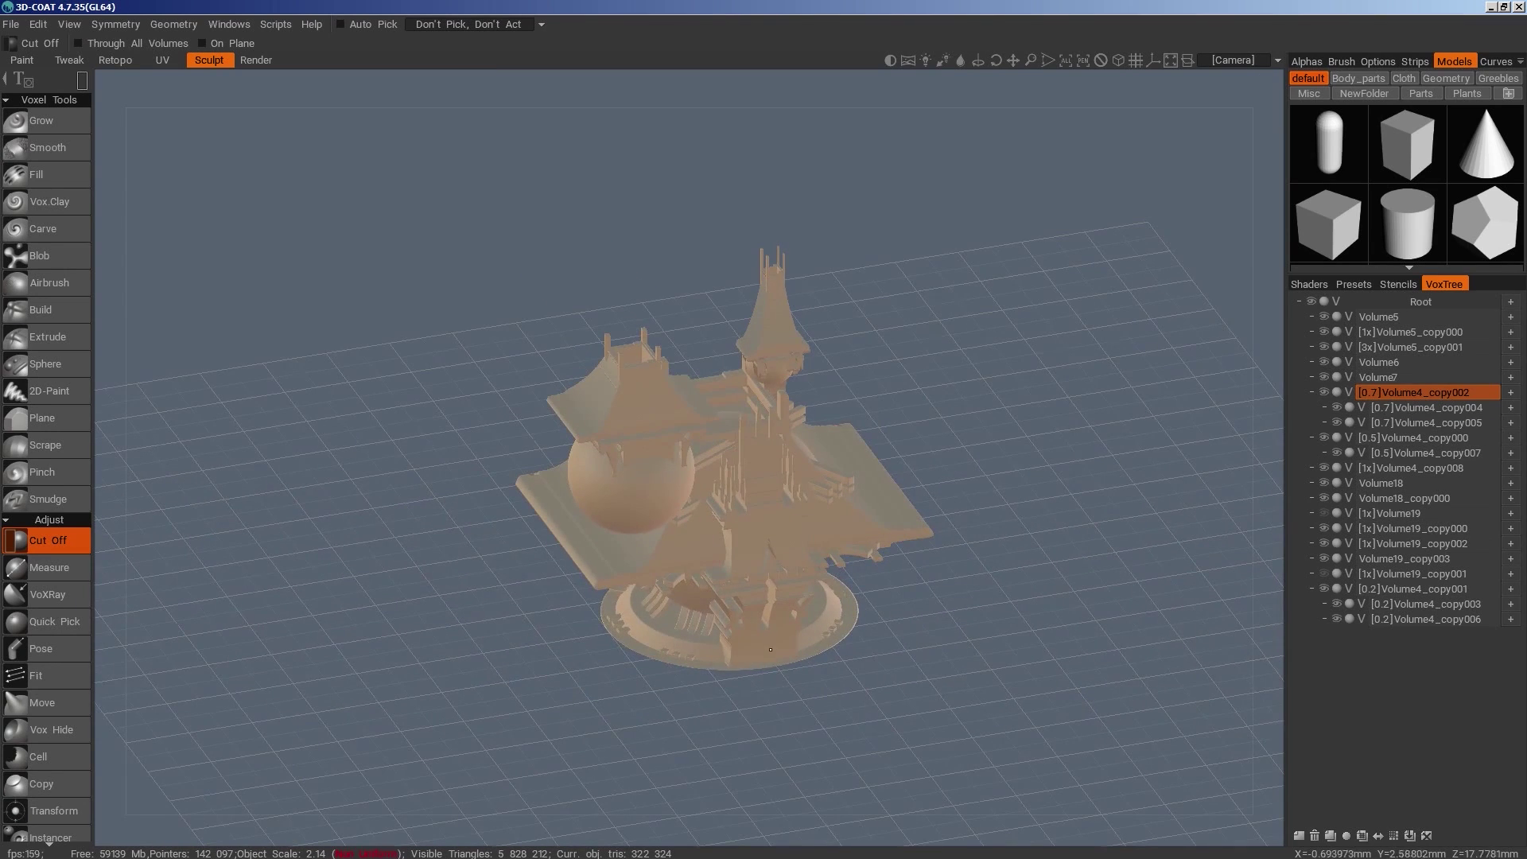
Cut a narrow vertical opening through the lower front of the child volume Volume4_copy004
key(h)
middle_drag(770, 650, 757, 584)
drag(636, 432, 636, 432)
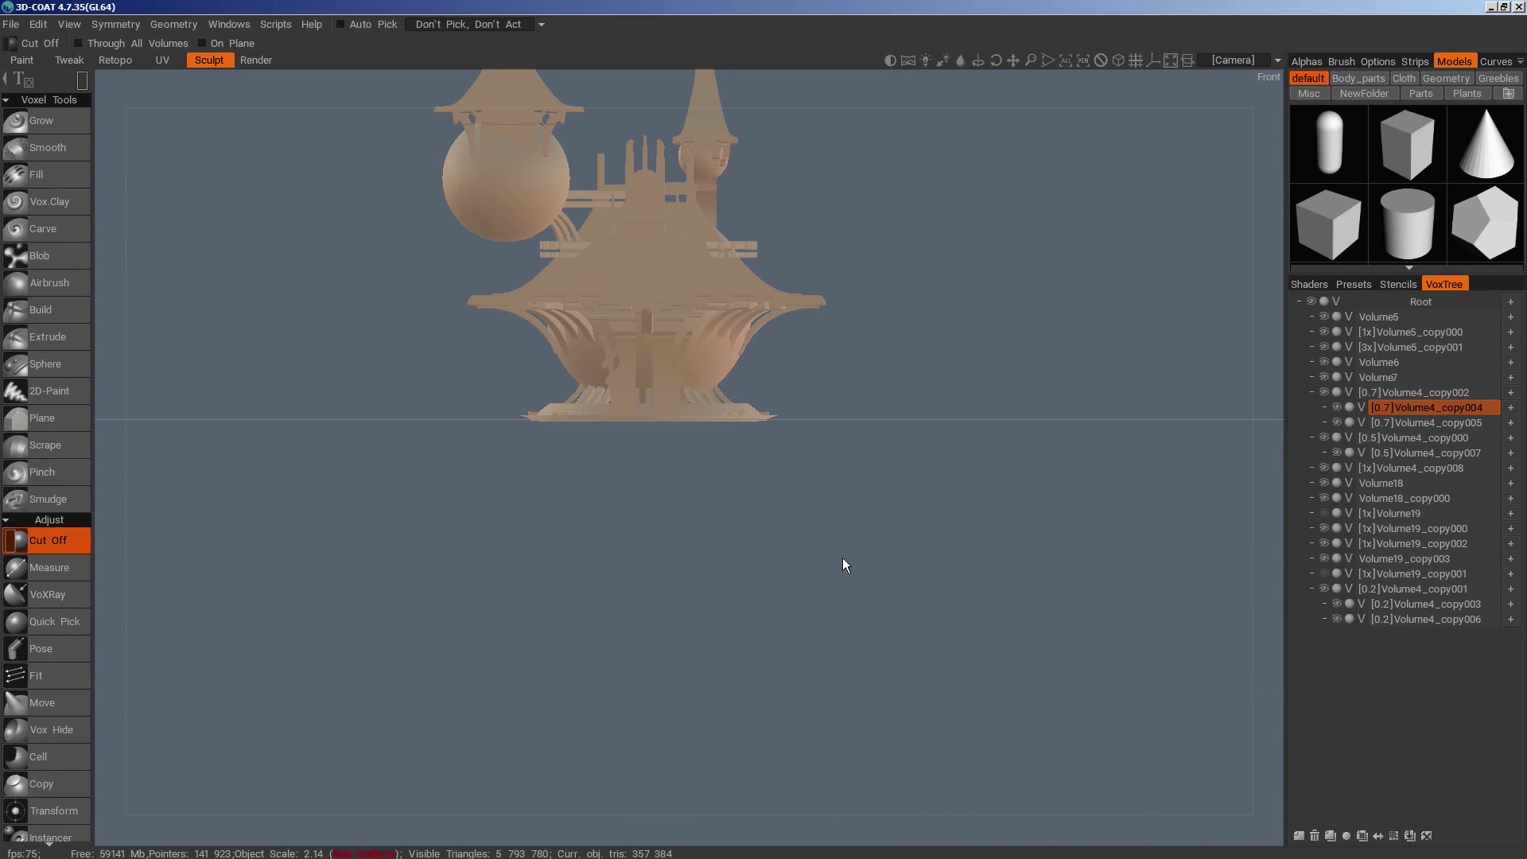
middle_drag(842, 561, 795, 715)
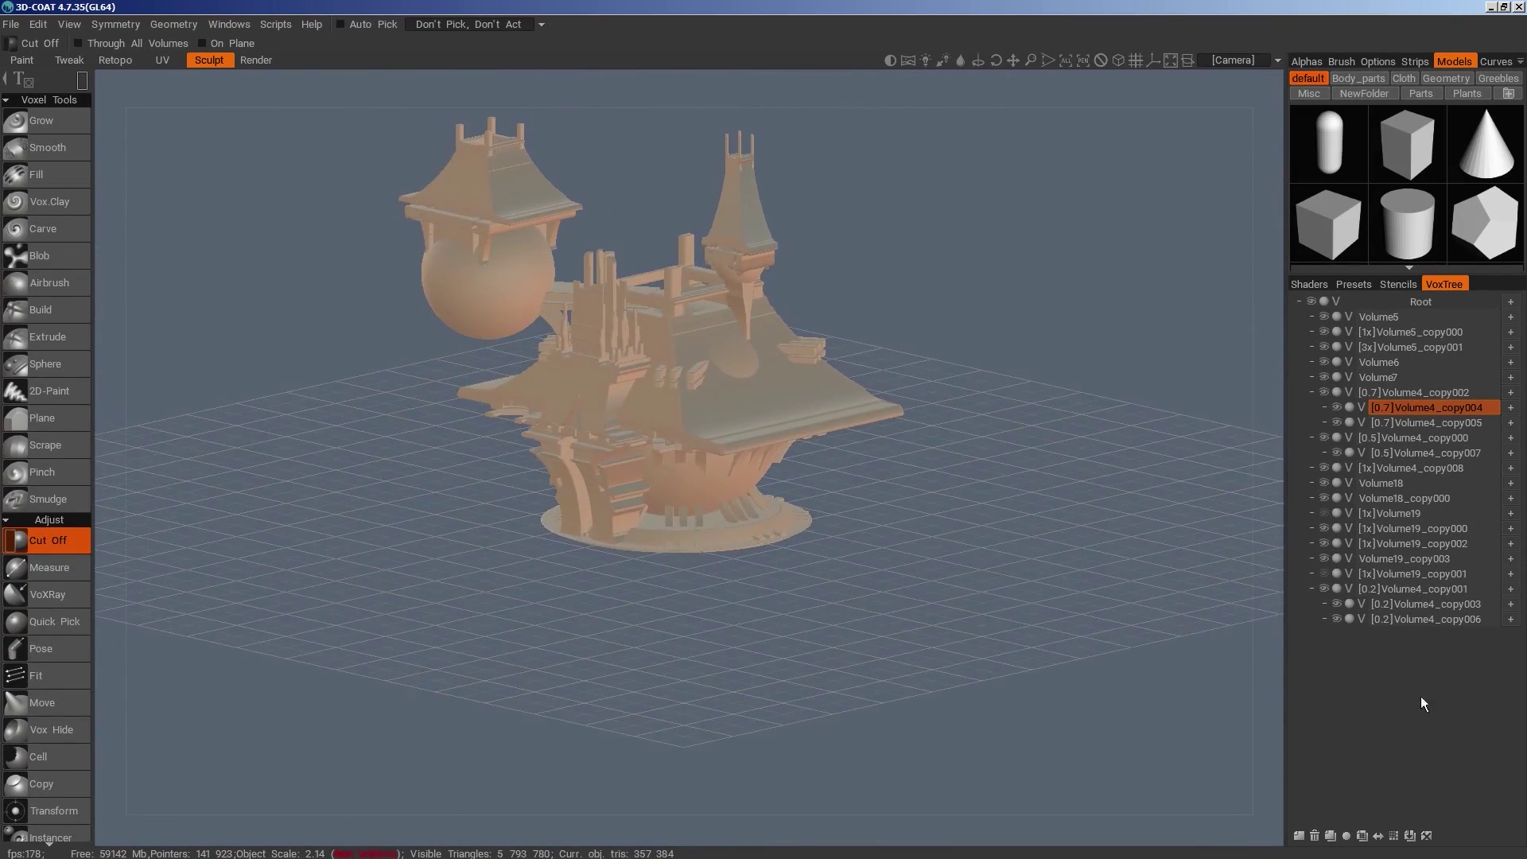
Merge the sub-tree of Volume4_copy002, duplicate the result, and place the copy facing backward at the house's rear, about Z -13.3
right_click(1319, 393)
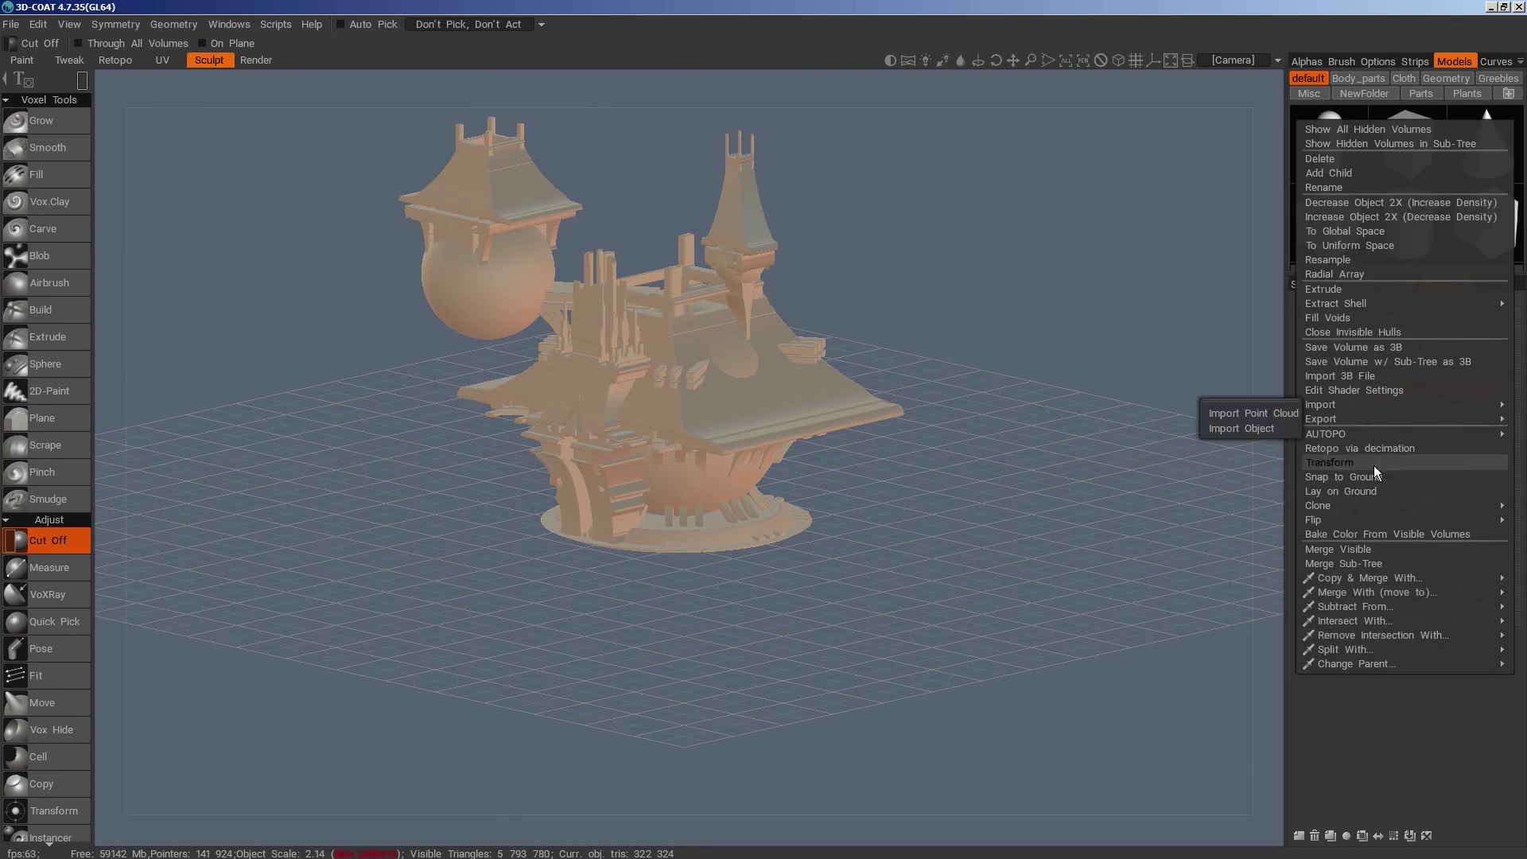
click(1320, 490)
key(h)
click(1330, 836)
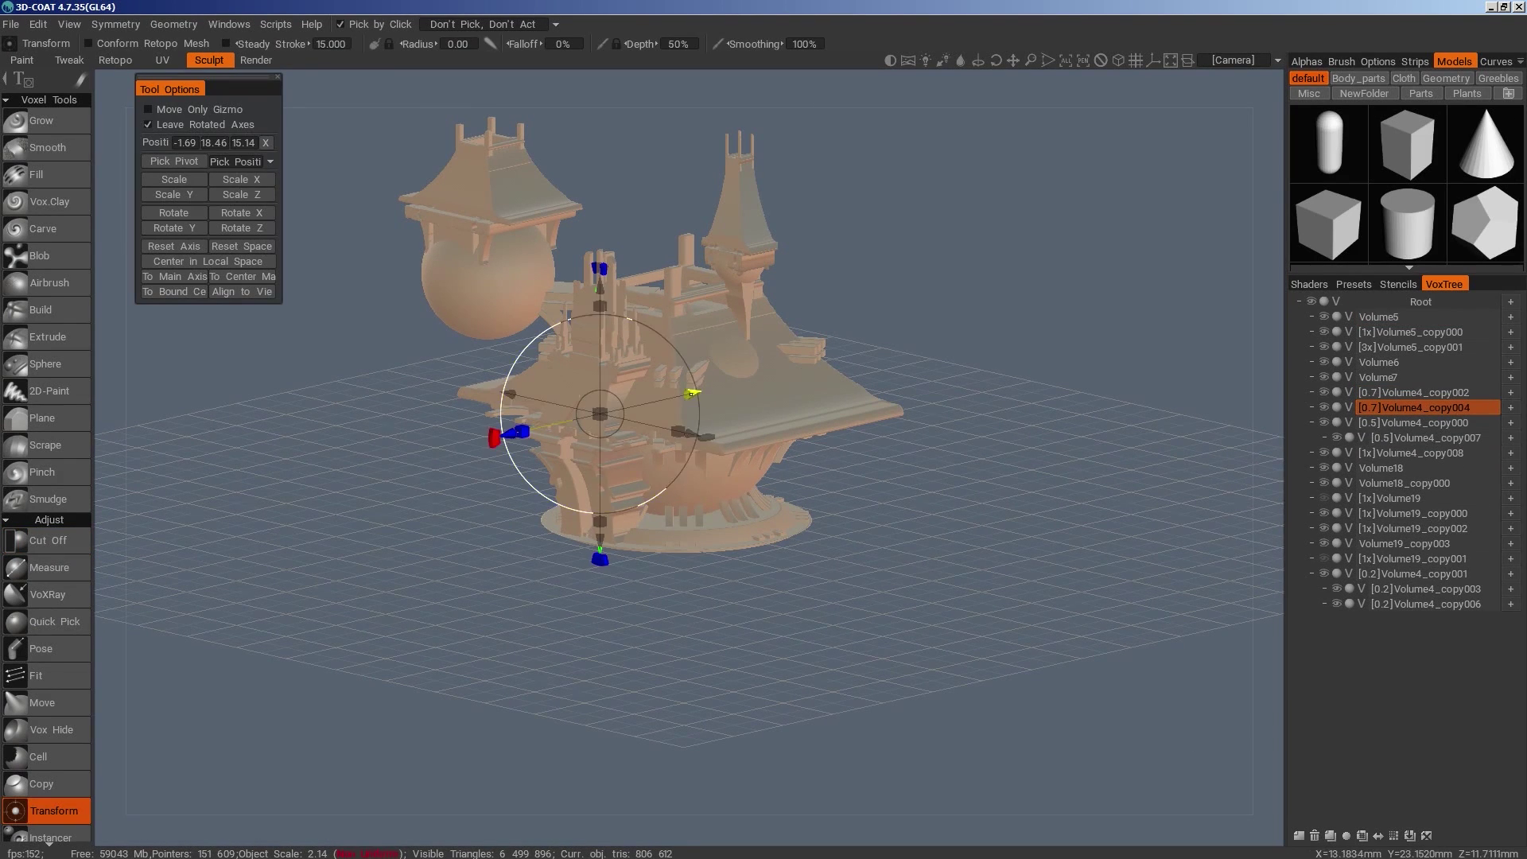
drag(691, 393, 833, 364)
shift+drag(943, 460, 1019, 469)
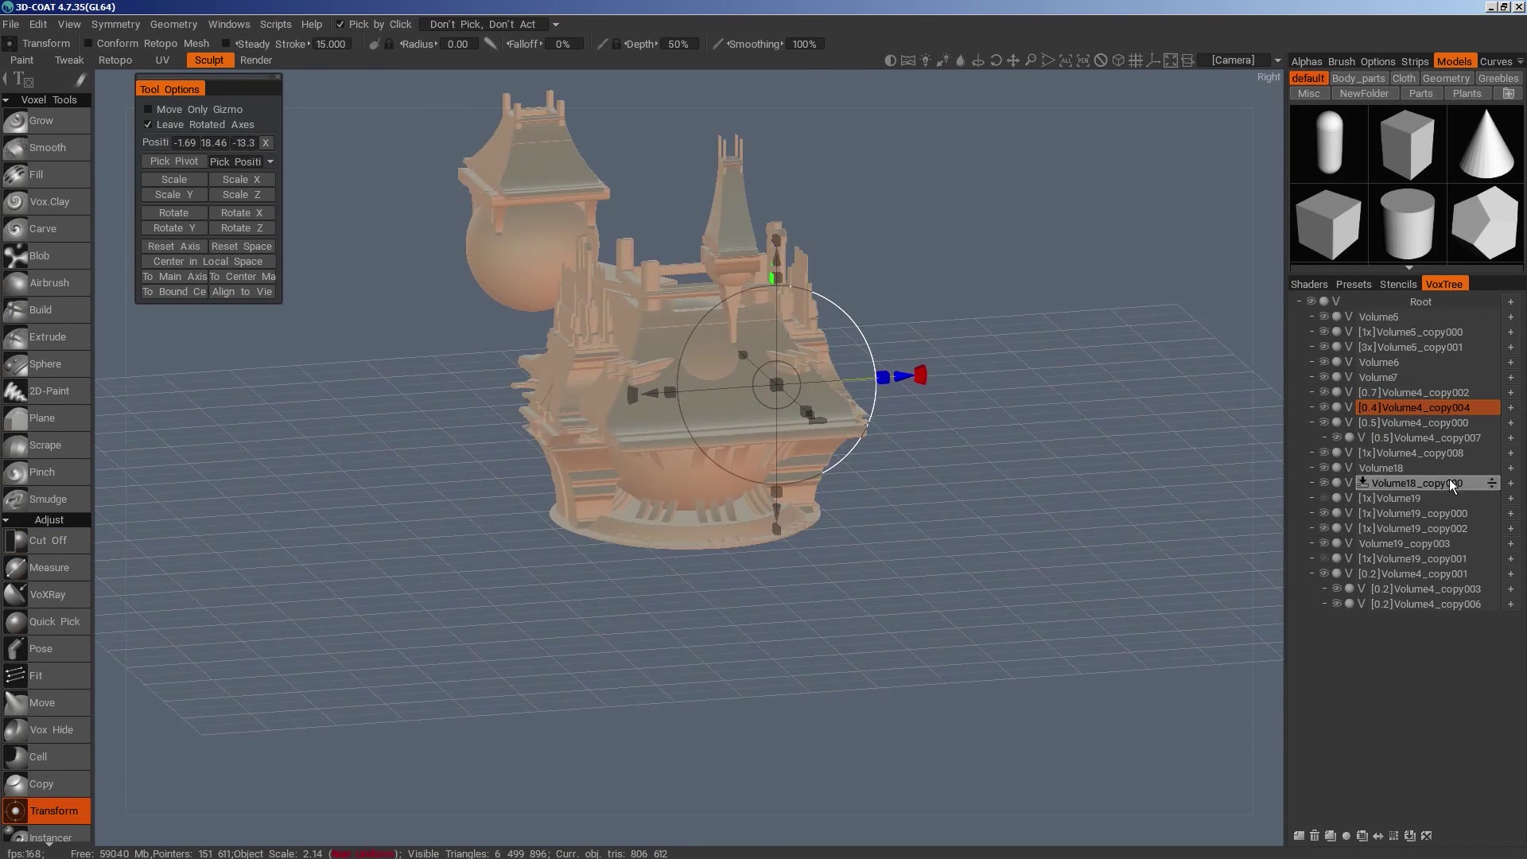
Enlarge the front section Volume4_copy002 along the house's front-to-back axis to match the rear copy
click(1412, 393)
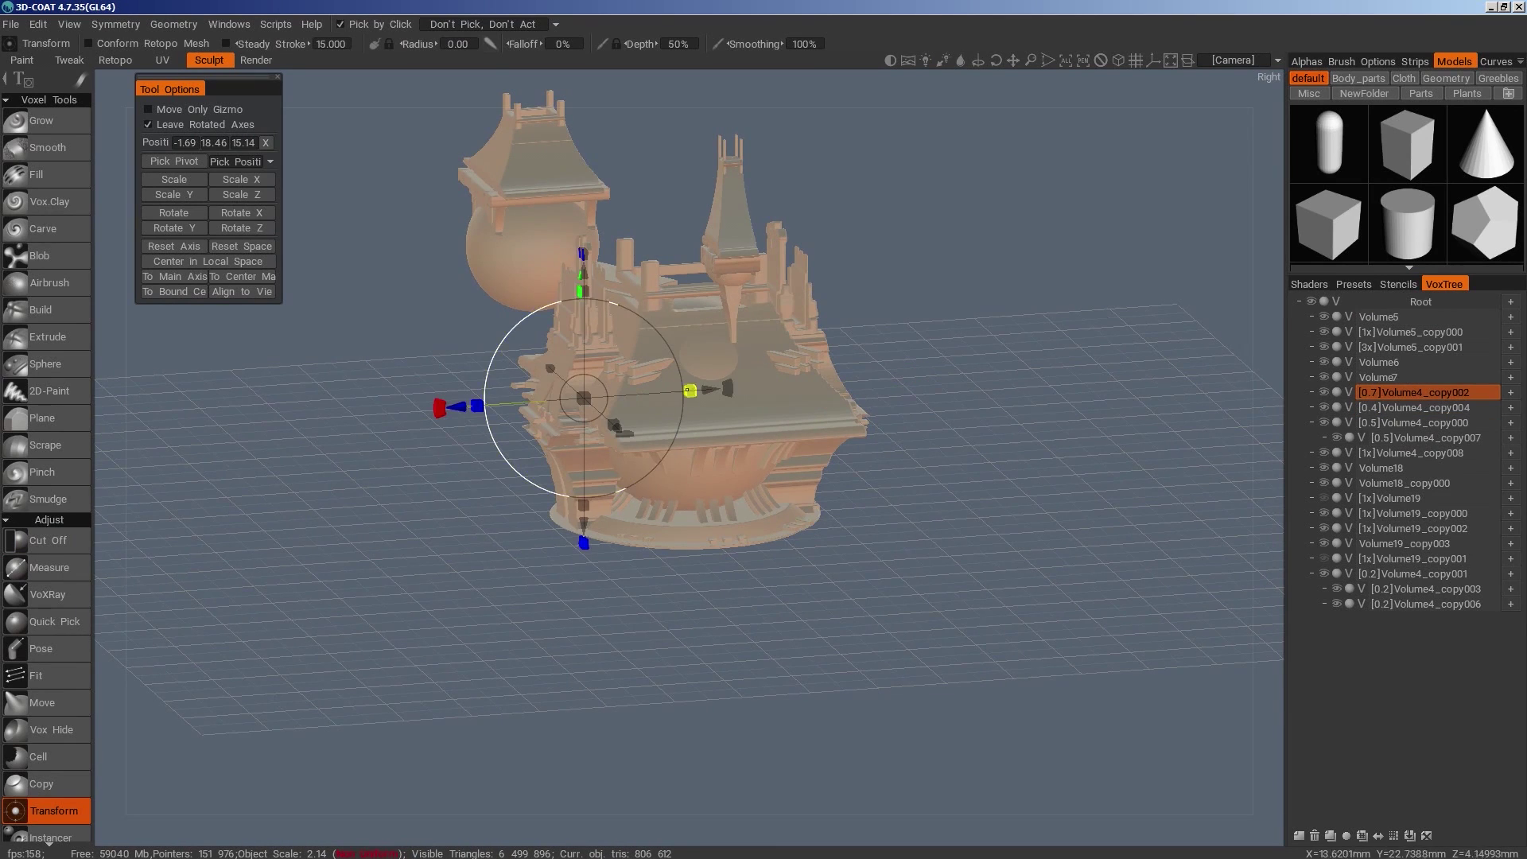
mouse_move(691, 391)
mouse_down()
mouse_move(742, 398)
mouse_move(720, 390)
mouse_up()
drag(763, 652, 858, 628)
Stretch the narrow tower Volume4_copy008 upward, centred at about Y 42.92, and raise and enlarge its sphere Volume7 at about Y 46.5
right_drag(858, 634, 738, 350)
click(739, 350)
right_drag(976, 498, 751, 279)
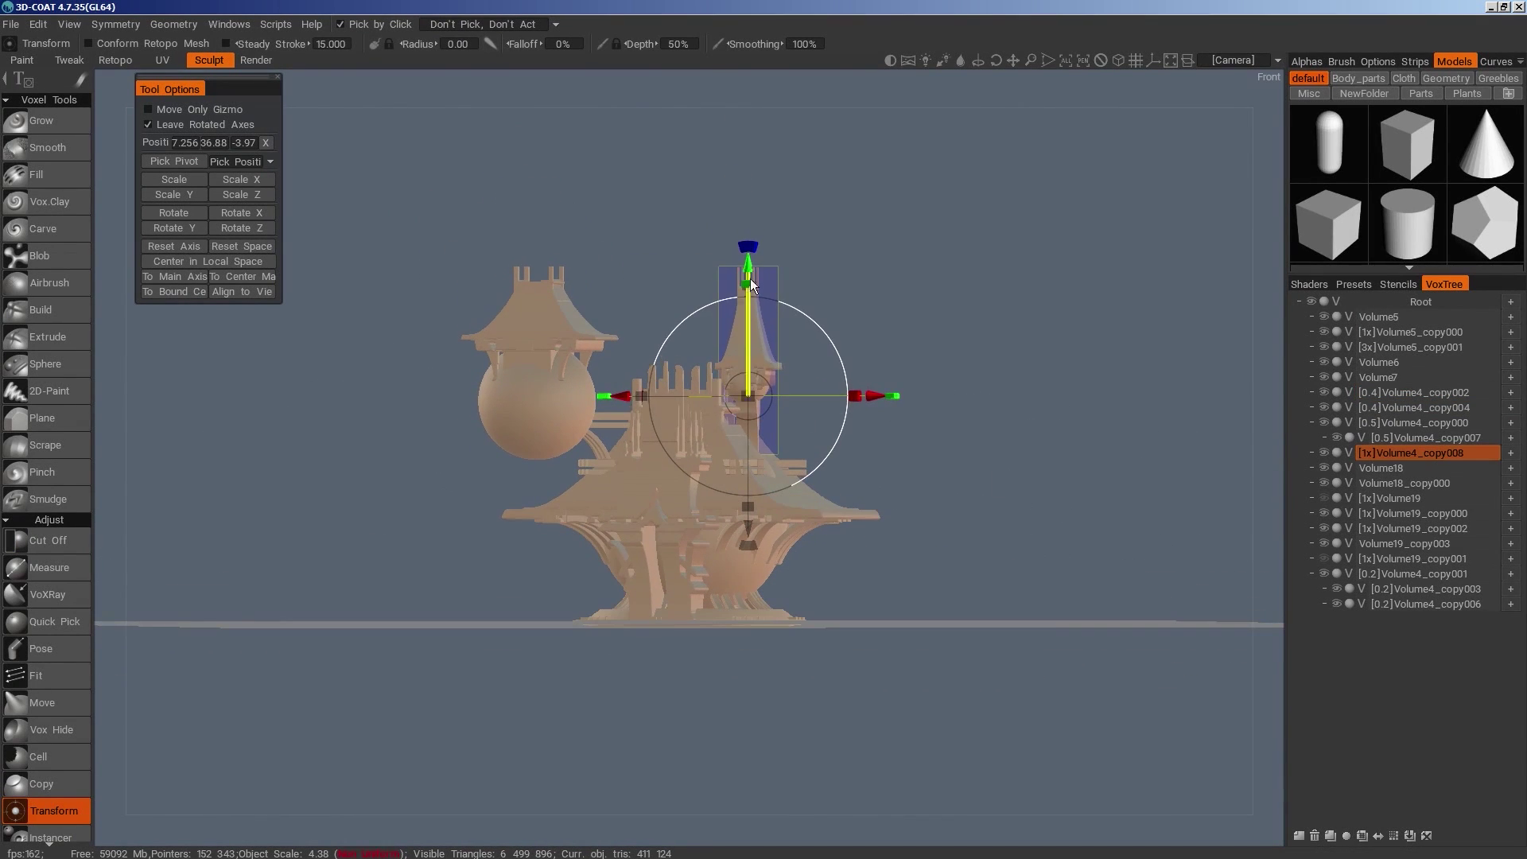
drag(748, 264, 748, 226)
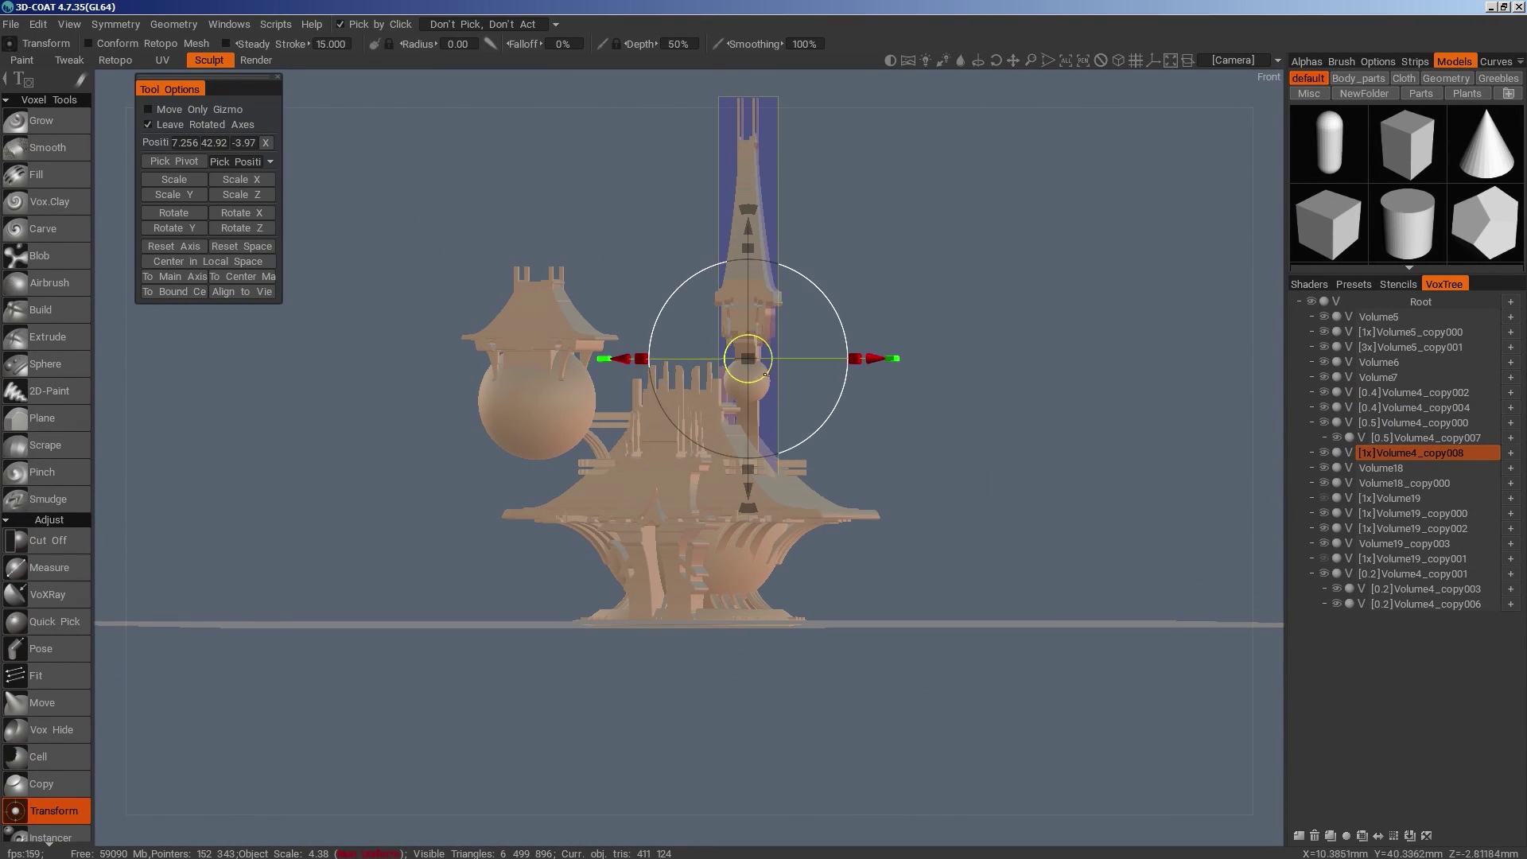
click(762, 344)
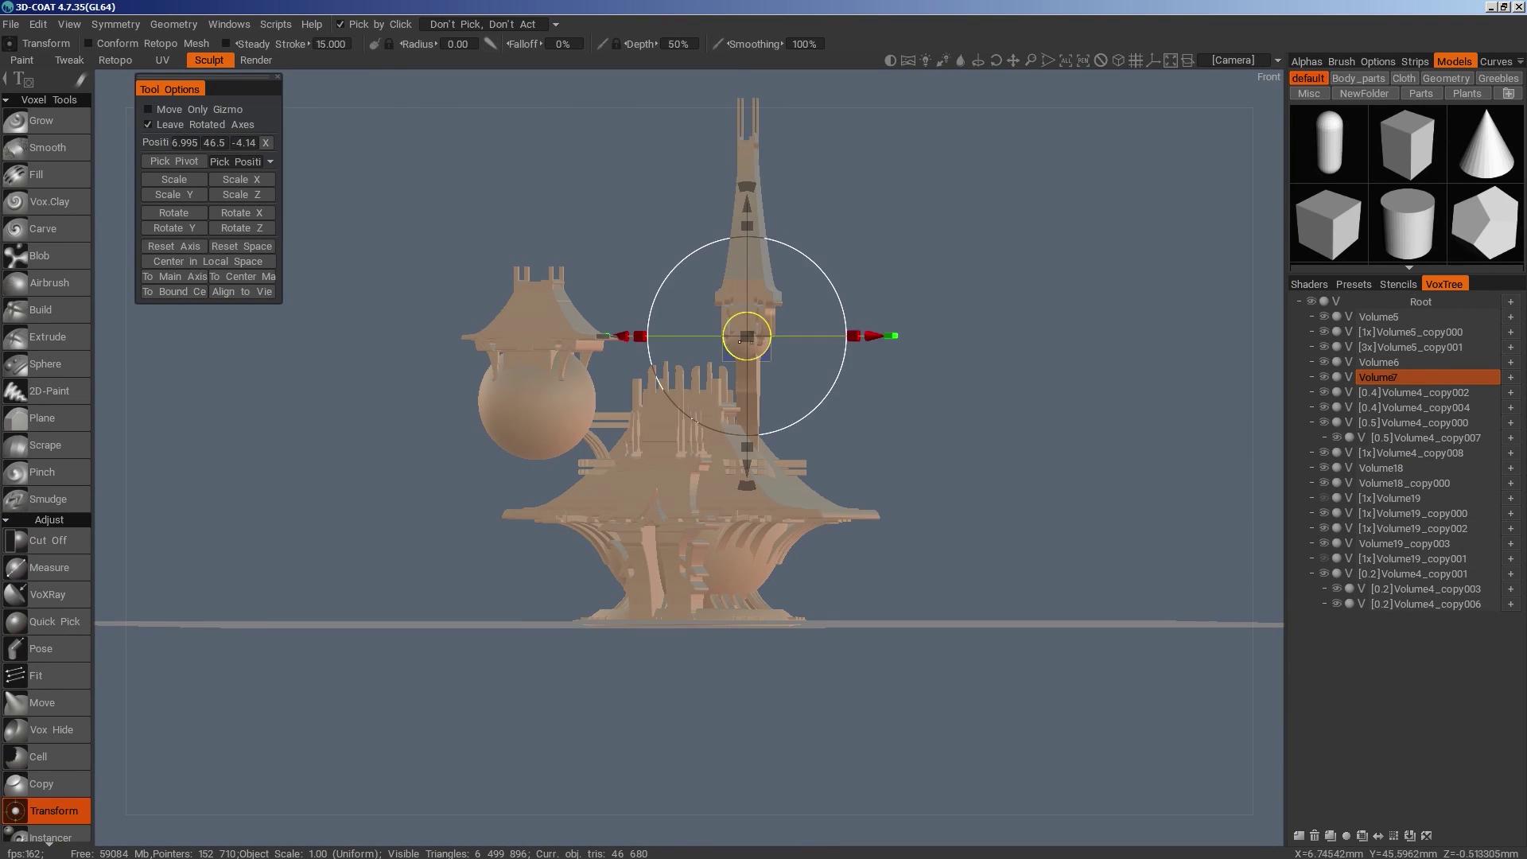
right_drag(761, 344, 885, 469)
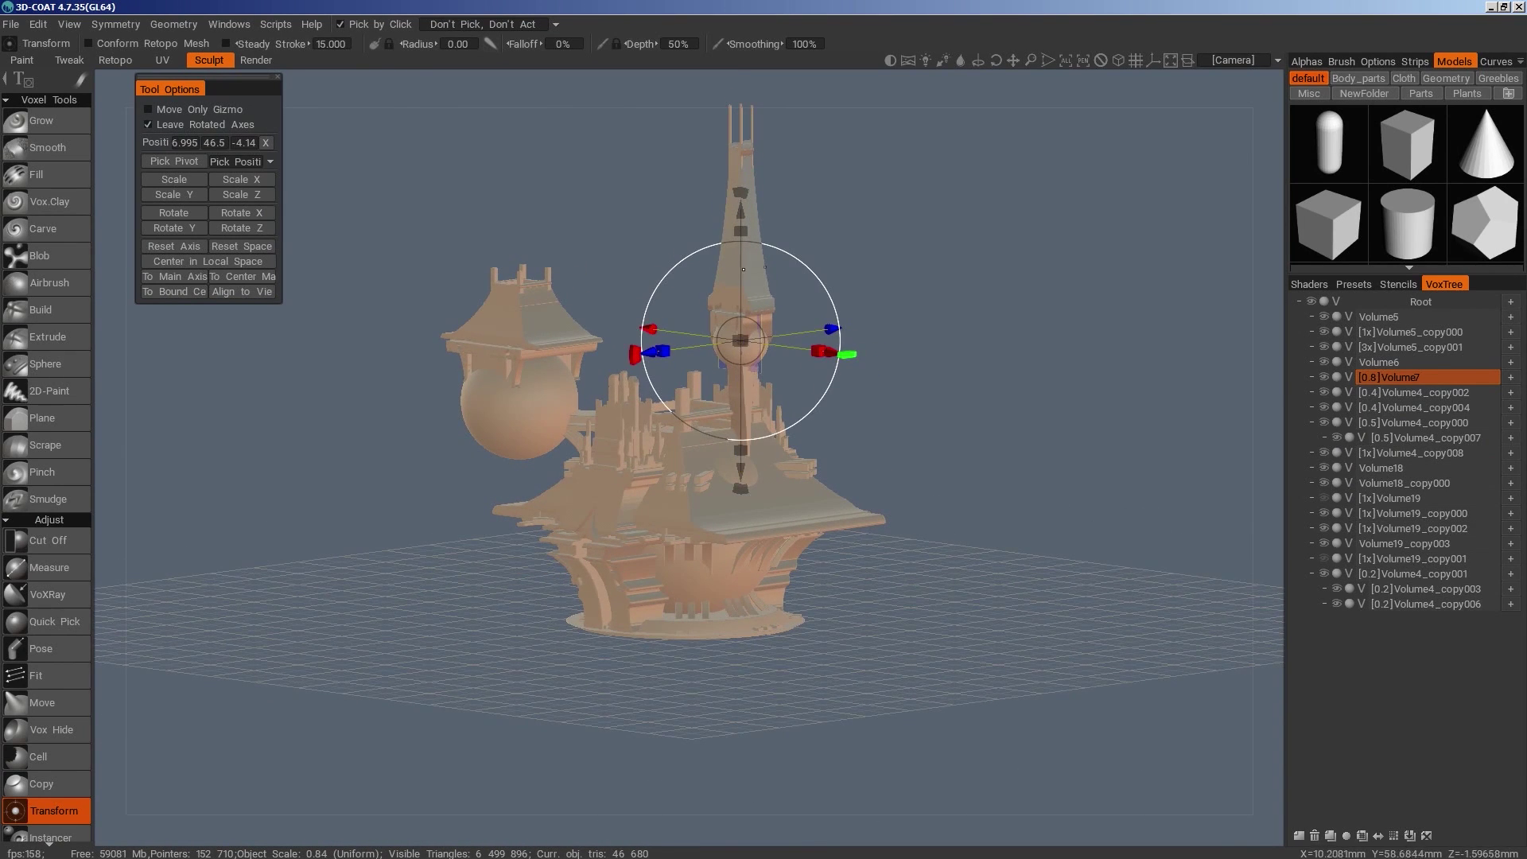
Duplicate the tall narrow tower and rotate the copy about the Y axis
click(744, 270)
click(1331, 837)
click(196, 227)
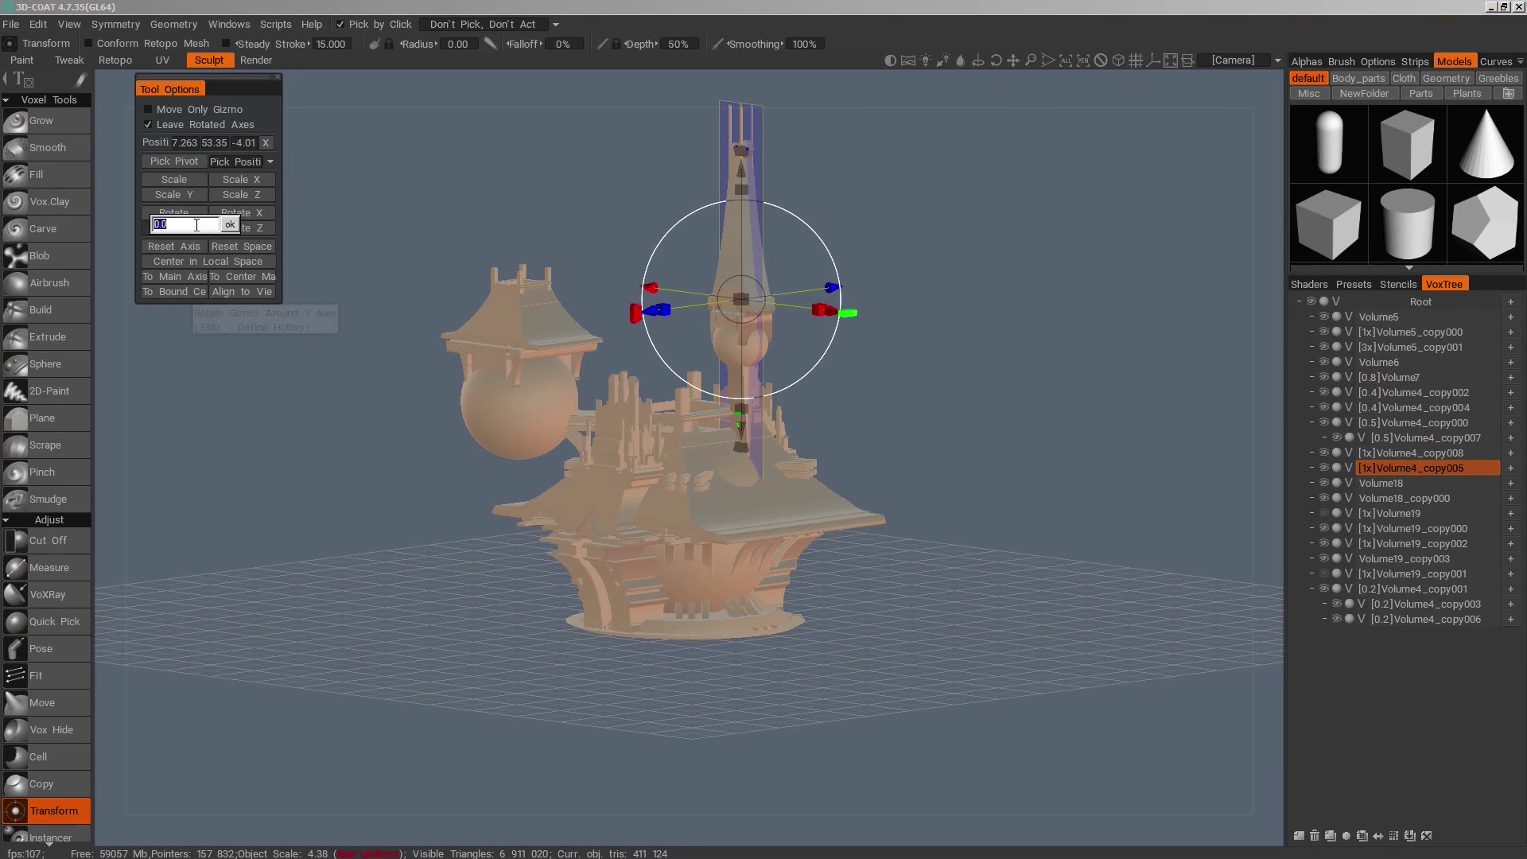
key(Return)
drag(890, 505, 887, 578)
Try to stretch the large floating sphere Volume6 vertically
right_drag(889, 584, 980, 517)
mouse_move(980, 509)
mouse_down()
mouse_move(997, 504)
mouse_move(1025, 544)
mouse_move(994, 495)
mouse_up()
scroll(994, 495, up, 2)
click(494, 414)
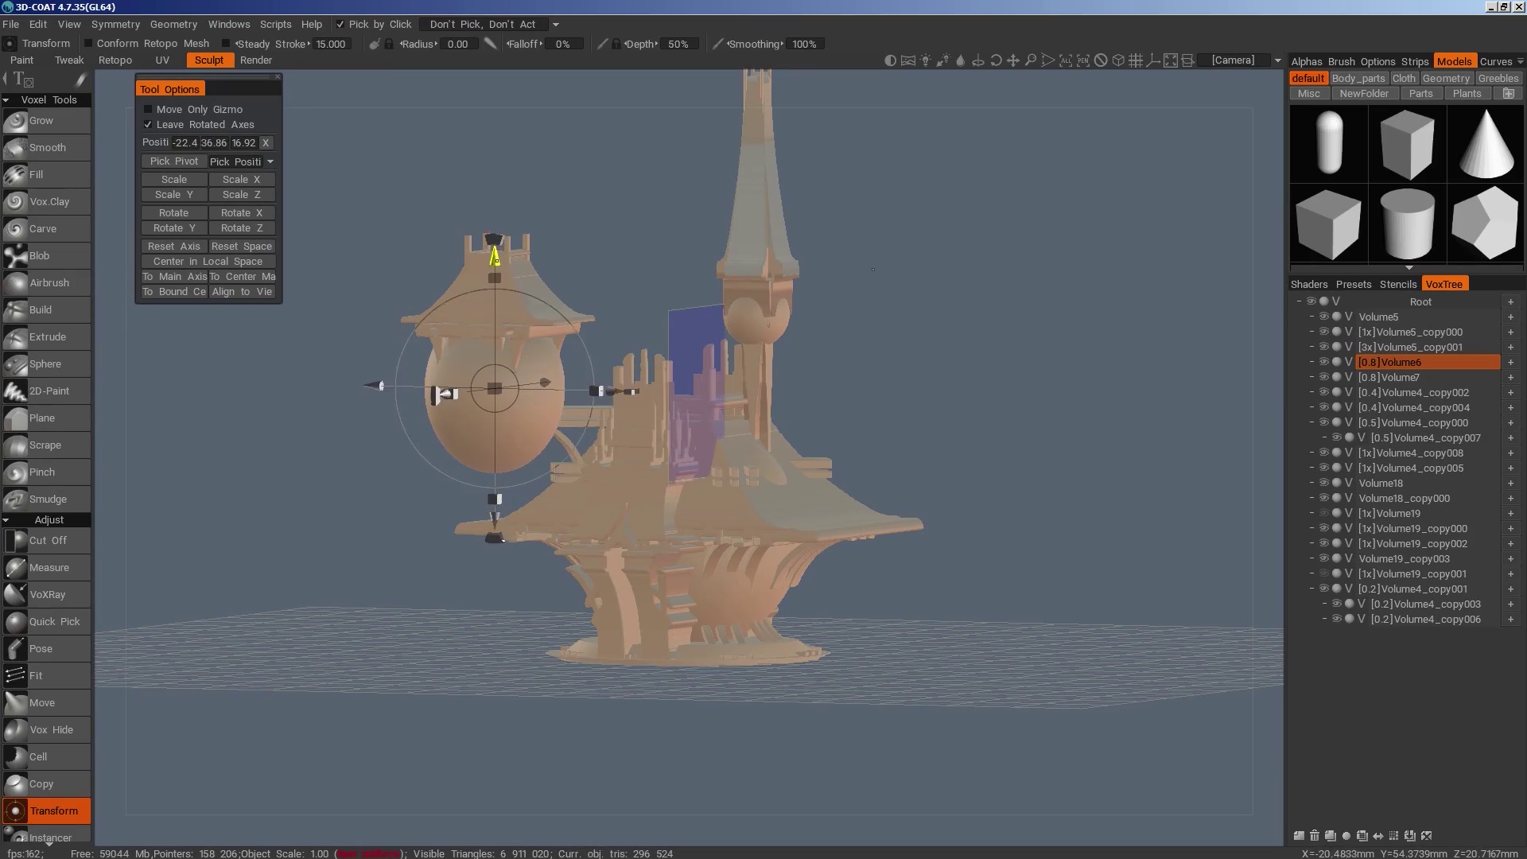
right_drag(873, 269, 1029, 469)
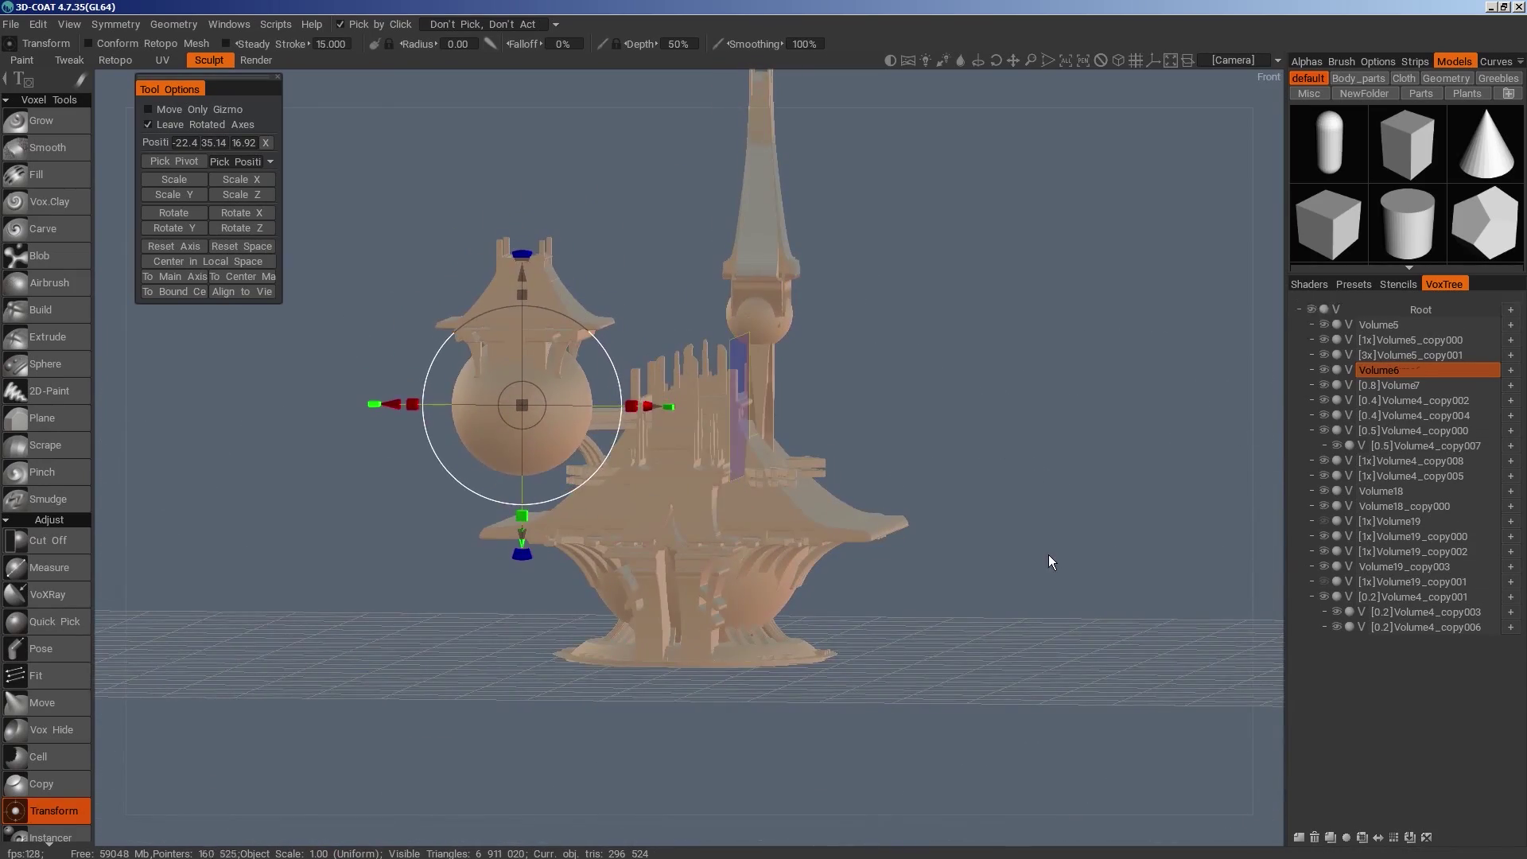
Duplicate the base slice Volume5_copy000, stretch the copy into a rotated oval, and place it at about X 6.33, Y -4.69, Z 4.43
right_drag(1048, 555, 889, 681)
key(h)
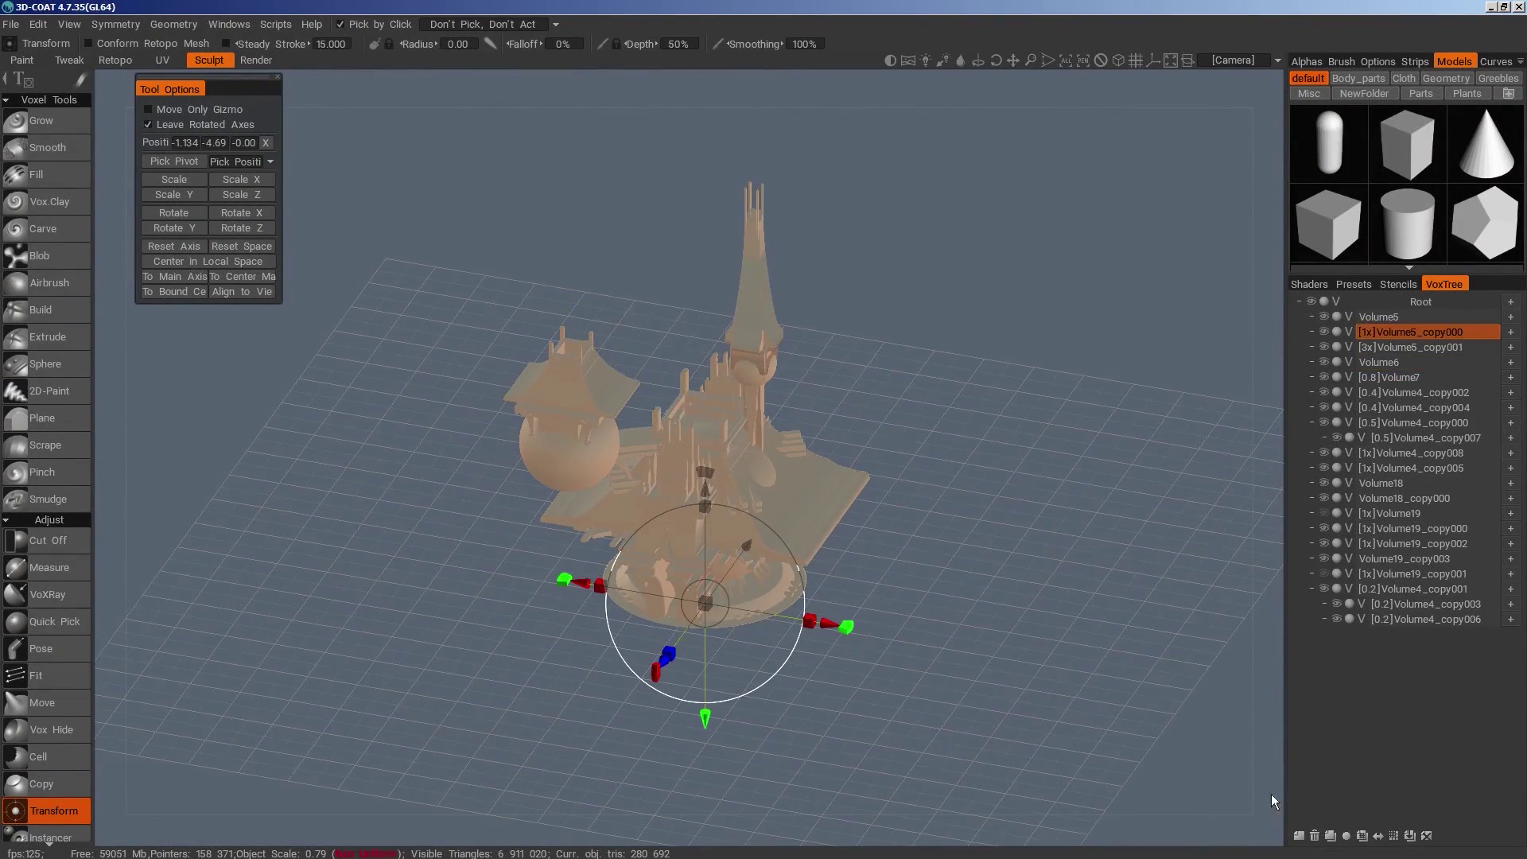
click(1315, 834)
drag(826, 623, 928, 641)
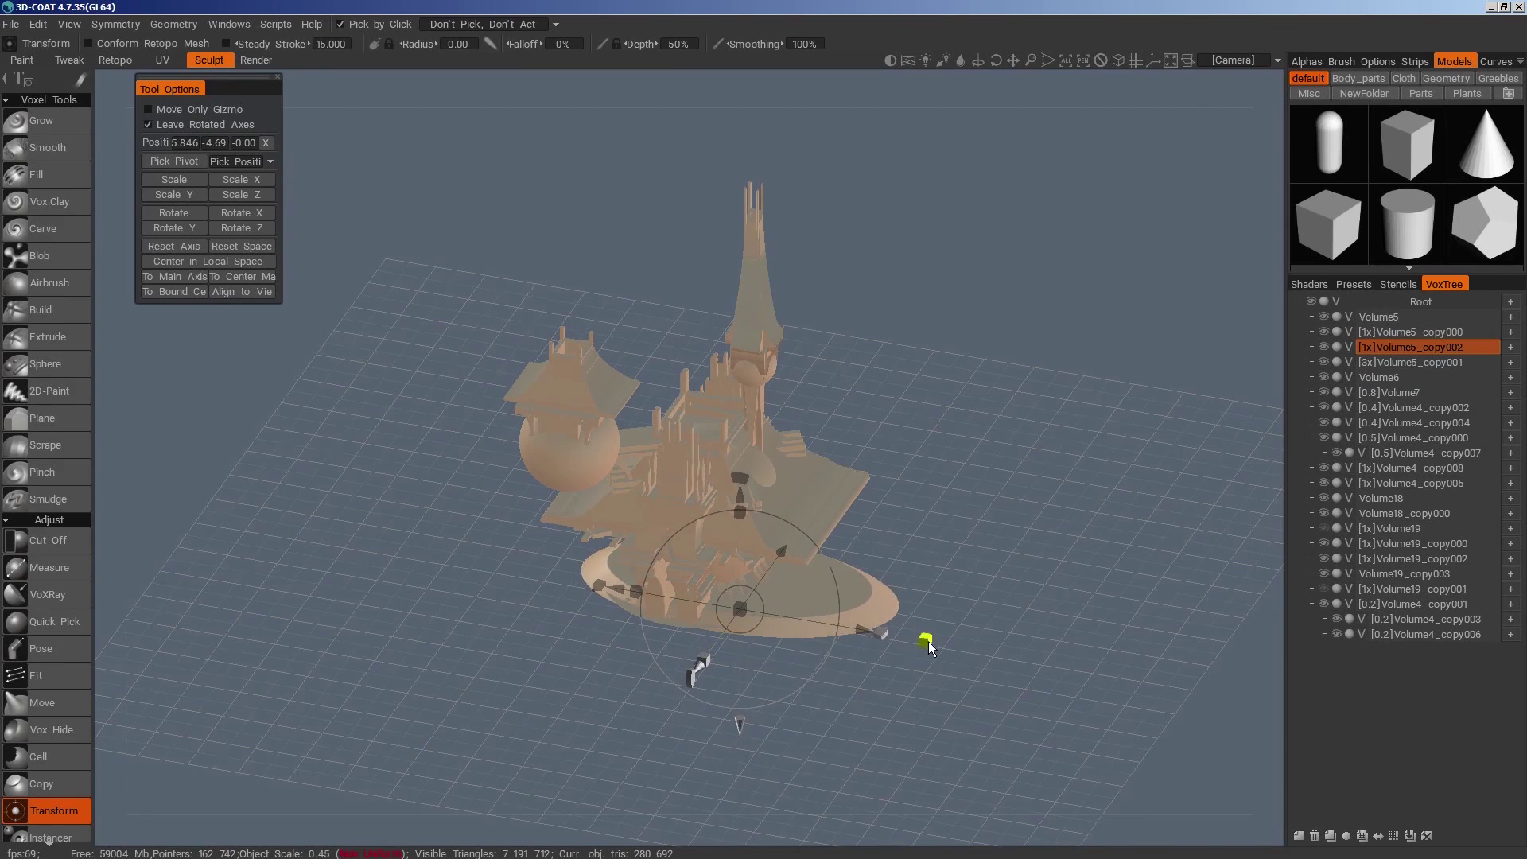
drag(704, 660, 697, 674)
right_drag(781, 668, 827, 554)
mouse_move(828, 554)
mouse_down()
mouse_move(845, 559)
mouse_move(837, 582)
mouse_up()
drag(829, 662, 842, 669)
mouse_move(983, 700)
mouse_down()
mouse_move(1052, 661)
mouse_move(977, 699)
mouse_up()
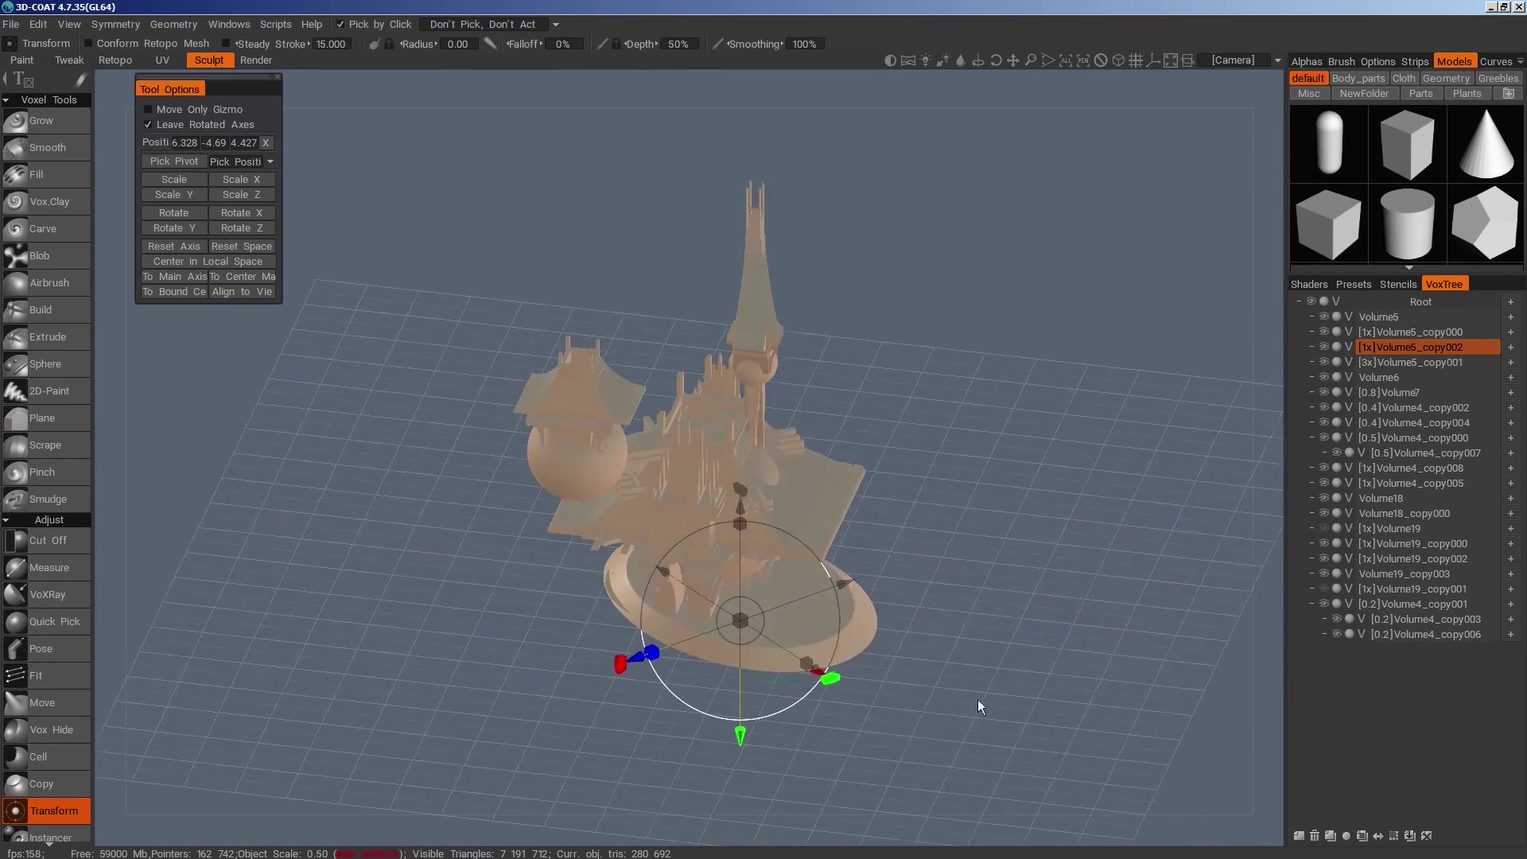
Duplicate the oval base, turn the copy crosswise, and move it behind the house to about X -4.30, Z -12.3
key(ctrl+d)
drag(832, 681, 867, 521)
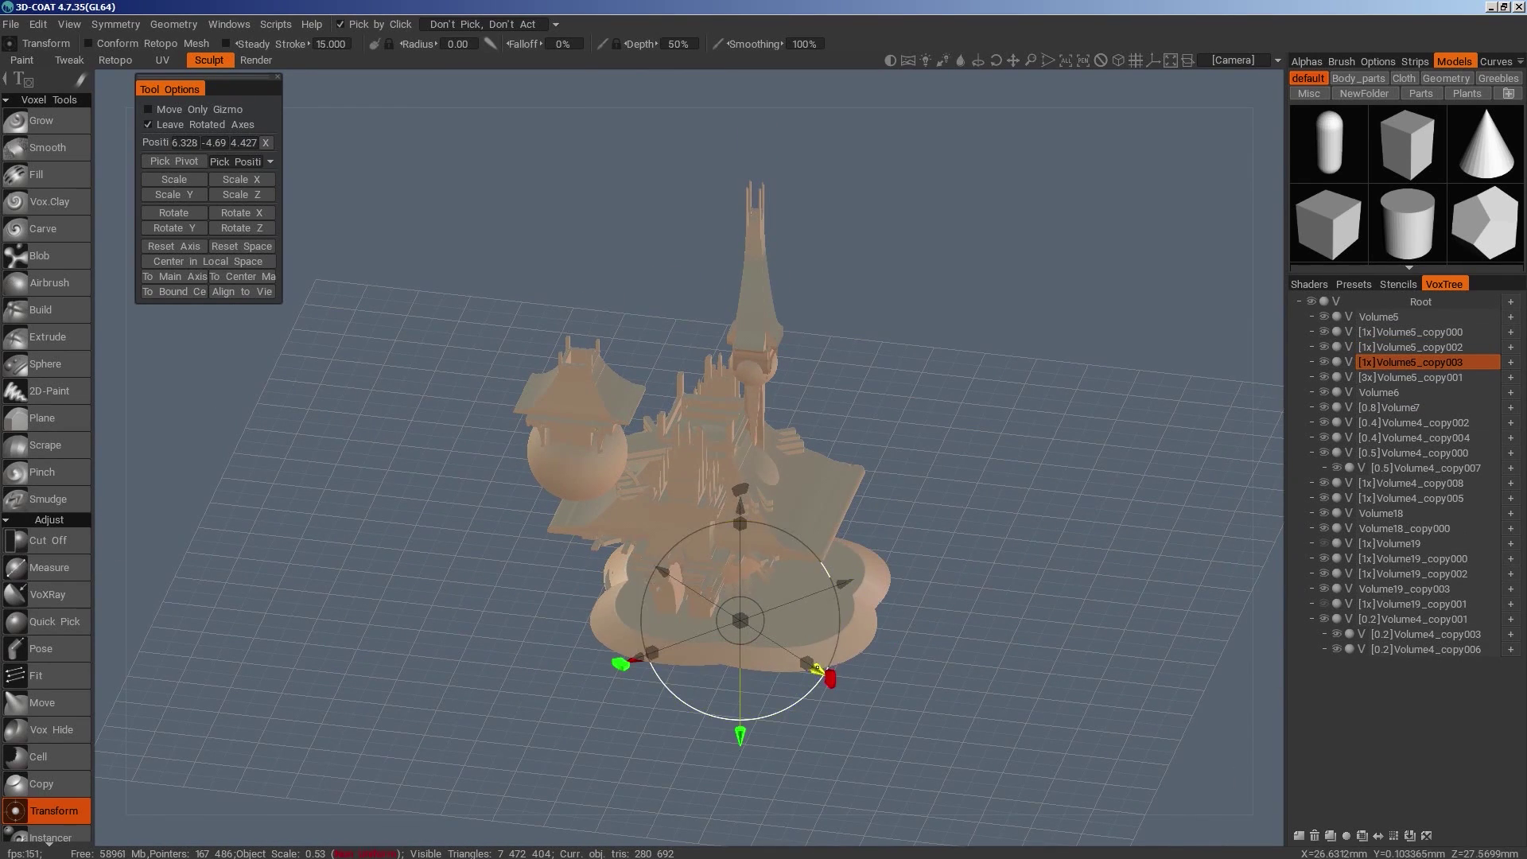
drag(817, 668, 759, 625)
drag(903, 773, 931, 720)
drag(749, 503, 783, 461)
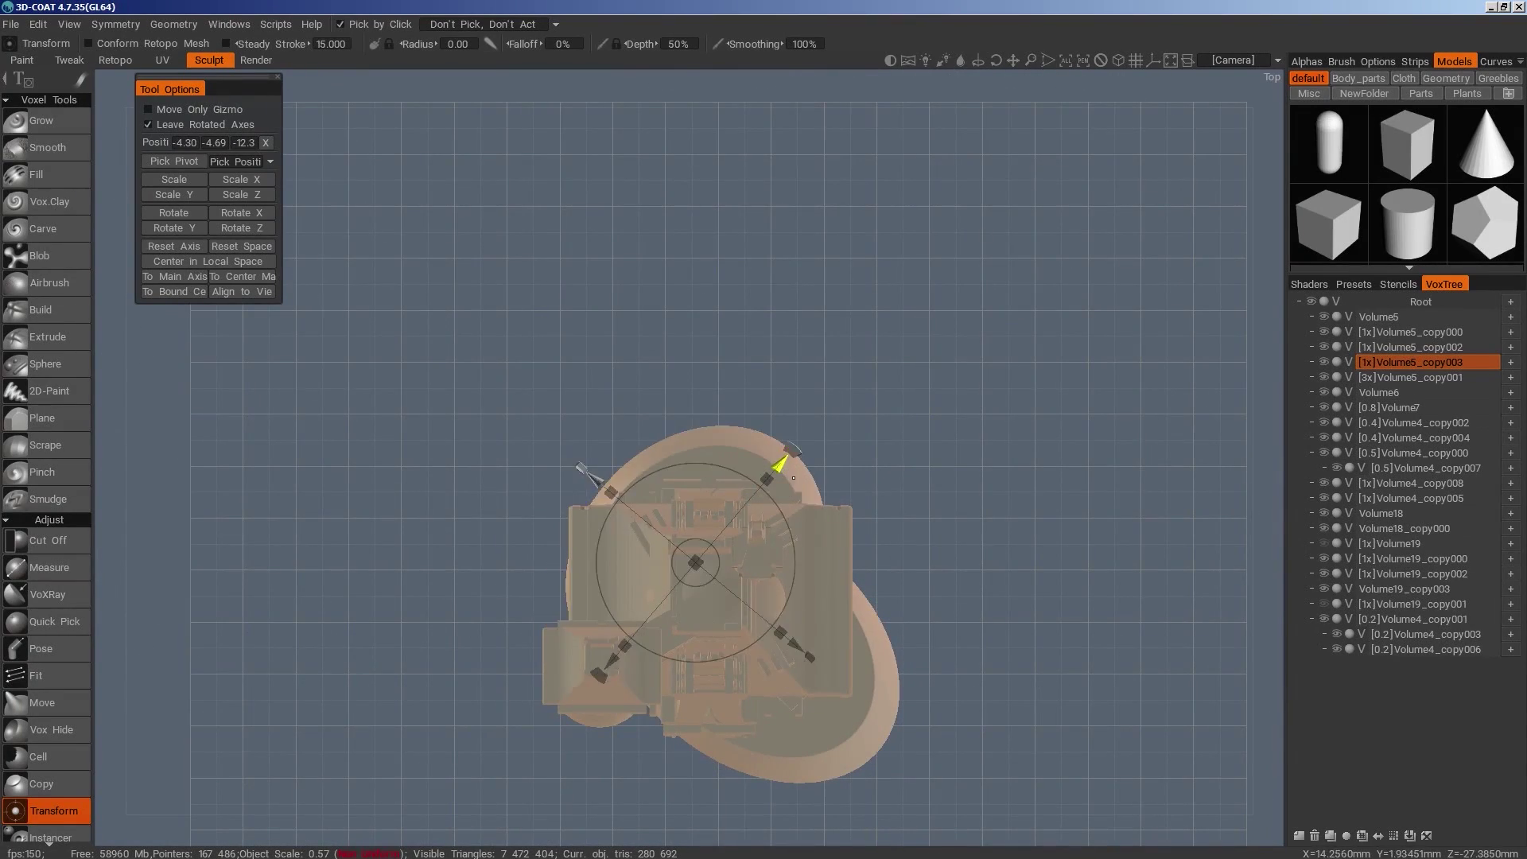
drag(1106, 628, 1128, 512)
Duplicate the front oval base, raise the copy to about Y -4.26, and shrink it into an inner step
right_drag(1128, 512, 958, 619)
key(h)
click(1330, 836)
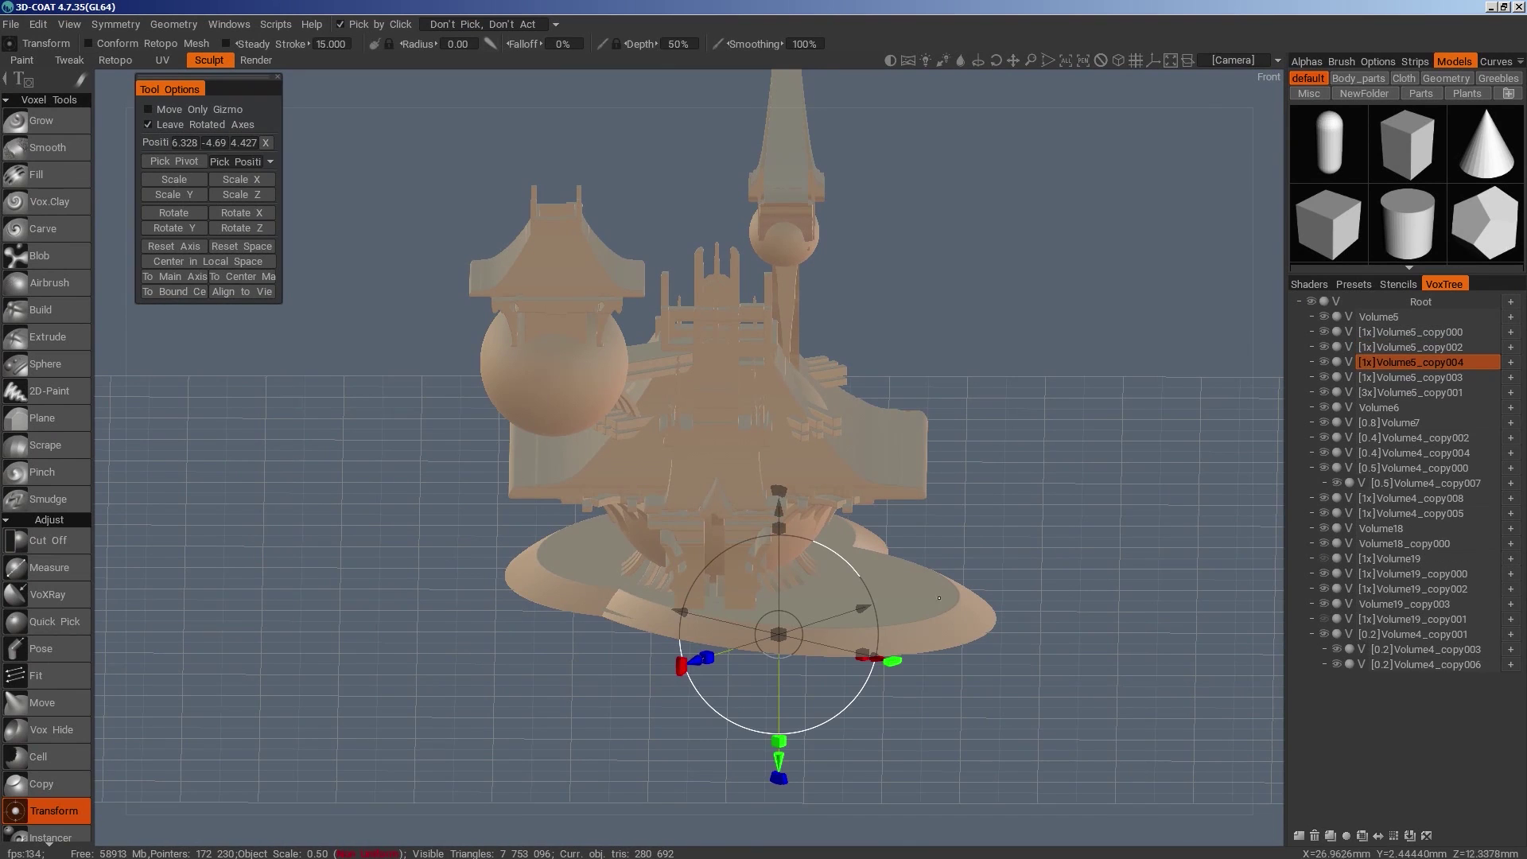
drag(778, 509, 778, 506)
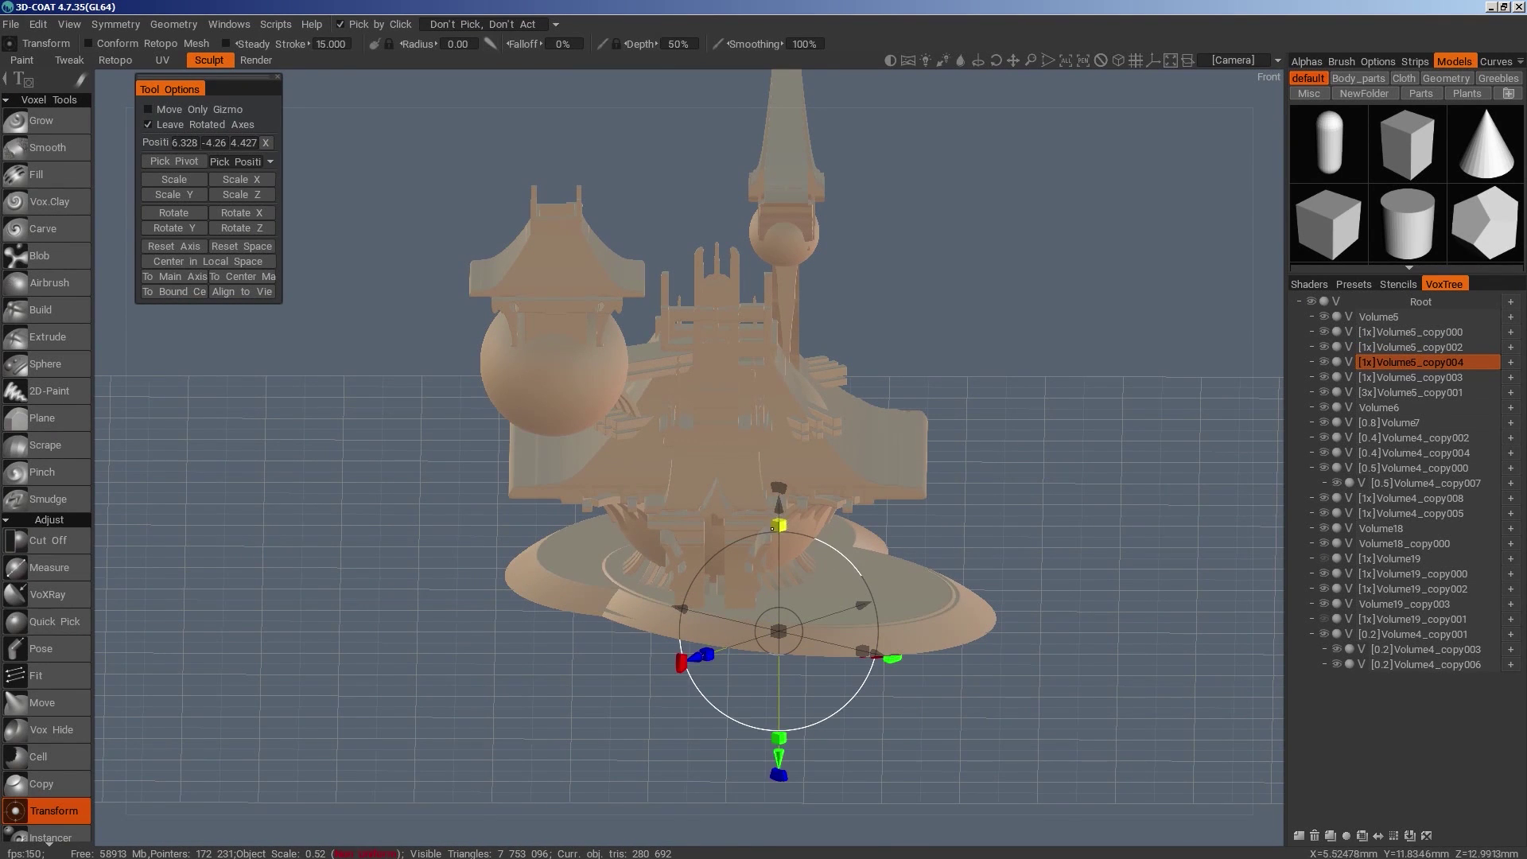
right_drag(785, 526, 792, 683)
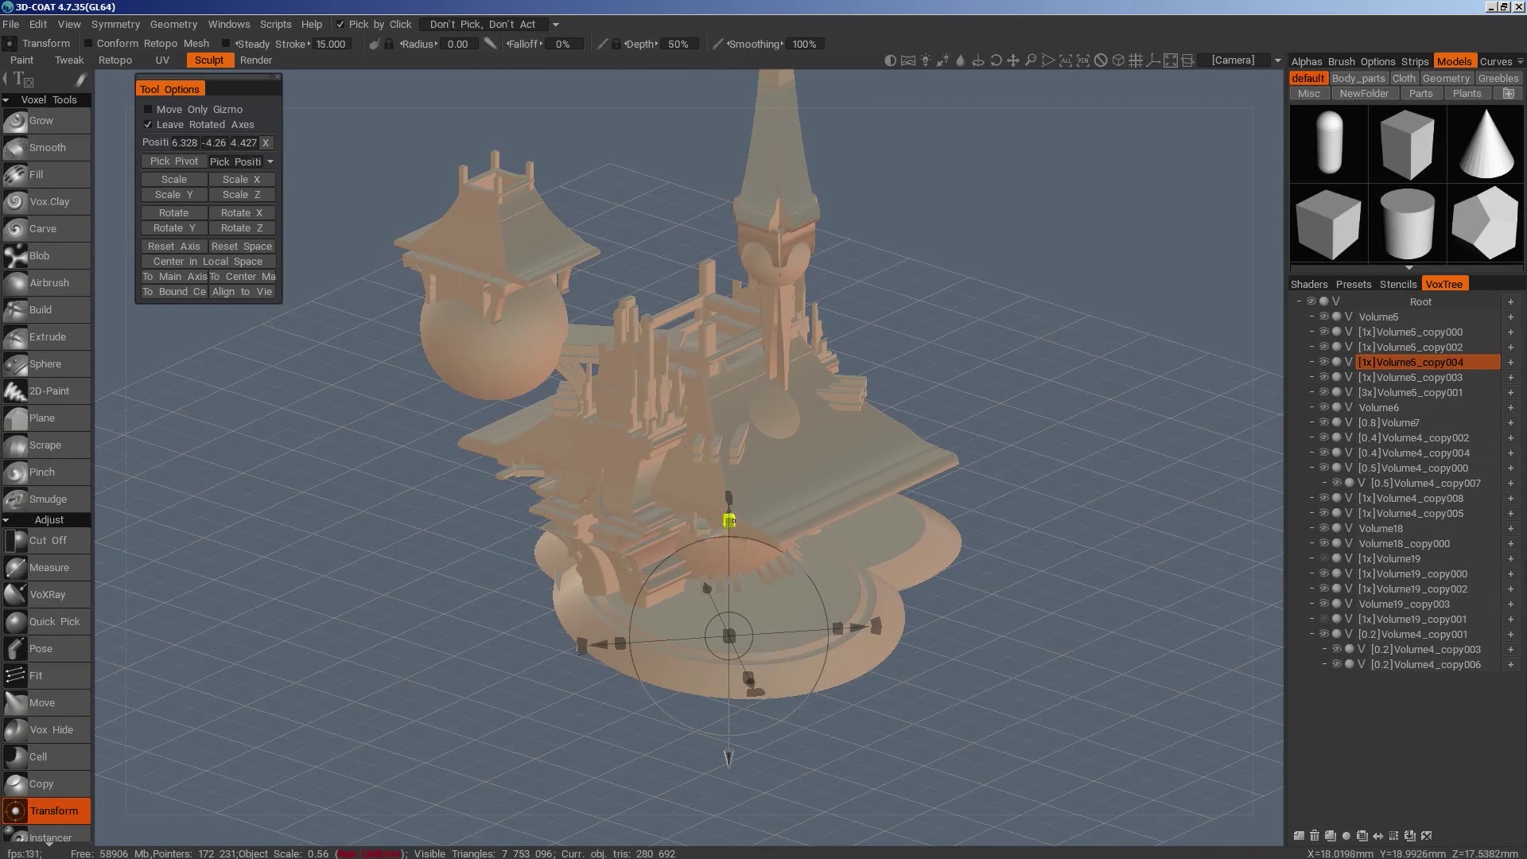
Show the hidden curved beams Volume19_copy001 and position them under the floating sphere at about X -15.3, Y 23.75, Z 8.99
right_drag(791, 683, 1324, 603)
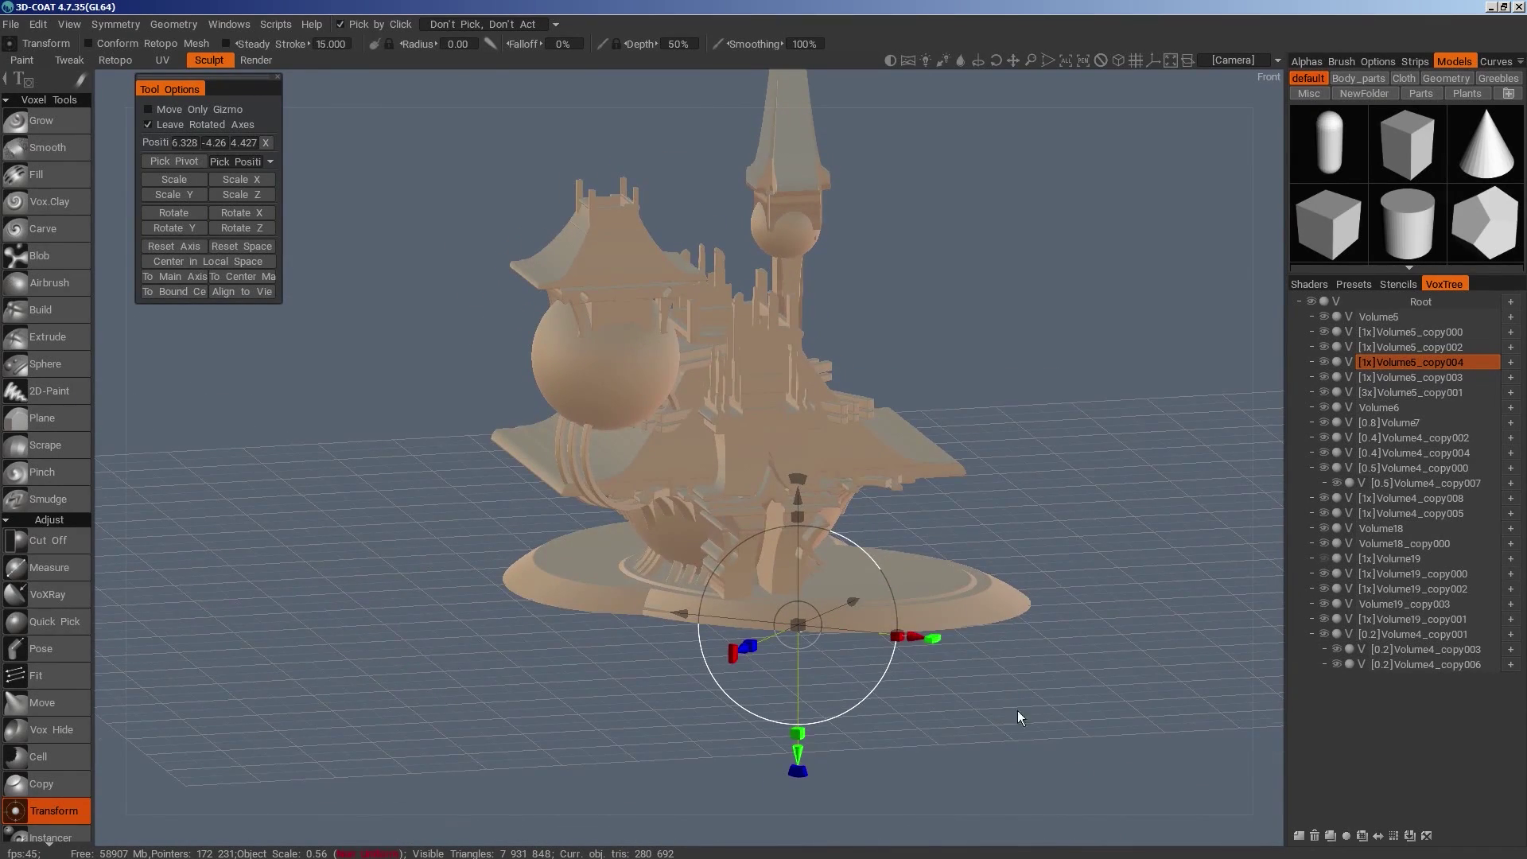
right_drag(1018, 716, 887, 714)
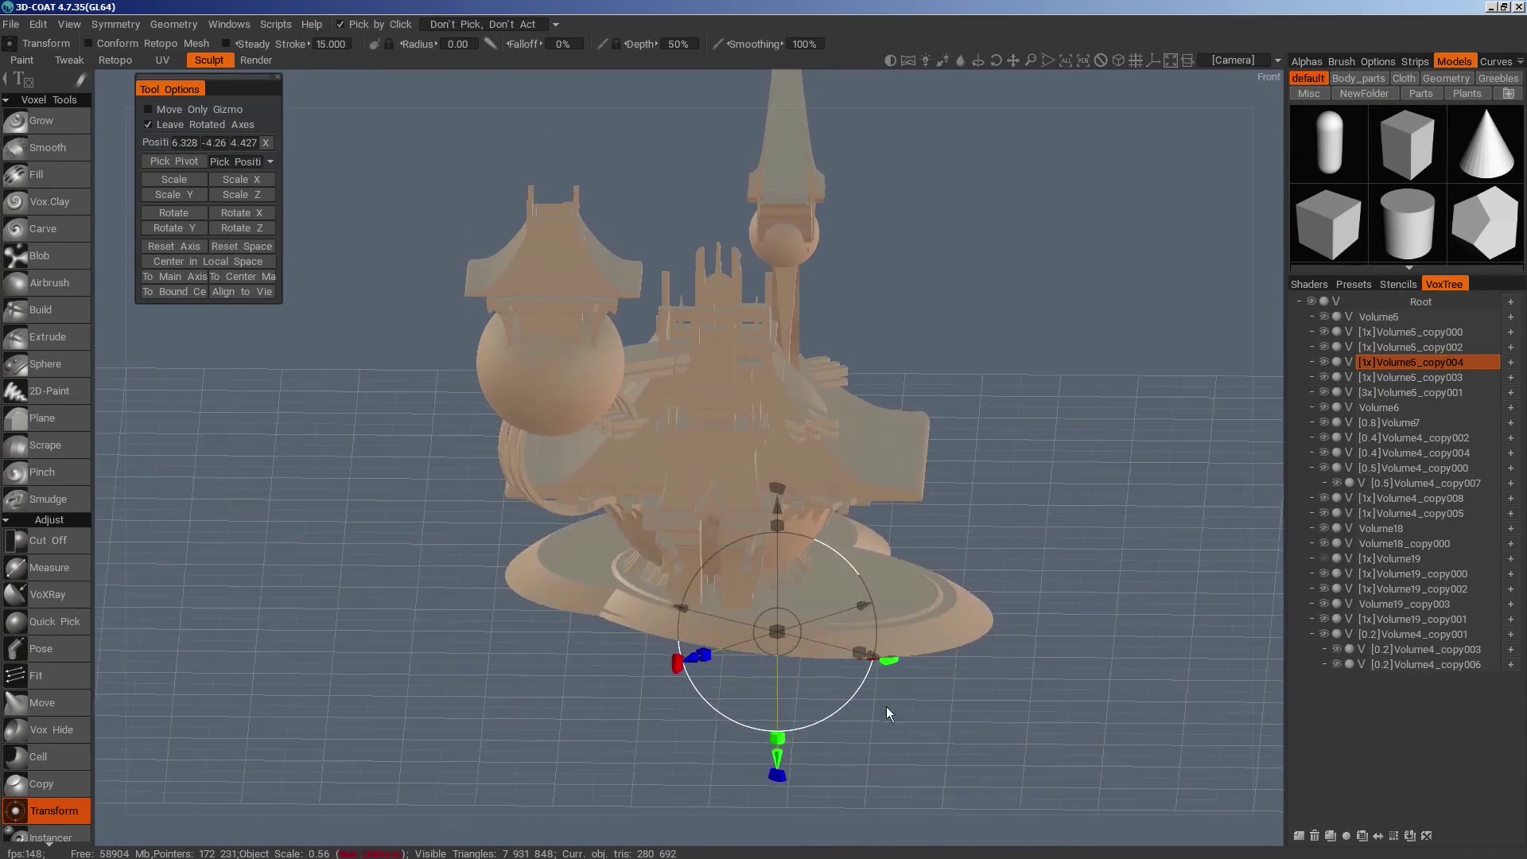
click(521, 471)
drag(668, 422, 721, 413)
right_drag(1042, 493, 1101, 644)
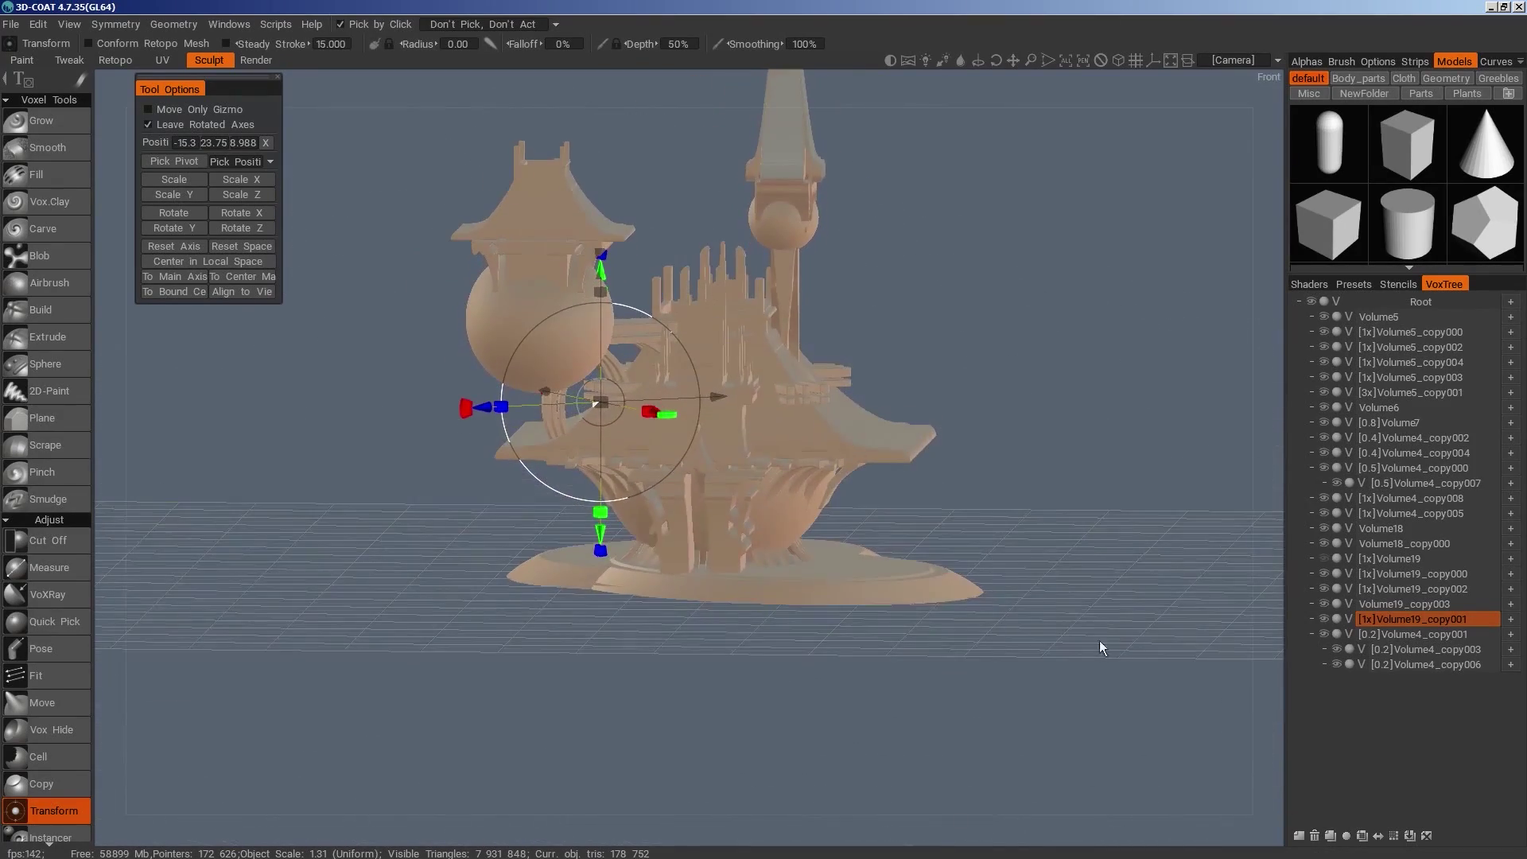
Duplicate the curved beams Volume19_copy001, cut off the original's lower part at roof level, and show the copy again
click(1334, 836)
click(1387, 622)
right_drag(1229, 692, 1174, 663)
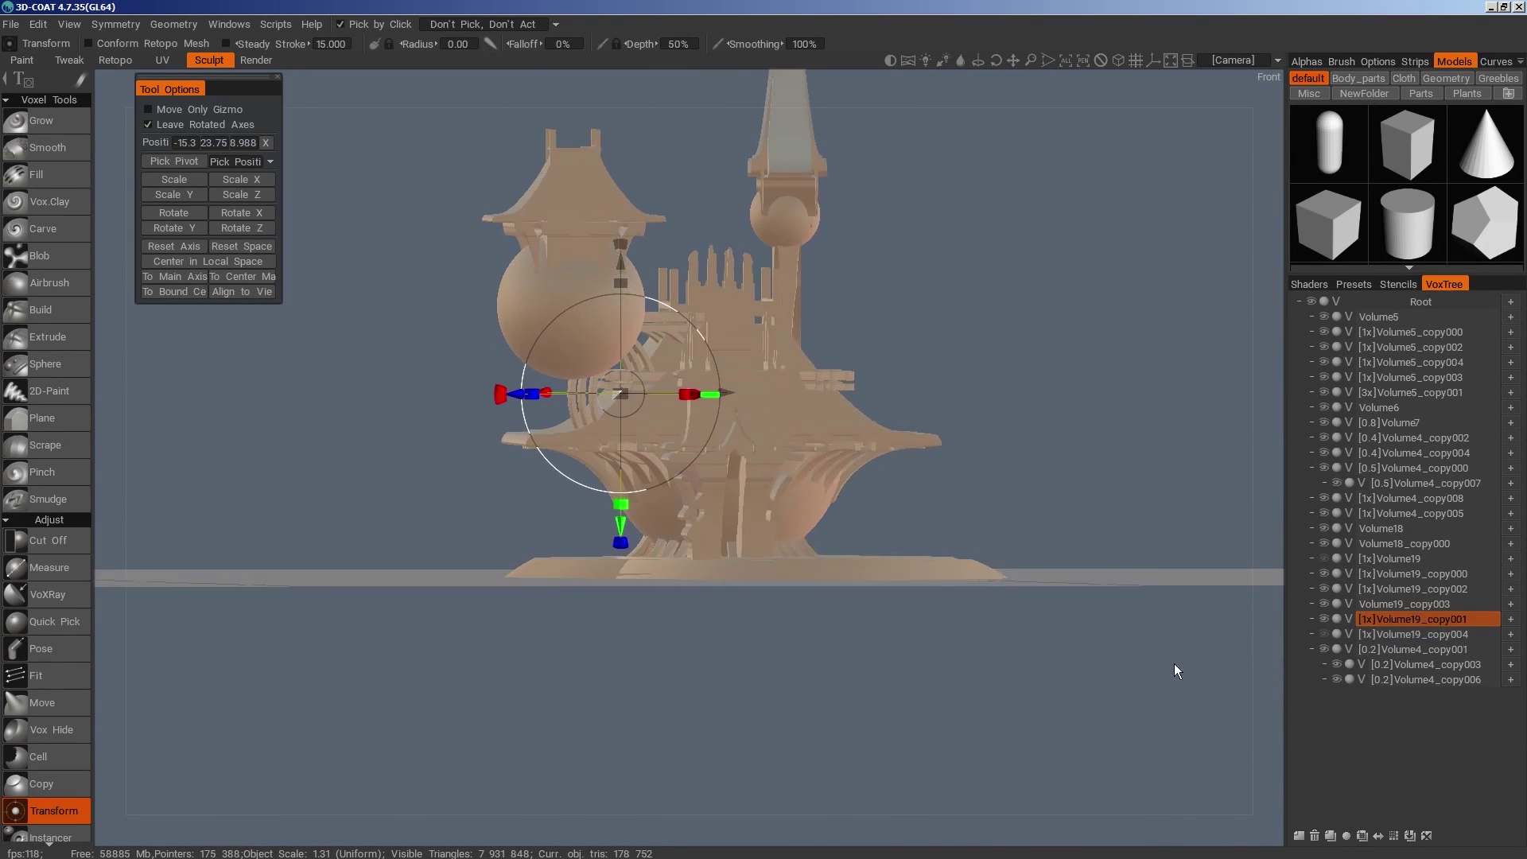
key(space)
click(832, 431)
drag(928, 653, 517, 474)
alt+middle_drag(654, 301, 645, 450)
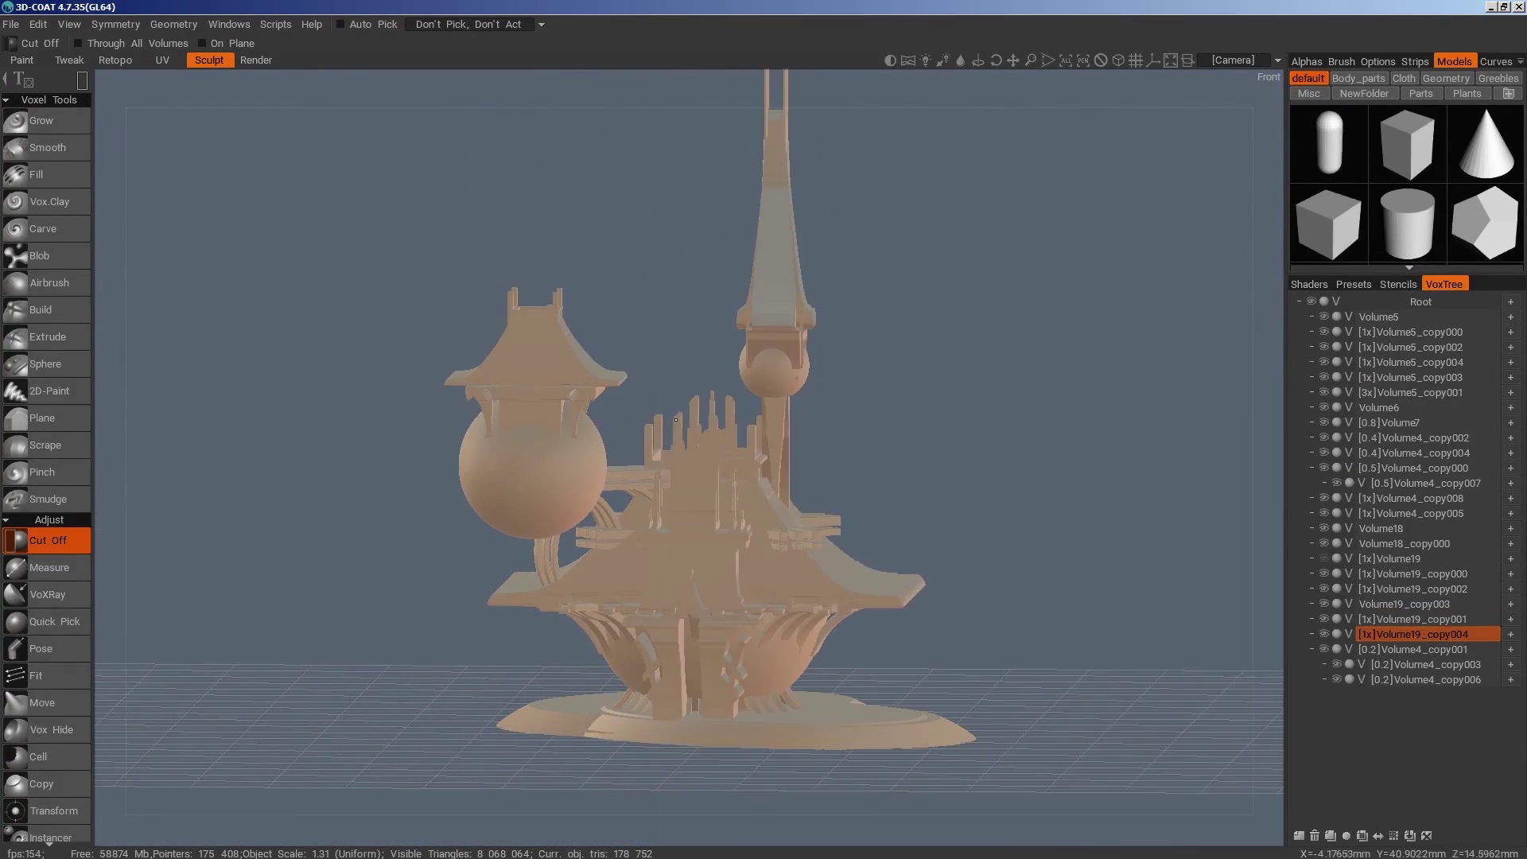
Move the beam copy Volume19_copy004 up to the tall tower's sphere, about X 4.22, Y 46.59, Z -6.65, and shrink it
key(space)
click(363, 265)
drag(708, 543, 880, 538)
drag(765, 411, 767, 255)
alt+drag(987, 293, 1137, 424)
drag(901, 525, 934, 537)
drag(889, 525, 873, 523)
alt+drag(891, 529, 781, 431)
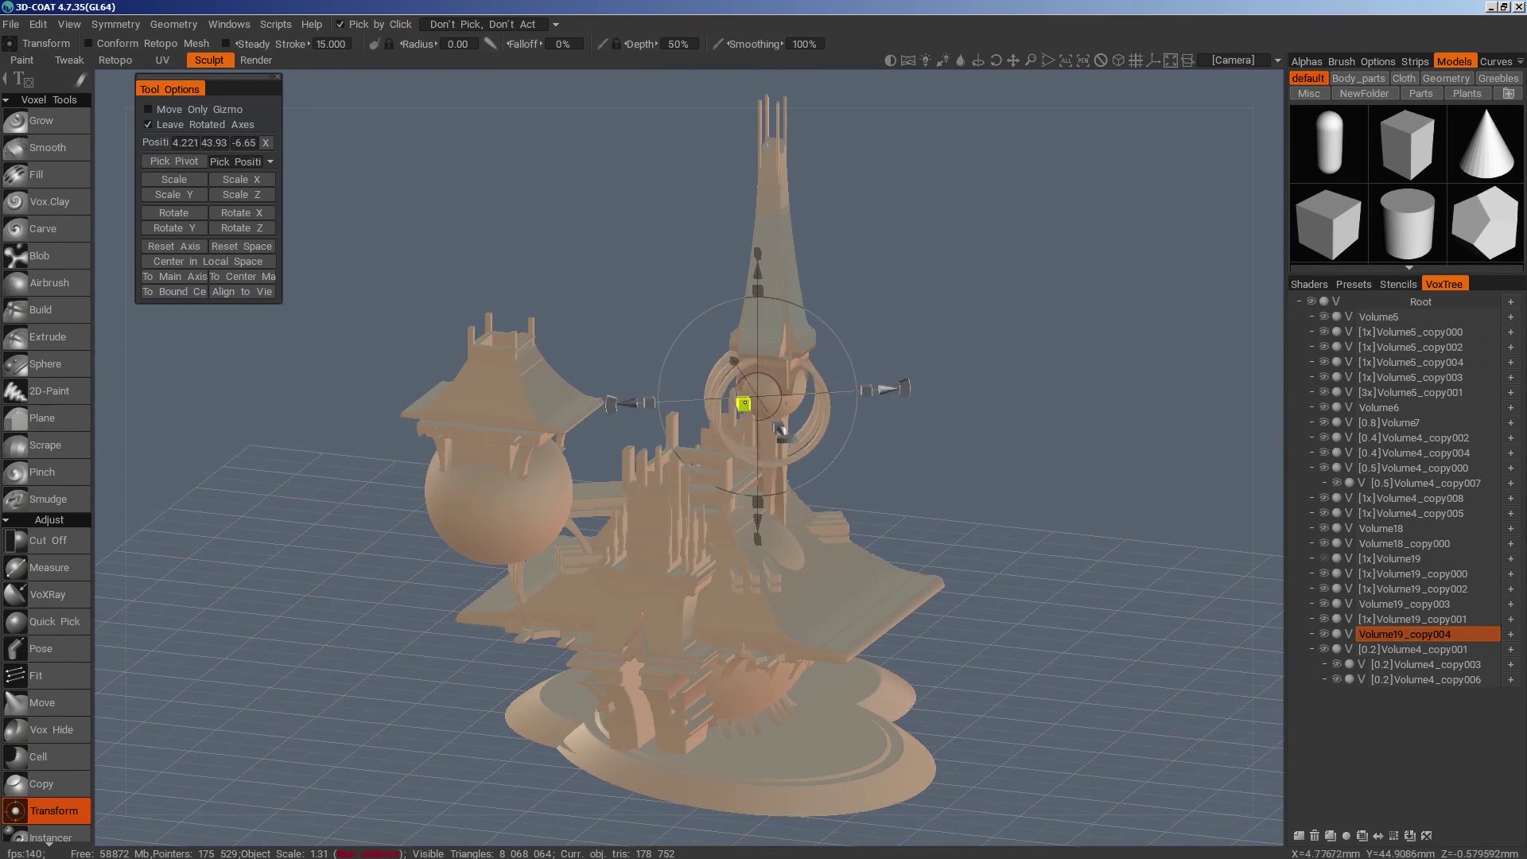
drag(758, 273, 758, 234)
Fit the beams Volume19_copy004 around the tall tower's sphere at about X 5.39, Y 46.59, Z -5.10 and enlarge them slightly
alt+drag(999, 381, 1083, 776)
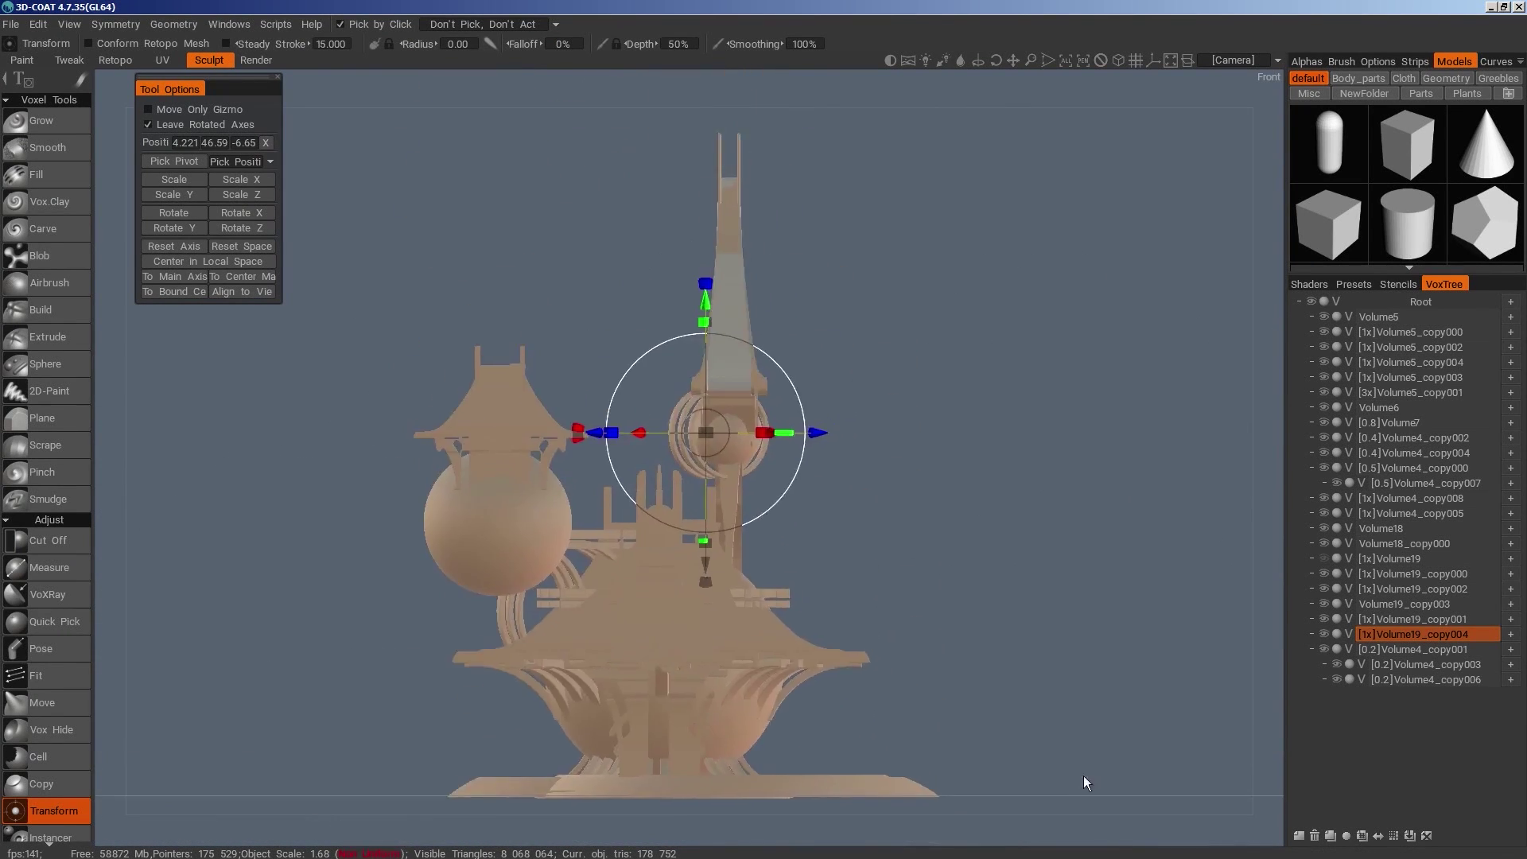
alt+right_drag(1084, 776, 1011, 636)
drag(825, 409, 846, 412)
right_drag(846, 413, 912, 547)
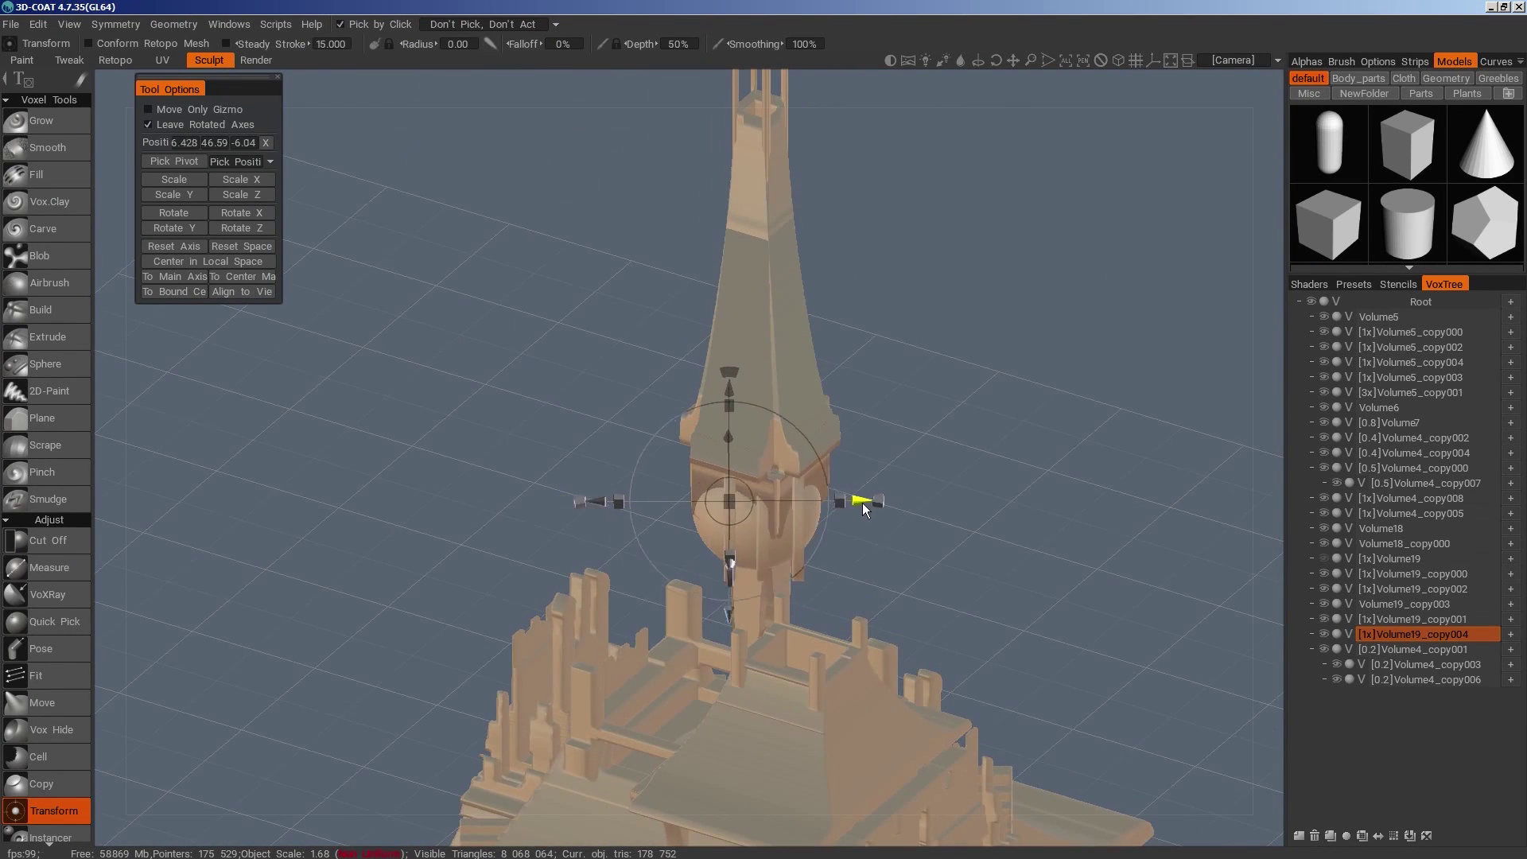
drag(862, 509, 873, 504)
right_drag(873, 504, 913, 632)
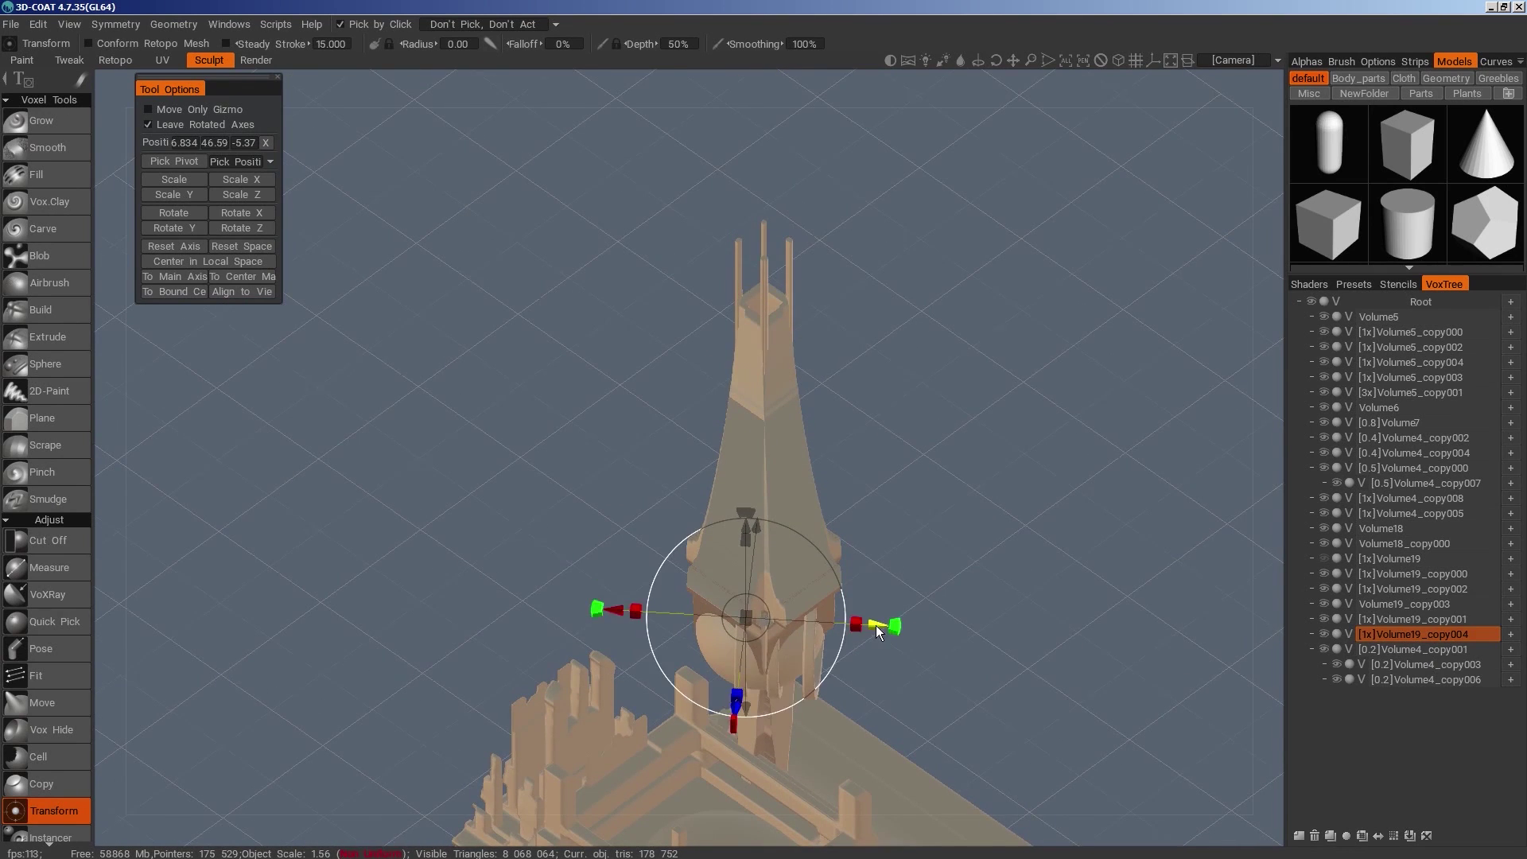
drag(875, 630, 868, 628)
alt+drag(922, 764, 905, 624)
drag(881, 416, 861, 414)
Try a duplicate of the curved beams Volume19_copy004 turned about the Y axis around the tall tower's sphere, and delete the duplicate
alt+drag(883, 477, 1029, 572)
key(KP_2)
alt+middle_drag(1004, 442, 990, 773)
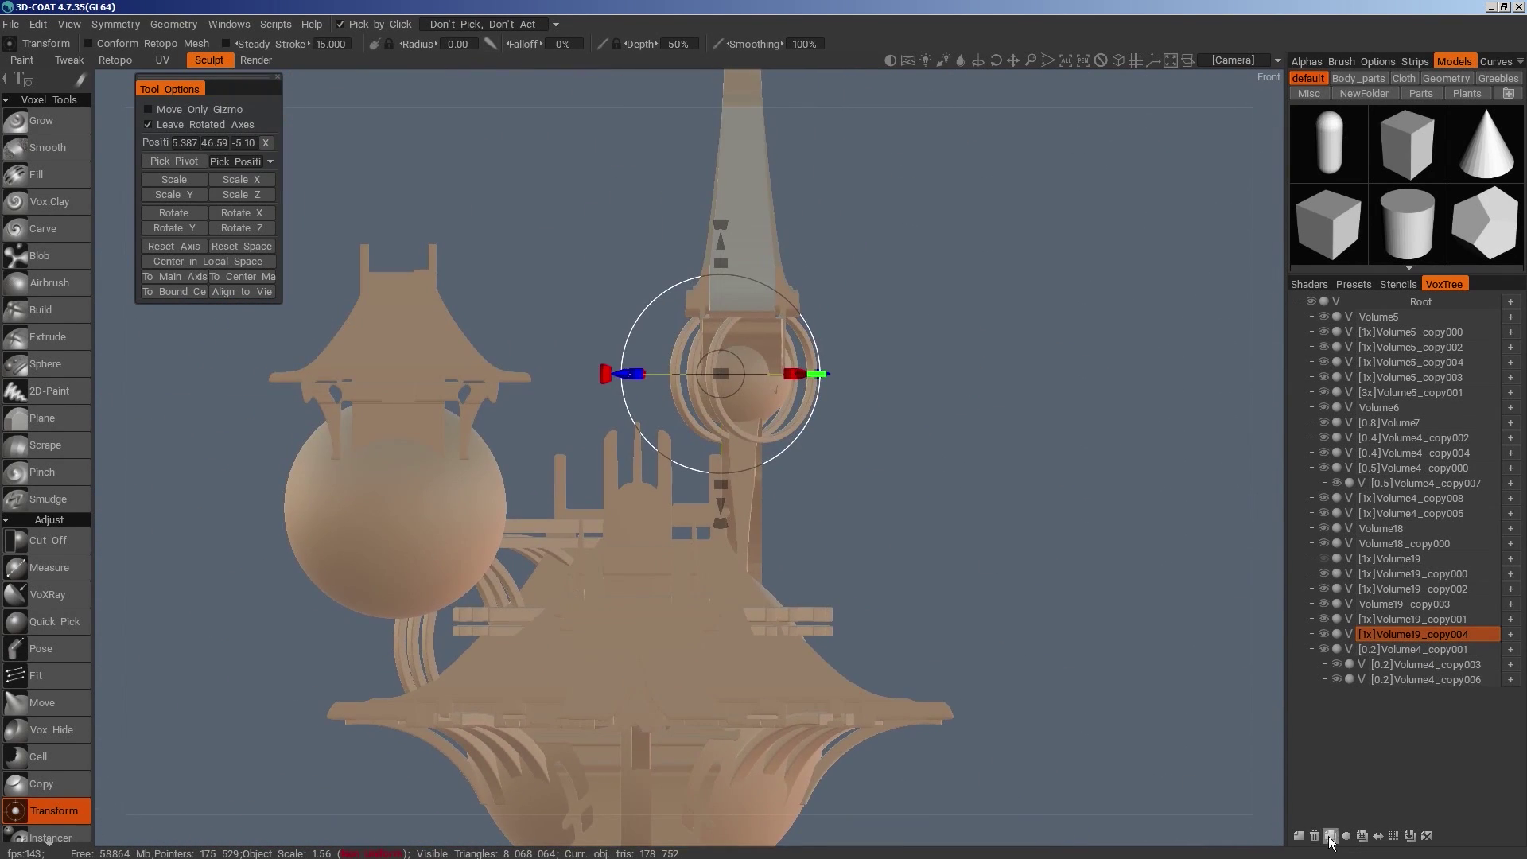
click(1330, 836)
click(182, 248)
click(194, 231)
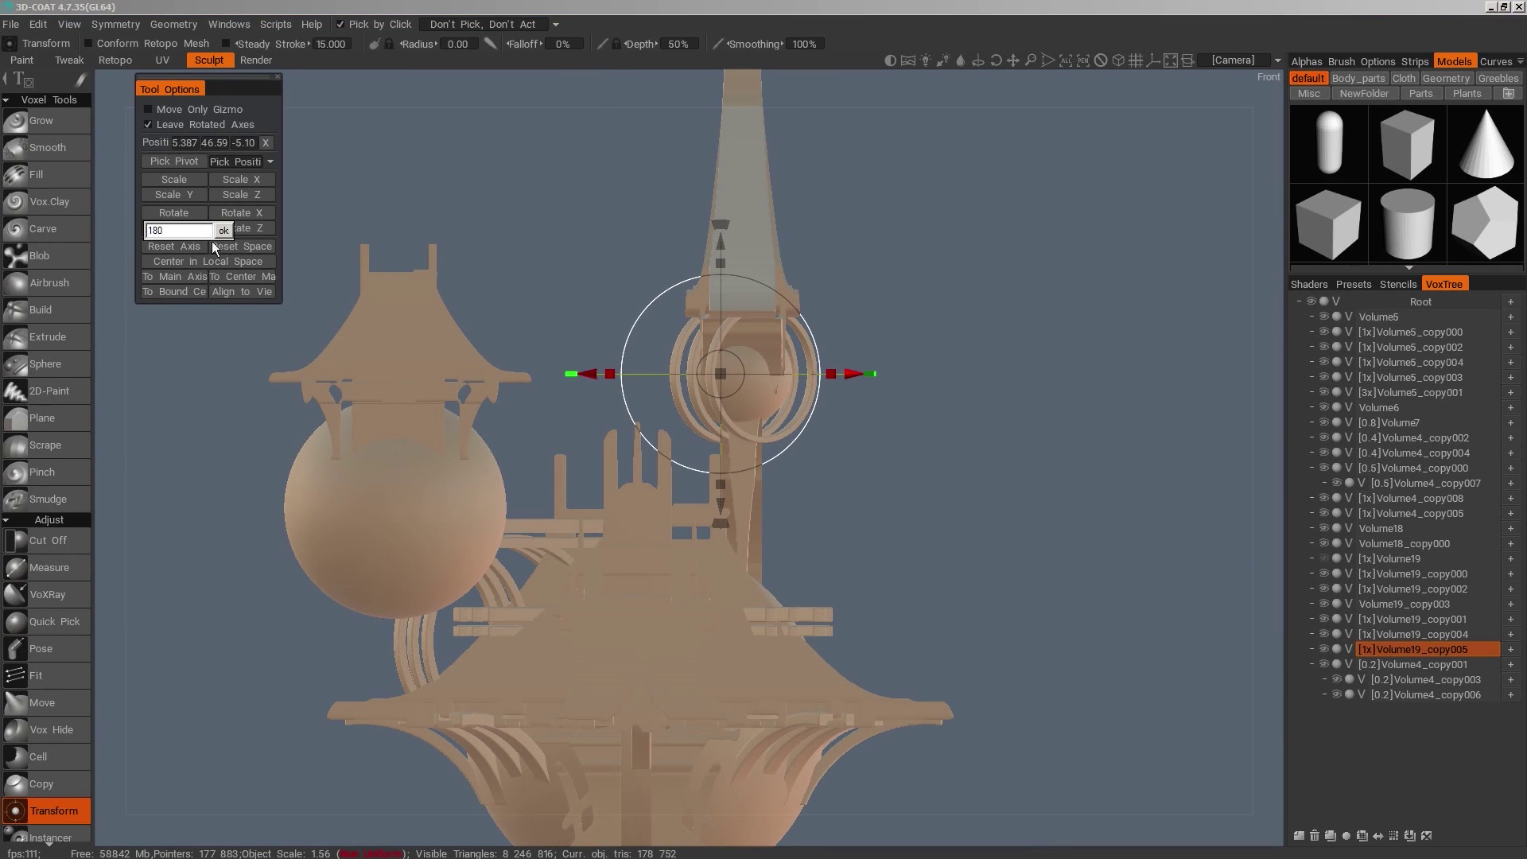
key(Return)
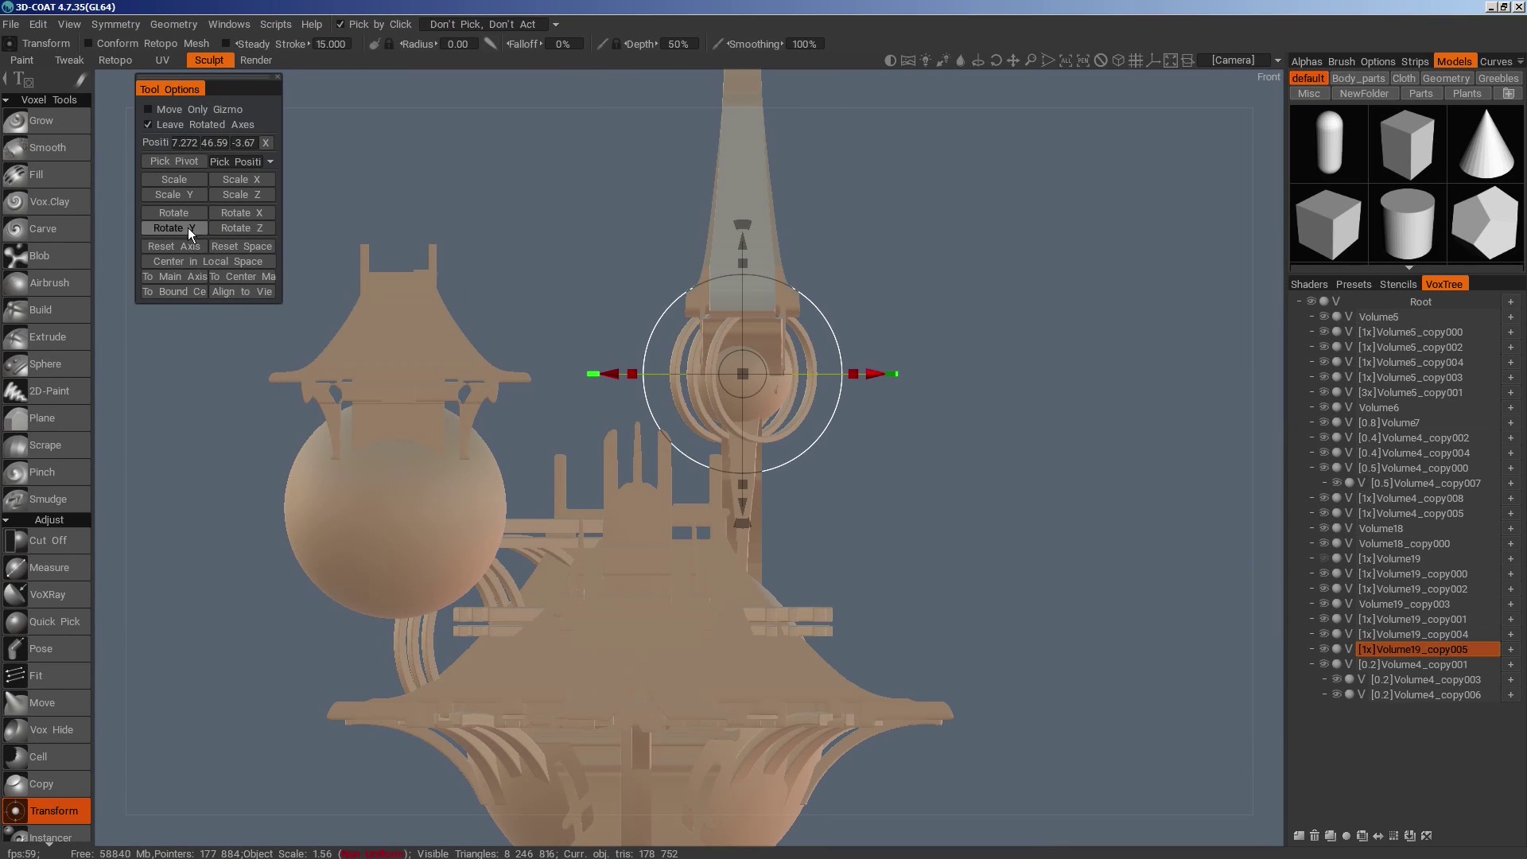
click(189, 229)
key(Return)
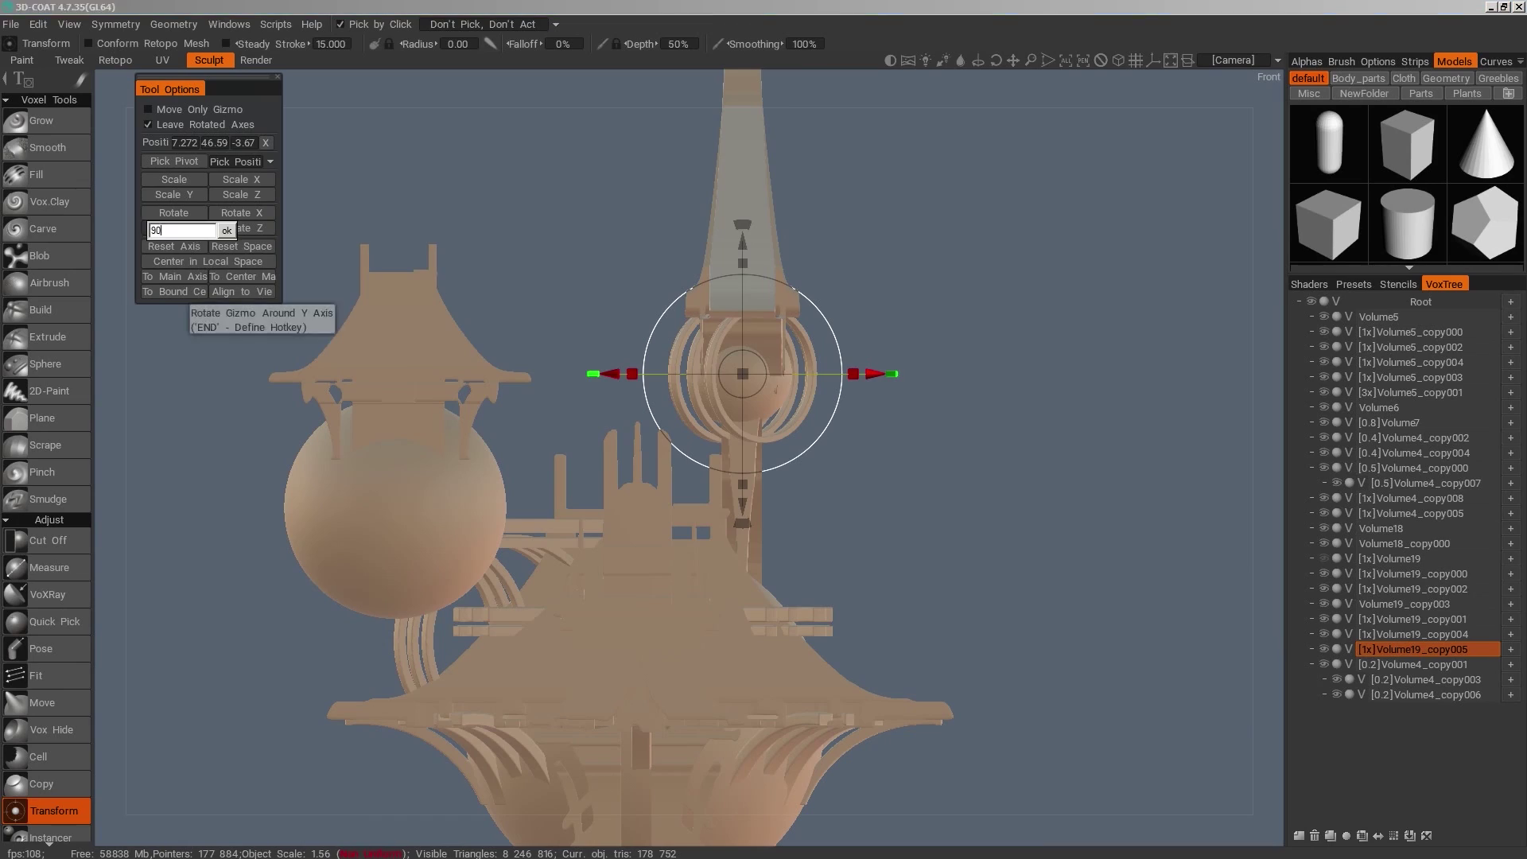
drag(1051, 509, 891, 457)
click(1315, 837)
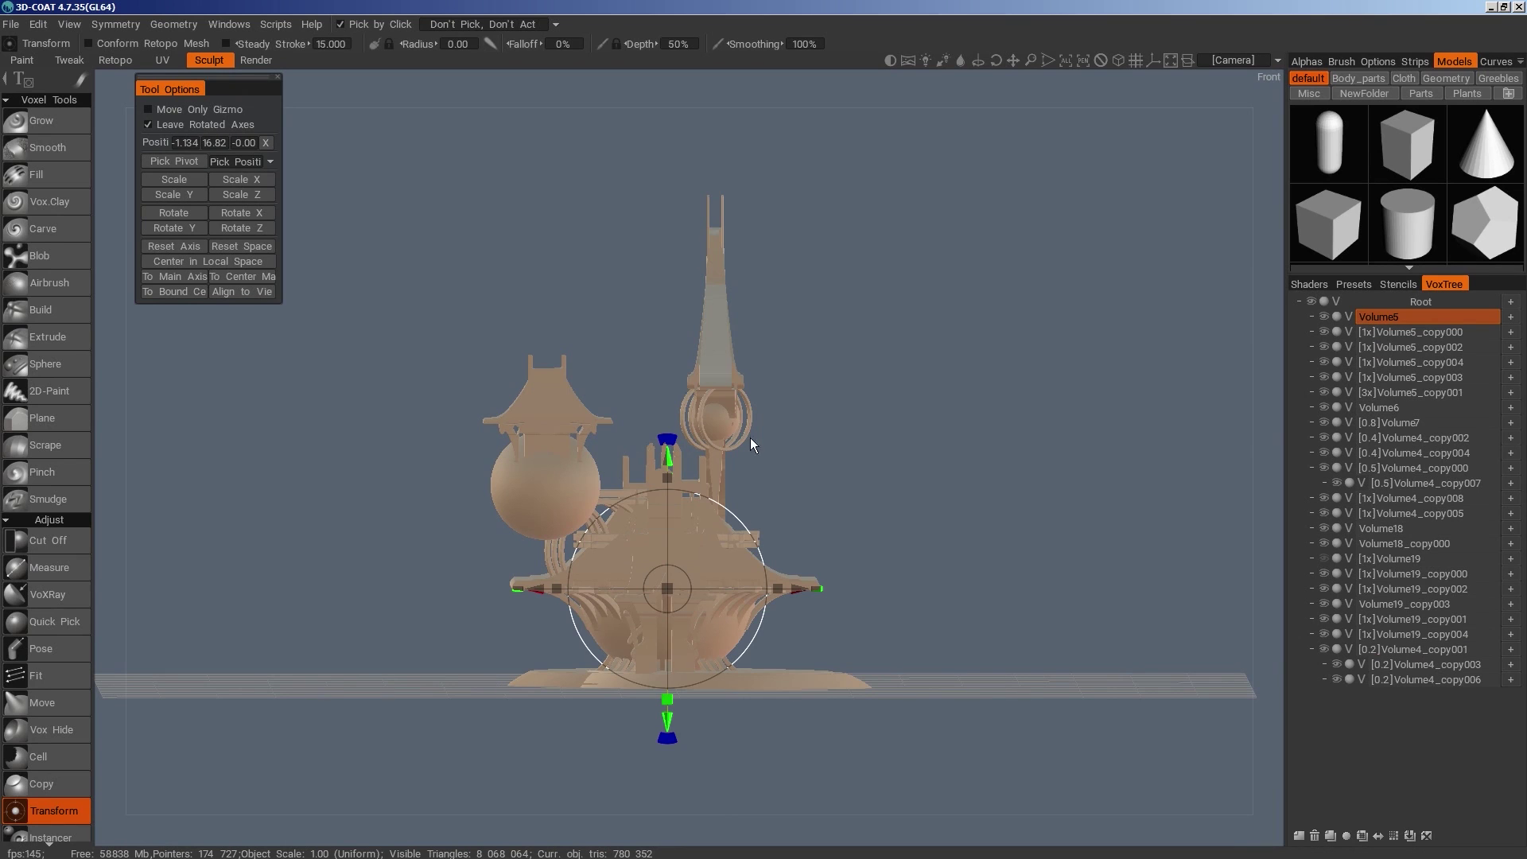
Hide the curved beams Volume19_copy004 around the tall tower's sphere
drag(751, 438, 795, 509)
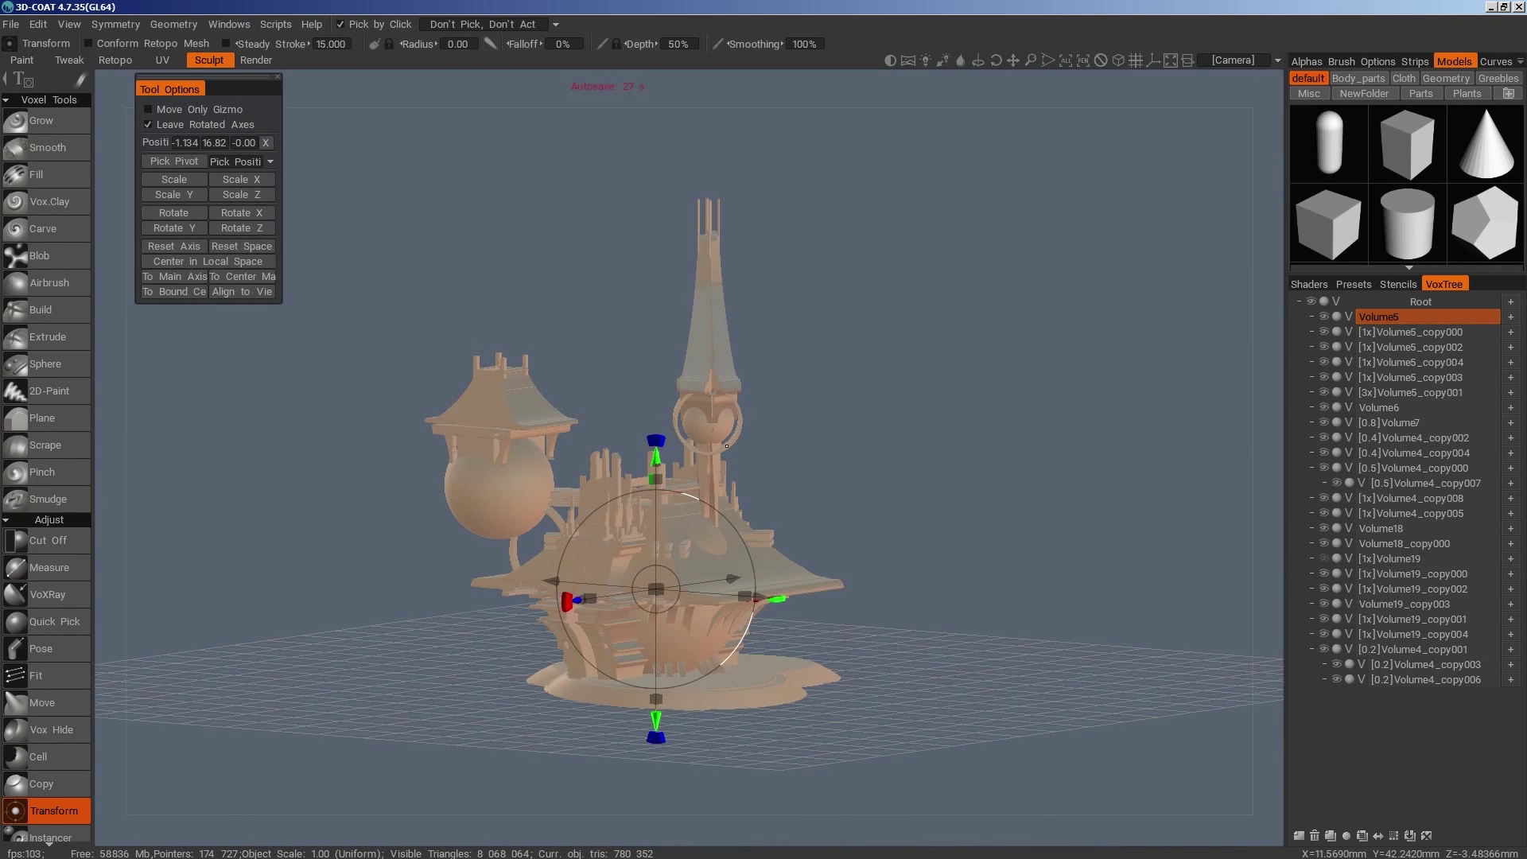
key(h)
click(1324, 634)
drag(1162, 592, 1074, 566)
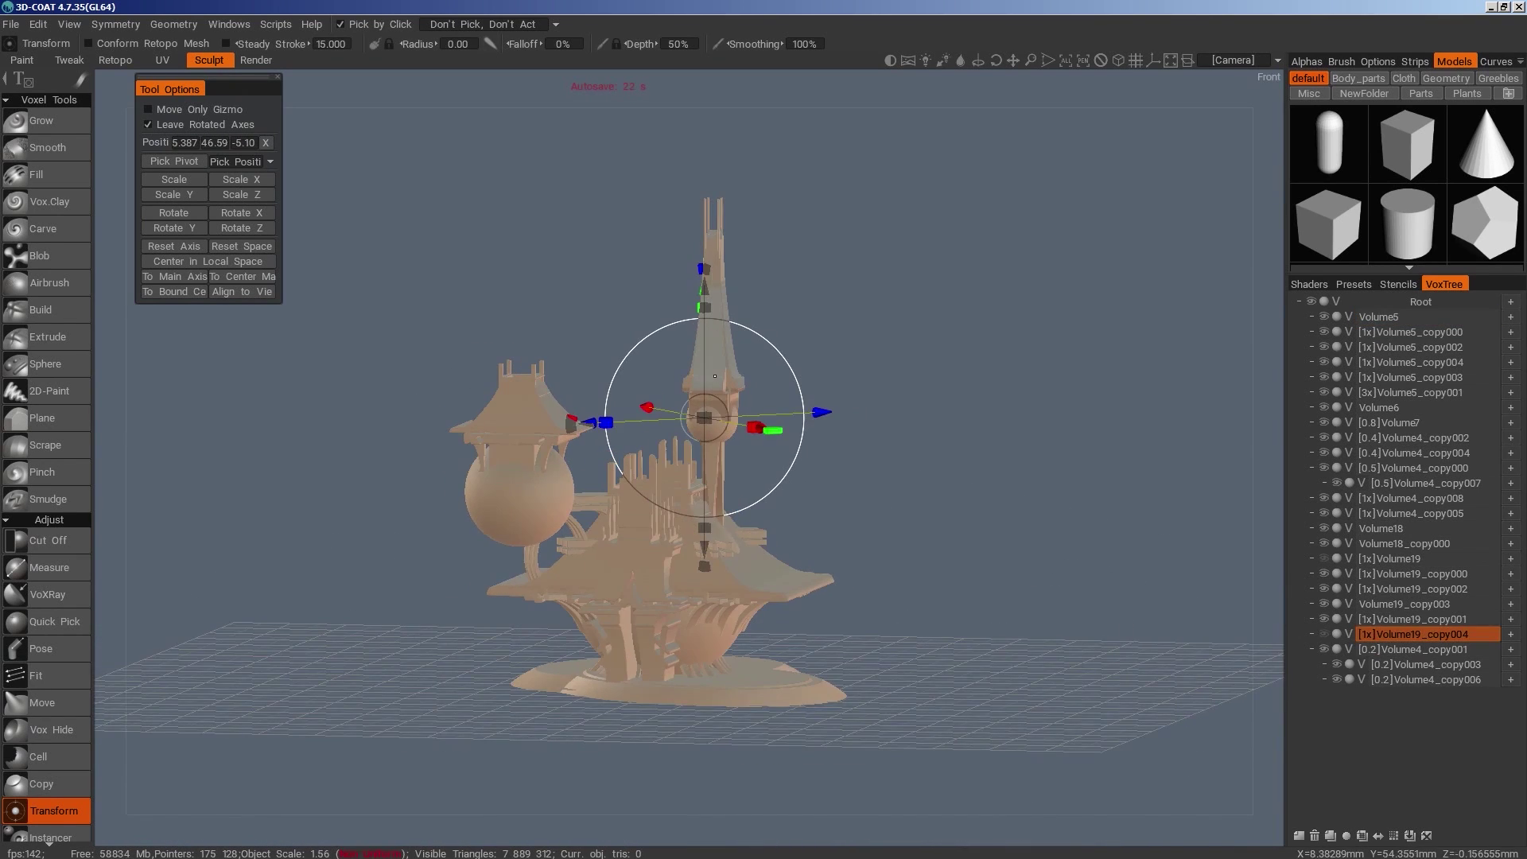
Duplicate the tall tower's roof section, flatten it into a flared eave, and place it above the sphere at about X 7.26, Y 49.60, Z -4.01
key(h)
click(1331, 836)
mouse_move(713, 270)
mouse_down()
mouse_move(714, 340)
mouse_move(713, 259)
mouse_up()
drag(715, 389, 713, 342)
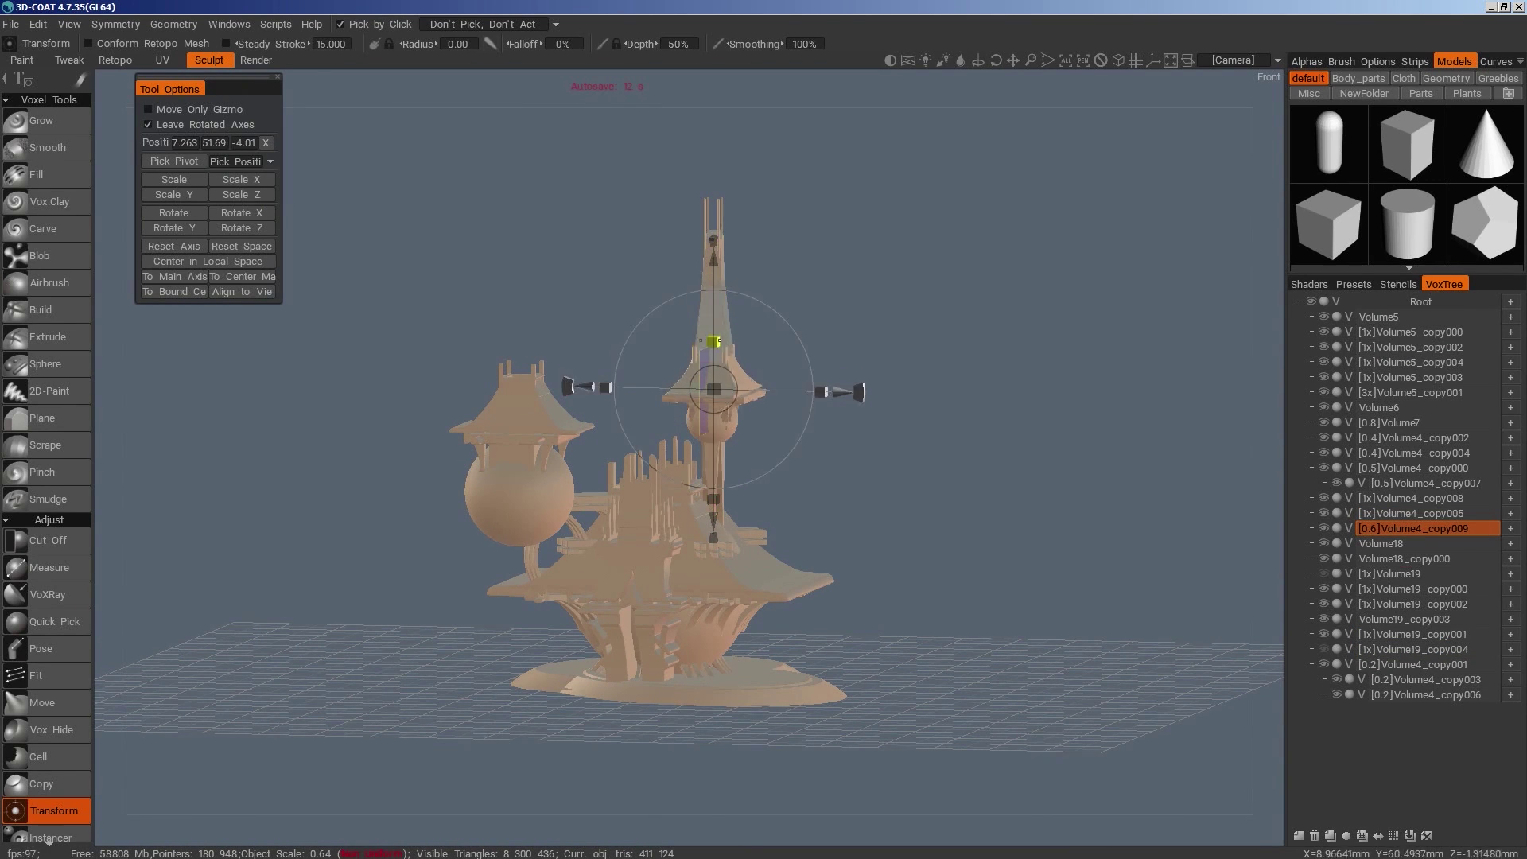
drag(835, 449, 983, 566)
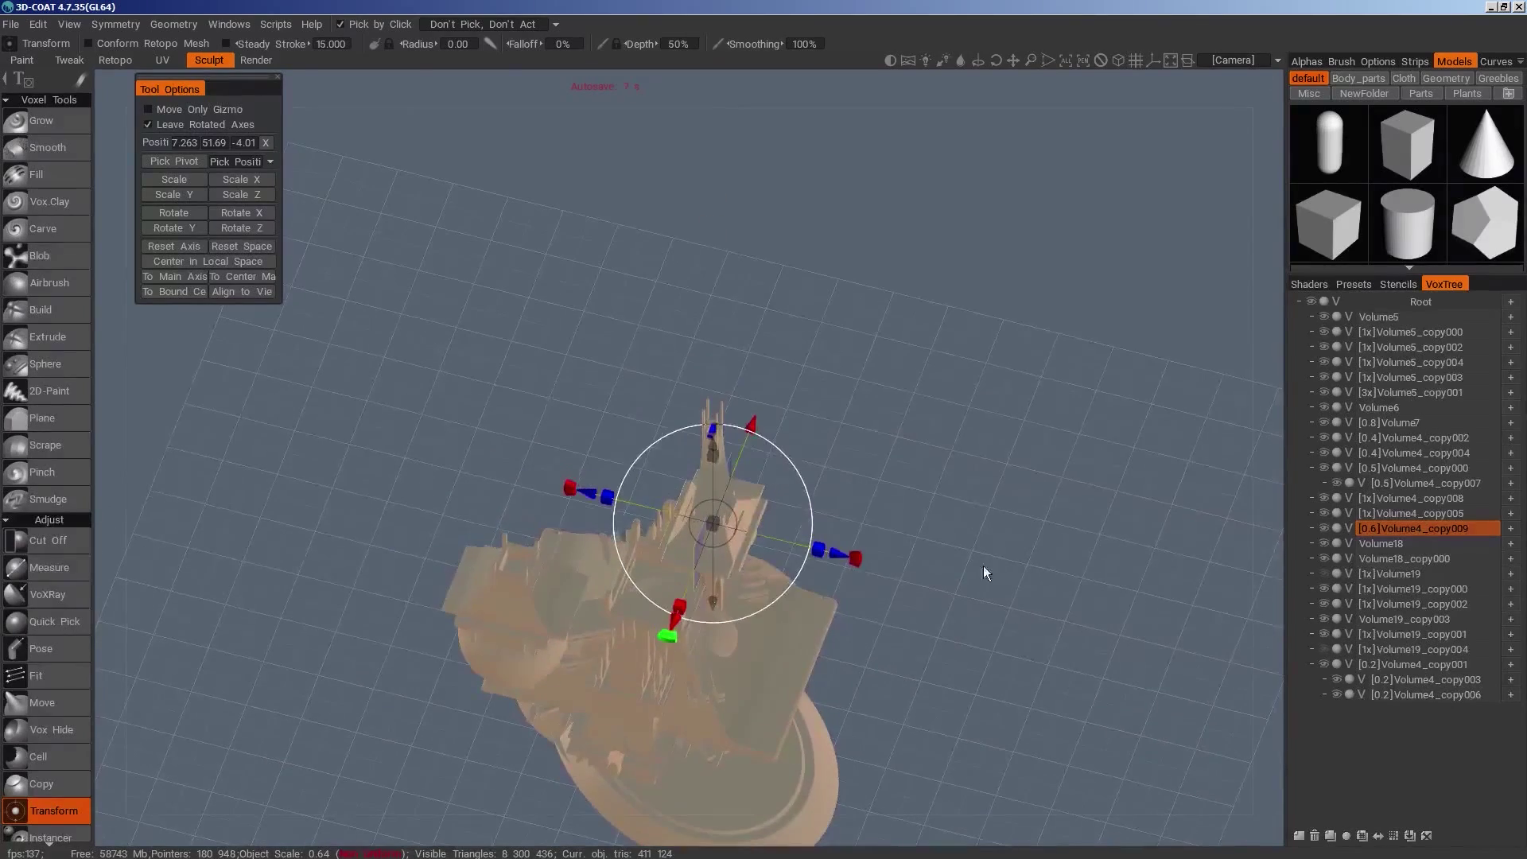
drag(680, 610, 694, 578)
drag(851, 650, 825, 499)
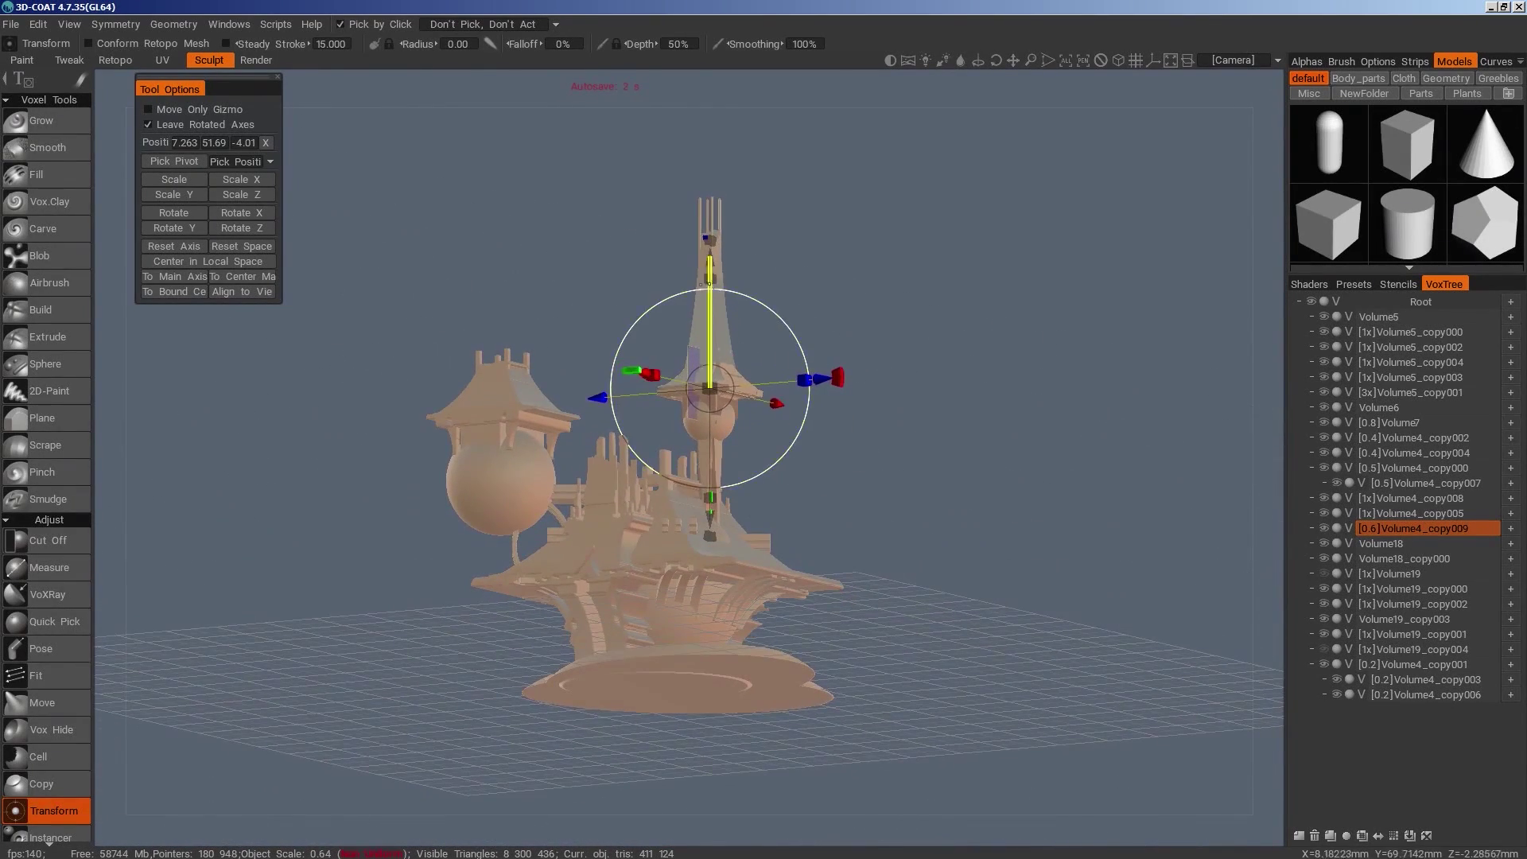
click(708, 305)
drag(709, 256, 711, 265)
drag(934, 294, 1095, 318)
right_drag(1094, 318, 1101, 436)
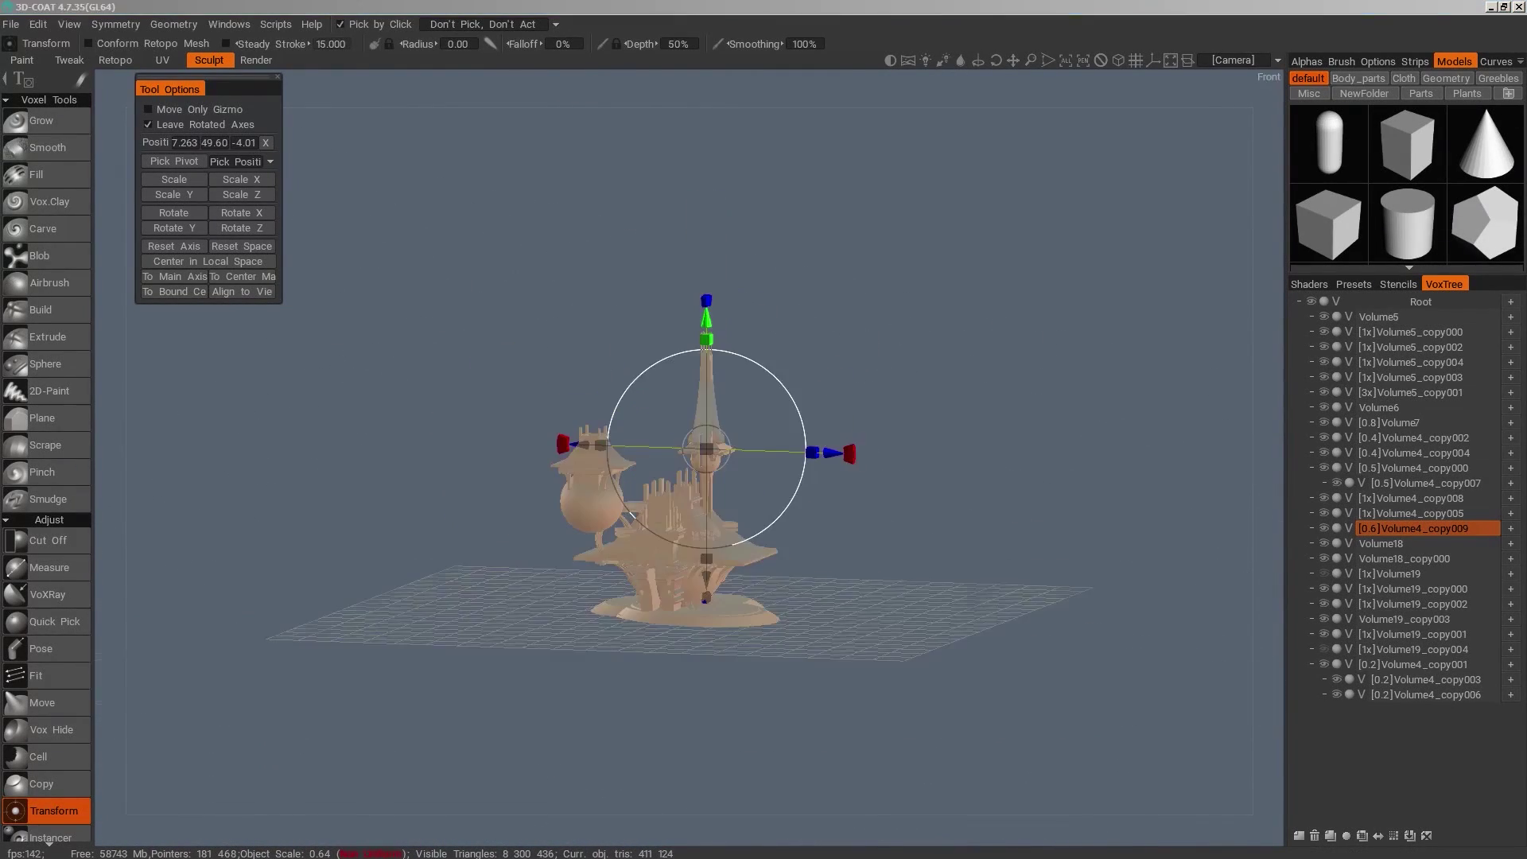
Start a cube primitive in a new volume, reset it, and move it to the floating sphere at about X -22.7, Y 32.16, Z 7.71
key(space)
click(665, 334)
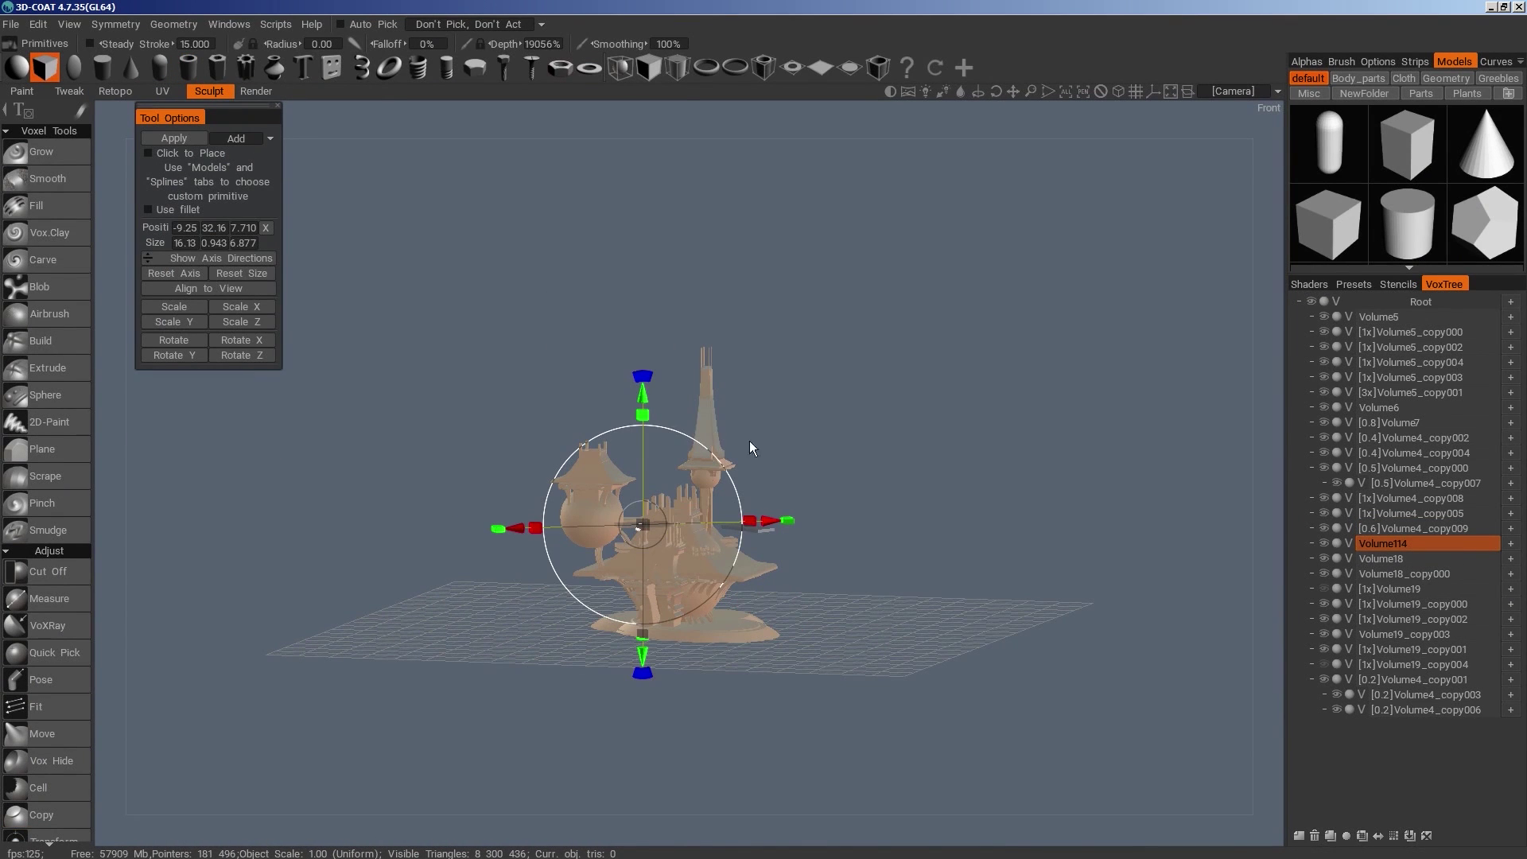
key(s)
click(685, 461)
drag(745, 255, 718, 330)
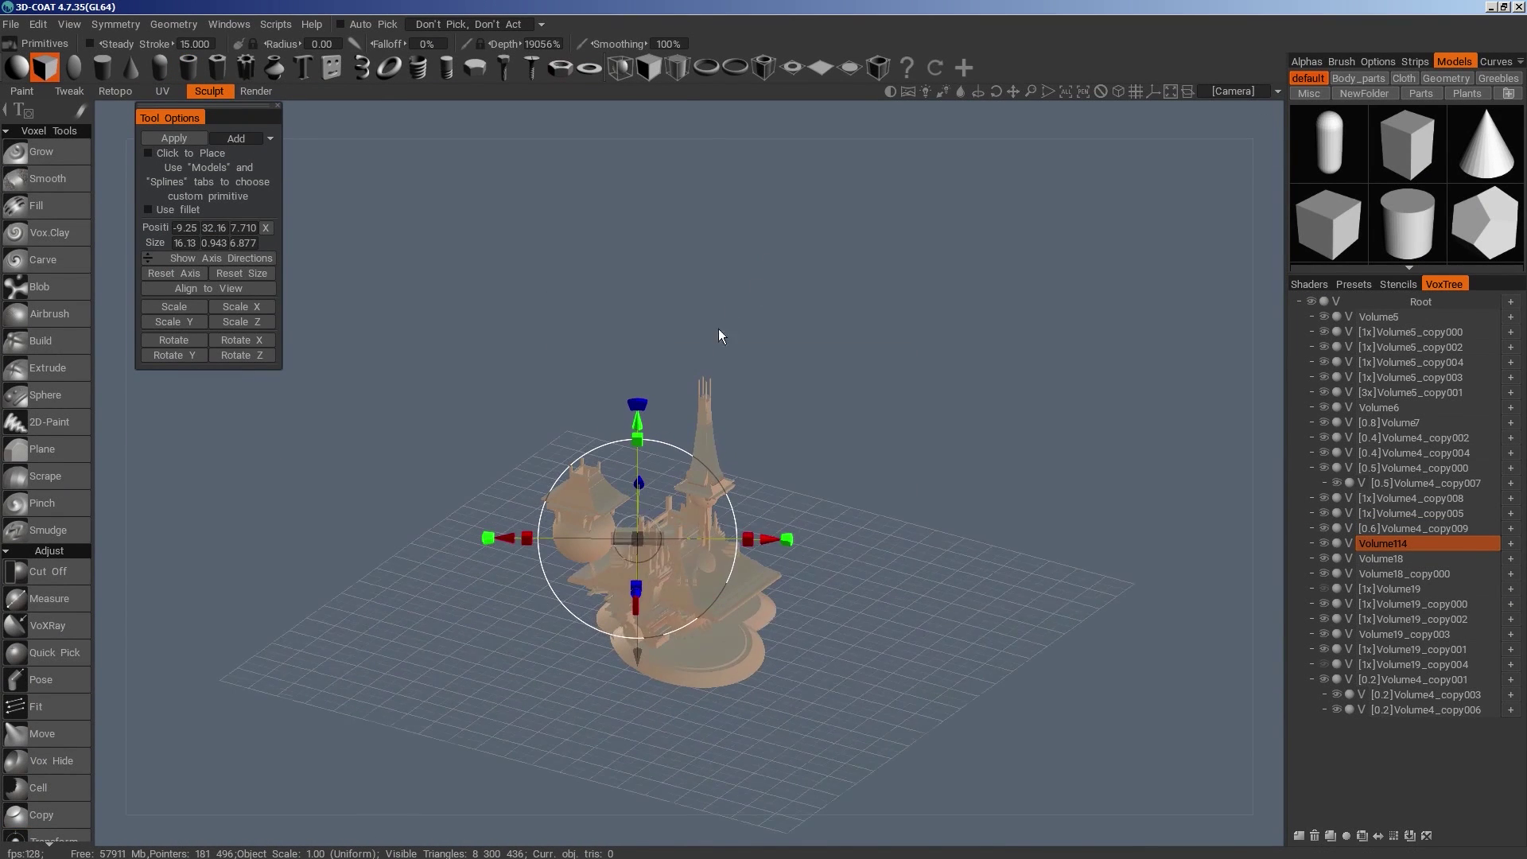
click(188, 279)
drag(637, 538, 705, 568)
shift+drag(875, 597, 961, 532)
drag(889, 472, 815, 472)
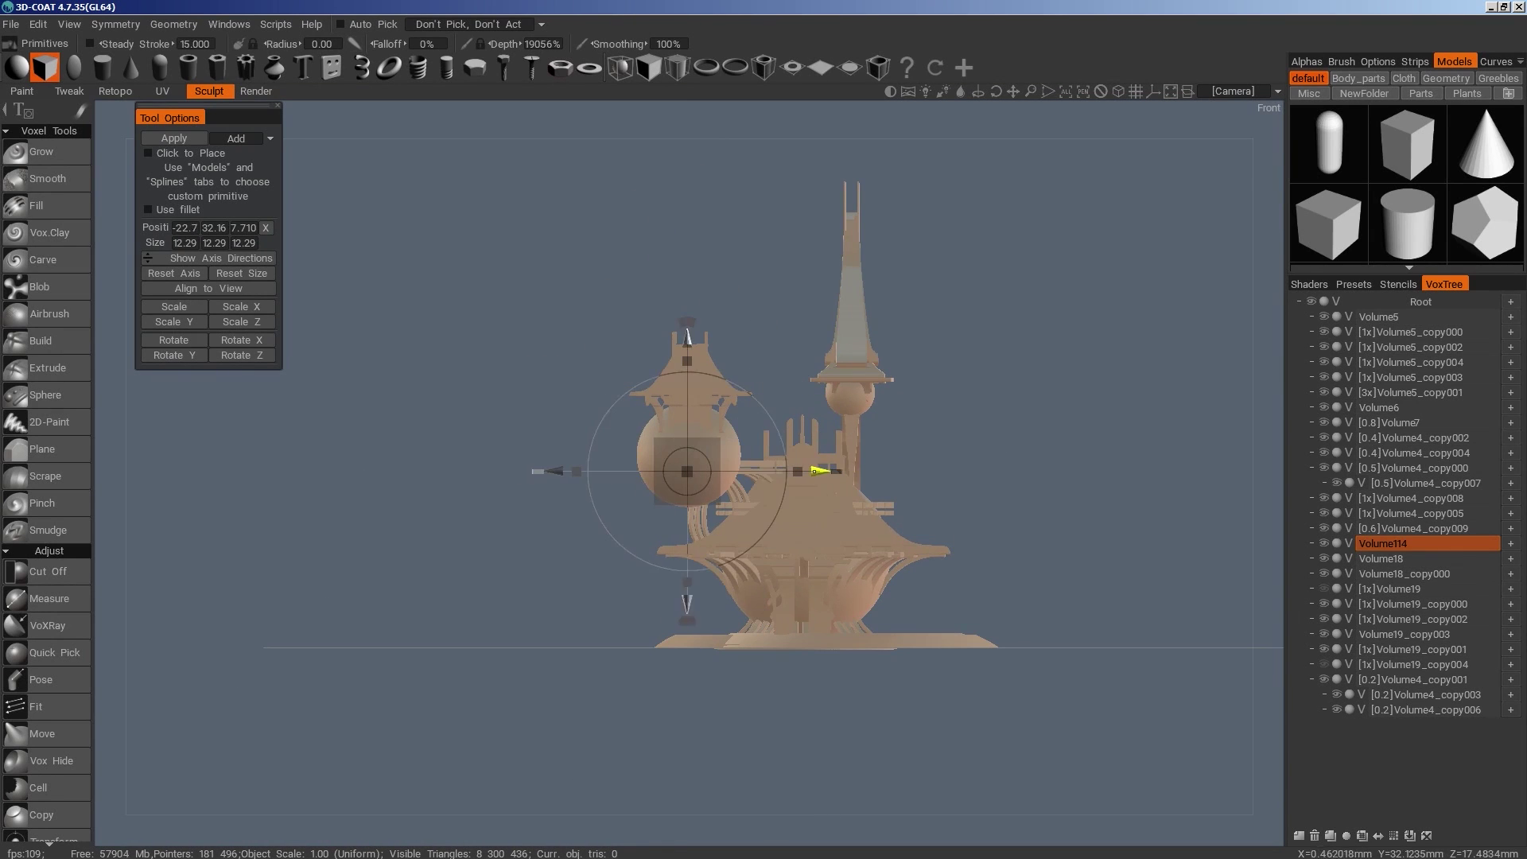
Raise the cube to about Y 40.14, fit it under the floating tower's roof at about 12.29 high and 16.18 deep, and add it
drag(689, 348, 689, 309)
drag(1036, 433, 805, 410)
key(KP_7)
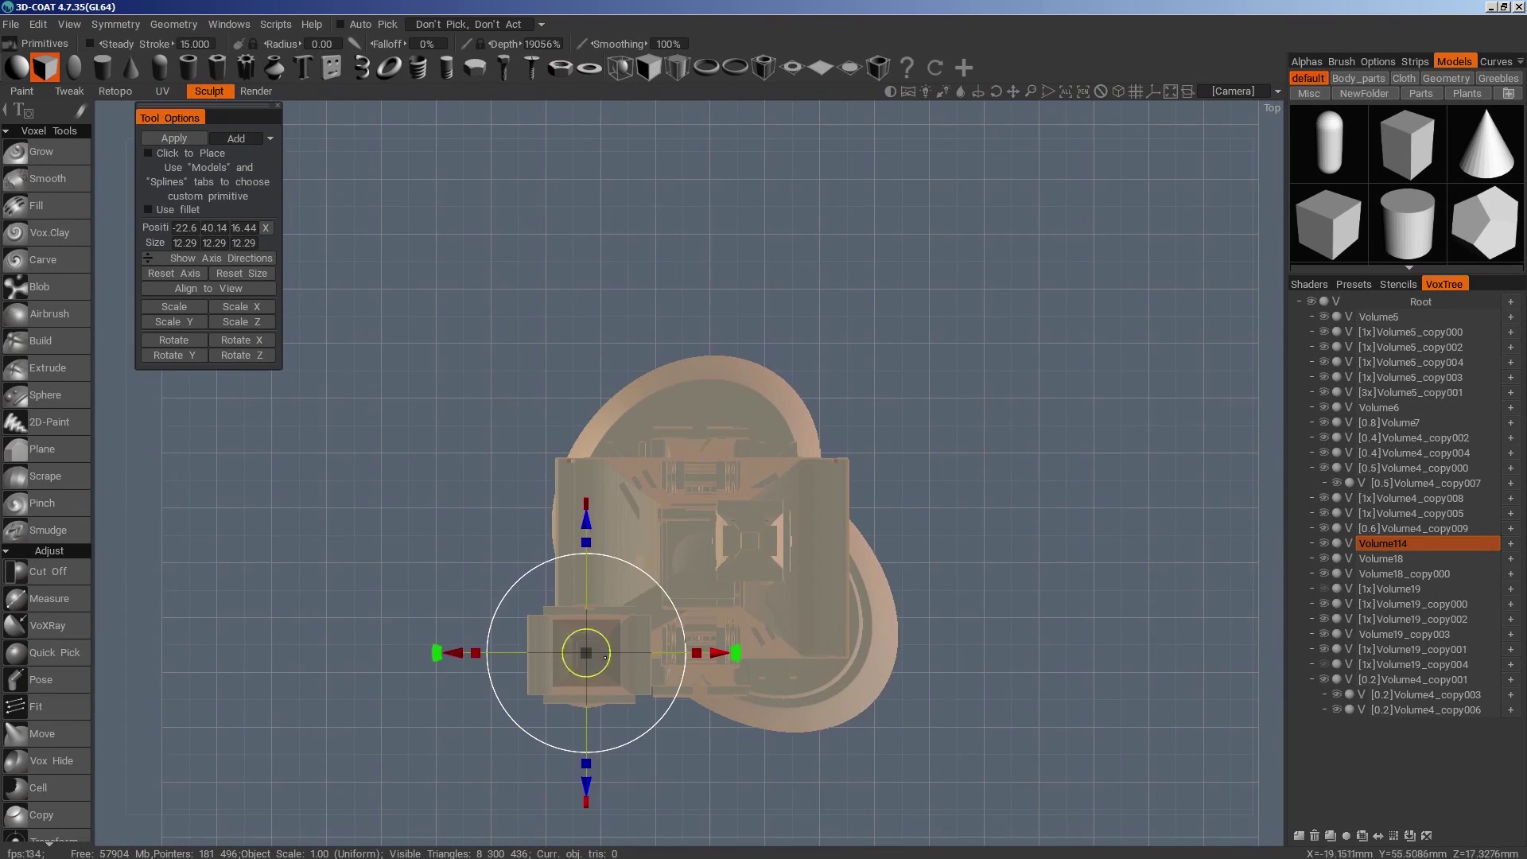
key(KP_3)
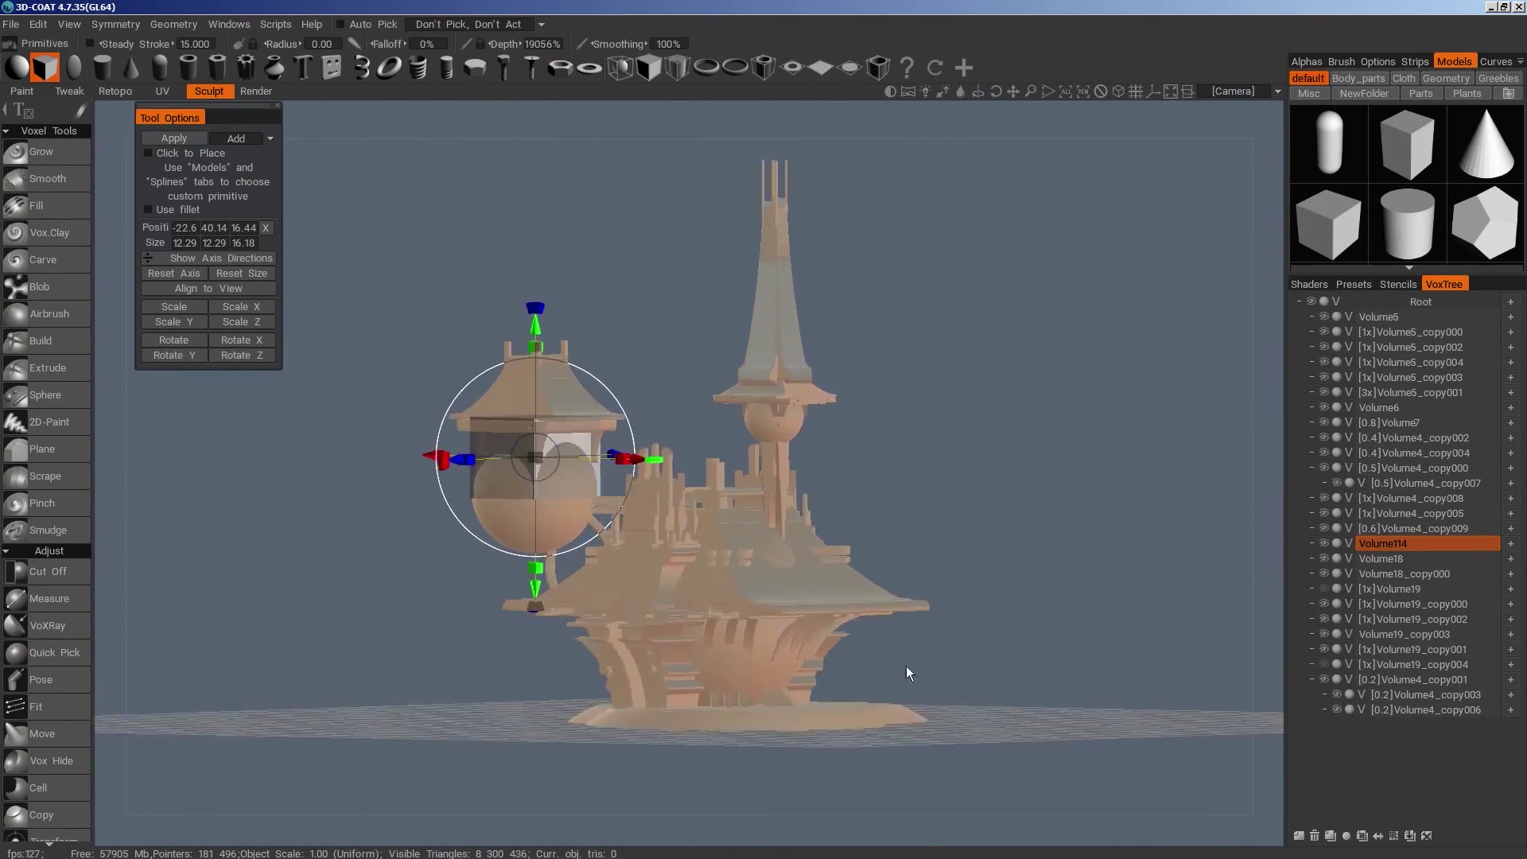
Fit the box to the tall tower's shaft at about X 6.69, Y 40.14, Z -3.96, stretch it to about 26.35 high, and add it
key(KP_1)
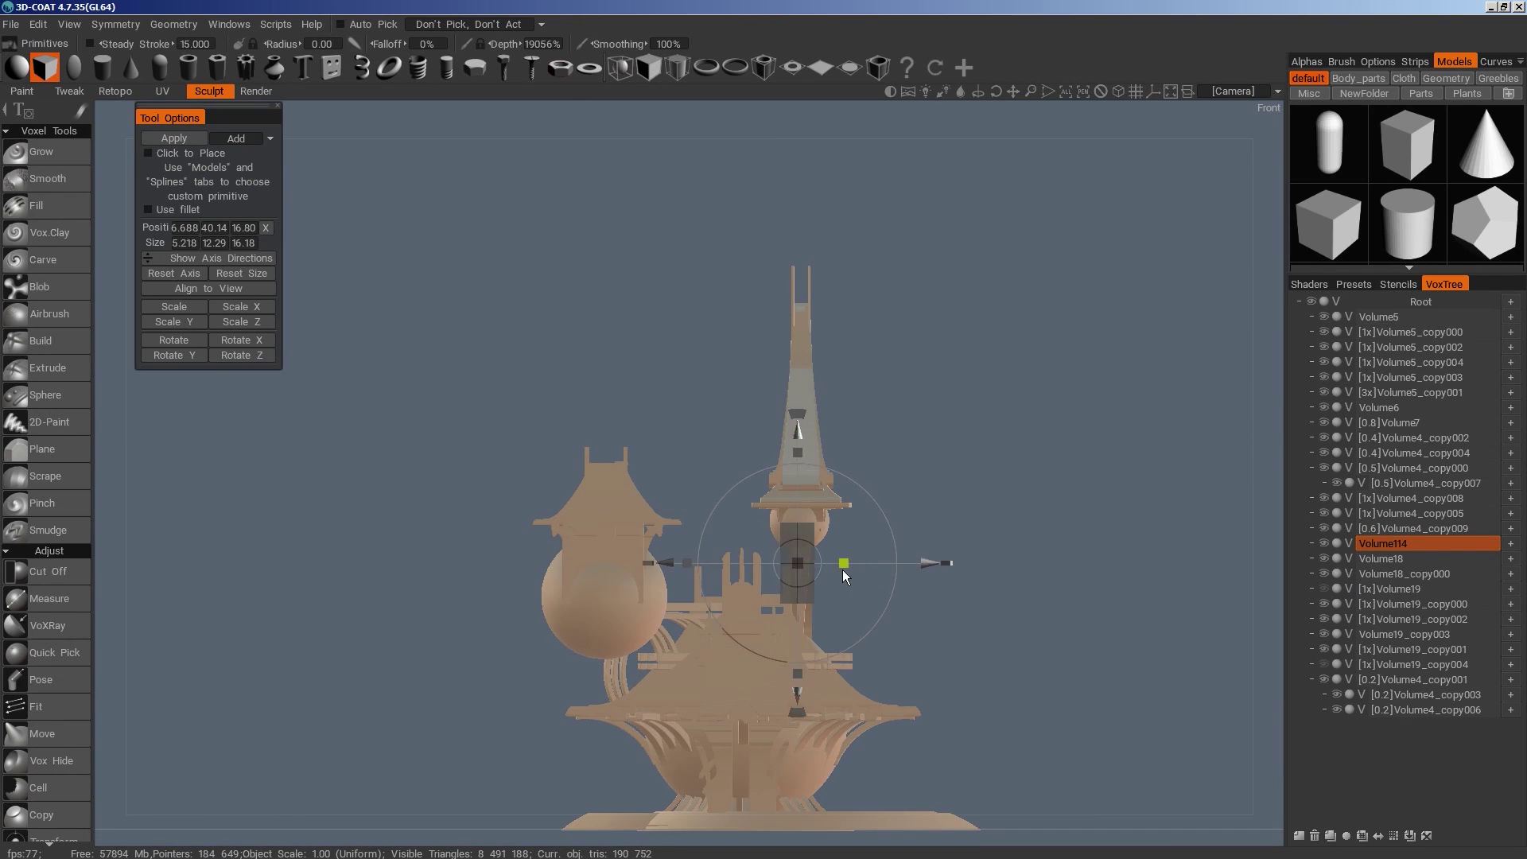
key(KP_3)
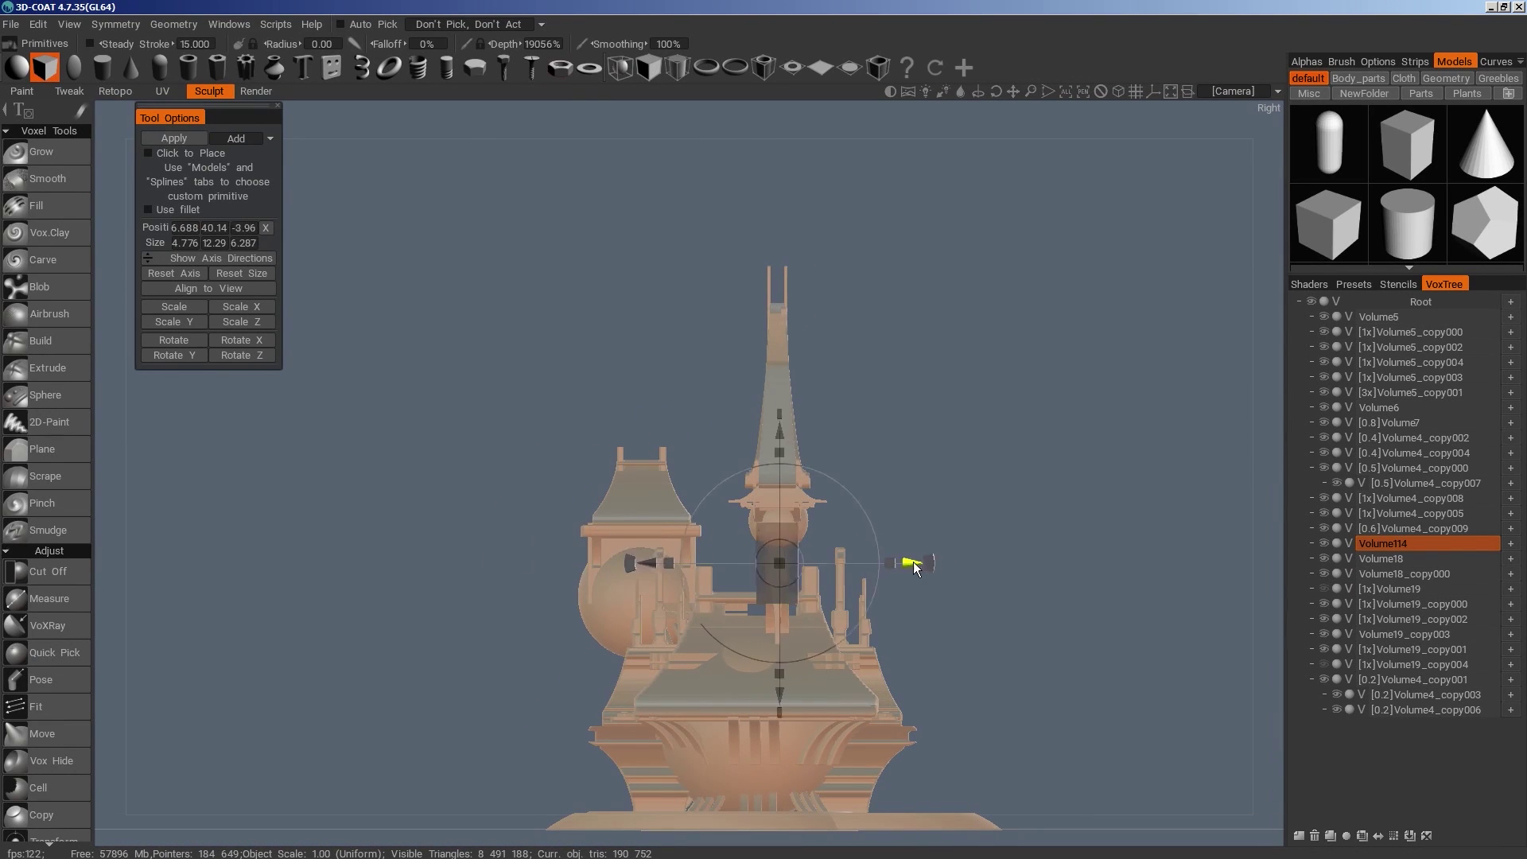
key(KP_1)
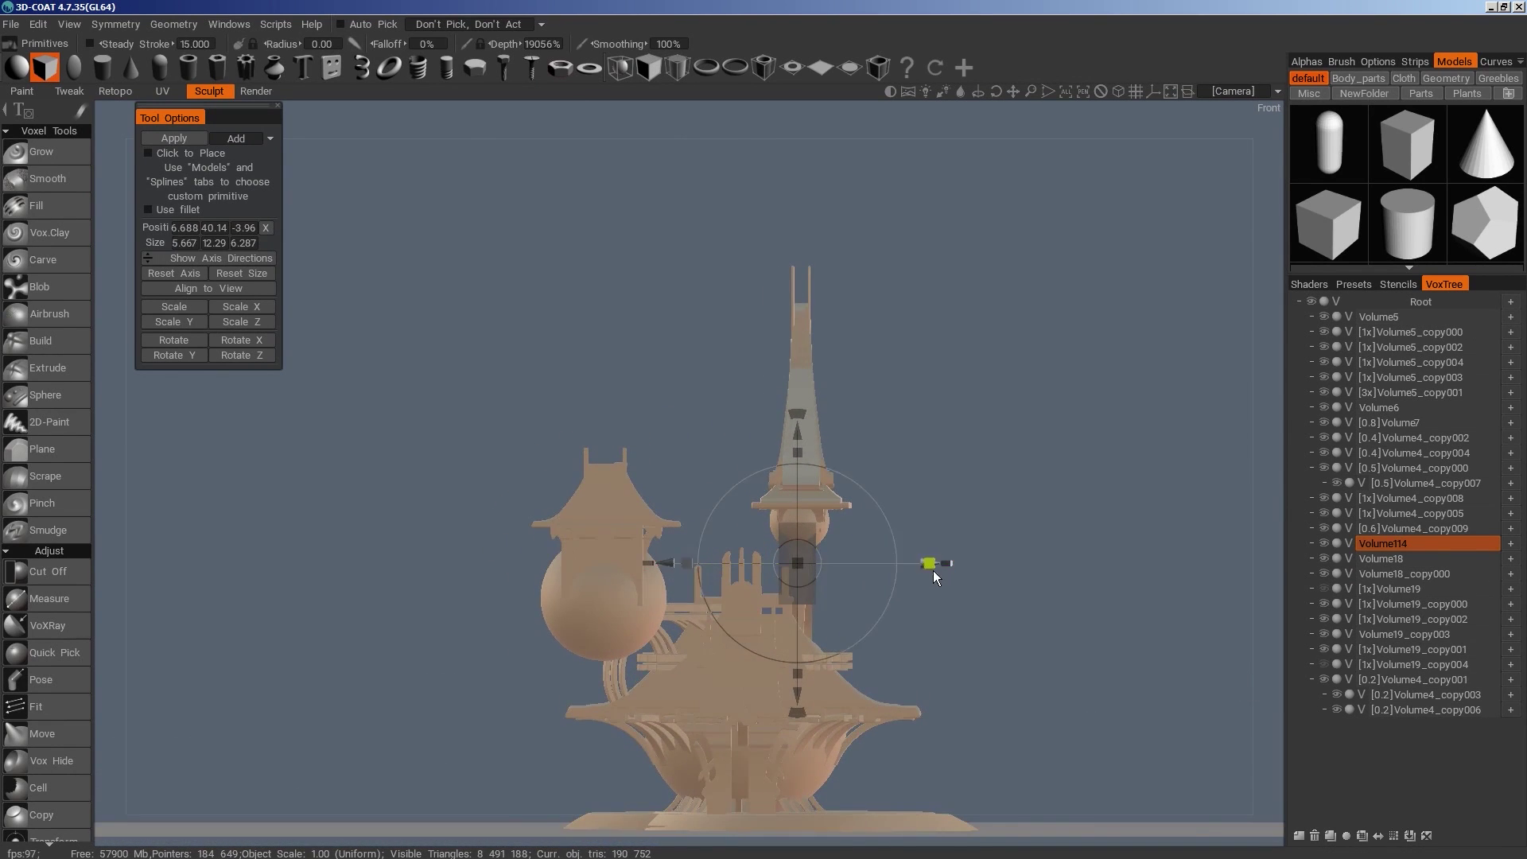
drag(933, 571, 936, 571)
key(KP_3)
drag(1123, 475, 957, 626)
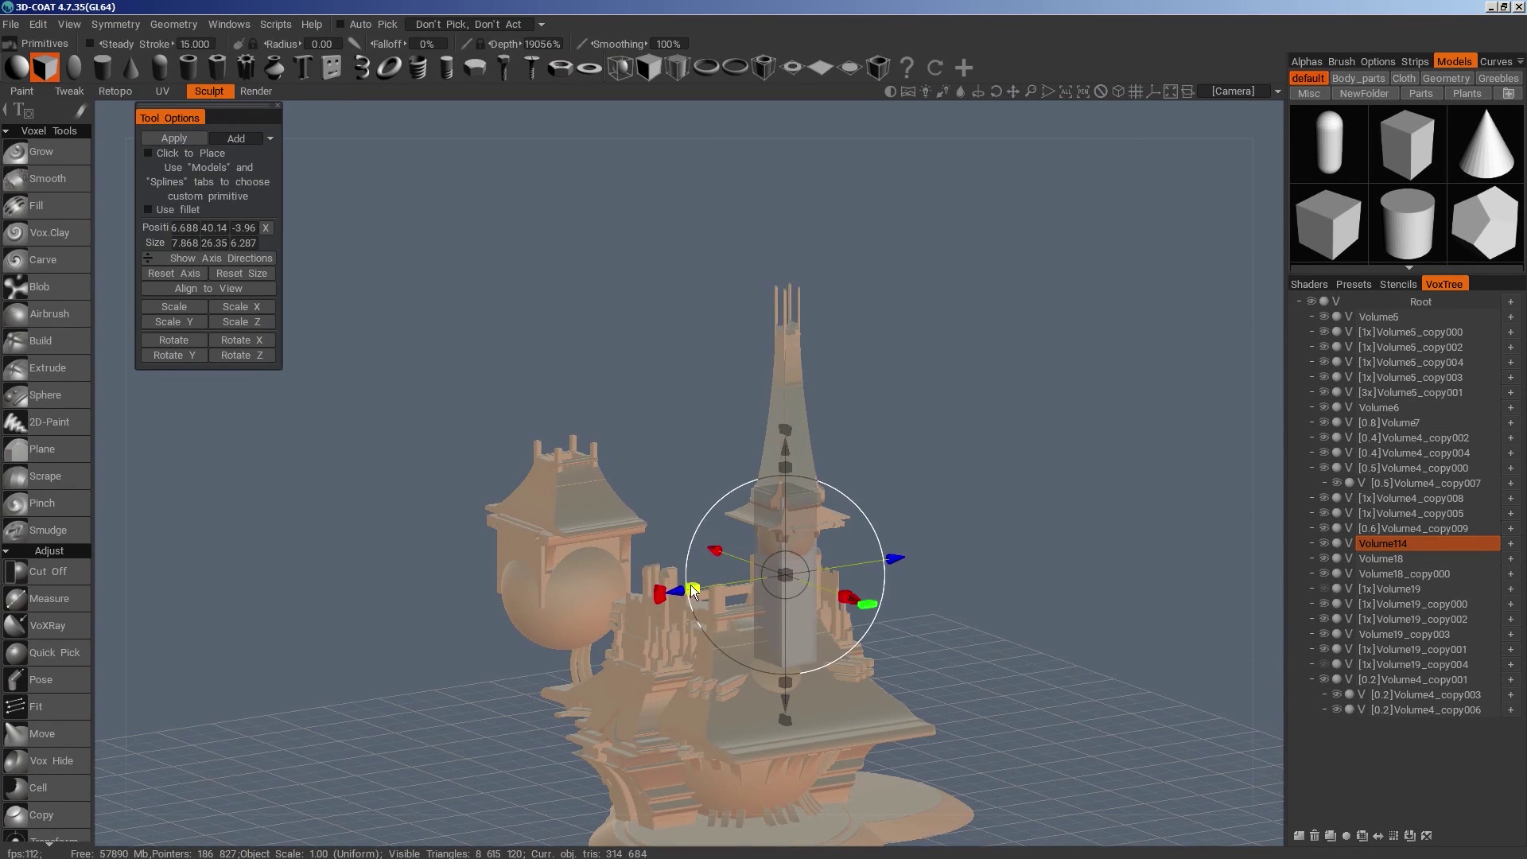
Resize the box in width and depth to about 5.60 by 4.60 and 4.01 by 7.40, adding each variant to the tall tower's shaft
key(KP_1)
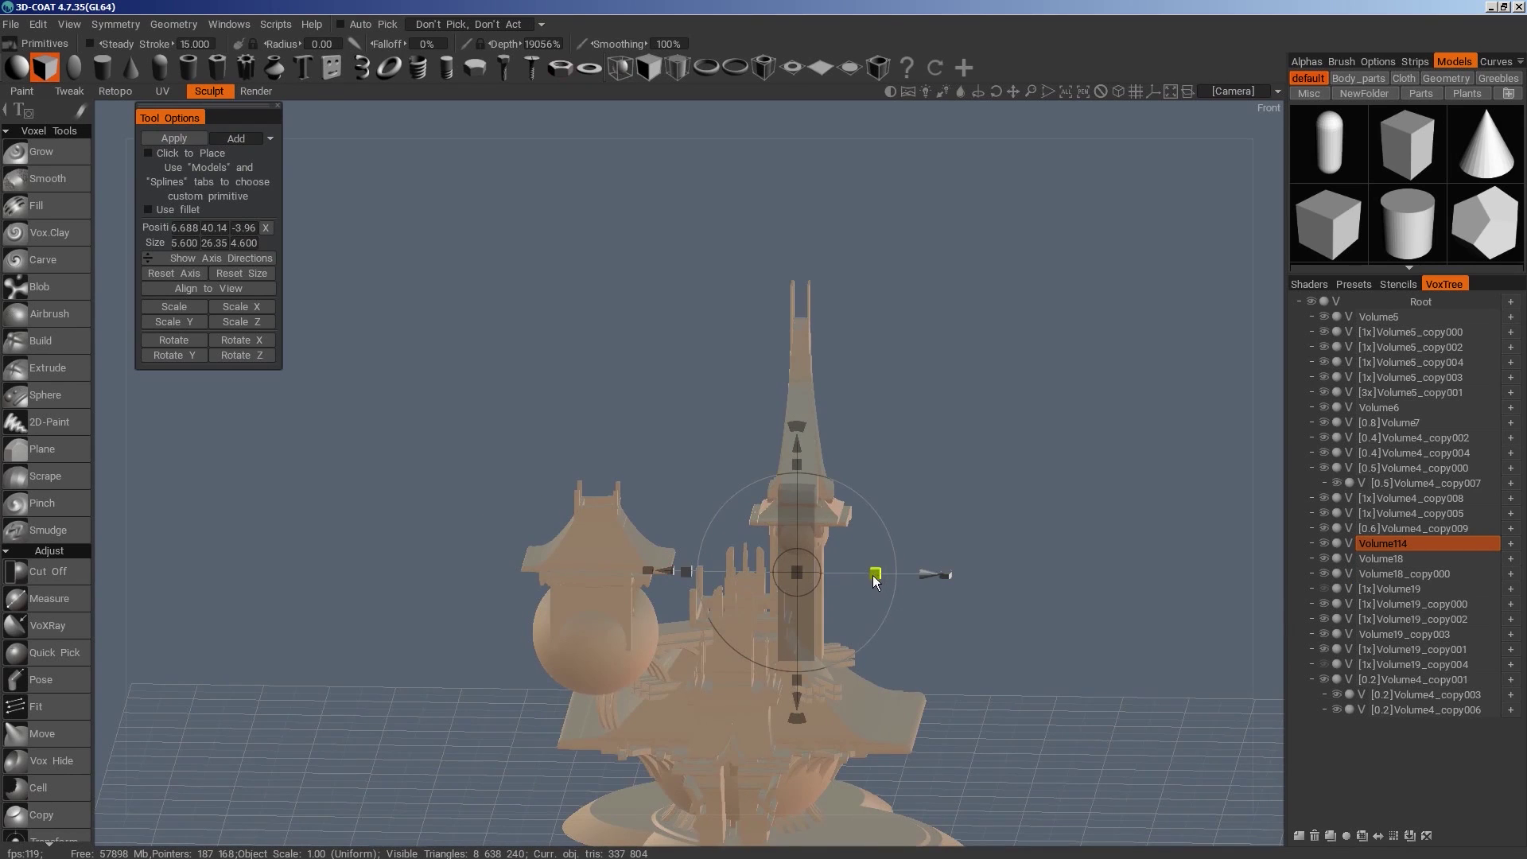
key(KP_3)
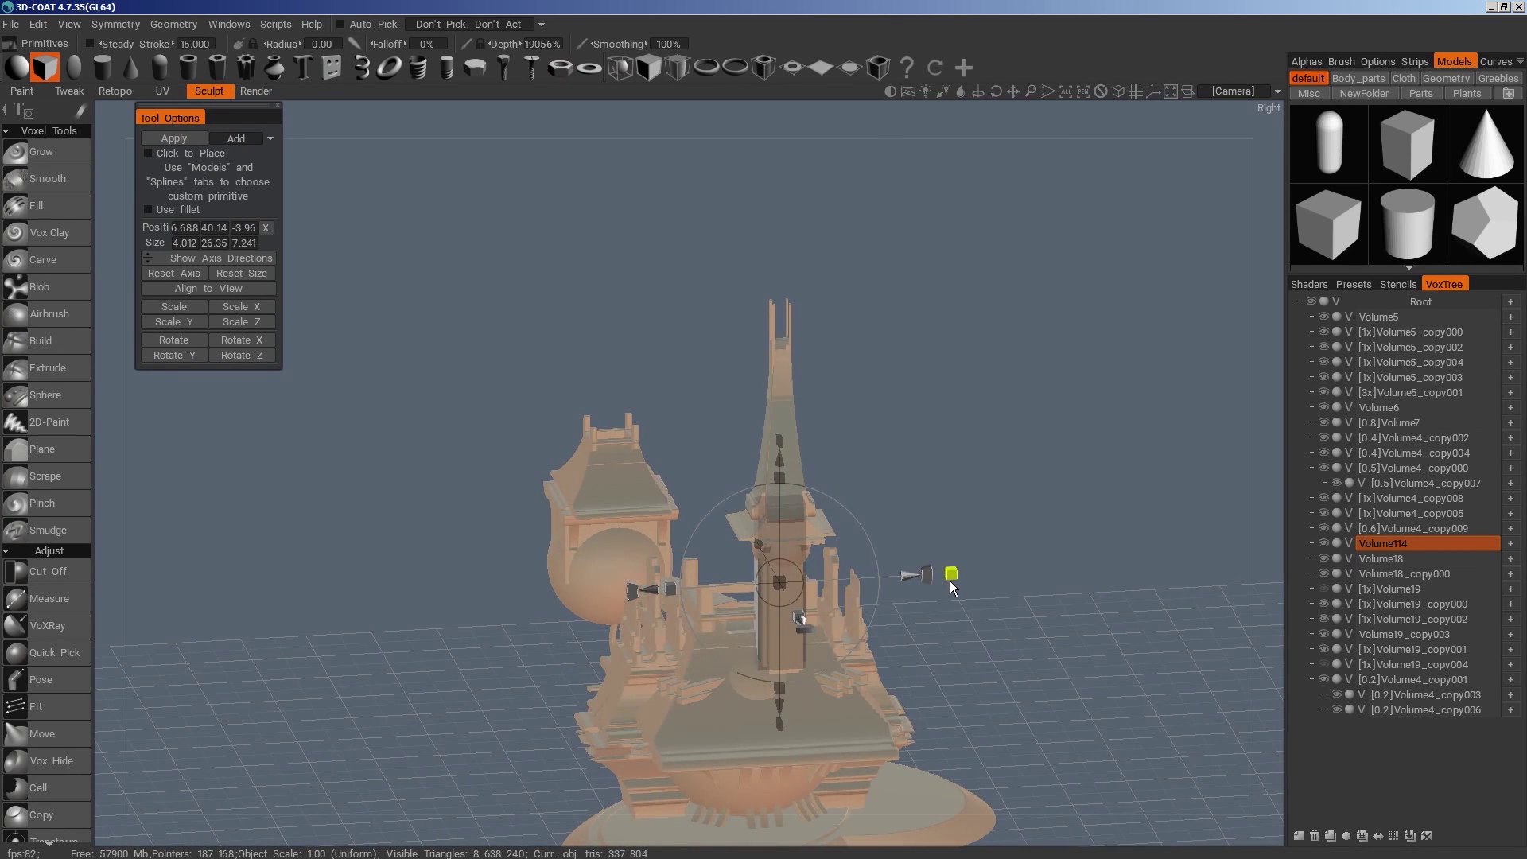
key(KP_1)
drag(1065, 665, 1105, 706)
right_drag(1105, 706, 1031, 662)
key(KP_1)
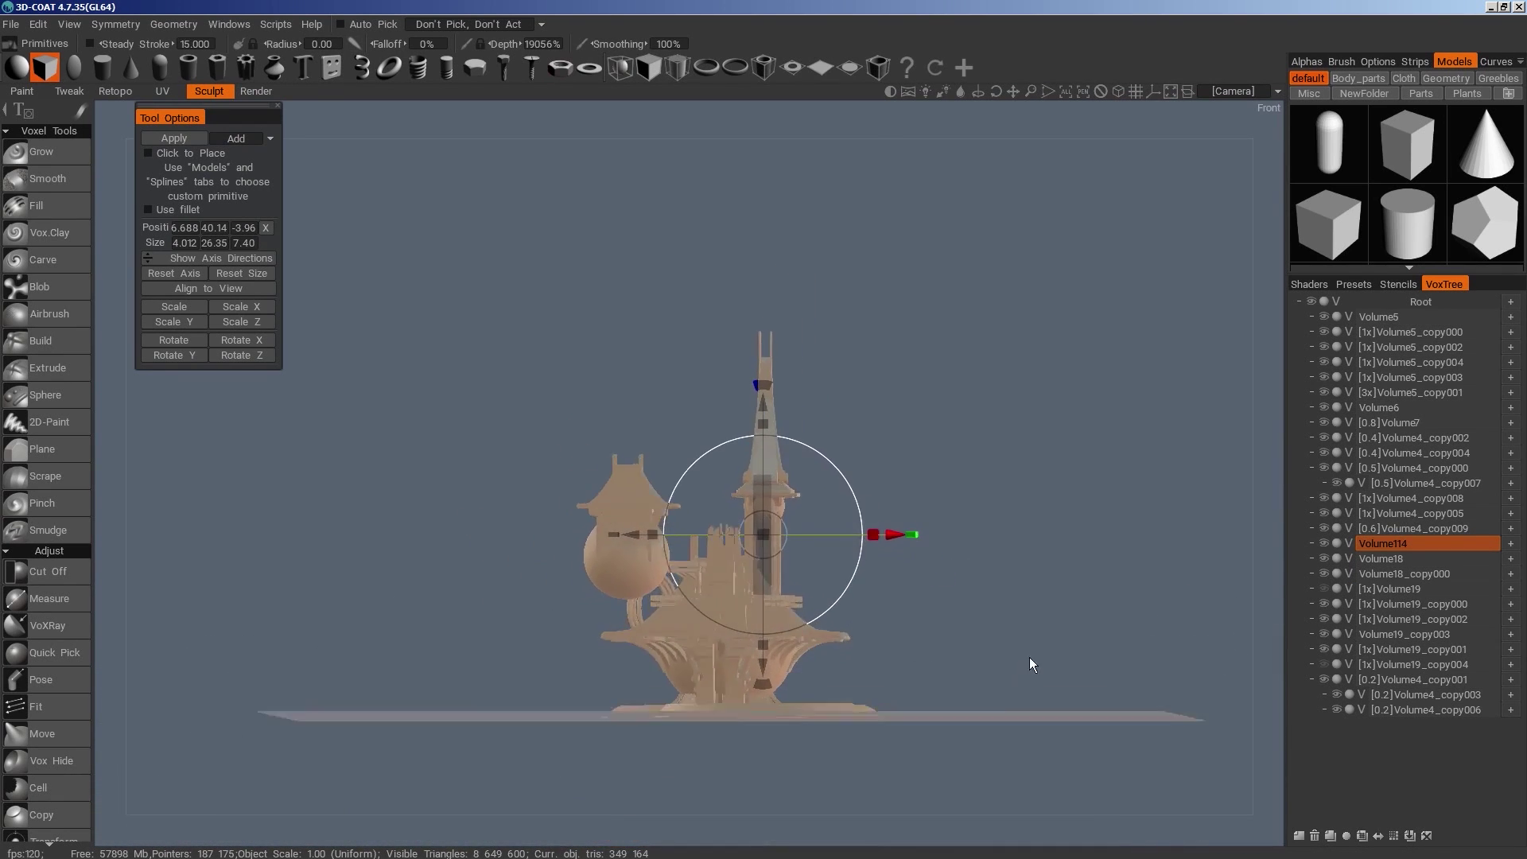
Lower the oval bases Volume5_copy002 and Volume5_copy004 beneath the house to about Y -8.02 and Y -7.59
drag(1038, 664, 1040, 666)
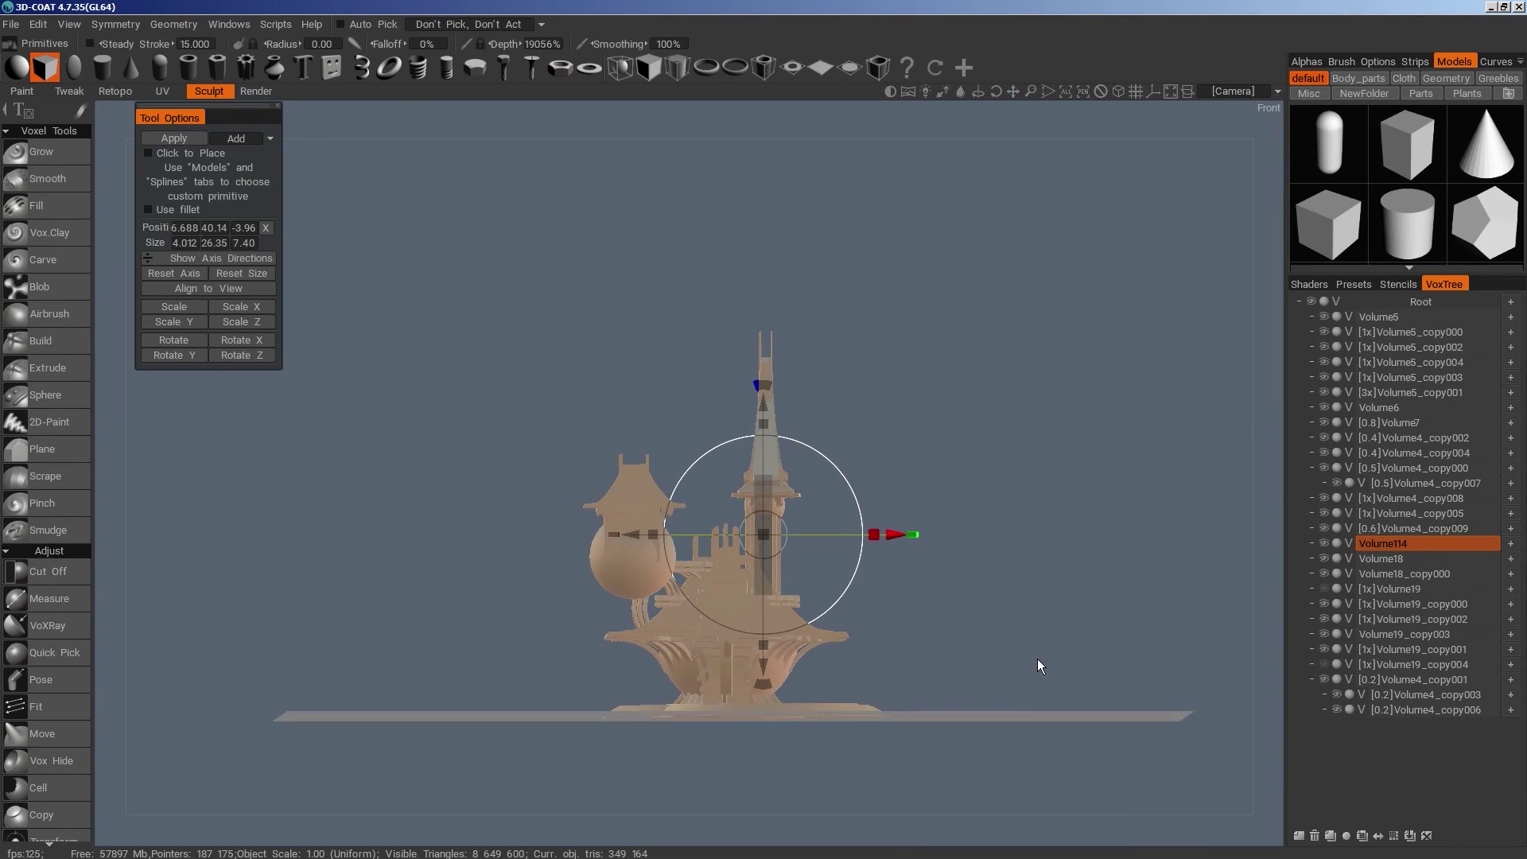
right_drag(1039, 666, 1094, 708)
middle_drag(1095, 708, 1108, 569)
middle_drag(1020, 692, 923, 497)
middle_drag(975, 714, 1086, 798)
right_drag(835, 495, 869, 525)
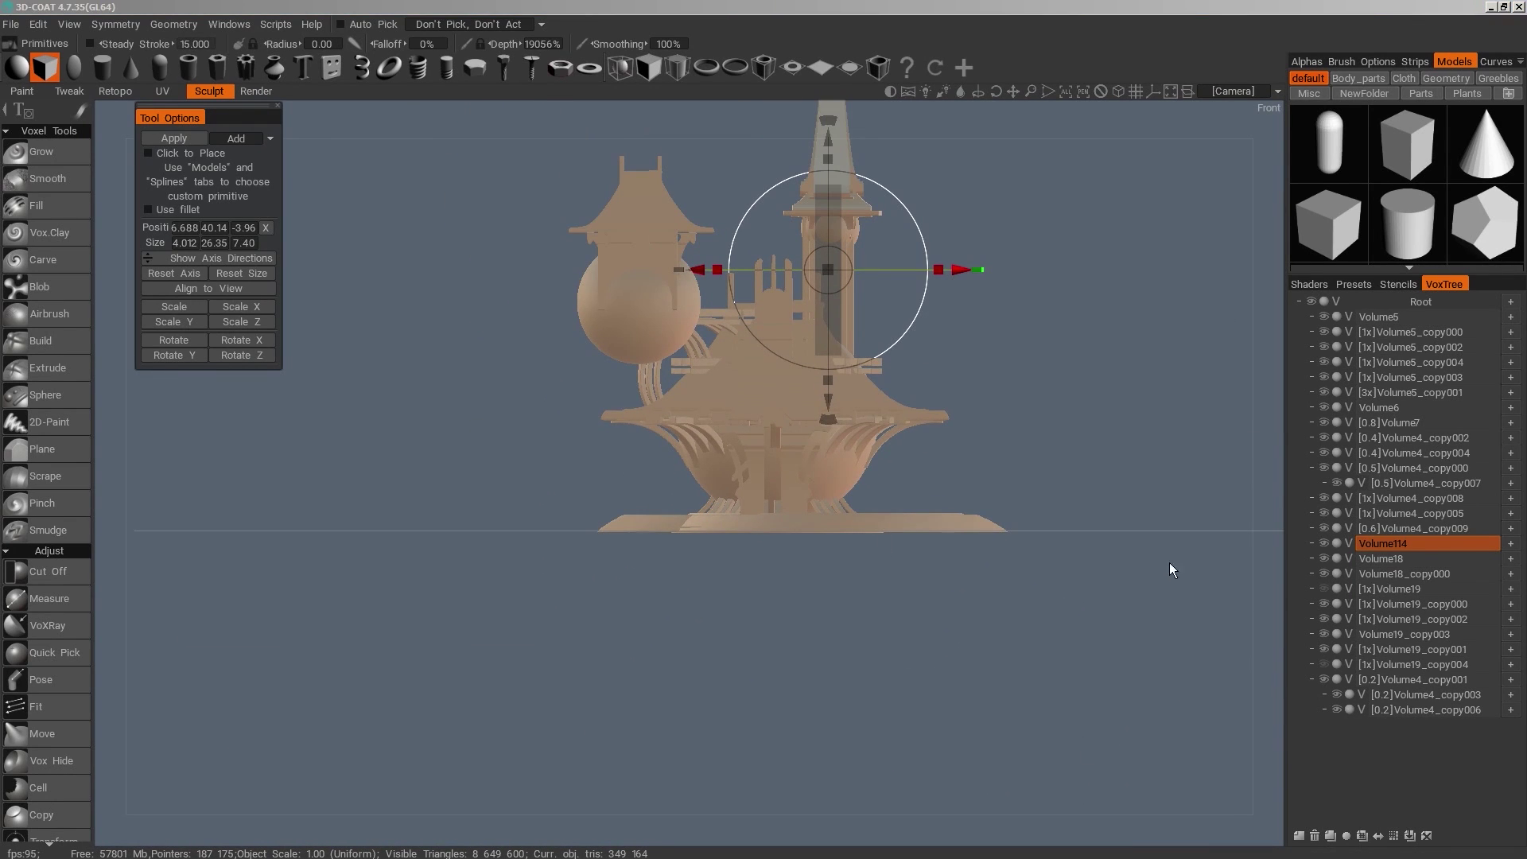
middle_drag(1105, 600, 1145, 673)
key(space)
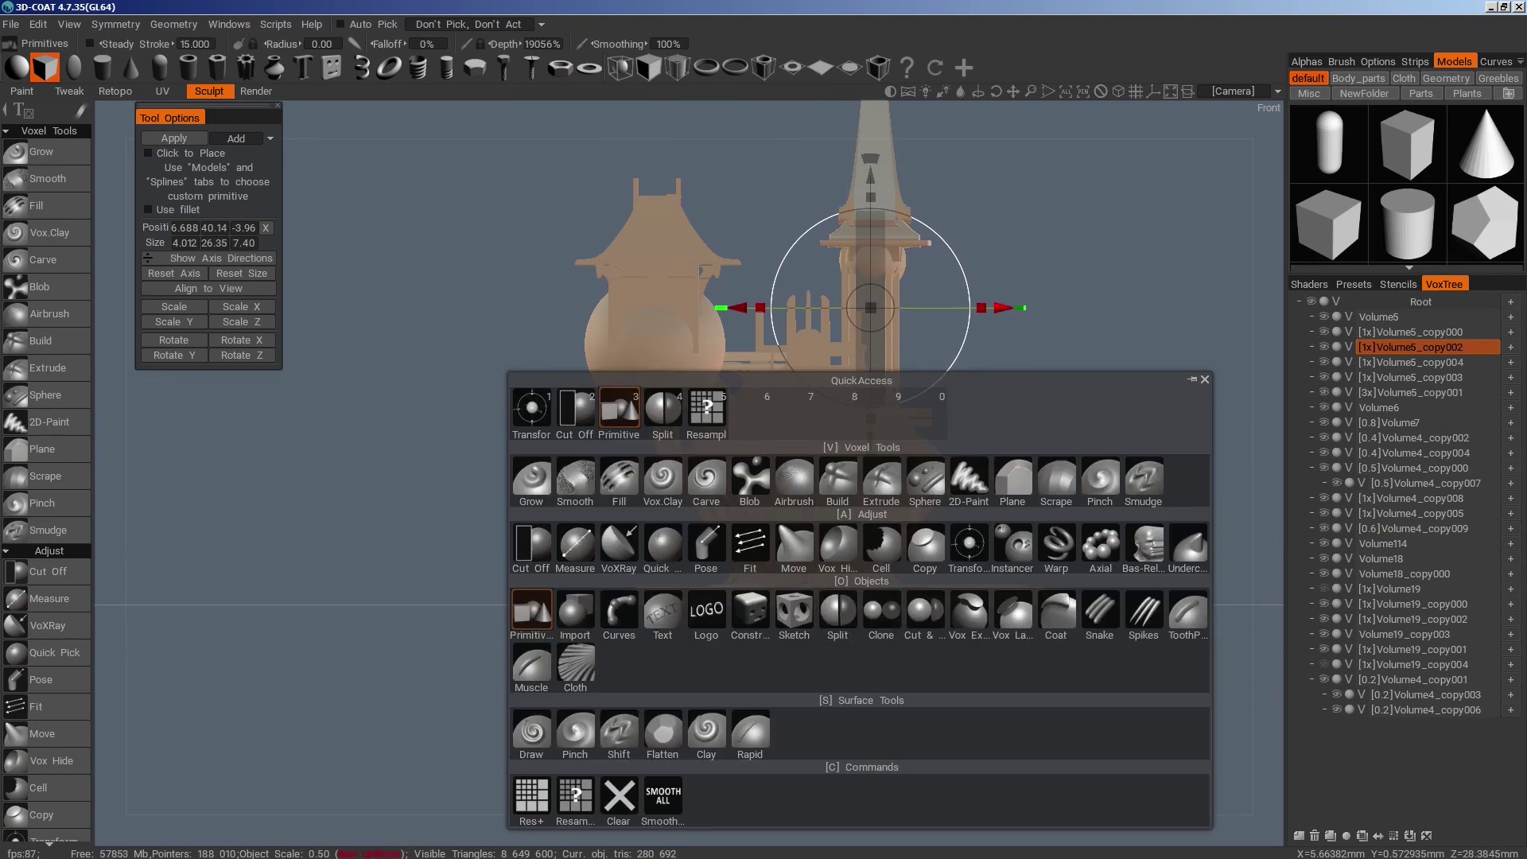
click(713, 449)
drag(868, 492, 954, 561)
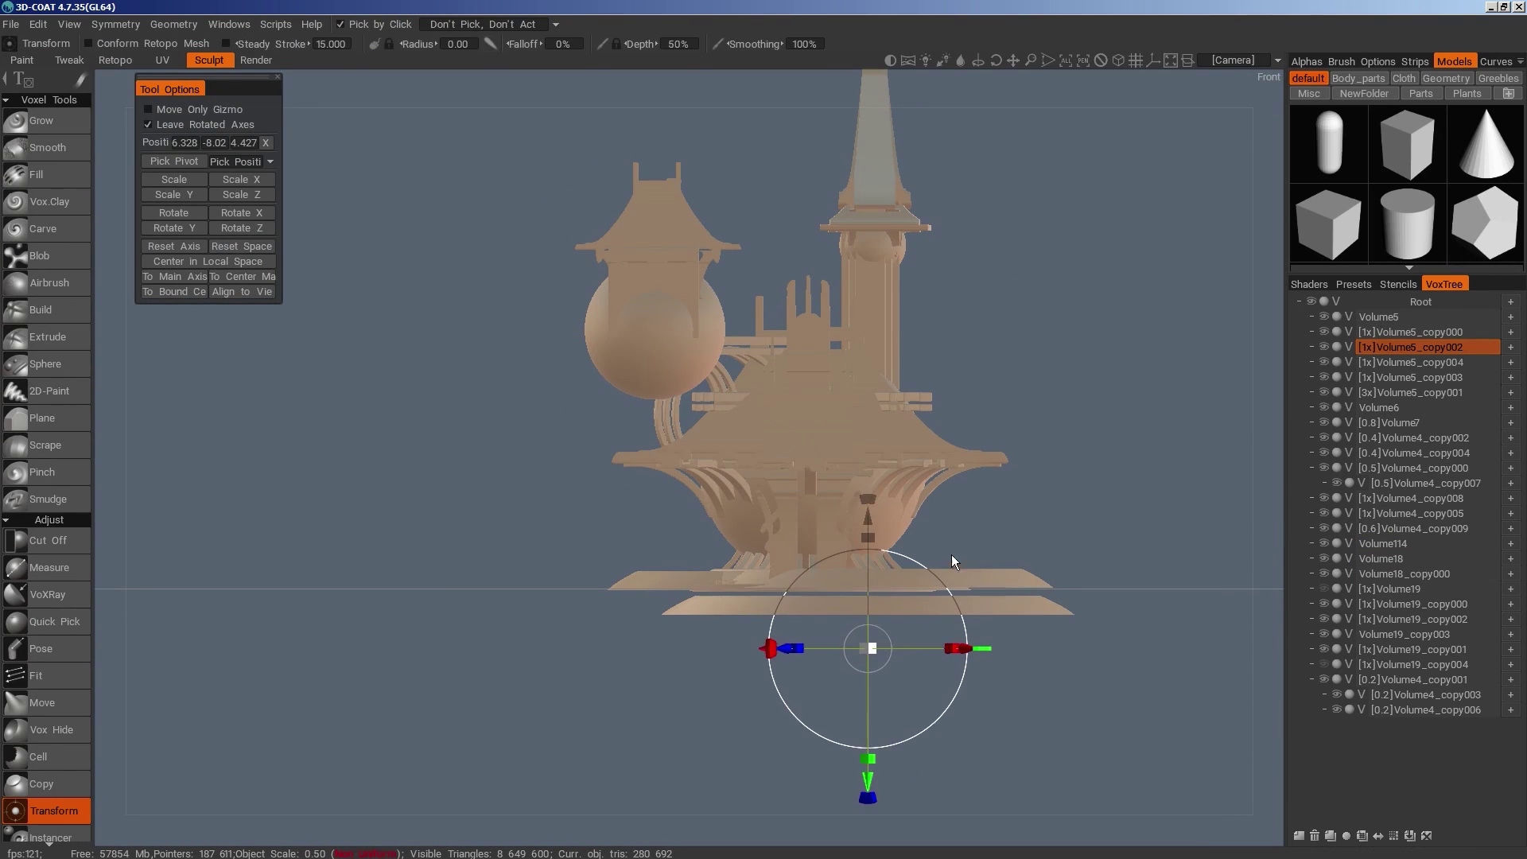
click(989, 579)
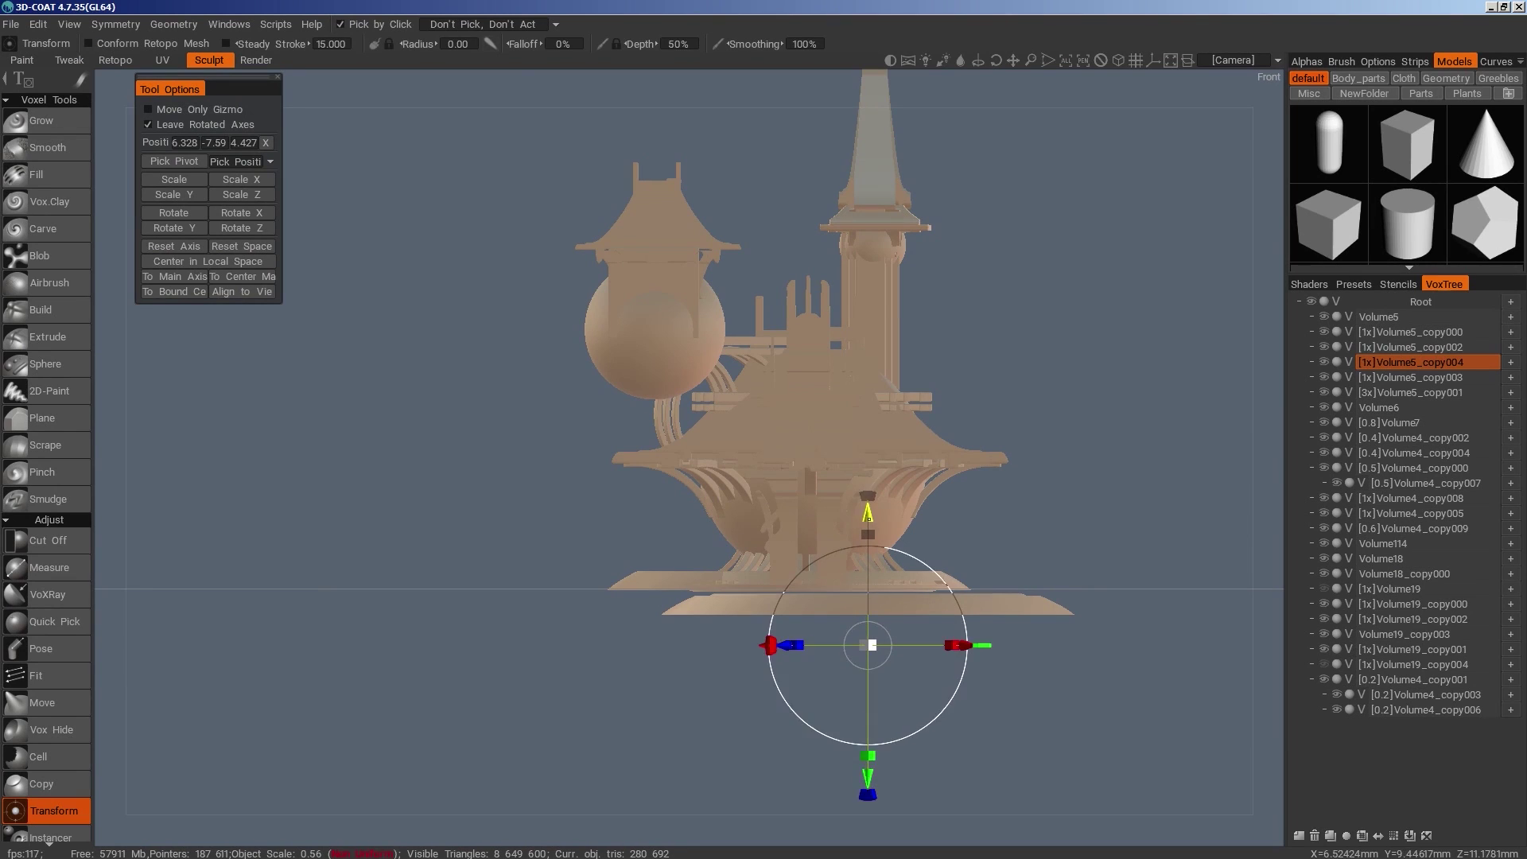
Lower the oval base Volume5_copy003 to about Y -8.02 and the base Volume5_copy001 to about Y -0.41
click(949, 580)
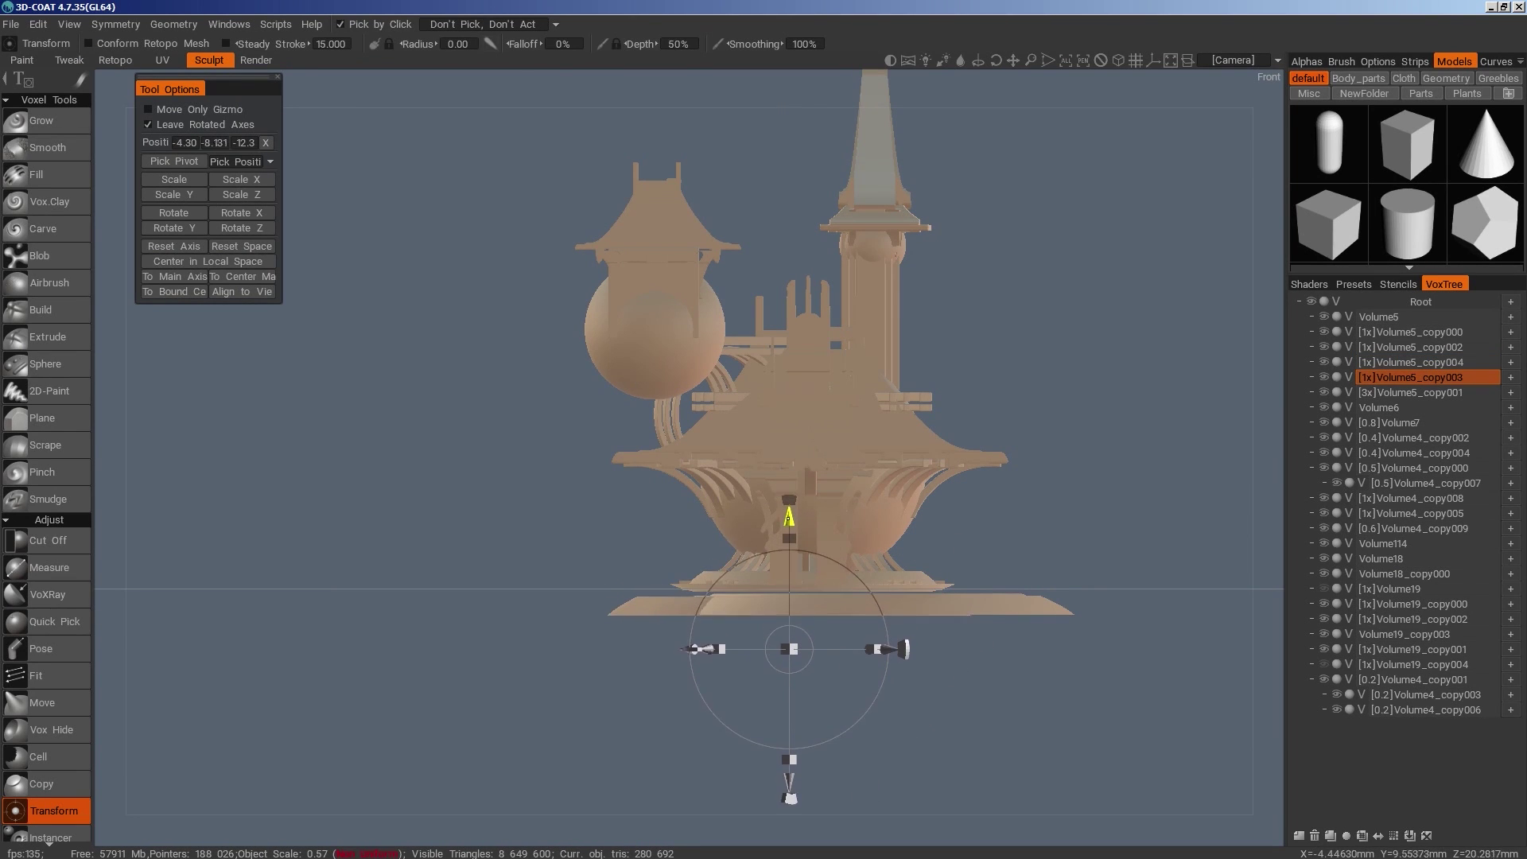
drag(990, 510, 1037, 495)
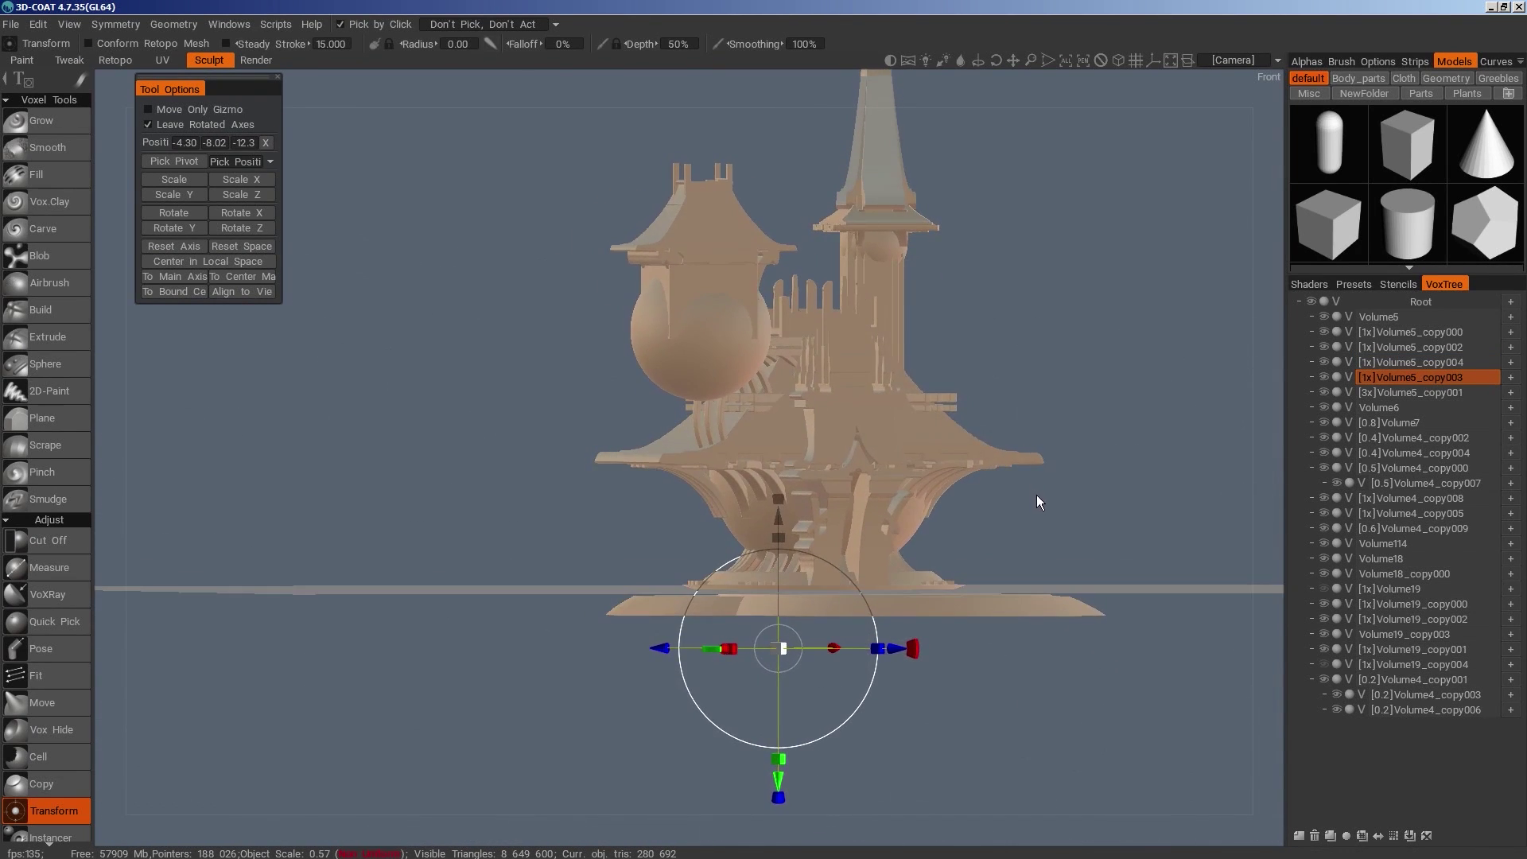
right_drag(1037, 495, 1122, 549)
middle_drag(1121, 549, 1082, 523)
click(836, 492)
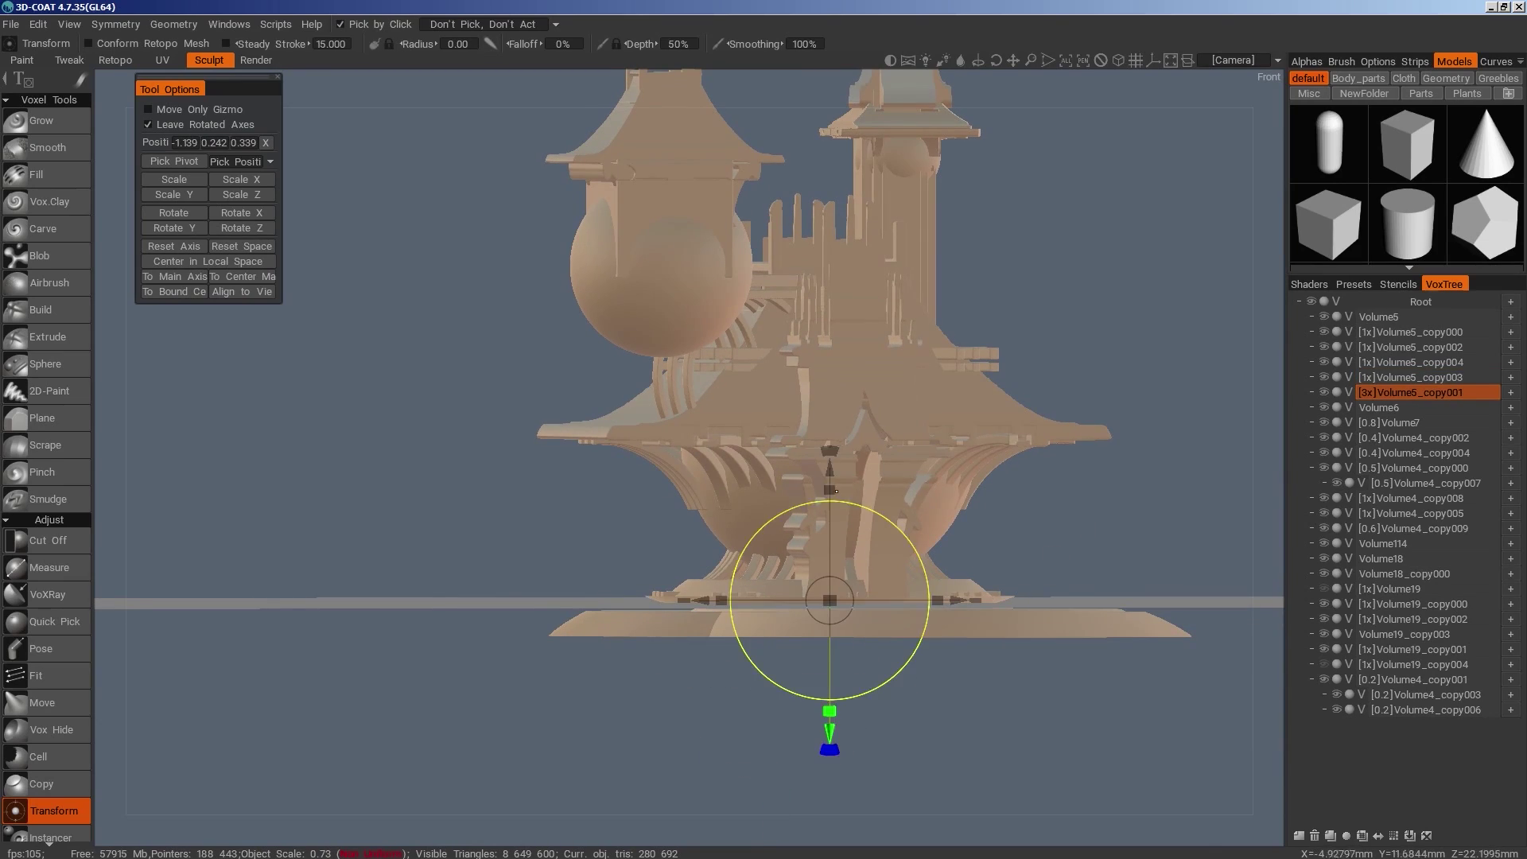
drag(830, 471, 829, 478)
right_drag(1110, 500, 963, 485)
drag(963, 485, 962, 614)
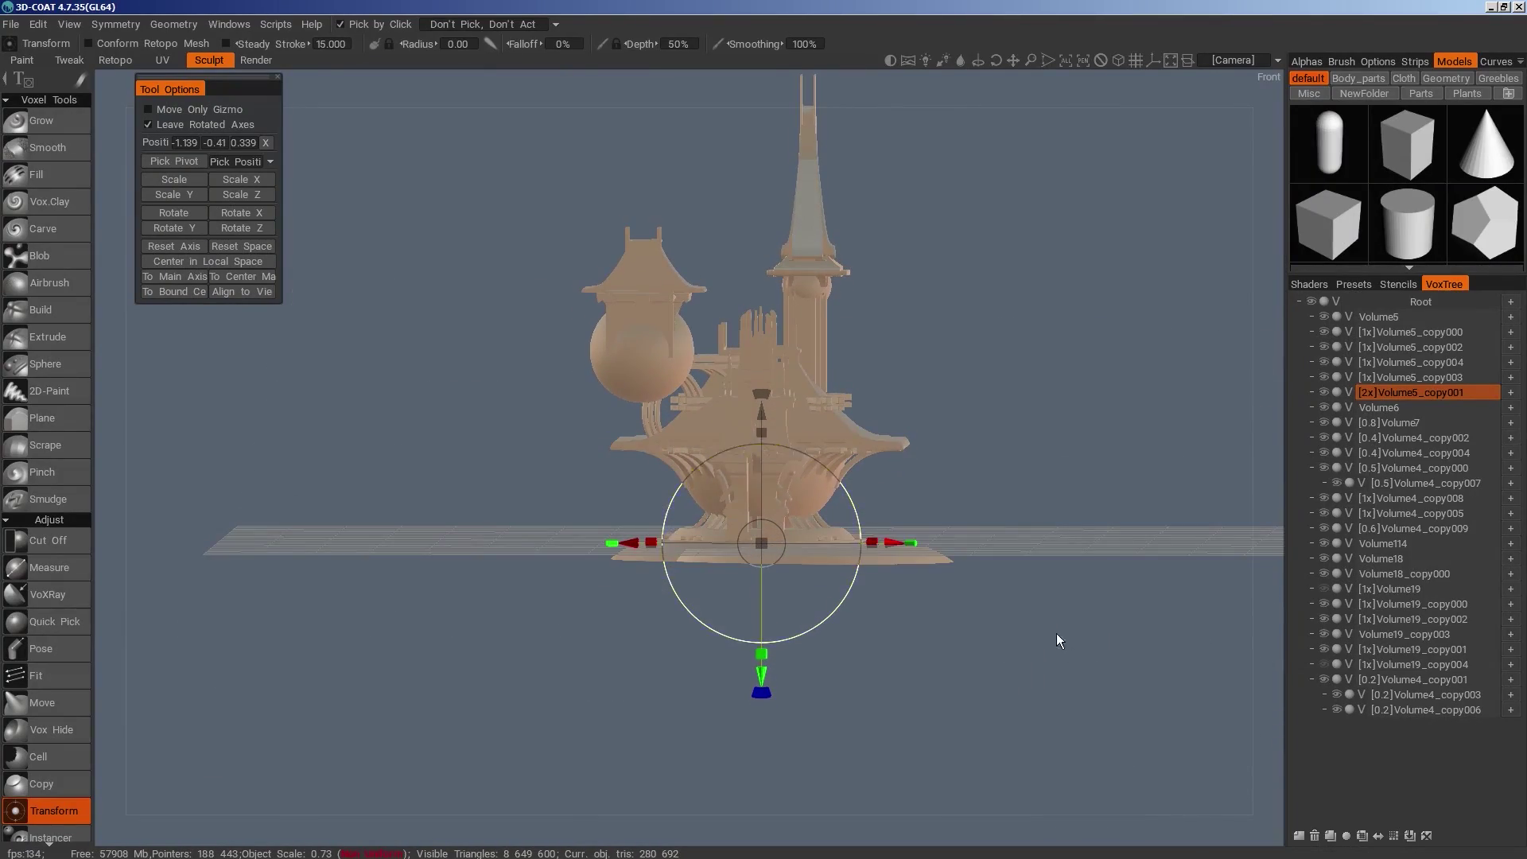
drag(1059, 640, 1058, 692)
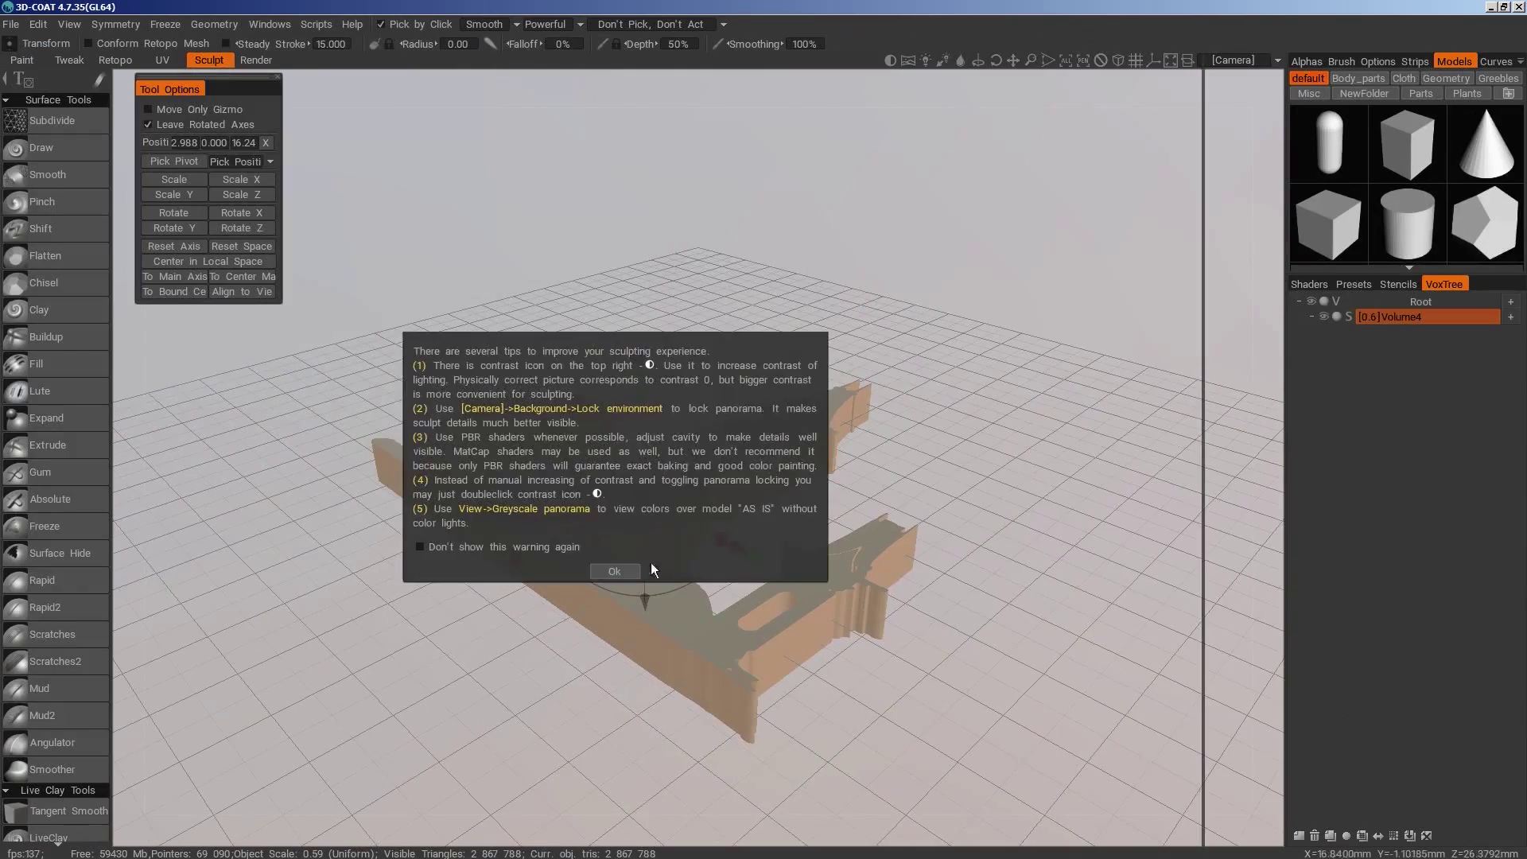
Dismiss the sculpting tips and stand the facade piece Volume4 upright at about X 2.99, Y 13.31, Z -31.71
click(651, 562)
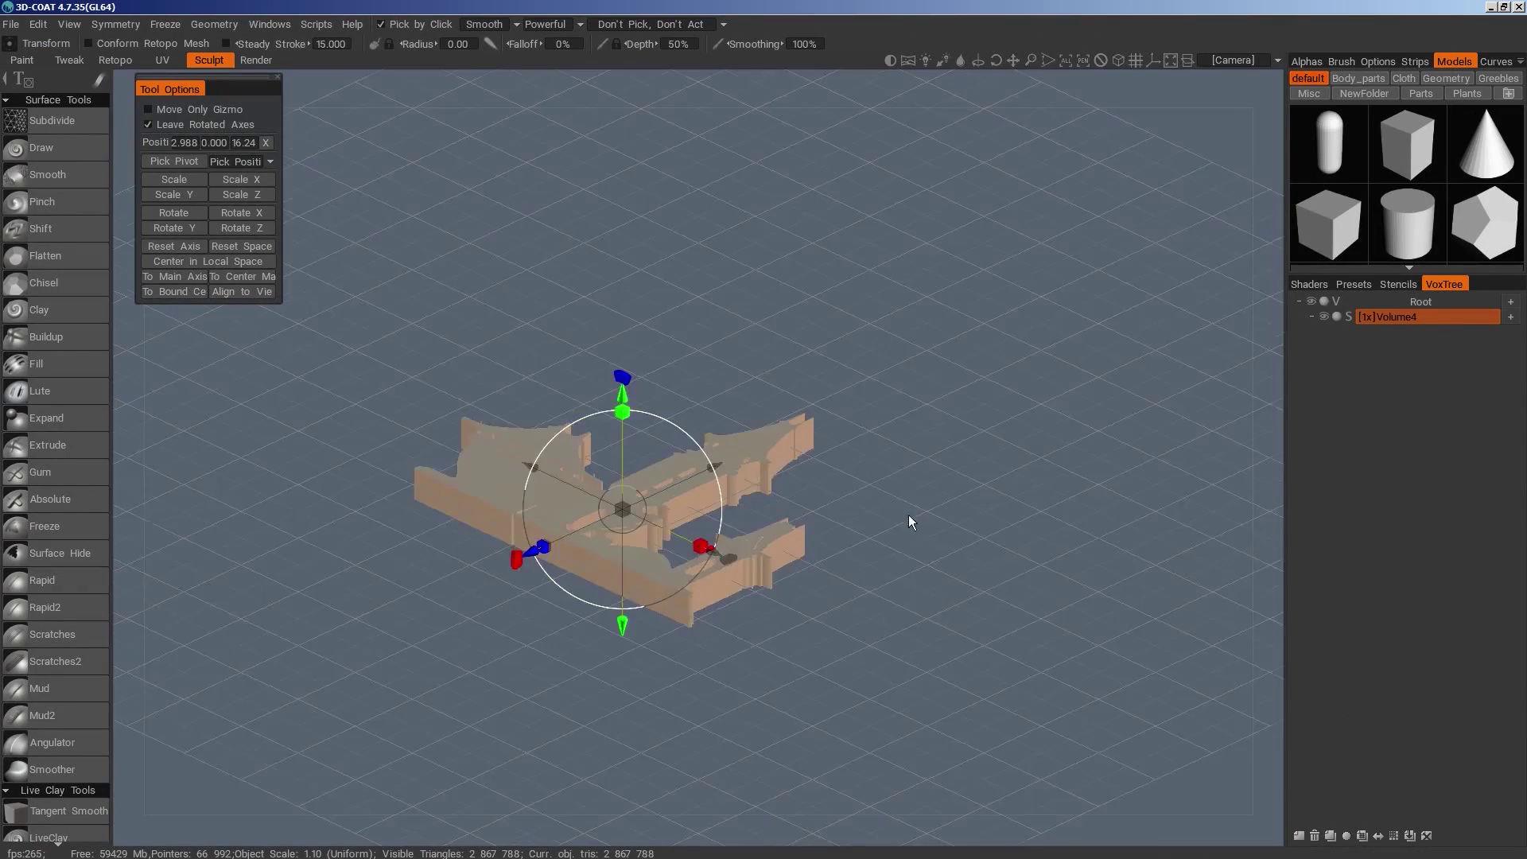
drag(908, 514, 713, 250)
key(KP_2)
drag(978, 323, 1083, 374)
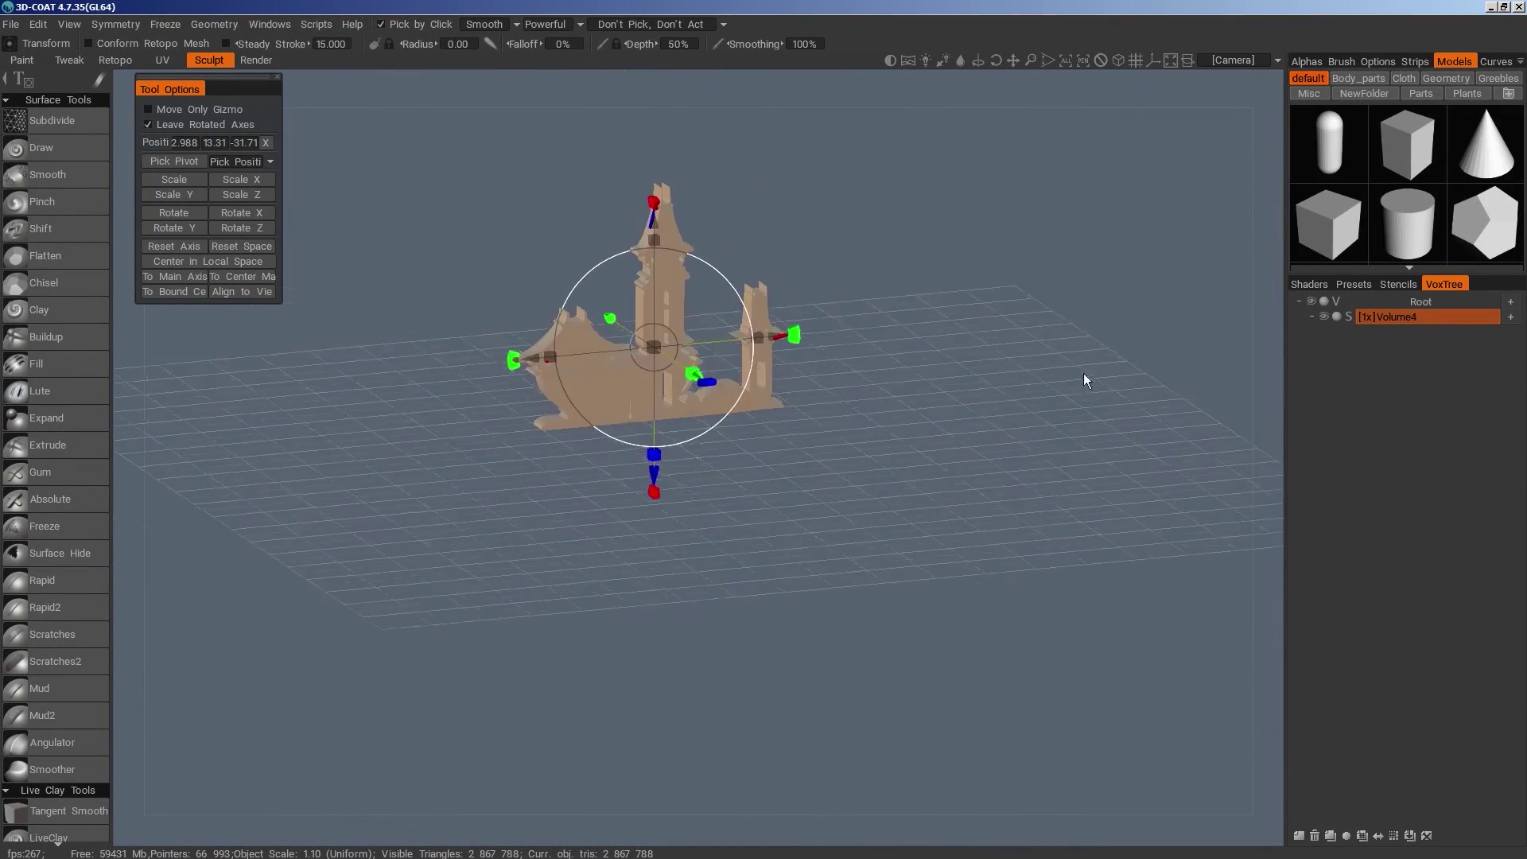
Add a new volume and size a sphere primitive to a radius of about 26.83 at X -3.02 in front of the facade piece
click(1301, 837)
key(space)
click(613, 433)
key(KP_2)
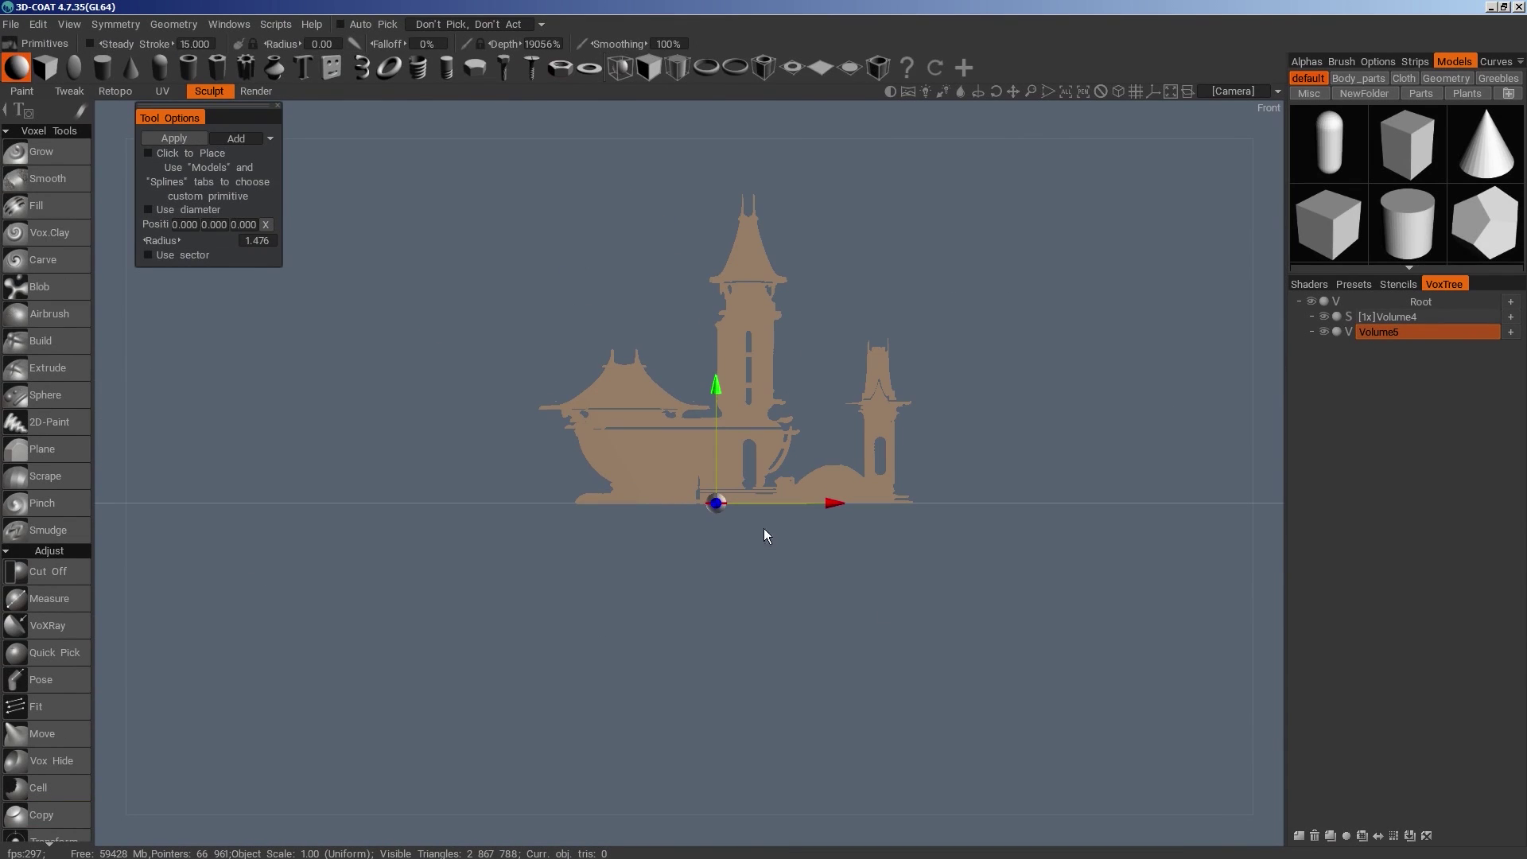
drag(749, 509, 808, 605)
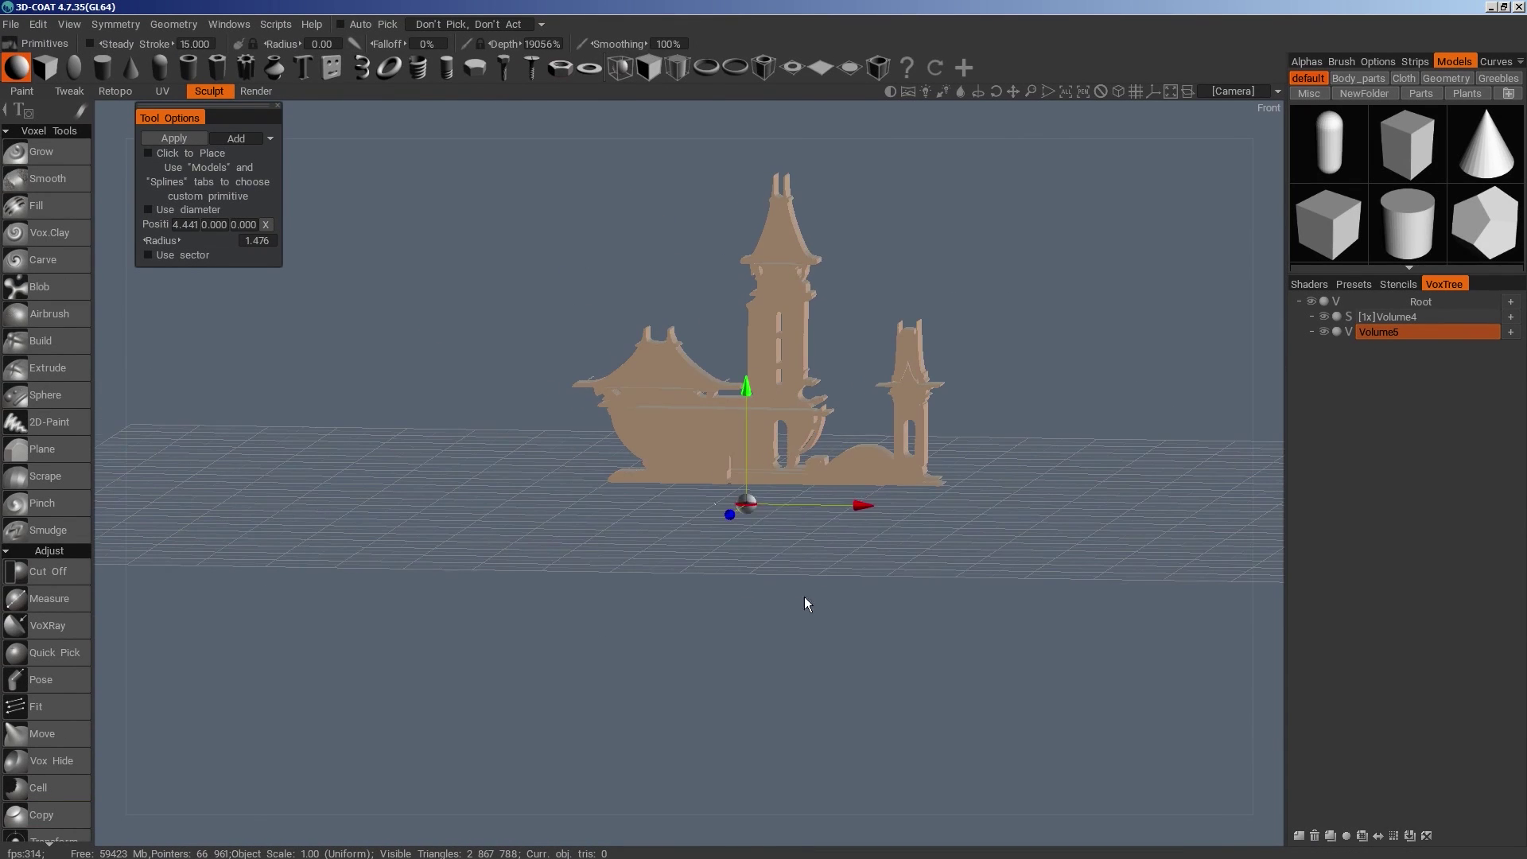
drag(752, 505, 915, 605)
key(KP_2)
drag(1107, 523, 1044, 525)
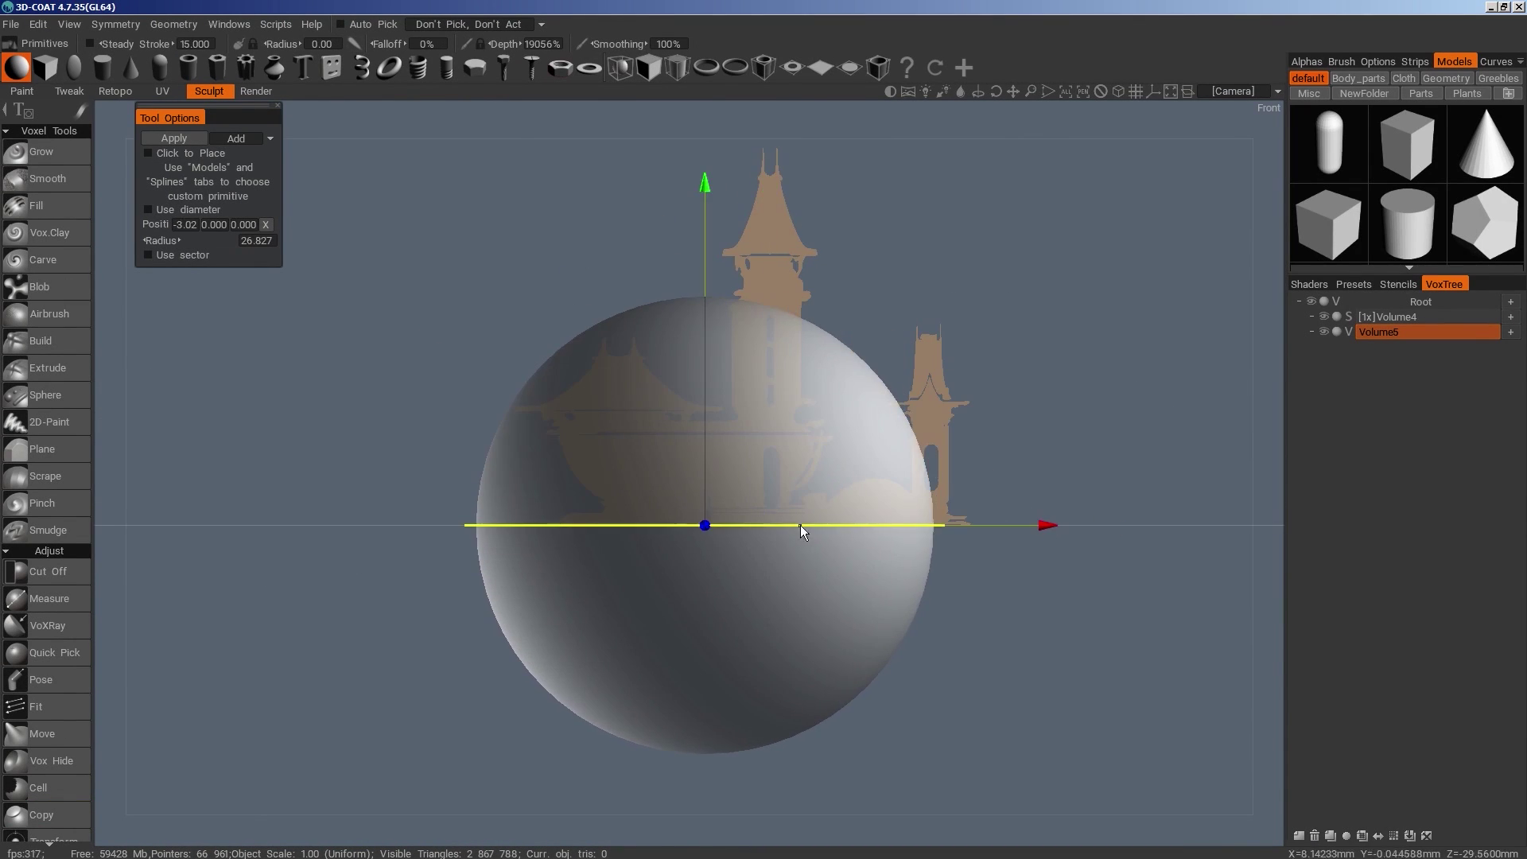
Resize the sphere to a radius of about 16.69 at X -4.42, Y 15.29 and add it to Volume5
drag(803, 525, 751, 526)
drag(705, 369, 705, 281)
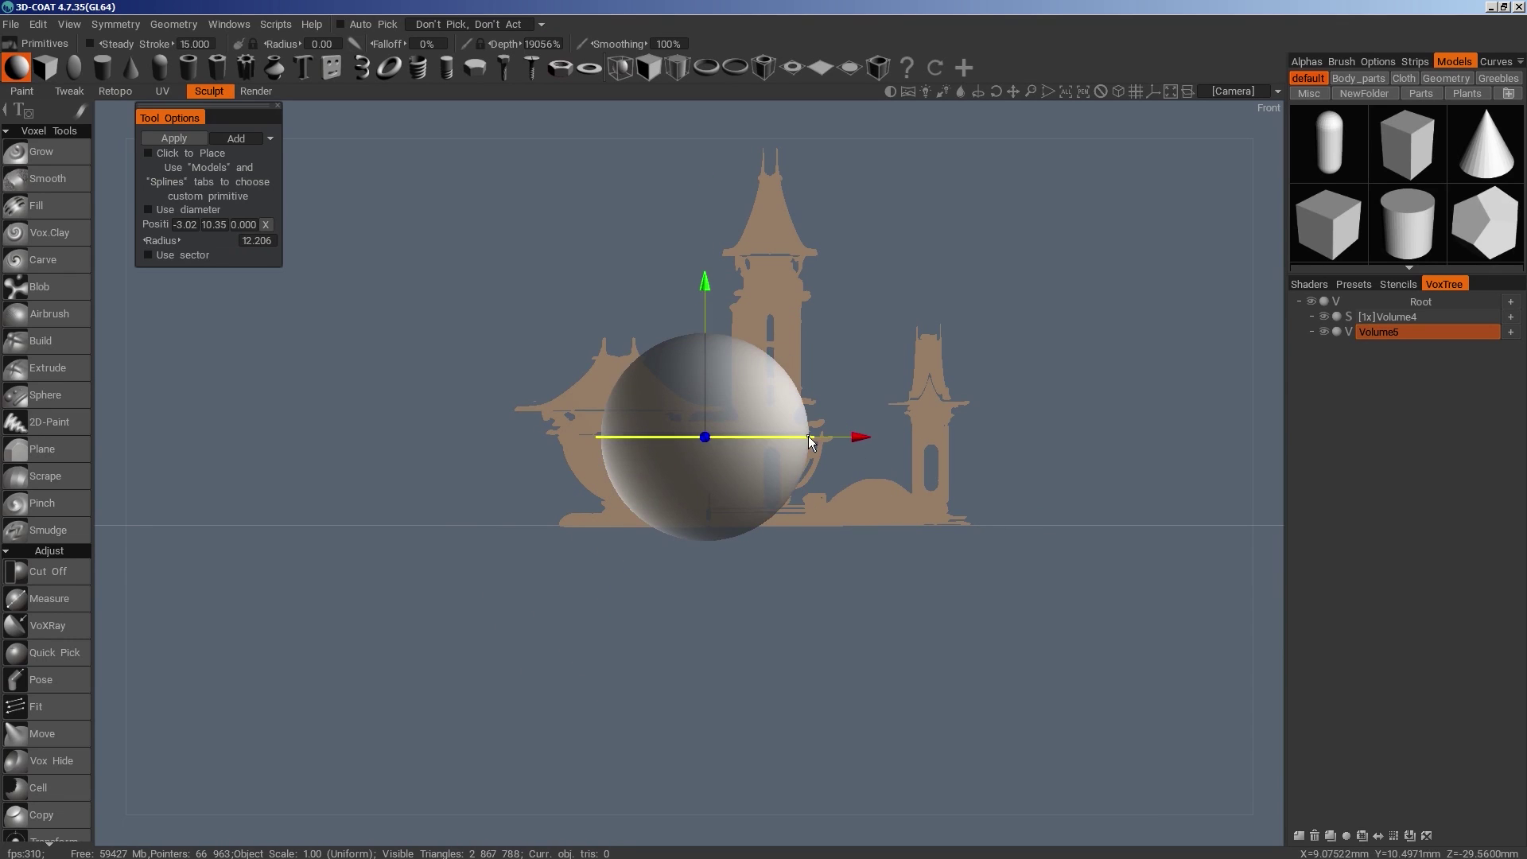
drag(757, 437, 779, 436)
drag(706, 217, 707, 175)
drag(936, 398, 836, 400)
key(Return)
Cut off the upper part of the large sphere with a rectangular selection to make a bowl matching the facade's outline
key(space)
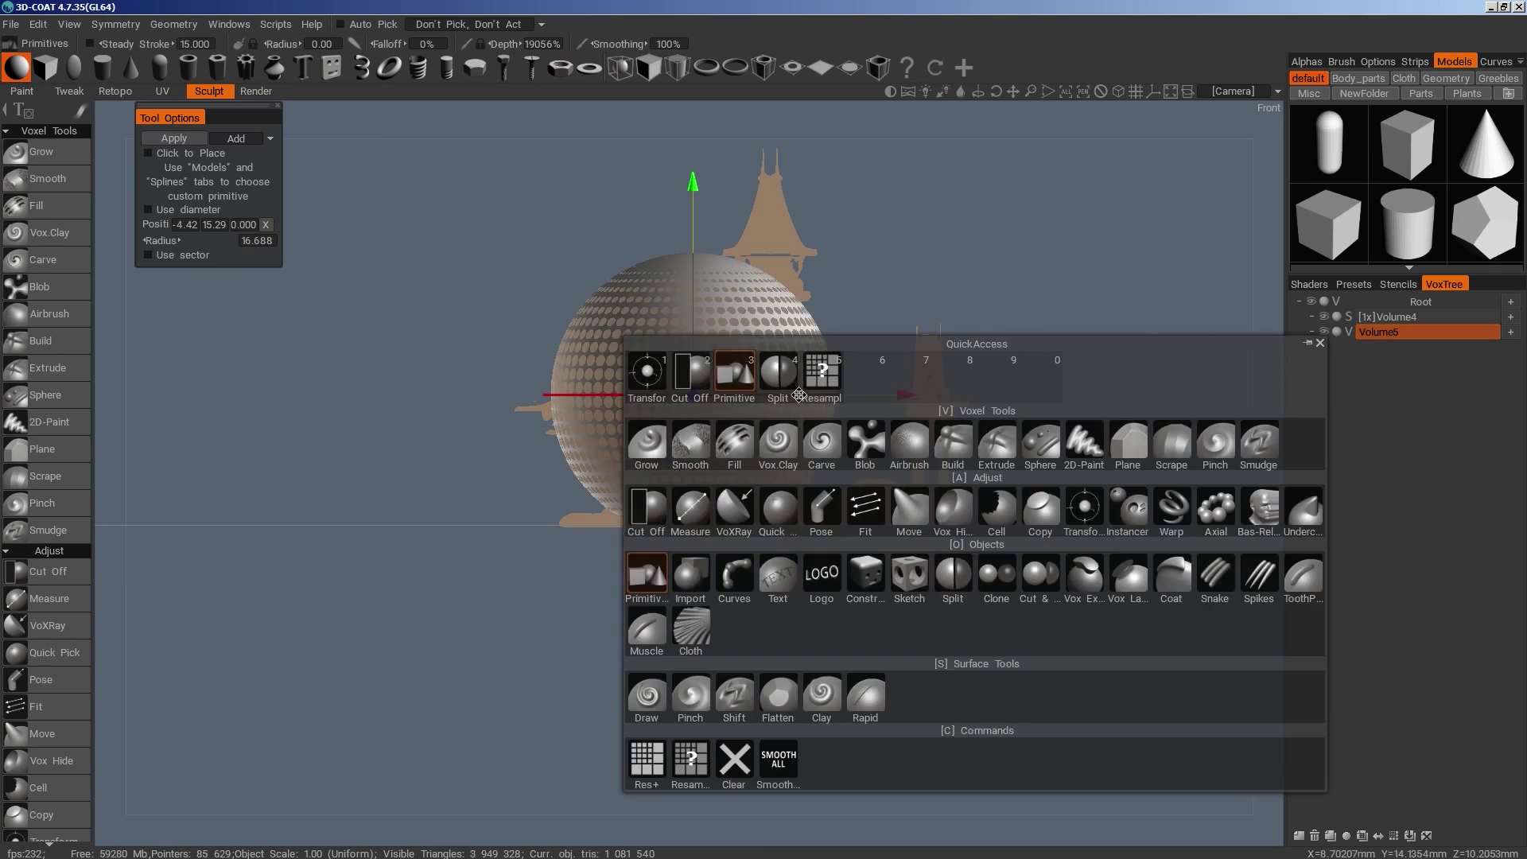
click(692, 377)
key(e)
drag(957, 168, 470, 426)
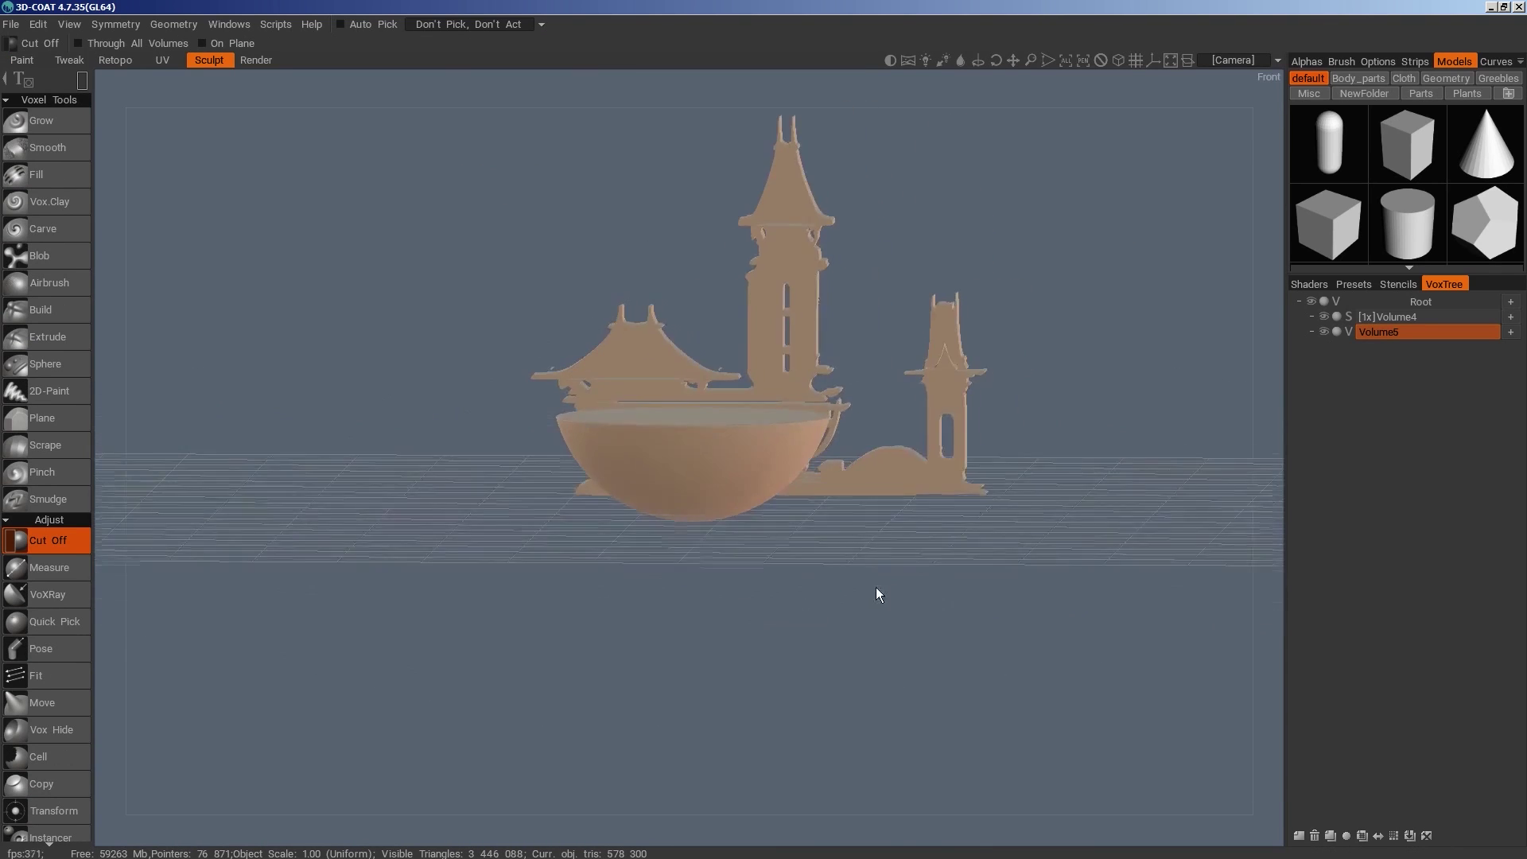
Size a second sphere primitive to a radius of about 8.65 at X 17.53, Y -6.18 near the facade's small dome
key(space)
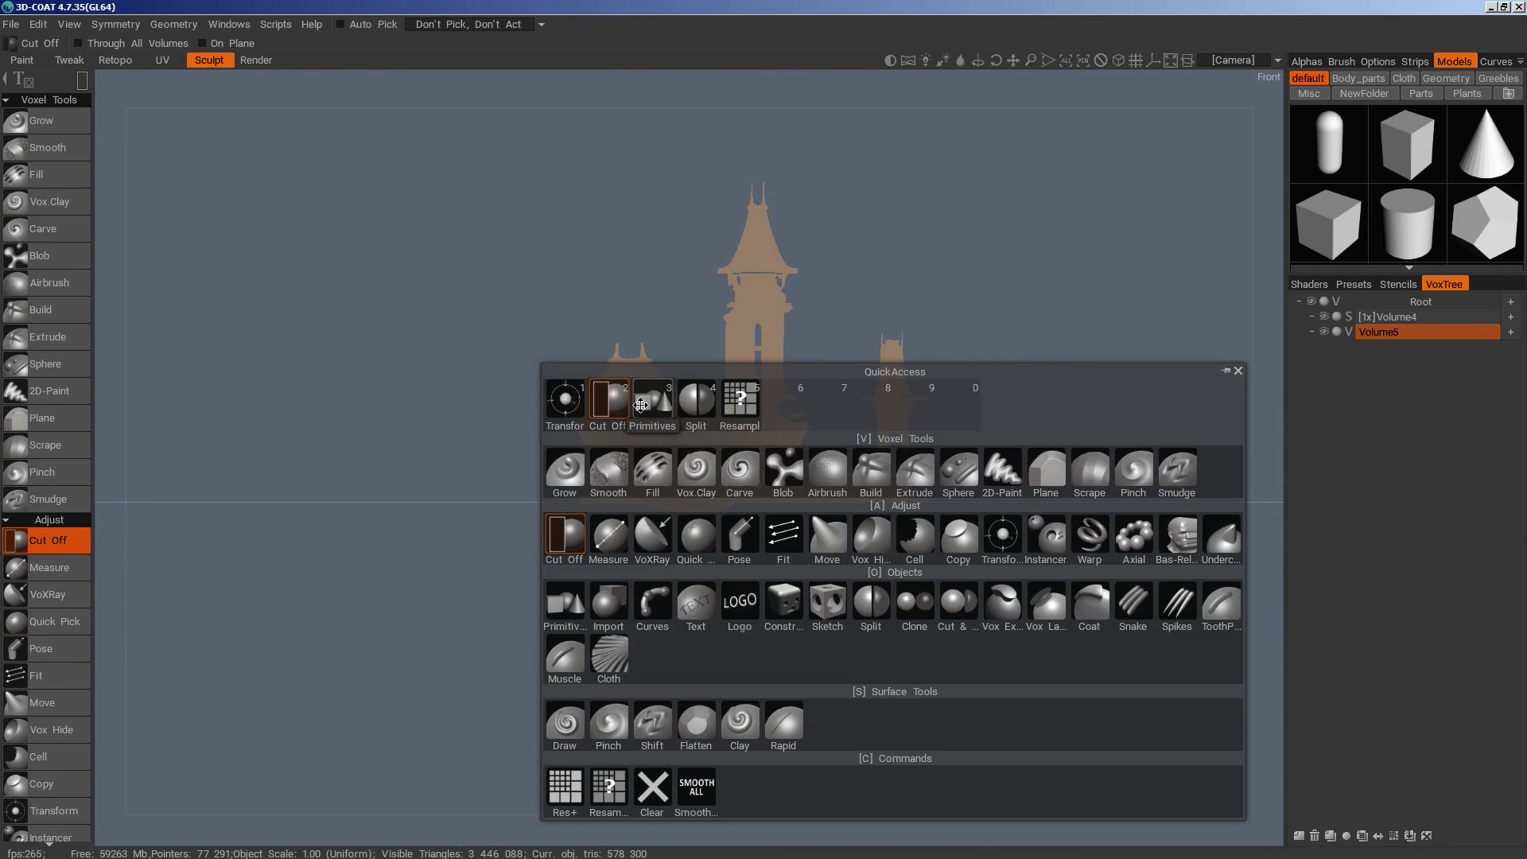
click(641, 404)
drag(693, 233, 692, 410)
drag(873, 590, 886, 679)
drag(822, 452, 823, 429)
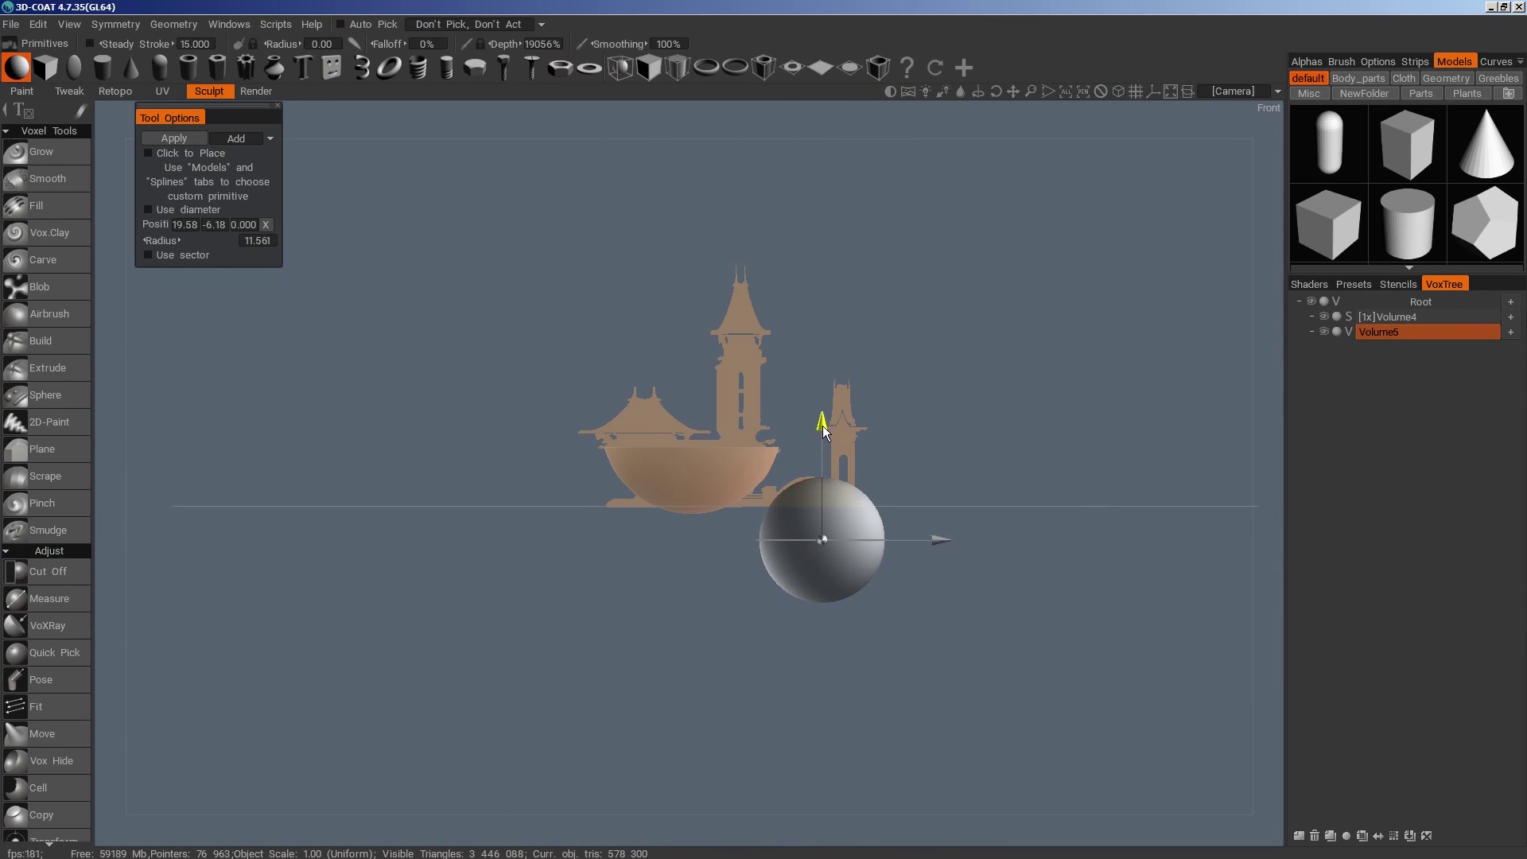
drag(941, 541, 850, 541)
Add a new volume for the small sphere, raise the sphere to about Y -3.25 and add it there
click(1302, 840)
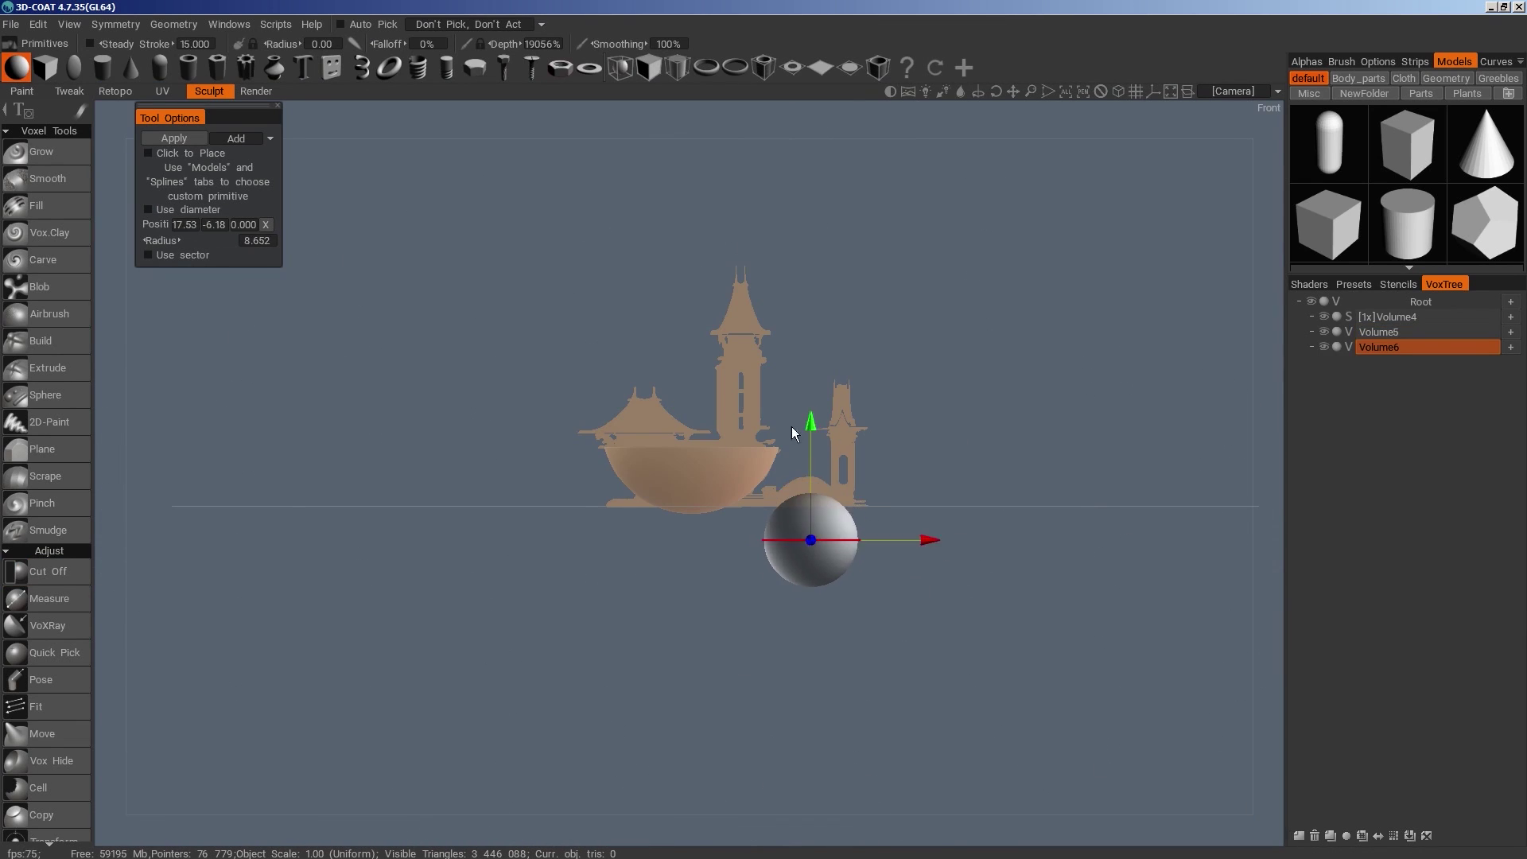
drag(809, 424, 810, 408)
mouse_move(883, 503)
alt+mouse_down()
mouse_move(832, 555)
mouse_move(956, 431)
mouse_move(966, 458)
alt+mouse_up()
key(Return)
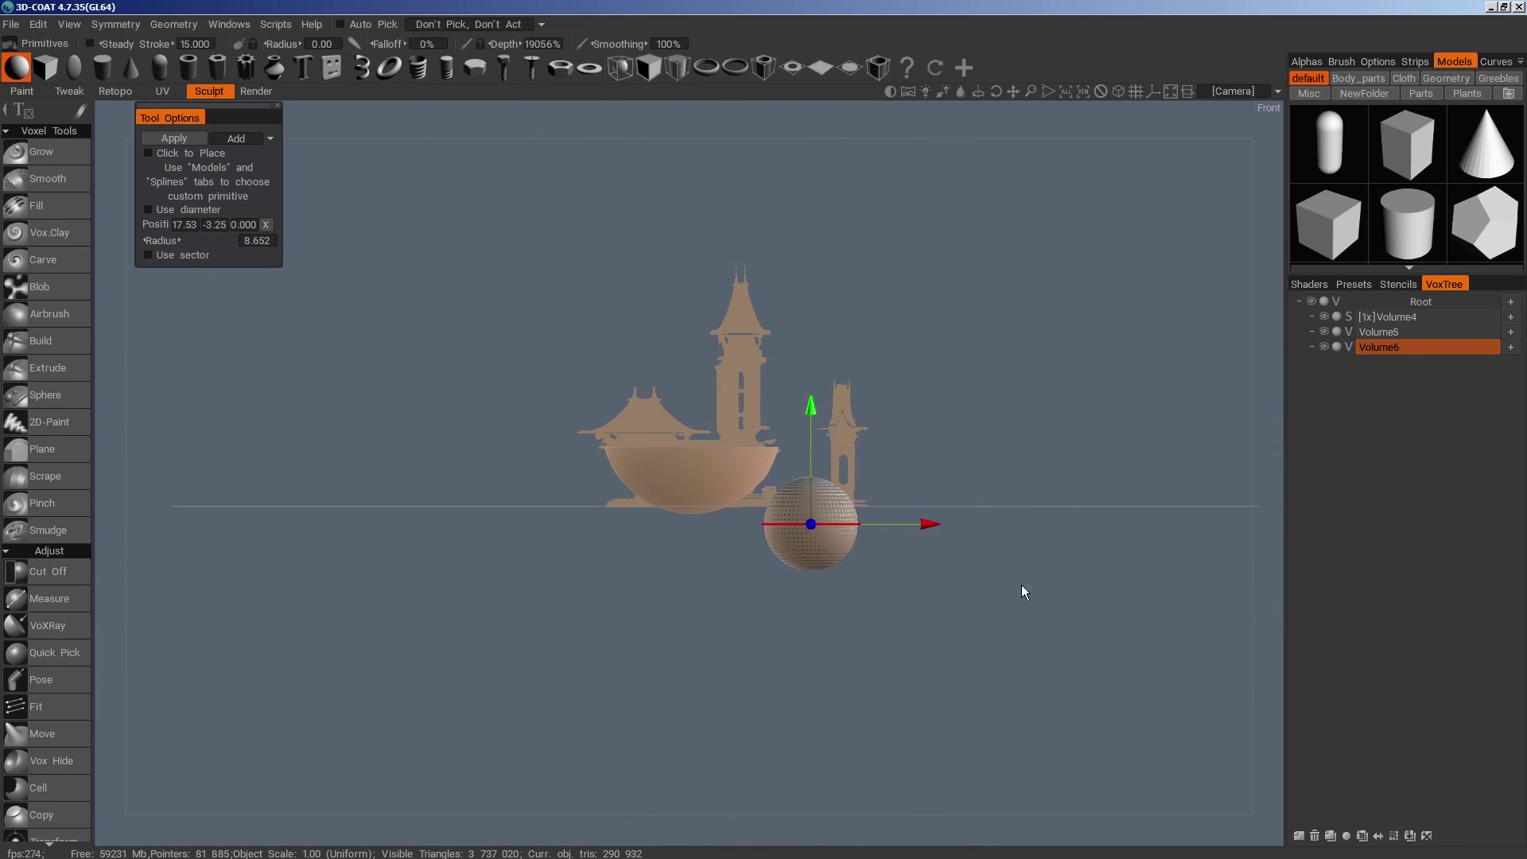
Cut off the part of the small sphere below the ground line with a rectangular selection to make a dome
key(space)
click(969, 579)
key(e)
click(969, 579)
click(1024, 561)
mouse_move(1005, 669)
mouse_down()
mouse_move(842, 608)
mouse_move(677, 492)
mouse_up()
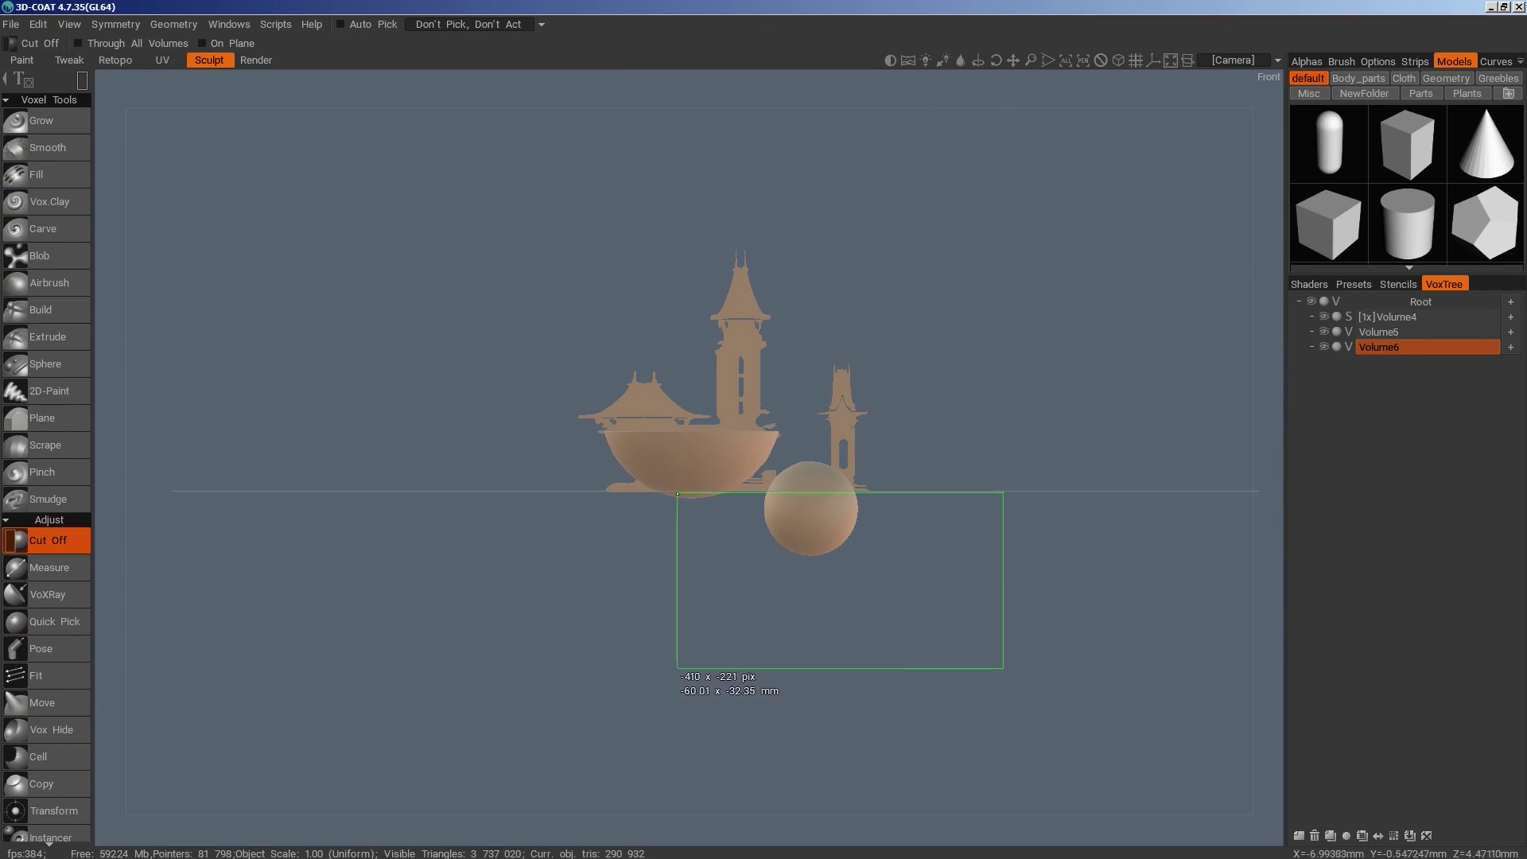
mouse_move(899, 497)
alt+mouse_down()
mouse_move(837, 581)
mouse_move(857, 619)
mouse_move(980, 488)
mouse_move(907, 574)
alt+mouse_up()
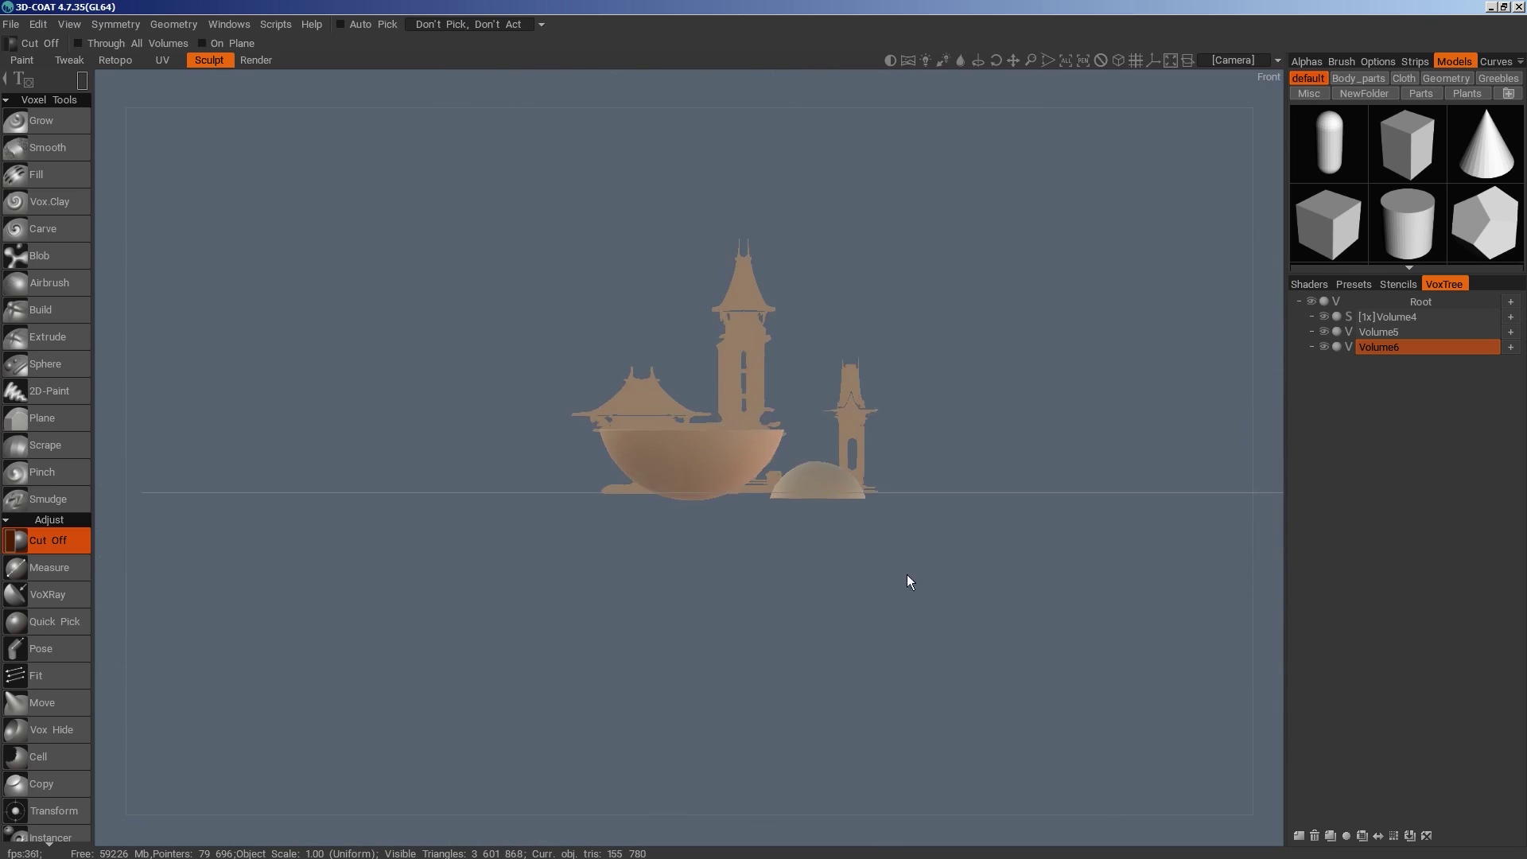
Add a box of about 8.69 x 26.63 x 8.69 in a new volume at X 4.48, Y 13.96 over the tall tower
key(space)
click(653, 409)
click(49, 74)
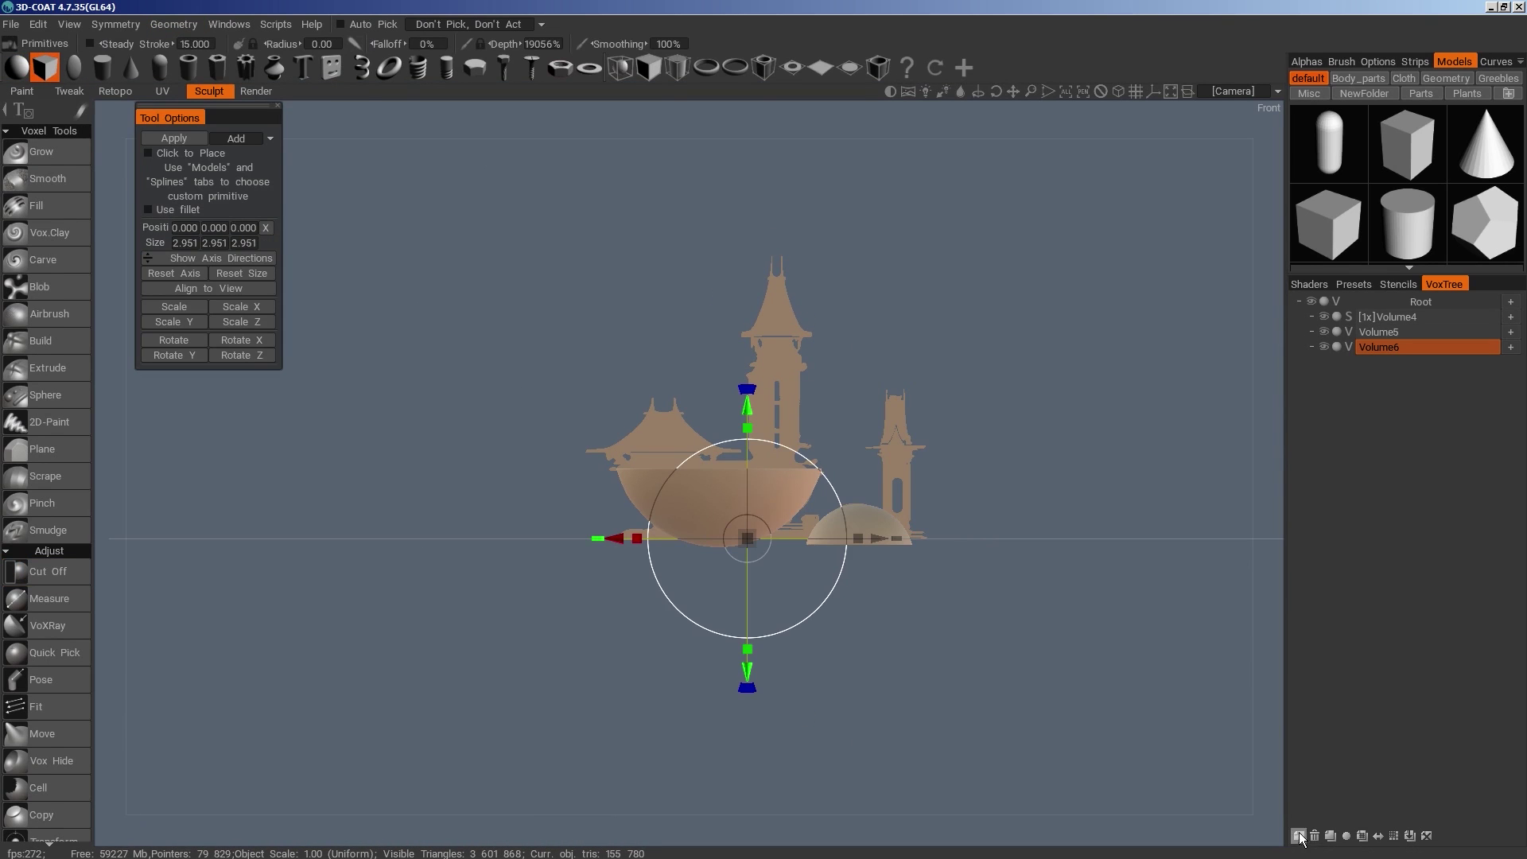
drag(745, 539, 833, 570)
drag(747, 408, 762, 322)
drag(881, 451, 911, 449)
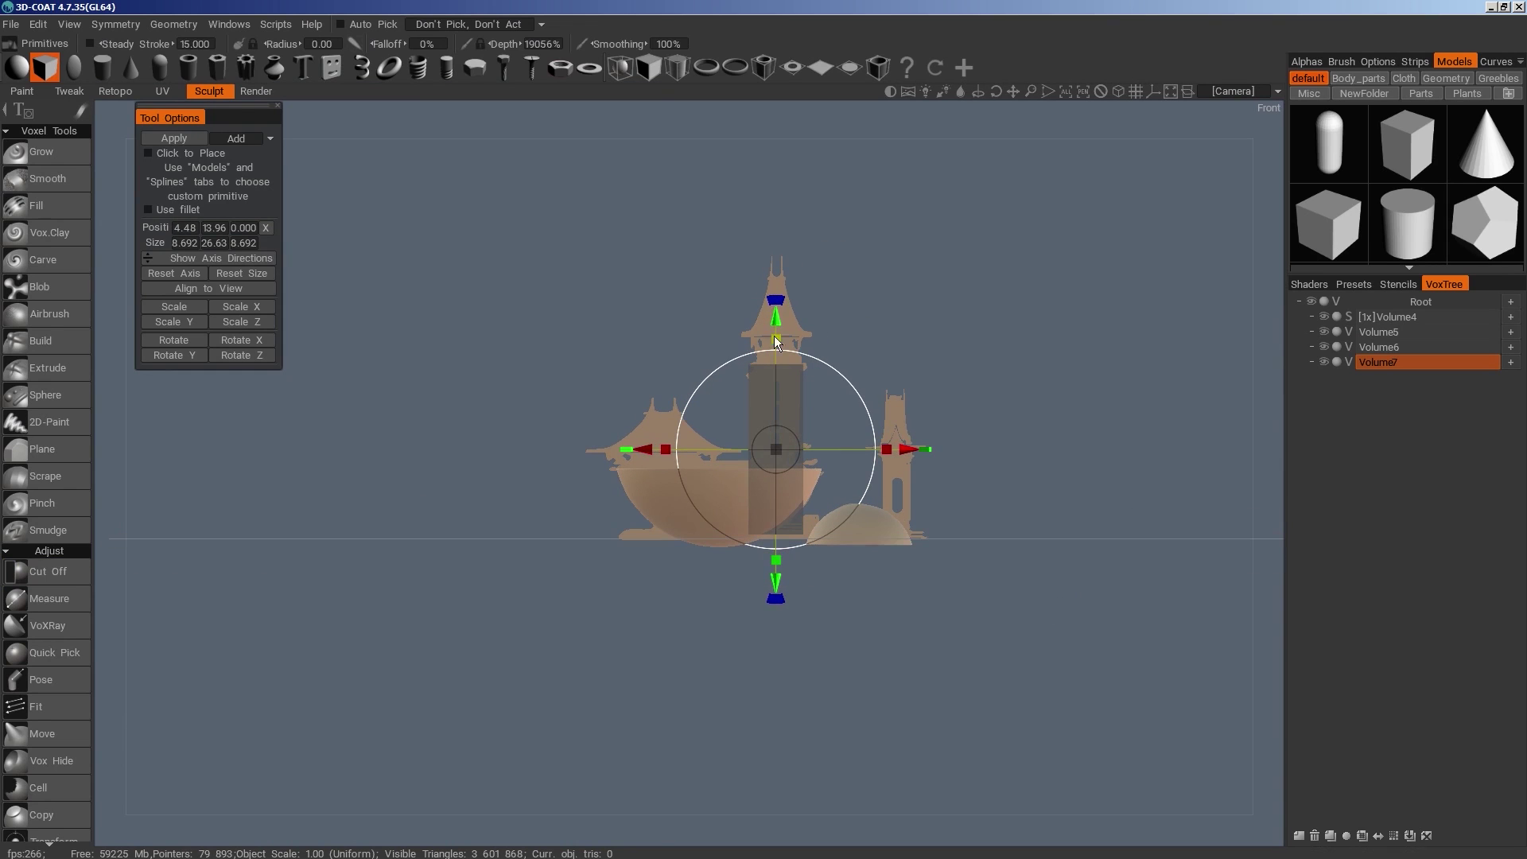
Add a box of about 4.77 x 15.35 x 4.77 in a new volume at X 23.56, Y 6.48, Z -12.31 for the small tower
alt+drag(996, 352, 907, 420)
key(KP_2)
alt+middle_drag(903, 444, 882, 470)
drag(882, 473, 1009, 484)
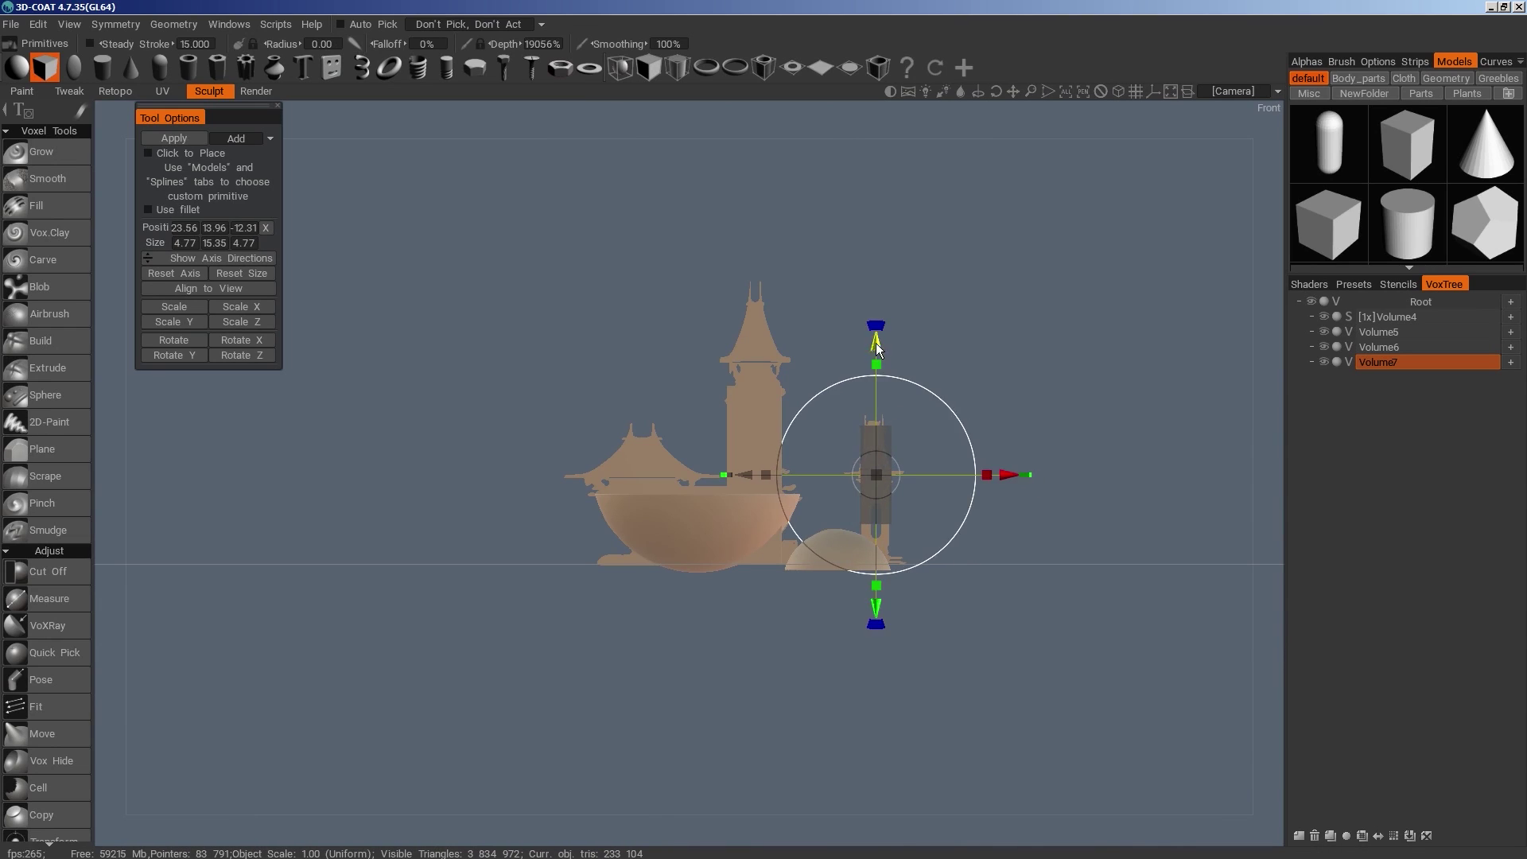
drag(876, 350, 1309, 797)
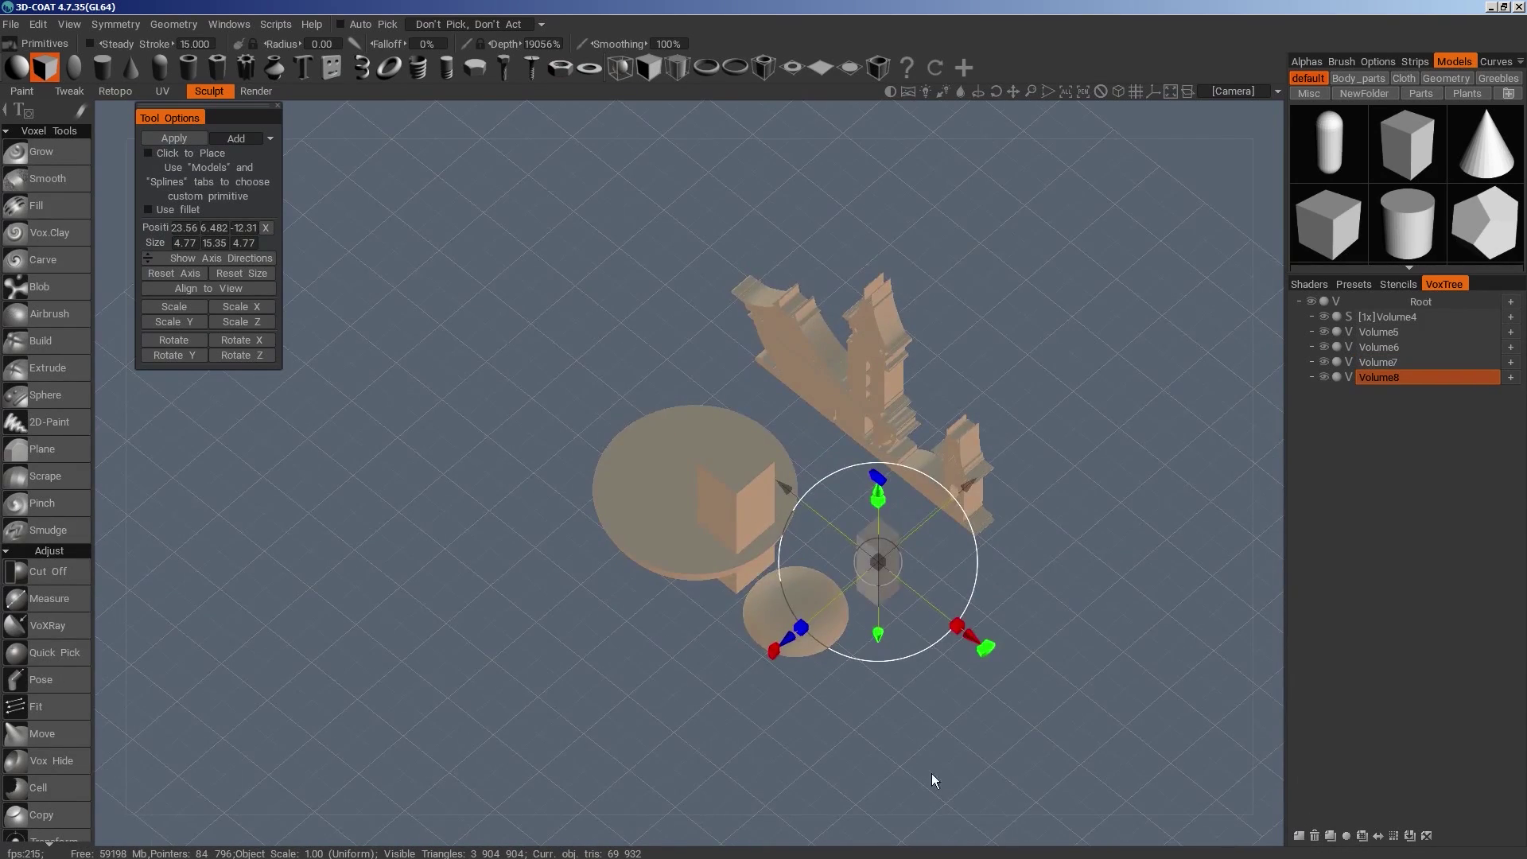
Move the tall tower box Volume7 forward to about Z 10.54
drag(934, 780, 913, 624)
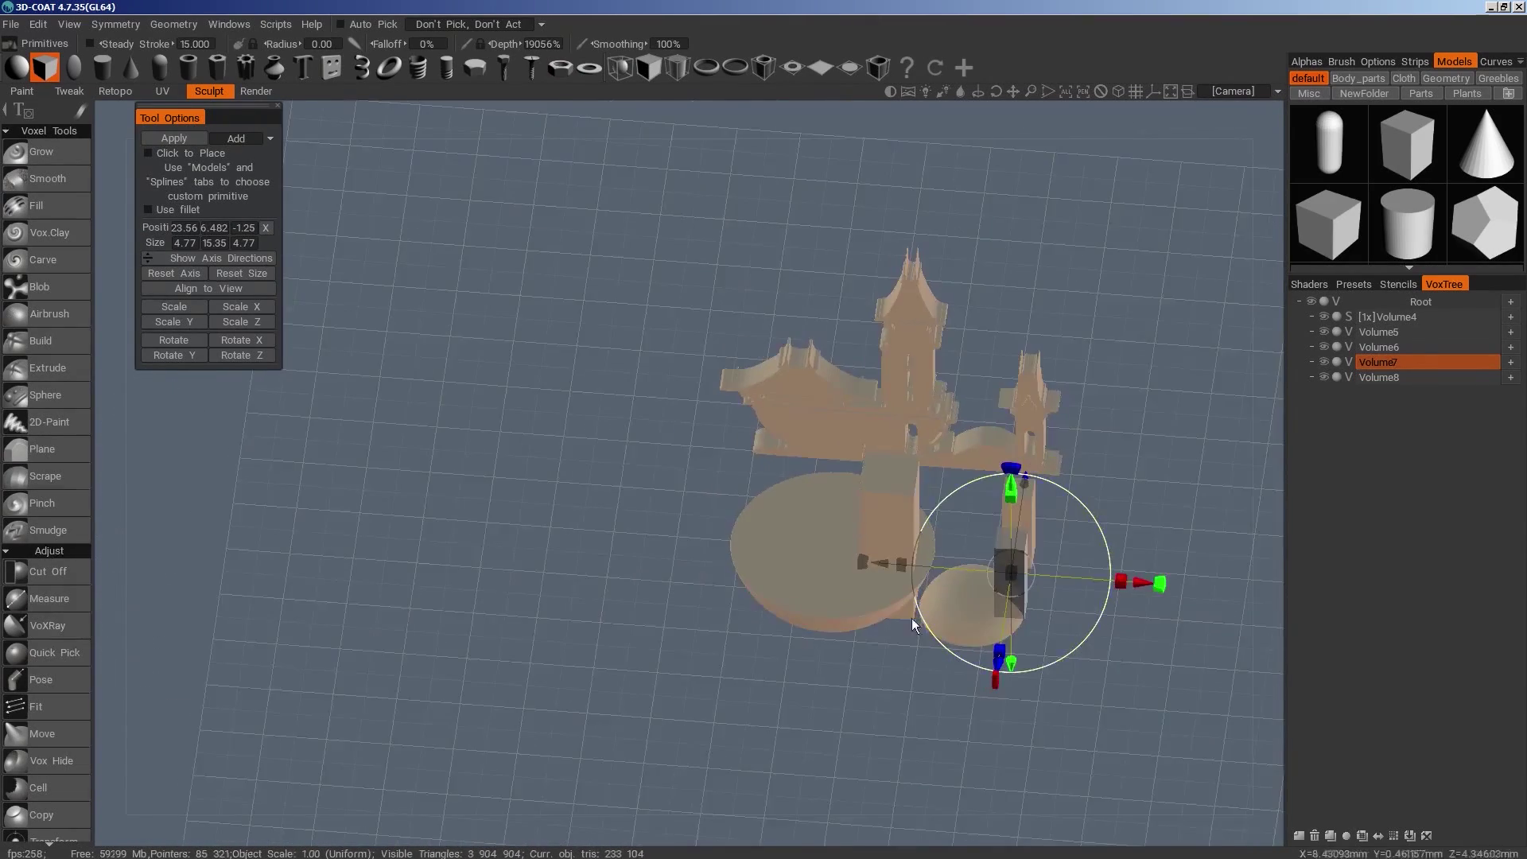
click(1371, 369)
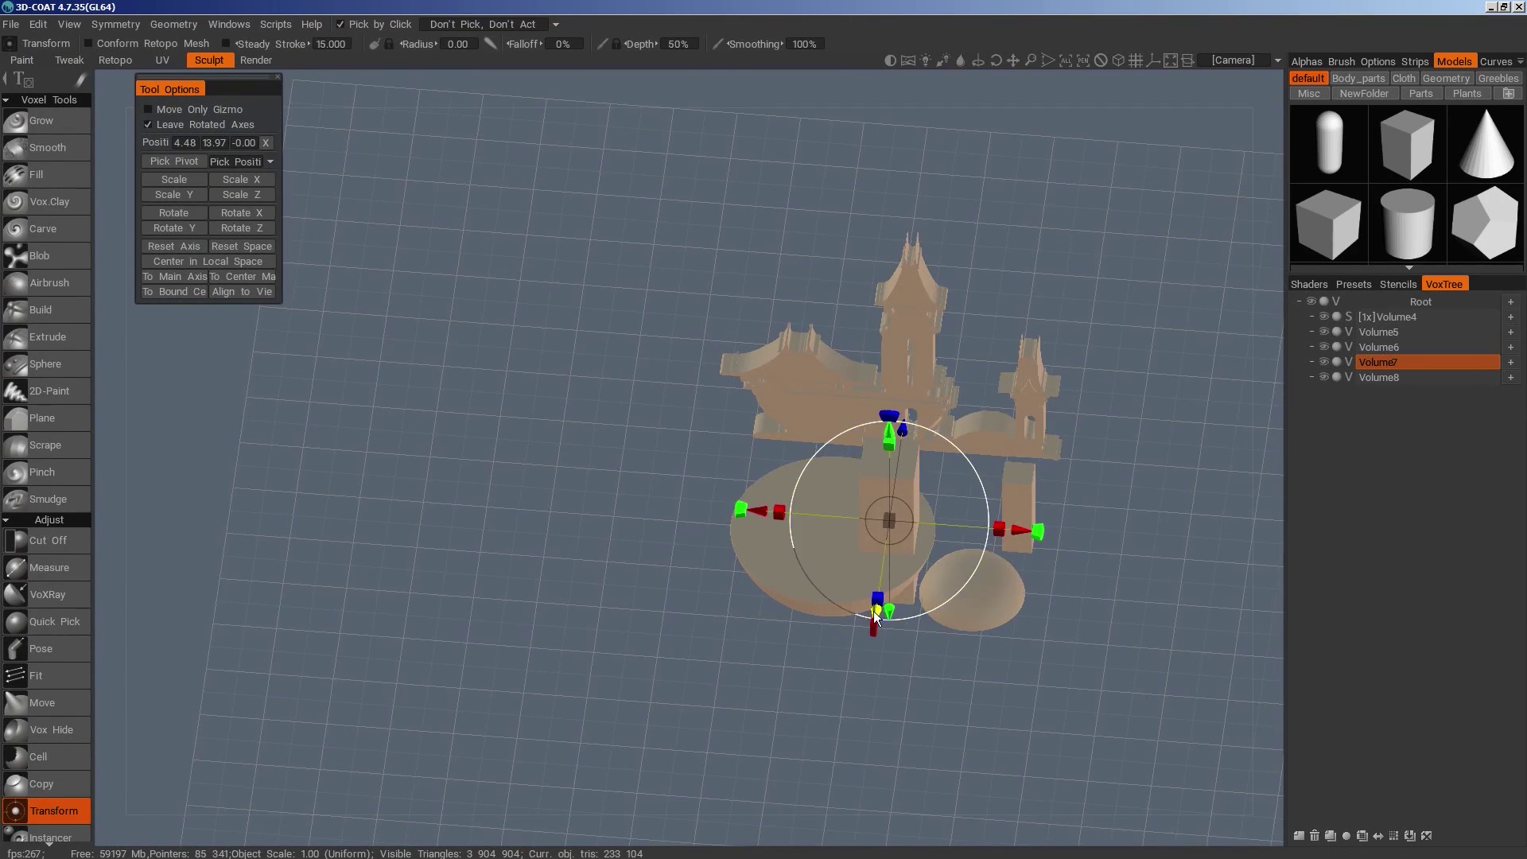
drag(1014, 563, 1006, 722)
drag(1012, 649, 1120, 469)
drag(954, 509, 1015, 527)
drag(1027, 609, 1045, 702)
Shape a box primitive for Volume9 into a flat slab of about 31.99 x 2.39 x 23.09 at X -0.78, Y 0.57
key(space)
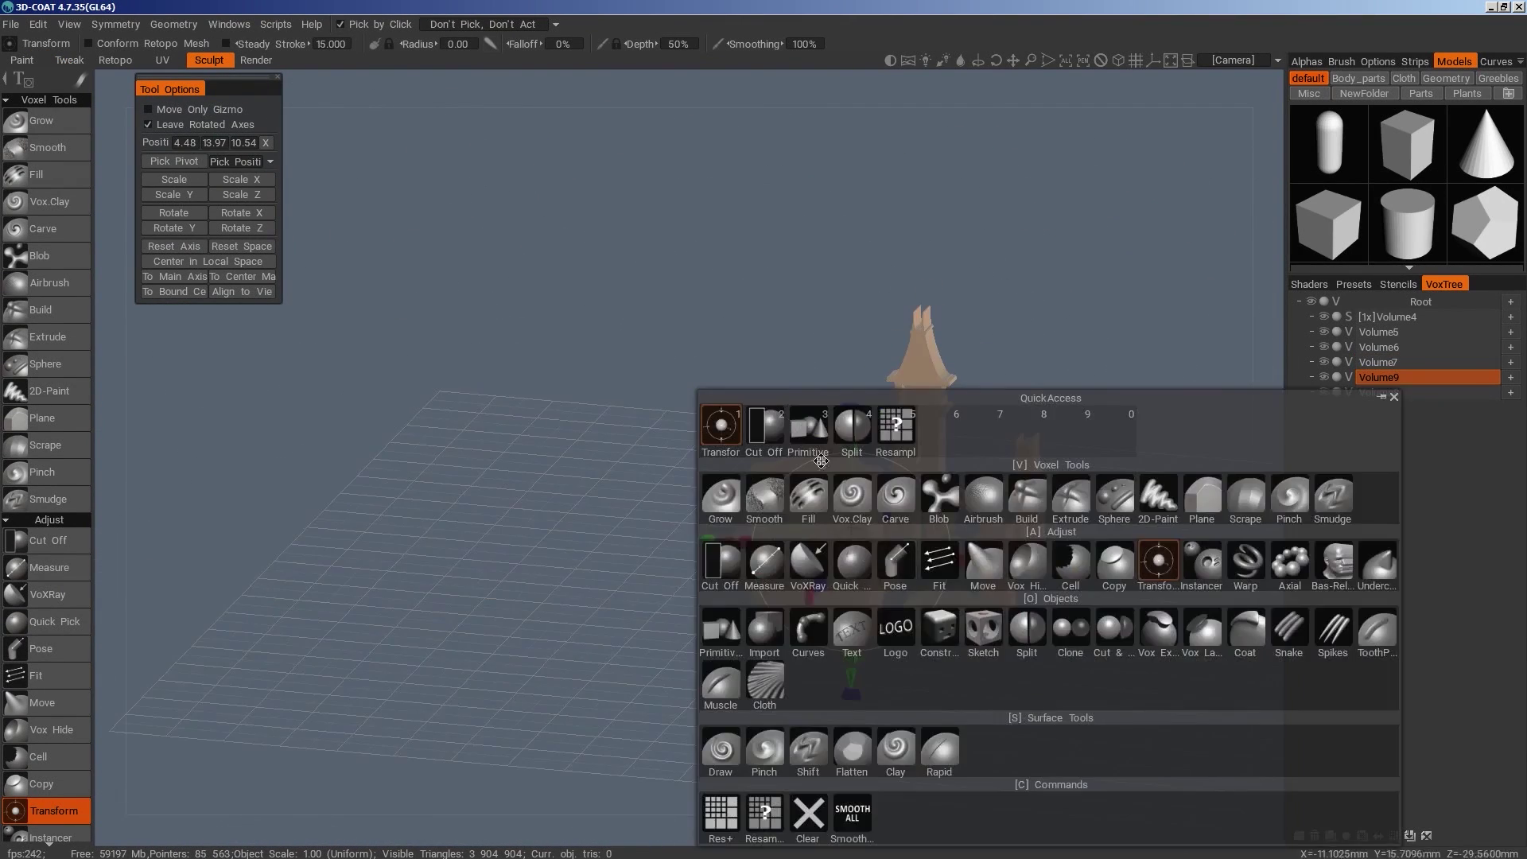
click(1047, 611)
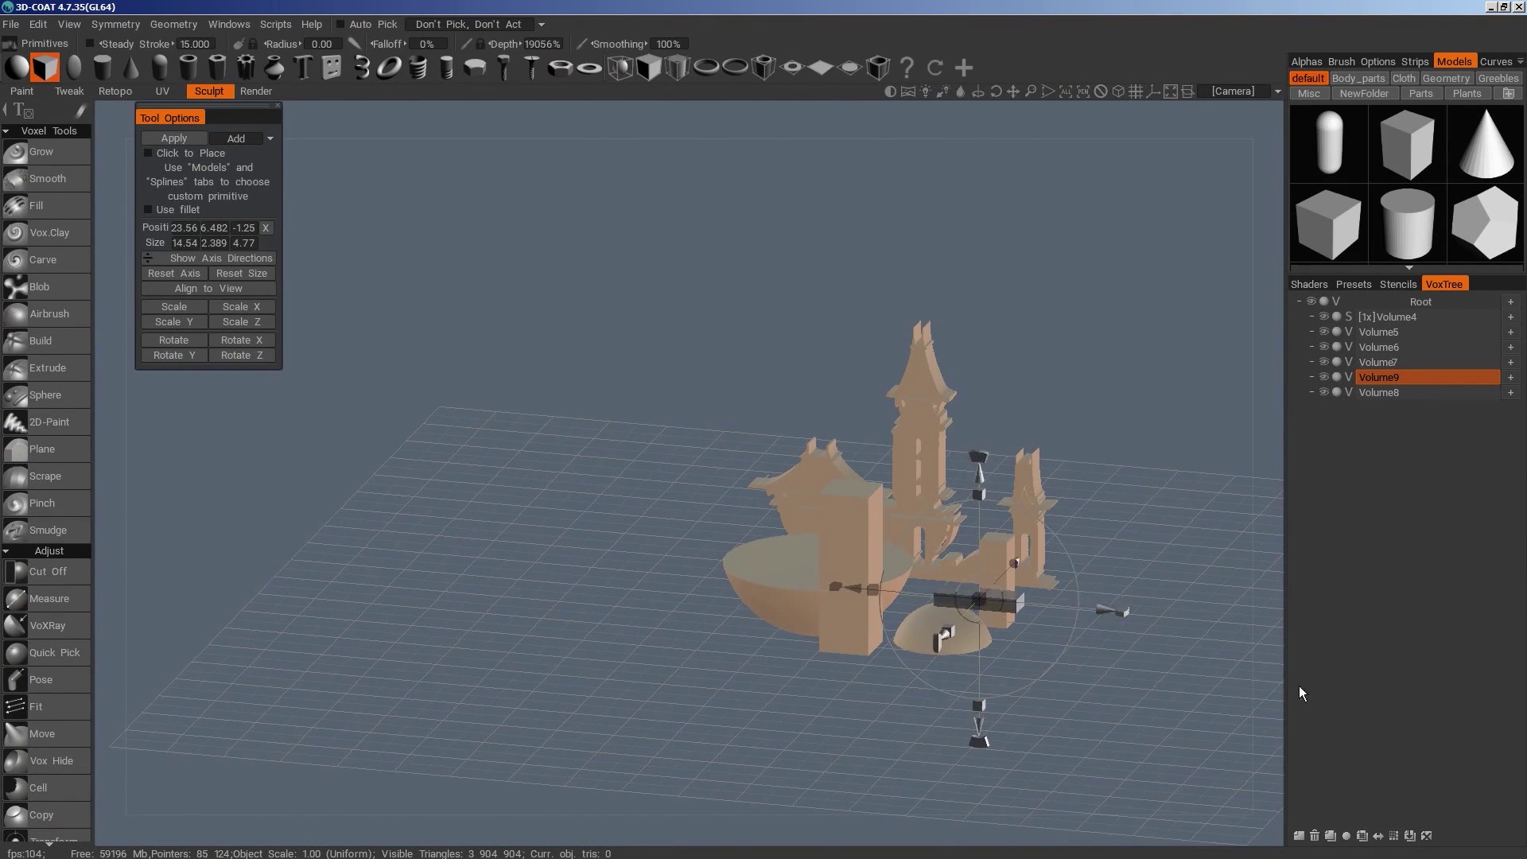
drag(1301, 694, 989, 653)
drag(1029, 704, 1044, 636)
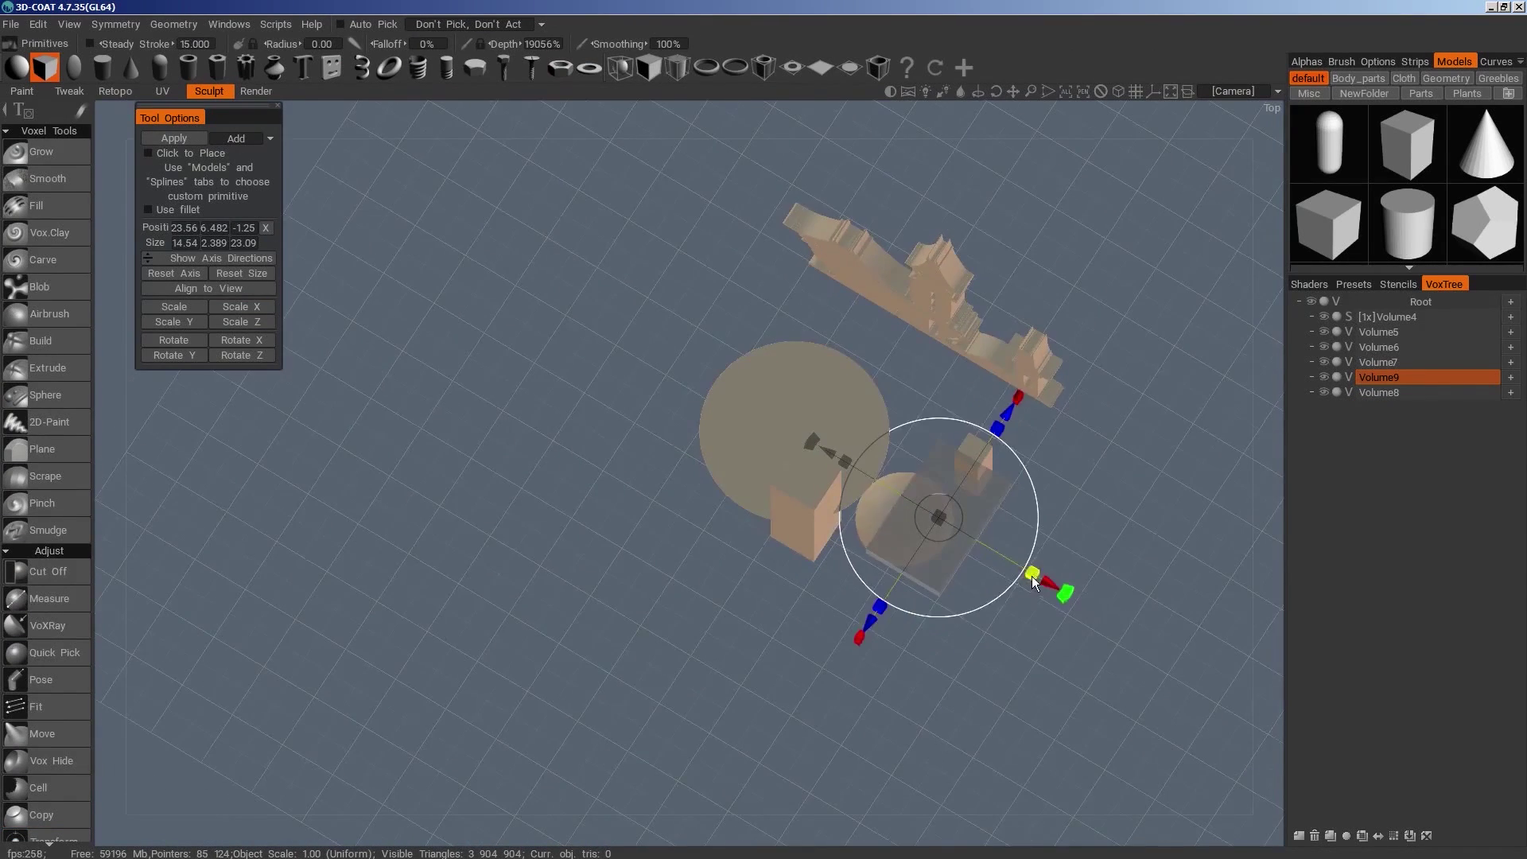
drag(1032, 578, 927, 513)
shift+drag(916, 612, 945, 689)
drag(779, 348, 780, 383)
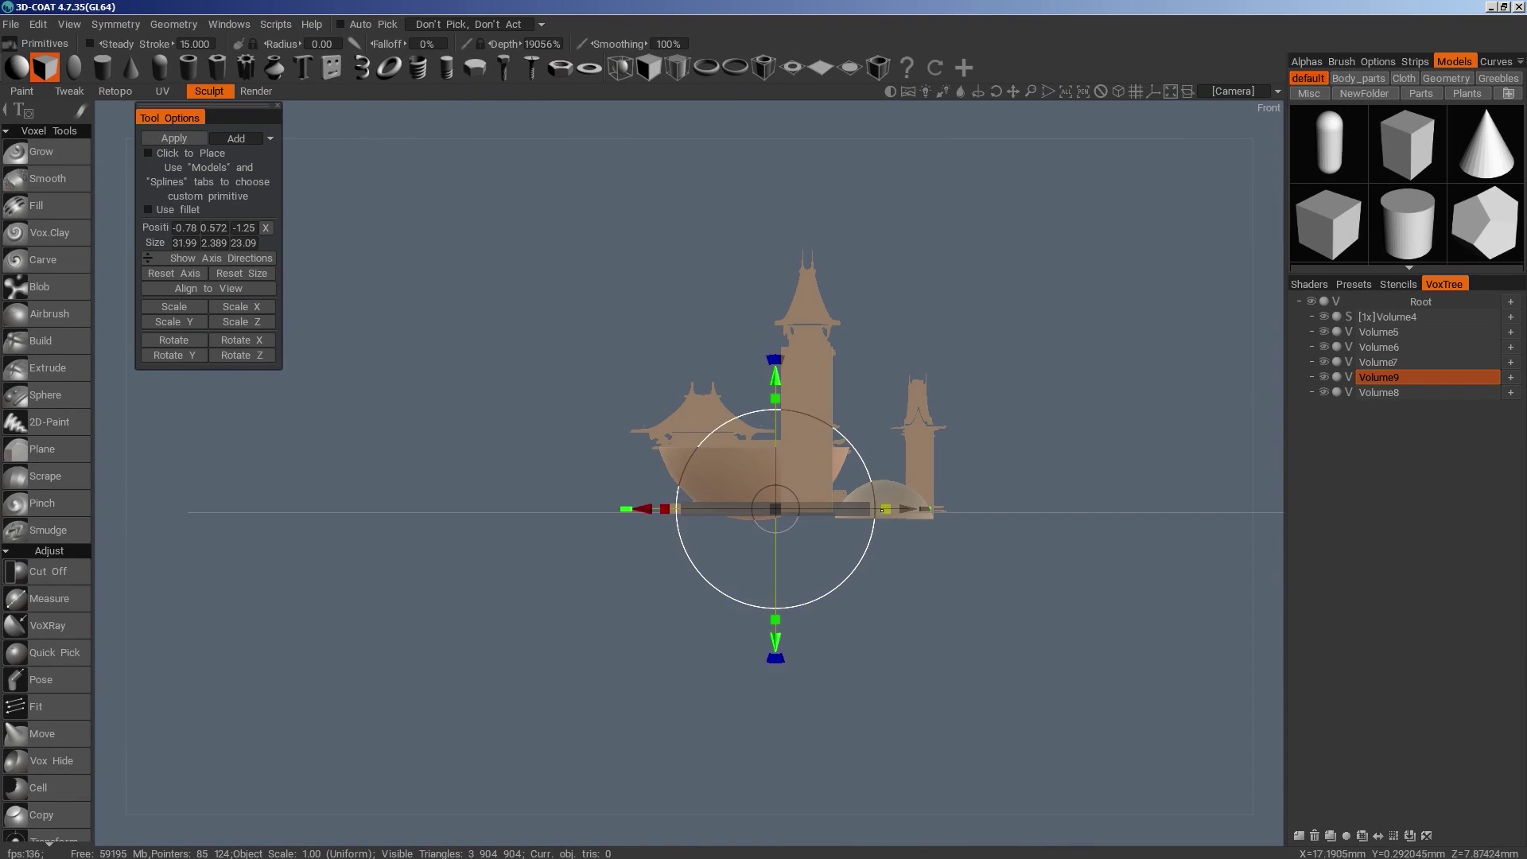
Resize the slab to about 50.80 x 1.58 x 38.77 at X 4.72 beneath the buildings and add it to Volume9
drag(907, 508, 1015, 540)
drag(914, 492, 913, 492)
drag(946, 557, 859, 612)
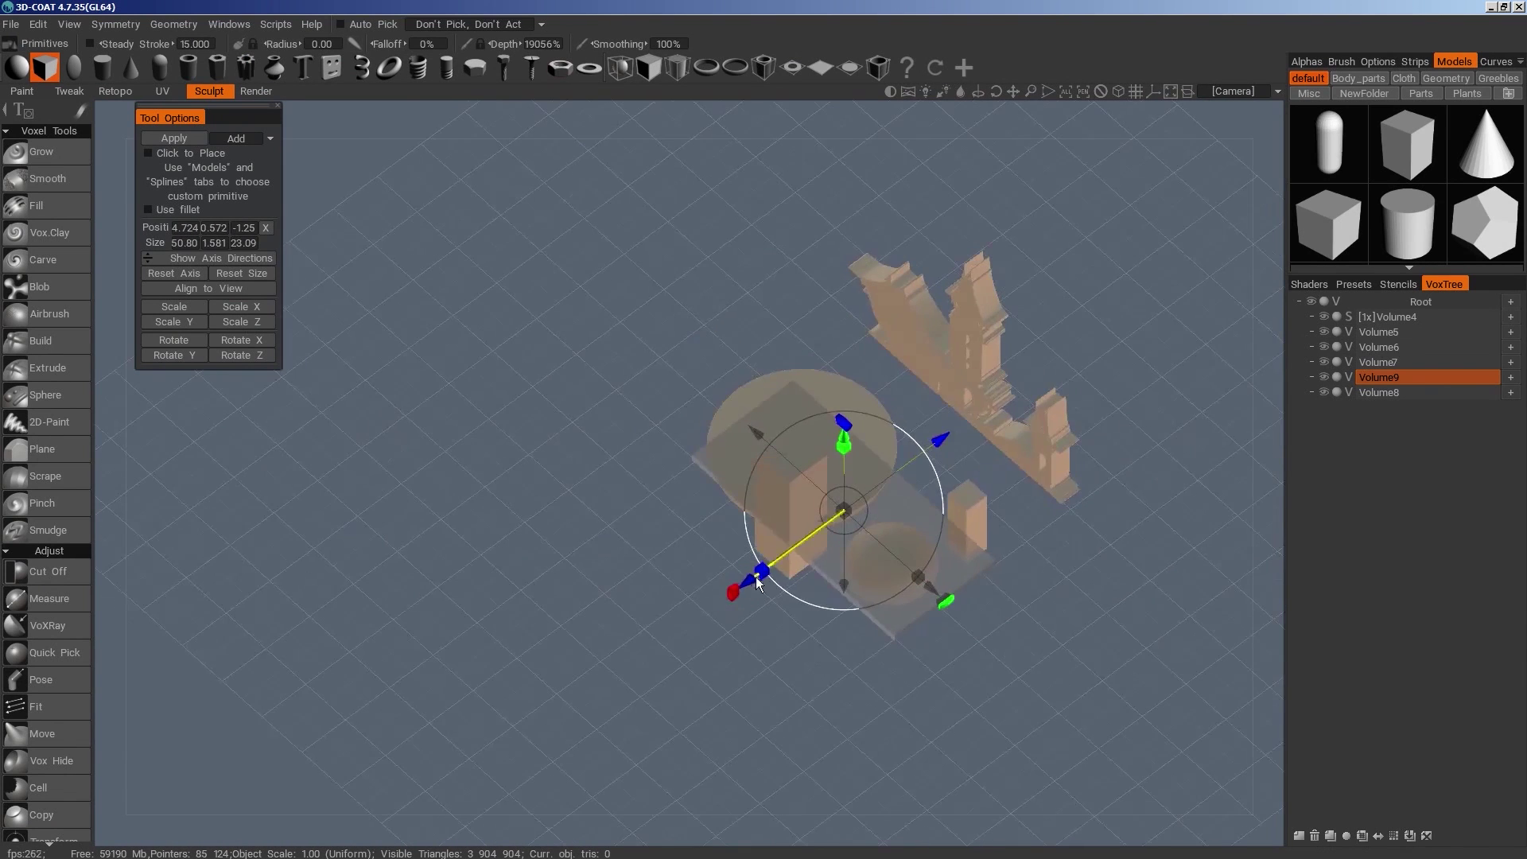
drag(756, 579, 711, 610)
drag(835, 652, 971, 592)
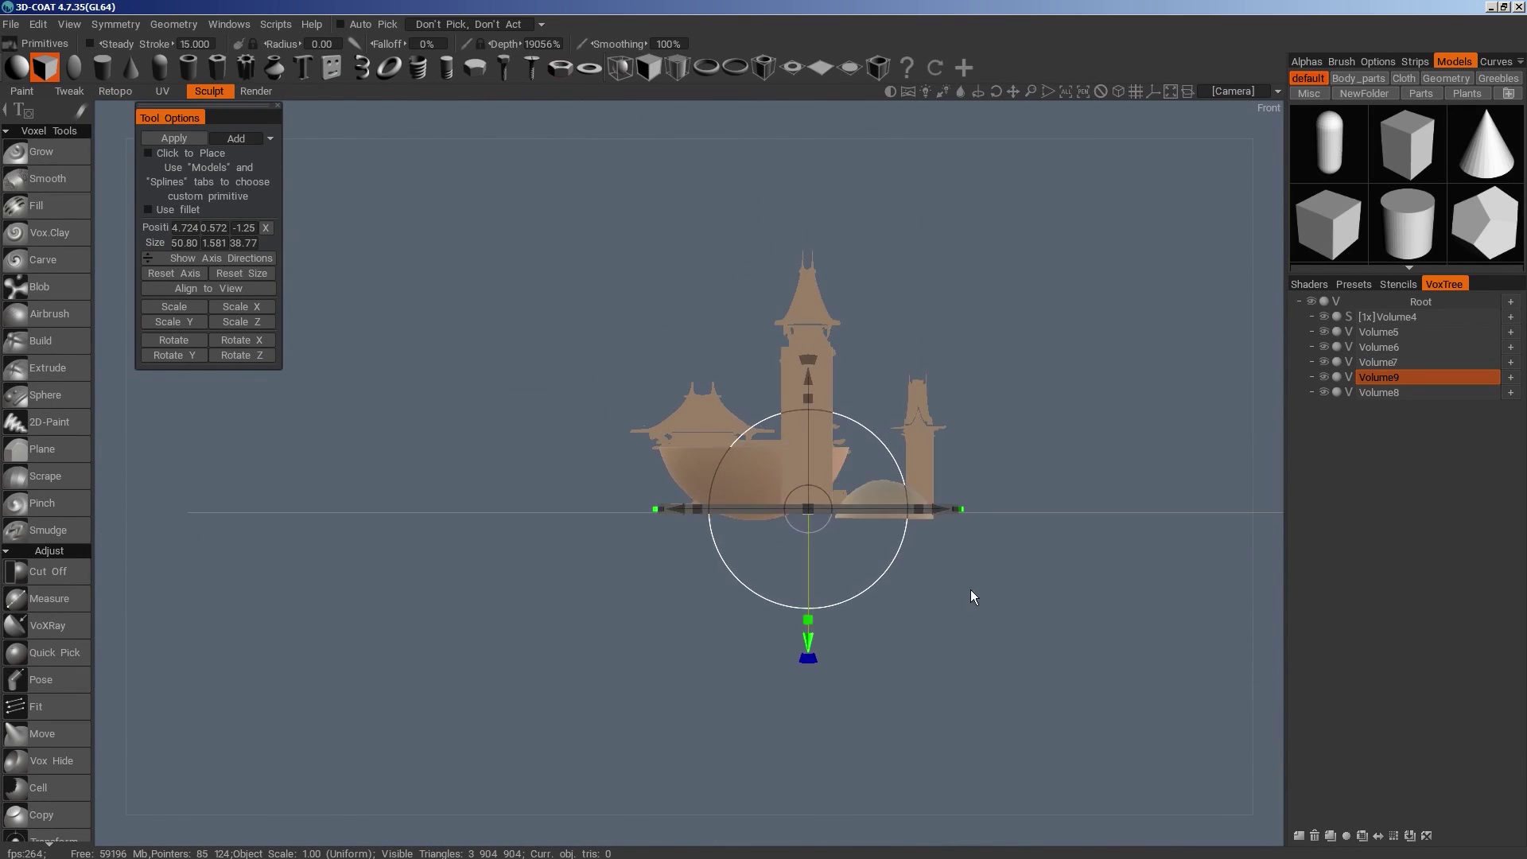
Cut off the parts of the bowl Volume5 and the dome Volume6 that lie below the base slab
right_drag(971, 592, 1092, 636)
middle_drag(1092, 636, 1052, 632)
key(space)
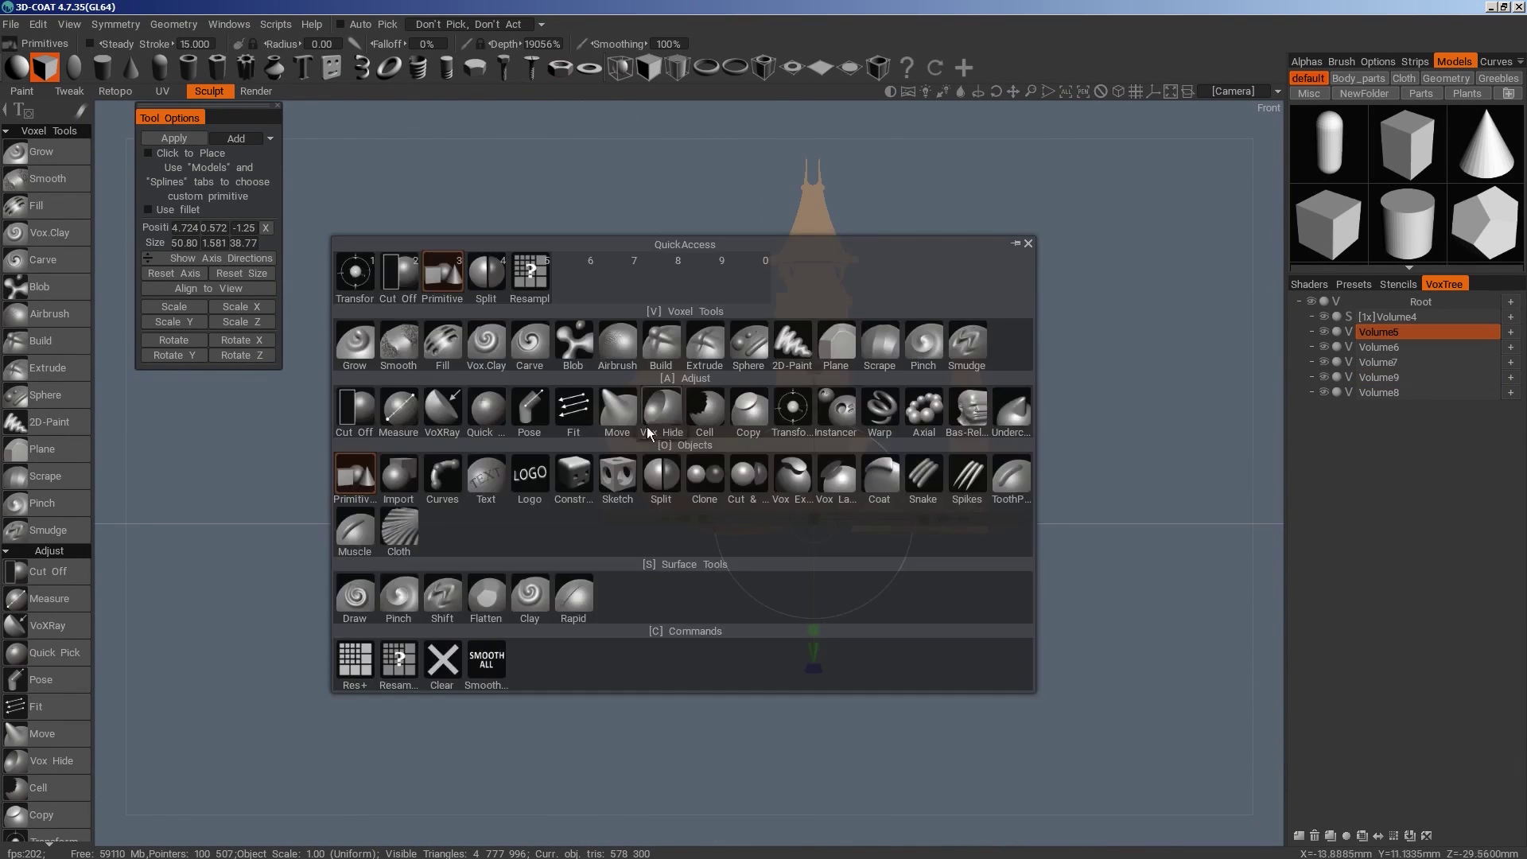
click(662, 415)
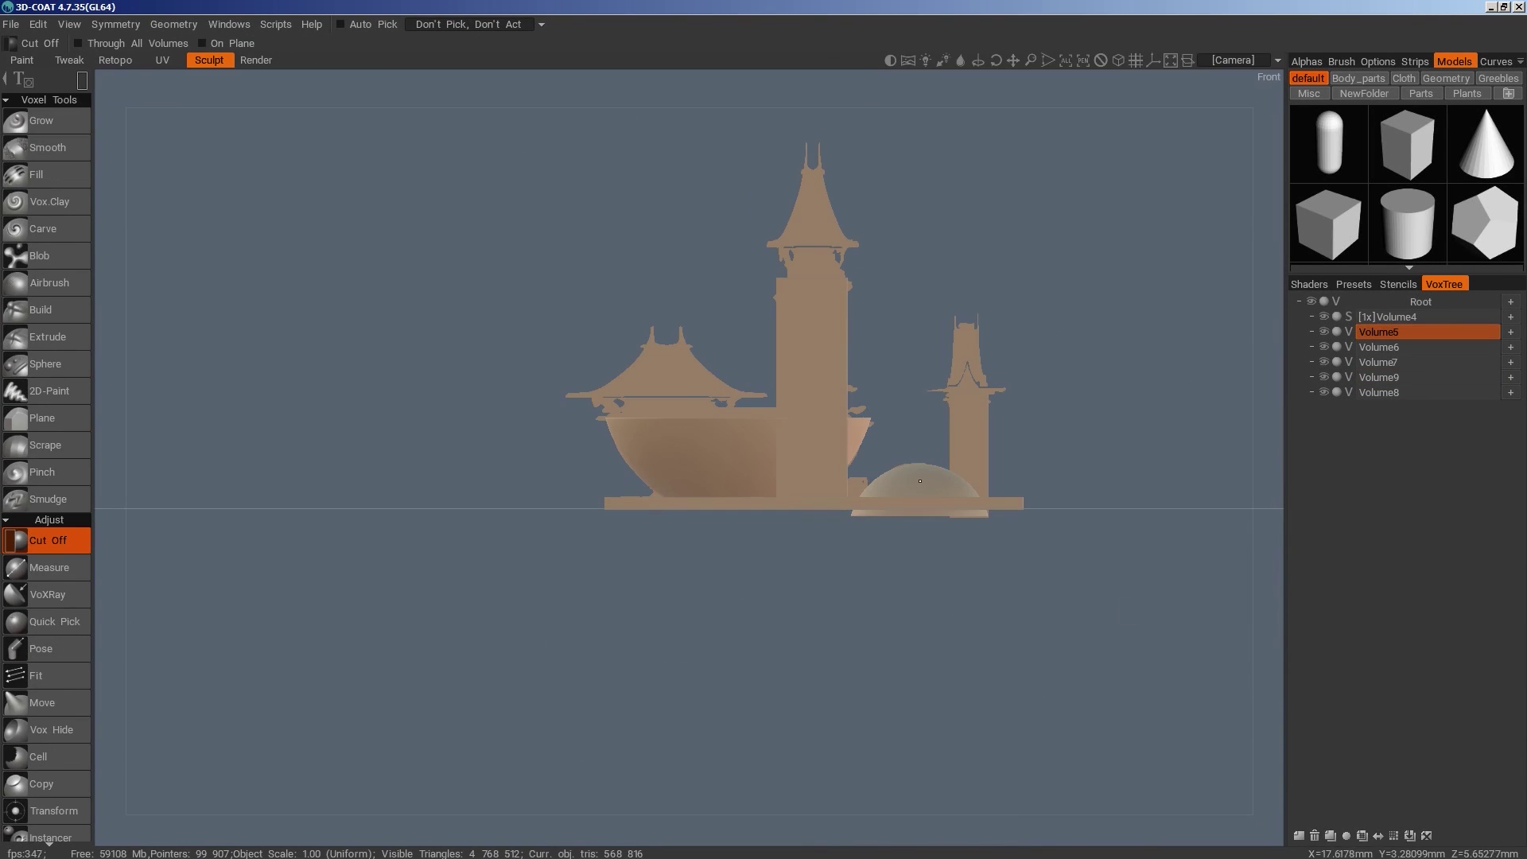
drag(758, 506, 757, 506)
alt+drag(901, 537, 922, 597)
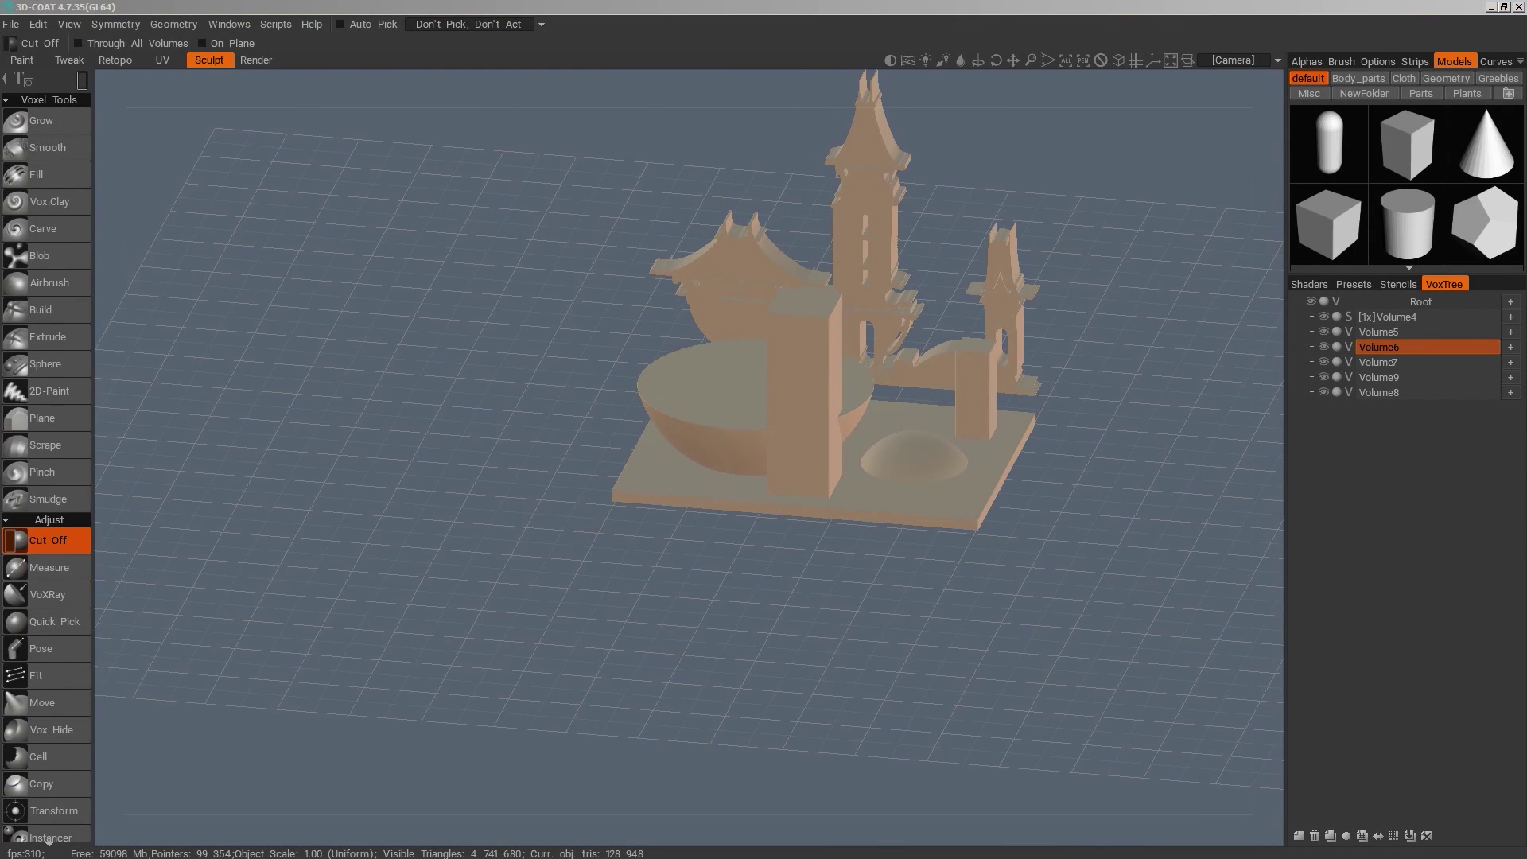
Bring the saved house parts, Volume4_copy000 to Volume4_copy008, into the scene and hide the uppermost part Volume4_copy002
double_click(937, 383)
alt+drag(899, 527, 907, 637)
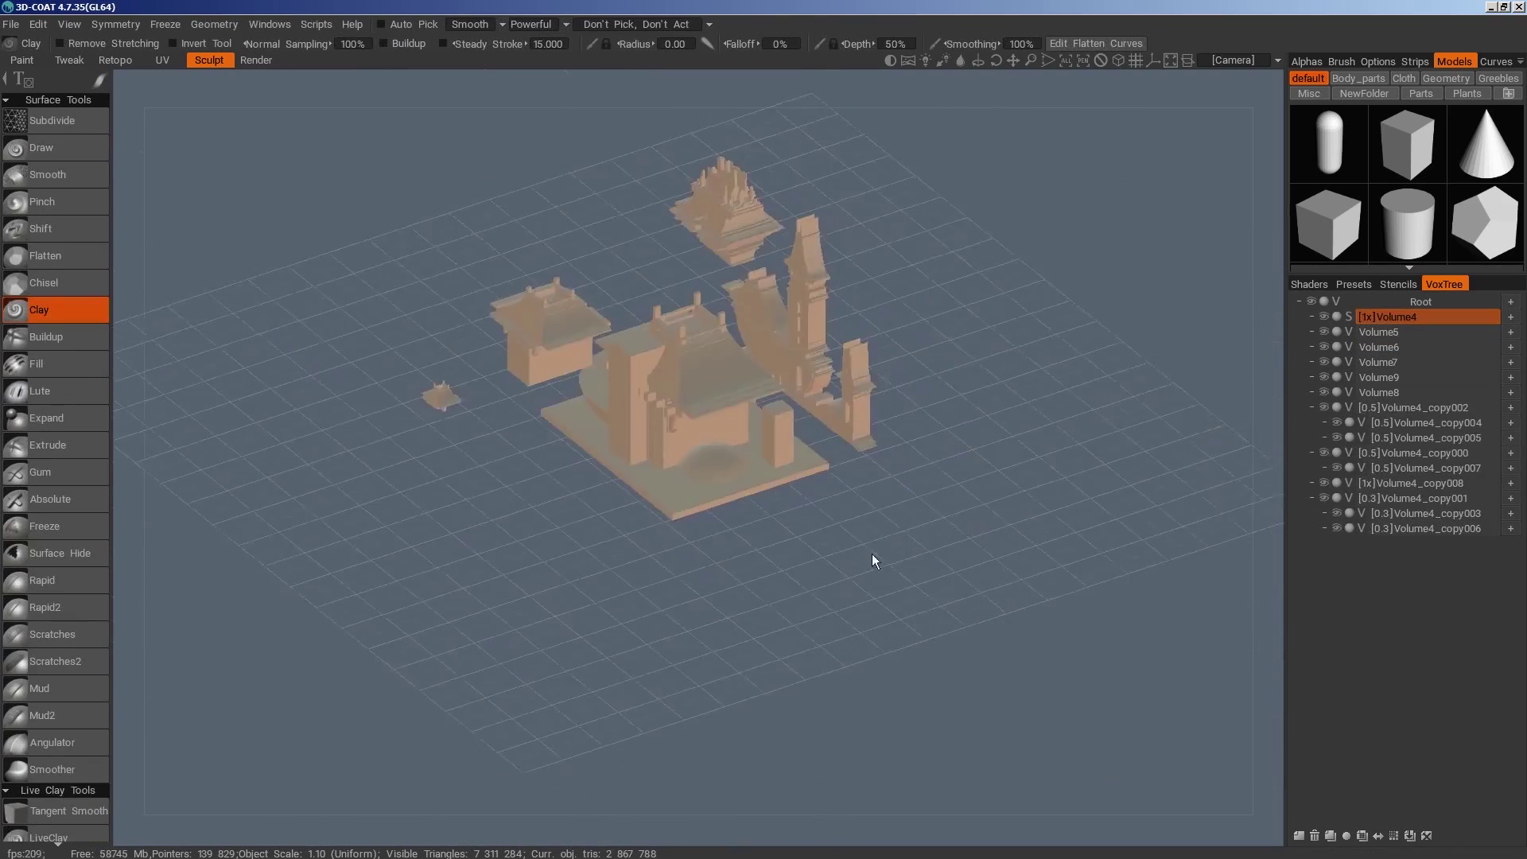
scroll(890, 708, up, 4)
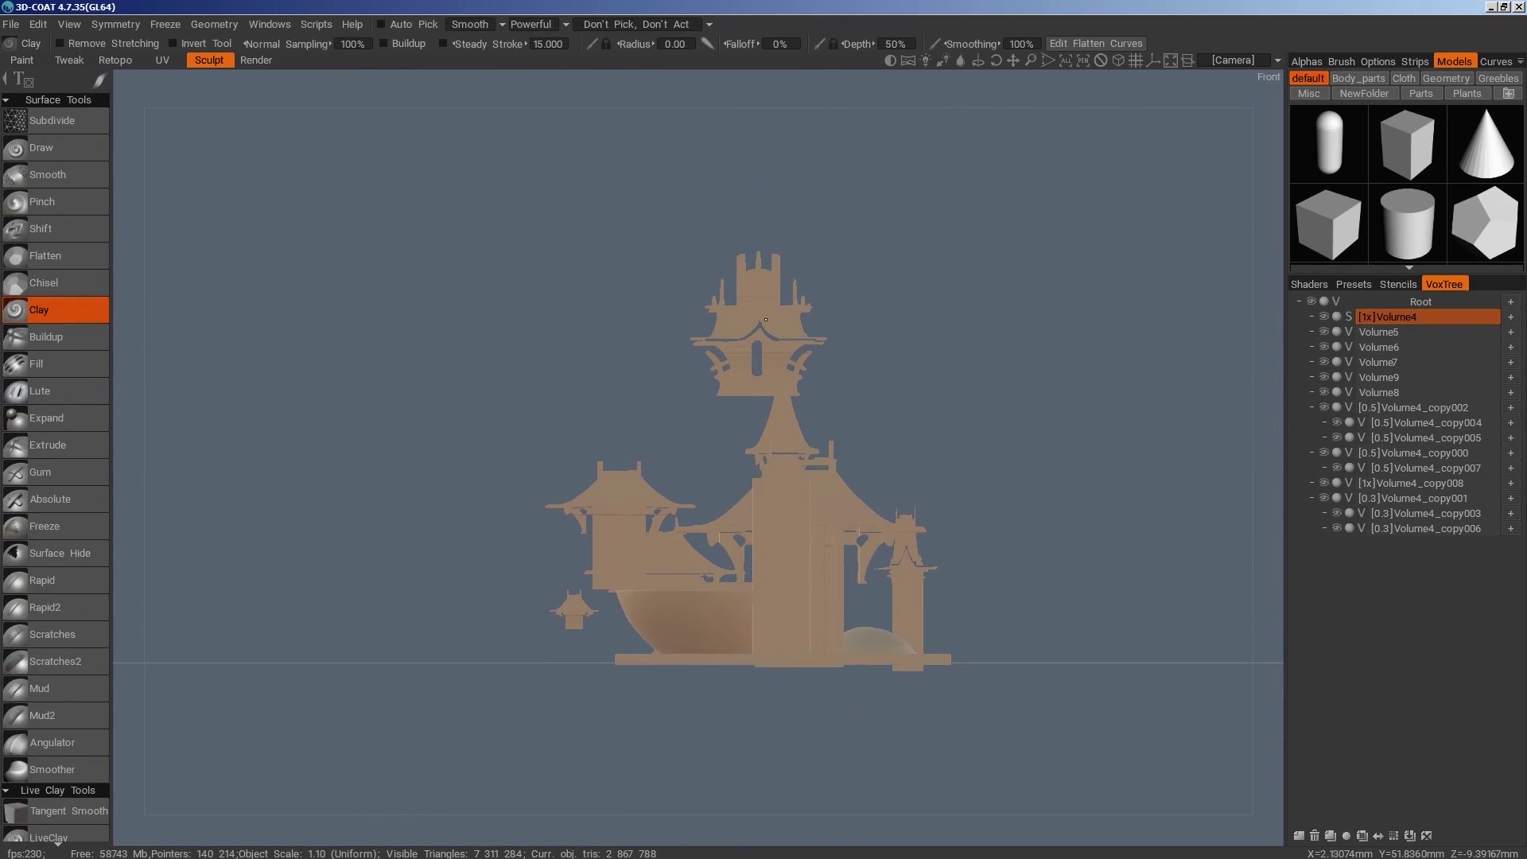
key(h)
click(1324, 407)
alt+drag(804, 740, 883, 515)
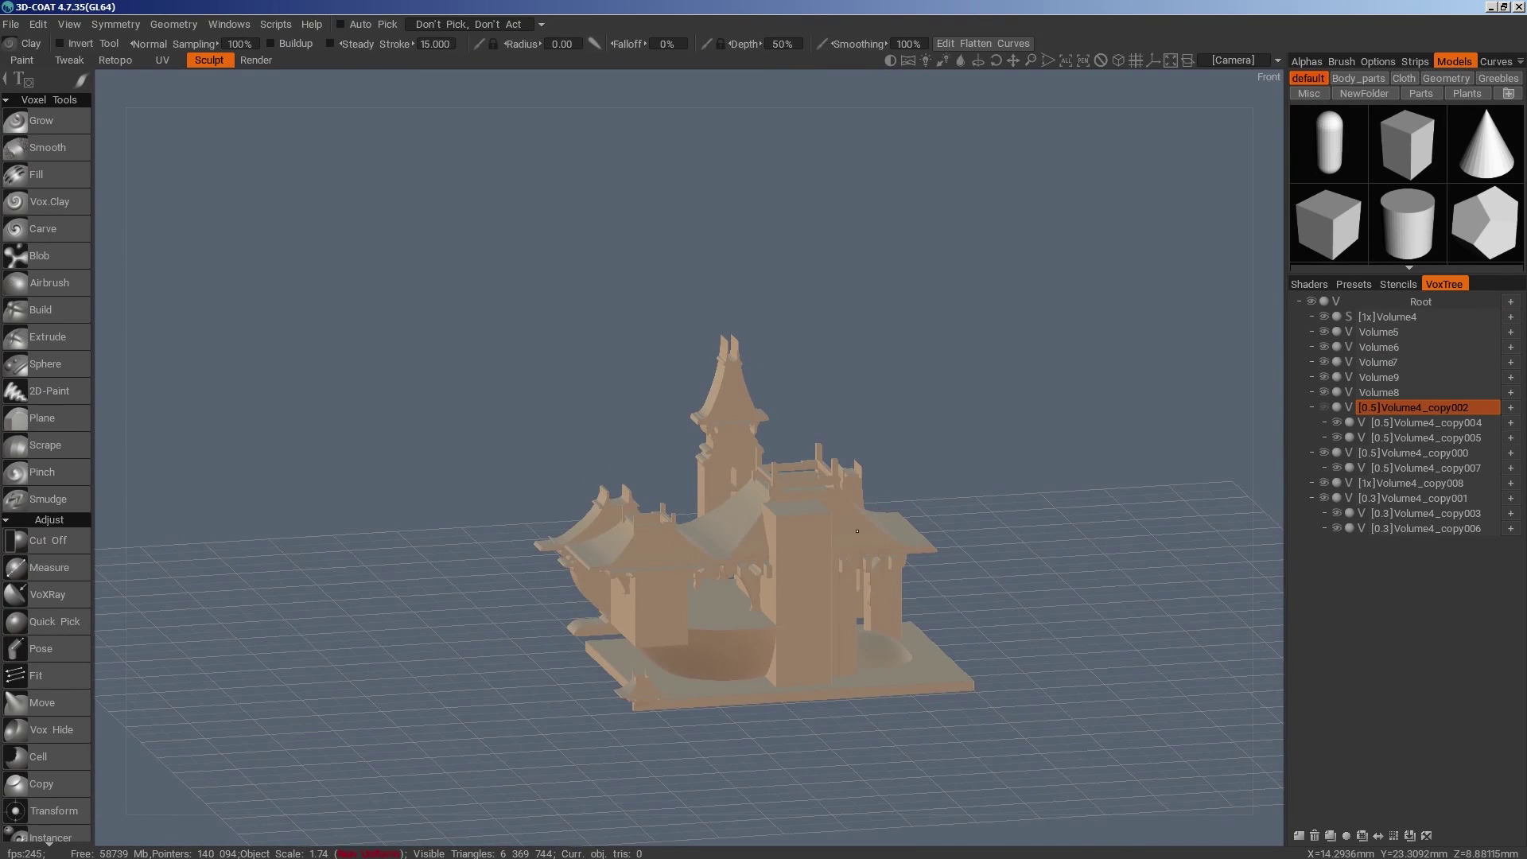
Scale down the large roofed house Volume4_copy001 and raise it to about Y 33.23 near the top of the tall tower
key(h)
drag(1102, 688, 1063, 619)
key(space)
key(1)
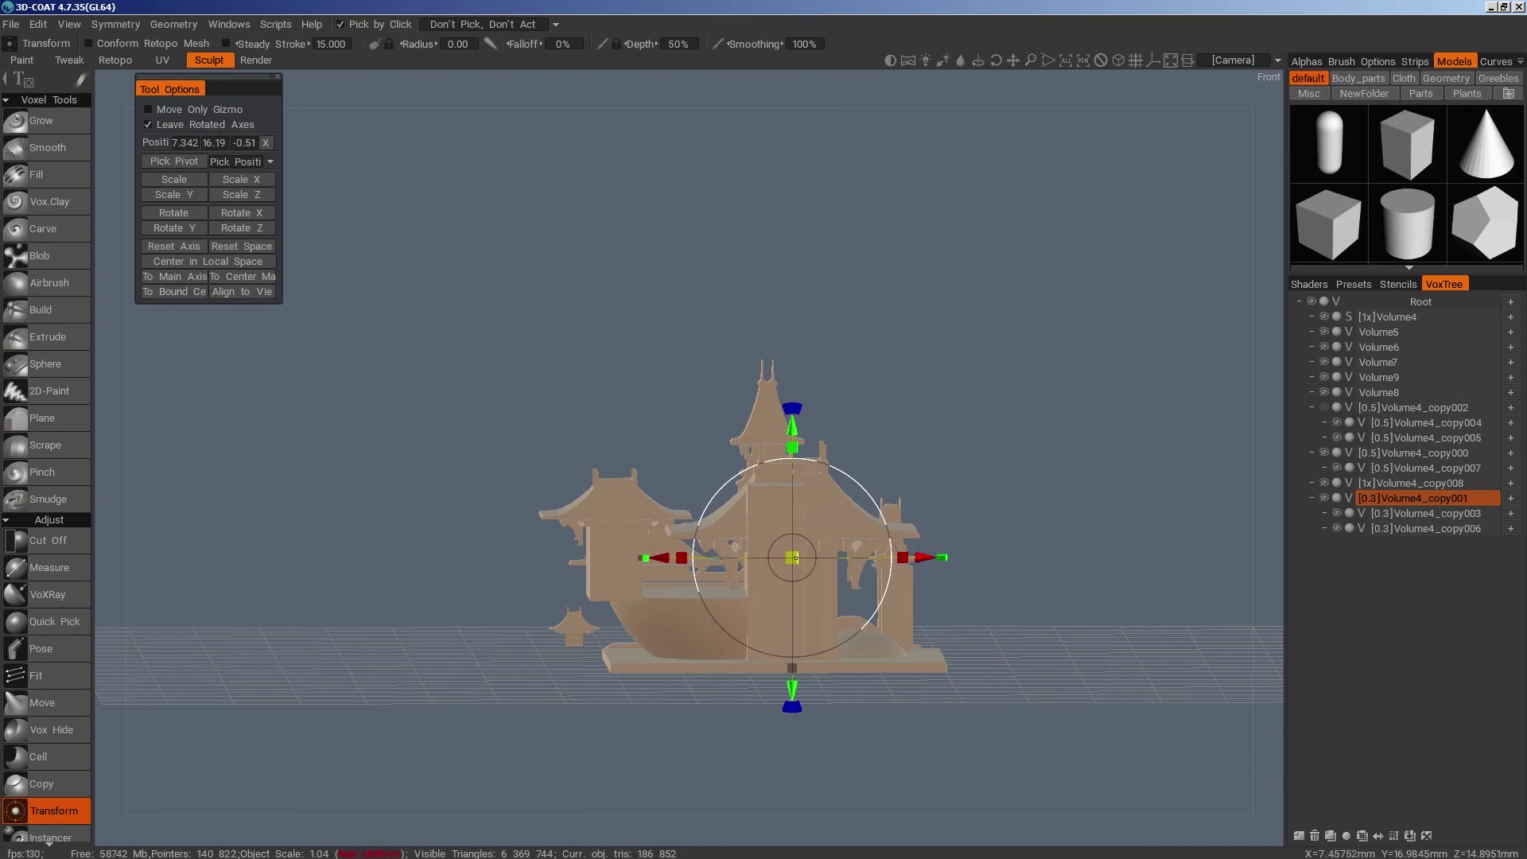
drag(796, 558, 703, 270)
drag(711, 194, 710, 81)
middle_drag(1005, 321, 1047, 529)
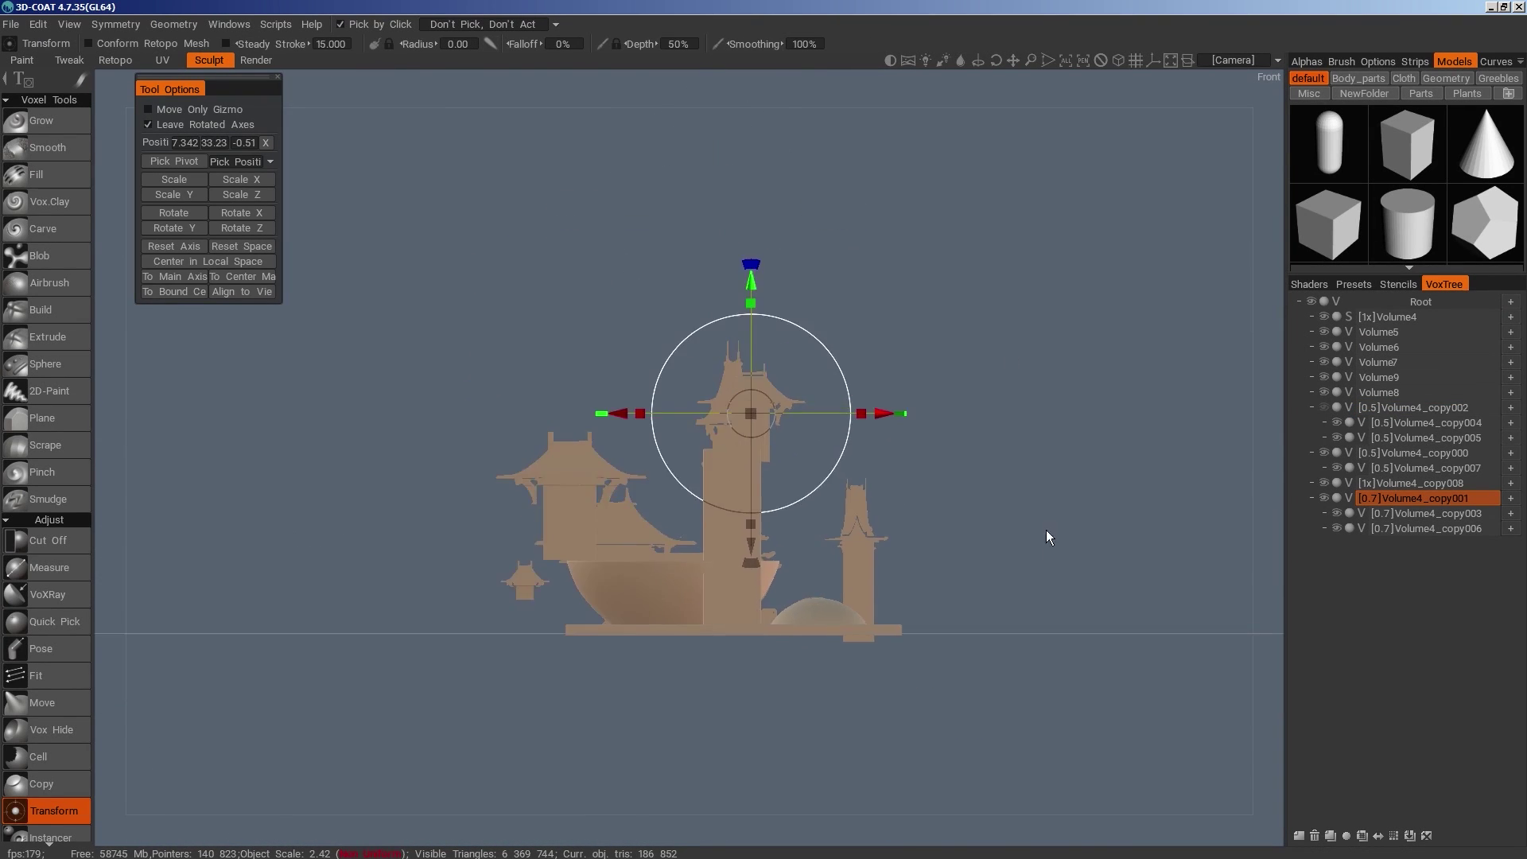
scroll(1047, 530, up, 2)
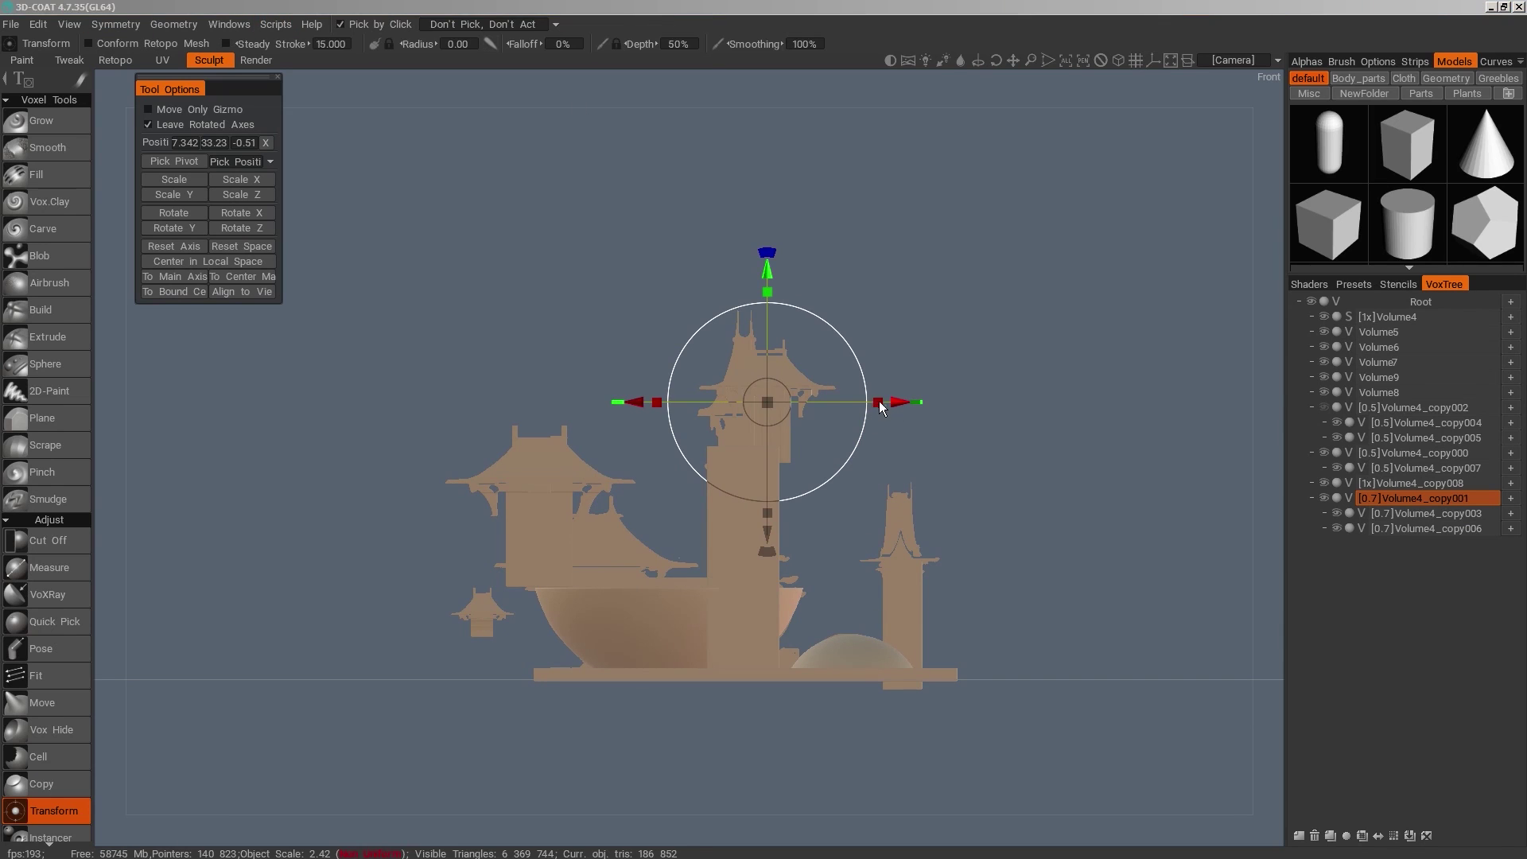
Fit the roofed house Volume4_copy001 onto the tall tower box, reducing its size and moving it to about X 4.86, Y 29.04, Z 10.85
mouse_move(880, 401)
mouse_down()
mouse_move(853, 404)
mouse_move(881, 404)
mouse_up()
drag(748, 284, 748, 304)
drag(883, 350, 749, 452)
key(KP_2)
middle_drag(947, 485, 1007, 670)
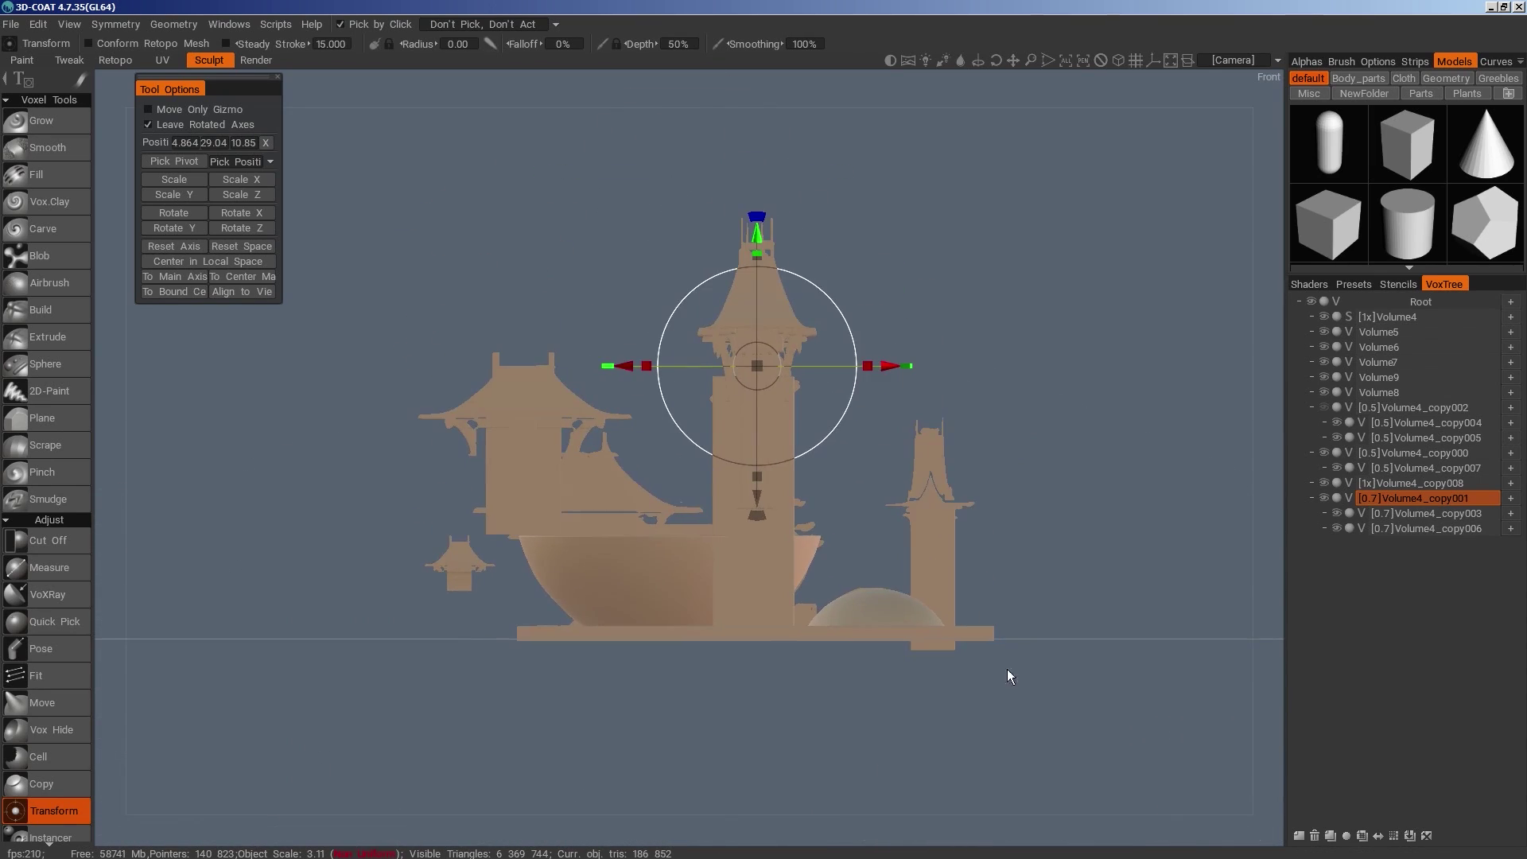
Move the small roofed house Volume4_copy008 above the short tower box, to about X 23.31, Y 11.49, Z -18
drag(1080, 593, 1018, 686)
click(582, 703)
drag(1074, 692, 798, 763)
scroll(798, 727, down, 2)
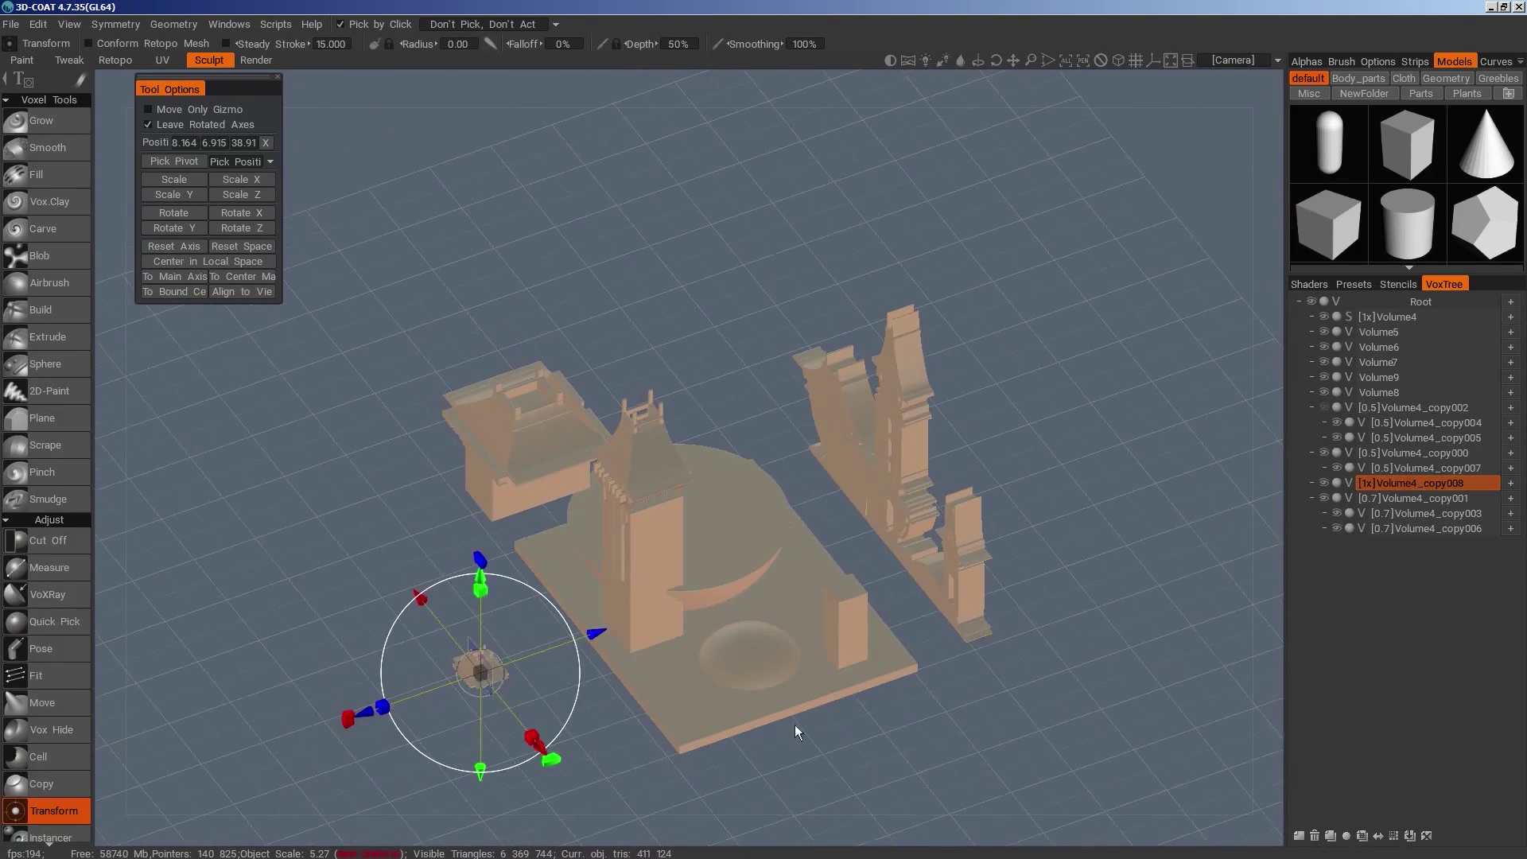
drag(599, 636, 952, 537)
key(KP_2)
scroll(958, 669, up, 3)
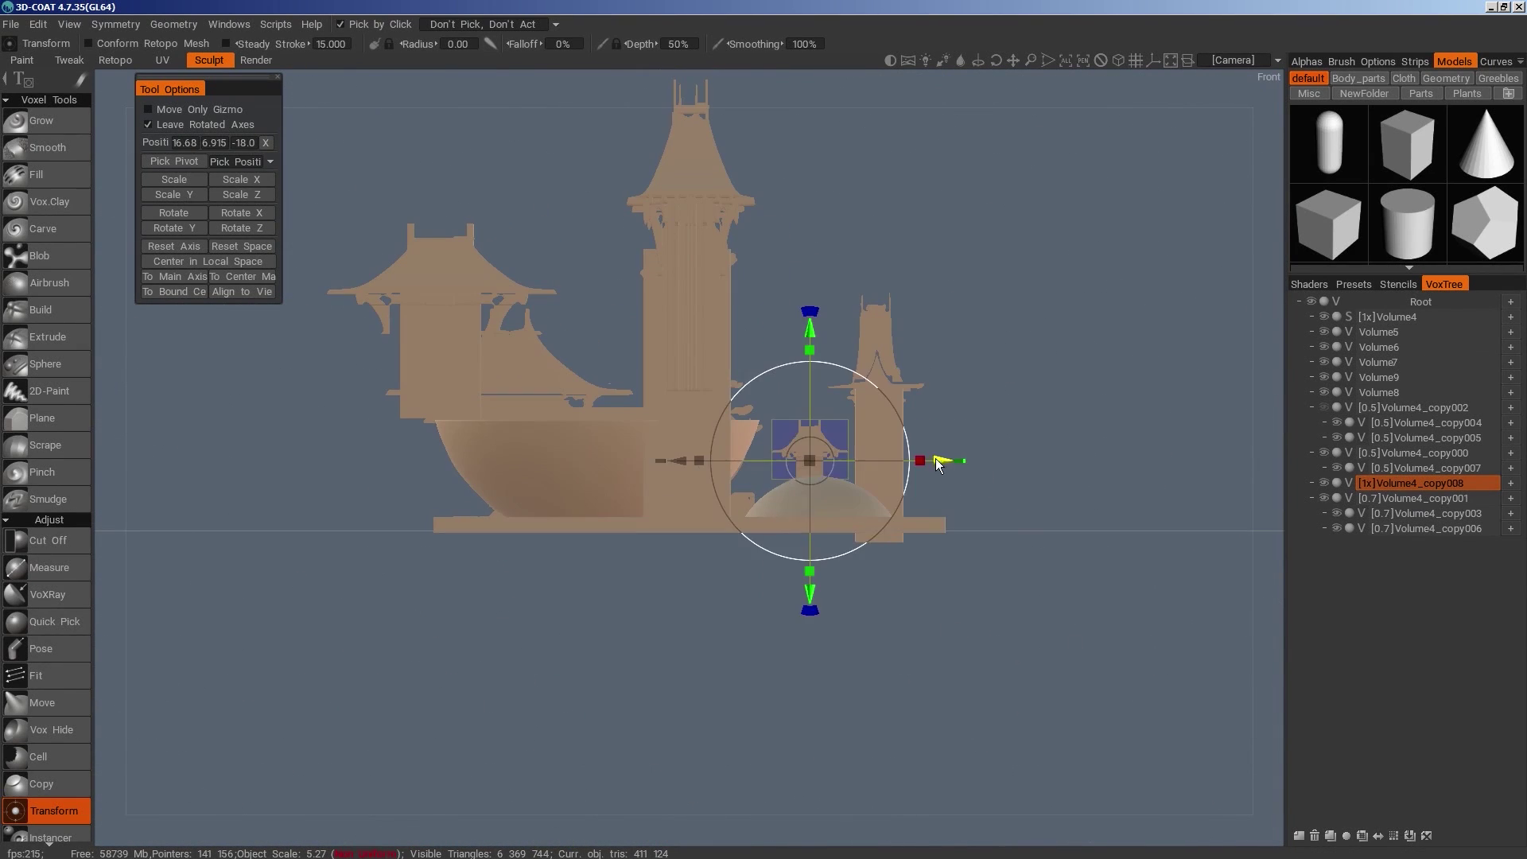
drag(939, 459, 1004, 459)
drag(877, 328, 876, 280)
drag(922, 350, 1070, 382)
Seat the large roofed house Volume4_copy000 on the bowl, moving it to about X -12.8, Y 11.08, Z -6.79
key(h)
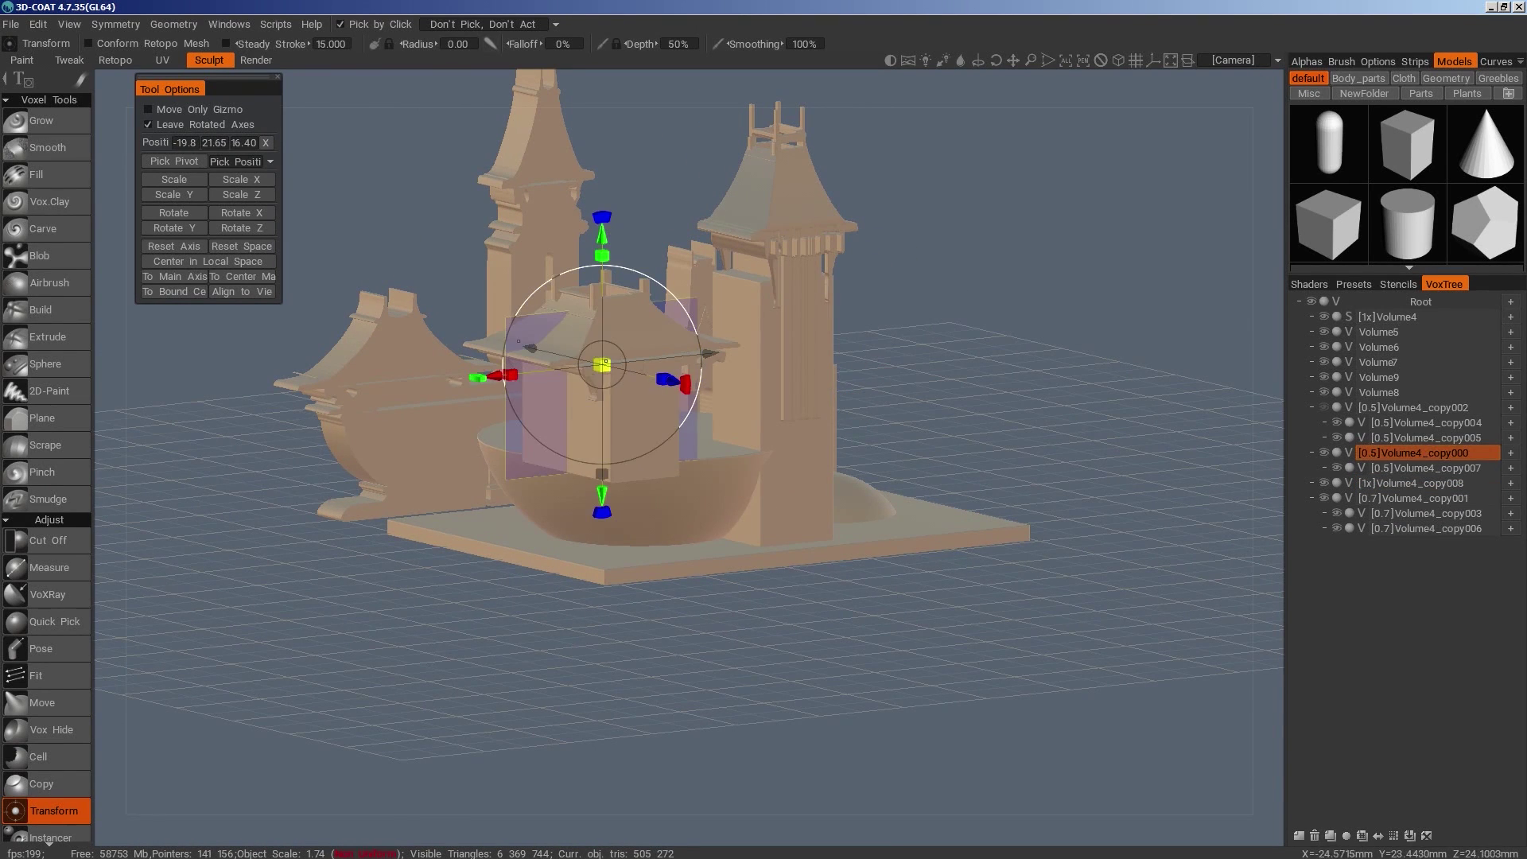
key(KP_2)
middle_drag(652, 504, 744, 648)
drag(644, 327, 710, 330)
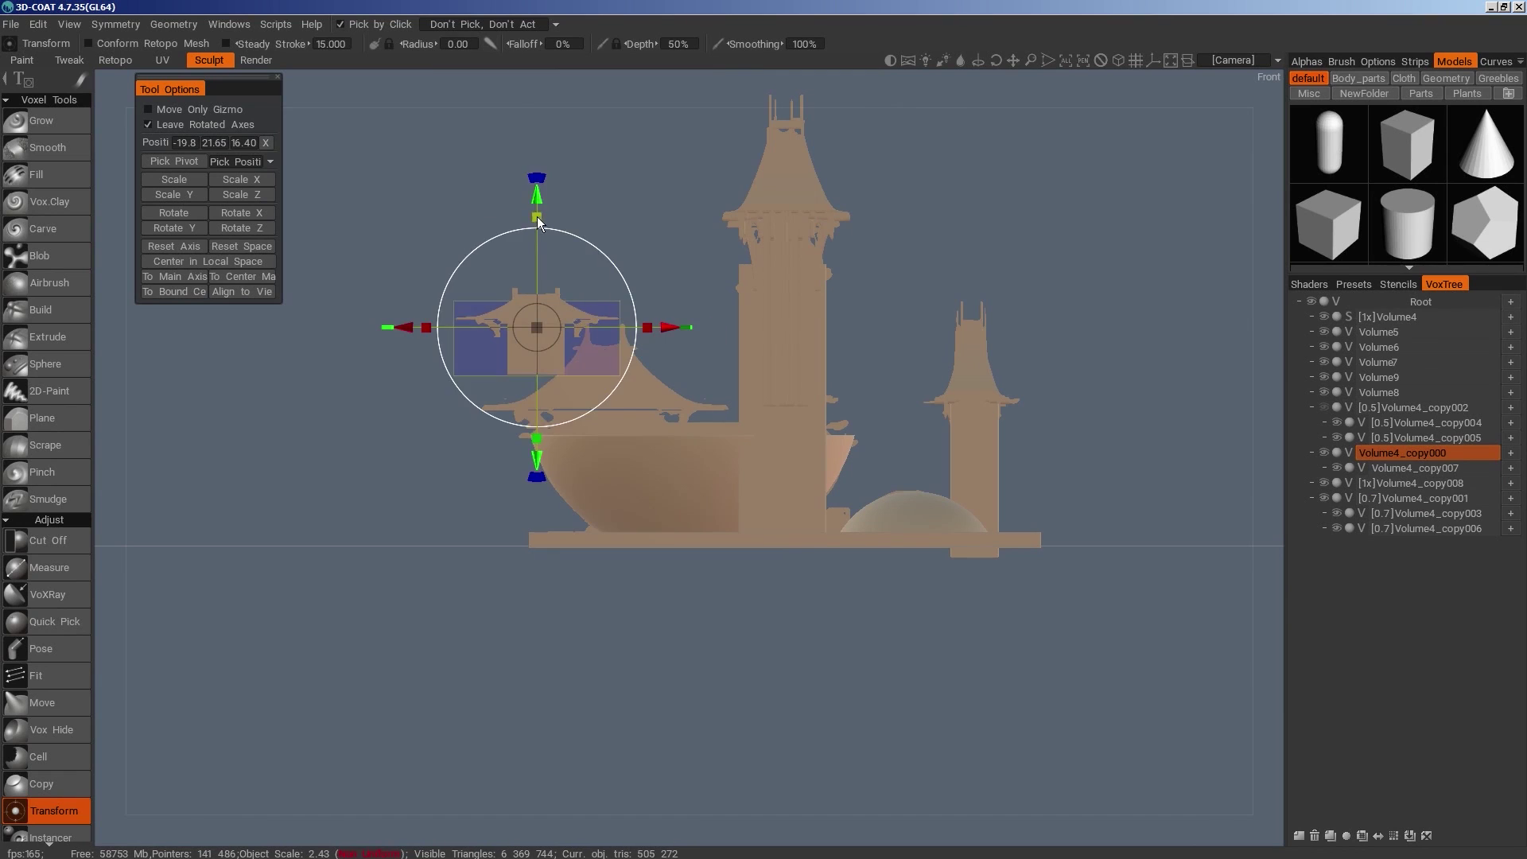
drag(537, 216, 538, 287)
drag(648, 416, 696, 418)
drag(672, 418, 742, 418)
drag(612, 284, 908, 459)
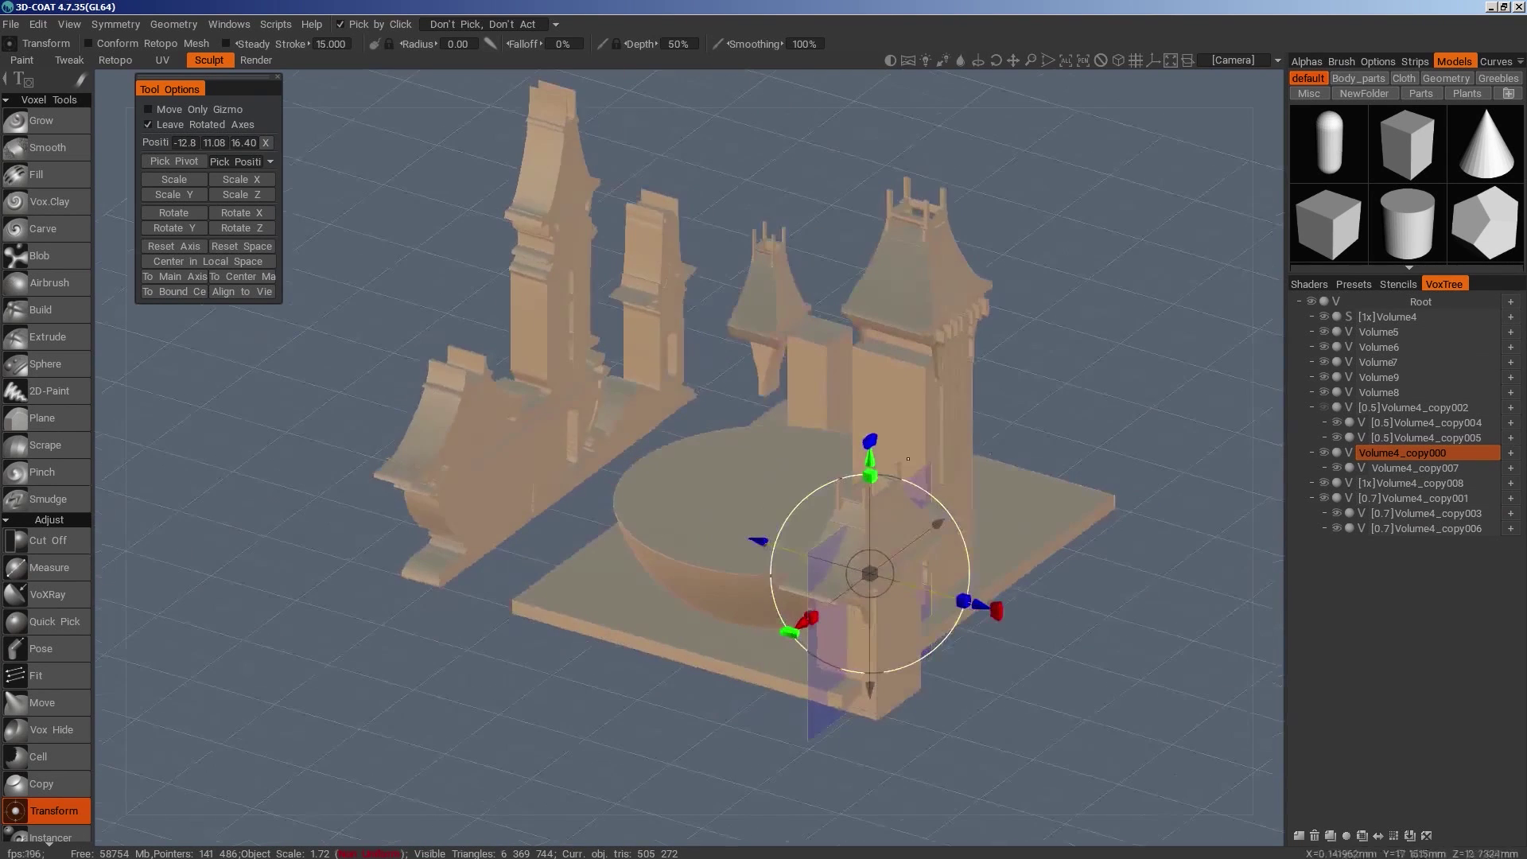
drag(964, 603, 1054, 641)
drag(983, 605, 783, 549)
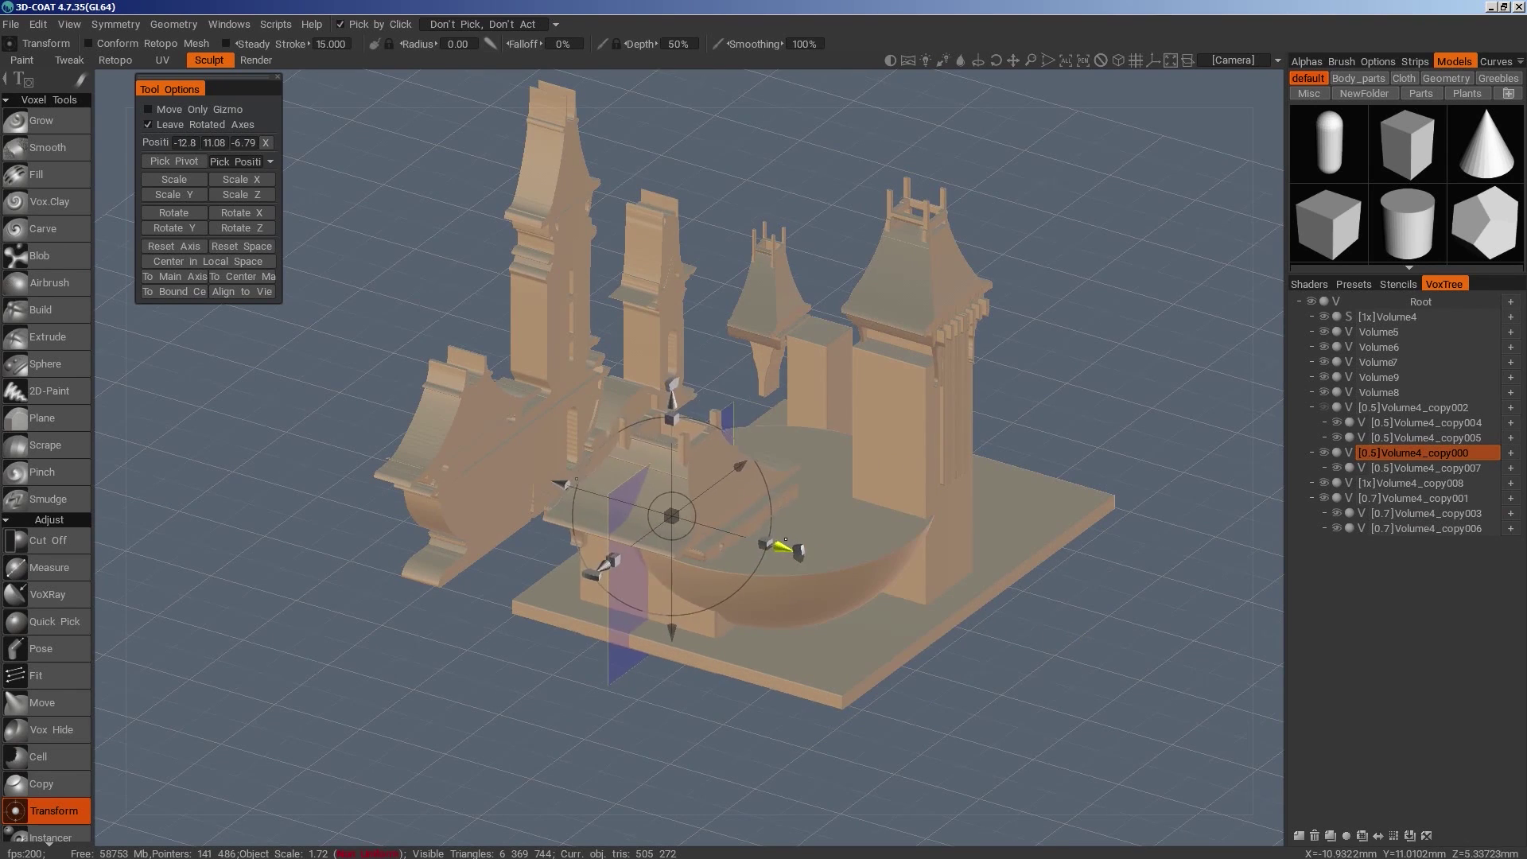
Cut off the part of the roofed house Volume4_copy000 that extends below the ground line
key(KP_2)
key(KP_5)
middle_drag(840, 643, 930, 703)
scroll(930, 703, up, 1)
key(space)
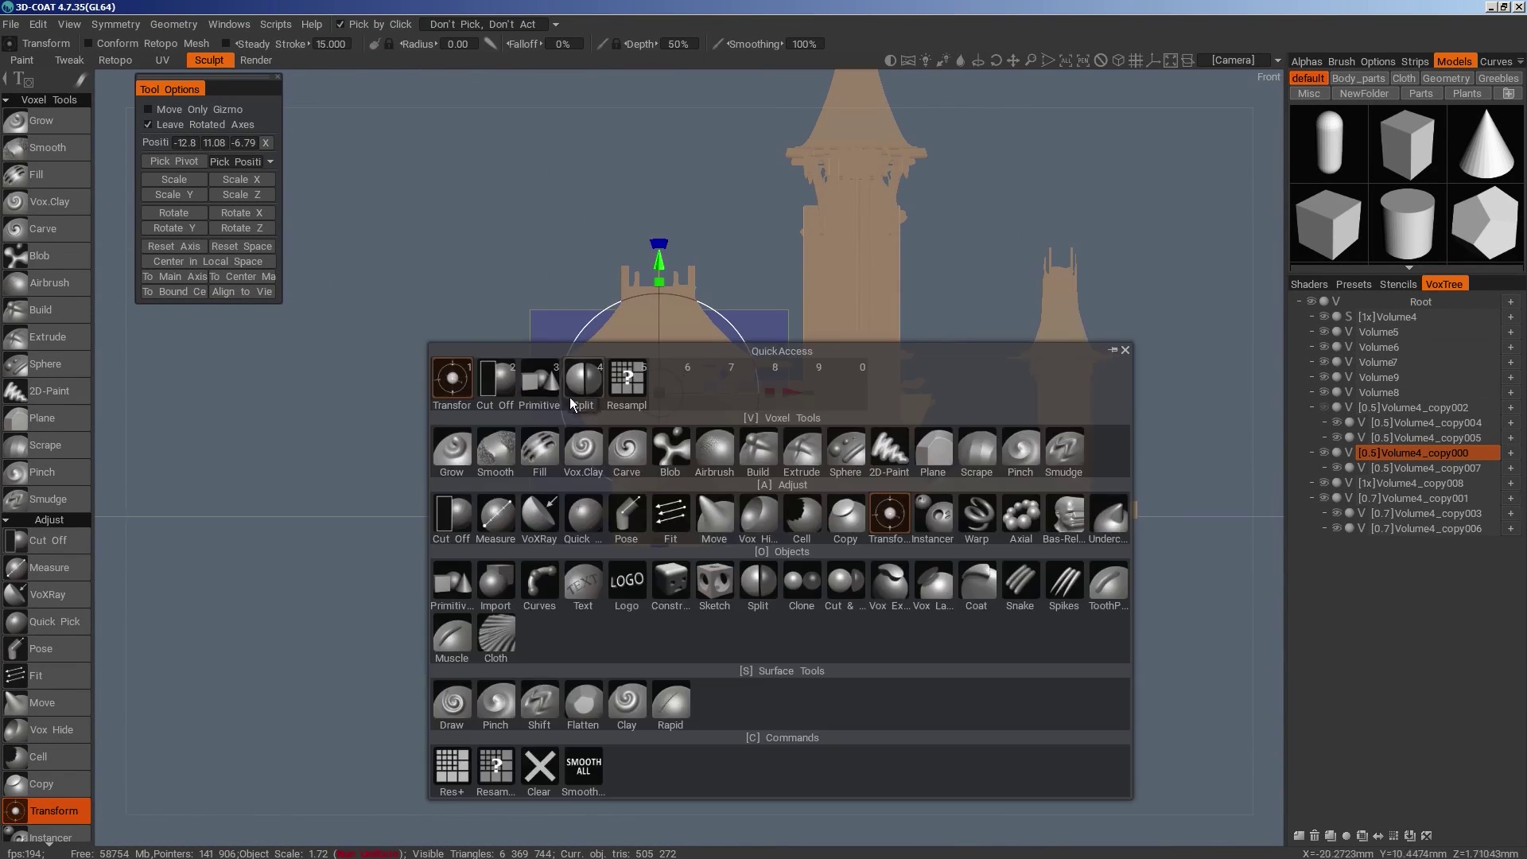
click(501, 384)
drag(485, 518, 484, 517)
Move the small roofed house Volume4_copy008 along Z onto the short tower box
key(KP_5)
alt+drag(859, 579, 899, 613)
middle_drag(901, 619, 875, 642)
key(h)
key(space)
key(5)
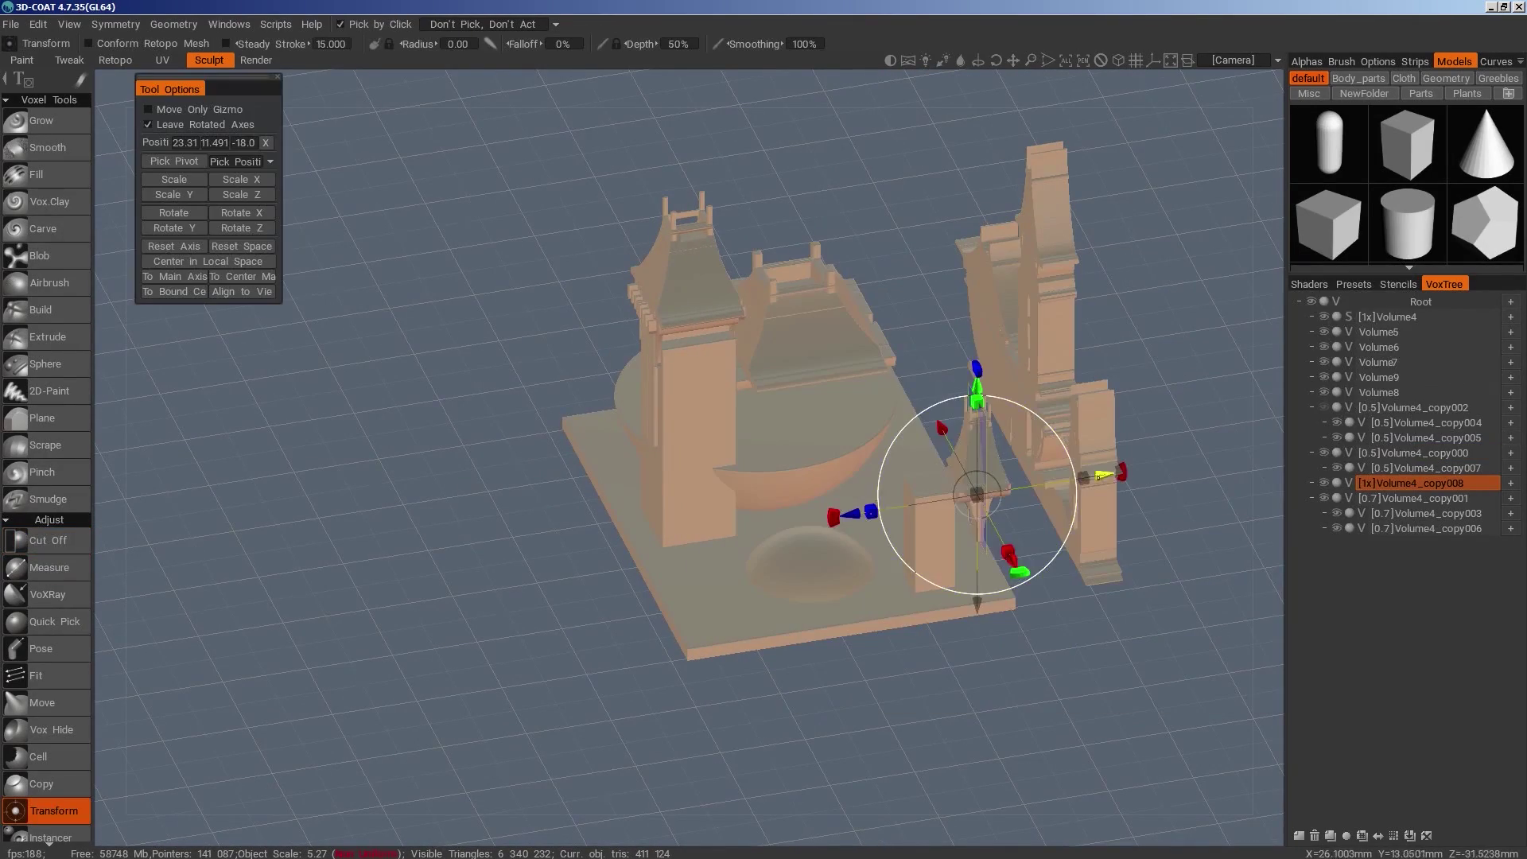
drag(1103, 475, 1056, 483)
Delete the rectangular base slab Volume9
middle_drag(795, 717, 938, 538)
key(h)
click(1317, 837)
Duplicate the dome Volume6, move the copy beneath the bowl to about X -5.17, and scale it into a wide, flattened dome
click(938, 538)
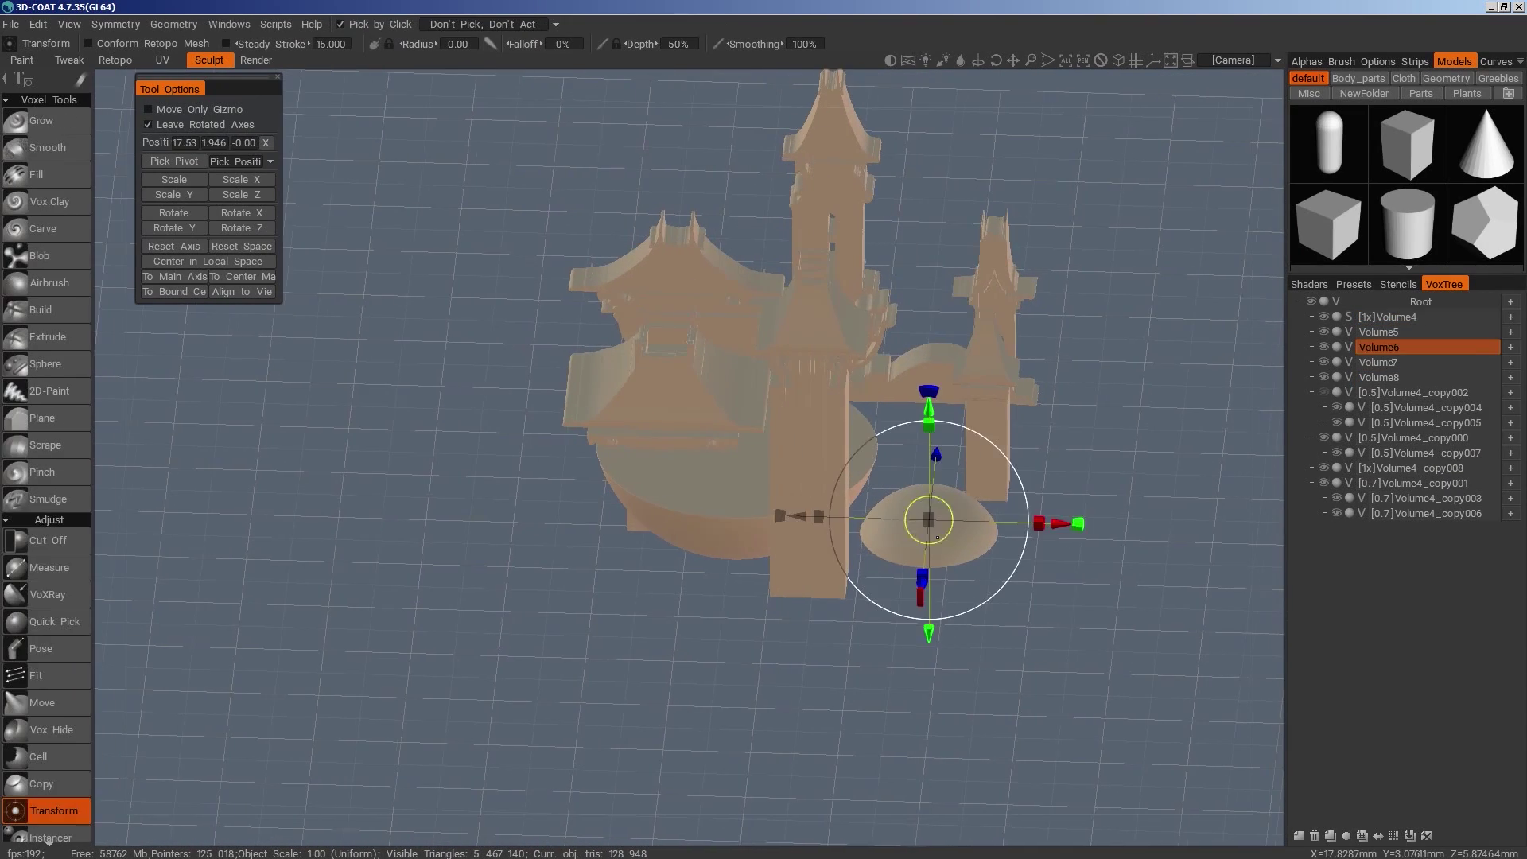
click(1332, 839)
key(KP_2)
drag(1004, 462, 799, 461)
middle_drag(796, 463, 664, 492)
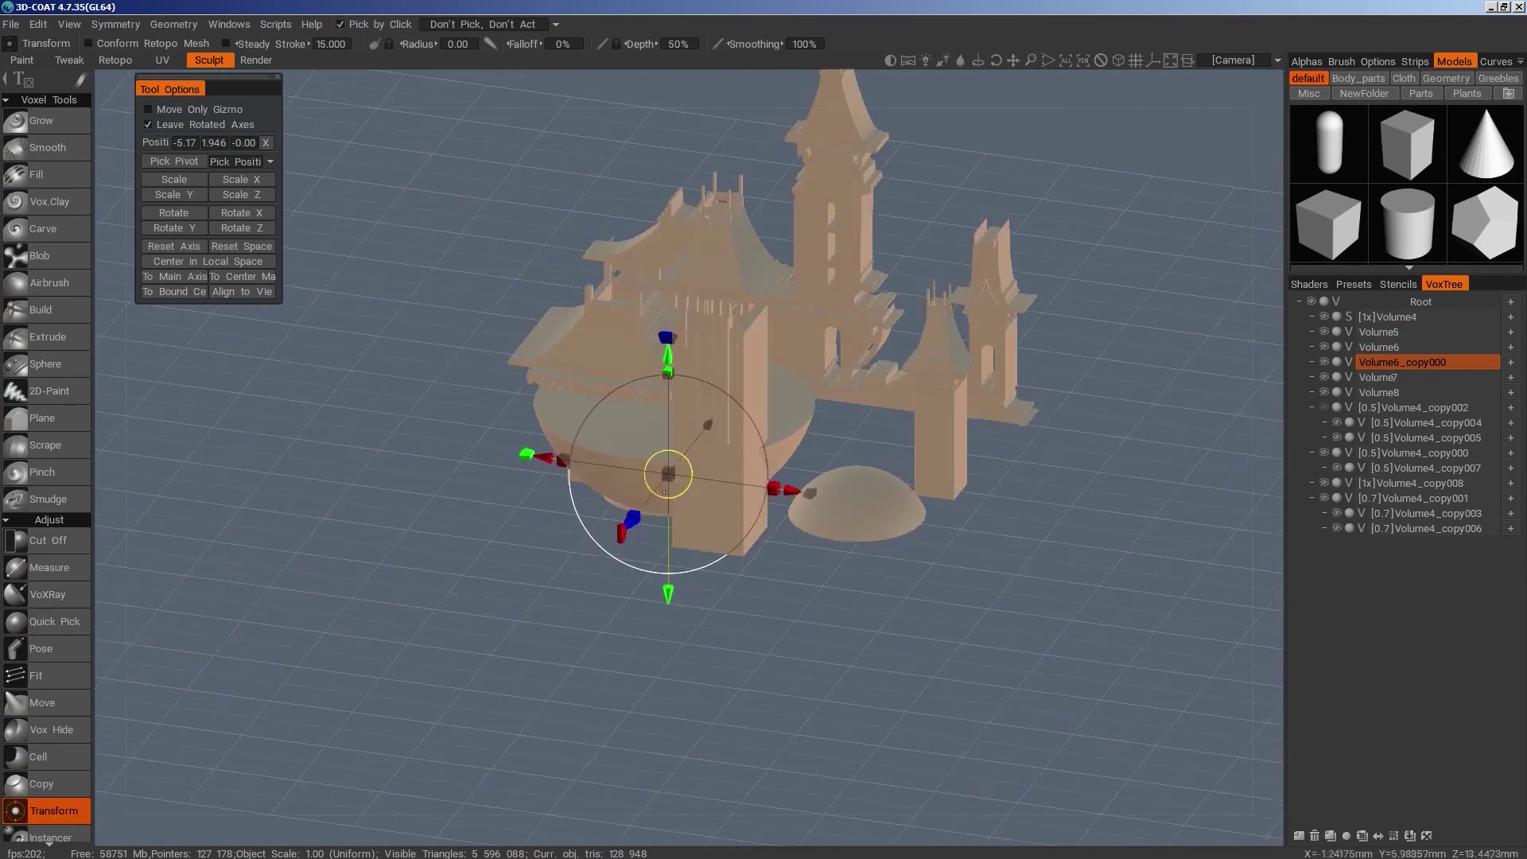
drag(669, 475, 720, 477)
drag(668, 373, 667, 411)
key(KP_2)
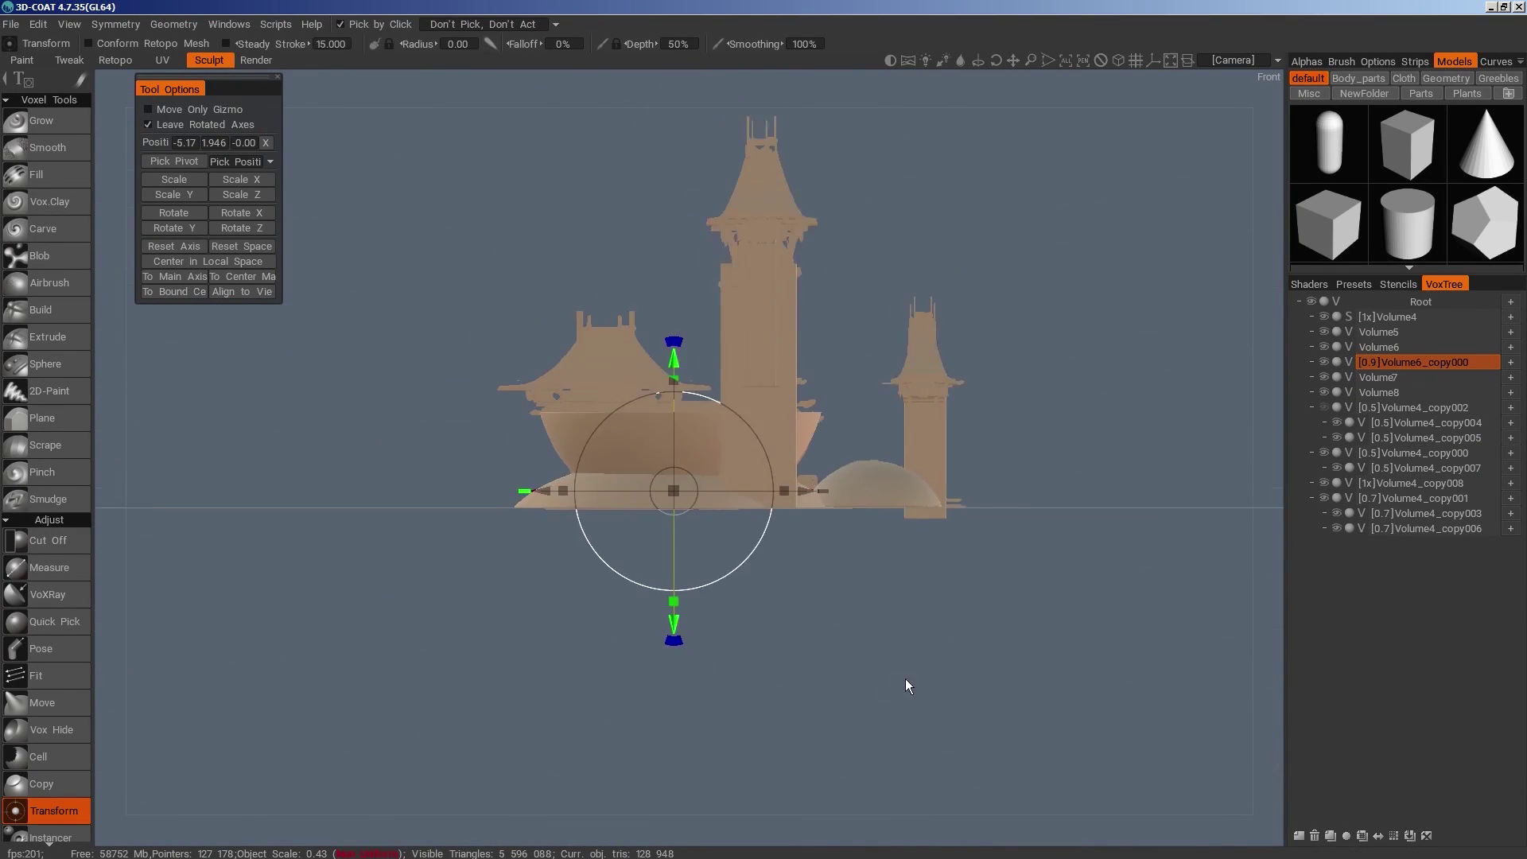
Resample the flattened dome copy to a required poly count of 1 128 948 with Good resampling quality
scroll(907, 682, up, 2)
key(space)
click(522, 740)
click(801, 460)
text(1)
key(Return)
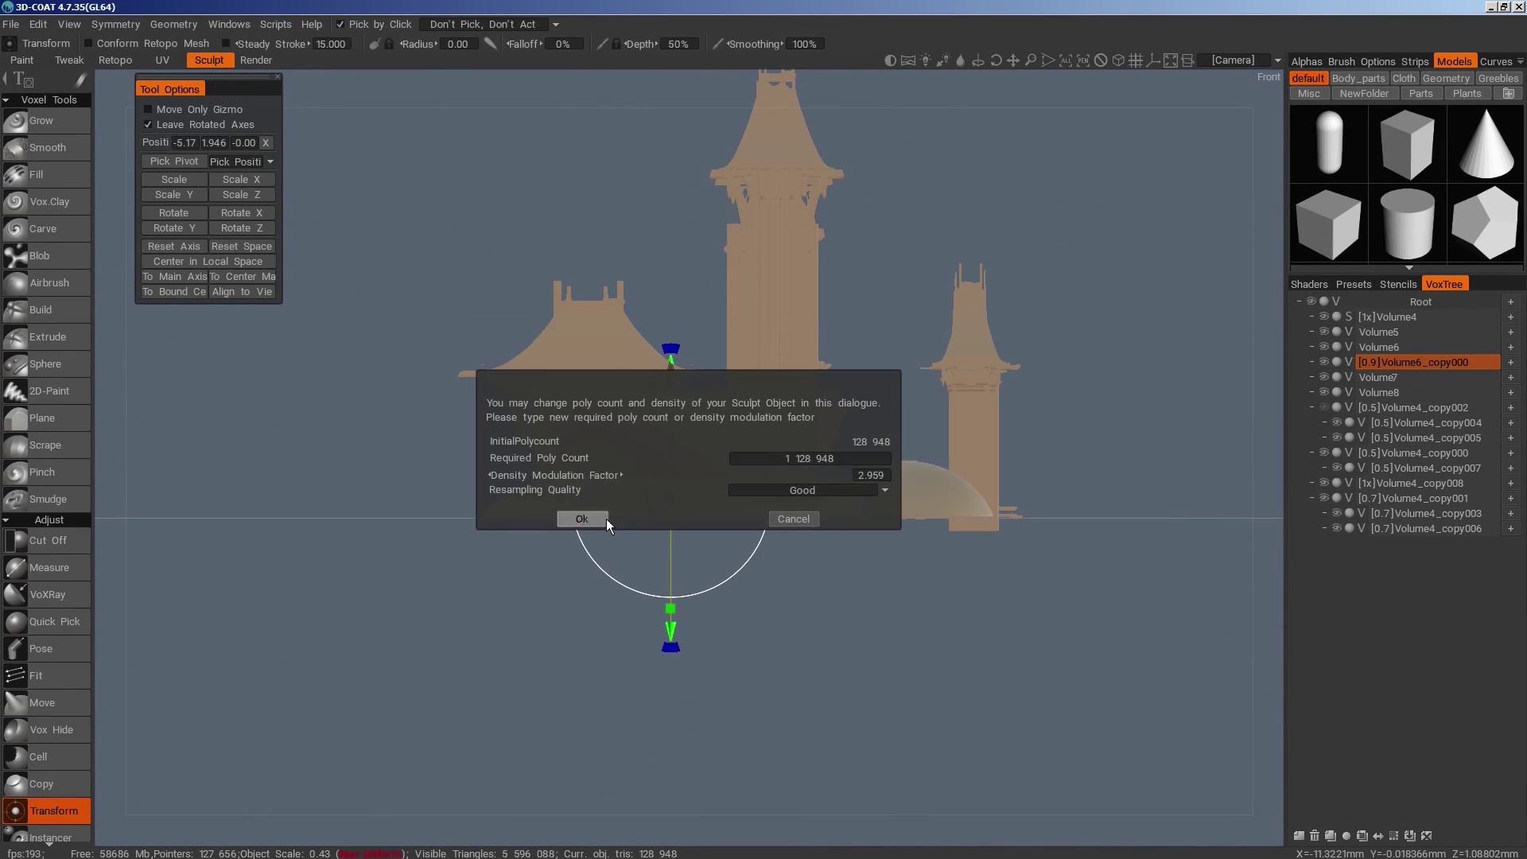
click(606, 519)
Cut off the top of the flattened dome copy just above the ground, leaving a thin round base disc
scroll(928, 635, up, 2)
middle_drag(928, 634, 1012, 595)
key(space)
click(649, 429)
key(e)
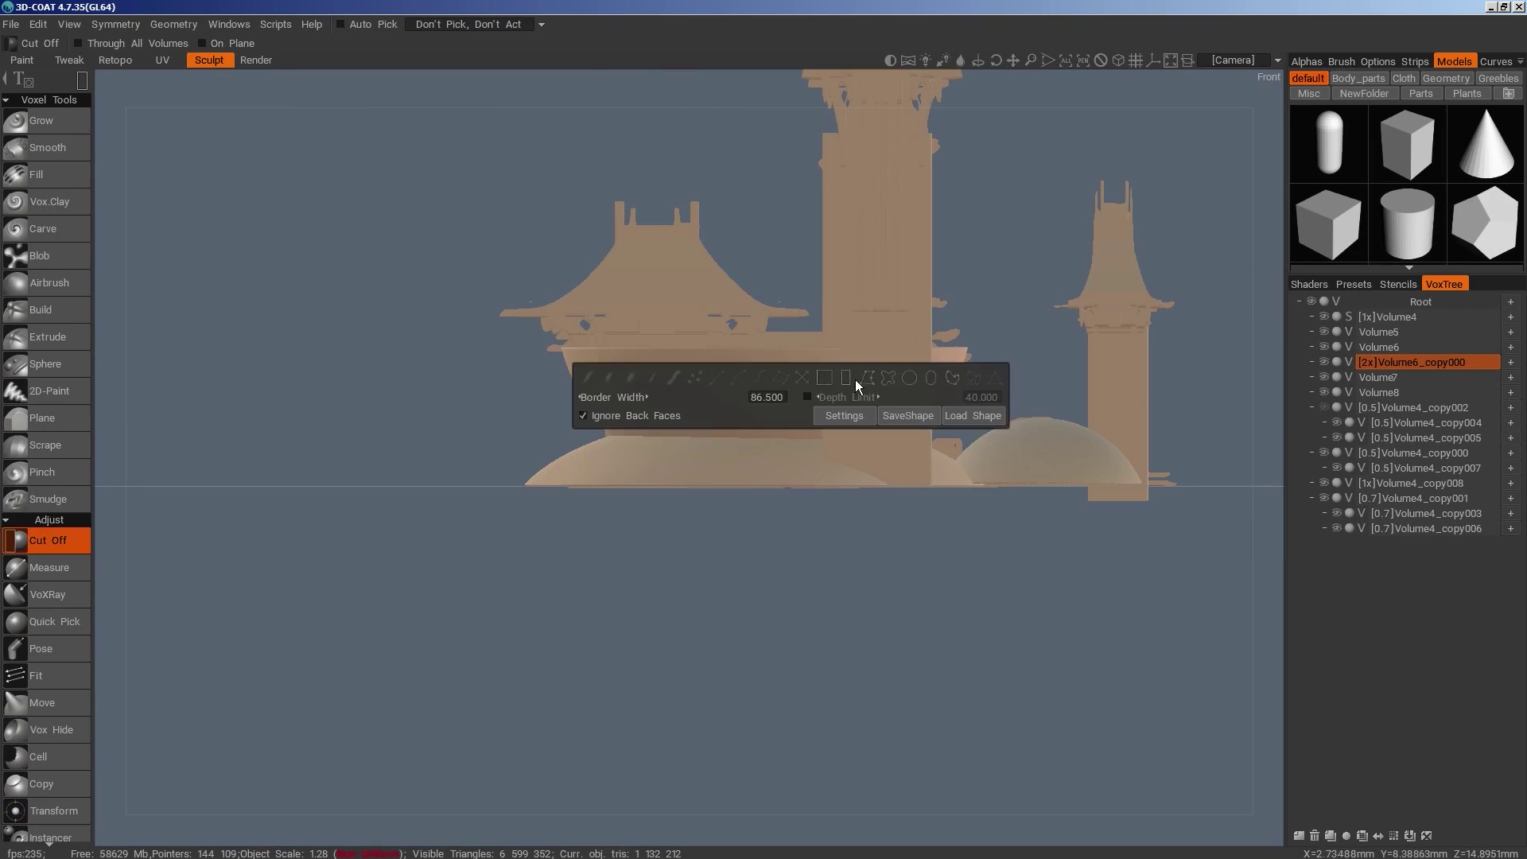
drag(1013, 317, 408, 469)
middle_drag(886, 566, 713, 540)
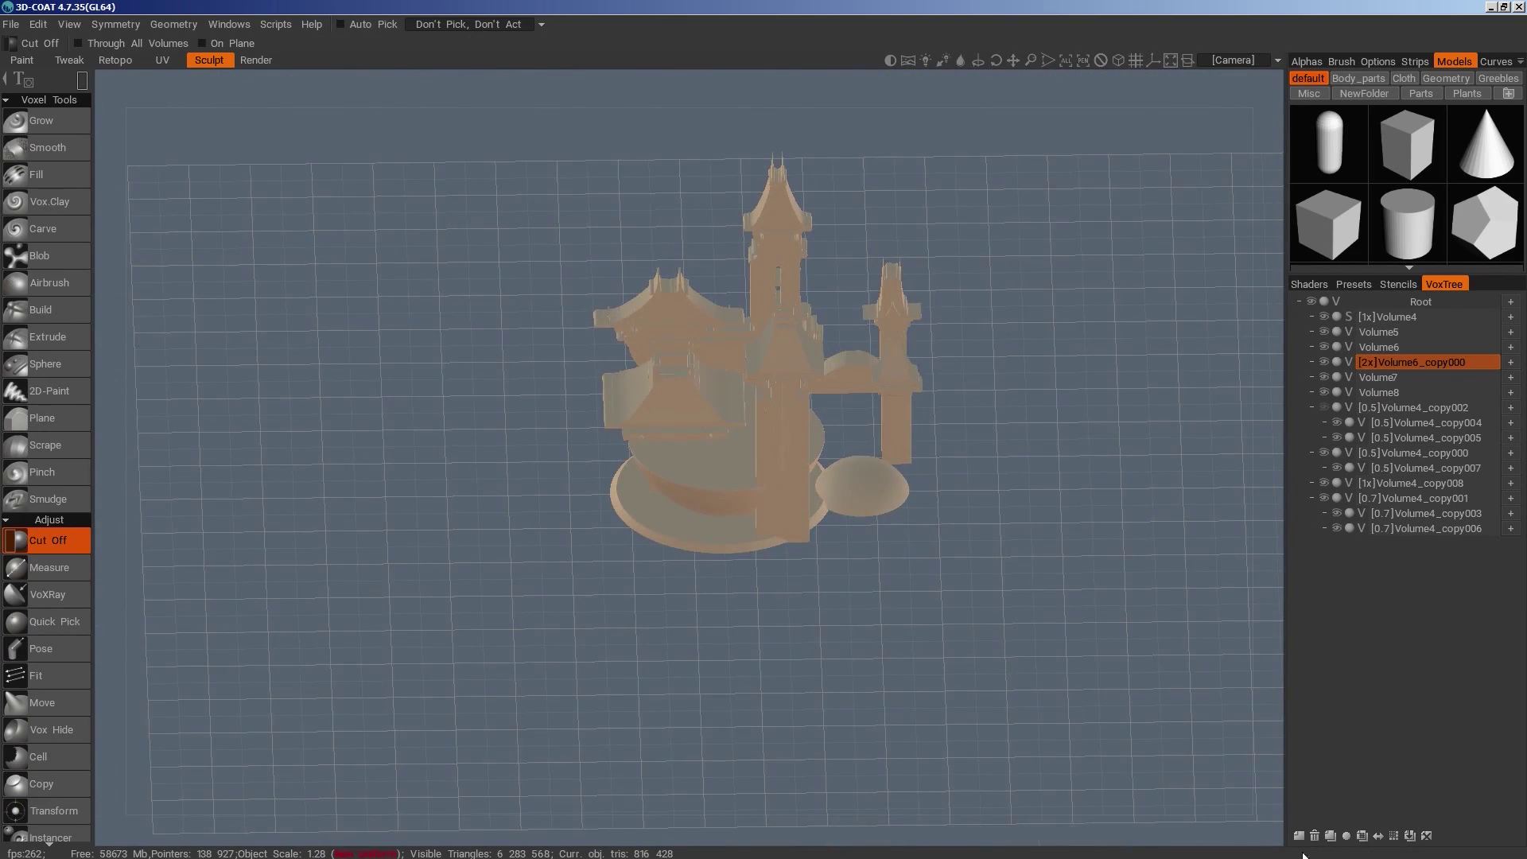
Duplicate the base disc, make the copy smaller and place it under the dome and short tower at about X 12.57, Z -5.88
middle_drag(1303, 856, 956, 720)
key(space)
click(698, 500)
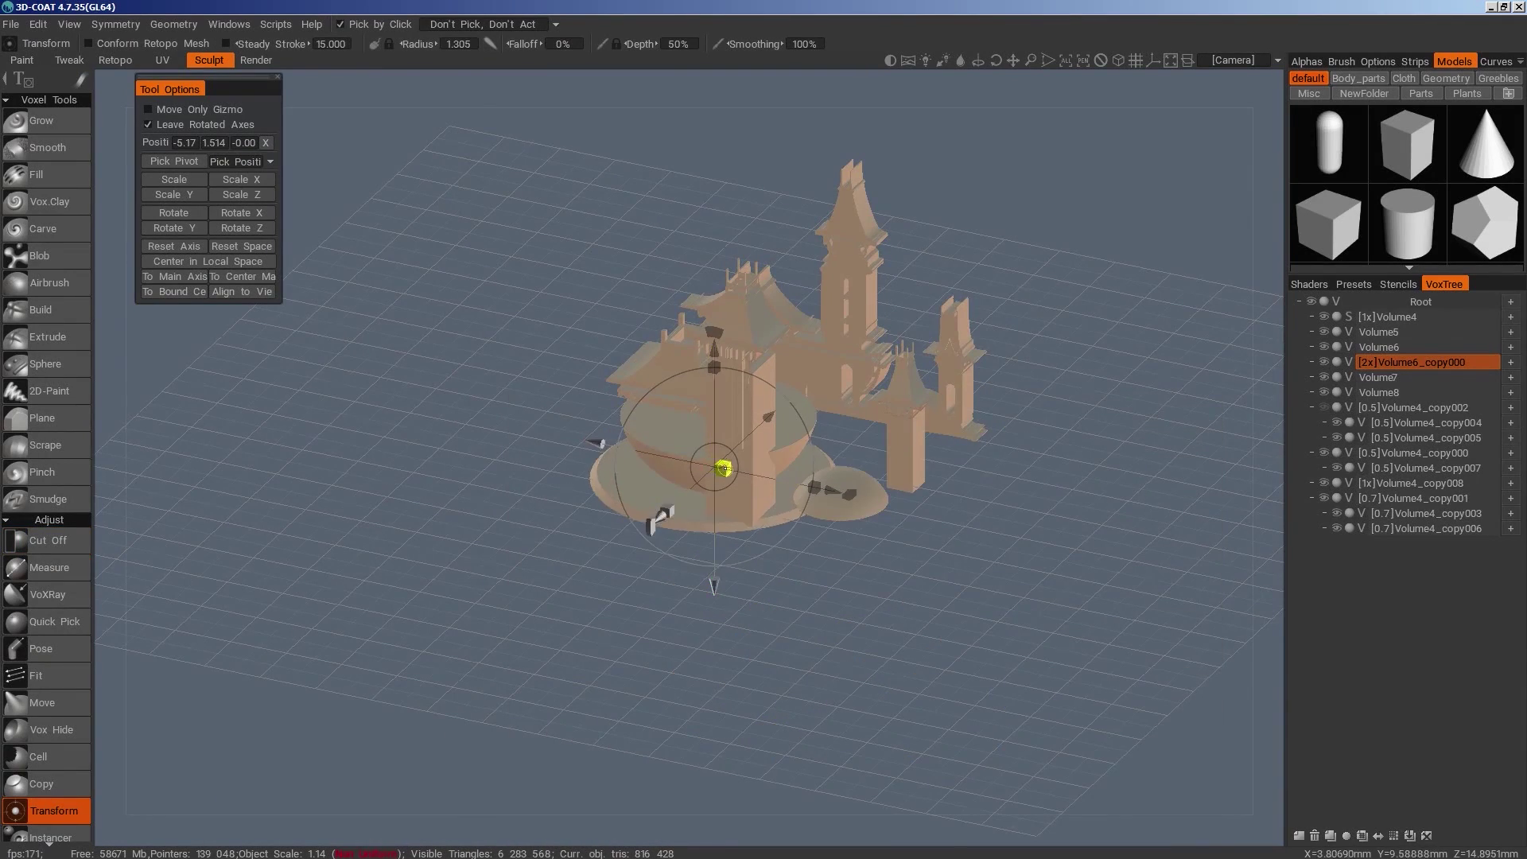
middle_drag(724, 469, 883, 373)
click(1331, 836)
middle_drag(955, 533, 904, 609)
drag(866, 565, 889, 696)
drag(796, 534, 843, 528)
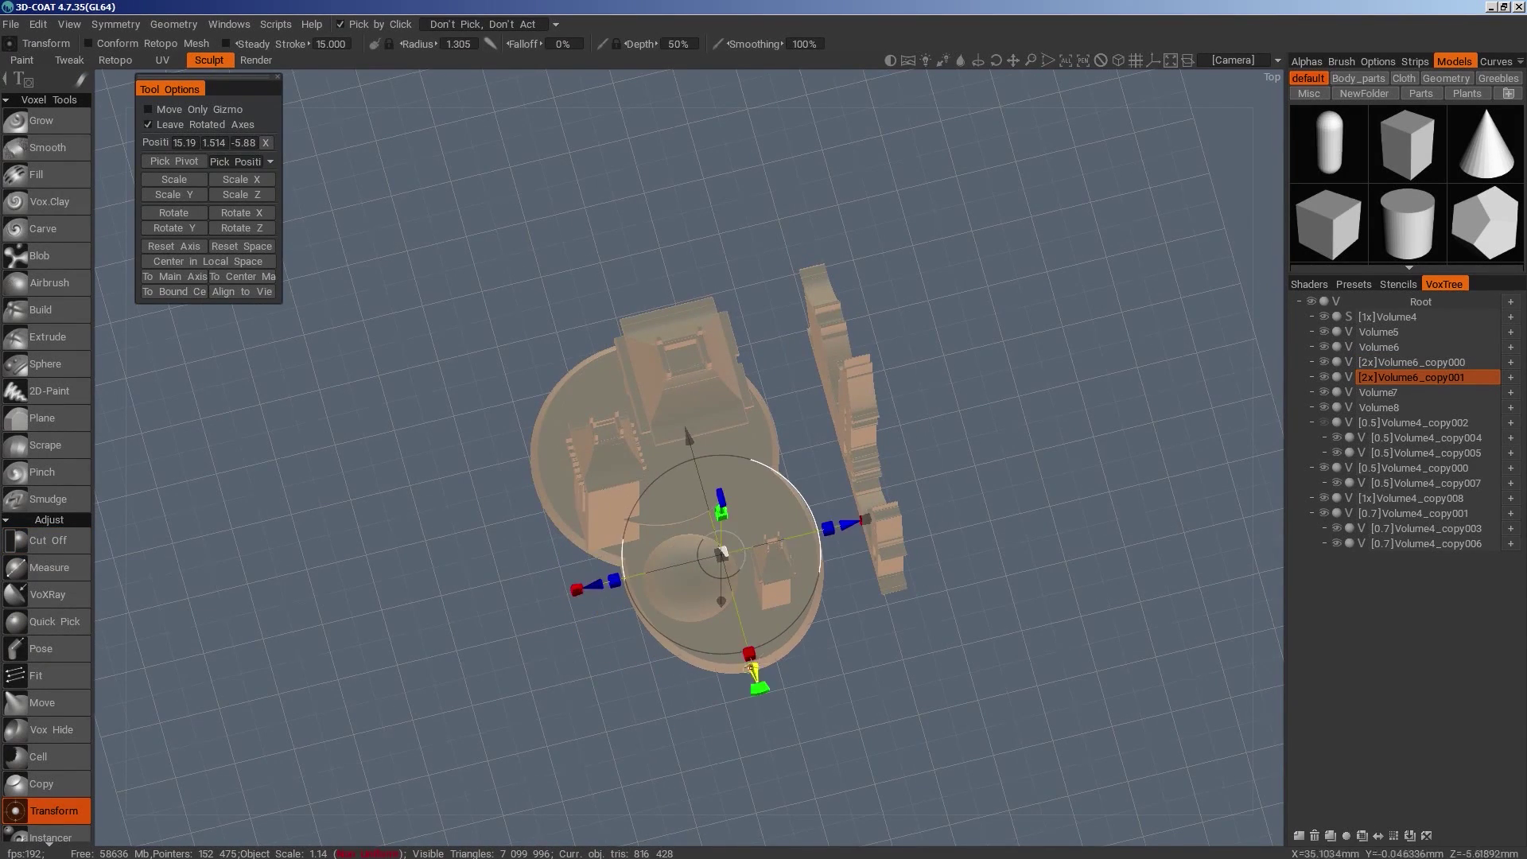
drag(752, 677, 750, 660)
drag(883, 776, 770, 658)
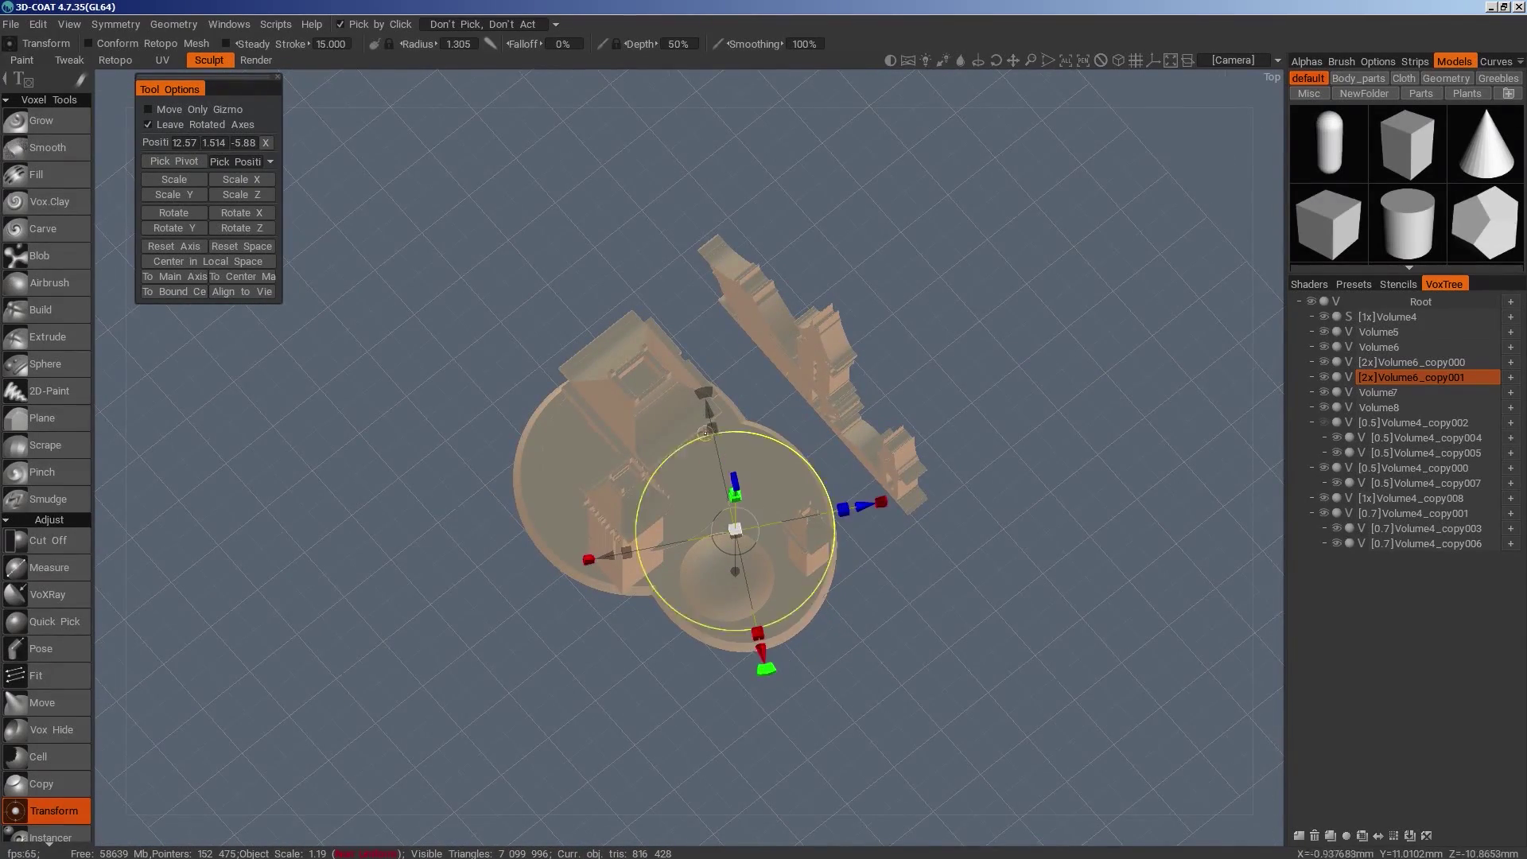
drag(706, 434, 714, 438)
mouse_move(1004, 628)
mouse_down()
mouse_move(1061, 539)
mouse_move(1066, 560)
mouse_move(1105, 543)
mouse_move(1036, 563)
mouse_move(1023, 607)
mouse_move(982, 637)
mouse_move(1070, 581)
mouse_up()
Duplicate the bowl Volume5 twice, slightly enlarging the copies and raising the second one to about Y 8.22
key(h)
click(1330, 836)
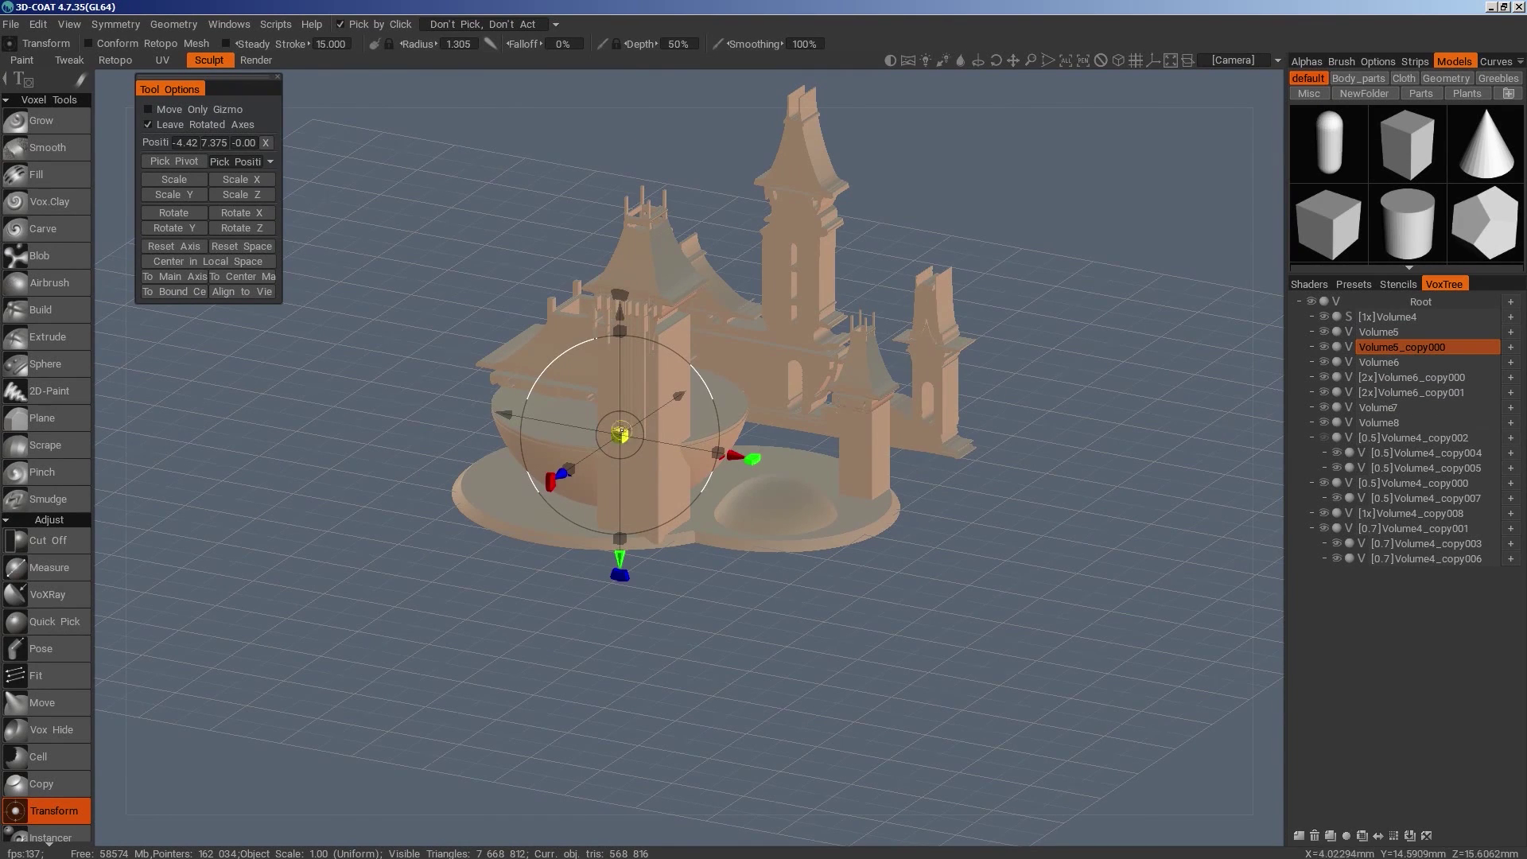
click(619, 434)
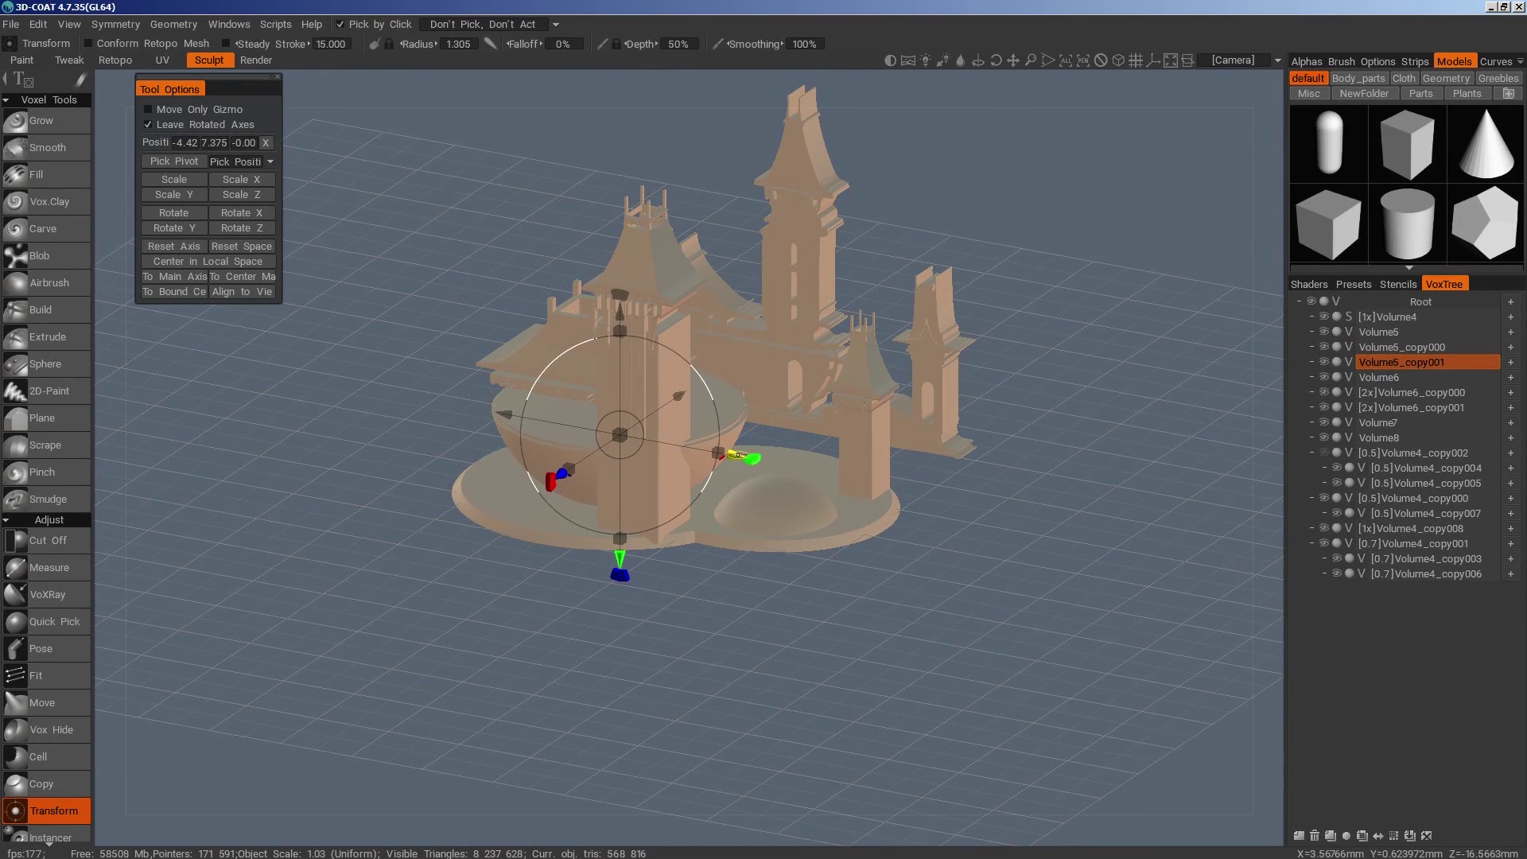
drag(736, 454, 739, 455)
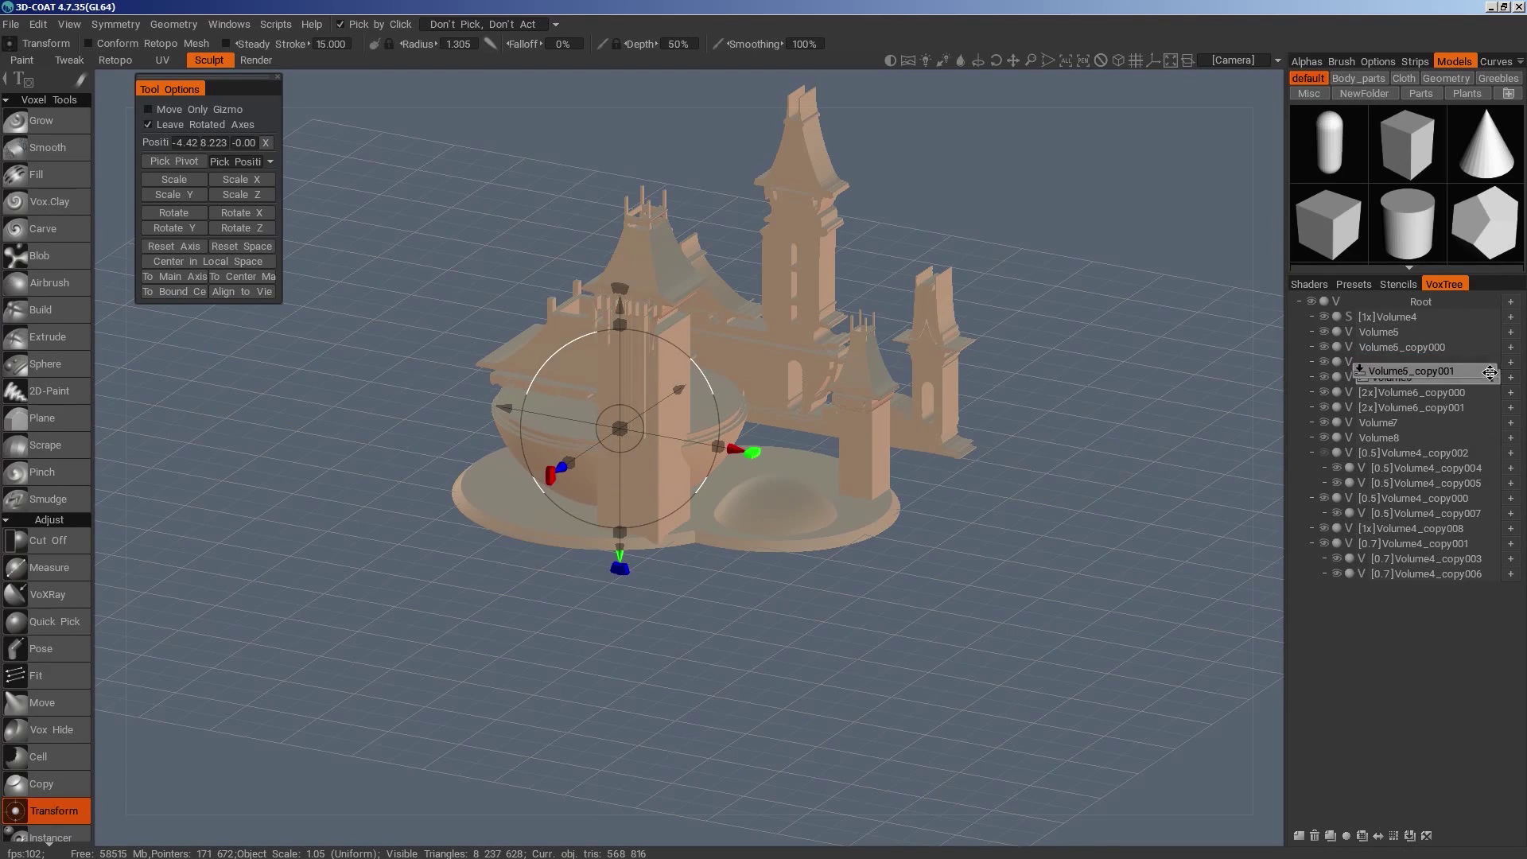
Try to subtract the raised bowl copy Volume5_copy001 from the dome Volume6
ctrl+drag(1490, 373, 1490, 380)
mouse_move(1049, 661)
mouse_down()
mouse_move(1174, 642)
mouse_move(1067, 665)
mouse_move(1038, 656)
mouse_up()
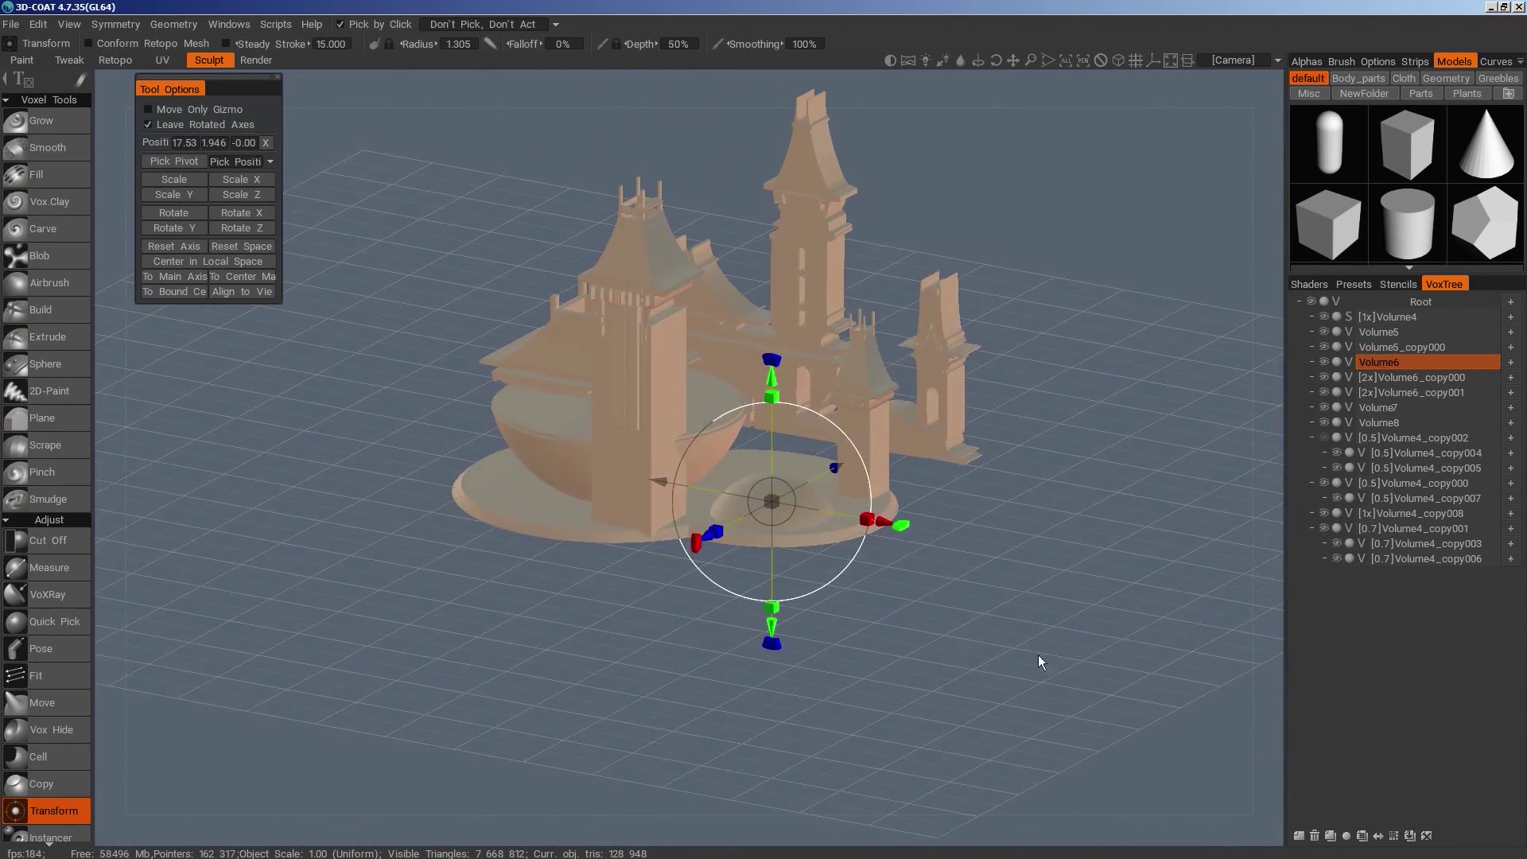
key(ctrl+z)
Subtract the raised bowl copy Volume5_copy001 from Volume5_copy000 to form a shell around the bowl
click(730, 420)
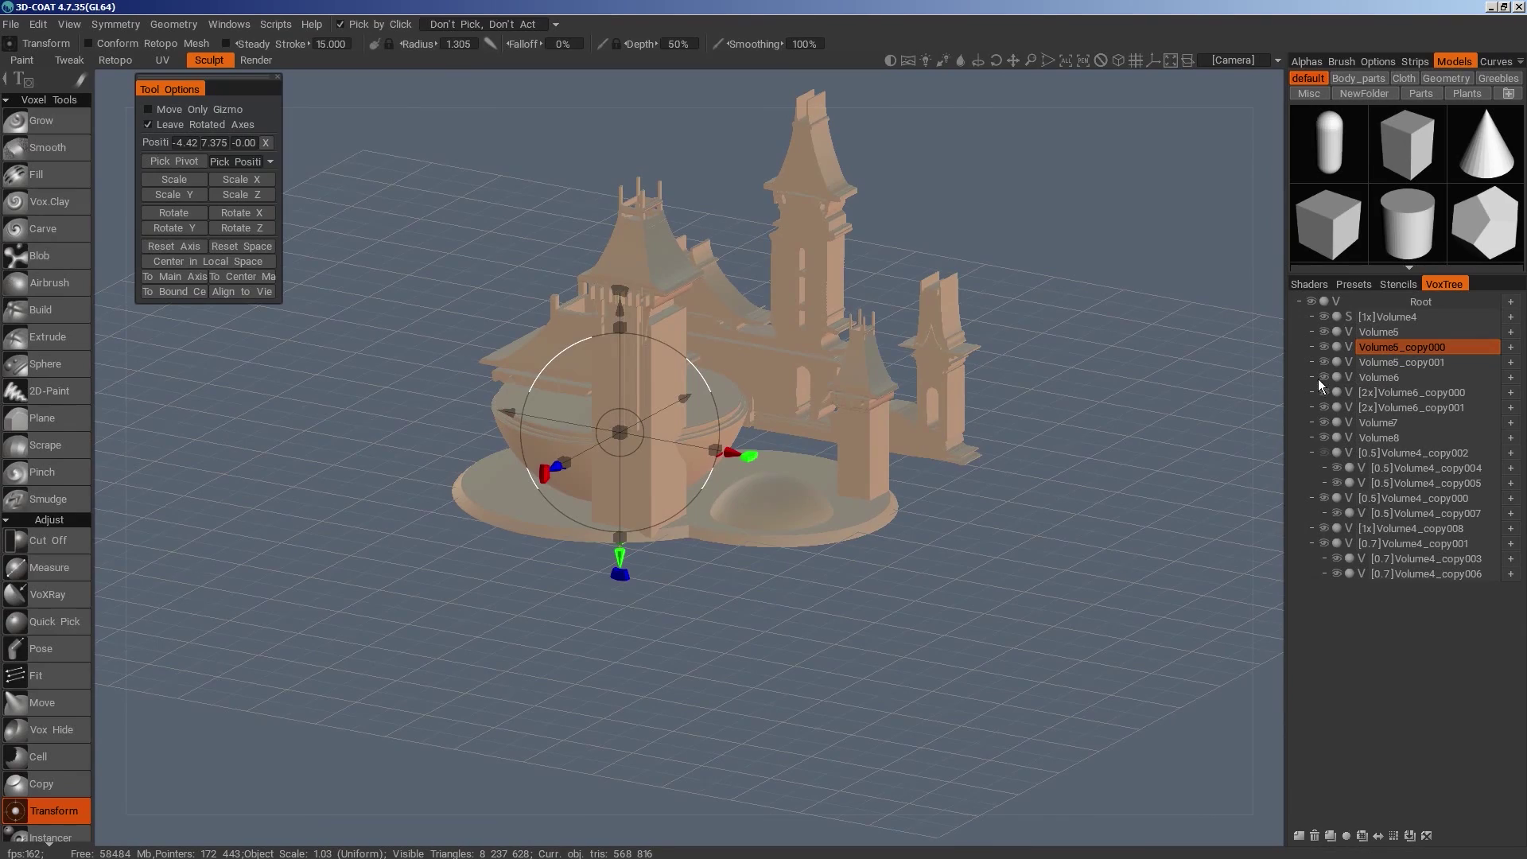
drag(1391, 367, 1400, 349)
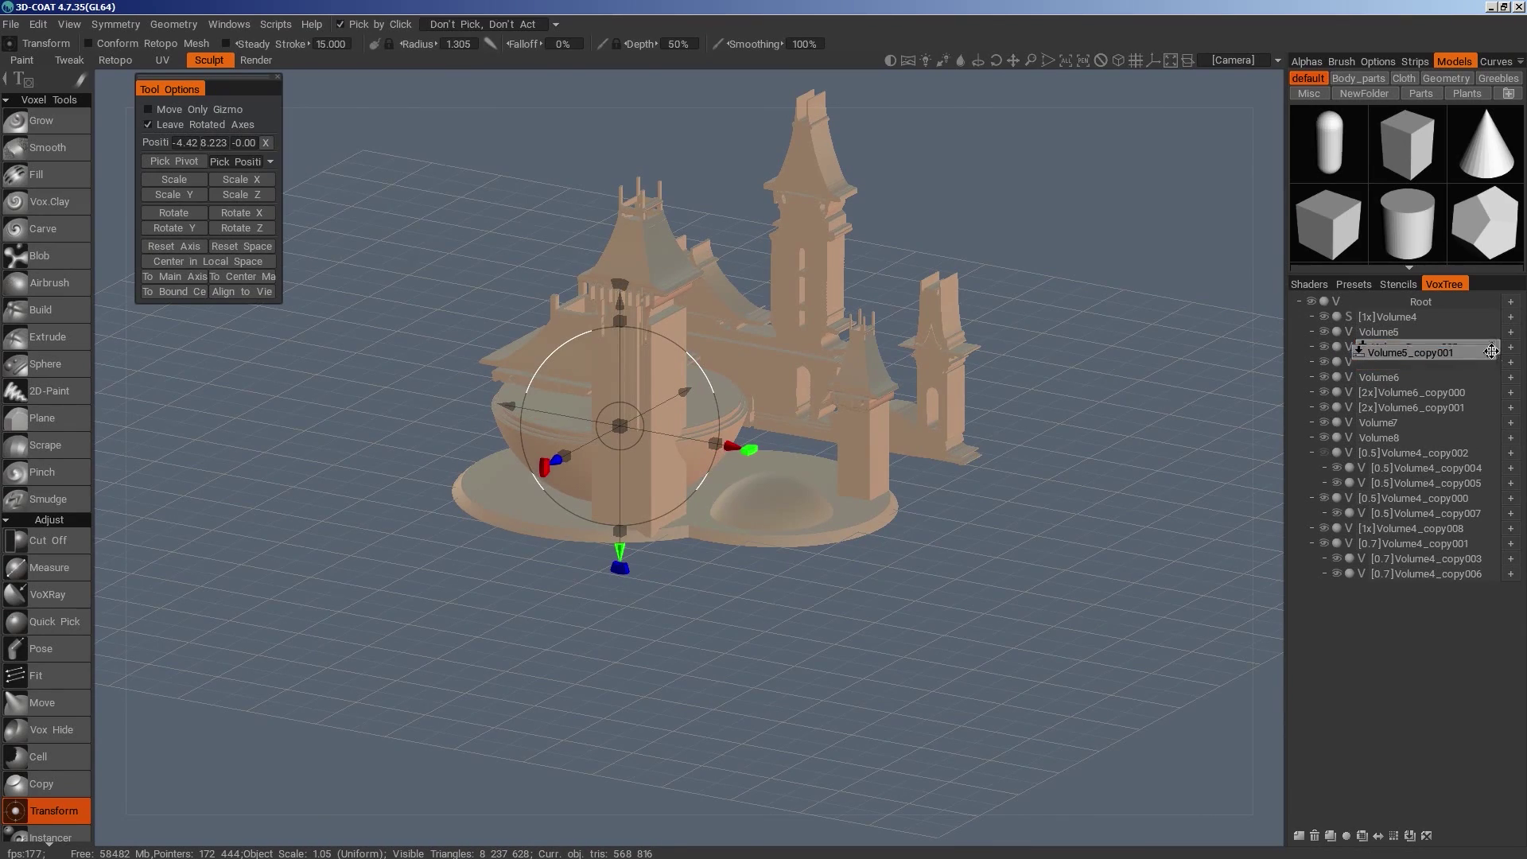
drag(1007, 632, 922, 673)
Duplicate the dome Volume6 in place, scale the copy down slightly and stretch it taller along Y
click(795, 517)
click(1331, 835)
drag(790, 522, 793, 522)
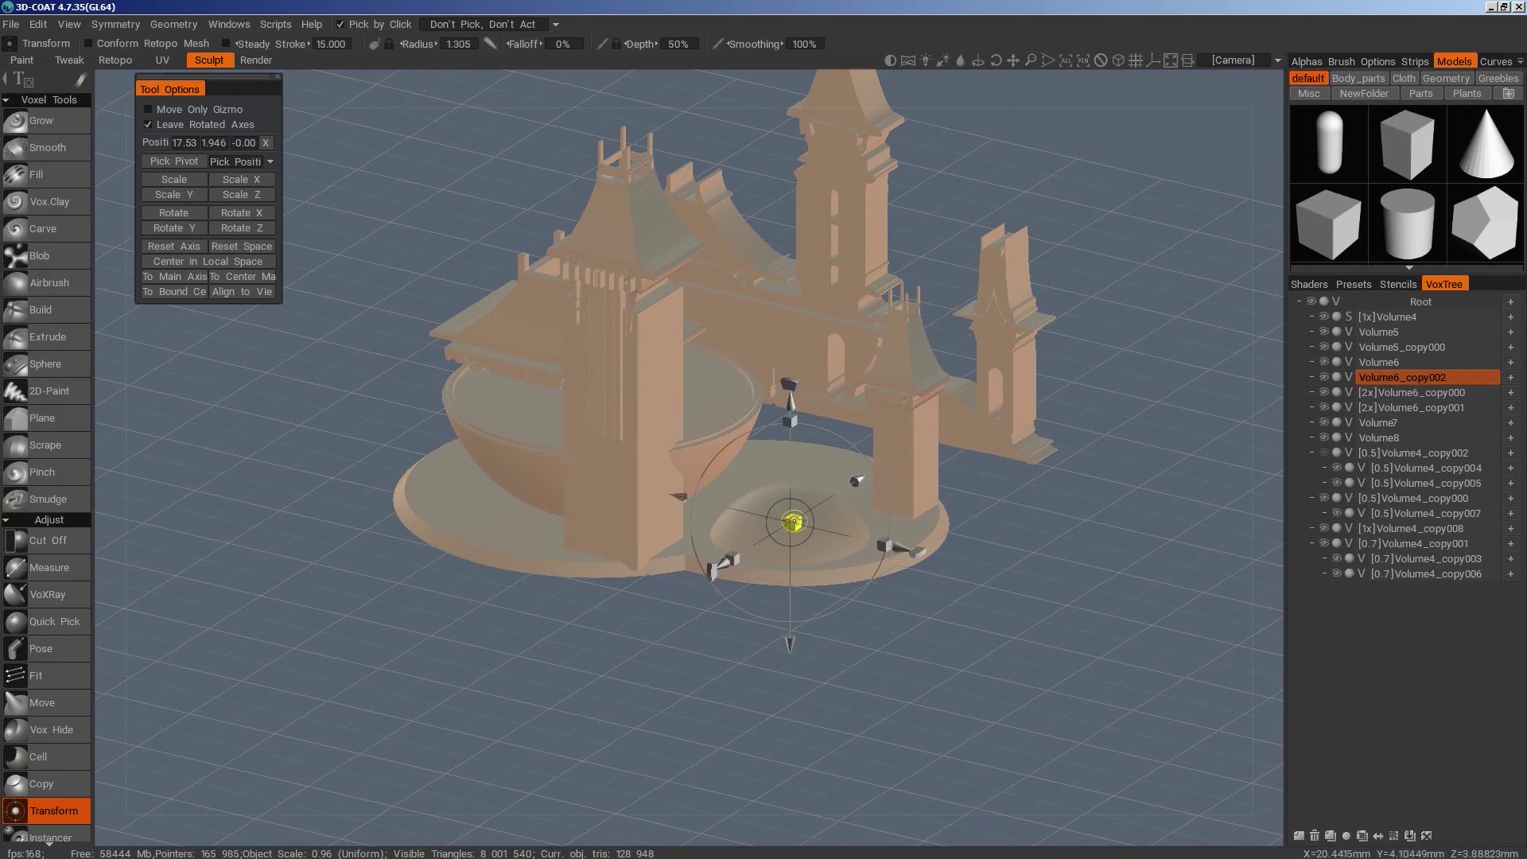
drag(786, 420, 788, 374)
drag(1013, 696, 1071, 638)
right_drag(1071, 637, 982, 666)
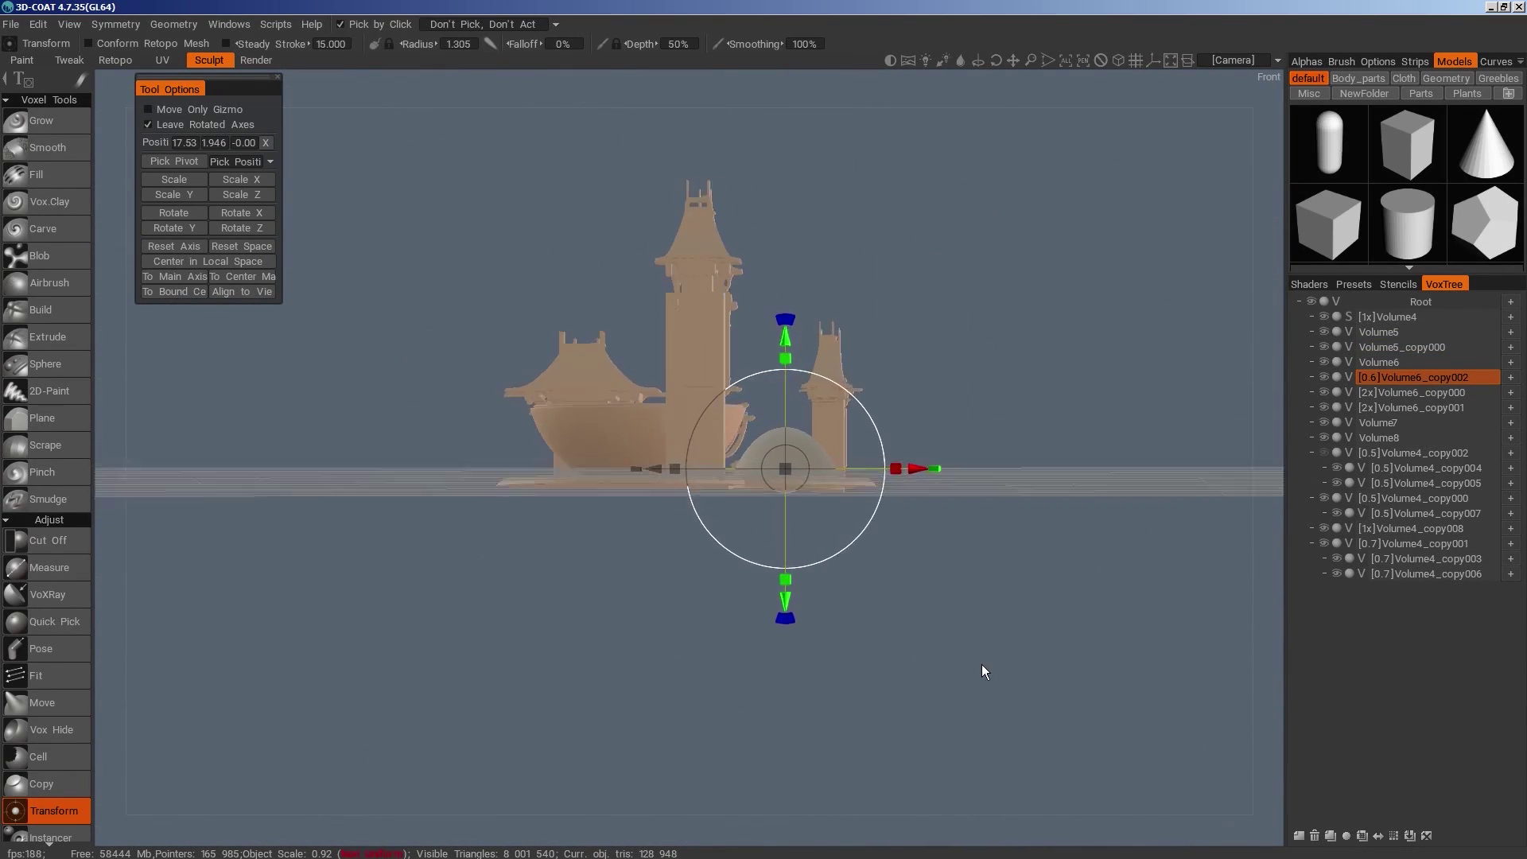
shift+drag(981, 665, 996, 686)
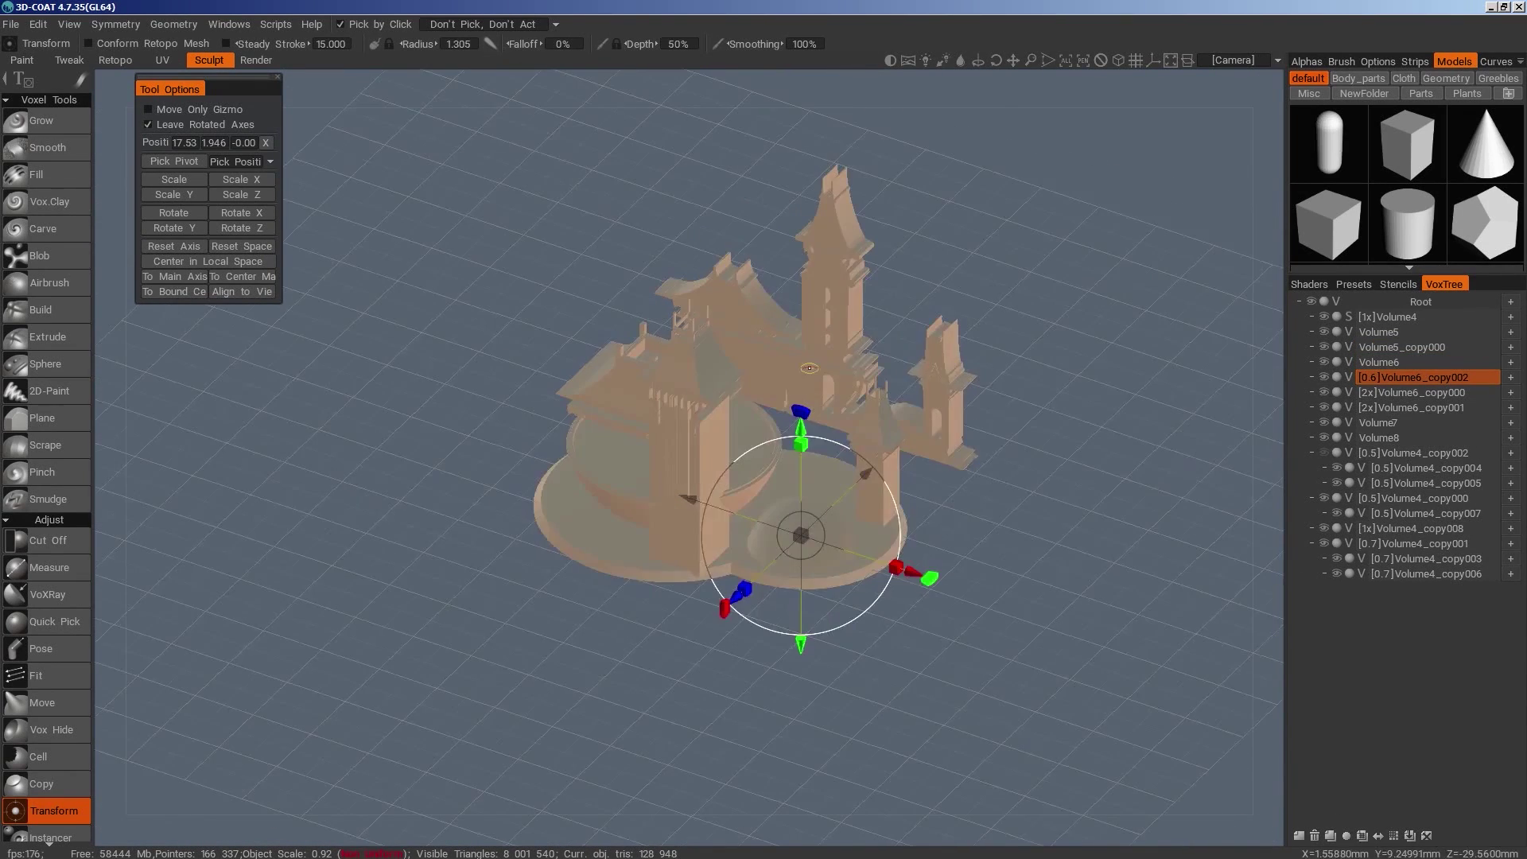
drag(978, 684, 878, 512)
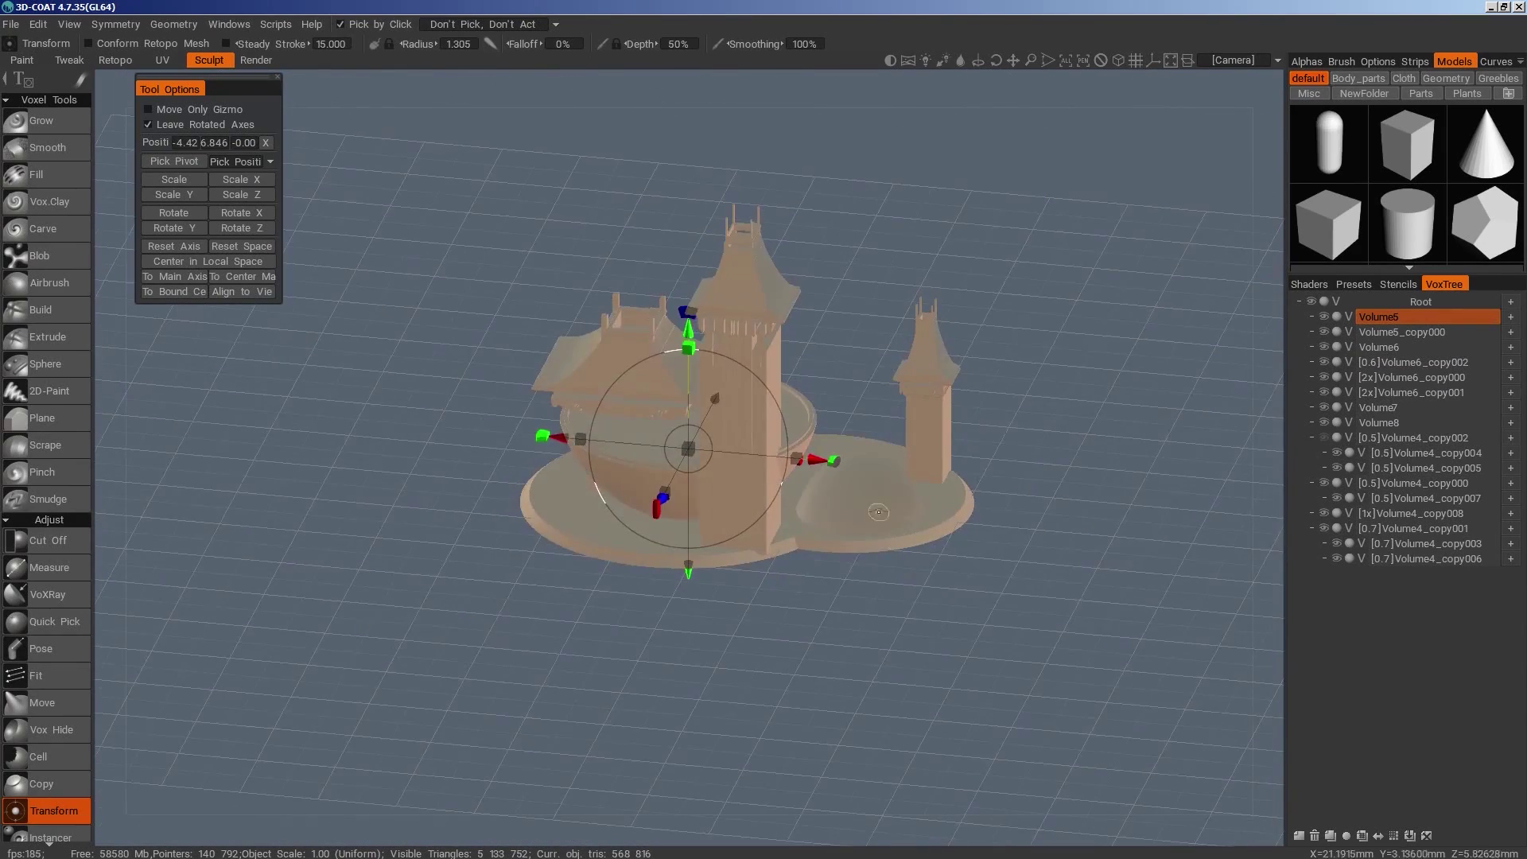
Duplicate the tall dome Volume6_copy002 and move the copy to the tall tower's foot, at about X 5.22, Z 11.21
click(876, 501)
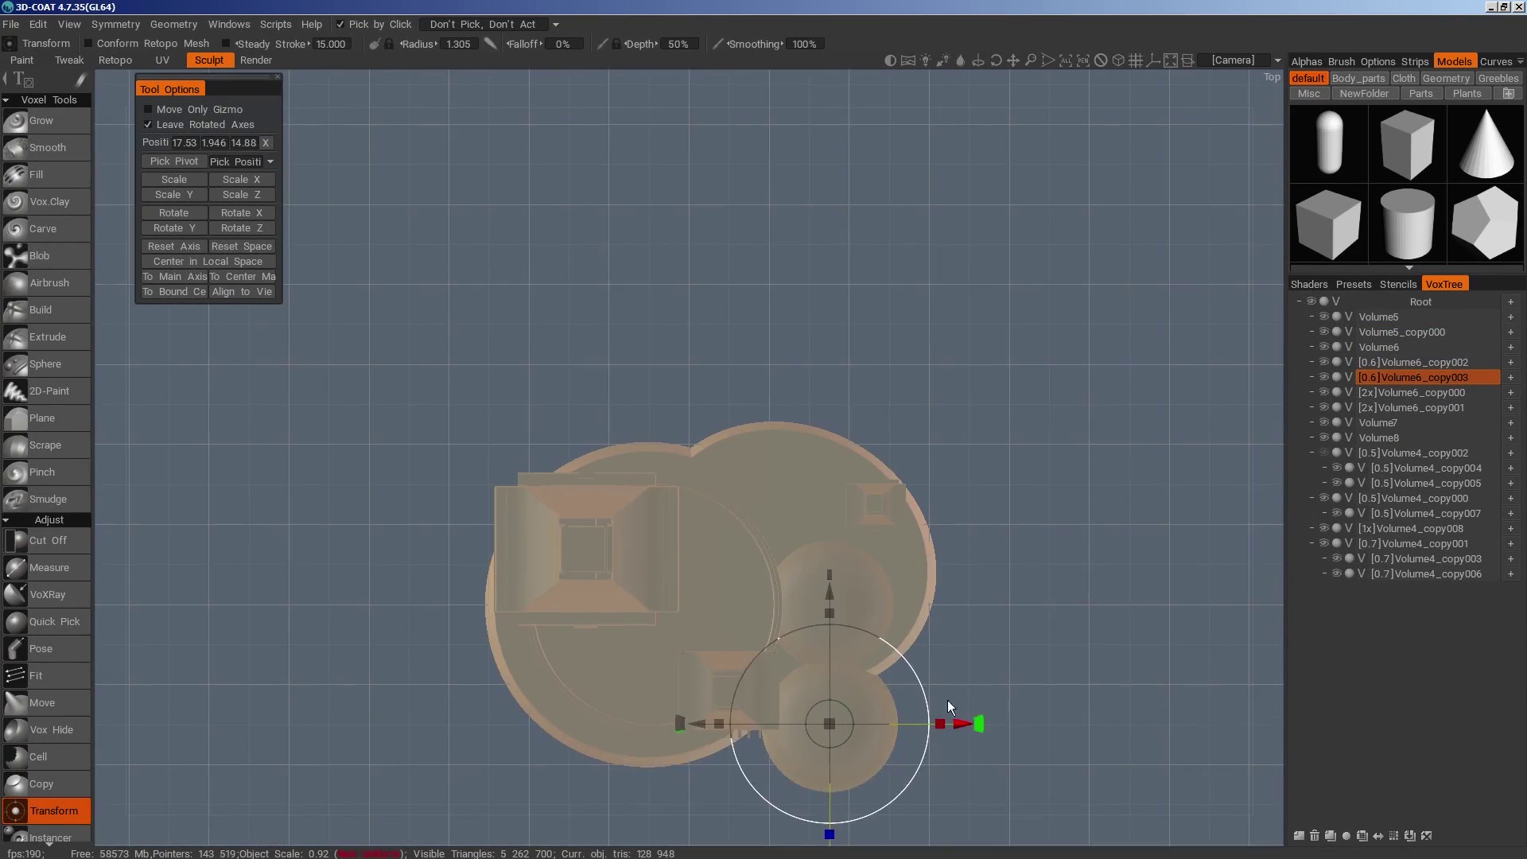
drag(962, 724, 862, 724)
drag(733, 596, 664, 469)
drag(658, 581, 676, 583)
Flatten the dome copy at the tall tower's foot and cut off its top, leaving a thin disc
key(KP_2)
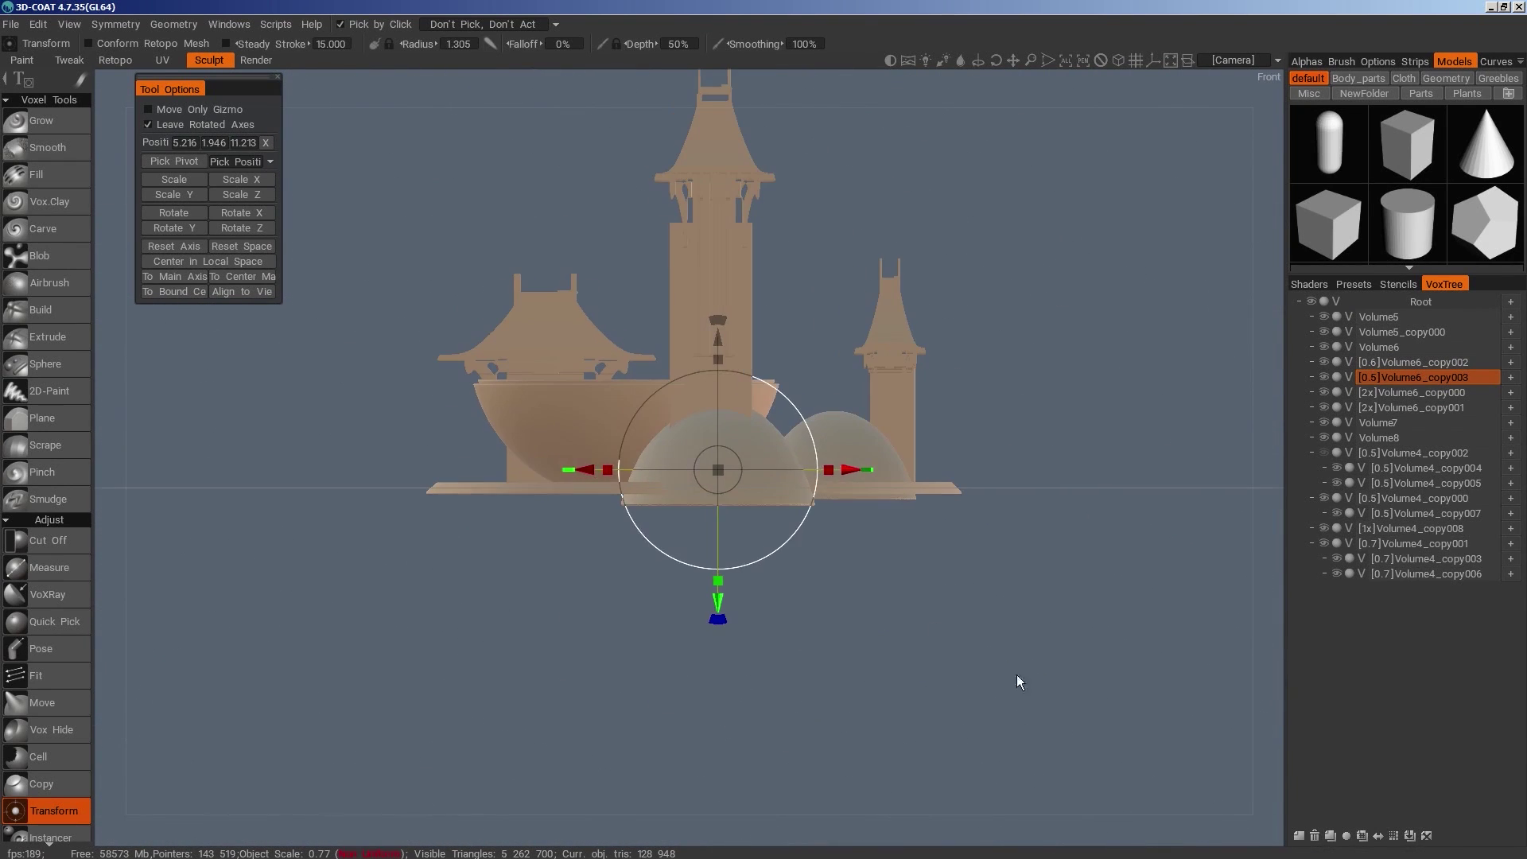
key(space)
click(731, 206)
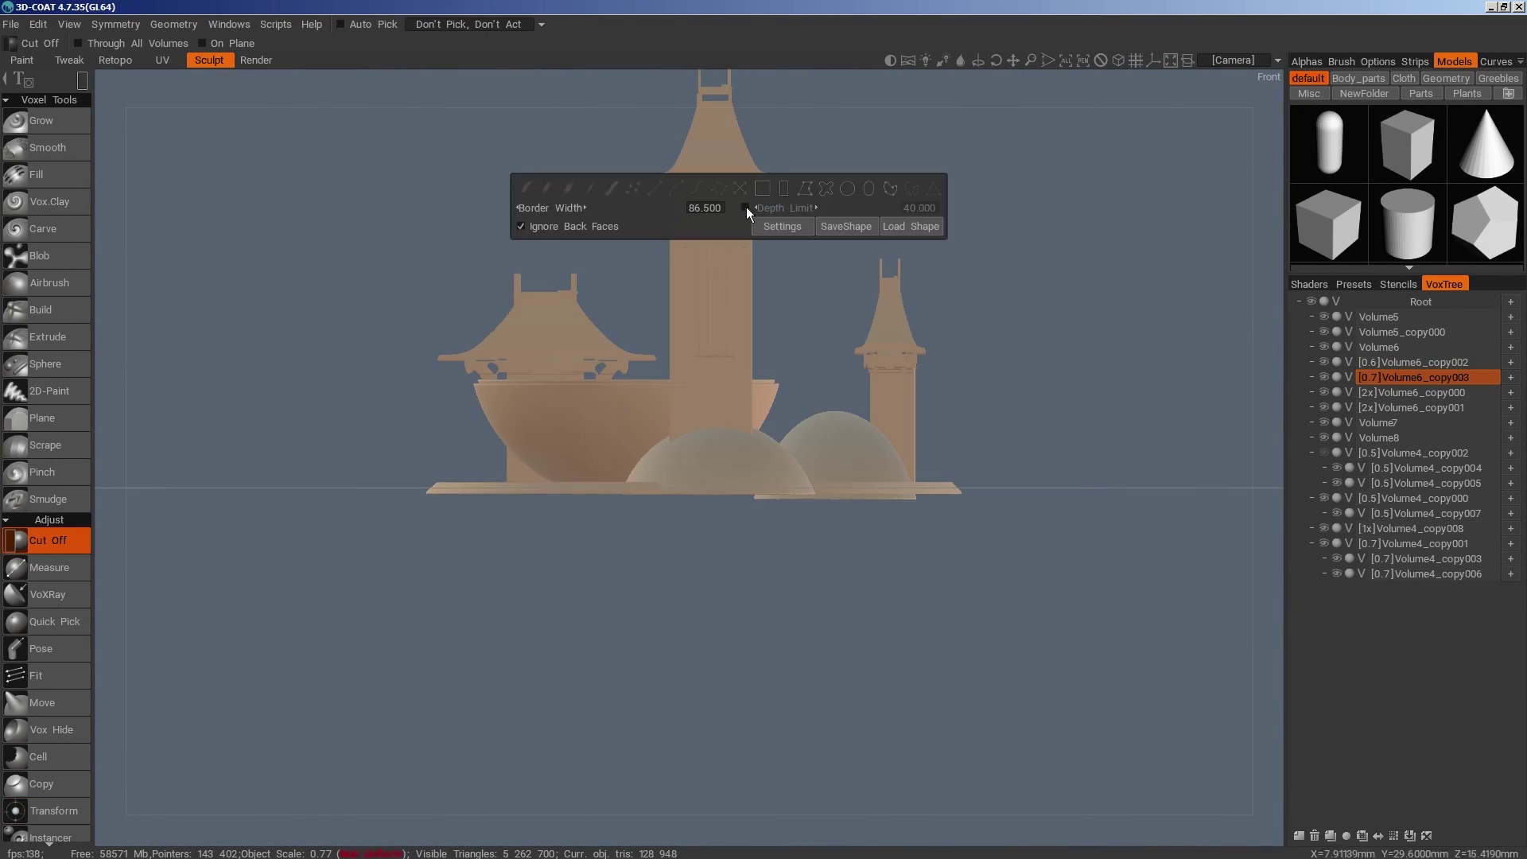
drag(944, 259, 603, 434)
drag(553, 482, 553, 483)
alt+drag(716, 549, 803, 629)
Slightly enlarge the disc at the tall tower's foot and raise it to about Y 2.16
key(space)
key(1)
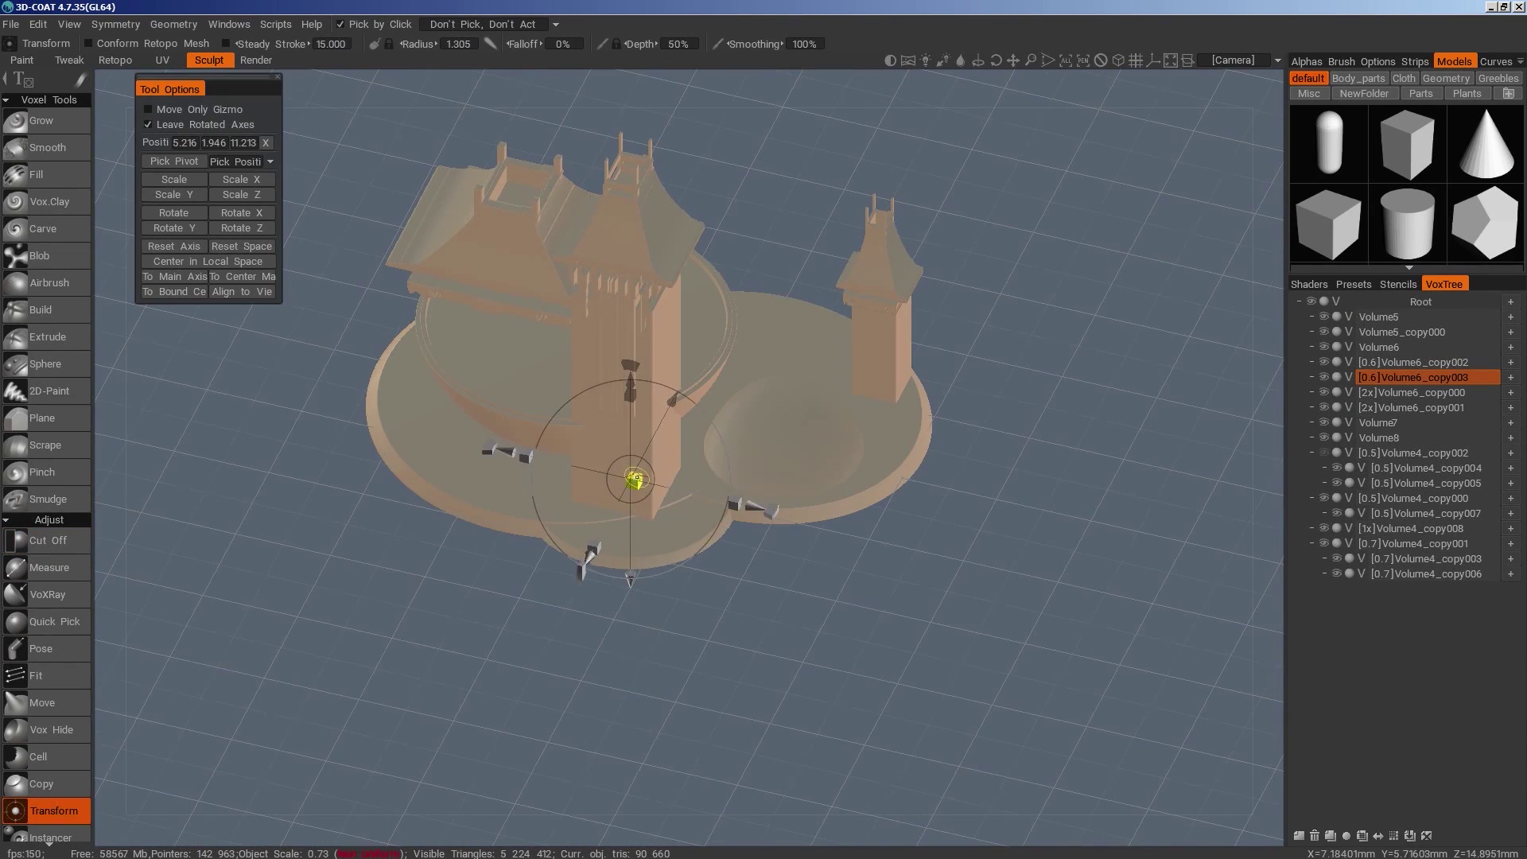
drag(630, 384, 630, 377)
mouse_move(740, 676)
alt+mouse_down()
mouse_move(843, 557)
mouse_move(712, 688)
alt+mouse_up()
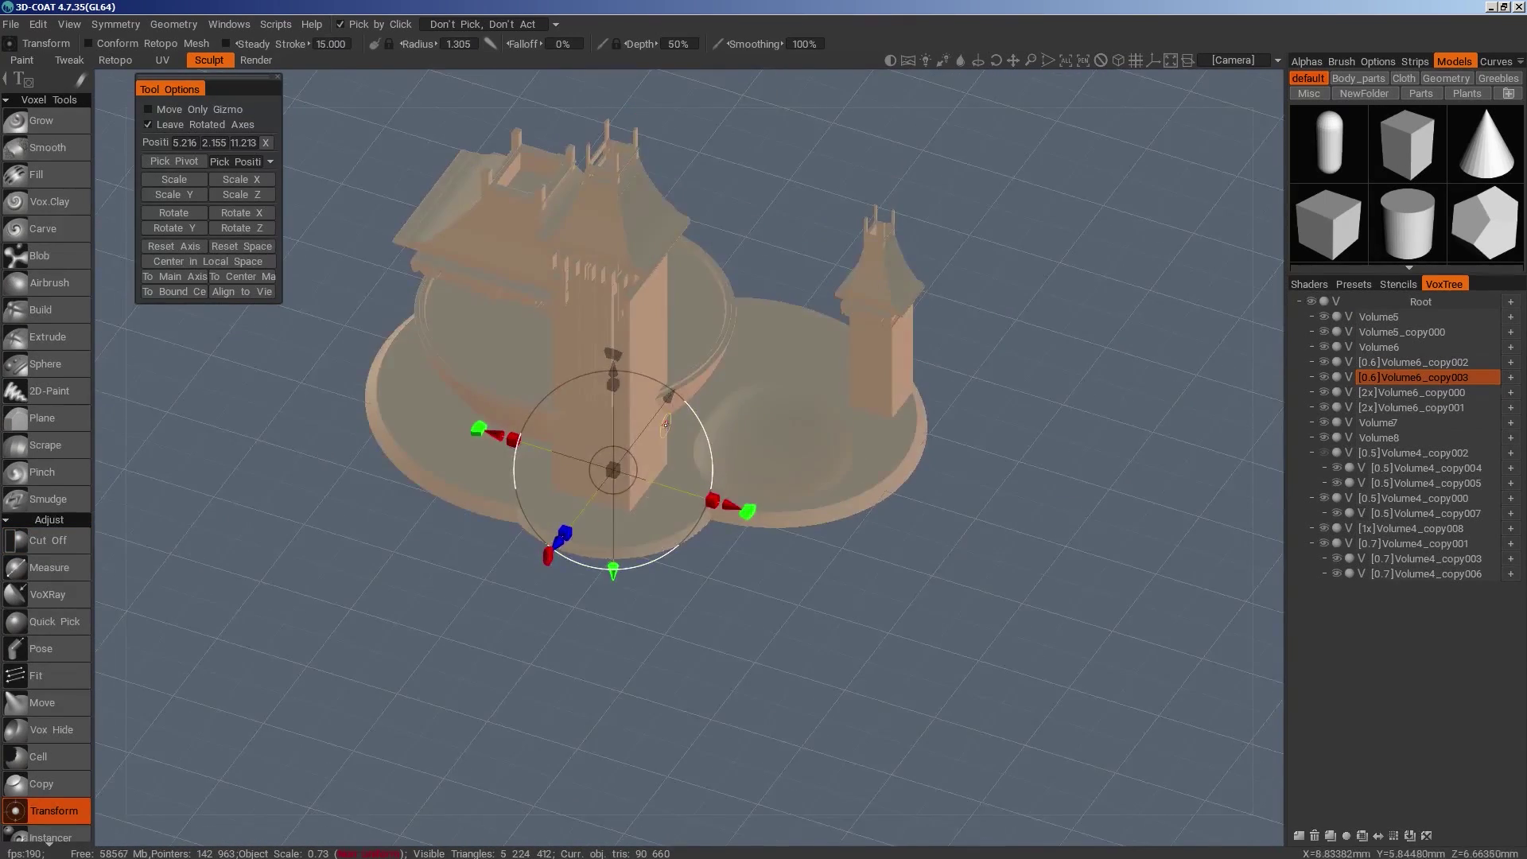
Slightly rescale the roofed house Volume4_copy001 on the tall tower along a horizontal axis
click(1325, 543)
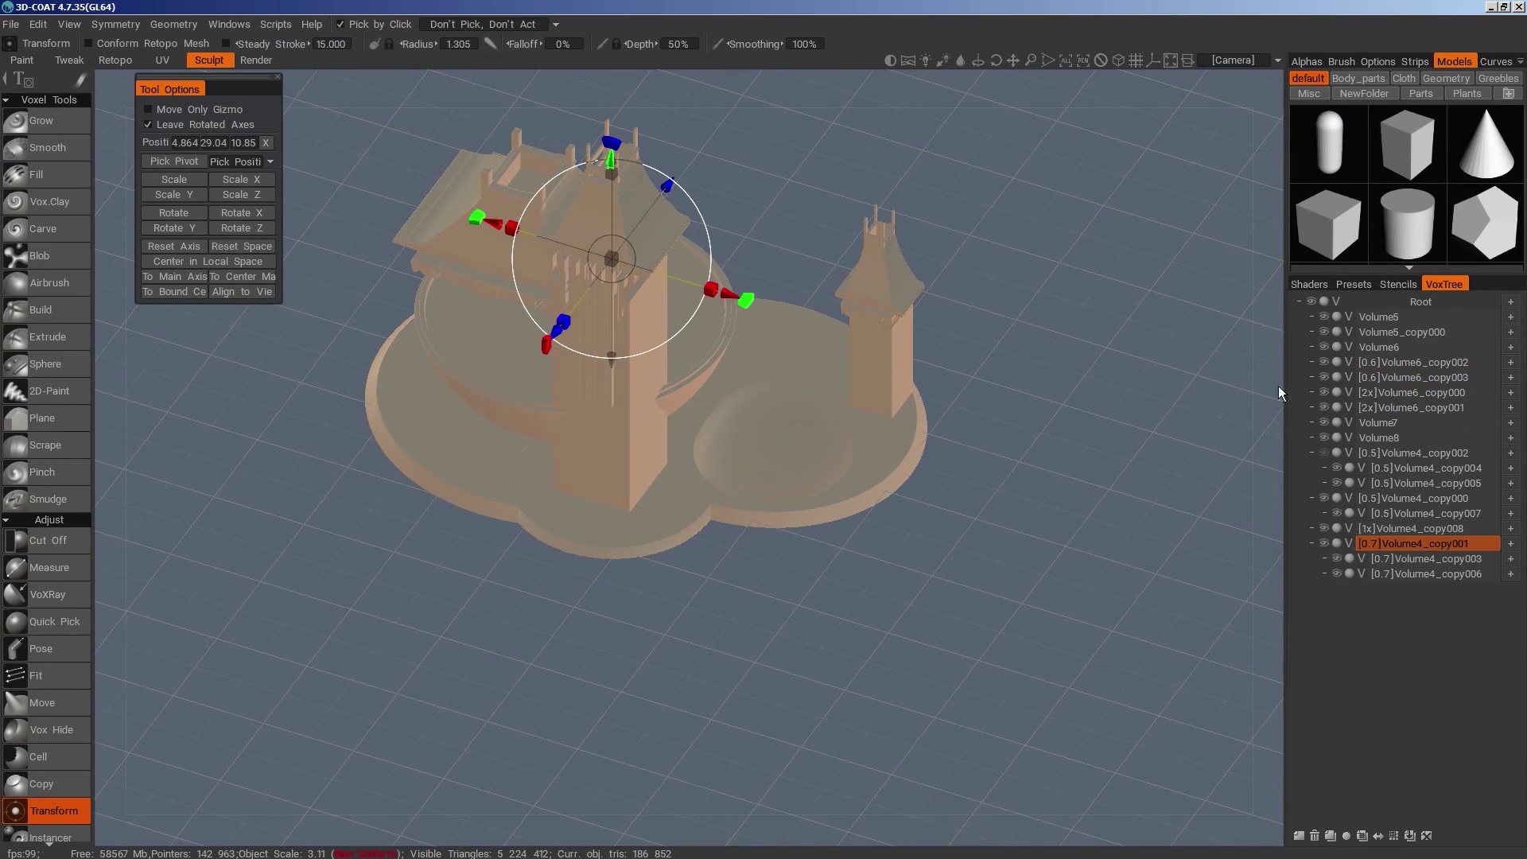
click(1325, 528)
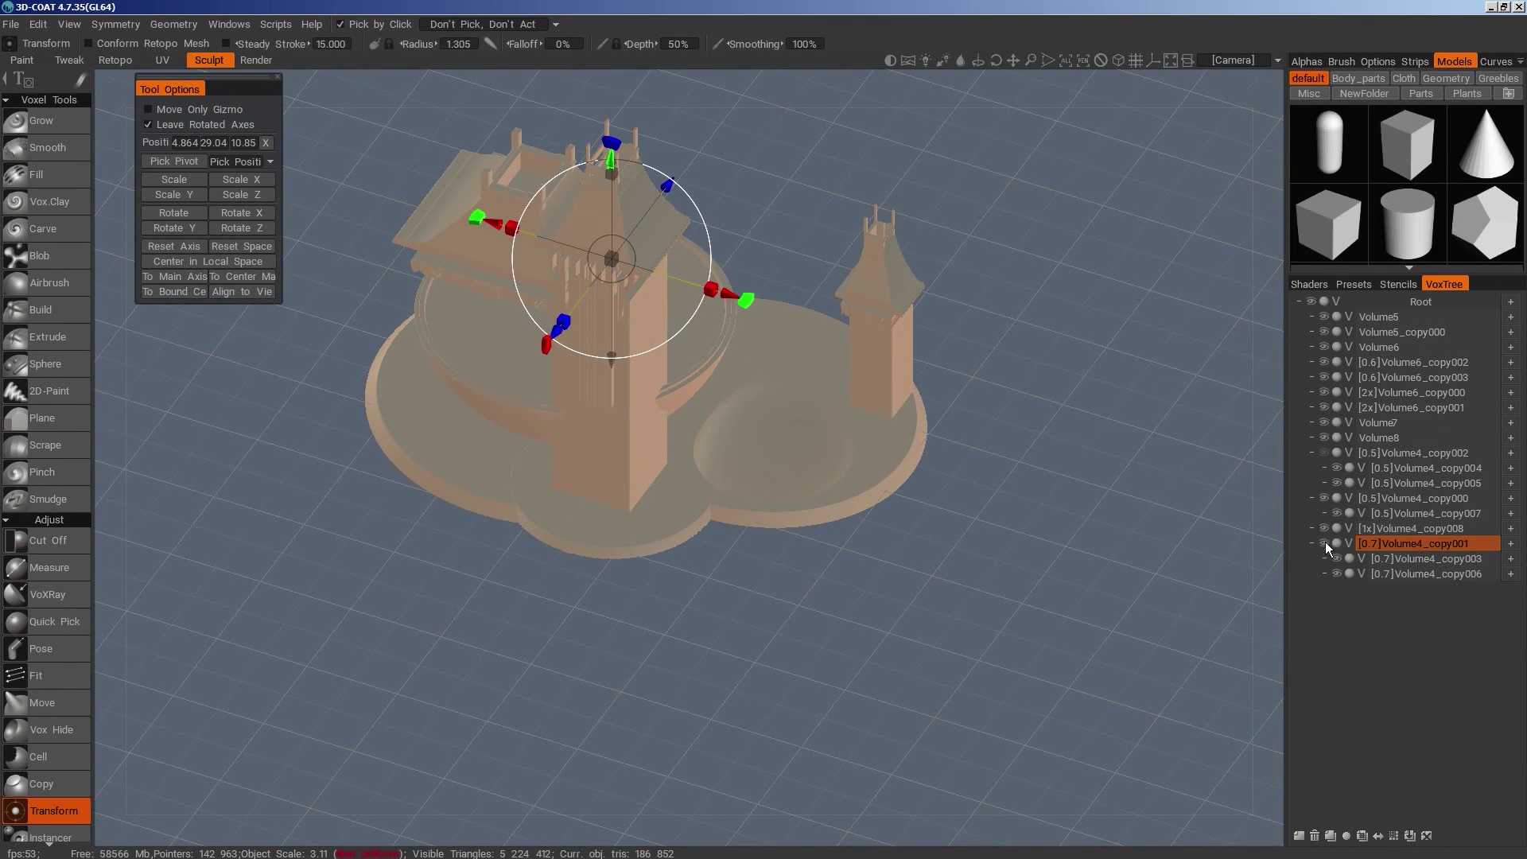
click(1324, 422)
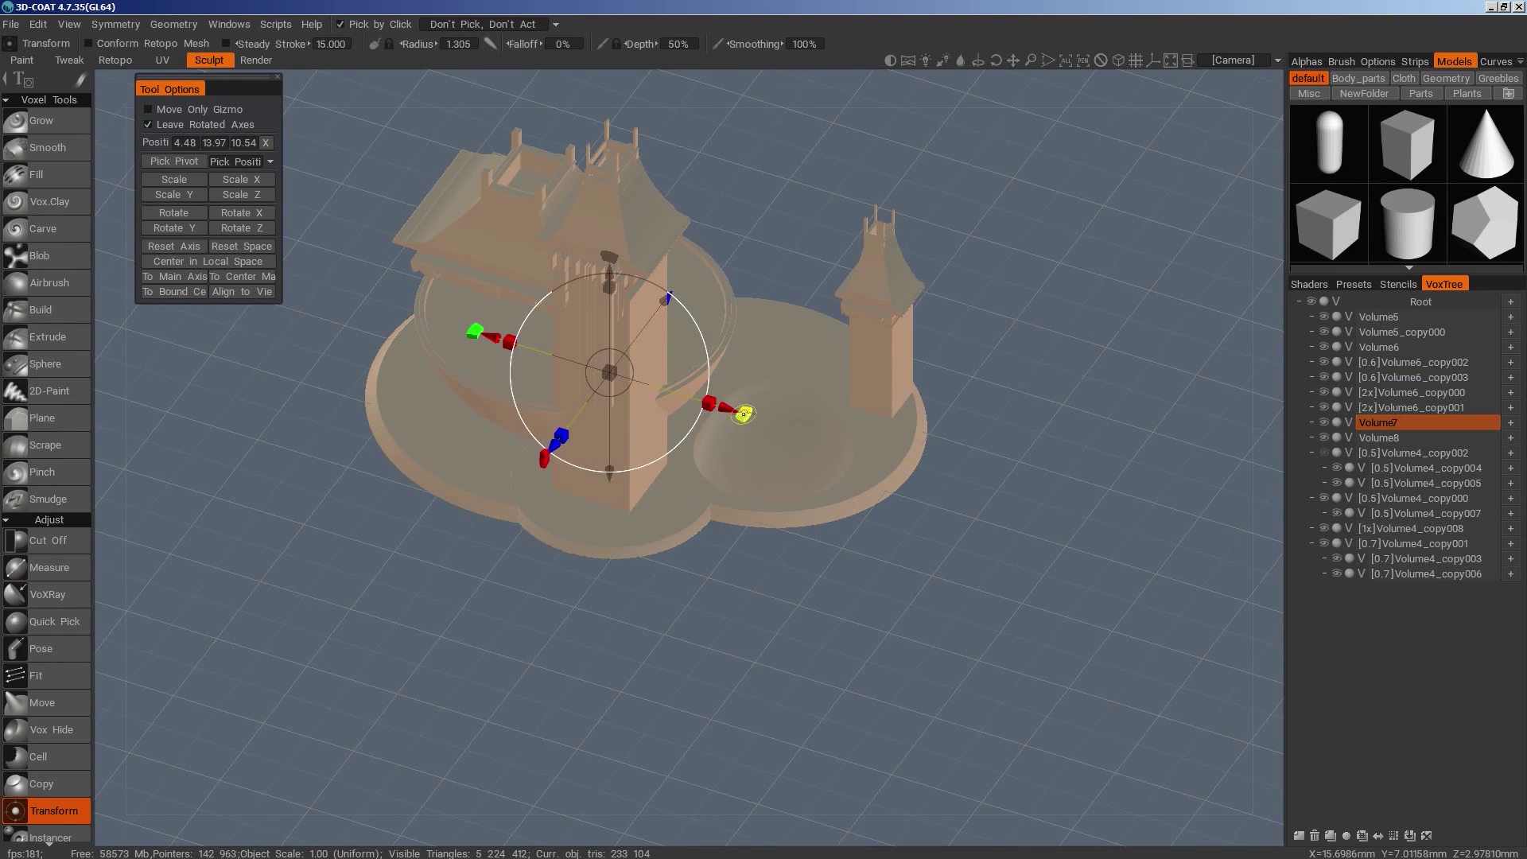
key(KP_7)
drag(846, 591, 810, 490)
drag(832, 676, 894, 577)
click(662, 270)
drag(762, 326, 794, 177)
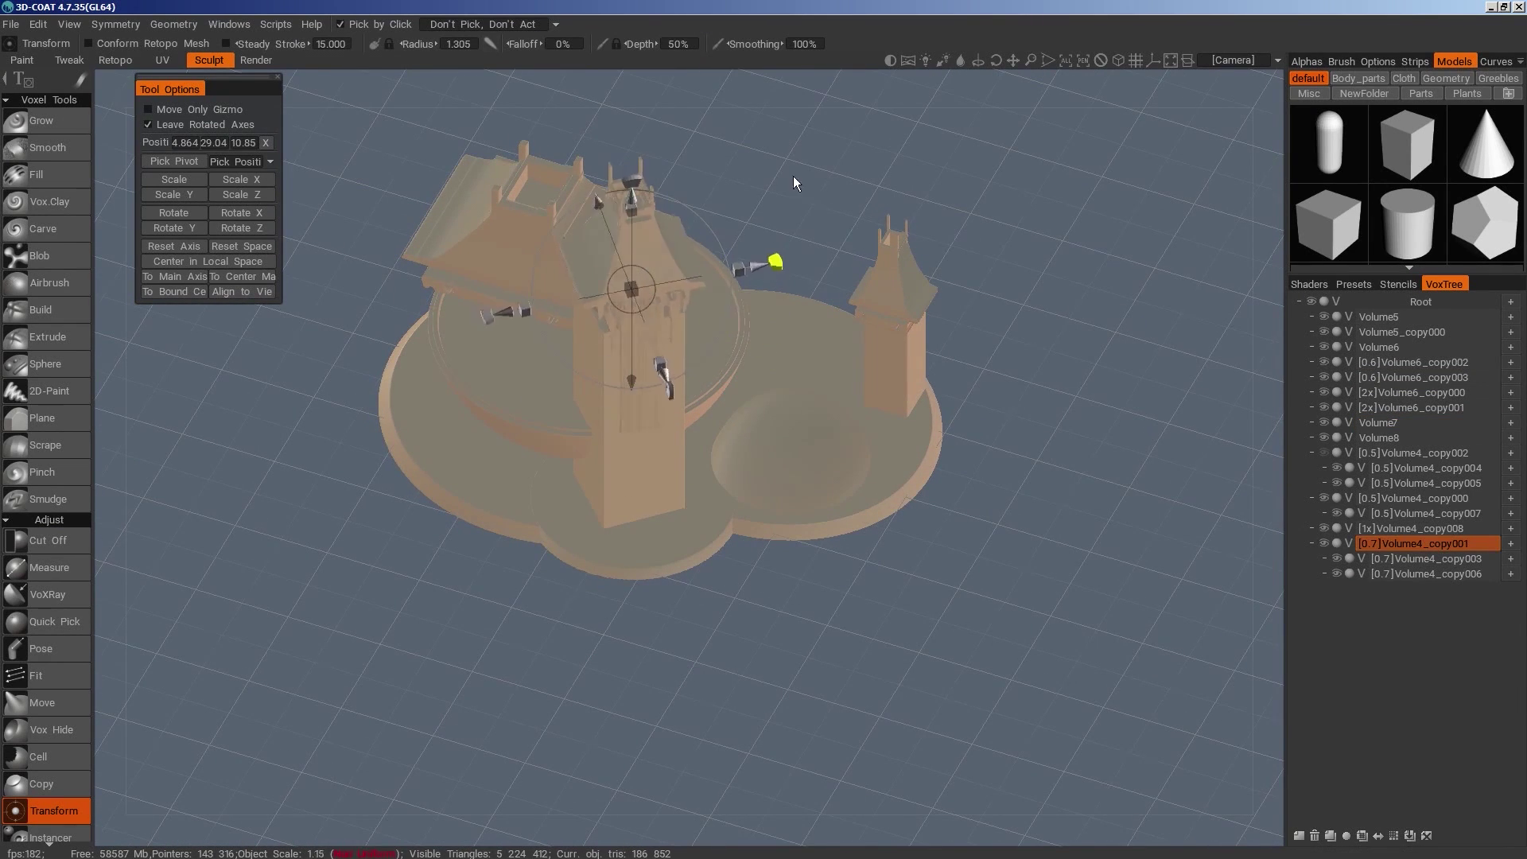
Slightly rescale the bowl's roofed house Volume4_copy000 along a horizontal axis to refit it over the bowl
right_drag(782, 159, 829, 607)
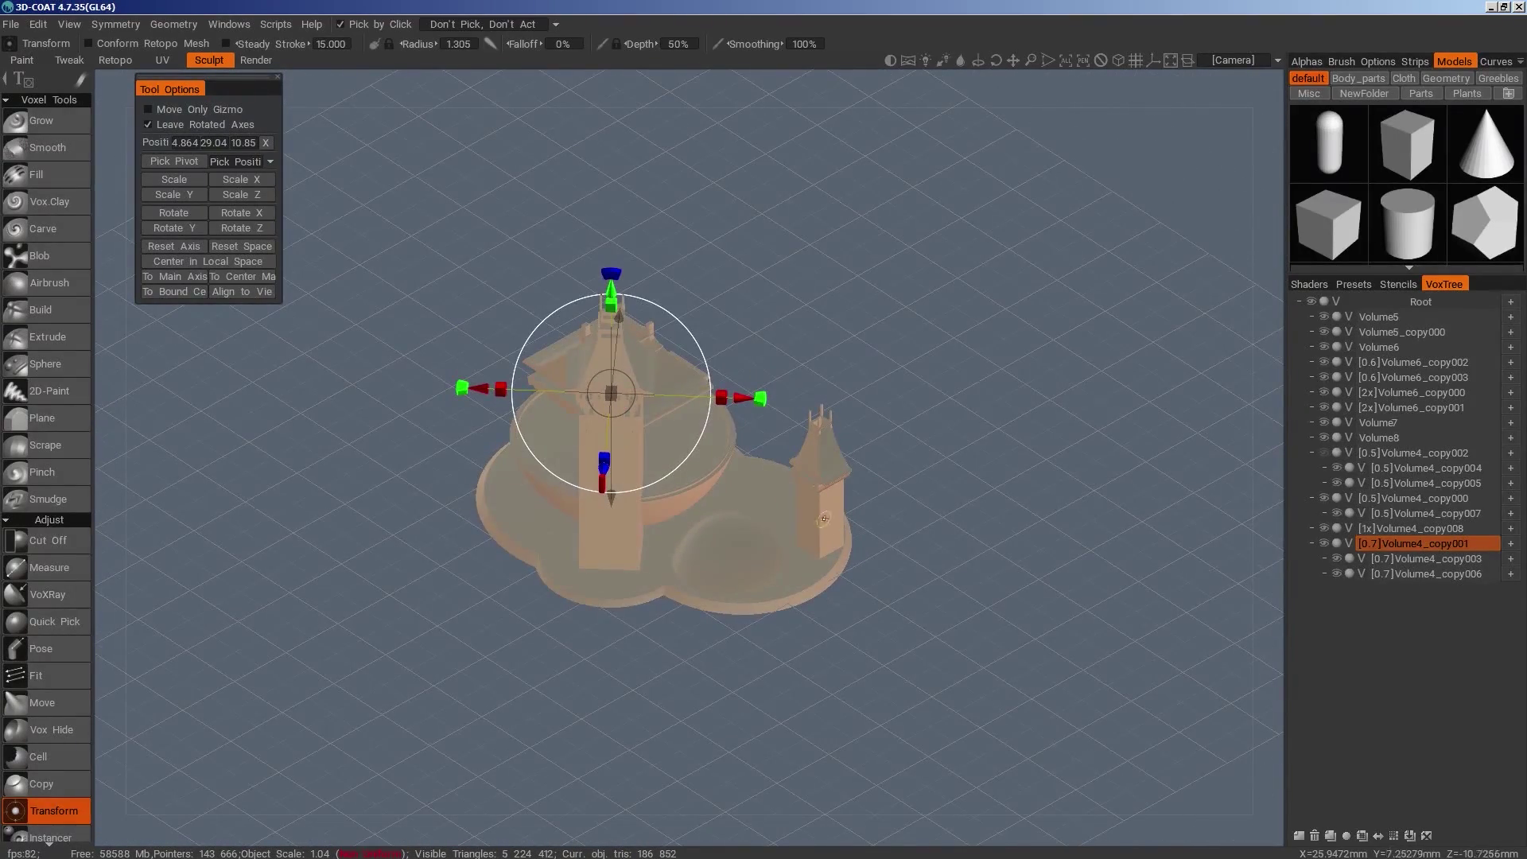
drag(652, 775, 823, 700)
key(h)
drag(713, 434, 705, 297)
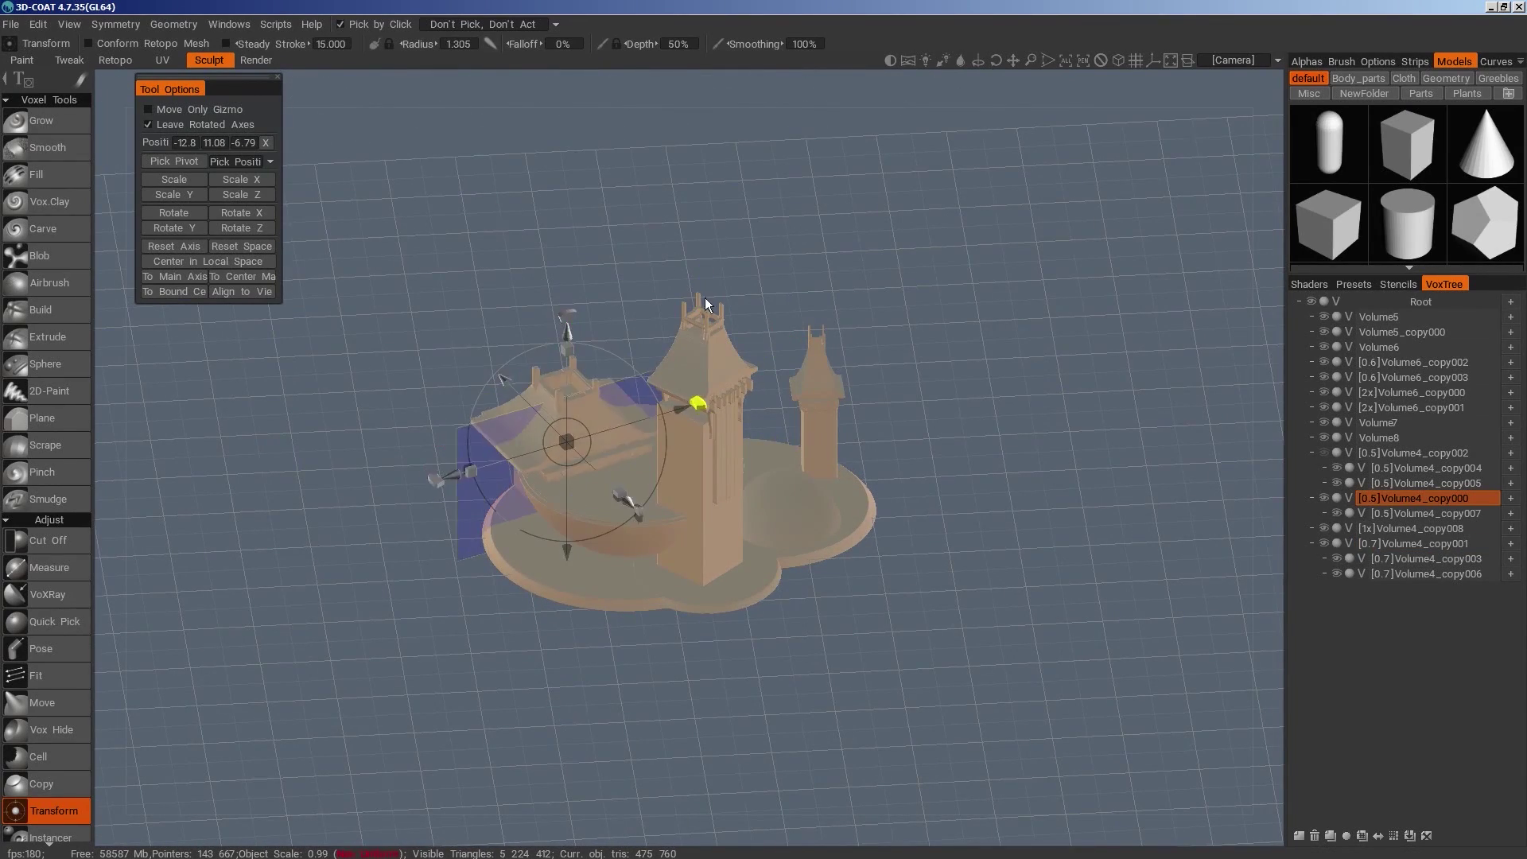
drag(971, 495, 891, 628)
drag(751, 476, 779, 436)
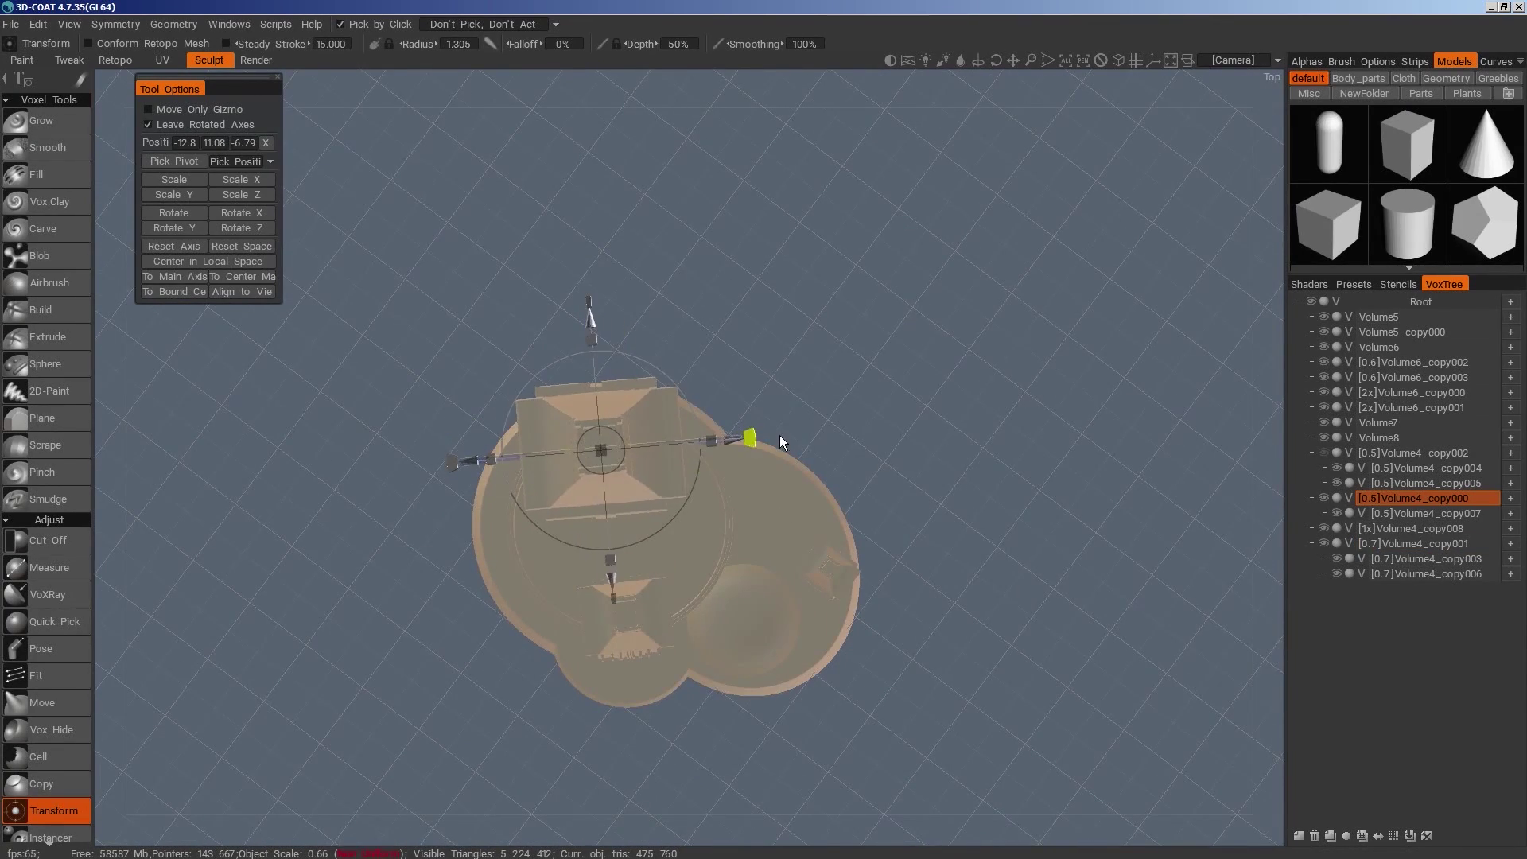
drag(951, 624, 914, 650)
drag(763, 446, 762, 436)
drag(958, 684, 981, 732)
Slightly rescale the small tower's roofed house Volume4_copy008 and the tower body Volume8 horizontally
click(832, 584)
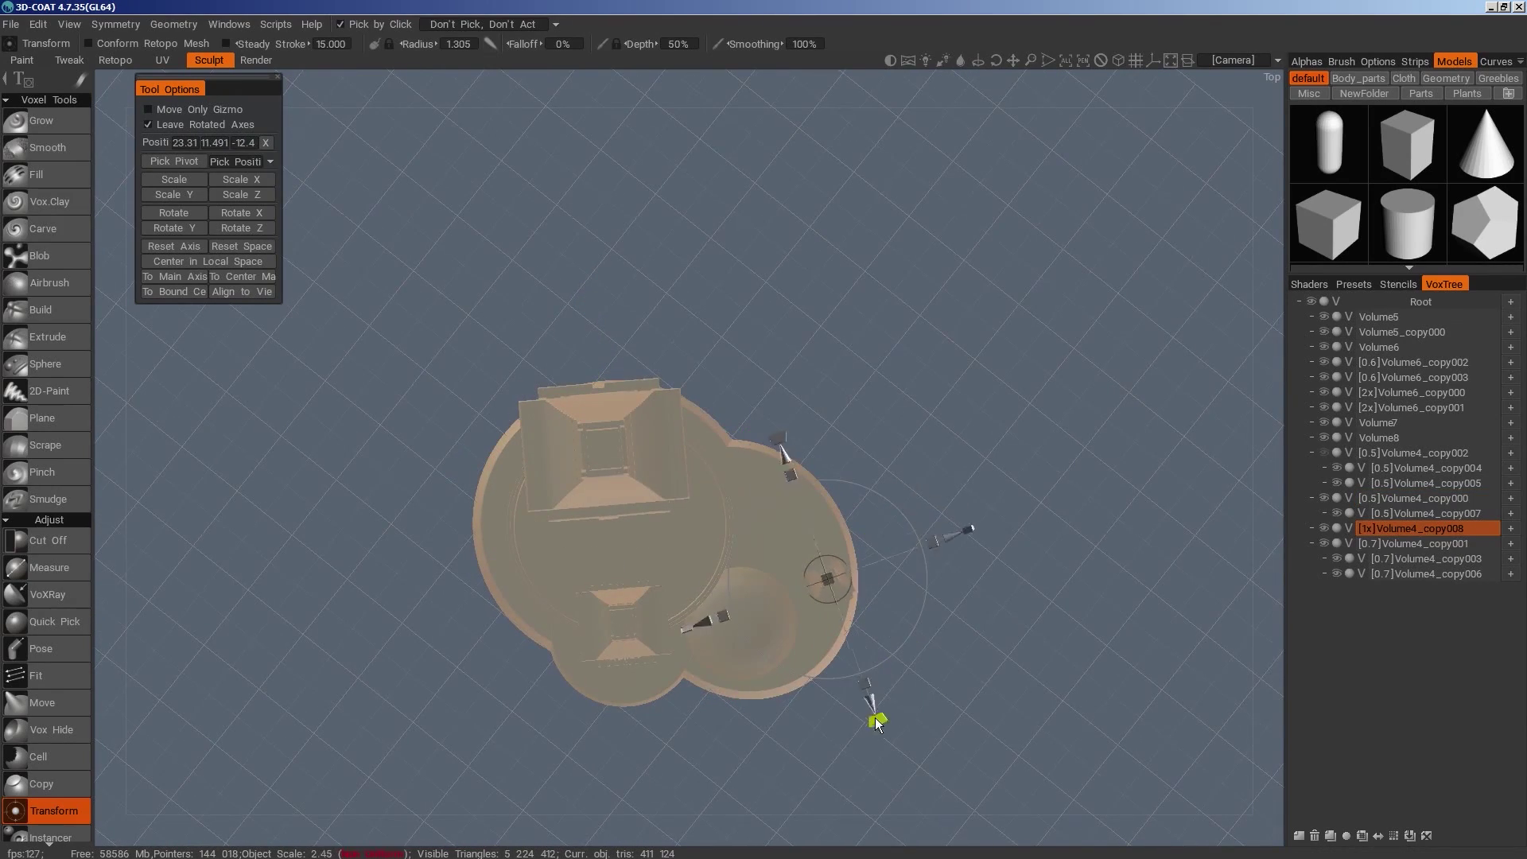
right_drag(847, 734, 1250, 693)
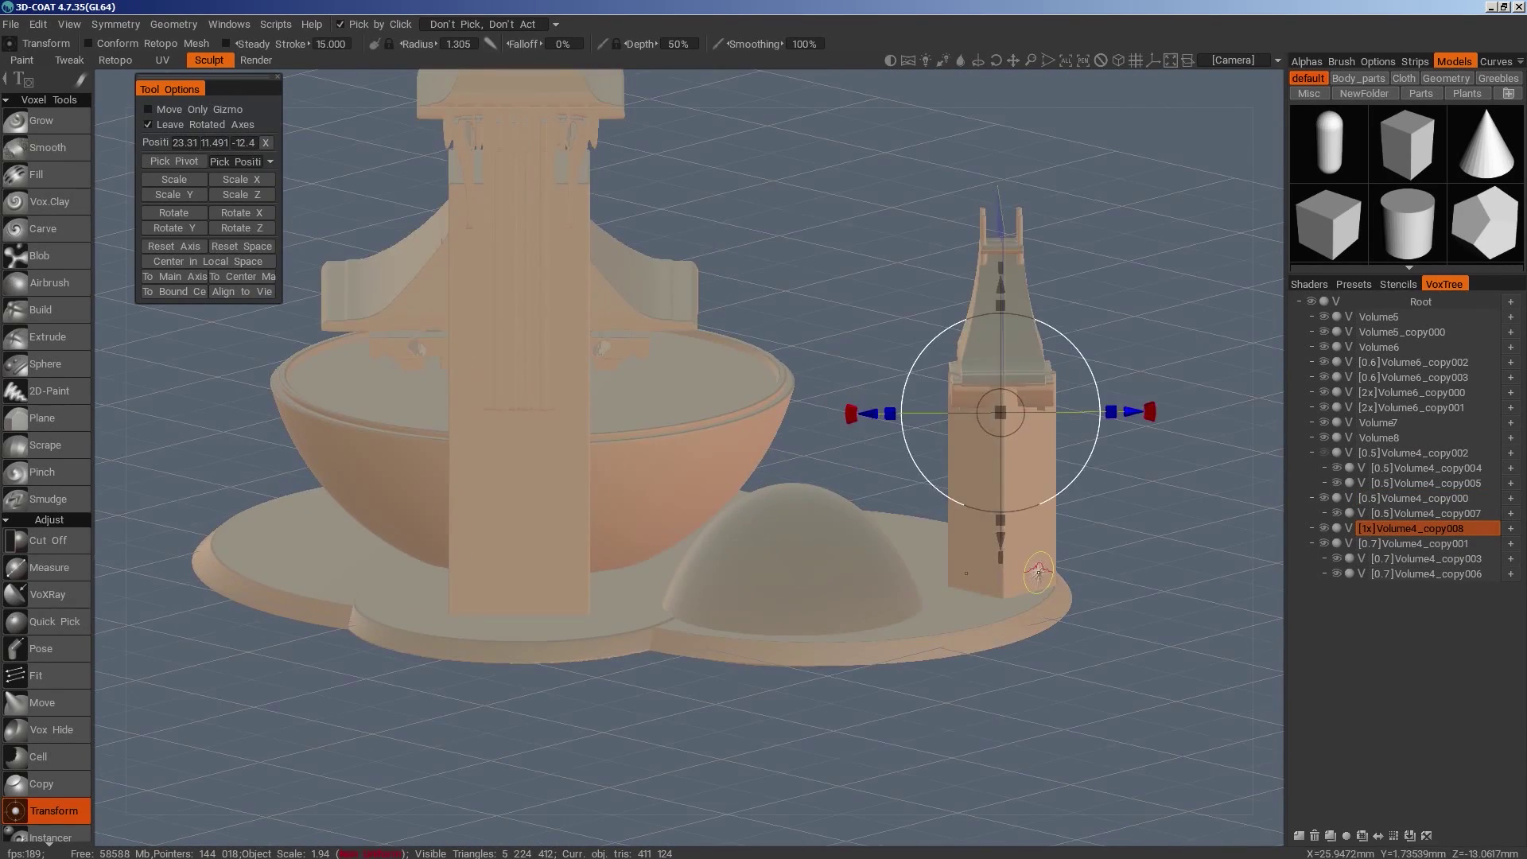
click(1038, 573)
drag(1110, 519, 989, 562)
drag(1161, 557, 1184, 535)
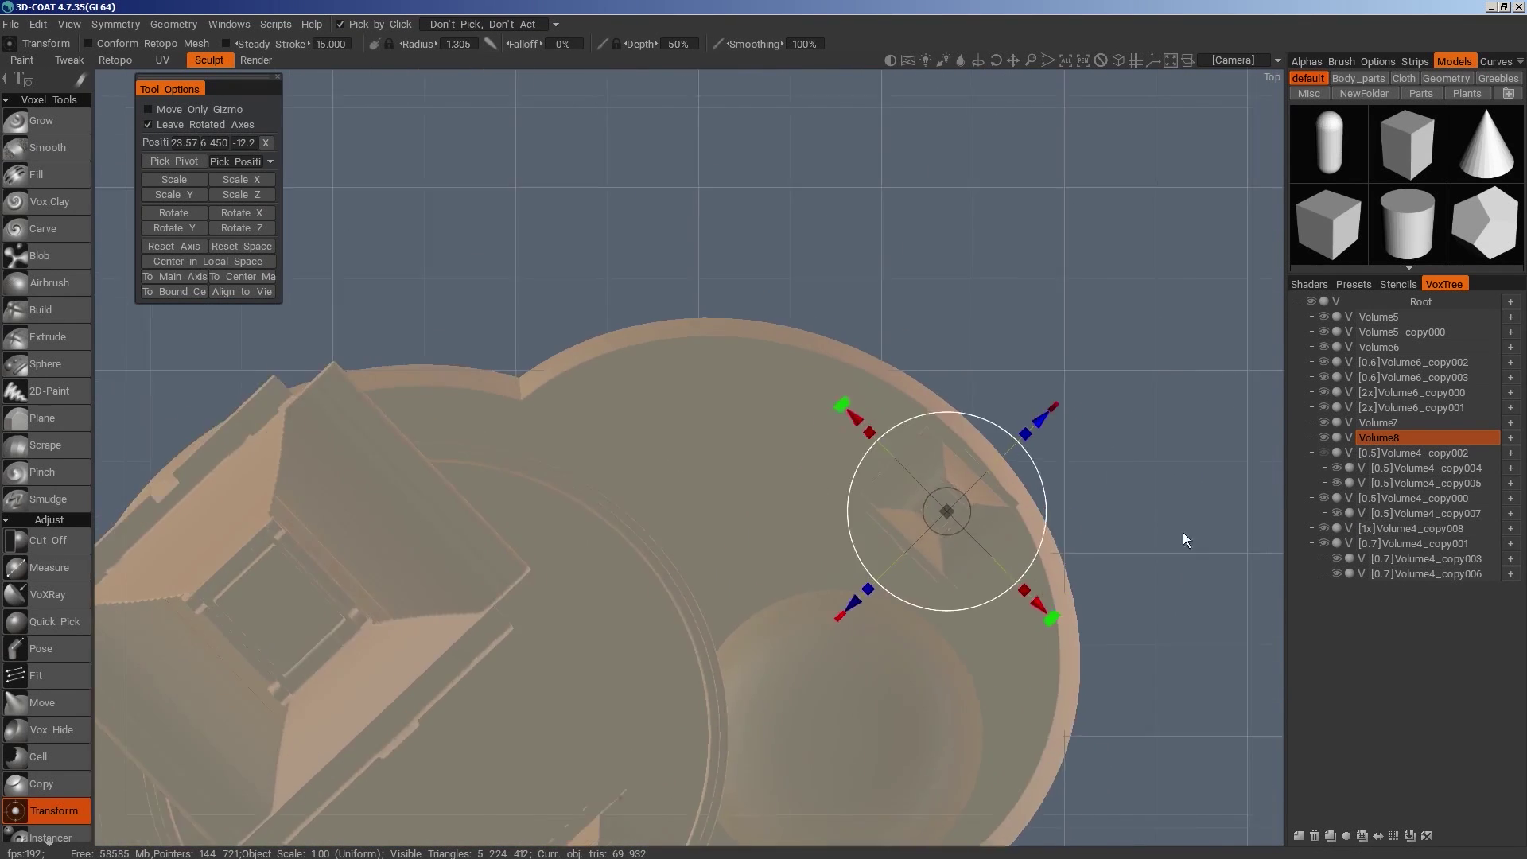
right_drag(1182, 533, 990, 390)
drag(967, 602, 969, 603)
drag(1209, 700, 1133, 609)
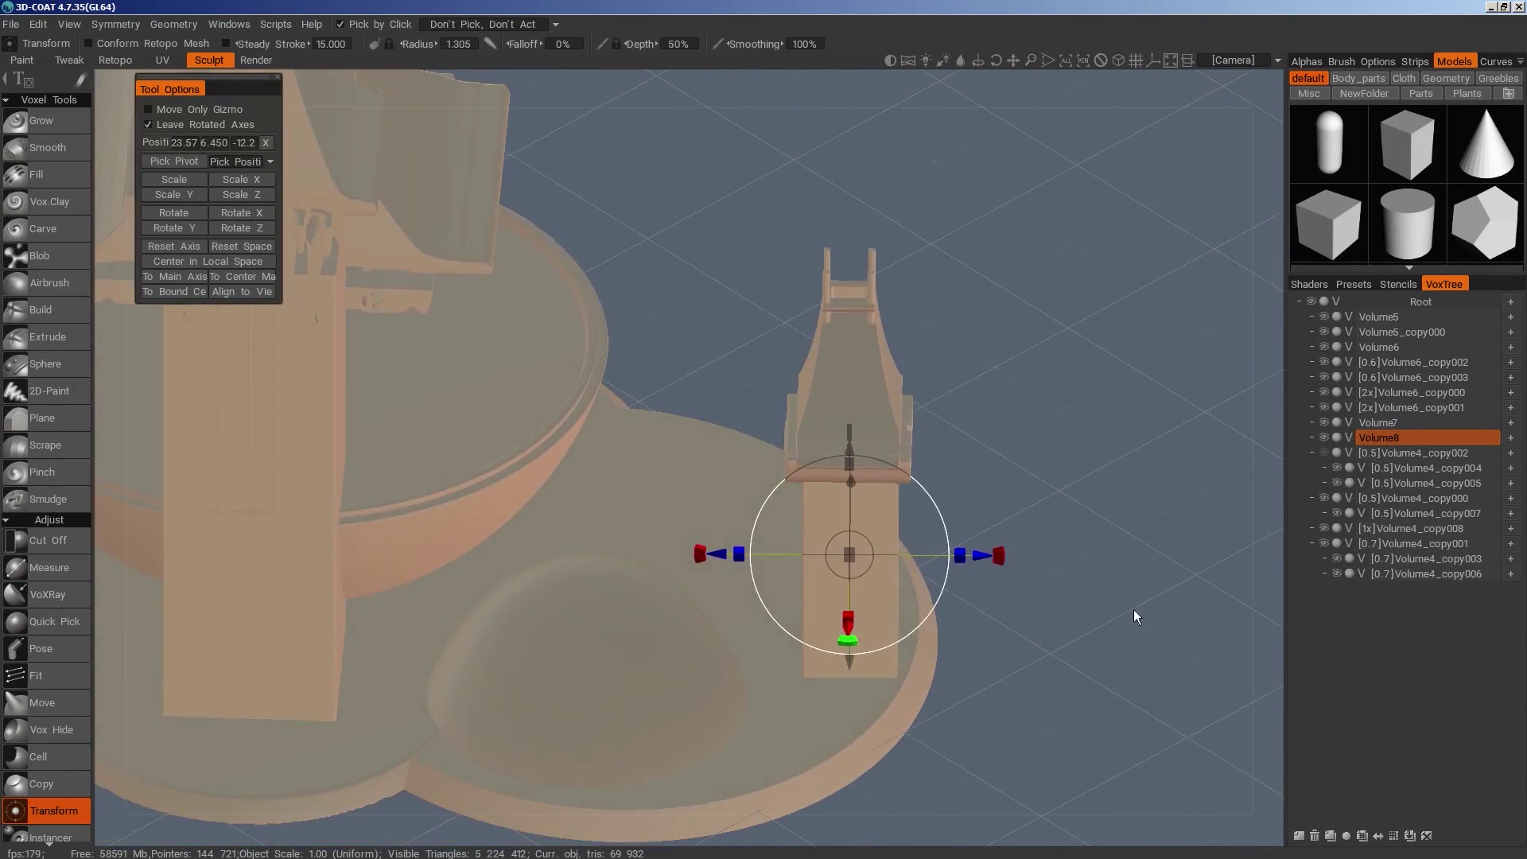
drag(961, 557, 956, 557)
drag(1074, 604, 1178, 588)
Duplicate the small tower body Volume8 and rescale the copy horizontally to give the tower stepped corners
click(1361, 834)
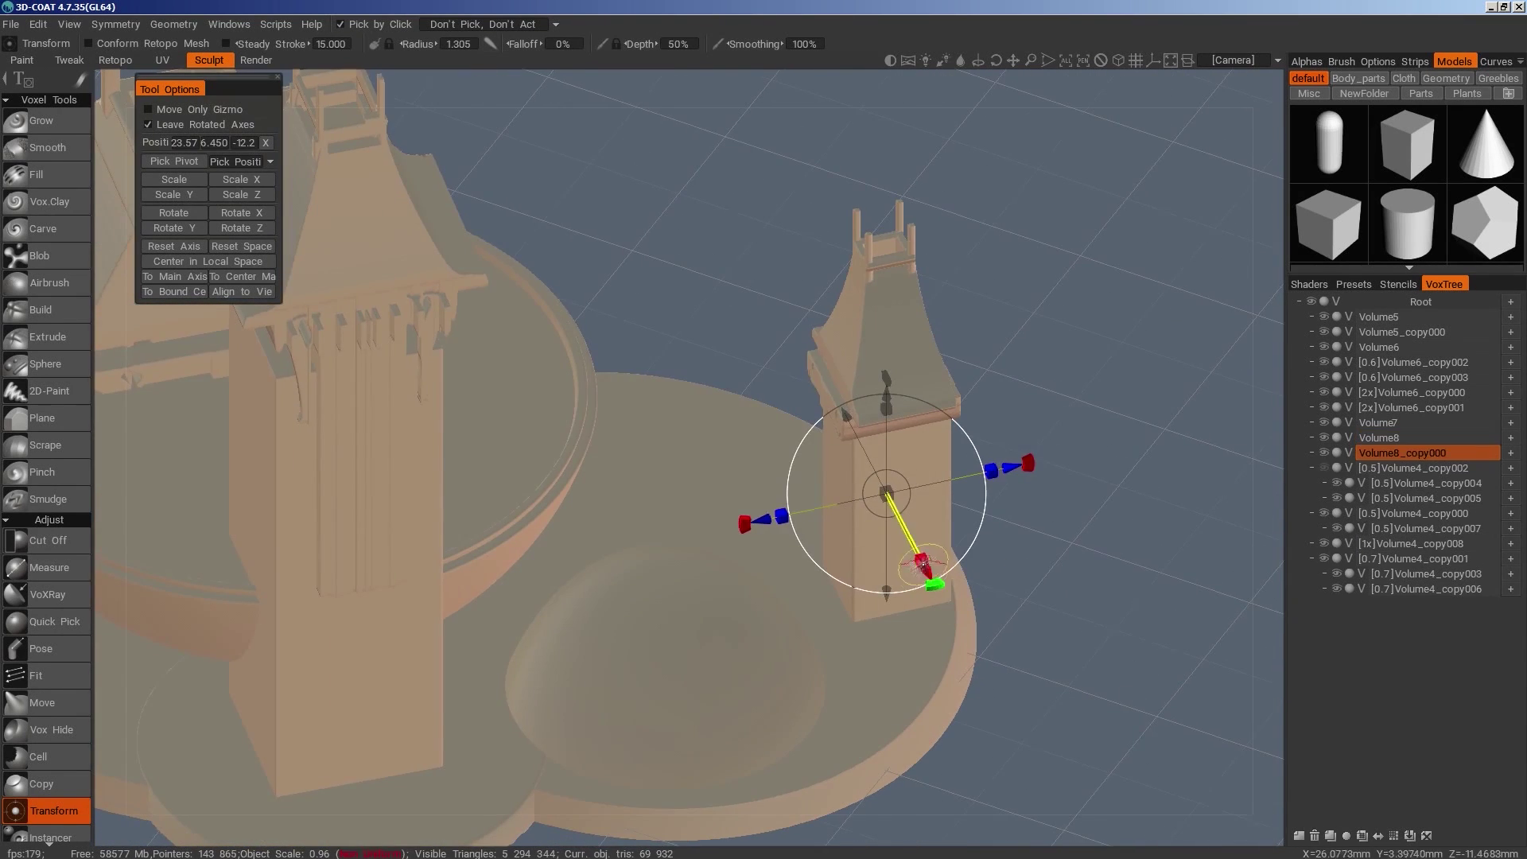
mouse_move(921, 560)
mouse_down()
mouse_move(905, 528)
mouse_move(914, 547)
mouse_up()
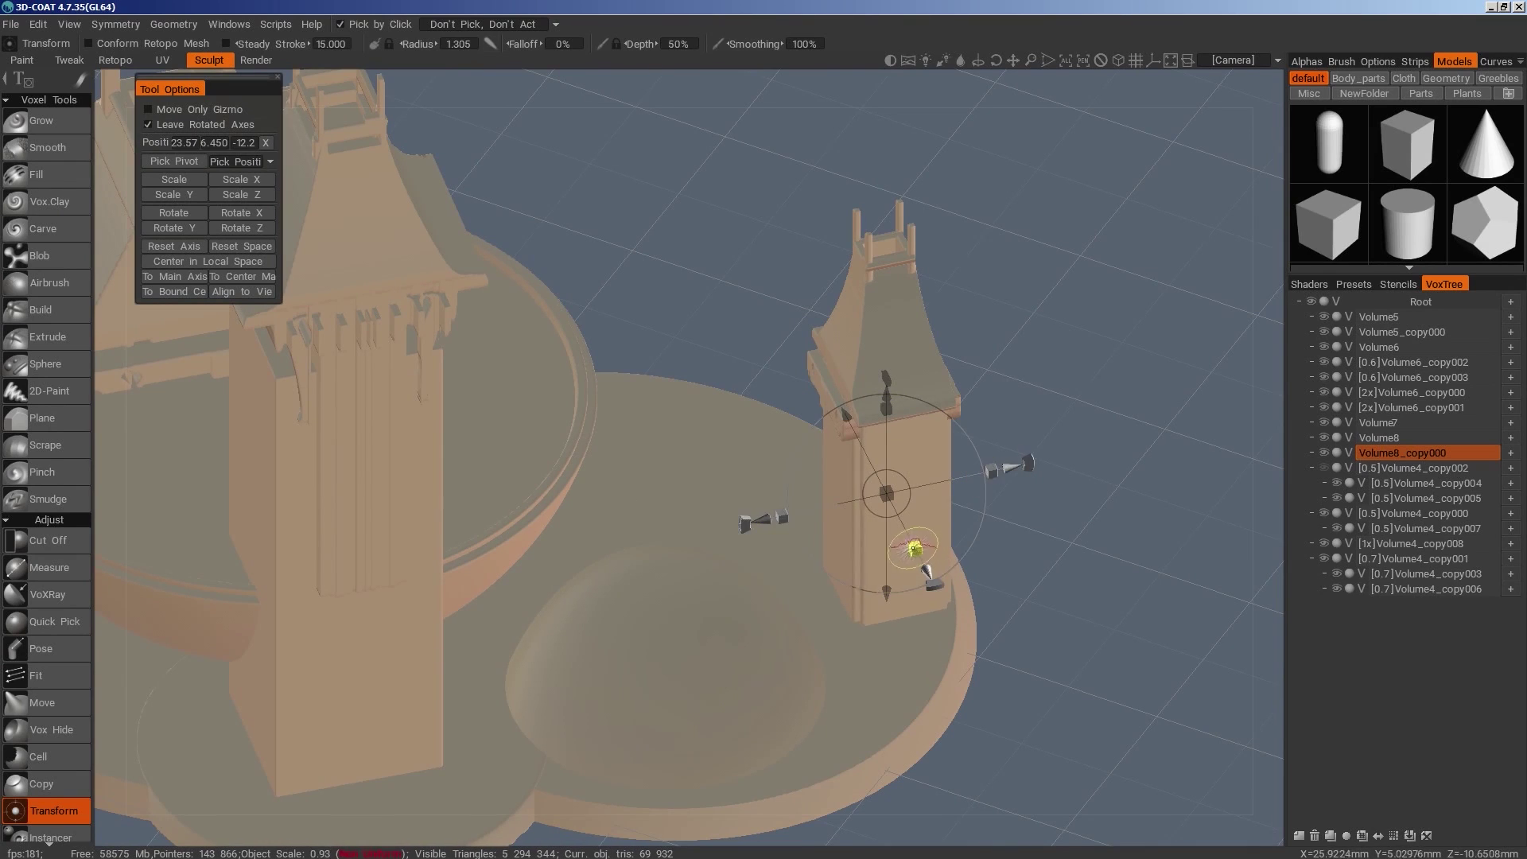
drag(1087, 637, 1197, 636)
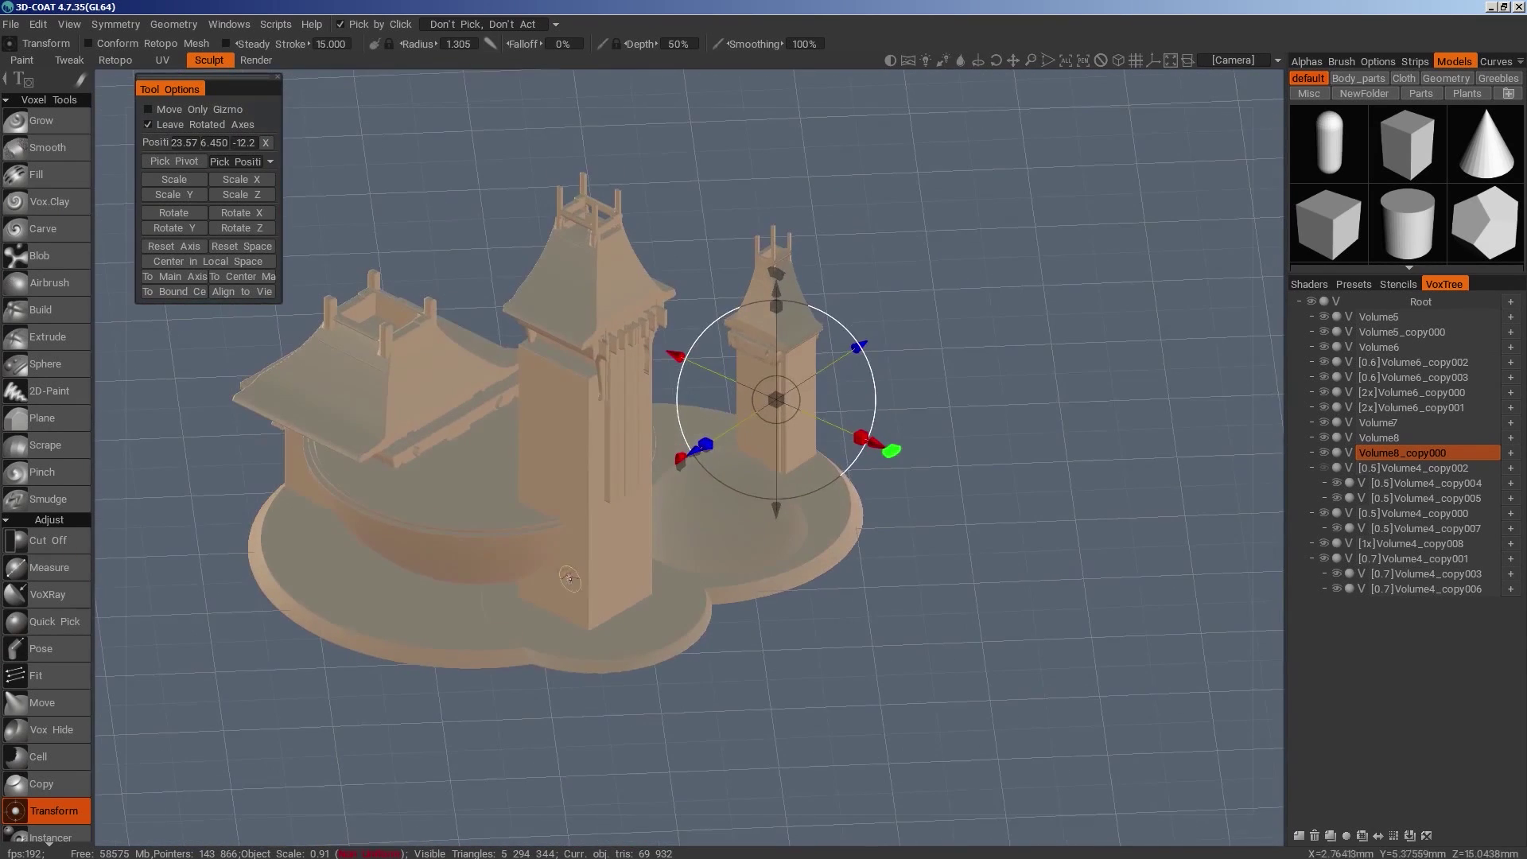
Duplicate the tall tower body Volume7 twice and rescale the copies horizontally to give the tower stepped corners
click(603, 572)
click(1331, 835)
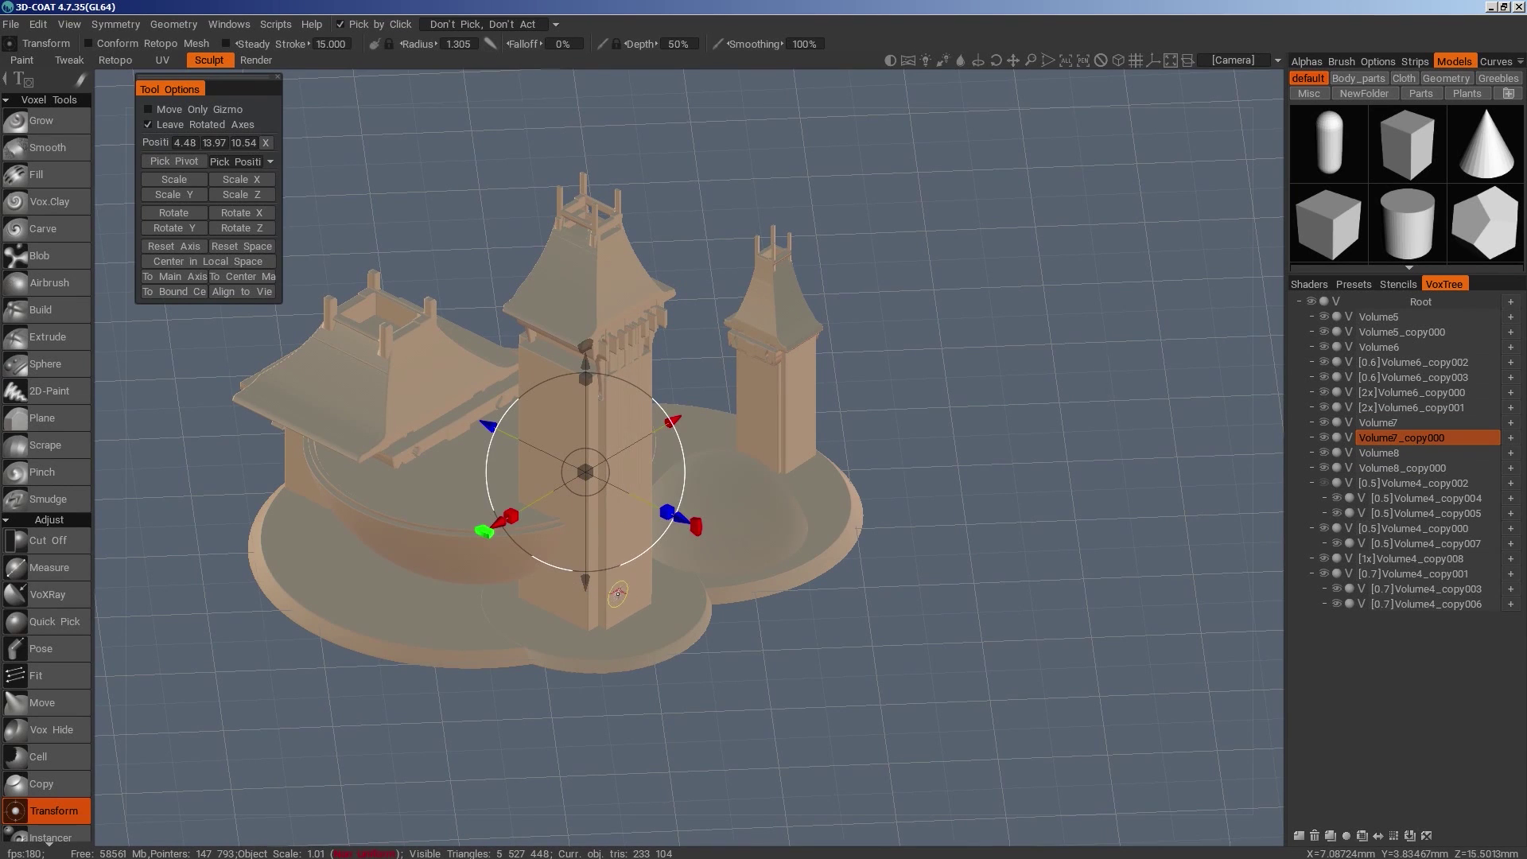
click(1332, 840)
drag(512, 517, 463, 546)
drag(667, 513, 646, 500)
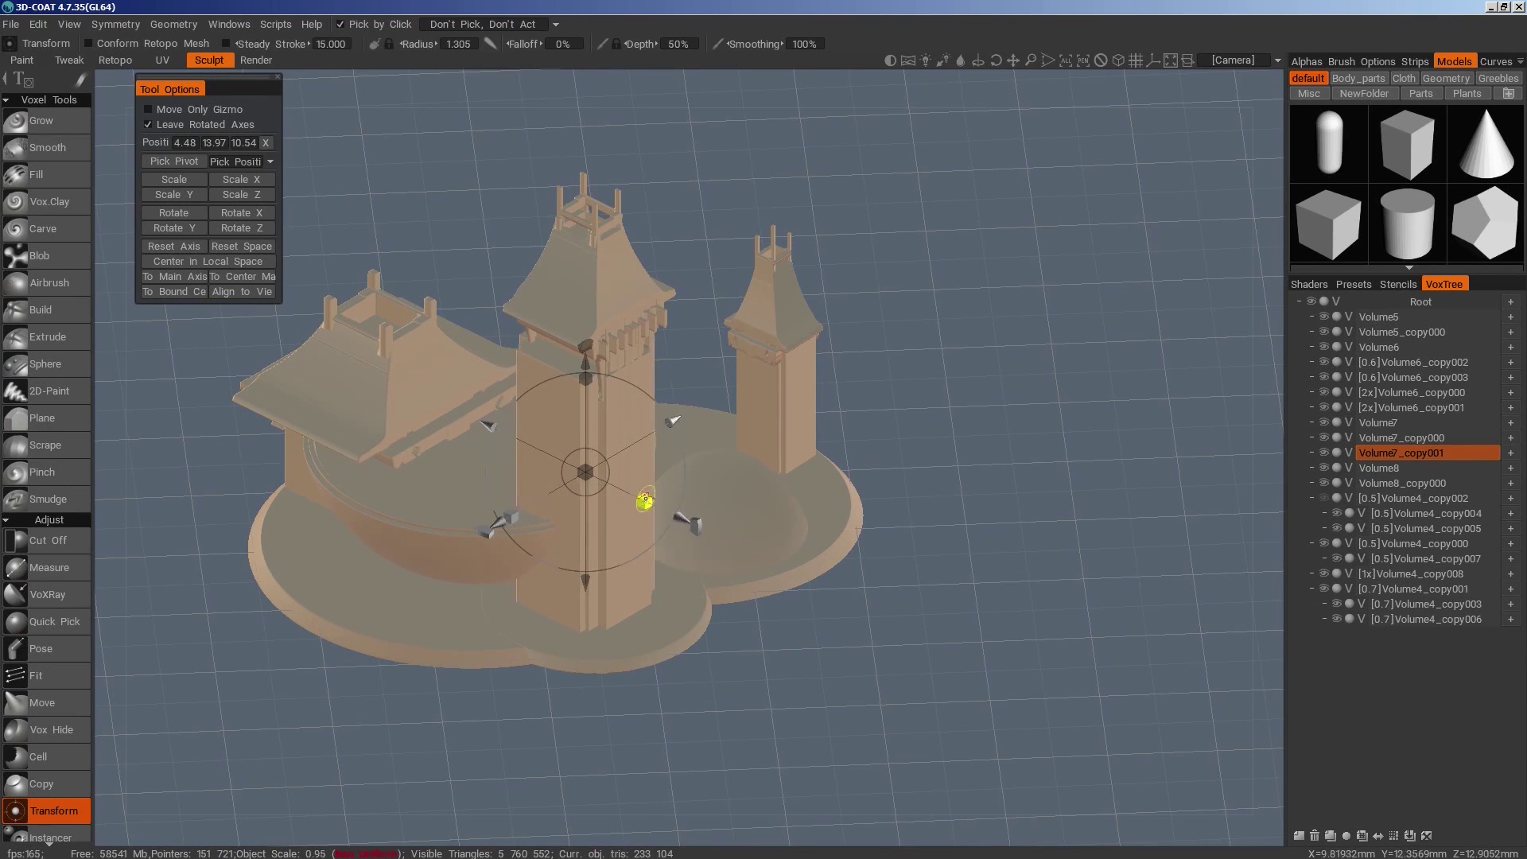
Duplicate the tall tower's bracketed eave piece Volume4_copy003 and lower the copy to about Y 5.93
drag(839, 716, 815, 621)
middle_drag(557, 382, 607, 535)
right_drag(641, 372, 953, 560)
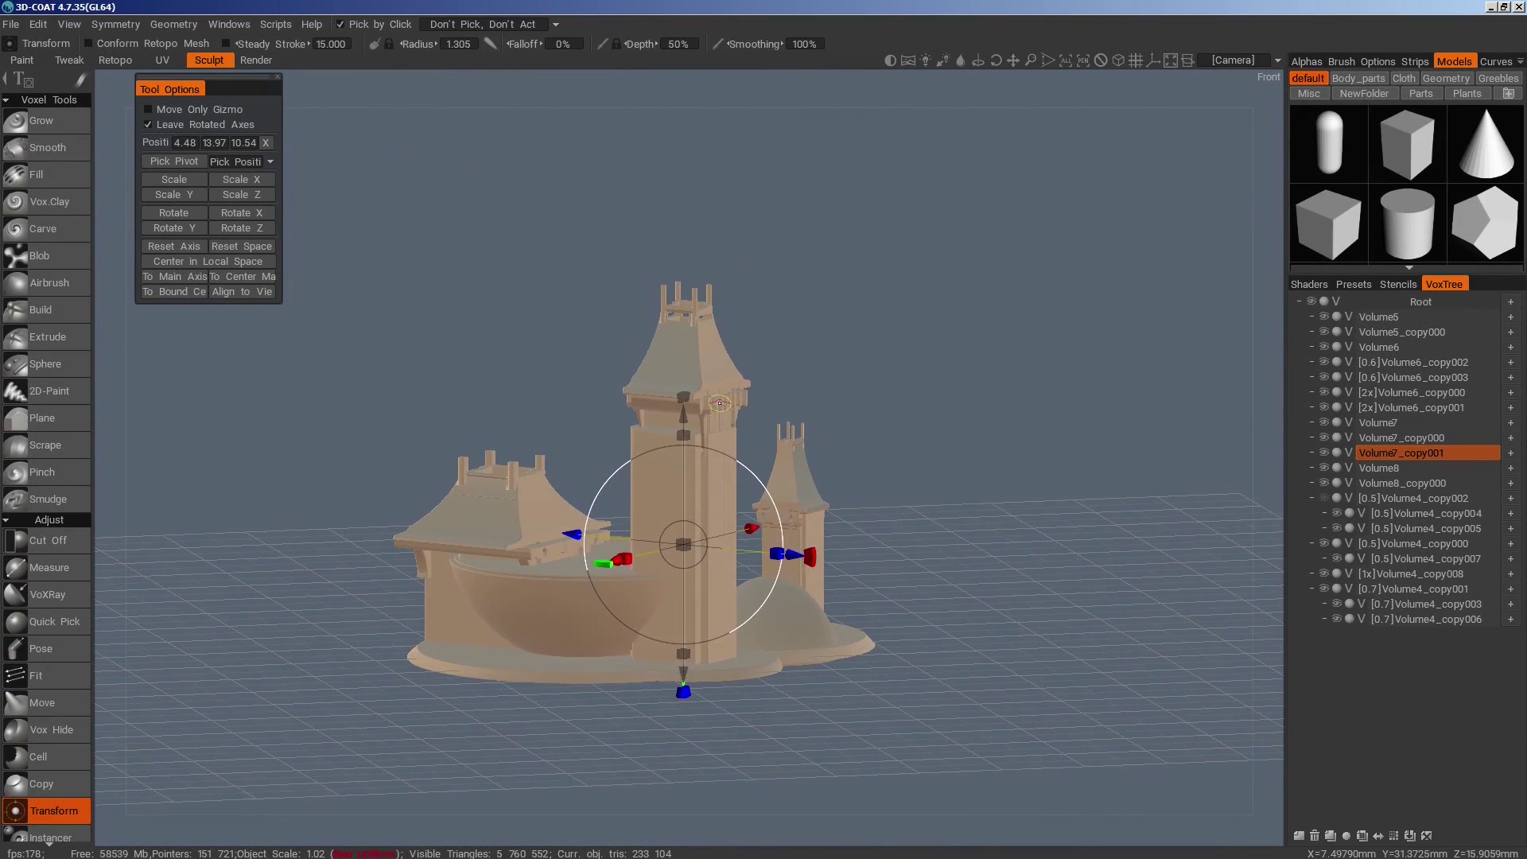
click(719, 403)
click(1331, 835)
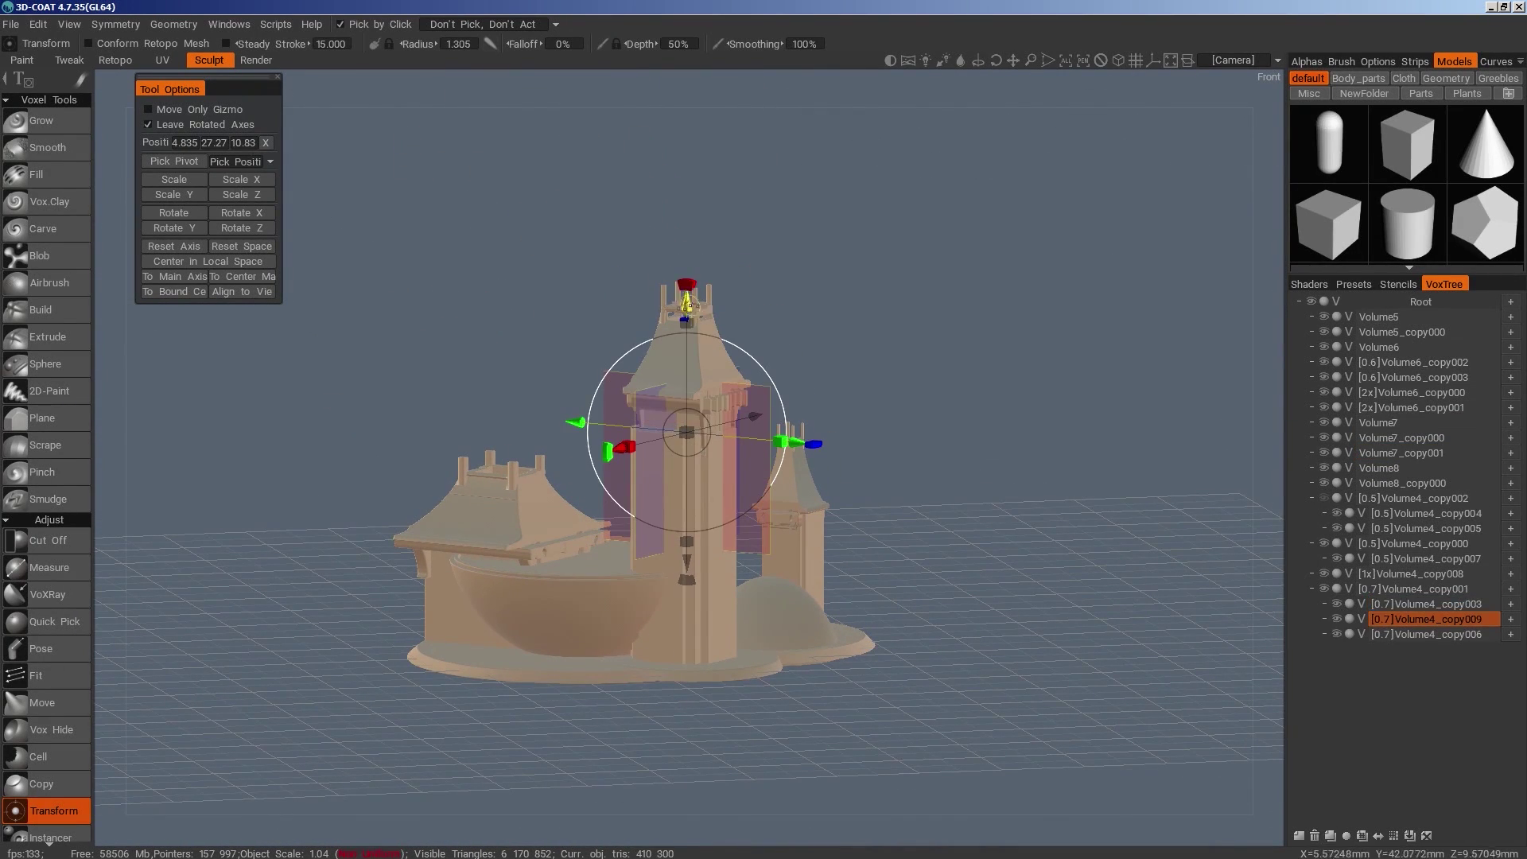
drag(687, 303, 686, 487)
Cut off the parts of the lowered eave piece Volume4_copy009 and the dome Volume6_copy002 that extend below the base
mouse_move(986, 612)
mouse_down()
mouse_move(798, 600)
mouse_move(856, 609)
mouse_up()
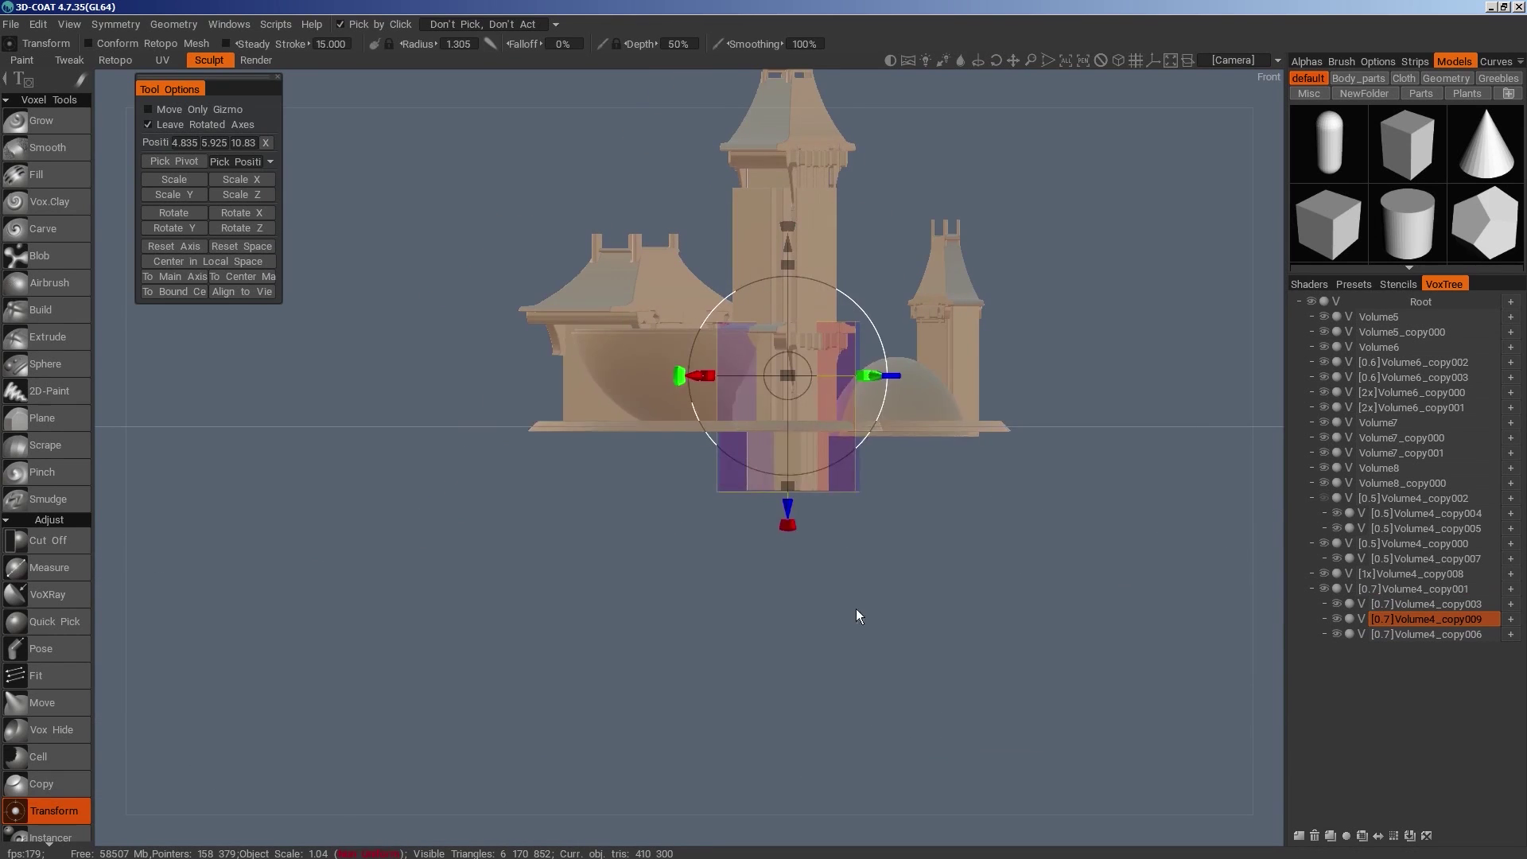
key(space)
click(641, 382)
drag(982, 582, 593, 431)
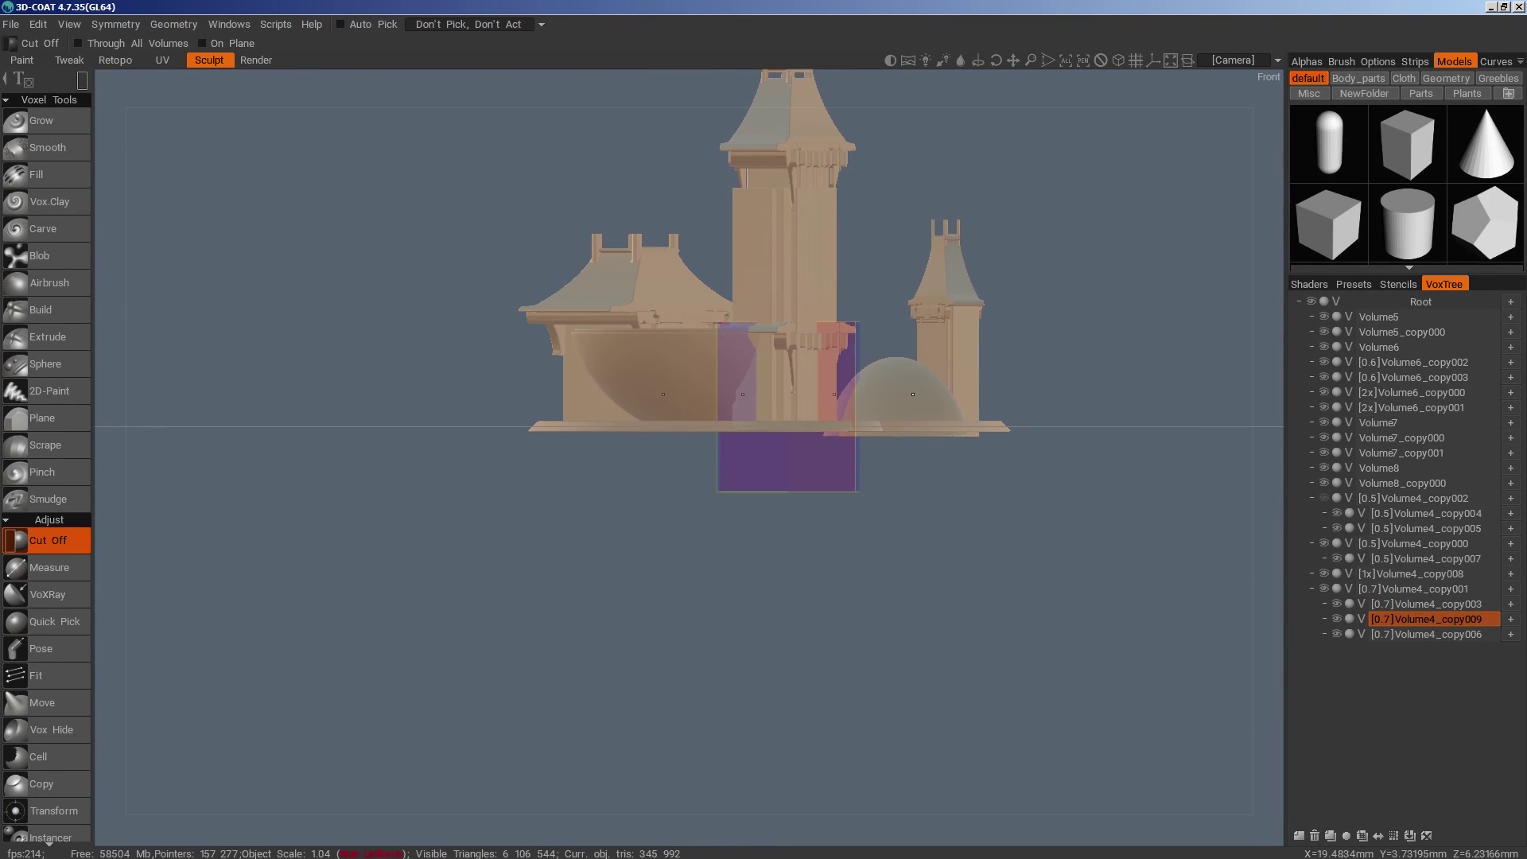
key(h)
drag(1106, 613, 635, 430)
Delete the redundant original dome Volume6
alt+drag(1090, 517, 1169, 688)
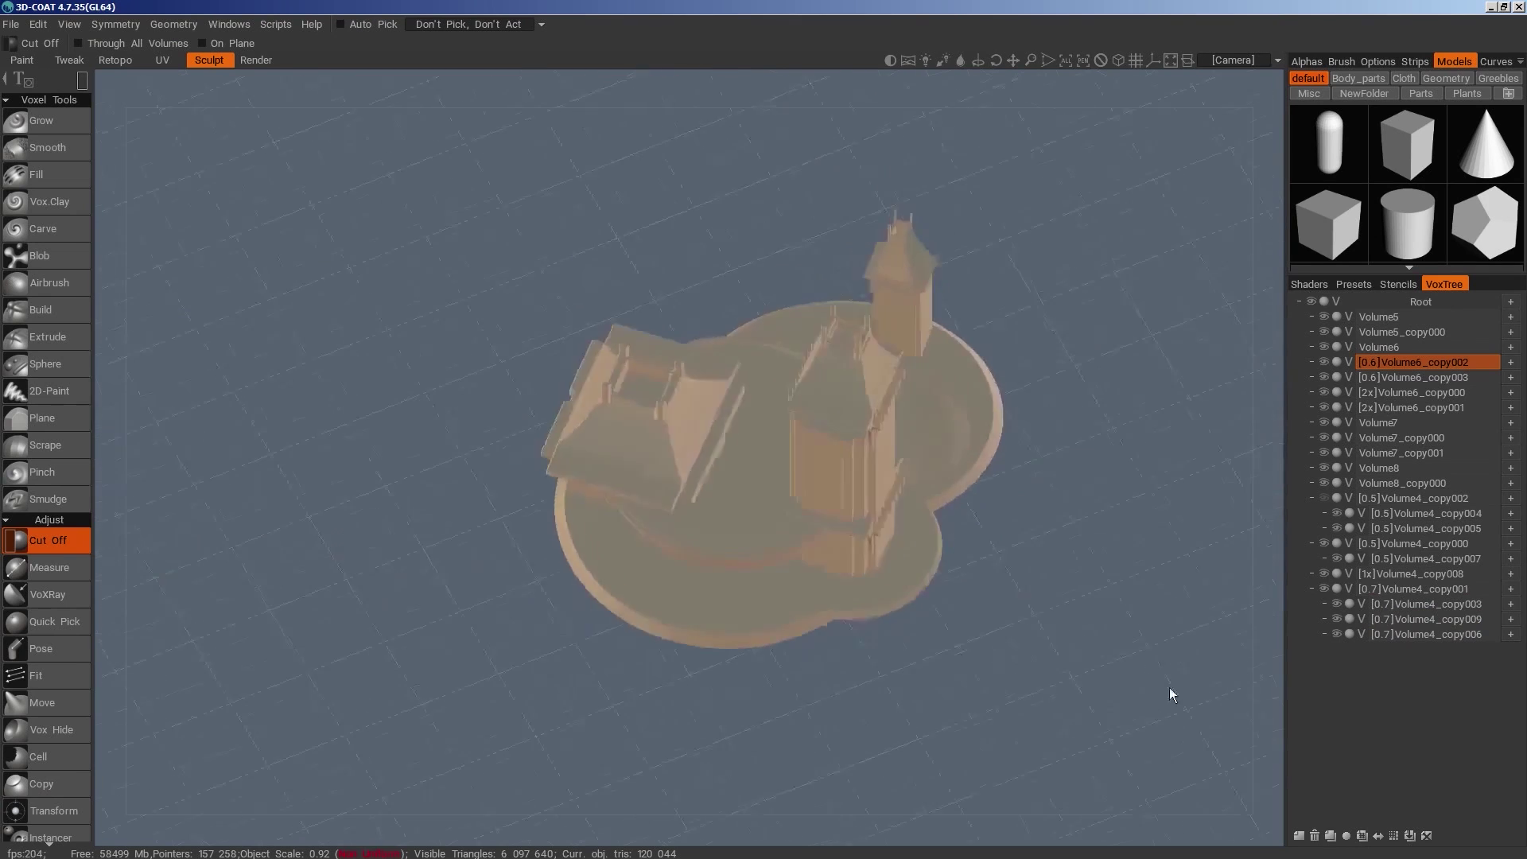
alt+right_drag(1170, 687, 1305, 446)
alt+drag(1305, 445, 1290, 380)
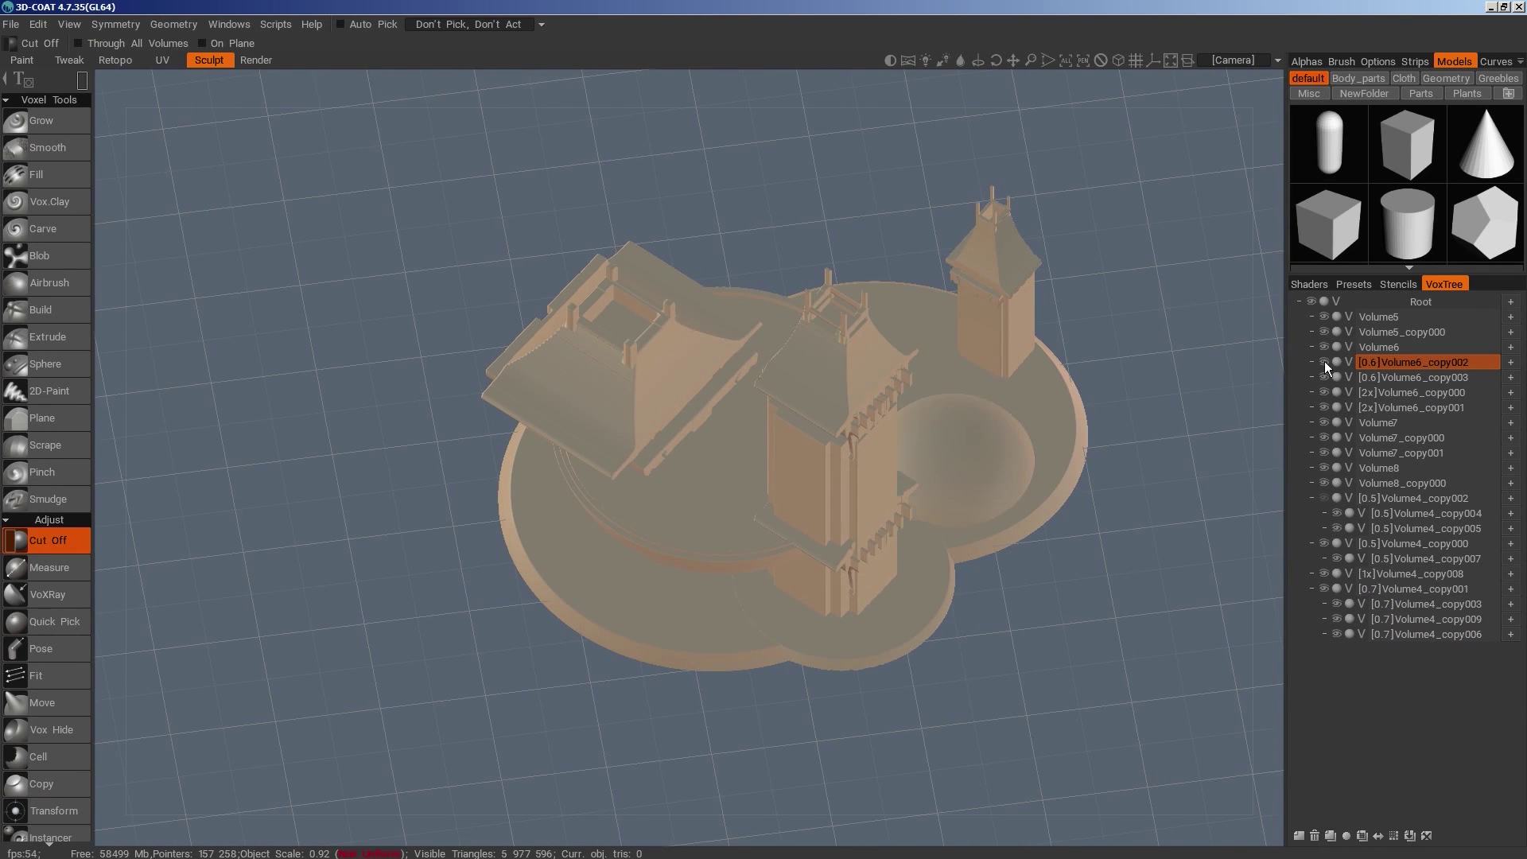
click(1315, 837)
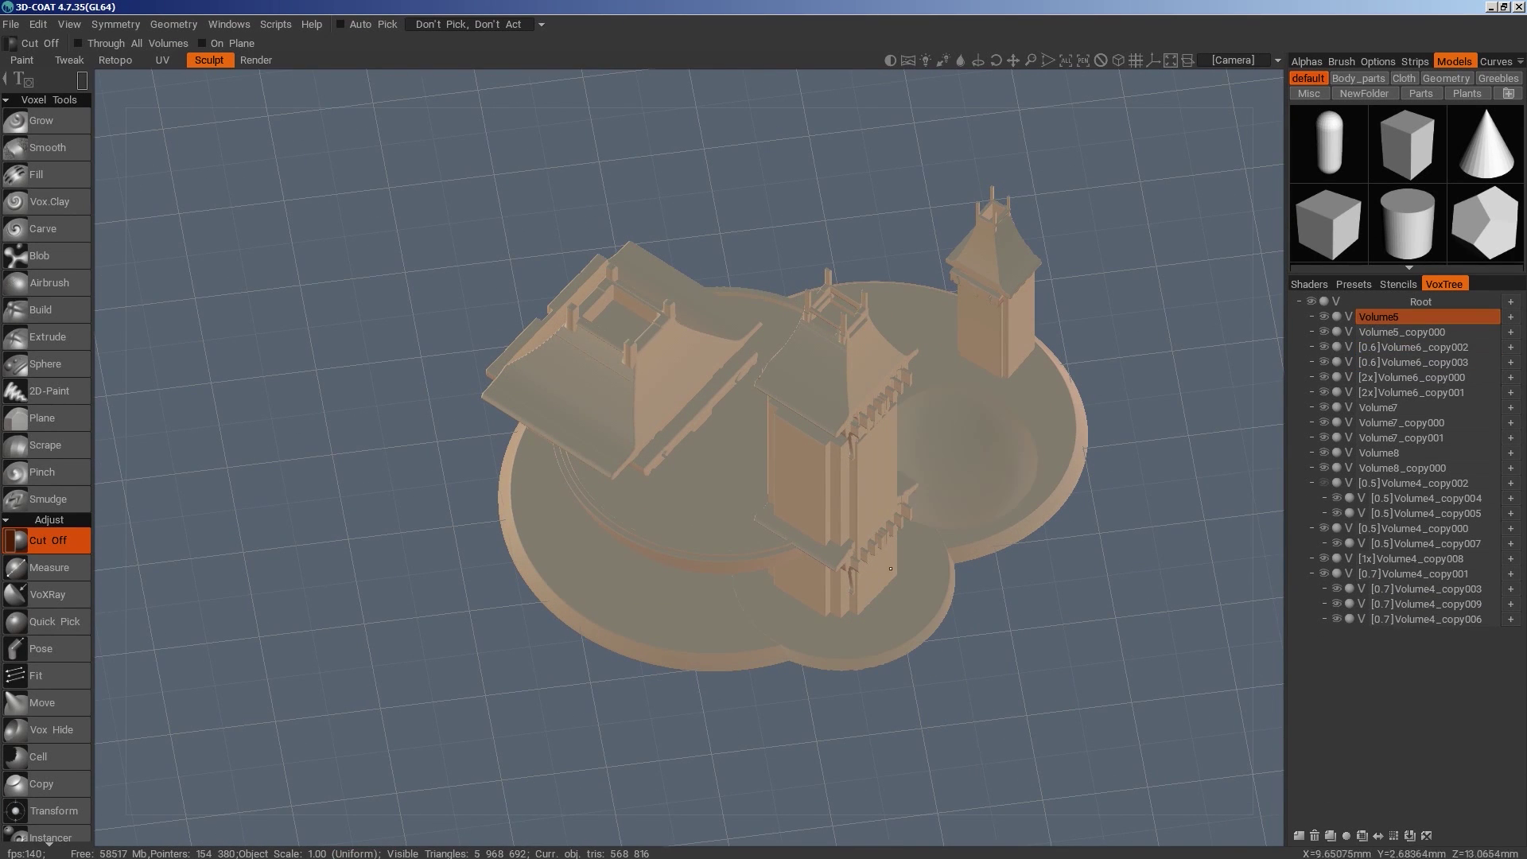
Duplicate the lowered eave piece Volume4_copy009 in place and rotate the copy about the Y axis
alt+drag(891, 569, 1039, 730)
alt+right_drag(1039, 730, 1146, 573)
key(h)
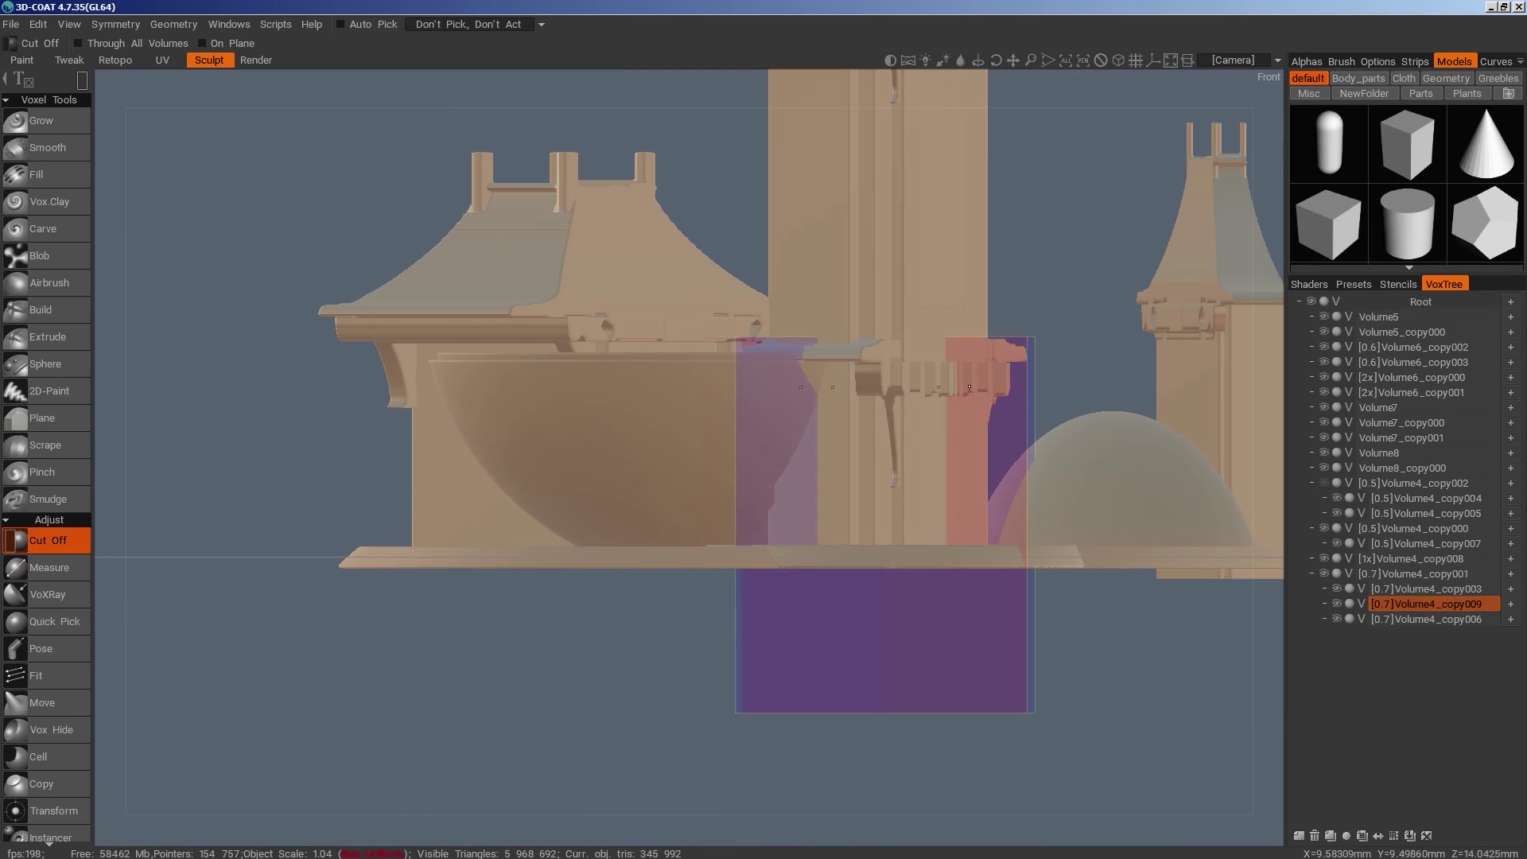
click(1332, 838)
alt+drag(1217, 676, 1102, 716)
alt+right_drag(1101, 716, 1062, 747)
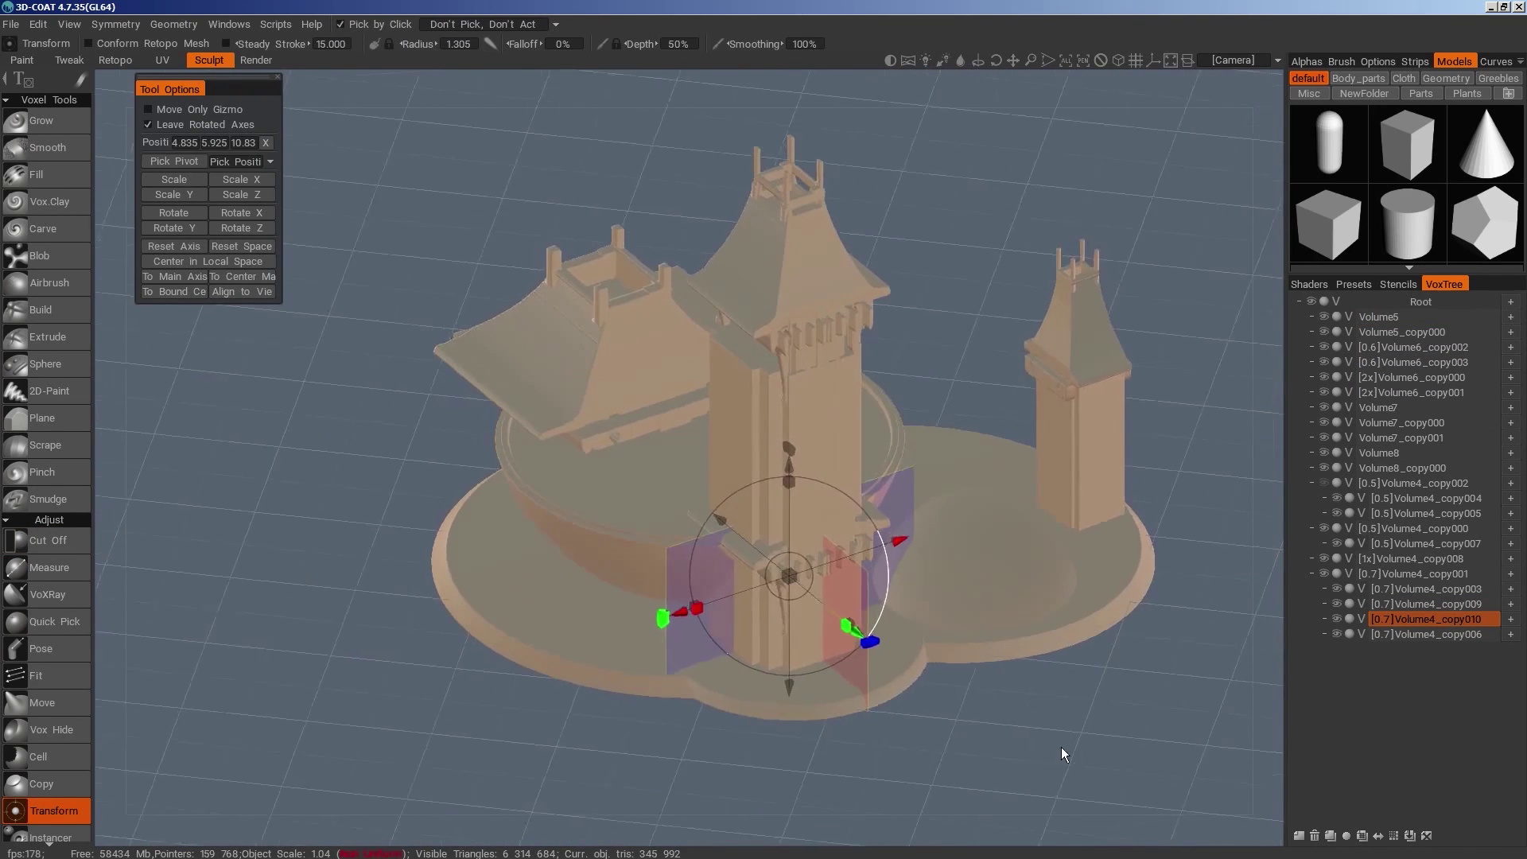
click(192, 229)
click(188, 227)
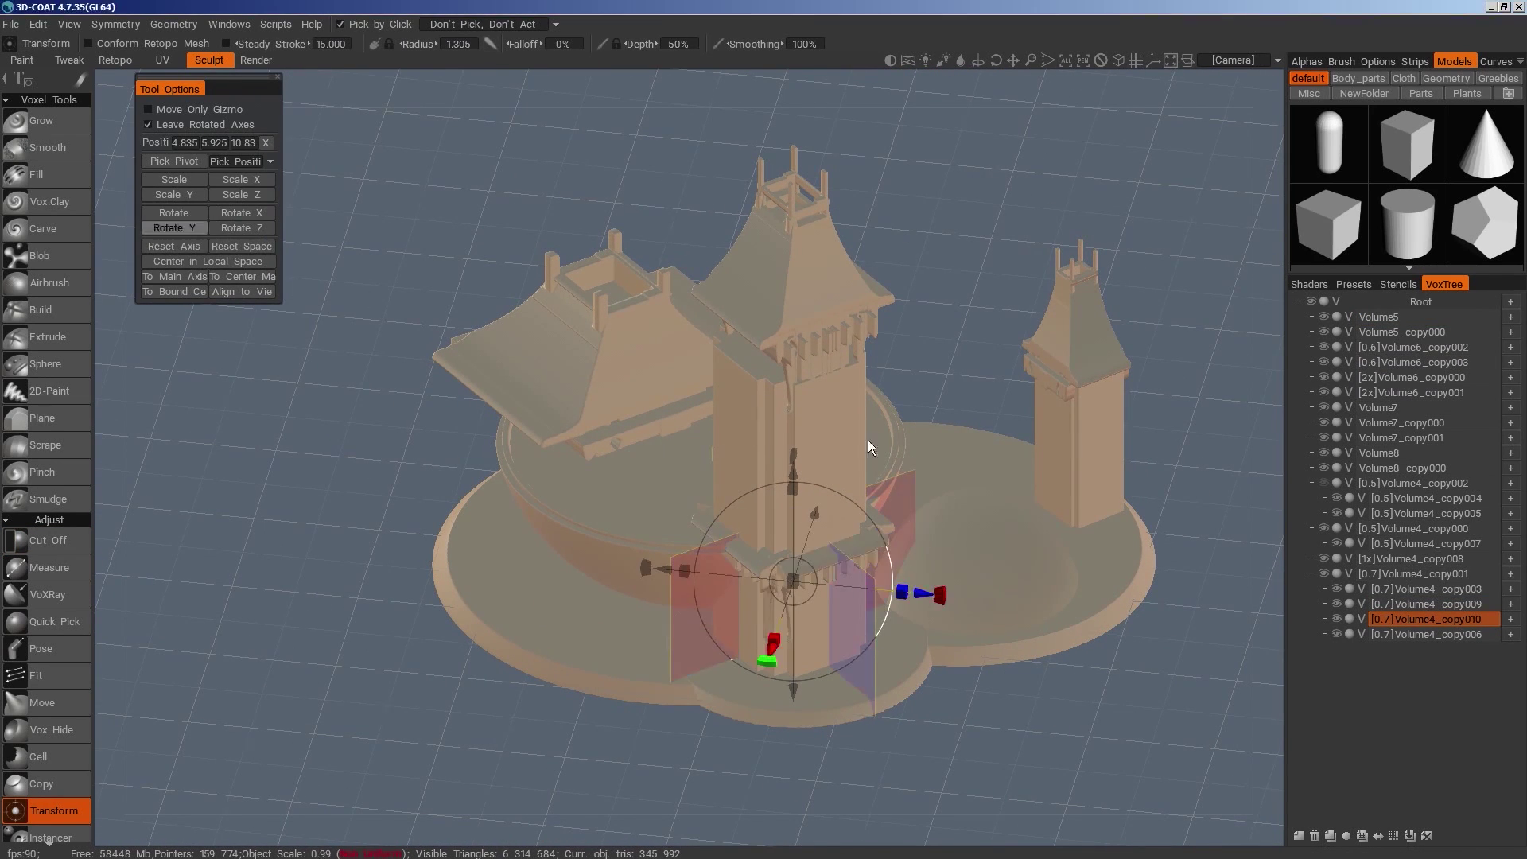
Duplicate the disc Volume6_copy003 at the tall tower's foot, enlarge the copy and lower it to about Y 1.44
alt+drag(939, 789, 1111, 706)
alt+right_drag(1110, 706, 932, 677)
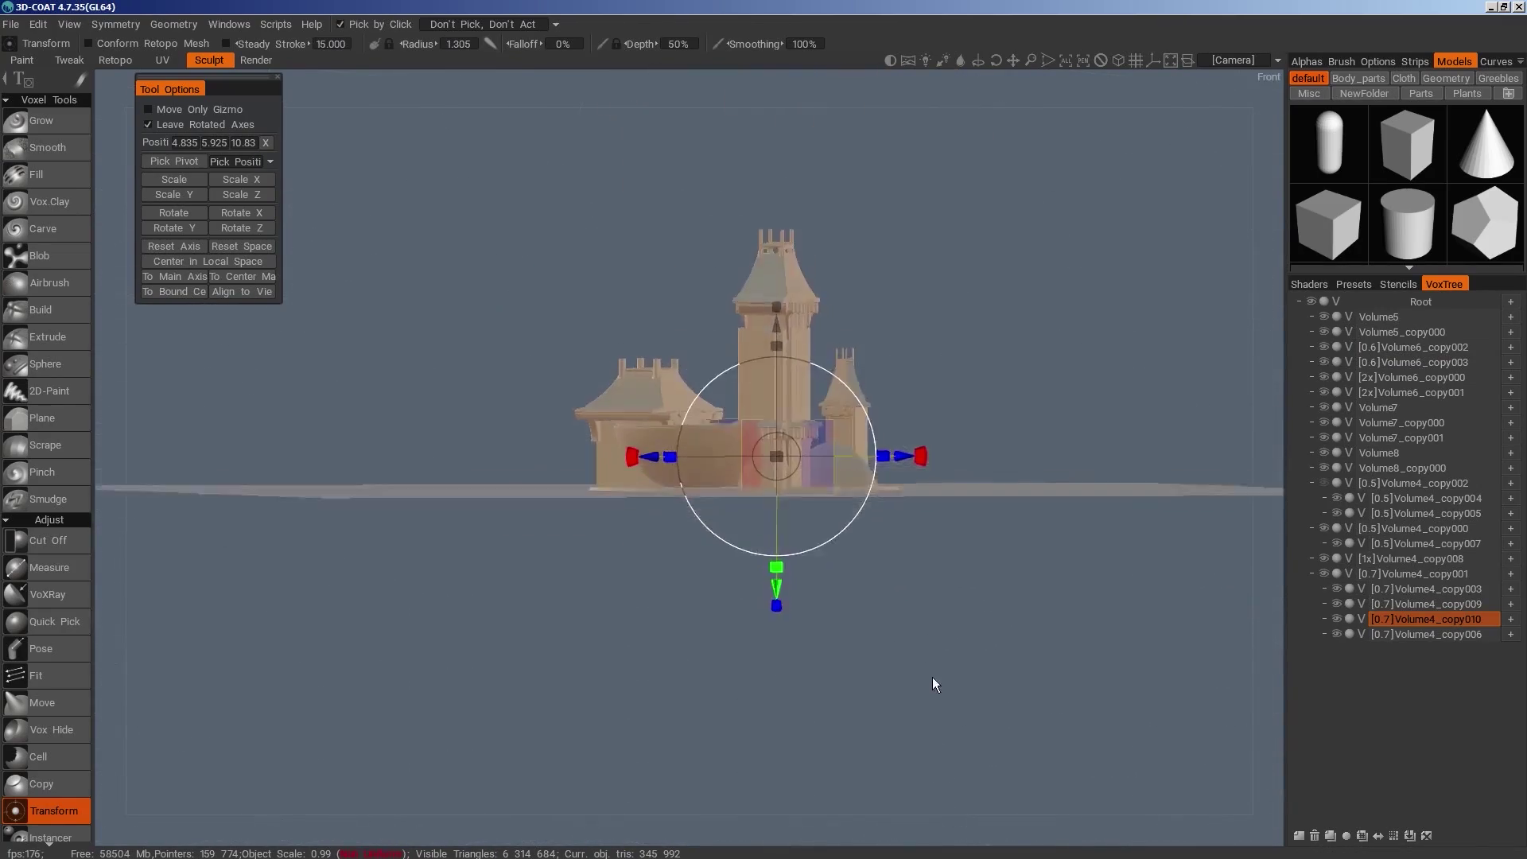
alt+drag(932, 676, 996, 743)
key(h)
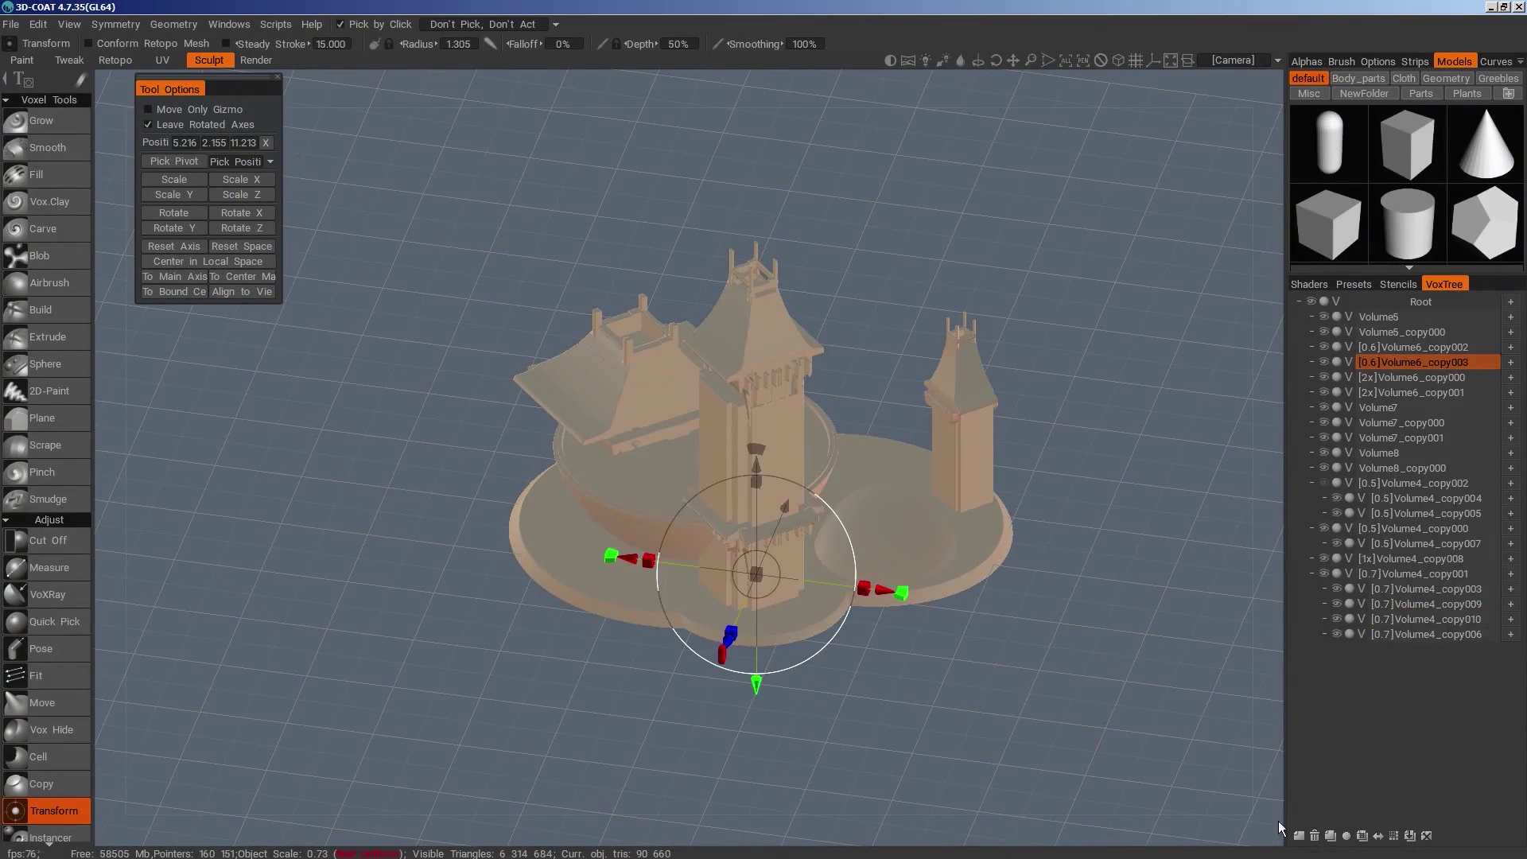
click(1331, 836)
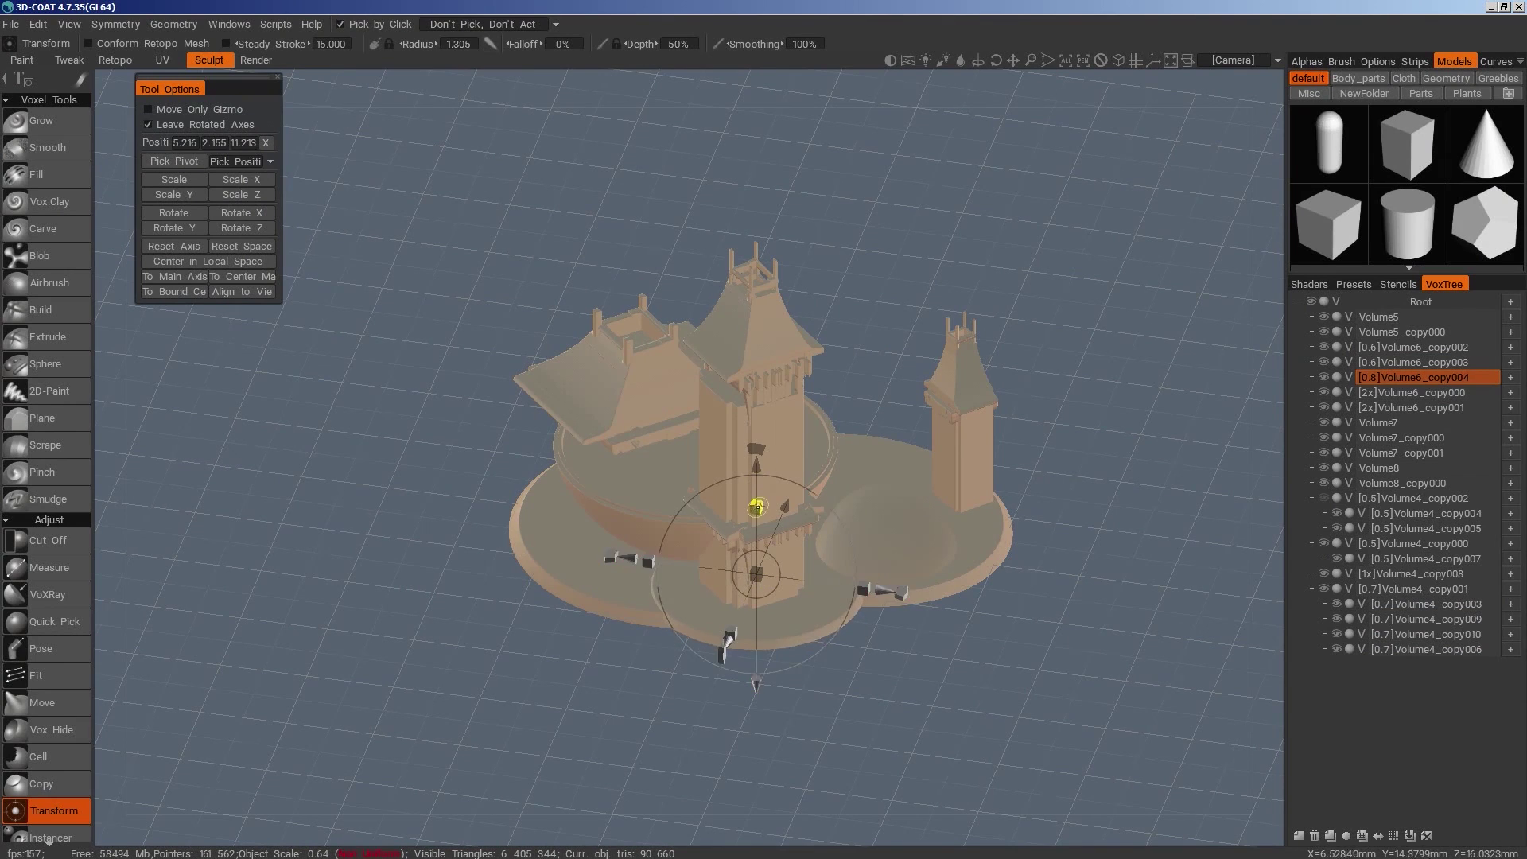
drag(757, 506, 756, 469)
key(KP_2)
scroll(914, 561, up, 4)
middle_drag(914, 560, 941, 676)
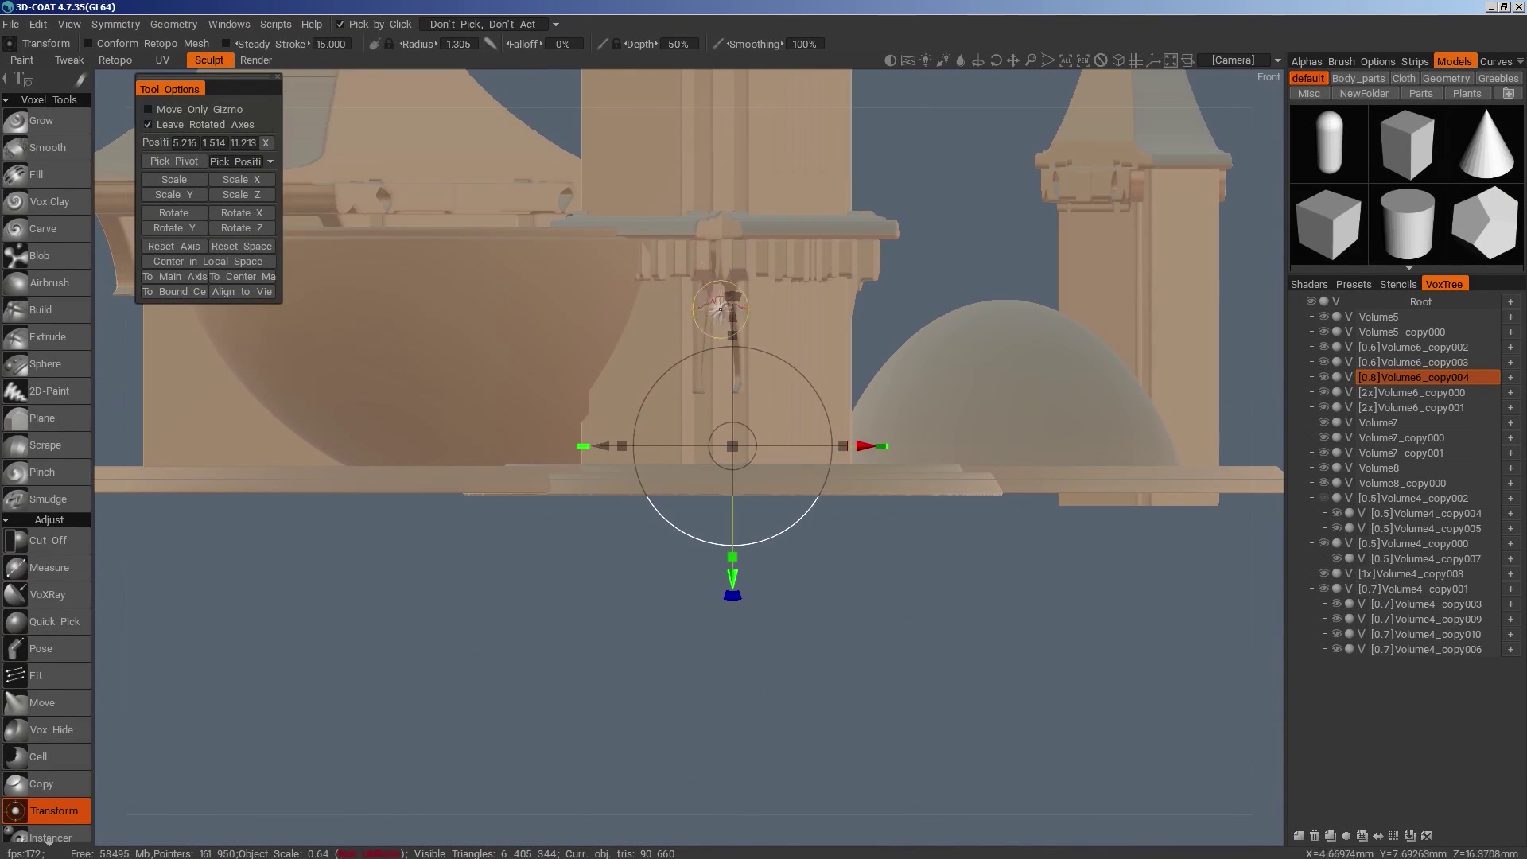
drag(733, 338, 734, 344)
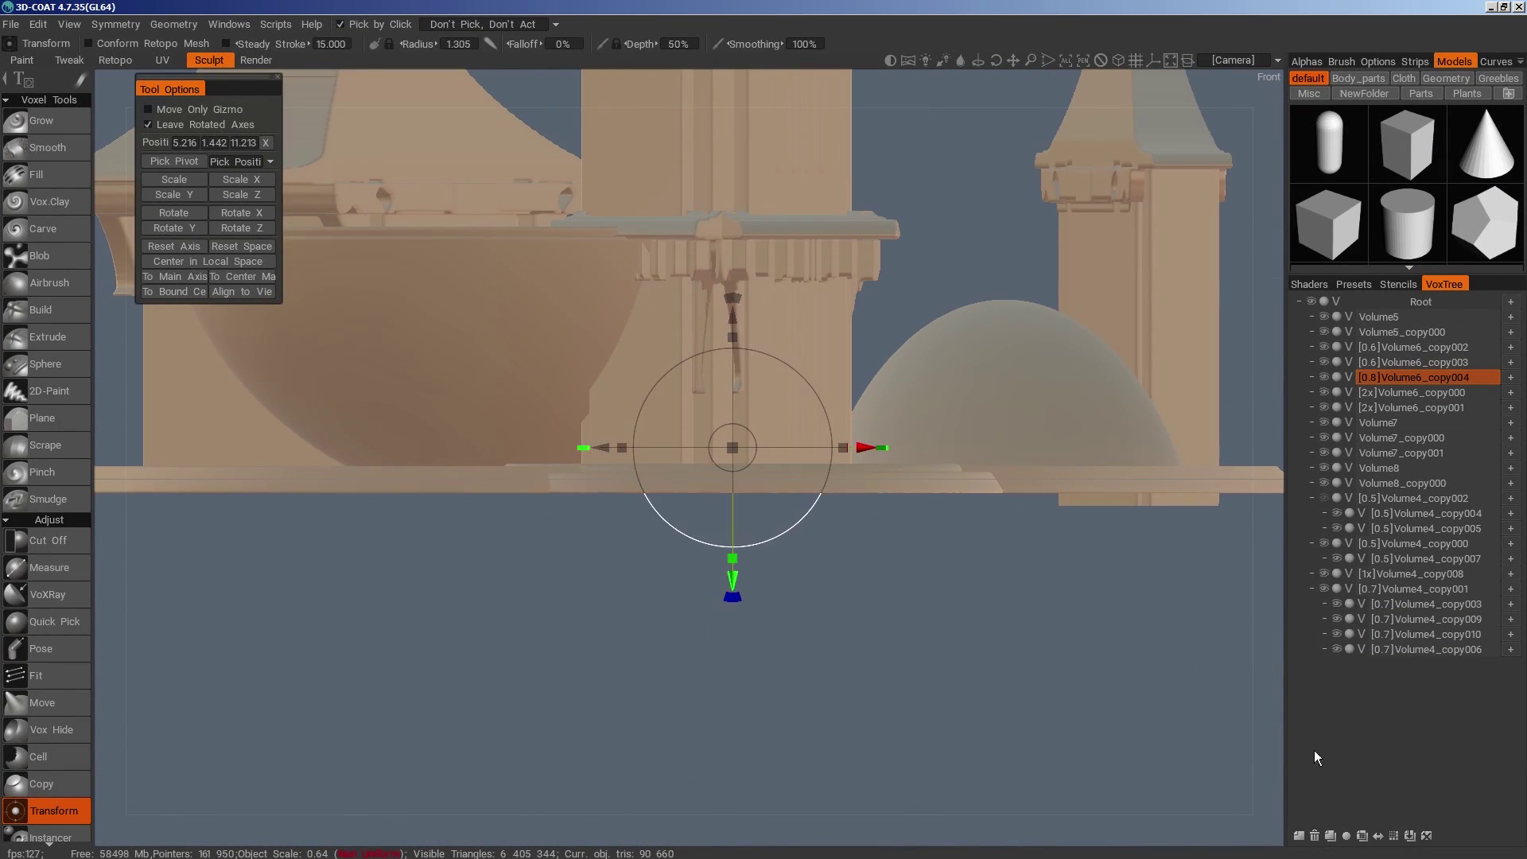
Duplicate the enlarged disc Volume6_copy004 in place
click(1331, 836)
drag(835, 522, 931, 673)
Try shifting the new disc copy forward and down to about Y 0.70, Z 14.25, and undo the changes
drag(803, 643, 813, 669)
drag(793, 520, 788, 564)
drag(793, 500, 794, 516)
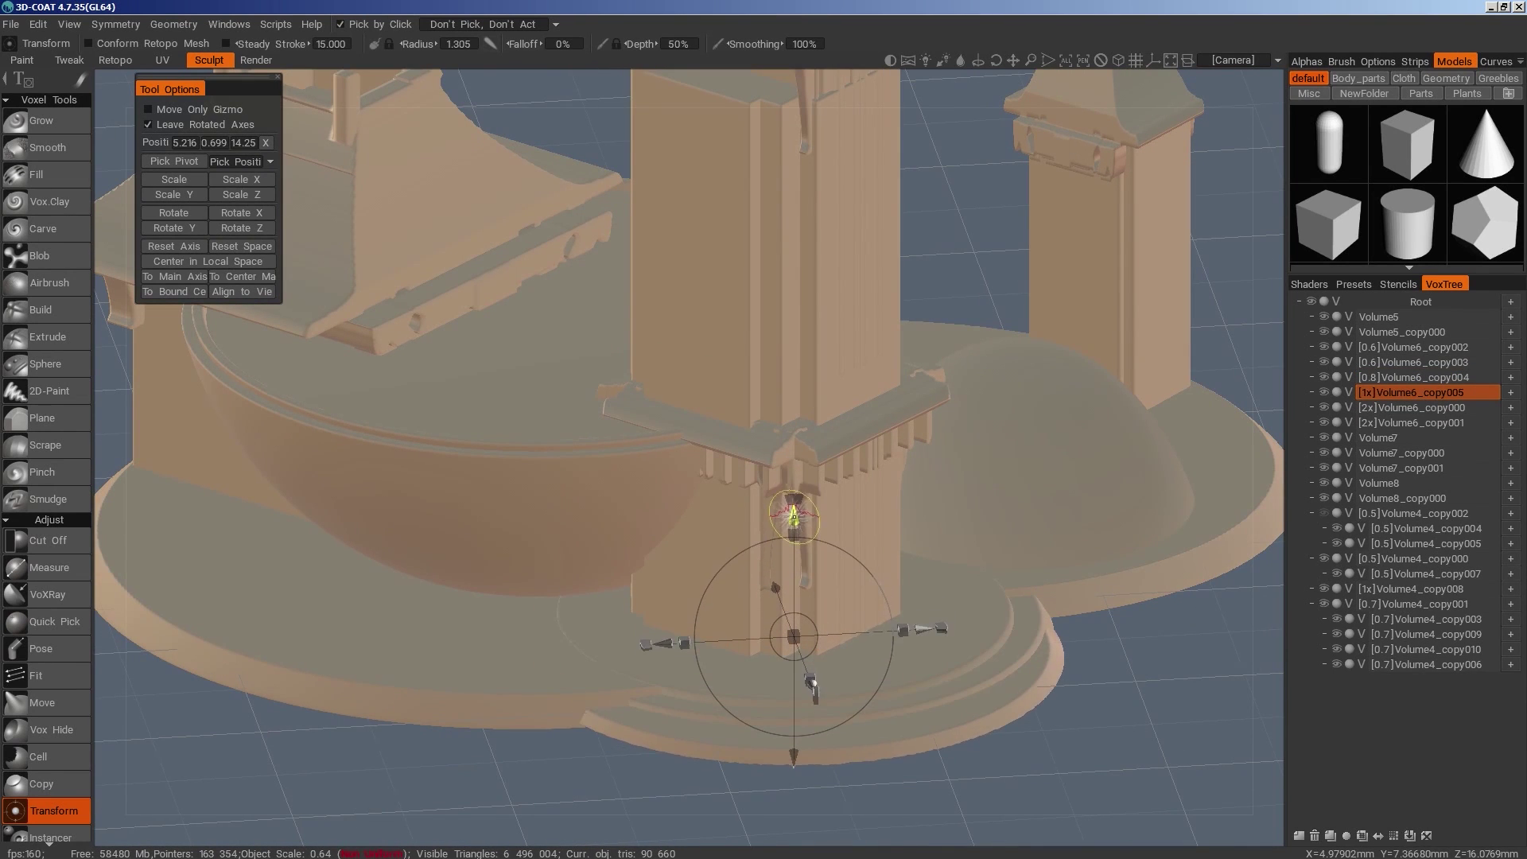
right_drag(1139, 663, 995, 632)
drag(995, 632, 955, 653)
key(ctrl+z)
key(ctrl+z)
key(ctrl+z)
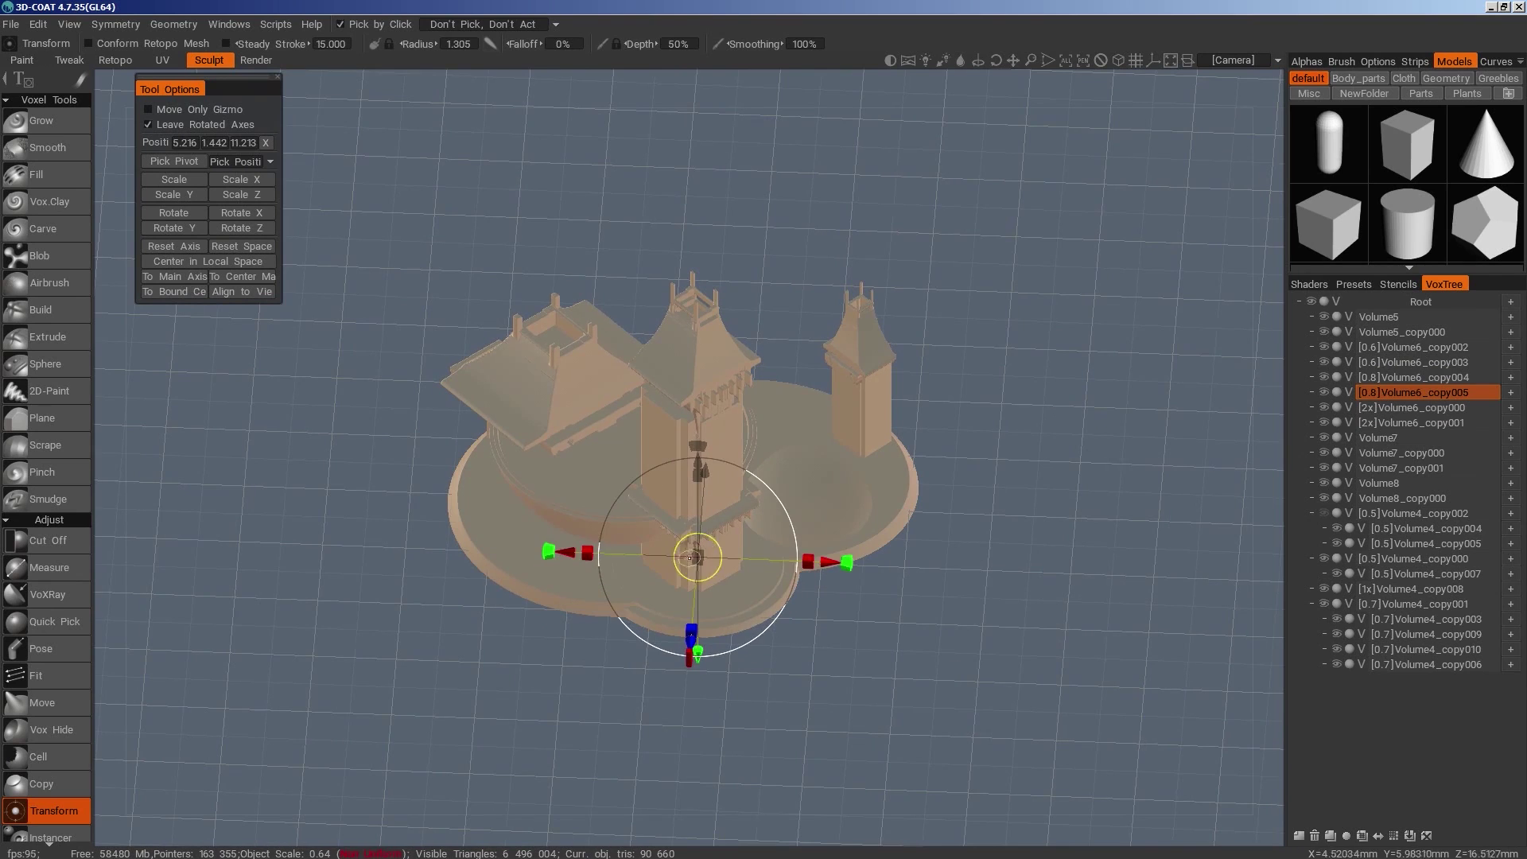
Enlarge the disc copy Volume6_copy005 and lower it to about Y 0.55, forming another step at the tall tower's foot
drag(698, 558, 704, 558)
mouse_move(704, 473)
mouse_down()
mouse_move(698, 509)
mouse_move(698, 469)
mouse_up()
key(KP_2)
right_drag(714, 476, 706, 380)
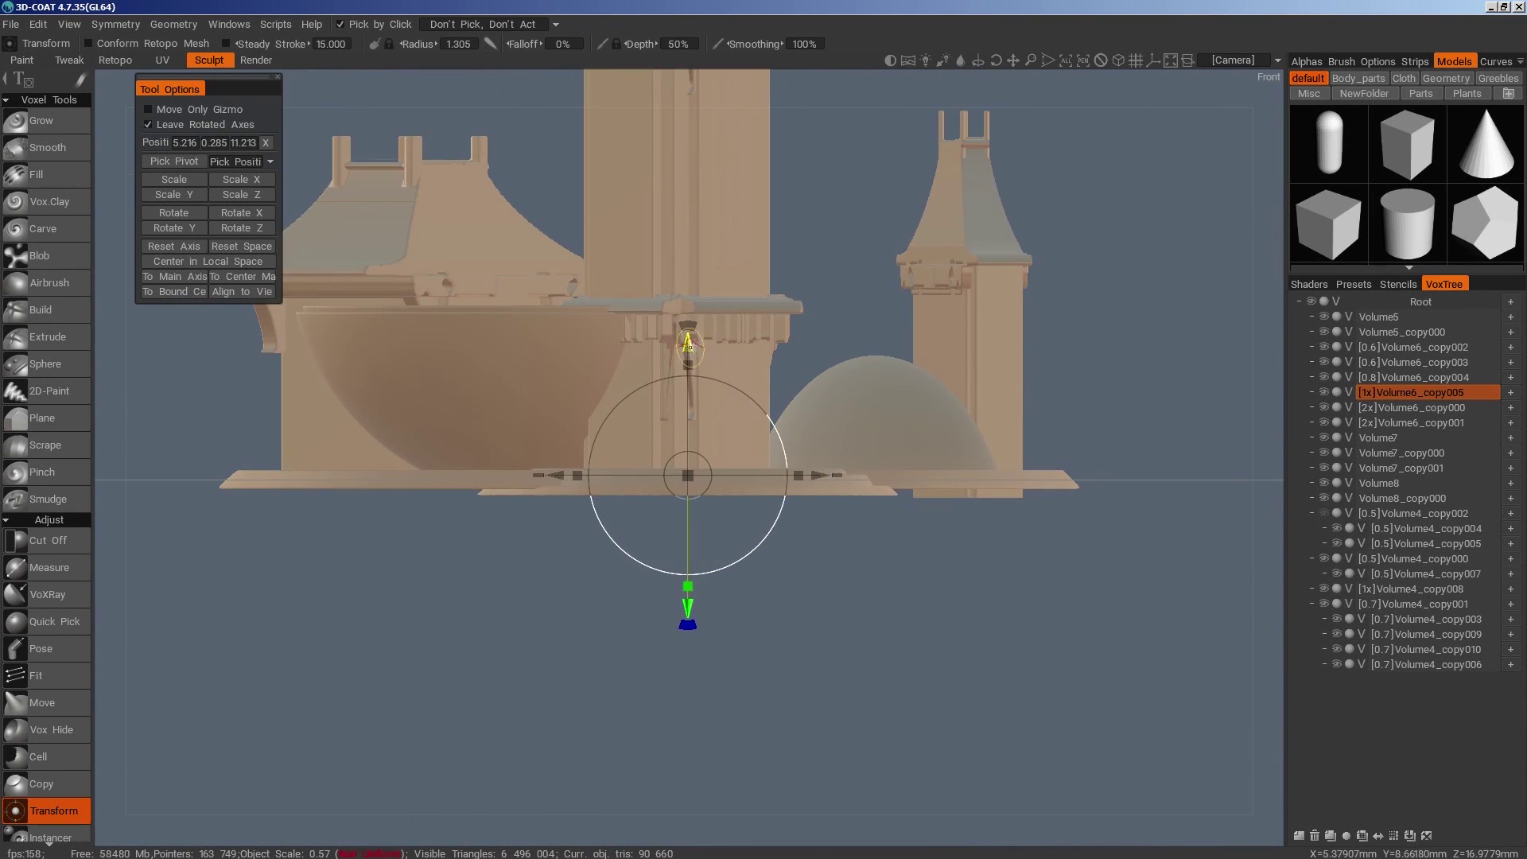
drag(689, 344, 691, 342)
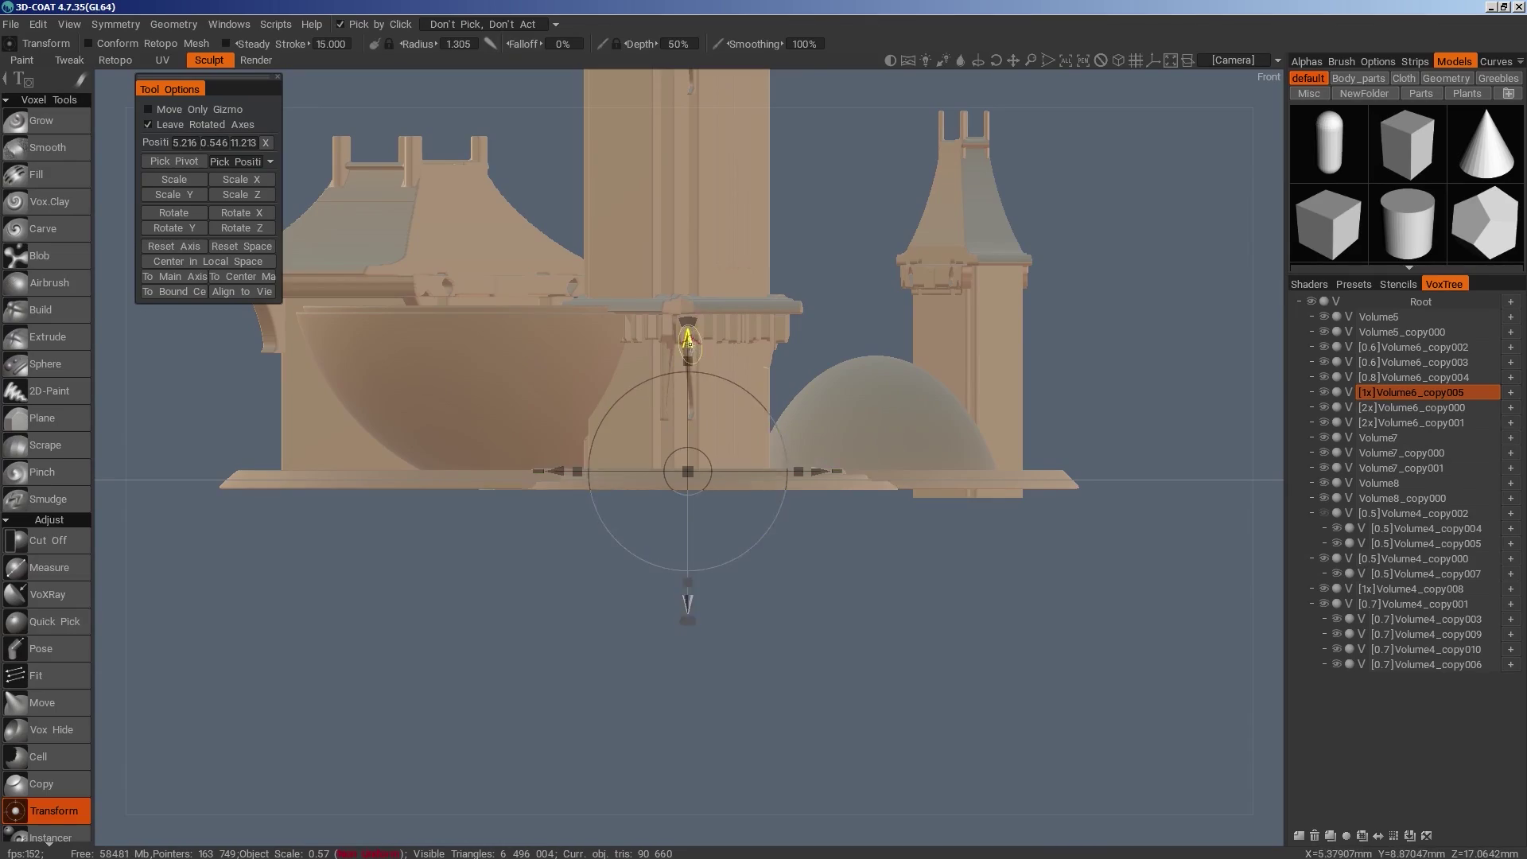
Duplicate the base disc under the small tower, make the copy slightly smaller and raise it to about Y 1.98
drag(969, 641, 850, 755)
right_drag(850, 754, 834, 708)
drag(834, 708, 904, 678)
right_drag(904, 678, 1045, 676)
key(h)
click(1330, 836)
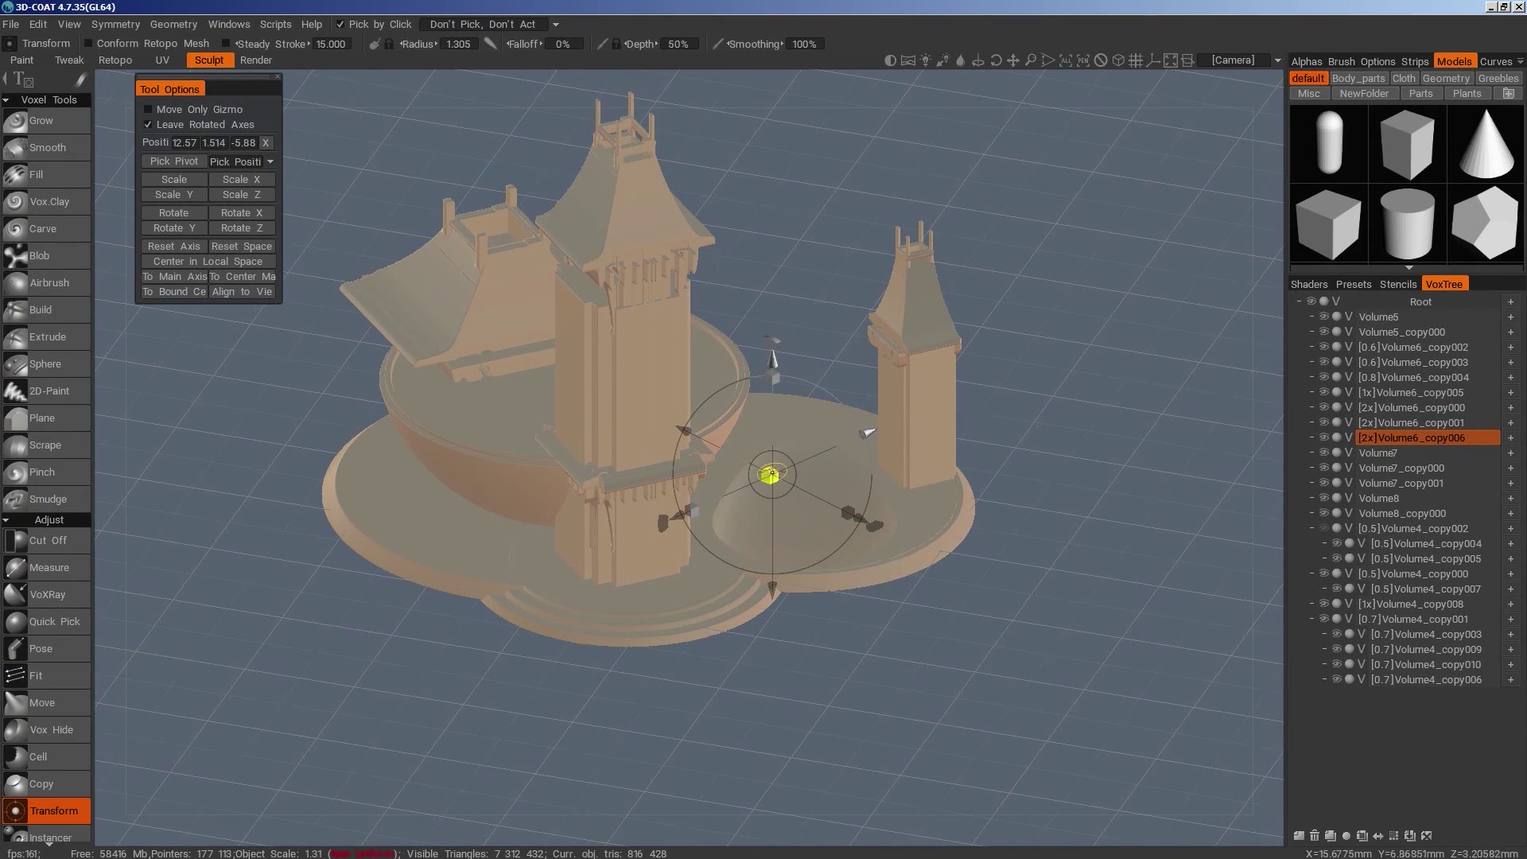
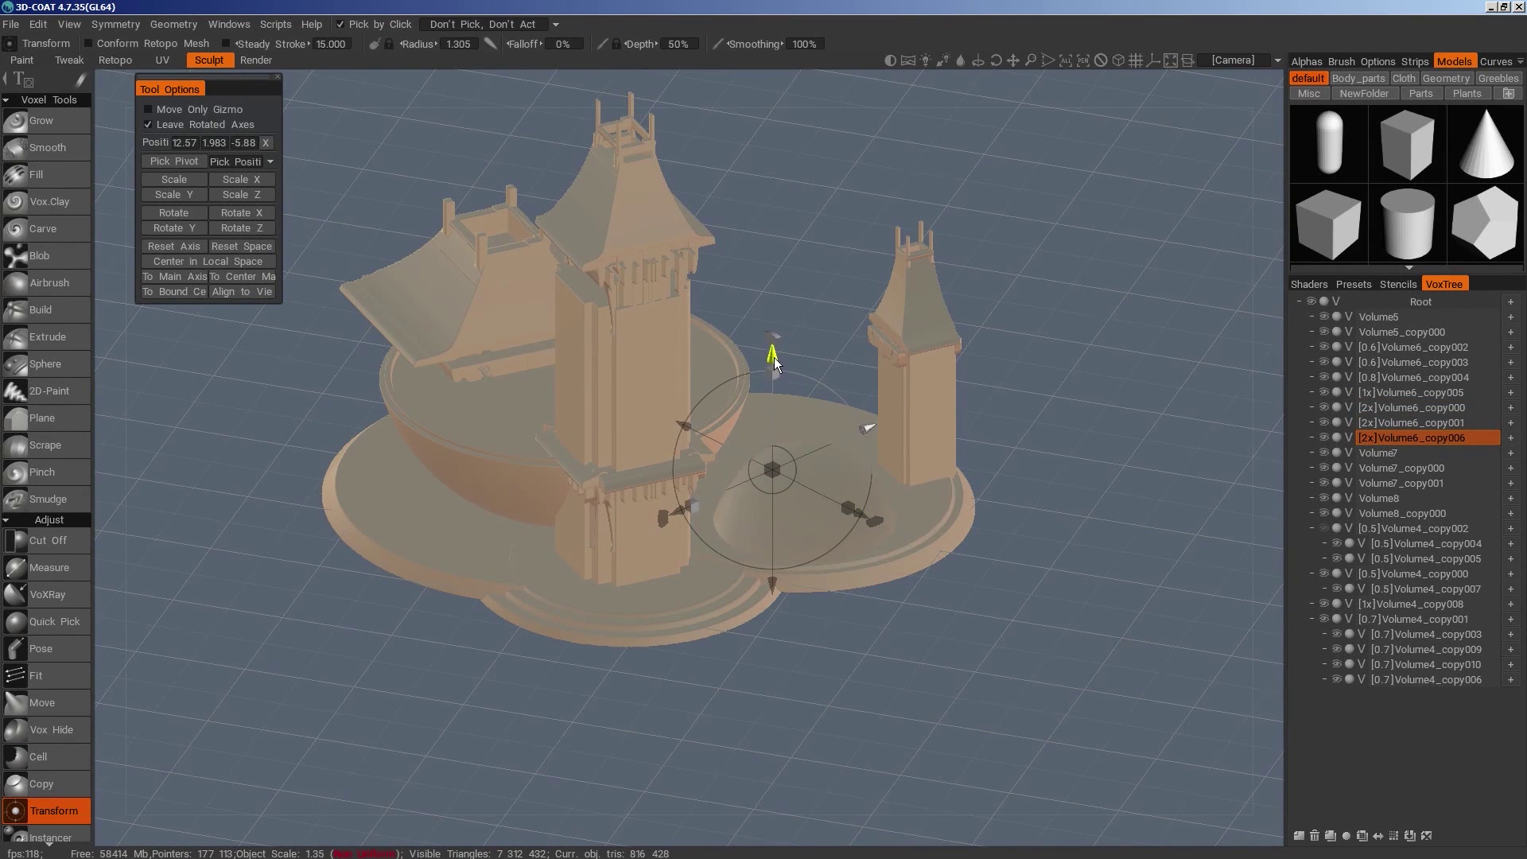
Duplicate the disc Volume6_copy000 under the bowl, make the copy slightly smaller and raise it to about Y 1.98
click(426, 559)
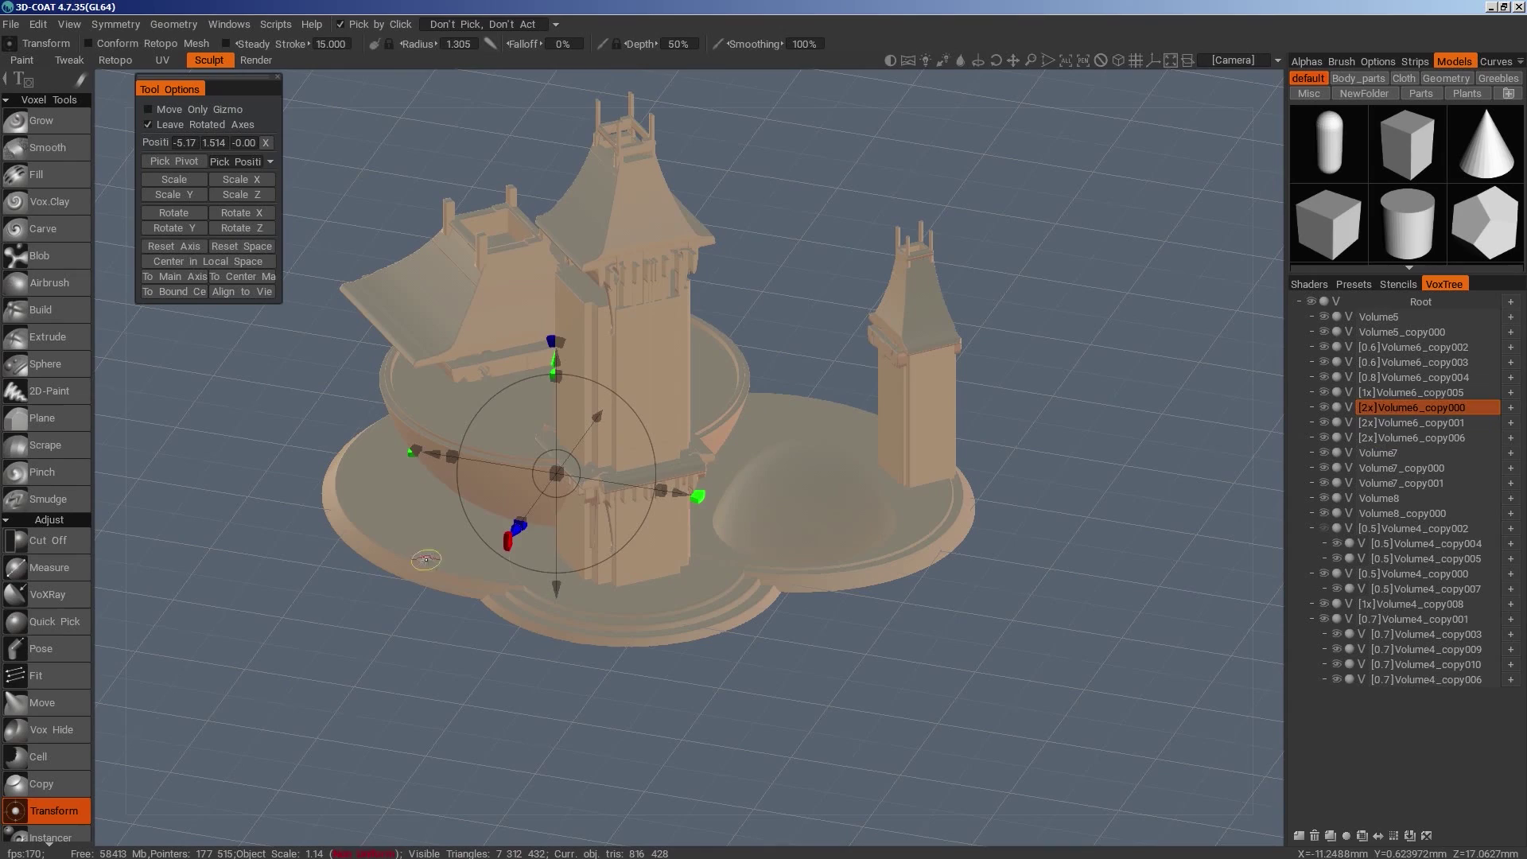
click(1327, 837)
drag(556, 360, 556, 355)
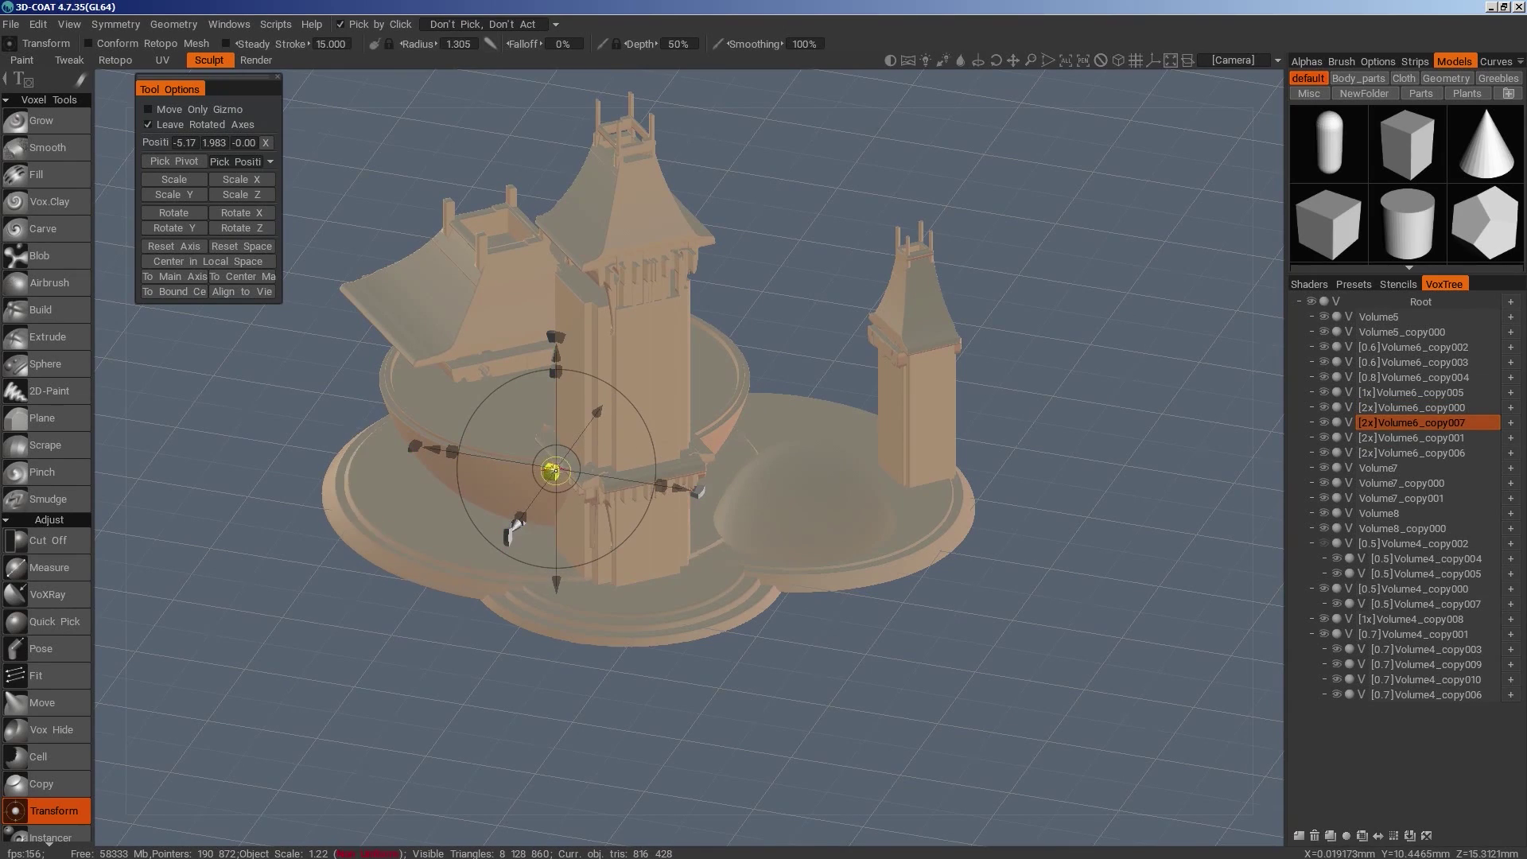
middle_drag(693, 621, 1028, 633)
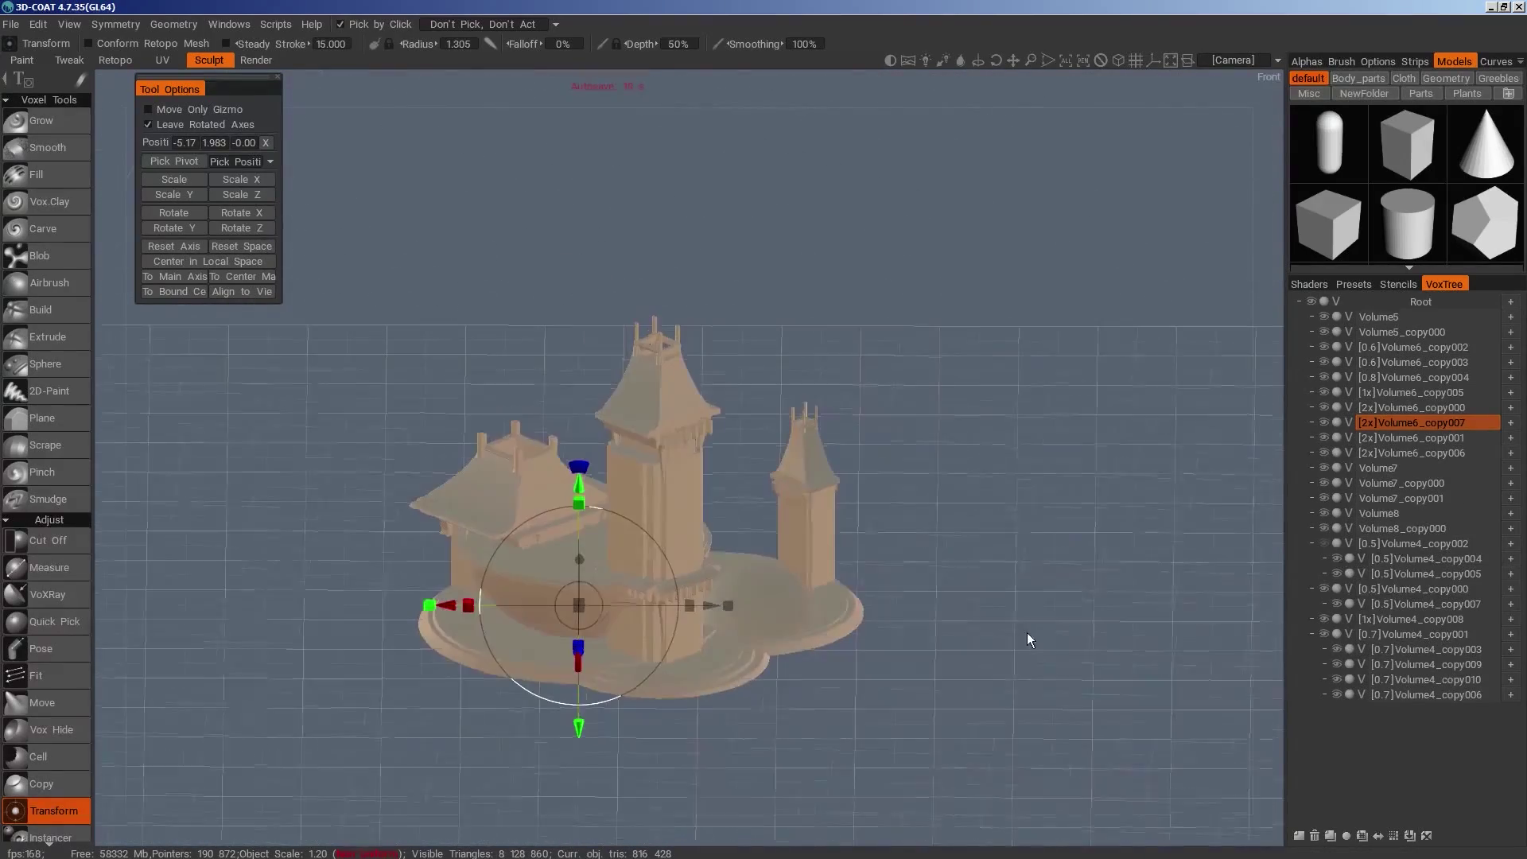
Open the scene with the extruded building silhouette Volume4 and rotate it 90 degrees about X in the Sculpt room
click(10, 24)
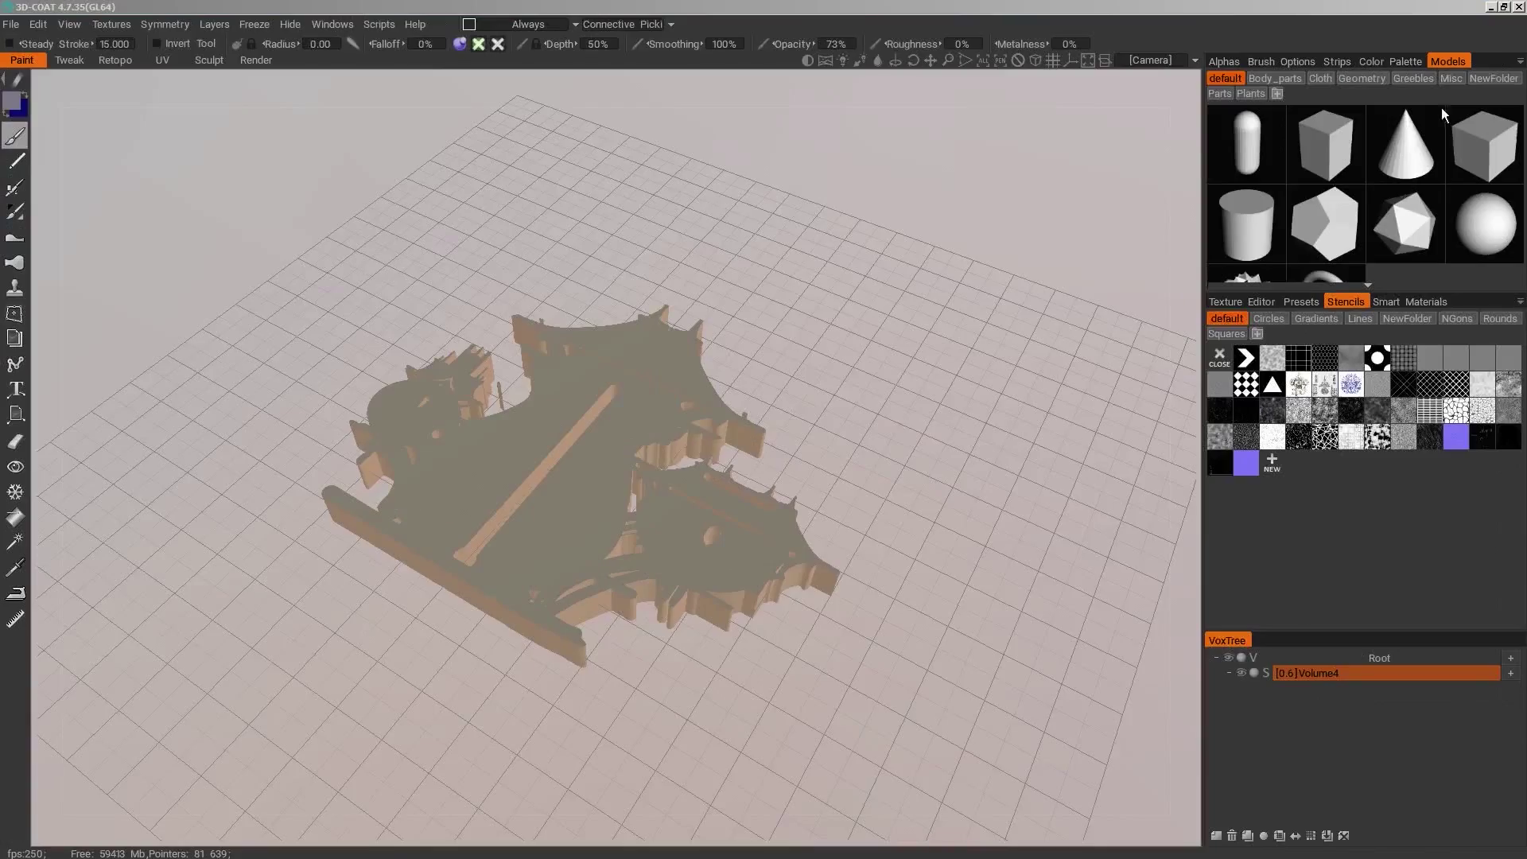
middle_drag(944, 437, 893, 416)
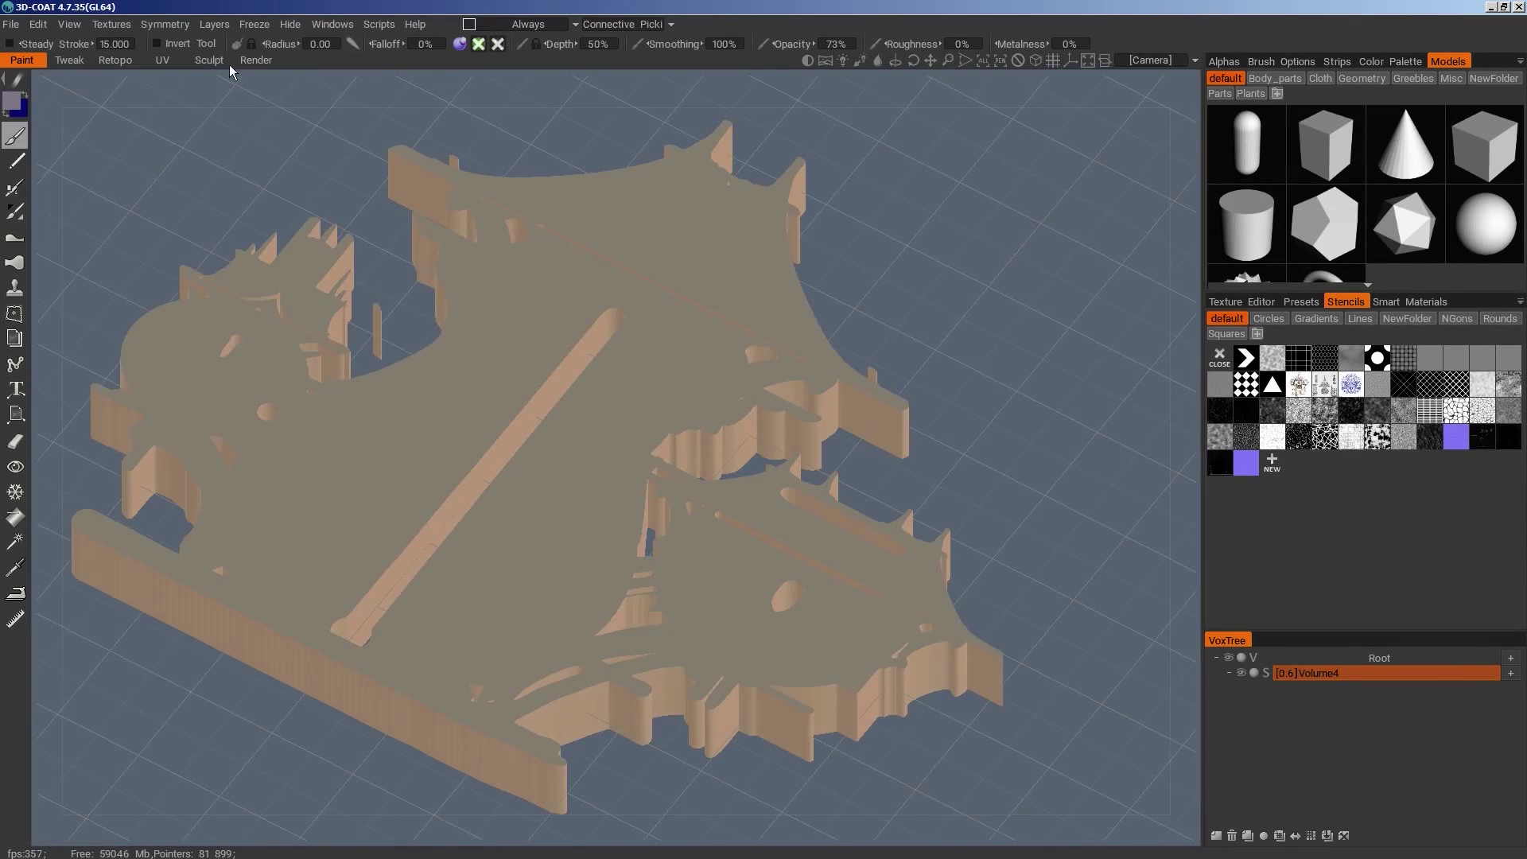
click(224, 62)
click(241, 213)
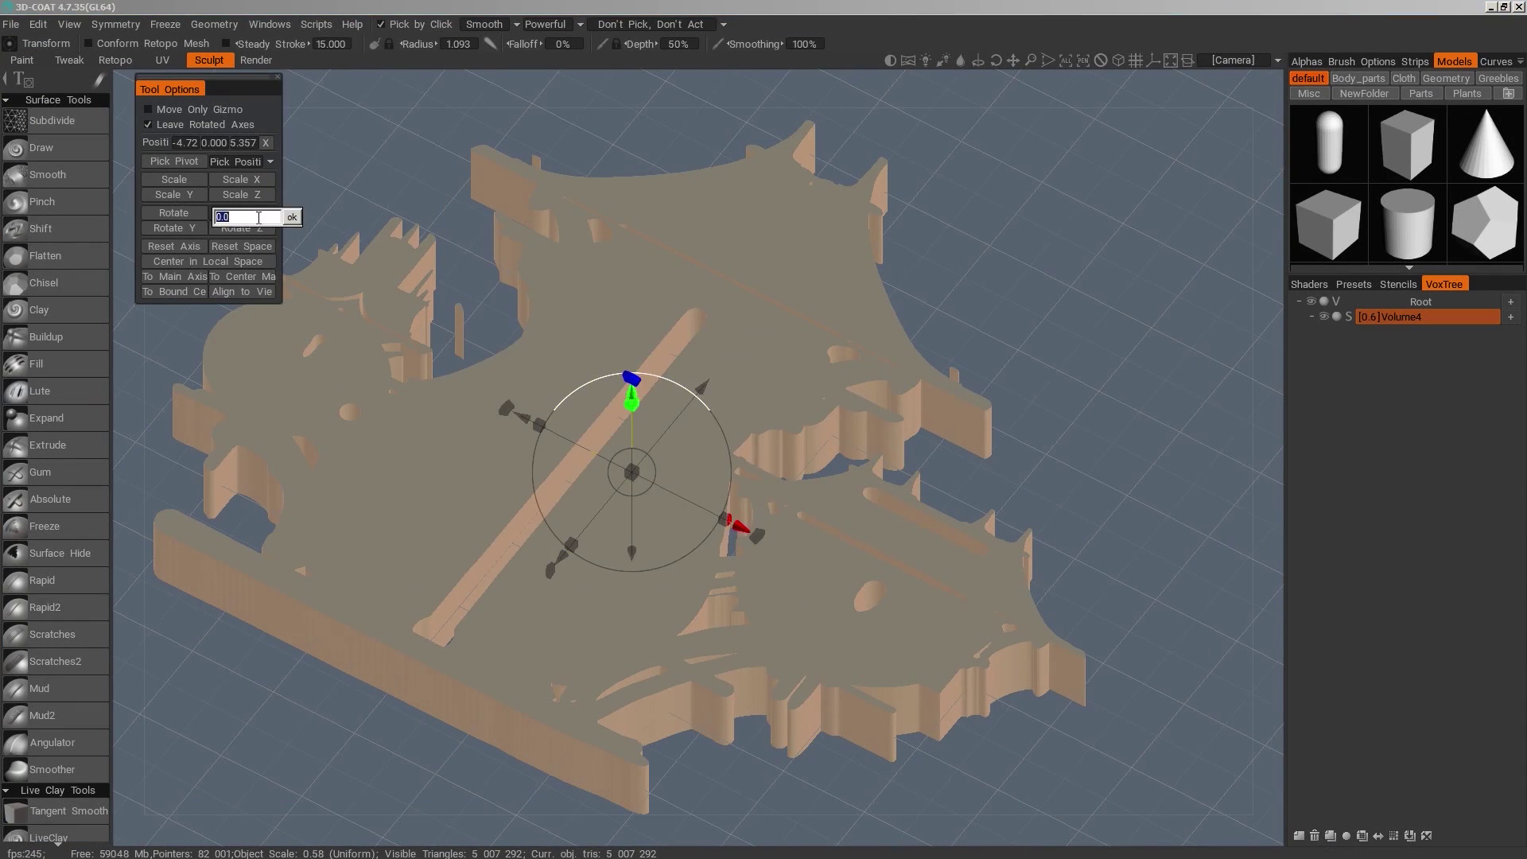
text(90)
key(Return)
Enlarge the silhouette Volume4 and move it to about Y 19.25, Z -25.8 so it stands upright on the ground as a backdrop
key(KP_2)
scroll(965, 679, down, 5)
drag(685, 331, 685, 226)
drag(804, 501, 691, 546)
drag(682, 388, 692, 454)
key(KP_2)
scroll(785, 618, up, 5)
drag(678, 288, 678, 369)
key(space)
drag(883, 509, 776, 547)
drag(769, 470, 884, 438)
key(KP_2)
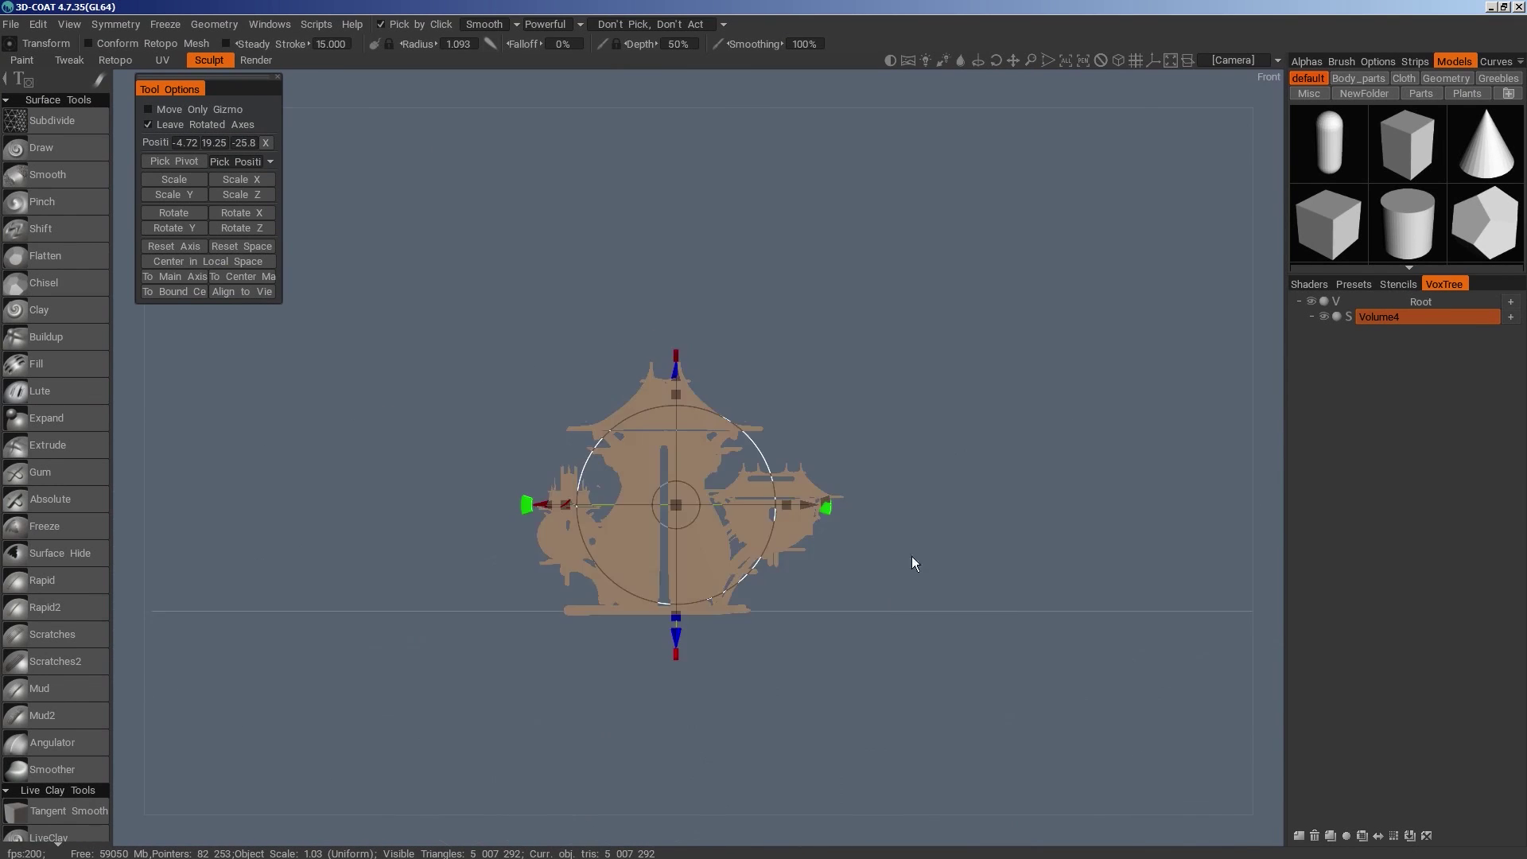
Add a sphere of about radius 8.2 on a new layer at about X 11.98, Y 18.63, over the silhouette's larger side house
scroll(1014, 636, up, 3)
middle_drag(1018, 636, 1025, 577)
click(1299, 836)
key(space)
click(774, 431)
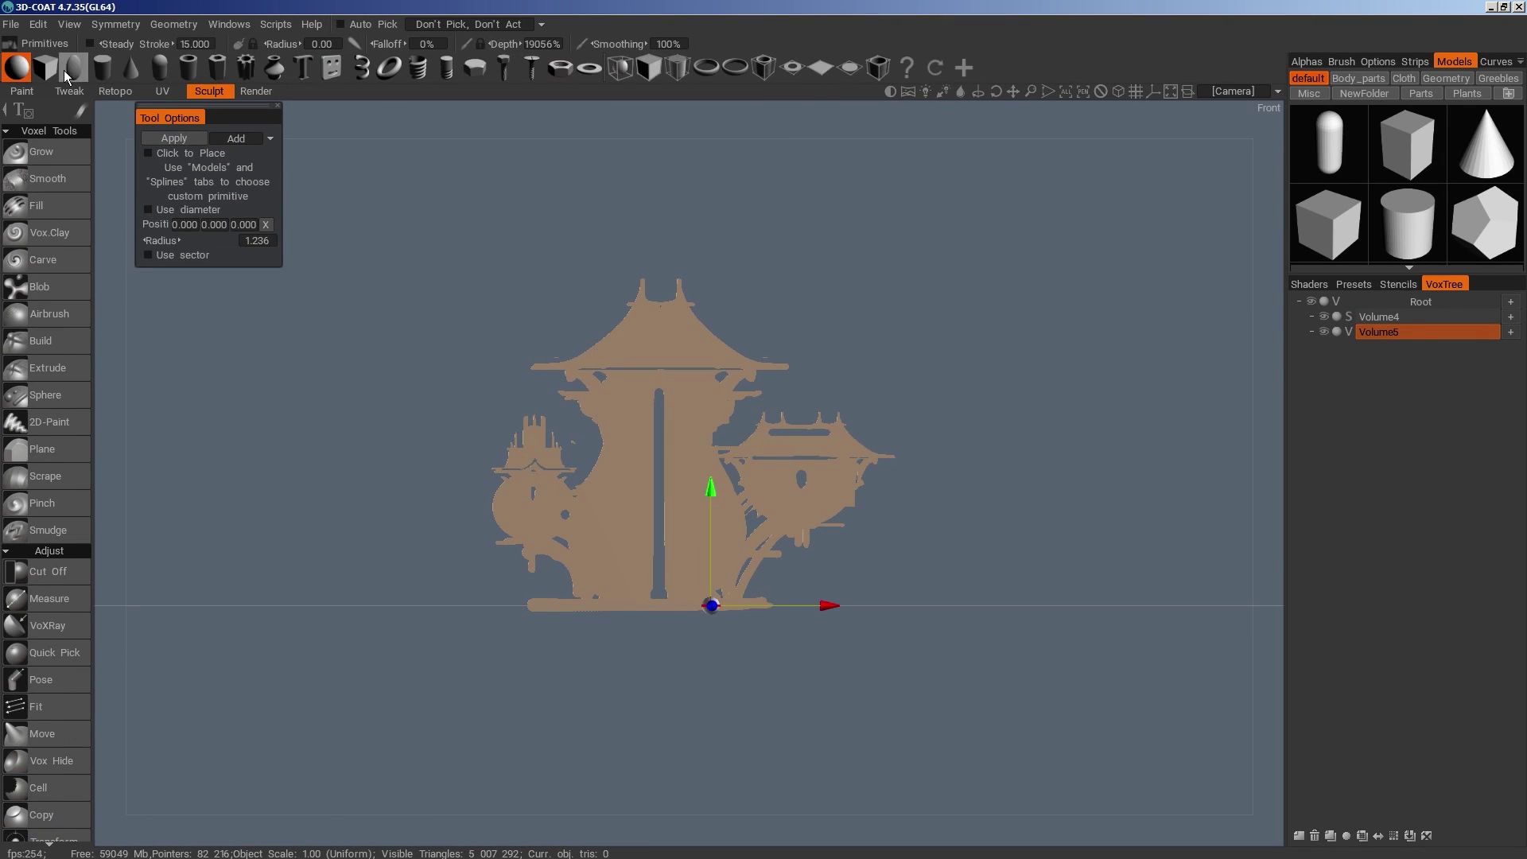
drag(710, 487, 710, 401)
scroll(710, 401, up, 2)
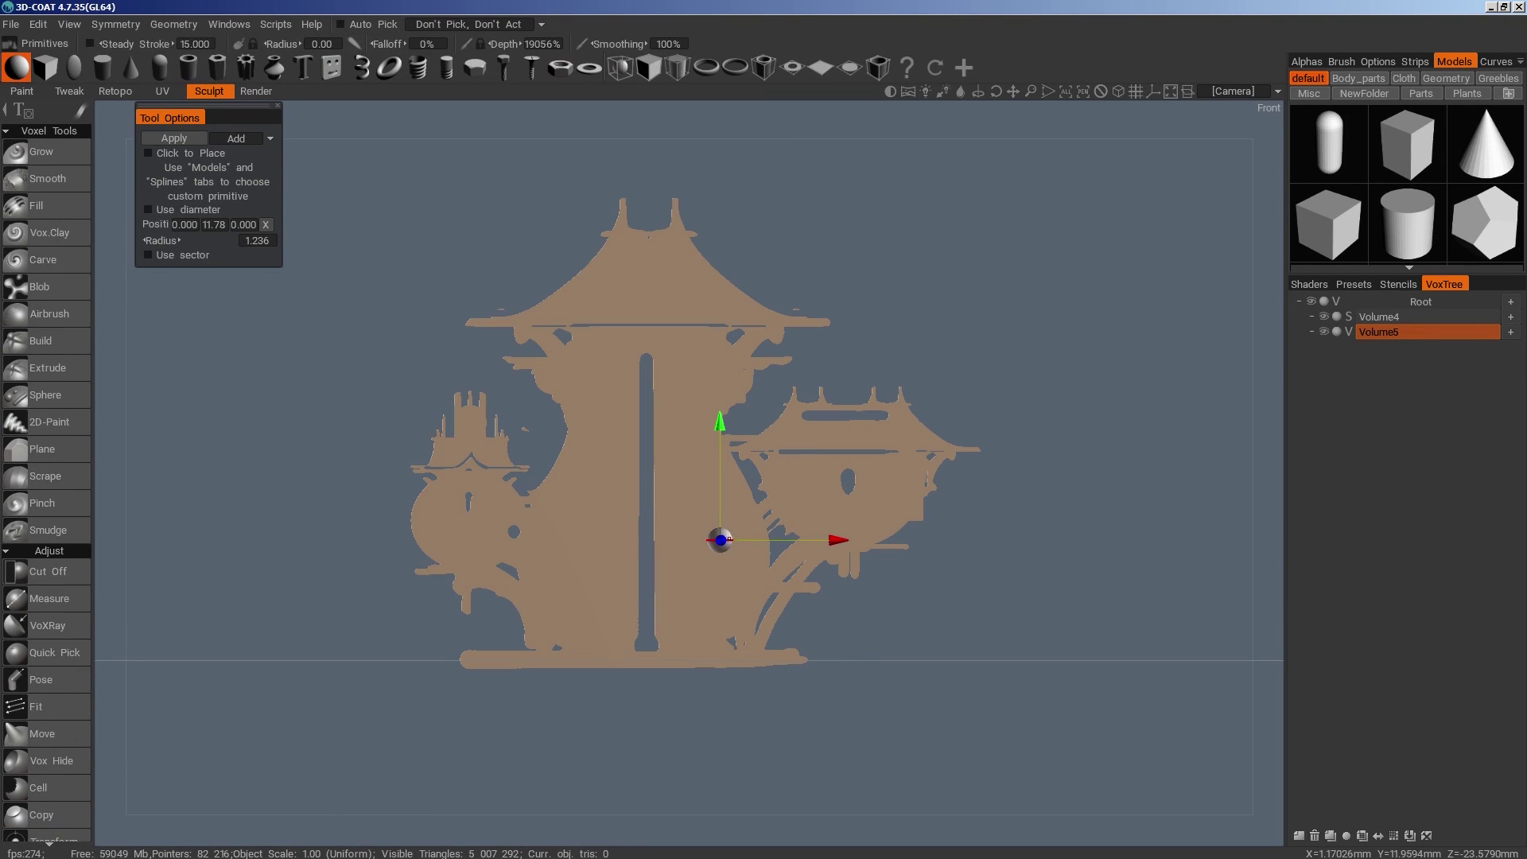
drag(730, 540, 1004, 539)
drag(838, 367, 837, 275)
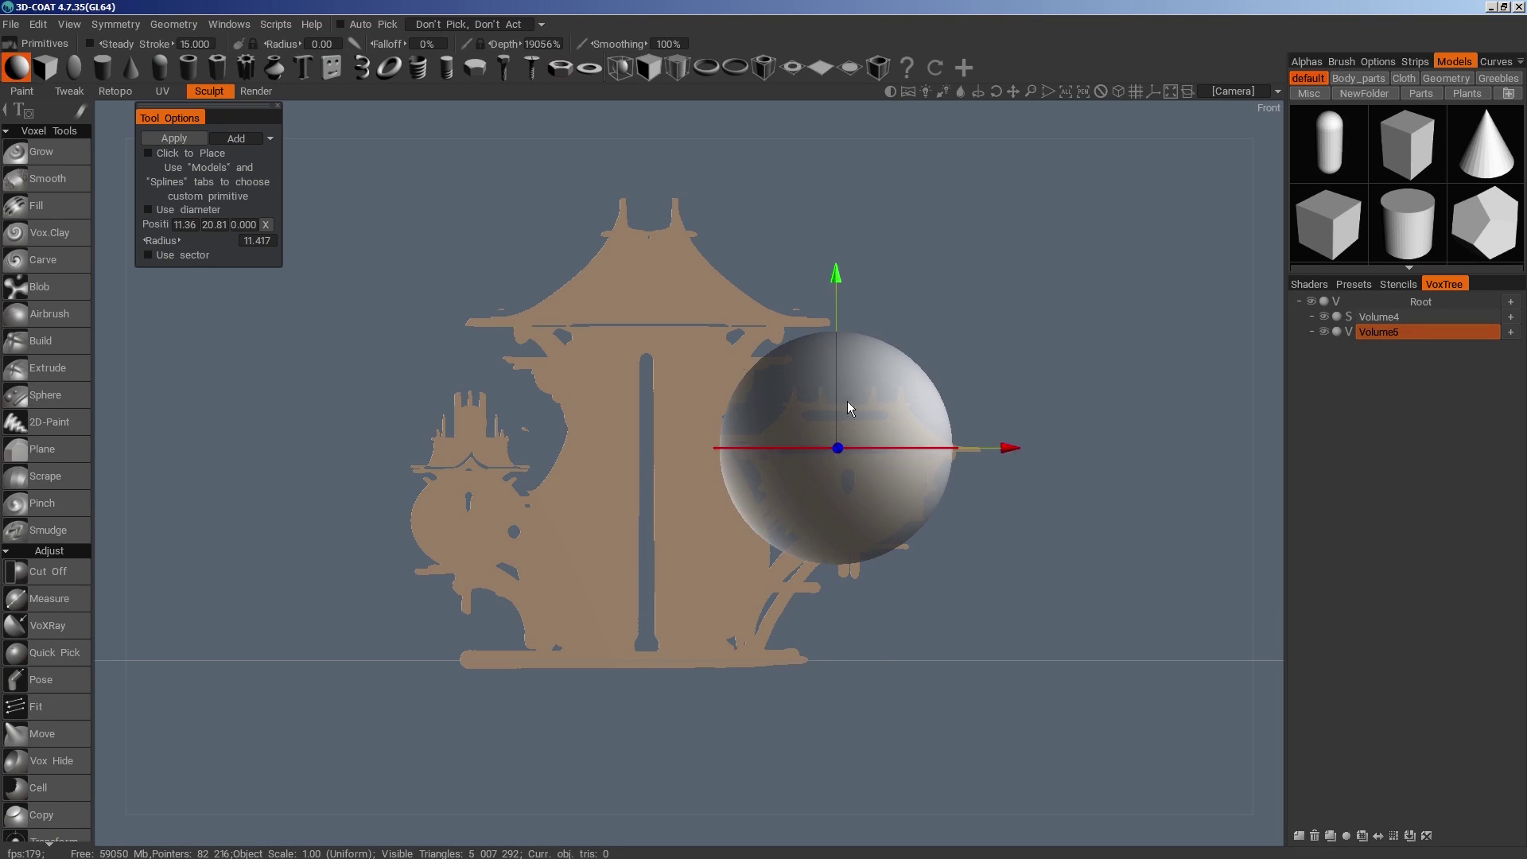
drag(875, 448, 843, 447)
drag(837, 322, 837, 344)
drag(963, 475, 928, 472)
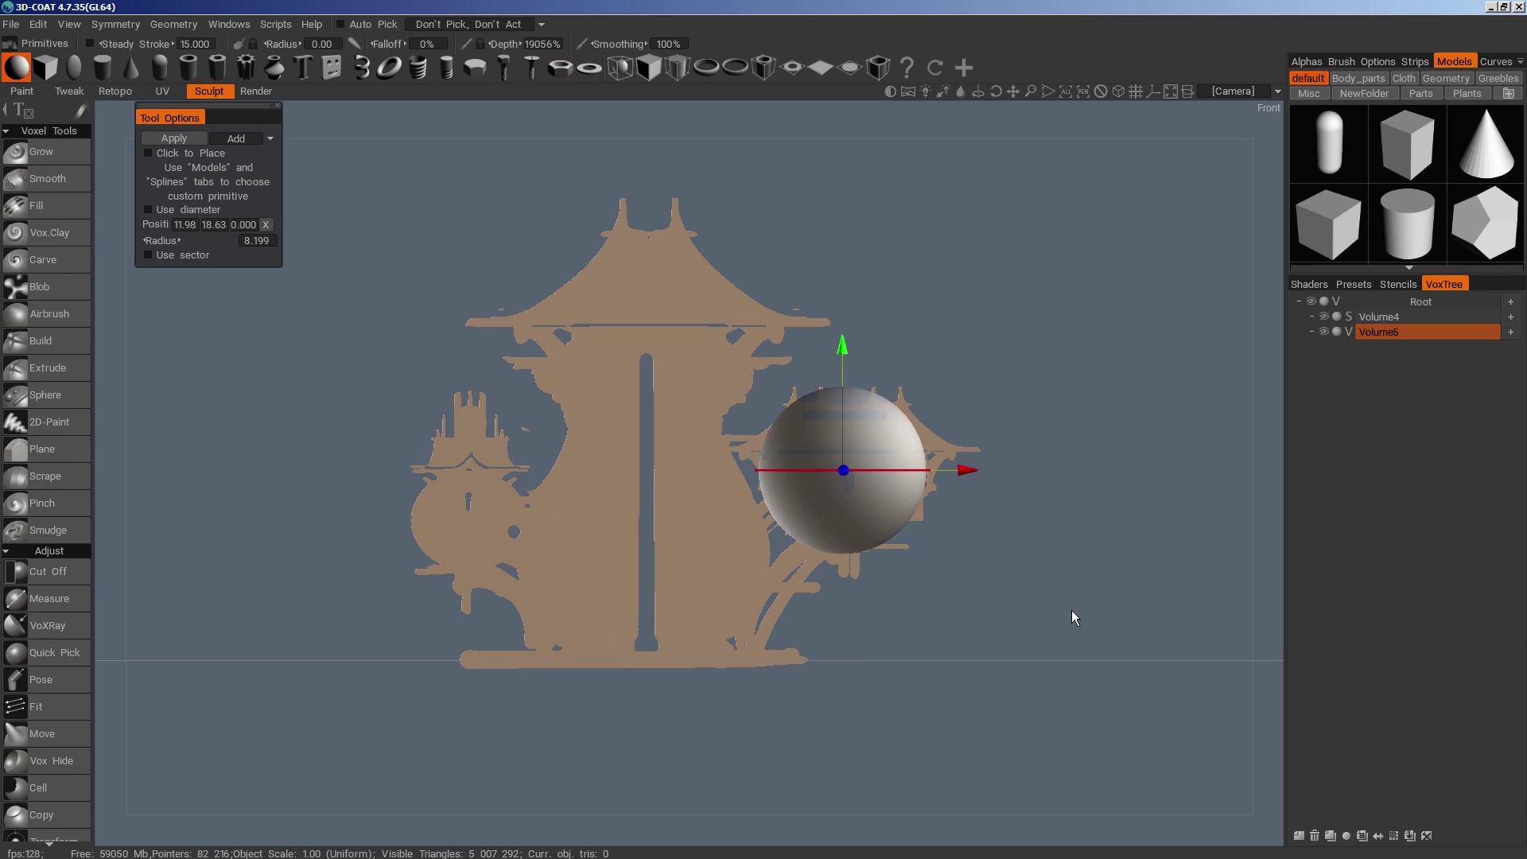
key(Return)
Cut off the sphere's upper part at the silhouette's eave line with a rectangular Cut Off, leaving a bowl
key(space)
click(785, 404)
key(e)
click(1055, 377)
drag(989, 320, 690, 435)
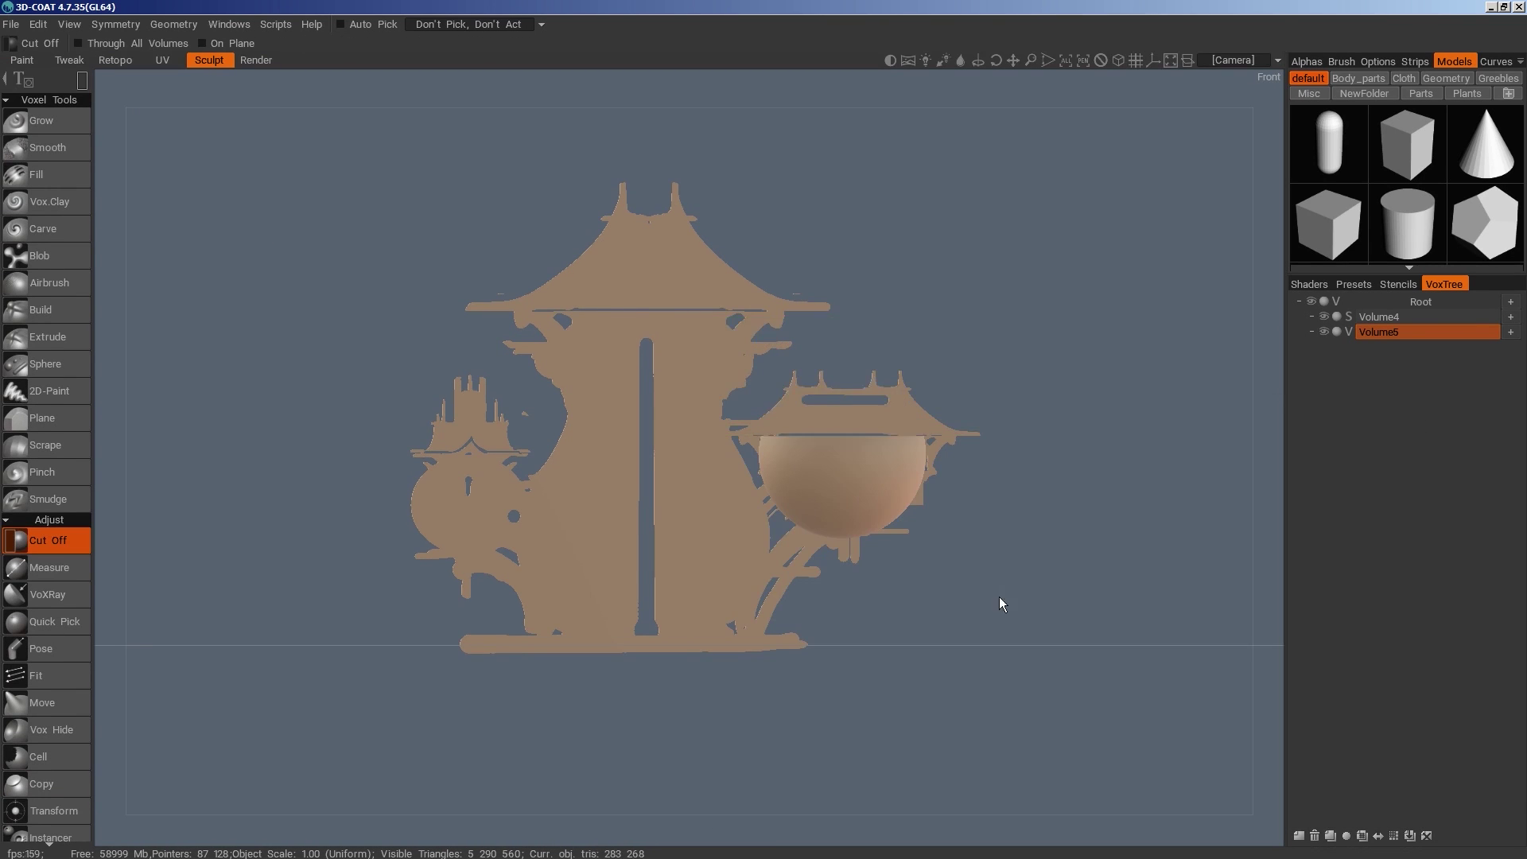
Move the bowl Volume5 forward of the silhouette to about Z 12.17
scroll(1000, 597, down, 3)
alt+drag(1000, 596, 819, 719)
key(space)
click(550, 407)
drag(720, 591, 663, 635)
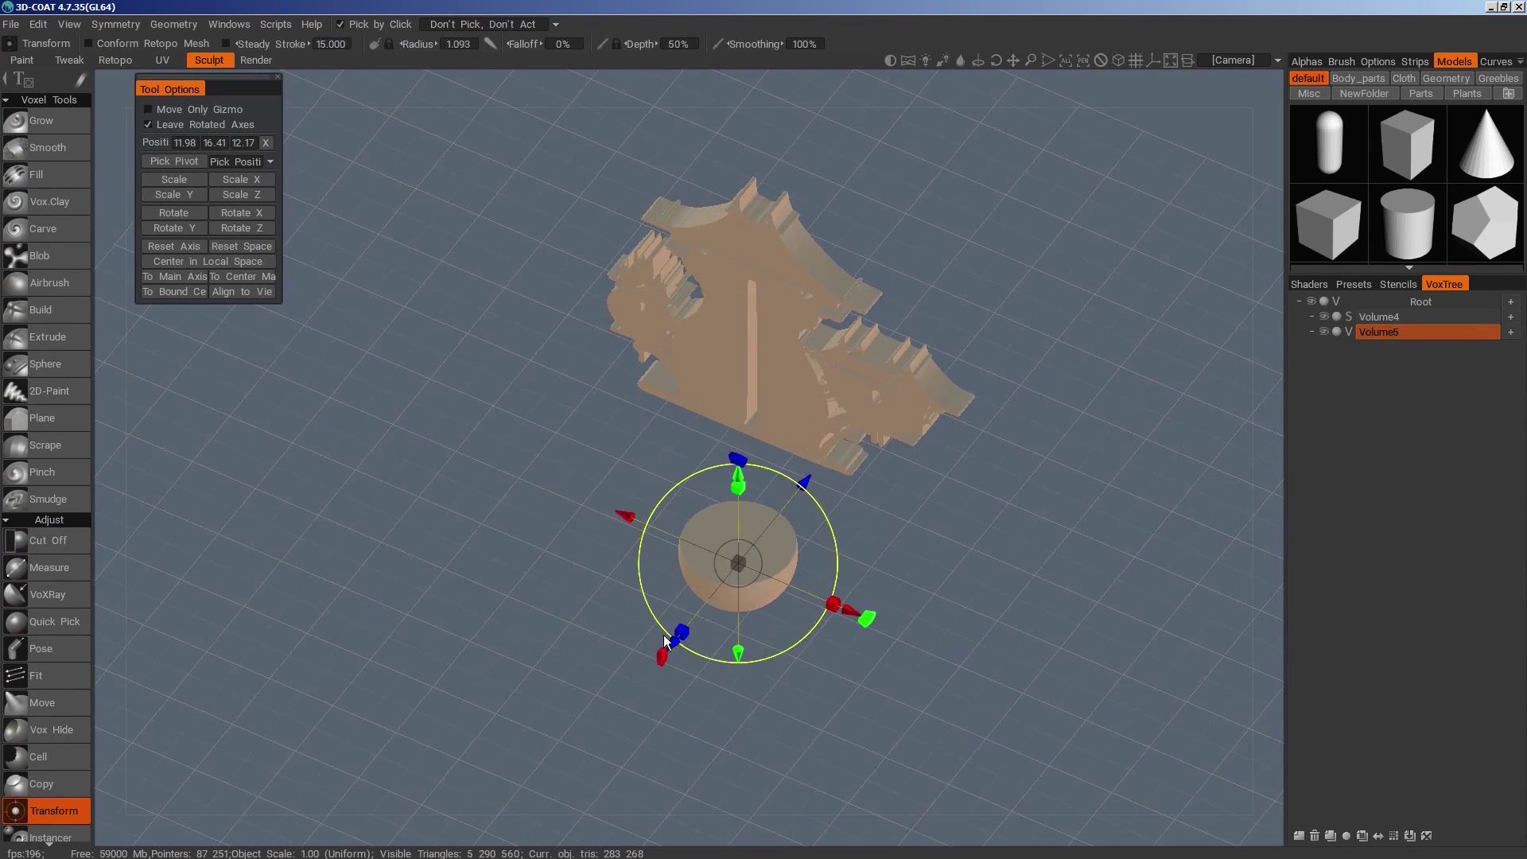
Add a sphere of about radius 5.9 on a new layer at about X -24.4, Y 13.8, matching the silhouette's small round turret
key(KP_2)
alt+middle_drag(929, 676, 993, 681)
scroll(1003, 683, up, 3)
key(space)
click(751, 430)
click(1299, 837)
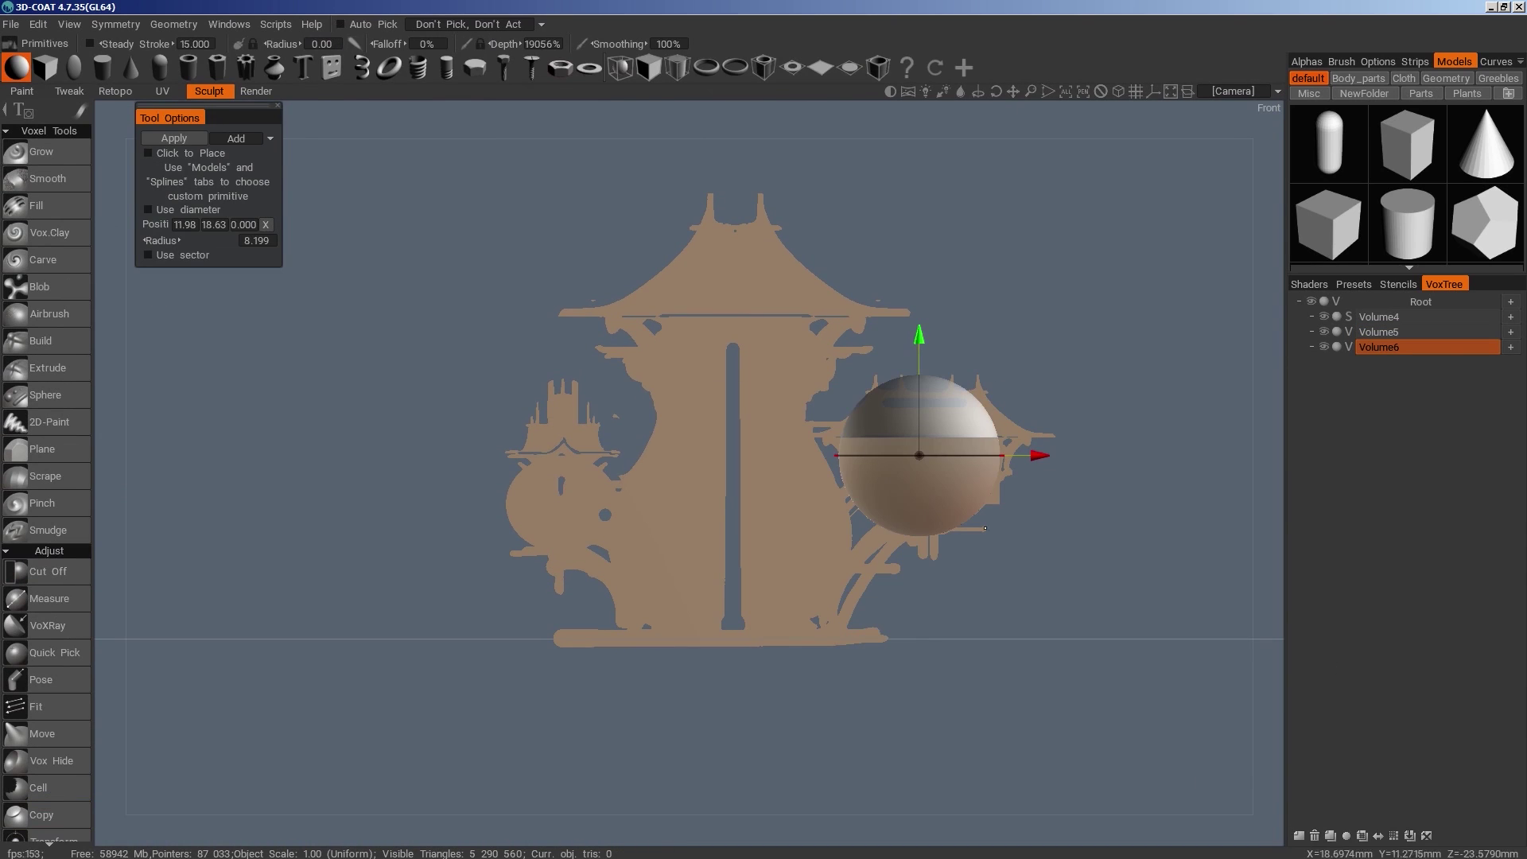
drag(1038, 455, 676, 455)
scroll(692, 589, up, 2)
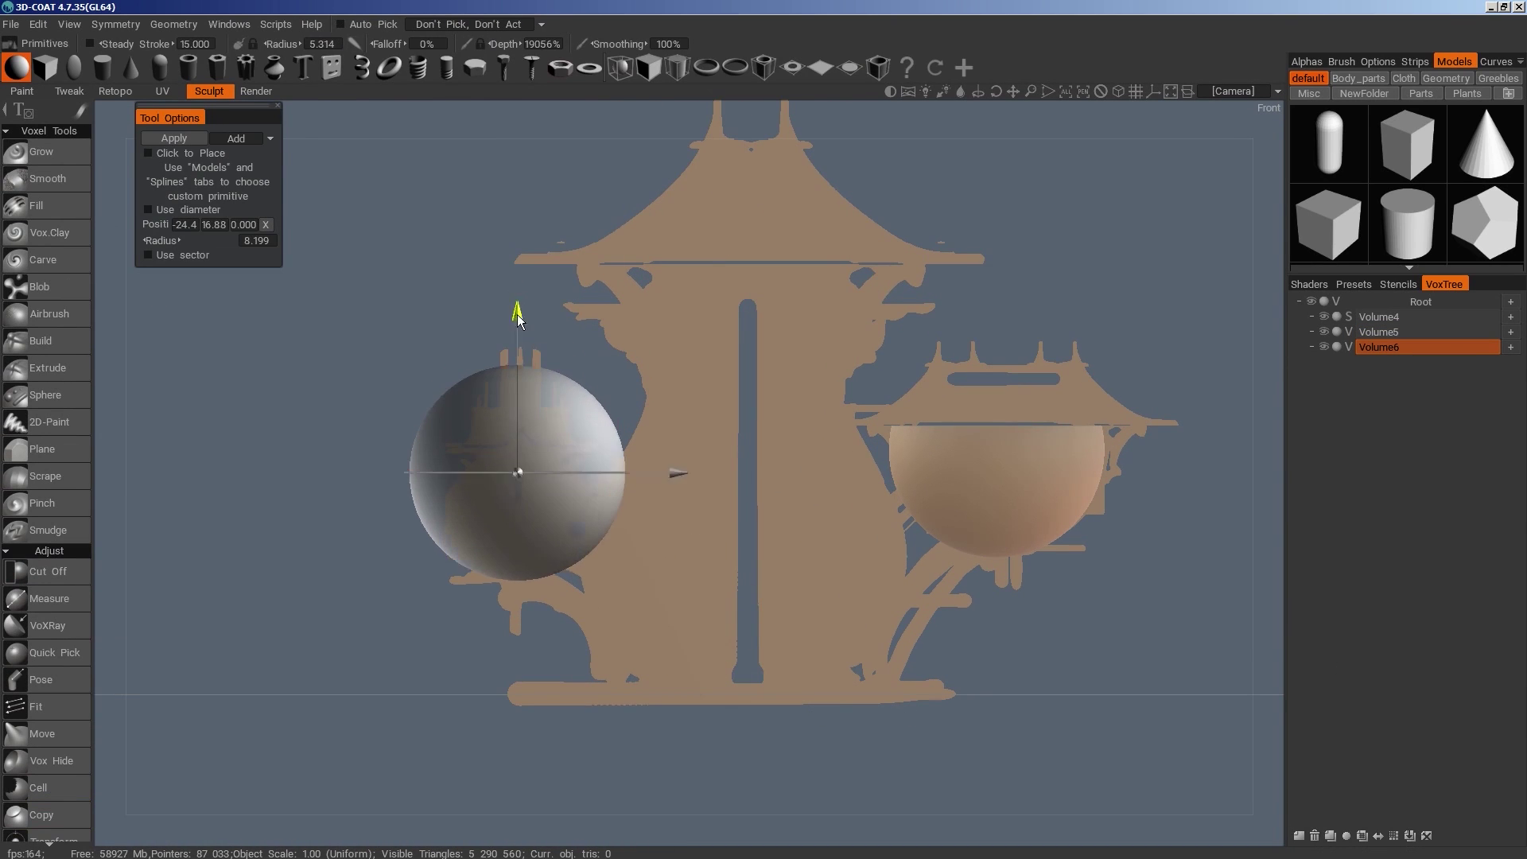
drag(517, 318, 517, 358)
drag(614, 513, 587, 512)
scroll(793, 685, down, 2)
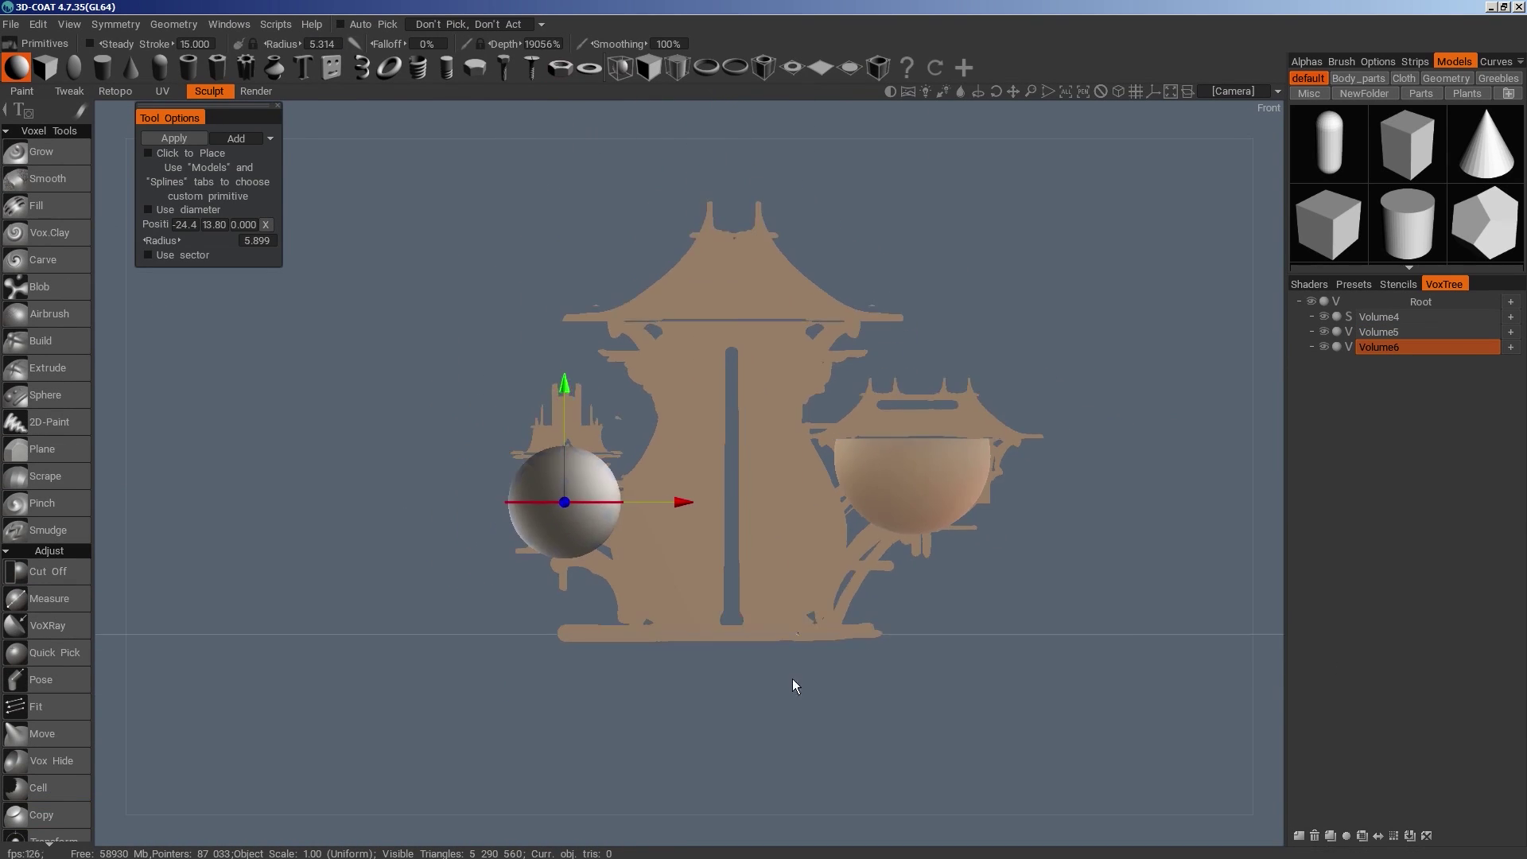
alt+drag(793, 686, 1121, 723)
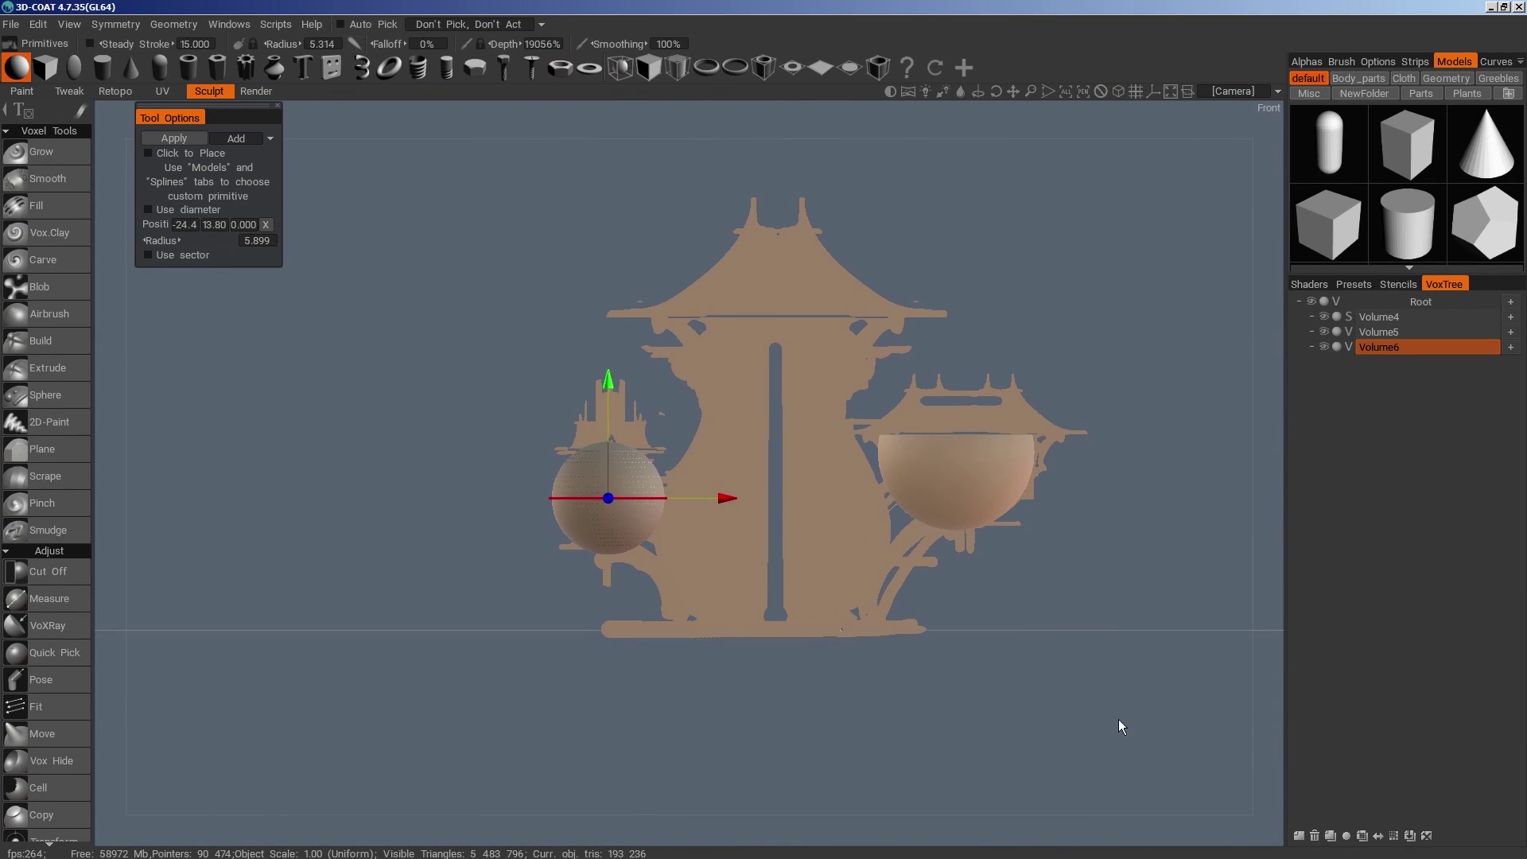
Place a lathe cylinder primitive about 13.4 wide and 34.7 high on a new layer at X -6.95, over the silhouette's main body
click(1299, 835)
drag(710, 499, 889, 497)
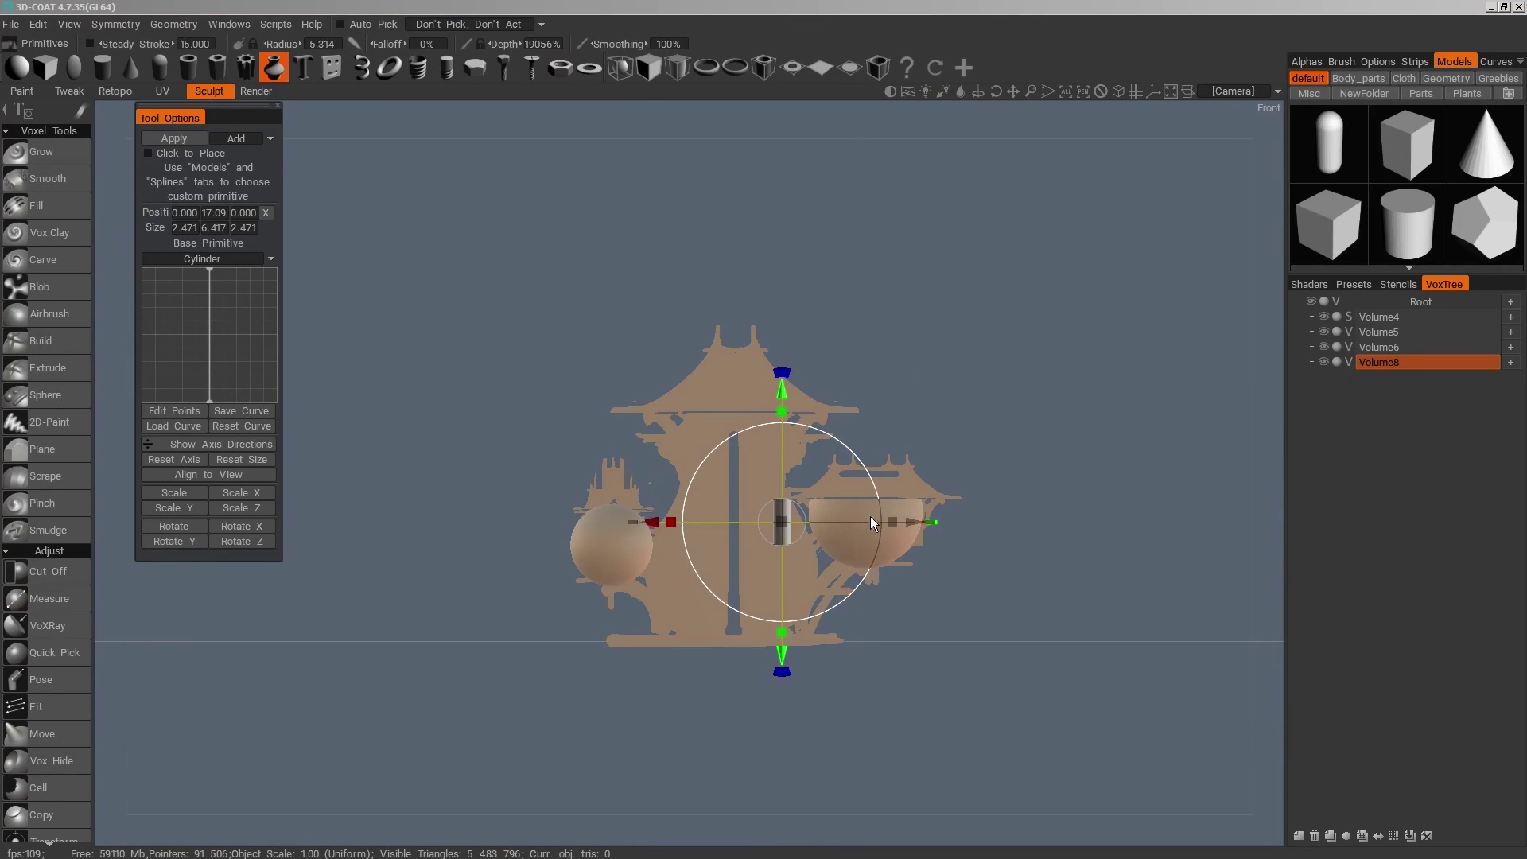
mouse_move(873, 522)
mouse_down()
mouse_move(825, 523)
mouse_move(841, 586)
mouse_move(863, 579)
mouse_move(864, 522)
mouse_up()
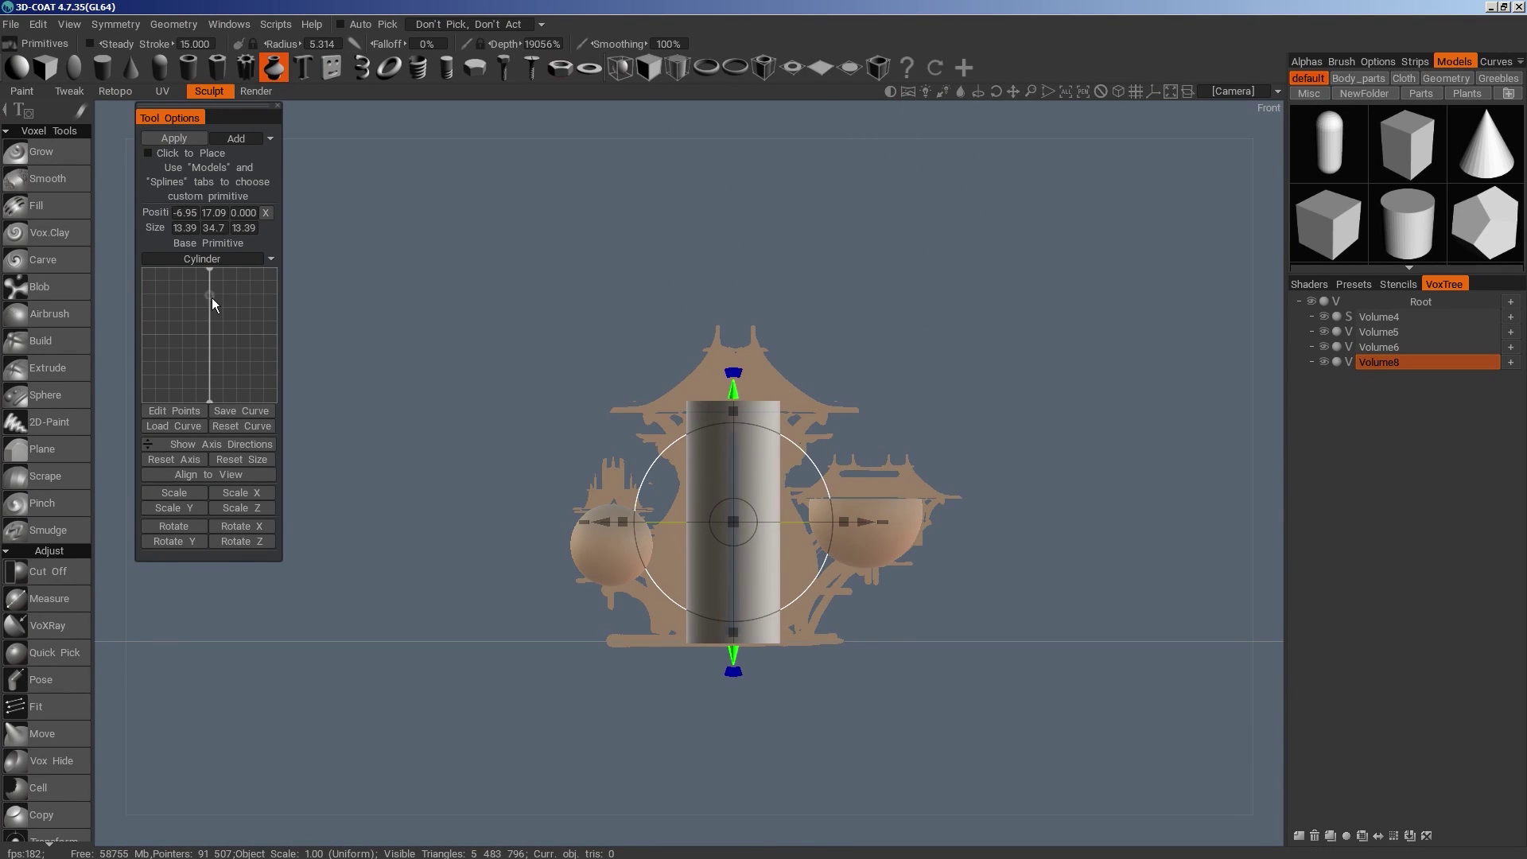
Bend the lathe profile into a narrow-necked, wide-bellied vase and resize it to about 15.71 by 35.52
drag(209, 304, 262, 360)
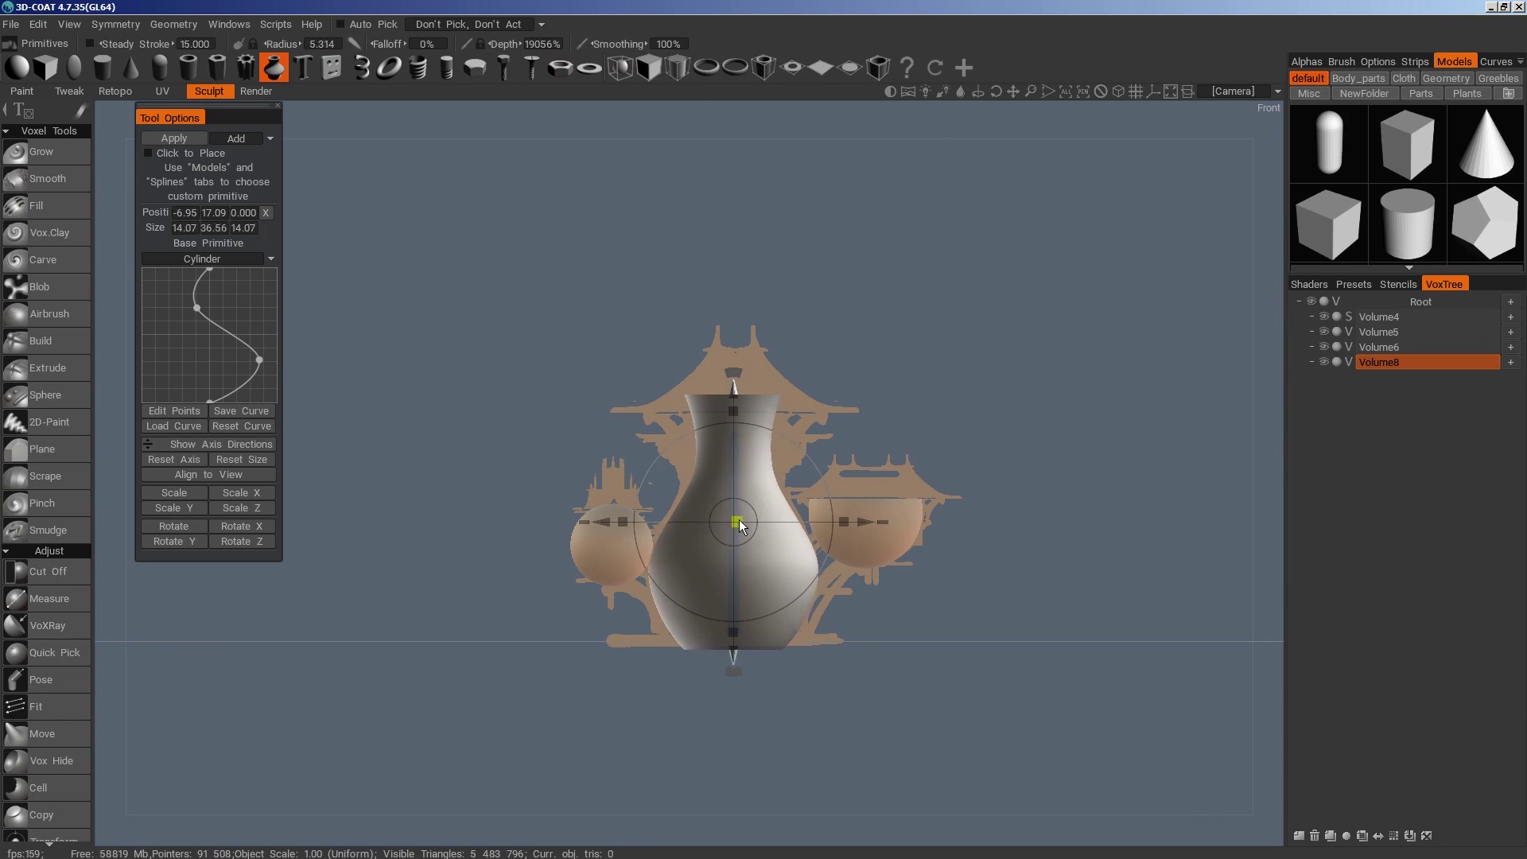
drag(739, 521, 742, 521)
drag(736, 411, 737, 426)
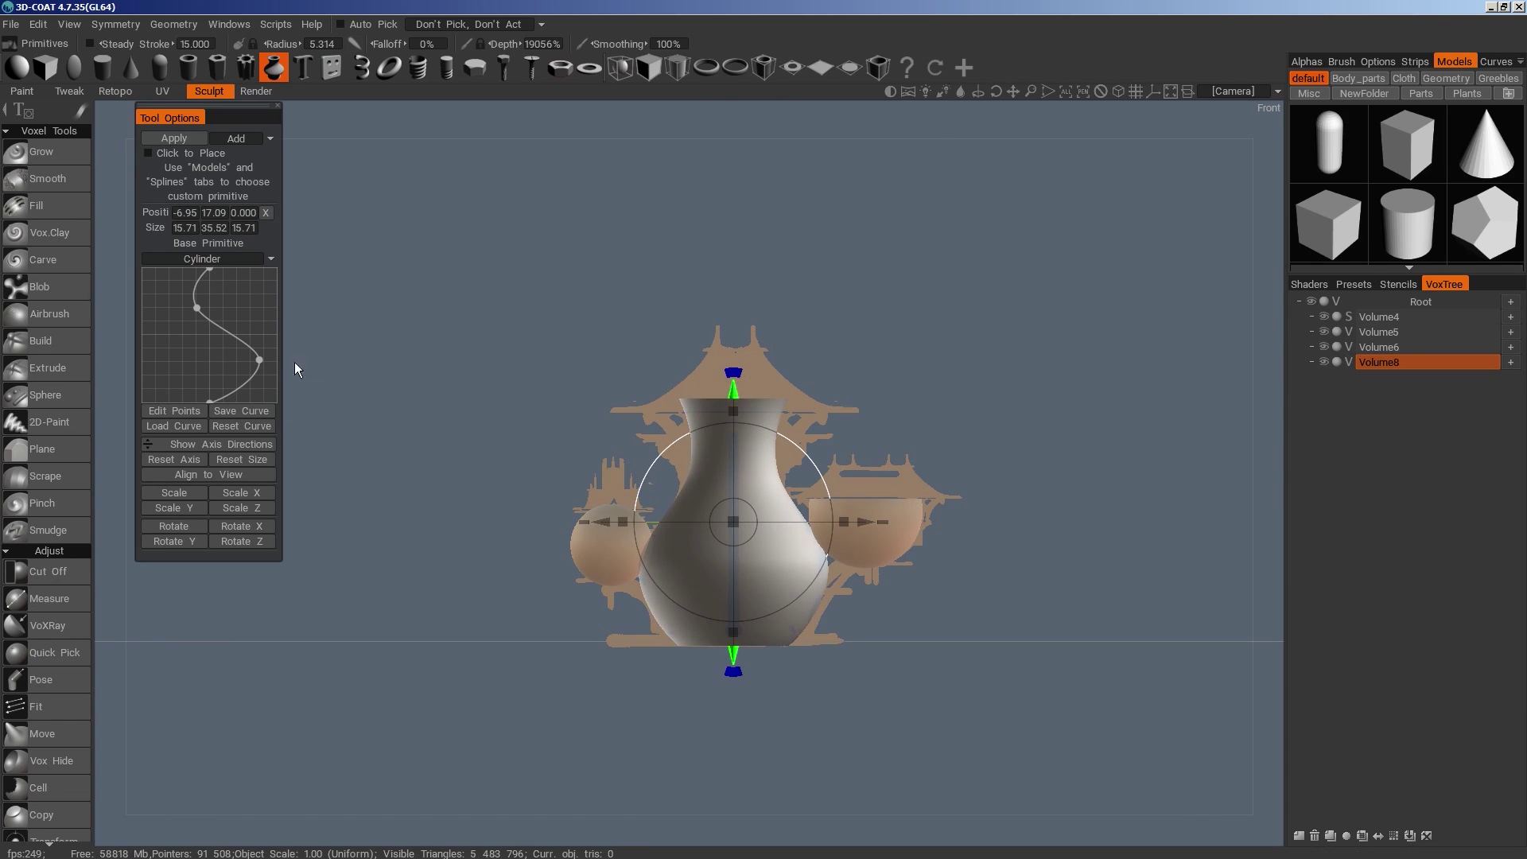
Refine the lathe profile with extra points into a rounded base, a waist and a bulging top, and apply the primitive
click(248, 388)
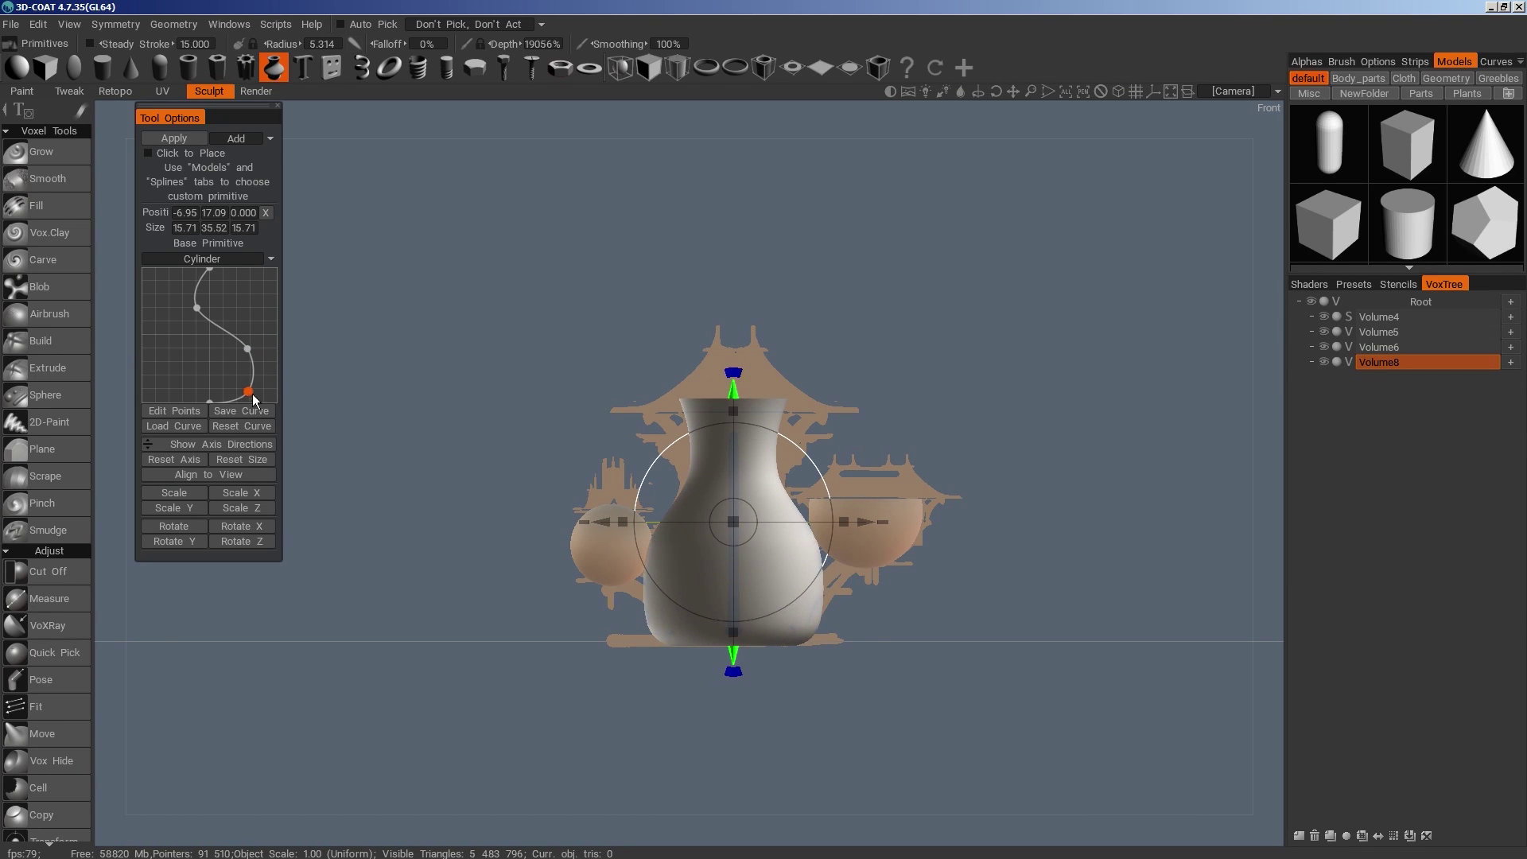
drag(249, 392, 246, 387)
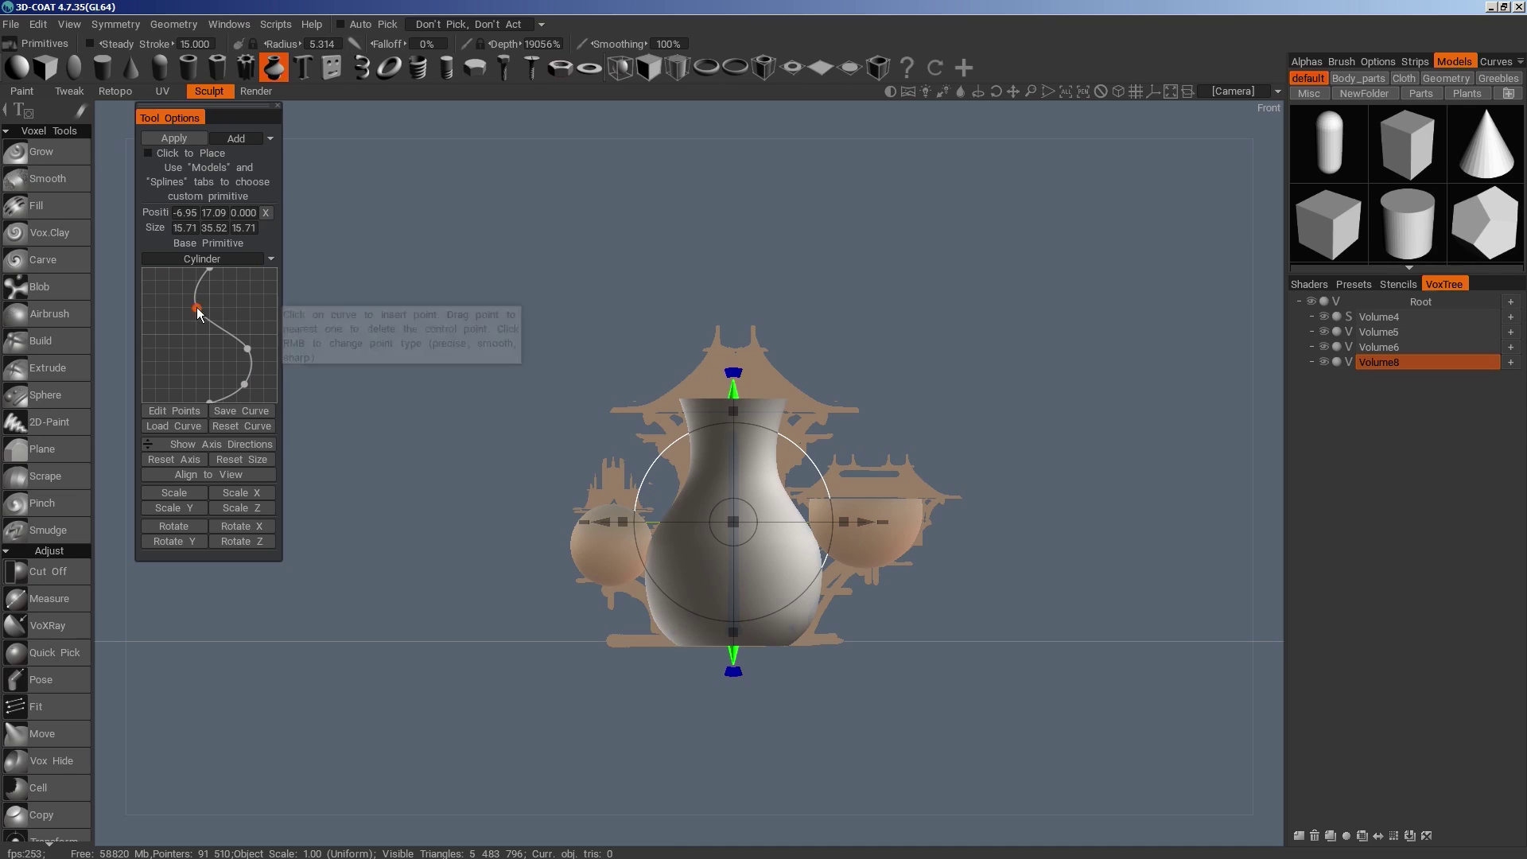
mouse_move(199, 308)
mouse_down()
mouse_move(211, 314)
mouse_move(210, 292)
mouse_move(207, 315)
mouse_up()
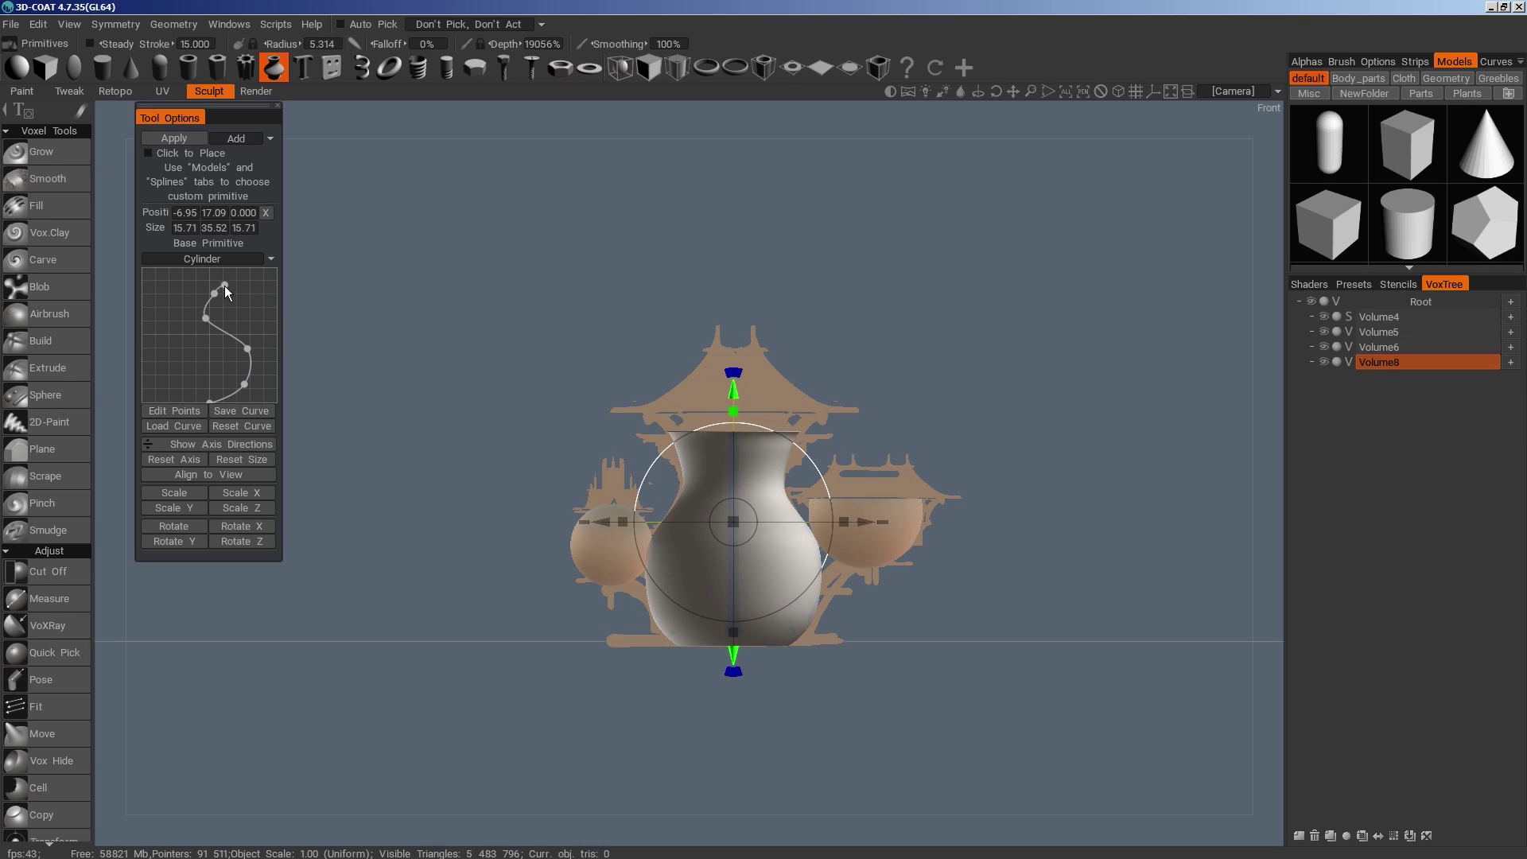
mouse_move(219, 299)
mouse_down()
mouse_move(220, 275)
mouse_move(207, 320)
mouse_move(224, 276)
mouse_move(216, 288)
mouse_up()
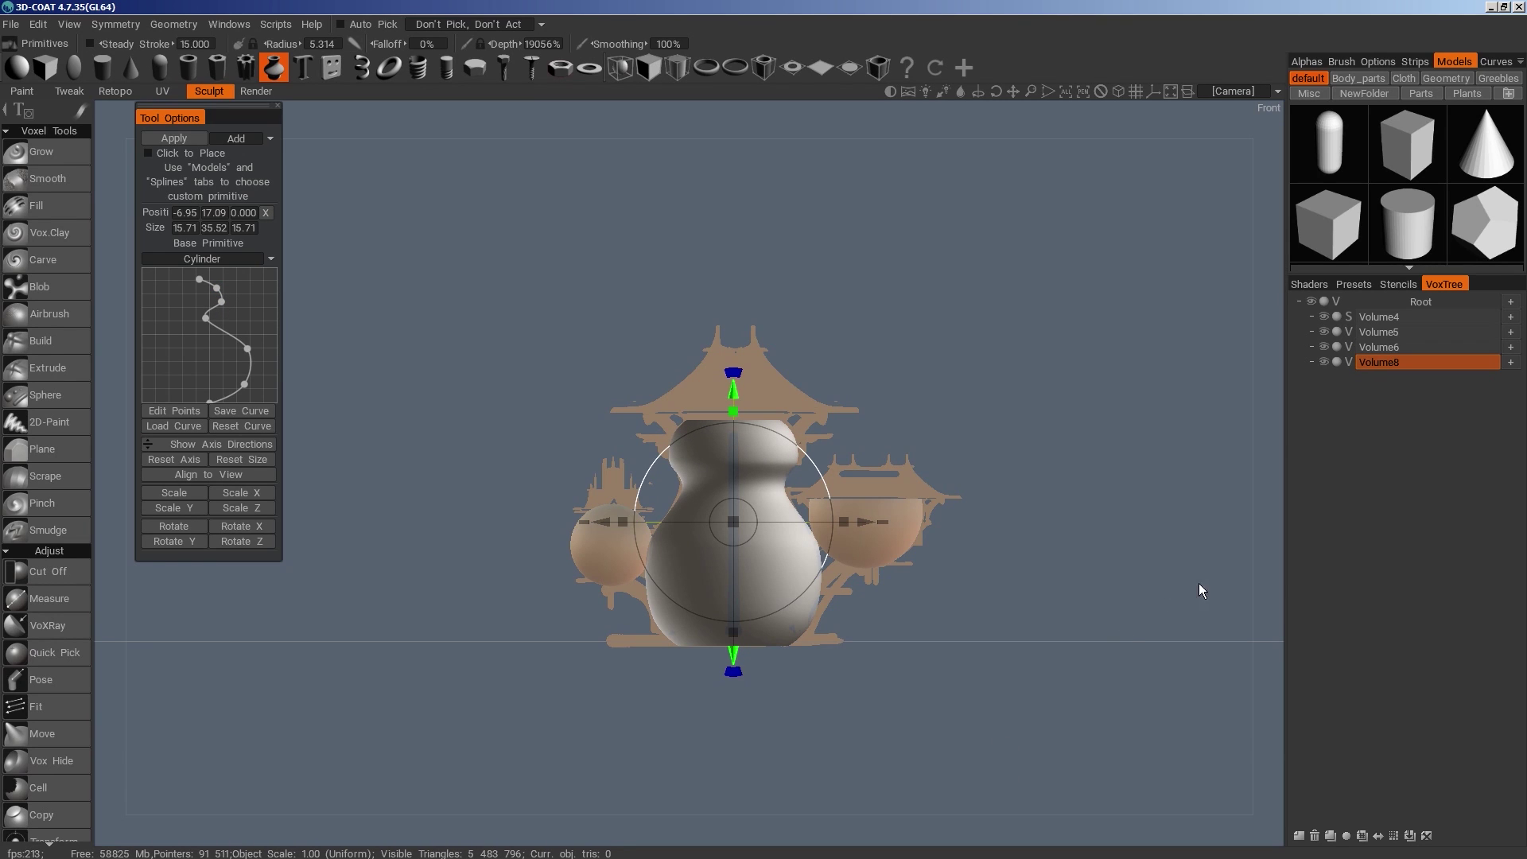
key(Return)
Stretch the lathed body Volume8 slightly in height so it sits at about Y 14.78
key(space)
click(618, 430)
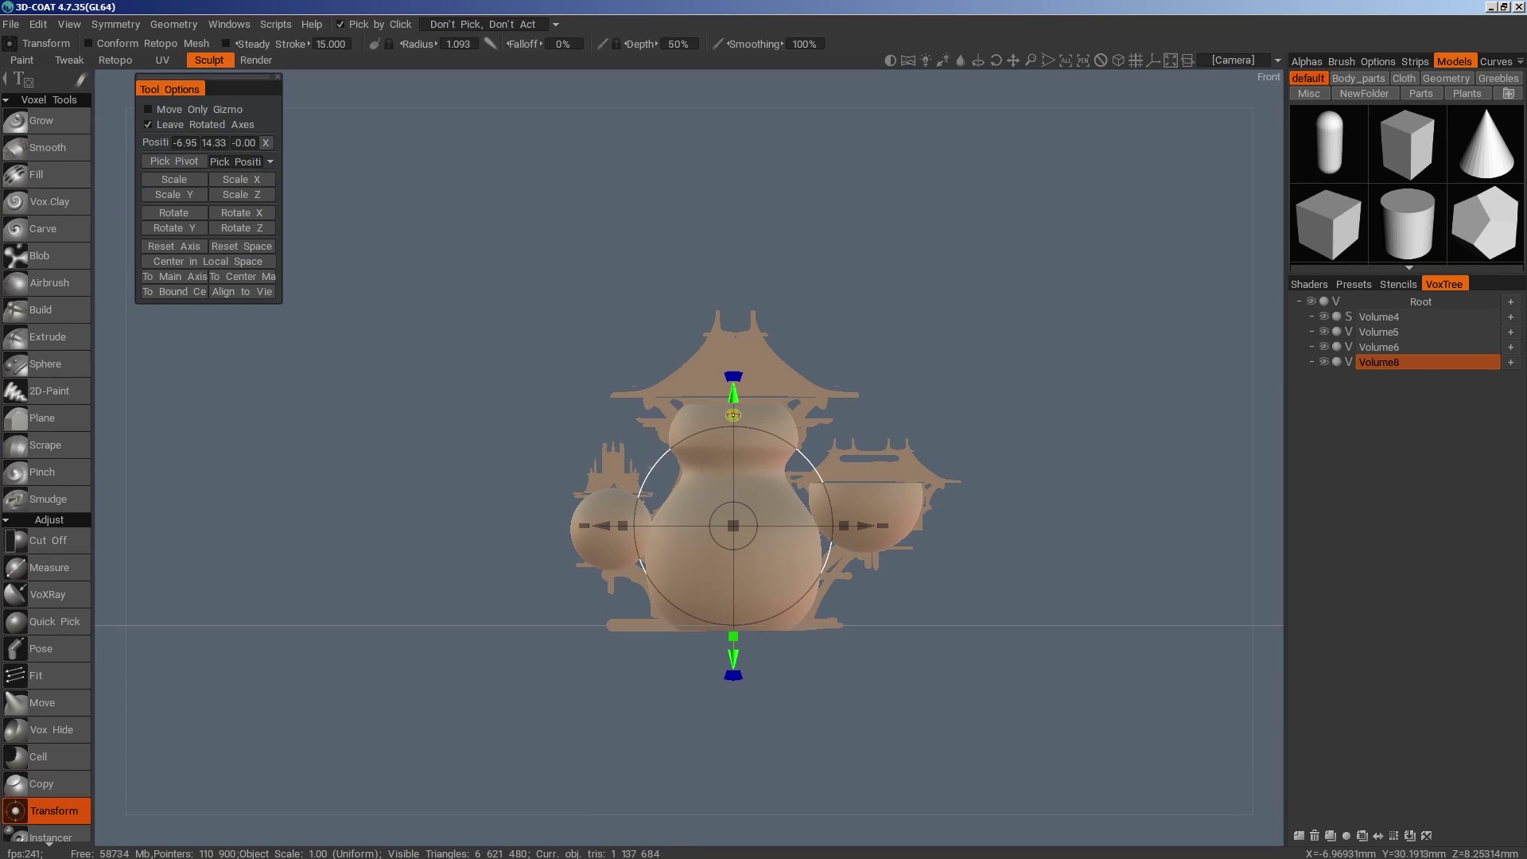
drag(734, 413, 733, 389)
drag(1026, 634, 1034, 409)
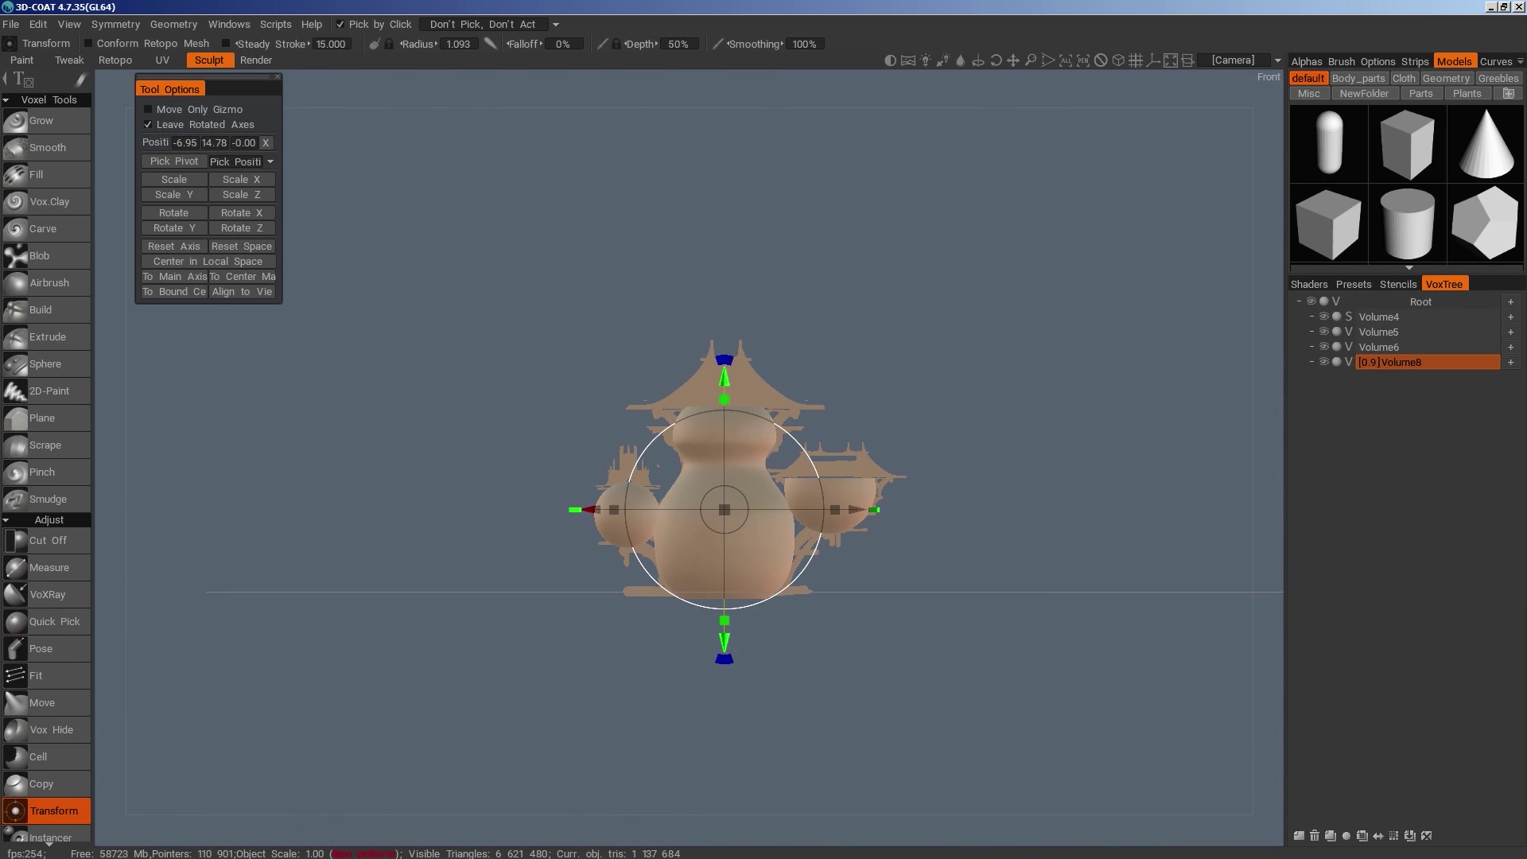
Bring the reused roofed house volumes of the Volume4_copy set into the silhouette scene
drag(379, 2, 906, 324)
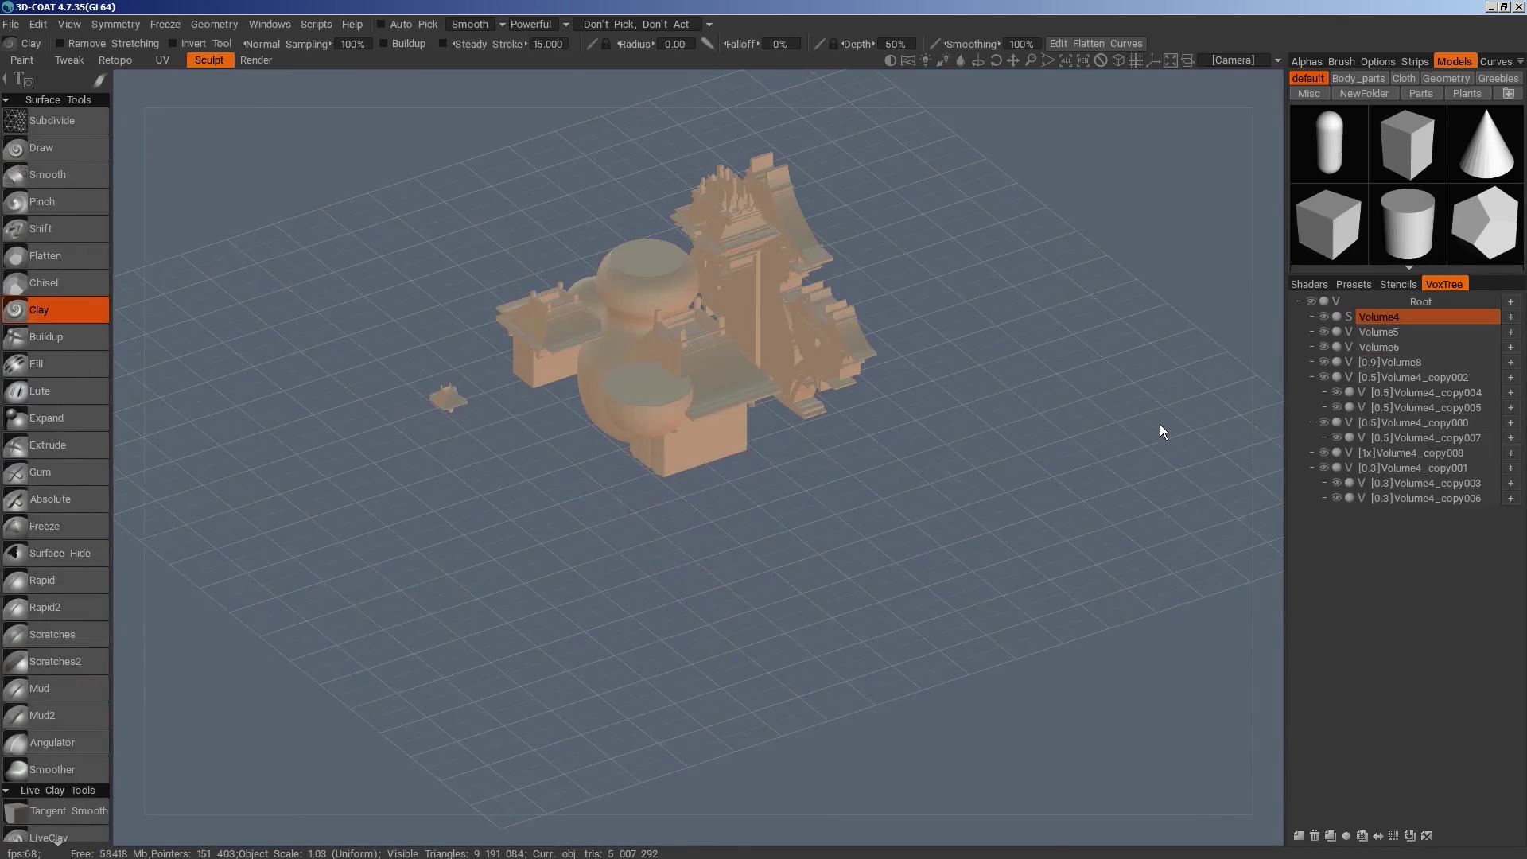
scroll(840, 547, up, 2)
drag(841, 547, 832, 376)
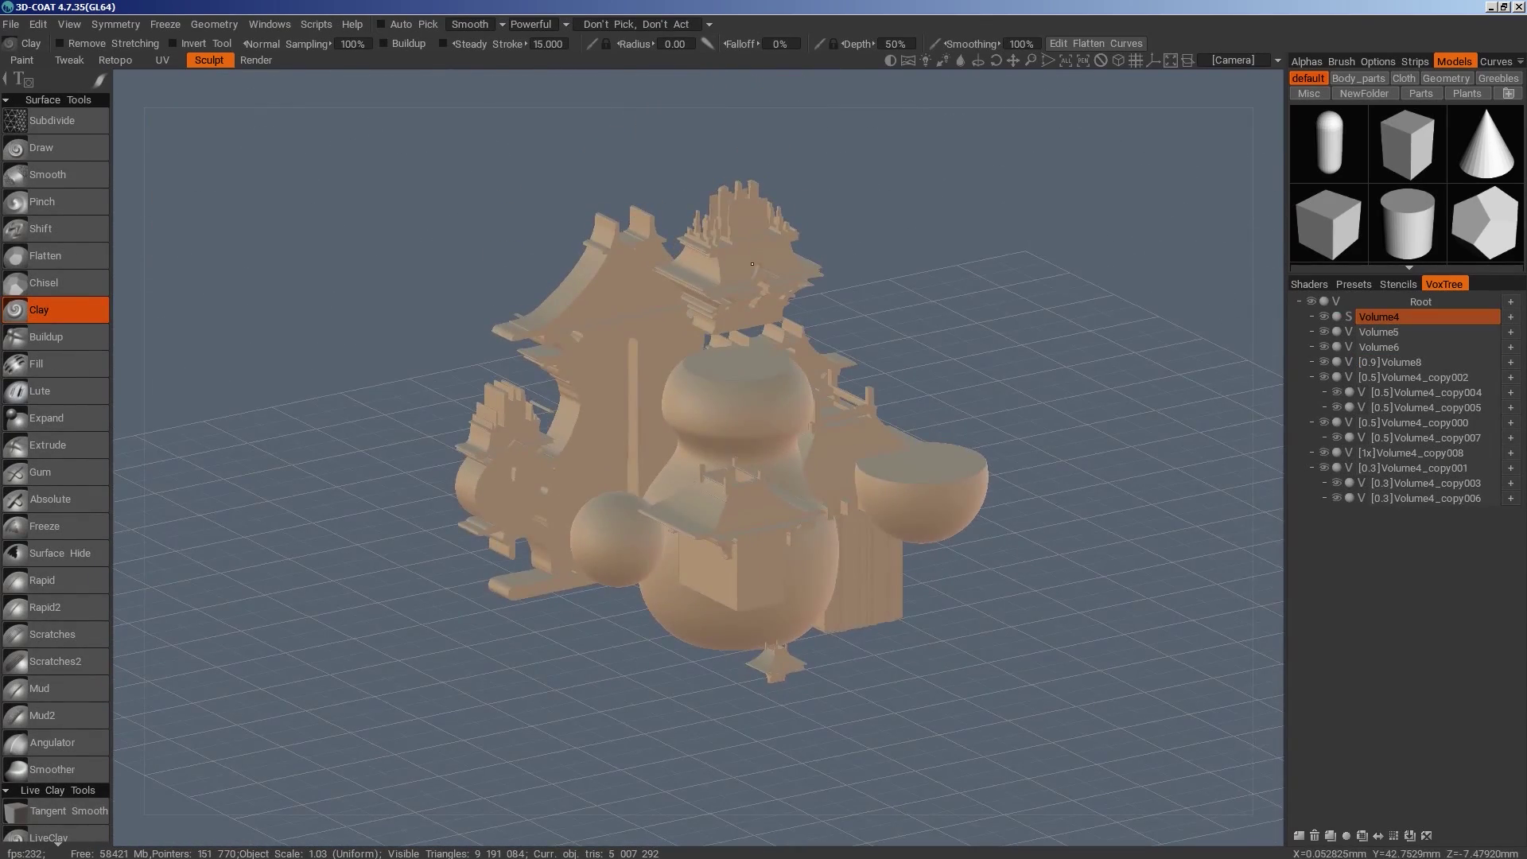
Select the spired roof group Volume4_copy002 and resize it at about X -7.31, Y 32.87, above the lathed body
key(h)
key(KP_2)
middle_drag(977, 376, 1015, 454)
key(space)
key(1)
drag(987, 351, 920, 348)
drag(793, 220, 790, 231)
drag(985, 350, 1043, 394)
drag(812, 466, 845, 497)
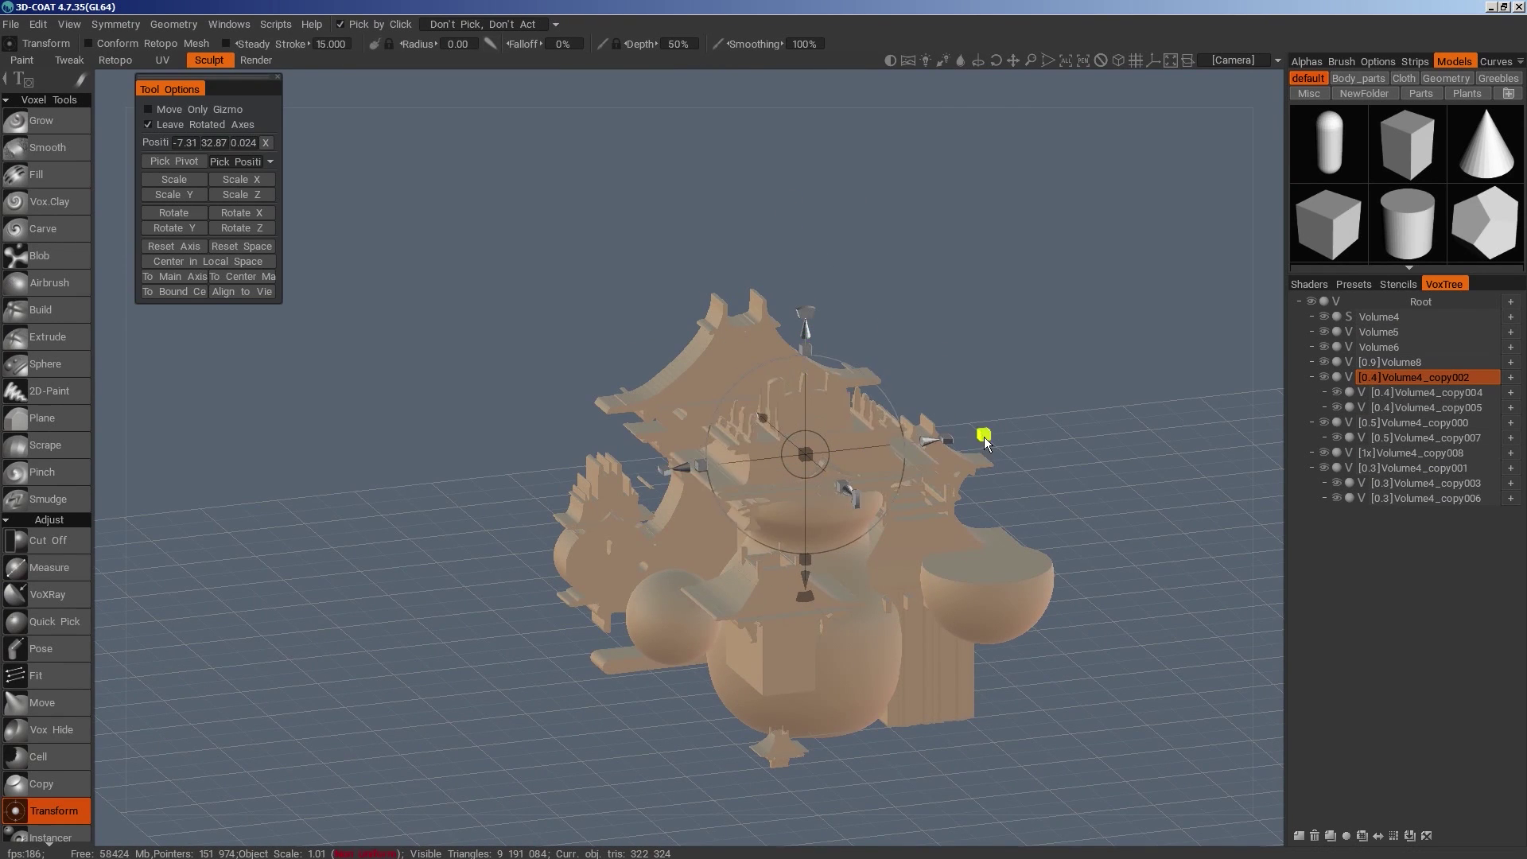
Move the spired roof group Volume4_copy002 onto the bowl at about X 11.91, Y 21.52, Z 12.20
key(KP_2)
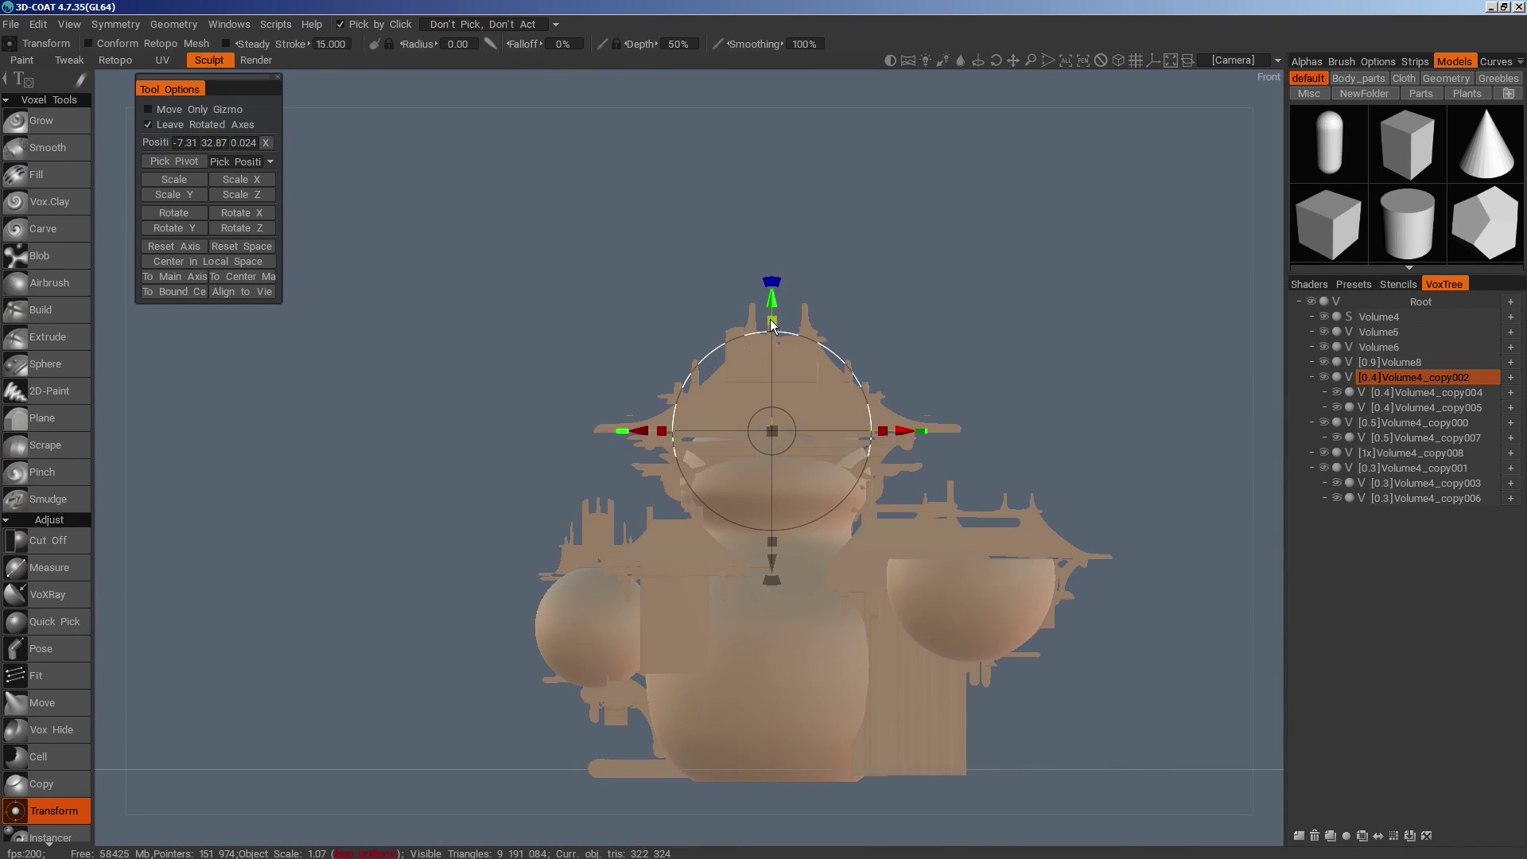
drag(772, 299, 784, 414)
drag(906, 549, 1104, 553)
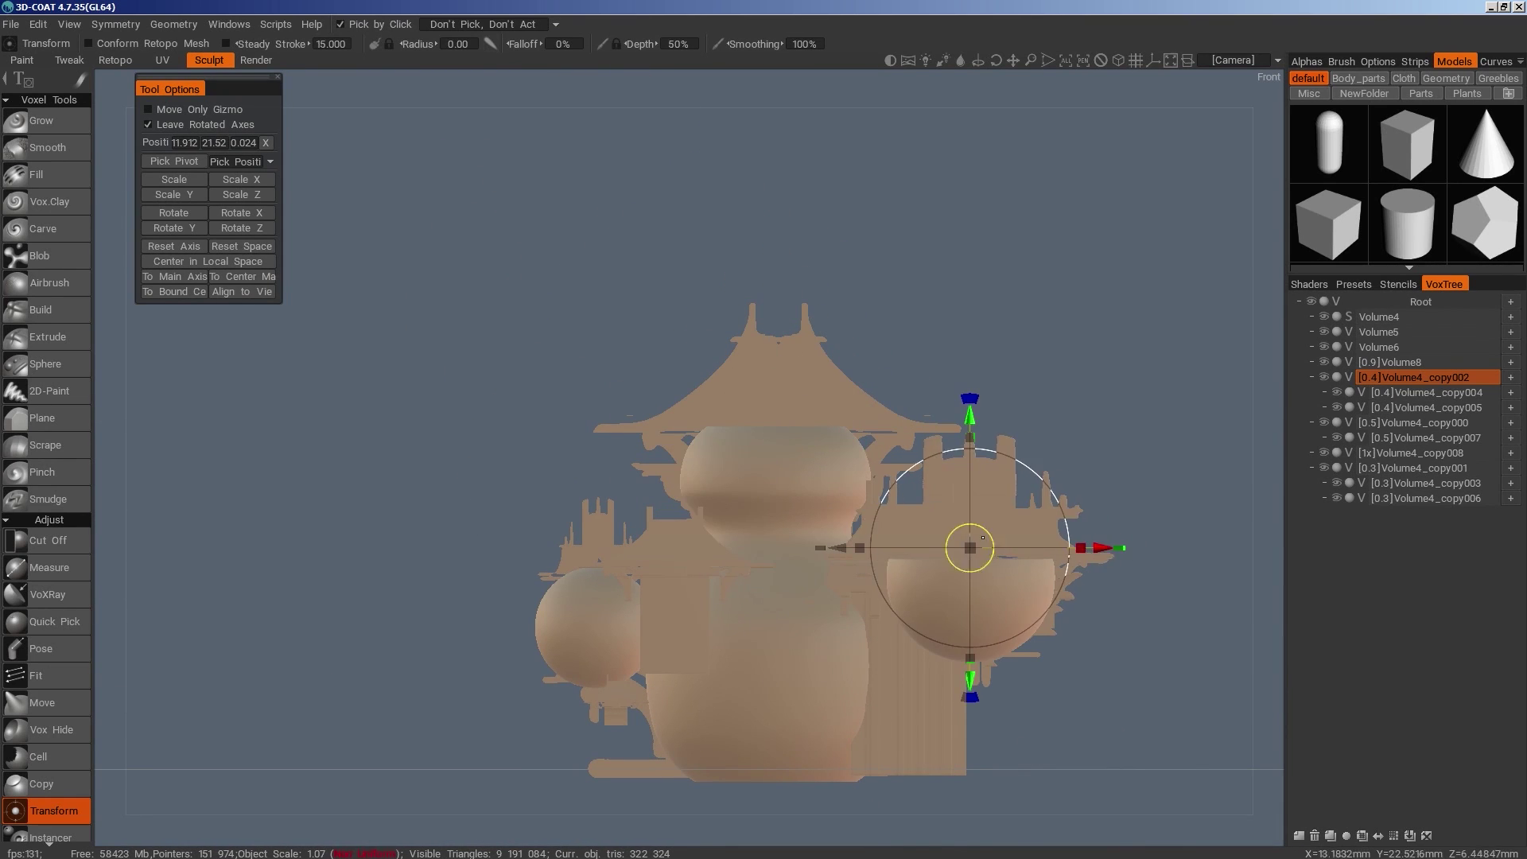
drag(971, 549, 859, 585)
drag(987, 581, 917, 580)
drag(809, 623, 754, 626)
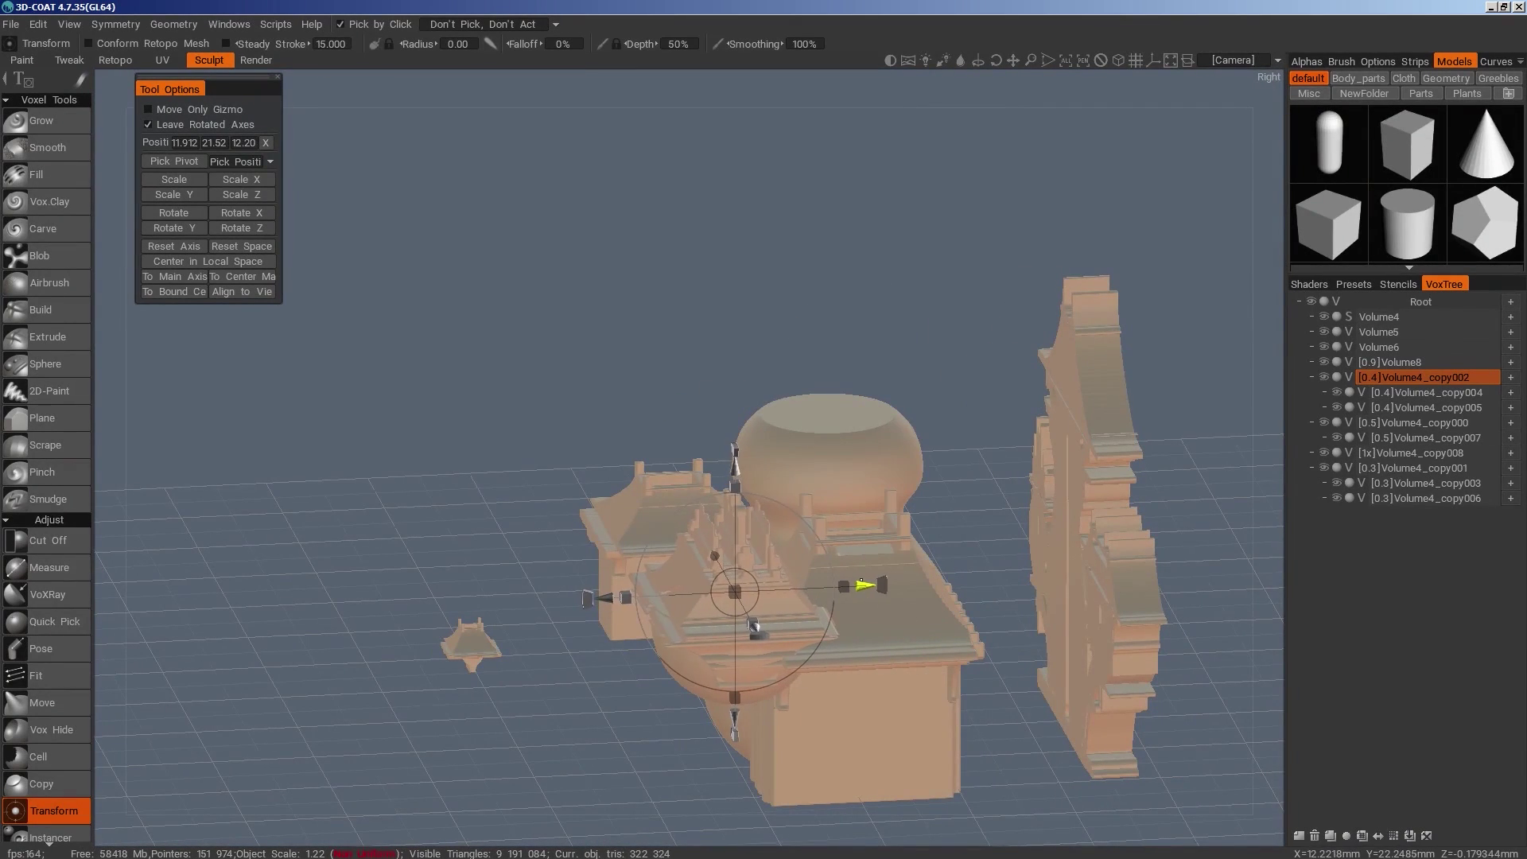
Enlarge the roofed house group Volume4_copy000 and move it onto the lathed body at about X -6.81, Y 29.71, Z 0.24
alt+drag(783, 719, 1109, 698)
scroll(1109, 698, down, 3)
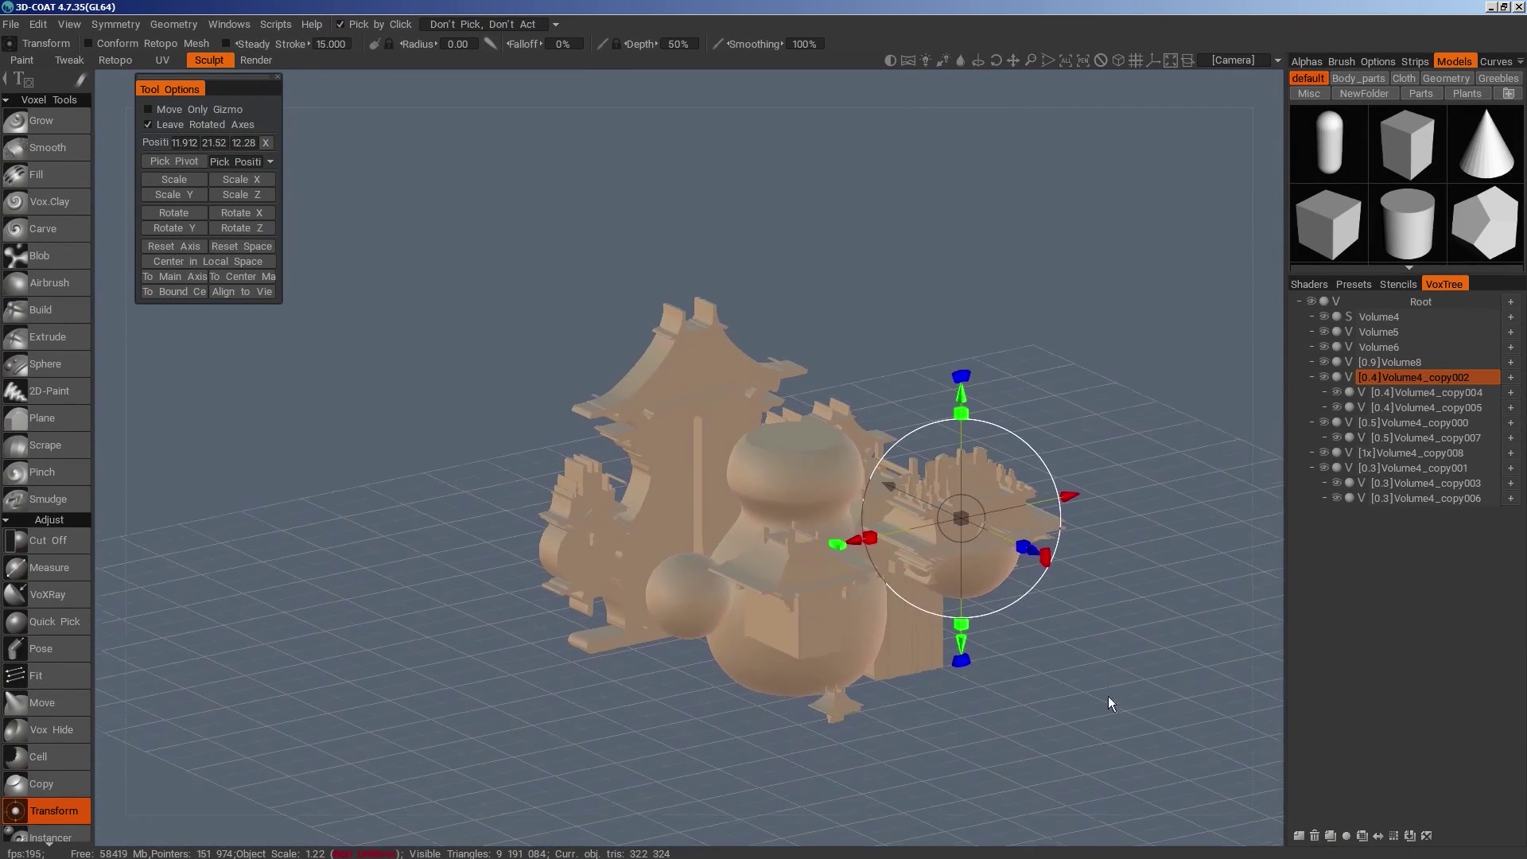
click(819, 588)
drag(864, 610, 835, 521)
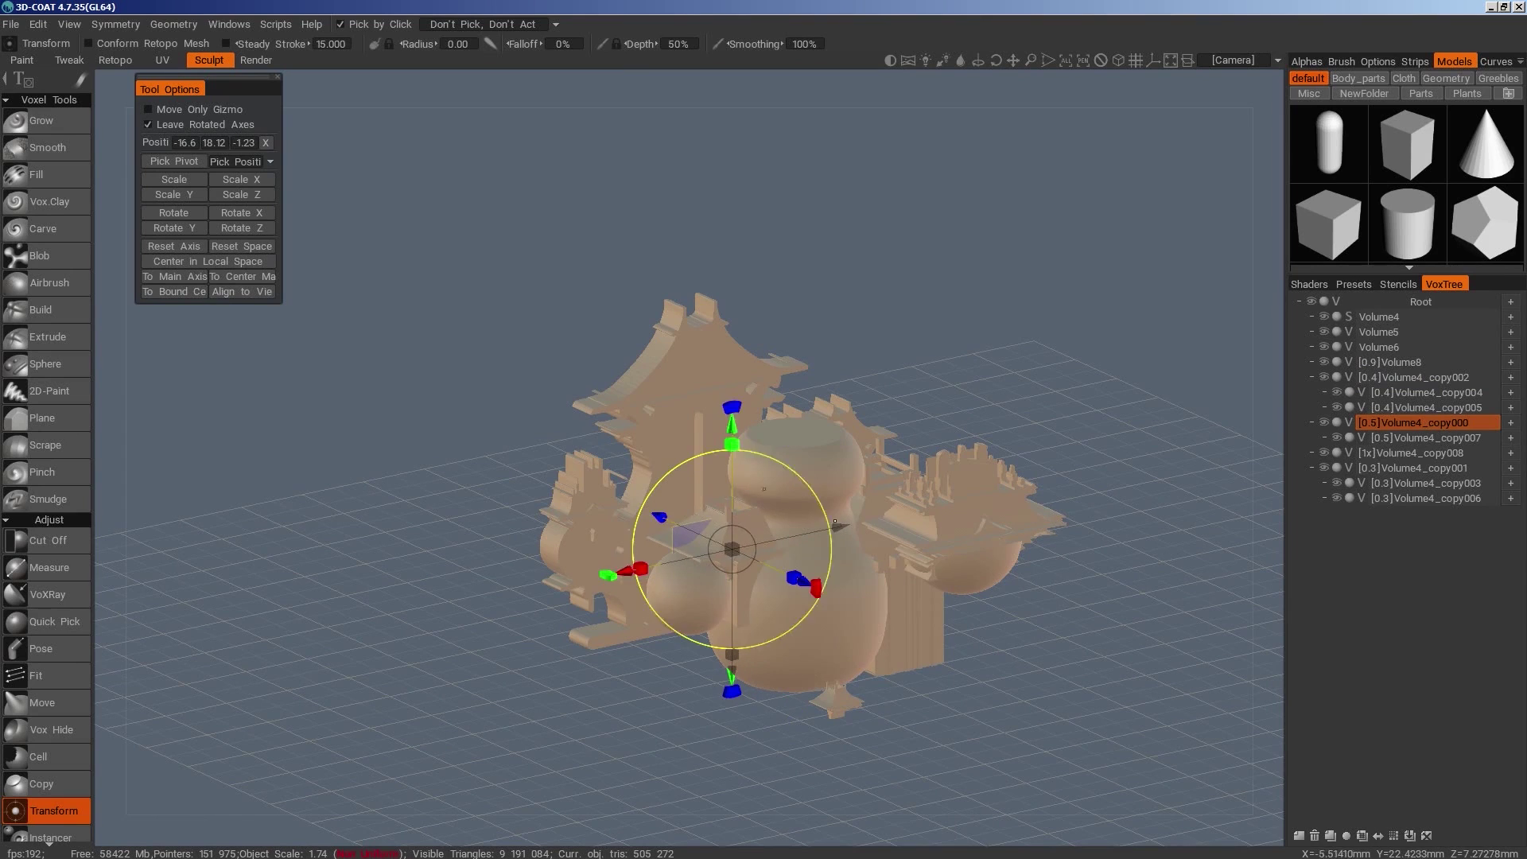
drag(731, 426, 732, 305)
key(KP_2)
key(shift+a)
drag(769, 383, 742, 293)
right_drag(742, 293, 1225, 306)
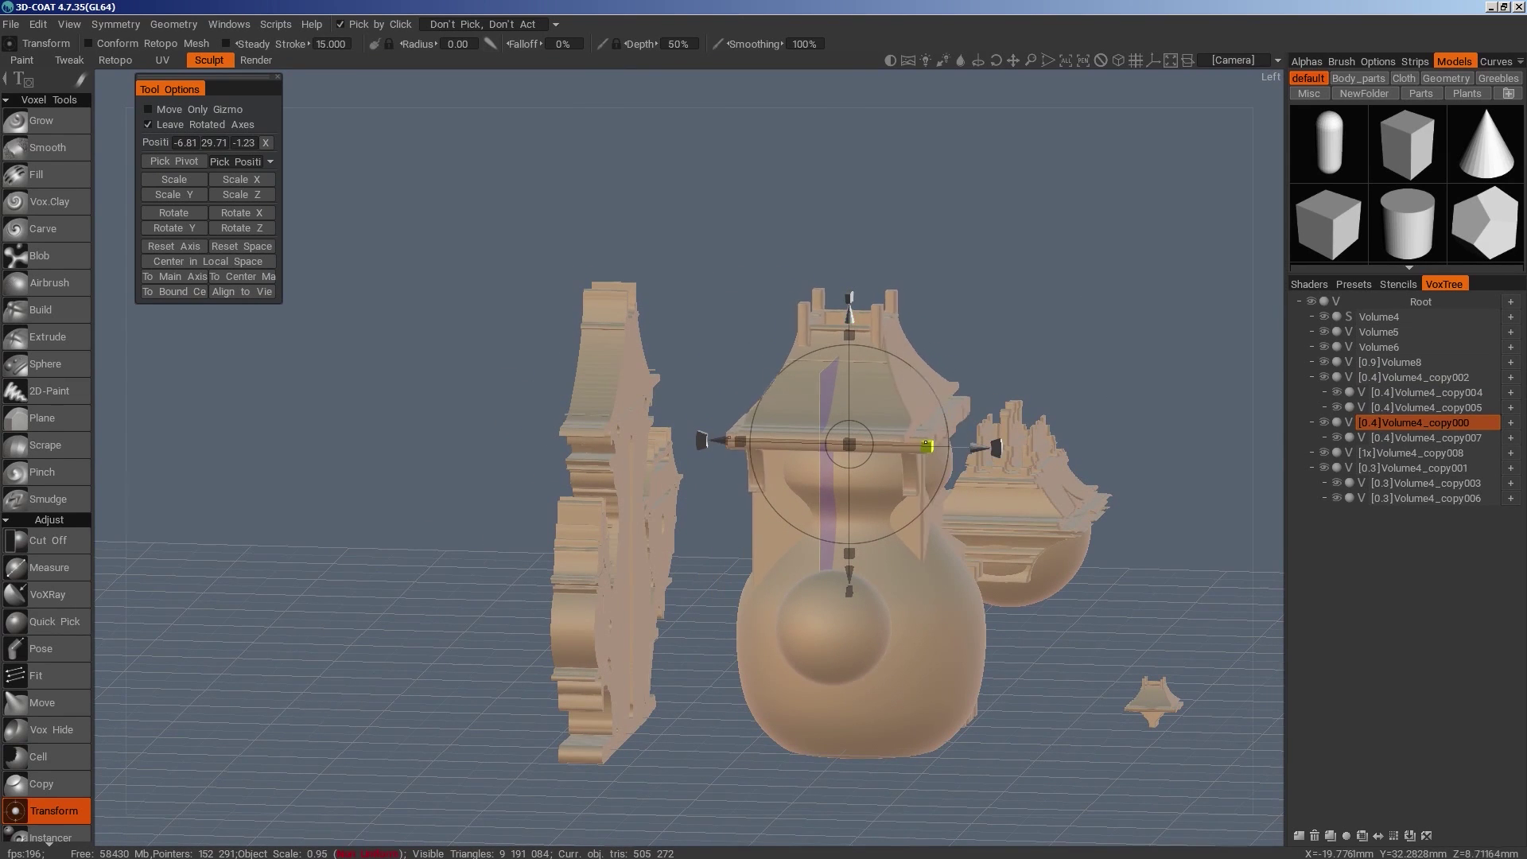
drag(927, 445, 934, 445)
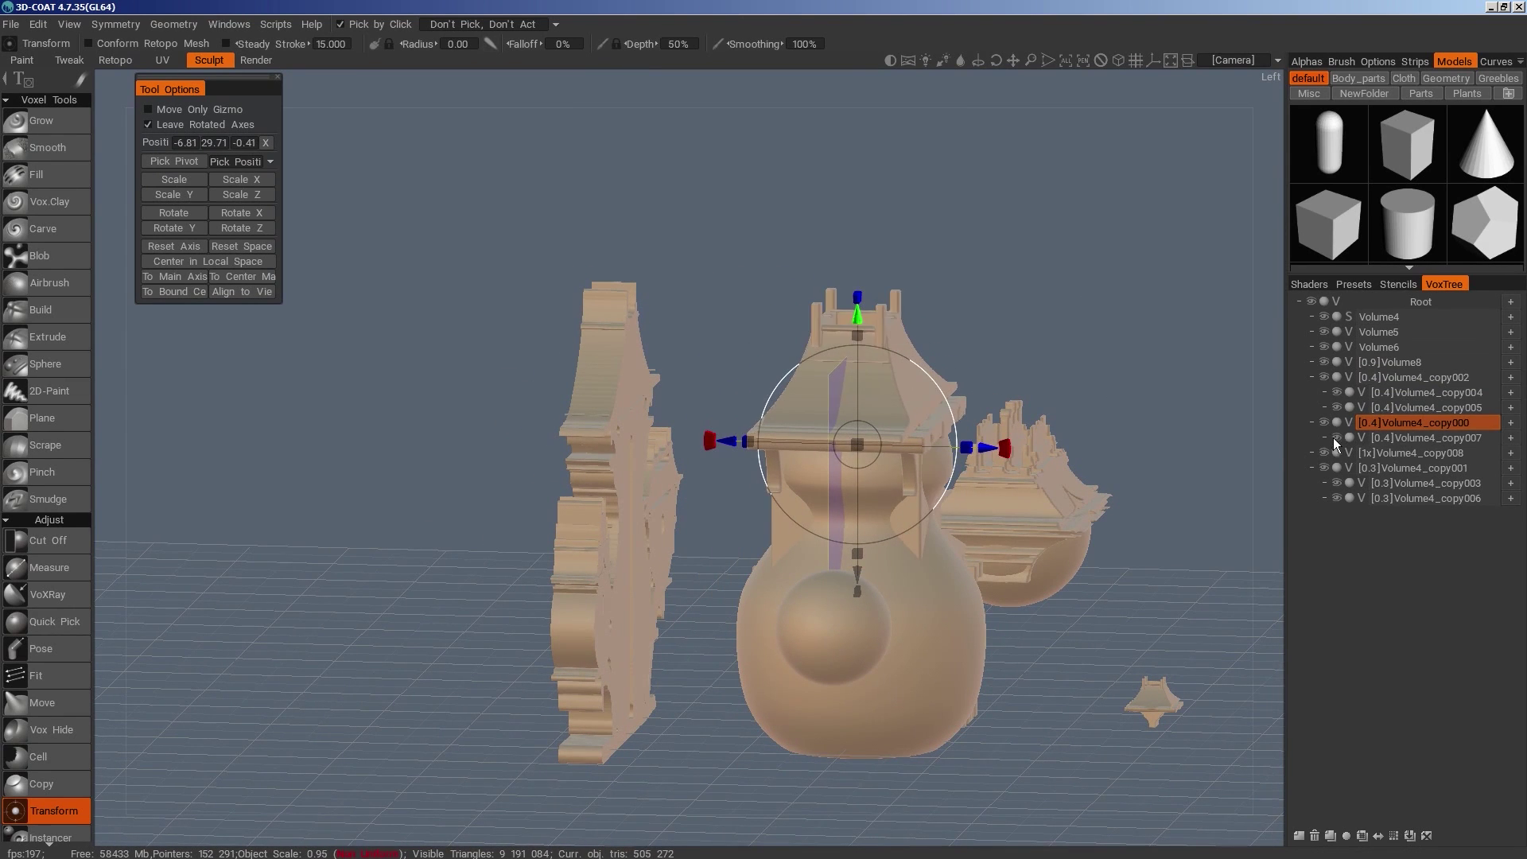
drag(989, 443, 1064, 639)
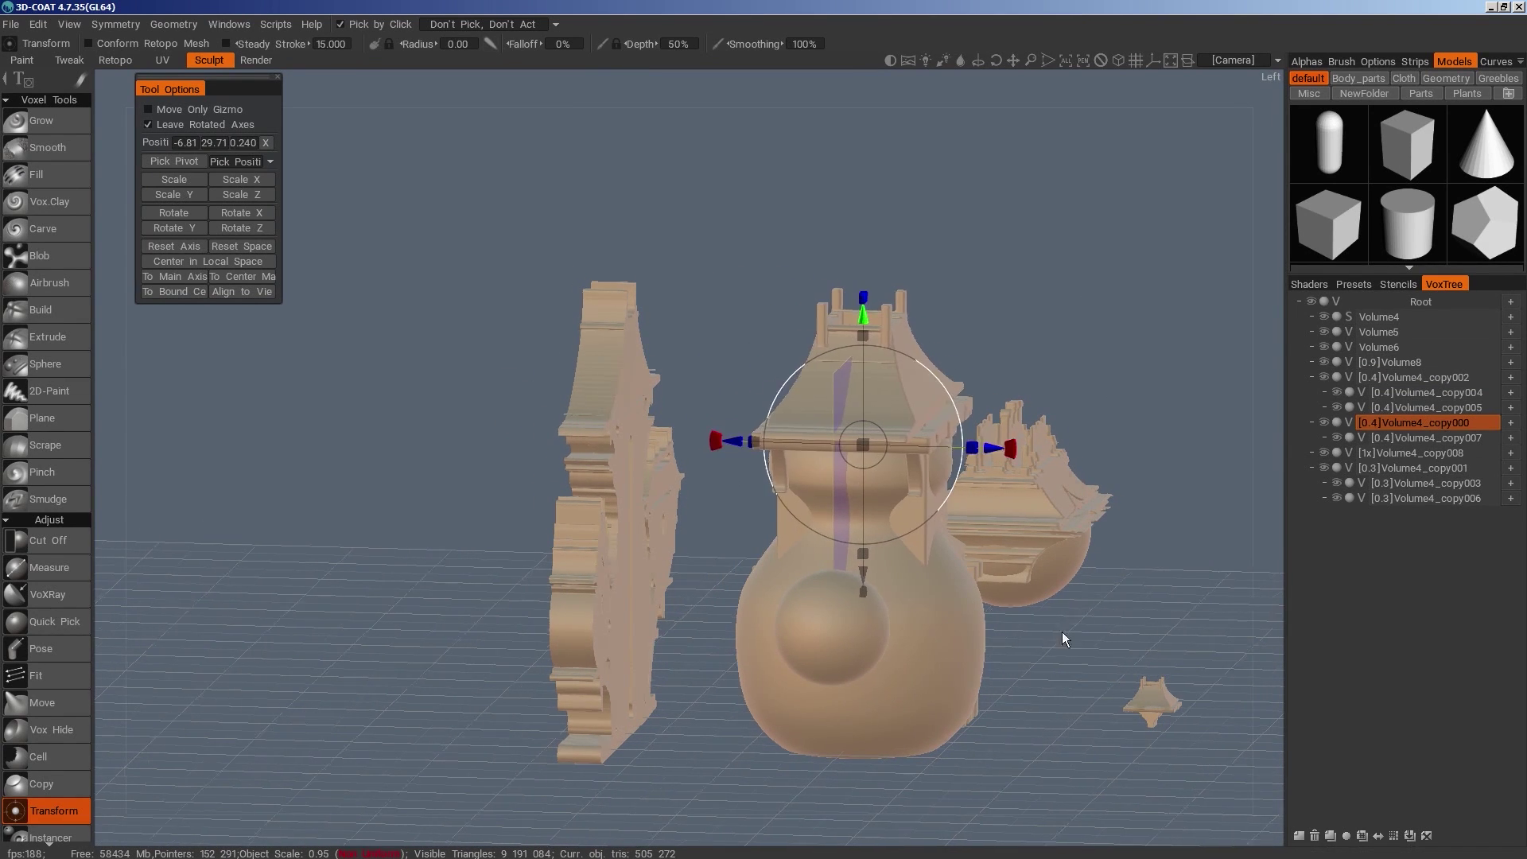
right_drag(1064, 639, 703, 616)
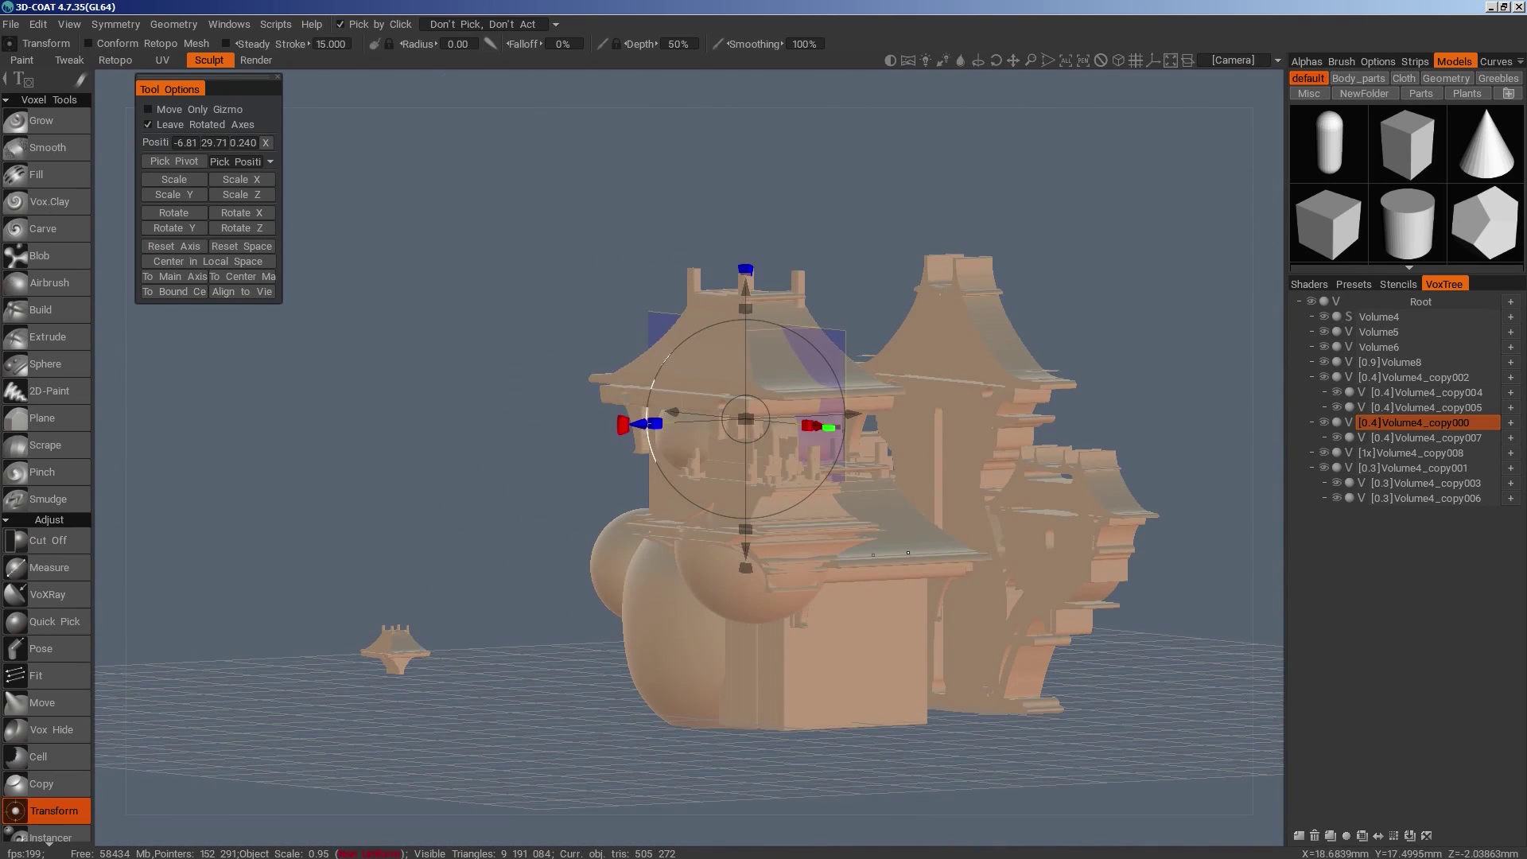
Raise the roofed house group Volume4_copy001 onto the lathed body at about X -5.61, Y 30.04, and adjust its depth
click(909, 553)
alt+drag(908, 553, 1074, 659)
drag(990, 587, 593, 587)
right_drag(593, 587, 972, 697)
drag(513, 395, 533, 229)
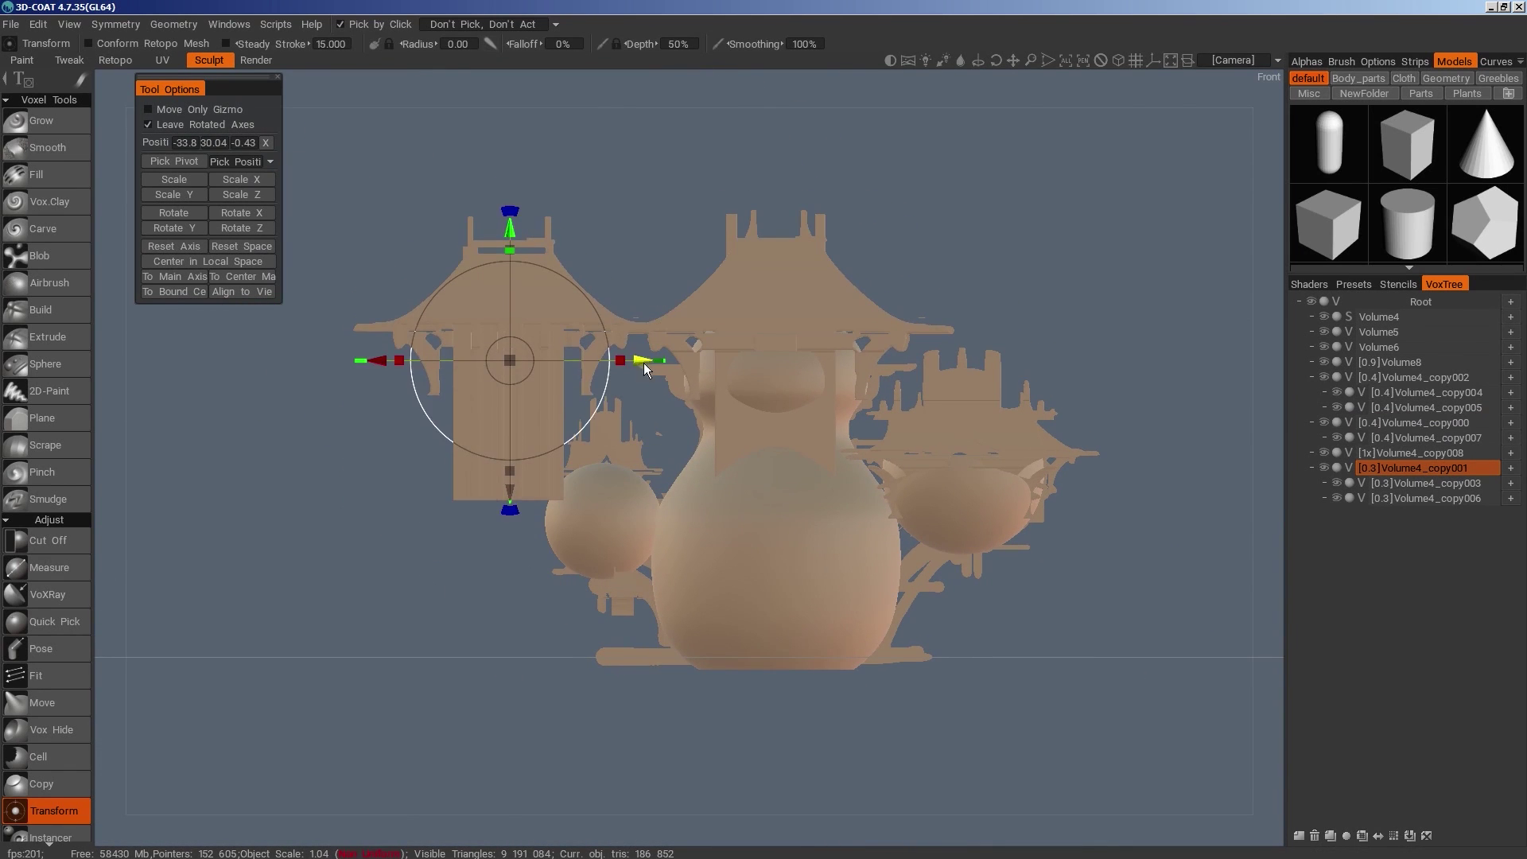
drag(641, 356, 918, 378)
right_drag(918, 377, 1026, 380)
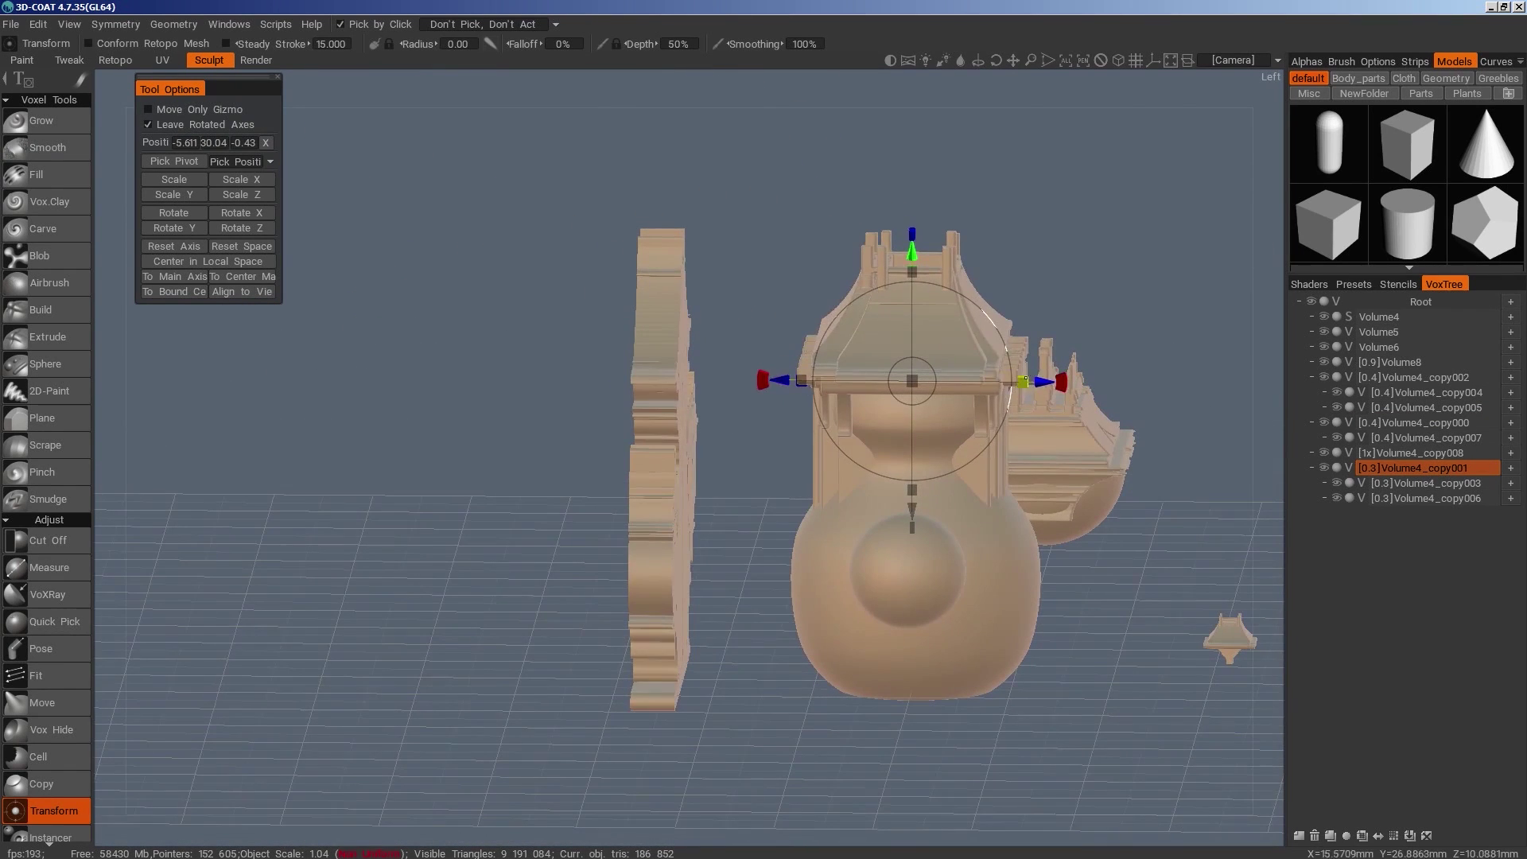
drag(1020, 389, 1033, 383)
Move the roofed house group Volume4_copy000 off the lathed body to the bowl, at about X 12.42, Y 8.56, Z 13.22
click(939, 368)
right_drag(1178, 294, 1048, 339)
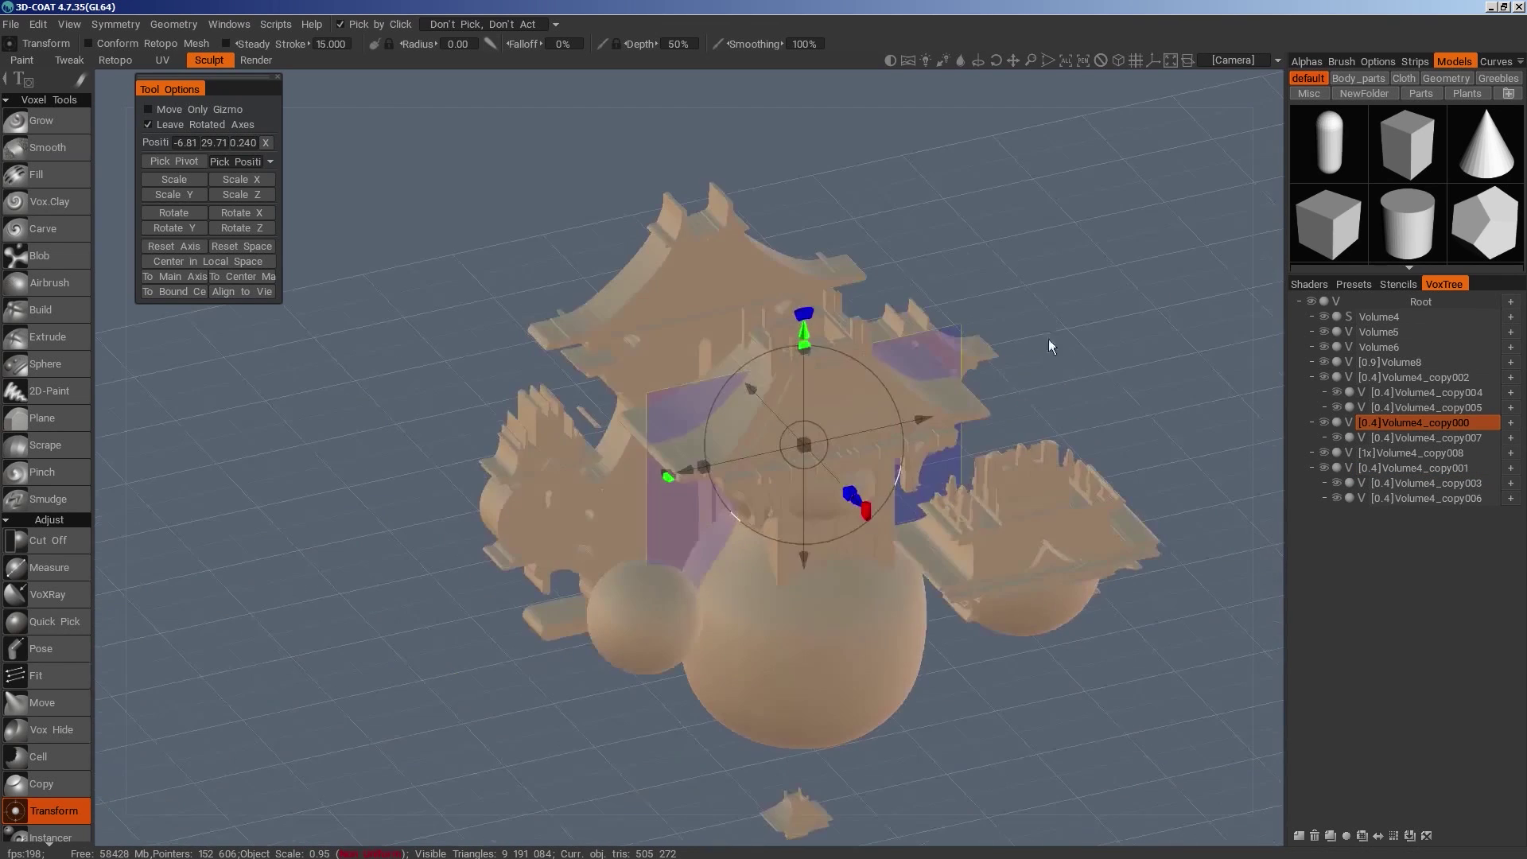
click(1067, 385)
right_drag(1090, 669, 1002, 600)
drag(1002, 600, 915, 669)
drag(787, 328, 695, 404)
drag(982, 589, 1076, 503)
drag(766, 208, 765, 416)
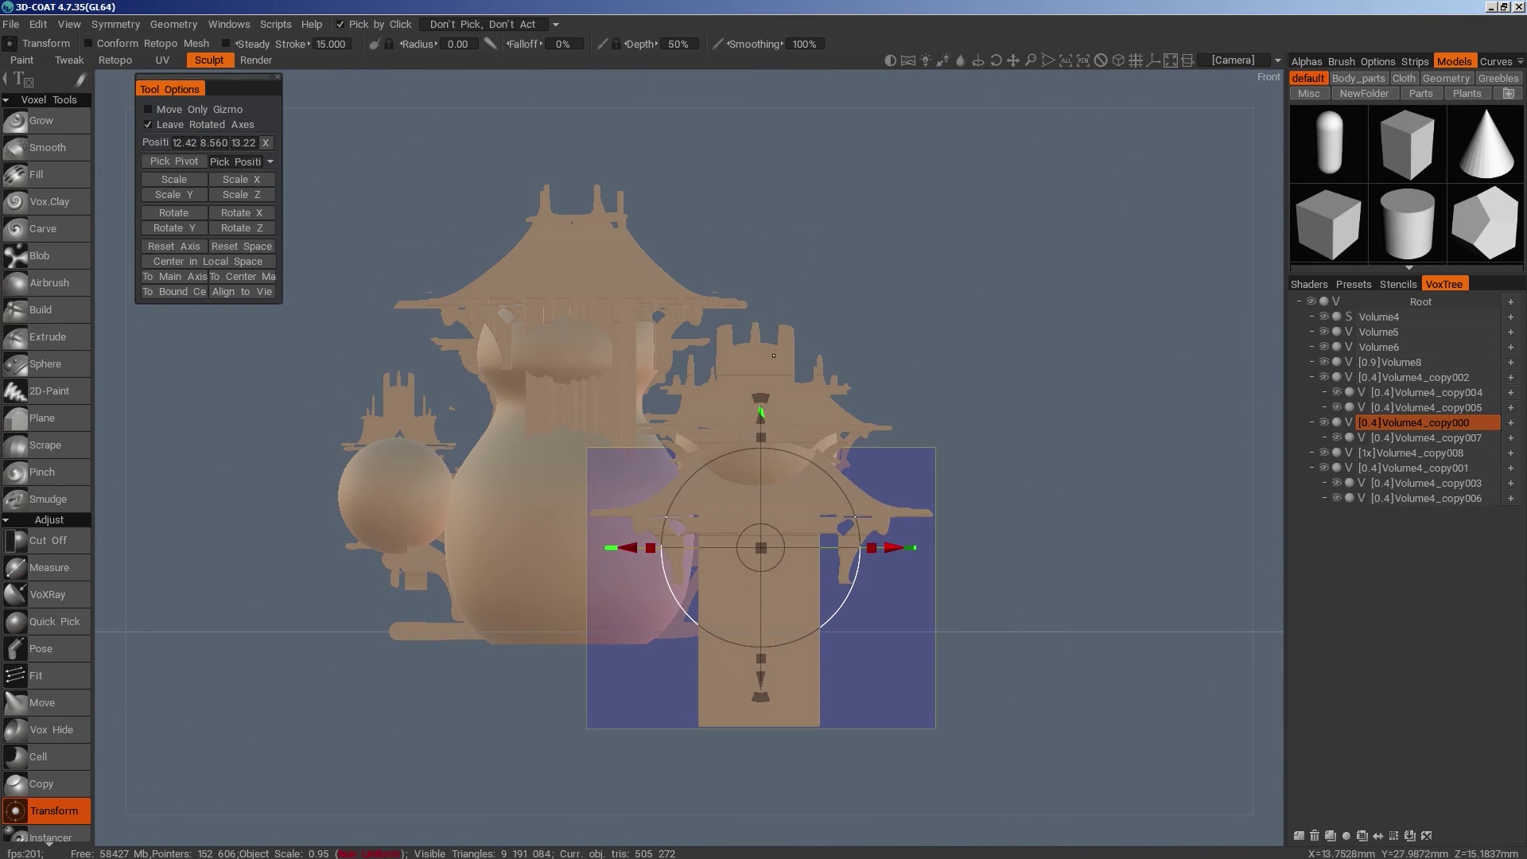
Shrink the spired roof group Volume4_copy002 and seat it on the small sphere at about X -24.2, Y 19.43, Z -0.29
key(h)
drag(877, 373, 500, 380)
key(ctrl+z)
click(1395, 380)
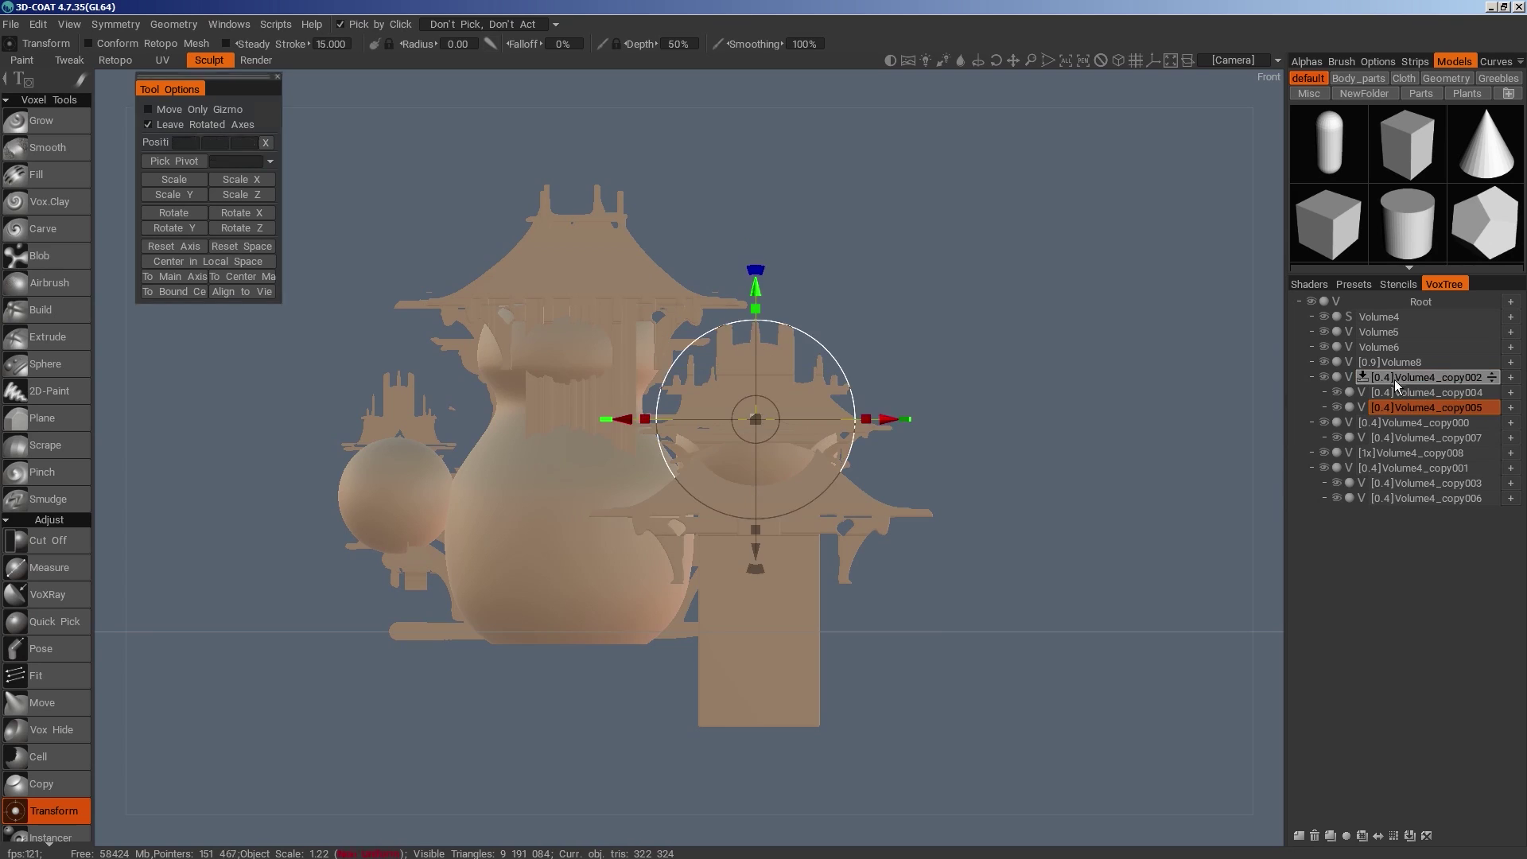
drag(887, 419, 843, 493)
drag(918, 531, 793, 525)
alt+drag(859, 712, 625, 667)
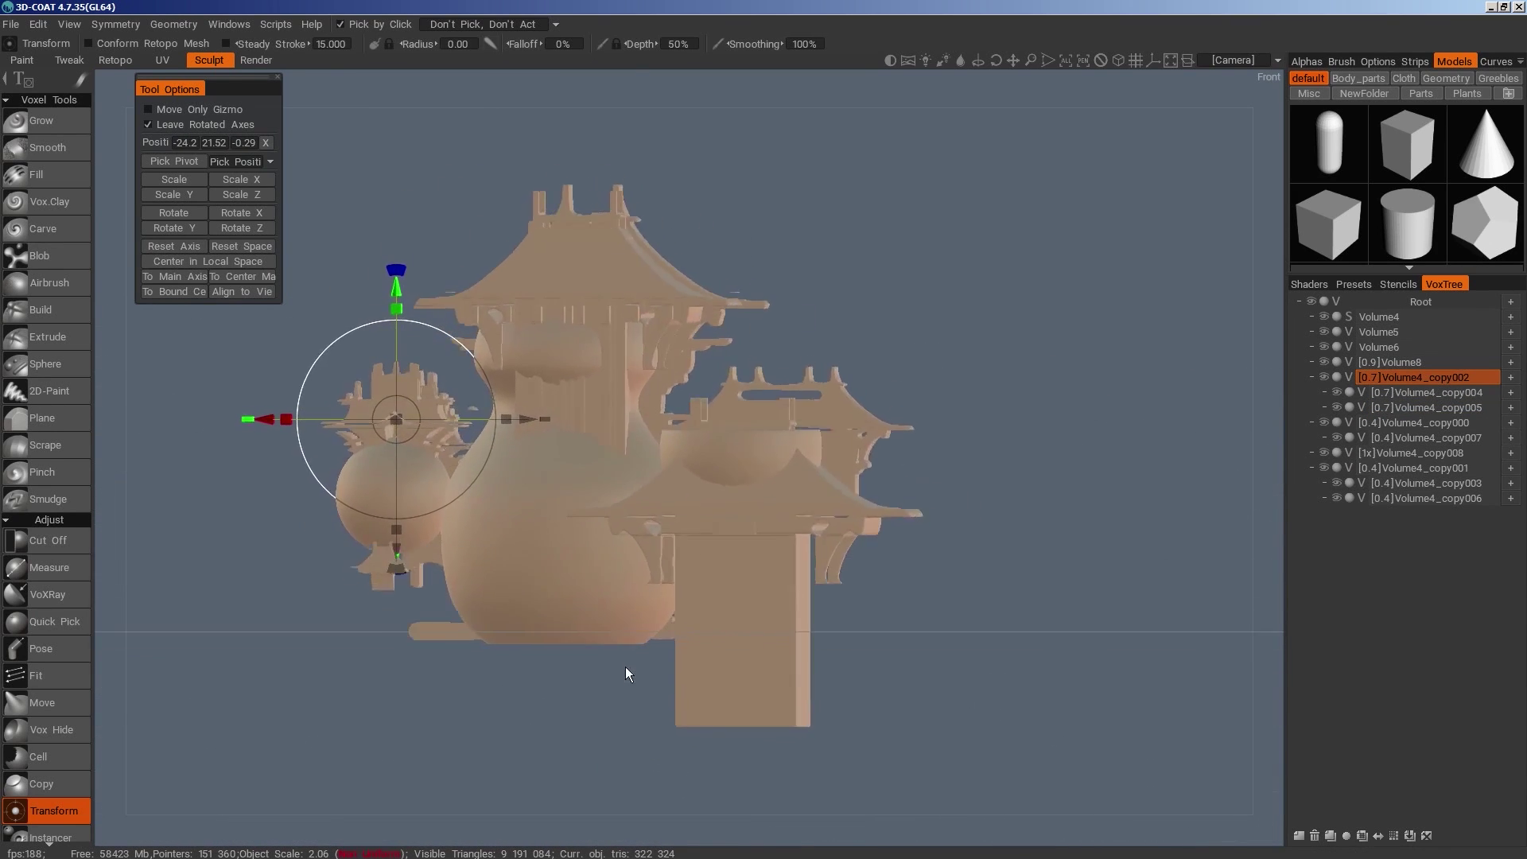
alt+middle_drag(844, 592, 1005, 531)
drag(558, 229, 560, 253)
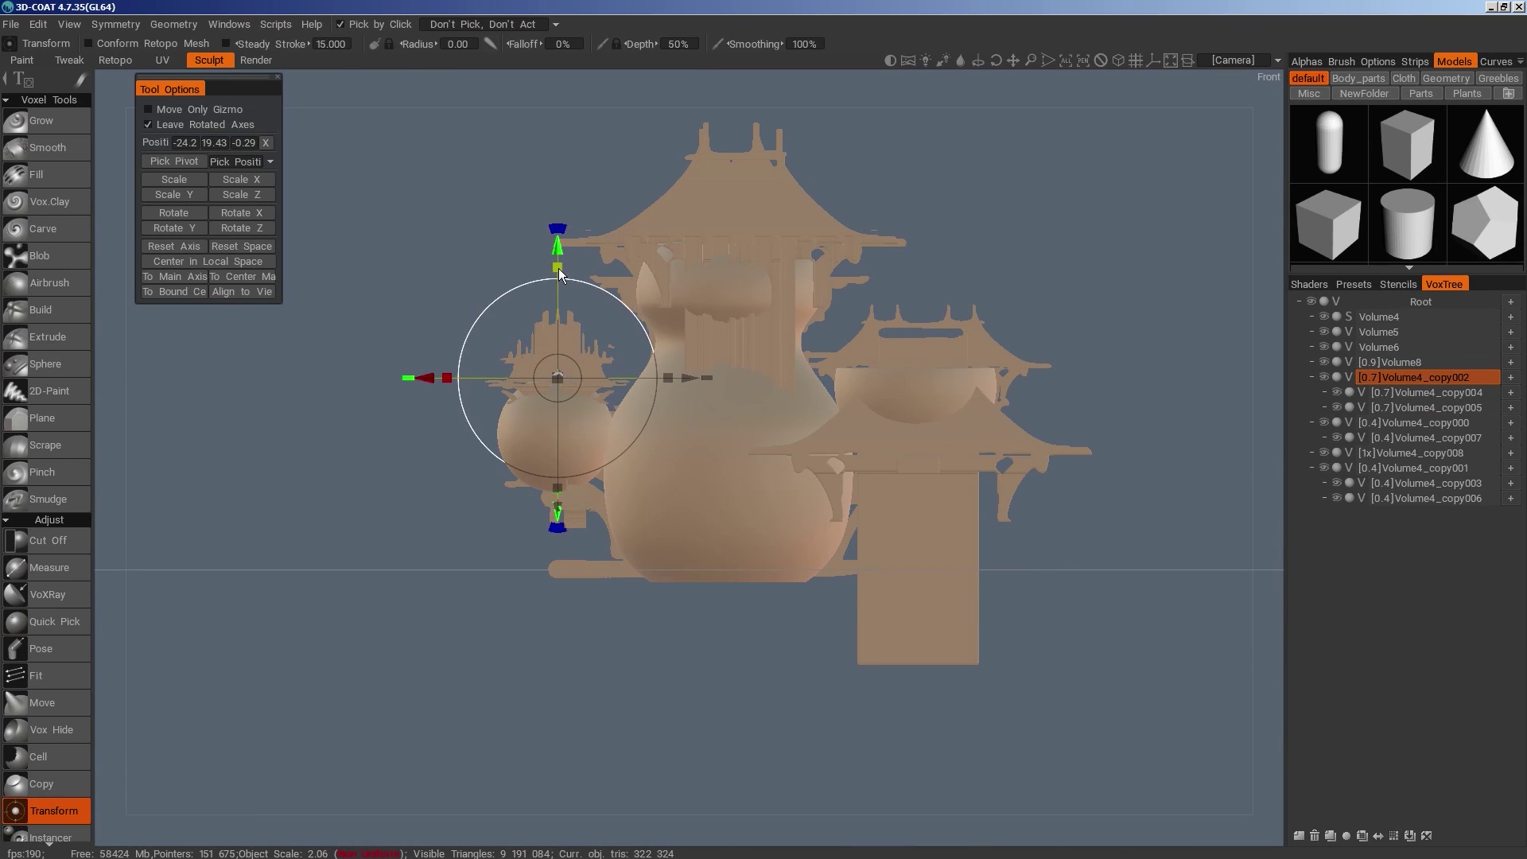
Shrink and narrow the roofed house group Volume4_copy000 and seat it on the bowl at about X 12.58, Y 18.05, Z 13.22
click(1000, 430)
drag(919, 407, 902, 414)
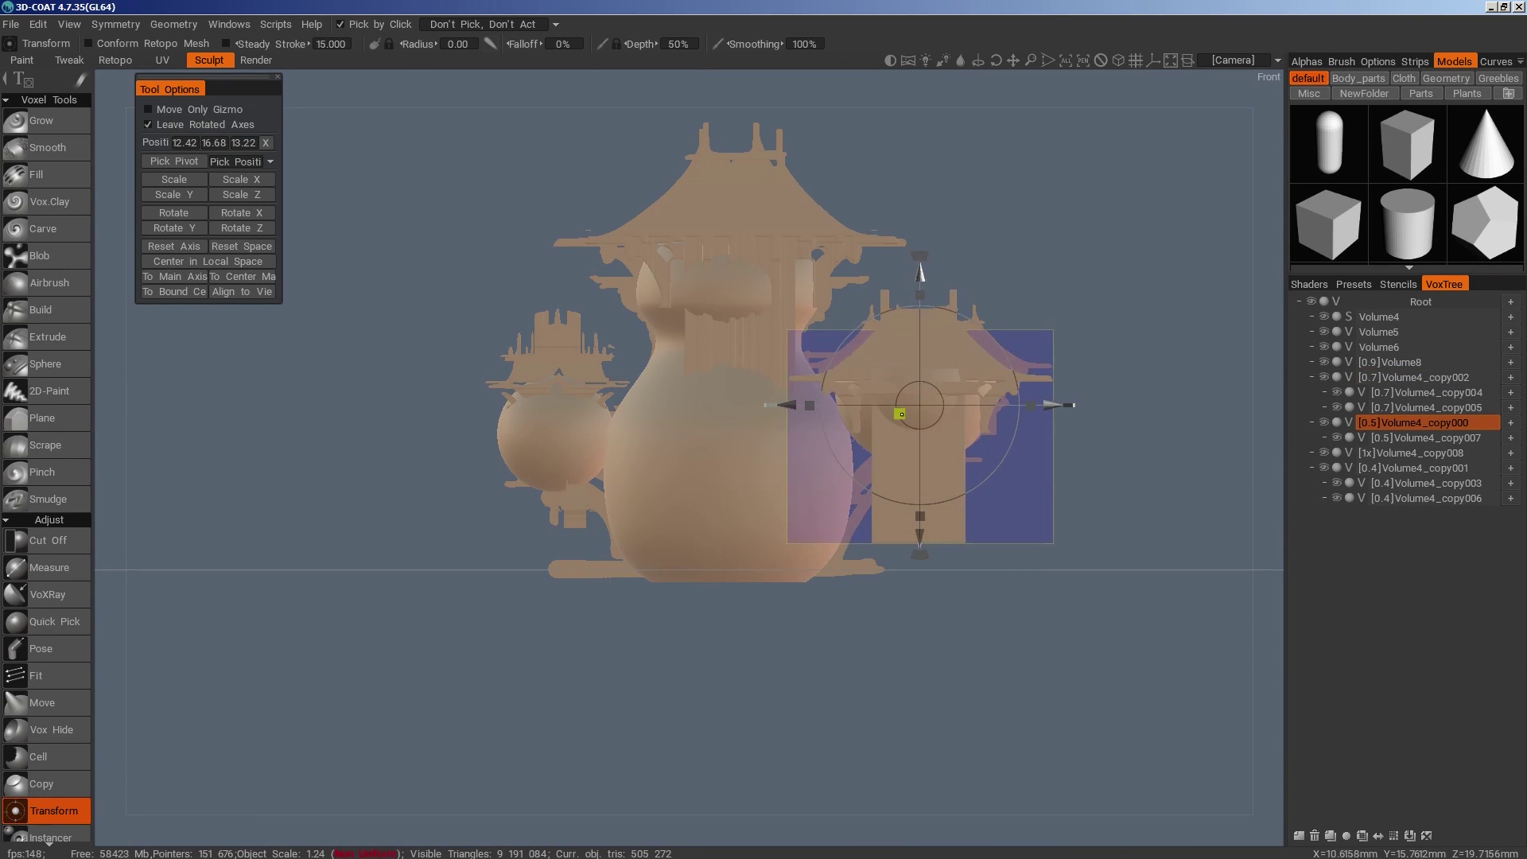
drag(921, 275, 920, 263)
drag(923, 391, 921, 392)
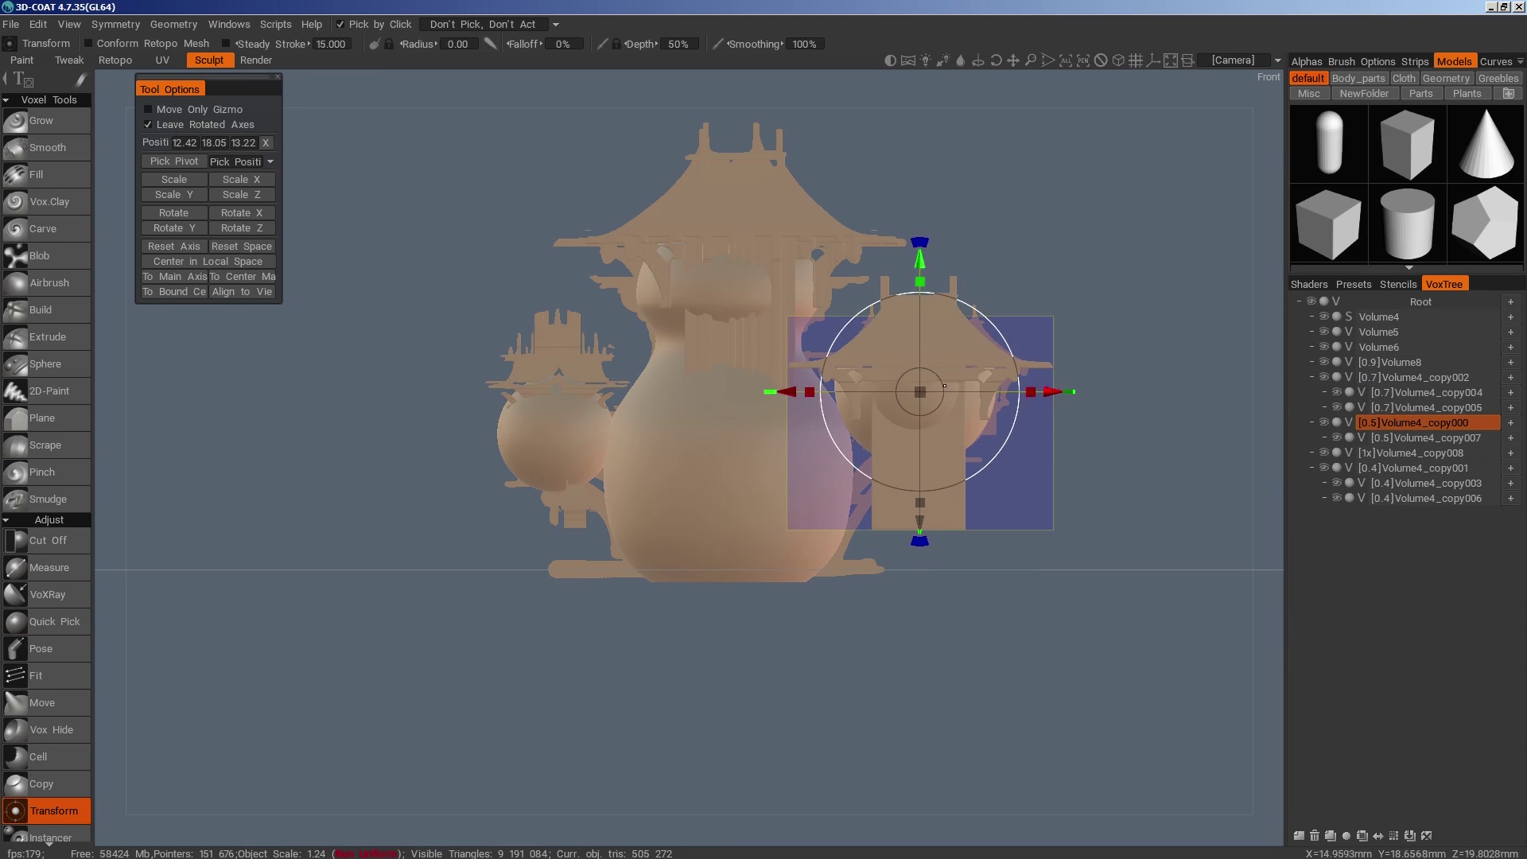
drag(1033, 393, 1016, 393)
drag(1047, 391, 1051, 391)
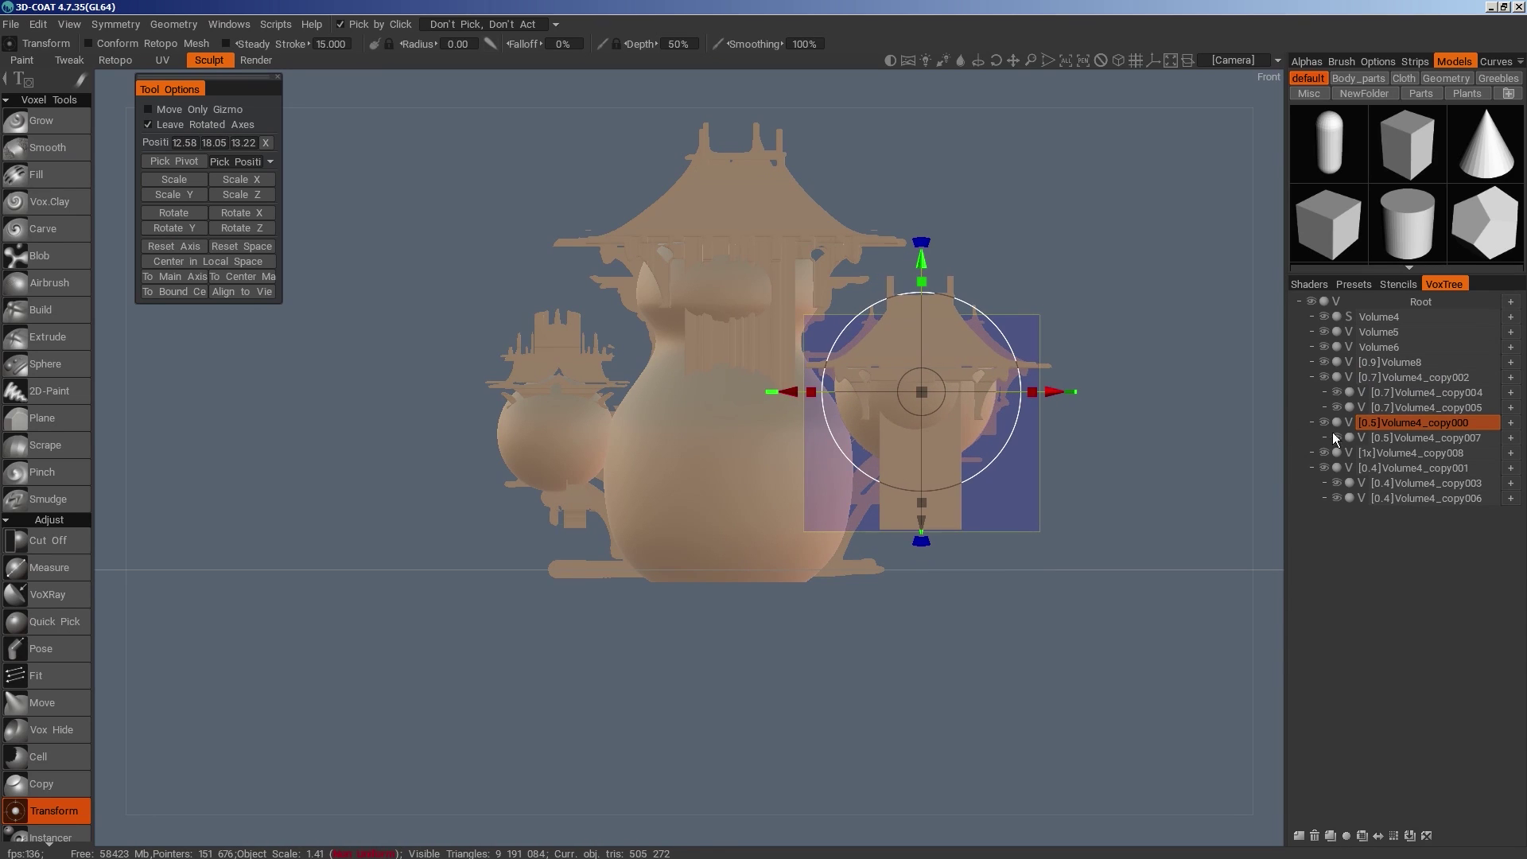
Cut off the house walls below the roof of Volume4_copy000 so only the roof caps the bowl
key(space)
click(923, 270)
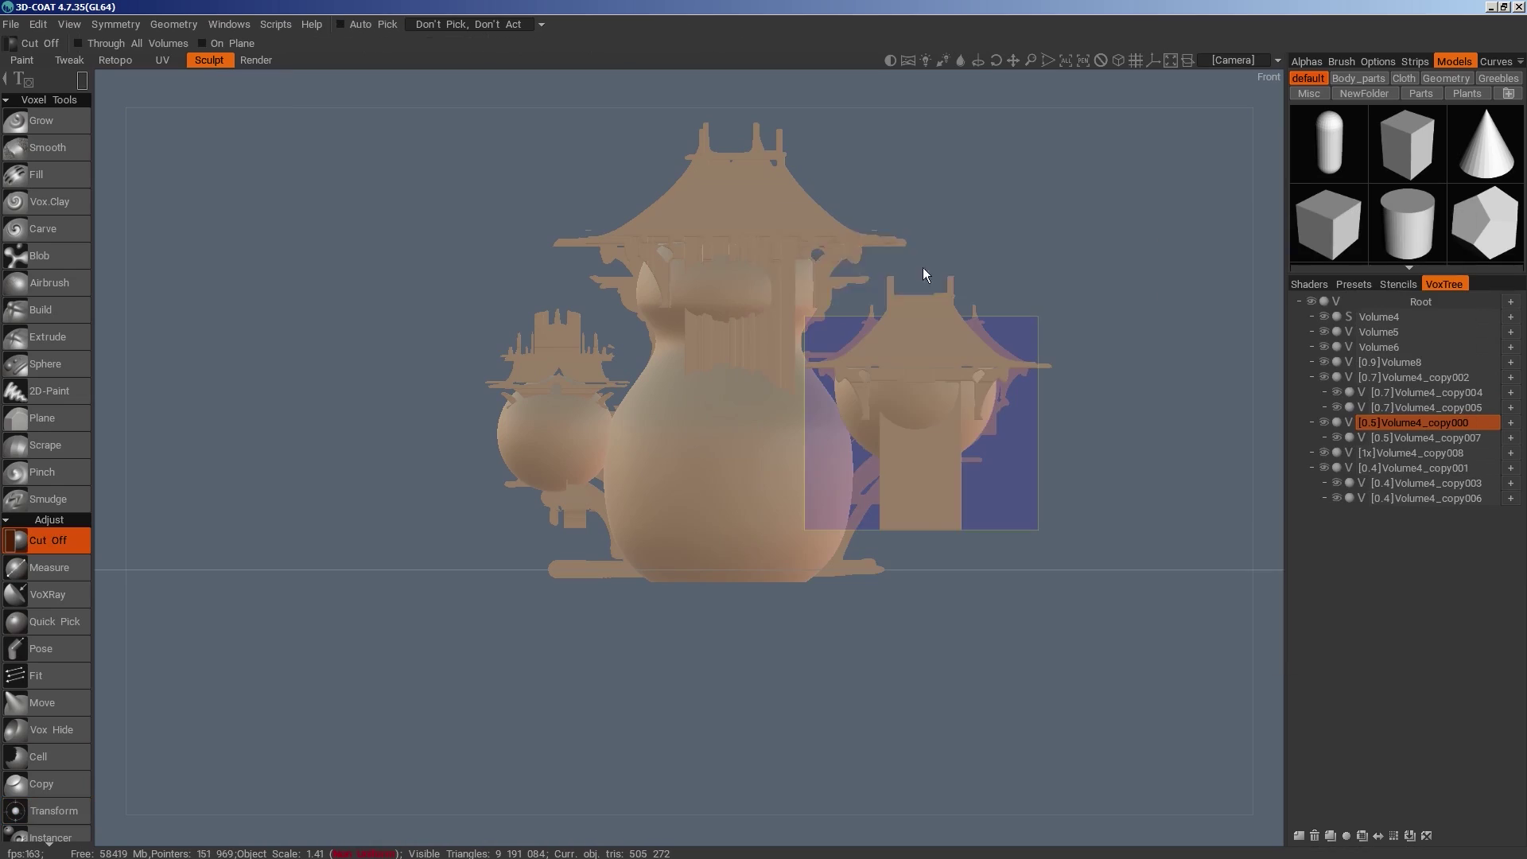
key(e)
drag(873, 562, 872, 563)
alt+drag(1054, 576, 957, 596)
middle_drag(957, 595, 915, 573)
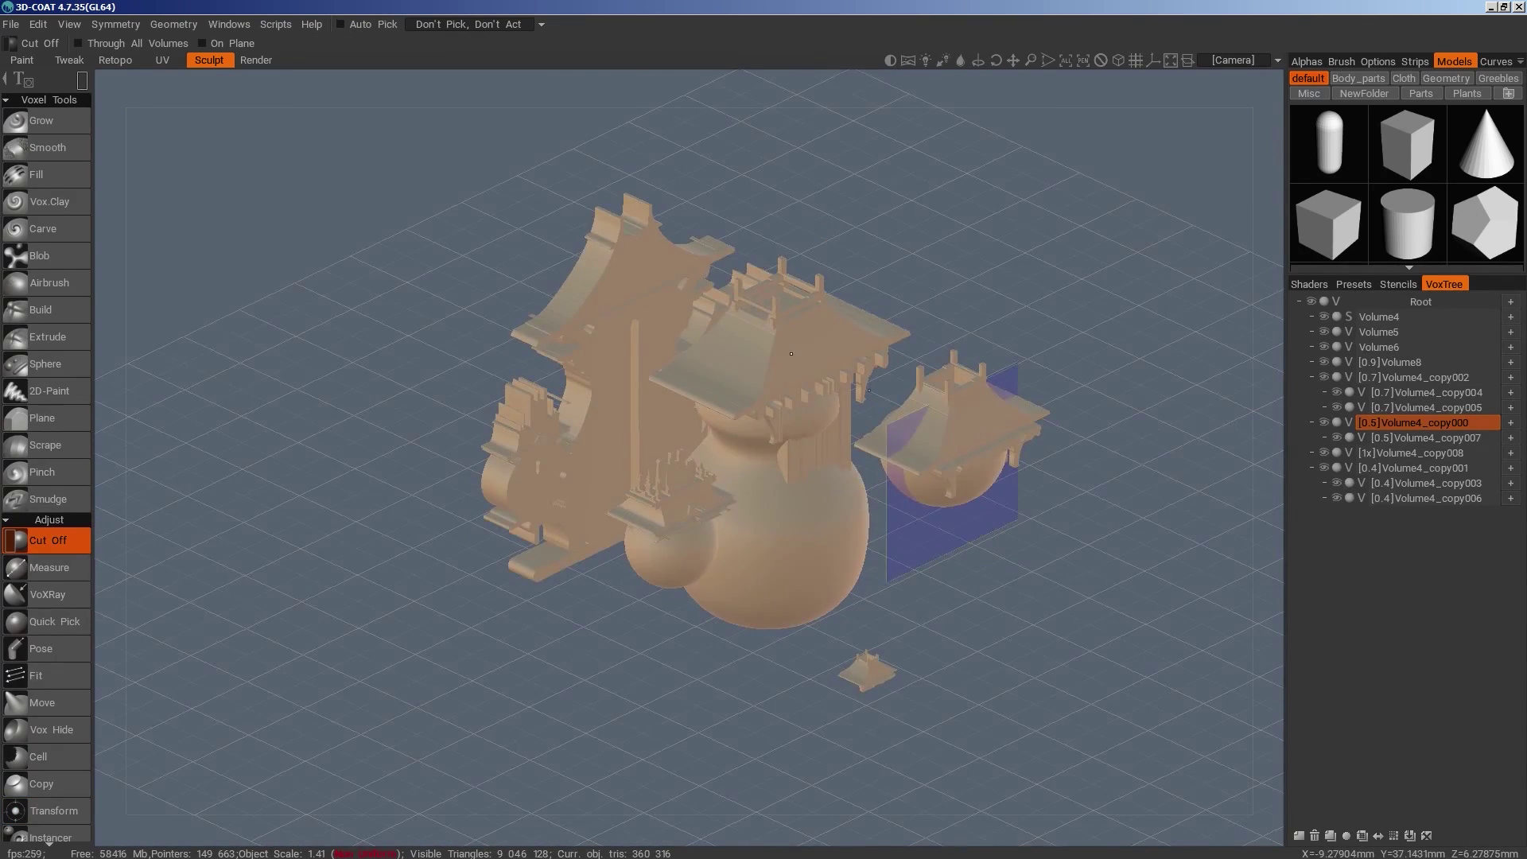
Center the roofed house group Volume4_copy001 on the lathed body at about X -6.71, Y 30.04, Z -0.10
key(h)
key(KP_2)
middle_drag(828, 485, 927, 671)
key(space)
click(747, 249)
drag(872, 374, 861, 374)
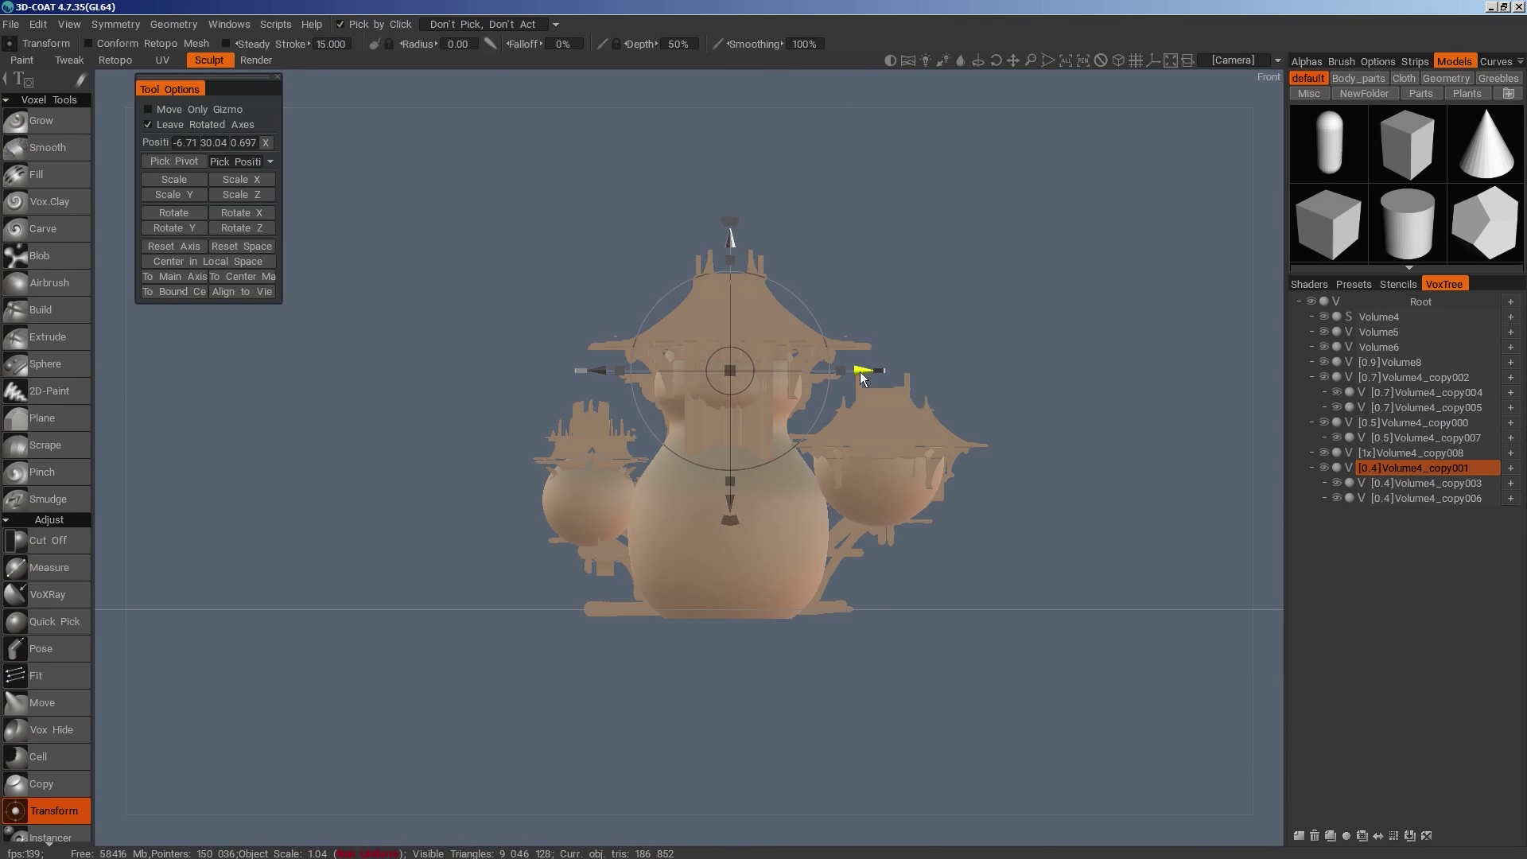
middle_drag(861, 370, 763, 407)
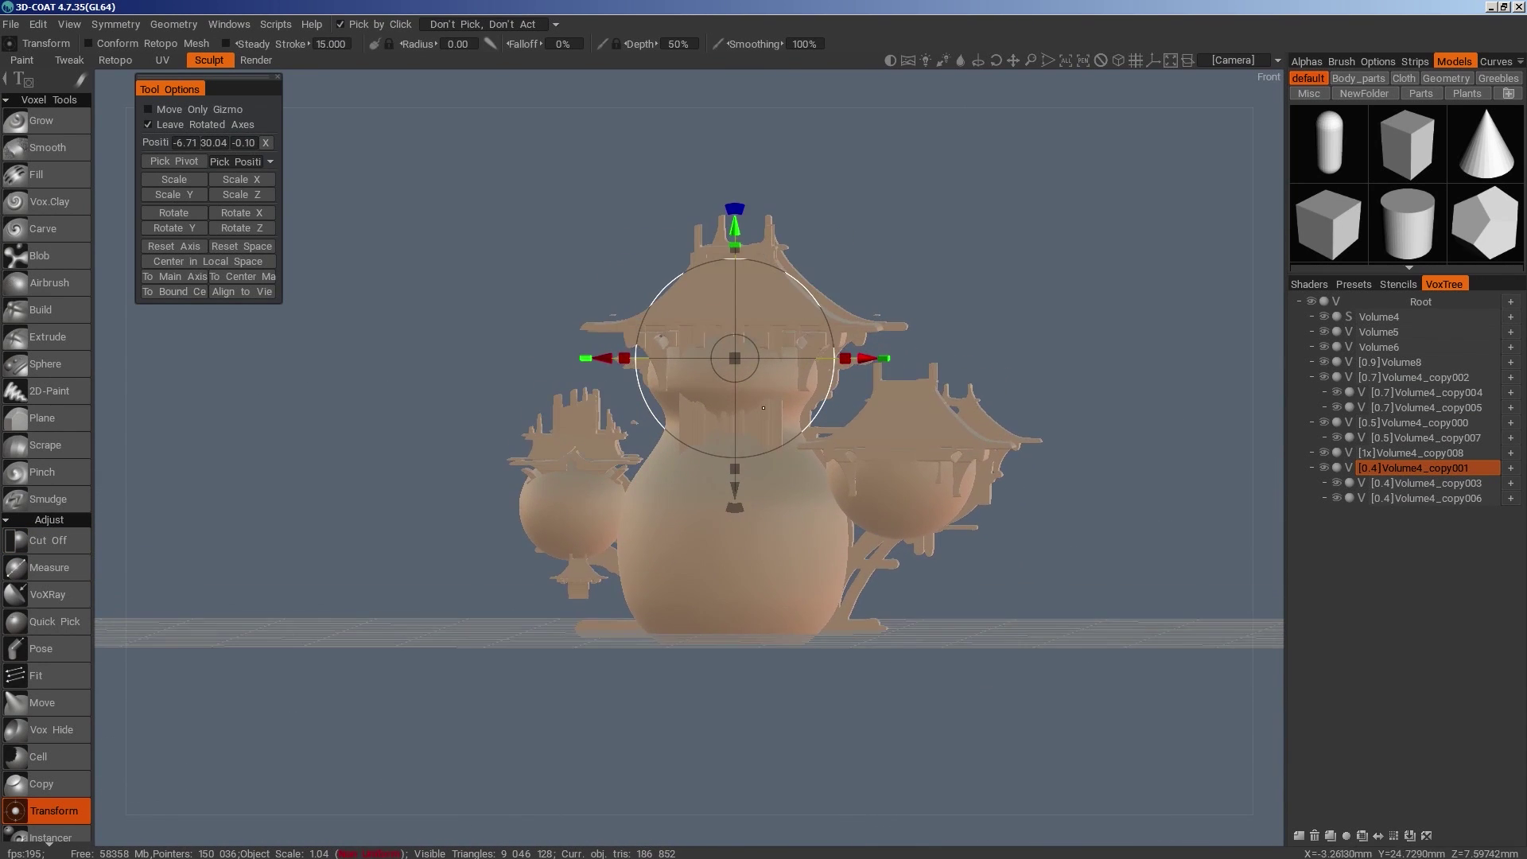
Cut off the wall section of Volume4_copy003 that hangs below the main roof over the lathed body's neck
key(h)
middle_drag(958, 616, 966, 630)
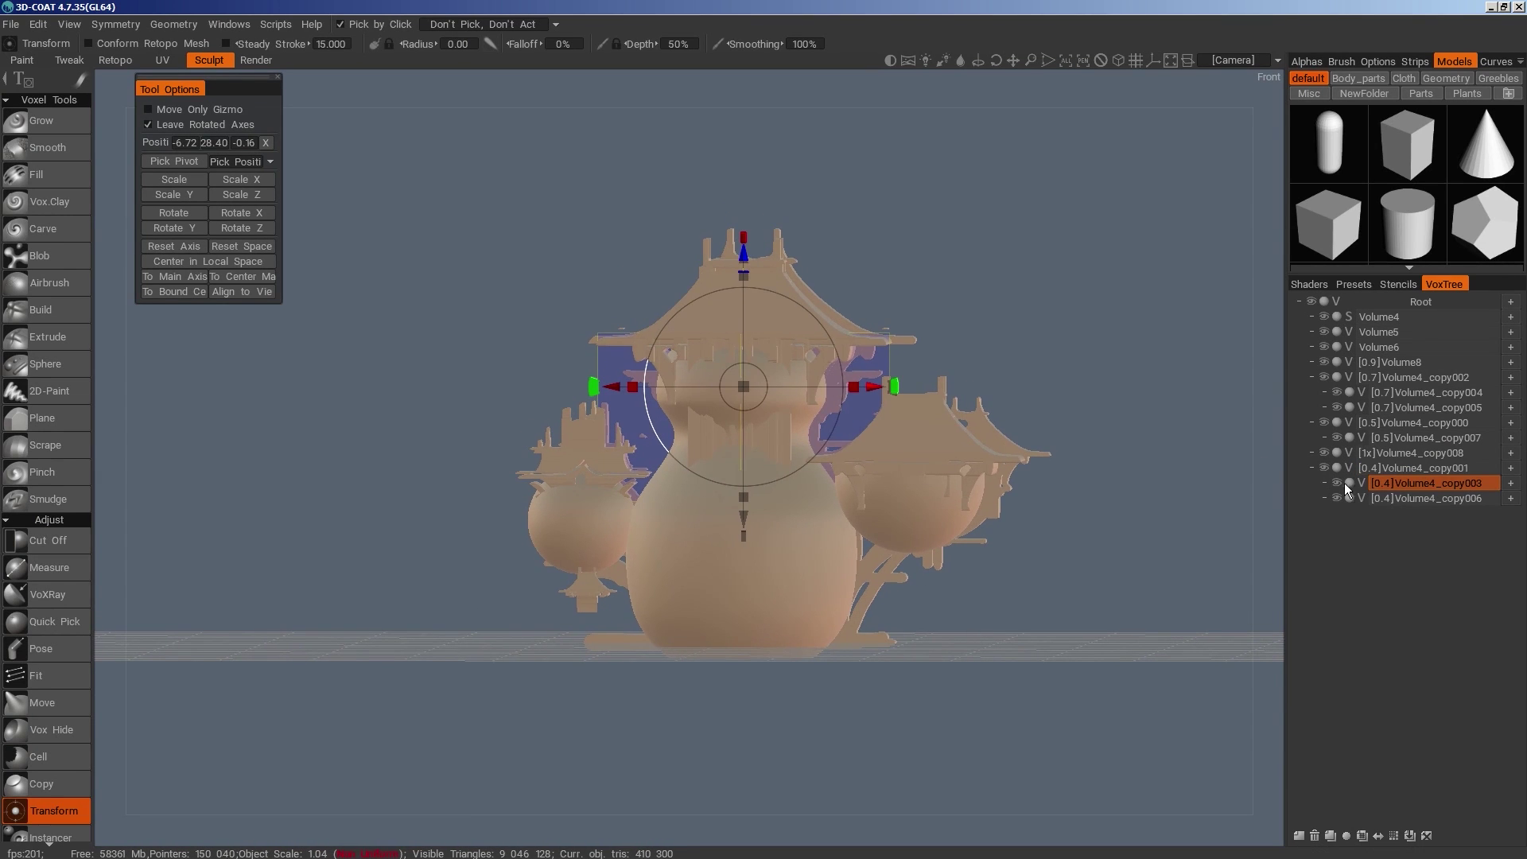
key(space)
click(693, 202)
key(KP_7)
key(KP_2)
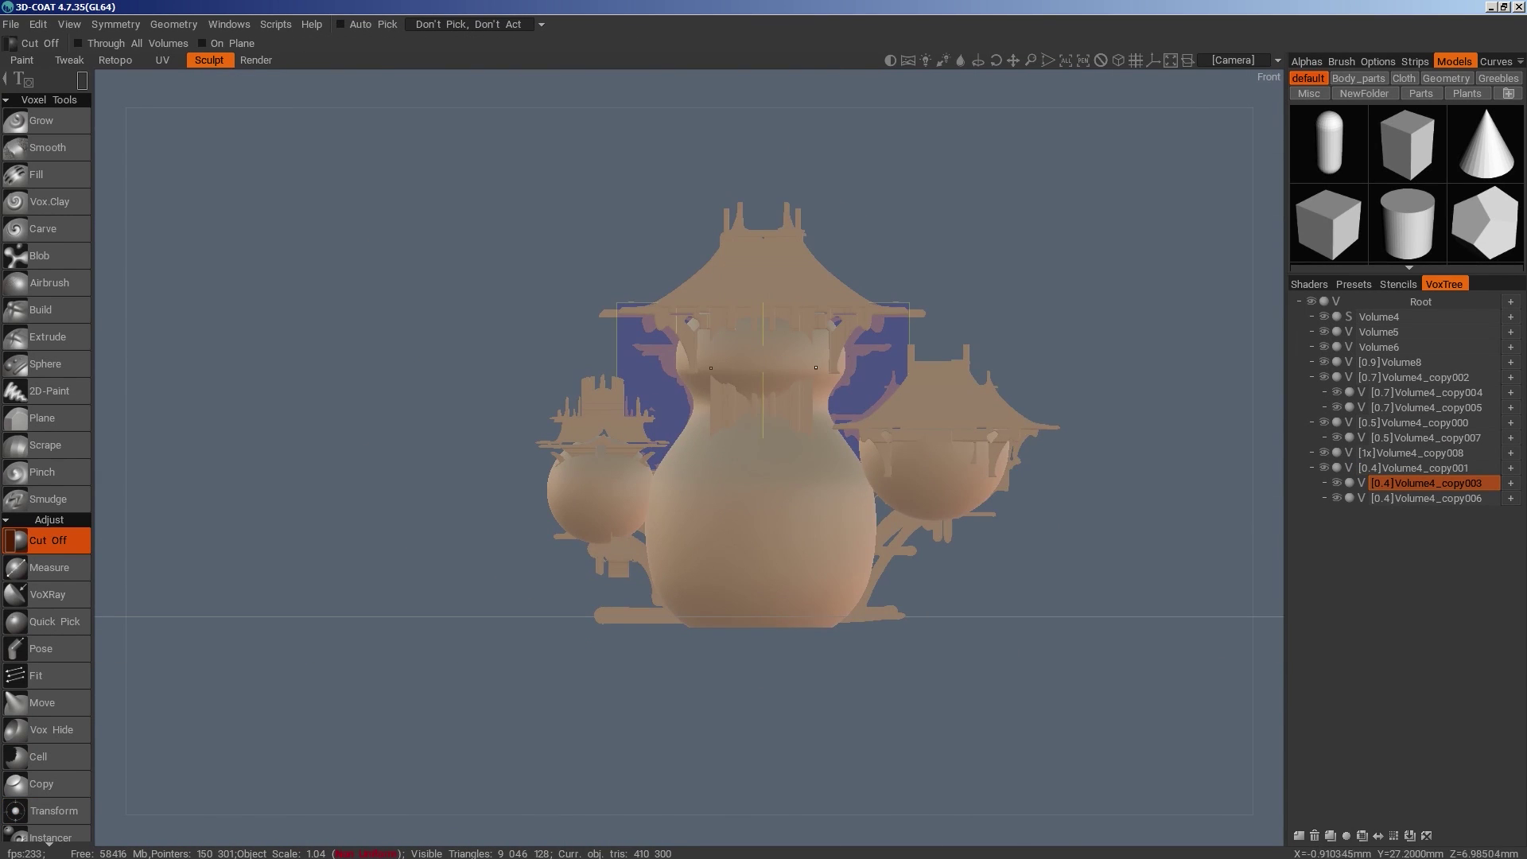
mouse_move(860, 652)
middle_down()
mouse_move(900, 727)
mouse_move(982, 785)
mouse_move(789, 628)
mouse_move(900, 668)
mouse_move(801, 607)
mouse_move(848, 633)
middle_up()
scroll(847, 633, up, 2)
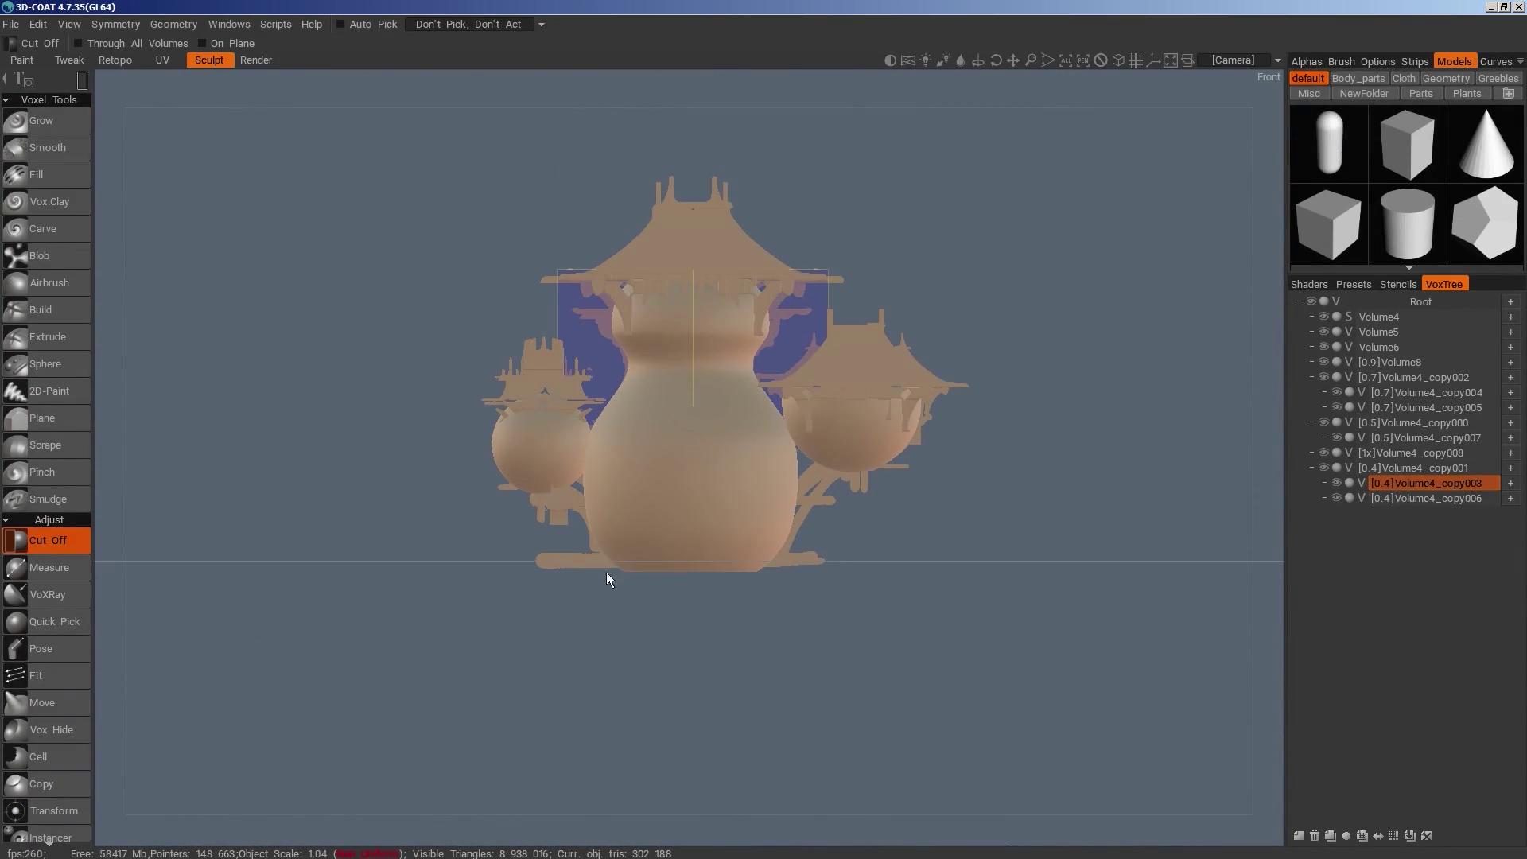
Move the small roofed piece Volume4_copy008 aside to about X -42.5 and hide it
key(h)
key(space)
click(287, 301)
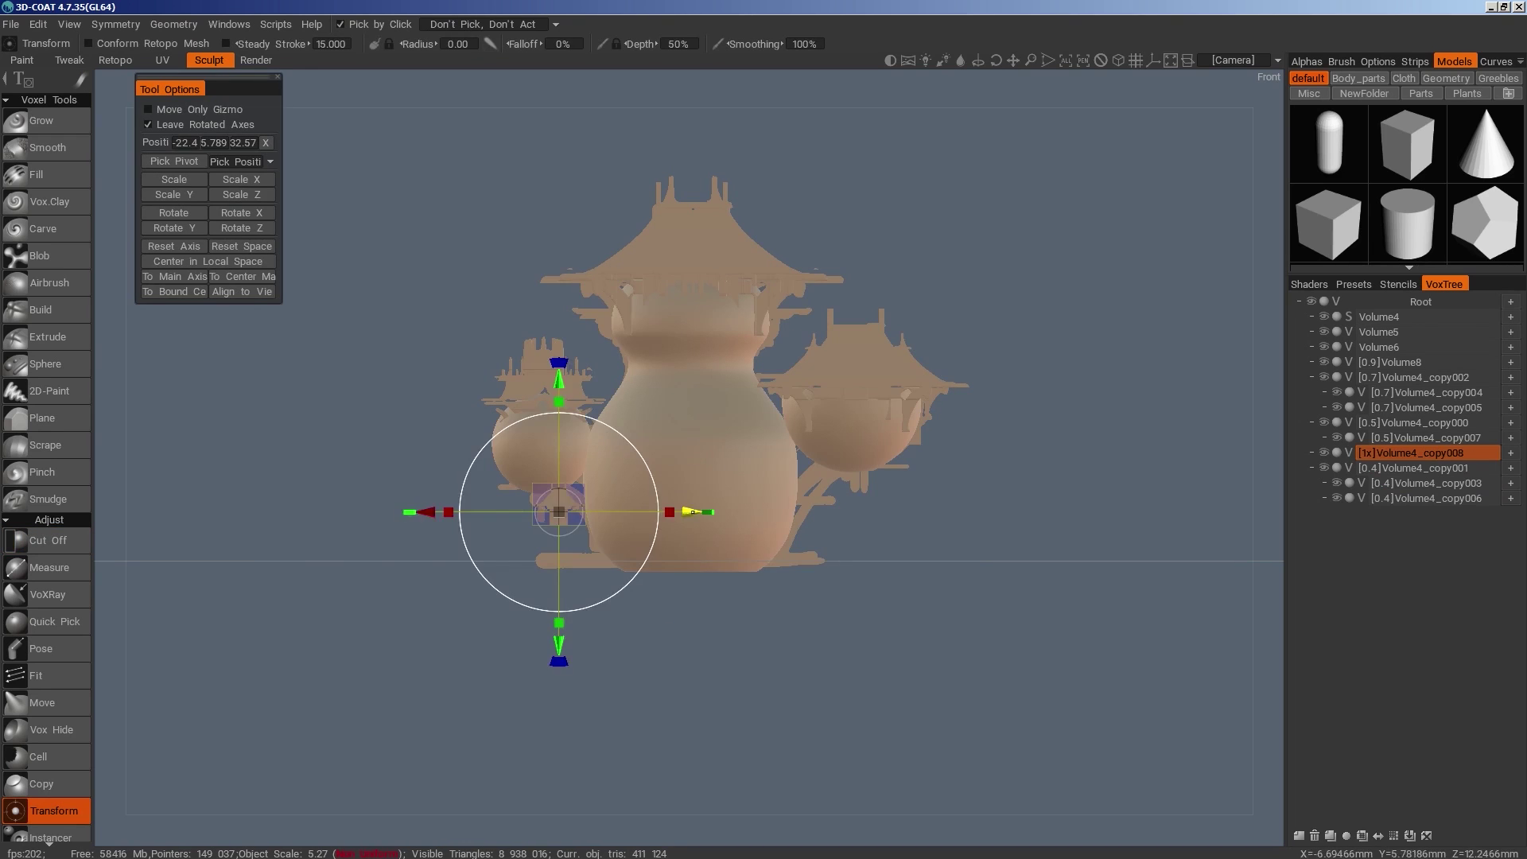
drag(691, 512, 518, 511)
click(1323, 452)
Add a tube primitive with radius 7.336, height 1.647 and wall thickness 3.668 in a new volume
key(space)
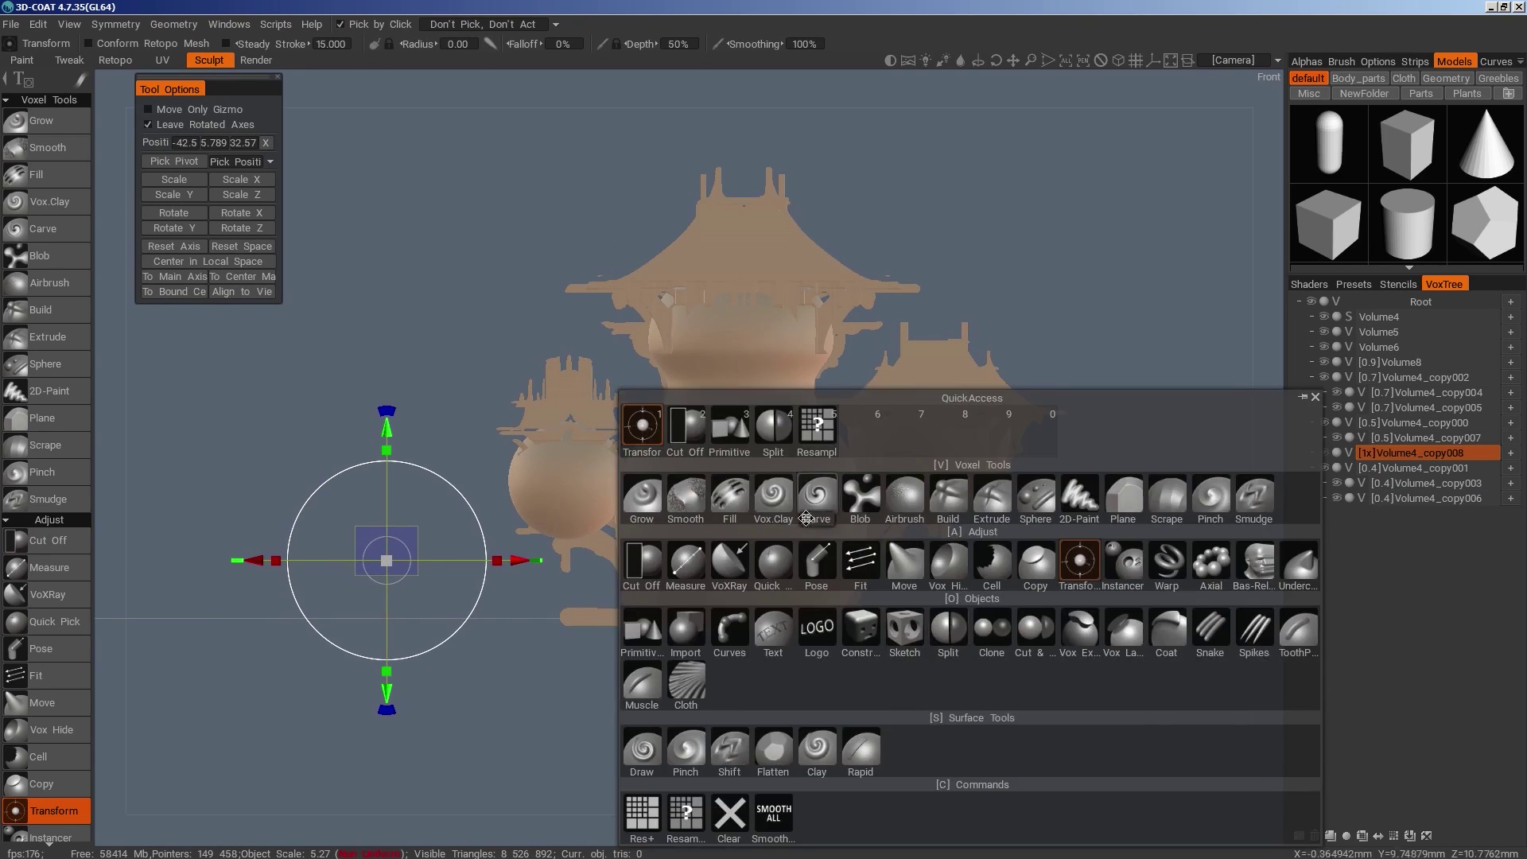
key(space)
key(space)
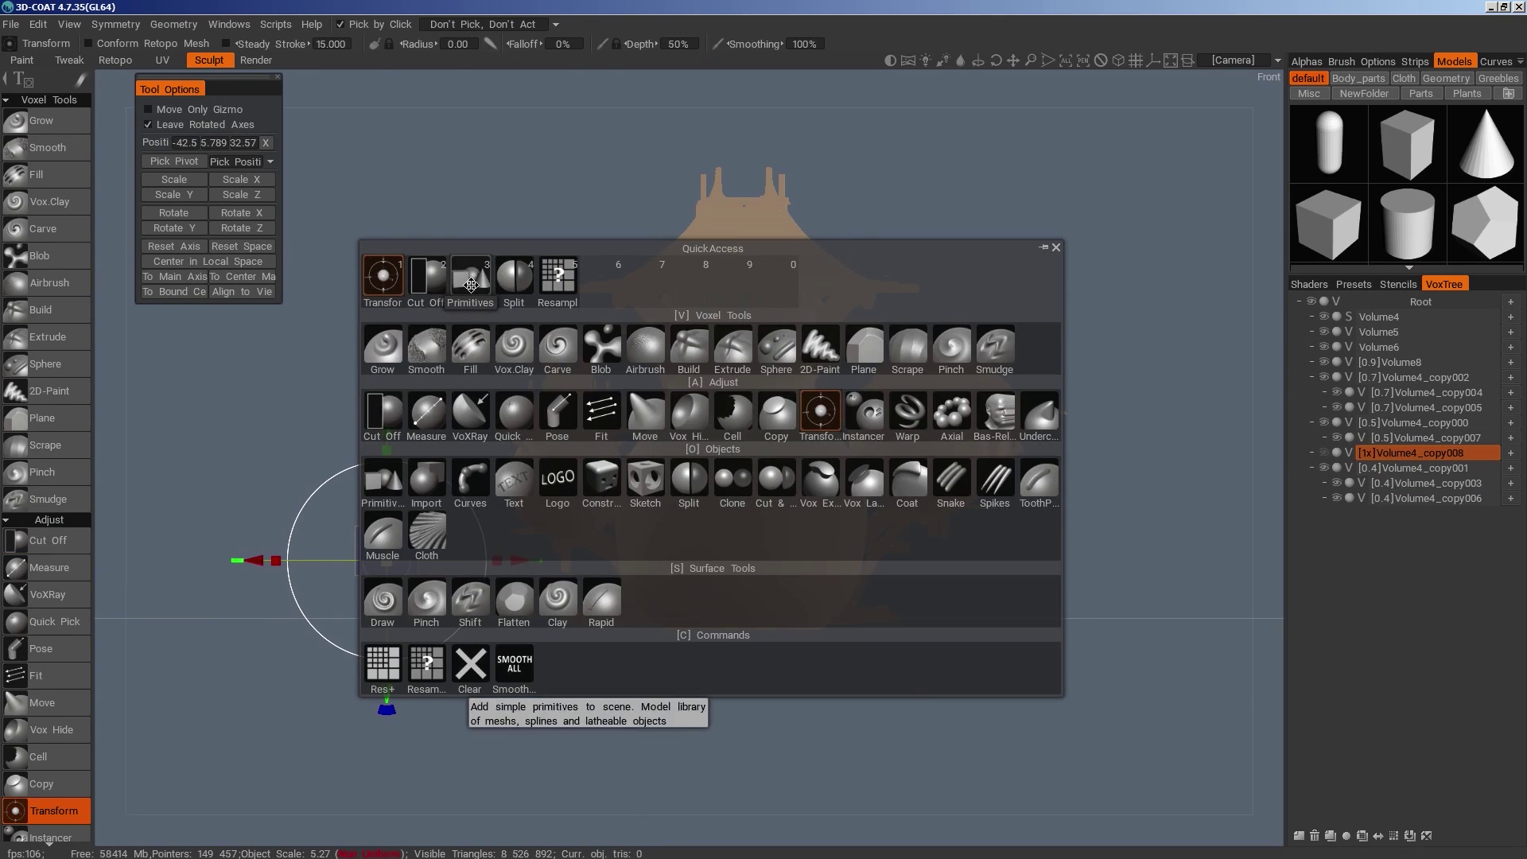
click(471, 284)
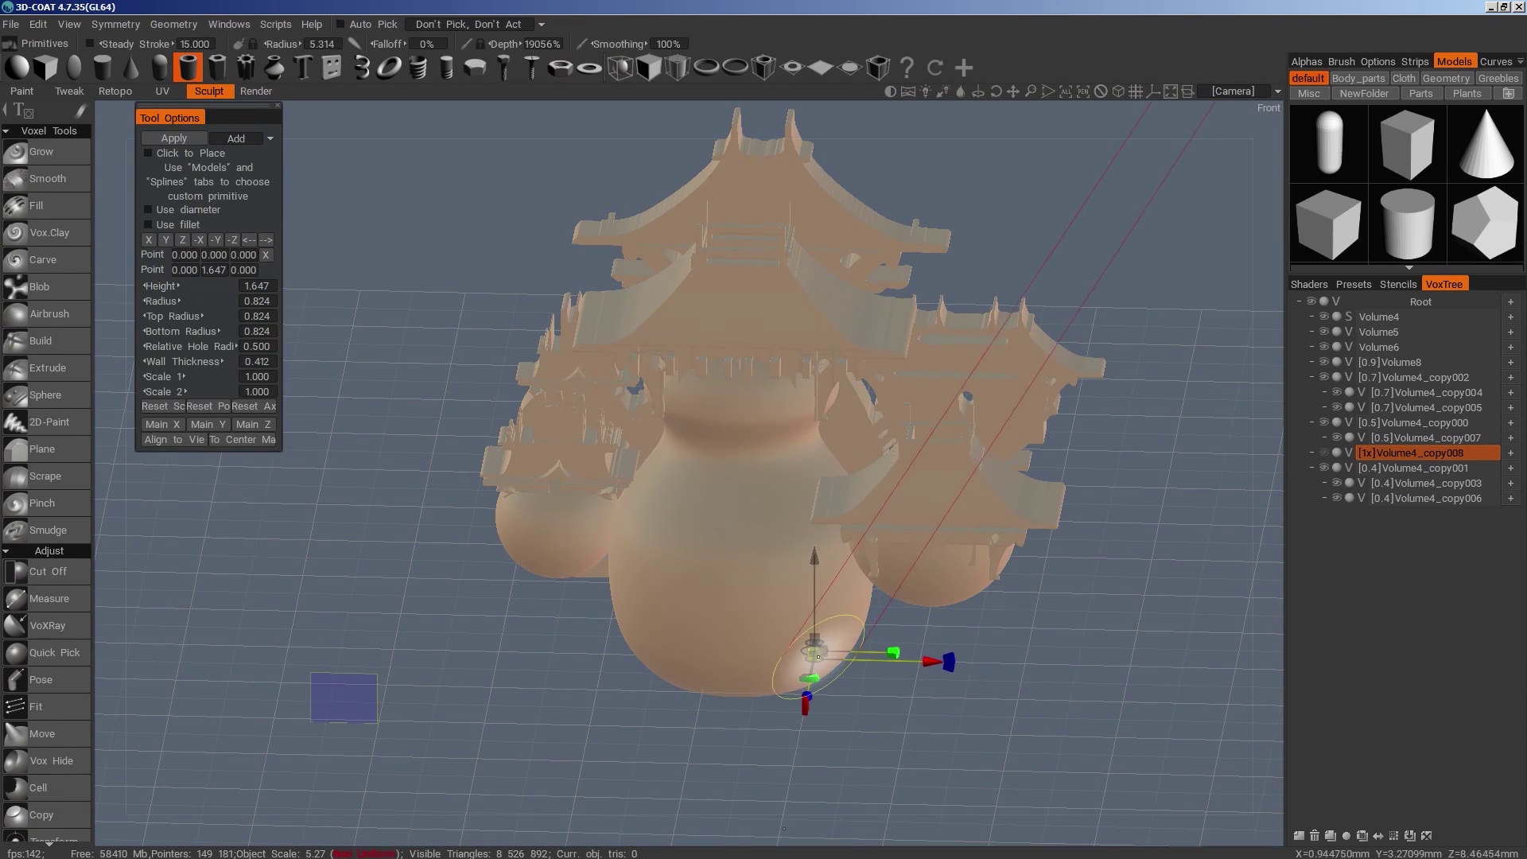
drag(807, 655, 937, 665)
middle_drag(961, 732, 968, 629)
drag(968, 629, 966, 671)
key(s)
click(947, 656)
click(1299, 836)
middle_drag(965, 670, 967, 624)
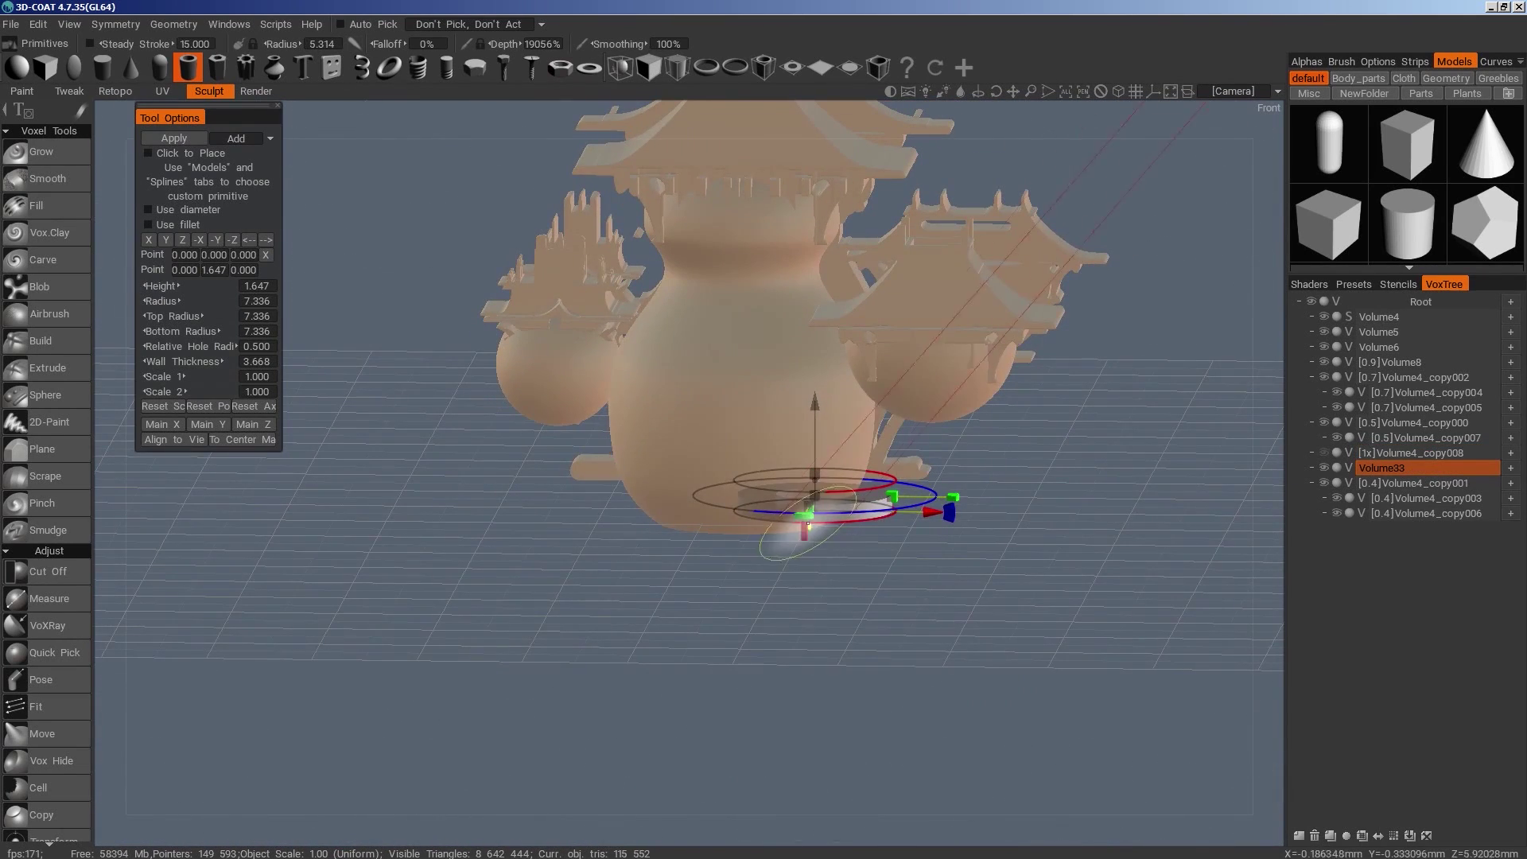
Move the tube volume Volume33 clear of the buildings to about X 33.44
key(space)
click(99, 115)
drag(783, 560, 788, 608)
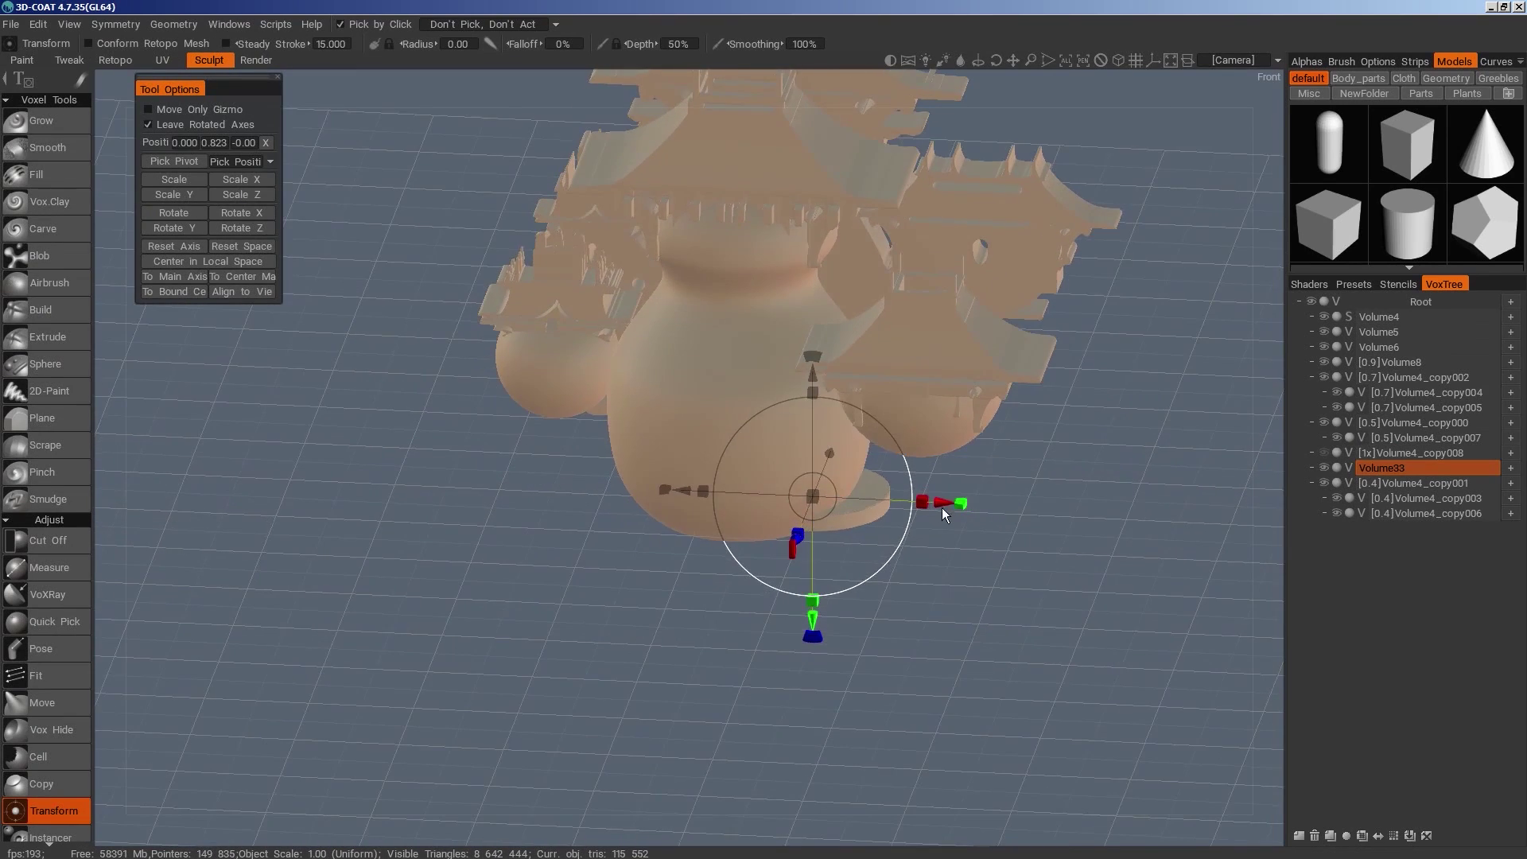
drag(942, 507, 1287, 517)
drag(1037, 751, 1021, 695)
scroll(1021, 695, down, 4)
scroll(1022, 695, up, 3)
Duplicate the tube Volume33, resize the copy inside it, and subtract the copy from the original to leave a thin ring
click(1331, 836)
scroll(997, 639, up, 2)
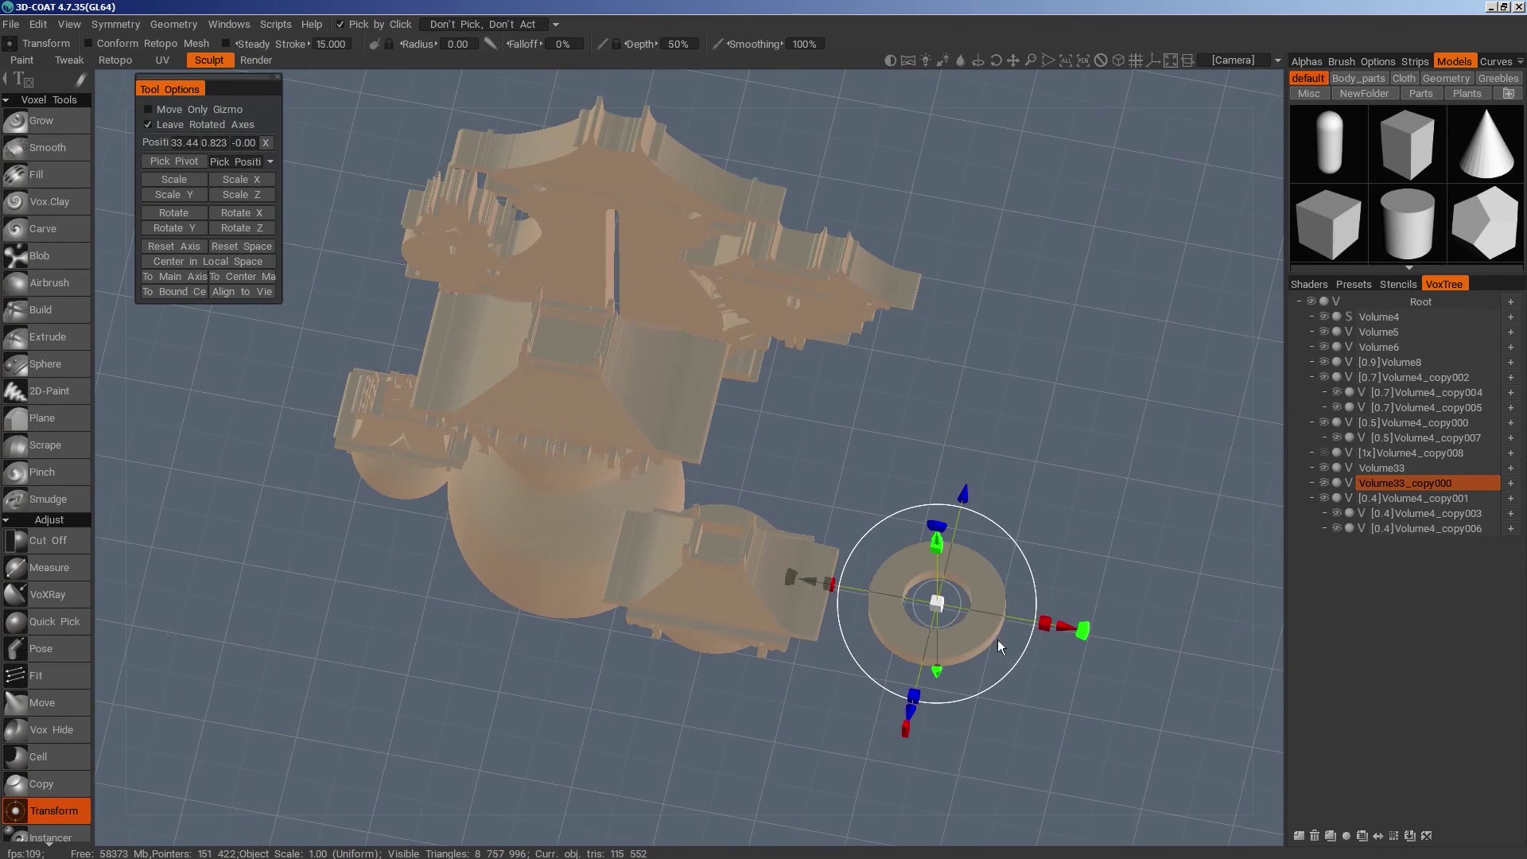
drag(937, 544, 962, 603)
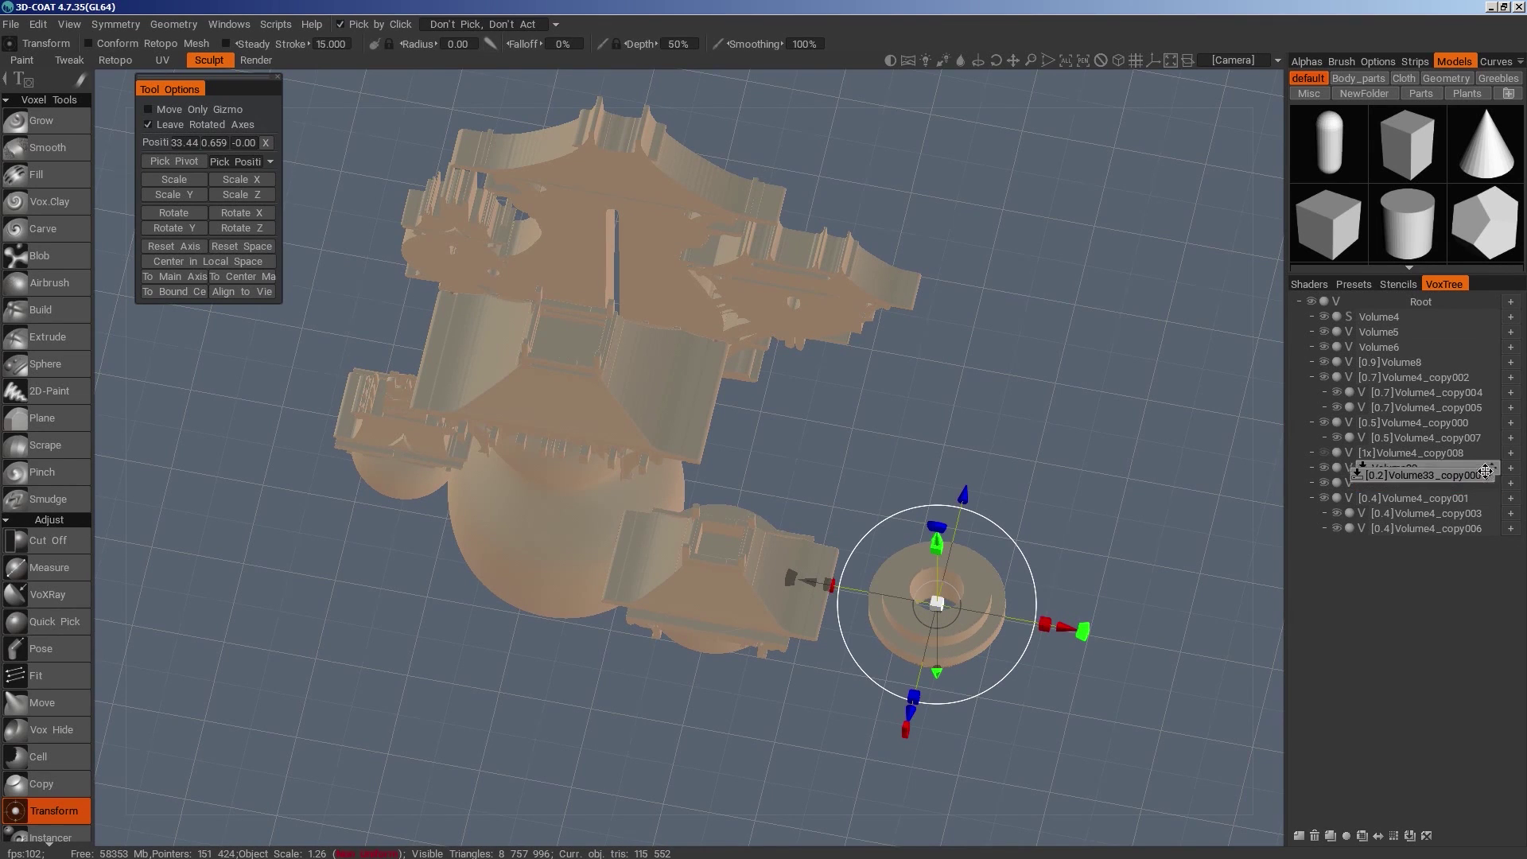
drag(1486, 472, 1479, 468)
Rotate the thin ring 90 degrees around Y and 90 degrees around X to stand it upright
click(198, 226)
text(90)
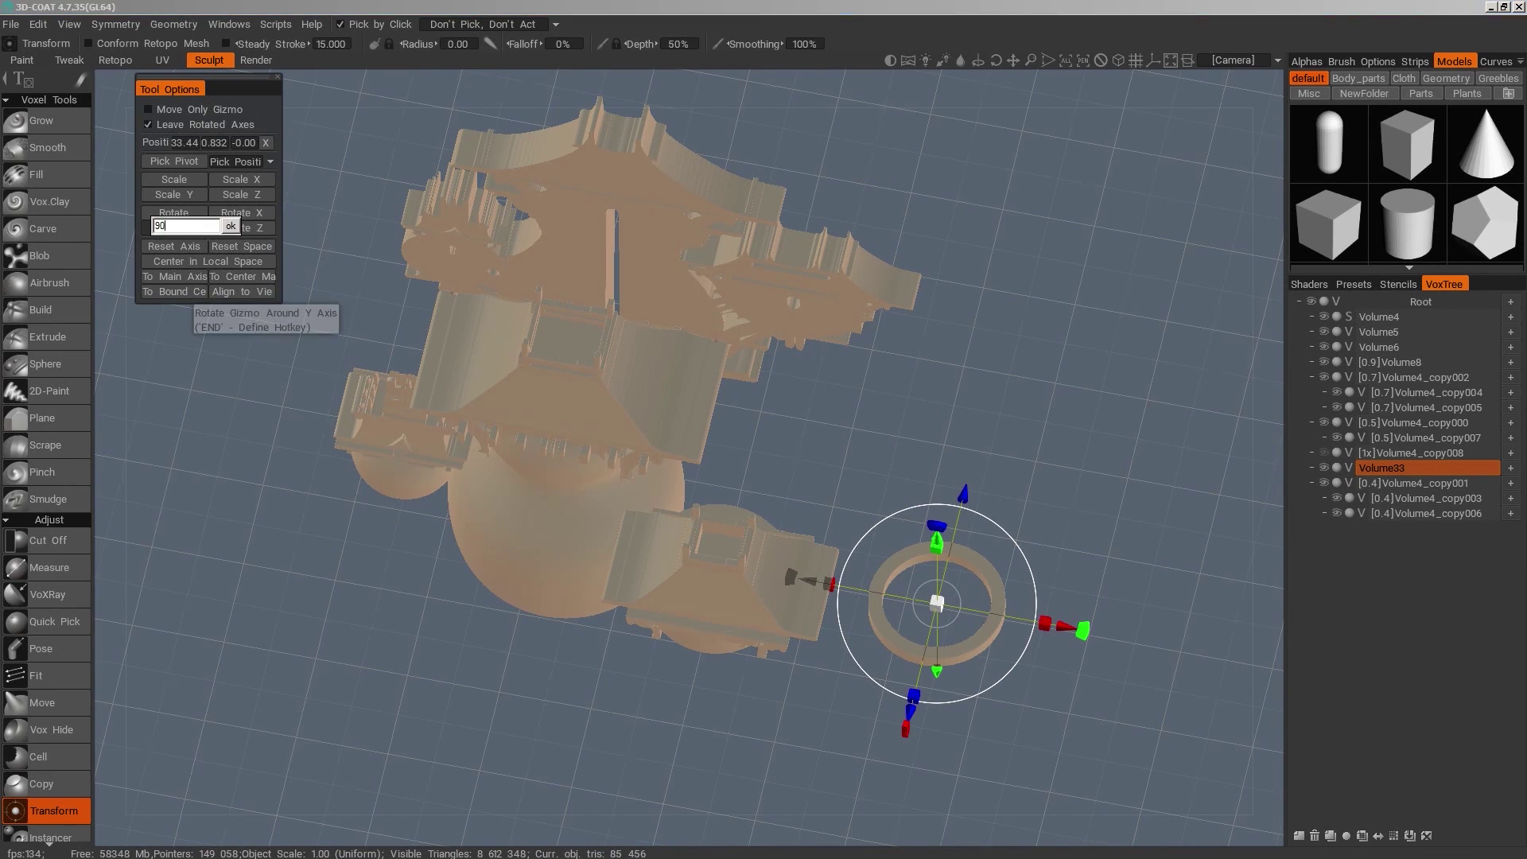
key(Return)
click(237, 215)
text(90)
key(Return)
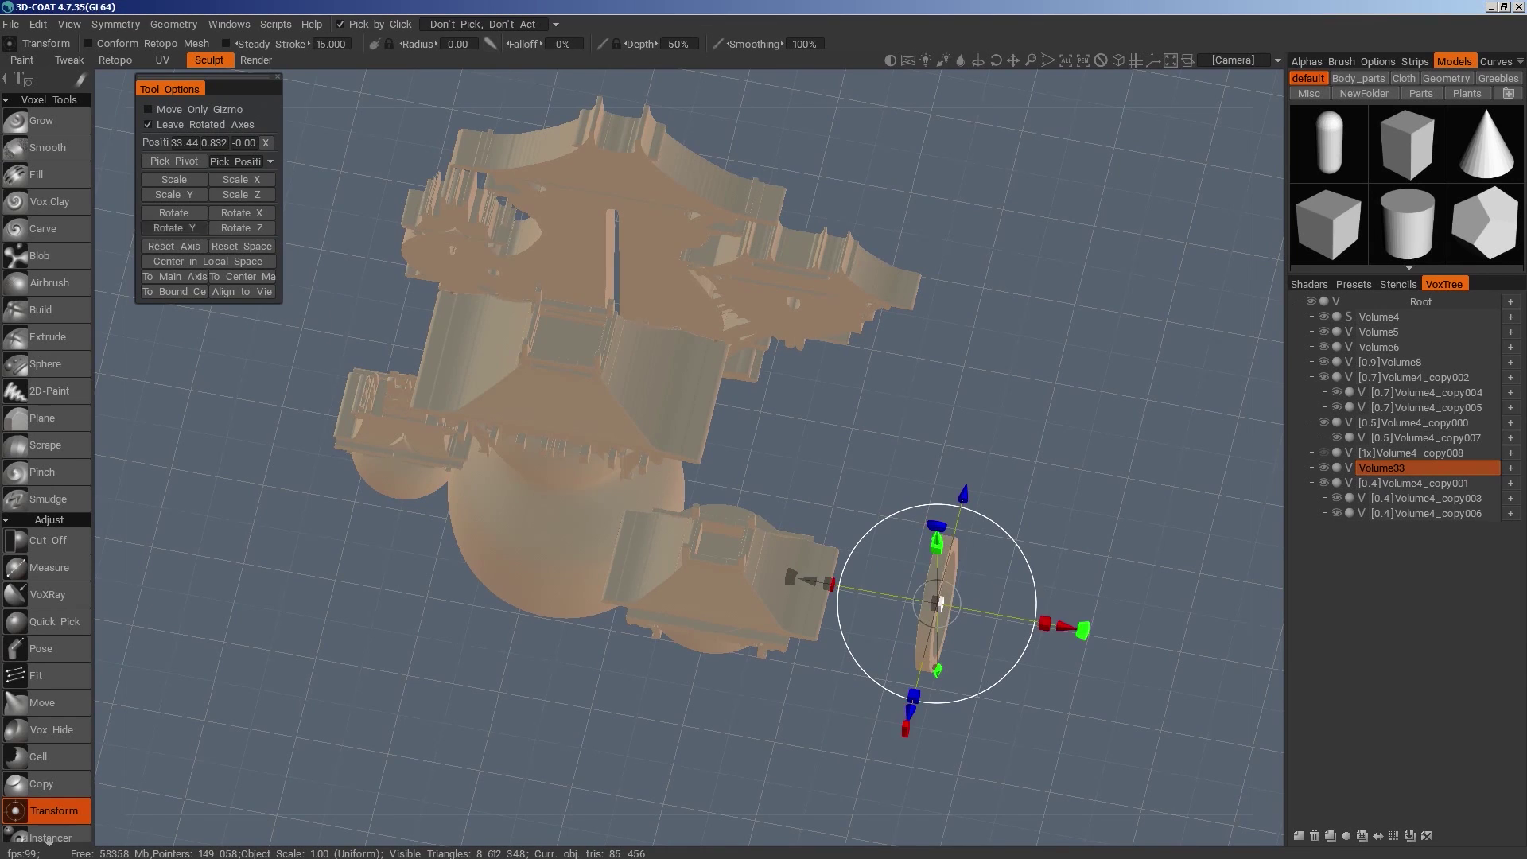
Move the upright ring Volume33 below the small sphere at about X -23.8, Y 0.83
key(KP_2)
scroll(694, 617, down, 1)
alt+middle_drag(693, 617, 701, 689)
alt+drag(1090, 487, 966, 488)
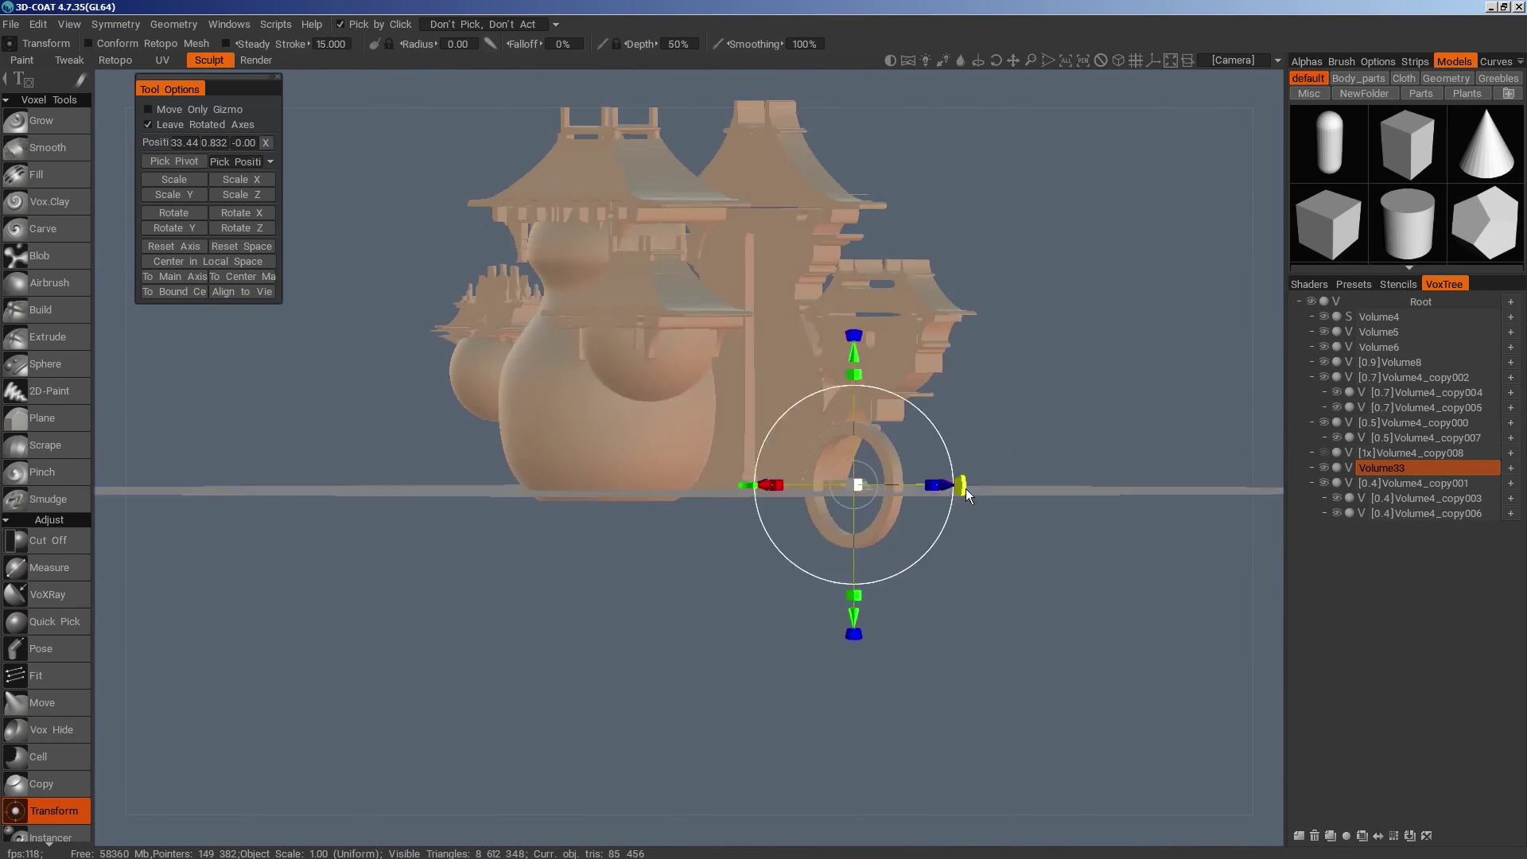
key(KP_2)
drag(1073, 414, 579, 414)
scroll(421, 305, up, 2)
alt+middle_drag(422, 305, 637, 478)
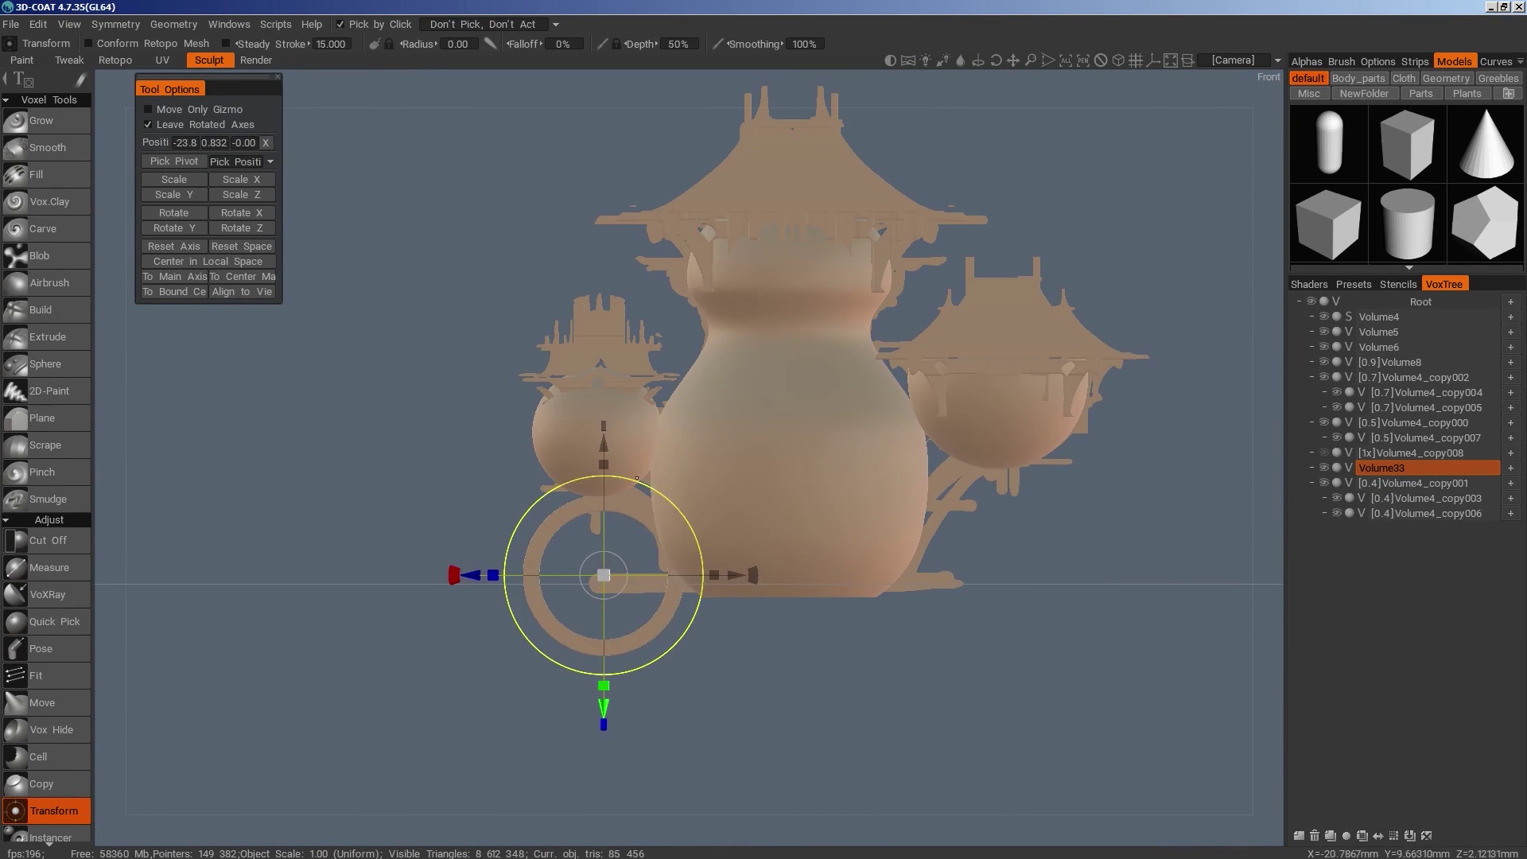
Raise the ring Volume33 to about Y 1.92 and cut it down to a single short arc bracing the small sphere against the body
drag(605, 447, 605, 435)
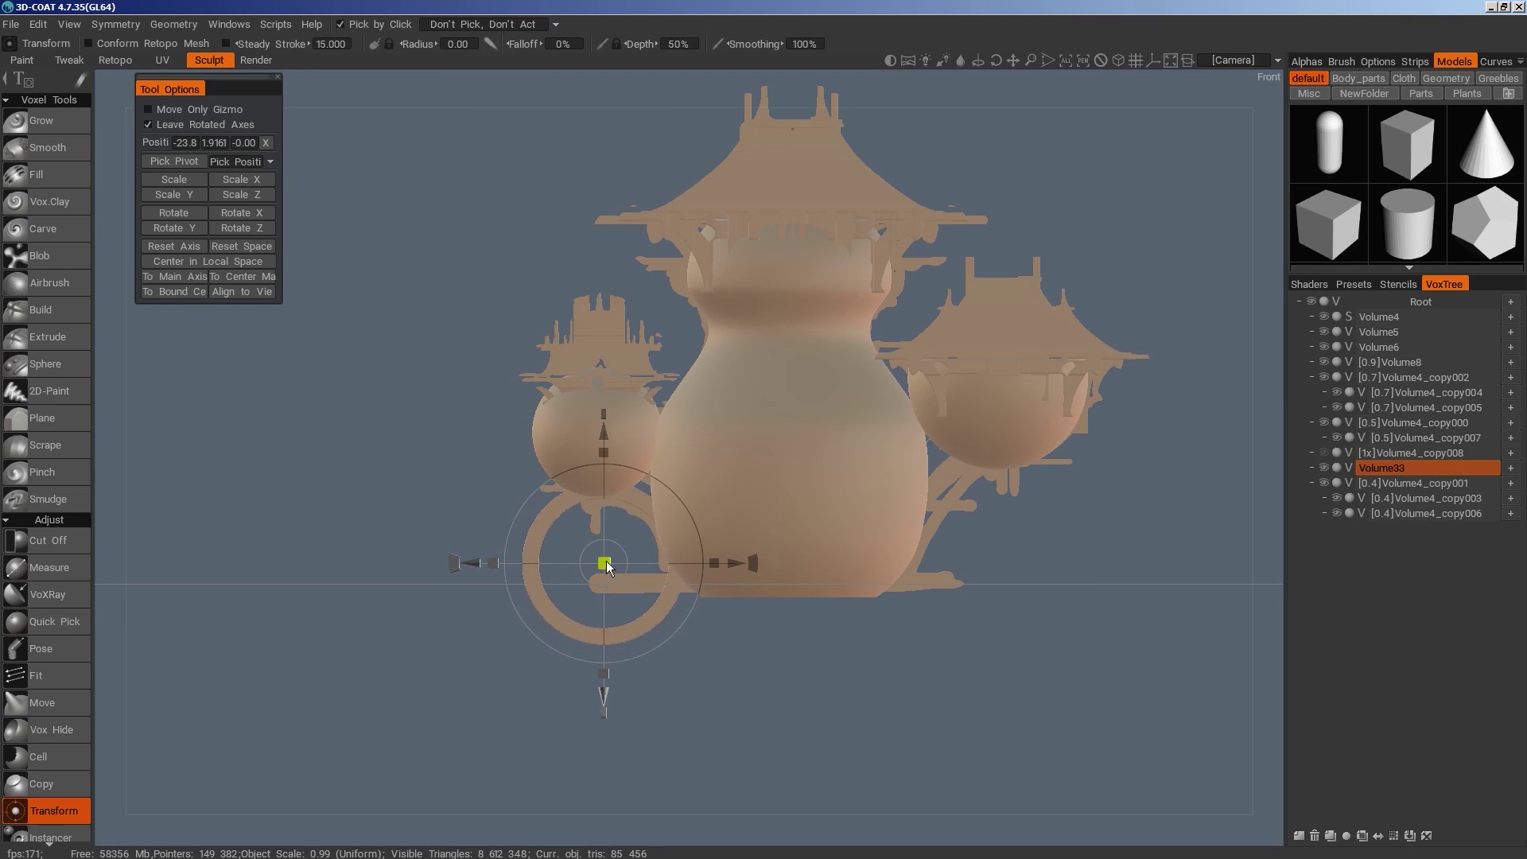
drag(605, 563, 595, 566)
alt+drag(764, 676, 842, 713)
key(KP_2)
alt+right_drag(843, 712, 556, 537)
alt+middle_drag(555, 537, 971, 676)
key(space)
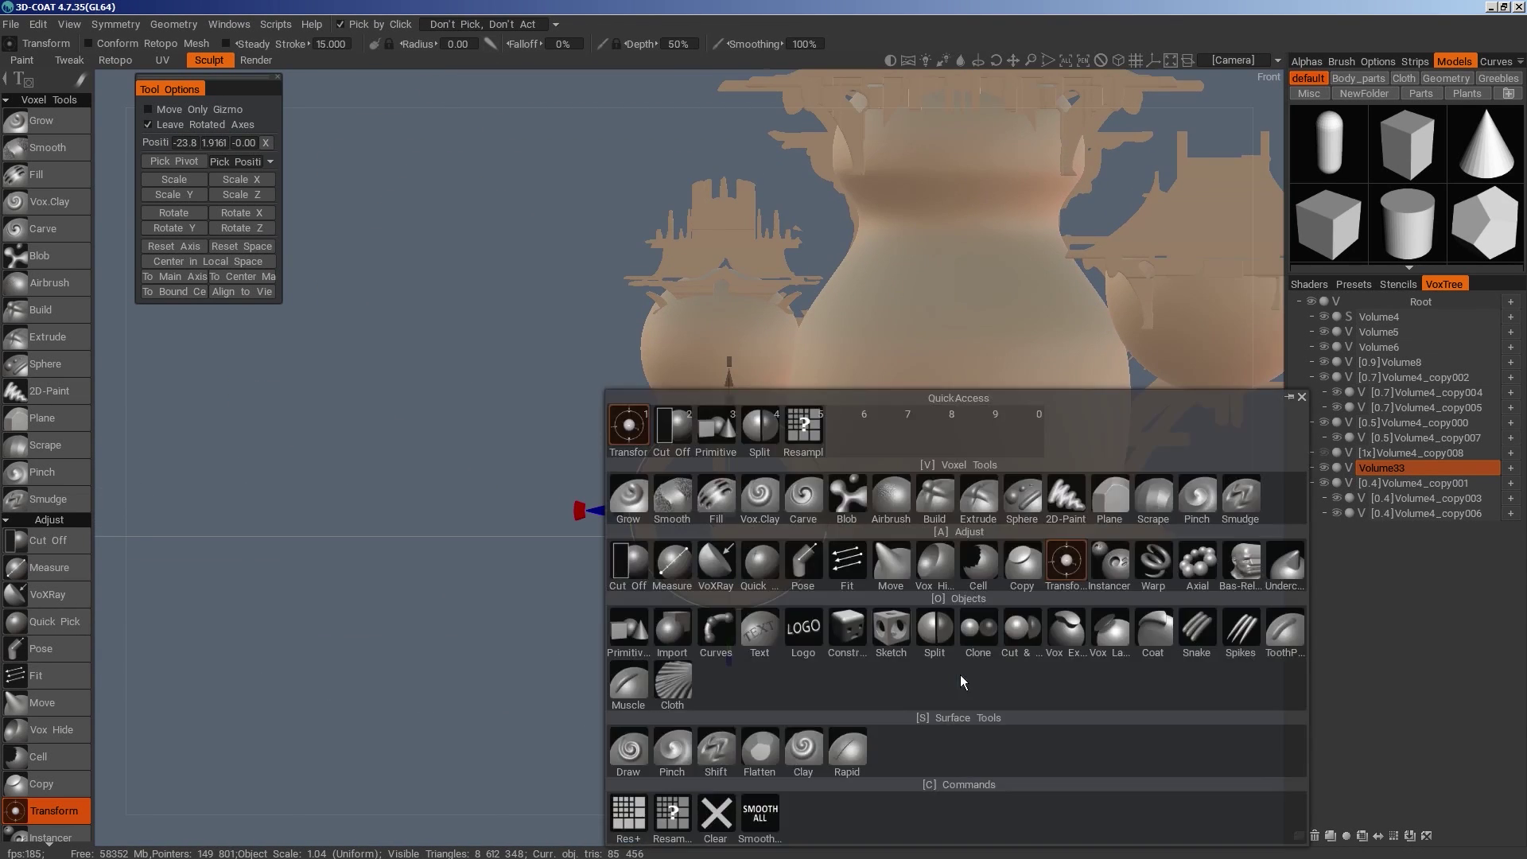
click(791, 507)
drag(613, 394, 719, 633)
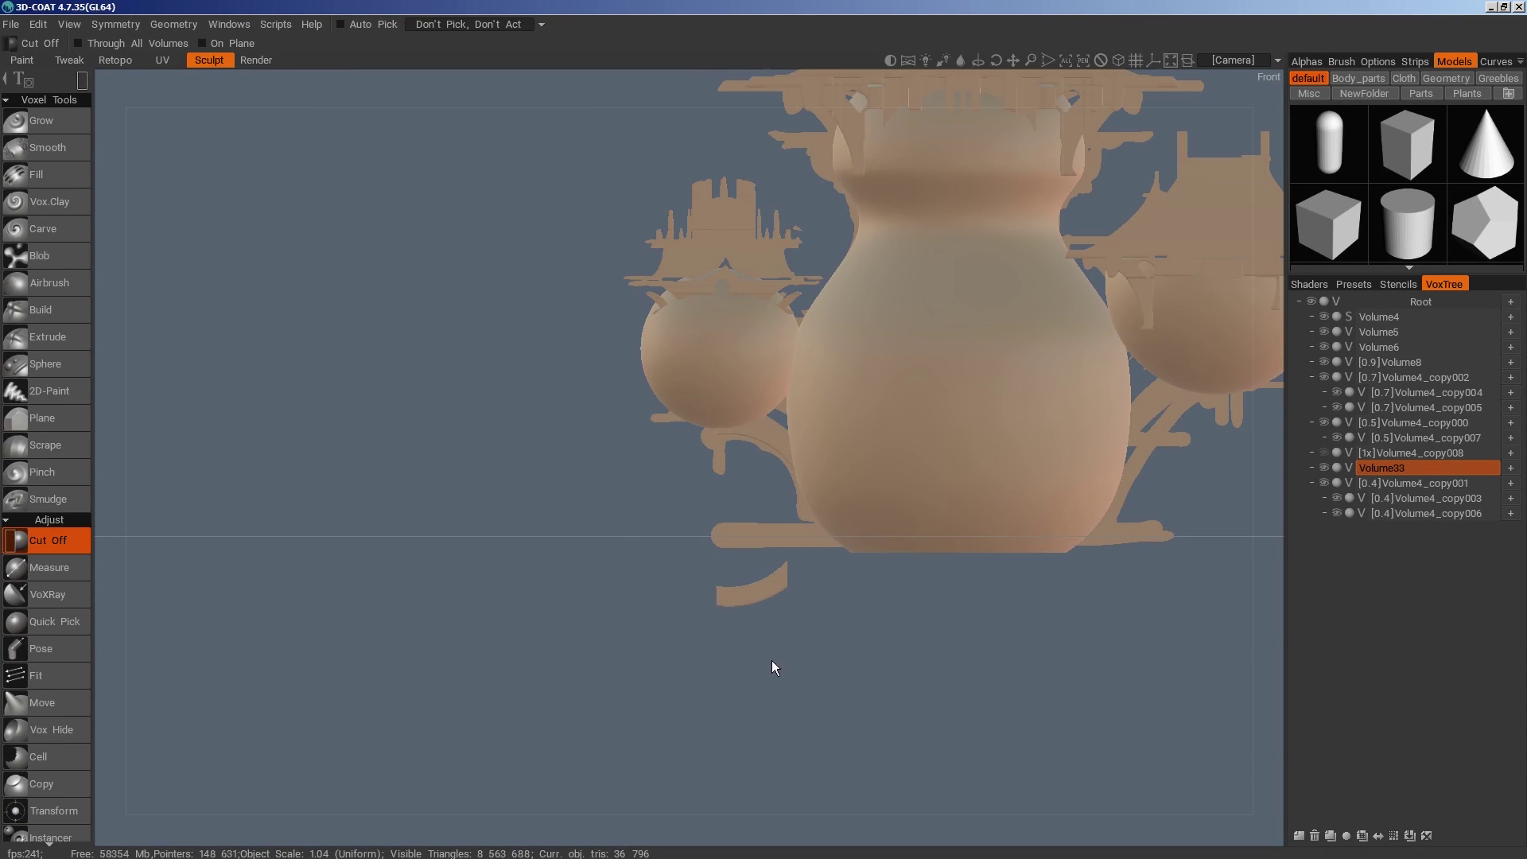
drag(630, 554, 864, 713)
mouse_move(775, 673)
alt+mouse_down()
mouse_move(833, 643)
mouse_move(900, 641)
mouse_move(779, 772)
mouse_move(675, 641)
alt+mouse_up()
Duplicate the arc Volume33, move the copy to about X 10.85, and rotate it 180 degrees around Y
click(1331, 838)
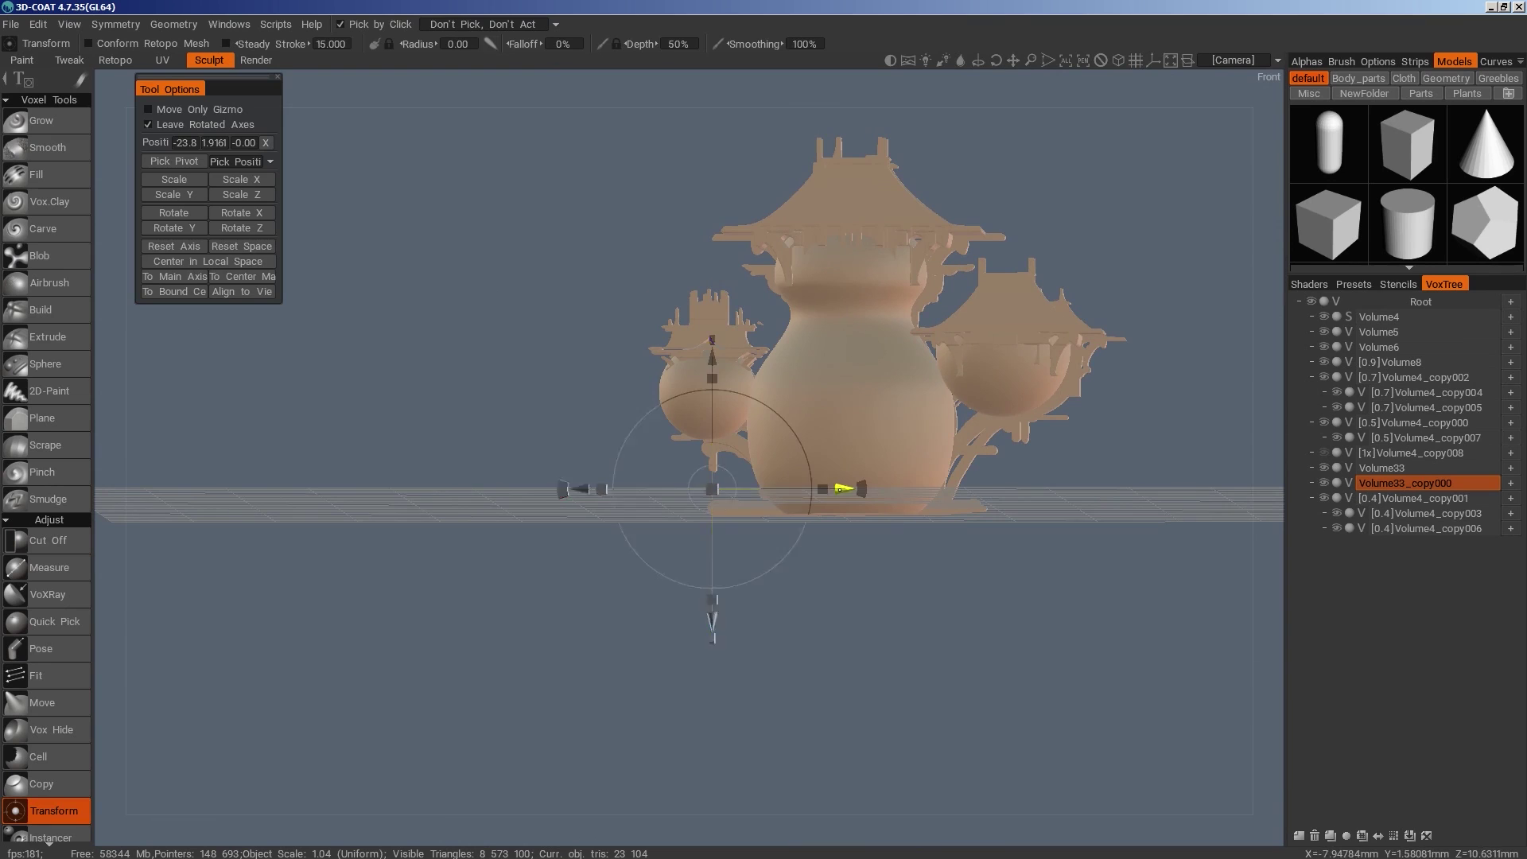
drag(840, 489, 1126, 491)
alt+drag(1077, 607, 1047, 615)
click(184, 232)
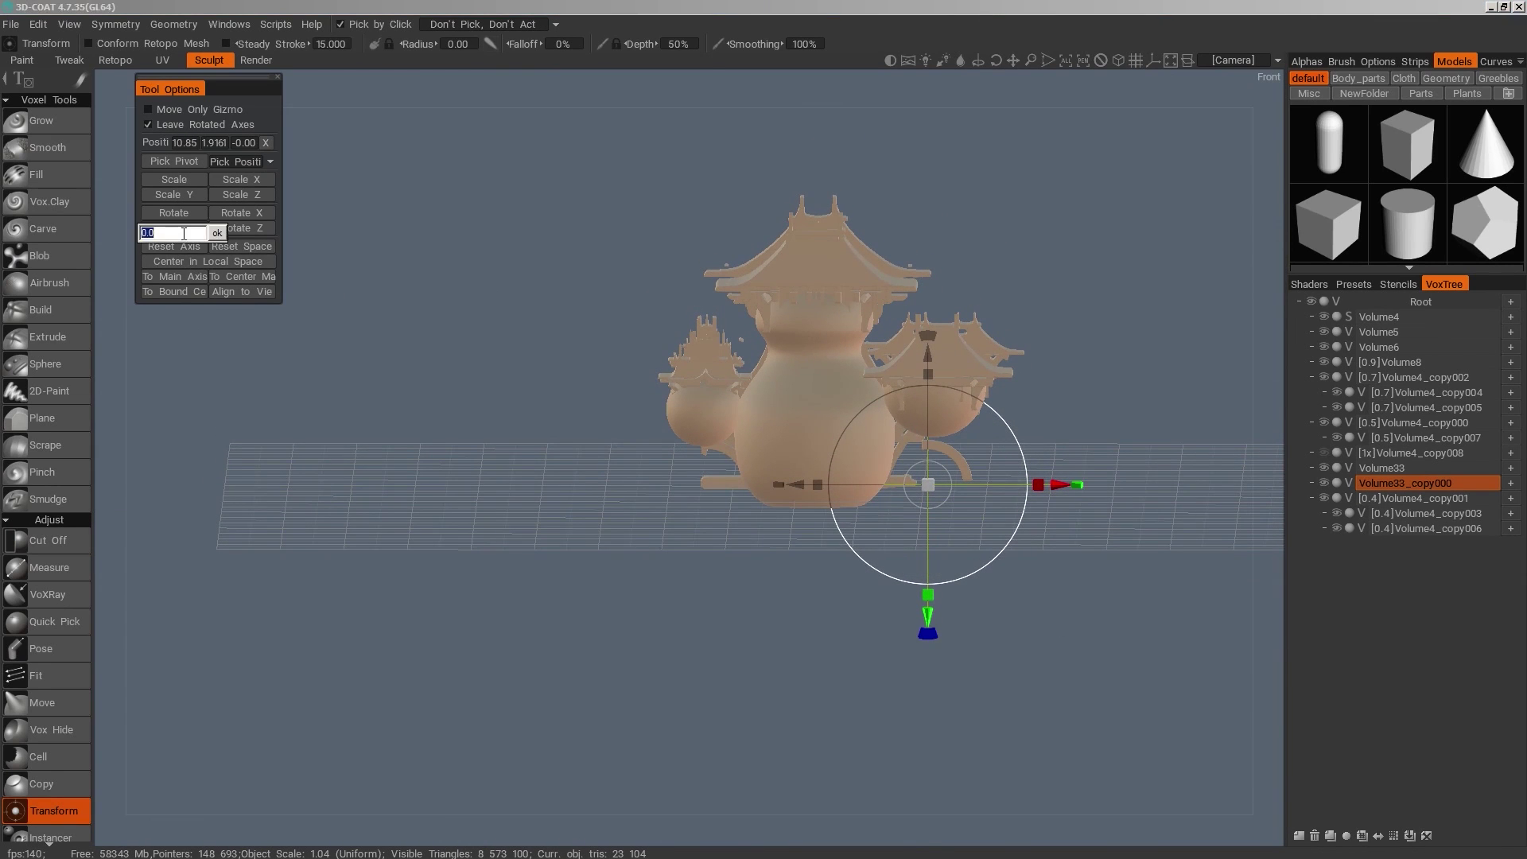
text(180)
key(Return)
Place the rotated arc copy between the bowl and the body at about X 8.61, Z 12.87
drag(1130, 672, 931, 651)
drag(991, 484, 971, 482)
drag(978, 628, 1156, 762)
drag(1016, 675, 1173, 508)
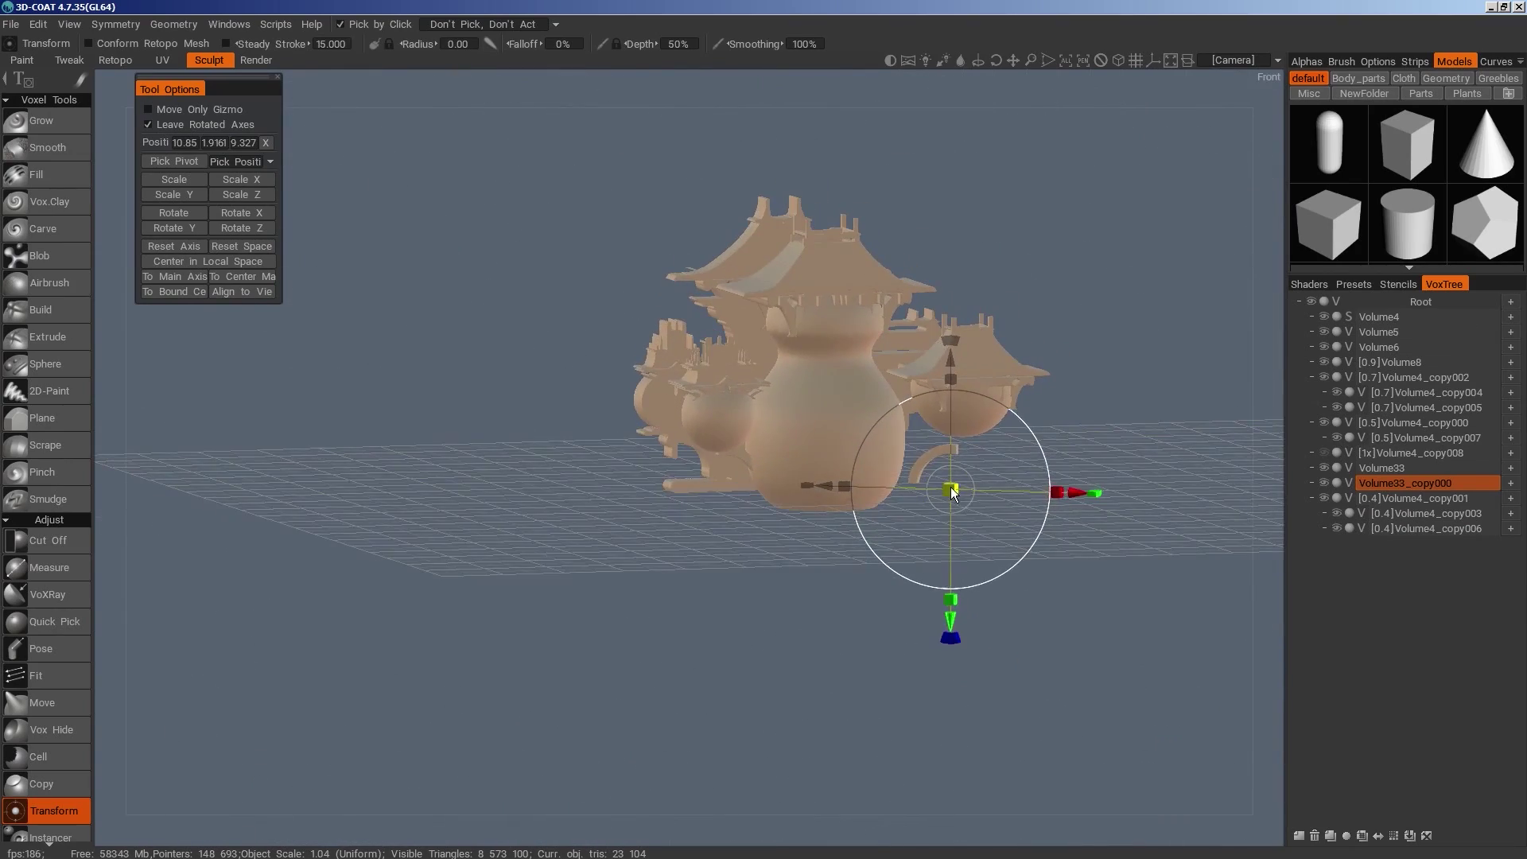
drag(1167, 623, 1034, 593)
drag(986, 483, 946, 484)
drag(972, 575, 1189, 738)
Duplicate the arc under the bowl and place the copy higher on one side at about X 5.58, Y 5.18, Z 14.17
click(1331, 839)
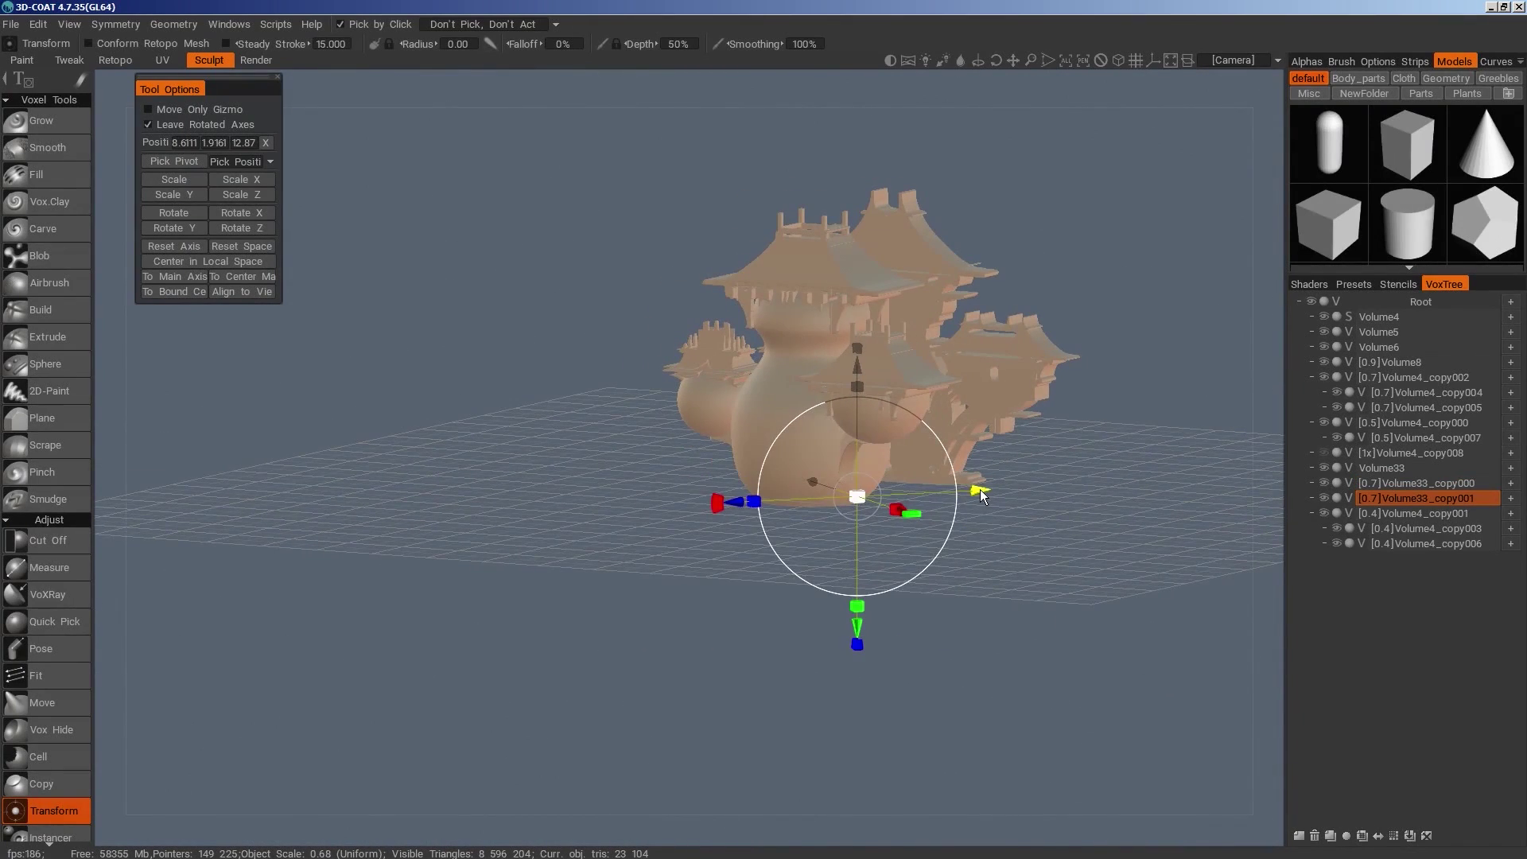
drag(980, 490, 966, 491)
drag(1031, 592, 984, 552)
drag(914, 483, 946, 483)
drag(1009, 587, 1199, 590)
drag(947, 389, 947, 369)
drag(1113, 605, 1145, 619)
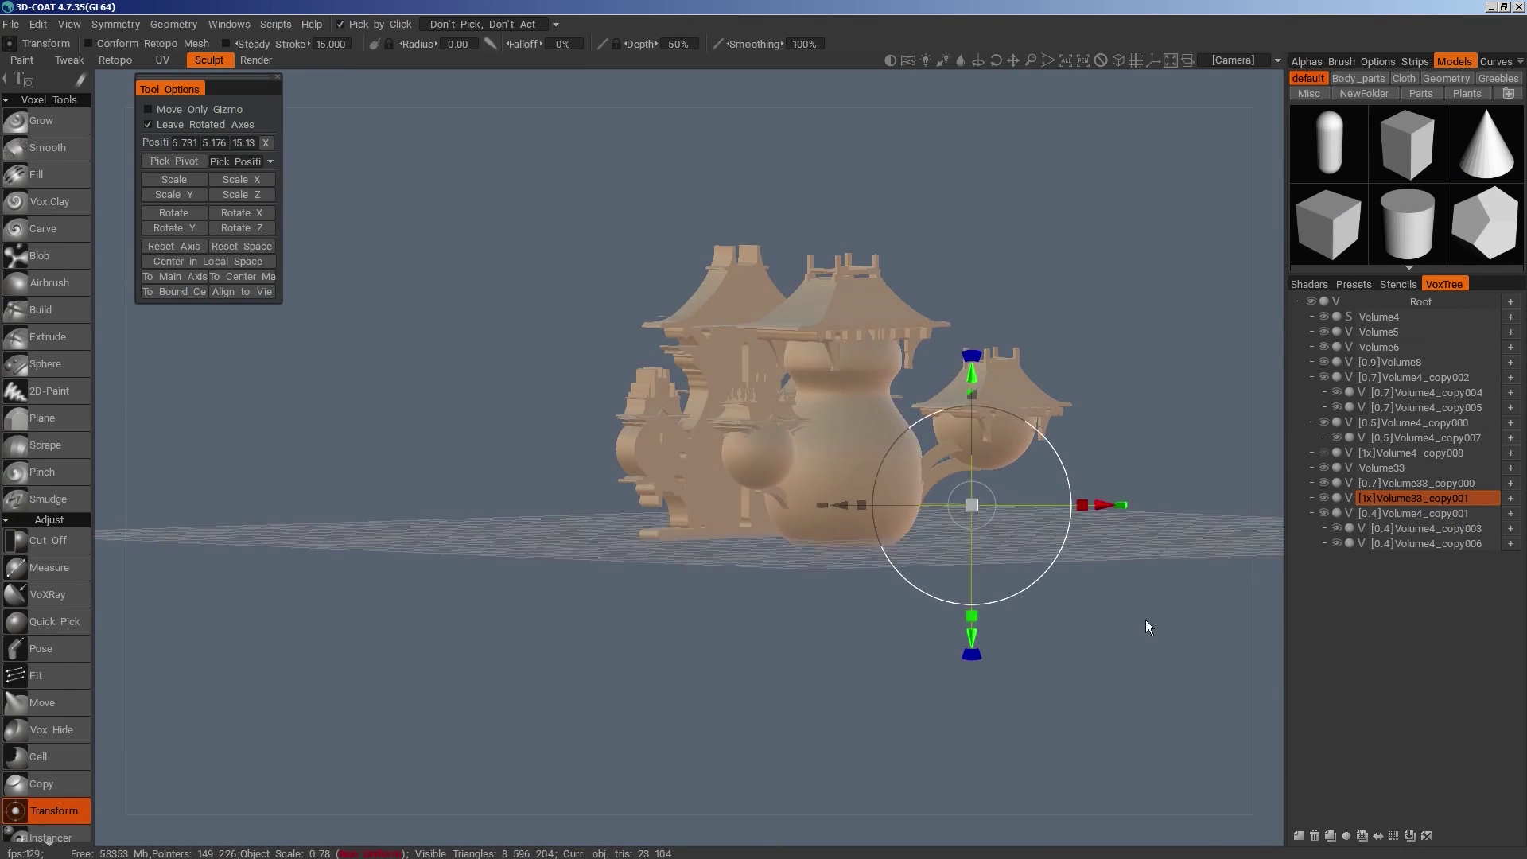
drag(1100, 504, 1089, 504)
drag(1113, 585, 932, 584)
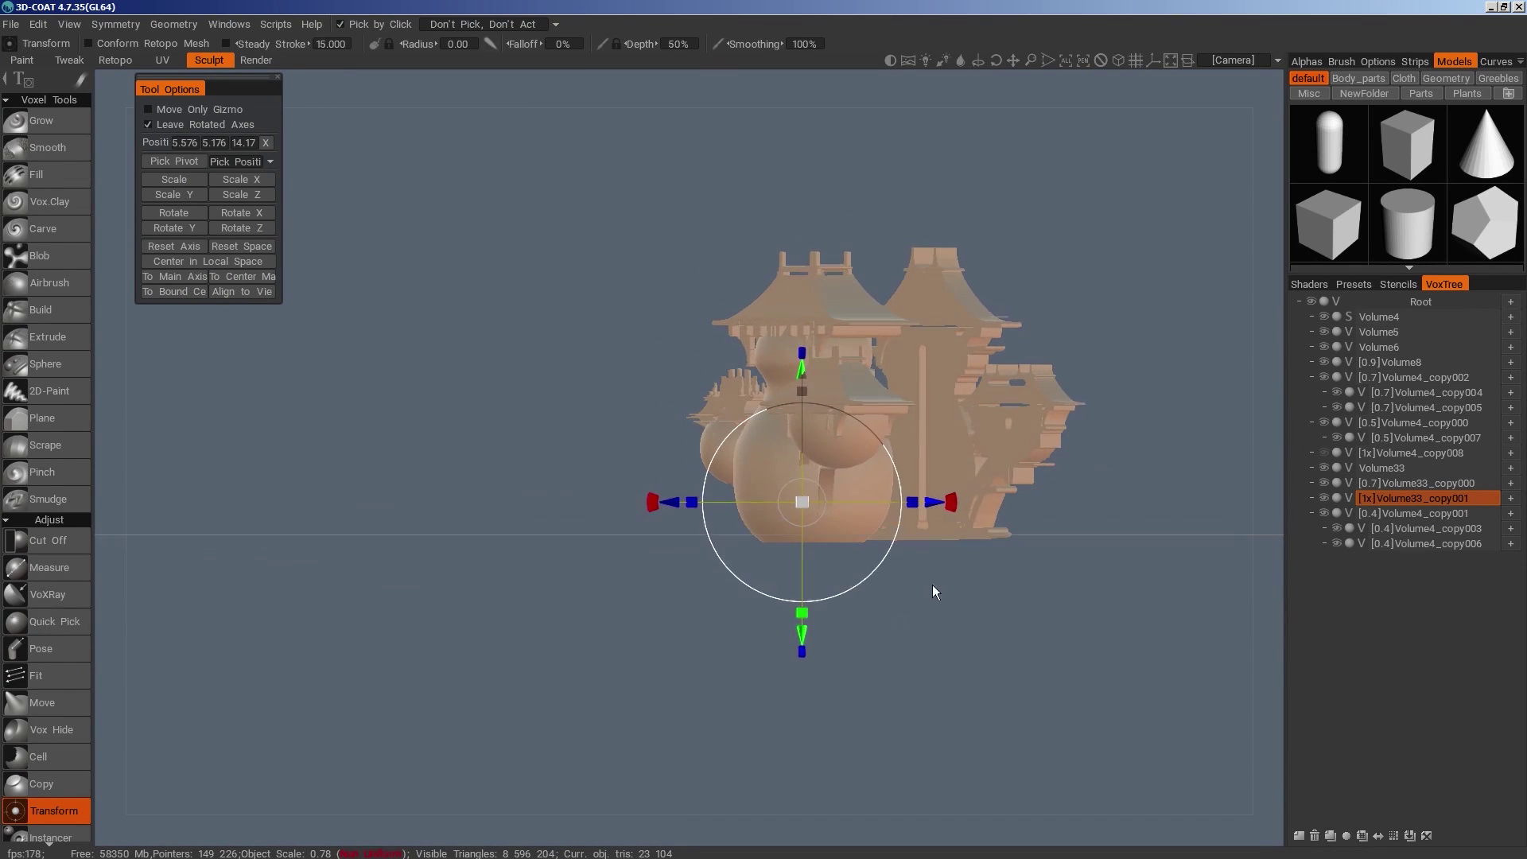
Duplicate the side arc again and place the copy on the bowl's other side at about X 9.83, Y 6.06, Z 9.06
click(1331, 836)
drag(935, 503, 984, 507)
drag(1095, 686, 1079, 616)
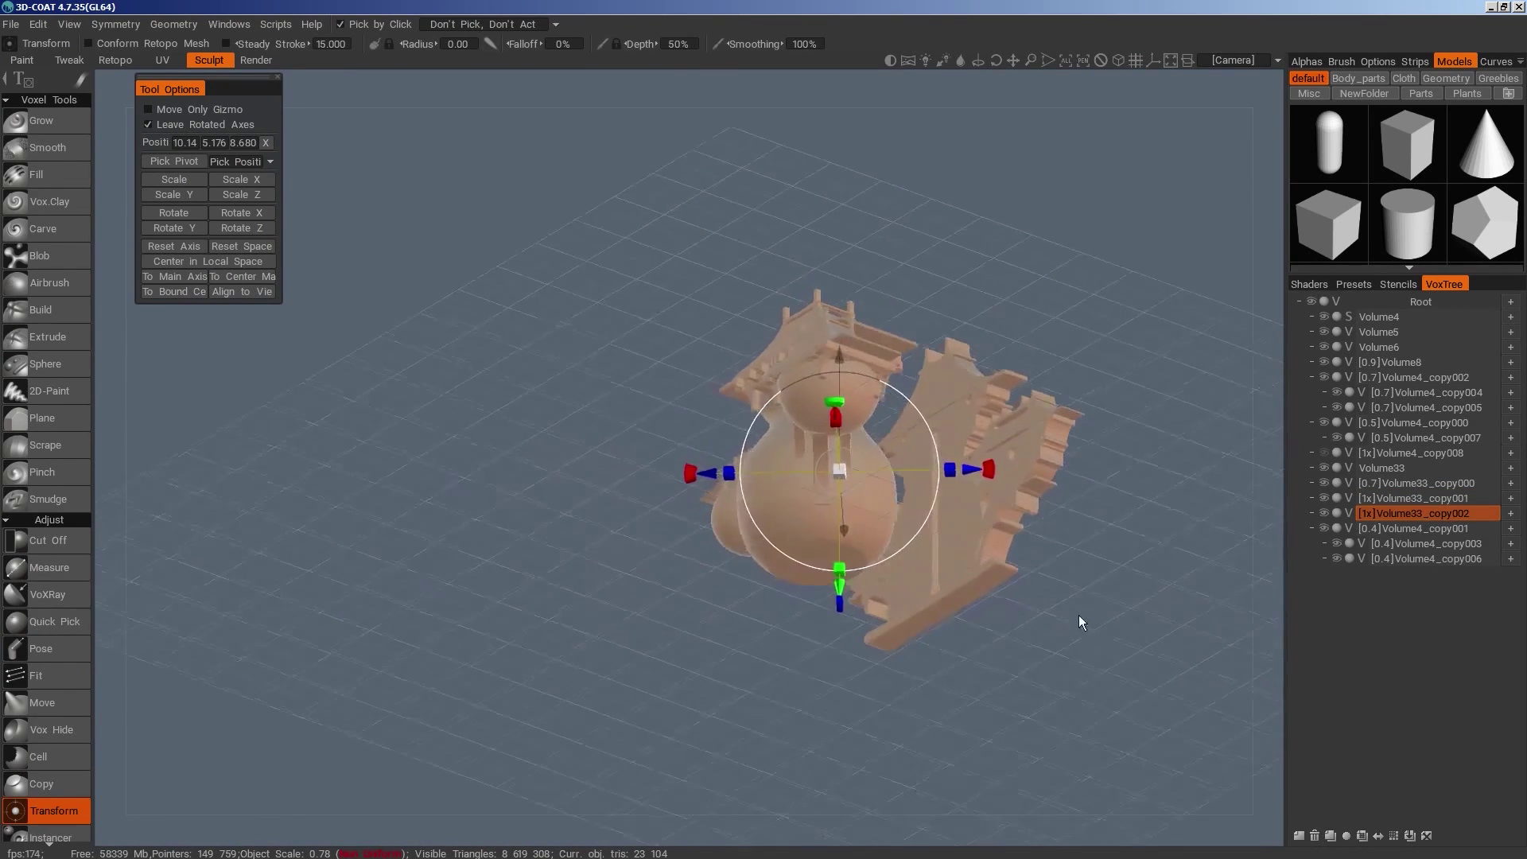
drag(974, 470, 969, 469)
drag(1100, 697, 994, 636)
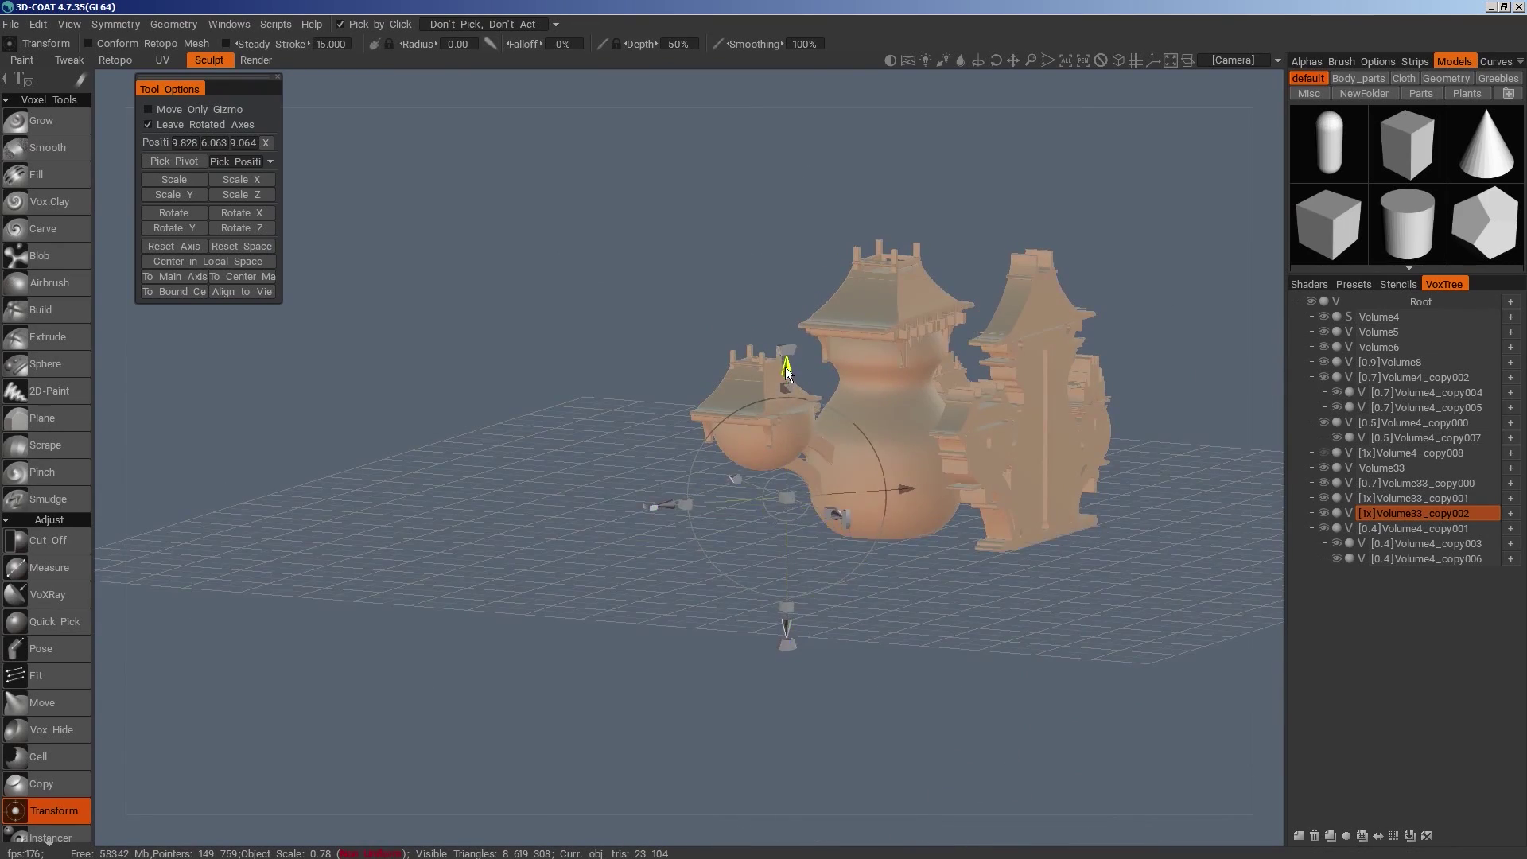
drag(915, 708, 1360, 662)
drag(1090, 820, 889, 756)
Duplicate the original arc Volume33 under the small sphere and move the copy to about Y 5.16, Z 4.09
key(h)
click(1331, 836)
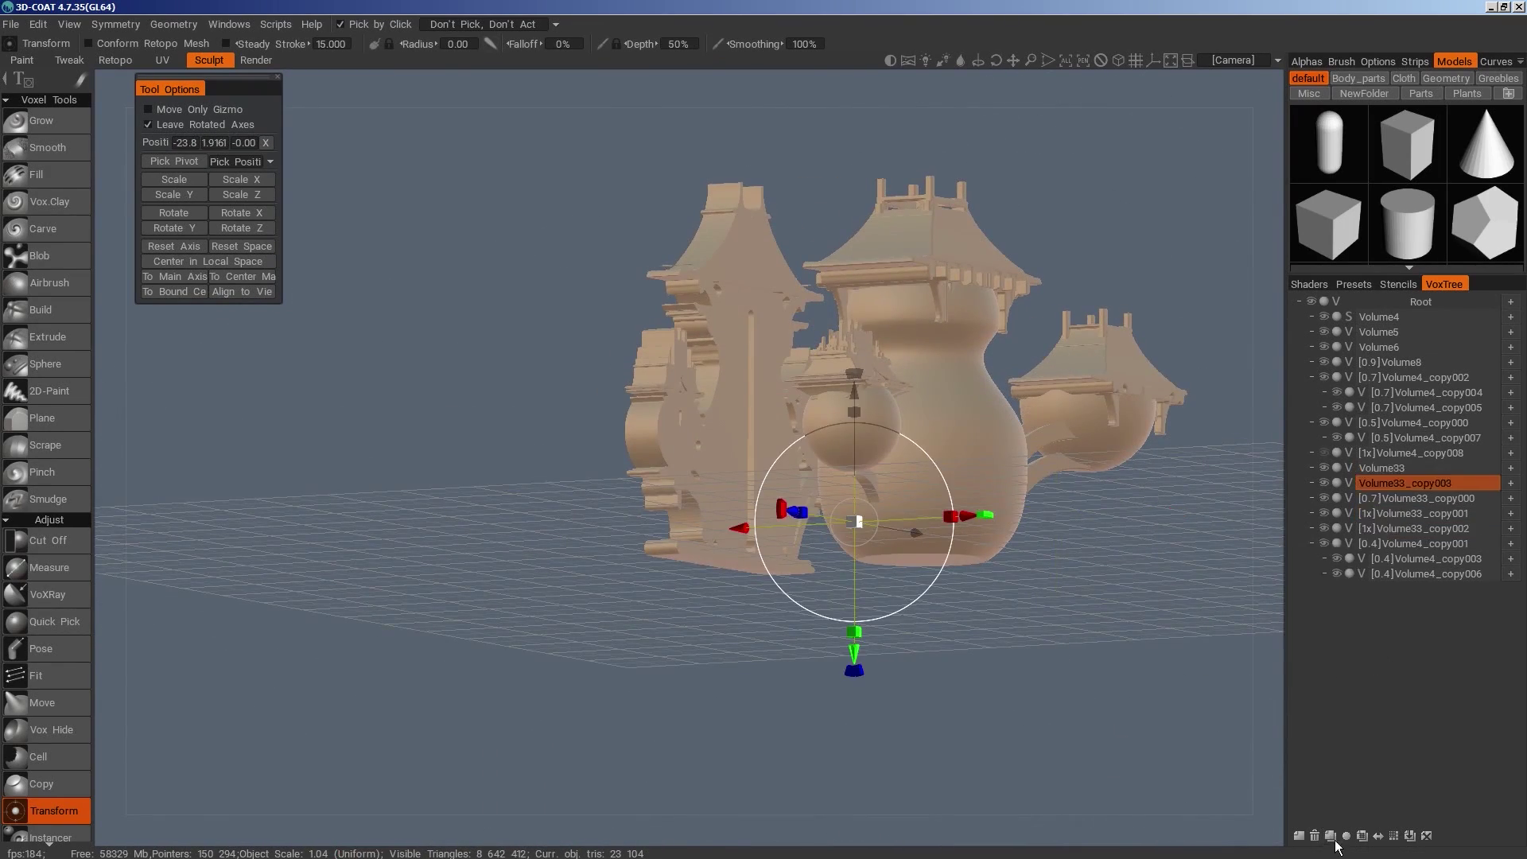
drag(968, 517, 985, 516)
drag(990, 628, 974, 593)
drag(868, 418, 867, 393)
drag(911, 704, 943, 728)
drag(937, 632, 948, 637)
drag(1054, 676, 1131, 598)
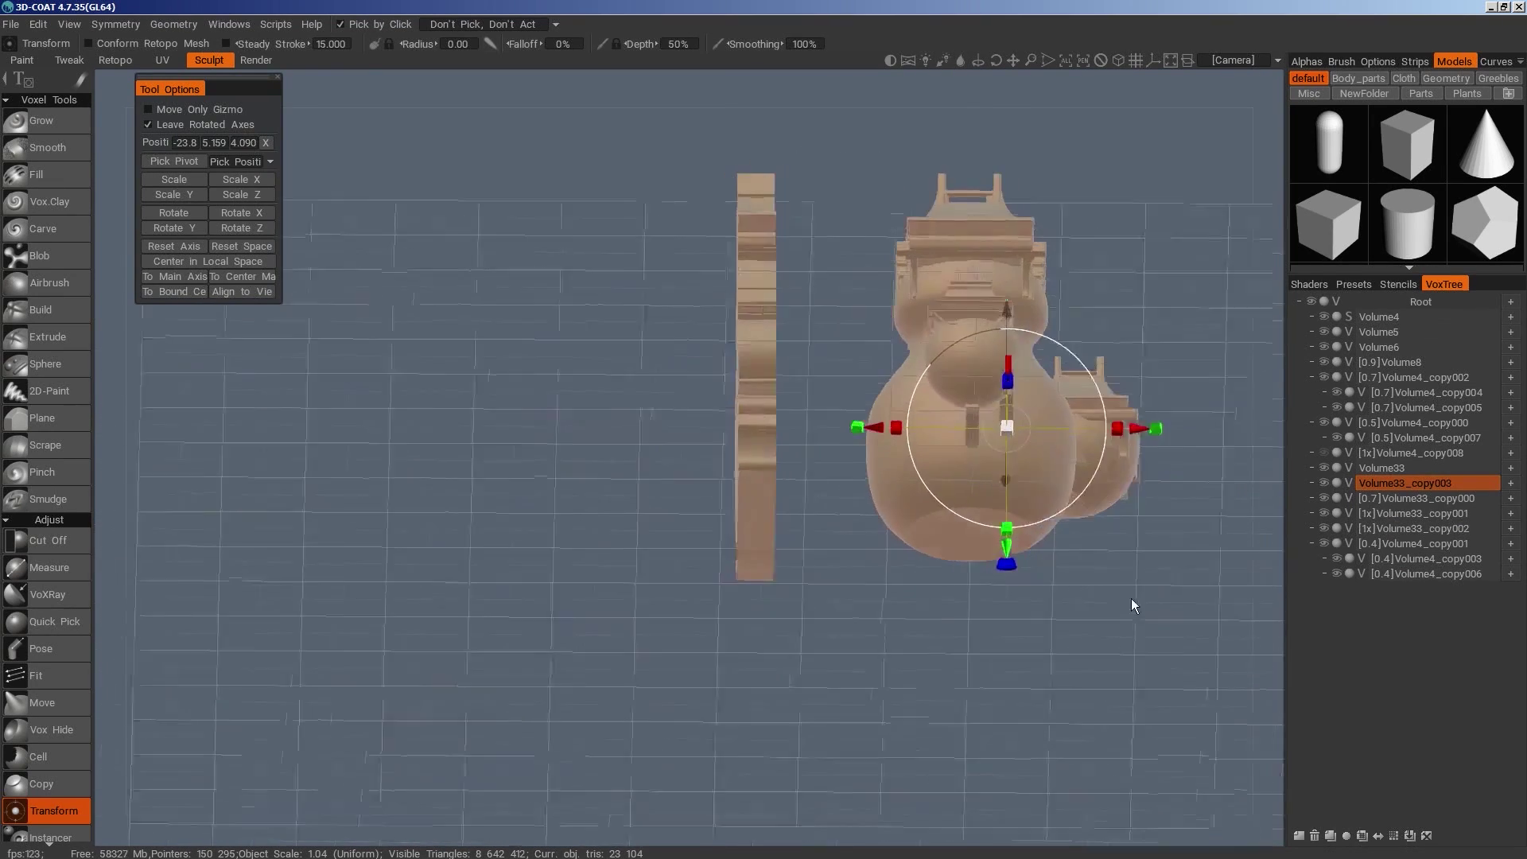
Duplicate the raised small-sphere arc and move the copy to the opposite side at about Z -4.41
click(1331, 836)
drag(1139, 429, 1058, 450)
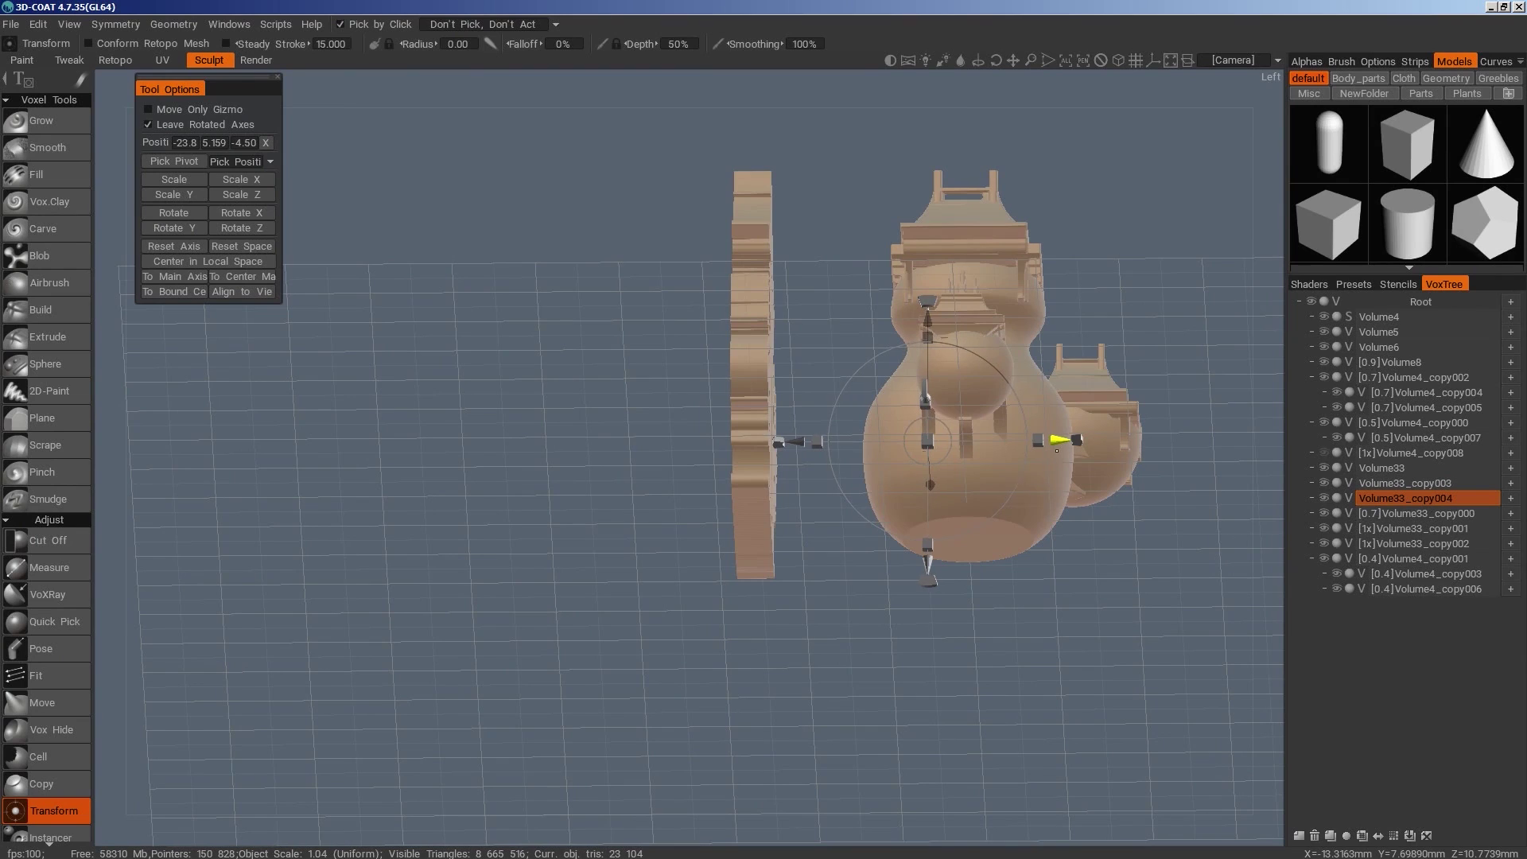
drag(995, 676, 883, 606)
right_drag(883, 606, 835, 533)
middle_drag(836, 533, 1076, 715)
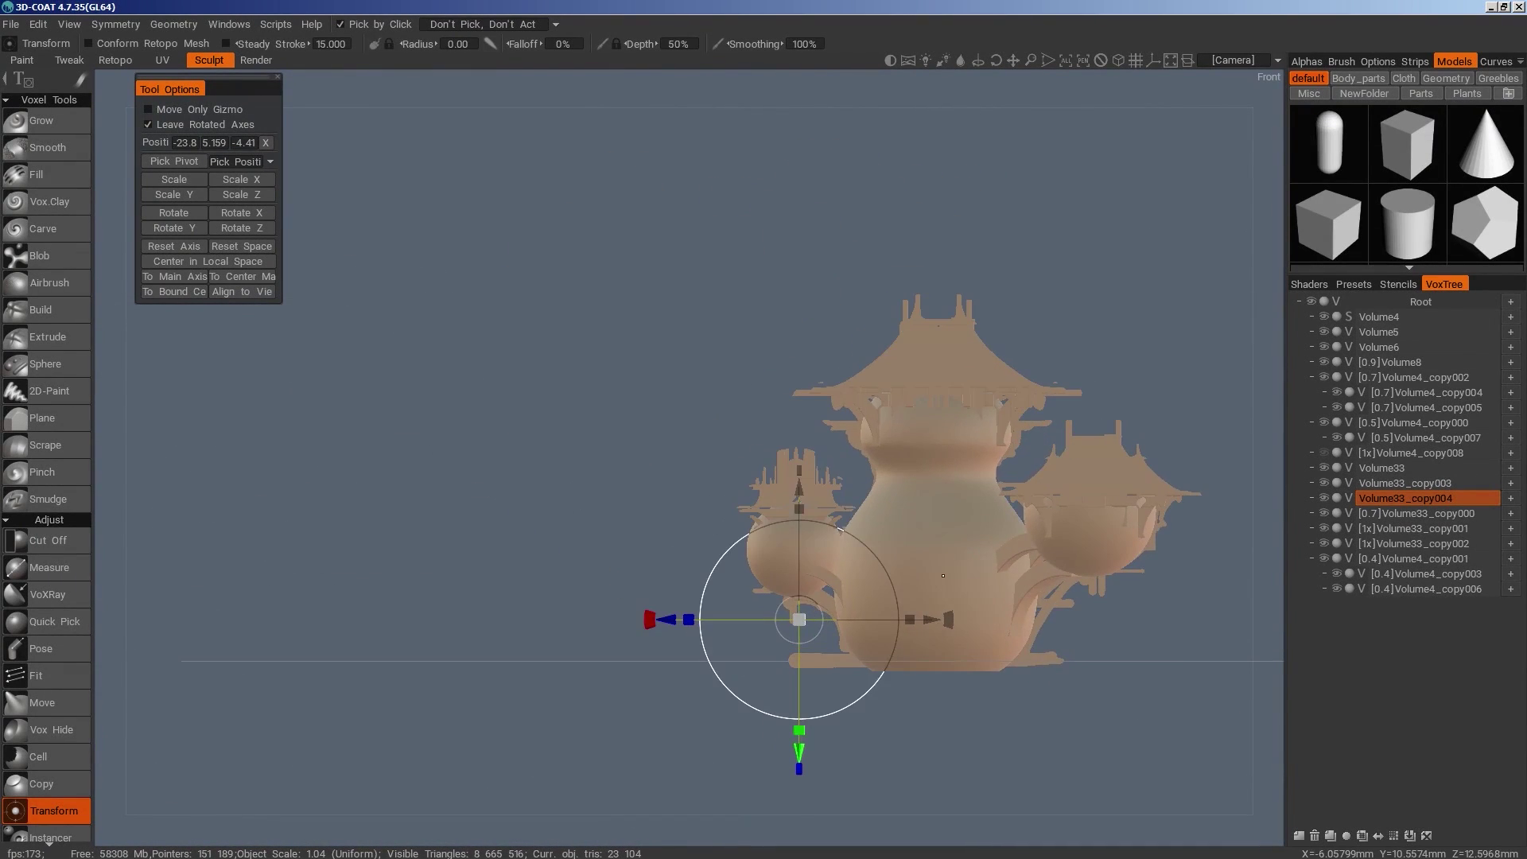
Try to cut a vertical strip about 2.35 mm wide out of the body Volume8
key(space)
click(979, 472)
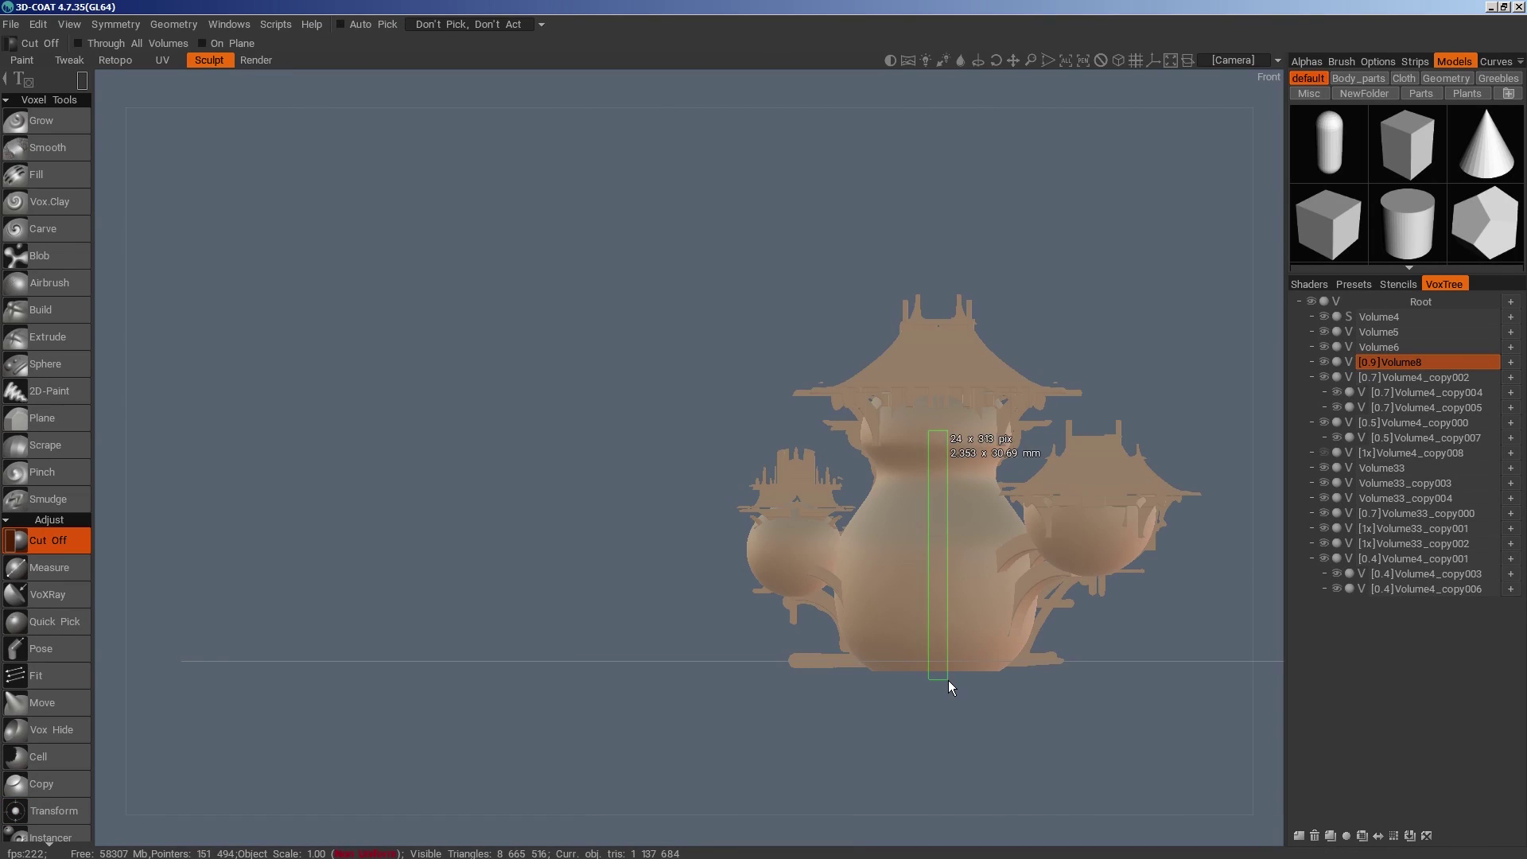
drag(949, 680, 948, 680)
mouse_move(948, 681)
alt+mouse_down()
mouse_move(1009, 754)
mouse_move(959, 700)
mouse_move(947, 652)
alt+mouse_up()
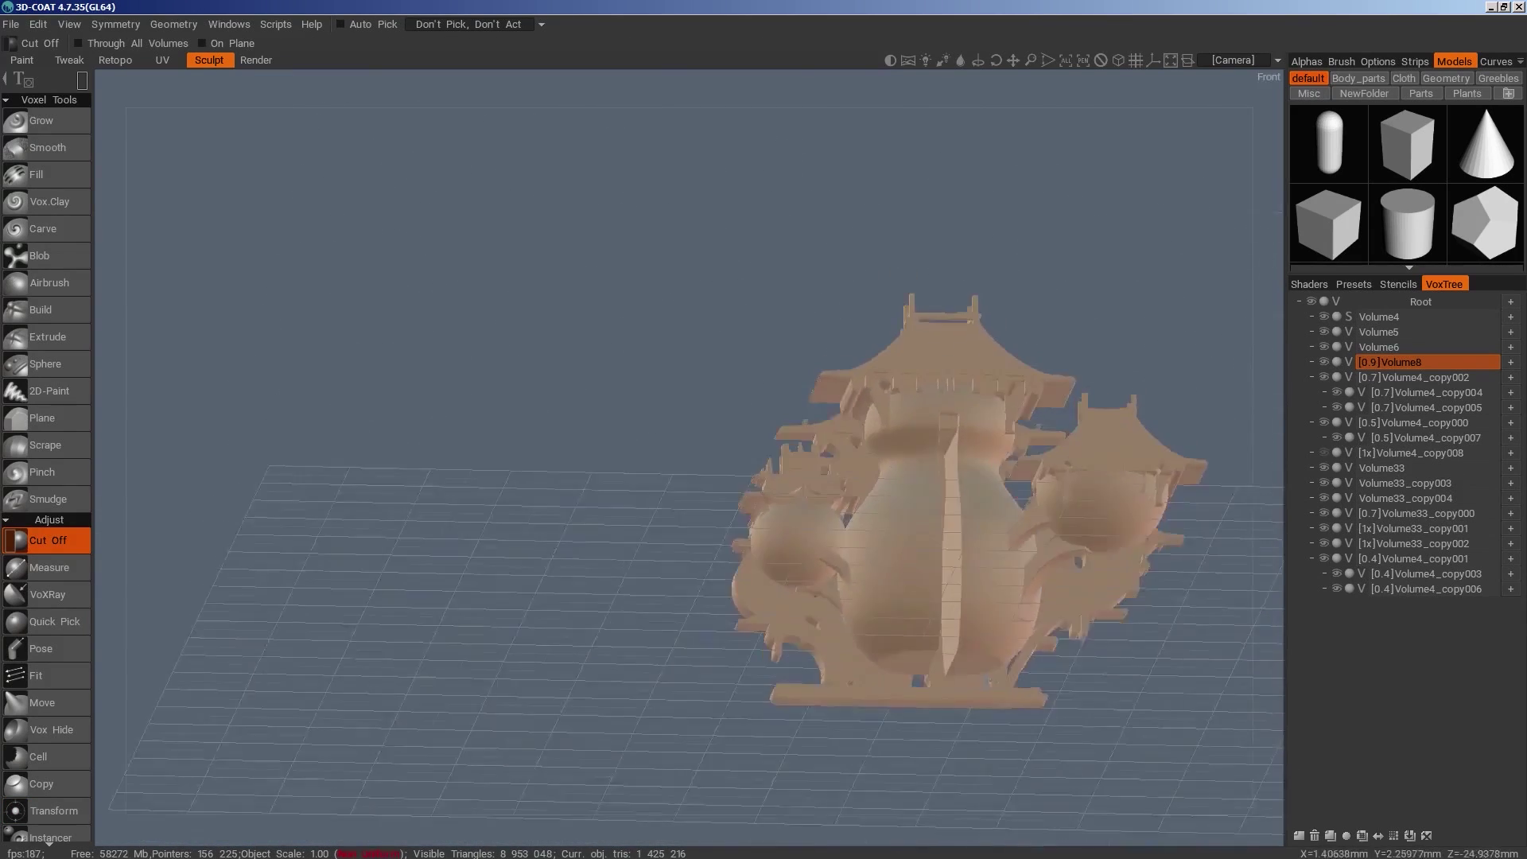
drag(978, 739, 928, 658)
Split a vertical strip about 2.4 mm wide off the middle of the body Volume8 using a rectangular selection
key(space)
click(685, 414)
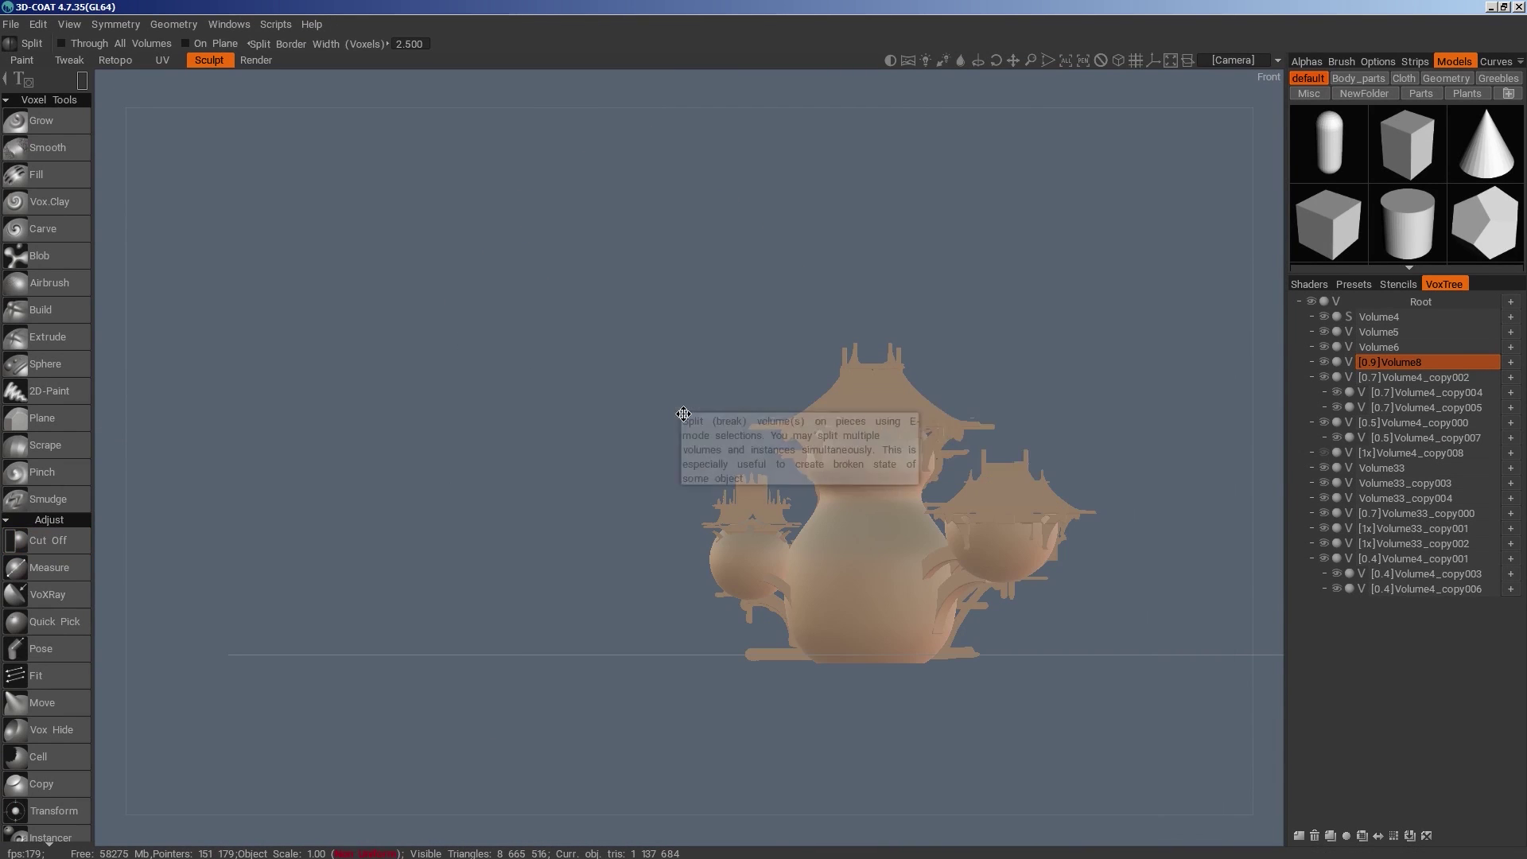
key(e)
click(928, 423)
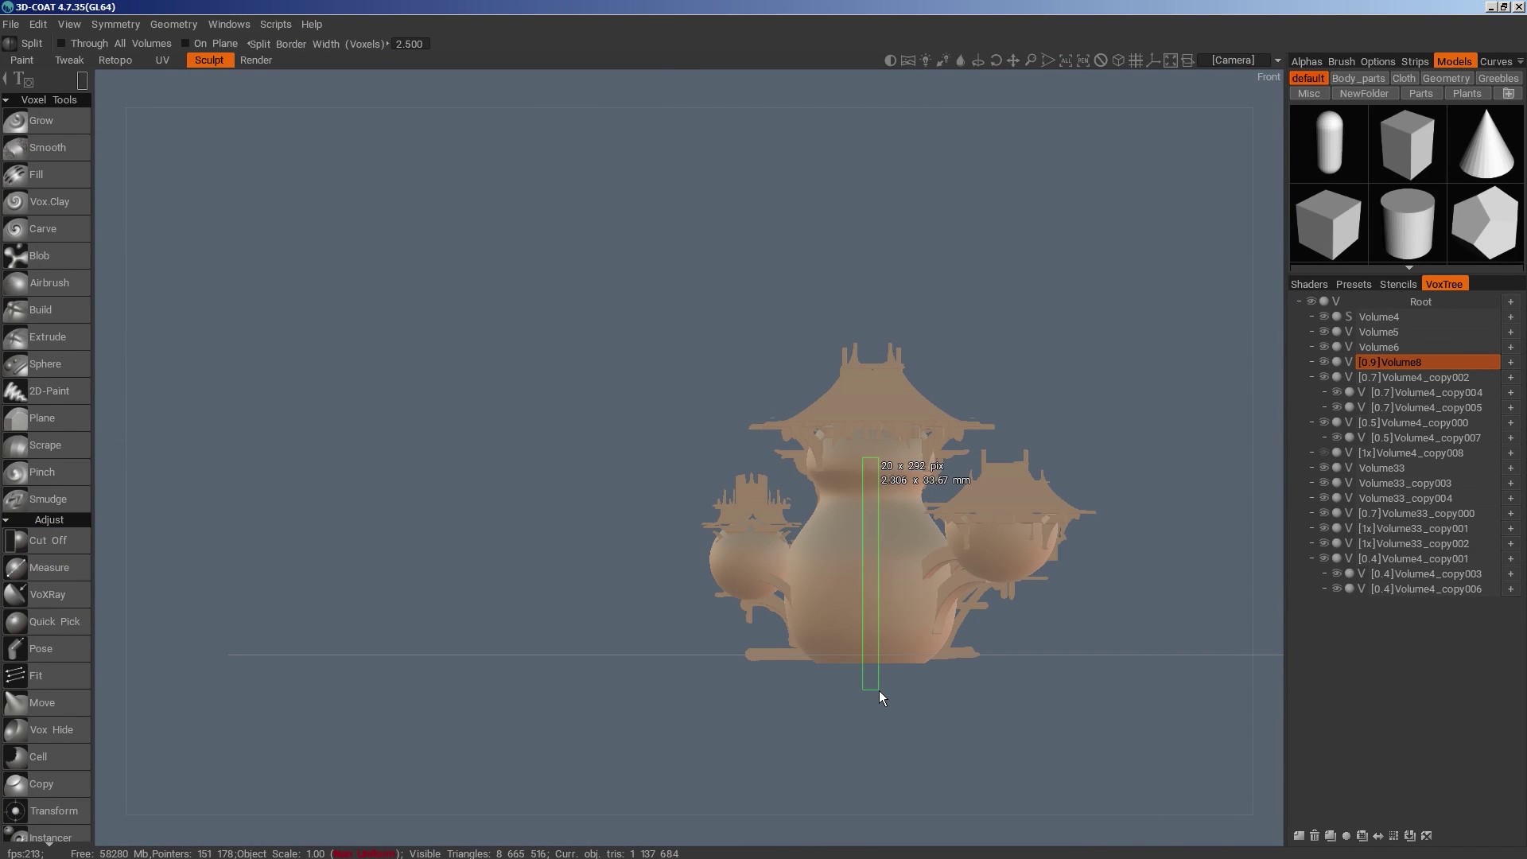
drag(880, 691, 880, 690)
Scale the split strip Volume8_copy000 in depth so that it protrudes slightly from the body
click(1391, 378)
drag(1217, 509, 979, 604)
key(space)
click(748, 506)
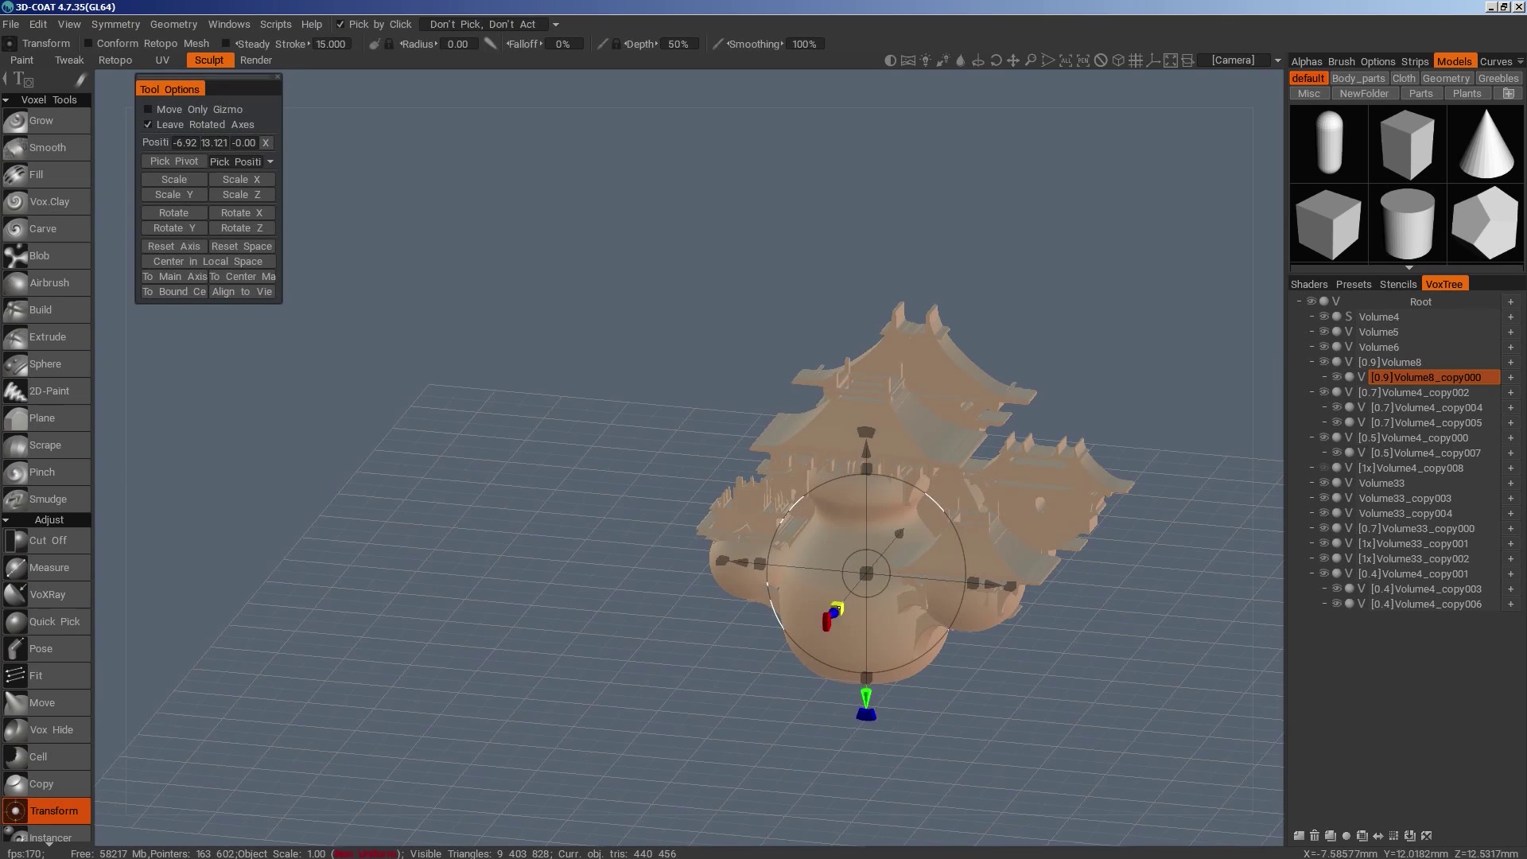
drag(980, 752, 984, 586)
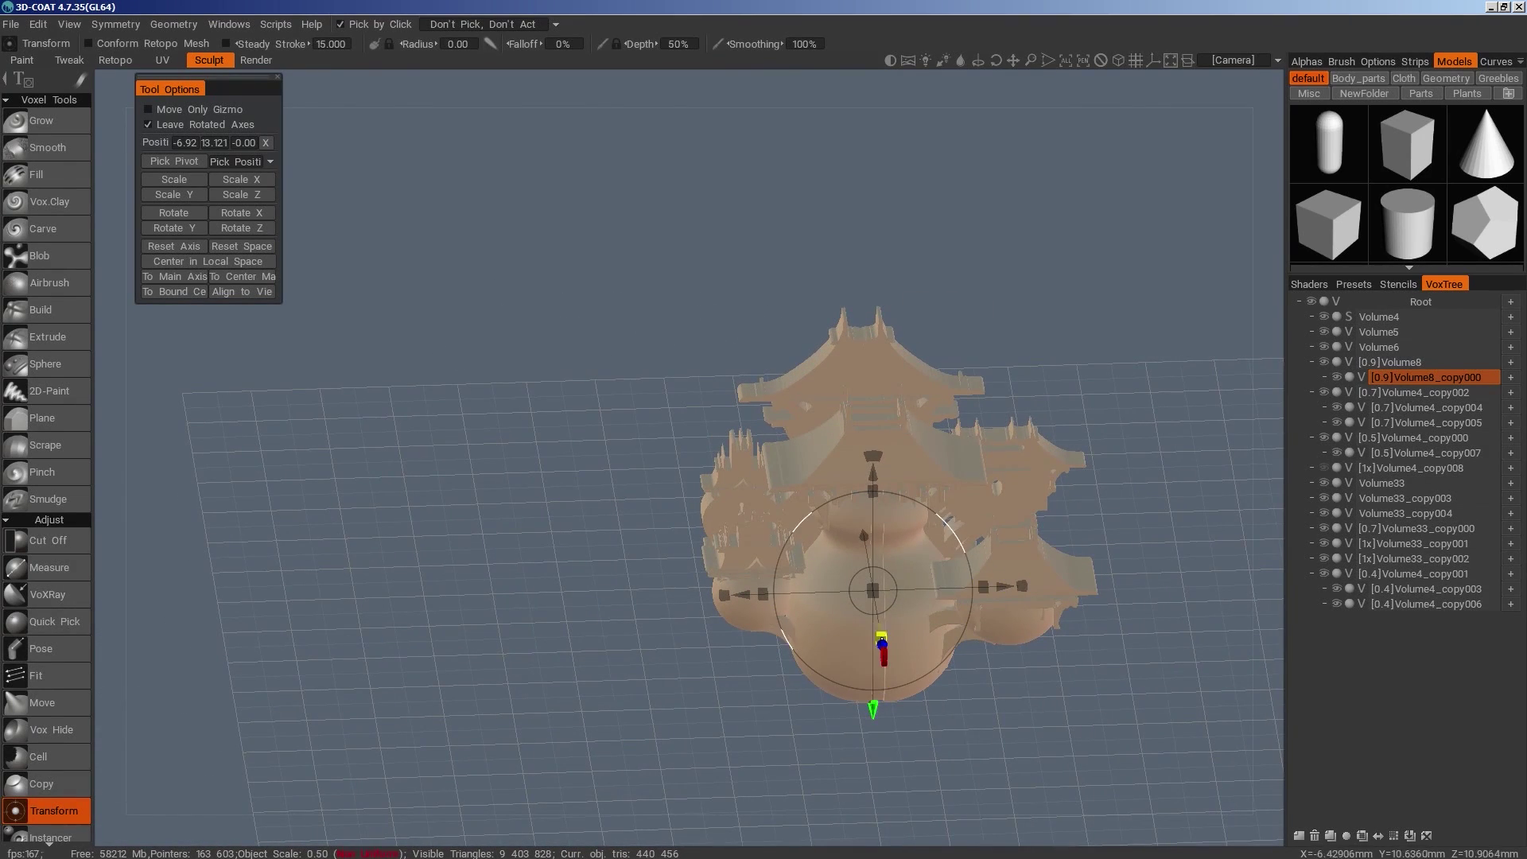
drag(881, 641, 1030, 634)
Duplicate the protruding strip and trim the copy to a narrower width along its length
click(1331, 837)
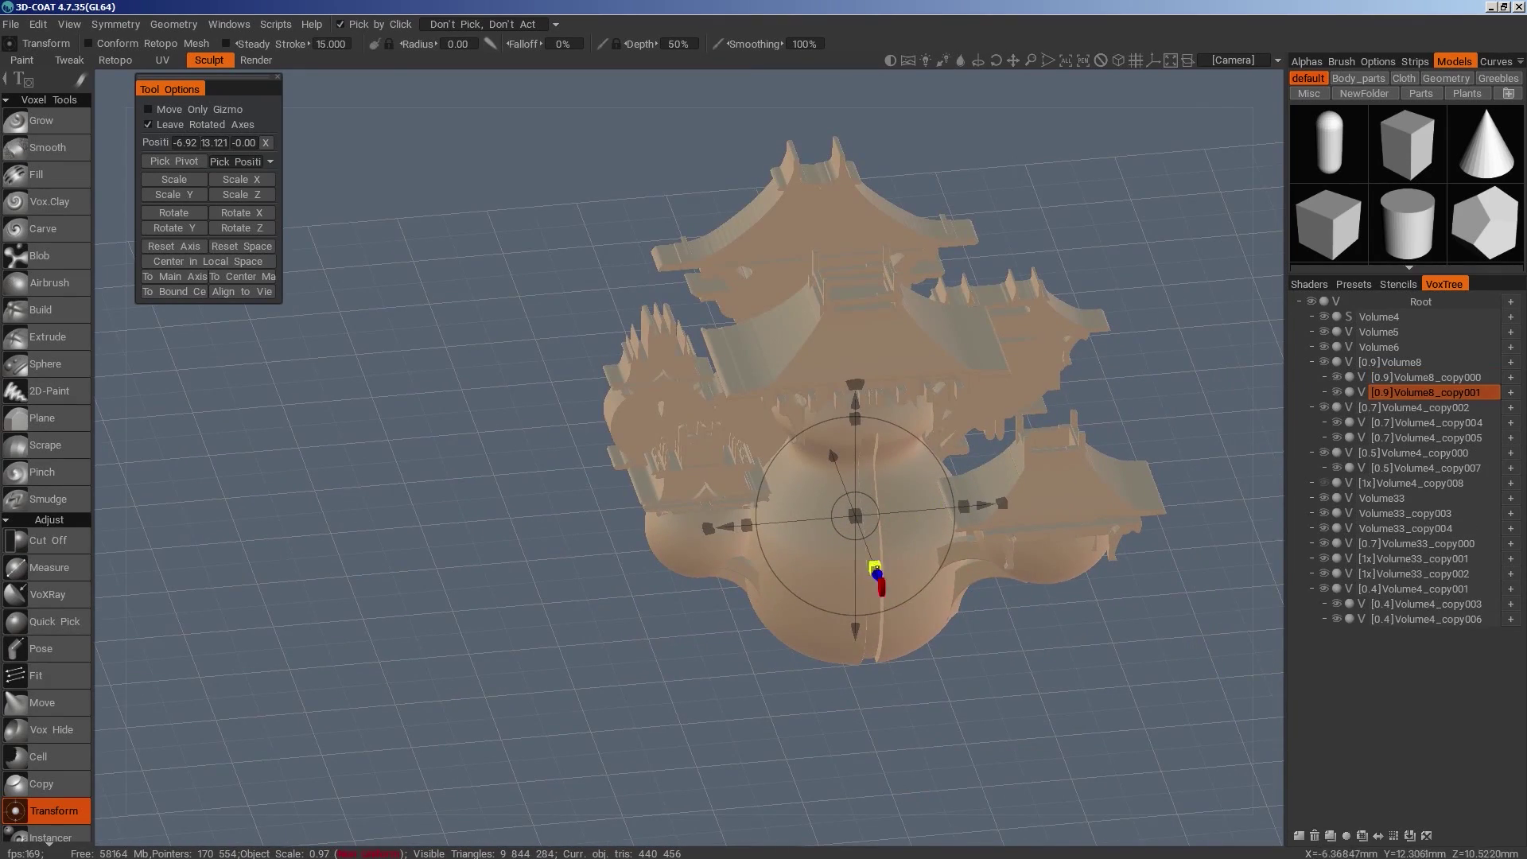
drag(875, 570, 1053, 661)
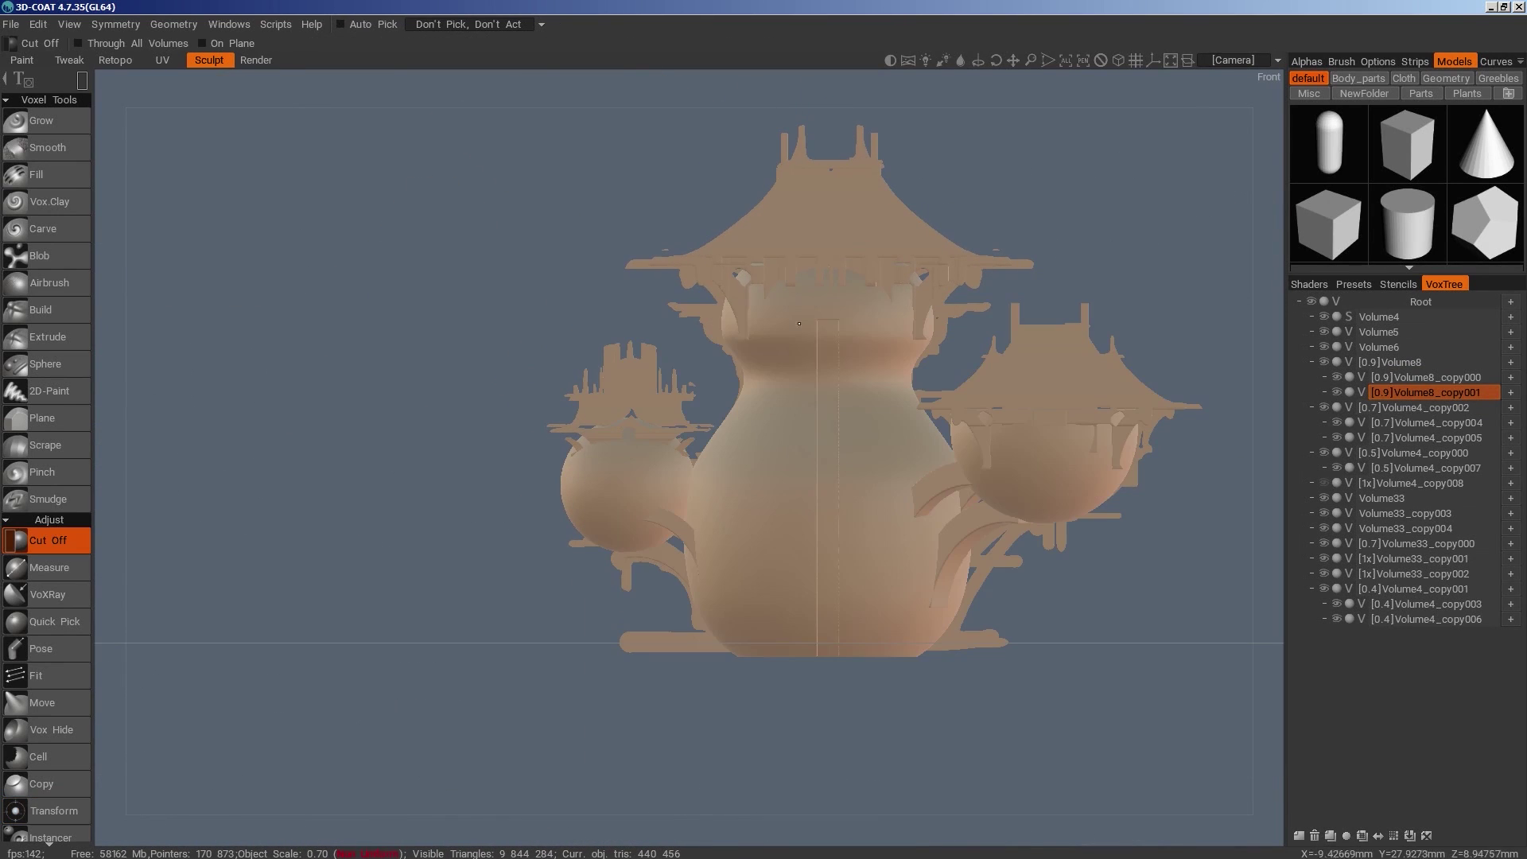
drag(819, 684, 819, 685)
drag(984, 654, 1042, 716)
Scale the narrower strip in depth so it stands proud of the wider one, and center it at about Z -0.04
key(space)
key(1)
drag(872, 590, 875, 594)
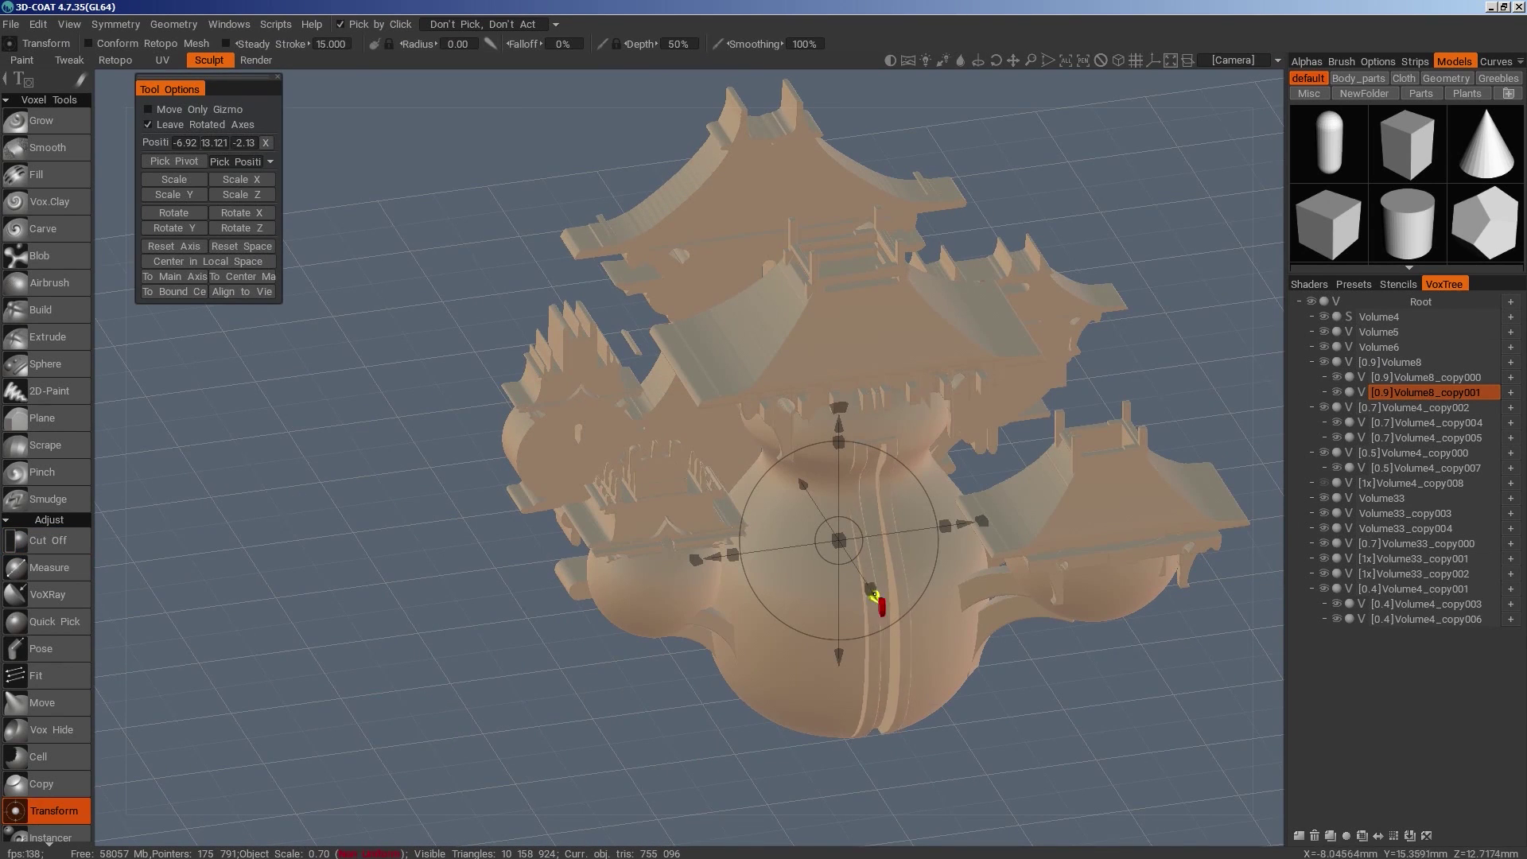
drag(1019, 700, 1180, 668)
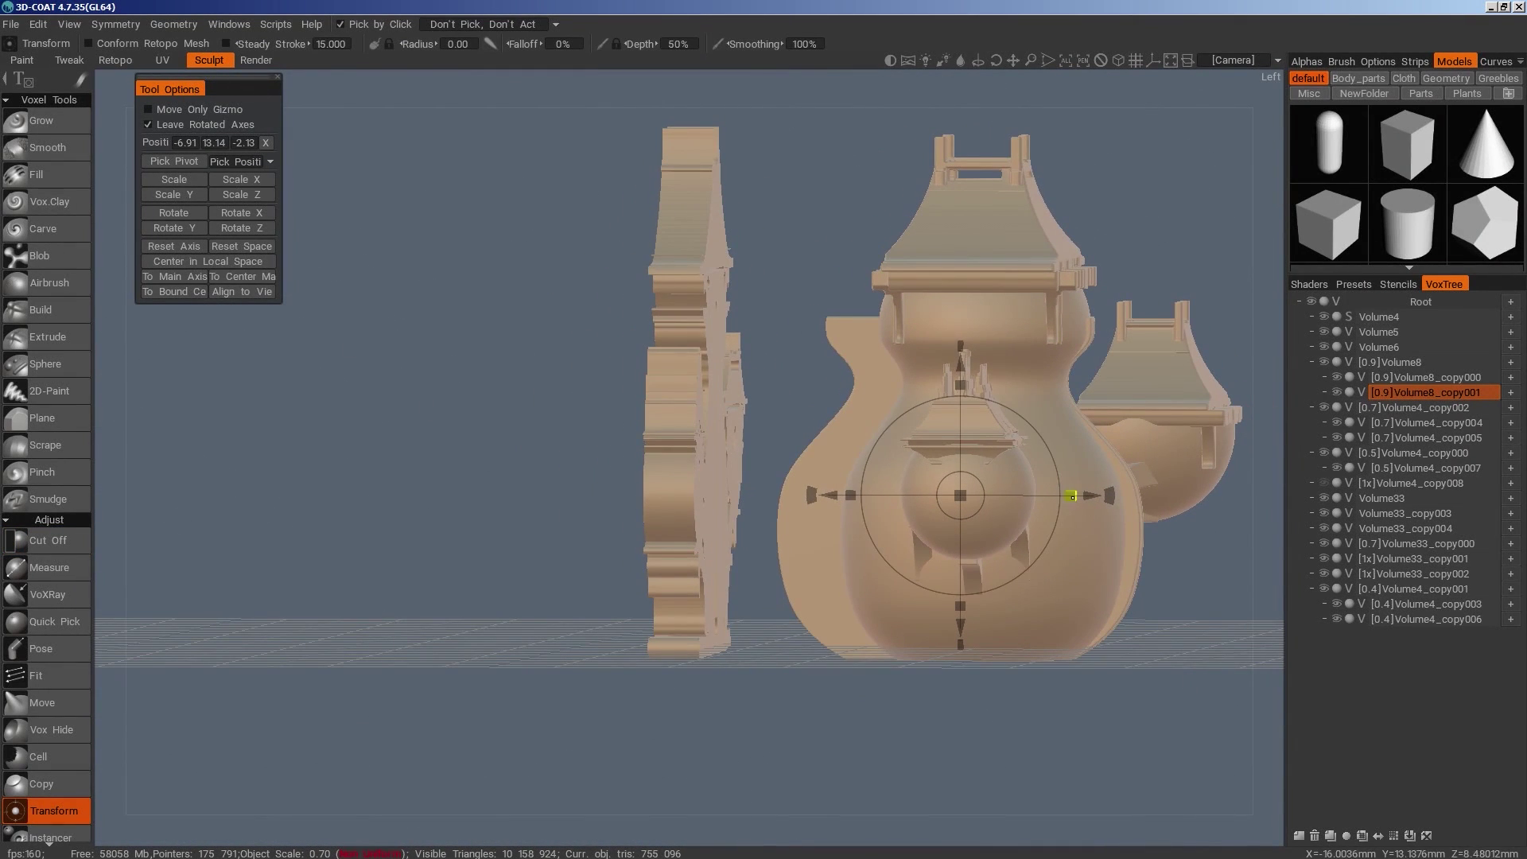
drag(1072, 496, 1106, 498)
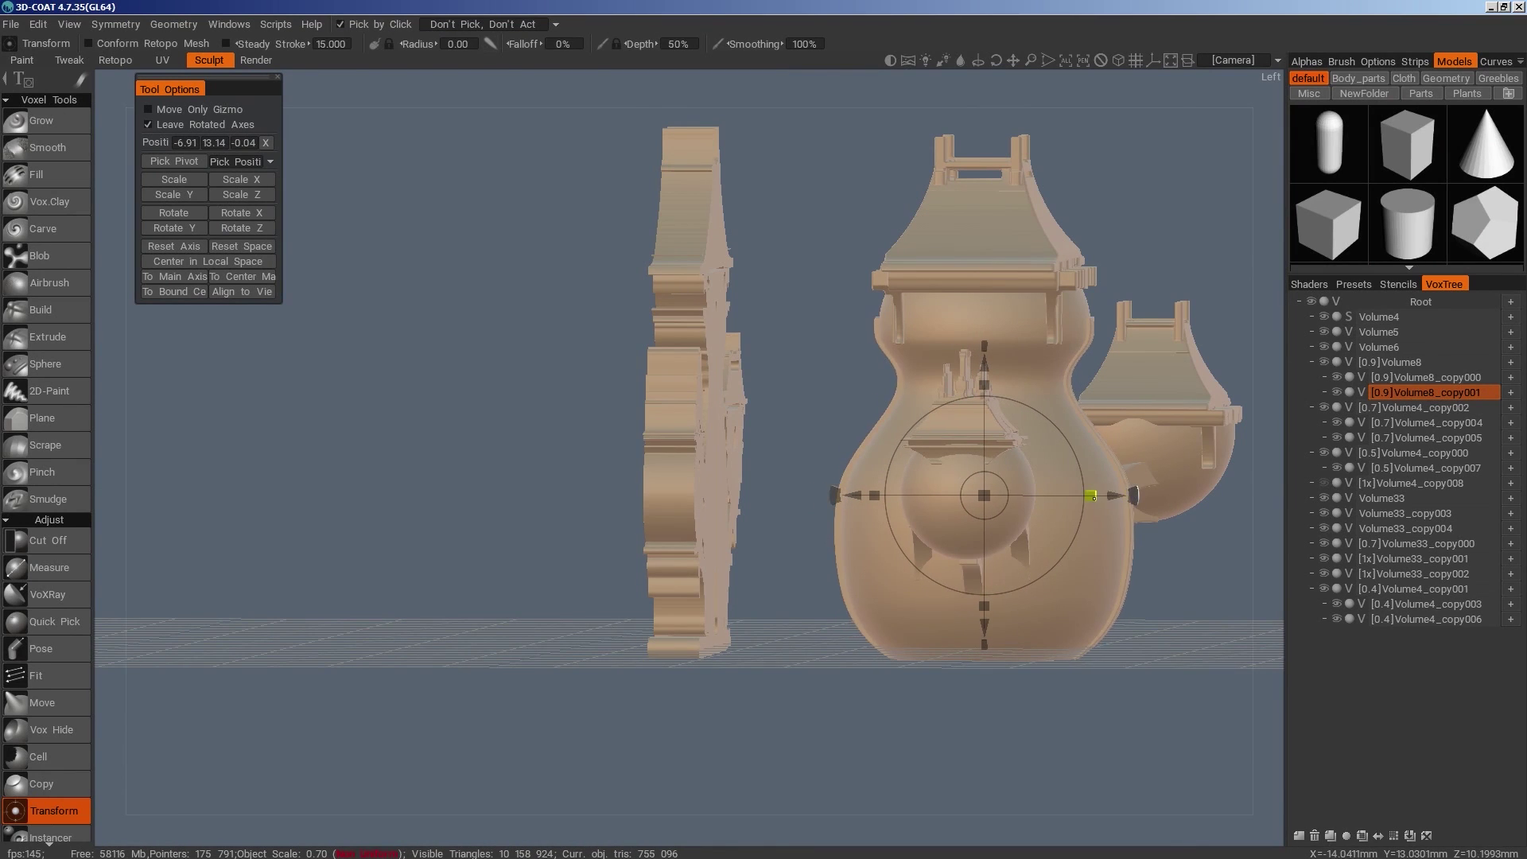
drag(1074, 557, 776, 429)
Set up an ellipsoid primitive at the origin, flattened to a size of about 19.38 x 4.88 x 19.38
key(space)
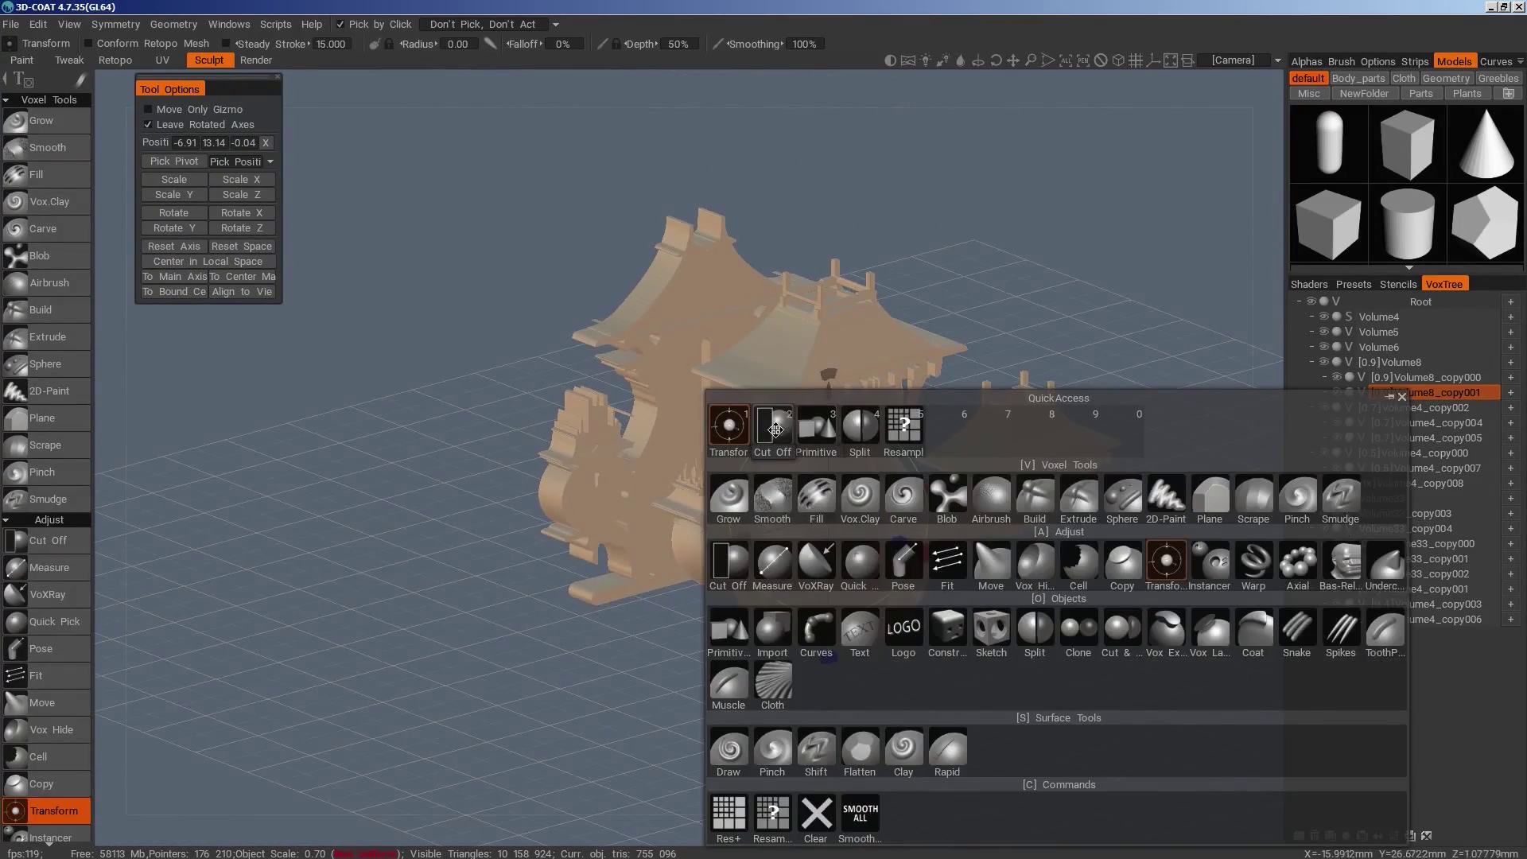
click(817, 427)
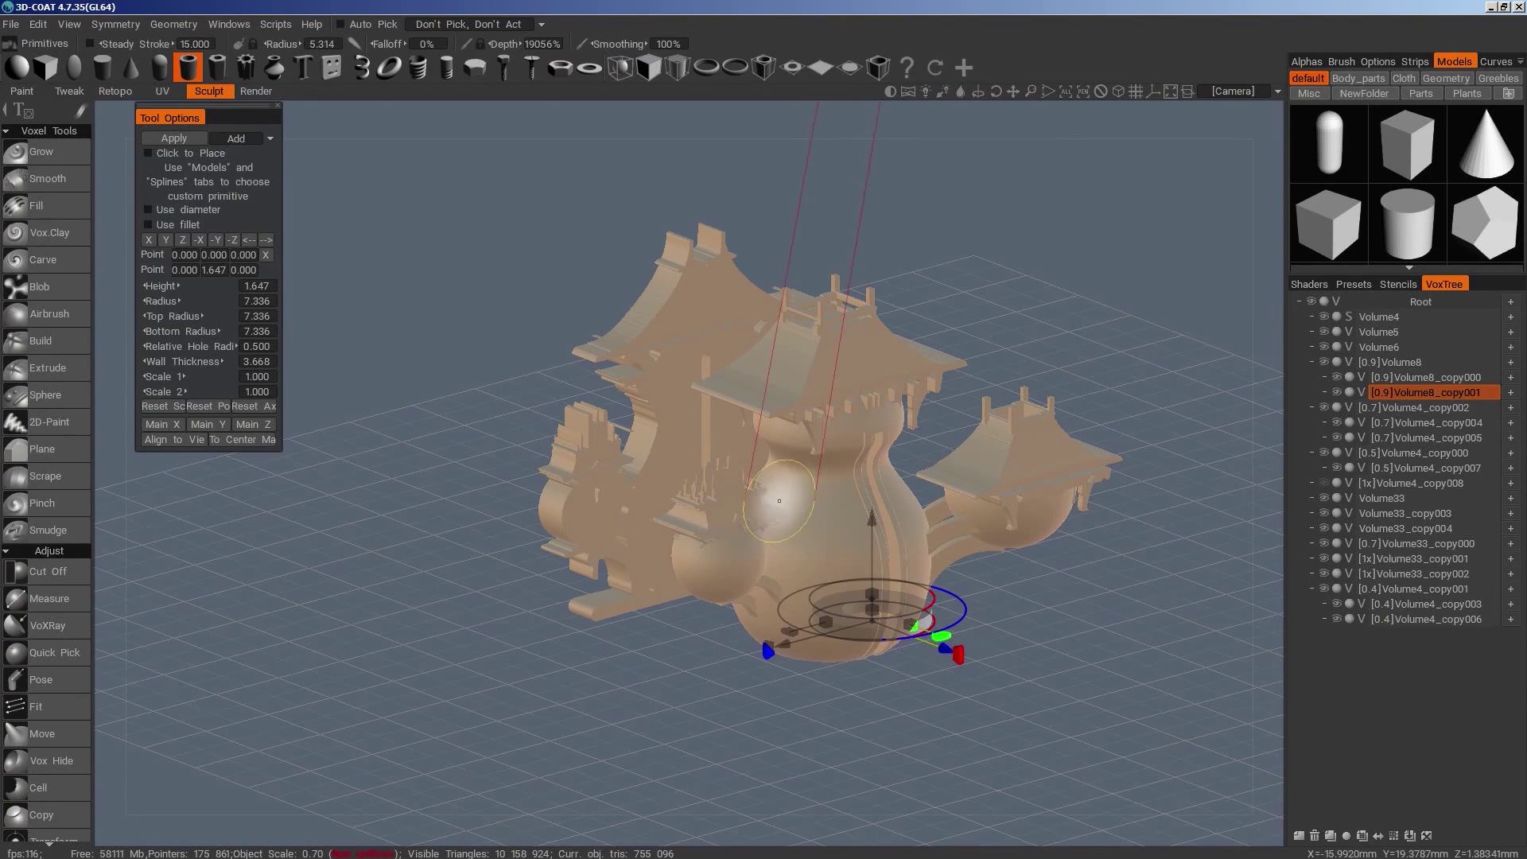
click(78, 73)
drag(873, 619, 1083, 681)
key(KP_2)
drag(868, 434, 871, 514)
drag(1026, 676, 1193, 727)
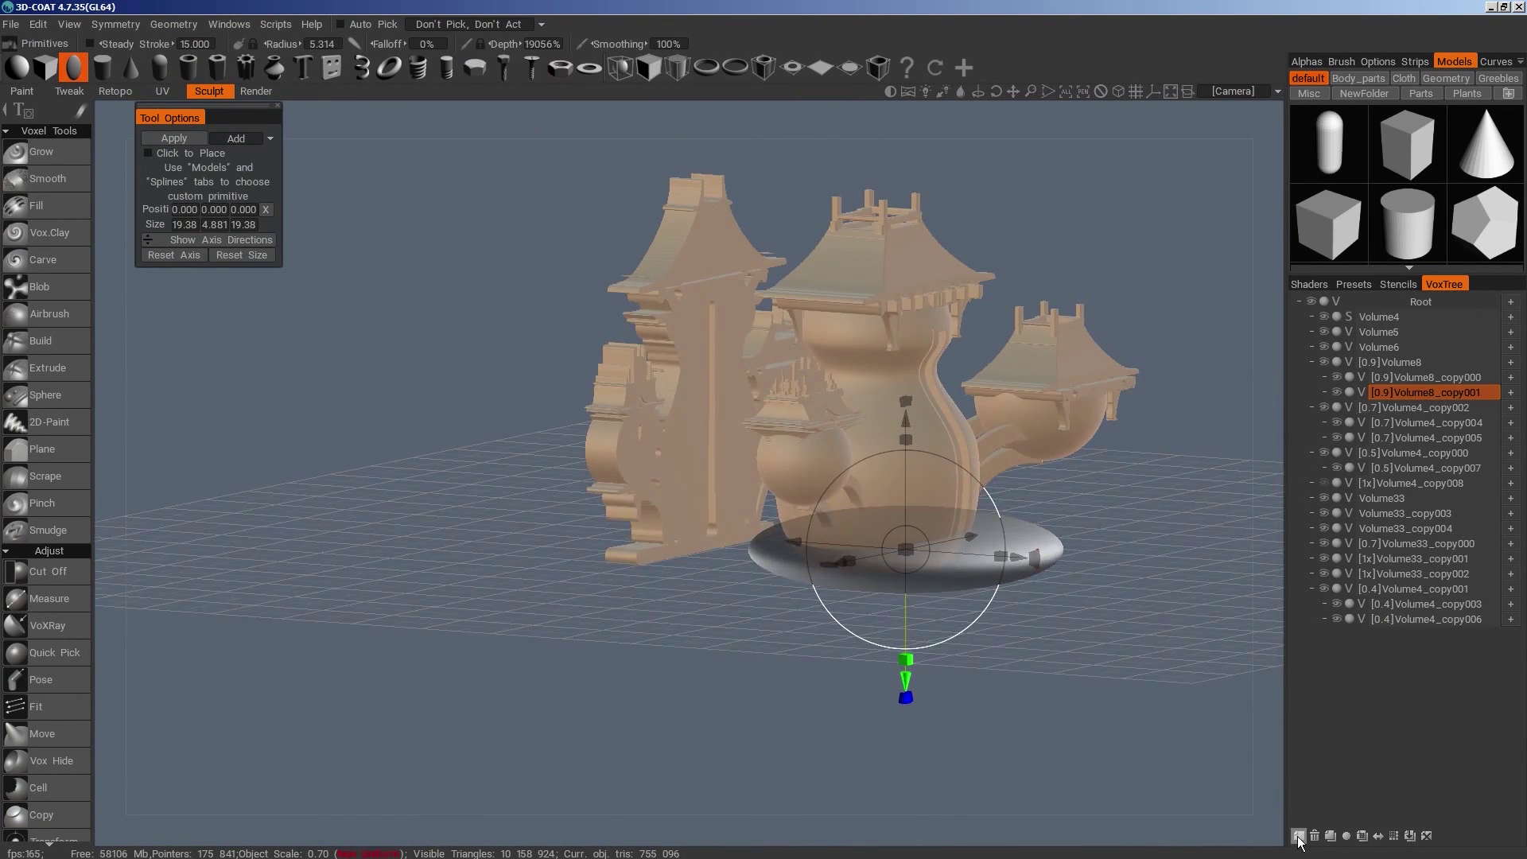
Create a new volume layer and add the flattened ellipsoid to it
click(1299, 836)
click(1431, 543)
click(1420, 590)
click(1299, 835)
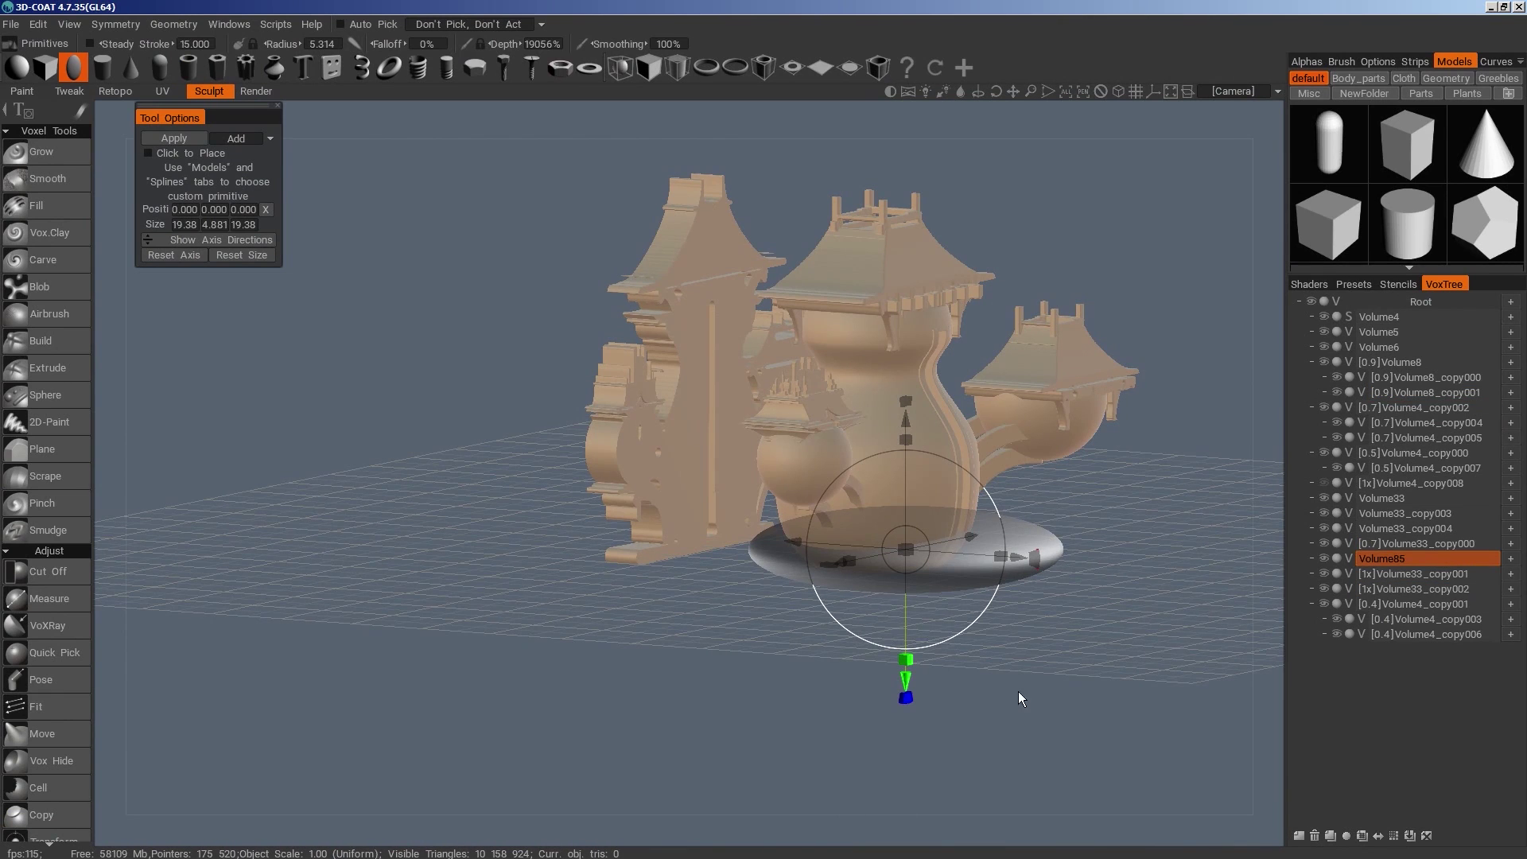
key(Return)
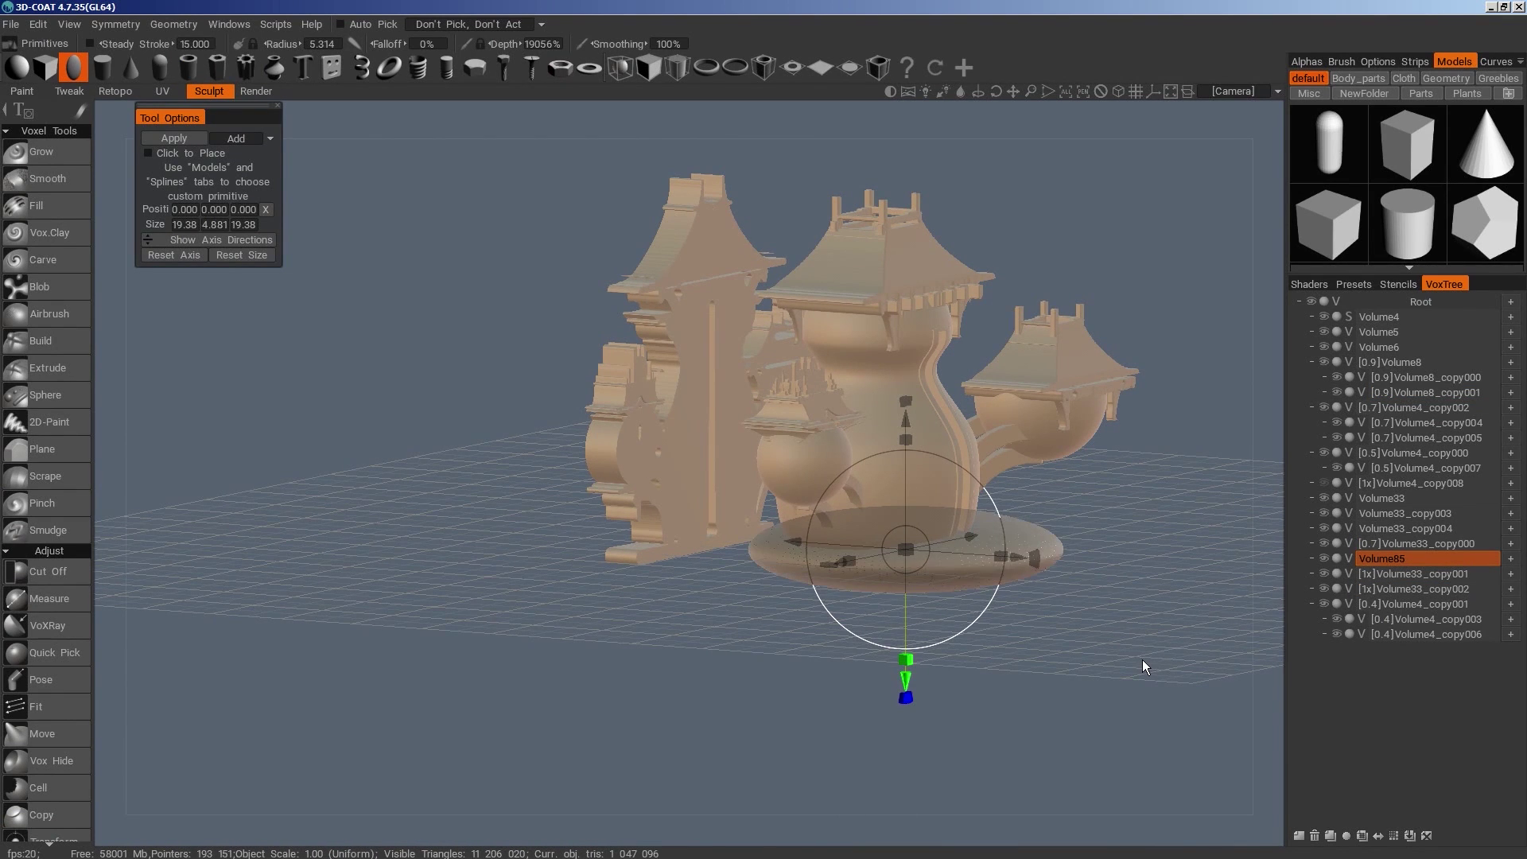
Move the flattened ellipsoid sideways and down to center it under the body at about X -6.05
drag(1126, 655, 999, 595)
key(KP_2)
key(space)
click(616, 384)
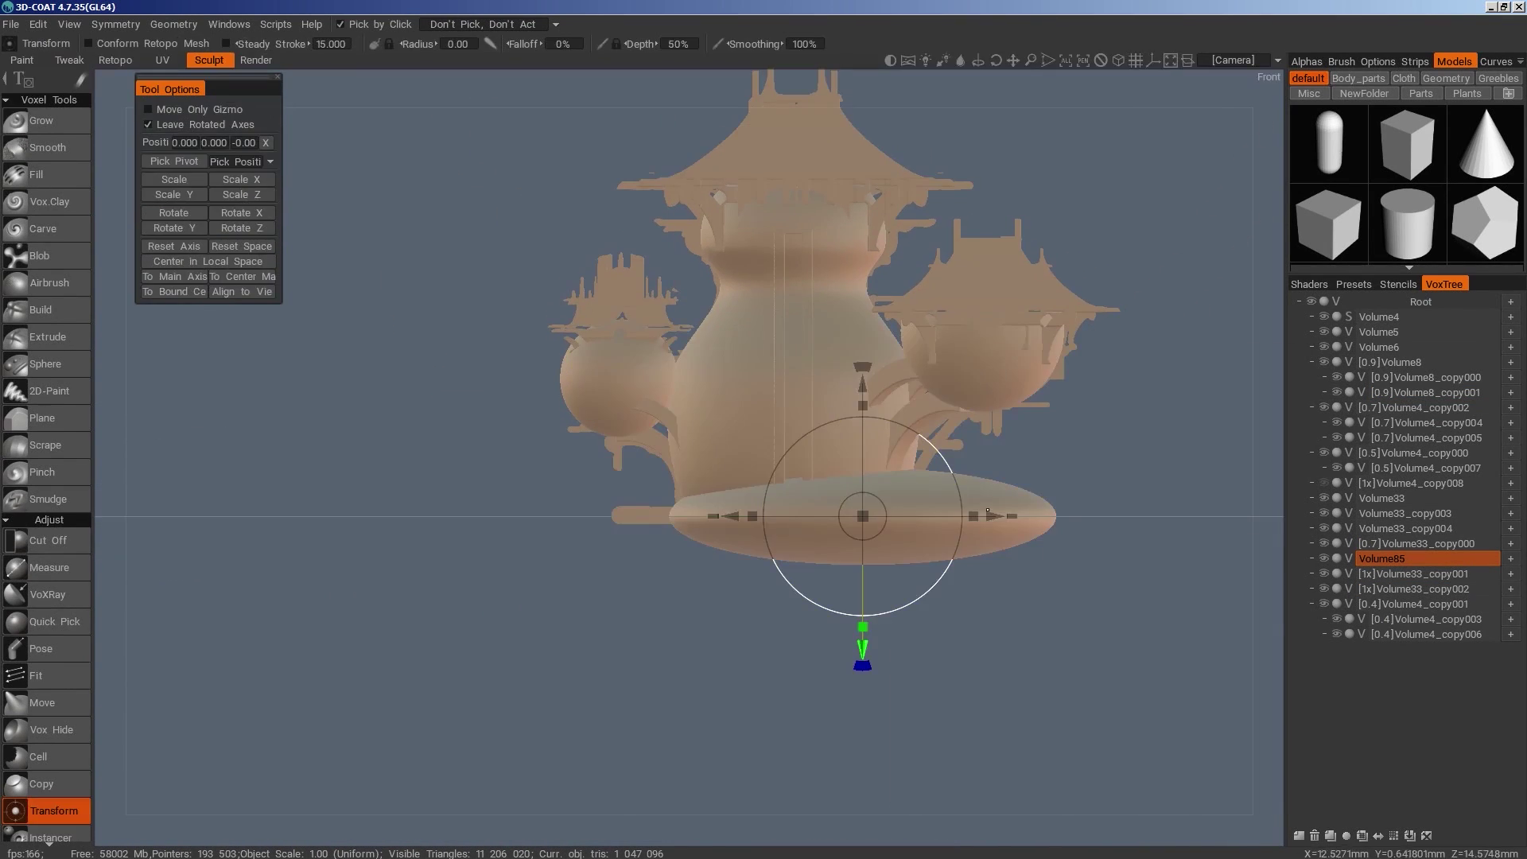
Cut away the lower and upper parts of the ellipsoid with rectangular cuts to leave a shallow base disc
key(space)
click(489, 213)
key(e)
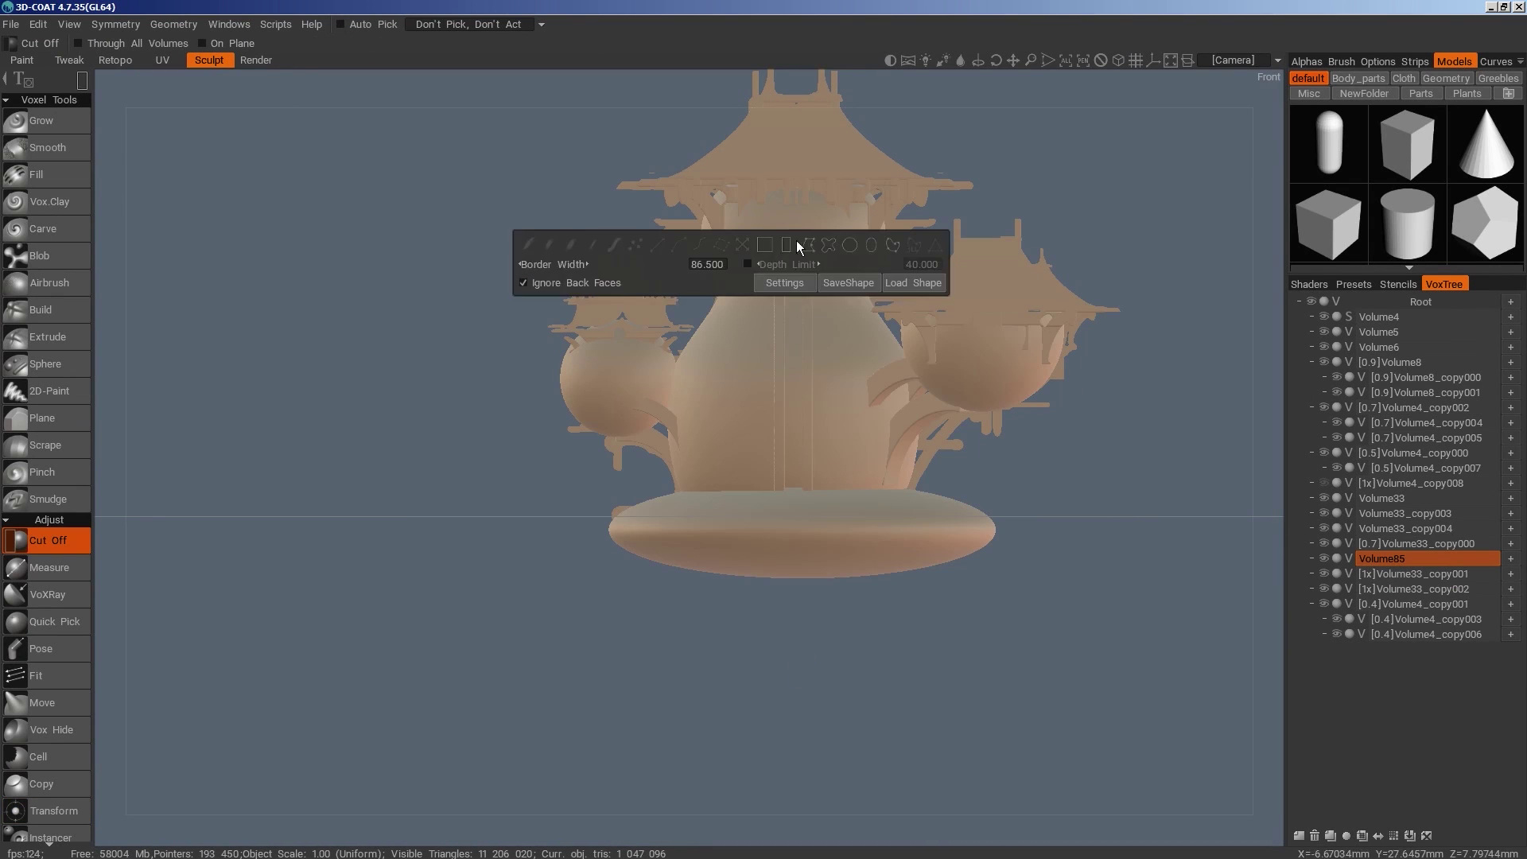
click(796, 240)
drag(1107, 727, 504, 518)
mouse_move(1024, 400)
mouse_down()
mouse_move(749, 479)
mouse_move(589, 478)
mouse_up()
alt+drag(755, 549, 819, 669)
Move the base disc vertically to about Y -3.42 so it sits directly beneath the body
key(space)
click(487, 402)
key(KP_2)
drag(589, 299, 590, 322)
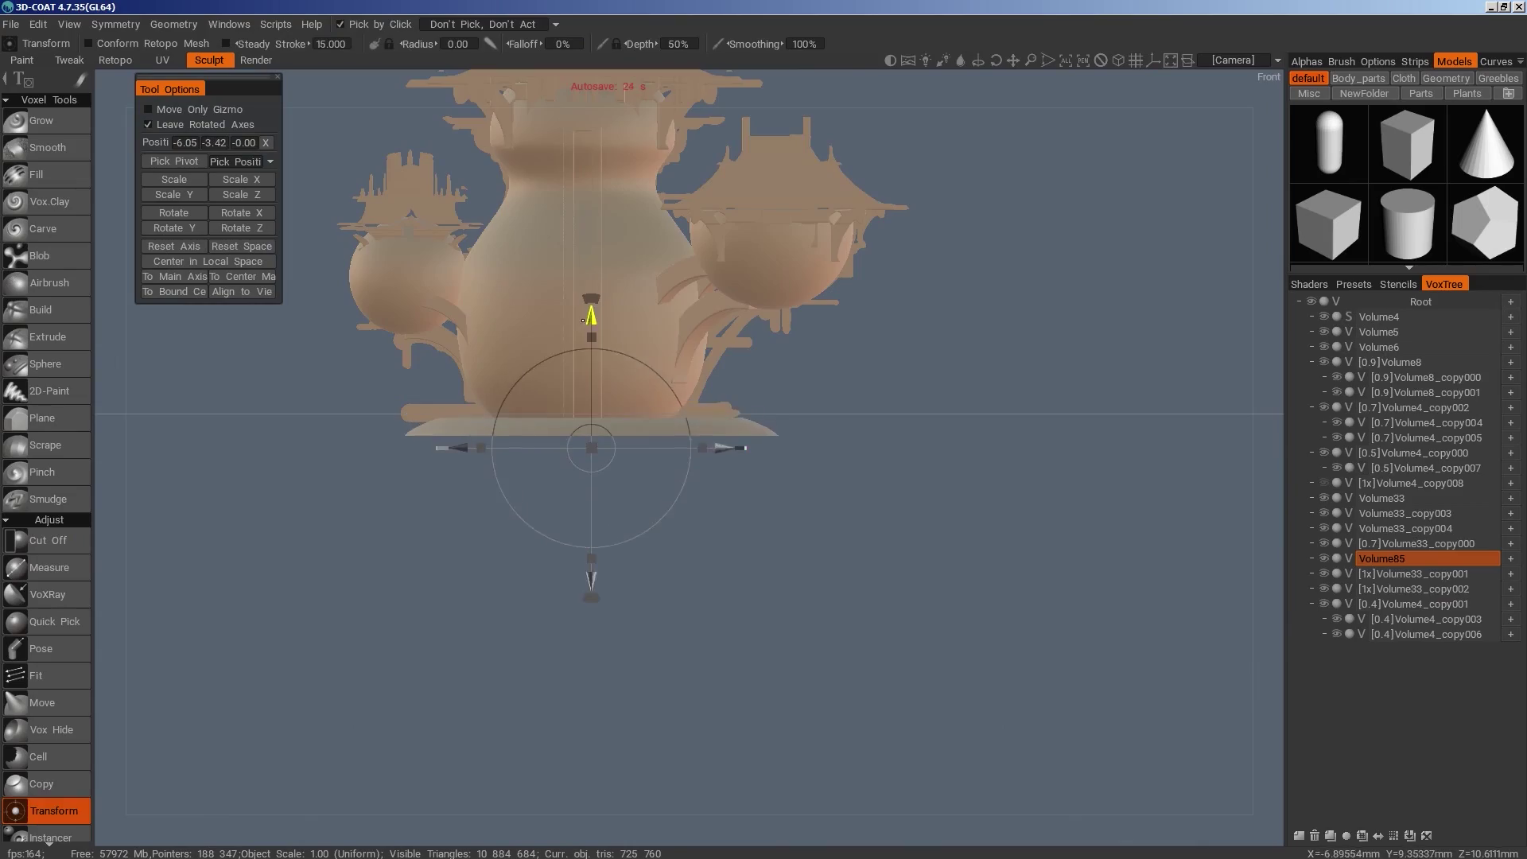
alt+drag(784, 593, 881, 718)
alt+right_drag(881, 718, 803, 673)
alt+drag(804, 673, 780, 636)
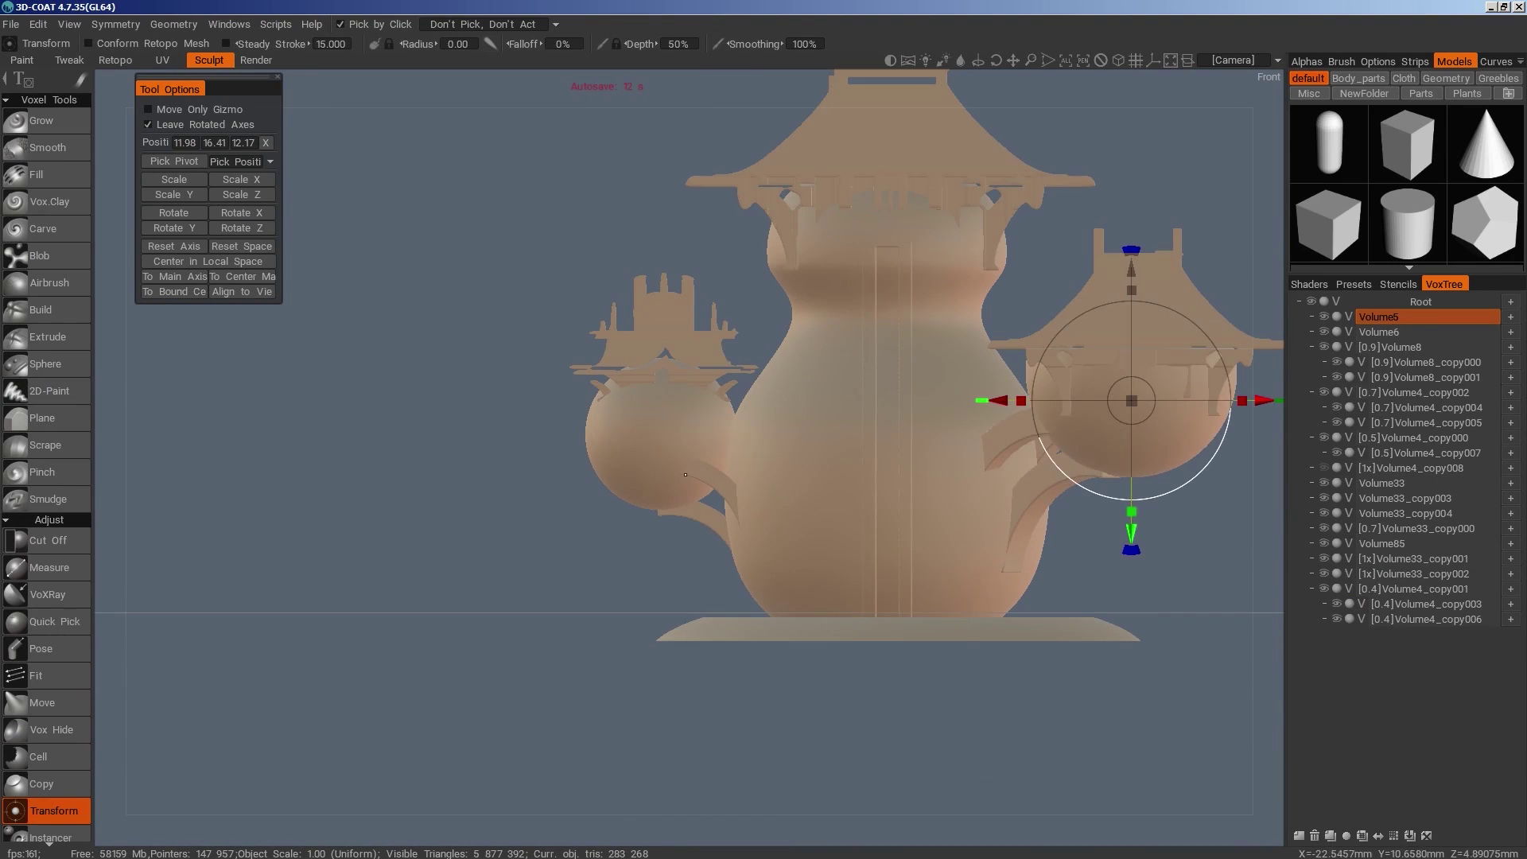
Duplicate the small sphere, move the copy down to about Y 9.12 and shrink it into a knob hanging underneath
key(h)
click(1331, 836)
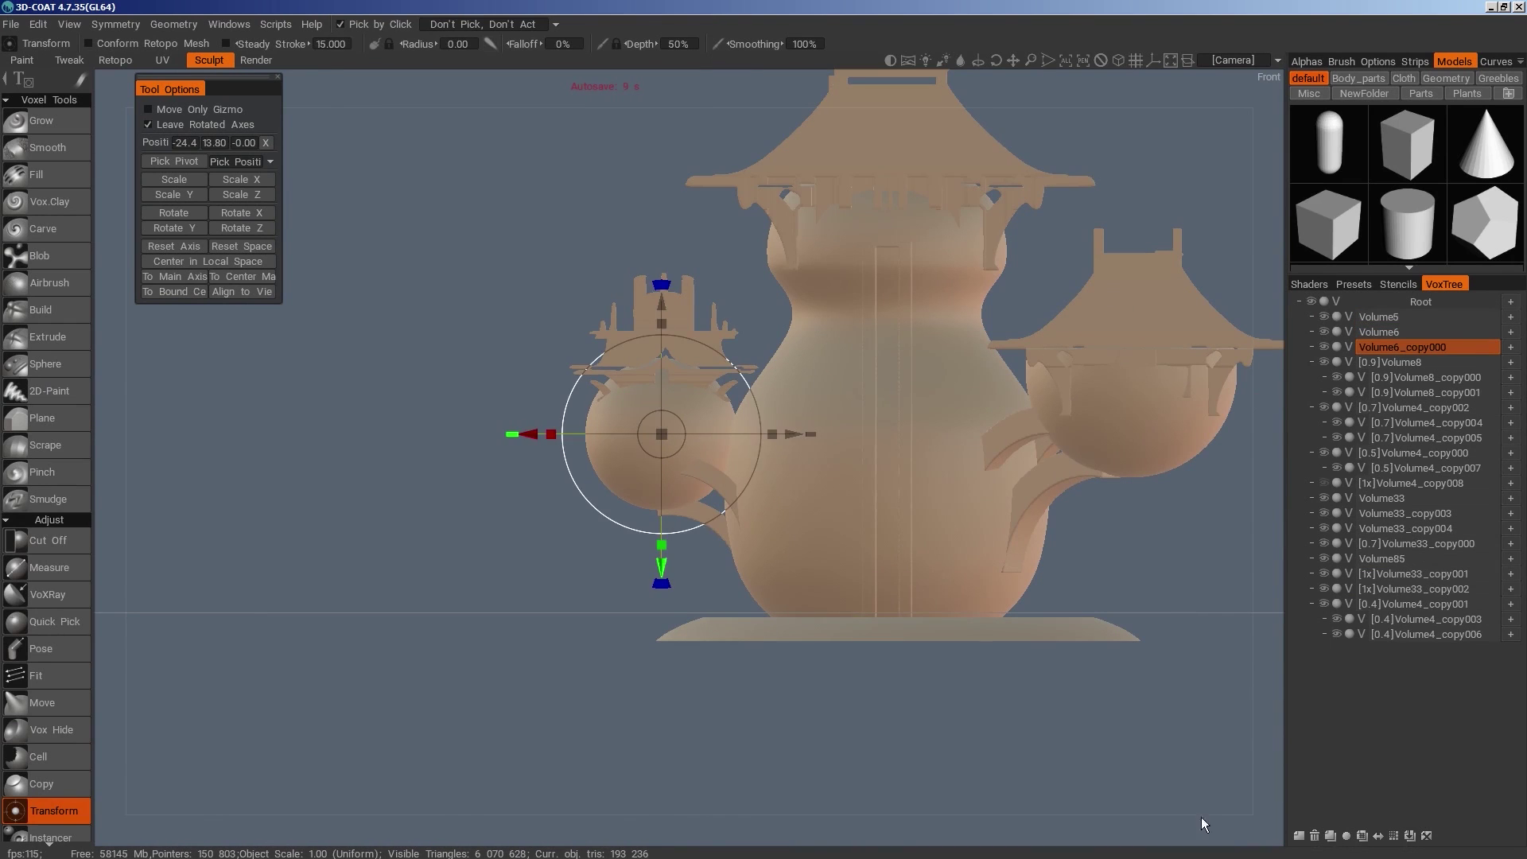
drag(664, 573, 623, 497)
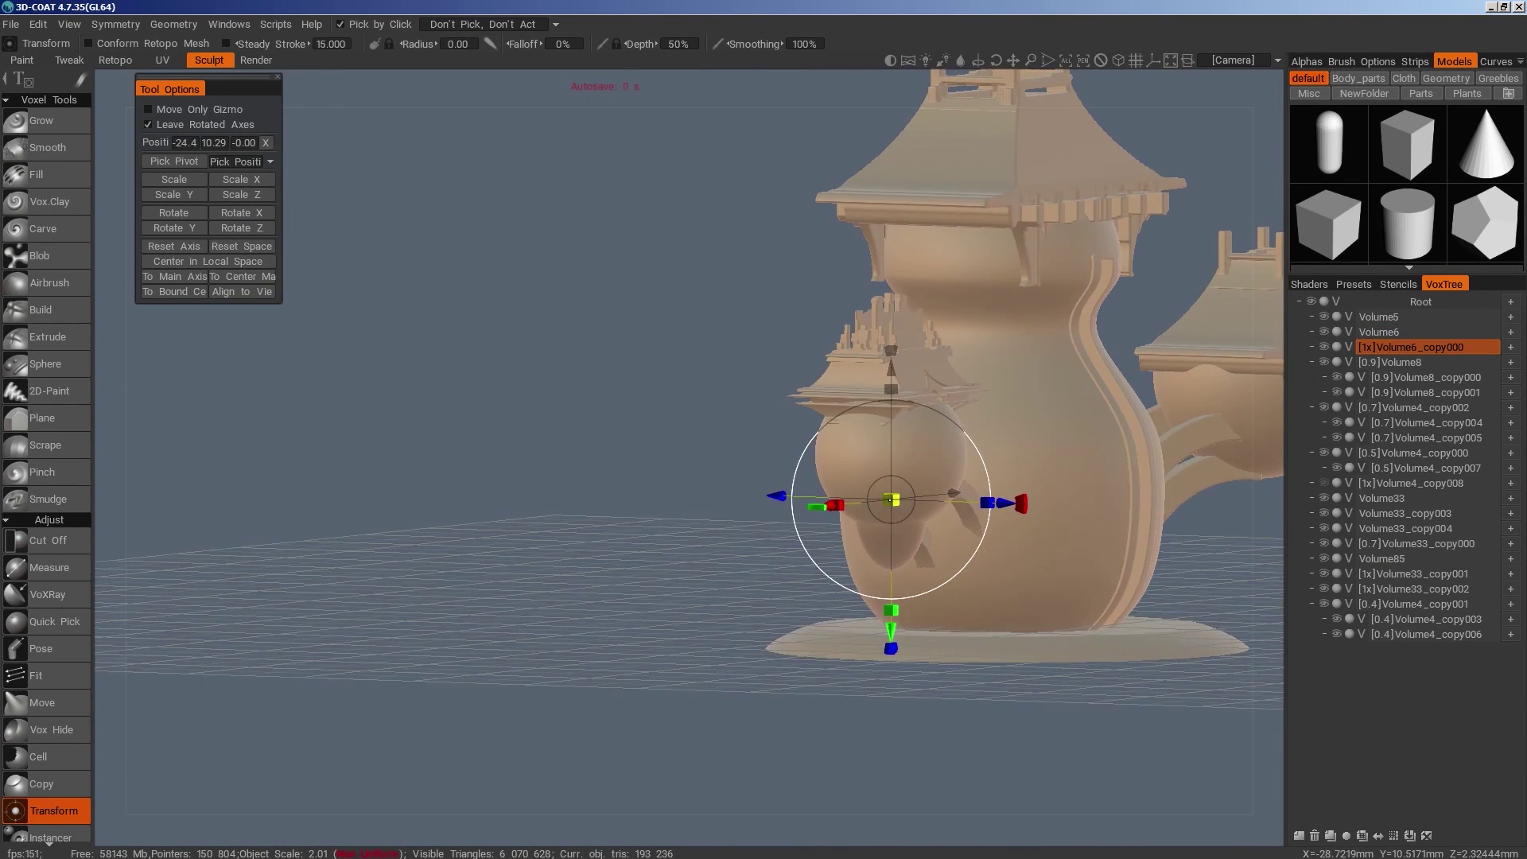
drag(892, 499, 968, 713)
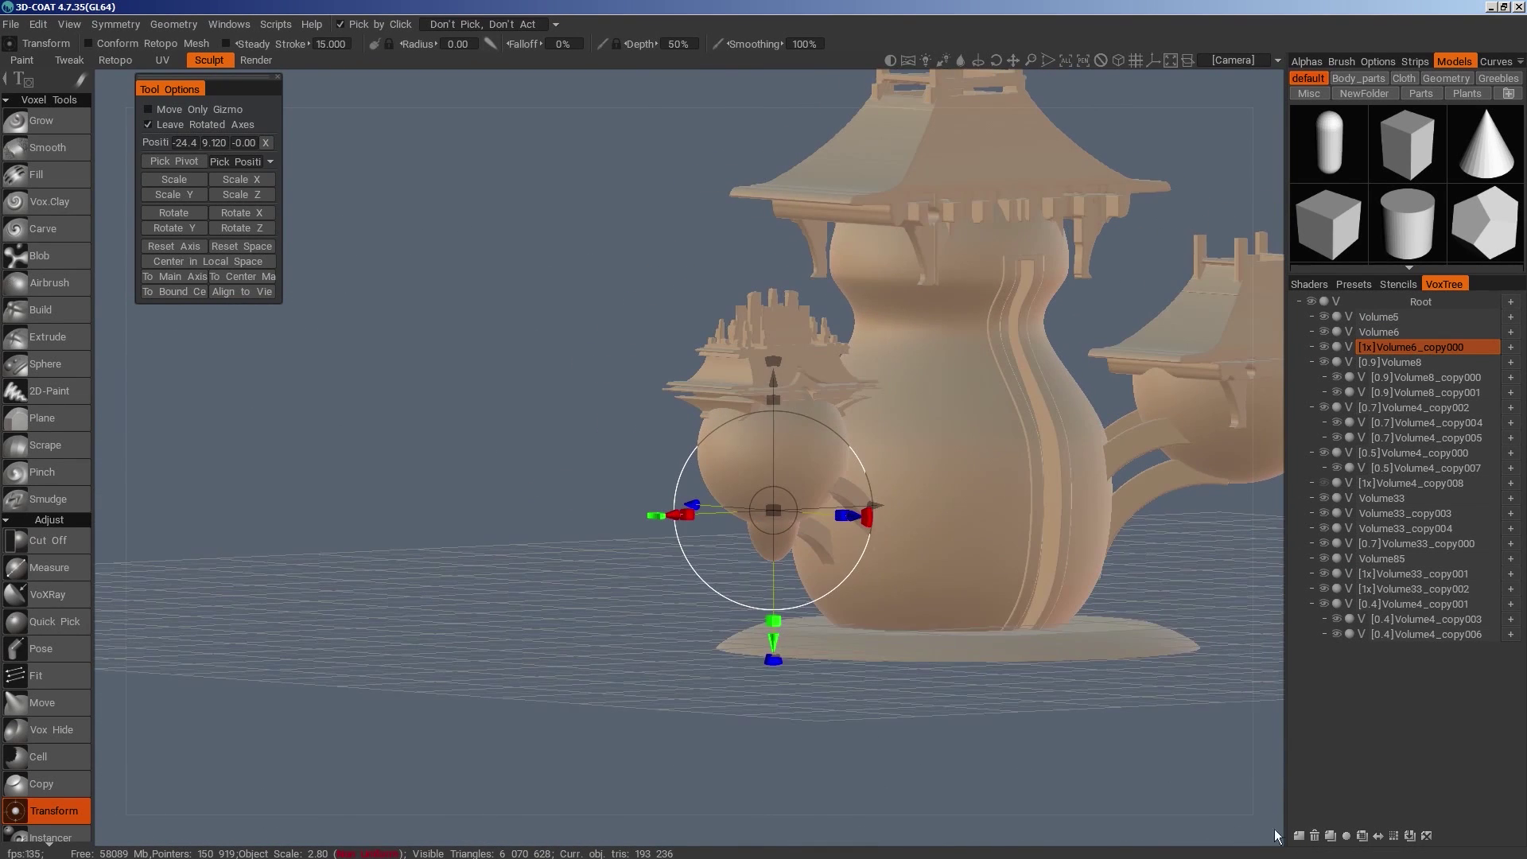
Duplicate the hanging knob, rescale the copy and cut away its lower and upper parts to leave a thin collar under the sphere
click(1331, 836)
drag(773, 399, 774, 435)
drag(773, 377, 774, 387)
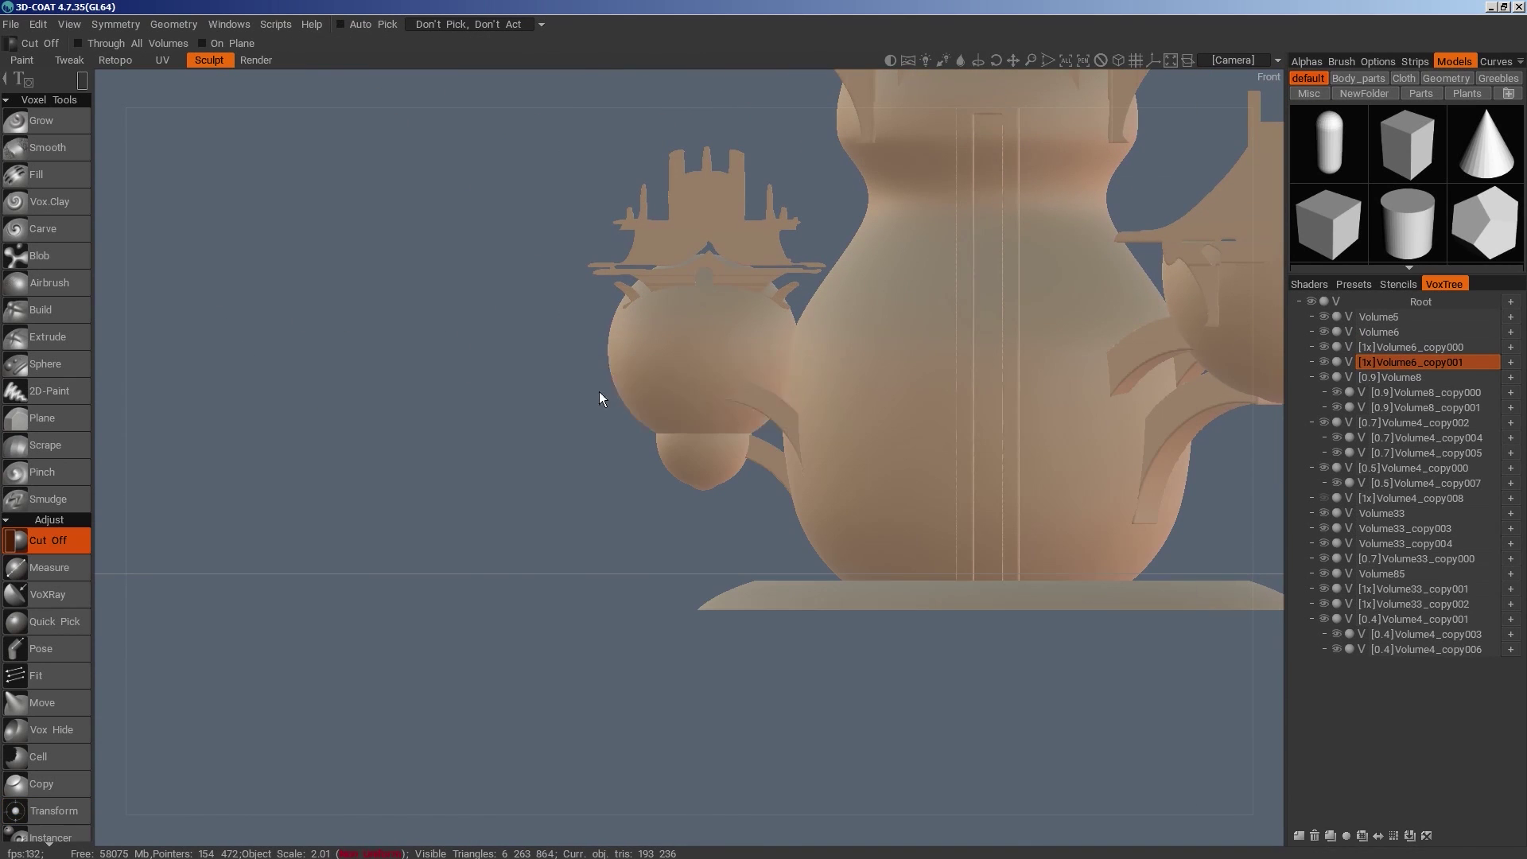
drag(925, 607, 572, 455)
drag(775, 348, 601, 443)
Duplicate the roofed bowl, lower the copy to about Y 14.42 and scale it down into a knob hanging beneath the bowl
alt+drag(605, 470, 684, 445)
alt+right_drag(684, 446, 781, 686)
alt+drag(781, 686, 852, 669)
key(h)
click(1332, 836)
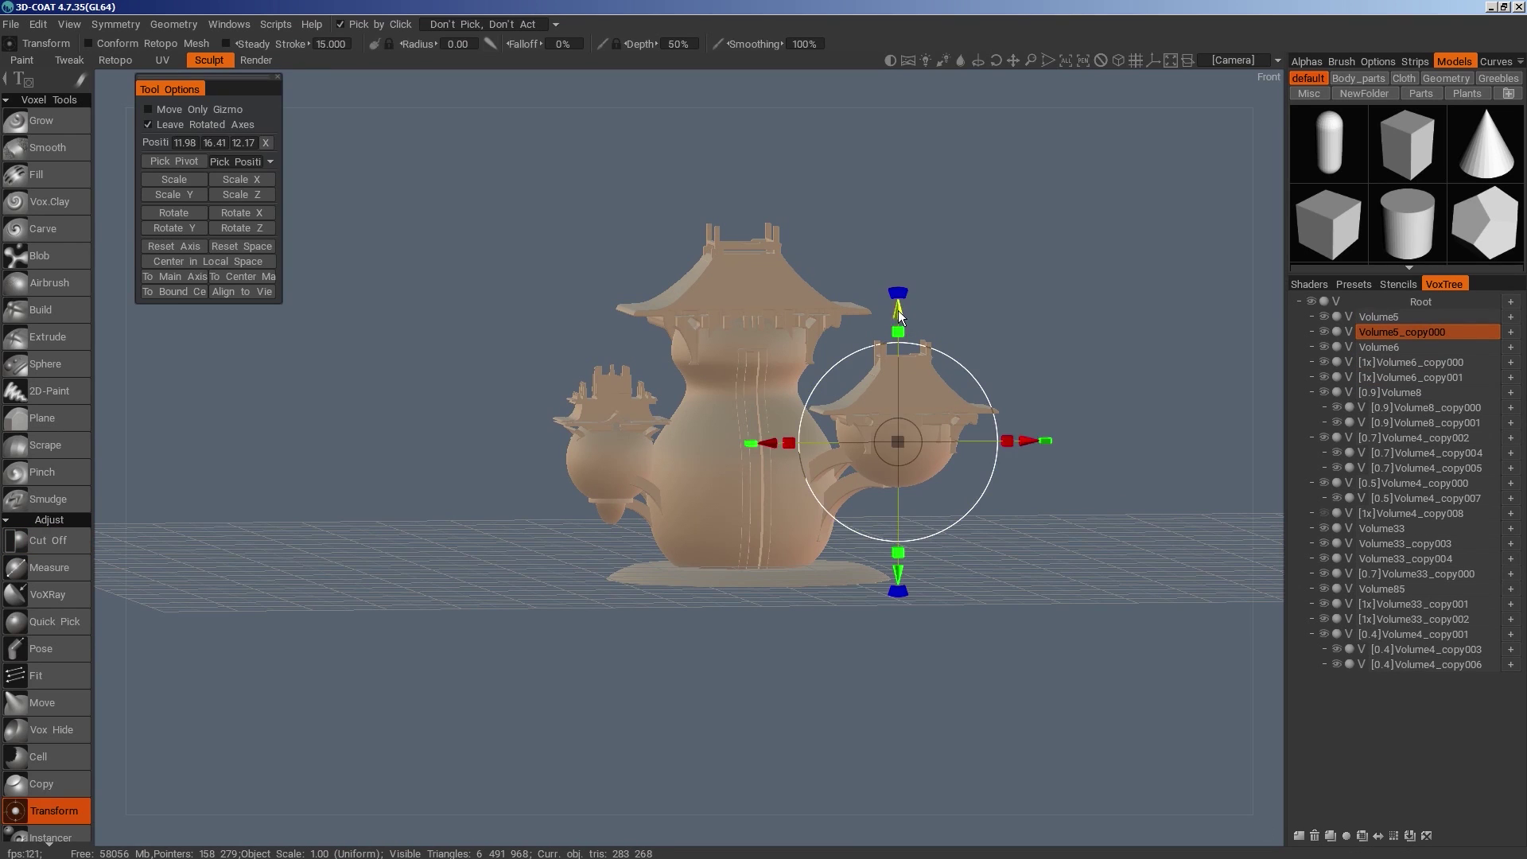
drag(899, 310, 899, 324)
drag(789, 455, 863, 460)
drag(898, 342, 896, 187)
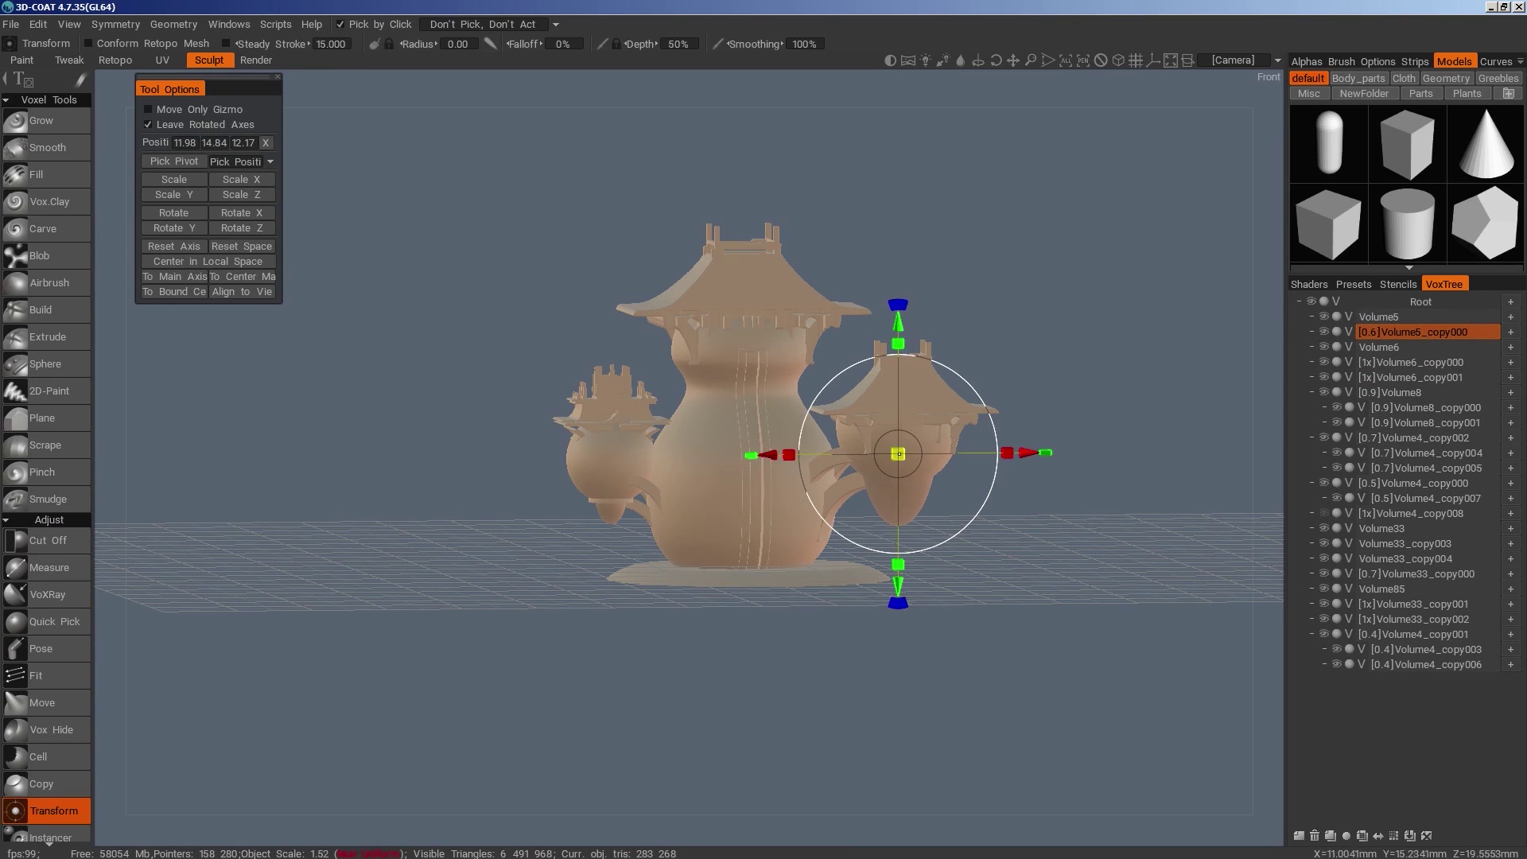
drag(898, 454, 866, 468)
drag(899, 326, 900, 329)
drag(998, 630, 1050, 637)
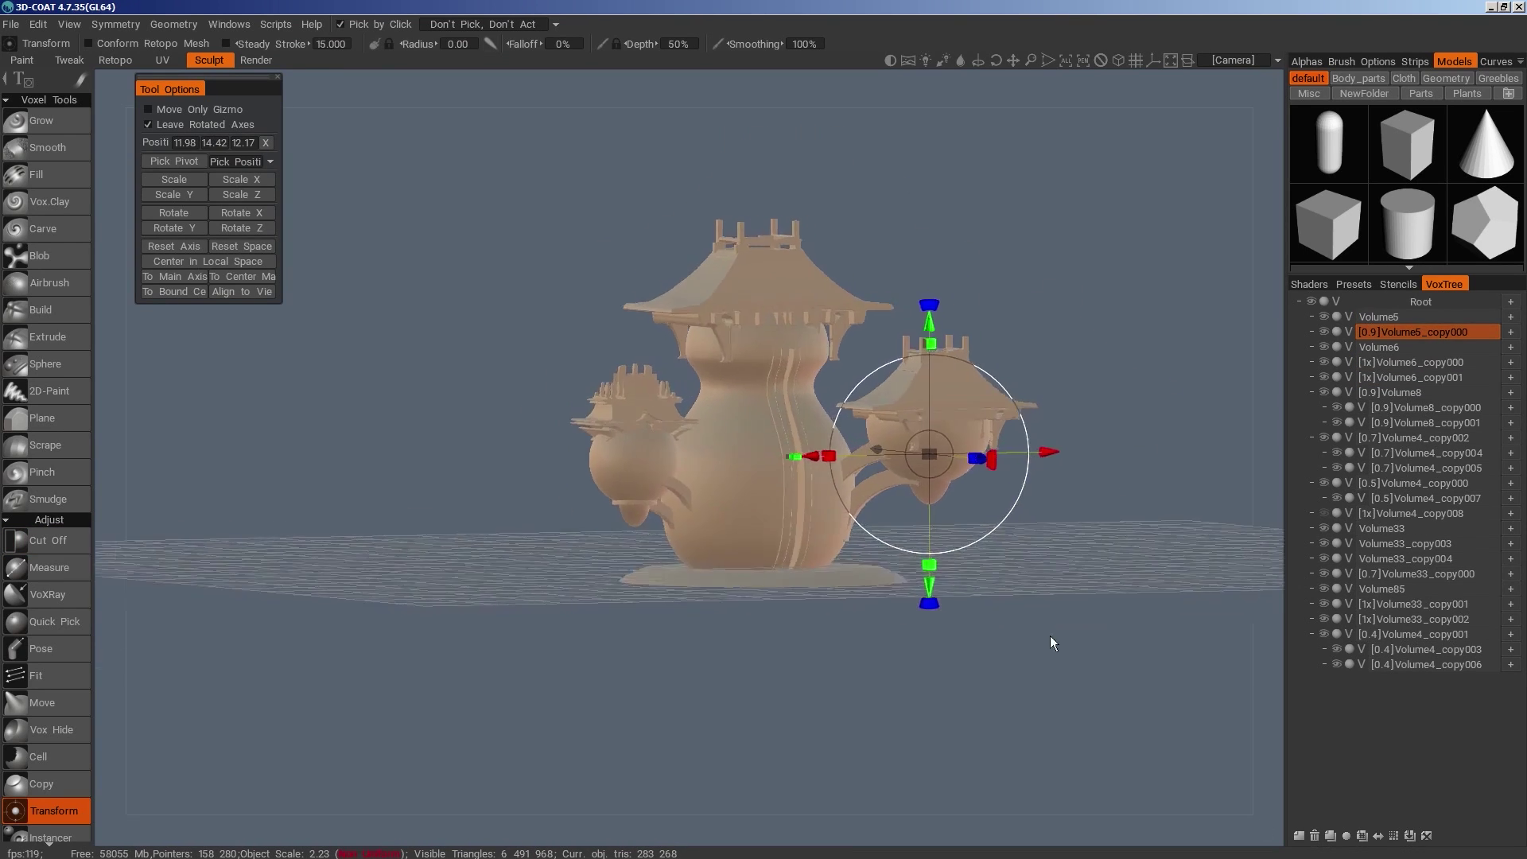
right_drag(1050, 636, 1114, 657)
Duplicate the bowl's hanging knob, rescale the copy and trim its lower and upper parts with rectangular cuts to leave a thin collar
click(1334, 835)
drag(842, 473, 852, 477)
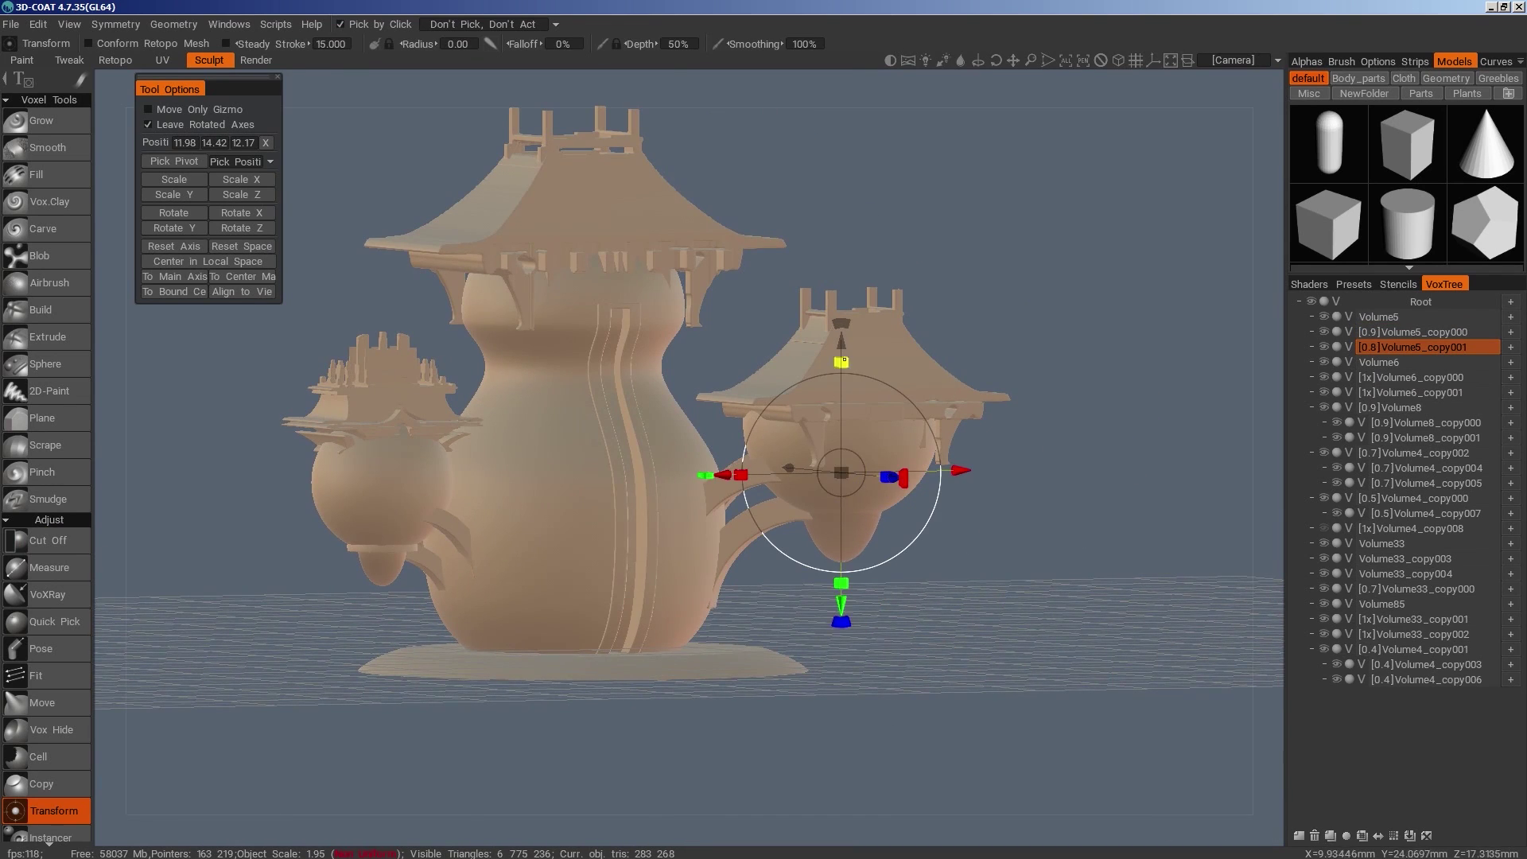
shift+drag(986, 700, 1000, 733)
key(space)
click(647, 430)
drag(974, 588, 669, 423)
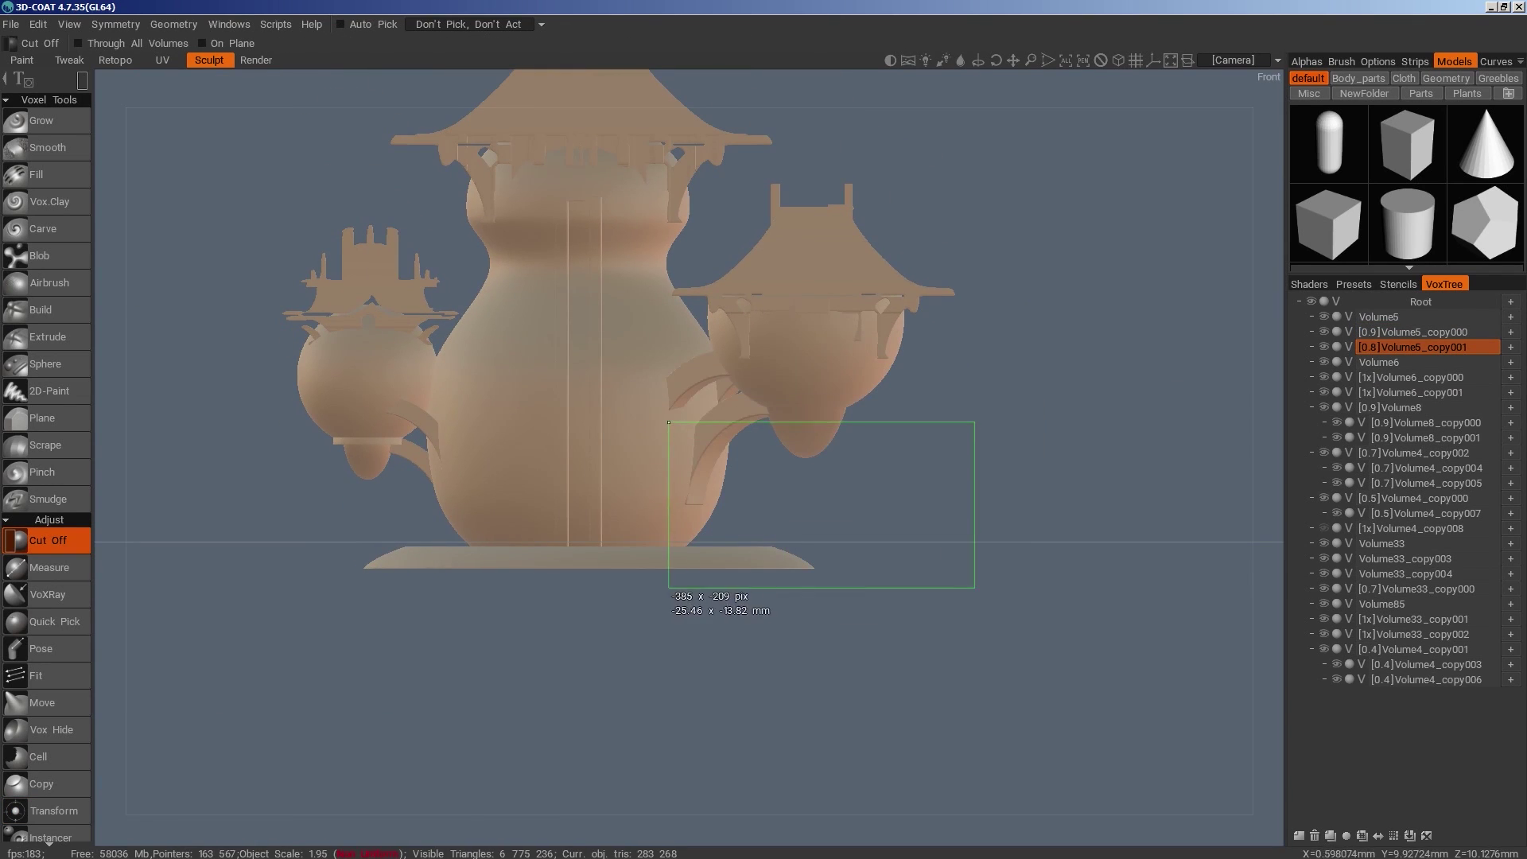
drag(1025, 168, 760, 354)
drag(710, 399, 711, 399)
drag(1076, 574, 1151, 642)
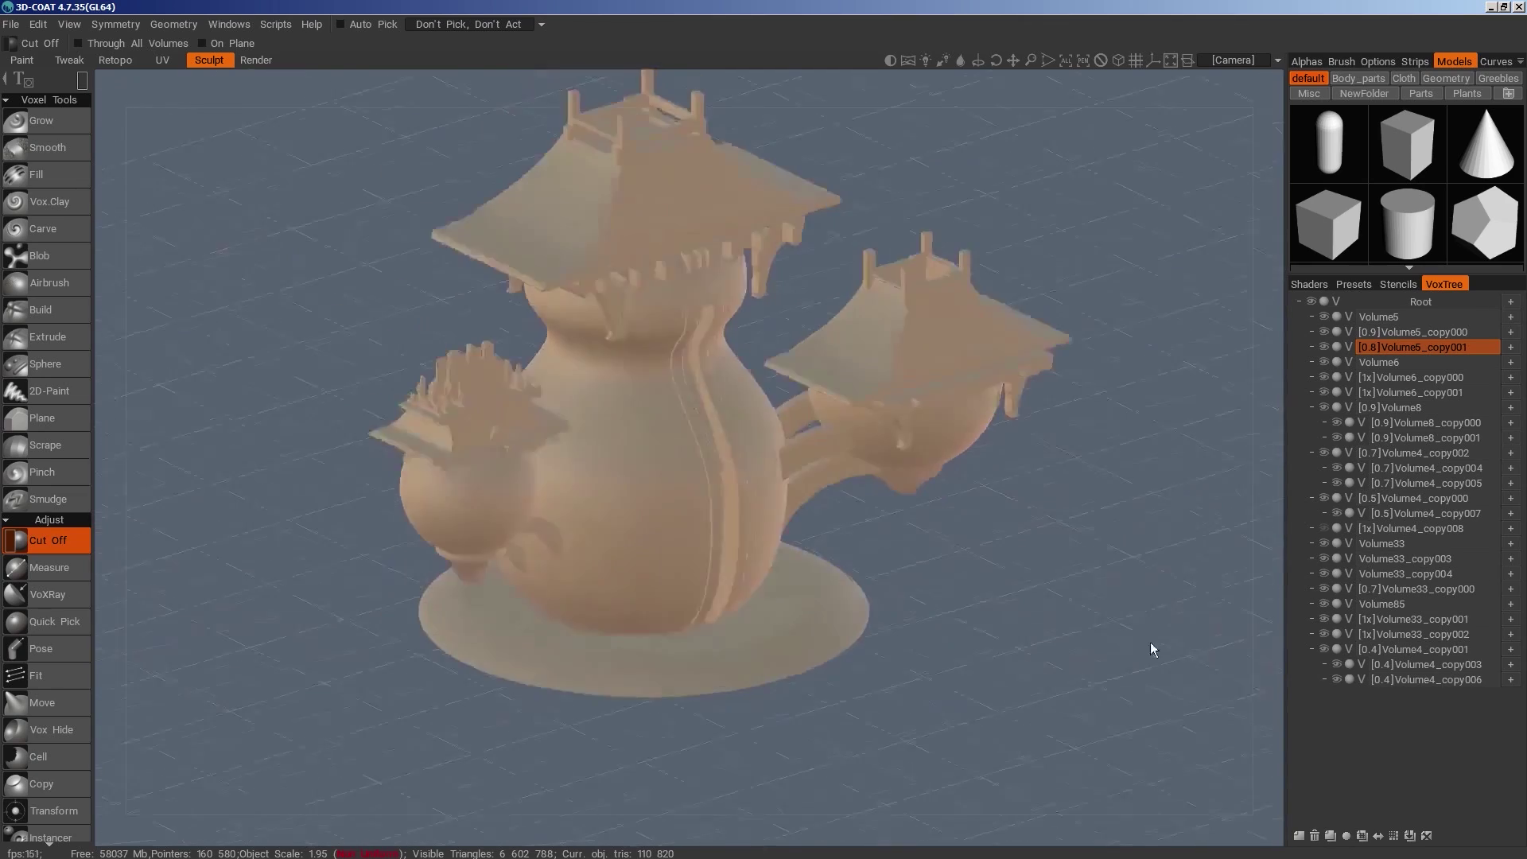
Duplicate the bowl's thin collar and raise the copy to about Y 23.00 toward the roof
right_drag(1150, 642, 907, 633)
drag(891, 632, 884, 597)
right_drag(885, 597, 503, 491)
middle_drag(503, 491, 606, 541)
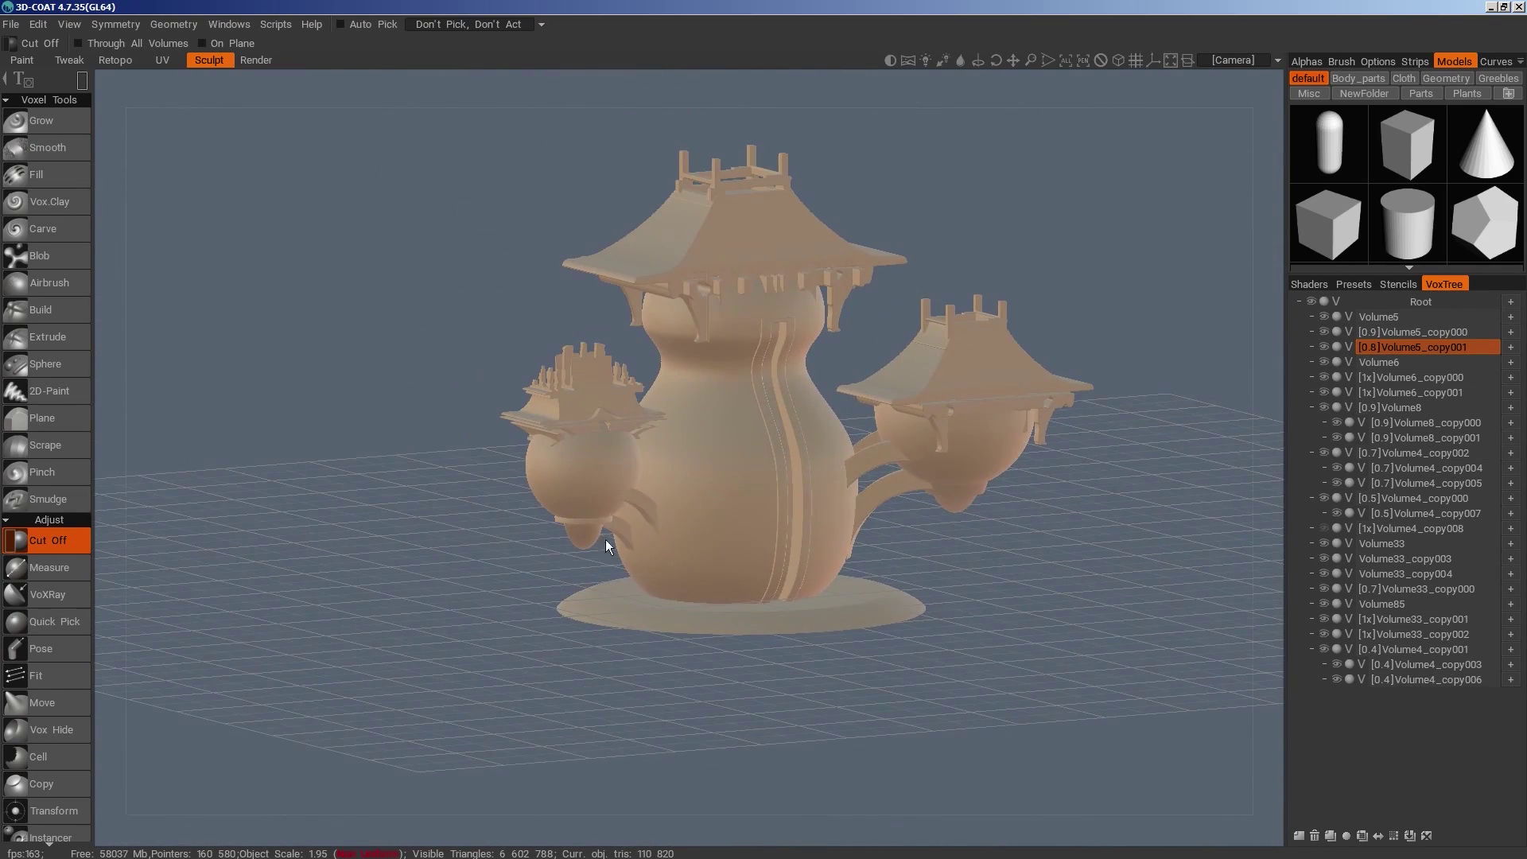
click(1330, 836)
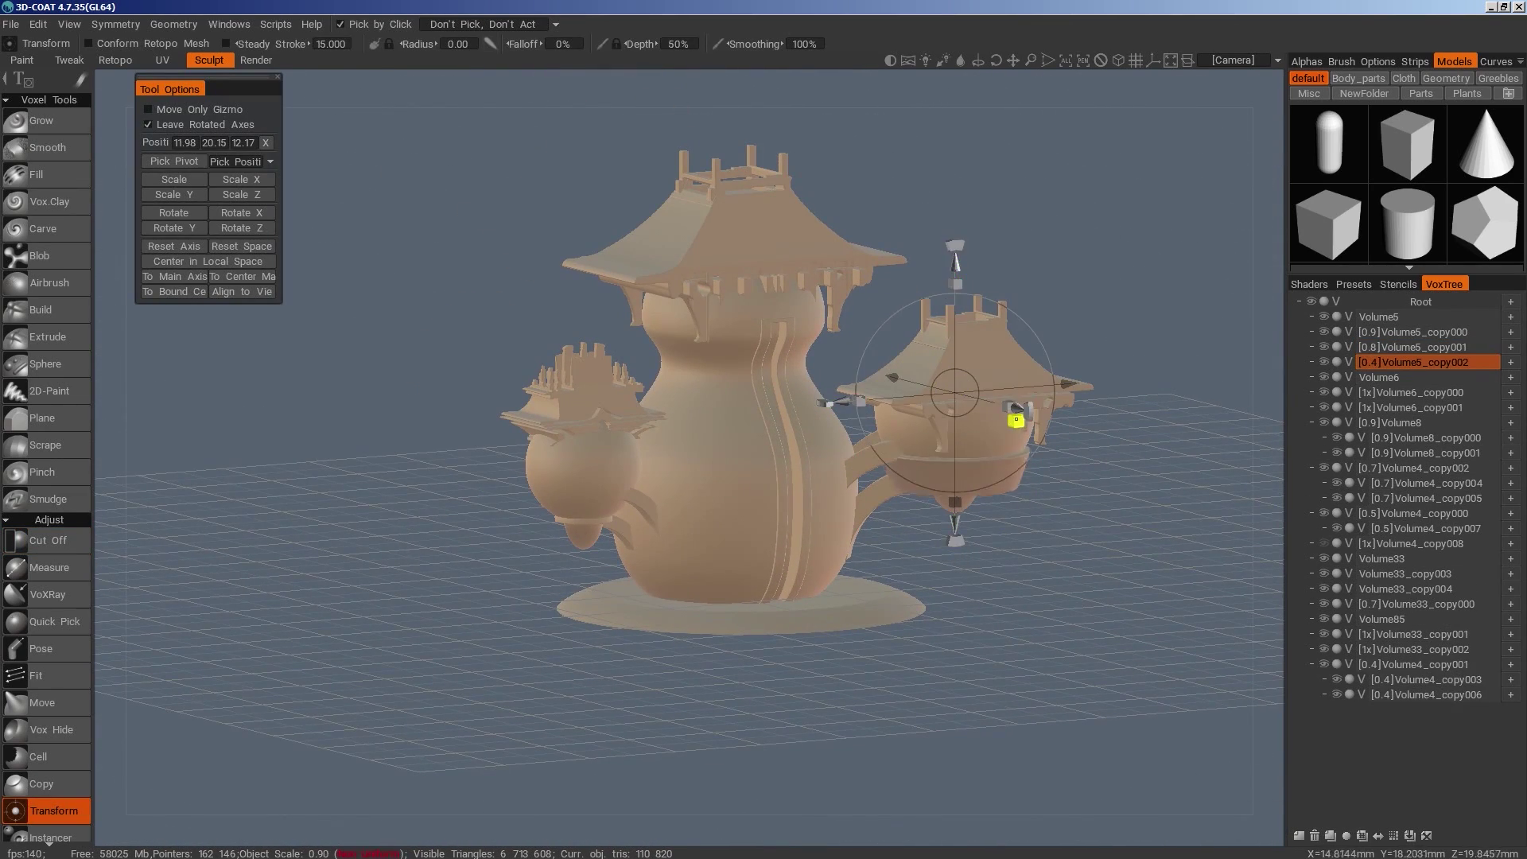
drag(957, 284, 956, 236)
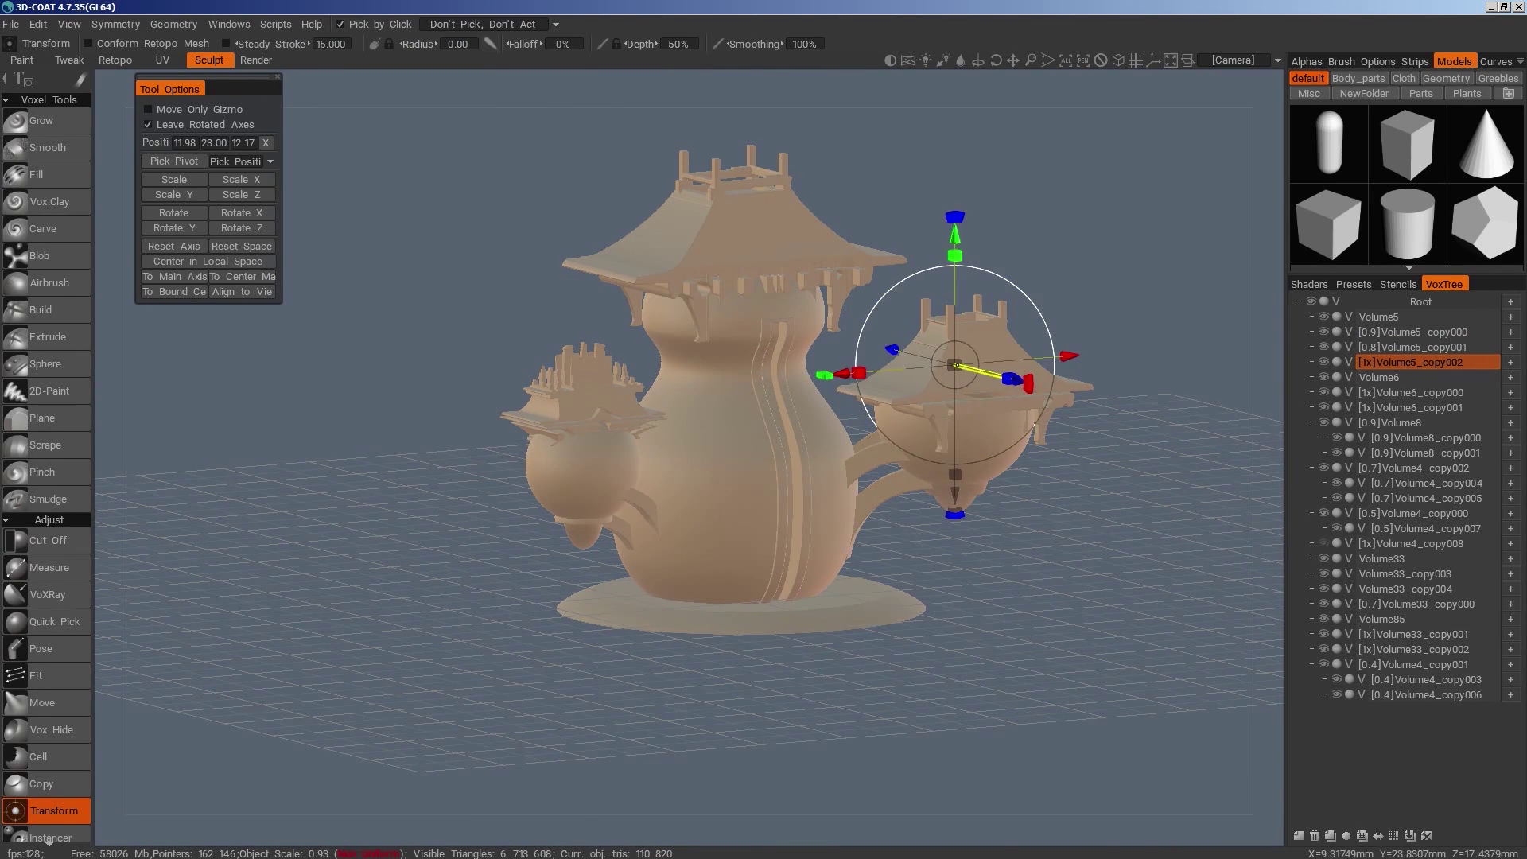
drag(957, 365, 985, 382)
key(ctrl+z)
Lower the raised collar to about Y 21.69 and resize it to fit around the bowl's upper part
alt+drag(1066, 505, 1010, 464)
alt+middle_drag(1010, 464, 1019, 562)
drag(923, 297, 923, 311)
alt+drag(1064, 324, 1134, 390)
drag(976, 488, 974, 481)
drag(977, 380, 977, 358)
middle_drag(977, 358, 1129, 570)
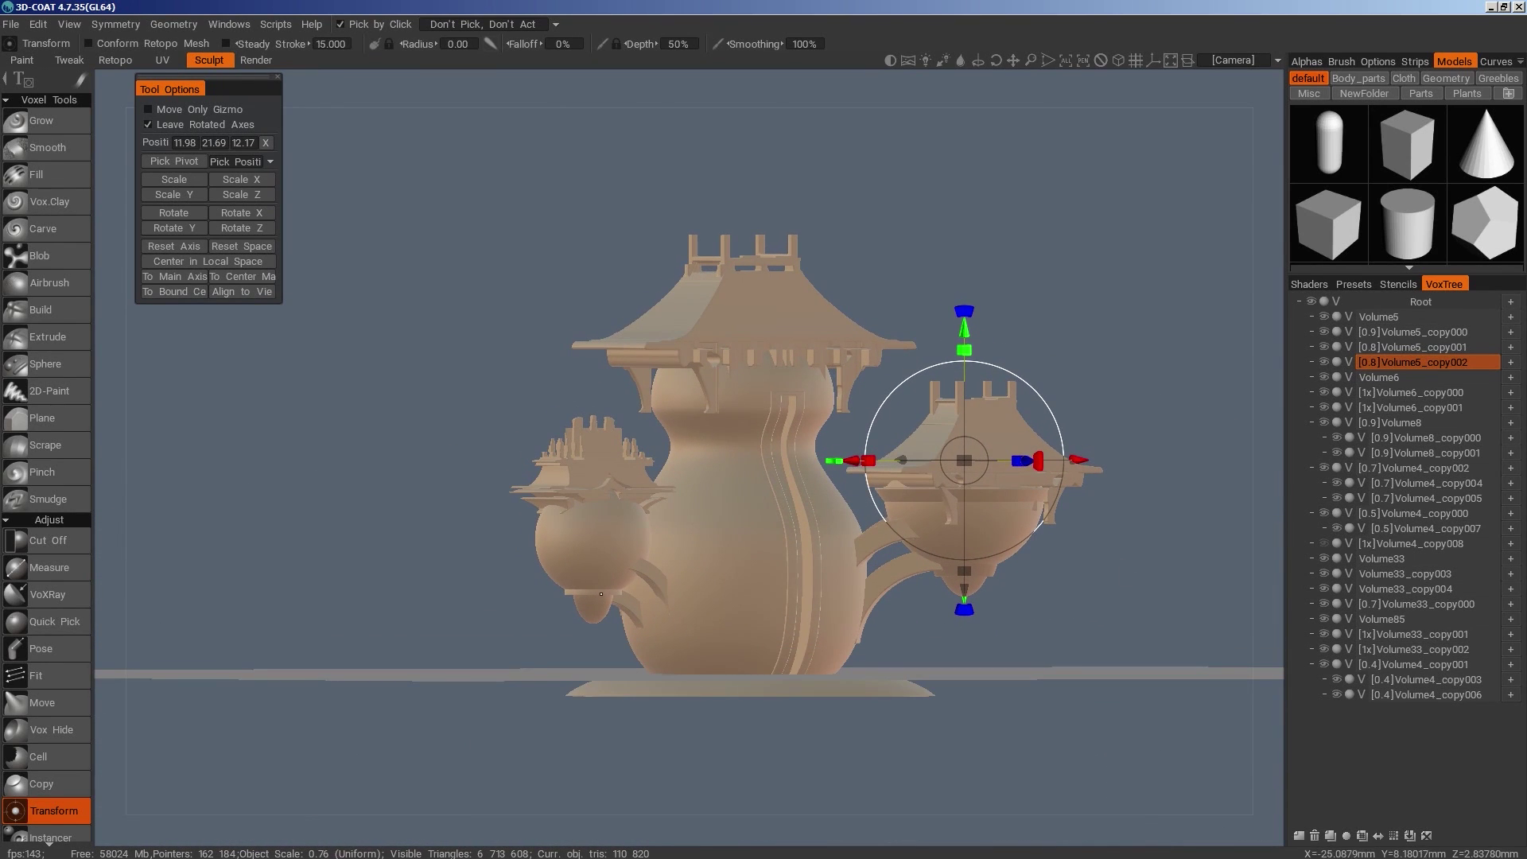
Duplicate the small sphere's lower collar, raise the copy to about Y 16.18 and scale it to fit around the sphere
key(h)
click(1330, 836)
drag(596, 465, 597, 391)
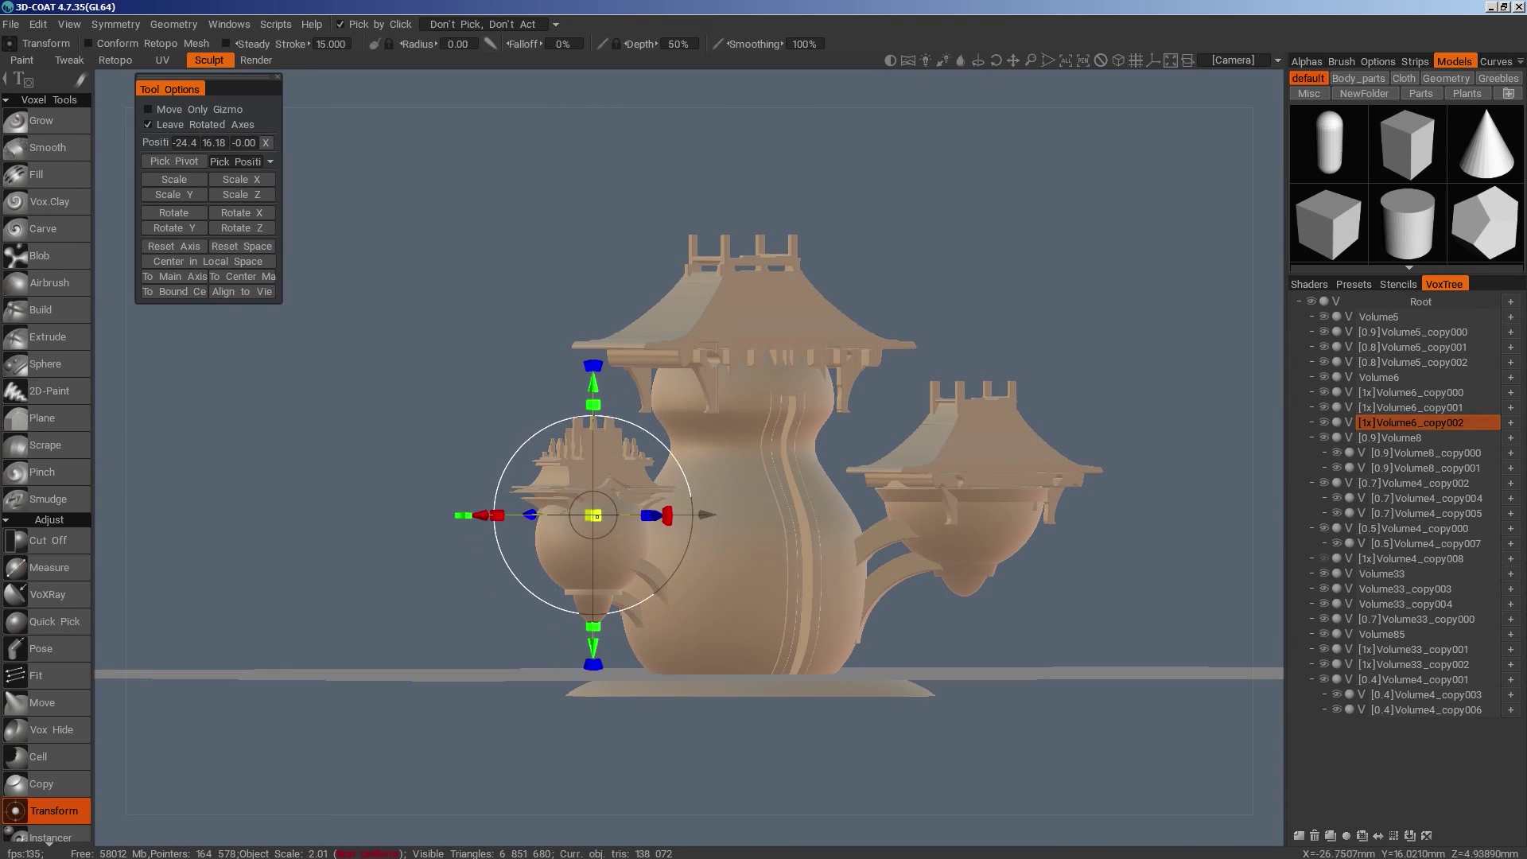
drag(594, 516, 657, 560)
Cut away the upper part of the small sphere's raised collar with a rectangular cut in the front view
key(KP_2)
key(space)
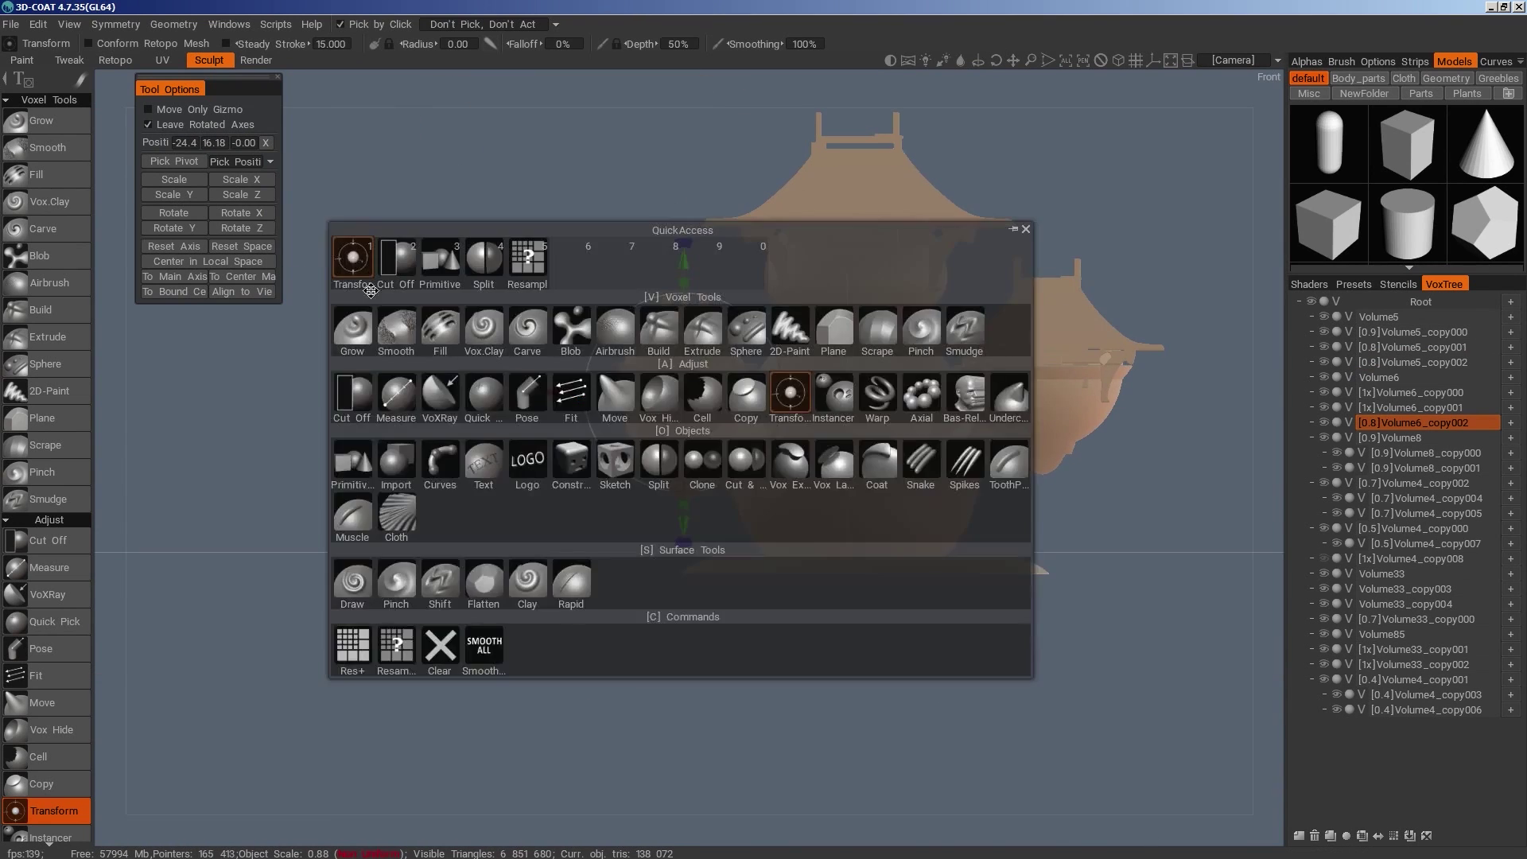
click(369, 279)
key(e)
click(514, 237)
drag(877, 221, 575, 393)
Raise the trimmed collar to about Y 17.50 under the small roof and adjust its height and overall scale
key(space)
click(449, 341)
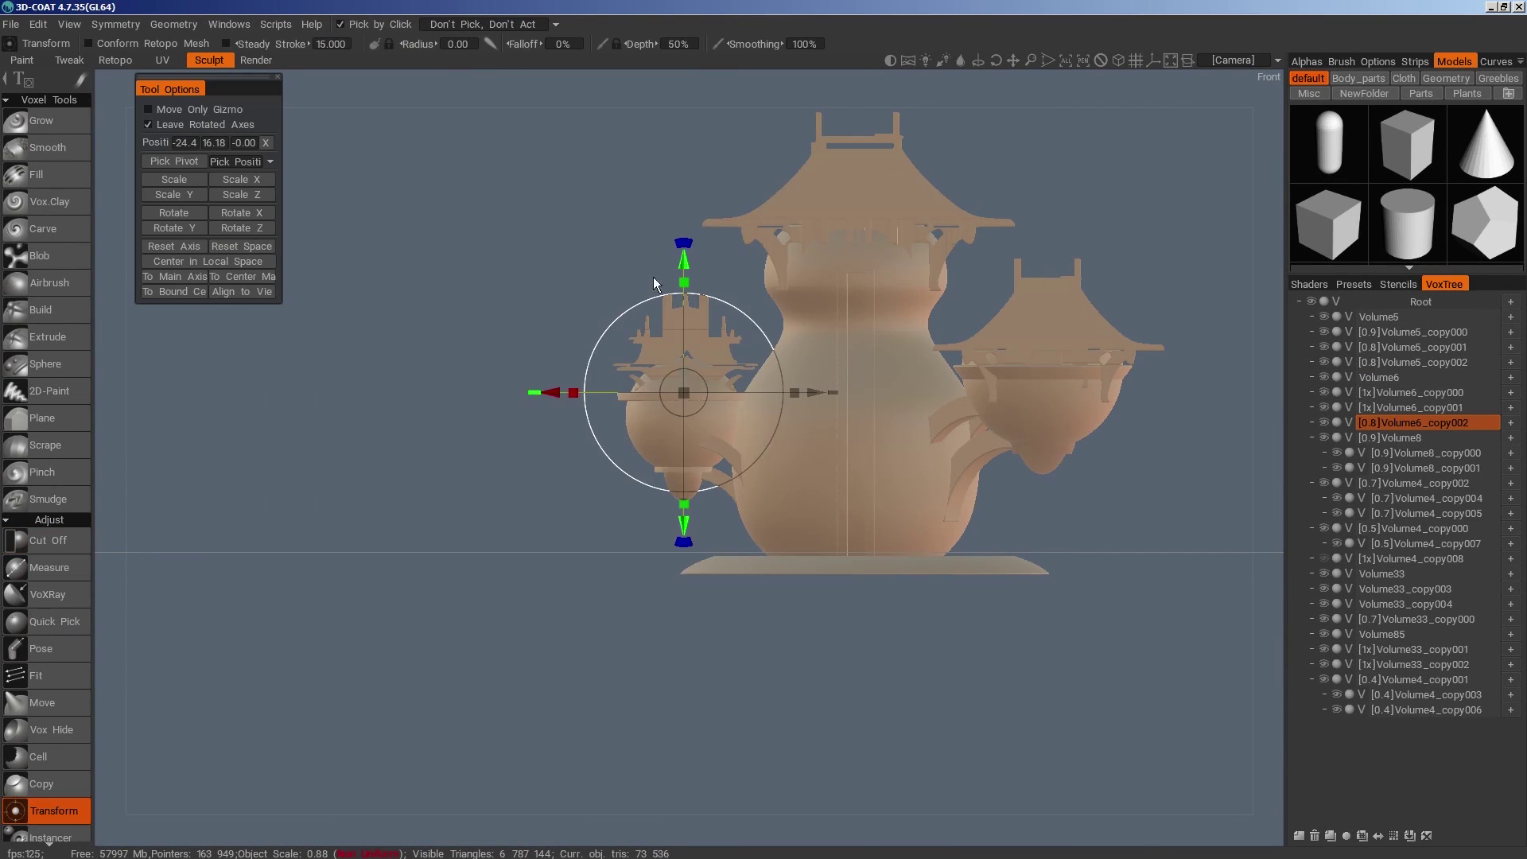
key(KP_5)
drag(735, 288, 737, 253)
drag(736, 302, 737, 316)
drag(735, 438, 731, 465)
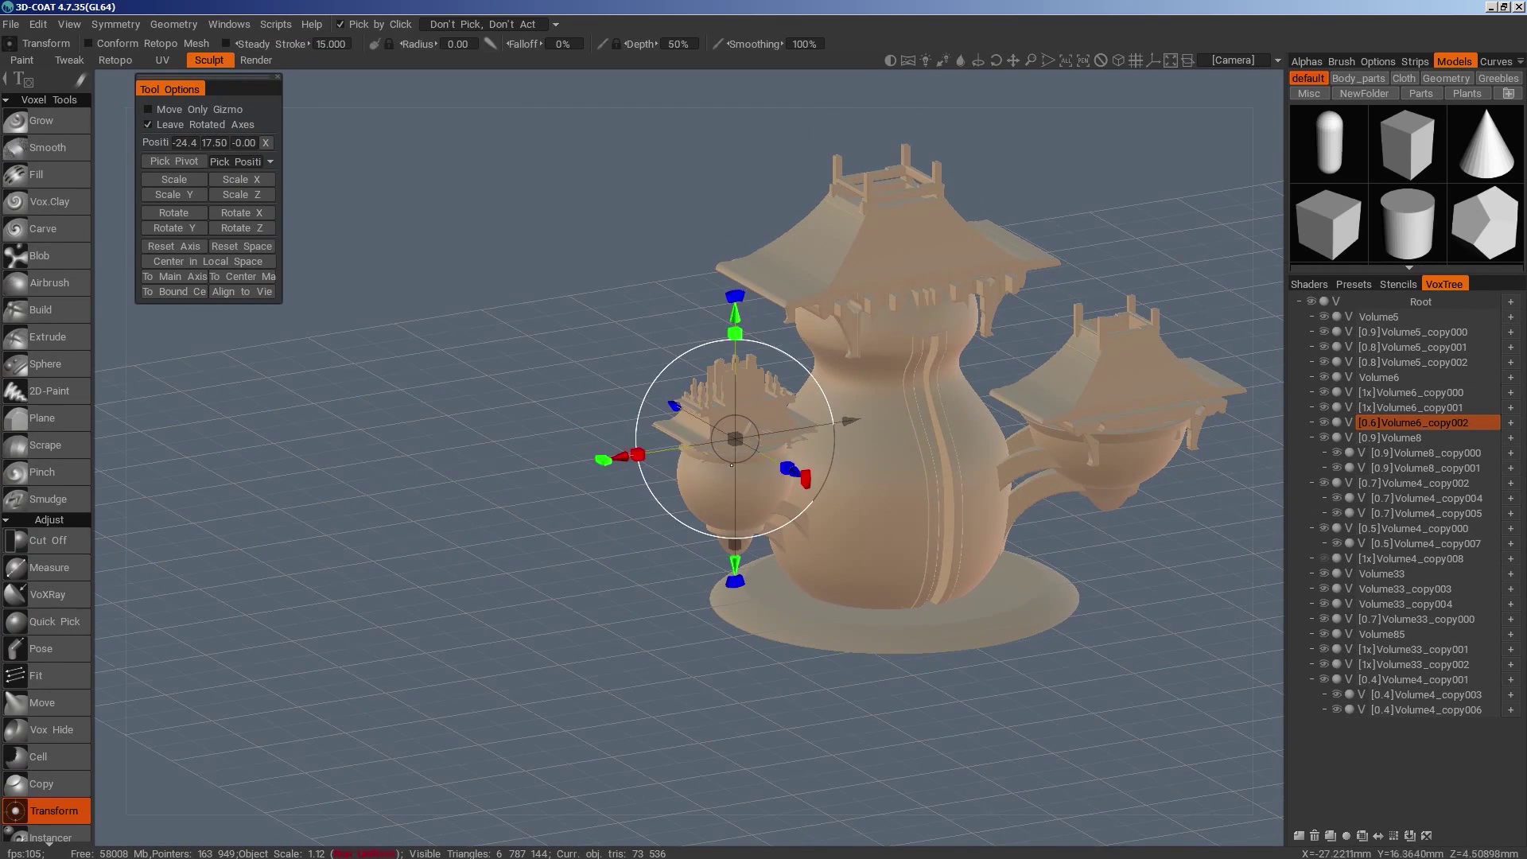
drag(875, 743, 844, 657)
drag(724, 350, 727, 339)
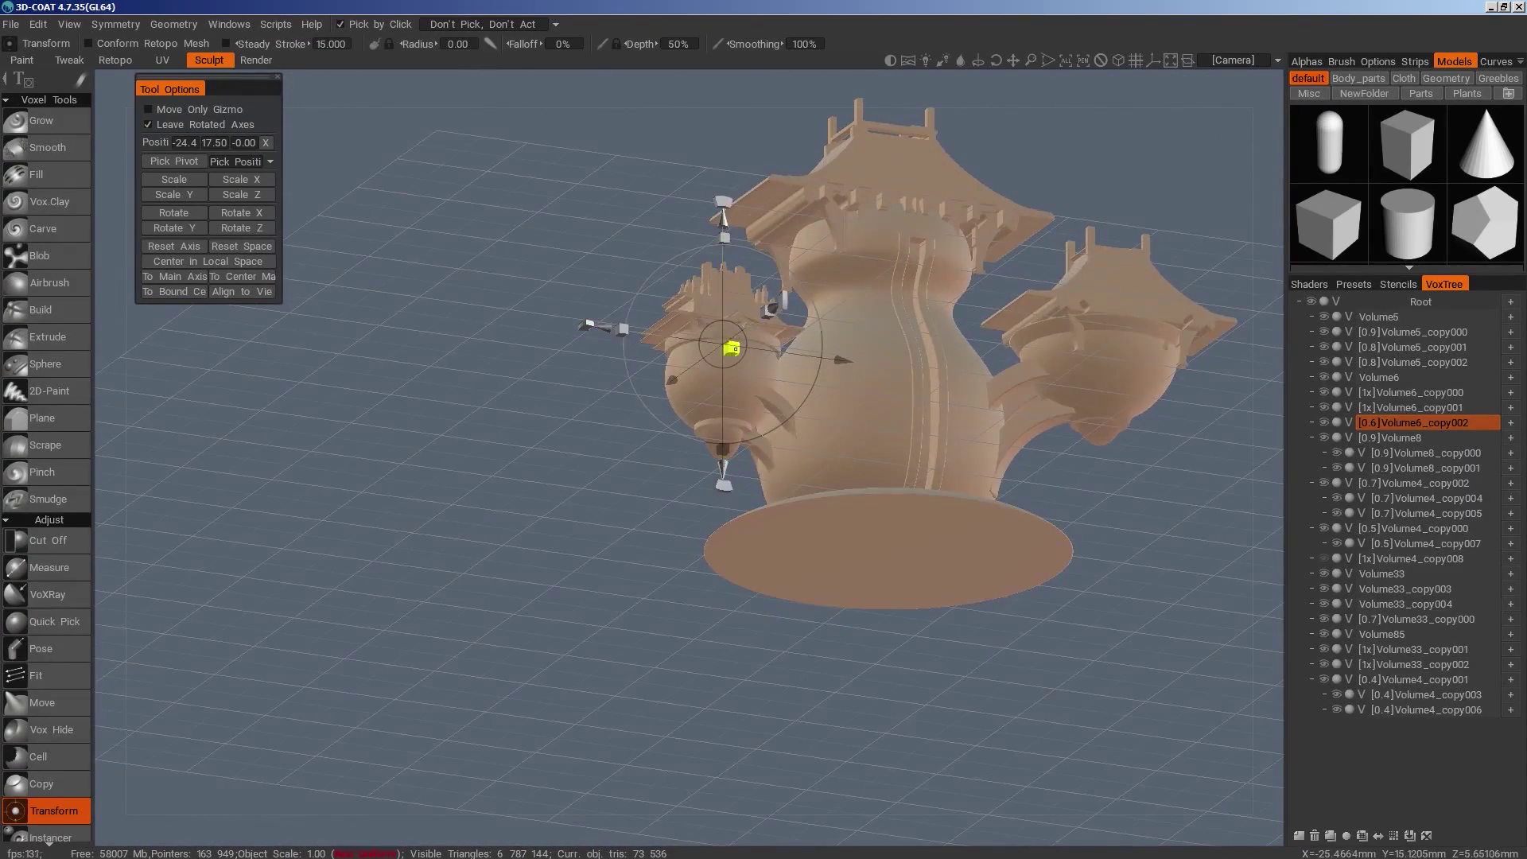
Duplicate the roof piece above the small sphere and rotate the copy 90 degrees about Y
drag(803, 712, 901, 806)
click(818, 519)
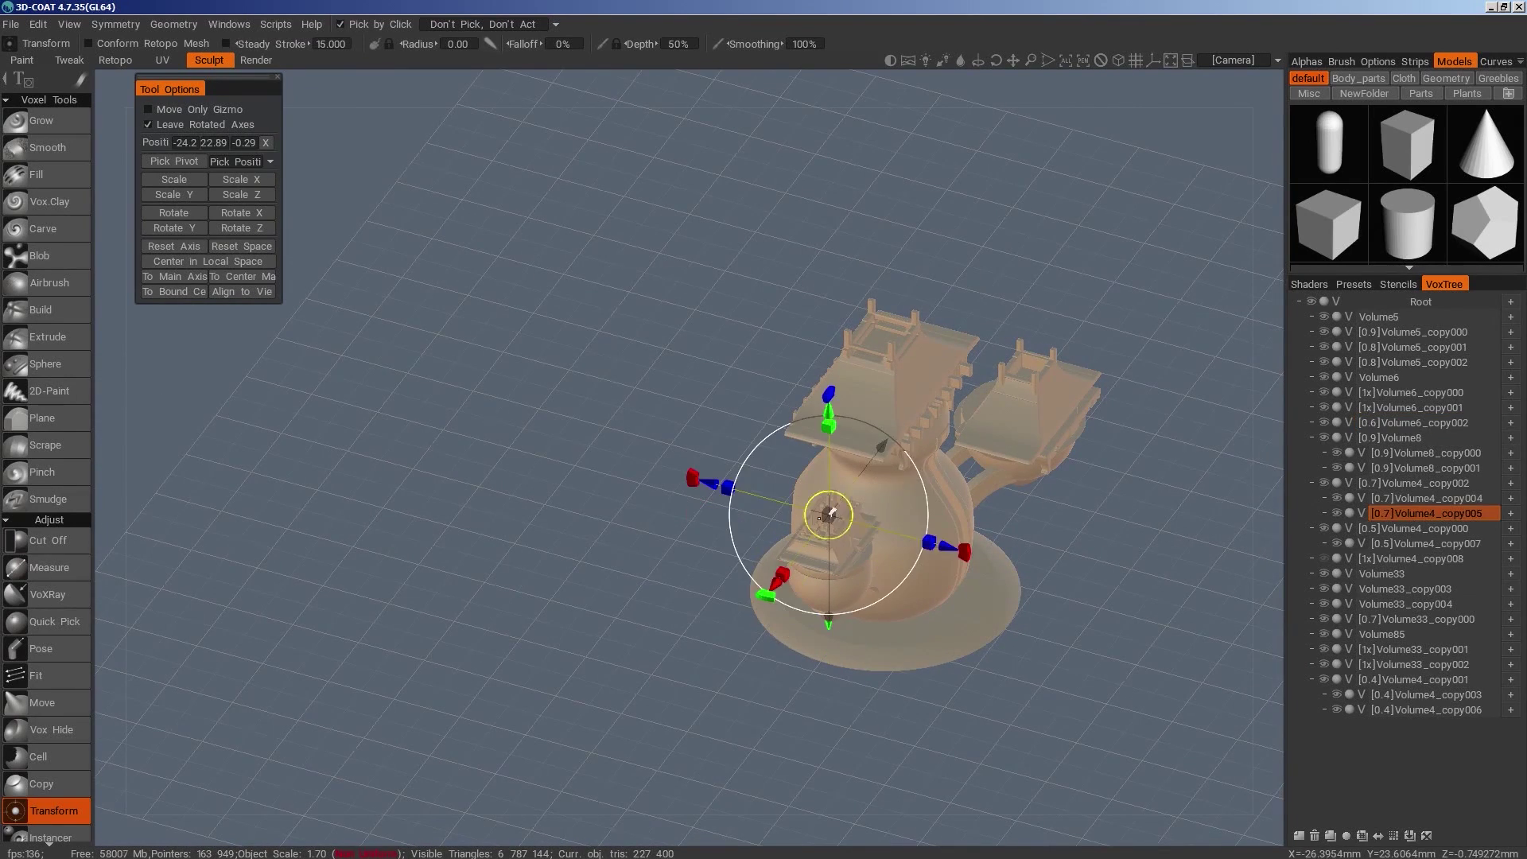
click(1408, 484)
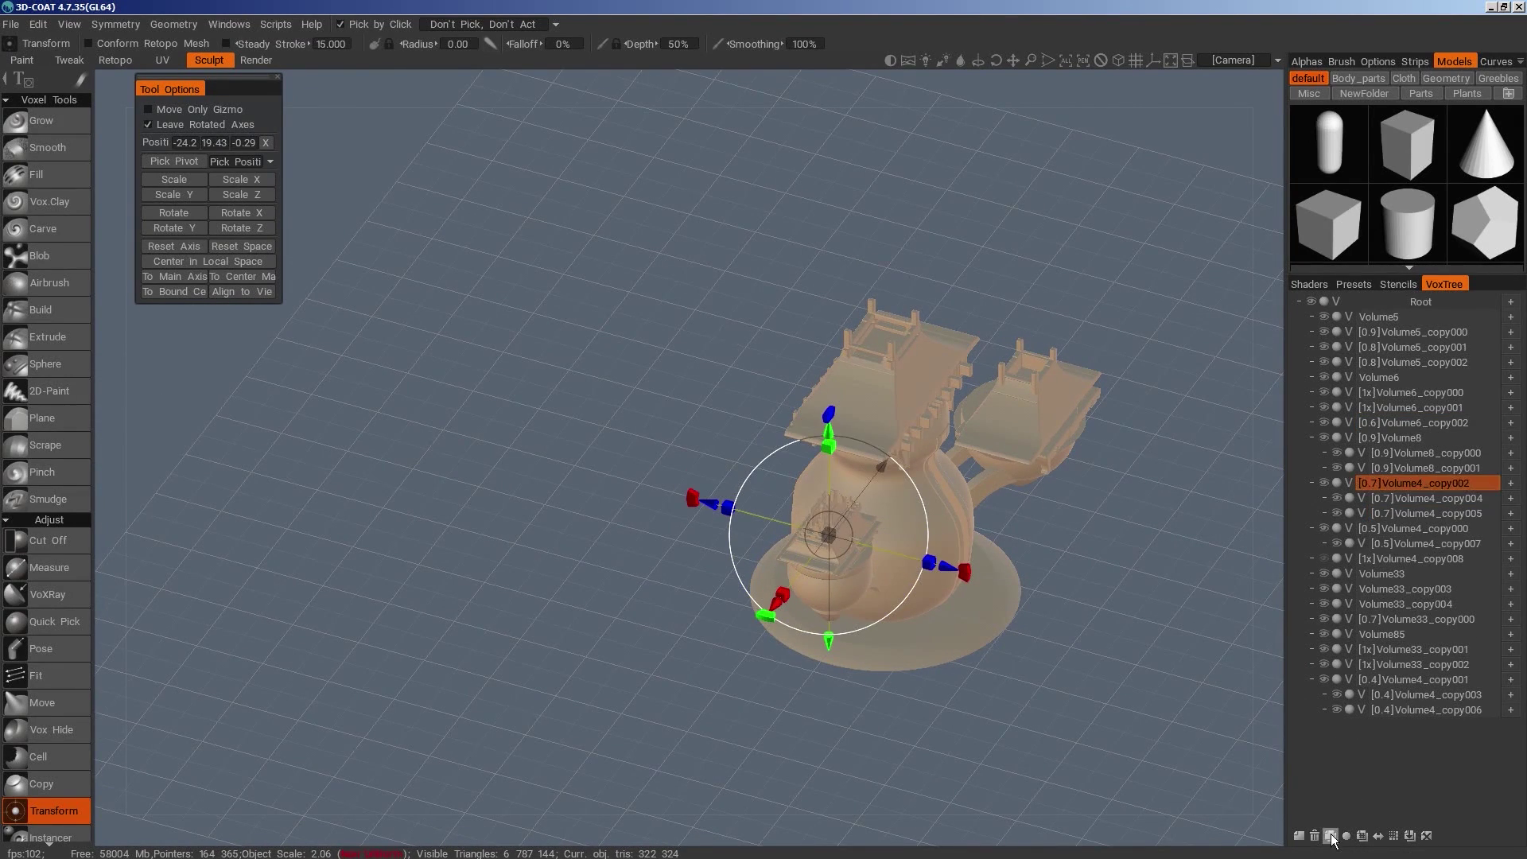
click(1331, 836)
click(189, 228)
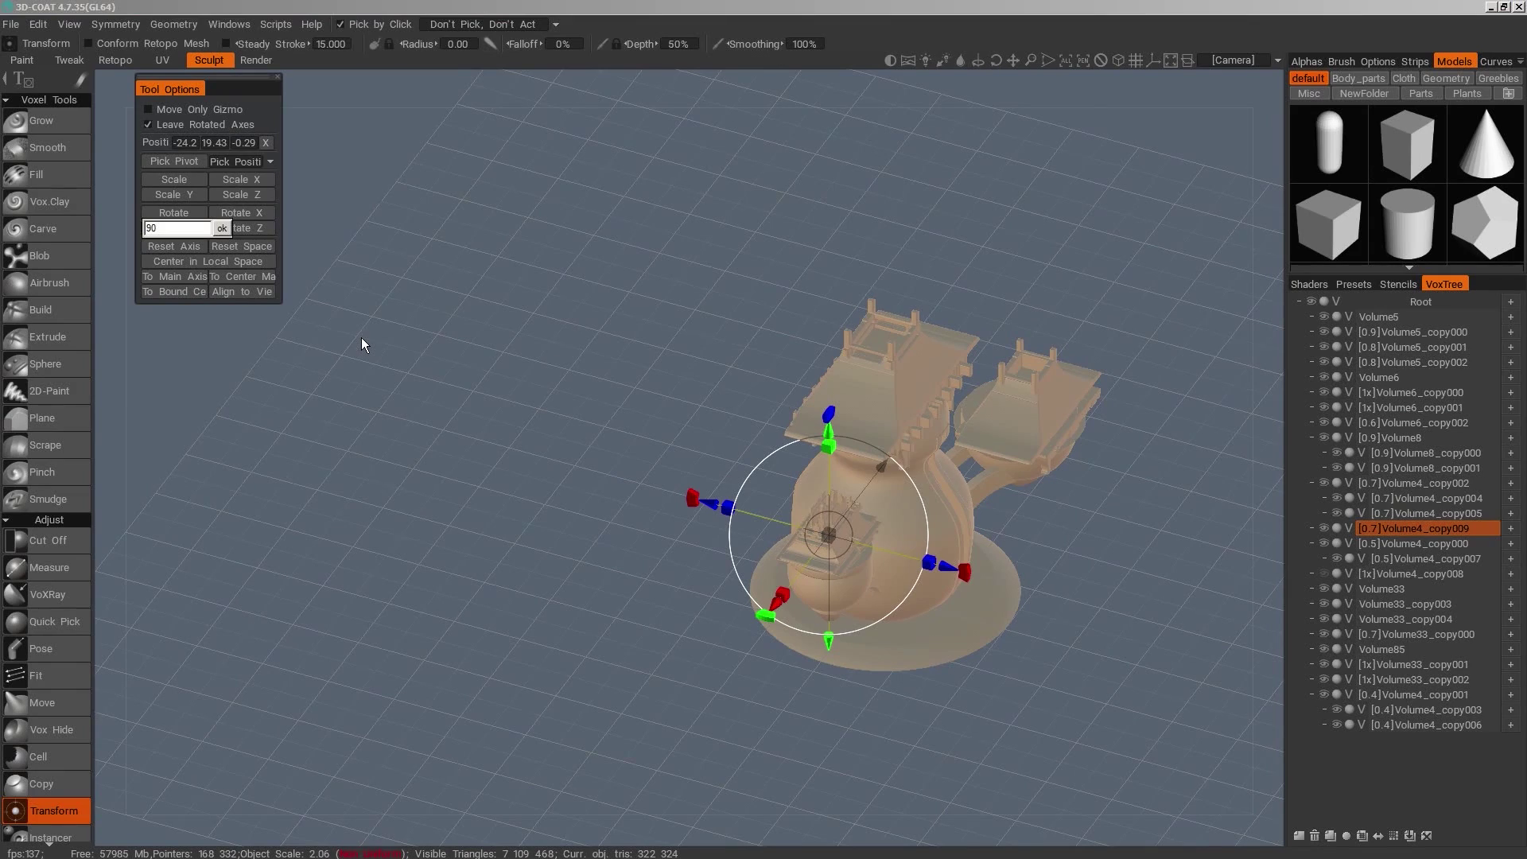
Rotate the roof copy on the smallest tower 90 degrees about the Y axis
text(90)
key(Return)
middle_drag(770, 613, 873, 564)
Add a slightly resized duplicate of the larger side tower's roof, rotated 90 degrees about the Y axis around its center of mass
key(h)
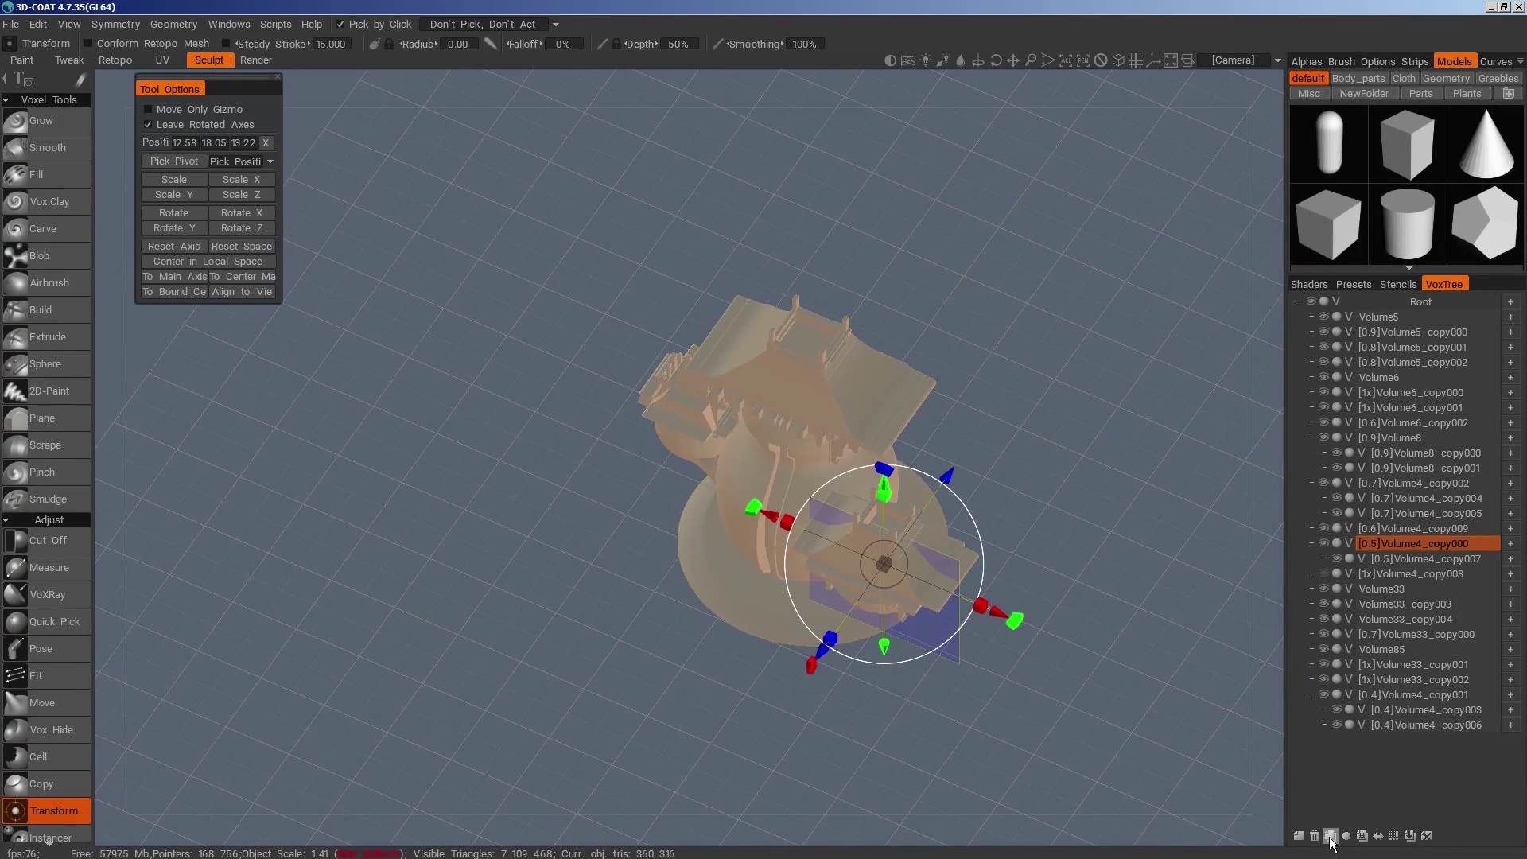
click(1331, 836)
click(190, 230)
click(243, 278)
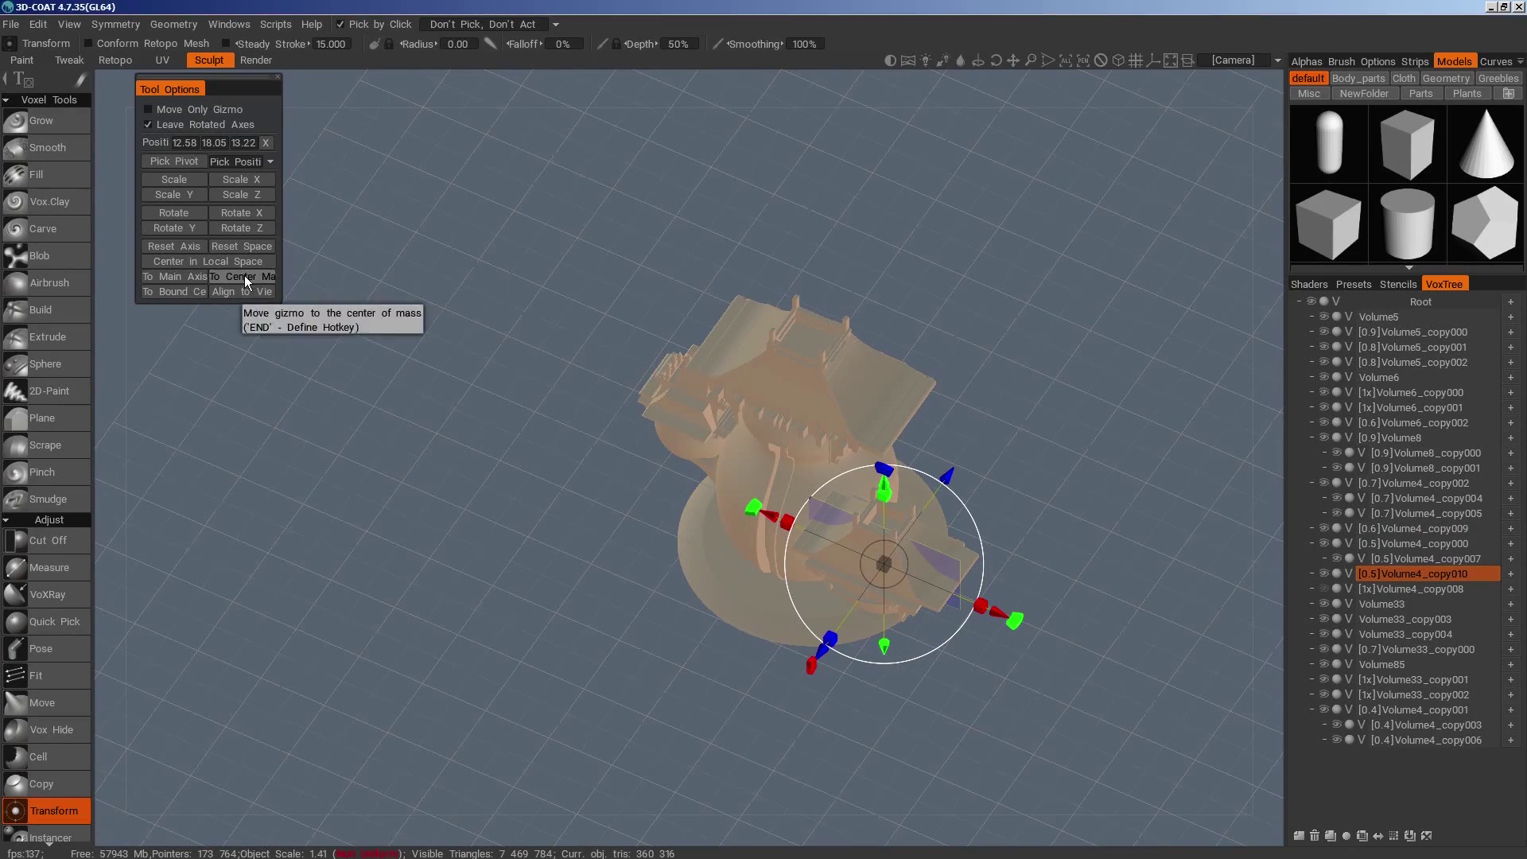
click(244, 278)
click(175, 229)
text(90)
key(Return)
drag(982, 595, 1002, 603)
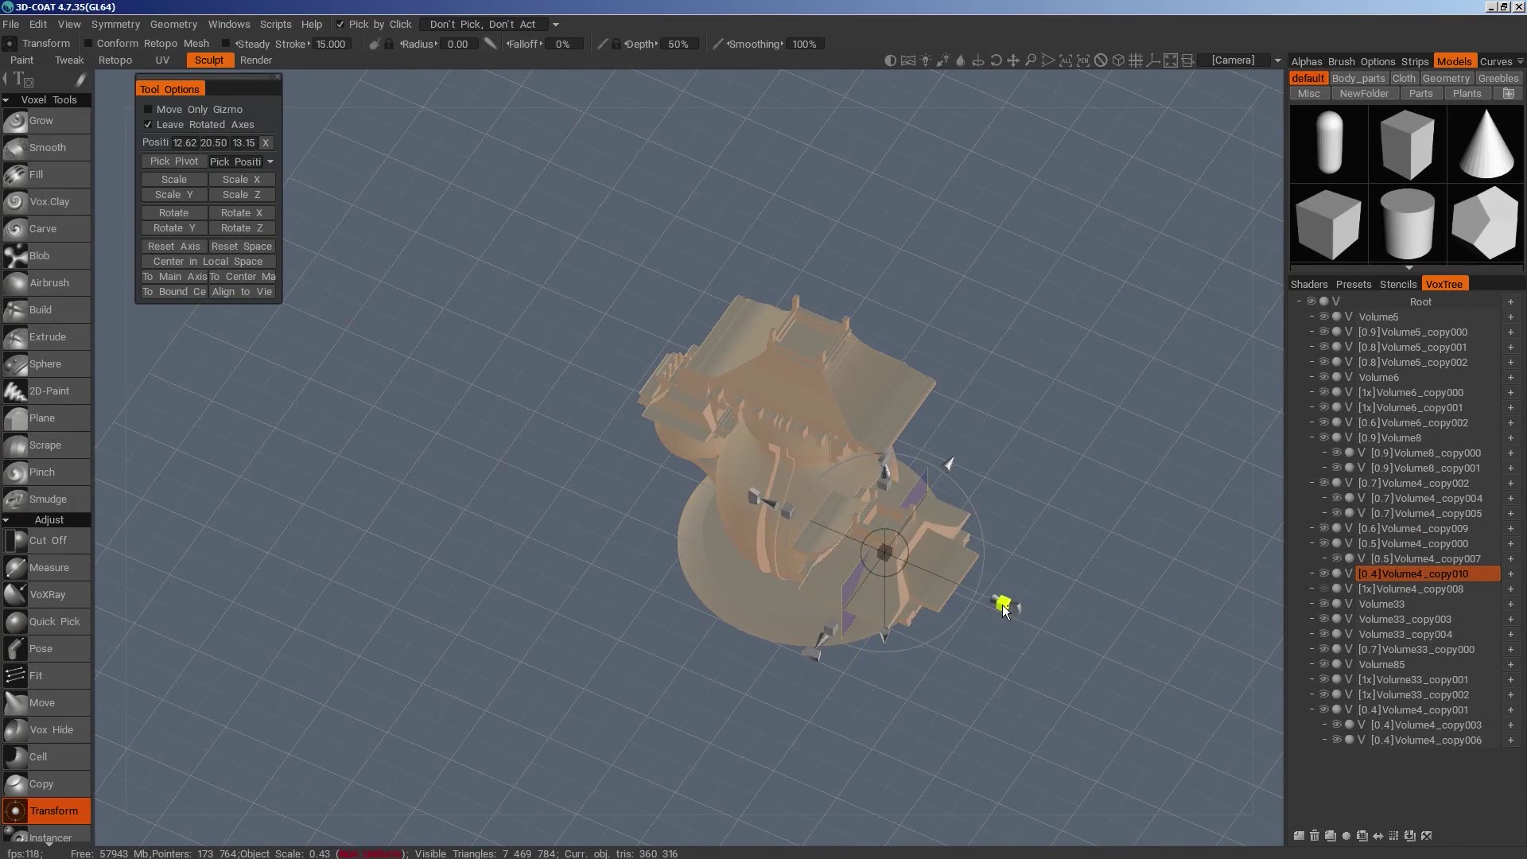
middle_drag(1003, 604, 893, 606)
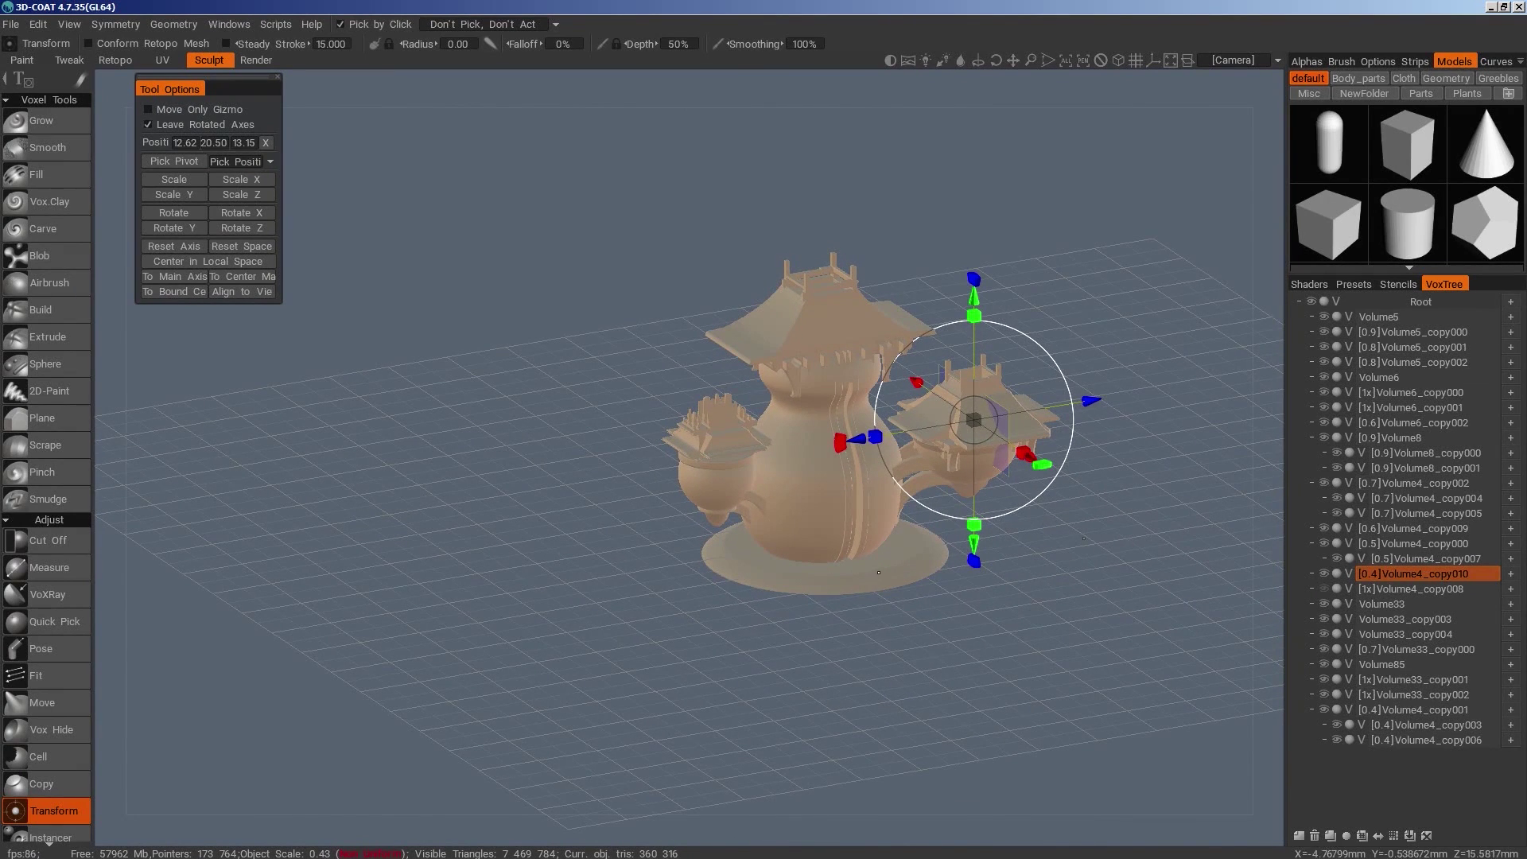
Duplicate the base disc, raise the copy to the main roof's level and flip it 180 degrees about the X axis
key(h)
click(1330, 835)
drag(825, 435, 825, 246)
click(183, 232)
click(253, 214)
text(180)
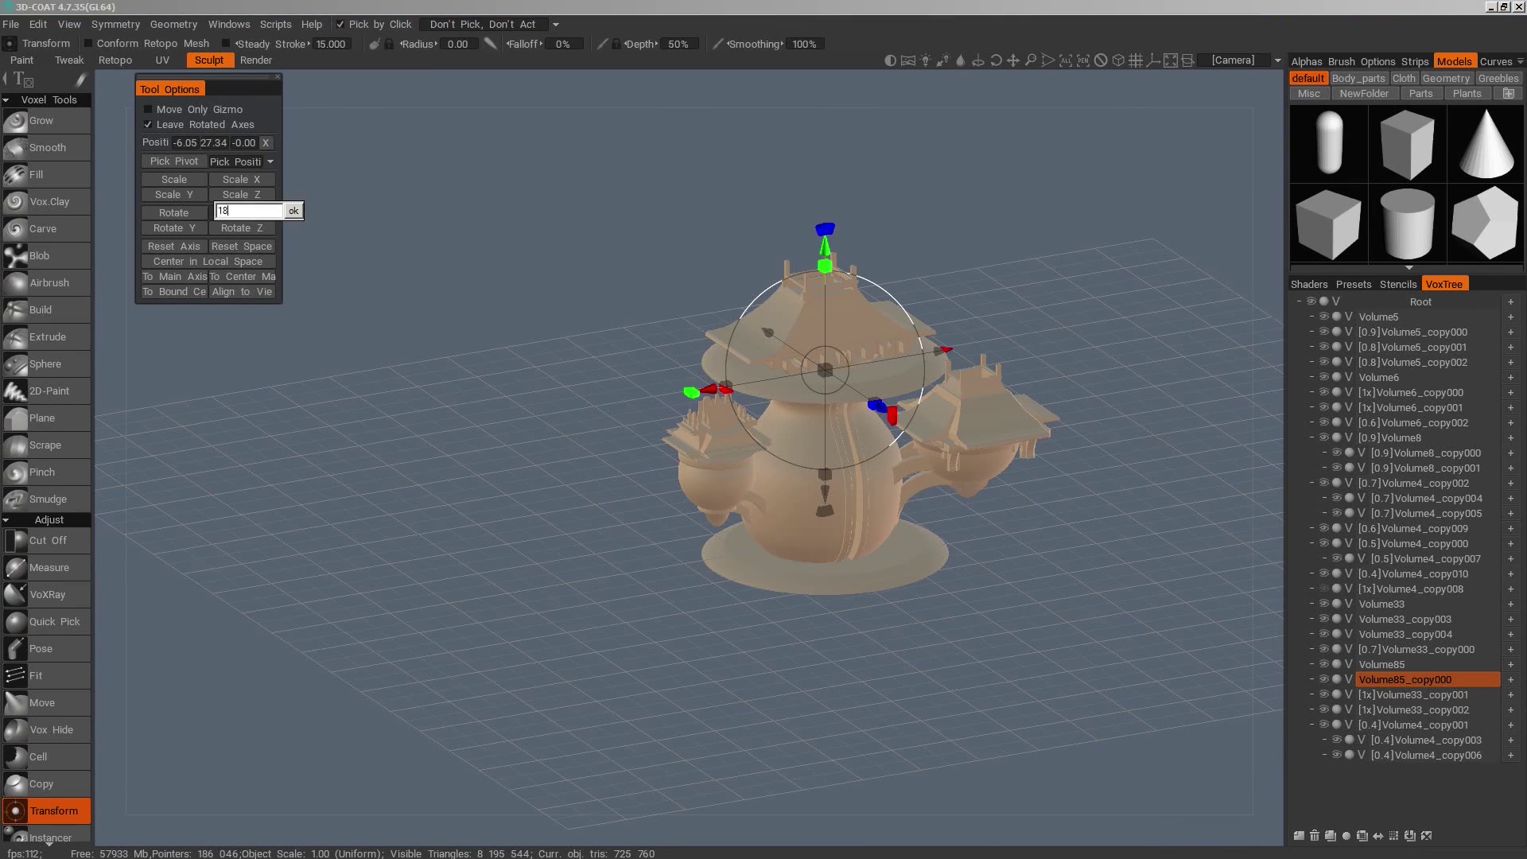
key(Return)
Resize the flipped disc copy and fit it centrally beneath the main roof
key(KP_2)
scroll(987, 795, up, 3)
drag(712, 443, 670, 452)
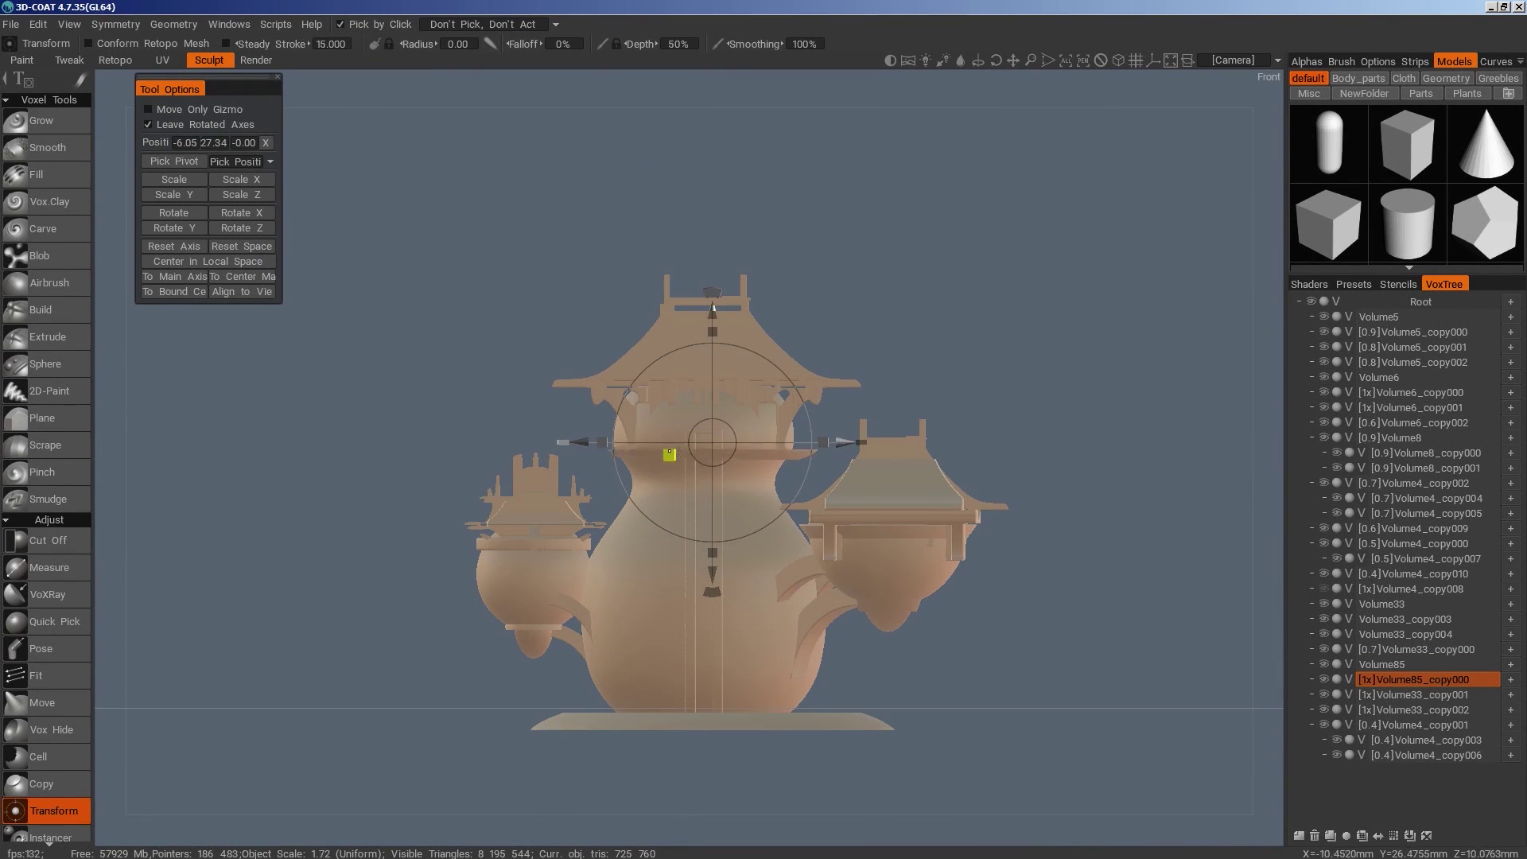
drag(714, 331, 712, 233)
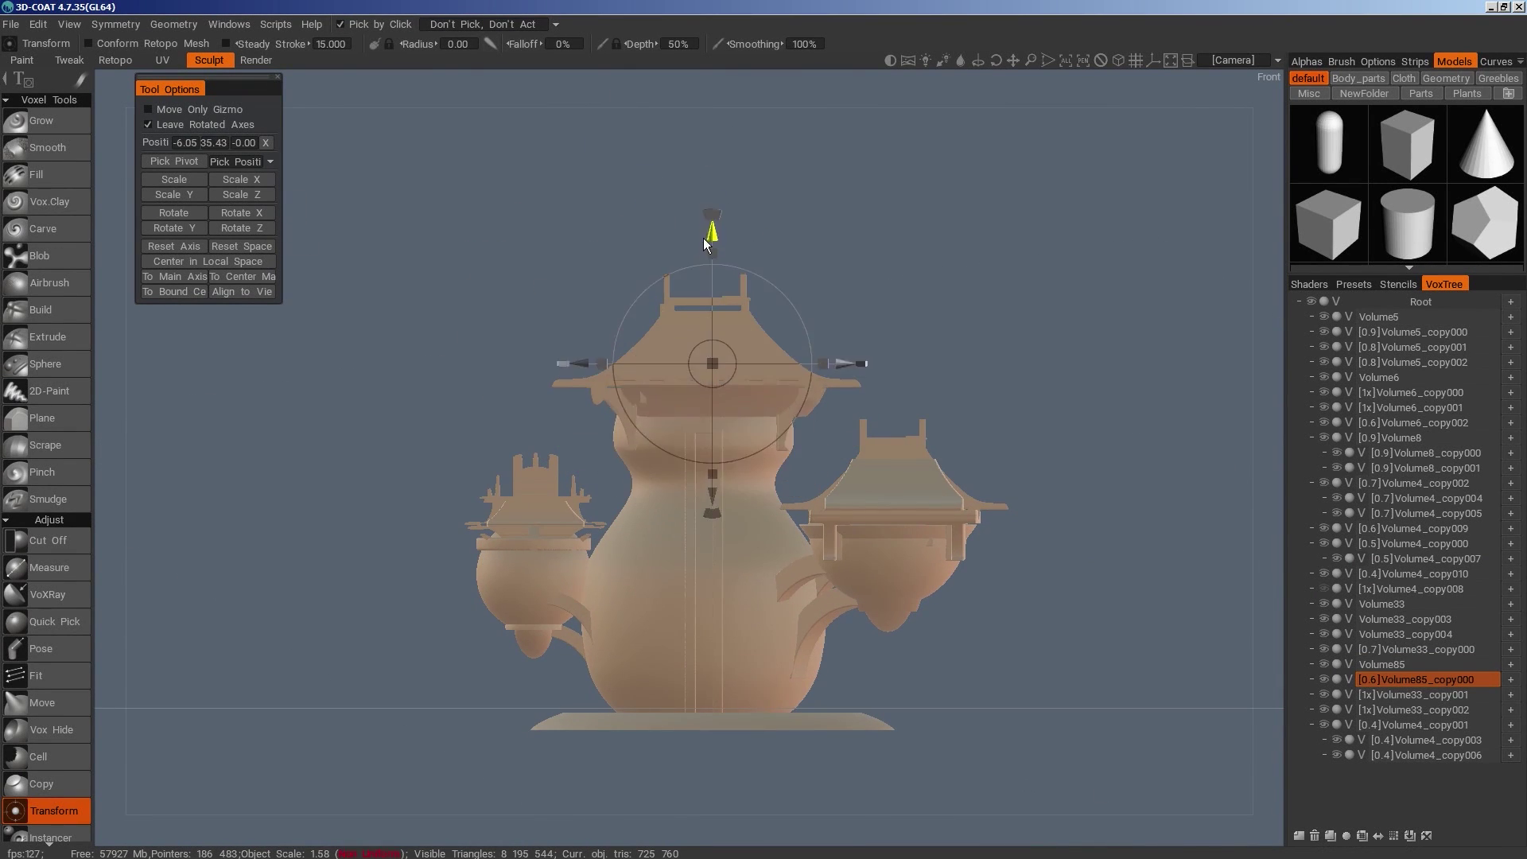
drag(803, 259, 1144, 326)
drag(838, 403, 820, 409)
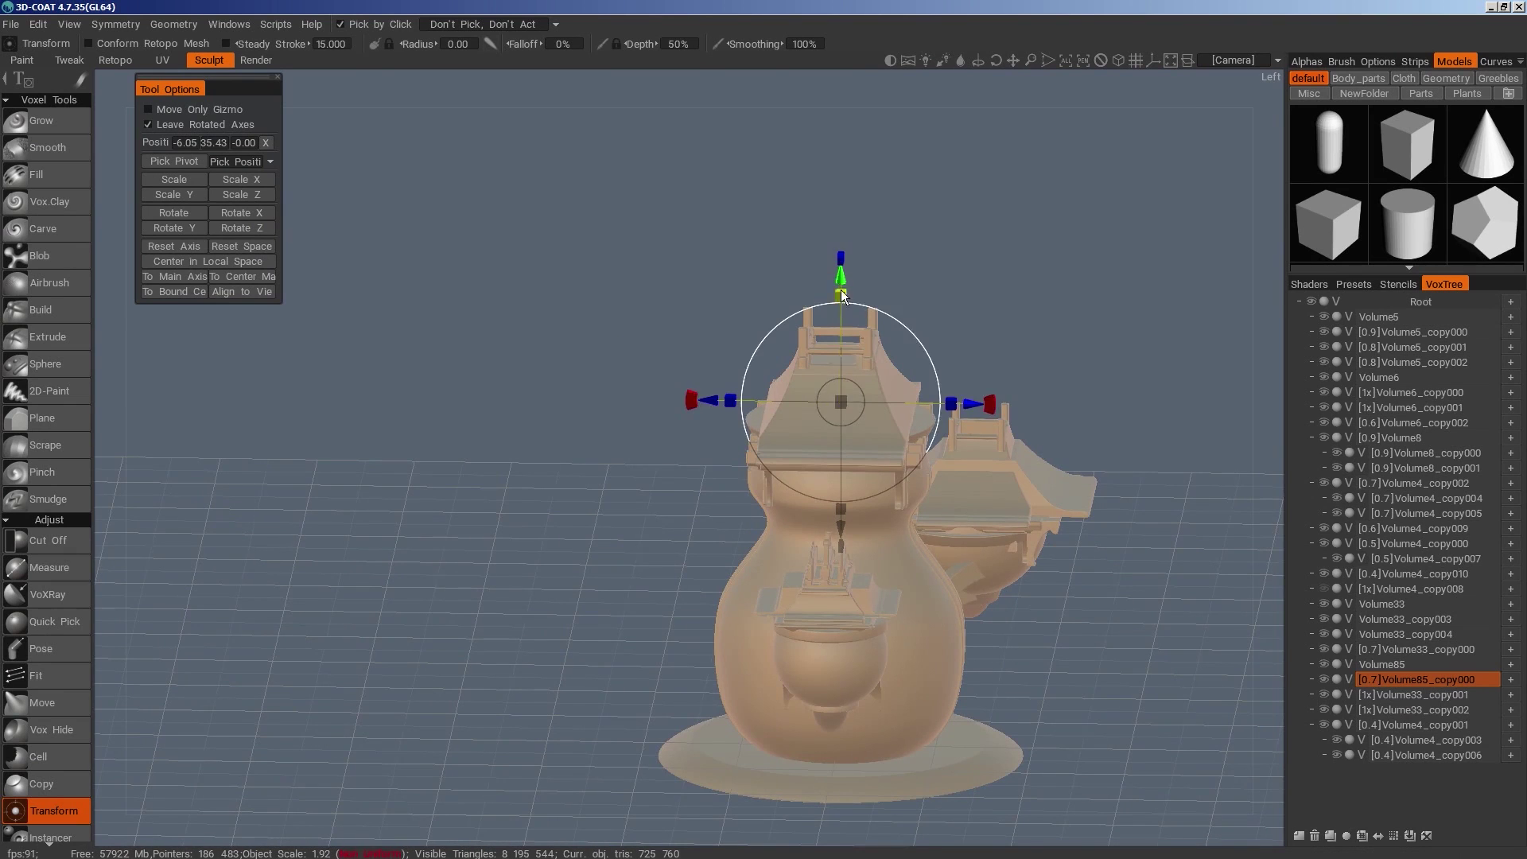
drag(840, 278, 841, 303)
drag(1076, 280, 789, 247)
drag(846, 388, 838, 388)
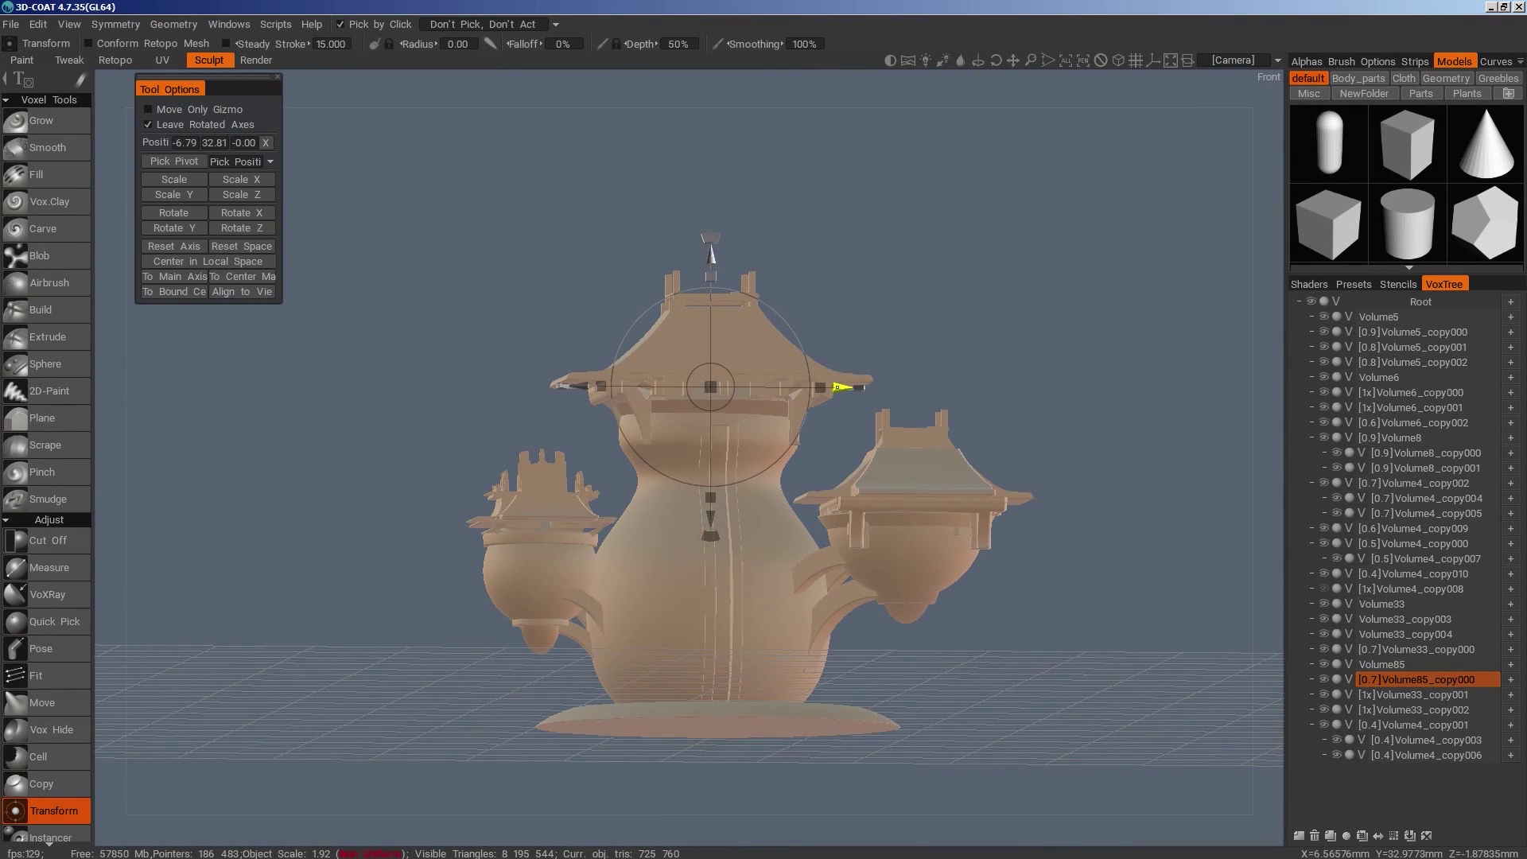
click(242, 278)
drag(710, 416, 719, 420)
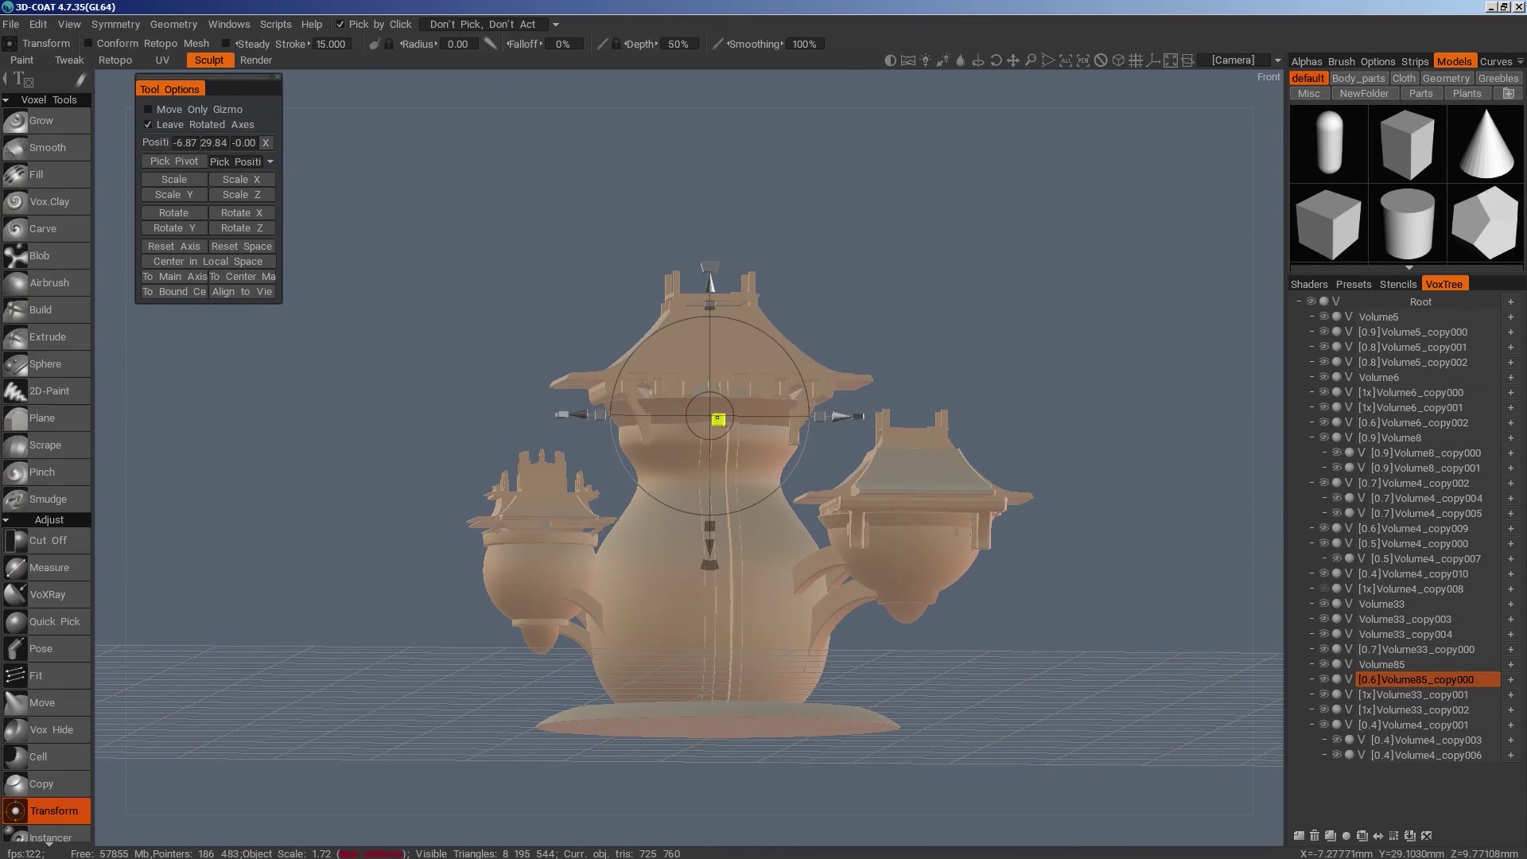
Add a slightly resized duplicate of the main roof, turned about the Y axis to cross the original
drag(1018, 309, 899, 508)
key(h)
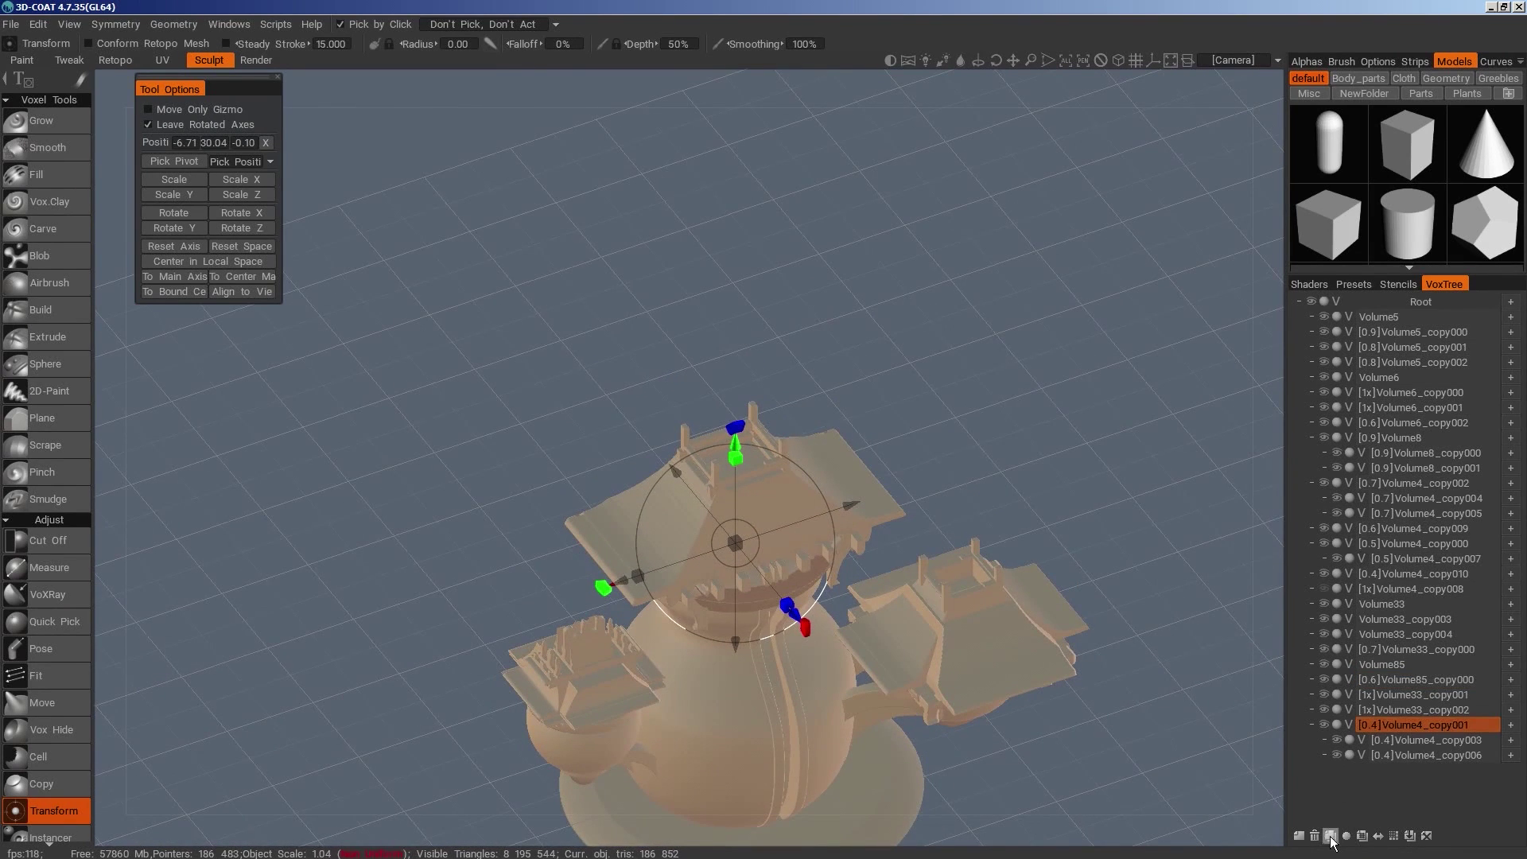
click(1331, 836)
click(199, 229)
key(Return)
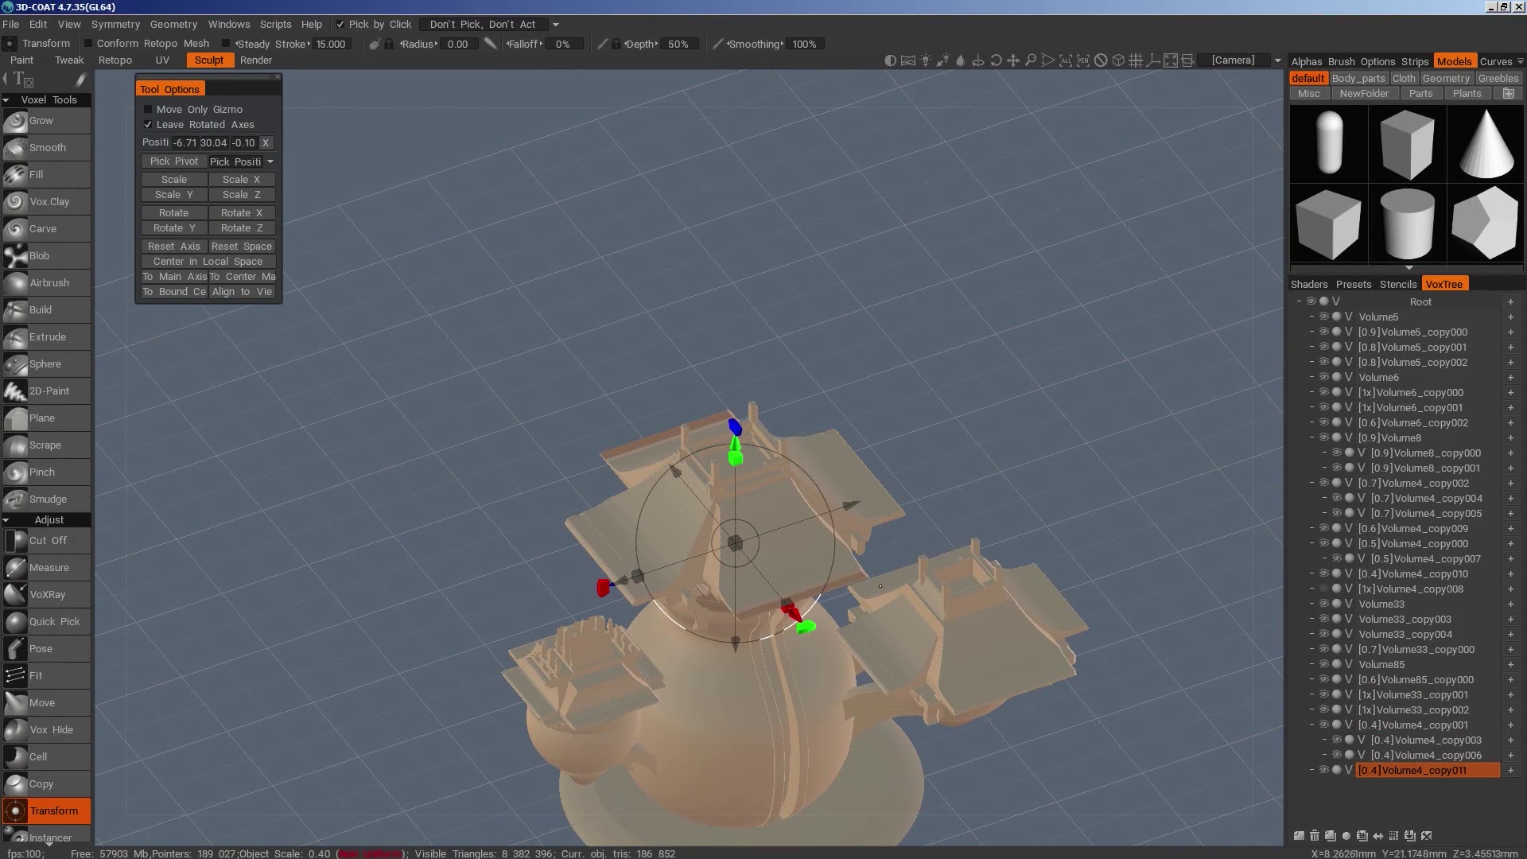
click(250, 281)
mouse_move(602, 544)
mouse_down()
mouse_move(570, 552)
mouse_move(620, 535)
mouse_up()
Duplicate the base disc, shrink the copy and raise it slightly to form a stepped base
shift+drag(917, 437, 935, 407)
scroll(1087, 661, down, 2)
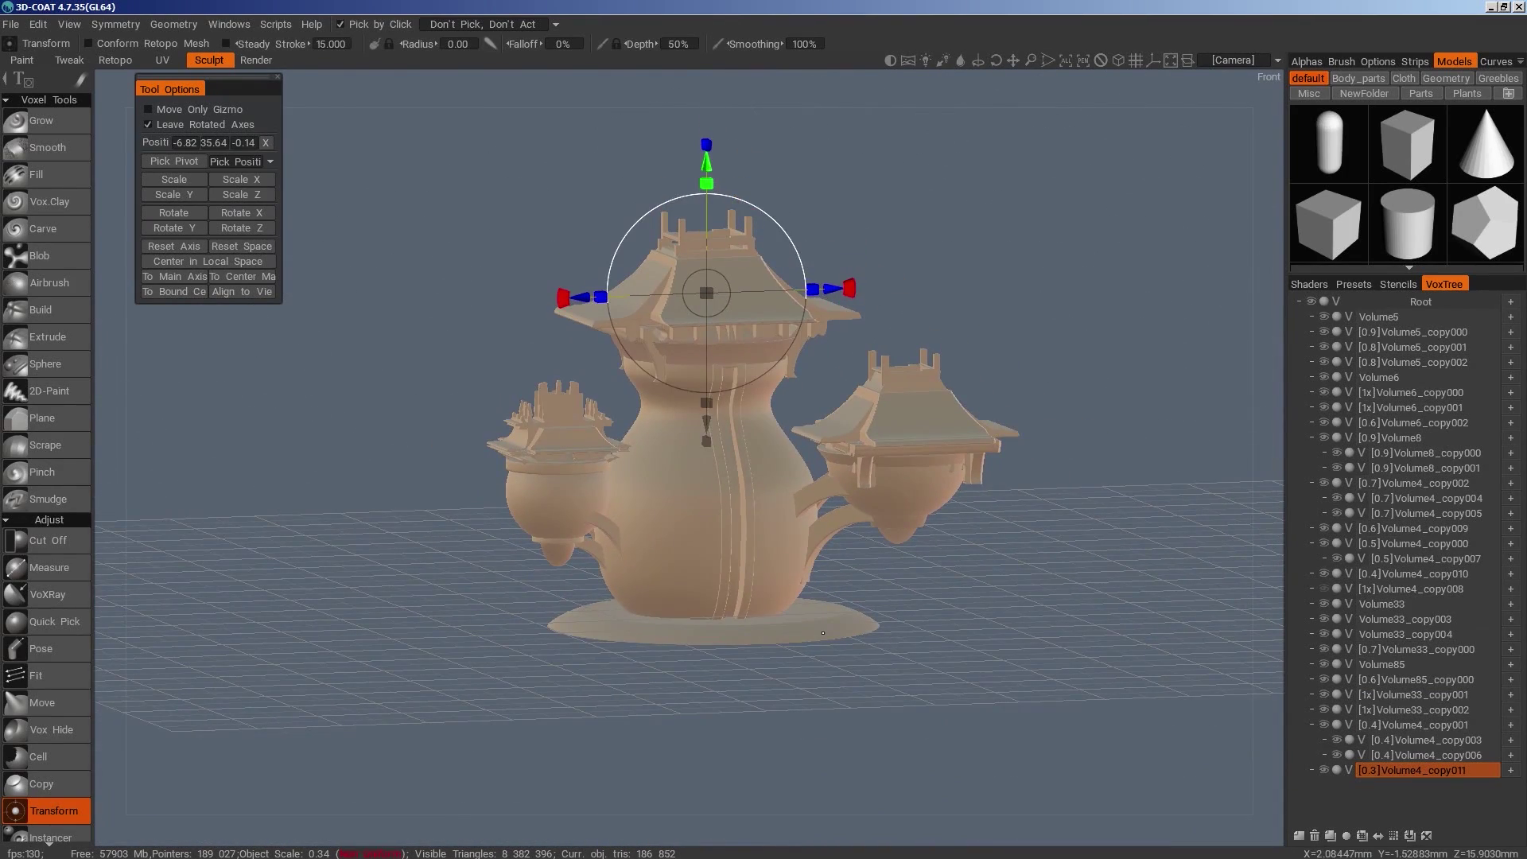
key(h)
click(1347, 836)
drag(714, 507, 713, 497)
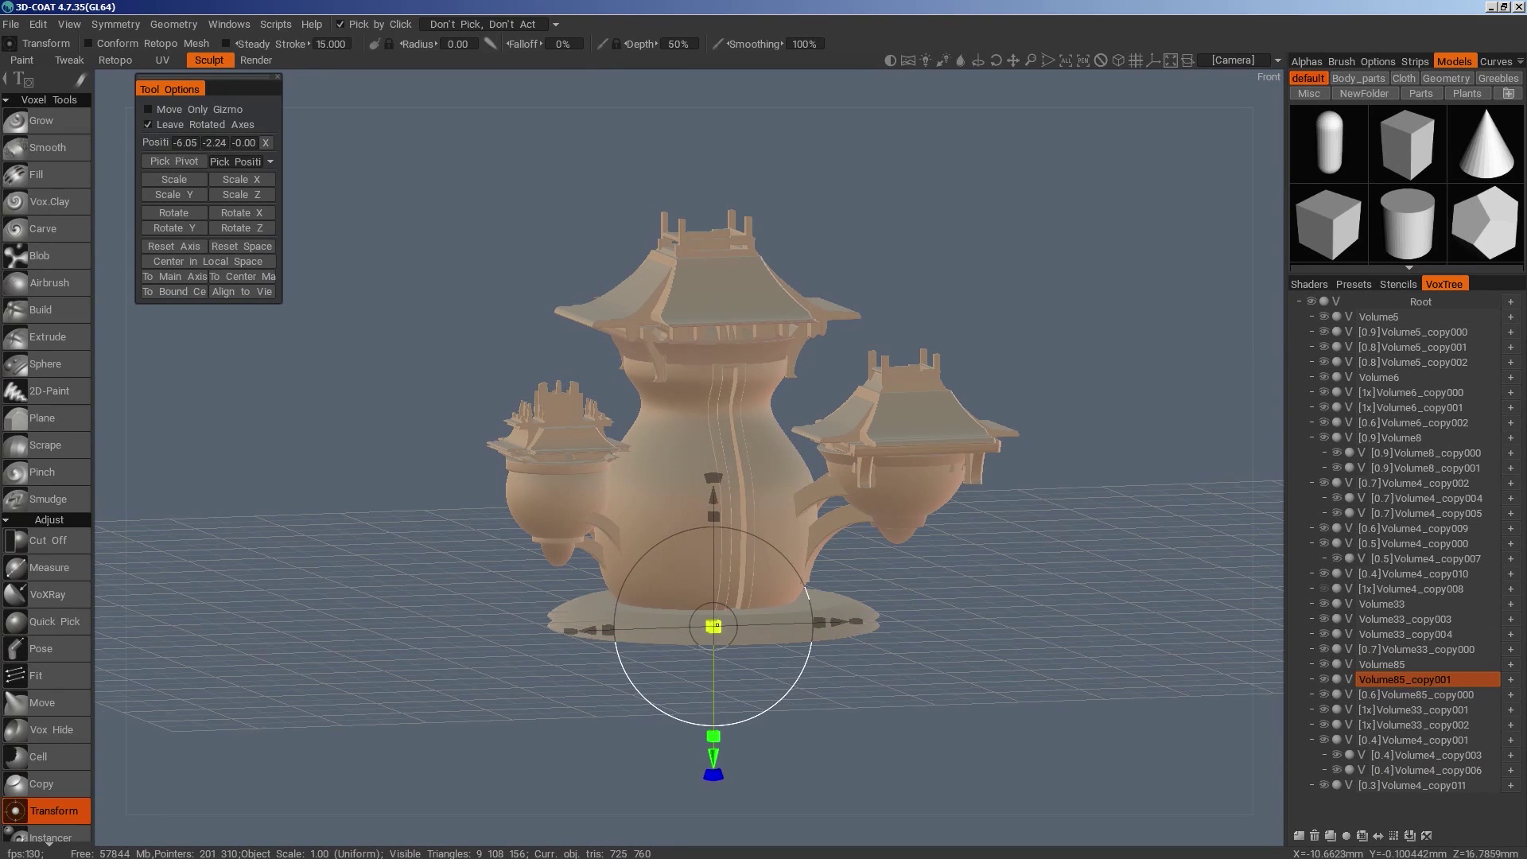
drag(717, 626, 691, 637)
drag(898, 616, 883, 648)
drag(719, 508, 719, 504)
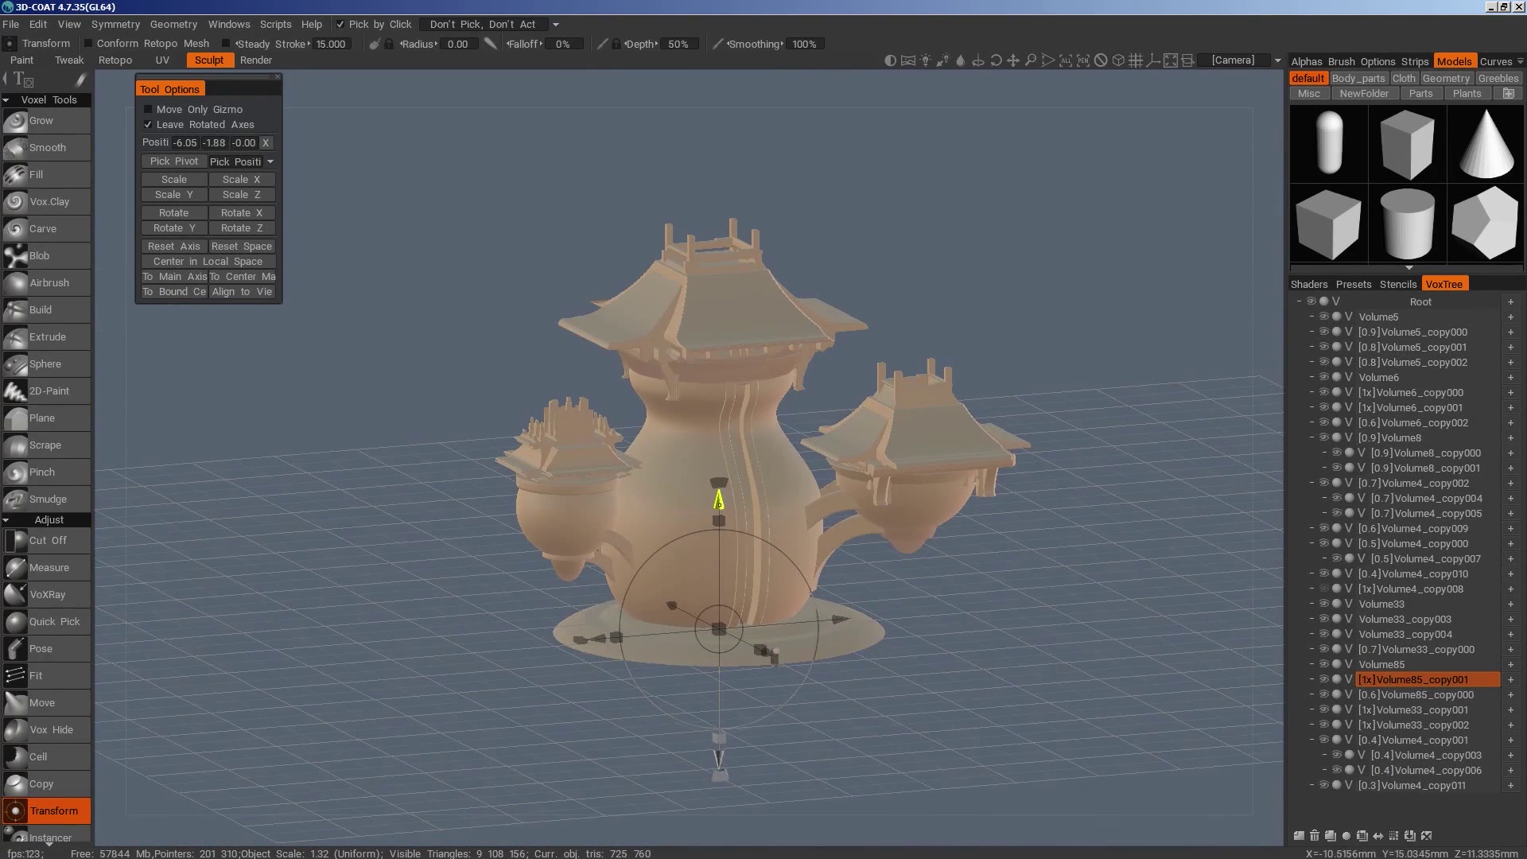
click(247, 278)
Cut a vertical window slot about 0.7 by 3.4 mm into the smallest tower's body with Cut Off
drag(971, 629, 799, 695)
scroll(761, 702, down, 3)
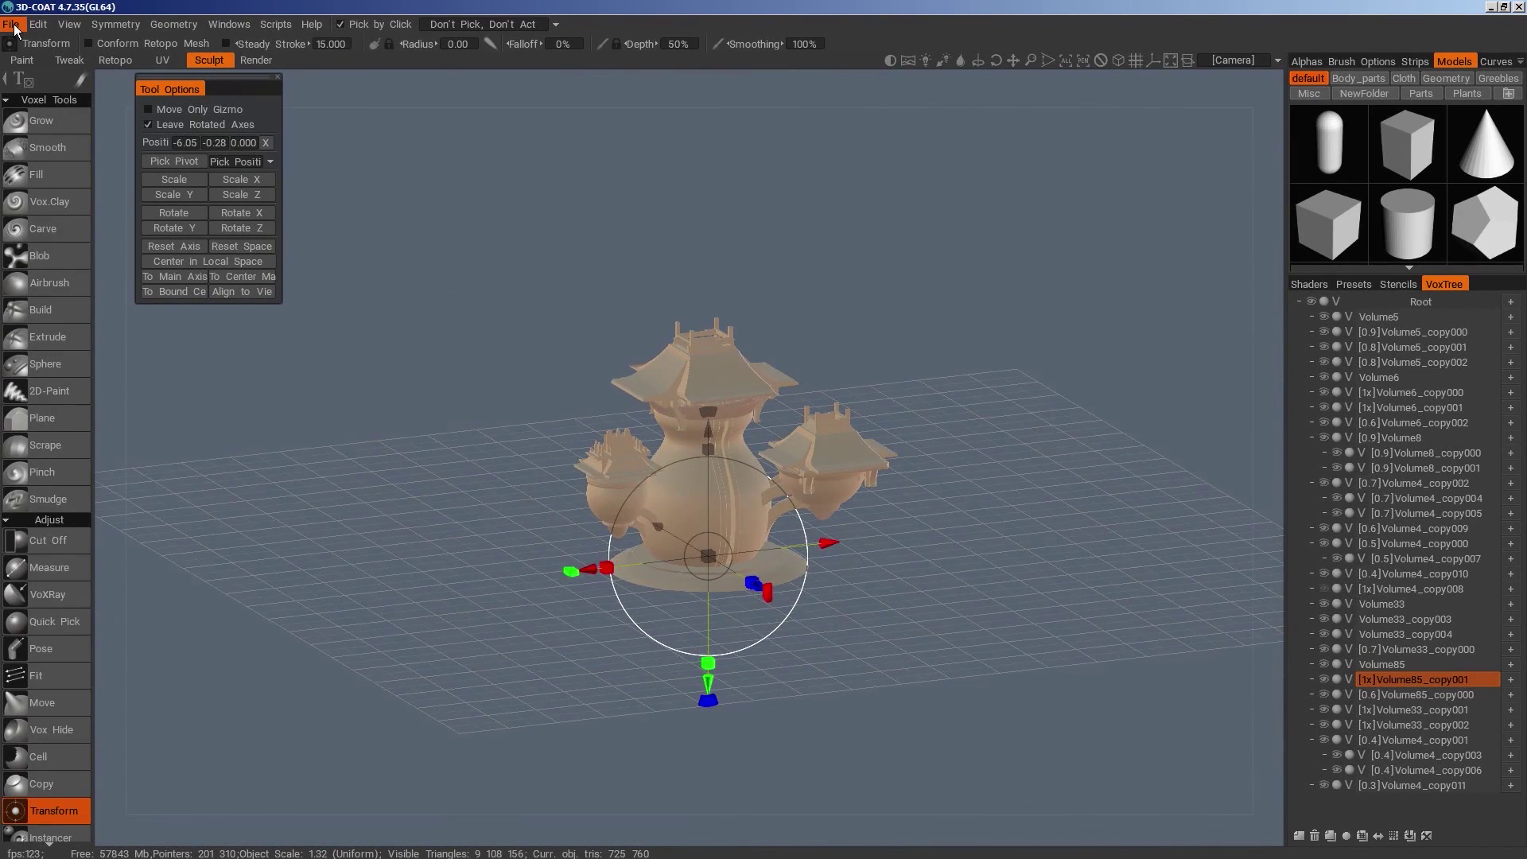
drag(847, 623, 892, 603)
scroll(893, 603, up, 3)
key(h)
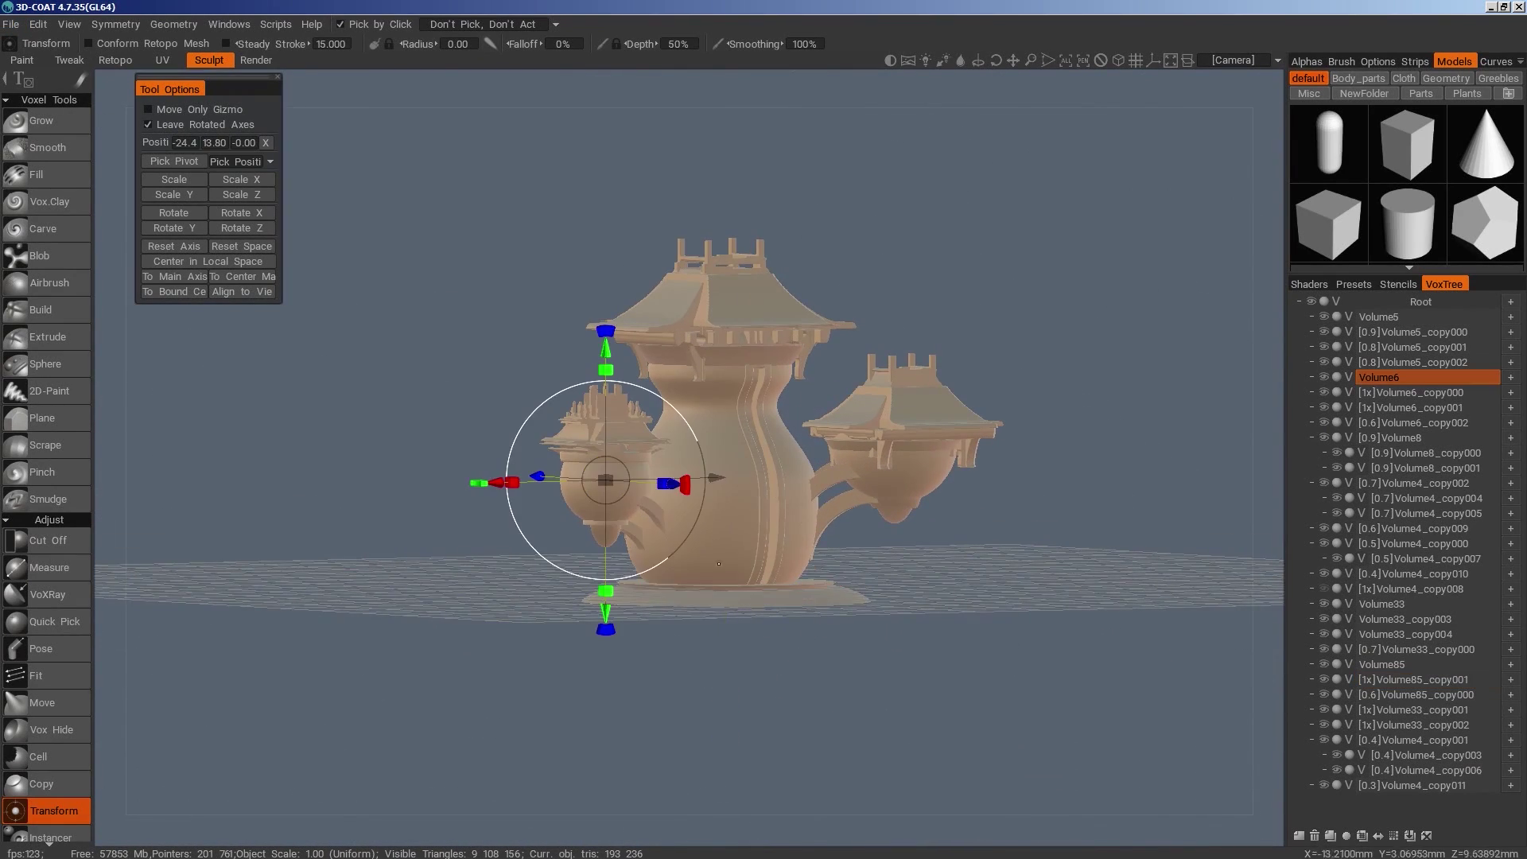
drag(895, 770, 900, 751)
key(space)
click(437, 446)
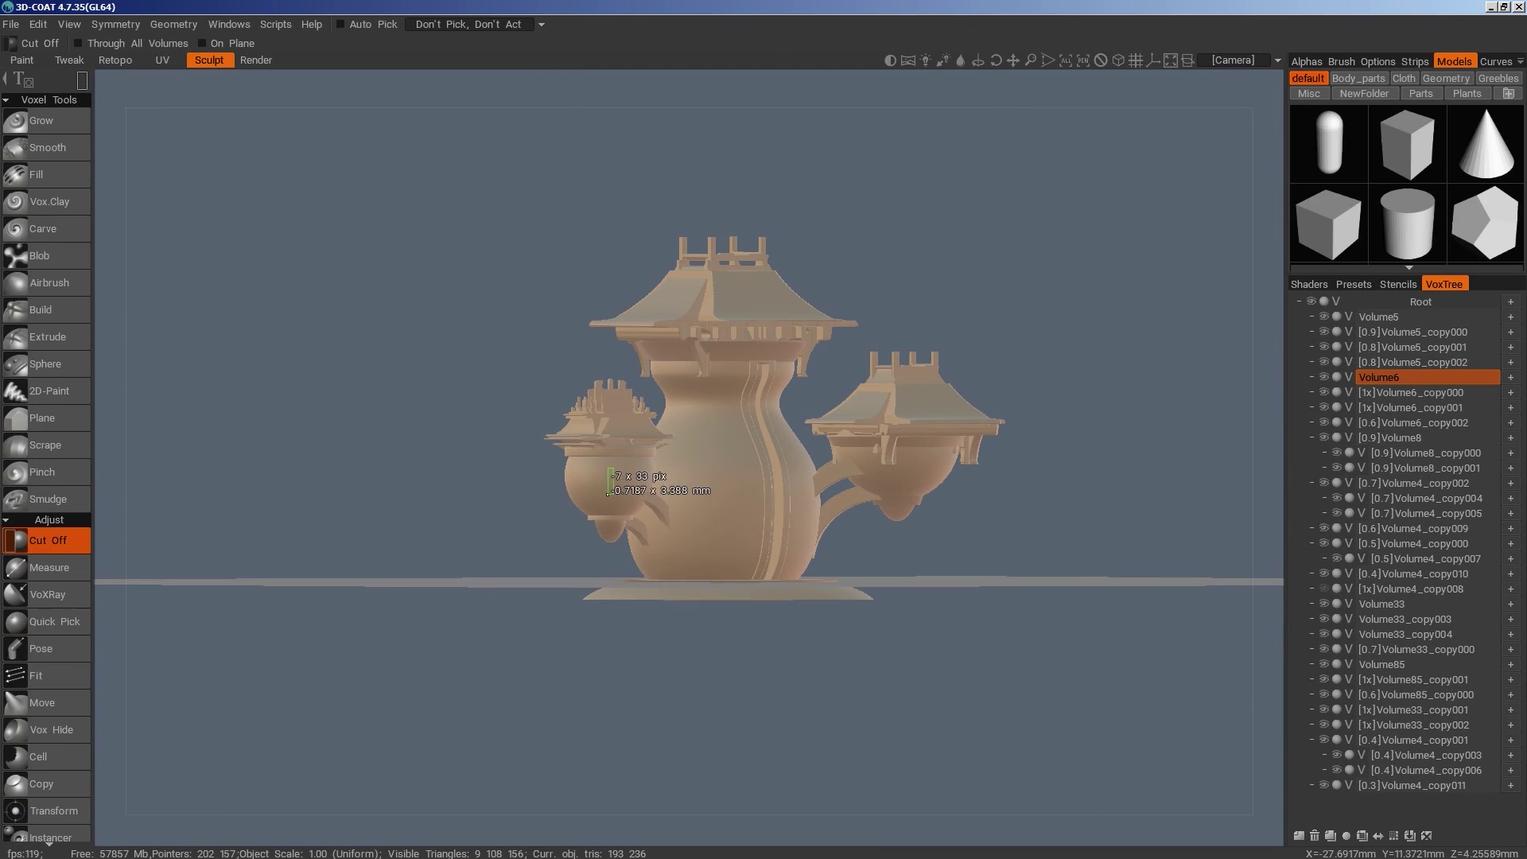
Cut narrow vertical window slots about 0.5 mm wide into the central tower's body from several sides
key(h)
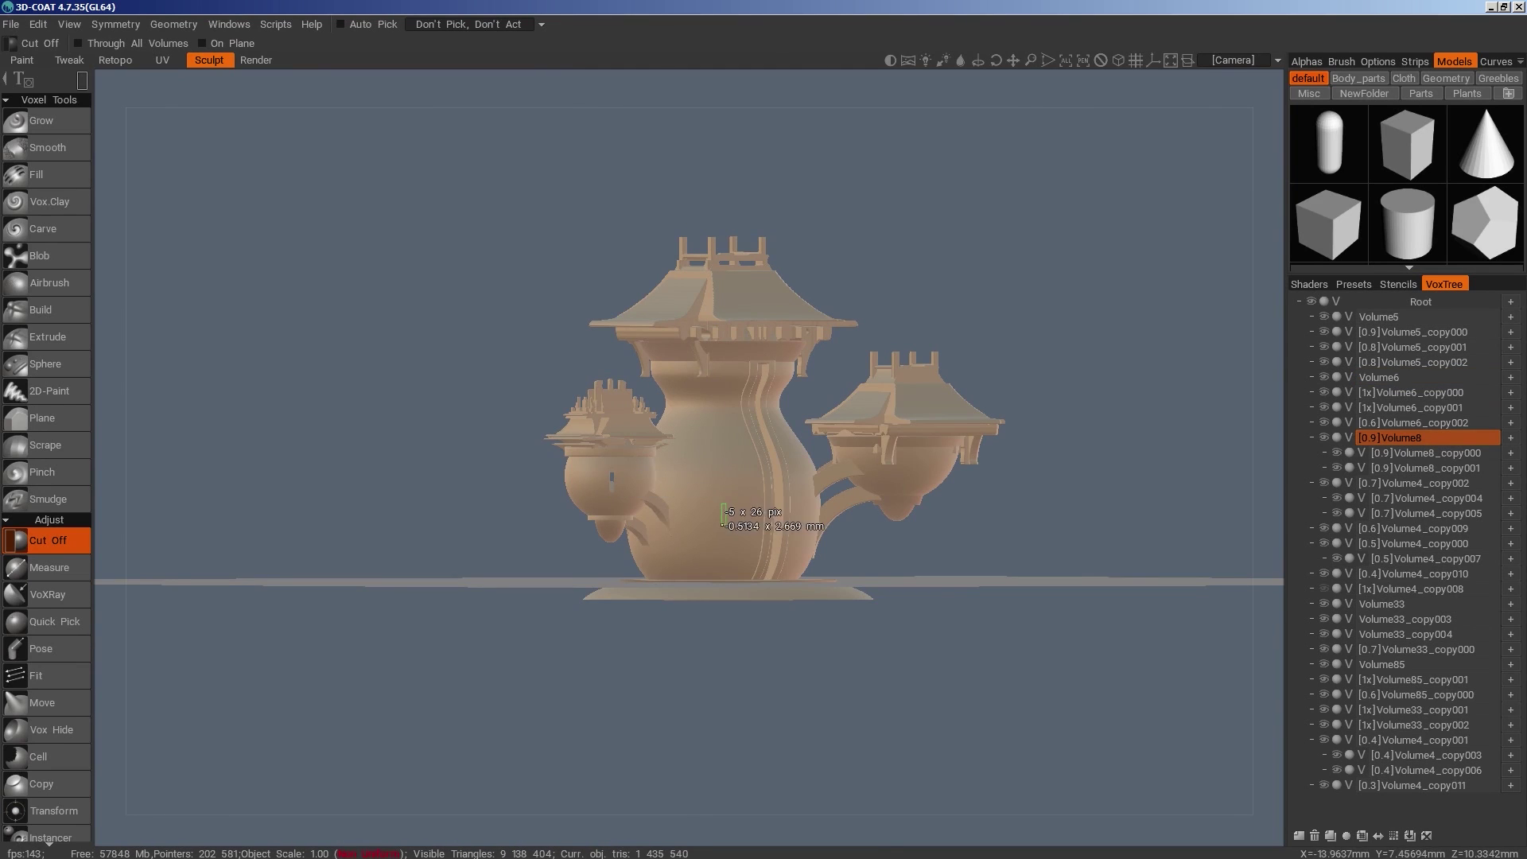
drag(723, 525, 722, 525)
drag(772, 641, 833, 576)
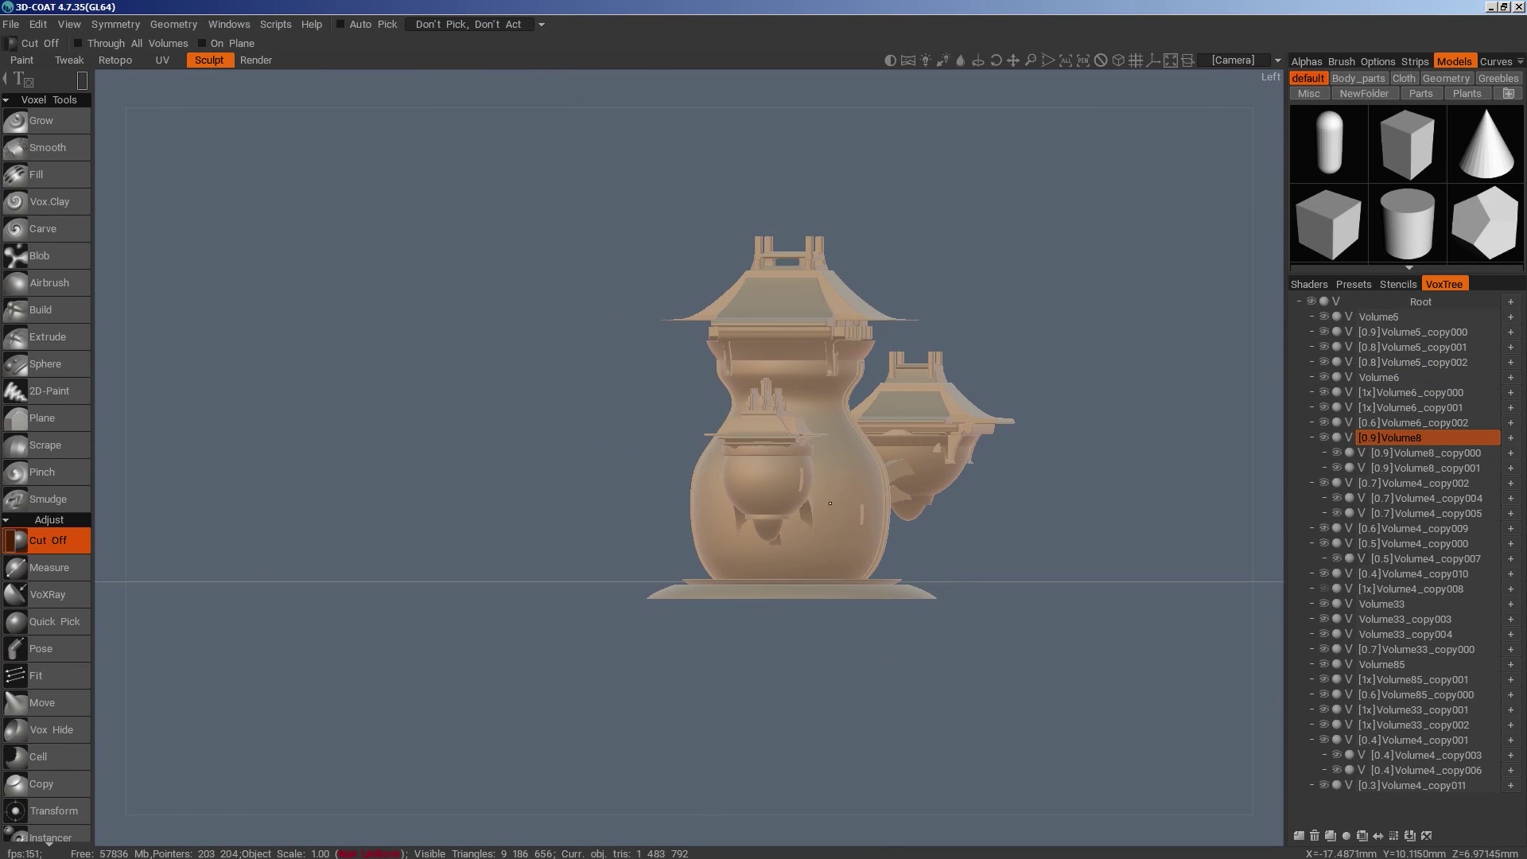
drag(960, 582, 712, 583)
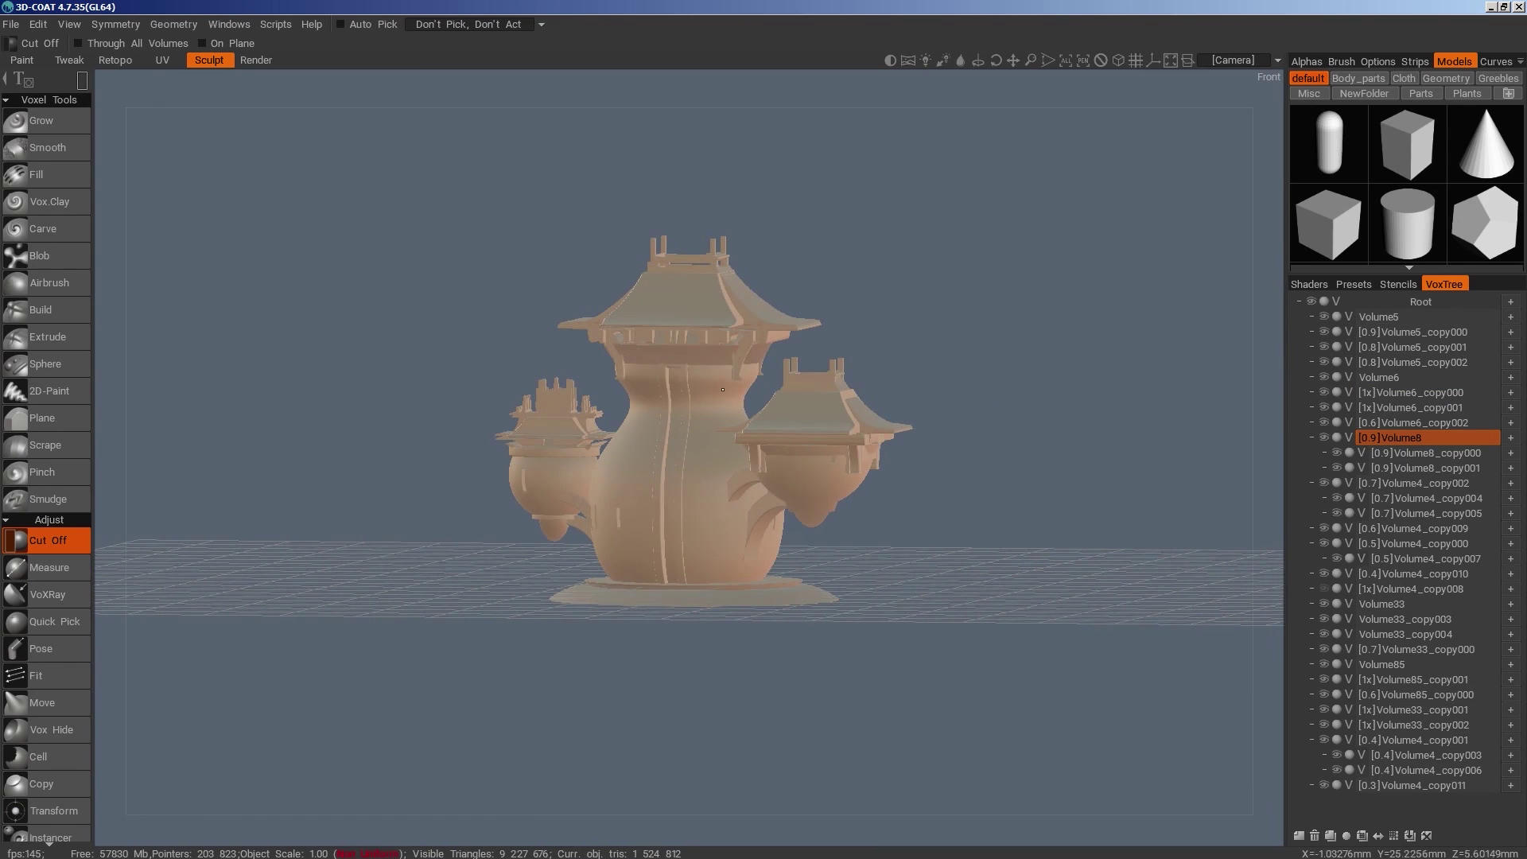
drag(716, 378, 674, 370)
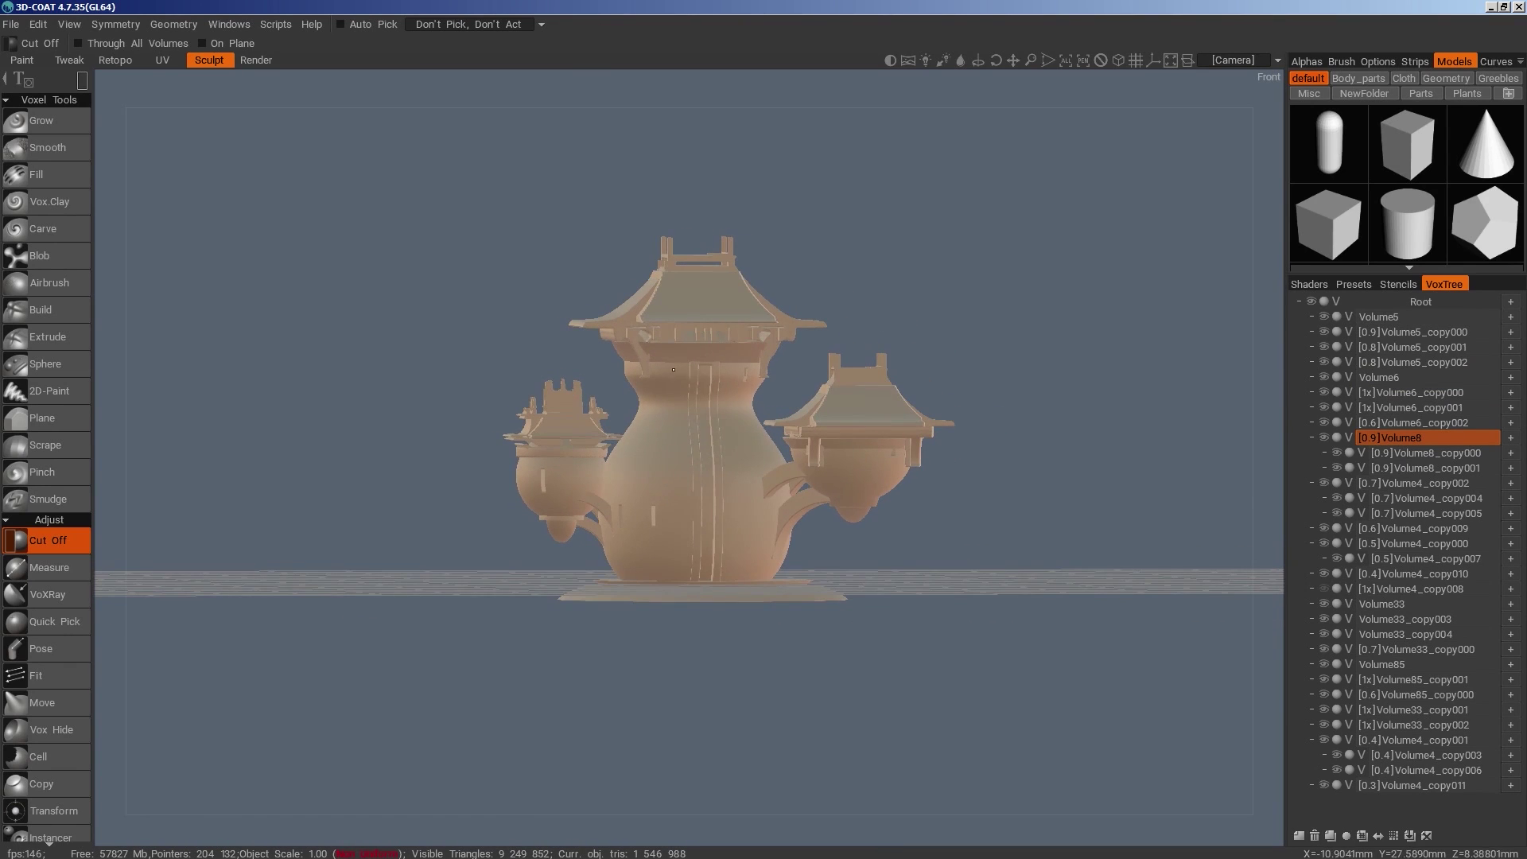
Cut vertical window slots about 2.2 mm tall into the larger side tower's body and the upper part of the central body
drag(859, 461, 856, 476)
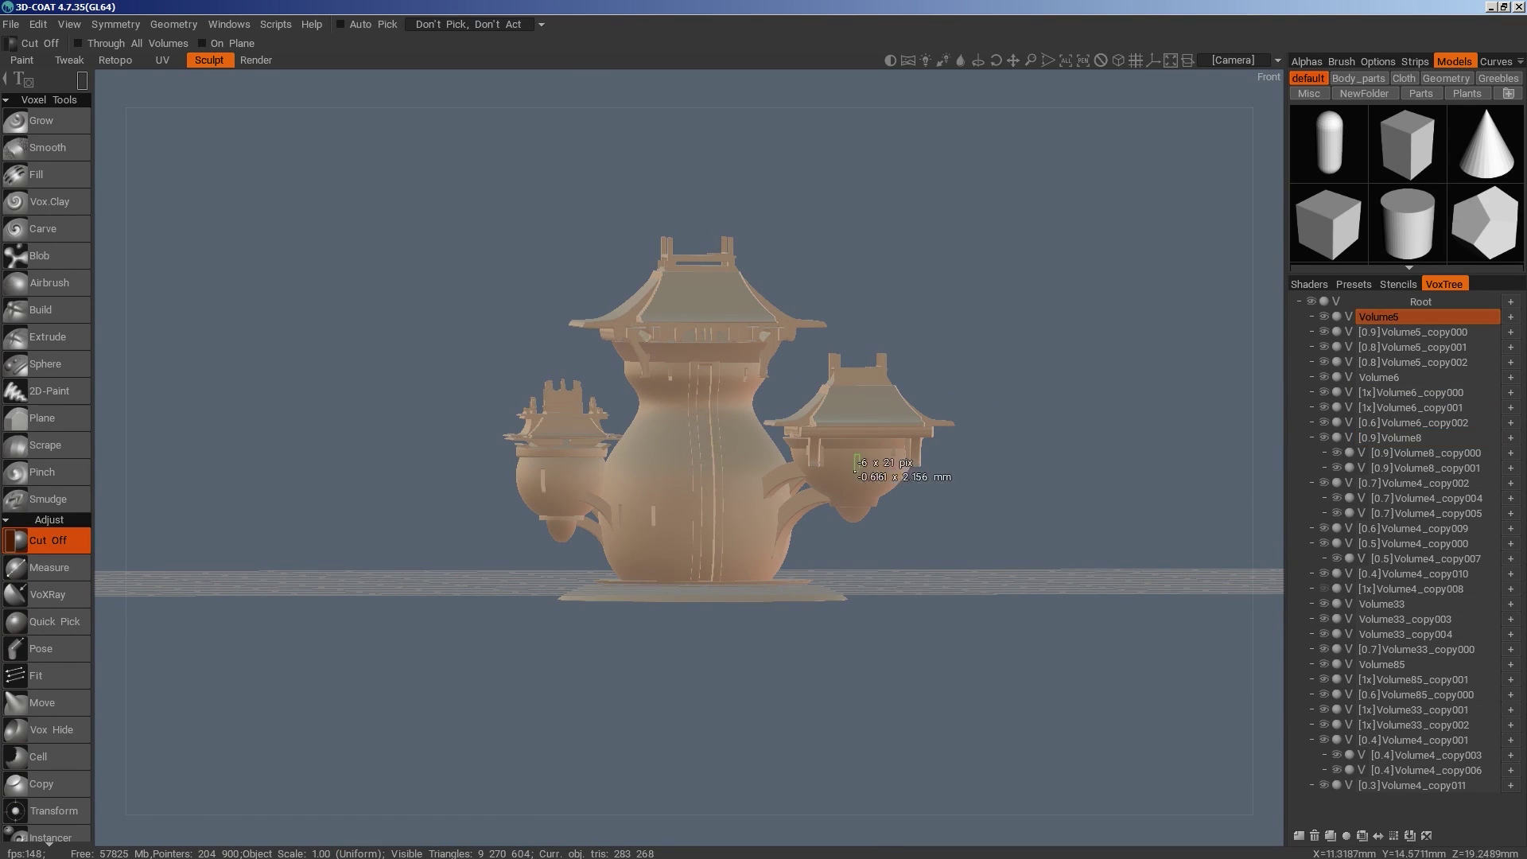
drag(917, 541, 738, 468)
drag(867, 525, 1106, 587)
drag(927, 569, 1007, 579)
key(h)
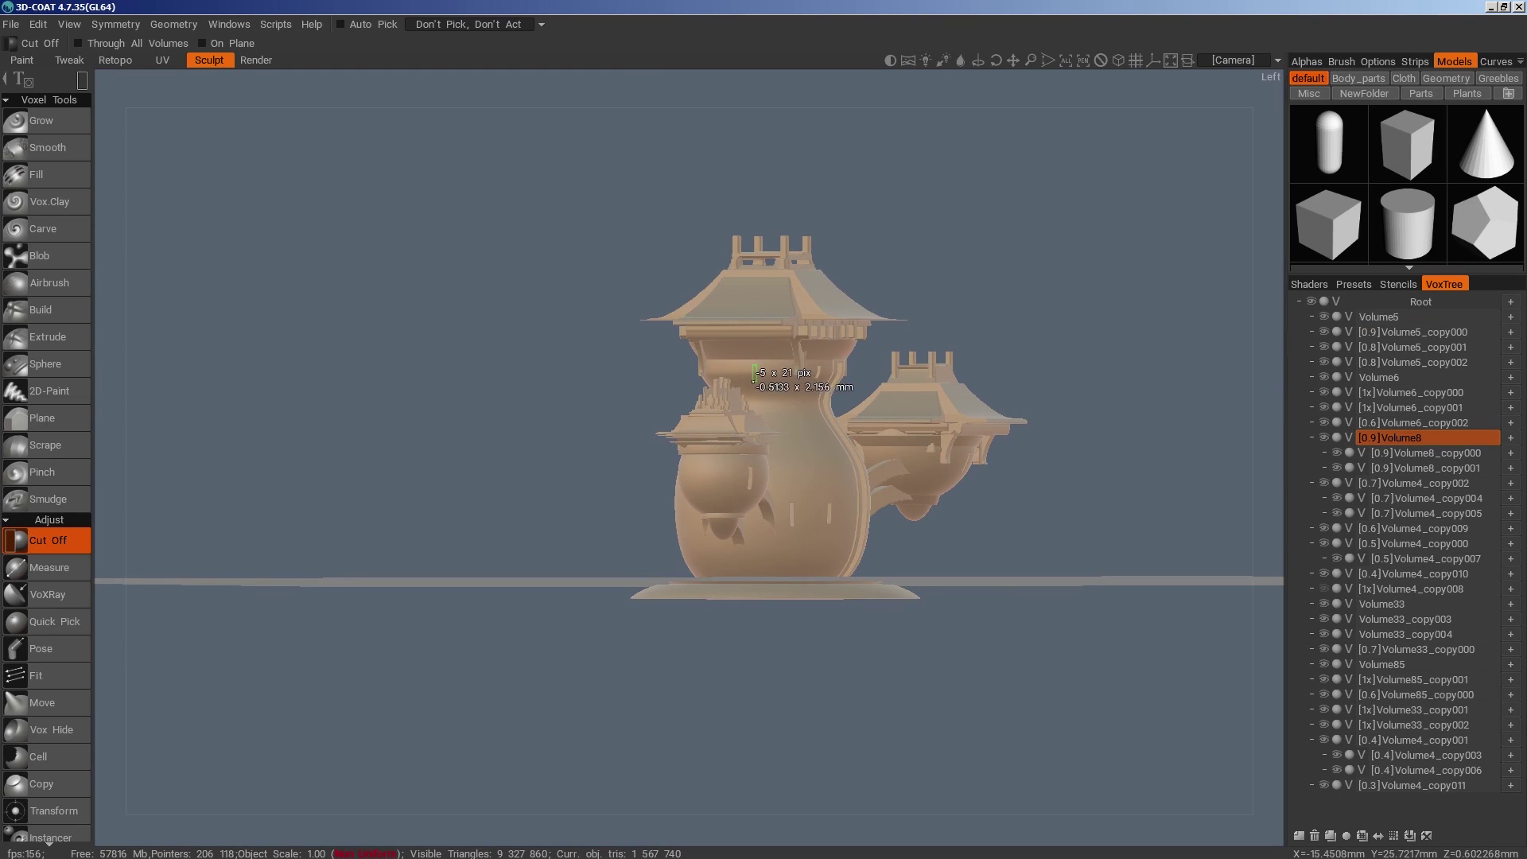
alt+drag(953, 554, 746, 476)
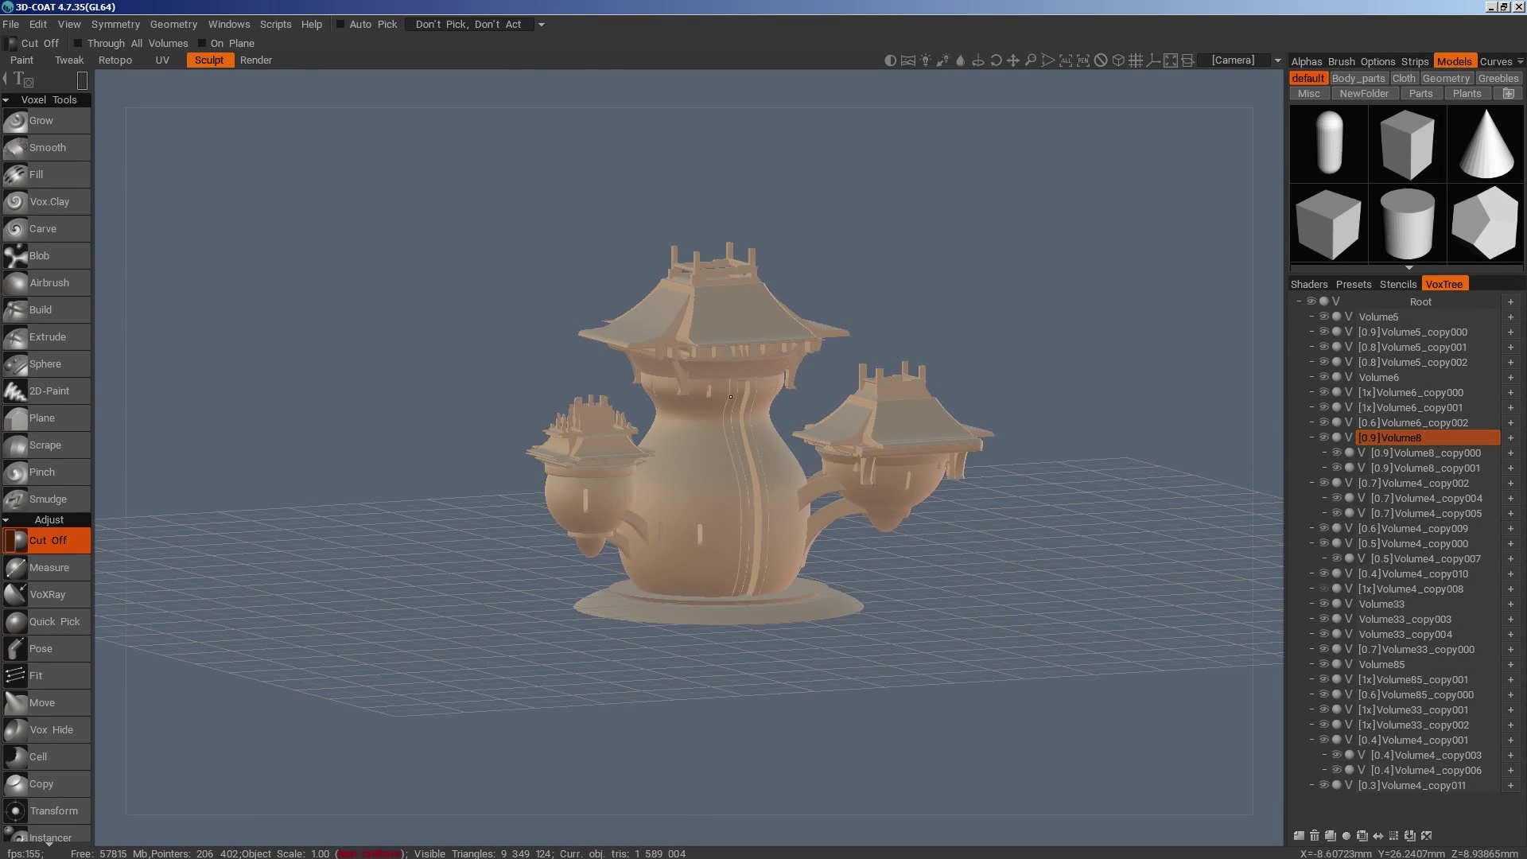
Duplicate the central body's vertical rib band twice and rotate the copies about the Y axis, the second by 45 degrees
click(1331, 838)
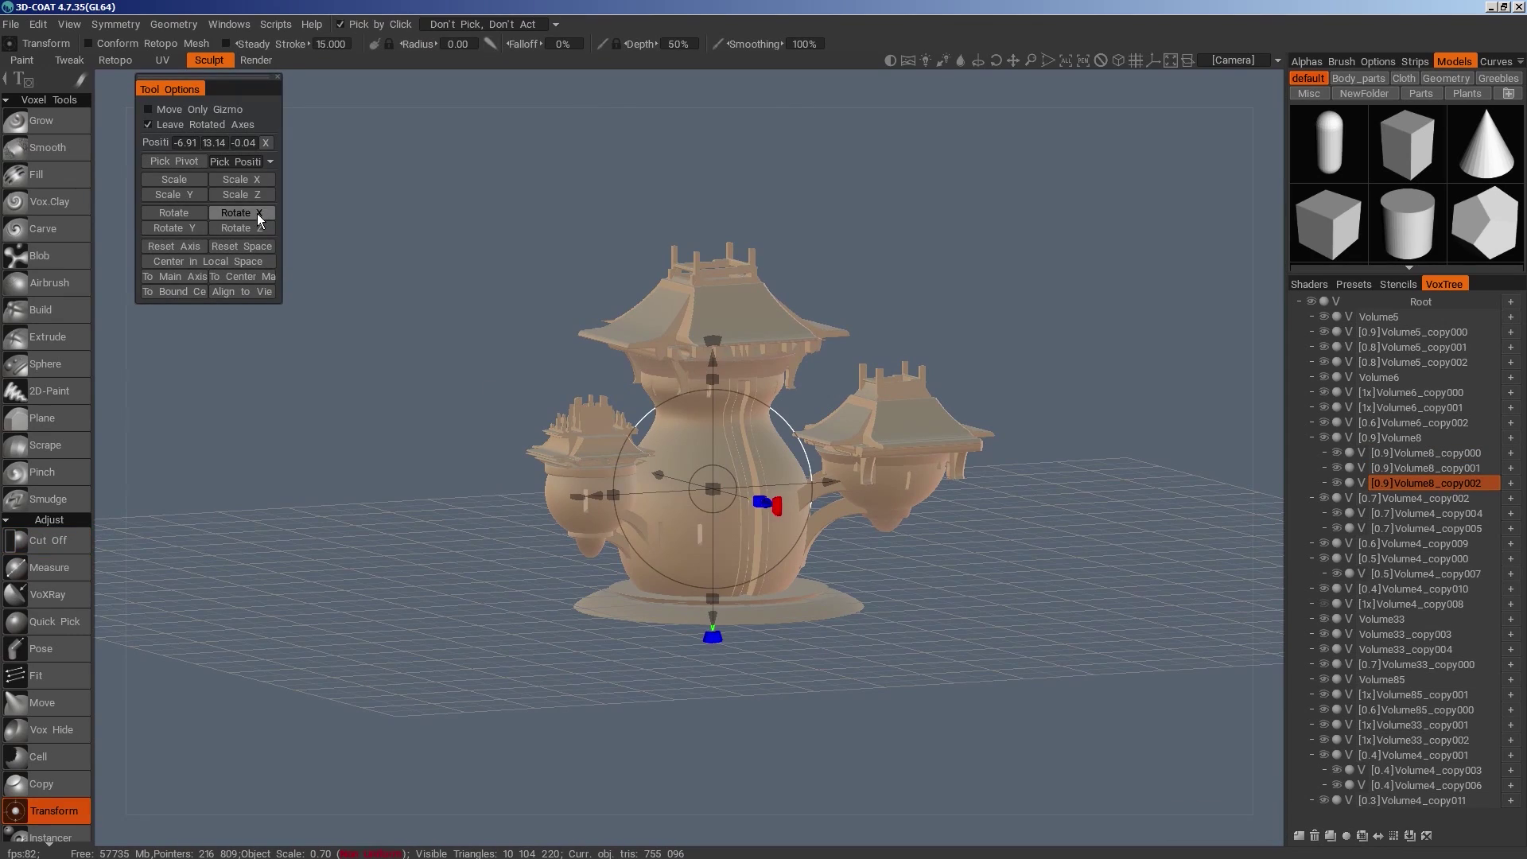
click(195, 230)
key(Return)
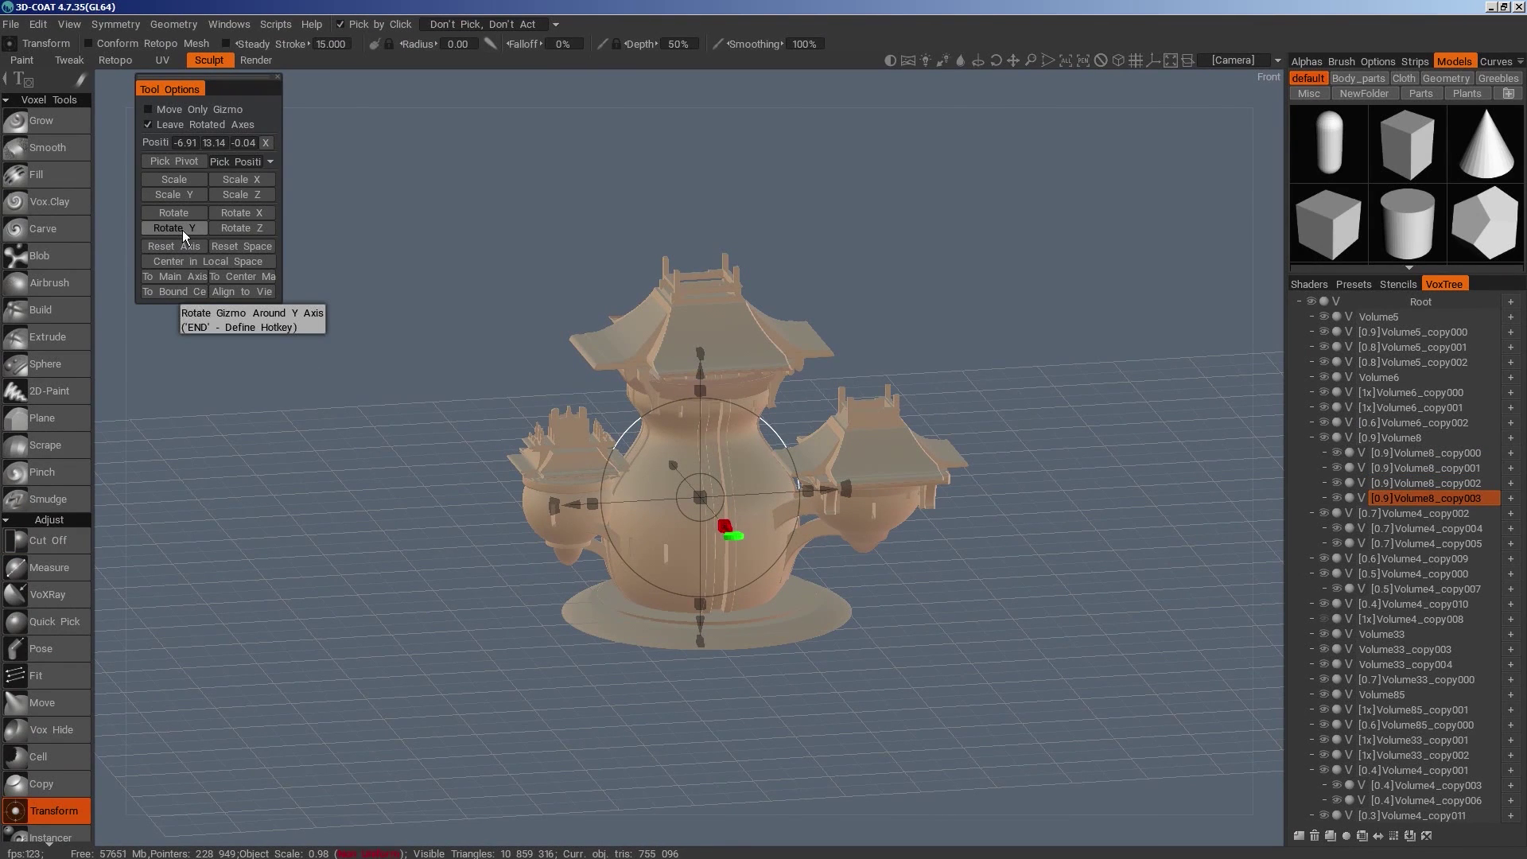
text(45)
key(Return)
Duplicate the rotated rib band again and turn the new copy 90 degrees about the Y axis
drag(891, 736, 991, 728)
click(1331, 836)
click(175, 229)
text(90)
key(Return)
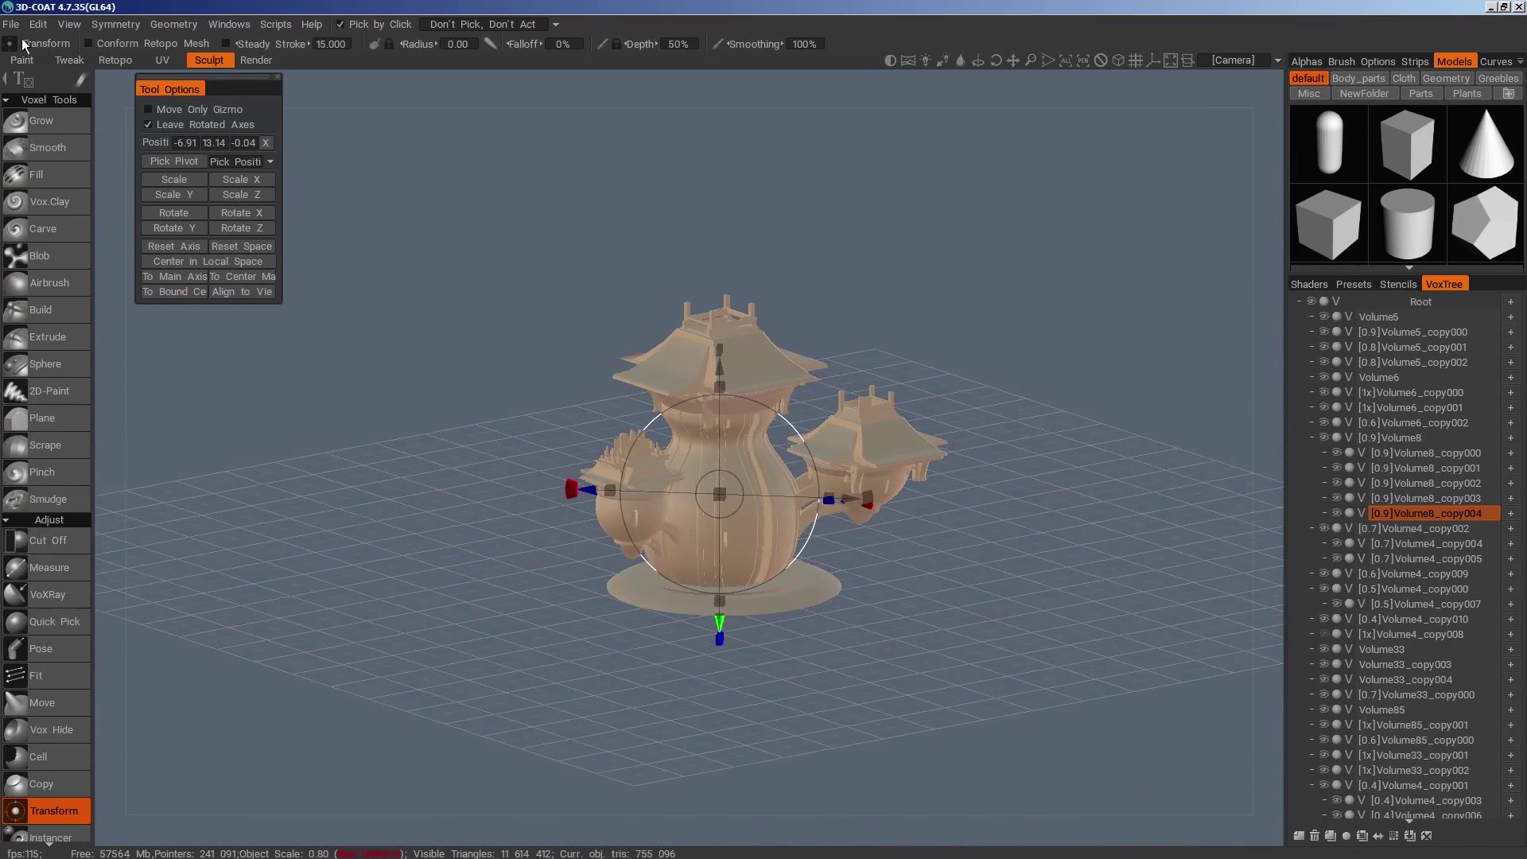
Export the sculpted temple, switch to KeyShot and import the temple models
click(12, 26)
mouse_move(68, 264)
click(231, 265)
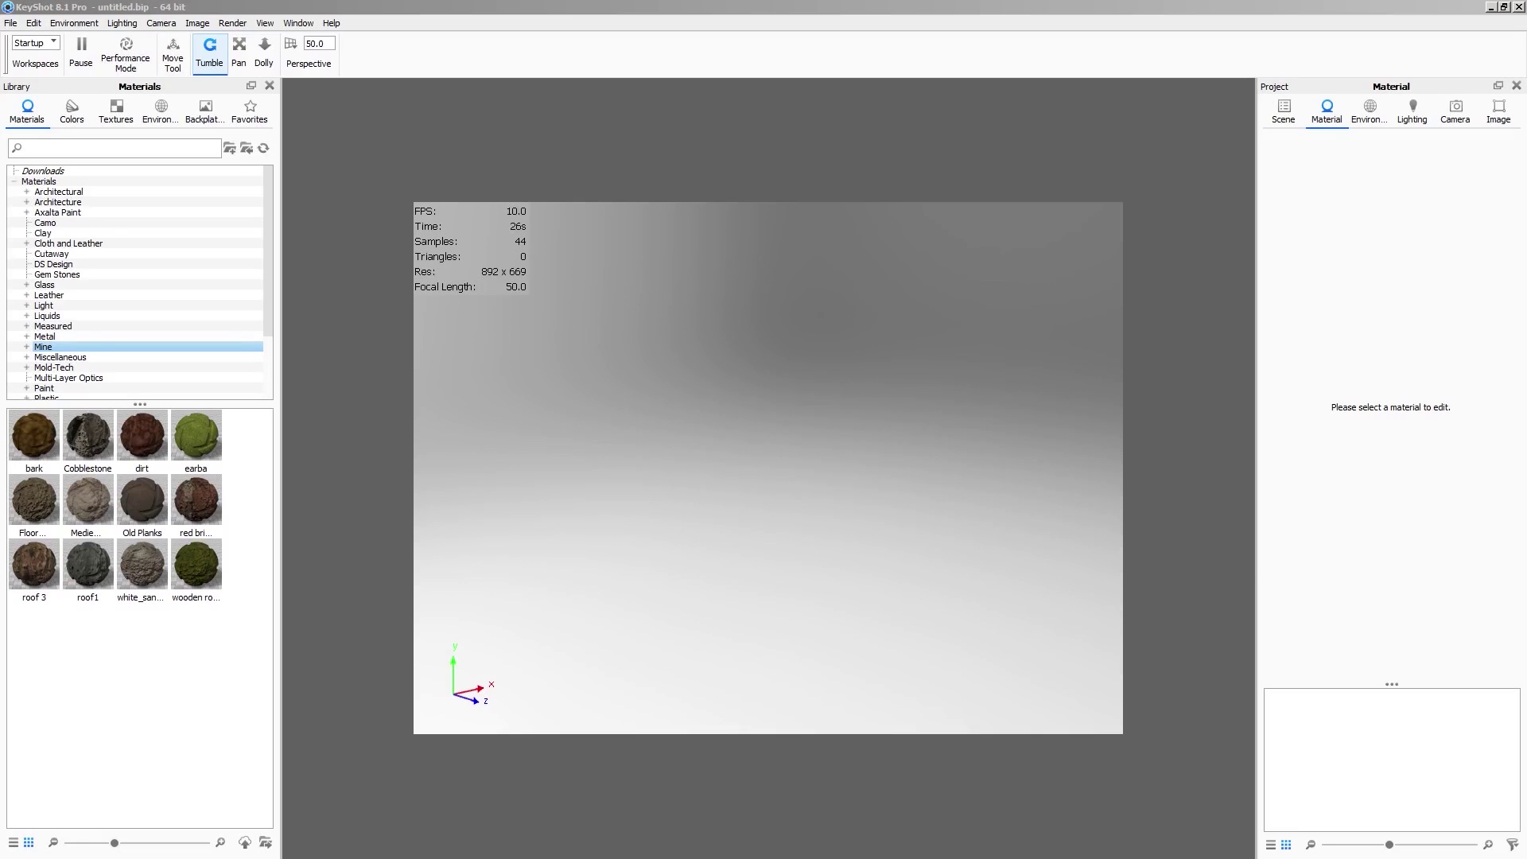
key(Return)
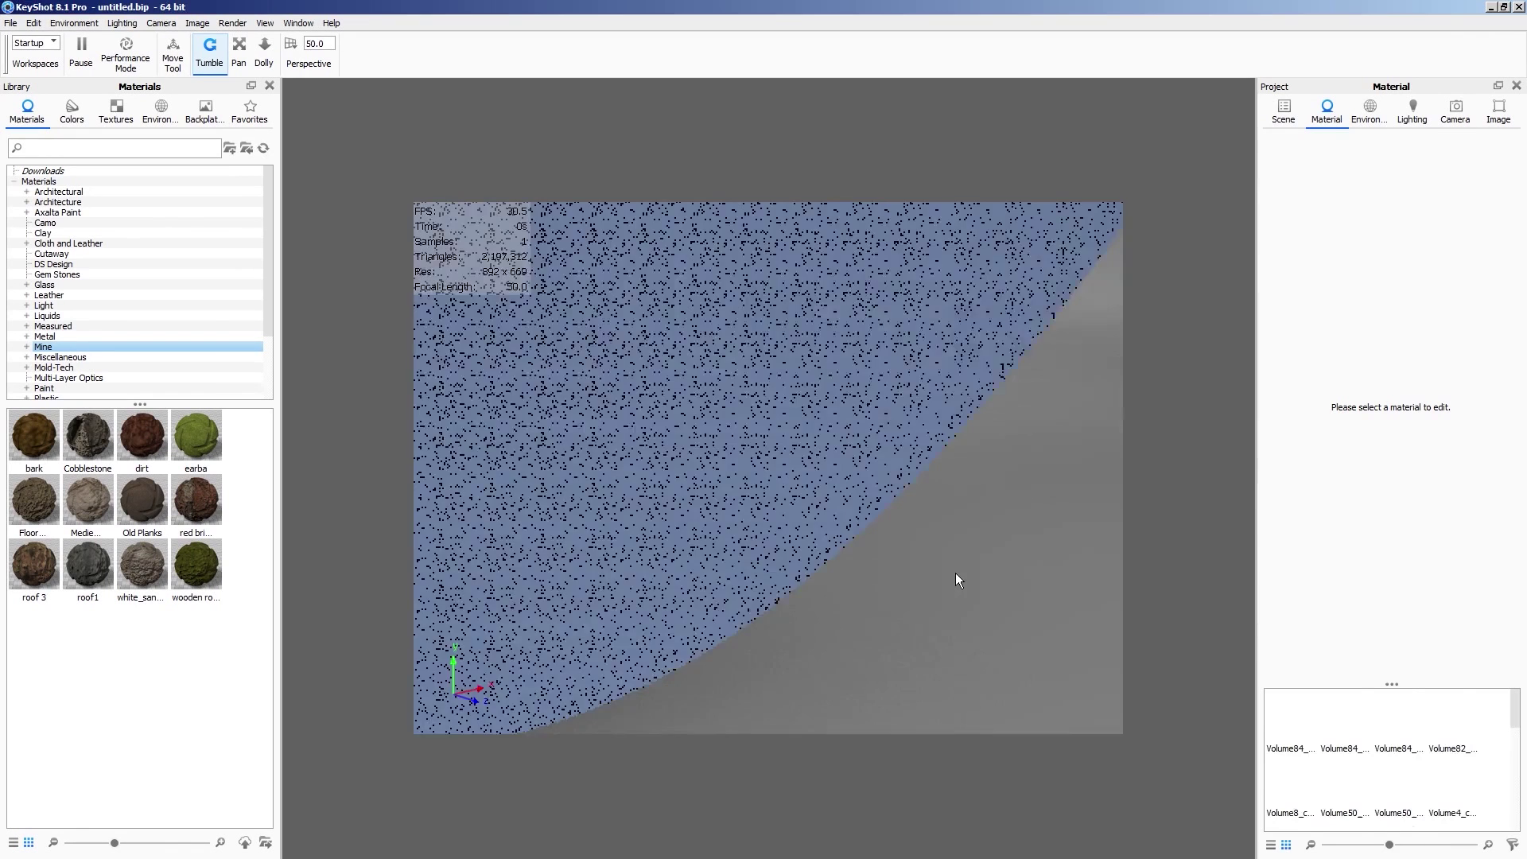
Hide the Rule of 3_temple1_0 model set and view Rule of 3_temple2_0 from the front
click(1314, 188)
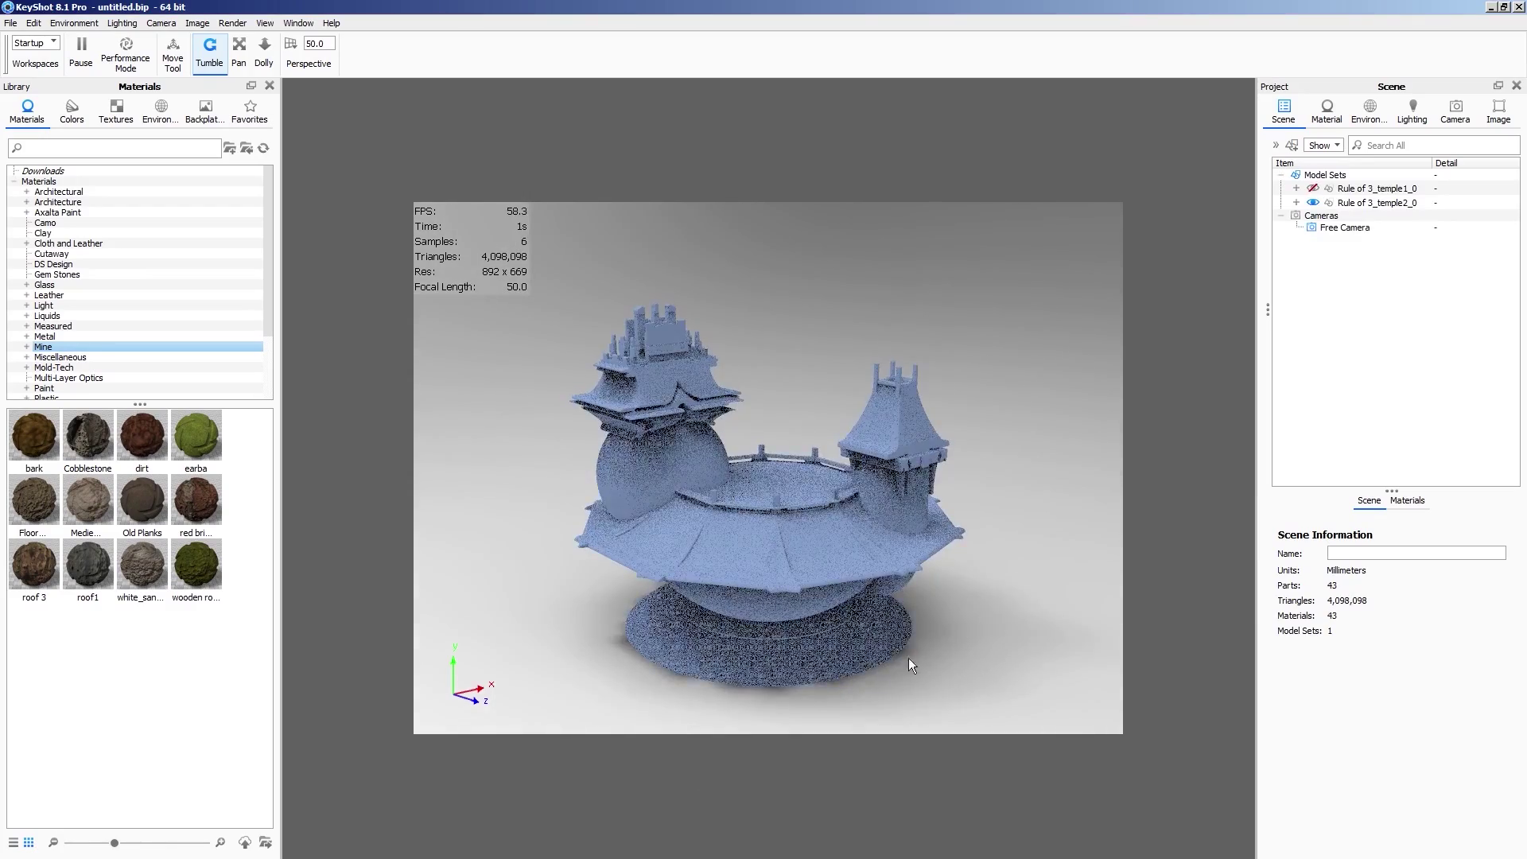
drag(909, 657, 730, 596)
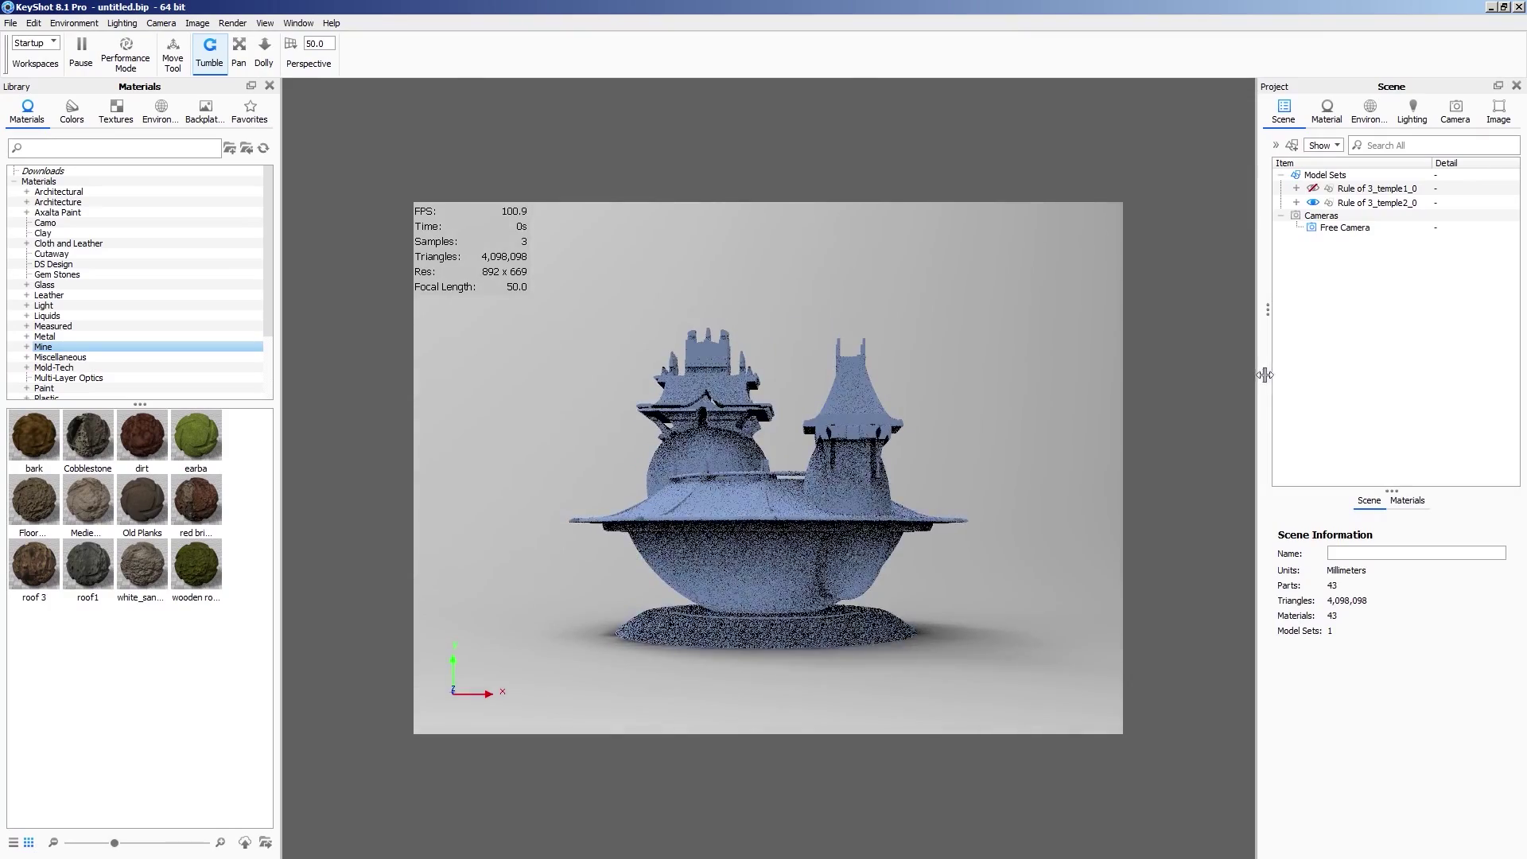
mouse_move(865, 576)
mouse_down()
mouse_move(983, 580)
mouse_move(889, 583)
mouse_up()
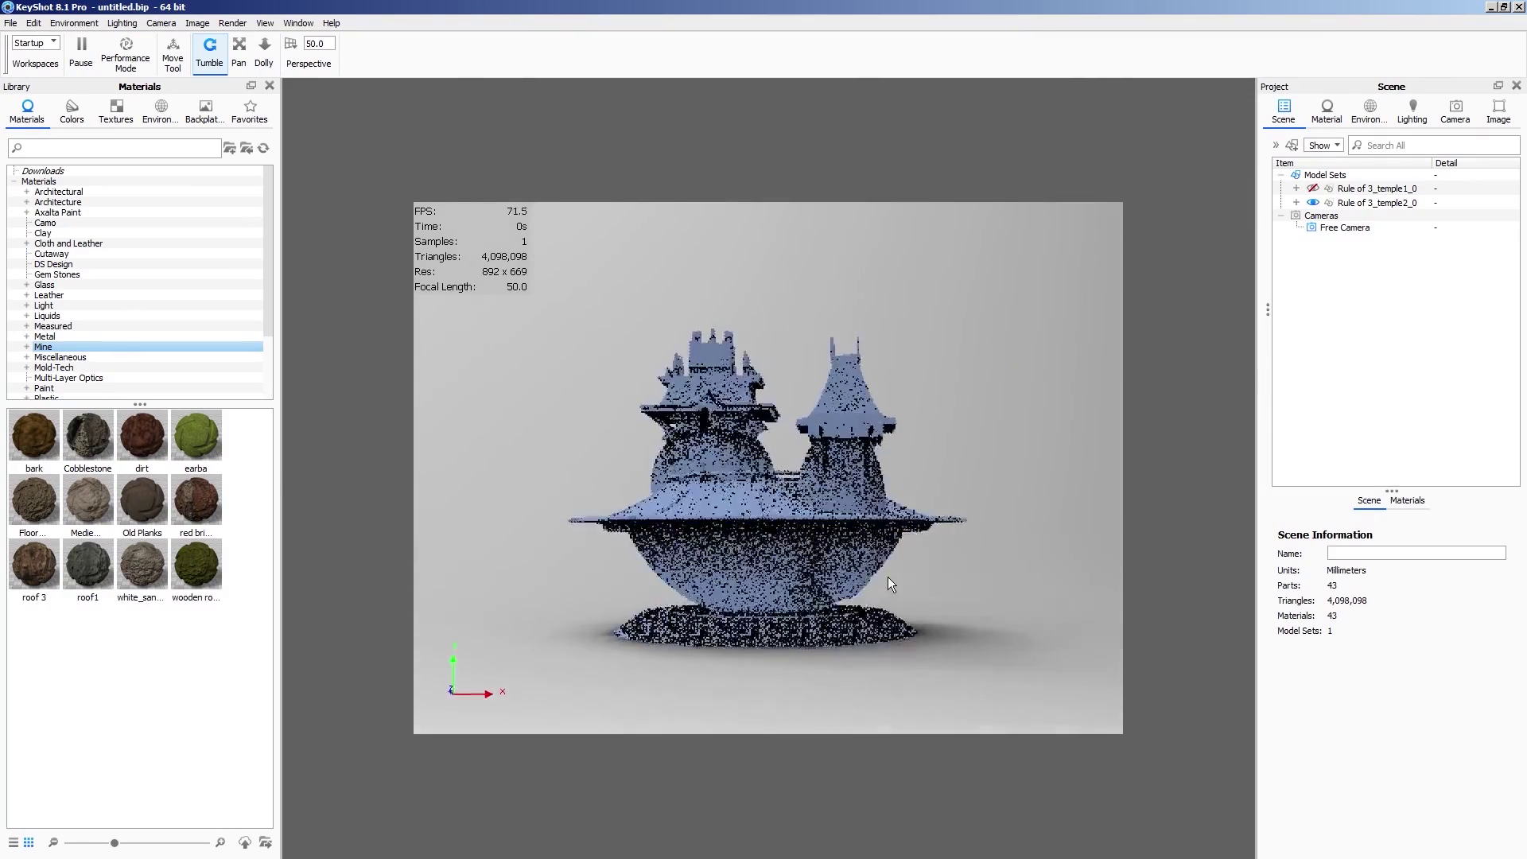
Toggle a ground option in the environment settings and return to the scene list
click(1327, 113)
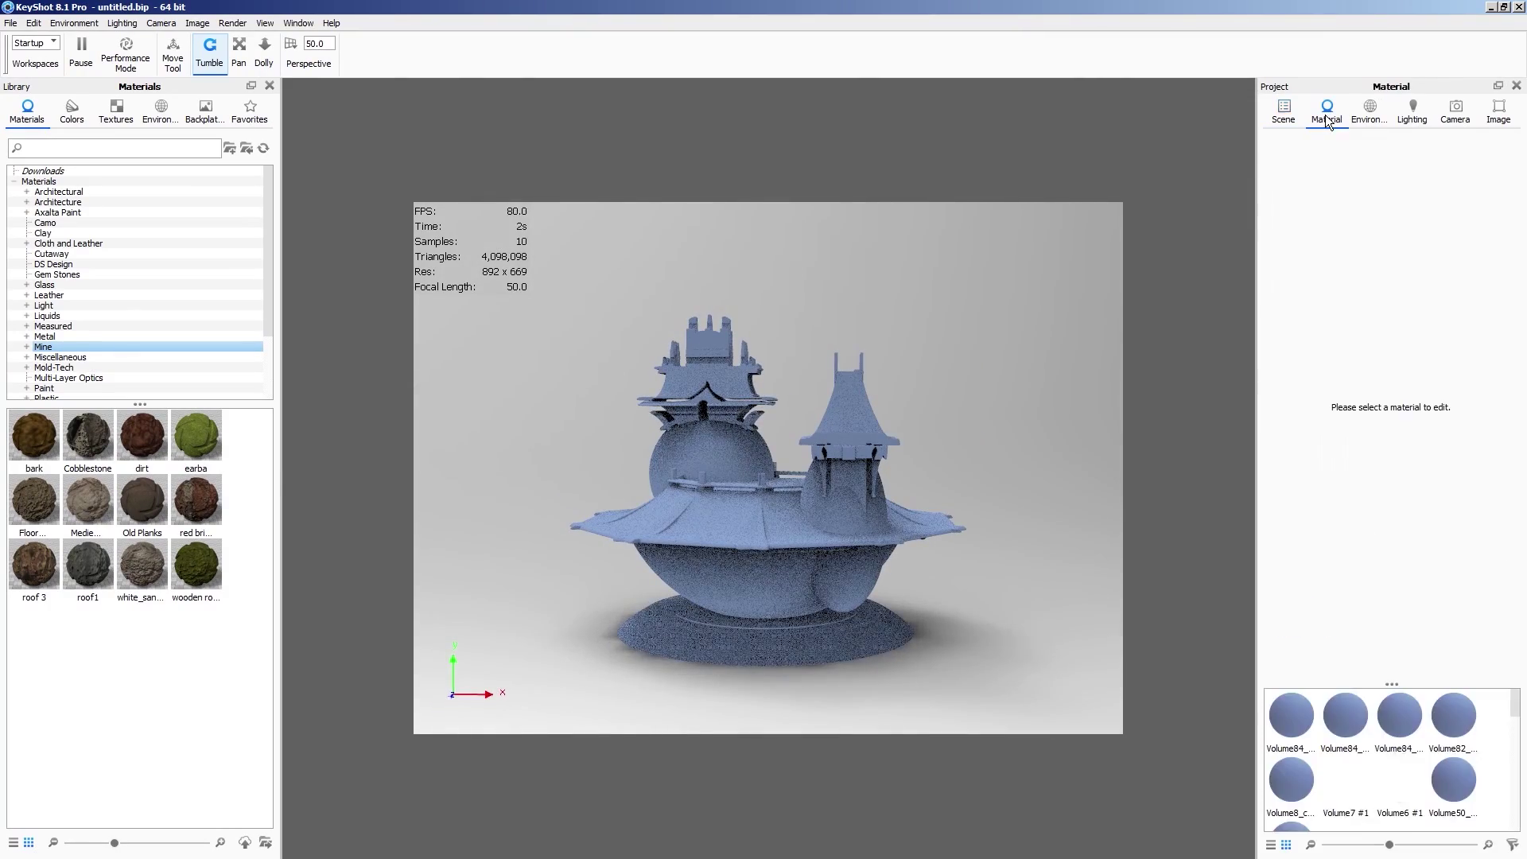
click(1370, 113)
click(1275, 678)
click(1284, 113)
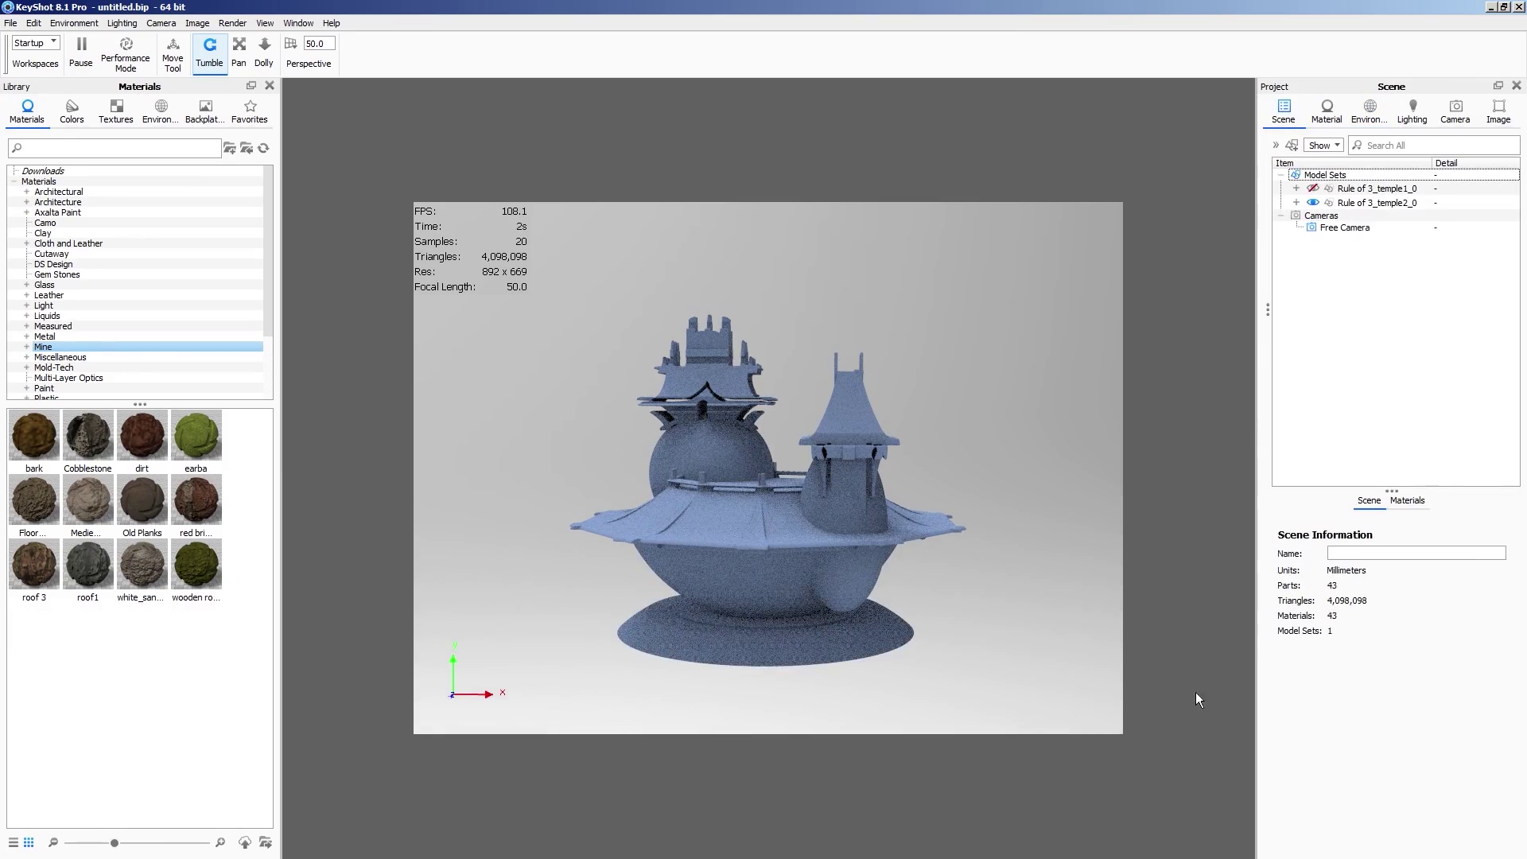
Add a lower front view of Rule of 3_temple2_0 to the render queue
mouse_move(884, 632)
mouse_down()
mouse_move(840, 614)
mouse_move(902, 608)
mouse_up()
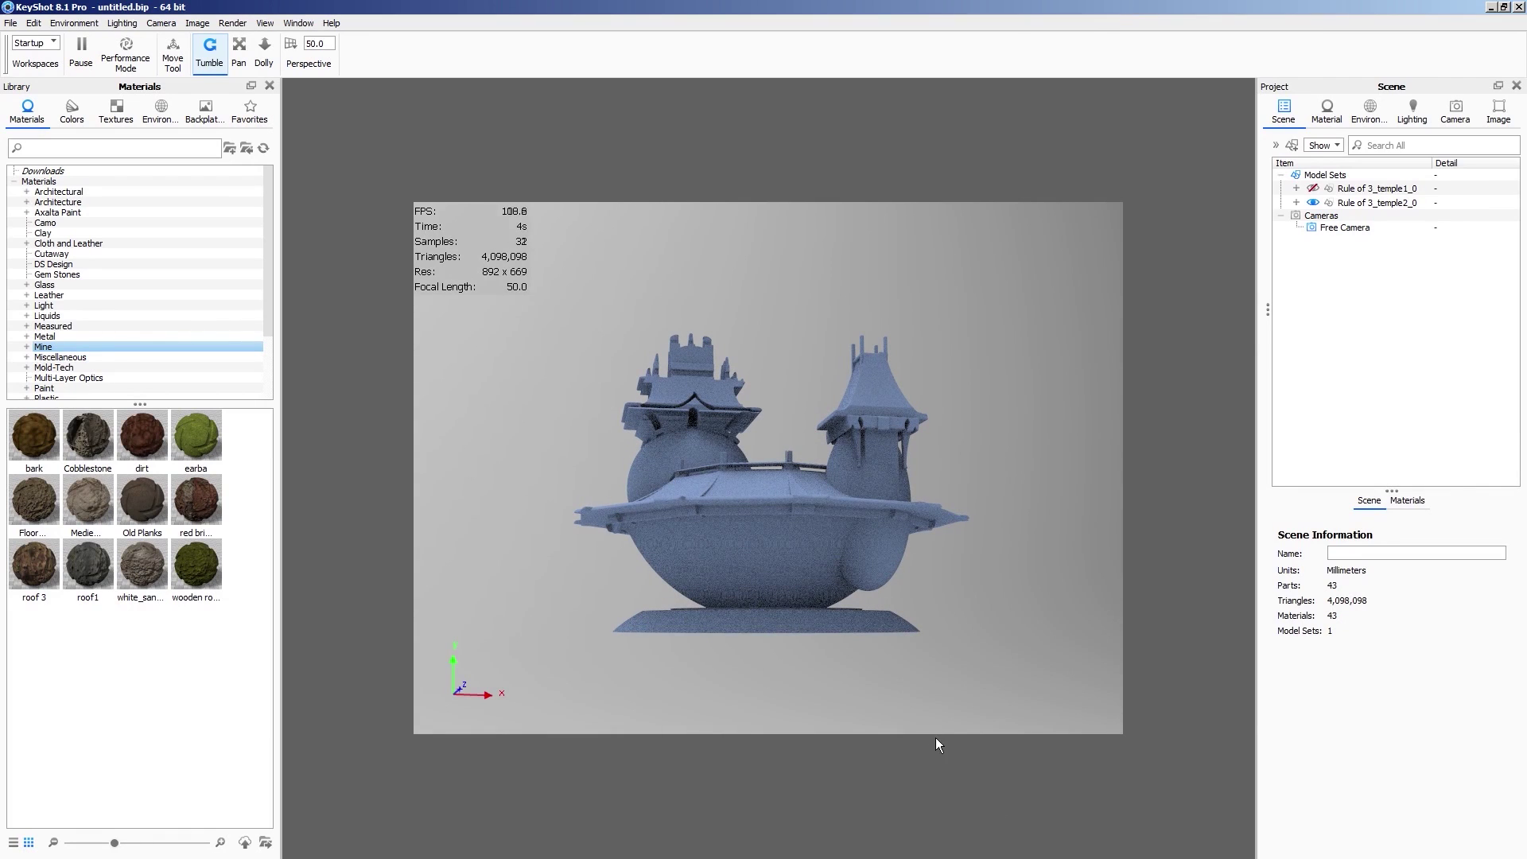
key(ctrl+u)
Apply the Toon Outline Black material to the Rule of 3_temple2_0 model set and add this version to the render queue
click(70, 116)
click(34, 119)
click(43, 297)
click(44, 305)
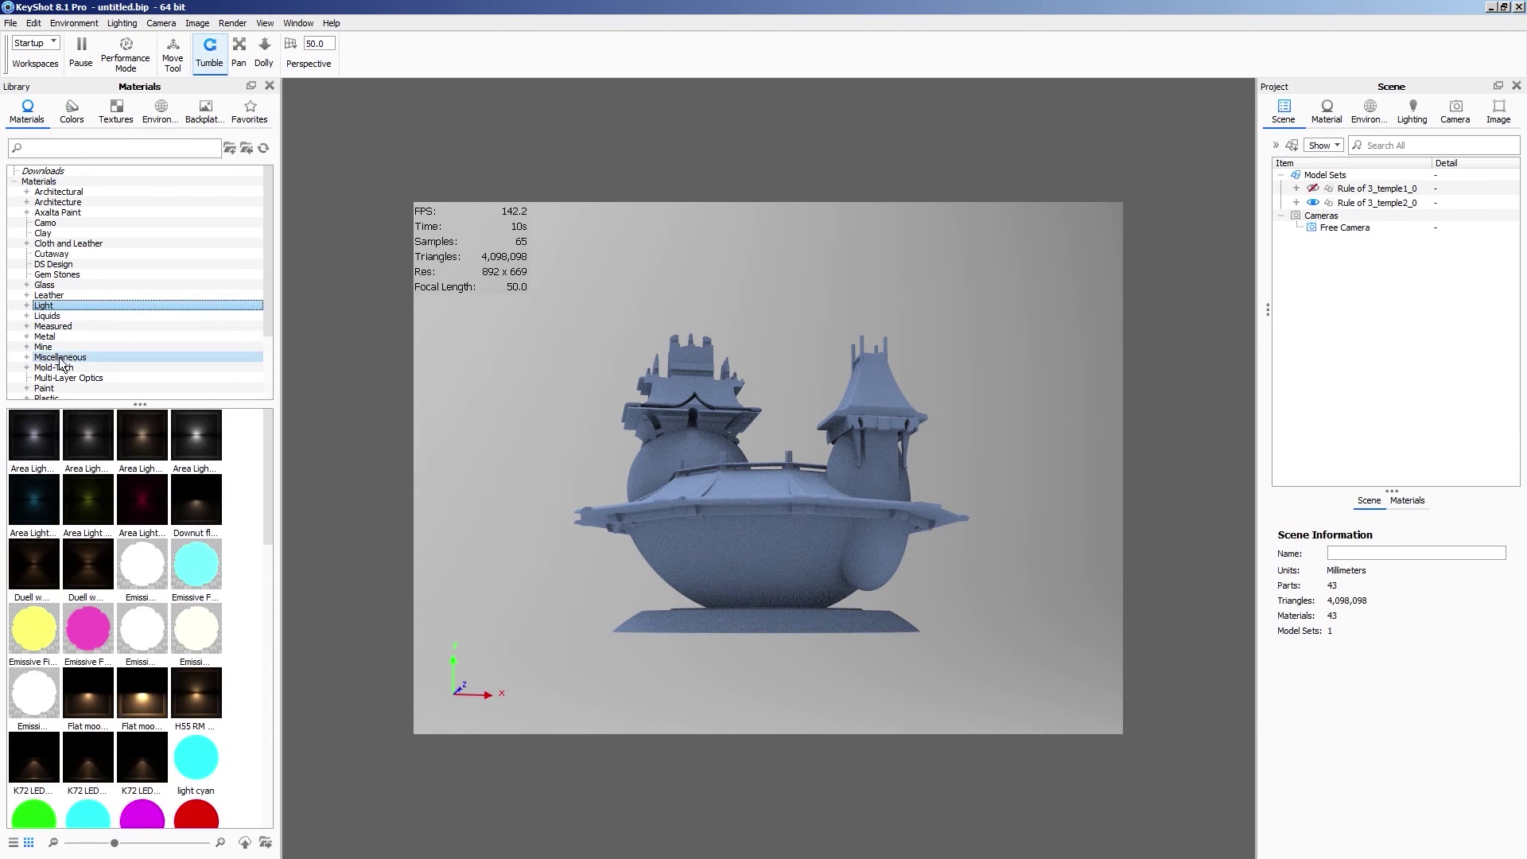
click(44, 388)
scroll(58, 315, down, 3)
click(59, 368)
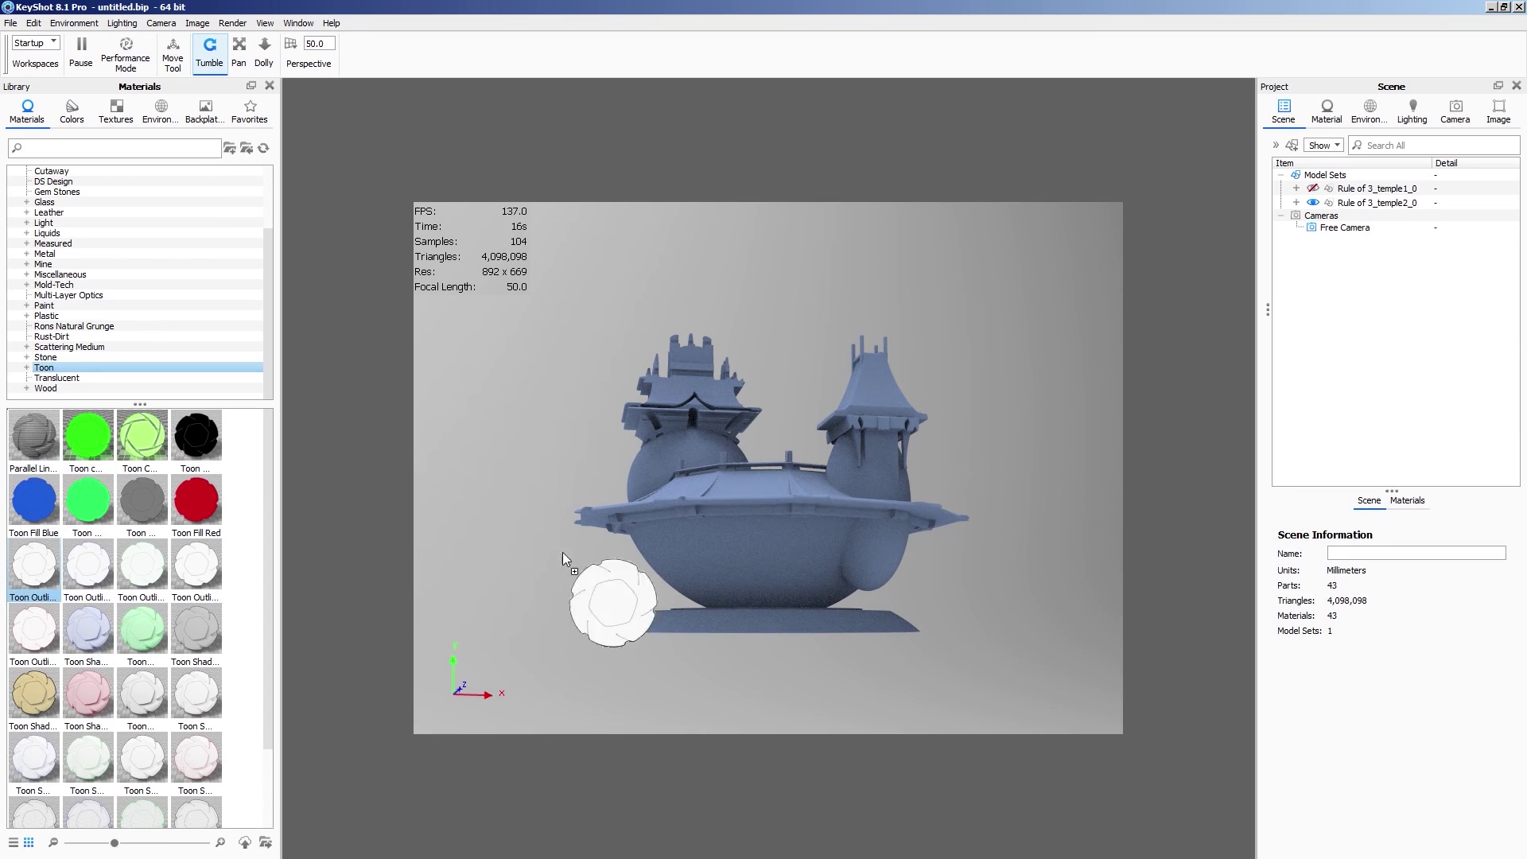
drag(562, 552, 1357, 203)
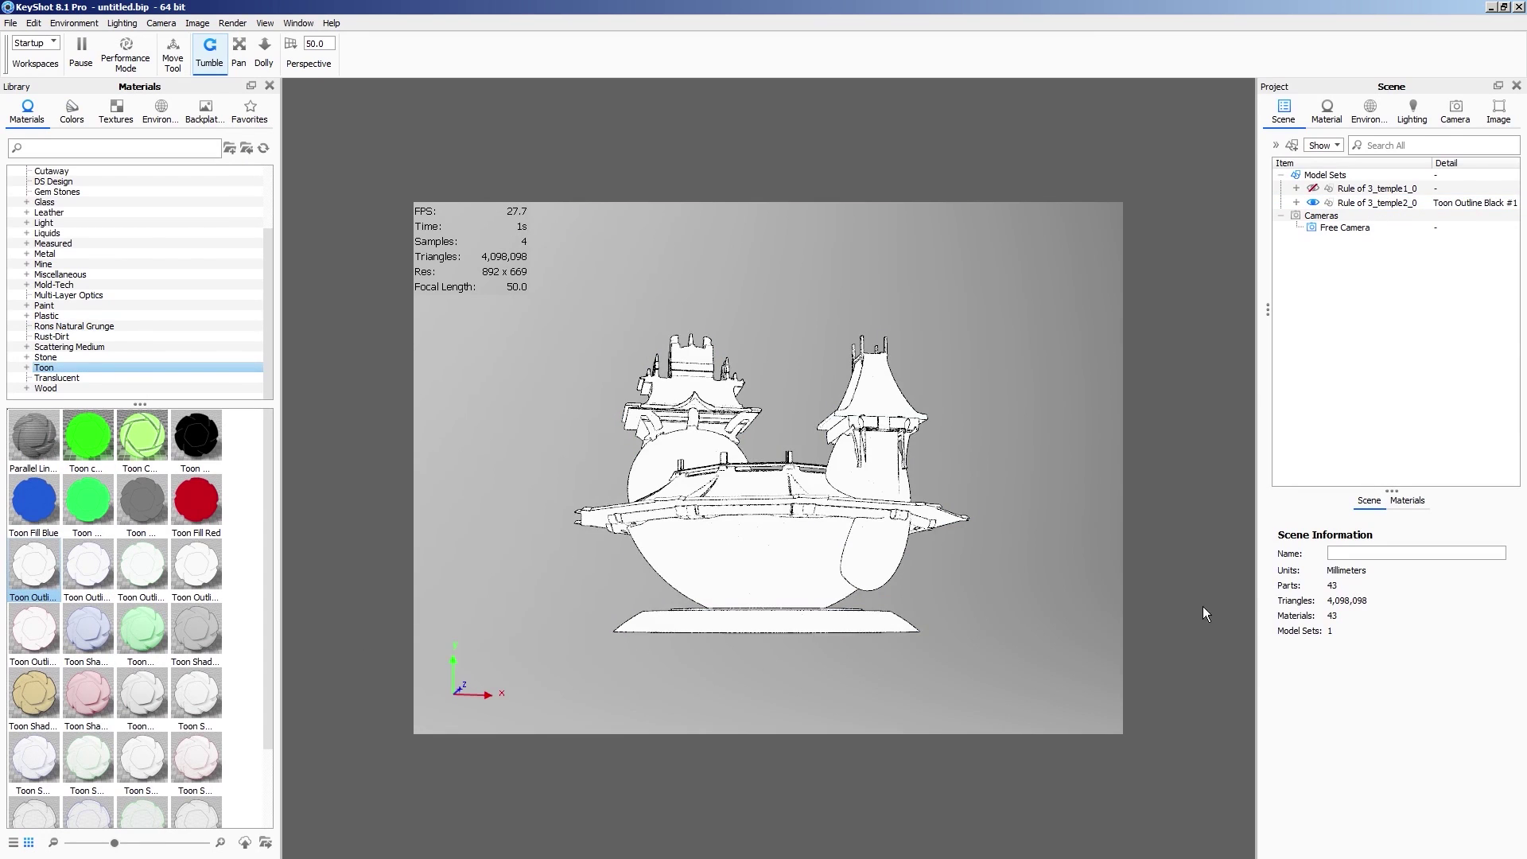
key(ctrl+u)
Import Rule of 3_temple3_0.obj in place of the hidden Rule of 3_temple2_0 and add its angled view to the render queue
click(1313, 203)
click(697, 761)
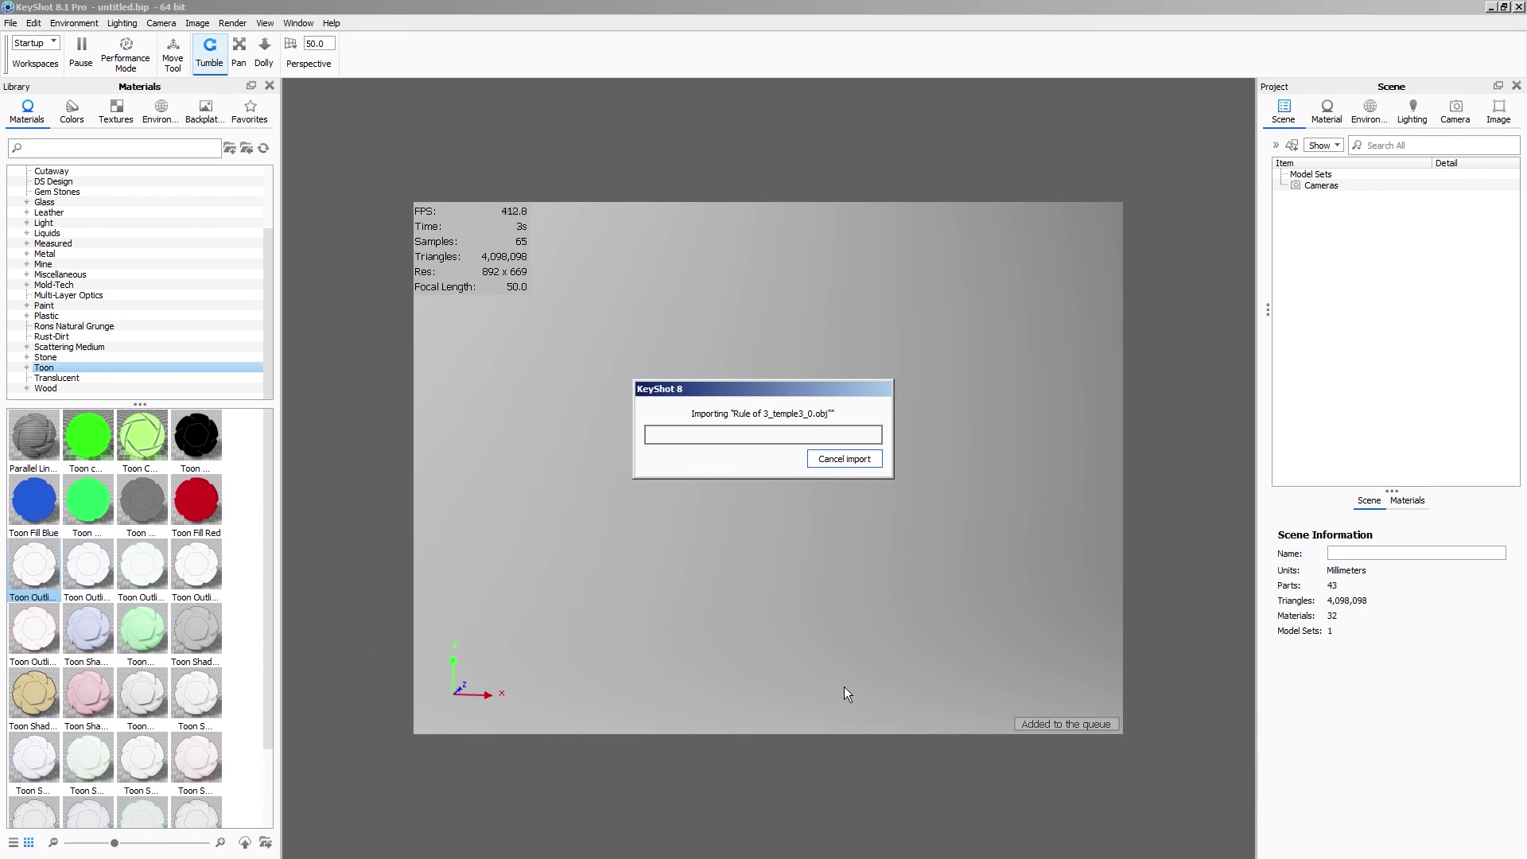
drag(843, 694, 837, 617)
key(ctrl+u)
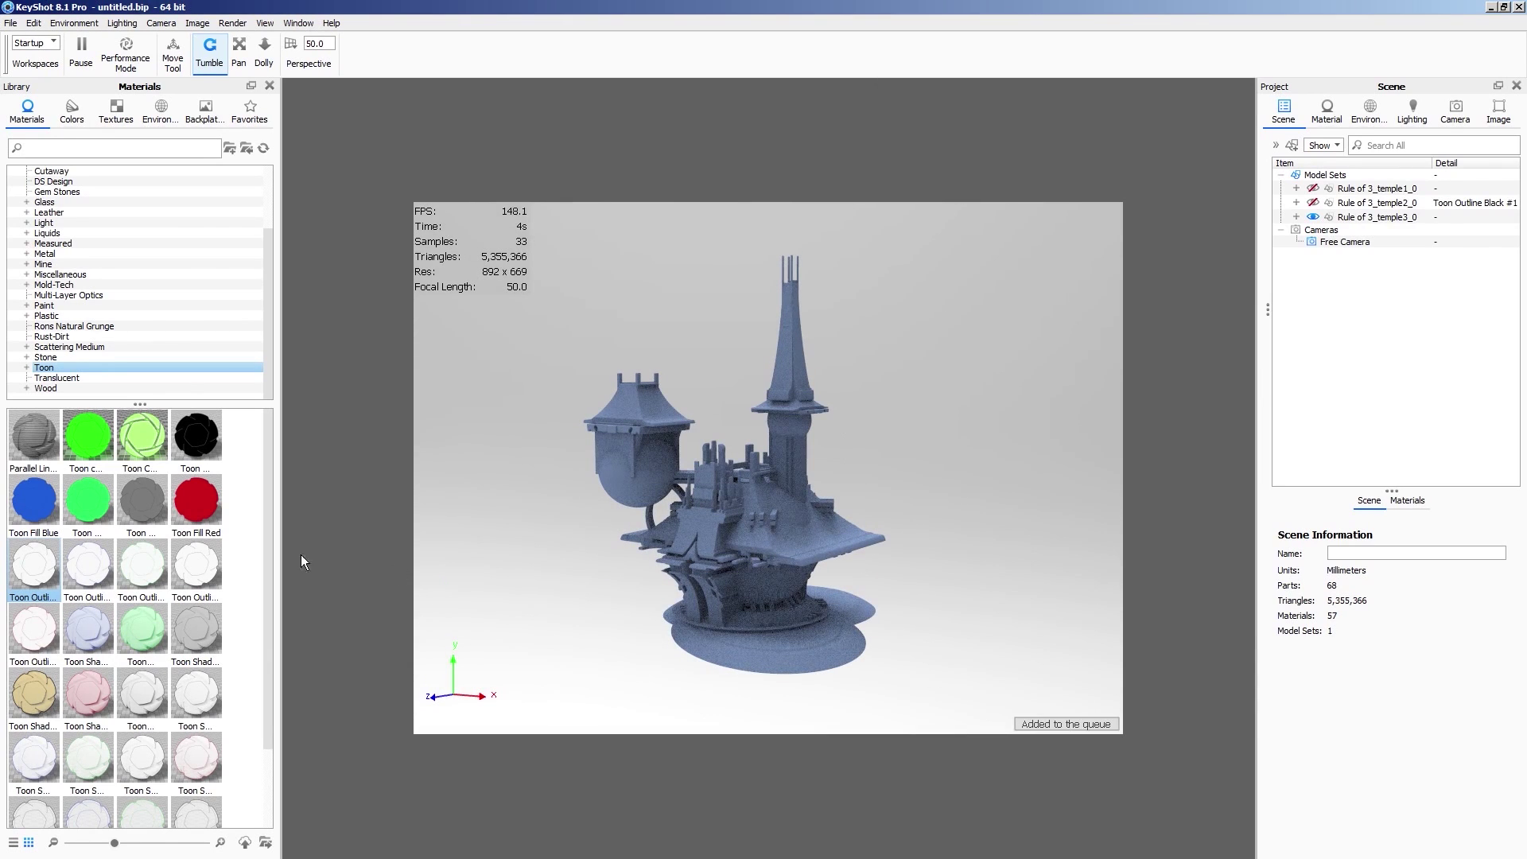
Apply Toon Outline Black to Rule of 3_temple3_0, and import Rule of 3_temple4_0.obj with that model set hidden
drag(1406, 242, 1392, 217)
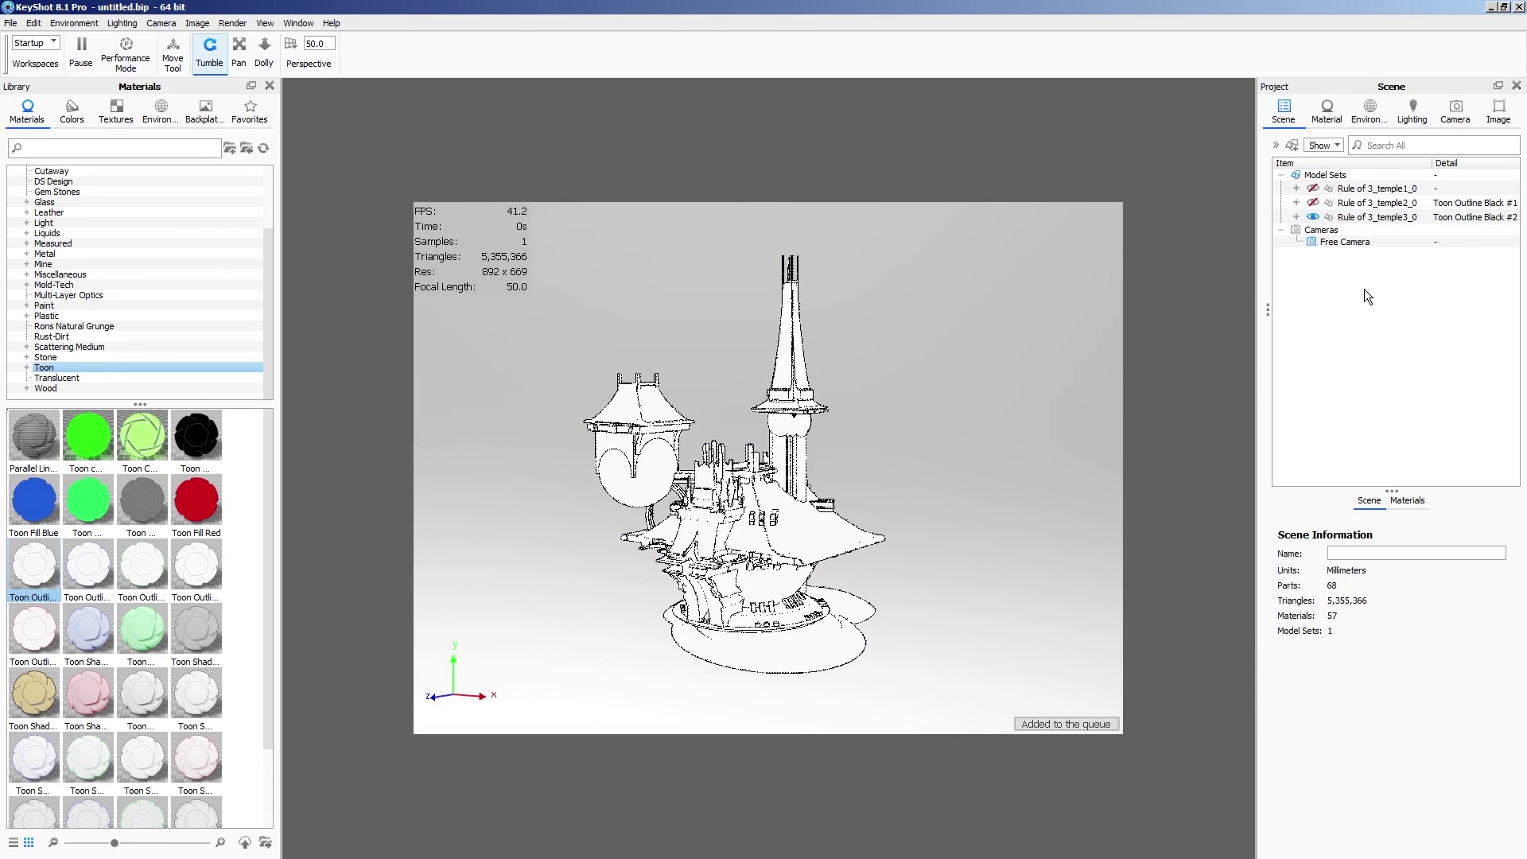
click(1312, 217)
drag(682, 459, 682, 461)
click(689, 756)
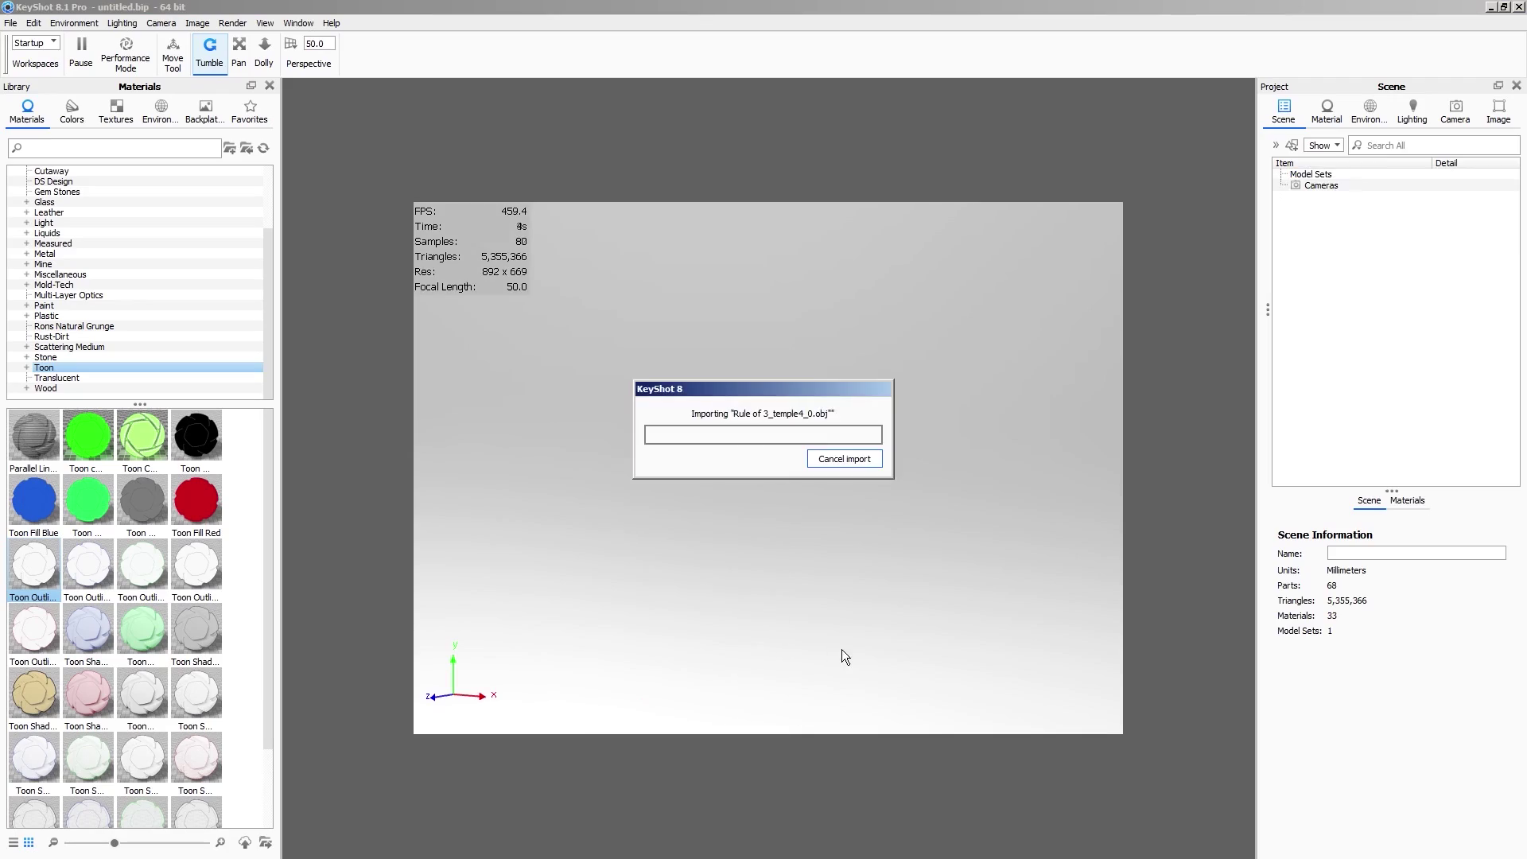
Add a slightly raised front view of Rule of 3_temple4_0 to the render queue
drag(745, 681, 910, 691)
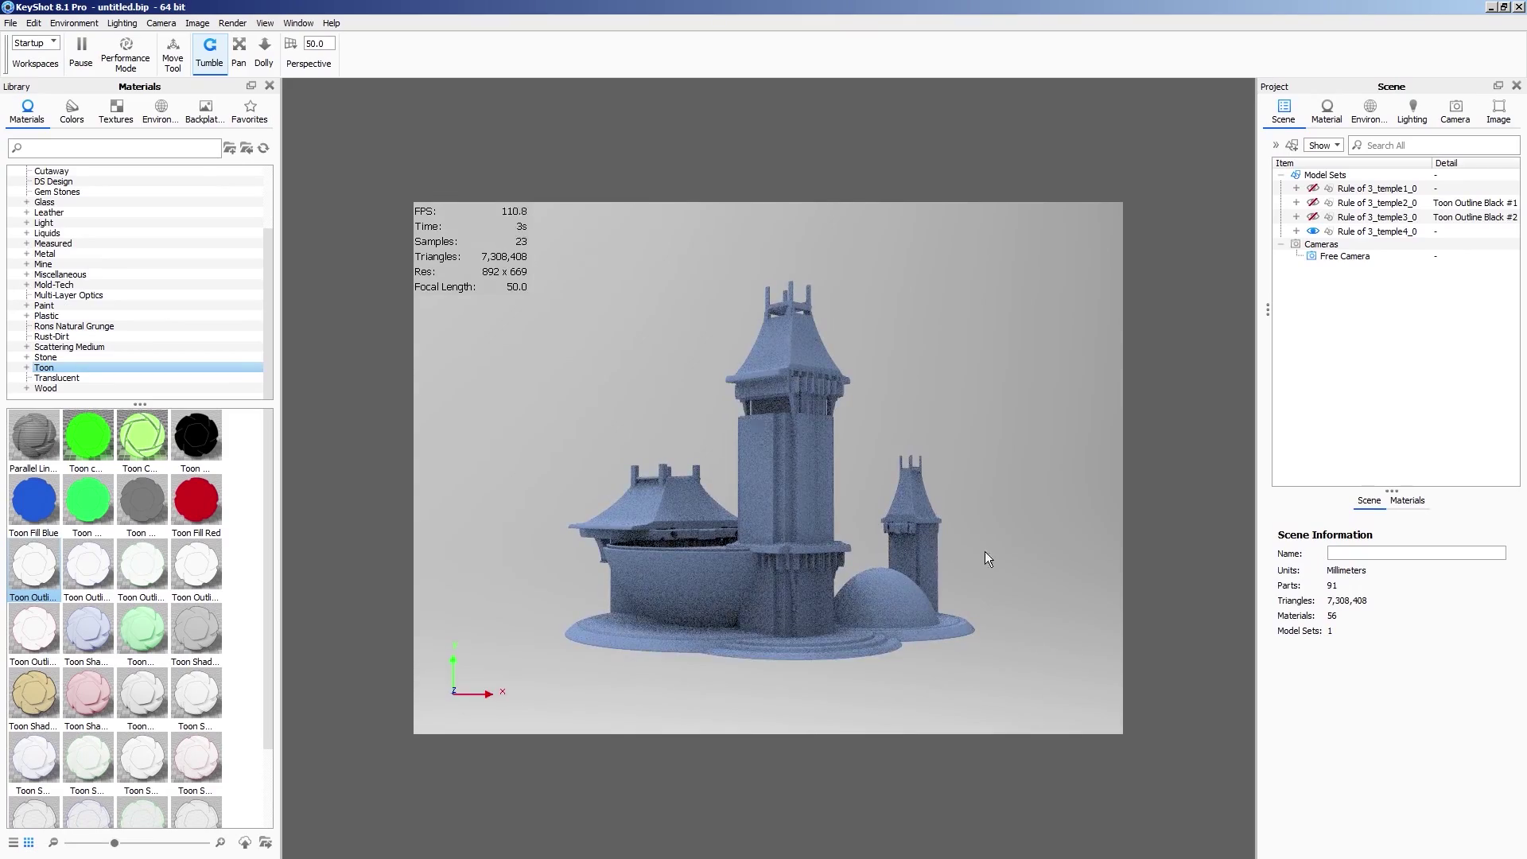
drag(985, 551, 909, 638)
middle_drag(950, 687, 948, 653)
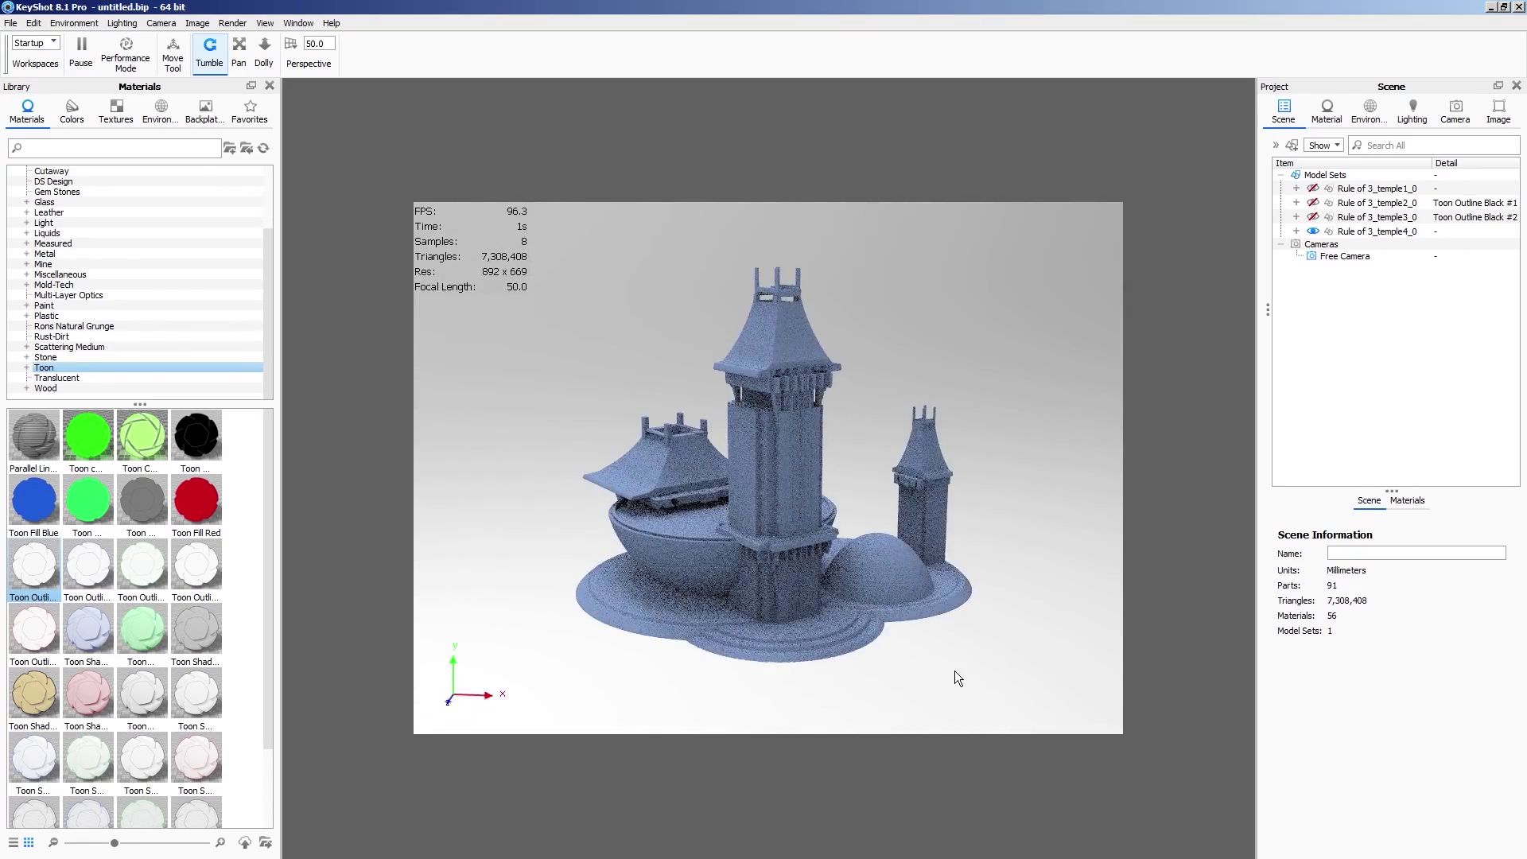
key(ctrl+u)
Apply Toon Outline Black to Rule of 3_temple4_0, and import Rule of 3_temple5_0.obj with that model set hidden
drag(1514, 244, 1386, 231)
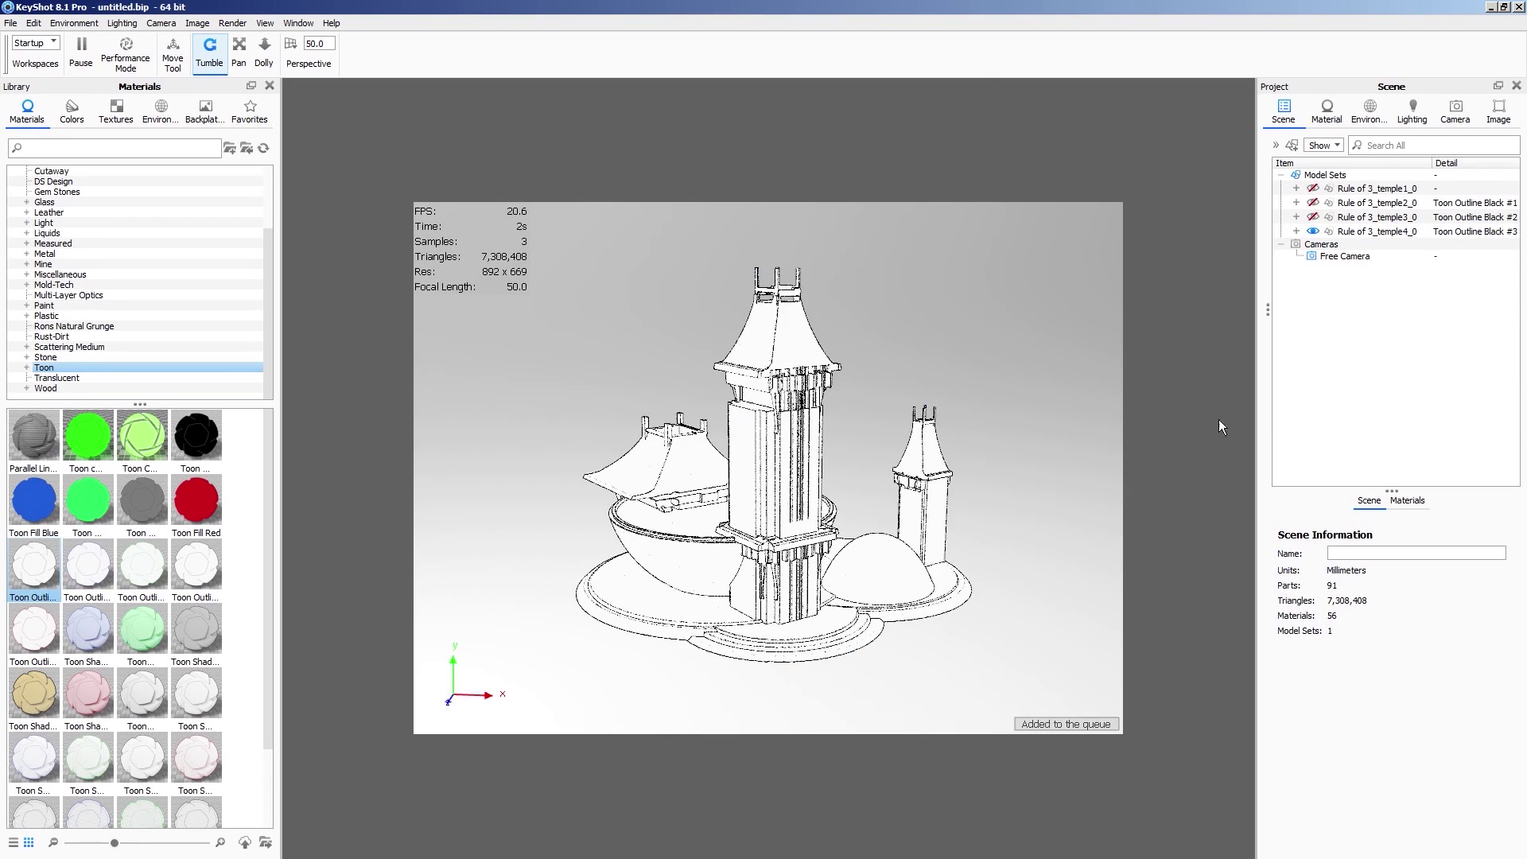
click(1314, 232)
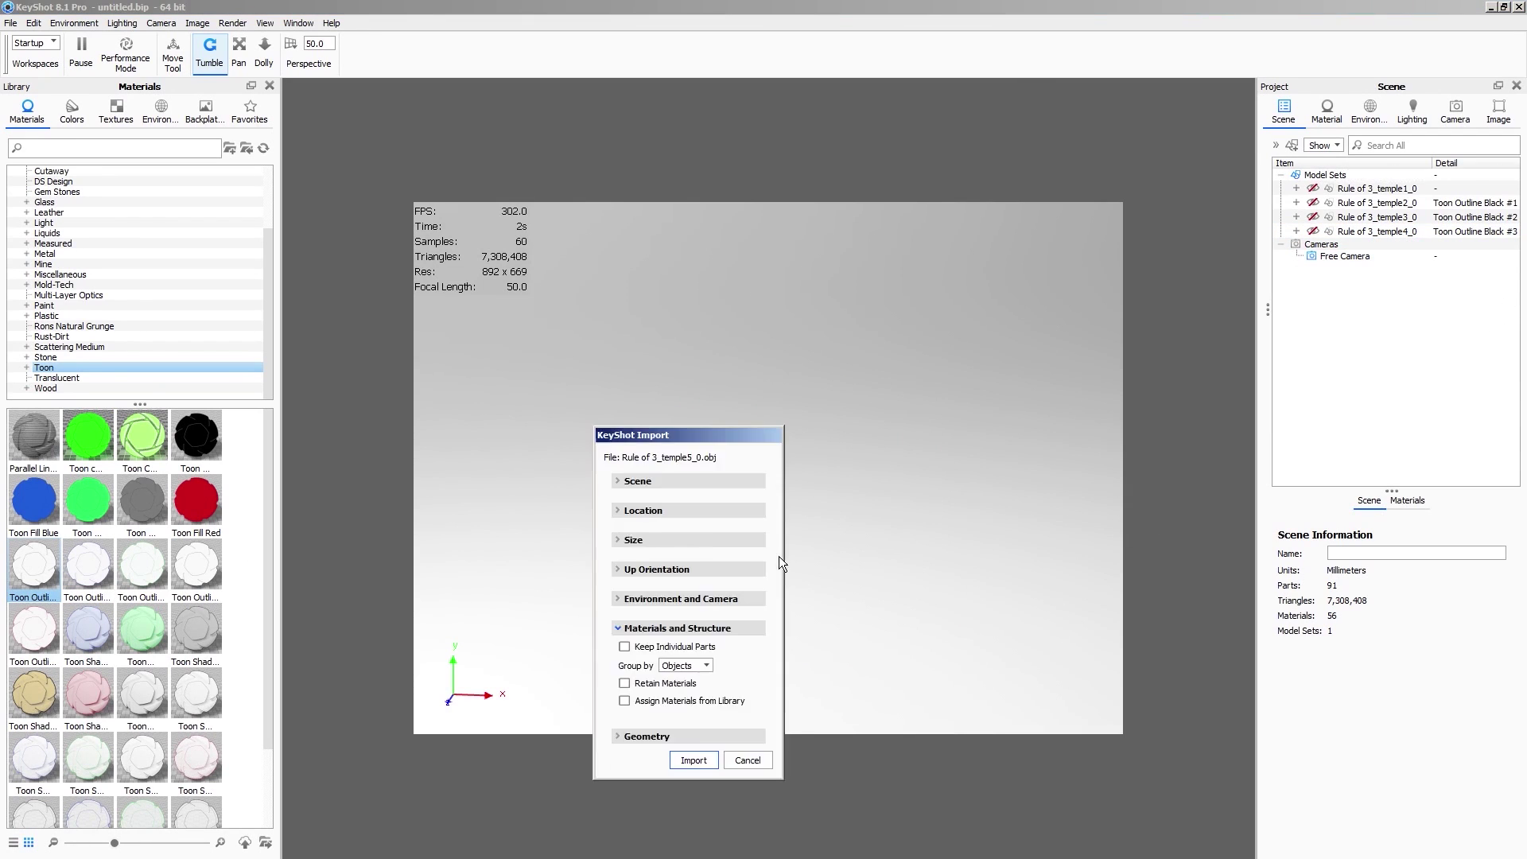
click(700, 759)
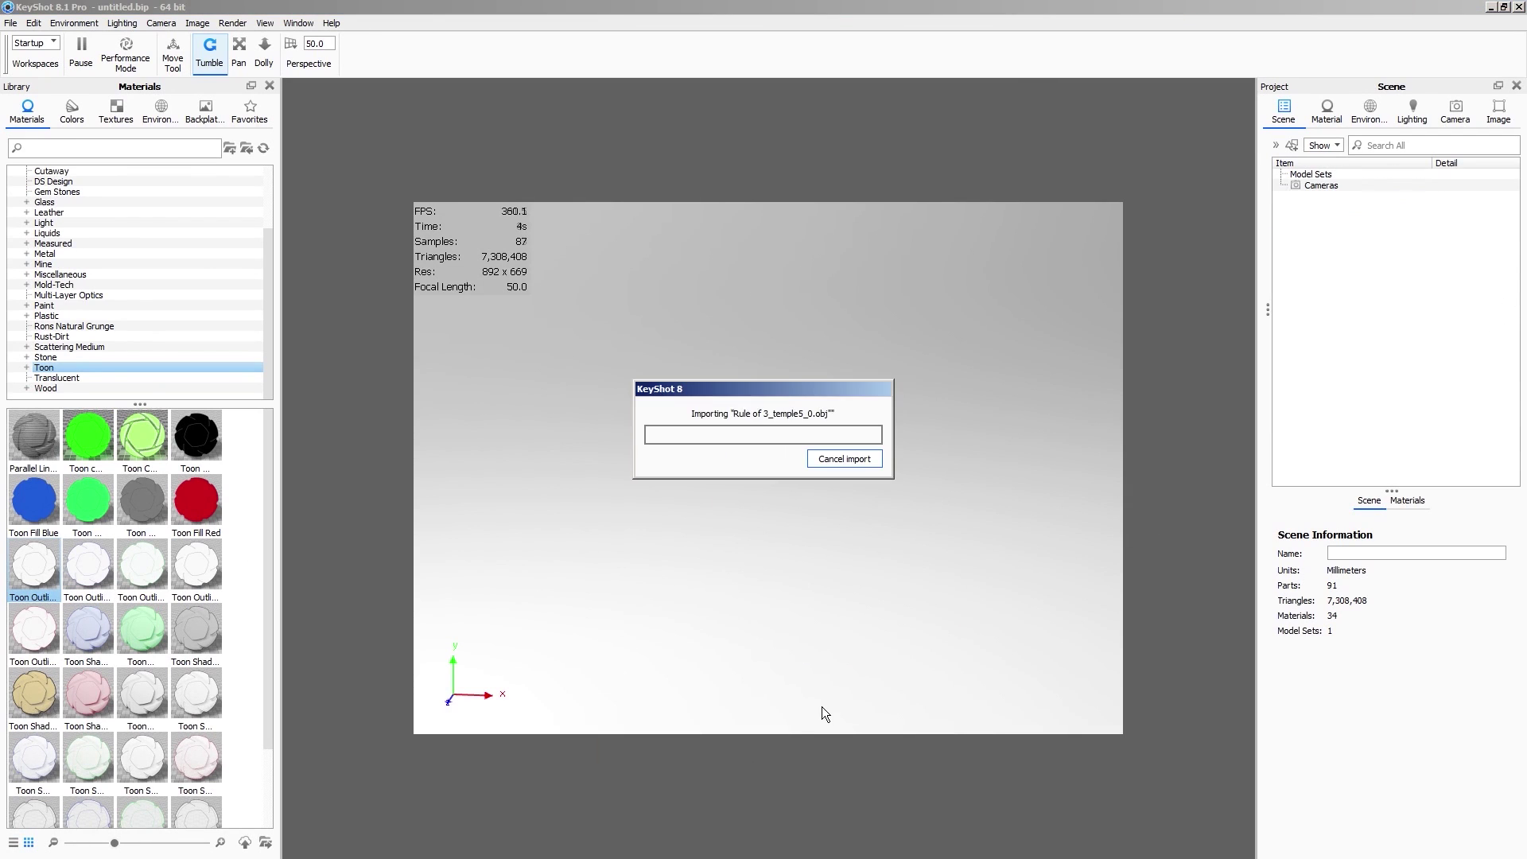
Add a front view of Rule of 3_temple5_0 to the render queue and apply Toon Outline Black to the model set
drag(821, 604, 1028, 646)
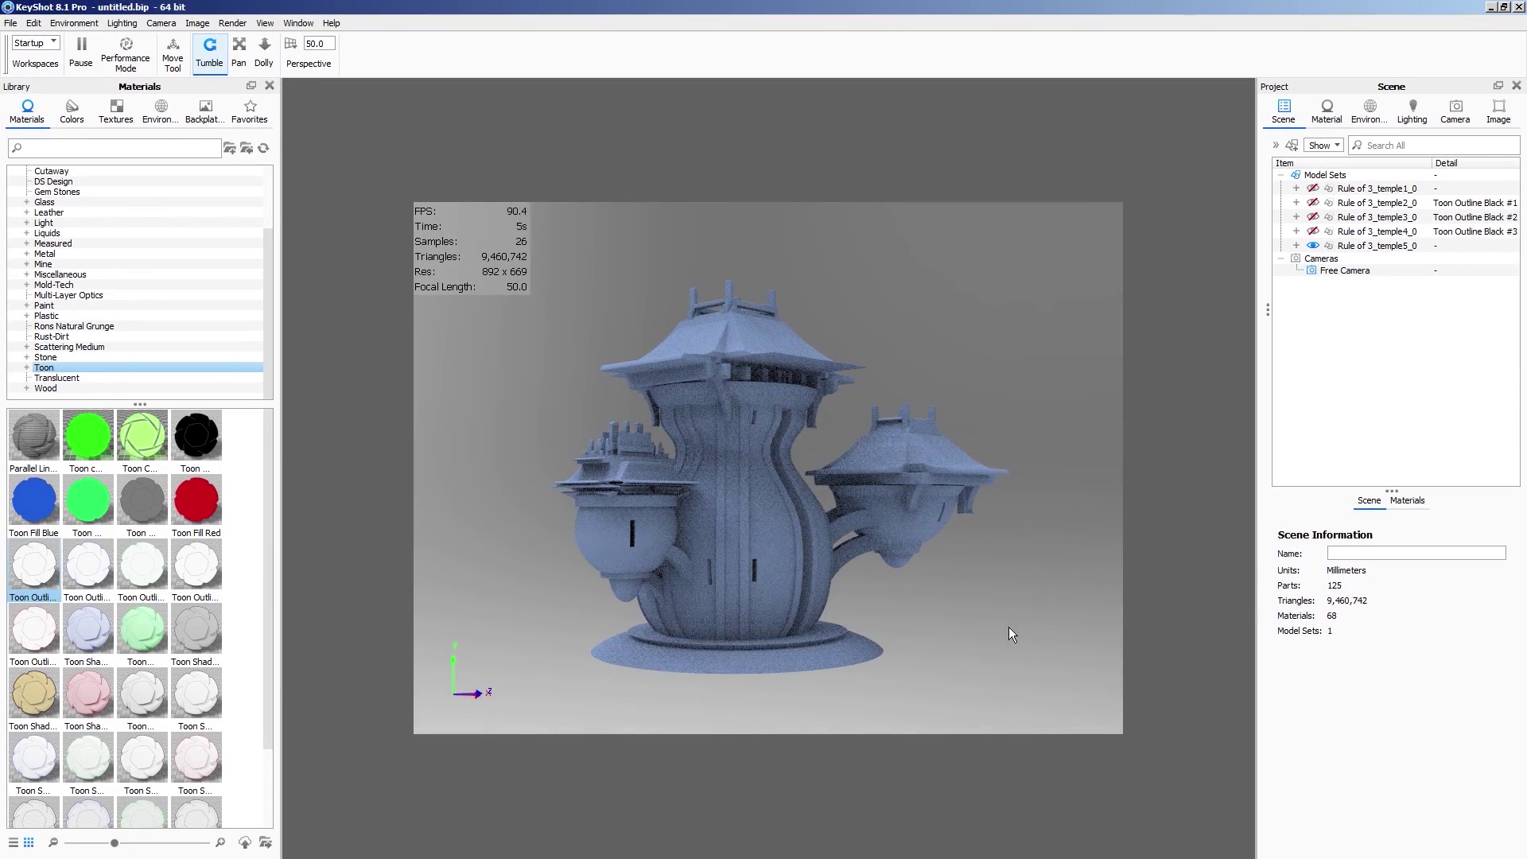
key(ctrl+u)
drag(1363, 369, 796, 477)
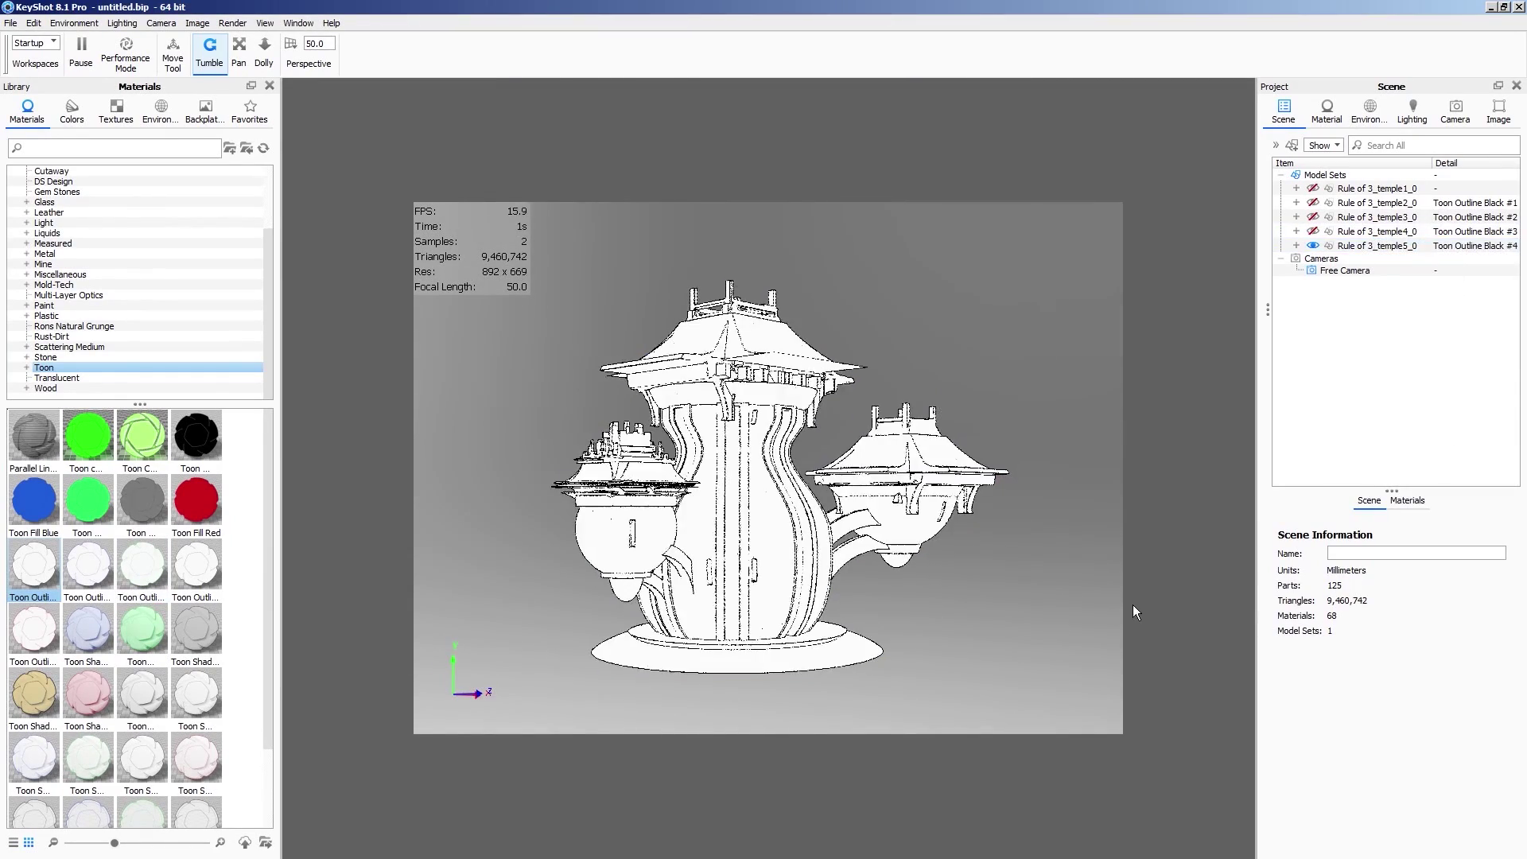
Delete the model sets Rule of 3_temple2_0 through Rule of 3_temple5_0 and show Rule of 3_temple1_0 again
click(1370, 198)
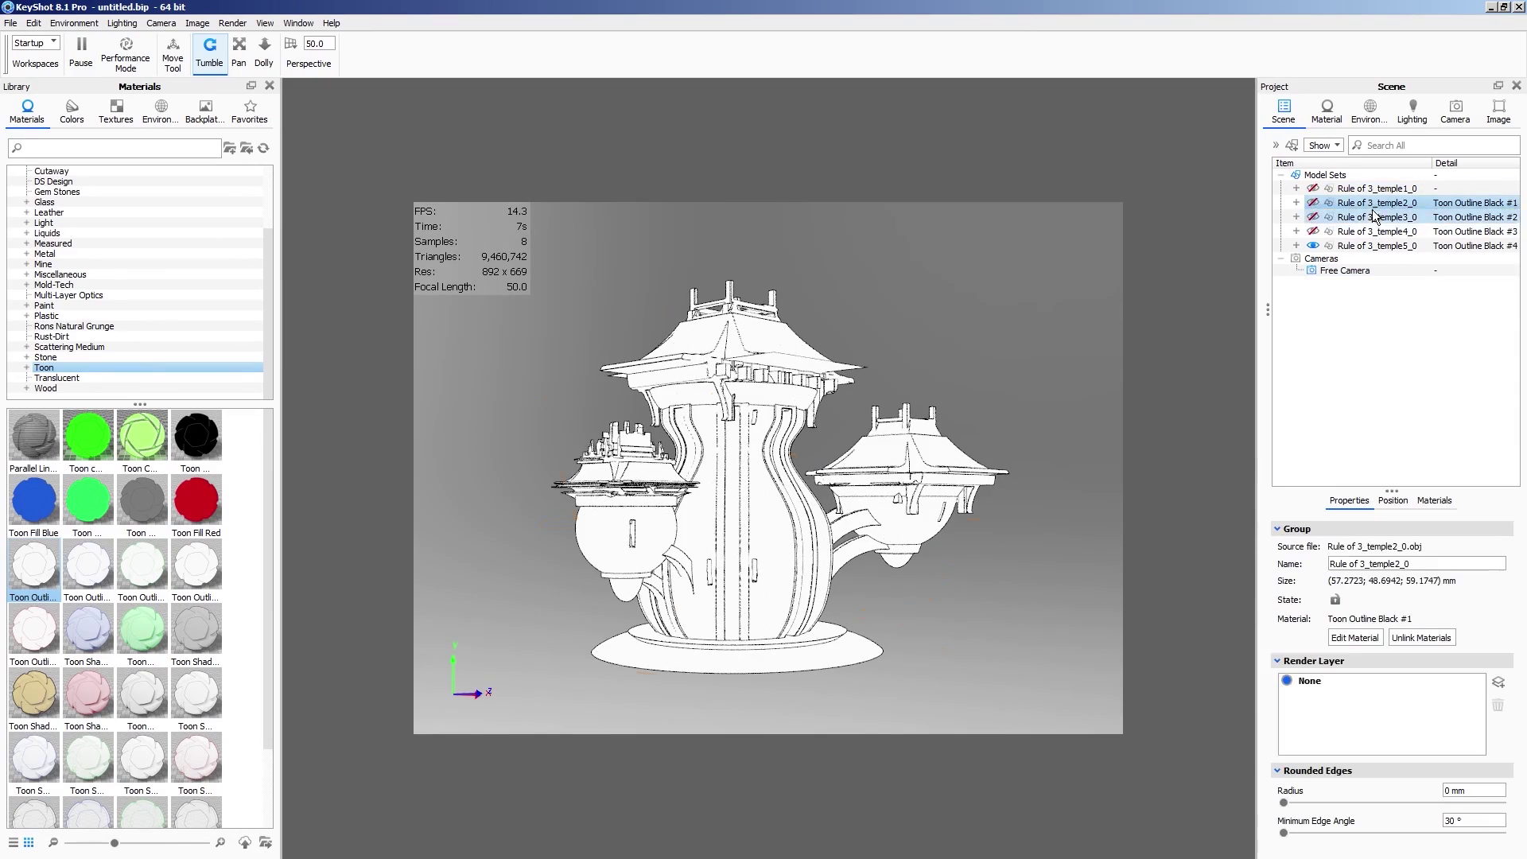
shift+click(1378, 245)
key(Delete)
click(810, 450)
click(1313, 190)
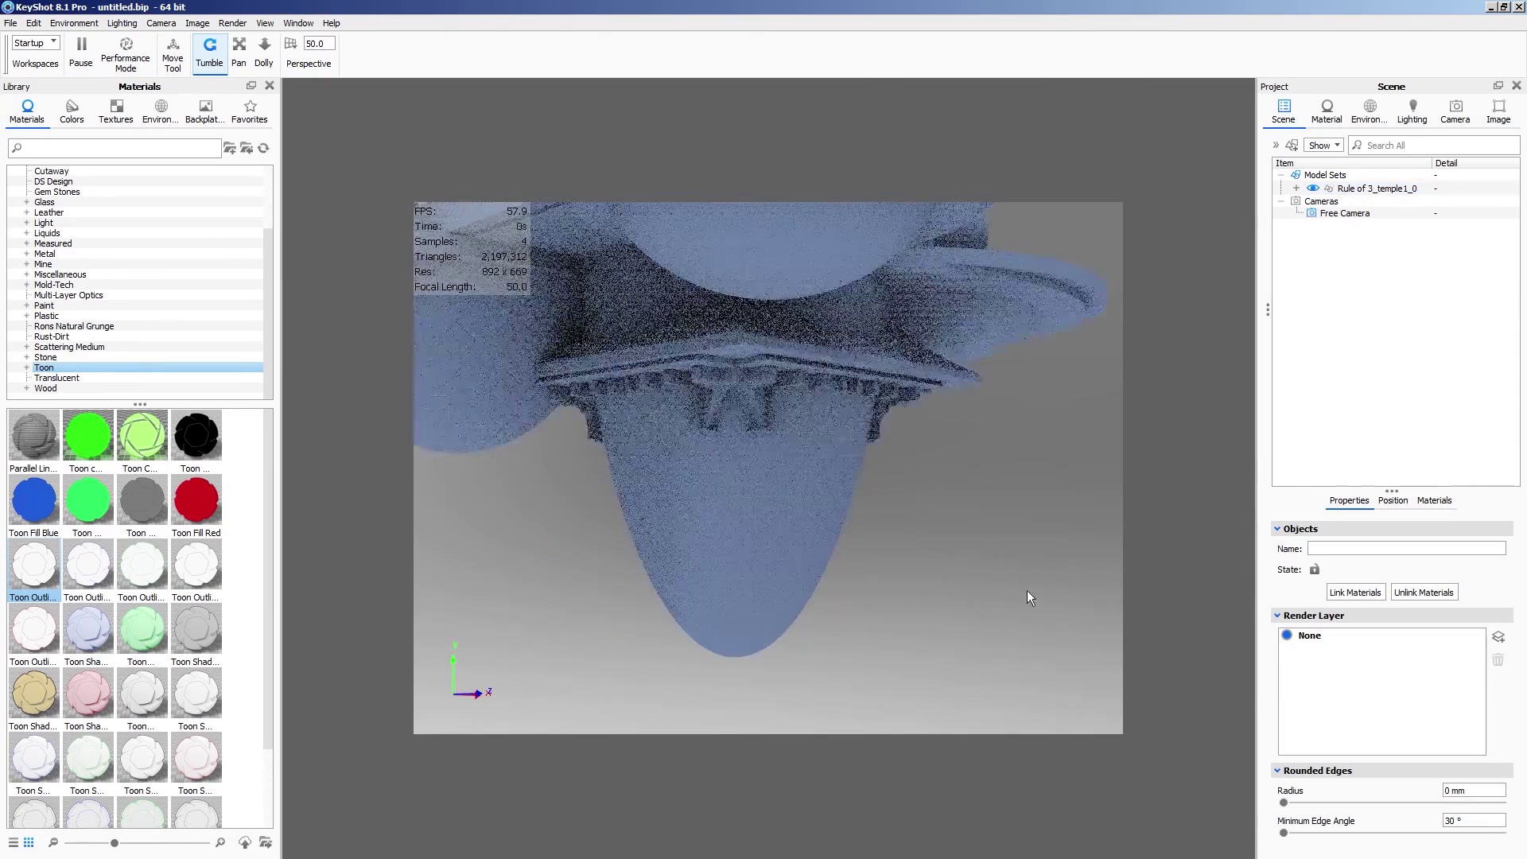
Frame the whole floating temple in the camera, seen nearly level with its hanging base included
key(space)
key(space)
scroll(932, 589, down, 4)
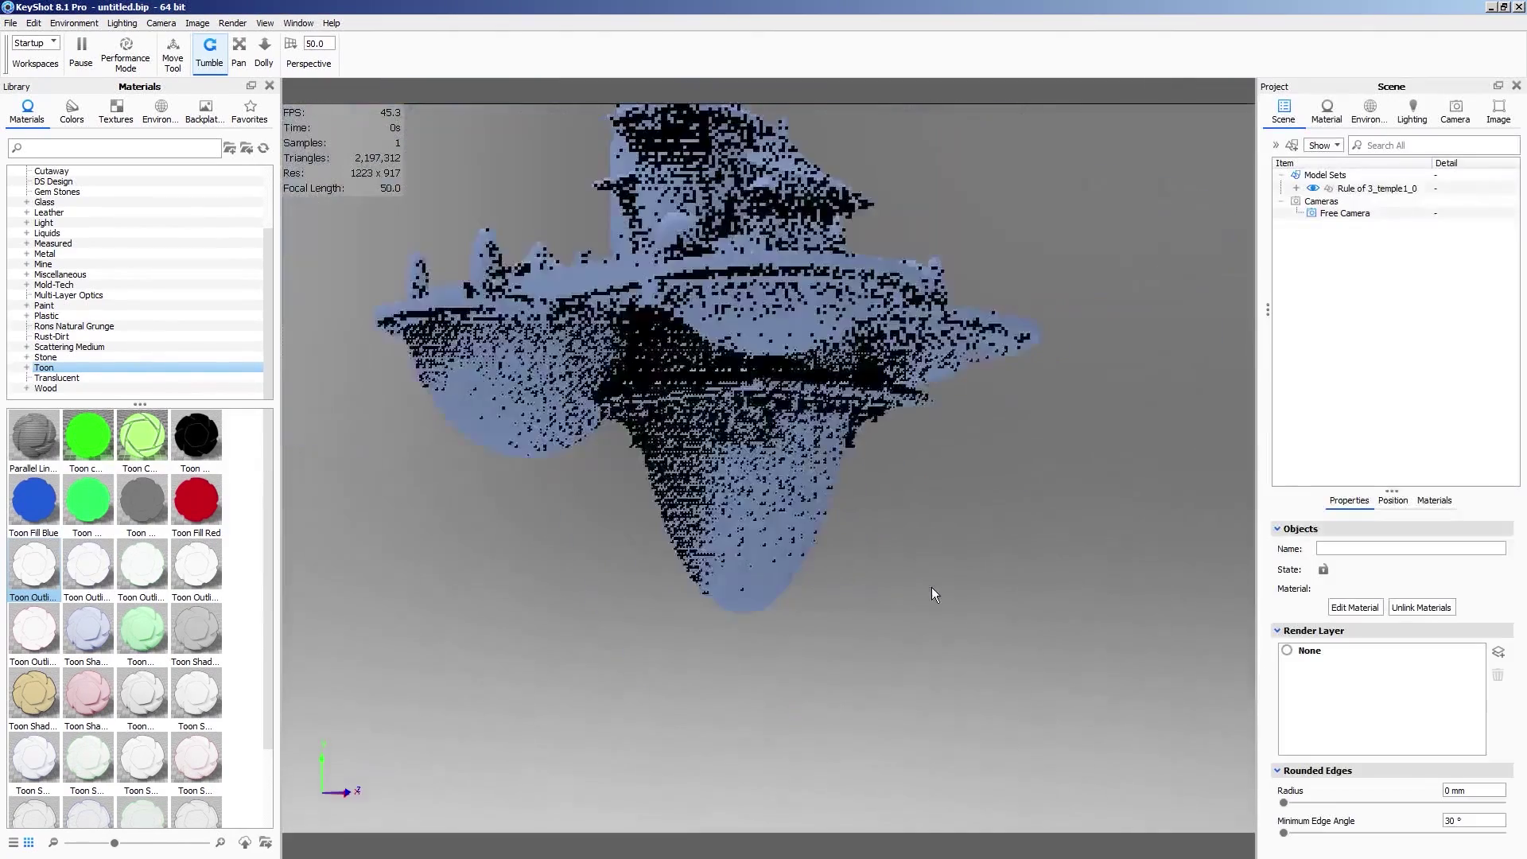
drag(933, 587, 971, 638)
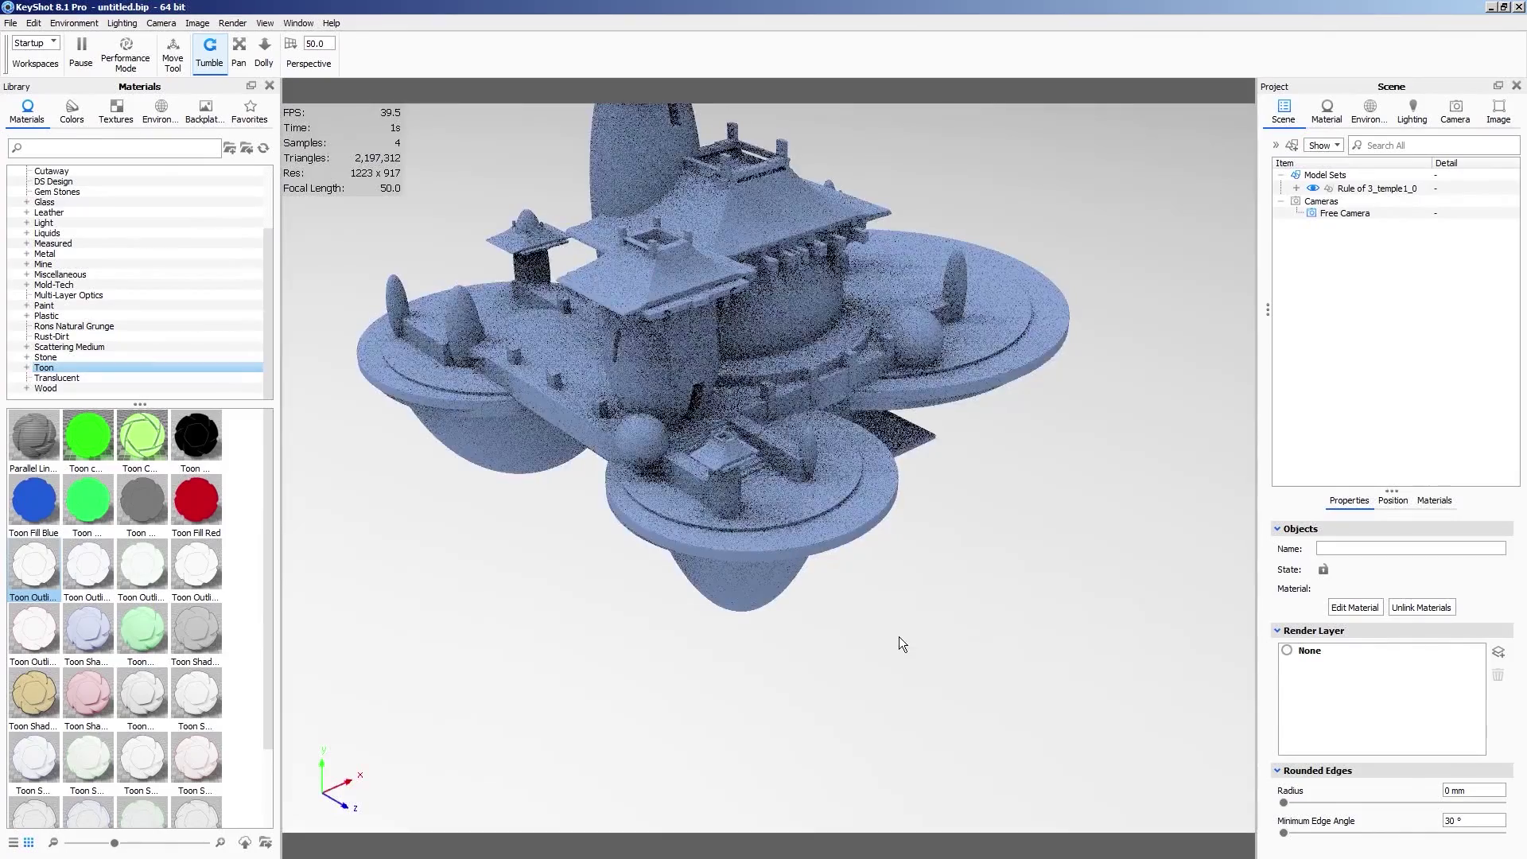
middle_drag(1003, 568, 1021, 696)
scroll(1015, 686, down, 2)
drag(991, 652, 966, 590)
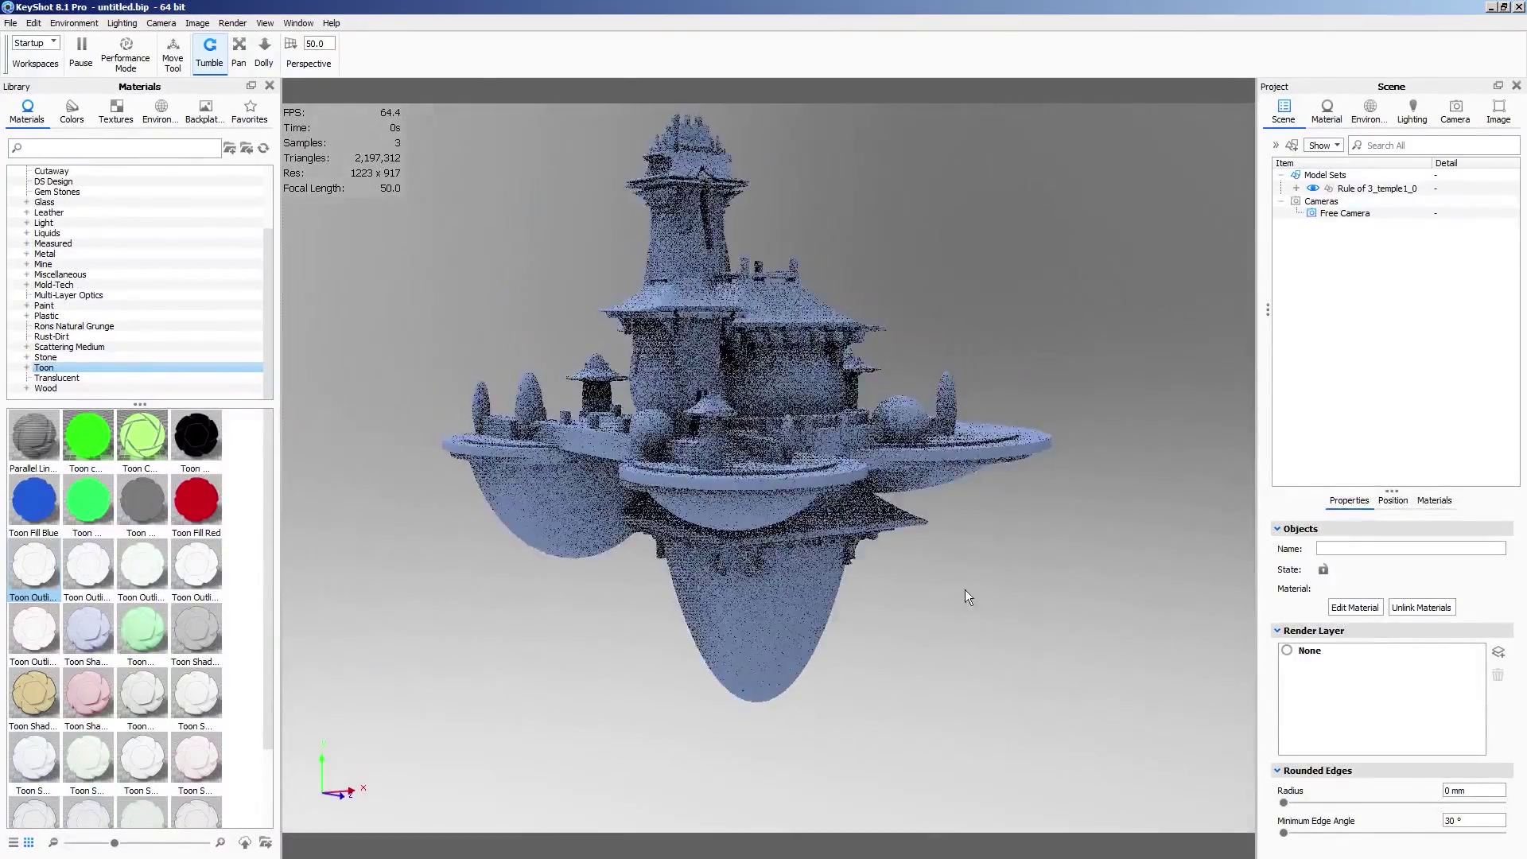
Apply the roof1 material from the Mine library folder to the main building's large roof
mouse_move(81, 543)
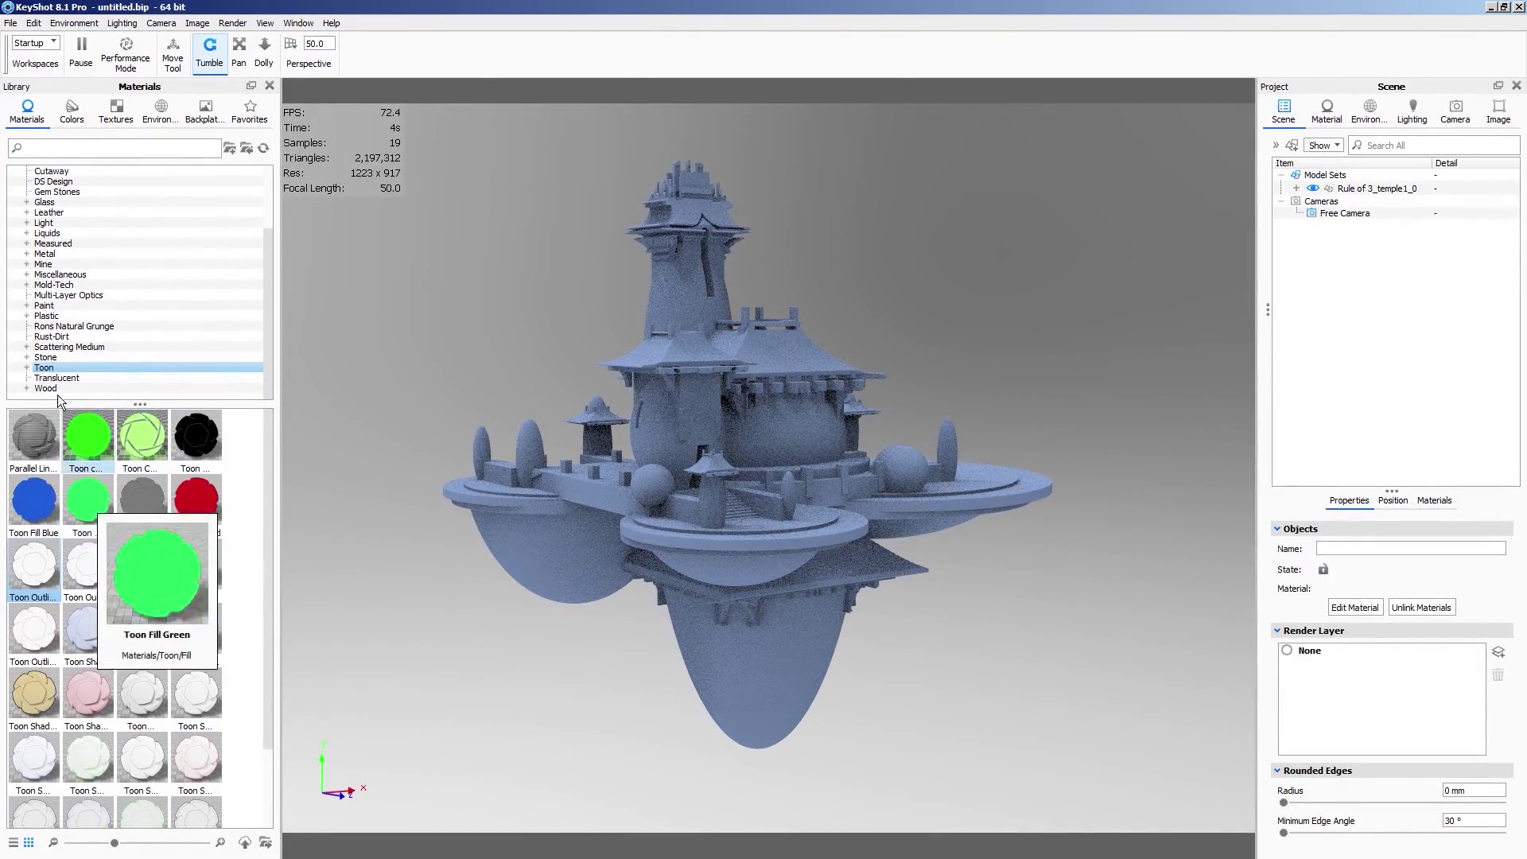
click(56, 275)
key(Up)
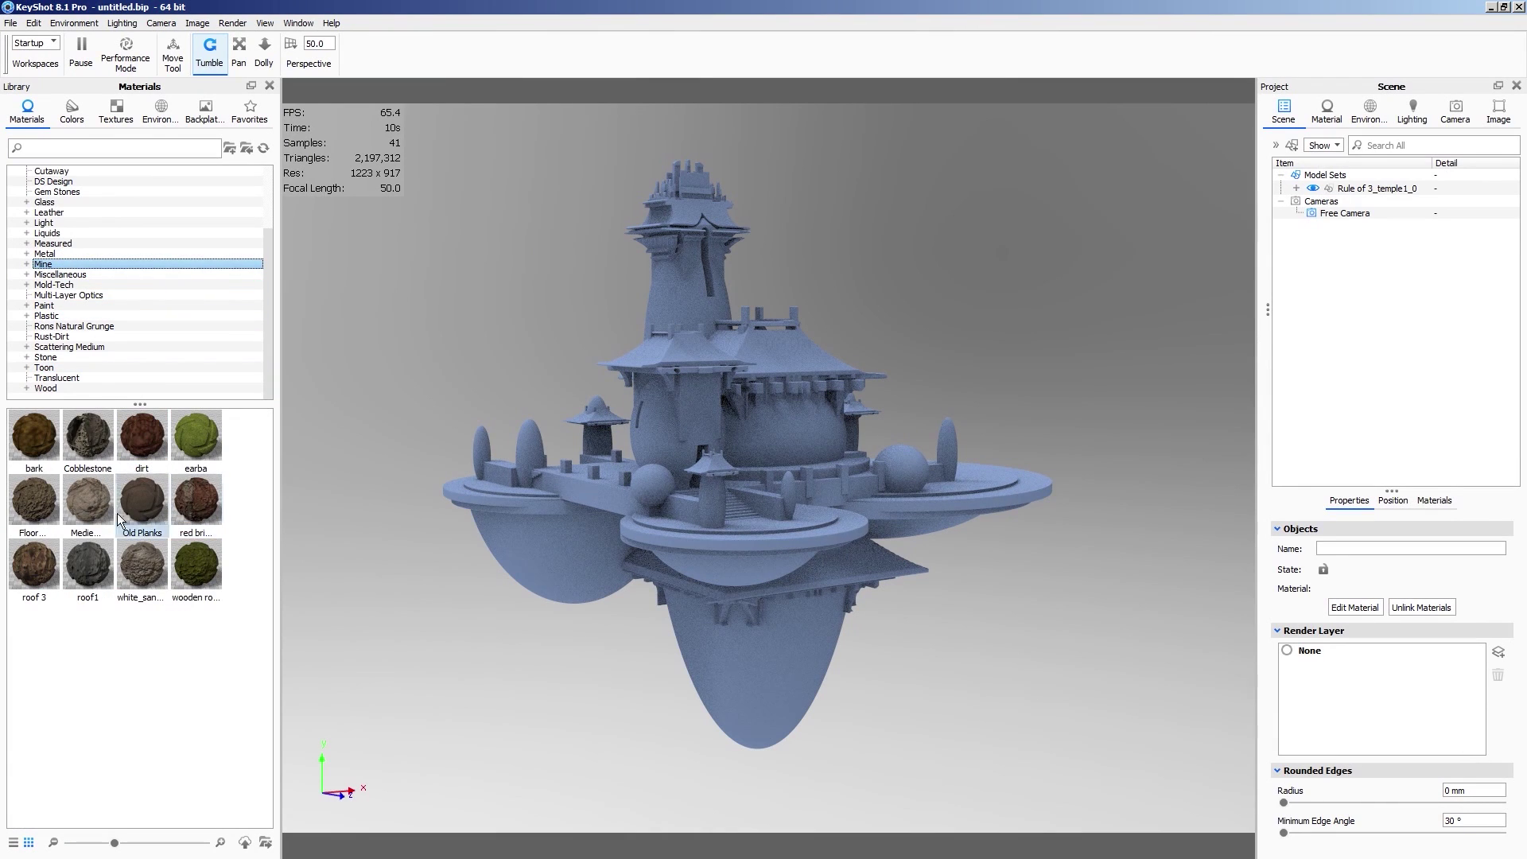
mouse_move(84, 504)
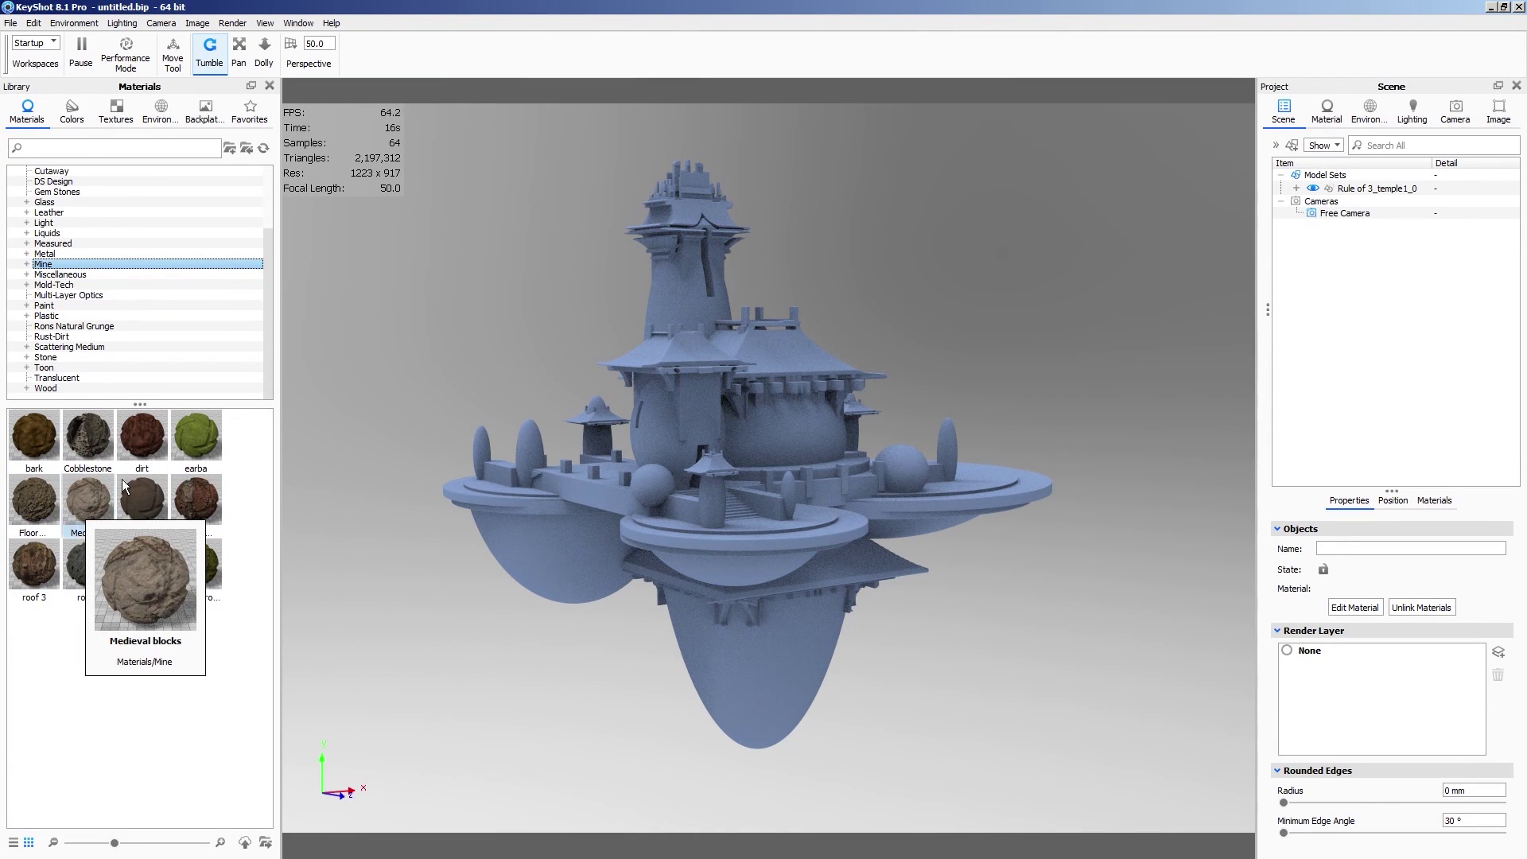
drag(761, 350, 771, 354)
click(809, 357)
Set the width and height of the roof1 material's color texture to 6 mm
double_click(835, 361)
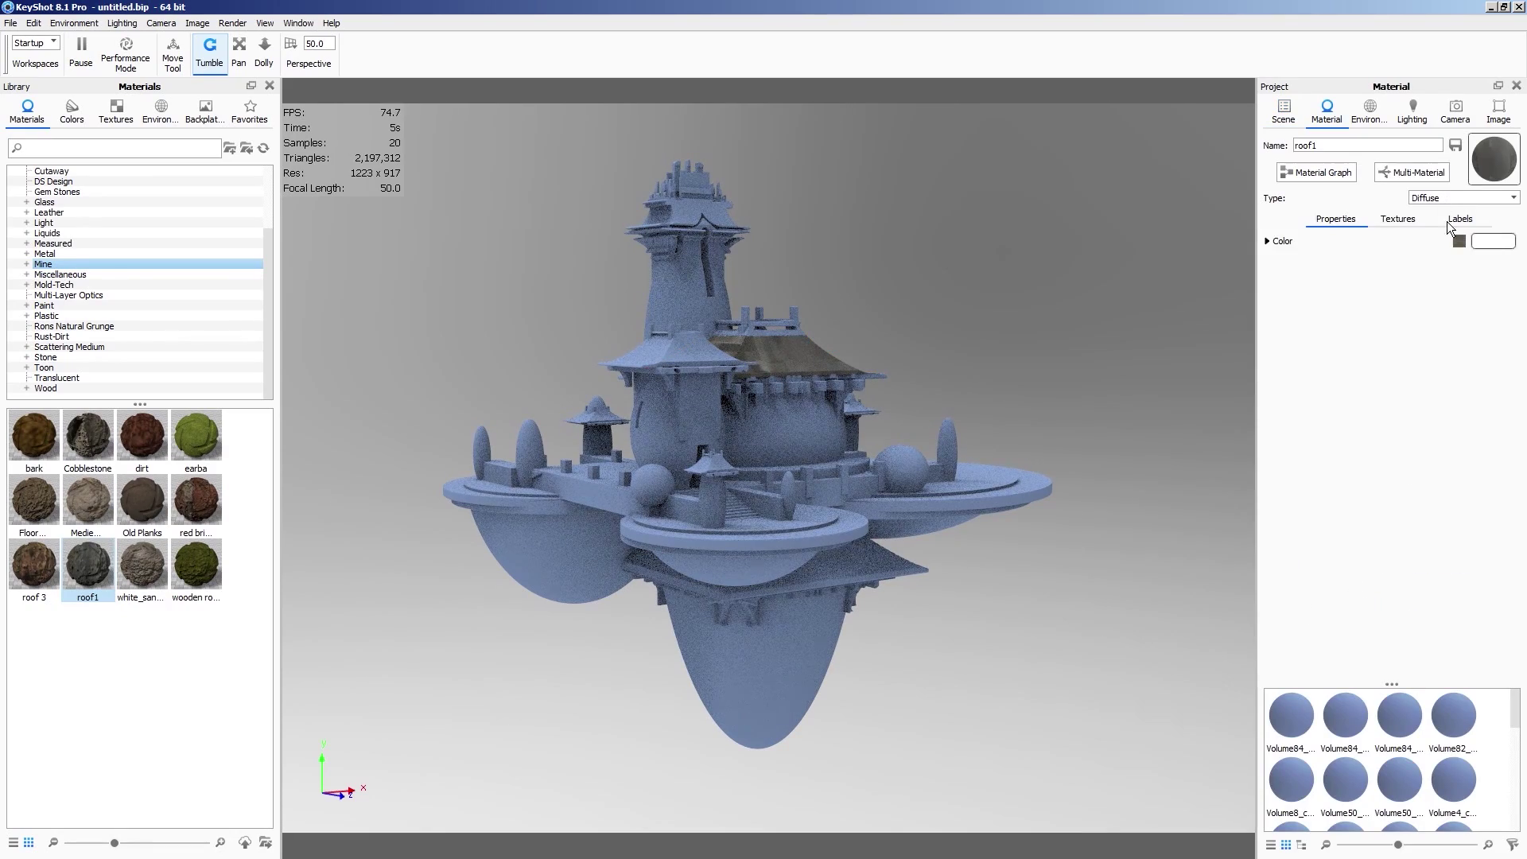
click(1398, 220)
drag(1350, 473, 1297, 475)
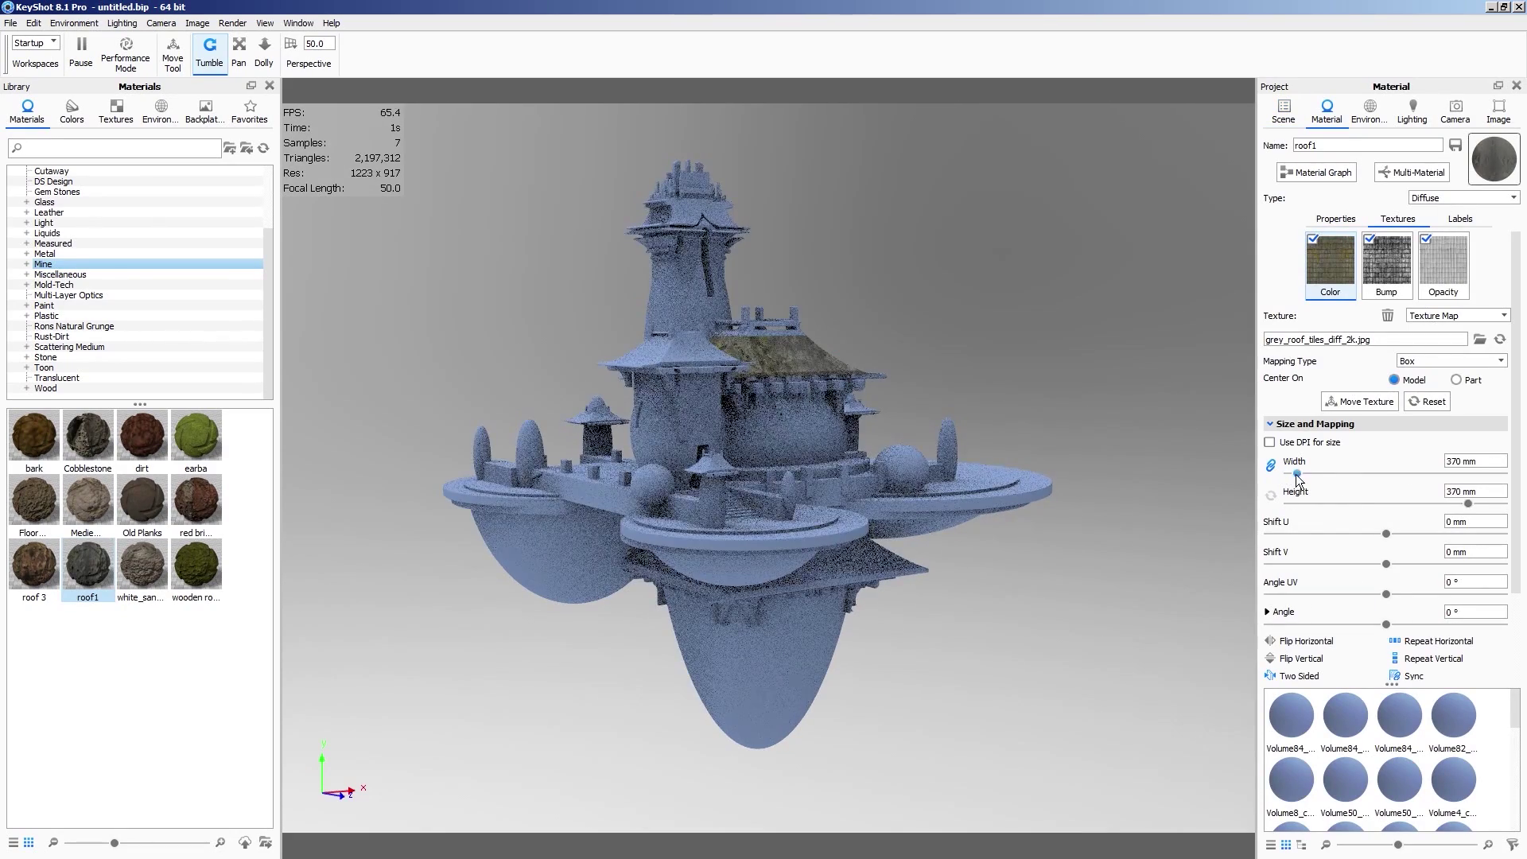
double_click(1451, 461)
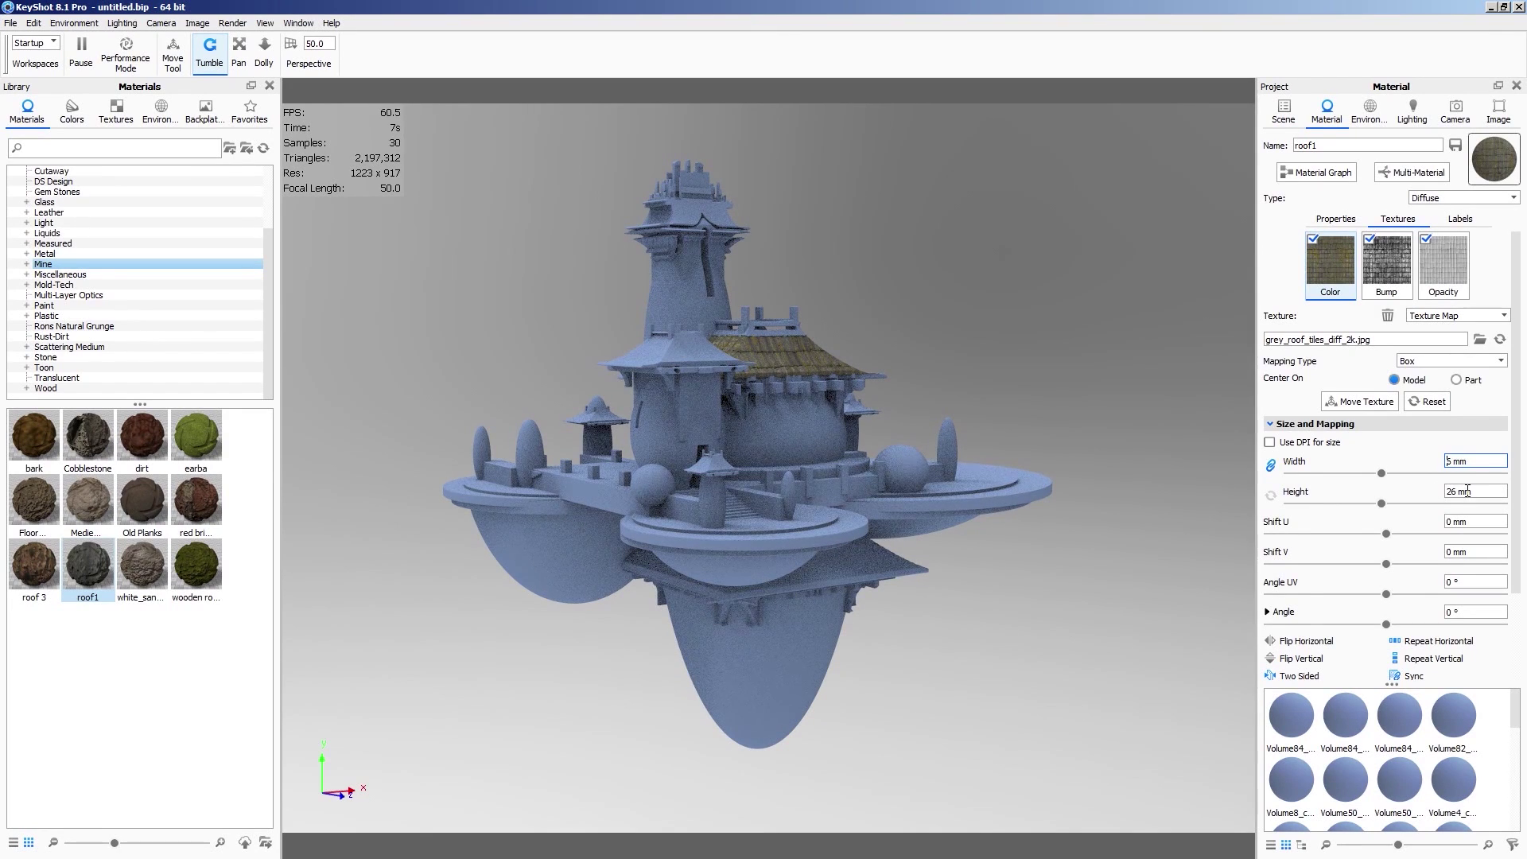
Copy the roof1 material onto the tower roof, the small pavilion roofs and the front building's roof
click(1284, 111)
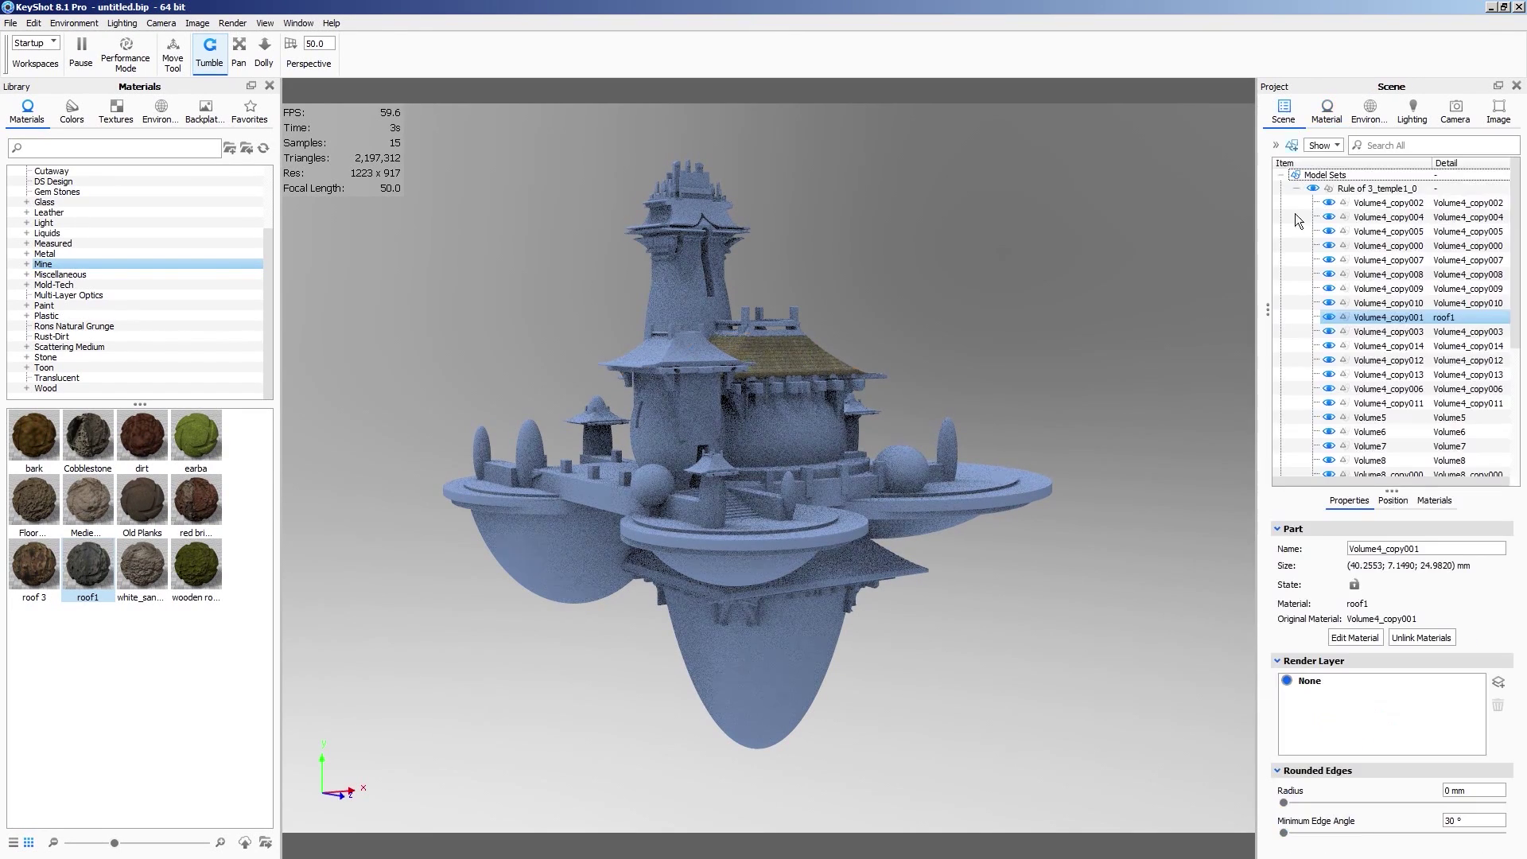
click(1325, 112)
drag(1494, 159, 594, 415)
drag(1494, 159, 859, 407)
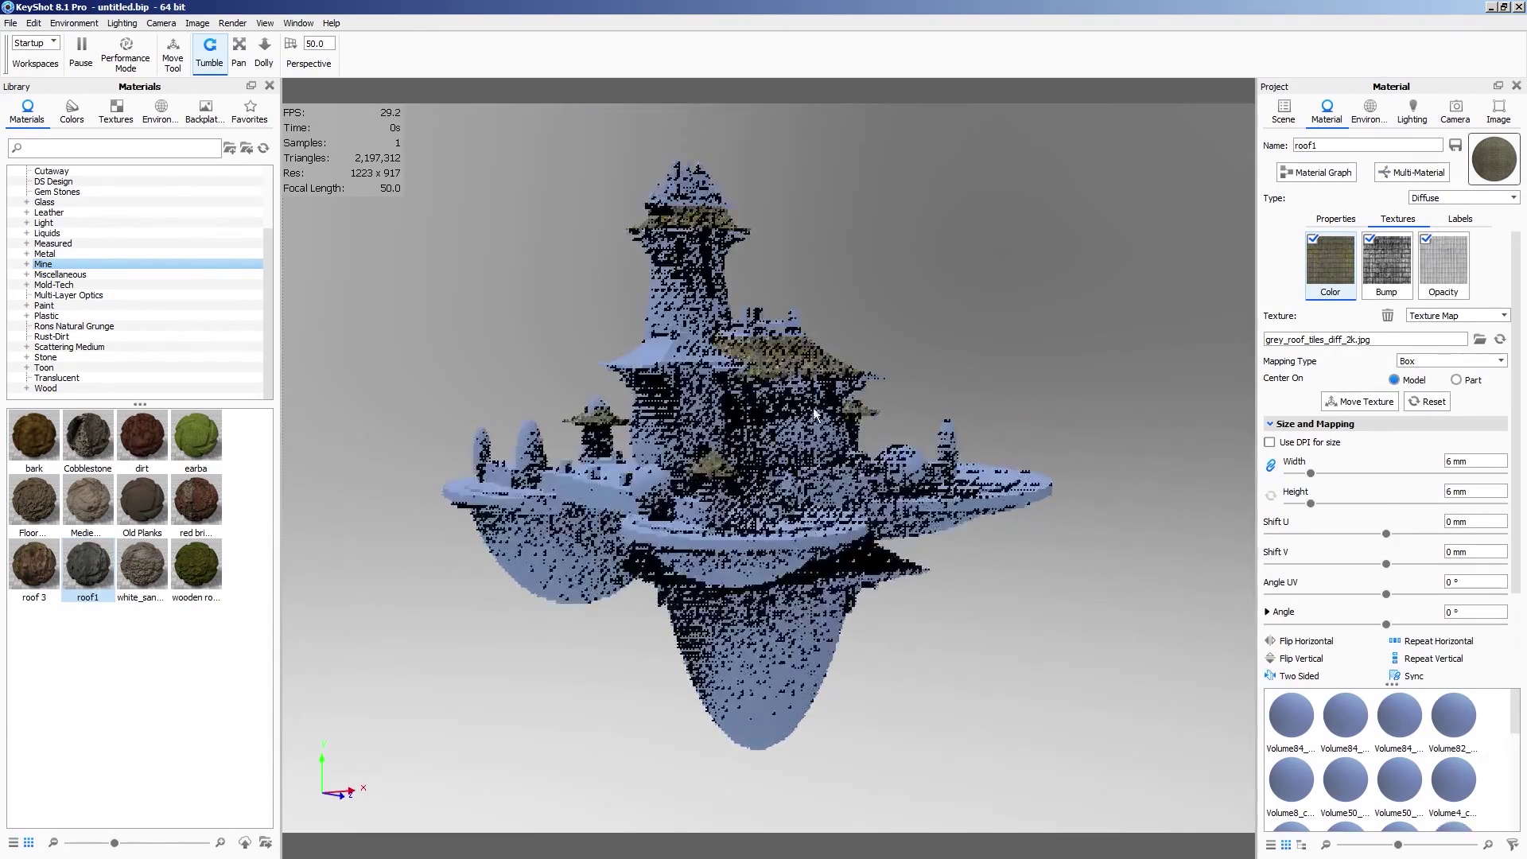
drag(1503, 171, 689, 356)
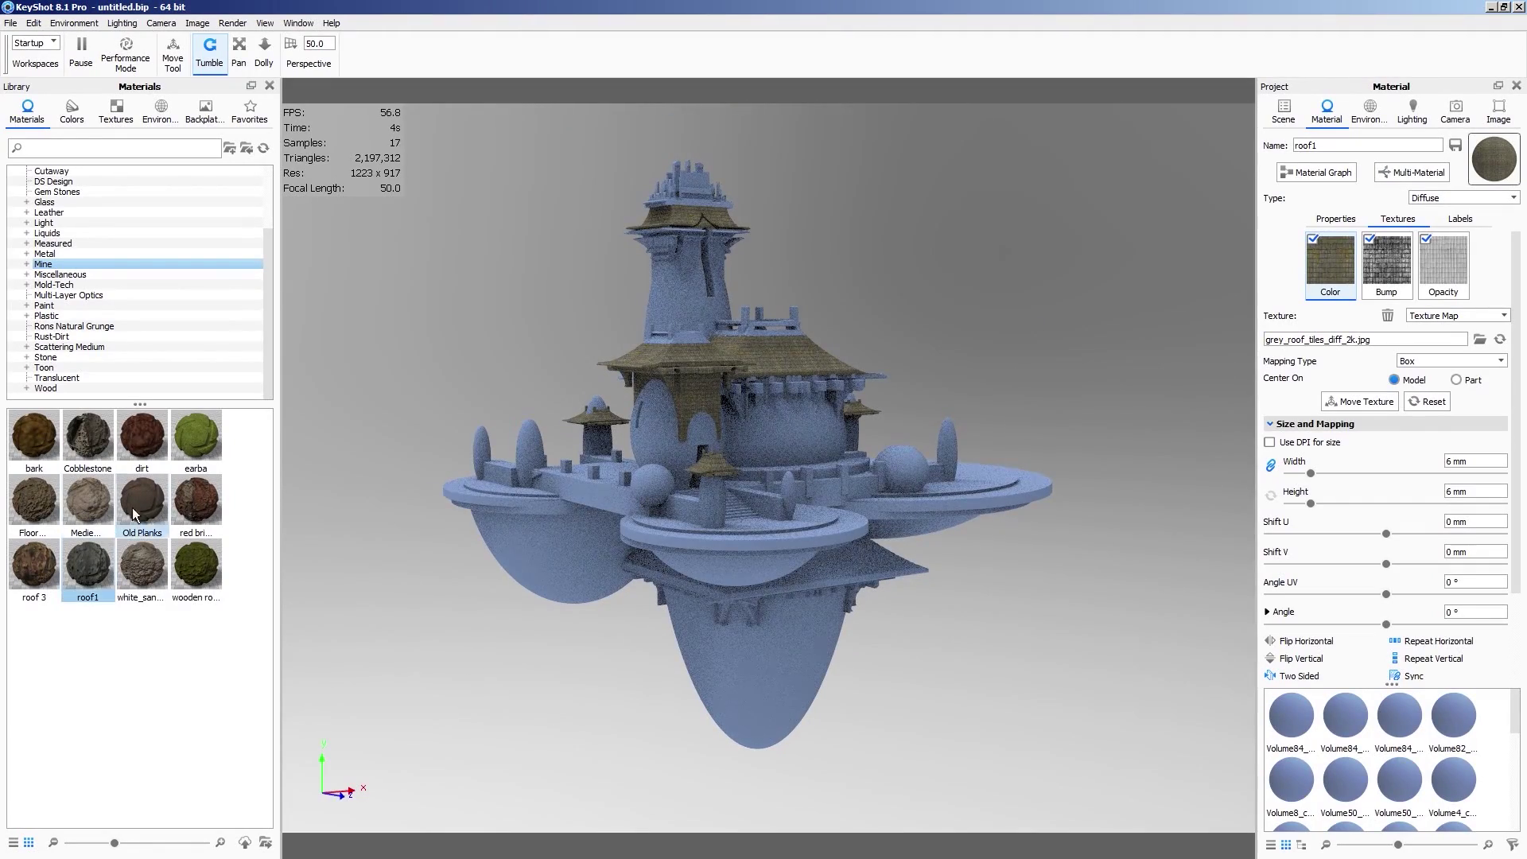
Apply the Old Planks material to the roof beams, rooftop crowns, railing posts and the supports under the base
drag(133, 515, 827, 387)
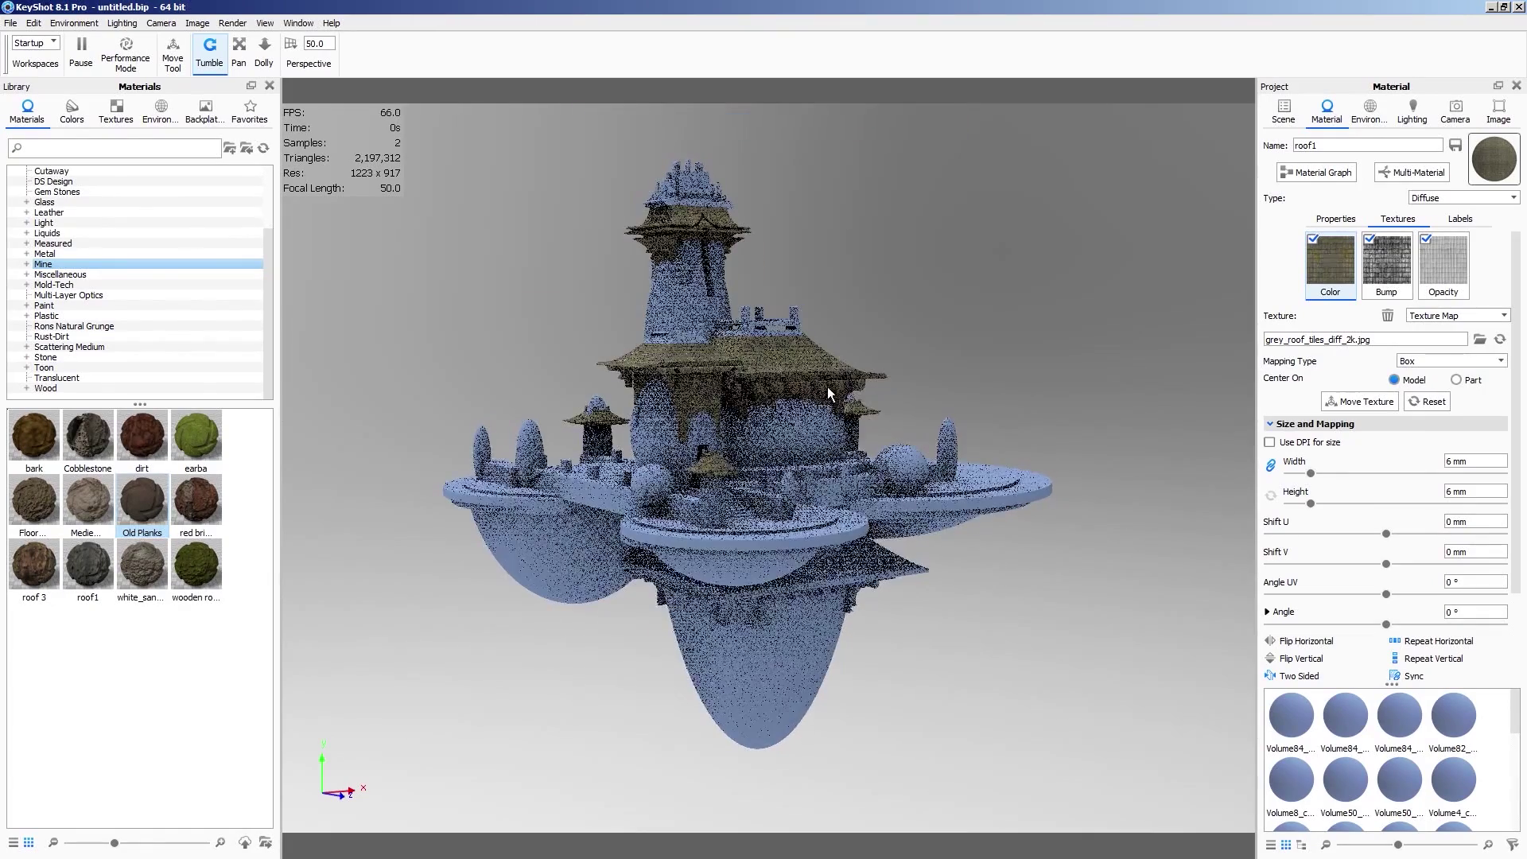
drag(821, 316, 804, 366)
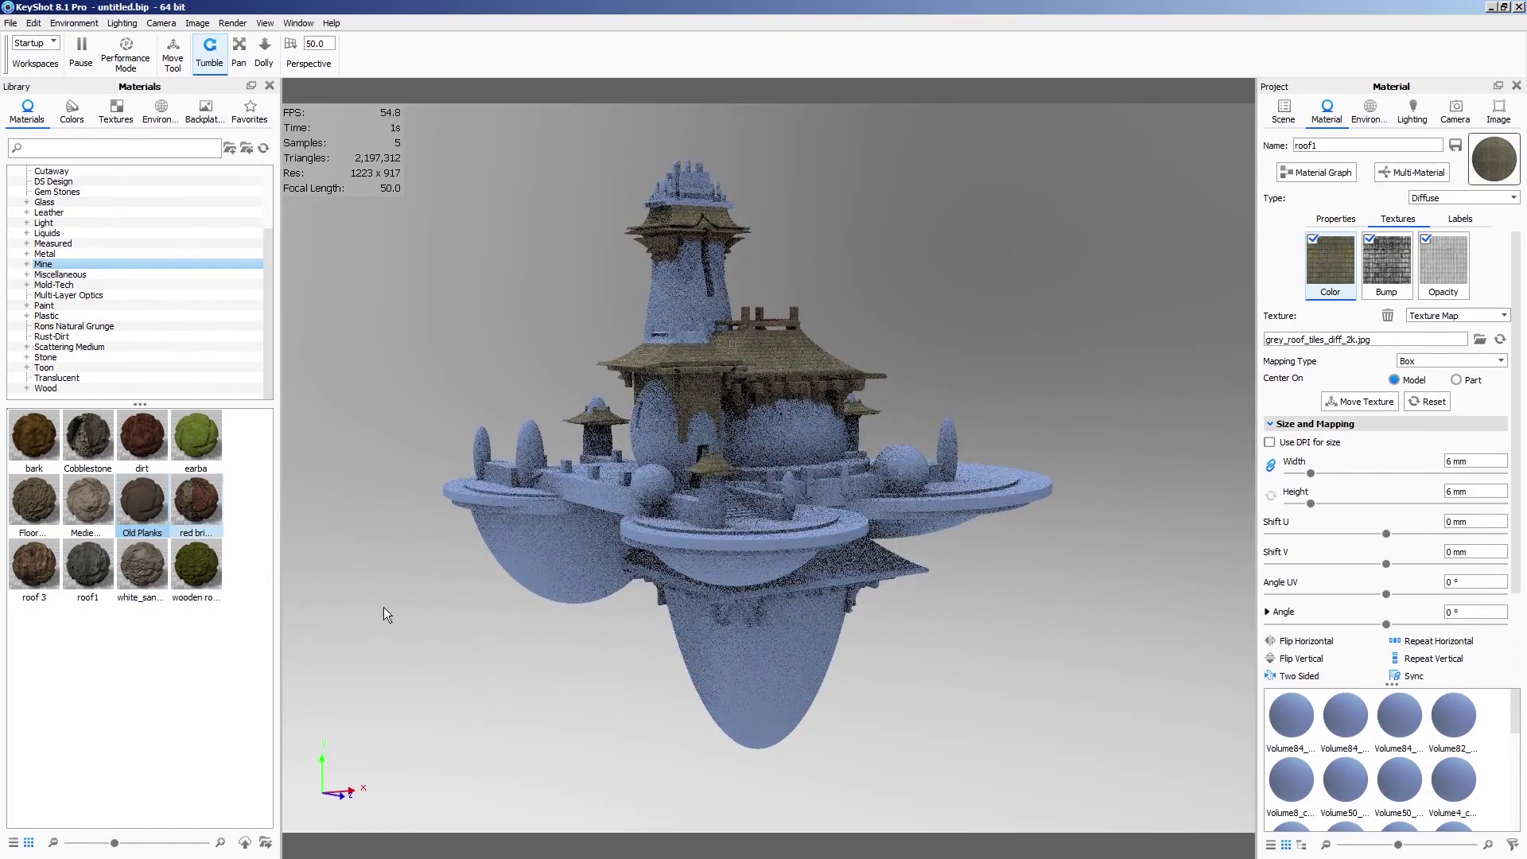
drag(686, 632, 859, 593)
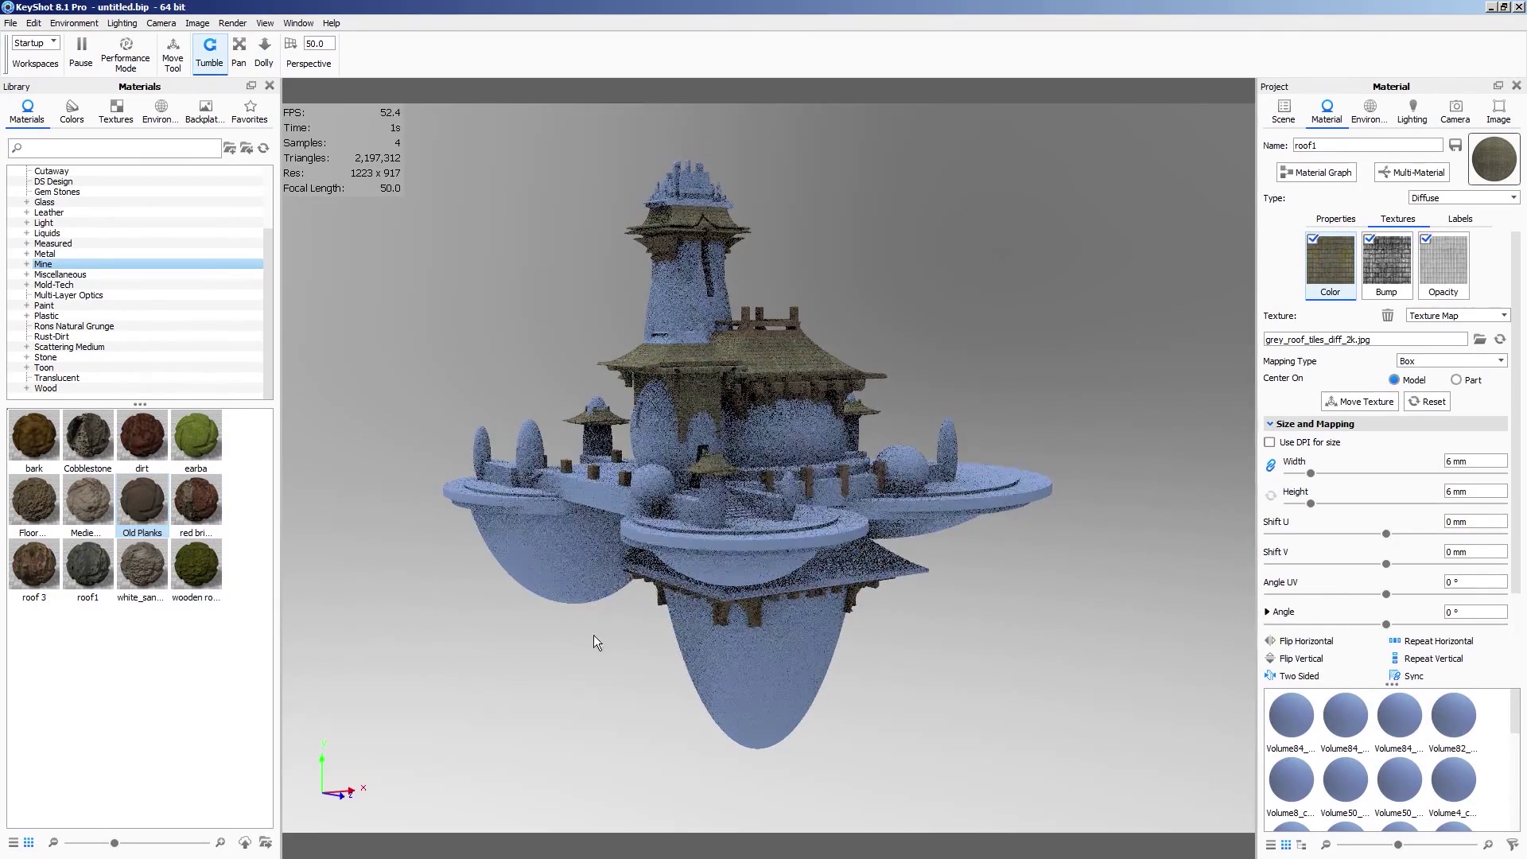
drag(143, 517, 1062, 622)
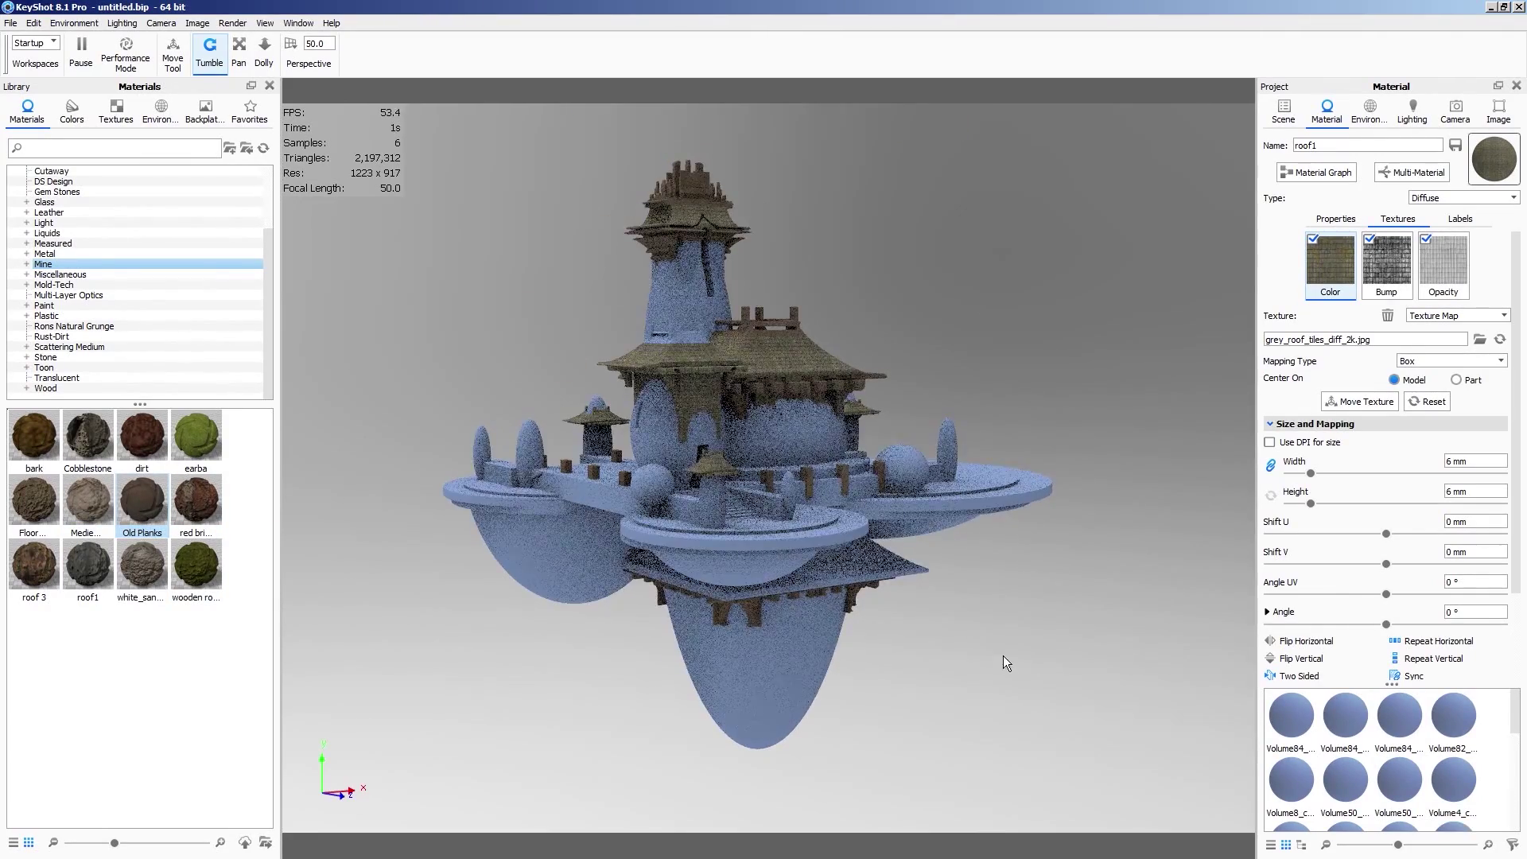
Light the scene with the studio_small_05_4k environment from the Studio environments
drag(1024, 531, 990, 561)
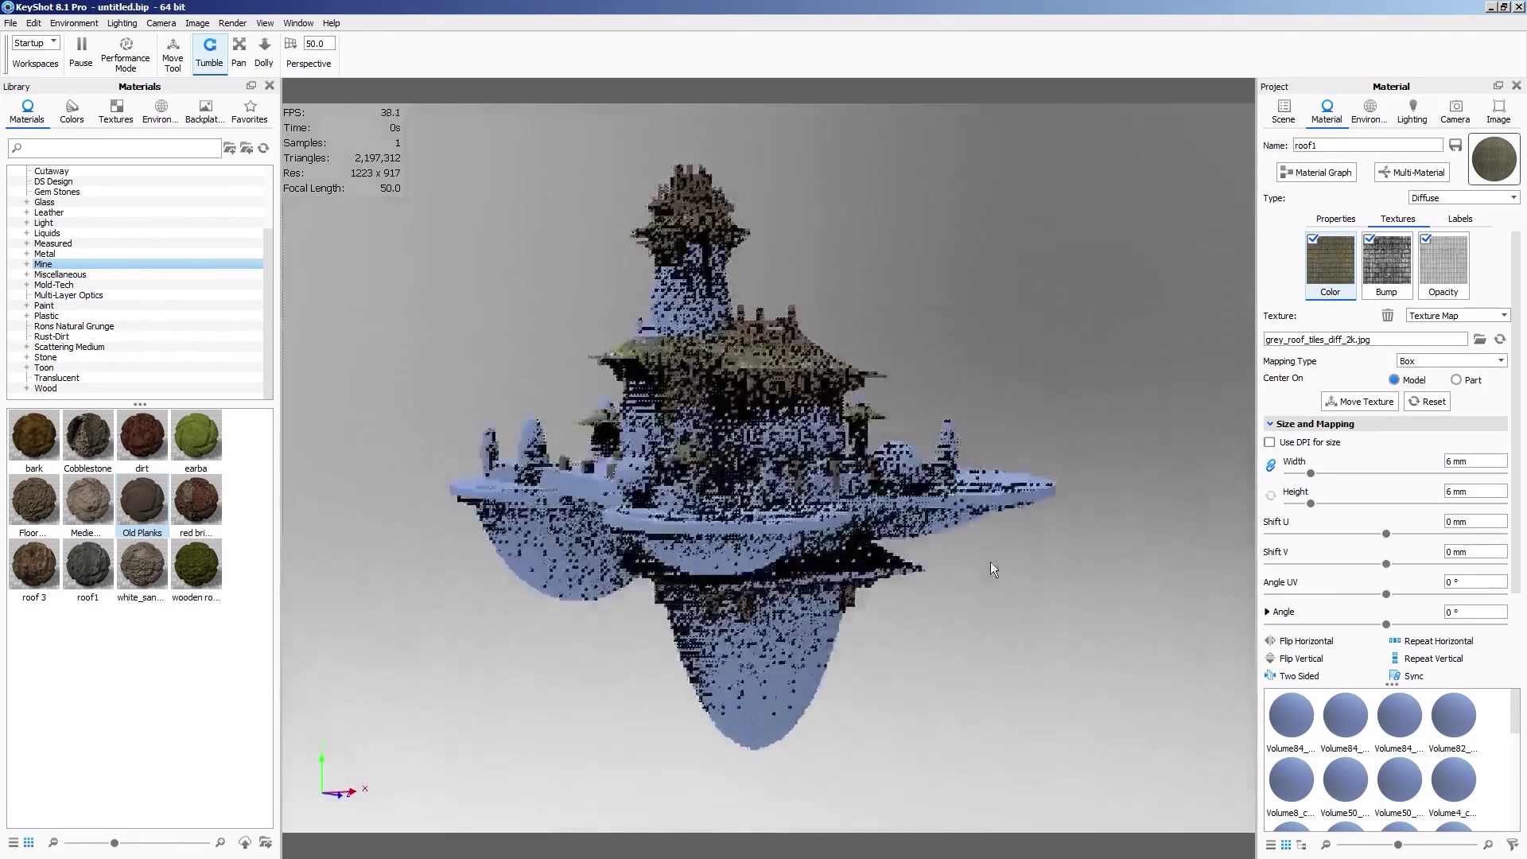
click(161, 109)
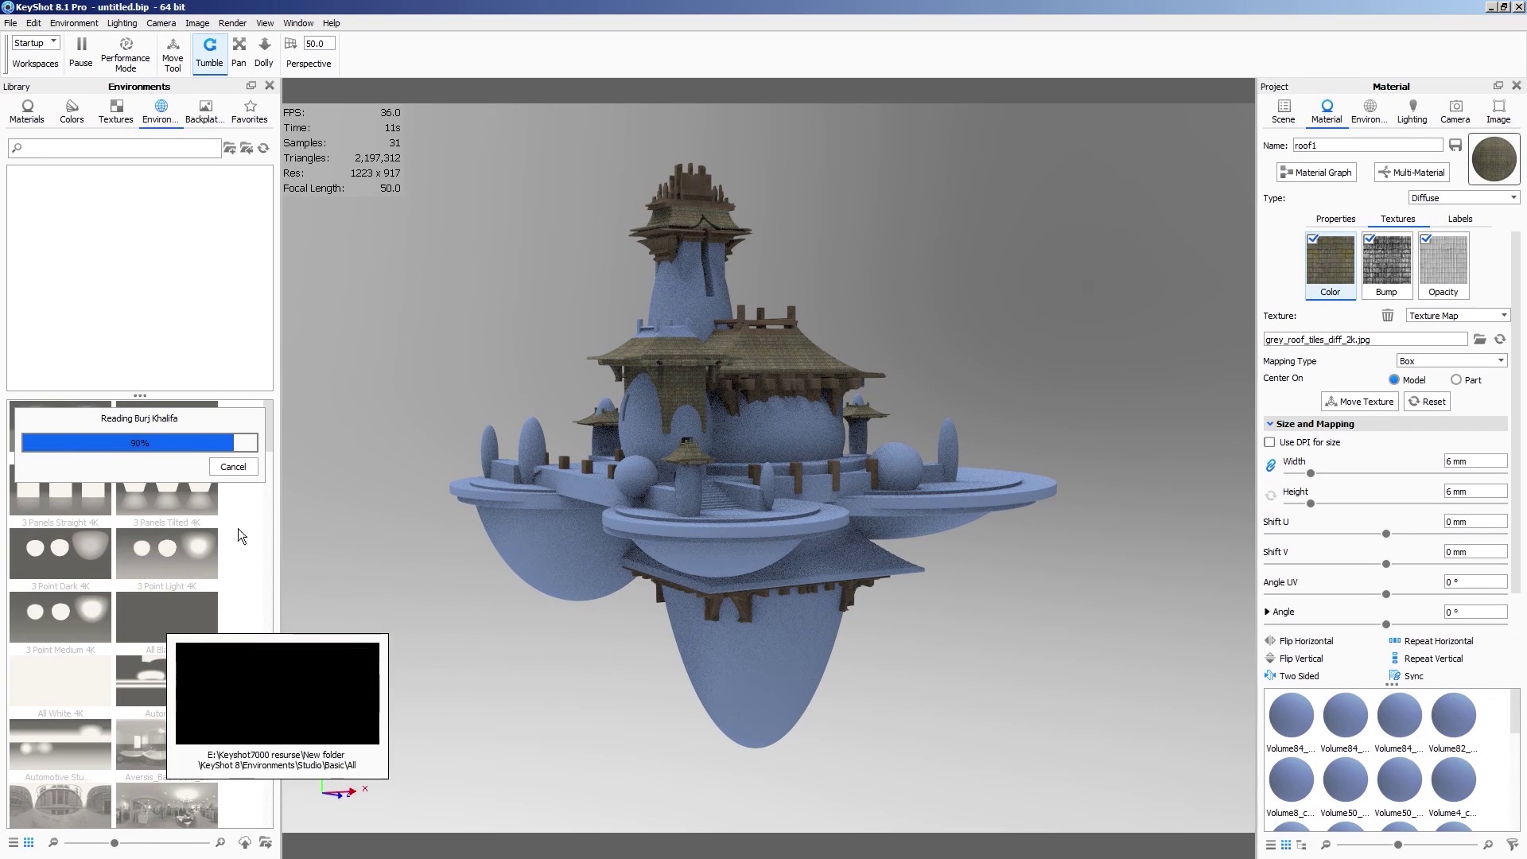
scroll(95, 737, down, 10)
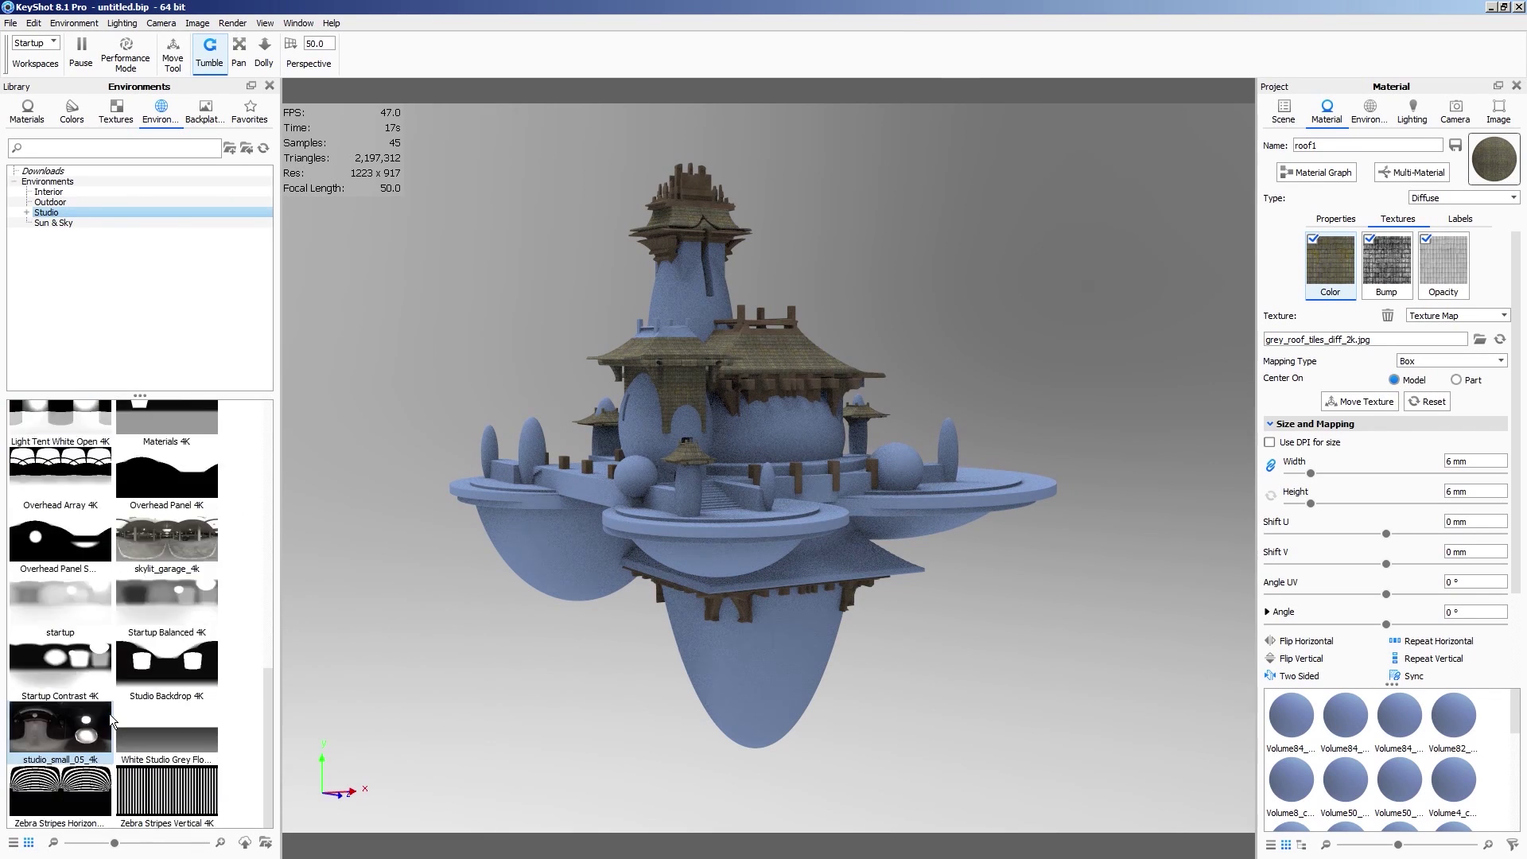
drag(497, 682, 498, 686)
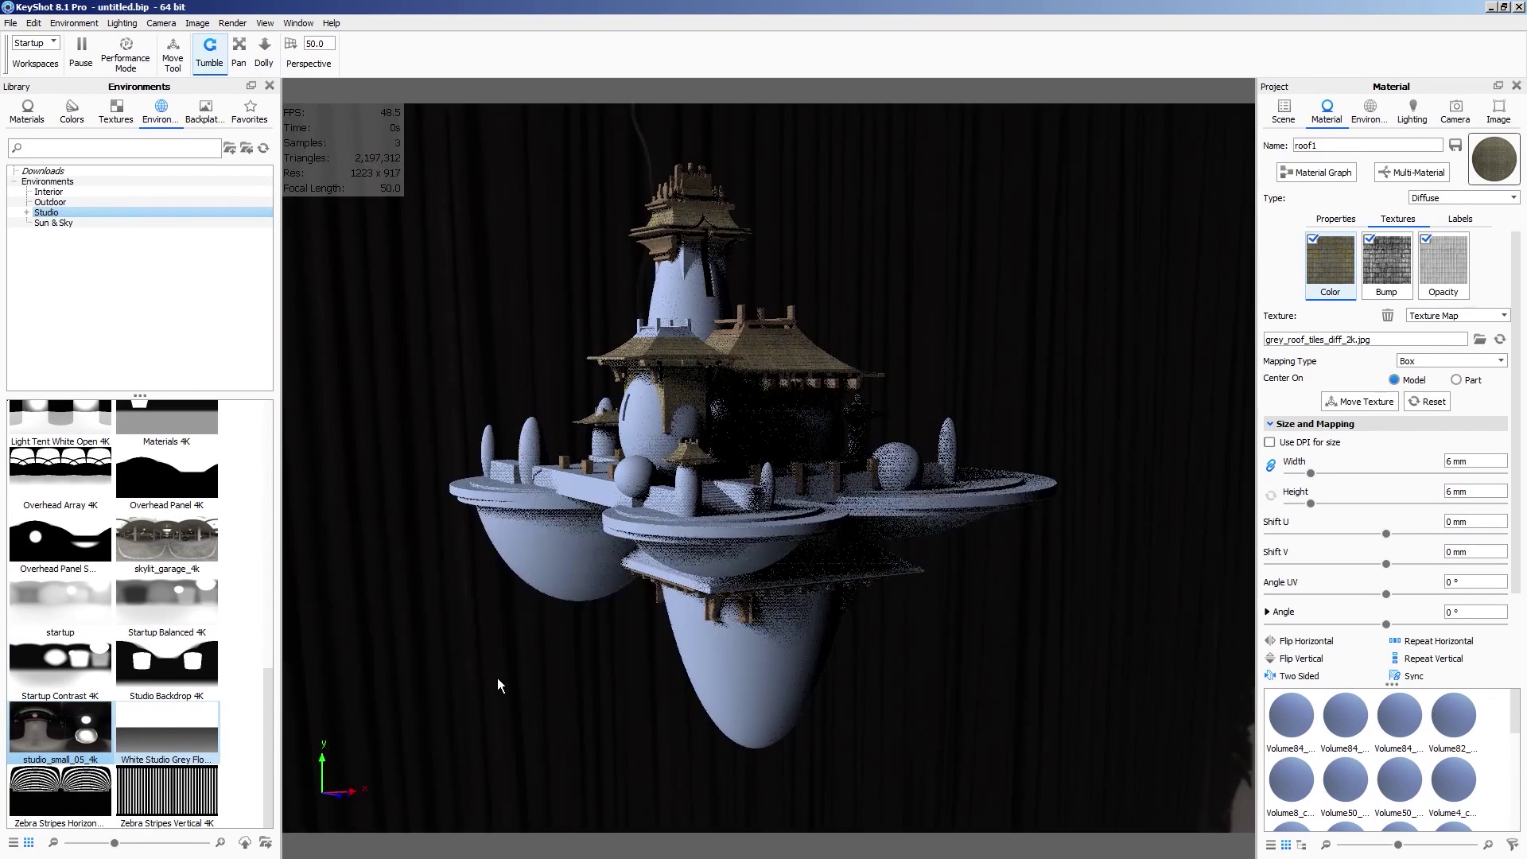
Rotate the environment to 165° and replace the environment backdrop with a solid dark grey background color
click(1370, 113)
drag(1349, 544, 1387, 547)
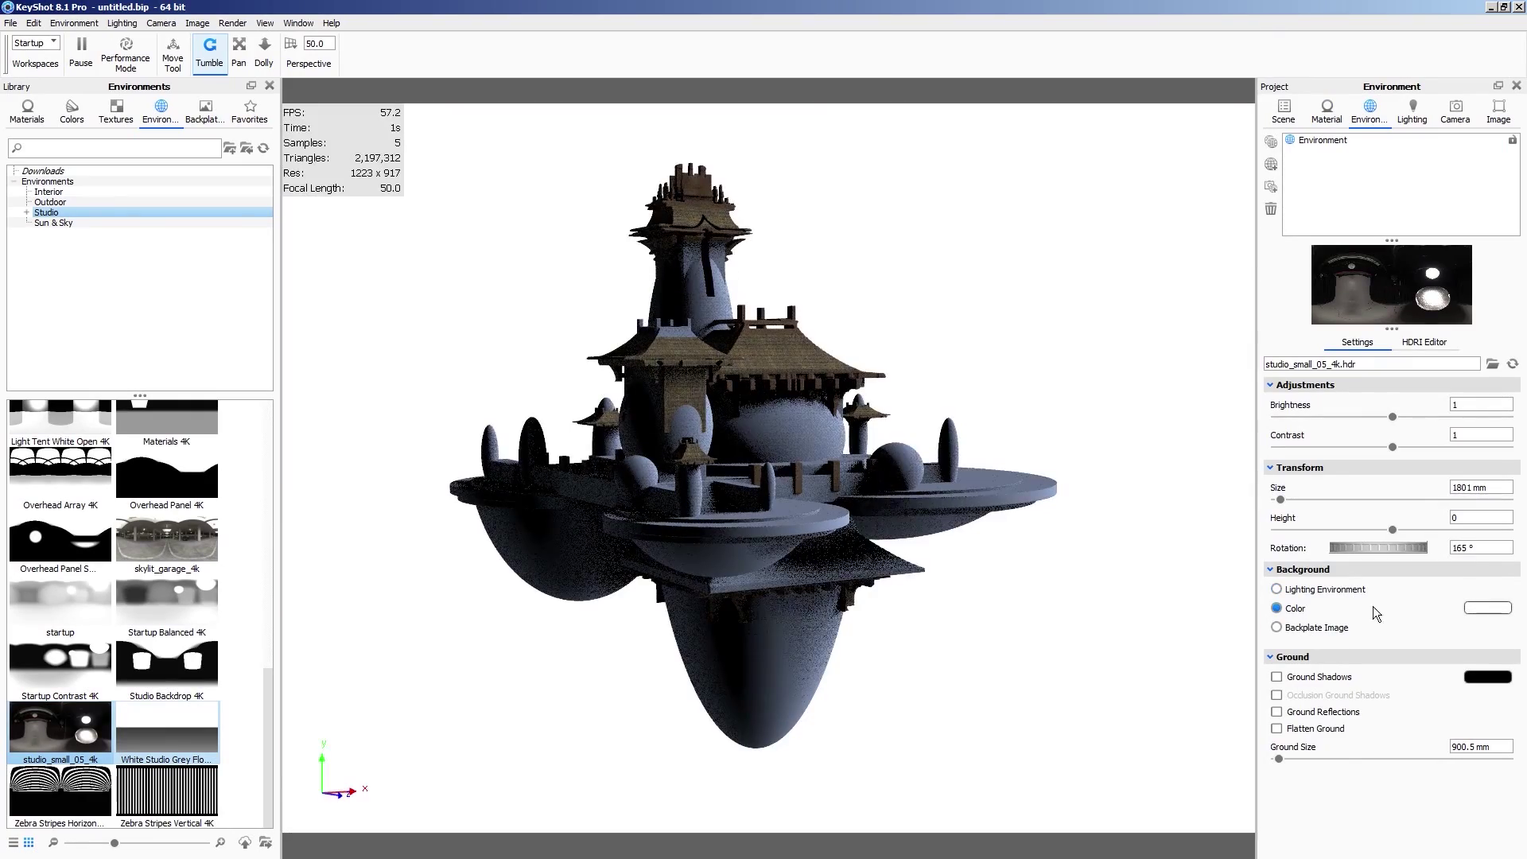
click(1487, 608)
drag(1426, 494, 1321, 543)
drag(1484, 455, 1486, 495)
drag(1430, 356, 1172, 241)
click(1166, 770)
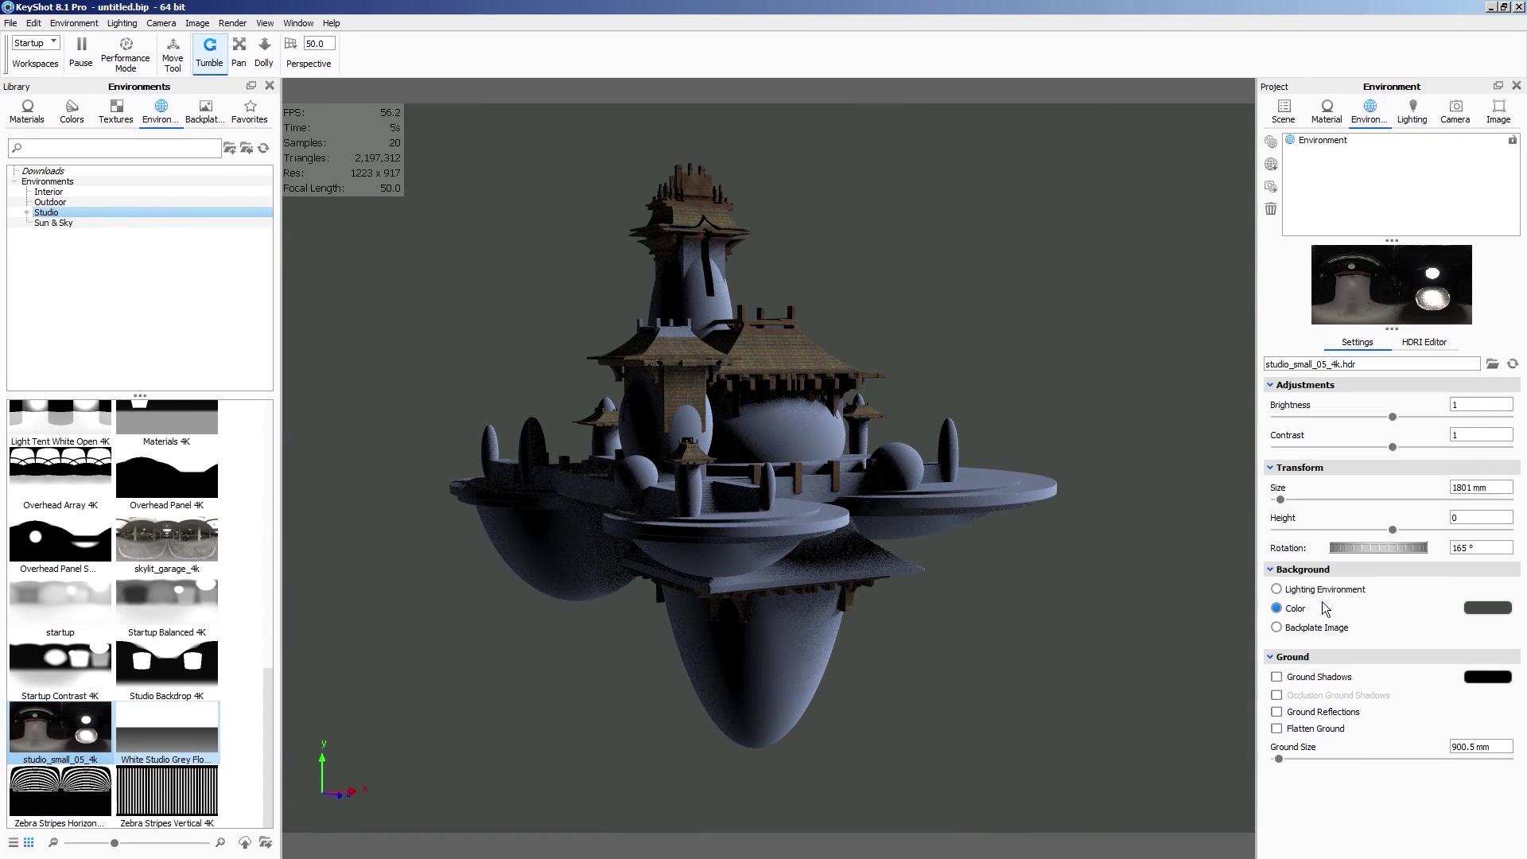
Lower the environment's contrast to 0.44 and set its rotation to 161.5°
drag(1393, 447, 1328, 447)
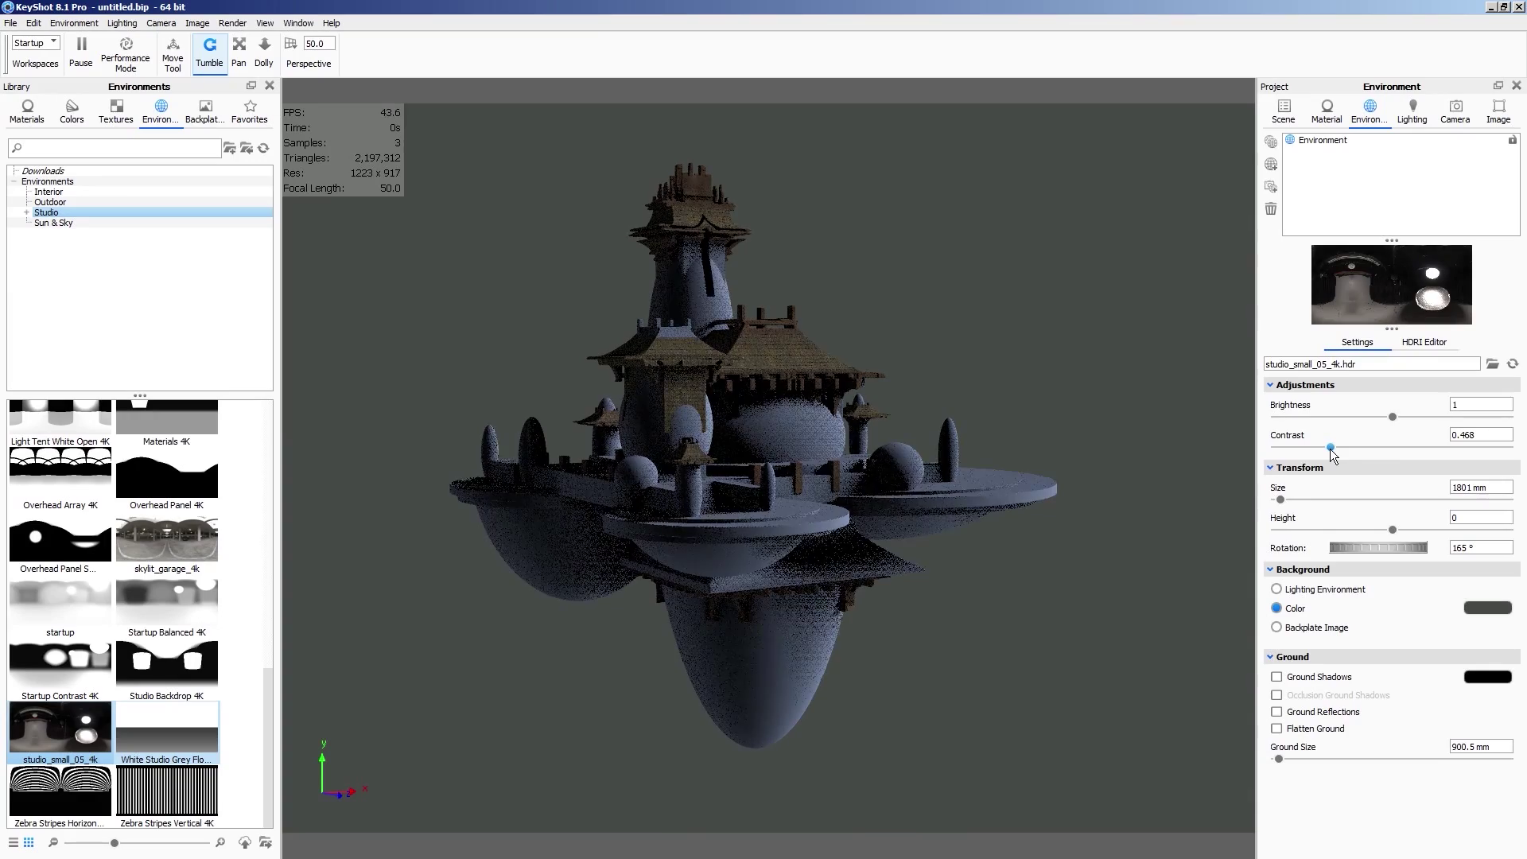
mouse_move(1396, 547)
mouse_down()
mouse_move(1343, 547)
mouse_move(1410, 543)
mouse_move(1338, 547)
mouse_move(1406, 547)
mouse_up()
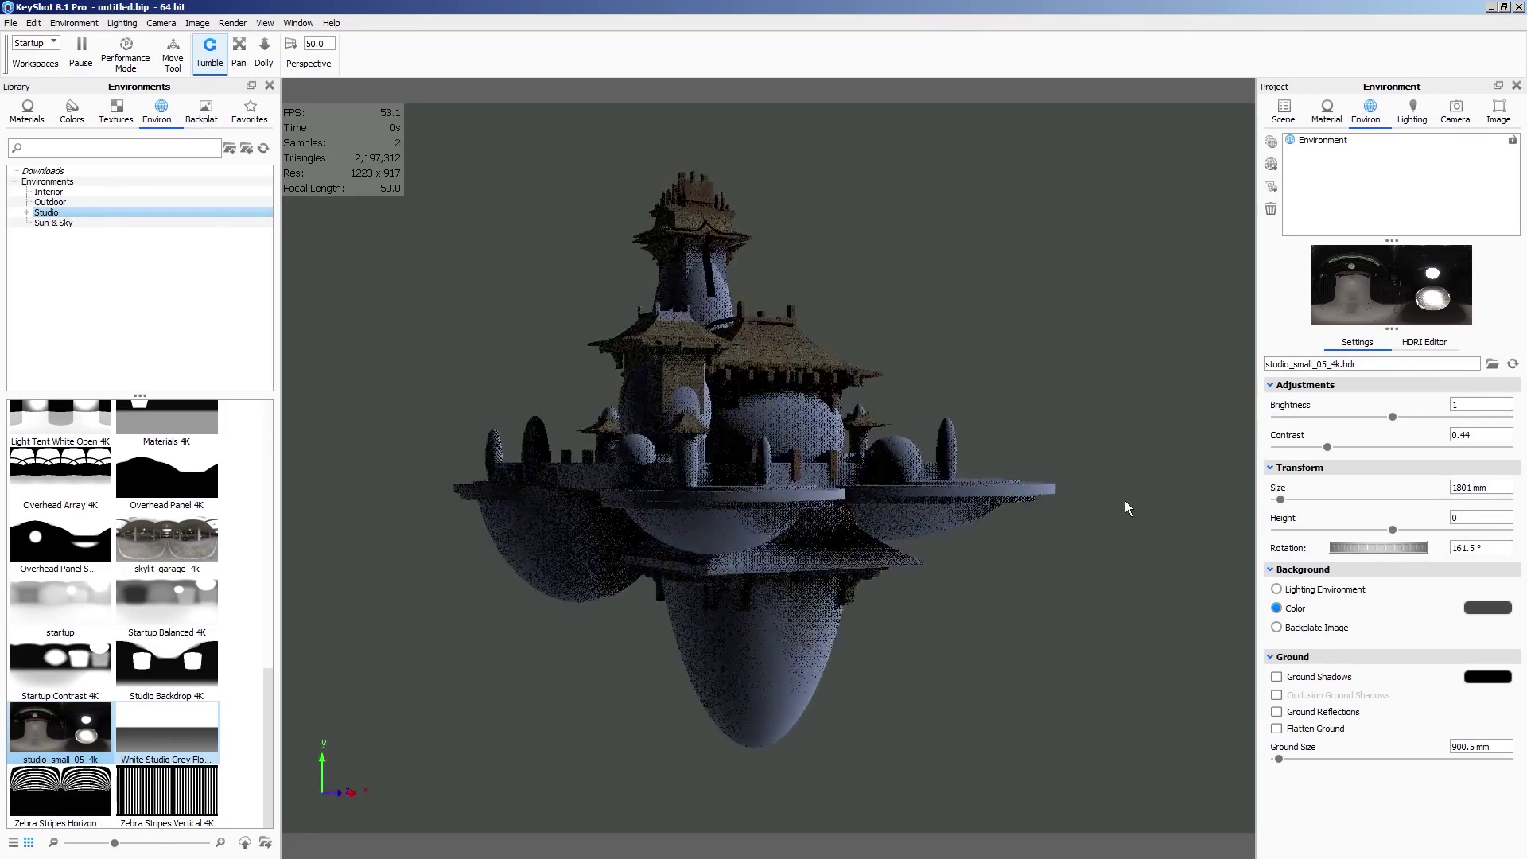
Copy the roof1 material onto the sloped roof beneath the floating base
click(1327, 112)
drag(1494, 159, 839, 558)
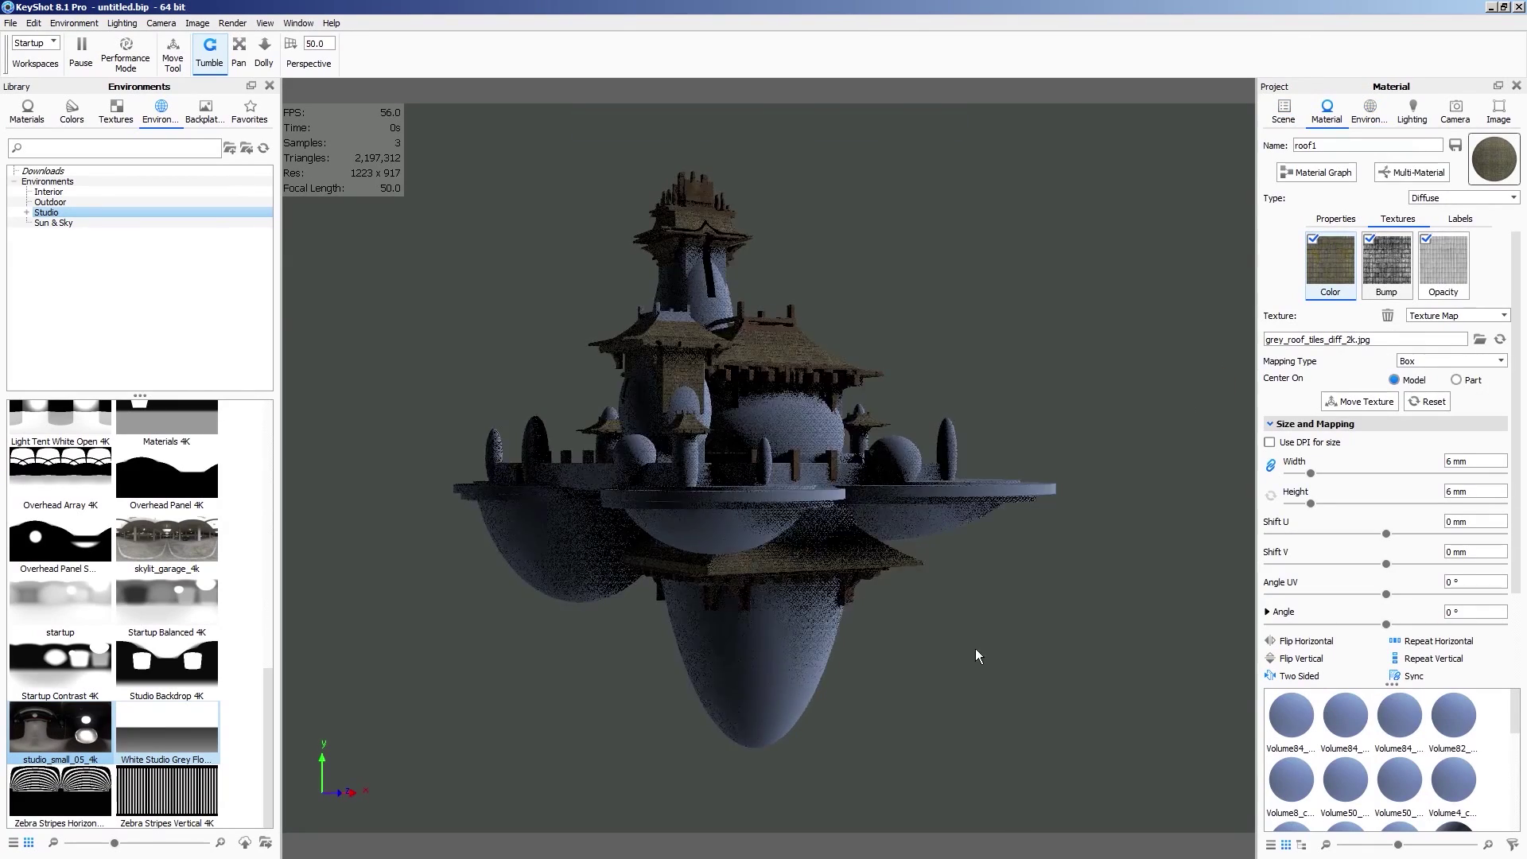
mouse_move(976, 647)
mouse_down()
mouse_move(983, 685)
mouse_move(990, 666)
mouse_up()
Add a cube to the scene and raise it beside the tower roof, to about Y 94.5
click(27, 112)
click(88, 23)
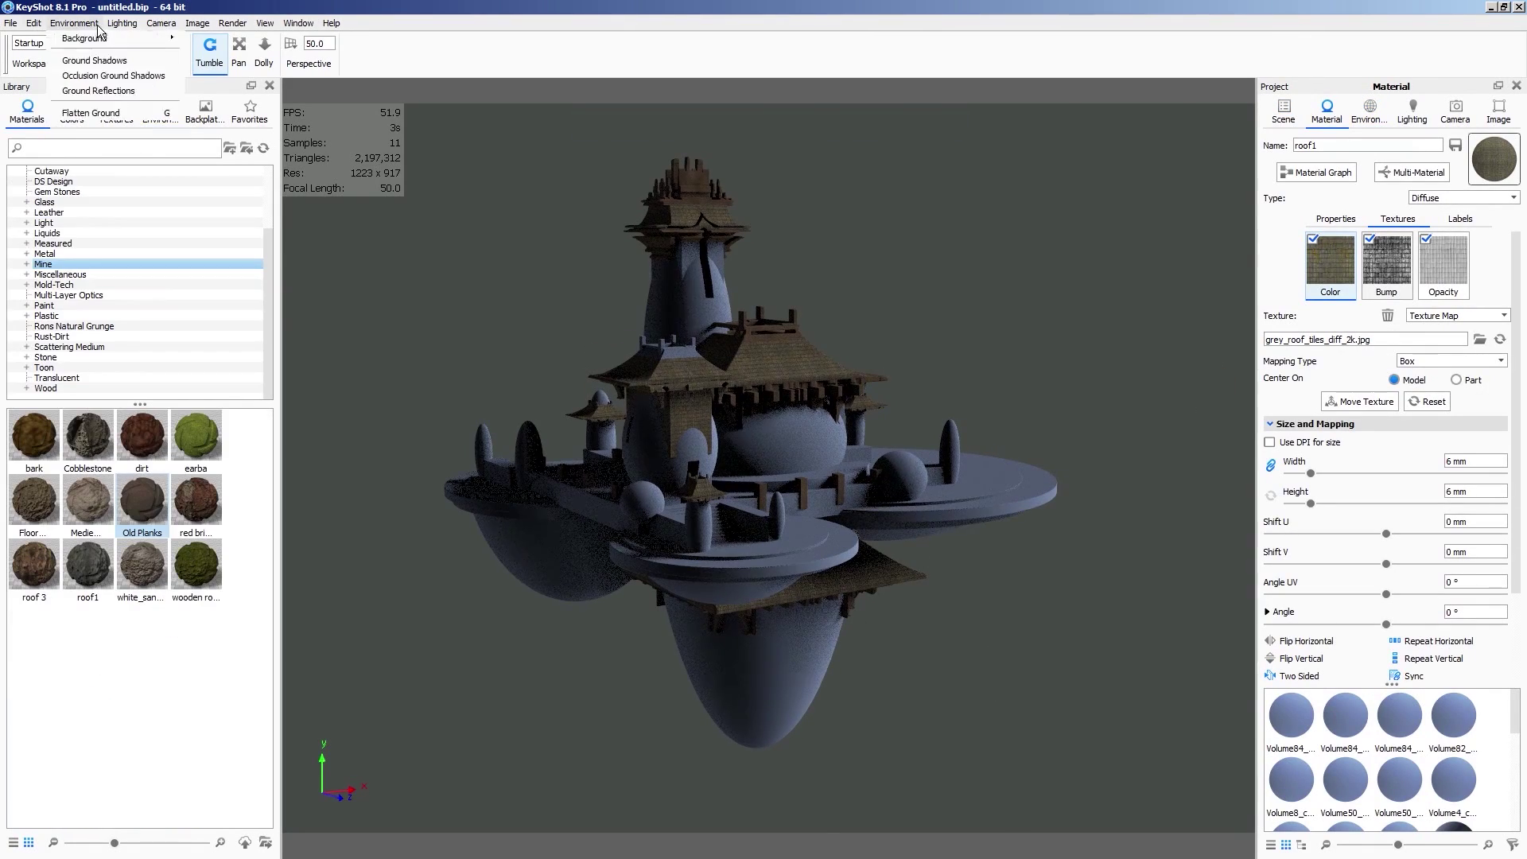
click(195, 136)
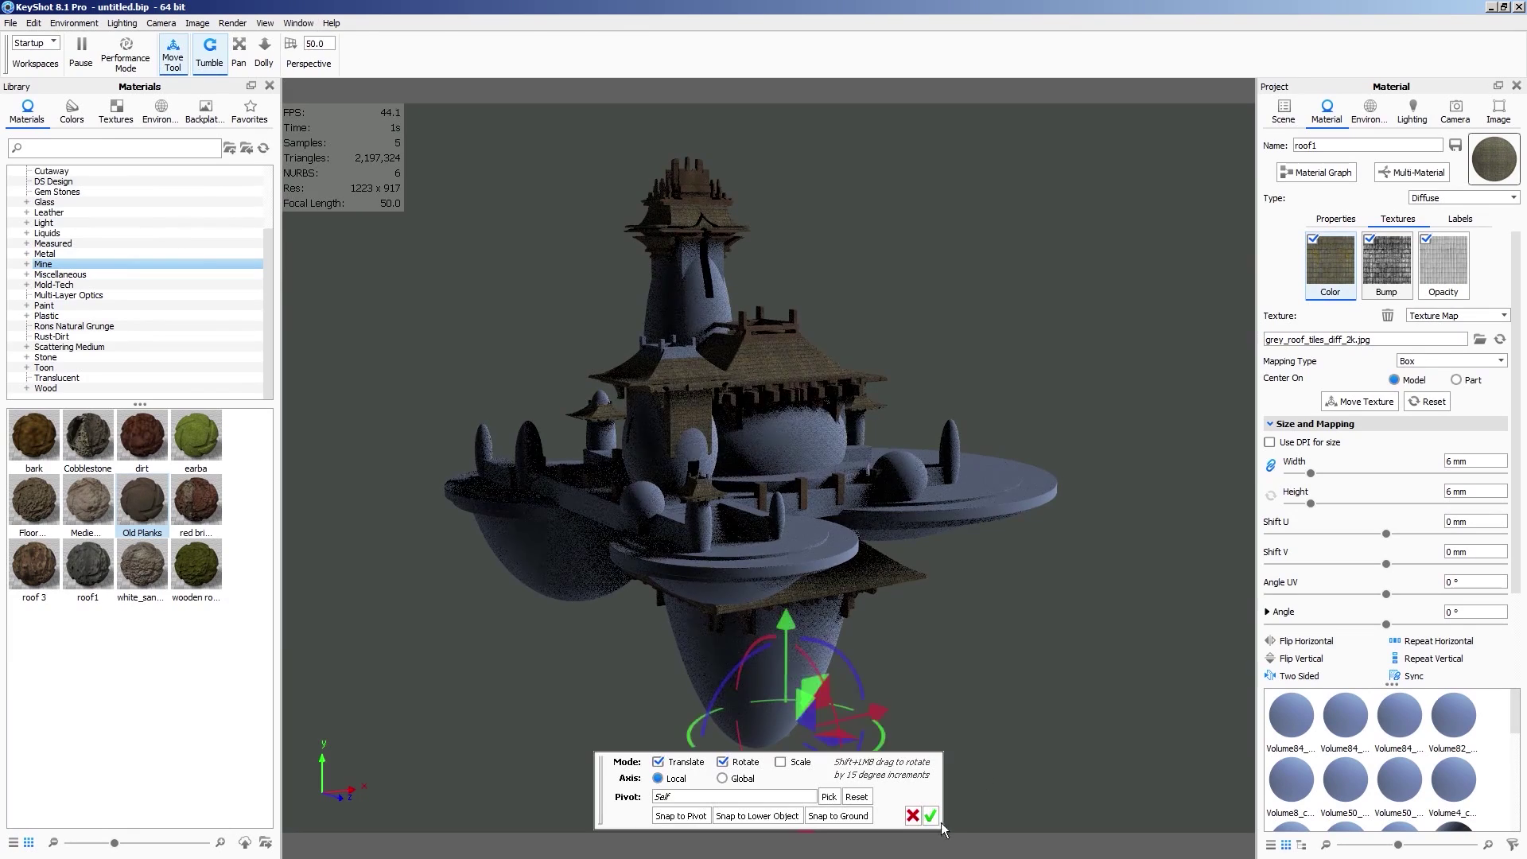
drag(791, 630, 864, 123)
Change the cube's material type from Diffuse to Area Light
double_click(786, 224)
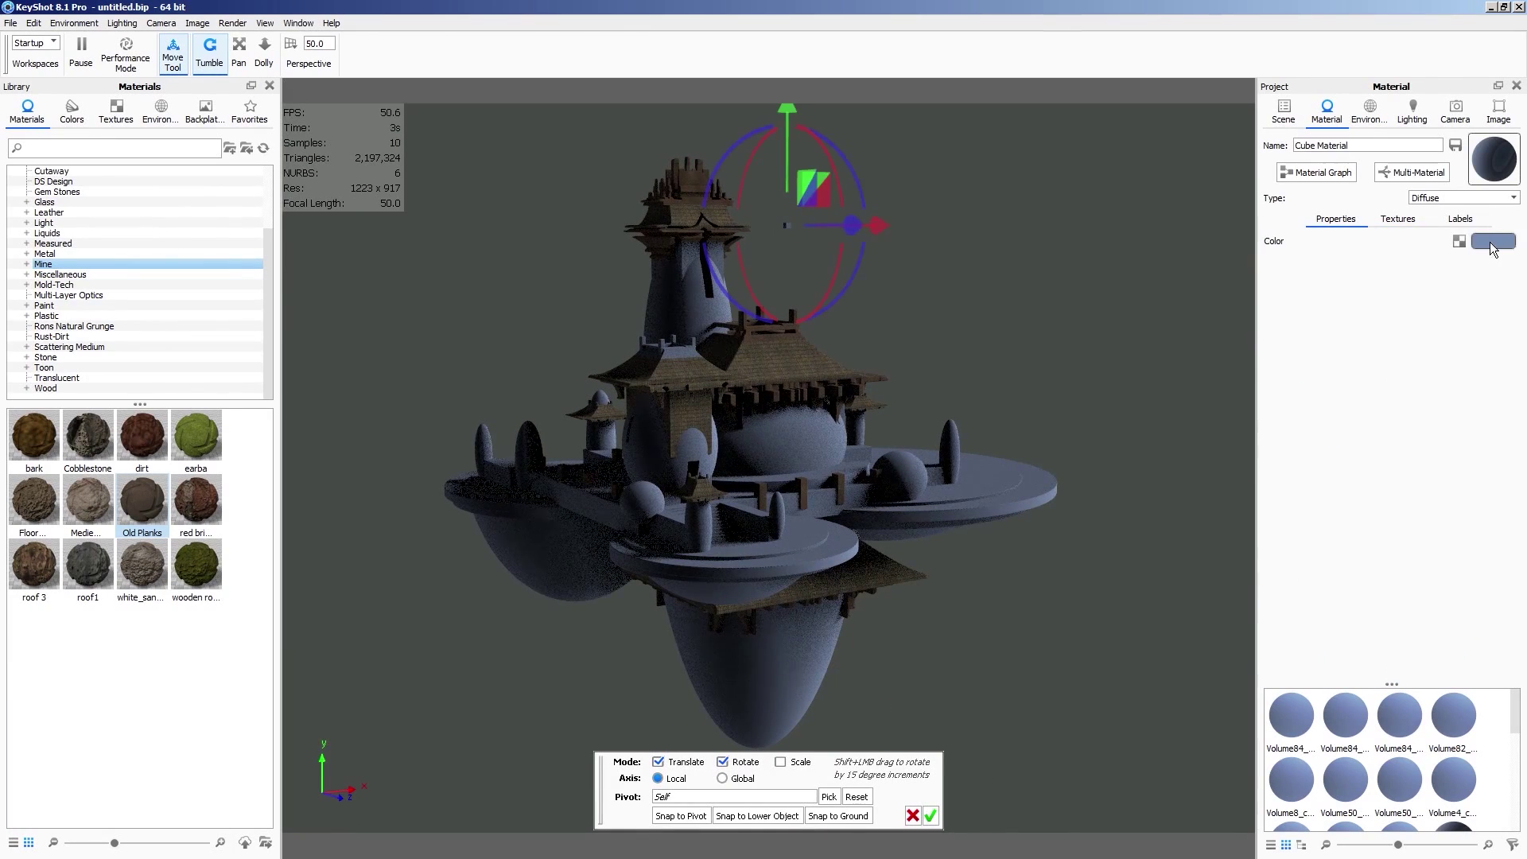
click(1494, 253)
click(1464, 197)
click(1473, 470)
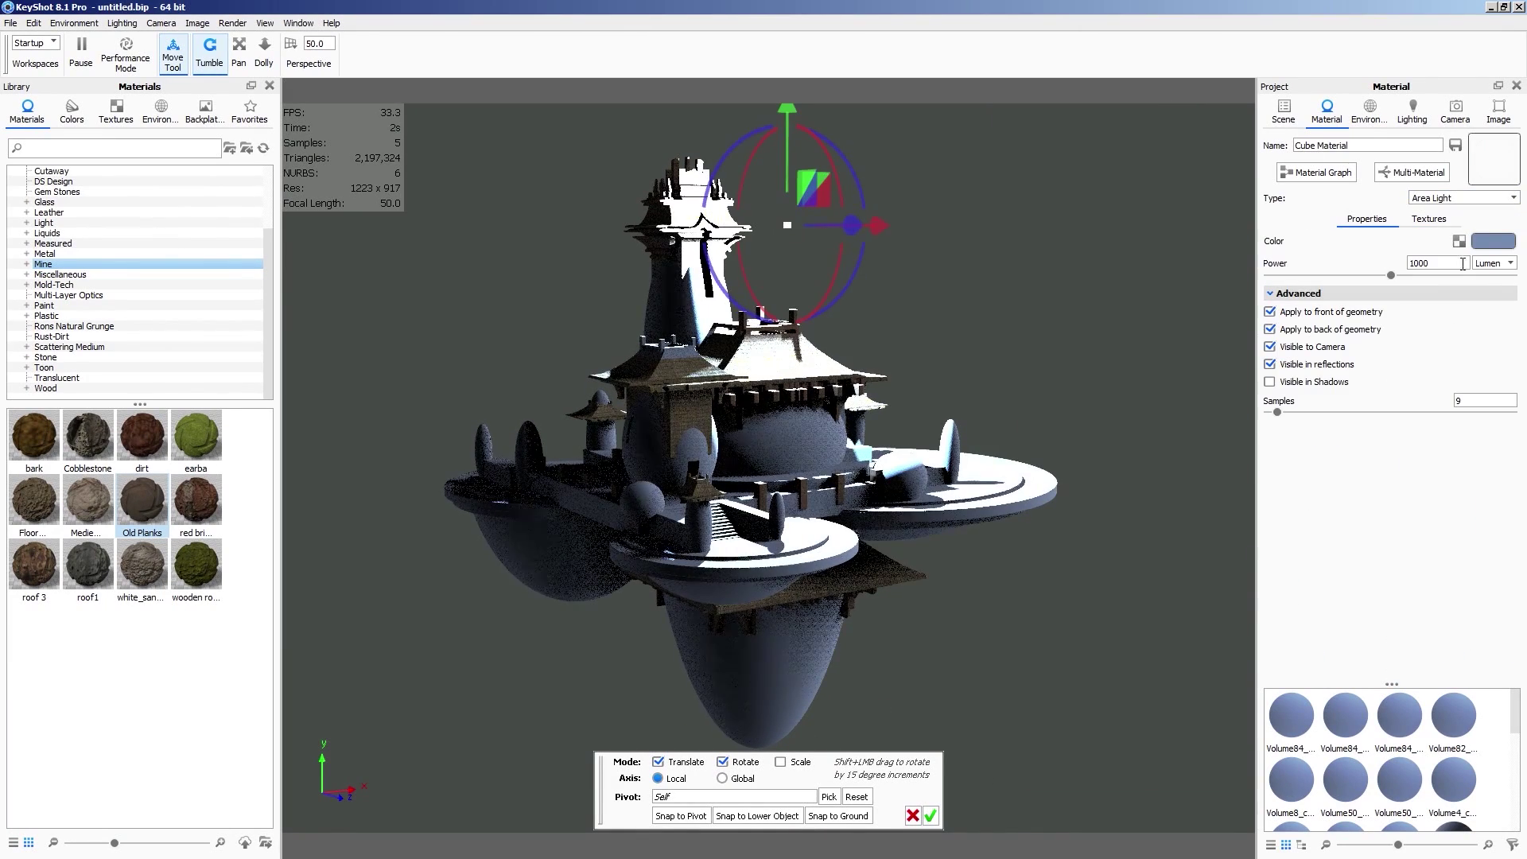
Set the cube light's power to 100 lumen and its color to a warm orange
click(1493, 243)
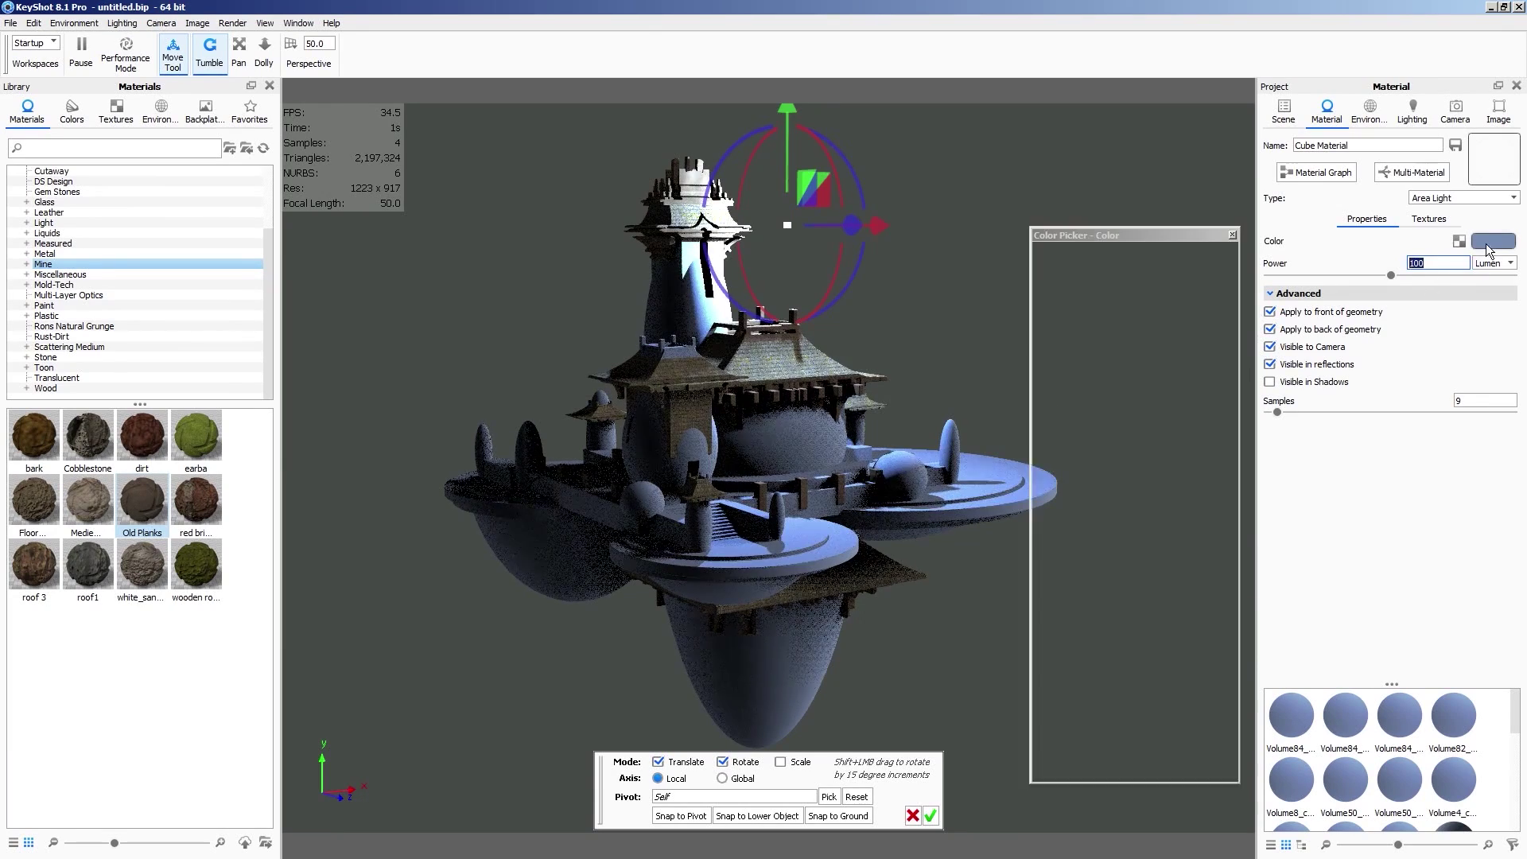
click(1046, 480)
click(931, 815)
key(Escape)
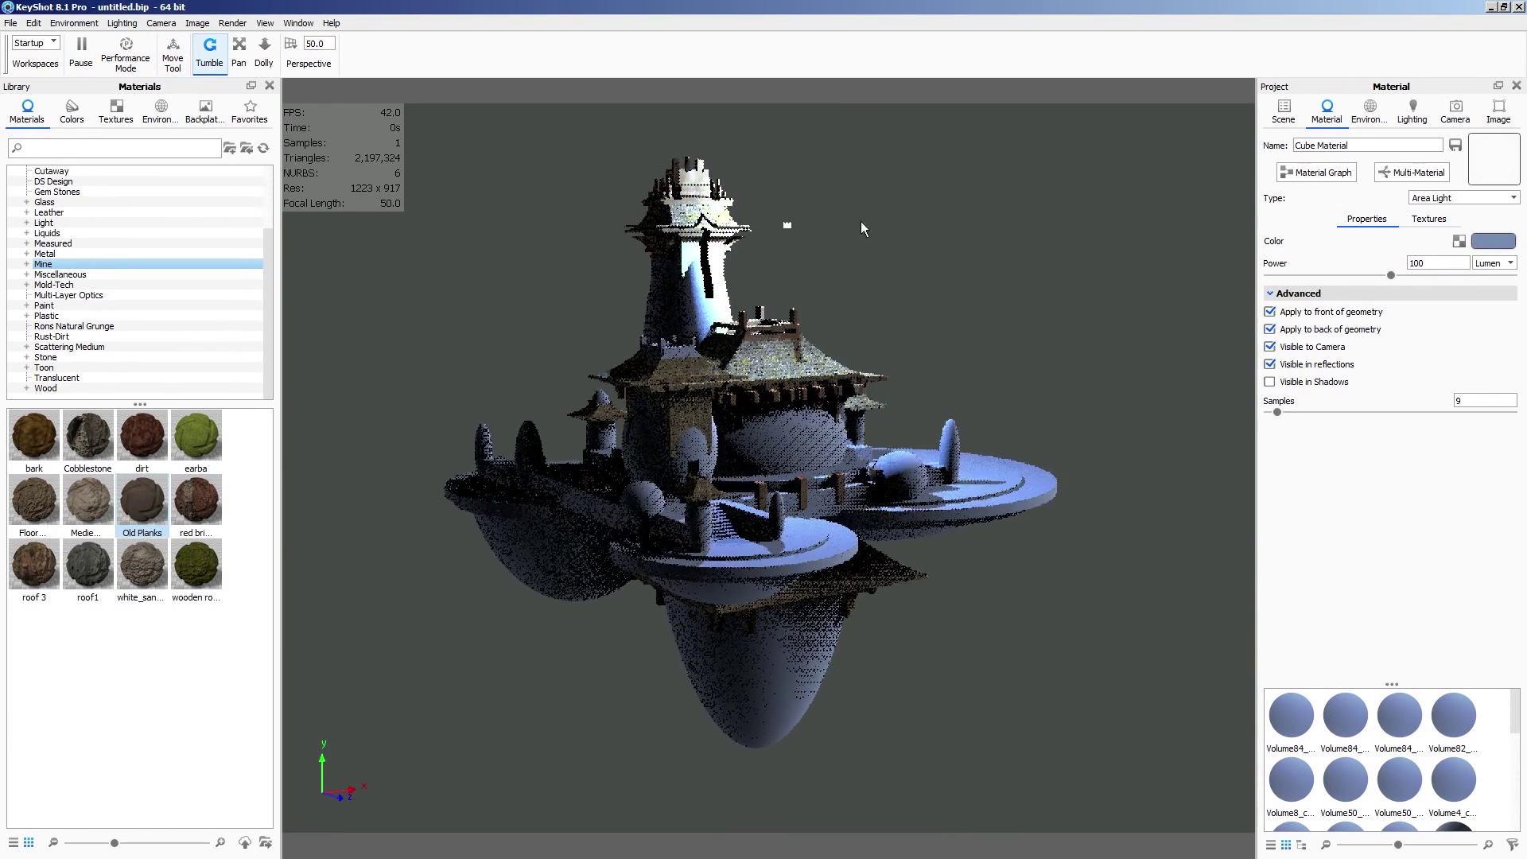
click(1484, 248)
click(1038, 479)
click(1166, 773)
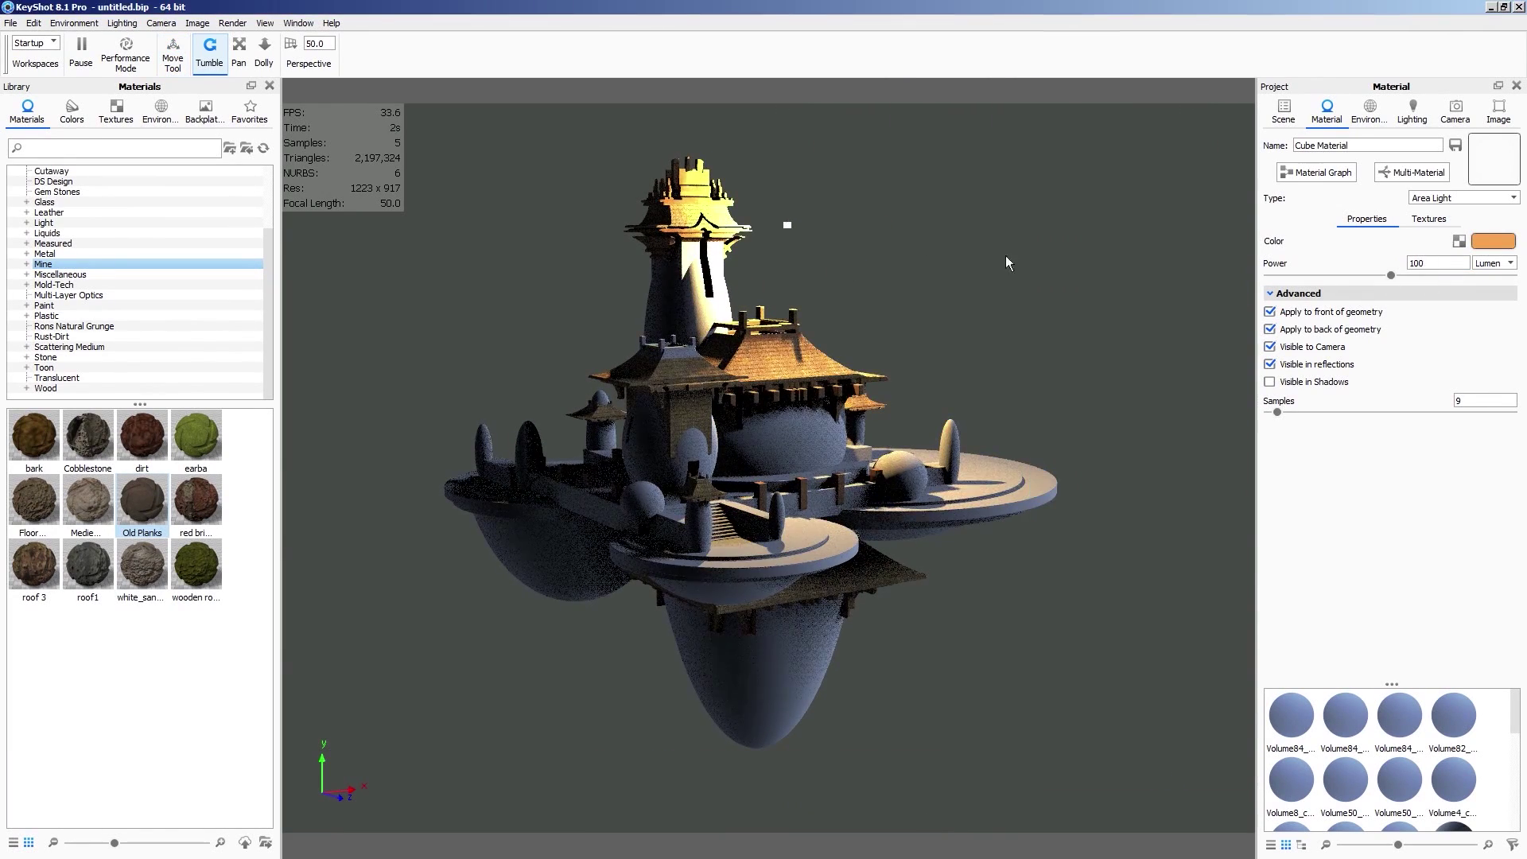
Move the orange cube light along the X axis away from the tower, to about X 31
click(1283, 112)
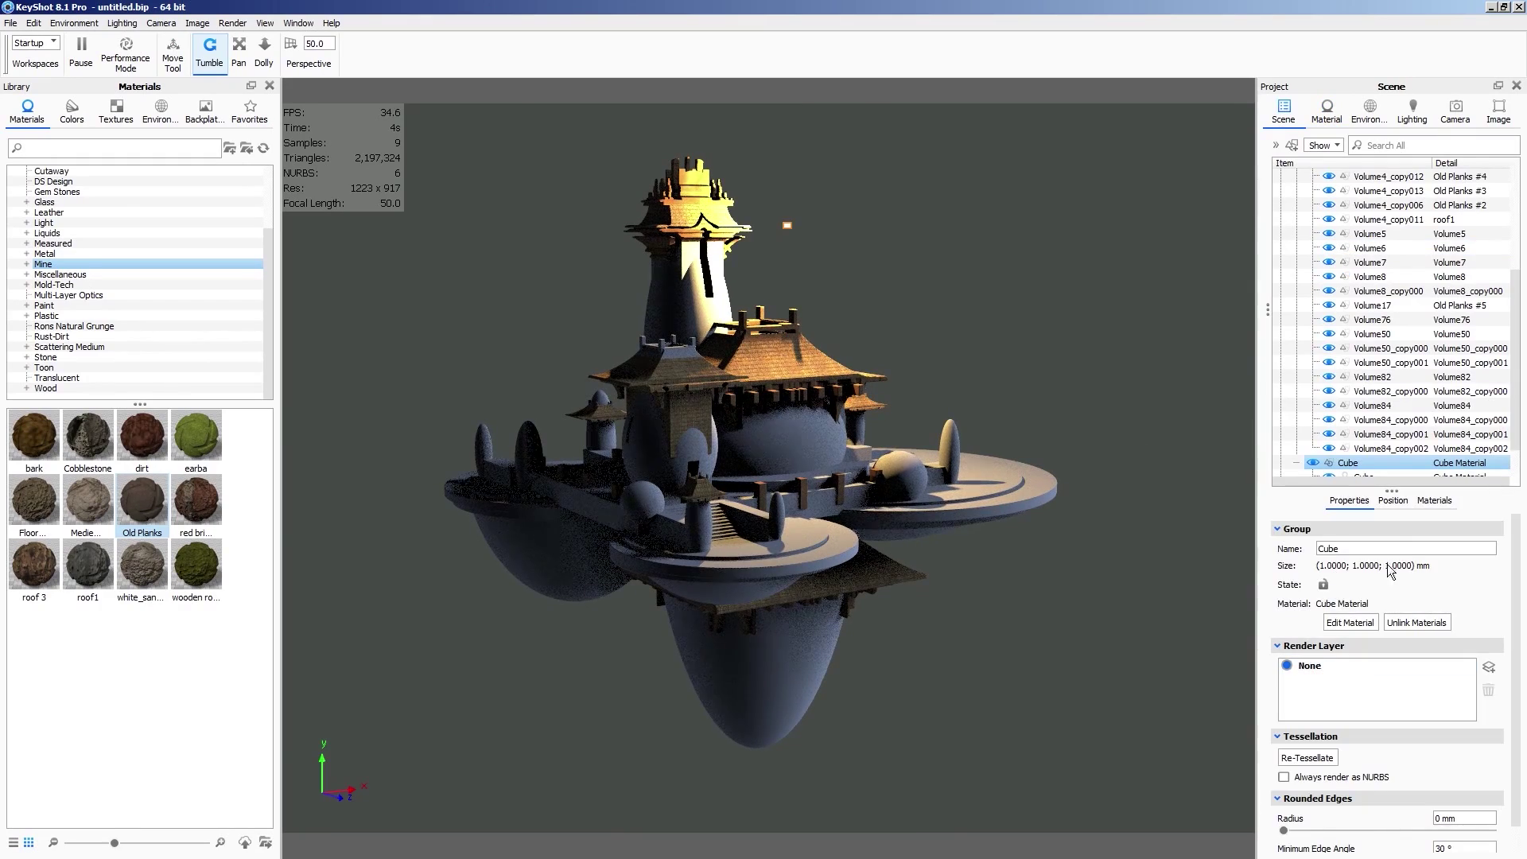
click(1393, 500)
click(1394, 531)
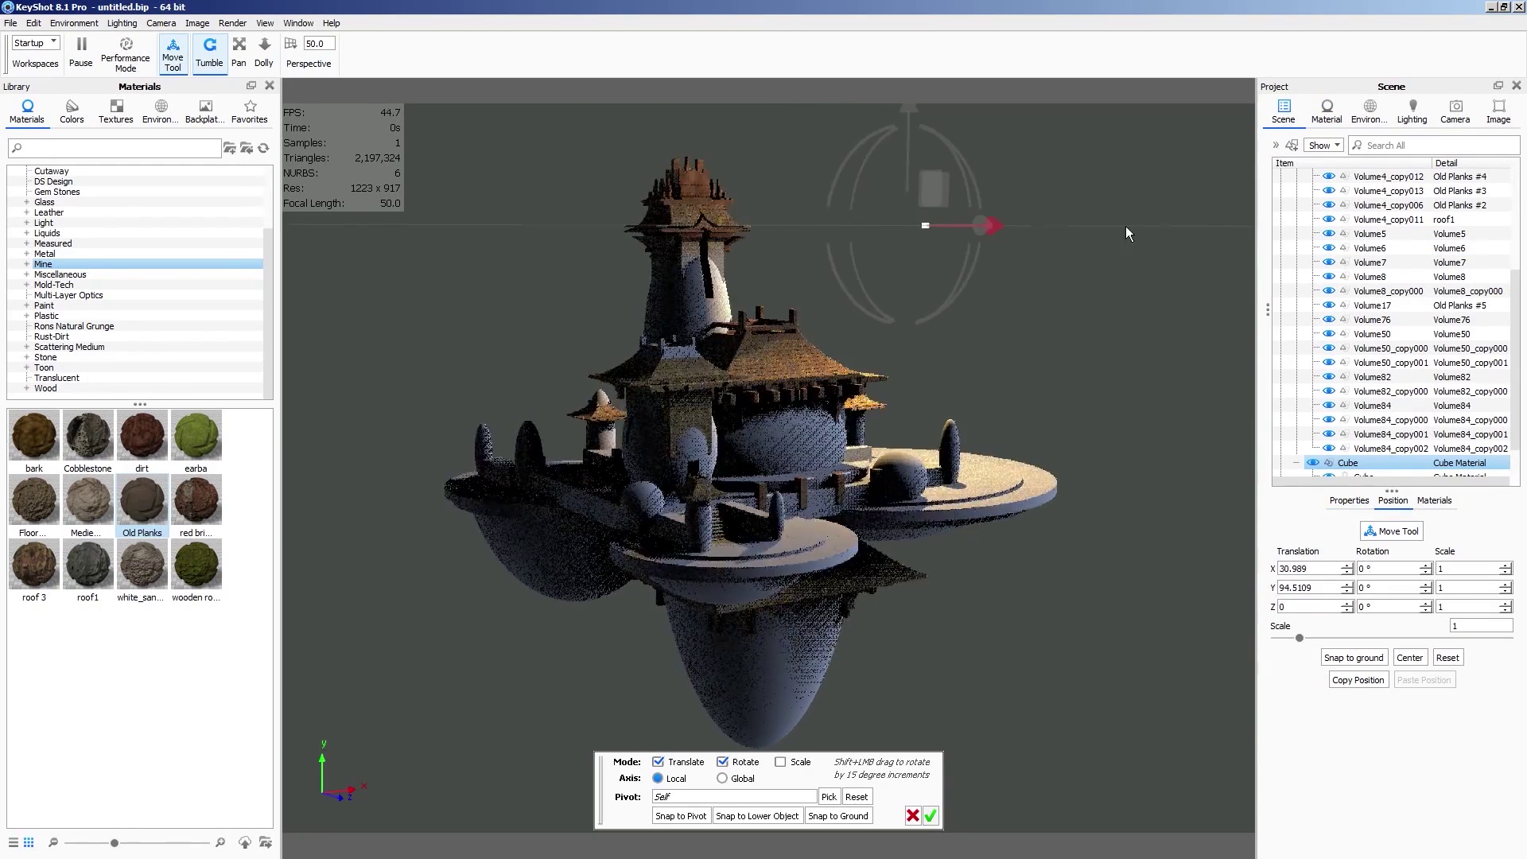
Duplicate the cube light and move the copy below the floating base, to about X -72 and Y -85
right_click(1422, 461)
click(1333, 453)
scroll(1369, 449, down, 1)
click(1454, 434)
right_click(1454, 435)
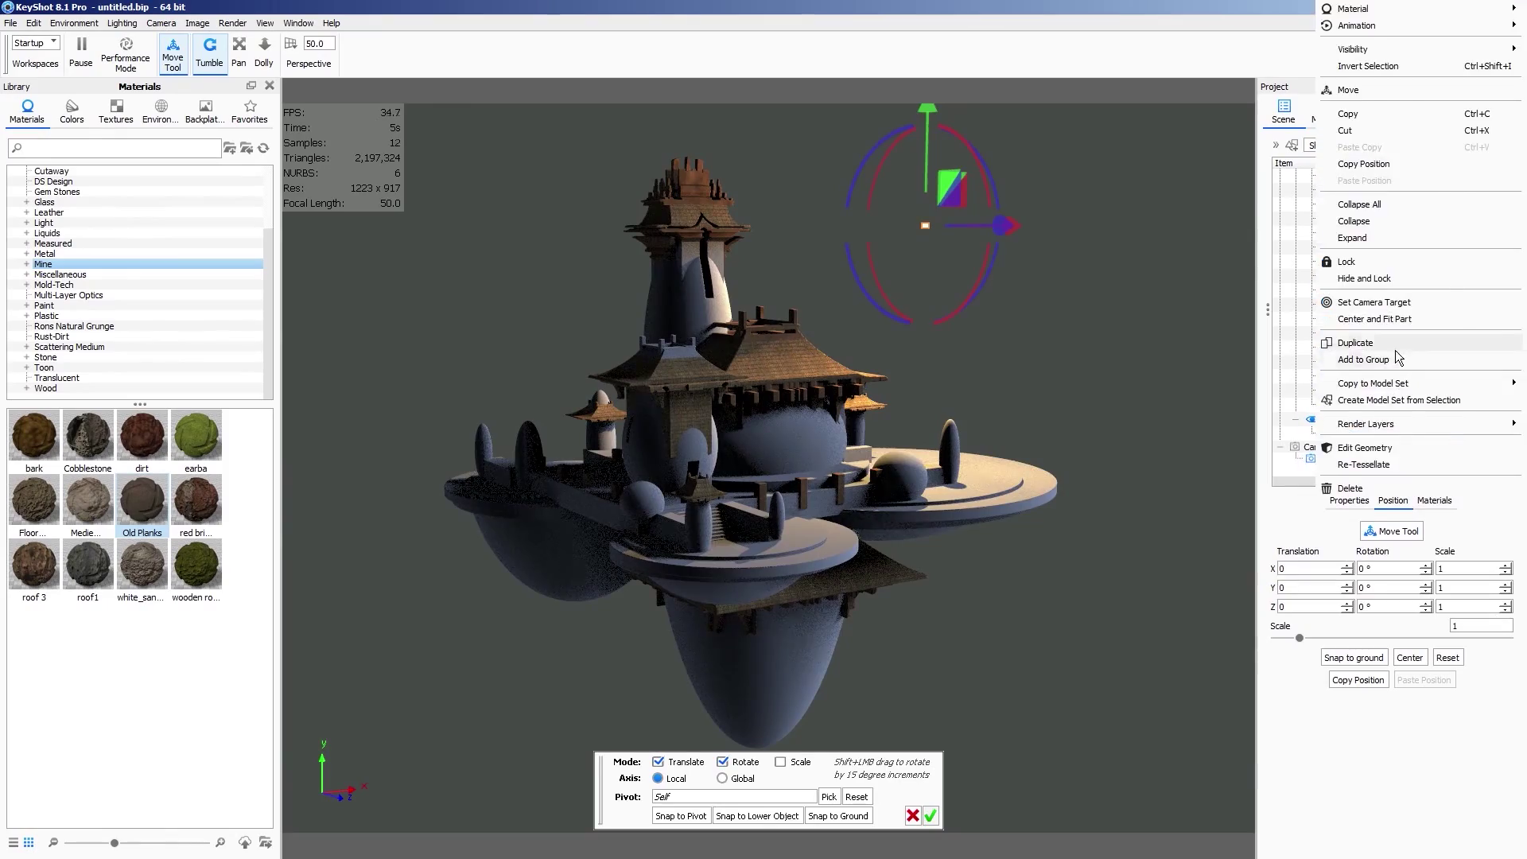
click(1395, 347)
drag(1018, 229, 578, 266)
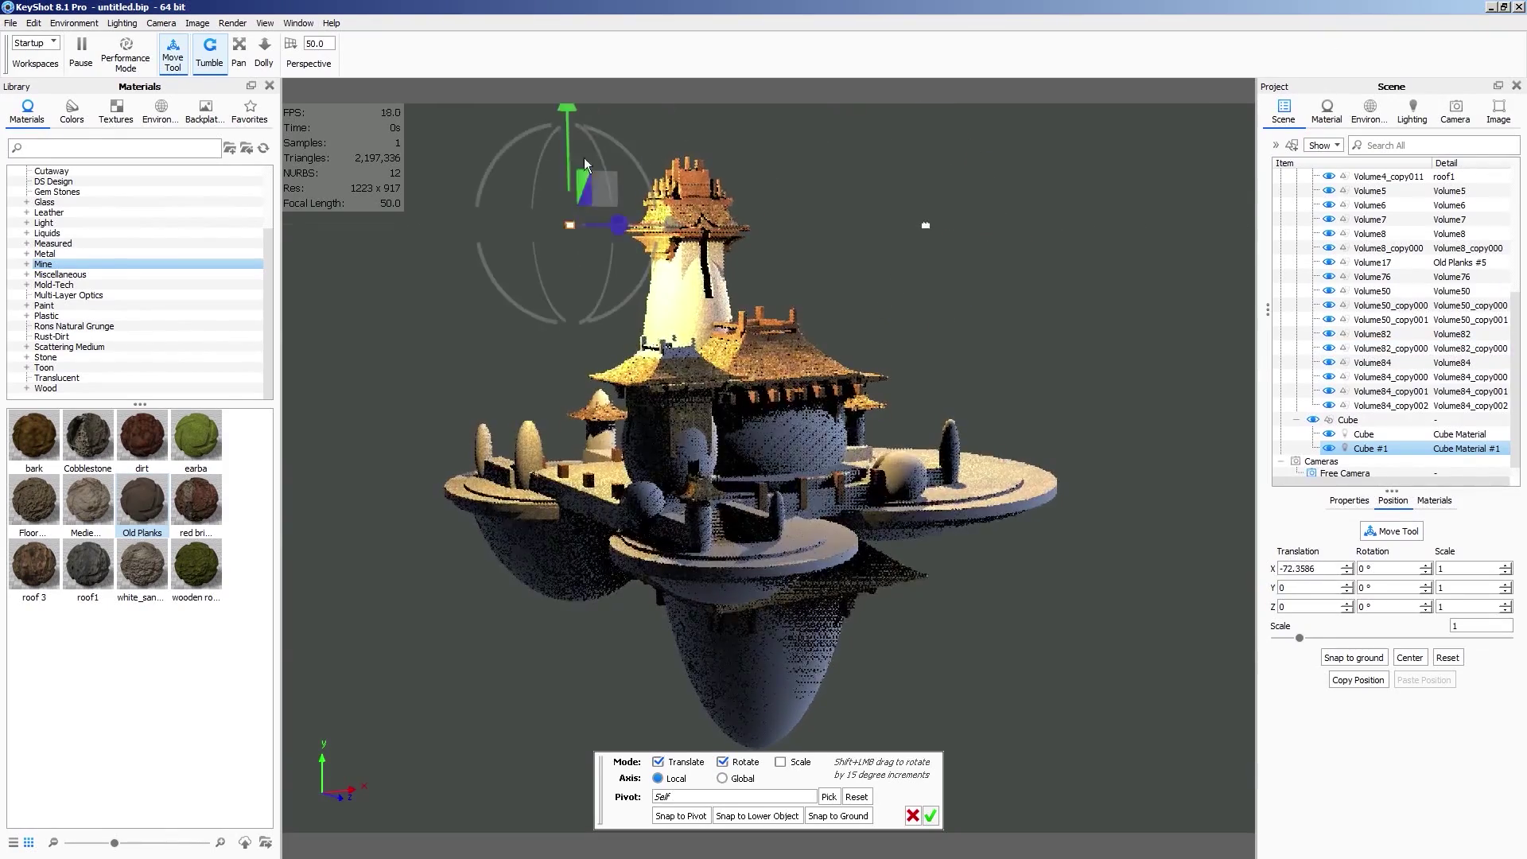
drag(586, 164, 599, 617)
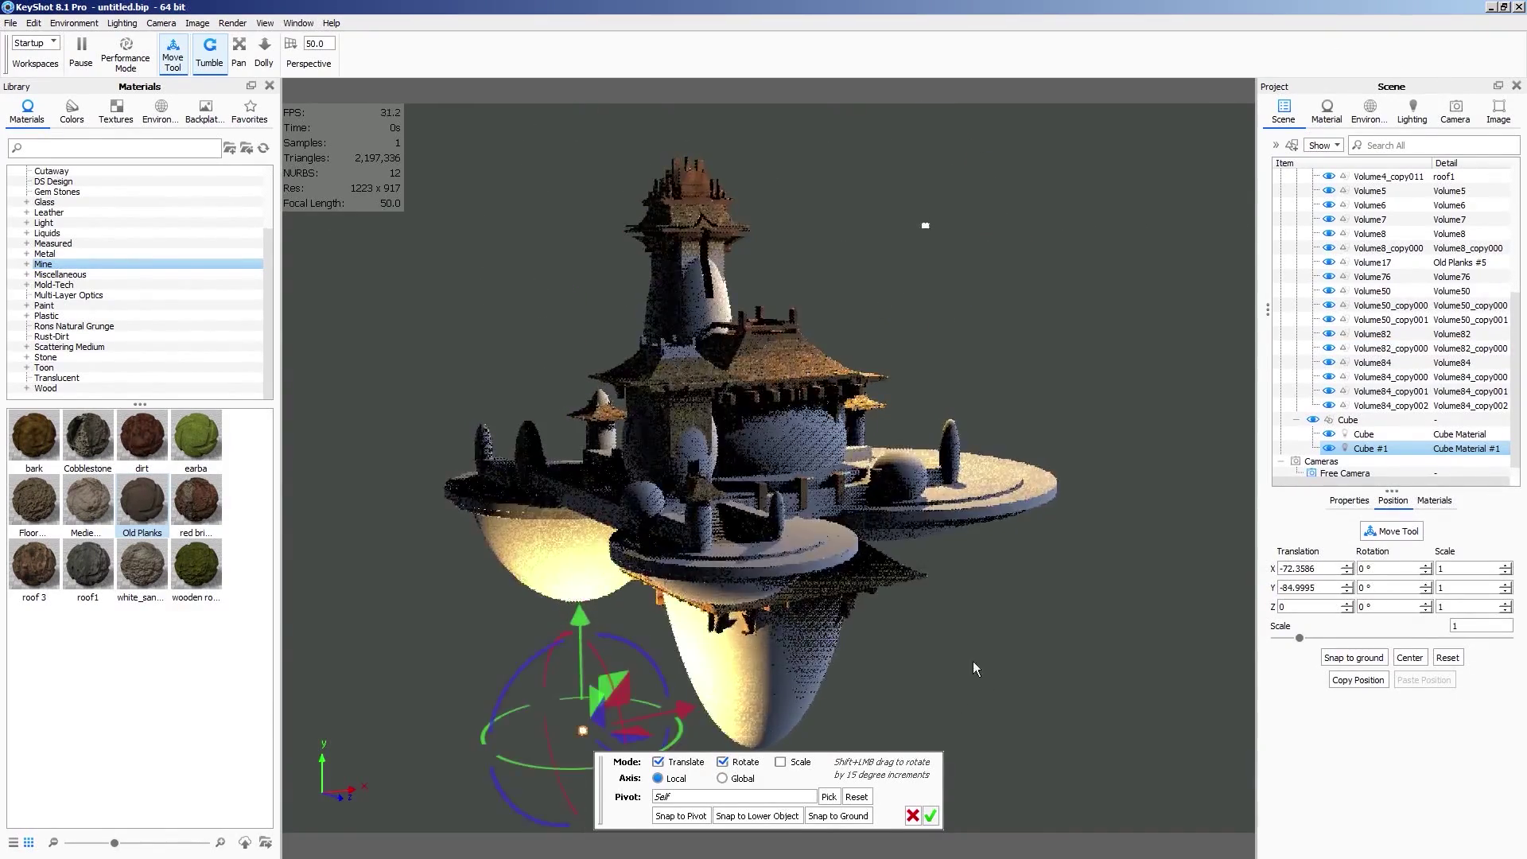
Change the lower cube light's color to a soft blue and set its power to 28.2 lumen
drag(966, 681, 1067, 652)
double_click(1477, 451)
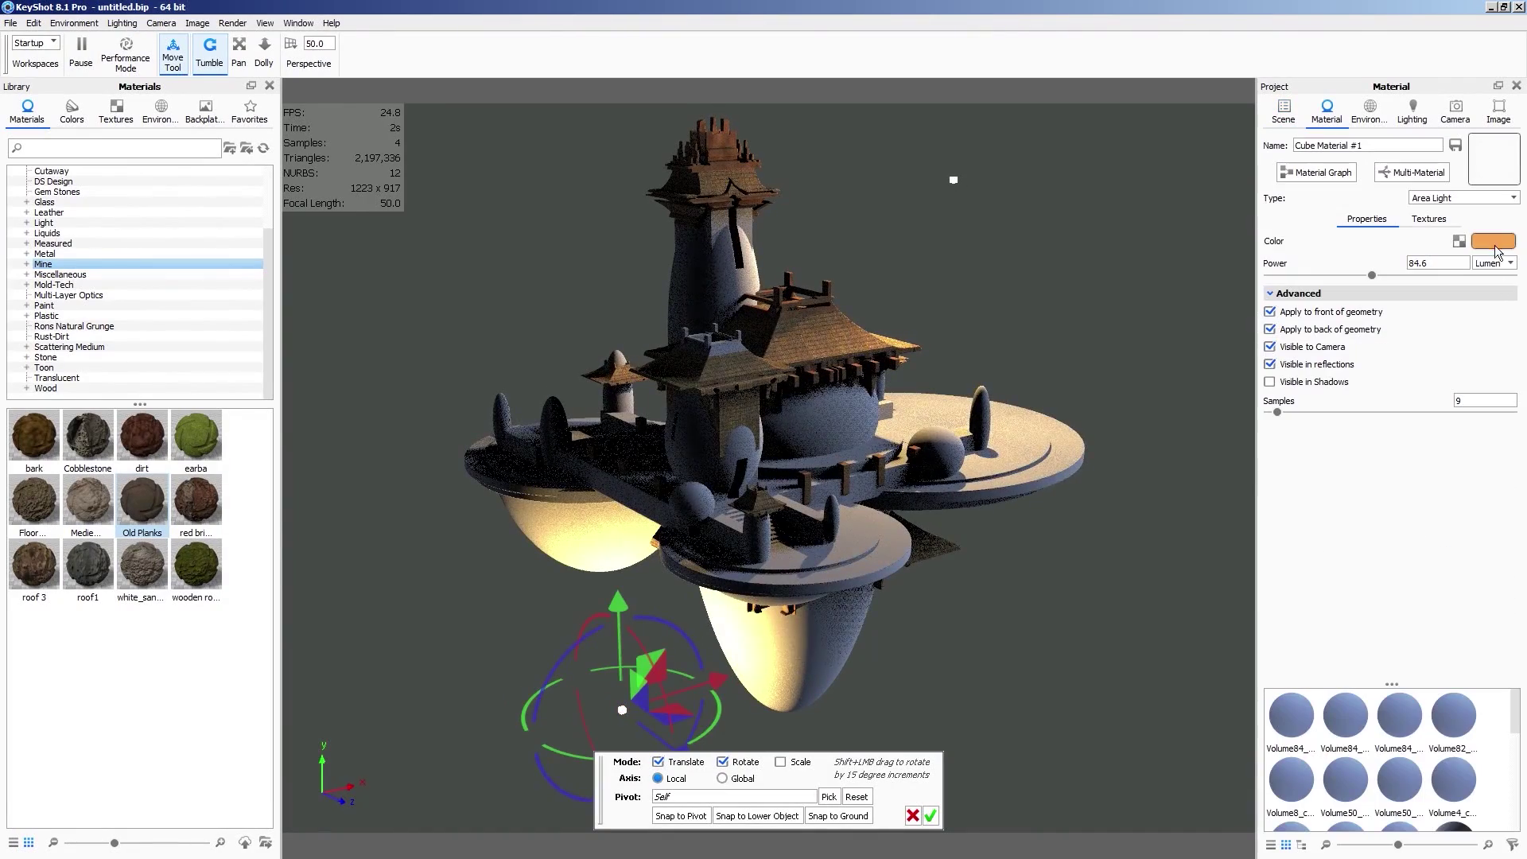
click(1486, 245)
click(1154, 480)
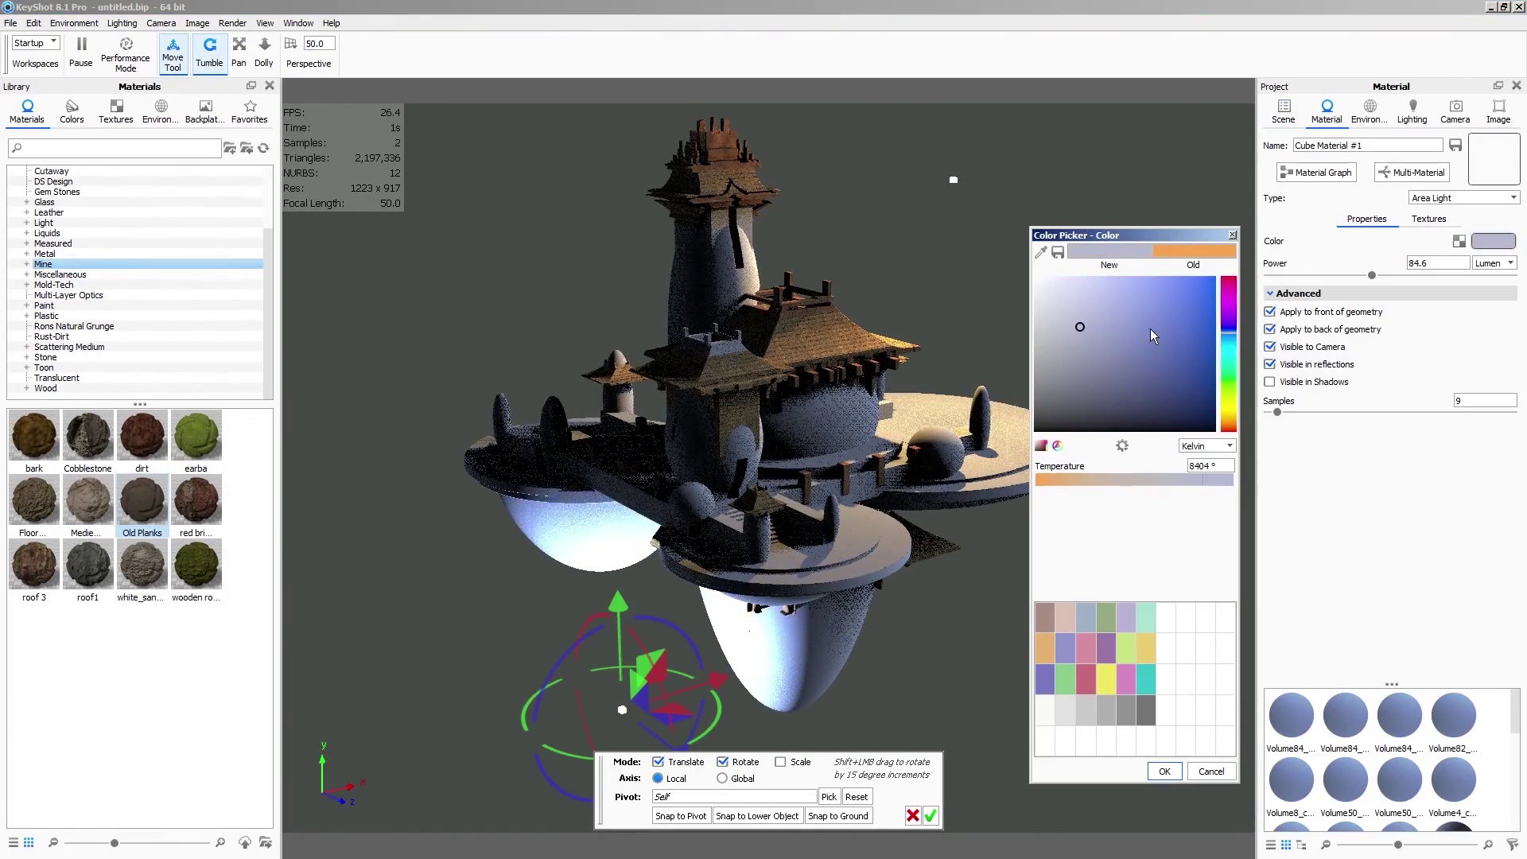
click(1164, 771)
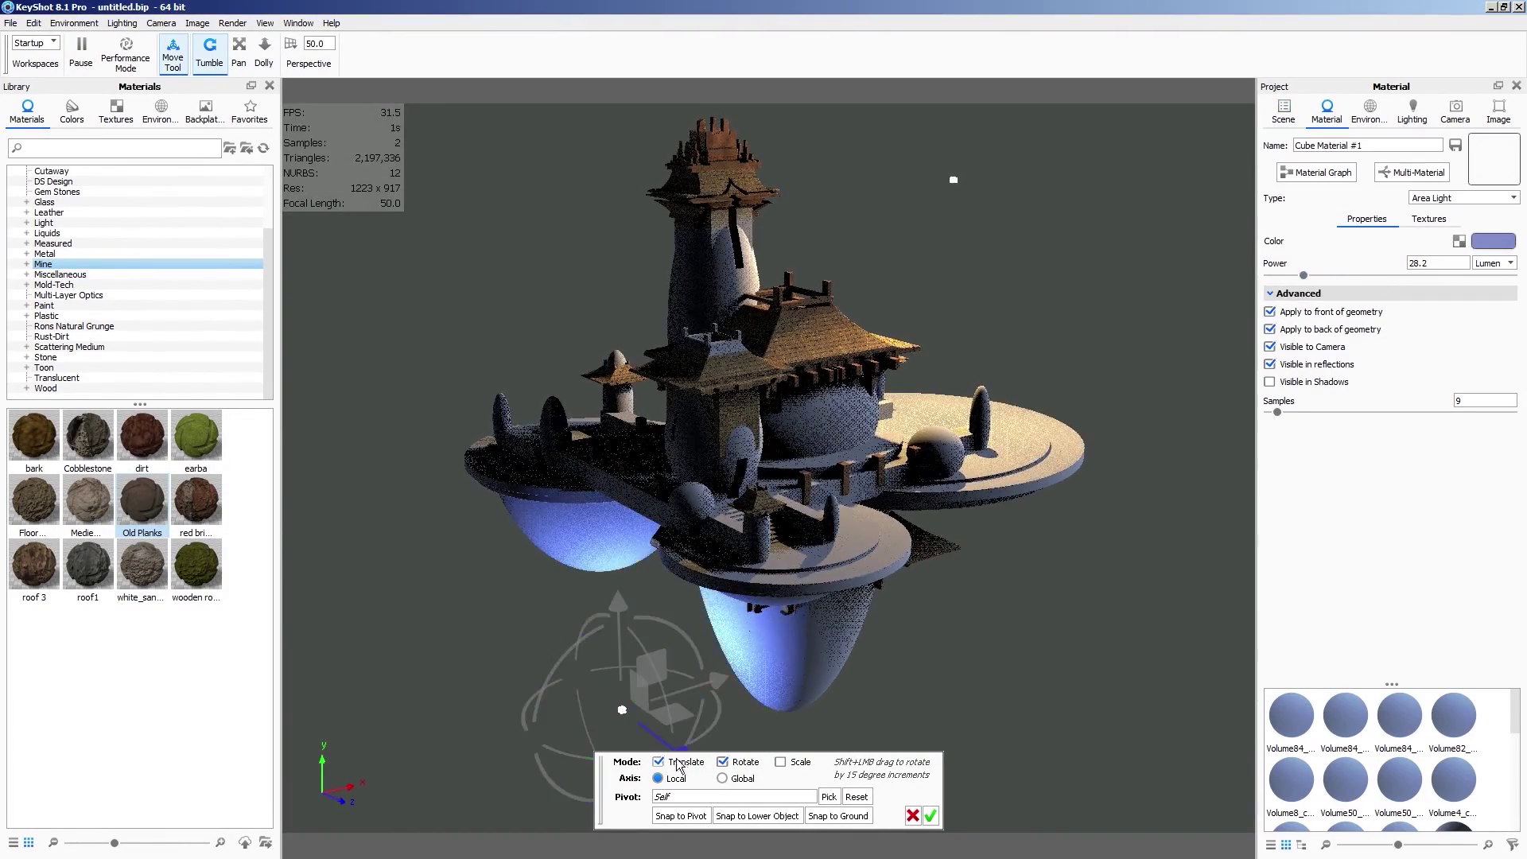
drag(694, 756, 743, 722)
click(981, 781)
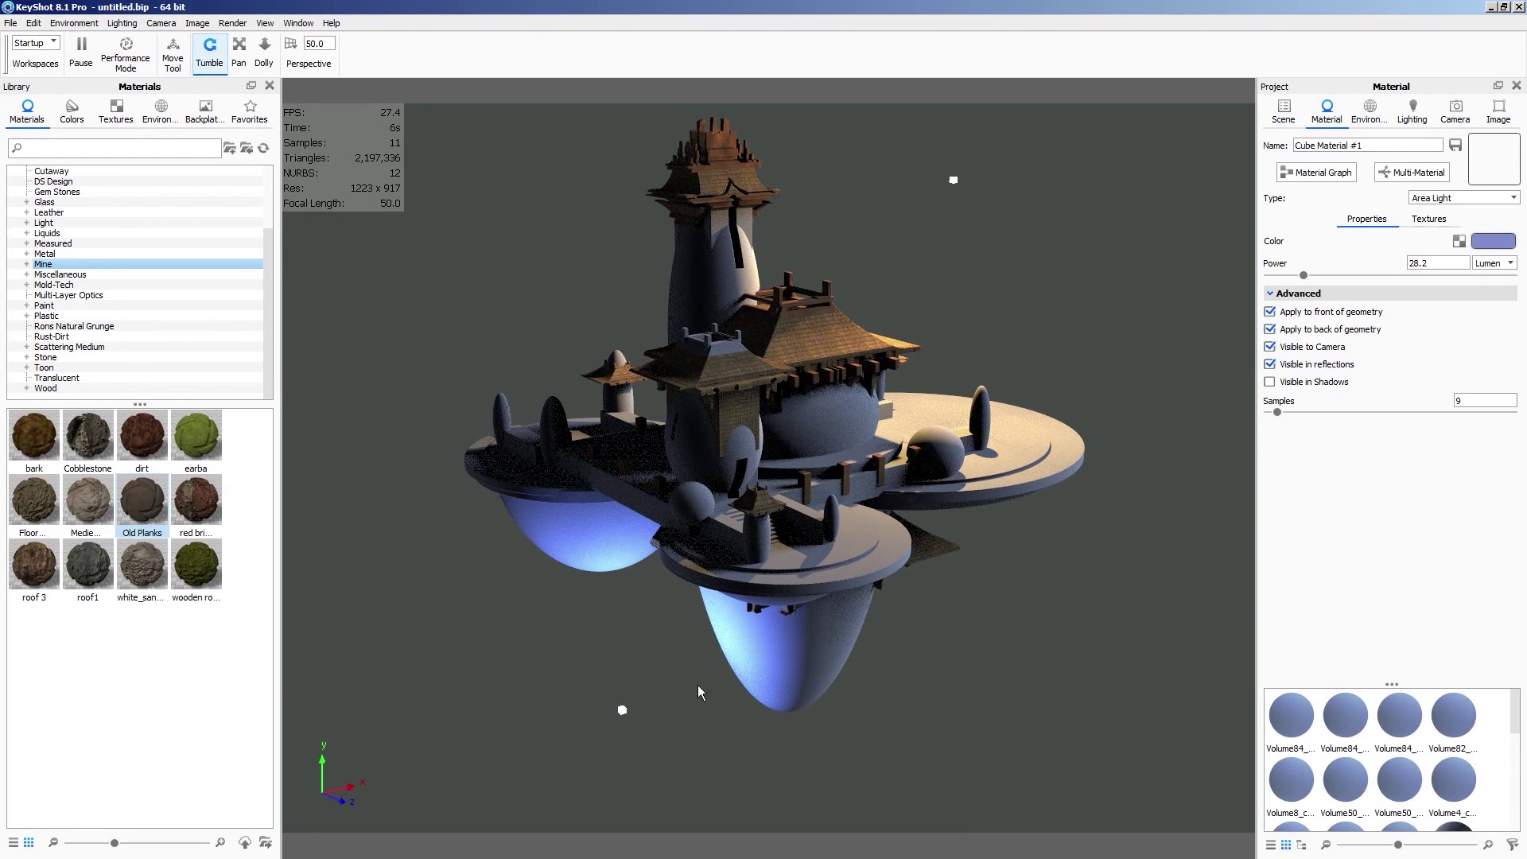
Move the lower cube light farther down and back, to about Y -105 and Z -31
click(1284, 111)
click(1416, 449)
click(1391, 531)
drag(881, 744, 1054, 772)
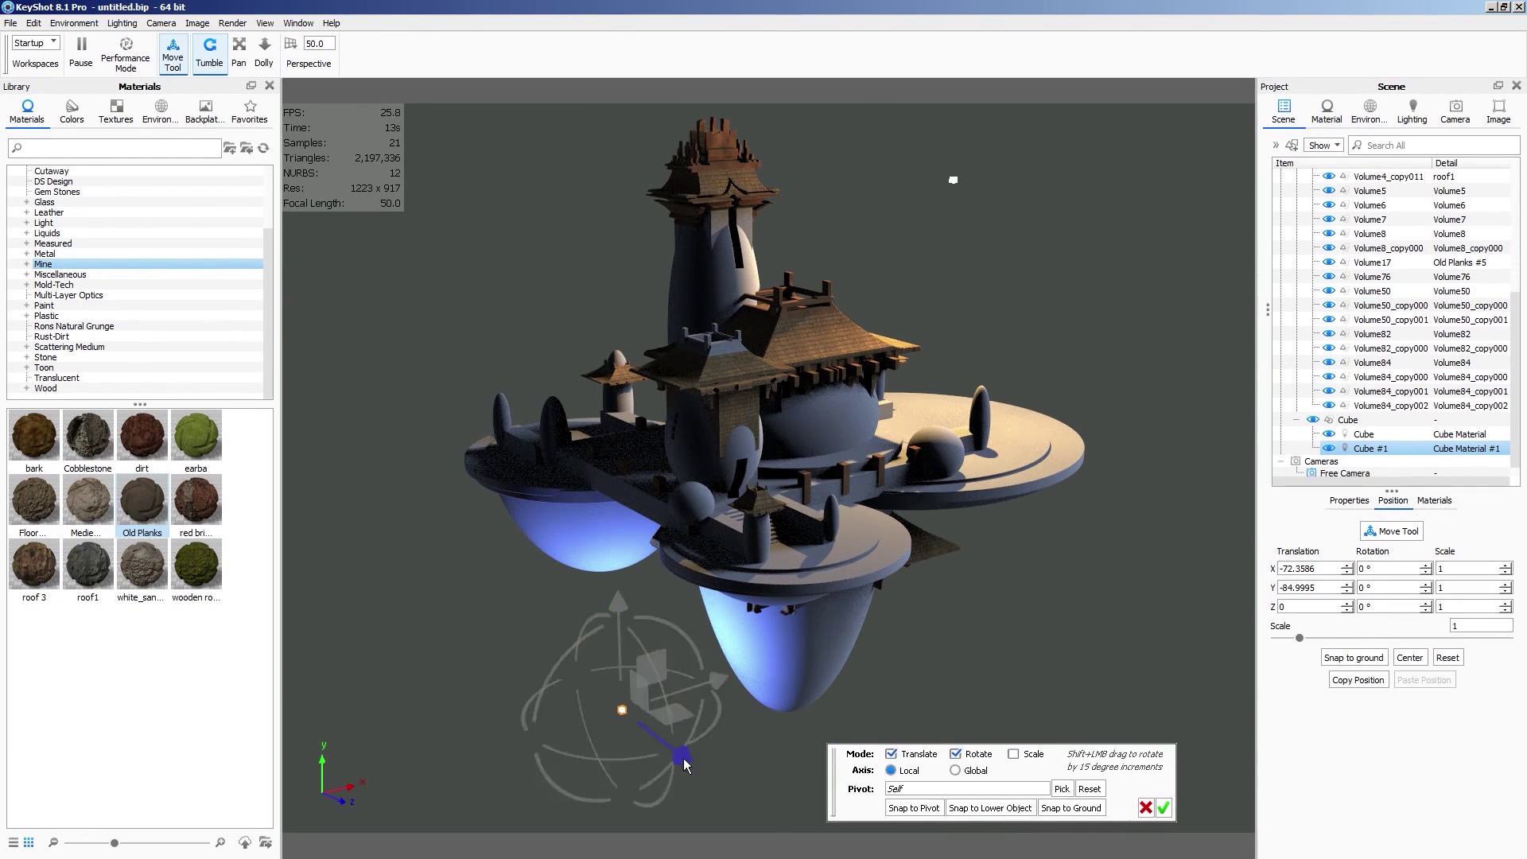
drag(680, 759, 589, 686)
drag(534, 536, 538, 638)
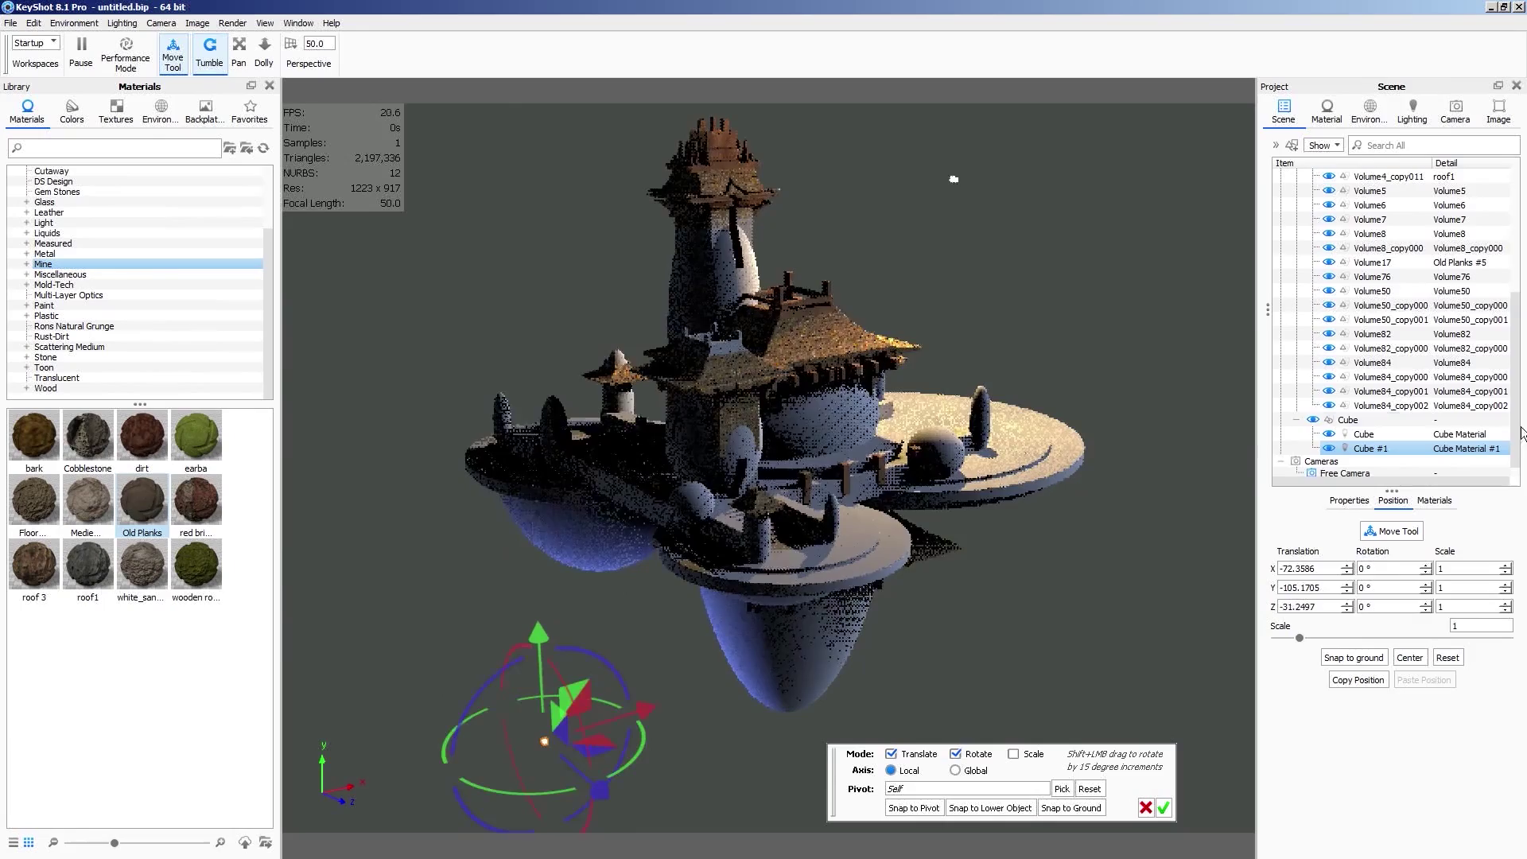
Recolor the lower cube light pale green and shift it along X to about -57
double_click(1464, 448)
click(1493, 241)
click(1224, 377)
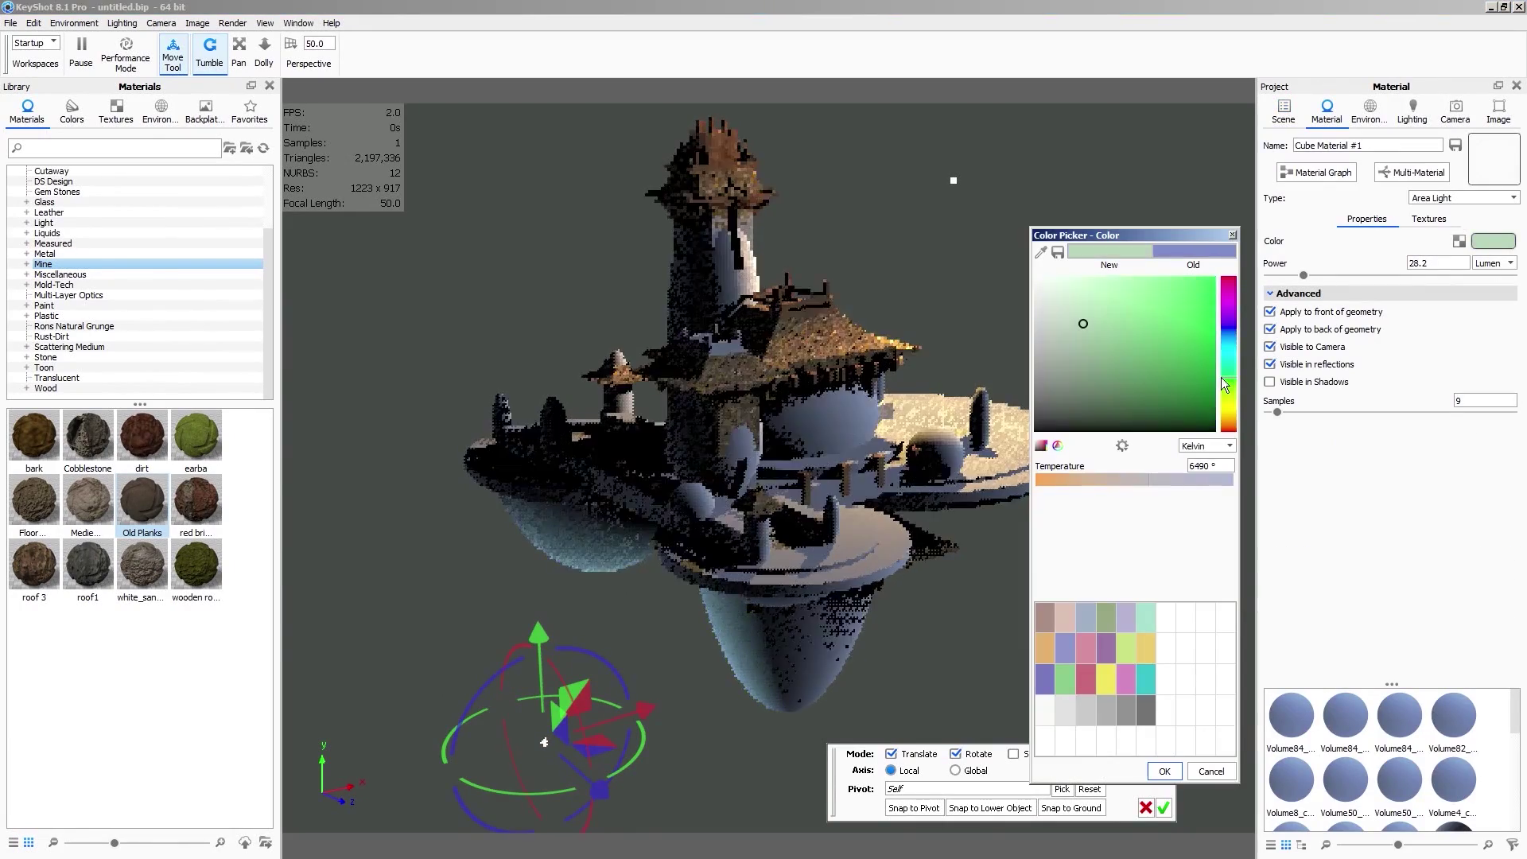
click(1164, 771)
drag(802, 681, 747, 689)
click(1163, 808)
Duplicate the pale green cube light and move the copy up beside the small side platform, opposite the orange light
click(1284, 113)
right_click(1415, 450)
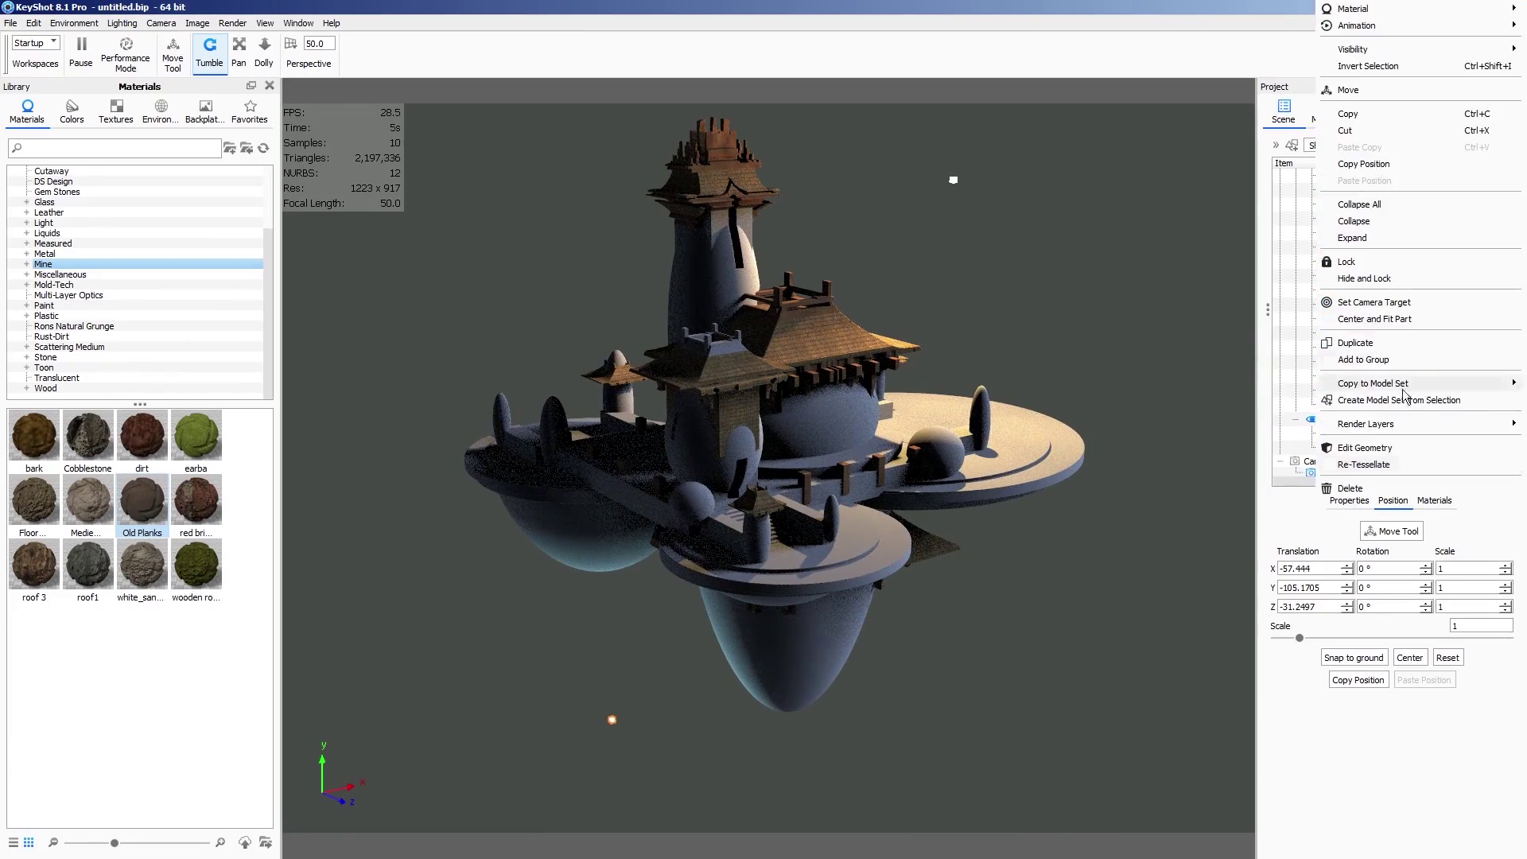
click(1394, 342)
drag(609, 623, 570, 136)
drag(558, 266, 437, 294)
Lower the power of both pale green area lights
click(1327, 112)
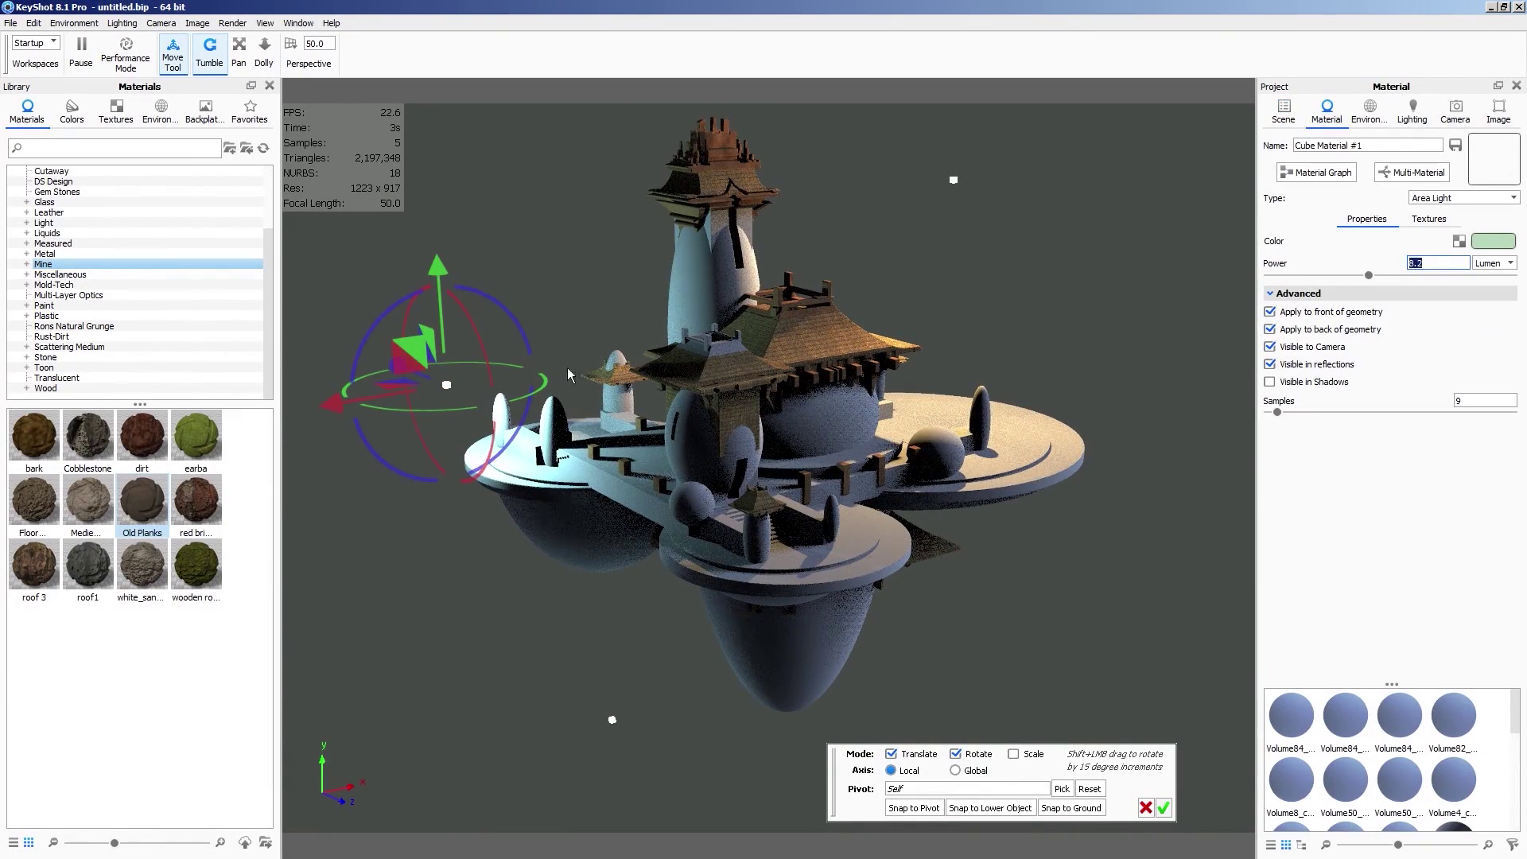
click(1163, 808)
click(1327, 112)
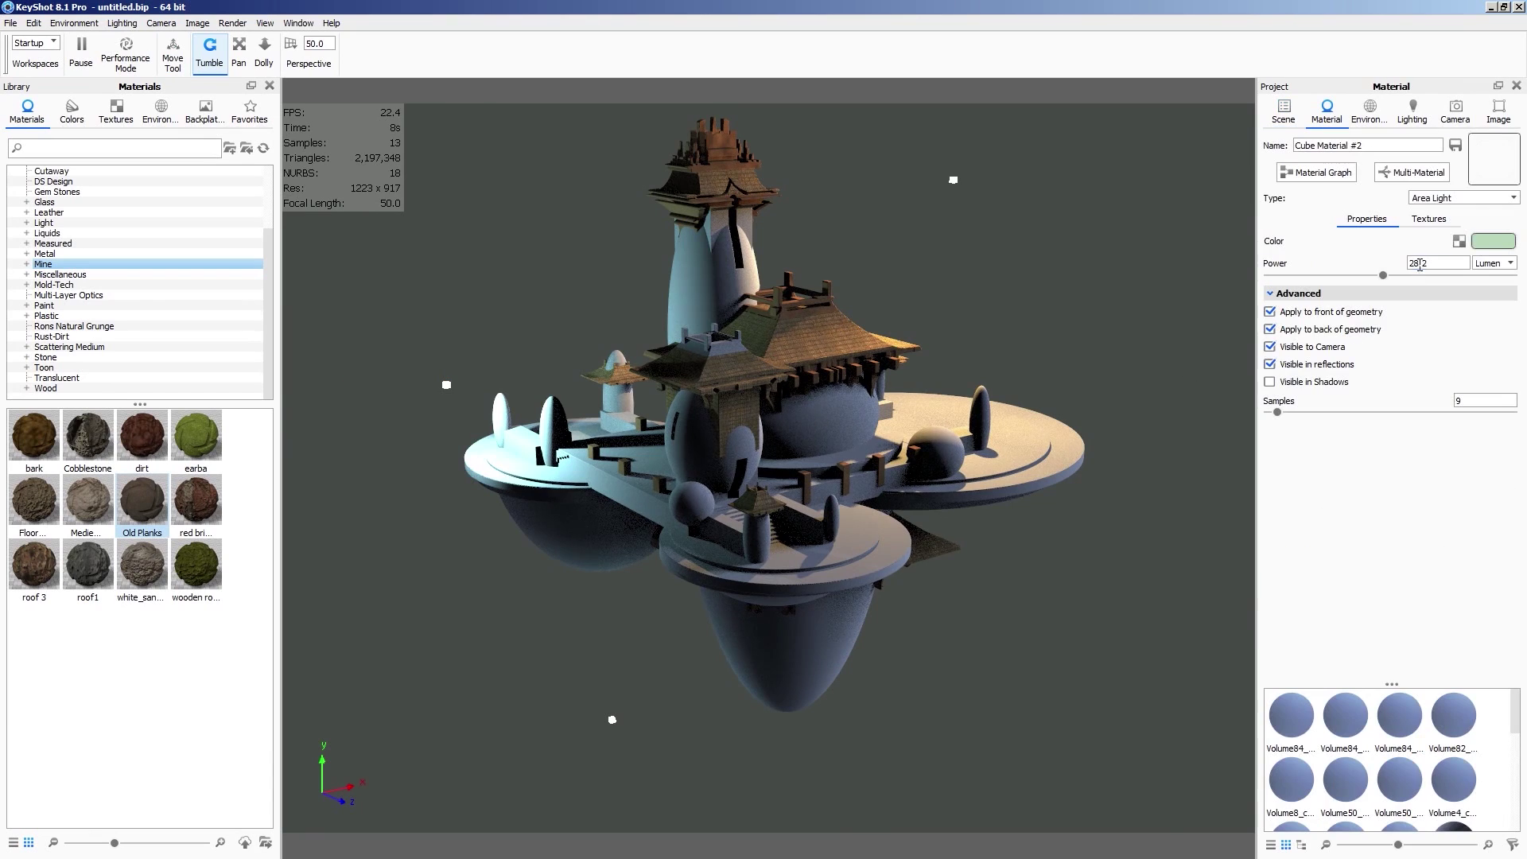
text(2)
key(Return)
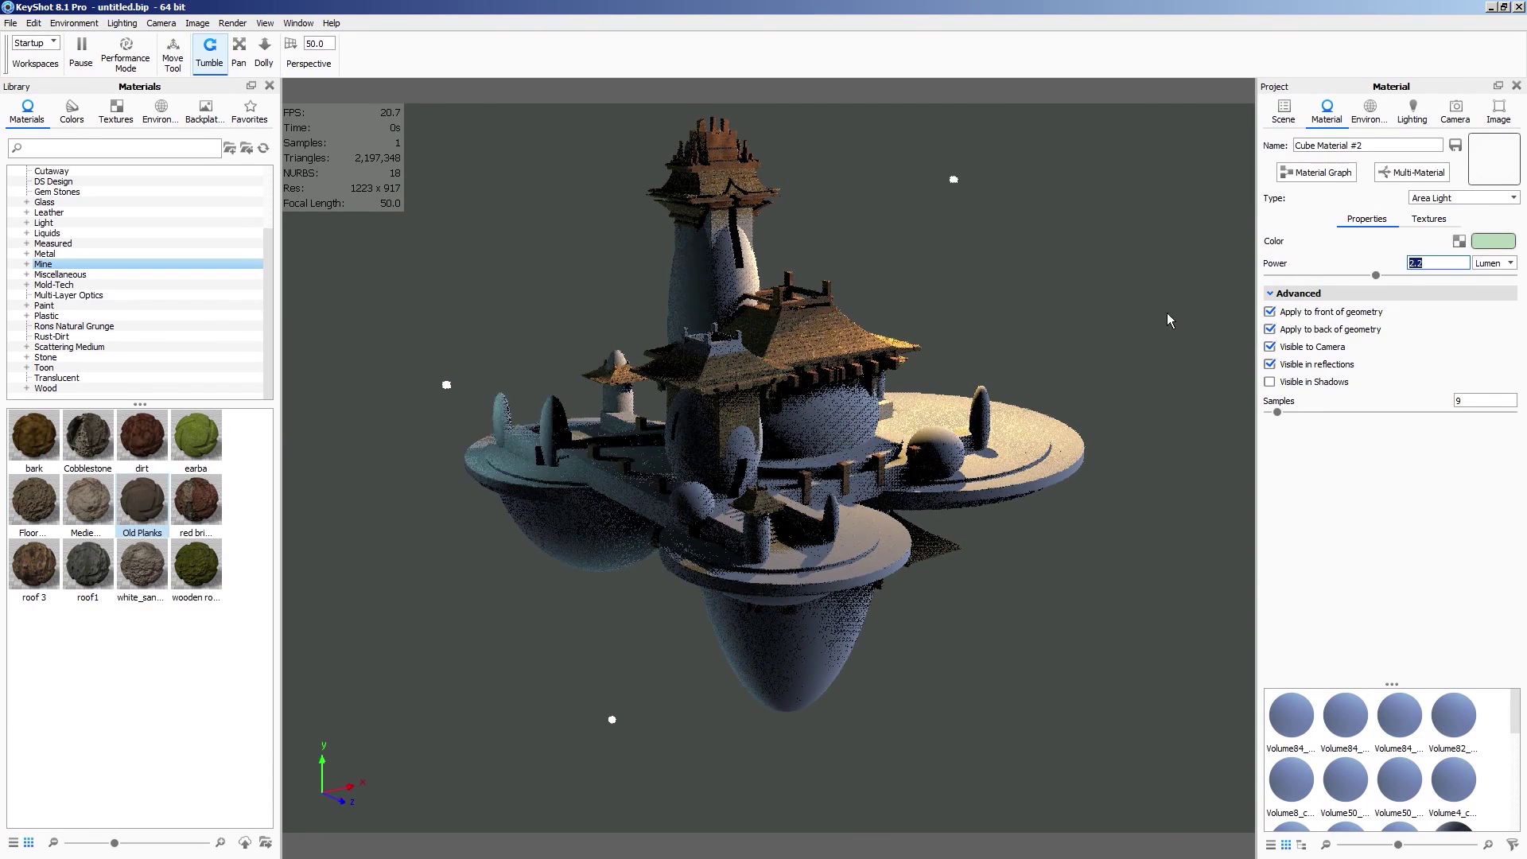
Duplicate the orange cube light and place the copy inside the tall tower, at about X -45, Y -13, Z -8
click(952, 178)
click(1287, 110)
click(1374, 435)
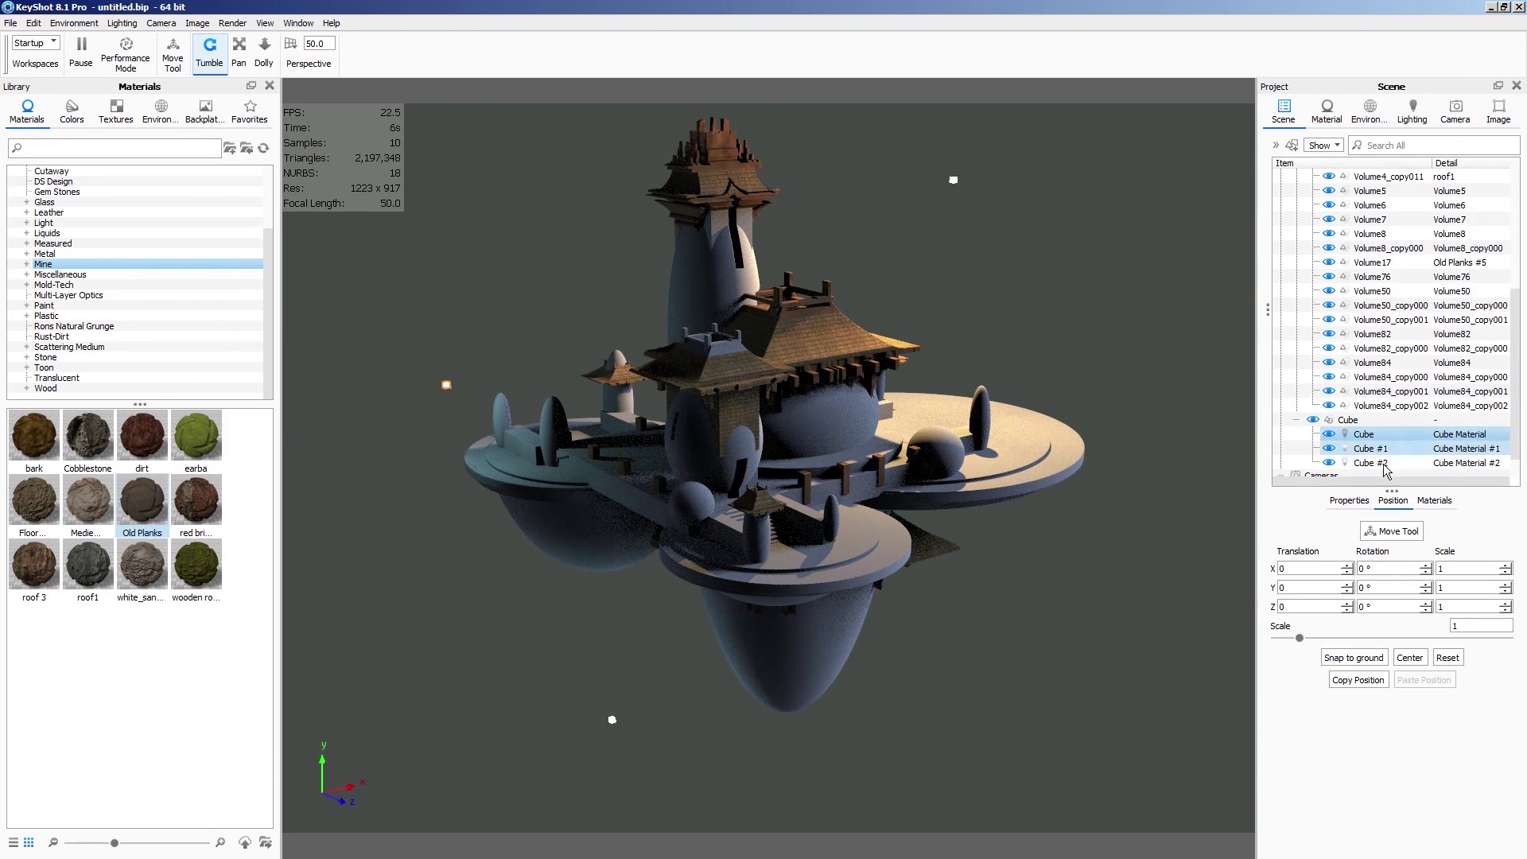
right_click(1450, 437)
click(1408, 354)
drag(1062, 175, 676, 239)
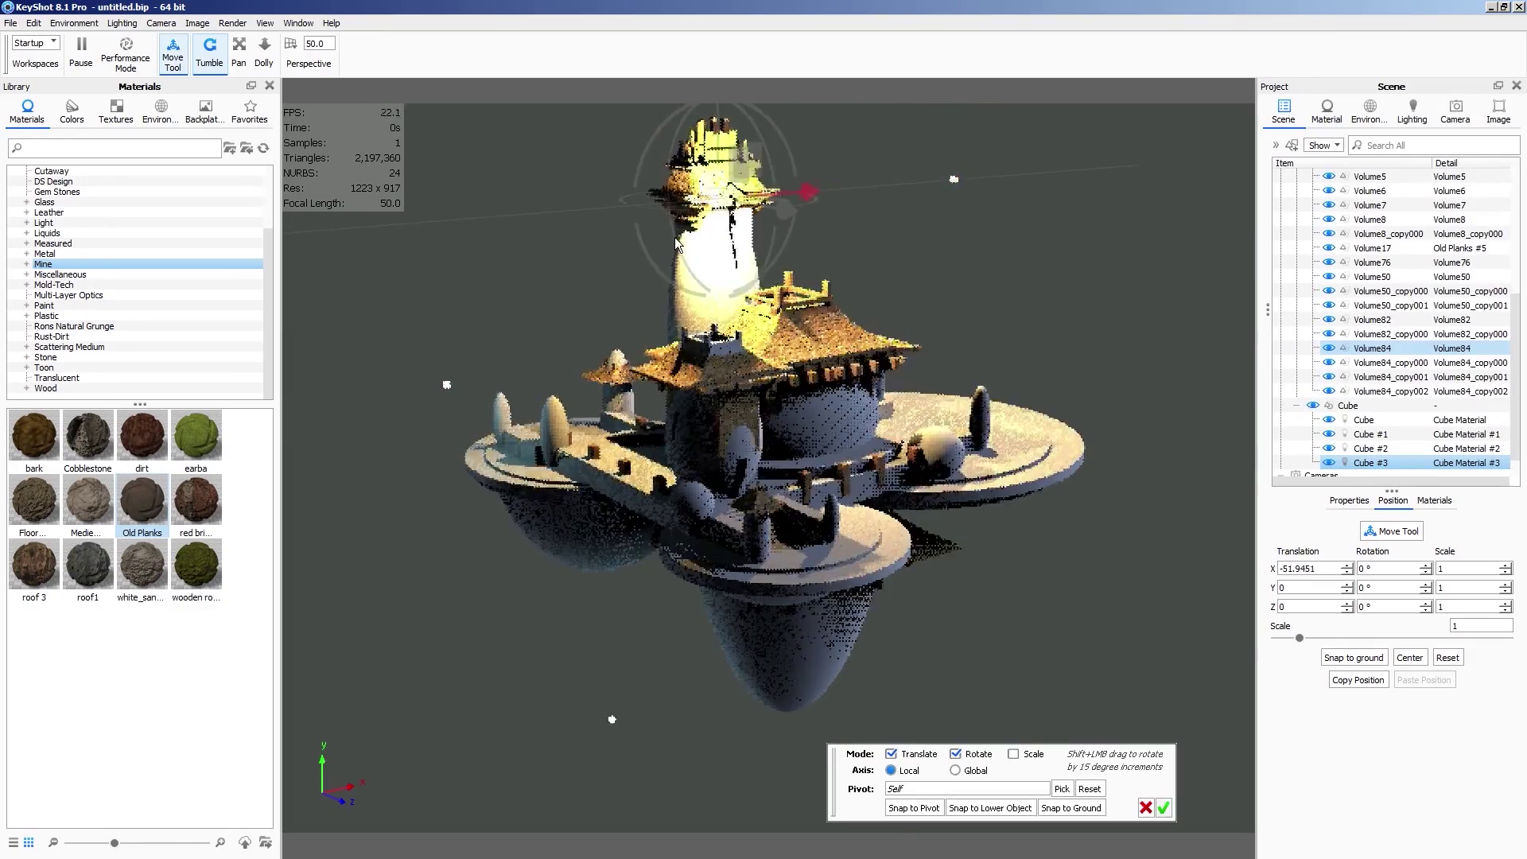
drag(713, 120, 714, 204)
drag(809, 278, 844, 273)
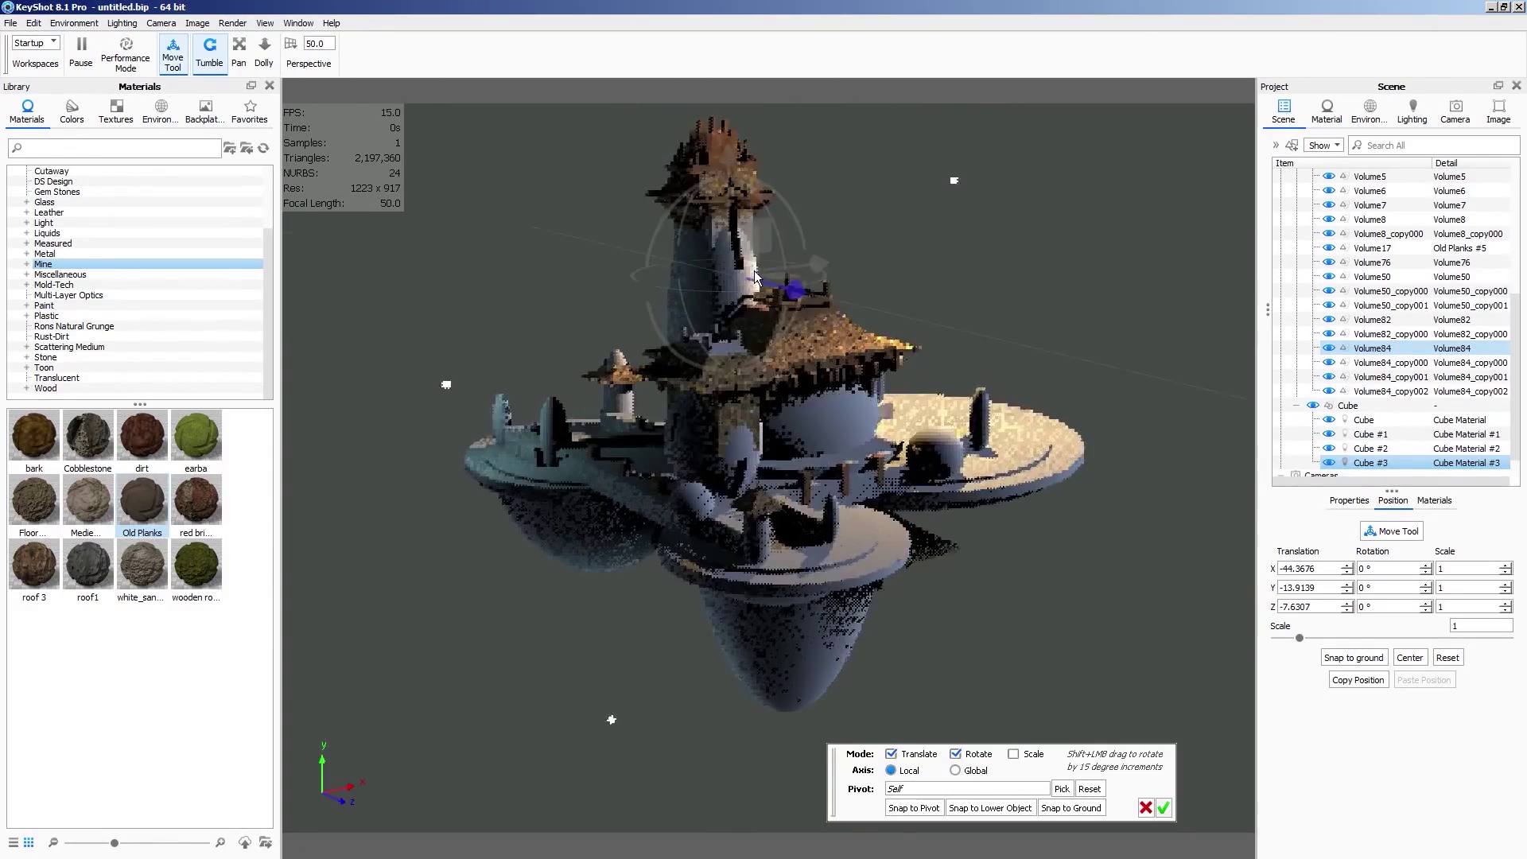
double_click(1411, 463)
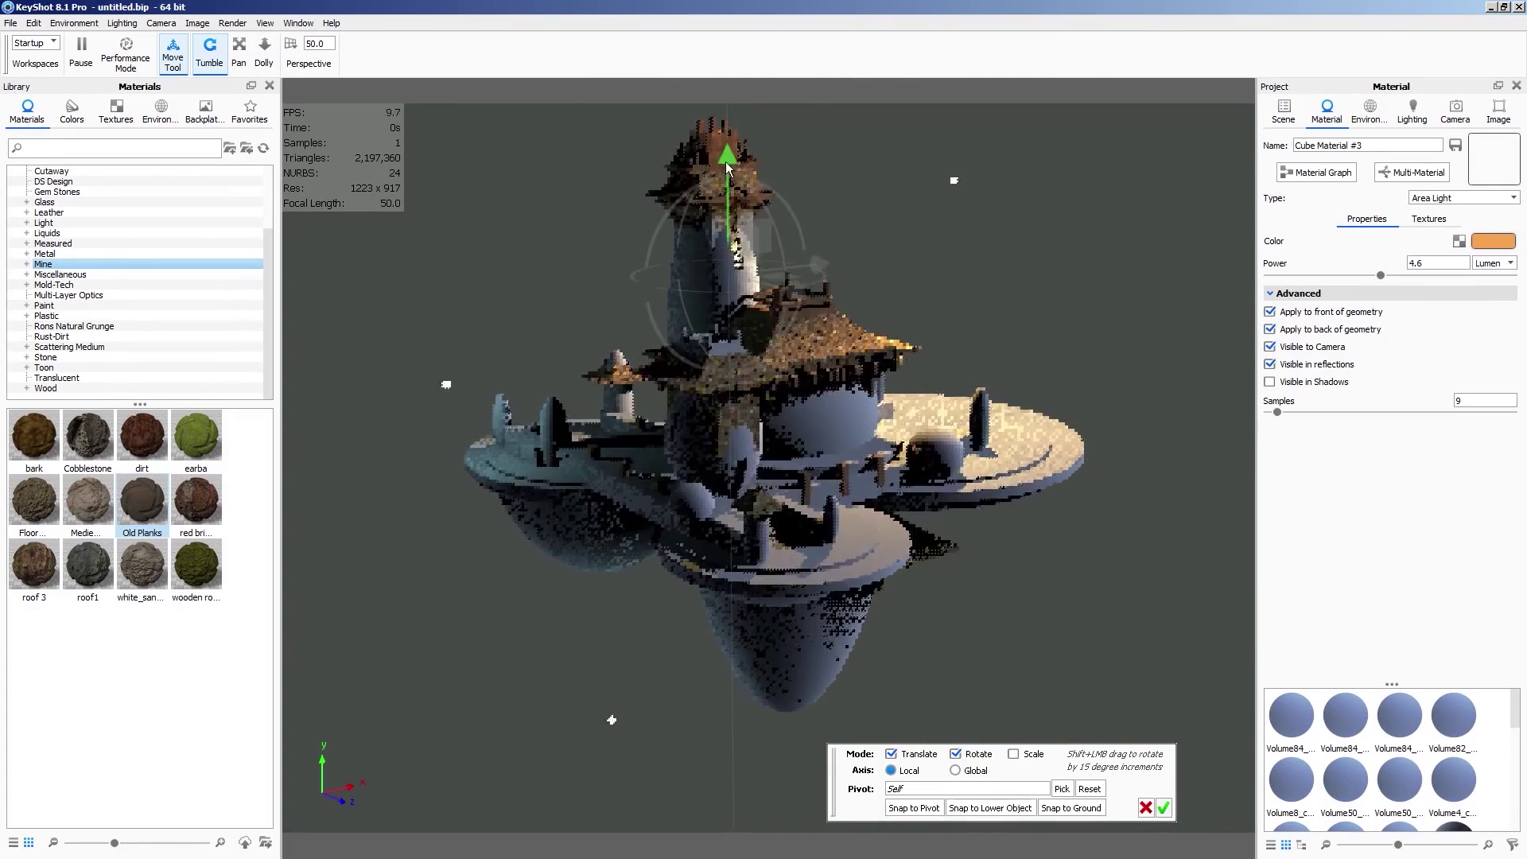
click(1163, 809)
Duplicate the tall tower's light and move the copy under the small front tower's roof, at about X -64, Y -24, Z 24
right_click(1468, 464)
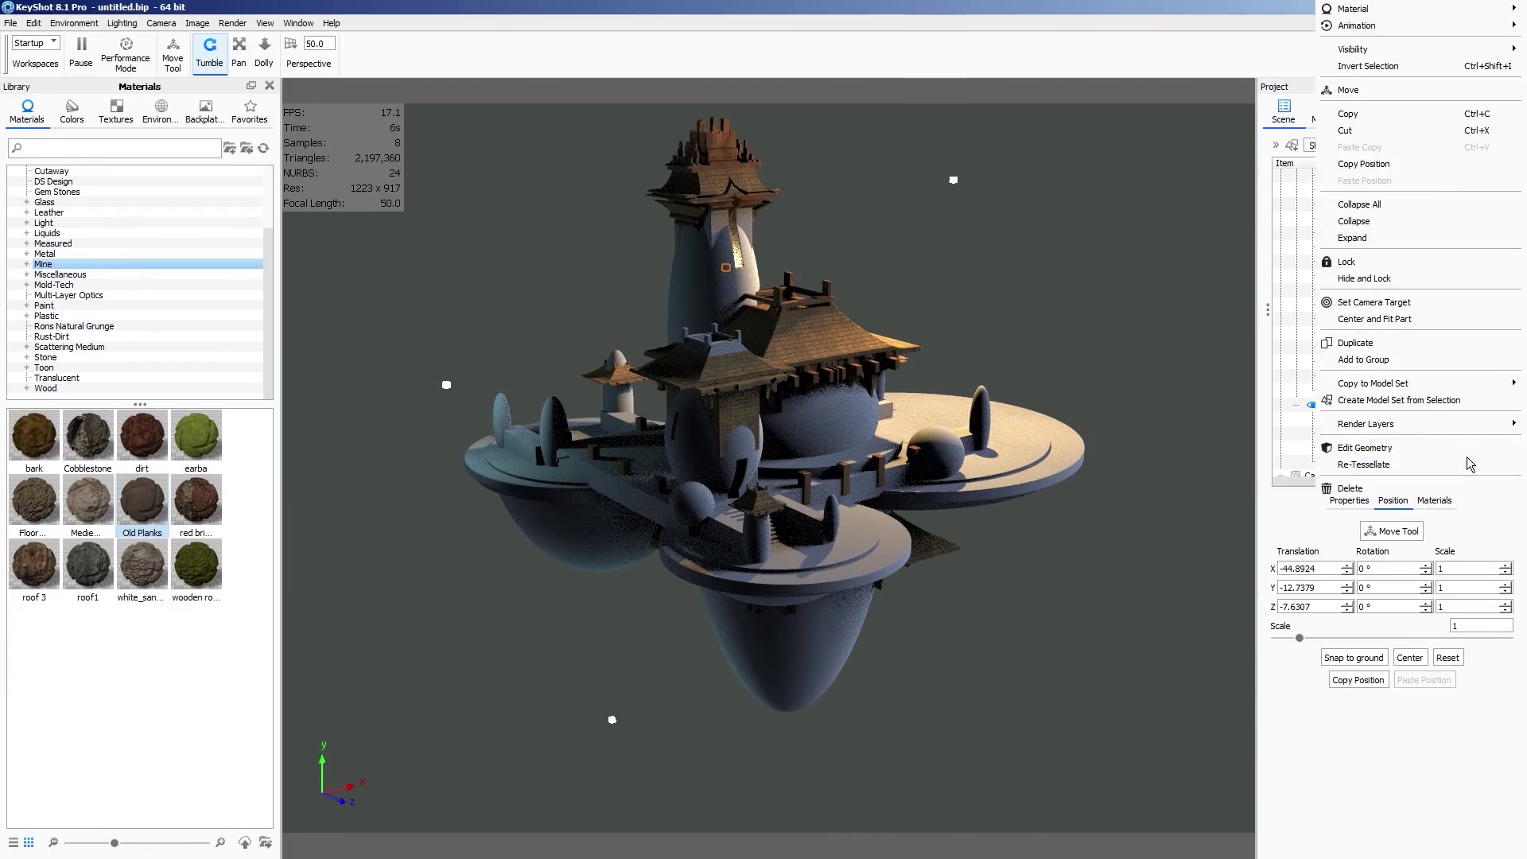
click(1408, 344)
drag(799, 285, 677, 500)
drag(733, 362, 740, 280)
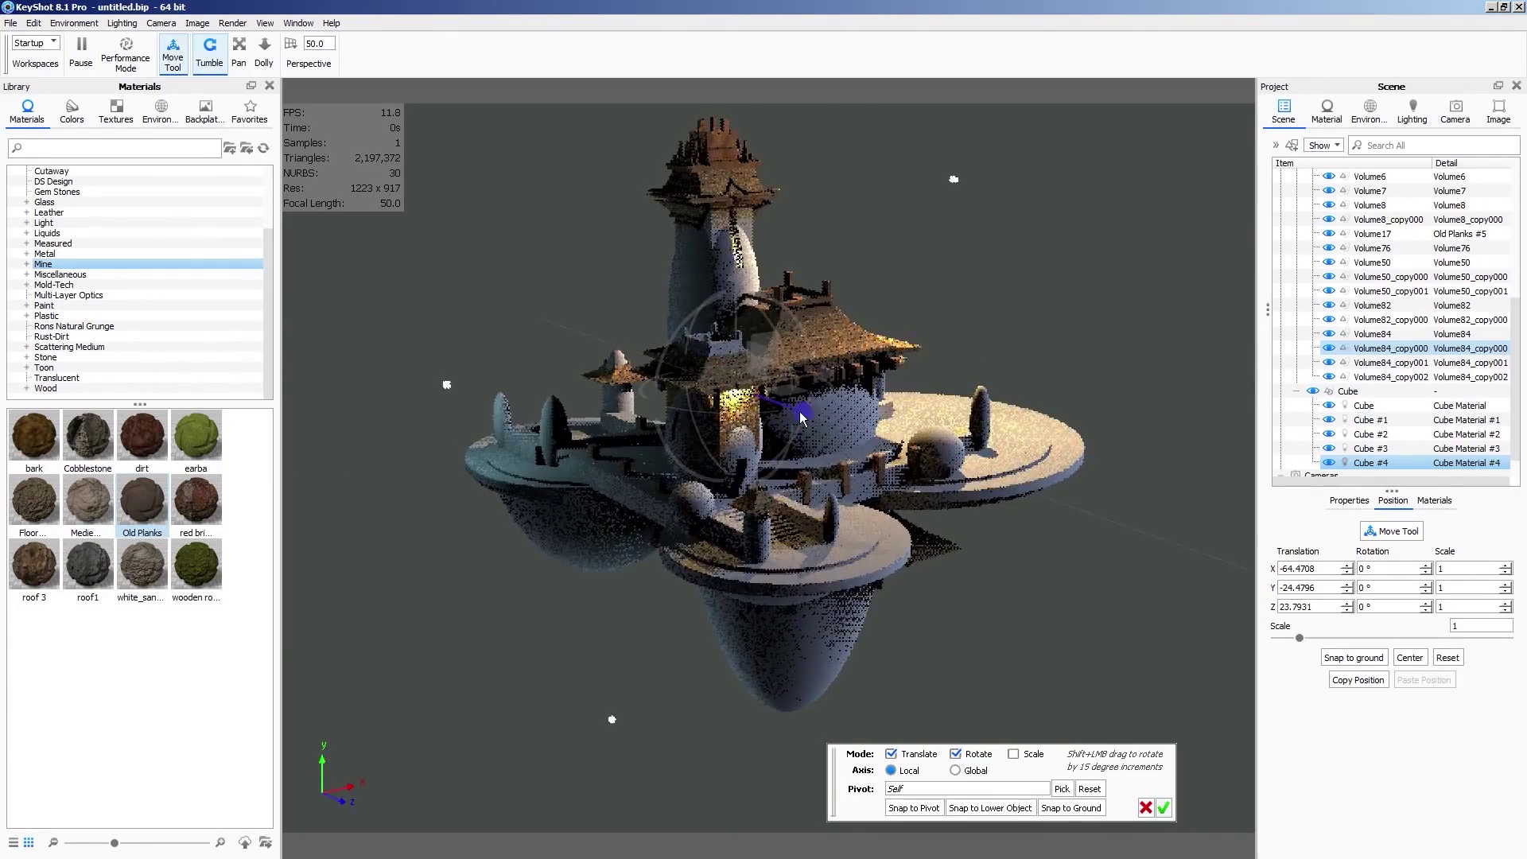
click(1164, 808)
Duplicate the front tower's light, move the copy back to about Z -11, and raise it above the roofs
right_click(1371, 463)
click(1369, 346)
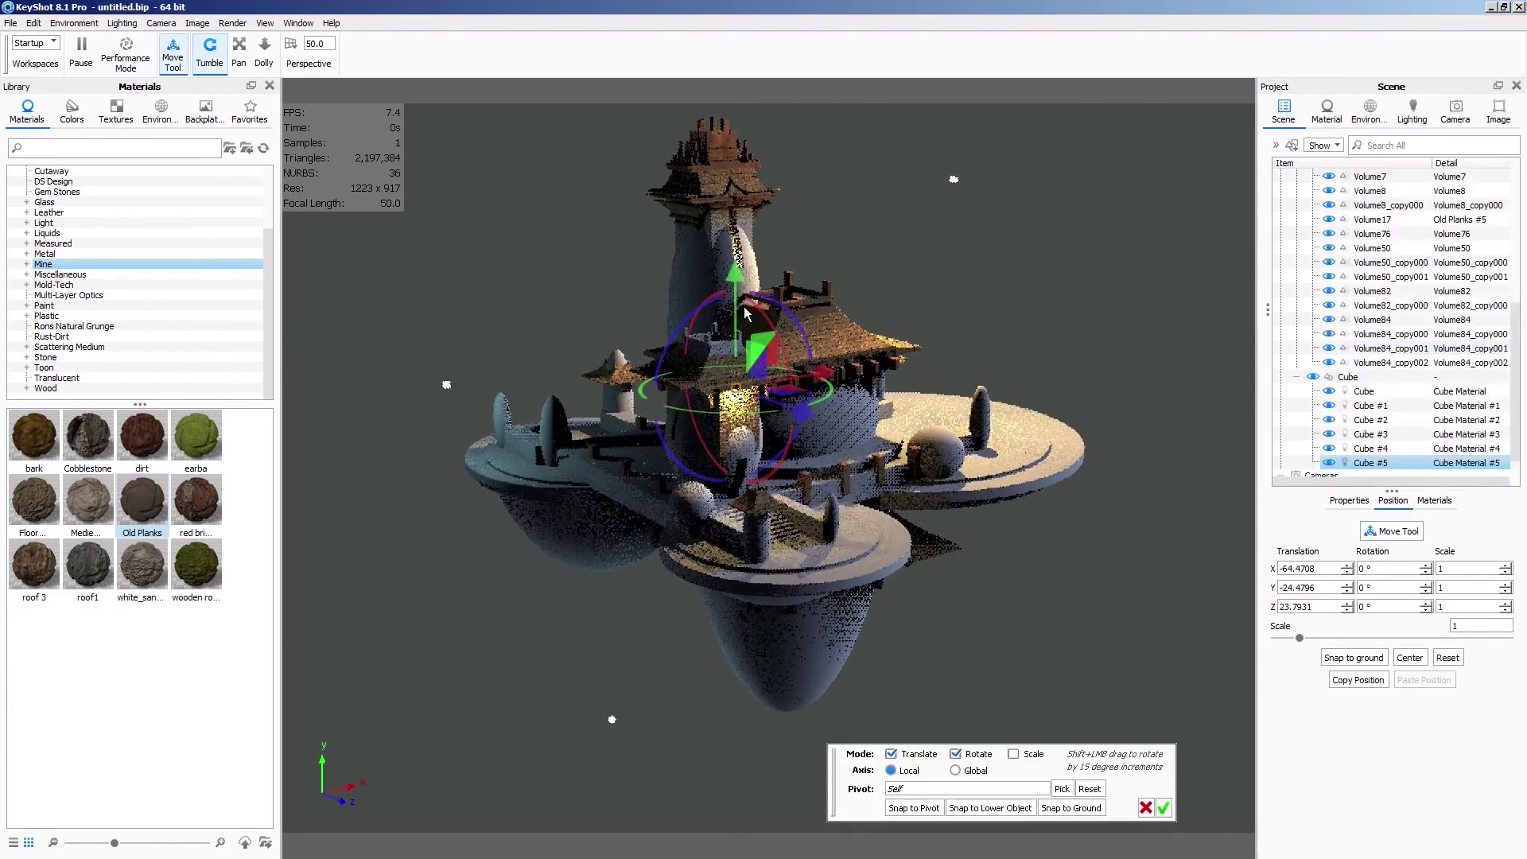
mouse_move(736, 284)
mouse_down()
mouse_move(735, 378)
mouse_move(736, 287)
mouse_up()
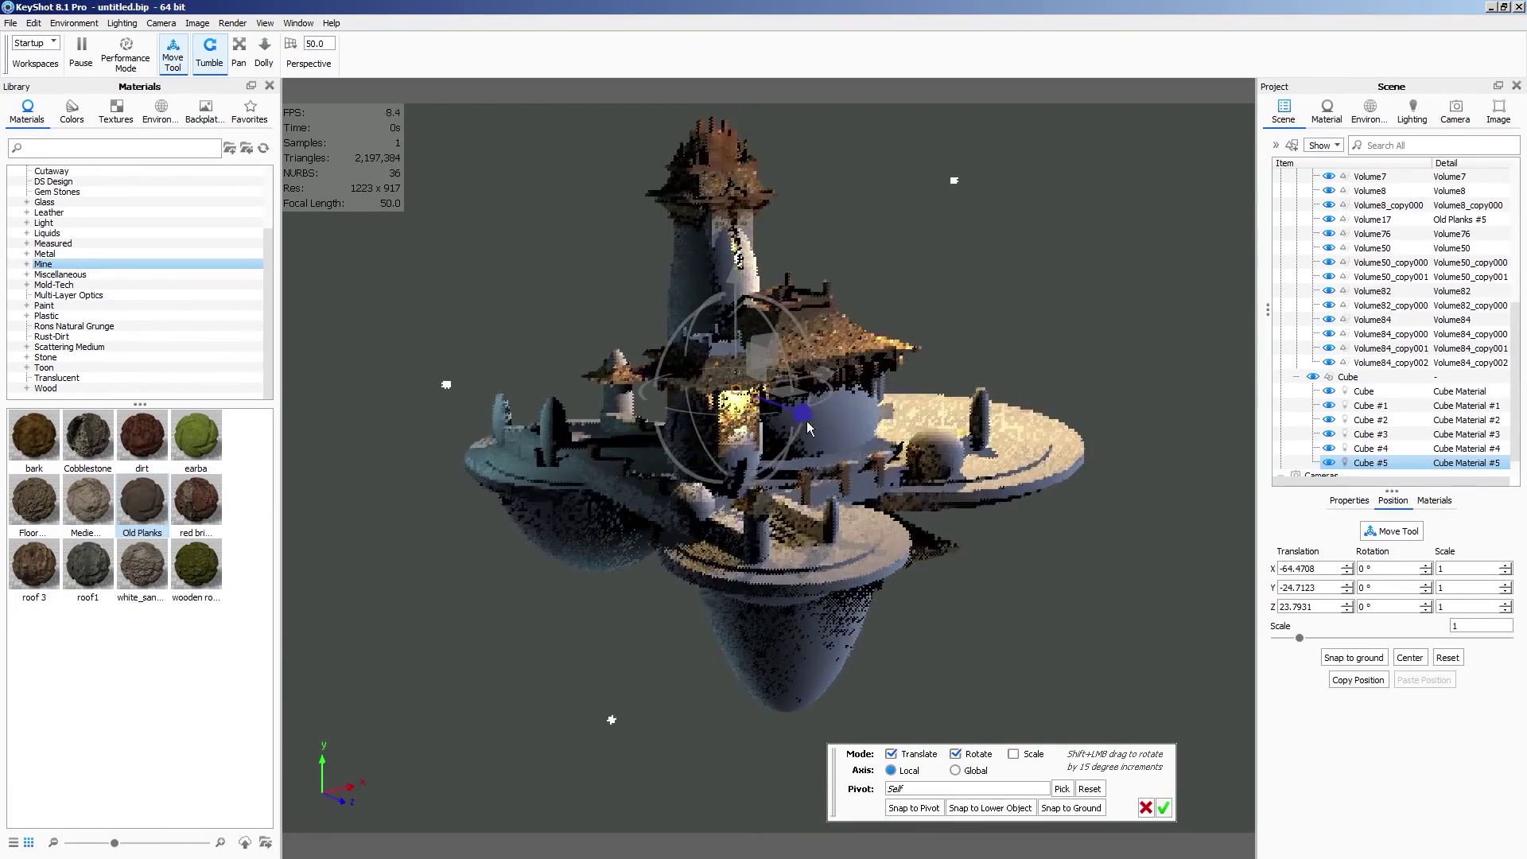
drag(804, 412, 620, 340)
drag(875, 708, 708, 676)
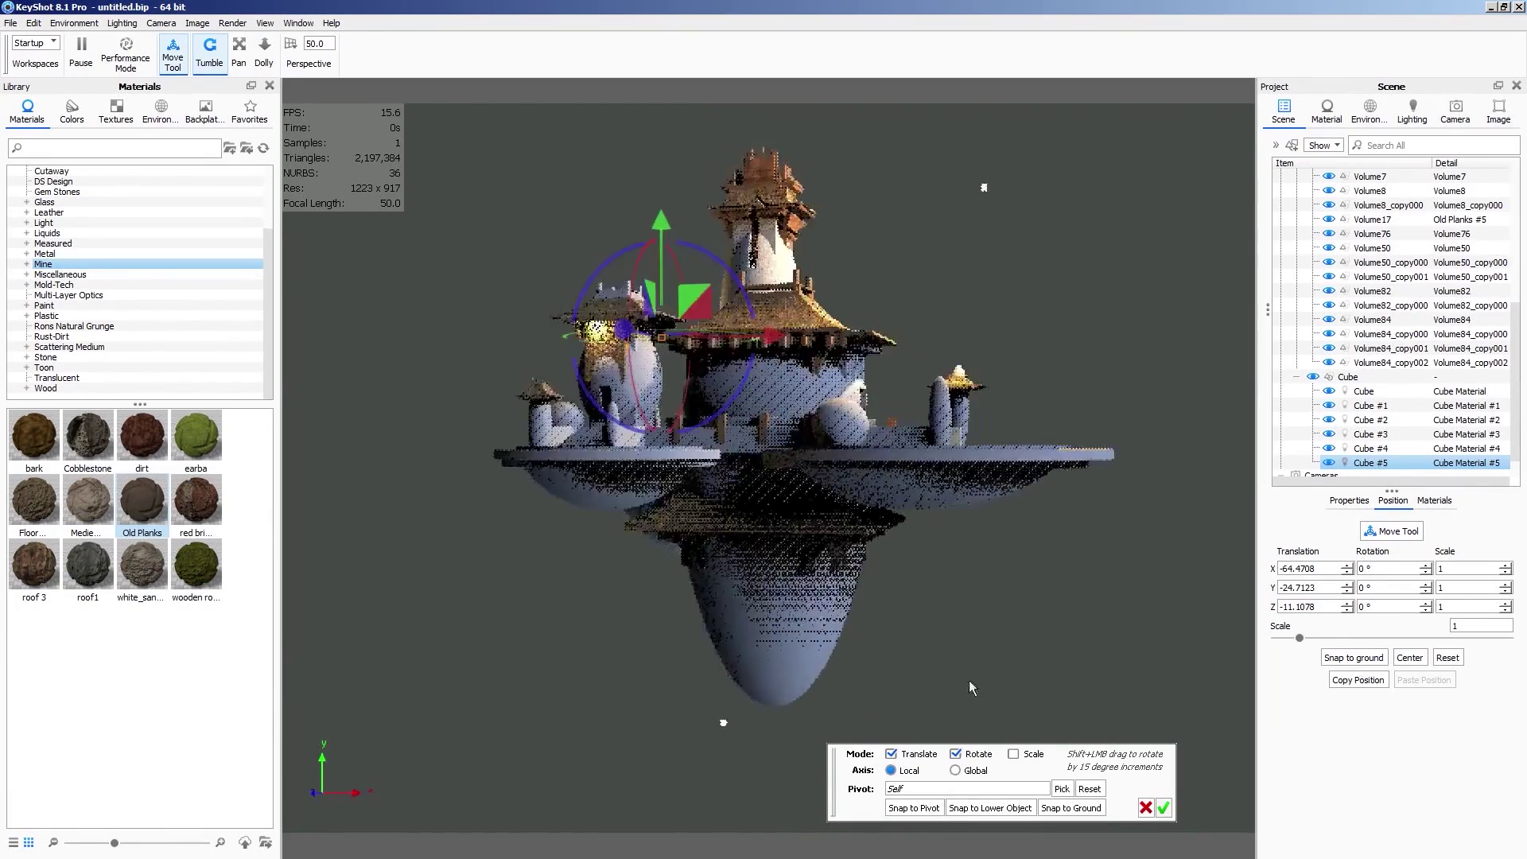
mouse_move(972, 685)
mouse_down()
mouse_move(740, 703)
mouse_move(964, 695)
mouse_up()
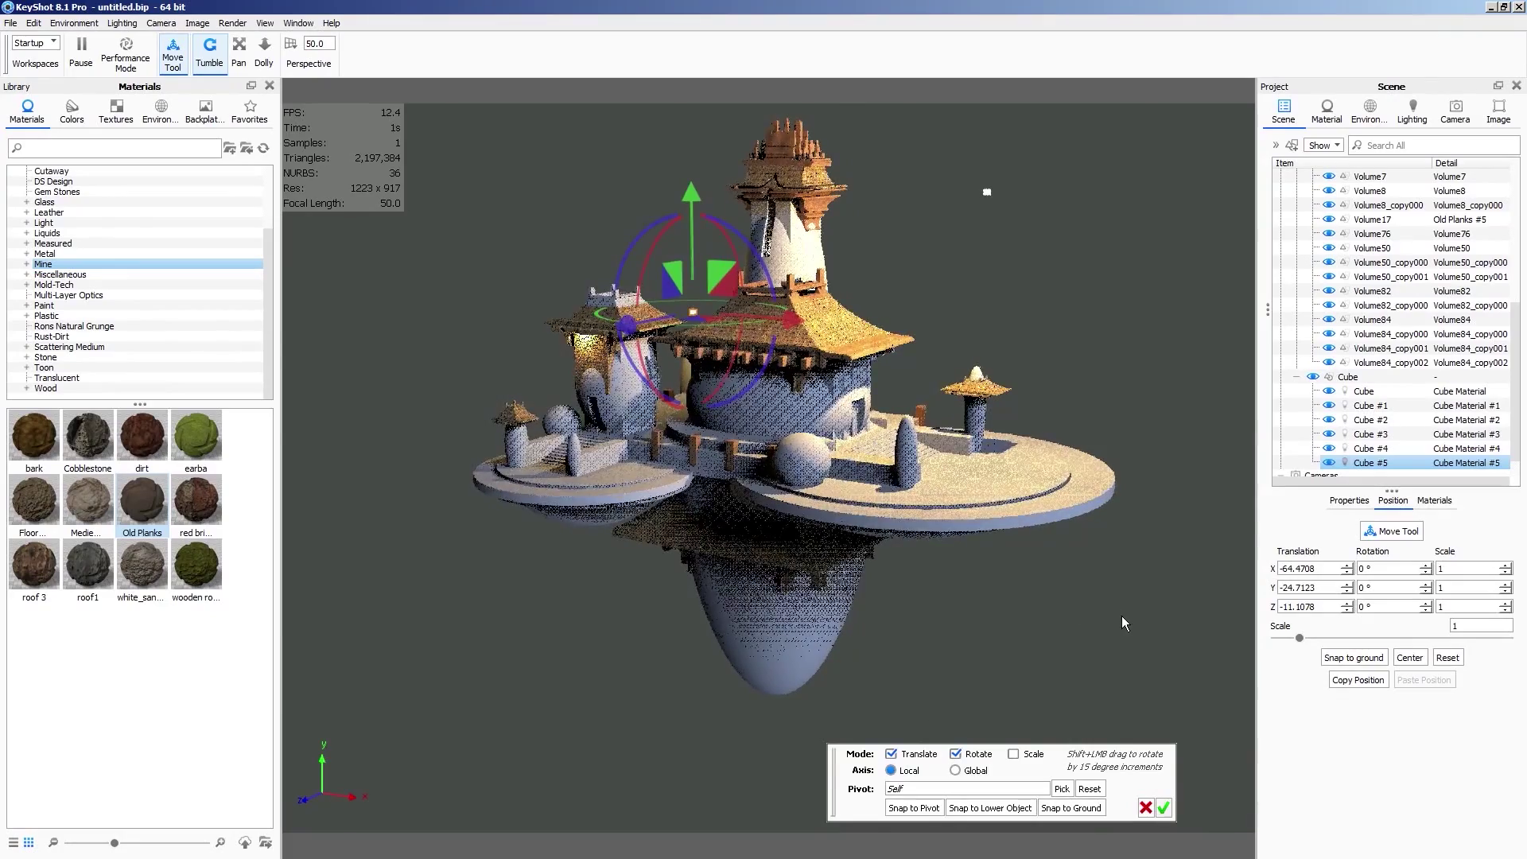
drag(692, 199, 693, 155)
Rotate the studio lighting environment to 180°
click(1371, 113)
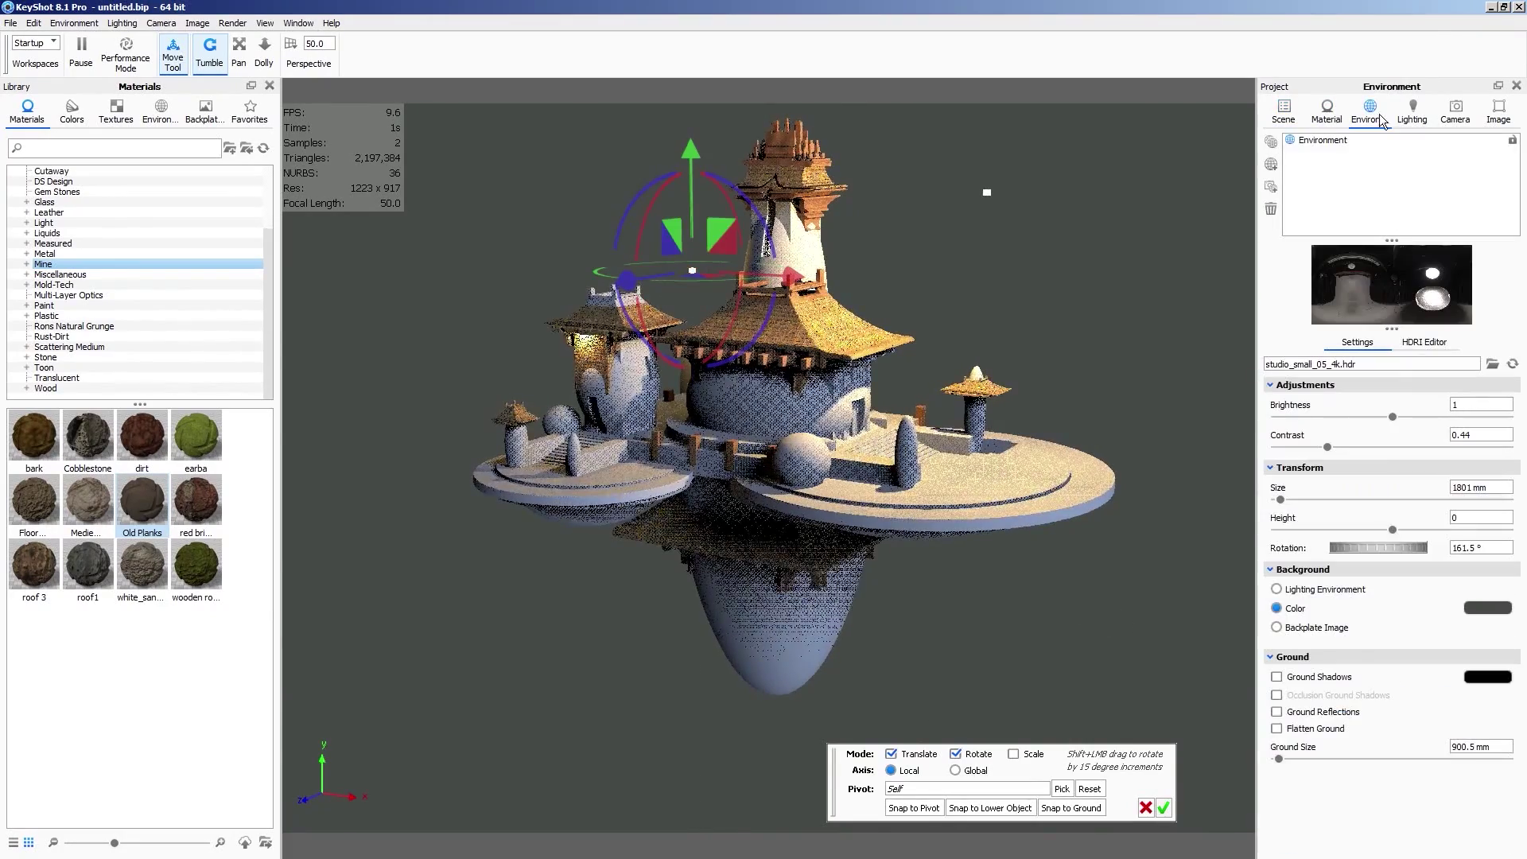
mouse_move(1387, 549)
mouse_down()
mouse_move(1400, 551)
mouse_move(1357, 549)
mouse_move(1406, 545)
mouse_up()
drag(950, 604, 1018, 652)
mouse_move(1345, 548)
mouse_down()
mouse_move(1415, 547)
mouse_move(1367, 545)
mouse_up()
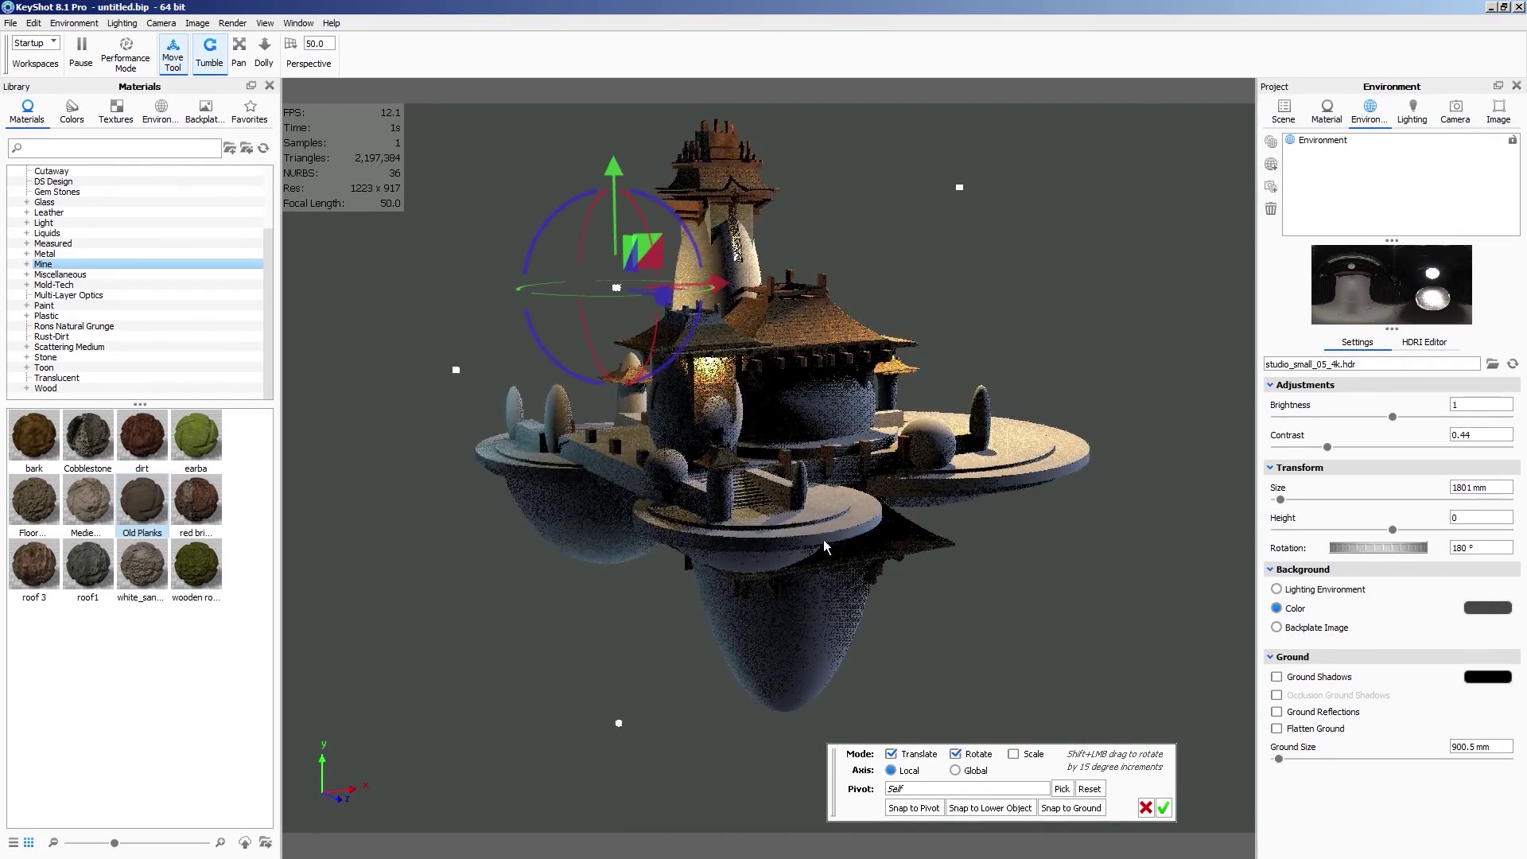
Lower the newest orange light beneath the platforms, to about X -49, Y -71, Z -11
drag(604, 327, 614, 475)
drag(727, 573, 824, 565)
click(1163, 808)
Duplicate the light beneath the platforms and move the copy below the large side platform, to about X -10, Y -60, Z 19
click(1285, 118)
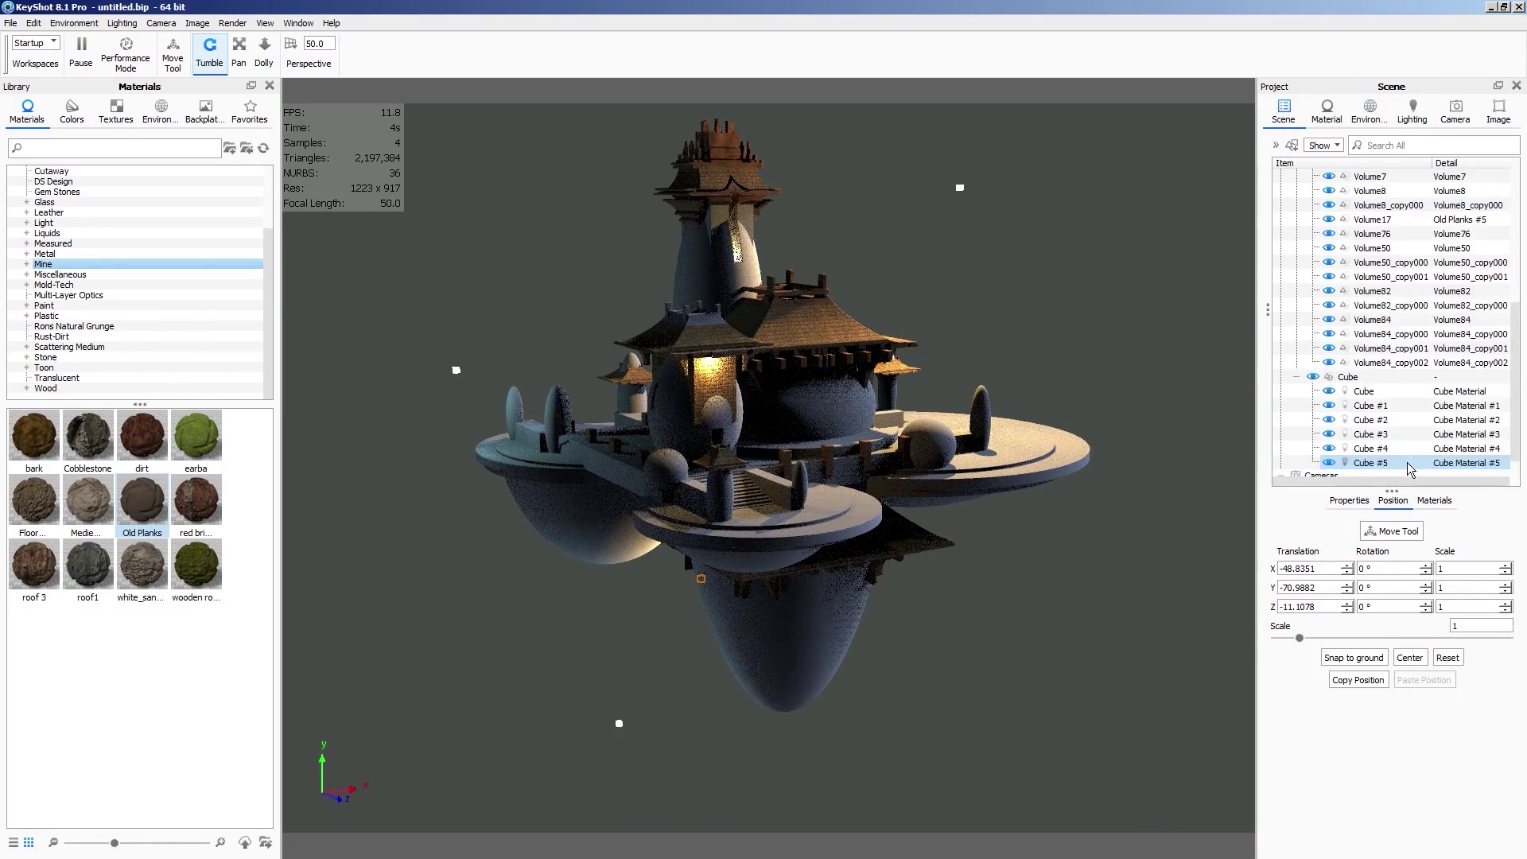
right_click(1408, 465)
click(1394, 343)
drag(704, 475, 919, 281)
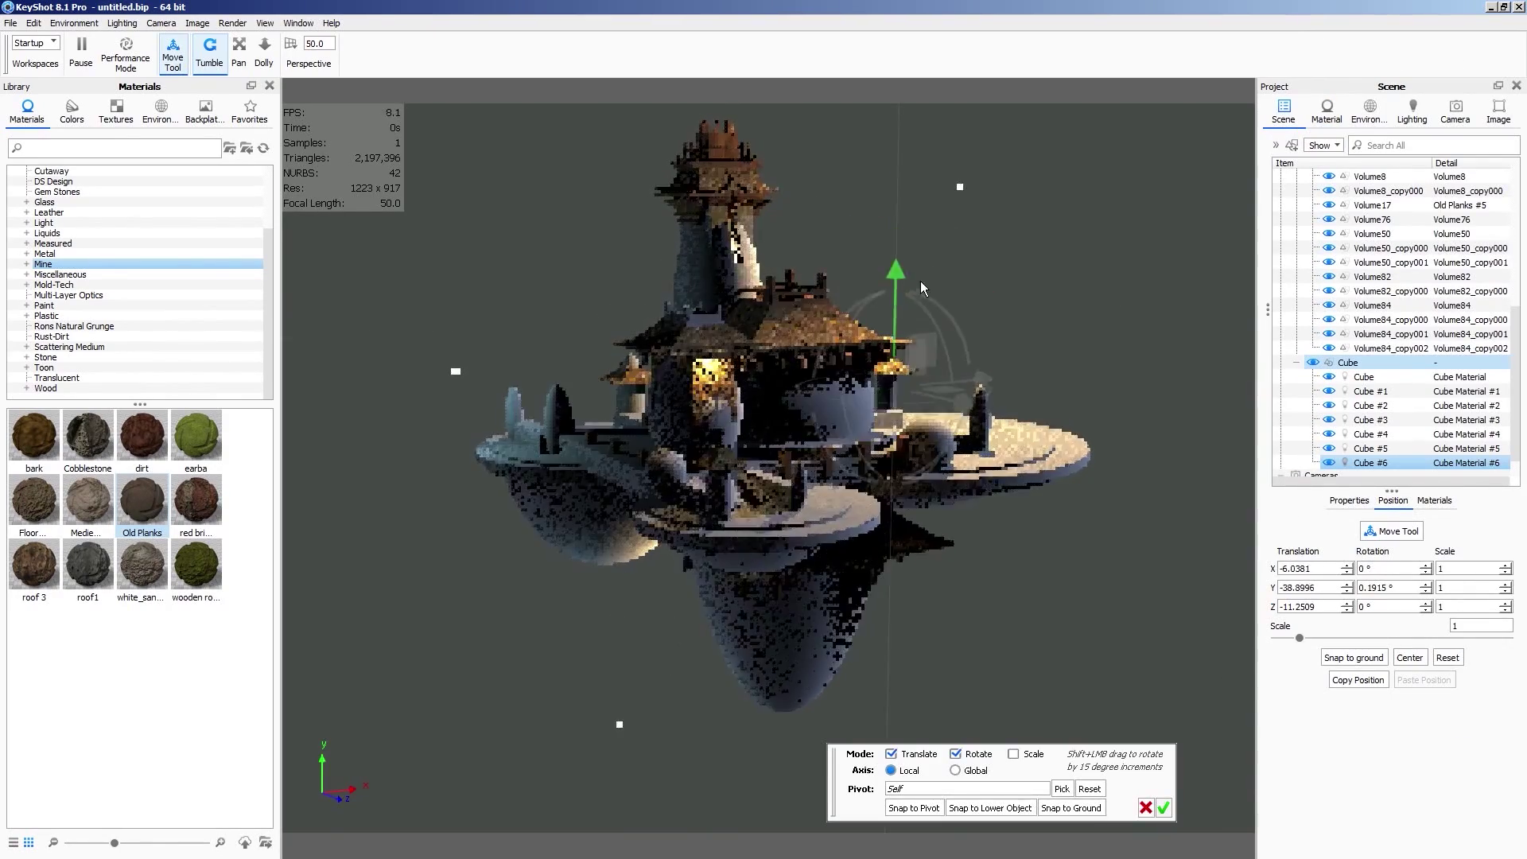
drag(928, 381, 892, 382)
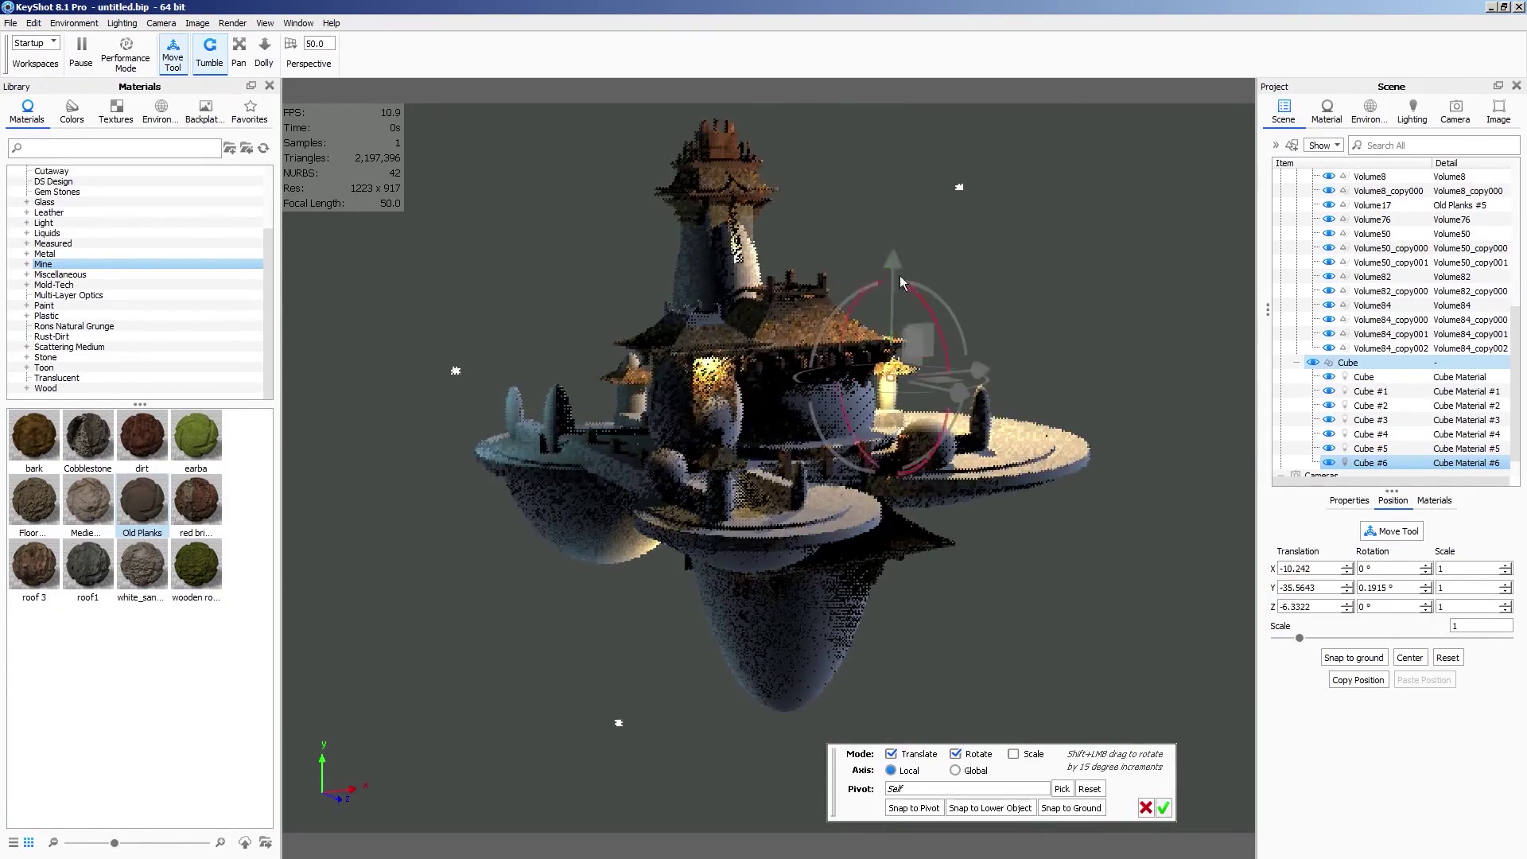
drag(894, 277, 897, 487)
drag(961, 622, 1019, 676)
drag(947, 518, 1115, 633)
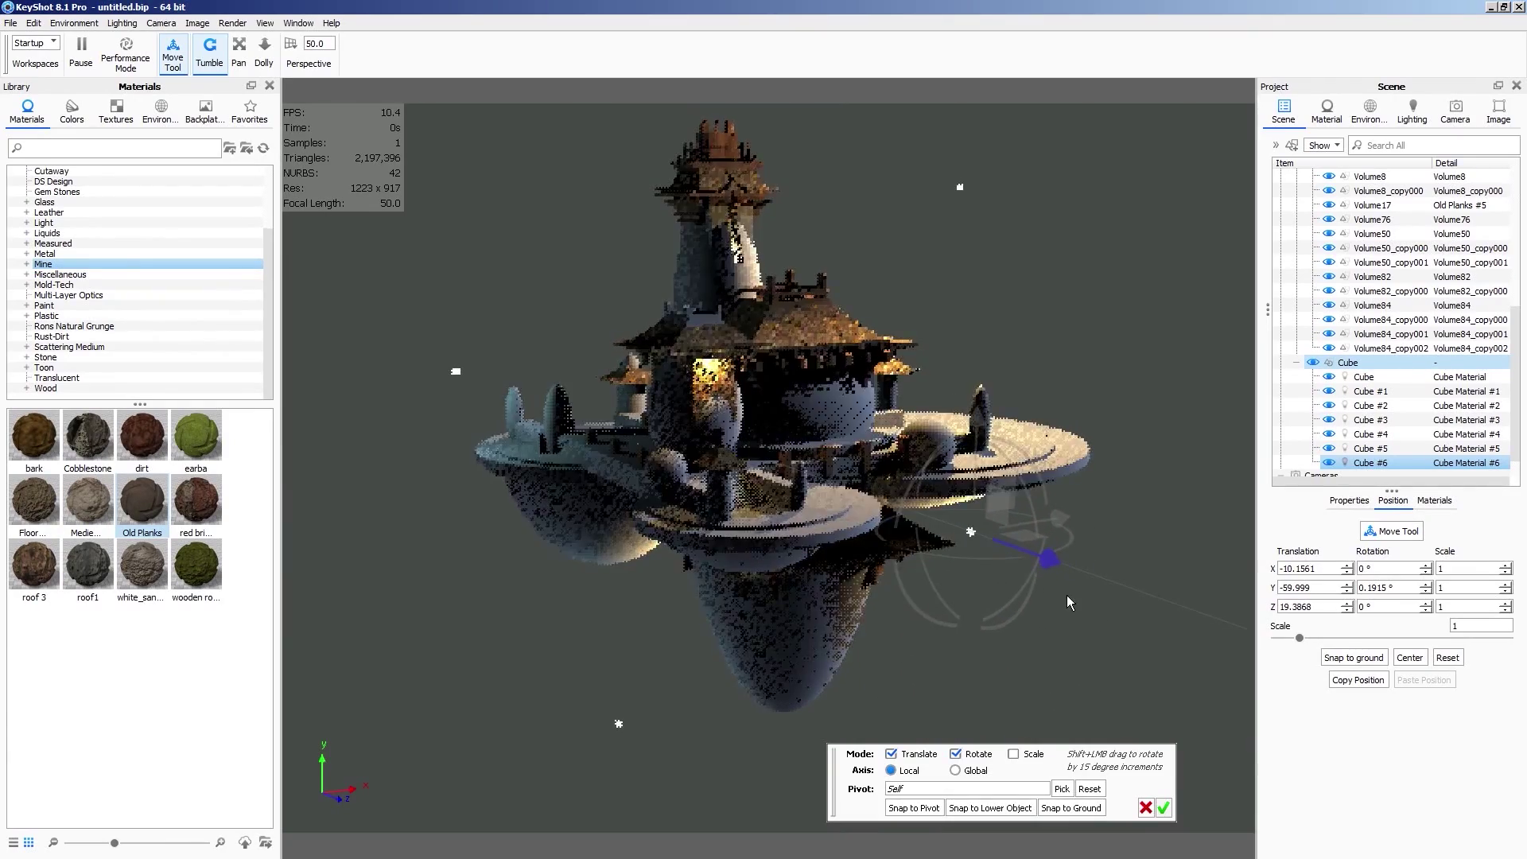
click(1163, 808)
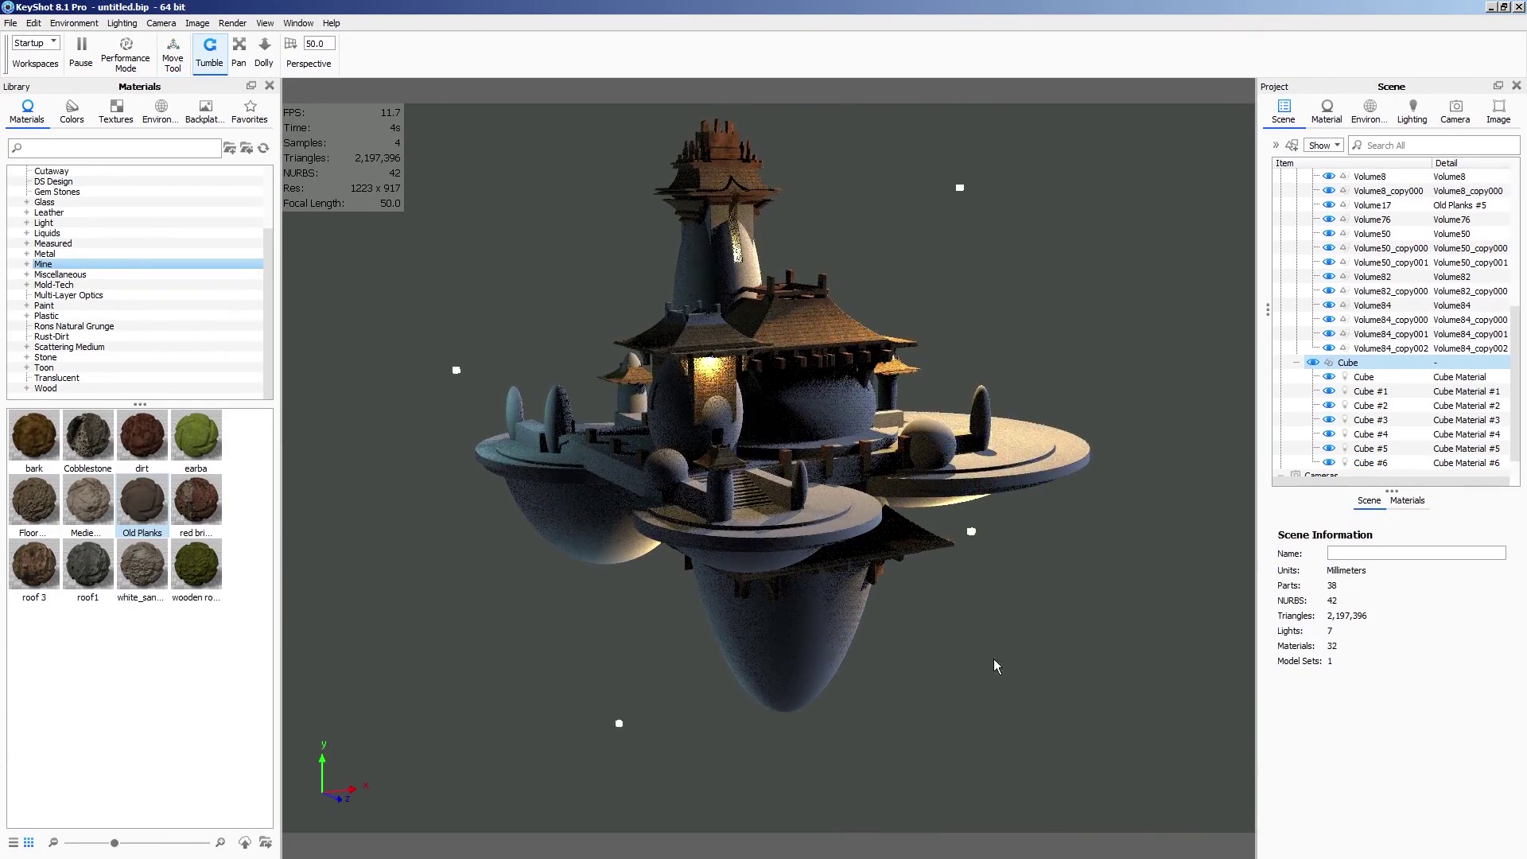
Set the camera's perspective focal length to 30
drag(994, 659, 971, 617)
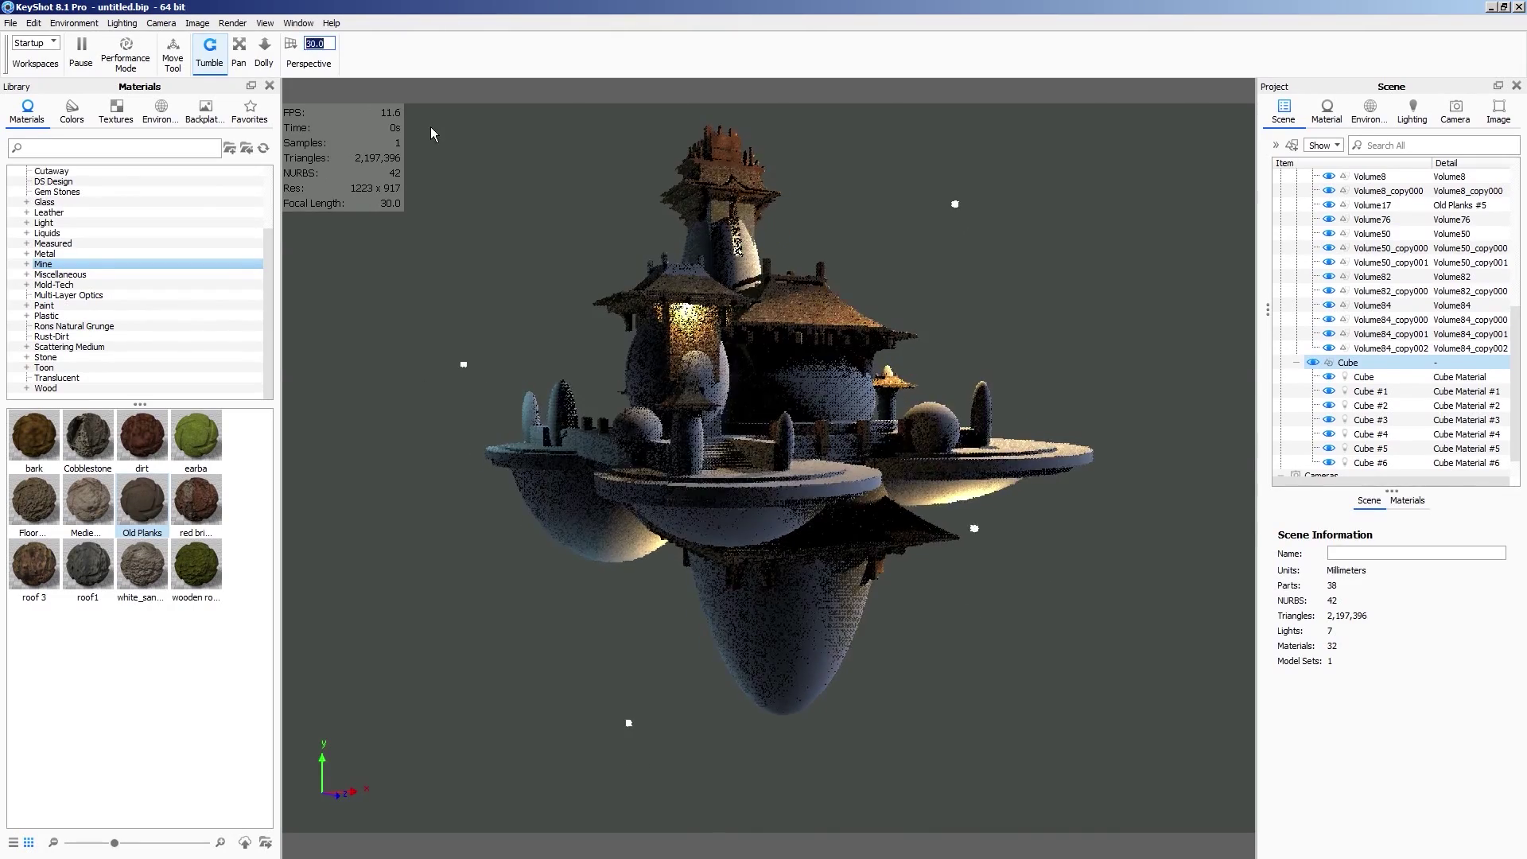
key(Return)
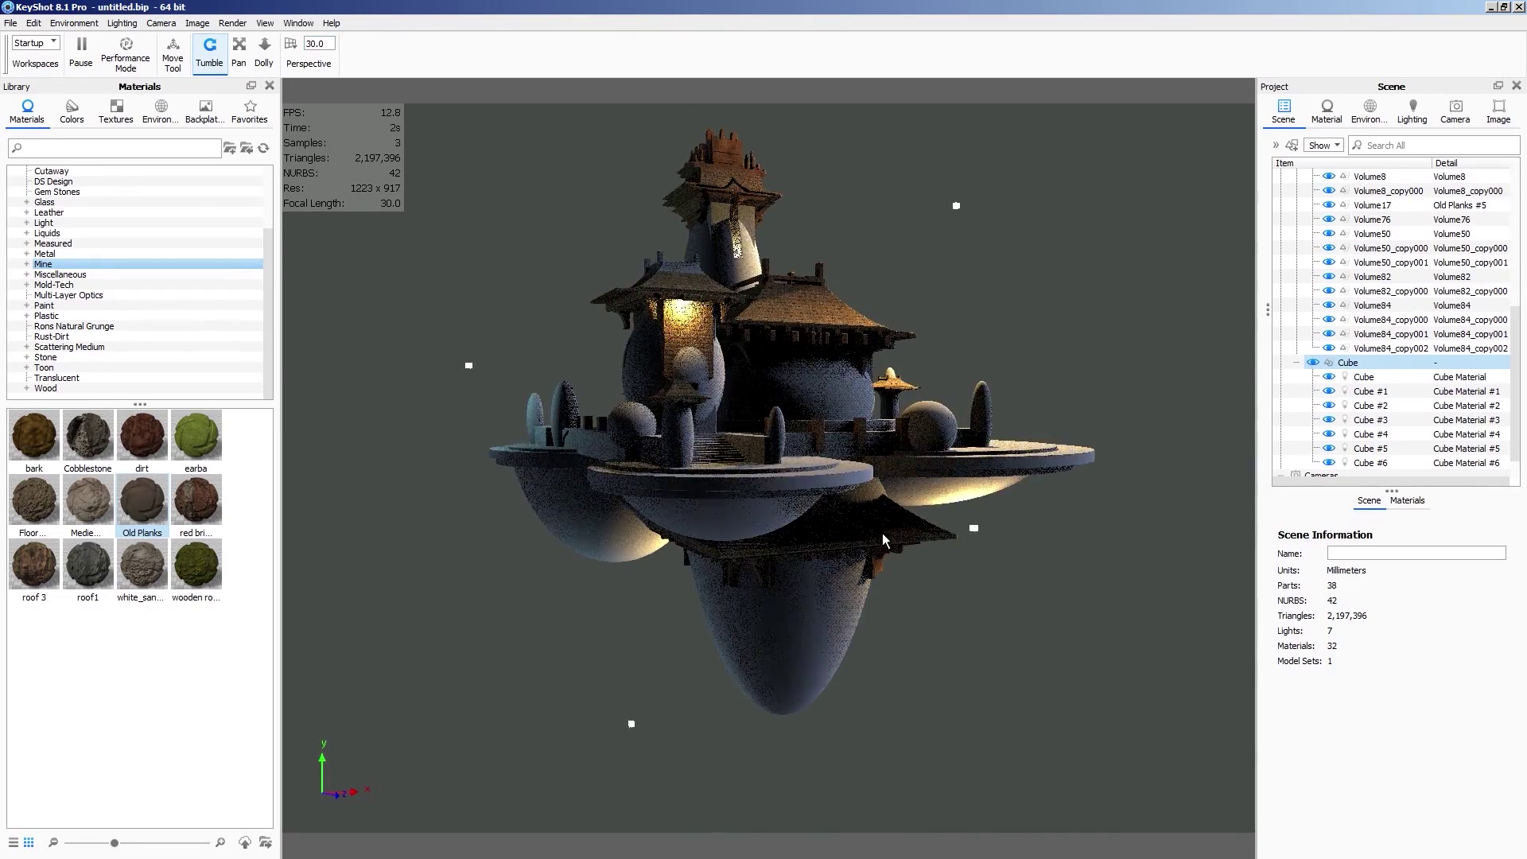
Apply the Old Planks #6 material to the temple's lower body, the platform undersides and the platform floors
double_click(875, 540)
click(1398, 219)
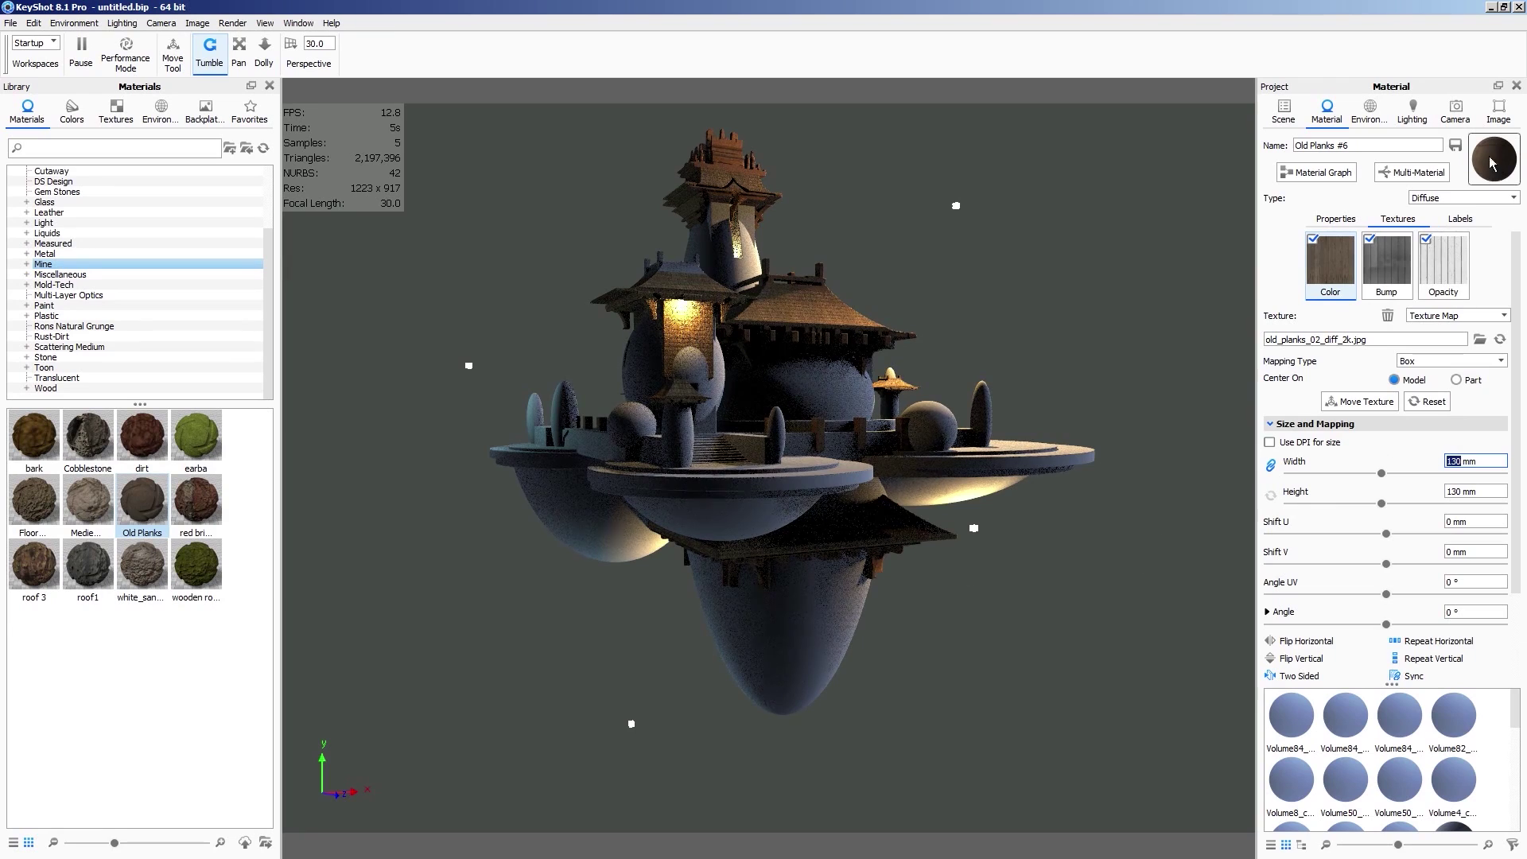
drag(1492, 163, 899, 573)
drag(1485, 169, 766, 670)
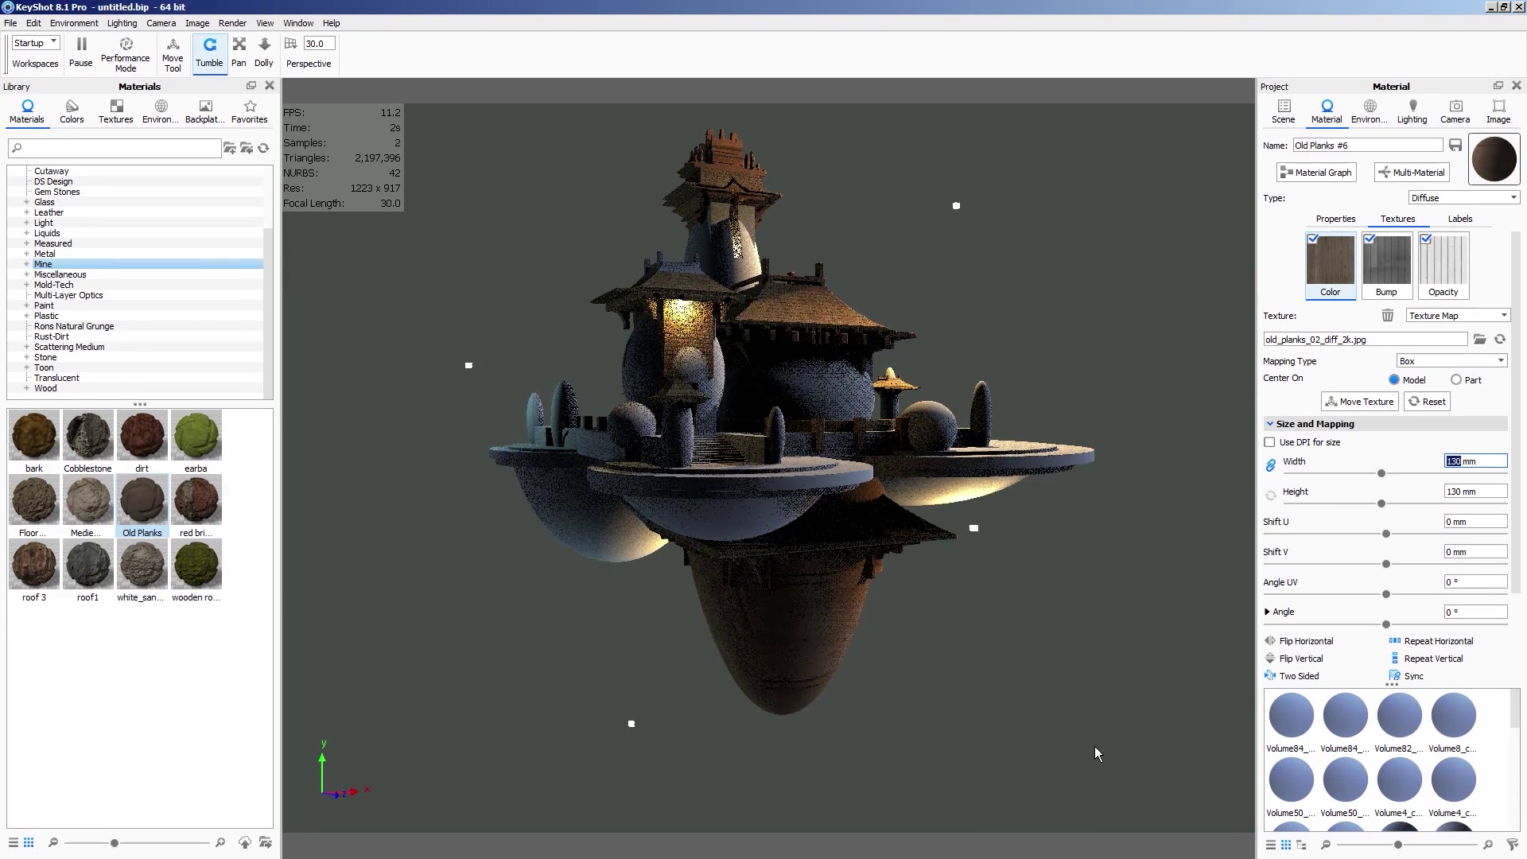
drag(1496, 163, 733, 509)
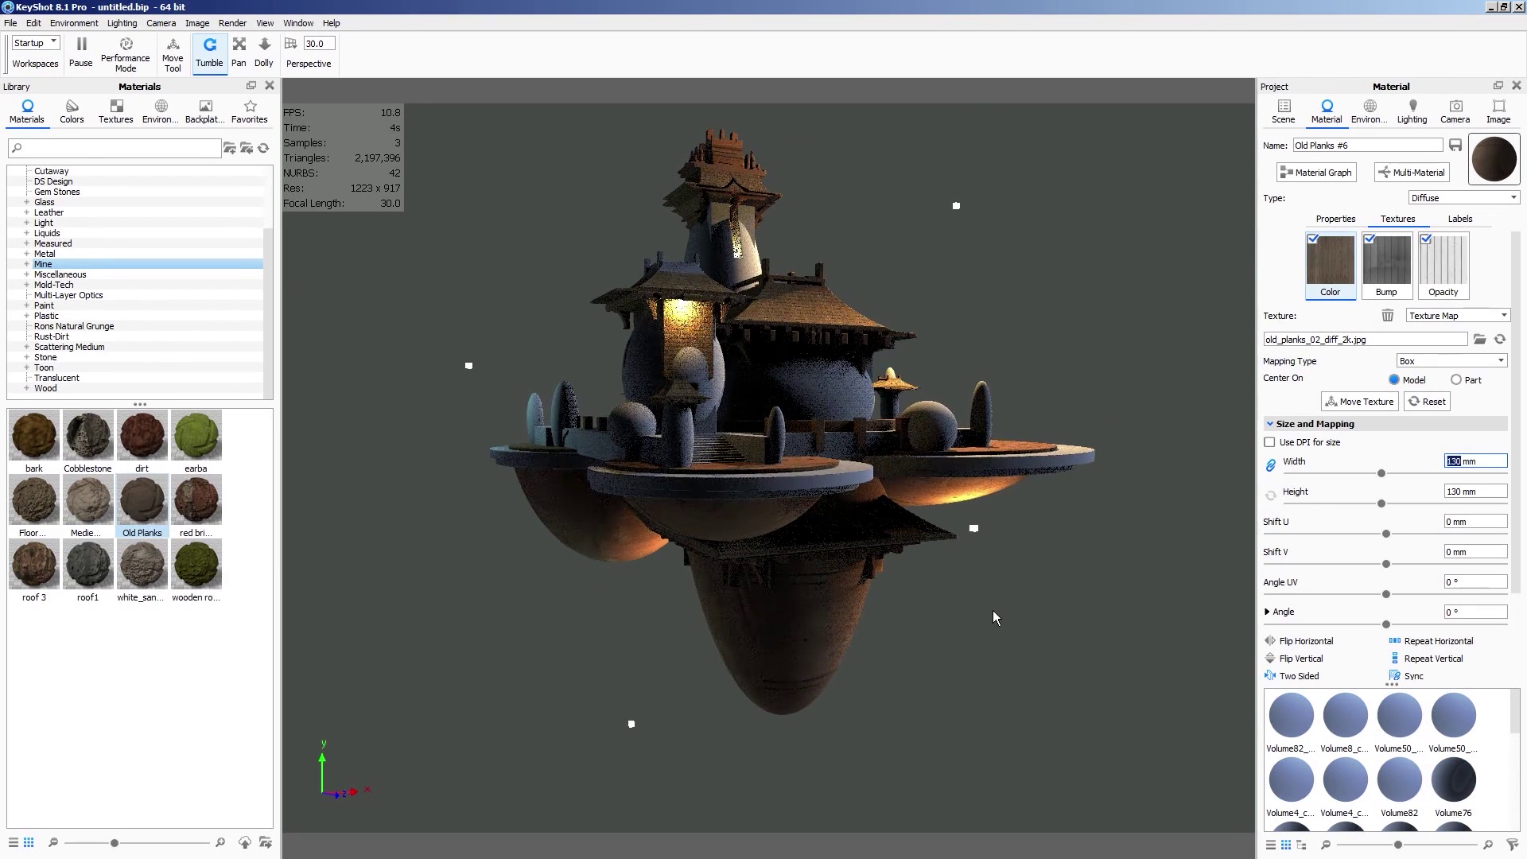
drag(1490, 177, 719, 450)
Set the power of the lowest pale green area light to 80 lumen
drag(1007, 584, 606, 637)
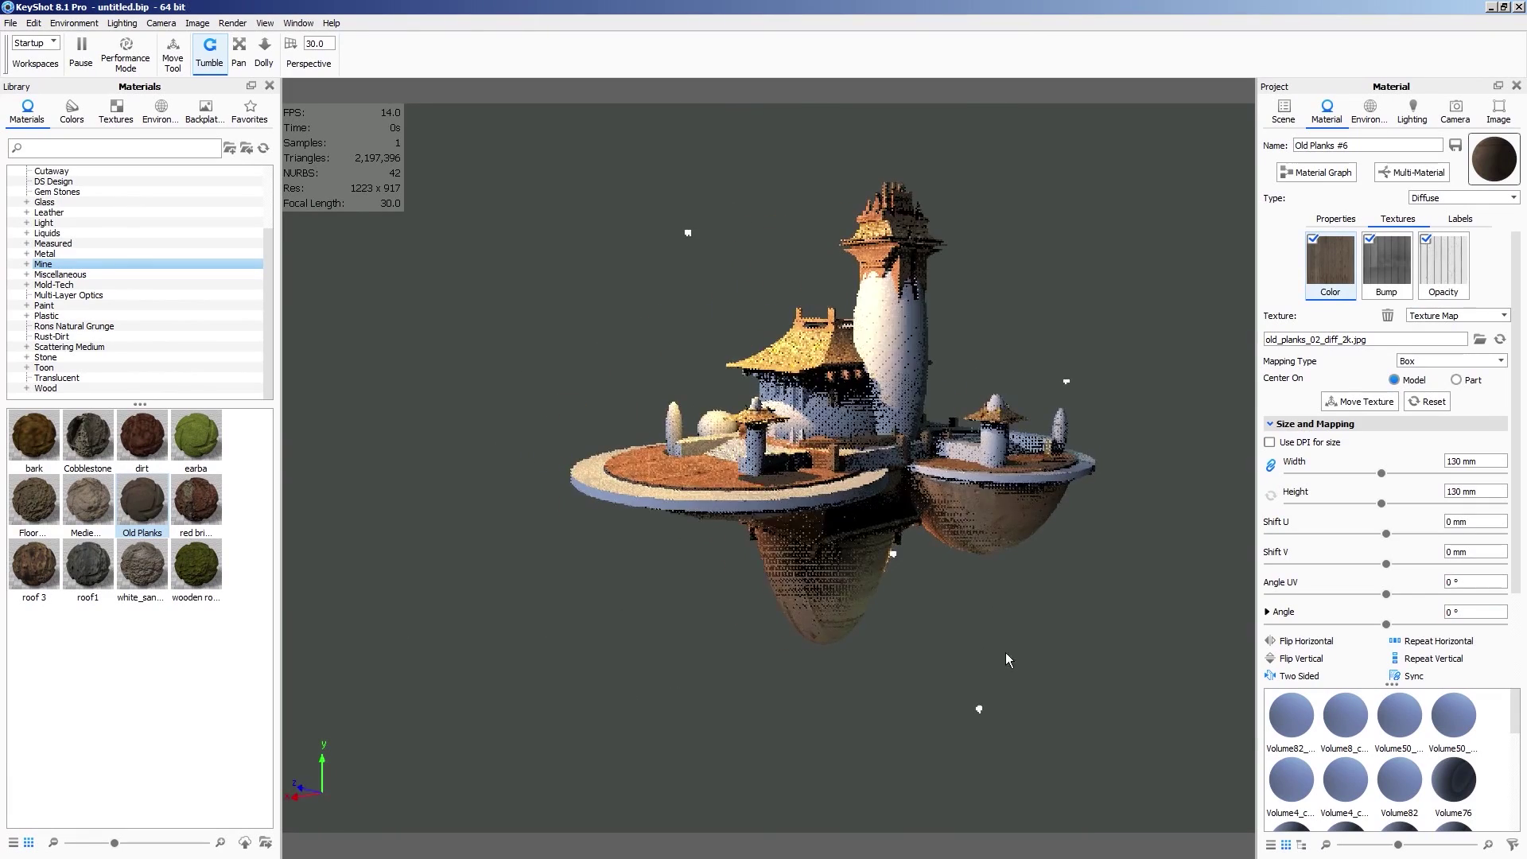
drag(1005, 654, 718, 661)
drag(1090, 657, 647, 665)
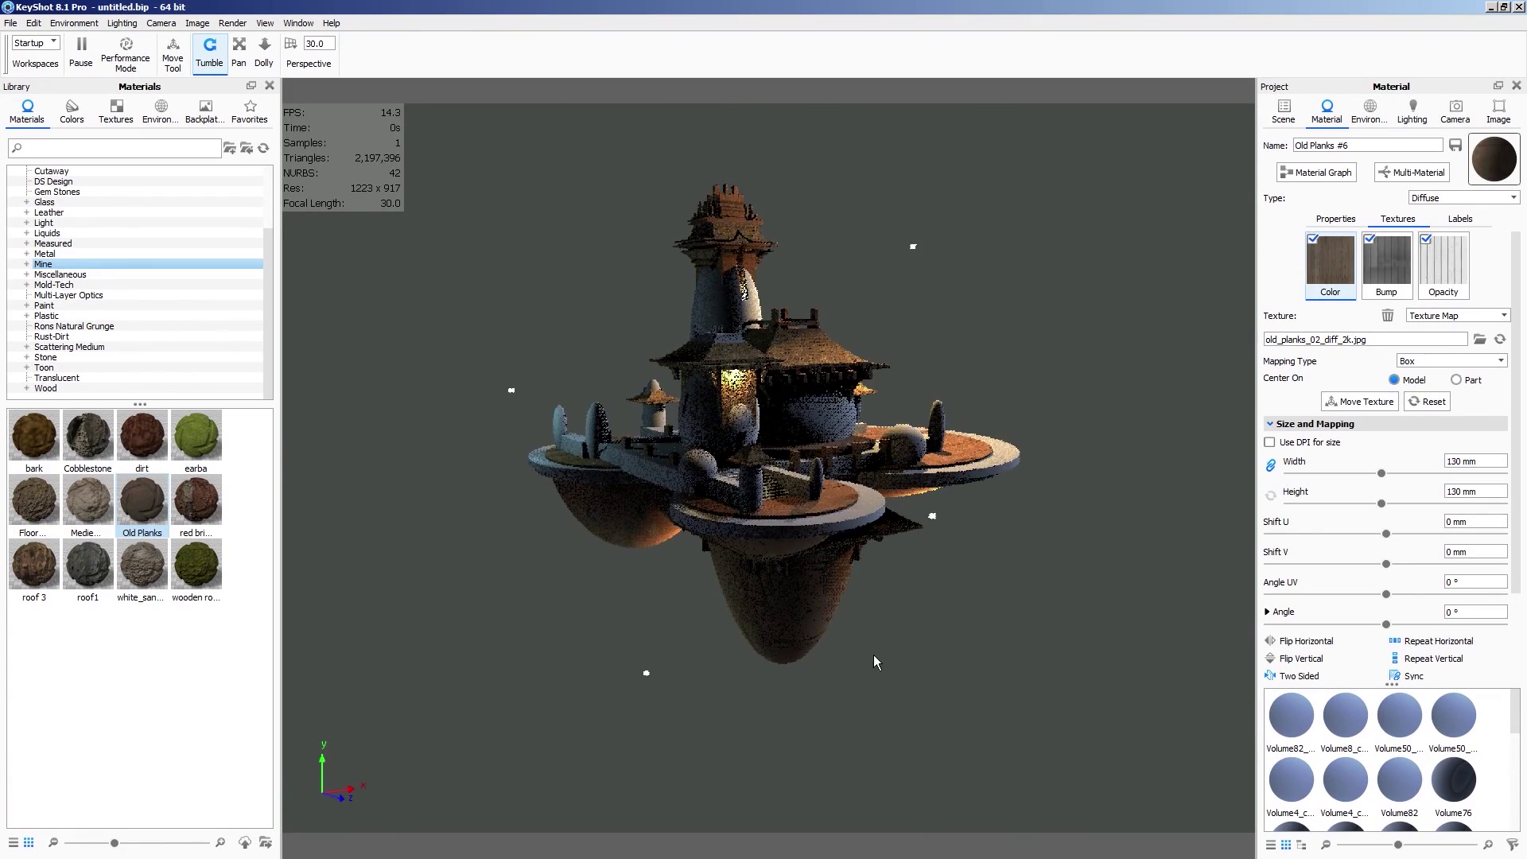
double_click(646, 673)
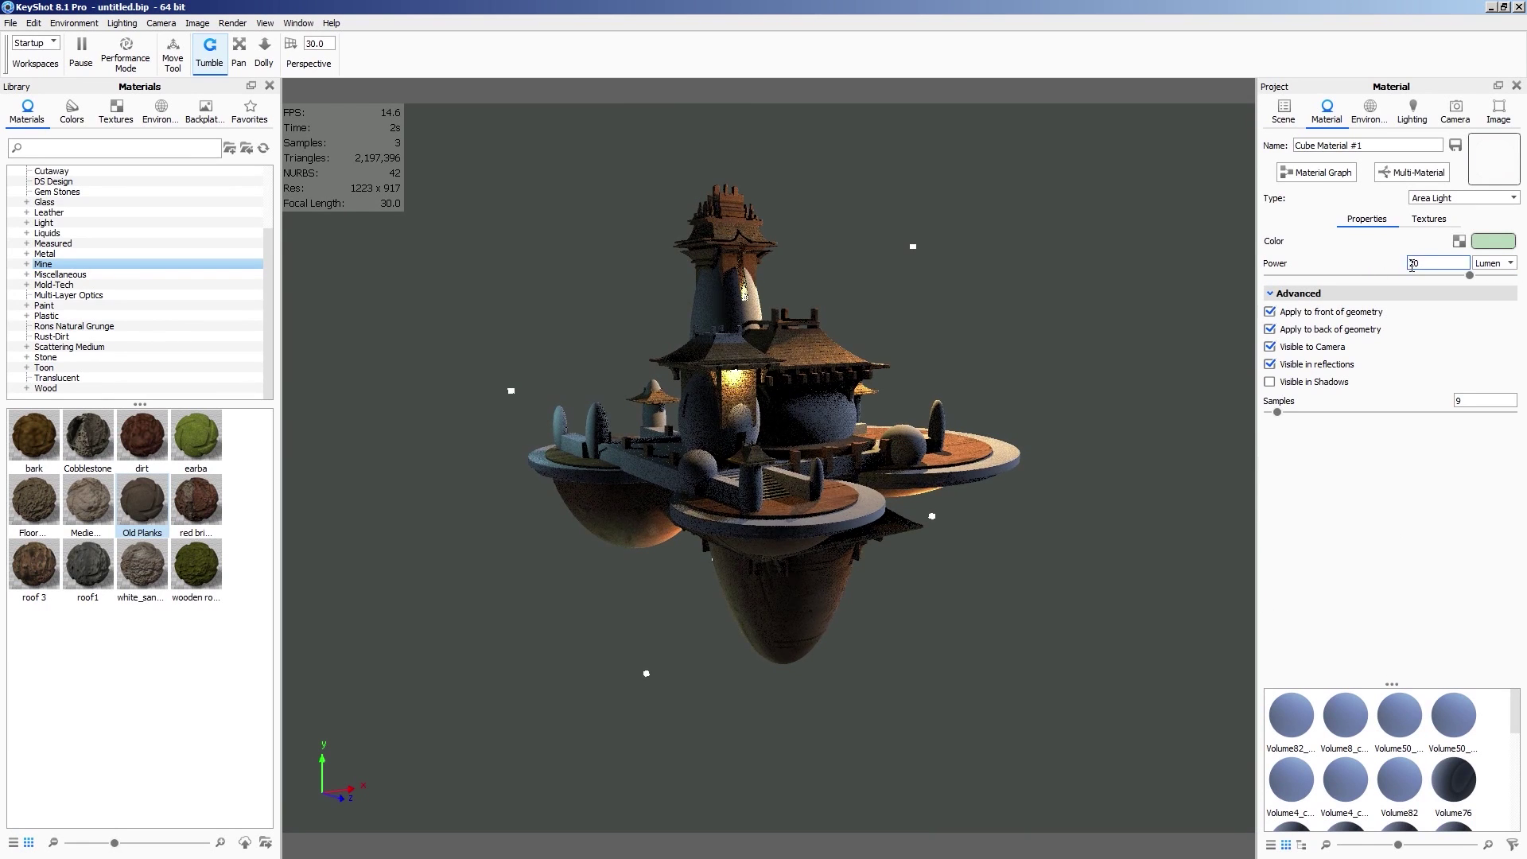
text(1)
key(Return)
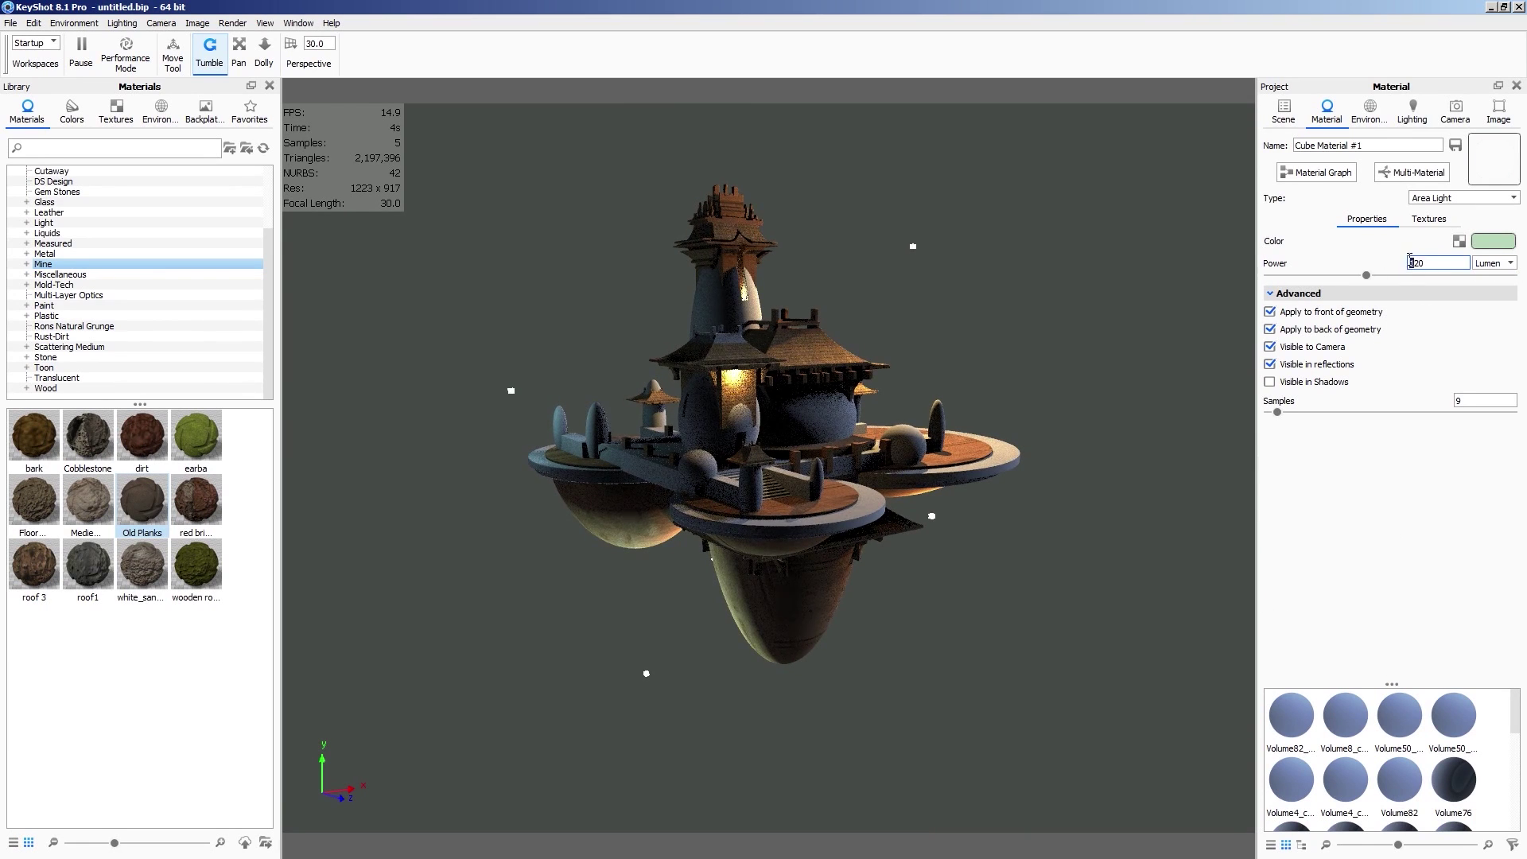
text(30)
key(Return)
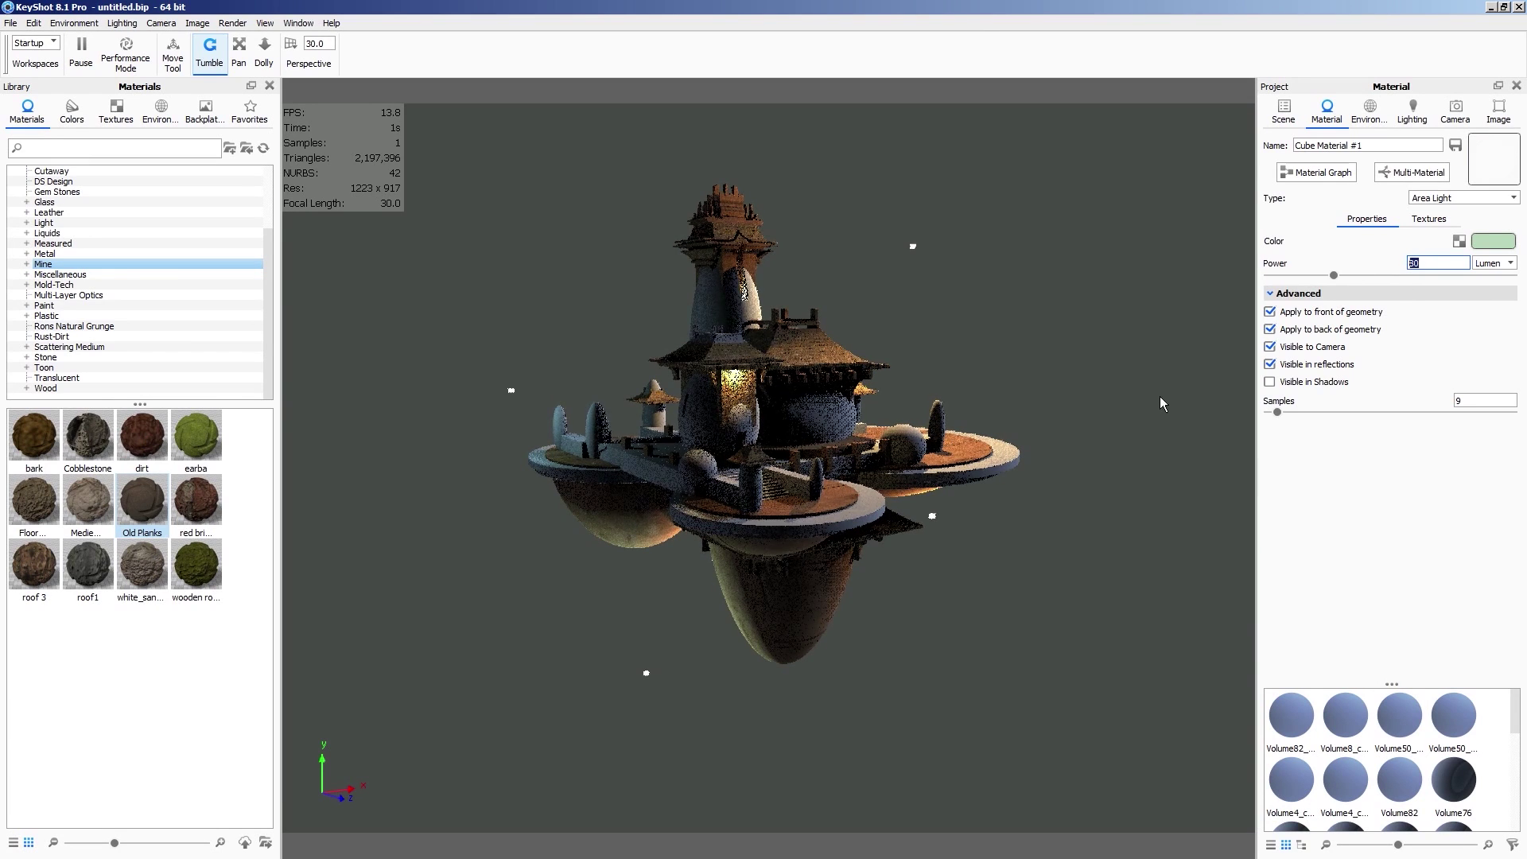
Toggle the visibility of Cube #4 to check that it lights the small front tower, and select it
drag(1118, 469, 1095, 533)
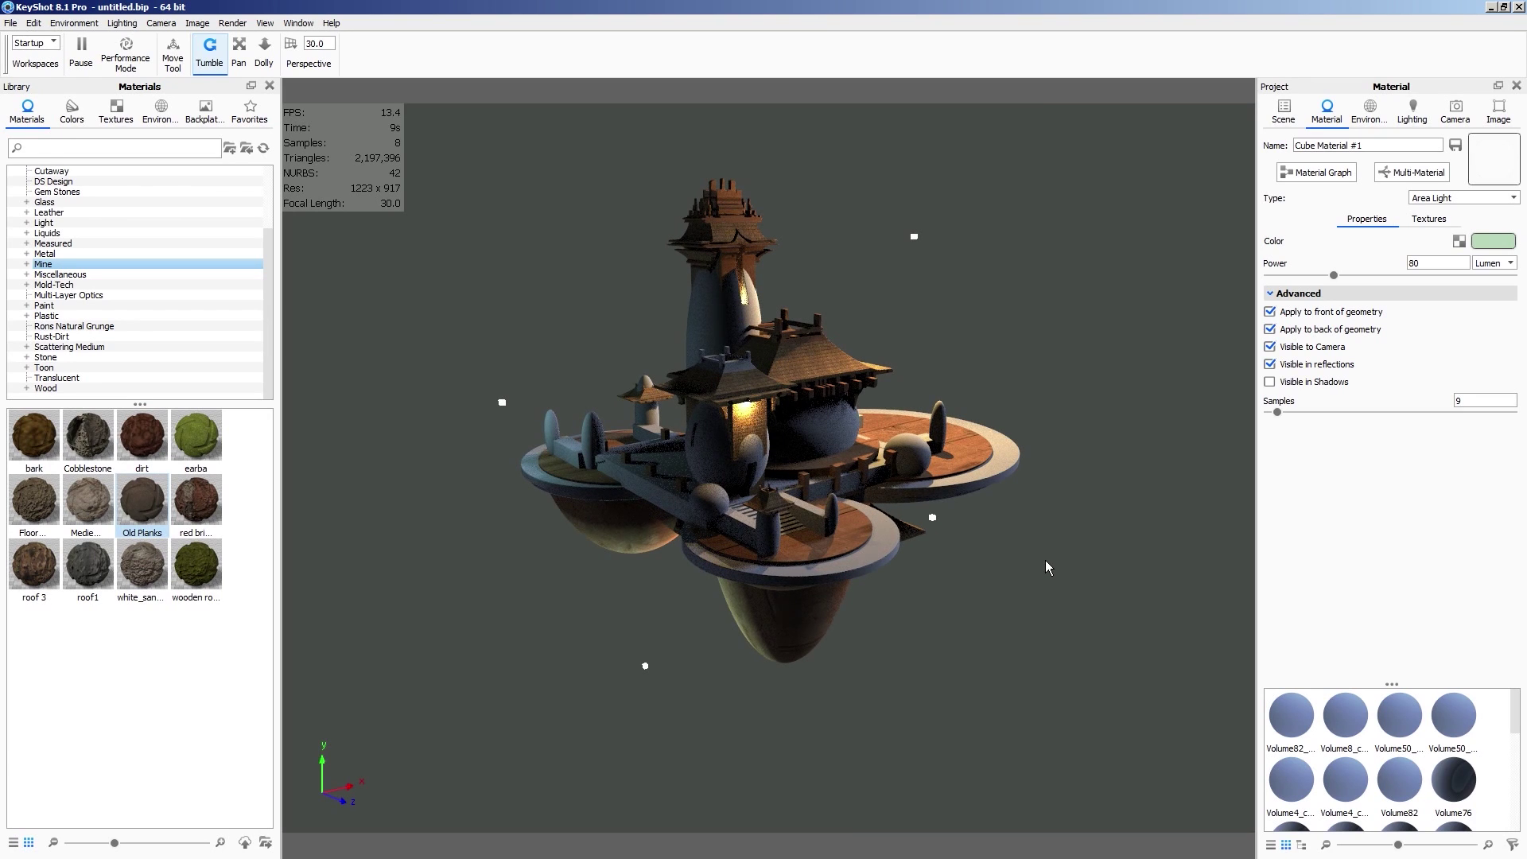
click(1294, 108)
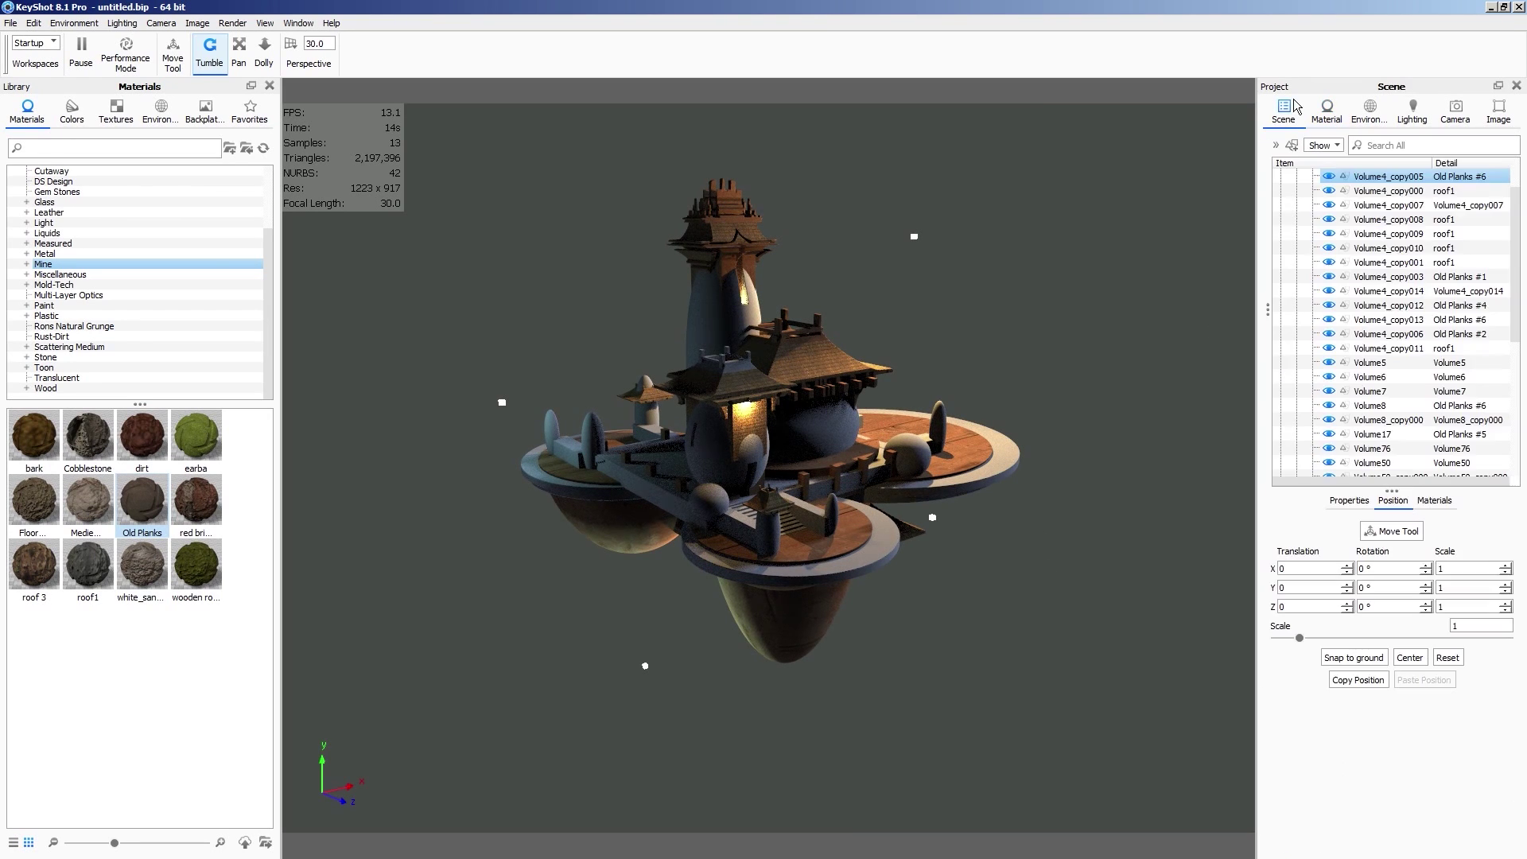
scroll(1368, 358, down, 6)
click(1329, 409)
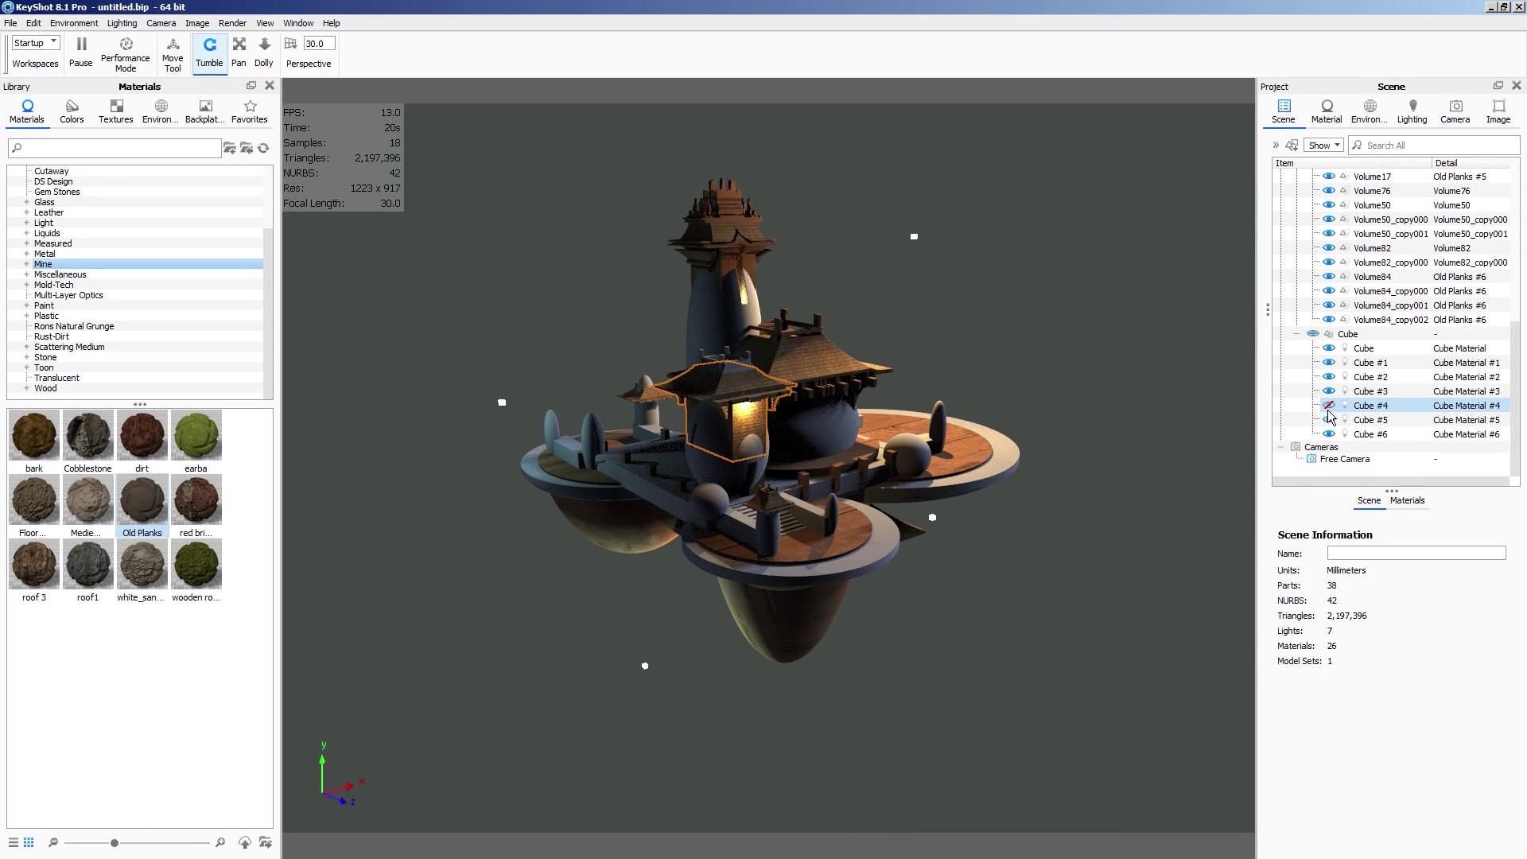
click(1369, 407)
right_click(1394, 416)
click(1419, 409)
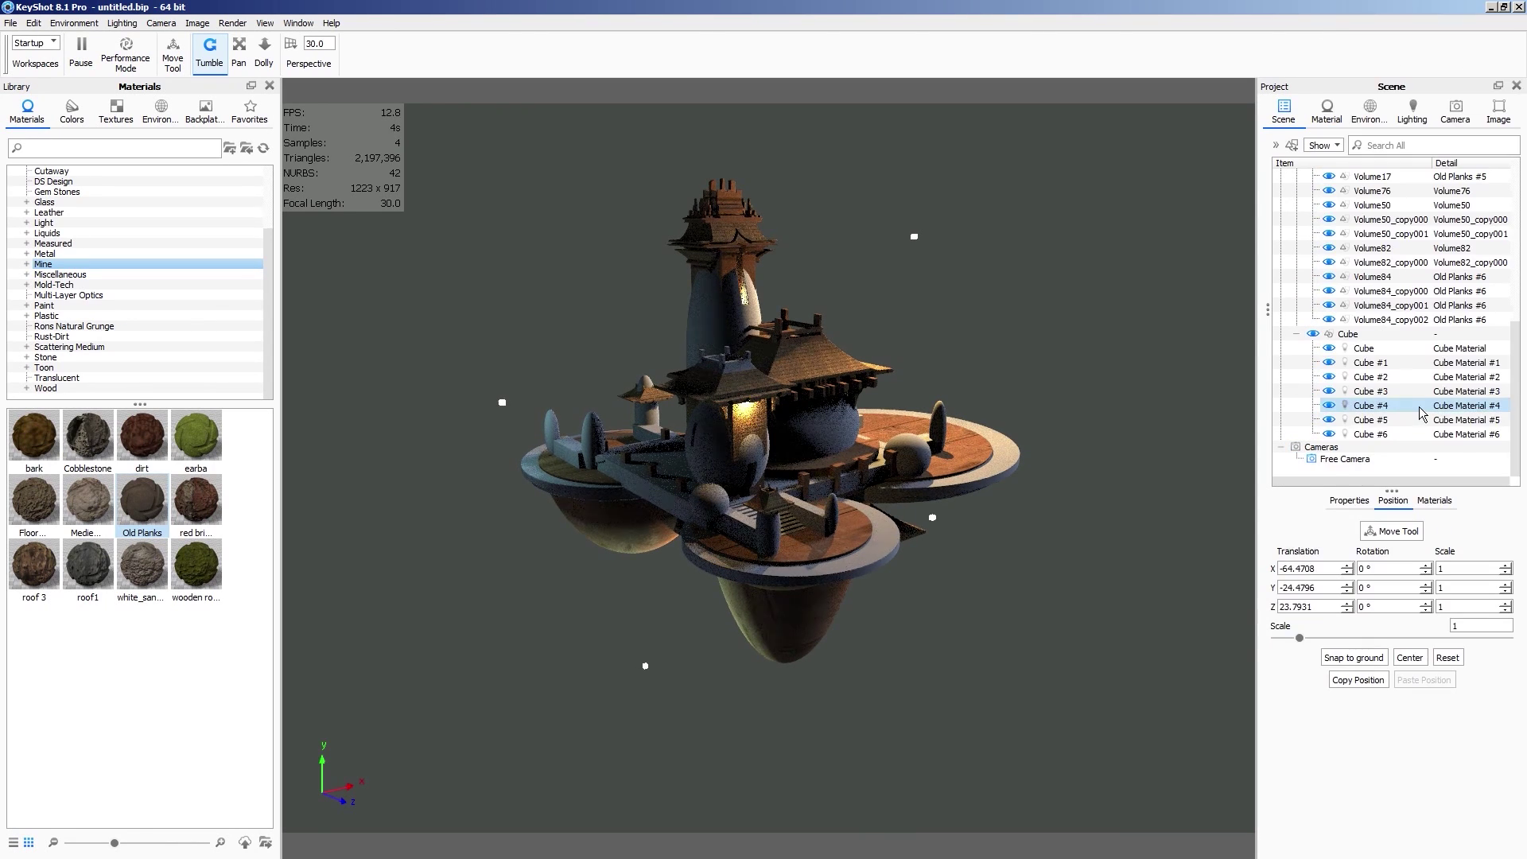
Duplicate the Cube #4 light and move the copy down and back inside the front tower, to about Y -37, Z 9
right_click(1419, 409)
click(1373, 348)
scroll(763, 318, up, 1)
drag(743, 282, 744, 357)
drag(817, 509, 679, 417)
click(1164, 808)
Duplicate the front tower's lower light and move the copy forward along Z to about 19
right_click(1397, 449)
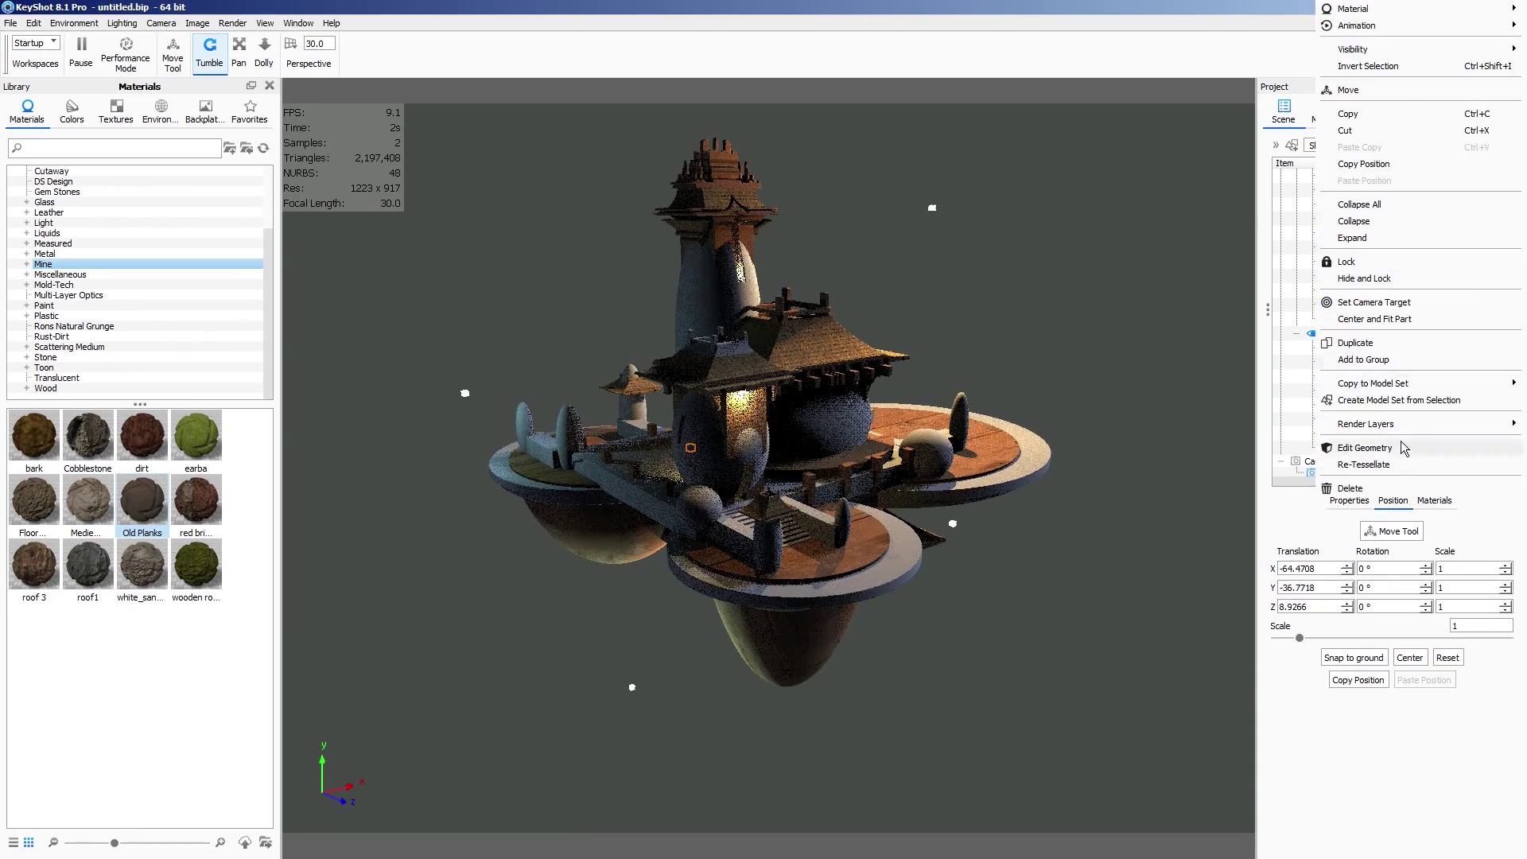
click(1383, 342)
drag(759, 477, 832, 537)
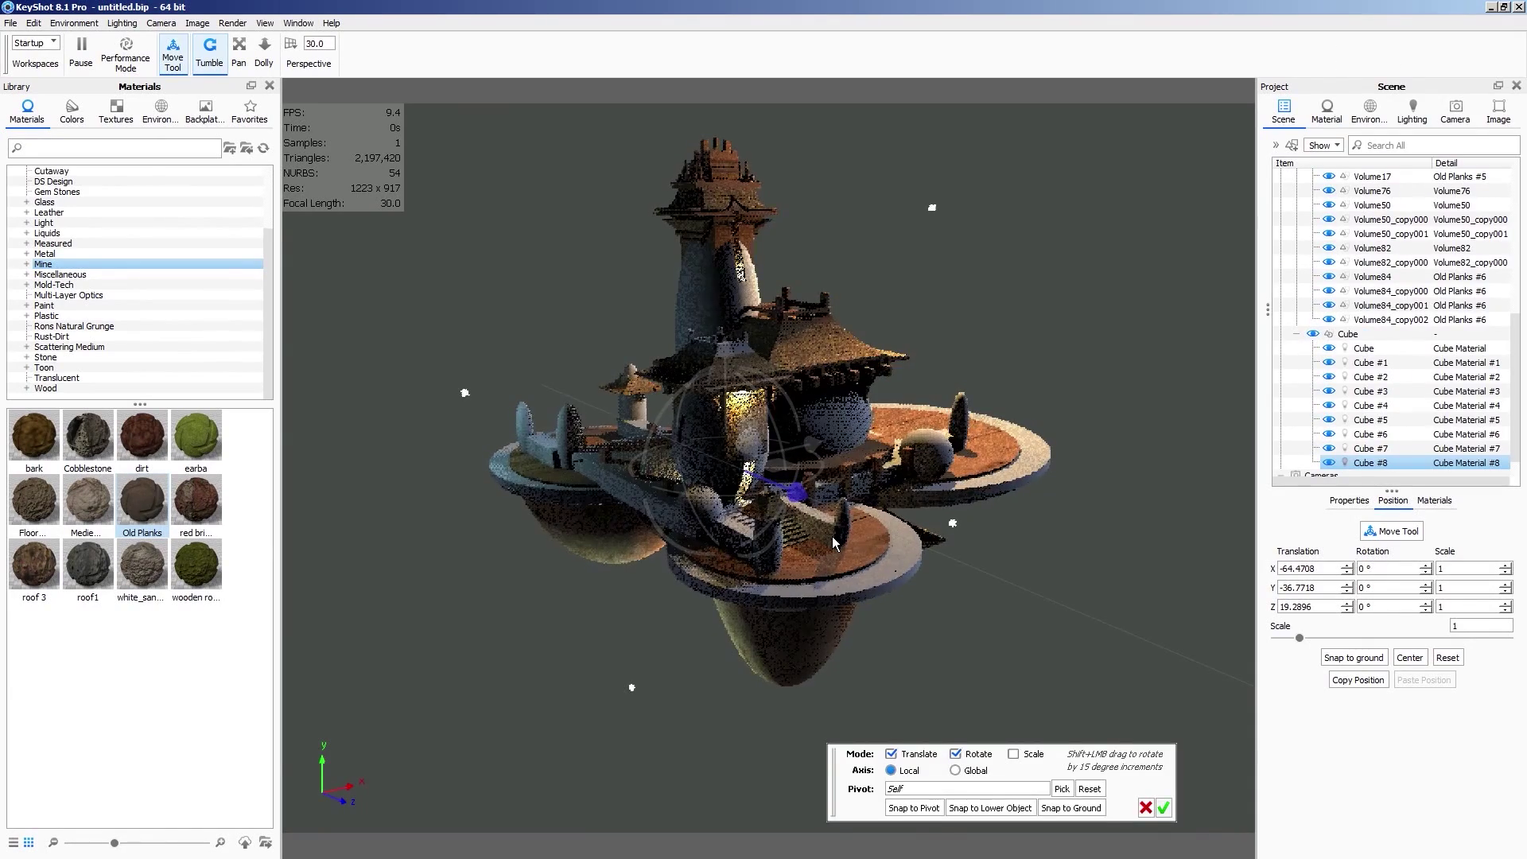
click(1164, 807)
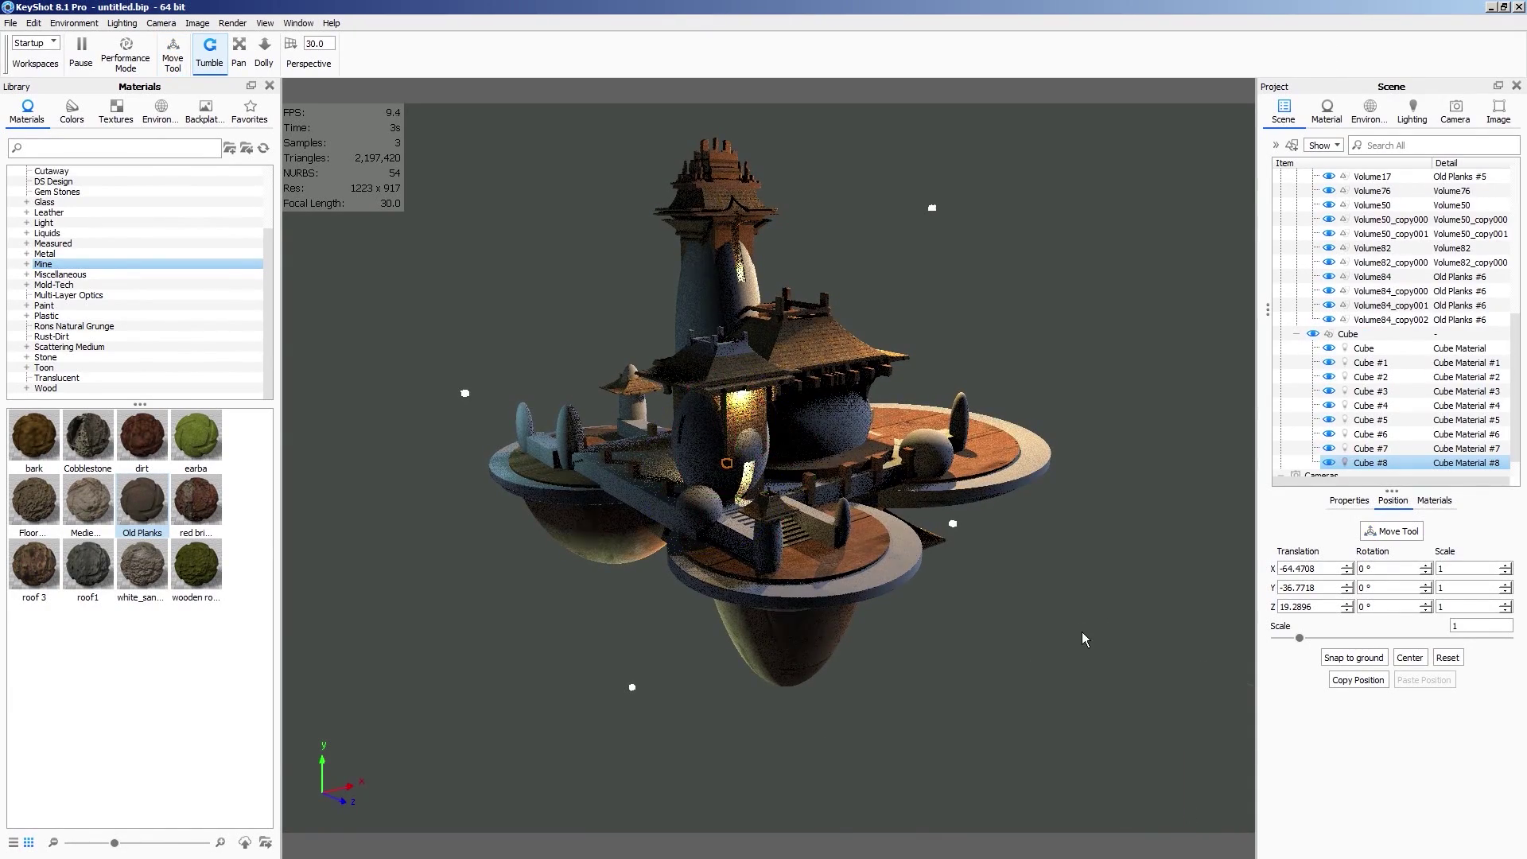
scroll(1352, 350, up, 15)
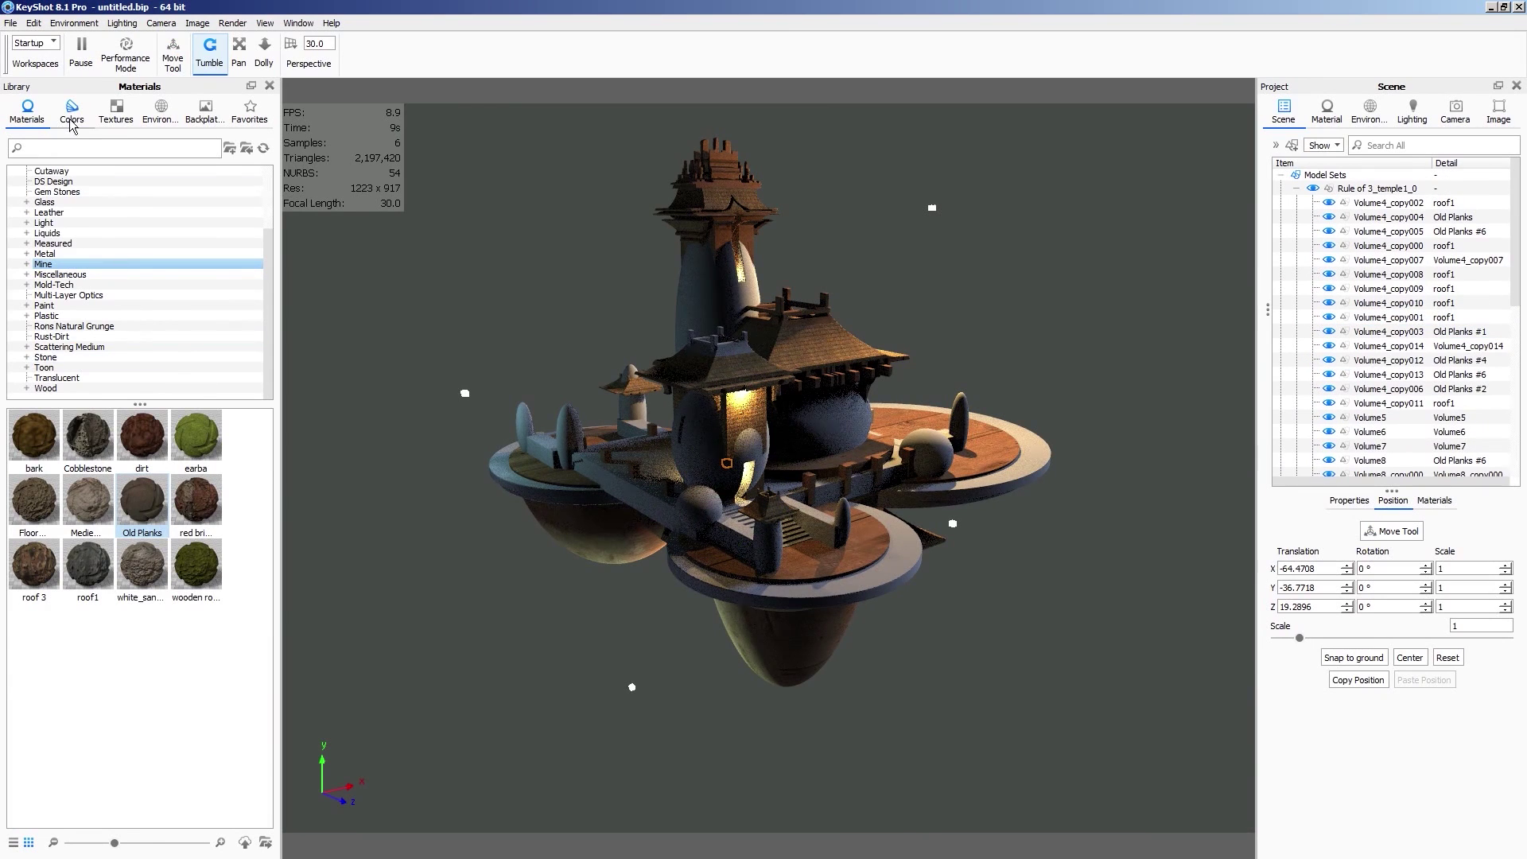
Try a Toon Outline material on the model part Volume4_copy002
click(44, 367)
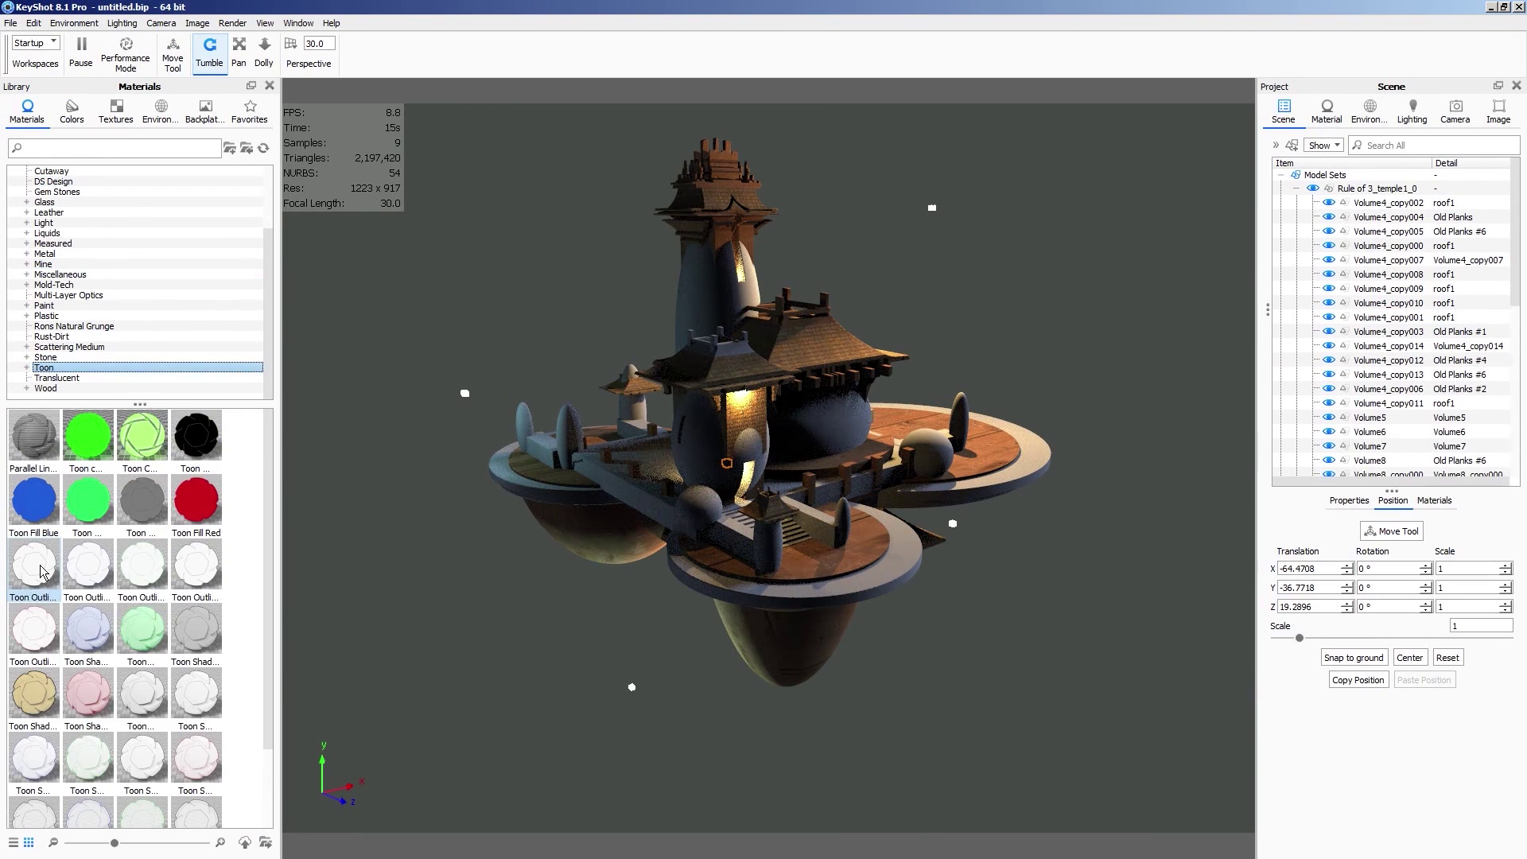
drag(34, 564, 1361, 201)
key(ctrl+z)
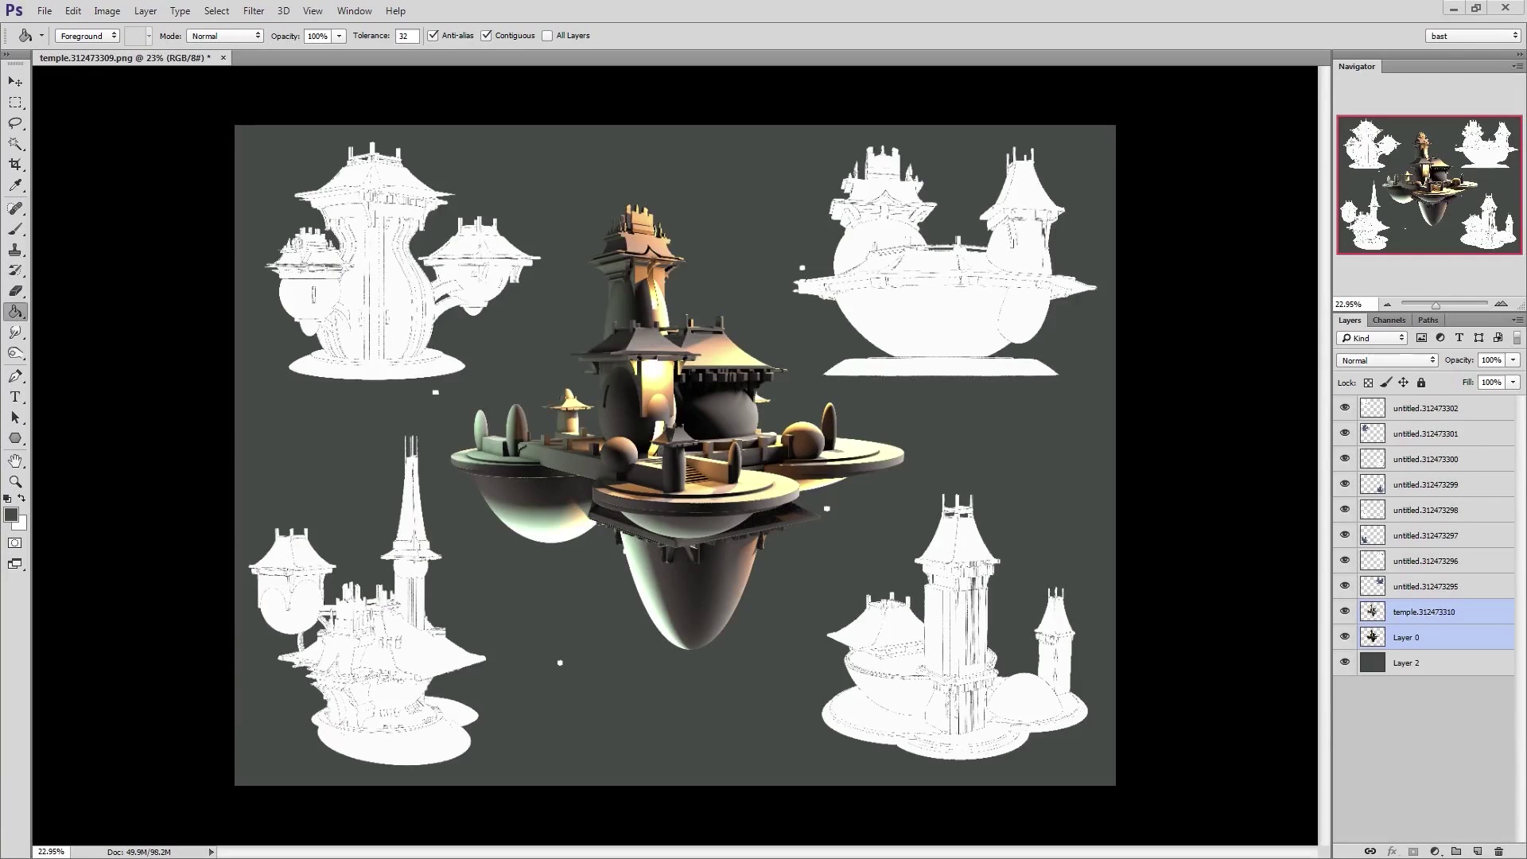
Switch to Photoshop and merge the line render layers untitled.312473302, 300, 298 and 296 into one, toggling its visibility to check it
click(1413, 417)
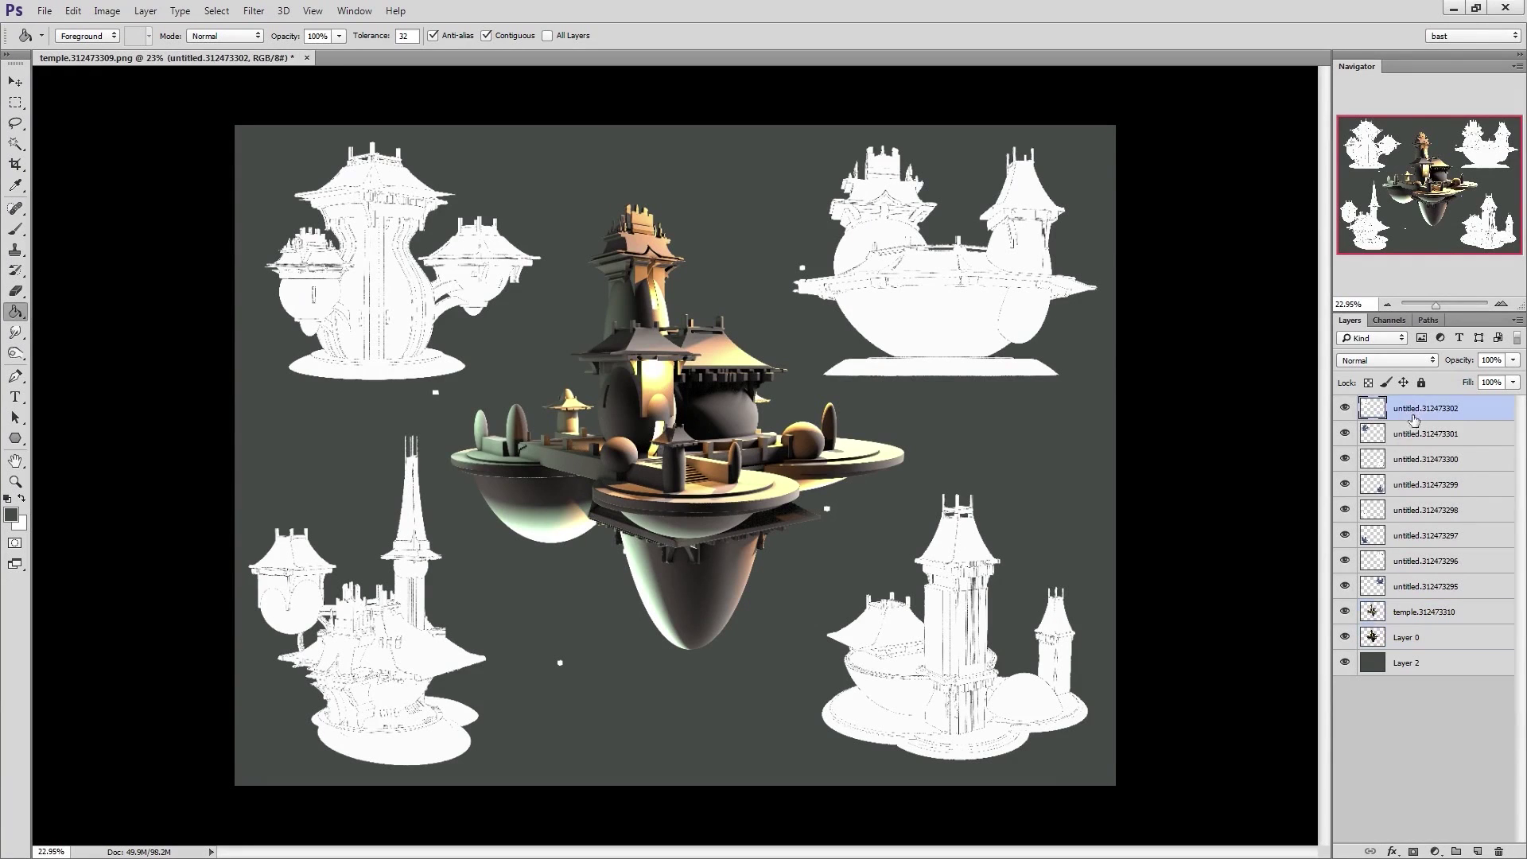
drag(1426, 559, 1431, 472)
shift+click(1437, 411)
right_click(1443, 418)
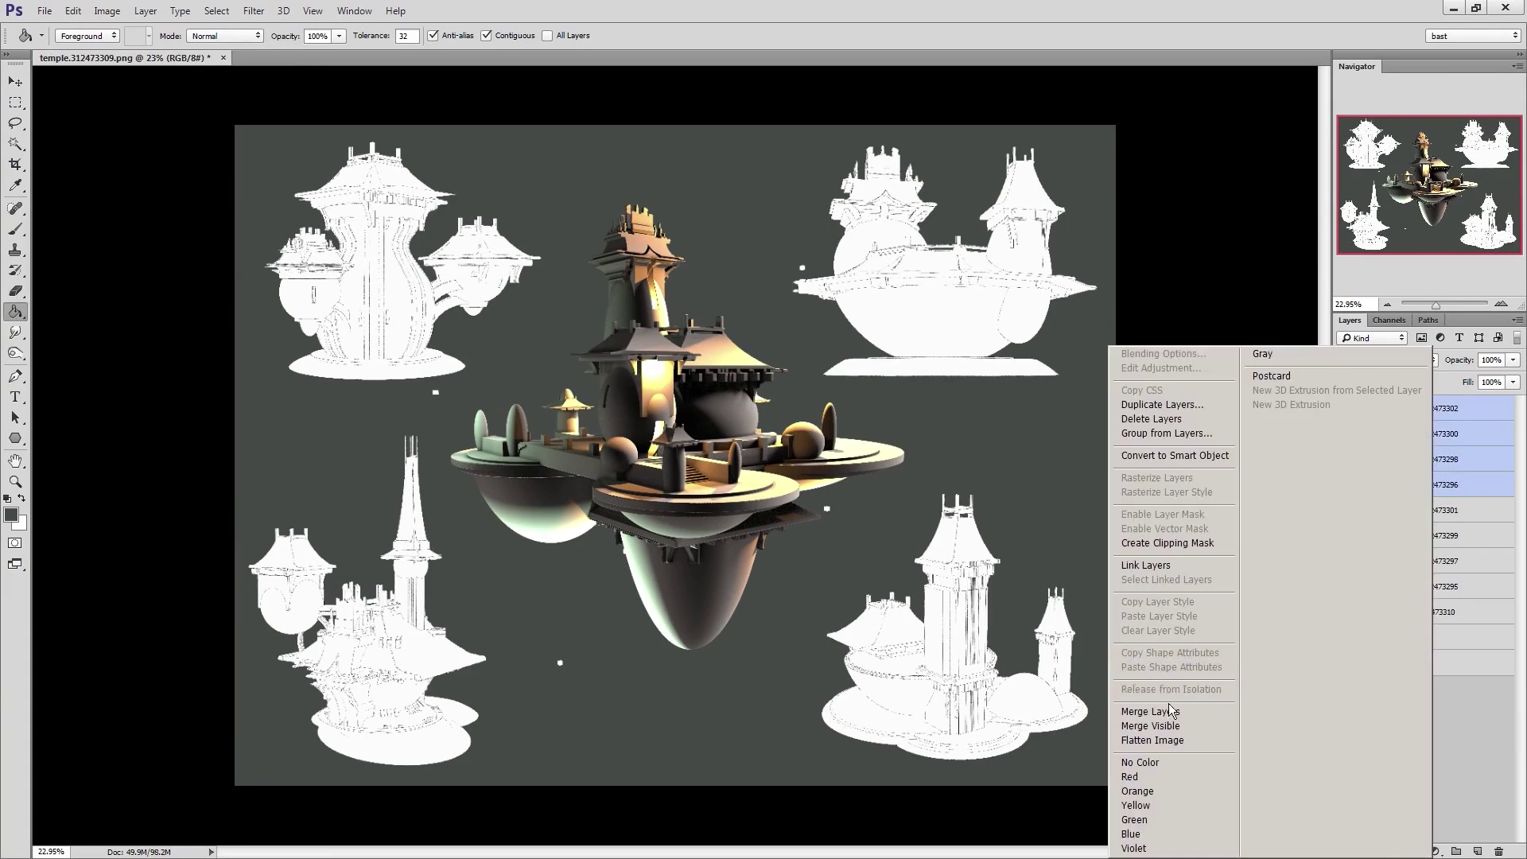
click(1168, 710)
click(1345, 408)
Merge the remaining four temple render layers, untitled.312473301, 299, 297 and 295, into one layer
click(1414, 434)
shift+click(1410, 510)
right_click(1404, 488)
click(1241, 668)
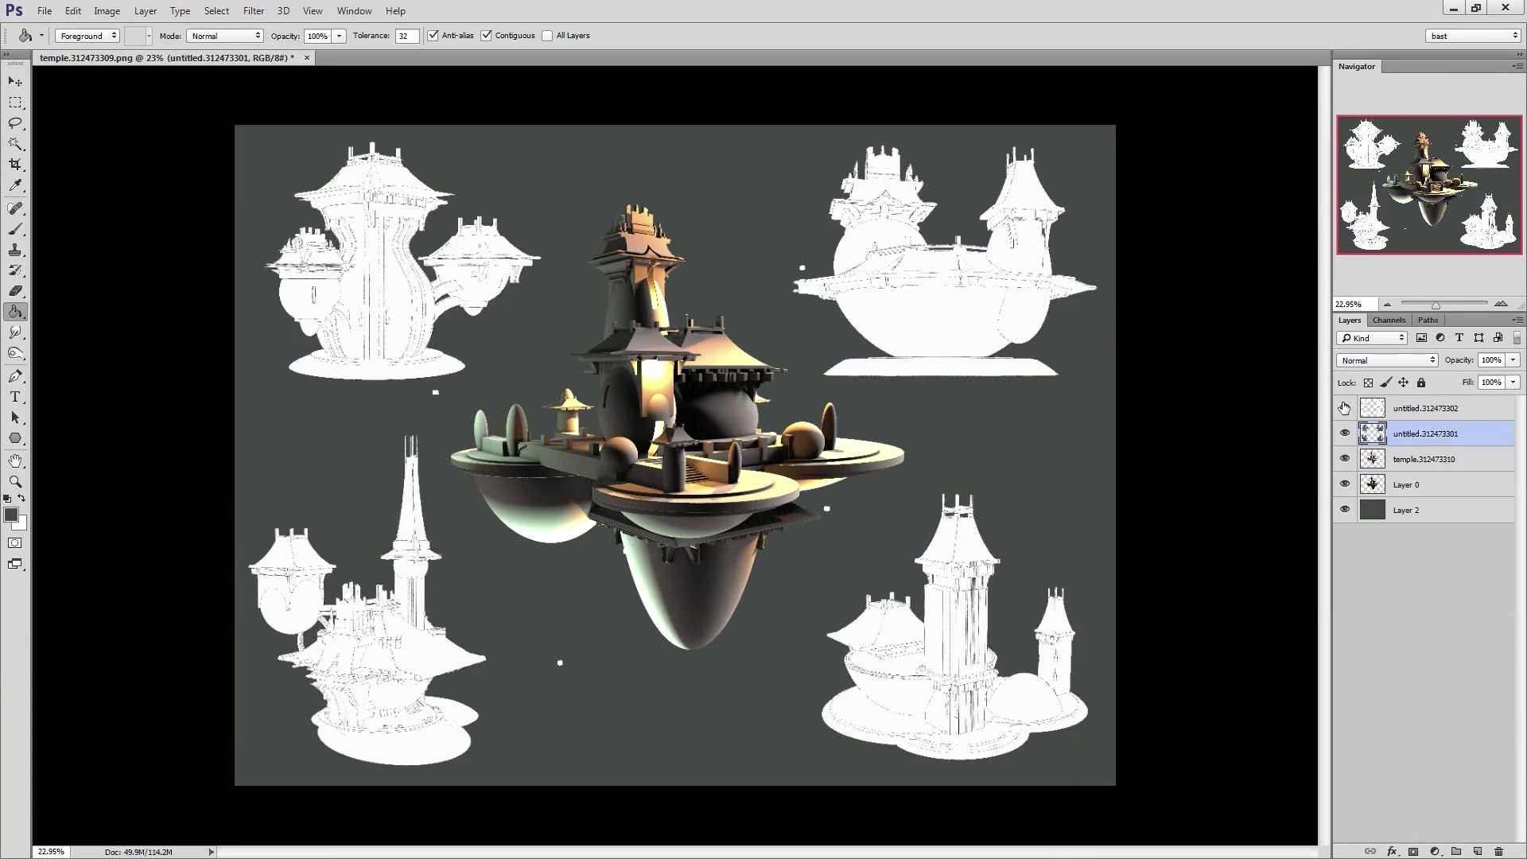
Select all white areas of the merged line layer with the Magic Wand, delete them and clear the selection
key(w)
click(957, 294)
key(ctrl+d)
click(957, 295)
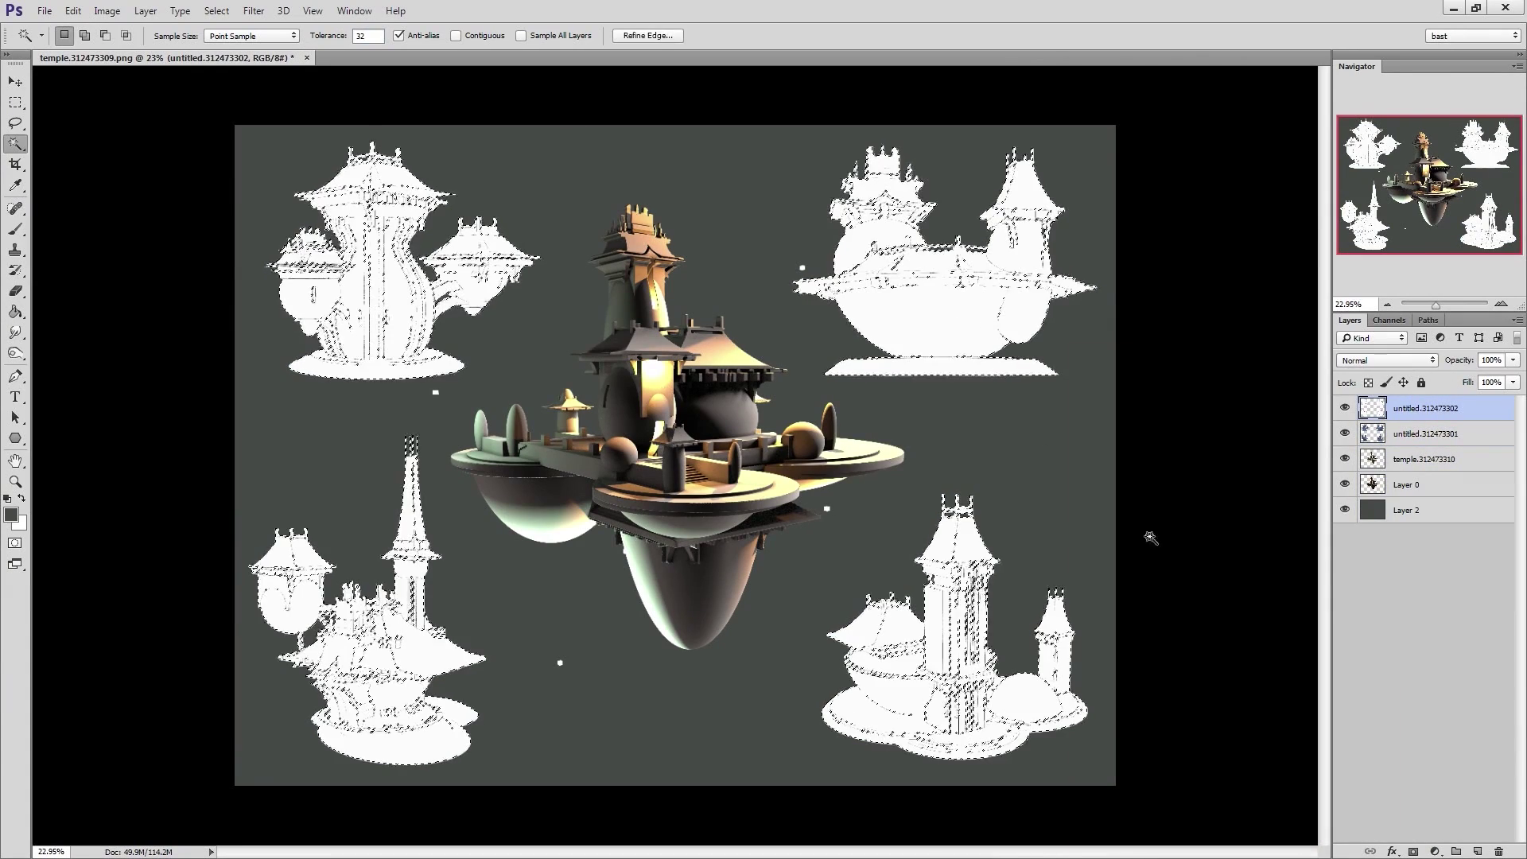
key(Delete)
key(ctrl+d)
Desaturate the line layer and the blue shaded render layer untitled.312473301 with Hue/Saturation
key(ctrl+u)
drag(957, 439, 859, 445)
click(1143, 279)
click(1420, 434)
key(ctrl+u)
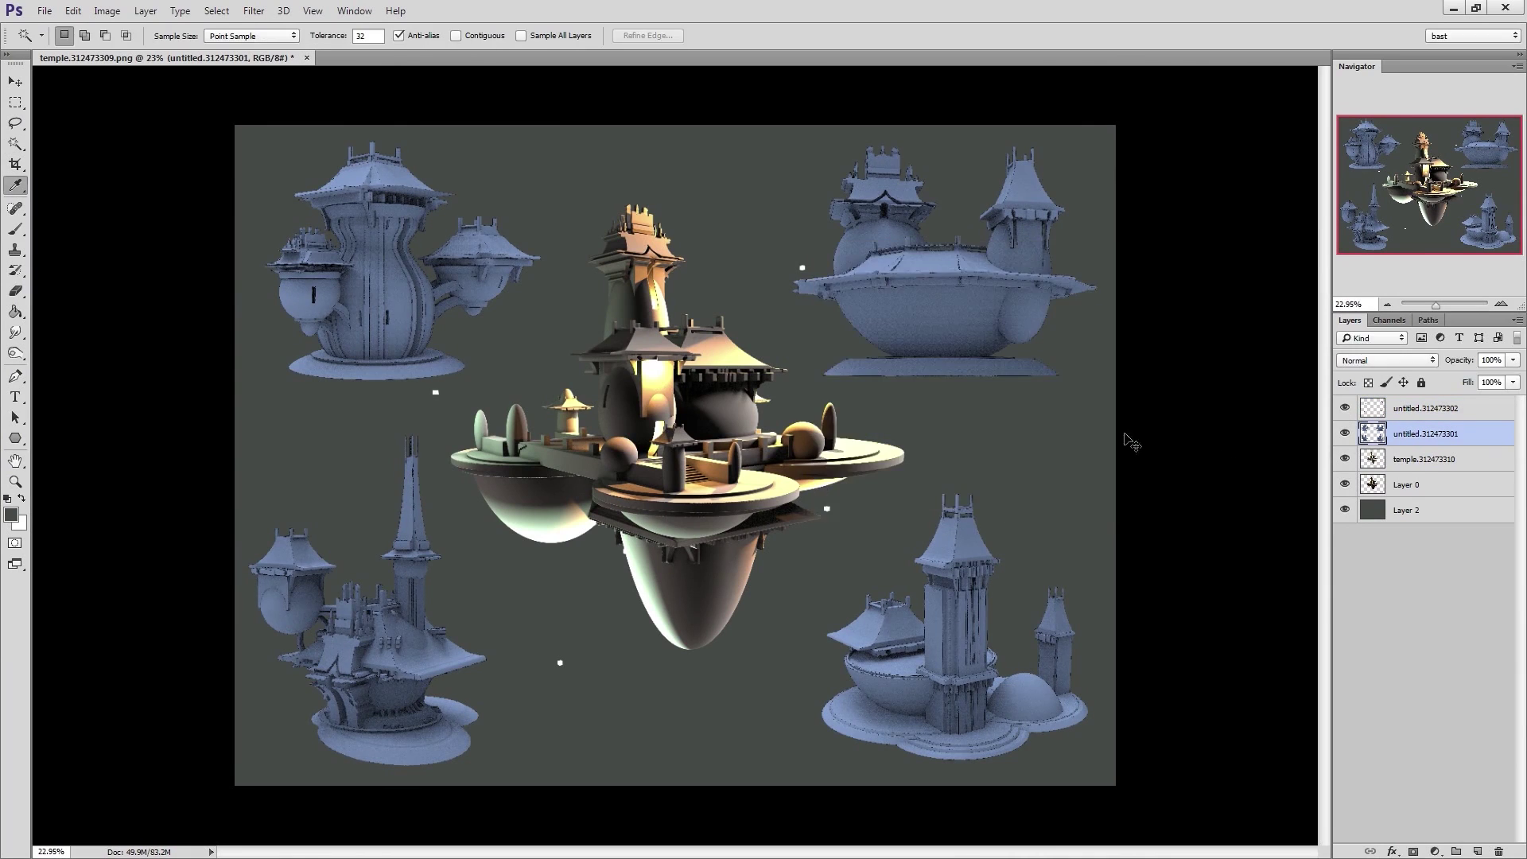
drag(957, 398, 845, 407)
click(1132, 275)
Adjust the tones of the grey temple renders with Curves, and toggle layer visibility to check the stack
key(ctrl+m)
mouse_move(1138, 525)
mouse_down()
mouse_move(1140, 502)
mouse_move(1114, 542)
mouse_up()
click(1439, 359)
click(1346, 459)
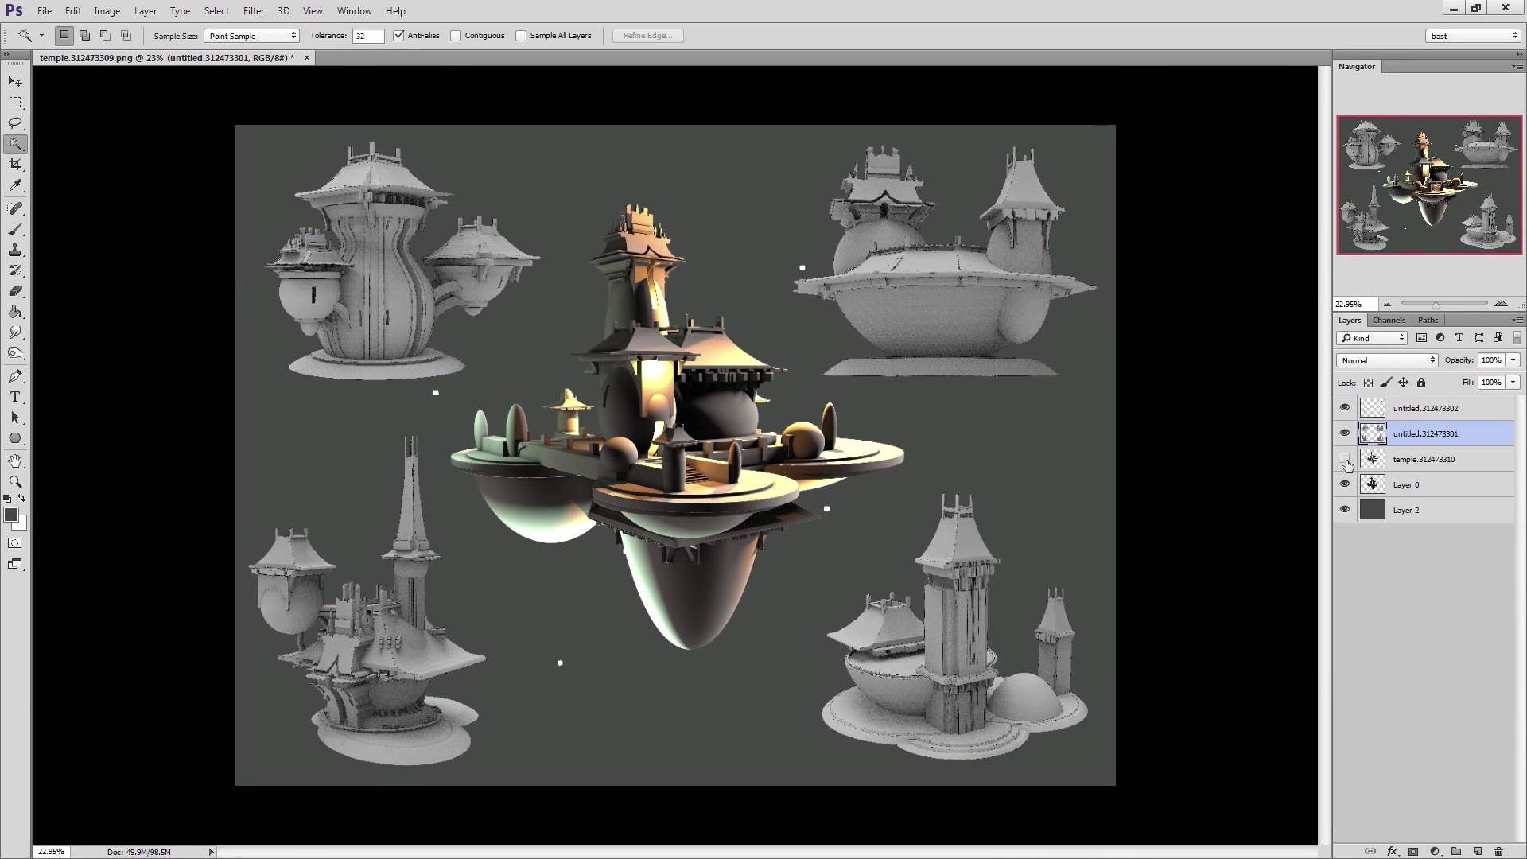
key(l)
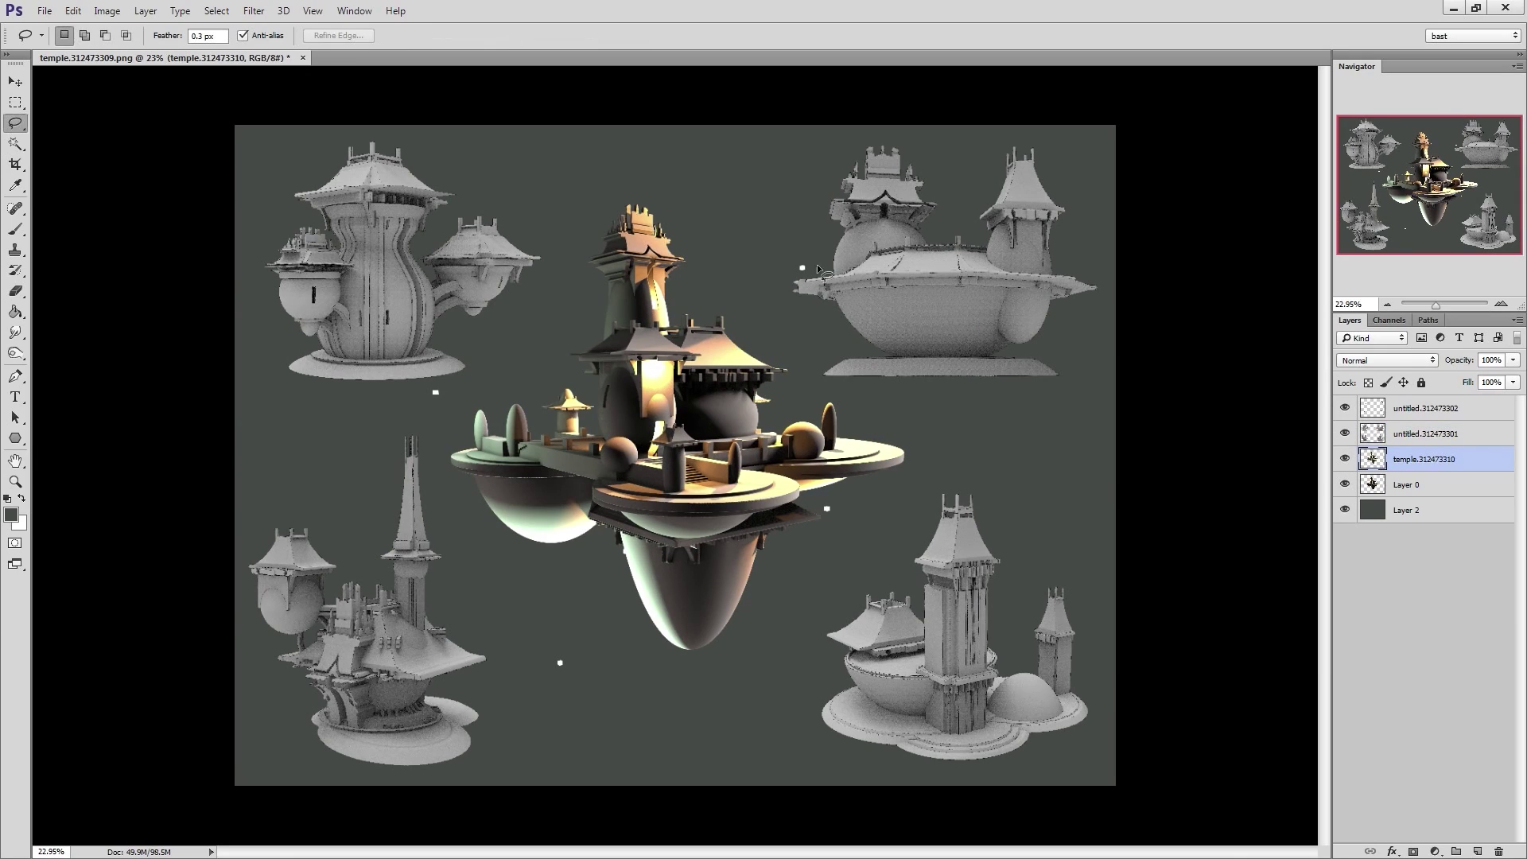
click(1399, 490)
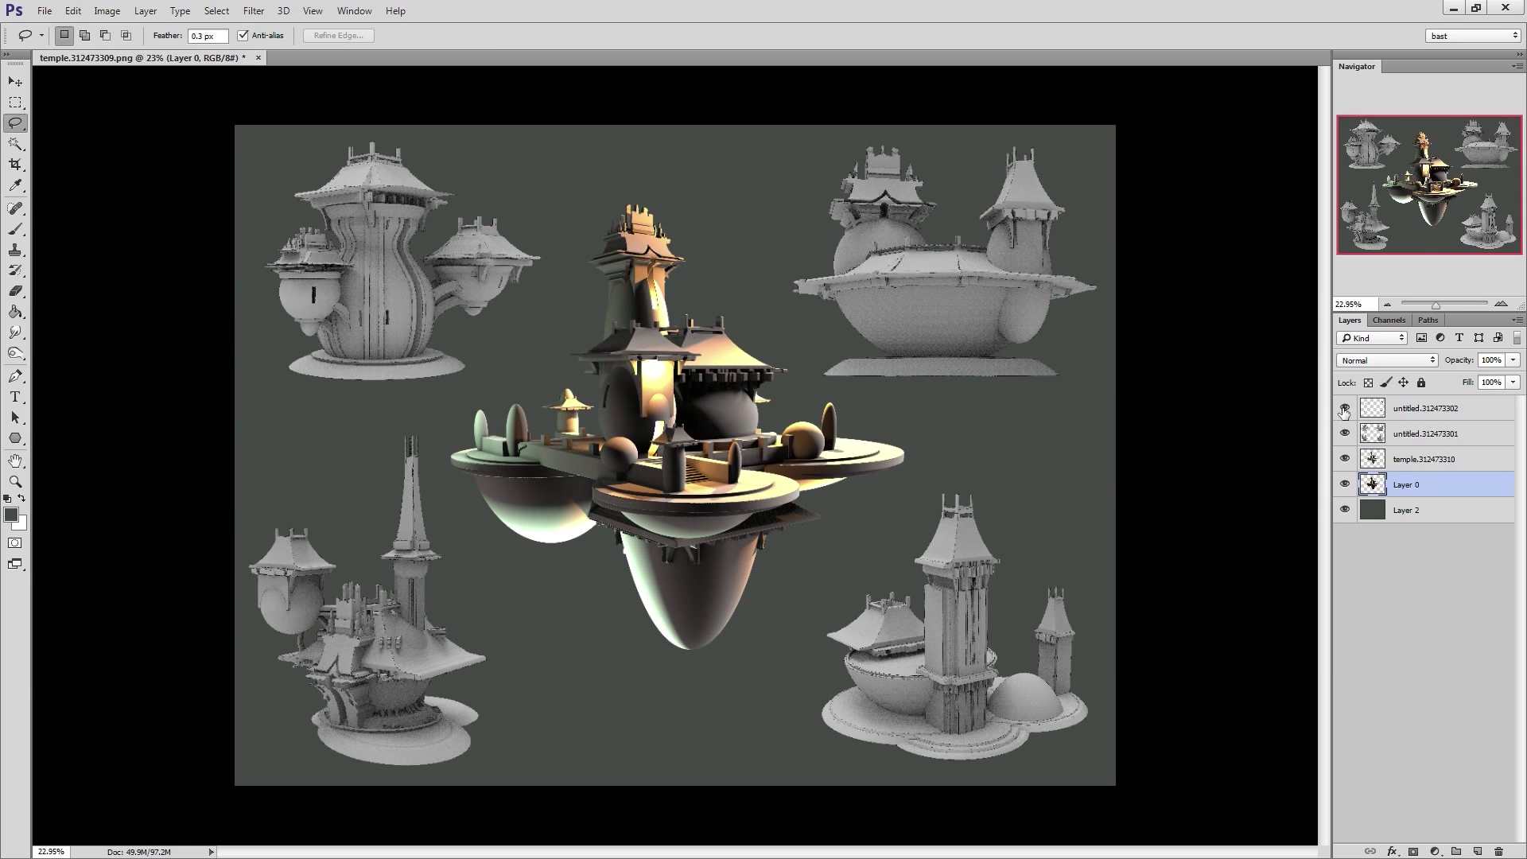
click(1345, 434)
click(1344, 434)
Duplicate the layer untitled.312473301 and hide the original
click(1383, 433)
right_click(1410, 437)
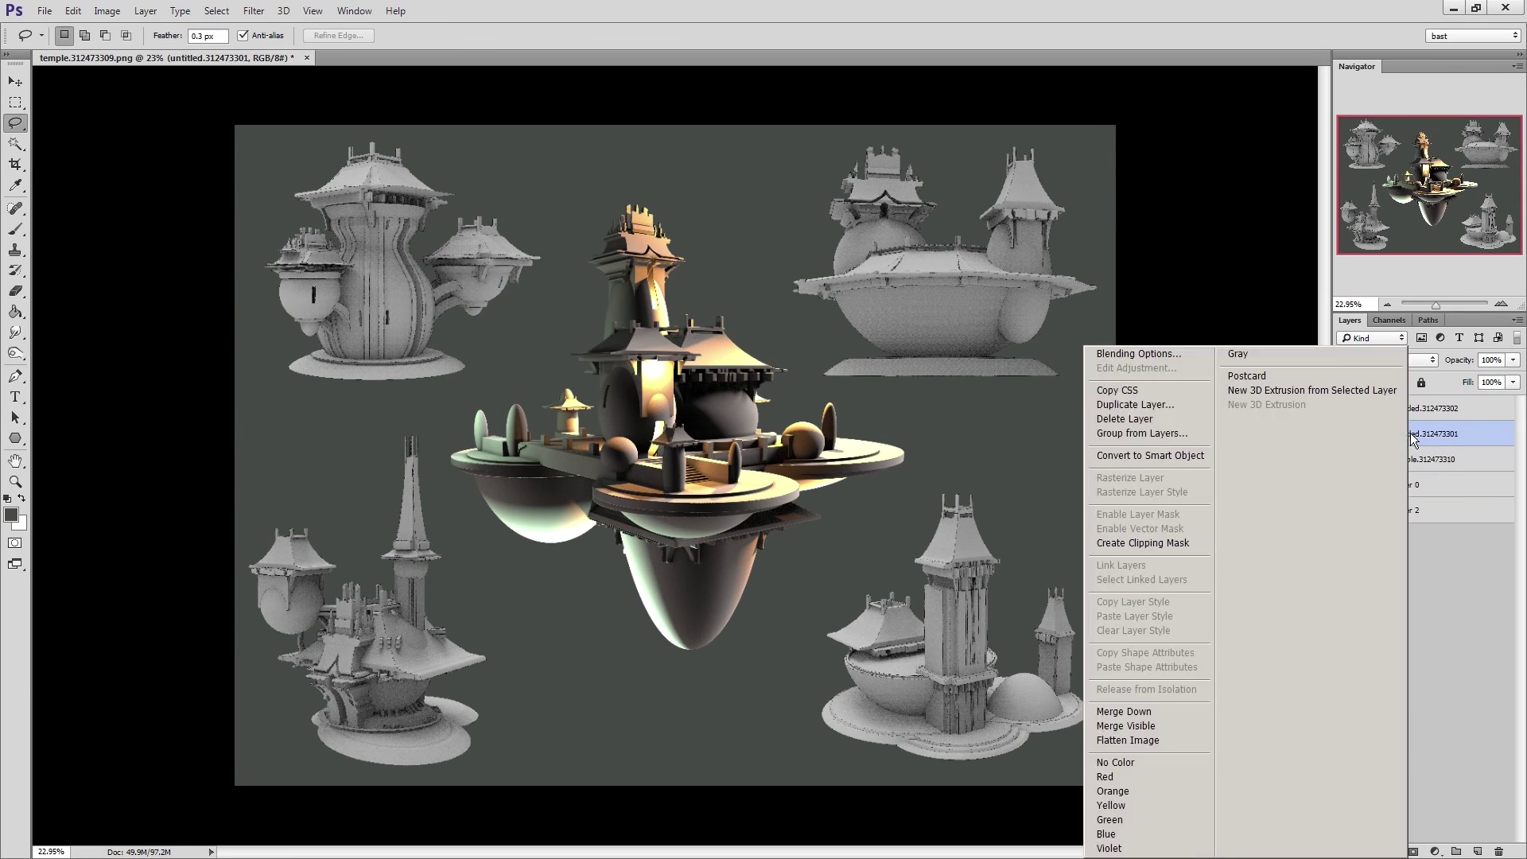
click(1154, 404)
key(Return)
click(1345, 459)
Apply Dust & Scratches with radius 2 and threshold 0 to the copied render layer, and delete the hidden original layer
click(254, 10)
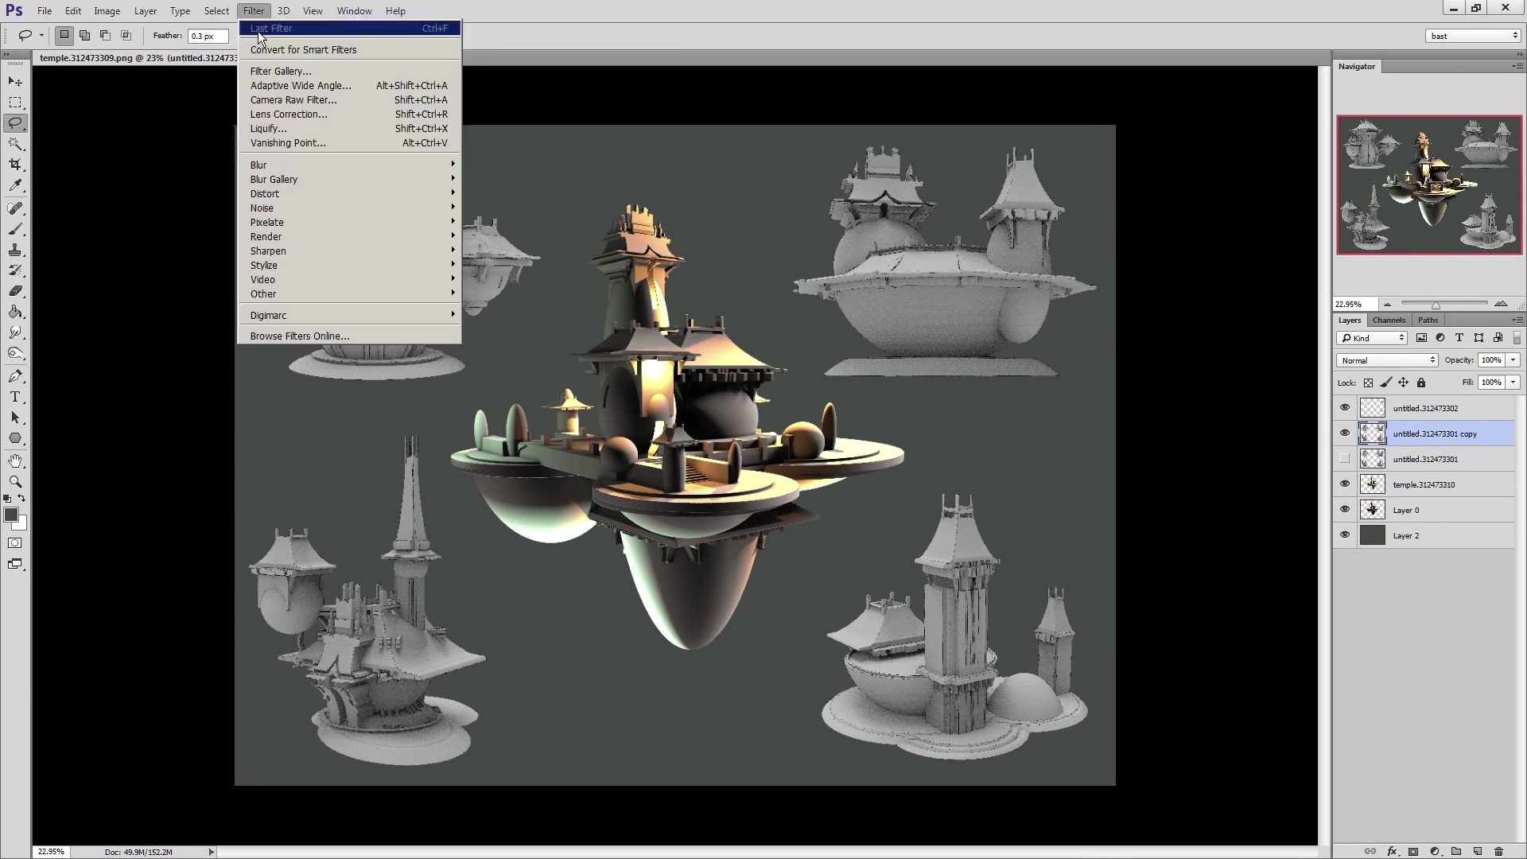
click(501, 236)
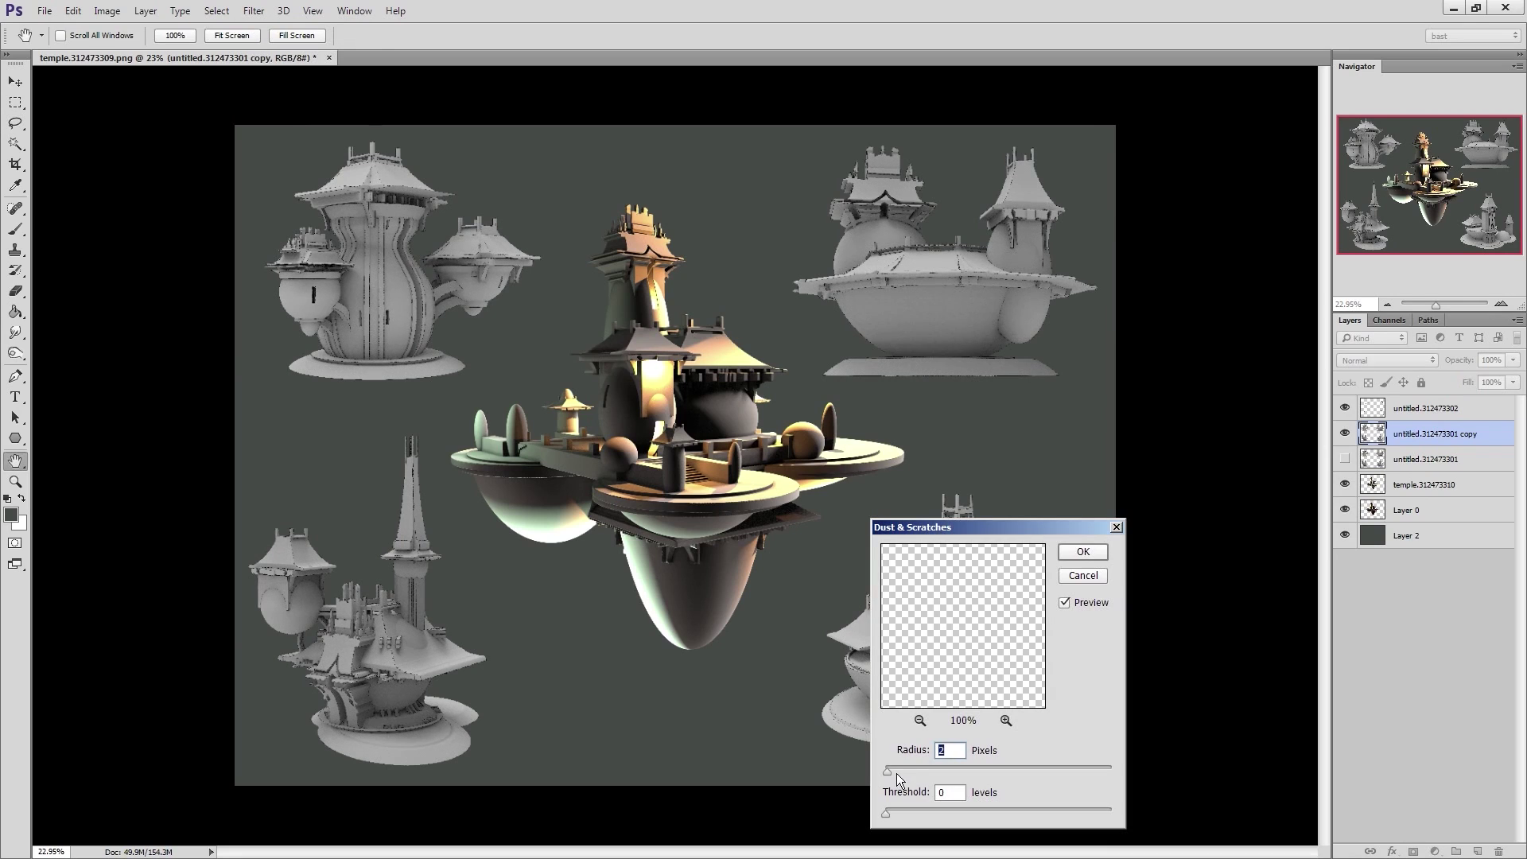
click(1083, 553)
click(1389, 459)
key(Delete)
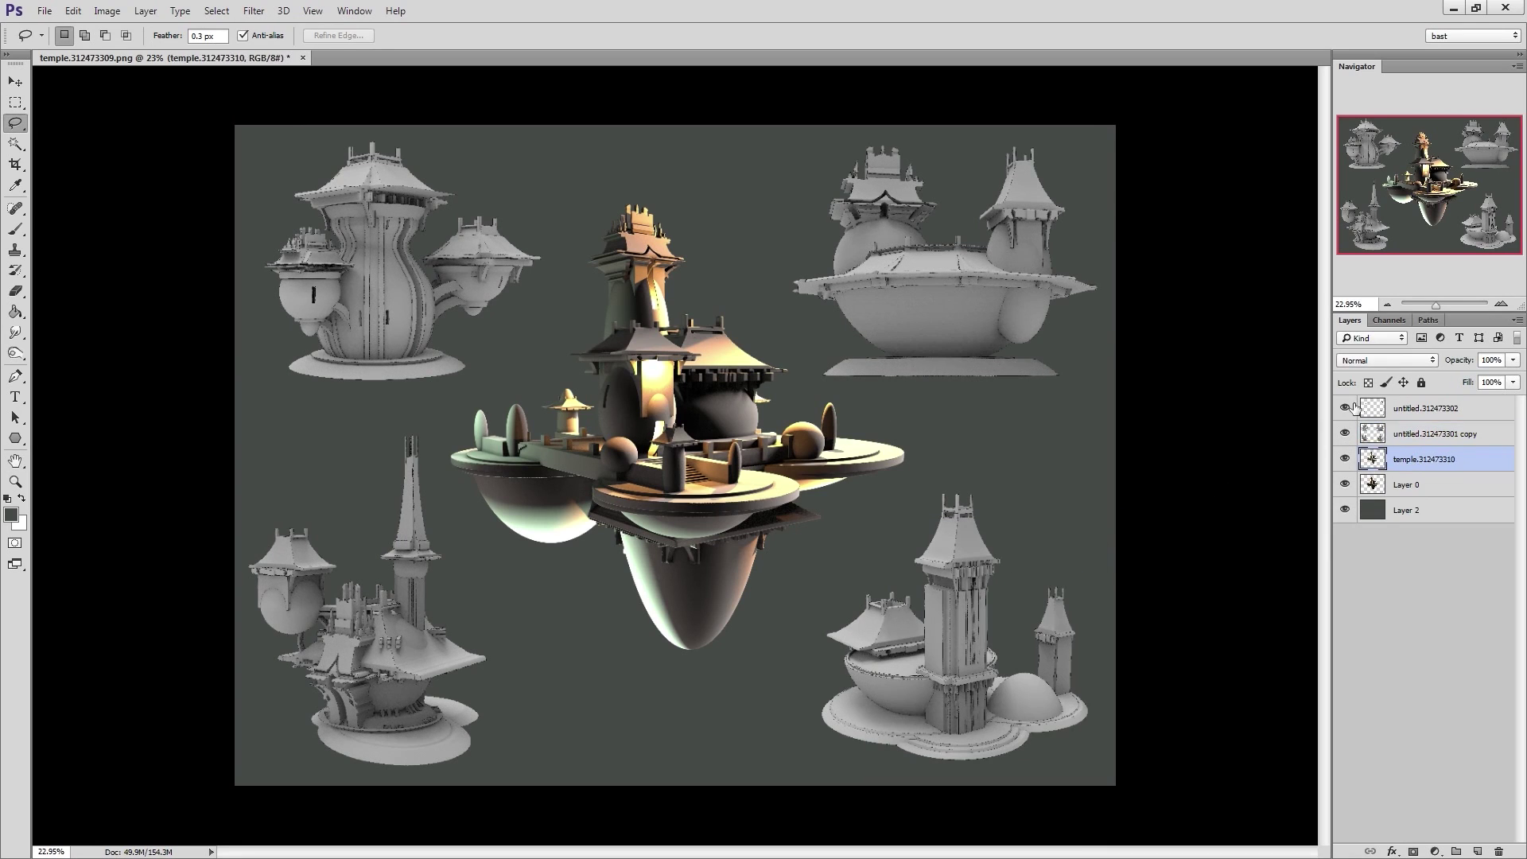
Make the line layer untitled.312473302 active and set up a black wedge-shaped brush at 14 px
click(1389, 432)
click(1343, 408)
click(1342, 411)
click(1389, 410)
key(b)
alt+click(1196, 466)
right_click(1196, 465)
click(1033, 626)
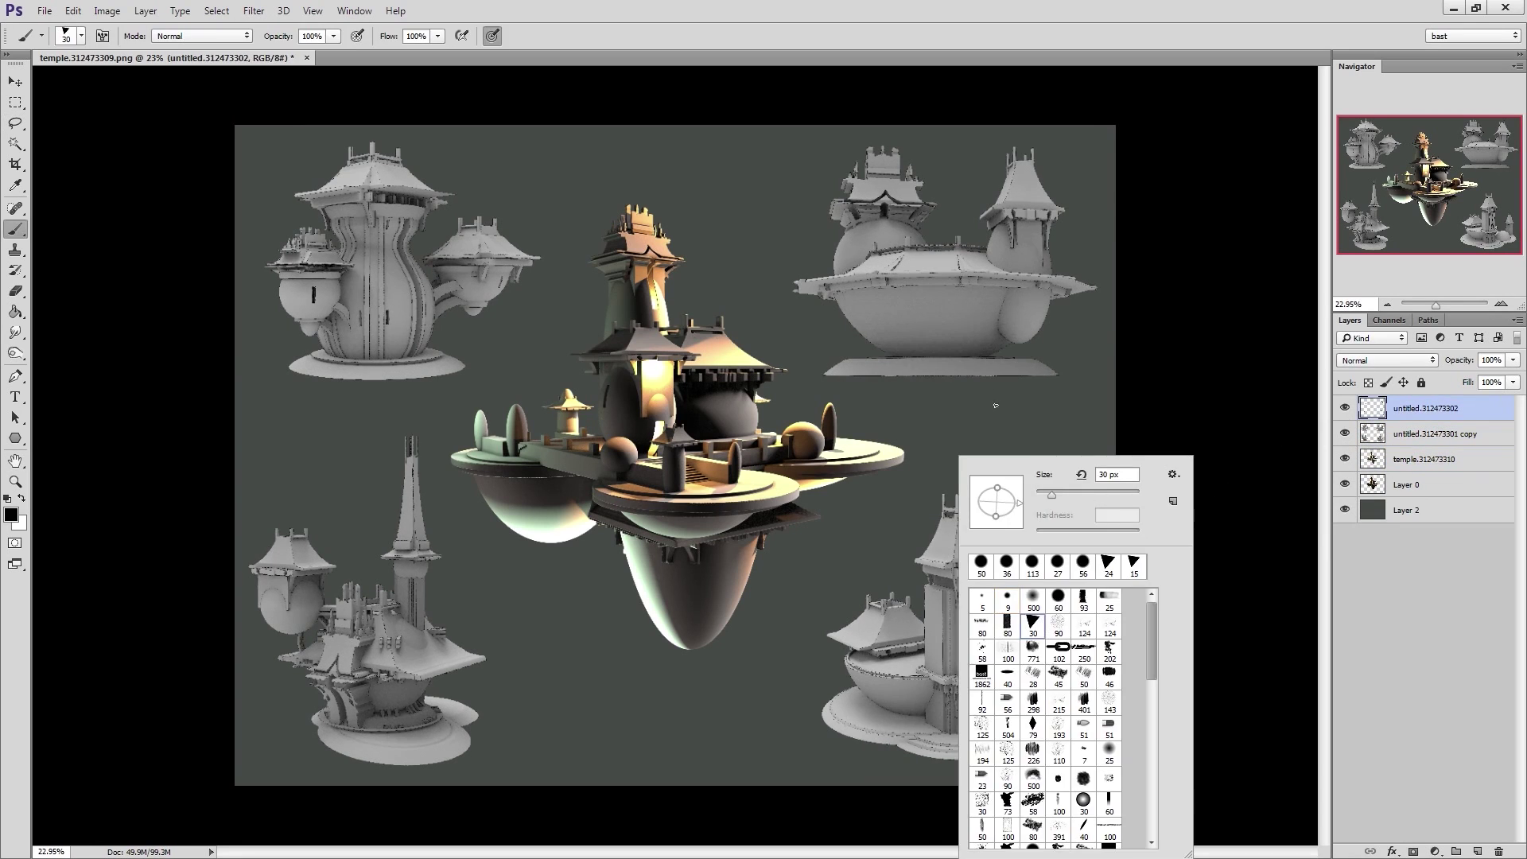
scroll(1108, 475, up, 1)
click(1215, 328)
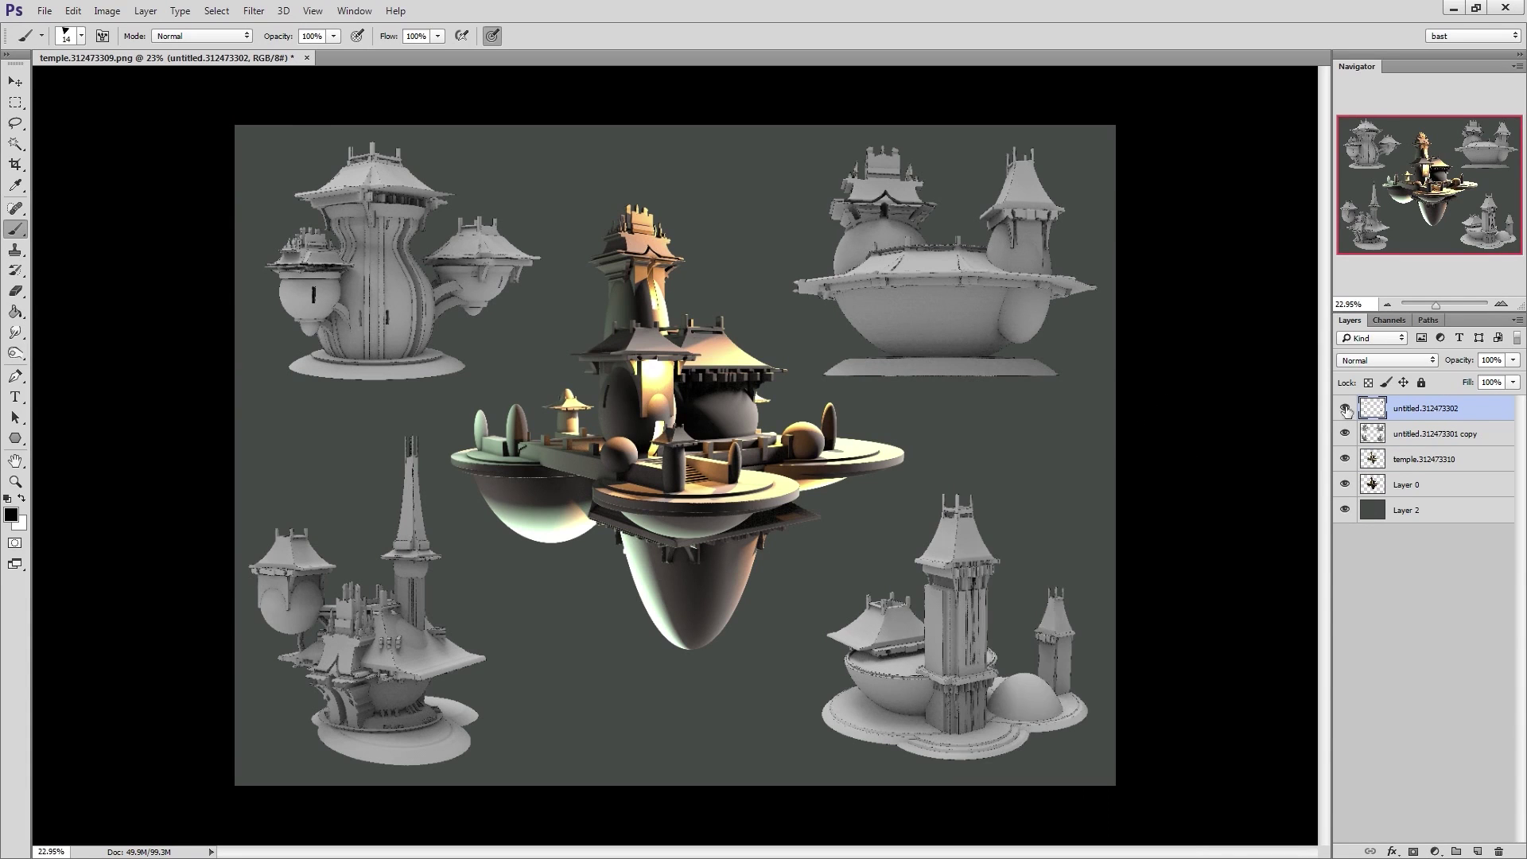
Paint dark windows and under-eave struts on the upper-right temple's right tower, side pod and left dome
alt+drag(1054, 232, 1104, 229)
drag(1104, 230, 1010, 427)
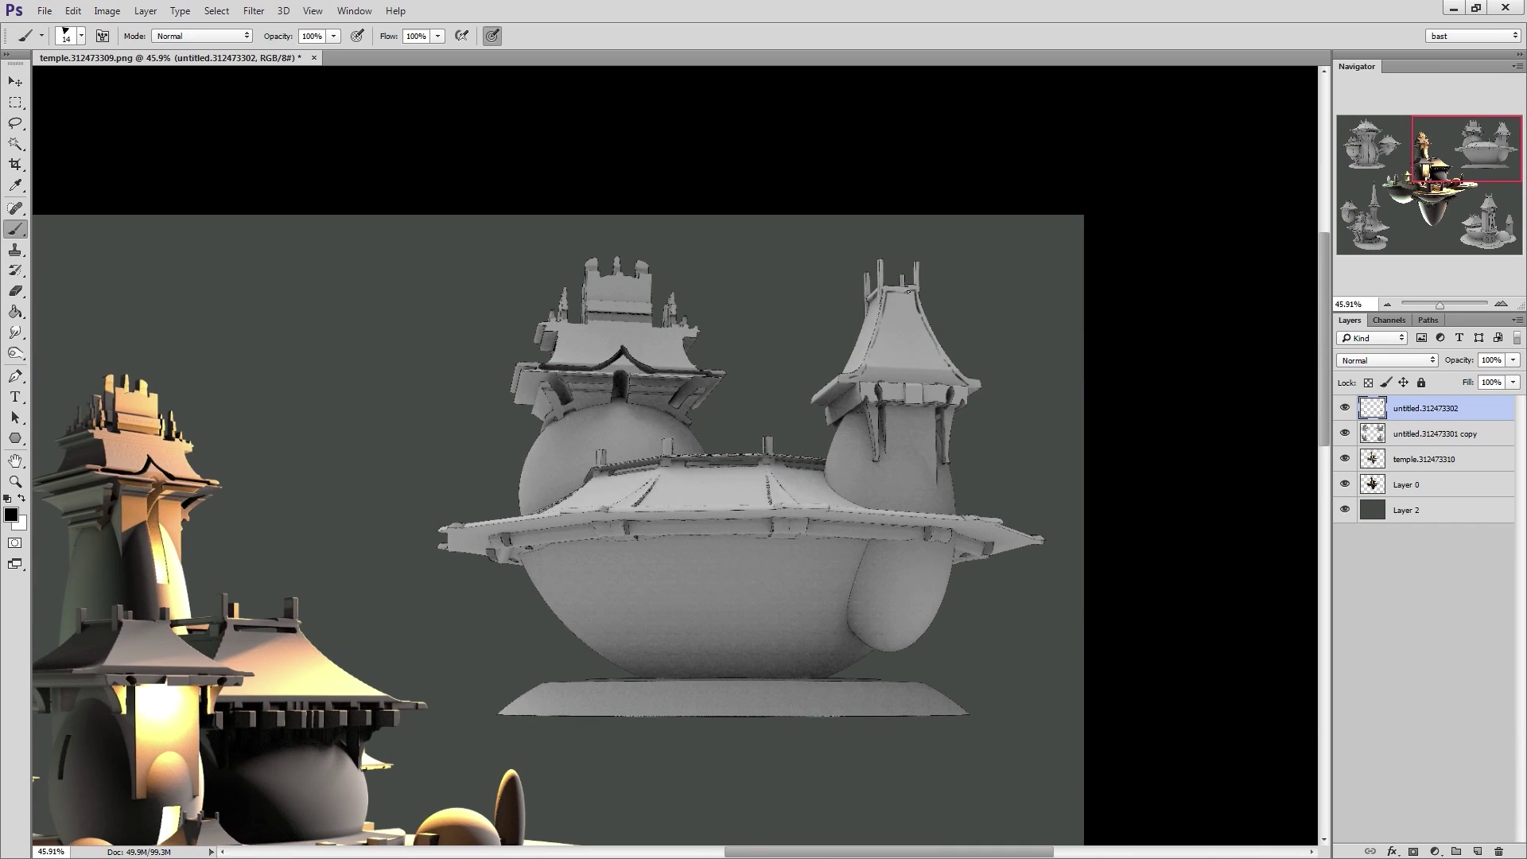
drag(908, 291, 872, 303)
mouse_move(842, 377)
mouse_down()
mouse_move(973, 388)
mouse_move(892, 397)
mouse_move(933, 402)
mouse_move(934, 460)
mouse_move(891, 433)
mouse_up()
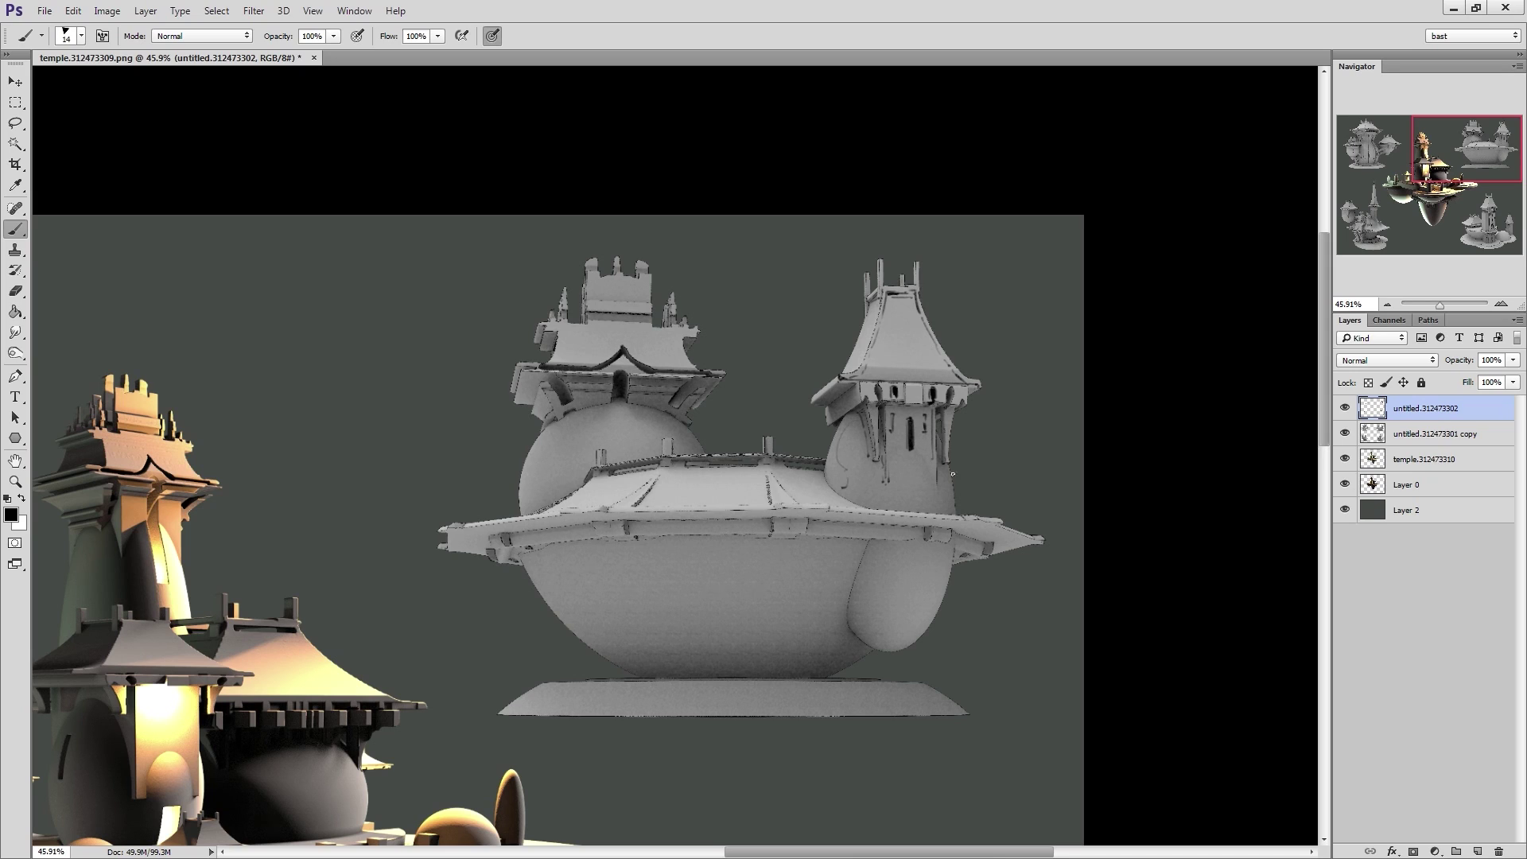
mouse_move(870, 546)
mouse_down()
mouse_move(954, 554)
mouse_move(943, 603)
mouse_move(908, 569)
mouse_up()
drag(620, 441, 622, 451)
Draw roof lines, battlement gaps and eave brackets on the upper-right temple's left tower and wide central roof
drag(674, 327, 564, 332)
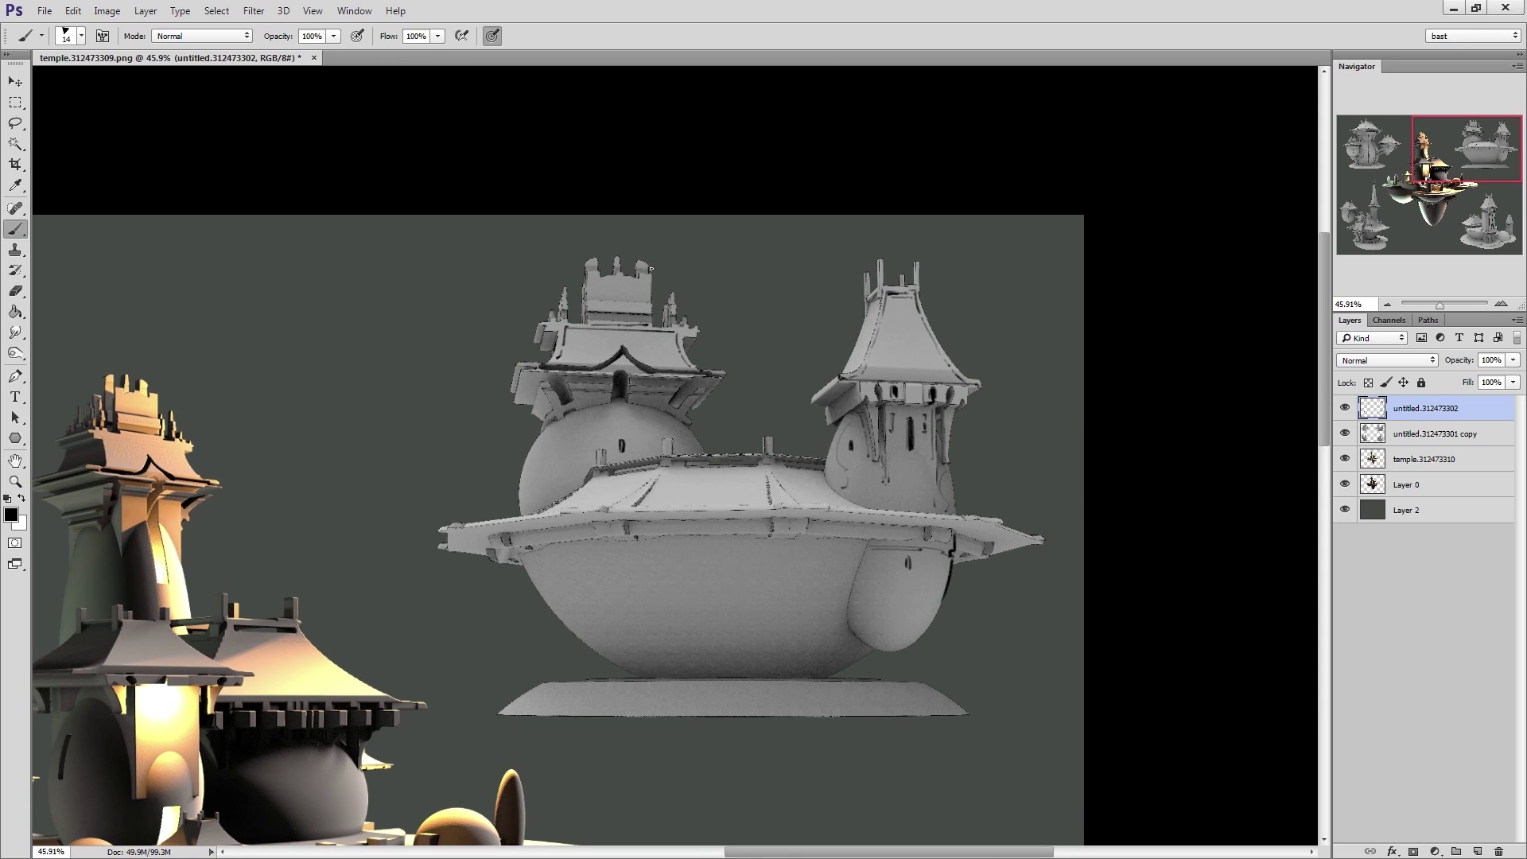
key(e)
key(b)
drag(624, 279, 625, 300)
mouse_move(614, 280)
mouse_down()
mouse_move(612, 298)
mouse_move(649, 300)
mouse_move(590, 300)
mouse_up()
mouse_move(526, 376)
mouse_down()
mouse_move(519, 400)
mouse_move(548, 407)
mouse_up()
key(ctrl+alt+z)
key(ctrl+alt+z)
drag(611, 525, 624, 536)
drag(803, 521, 794, 535)
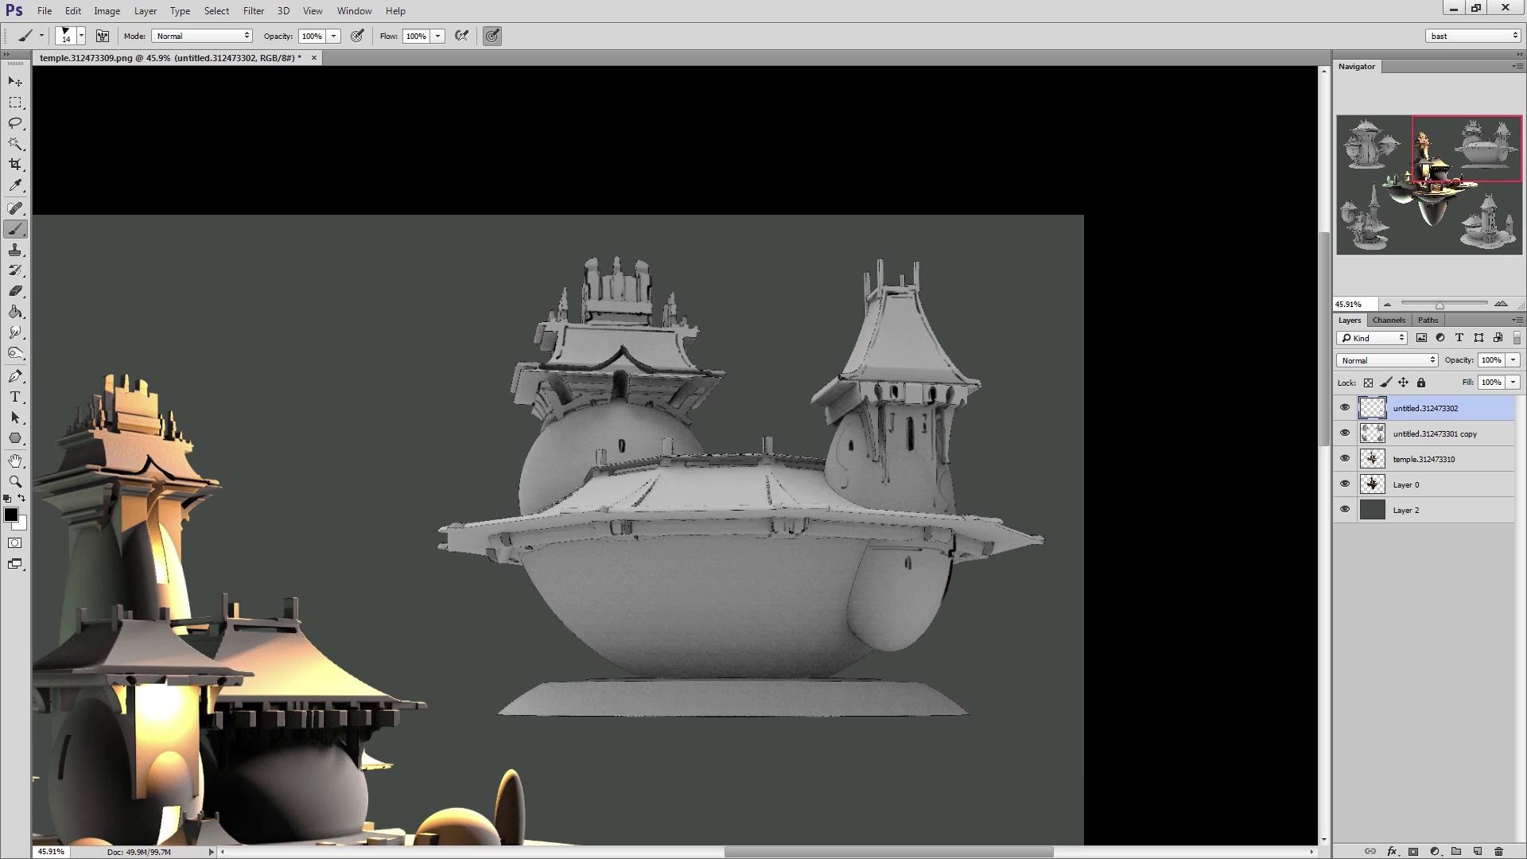
Thicken the outline of the upper-right temple's wide roof and draw curved cracks on its side pod, erasing stray marks
mouse_move(930, 528)
mouse_down()
mouse_move(992, 549)
mouse_move(1025, 537)
mouse_move(994, 556)
mouse_move(1044, 542)
mouse_up()
mouse_move(482, 549)
mouse_down()
mouse_move(435, 528)
mouse_move(525, 563)
mouse_move(601, 541)
mouse_move(931, 539)
mouse_move(849, 589)
mouse_move(877, 570)
mouse_move(852, 610)
mouse_up()
key(ctrl+z)
drag(868, 555, 853, 592)
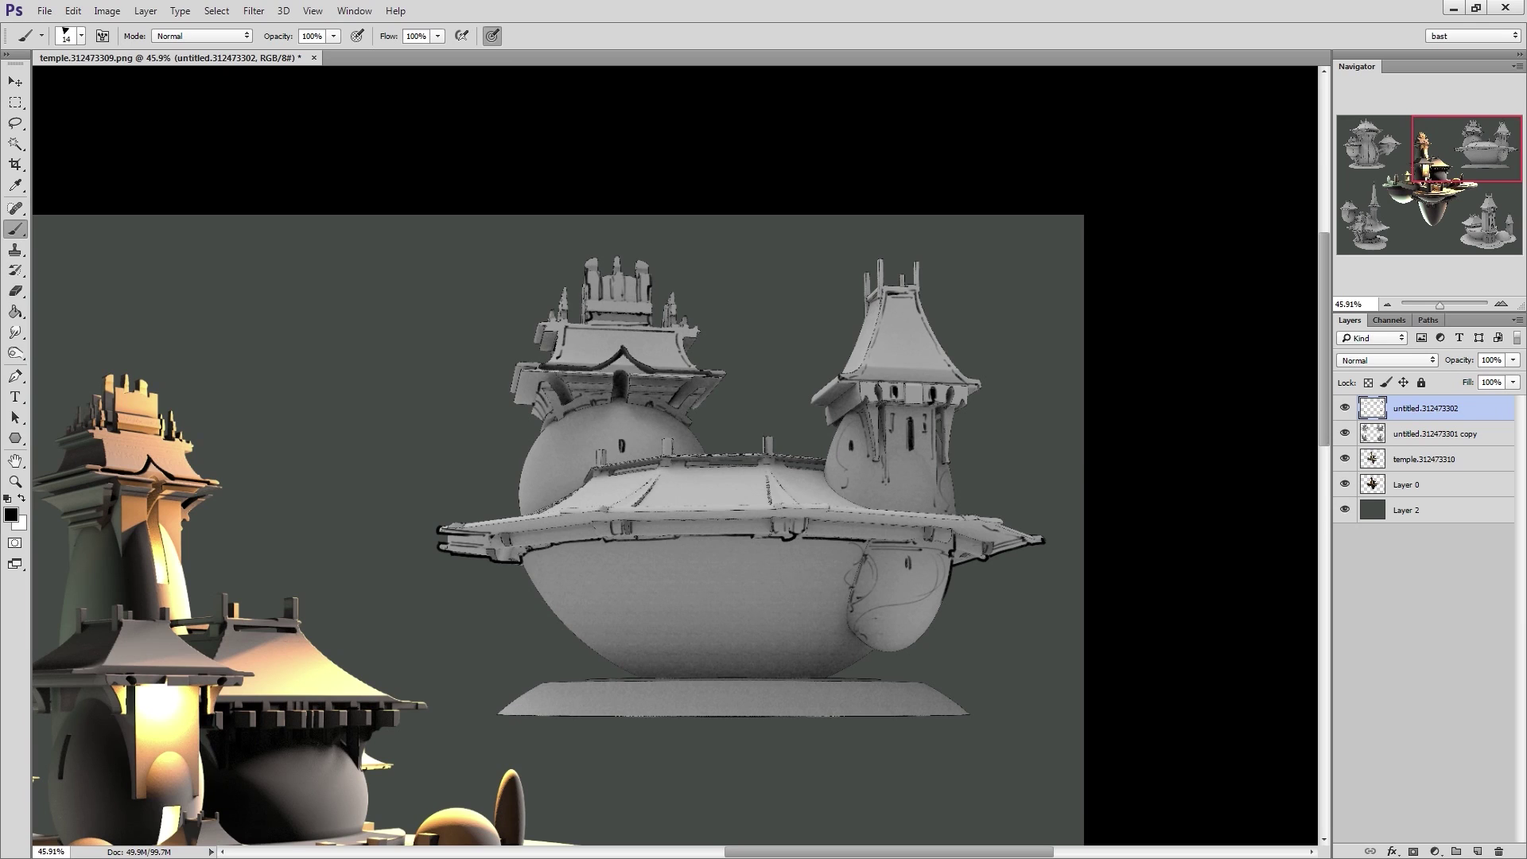
drag(914, 641, 939, 614)
key(e)
drag(942, 554, 933, 589)
Add edge lines to the upper-right temple's hull and outline the eaves of its right tower roof
key(b)
drag(543, 569, 559, 597)
drag(838, 570, 824, 704)
drag(872, 376, 839, 440)
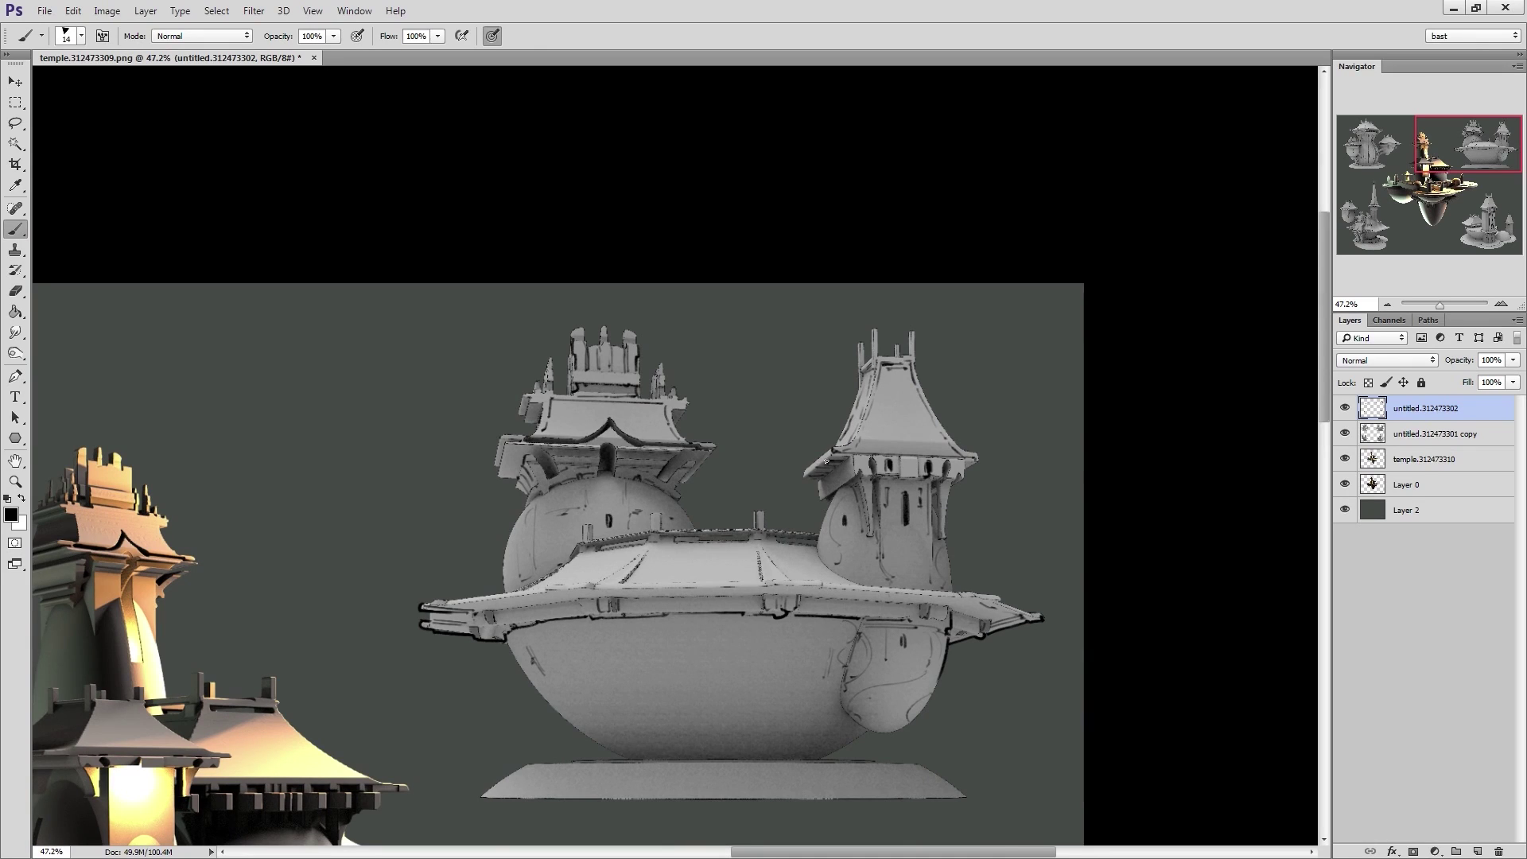
drag(835, 450, 806, 474)
drag(923, 452, 976, 456)
drag(838, 449, 976, 463)
Paint brackets, small windows and surface lines on the upper-left temple's right pod and its support arms
alt+scroll(679, 548, down, 1)
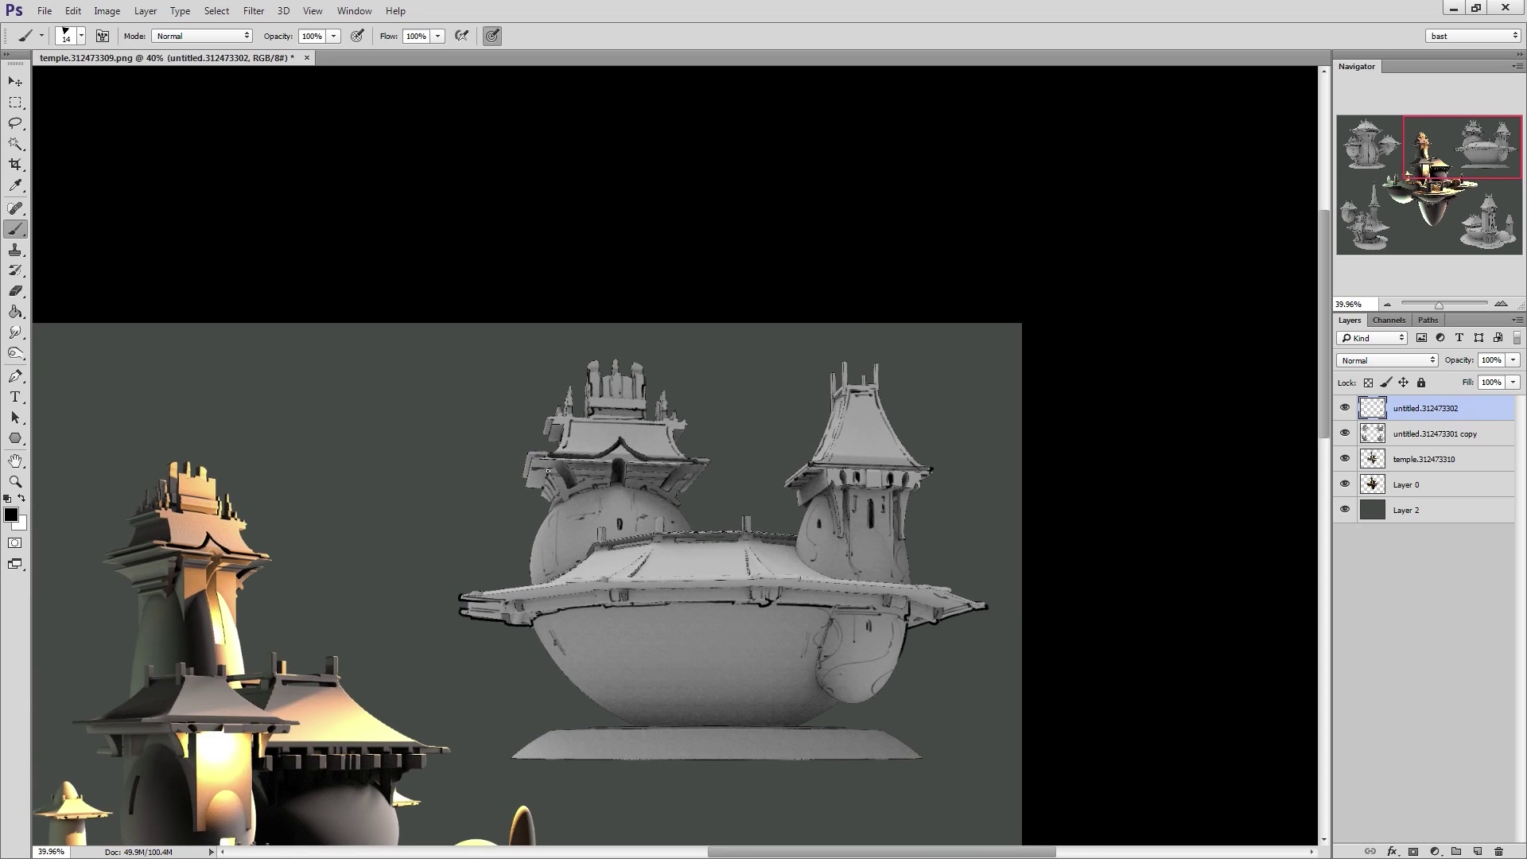
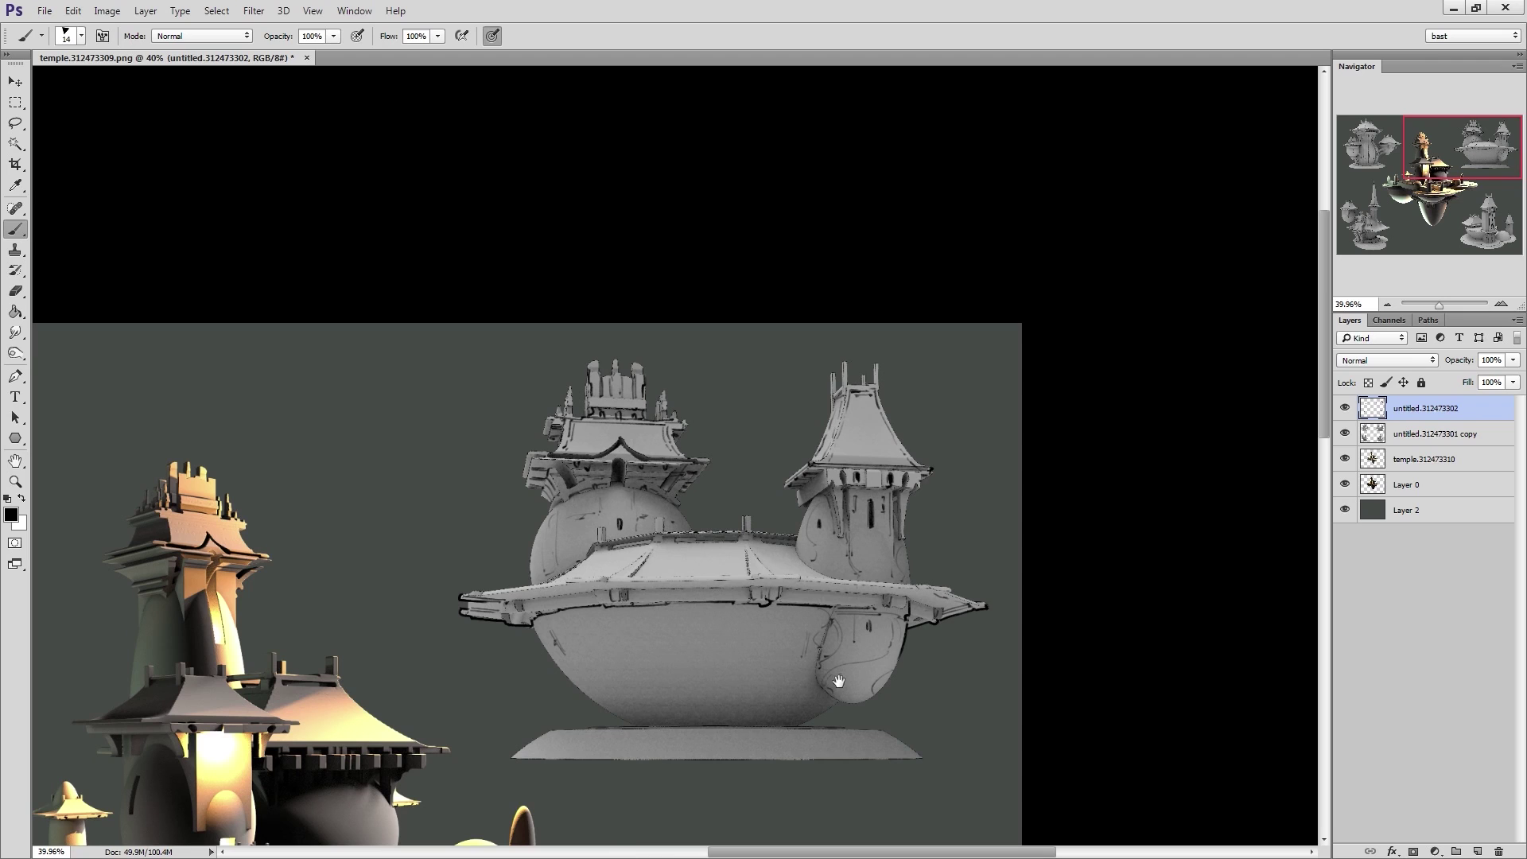
alt+scroll(838, 682, down, 1)
drag(591, 640, 1193, 552)
alt+scroll(624, 542, up, 2)
drag(591, 546, 638, 525)
drag(626, 518, 588, 533)
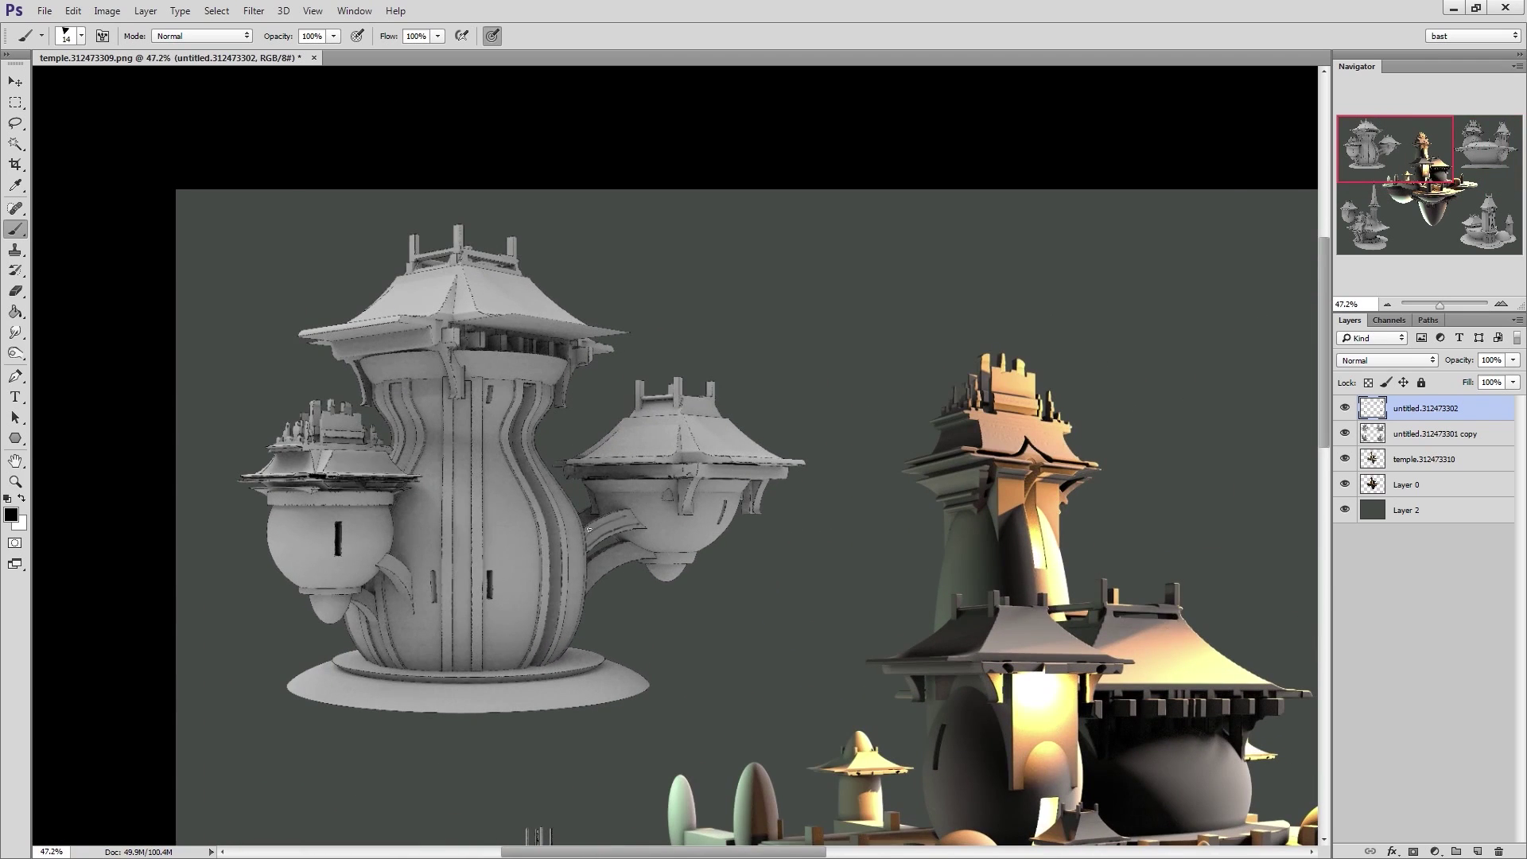
drag(687, 536, 665, 536)
drag(666, 542, 729, 494)
mouse_move(634, 495)
mouse_down()
mouse_move(610, 494)
mouse_move(639, 482)
mouse_up()
drag(736, 481, 585, 477)
drag(600, 501, 646, 524)
drag(637, 535, 644, 546)
drag(710, 535, 682, 555)
mouse_move(589, 579)
mouse_down()
mouse_move(631, 545)
mouse_move(627, 559)
mouse_up()
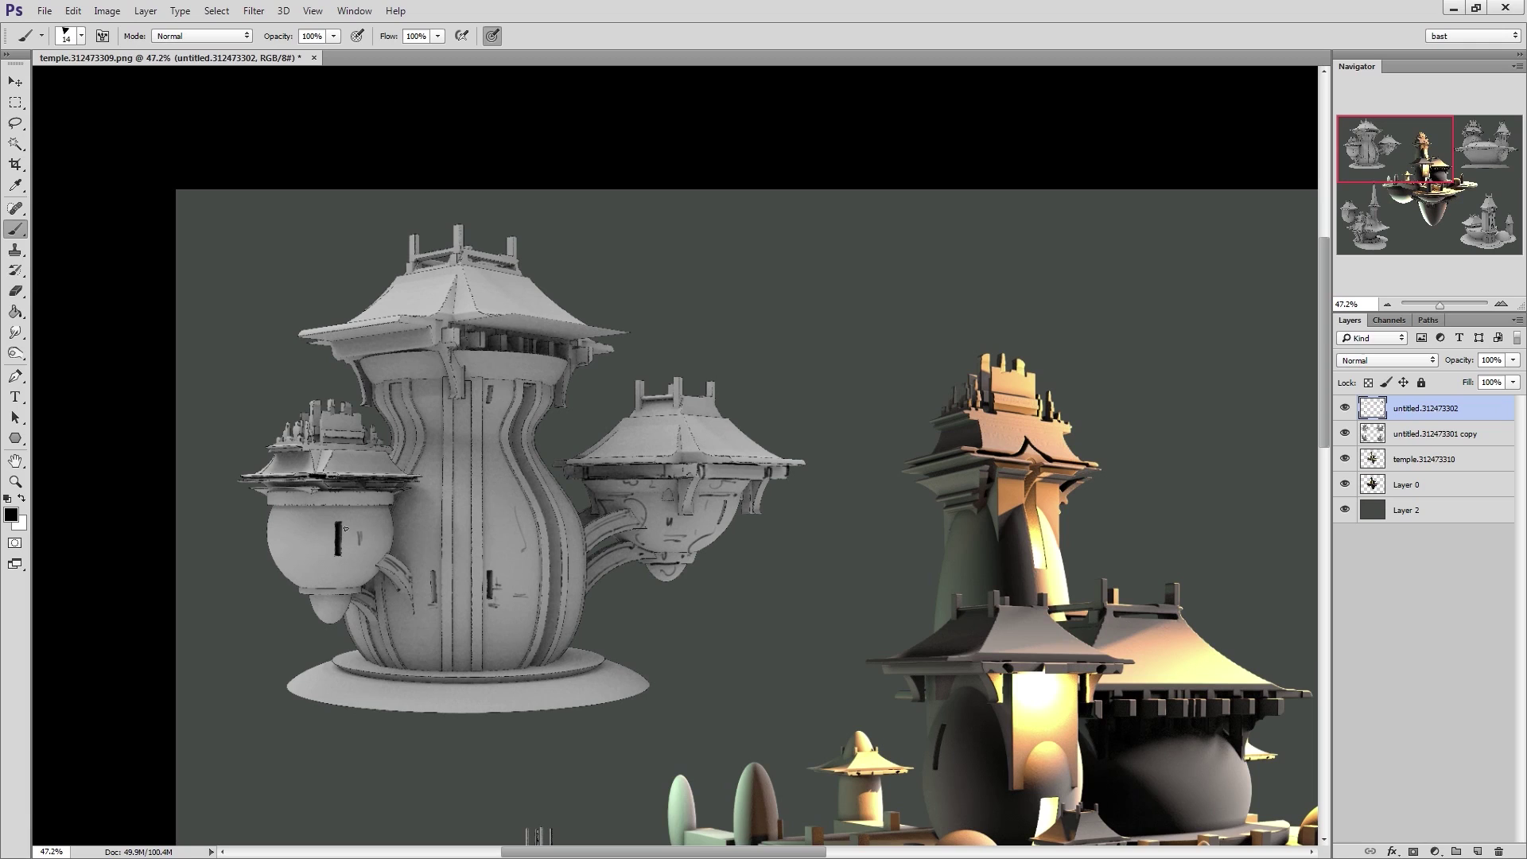
Darken the window of the upper-left temple's left pod and add cracks and rim lines around its base
drag(345, 529, 332, 585)
drag(342, 549, 338, 522)
drag(289, 569, 298, 567)
drag(268, 541, 275, 537)
drag(299, 595, 362, 585)
Draw under-eave shadows and dark roof ridges on the upper-left temple's main tower, undoing misplaced strokes
drag(550, 360, 566, 364)
mouse_move(368, 362)
mouse_down()
mouse_move(515, 318)
mouse_move(614, 330)
mouse_up()
drag(488, 325, 546, 320)
mouse_move(466, 268)
mouse_down()
mouse_move(486, 311)
mouse_move(429, 312)
mouse_up()
key(ctrl+alt+z)
drag(456, 287, 438, 314)
drag(392, 284, 355, 320)
key(ctrl+alt+z)
drag(529, 284, 570, 320)
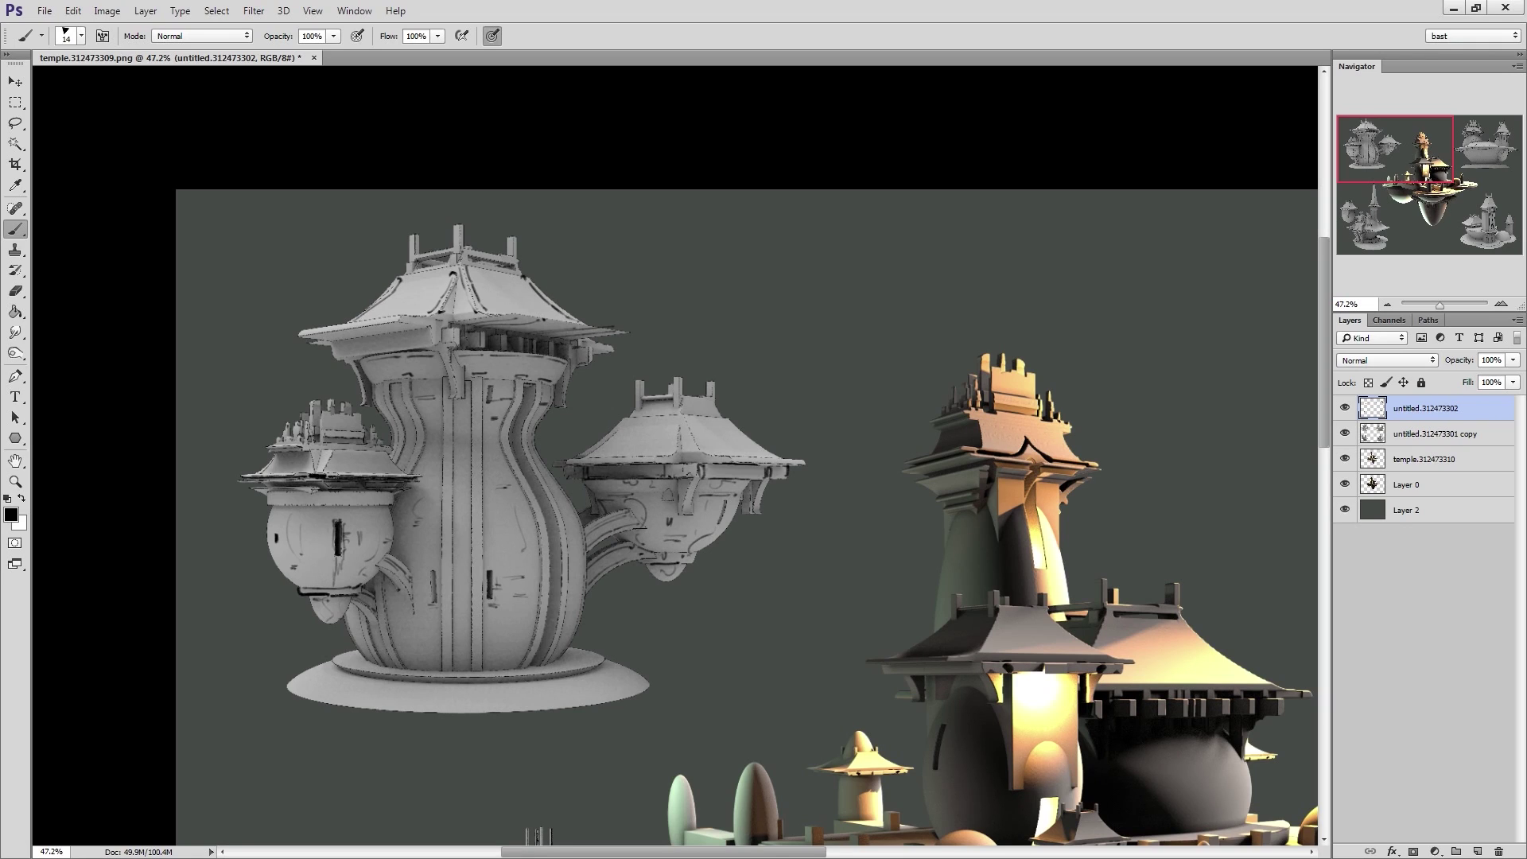
Draw the ridge lines on the roof of the upper-left temple's right pod, undoing the first stroke
mouse_move(688, 417)
mouse_down()
mouse_move(709, 455)
mouse_move(774, 461)
mouse_move(685, 400)
mouse_move(667, 419)
mouse_move(632, 418)
mouse_up()
key(ctrl+z)
mouse_move(644, 408)
mouse_down()
mouse_move(670, 405)
mouse_move(589, 460)
mouse_move(672, 453)
mouse_move(676, 498)
mouse_up()
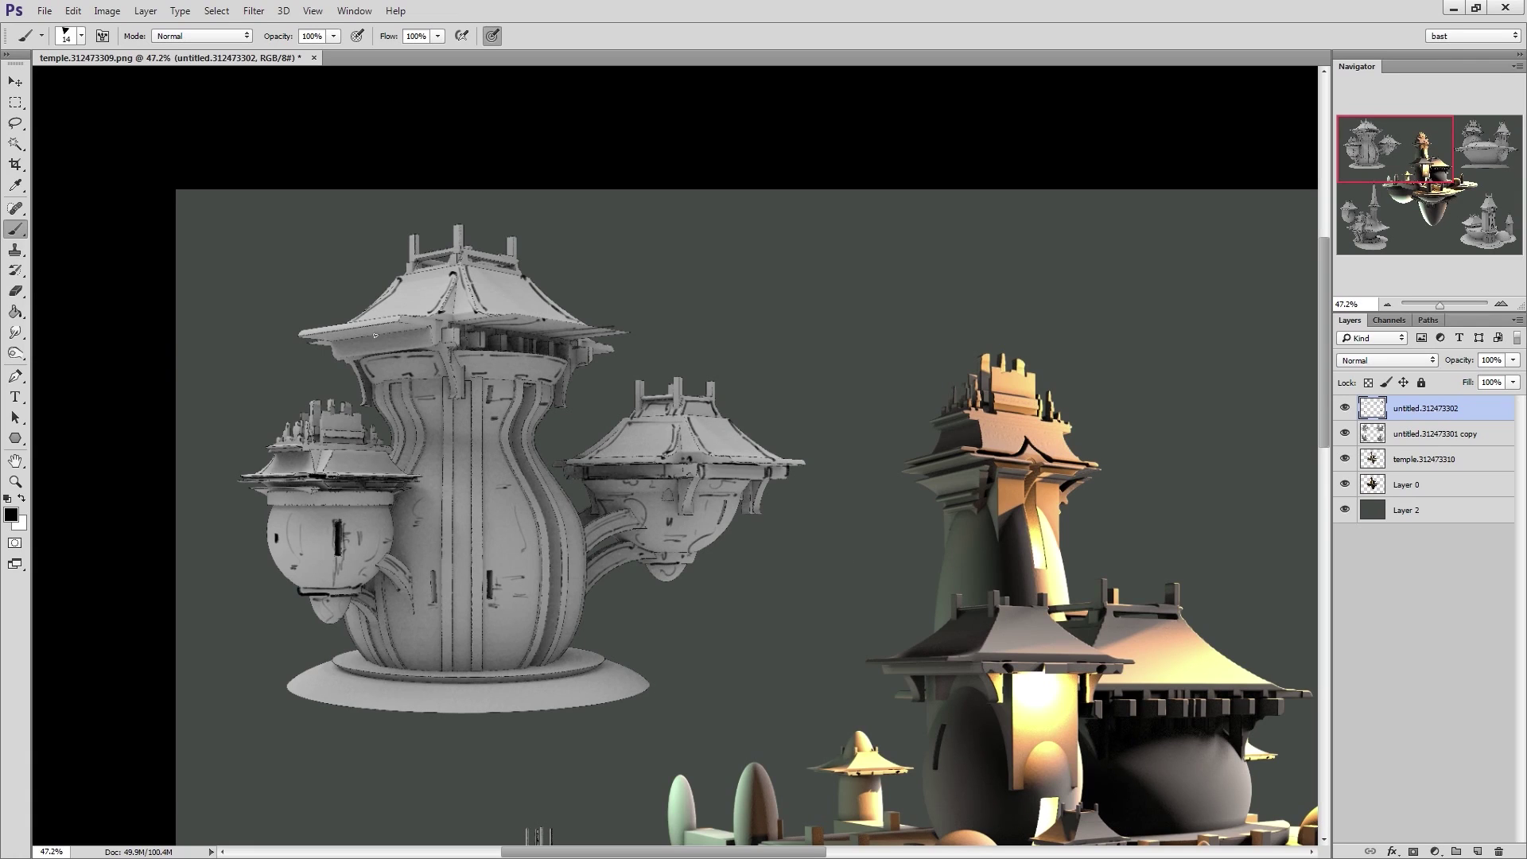
Refine the eave and ridge lines on the upper-left temple's main roof with brush and eraser
mouse_move(337, 345)
mouse_down()
mouse_move(426, 329)
mouse_move(456, 350)
mouse_up()
drag(492, 274, 498, 291)
mouse_move(507, 274)
mouse_down()
mouse_move(521, 294)
mouse_move(503, 312)
mouse_up()
drag(535, 312, 547, 318)
key(e)
key(b)
mouse_move(439, 283)
mouse_down()
mouse_move(393, 313)
mouse_move(444, 277)
mouse_up()
drag(752, 630, 770, 592)
mouse_move(355, 413)
mouse_down()
mouse_move(453, 409)
mouse_move(503, 350)
mouse_move(419, 350)
mouse_up()
drag(389, 333, 376, 352)
Paint windows and edge details on the lower-left temple's spire tower and around its small roof
alt+scroll(625, 565, down, 3)
mouse_move(684, 573)
mouse_down()
mouse_move(654, 334)
mouse_move(655, 533)
mouse_up()
alt+scroll(654, 334, up, 4)
mouse_move(645, 371)
mouse_down()
mouse_move(625, 541)
mouse_move(678, 486)
mouse_move(689, 543)
mouse_move(675, 544)
mouse_move(722, 575)
mouse_up()
drag(600, 575, 658, 577)
drag(690, 596, 737, 511)
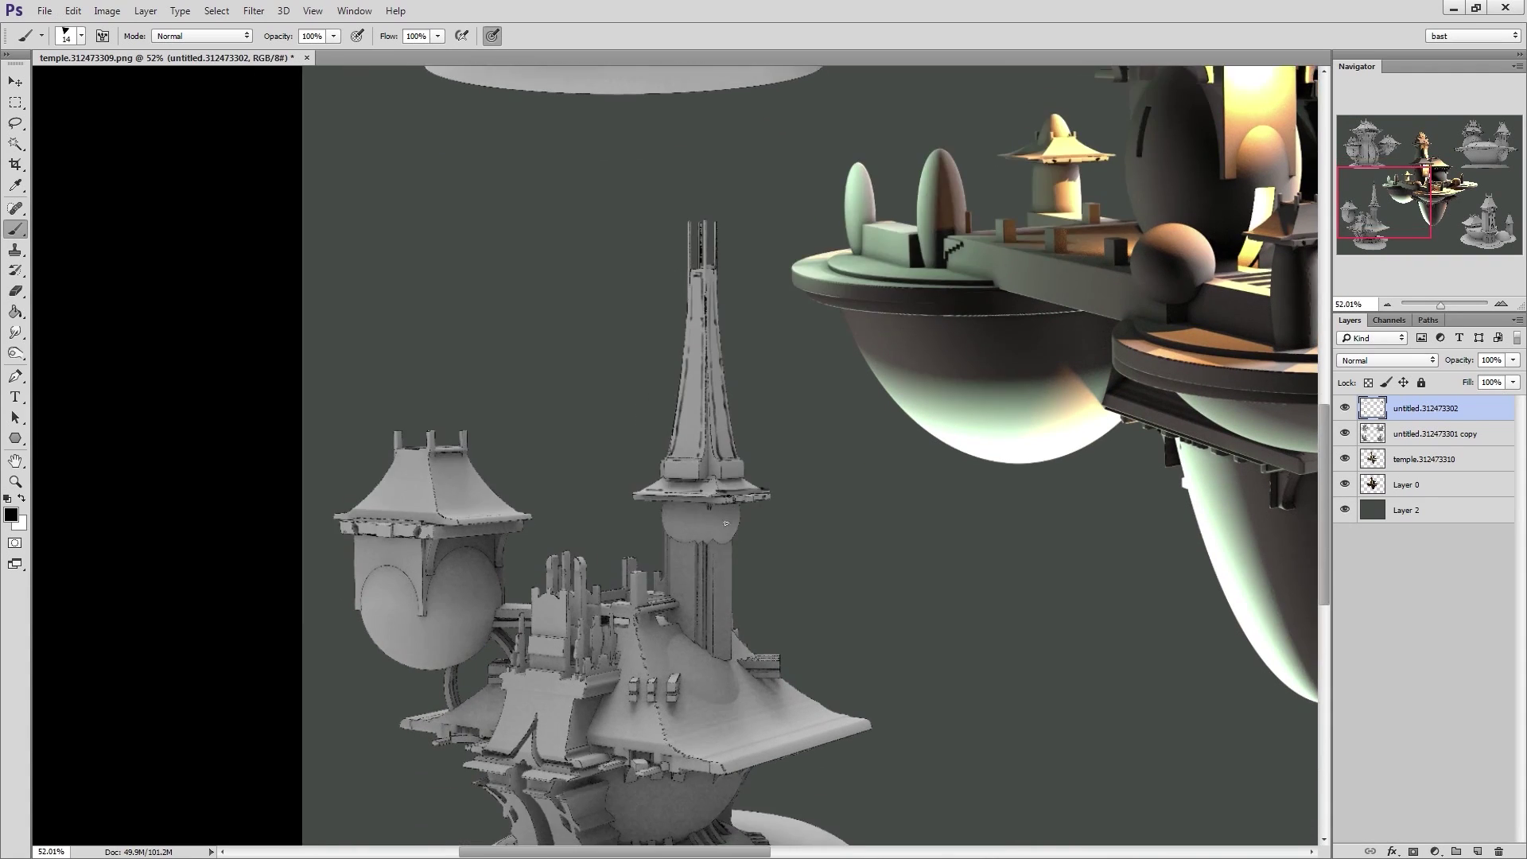
mouse_move(724, 574)
mouse_down()
mouse_move(723, 594)
mouse_move(684, 592)
mouse_up()
drag(704, 523, 695, 538)
drag(665, 479, 653, 486)
mouse_move(713, 480)
mouse_down()
mouse_move(718, 492)
mouse_move(682, 477)
mouse_up()
drag(731, 472, 735, 477)
Draw the roof ridges and dark windows on the lower-left temple's hanging round pod
drag(432, 457, 448, 519)
mouse_move(464, 456)
mouse_down()
mouse_move(514, 514)
mouse_move(428, 494)
mouse_move(434, 514)
mouse_up()
drag(400, 456, 357, 514)
drag(400, 454, 427, 454)
drag(380, 594, 380, 608)
drag(474, 591, 473, 609)
mouse_move(360, 543)
mouse_down()
mouse_move(359, 608)
mouse_move(379, 557)
mouse_up()
drag(397, 548, 480, 547)
drag(454, 541, 455, 547)
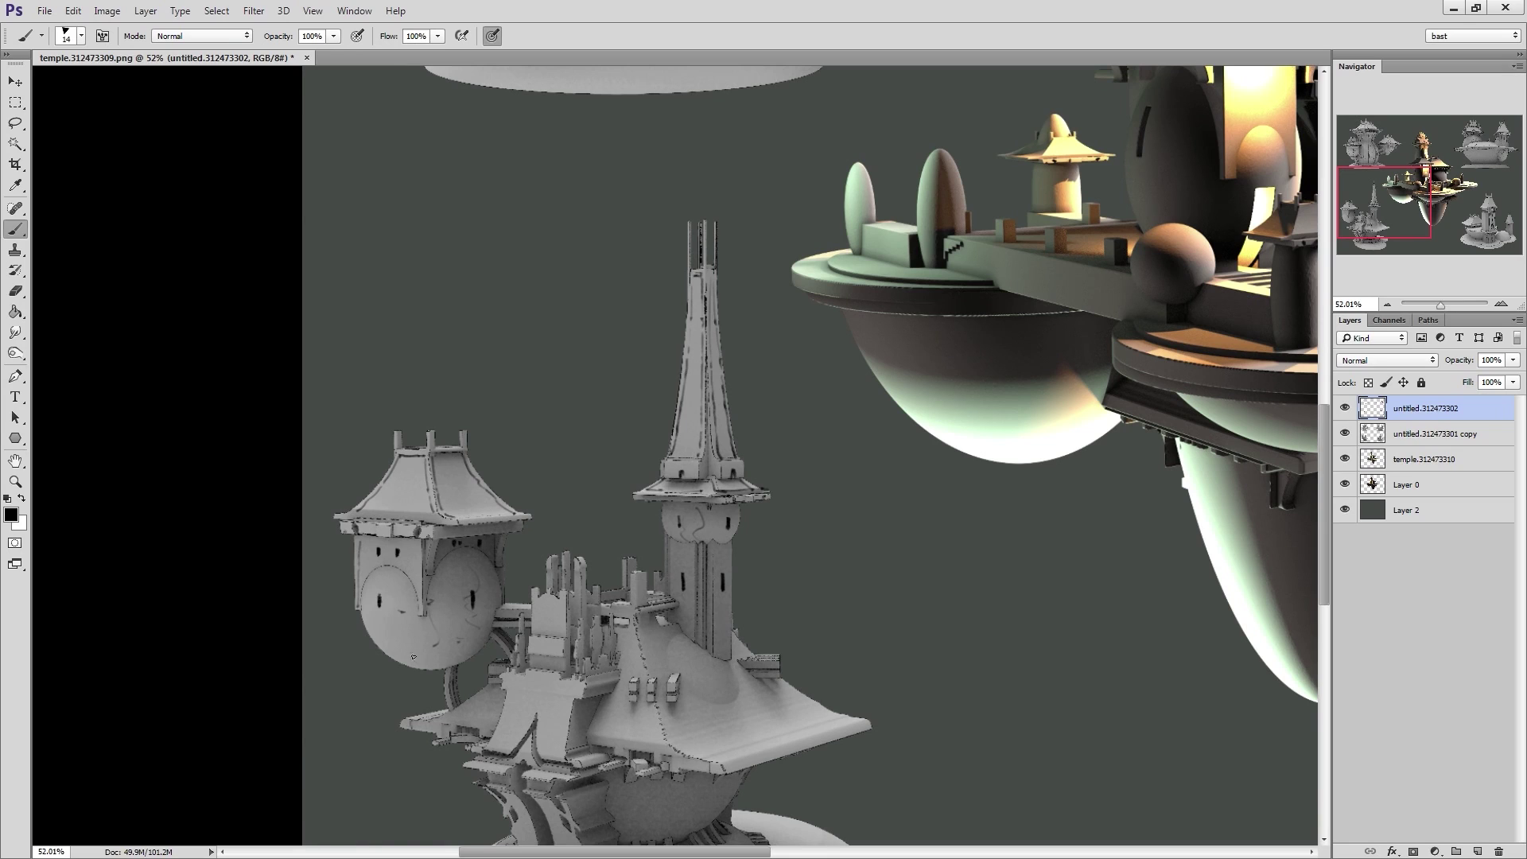
Add cracks to the lower-left temple's round pod and darken the edges of its hanging supports
drag(414, 658, 488, 636)
drag(385, 629, 388, 636)
drag(415, 543, 415, 596)
drag(361, 539, 361, 591)
drag(495, 537, 495, 562)
Add detail lines beneath the lower-left temple's spire and draw the ridge seam down its broad roof
drag(591, 586, 572, 513)
mouse_move(676, 472)
mouse_down()
mouse_move(673, 561)
mouse_move(655, 511)
mouse_up()
drag(711, 470, 711, 498)
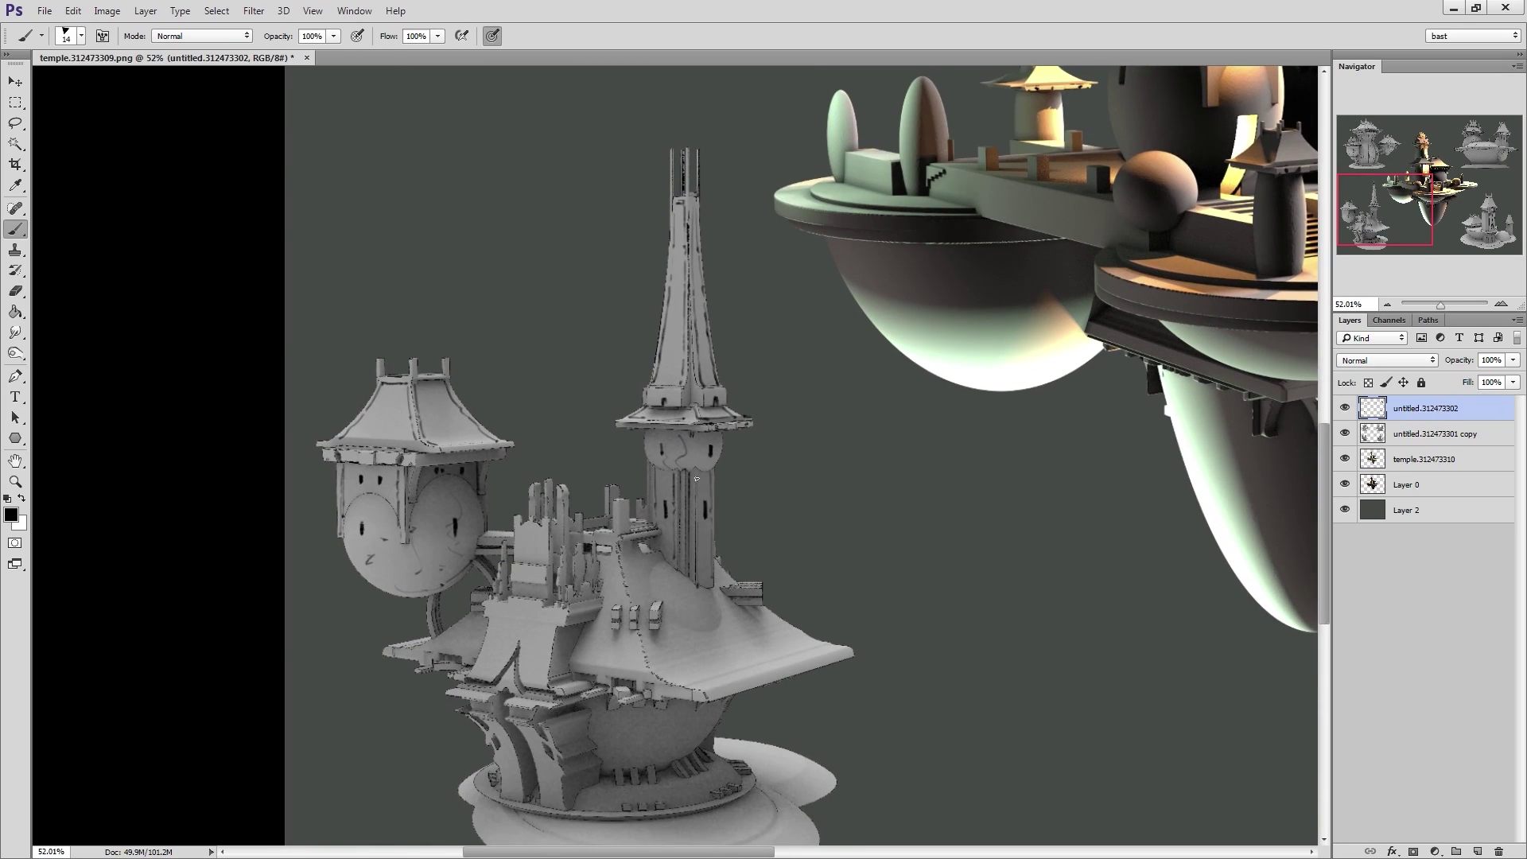
mouse_move(685, 594)
mouse_down()
mouse_move(692, 501)
mouse_move(631, 505)
mouse_up()
drag(639, 541, 650, 576)
drag(628, 464, 660, 570)
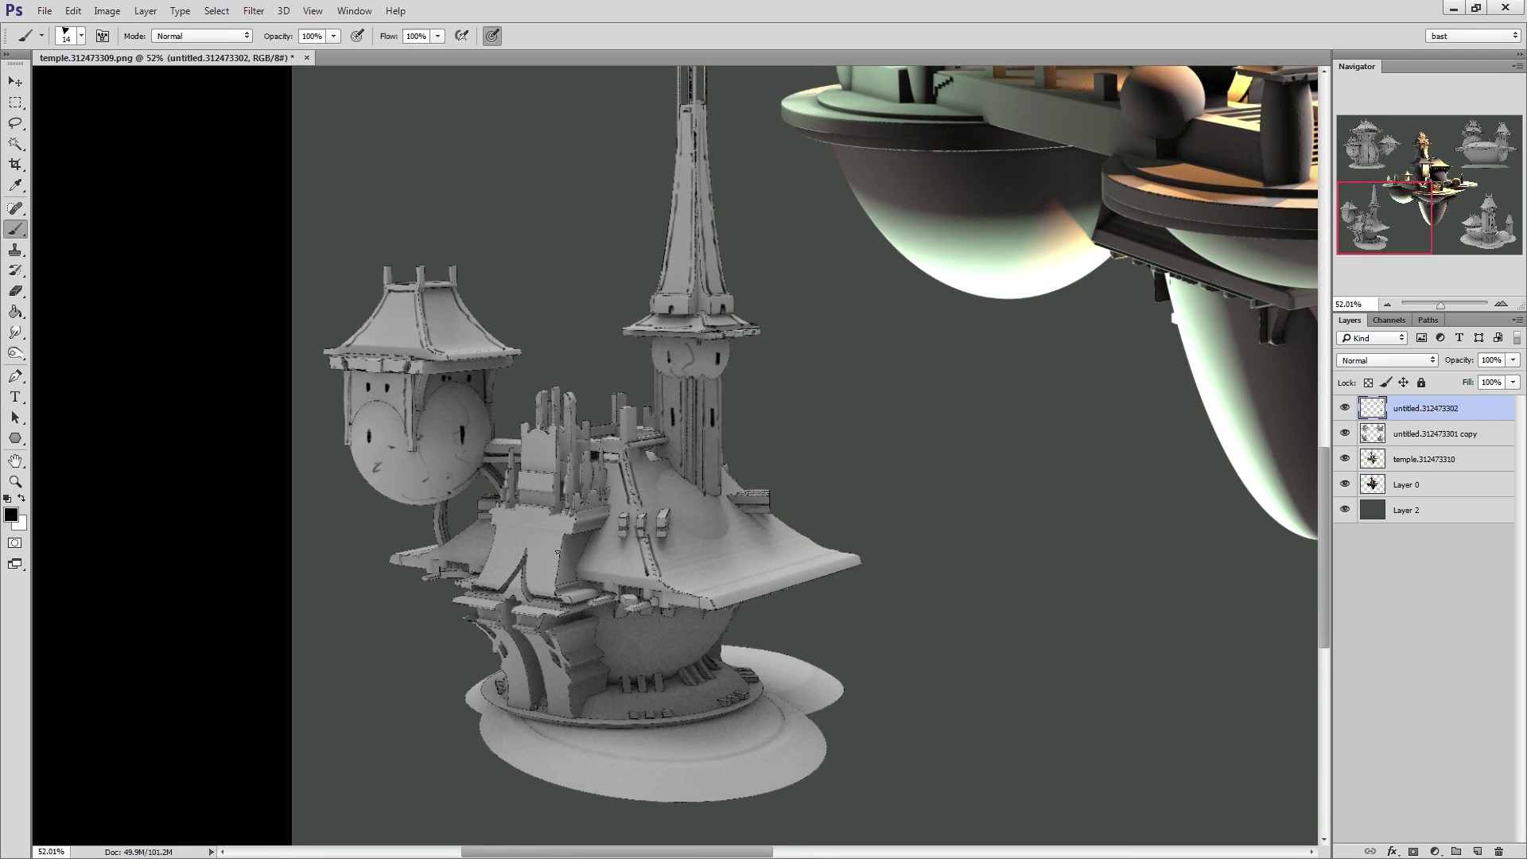
Line the edges of the lower-left temple's front gable roof and the folds and lower edge of its broad roof
drag(564, 537, 556, 586)
drag(502, 529, 482, 586)
drag(560, 534, 503, 527)
drag(556, 550, 547, 596)
mouse_move(769, 517)
mouse_down()
mouse_move(838, 556)
mouse_move(711, 598)
mouse_up()
mouse_move(845, 557)
mouse_down()
mouse_move(710, 595)
mouse_move(681, 588)
mouse_move(710, 595)
mouse_up()
Paint dark windows on the lower-left temple's rounded body and darken the edges of its curved front supports and side eave
drag(644, 648, 643, 654)
drag(706, 631, 707, 644)
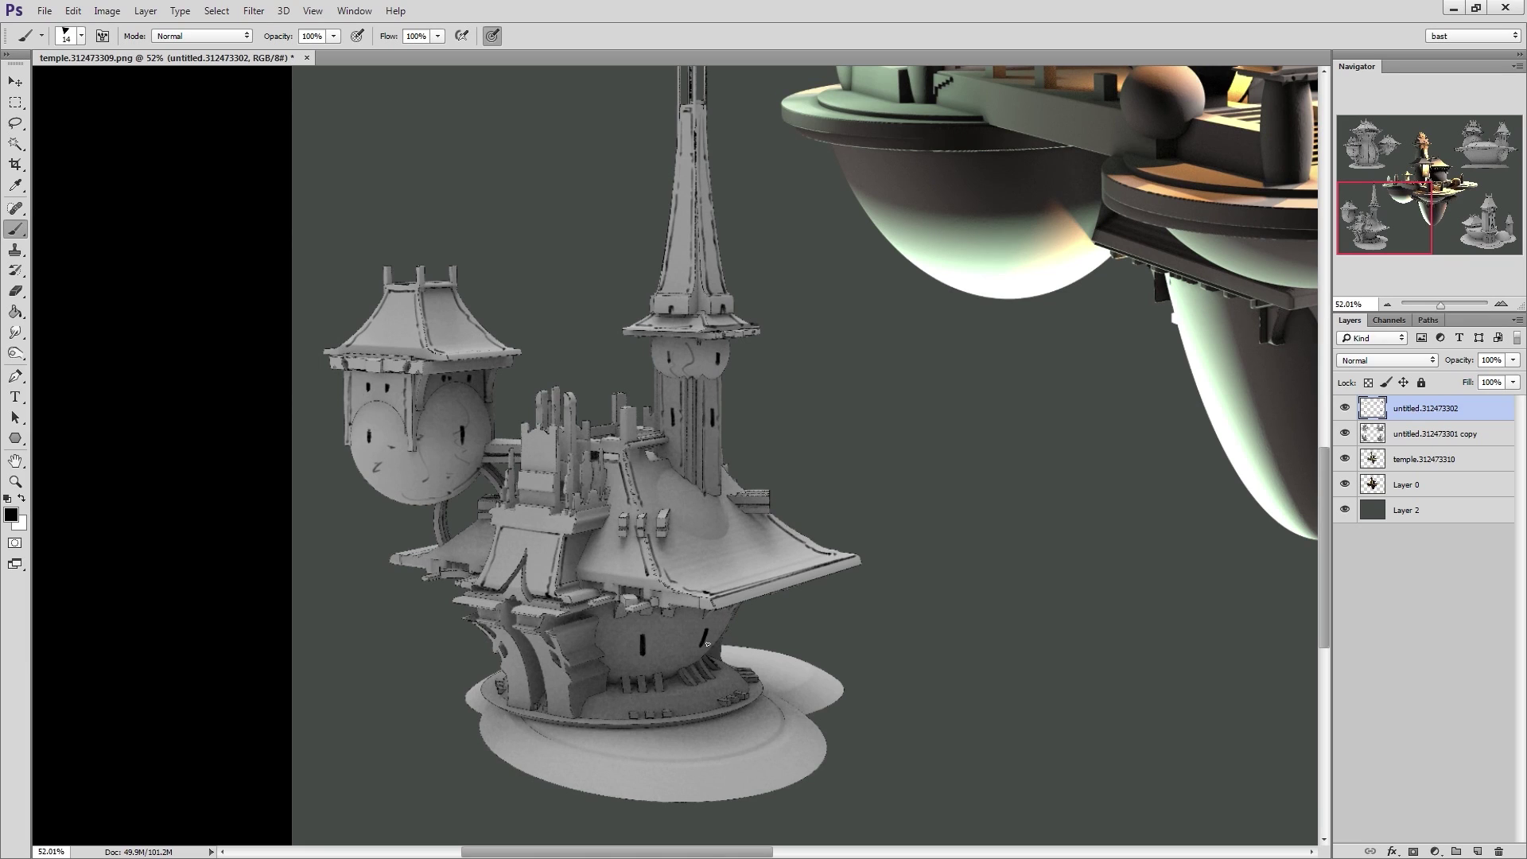
drag(557, 657, 563, 681)
drag(508, 634, 525, 703)
drag(543, 655, 552, 706)
drag(447, 549, 486, 524)
Draw broken edge lines along the ridges and top of the tall tower's roof on the lower-right temple
ctrl+drag(784, 537, 708, 561)
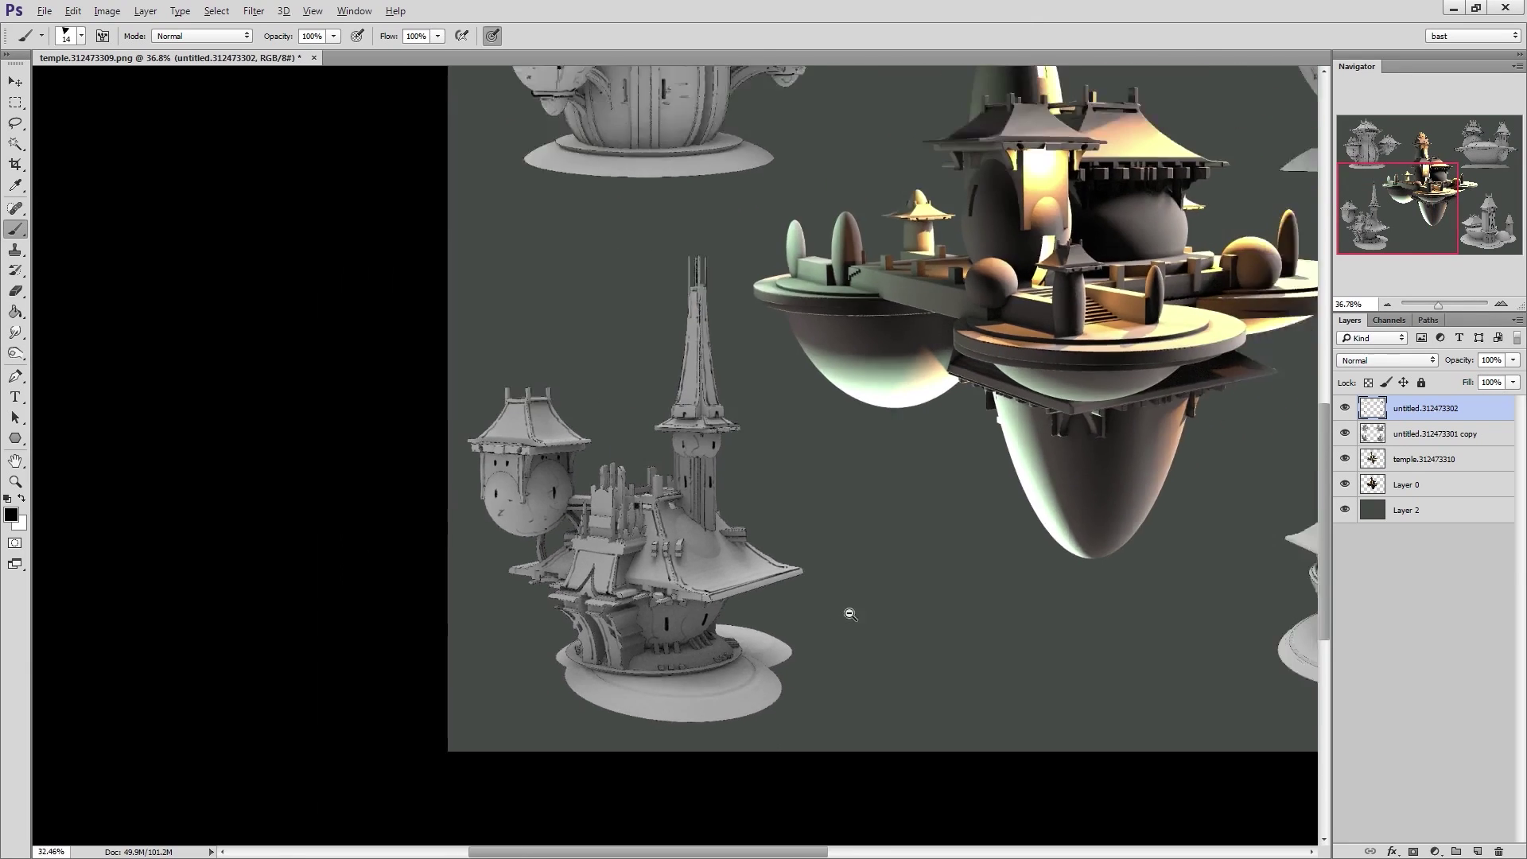
drag(849, 613, 477, 676)
alt+drag(1009, 565, 1066, 563)
drag(979, 427, 1001, 466)
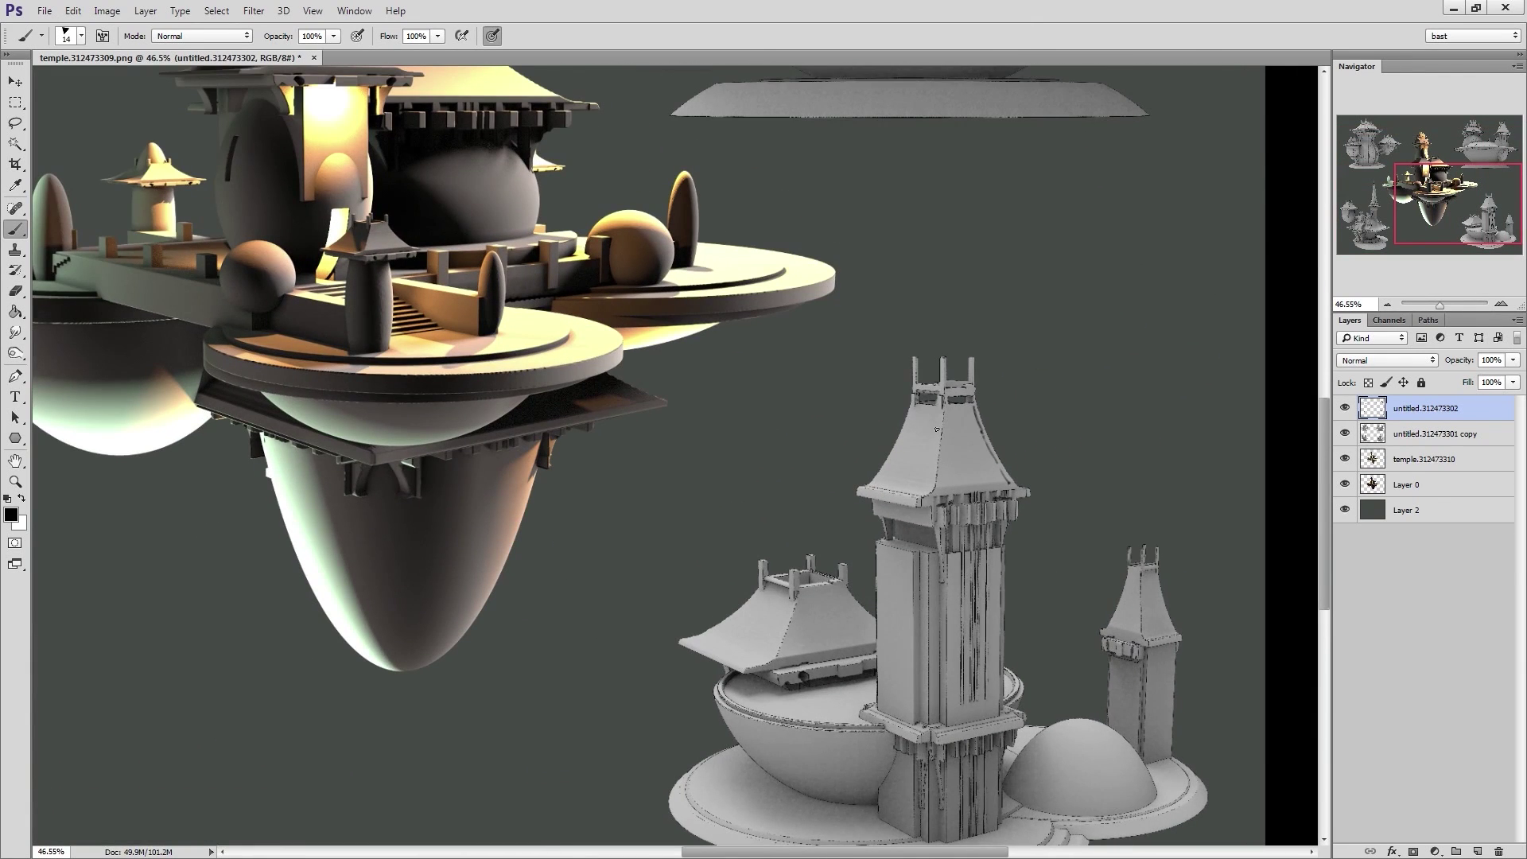
mouse_move(948, 406)
mouse_down()
mouse_move(937, 485)
mouse_move(875, 481)
mouse_up()
mouse_move(957, 408)
mouse_down()
mouse_move(971, 411)
mouse_move(937, 412)
mouse_up()
Paint small dark windows and short crack marks on the narrow side face of the lower-right temple's tall tower, undoing stray strokes
mouse_move(923, 500)
mouse_down()
mouse_move(1014, 491)
mouse_move(932, 495)
mouse_move(933, 545)
mouse_up()
key(ctrl+z)
key(ctrl+z)
mouse_move(922, 574)
mouse_down()
mouse_move(897, 511)
mouse_move(886, 537)
mouse_move(870, 526)
mouse_up()
click(870, 637)
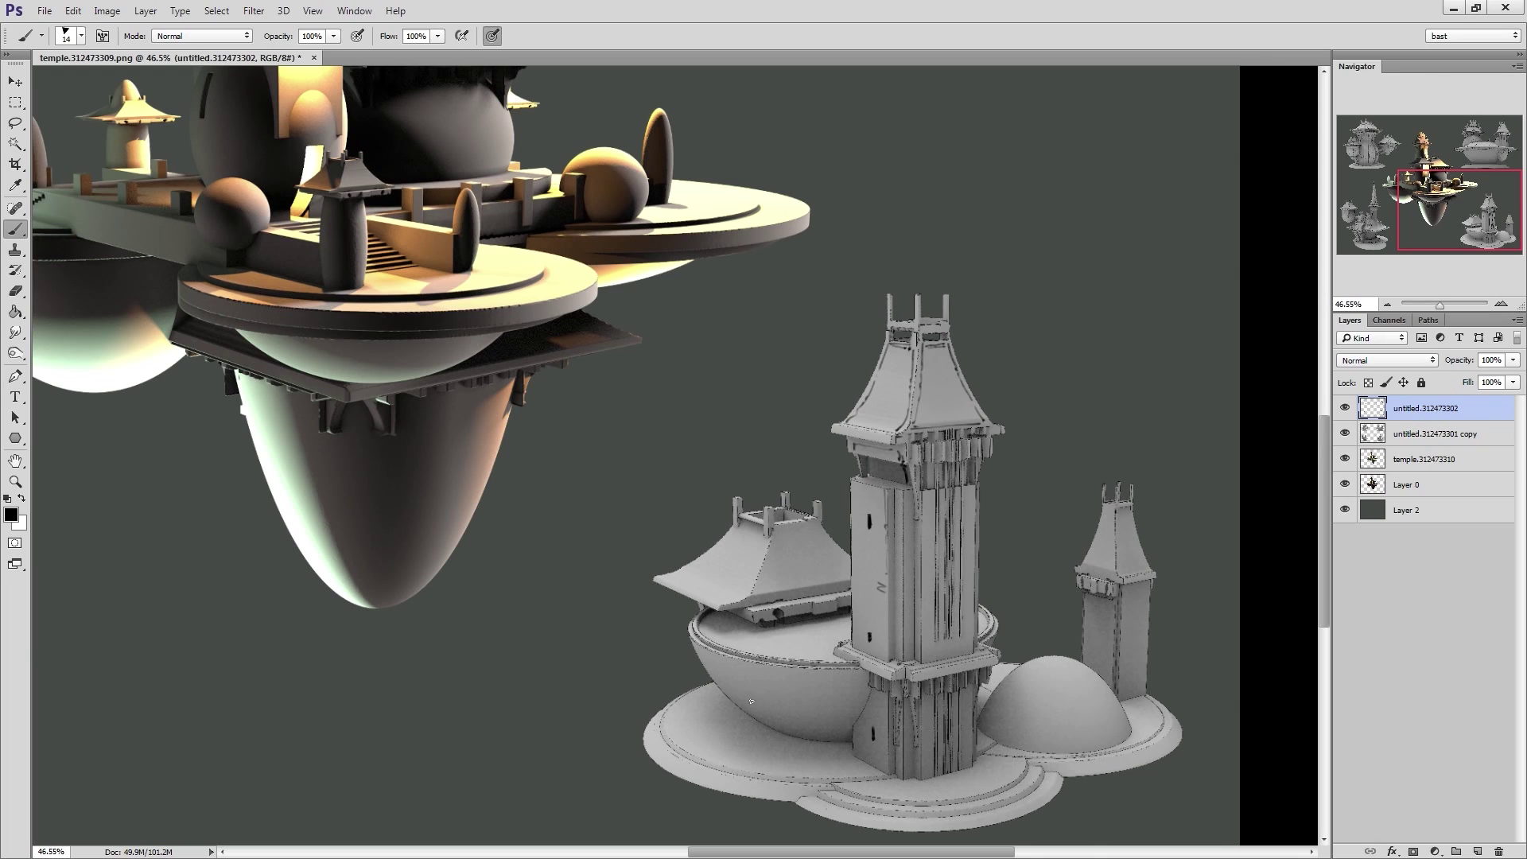
Add rim lines and cracks to the lower-right temple's bowl and dome, plus ridge lines and windows on its small tower
mouse_move(701, 646)
mouse_down()
mouse_move(866, 678)
mouse_move(845, 680)
mouse_up()
mouse_move(782, 729)
mouse_down()
mouse_move(848, 741)
mouse_move(888, 770)
mouse_up()
mouse_move(1021, 670)
mouse_down()
mouse_move(1006, 727)
mouse_move(1117, 739)
mouse_up()
mouse_move(1120, 525)
mouse_down()
mouse_move(1124, 573)
mouse_move(1150, 573)
mouse_move(1083, 567)
mouse_move(1112, 577)
mouse_move(1099, 636)
mouse_move(1146, 640)
mouse_move(1145, 694)
mouse_up()
mouse_move(1088, 597)
mouse_down()
mouse_move(1087, 661)
mouse_move(1109, 660)
mouse_up()
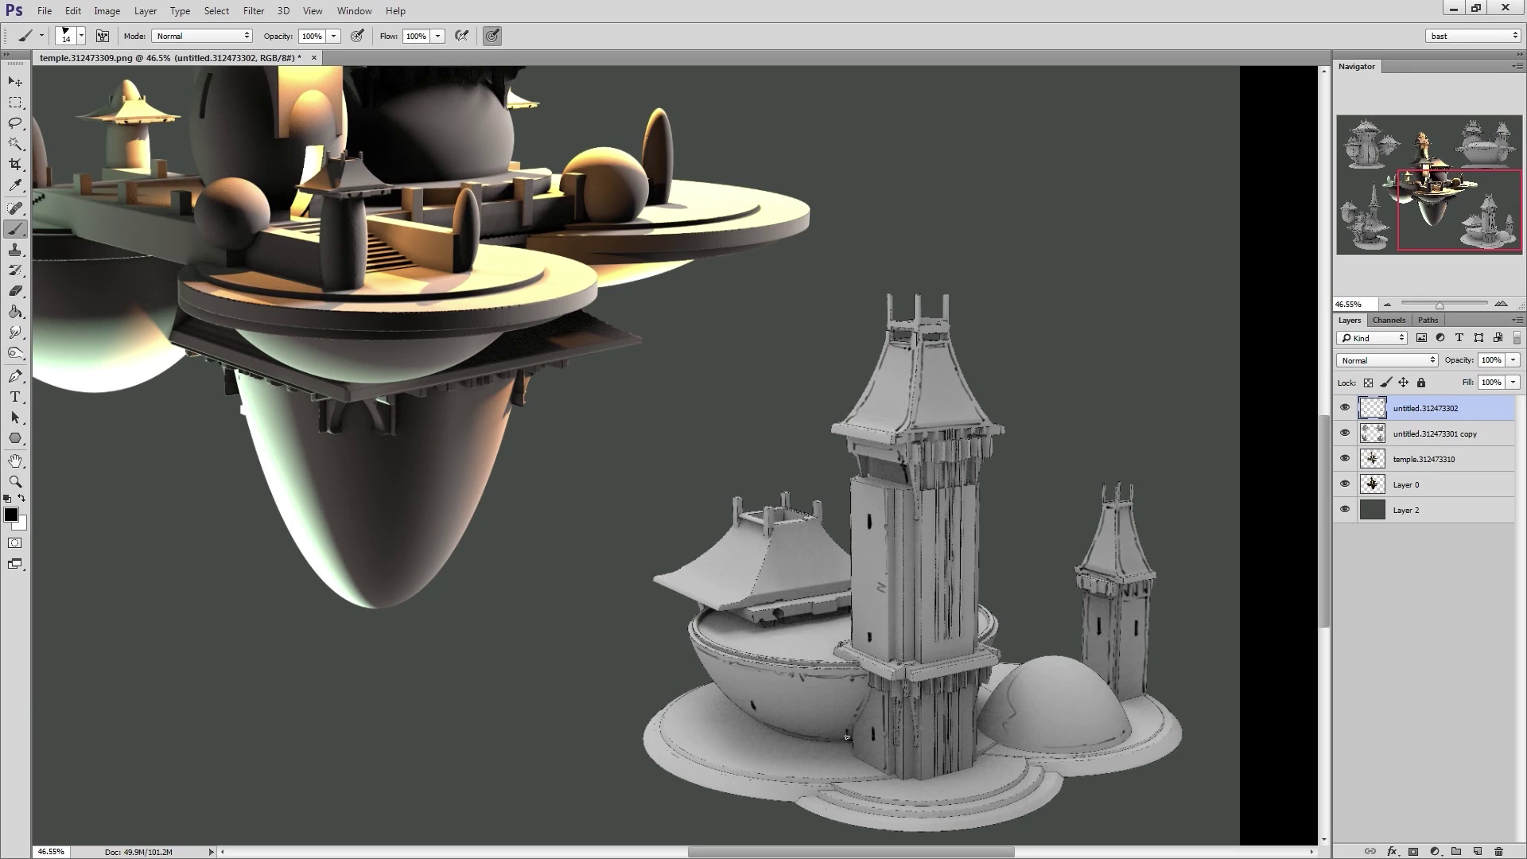
Paint a black doorway at the base of the lower-right temple's tall tower and clean up its edges with the eraser
mouse_move(941, 736)
mouse_down()
mouse_move(946, 766)
mouse_move(943, 721)
mouse_move(953, 780)
mouse_move(946, 768)
mouse_up()
key(e)
key(b)
key(e)
alt+right_drag(958, 725, 950, 724)
drag(950, 723, 957, 719)
Set the brush to 10 px and add fine lines to the tall tower's lower columns and the low roof beside it
key(b)
right_click(966, 681)
click(1033, 627)
click(1092, 478)
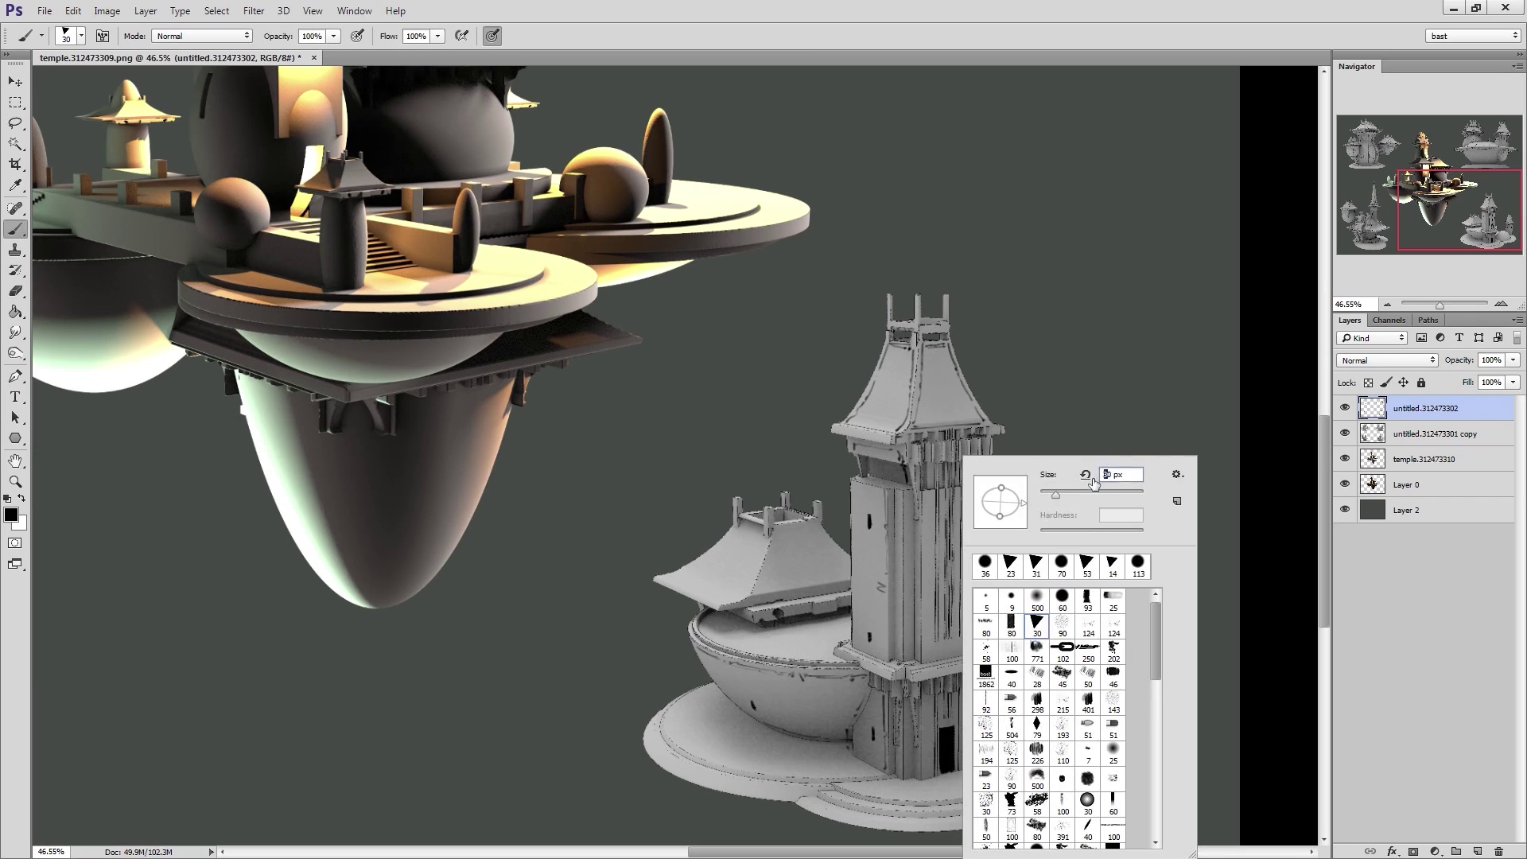
click(1266, 460)
drag(925, 694, 926, 772)
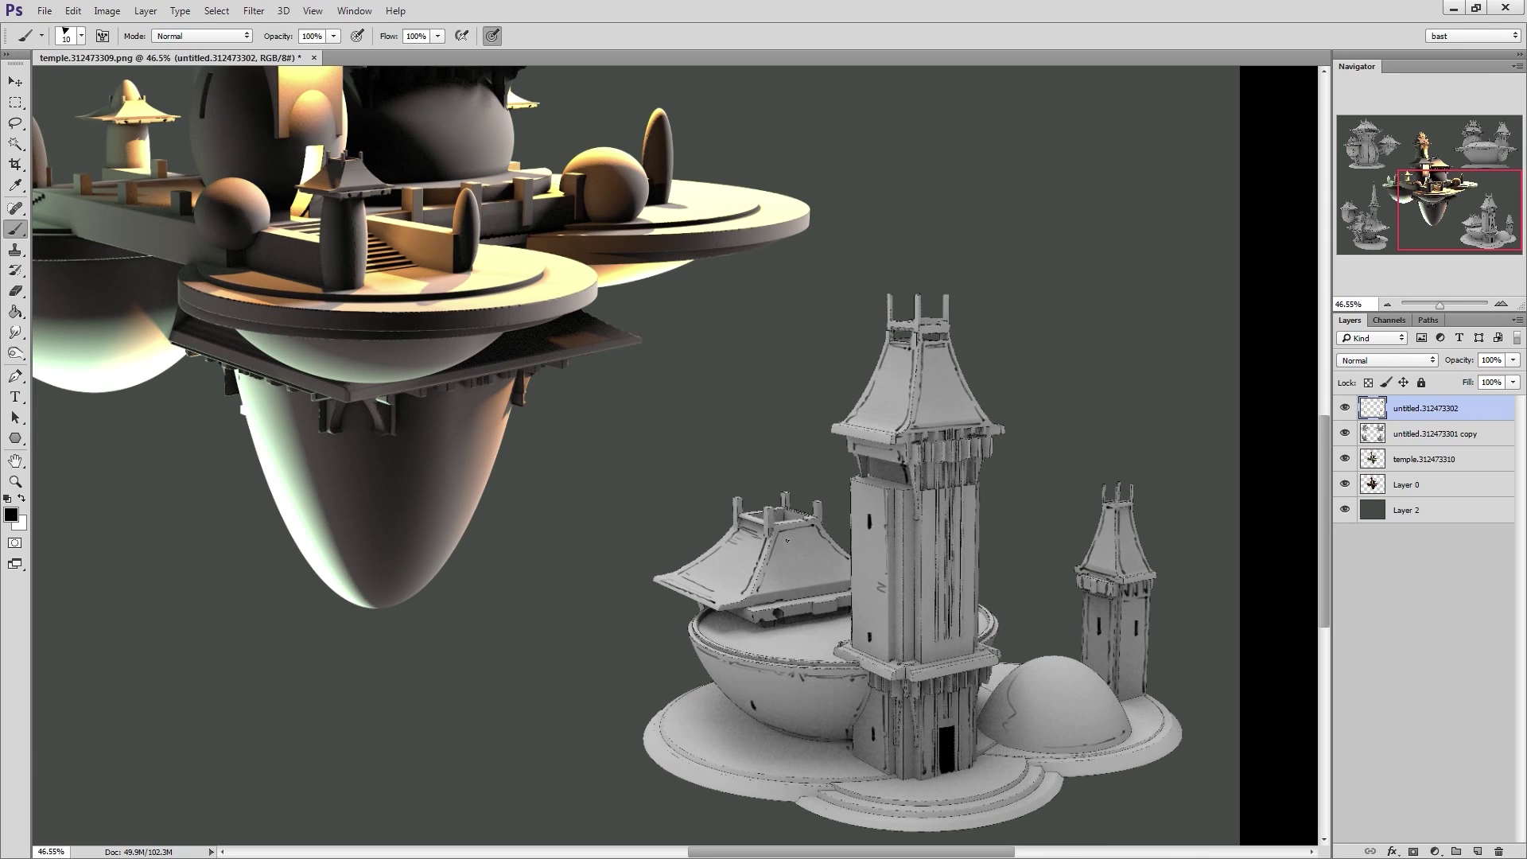
mouse_move(847, 583)
mouse_down()
mouse_move(717, 609)
mouse_move(740, 601)
mouse_up()
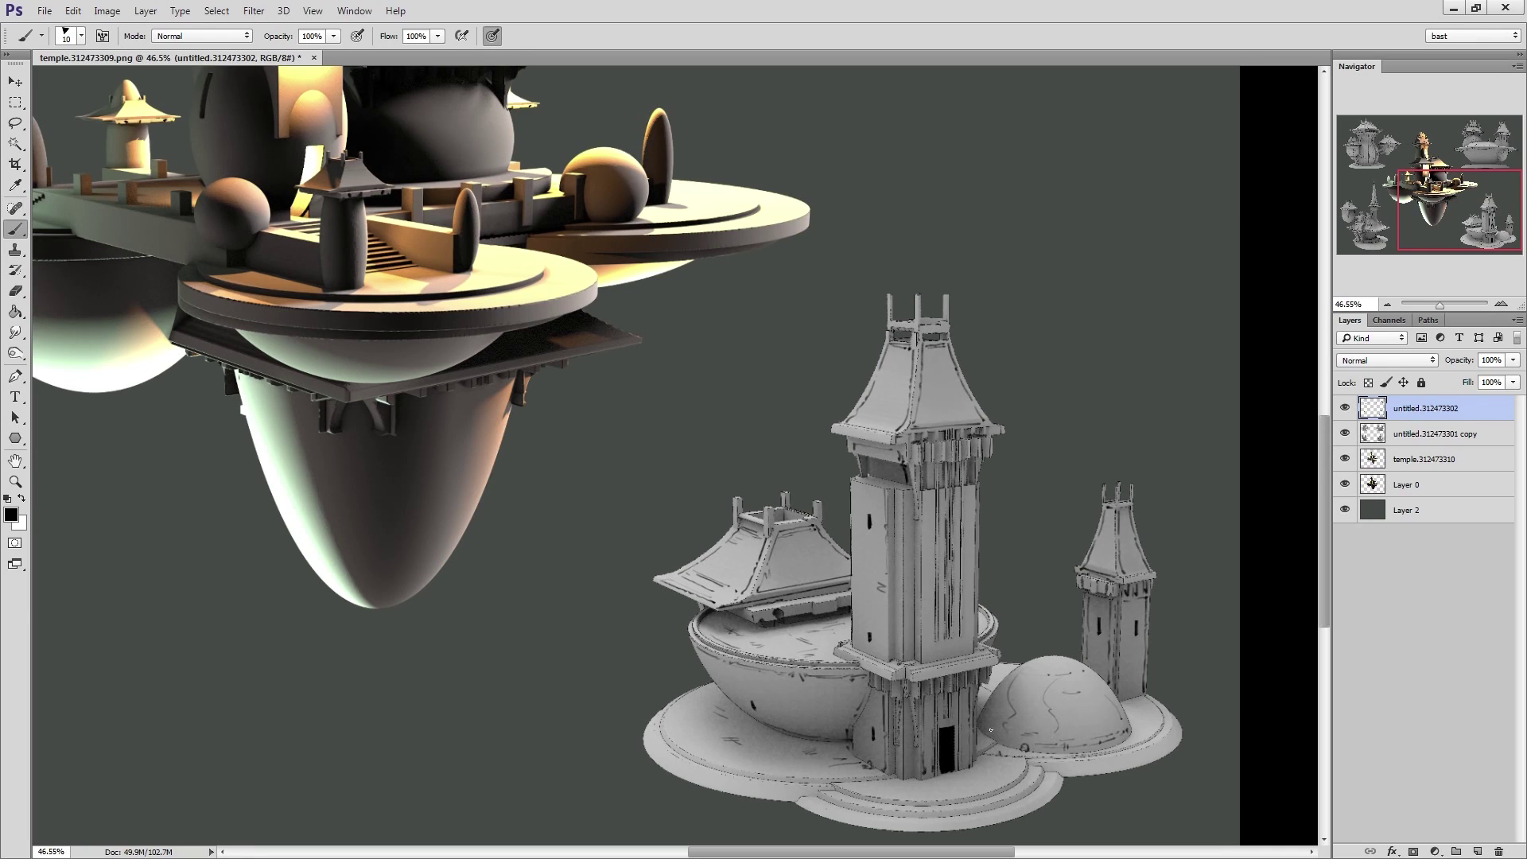
Draw small stone outlines around the foot of the lower-right temple's tall tower, alternating brush and eraser
key(e)
key(b)
drag(864, 766, 872, 765)
key(e)
key(b)
key(e)
key(b)
Extend the eaves of the lower-right temple's roofs with sampled grey on the untitled.312473301 copy layer, trimming the tips with the eraser
click(1405, 436)
alt+click(1132, 558)
drag(1152, 574, 1167, 574)
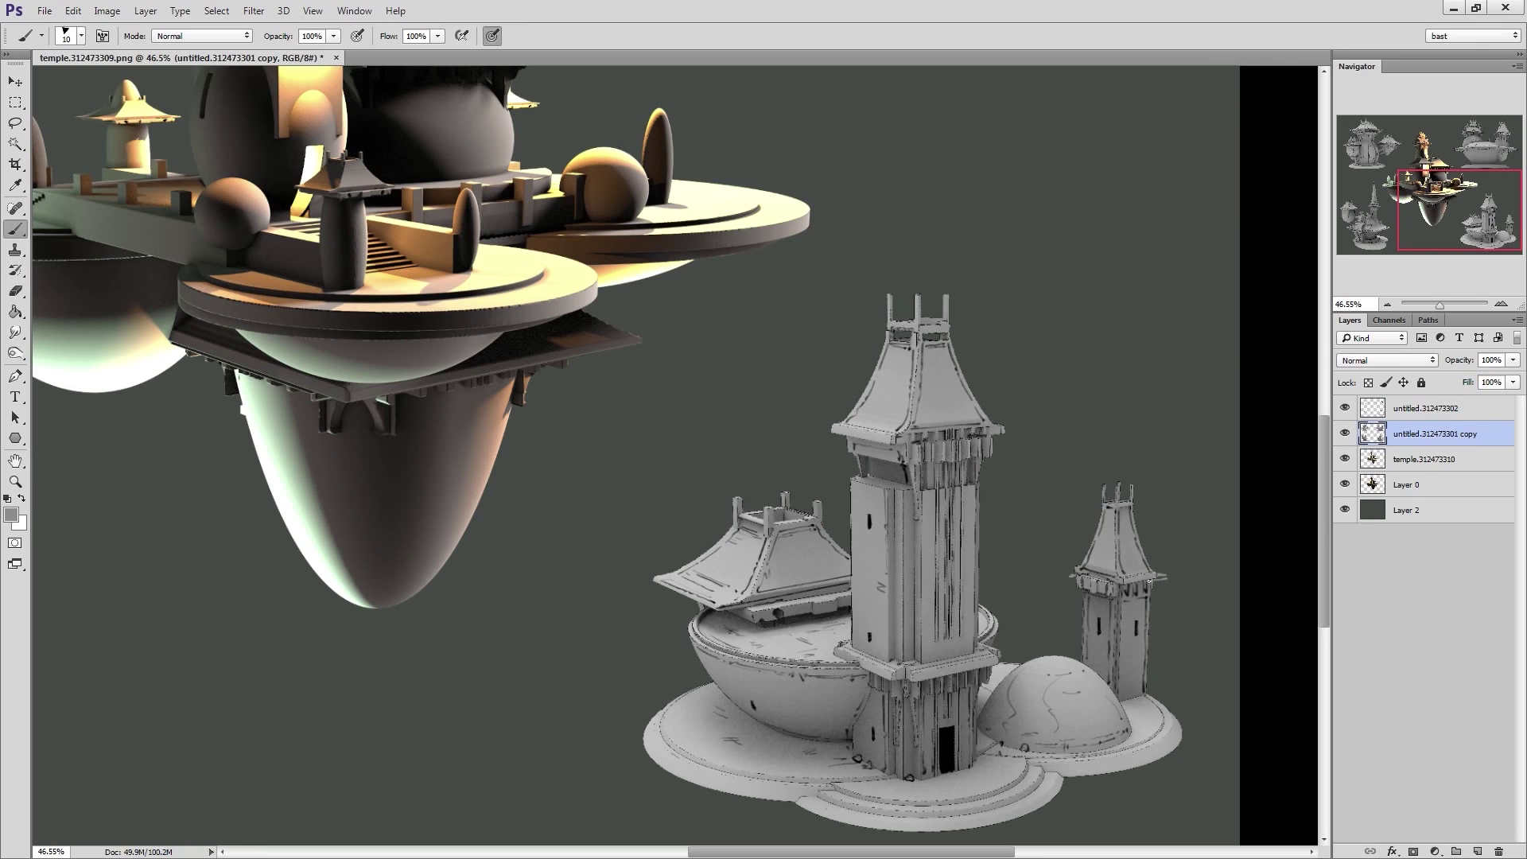
key(e)
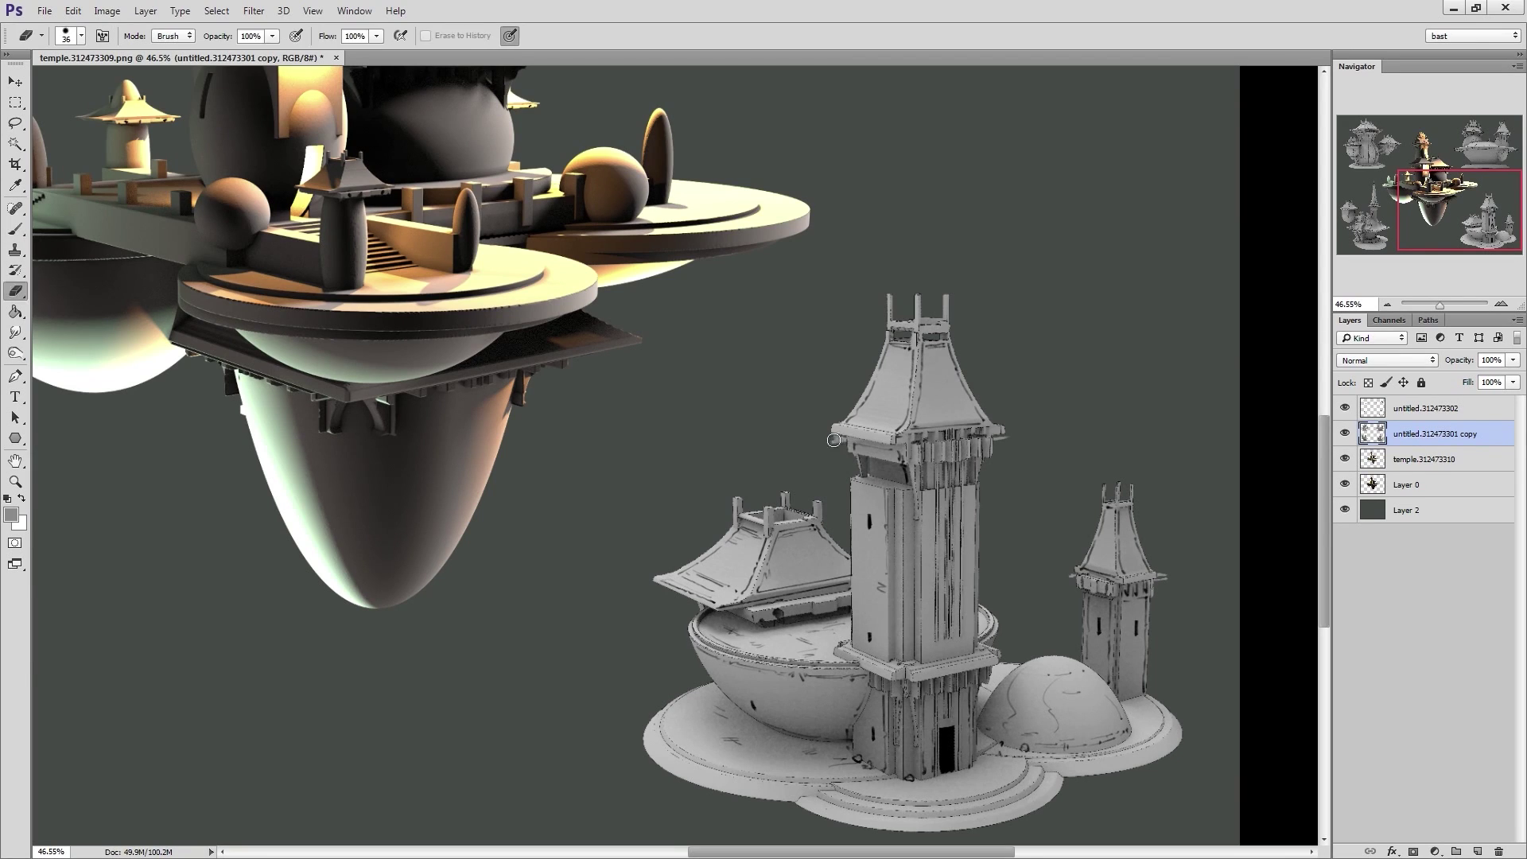
key(b)
drag(988, 454, 1007, 455)
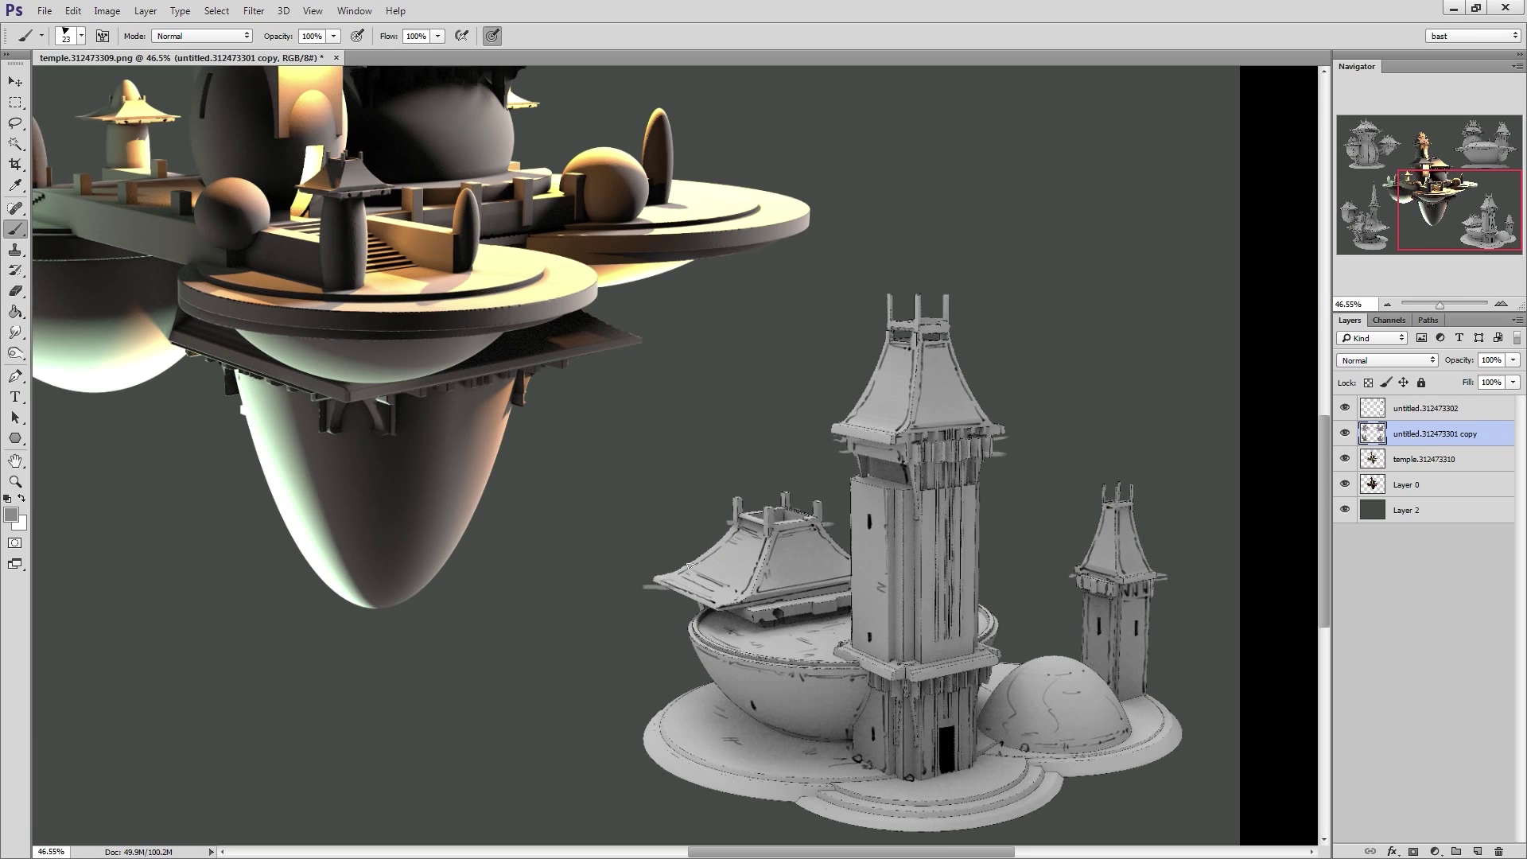
key(e)
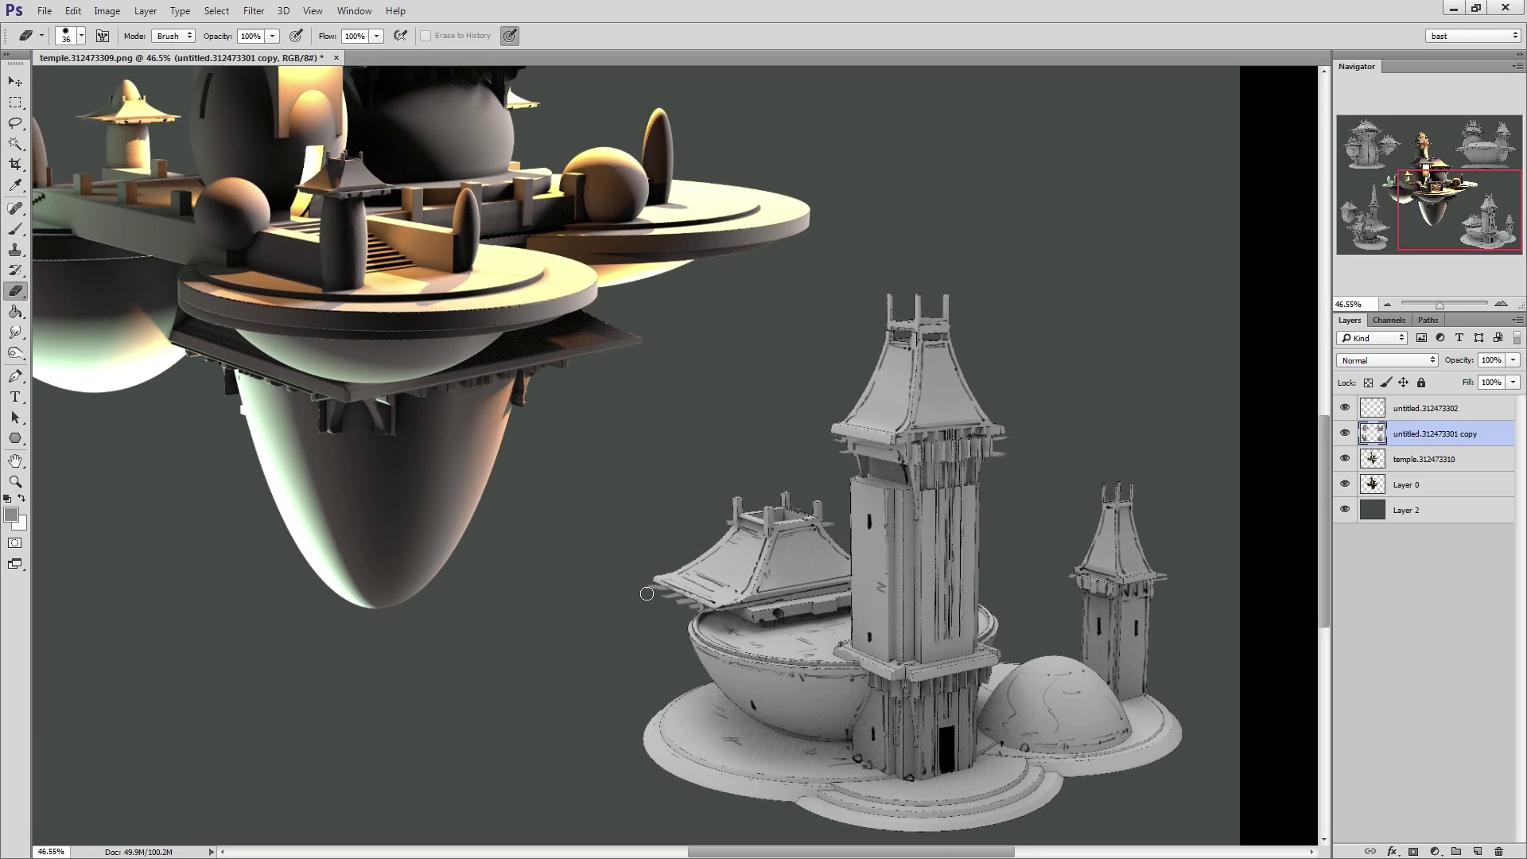
key(b)
On layer untitled.312473302, darken the edges of the extended eaves in black with the brush set to 15 px
click(1425, 409)
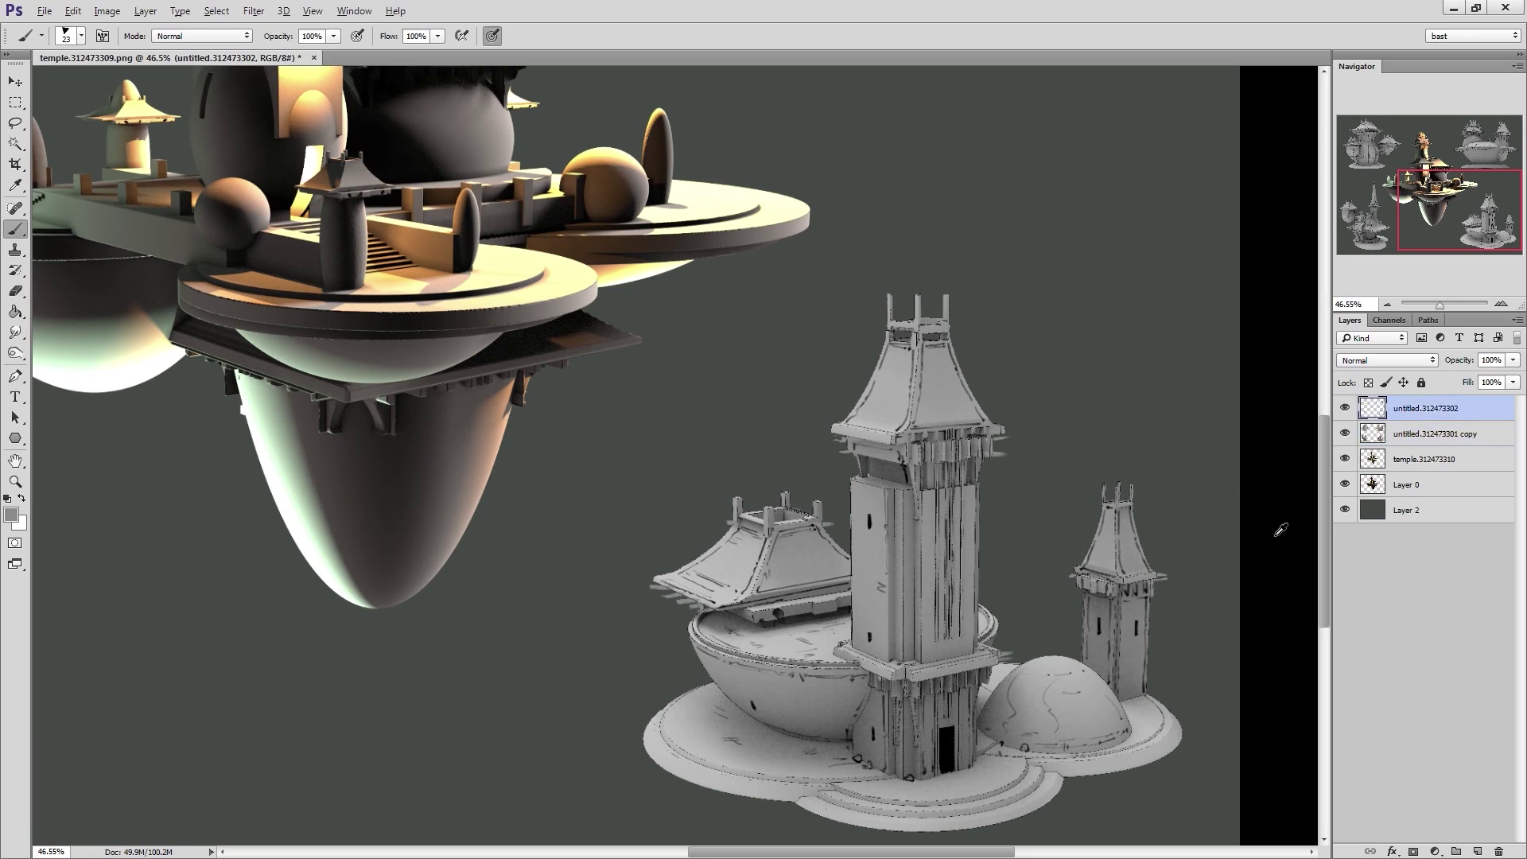
alt+click(1278, 528)
right_click(1084, 574)
double_click(1159, 626)
right_click(783, 493)
drag(935, 475, 879, 486)
text(15)
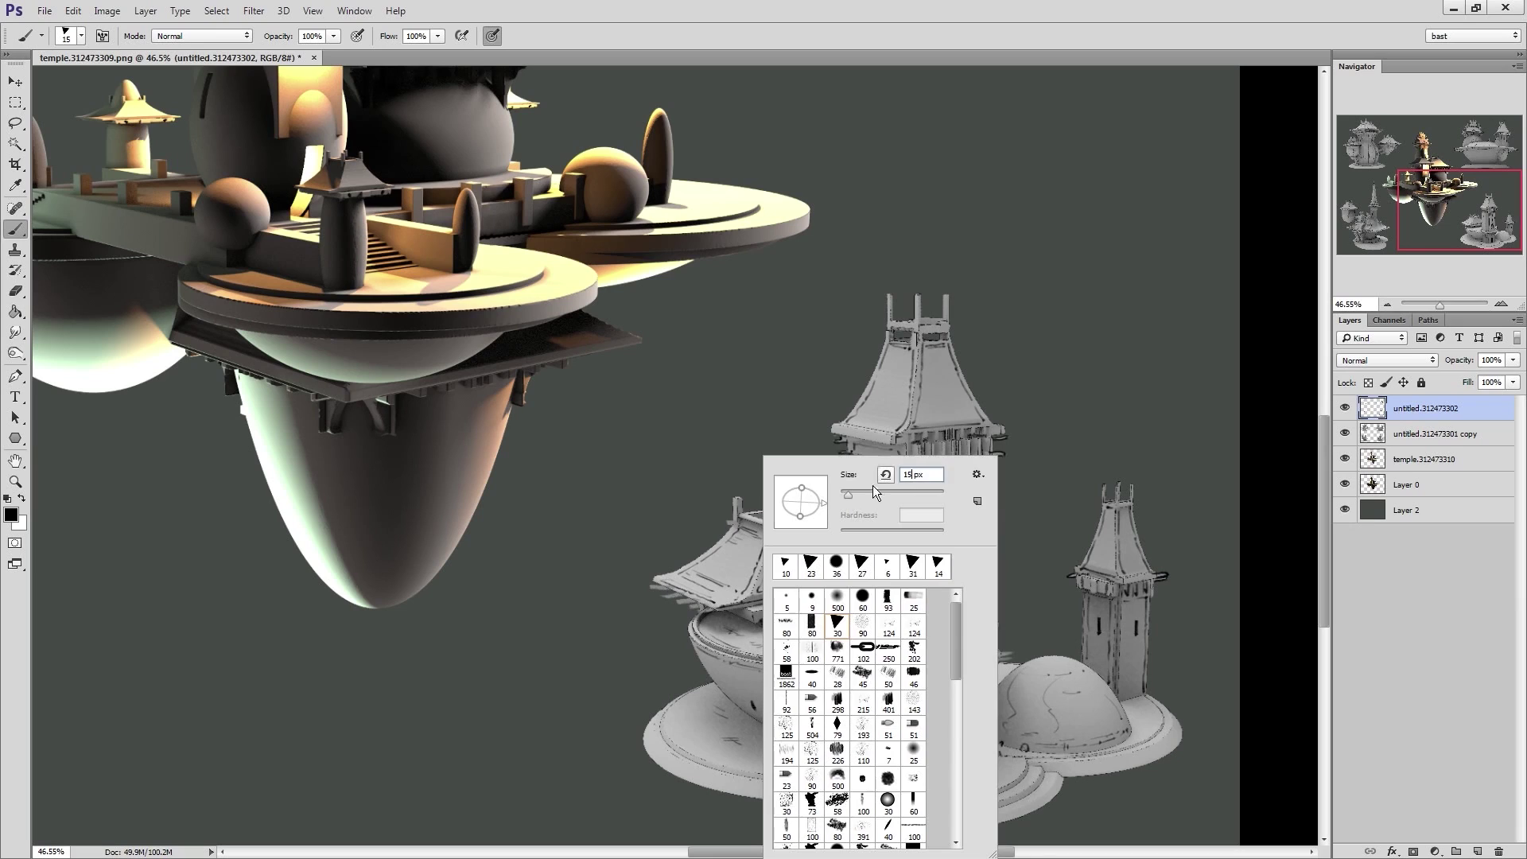
key(Return)
drag(667, 596, 689, 606)
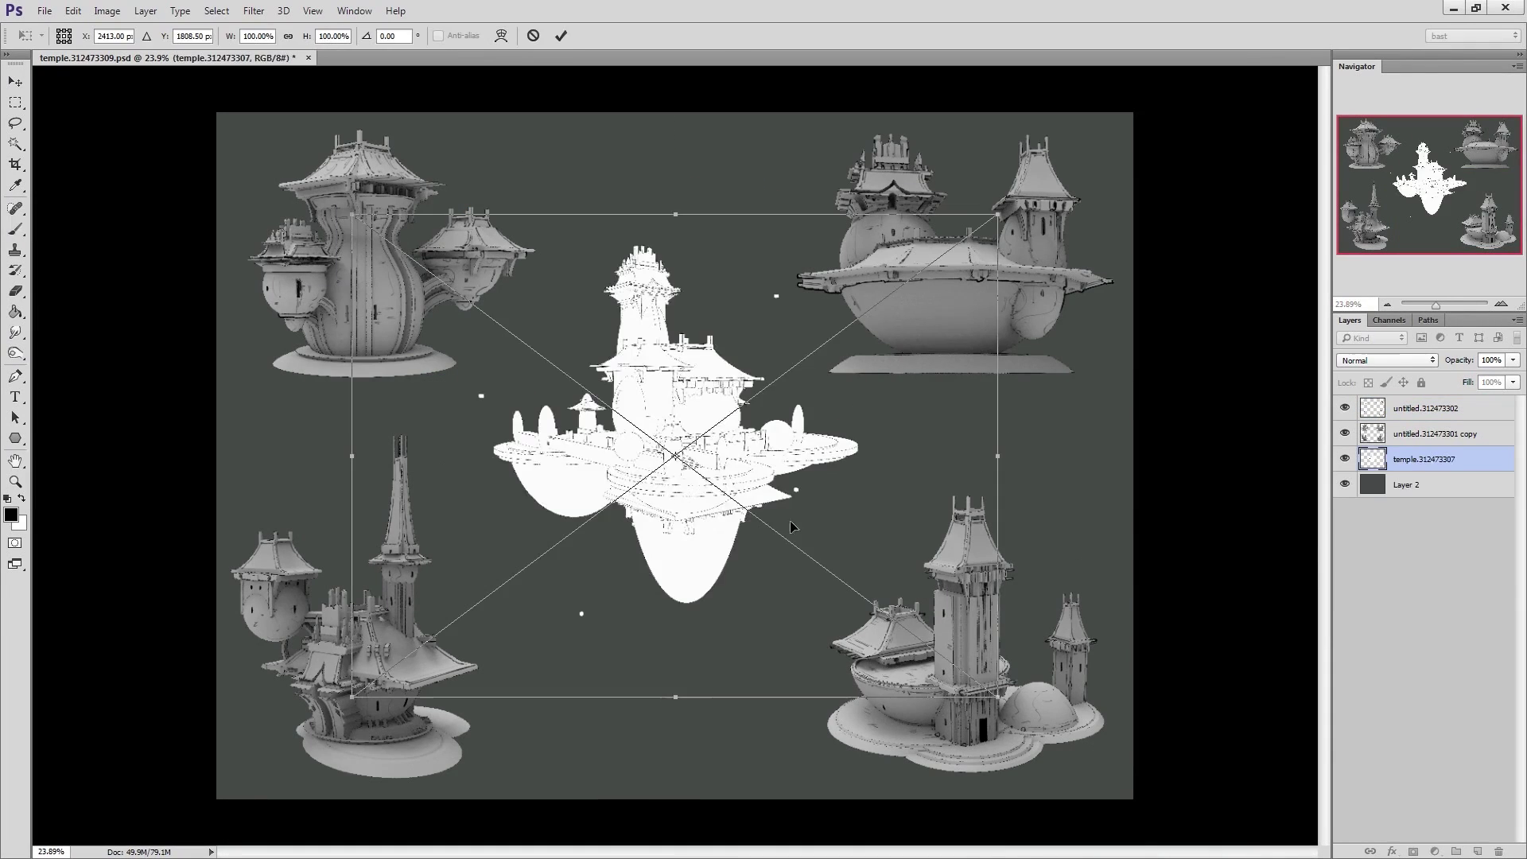
Place the renders temple.312473307, temple.312473309, temple.312473310 and temple.312473311 into the document as layers
key(Return)
key(Return)
key(Return)
key(Return)
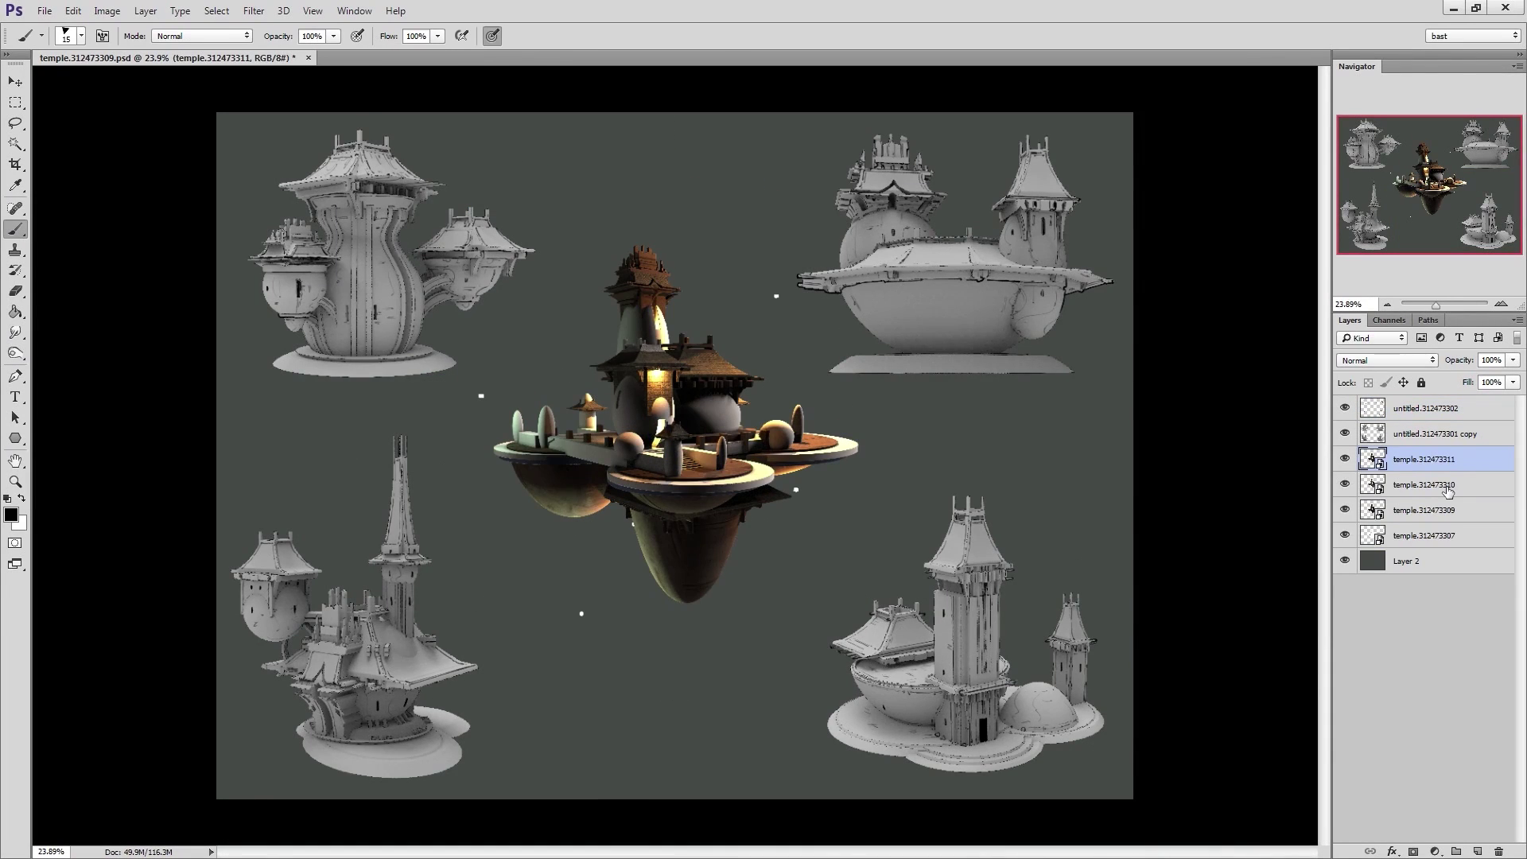
Select the four placed temple render layers and scale them up together about their centre
shift+click(1424, 535)
key(ctrl+t)
alt+shift+drag(861, 241, 942, 163)
key(Return)
key(b)
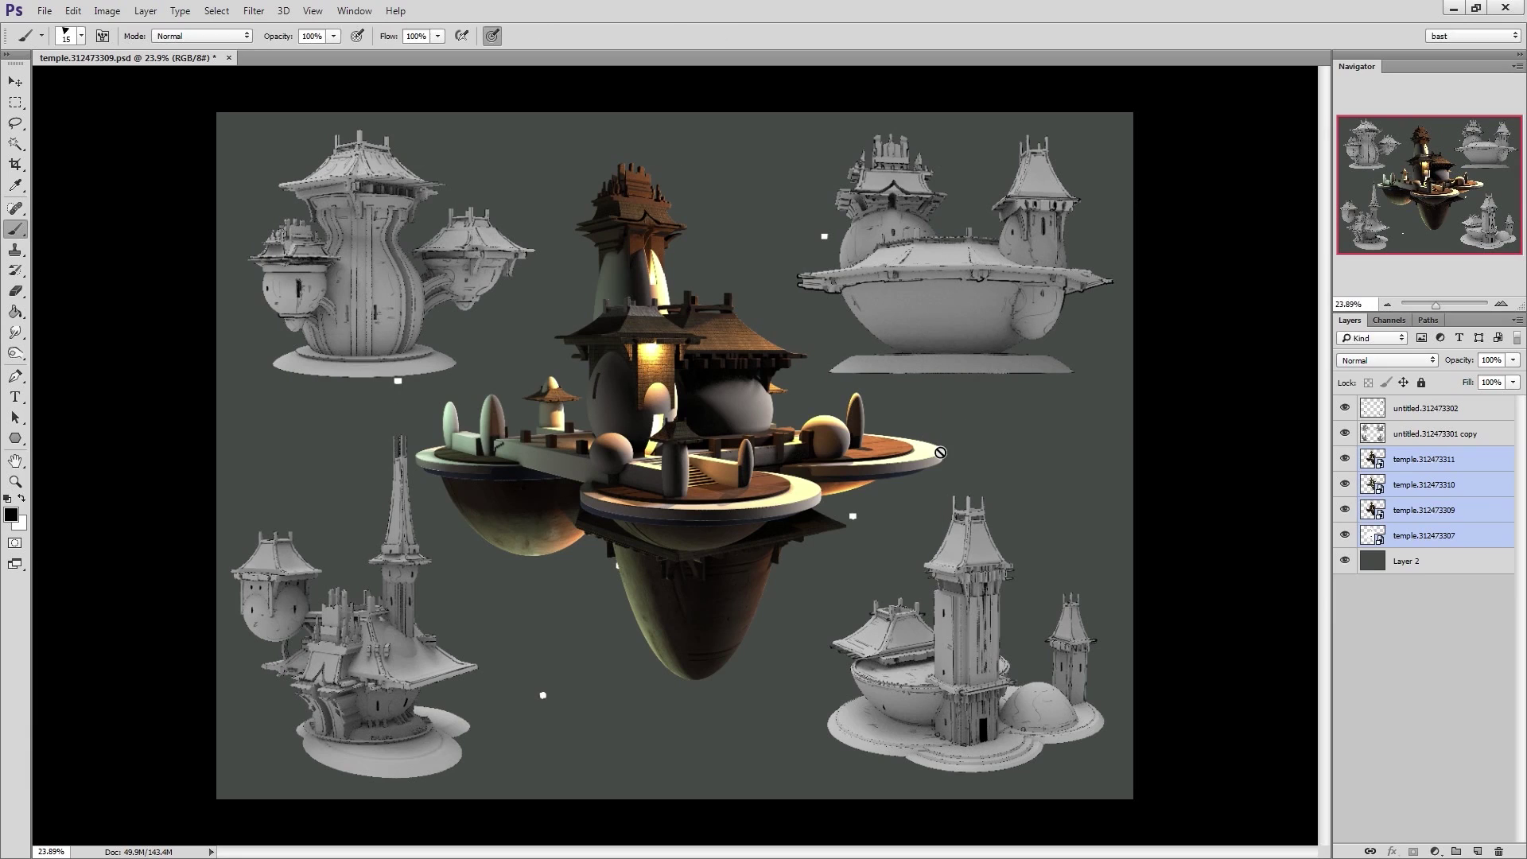
key(v)
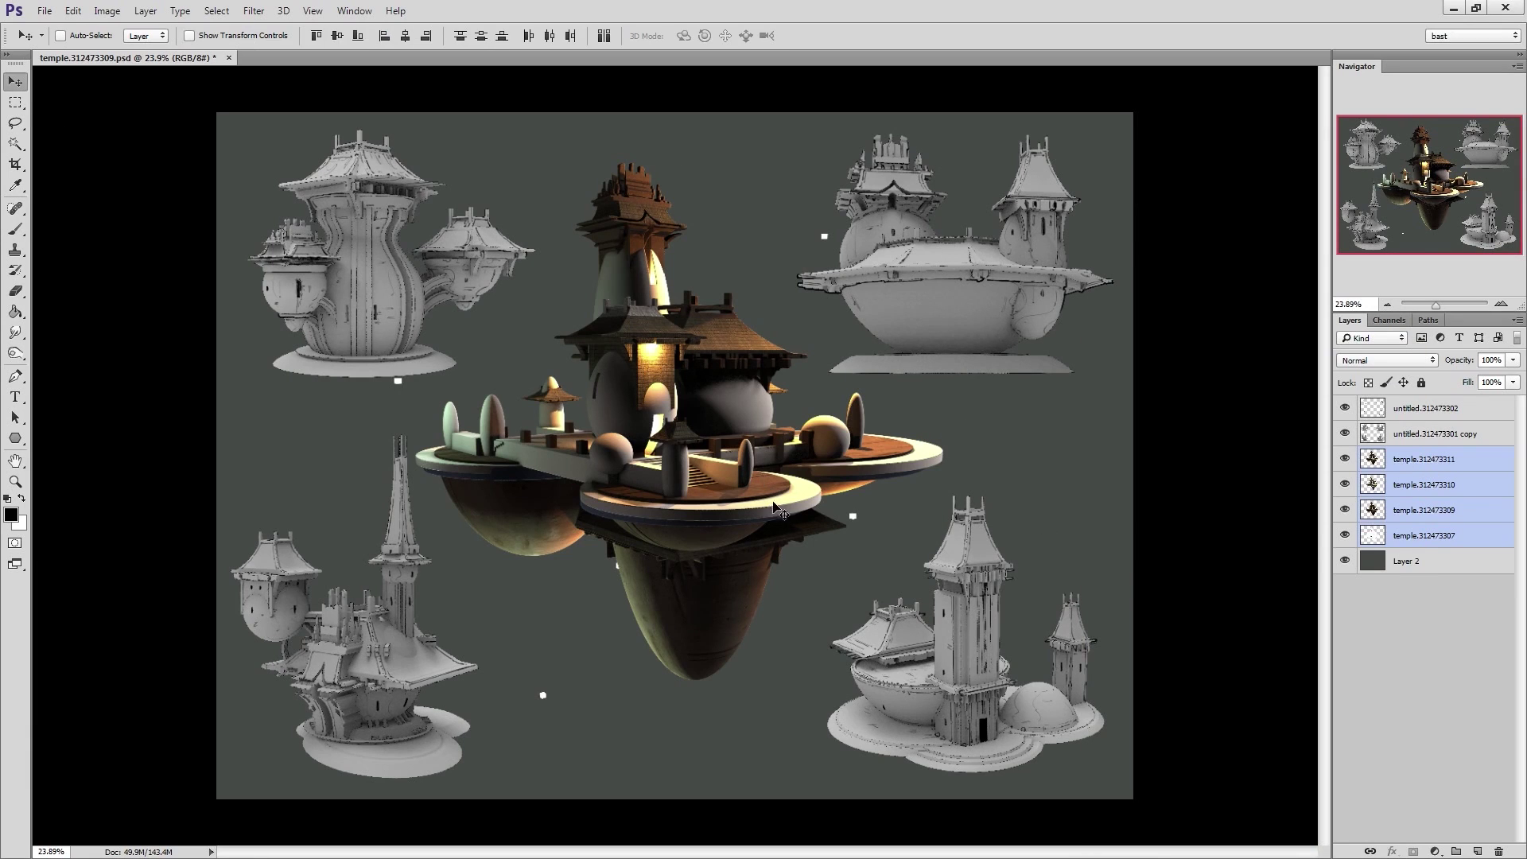
Hide the other three temple renders and delete the white fill from temple.312473307 so only its lines remain
click(1345, 460)
click(1345, 484)
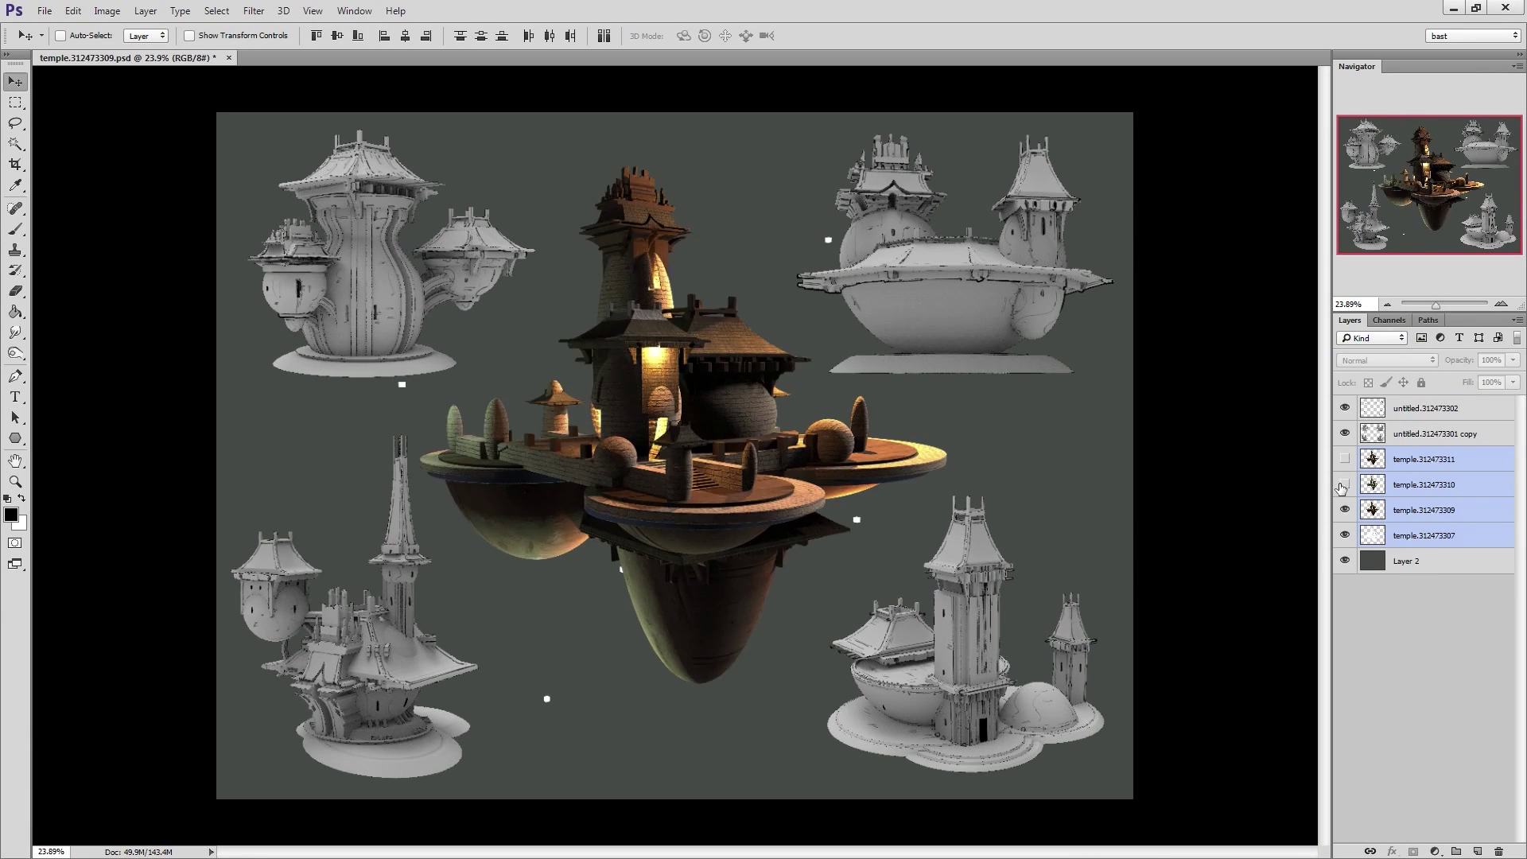
click(1345, 510)
click(1424, 535)
key(w)
click(891, 555)
key(Delete)
key(ctrl+d)
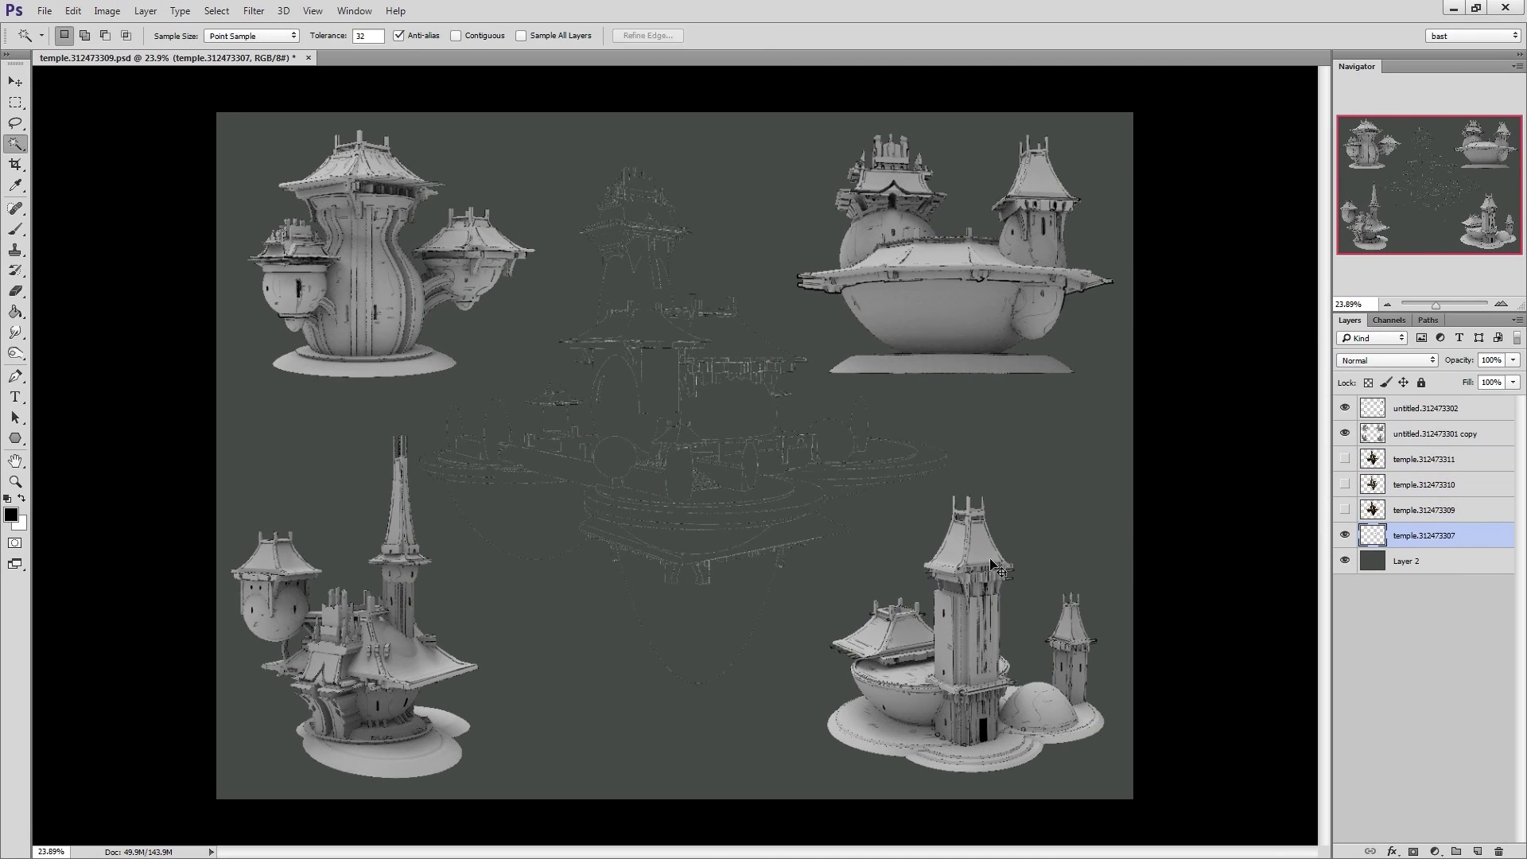
Darken the temple.312473307 lines with Hue/Saturation, move the layer above temple.312473311 and show the hidden renders again
key(ctrl+u)
drag(958, 438, 794, 404)
click(1132, 274)
drag(1404, 535, 1398, 449)
click(1346, 493)
drag(1345, 493, 1345, 536)
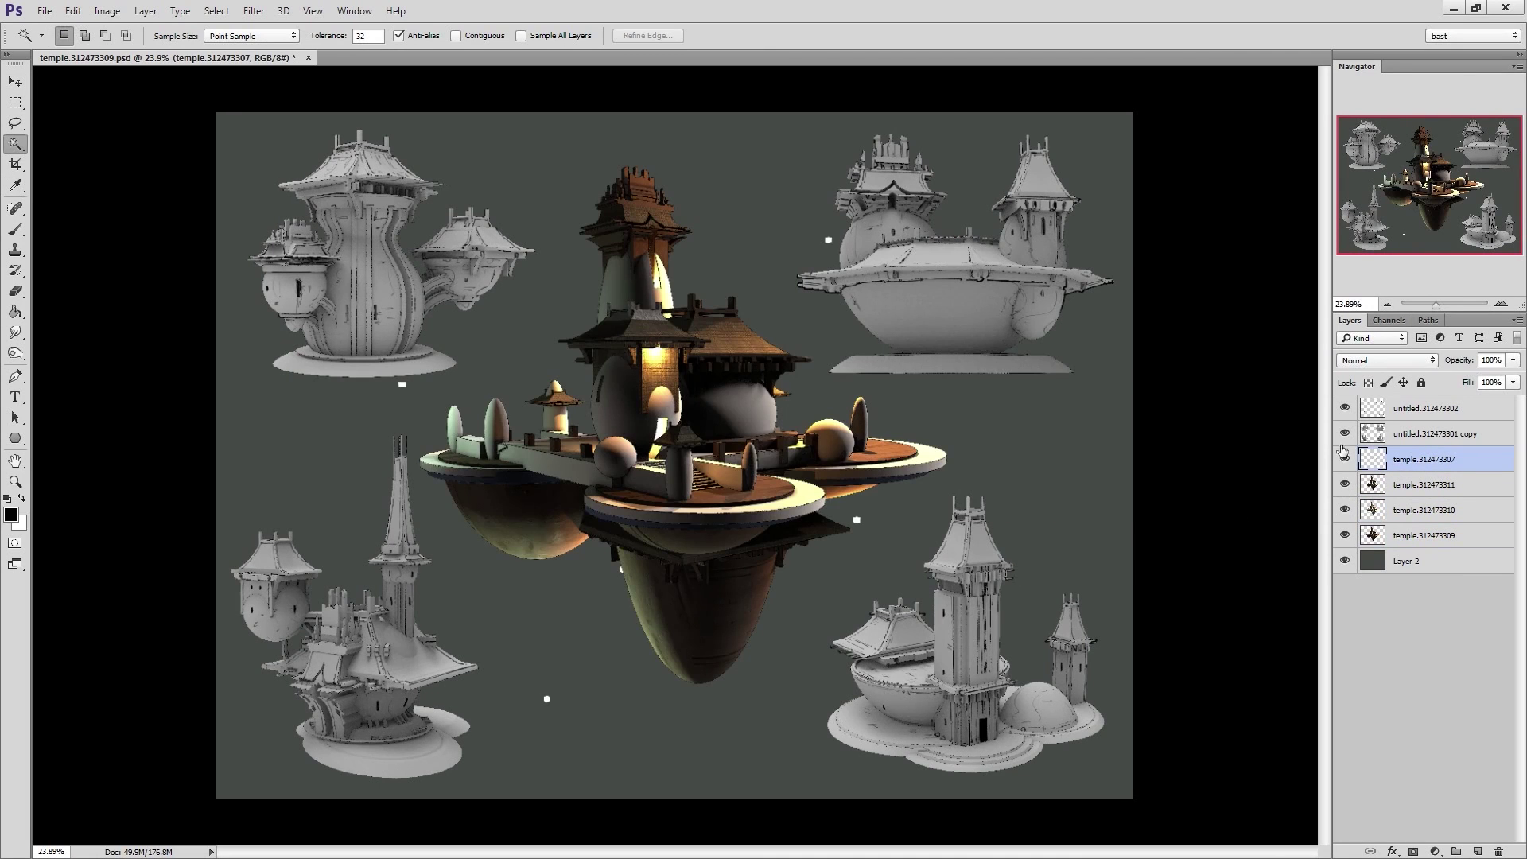
Hide the three passes above temple.312473309 and brighten temple.312473309 with Curves
click(1345, 460)
click(1346, 486)
click(1345, 486)
click(1348, 510)
click(1346, 488)
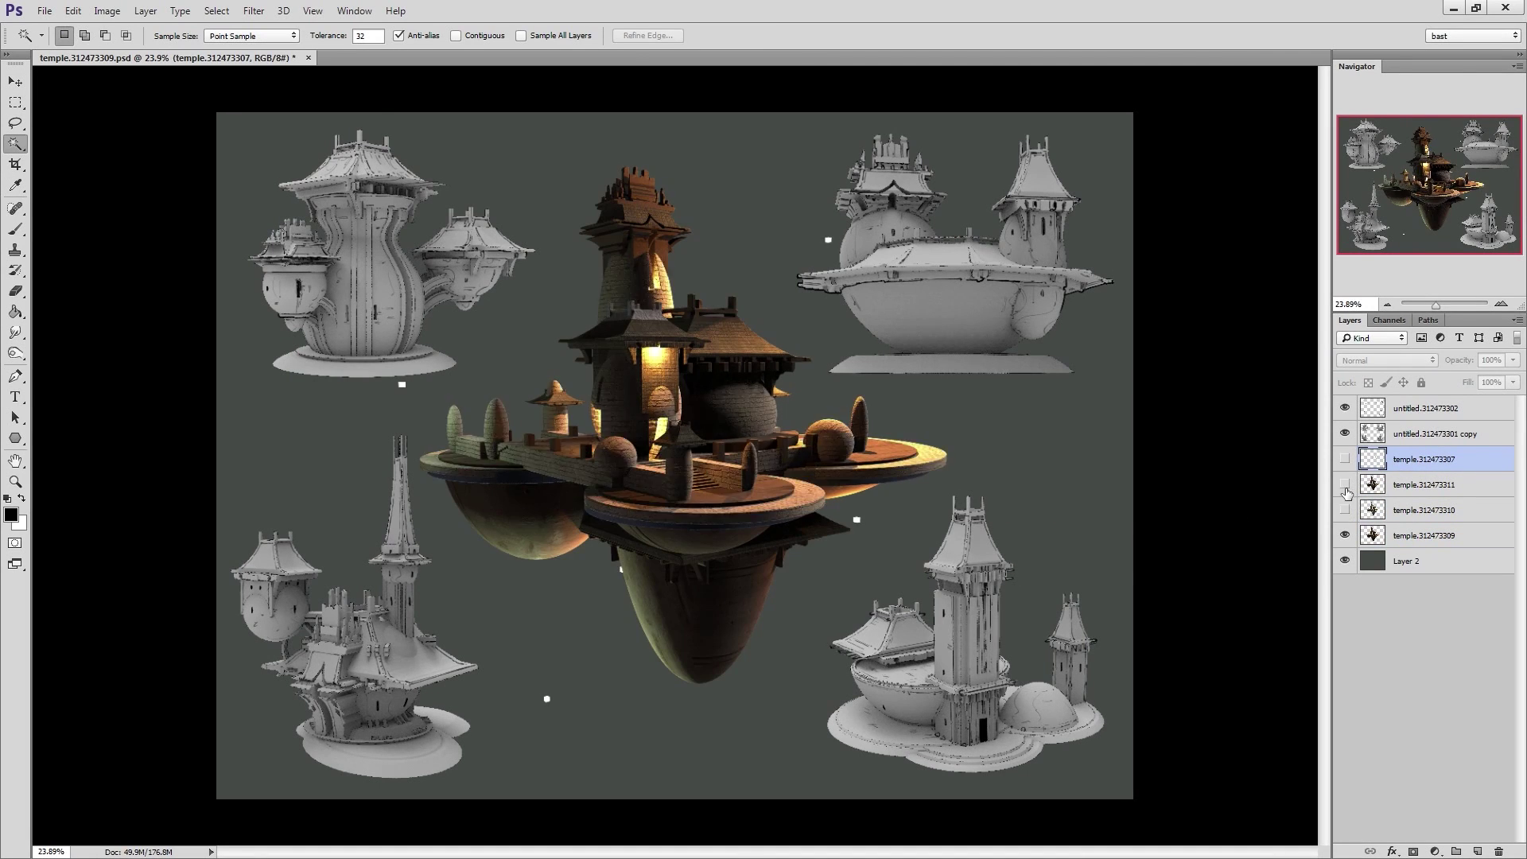
click(1346, 489)
click(1346, 490)
click(1406, 536)
key(ctrl+m)
drag(1152, 493, 1147, 475)
click(1446, 360)
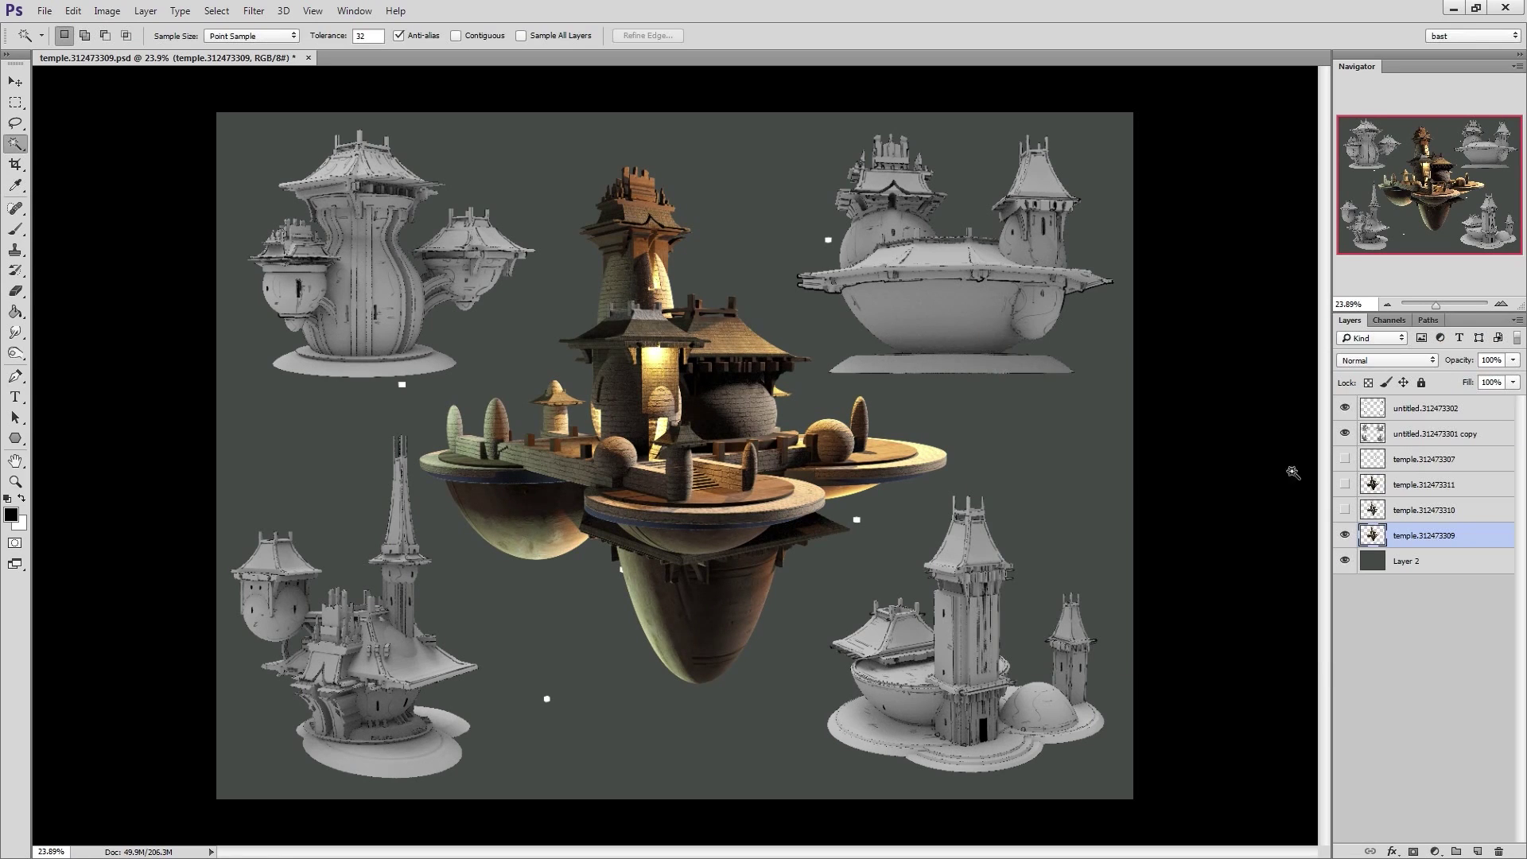
Lasso the four stray white spots around the floating temple and delete them from temple.312473309
key(l)
drag(864, 507, 859, 507)
mouse_move(827, 227)
shift+mouse_down()
mouse_move(840, 258)
mouse_move(818, 231)
shift+mouse_up()
shift+drag(396, 372, 389, 379)
mouse_move(537, 673)
shift+mouse_down()
mouse_move(573, 726)
mouse_move(519, 681)
shift+mouse_up()
key(Delete)
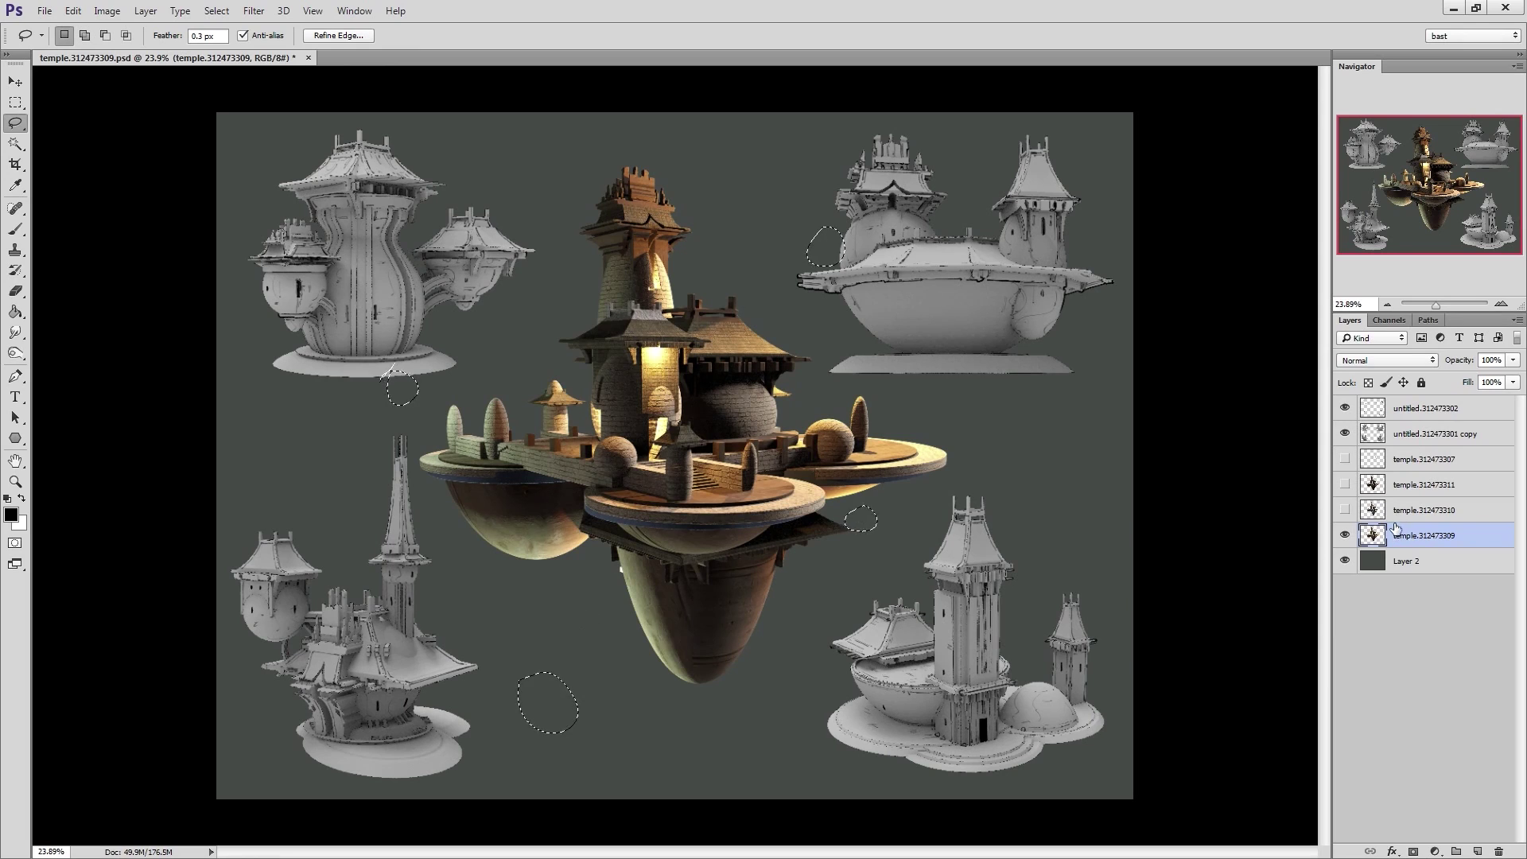
Show temple.312473310 and temple.312473311, delete the selected spots from both layers and clear the selection
click(1393, 512)
click(1347, 510)
key(Delete)
click(1347, 485)
click(1394, 486)
key(Delete)
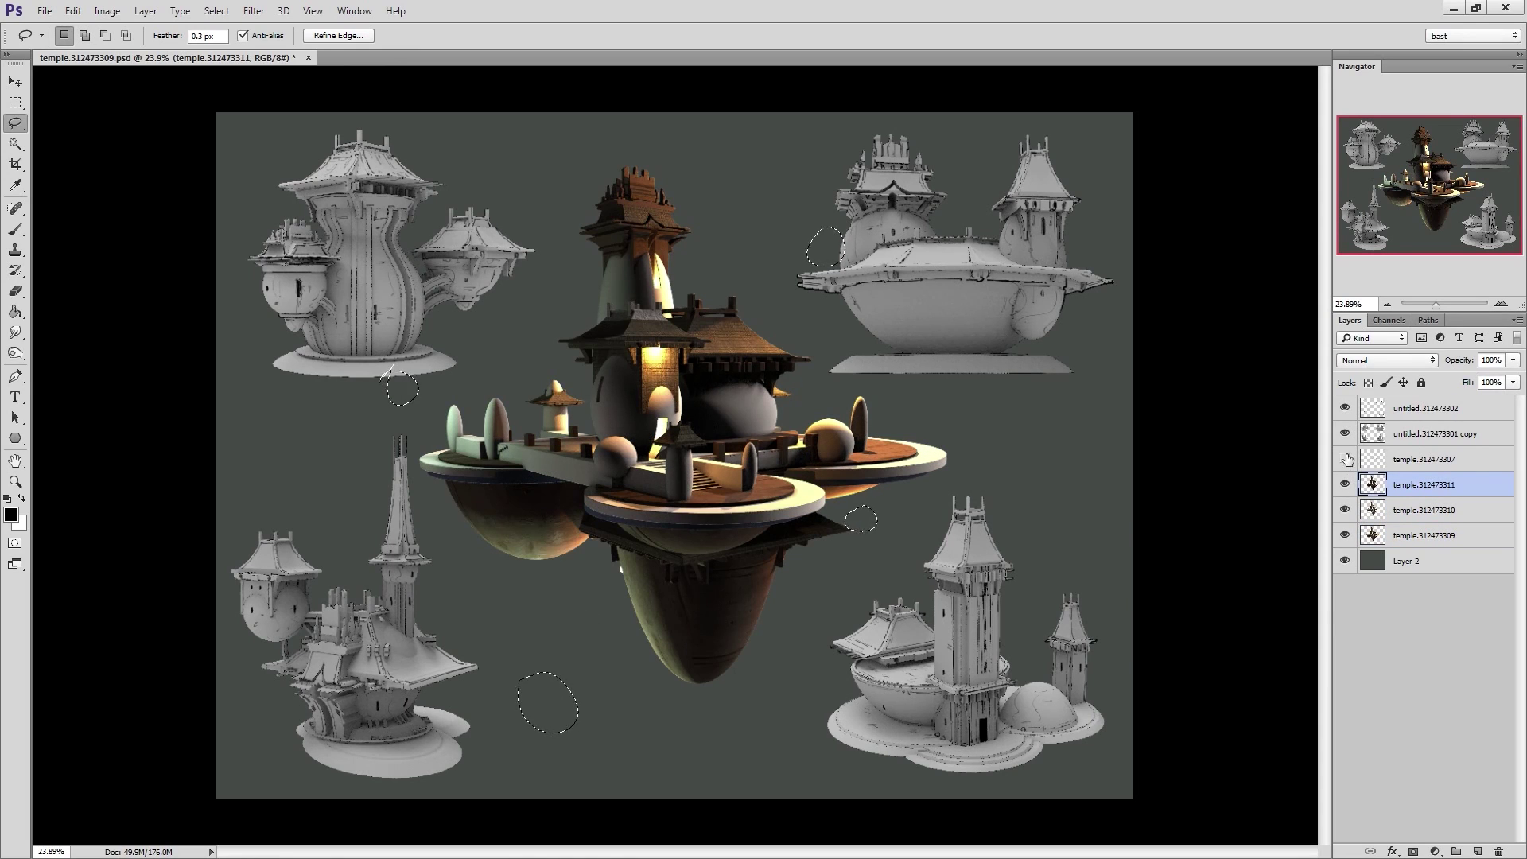
key(ctrl+d)
Compare the temple.312473309, temple.312473310 and temple.312473311 passes by toggling their visibility
click(1345, 484)
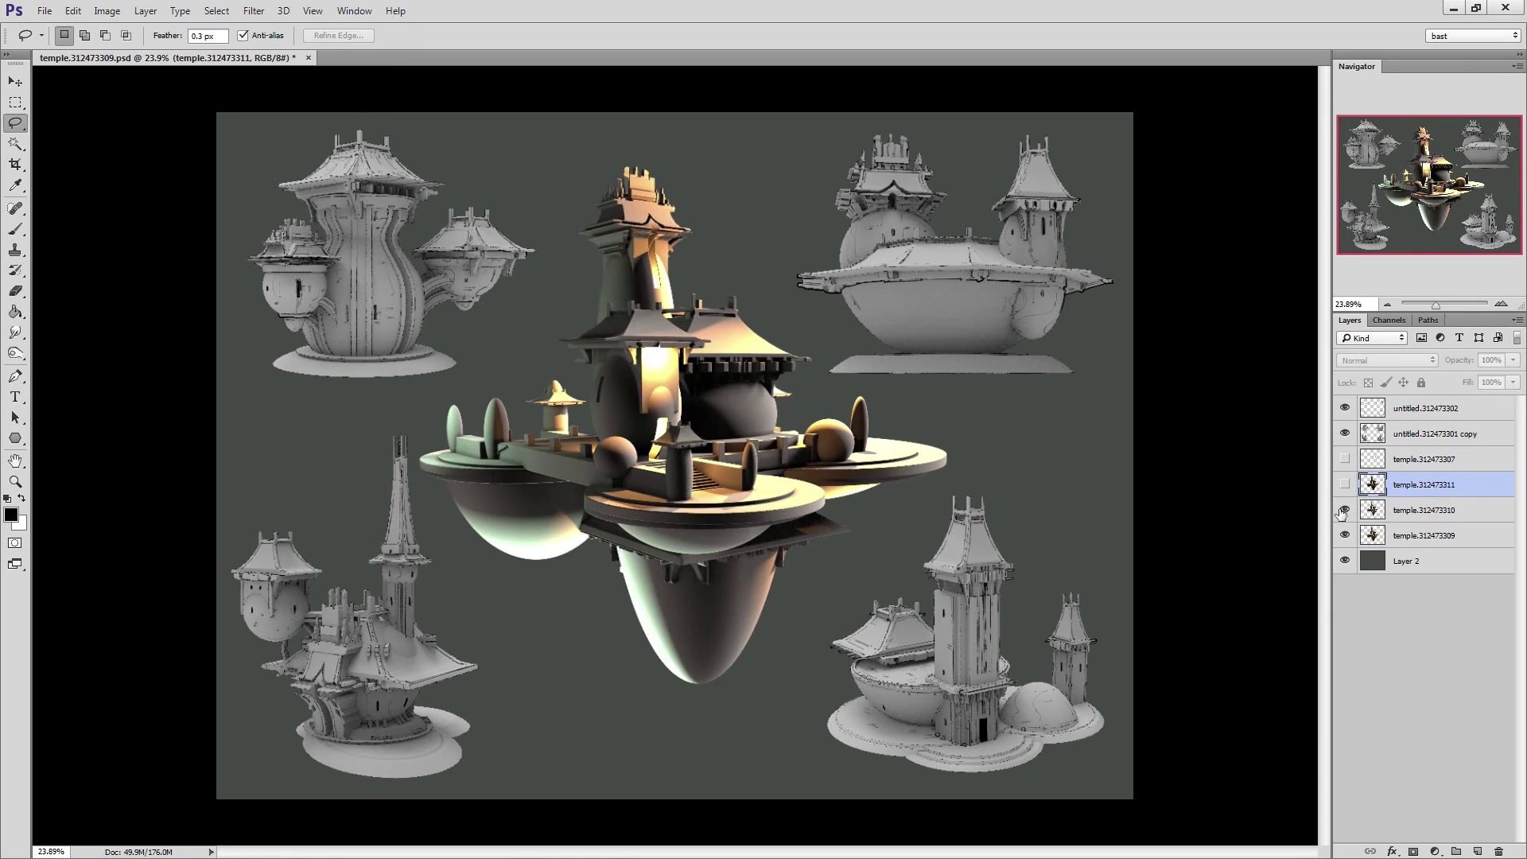
click(1344, 510)
click(1344, 485)
click(1344, 484)
click(1345, 510)
click(1345, 511)
click(1345, 485)
click(1345, 486)
click(1345, 485)
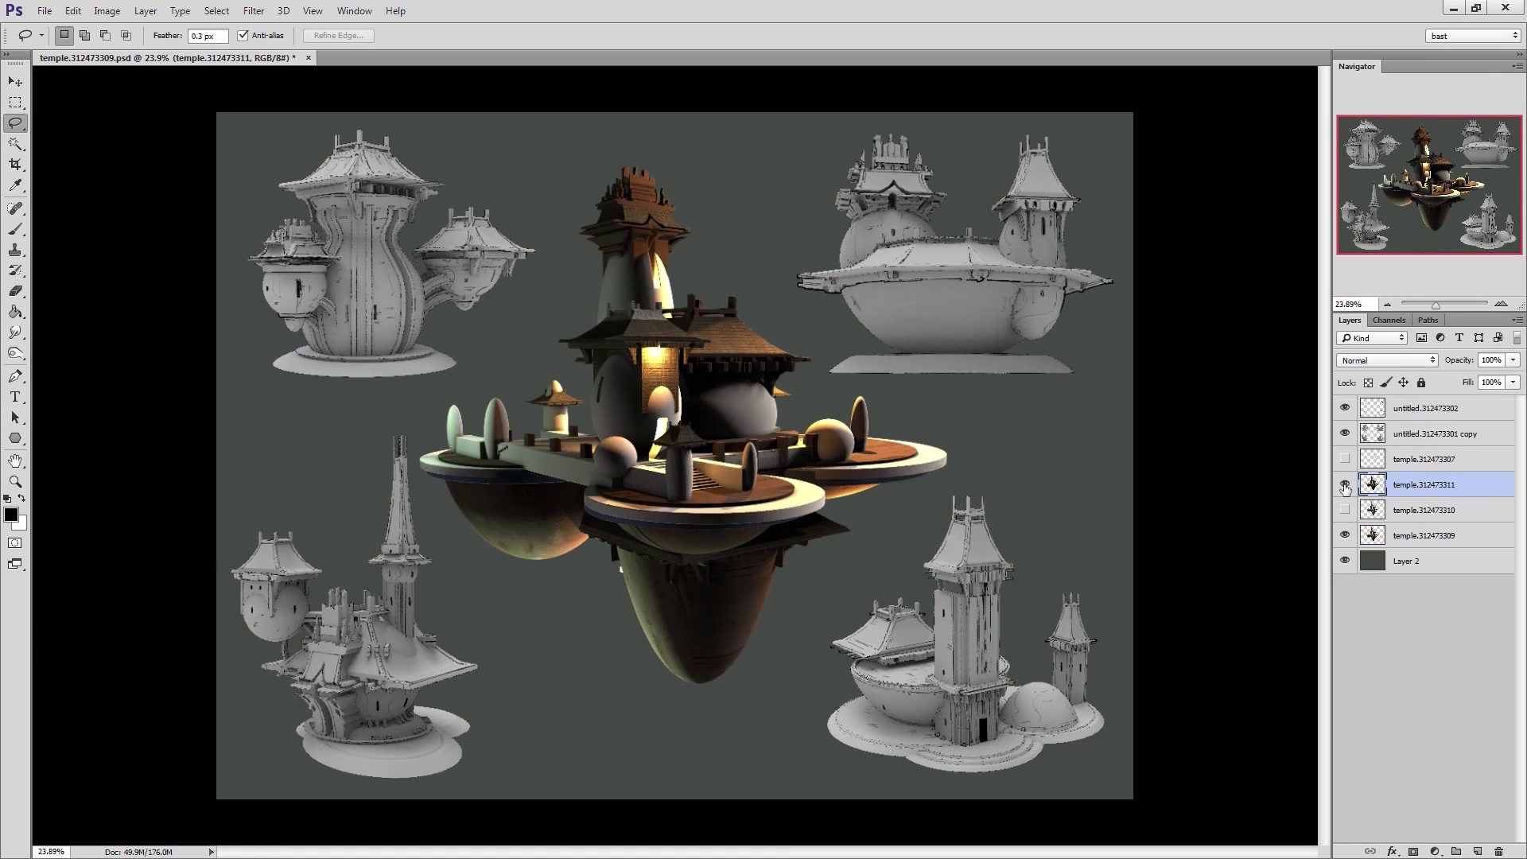
click(1345, 535)
key(ctrl+u)
click(1109, 450)
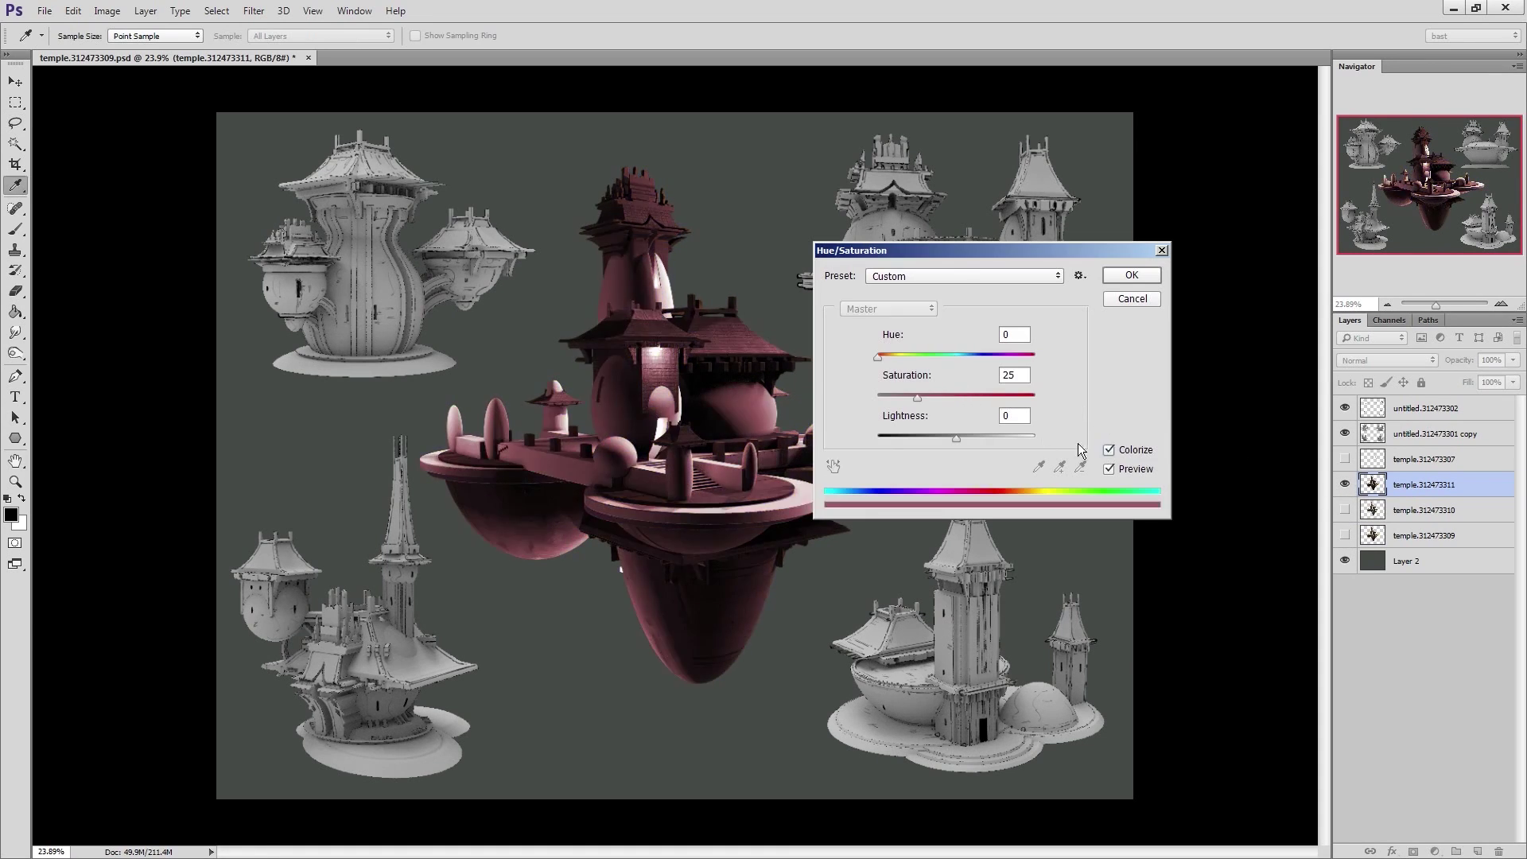
key(Escape)
Duplicate the temple.312473311 layer and colorize the copy a dark teal blue with Hue/Saturation
right_click(1414, 487)
click(1217, 406)
key(Return)
key(ctrl+u)
click(1109, 449)
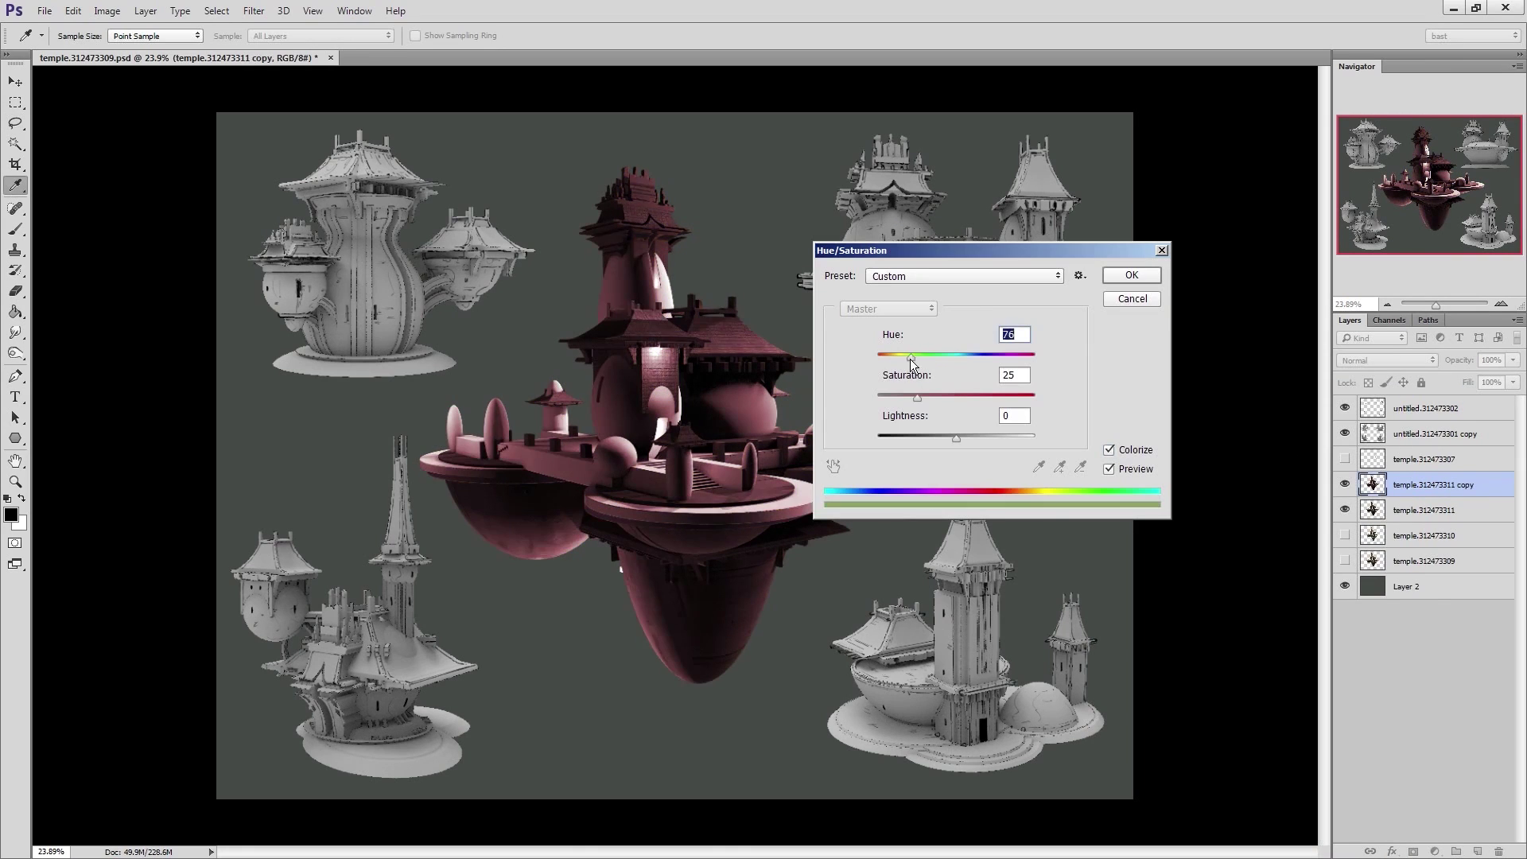
drag(910, 357, 969, 356)
mouse_move(957, 436)
mouse_down()
mouse_move(944, 436)
mouse_move(961, 358)
mouse_up()
click(1132, 274)
key(l)
Hide the teal copy and the temple.312473310 pass, and show temple.312473309 beneath temple.312473311
click(1346, 487)
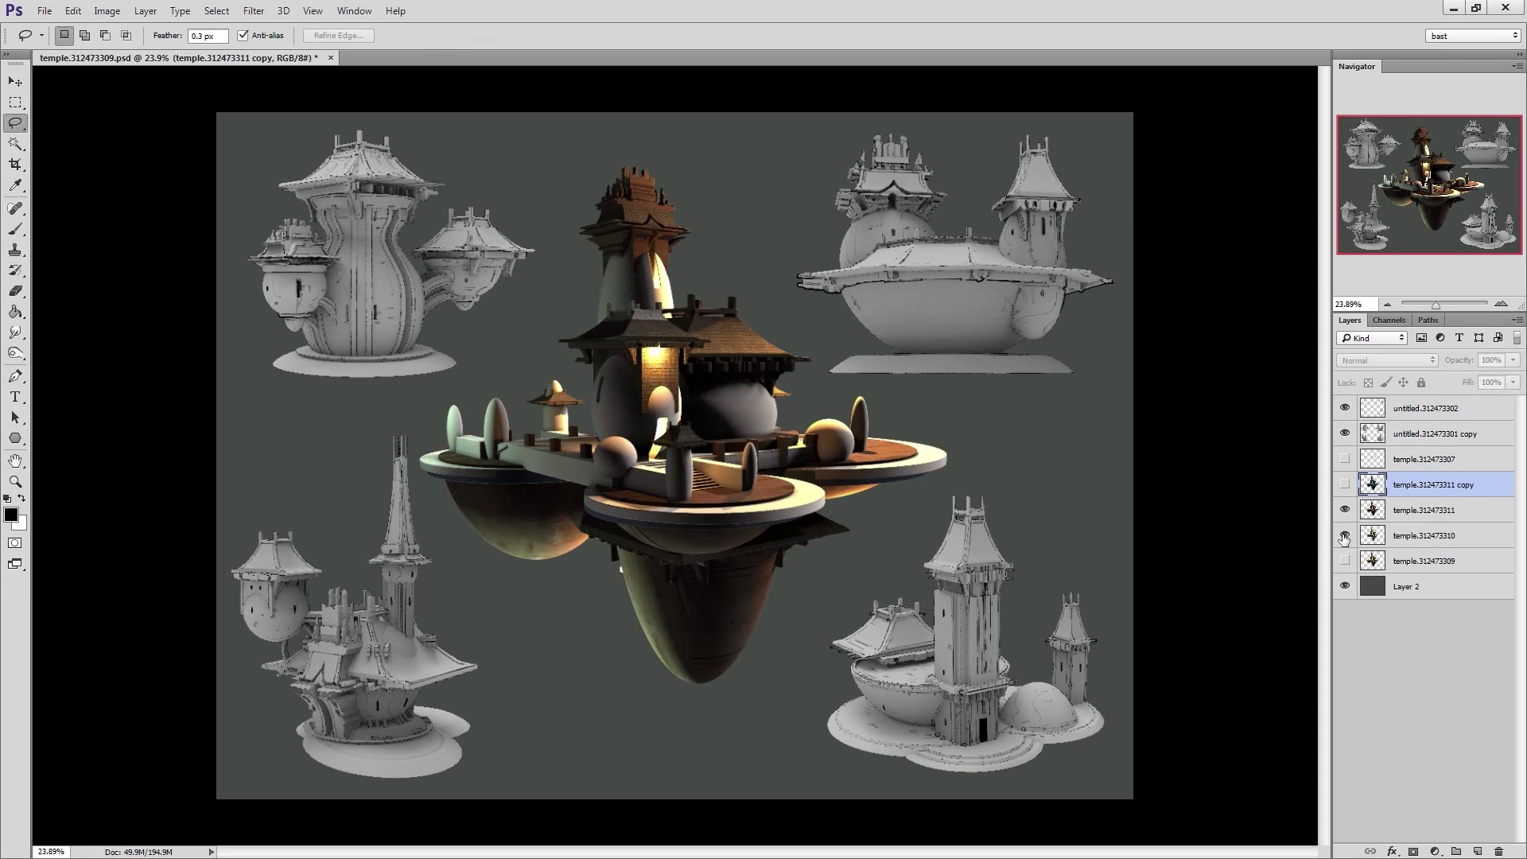
click(1346, 512)
click(1345, 561)
click(1346, 487)
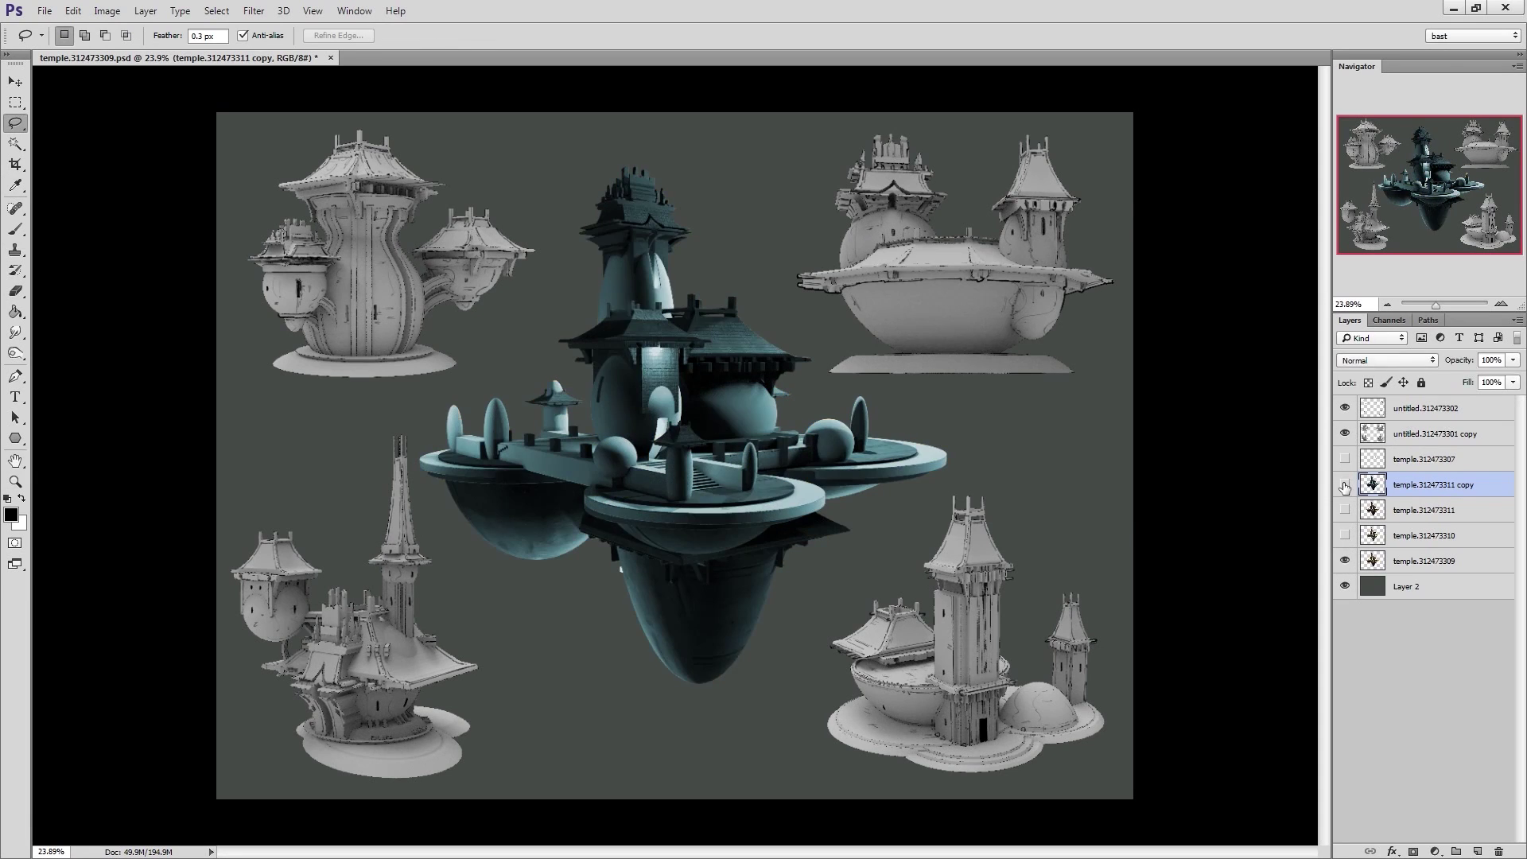
click(1344, 485)
click(1345, 513)
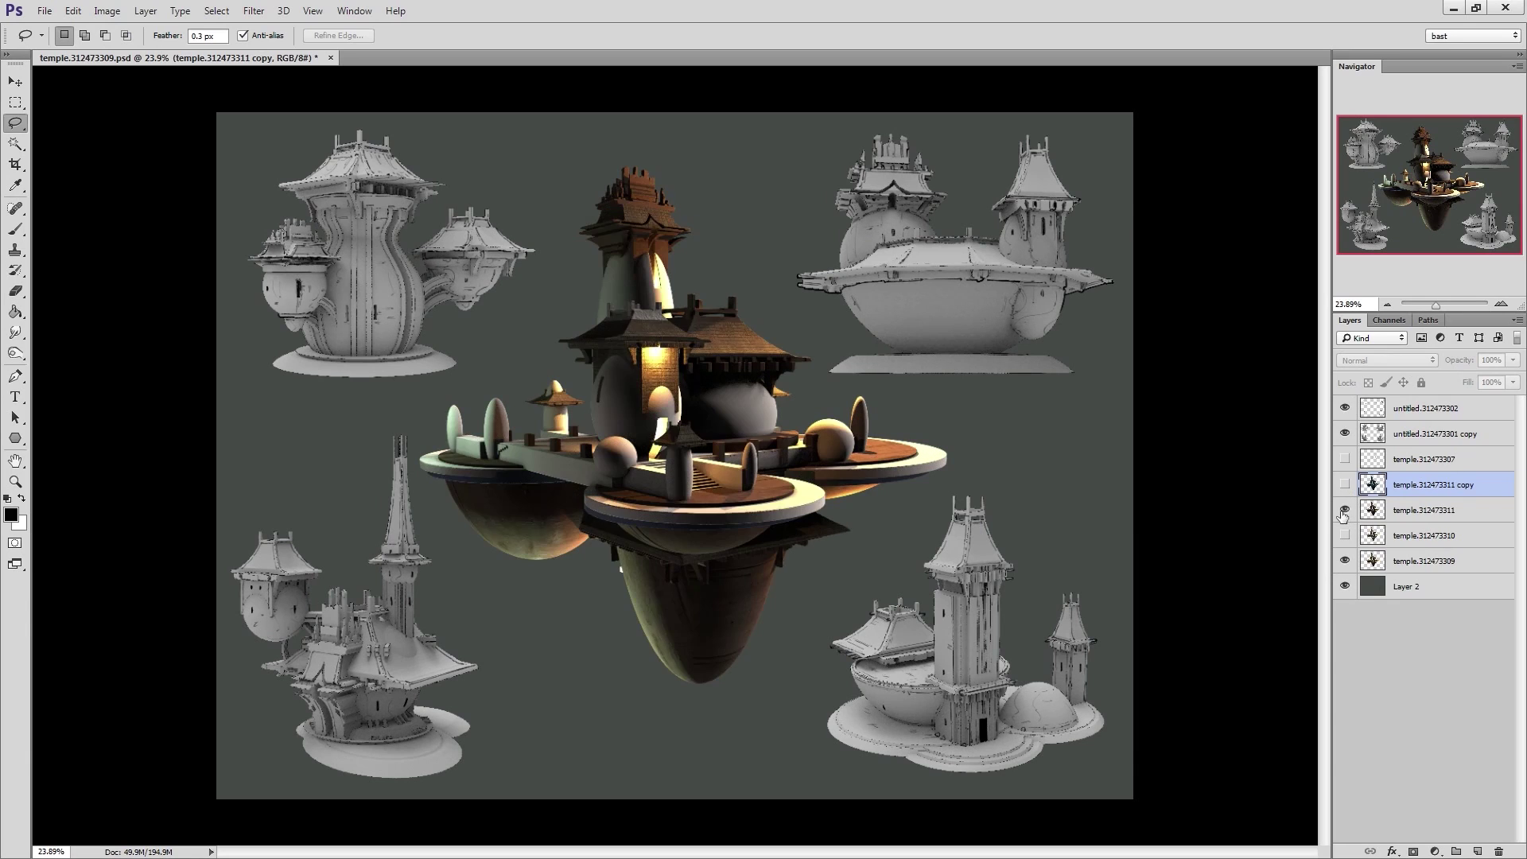
Duplicate temple.312473311 again as temple.312473311 copy 2 and hide the original layer
right_click(1399, 514)
click(1108, 59)
key(Return)
click(1344, 535)
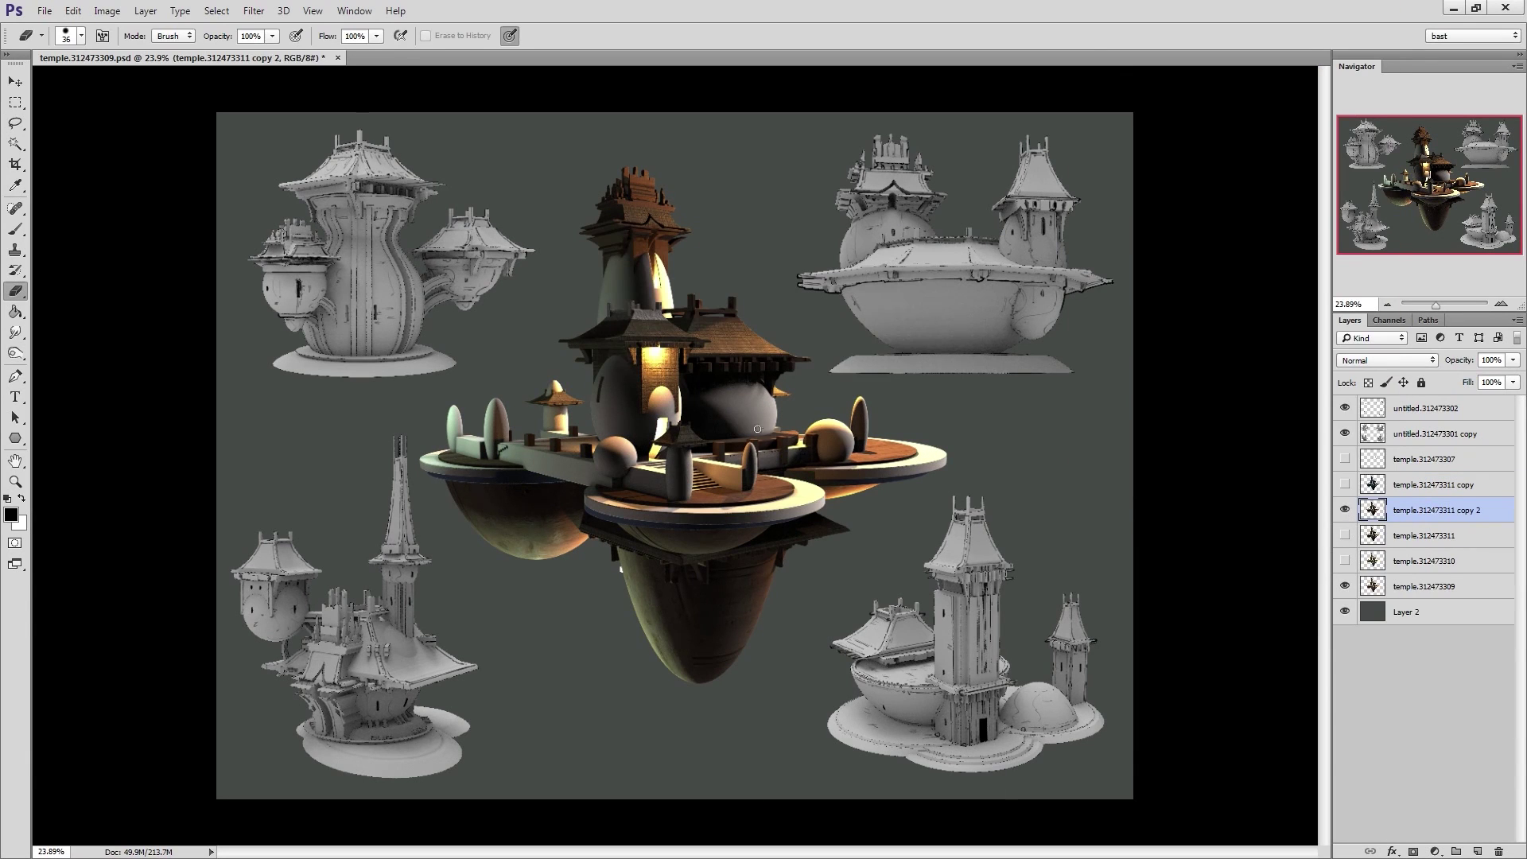
Erase parts of temple.312473311 copy 2 over the dark round building and front wall to reveal the brick pass
key(e)
right_click(768, 423)
key(Escape)
alt+right_drag(756, 398, 741, 404)
mouse_move(743, 412)
mouse_down()
mouse_move(695, 488)
mouse_move(680, 459)
mouse_move(624, 460)
mouse_up()
Resize the eraser and remove parts of temple.312473311 copy 2 around the egg-shaped trees on the side platform
alt+right_drag(594, 484, 595, 484)
drag(480, 446, 468, 453)
alt+right_drag(462, 450, 457, 450)
drag(455, 447, 454, 421)
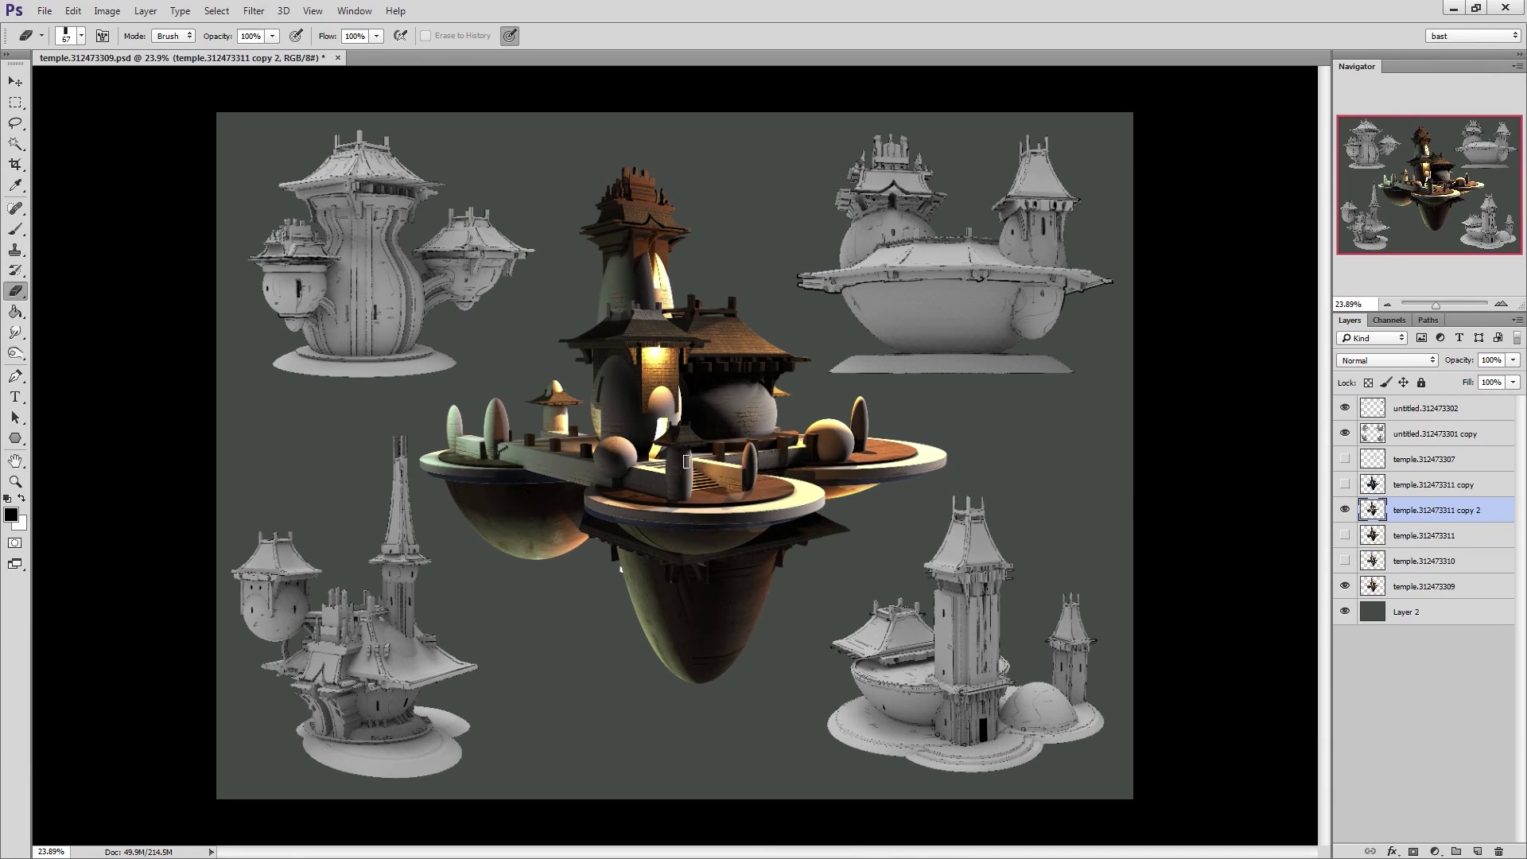
Enlarge the eraser, erase more of temple.312473311 copy 2 around the central building and hide that layer
alt+right_drag(735, 459, 750, 459)
drag(672, 410, 660, 404)
click(1345, 510)
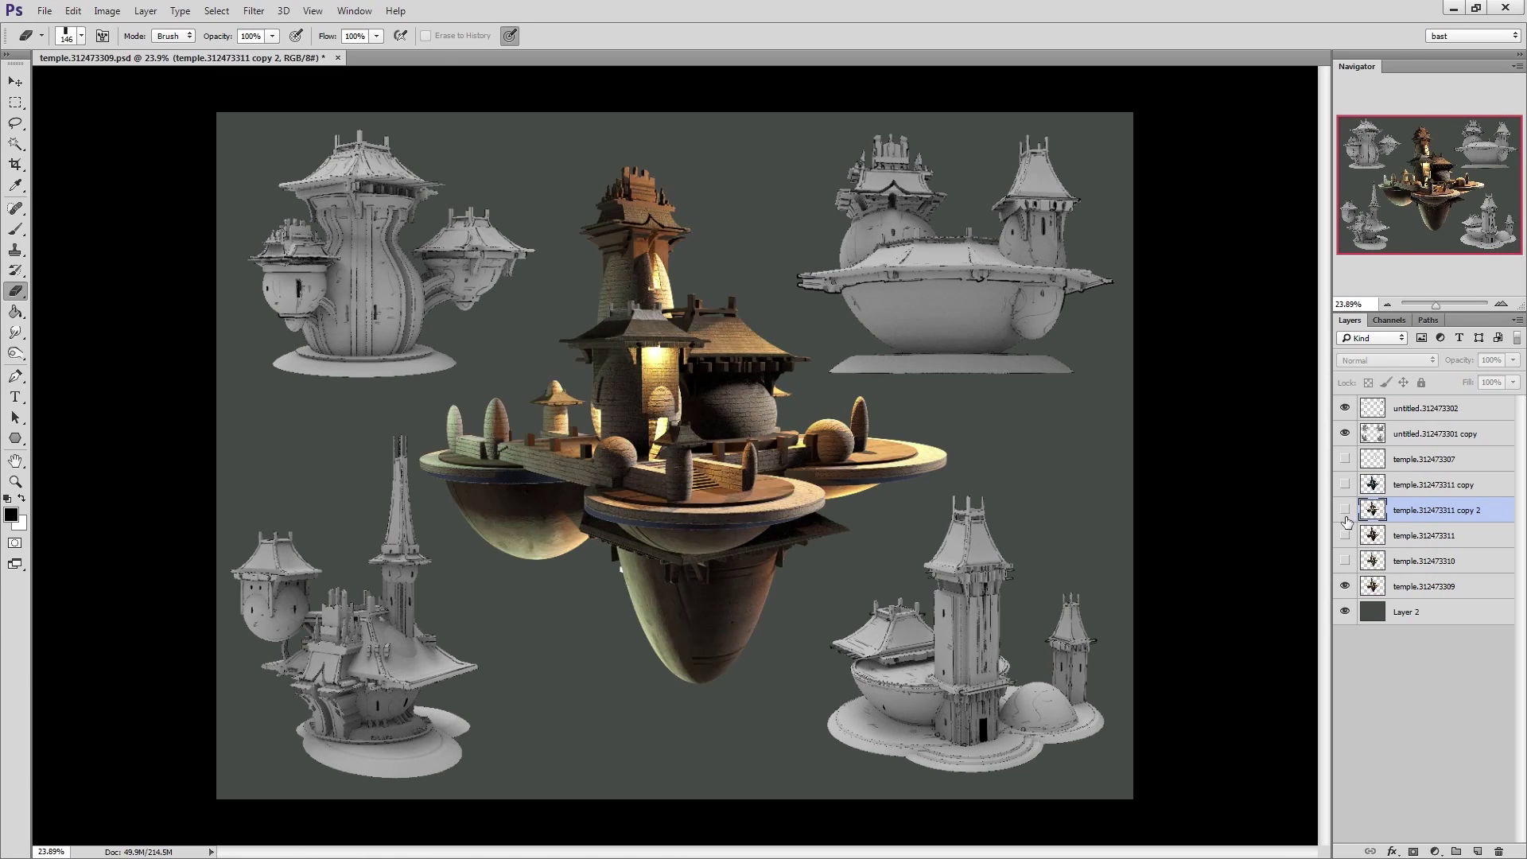
Show temple.312473311 copy 2, adjust the eraser size and erase more of it over the round building's roof
click(1344, 511)
click(1345, 511)
click(1344, 511)
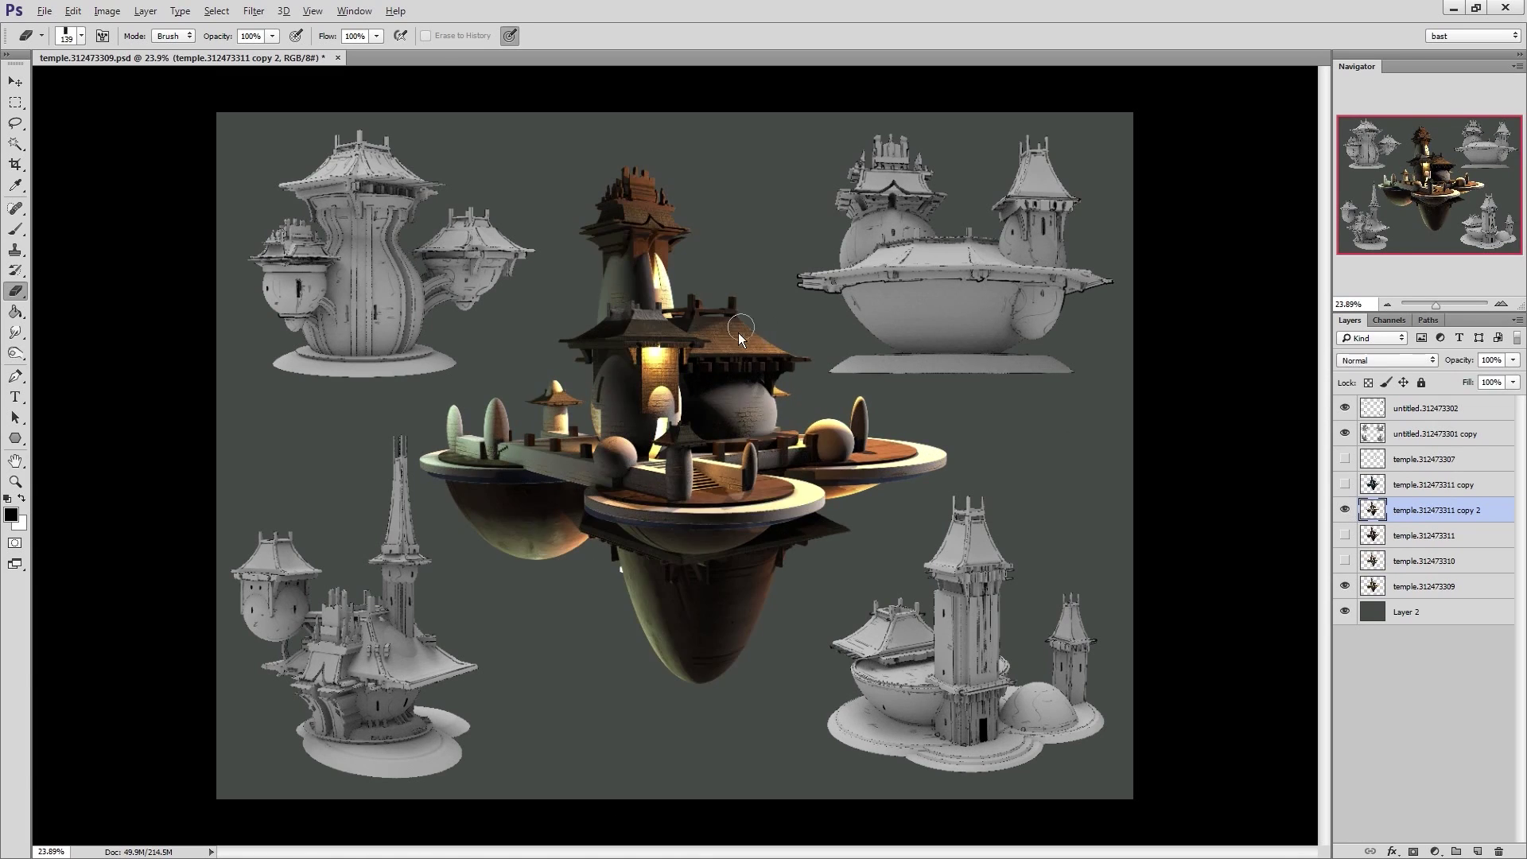
key(bracketright)
key(bracketright)
key(bracketright)
key(bracketright)
key(bracketright)
key(bracketleft)
key(bracketleft)
key(bracketleft)
key(bracketleft)
key(bracketleft)
key(bracketleft)
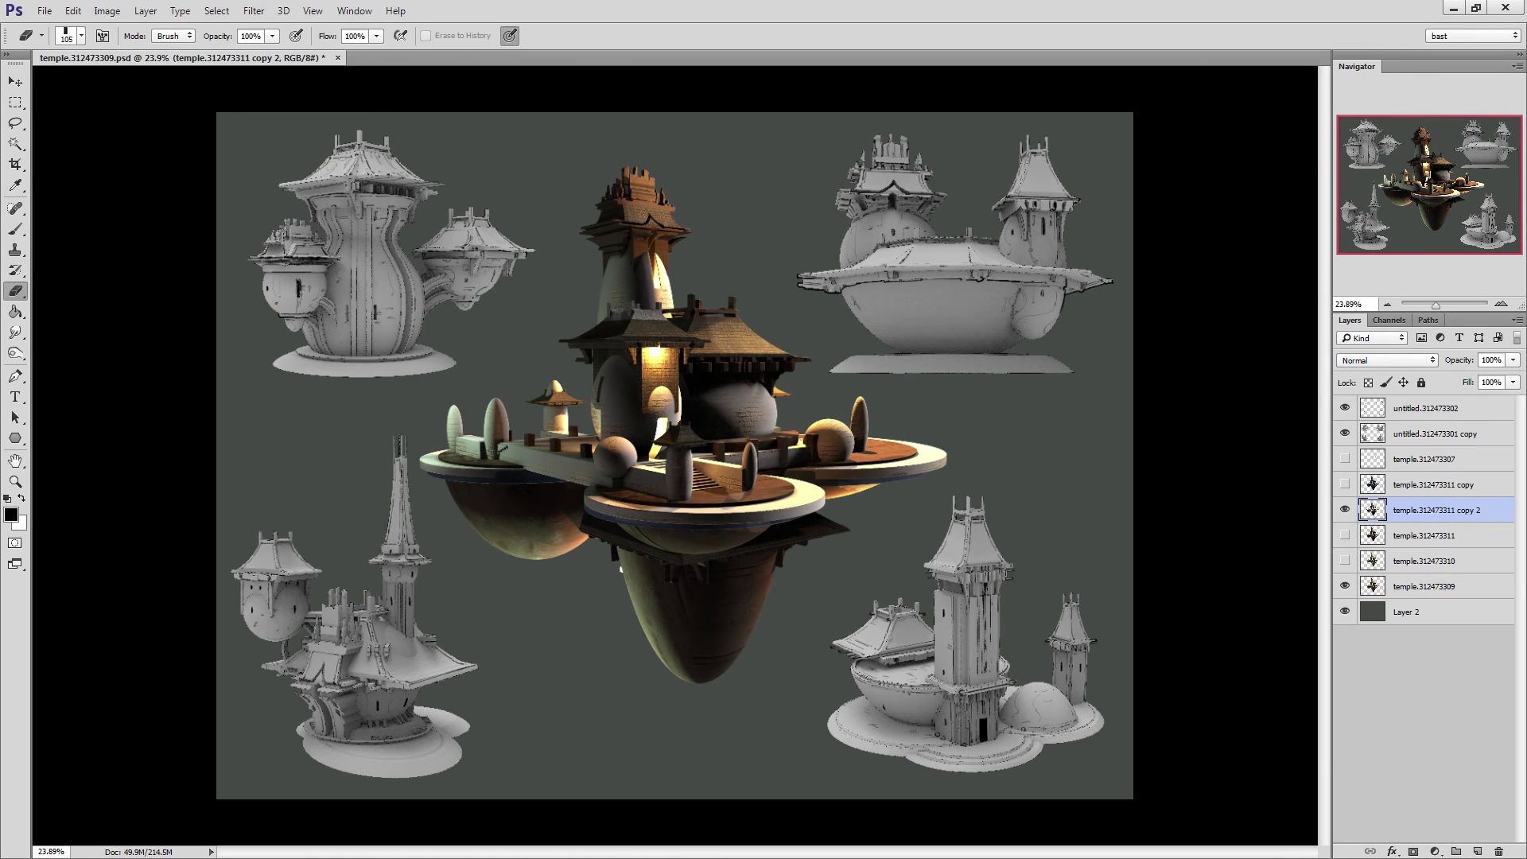
Move temple.312473311 copy 2 directly above temple.312473309 and enlarge the eraser to 771 px for the lower hull
drag(1404, 519, 1404, 571)
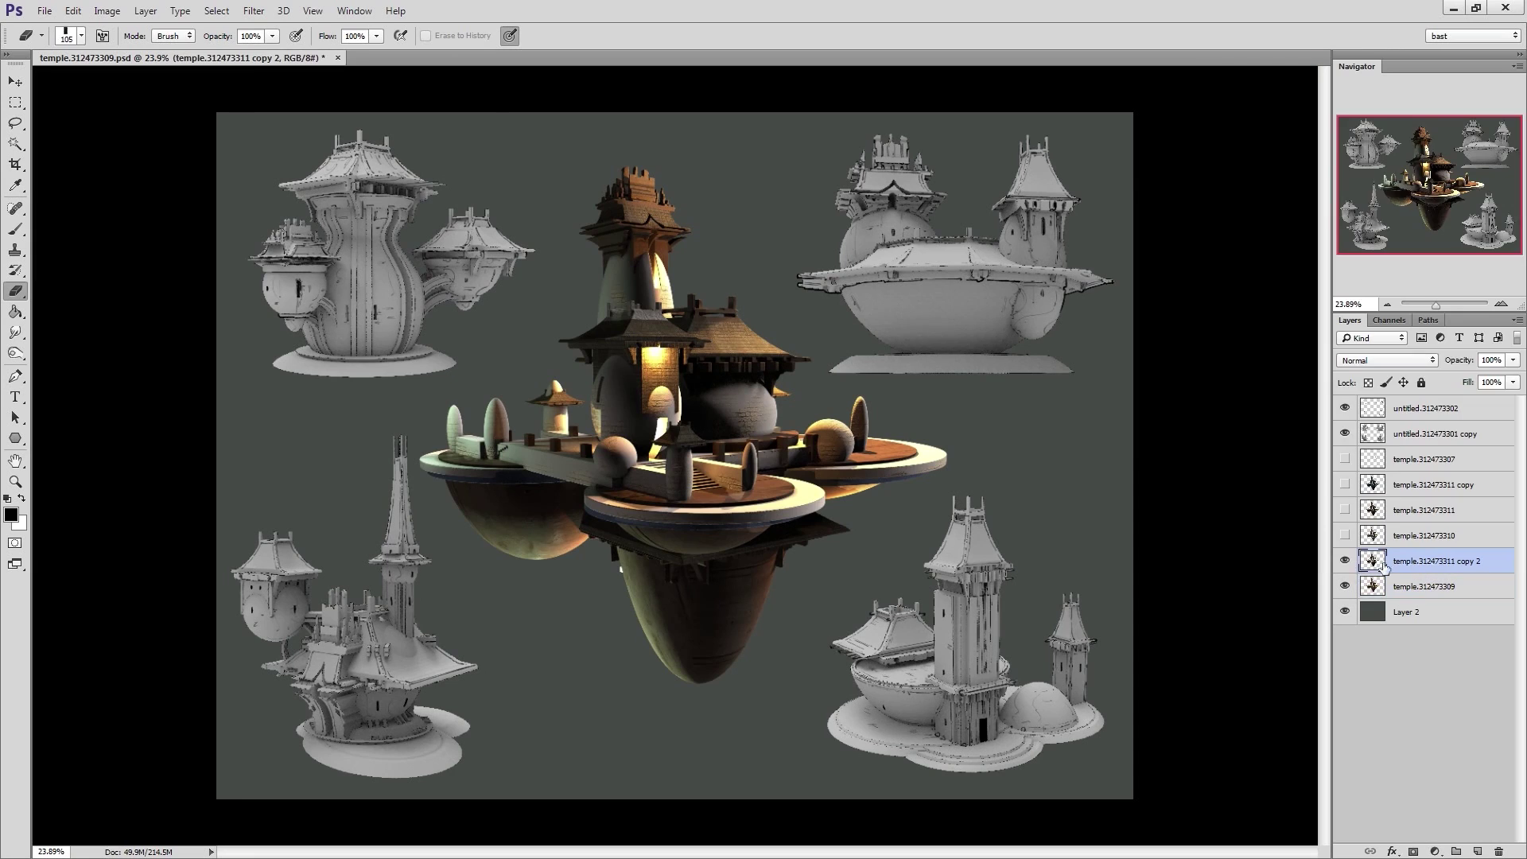
key(bracketright)
key(bracketright)
key(bracketright)
key(bracketright)
key(bracketright)
key(bracketright)
key(bracketright)
key(bracketright)
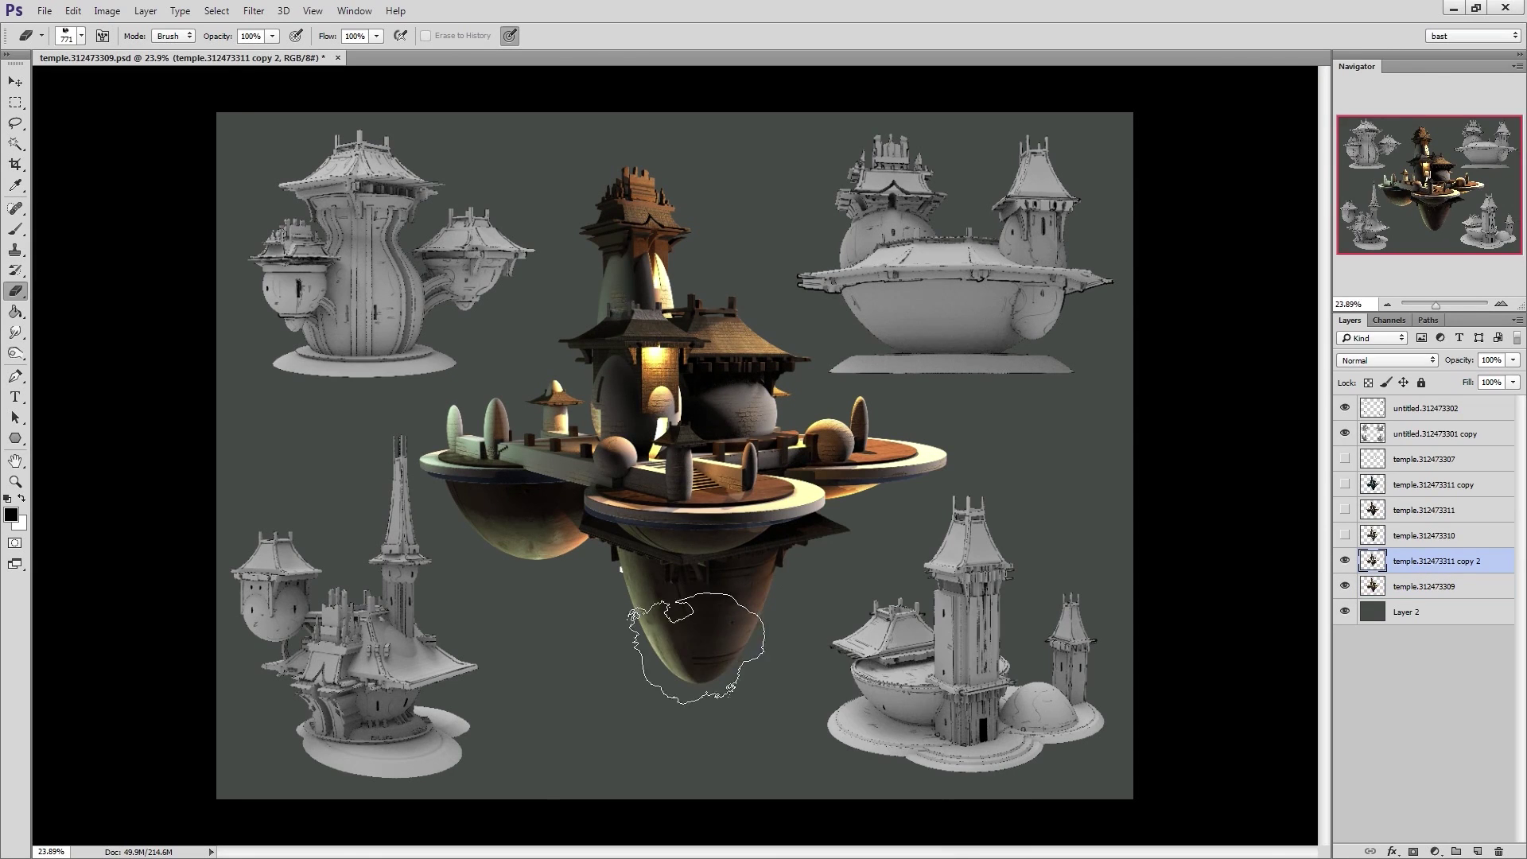
Merge temple.312473311 copy 2 with temple.312473309 into a single layer
shift+click(1396, 585)
right_click(1398, 588)
click(1372, 383)
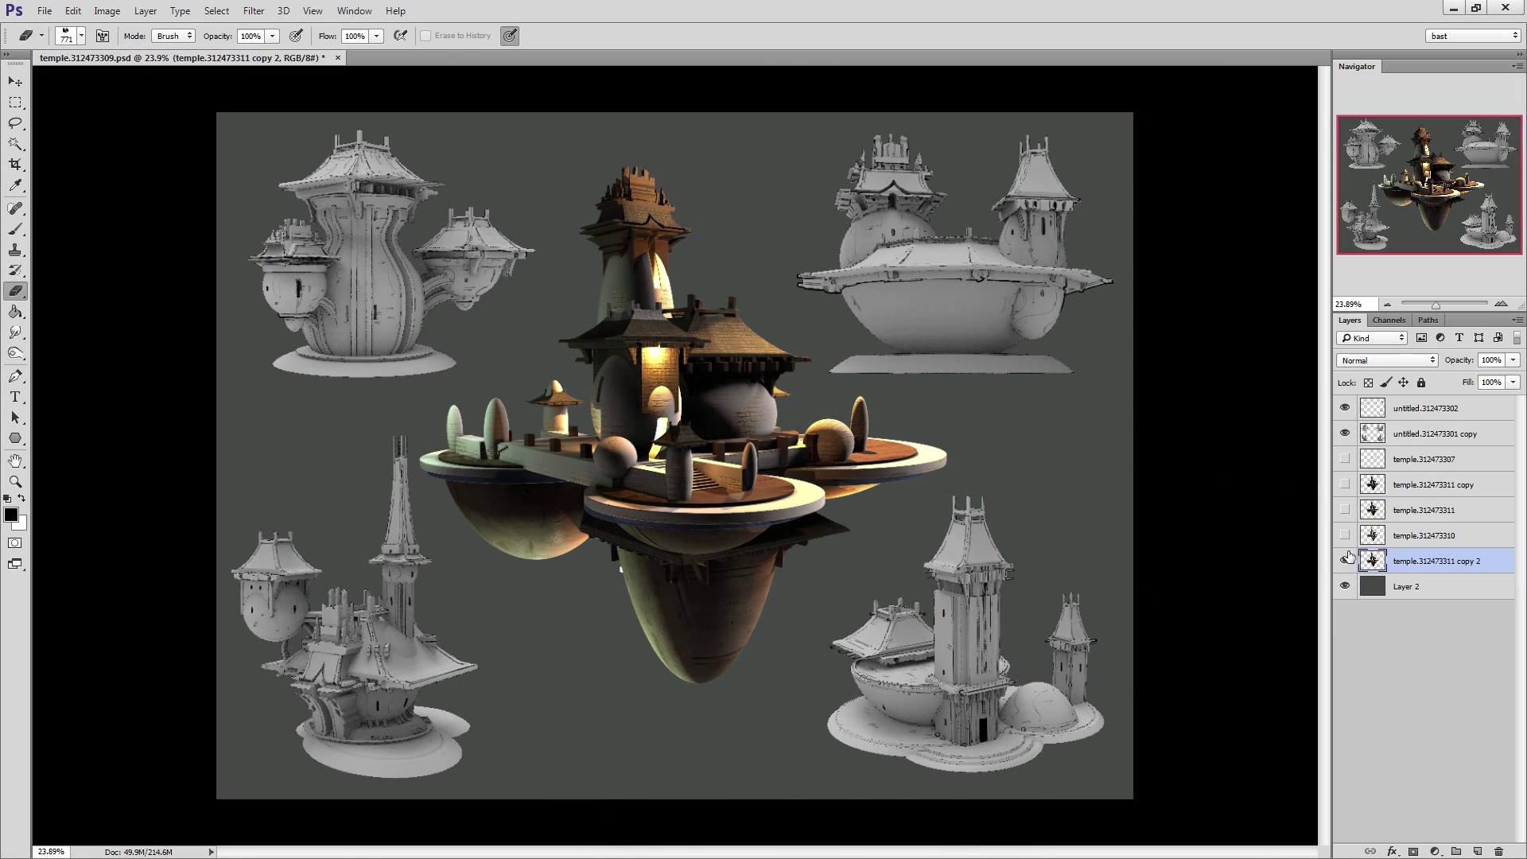
Compare the merged temple with temple.312473311, its first copy and temple.312473310 by switching their visibility on and off
click(1345, 560)
click(1345, 561)
click(1345, 513)
click(1345, 513)
click(1347, 513)
click(1345, 485)
click(1345, 485)
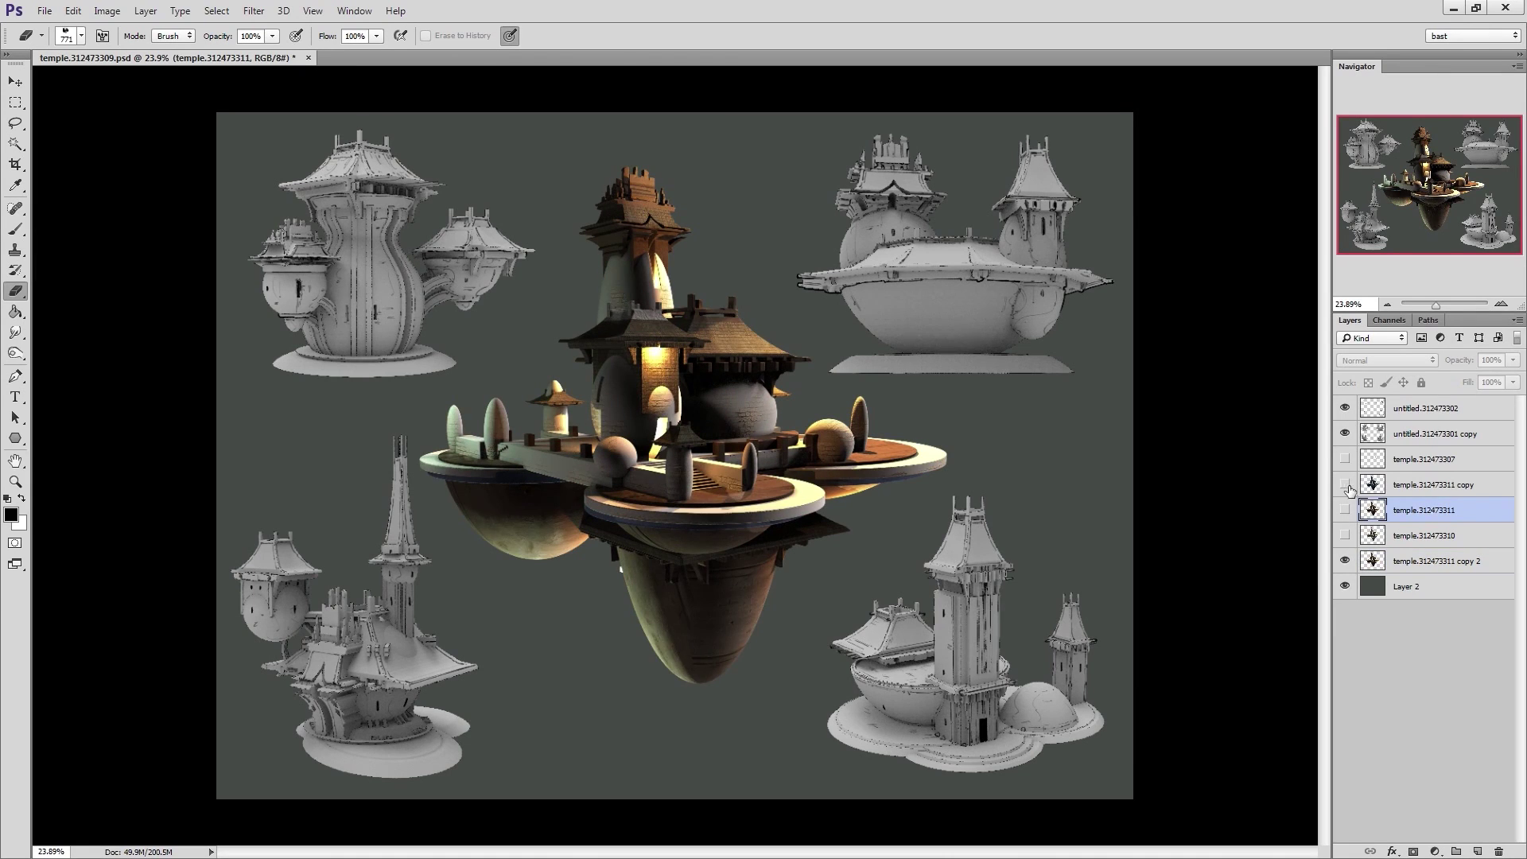
click(1346, 485)
click(1345, 484)
click(1345, 535)
click(1346, 536)
click(1345, 536)
click(1345, 535)
click(1345, 535)
click(1345, 539)
Move the hidden temple.312473310 and temple.312473311 layers below the merged temple.312473311 copy 2 and select the merged layer
drag(1385, 534, 1385, 569)
drag(1385, 512, 1385, 545)
click(1372, 510)
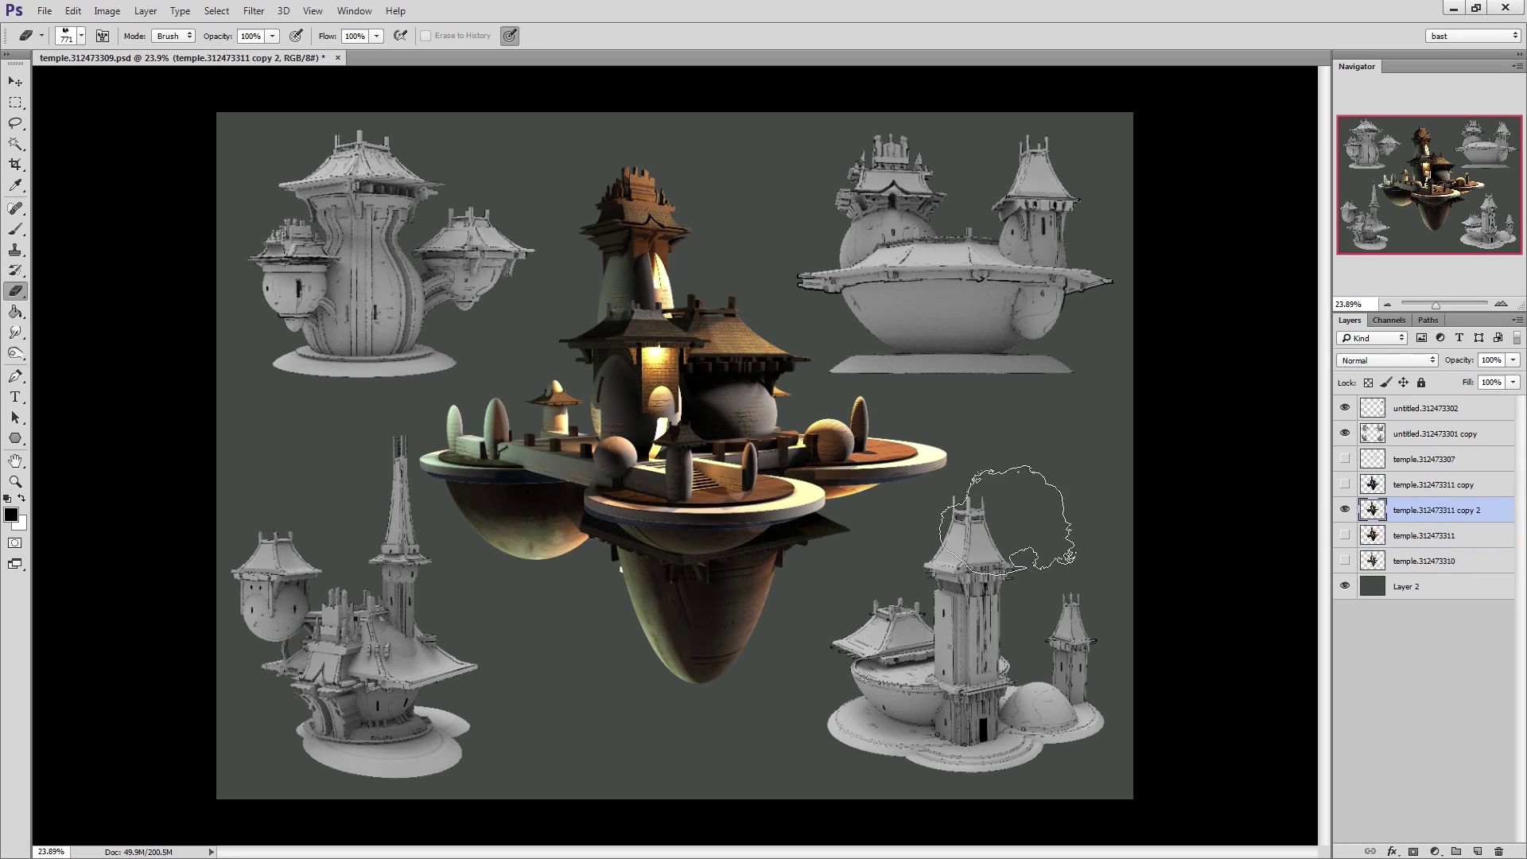
Switch to the Brush tool and create a new empty layer above temple.312473311 copy 2
key(b)
key(x)
key(bracketright)
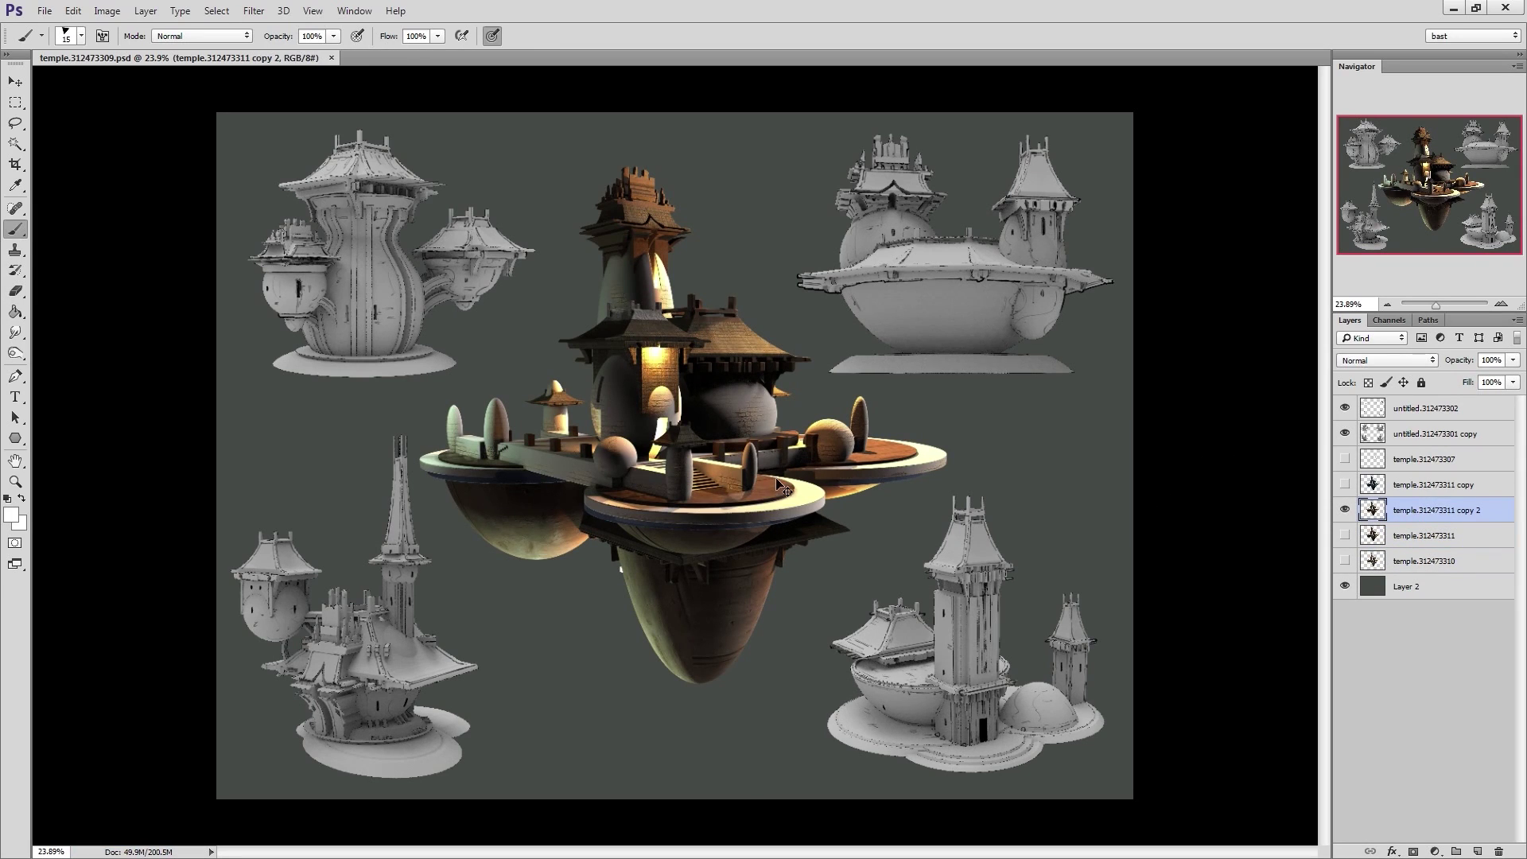
key(ctrl+shift+n)
key(Return)
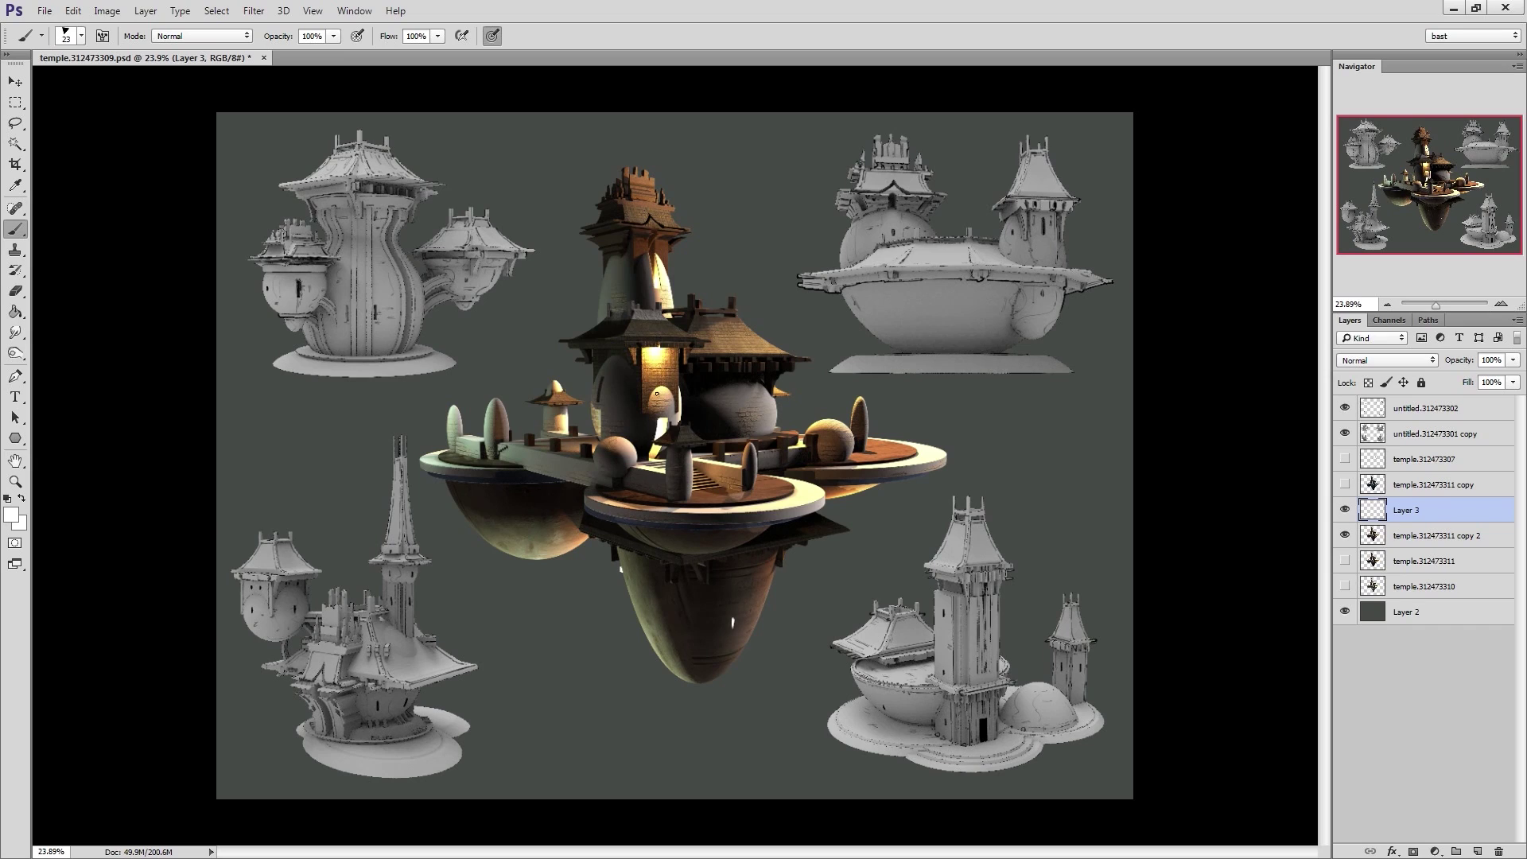
Sample the yellow glow of the tower and paint small lit windows on the side platform's hull and the lower hull
alt+click(657, 363)
alt+right_drag(662, 423, 660, 423)
drag(655, 363, 659, 350)
click(533, 501)
alt+right_drag(533, 500, 486, 516)
click(534, 495)
click(748, 624)
drag(650, 583, 646, 571)
Trim the lower hull's lit windows with the eraser, then paint and trim another yellow window on the round building
key(e)
click(653, 592)
key(b)
click(747, 625)
alt+right_drag(819, 435, 750, 418)
click(750, 413)
key(e)
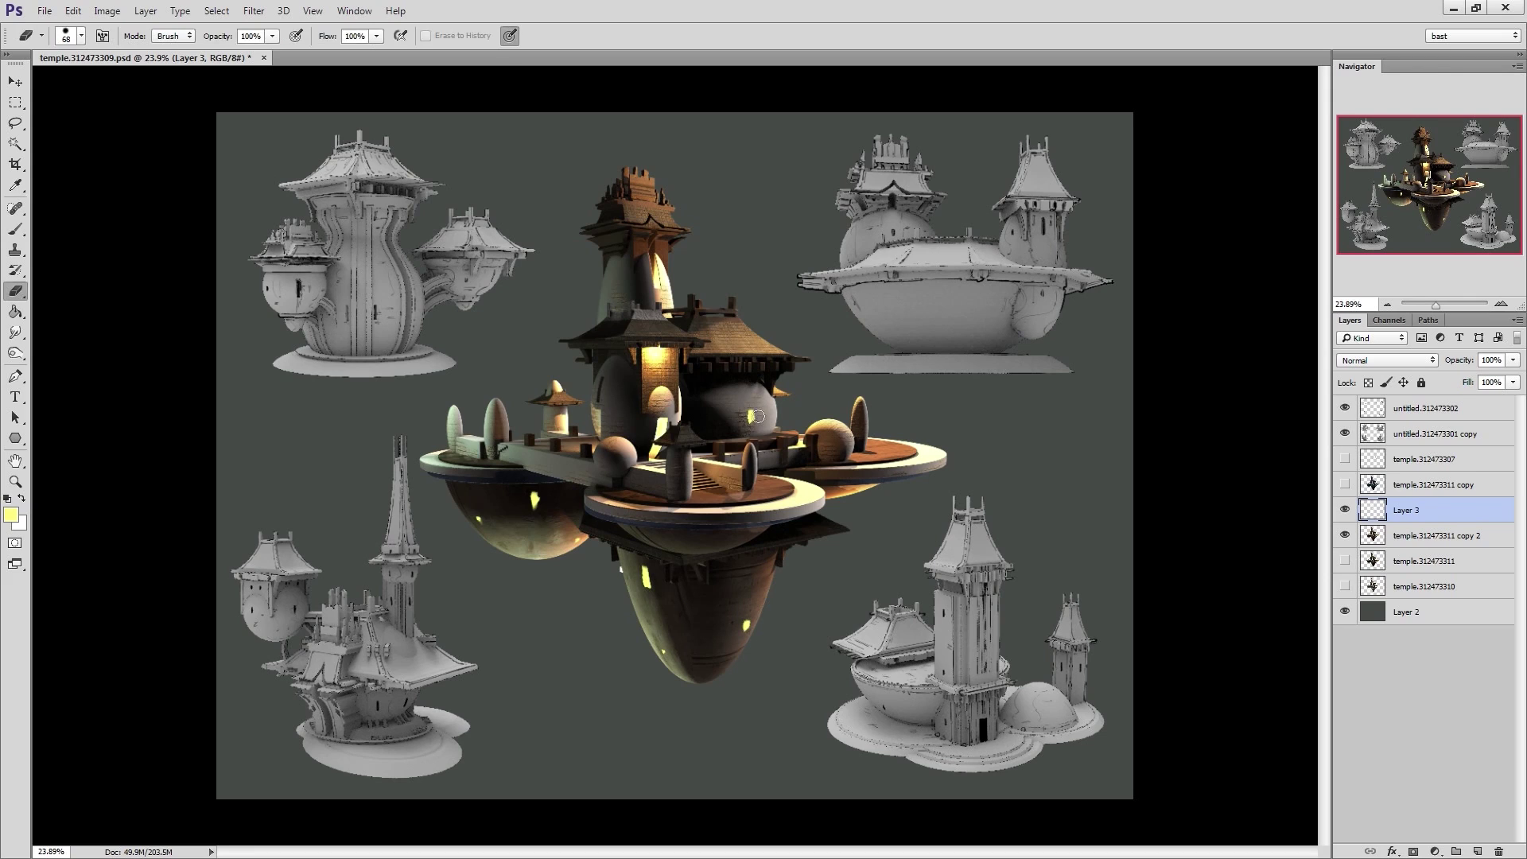
click(749, 428)
key(b)
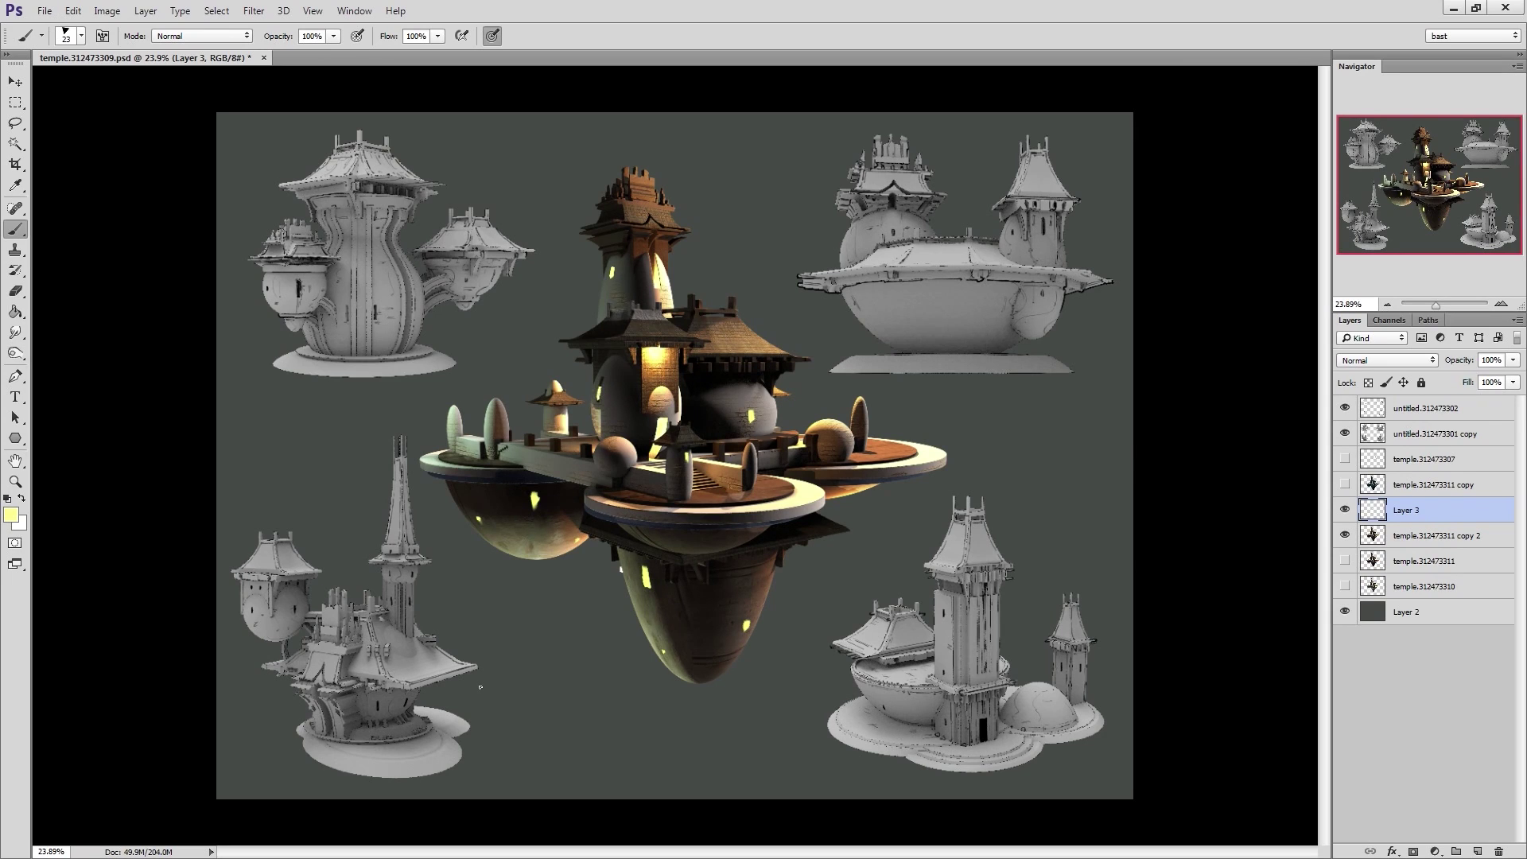
Paint beam and eave details on the roofs of the round building and the tower with colours sampled from them
alt+click(758, 346)
alt+click(716, 354)
alt+click(681, 344)
alt+click(659, 224)
key(d)
alt+click(645, 208)
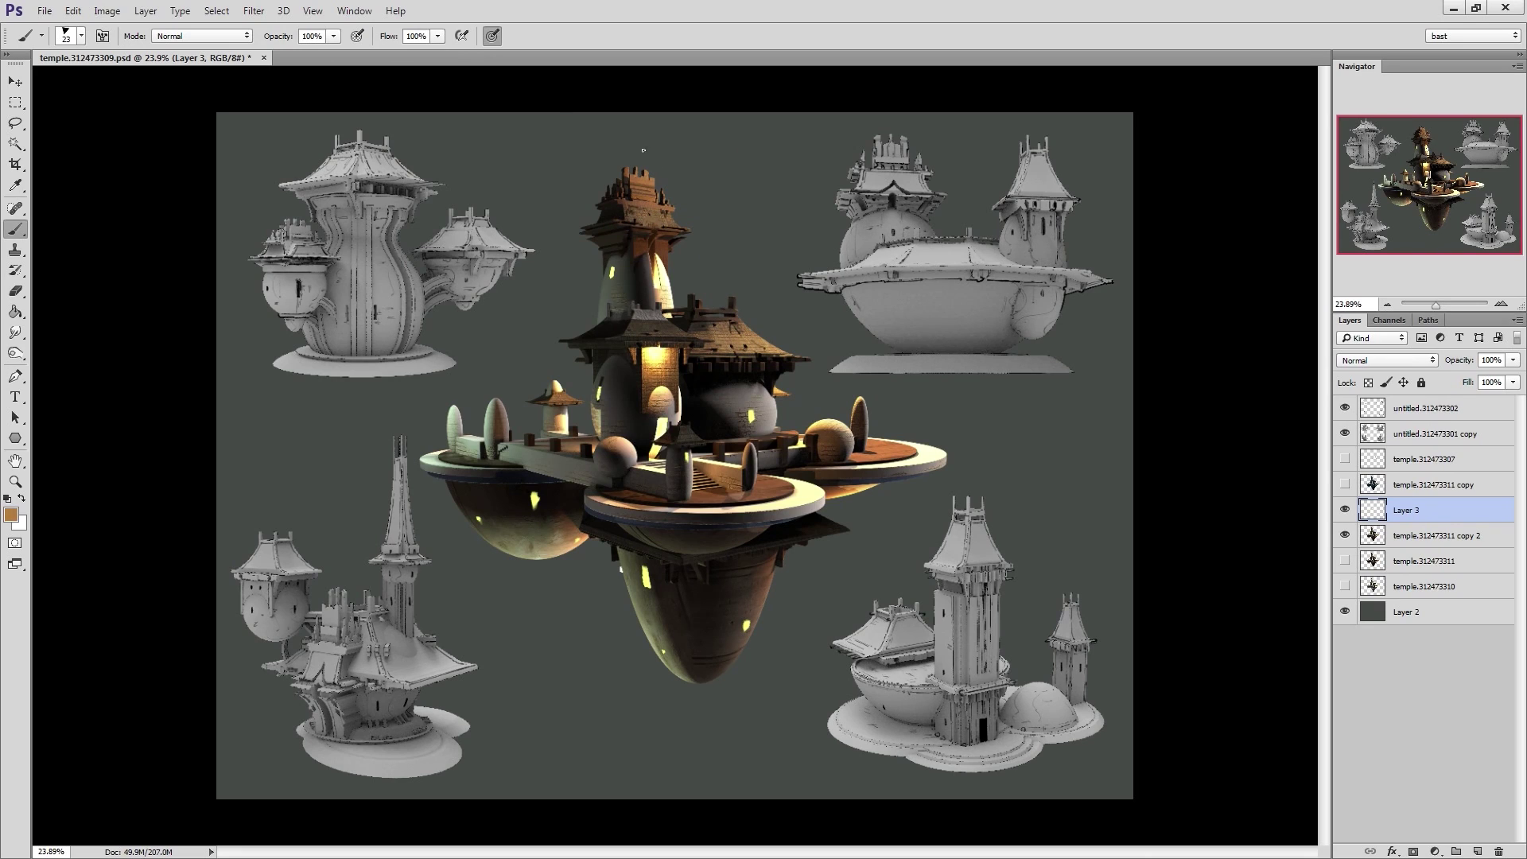
Paint two tall spires on top of the tower and extra wooden beams along its upper eaves
key(d)
alt+click(640, 172)
key(d)
alt+click(669, 239)
alt+drag(674, 245, 669, 258)
alt+click(660, 254)
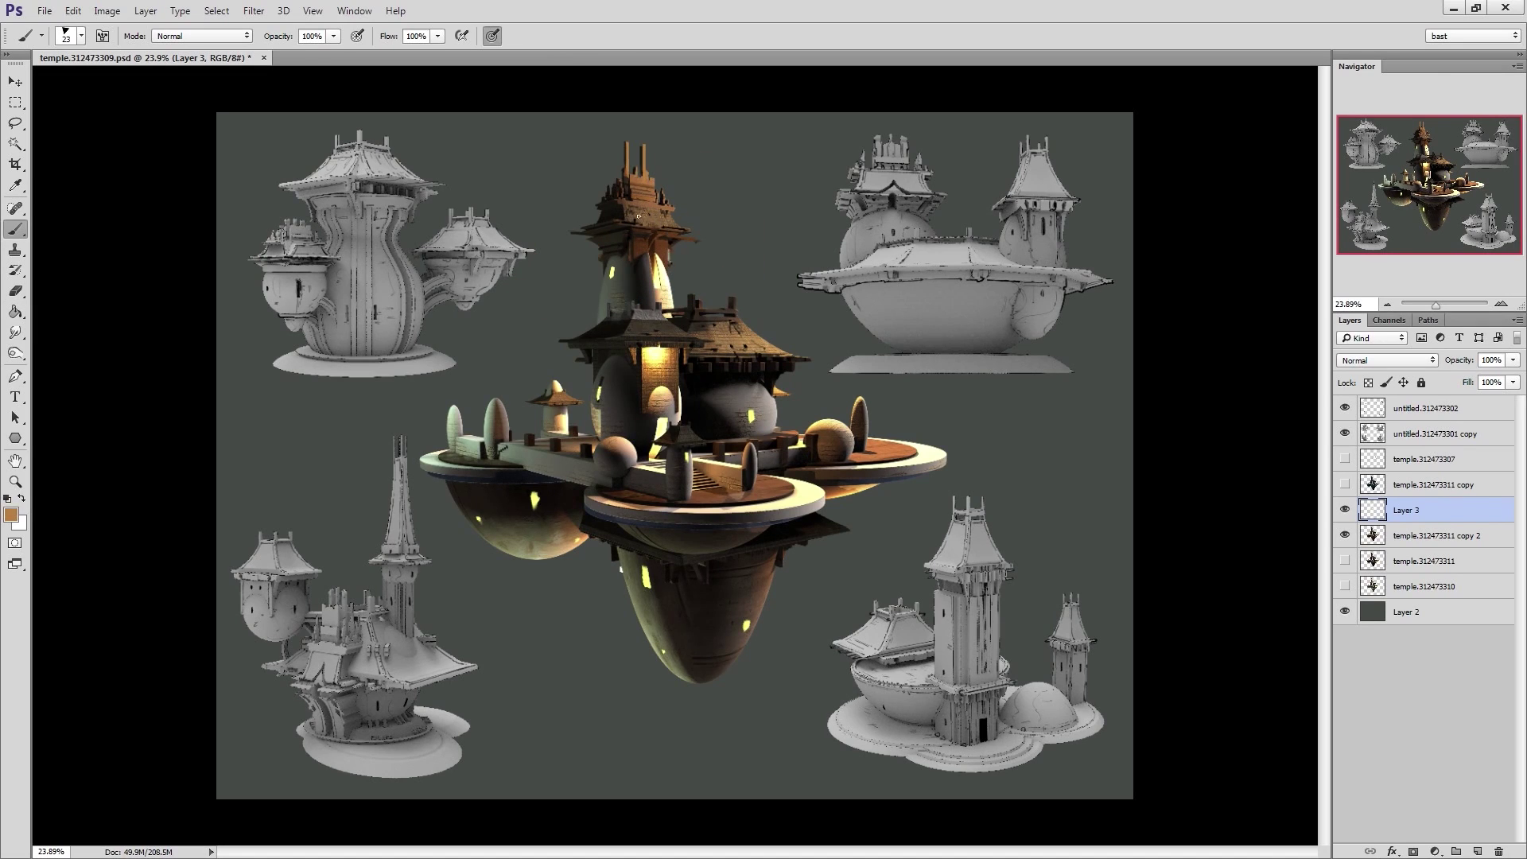
Sample local colours and paint small details on the round building, the side platform and the lower hull
alt+click(765, 356)
alt+click(749, 411)
alt+click(568, 475)
alt+click(580, 470)
alt+click(468, 449)
alt+click(649, 562)
alt+click(744, 627)
Refine the tower base and the round building's wall with sampled tones, enlarging the brush to 48 px
alt+click(625, 440)
alt+click(745, 414)
alt+click(729, 377)
alt+click(770, 402)
alt+right_drag(759, 404, 771, 400)
Choose the rectangular brush preset and create a new layer above Layer 3
right_click(771, 400)
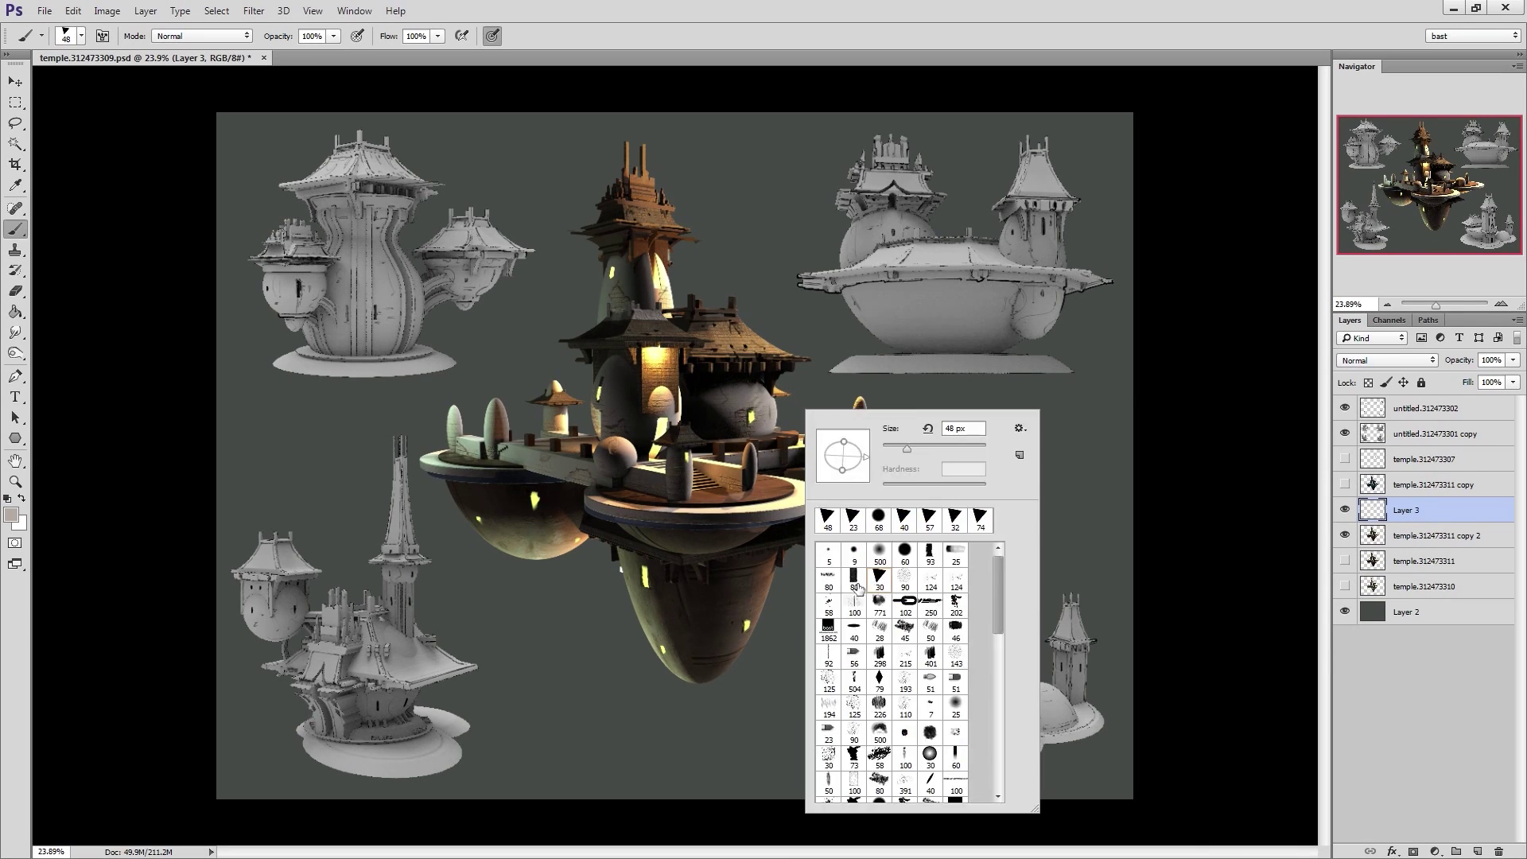
double_click(858, 588)
key(ctrl+shift+alt+n)
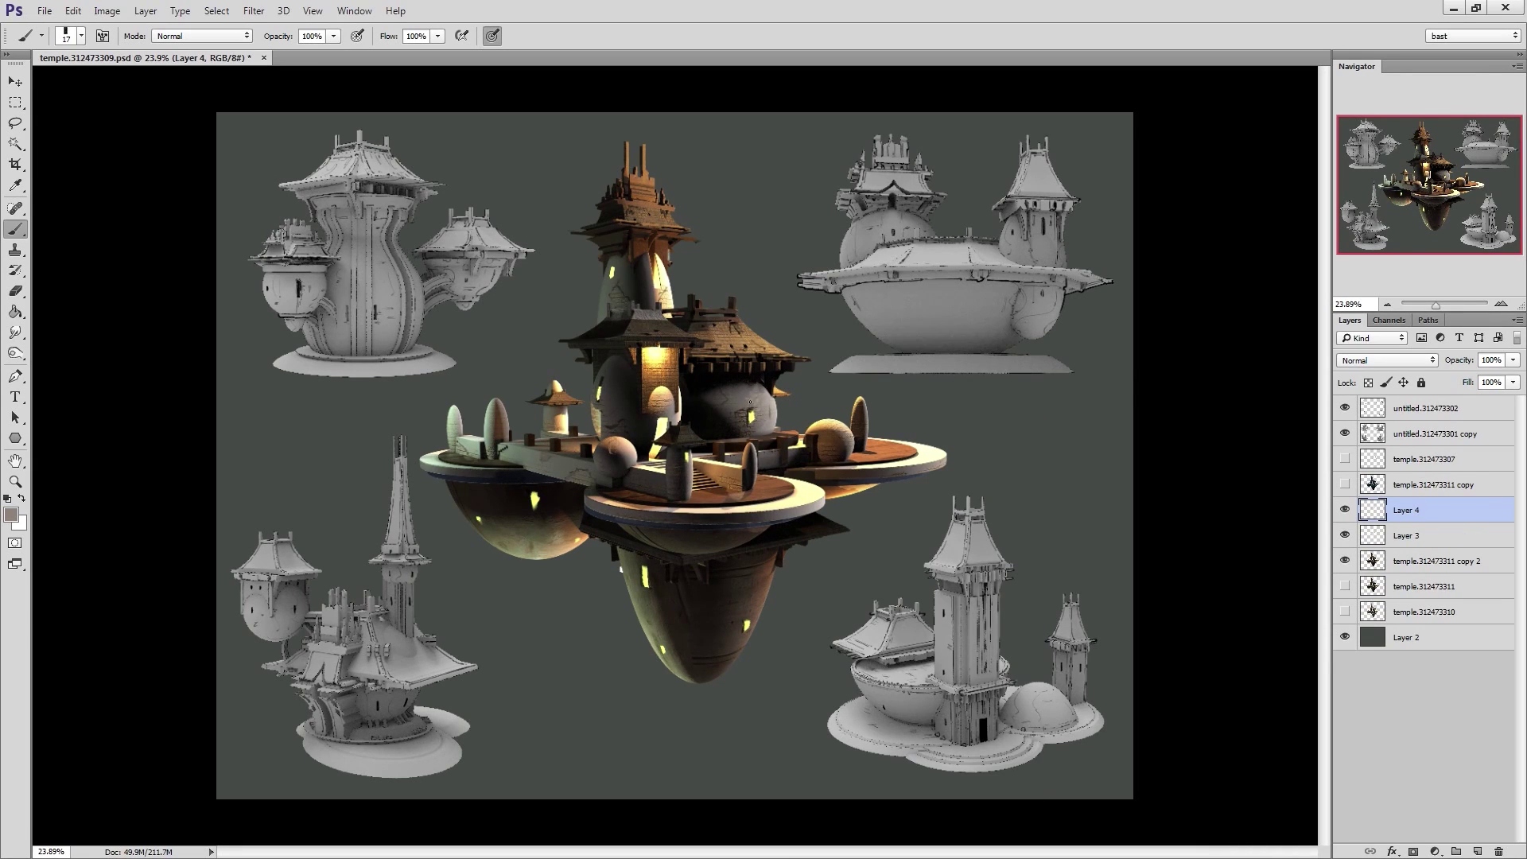
Paint weathered patches on the round building's wall with sampled greys and choose another preset for softening them
alt+right_drag(751, 401, 767, 401)
alt+click(755, 405)
mouse_move(757, 404)
mouse_down()
mouse_move(697, 418)
mouse_move(720, 406)
mouse_up()
alt+click(752, 404)
alt+click(731, 389)
alt+click(759, 396)
alt+click(709, 417)
mouse_move(716, 429)
mouse_down()
mouse_move(737, 426)
mouse_move(702, 423)
mouse_up()
right_click(758, 409)
double_click(829, 590)
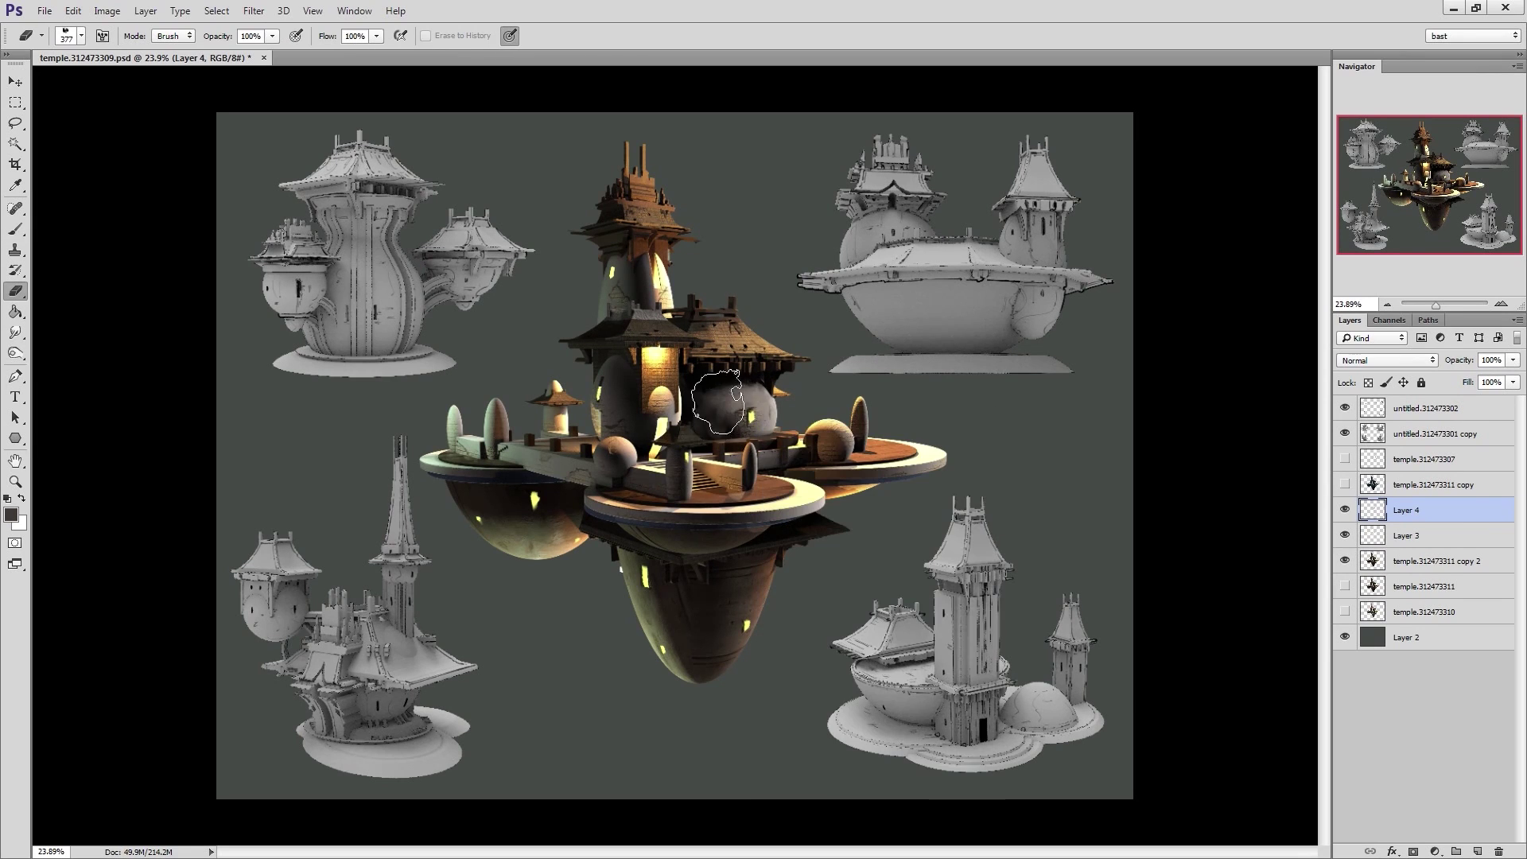
Paint rough sampled tones onto the tower's lower and upper round walls and touch up the round building's wall
alt+click(609, 401)
drag(602, 404, 621, 410)
alt+click(611, 405)
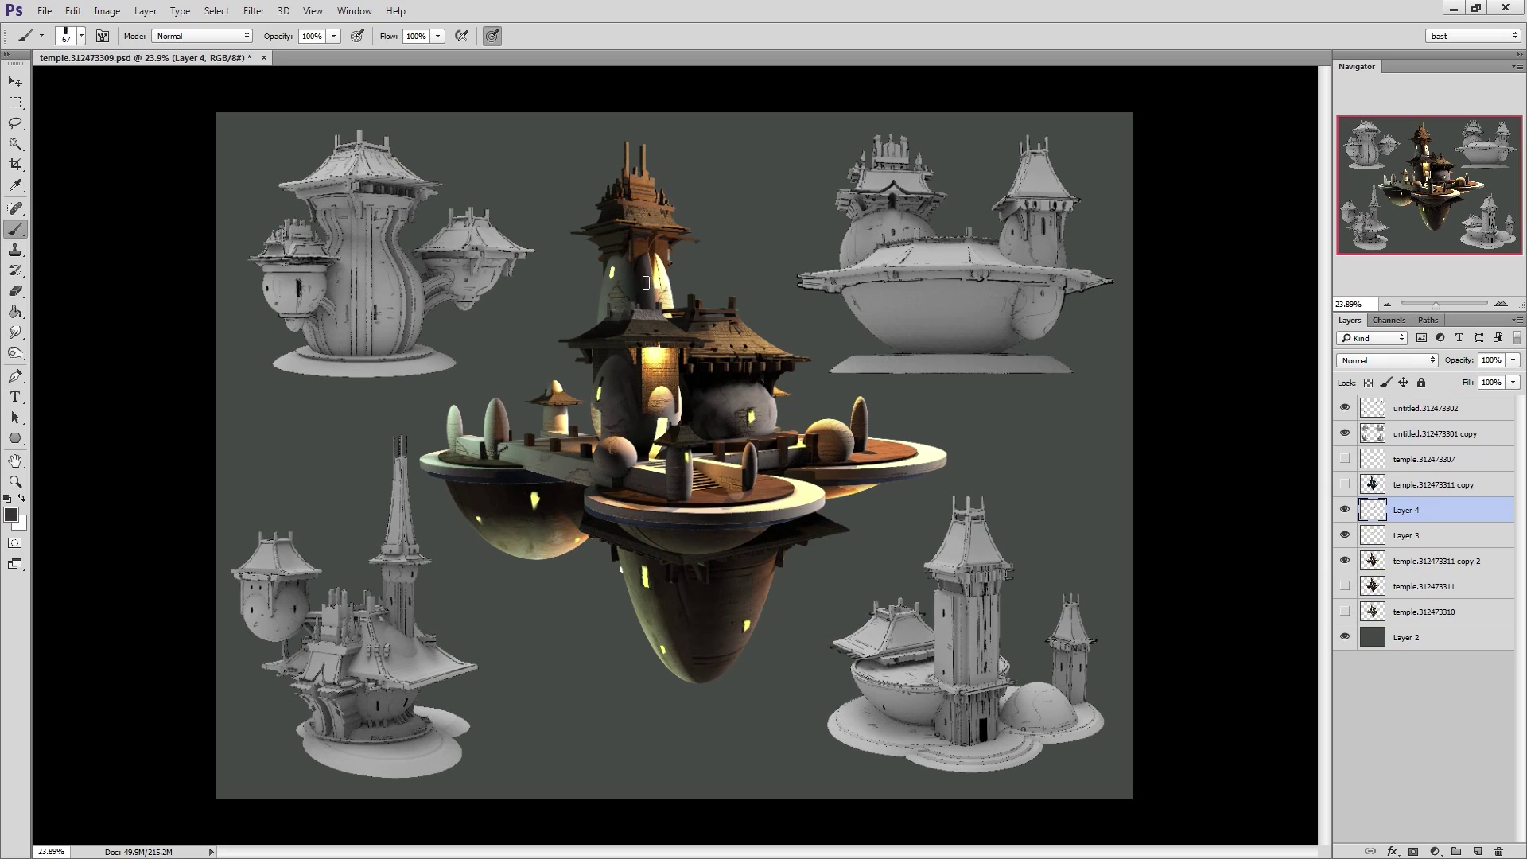
alt+click(612, 278)
alt+click(606, 291)
alt+click(768, 397)
Paint worn patches along the rims of the front and side platforms with sampled colours, reducing the brush to 42 px
mouse_move(819, 499)
mouse_down()
mouse_move(796, 485)
mouse_move(803, 511)
mouse_up()
alt+click(799, 492)
alt+click(927, 454)
alt+click(693, 522)
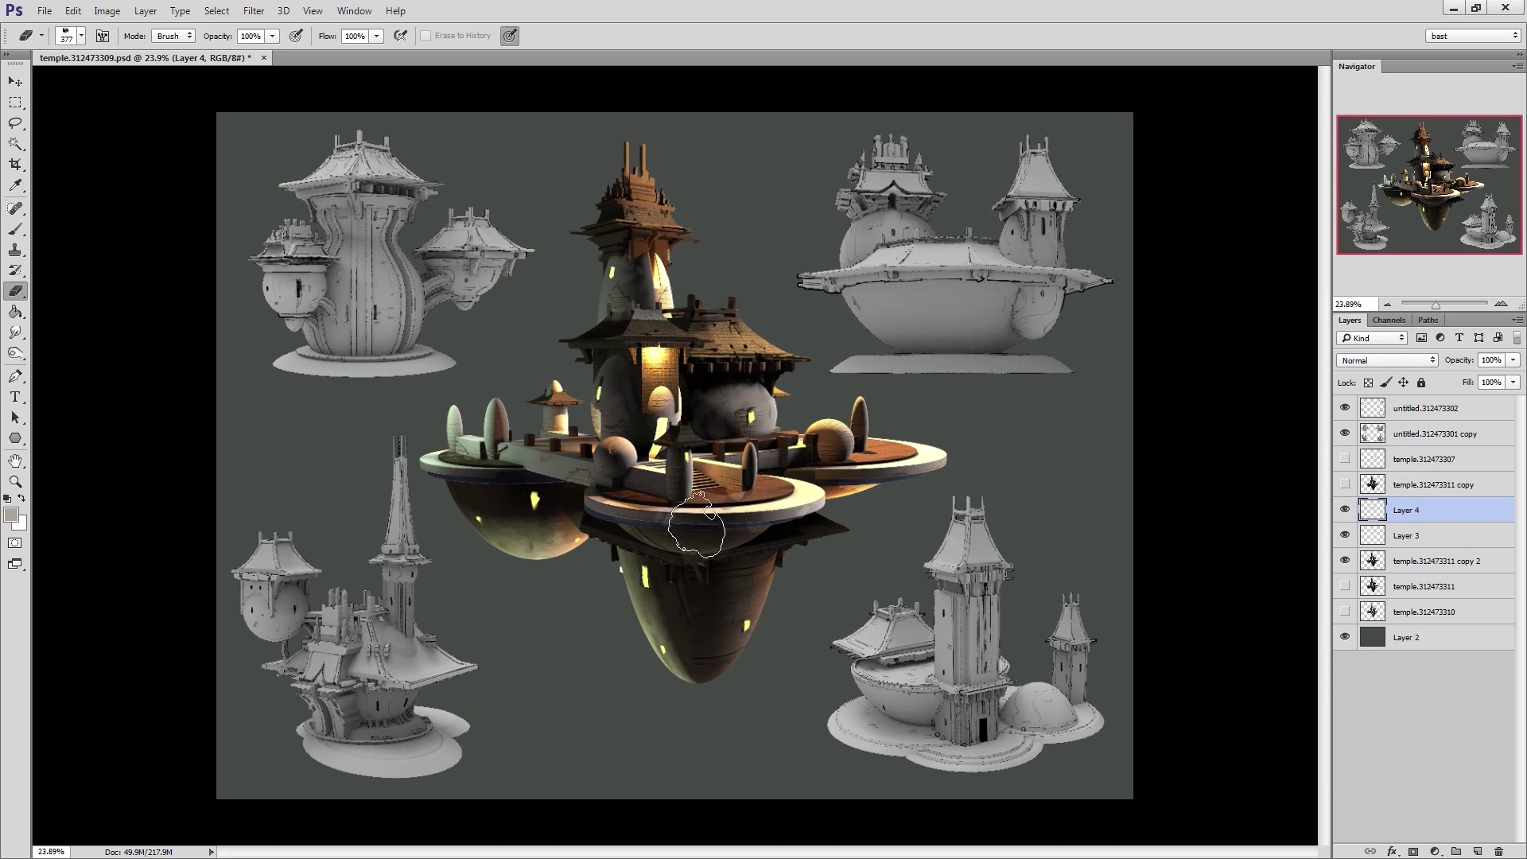
alt+click(675, 511)
drag(685, 521, 770, 510)
key(bracketleft)
key(bracketleft)
key(bracketleft)
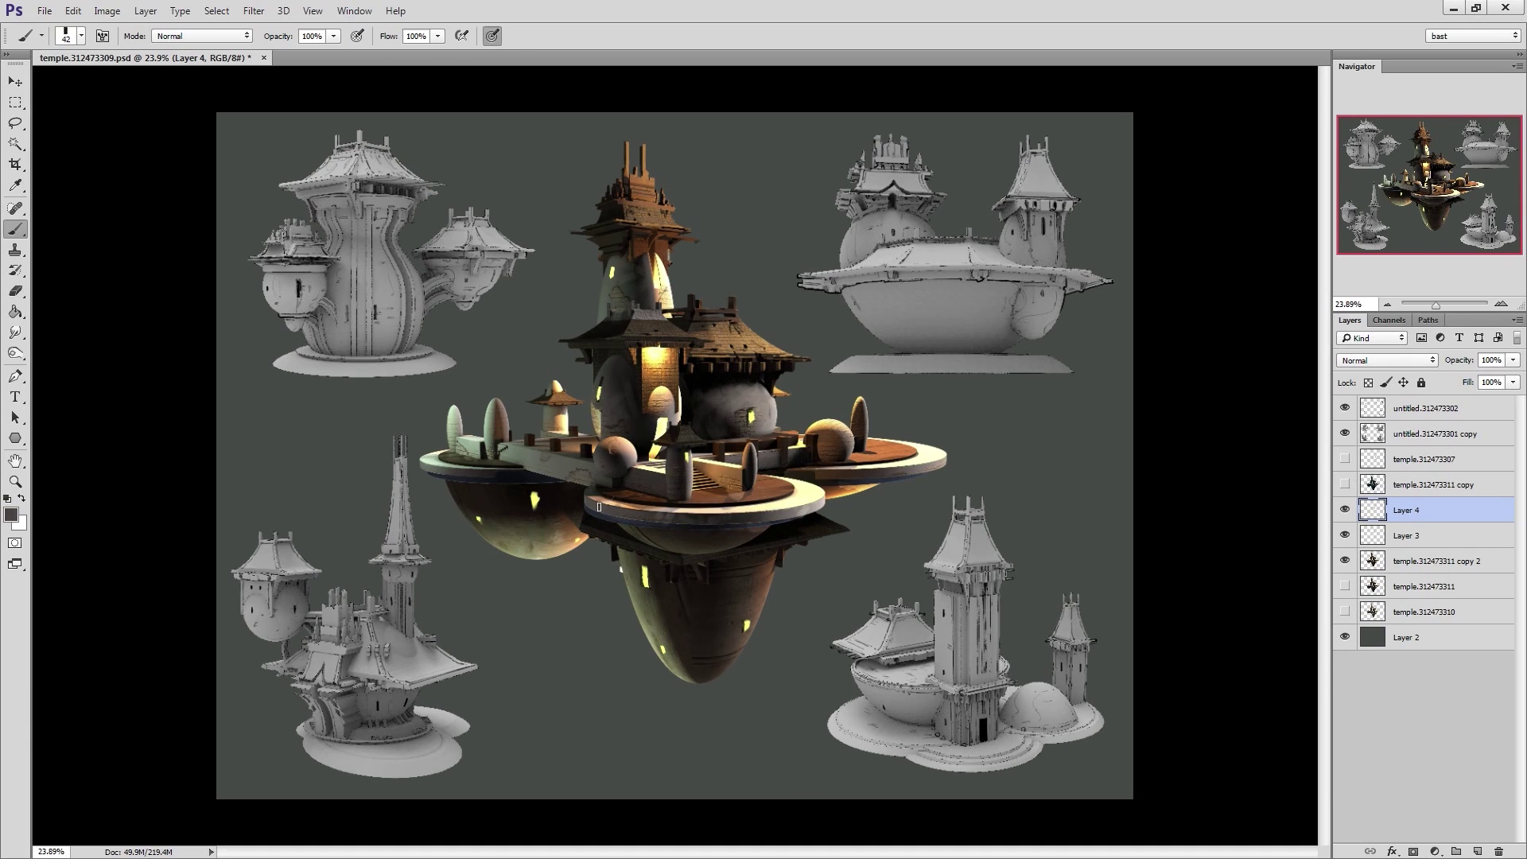
Carry the sampled weathering strokes over the front rim, the bridge wall, the egg-shaped trees and the tower base
alt+click(599, 507)
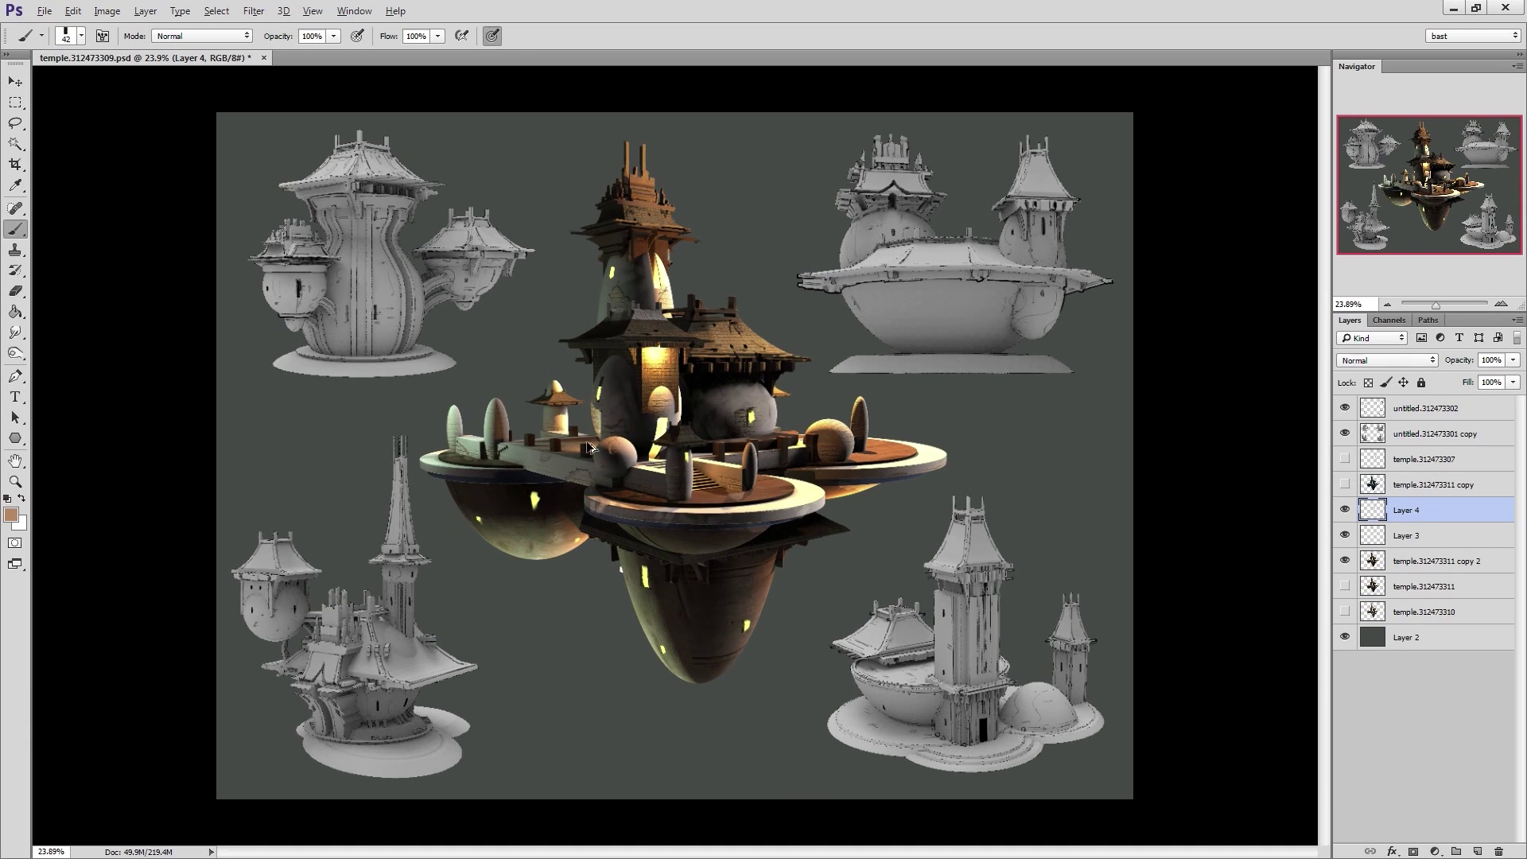
alt+click(540, 463)
alt+click(548, 462)
alt+click(546, 455)
alt+click(492, 414)
alt+click(456, 416)
alt+click(667, 410)
alt+click(659, 409)
Paint beam details around the tower's lit opening with sampled colours and try the history eraser on the wall beside it
alt+click(661, 342)
drag(659, 347, 659, 365)
alt+click(643, 397)
key(e)
right_click(642, 396)
right_click(643, 387)
alt+click(643, 373)
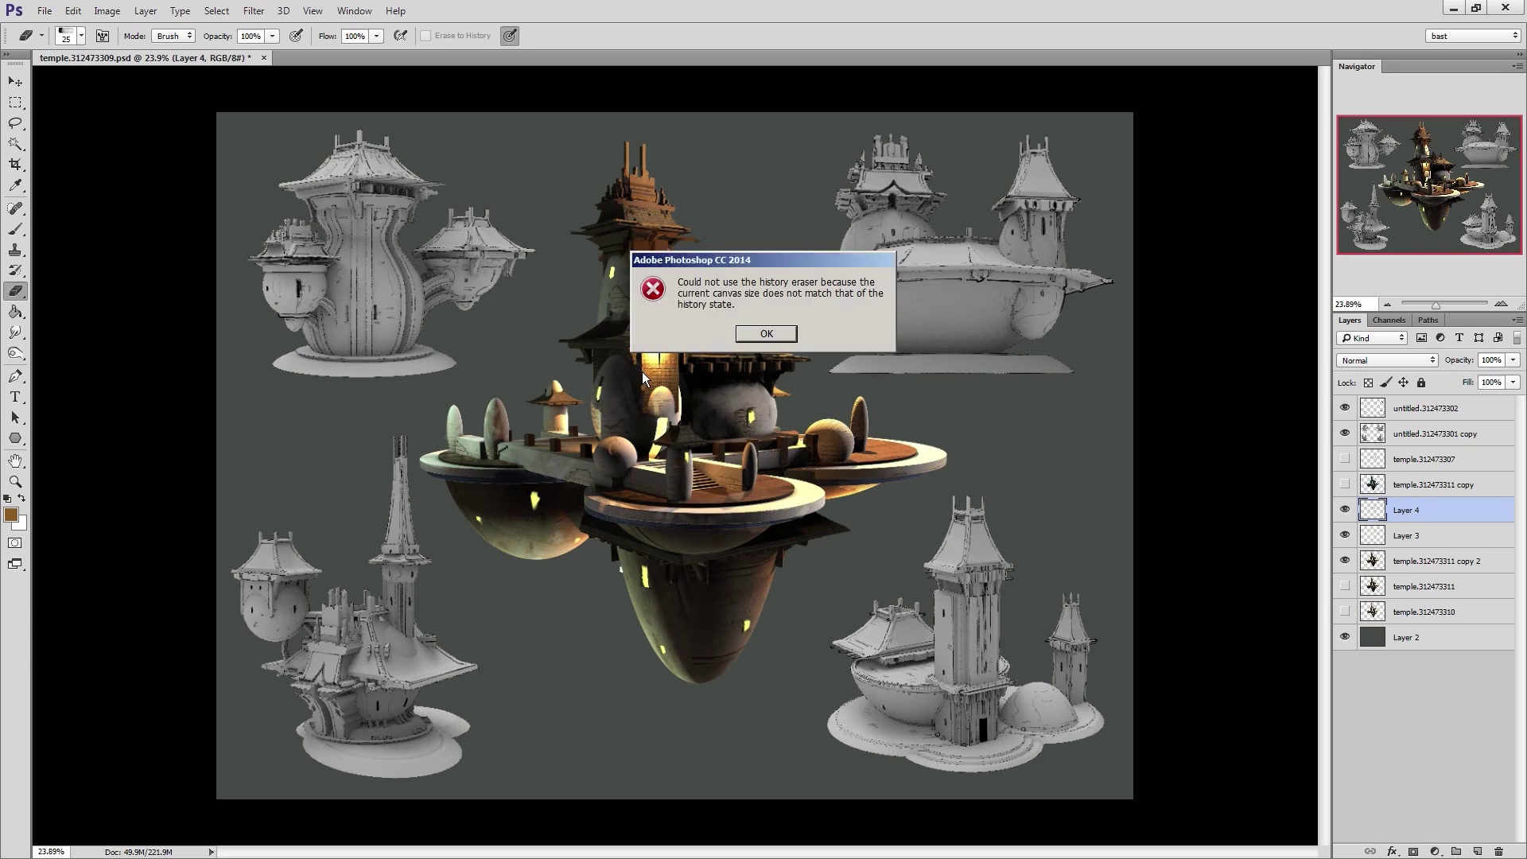
key(Return)
key(b)
alt+click(640, 358)
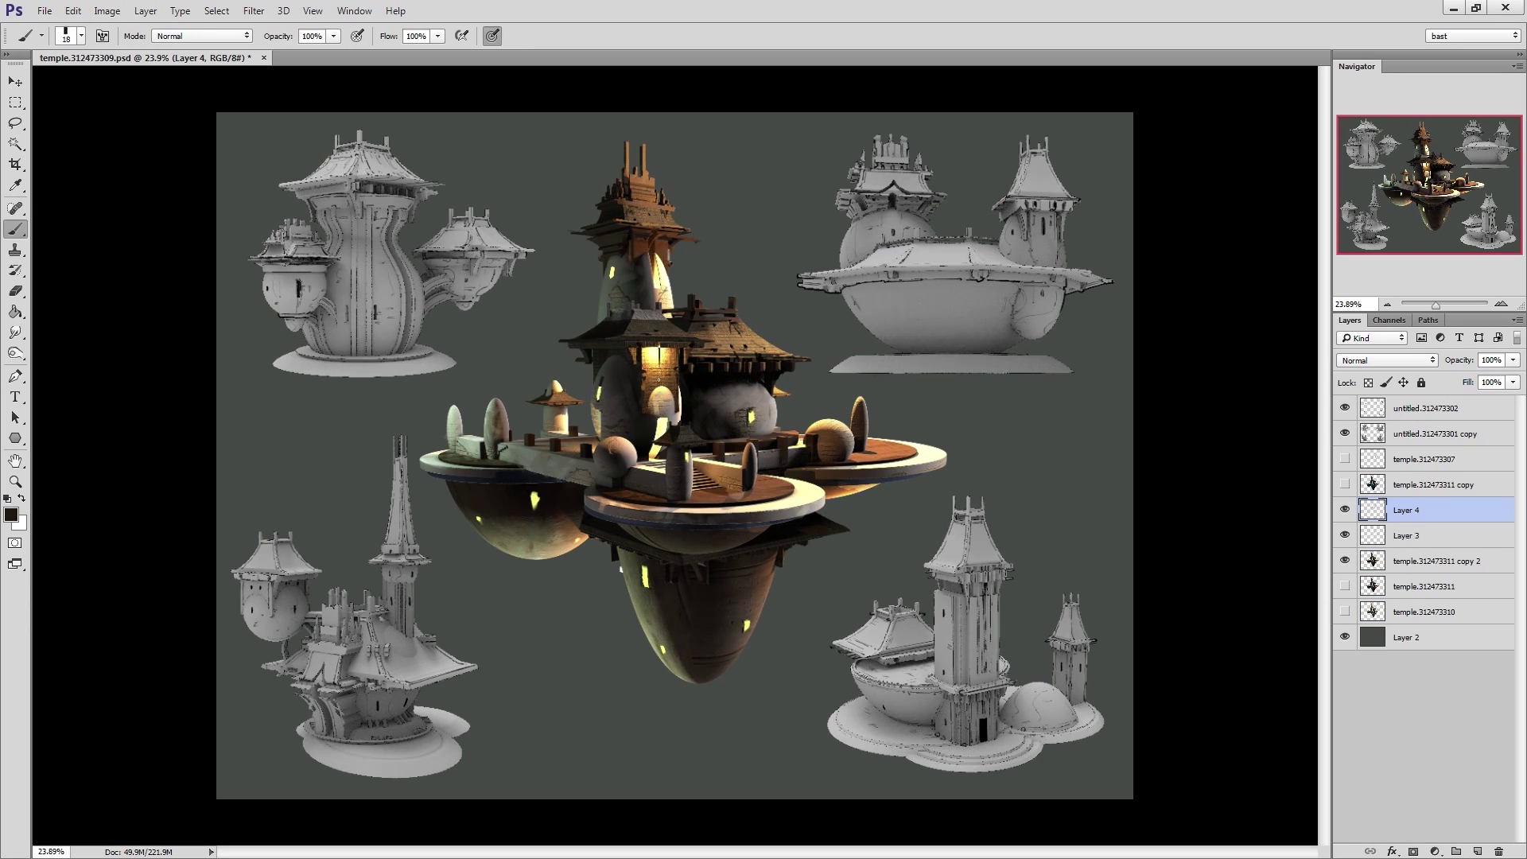
Sample the round building's roof colour, change the eraser preset and try the history eraser again beside the lit opening
alt+click(747, 338)
key(e)
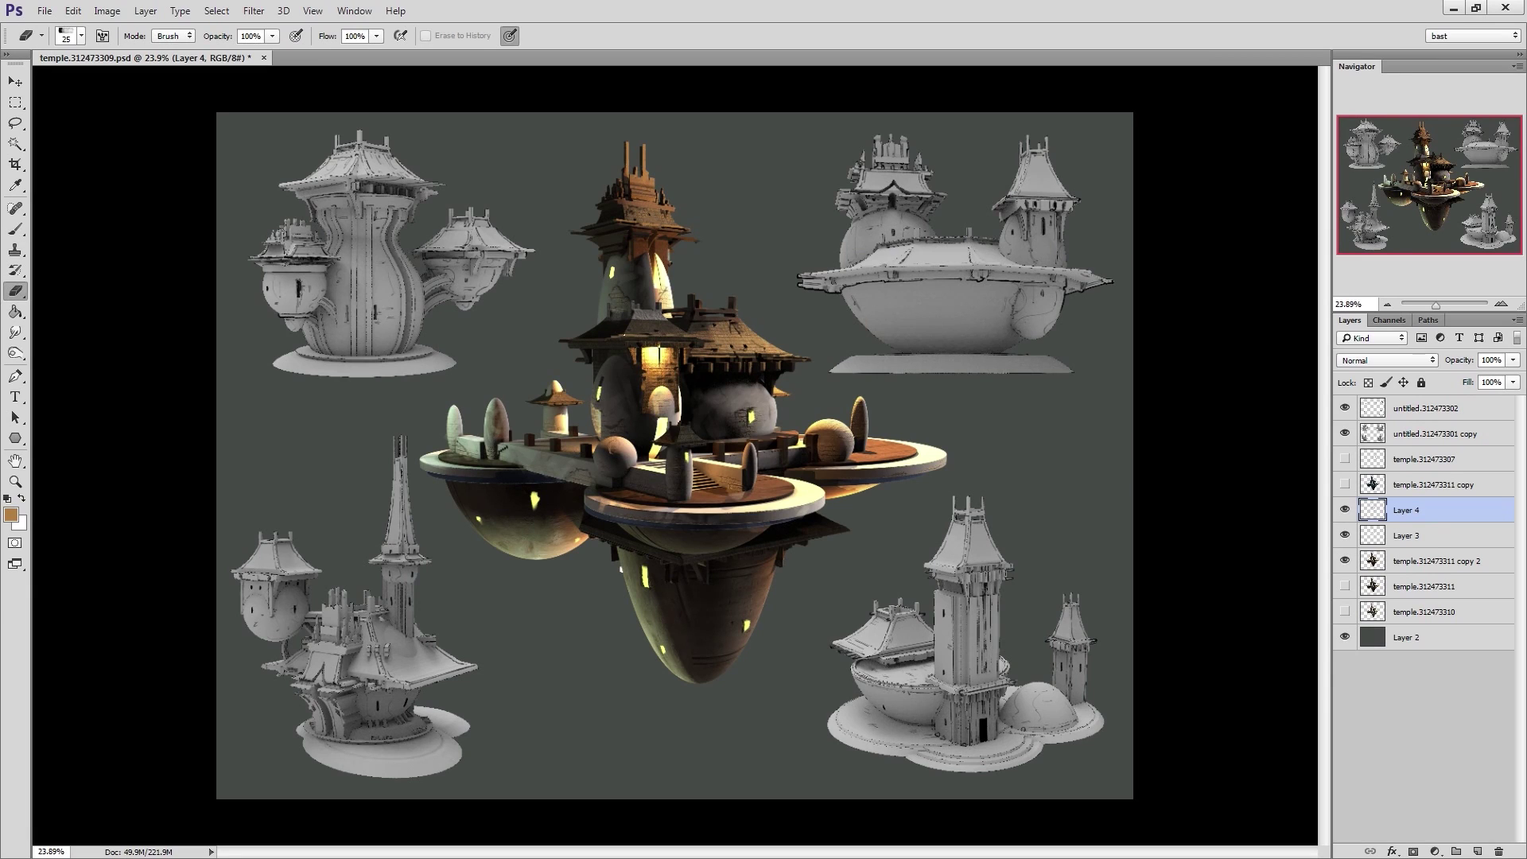
right_click(661, 335)
click(789, 478)
key(Return)
alt+click(694, 334)
key(Return)
key(b)
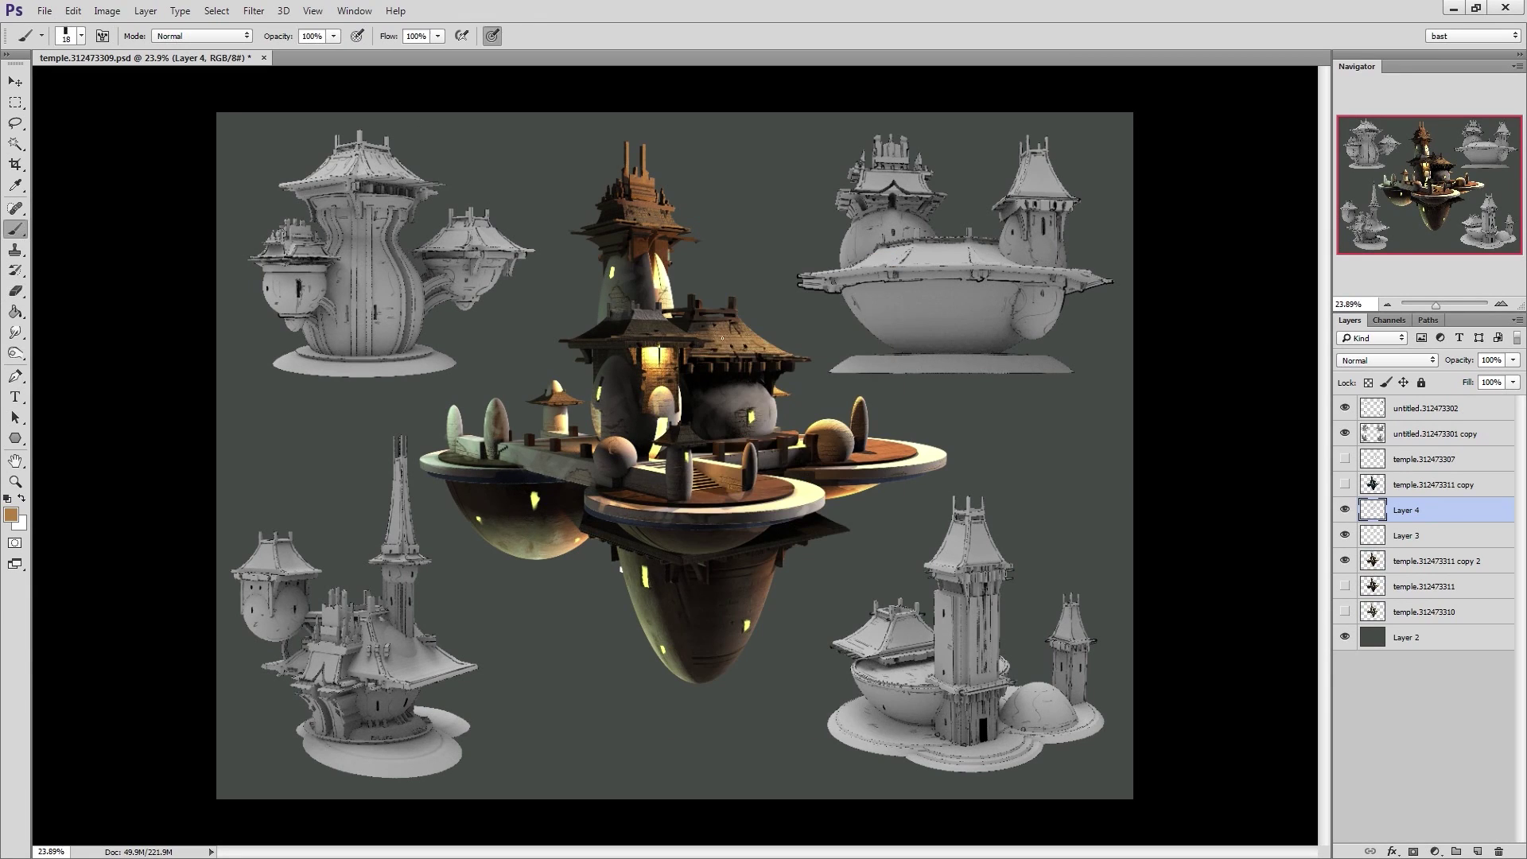
Choose a different brush preset, reset the colours to default and paint details around the small building on the front platform
alt+click(713, 340)
right_click(713, 339)
click(865, 489)
key(Return)
key(d)
alt+click(705, 456)
alt+click(691, 466)
Resize the brush and paint details on the front platform's floor and rim with sampled colours, undoing one stroke
alt+right_drag(727, 500, 718, 498)
alt+click(715, 495)
alt+click(763, 492)
drag(770, 495, 787, 512)
key(ctrl+z)
alt+click(751, 483)
alt+right_drag(754, 598, 705, 606)
alt+click(816, 510)
alt+click(815, 517)
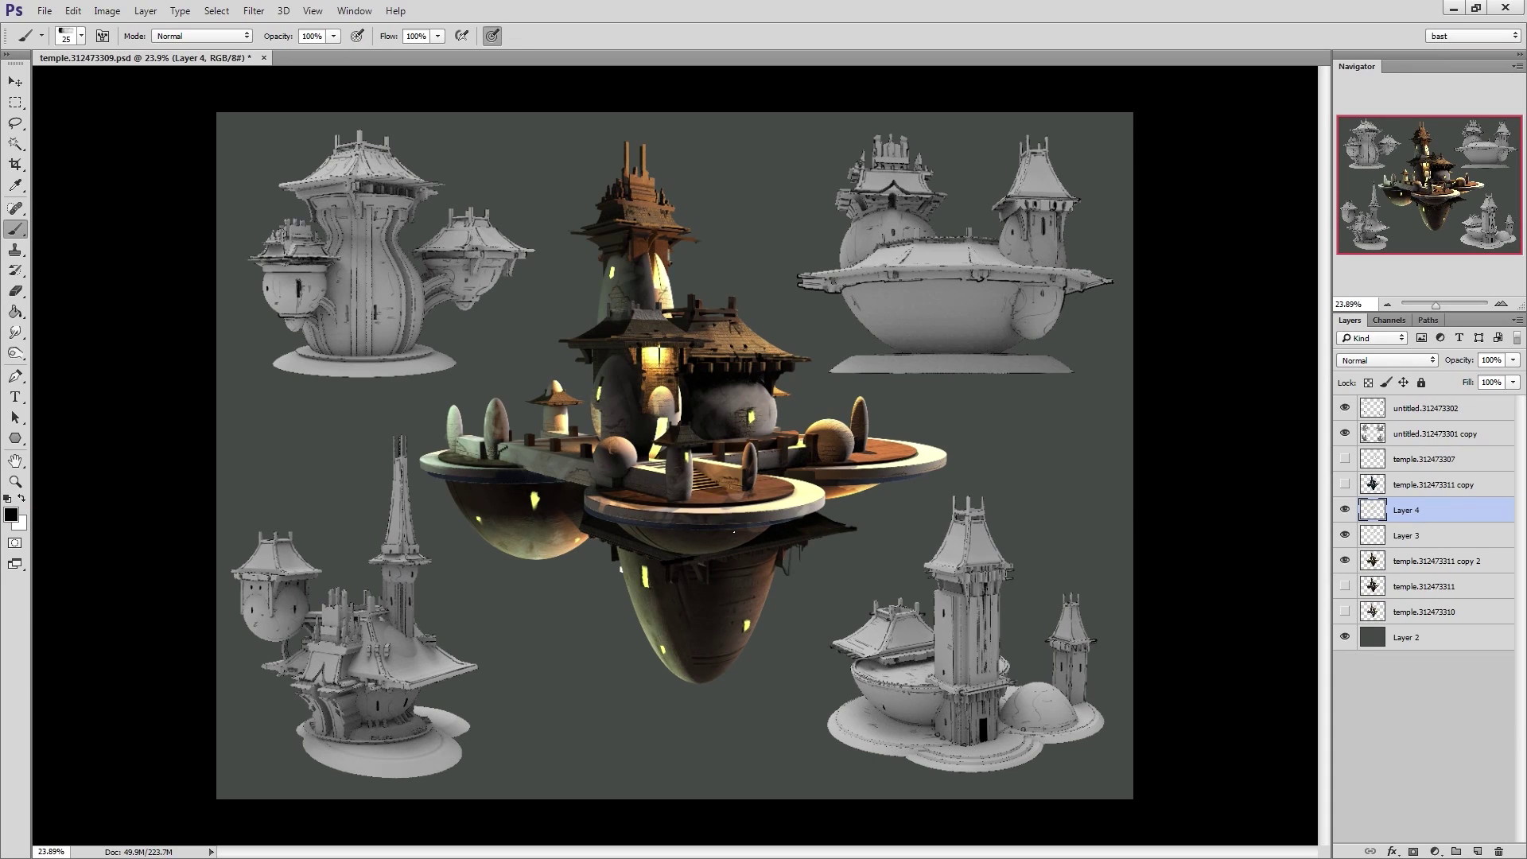
Paint weathering strokes on the left bowl and the central hull with sampled browns, enlarging the brush for the hull's underside
mouse_move(513, 529)
mouse_down()
mouse_move(545, 530)
mouse_move(553, 552)
mouse_up()
alt+click(722, 653)
alt+click(676, 601)
alt+click(647, 595)
alt+click(690, 628)
alt+click(724, 606)
alt+click(756, 567)
alt+right_drag(674, 667, 678, 667)
alt+click(674, 667)
alt+click(686, 651)
drag(684, 647, 670, 664)
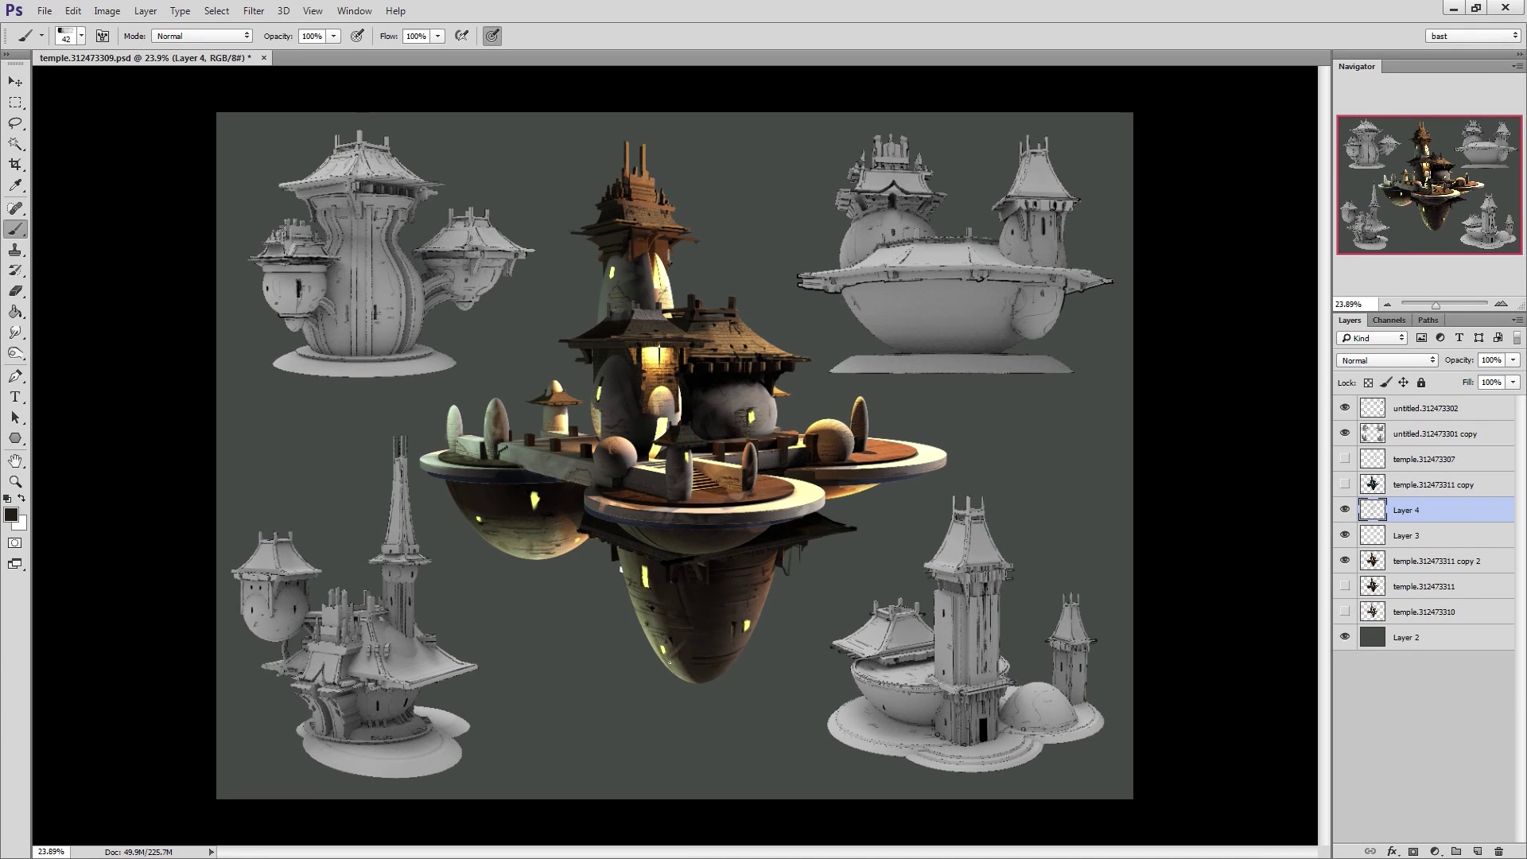
Paint seams and shading across the lower right part of the central hull with sampled colours, reducing the brush size
alt+click(676, 657)
alt+click(706, 651)
alt+click(743, 641)
drag(750, 635, 725, 649)
alt+click(709, 657)
alt+click(740, 639)
alt+right_drag(712, 666, 708, 666)
alt+click(708, 665)
alt+click(728, 609)
Sample a dark tone below the front platform and paint plank lines on the right and front platform decks
alt+click(731, 531)
drag(850, 457, 906, 449)
drag(702, 501, 767, 493)
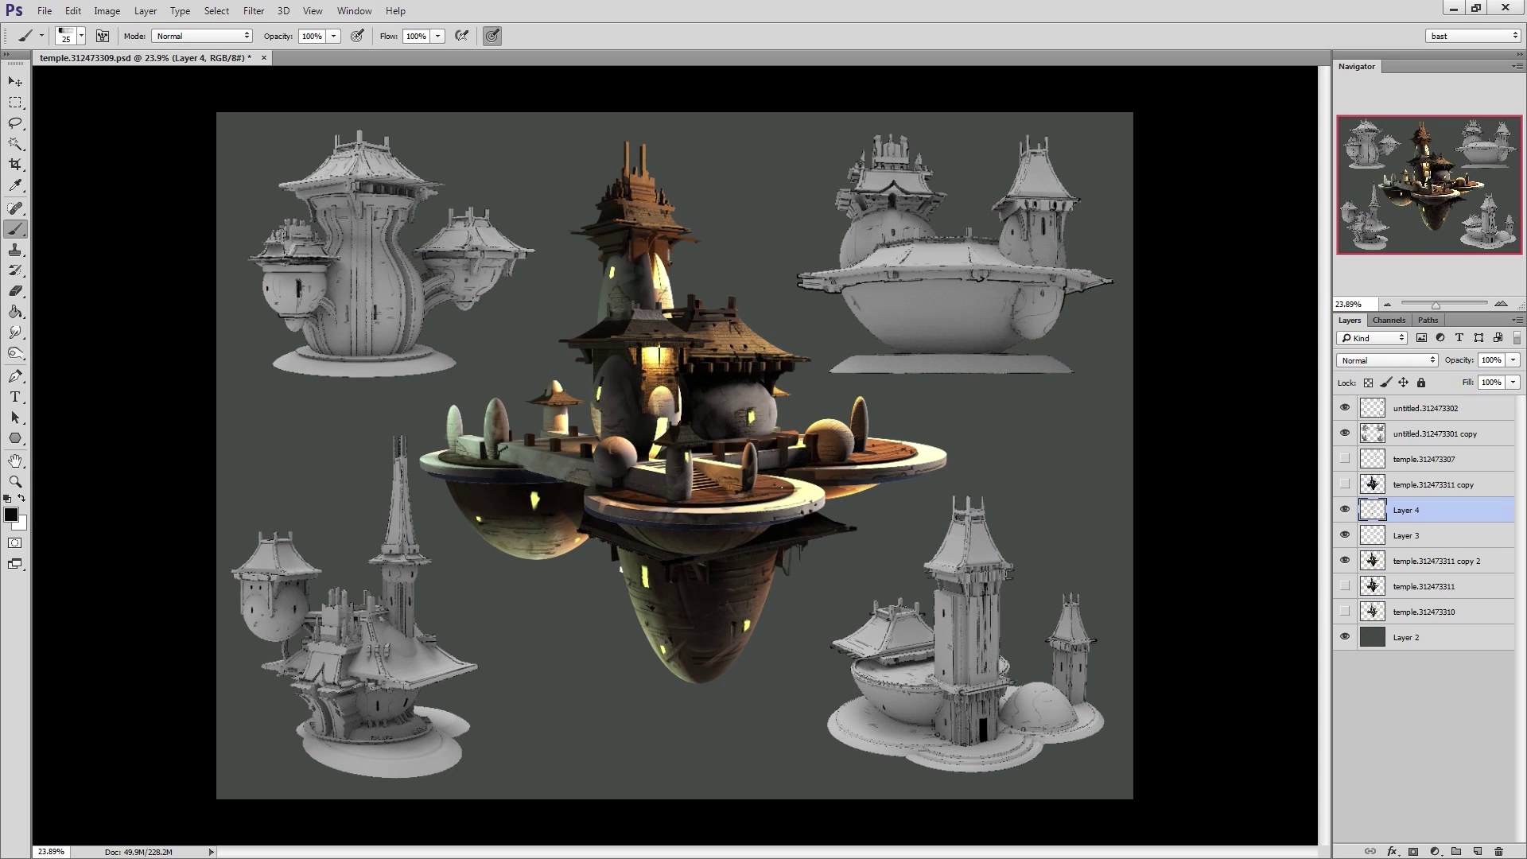
Enlarge the brush and paint warm light on the sphere beside the front walkway with sampled colours, switching to the eraser for touch-ups
key(e)
key(b)
key(e)
alt+click(665, 486)
key(Return)
key(b)
alt+click(661, 481)
alt+click(629, 449)
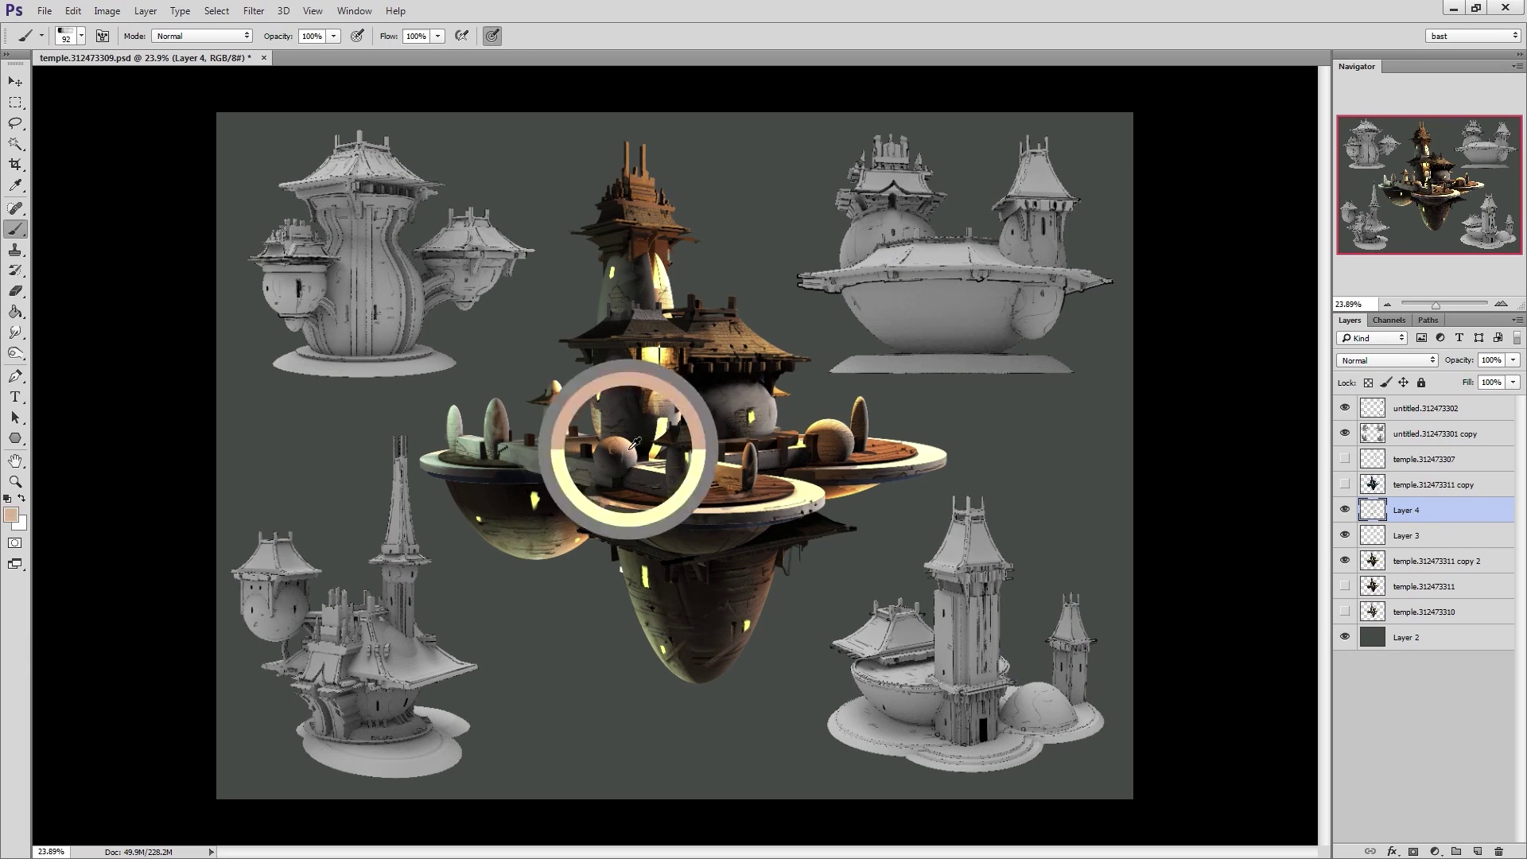
drag(634, 451, 608, 465)
alt+right_drag(622, 480, 636, 479)
alt+click(634, 465)
drag(635, 447, 615, 465)
alt+click(621, 473)
alt+click(619, 473)
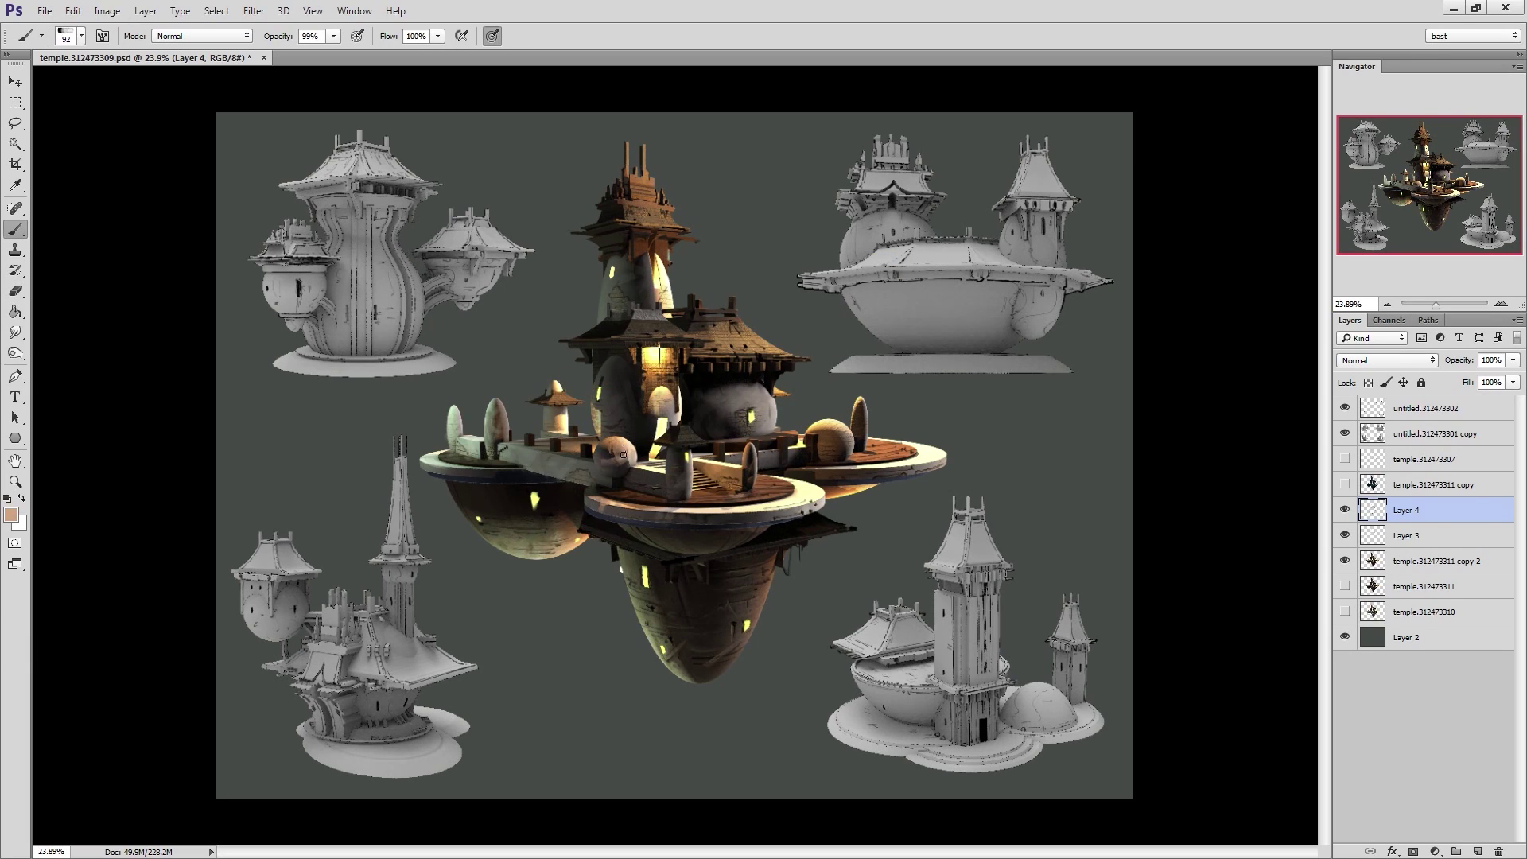
key(e)
right_click(624, 467)
key(Escape)
Sample the central hull's brown with an enlarged brush and add a new layer above Layer 4
key(b)
key(d)
alt+click(719, 649)
key(bracketright)
key(bracketright)
key(bracketright)
key(bracketright)
key(bracketright)
key(ctrl+shift+n)
key(Return)
Undo the last stroke, choose the rectangular 80 px brush, paint broad planks across the central hull and save the file
key(ctrl+z)
right_click(739, 586)
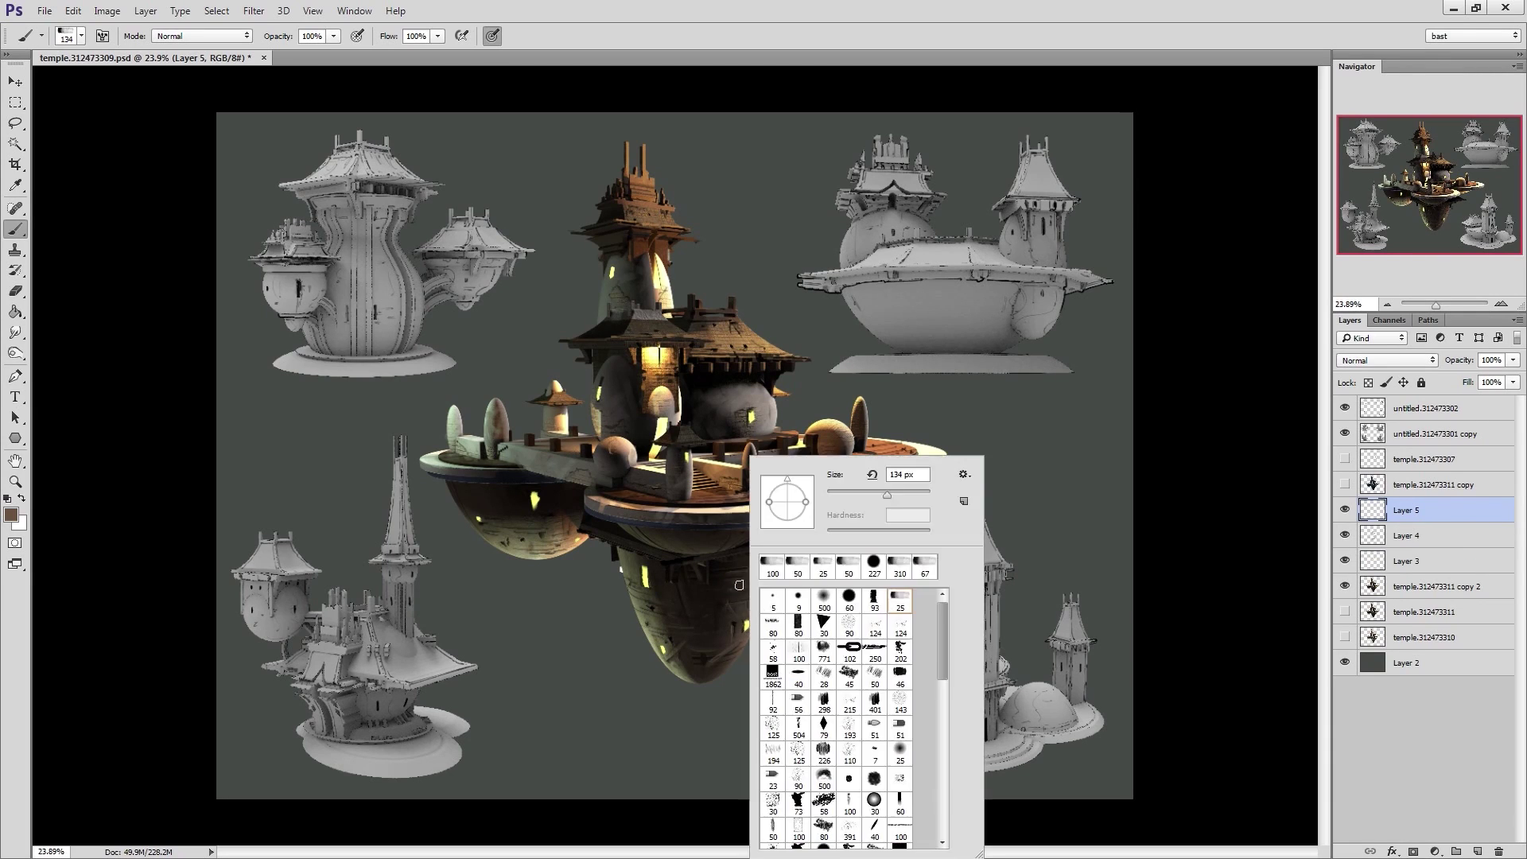
double_click(804, 627)
mouse_move(714, 579)
mouse_down()
mouse_move(750, 605)
mouse_move(662, 624)
mouse_move(699, 609)
mouse_move(709, 684)
mouse_up()
key(ctrl+s)
Choose a rectangular eraser preset and trim the plank strokes on the central hull
key(e)
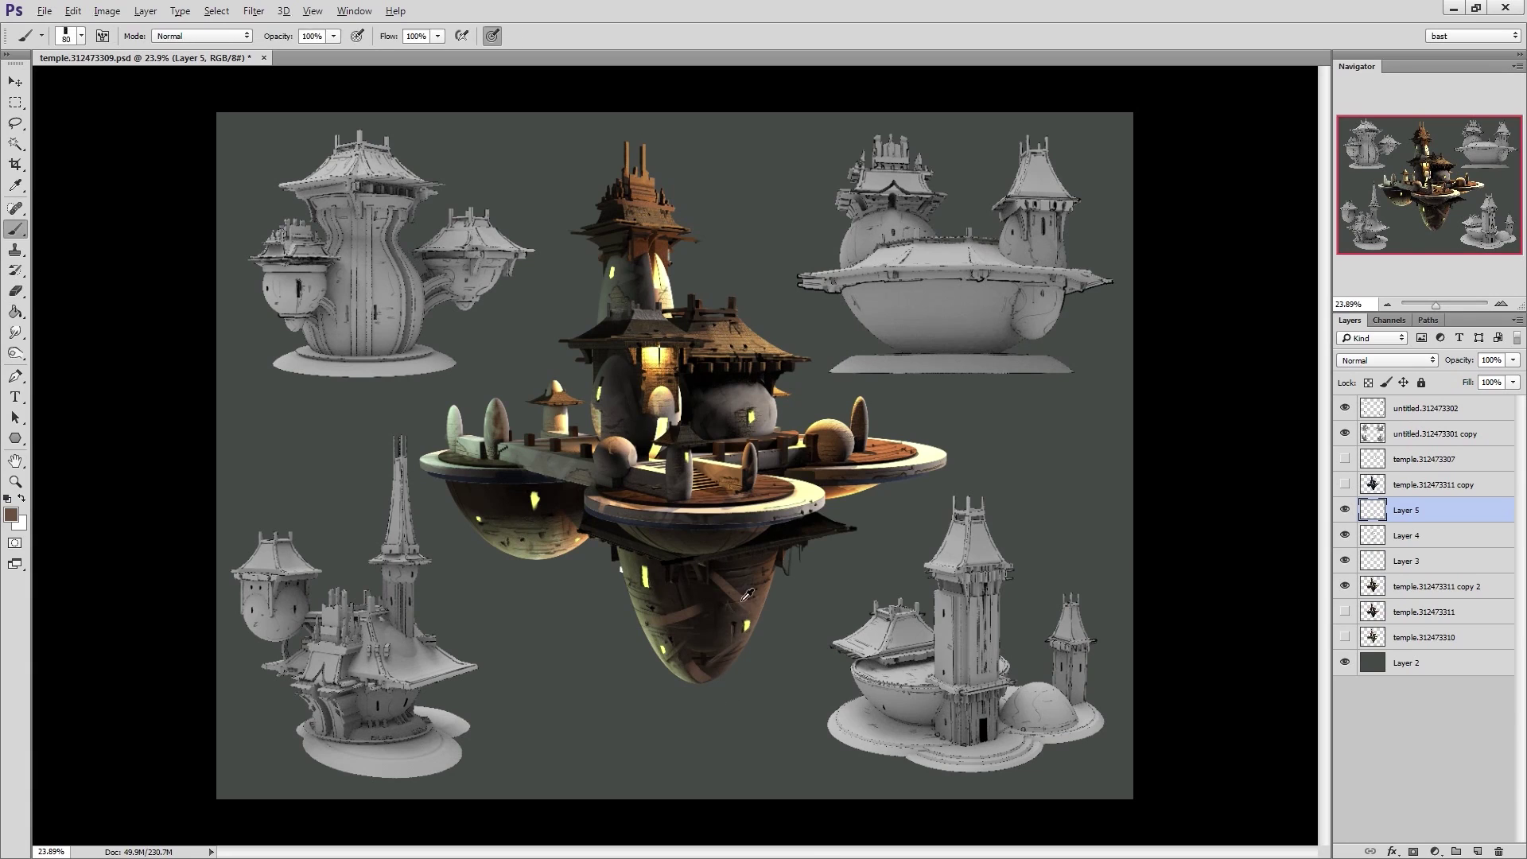
right_click(748, 592)
double_click(800, 618)
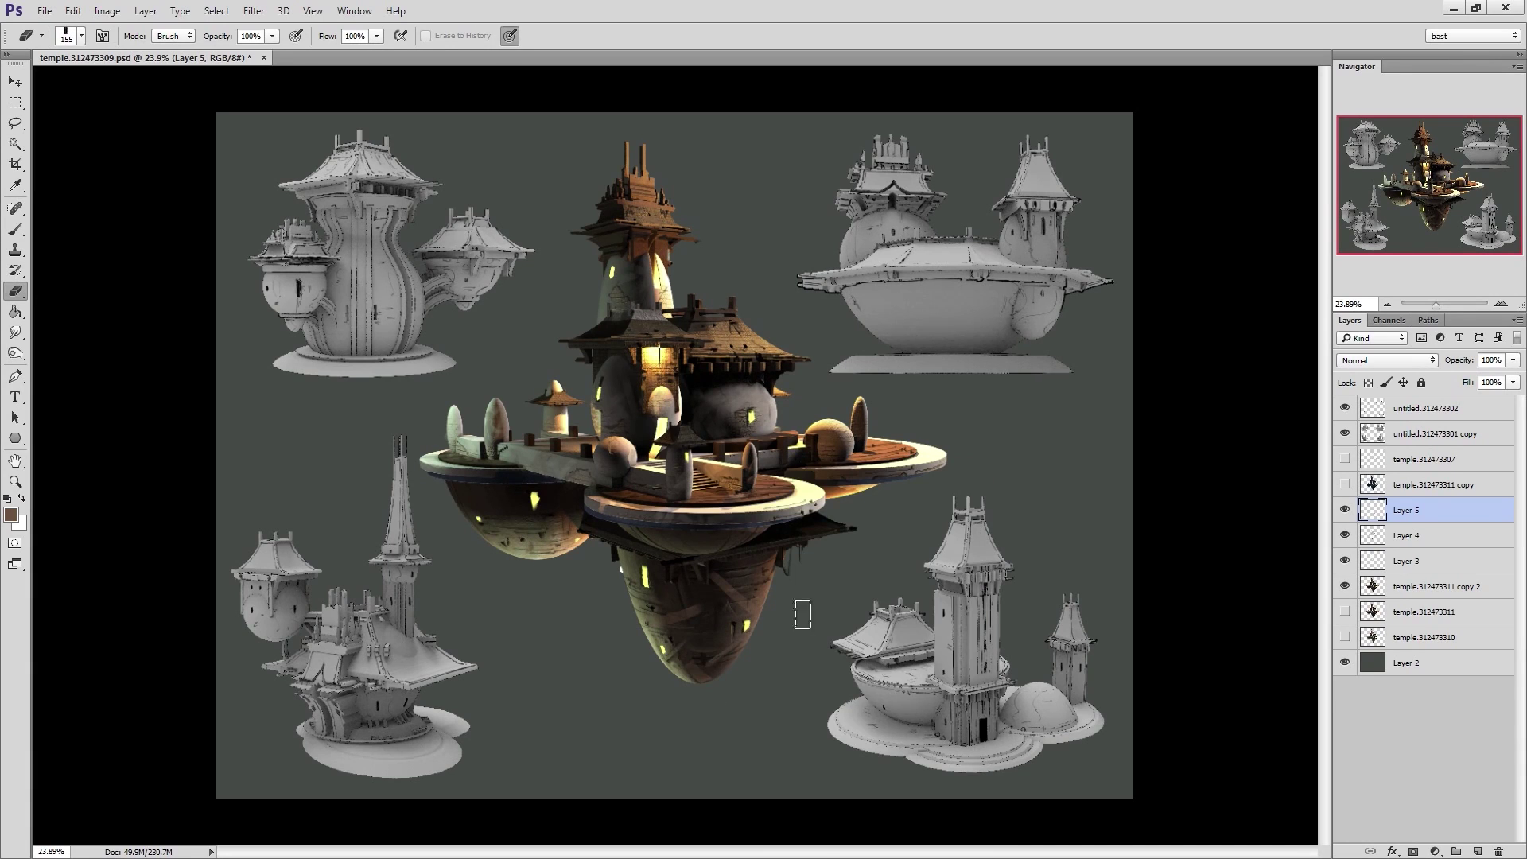
Choose a hard round brush and paint dark detail around the central hull's planks with sampled colours
key(b)
right_click(753, 612)
double_click(789, 661)
alt+click(733, 630)
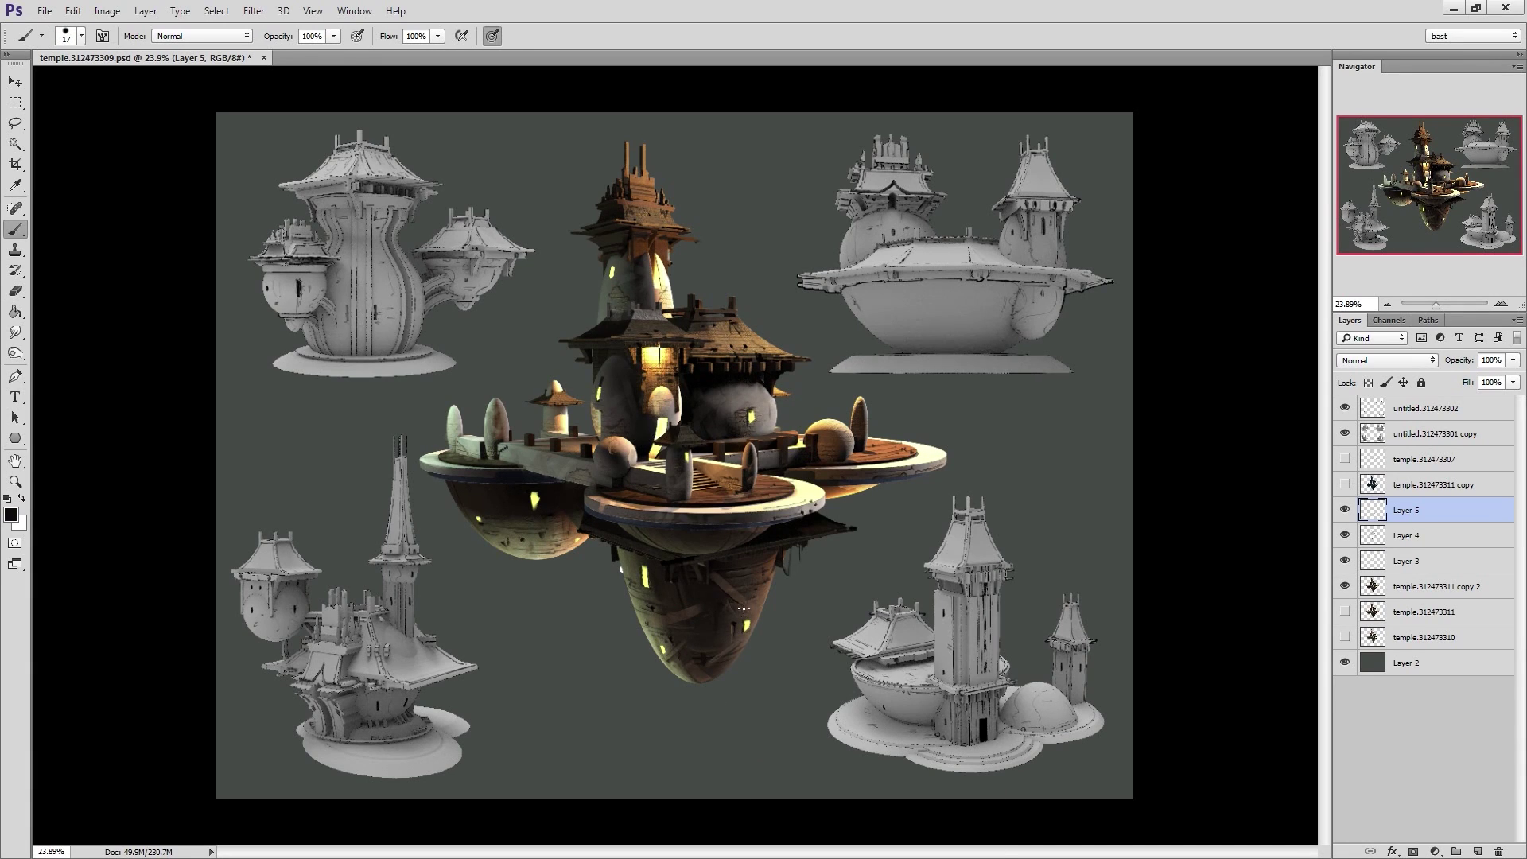
alt+click(756, 596)
alt+right_drag(698, 610, 702, 610)
alt+click(692, 614)
alt+click(705, 600)
Change the brush preset and paint further plank and edge details on the central hull's lower part with sampled colours
right_click(710, 602)
double_click(764, 625)
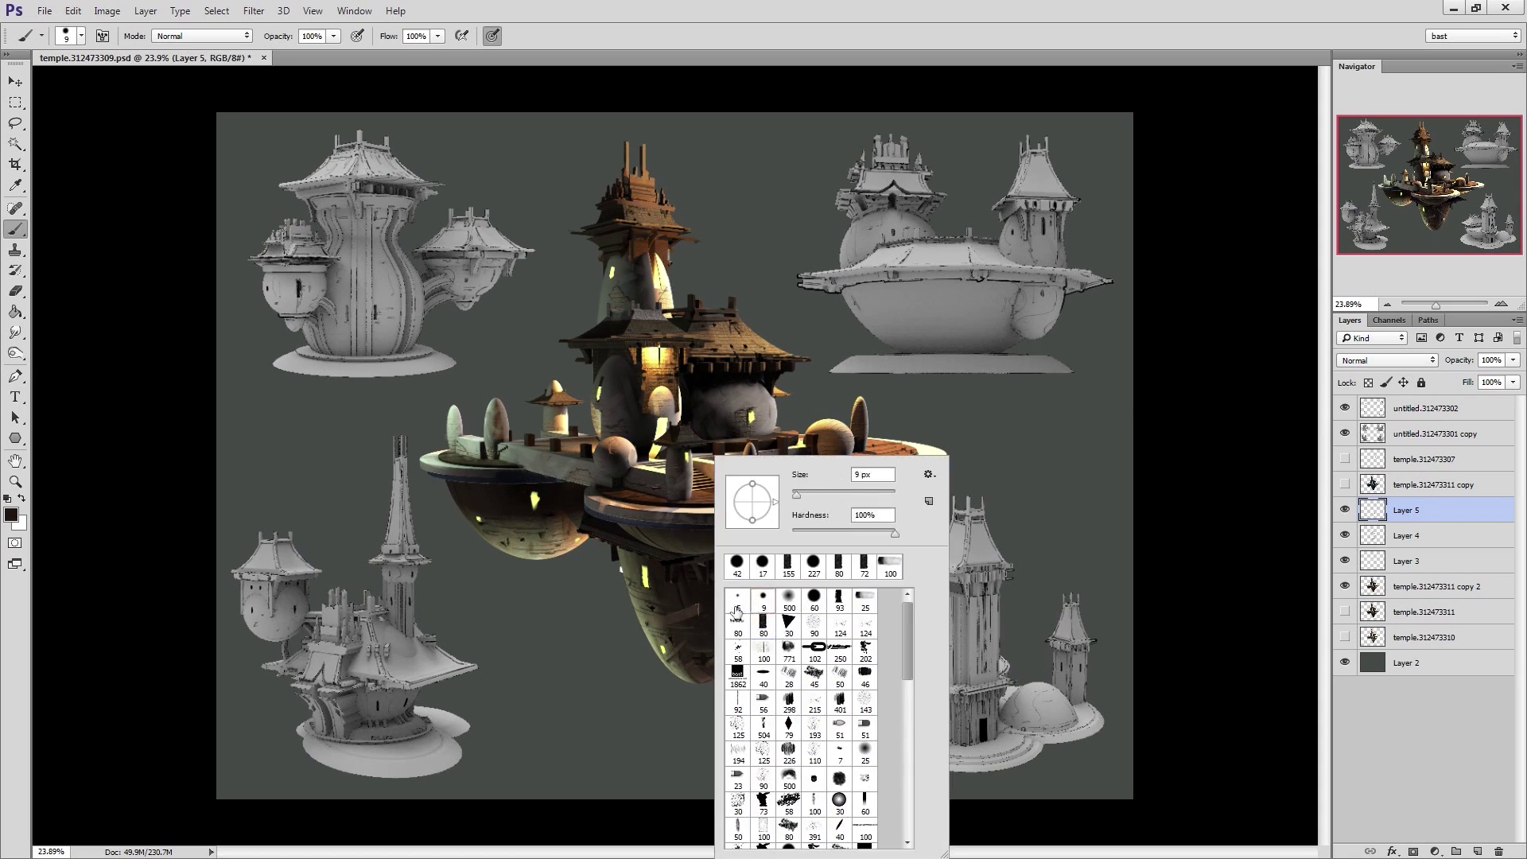
alt+click(709, 678)
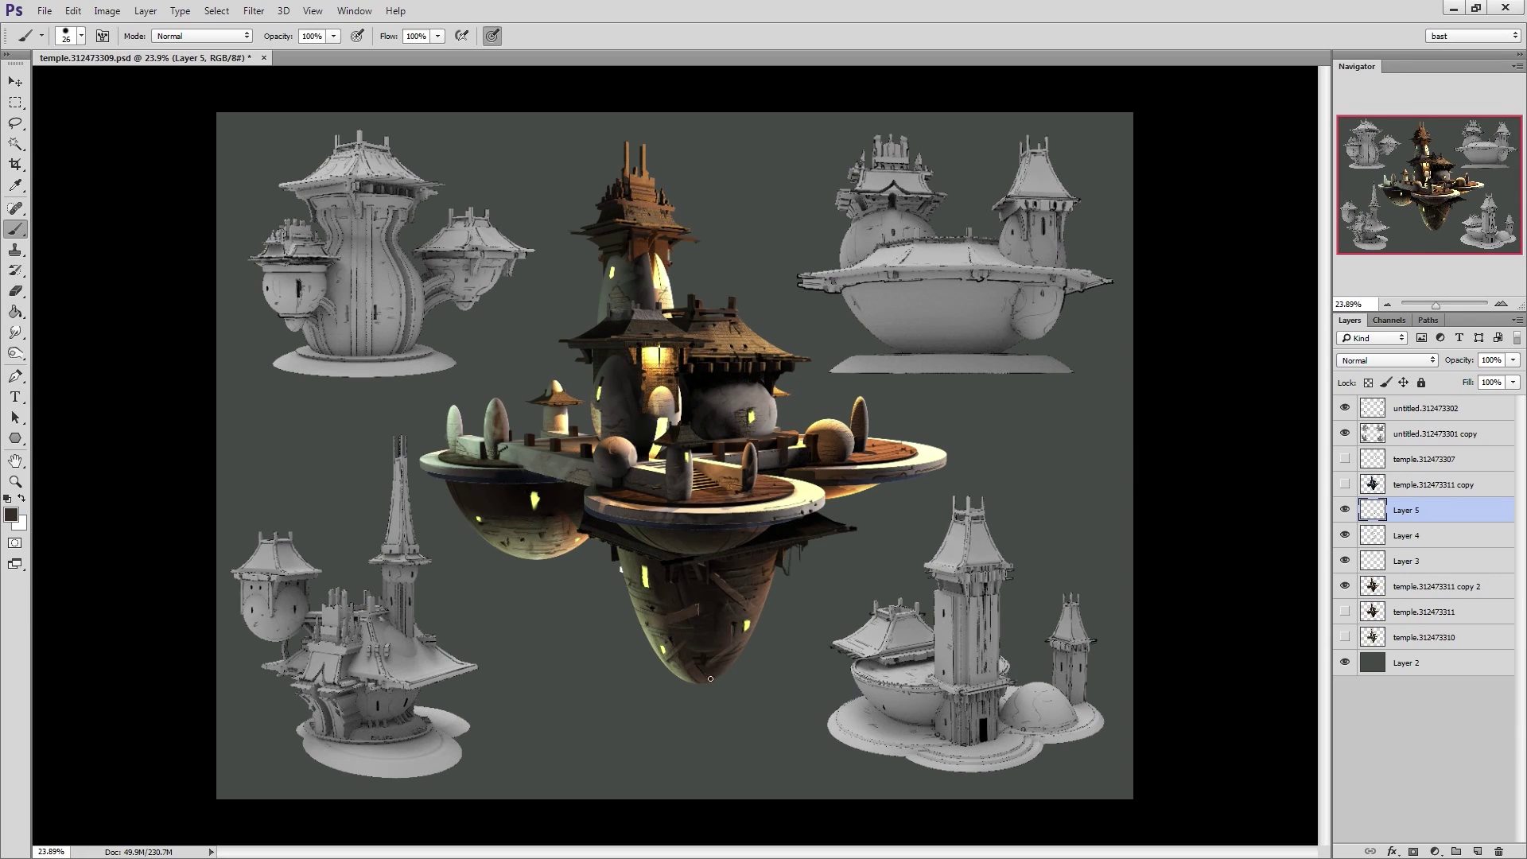
alt+click(763, 598)
right_click(697, 666)
double_click(809, 624)
alt+click(702, 665)
alt+click(709, 651)
alt+click(686, 617)
alt+click(655, 634)
Choose a different brush preset and paint plank patches across the left bowl with colours sampled from its surface
right_click(691, 659)
double_click(810, 542)
alt+click(556, 549)
right_click(580, 531)
double_click(631, 707)
alt+click(549, 548)
alt+click(537, 554)
mouse_move(541, 552)
mouse_down()
mouse_move(577, 519)
mouse_move(571, 540)
mouse_up()
alt+click(567, 526)
alt+click(562, 539)
alt+click(551, 553)
alt+click(515, 527)
drag(474, 503, 504, 500)
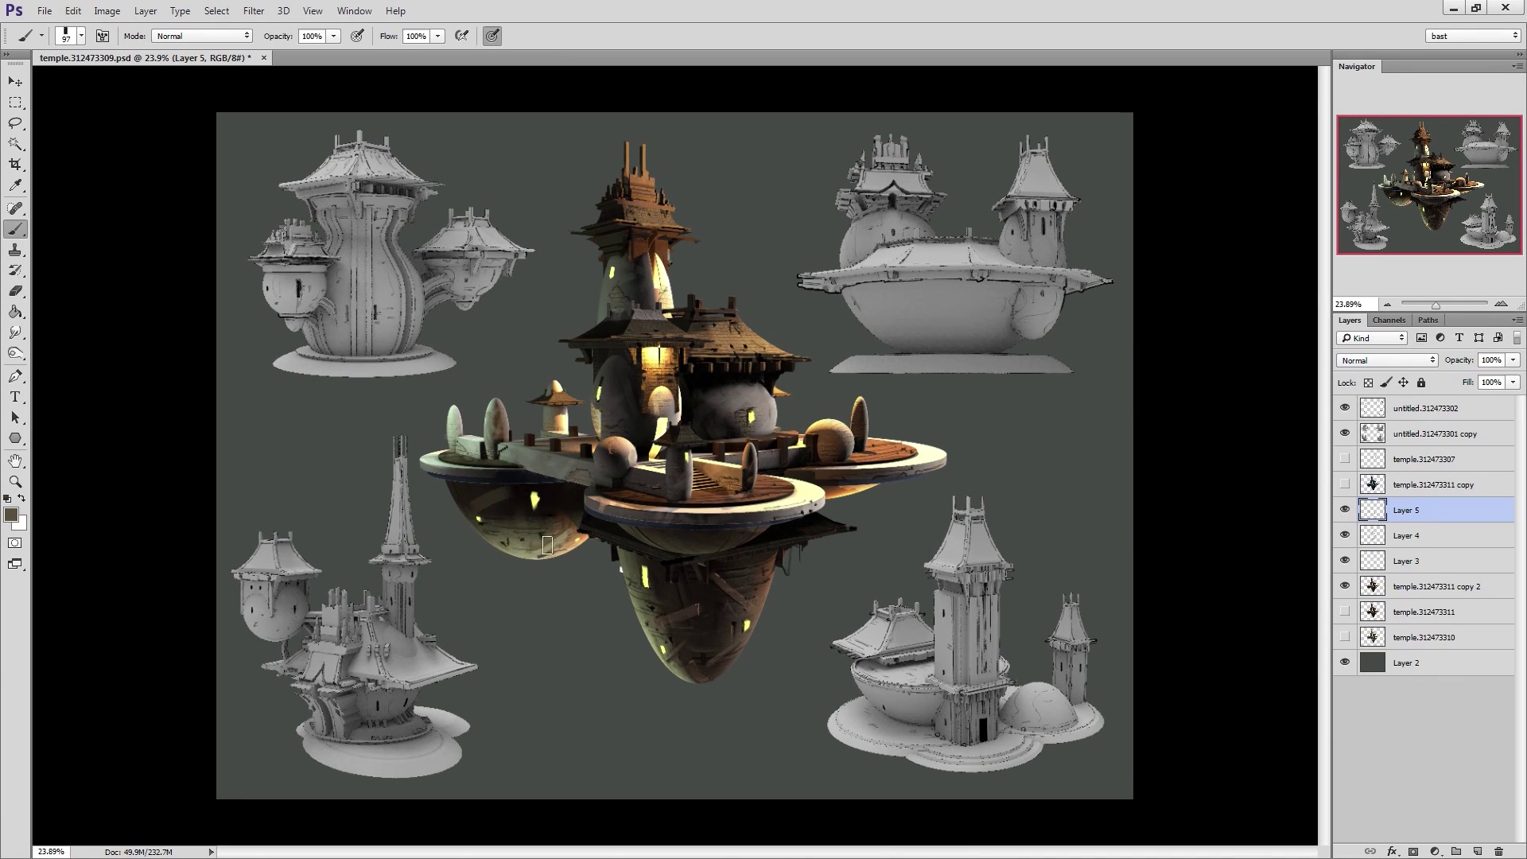
Resize the brush and paint more surface variation around the left bowl's window and upper edge with sampled colours
alt+click(532, 510)
alt+click(531, 525)
alt+right_drag(543, 530, 486, 506)
alt+click(515, 497)
alt+click(482, 508)
Paint shading details on the right platform's sphere with sampled colours, adjusting the brush size
alt+click(834, 446)
alt+click(841, 429)
alt+right_drag(832, 437, 880, 407)
alt+click(805, 447)
alt+right_drag(750, 420, 734, 421)
Paint beam details on the tower's lower roof with sampled colours and a changed brush preset, and erase the excess at its edge
alt+click(688, 378)
drag(638, 319, 652, 318)
alt+click(689, 355)
right_click(694, 359)
click(767, 540)
click(852, 514)
alt+click(652, 311)
alt+click(624, 261)
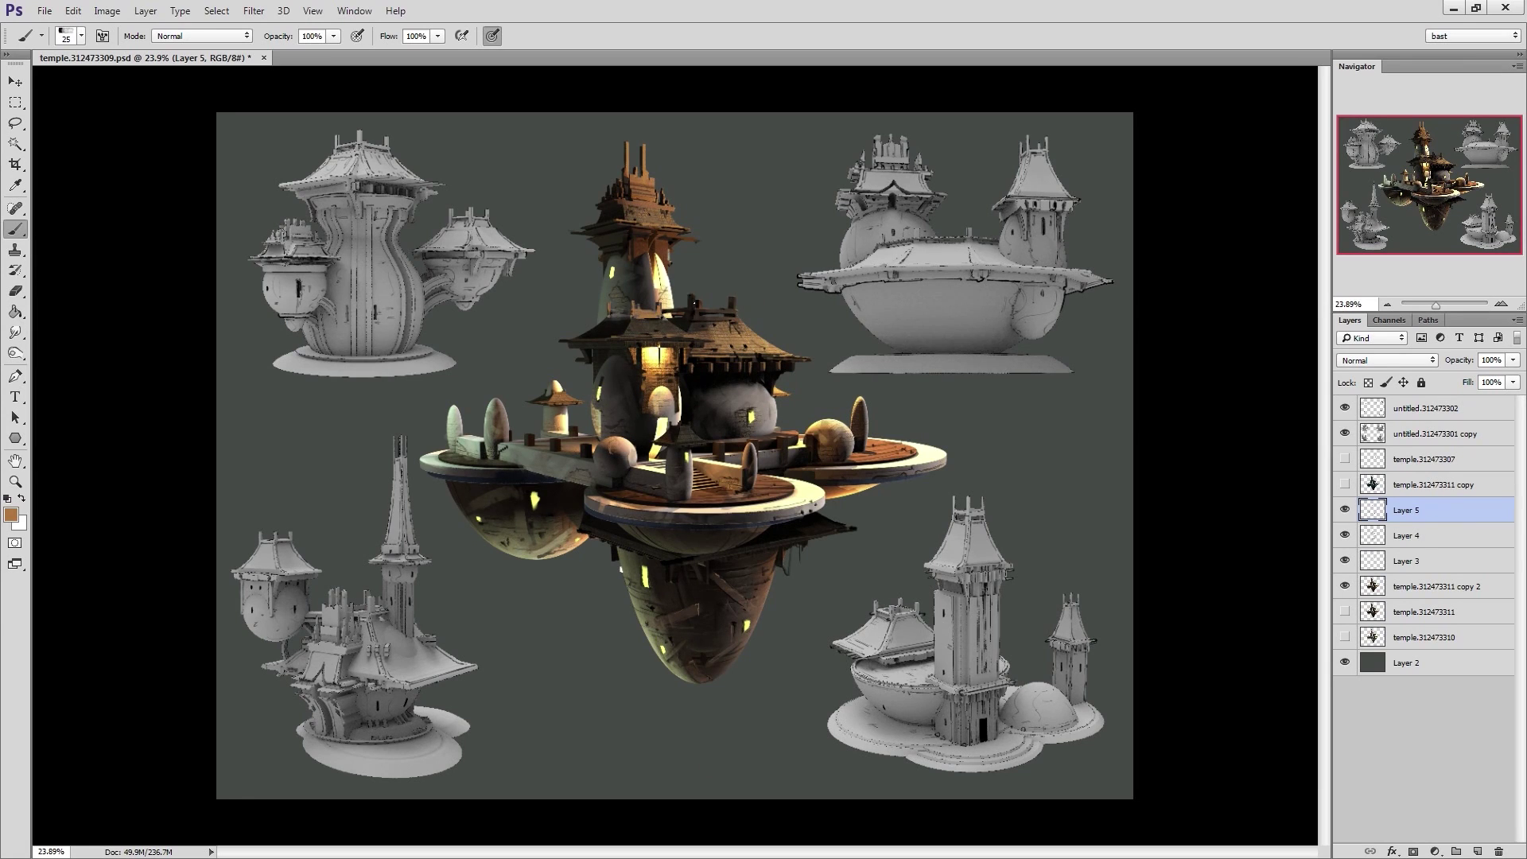
key(e)
drag(690, 325, 695, 311)
Paint details around the tower's entrance, the round building's window and the tower's upper lit opening with sampled colours
key(b)
alt+click(666, 304)
alt+click(665, 433)
alt+right_drag(656, 414, 658, 413)
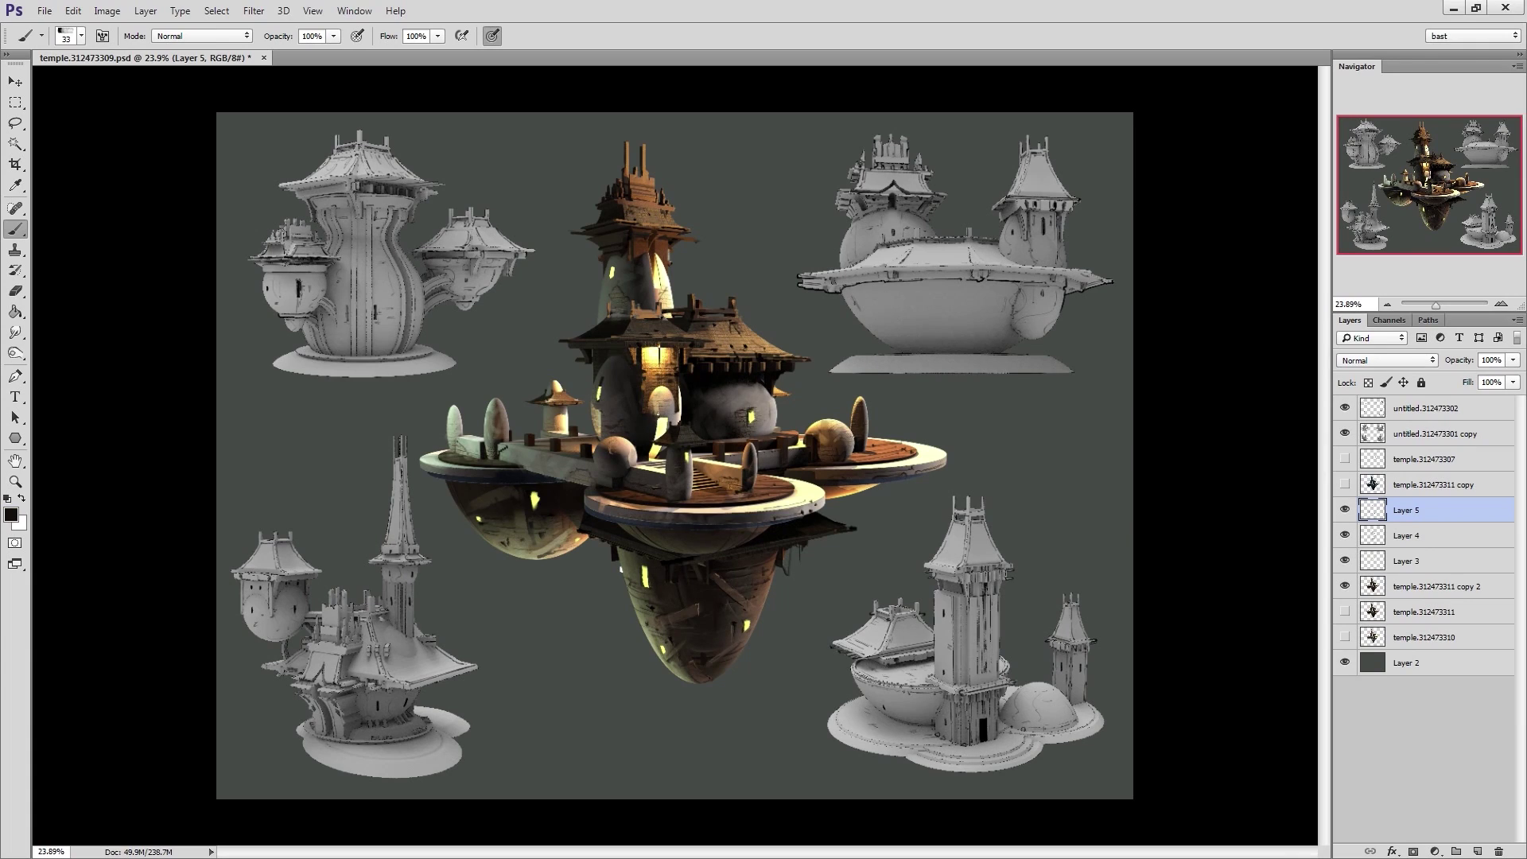
alt+click(668, 430)
alt+click(759, 416)
mouse_move(655, 256)
mouse_down()
mouse_move(650, 238)
mouse_move(653, 267)
mouse_up()
Reset the colours to default, add a new layer above Layer 5 and save the file
key(d)
key(ctrl+shift+n)
key(Return)
key(ctrl+s)
Sample a pale yellow and paint lit window detail in the tower's upper opening
alt+click(657, 269)
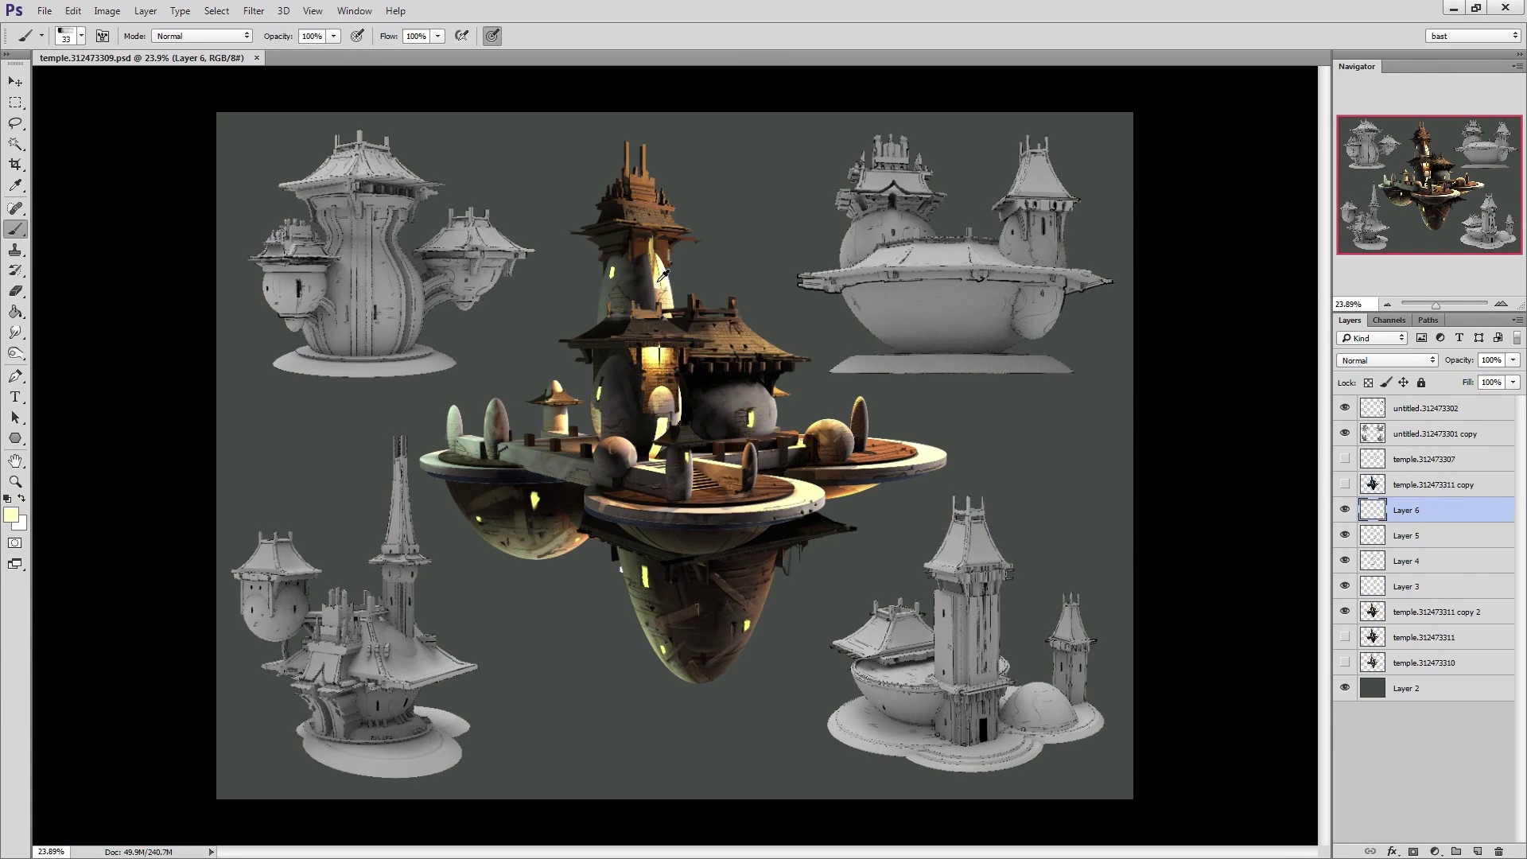
right_click(656, 268)
alt+right_drag(650, 261, 652, 261)
drag(646, 246, 646, 259)
Paint a lit window on the round building with a smaller brush and erase around the tower's glowing entrance
right_click(676, 435)
key(Escape)
alt+right_drag(749, 415, 755, 416)
key(bracketleft)
key(bracketleft)
key(bracketleft)
key(bracketleft)
key(bracketleft)
key(bracketleft)
key(bracketleft)
key(bracketleft)
drag(748, 389, 744, 406)
key(e)
drag(669, 411, 654, 473)
Paint a larger yellow window on the left bowl and shape its outline by alternating between brush and eraser
key(b)
alt+right_drag(533, 501, 537, 501)
mouse_move(535, 497)
mouse_down()
mouse_move(538, 512)
mouse_move(535, 492)
mouse_up()
key(e)
key(b)
alt+right_drag(535, 495, 529, 500)
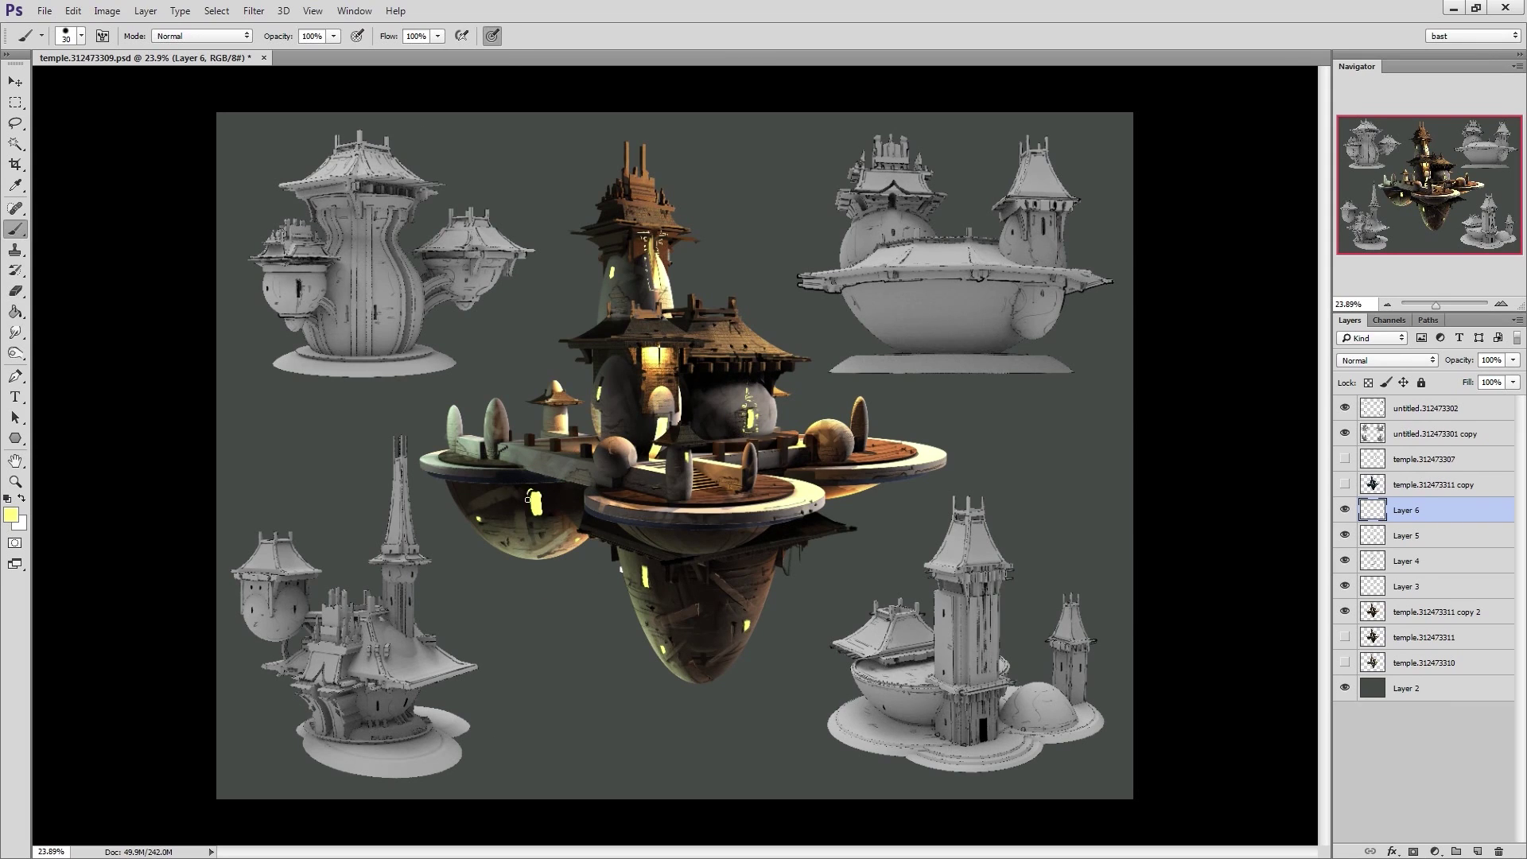
key(e)
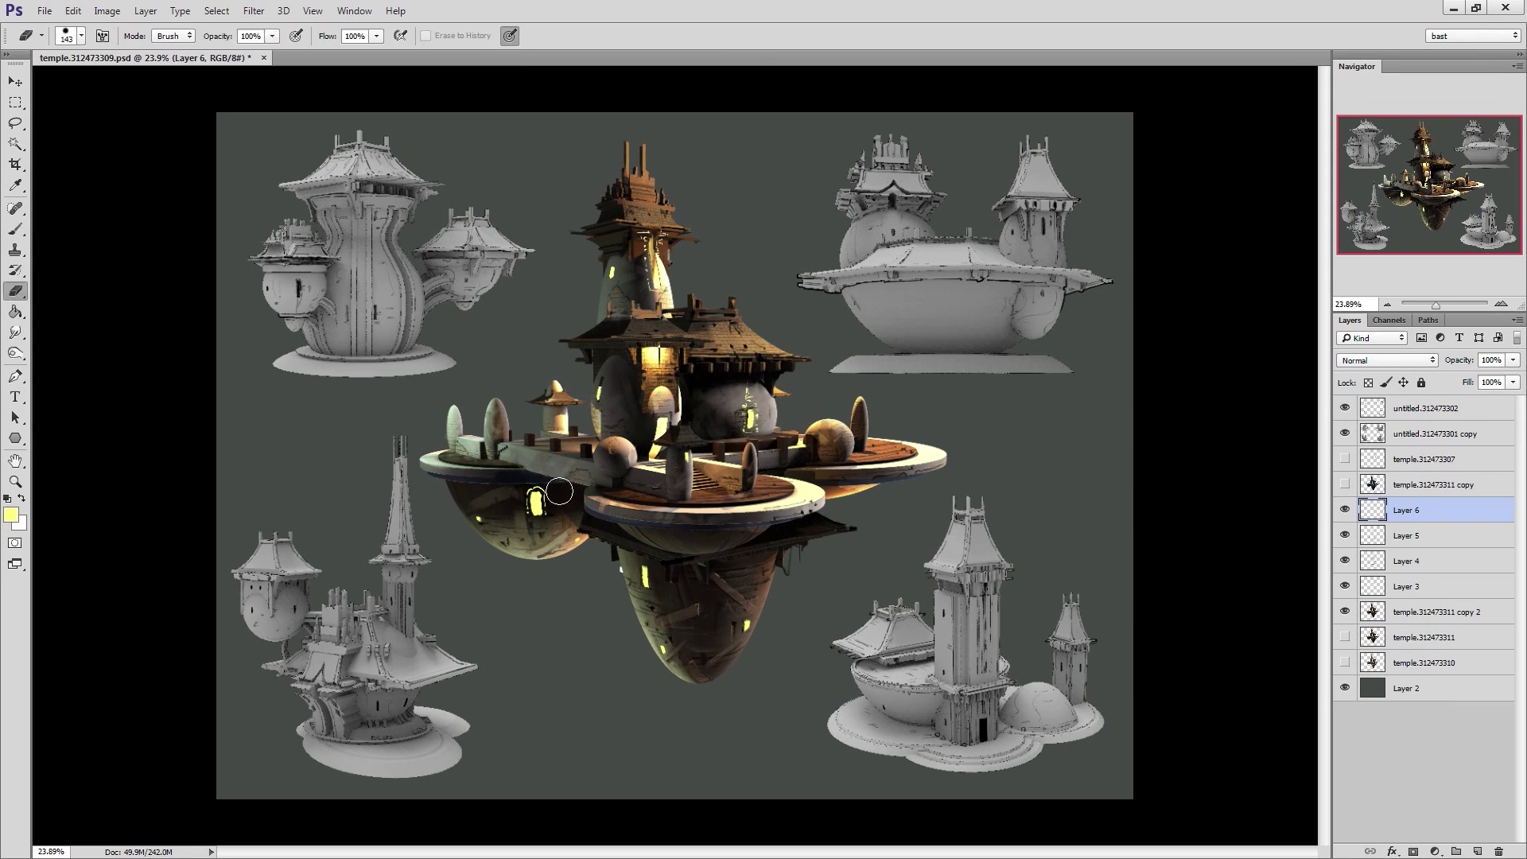
Sample pale yellow from the tower's lit openings and repaint the lit window on the left bowl
key(b)
alt+click(663, 268)
alt+right_drag(533, 503, 540, 503)
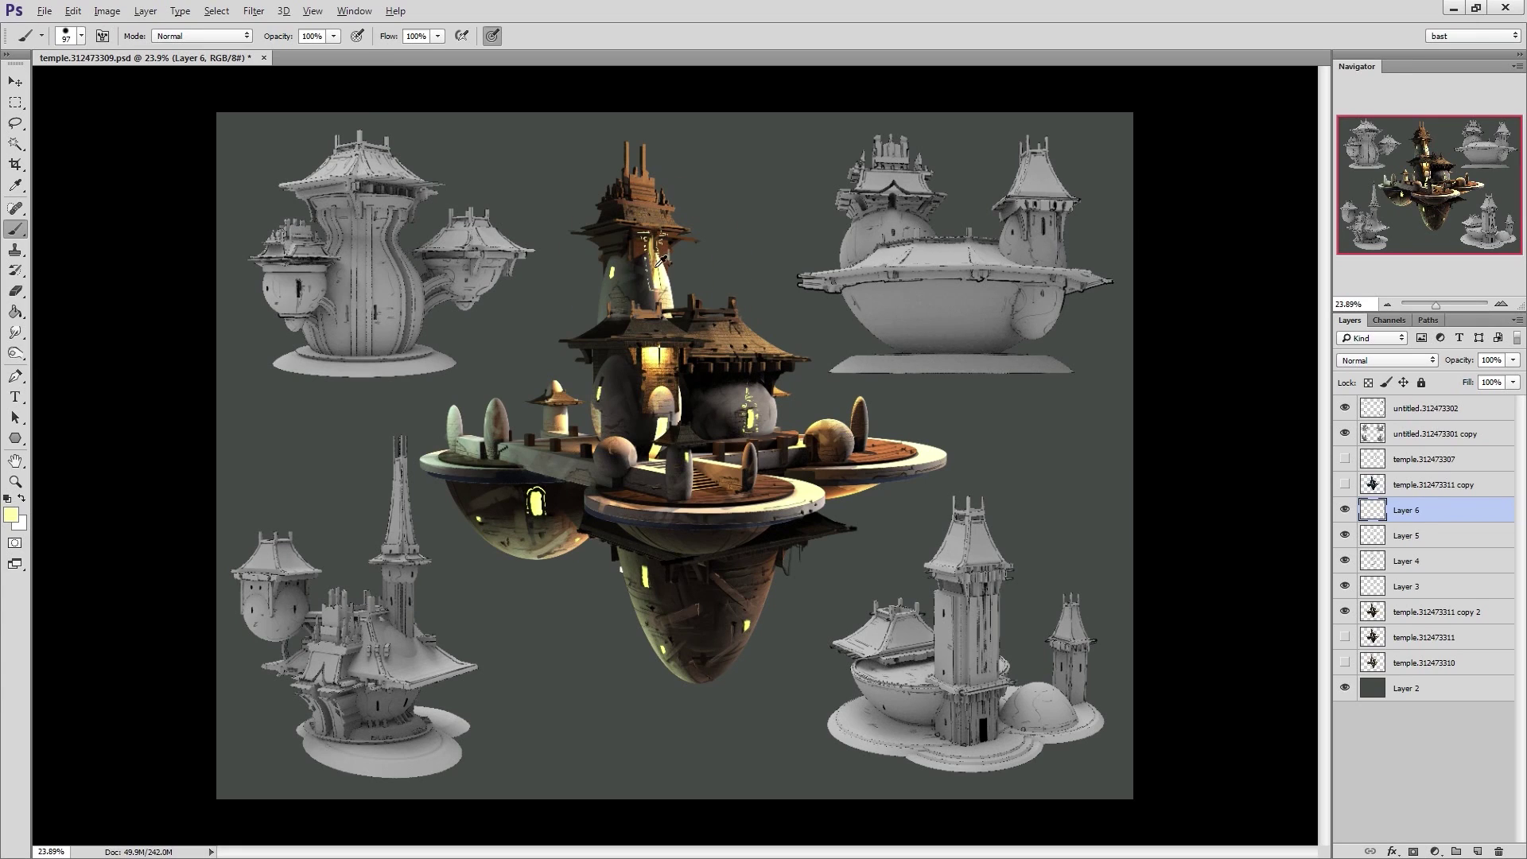
alt+click(654, 360)
drag(529, 499, 533, 495)
Refine the left bowl's window by erasing its edges and painting with yellow and dark tones sampled around it
key(e)
key(b)
alt+click(539, 518)
alt+click(535, 512)
click(534, 521)
alt+click(542, 517)
alt+click(538, 504)
key(e)
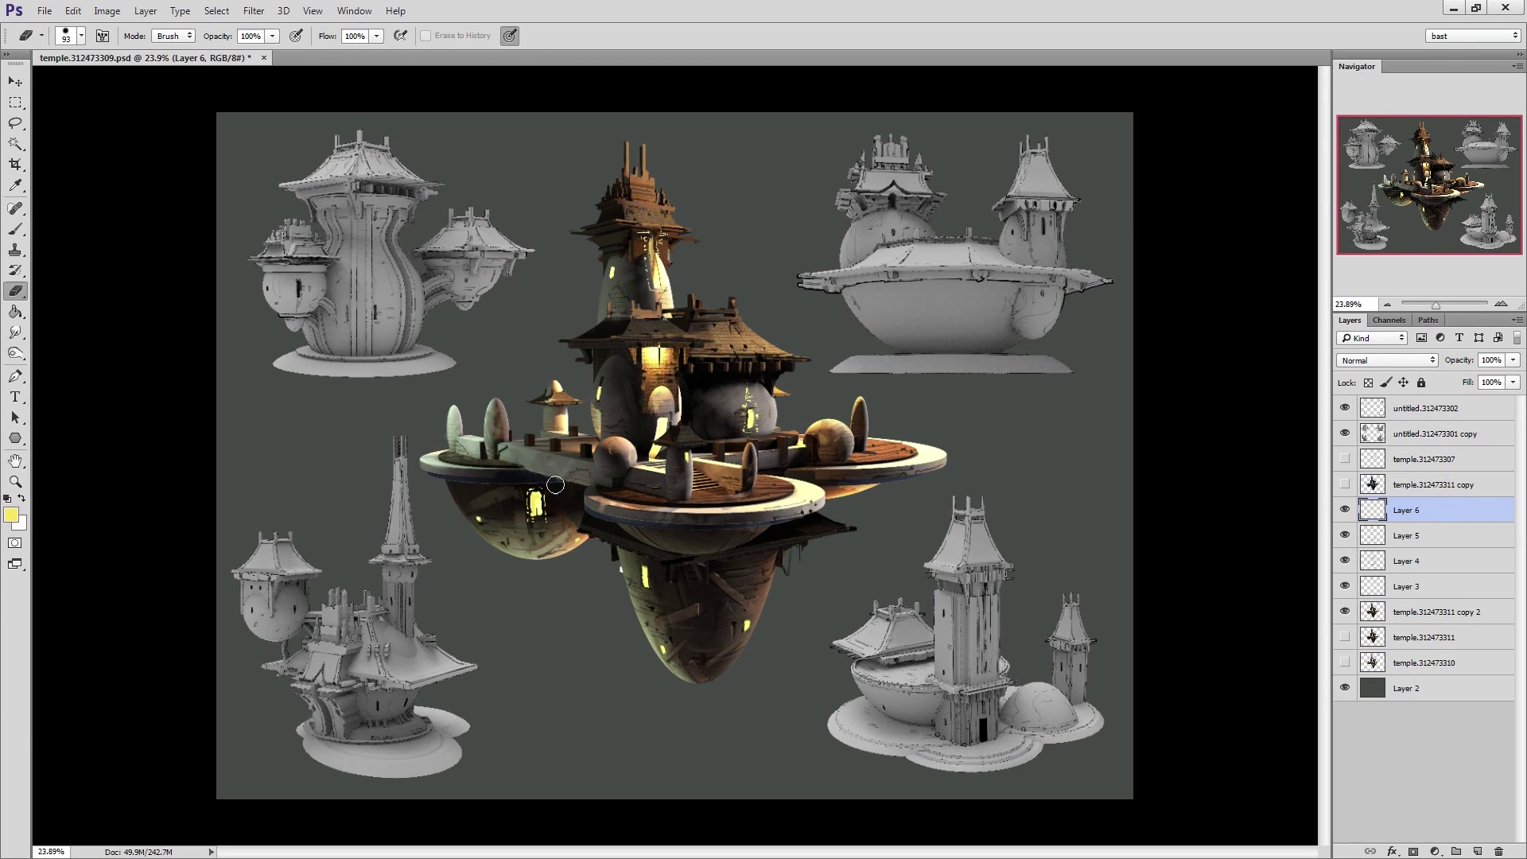
Add a new layer above Layer 6 and paint sampled dark brown shading between the left bowl and the walkway
key(b)
alt+click(593, 477)
alt+click(618, 496)
key(ctrl+shift+n)
key(Return)
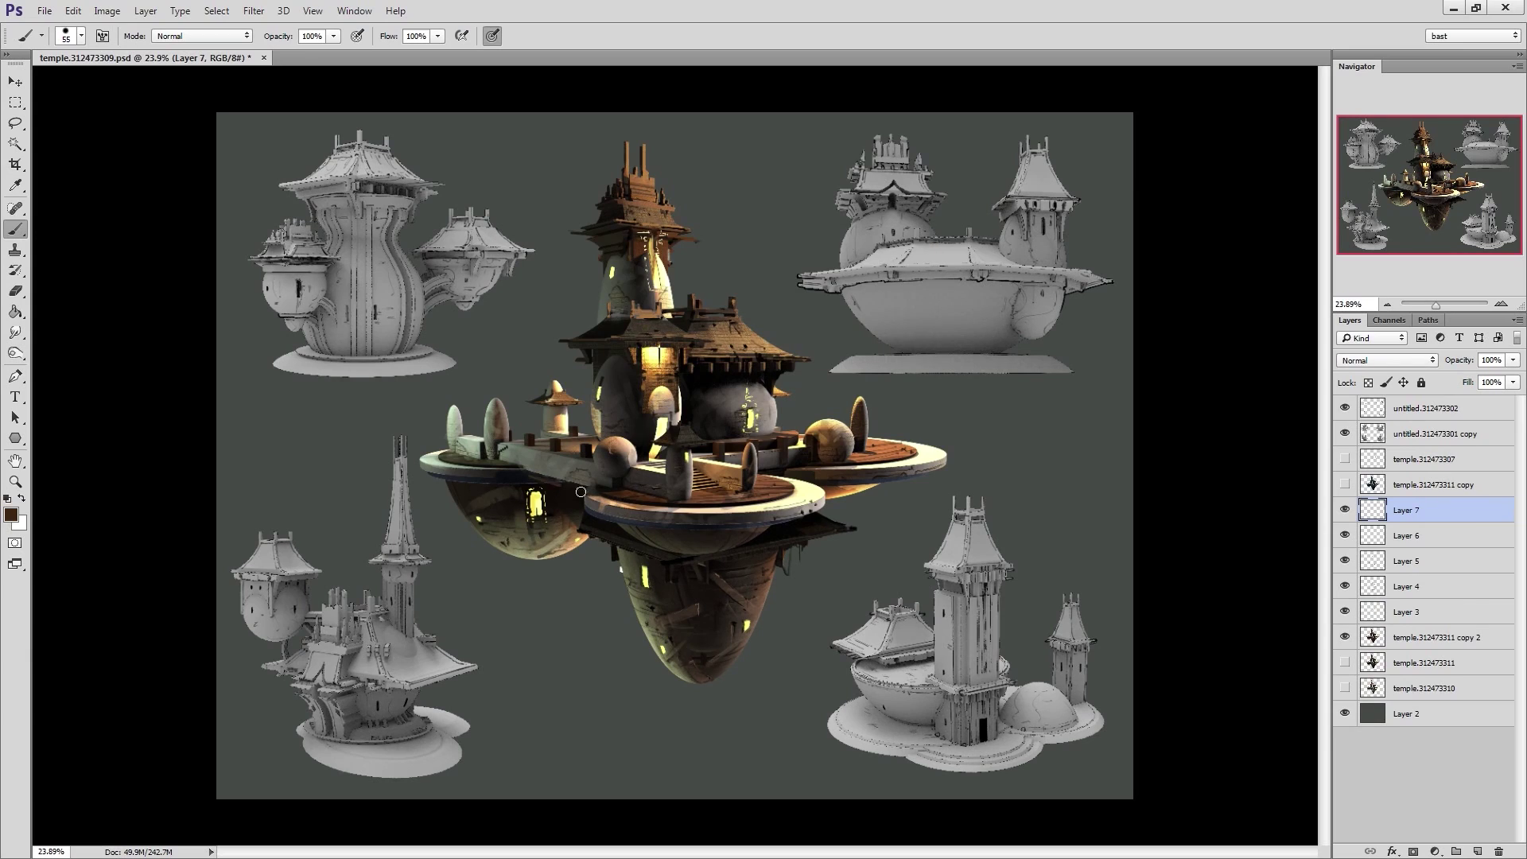
alt+click(574, 492)
drag(581, 491, 528, 471)
alt+right_drag(576, 495, 588, 494)
alt+click(632, 562)
Choose the 25 px textured brush and paint dark sampled detail around the top of the left bowl's window
right_click(572, 455)
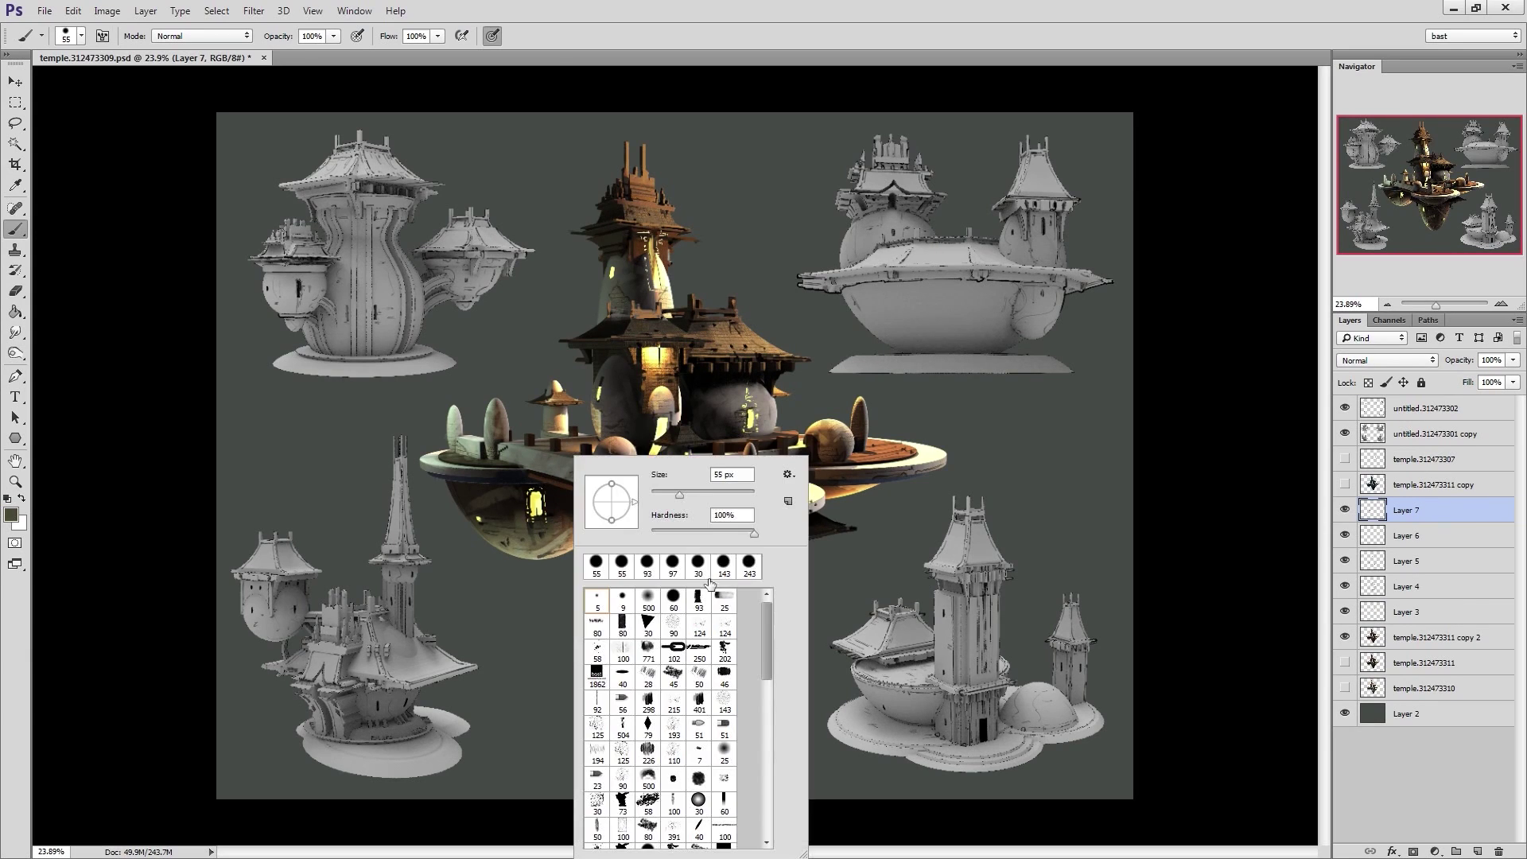
double_click(724, 598)
alt+click(542, 483)
alt+right_drag(537, 481, 546, 480)
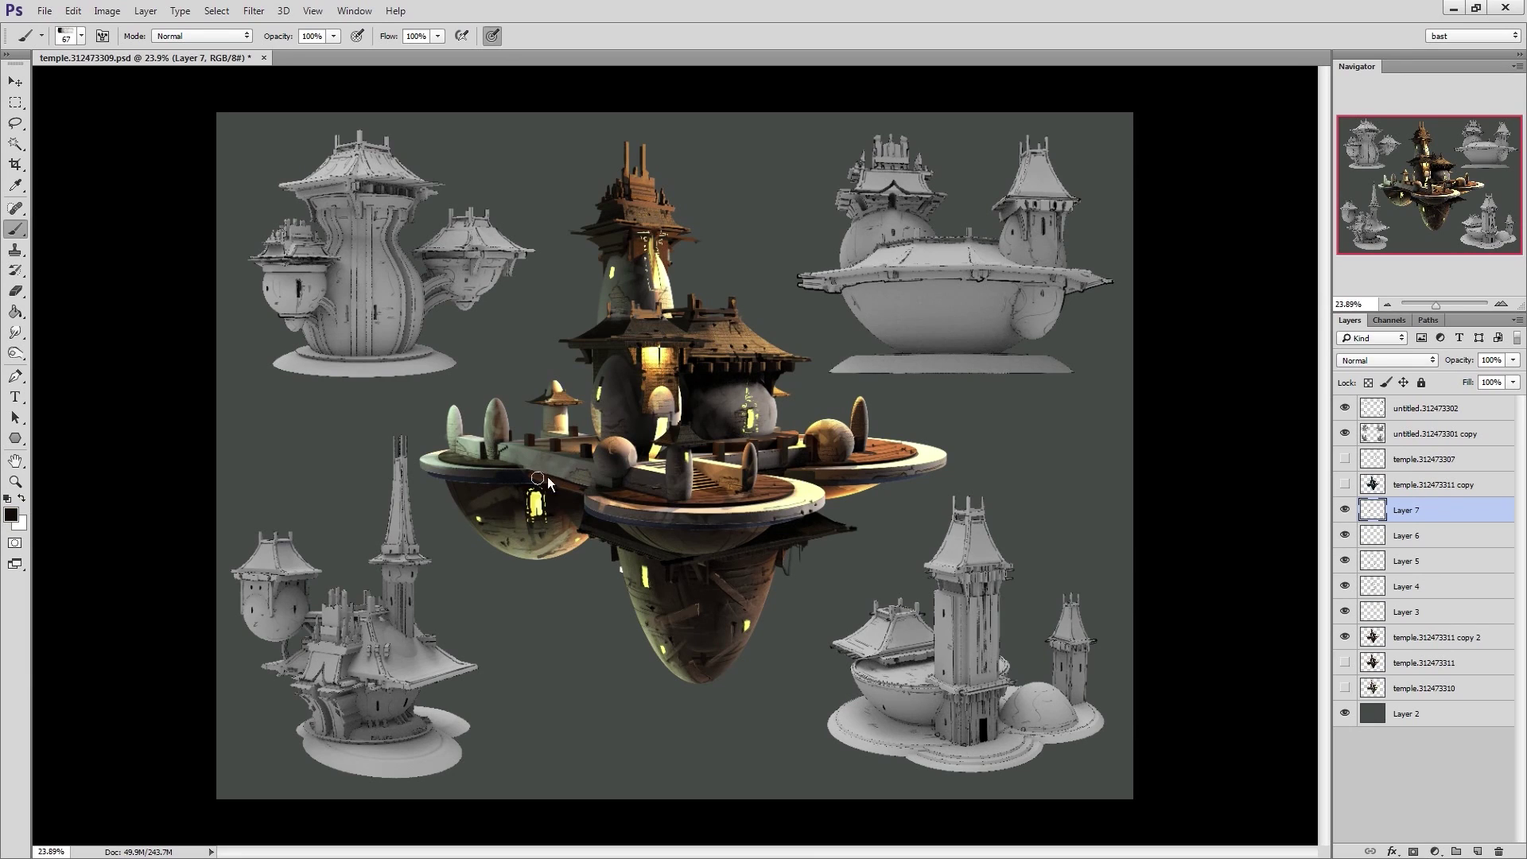
alt+click(544, 494)
alt+click(542, 486)
alt+click(607, 541)
Sample roof and platform tones and paint broken eaves and weathering on the right roof, tower and central platform
alt+click(739, 319)
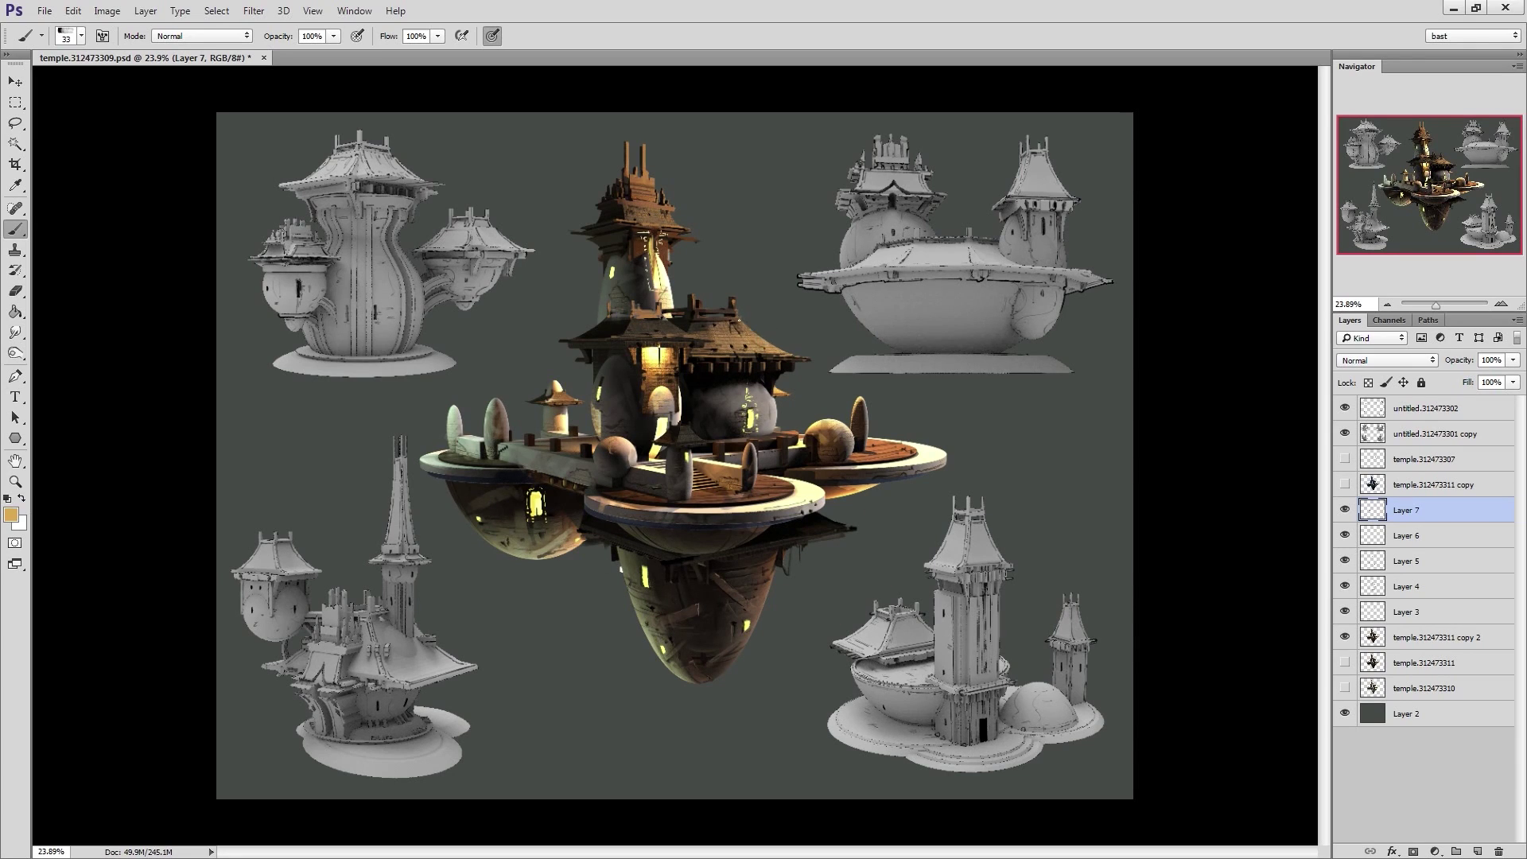
alt+click(790, 361)
key(e)
key(b)
alt+click(634, 350)
alt+click(609, 362)
alt+click(706, 499)
alt+click(712, 501)
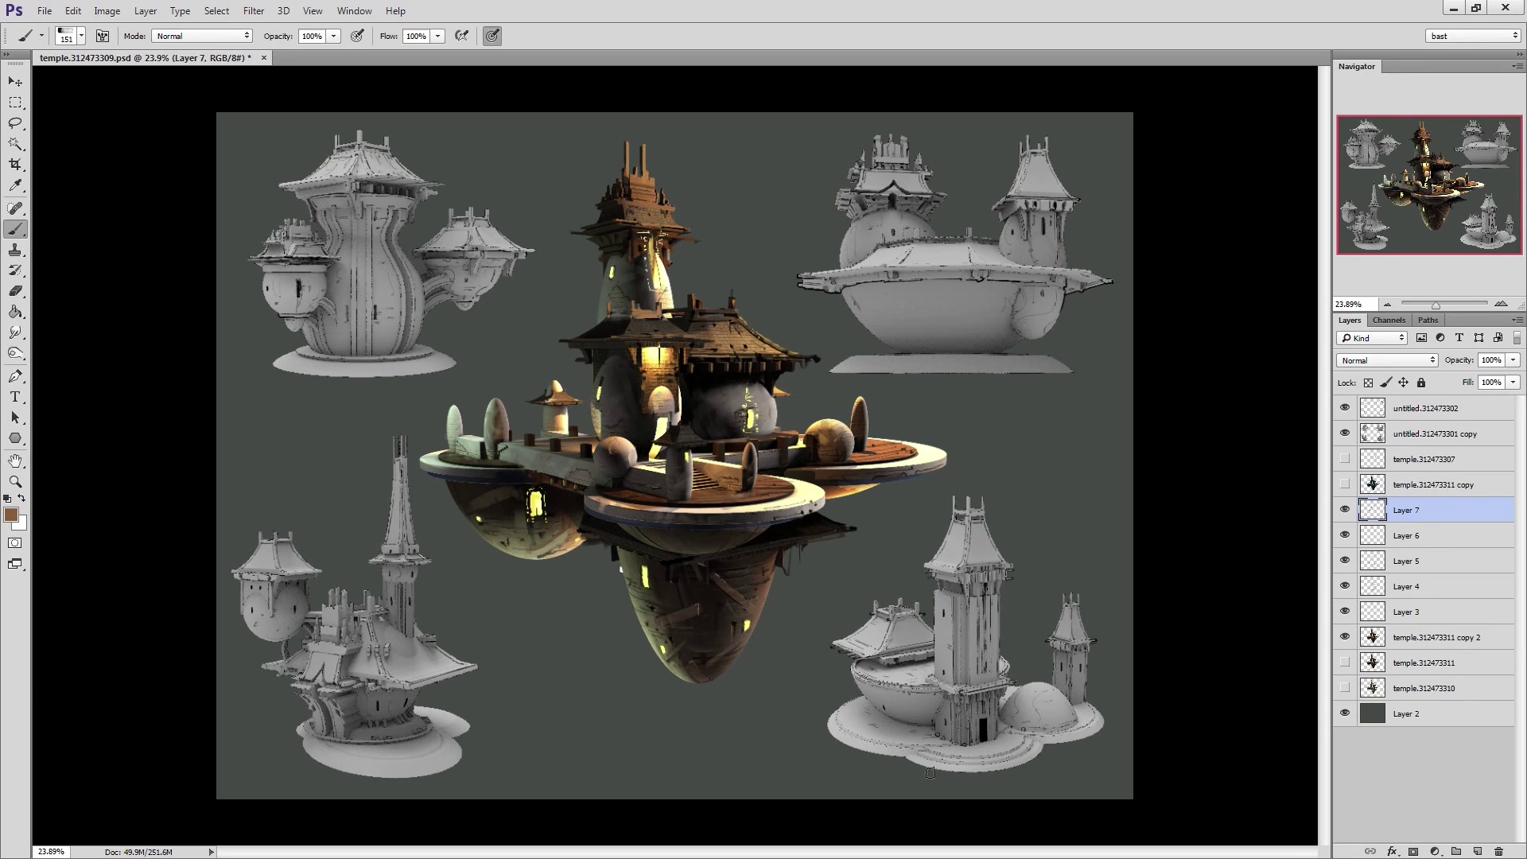
Merge Layer 7 with the layers down to temple.312473311 copy 2, and duplicate the merged layer
shift+click(1415, 644)
right_click(1415, 639)
click(1262, 489)
right_click(1406, 512)
click(1126, 405)
key(Return)
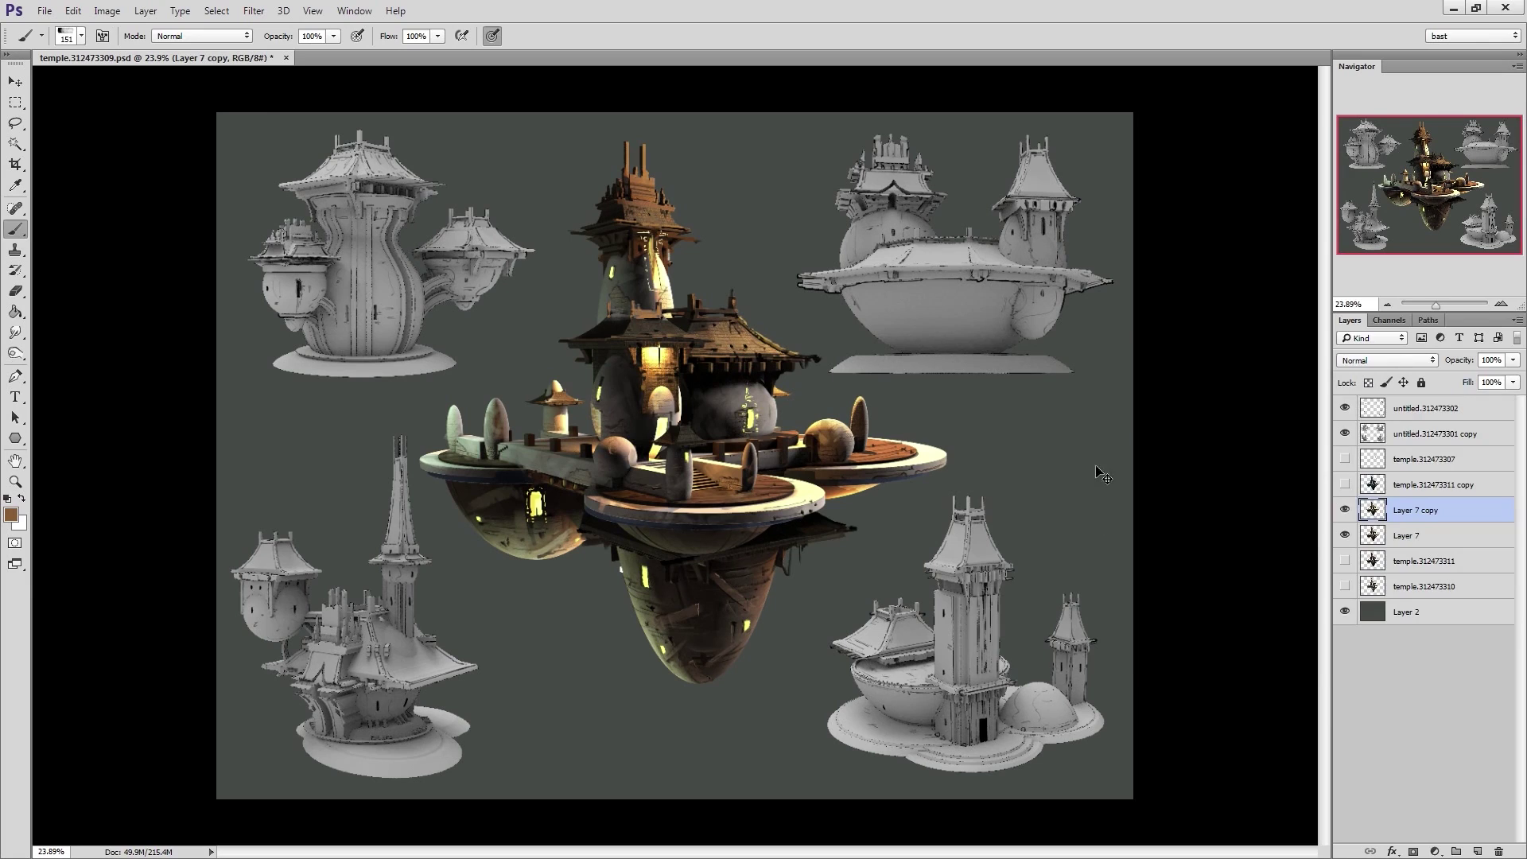
key(ctrl+m)
key(Escape)
key(ctrl+u)
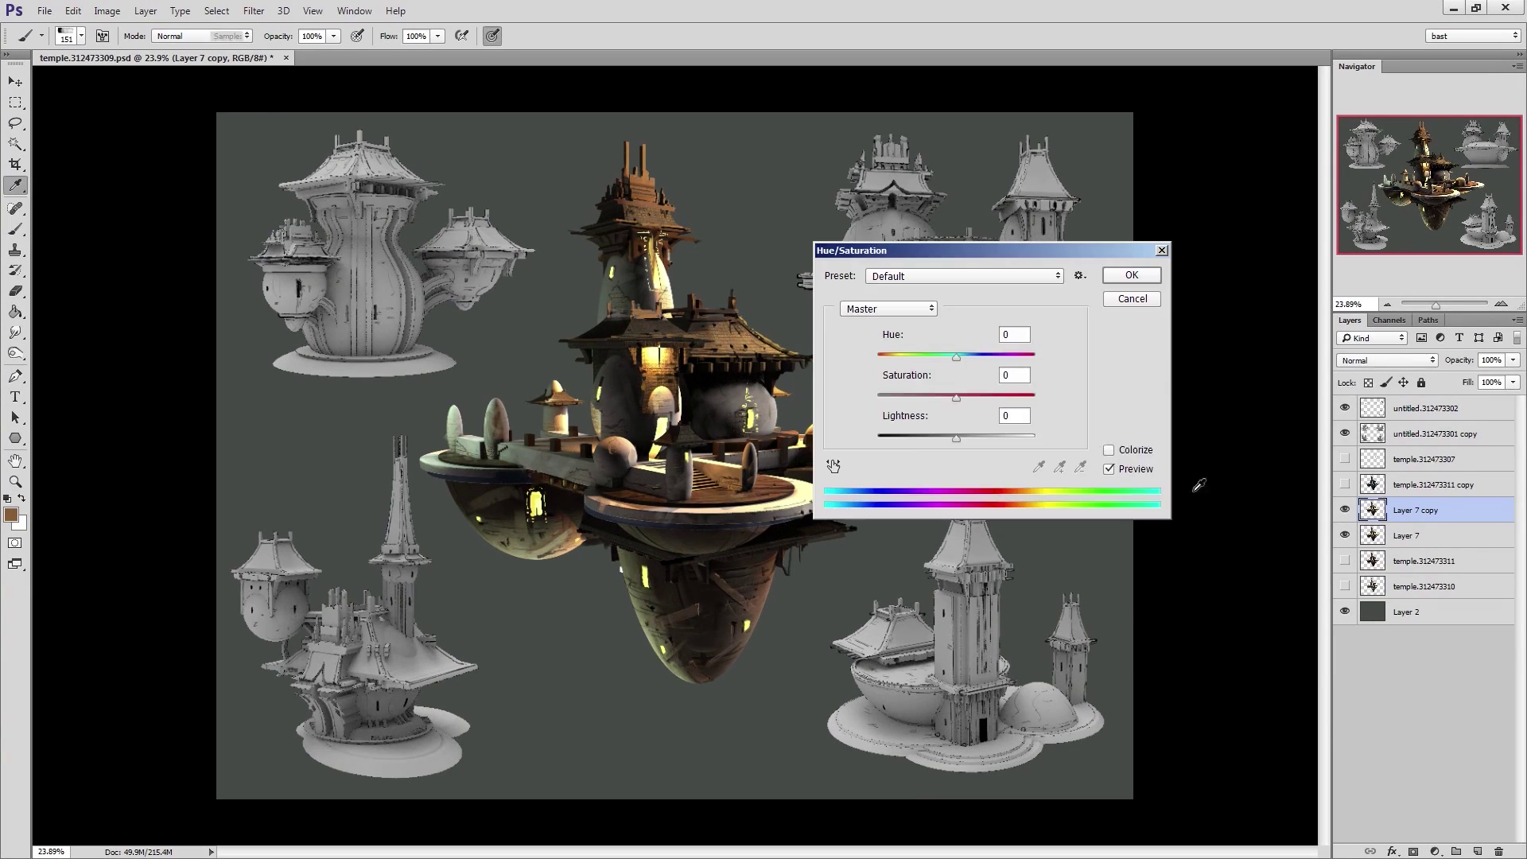
key(Escape)
In Levels on Layer 7 copy, set the red channel's input levels to 4, 0.70 and 255 and its black output to 25
key(ctrl+l)
click(1216, 401)
click(1174, 431)
drag(1206, 519, 1222, 517)
drag(1103, 518, 1107, 519)
drag(1306, 518, 1288, 518)
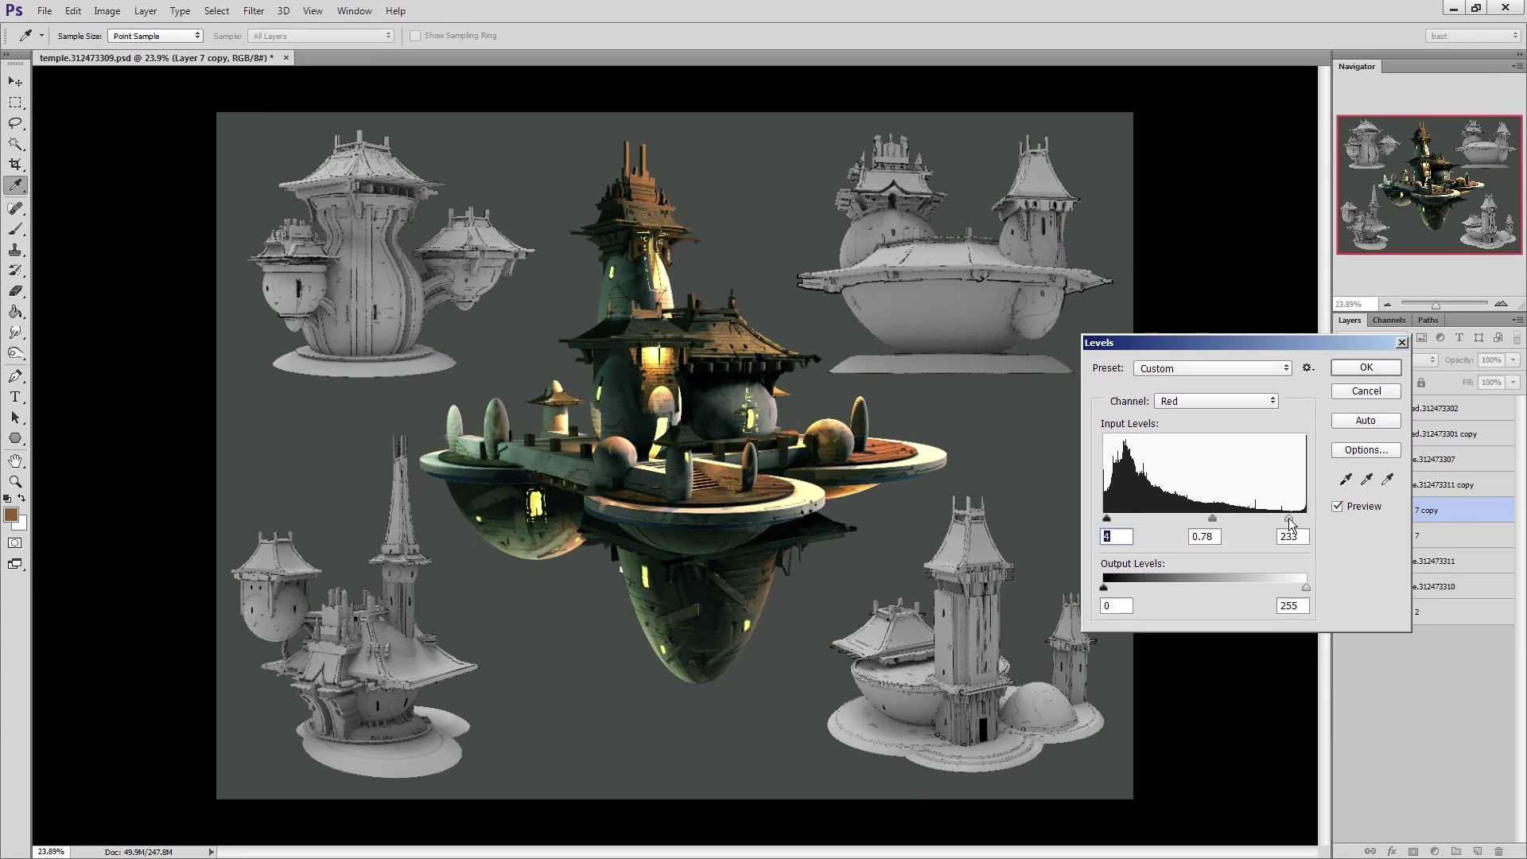
drag(1123, 585, 1124, 586)
drag(1223, 519, 1230, 519)
Raise the blue channel's black output level and apply the Levels adjustment
click(1230, 401)
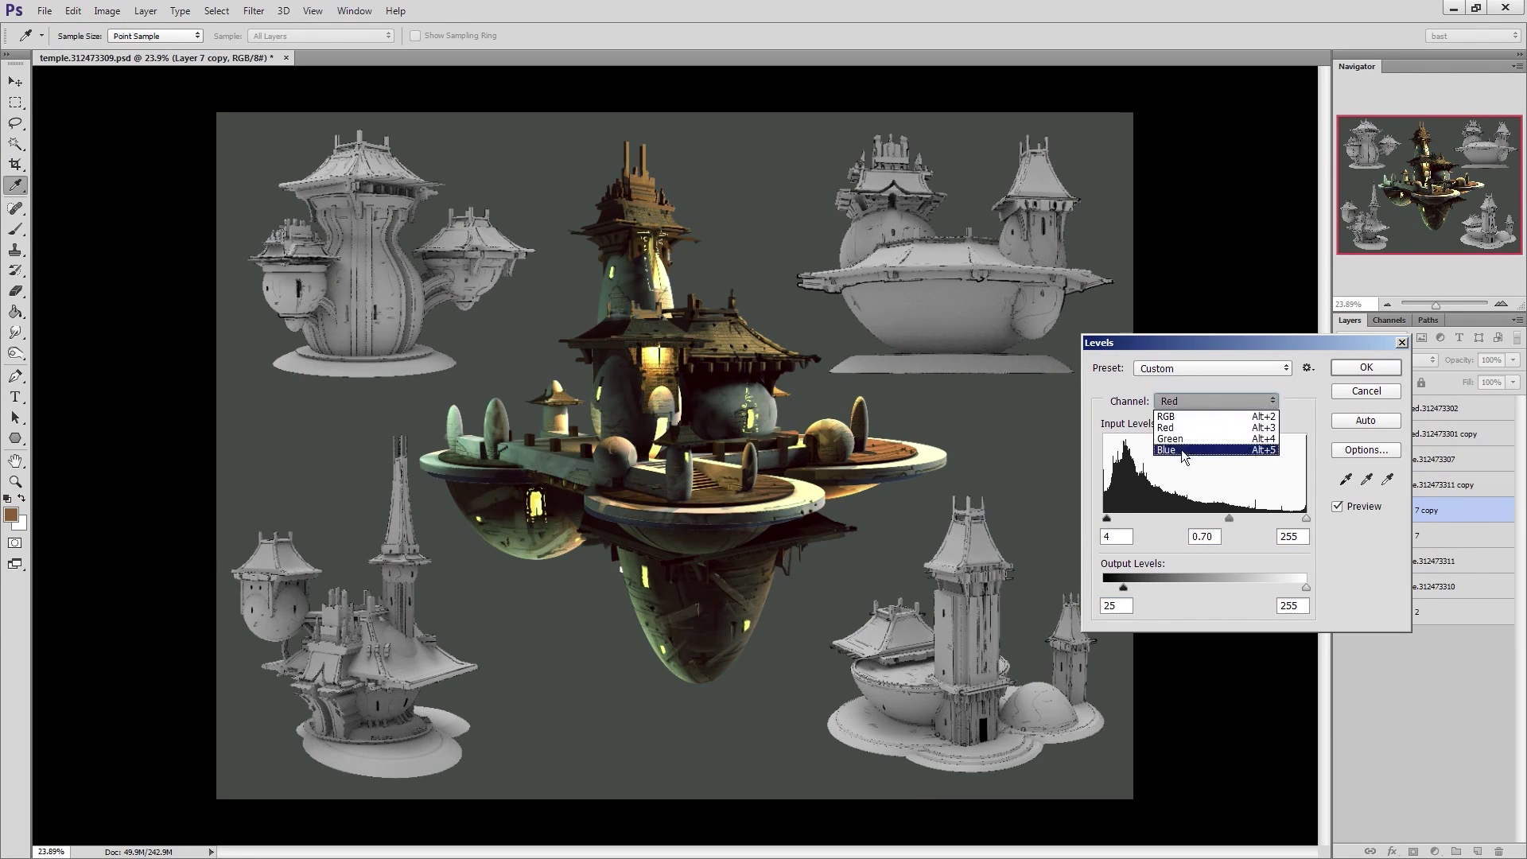
click(1183, 452)
drag(1103, 587, 1121, 581)
click(1359, 371)
Erase the tinted copy over the tower, roofs and upper platforms with a large textured eraser, comparing it with the original
click(1346, 512)
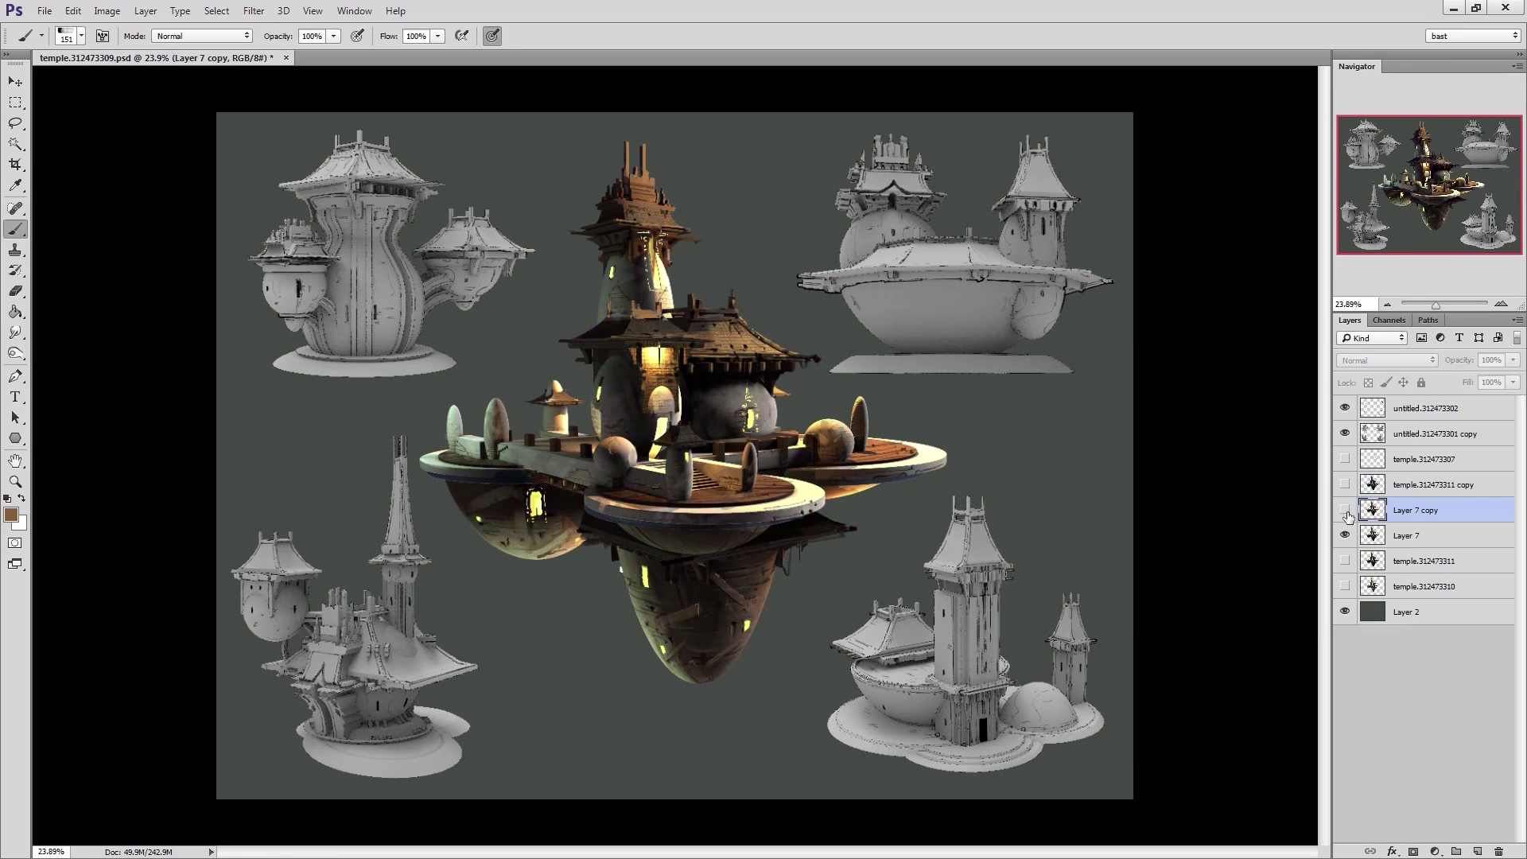
click(1346, 512)
key(e)
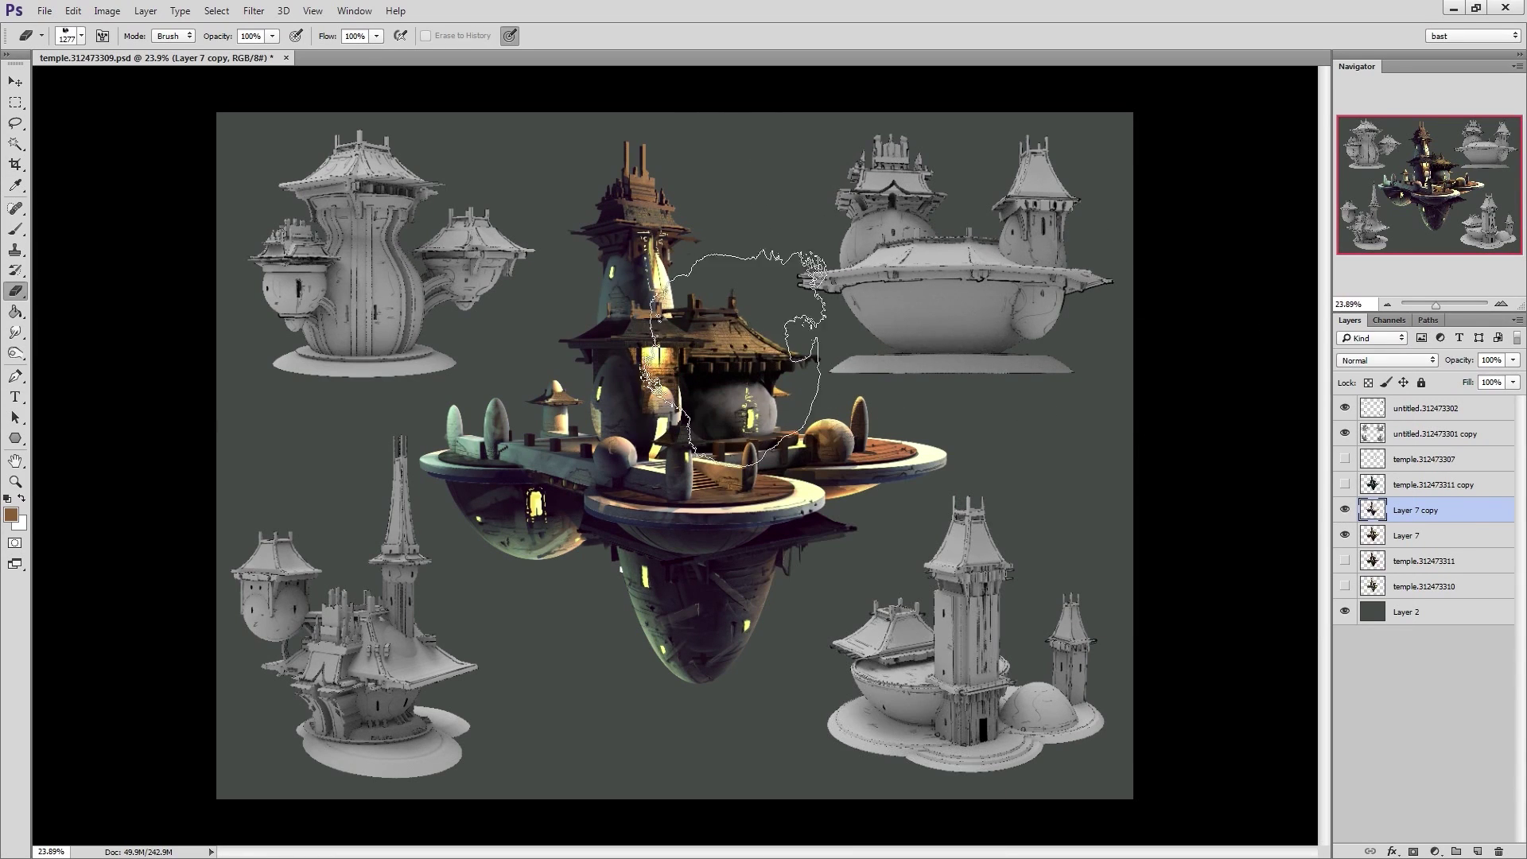
click(1345, 513)
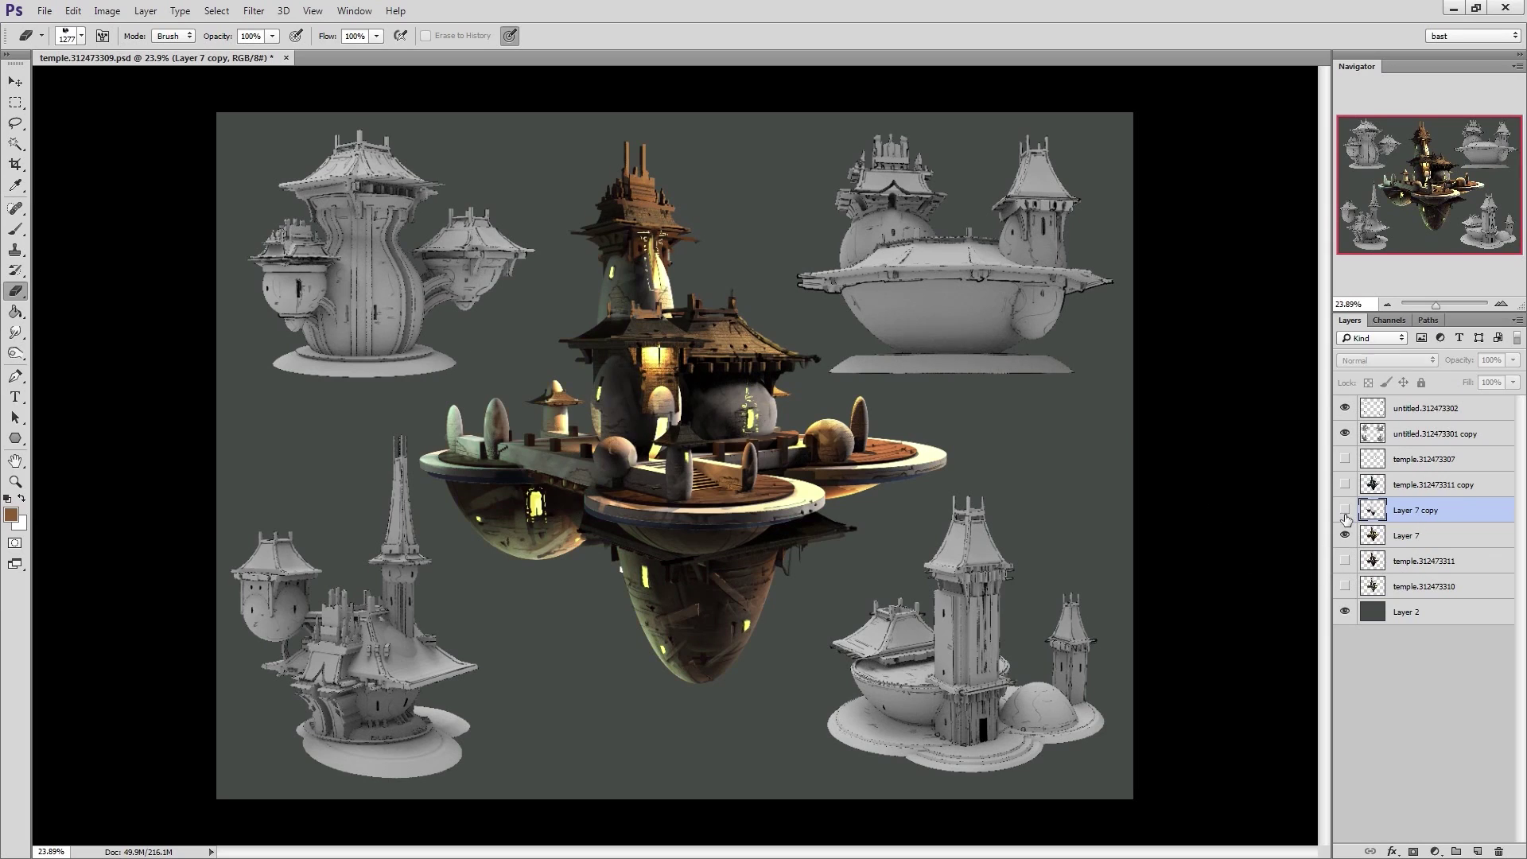
click(1345, 516)
Duplicate Layer 7, hide the original, and merge the duplicate with the tinted Layer 7 copy
right_click(1399, 534)
click(1263, 79)
key(Return)
click(1345, 558)
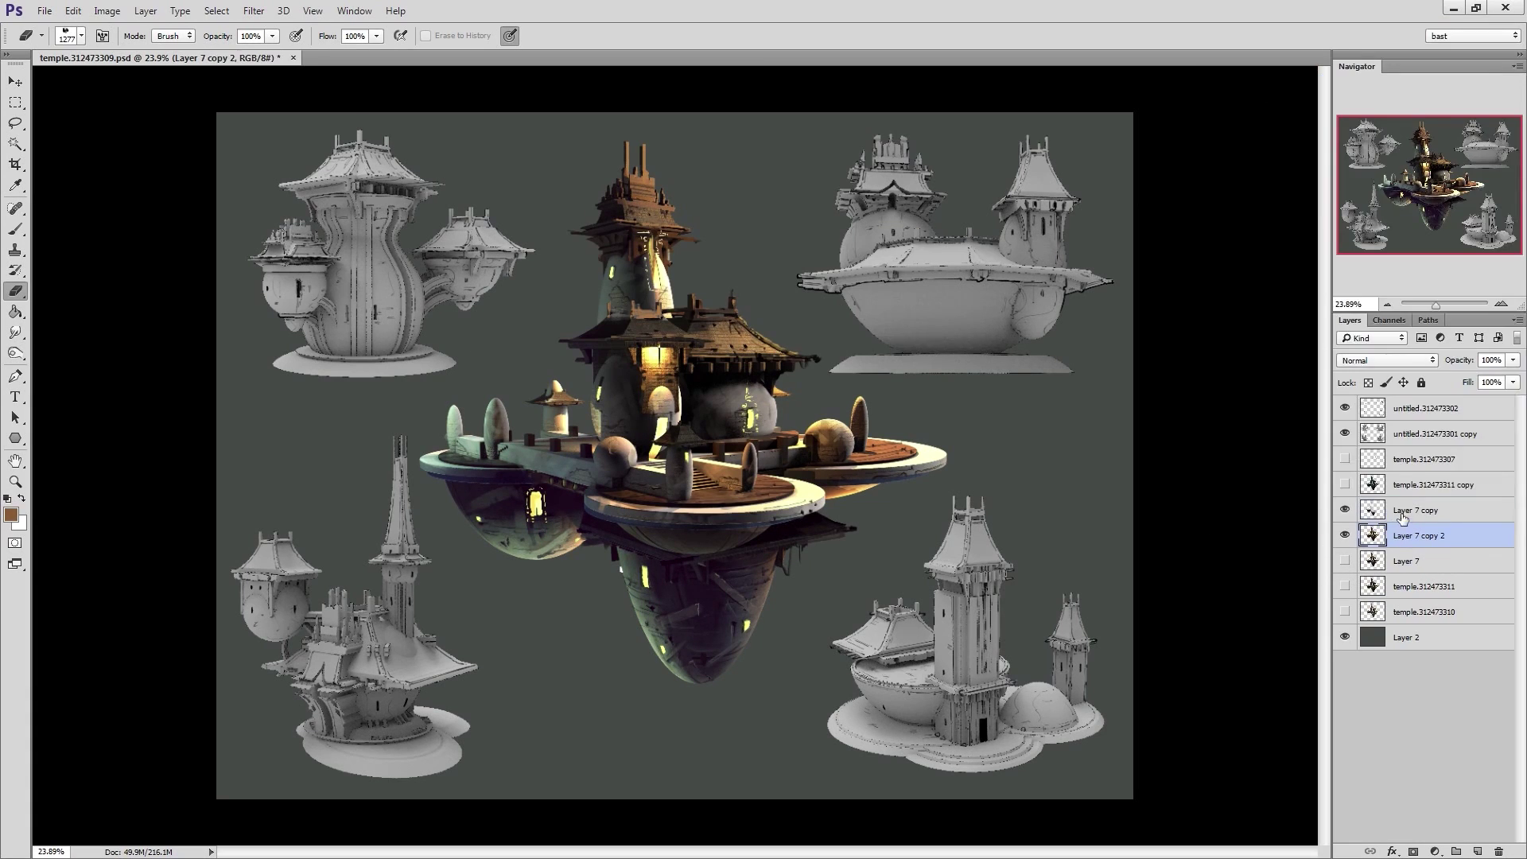
shift+click(1403, 519)
right_click(1402, 521)
click(1261, 377)
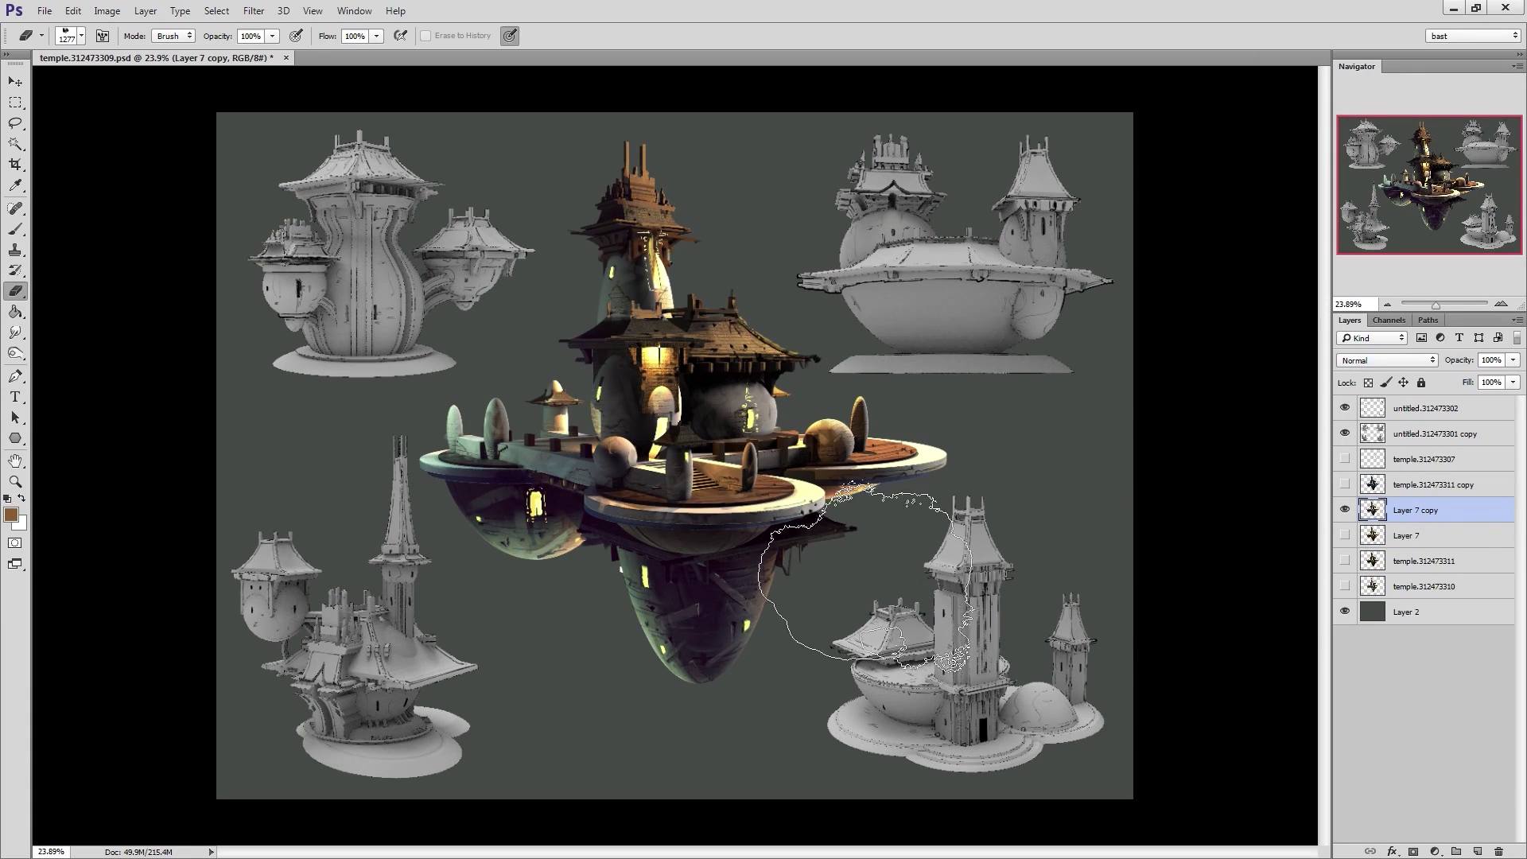
Add a new layer, paint dark detail beneath the platforms with a sampled near-black, and undo the last stroke
key(b)
alt+click(666, 550)
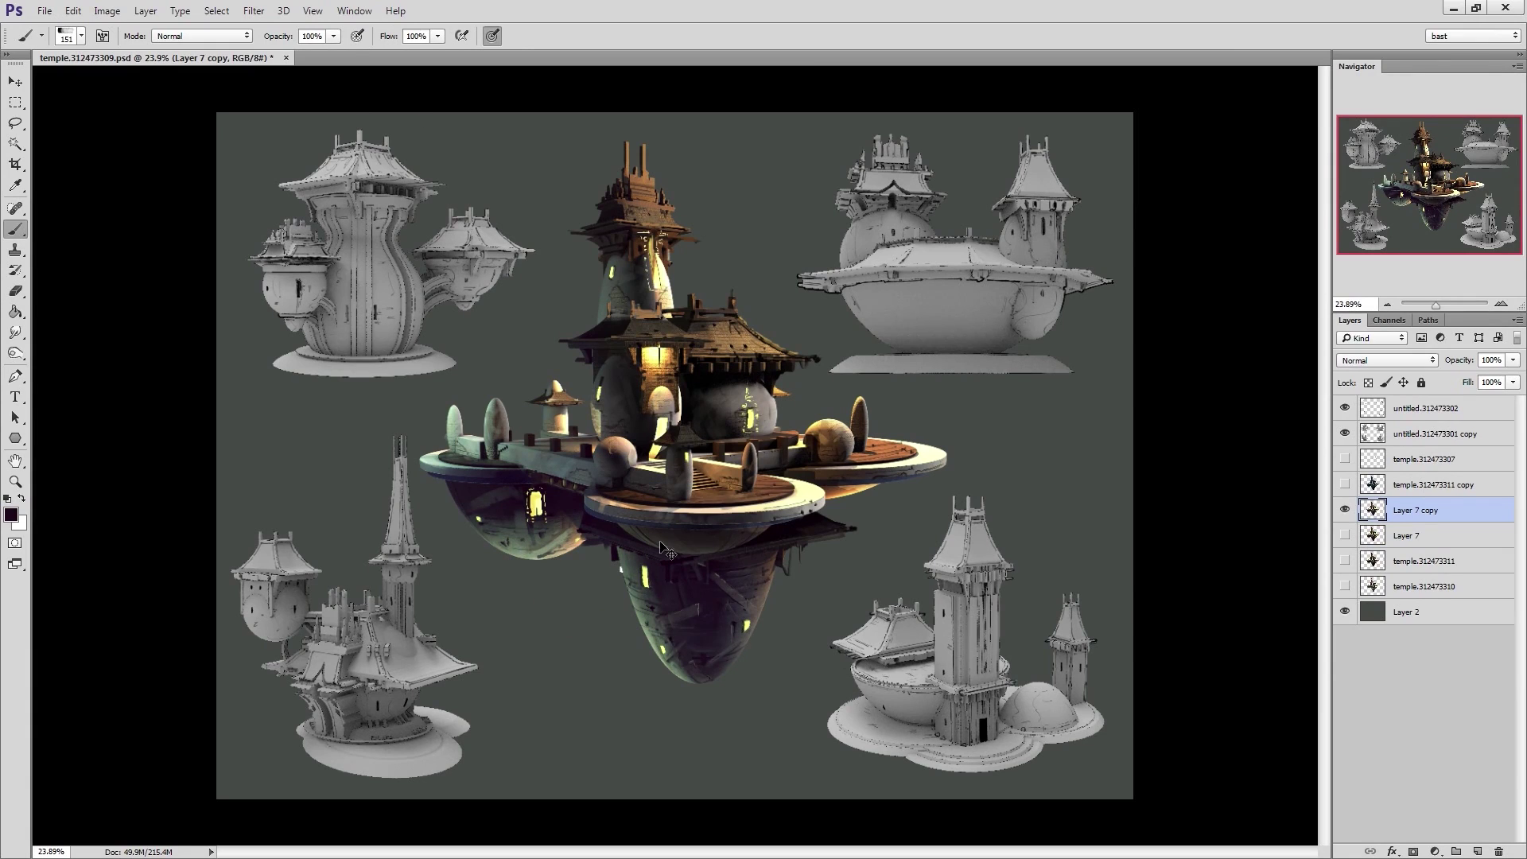
key(ctrl+shift+n)
key(Return)
right_click(662, 545)
click(716, 550)
click(621, 548)
drag(594, 545, 609, 561)
key(ctrl+z)
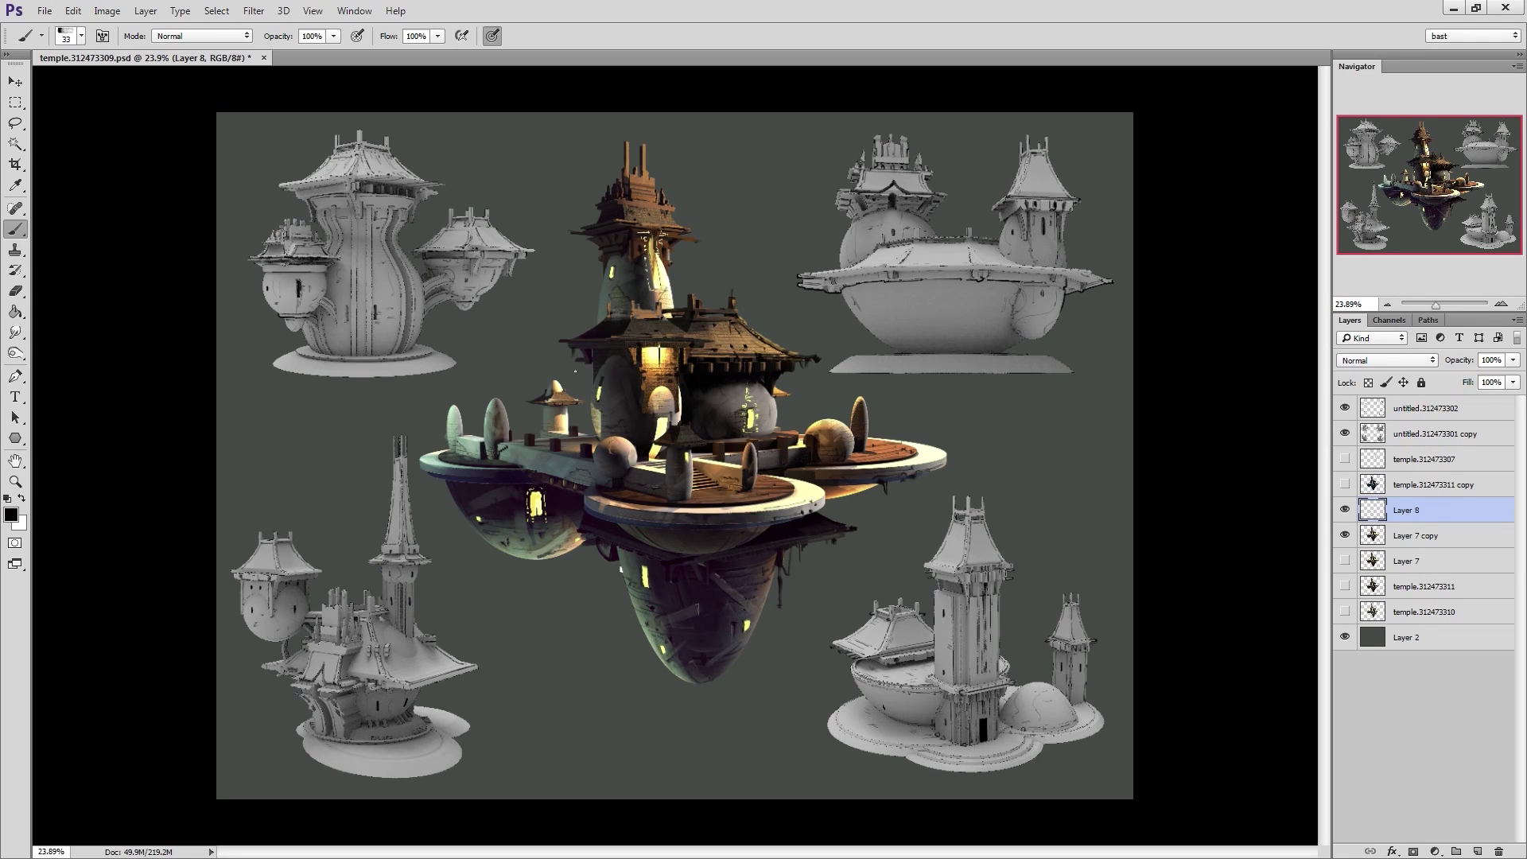
Merge Layer 8 with Layer 7 copy
shift+click(1402, 533)
right_click(1401, 533)
click(1289, 360)
Touch up the dark beams under the right platform with a small eraser and a textured black brush
key(e)
right_click(843, 527)
click(925, 500)
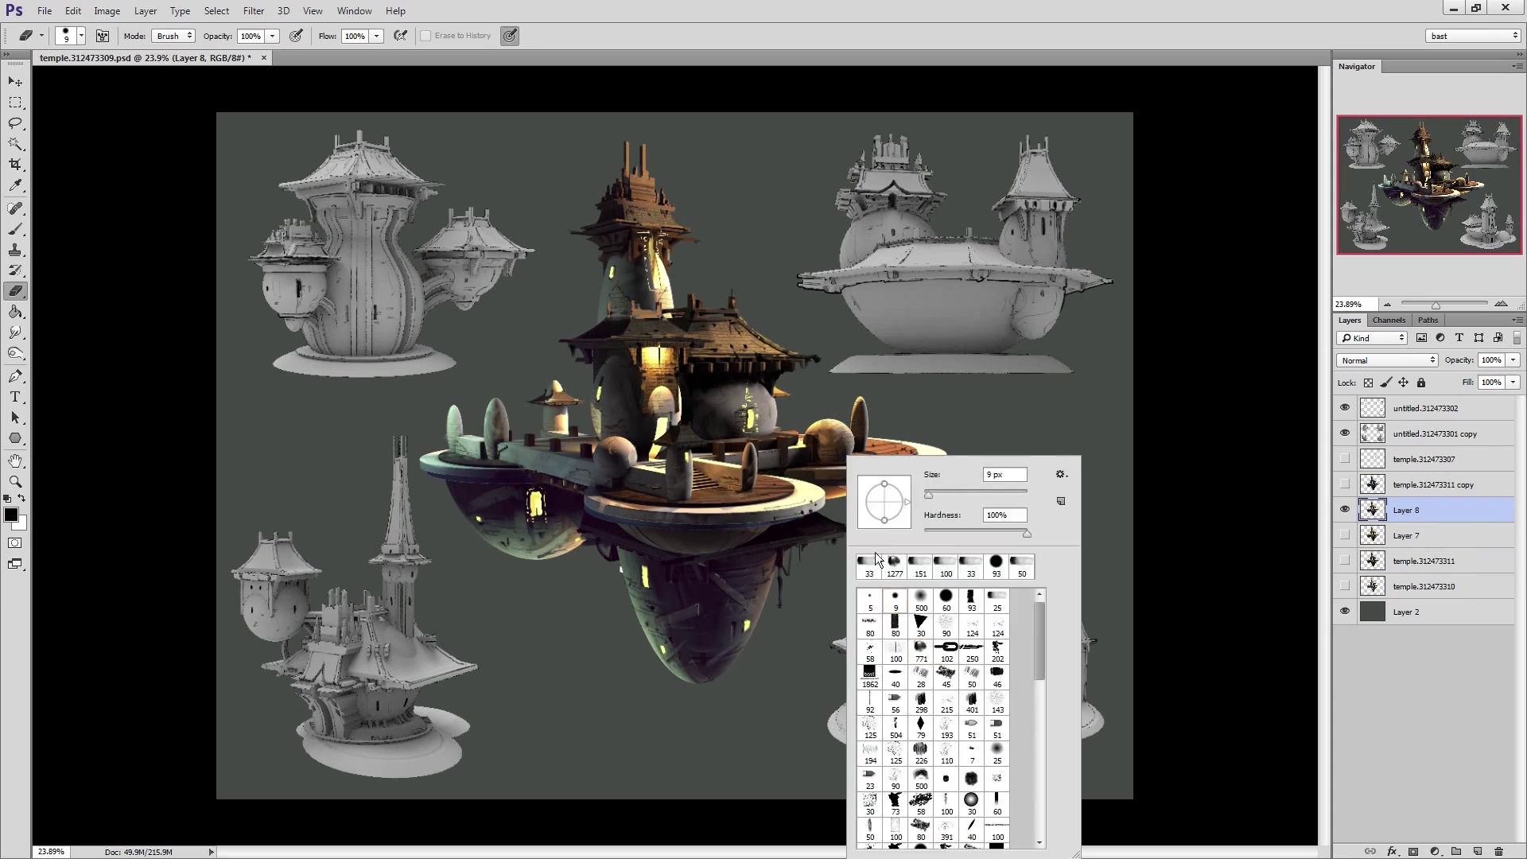
click(833, 527)
key(b)
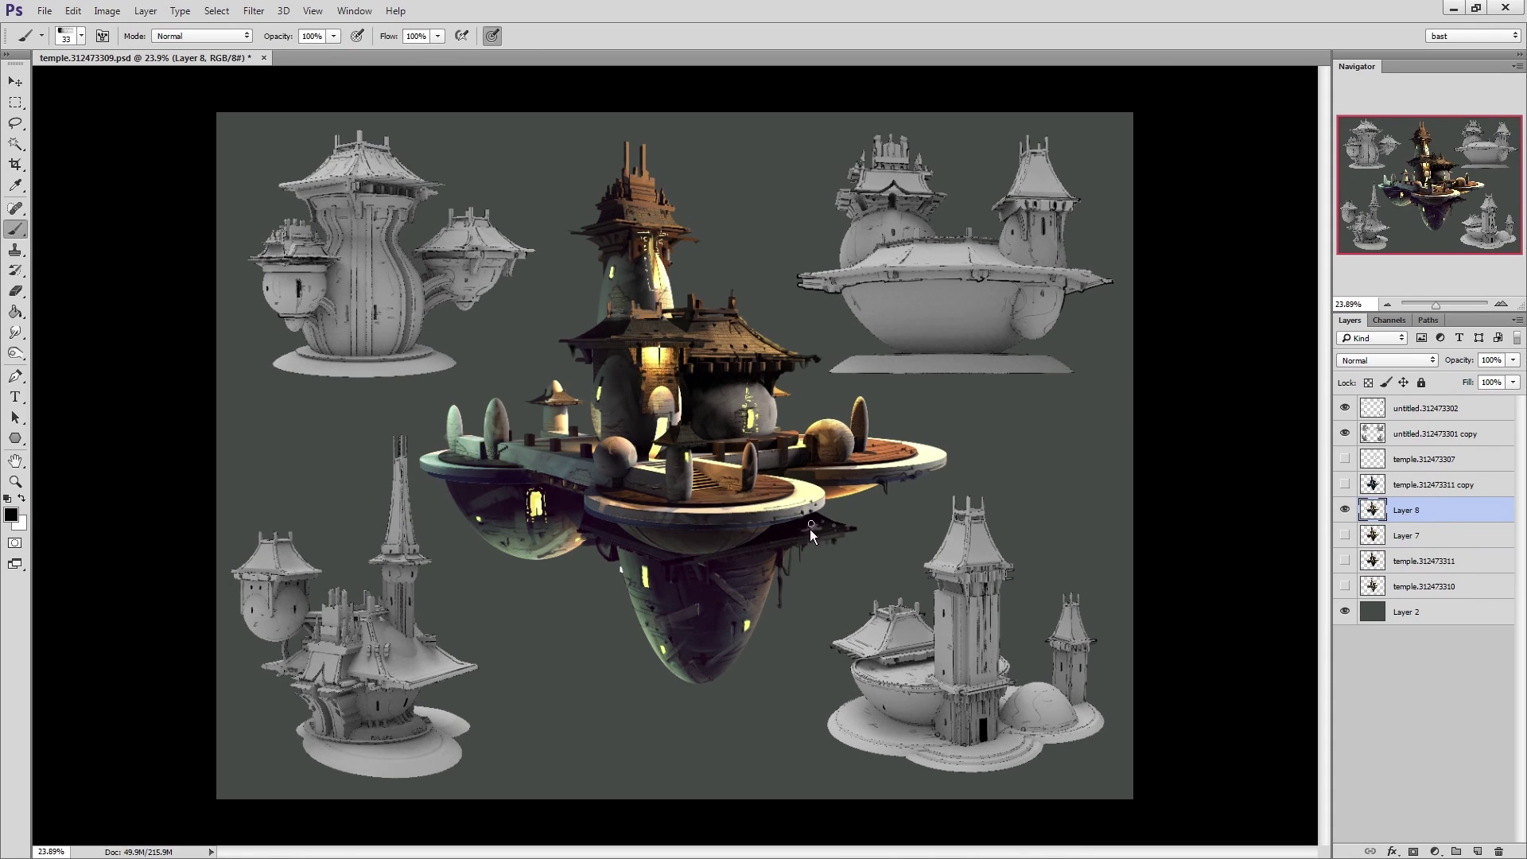
drag(809, 524, 817, 542)
key(e)
key(b)
Paint and erase shading on the tower's lower left wall, adjusting the brush size and sampling nearby tones
alt+right_drag(638, 344, 653, 344)
alt+right_drag(613, 401, 587, 400)
drag(609, 395, 602, 416)
alt+click(613, 389)
key(e)
key(b)
alt+click(794, 527)
Duplicate Layer 8 and hide the original
right_click(1391, 510)
click(1264, 61)
key(Return)
click(1345, 535)
Set the brush to Color Dodge at 4% opacity, sample a pale yellow and lock the copy's transparent pixels
click(225, 36)
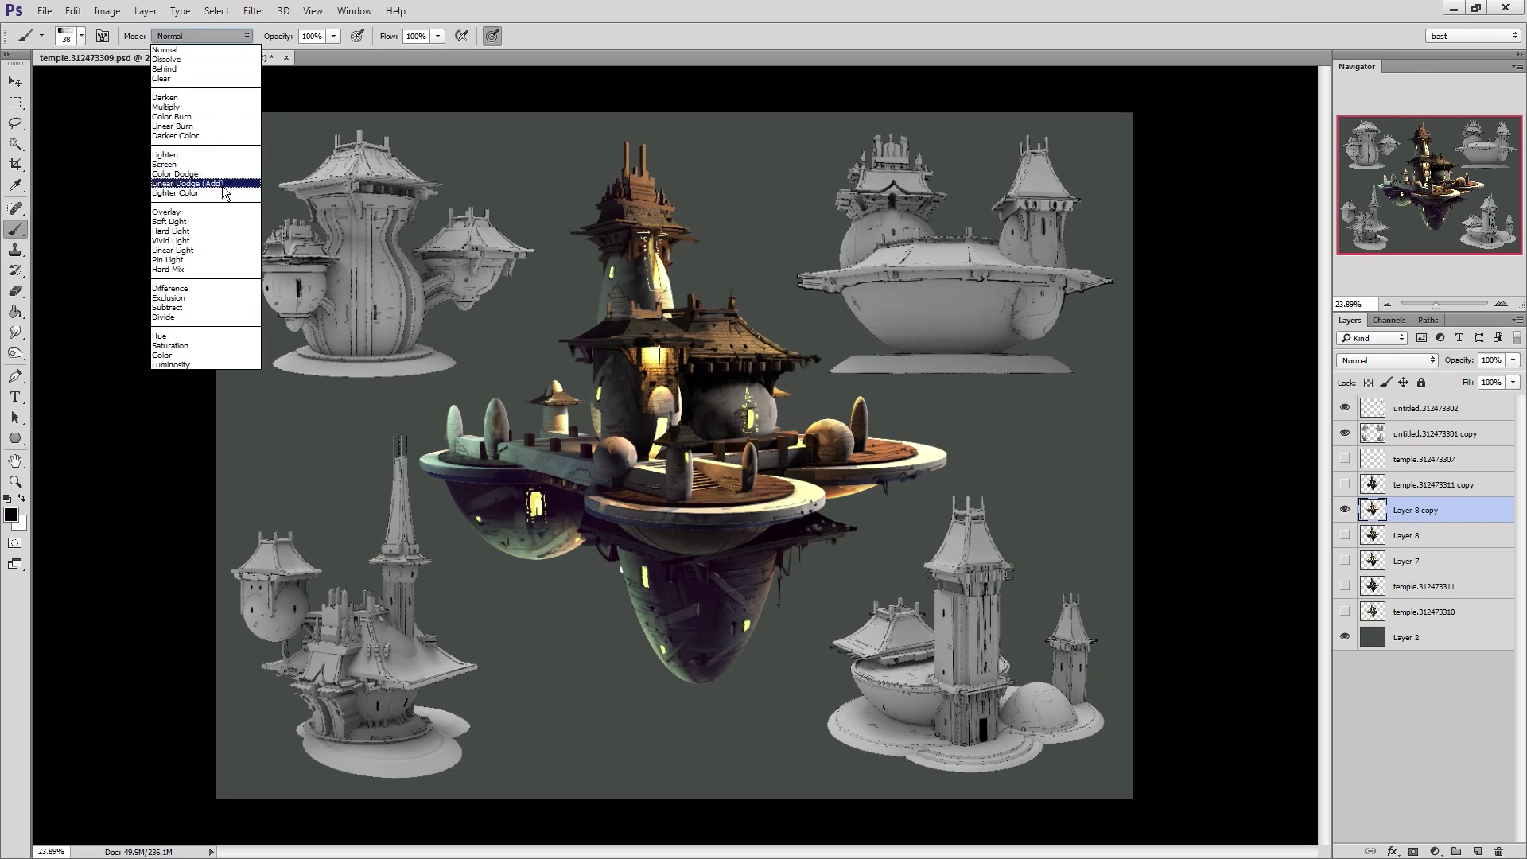
click(191, 182)
click(334, 37)
drag(334, 55, 253, 51)
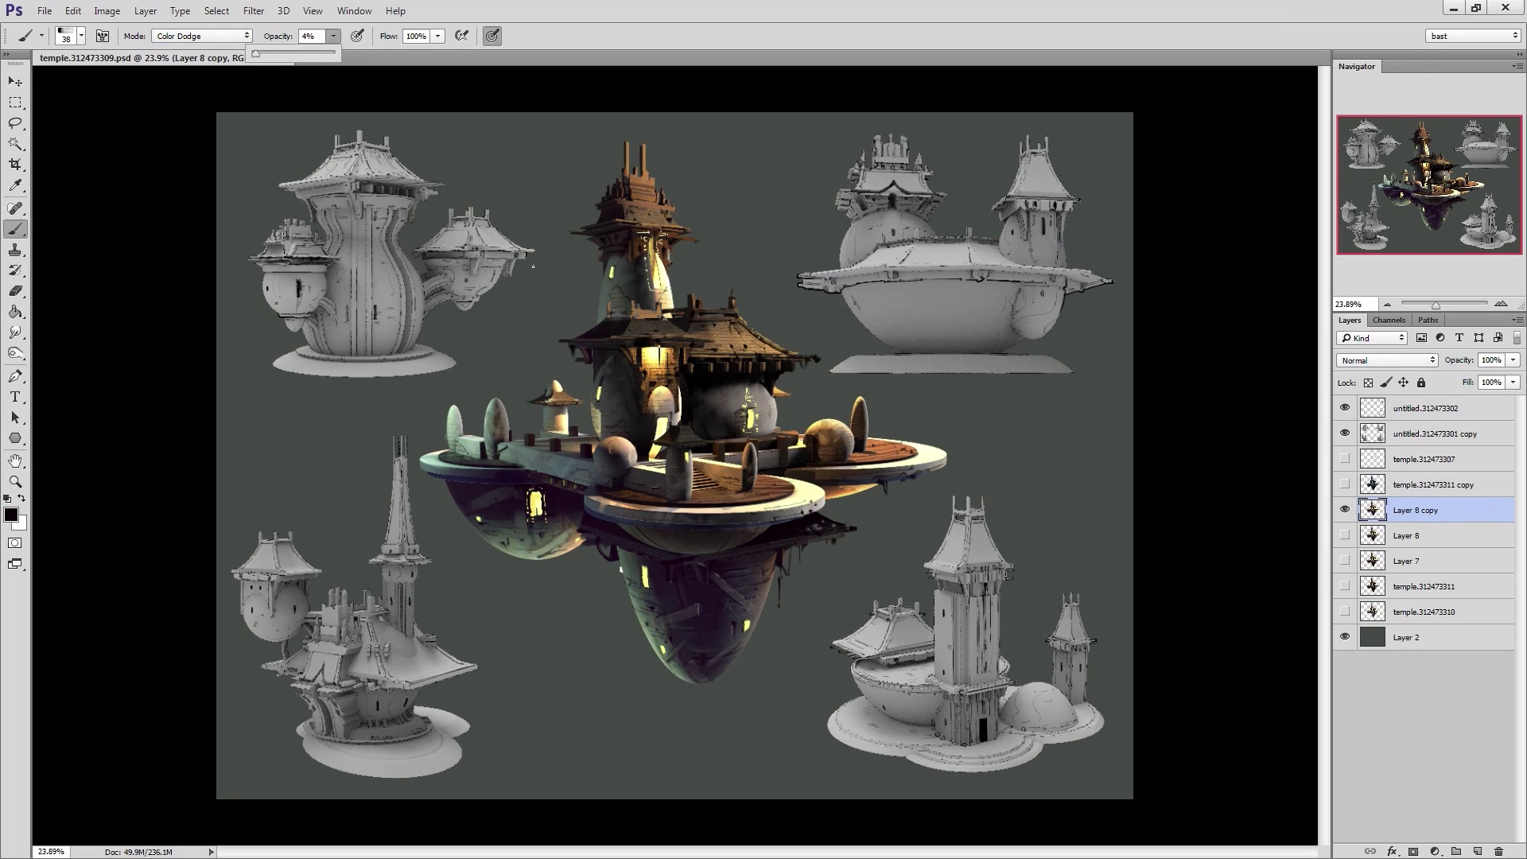
alt+click(669, 340)
key(slash)
Try a large Color Dodge glow across the tower with a stronger yellow and higher opacity, and undo the stroke
right_click(702, 388)
shift+right_click(781, 268)
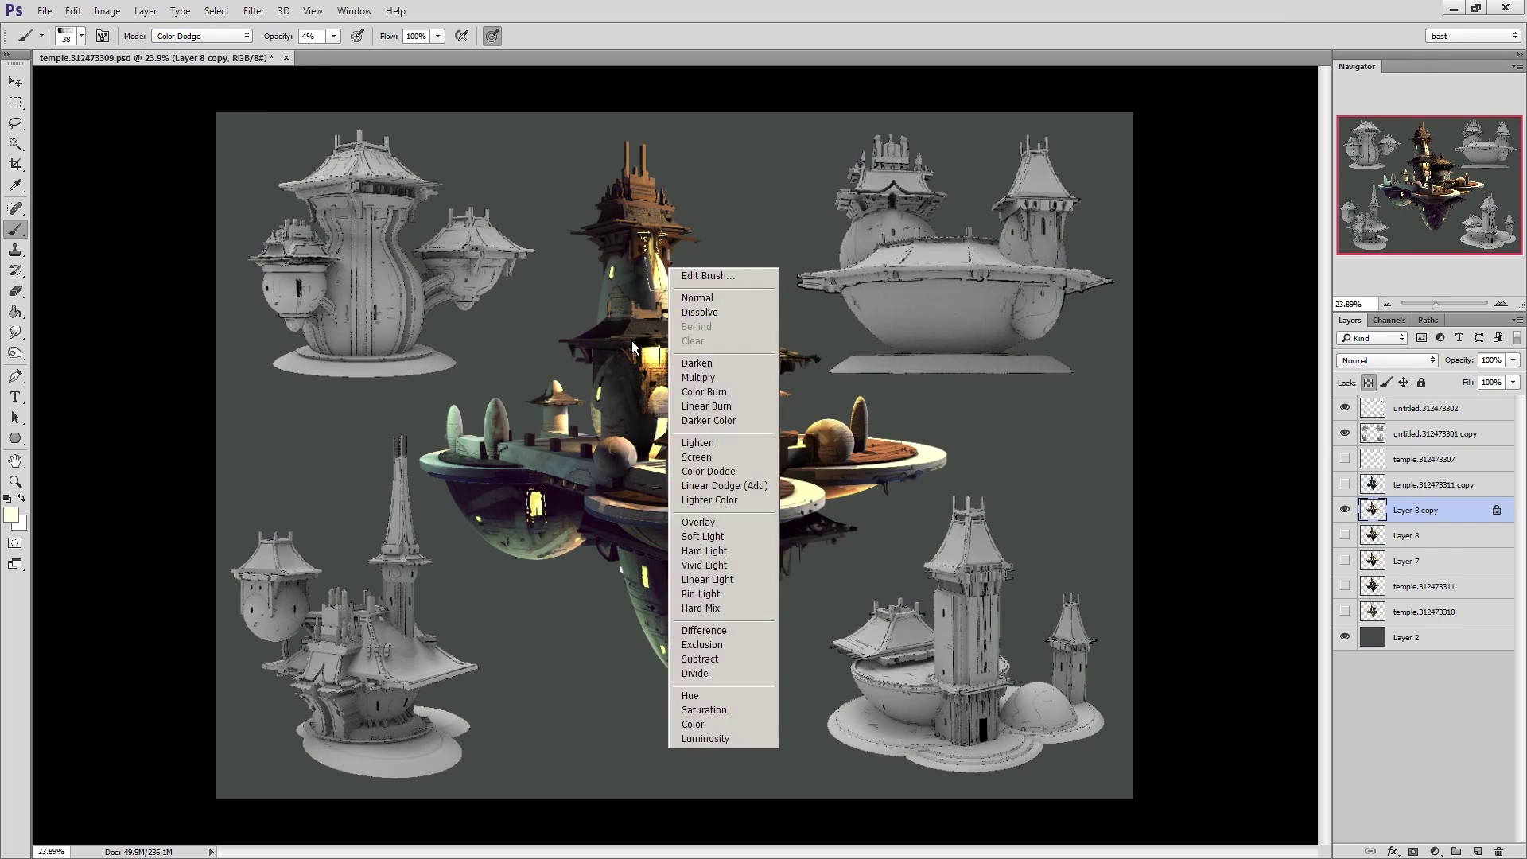
click(631, 342)
shift+right_click(827, 347)
alt+right_drag(764, 358, 819, 358)
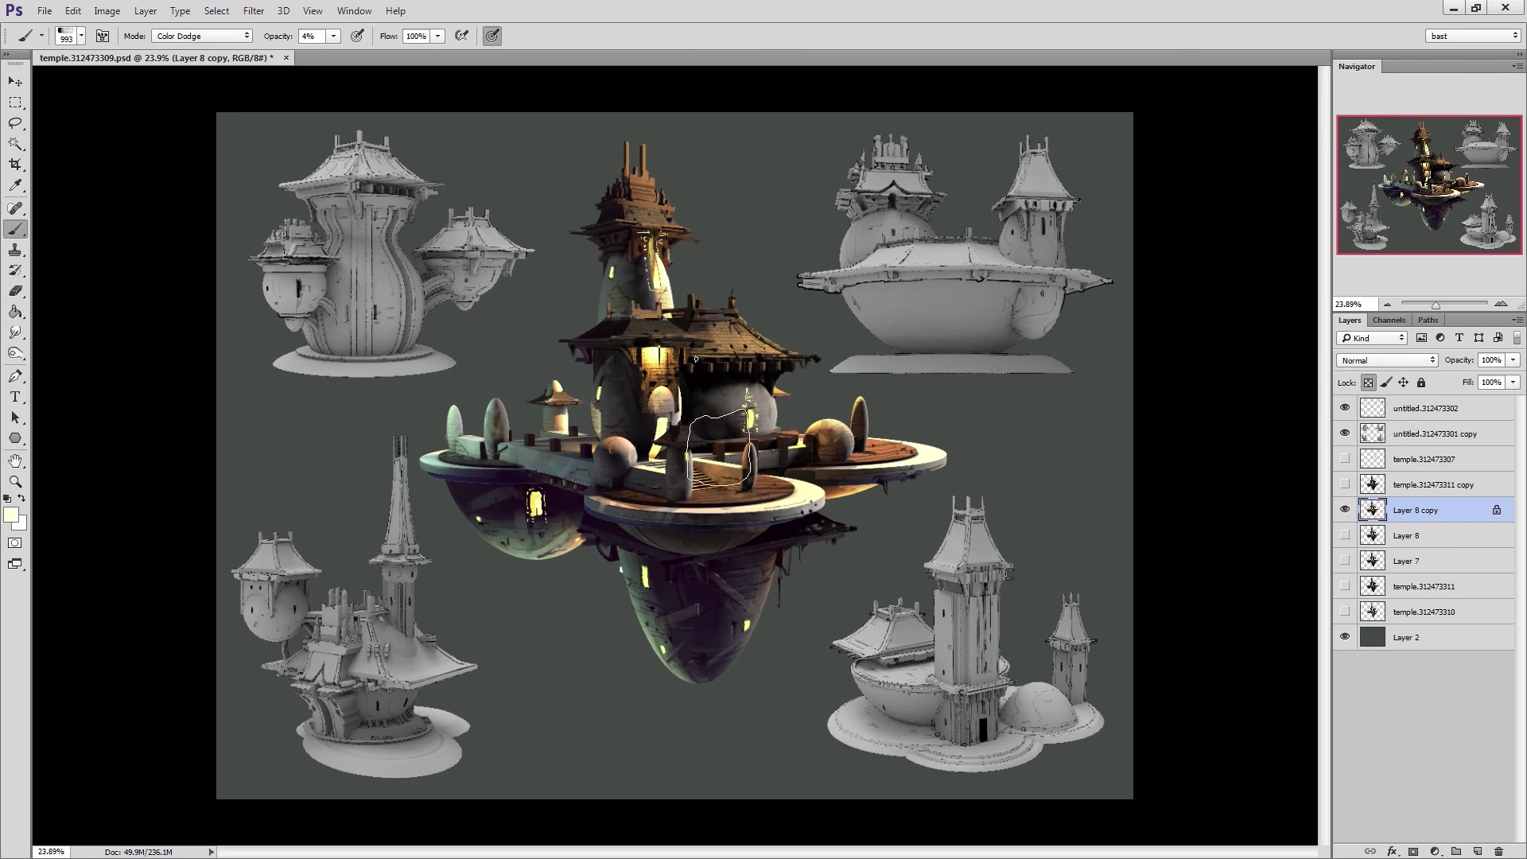
click(11, 516)
click(984, 596)
click(333, 36)
drag(334, 54, 345, 53)
mouse_move(636, 151)
mouse_down()
mouse_move(674, 281)
mouse_move(704, 318)
mouse_up()
key(ctrl+z)
Paint Color Dodge highlights on the right roof and central platform with a smaller brush at 20% opacity
alt+right_drag(796, 391, 750, 318)
drag(748, 318, 780, 347)
key(2)
alt+right_drag(817, 492, 760, 491)
drag(718, 490, 708, 497)
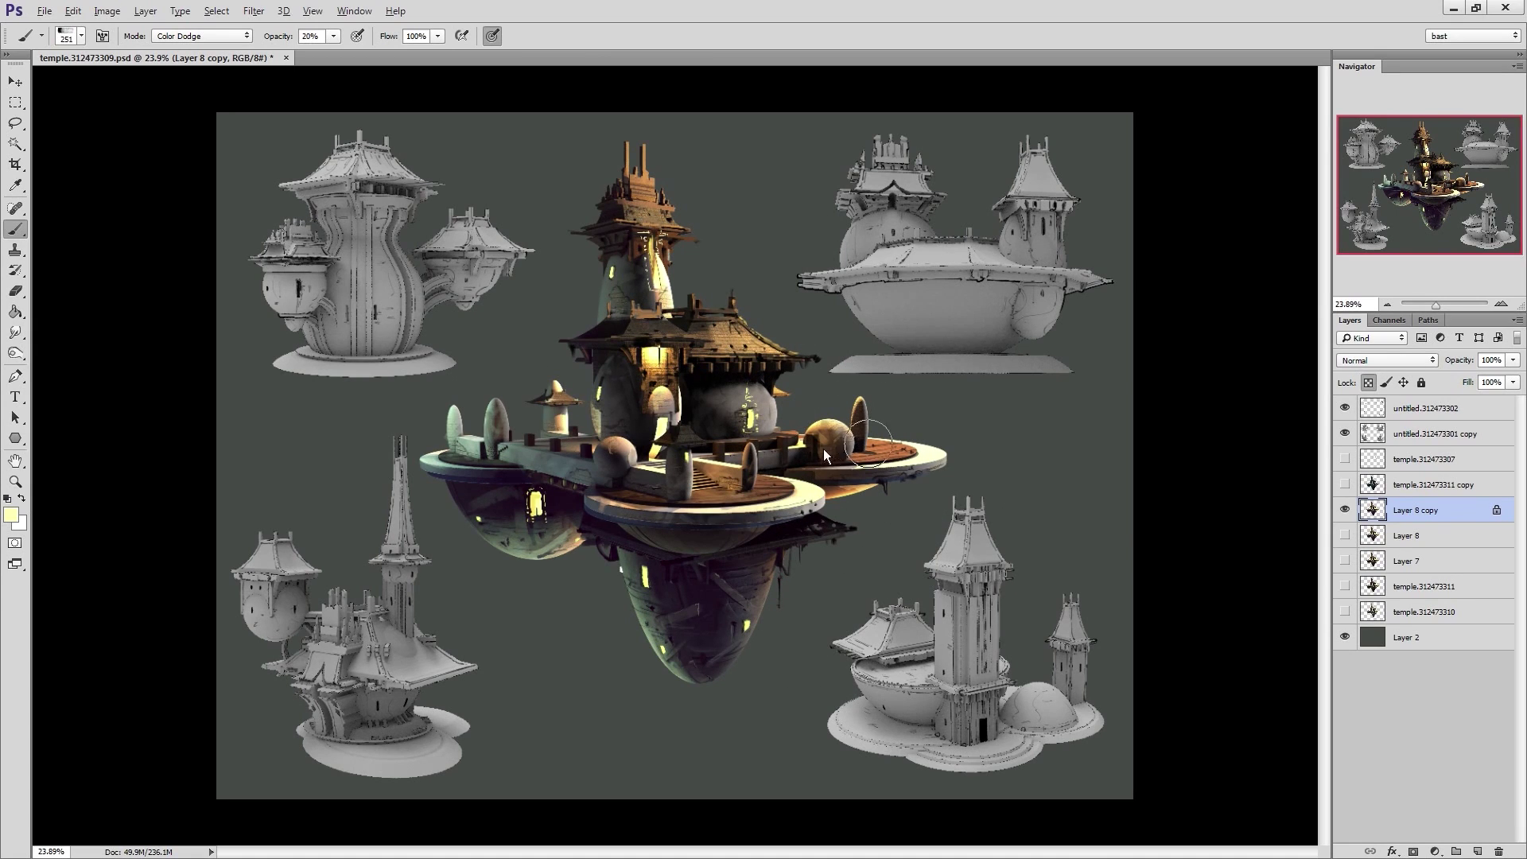
Brush Color Dodge highlights onto the tower's lower roof, resizing the brush between strokes
alt+right_drag(719, 325, 675, 322)
mouse_move(679, 334)
mouse_down()
mouse_move(660, 322)
mouse_move(681, 335)
mouse_up()
alt+right_drag(659, 336, 676, 335)
drag(628, 334, 667, 318)
alt+right_drag(949, 575, 968, 575)
Compare Layer 8 copy with Layer 8, delete the copy and save the file
click(1345, 535)
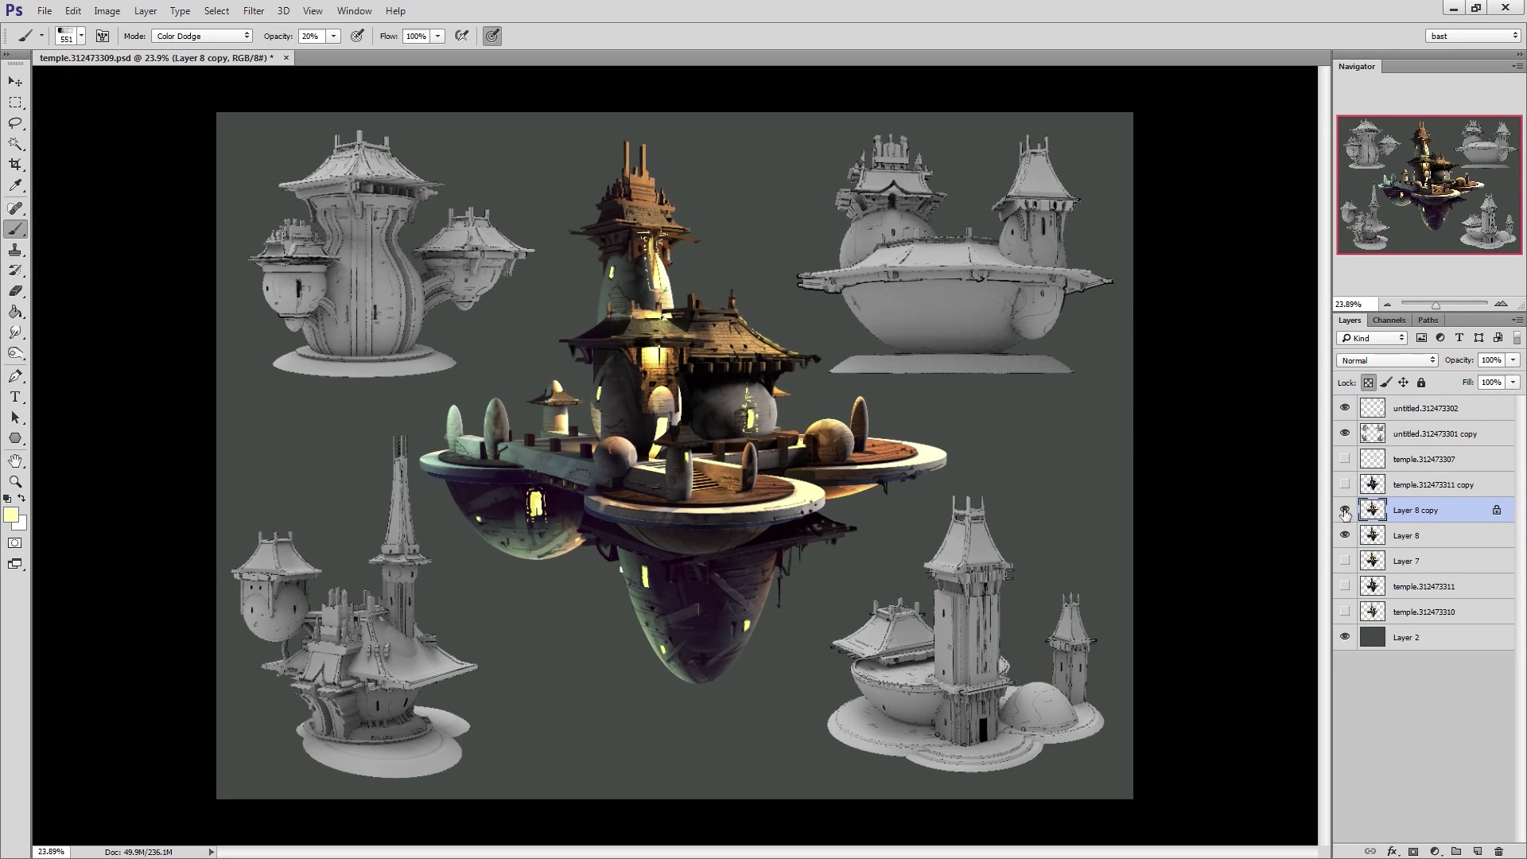
click(1346, 510)
click(1346, 511)
click(1345, 511)
click(1381, 531)
click(1383, 515)
key(Delete)
key(ctrl+s)
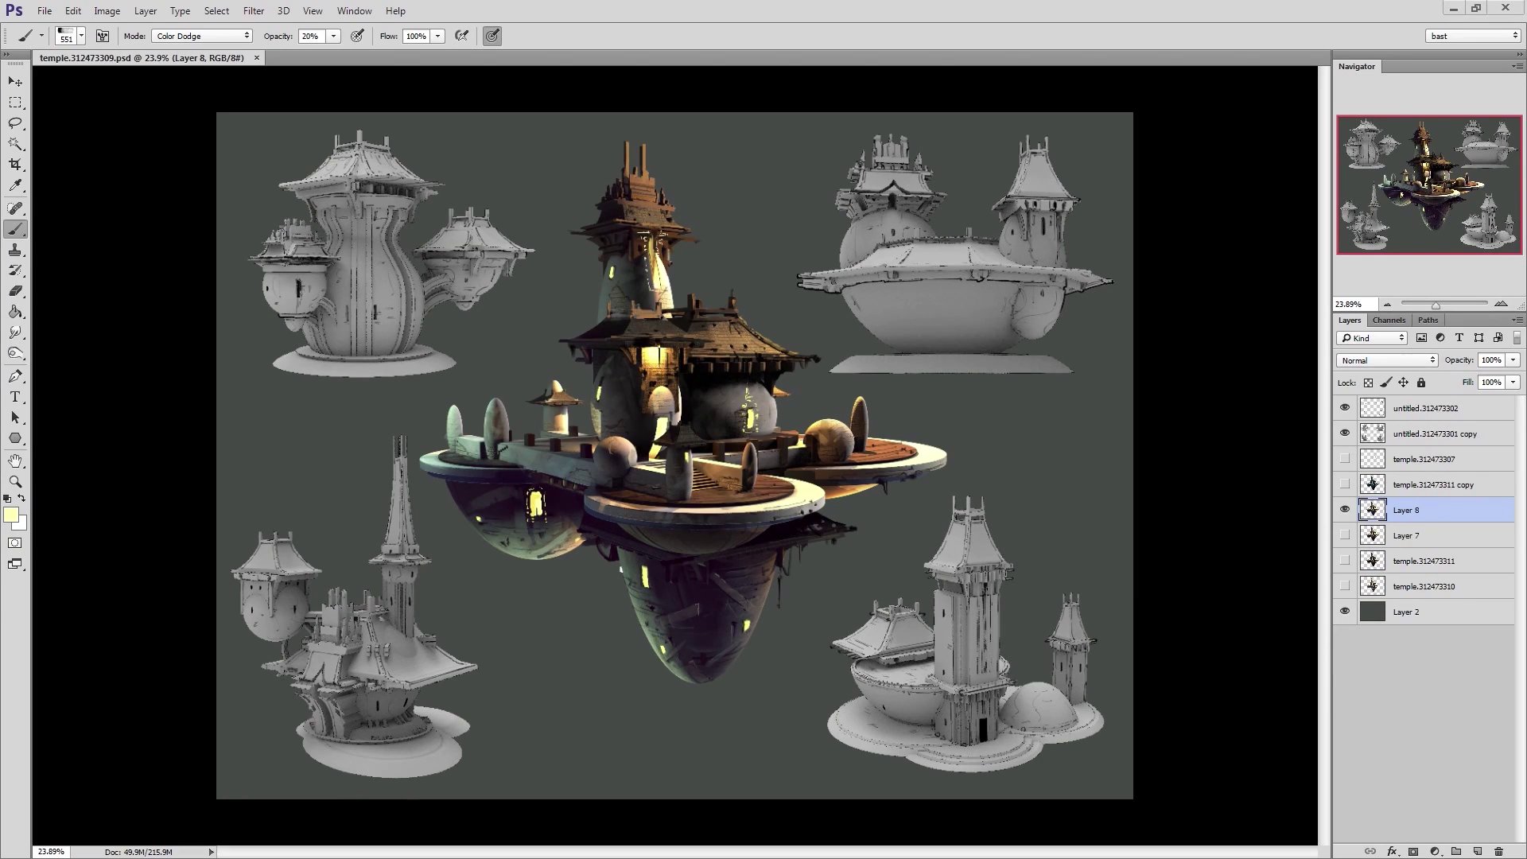
Clean the left bowl's lower edge with the eraser and a small hard brush in a sampled grey-green
key(e)
drag(497, 553, 515, 557)
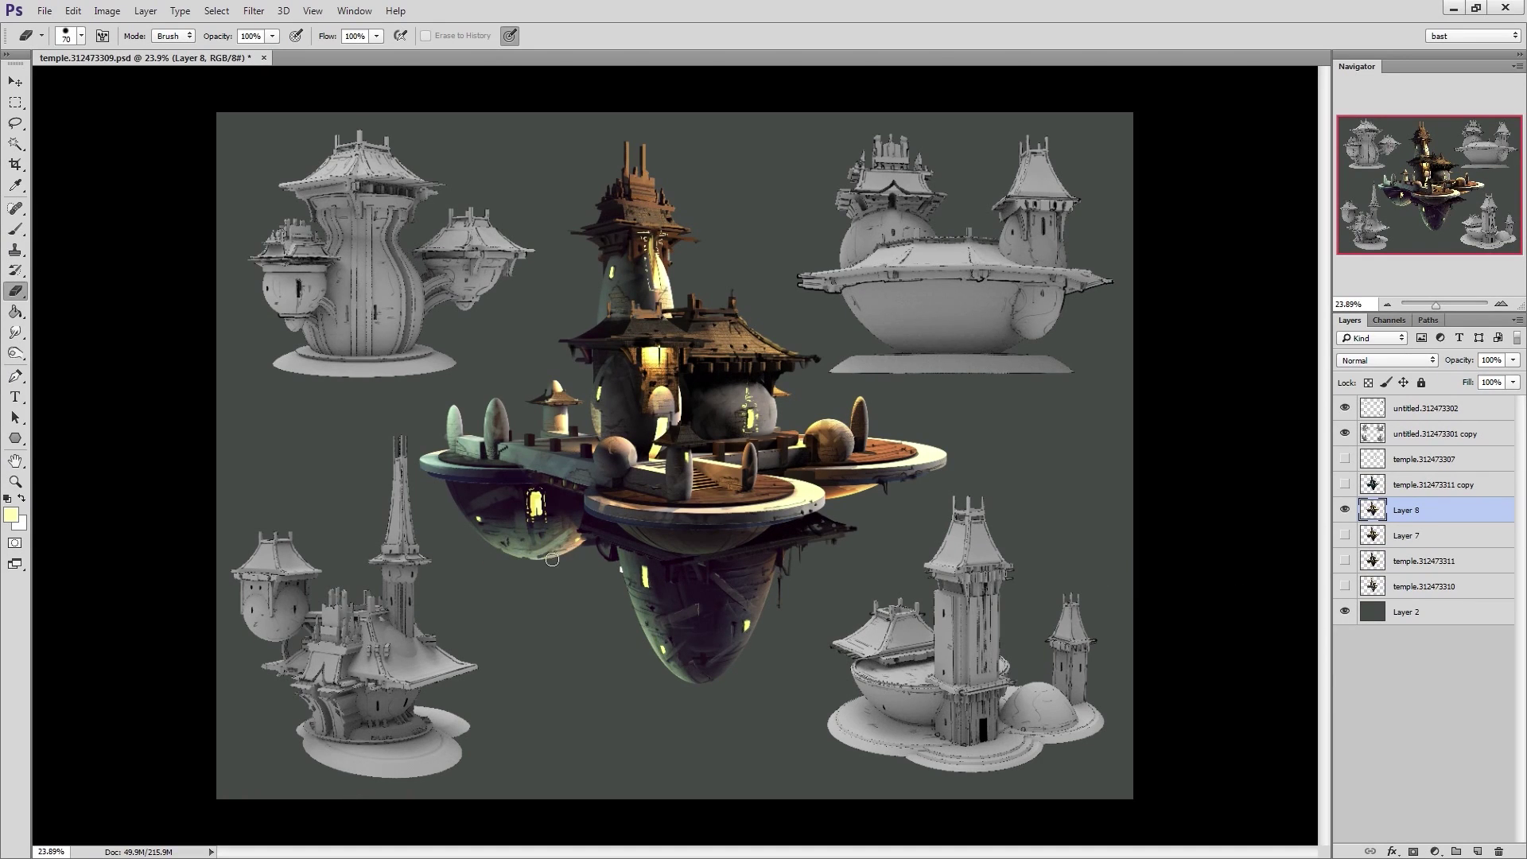
key(b)
right_click(570, 597)
double_click(593, 563)
alt+click(543, 559)
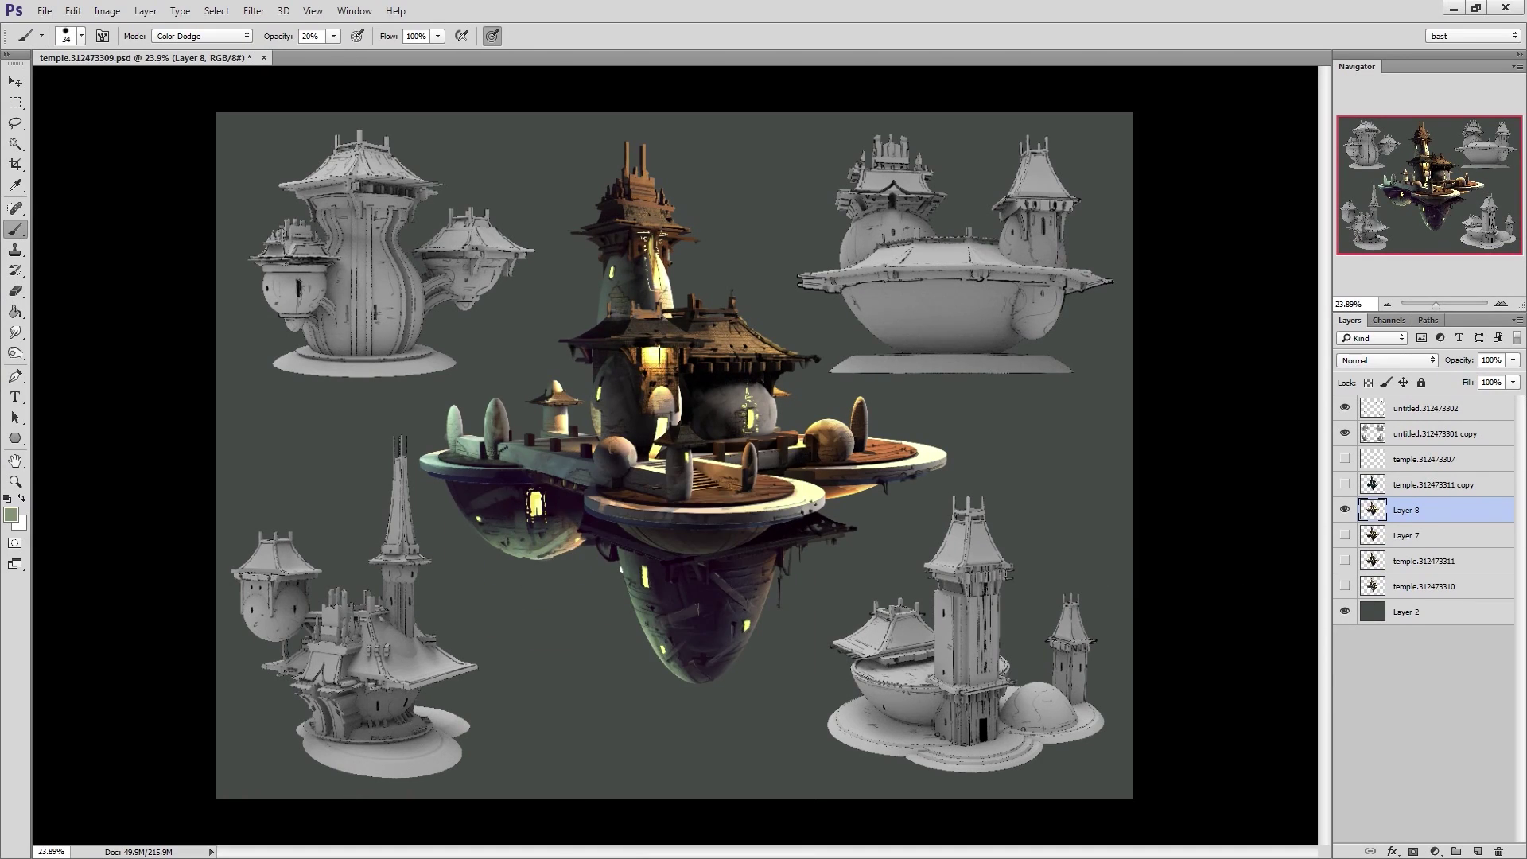
key(e)
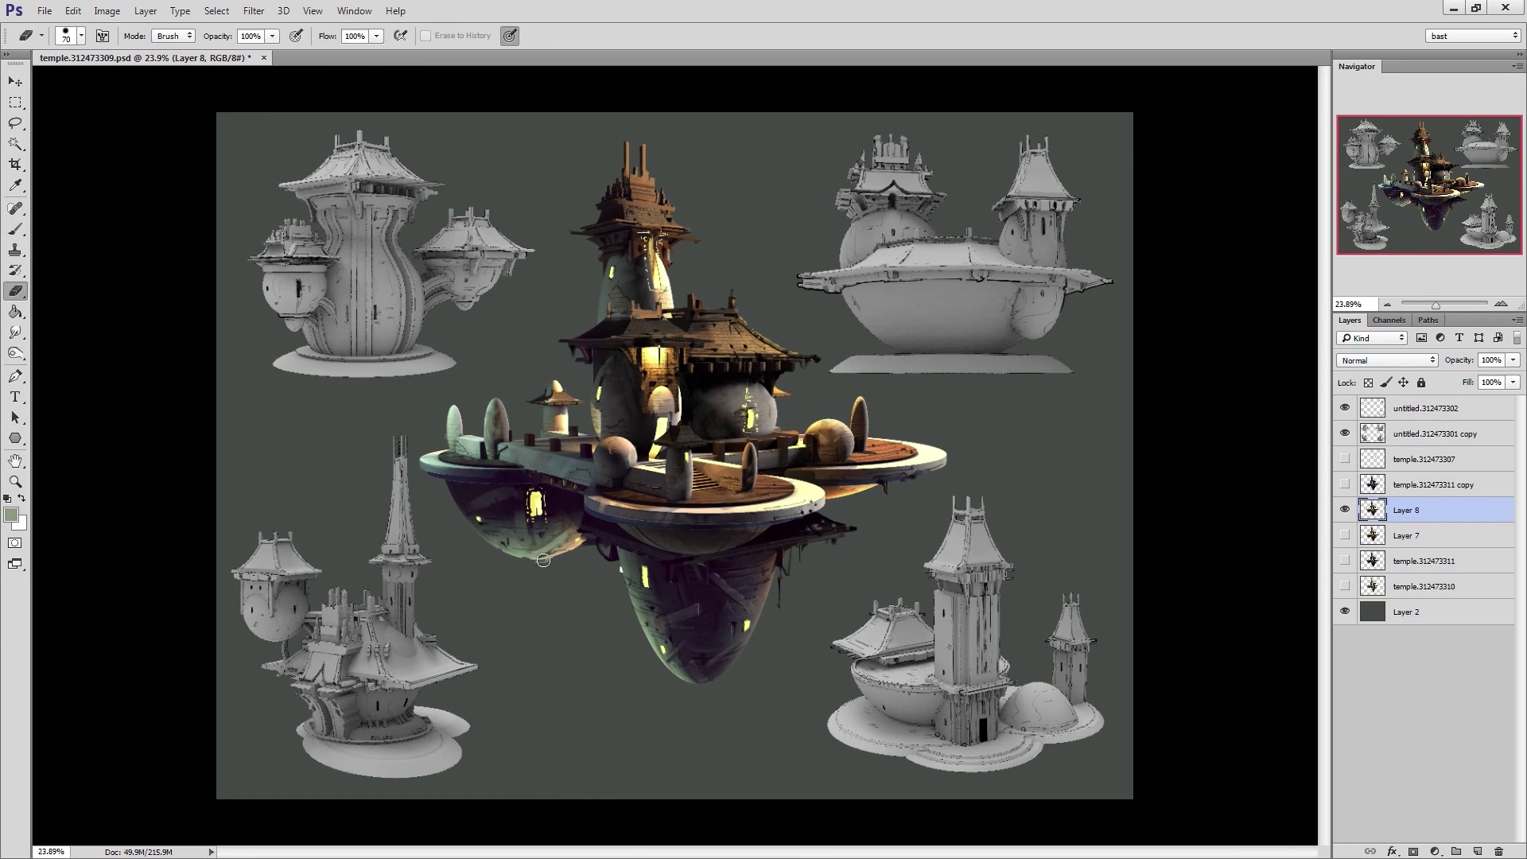
Set the brush to Normal mode at 100% opacity, sample a dark tone and tidy the edge right of the left bowl
key(b)
alt+click(585, 549)
key(e)
key(b)
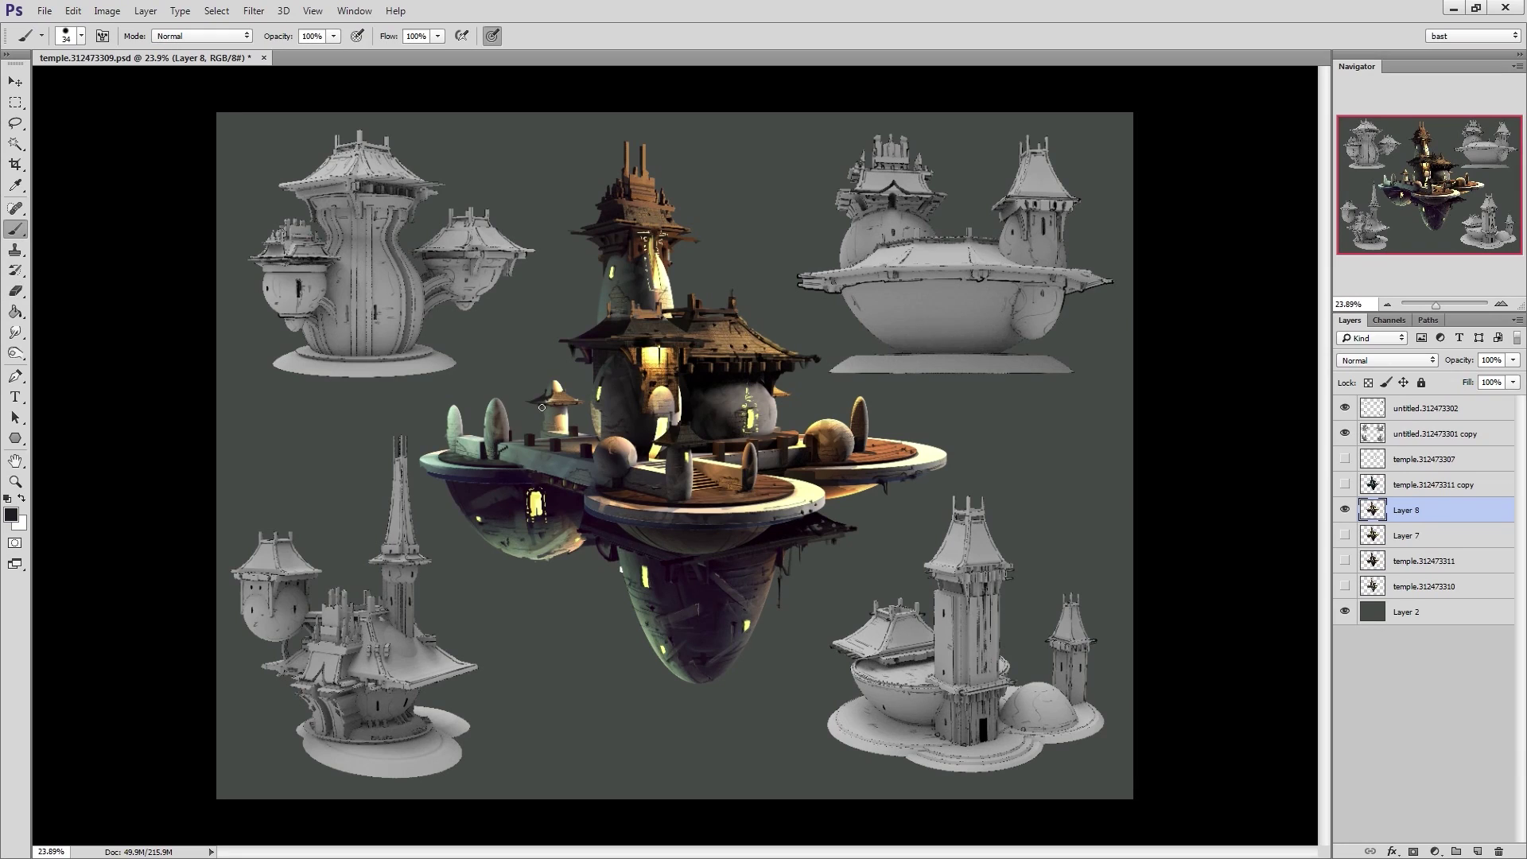
Paint inset detail on the upright oval stones with sampled dark and yellow tones, erasing stray marks around the lower hull
alt+right_drag(544, 417, 553, 418)
alt+click(753, 452)
alt+click(754, 478)
alt+click(862, 416)
key(e)
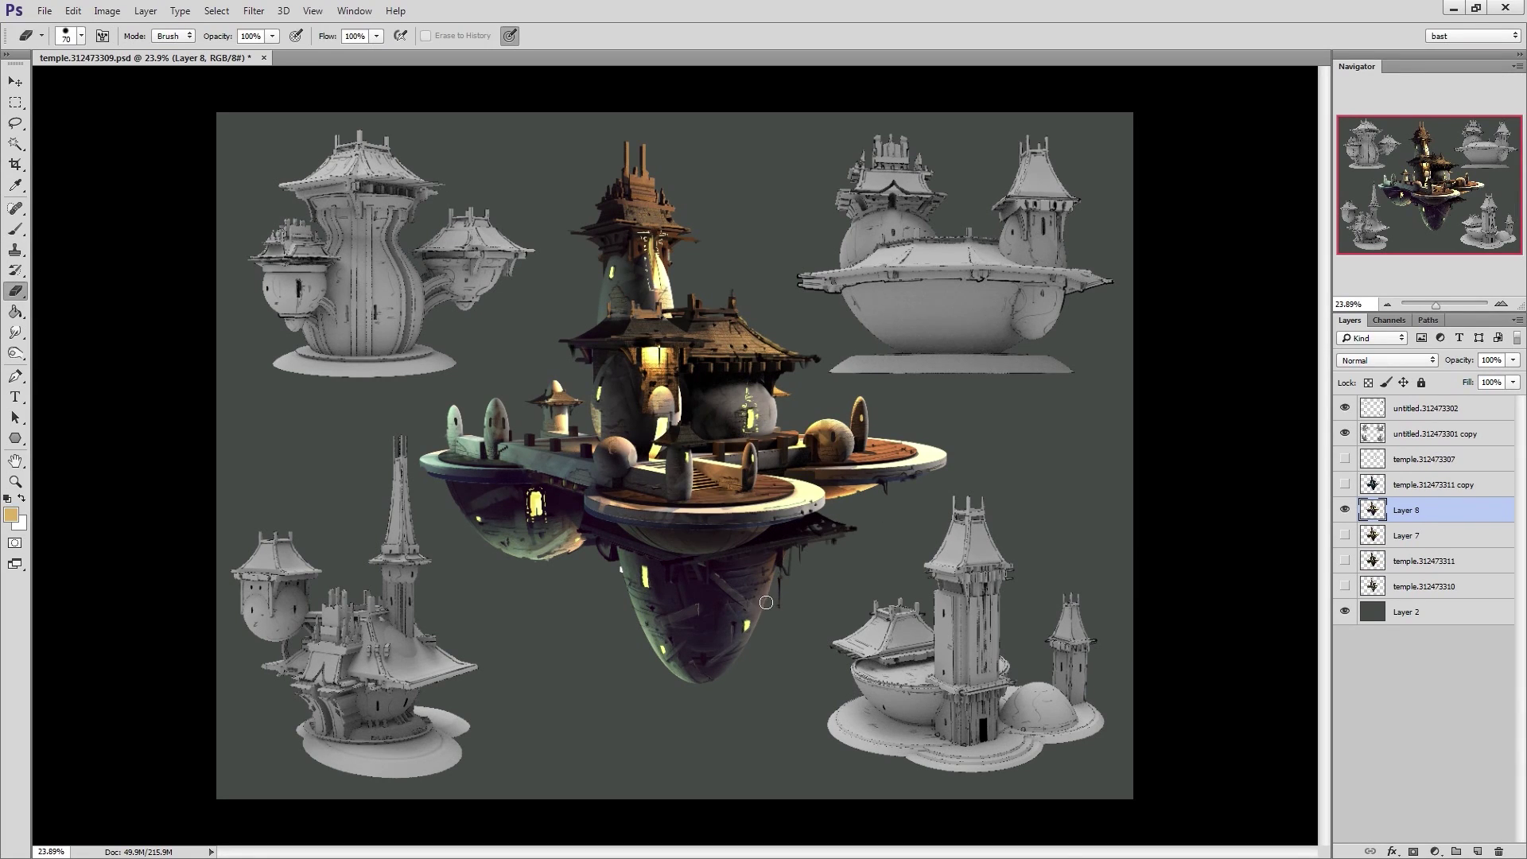
key(b)
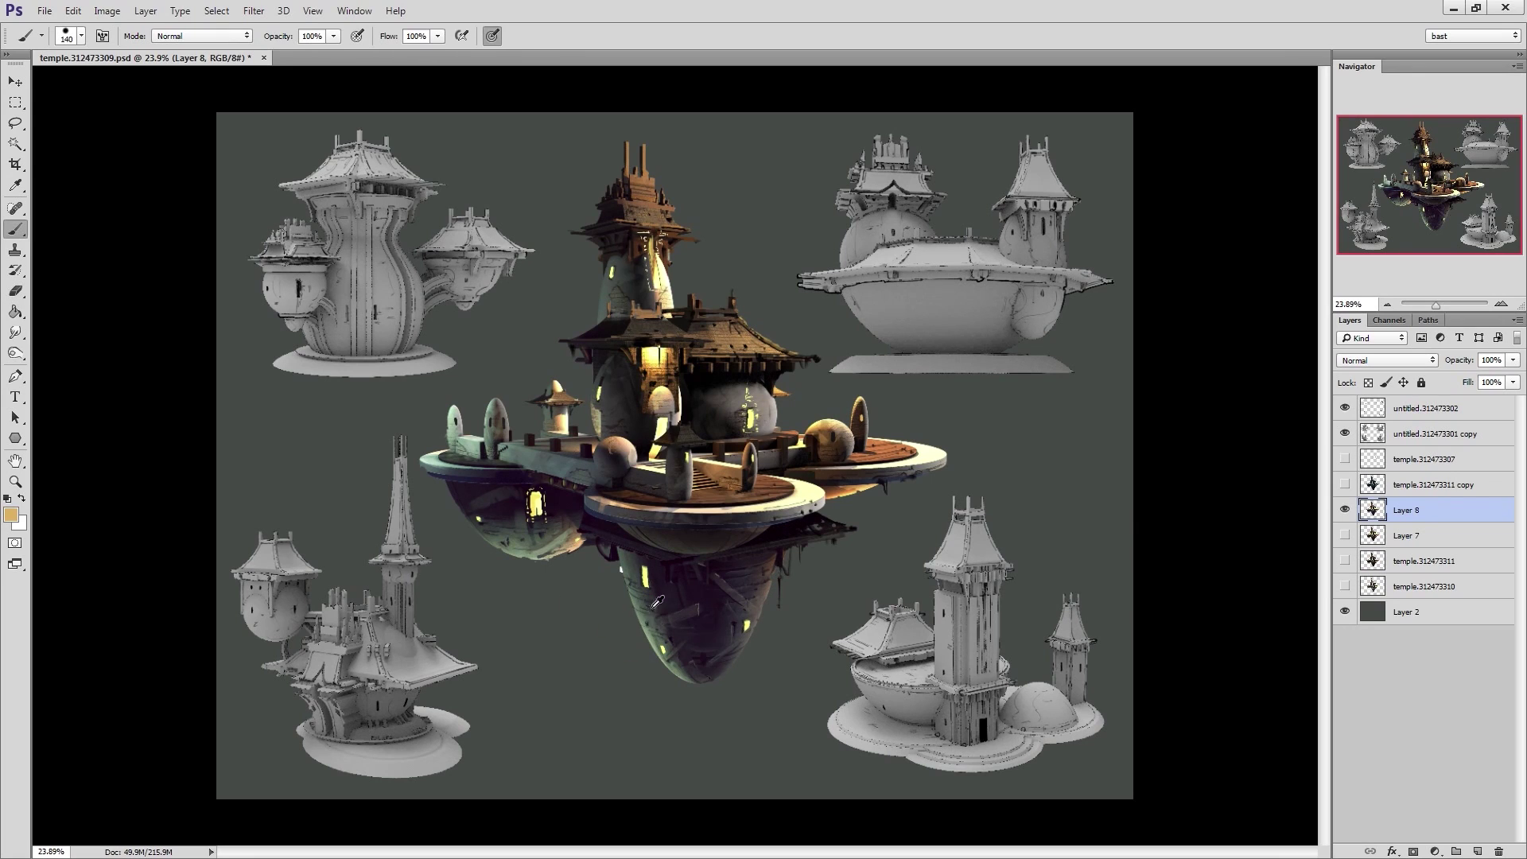
Paint small dark details on the lower hull's left edge with tones sampled from it, tidying the outline with the eraser
alt+click(652, 611)
alt+right_drag(649, 614, 646, 614)
alt+click(650, 617)
drag(646, 620, 652, 620)
key(e)
key(b)
alt+click(637, 602)
key(e)
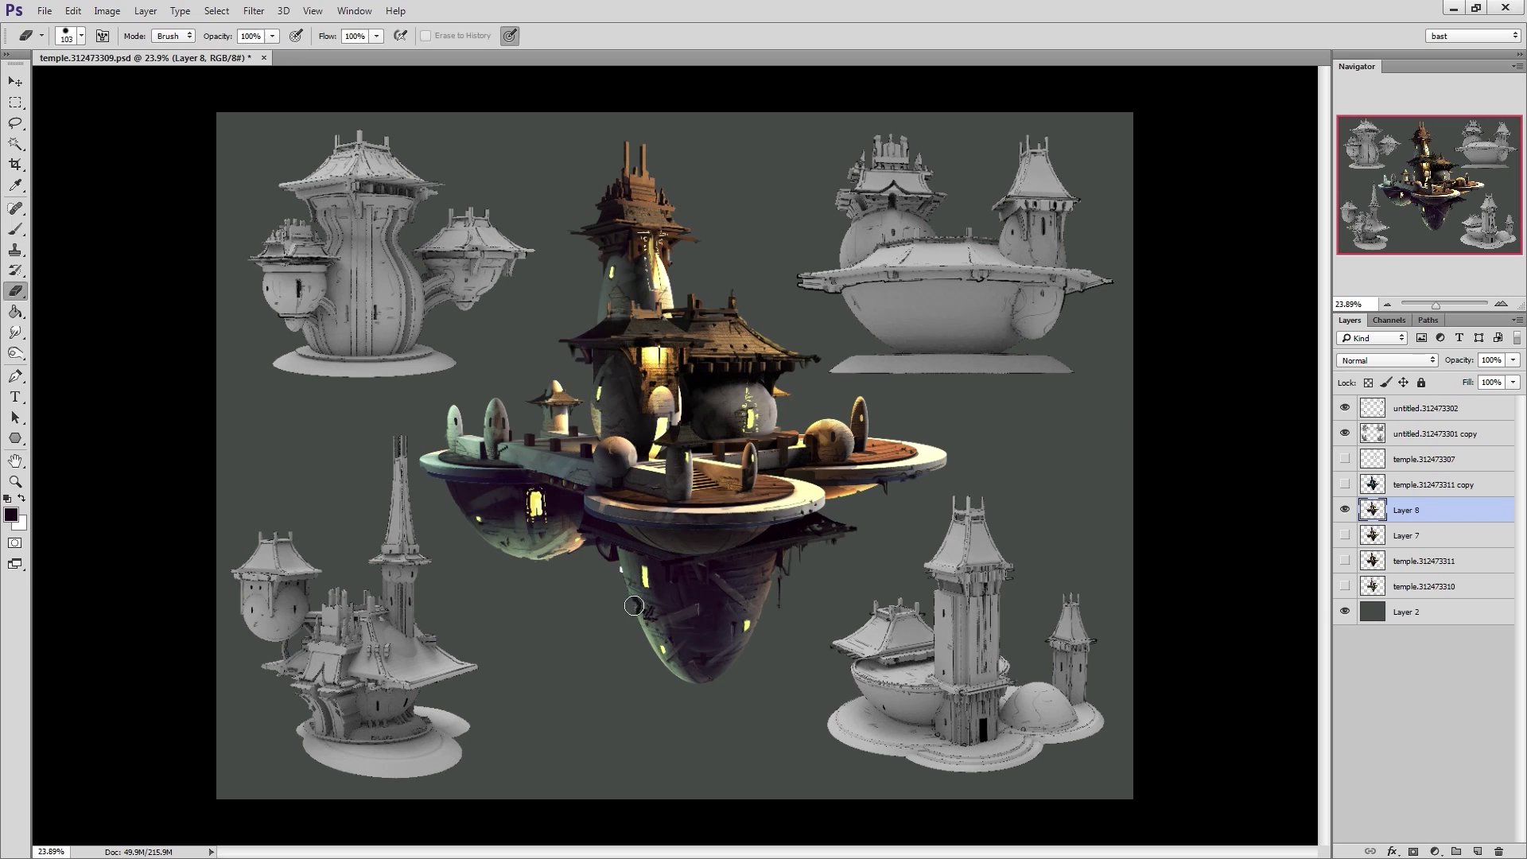
Clean up the underside of the right disc and the left bowl's lower-right edge with the brush and eraser
key(b)
alt+right_drag(541, 558, 548, 558)
drag(850, 494, 835, 496)
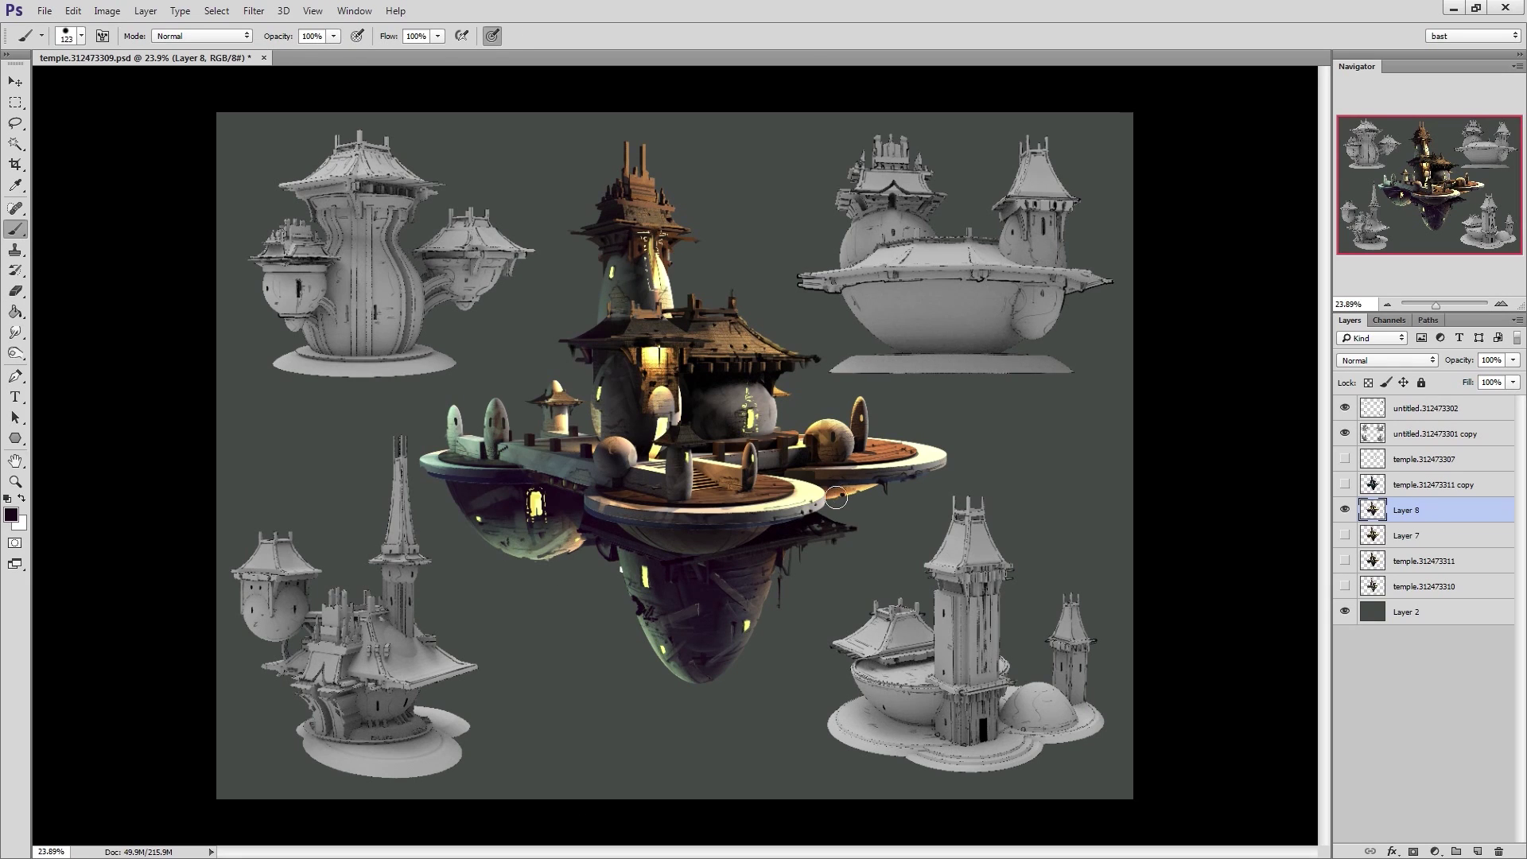
key(e)
key(b)
drag(568, 547, 554, 555)
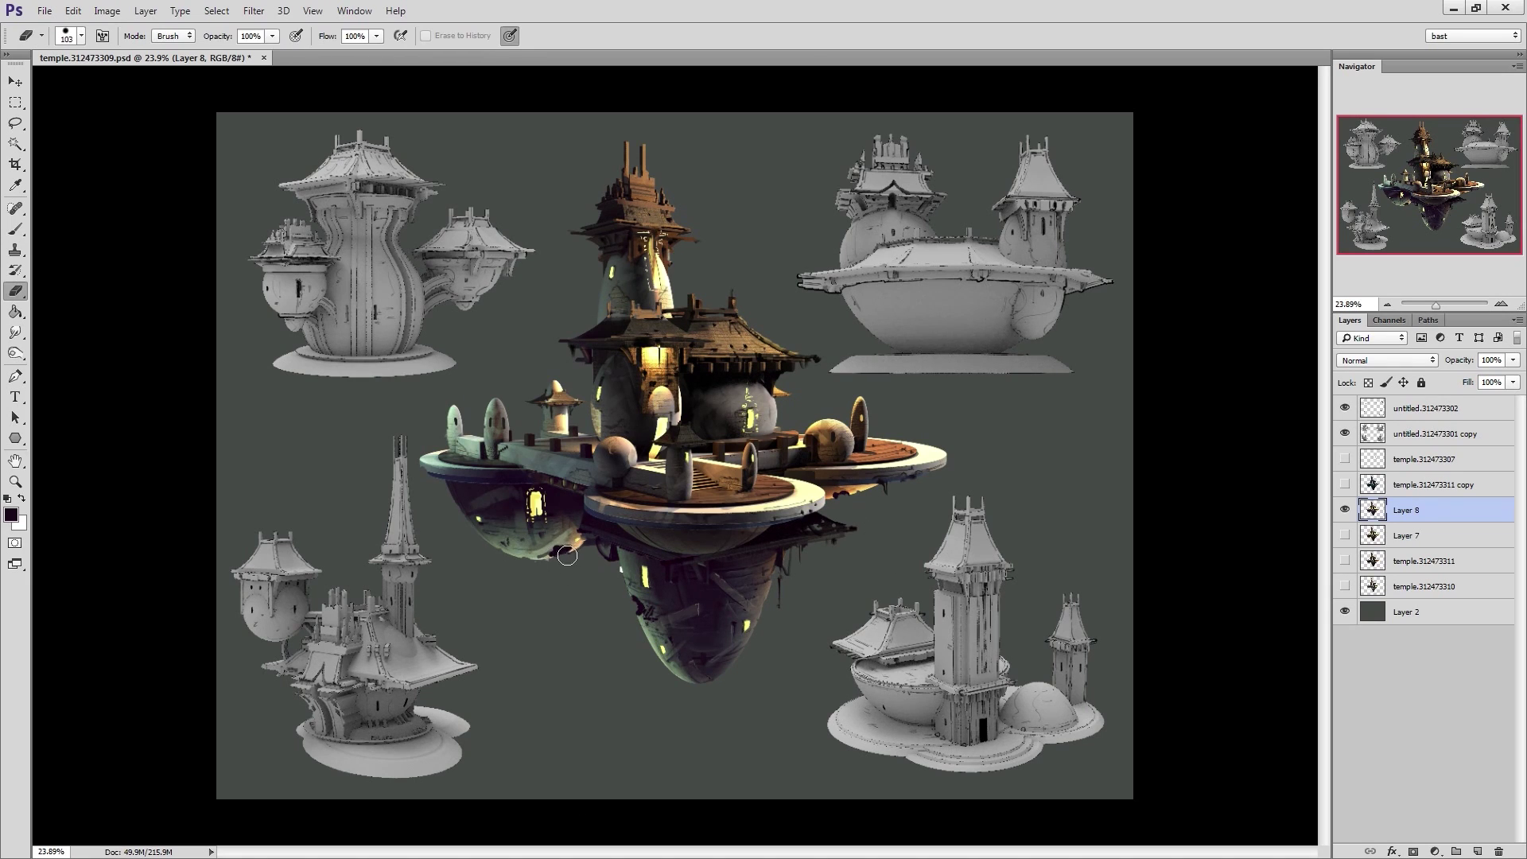
Repaint the left bowl's lower-right edge with a smaller brush in green tones sampled from the bowl
alt+click(557, 555)
alt+right_drag(557, 555, 535, 554)
drag(579, 546, 566, 554)
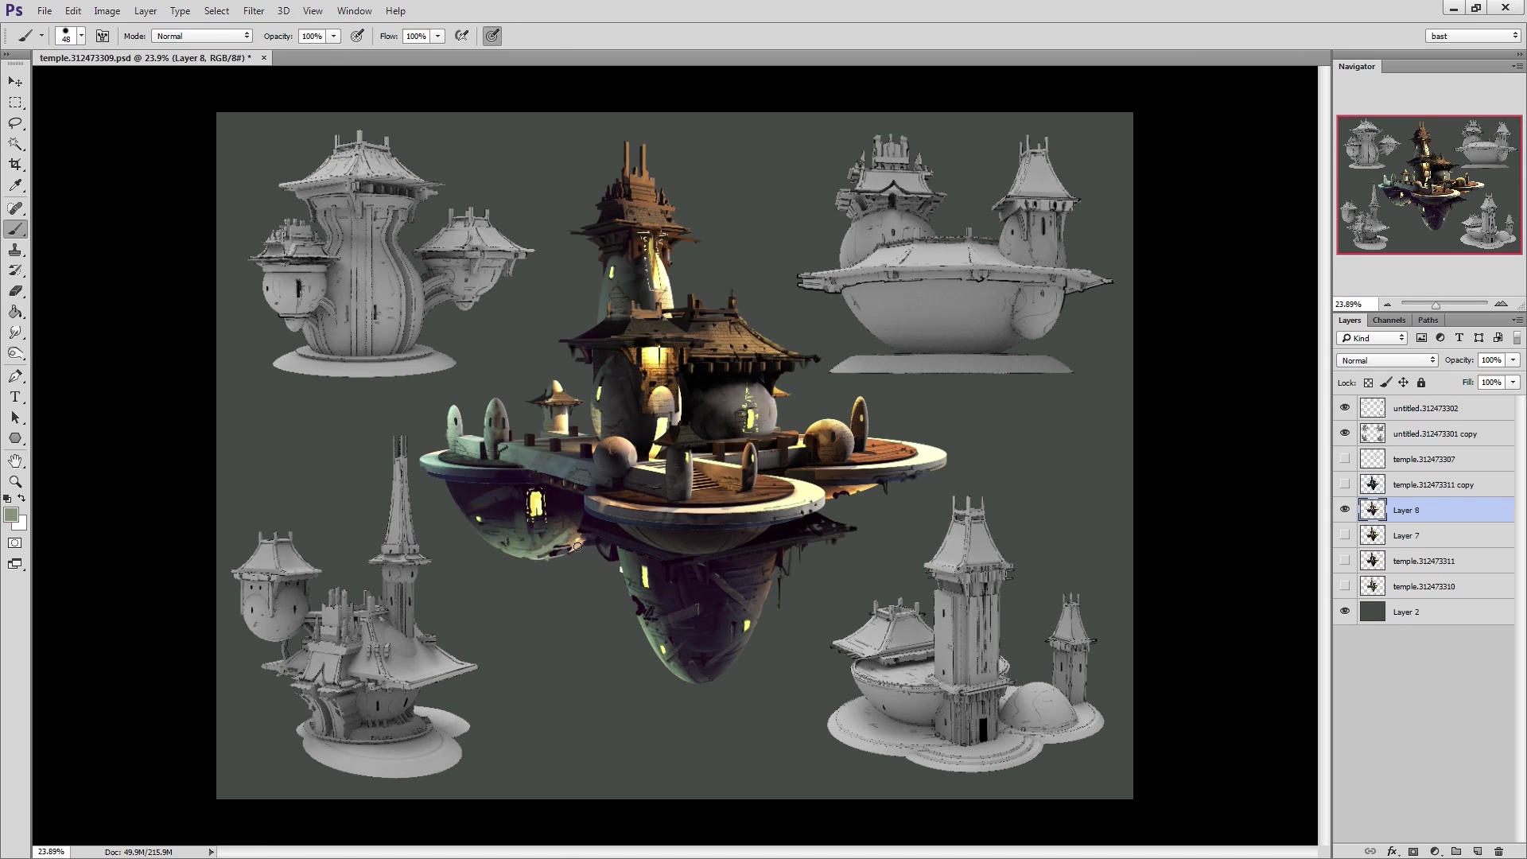
alt+right_drag(570, 553, 564, 553)
alt+click(575, 547)
alt+click(567, 537)
drag(573, 544, 550, 554)
alt+click(554, 548)
alt+click(452, 472)
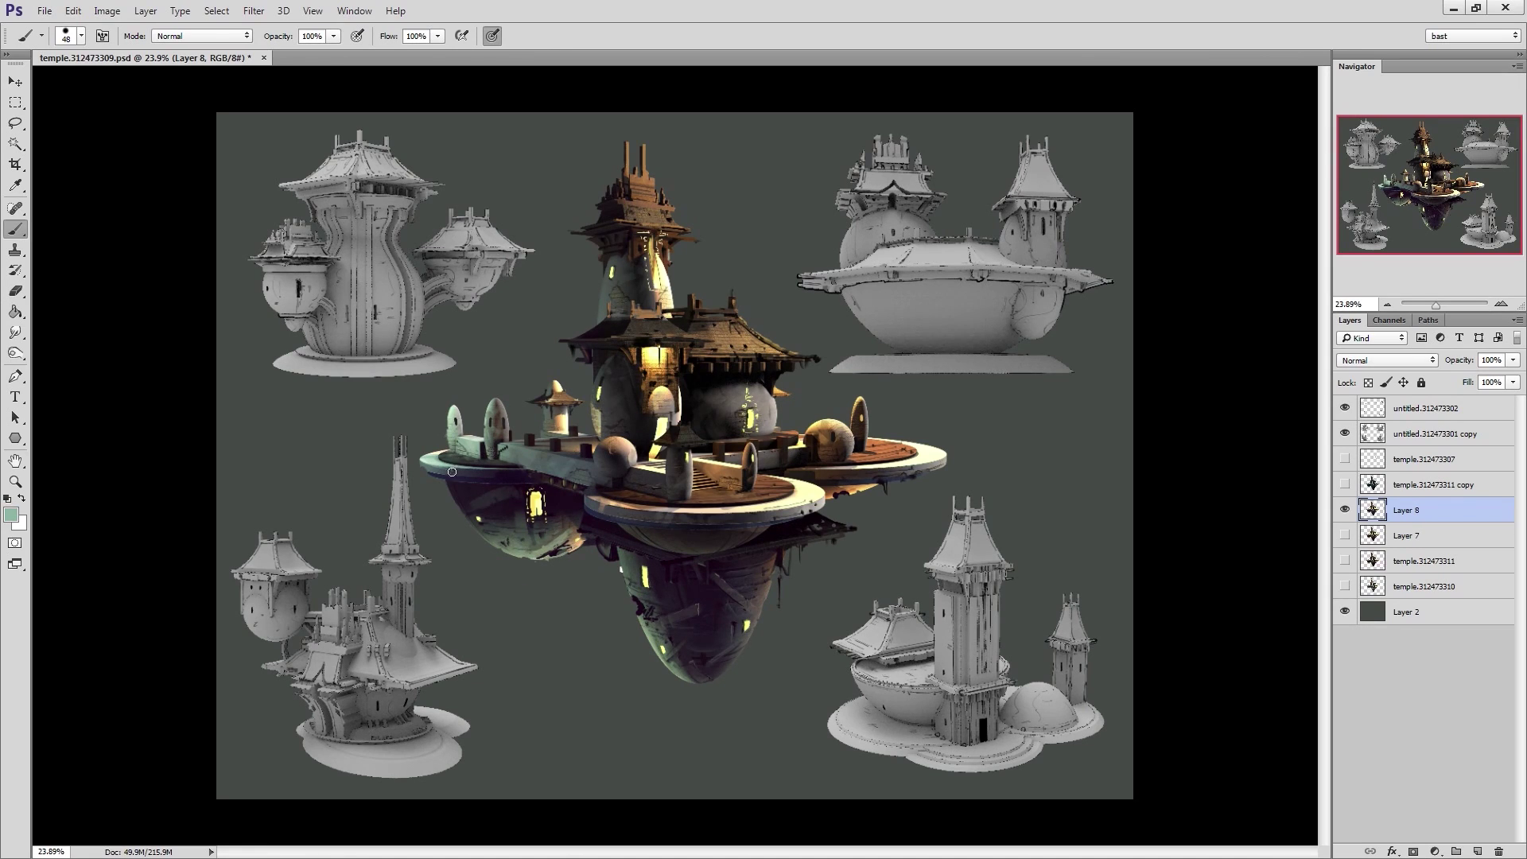
Touch up the left disc's rim and the base of the oval stones with sampled pale green and dark tones
alt+click(497, 469)
alt+click(437, 466)
drag(430, 465, 422, 461)
alt+click(564, 456)
alt+click(534, 452)
alt+click(480, 428)
alt+click(483, 444)
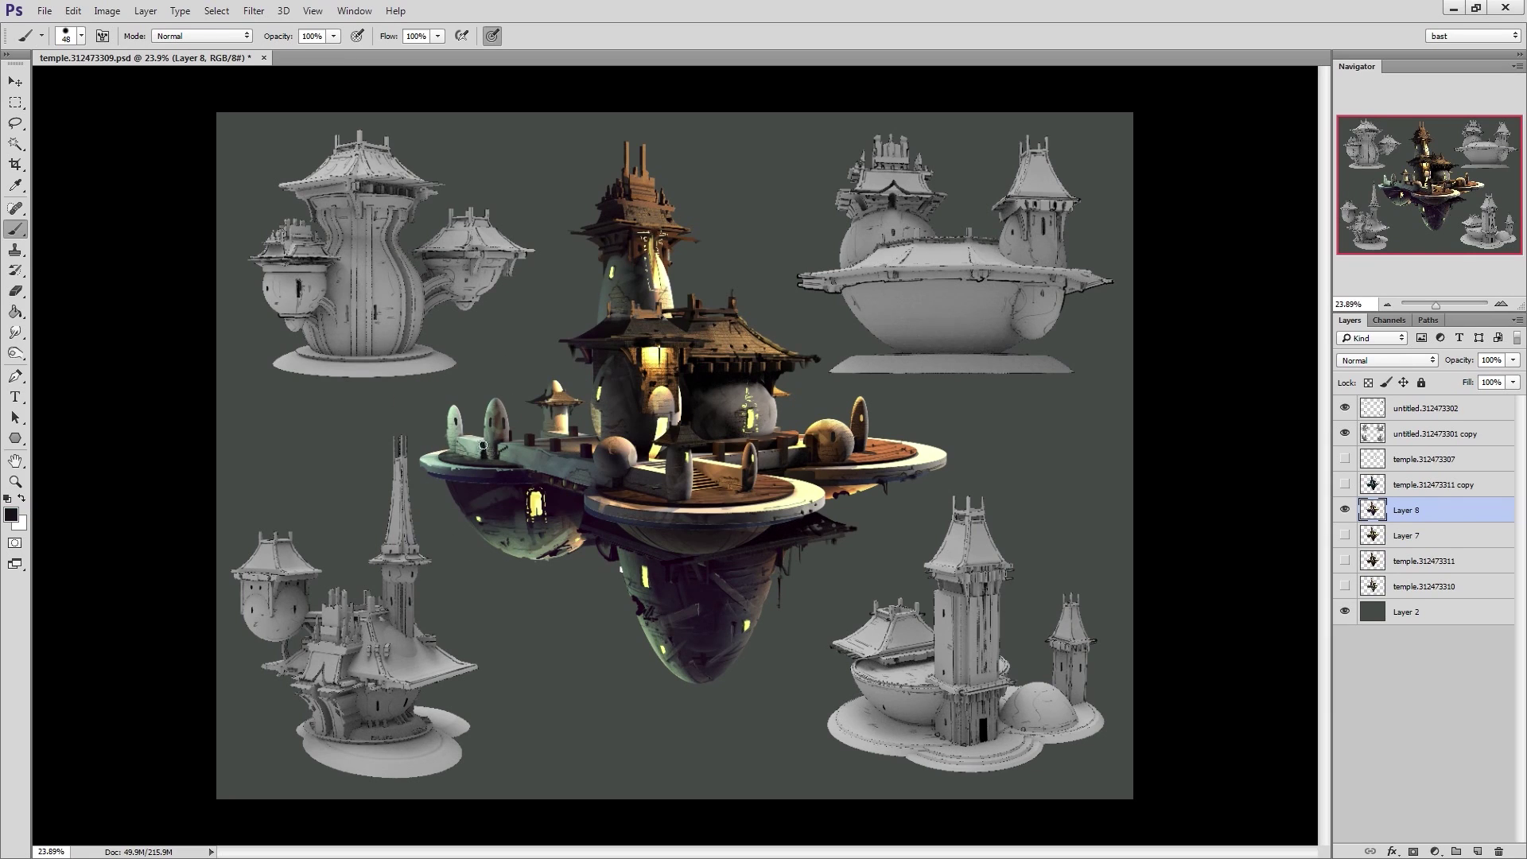
alt+click(489, 453)
Retouch the disc rims, the middle roof's eaves and the left oval stone with tones sampled from nearby areas
alt+click(883, 466)
alt+click(805, 500)
alt+click(664, 506)
alt+click(660, 509)
alt+click(808, 500)
alt+click(784, 389)
alt+click(602, 303)
alt+click(542, 432)
alt+click(504, 412)
alt+click(507, 412)
Extend the dark beams under the front disc's right side with a sampled dark tone
alt+click(821, 530)
drag(821, 539, 843, 545)
alt+right_drag(851, 545, 856, 545)
mouse_move(853, 527)
mouse_down()
mouse_move(870, 531)
mouse_move(851, 541)
mouse_up()
key(e)
key(b)
Paint small details around the round building's window and above the lit doorway in sampled tones, and save the file
alt+click(657, 561)
alt+right_drag(669, 544, 667, 547)
alt+click(746, 418)
alt+right_drag(756, 412, 761, 412)
alt+click(751, 418)
drag(751, 414, 748, 423)
alt+click(757, 407)
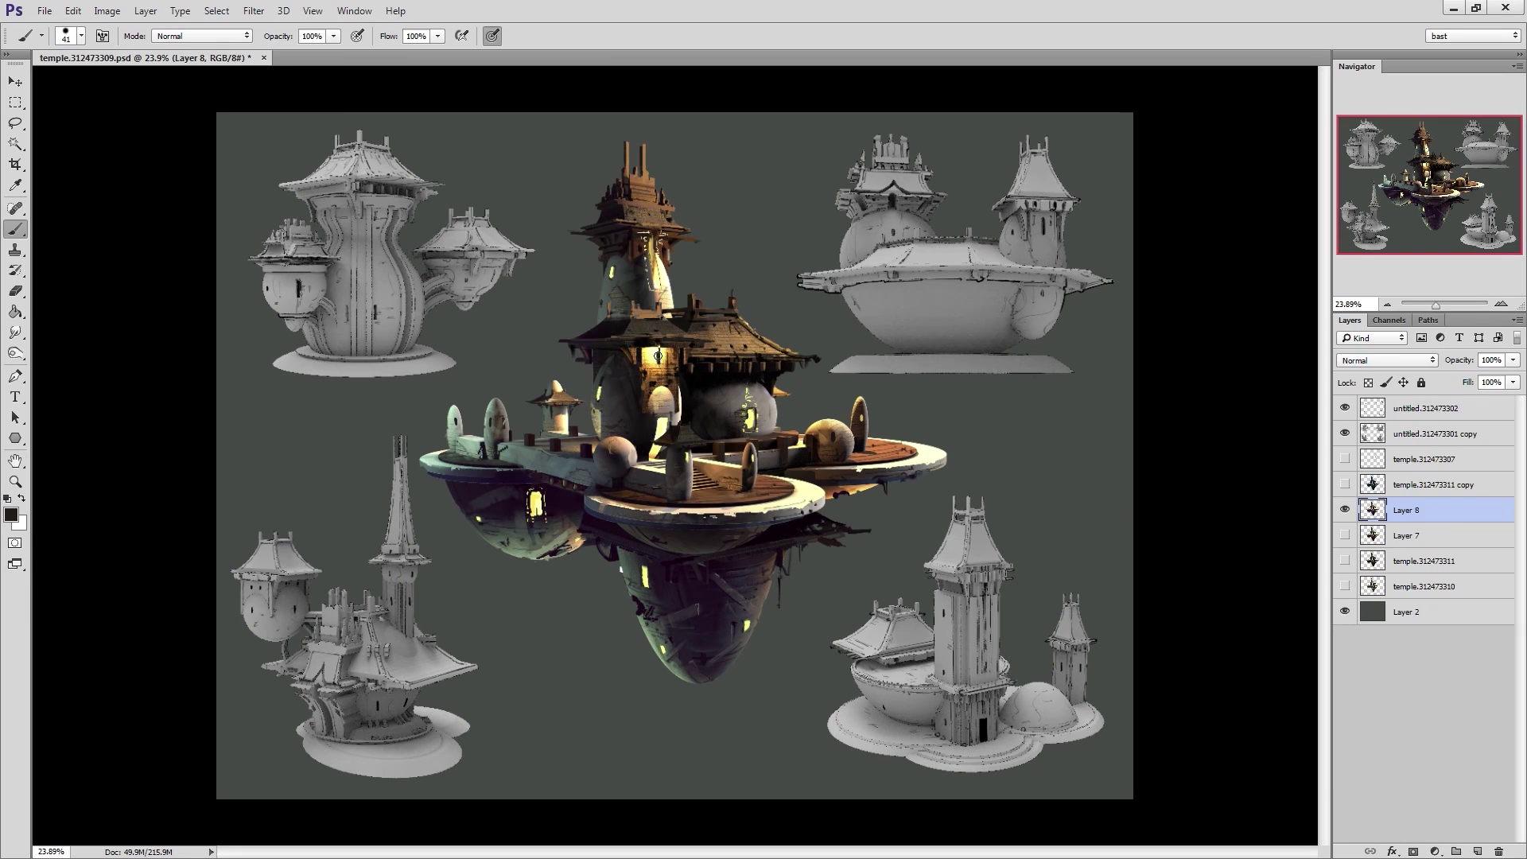
alt+click(668, 350)
alt+click(665, 340)
key(ctrl+s)
Paint small dark posts along the left walkway's wall with a reduced brush and sampled tones
alt+click(566, 452)
alt+click(552, 451)
drag(556, 445, 552, 465)
alt+right_drag(556, 451, 522, 445)
alt+click(528, 442)
mouse_move(531, 438)
mouse_down()
mouse_move(530, 455)
mouse_move(585, 467)
mouse_up()
Refine the walkway posts and their gaps with lighter and darker tones sampled from the wall
alt+click(533, 430)
alt+click(590, 443)
alt+right_drag(563, 455, 561, 455)
drag(554, 459, 553, 468)
click(525, 458)
click(586, 469)
alt+click(591, 456)
alt+click(568, 458)
alt+click(567, 459)
Detail the edge of the oval stone at the front disc's right with sampled tones and save the file
alt+click(770, 448)
drag(772, 451, 773, 464)
alt+click(772, 470)
alt+click(770, 469)
alt+click(773, 470)
alt+click(654, 426)
alt+click(732, 338)
key(ctrl+s)
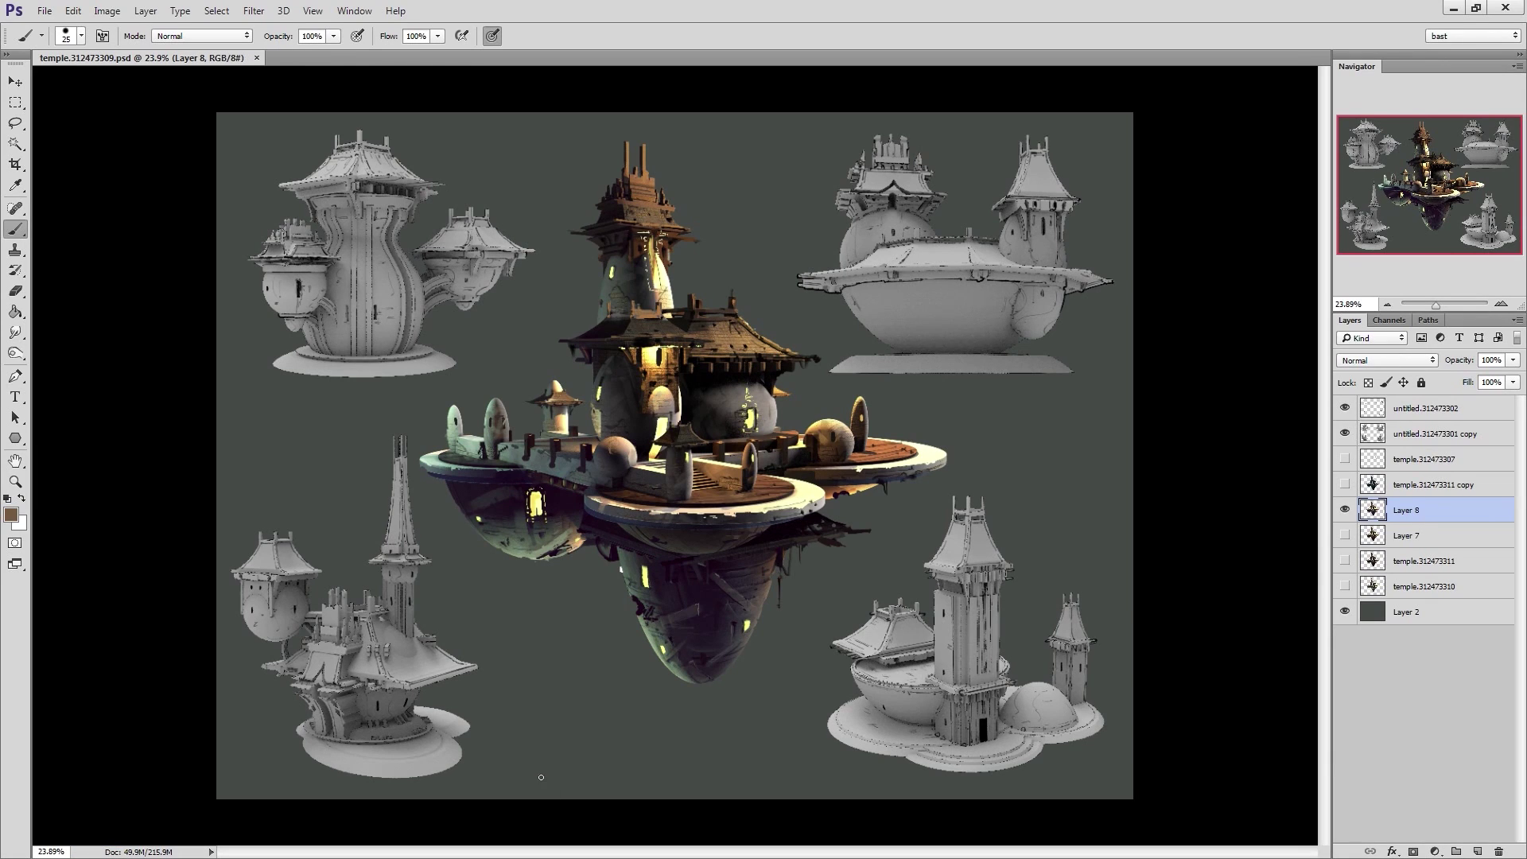
Create a new layer above Layer 8 and lasso a large rounded area that sweeps around the temple
key(l)
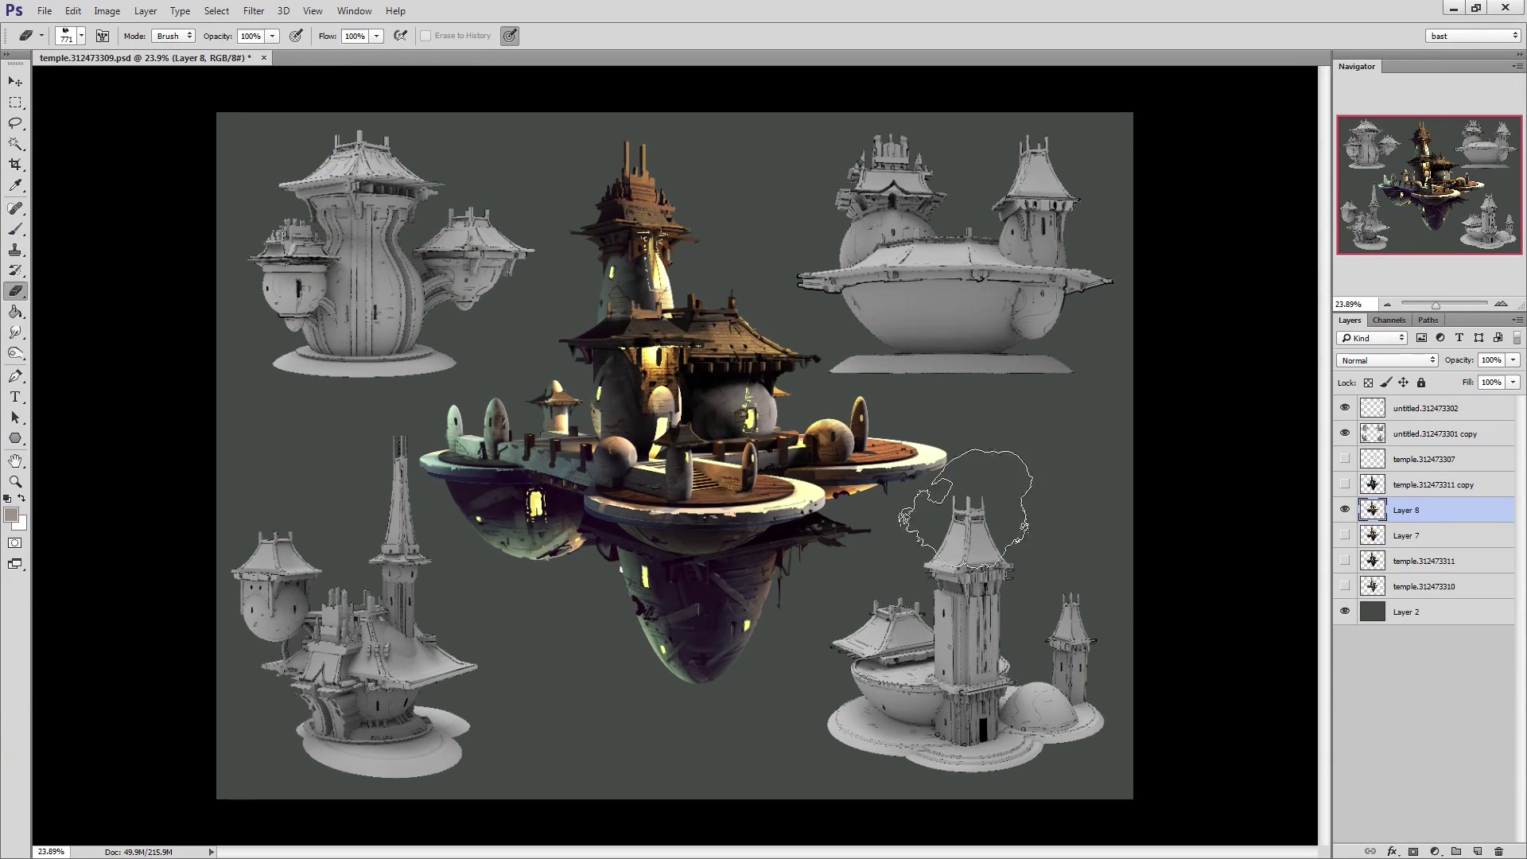
key(ctrl+shift+n)
key(Return)
mouse_move(691, 423)
mouse_down()
mouse_move(726, 462)
mouse_move(824, 491)
mouse_move(690, 112)
mouse_move(598, 604)
mouse_move(585, 513)
mouse_move(665, 465)
mouse_move(691, 428)
mouse_up()
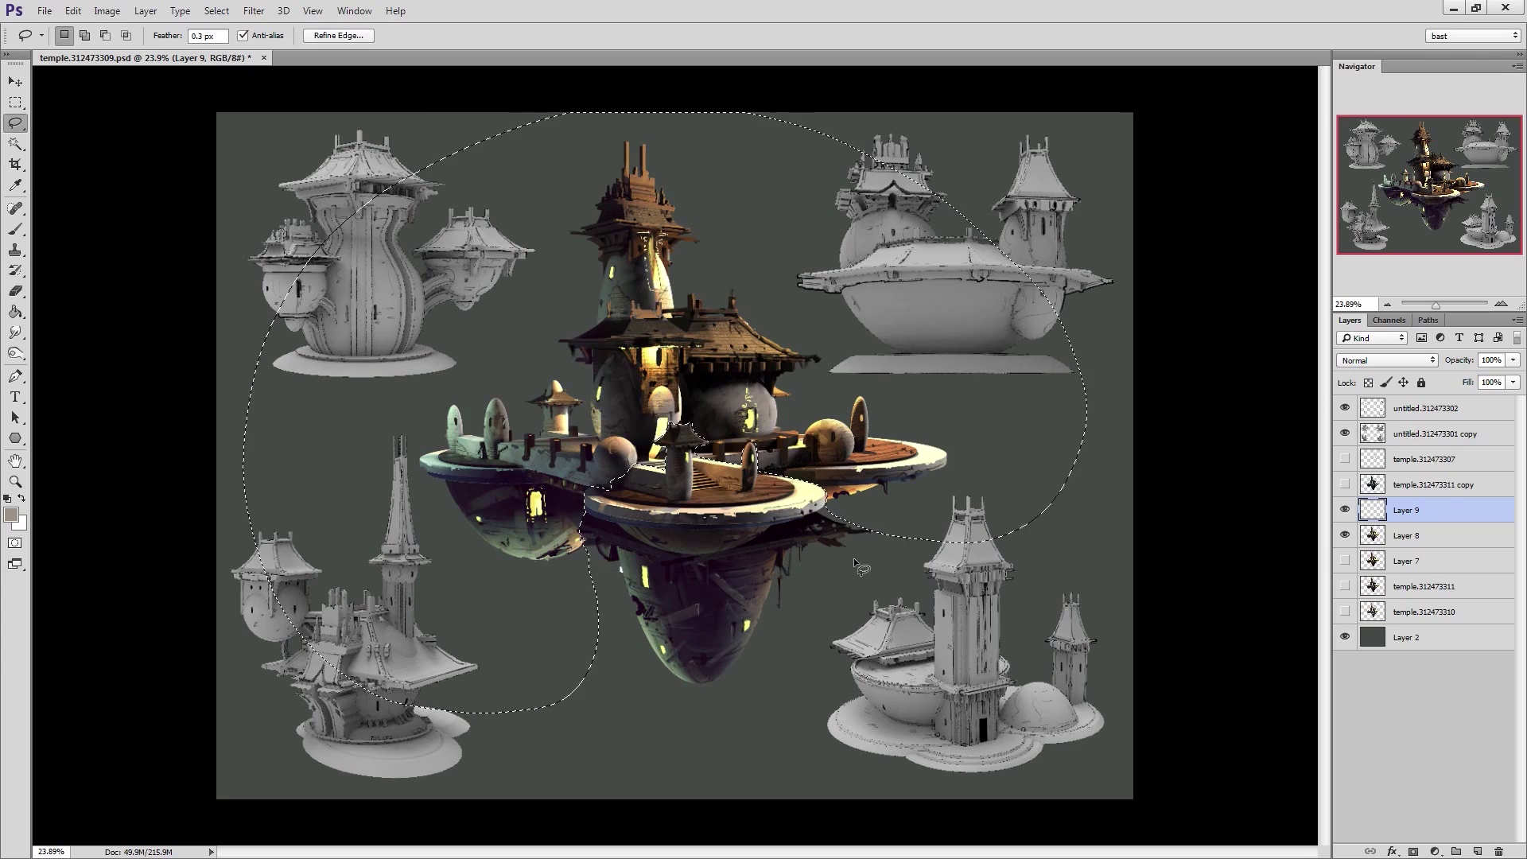
key(ctrl+shift+n)
key(Escape)
Fill the selected area with pale green haze using a very large textured brush and a sampled green, and deselect
key(b)
right_click(842, 513)
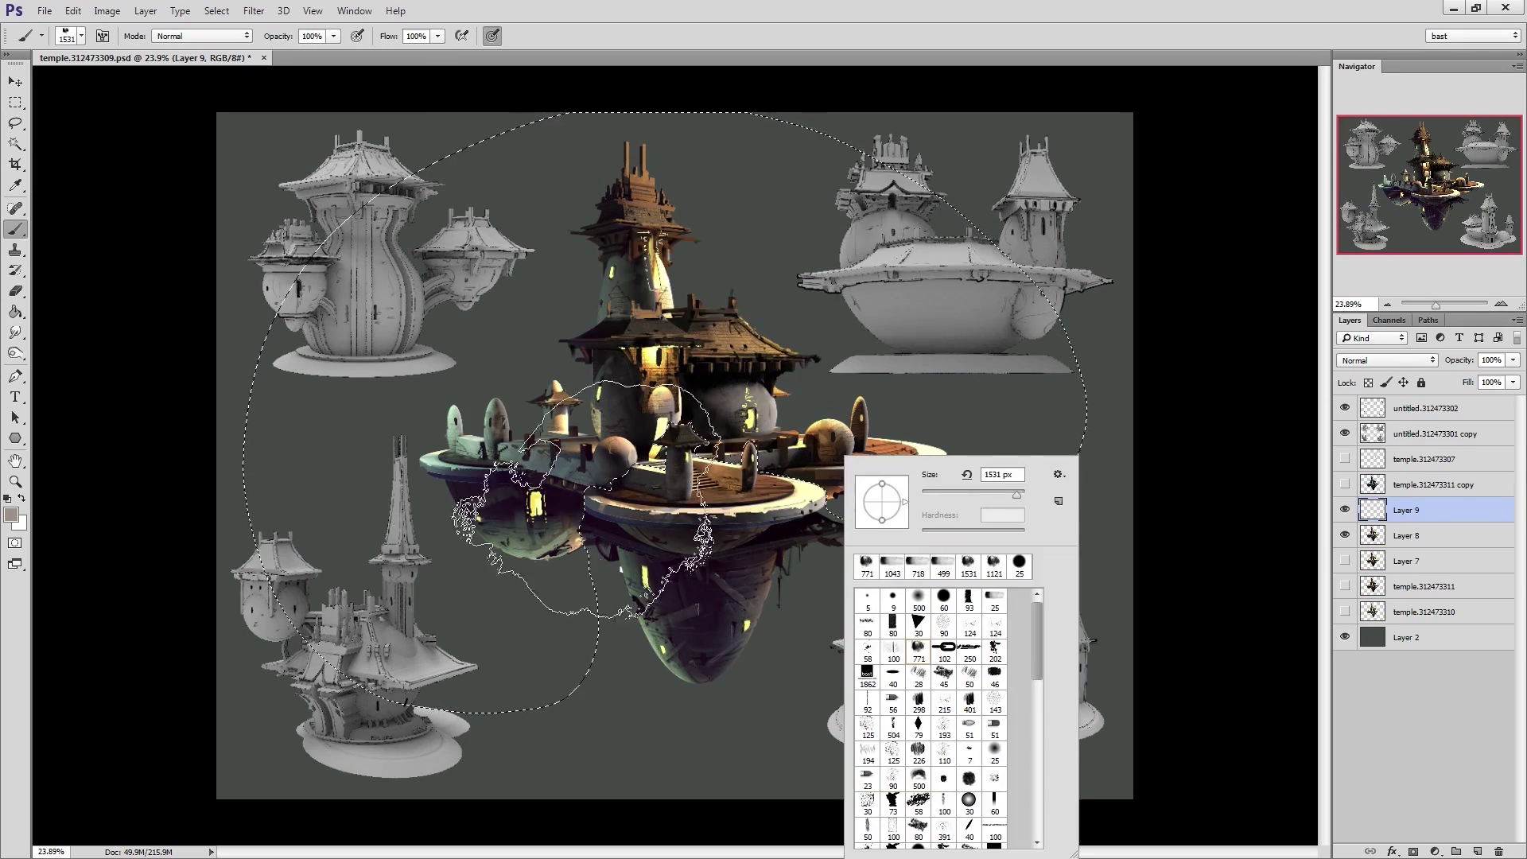
alt+click(518, 471)
mouse_move(891, 446)
mouse_down()
mouse_move(755, 331)
mouse_move(824, 453)
mouse_move(859, 473)
mouse_up()
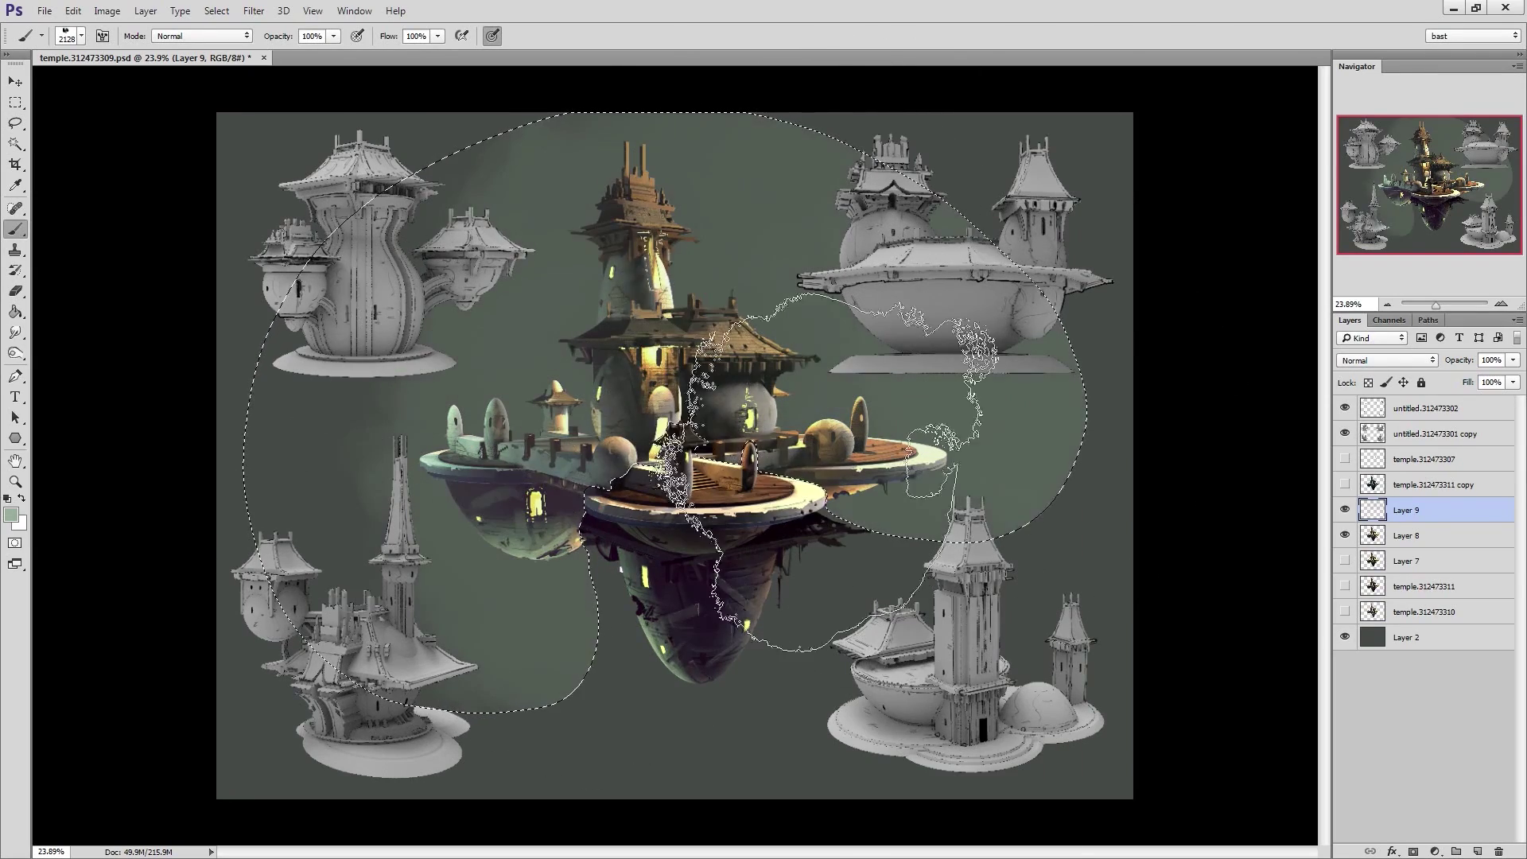
key(ctrl+d)
Outline the foreground tower base and front discs with the lasso and haze everything behind them on a new layer
key(l)
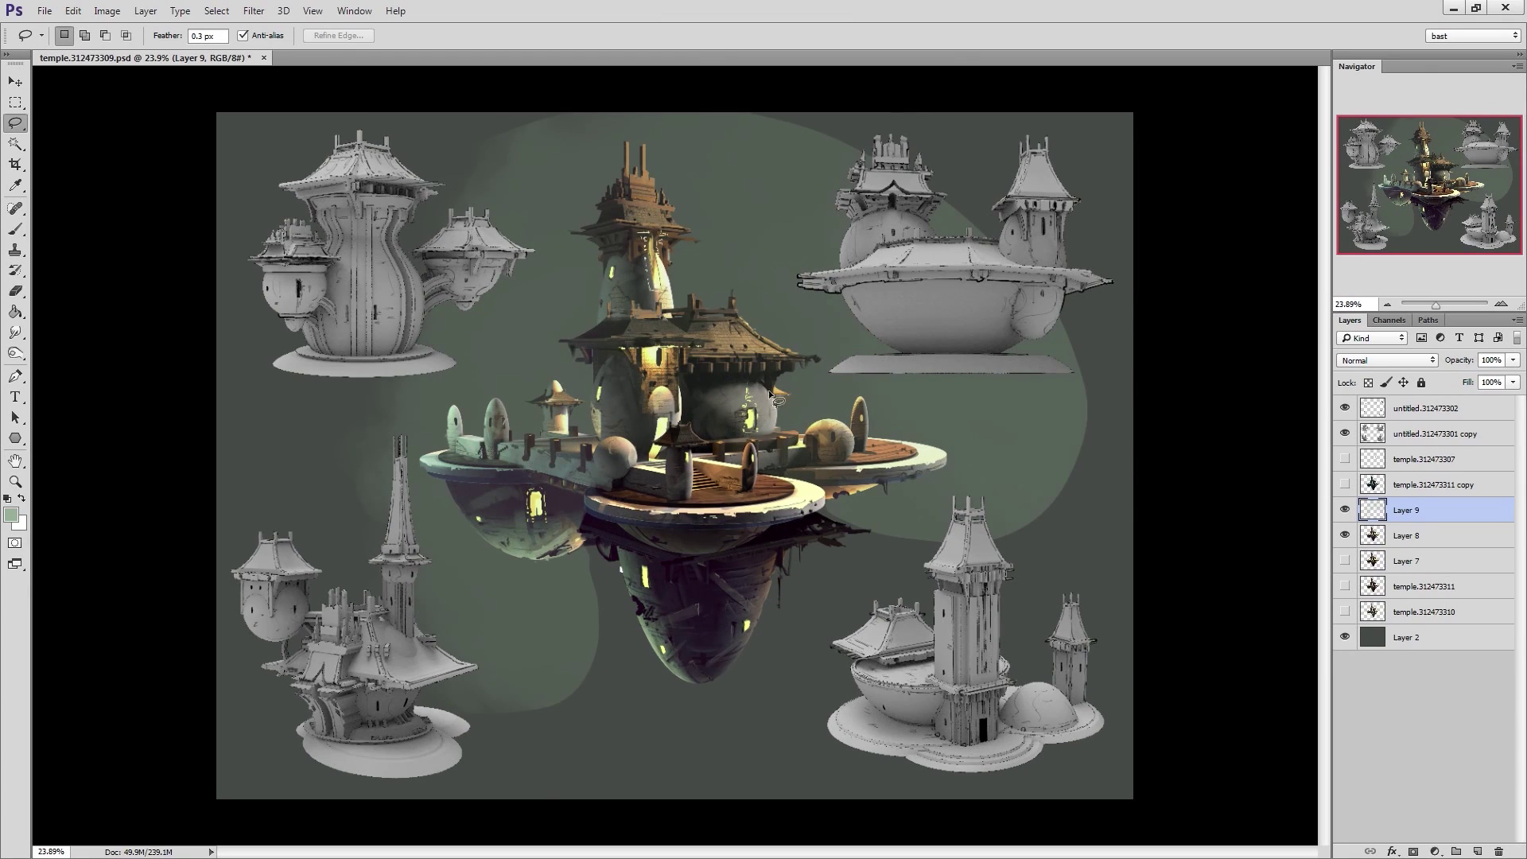
mouse_move(608, 328)
mouse_down()
mouse_move(587, 338)
mouse_move(611, 487)
mouse_move(827, 515)
mouse_move(951, 466)
mouse_move(875, 392)
mouse_move(812, 401)
mouse_move(799, 434)
mouse_move(716, 436)
mouse_move(686, 337)
mouse_move(628, 313)
mouse_move(567, 340)
mouse_up()
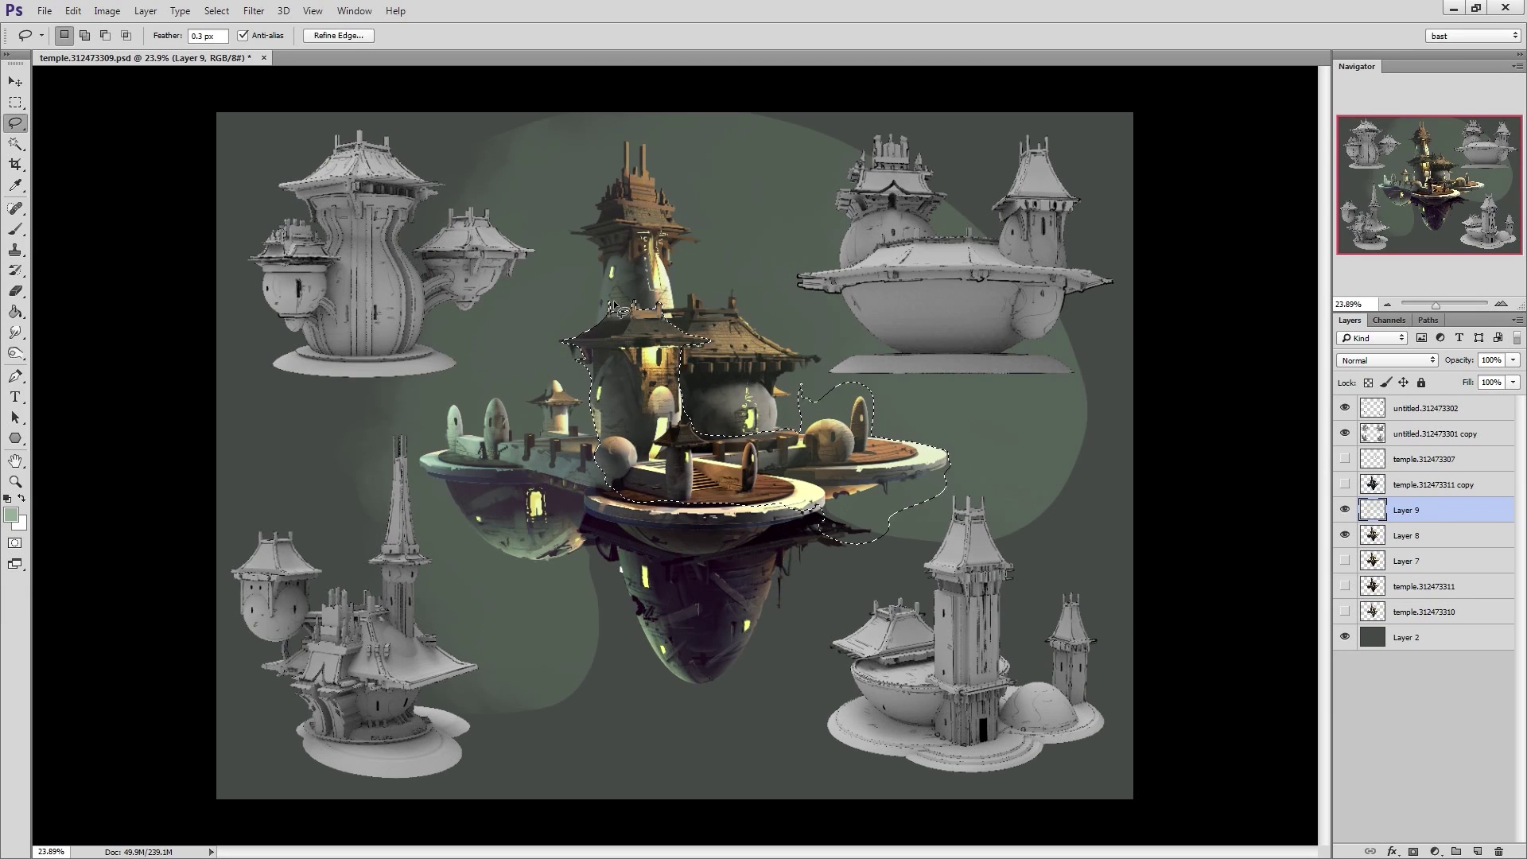
right_click(666, 440)
click(744, 551)
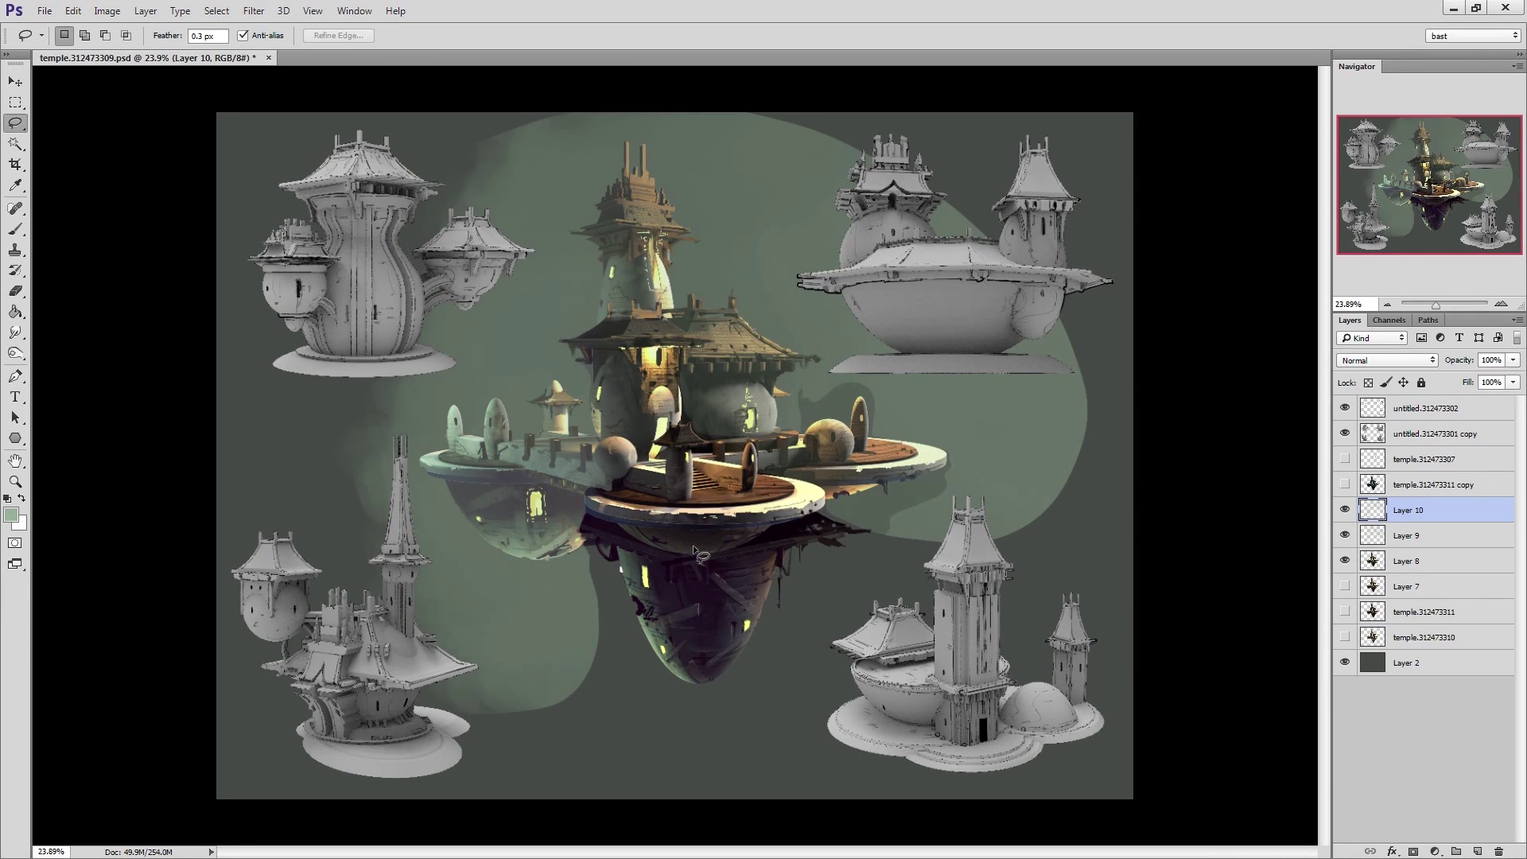
Fade the haze on Layer 10 and Layer 9 with a large textured eraser, softening it around the temple
key(e)
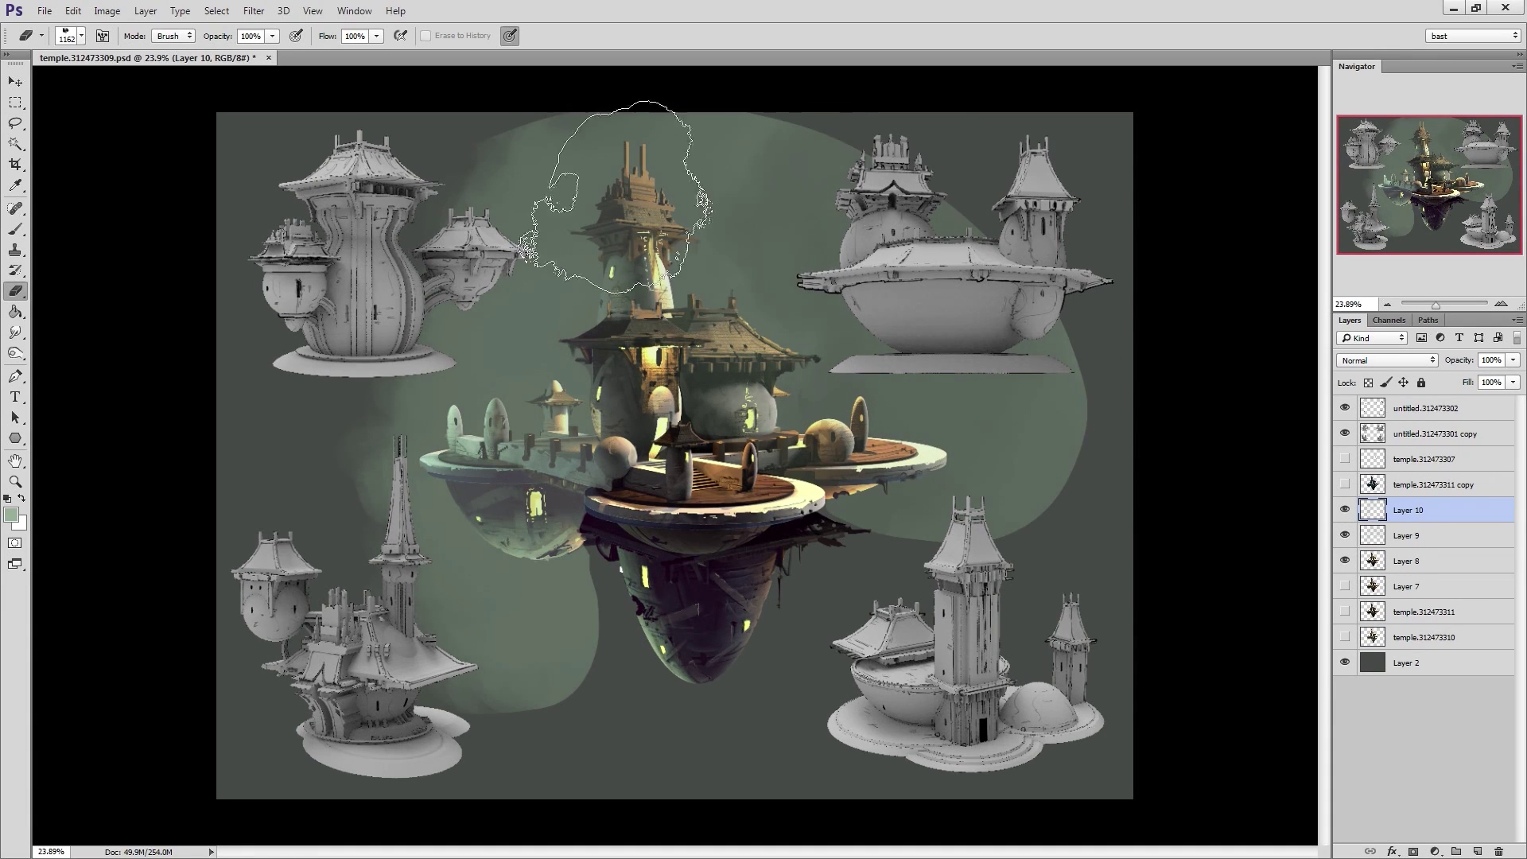
mouse_move(617, 197)
mouse_down()
mouse_move(552, 673)
mouse_move(418, 639)
mouse_up()
click(1408, 536)
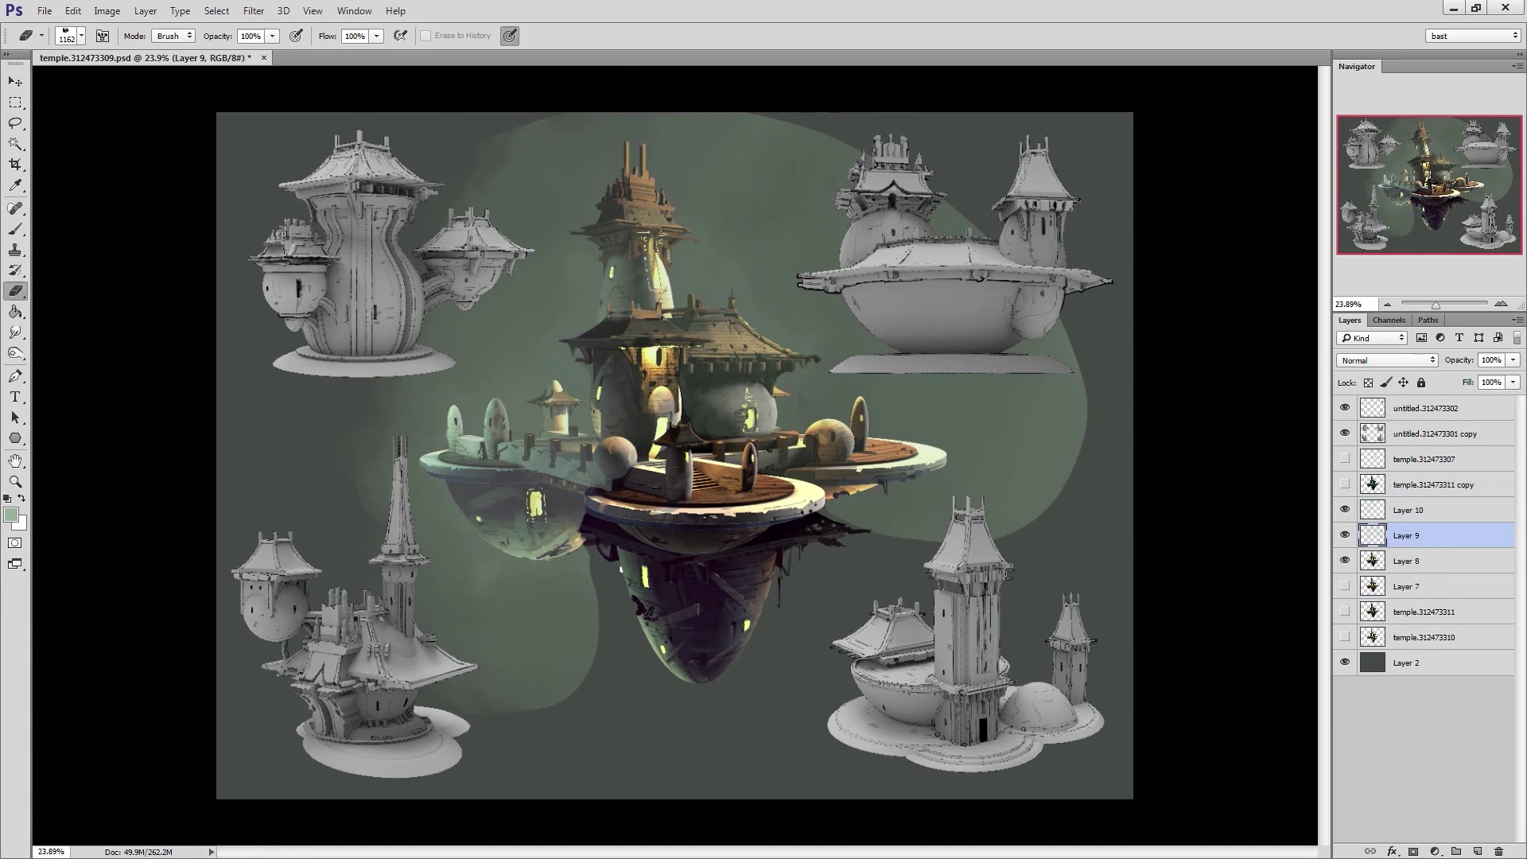
drag(1054, 434, 1022, 549)
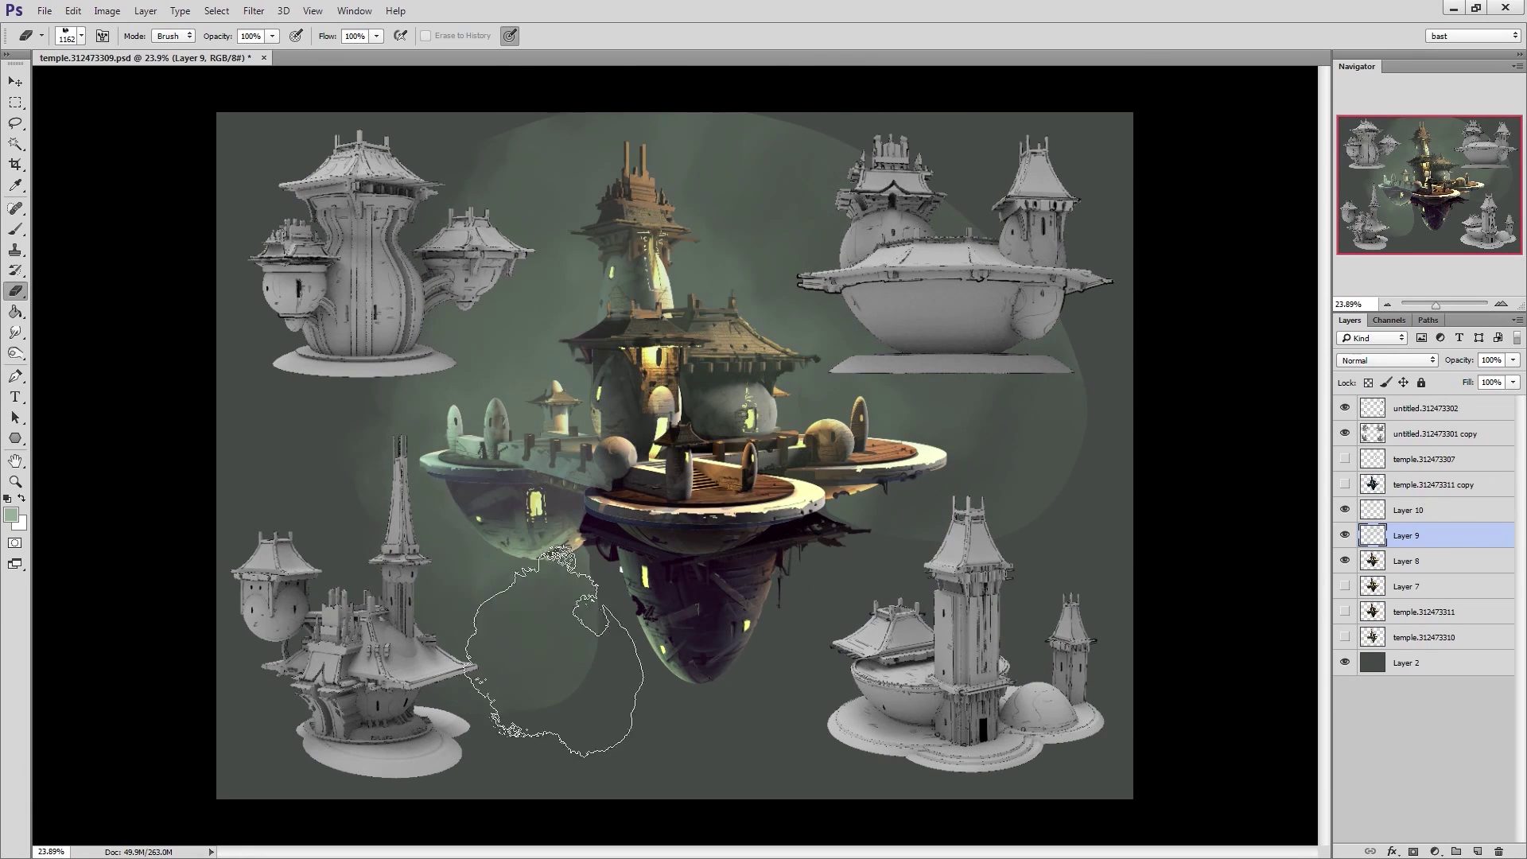
Compare the painting with the haze layers 9 and 10 shown and hidden
click(1345, 535)
click(1345, 511)
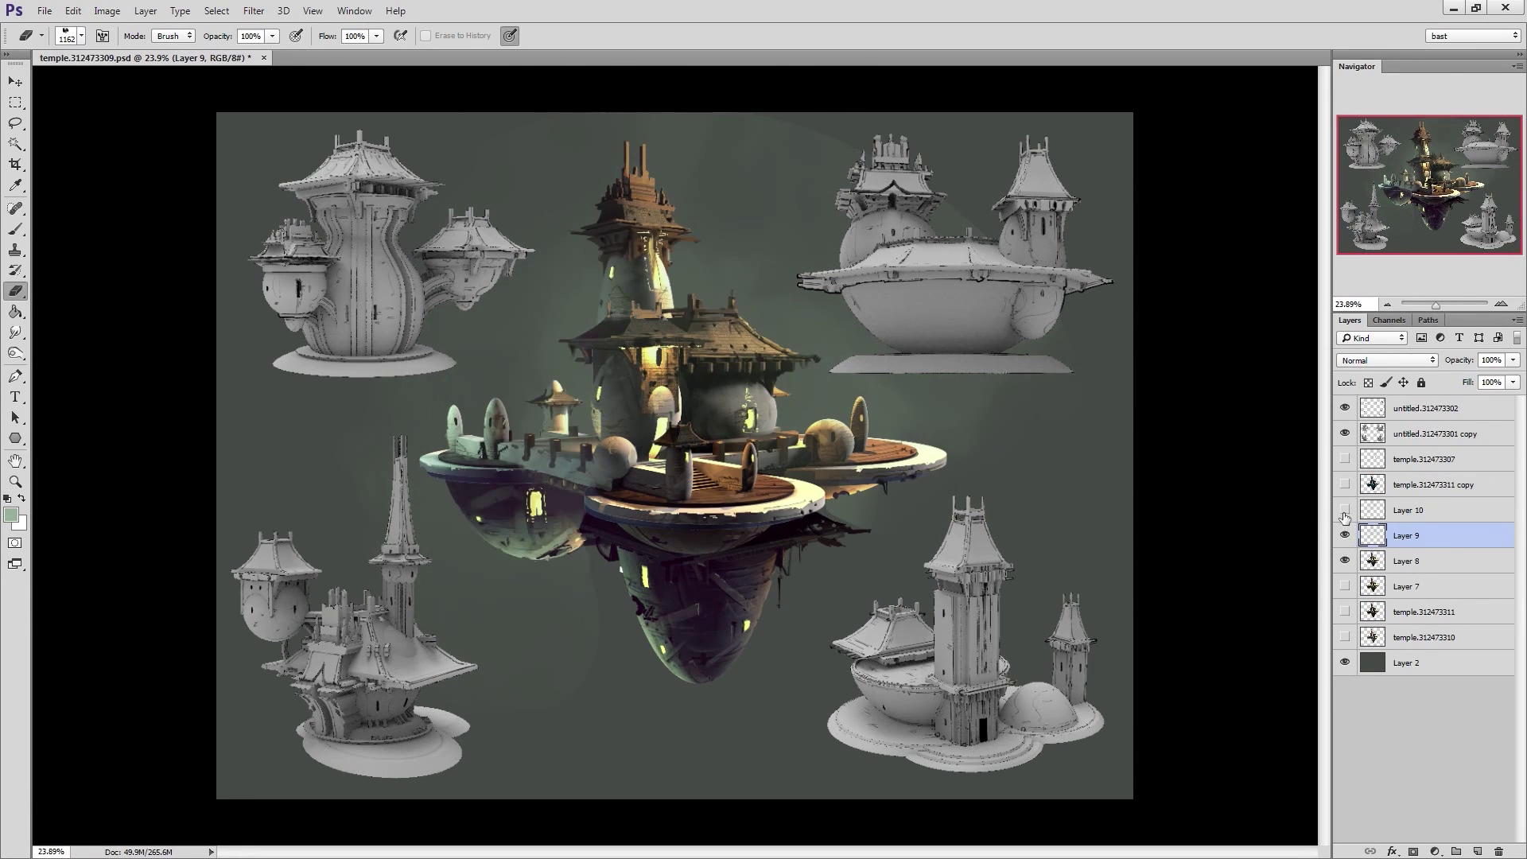
click(1345, 511)
click(1344, 536)
click(1345, 513)
click(1345, 513)
click(1345, 535)
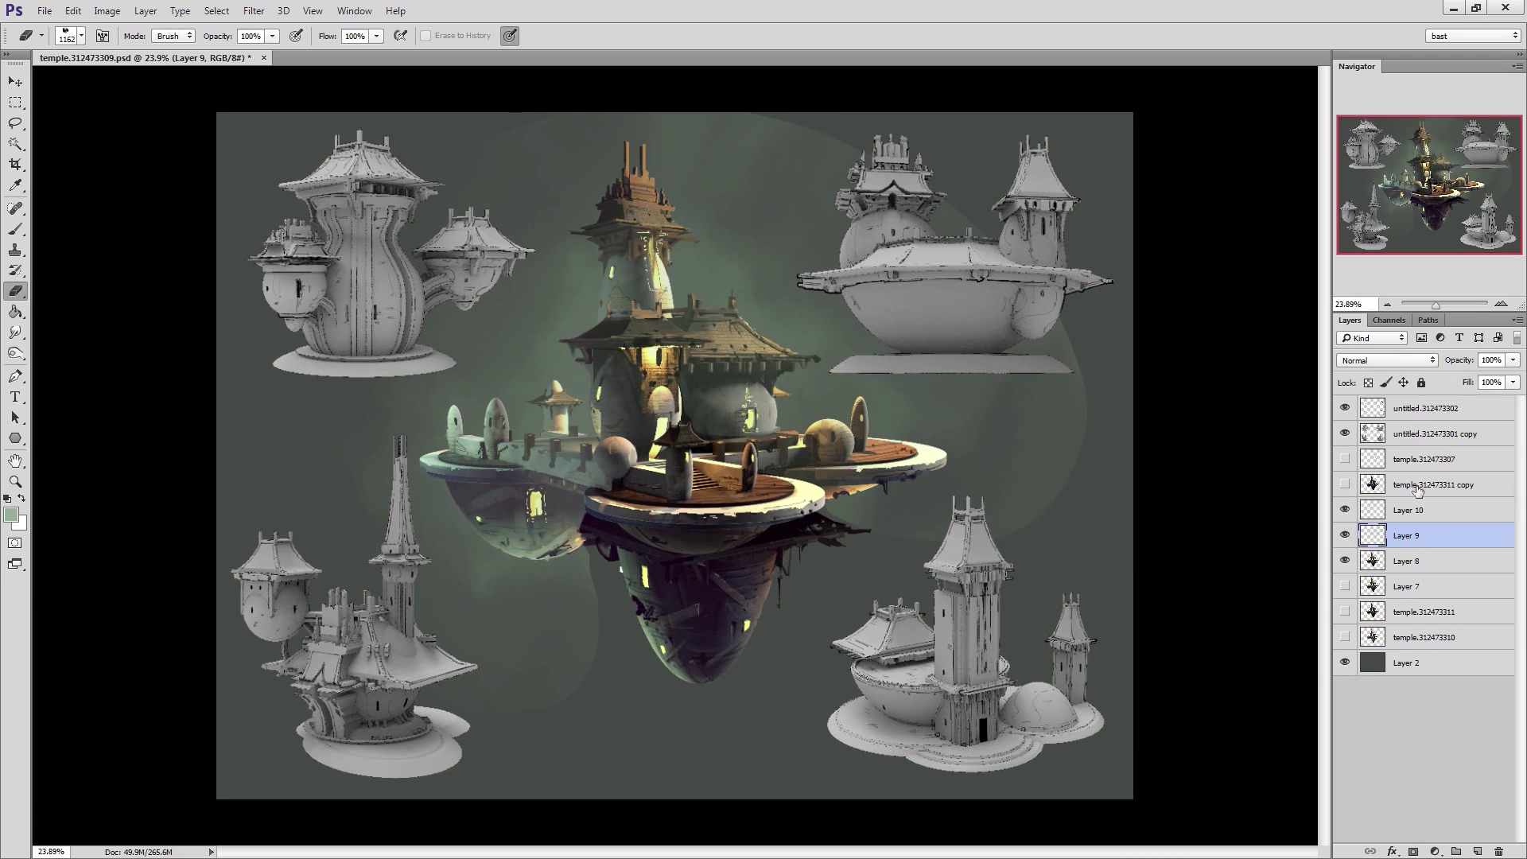
Reduce the opacity of Layer 9 to 75%
shift+click(1407, 516)
click(1400, 536)
click(1344, 535)
click(1345, 535)
drag(1513, 360, 1493, 379)
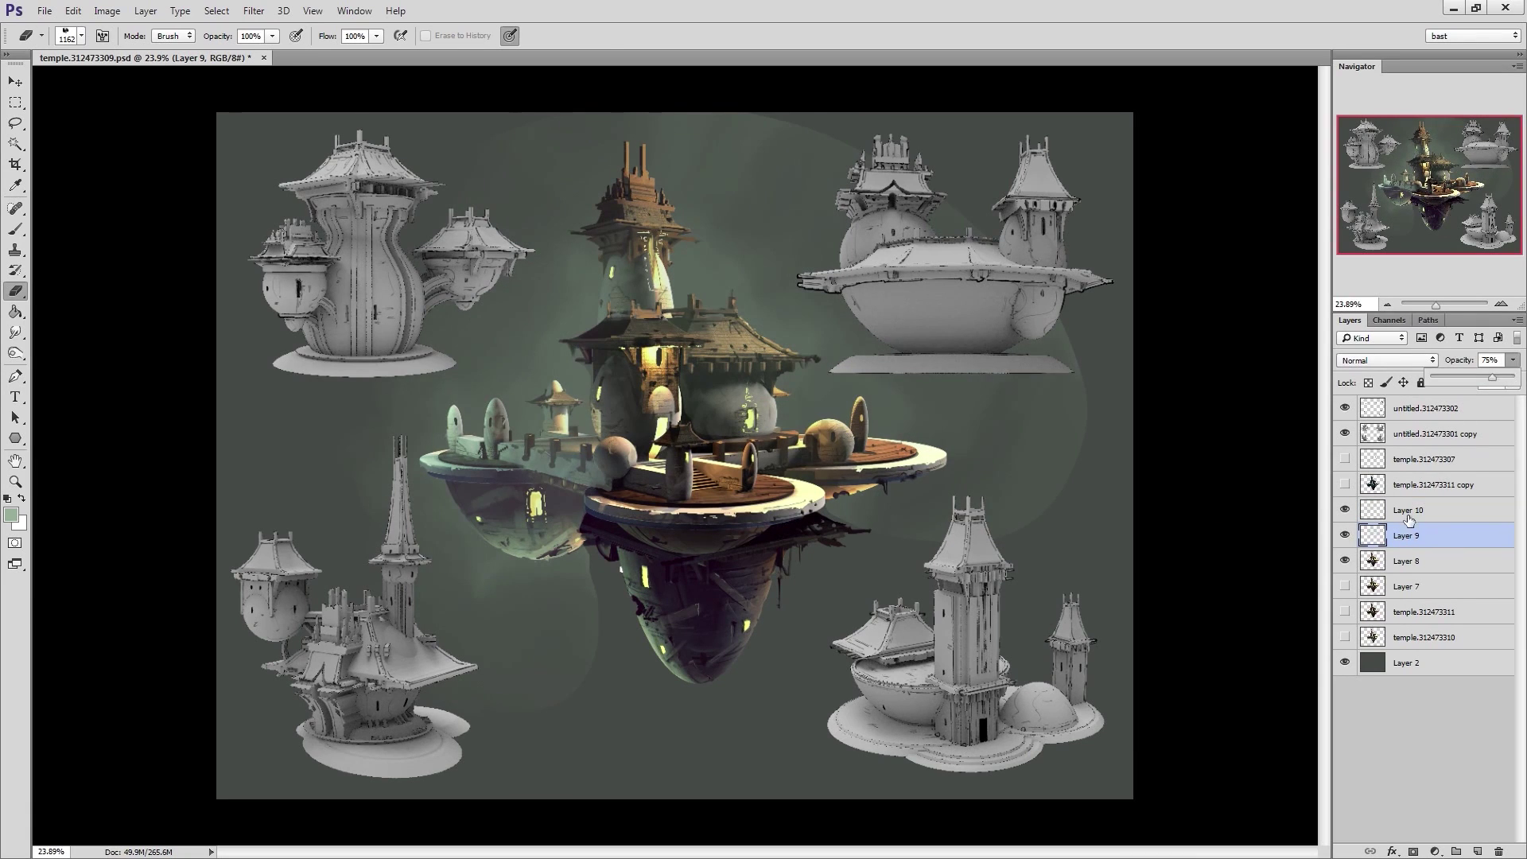
Merge haze layers 9 and 10 into a single layer
click(1407, 561)
key(w)
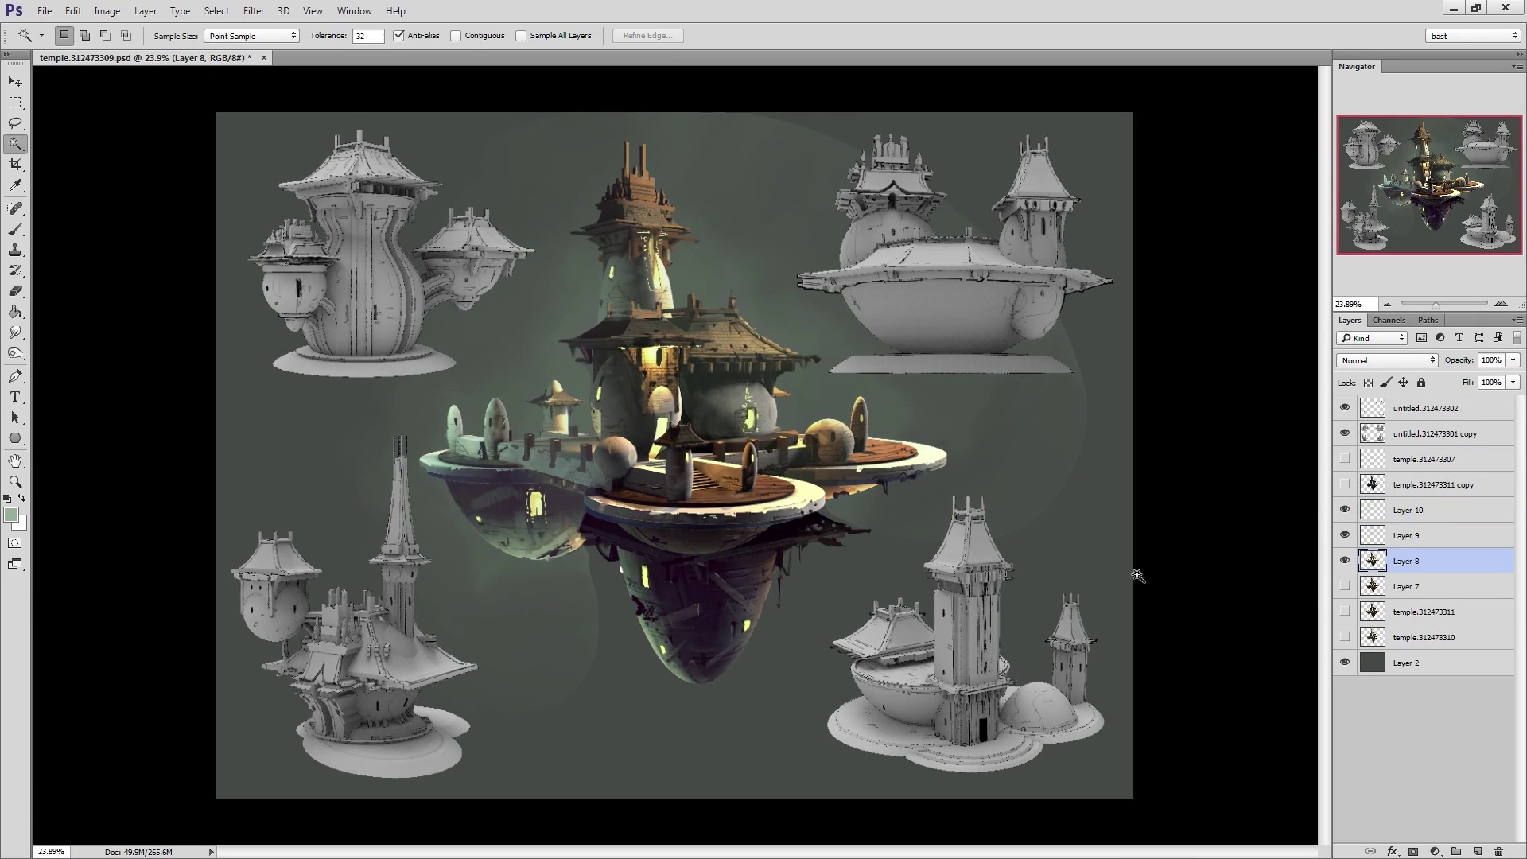
click(1398, 532)
shift+click(1406, 516)
right_click(1406, 516)
click(1249, 368)
Erase the remaining hard haze edges around the four grey temples and below the left bowl with a larger eraser
key(e)
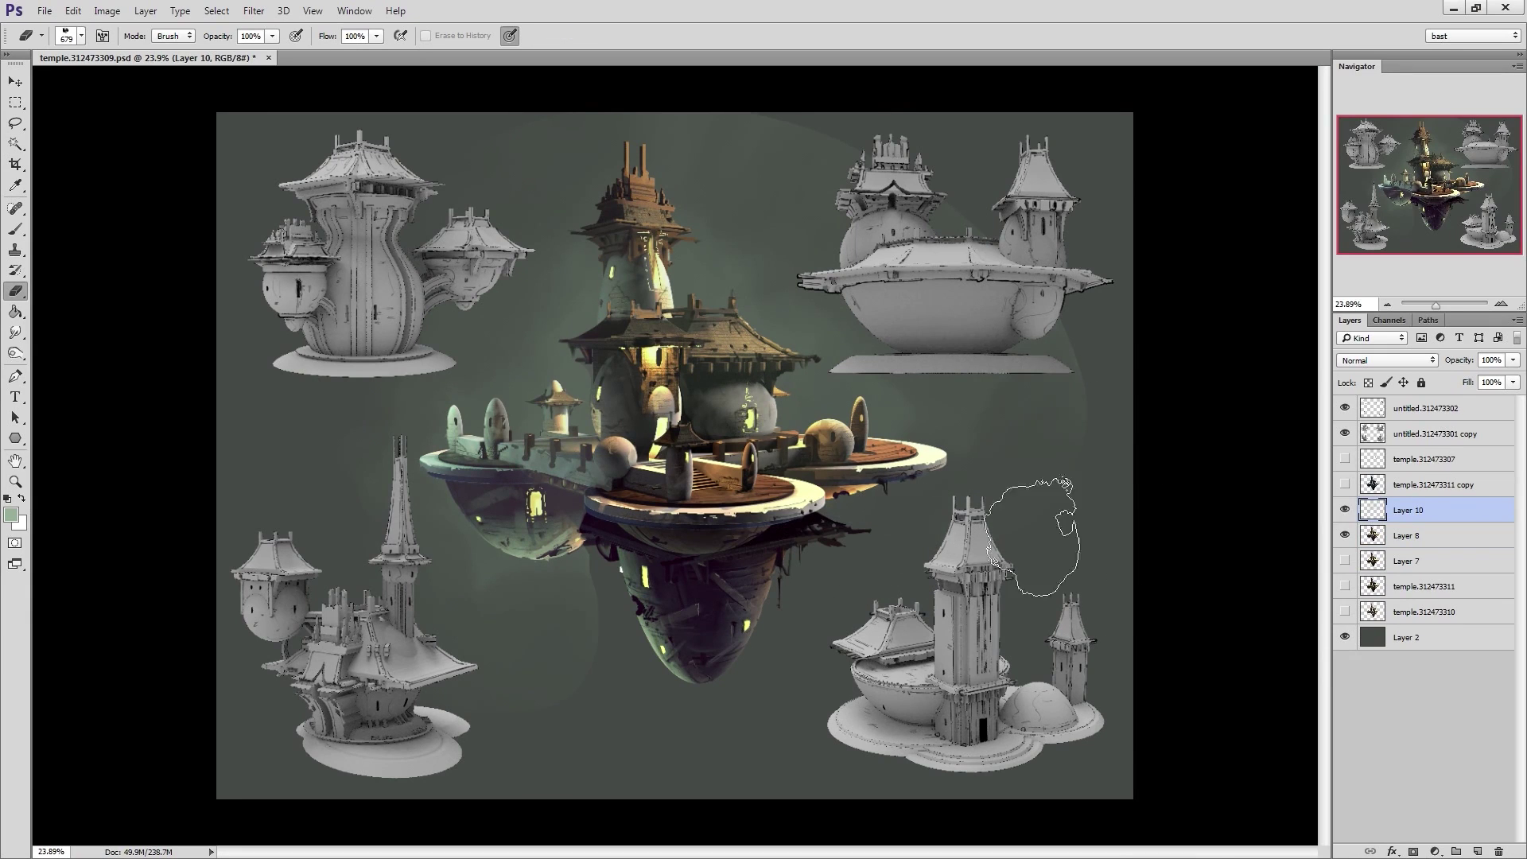
drag(1032, 537, 1002, 240)
alt+right_drag(994, 342, 1053, 342)
drag(320, 721, 549, 670)
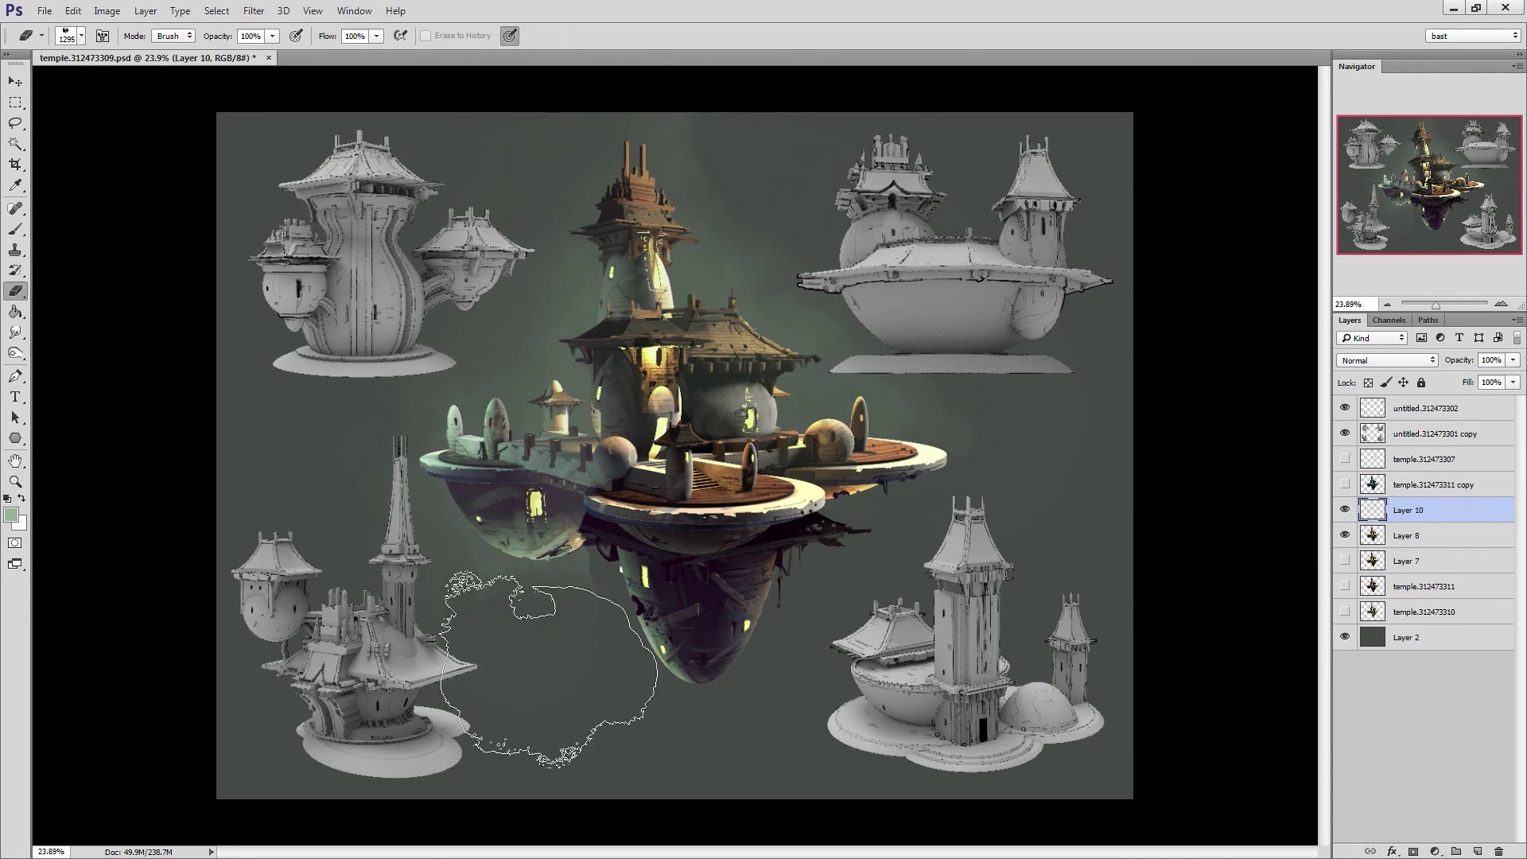
key(bracketright)
key(bracketright)
key(bracketright)
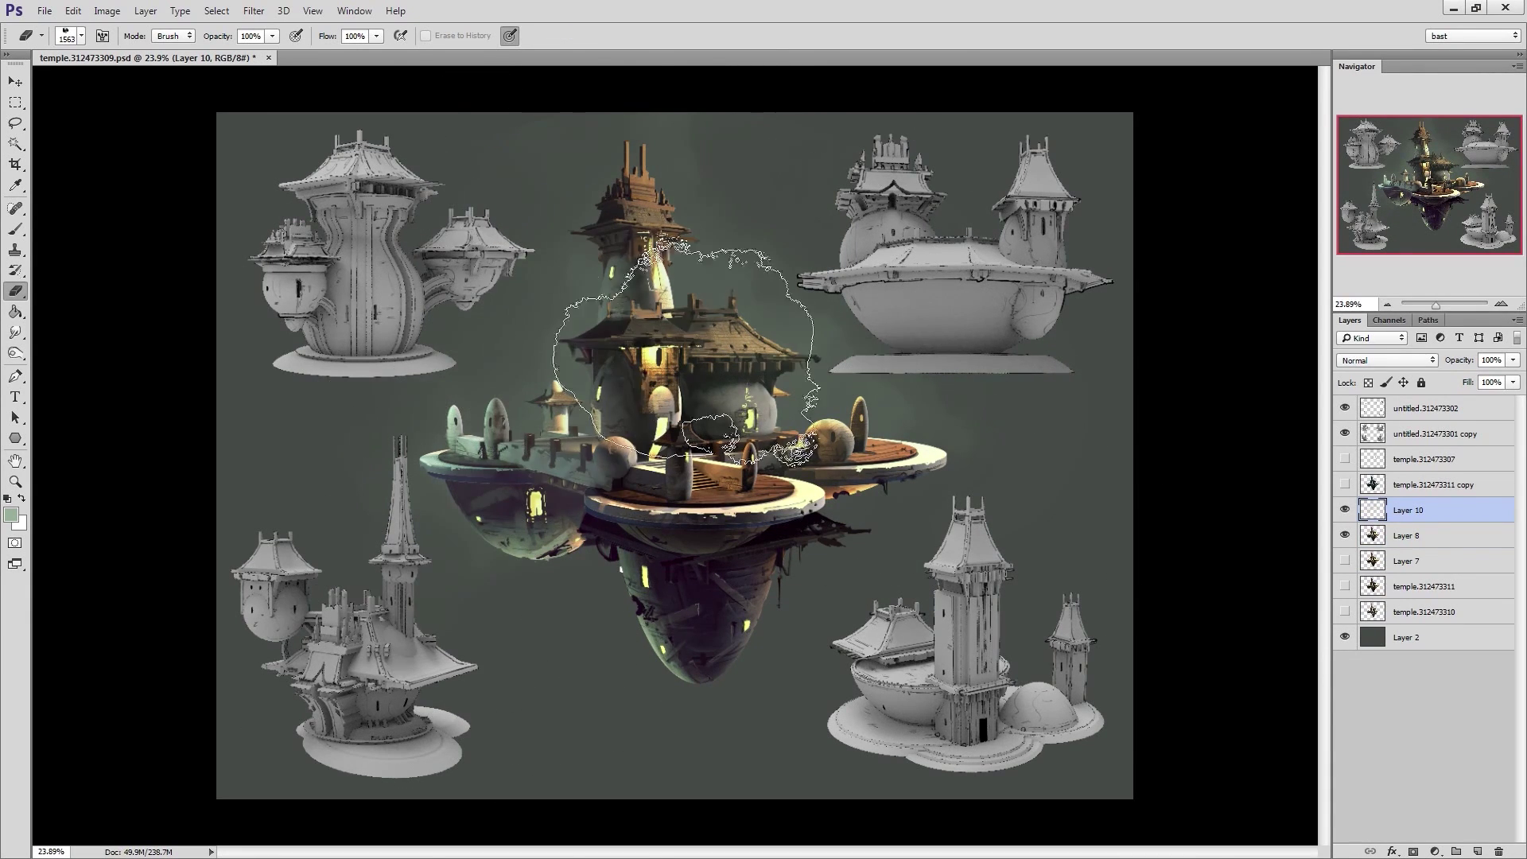
Check the temple with and without the merged haze layer and save the file
click(1345, 510)
click(1344, 510)
key(ctrl+s)
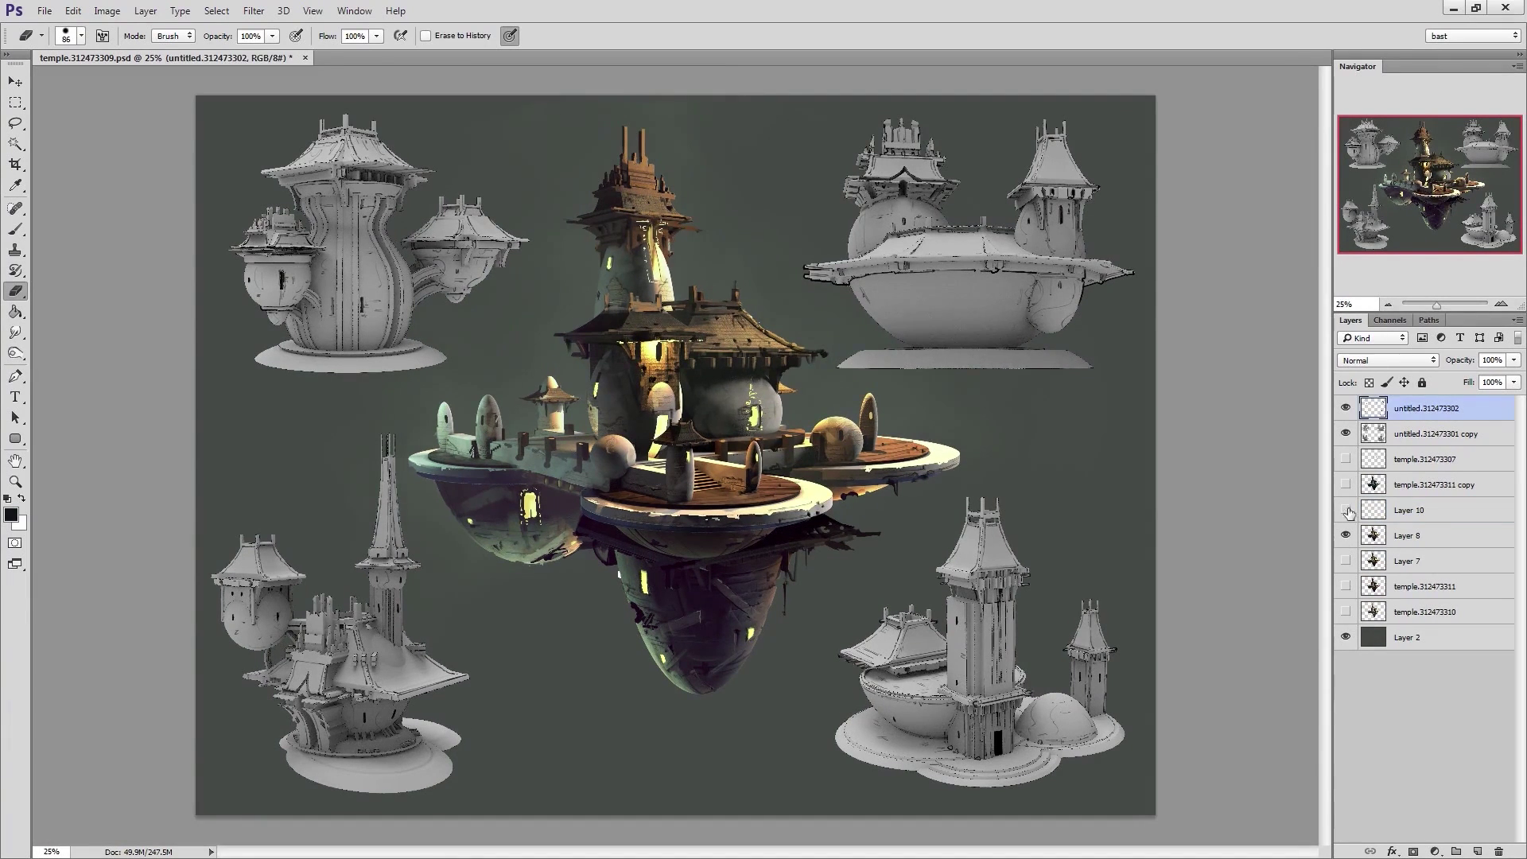
Add a new layer directly above Layer 8 and choose a rectangular brush tip for painting on it
key(ctrl+shift+n)
key(Return)
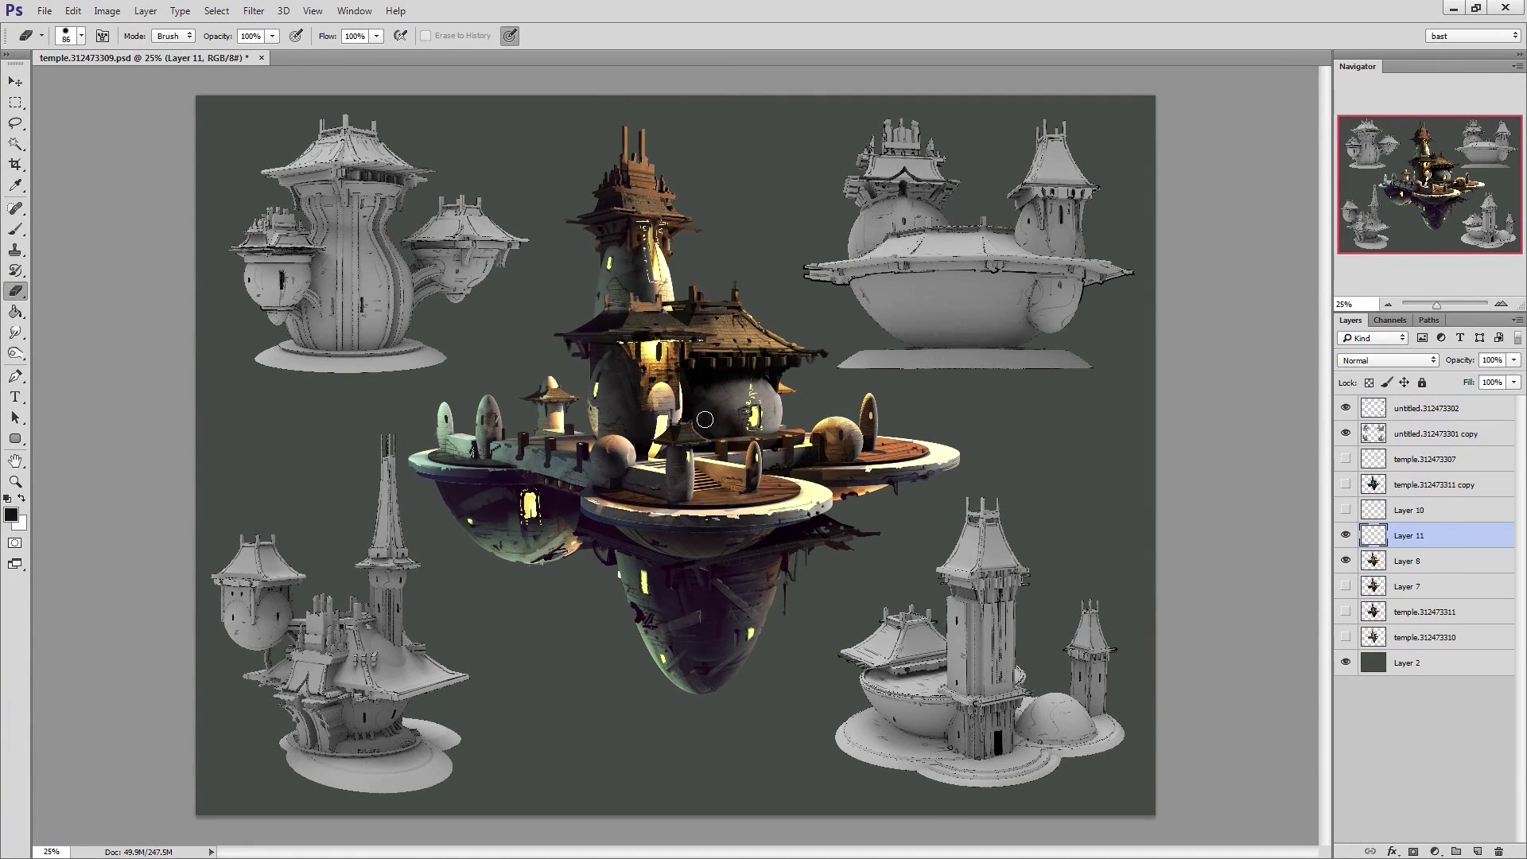
key(b)
right_click(711, 418)
scroll(773, 605, up, 5)
double_click(751, 597)
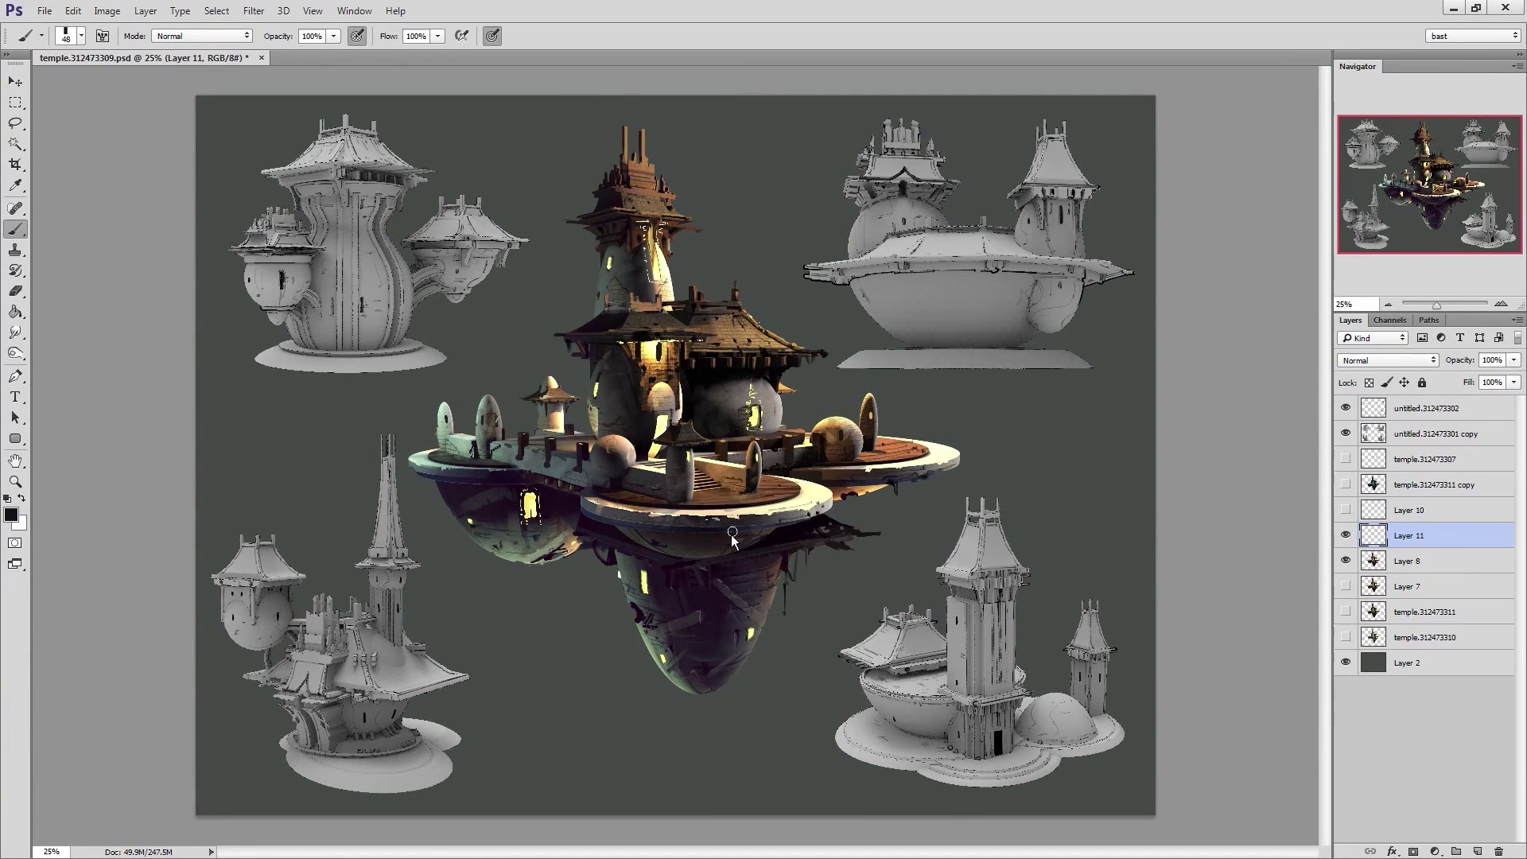
Paint small touches around the left bowl, front disc and right oval stone with a smaller brush and sampled tones
alt+click(731, 595)
key(bracketleft)
key(bracketleft)
alt+click(569, 501)
key(bracketleft)
key(bracketleft)
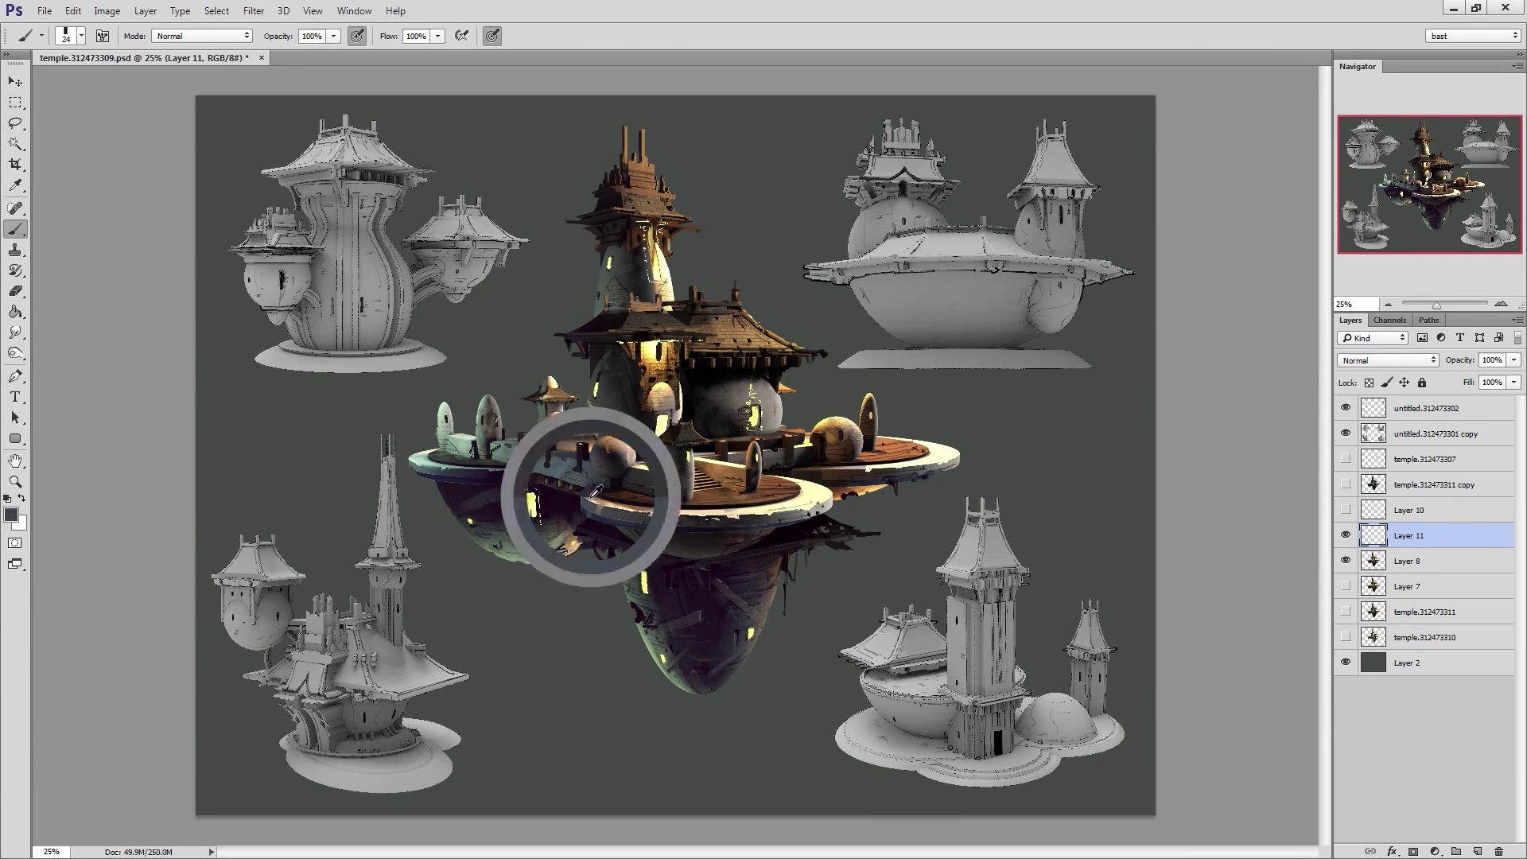
alt+click(590, 497)
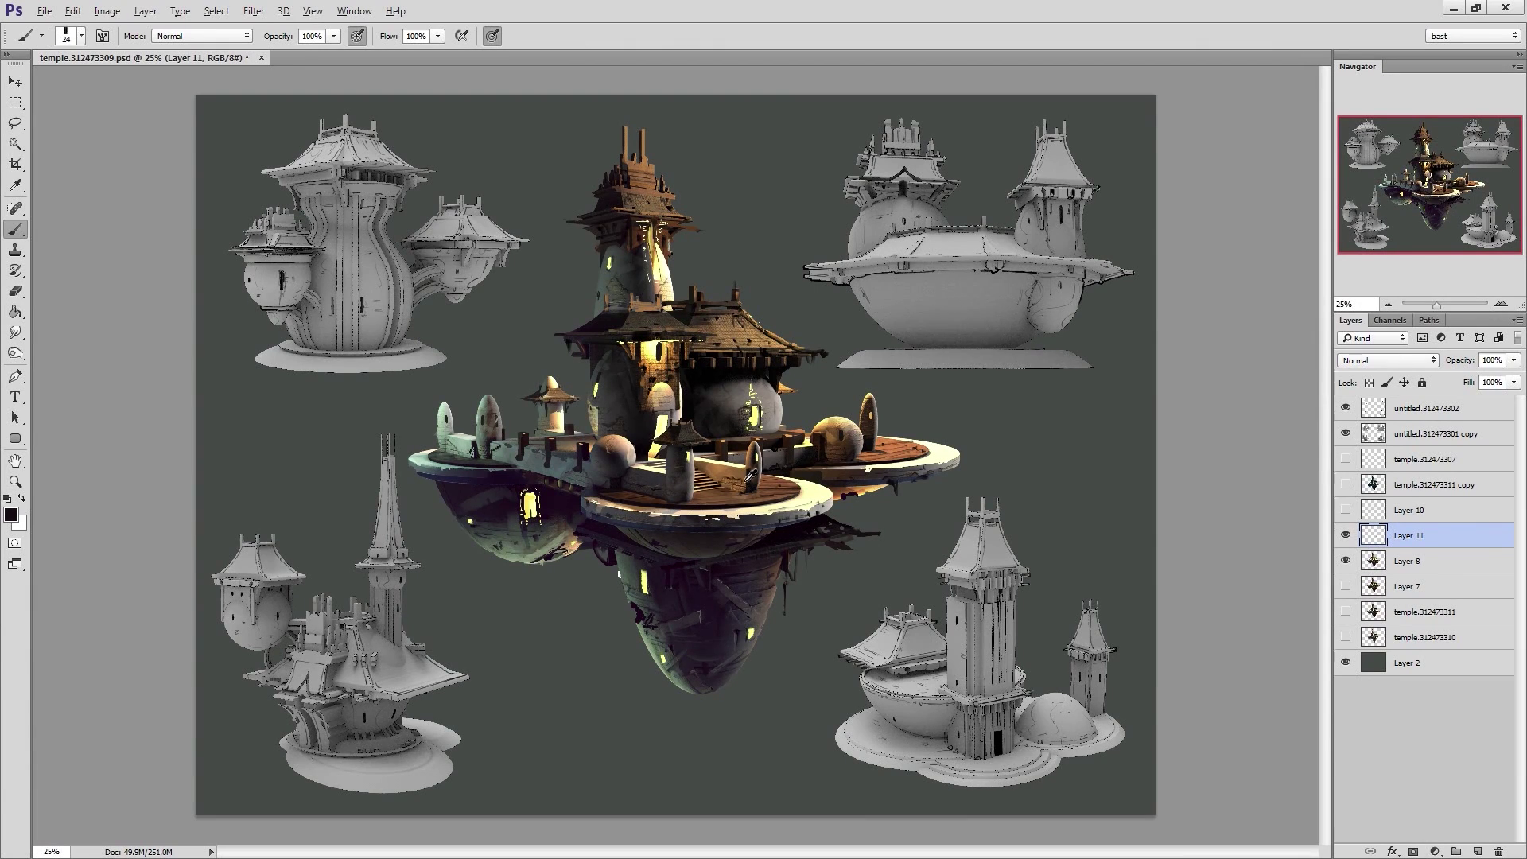
alt+click(837, 486)
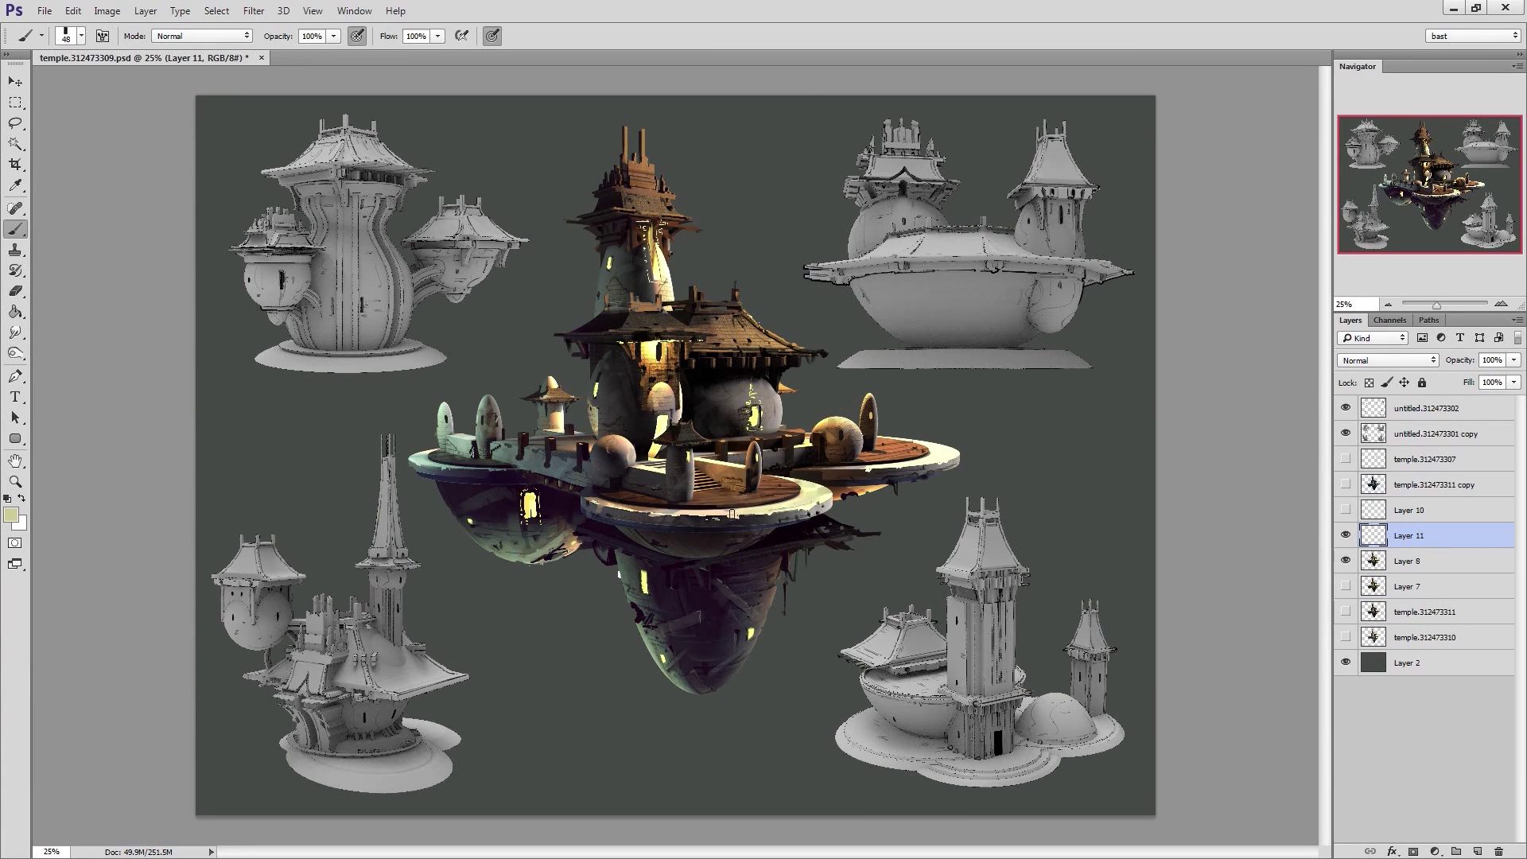
Repaint the sphere at the walkway's end with sampled light and shadow tones, using a slightly larger brush
alt+right_drag(616, 460, 626, 460)
alt+click(617, 458)
mouse_move(608, 457)
mouse_down()
mouse_move(621, 458)
mouse_move(606, 471)
mouse_up()
alt+click(622, 454)
alt+click(607, 470)
alt+click(604, 482)
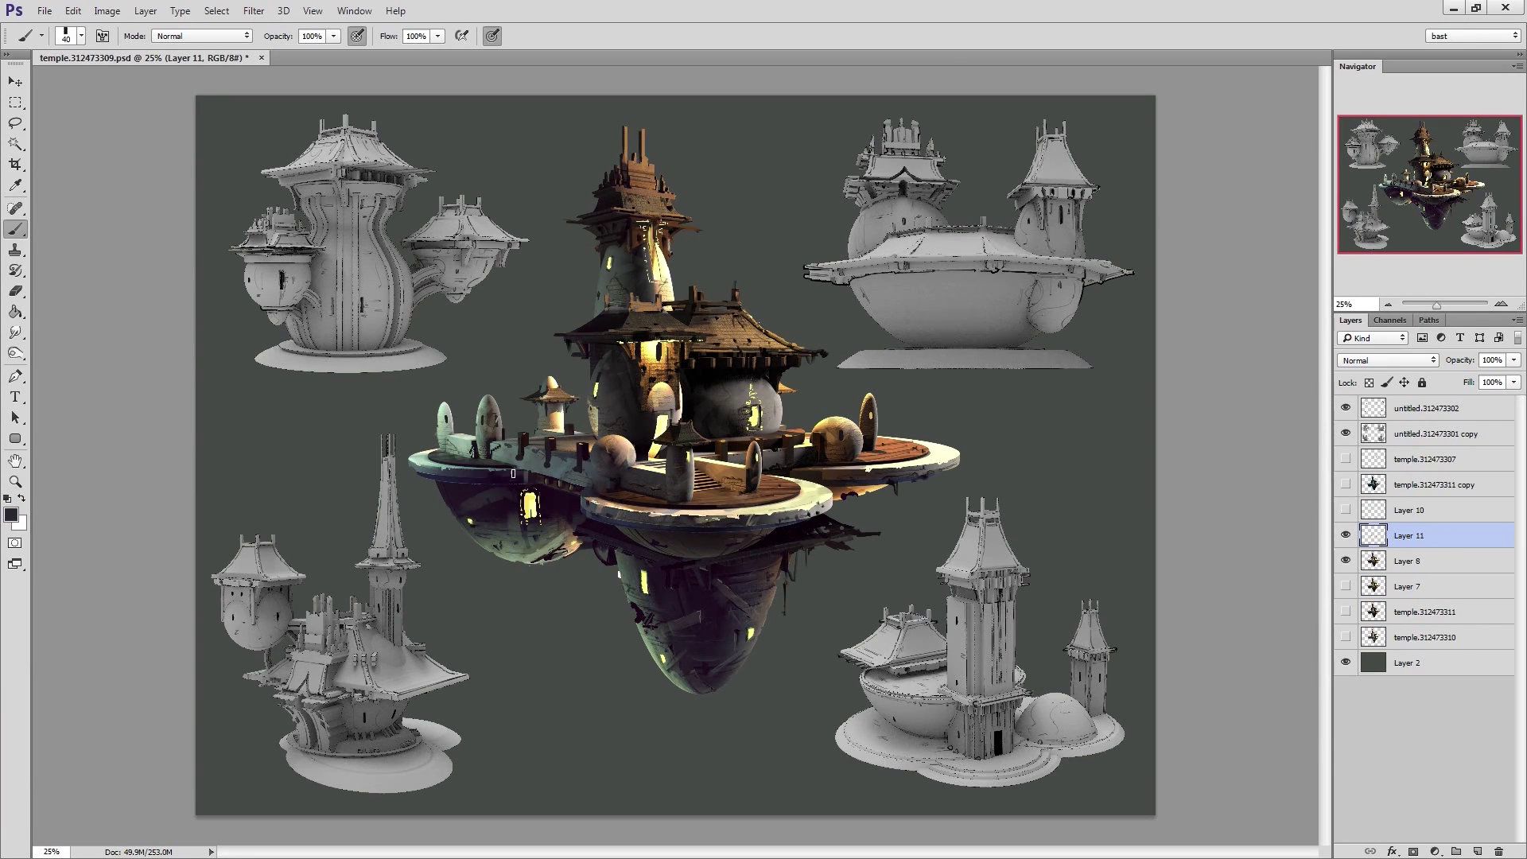
Touch up the left disc's underside and brighten the left bowl's window with a larger brush in sampled yellow
alt+click(455, 471)
alt+click(462, 480)
alt+click(502, 510)
alt+click(510, 508)
alt+click(530, 513)
key(bracketright)
drag(533, 512, 531, 499)
alt+right_drag(650, 582, 643, 583)
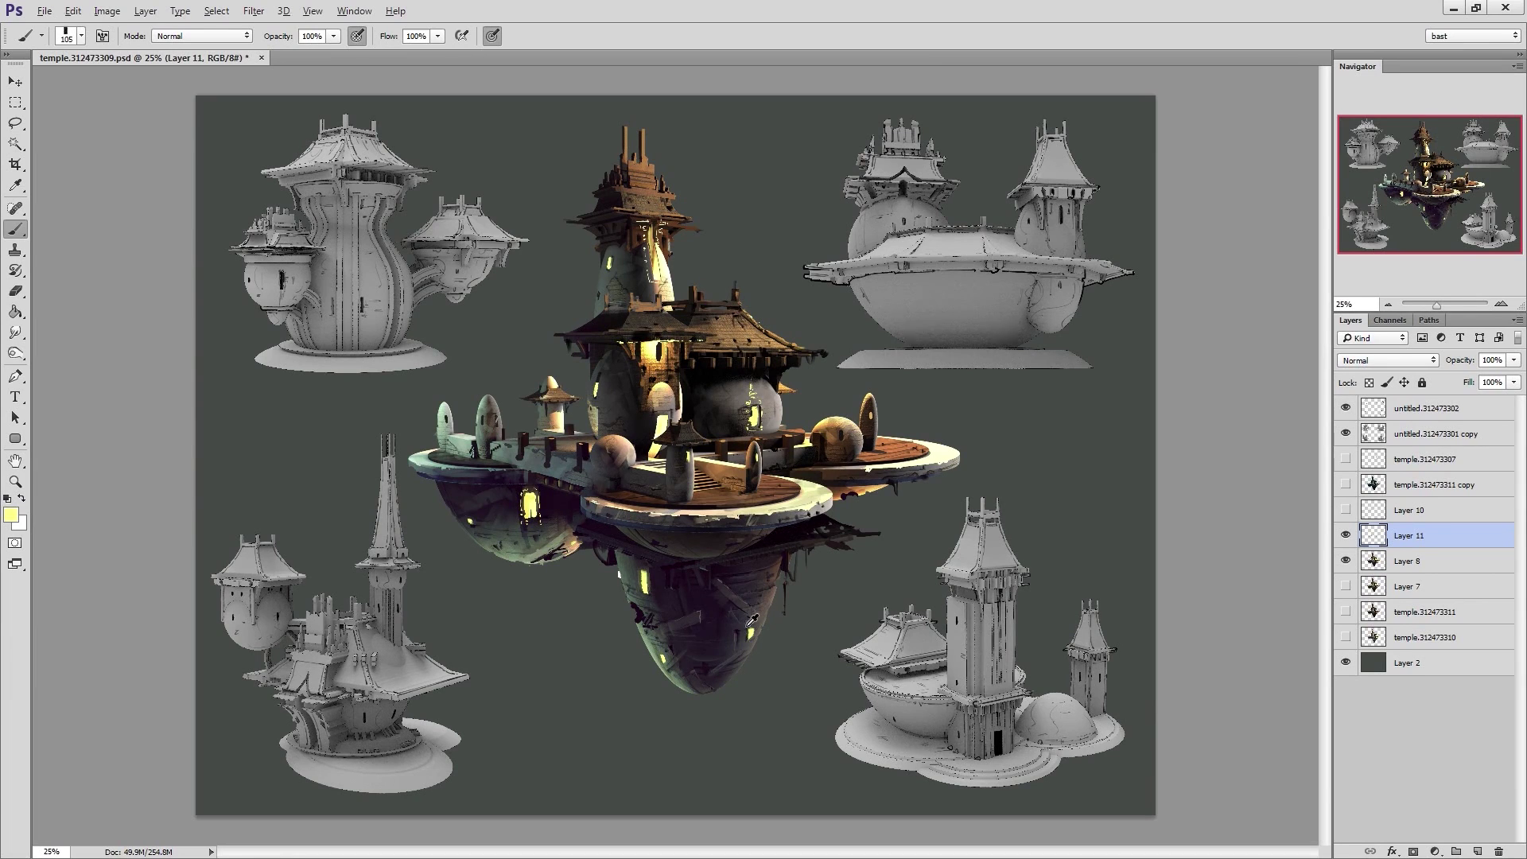
Retouch the left bowl's surface around its glowing window with a smaller brush and tones sampled nearby
key(bracketleft)
alt+click(481, 516)
alt+click(524, 547)
alt+click(537, 542)
drag(517, 547, 538, 546)
alt+click(532, 547)
alt+right_drag(556, 478, 558, 477)
Repaint the right building's rounded wall and the stone by the entrance with sampled light and shadow tones
alt+click(728, 415)
mouse_move(727, 414)
mouse_down()
mouse_move(735, 375)
mouse_move(722, 377)
mouse_up()
alt+click(740, 412)
alt+click(737, 430)
alt+click(753, 383)
alt+click(717, 386)
alt+click(715, 384)
alt+right_drag(700, 394, 634, 388)
alt+click(703, 395)
alt+click(681, 437)
alt+click(677, 431)
alt+click(641, 400)
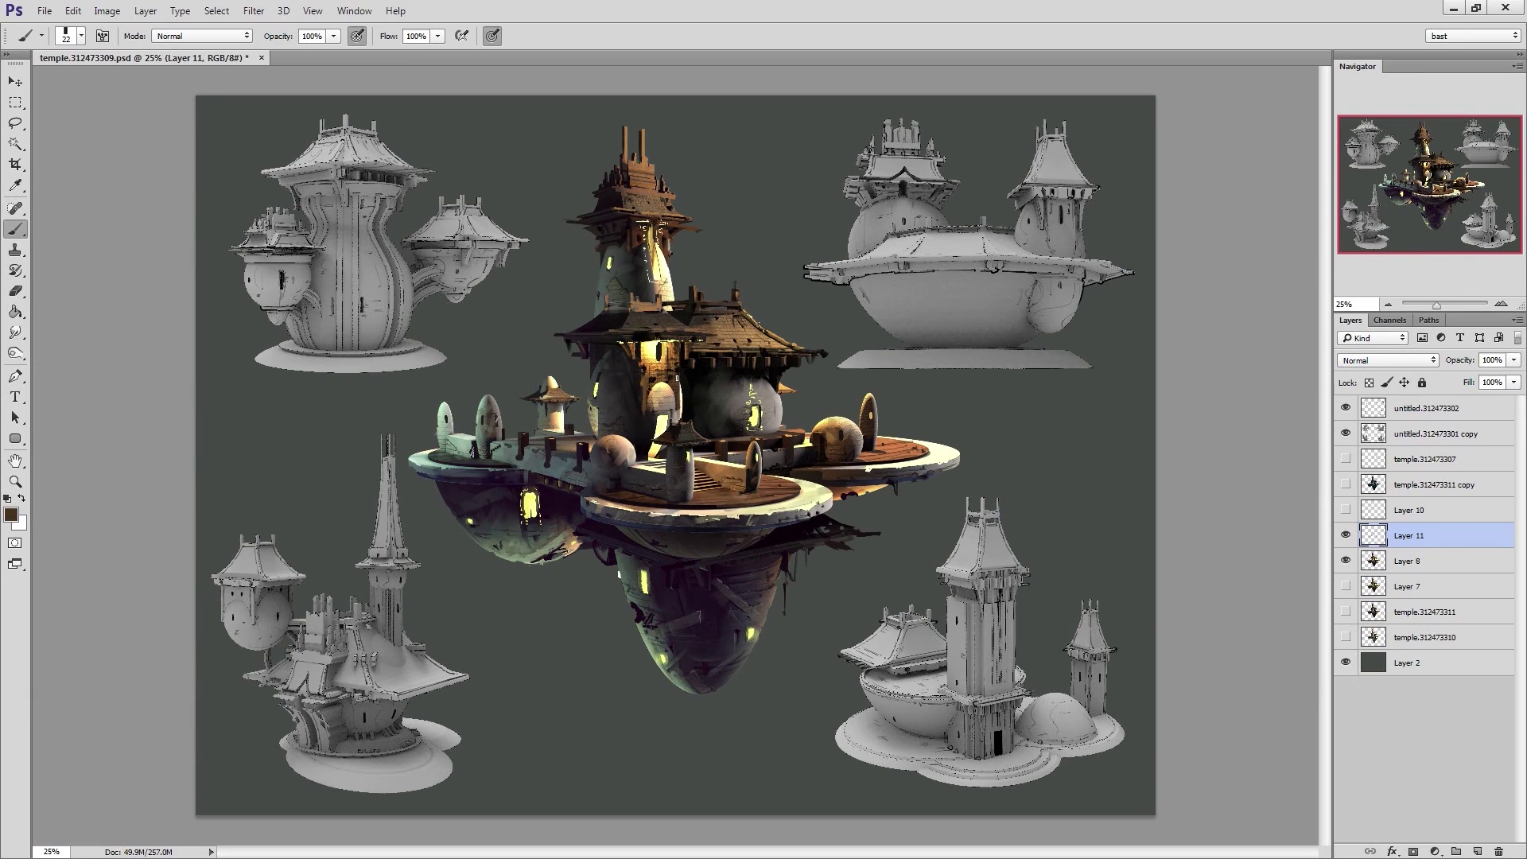
Brighten the lit wall above the entrance with a larger brush in a tone sampled from its glow
alt+click(667, 351)
key(bracketright)
key(bracketright)
key(bracketright)
key(bracketright)
key(bracketright)
key(bracketright)
key(bracketright)
key(bracketright)
key(bracketright)
key(bracketright)
key(bracketright)
key(bracketright)
drag(648, 351, 680, 351)
alt+right_drag(645, 337, 629, 338)
Touch up the shaded wall left of the entrance with sampled tones, using a smaller brush at 100% opacity
alt+click(599, 411)
alt+click(599, 402)
alt+click(610, 436)
key(bracketleft)
key(0)
Paint sampled brown tones on the upper tower's roof and touch up the wall below at 99% brush opacity
alt+click(646, 184)
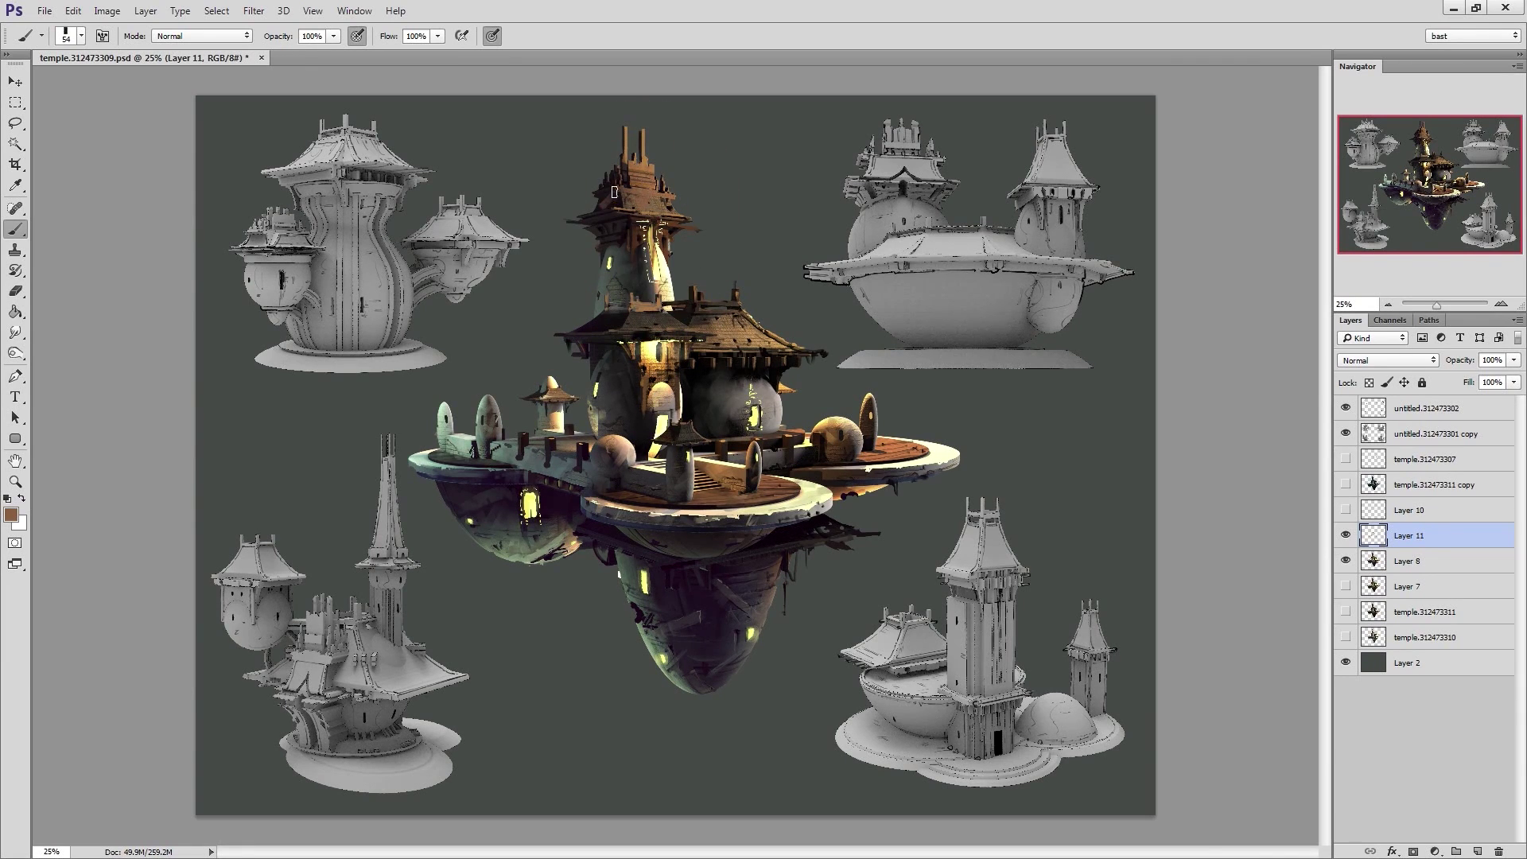
drag(623, 195, 616, 209)
alt+click(632, 195)
alt+right_drag(626, 201, 619, 201)
alt+click(657, 272)
key(bracketleft)
key(bracketleft)
key(bracketleft)
key(9)
key(9)
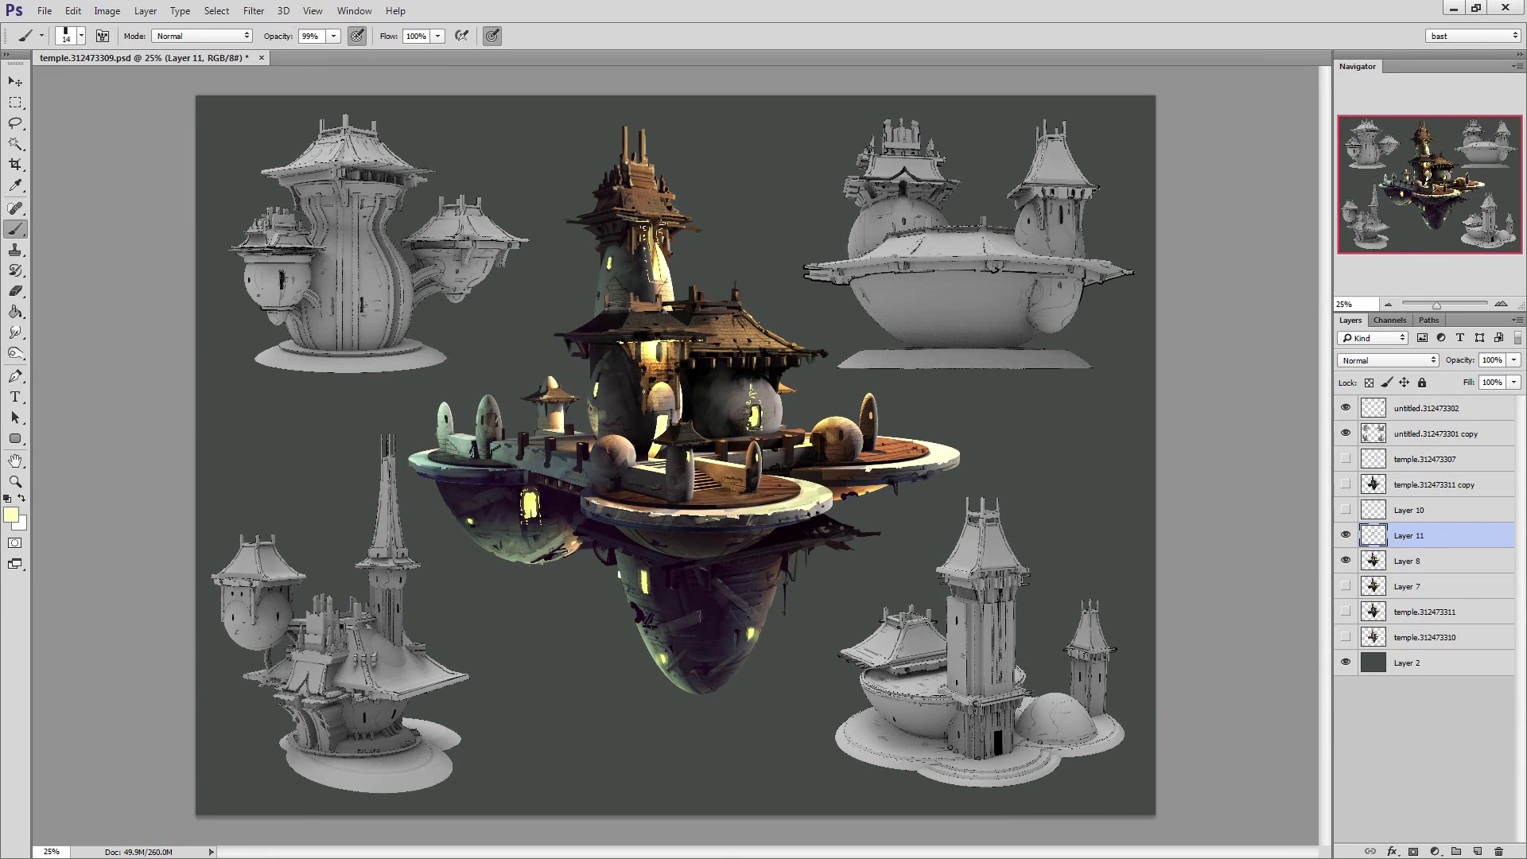
Paint small light and dark touches under the right building's eaves with sampled tones
alt+click(647, 388)
alt+right_drag(775, 367, 783, 388)
alt+click(675, 520)
drag(765, 377, 756, 376)
alt+click(738, 370)
alt+right_drag(742, 383, 743, 384)
alt+click(770, 373)
click(770, 376)
alt+click(764, 389)
alt+click(758, 382)
Refine the right disc's sphere, the wall beside it and the oval stone with sampled tones
alt+click(851, 441)
alt+right_drag(851, 439, 817, 451)
alt+click(845, 457)
alt+click(817, 475)
alt+click(814, 445)
alt+click(810, 447)
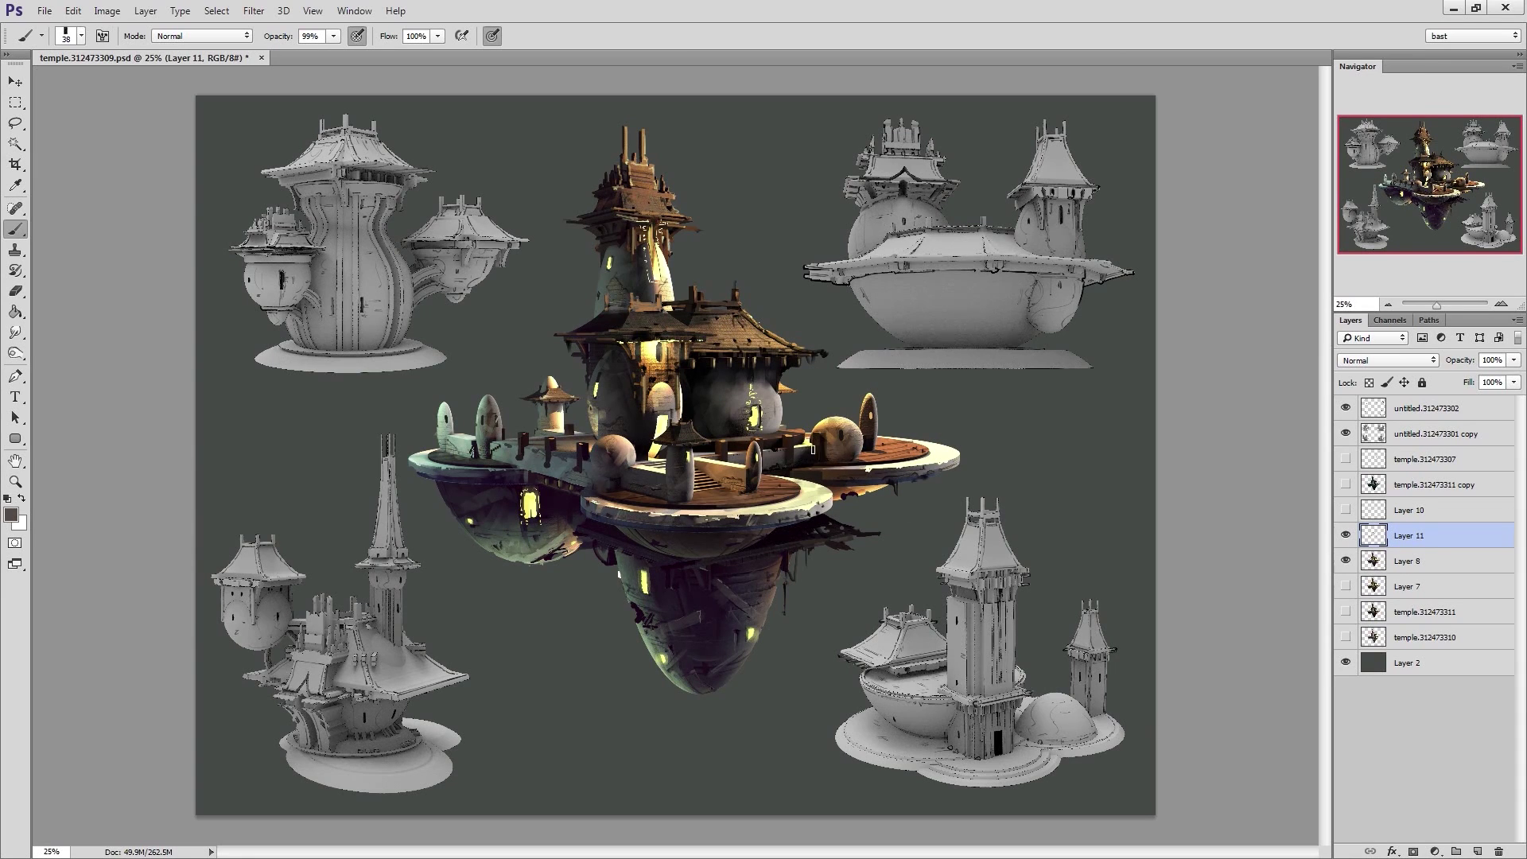
alt+click(798, 451)
alt+click(844, 470)
key(bracketright)
alt+click(873, 404)
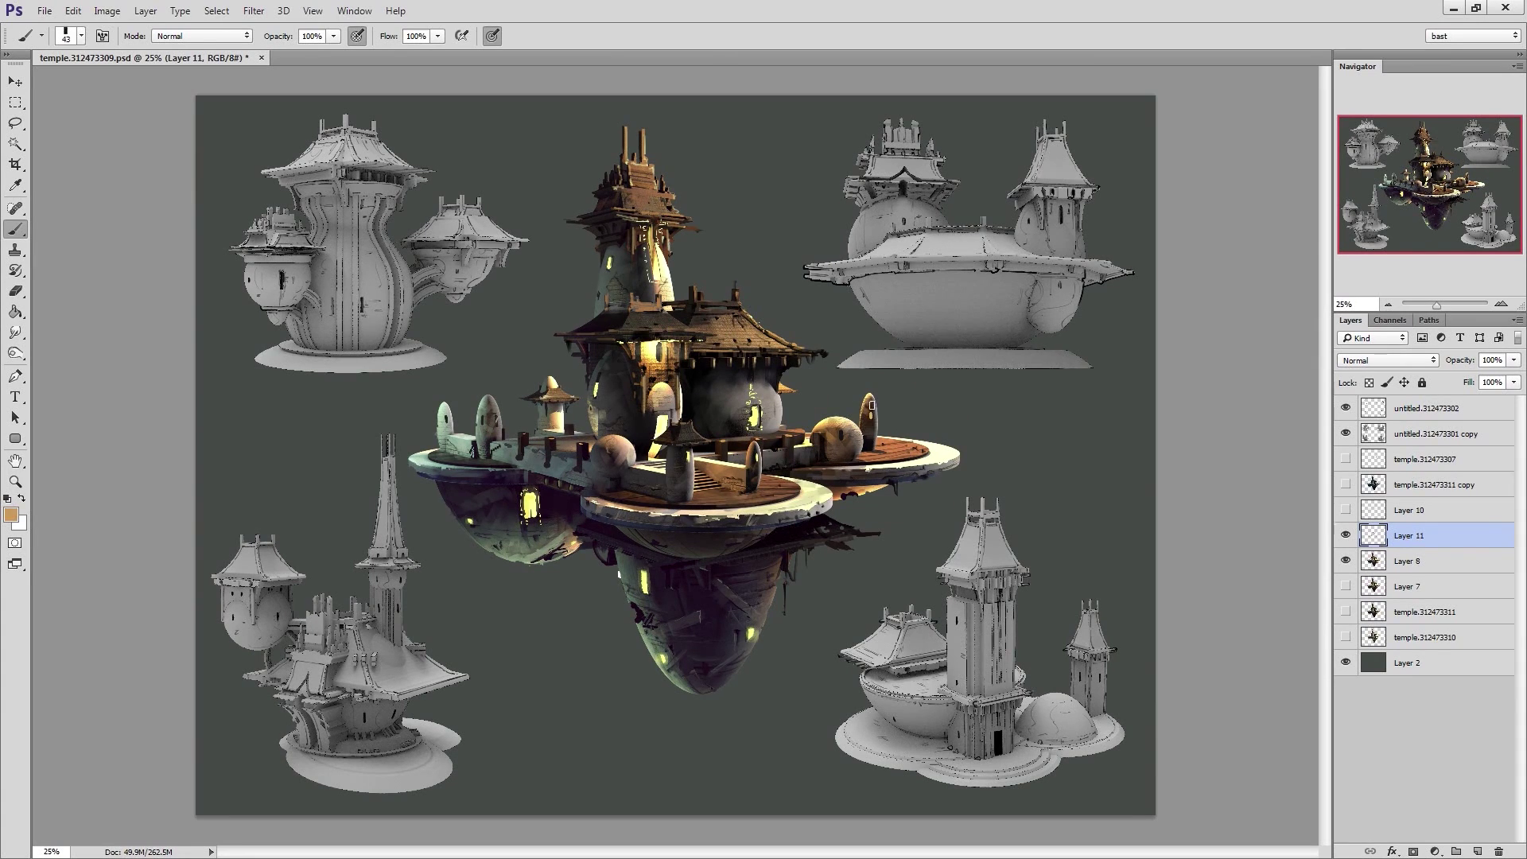
alt+click(851, 414)
Paint a sampled tone along the left bowl's underside just below the disc rim, enlarging the brush
alt+click(556, 469)
drag(505, 491, 525, 495)
alt+right_drag(558, 529, 576, 530)
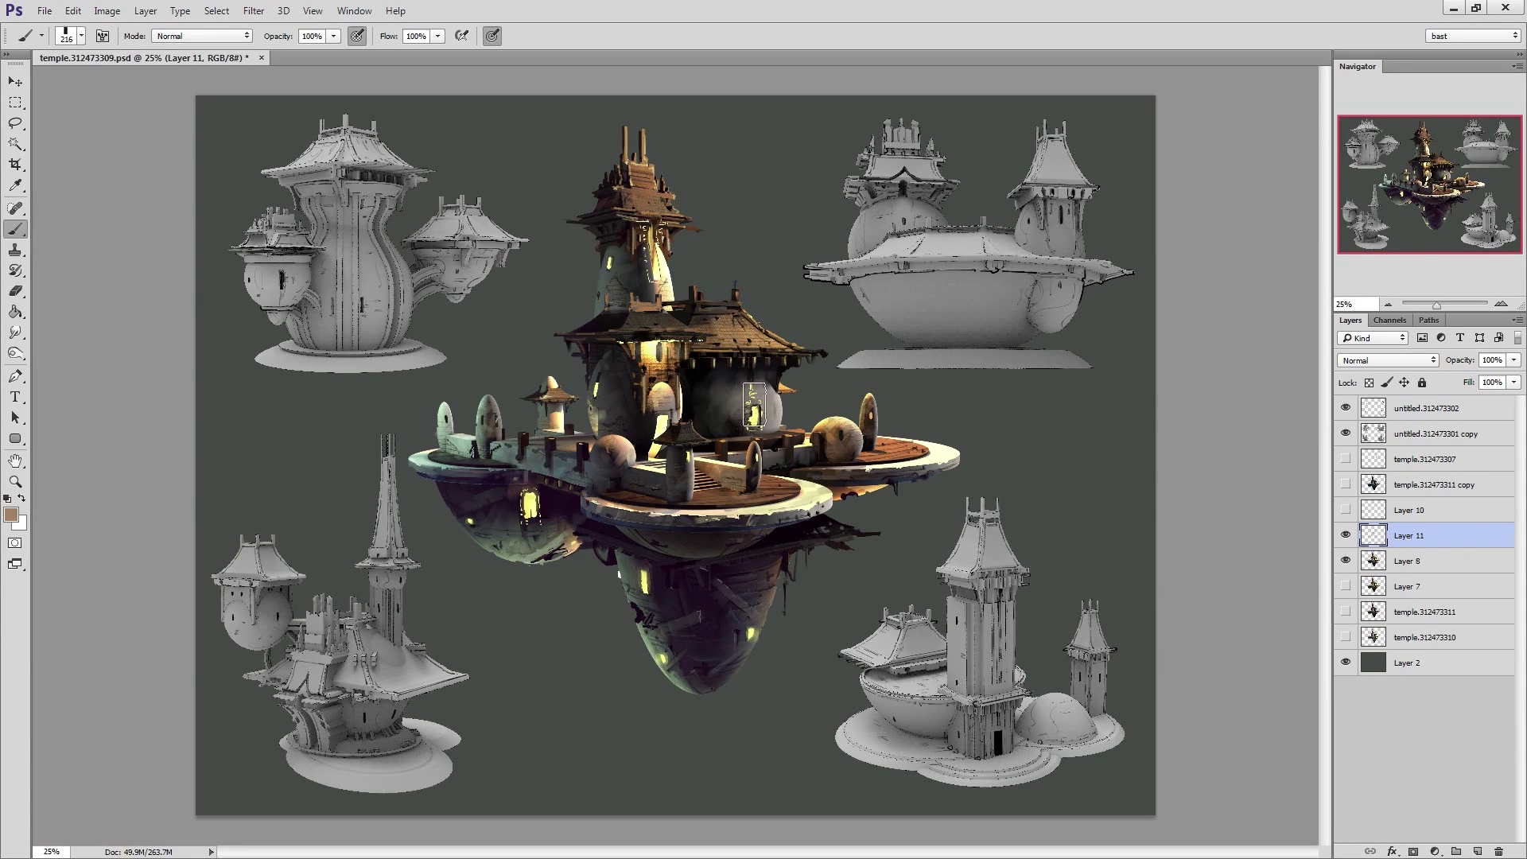
Clean up the area beside the right sphere and the front disc's right rim with sampled tones
alt+click(754, 417)
drag(836, 436, 812, 458)
alt+right_drag(809, 455, 787, 464)
alt+click(813, 459)
key(bracketleft)
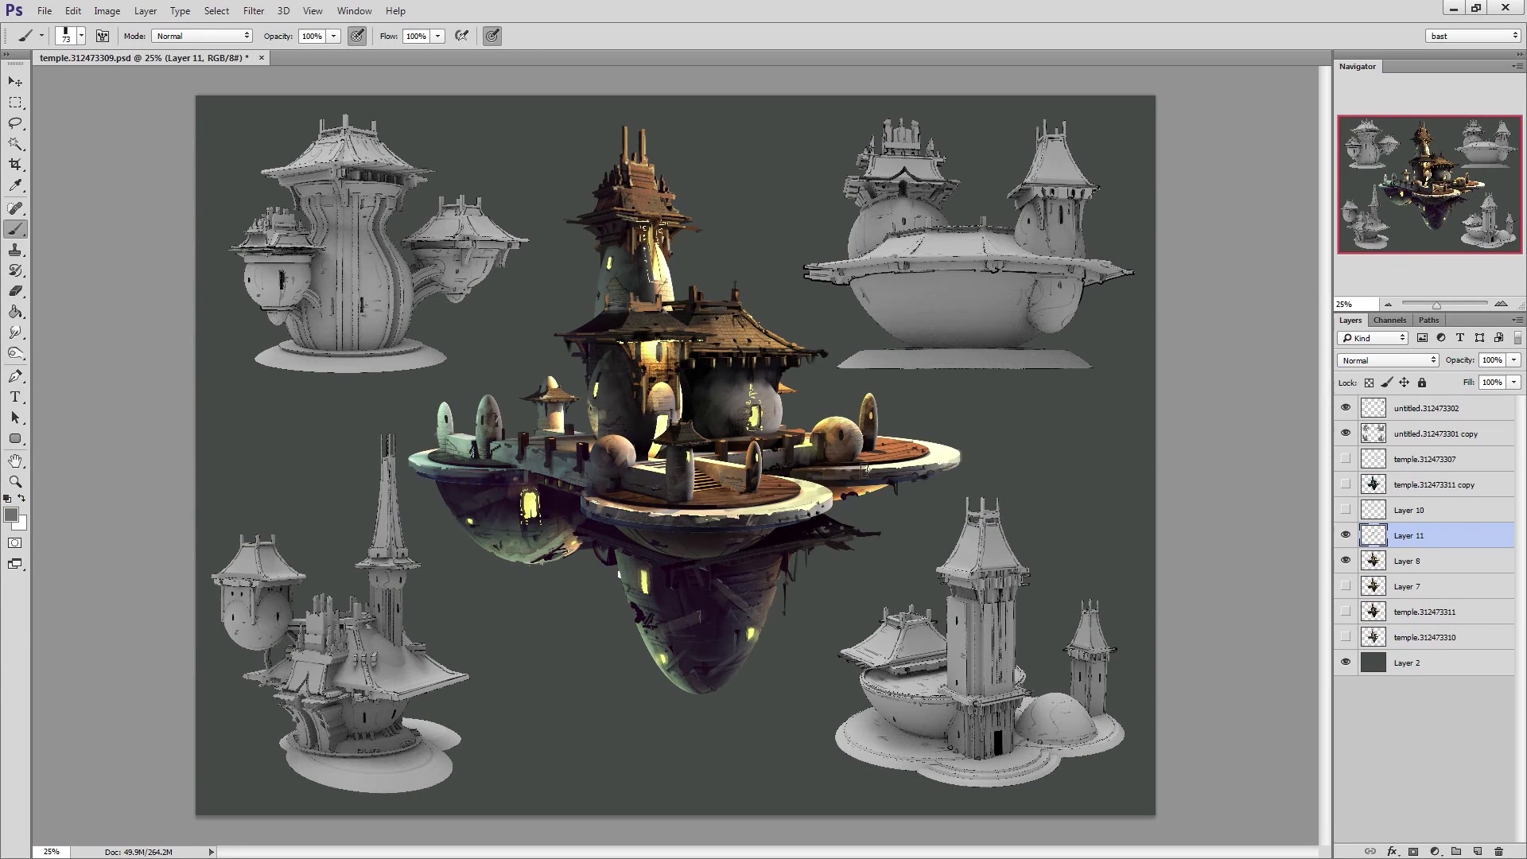
alt+click(822, 462)
alt+click(818, 491)
key(bracketright)
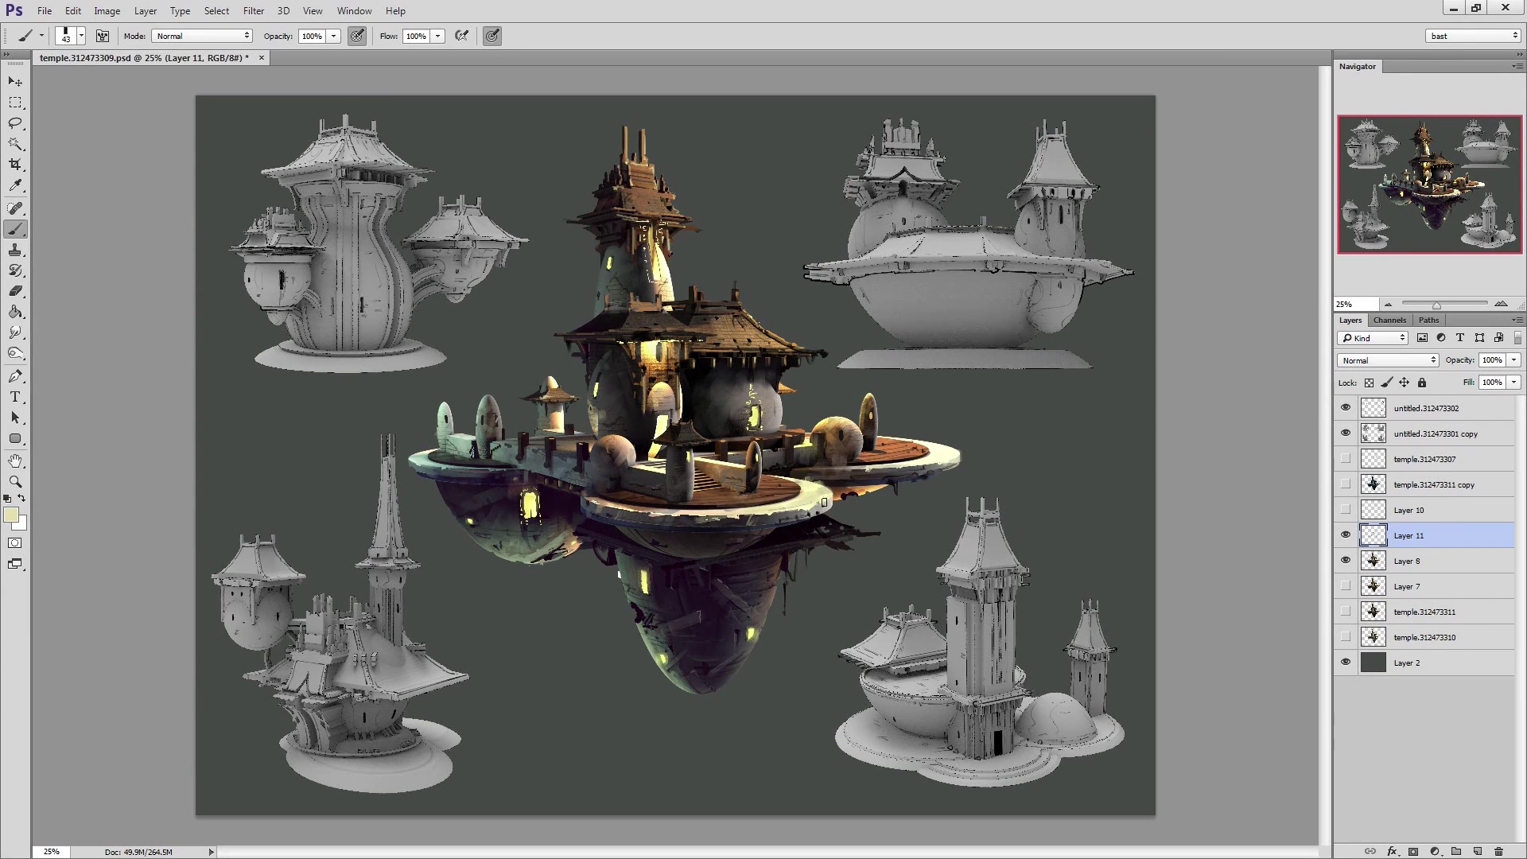
Set the brush mode to Color Dodge, make Layer 8 active and choose a different brush preset
click(203, 36)
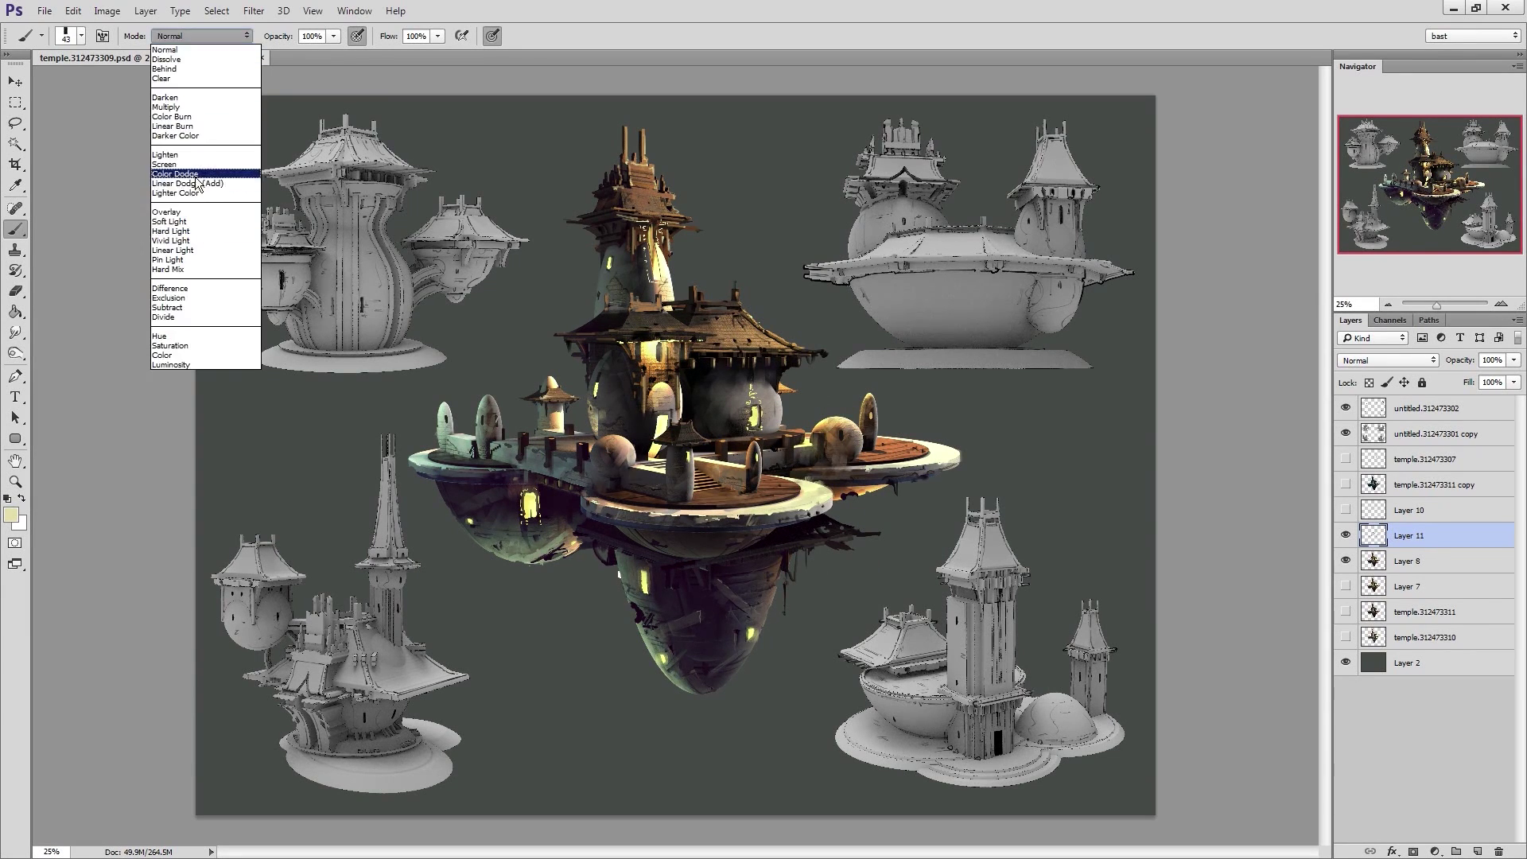
click(196, 176)
click(1414, 559)
right_click(743, 481)
click(896, 595)
Set the foreground colour to a golden yellow, enlarge the brush and lower its opacity to 37%
click(14, 515)
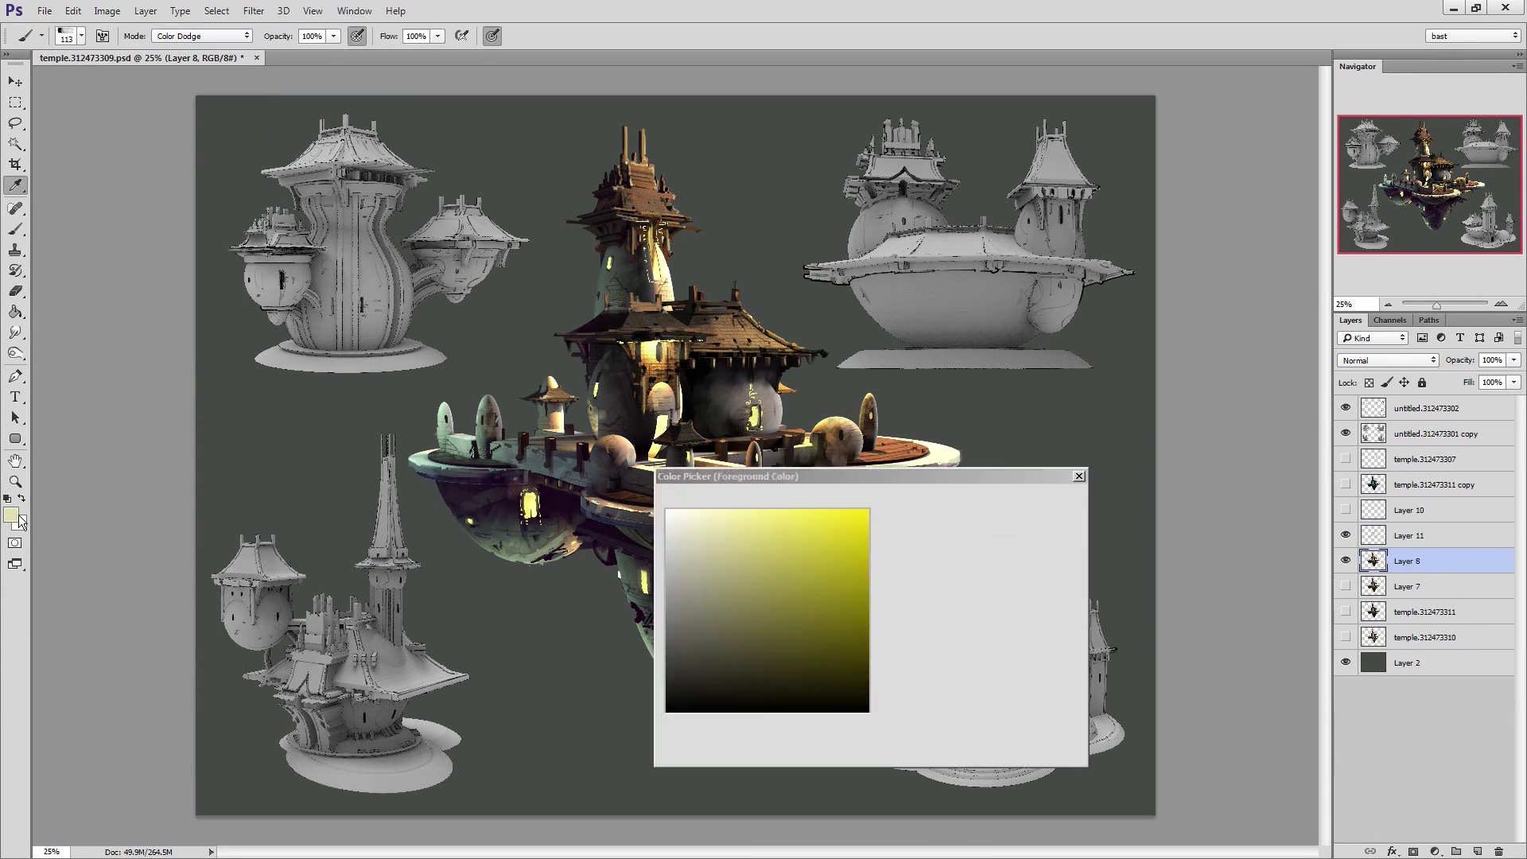
click(888, 686)
click(822, 558)
click(804, 531)
click(1032, 499)
alt+right_drag(726, 506, 785, 502)
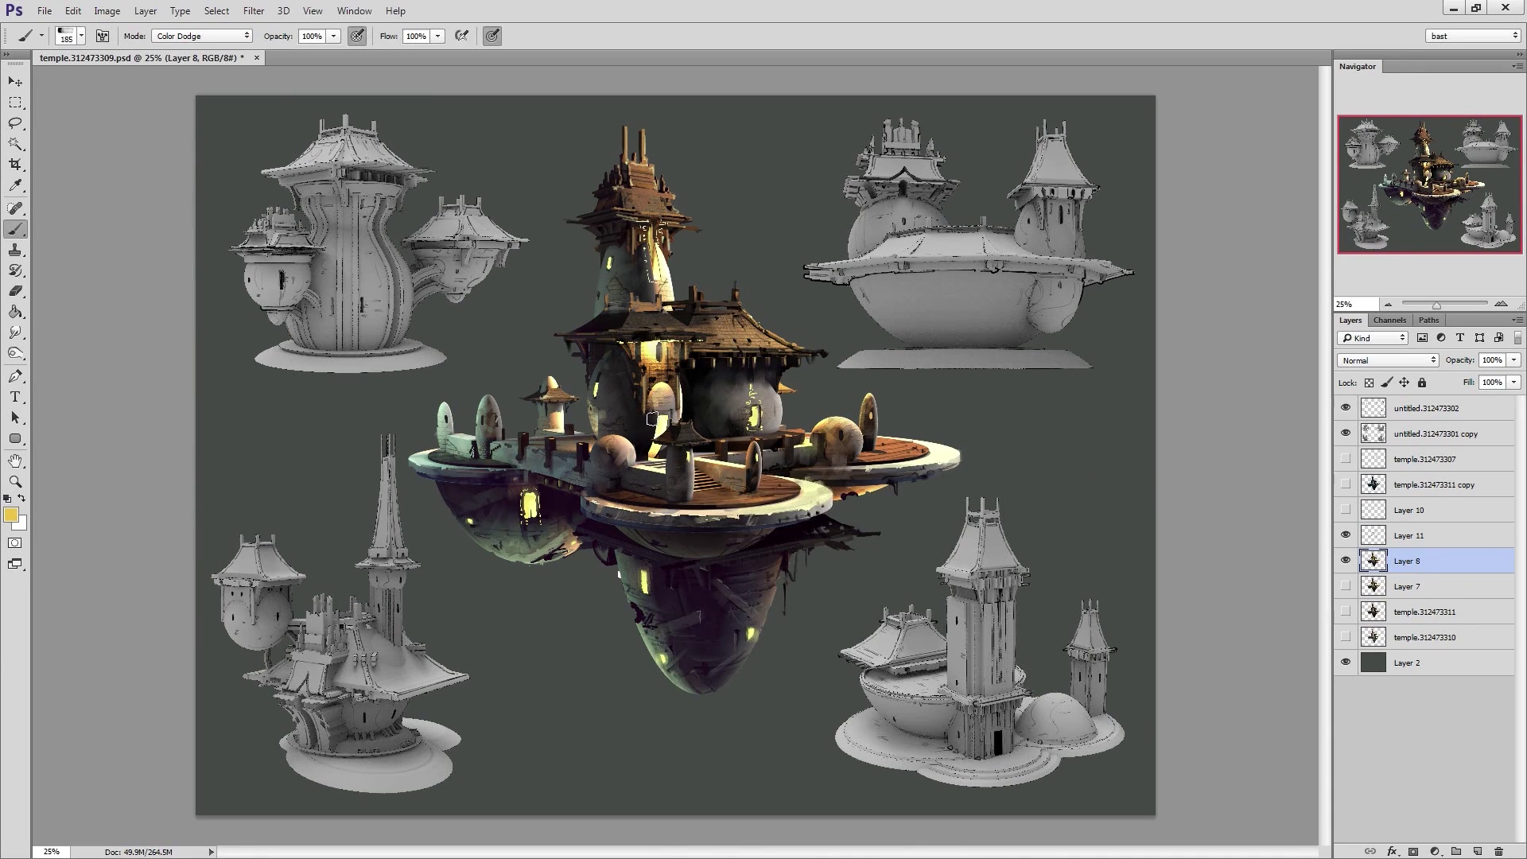
key(3)
key(7)
Lock Layer 8's transparent pixels and dodge warm golden light over the temple with a very large brush
key(bracketright)
key(bracketright)
key(bracketright)
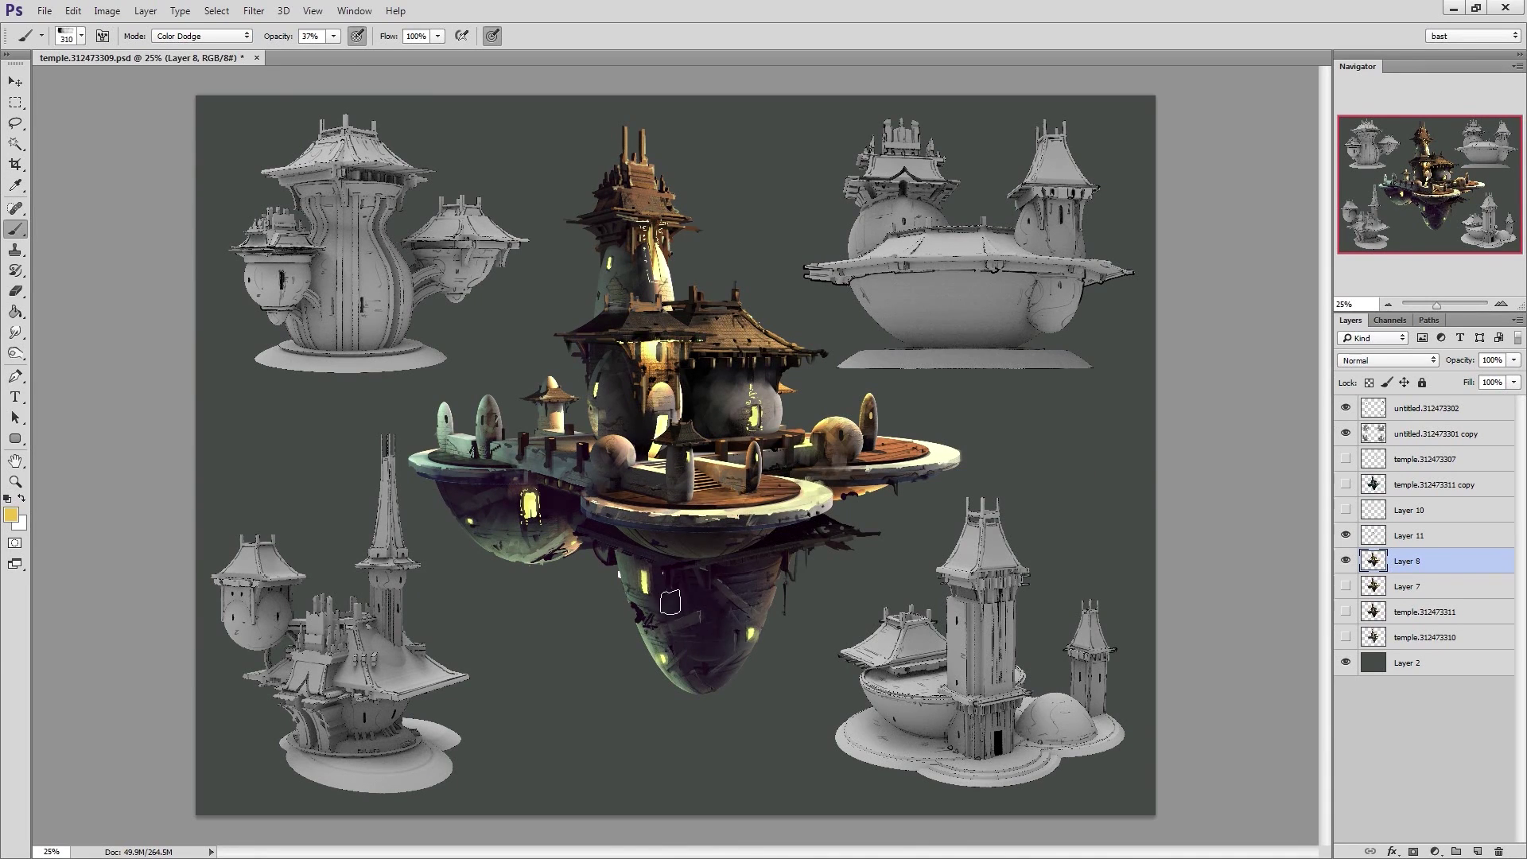
key(bracketright)
key(bracketright)
mouse_move(661, 626)
mouse_down()
mouse_move(669, 684)
mouse_move(660, 585)
mouse_up()
key(slash)
key(bracketright)
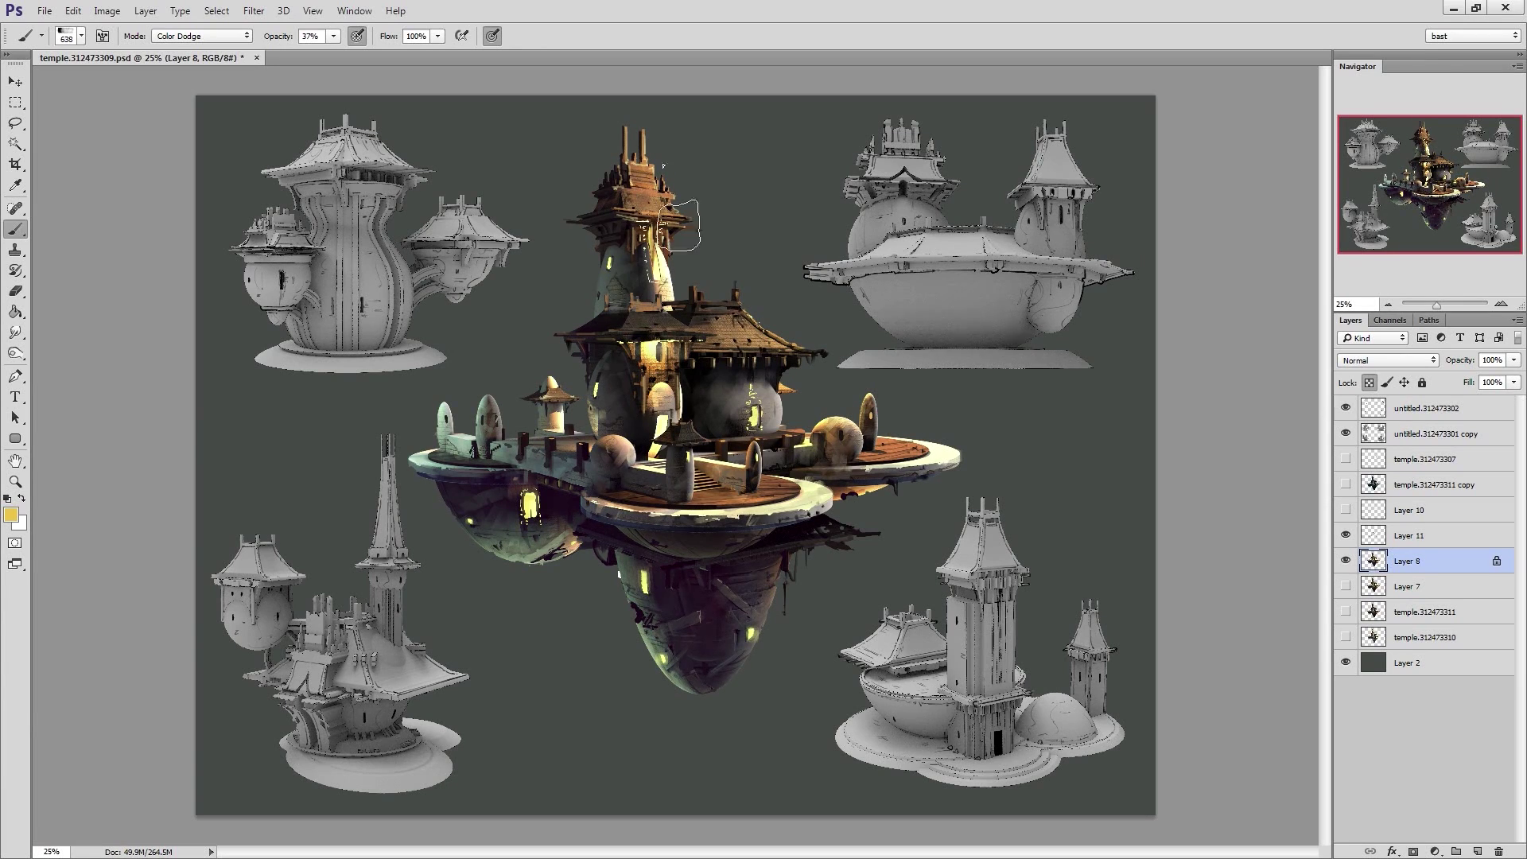
key(bracketright)
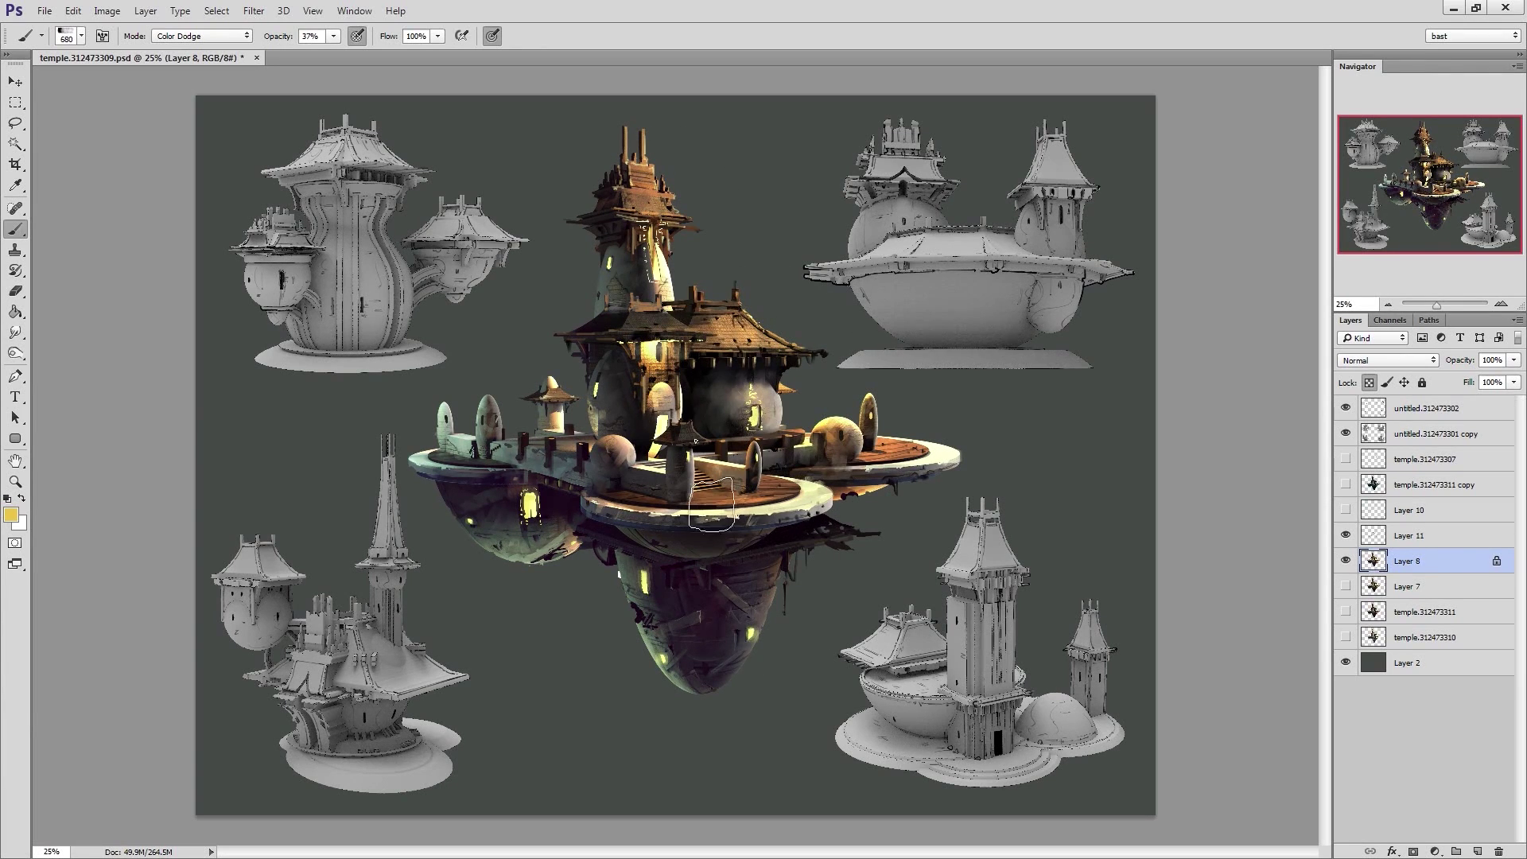
Switch the foreground colour to bright cyan and dodge a cool glow over the temple's shaded surfaces
click(11, 515)
click(889, 614)
click(1031, 502)
key(bracketleft)
key(bracketleft)
key(bracketleft)
key(bracketleft)
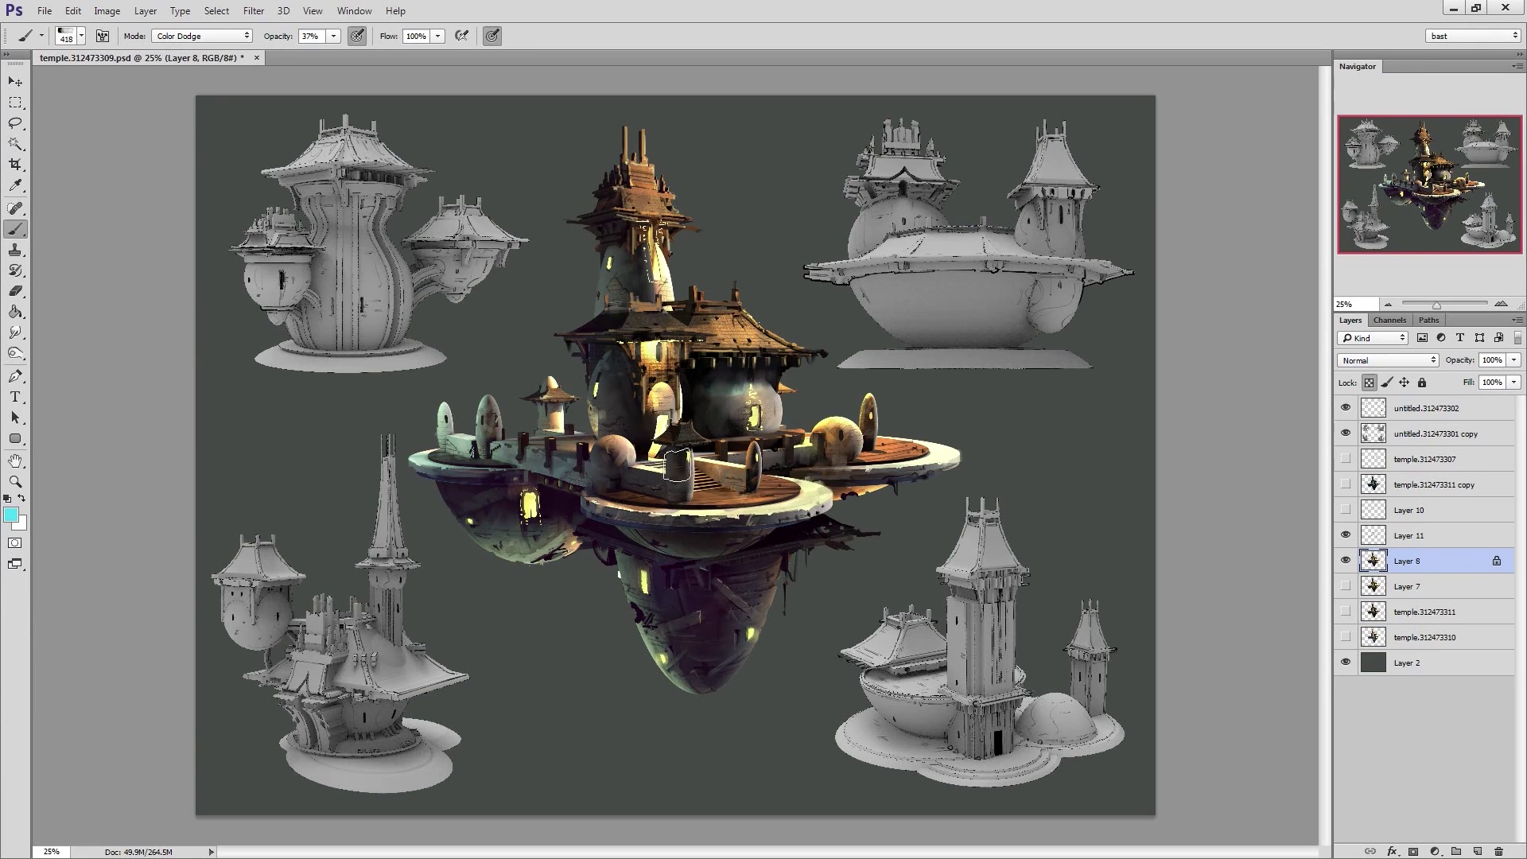
key(bracketright)
key(bracketright)
key(bracketright)
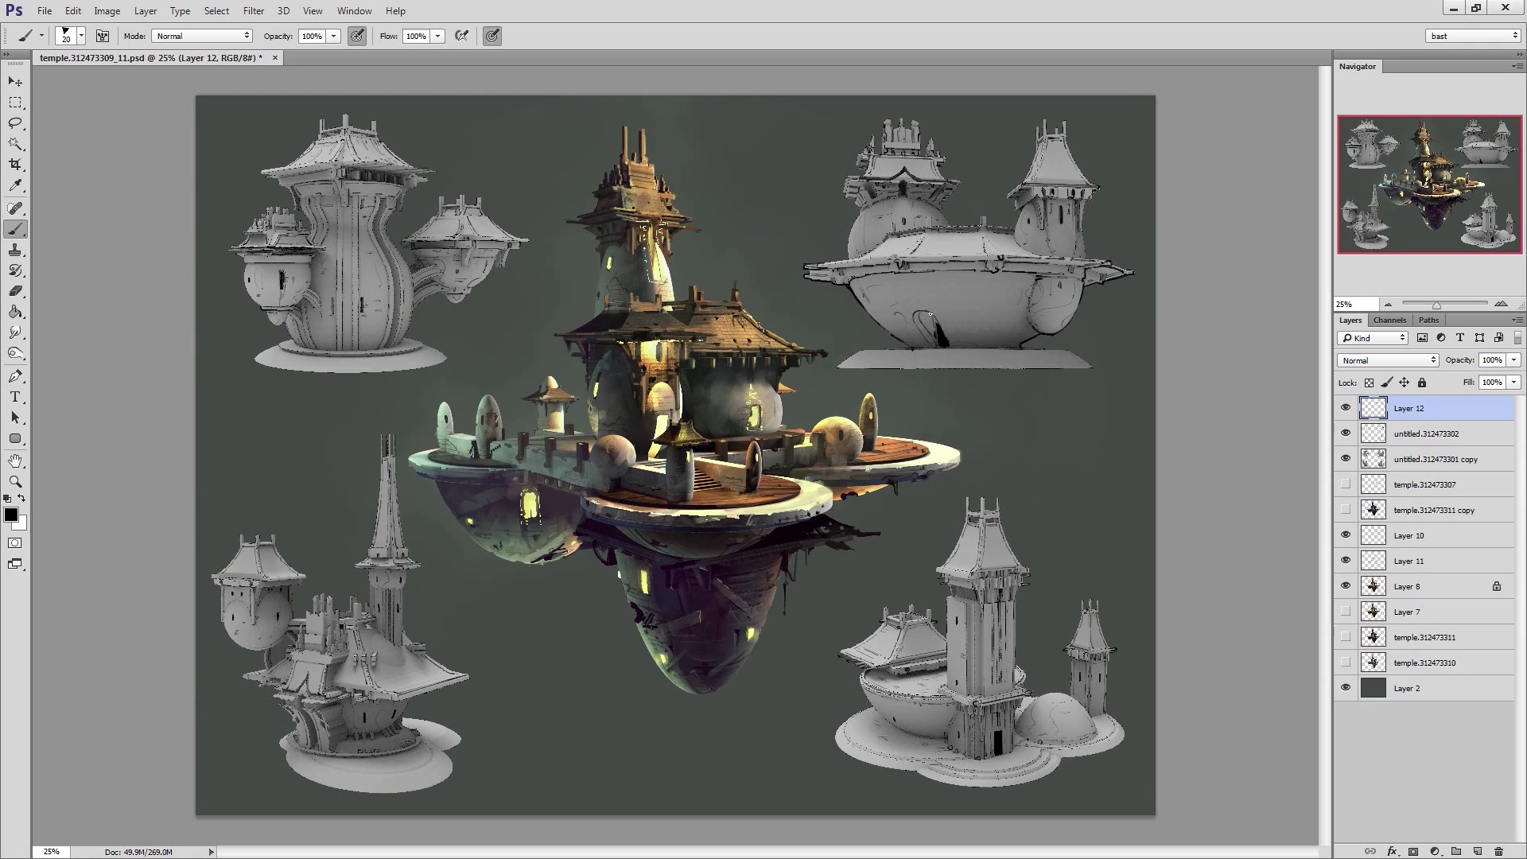
Ink loose black contour lines on Layer 12 around the upper-right temple's base, roofs, tower and bowl
drag(828, 367, 1102, 369)
drag(939, 236, 1006, 235)
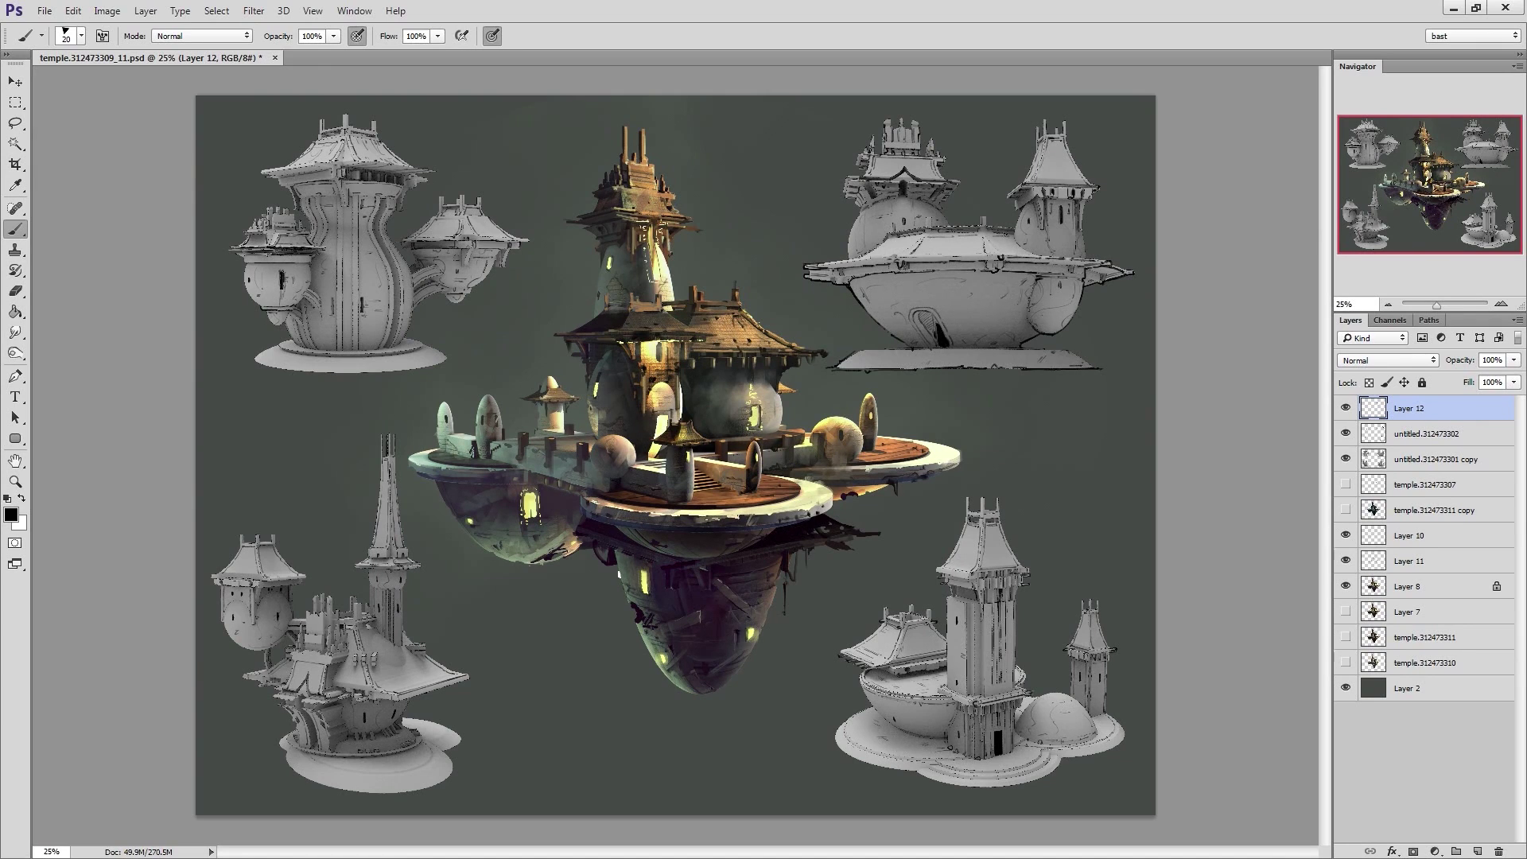
drag(875, 361, 964, 362)
mouse_move(847, 183)
mouse_down()
mouse_move(932, 194)
mouse_move(848, 210)
mouse_move(893, 204)
mouse_up()
mouse_move(1093, 189)
mouse_down()
mouse_move(1026, 192)
mouse_move(1086, 259)
mouse_up()
drag(936, 273, 1026, 275)
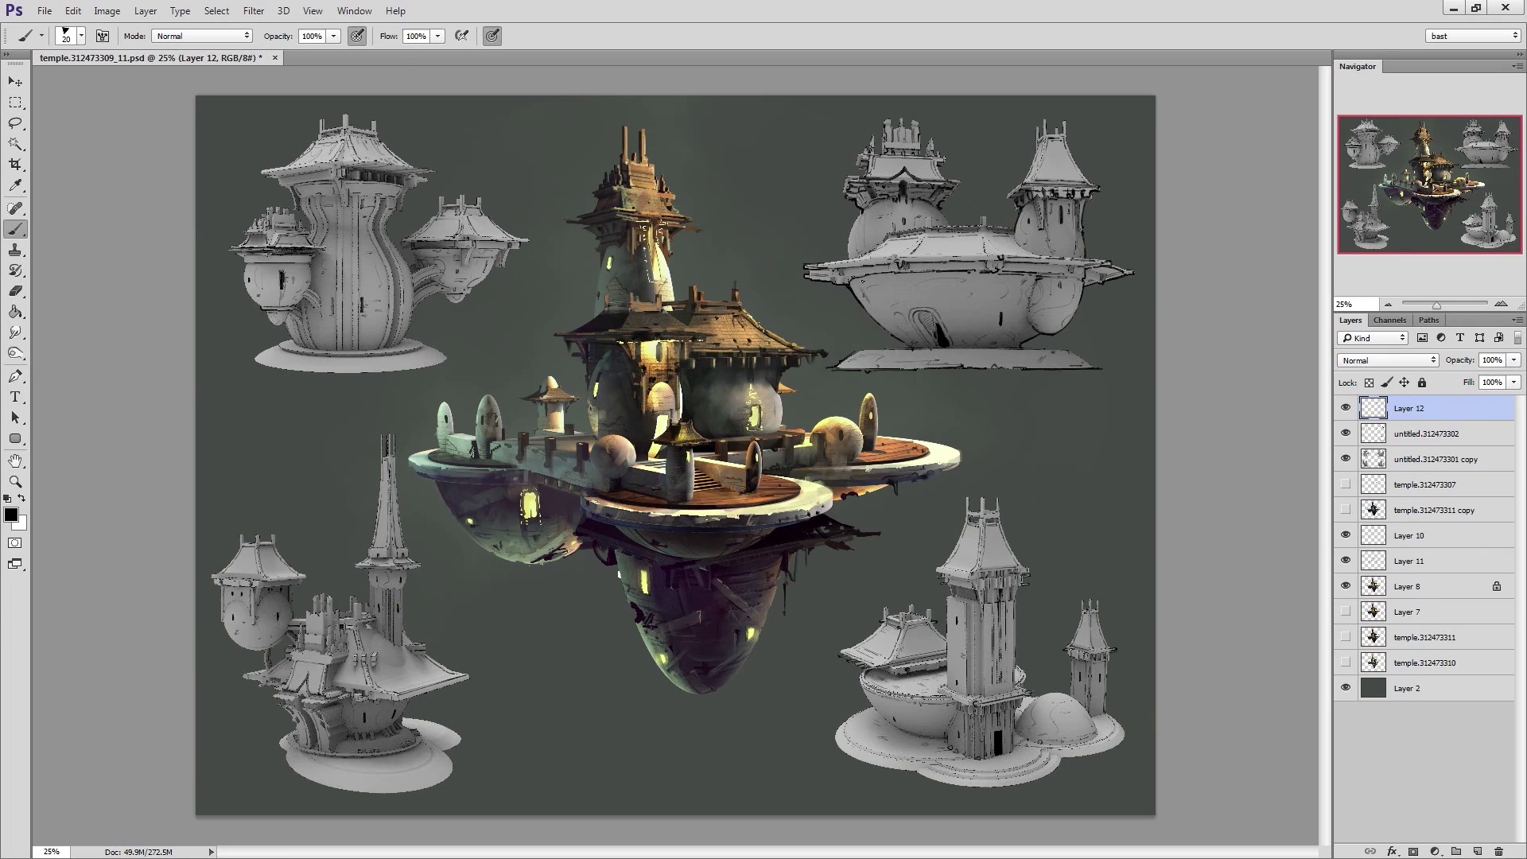
drag(851, 280, 952, 275)
Ink black contours under the upper-left temple's main roof and around its right pod and support, with eraser clean-up
drag(266, 169, 344, 165)
drag(355, 167, 392, 169)
drag(509, 252, 443, 258)
mouse_move(436, 275)
mouse_down()
mouse_move(416, 287)
mouse_move(441, 292)
mouse_up()
key(e)
alt+right_drag(432, 308, 421, 308)
key(b)
drag(445, 295, 466, 303)
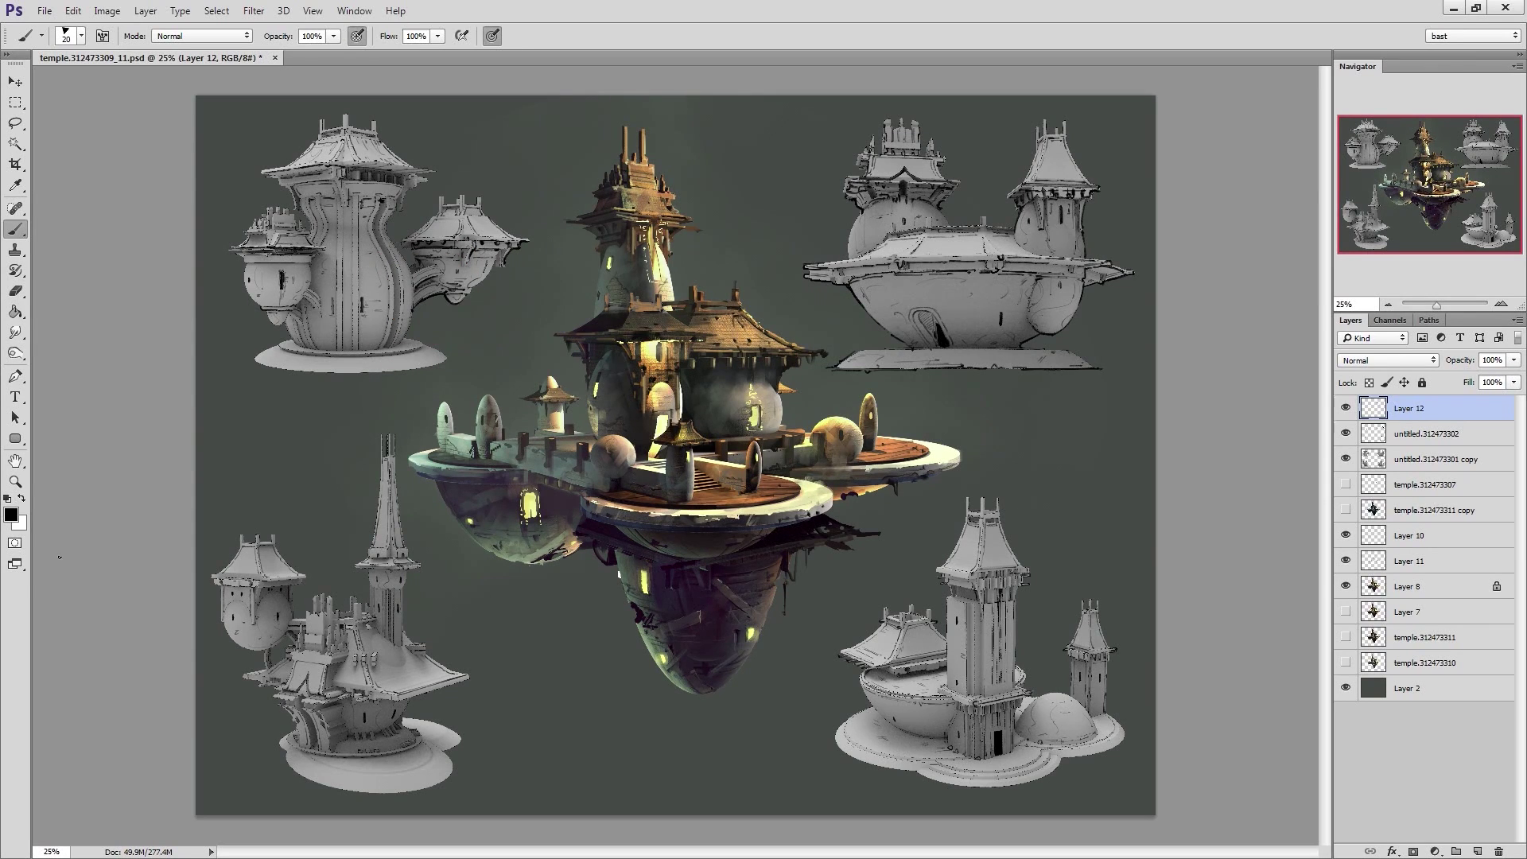
Ink black contours around the upper-left temple's left pod, its roof edge and the round base platform
drag(292, 311, 277, 325)
drag(241, 257, 309, 263)
mouse_move(275, 255)
mouse_down()
mouse_move(330, 249)
mouse_move(227, 249)
mouse_up()
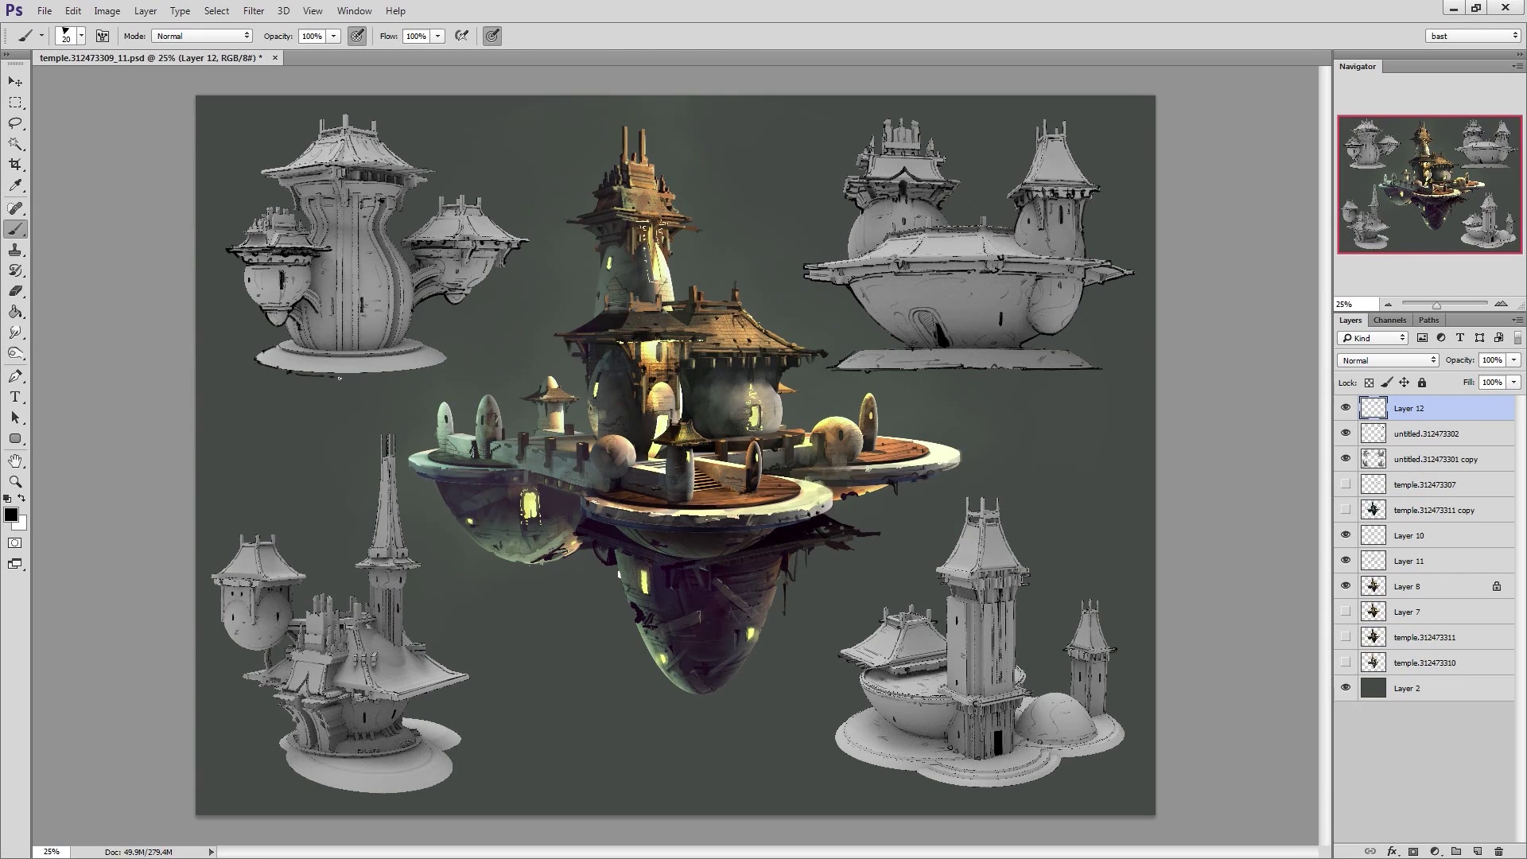
mouse_move(338, 379)
mouse_down()
mouse_move(434, 367)
mouse_move(443, 352)
mouse_up()
mouse_move(301, 370)
mouse_down()
mouse_move(365, 373)
mouse_move(246, 357)
mouse_up()
key(e)
Ink black contours along the lower-left temple's pod roof, wide main roof and base platform
key(b)
mouse_move(220, 576)
mouse_down()
mouse_move(202, 574)
mouse_move(311, 578)
mouse_up()
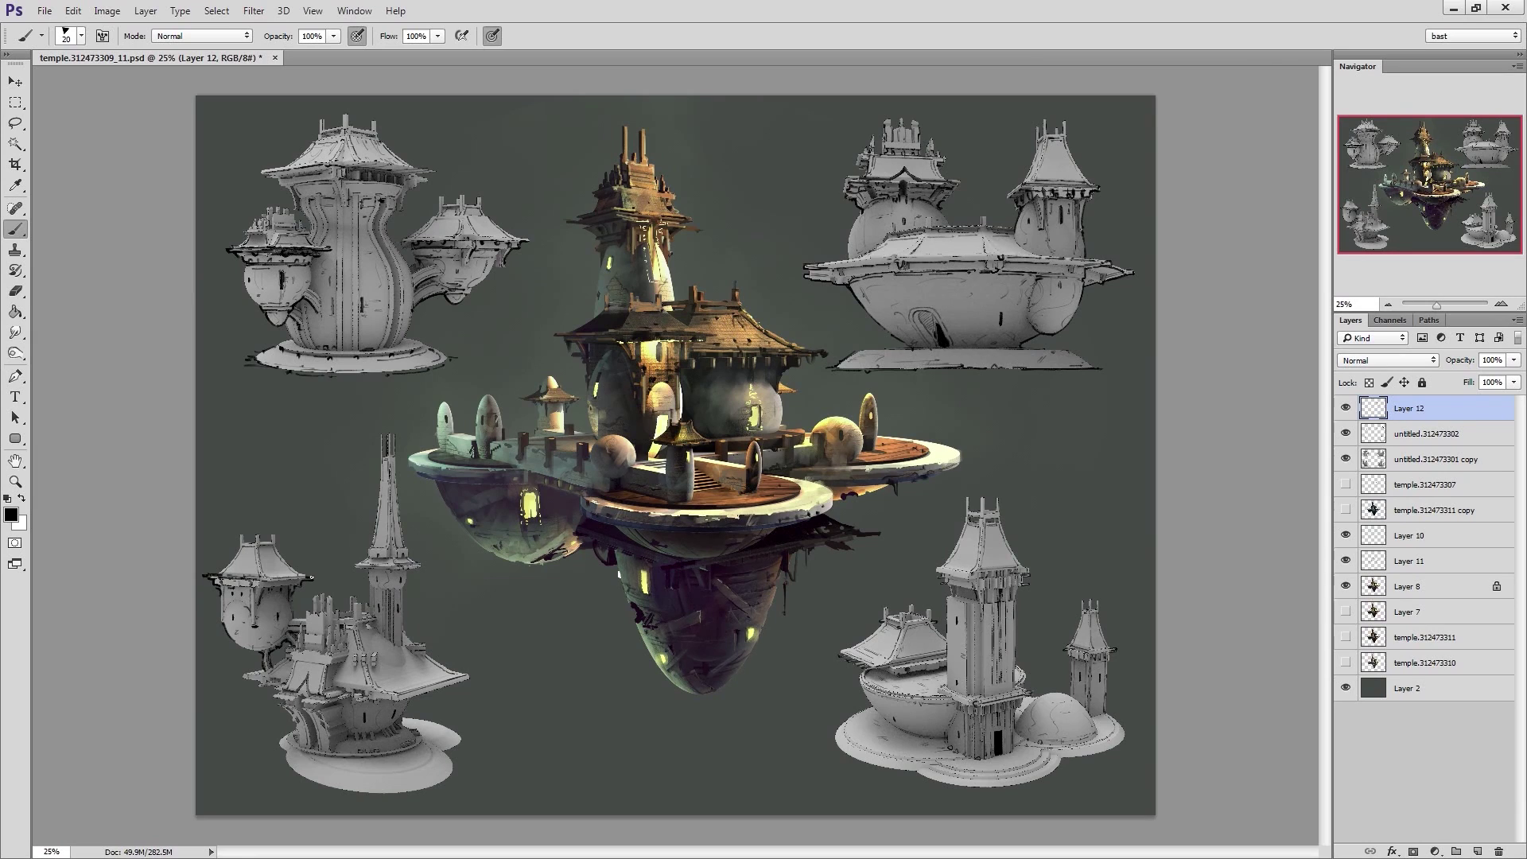
mouse_move(276, 690)
mouse_down()
mouse_move(284, 706)
mouse_move(338, 708)
mouse_move(275, 686)
mouse_up()
mouse_move(417, 698)
mouse_down()
mouse_move(454, 684)
mouse_move(277, 707)
mouse_up()
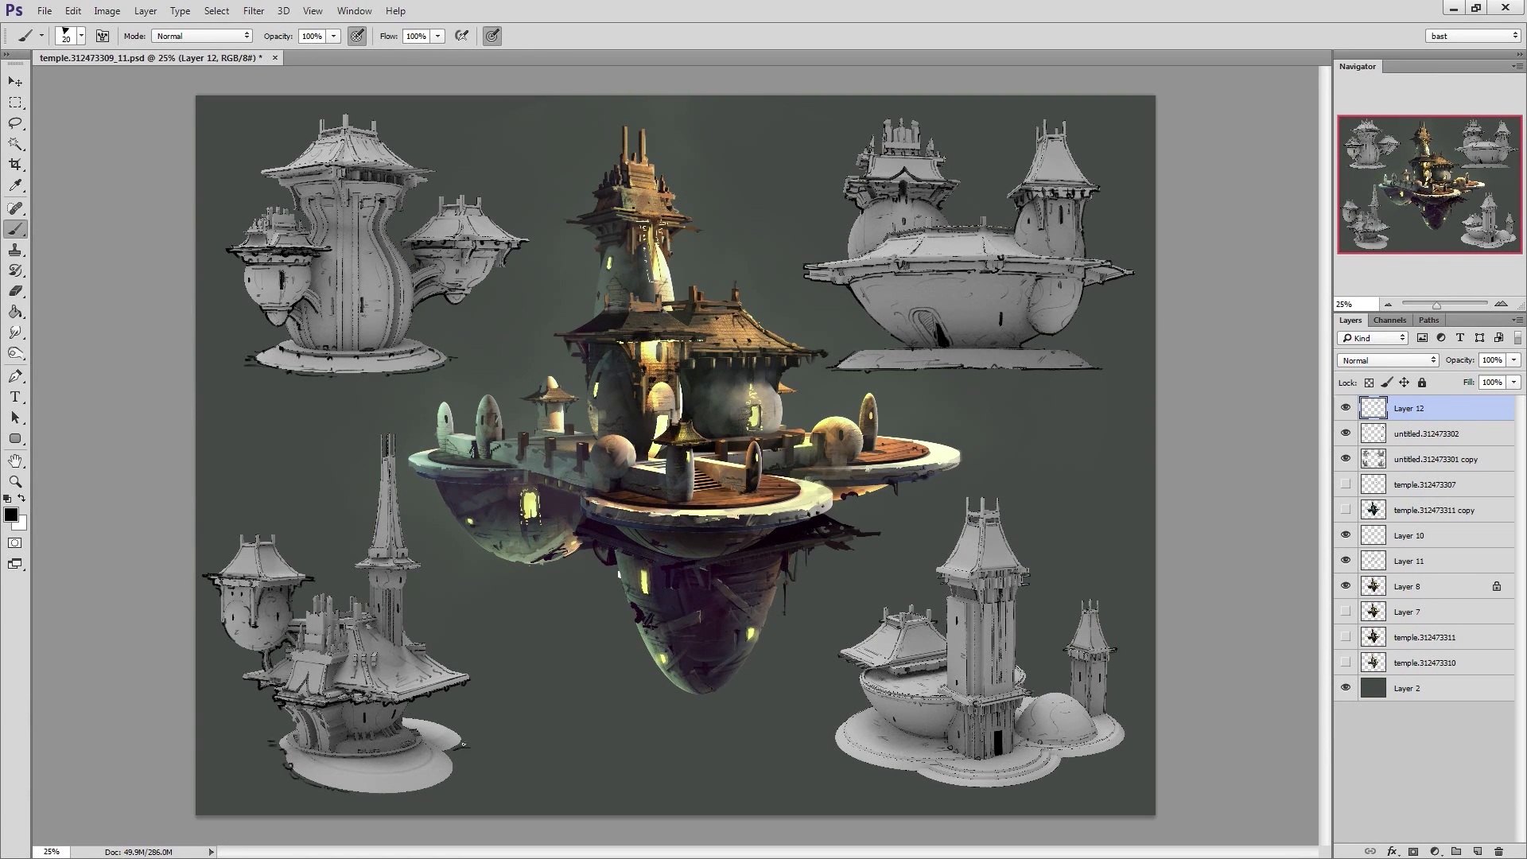
drag(372, 766, 339, 765)
mouse_move(352, 791)
mouse_down()
mouse_move(444, 777)
mouse_move(431, 726)
mouse_up()
key(e)
key(b)
Add black ink lines to the lower-left temple's entrance wall, roof posts and spire tower, with eraser clean-up
drag(318, 733, 312, 756)
key(e)
key(b)
drag(328, 595, 328, 620)
drag(315, 596, 311, 639)
drag(371, 570, 367, 606)
drag(403, 588, 404, 639)
key(e)
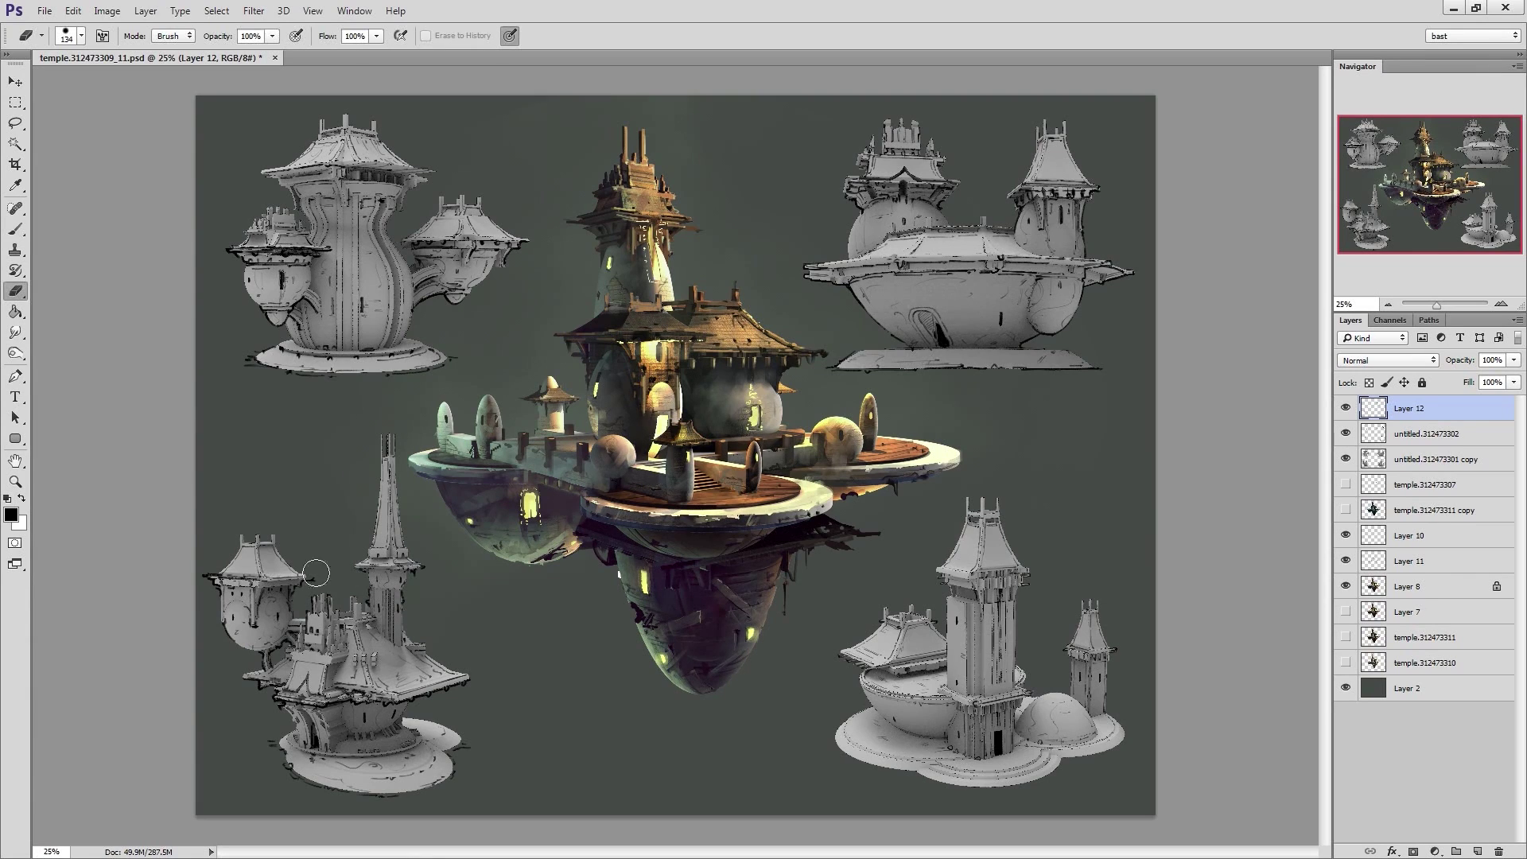
key(b)
key(e)
Ink black contours along the lower-right temple's tall tower eaves, its side walls and the neighbouring left roof's edge
key(b)
mouse_move(944, 574)
mouse_down()
mouse_move(1001, 583)
mouse_move(976, 592)
mouse_up()
mouse_move(1003, 594)
mouse_down()
mouse_move(1025, 588)
mouse_move(956, 608)
mouse_up()
drag(1016, 597, 1017, 684)
mouse_move(948, 598)
mouse_down()
mouse_move(947, 684)
mouse_move(962, 646)
mouse_move(943, 655)
mouse_up()
drag(911, 662, 946, 667)
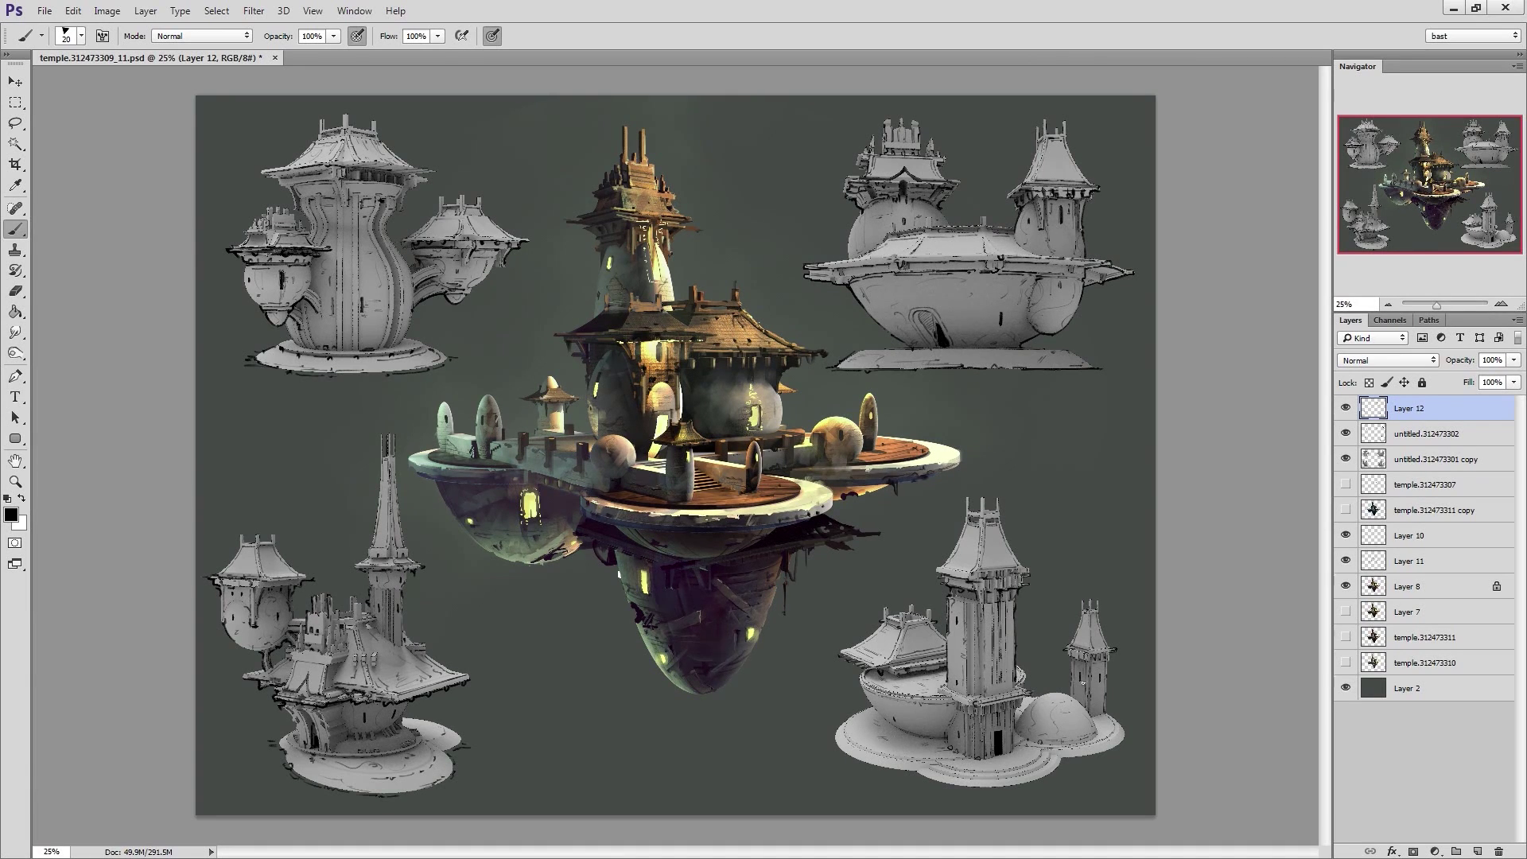
Ink black contour details on the lower-right temple's small right tower, dome edge and left pod, with eraser clean-up
mouse_move(1063, 653)
mouse_down()
mouse_move(1089, 656)
mouse_move(988, 716)
mouse_up()
key(e)
key(b)
drag(861, 679, 900, 730)
key(e)
key(b)
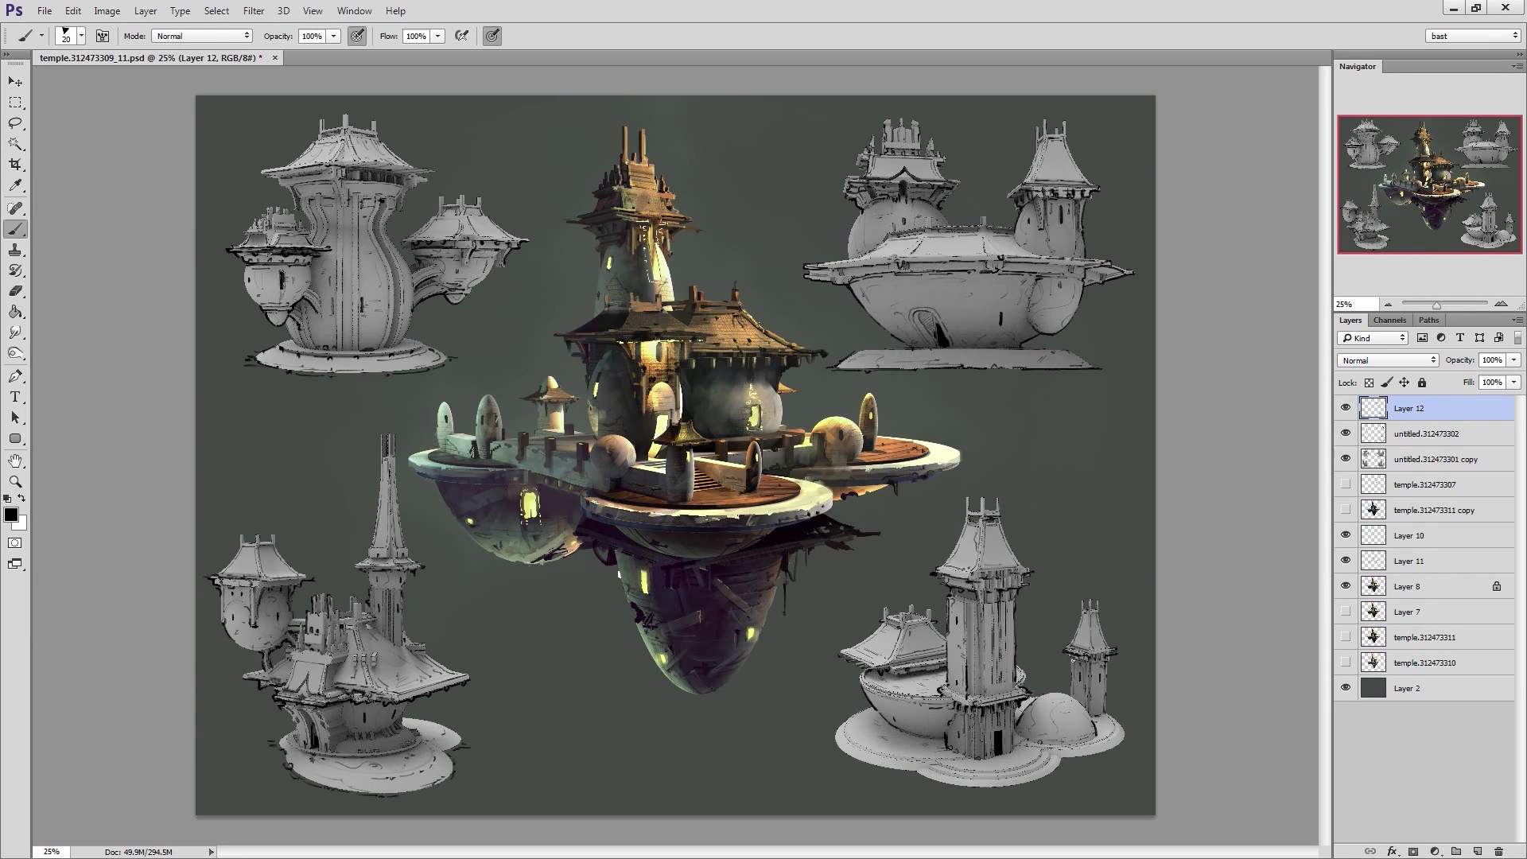
drag(1072, 660, 1072, 684)
key(e)
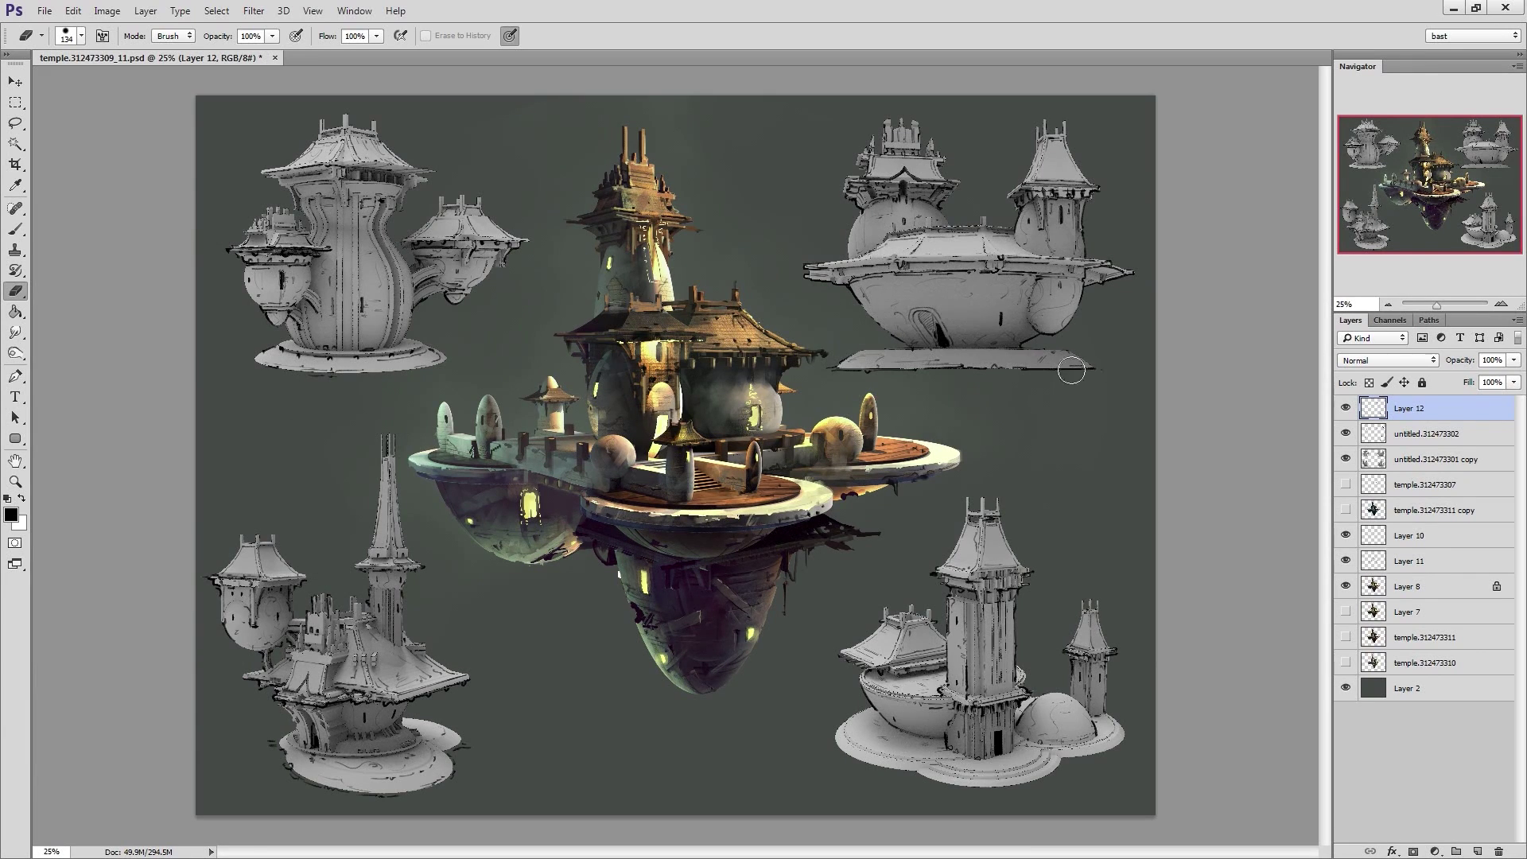
Add a new layer and set up red paint with the triangular brush at 70 px, using the same tip for the eraser at 53 px
key(ctrl+shift+alt+n)
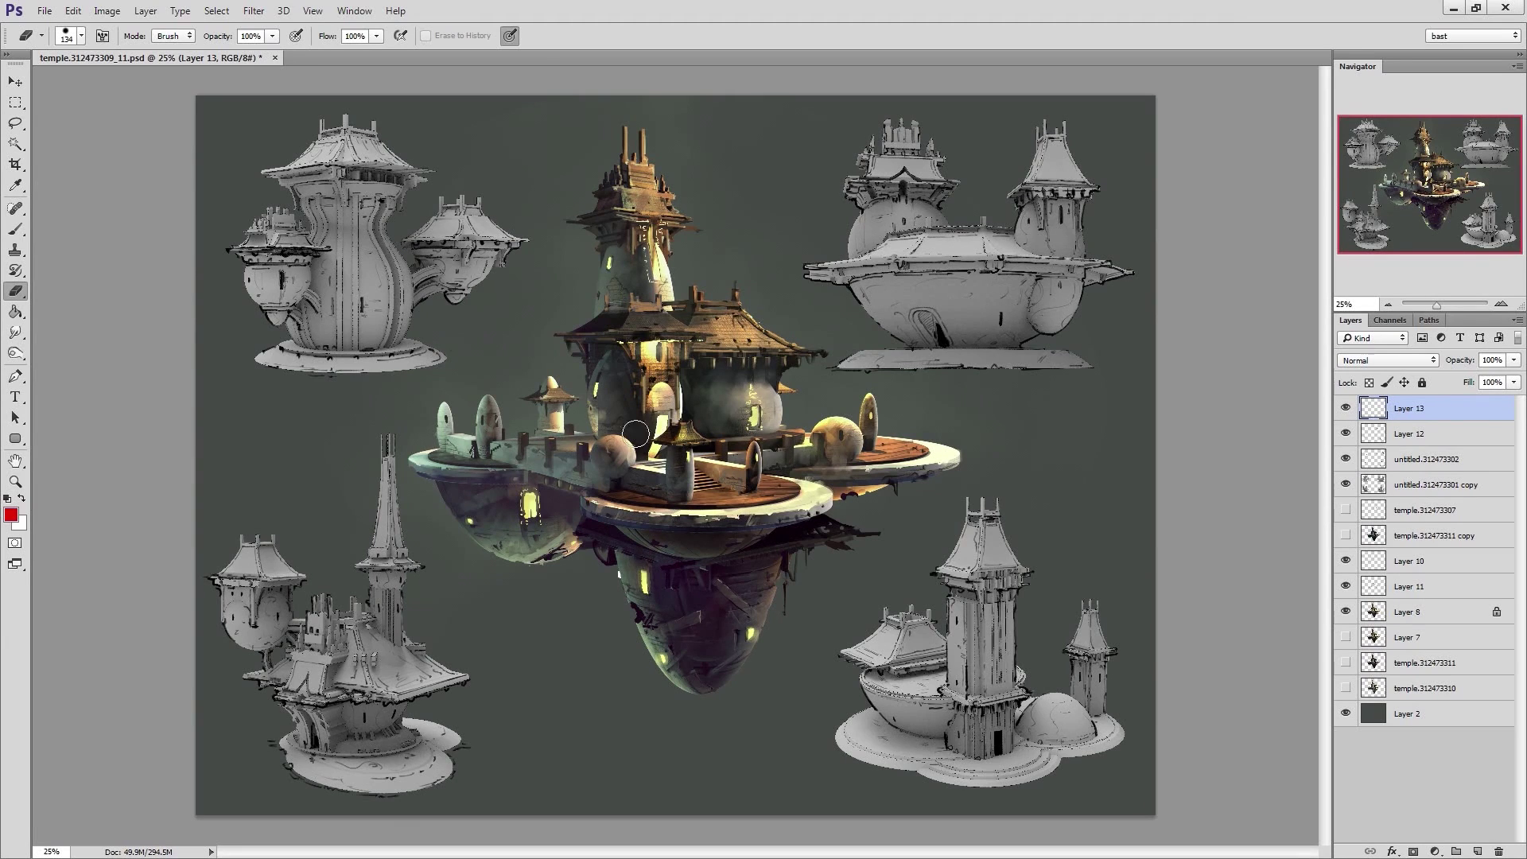
right_click(693, 353)
click(779, 519)
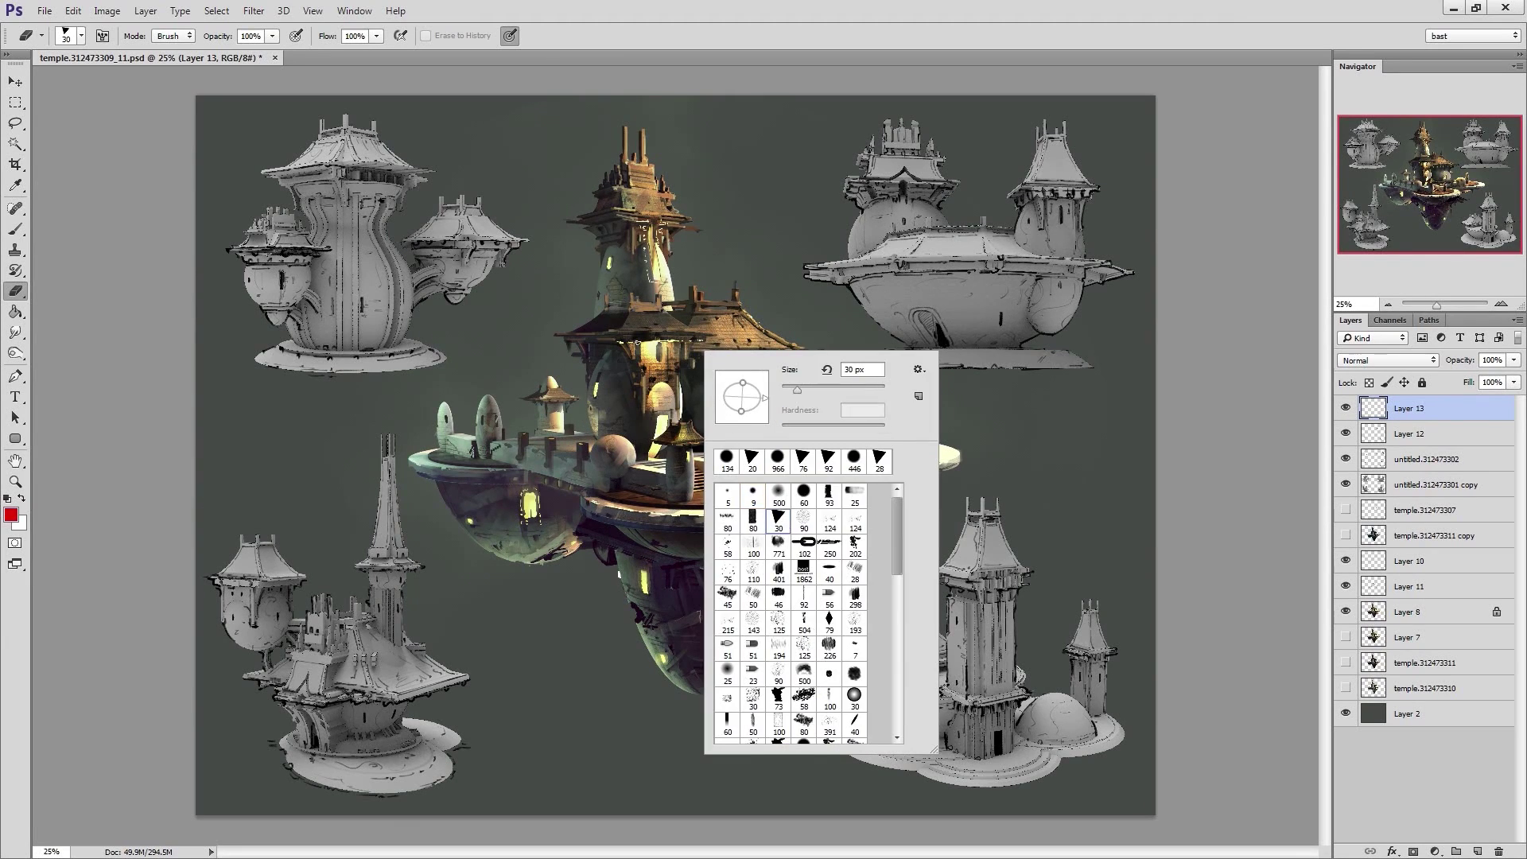
alt+right_drag(628, 328, 633, 320)
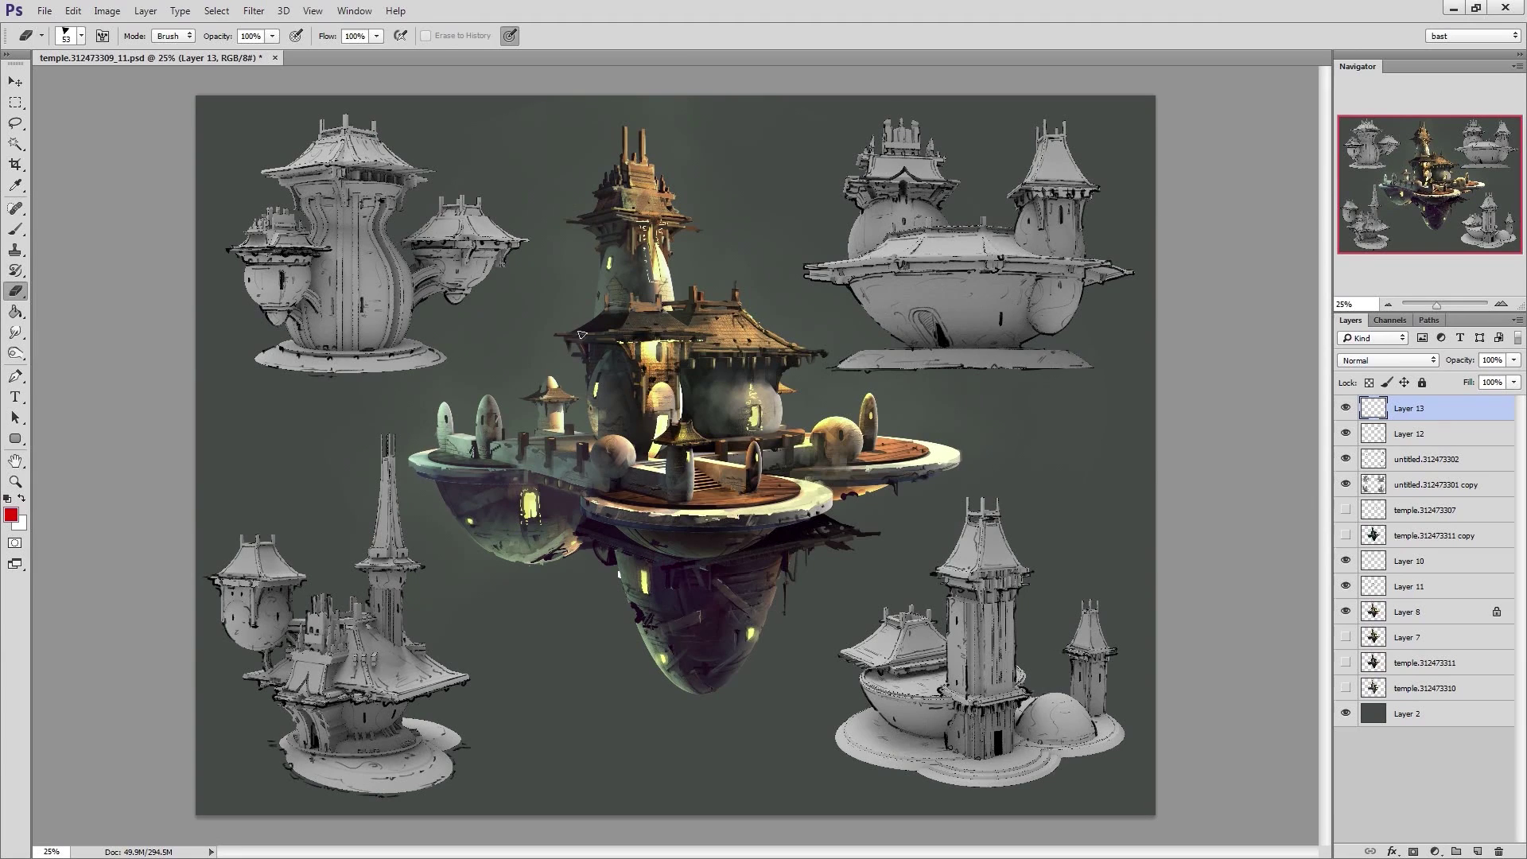
key(b)
right_click(623, 315)
click(698, 488)
click(595, 311)
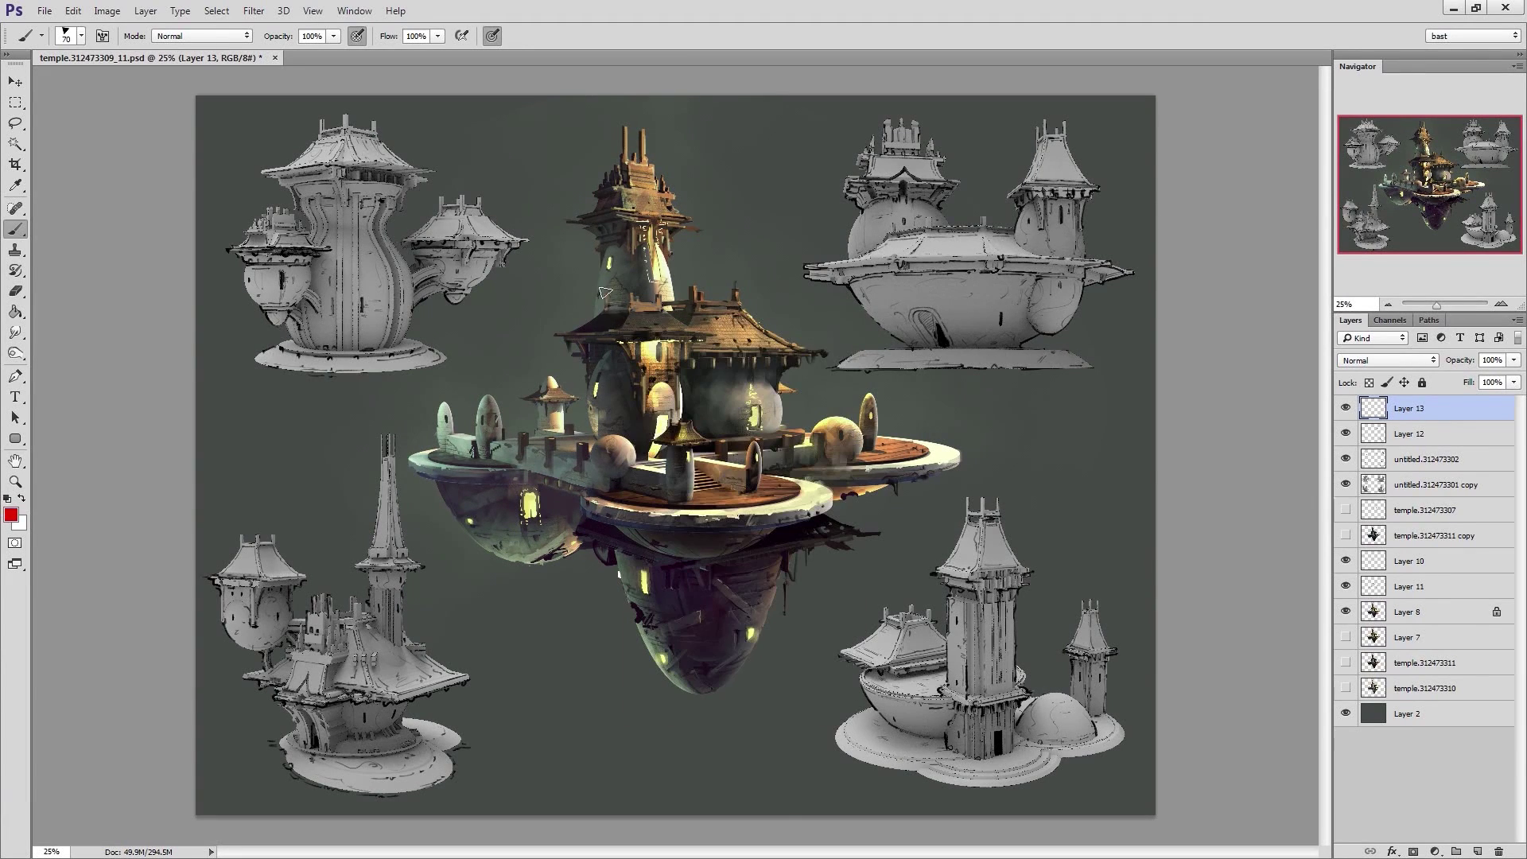
Outline the painted temple's lower hall, the roofed building beside it and the tall tower in red
mouse_move(605, 293)
mouse_down()
mouse_move(557, 342)
mouse_move(590, 430)
mouse_up()
mouse_move(622, 302)
mouse_down()
mouse_move(661, 300)
mouse_move(698, 333)
mouse_move(682, 352)
mouse_move(682, 436)
mouse_up()
drag(771, 374, 786, 432)
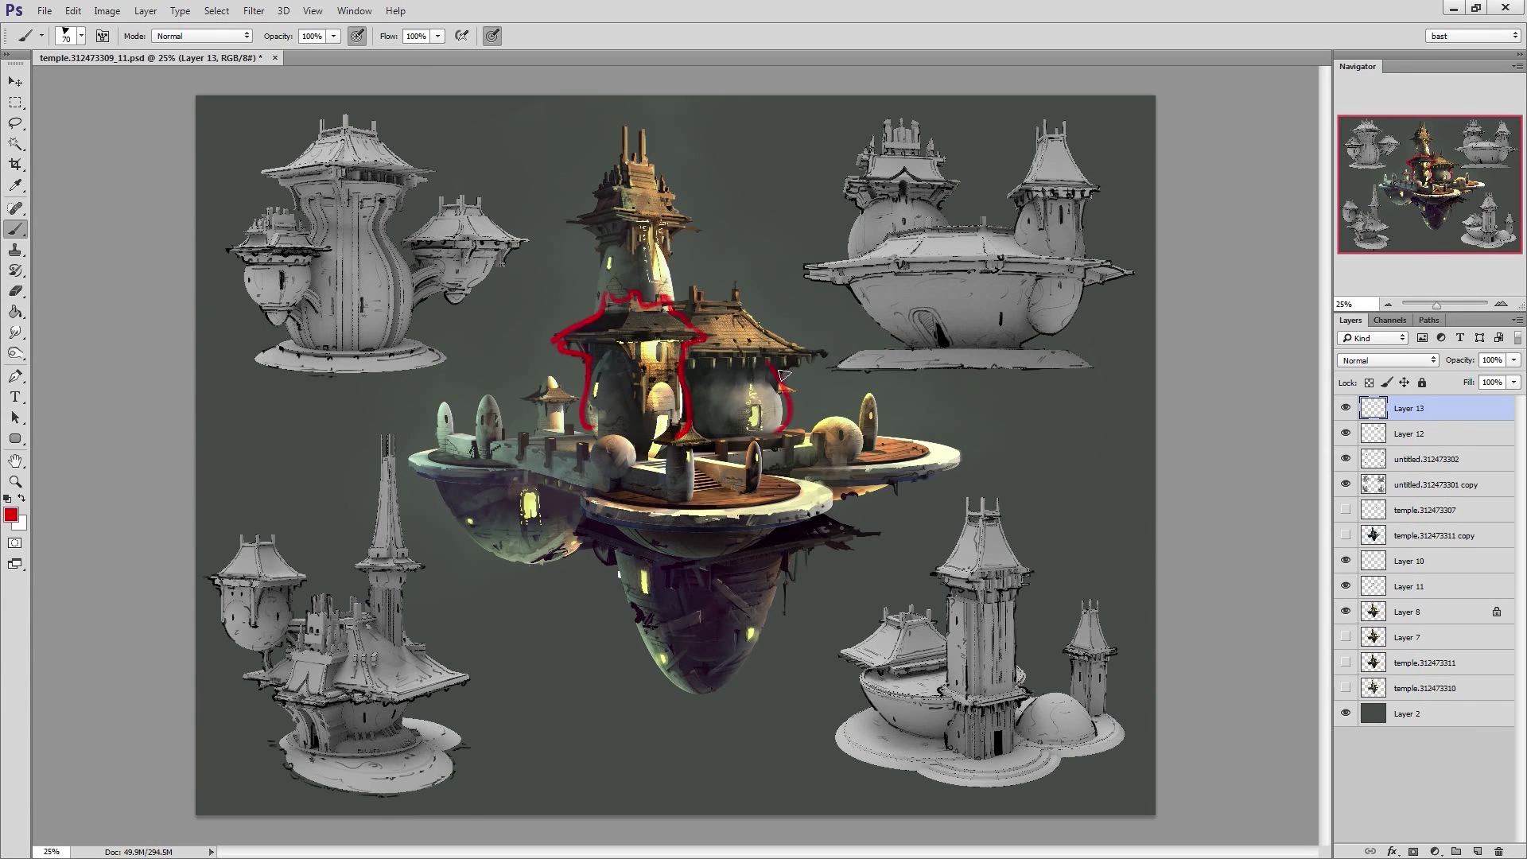
mouse_move(784, 375)
mouse_down()
mouse_move(831, 350)
mouse_move(728, 288)
mouse_move(676, 302)
mouse_up()
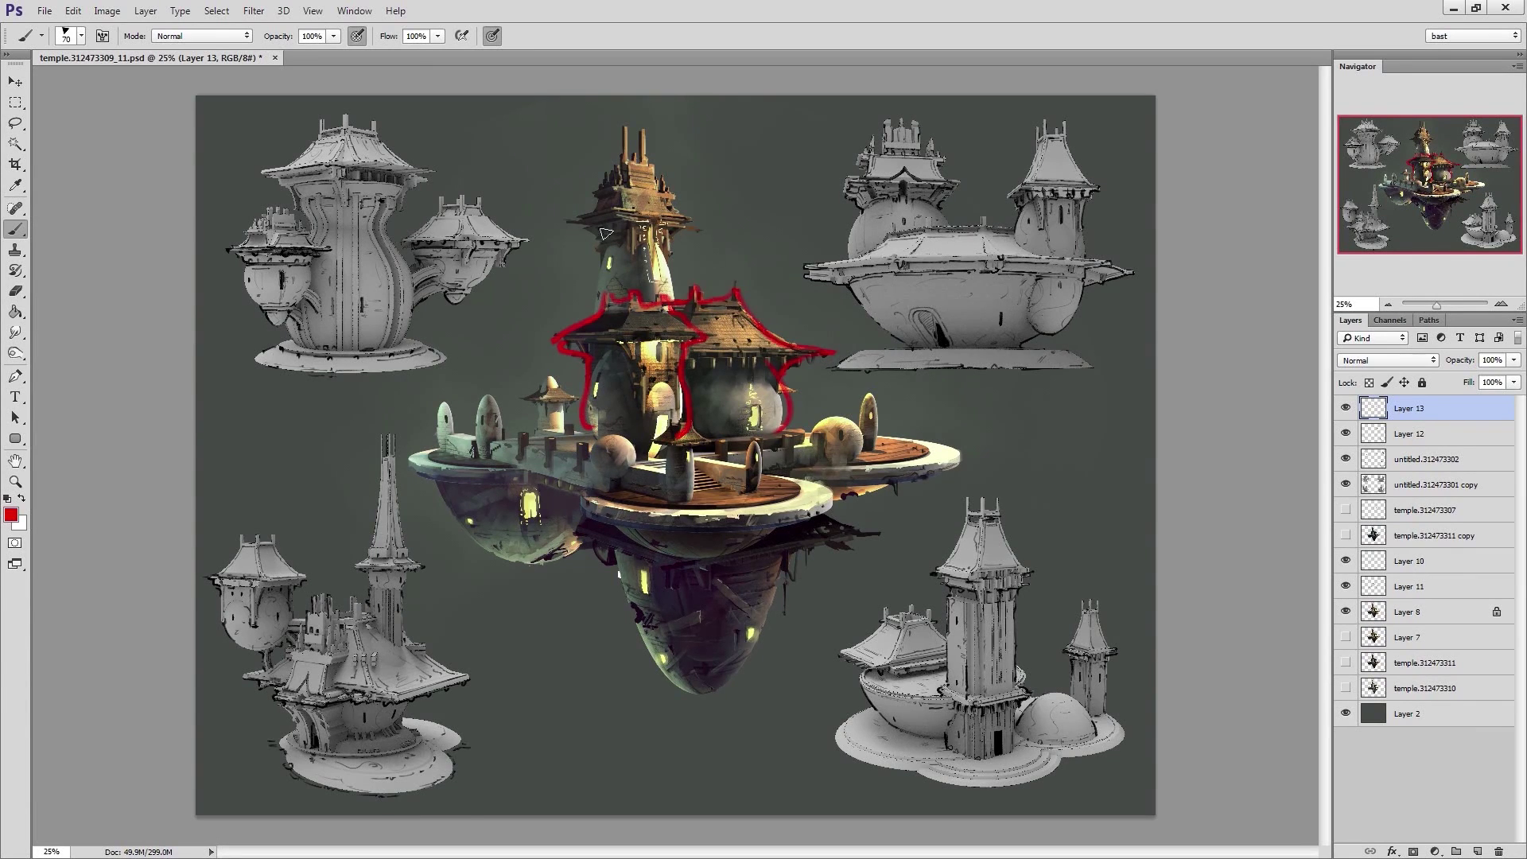
drag(603, 241, 594, 312)
mouse_move(657, 241)
mouse_down()
mouse_move(673, 304)
mouse_move(595, 331)
mouse_move(659, 433)
mouse_up()
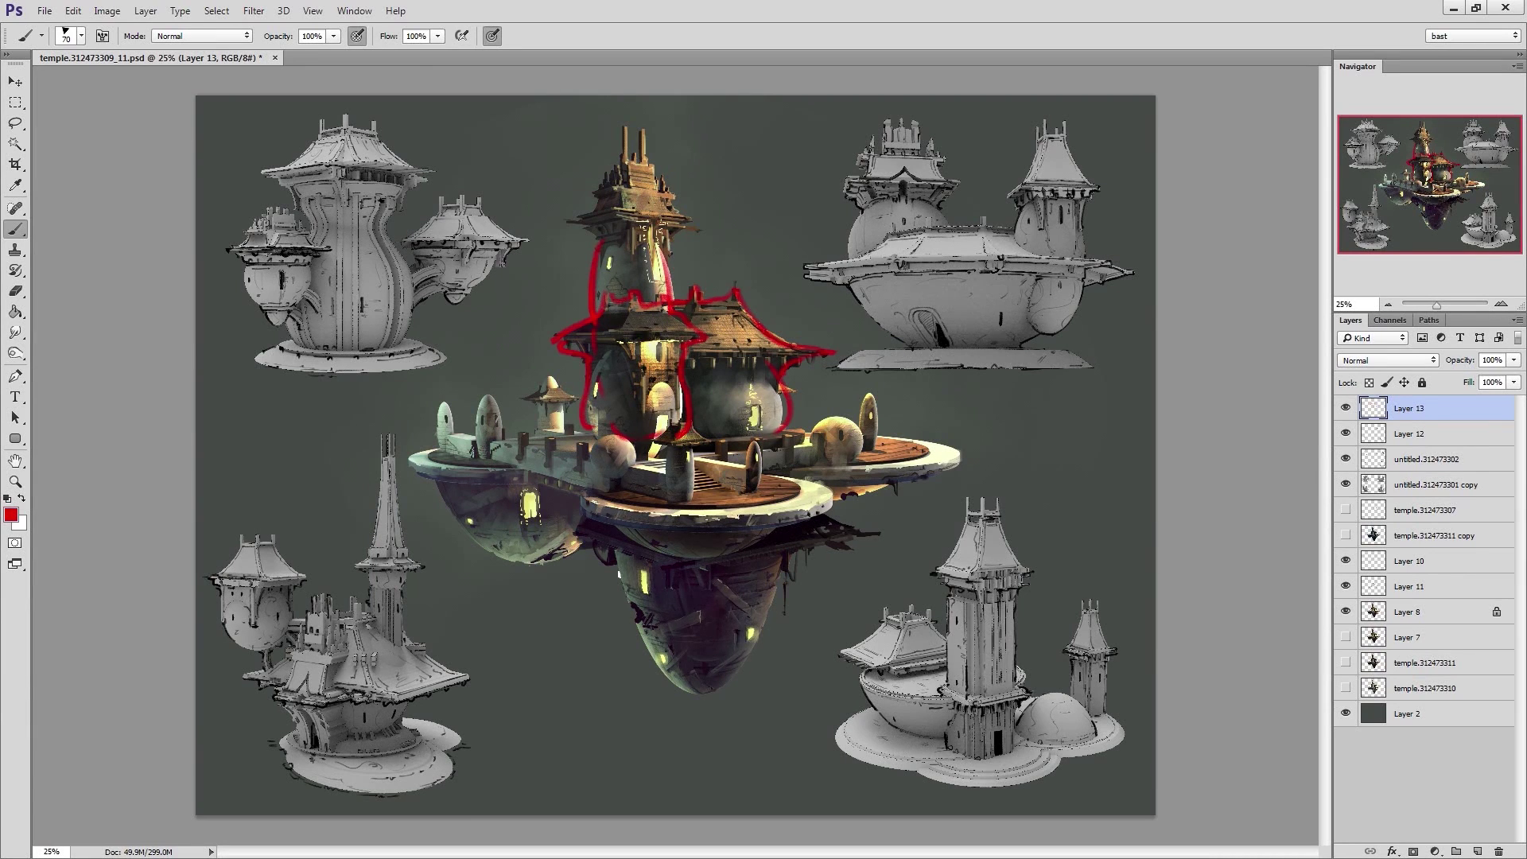
mouse_move(673, 253)
mouse_down()
mouse_move(689, 223)
mouse_move(628, 136)
mouse_move(595, 211)
mouse_move(566, 225)
mouse_up()
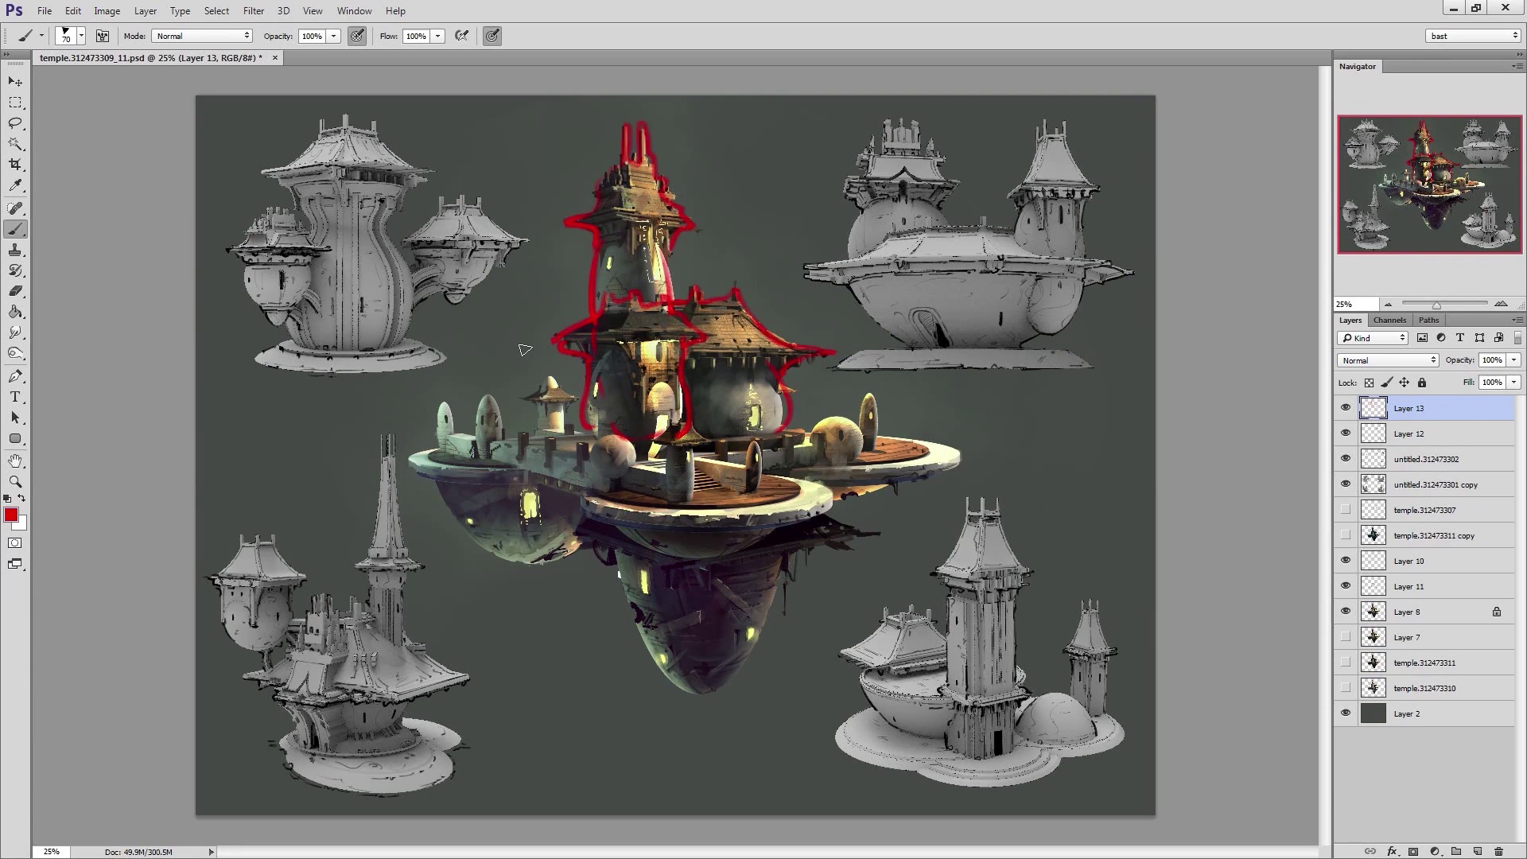
Set the paint colour to green 00ff5a, reduce the brush size, and circle the three small structures on the front platform
click(11, 515)
drag(891, 673, 896, 634)
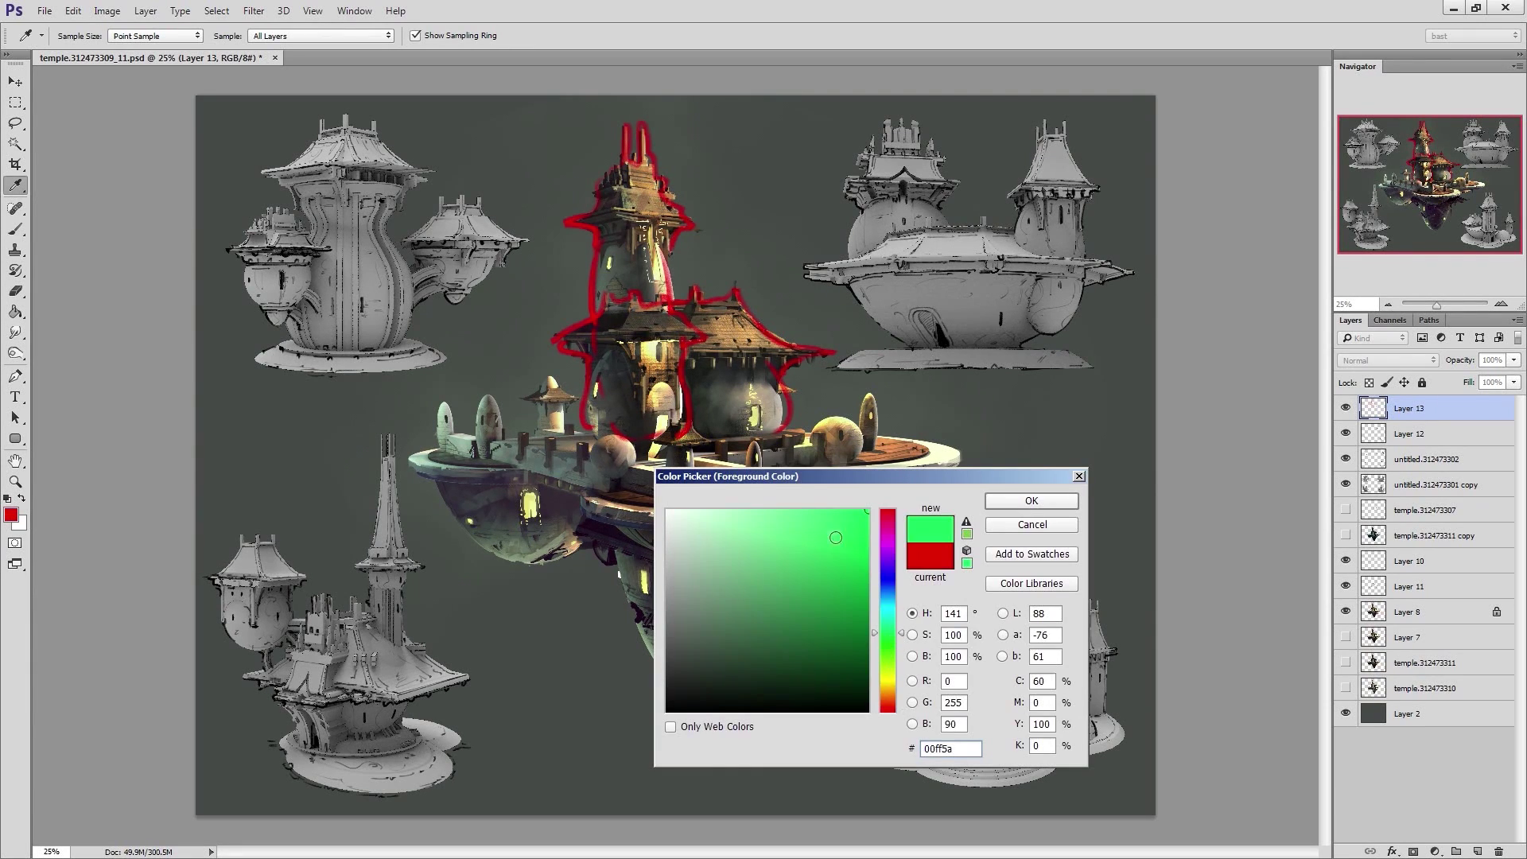
click(1020, 508)
key(bracketleft)
key(bracketleft)
key(bracketleft)
key(bracketleft)
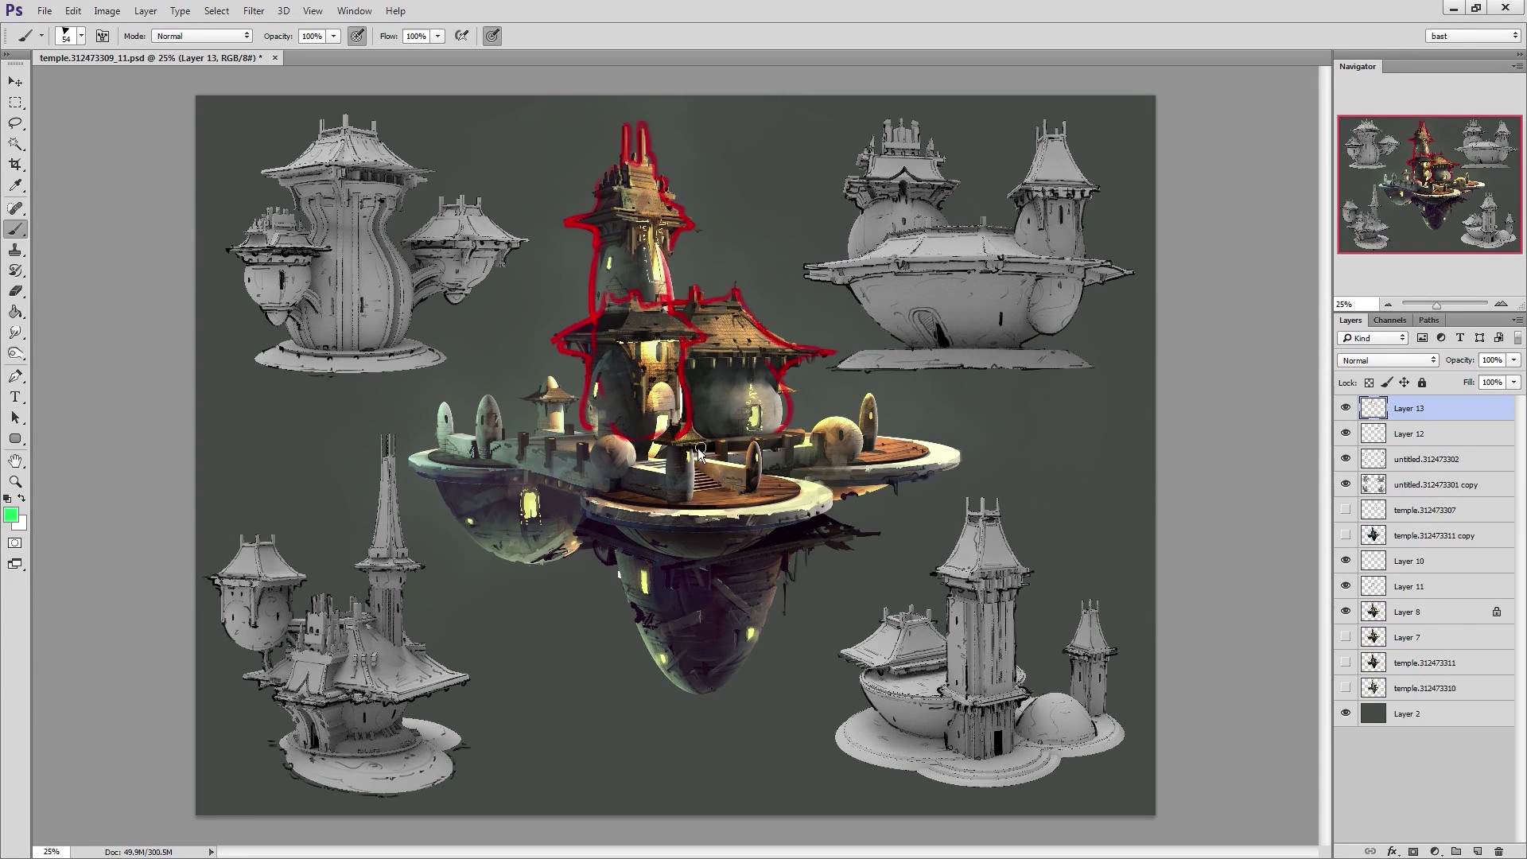
mouse_move(669, 430)
mouse_down()
mouse_move(665, 500)
mouse_move(694, 416)
mouse_move(745, 490)
mouse_move(758, 442)
mouse_up()
mouse_move(624, 438)
mouse_down()
mouse_move(611, 480)
mouse_move(633, 446)
mouse_up()
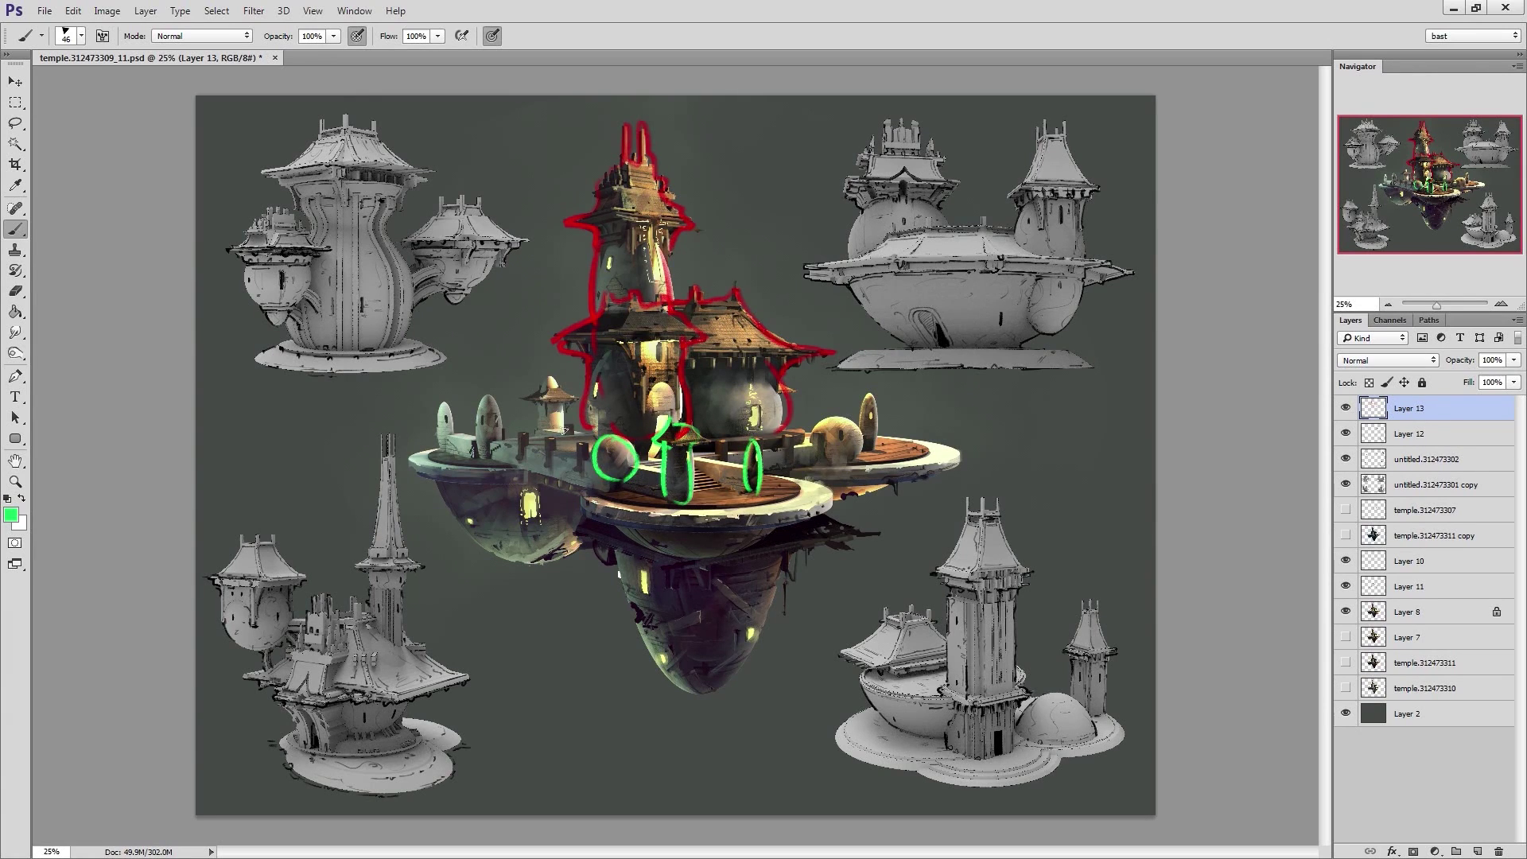
Set the paint colour to blue 004eff and circle the two upright stones and small roofed hut on the left platform
click(11, 515)
drag(891, 627, 892, 591)
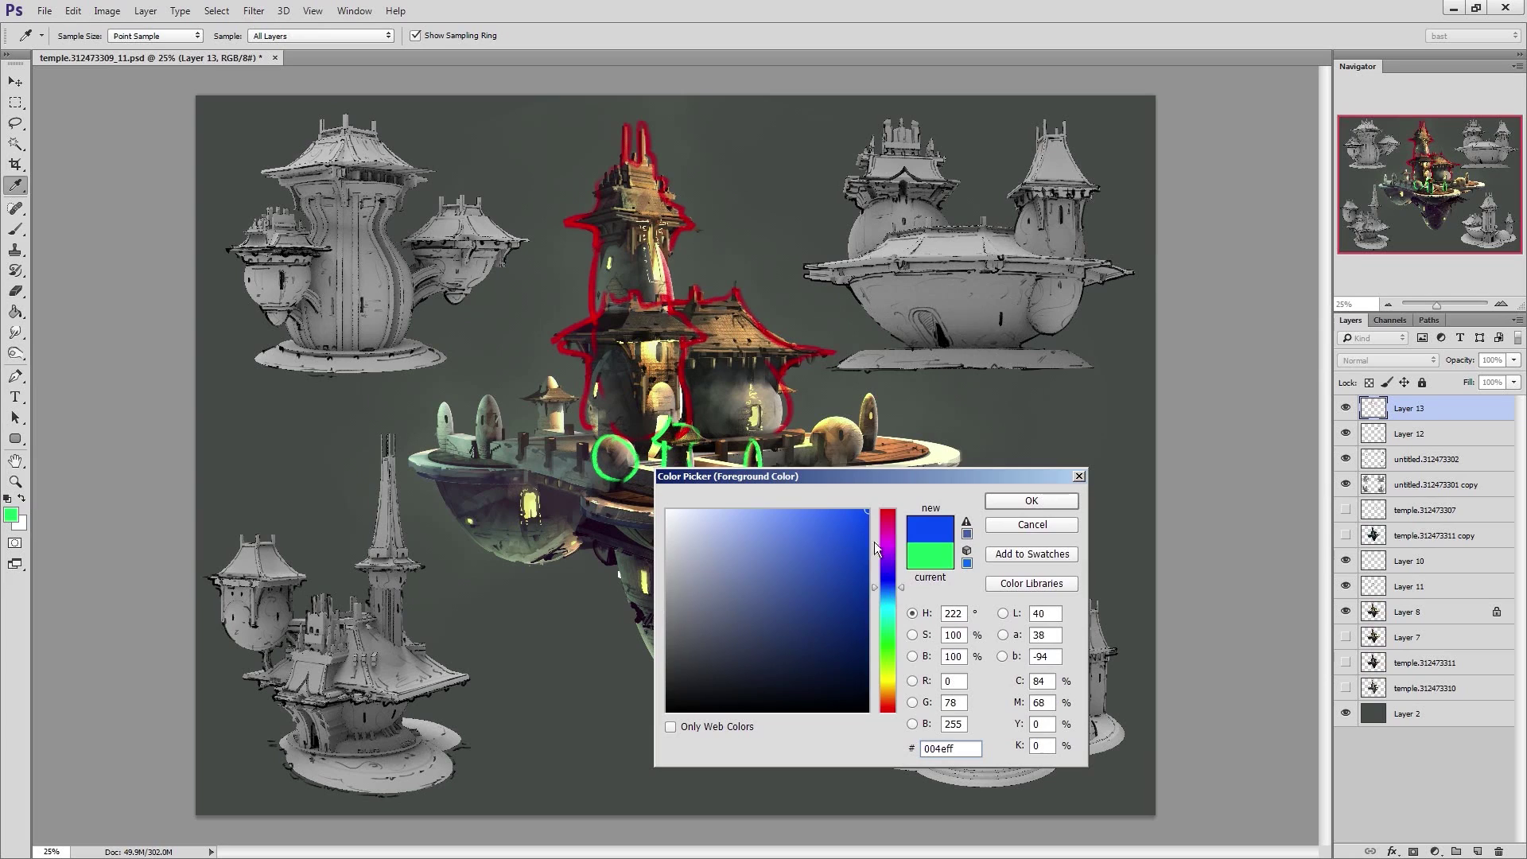
click(995, 502)
key(b)
mouse_move(489, 396)
mouse_down()
mouse_move(491, 455)
mouse_move(438, 444)
mouse_move(455, 409)
mouse_up()
mouse_move(562, 393)
mouse_down()
mouse_move(538, 430)
mouse_move(550, 377)
mouse_up()
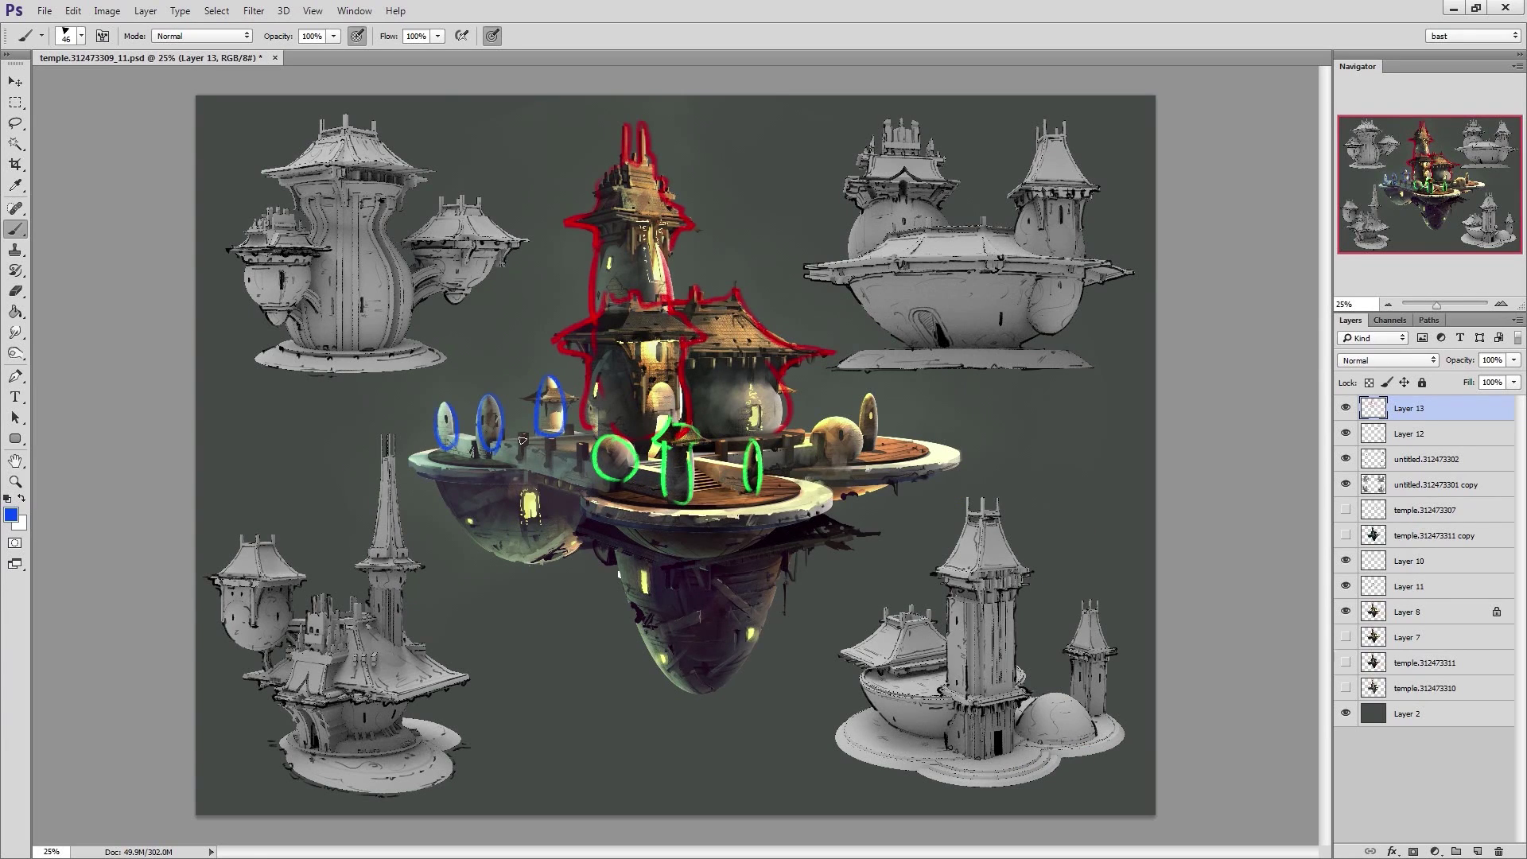
Set the paint colour to yellow fff600 and circle the right platform's sphere and upright stone, plus the round building's lit window
click(11, 515)
drag(893, 689, 898, 707)
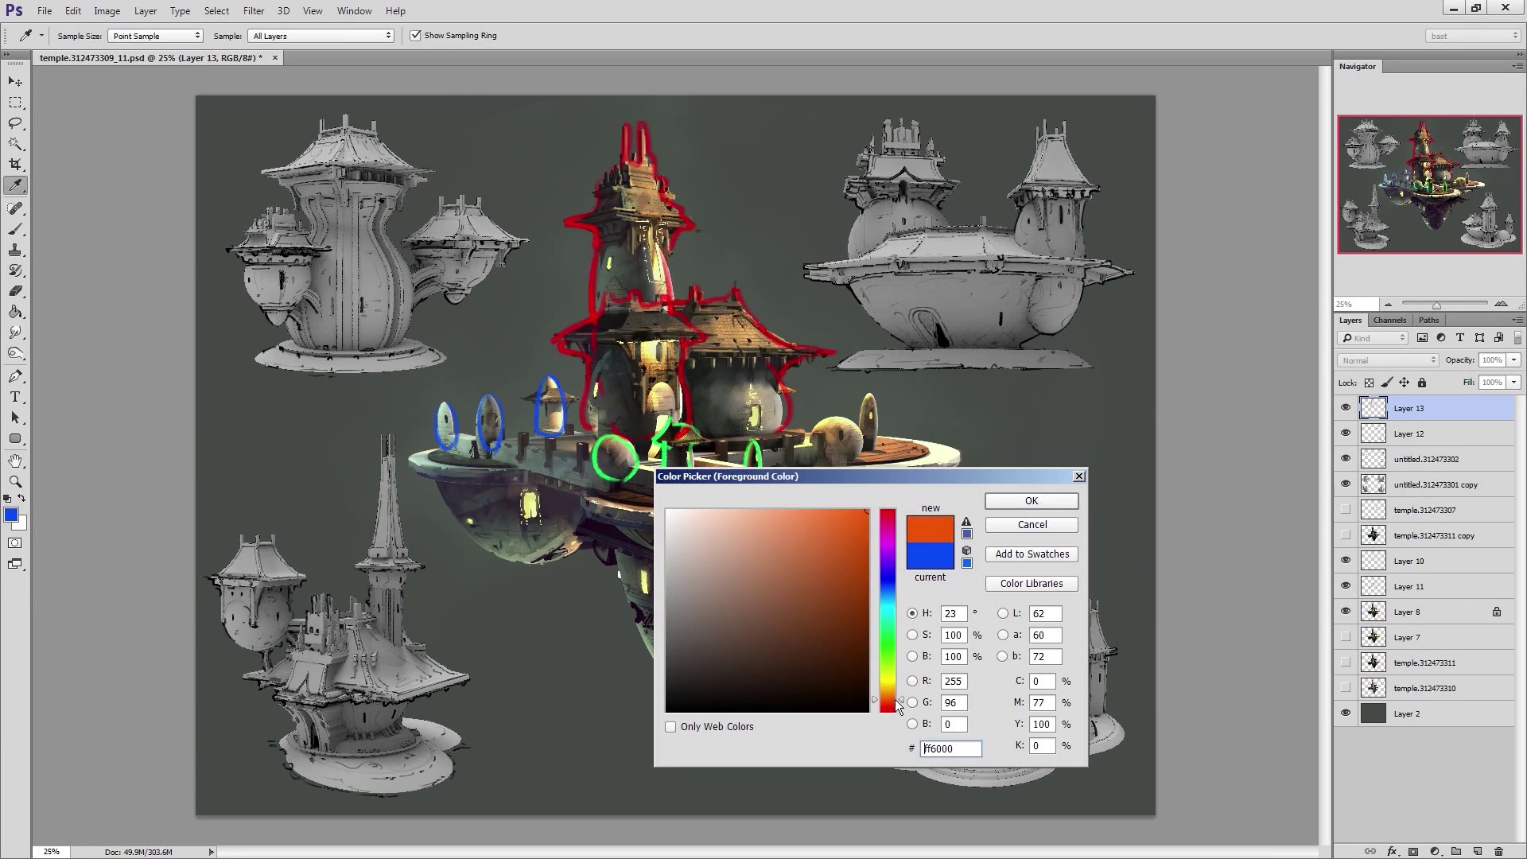
click(895, 681)
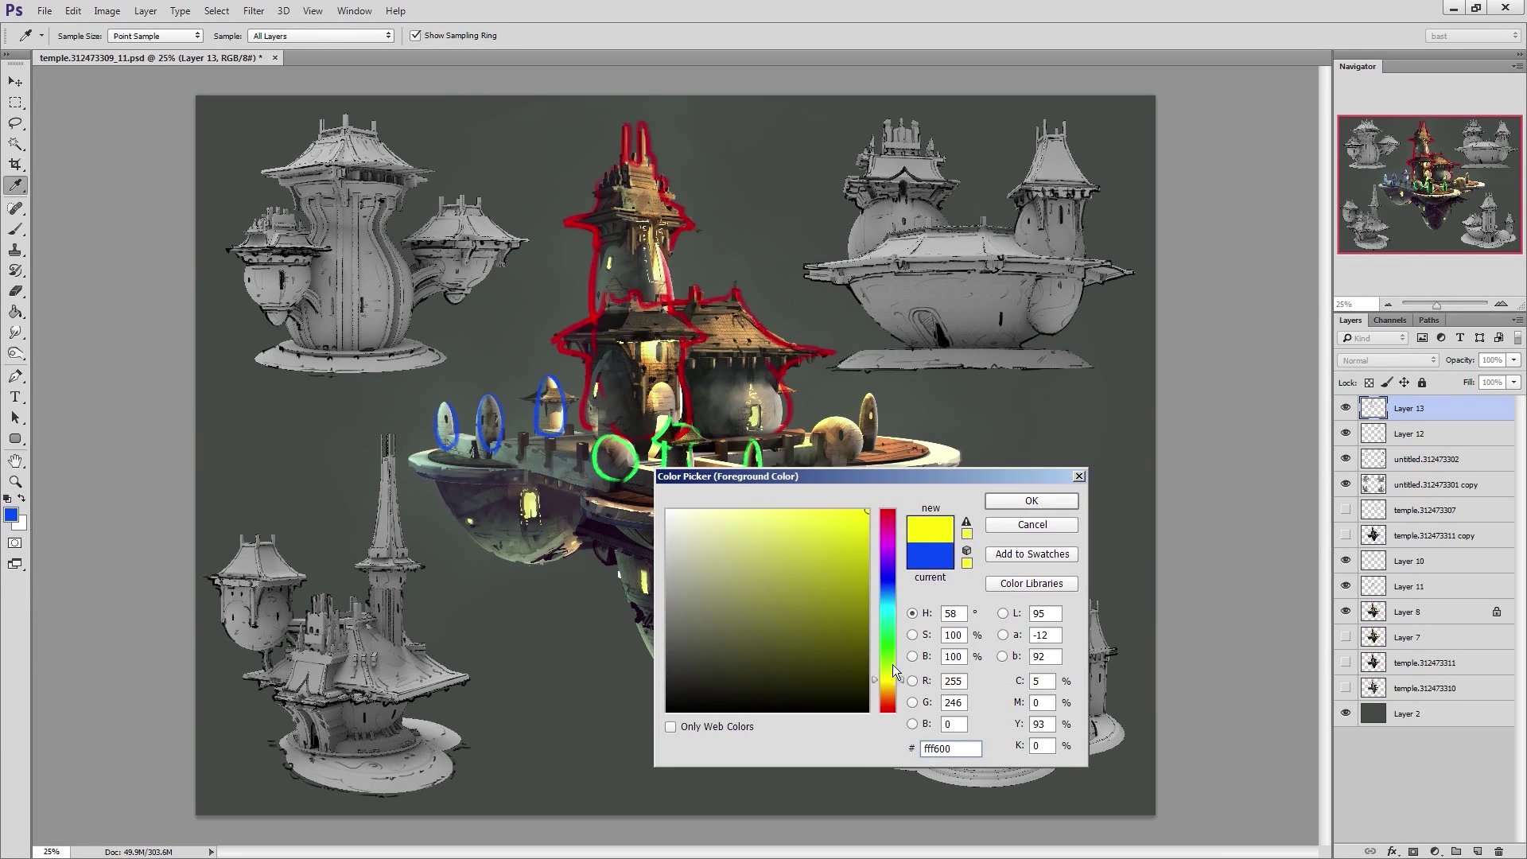
click(1026, 506)
mouse_move(816, 437)
mouse_down()
mouse_move(865, 425)
mouse_move(813, 450)
mouse_move(875, 450)
mouse_up()
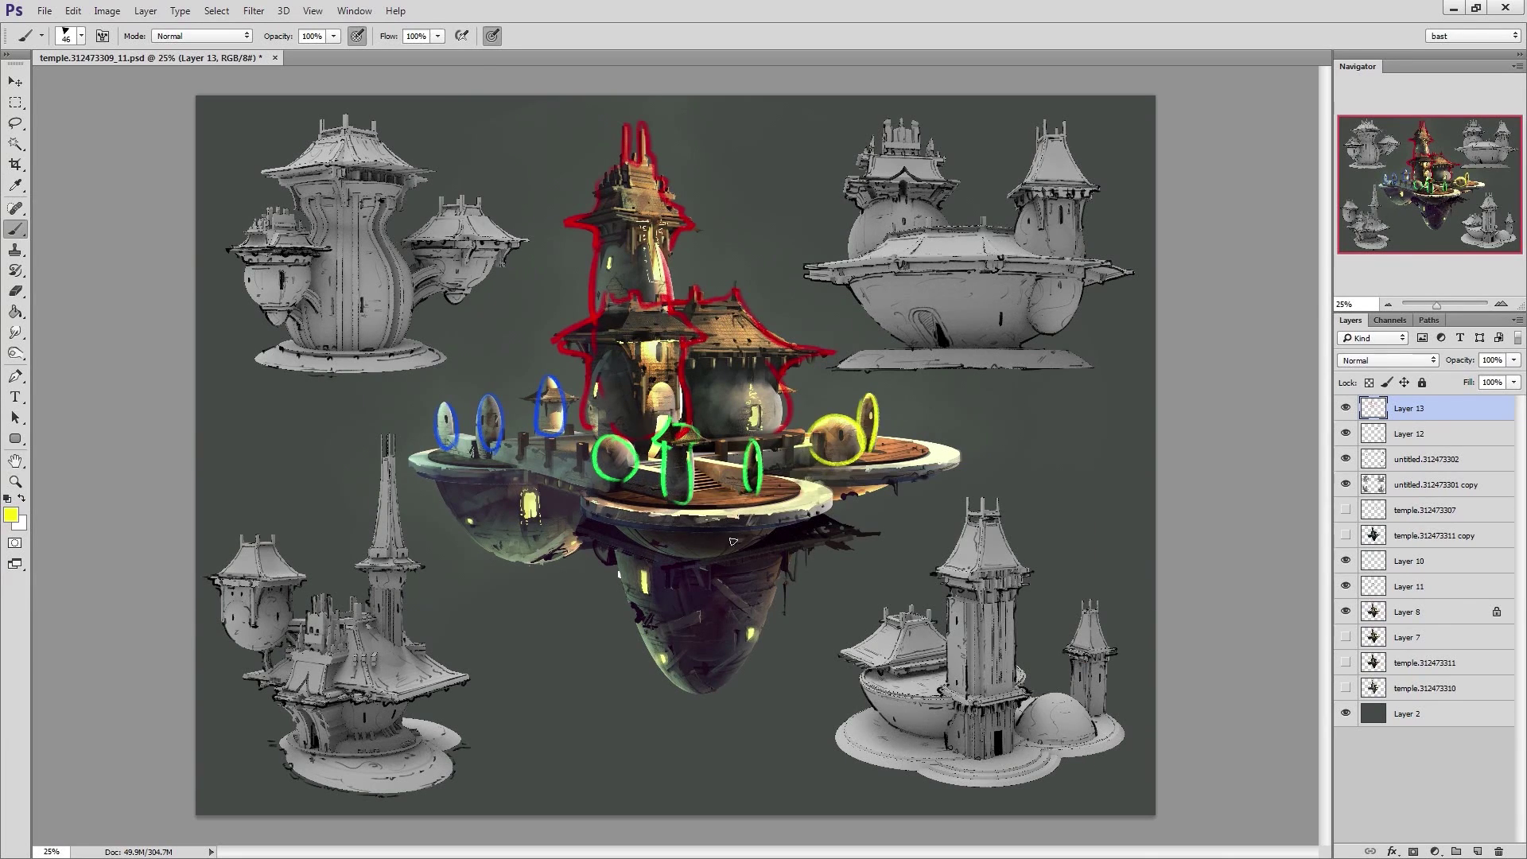
mouse_move(766, 402)
mouse_down()
mouse_move(748, 419)
mouse_move(781, 428)
mouse_move(754, 434)
mouse_up()
Set the paint colour to dark purple and outline the rims of the floating temple's front, left and right platforms
click(11, 516)
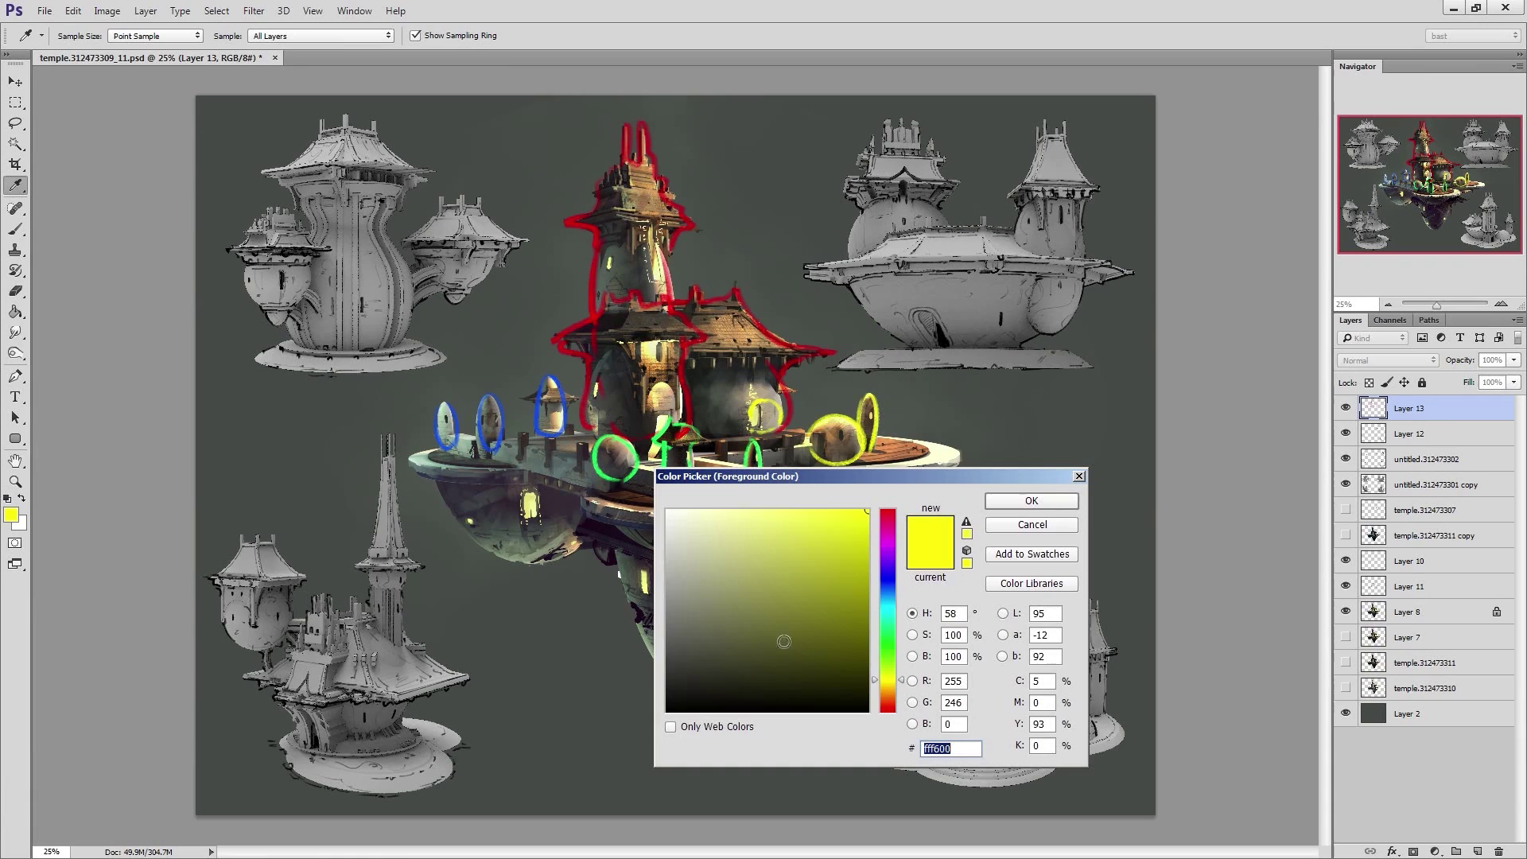
click(889, 580)
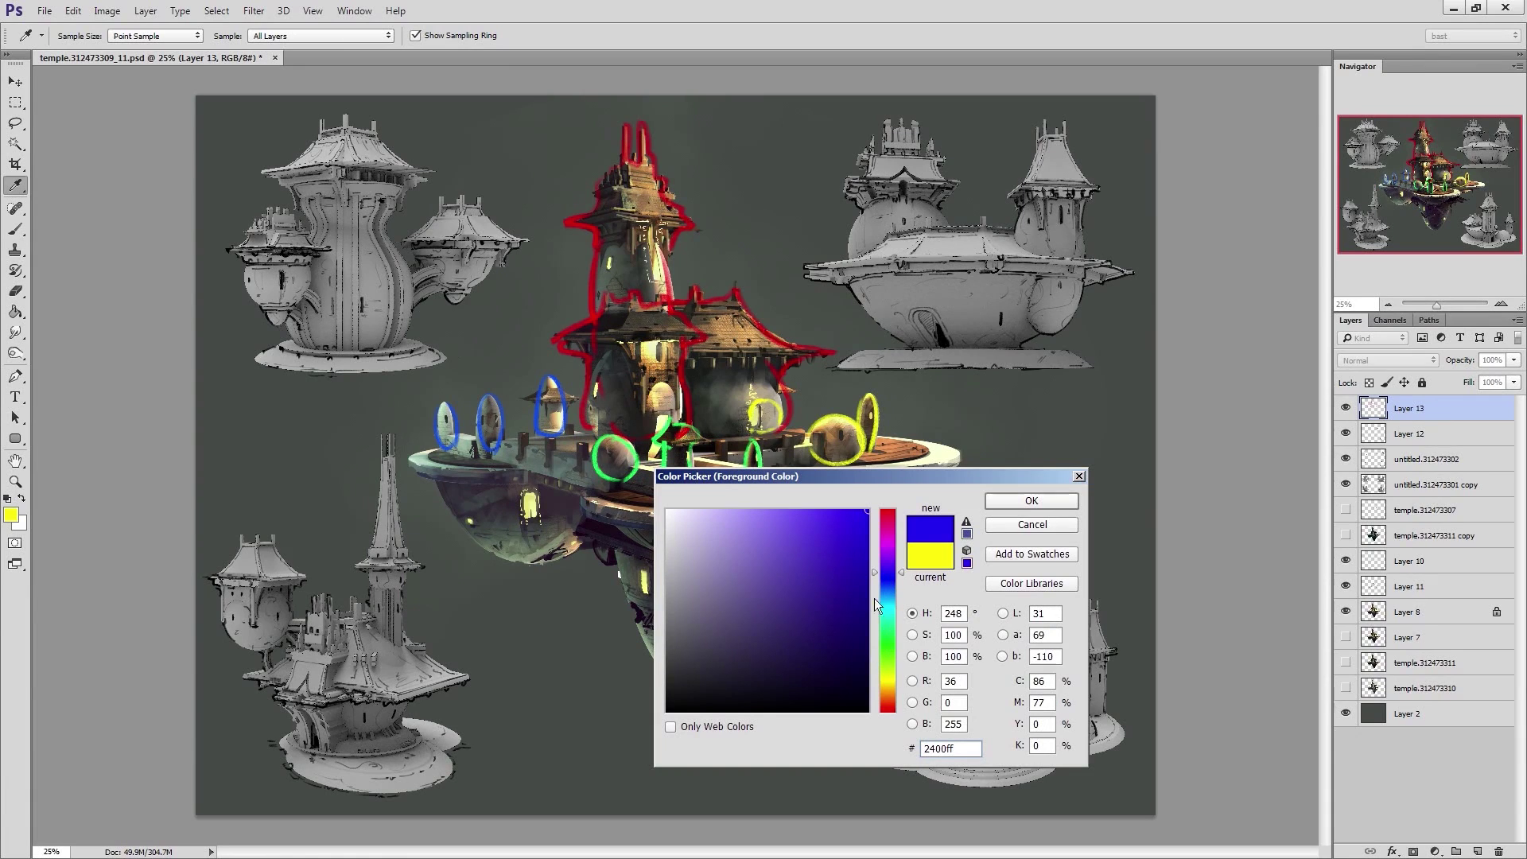
drag(875, 578, 876, 564)
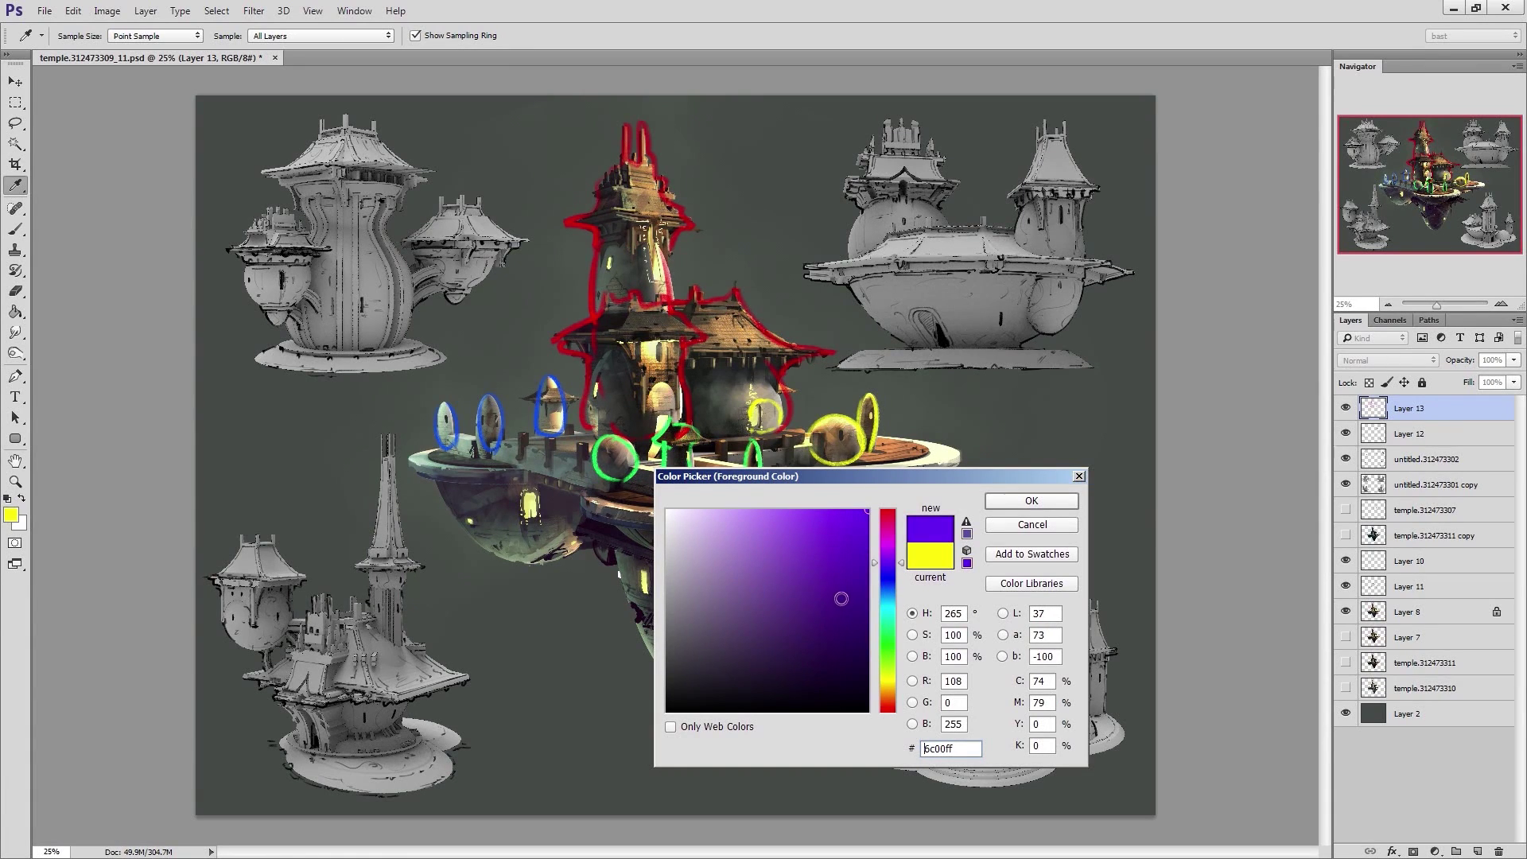
click(840, 603)
click(1032, 501)
key(b)
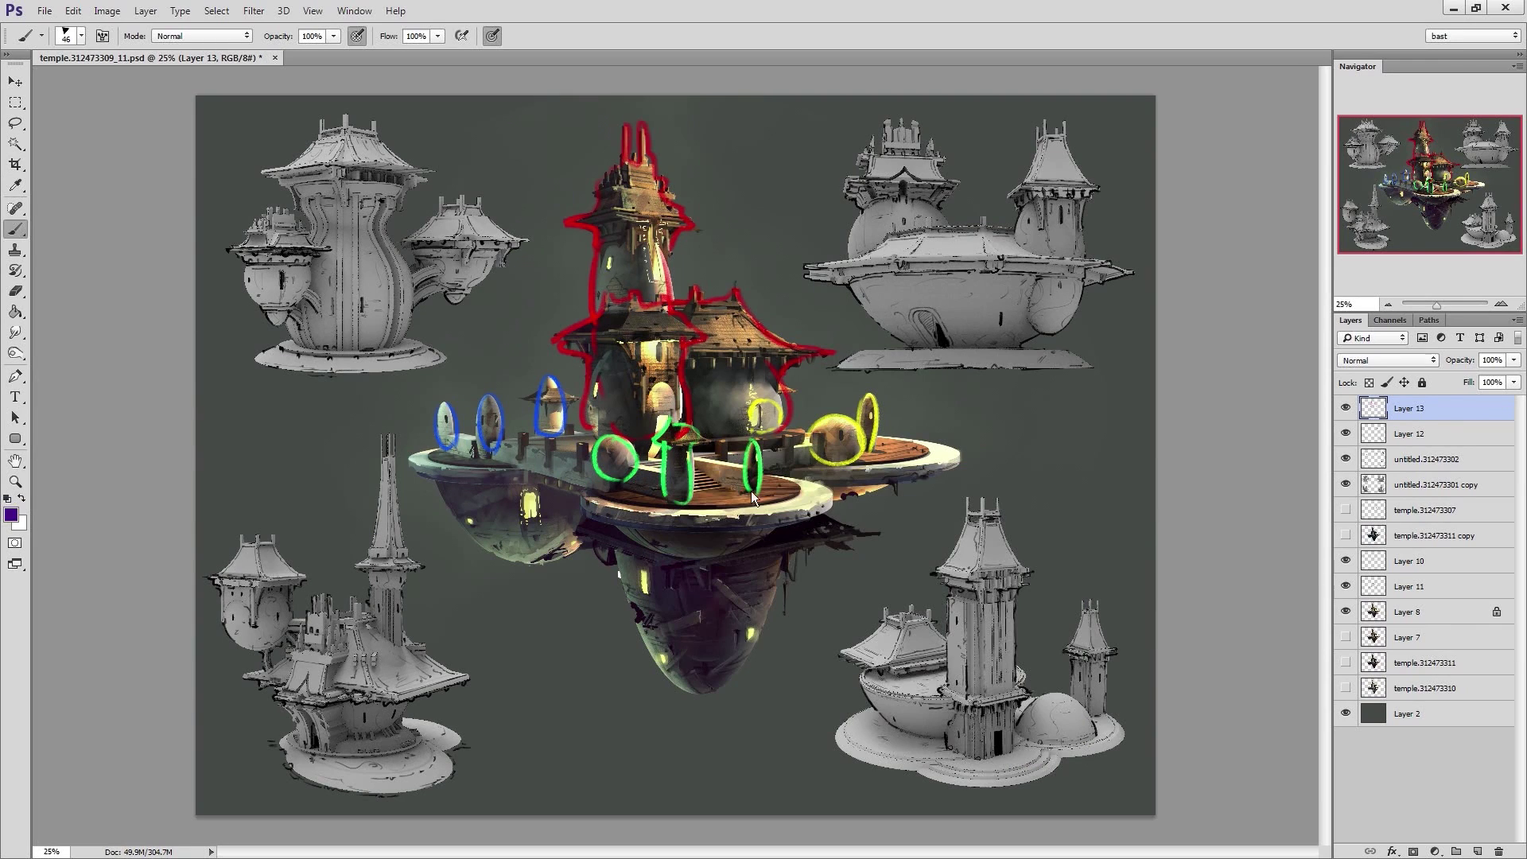
alt+right_drag(756, 504, 751, 503)
mouse_move(585, 488)
mouse_down()
mouse_move(795, 532)
mouse_move(834, 482)
mouse_move(951, 475)
mouse_up()
drag(518, 439, 654, 489)
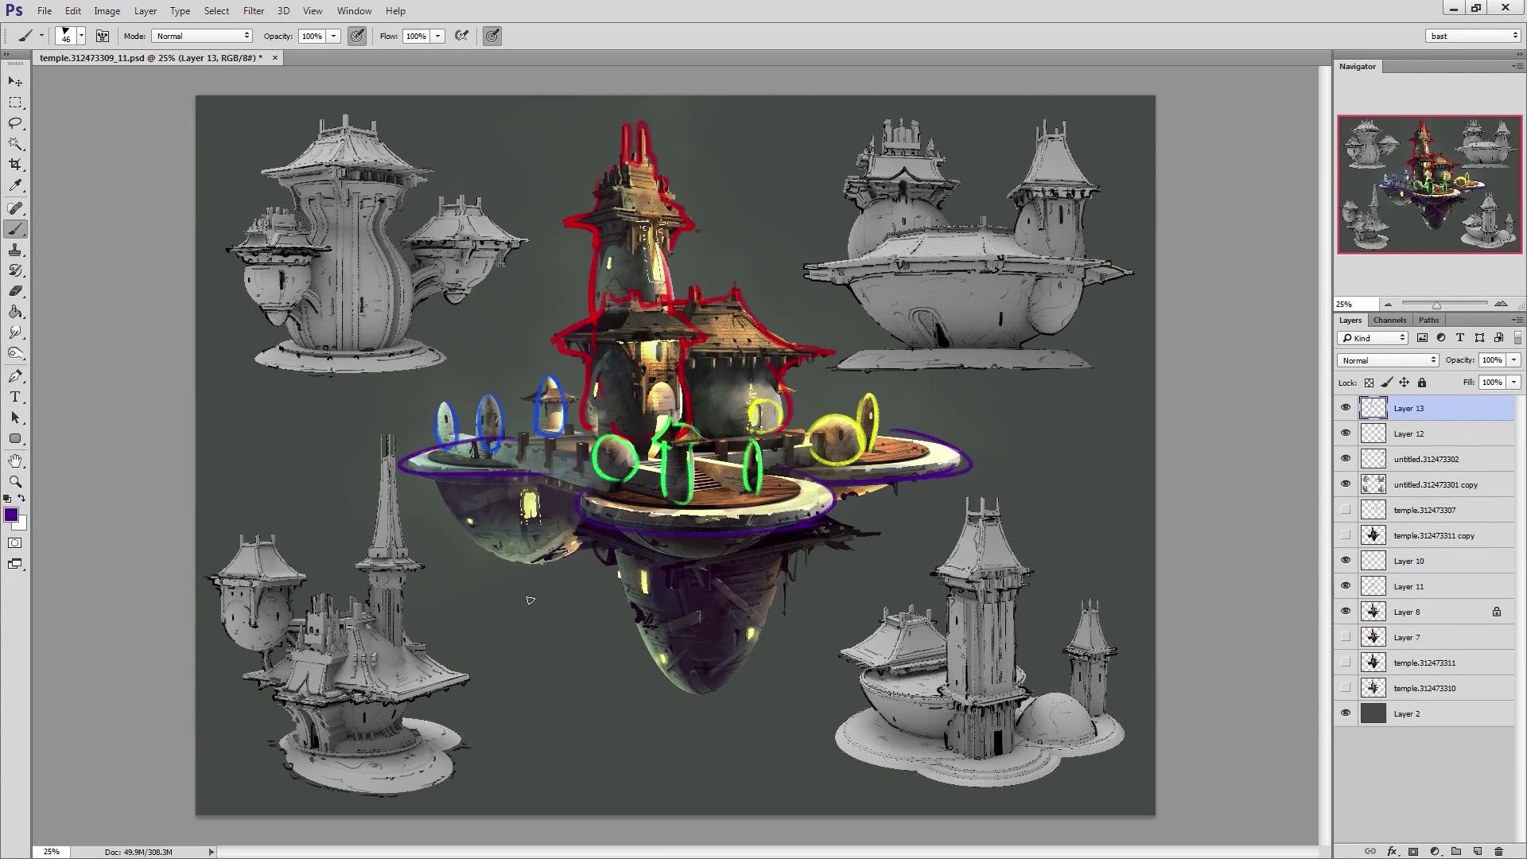
Mark the bowl-shaped undersides of the left, front and right platforms with purple curved lines
mouse_move(442, 488)
mouse_down()
mouse_move(472, 536)
mouse_move(559, 549)
mouse_up()
drag(584, 490, 531, 553)
mouse_move(500, 483)
mouse_down()
mouse_move(478, 528)
mouse_move(497, 532)
mouse_up()
mouse_move(807, 479)
mouse_down()
mouse_move(889, 495)
mouse_move(620, 530)
mouse_up()
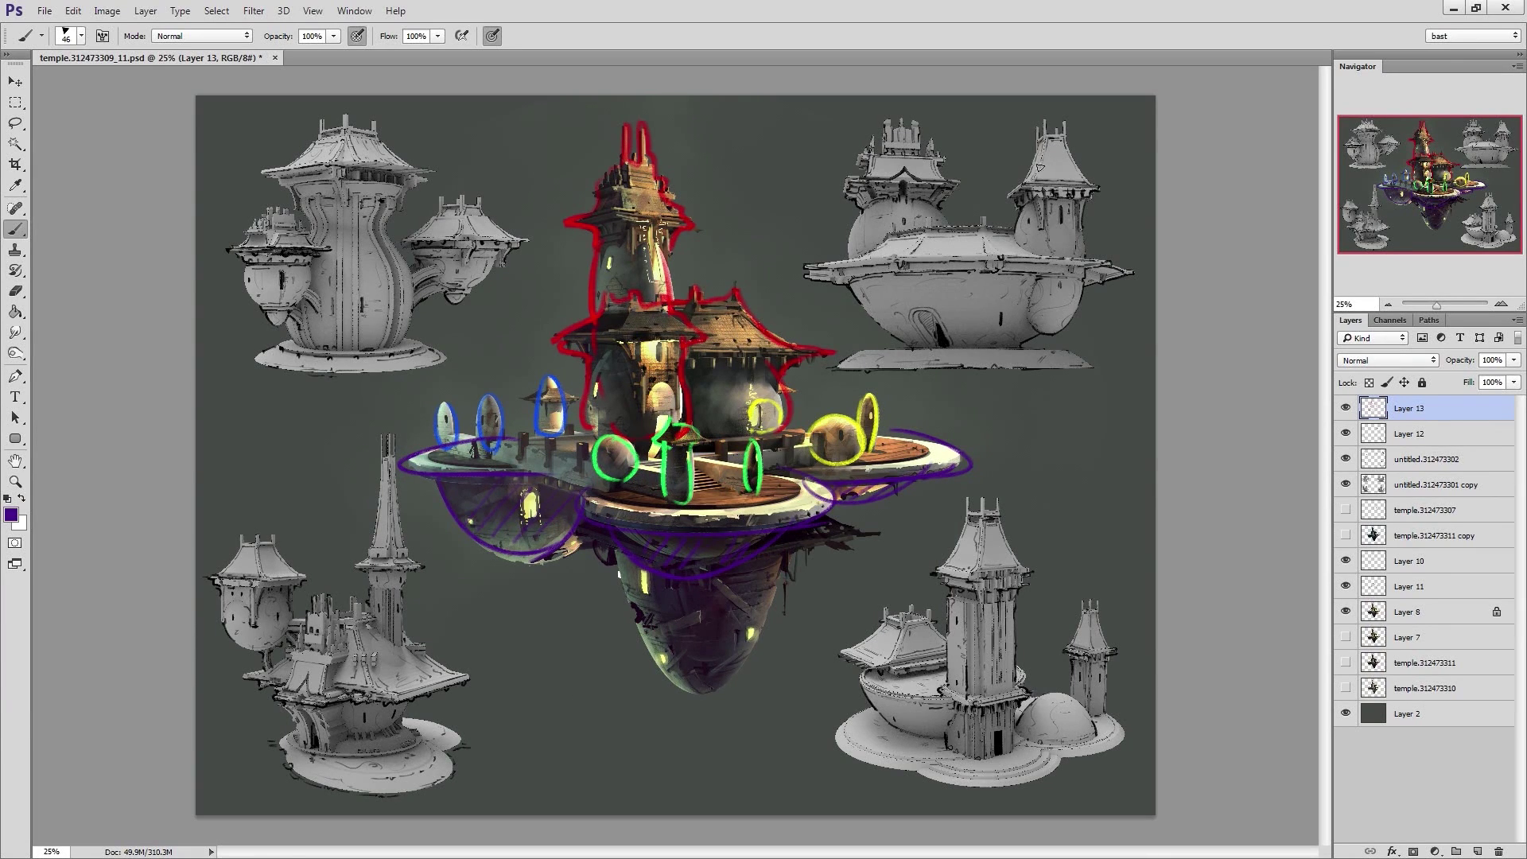
Circle the rounded main volumes of the upper-right and upper-left grey temples in purple
mouse_move(1041, 168)
mouse_down()
mouse_move(1028, 315)
mouse_move(1078, 239)
mouse_move(1048, 330)
mouse_up()
mouse_move(892, 188)
mouse_down()
mouse_move(867, 300)
mouse_move(919, 269)
mouse_up()
drag(1092, 272, 1057, 316)
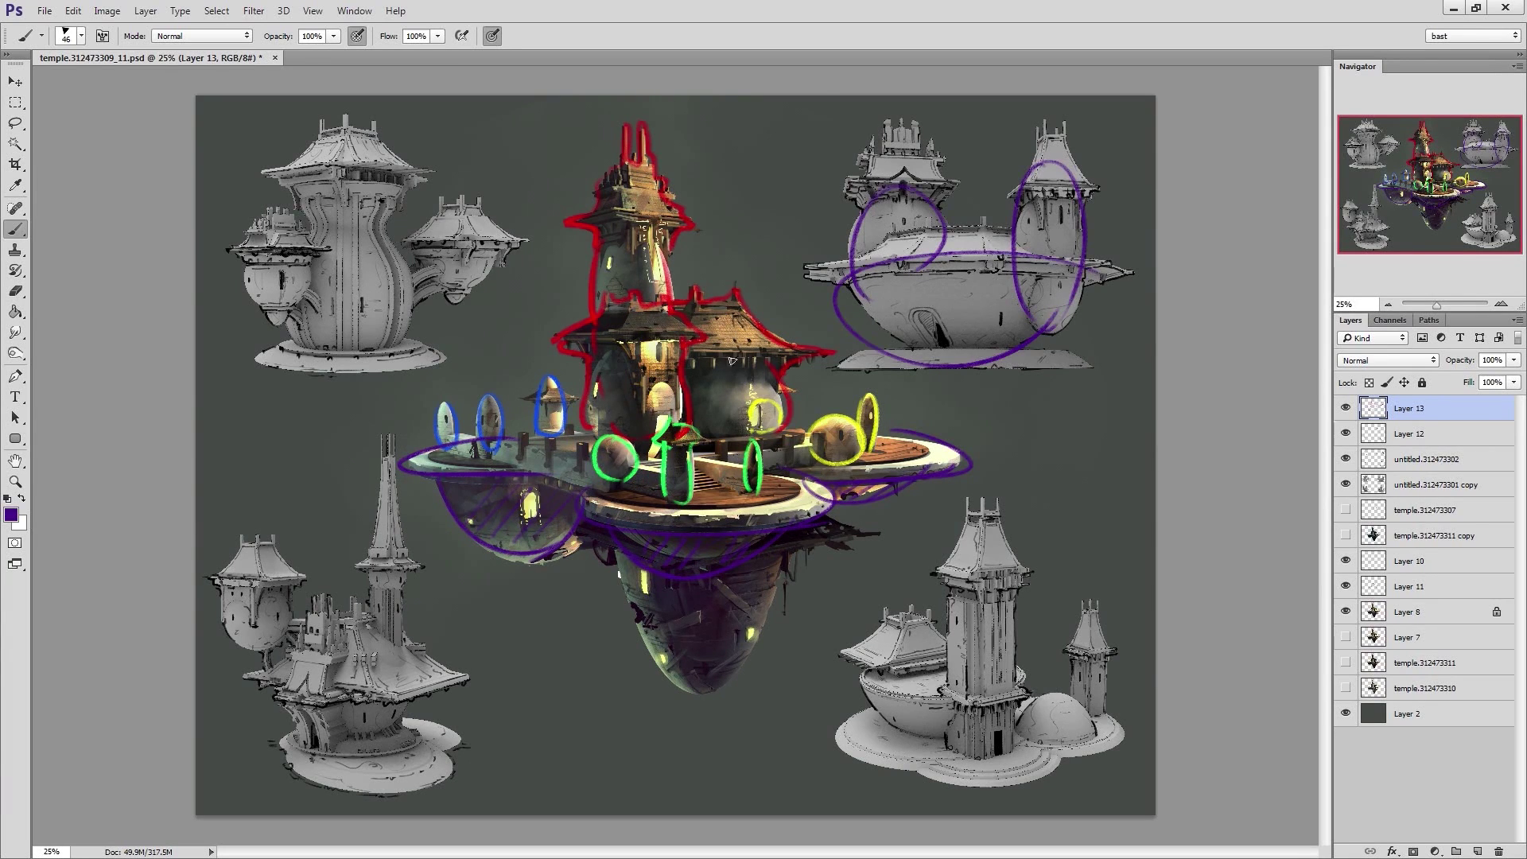
mouse_move(437, 207)
mouse_down()
mouse_move(430, 270)
mouse_move(434, 209)
mouse_up()
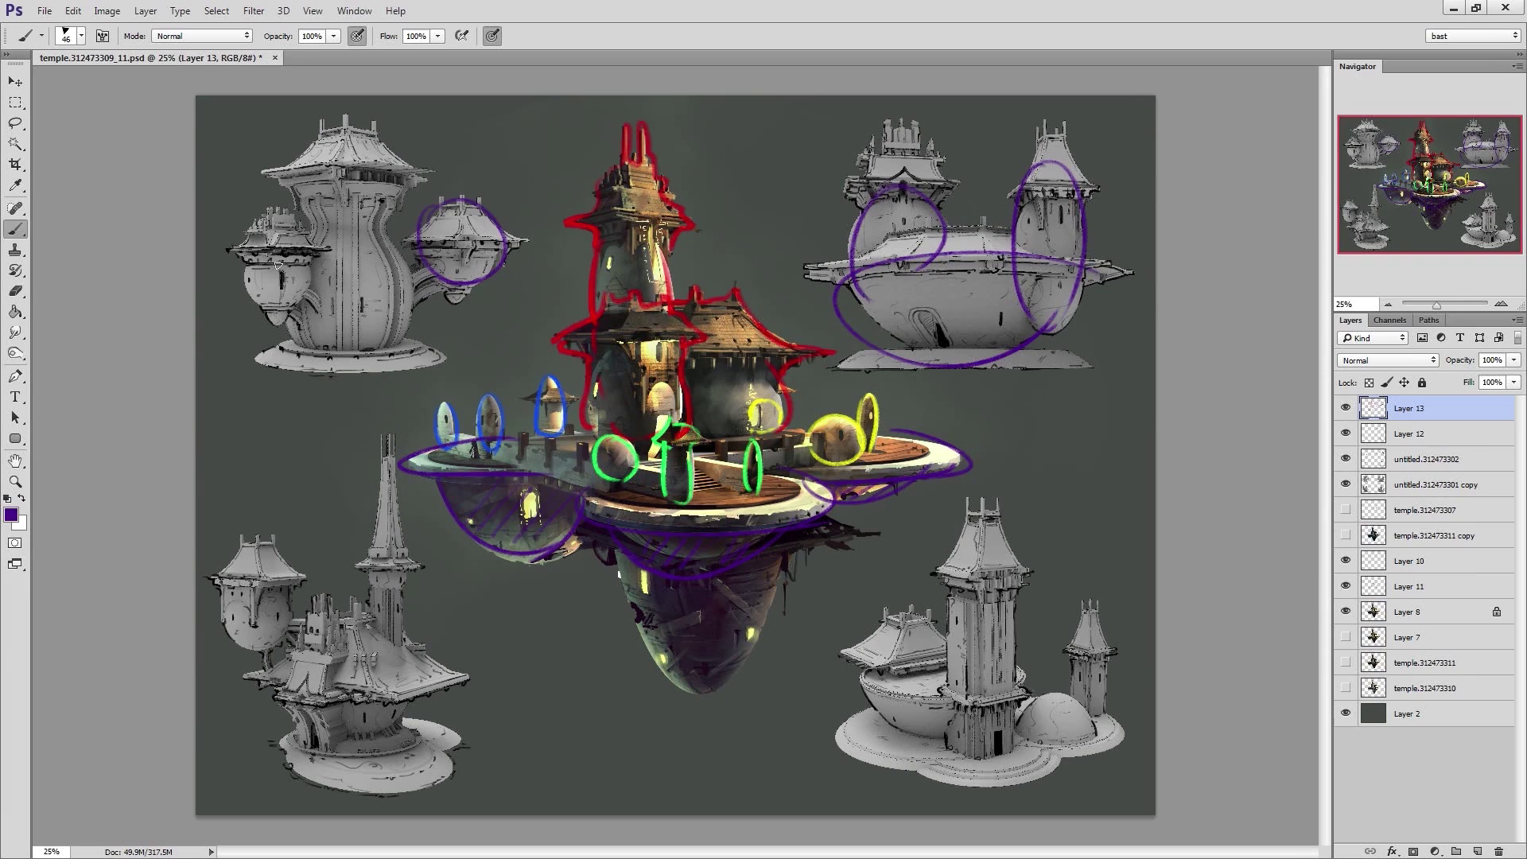
drag(259, 240, 236, 259)
mouse_move(296, 184)
mouse_down()
mouse_move(315, 344)
mouse_move(413, 262)
mouse_move(340, 348)
mouse_up()
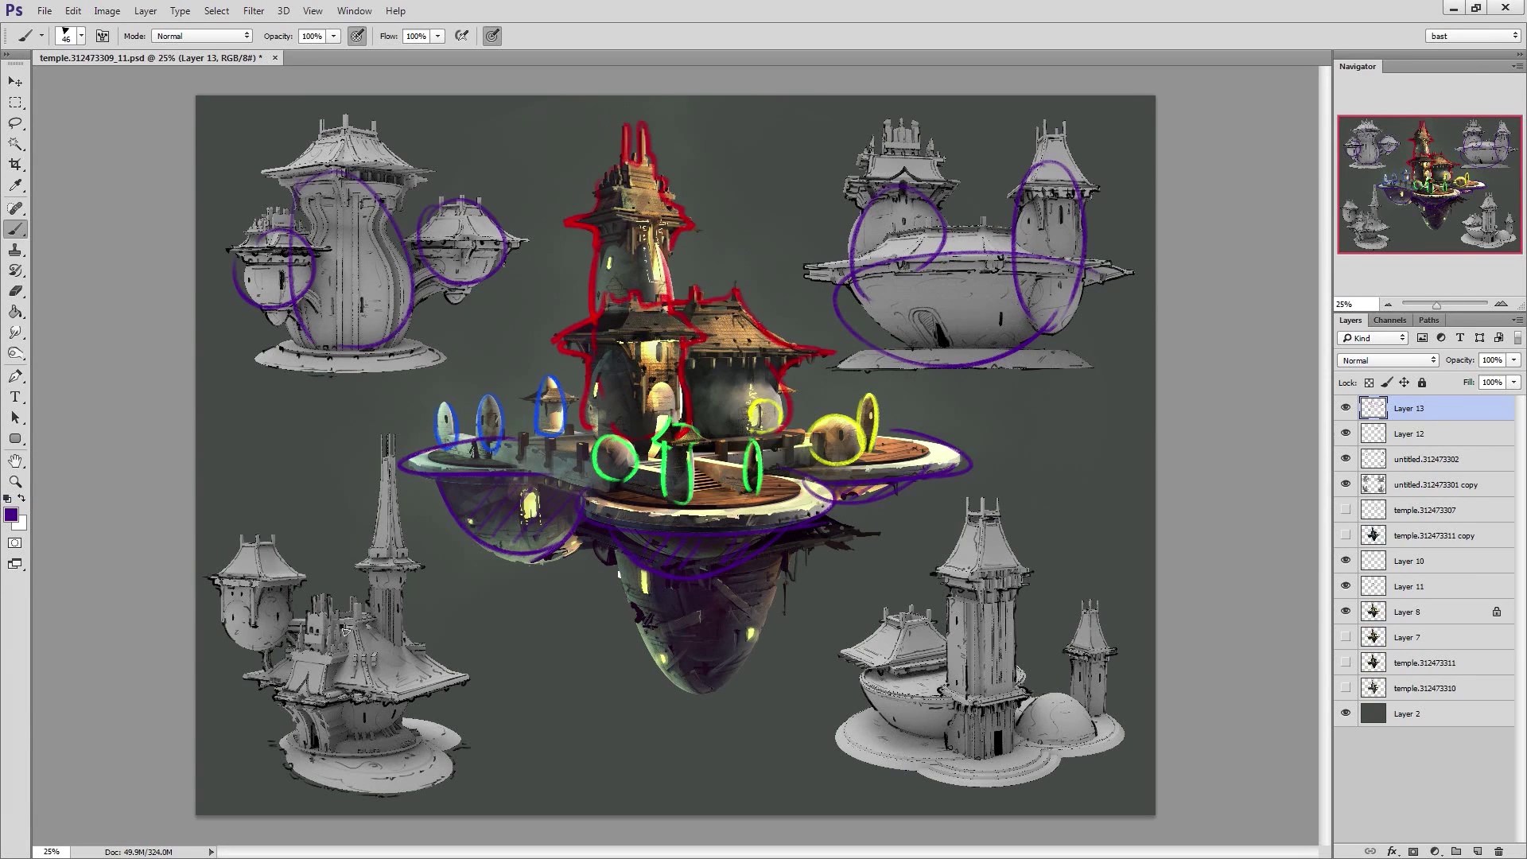
Mark the main volumes of the lower-left temple and the towers and left pod of the lower-right temple in purple
mouse_move(283, 589)
mouse_down()
mouse_move(225, 595)
mouse_move(289, 606)
mouse_up()
drag(373, 578, 355, 576)
mouse_move(393, 665)
mouse_down()
mouse_move(342, 742)
mouse_move(382, 641)
mouse_up()
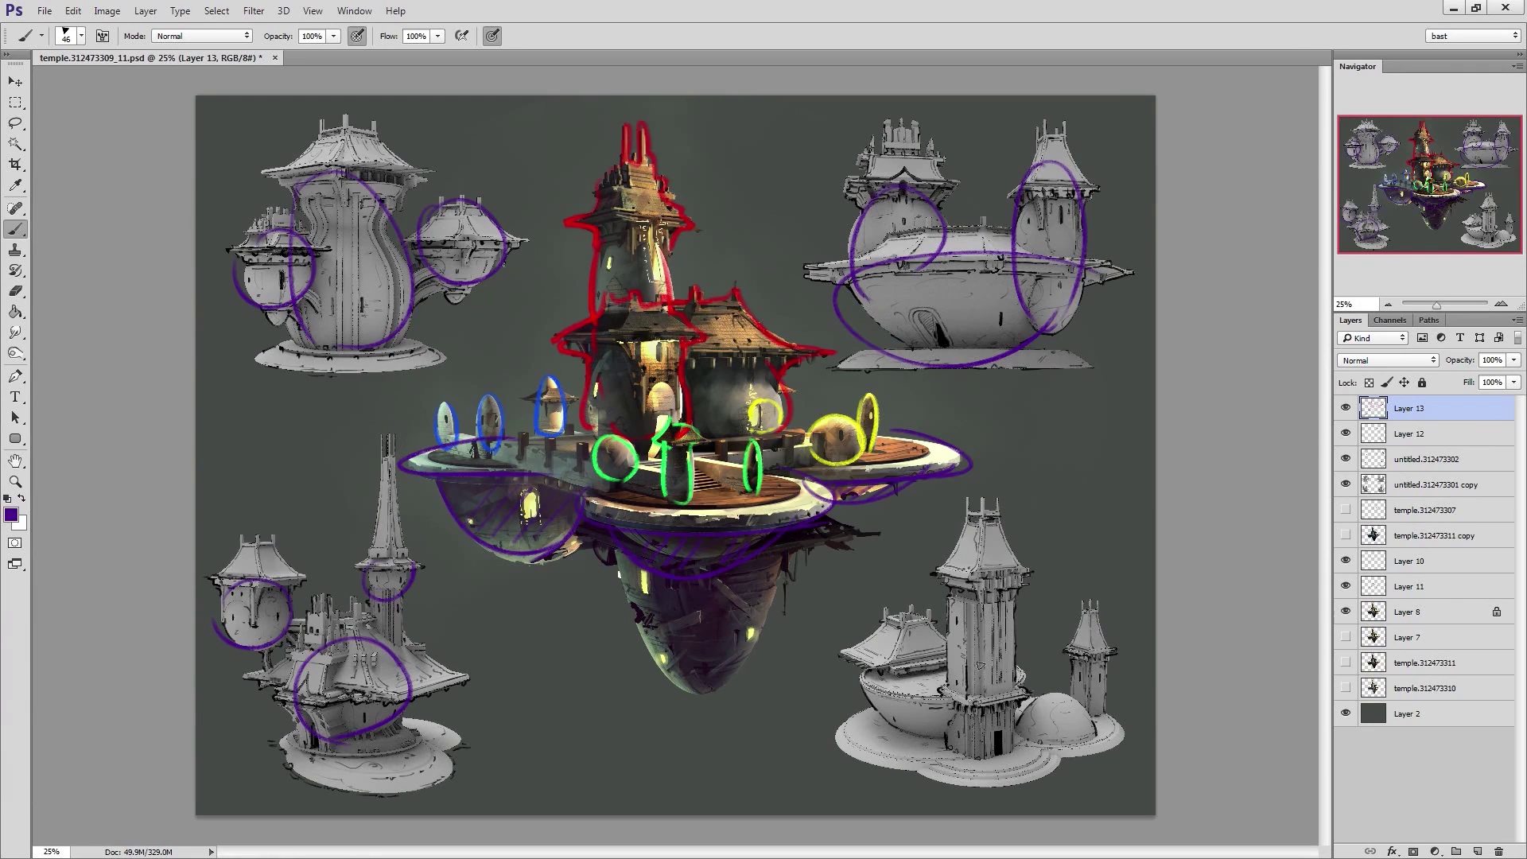
mouse_move(947, 580)
mouse_down()
mouse_move(948, 747)
mouse_move(1024, 576)
mouse_move(1004, 768)
mouse_move(951, 756)
mouse_up()
mouse_move(1081, 658)
mouse_down()
mouse_move(1110, 708)
mouse_move(1086, 641)
mouse_up()
mouse_move(900, 614)
mouse_down()
mouse_move(867, 665)
mouse_move(880, 720)
mouse_move(953, 648)
mouse_move(883, 612)
mouse_up()
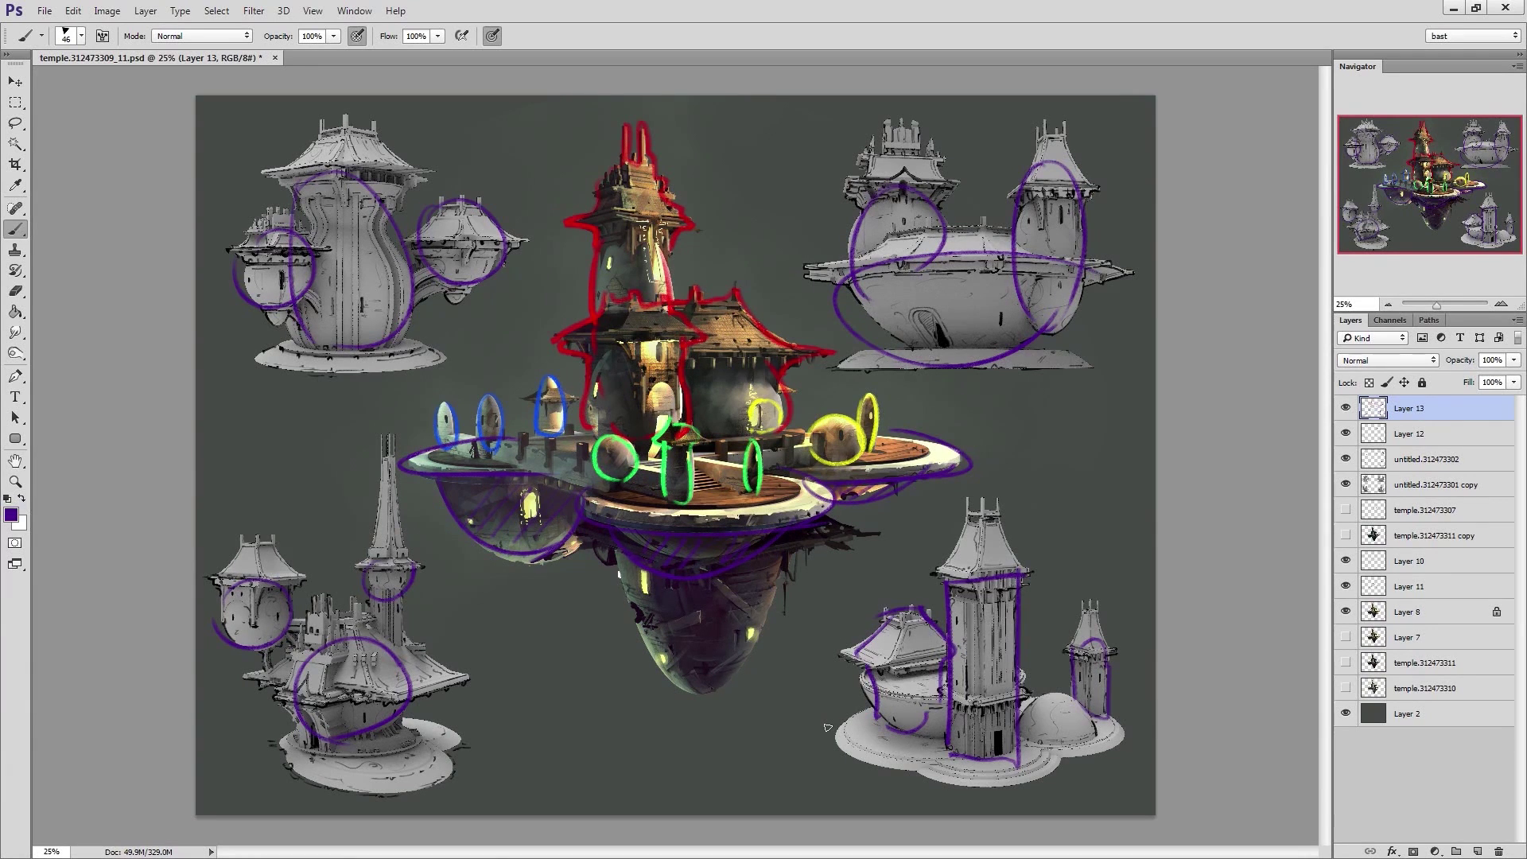